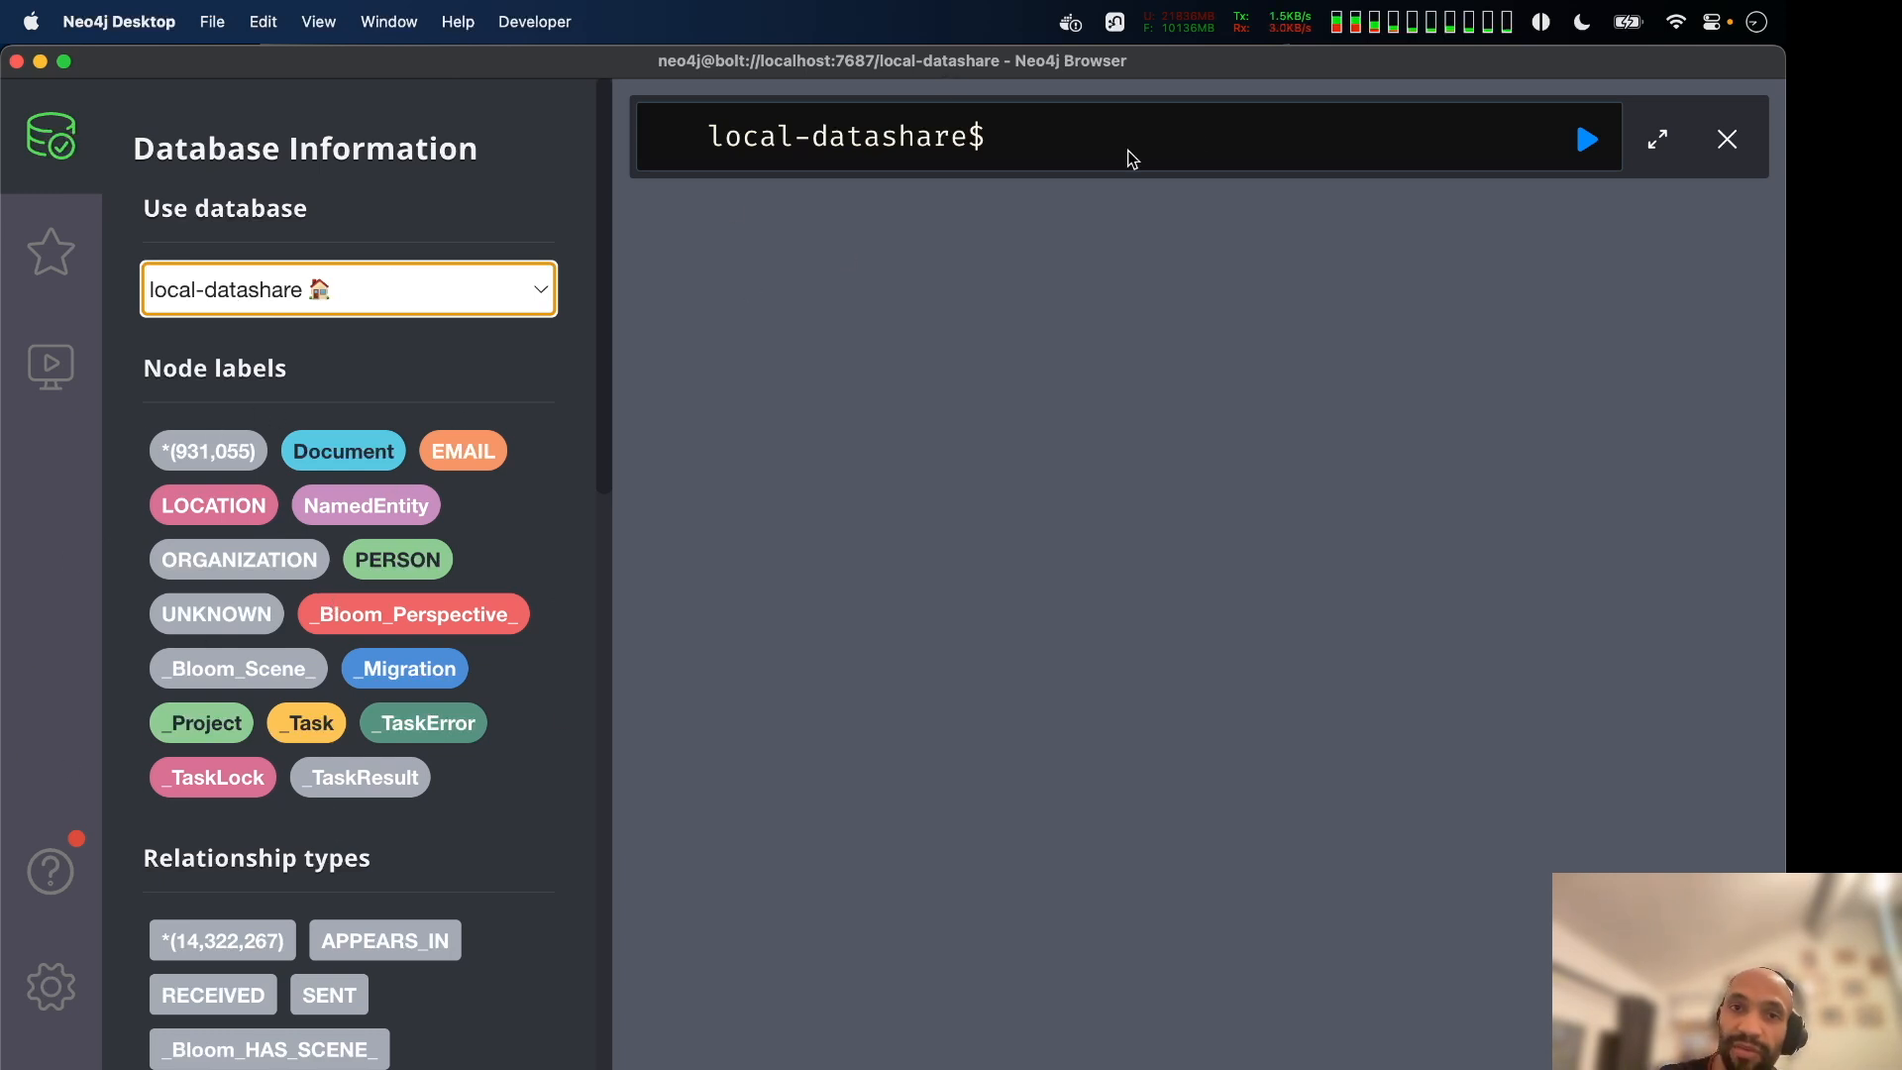
Switch to Firefox and examine the Cypher example query about "The Matrix" on the Neo4j Cypher Query Language page.
{"action": "left_click", "coordinate": [1170, 140]}
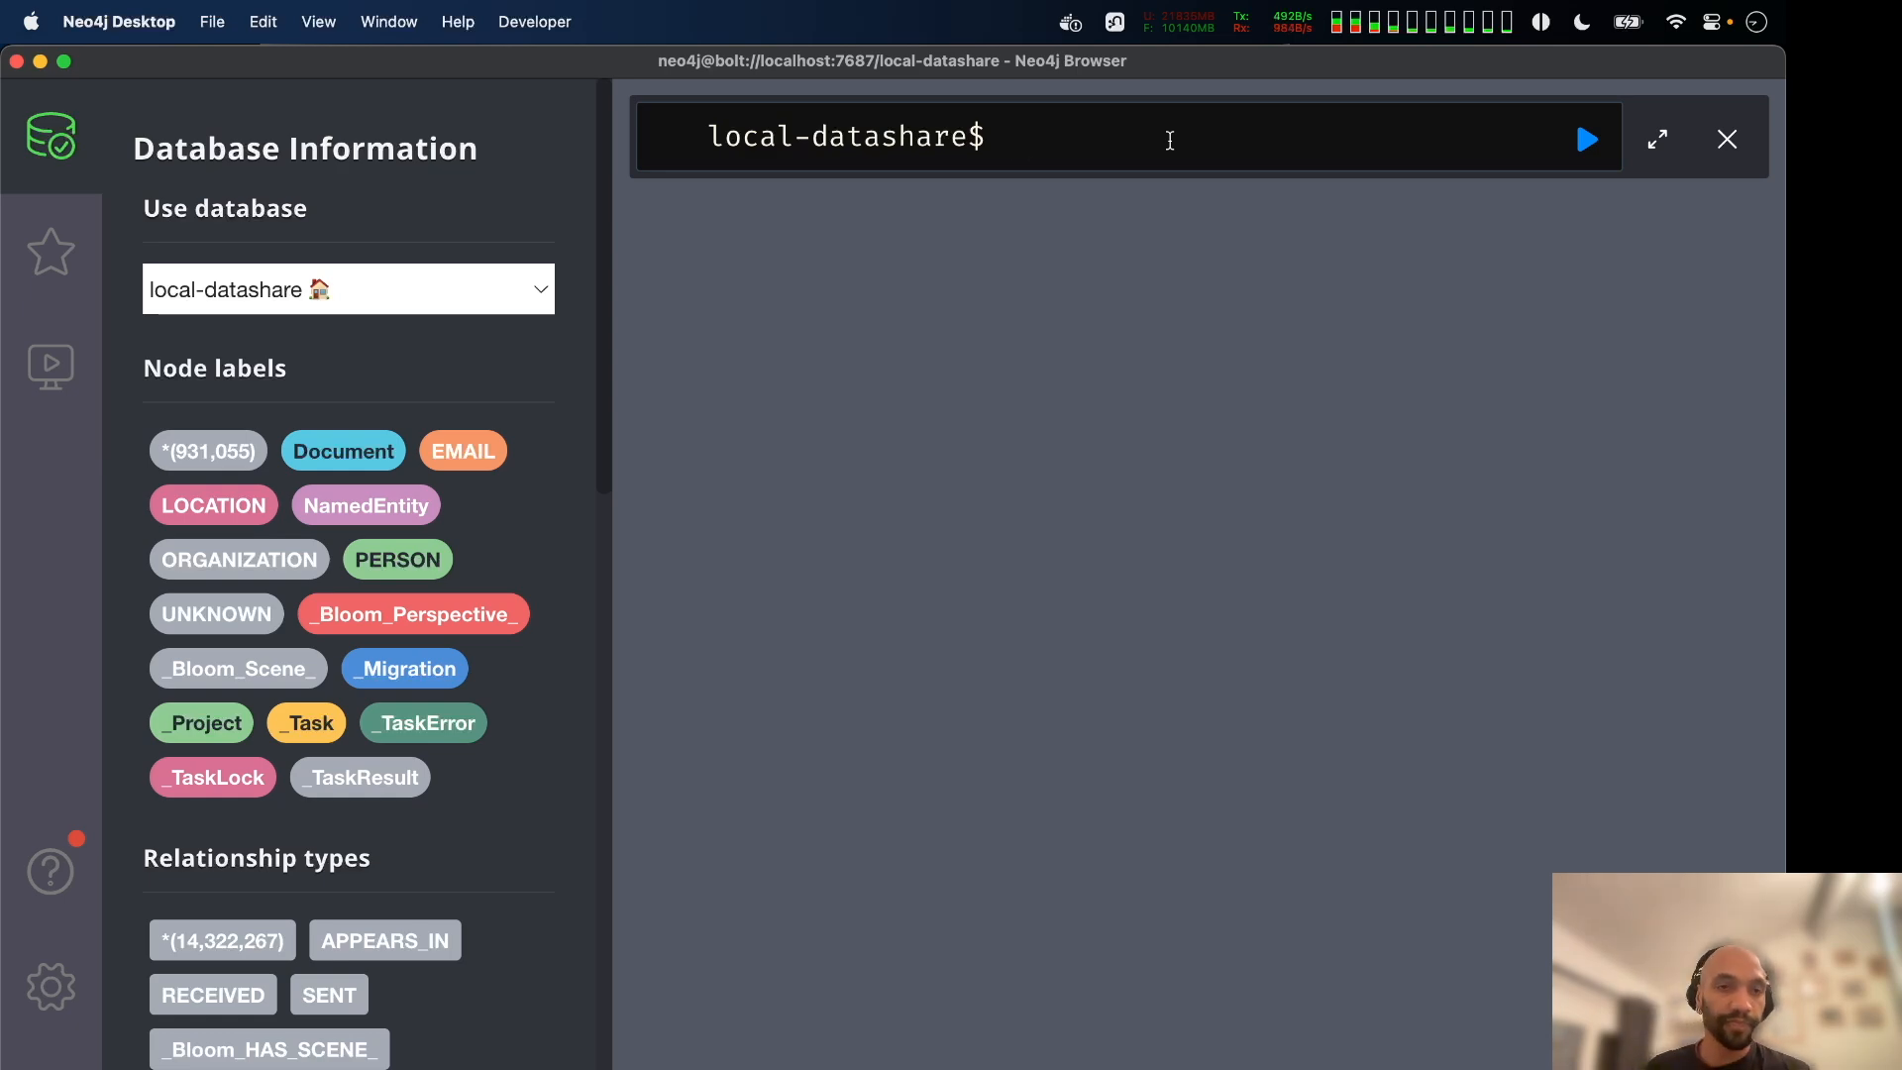
{"action": "key", "text": "super+Tab"}
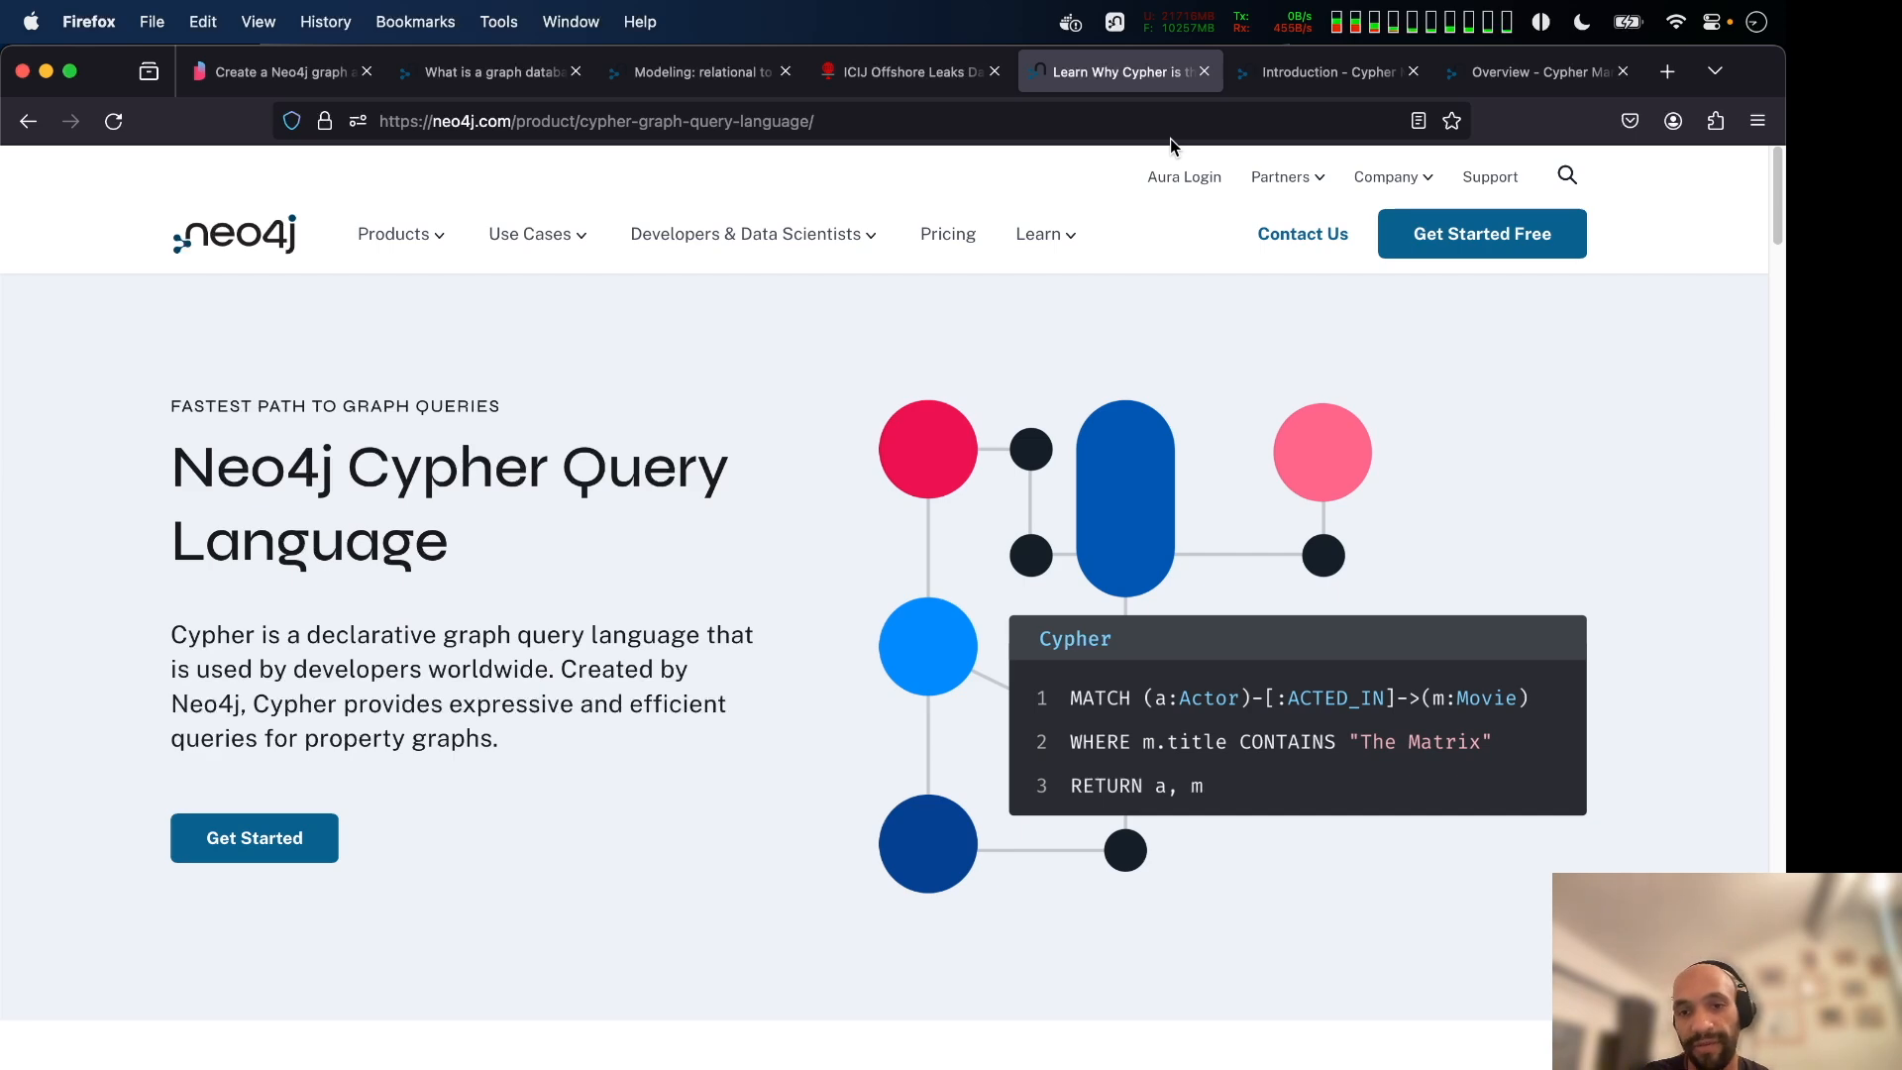
{"action": "scroll", "coordinate": [959, 597], "scroll_direction": "up", "scroll_amount": 5}
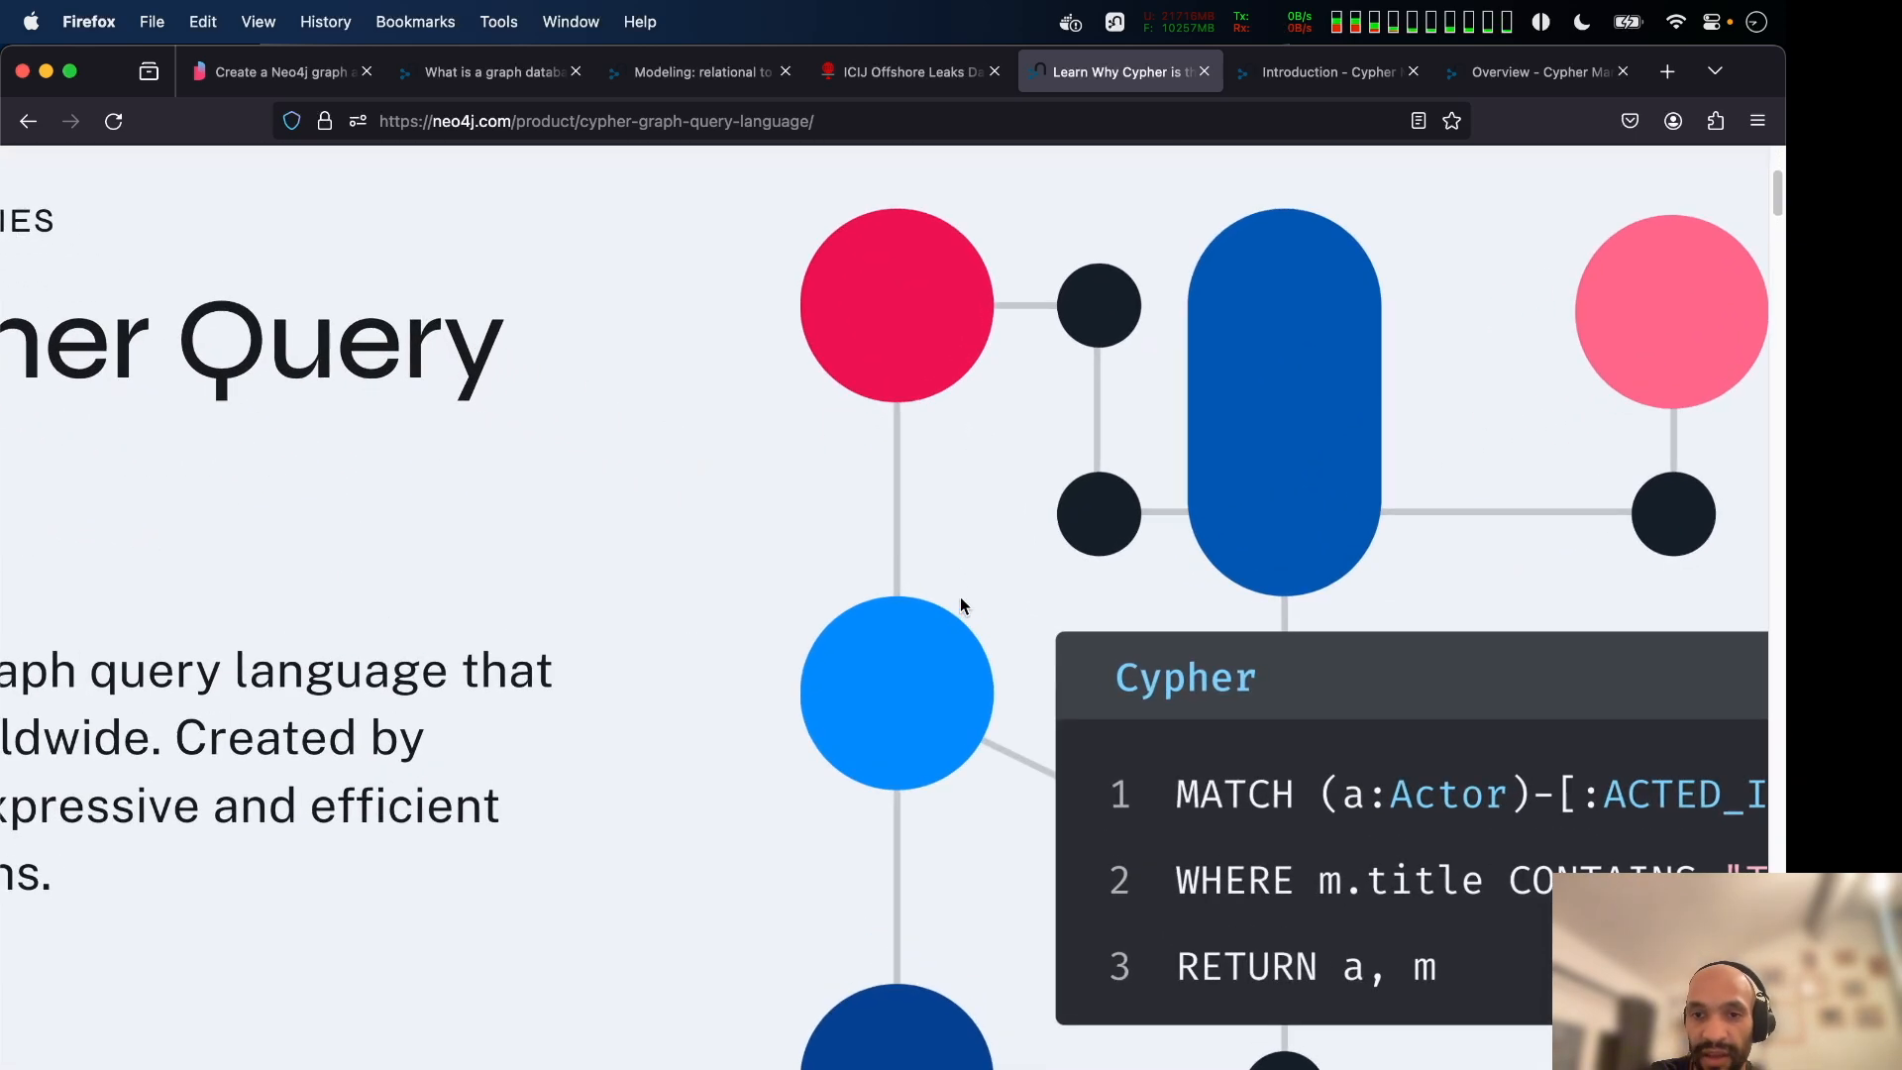
{"action": "scroll", "coordinate": [960, 597], "scroll_direction": "down", "scroll_amount": 3}
{"action": "scroll", "coordinate": [960, 596], "scroll_direction": "left", "scroll_amount": 2}
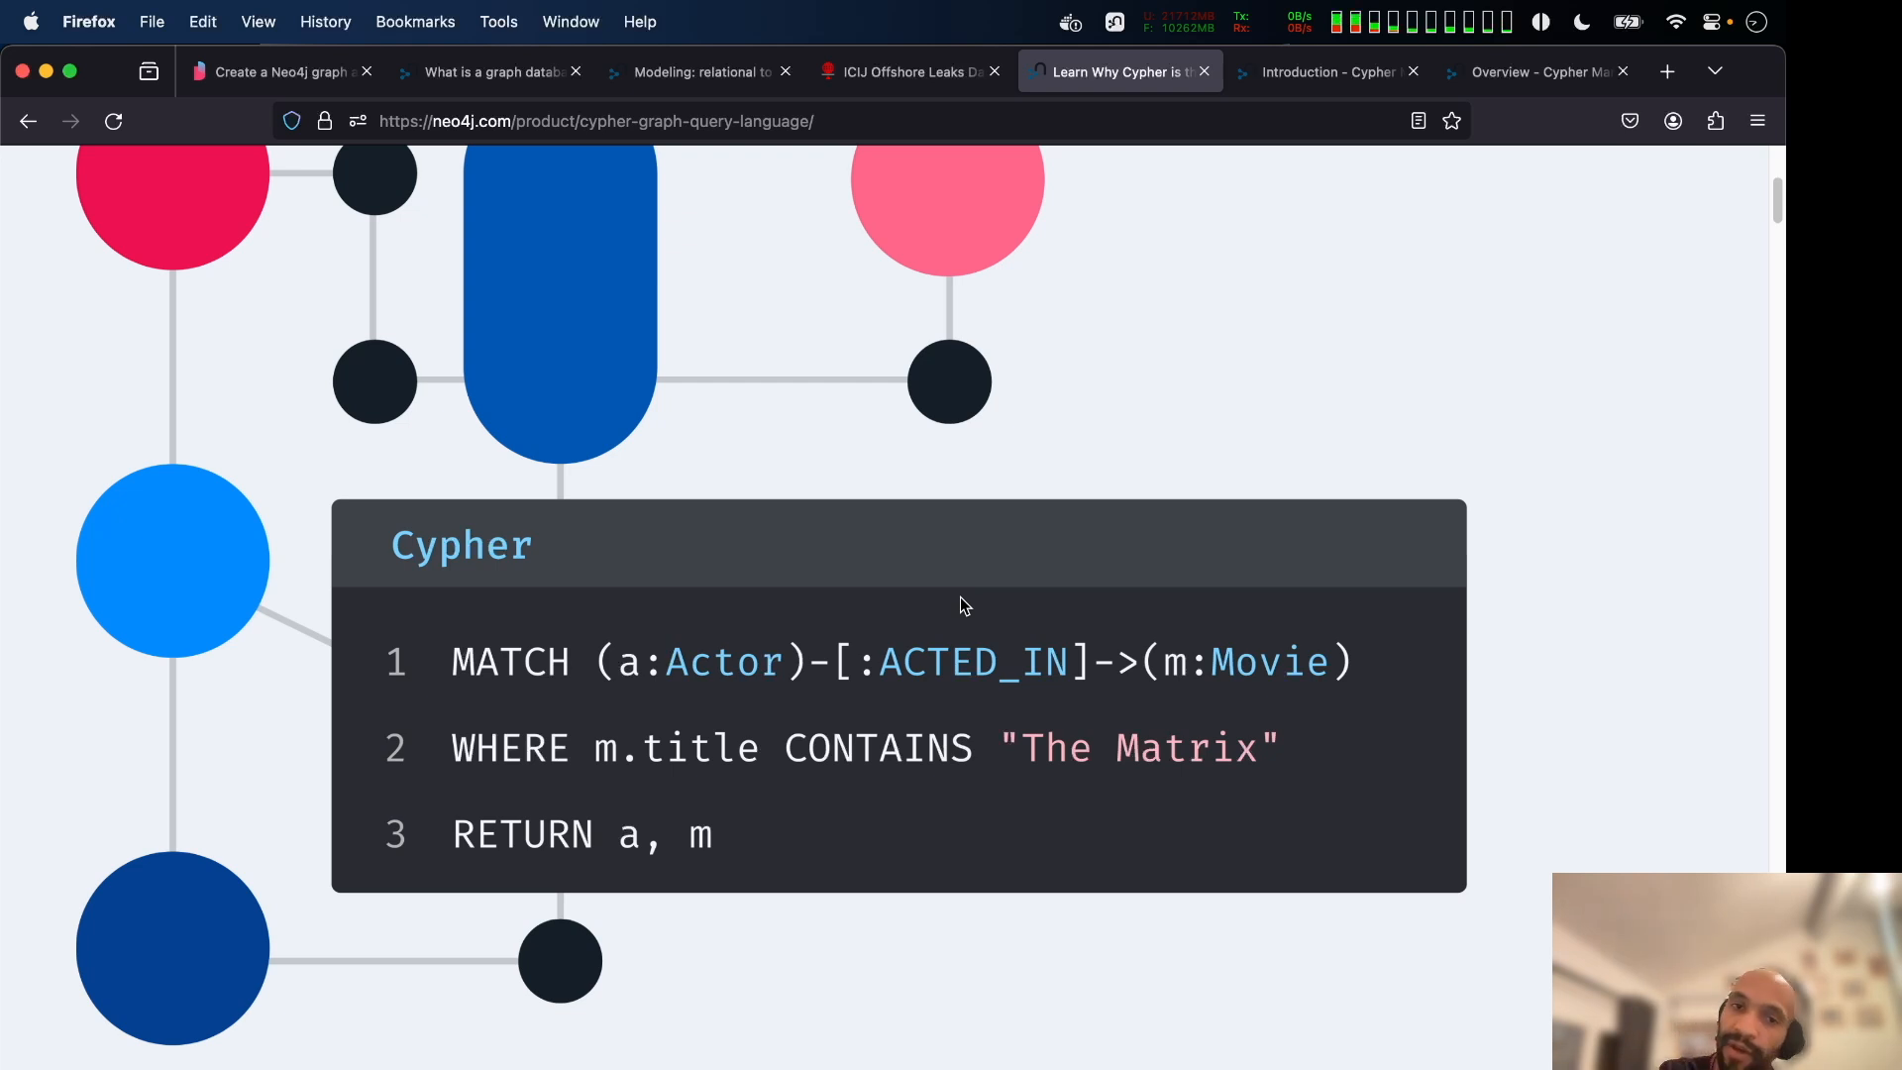
{"action": "scroll", "coordinate": [691, 595], "scroll_direction": "down", "scroll_amount": 2}
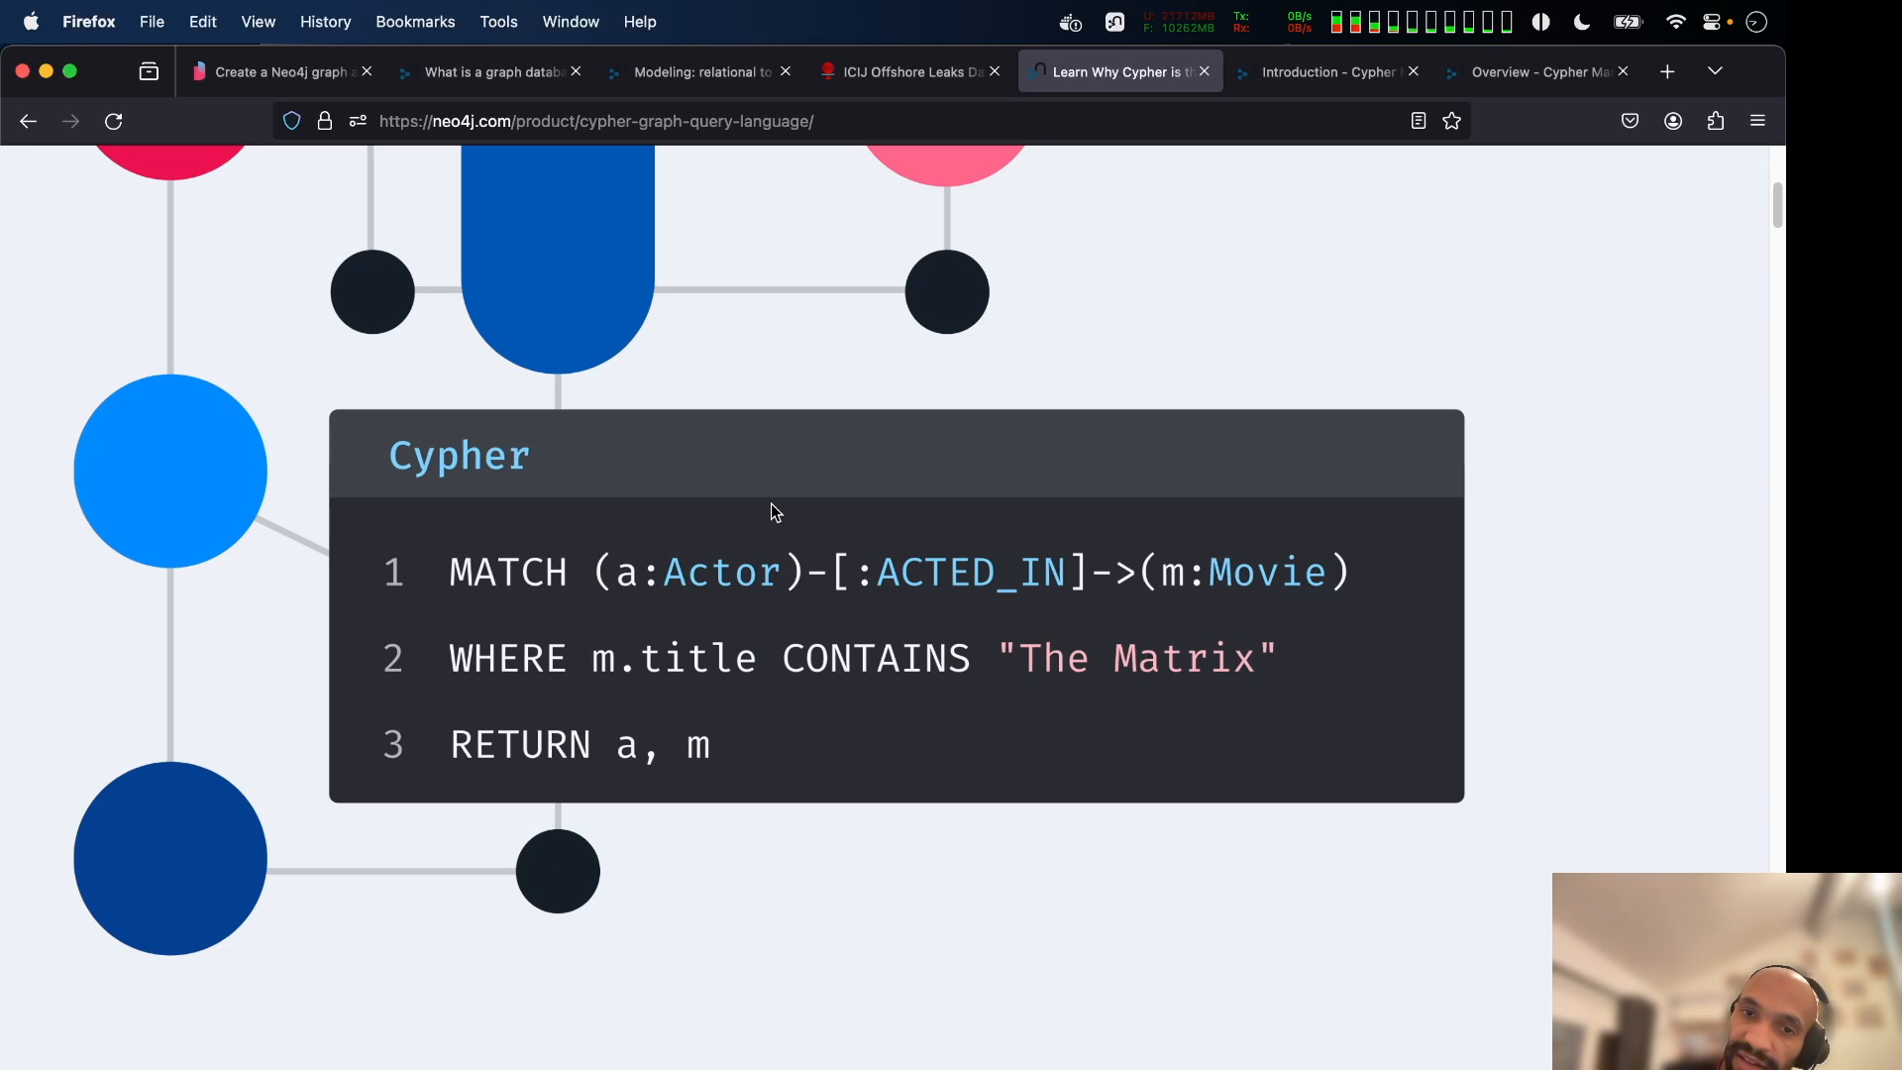
{"action": "scroll", "coordinate": [1238, 482], "scroll_direction": "down", "scroll_amount": 2}
{"action": "scroll", "coordinate": [1235, 477], "scroll_direction": "down", "scroll_amount": 1}
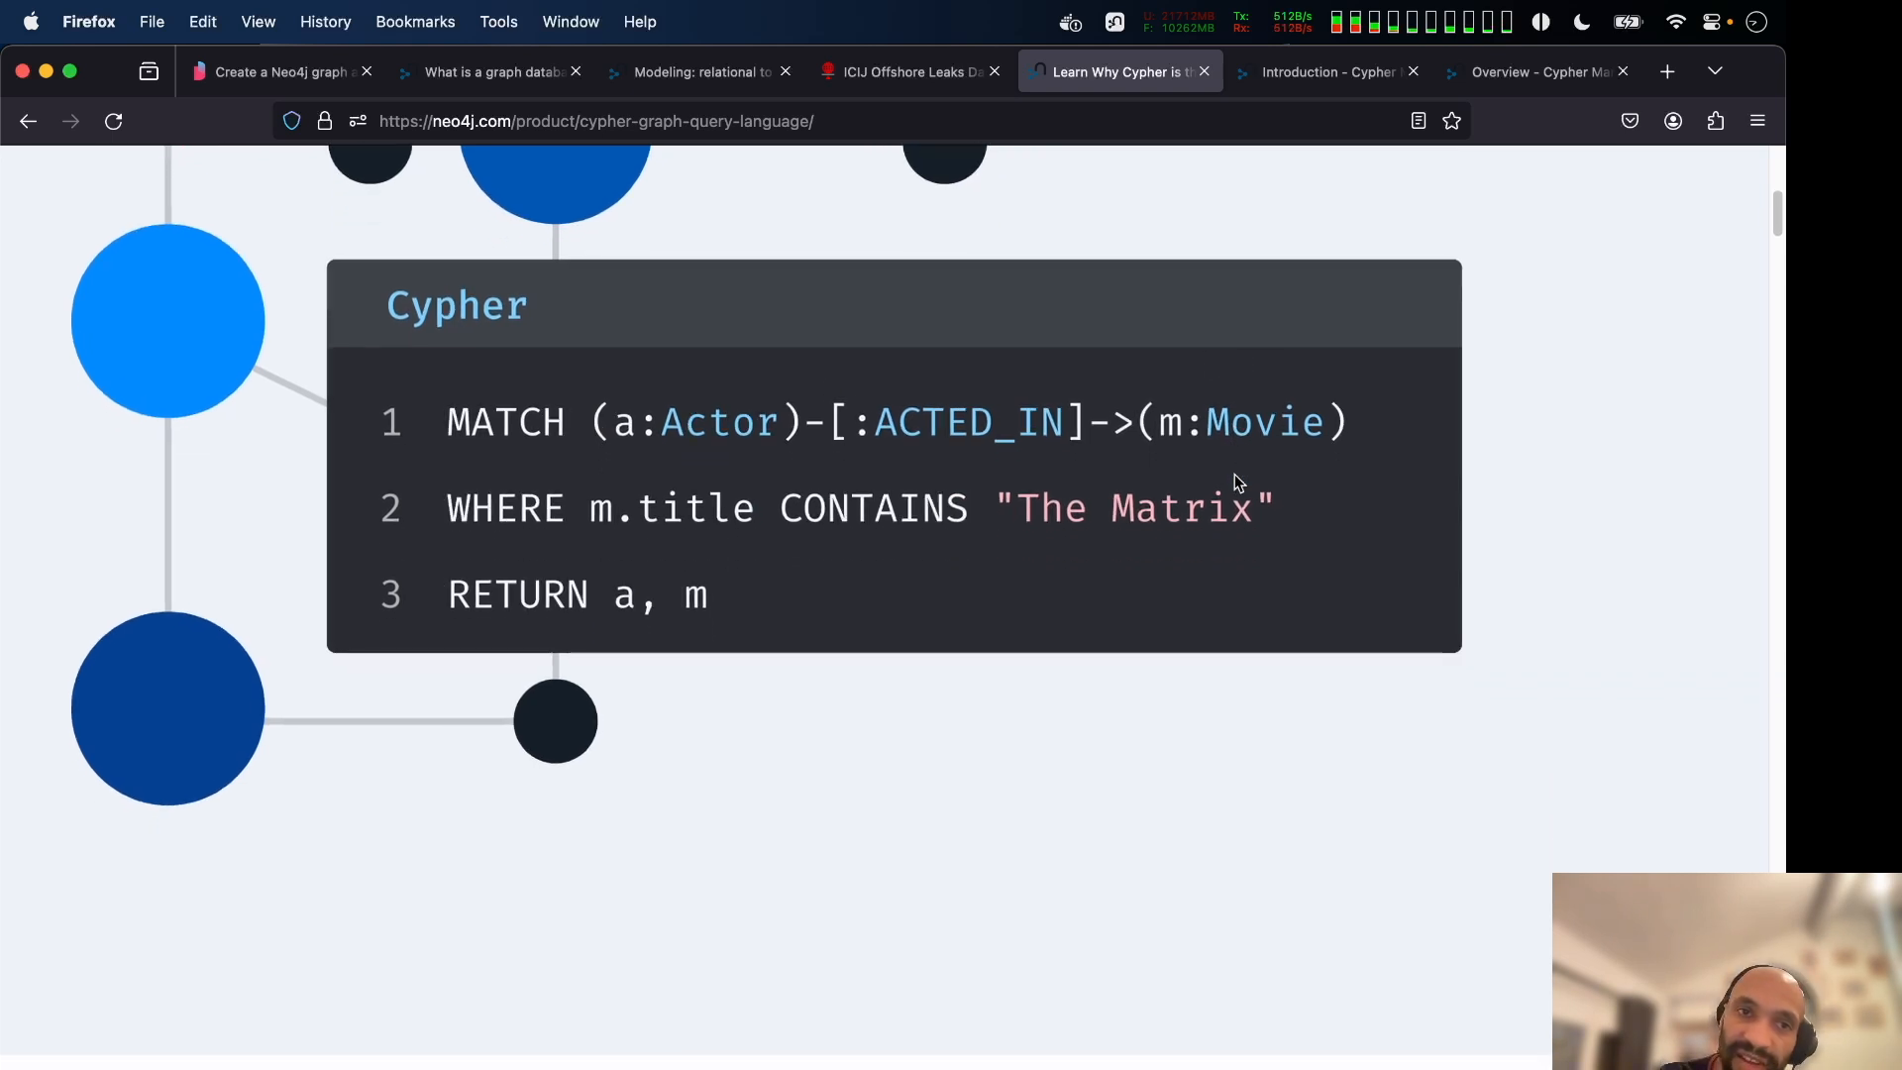
{"action": "scroll", "coordinate": [1235, 476], "scroll_direction": "up", "scroll_amount": 2}
{"action": "scroll", "coordinate": [1237, 483], "scroll_direction": "up", "scroll_amount": 3}
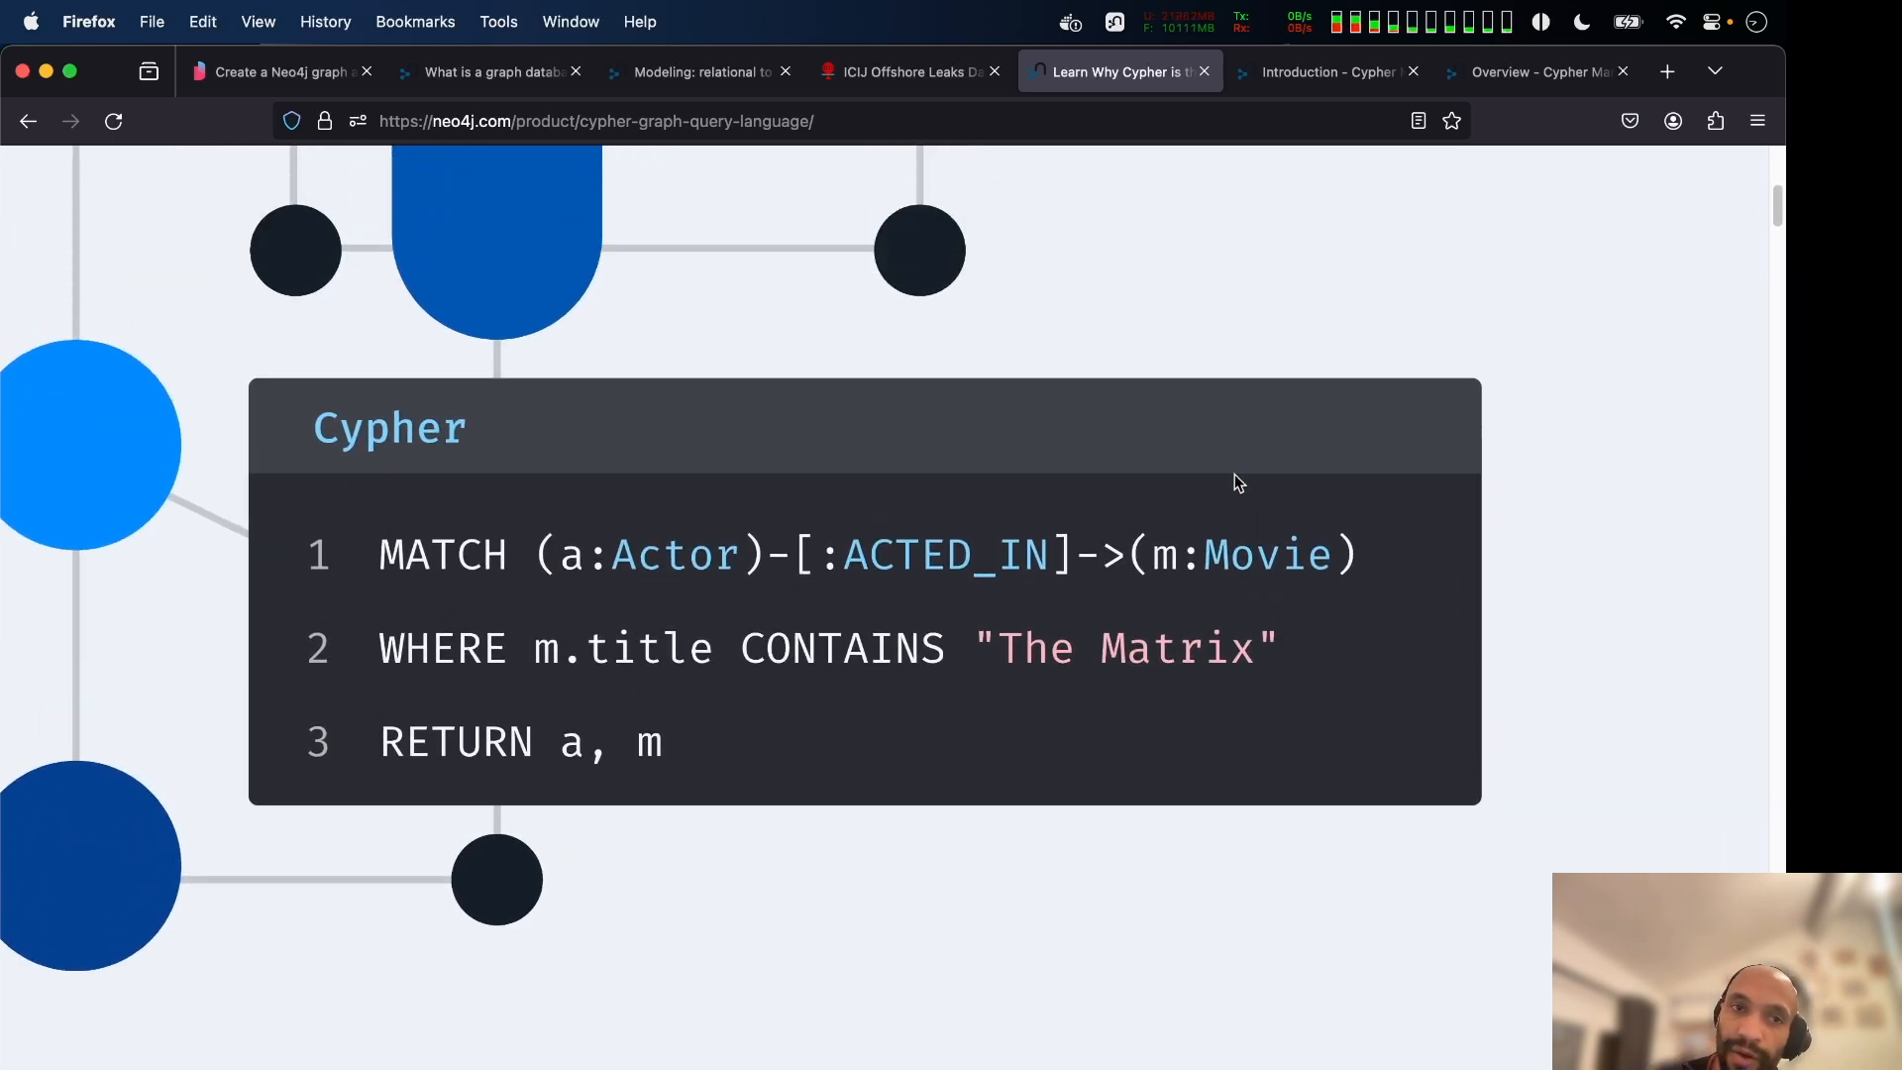
{"action": "scroll", "coordinate": [1234, 474], "scroll_direction": "up", "scroll_amount": 1}
{"action": "scroll", "coordinate": [1235, 473], "scroll_direction": "left", "scroll_amount": 5}
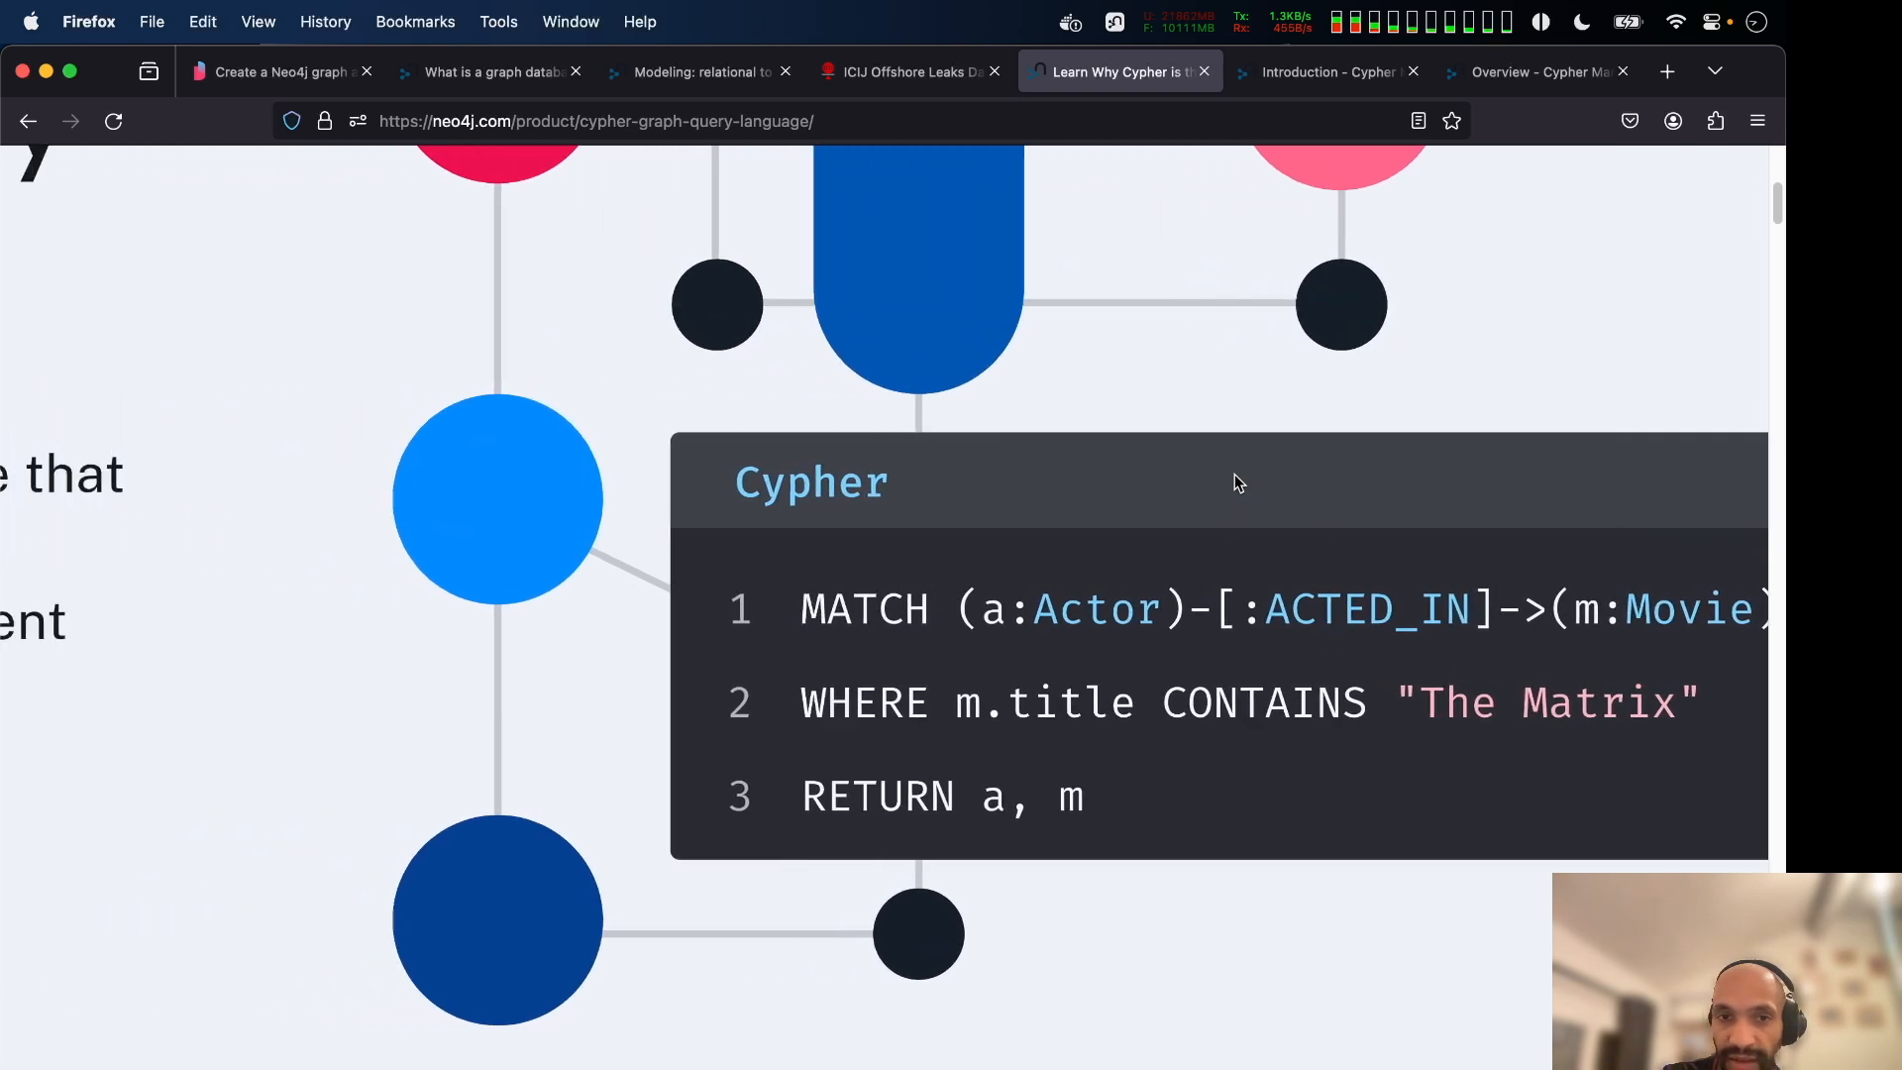
{"action": "scroll", "coordinate": [1235, 474], "scroll_direction": "right", "scroll_amount": 4}
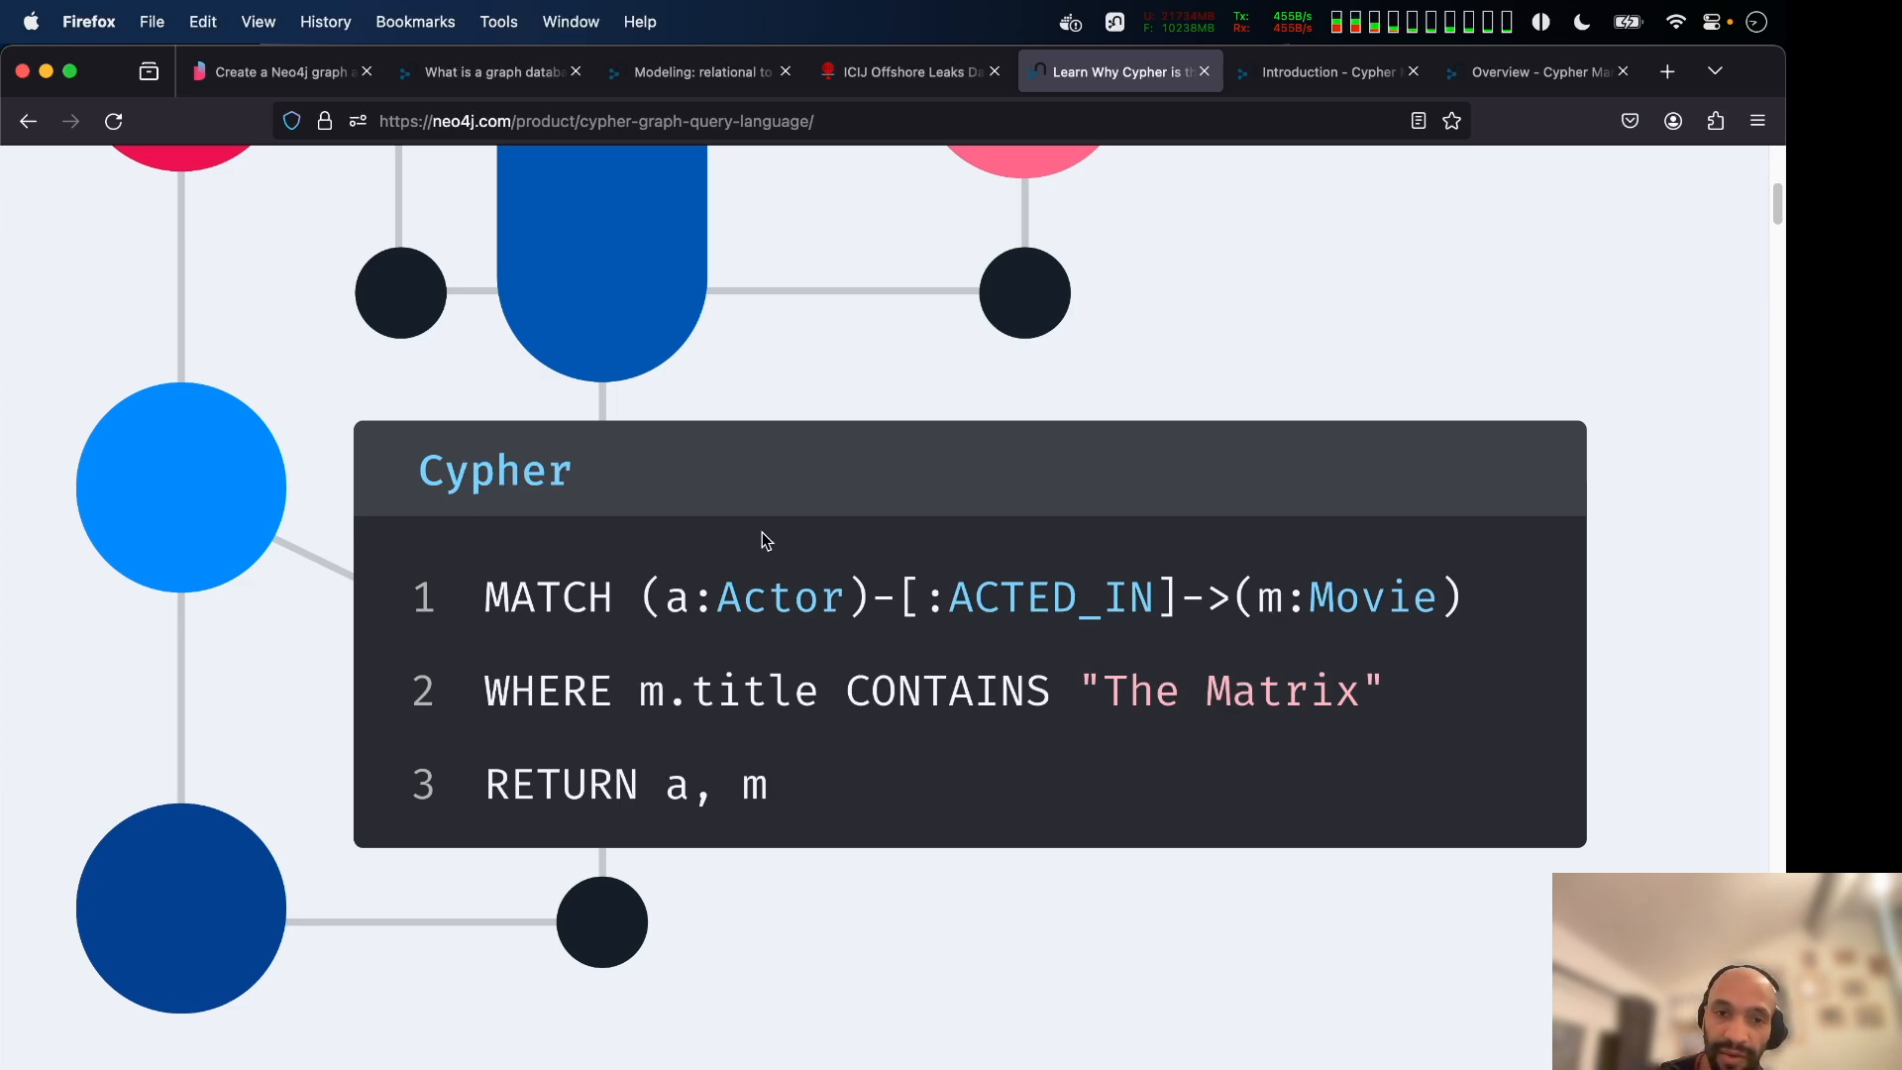
{"action": "scroll", "coordinate": [763, 532], "scroll_direction": "down", "scroll_amount": 4}
{"action": "scroll", "coordinate": [762, 531], "scroll_direction": "left", "scroll_amount": 8}
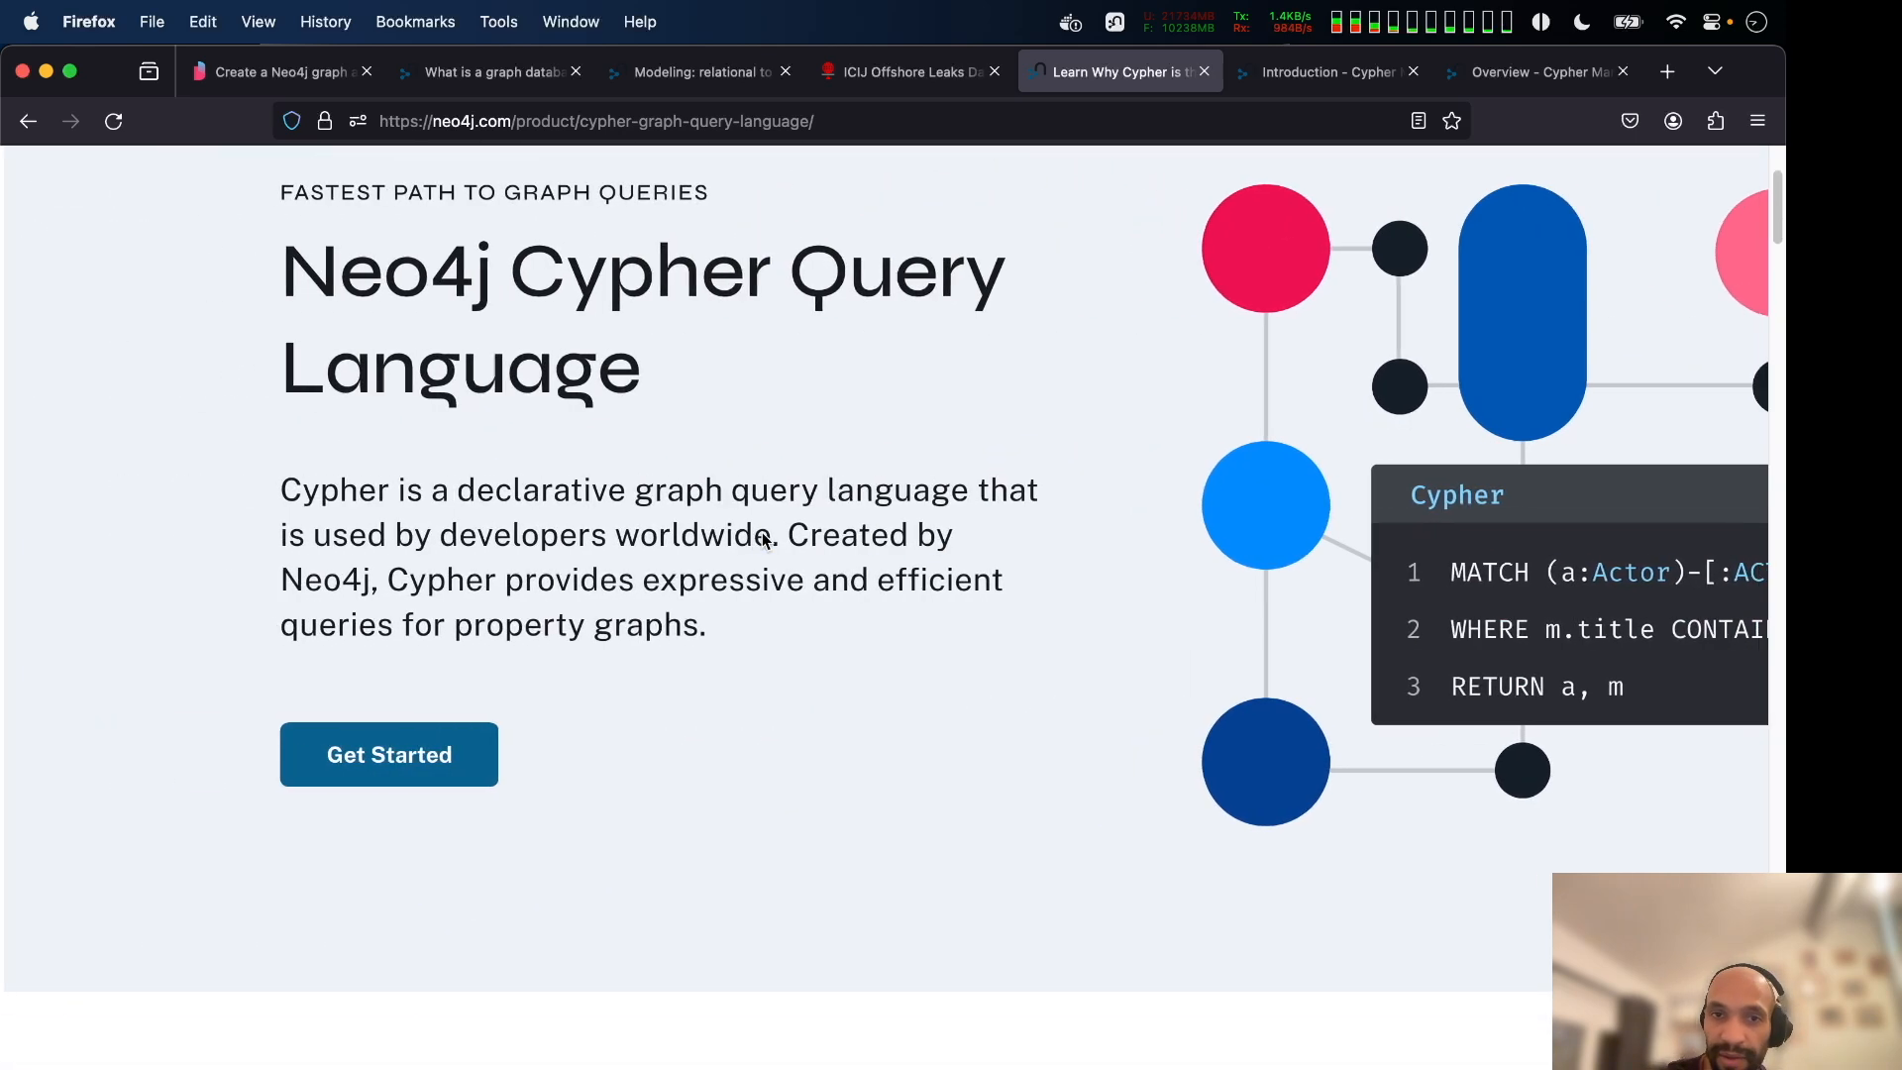
{"action": "scroll", "coordinate": [760, 535], "scroll_direction": "down", "scroll_amount": 3}
{"action": "scroll", "coordinate": [751, 542], "scroll_direction": "down", "scroll_amount": 2}
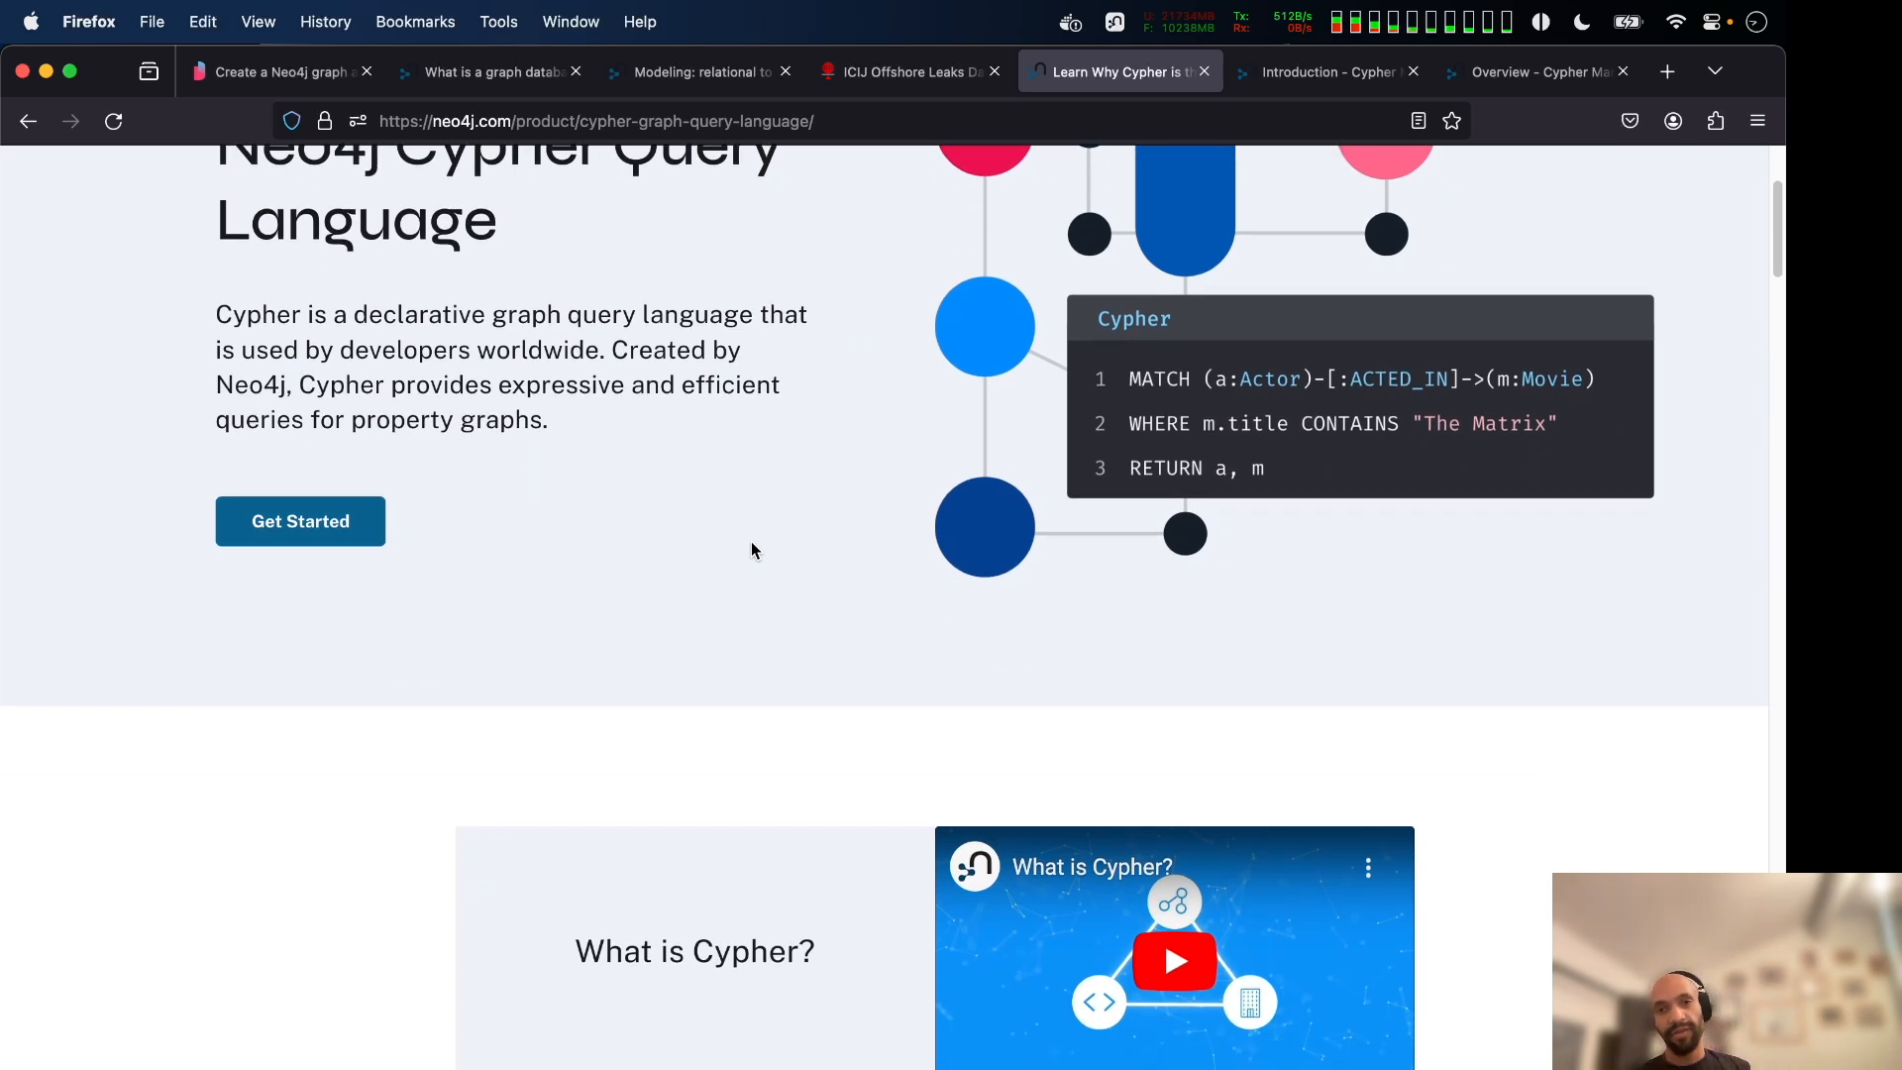
{"action": "scroll", "coordinate": [751, 540], "scroll_direction": "down", "scroll_amount": 3}
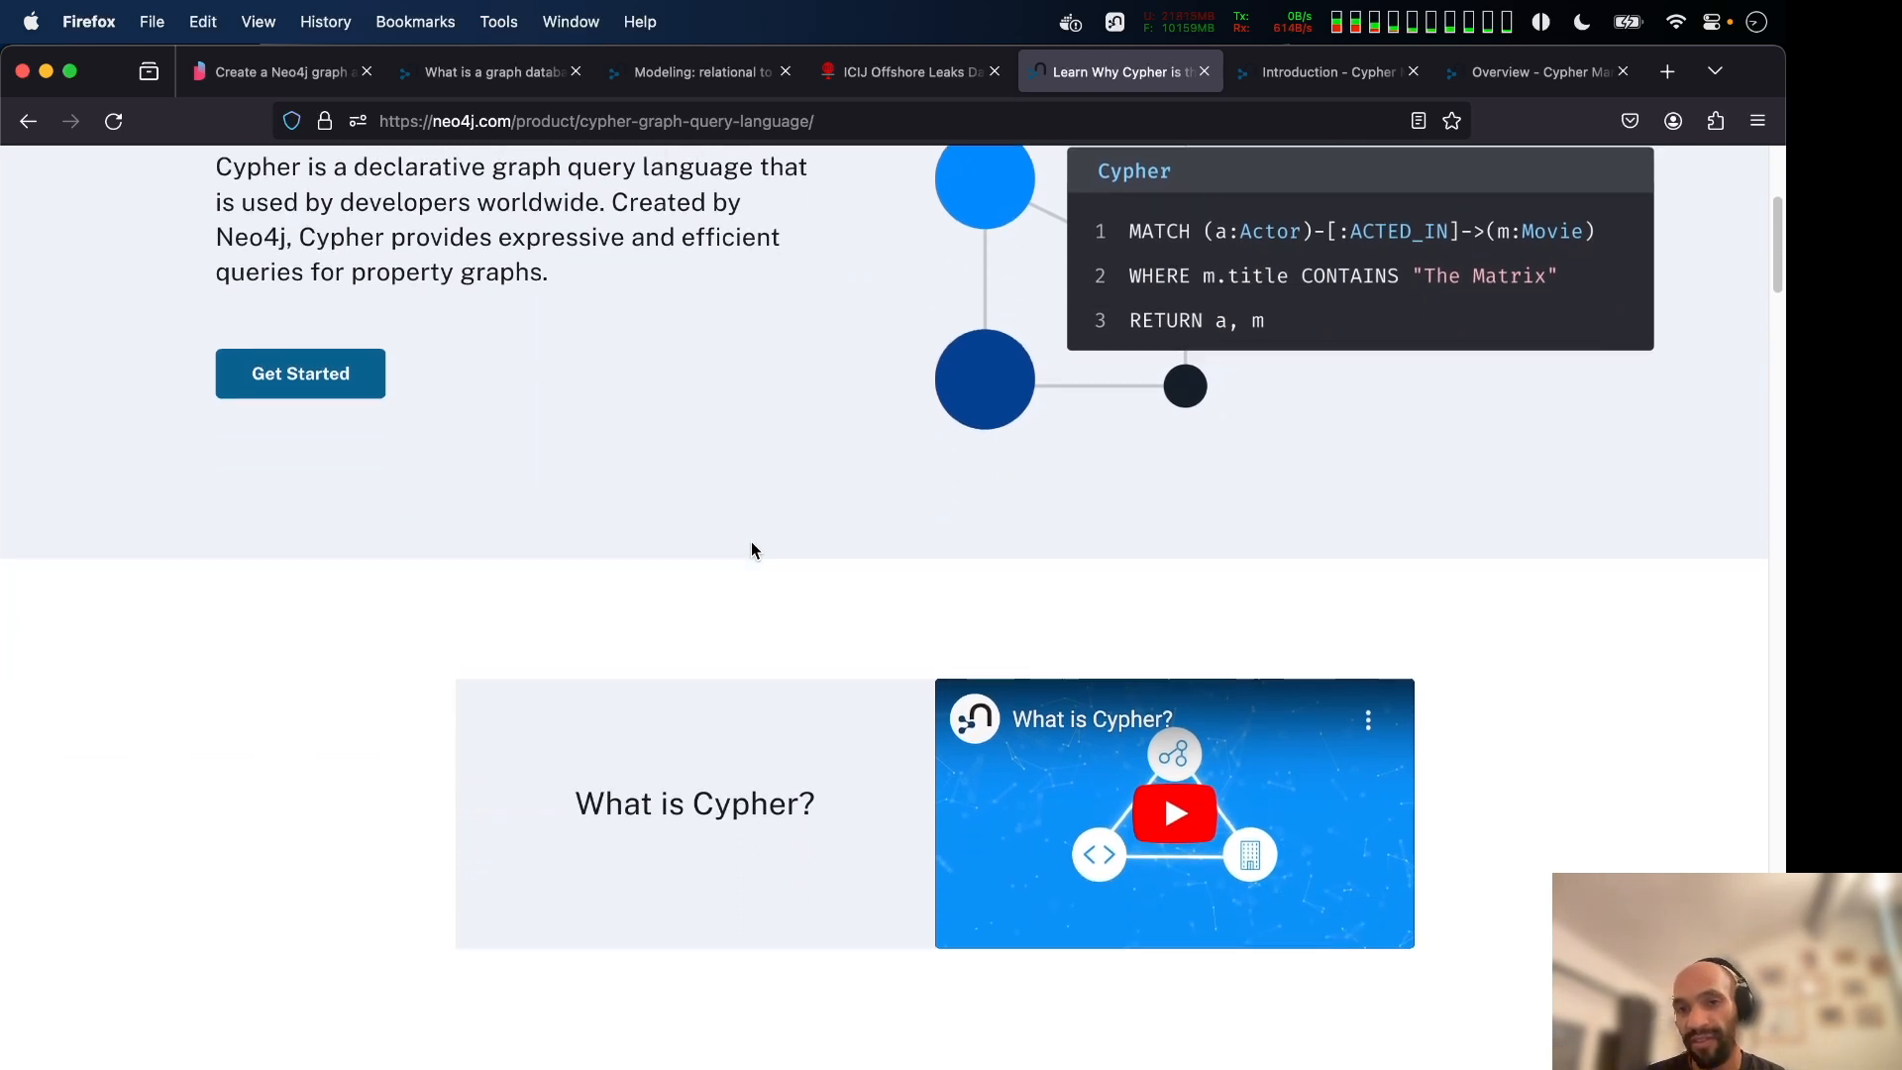
{"action": "scroll", "coordinate": [751, 541], "scroll_direction": "up", "scroll_amount": 4}
{"action": "scroll", "coordinate": [751, 543], "scroll_direction": "down", "scroll_amount": 2}
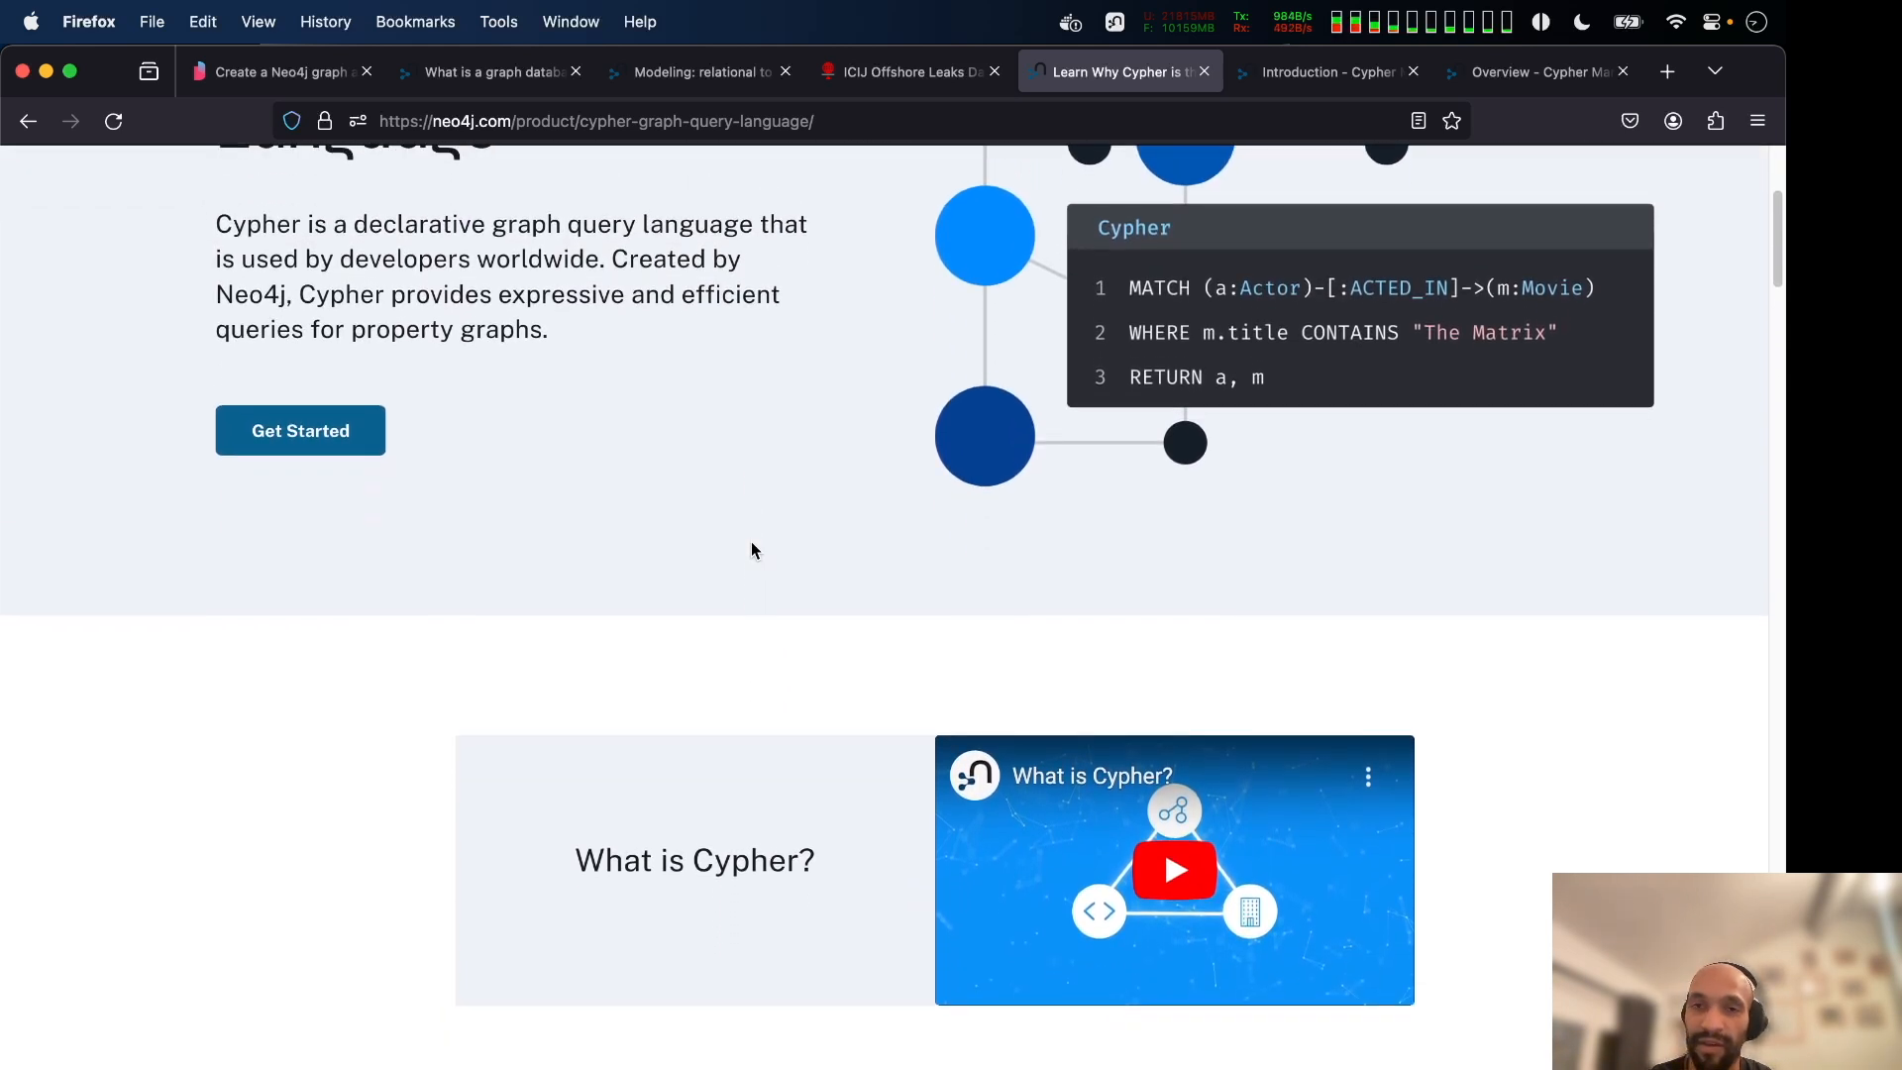
{"action": "scroll", "coordinate": [751, 551], "scroll_direction": "down", "scroll_amount": 2}
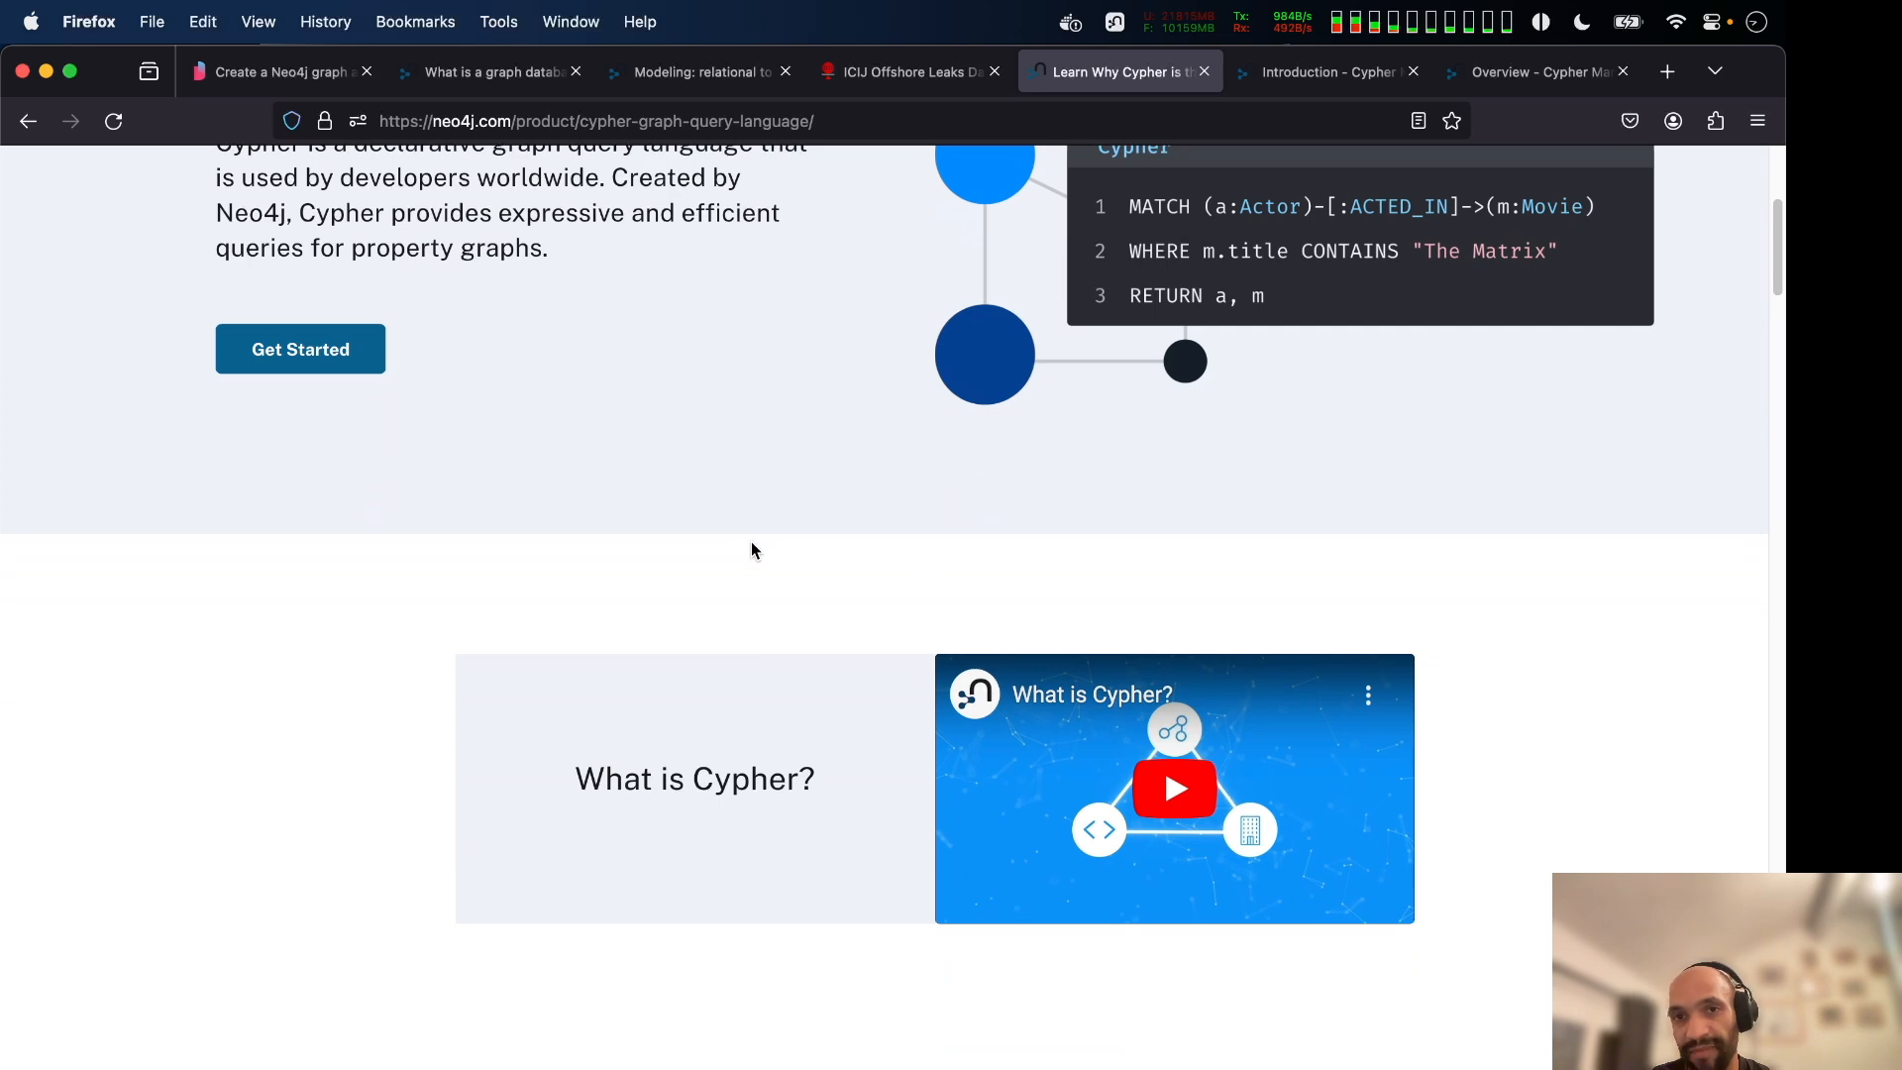
{"action": "scroll", "coordinate": [751, 550], "scroll_direction": "down", "scroll_amount": 2}
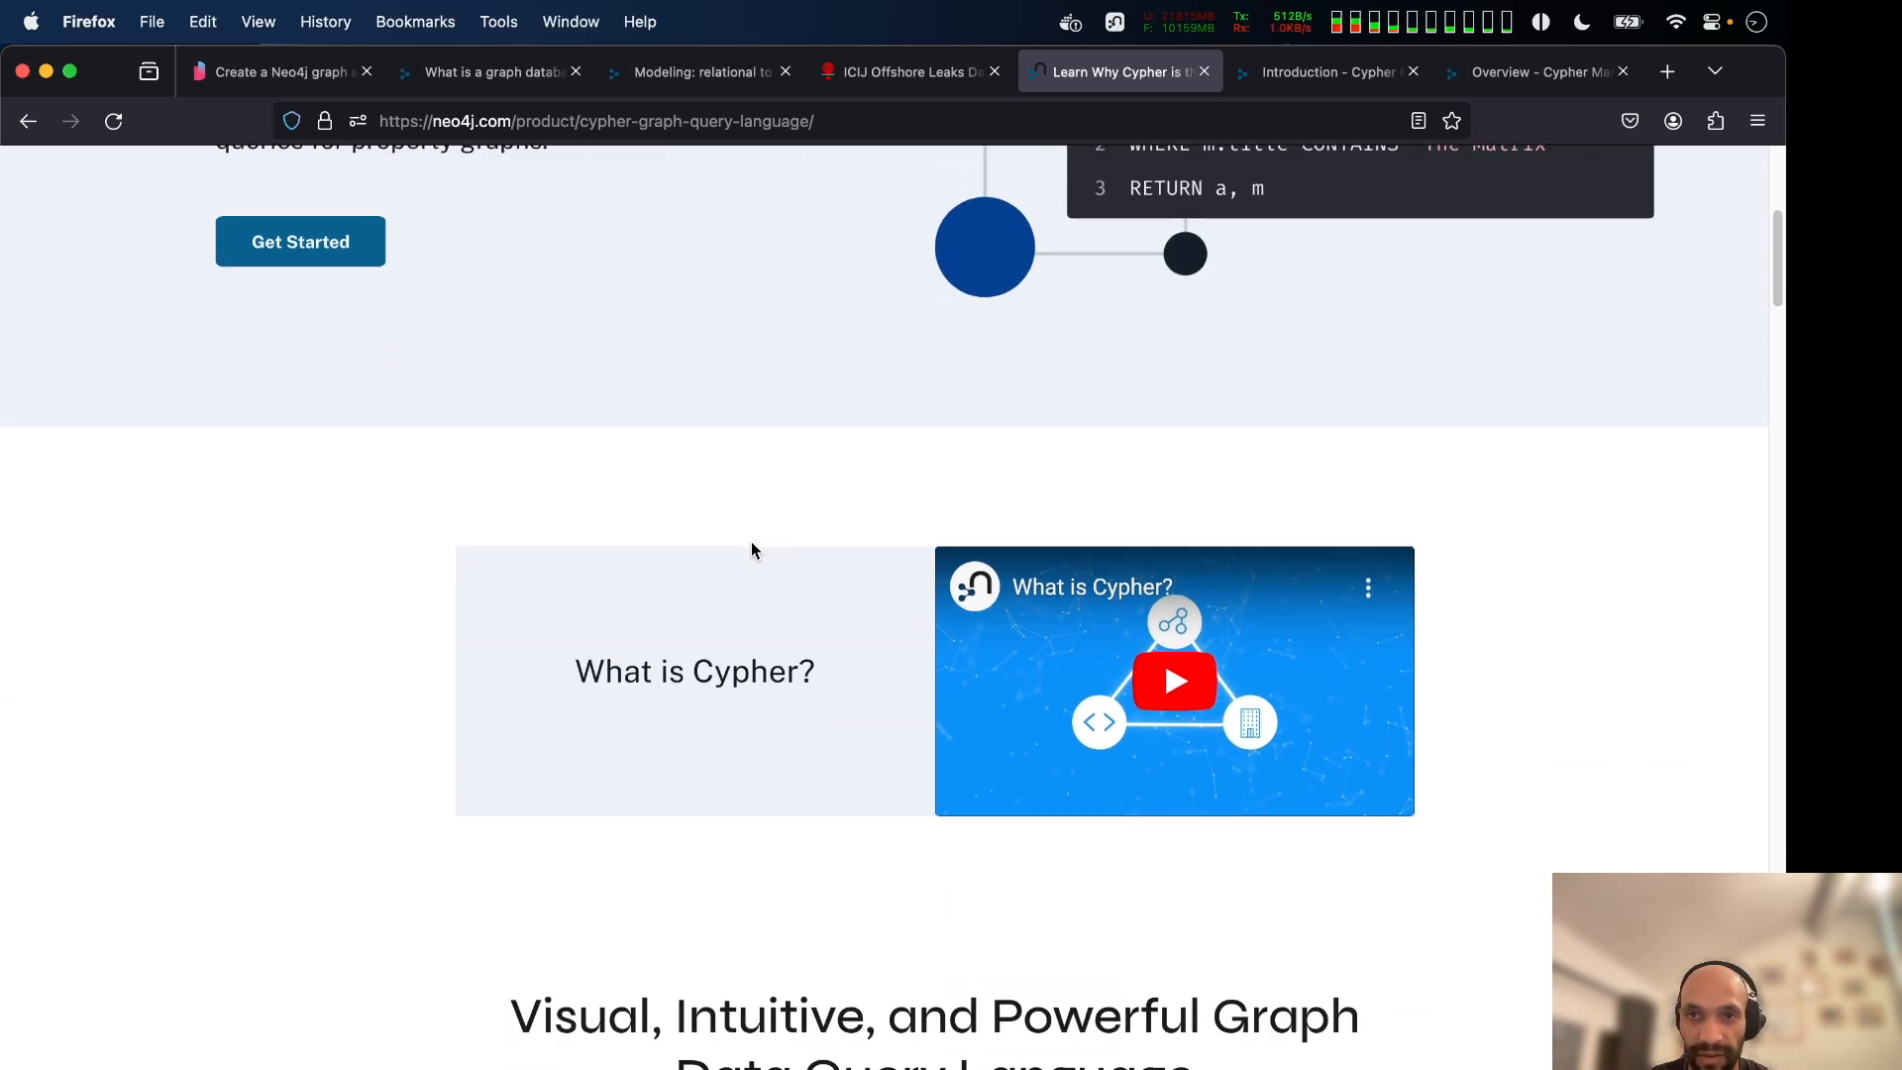
{"action": "scroll", "coordinate": [751, 541], "scroll_direction": "up", "scroll_amount": 4}
Compare the Cypher and SQL queries in the No More Complex Joins section, highlighting each query's text.
{"action": "scroll", "coordinate": [751, 544], "scroll_direction": "down", "scroll_amount": 15}
{"action": "scroll", "coordinate": [753, 549], "scroll_direction": "down", "scroll_amount": 16}
{"action": "scroll", "coordinate": [751, 542], "scroll_direction": "down", "scroll_amount": 5}
{"action": "scroll", "coordinate": [751, 545], "scroll_direction": "down", "scroll_amount": 1}
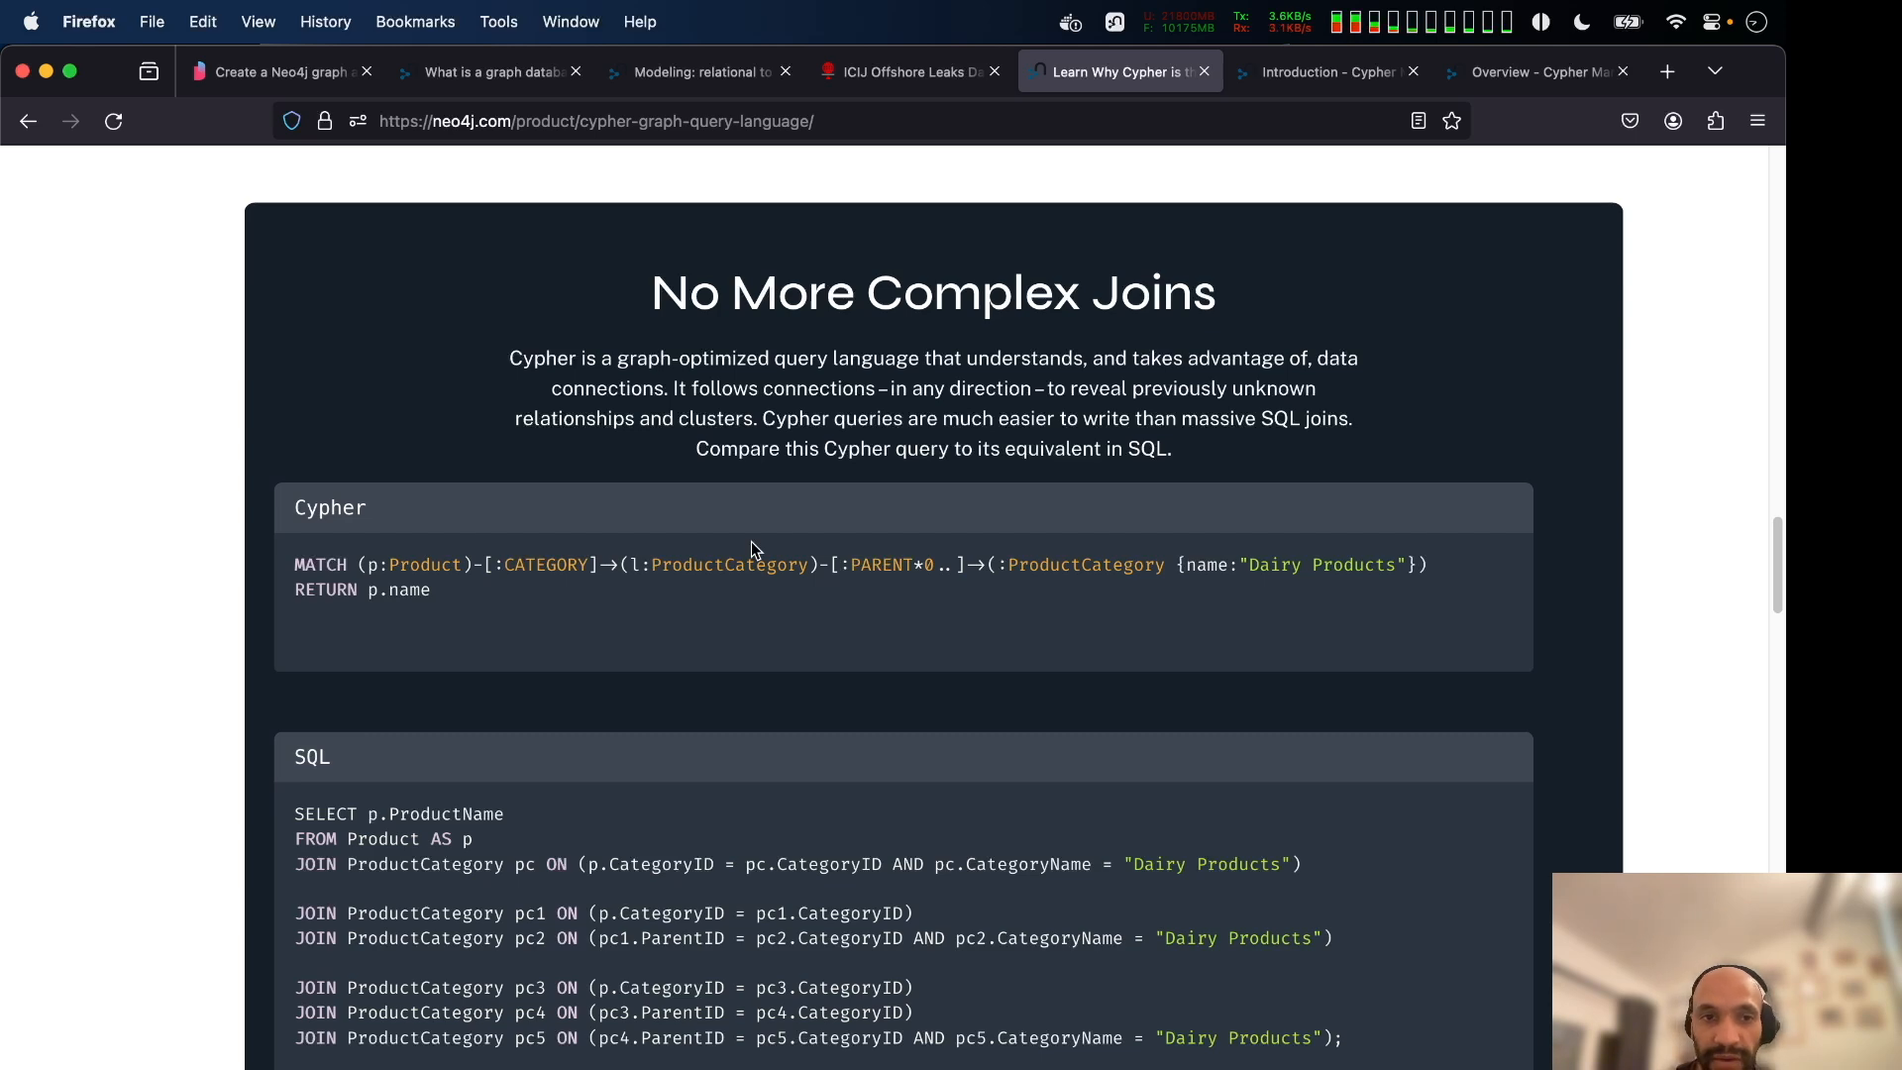
{"action": "scroll", "coordinate": [751, 541], "scroll_direction": "down", "scroll_amount": 5}
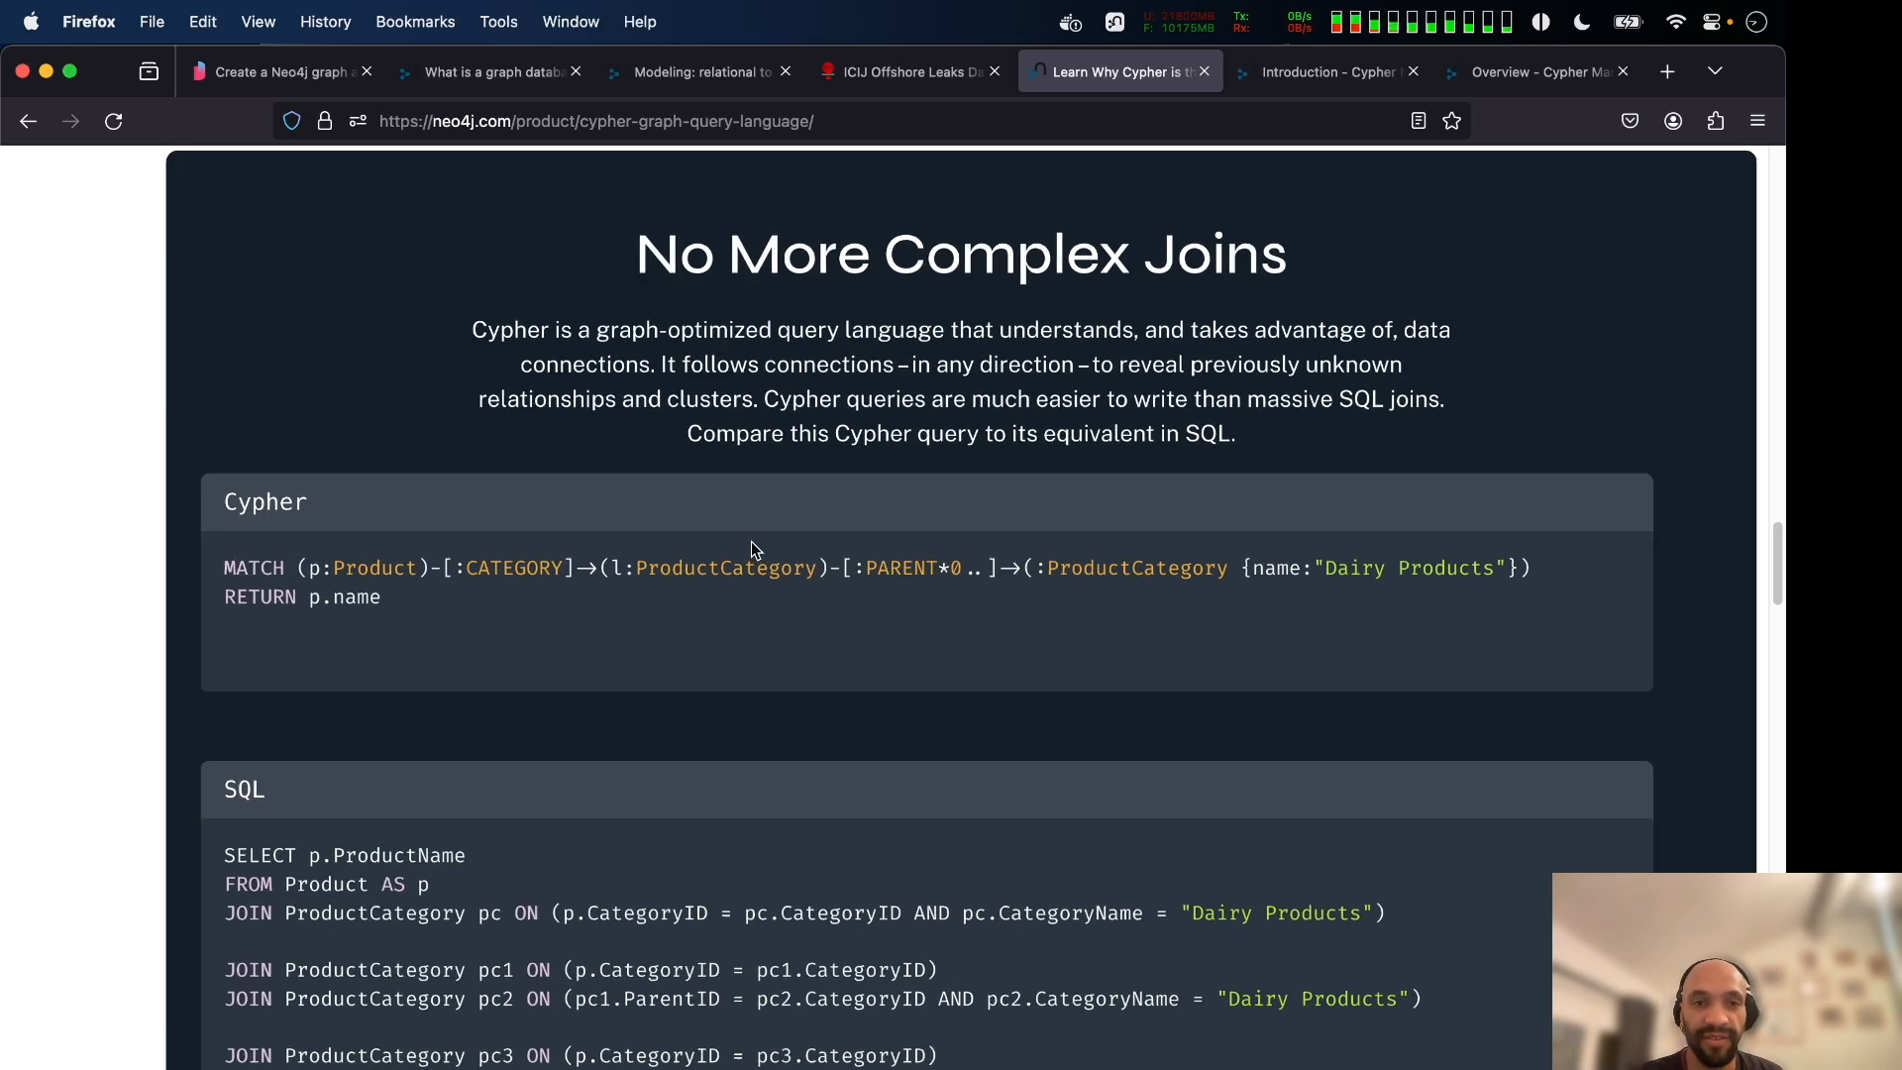
{"action": "scroll", "coordinate": [751, 550], "scroll_direction": "down", "scroll_amount": 1}
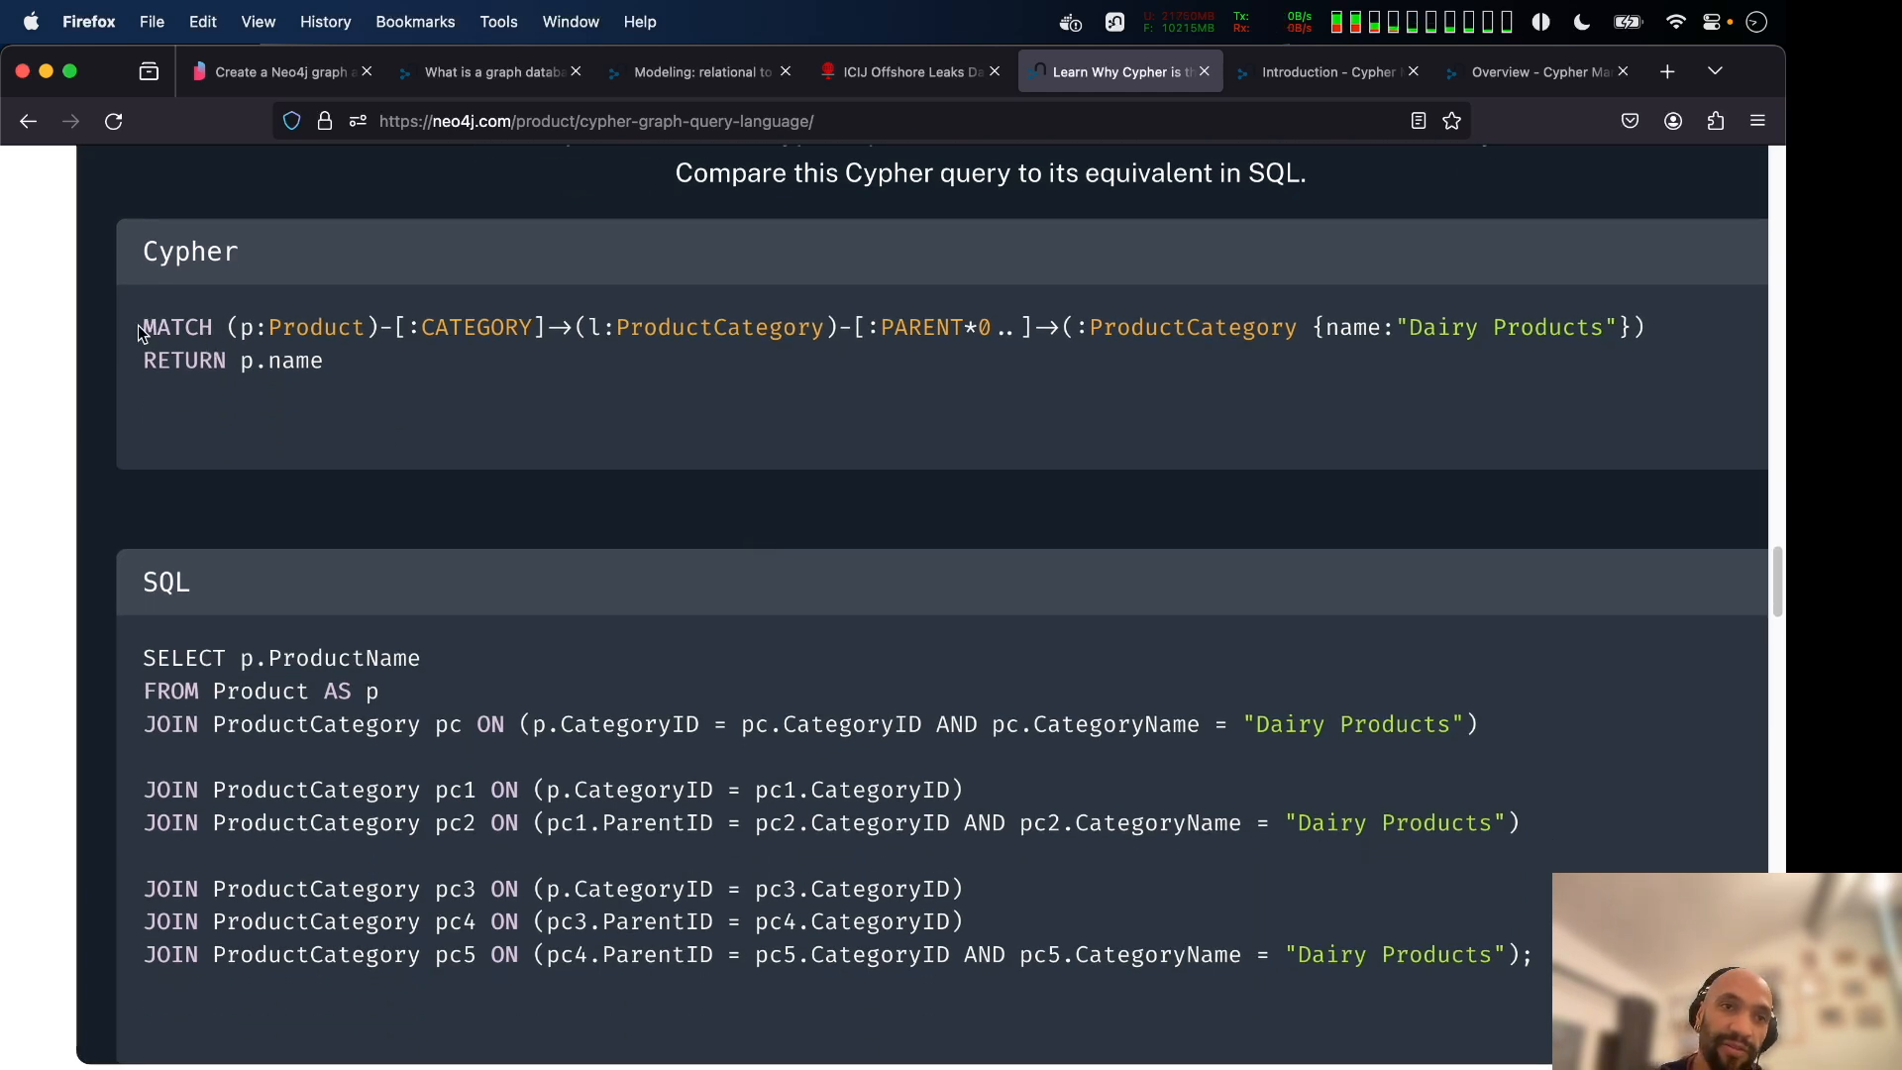
{"action": "left_click_drag", "start_coordinate": [140, 331], "coordinate": [409, 371]}
{"action": "left_click", "coordinate": [428, 650]}
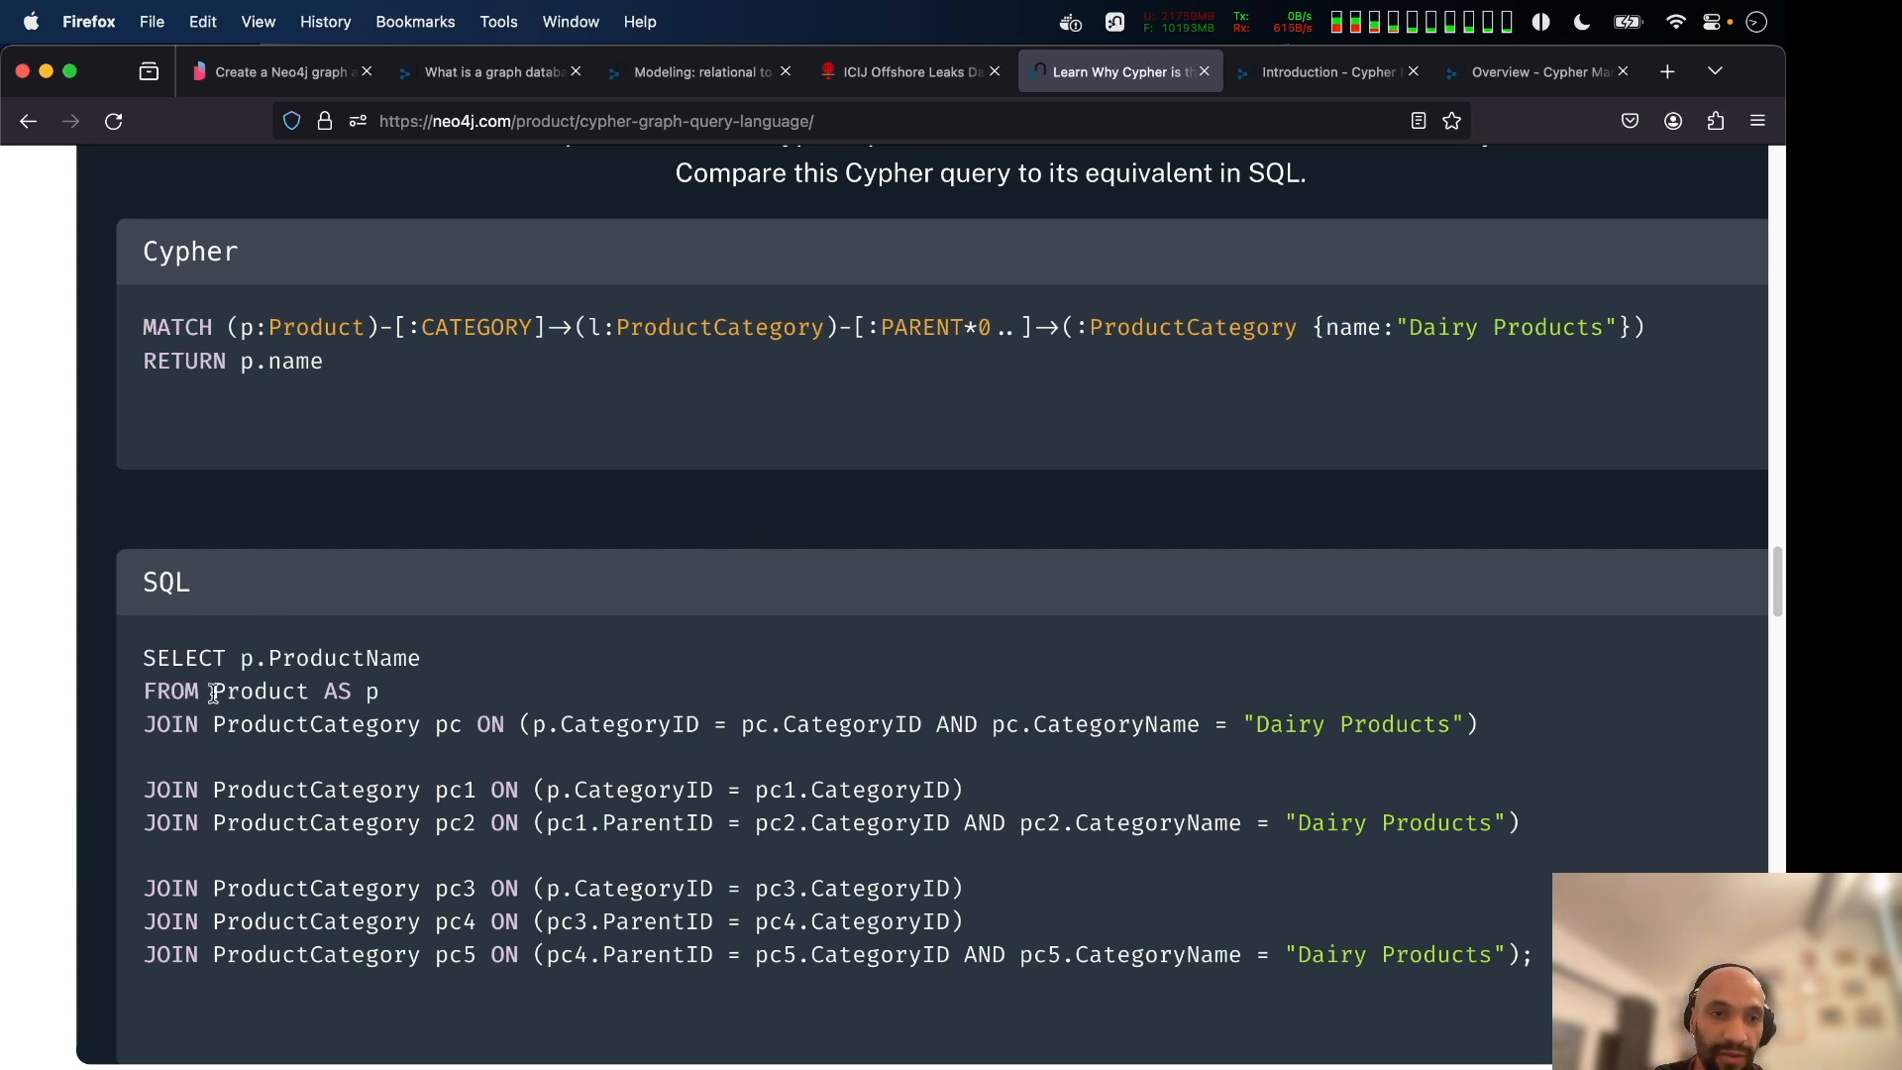
{"action": "left_click_drag", "start_coordinate": [138, 654], "coordinate": [1541, 956]}
Highlight the MATCH line of the Cypher query for "Dairy Products" in the No More Complex Joins section.
{"action": "scroll", "coordinate": [1097, 1002], "scroll_direction": "up", "scroll_amount": 4}
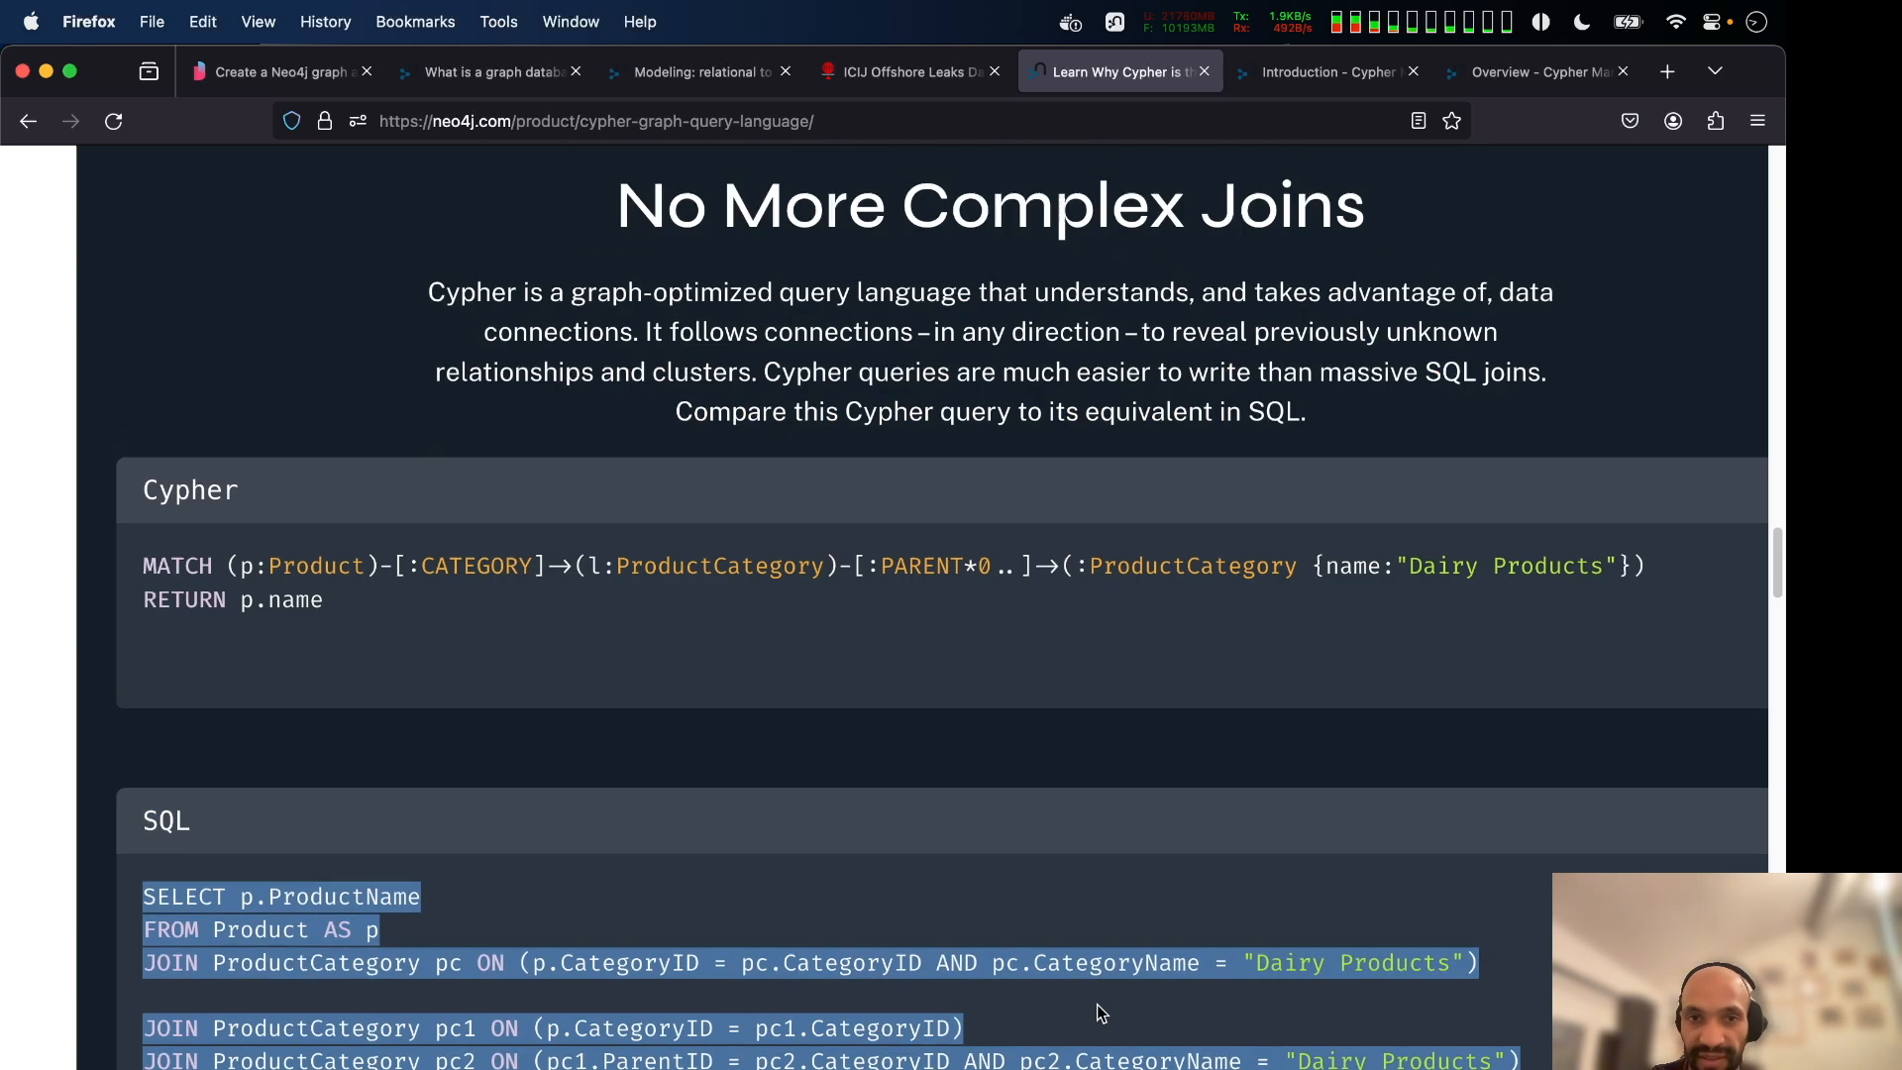
{"action": "scroll", "coordinate": [656, 668], "scroll_direction": "up", "scroll_amount": 2}
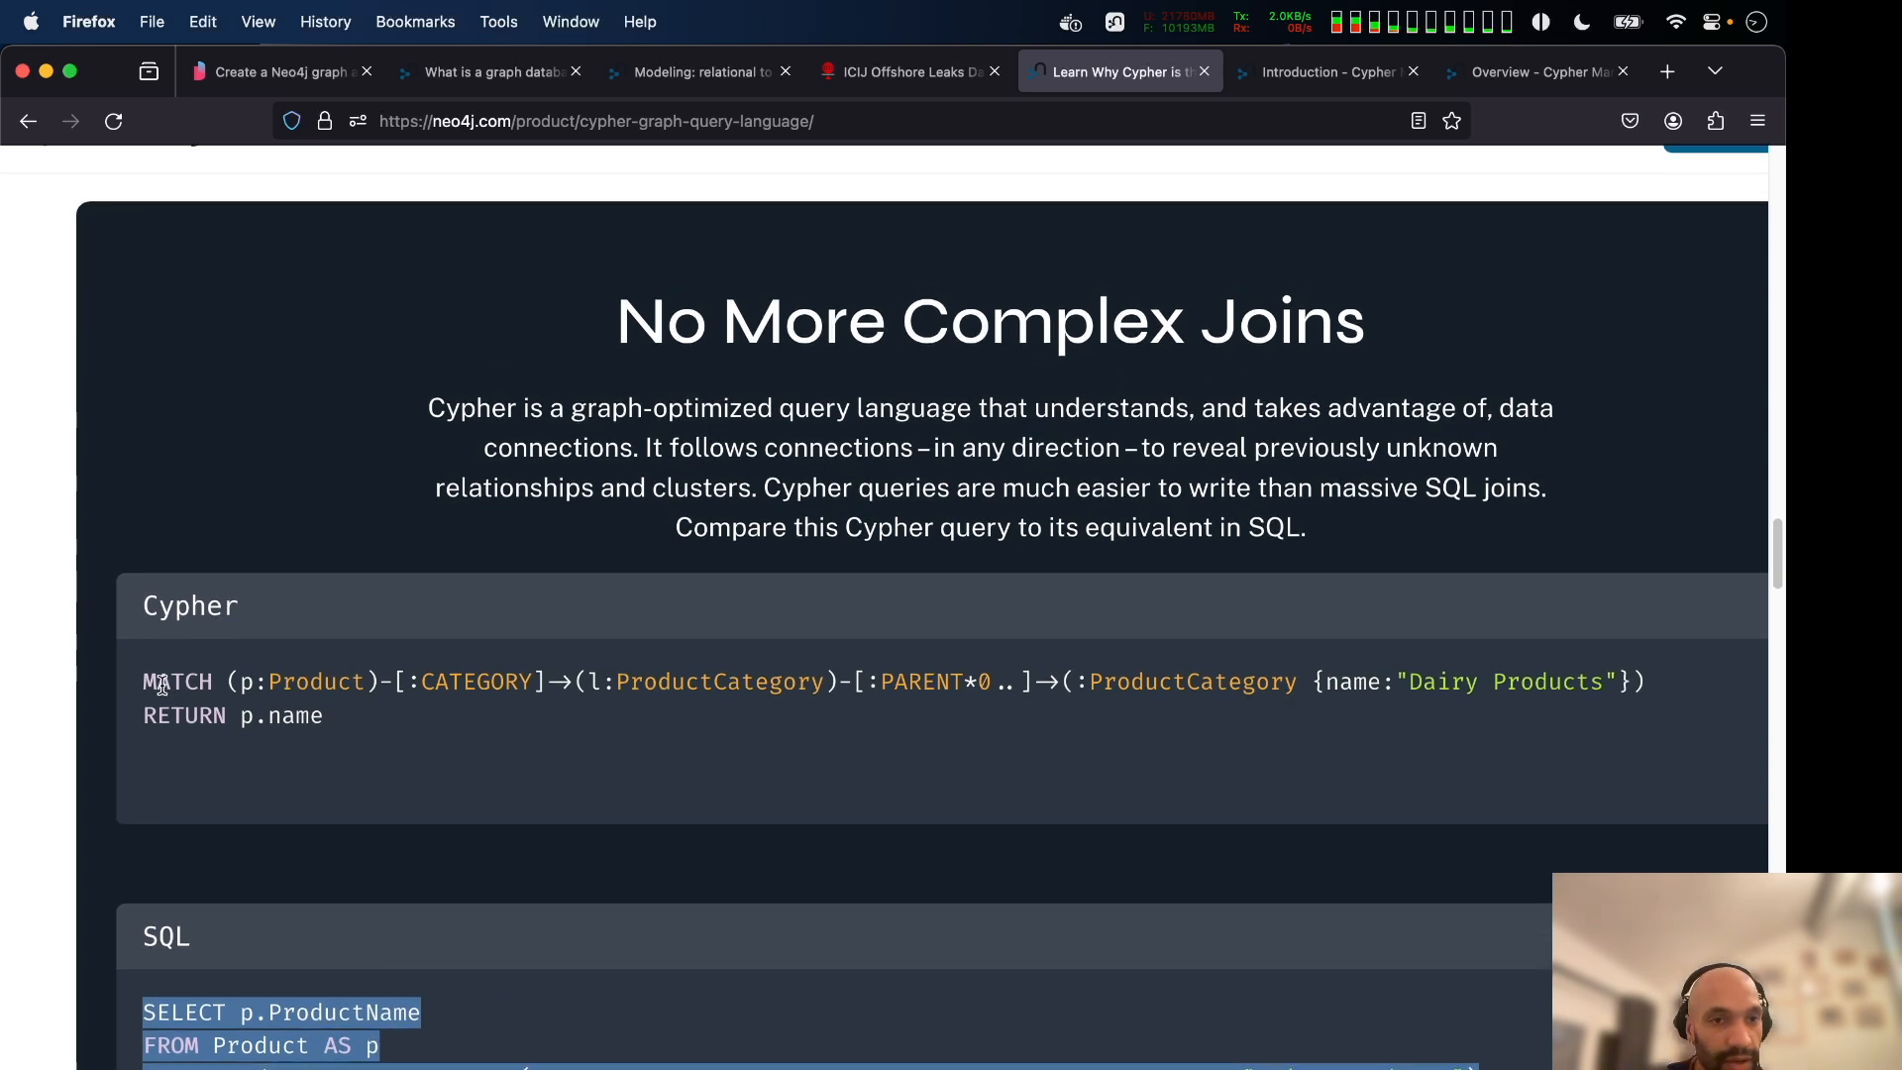
{"action": "left_click_drag", "start_coordinate": [139, 682], "coordinate": [1437, 634]}
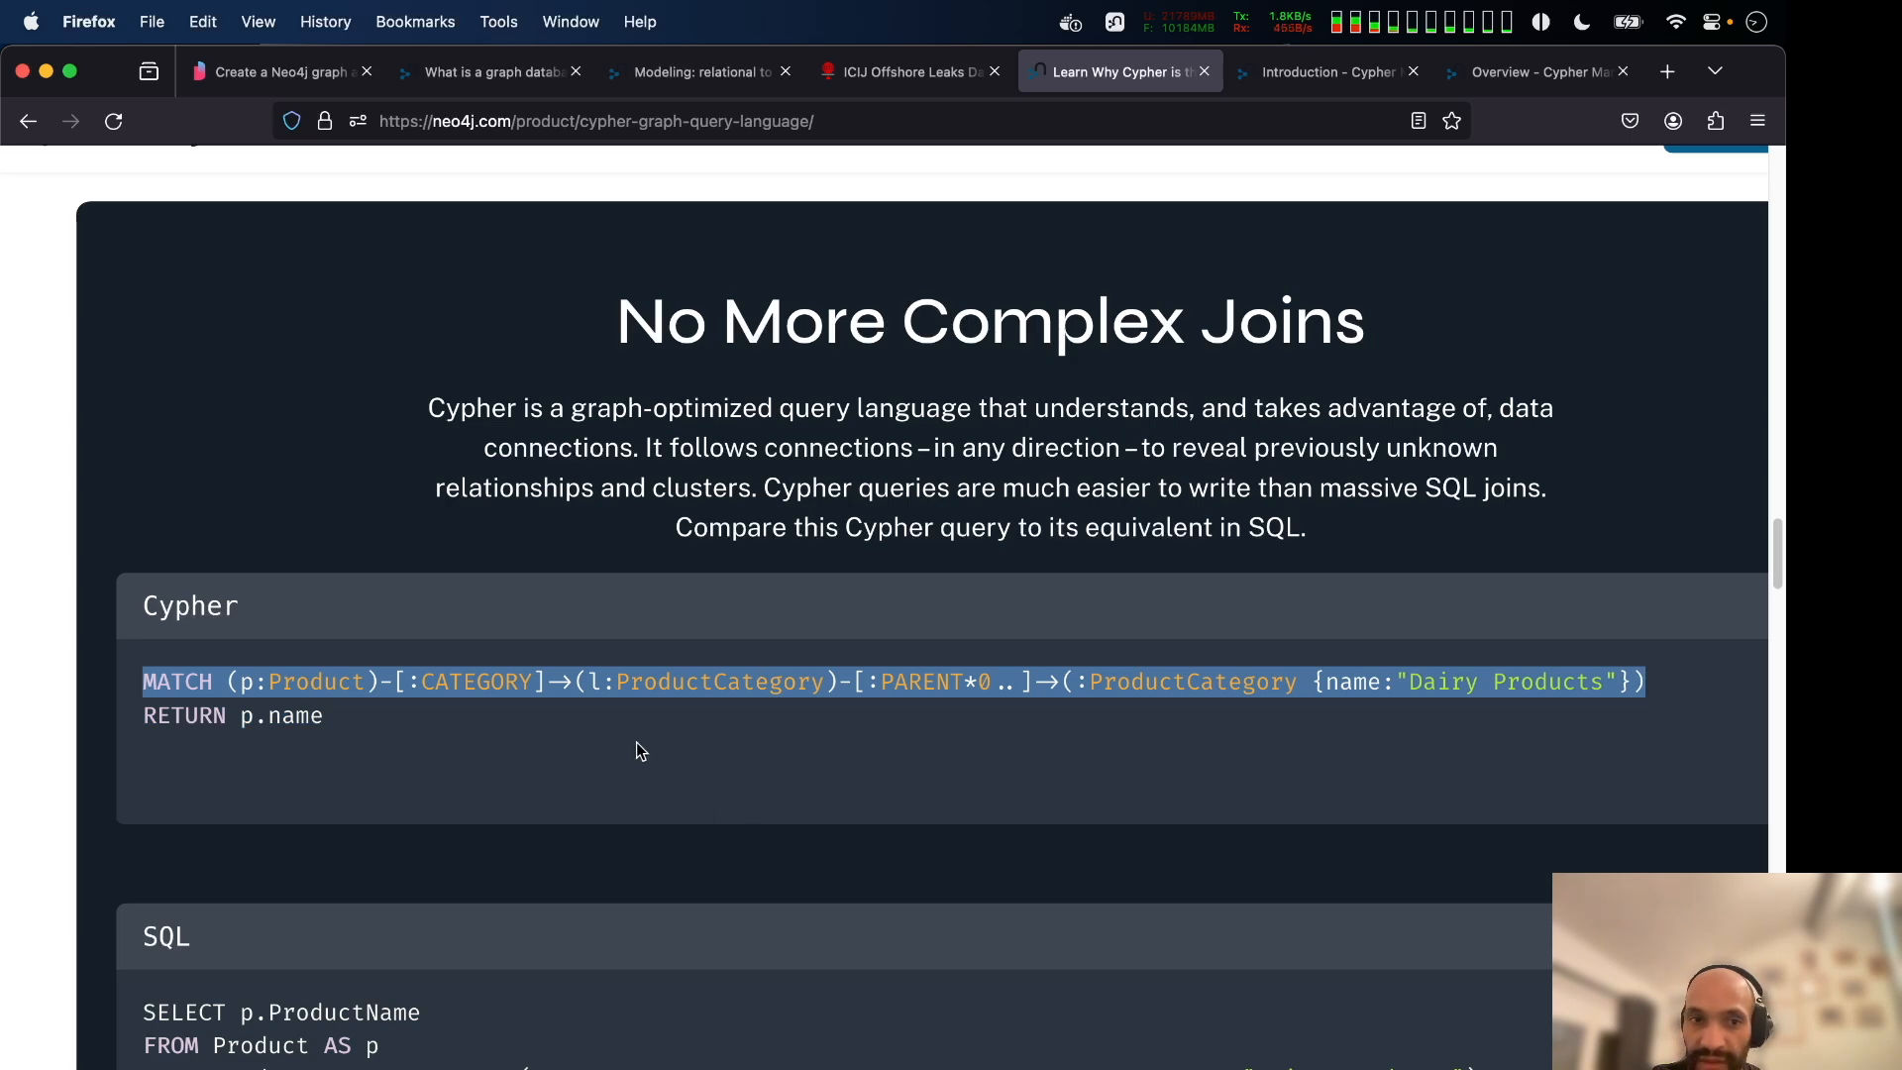
Switch to Neo4j Browser, run MATCH (n:Document) RETURN n LIMIT 25, and select the query text in the full-screen result.
{"action": "key", "text": "super+Tab"}
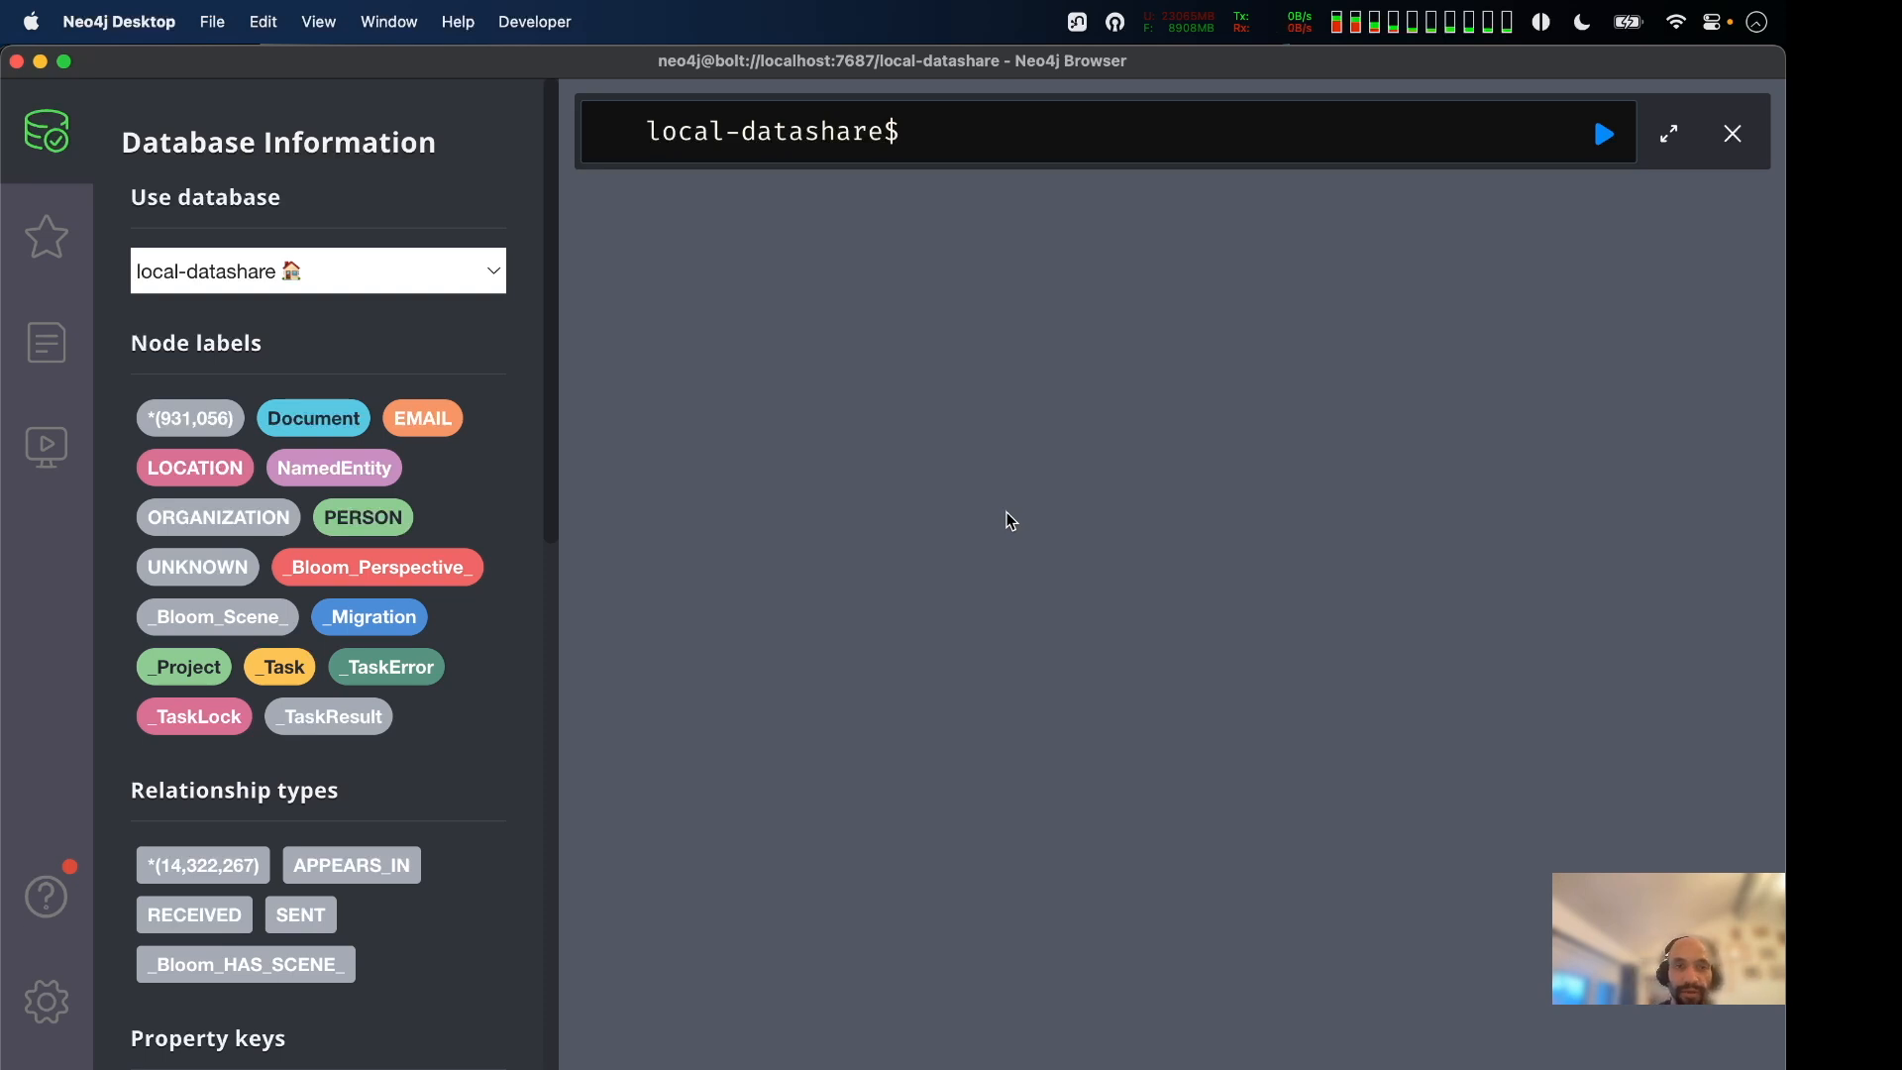
{"action": "left_click", "coordinate": [313, 418]}
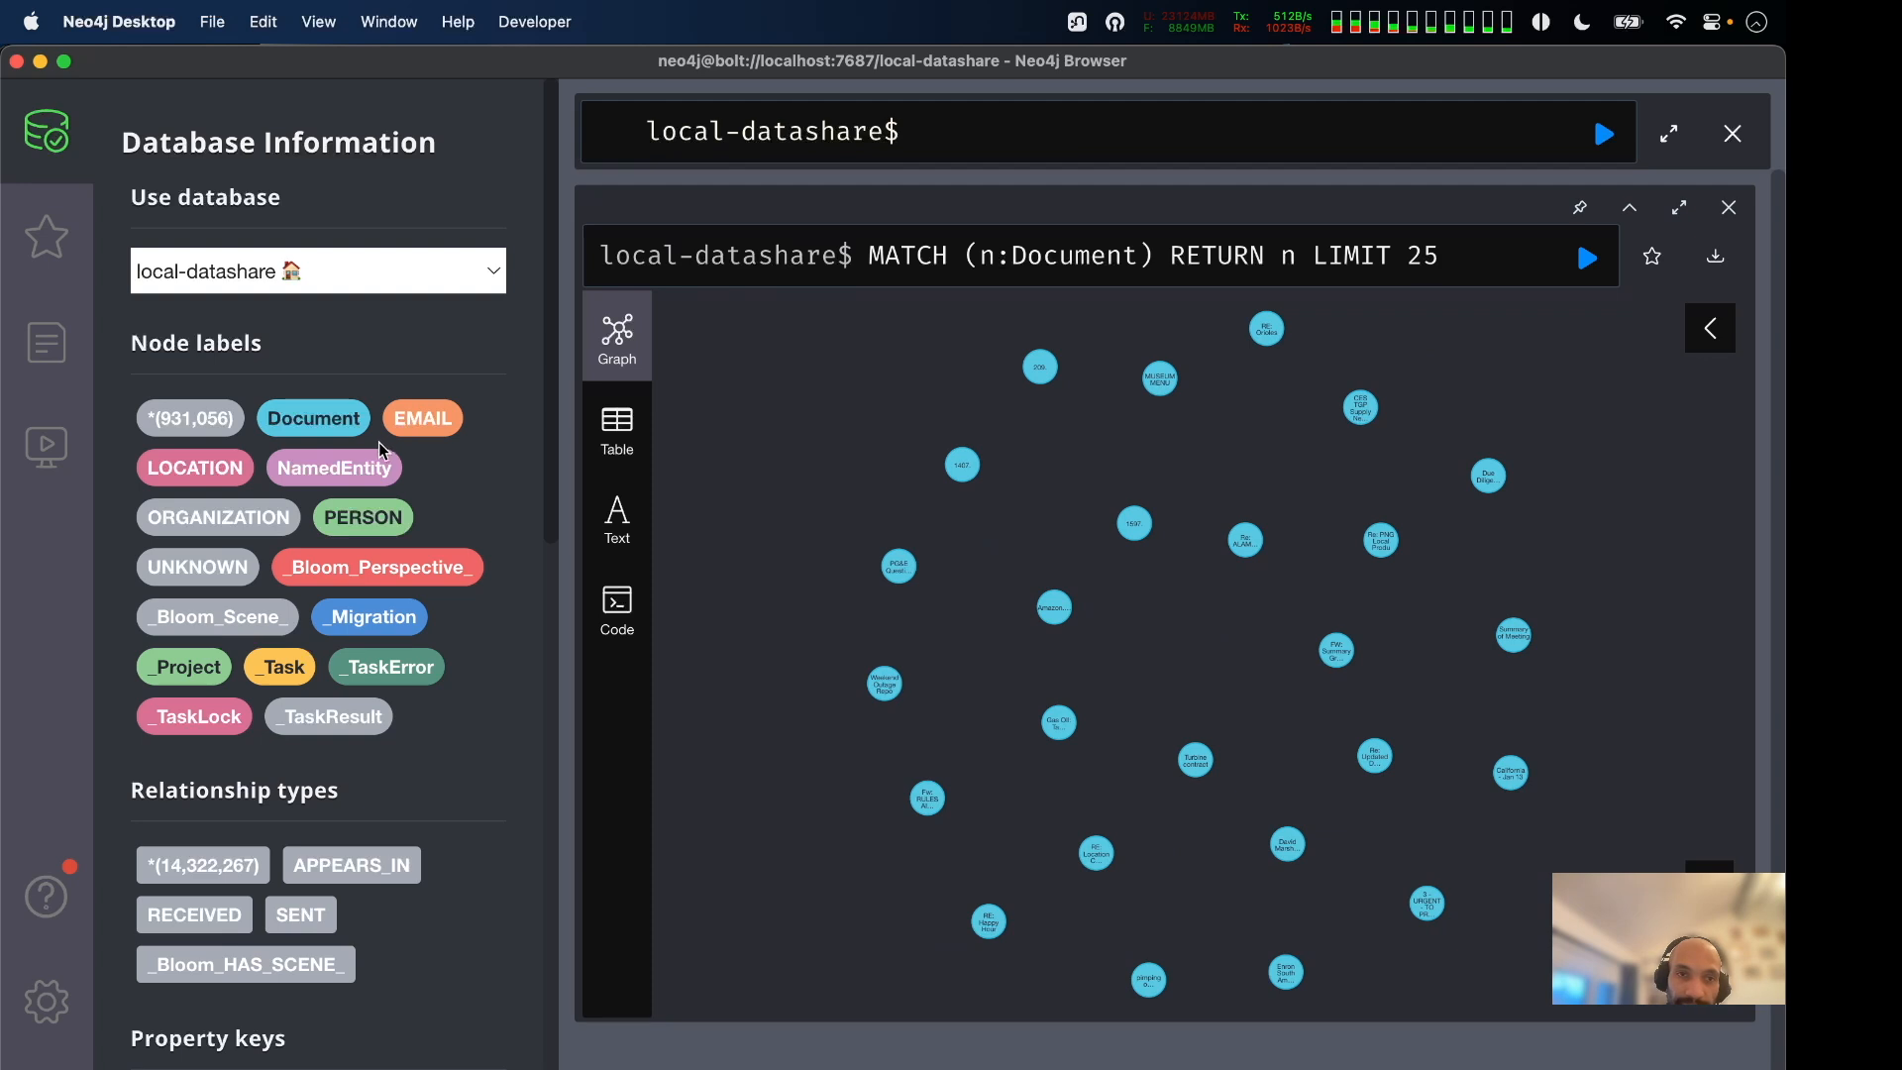
{"action": "left_click", "coordinate": [1679, 207]}
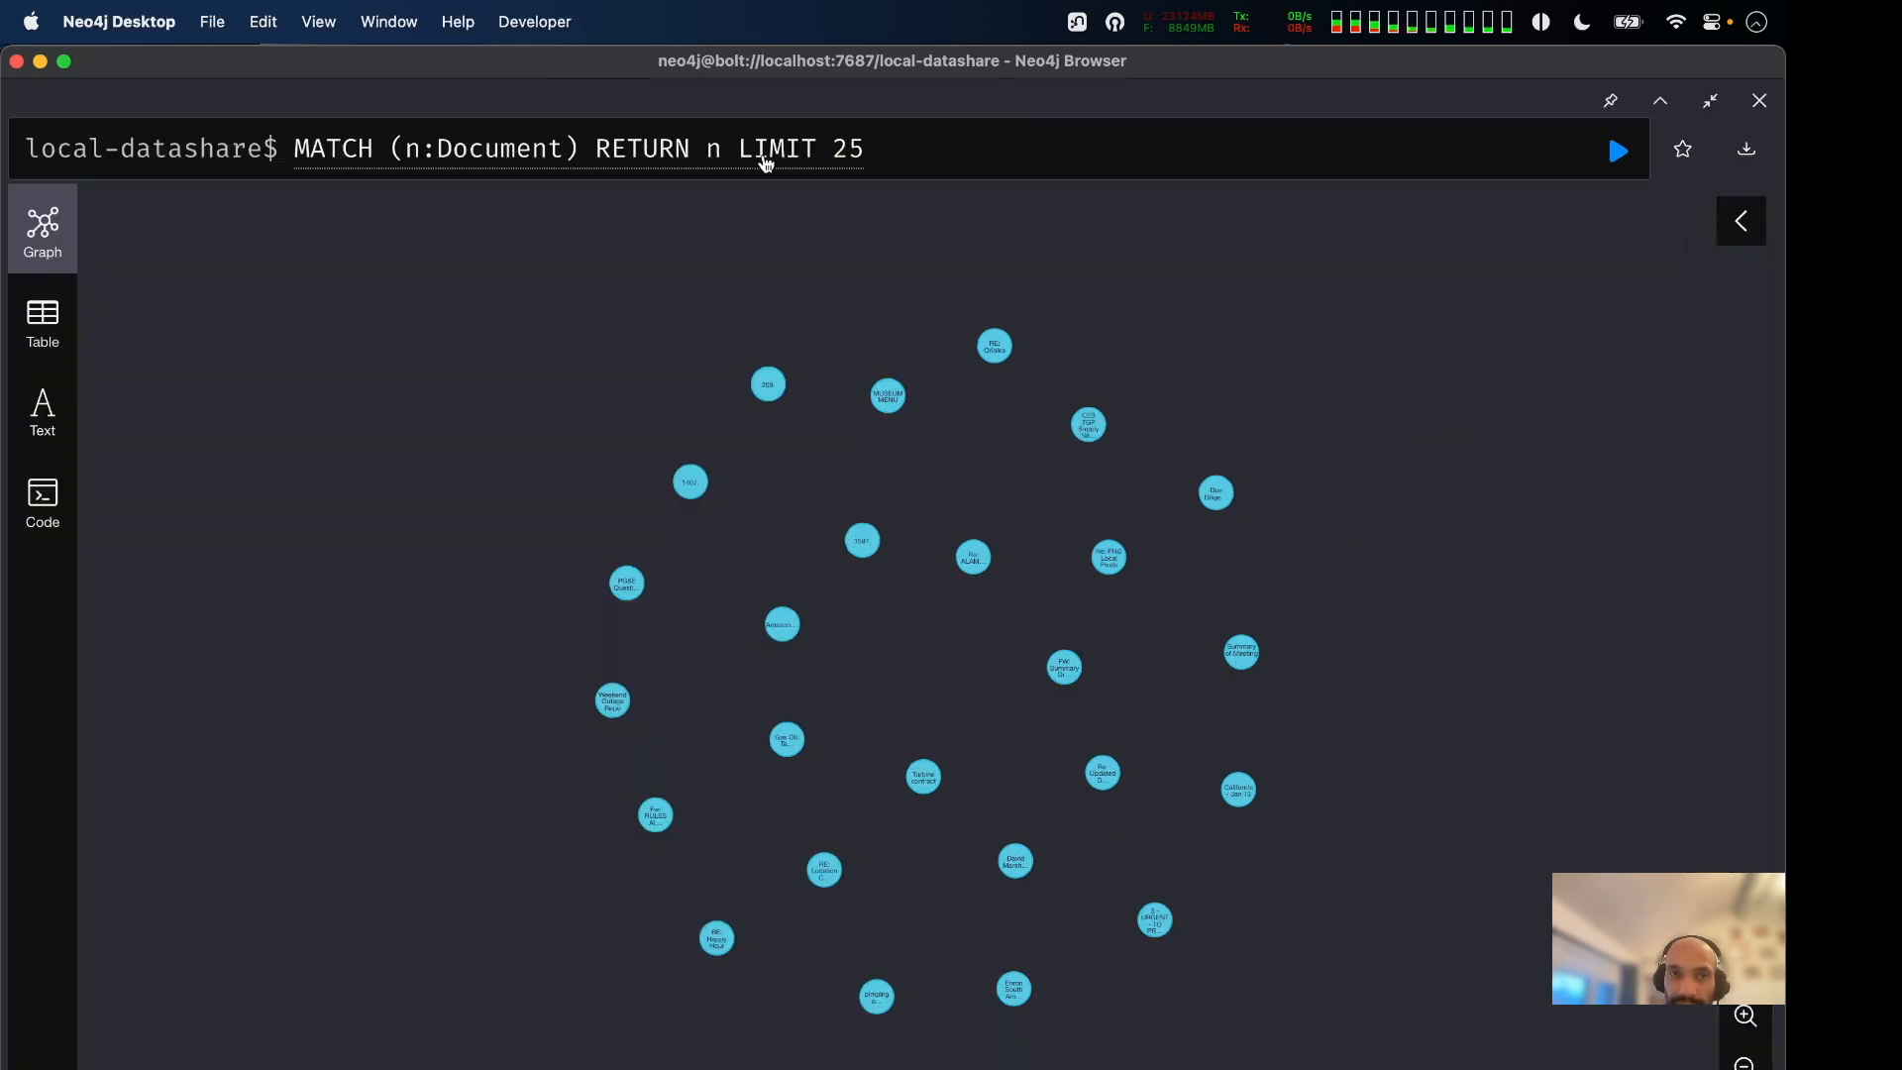
{"action": "left_click", "coordinate": [1050, 139]}
{"action": "left_click_drag", "start_coordinate": [1059, 153], "coordinate": [355, 149]}
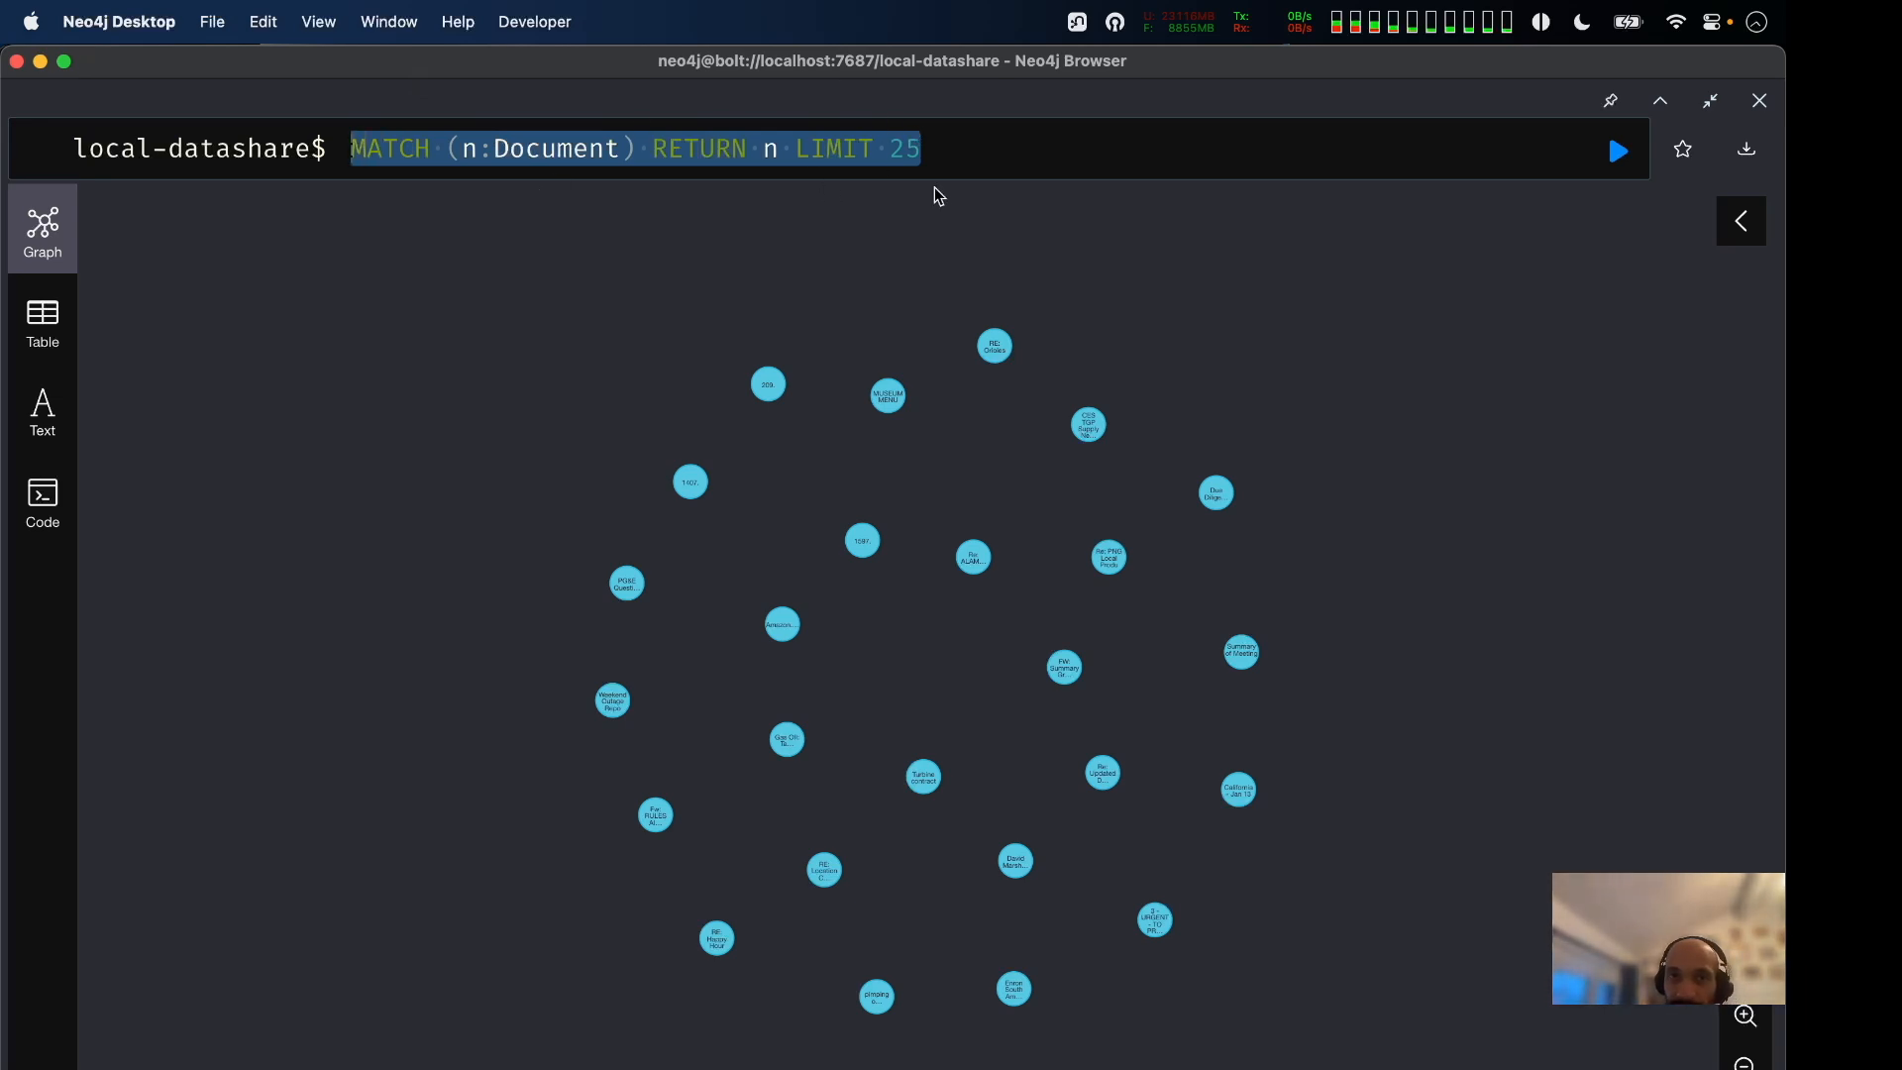
Select the Due Diligence document node in the result graph and open its node properties.
{"action": "scroll", "coordinate": [803, 714], "scroll_direction": "up", "scroll_amount": 5}
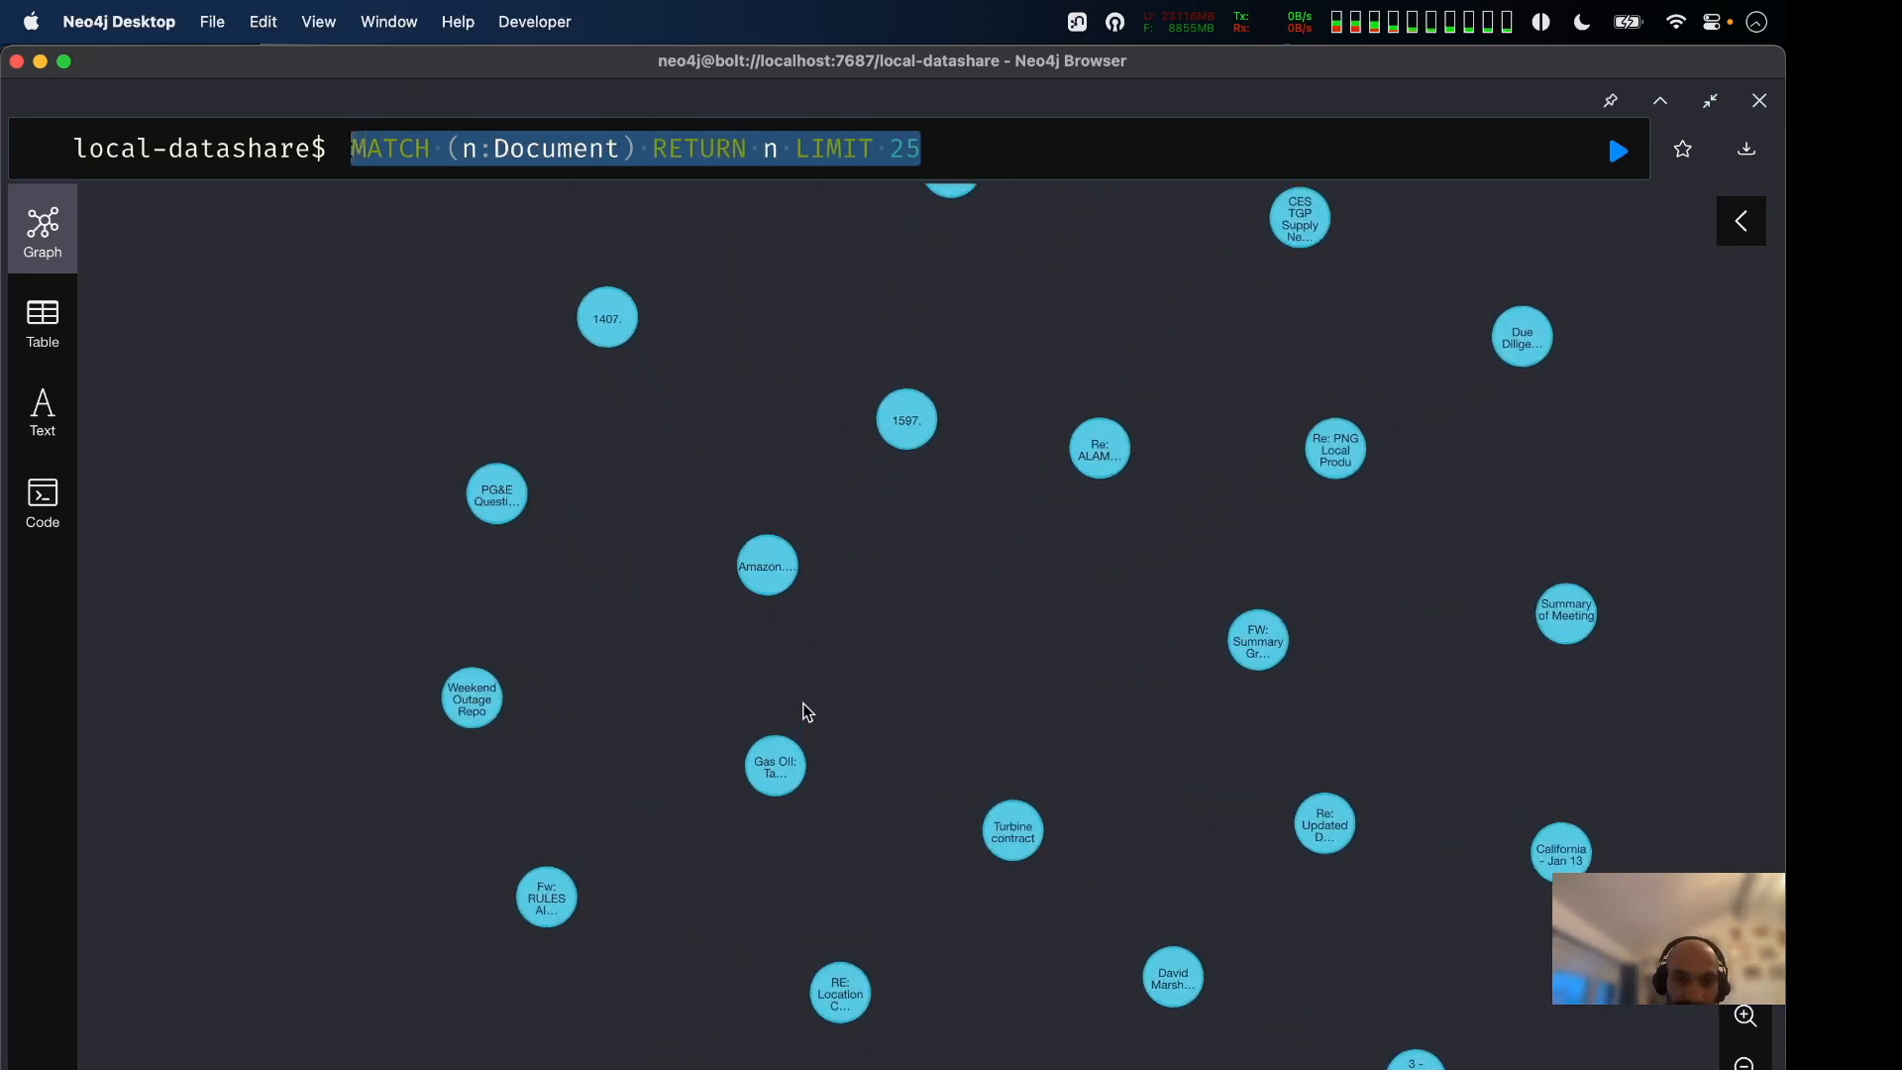
{"action": "left_click_drag", "start_coordinate": [845, 704], "coordinate": [505, 942]}
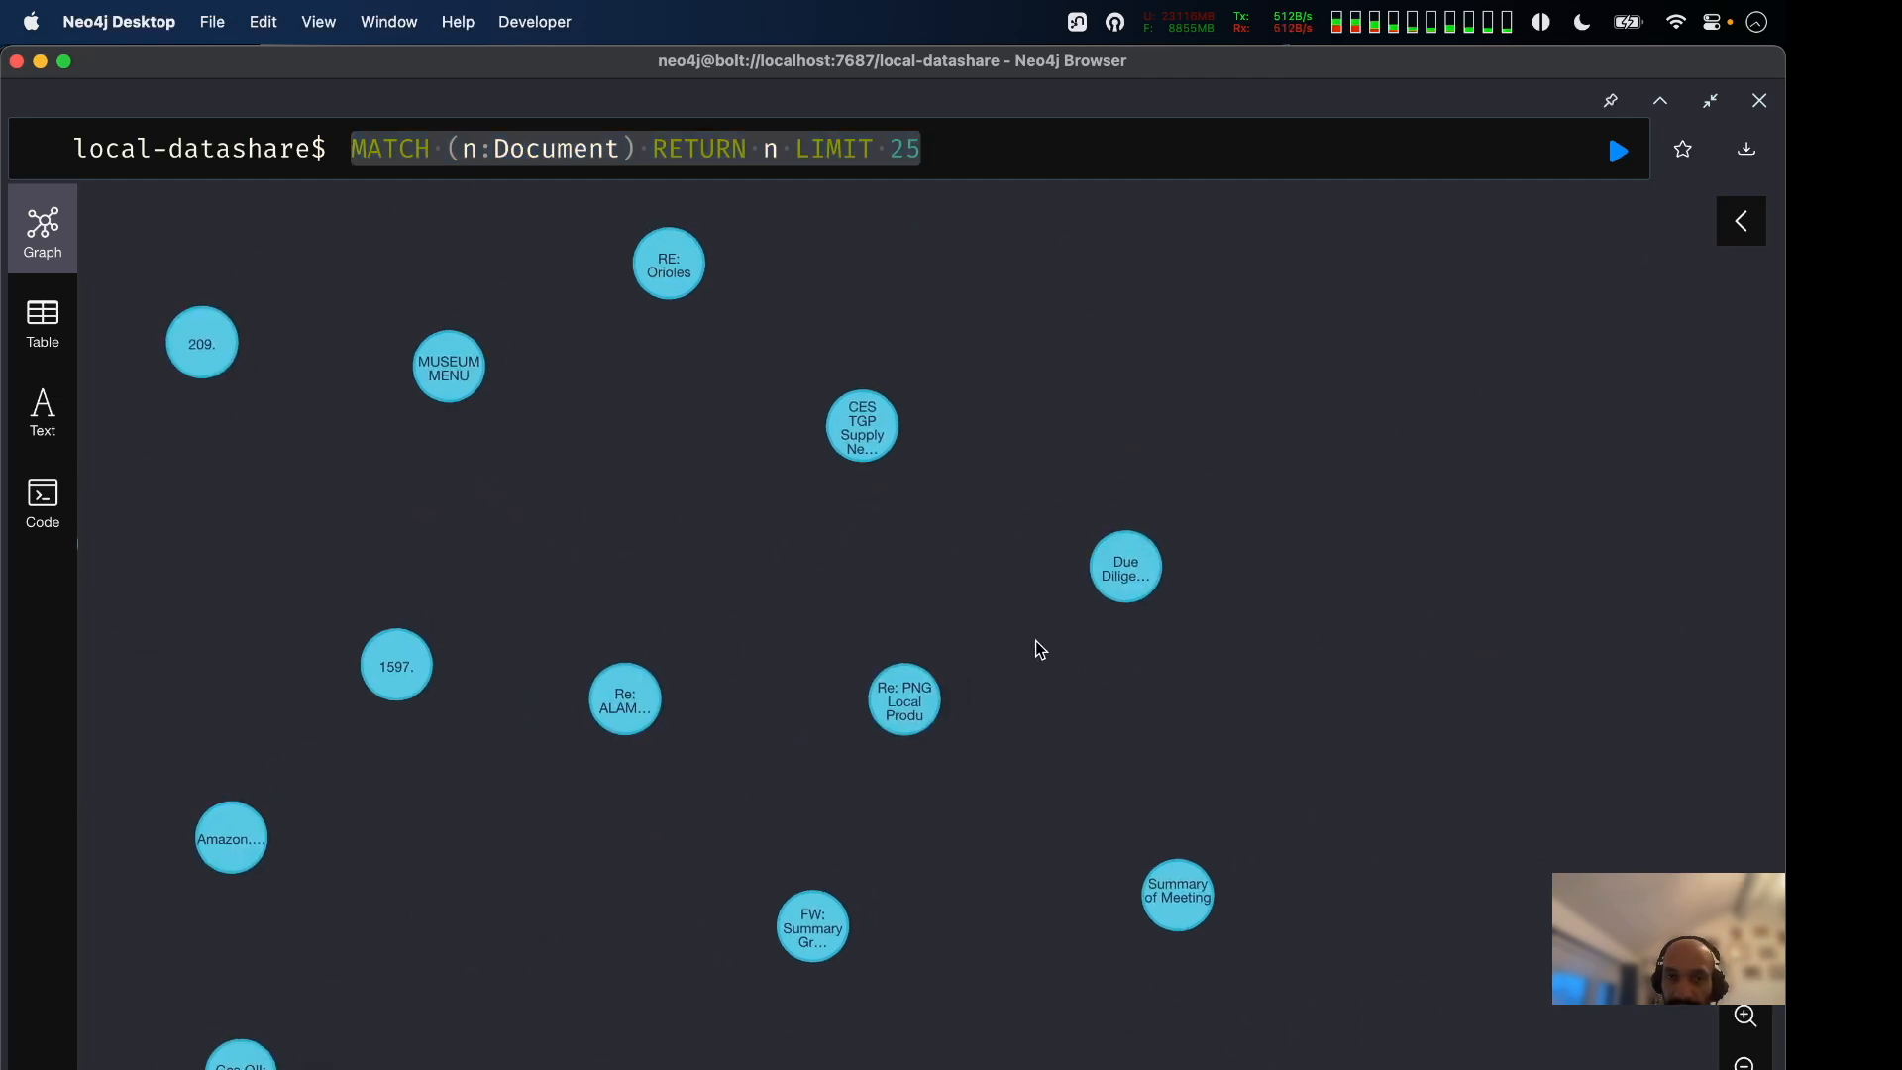
{"action": "left_click", "coordinate": [1124, 577]}
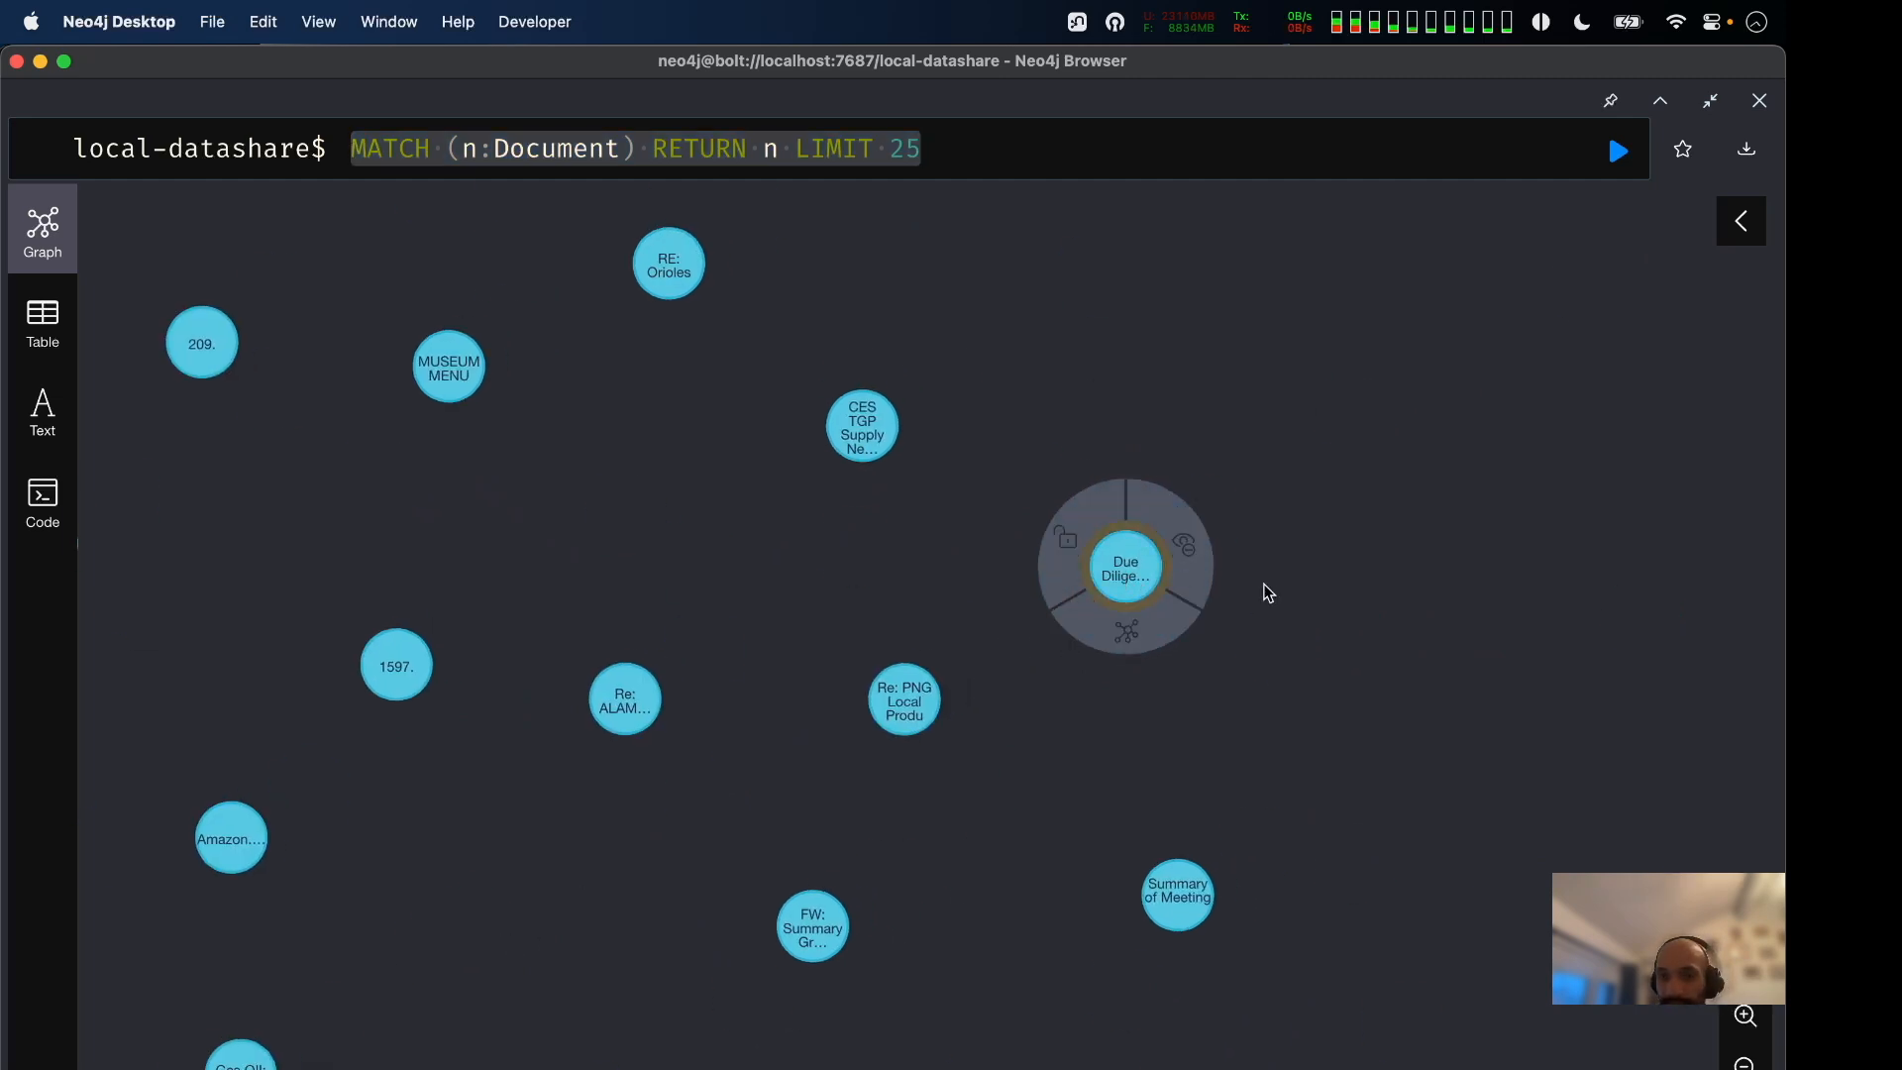
{"action": "left_click", "coordinate": [1740, 220]}
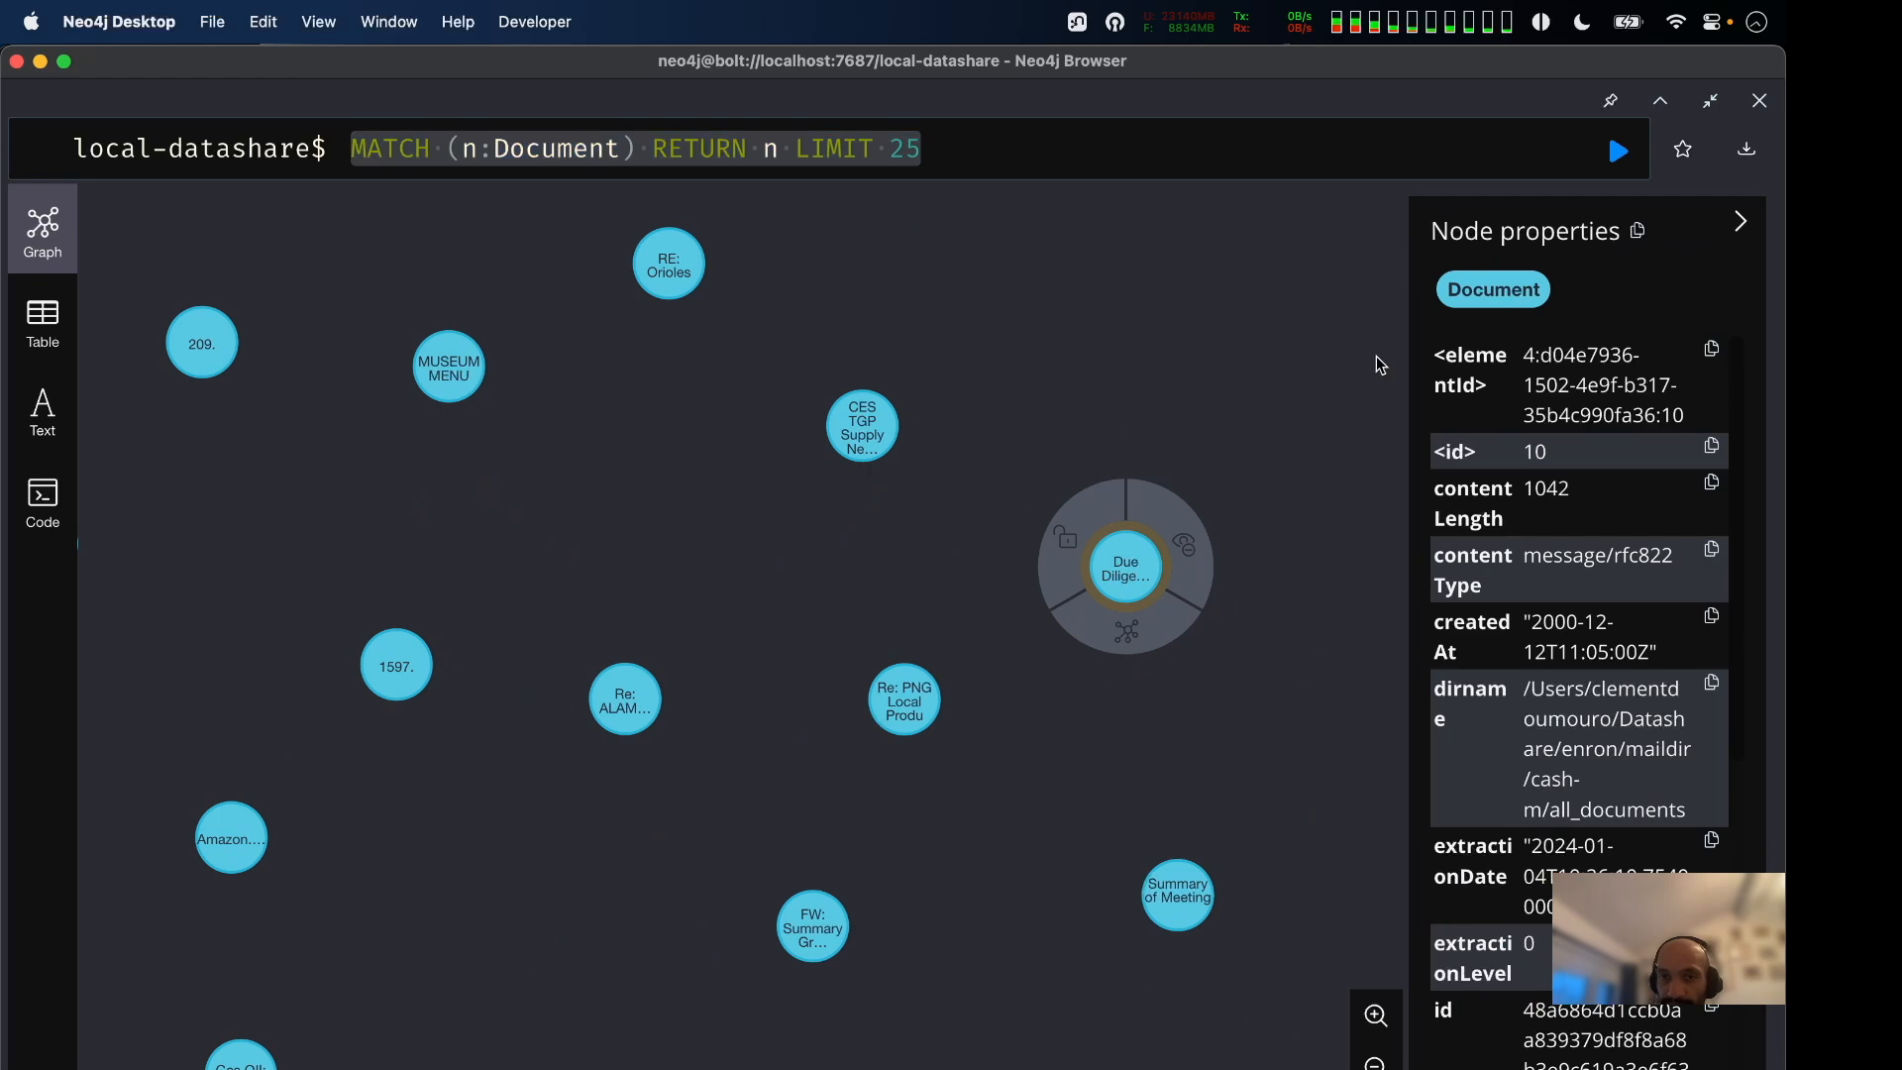
Widen the node properties display of the Due Diligence document and expand its full urlSuffix value.
{"action": "left_click_drag", "start_coordinate": [1376, 358], "coordinate": [1008, 423]}
{"action": "left_click_drag", "start_coordinate": [1408, 528], "coordinate": [1063, 531]}
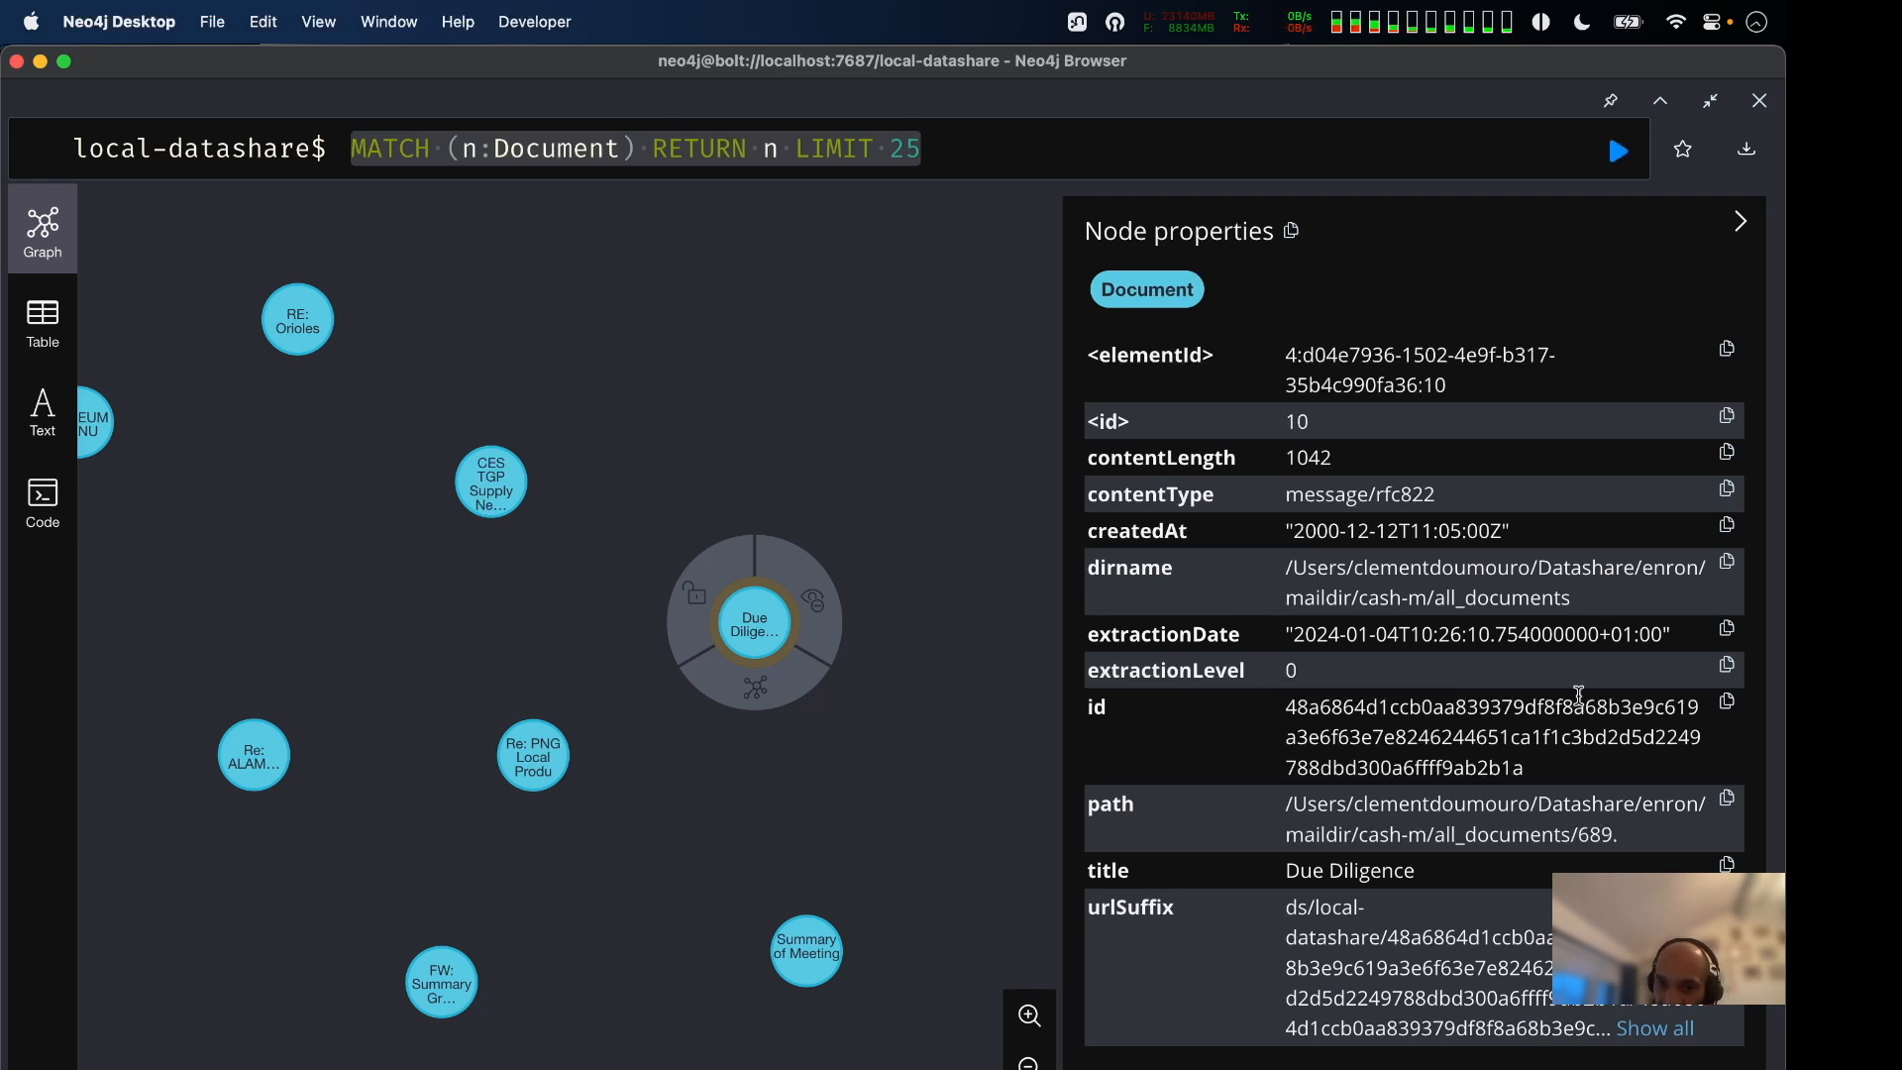
{"action": "left_click", "coordinate": [1659, 1030]}
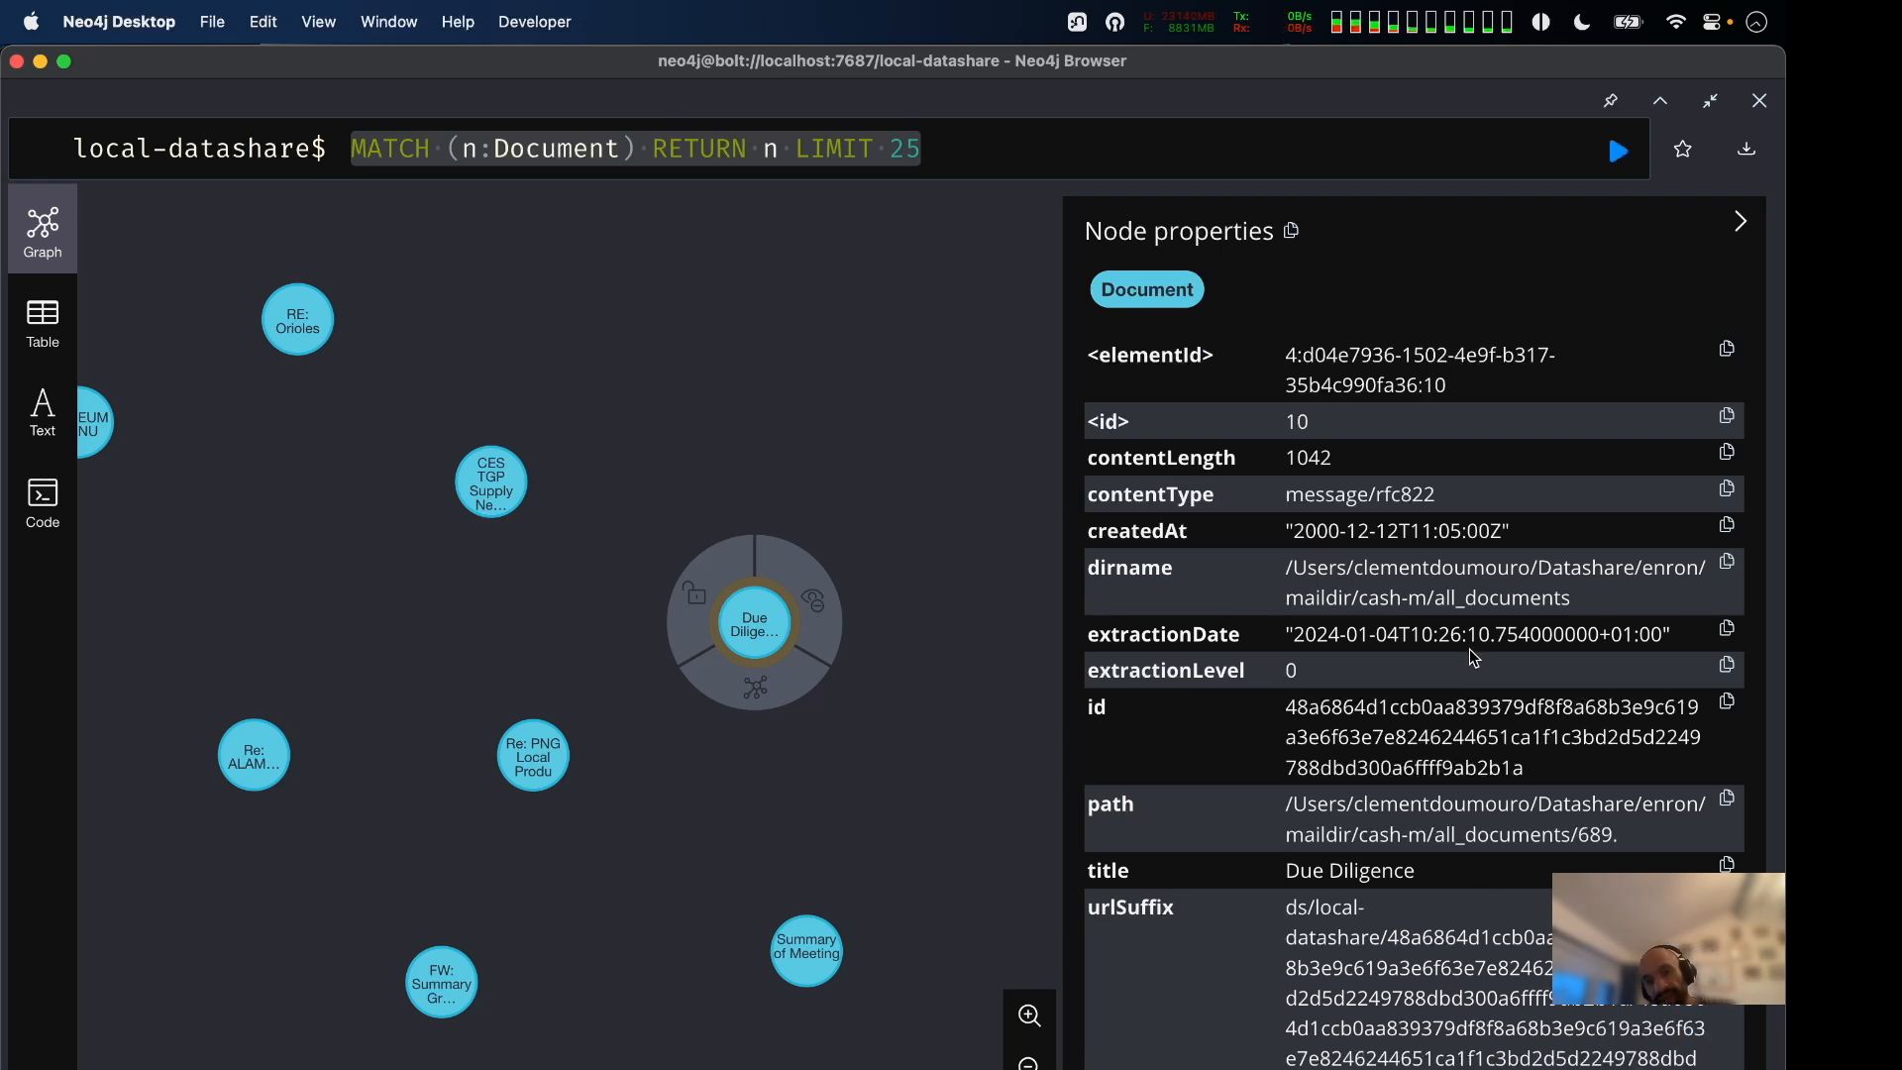
Highlight the node's title and urlSuffix values, and switch to Firefox with the open Datashare document.
{"action": "left_click_drag", "start_coordinate": [1286, 870], "coordinate": [1488, 871]}
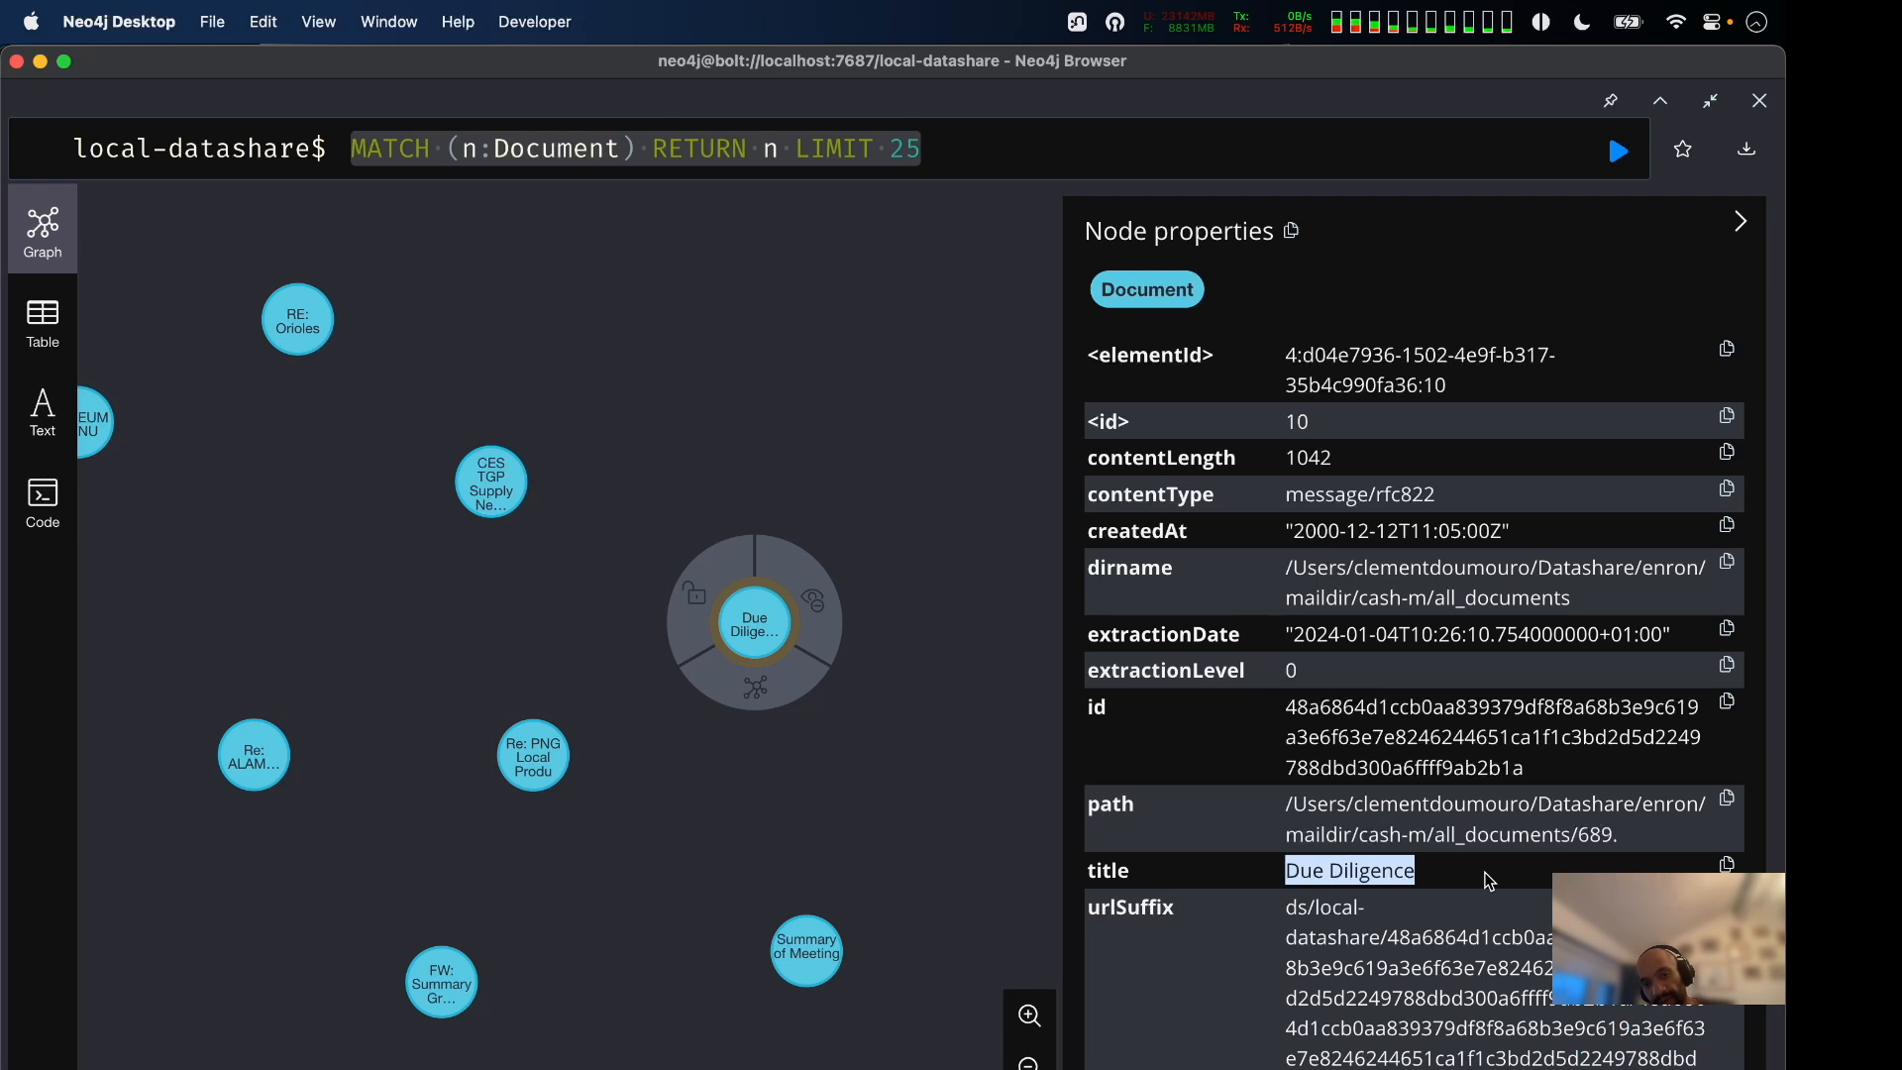
{"action": "left_click_drag", "start_coordinate": [1284, 907], "coordinate": [1698, 1062]}
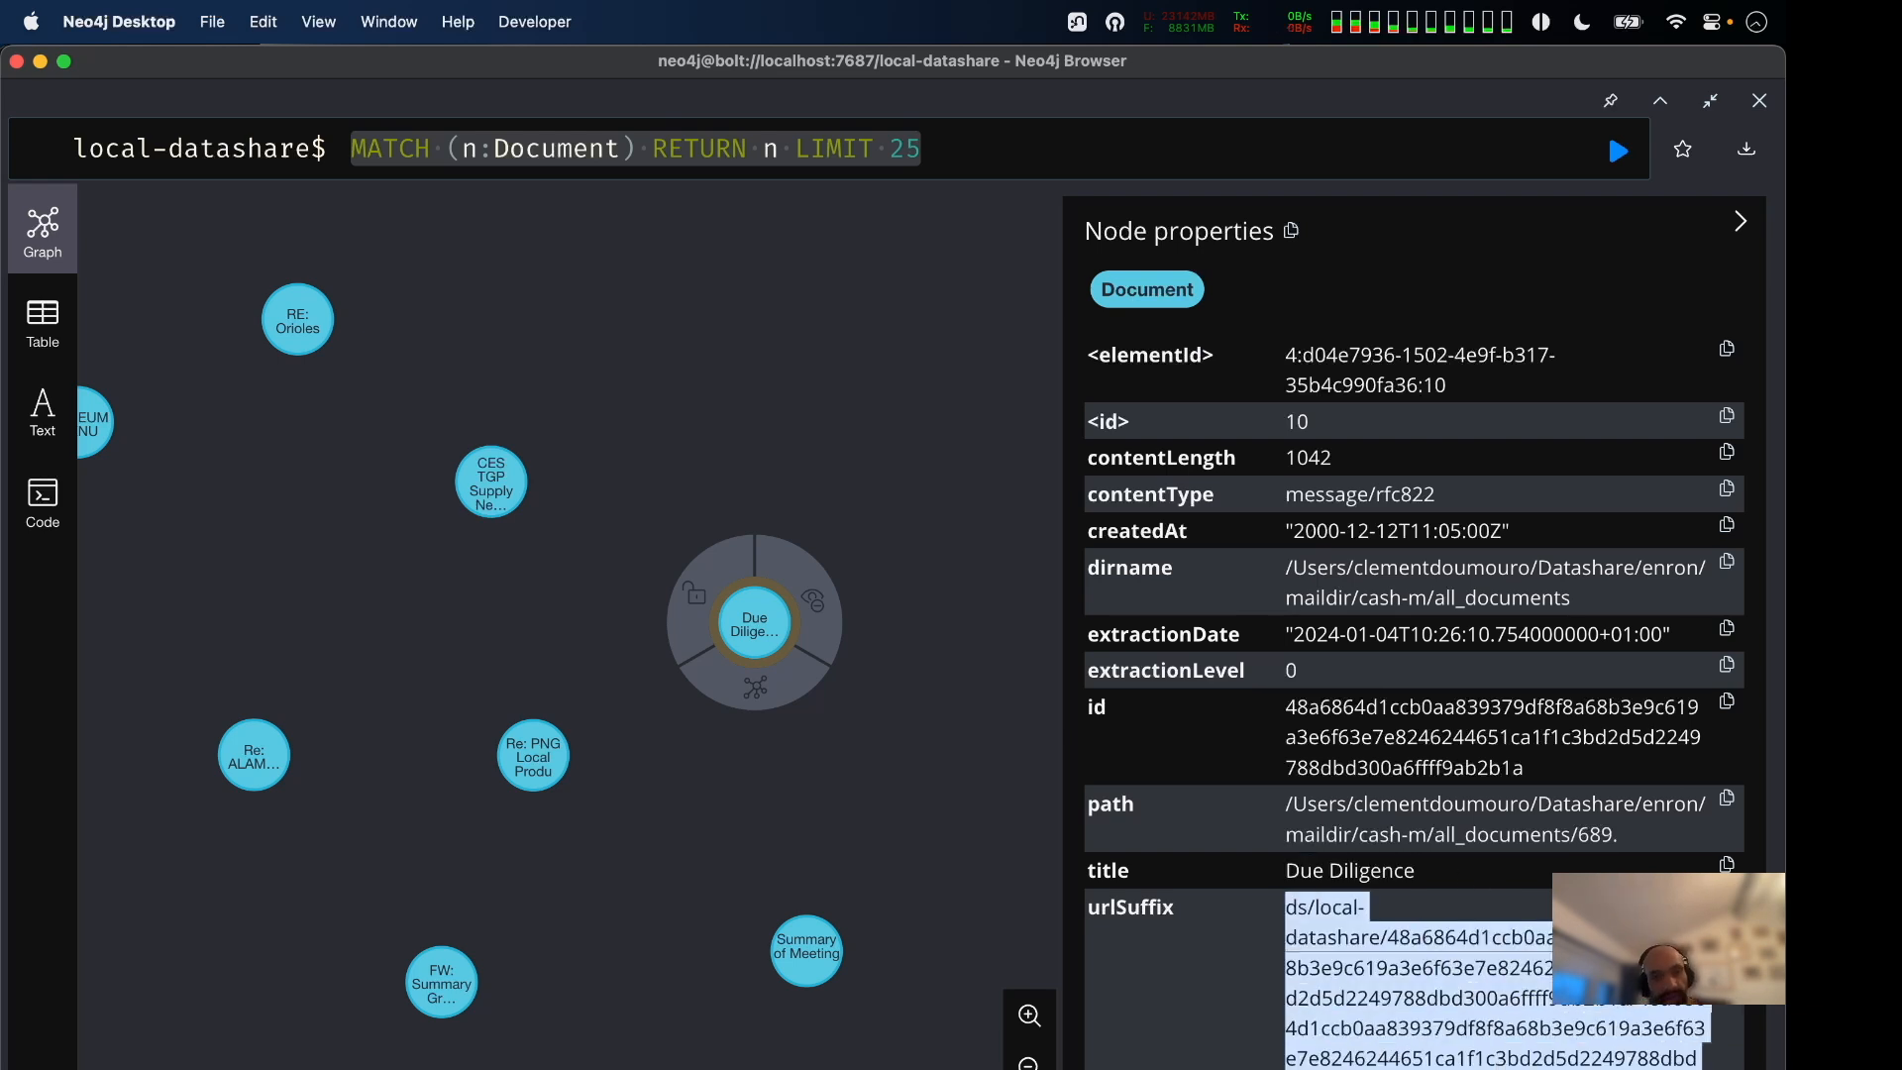
{"action": "key", "text": "super+Tab"}
{"action": "key", "text": "super+Tab"}
{"action": "key", "text": "super+Tab"}
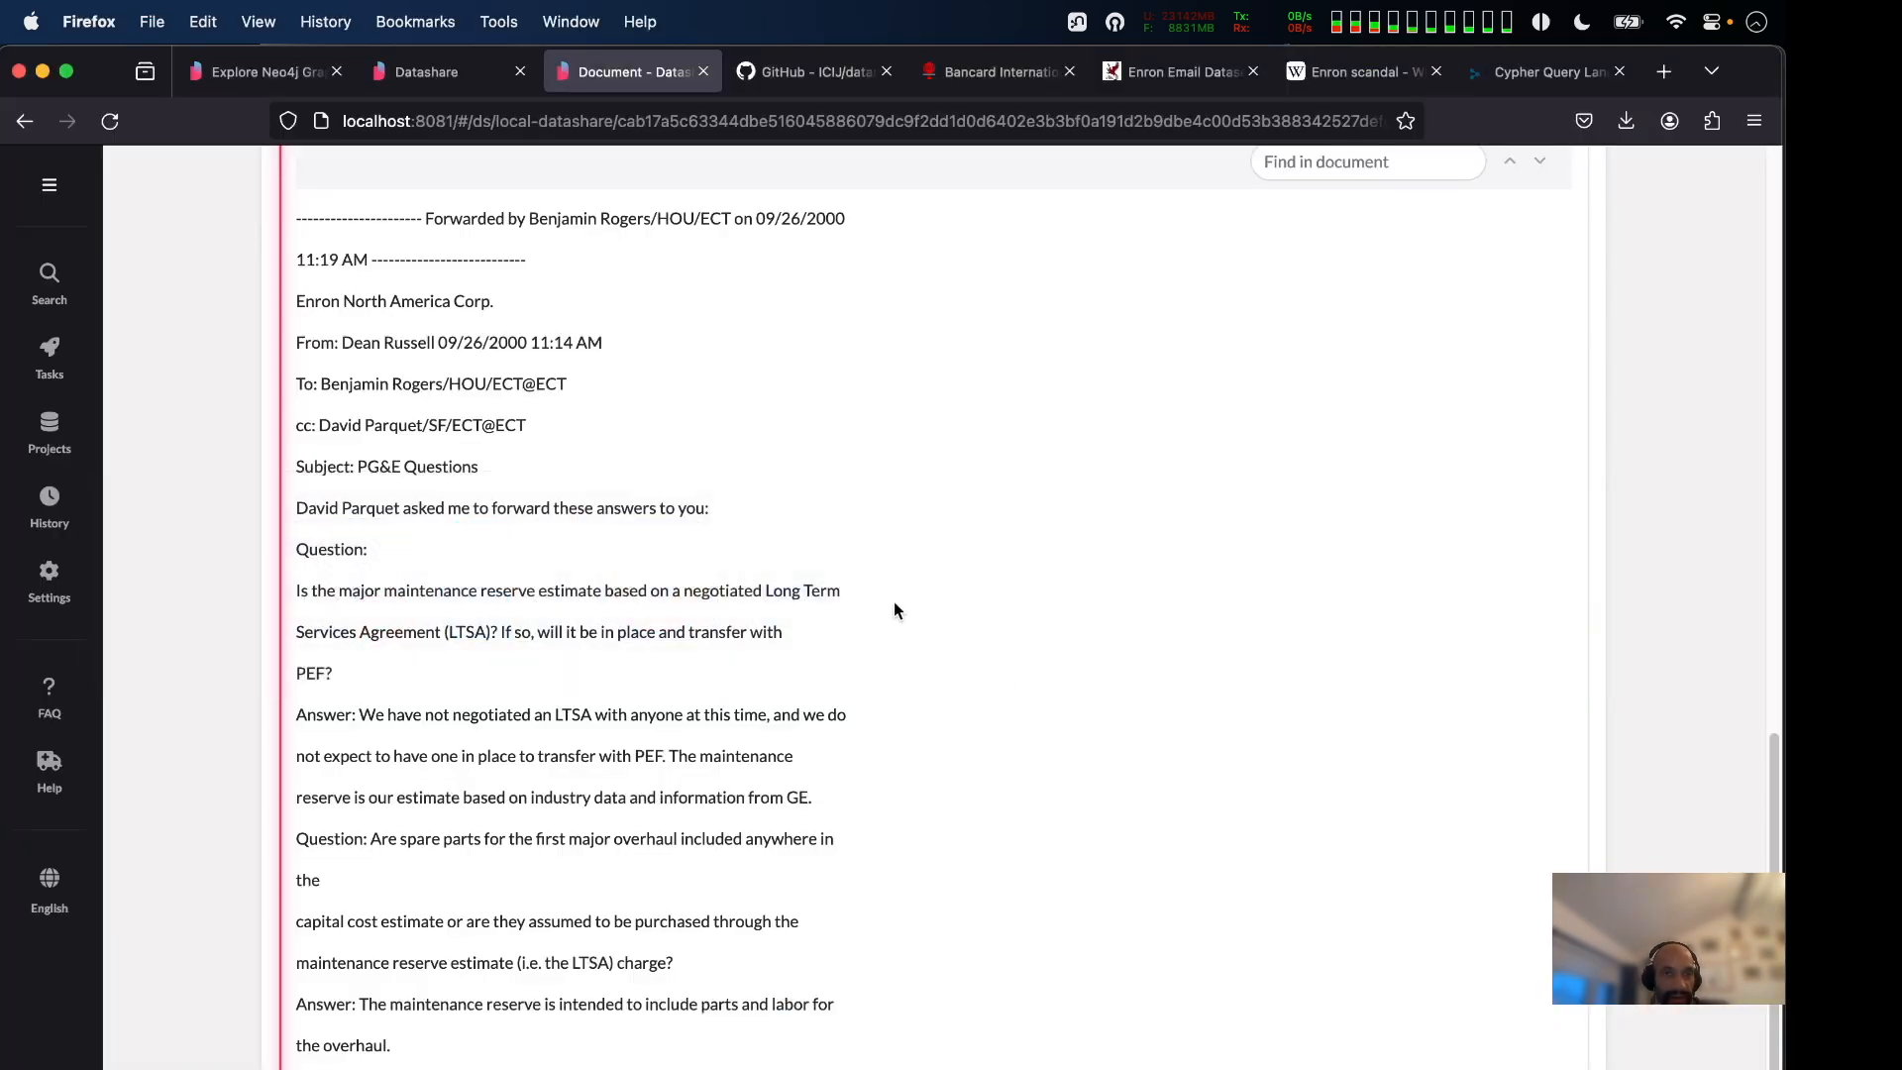
Leave the open document and go to the Datashare home page.
{"action": "left_click", "coordinate": [39, 195]}
{"action": "left_click", "coordinate": [36, 190]}
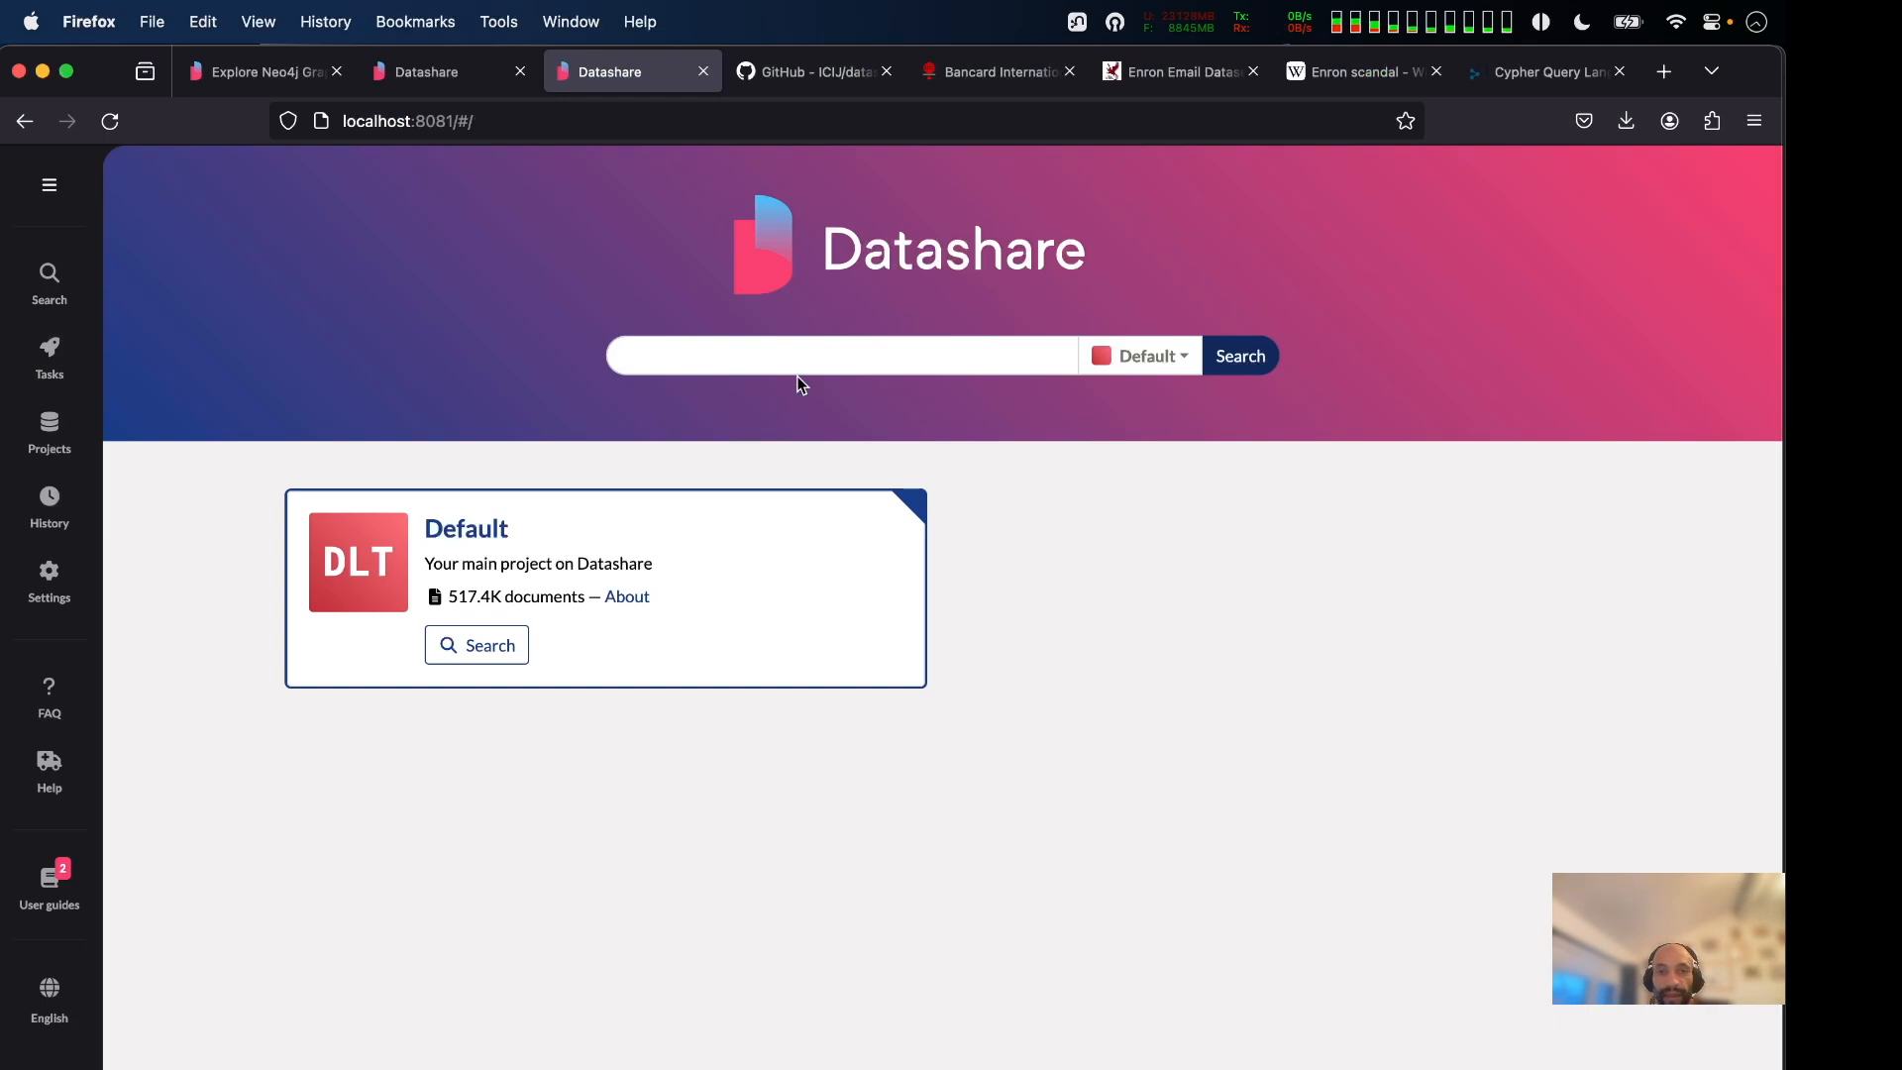
{"action": "left_click", "coordinate": [473, 528]}
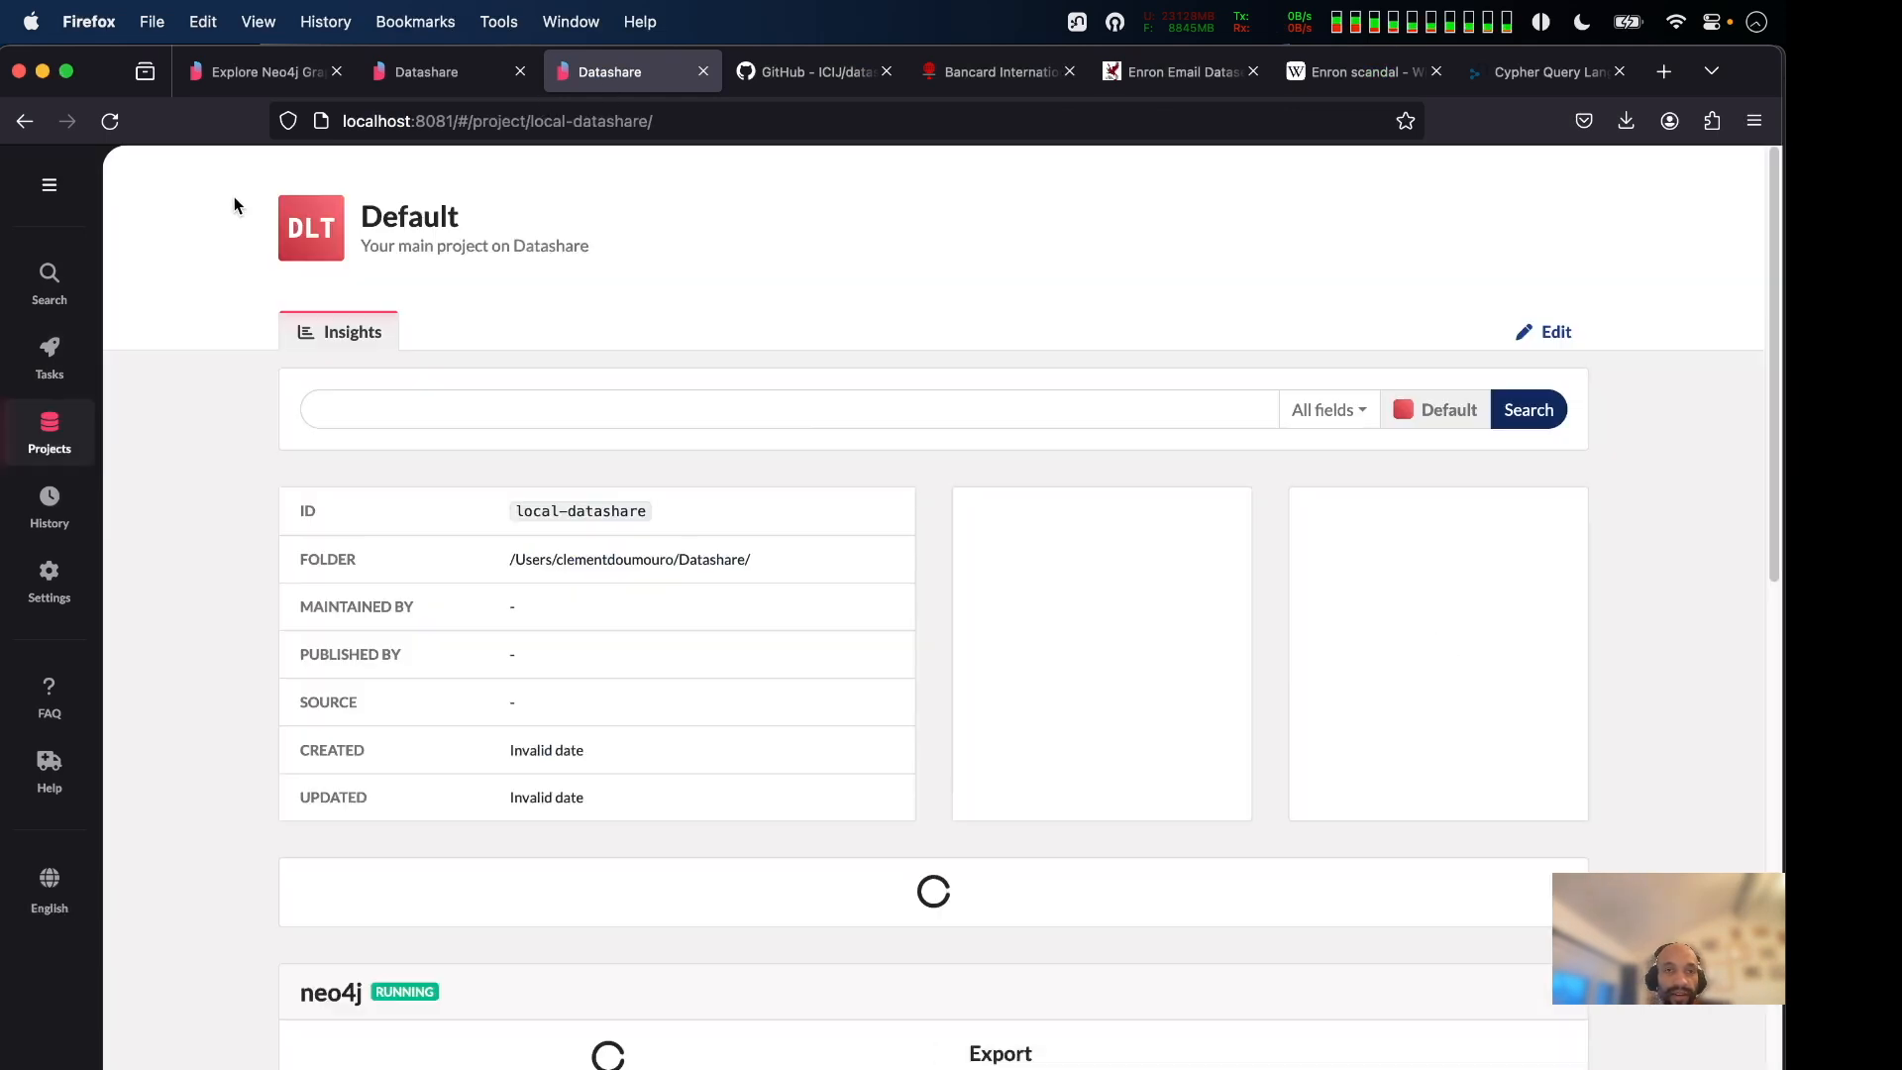
{"action": "left_click", "coordinate": [49, 184]}
{"action": "left_click", "coordinate": [193, 198]}
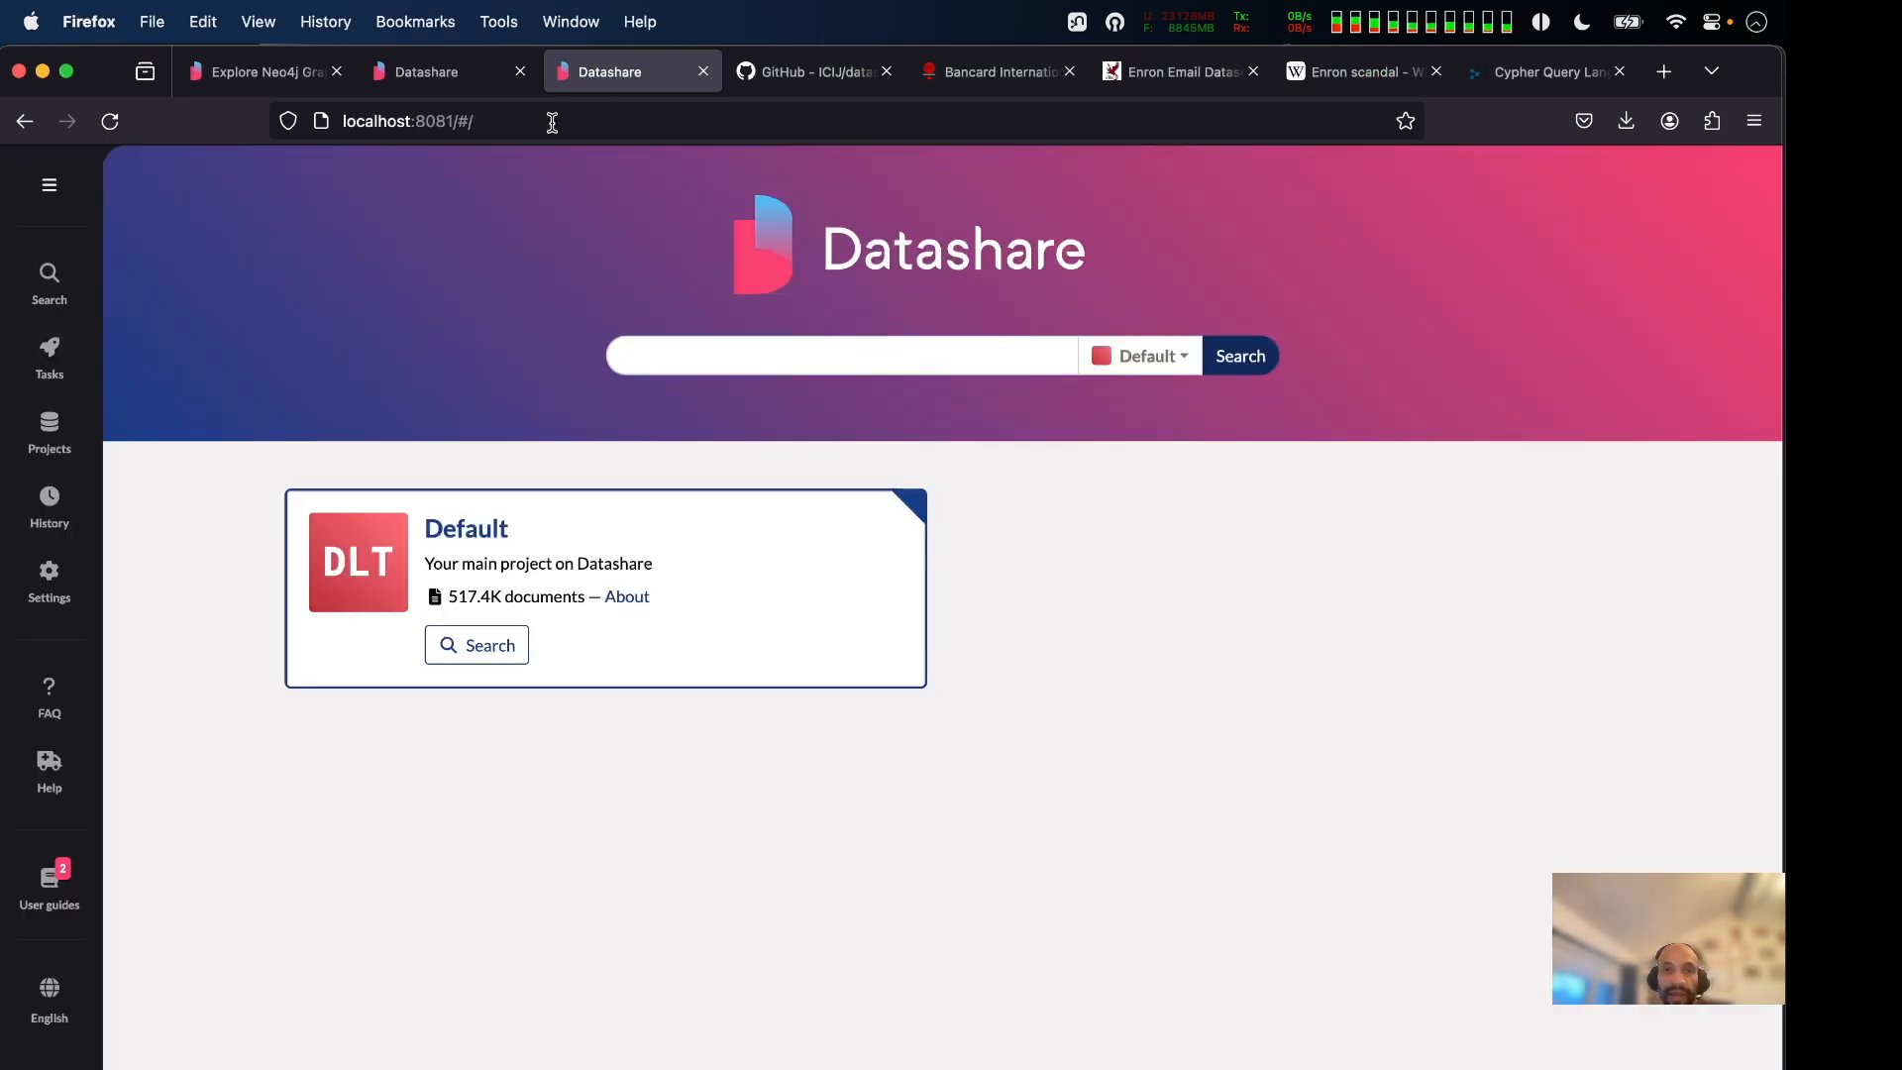
Append the copied urlSuffix to the localhost:8081/#/ address, remove the stray spacing before "ds", and load the document page.
{"action": "left_click", "coordinate": [564, 124]}
{"action": "key", "text": "super+v"}
{"action": "key", "text": "Home"}
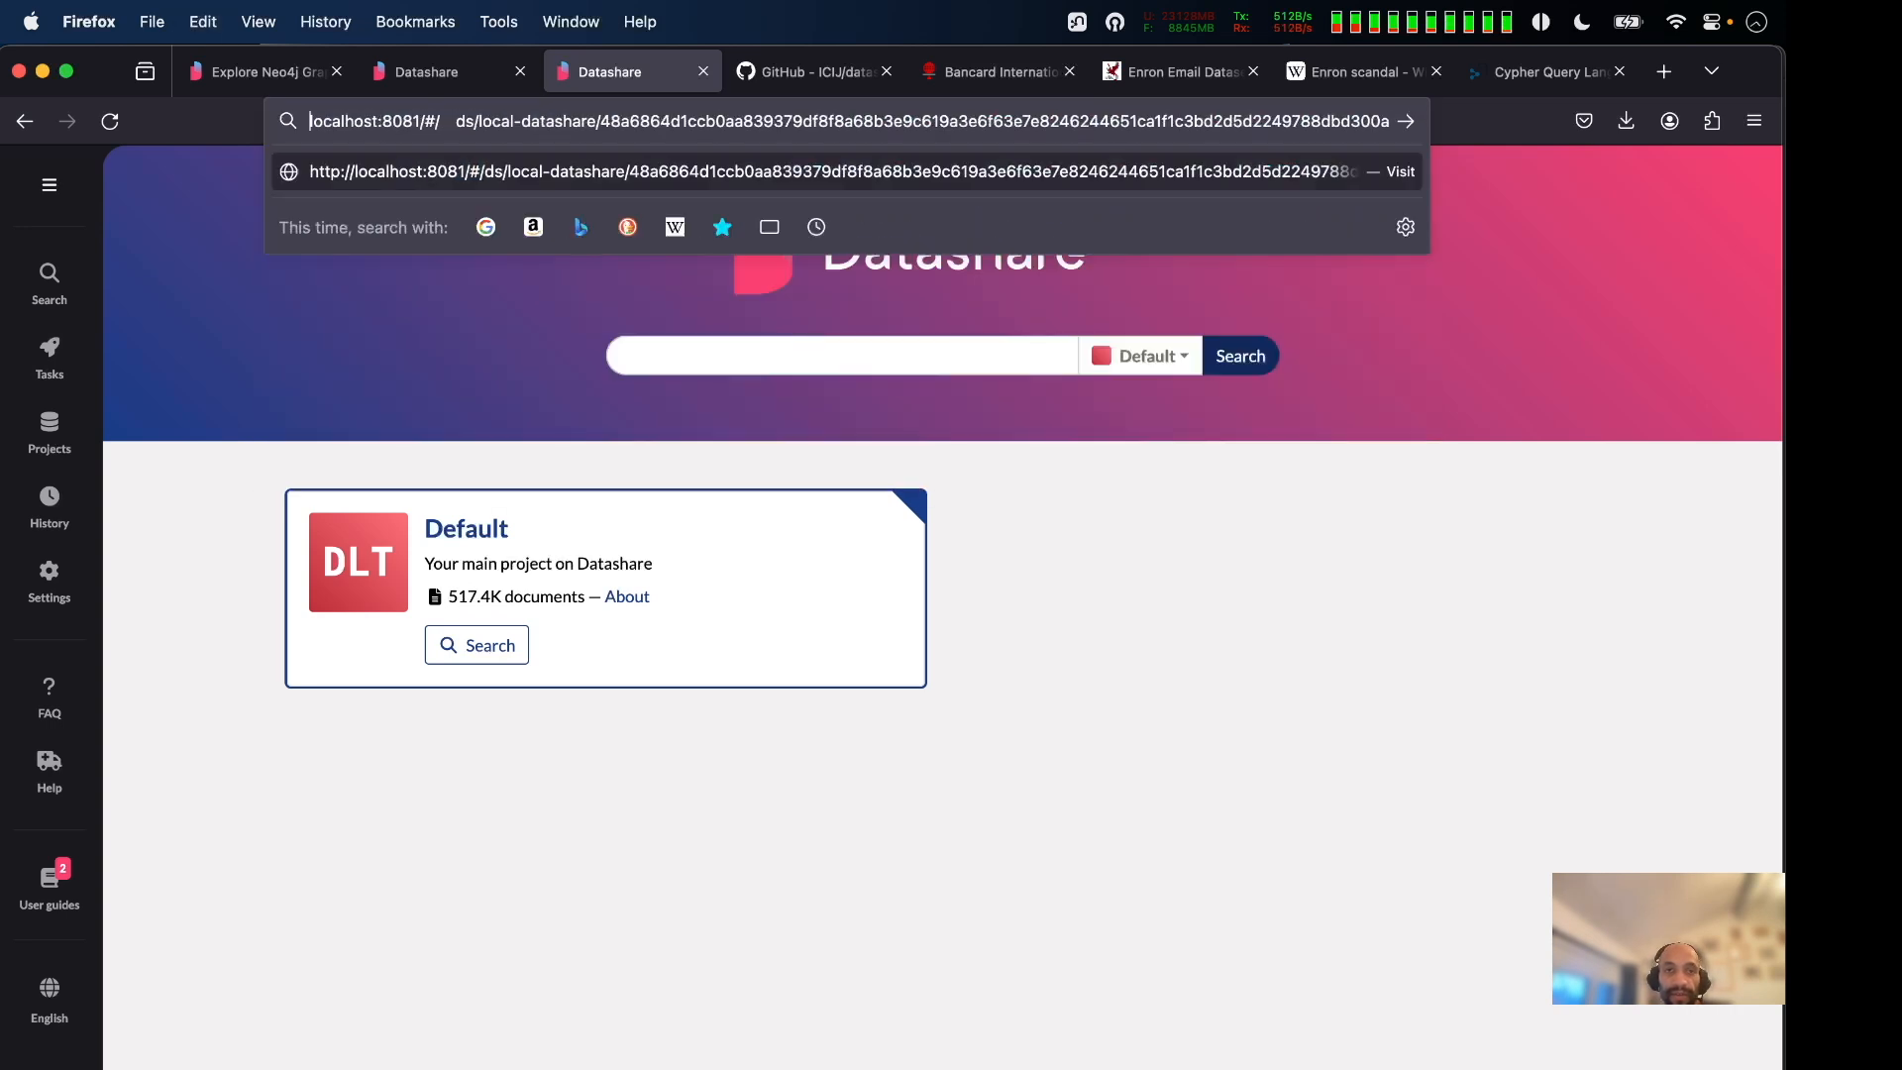
{"action": "key", "text": "Right"}
{"action": "key", "text": "Right"}
{"action": "key", "text": "Right"}
{"action": "key", "text": "Right"}
{"action": "key", "text": "Right"}
{"action": "key", "text": "Right"}
{"action": "key", "text": "Right"}
{"action": "key", "text": "Right"}
{"action": "key", "text": "Right"}
{"action": "key", "text": "Right"}
{"action": "key", "text": "Right"}
{"action": "key", "text": "Right"}
{"action": "key", "text": "Right"}
{"action": "key", "text": "Right"}
{"action": "key", "text": "Right"}
{"action": "key", "text": "Right"}
{"action": "key", "text": "Right"}
{"action": "key", "text": "BackSpace"}
{"action": "key", "text": "Return"}
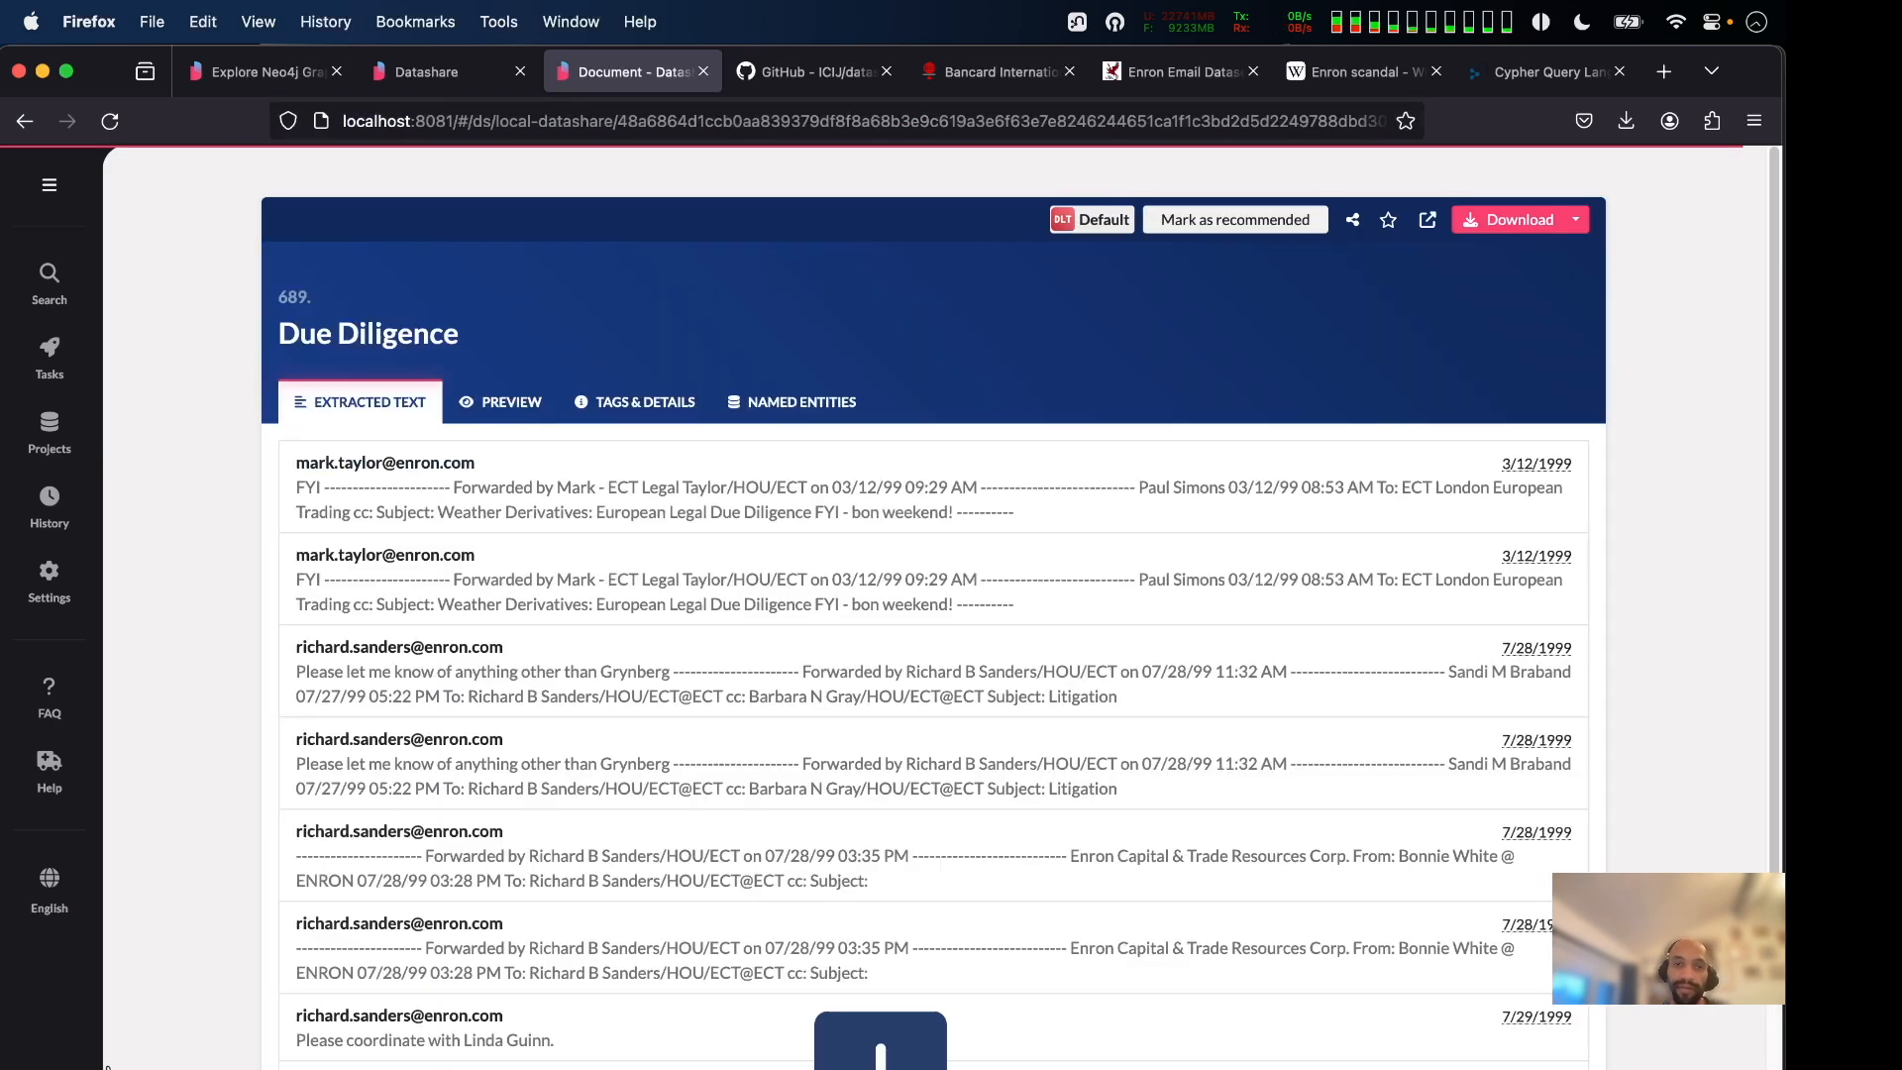
Highlight the document's Due Diligence title, and switch back to Neo4j Browser to view the whole document graph.
{"action": "scroll", "coordinate": [335, 595], "scroll_direction": "up", "scroll_amount": 3}
{"action": "triple_click", "coordinate": [377, 315]}
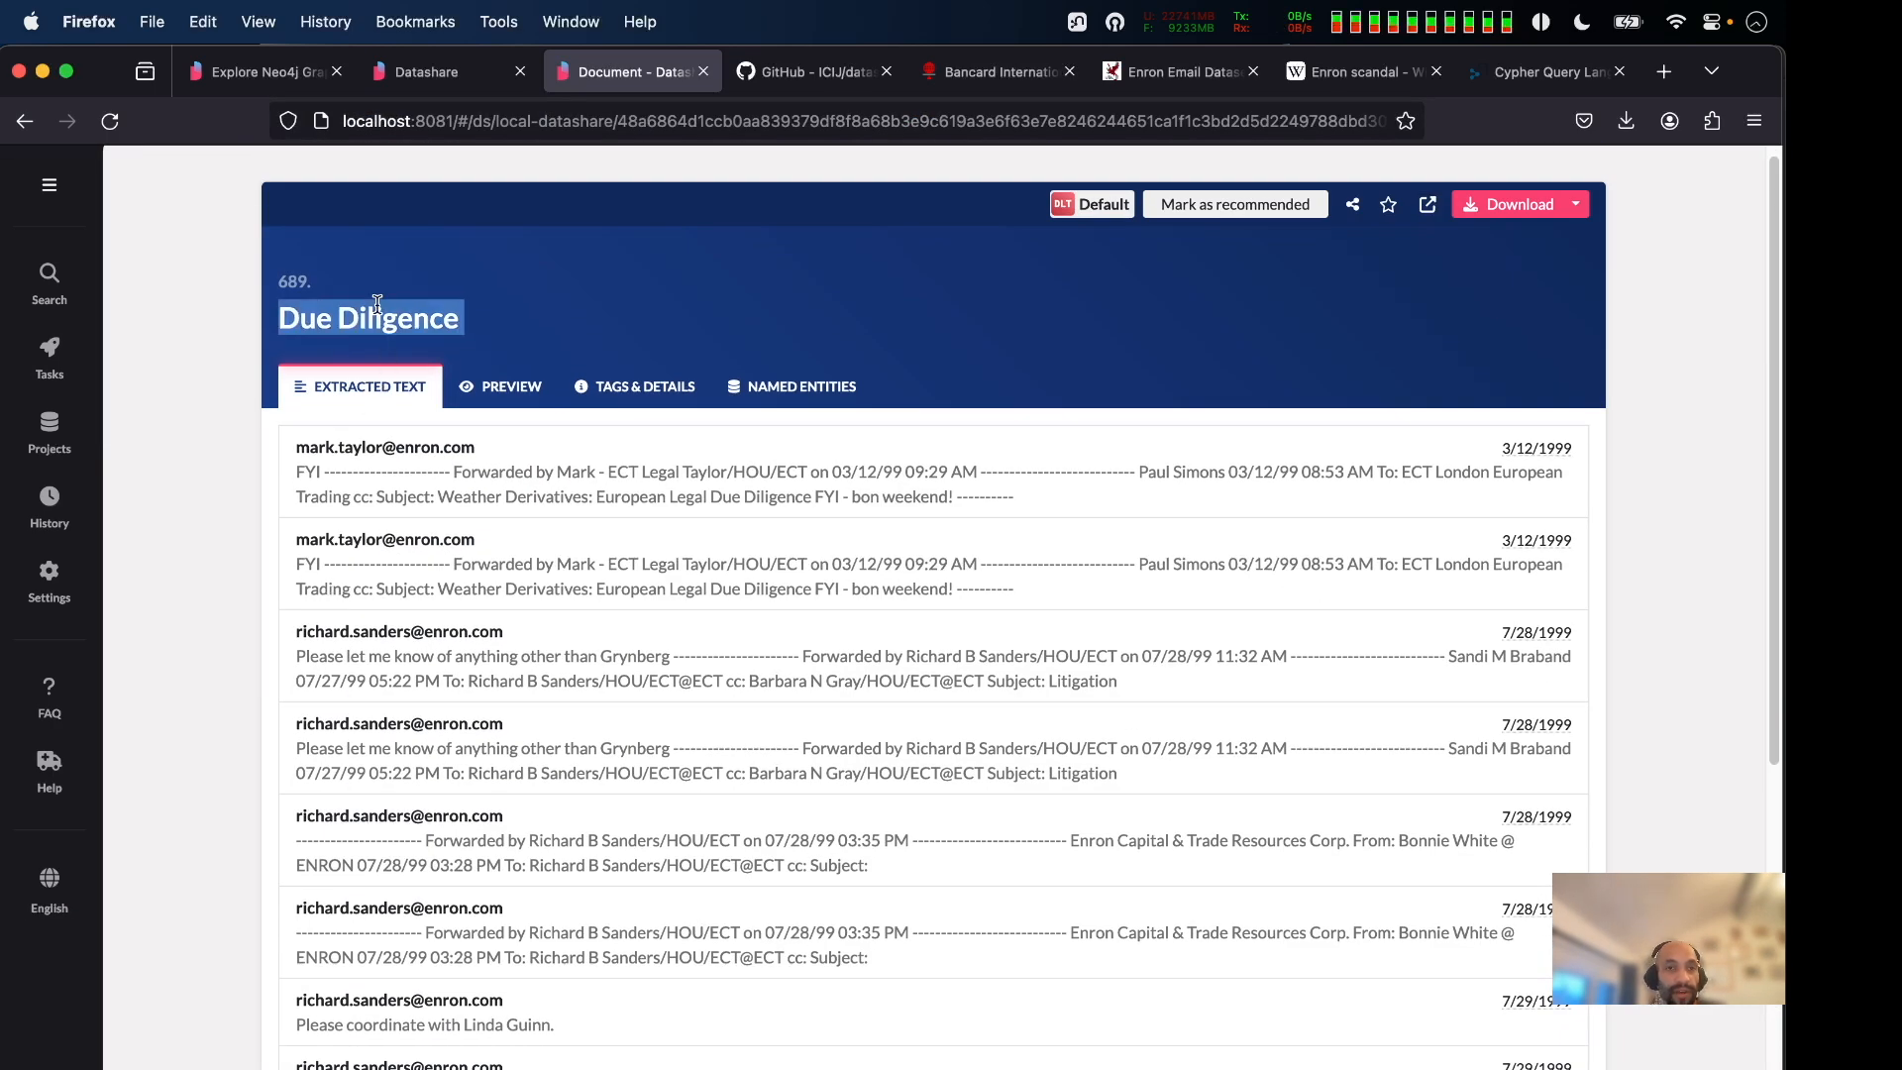
{"action": "key", "text": "super+Tab"}
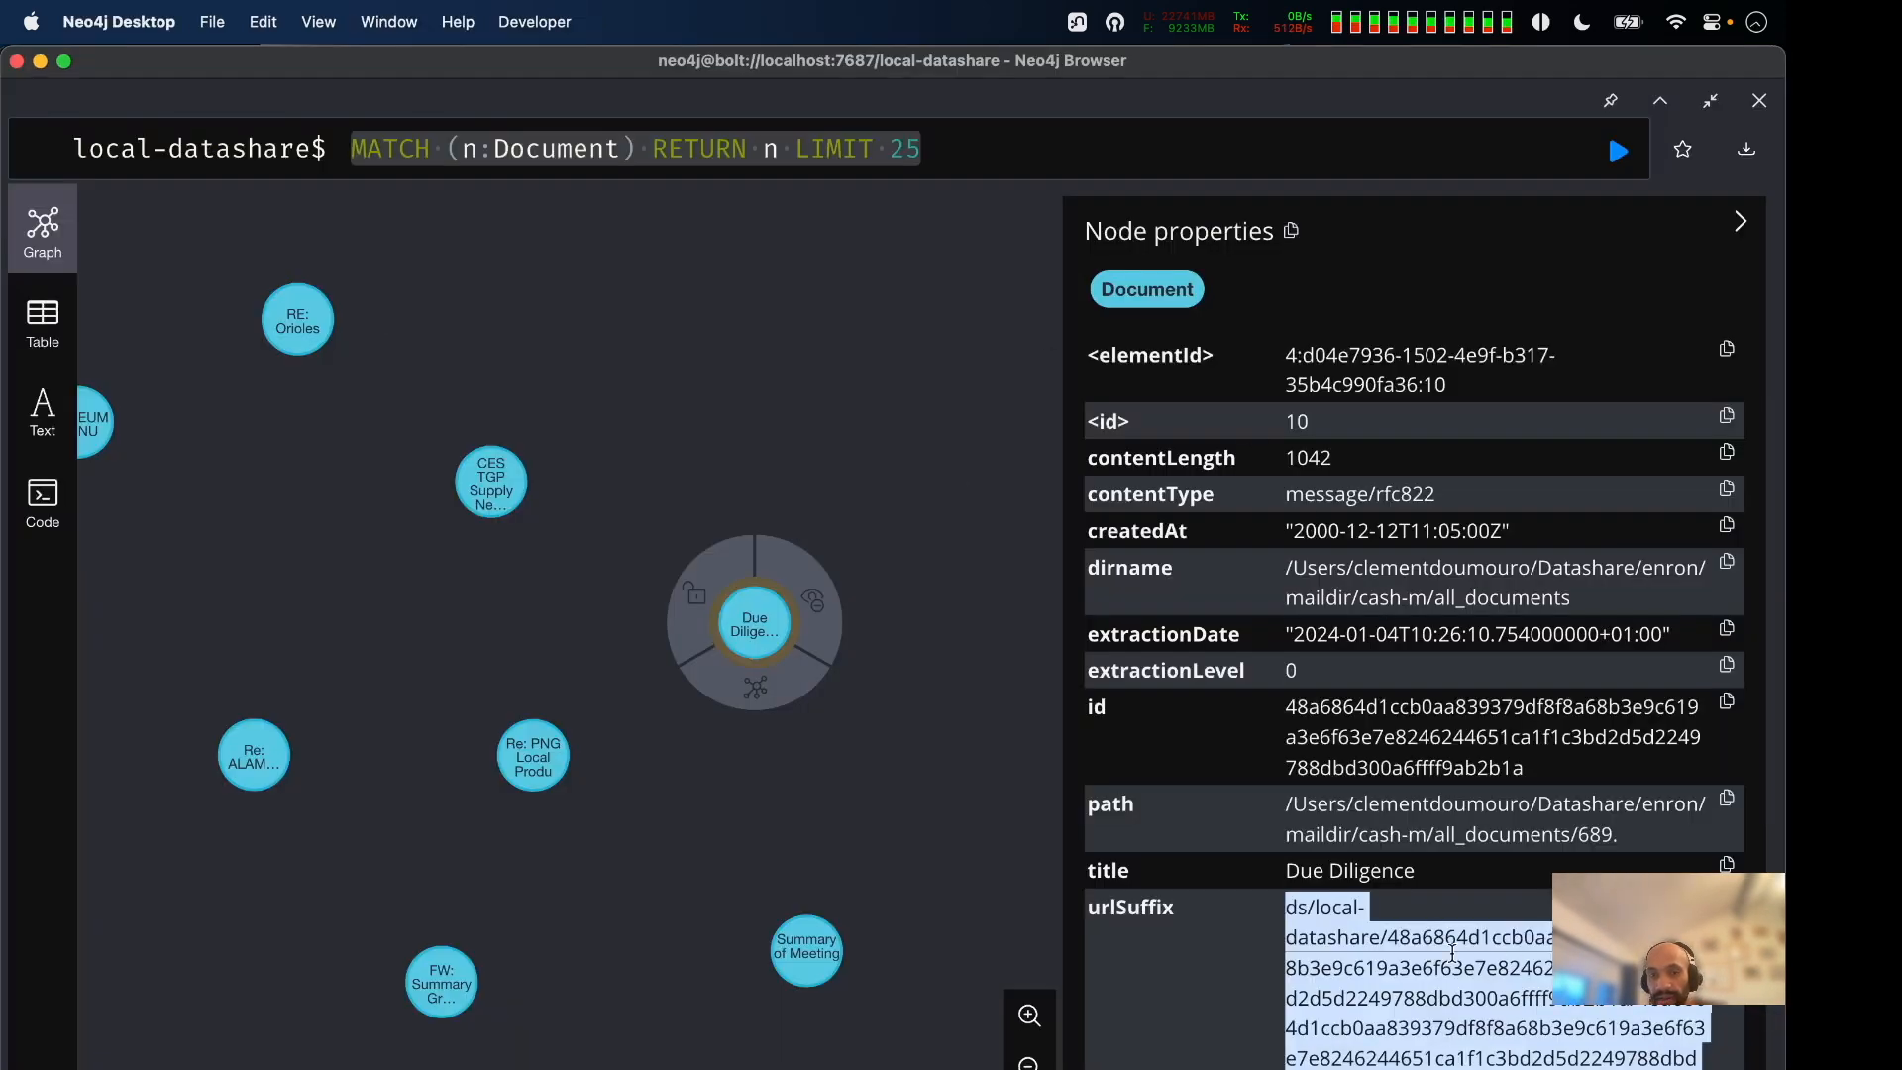
{"action": "scroll", "coordinate": [757, 377], "scroll_direction": "down", "scroll_amount": 2}
{"action": "scroll", "coordinate": [757, 377], "scroll_direction": "down", "scroll_amount": 3}
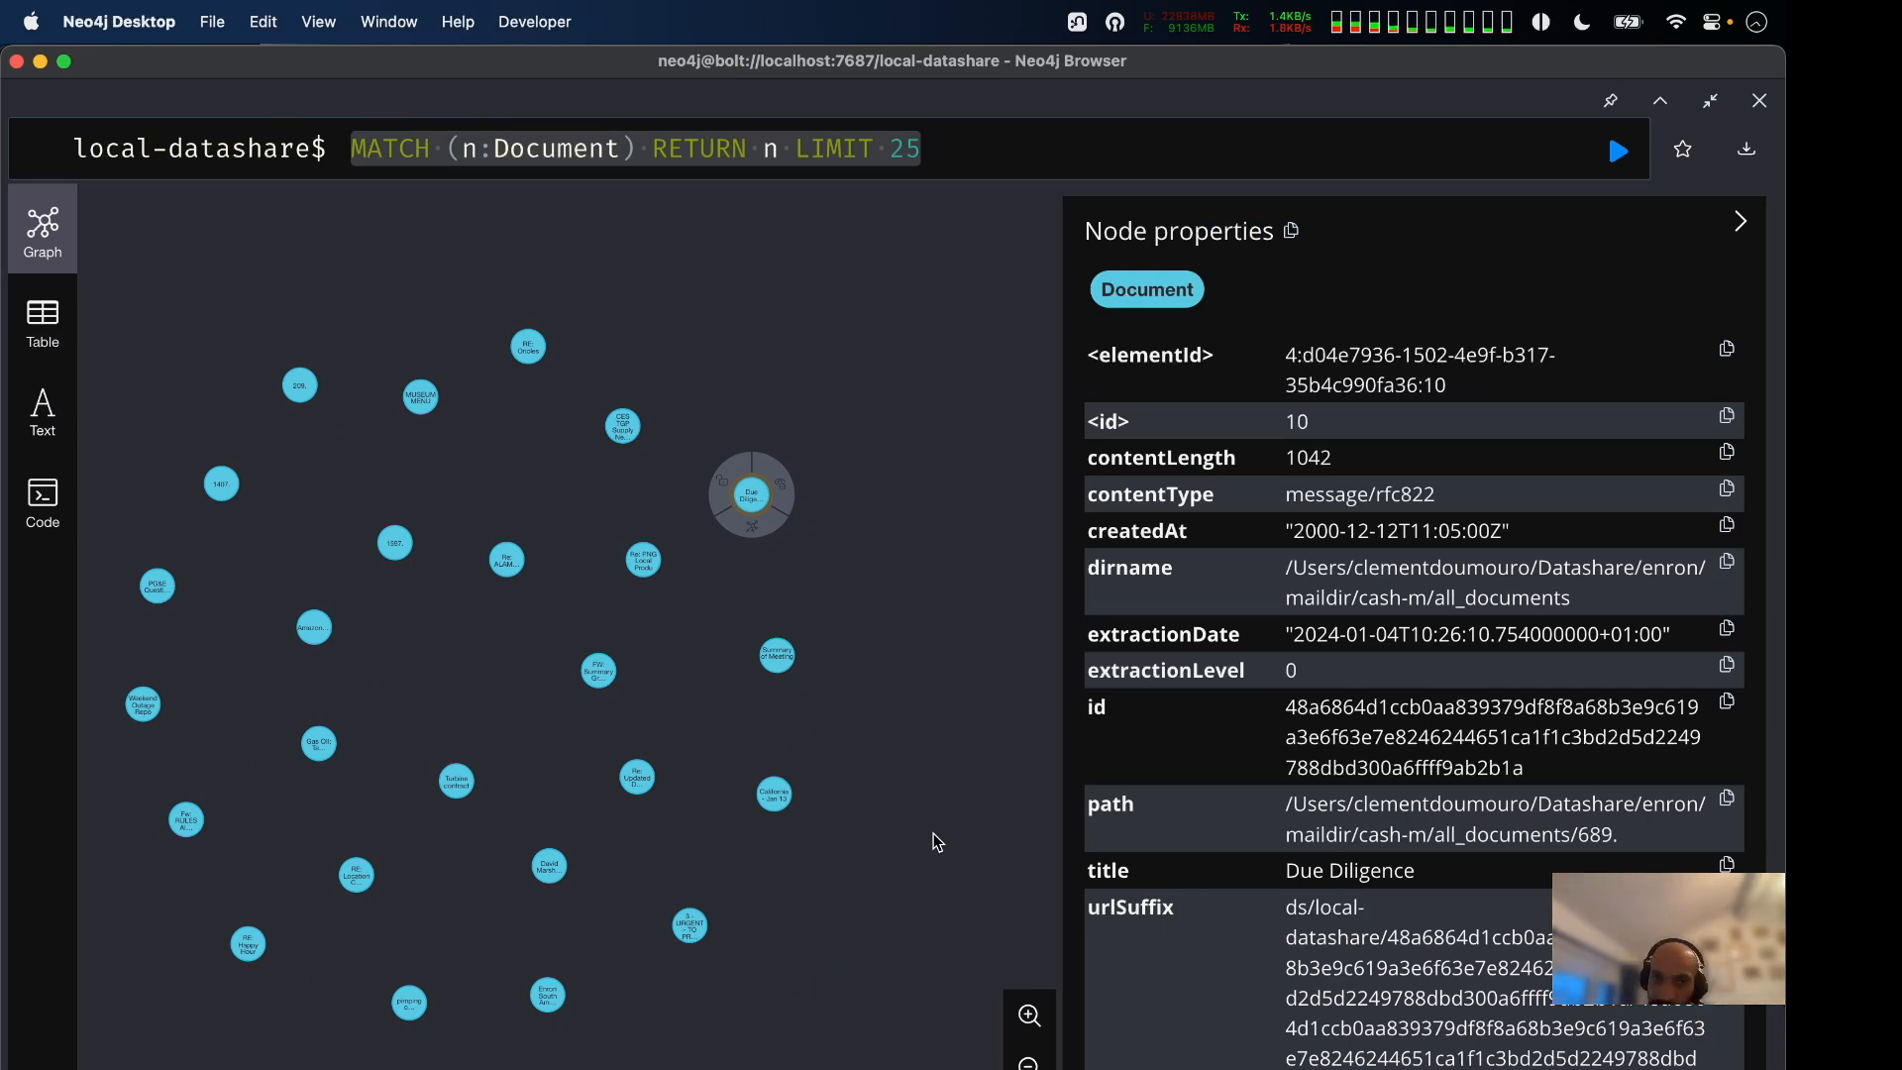
Compare the Due Diligence document in Firefox with its node in Neo4j Browser, and highlight the full email body text.
{"action": "key", "text": "super+Tab"}
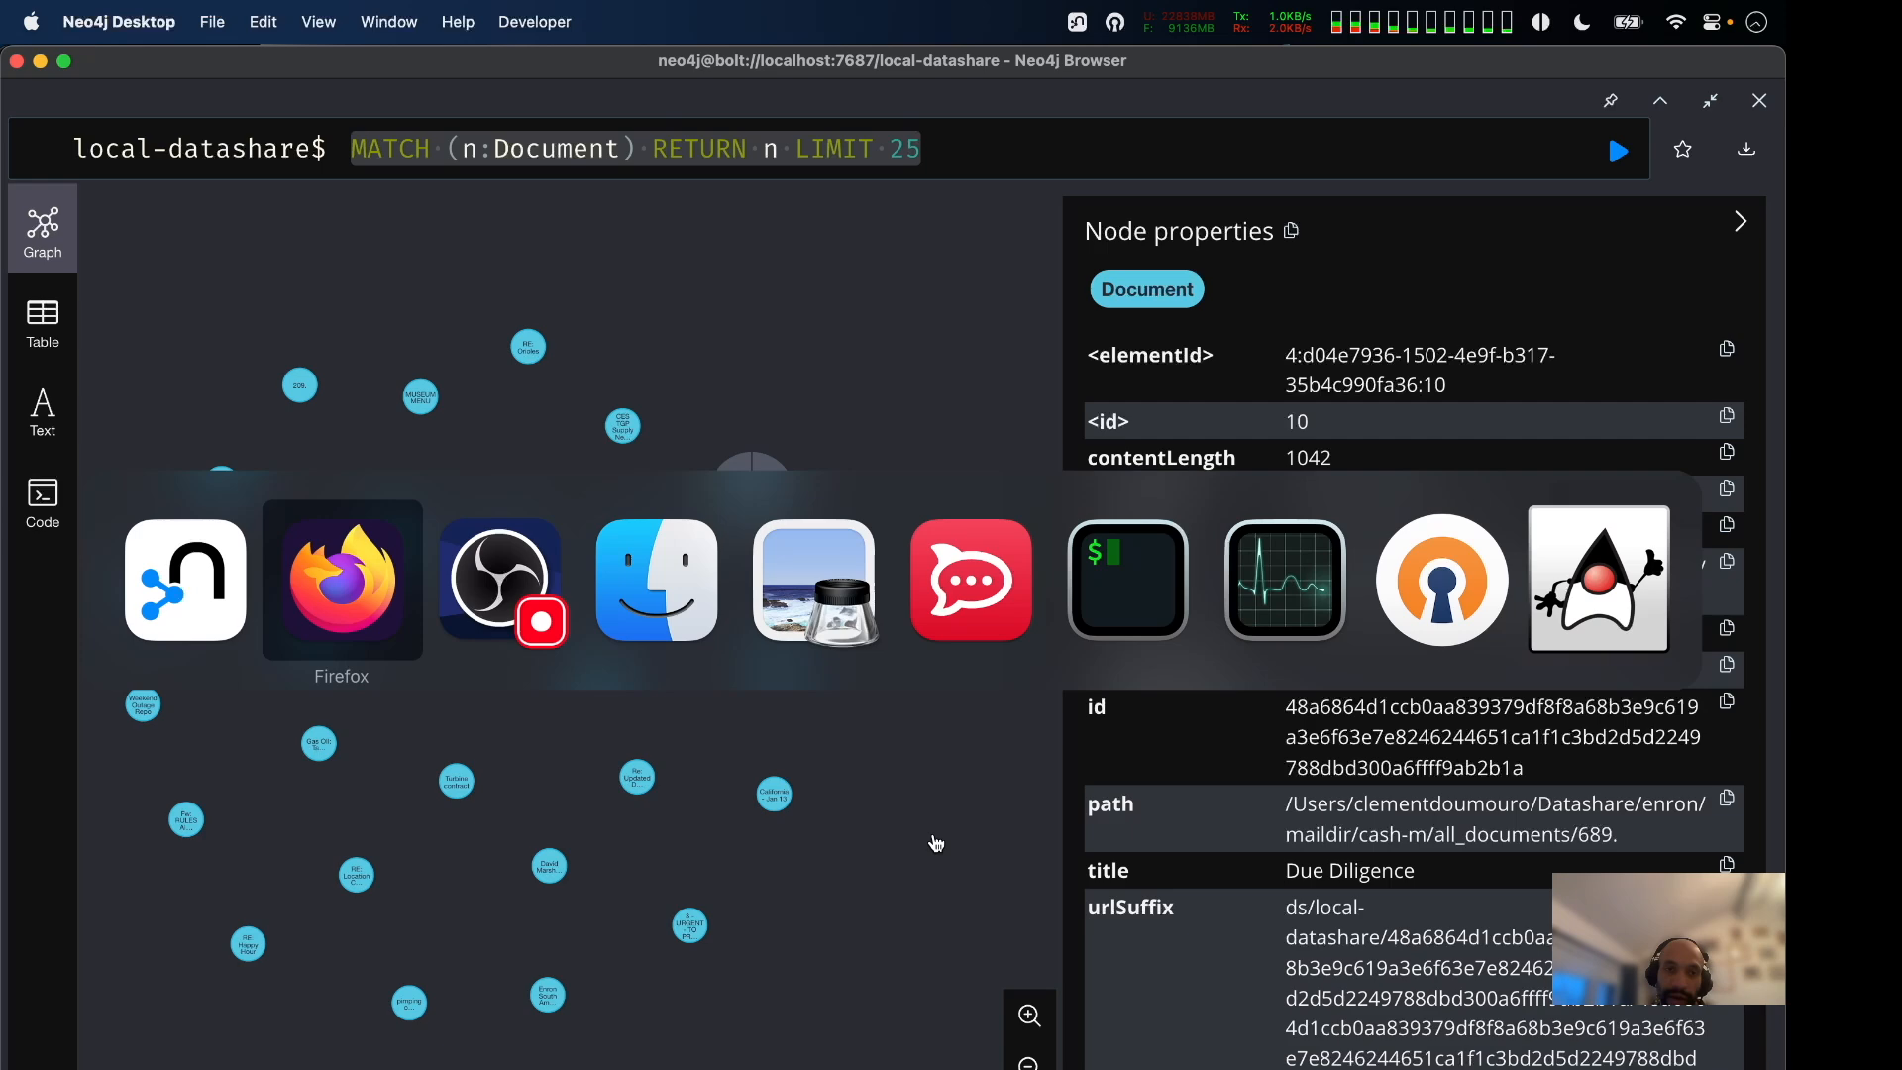
{"action": "scroll", "coordinate": [1181, 675], "scroll_direction": "down", "scroll_amount": 3}
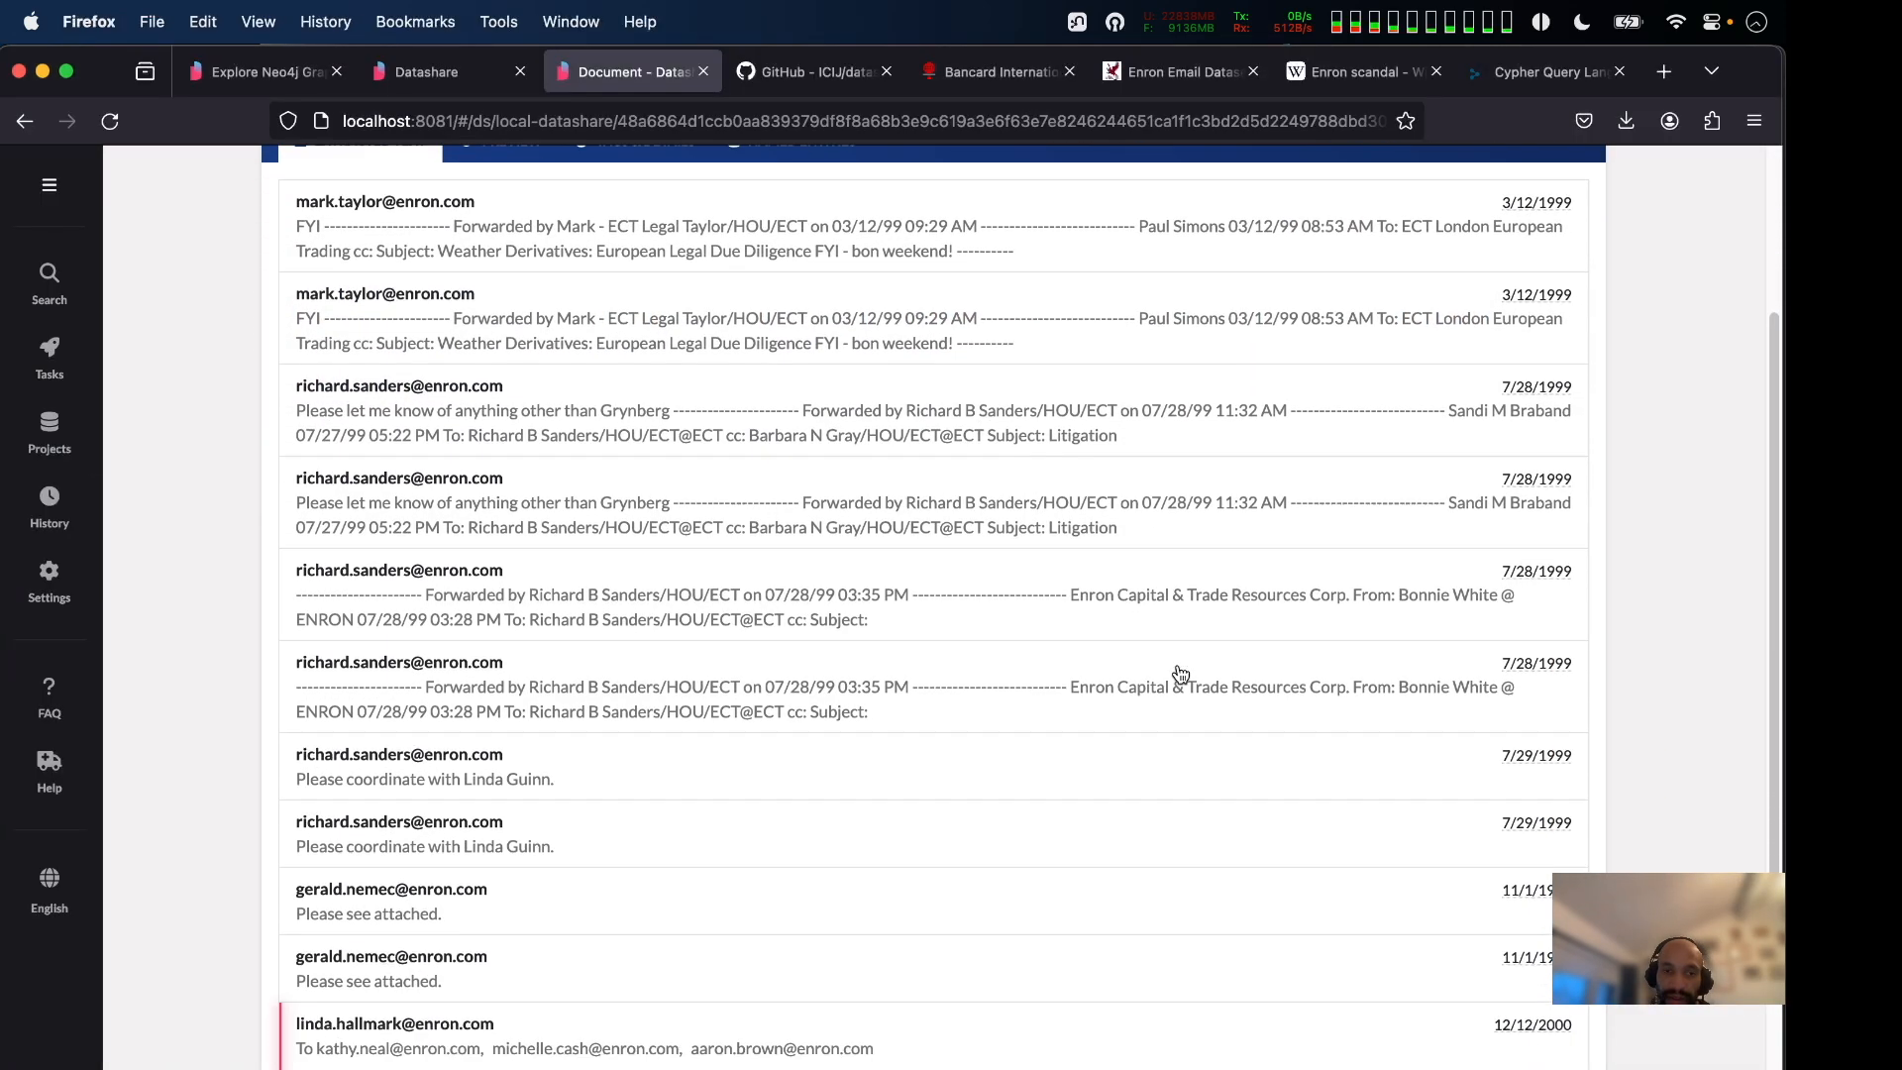
{"action": "scroll", "coordinate": [1181, 675], "scroll_direction": "down", "scroll_amount": 4}
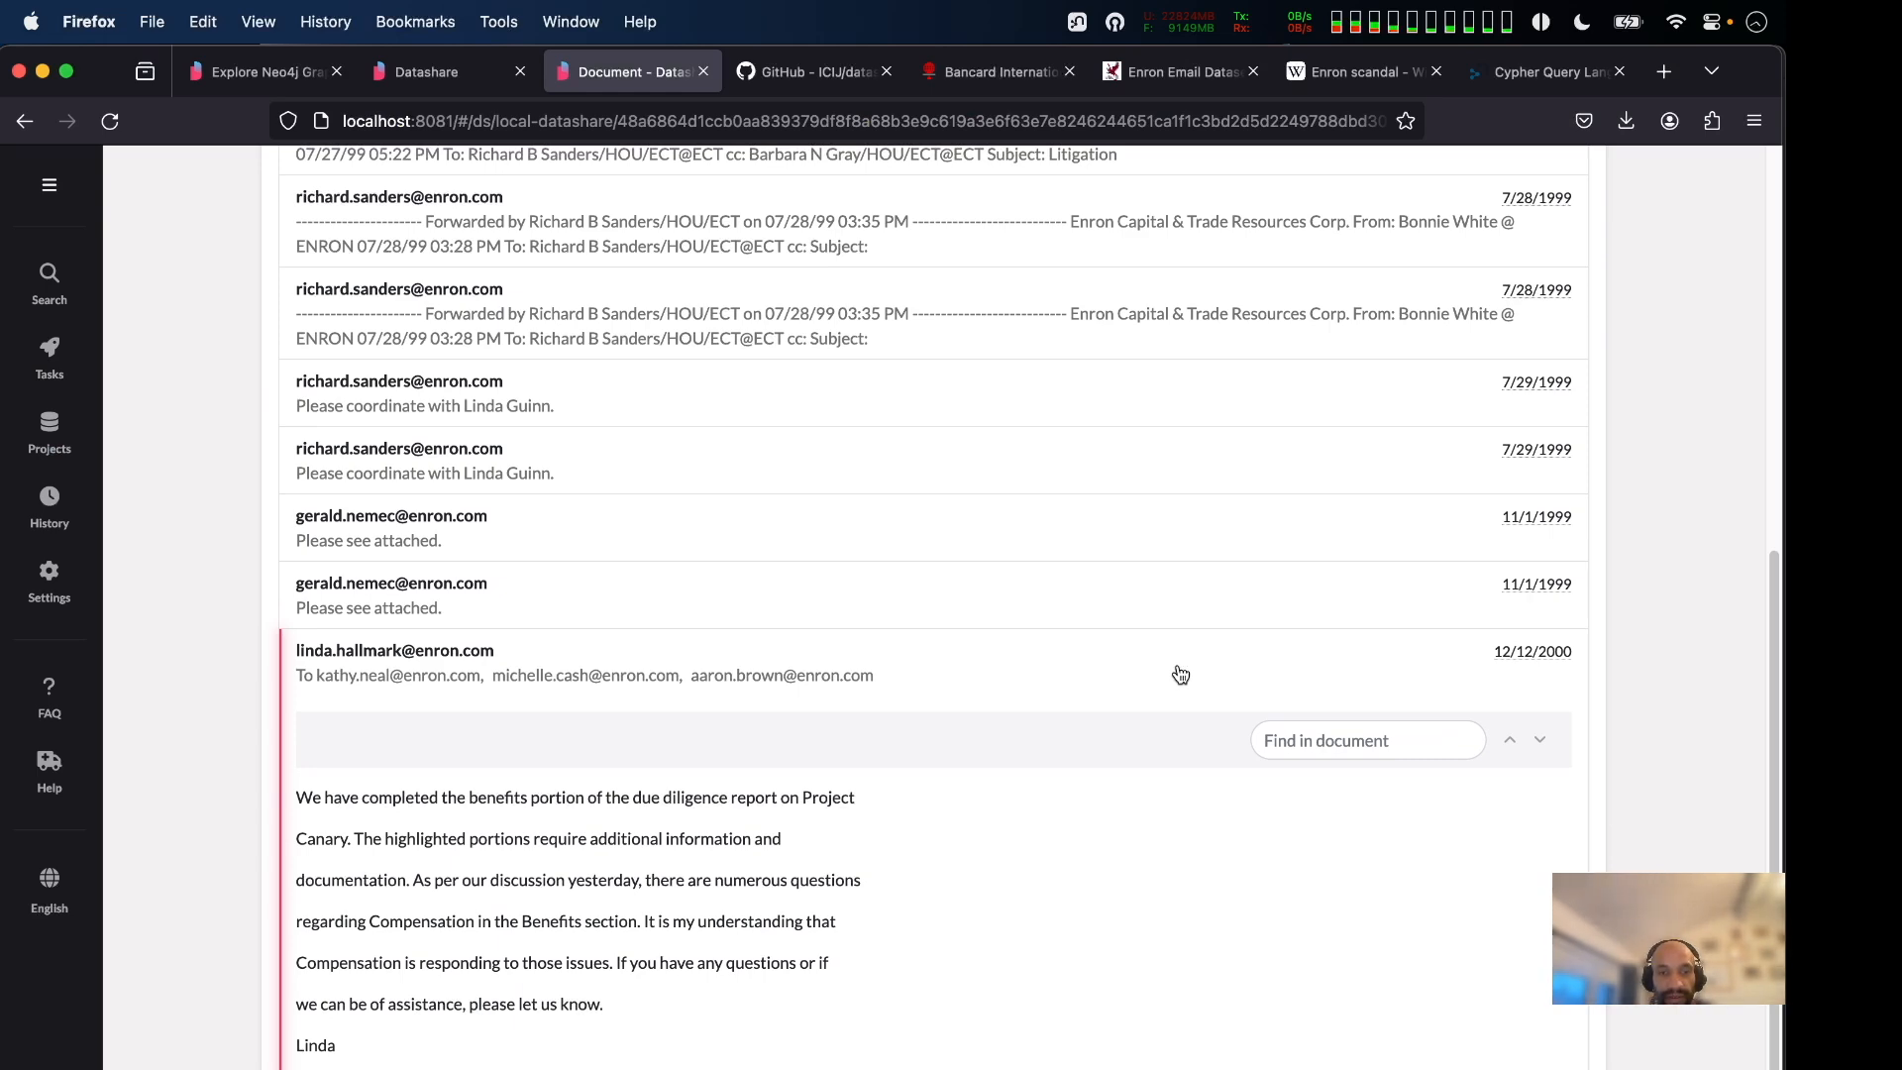
{"action": "key", "text": "super+Tab"}
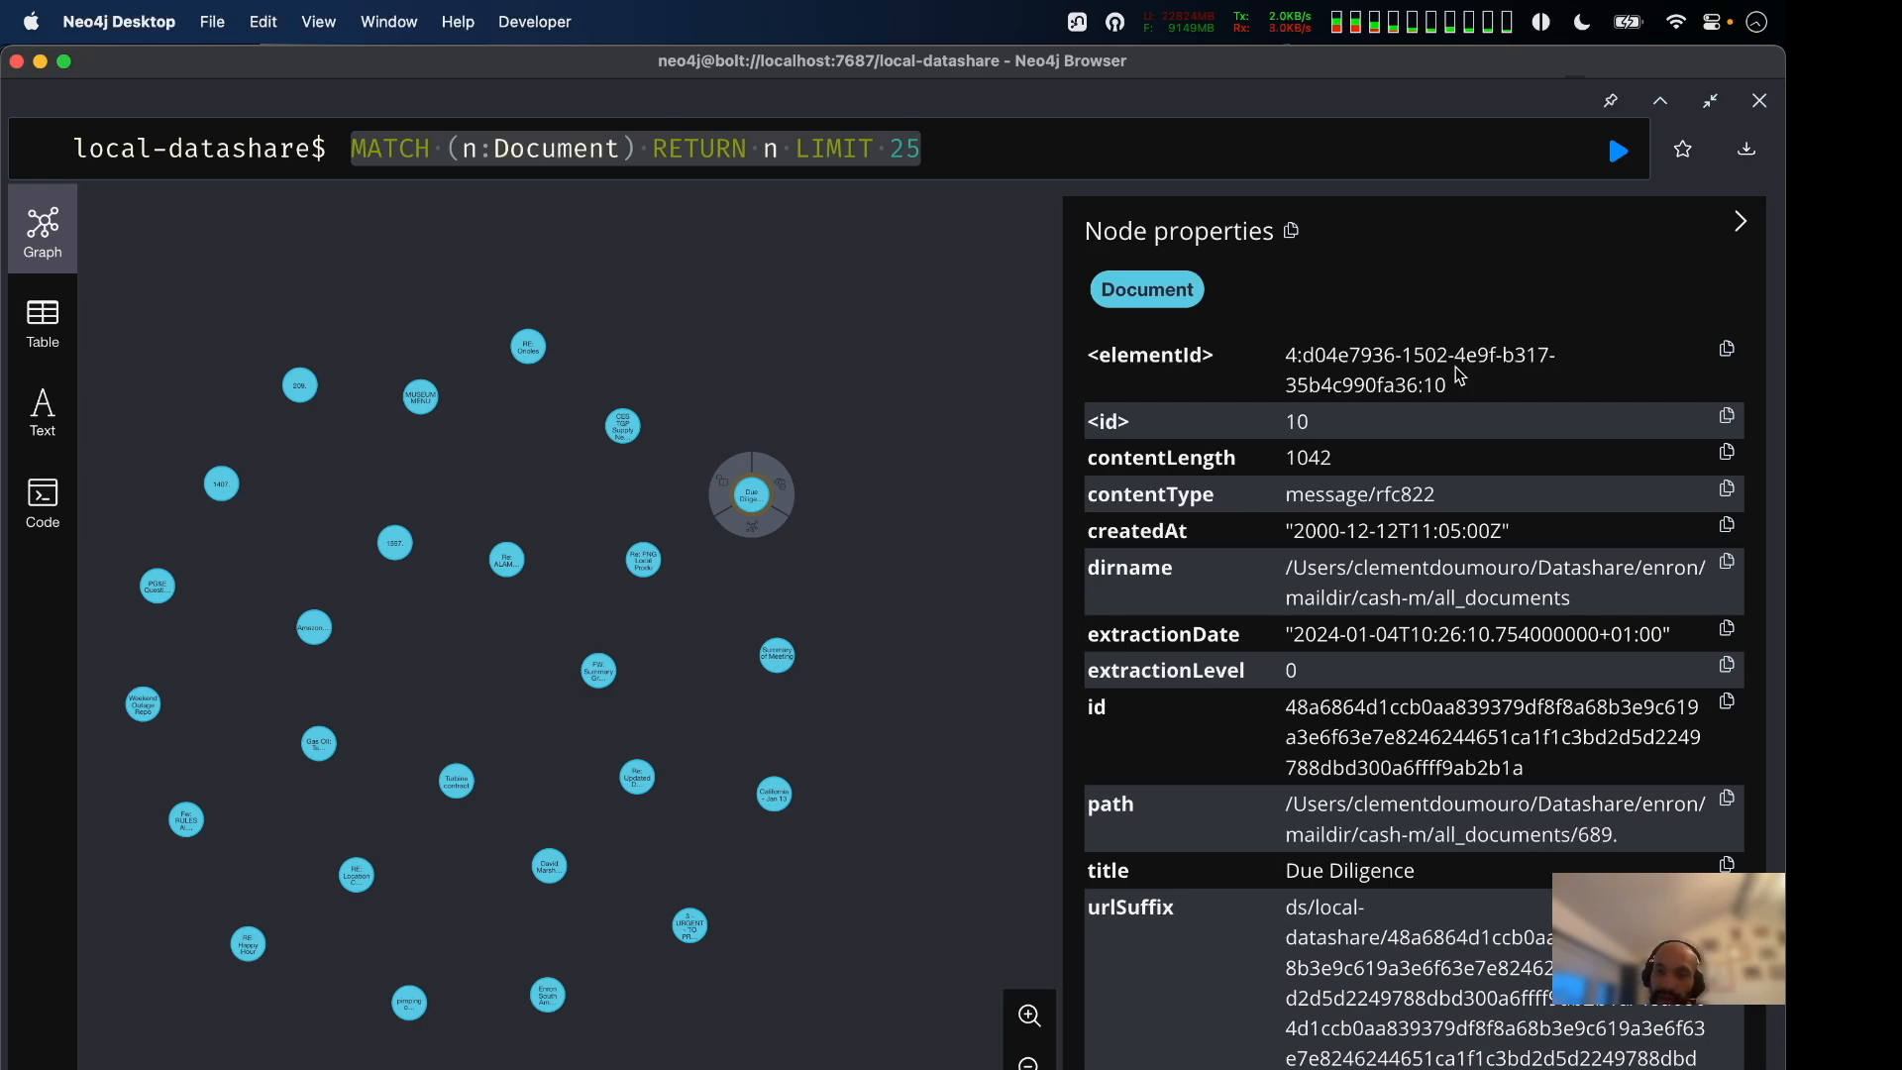
{"action": "key", "text": "super+Tab"}
{"action": "left_click_drag", "start_coordinate": [294, 798], "coordinate": [672, 1062]}
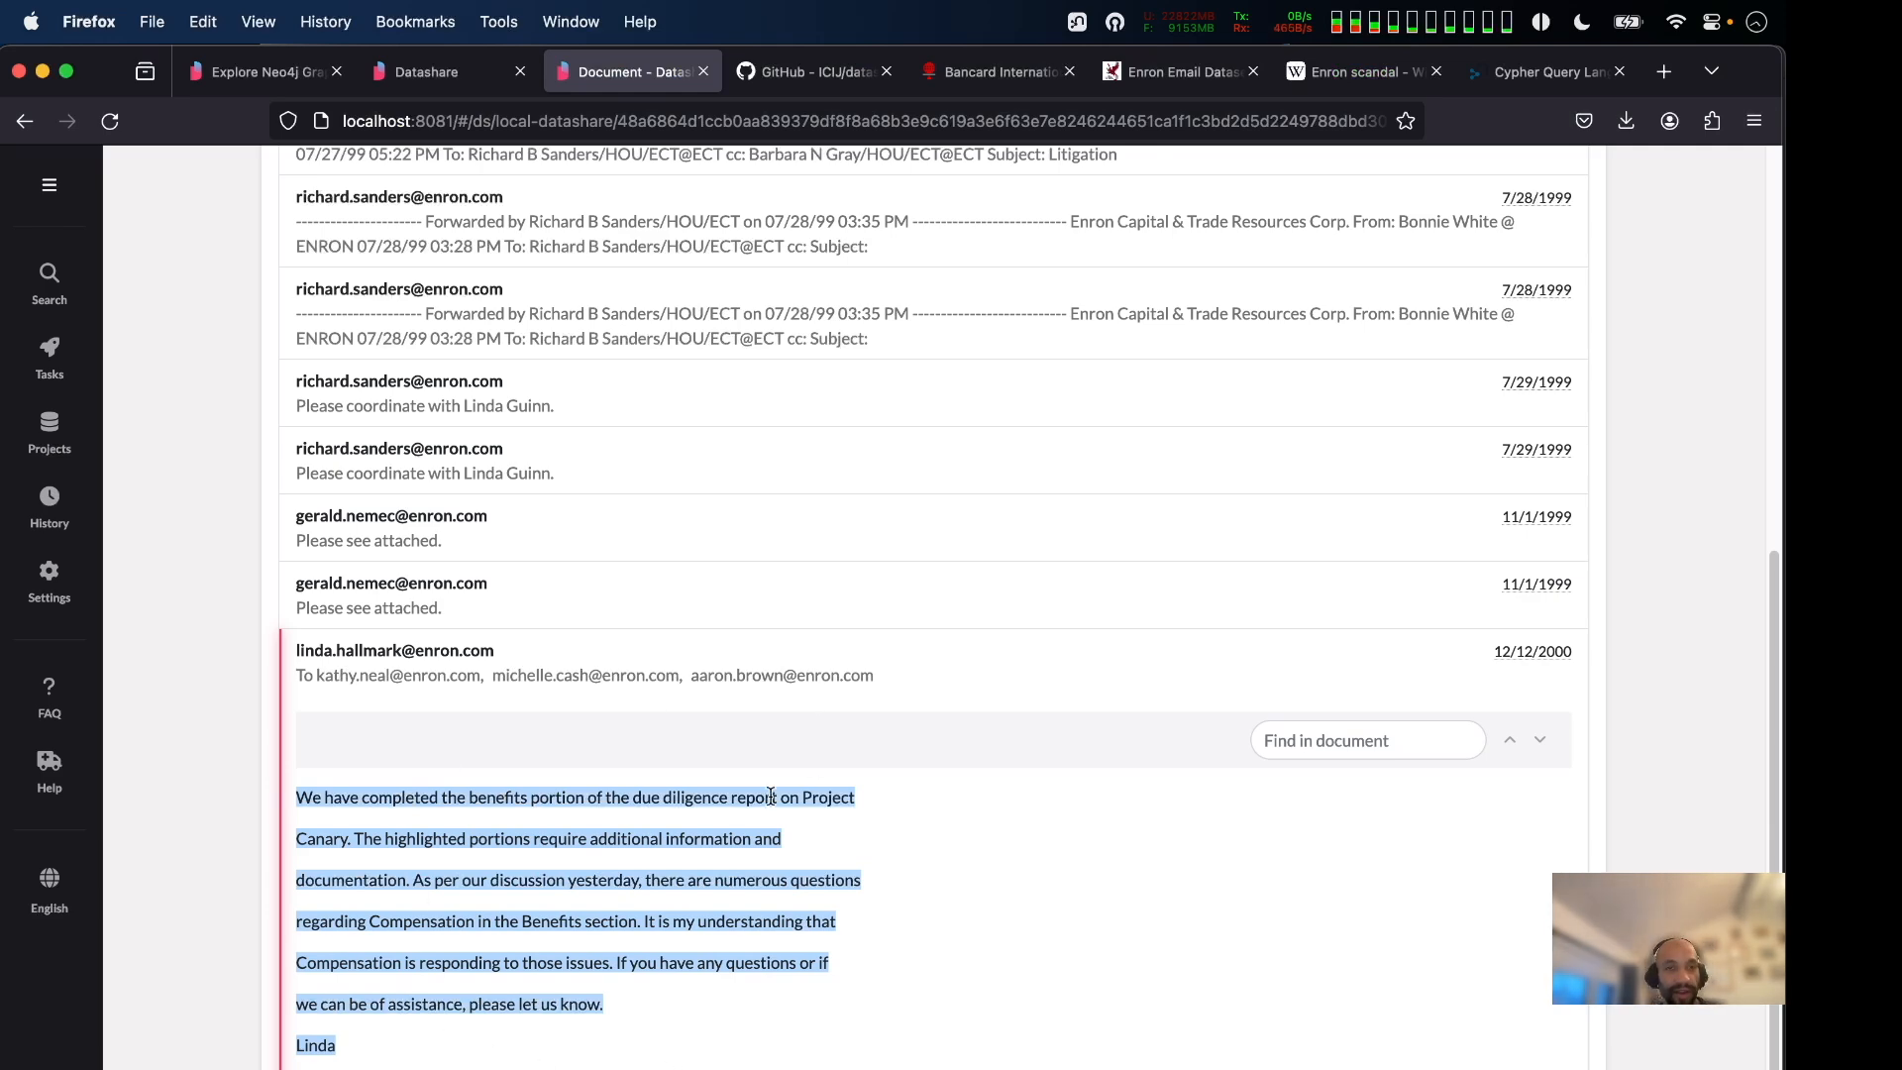
Switch to Neo4j Browser, collapse the node properties, and close the Document query result.
{"action": "key", "text": "super+Tab"}
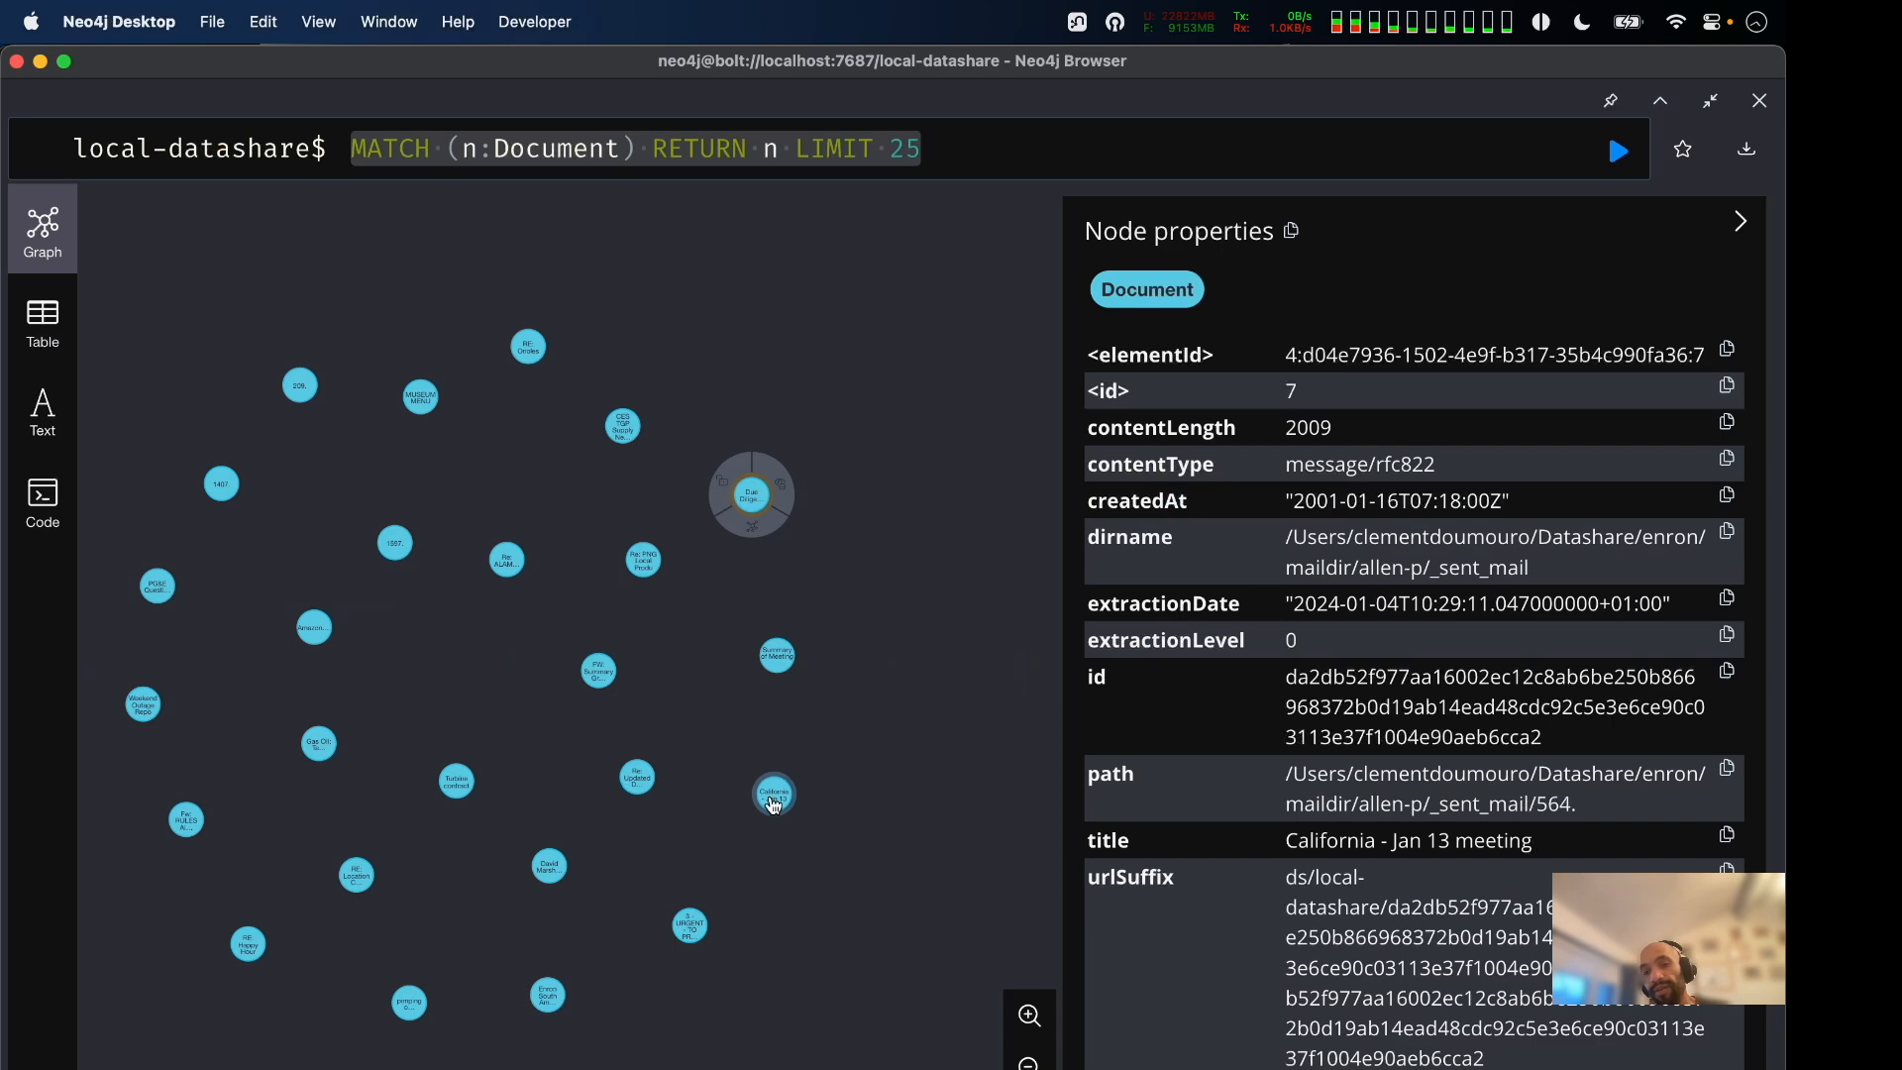
{"action": "left_click", "coordinate": [1740, 222]}
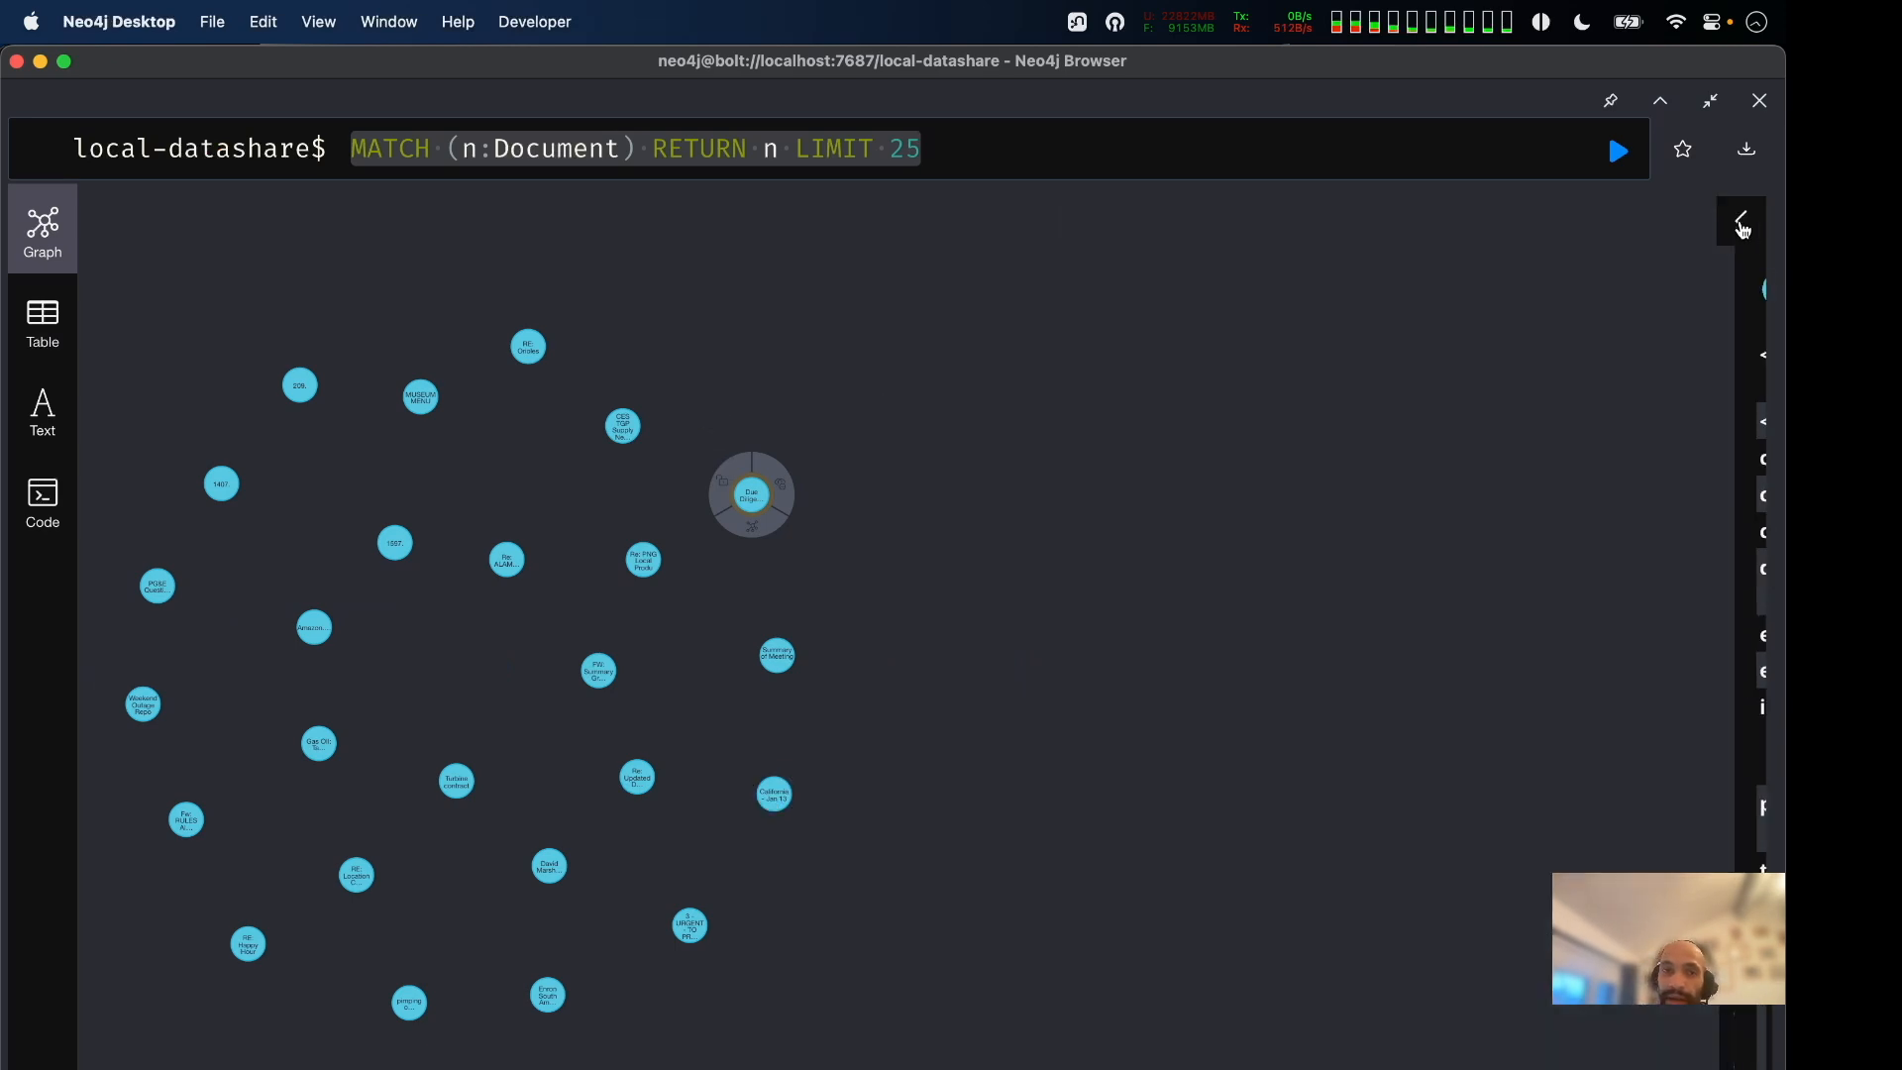
{"action": "scroll", "coordinate": [1143, 388], "scroll_direction": "down", "scroll_amount": 5}
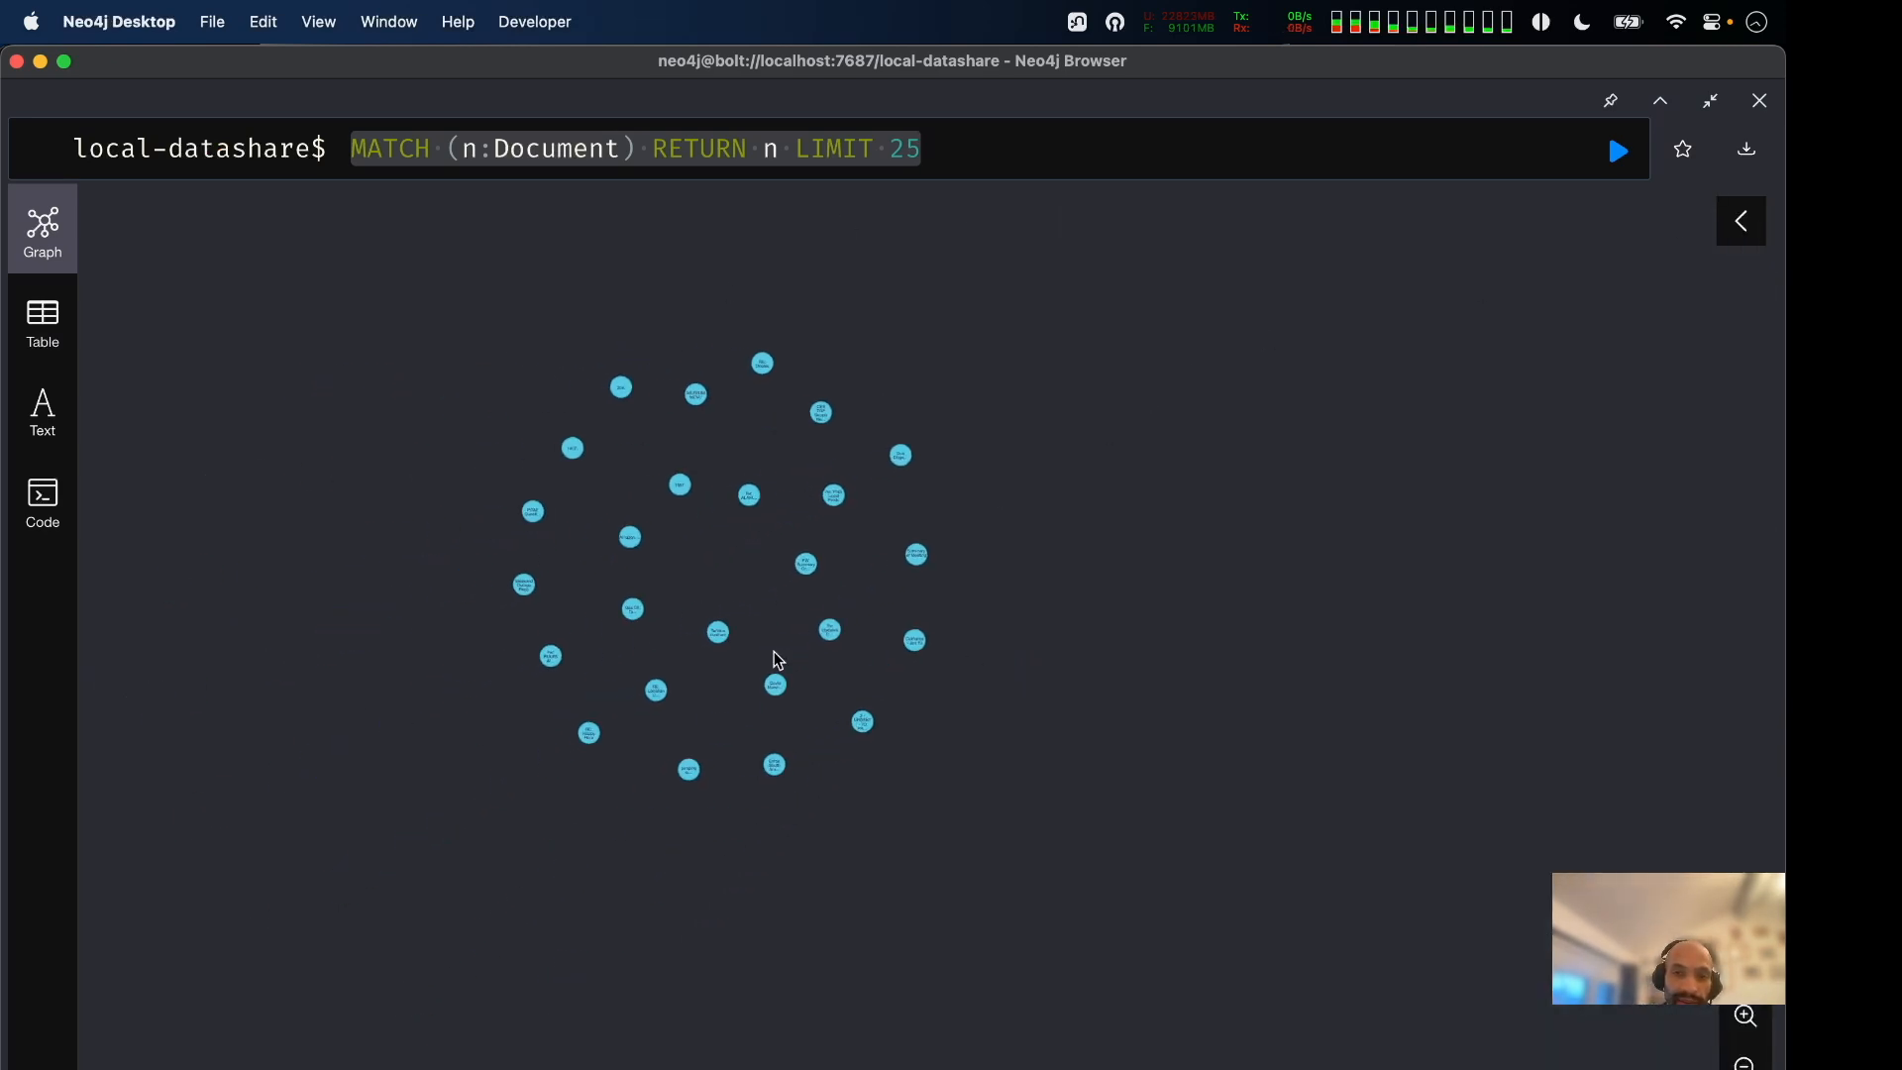
{"action": "left_click", "coordinate": [1760, 102]}
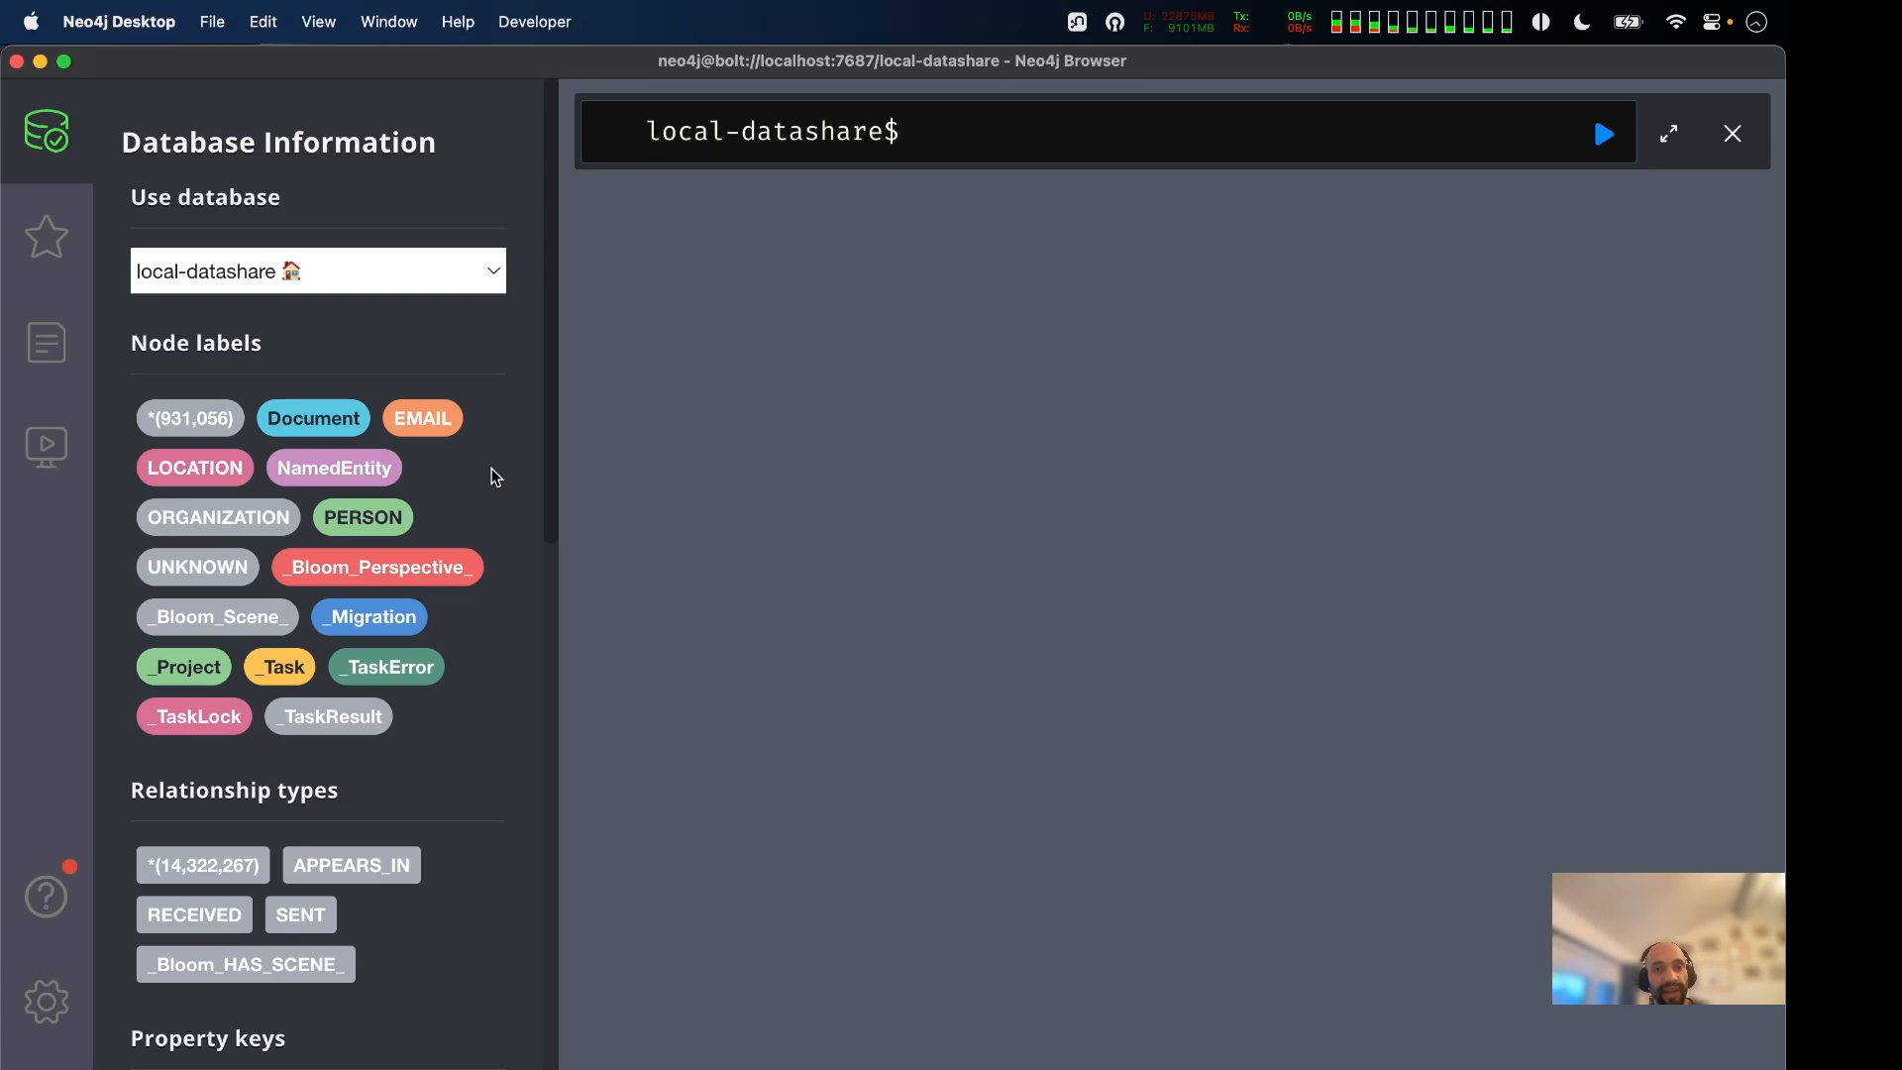
Run MATCH (n:NamedEntity) RETURN n LIMIT 25 from the node labels and show the result graph in full screen.
{"action": "left_click", "coordinate": [357, 471]}
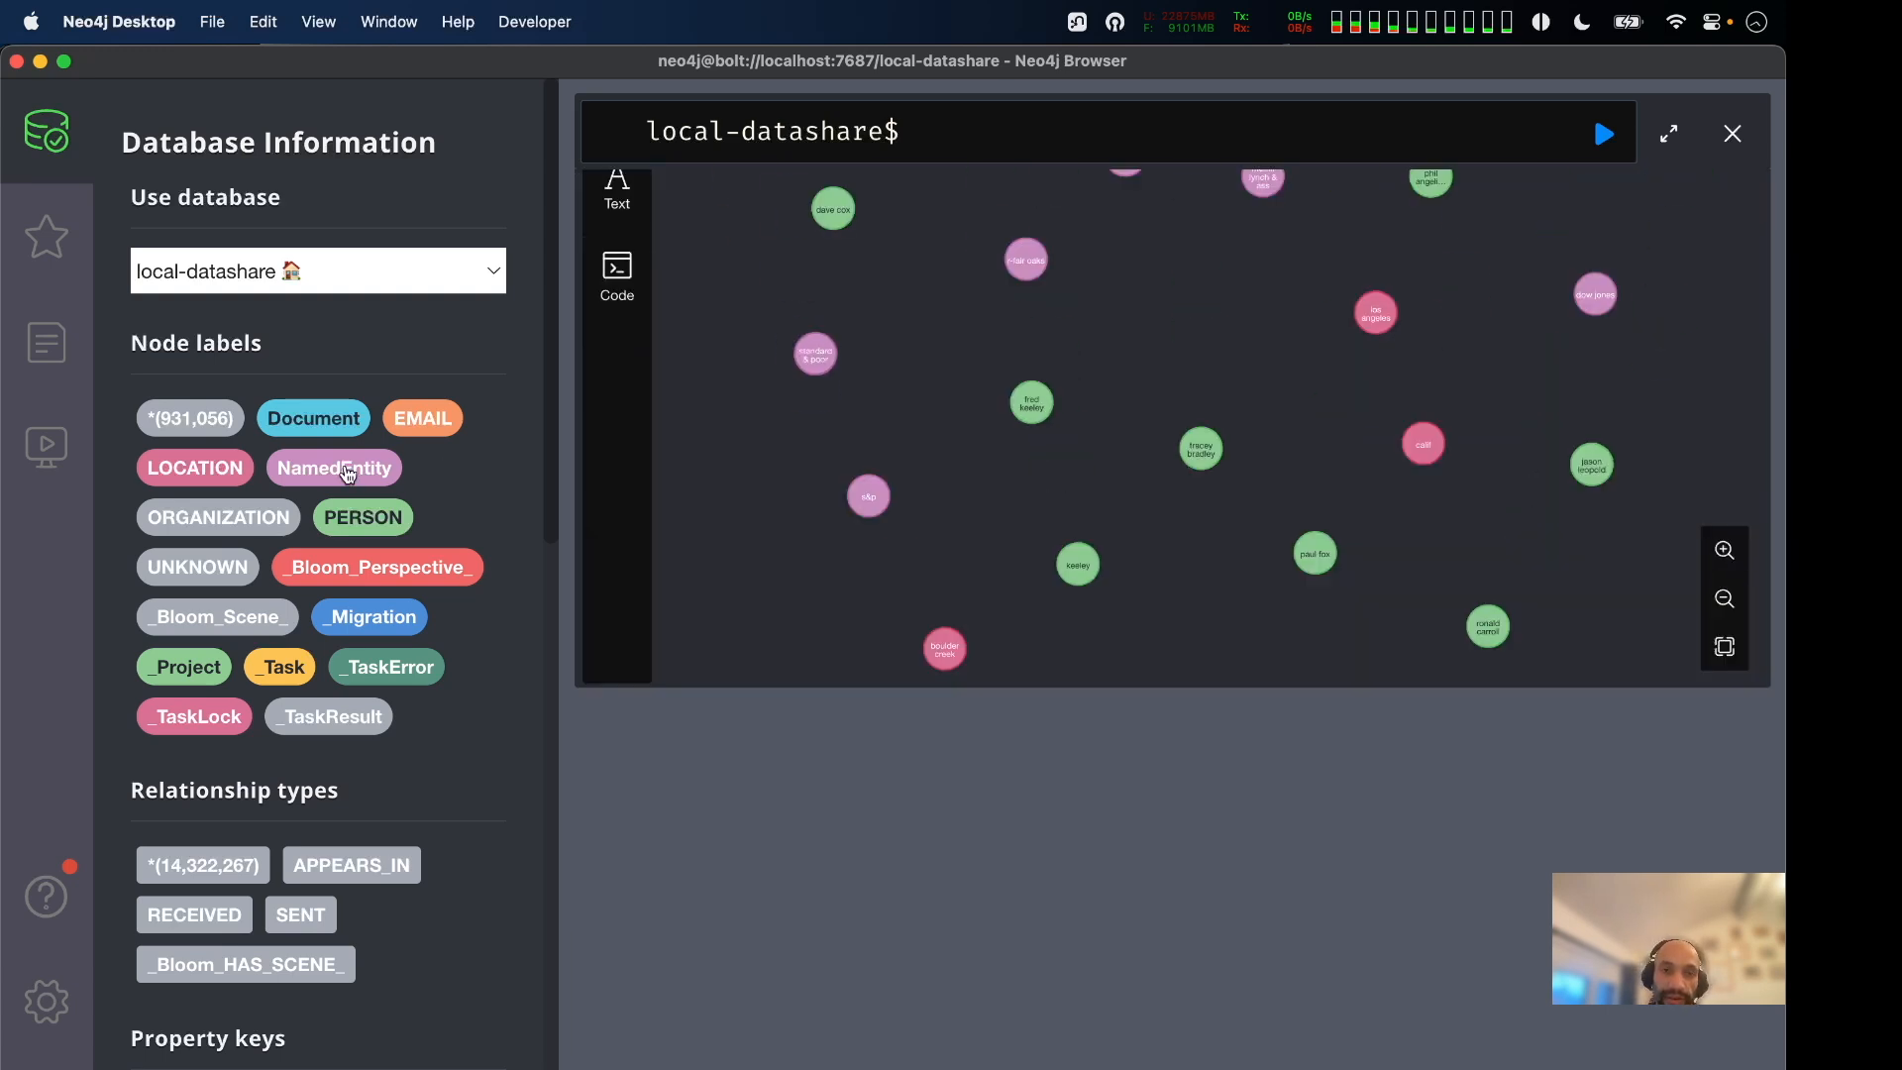
{"action": "left_click", "coordinate": [1679, 207]}
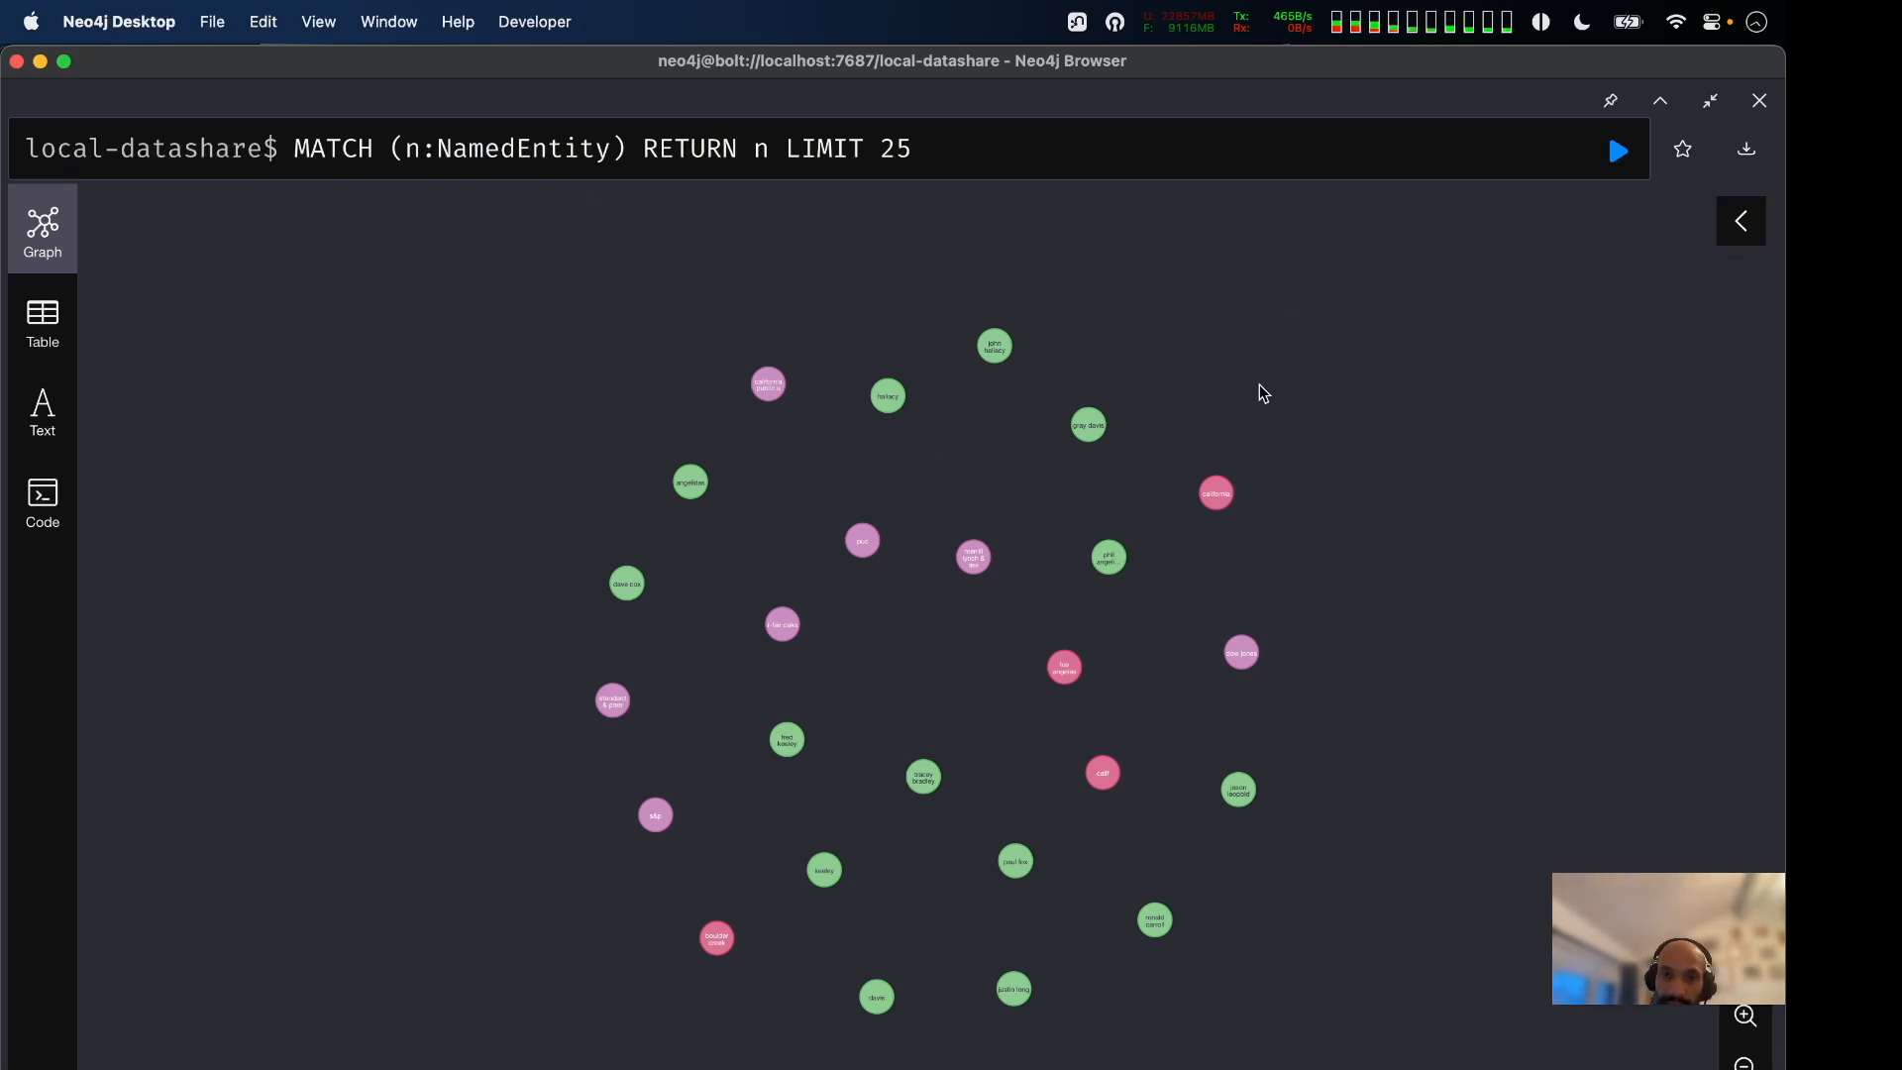
{"action": "scroll", "coordinate": [1258, 384], "scroll_direction": "up", "scroll_amount": 5}
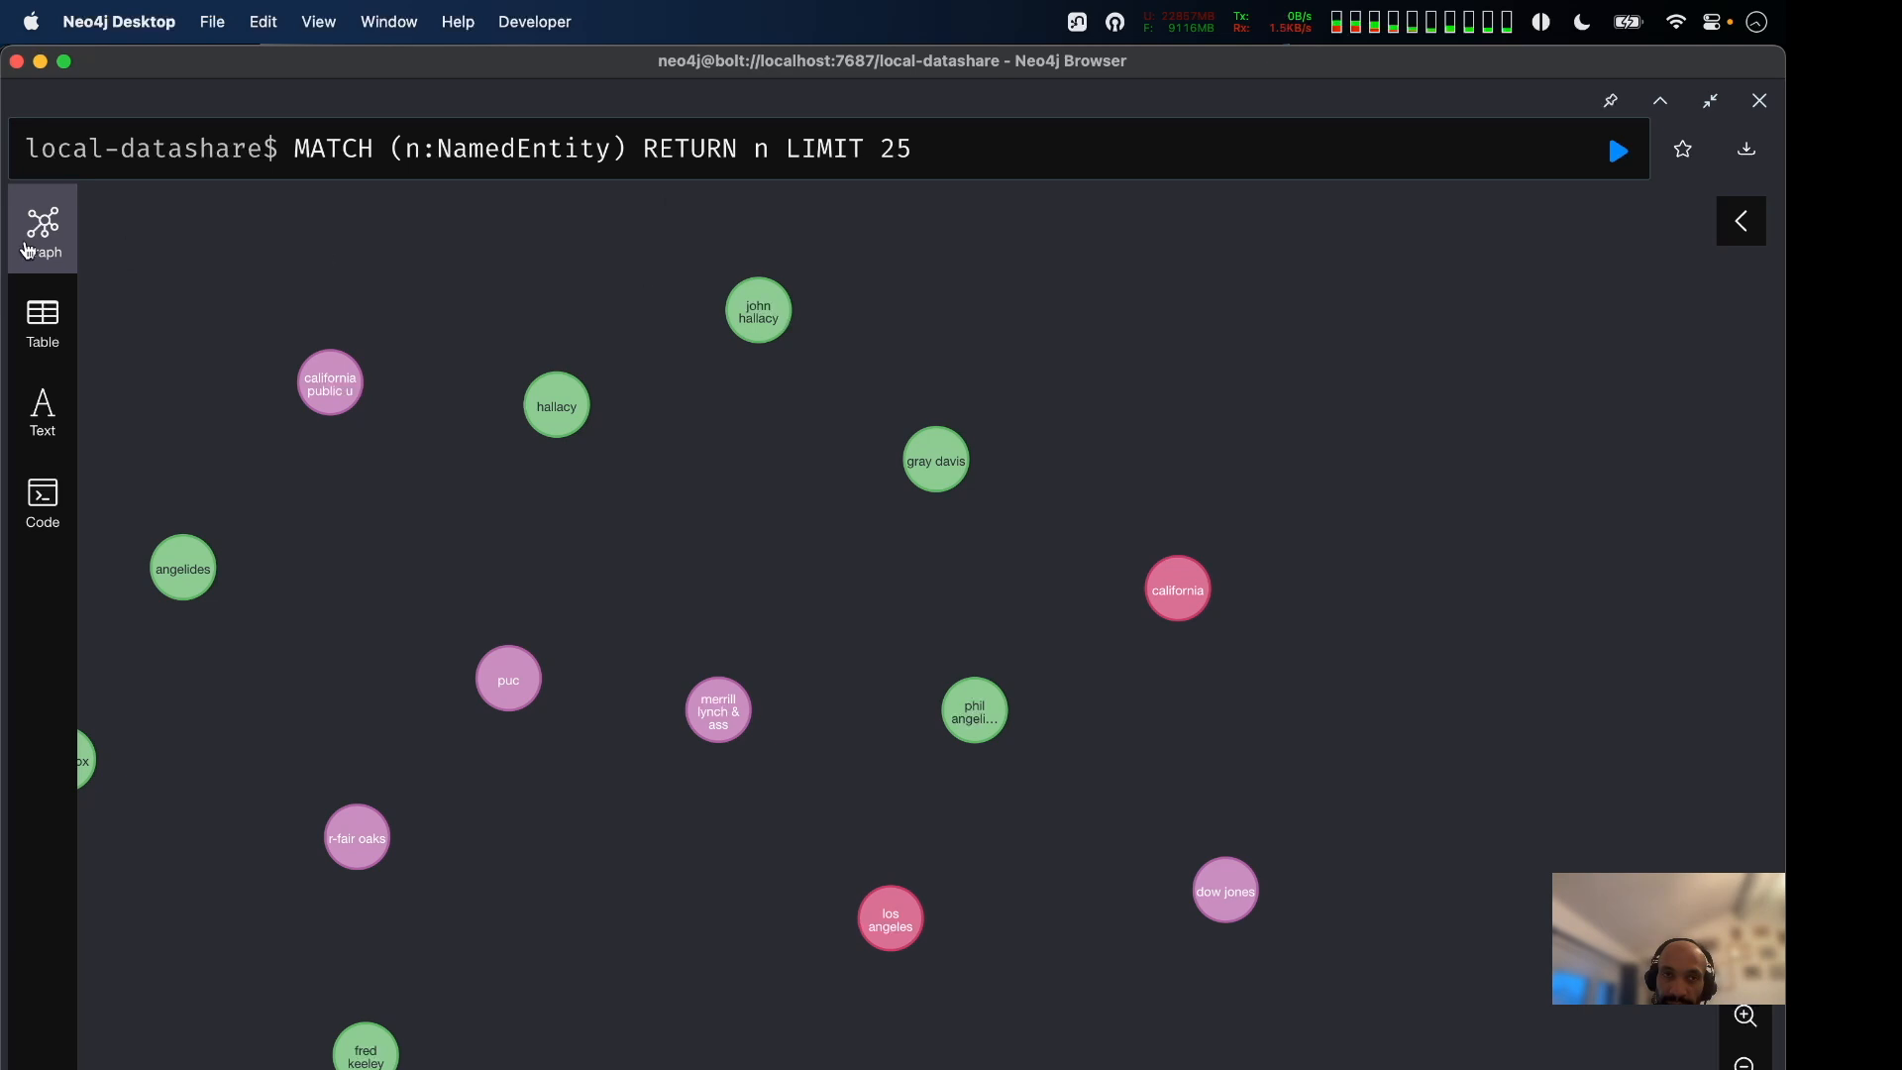
{"action": "scroll", "coordinate": [1226, 645], "scroll_direction": "up", "scroll_amount": 5}
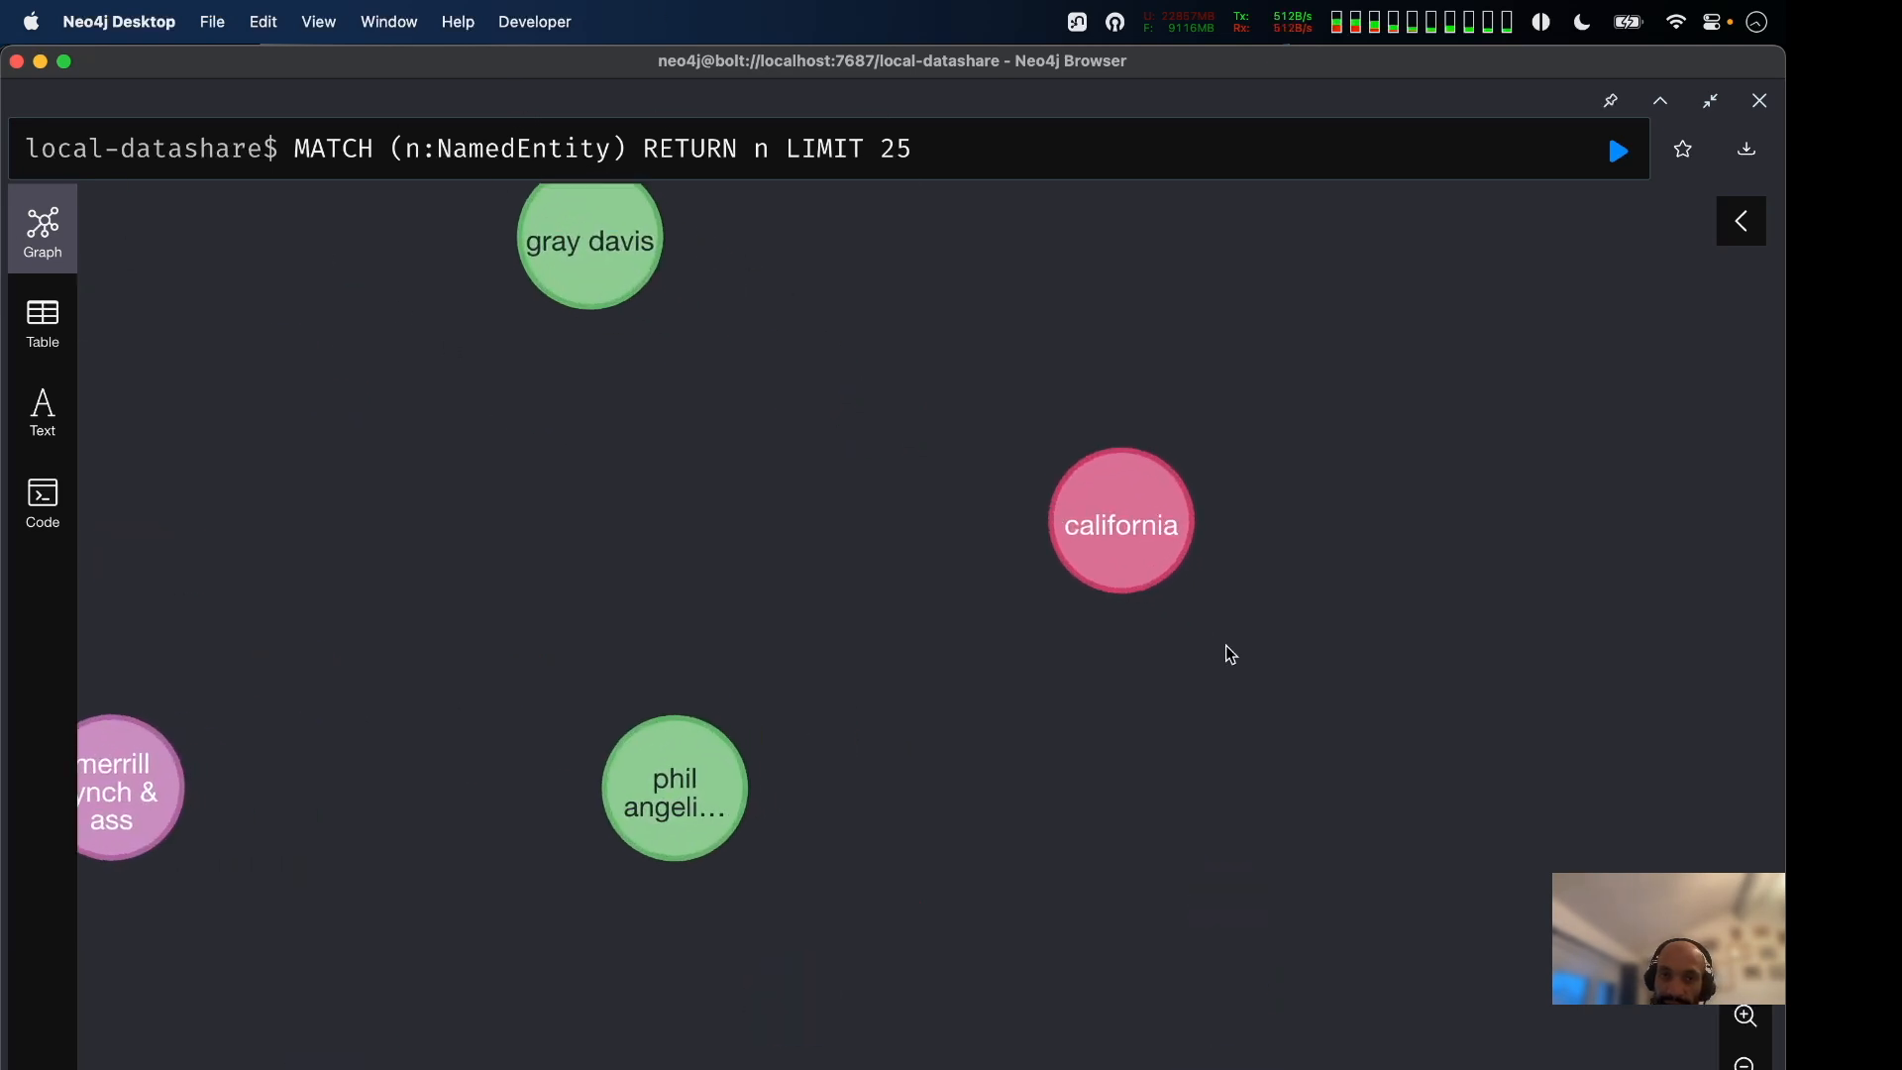
{"action": "scroll", "coordinate": [1139, 675], "scroll_direction": "down", "scroll_amount": 6}
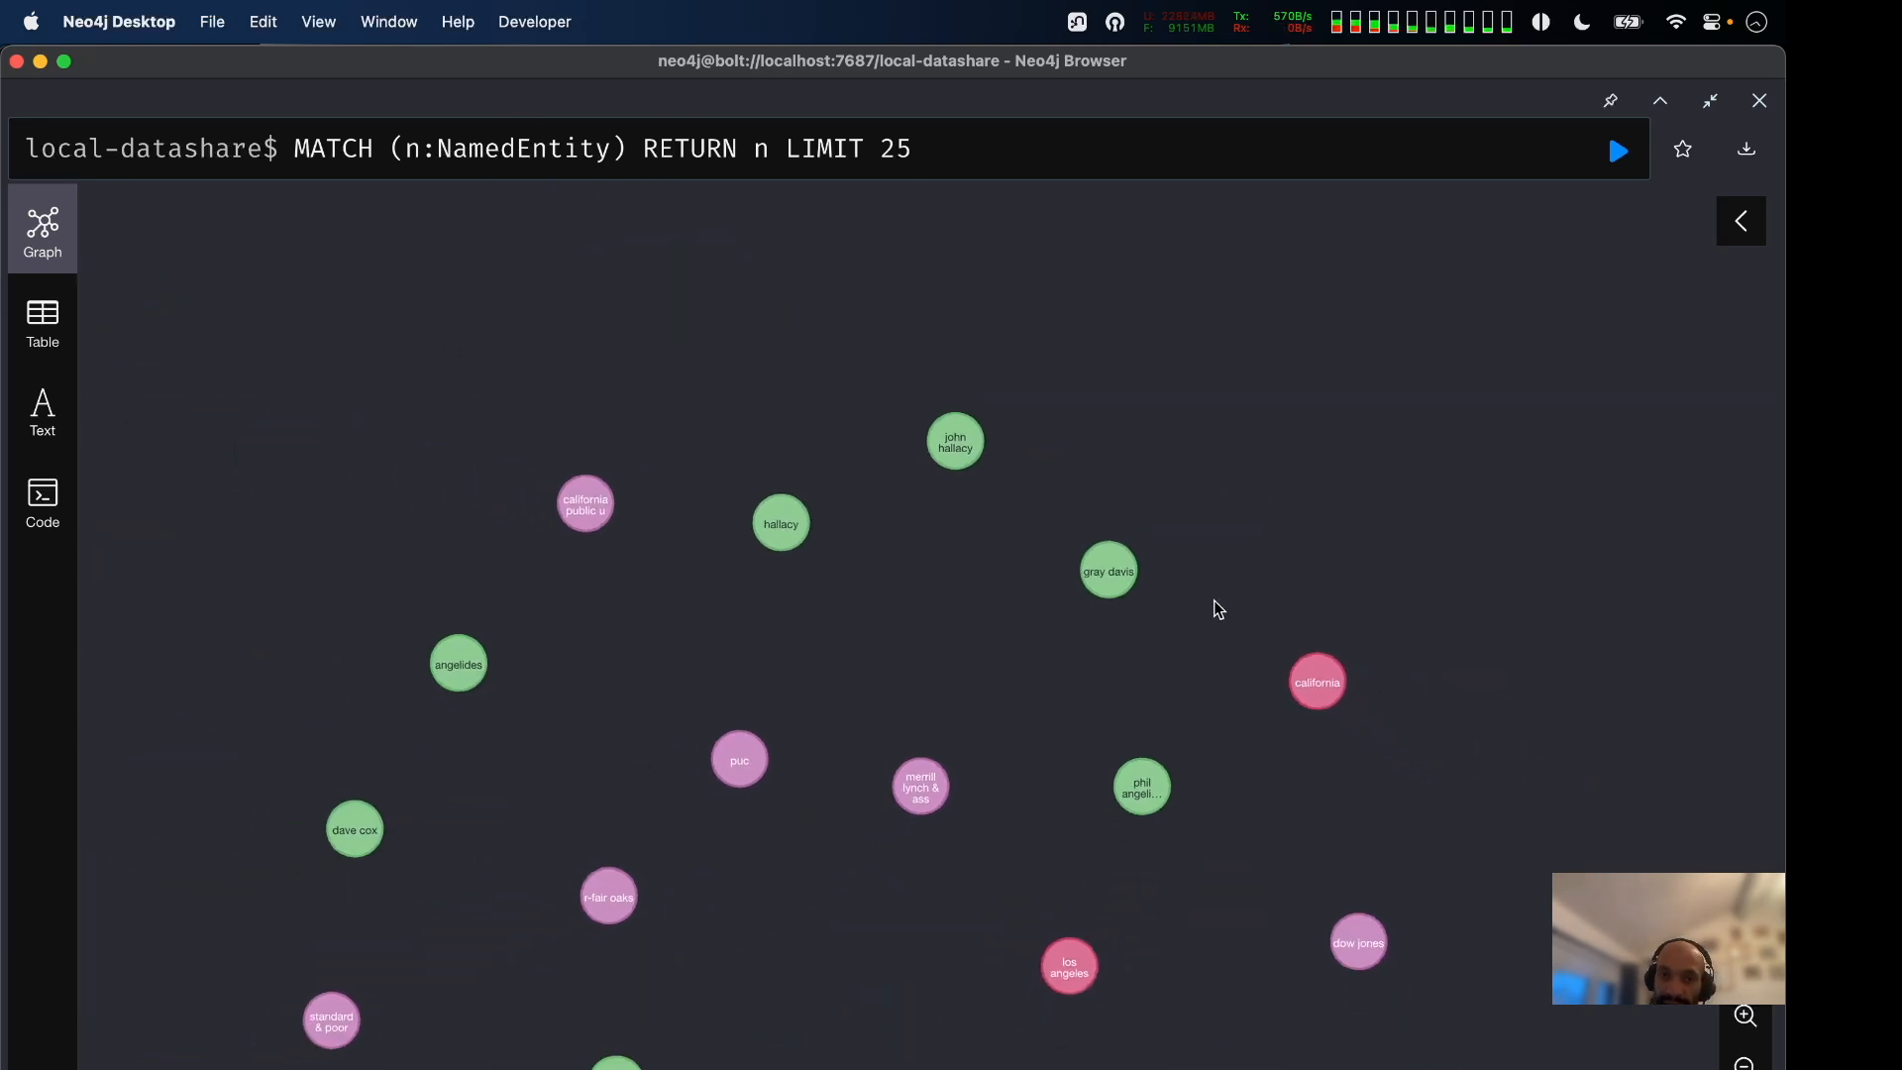
{"action": "left_click_drag", "start_coordinate": [1450, 574], "coordinate": [1437, 461]}
{"action": "scroll", "coordinate": [1434, 557], "scroll_direction": "down", "scroll_amount": 1}
{"action": "scroll", "coordinate": [1436, 461], "scroll_direction": "down", "scroll_amount": 1}
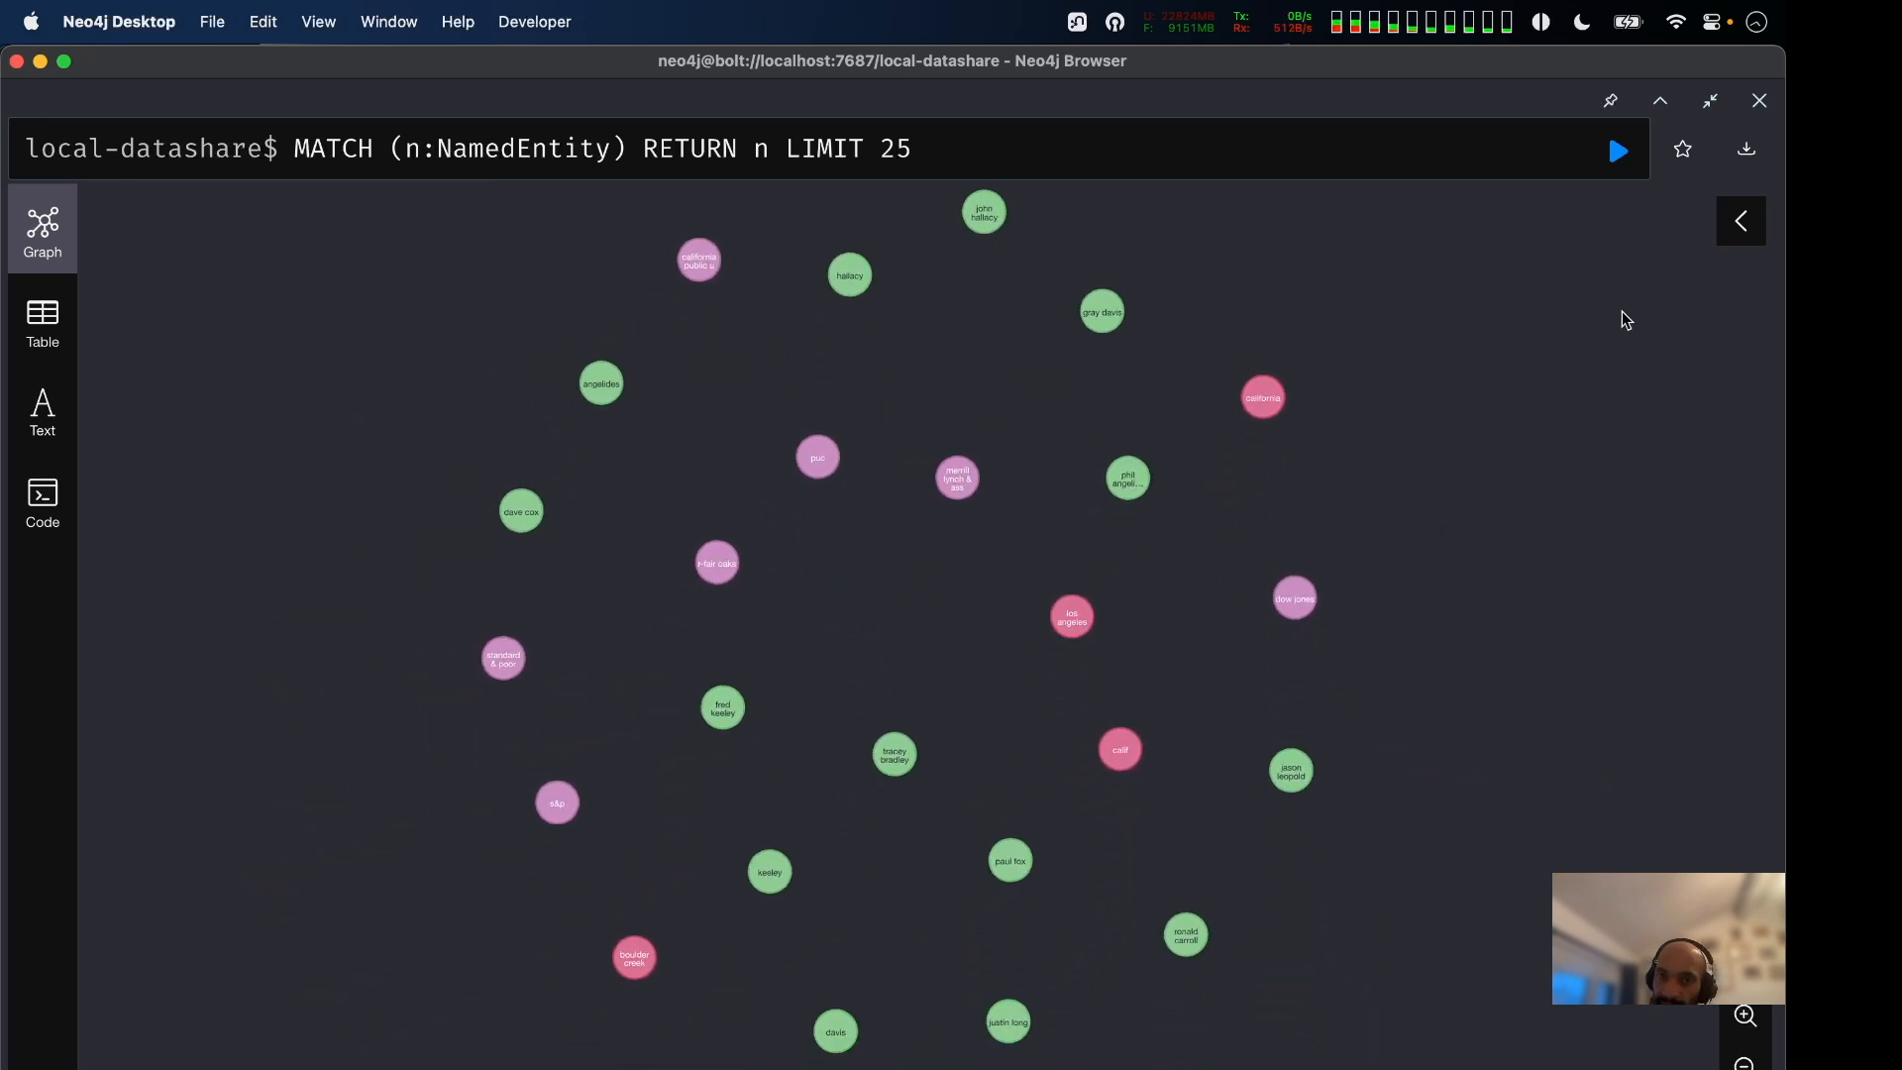
Expand the result overview and inspect the properties of the california location, a person, and the merrill lynch & associates organization nodes.
{"action": "left_click", "coordinate": [1739, 224]}
{"action": "left_click_drag", "start_coordinate": [1360, 276], "coordinate": [1173, 373]}
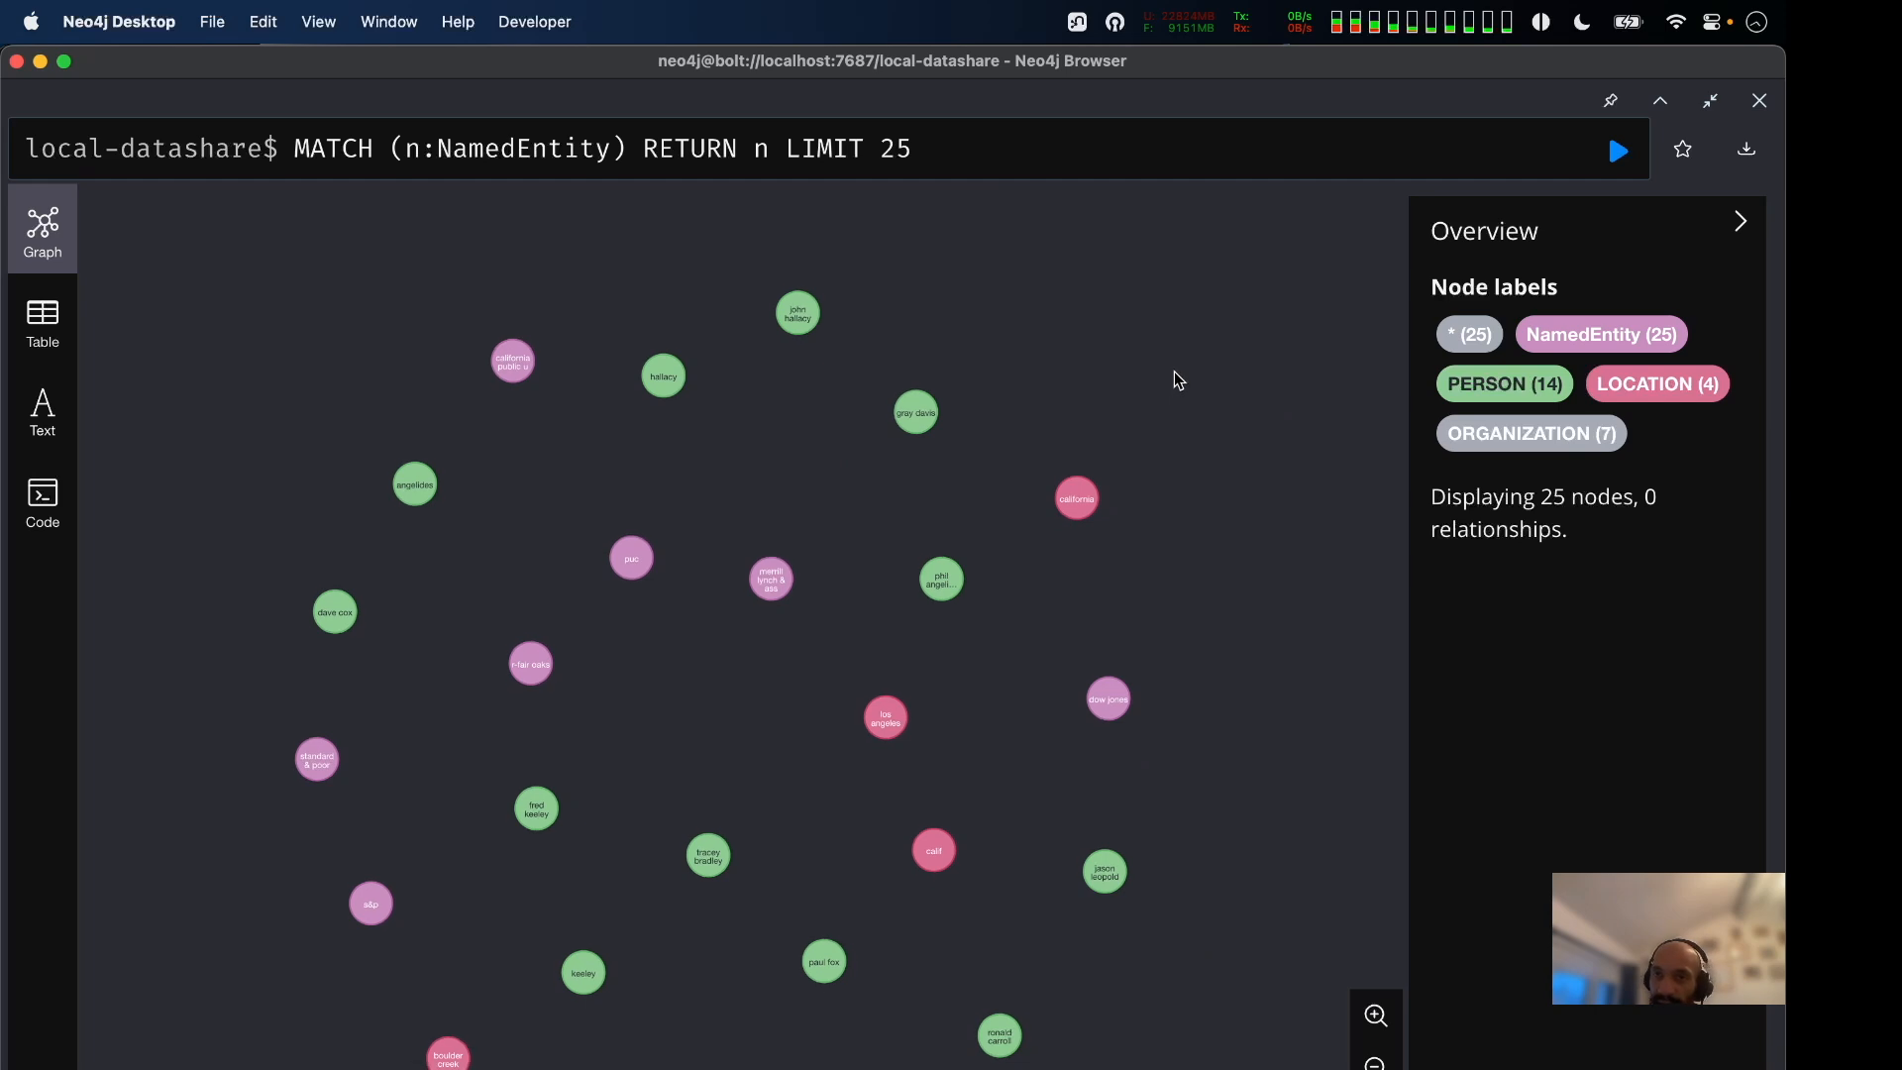
{"action": "scroll", "coordinate": [1205, 360], "scroll_direction": "up", "scroll_amount": 2}
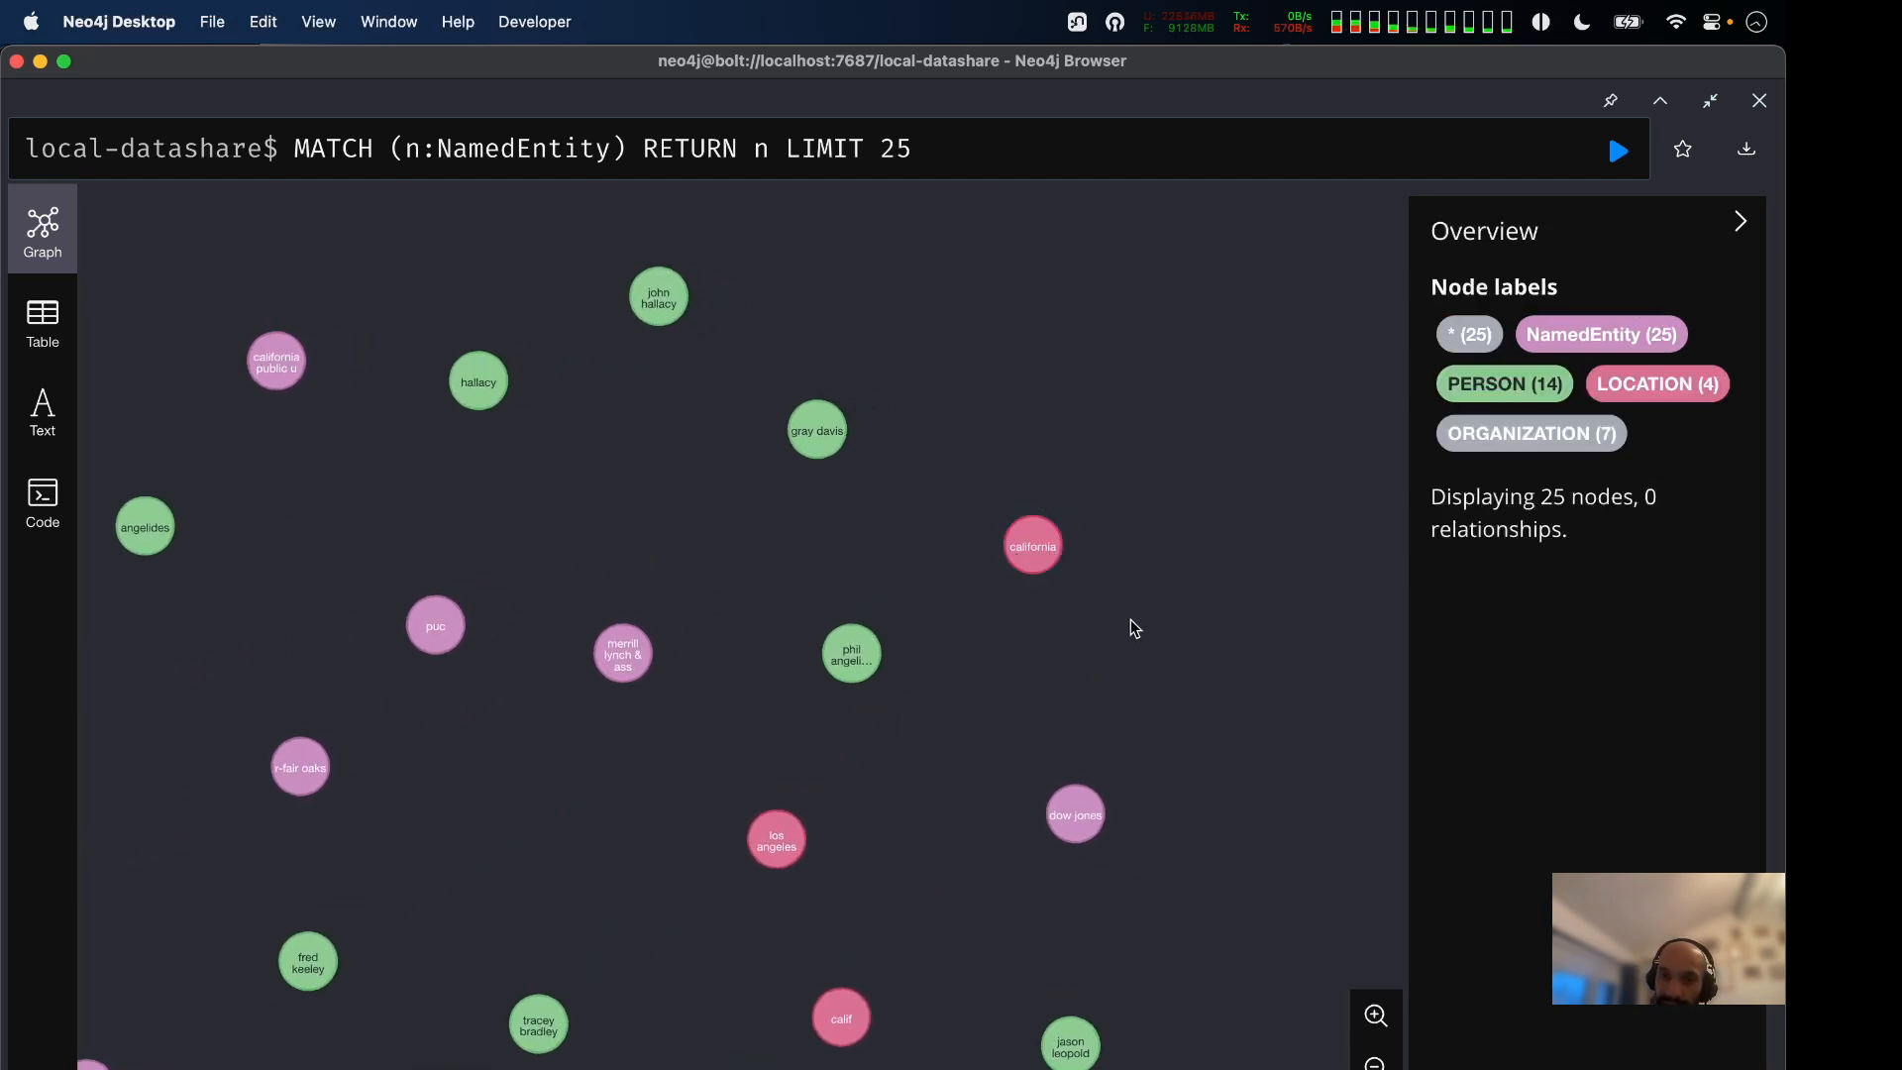
{"action": "left_click", "coordinate": [1048, 555]}
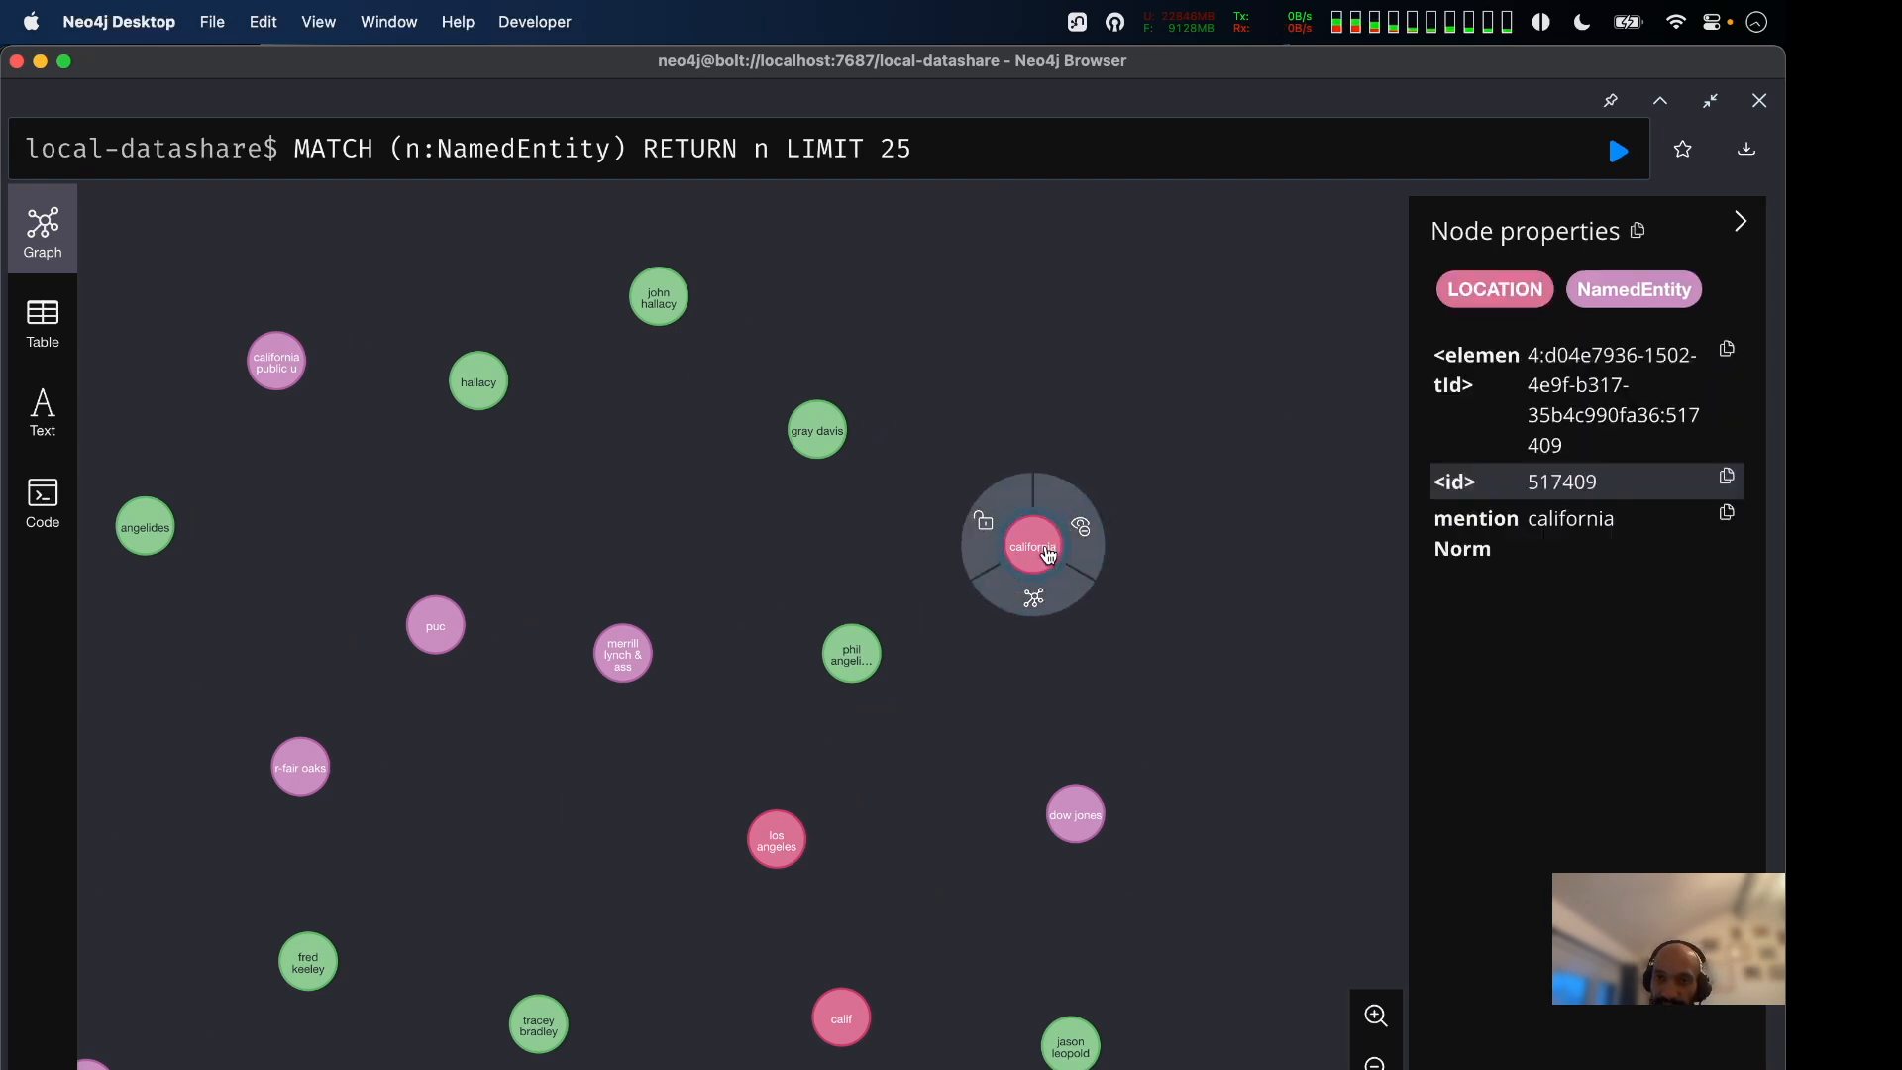
{"action": "left_click", "coordinate": [817, 434]}
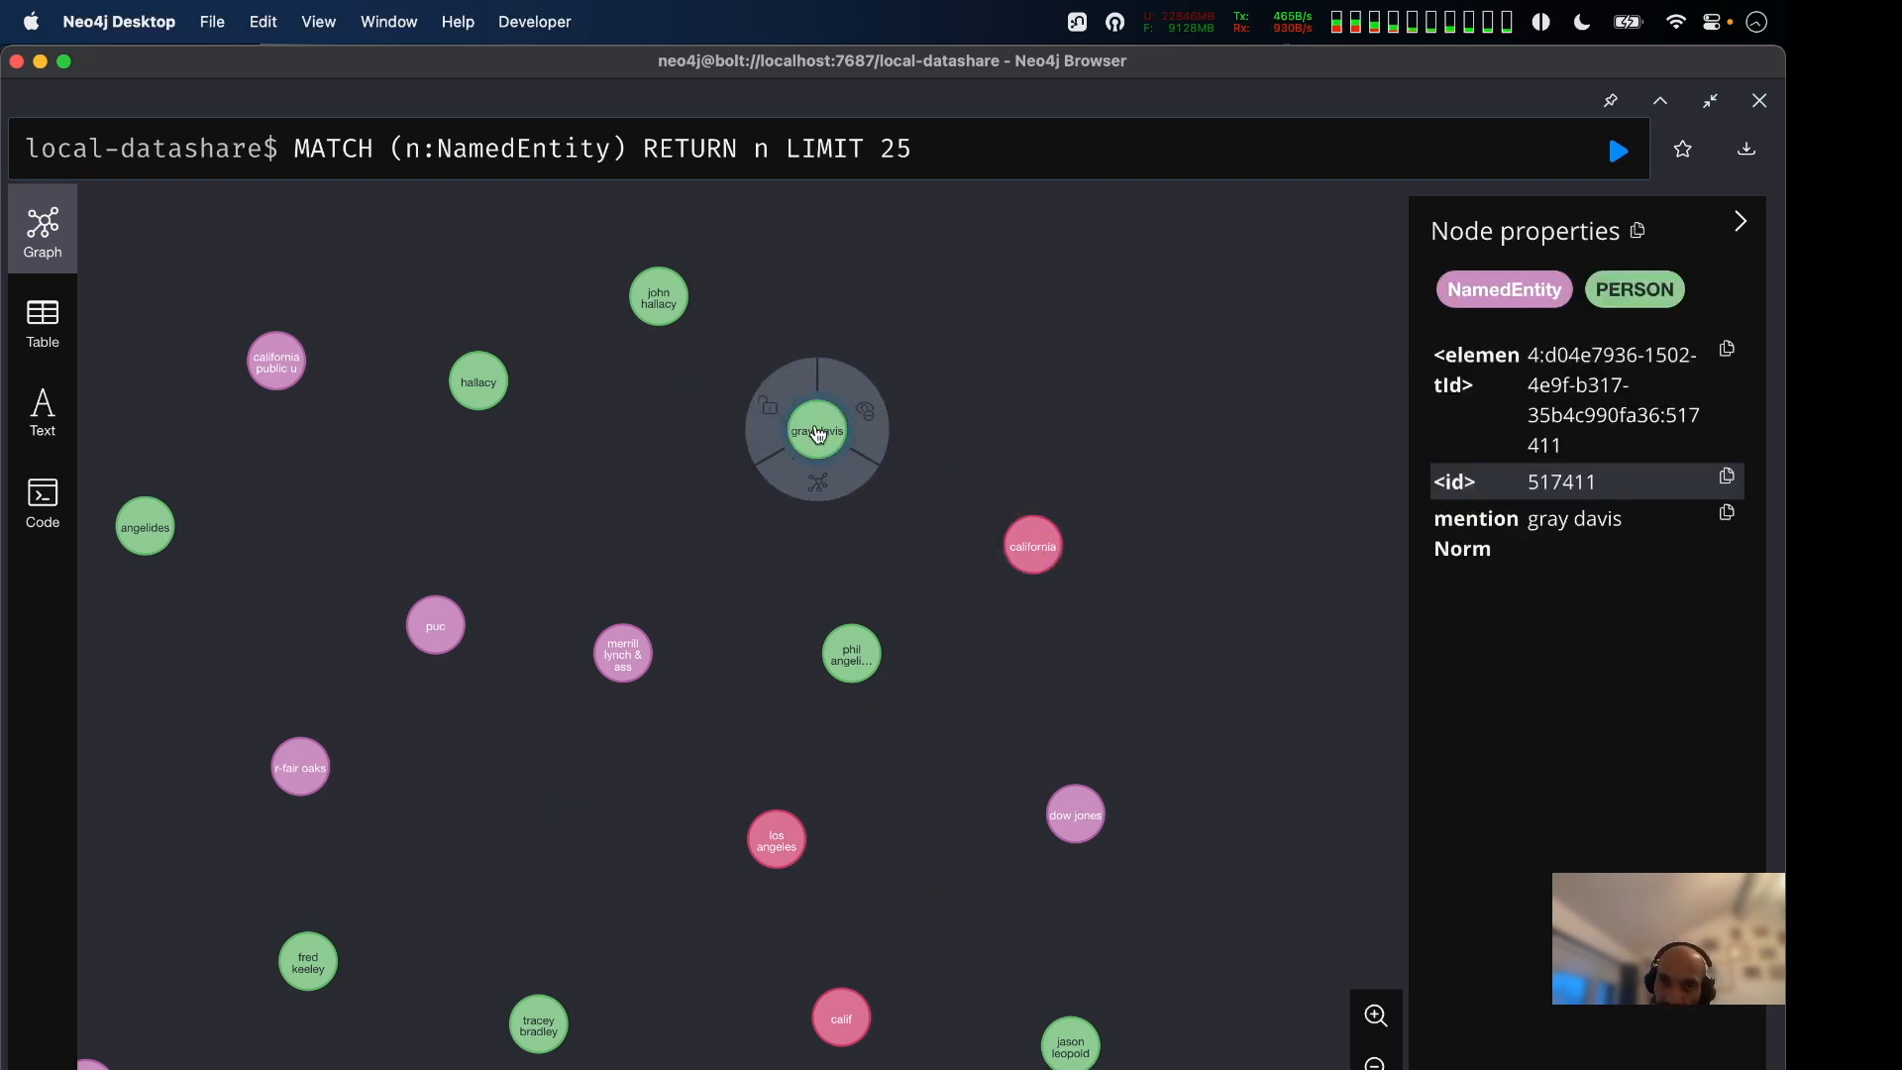
{"action": "left_click", "coordinate": [621, 669]}
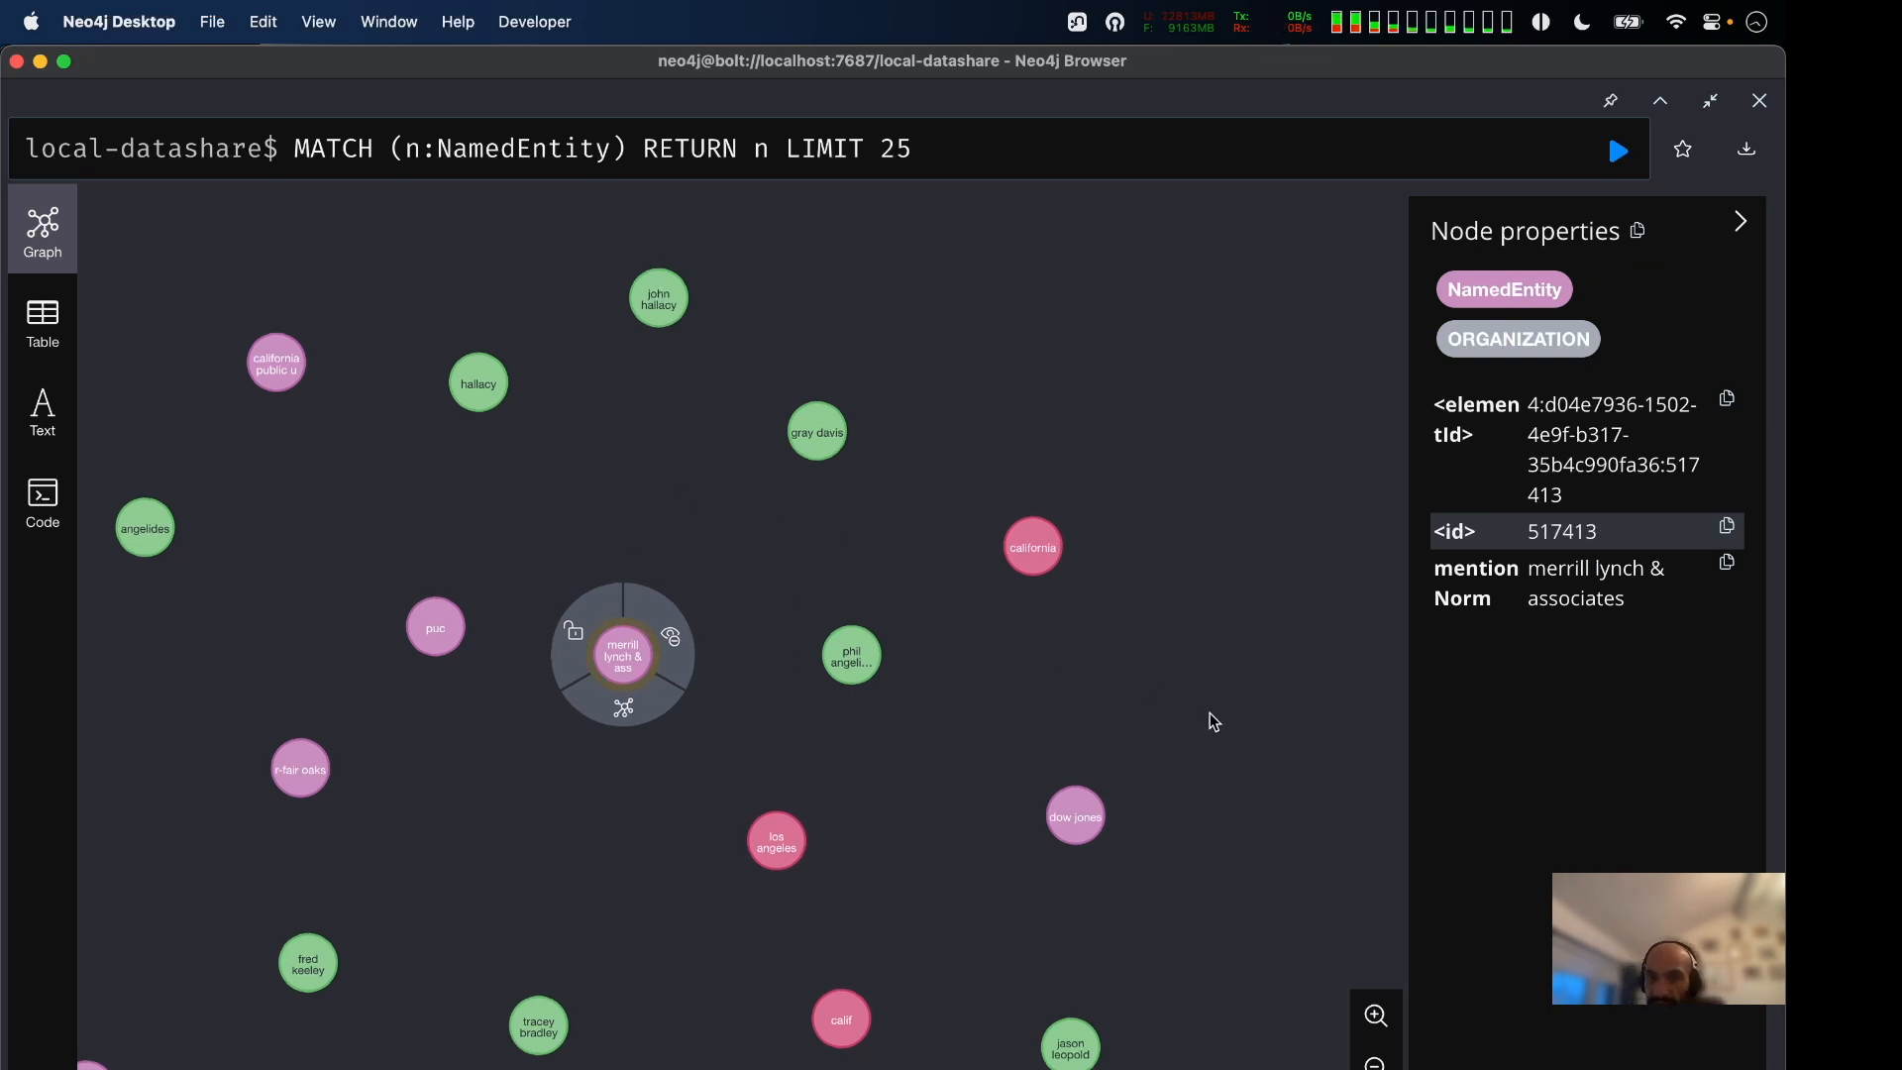
Widen the node properties display, select the california node, and highlight its NamedEntity label.
{"action": "scroll", "coordinate": [1155, 603], "scroll_direction": "up", "scroll_amount": 5}
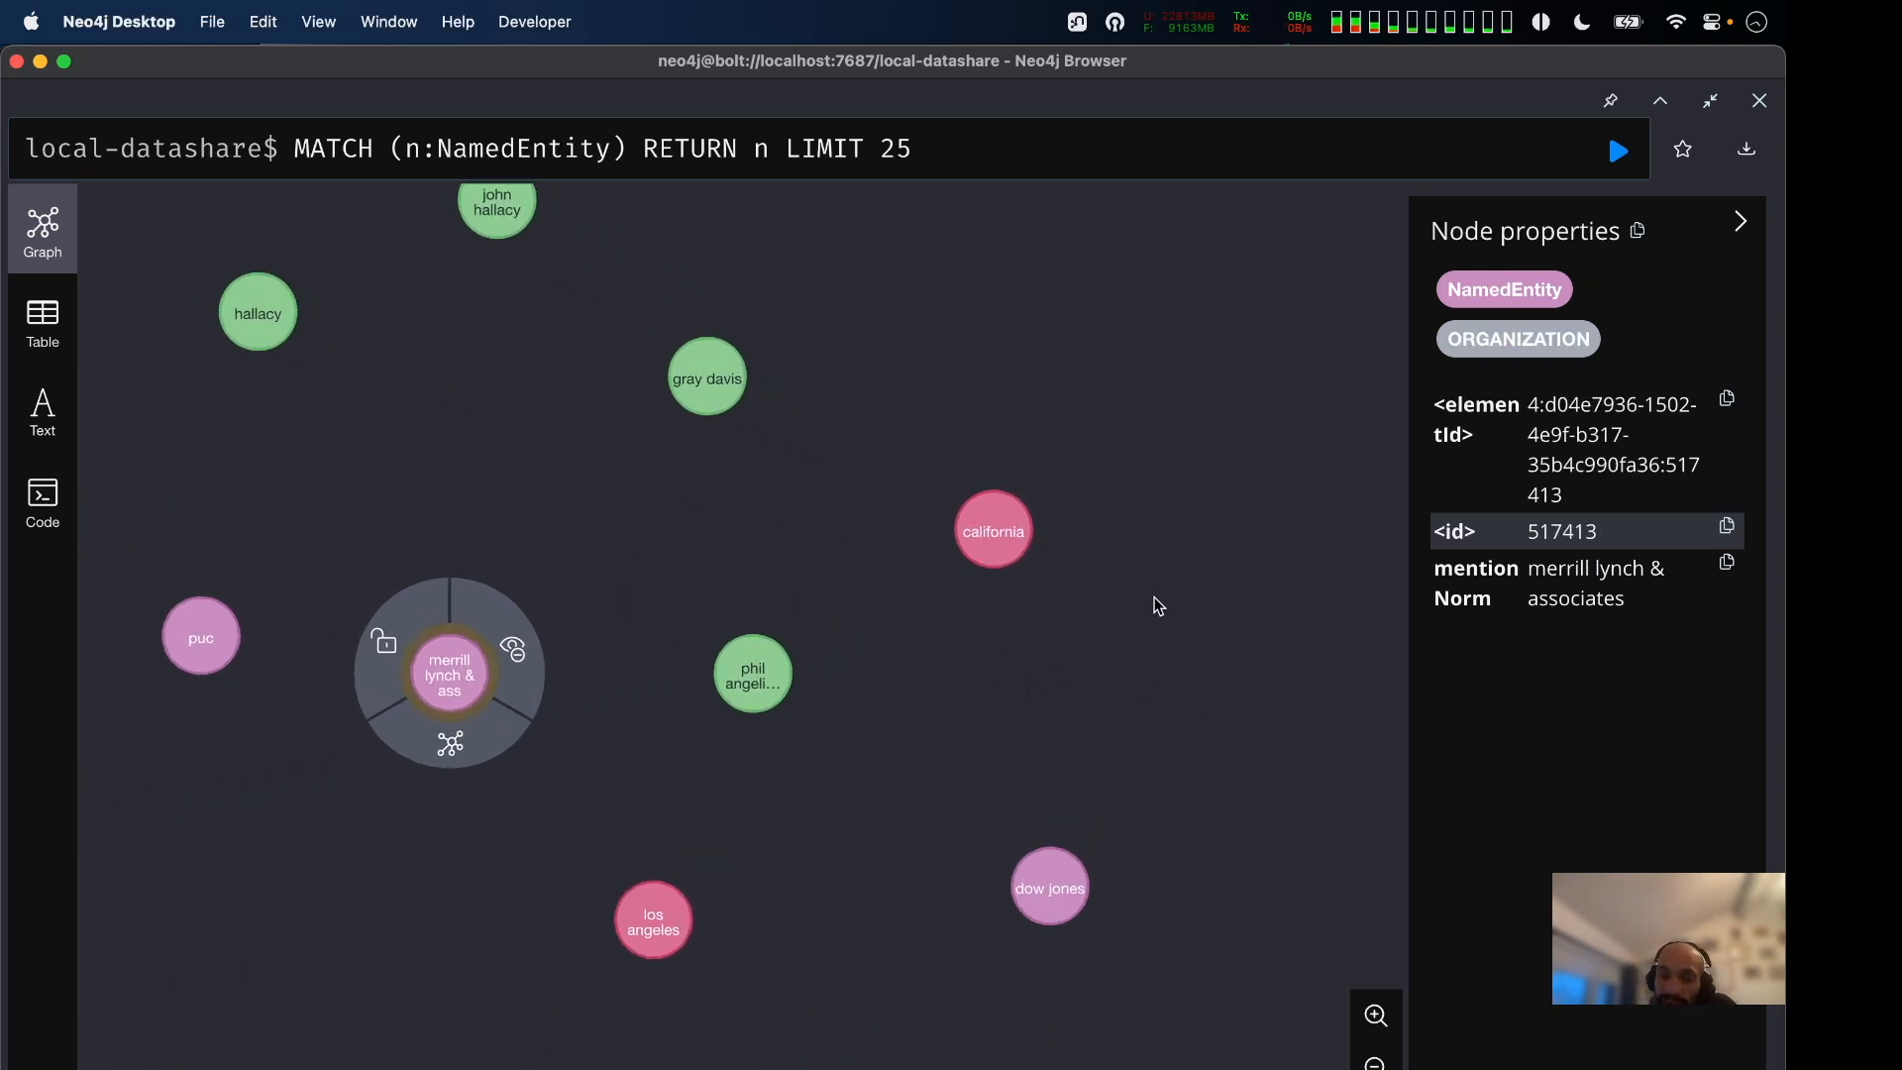
{"action": "scroll", "coordinate": [1155, 603], "scroll_direction": "up", "scroll_amount": 2}
{"action": "left_click", "coordinate": [929, 505]}
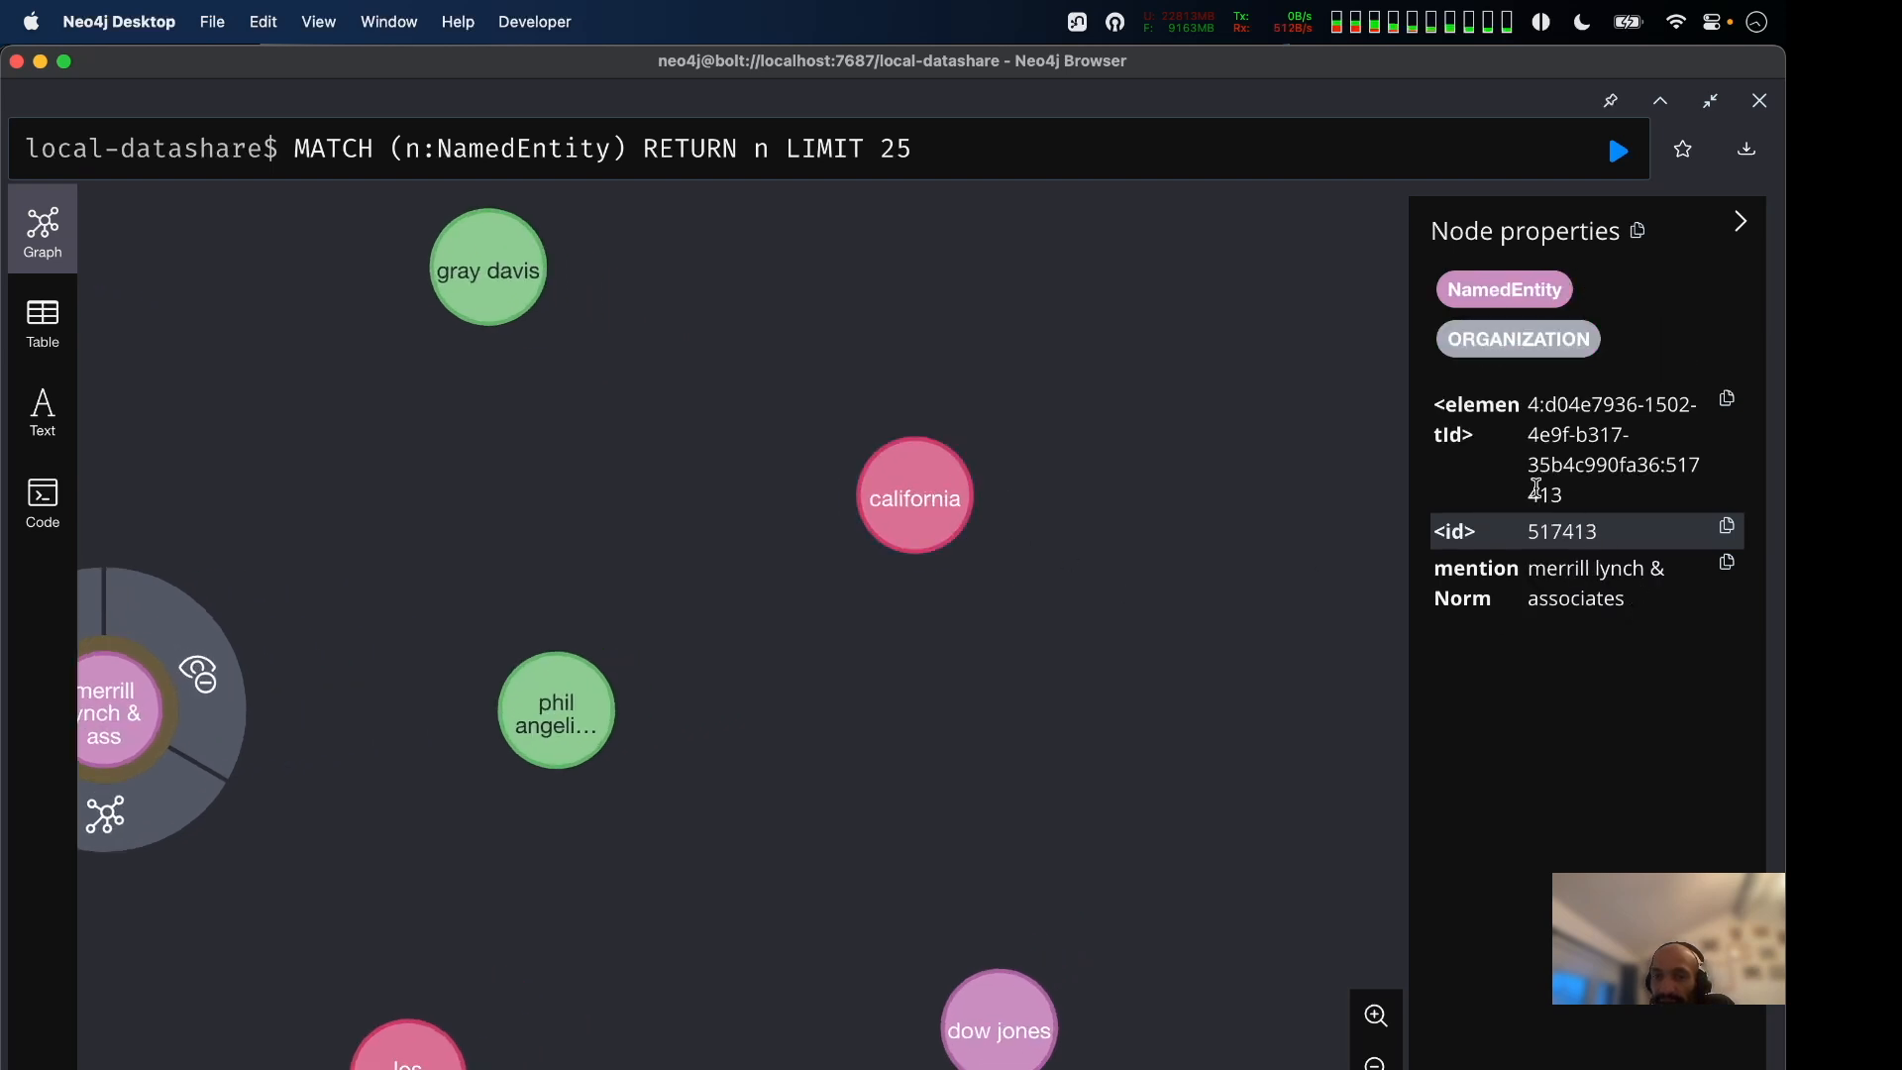
{"action": "left_click_drag", "start_coordinate": [1409, 504], "coordinate": [1275, 503]}
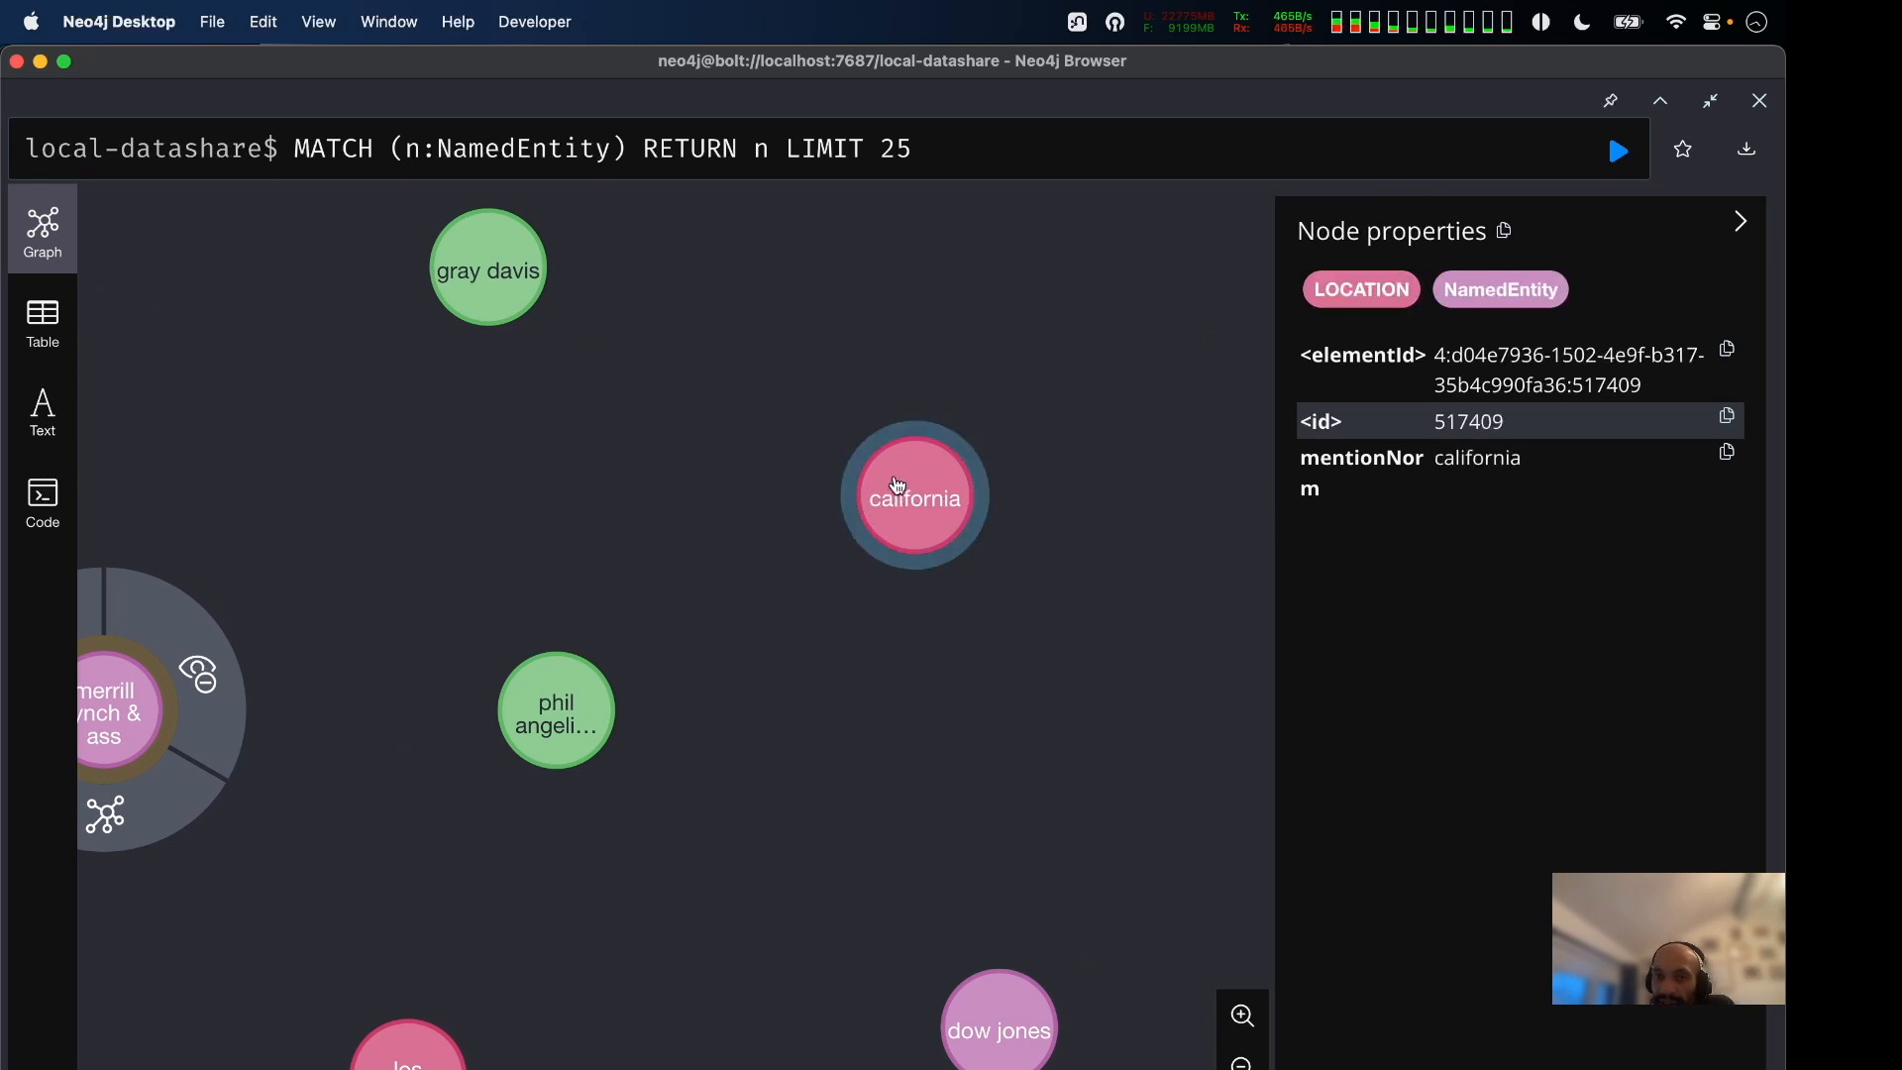
{"action": "left_click", "coordinate": [920, 528]}
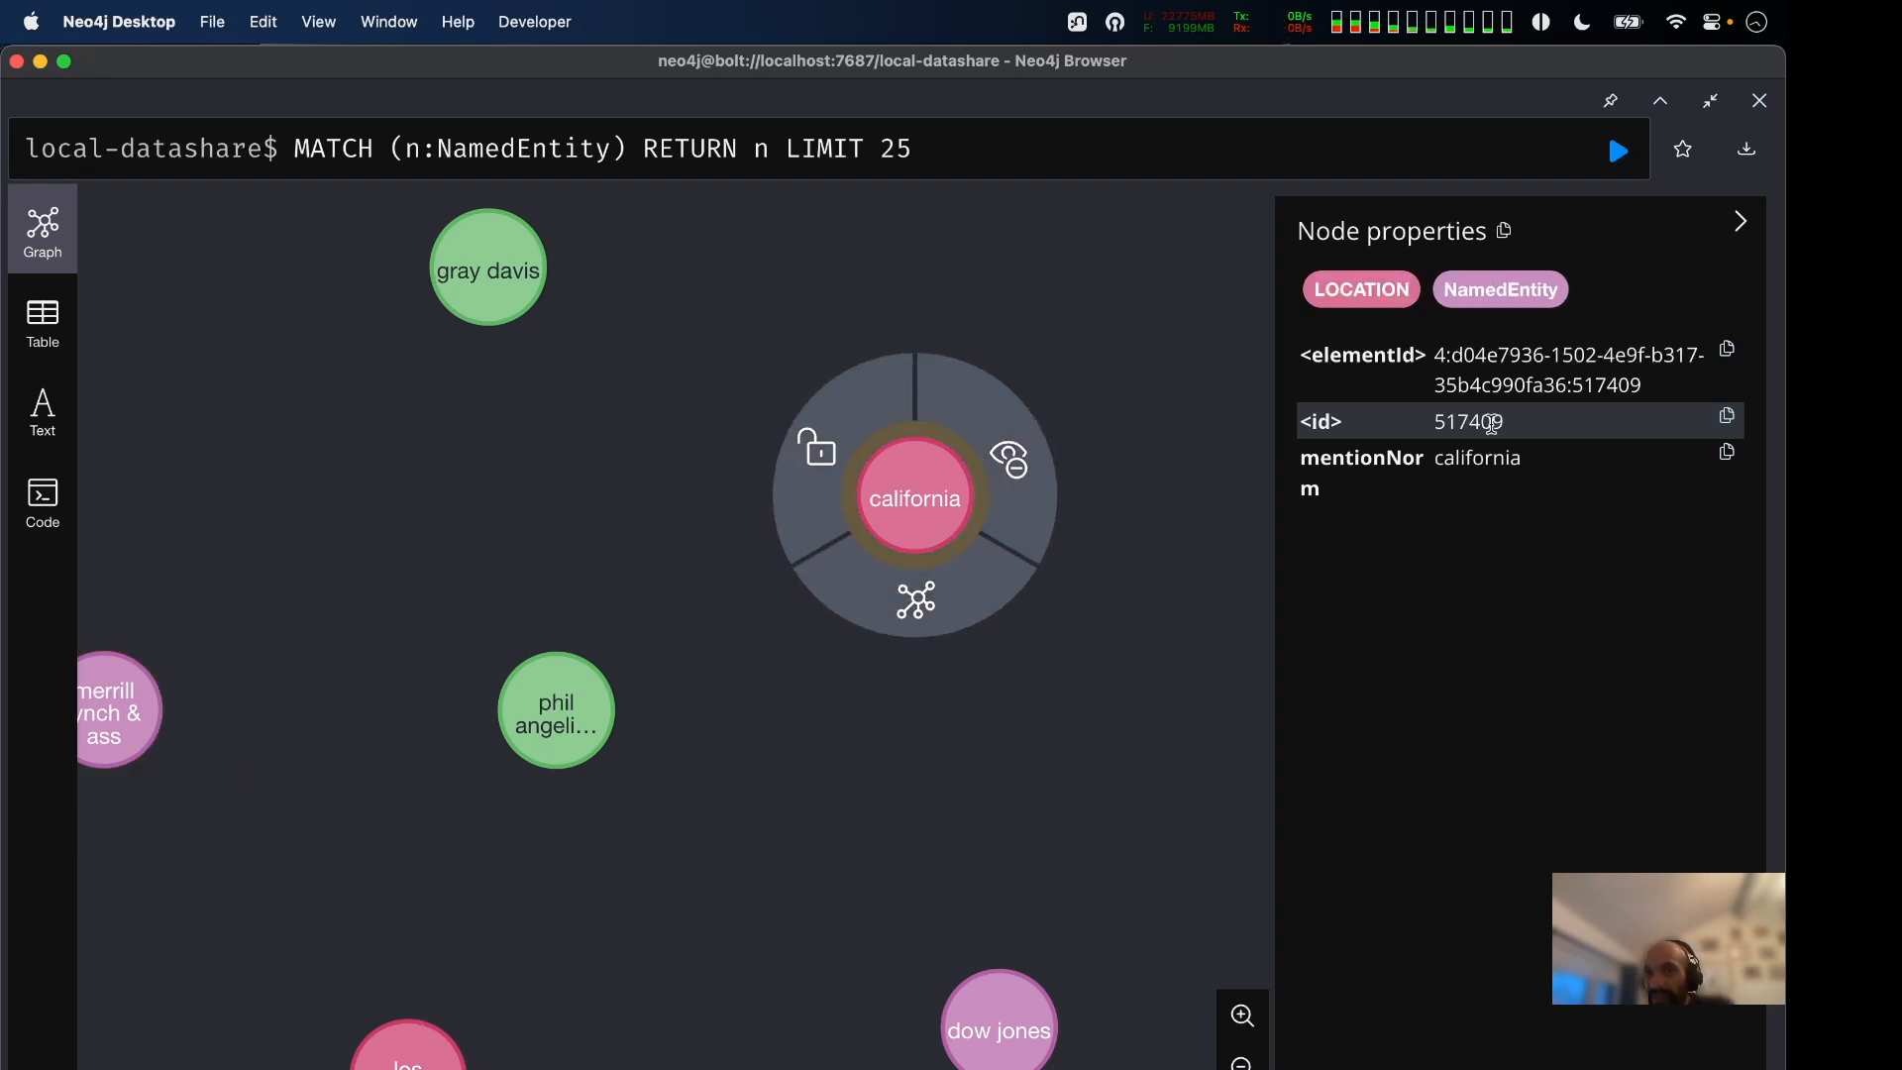
{"action": "left_click_drag", "start_coordinate": [1448, 288], "coordinate": [1597, 288]}
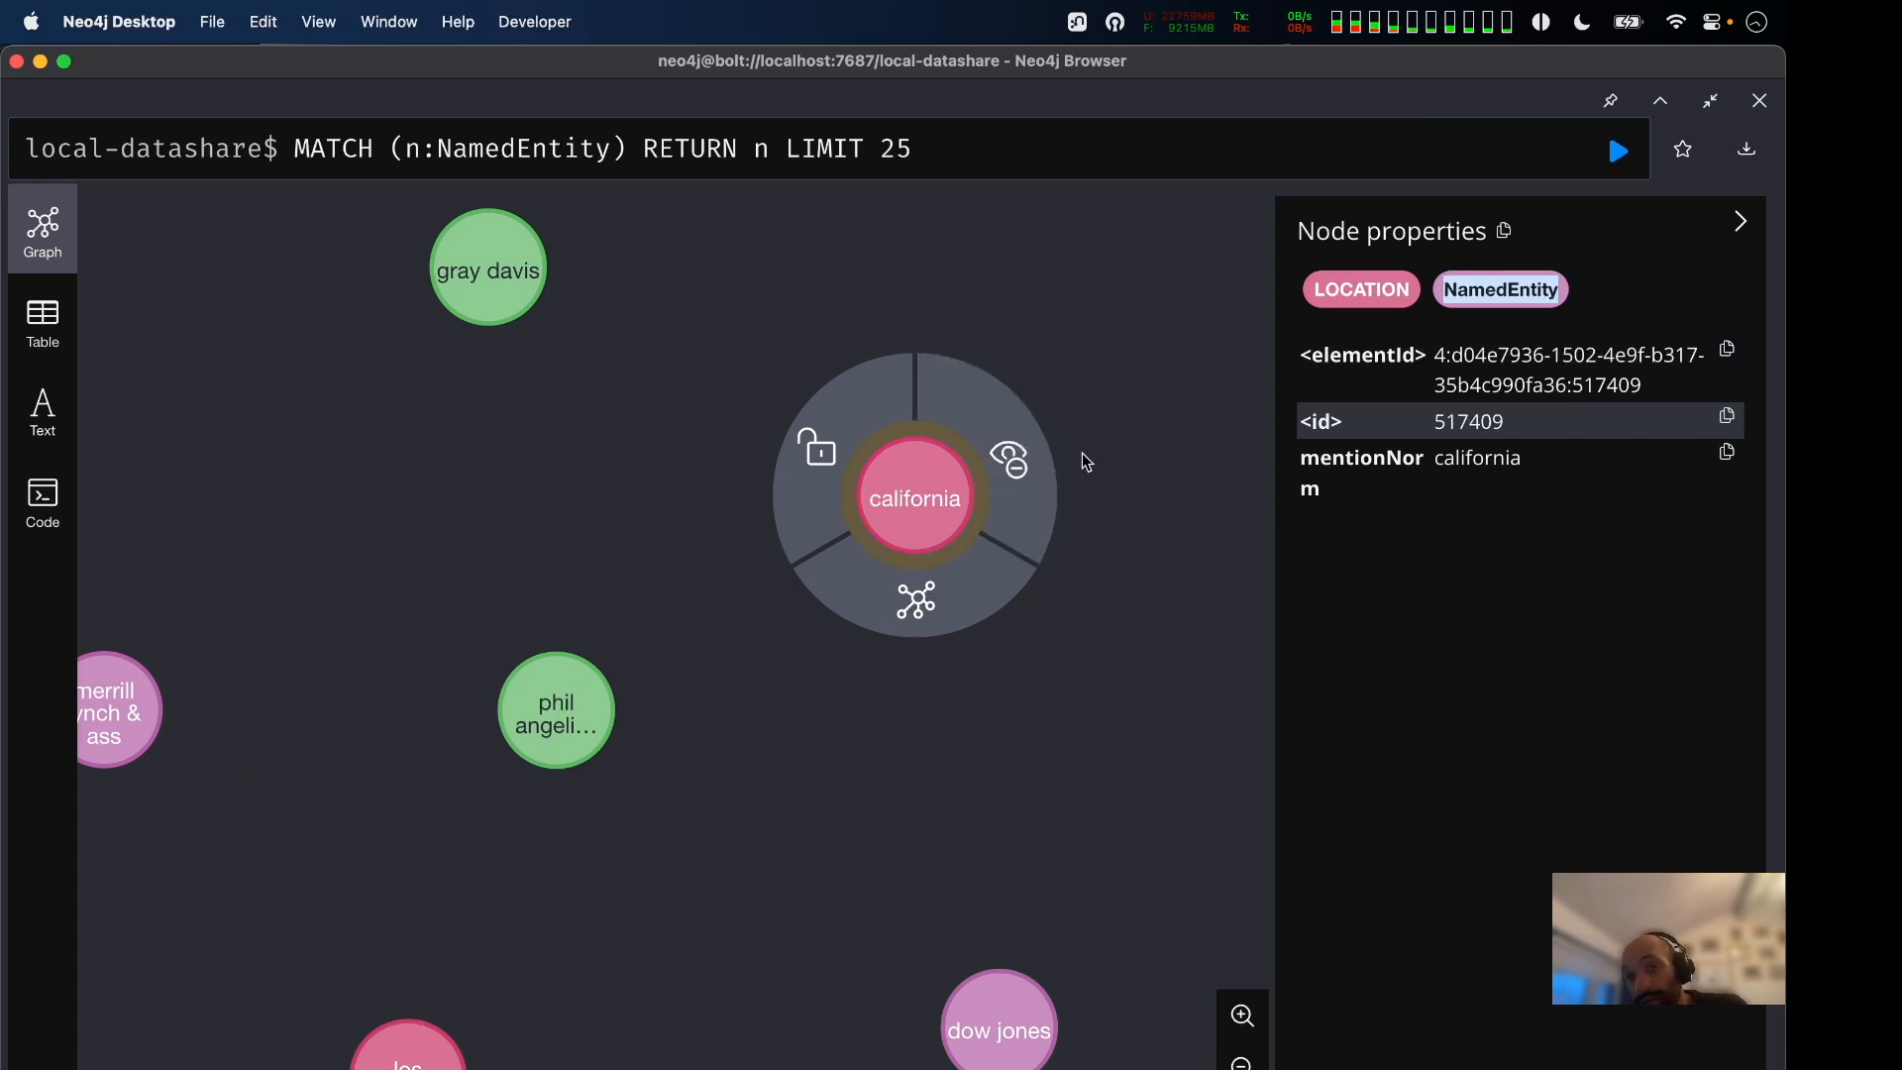
{"action": "scroll", "coordinate": [1025, 606], "scroll_direction": "down", "scroll_amount": 3}
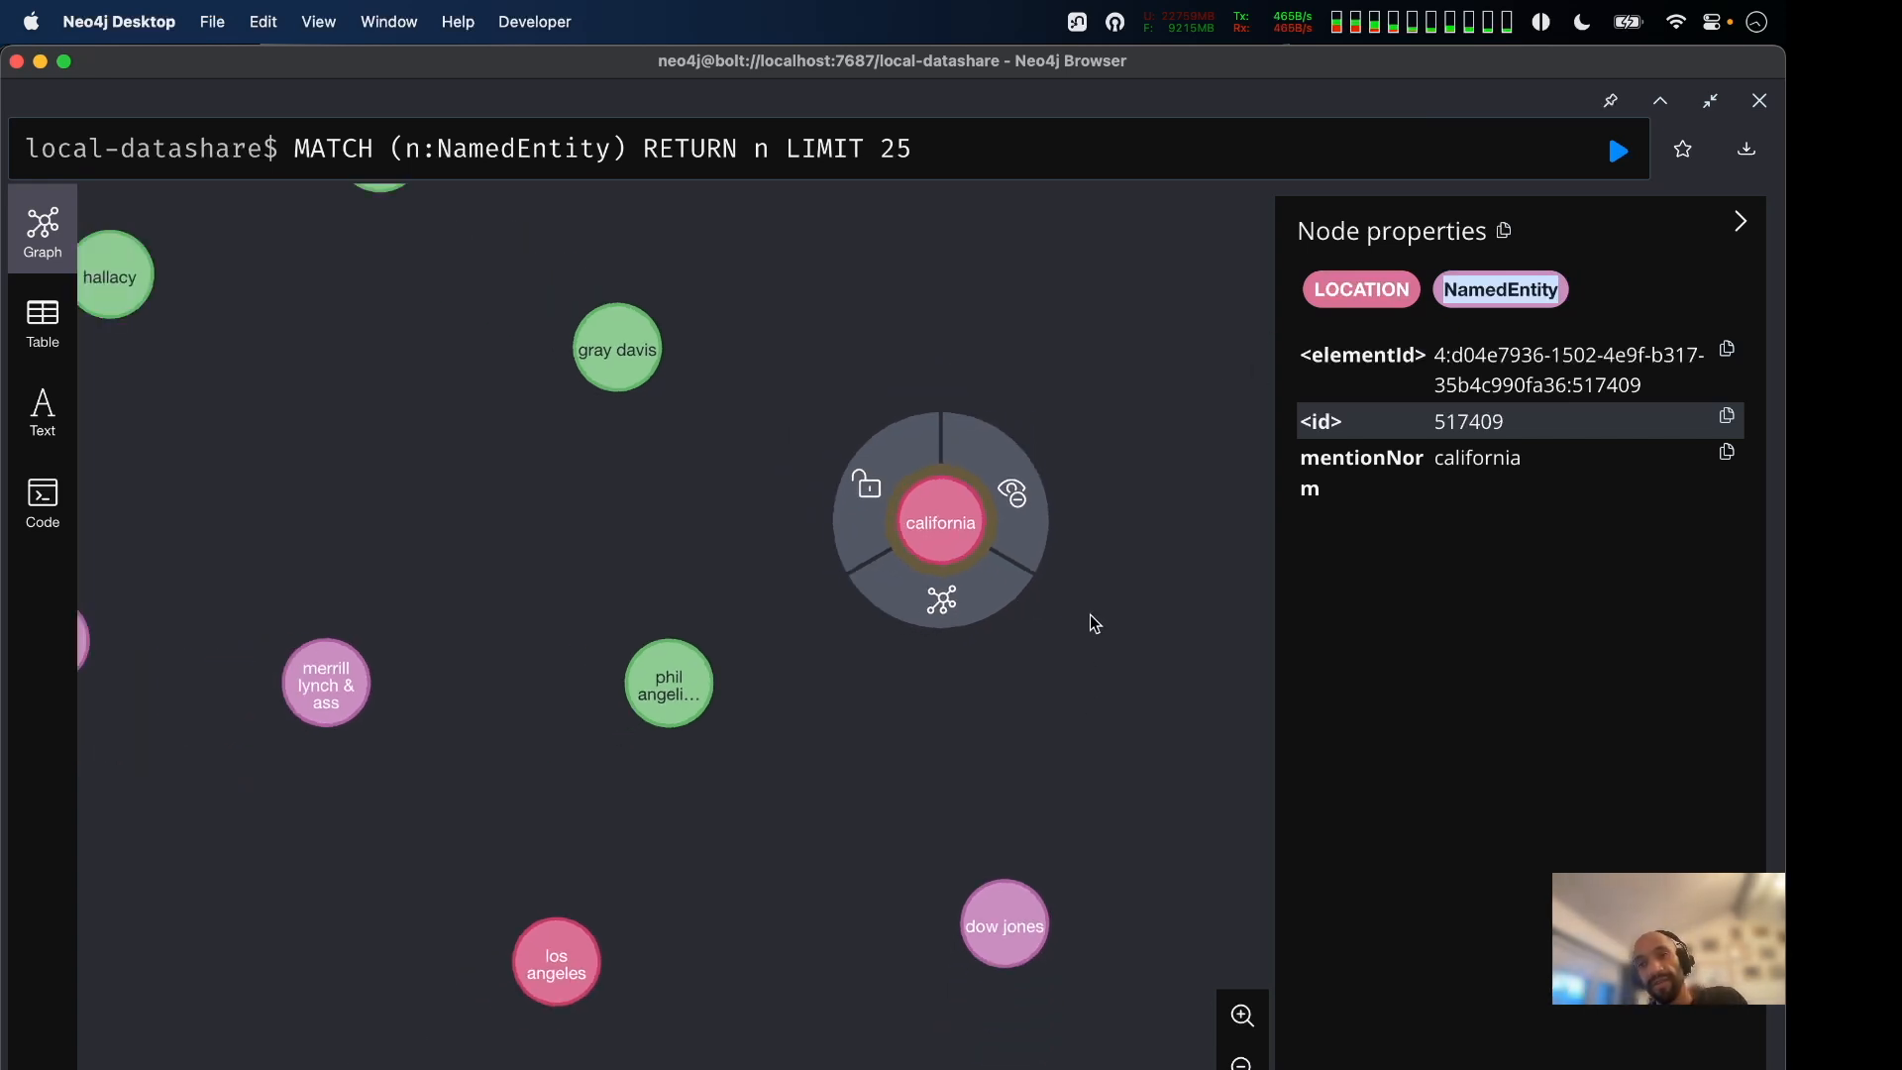
{"action": "scroll", "coordinate": [1091, 612], "scroll_direction": "down", "scroll_amount": 1}
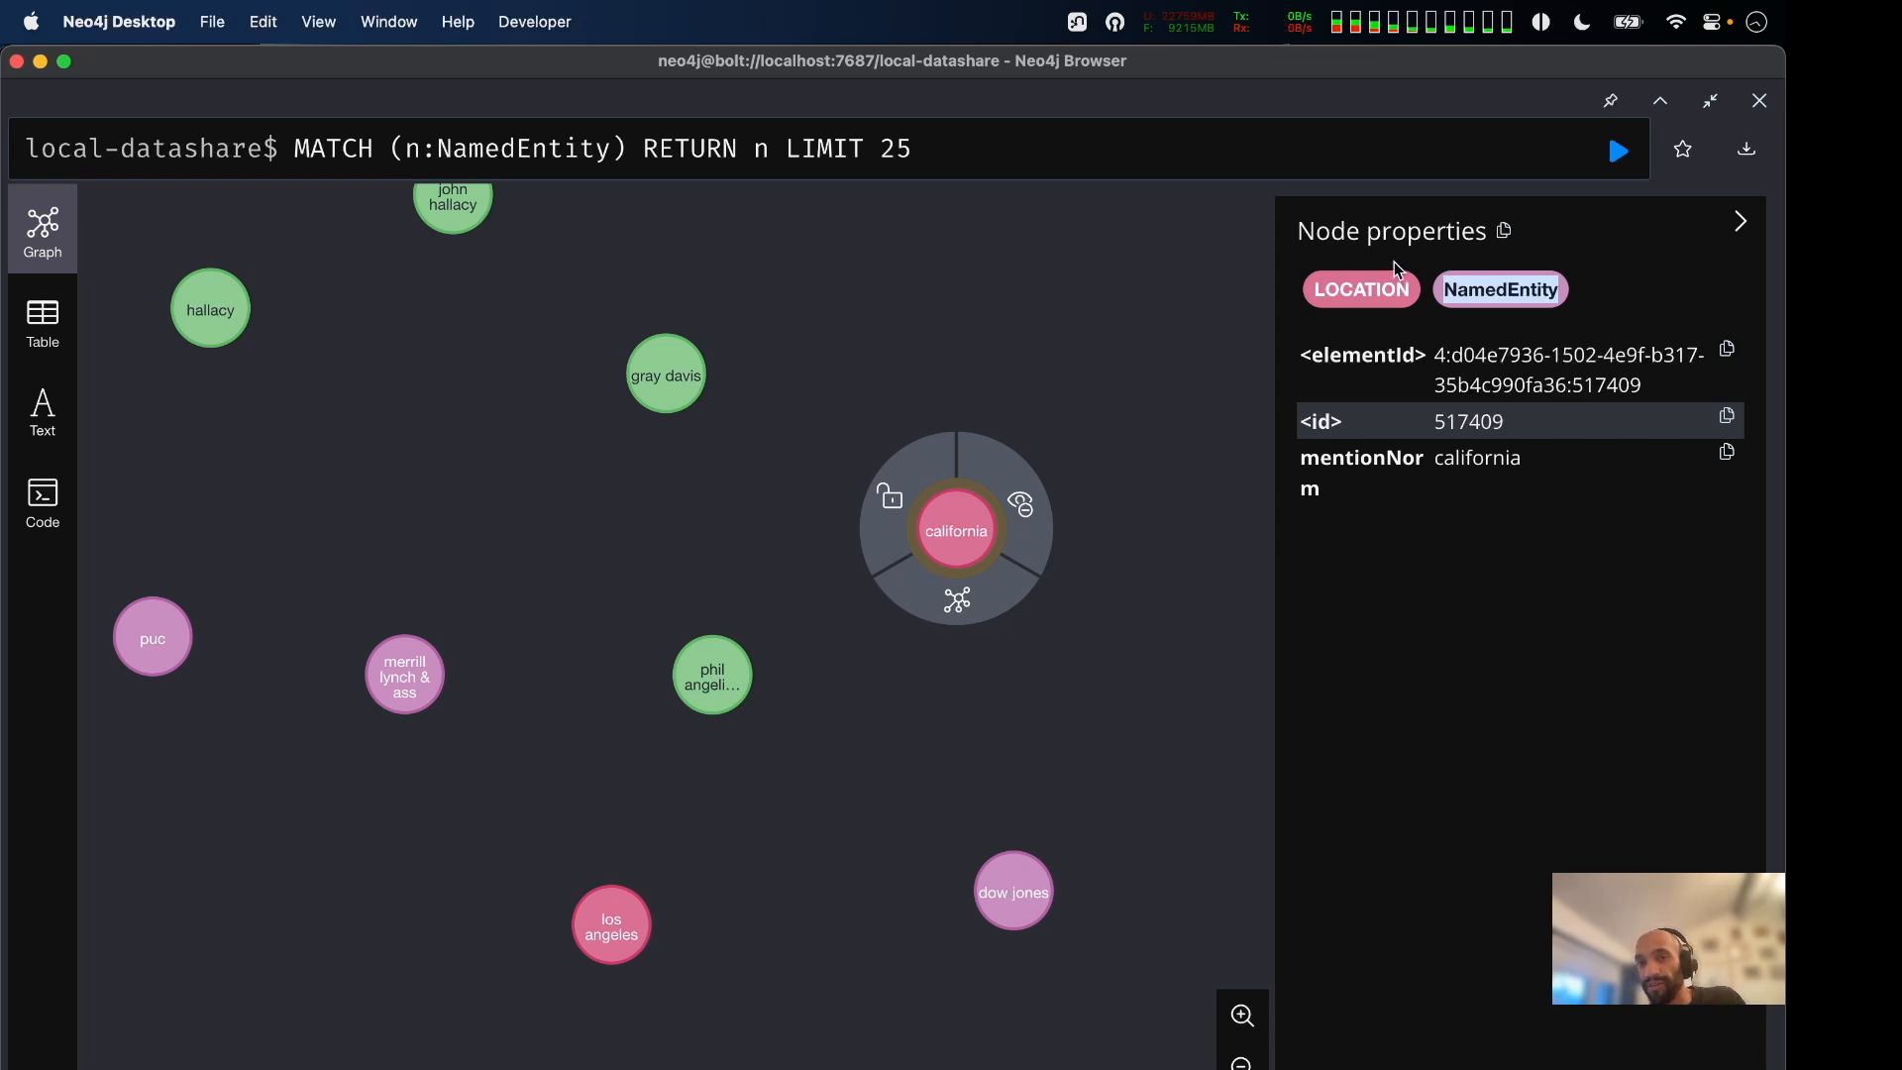
Clear the highlighted label, collapse the california node's properties, and close the NamedEntity query result.
{"action": "left_click", "coordinate": [1355, 289]}
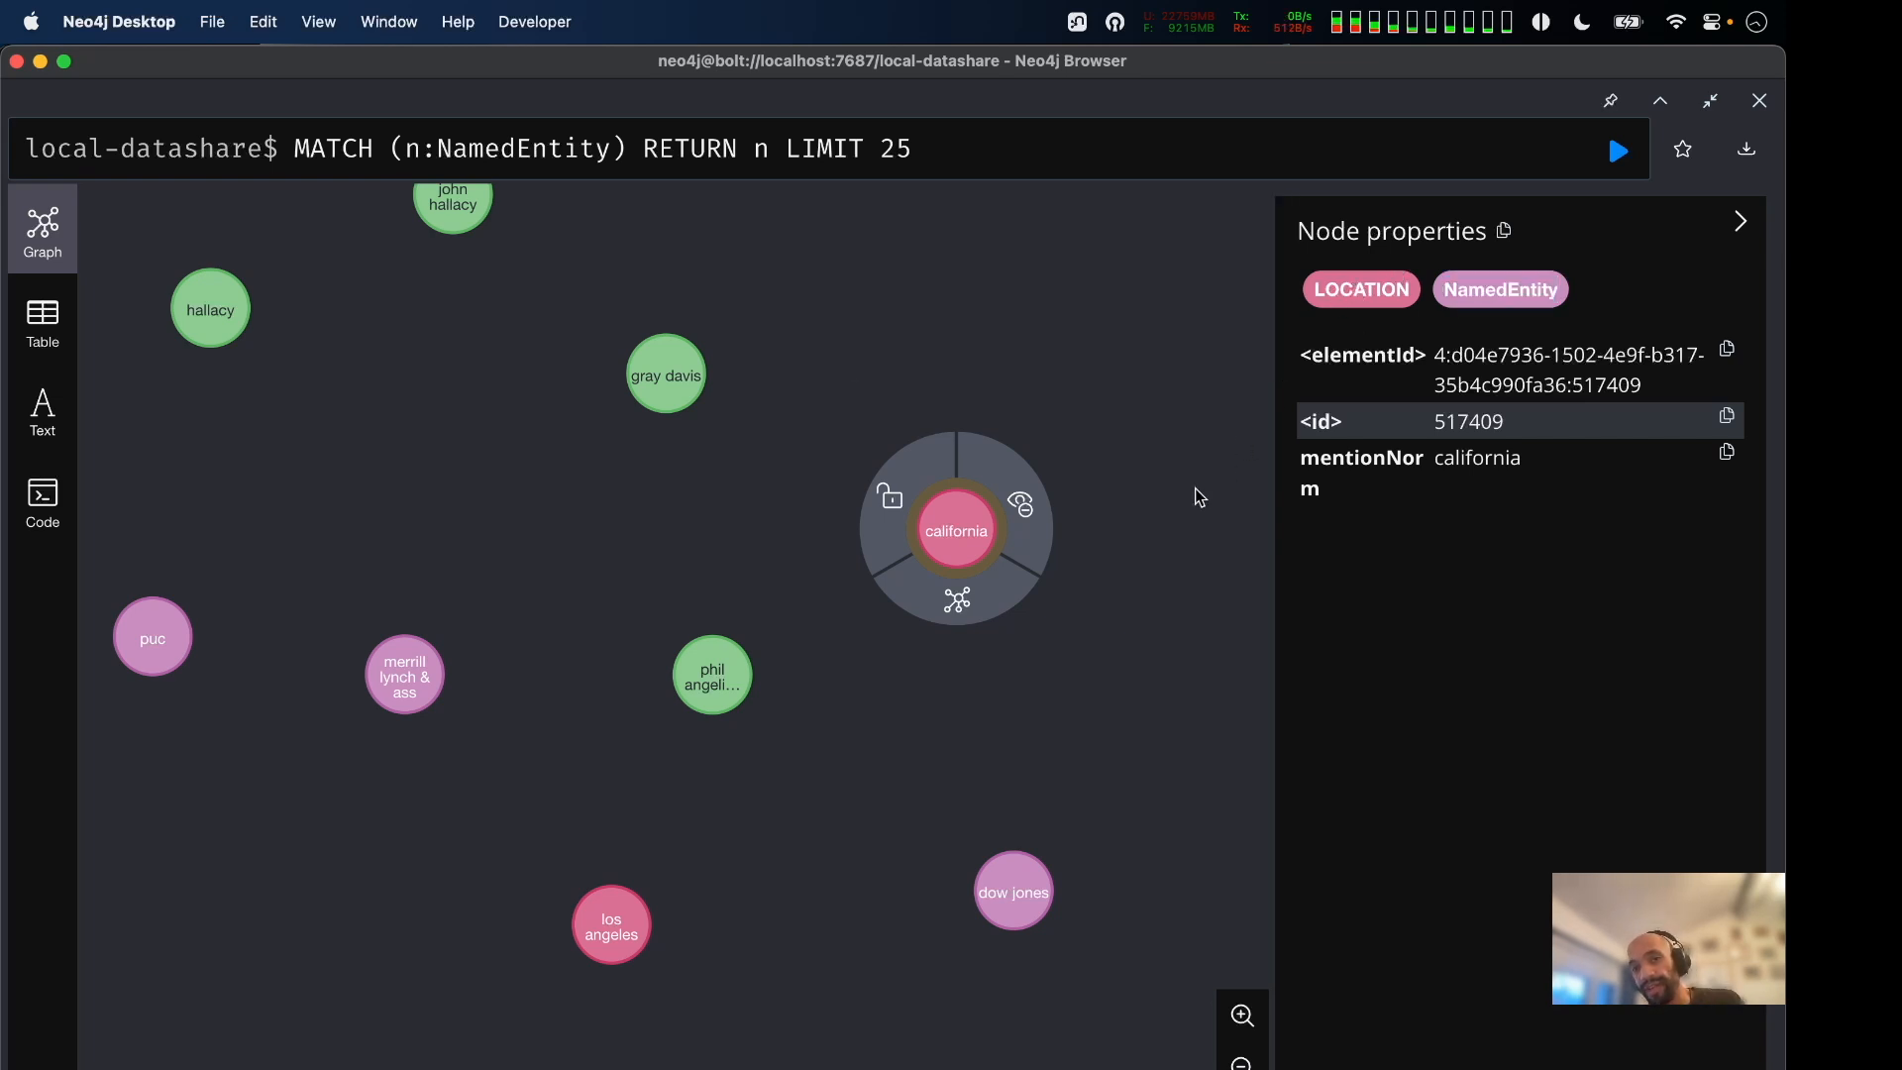
{"action": "scroll", "coordinate": [1194, 488], "scroll_direction": "down", "scroll_amount": 4}
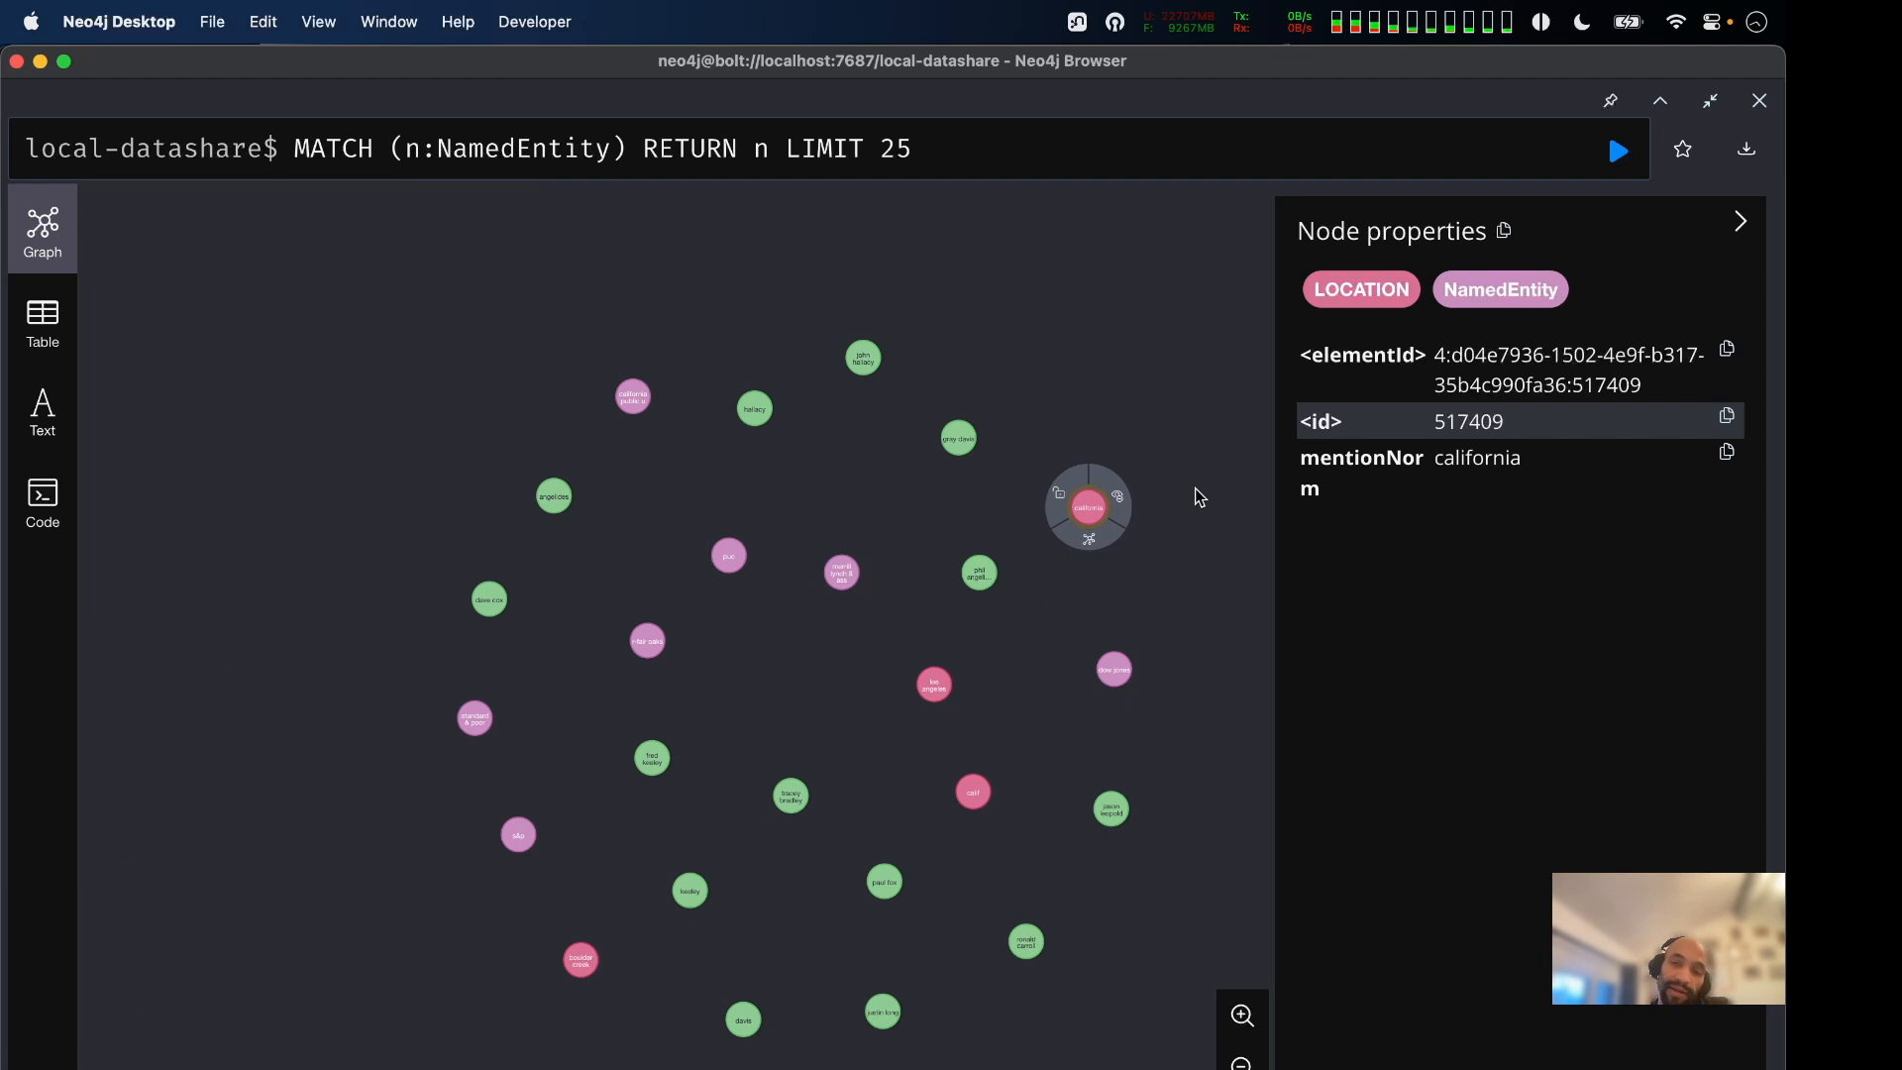
{"action": "left_click", "coordinate": [1741, 224]}
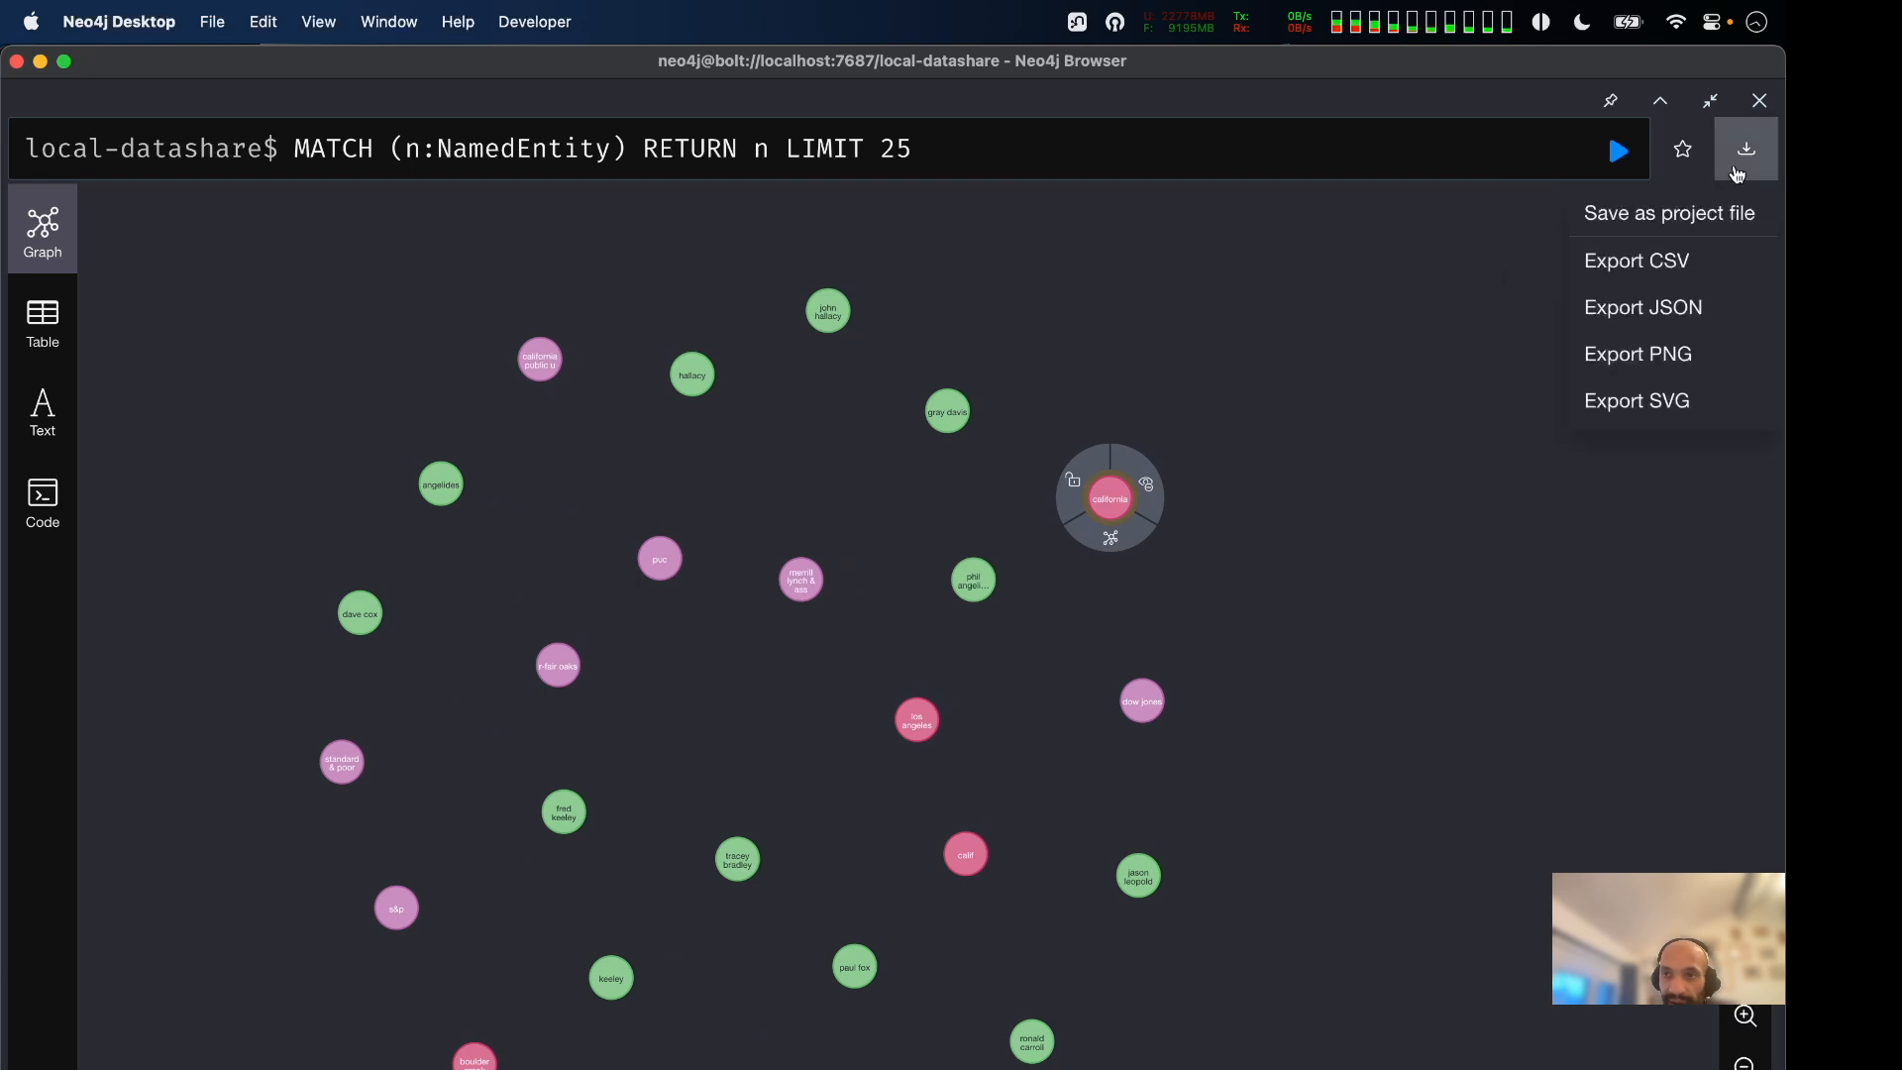
{"action": "left_click", "coordinate": [1759, 100]}
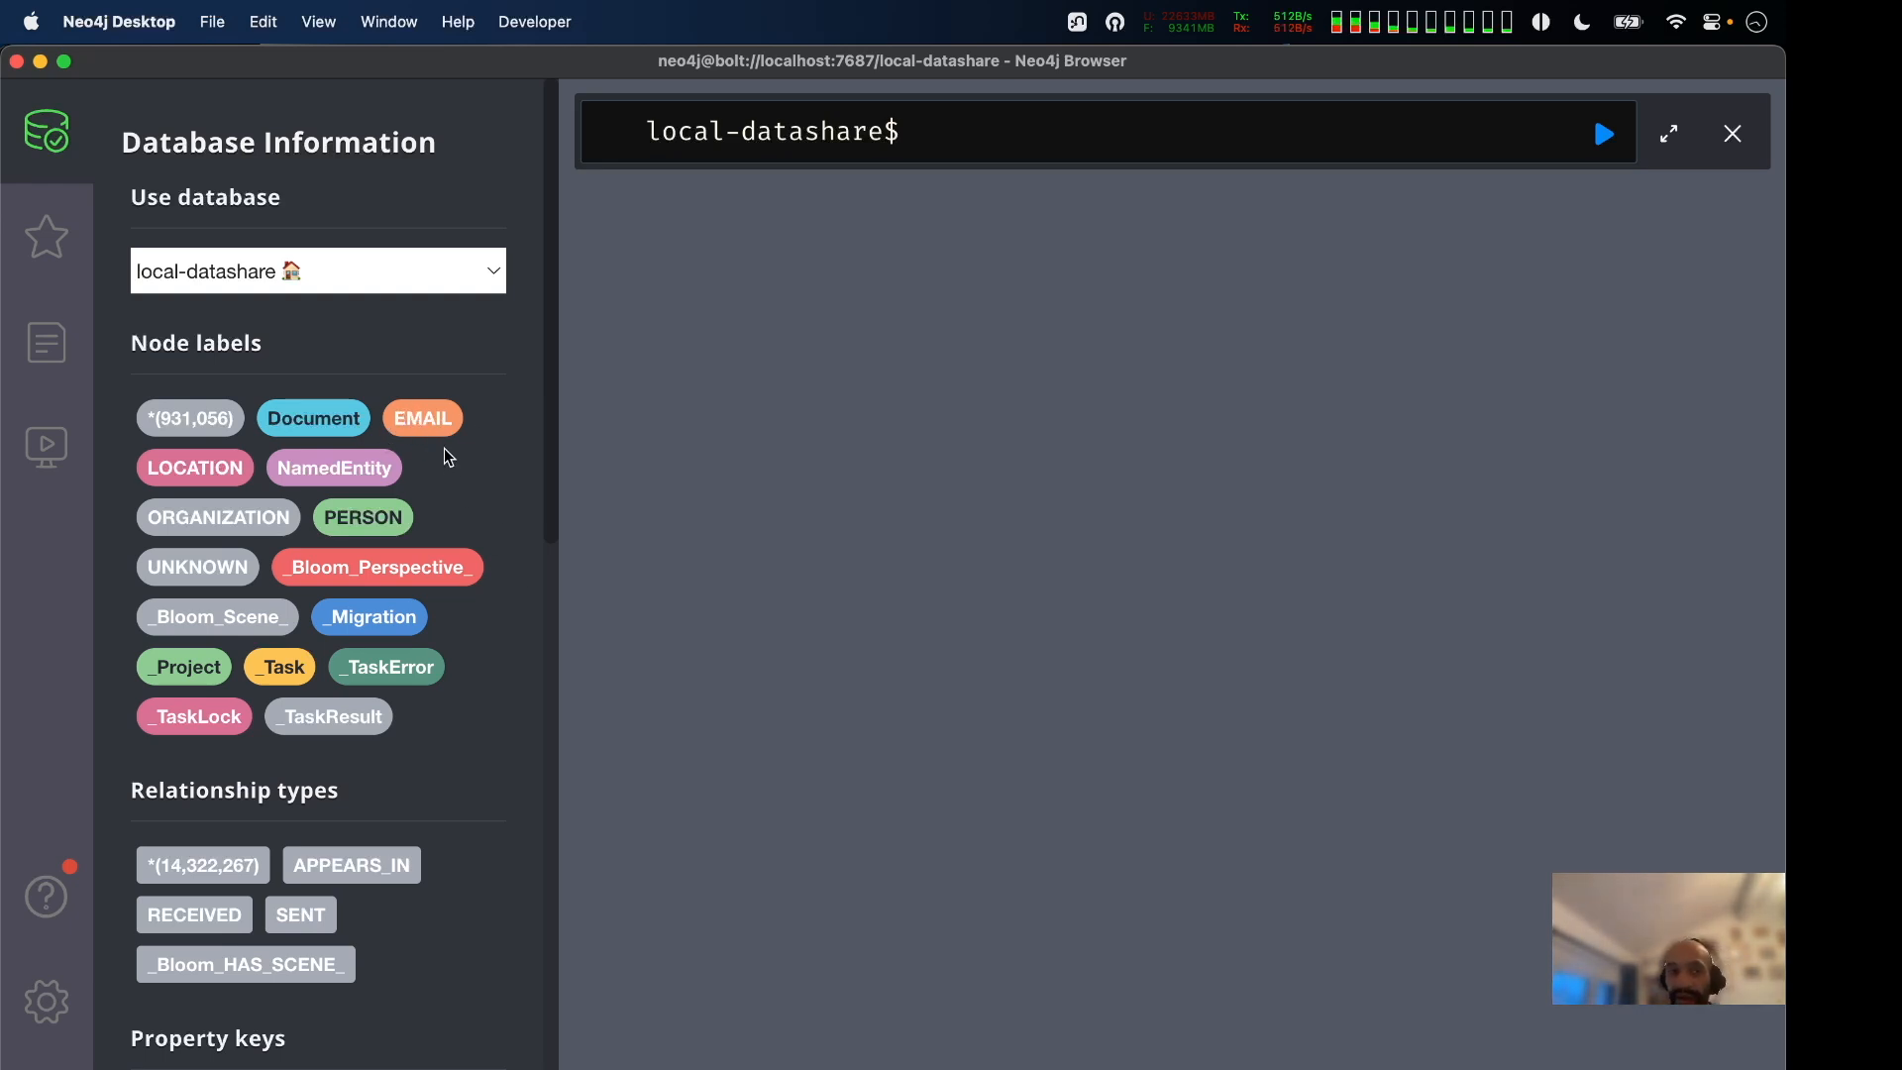
Run MATCH (n:EMAIL) RETURN n LIMIT 25 from the node labels and show one email node's properties in full screen.
{"action": "left_click", "coordinate": [423, 420]}
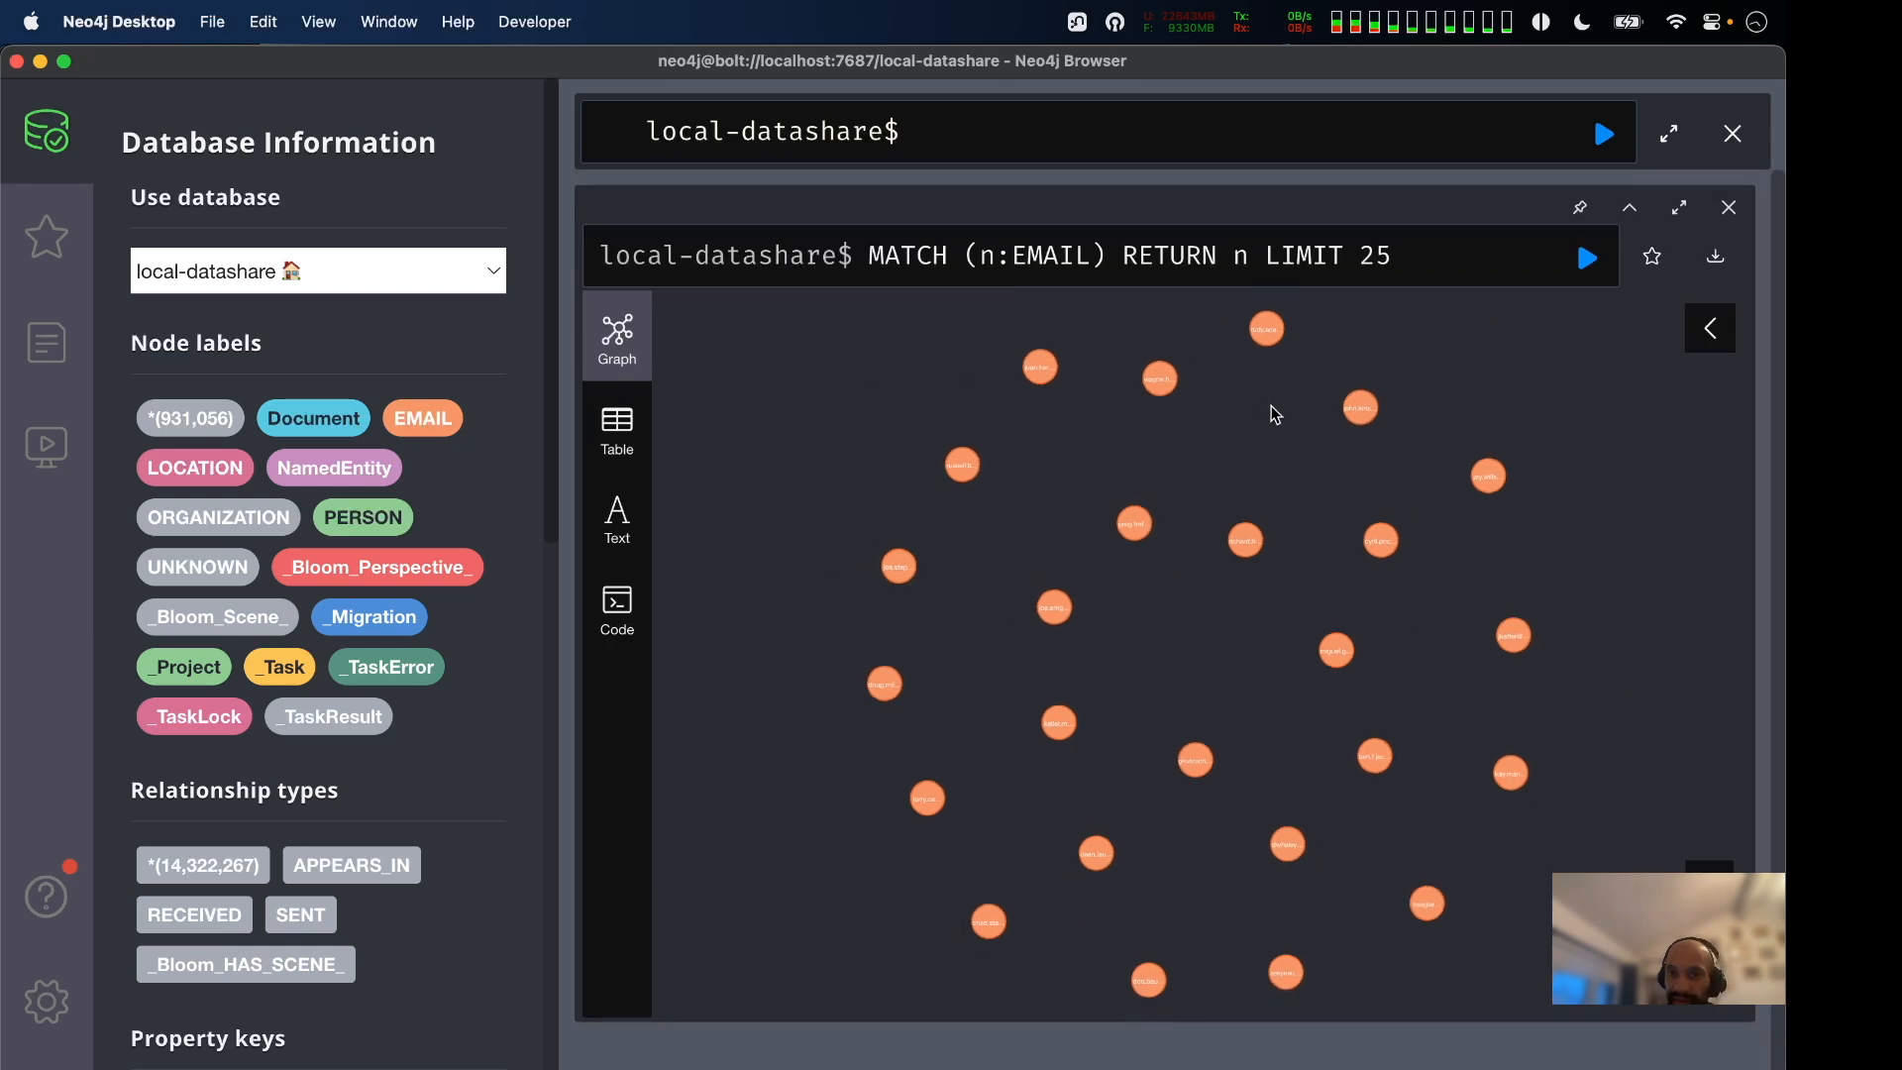
{"action": "left_click", "coordinate": [1363, 422]}
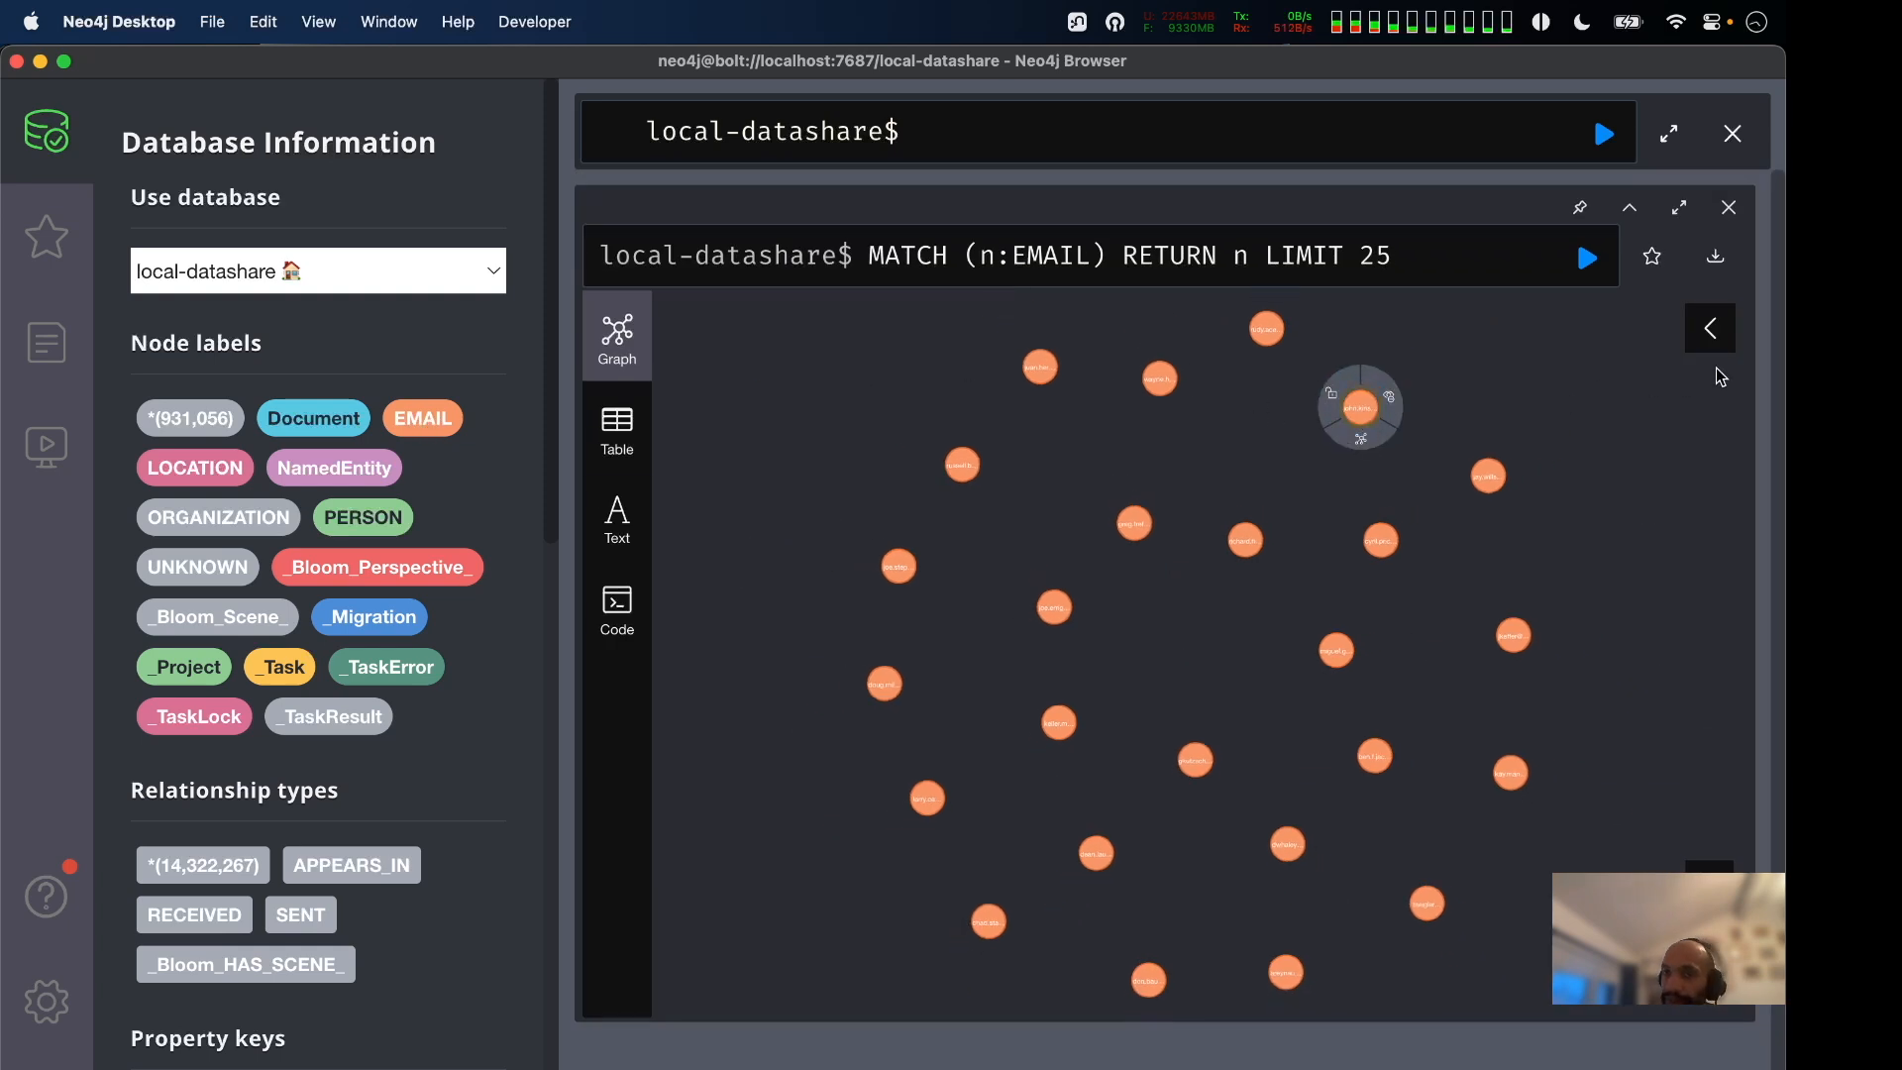
{"action": "left_click", "coordinate": [1710, 337]}
{"action": "left_click", "coordinate": [1679, 207]}
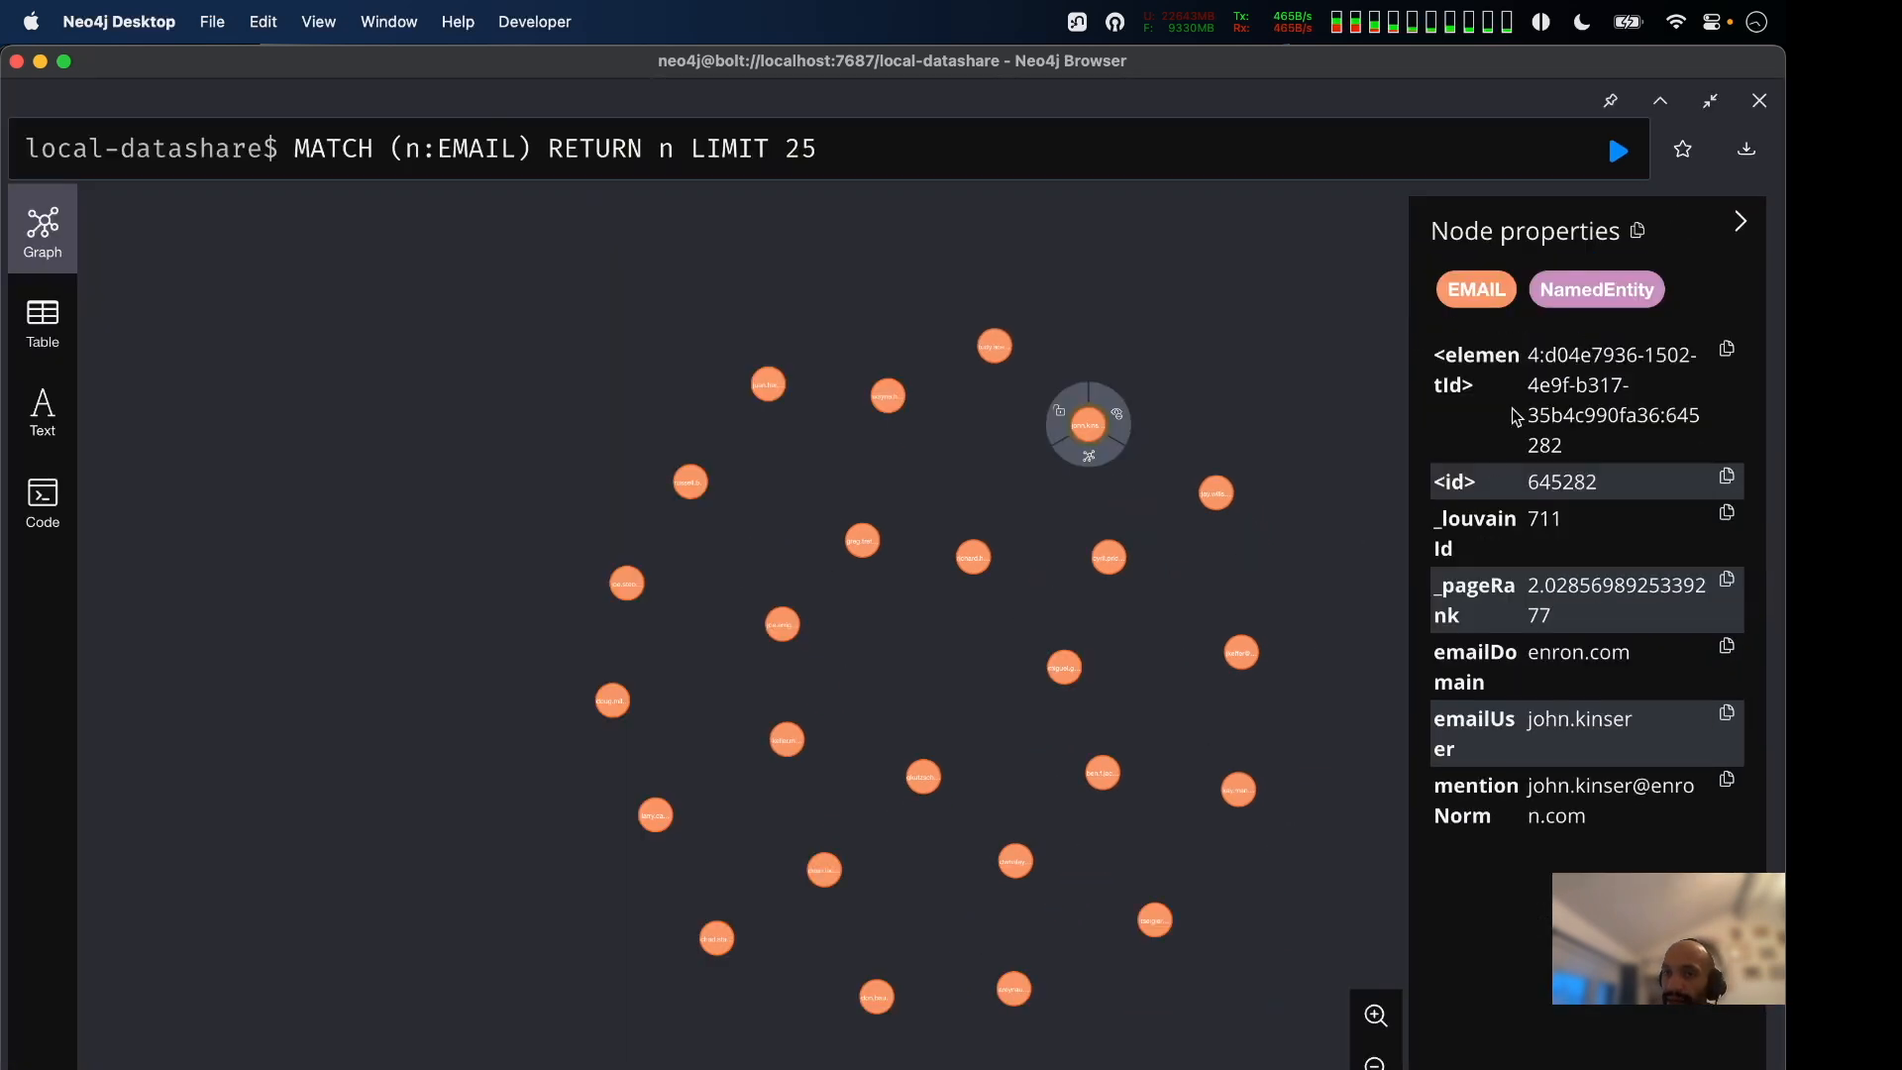
{"action": "scroll", "coordinate": [1292, 355], "scroll_direction": "up", "scroll_amount": 3}
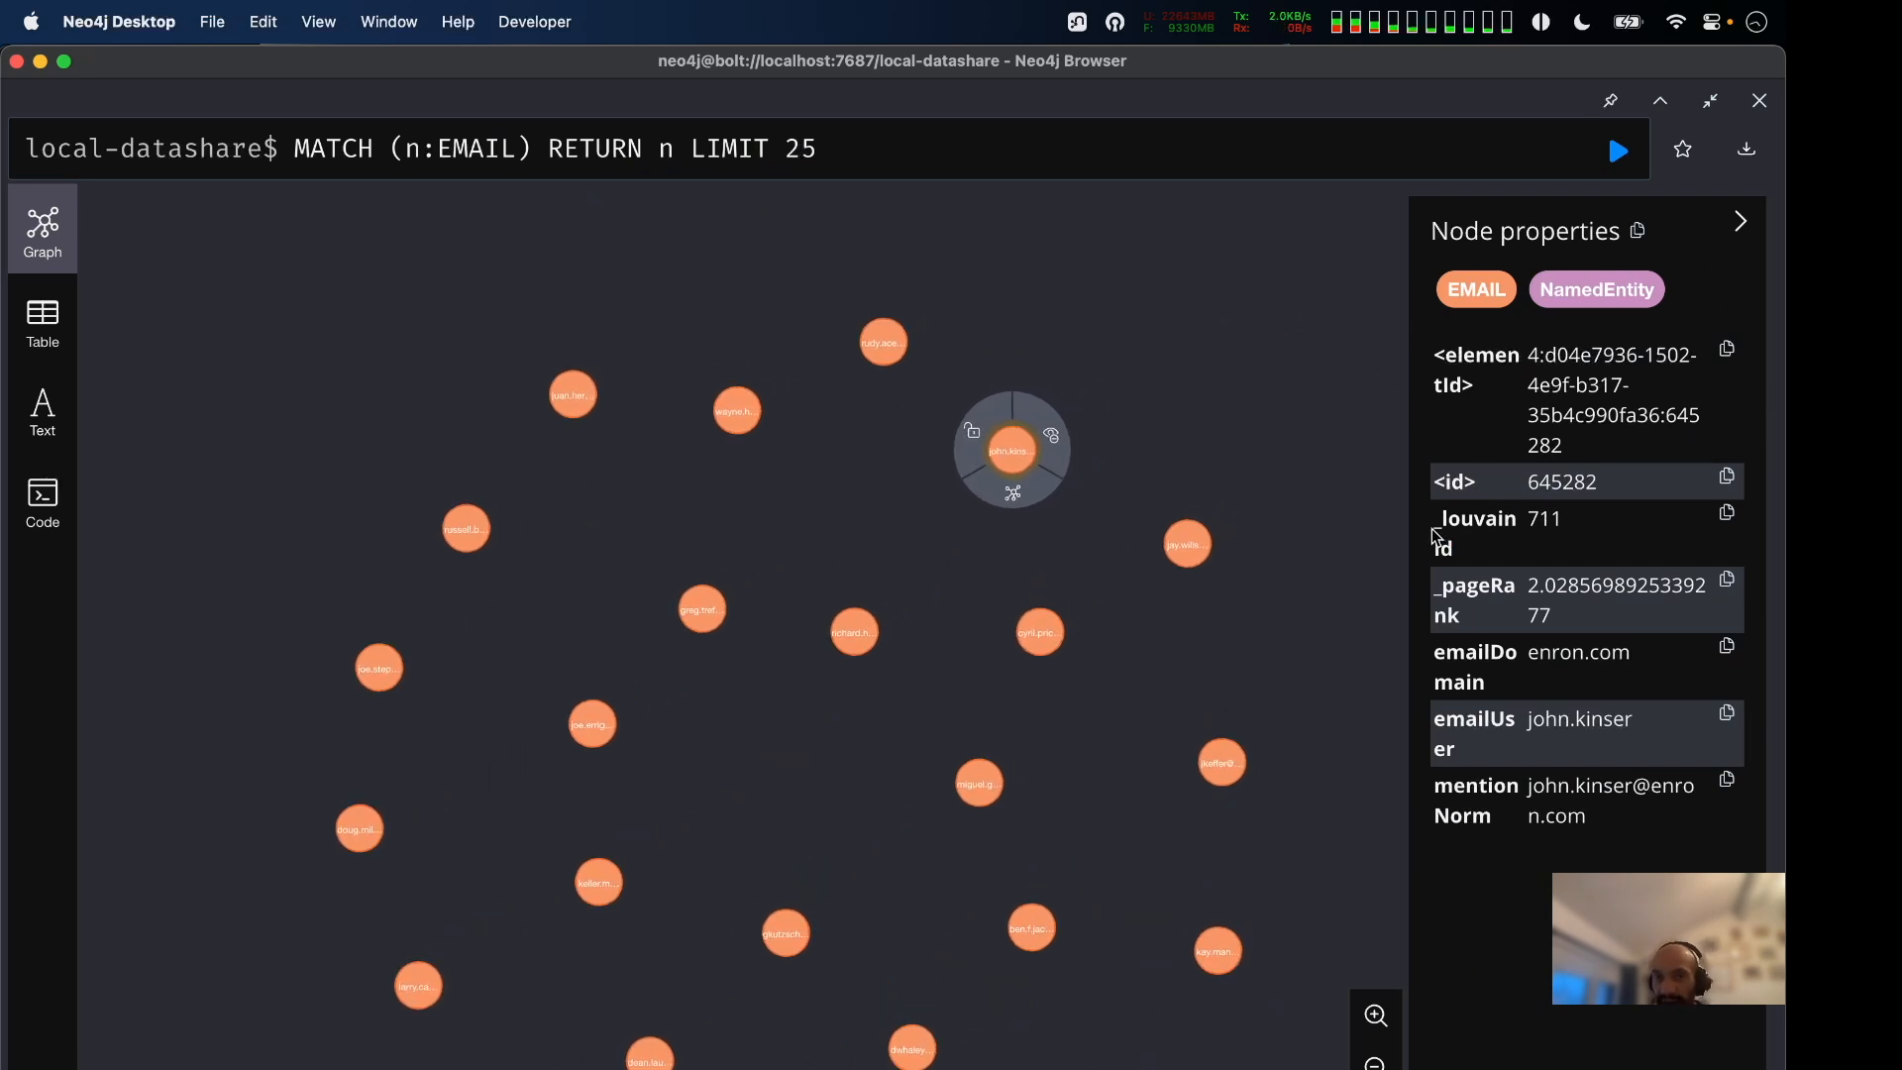
Widen the node properties, highlight the email node's emailDomain, emailUser and mentionNorm values, and close the EMAIL query result.
{"action": "left_click_drag", "start_coordinate": [1413, 522], "coordinate": [1176, 522]}
{"action": "left_click_drag", "start_coordinate": [1085, 578], "coordinate": [801, 582]}
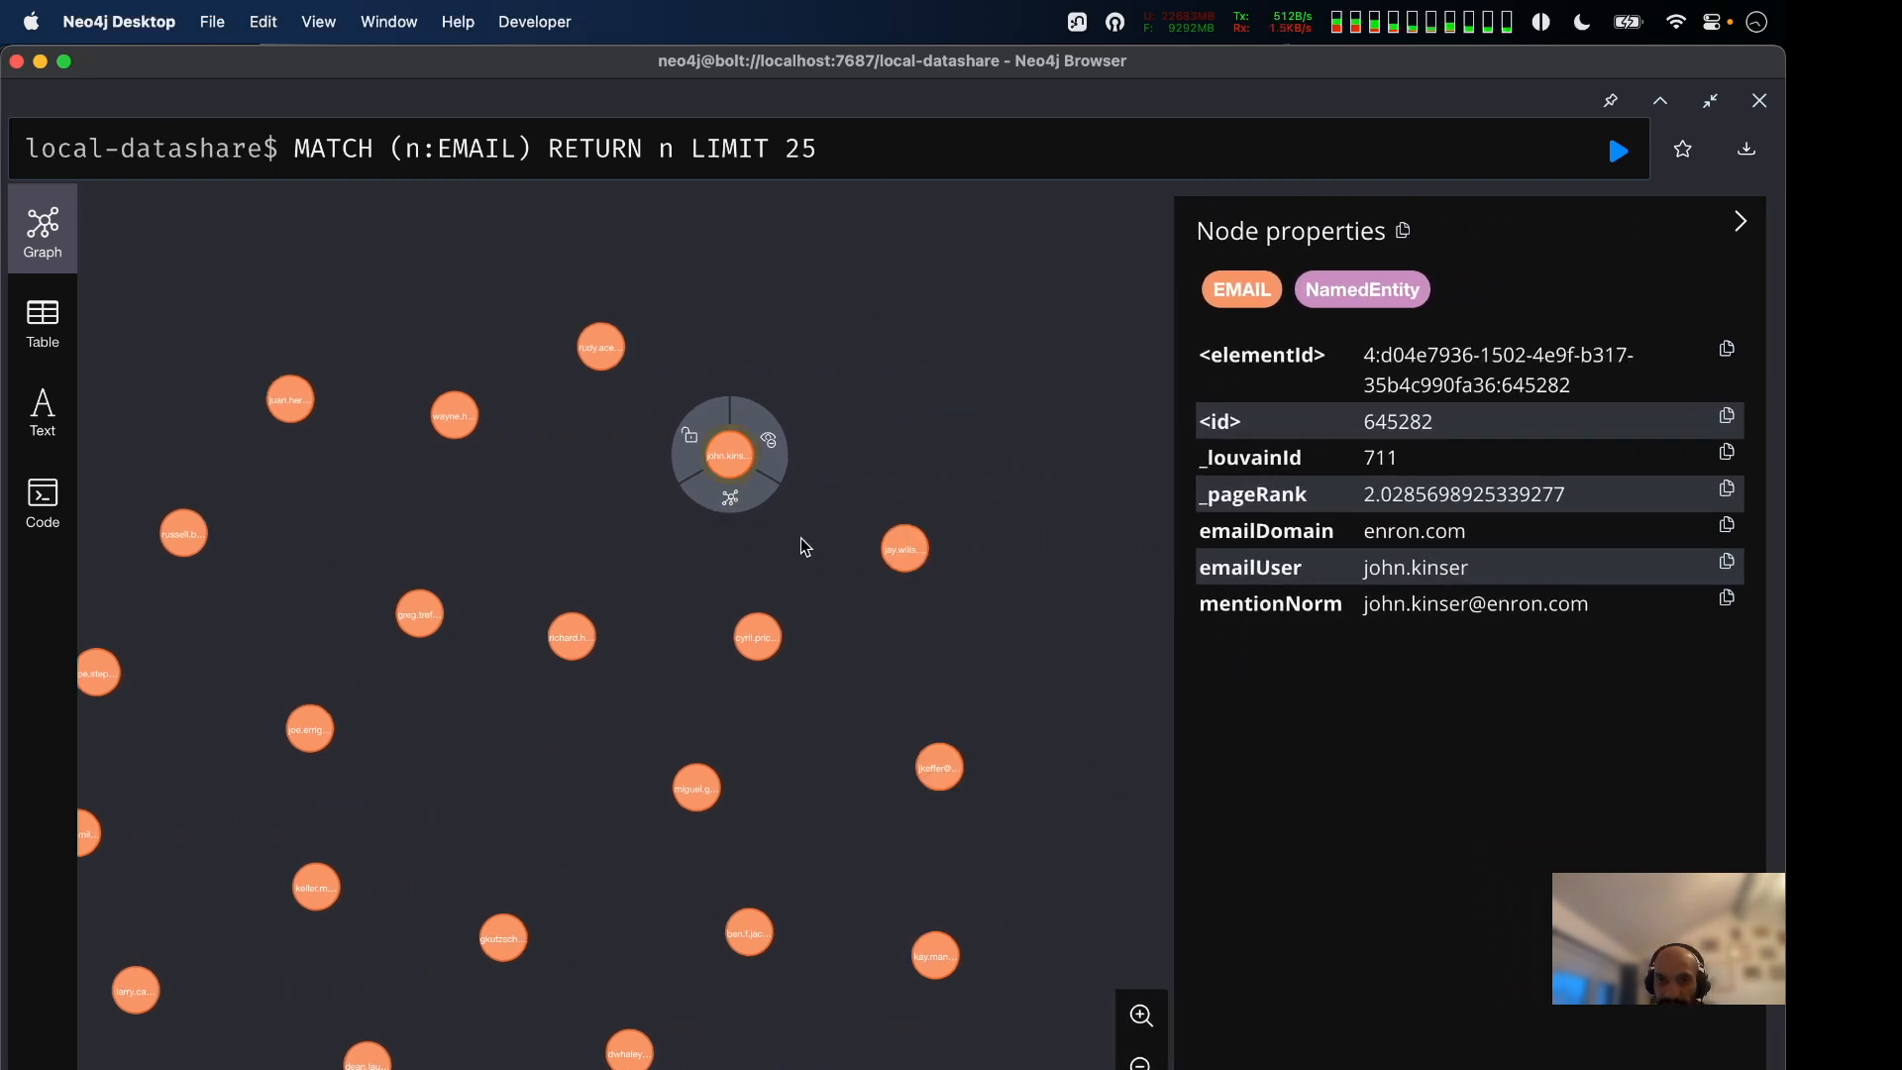
{"action": "left_click_drag", "start_coordinate": [1589, 603], "coordinate": [1758, 532]}
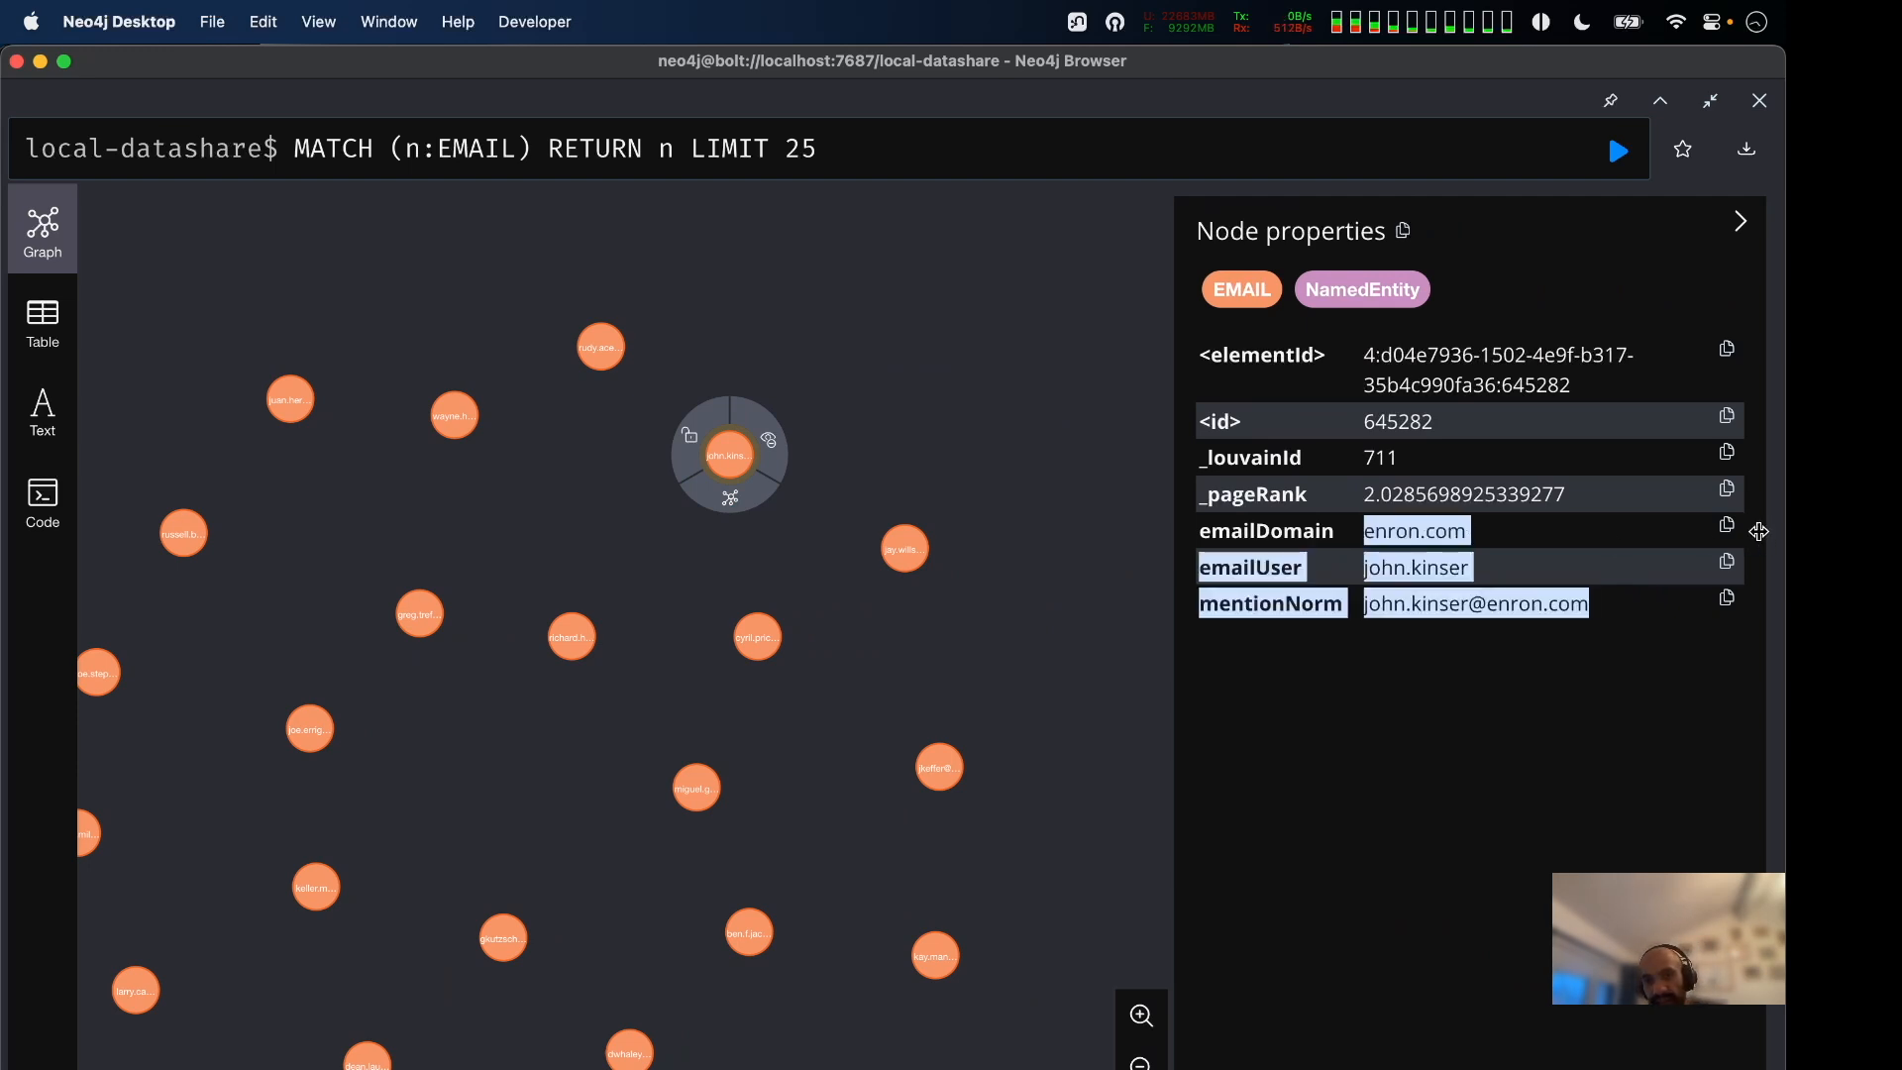
{"action": "left_click", "coordinate": [1504, 528]}
{"action": "triple_click", "coordinate": [1452, 522]}
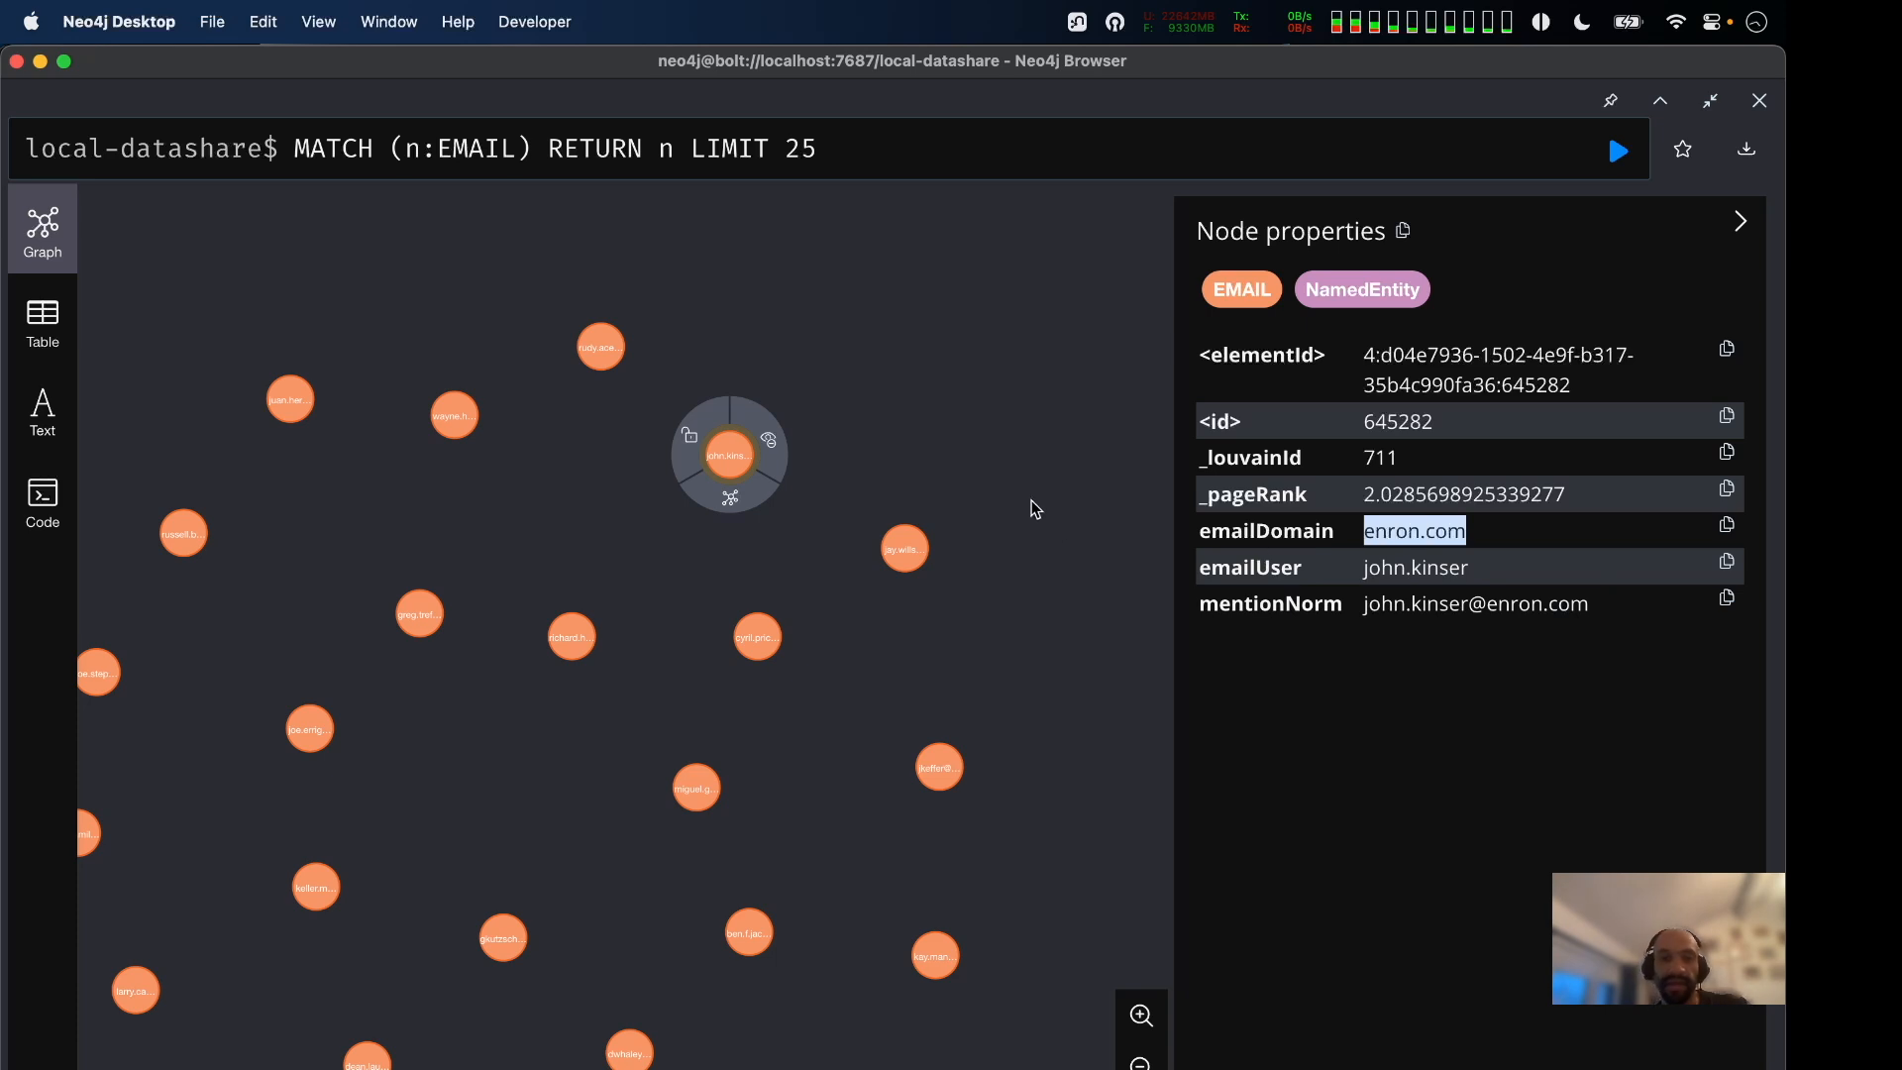
{"action": "left_click", "coordinate": [1728, 237]}
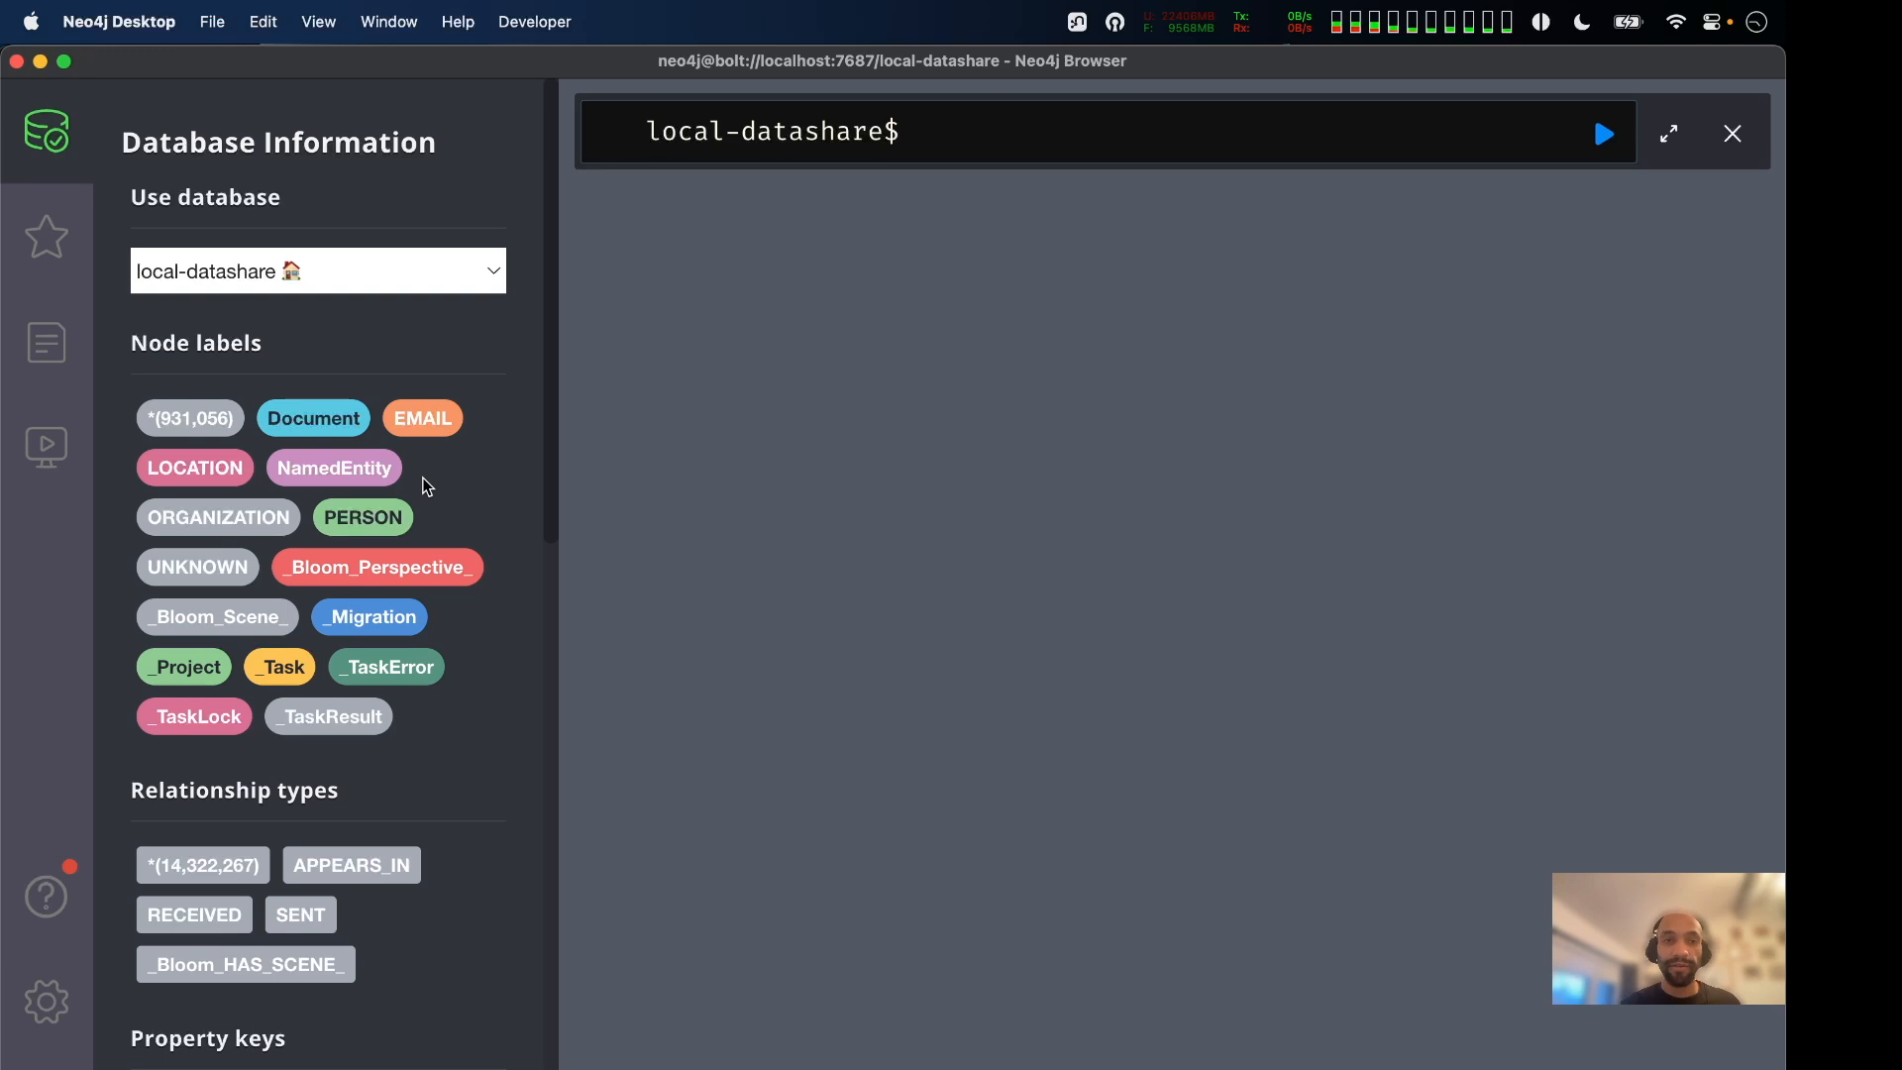
Run MATCH (n:Document) RETURN n LIMIT 25 from the node labels and show the result graph enlarged in full screen.
{"action": "left_click", "coordinate": [303, 420]}
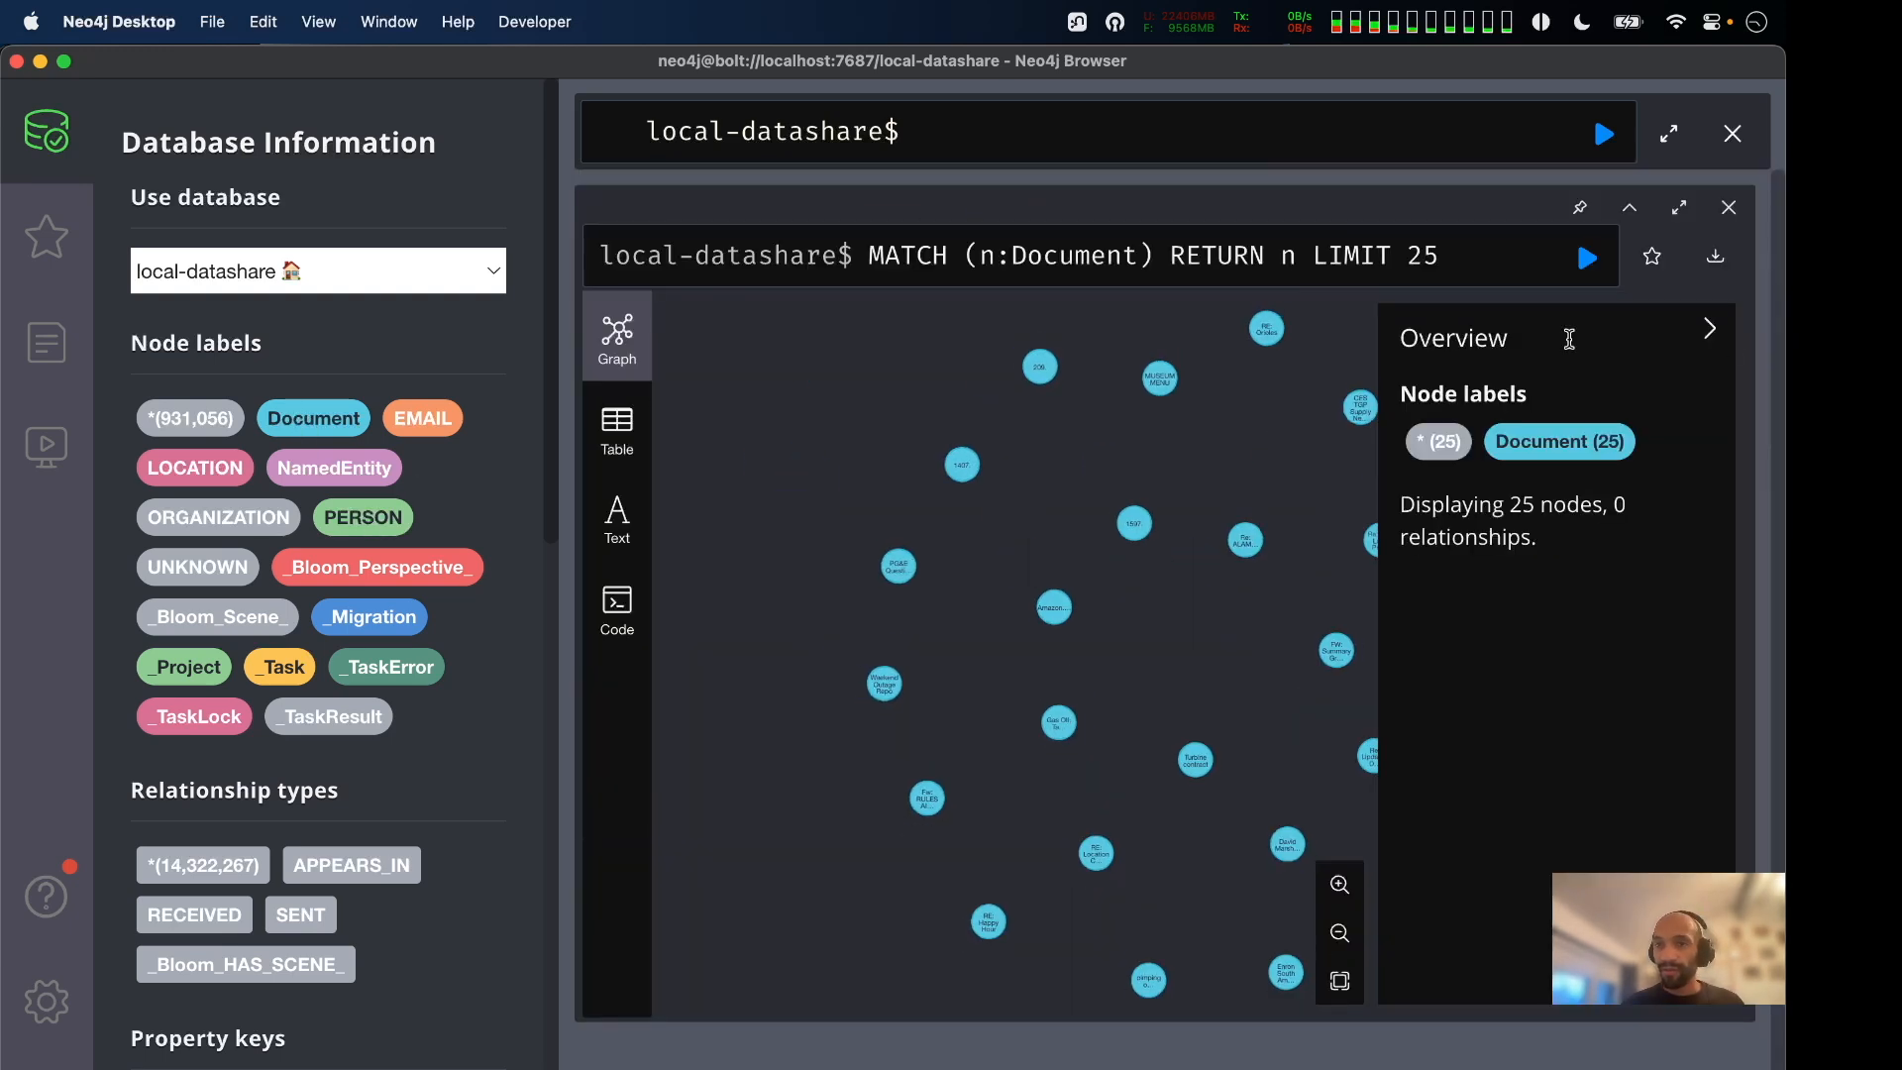
{"action": "left_click", "coordinate": [1672, 206]}
{"action": "scroll", "coordinate": [690, 615], "scroll_direction": "up", "scroll_amount": 5}
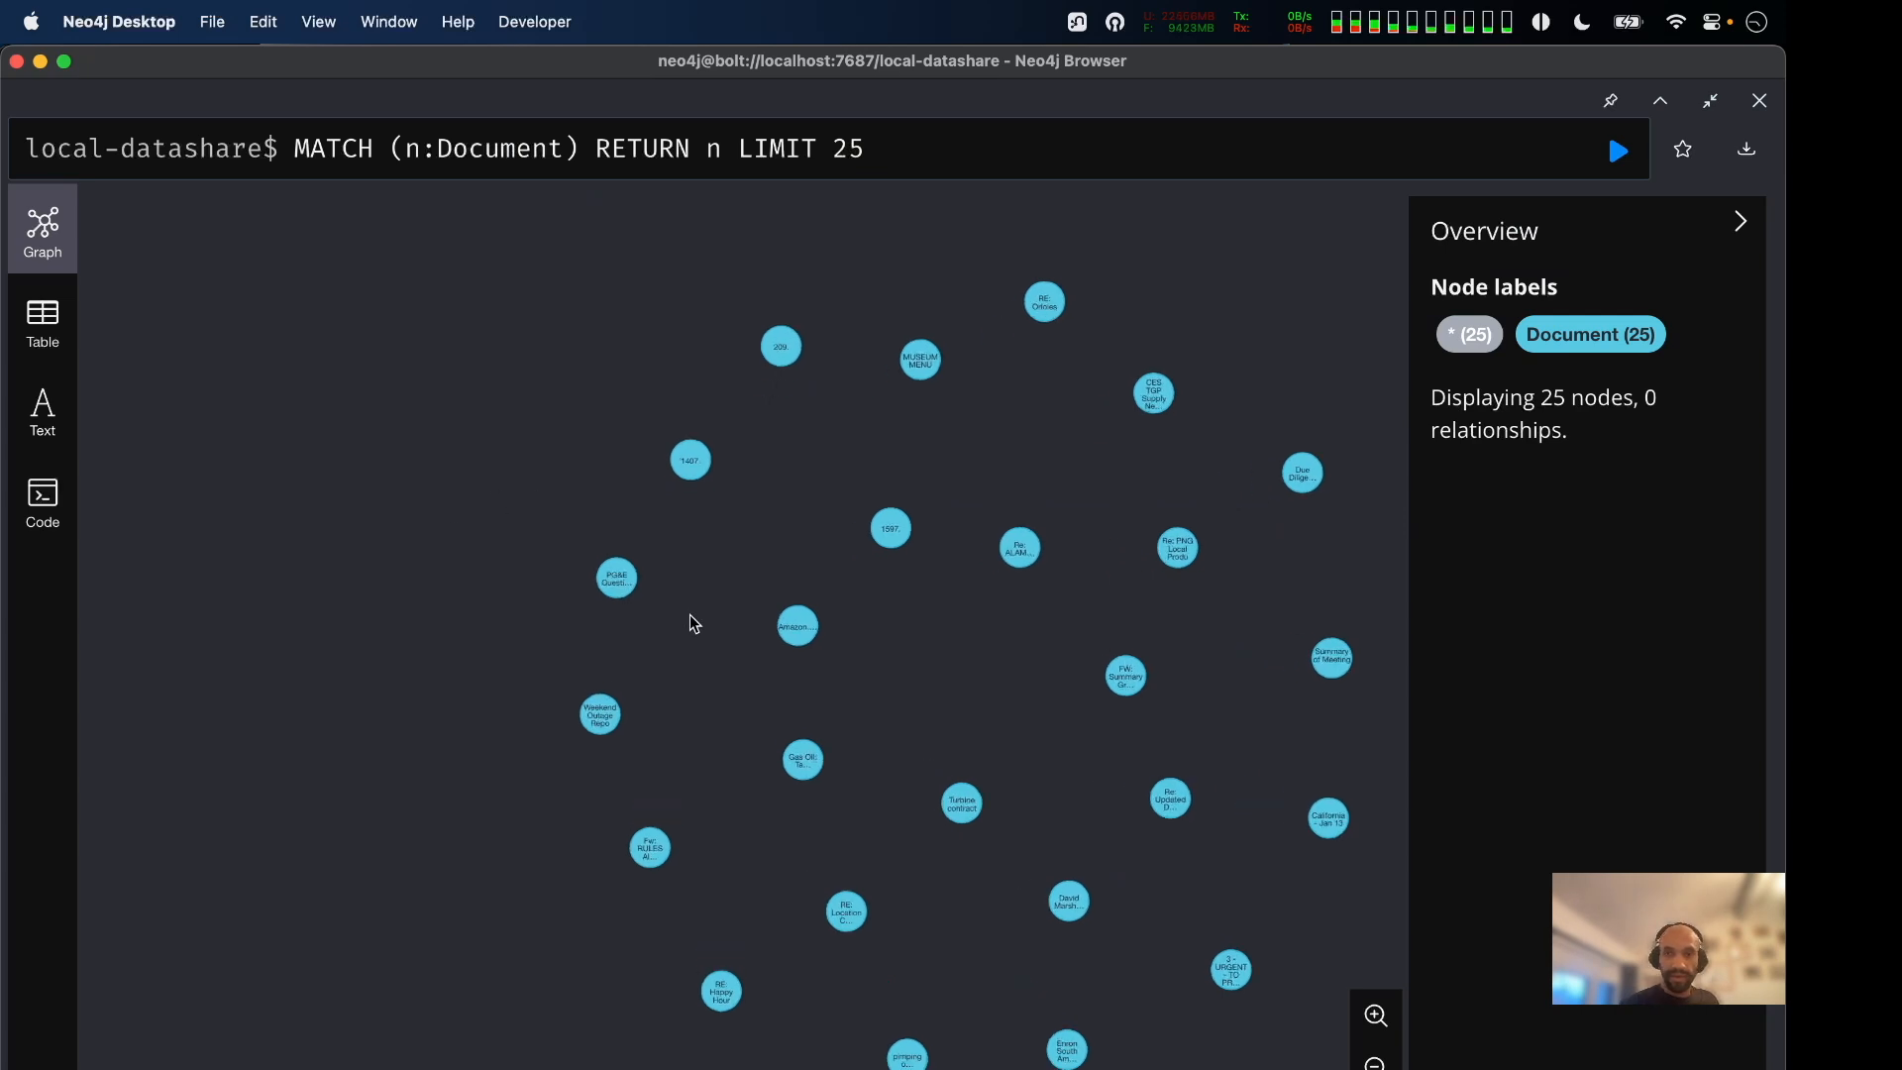
{"action": "left_click_drag", "start_coordinate": [781, 581], "coordinate": [585, 544]}
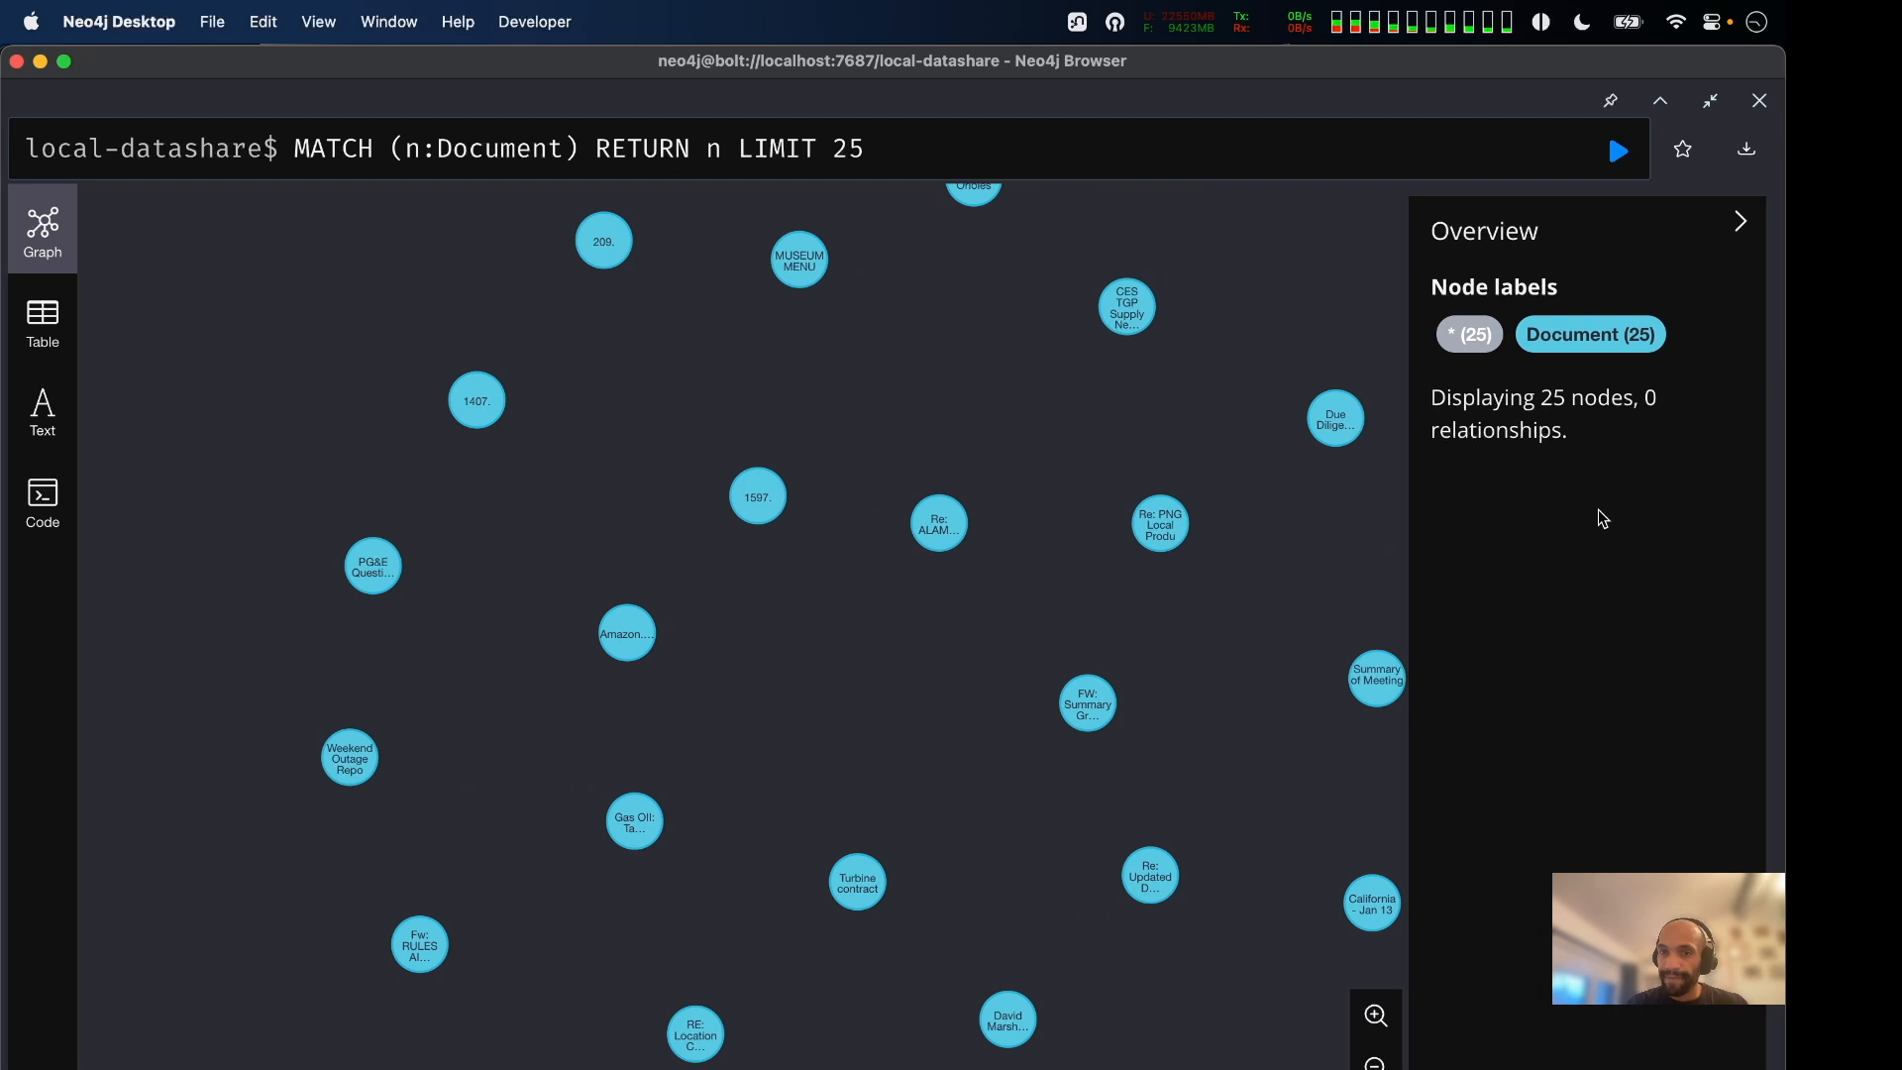
Widen the details display, preview a Document node's properties, and collapse the display.
{"action": "left_click_drag", "start_coordinate": [1407, 502], "coordinate": [1272, 498]}
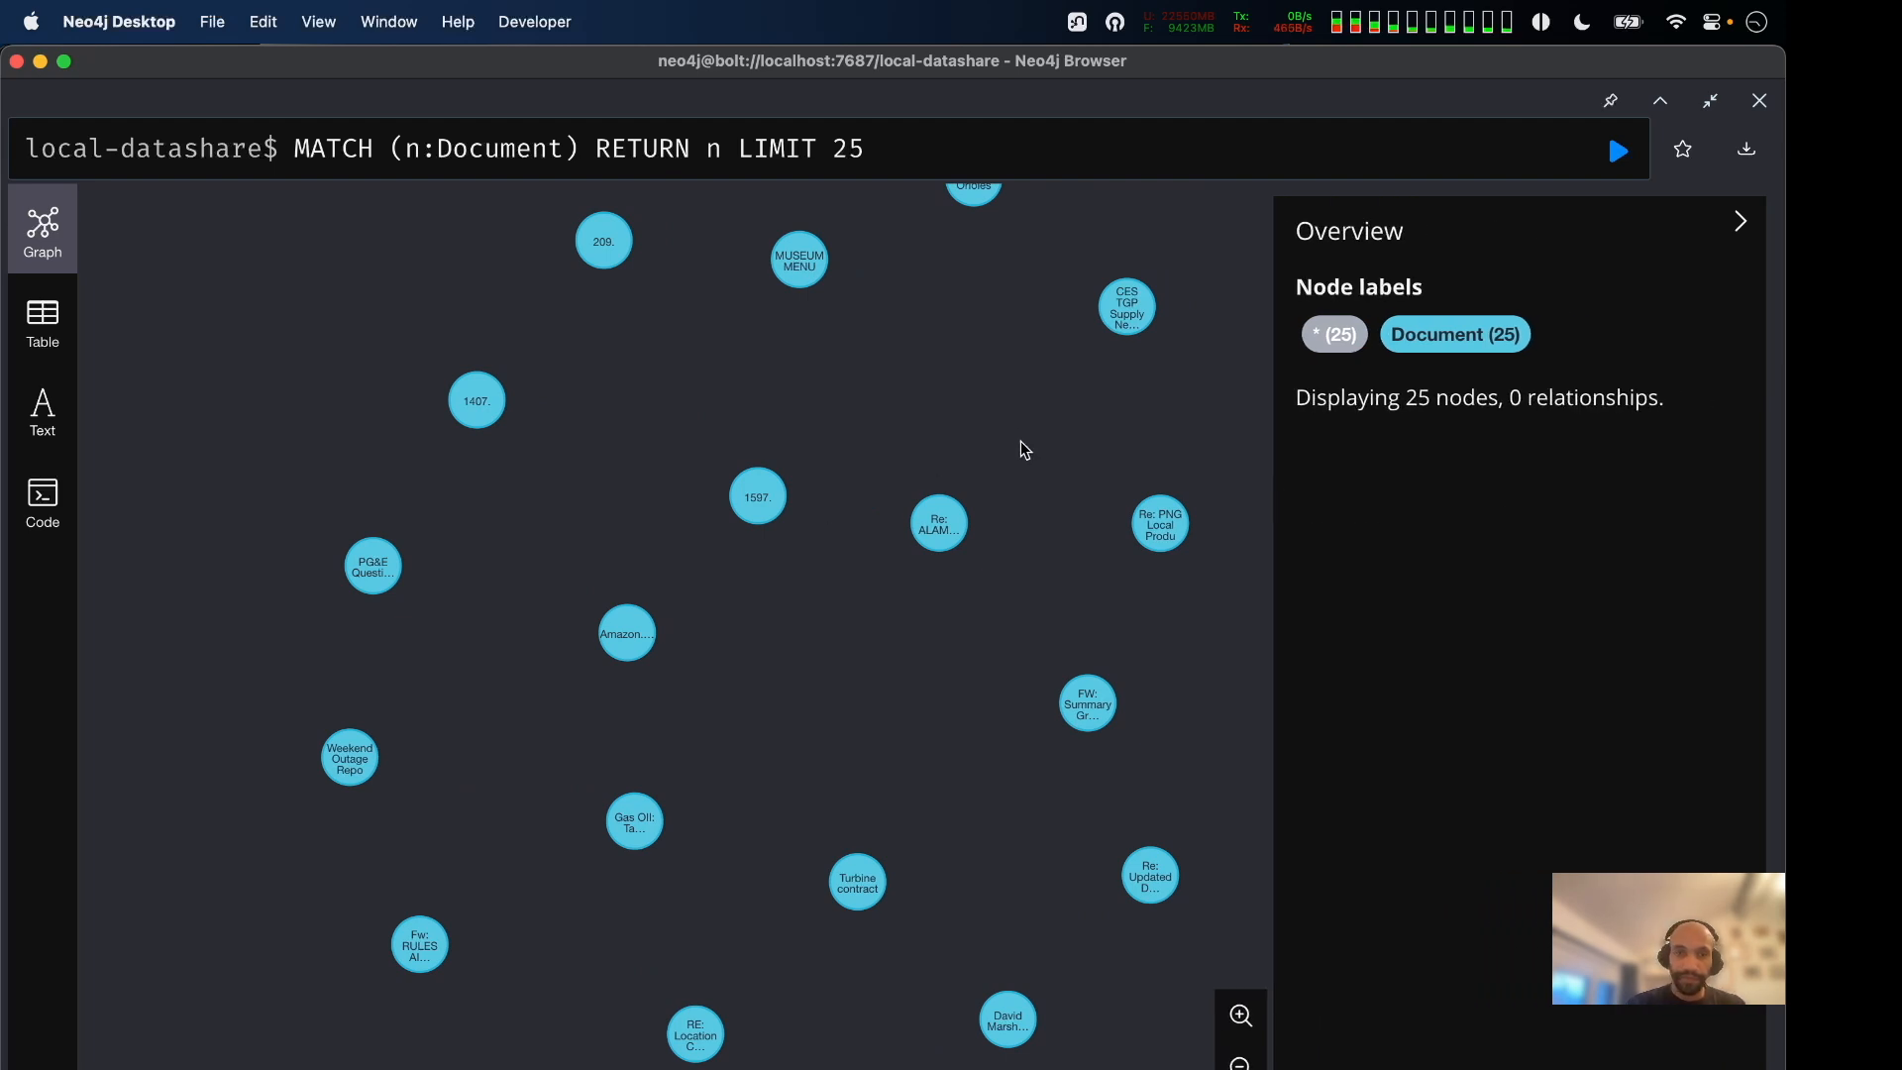
{"action": "mouse_move", "coordinate": [369, 560]}
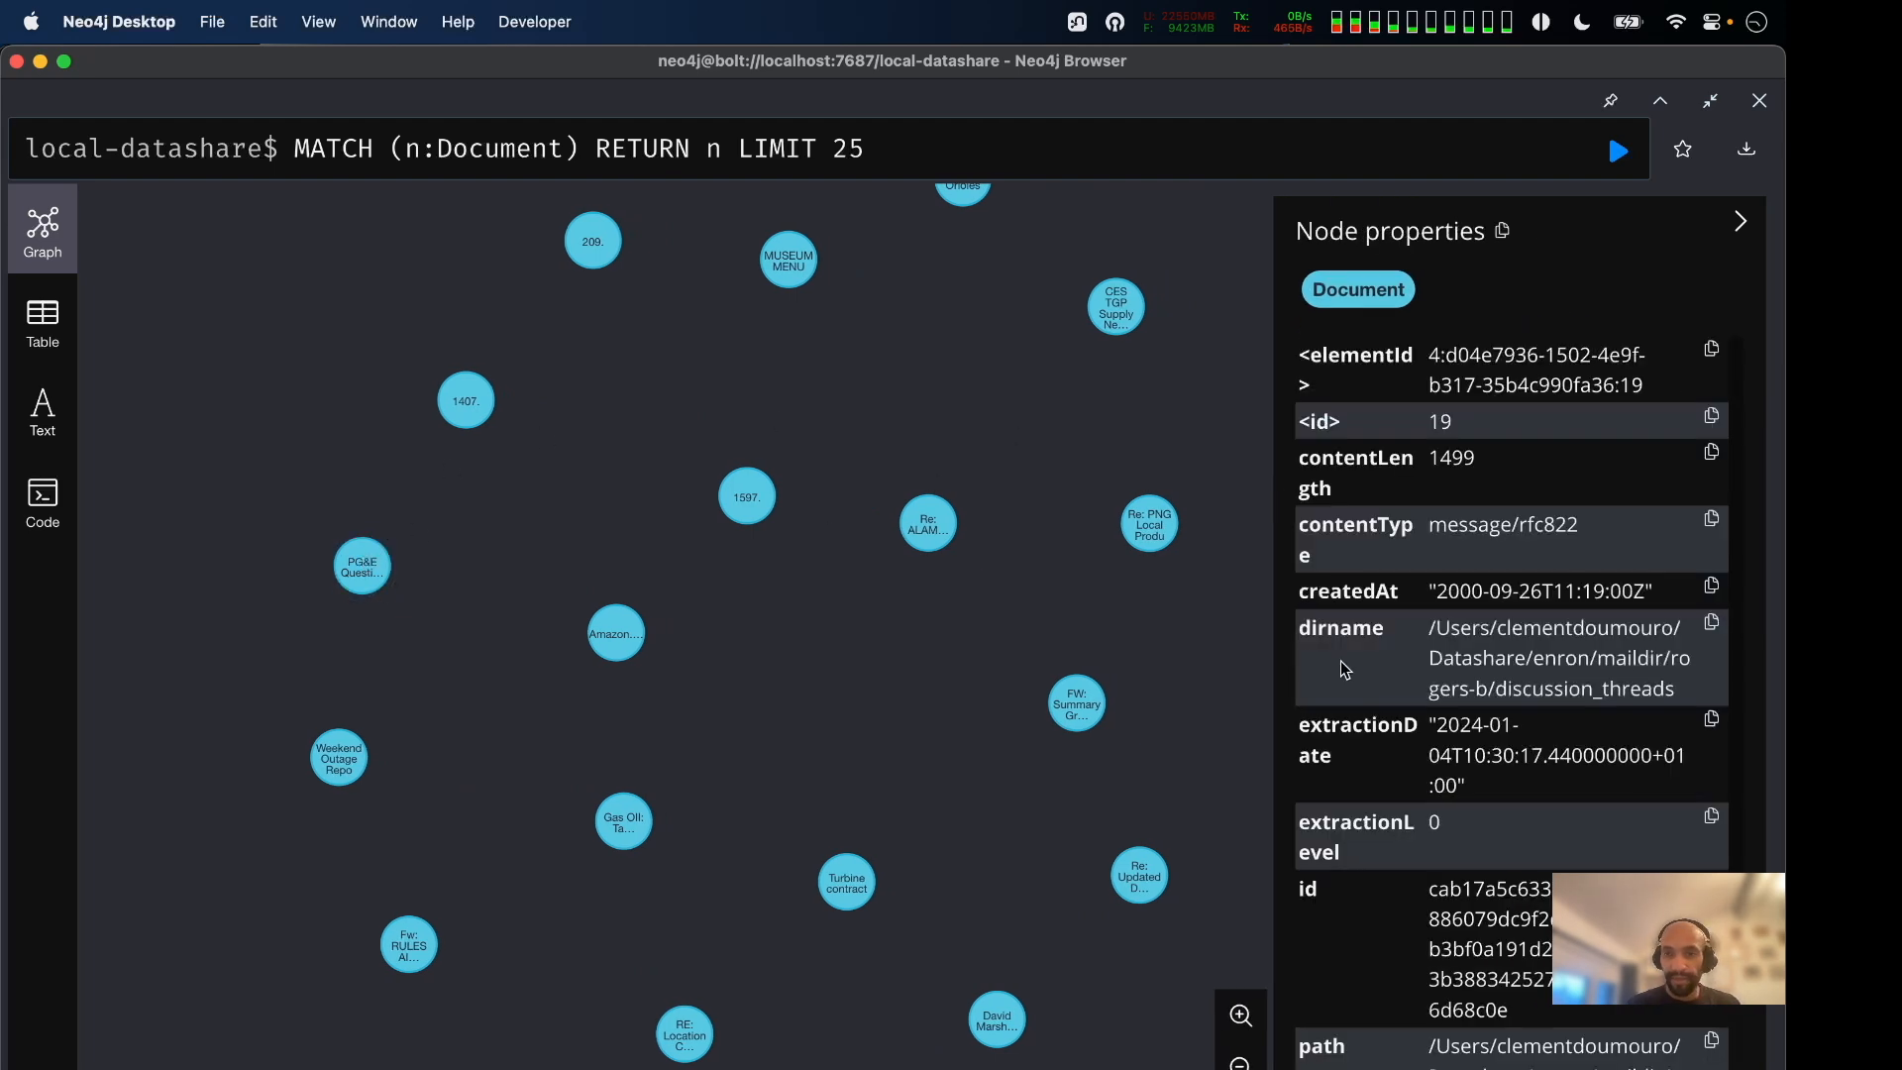
{"action": "left_click", "coordinate": [1741, 222]}
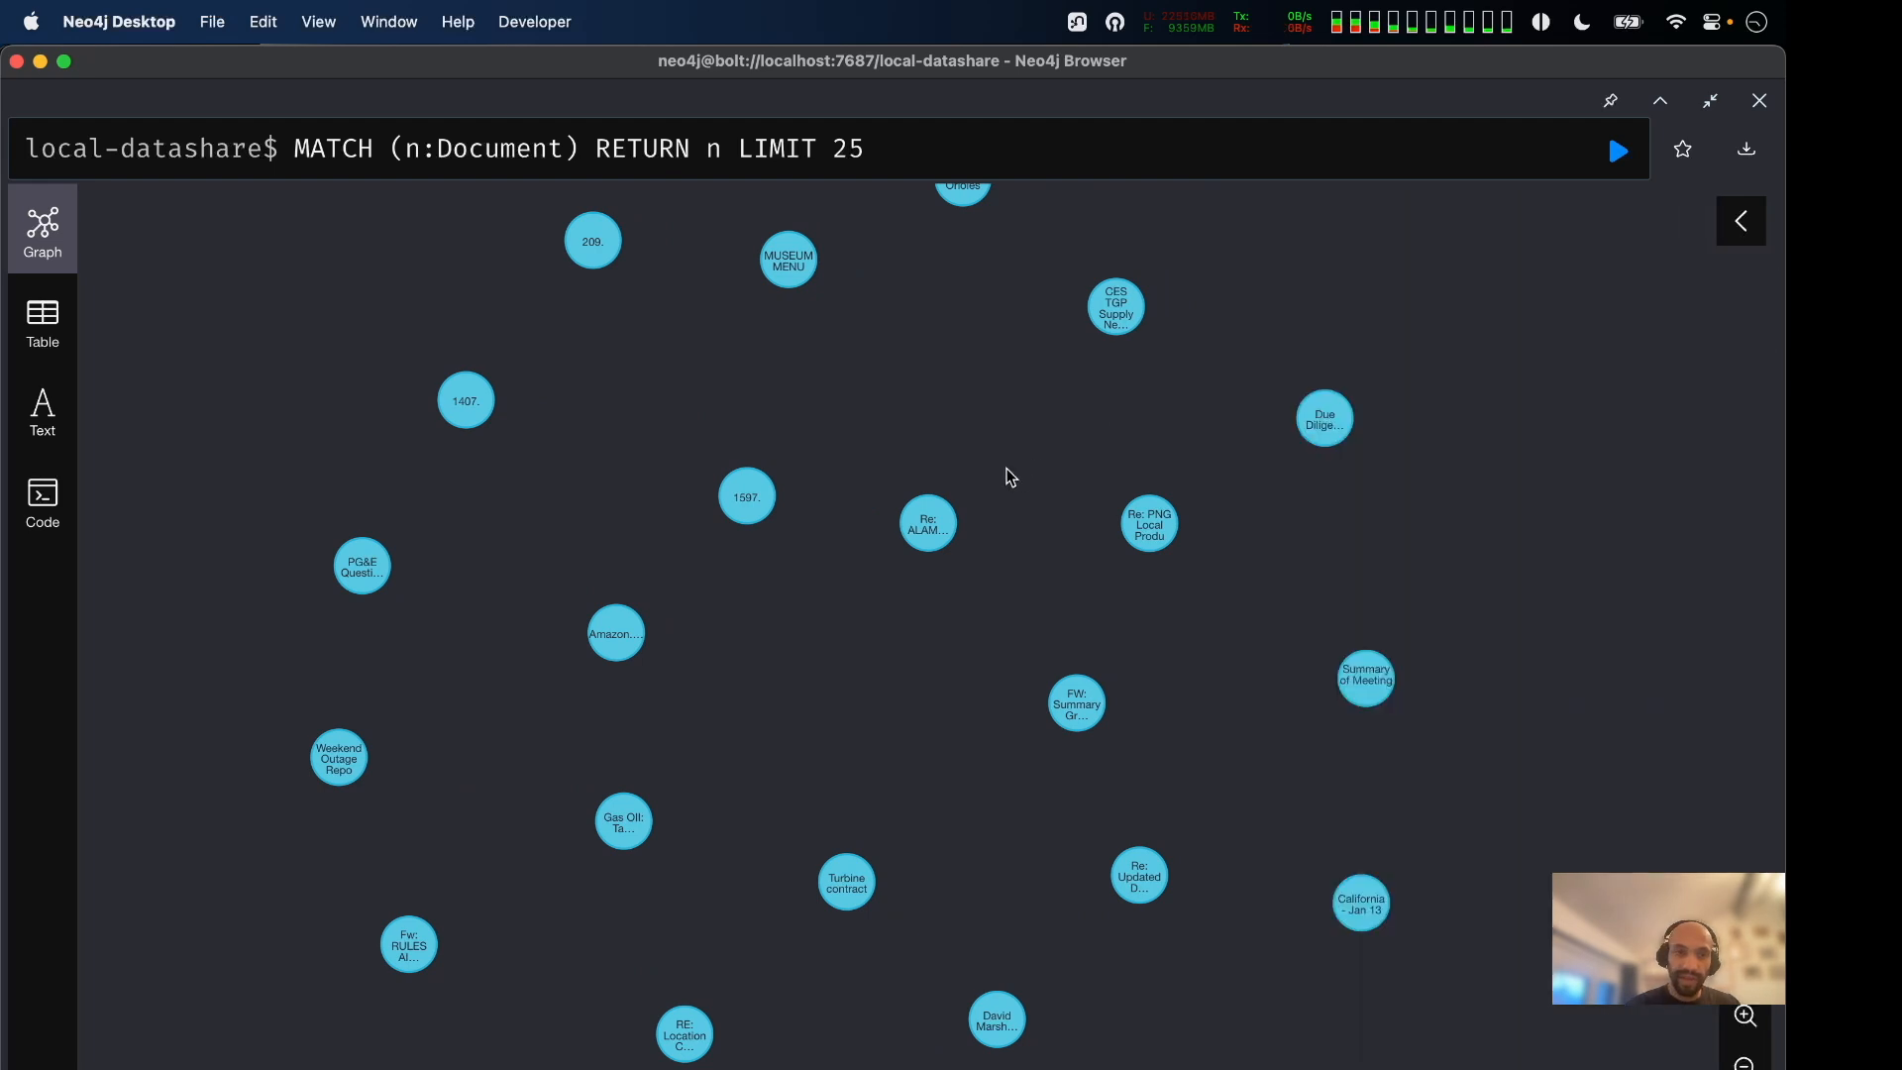
Expand the relationships of the PG&E Questi… document node to show its connected named entities.
{"action": "scroll", "coordinate": [650, 652], "scroll_direction": "up", "scroll_amount": 5}
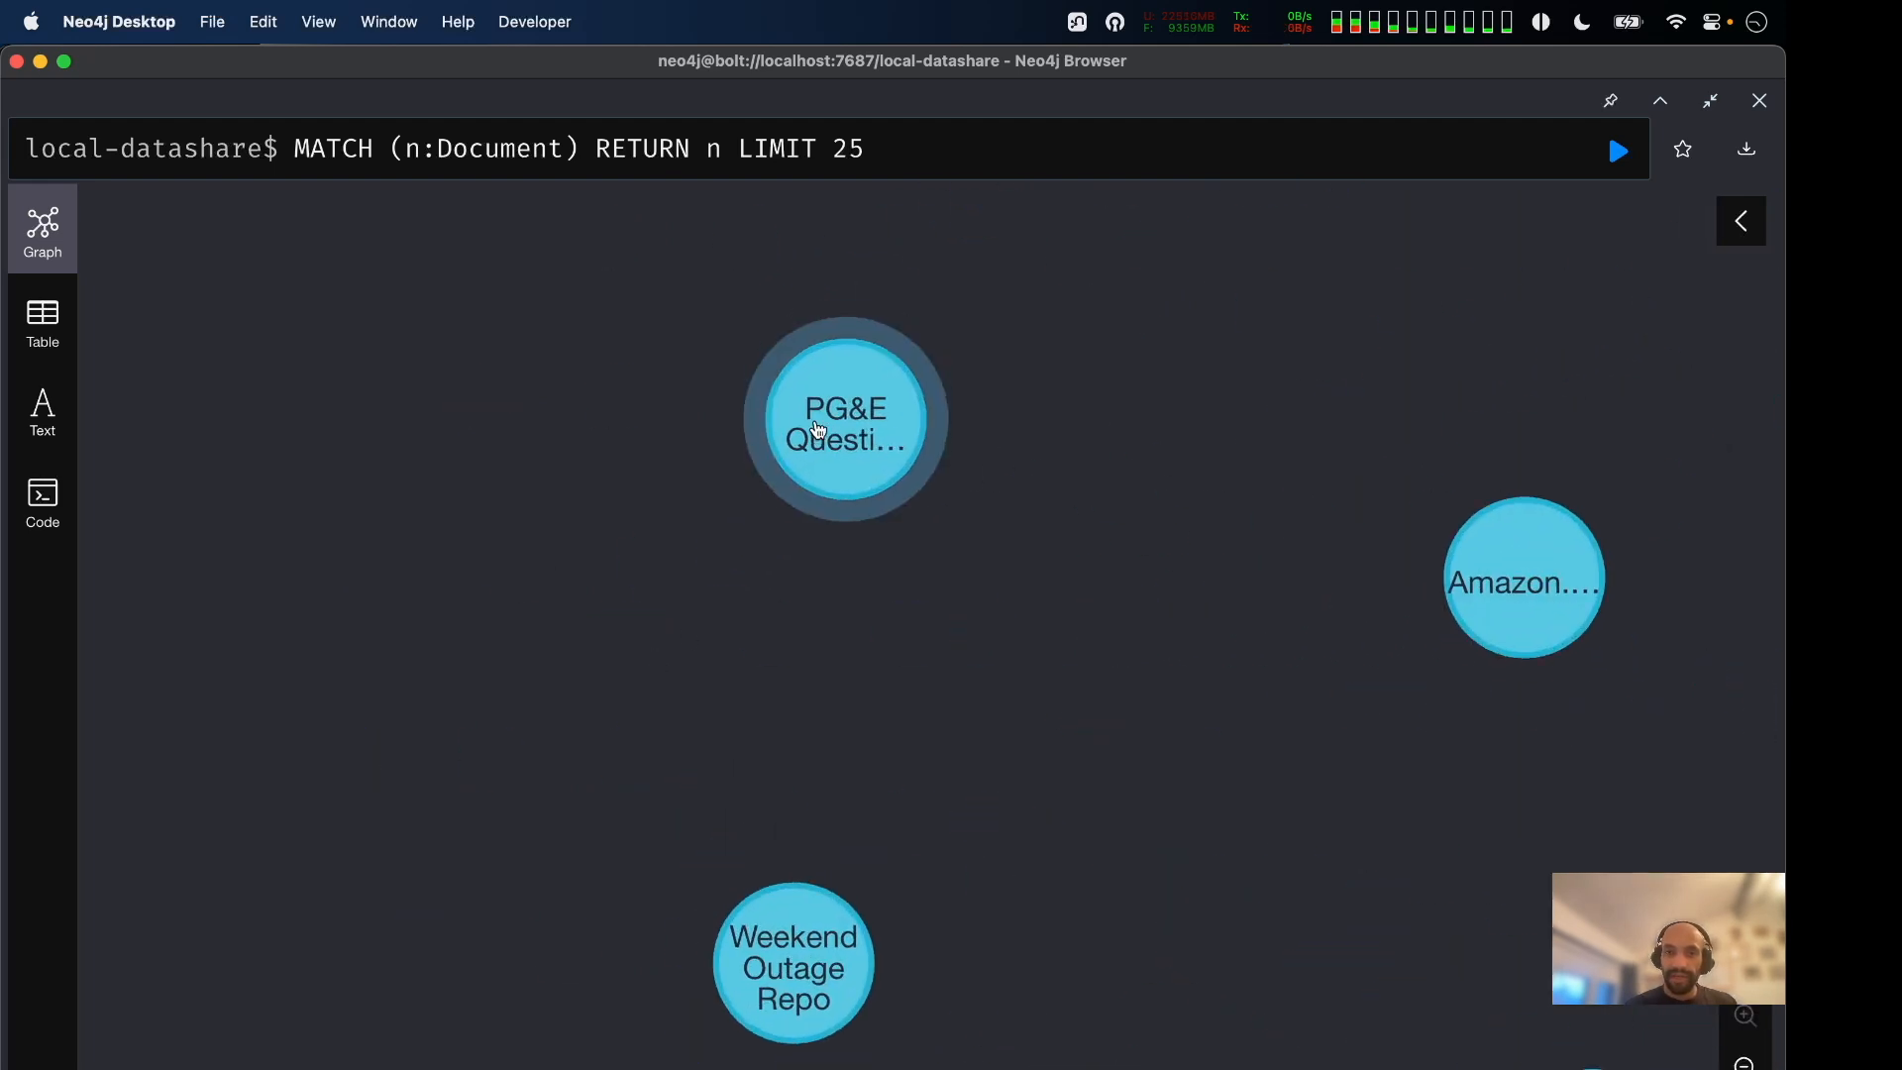
{"action": "left_click", "coordinate": [832, 426]}
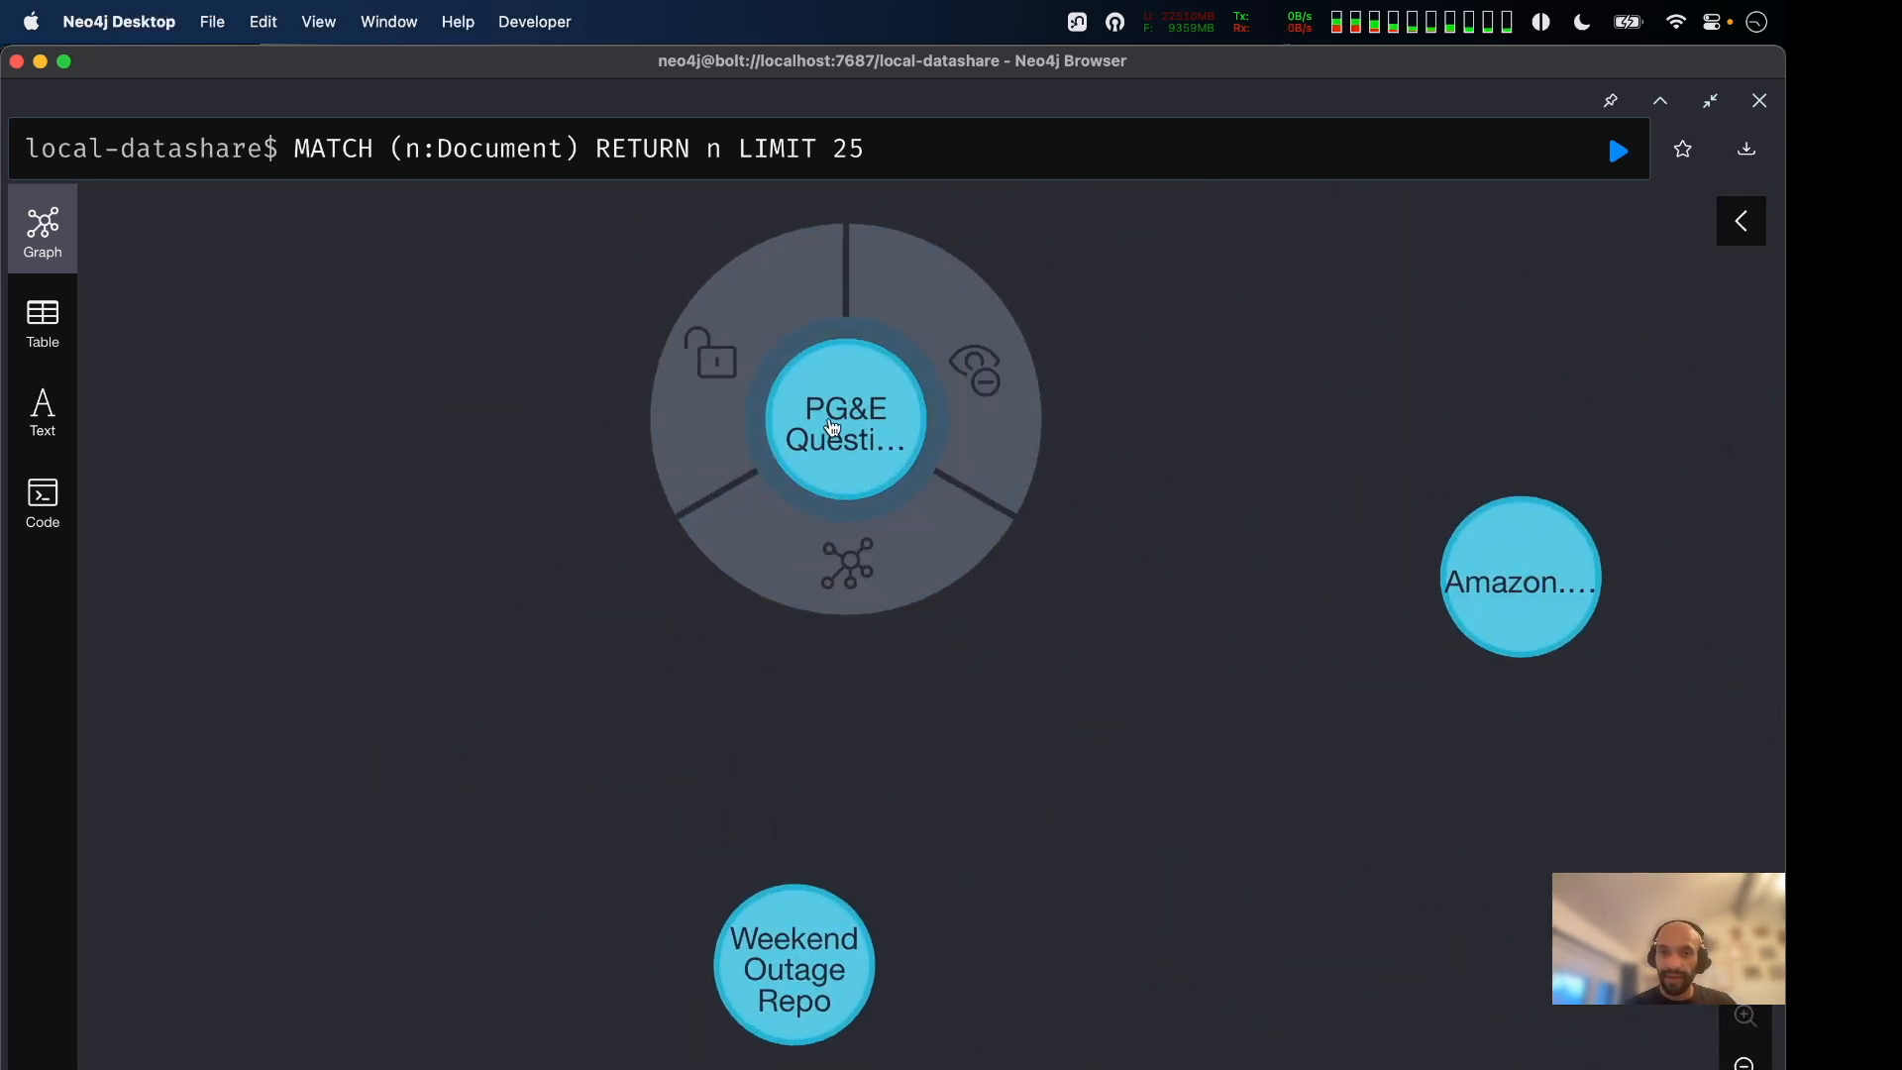
{"action": "left_click", "coordinate": [848, 562]}
{"action": "left_click_drag", "start_coordinate": [1536, 420], "coordinate": [1537, 670]}
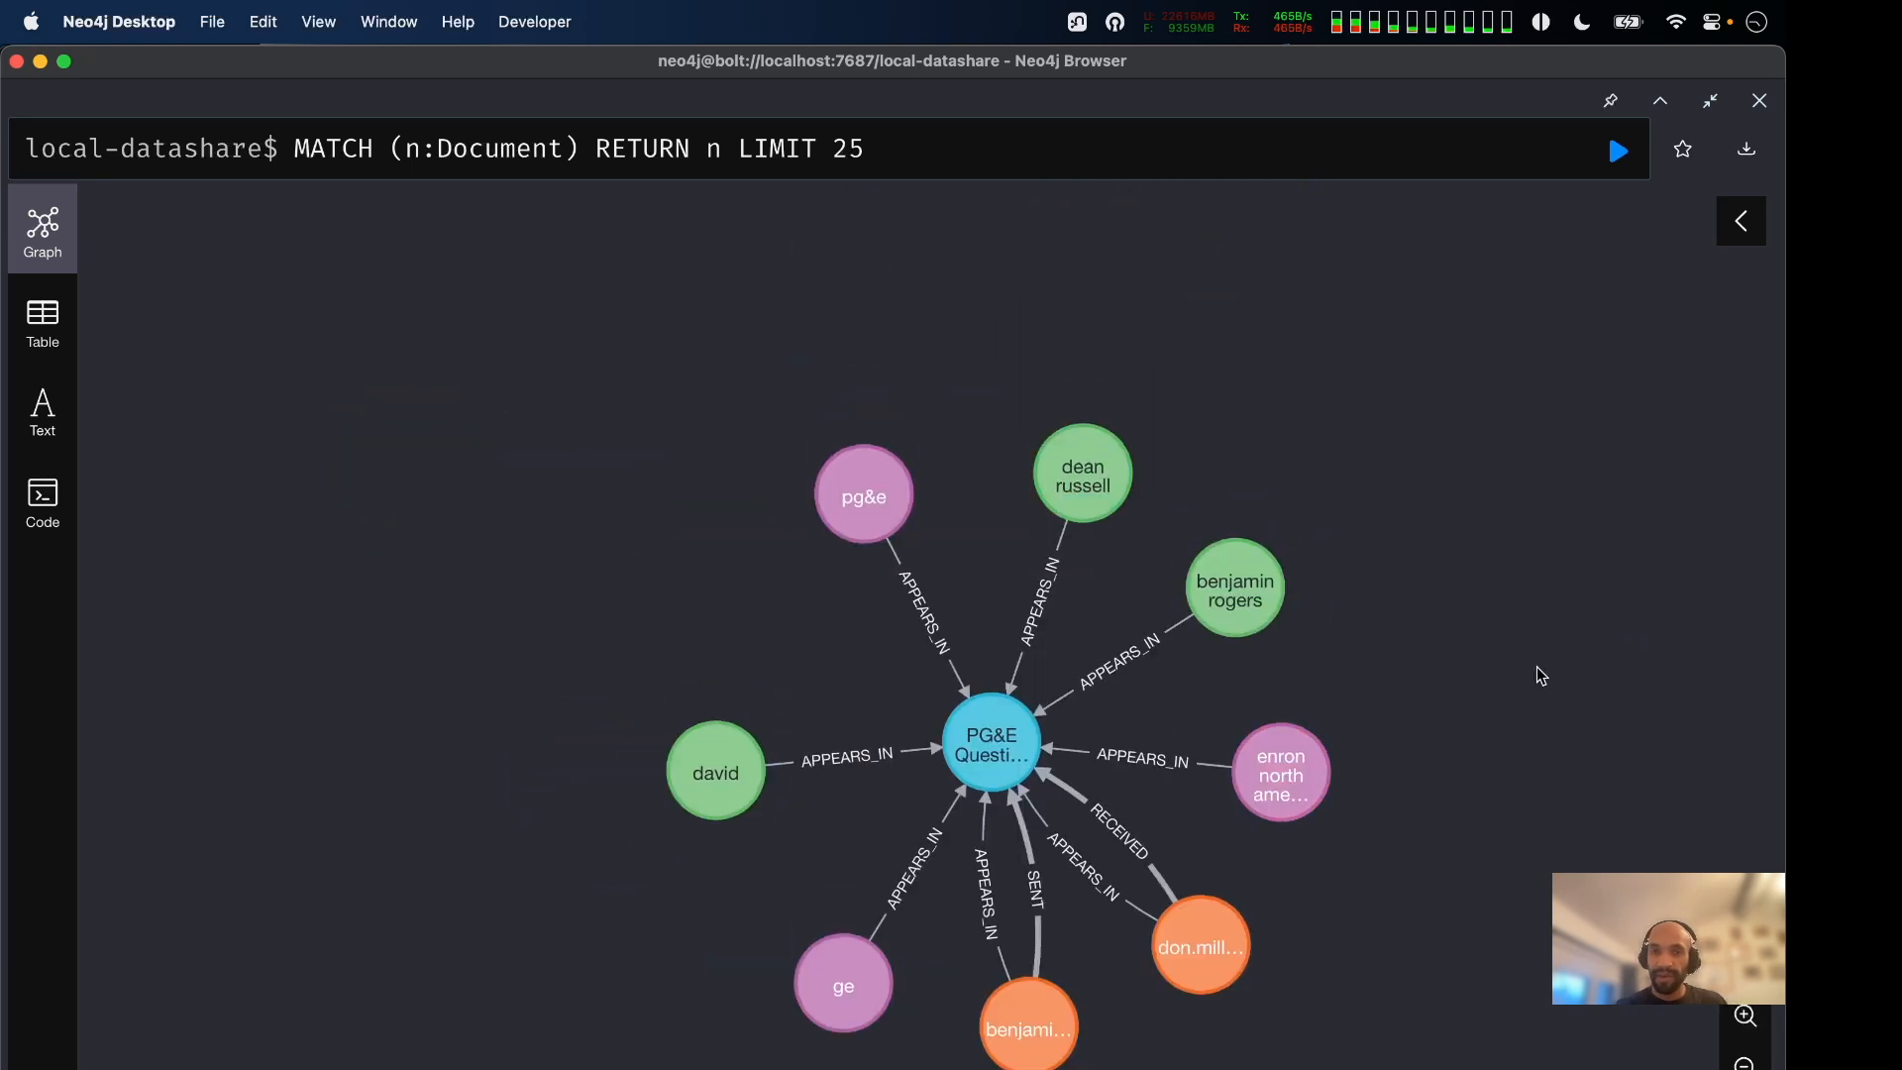
Pull the sender and recipient email nodes away from the PG&E document and inspect their SENT relationship and node properties.
{"action": "left_click_drag", "start_coordinate": [1045, 1016], "coordinate": [374, 457]}
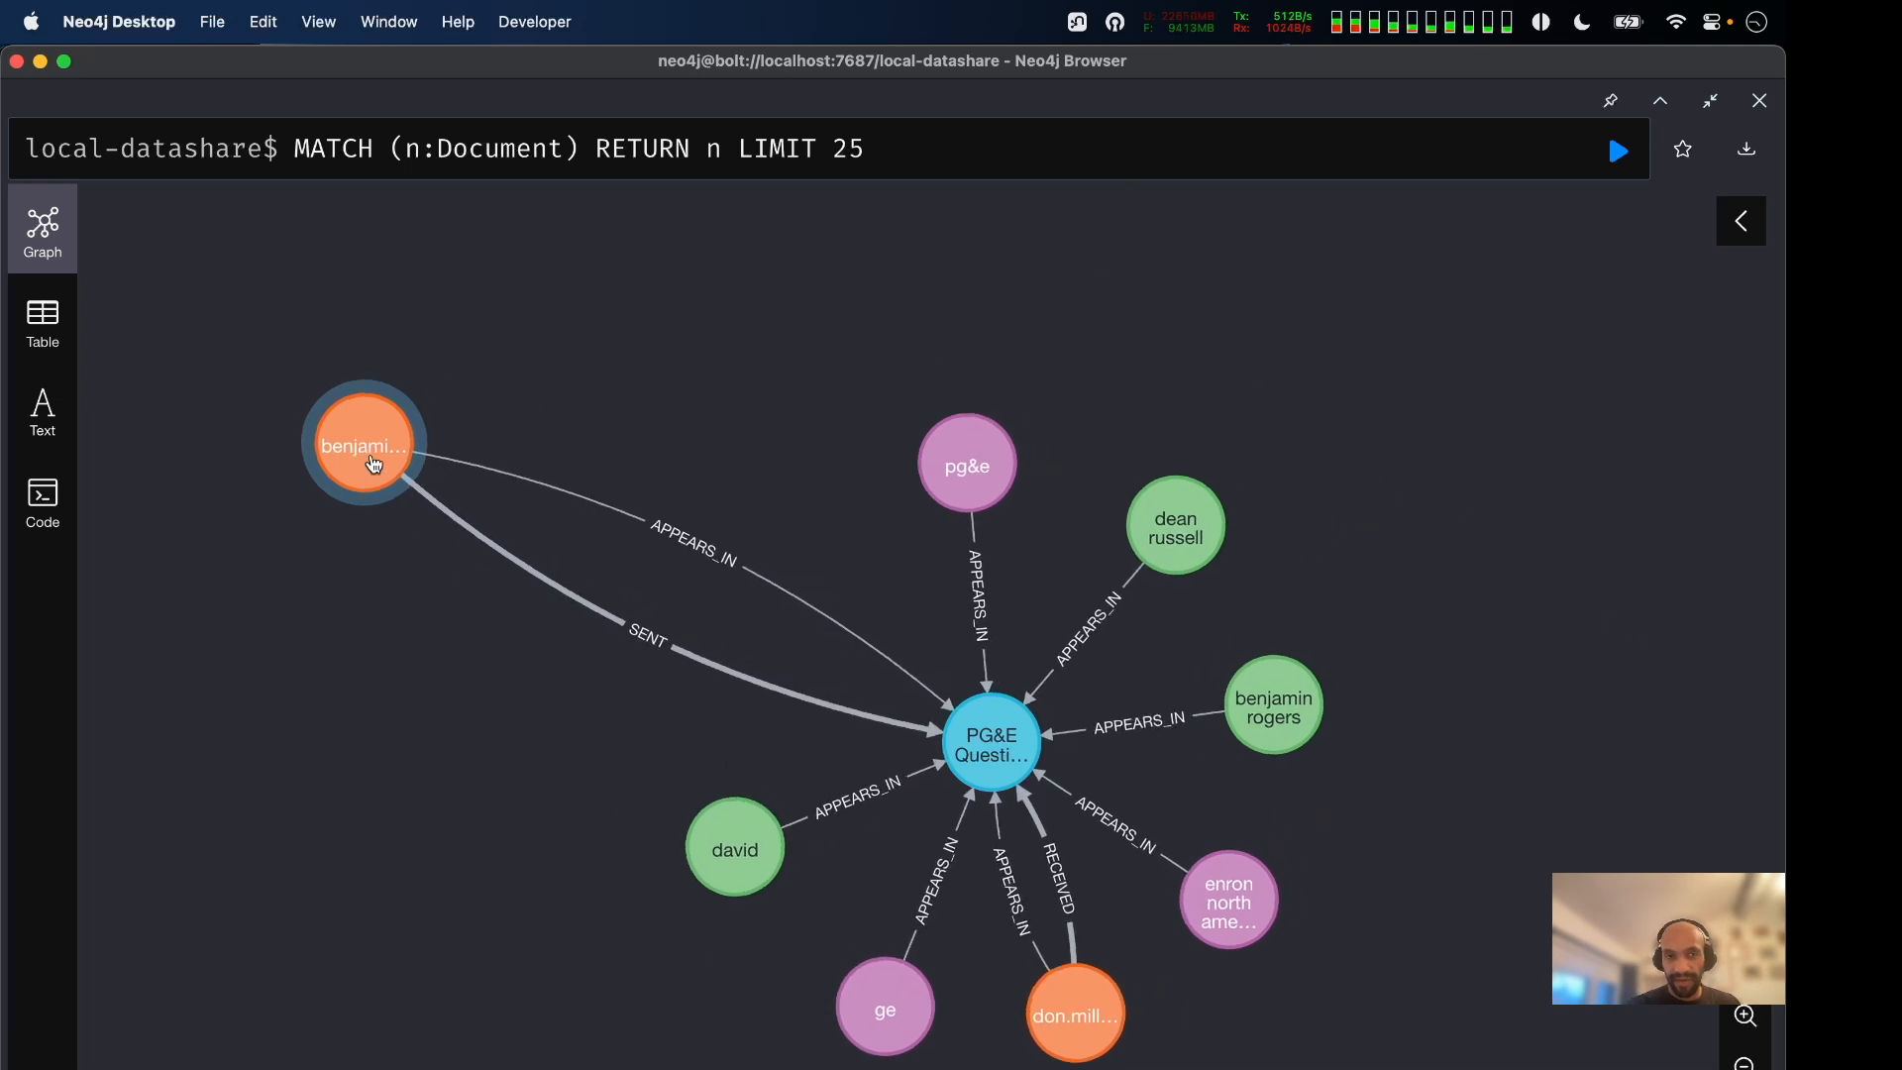
{"action": "left_click", "coordinate": [1740, 221]}
{"action": "left_click", "coordinate": [333, 454]}
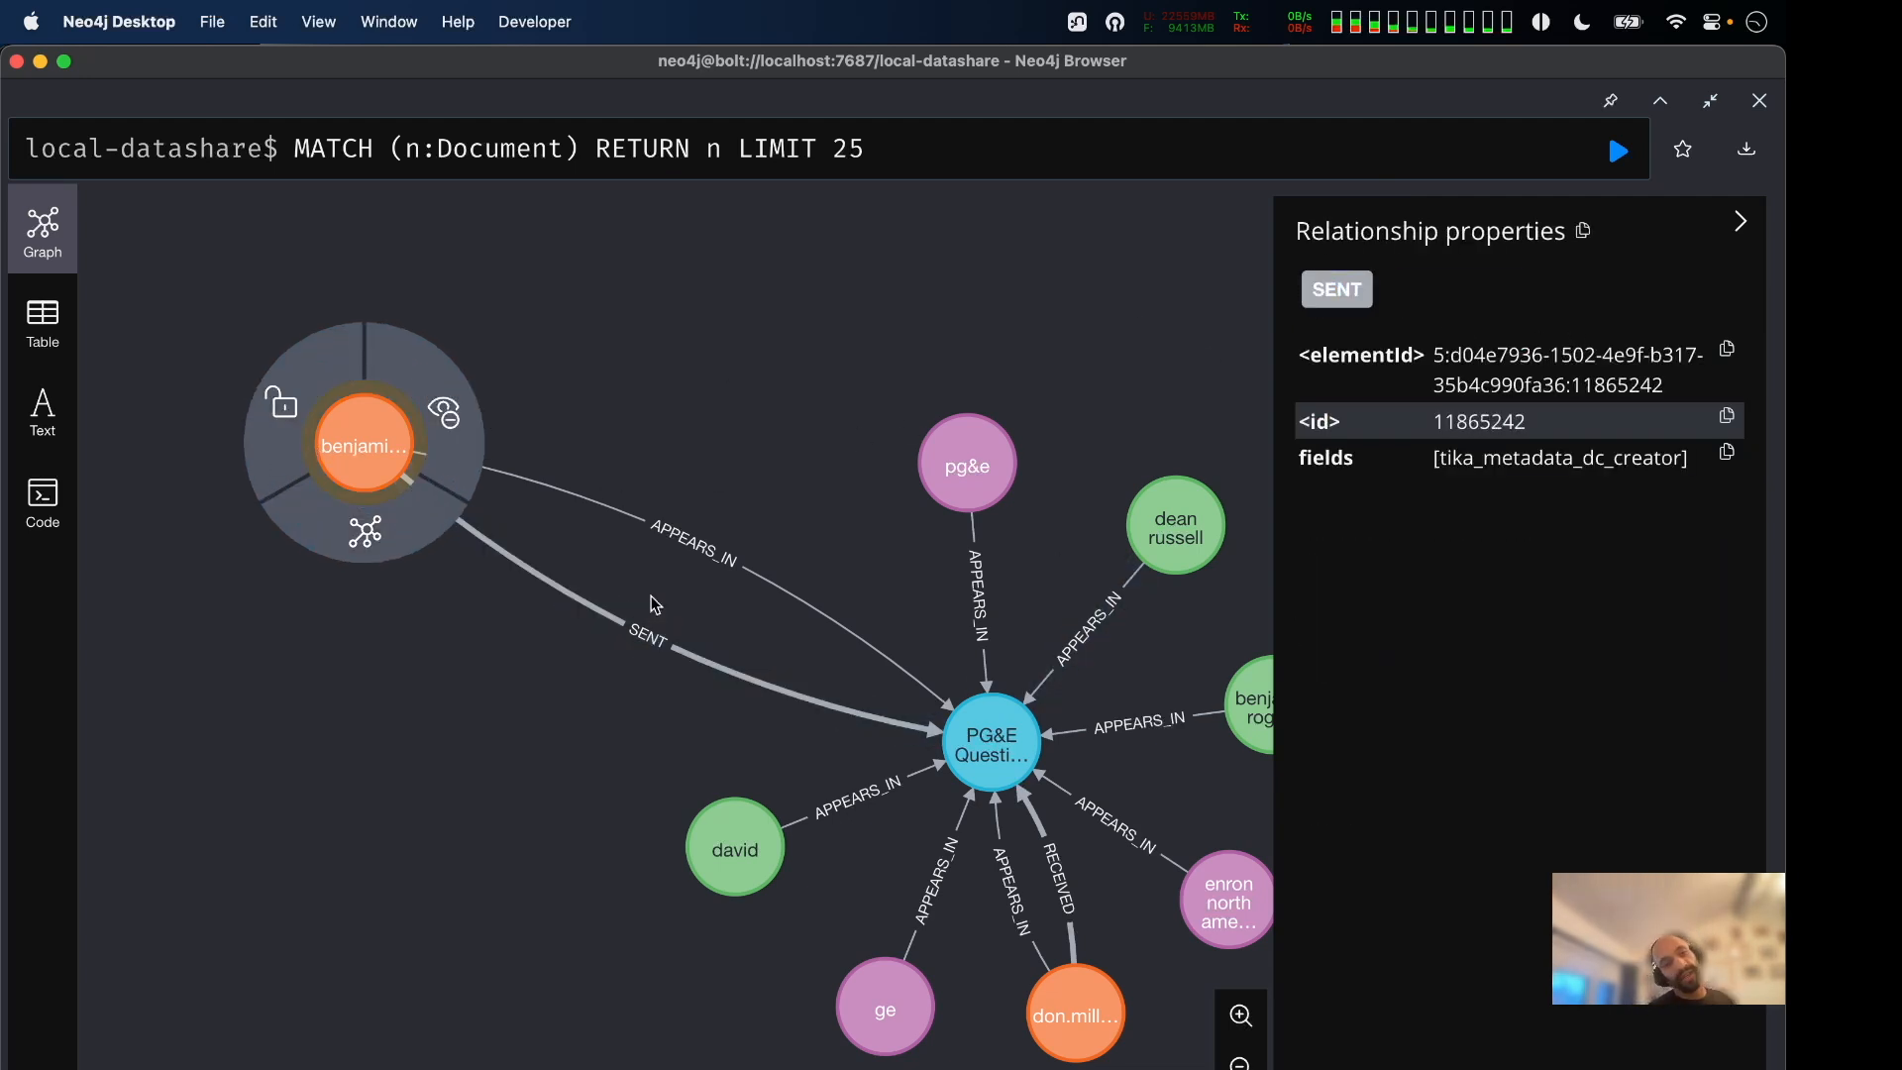
{"action": "left_click_drag", "start_coordinate": [1089, 1031], "coordinate": [323, 772]}
{"action": "left_click", "coordinate": [323, 772]}
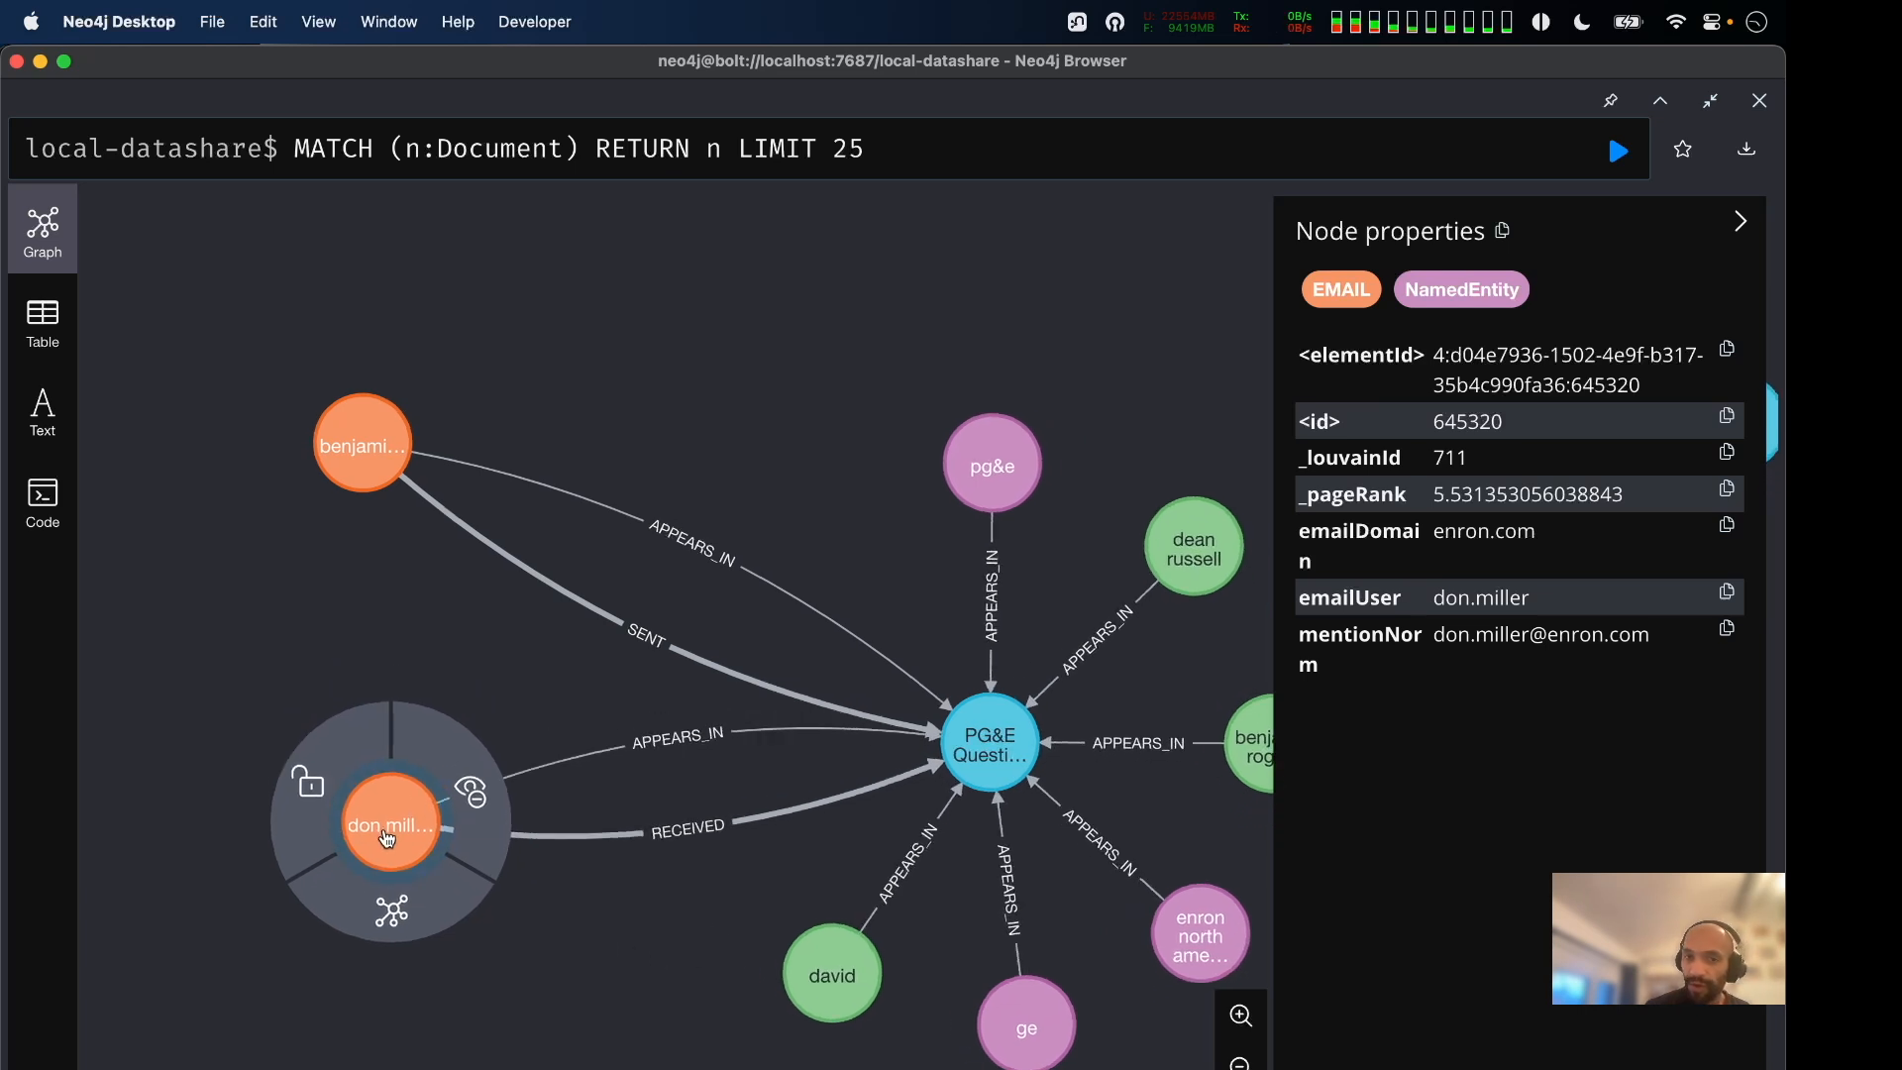
{"action": "left_click", "coordinate": [621, 927]}
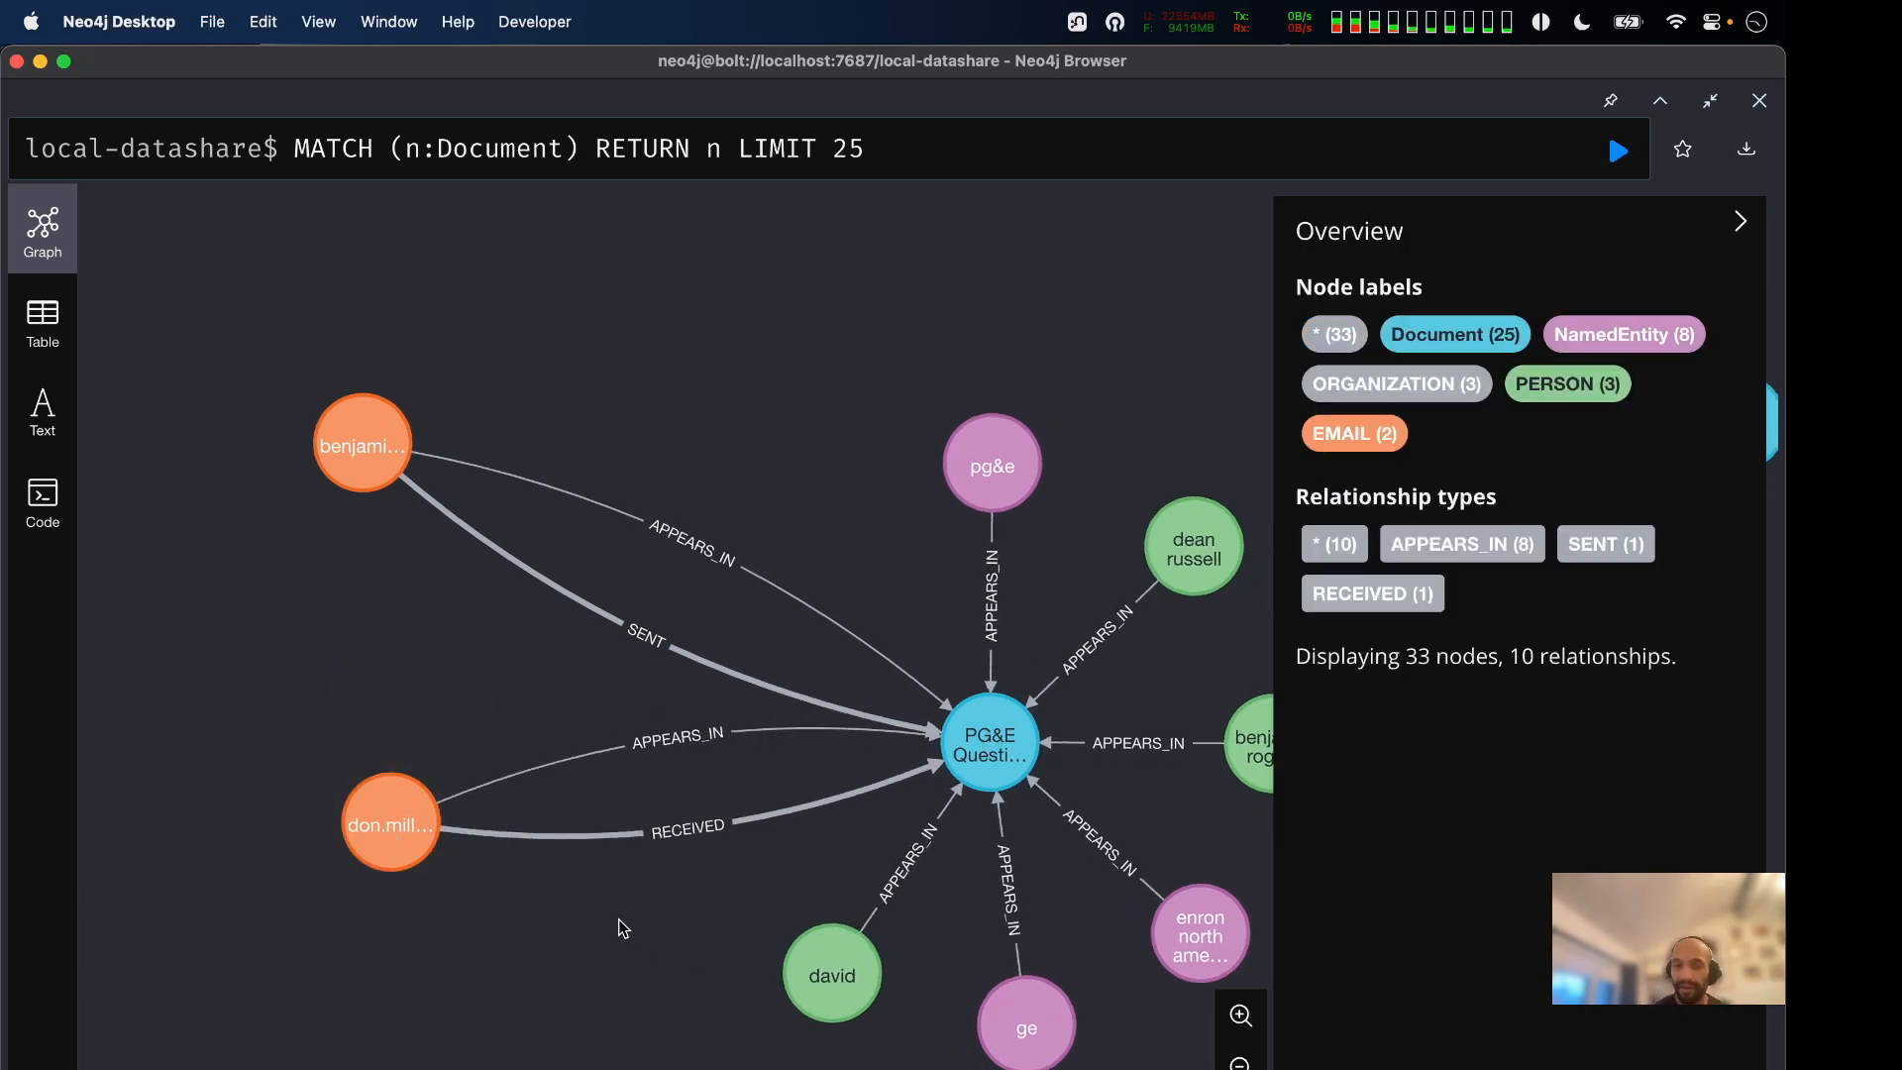
Group the person nodes above and the organization nodes below the PG&E document, and inspect the enron north america corp node.
{"action": "left_click_drag", "start_coordinate": [401, 842], "coordinate": [316, 859]}
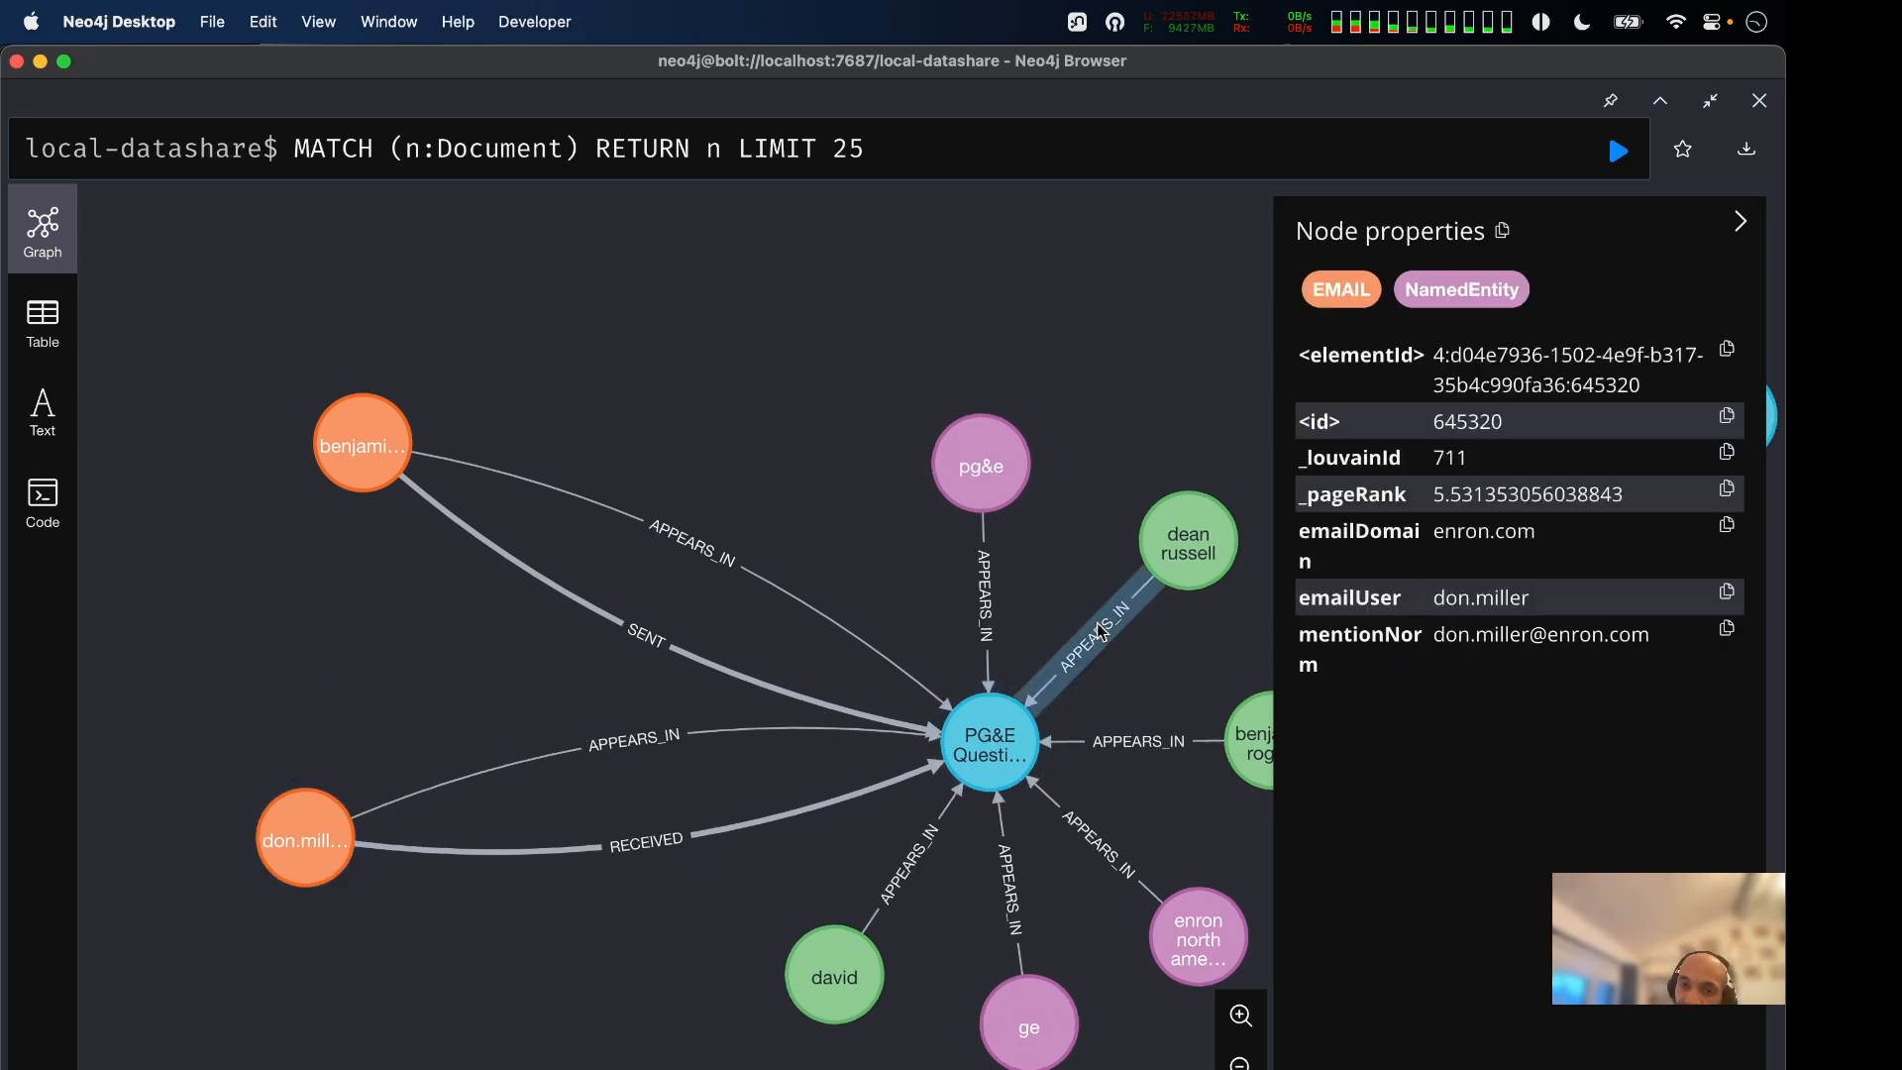
{"action": "left_click_drag", "start_coordinate": [1010, 744], "coordinate": [768, 705]}
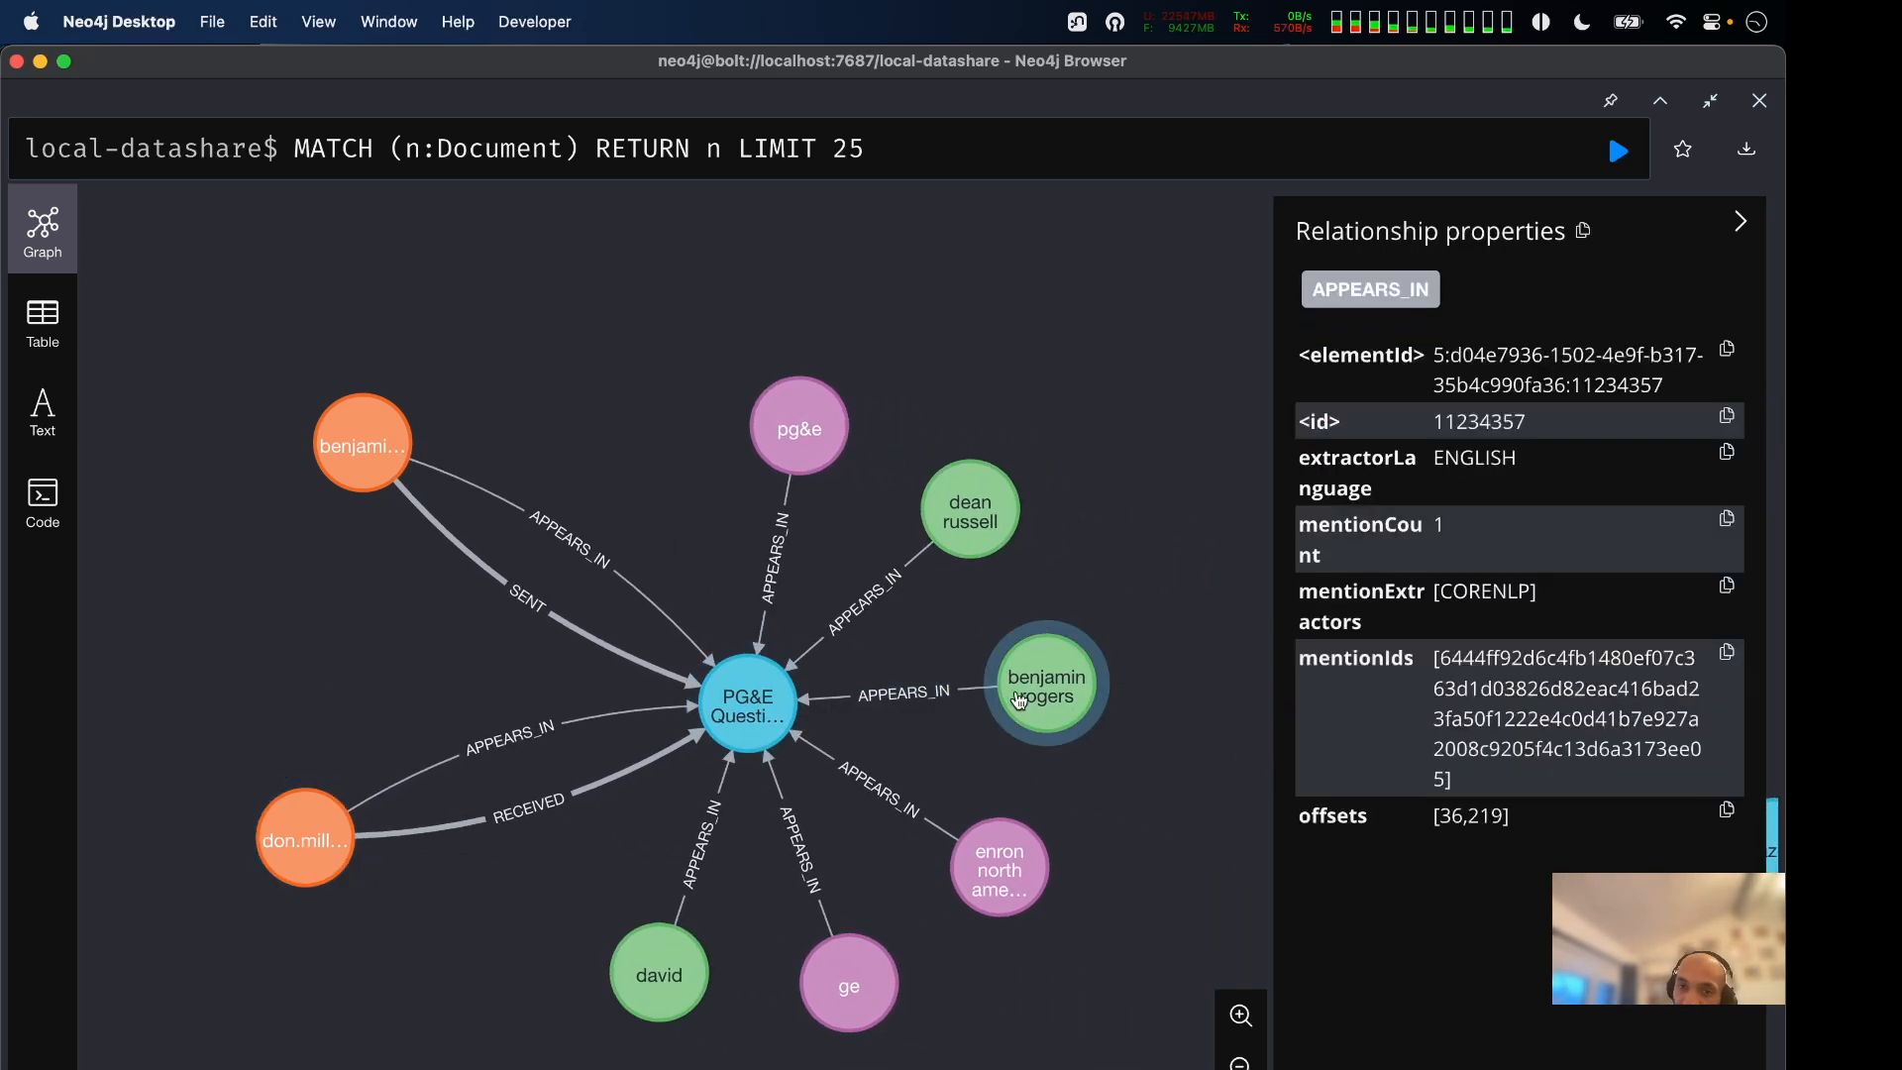
{"action": "left_click_drag", "start_coordinate": [979, 529], "coordinate": [814, 443]}
{"action": "left_click_drag", "start_coordinate": [989, 541], "coordinate": [910, 460]}
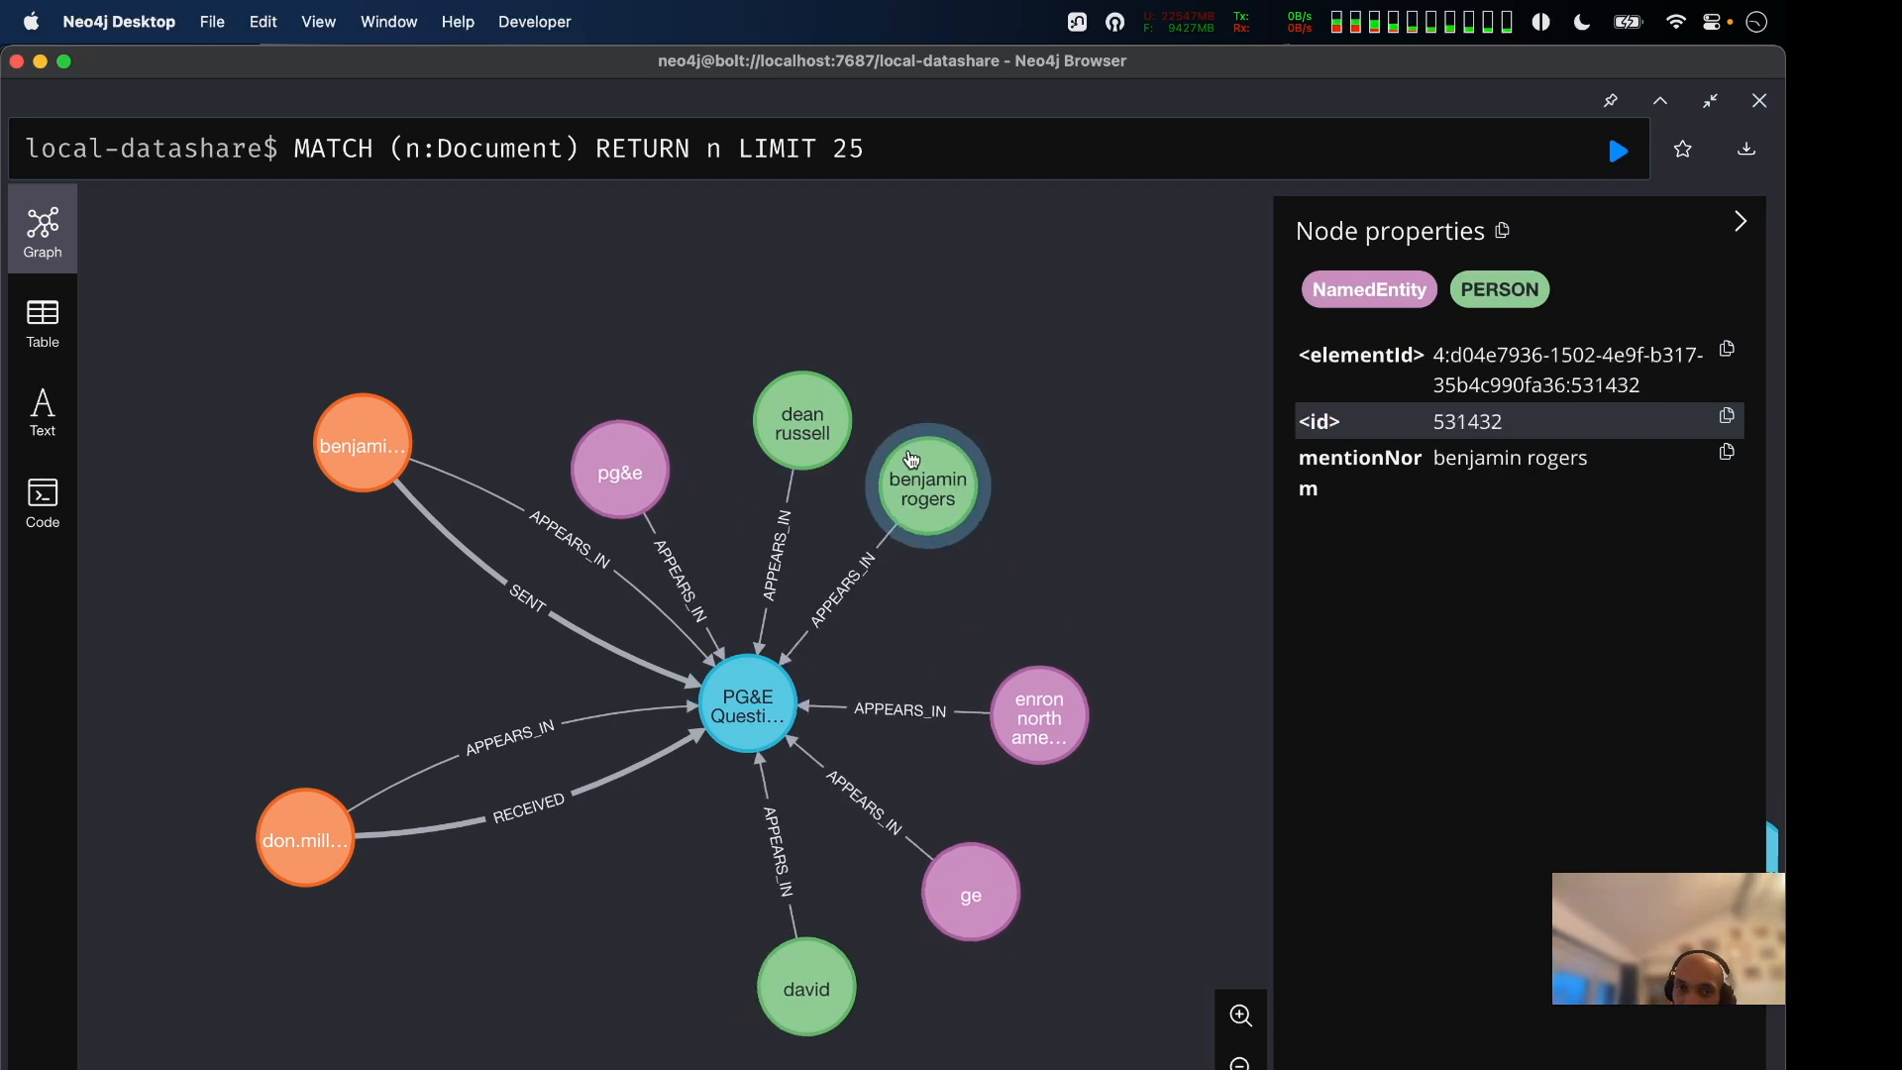
{"action": "left_click_drag", "start_coordinate": [792, 980], "coordinate": [1026, 491]}
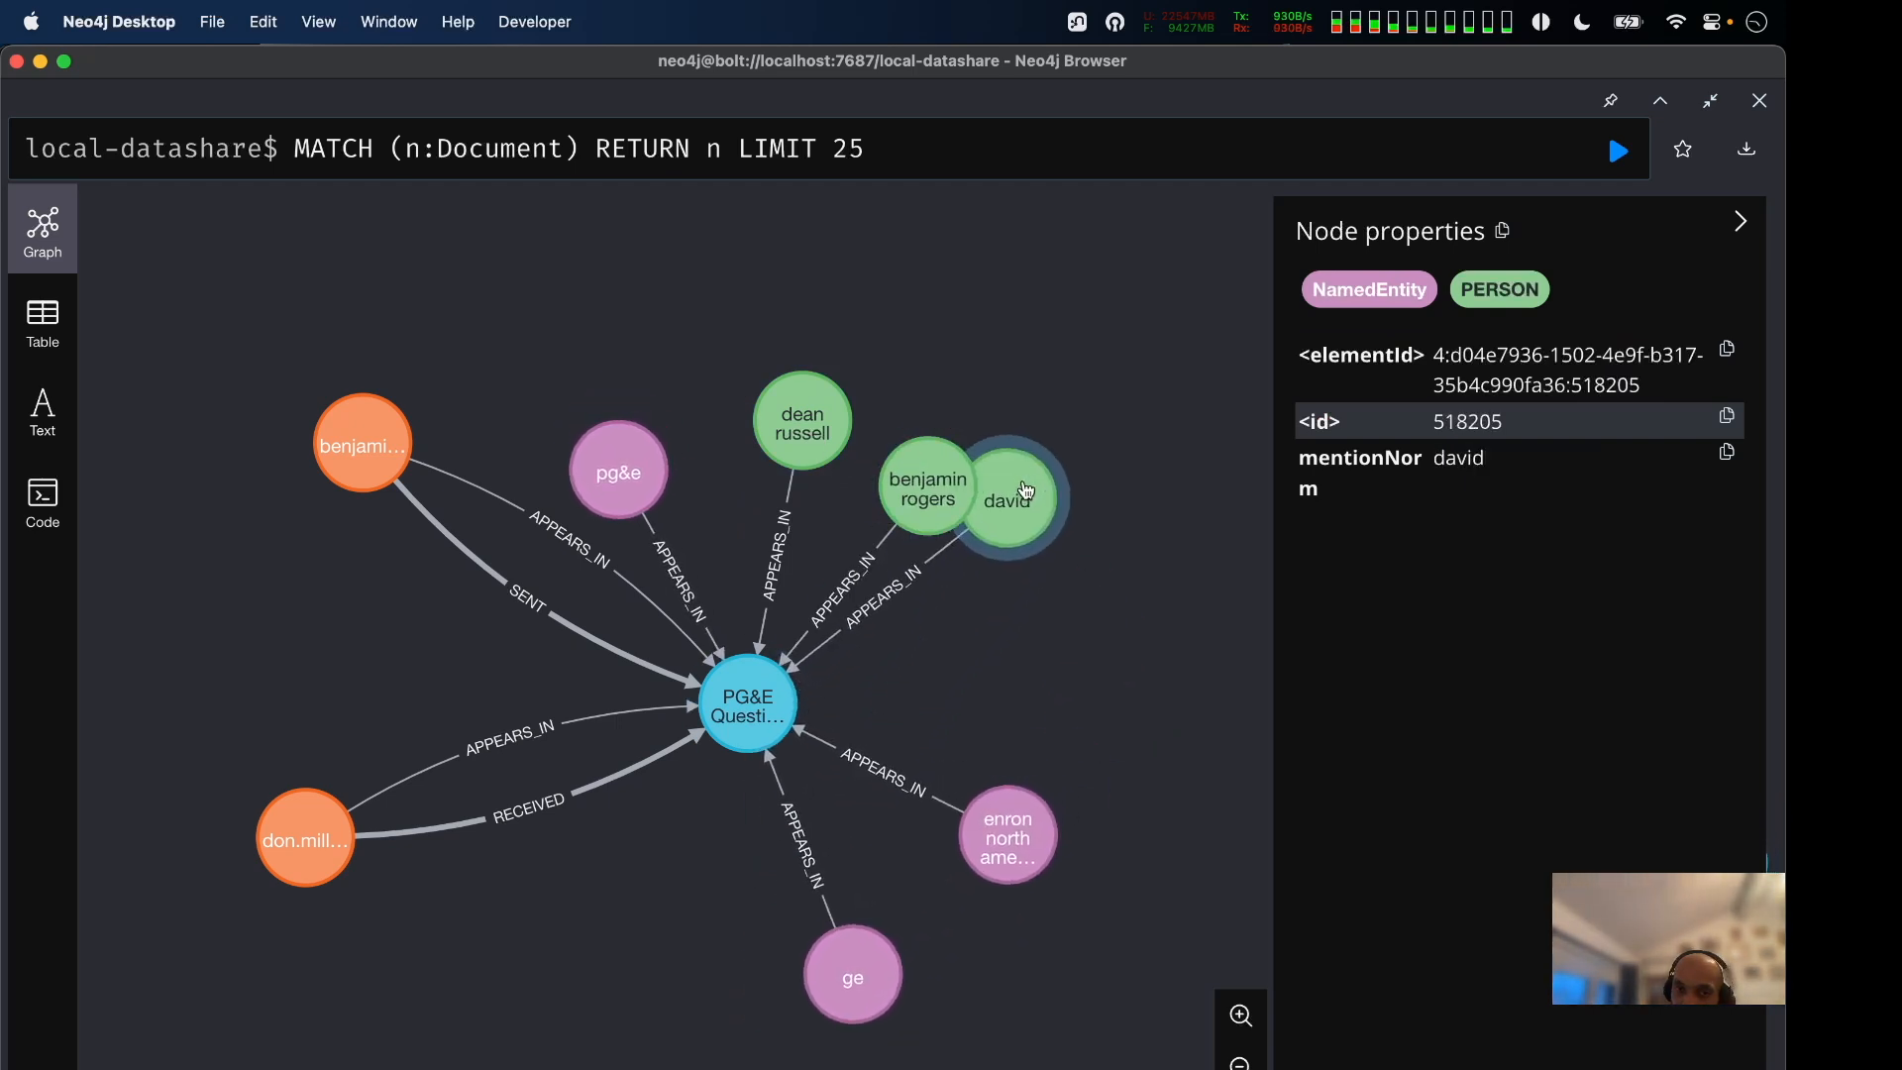
{"action": "left_click_drag", "start_coordinate": [619, 471], "coordinate": [856, 1001]}
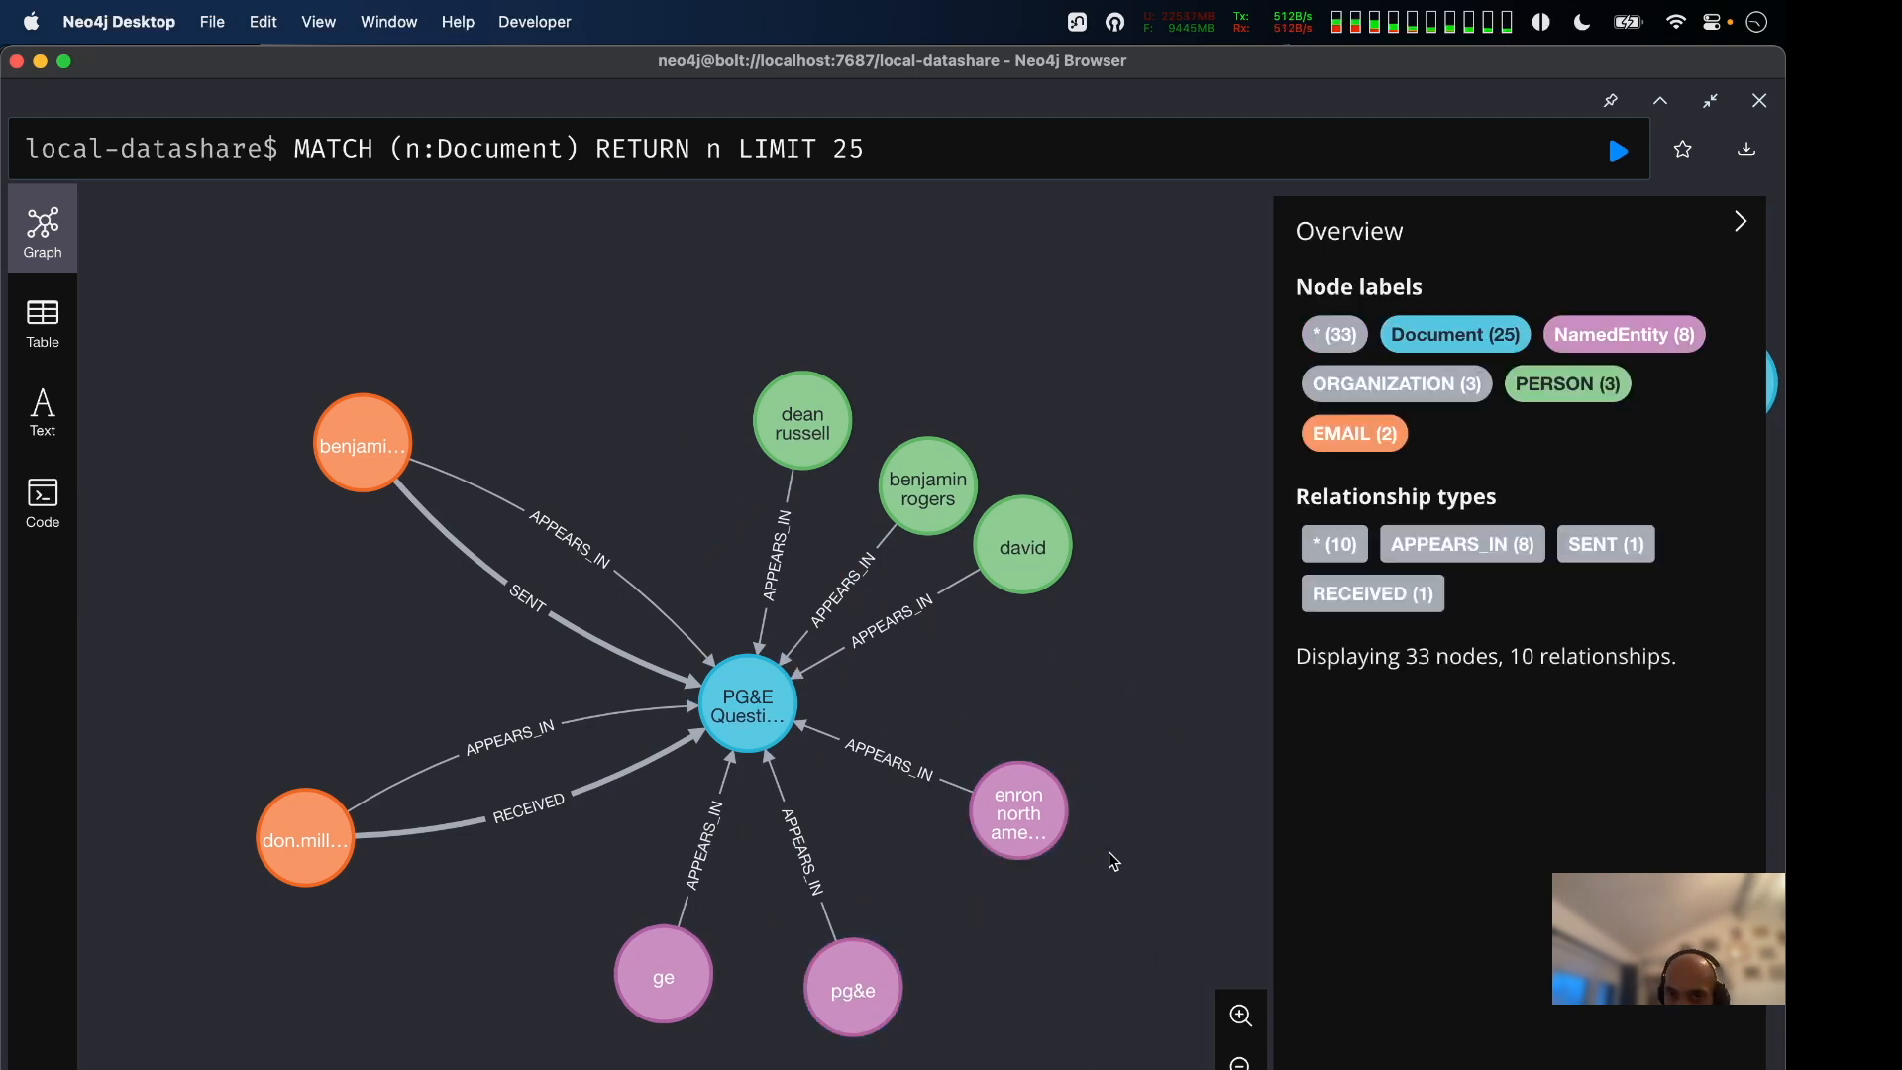
{"action": "left_click", "coordinate": [1039, 827]}
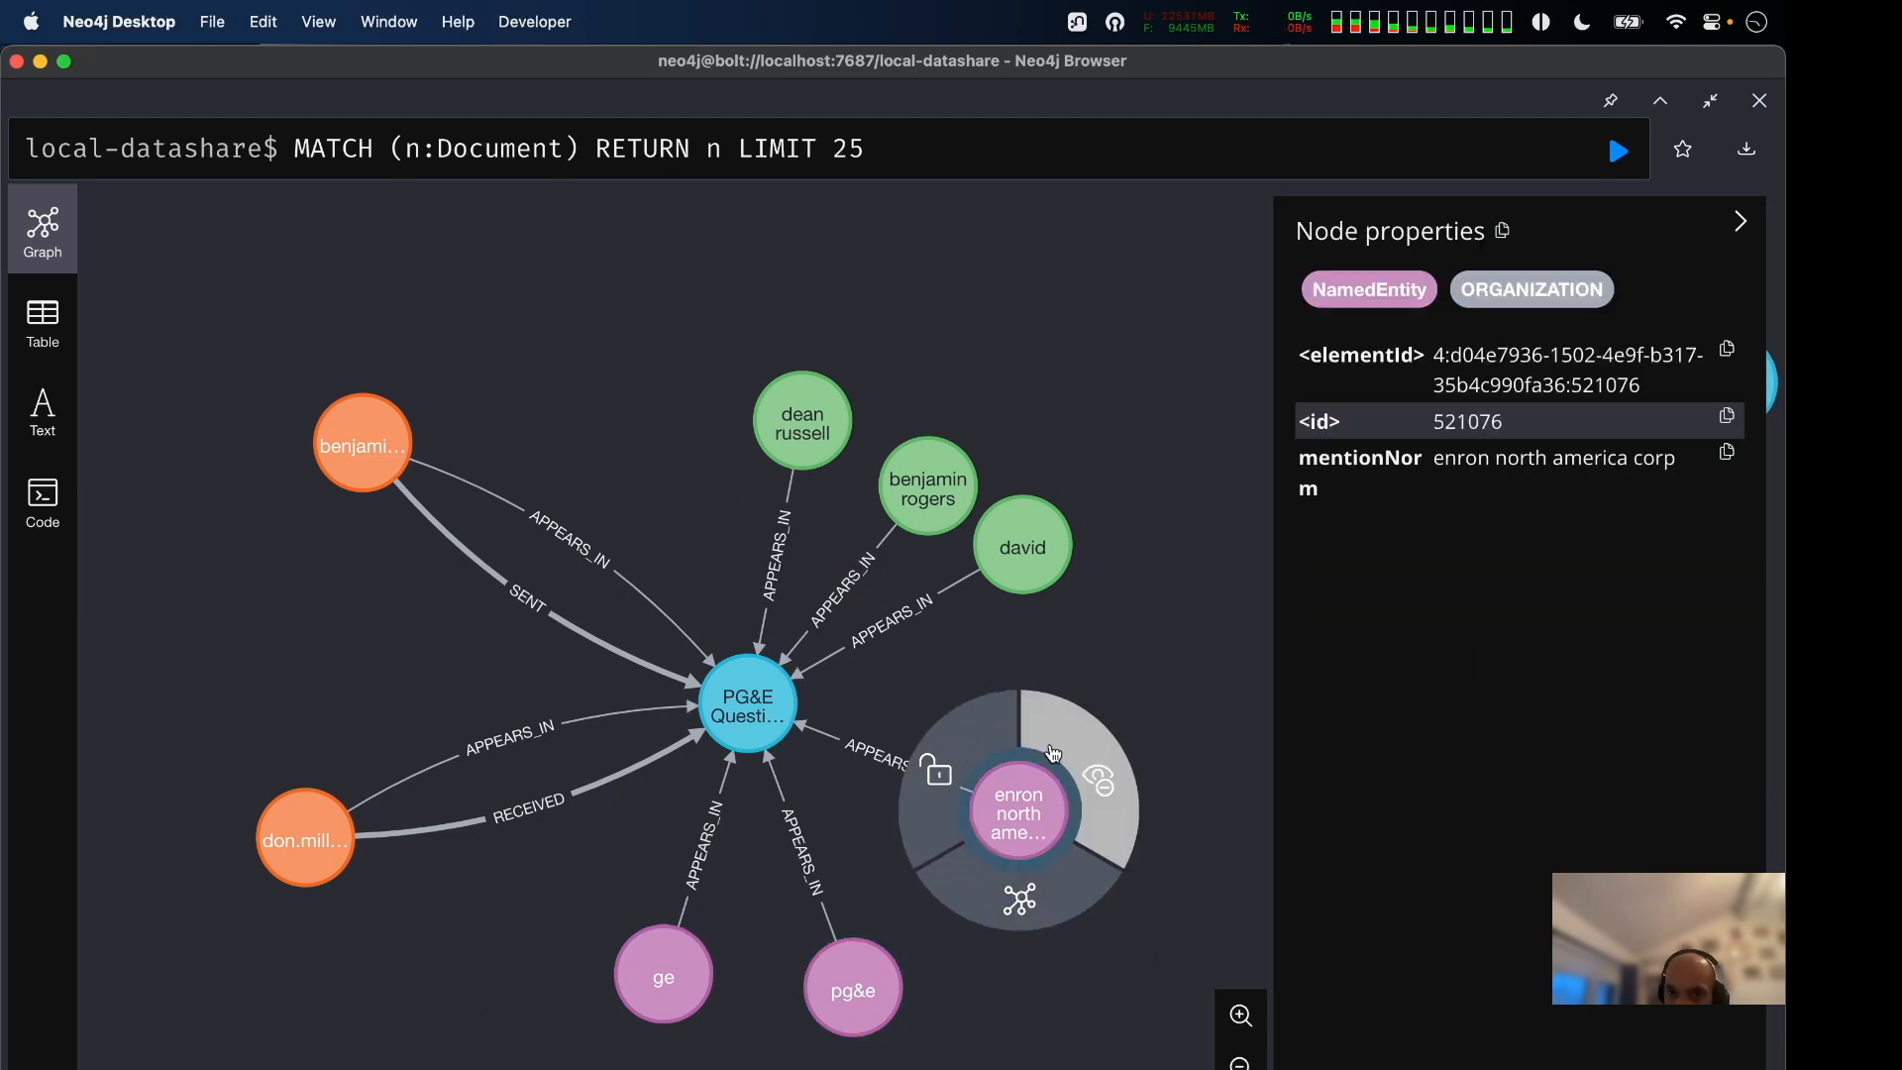
{"action": "left_click", "coordinate": [1192, 632]}
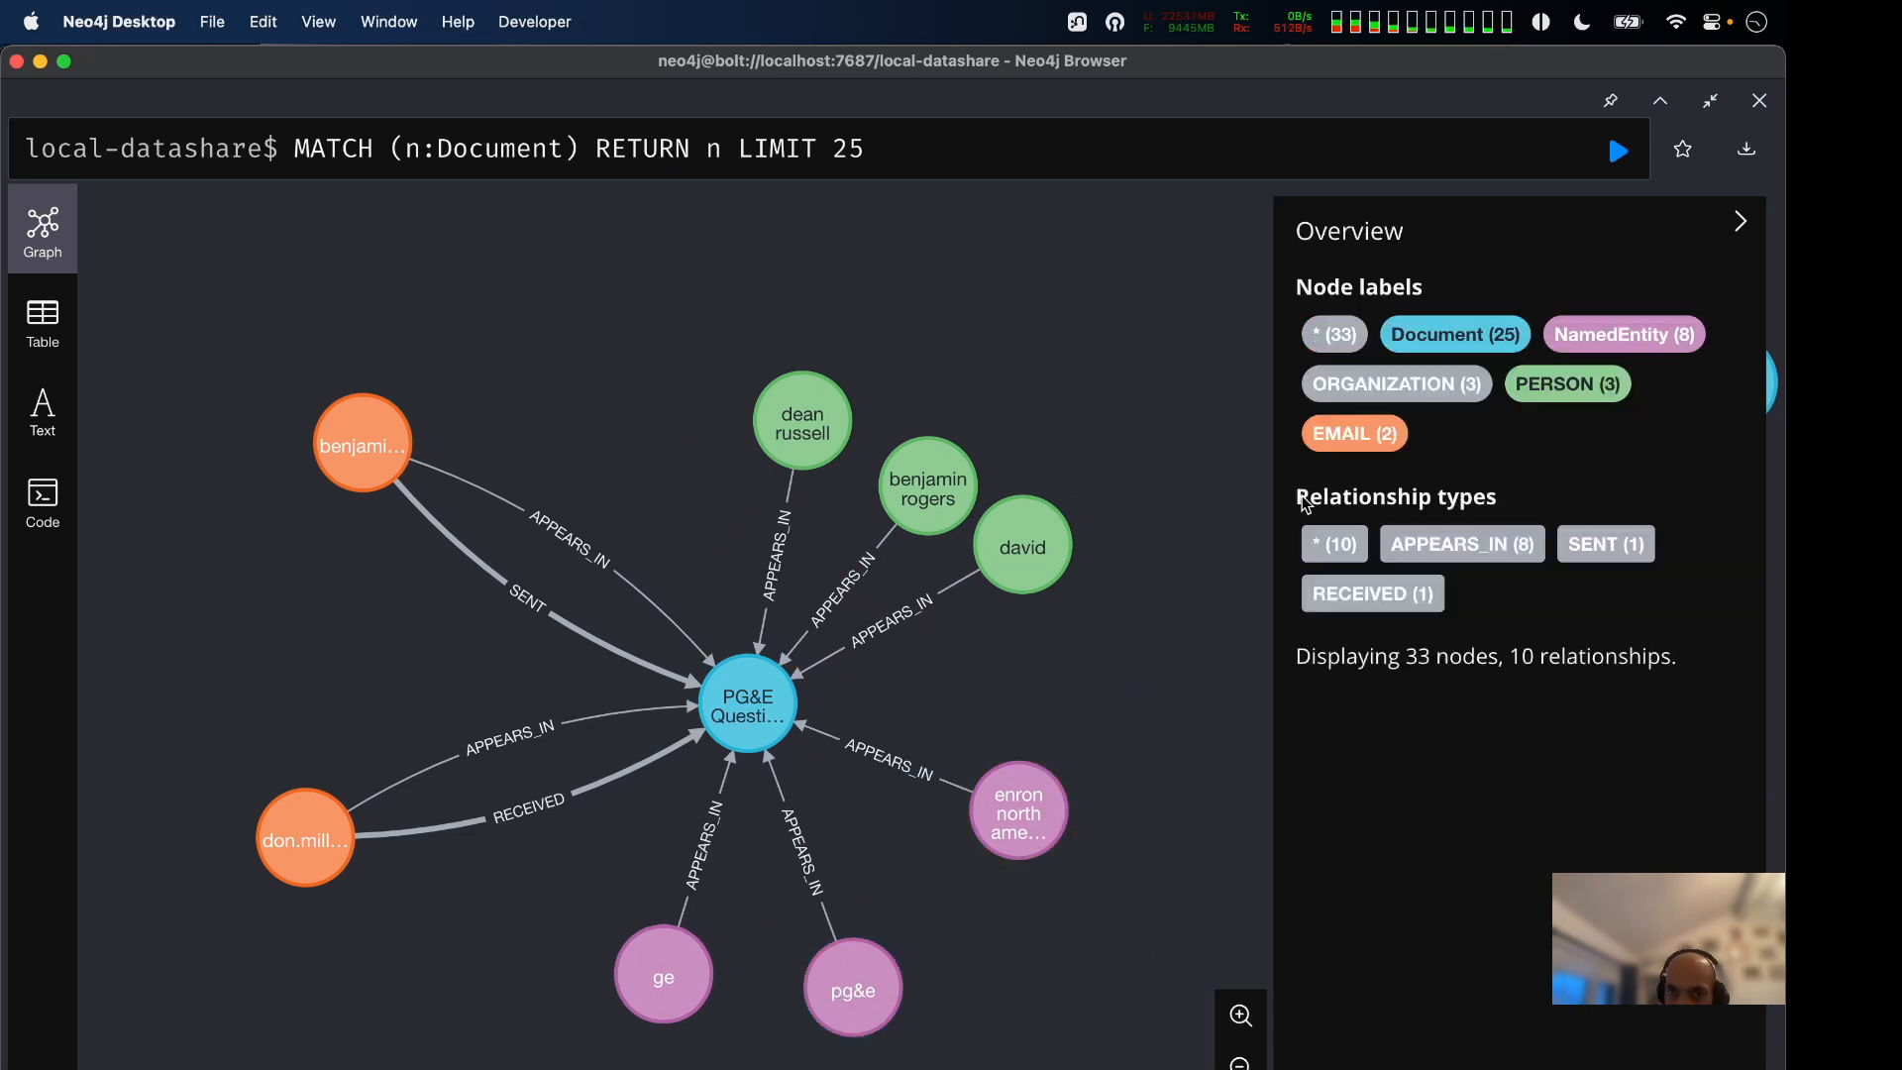
Collapse the overview and reposition the PG&E document and a person node so the email, person and organization groups spread around it.
{"action": "left_click", "coordinate": [1740, 226]}
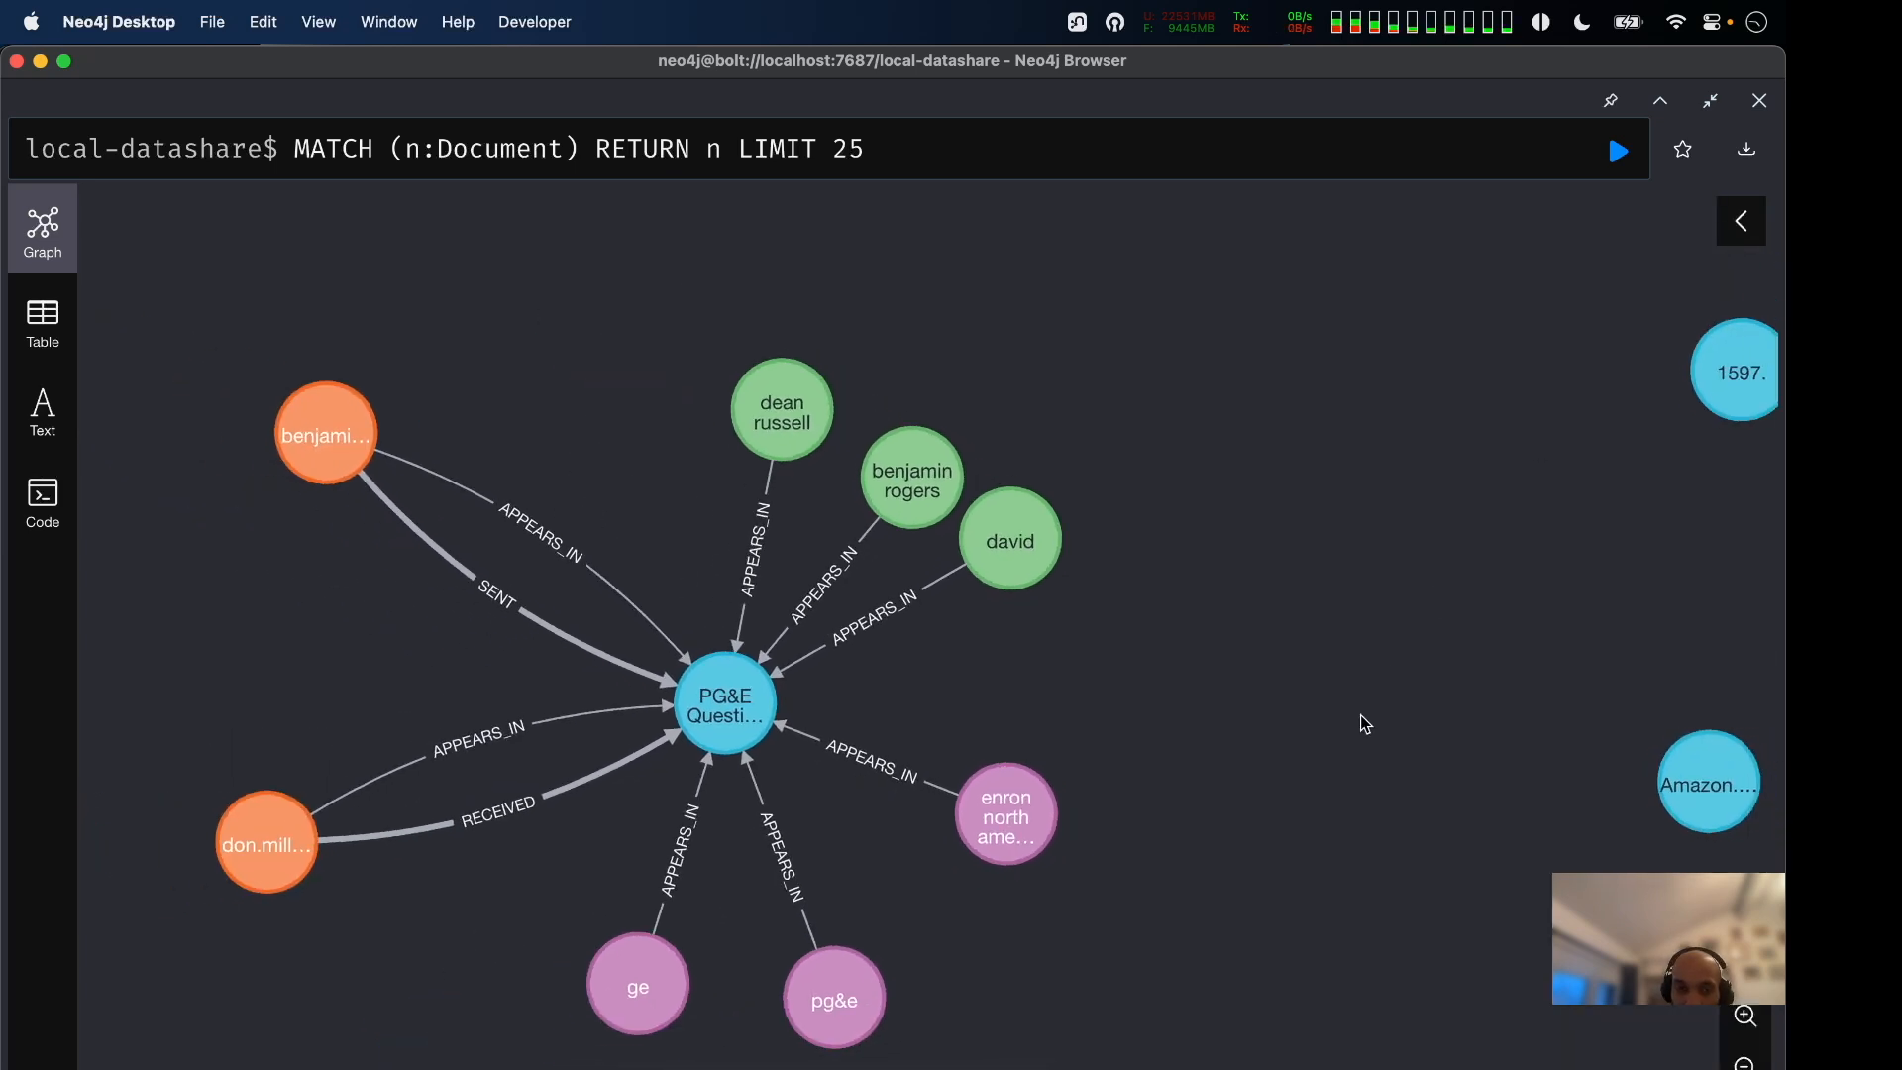
{"action": "left_click_drag", "start_coordinate": [828, 731], "coordinate": [892, 688]}
{"action": "left_click_drag", "start_coordinate": [903, 434], "coordinate": [904, 339]}
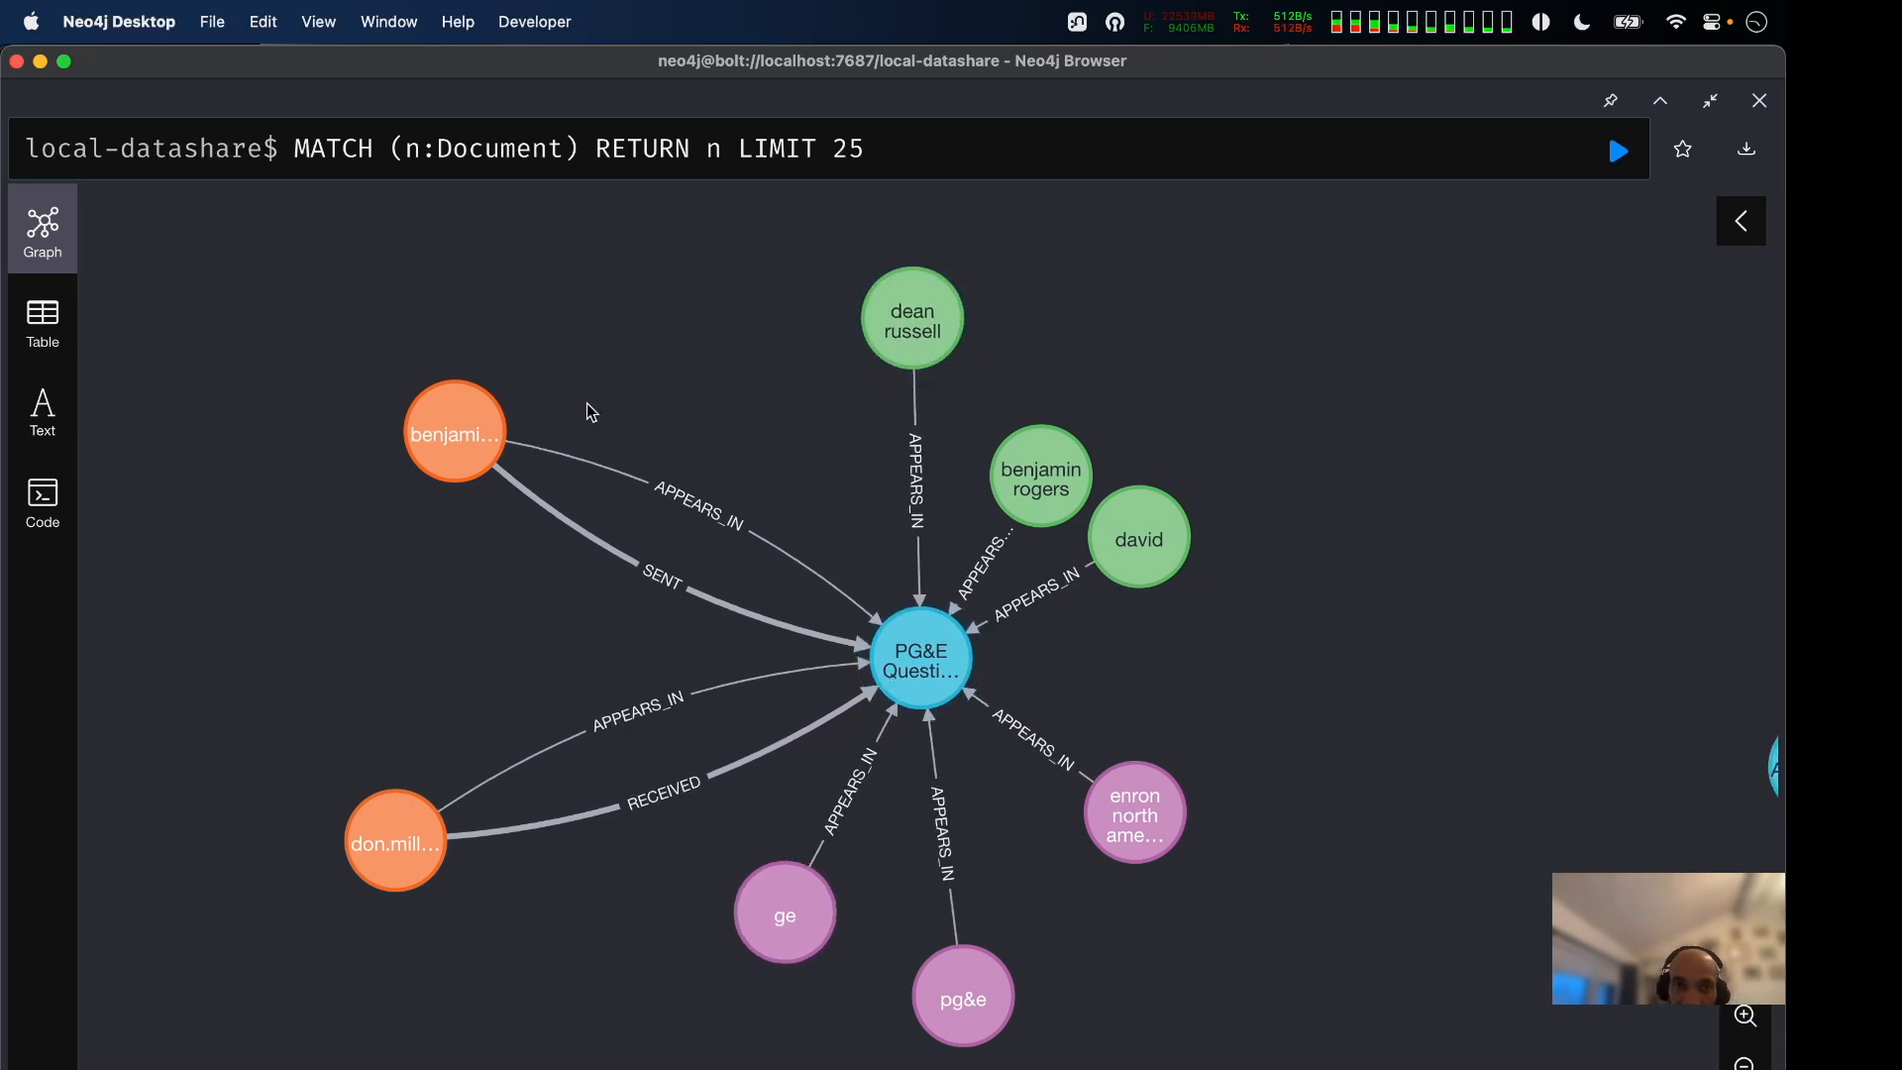
{"action": "left_click_drag", "start_coordinate": [936, 677], "coordinate": [843, 684]}
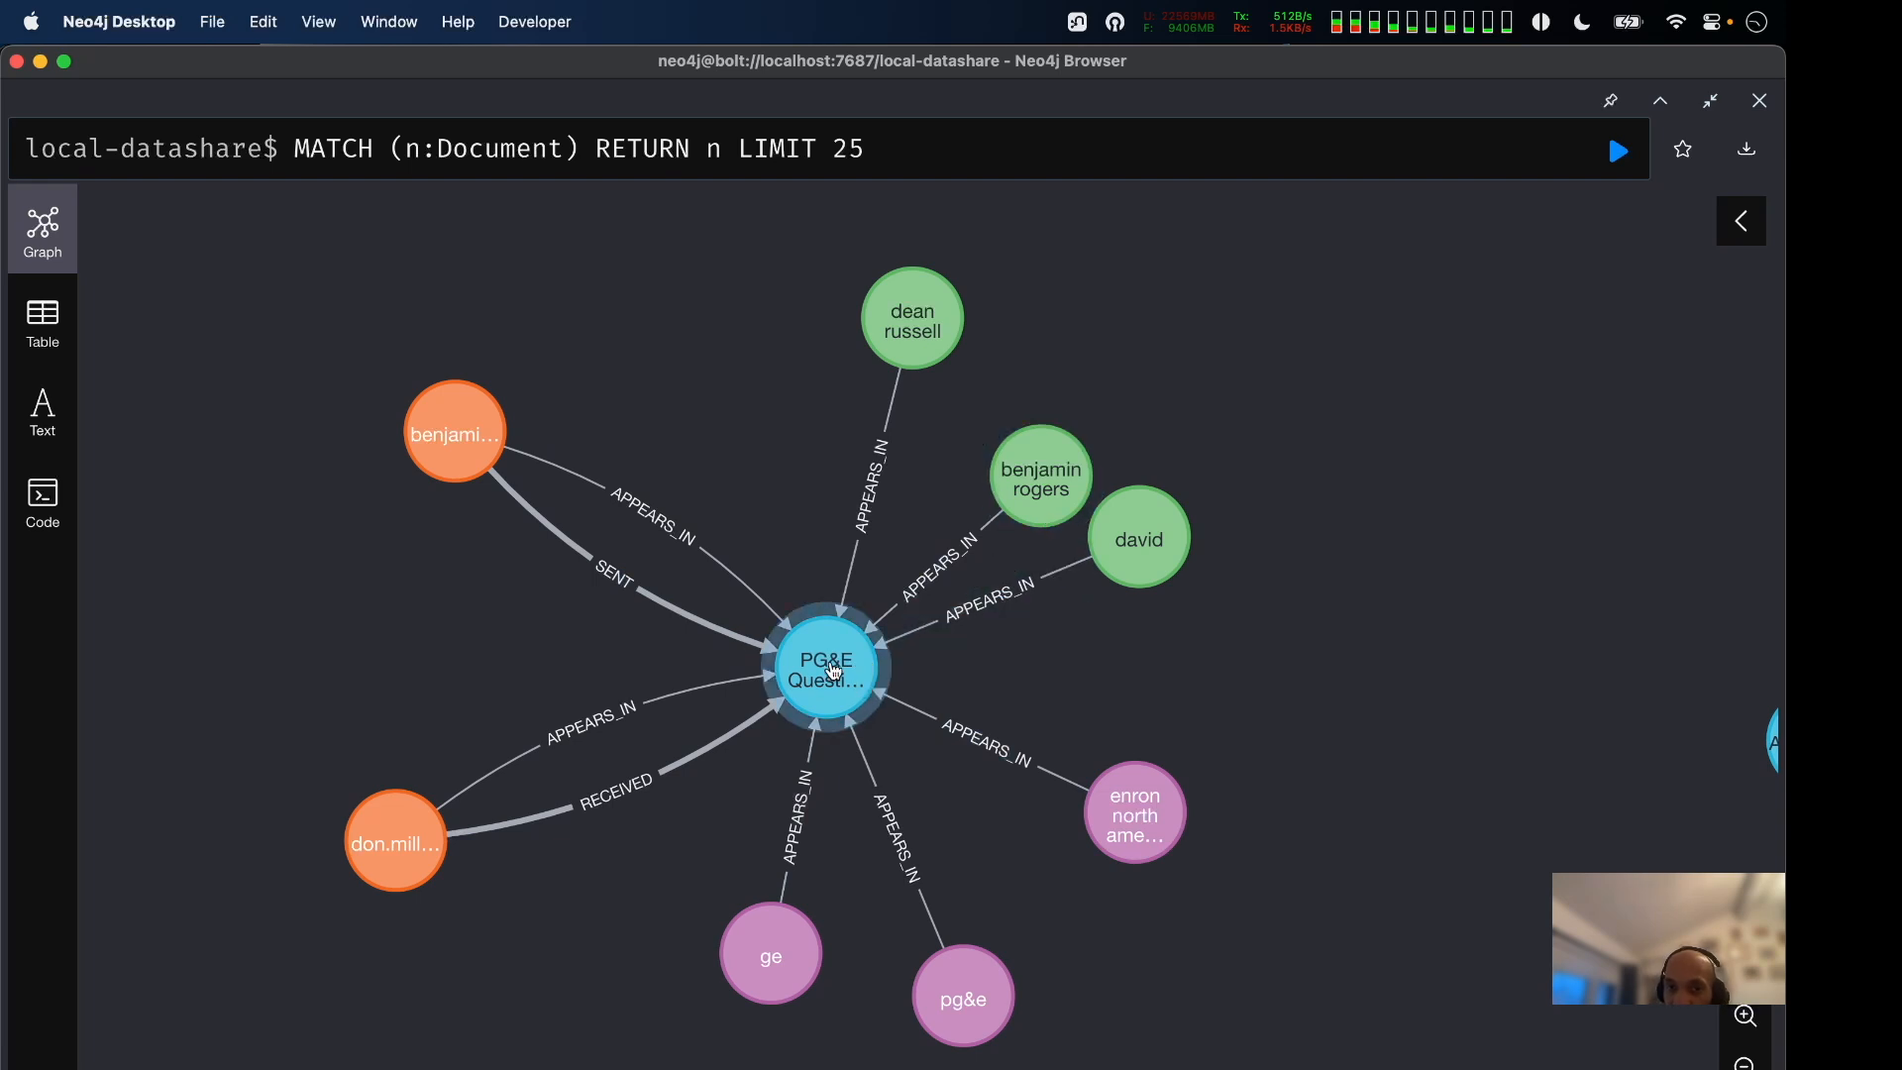
Move the PG&E document between its neighbours and spread the person and organization nodes farther apart around it.
{"action": "left_click_drag", "start_coordinate": [842, 676], "coordinate": [903, 671]}
{"action": "left_click_drag", "start_coordinate": [1021, 519], "coordinate": [1042, 404]}
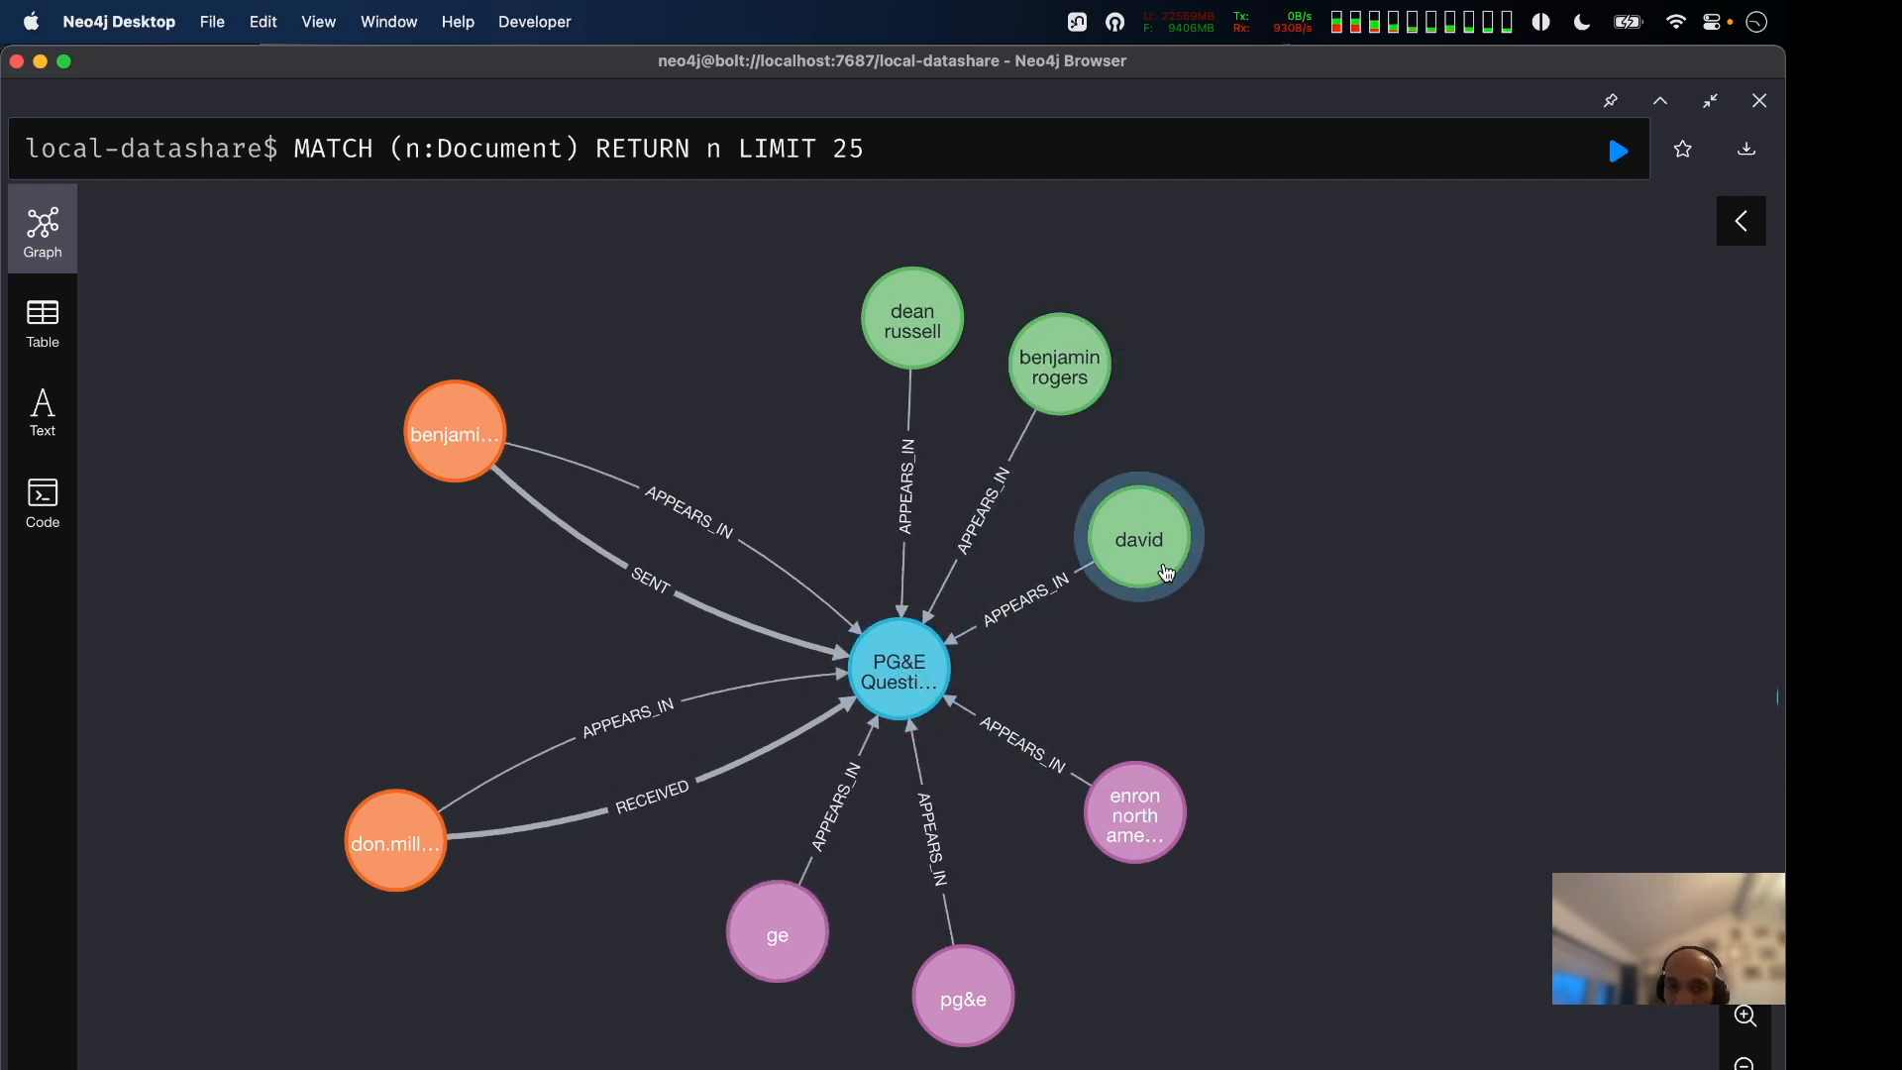
{"action": "left_click_drag", "start_coordinate": [1139, 540], "coordinate": [1266, 498]}
{"action": "left_click_drag", "start_coordinate": [926, 332], "coordinate": [943, 331]}
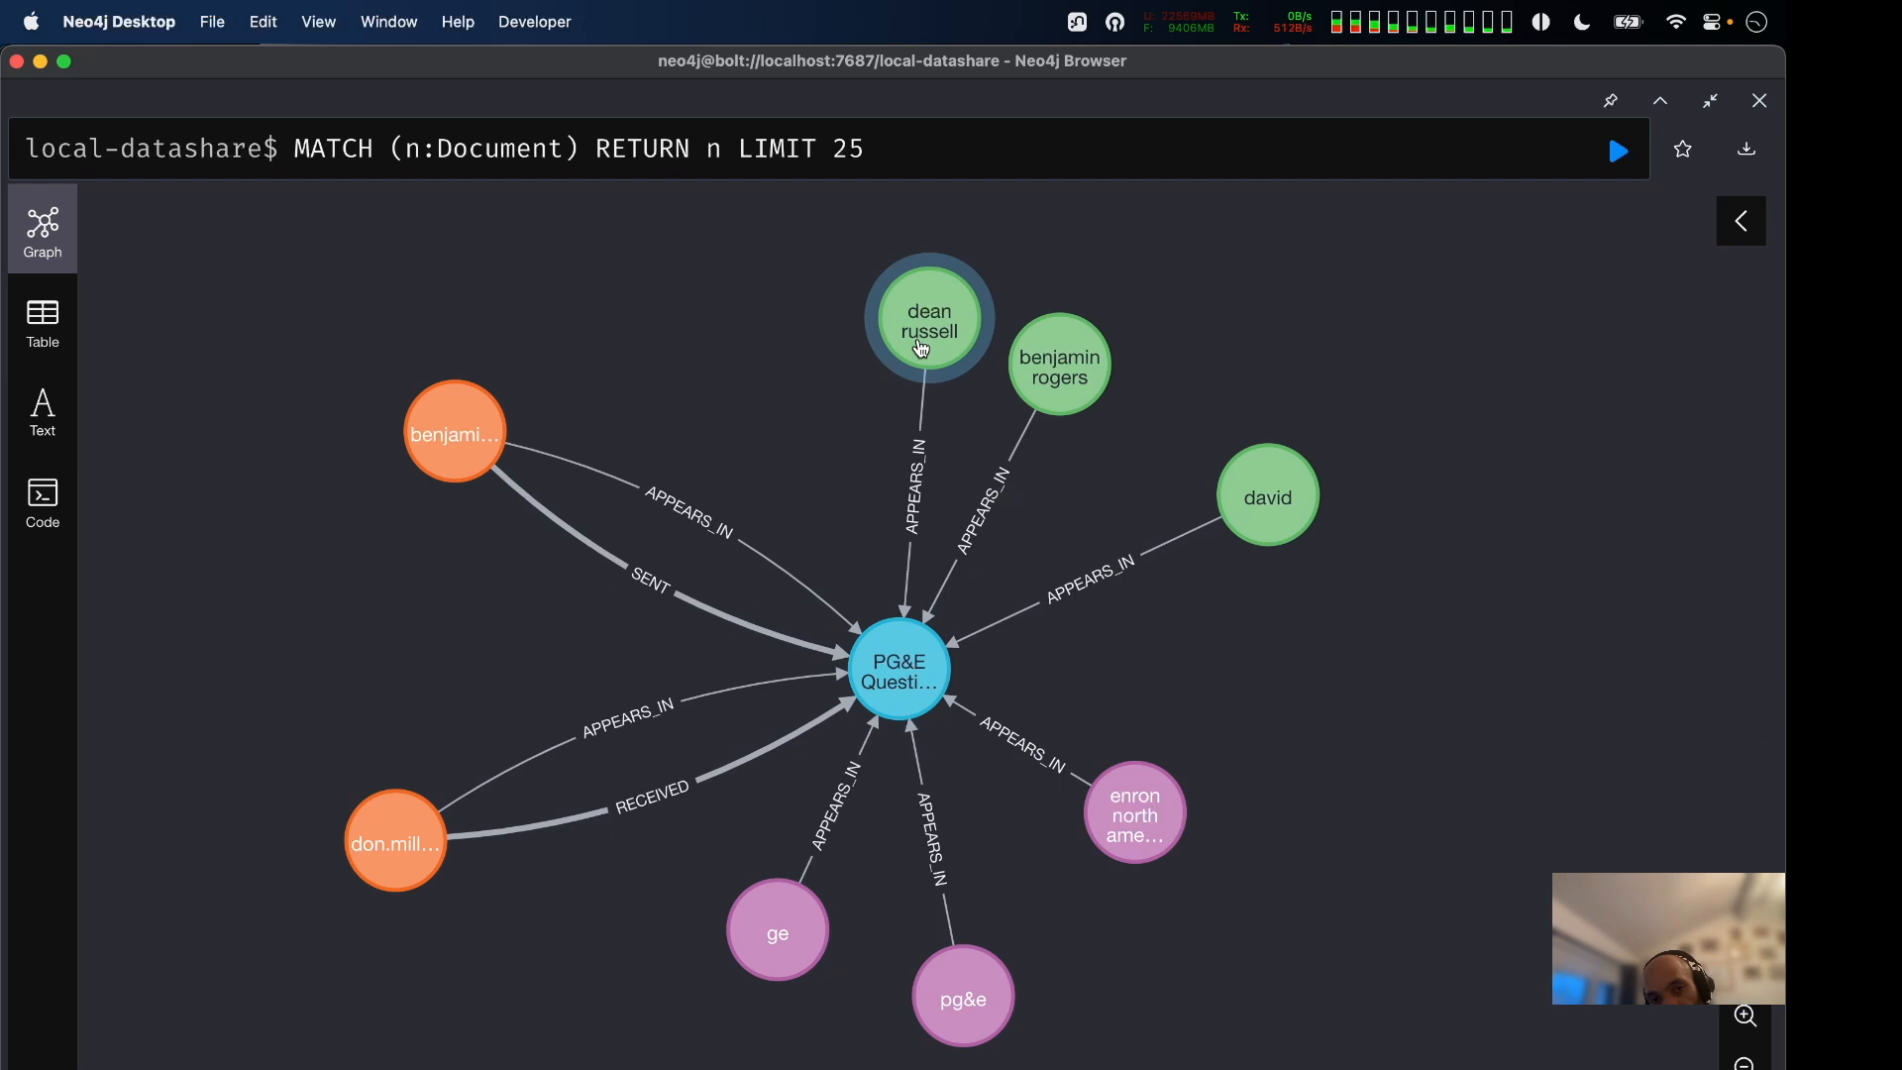
{"action": "left_click_drag", "start_coordinate": [1139, 824], "coordinate": [1303, 755]}
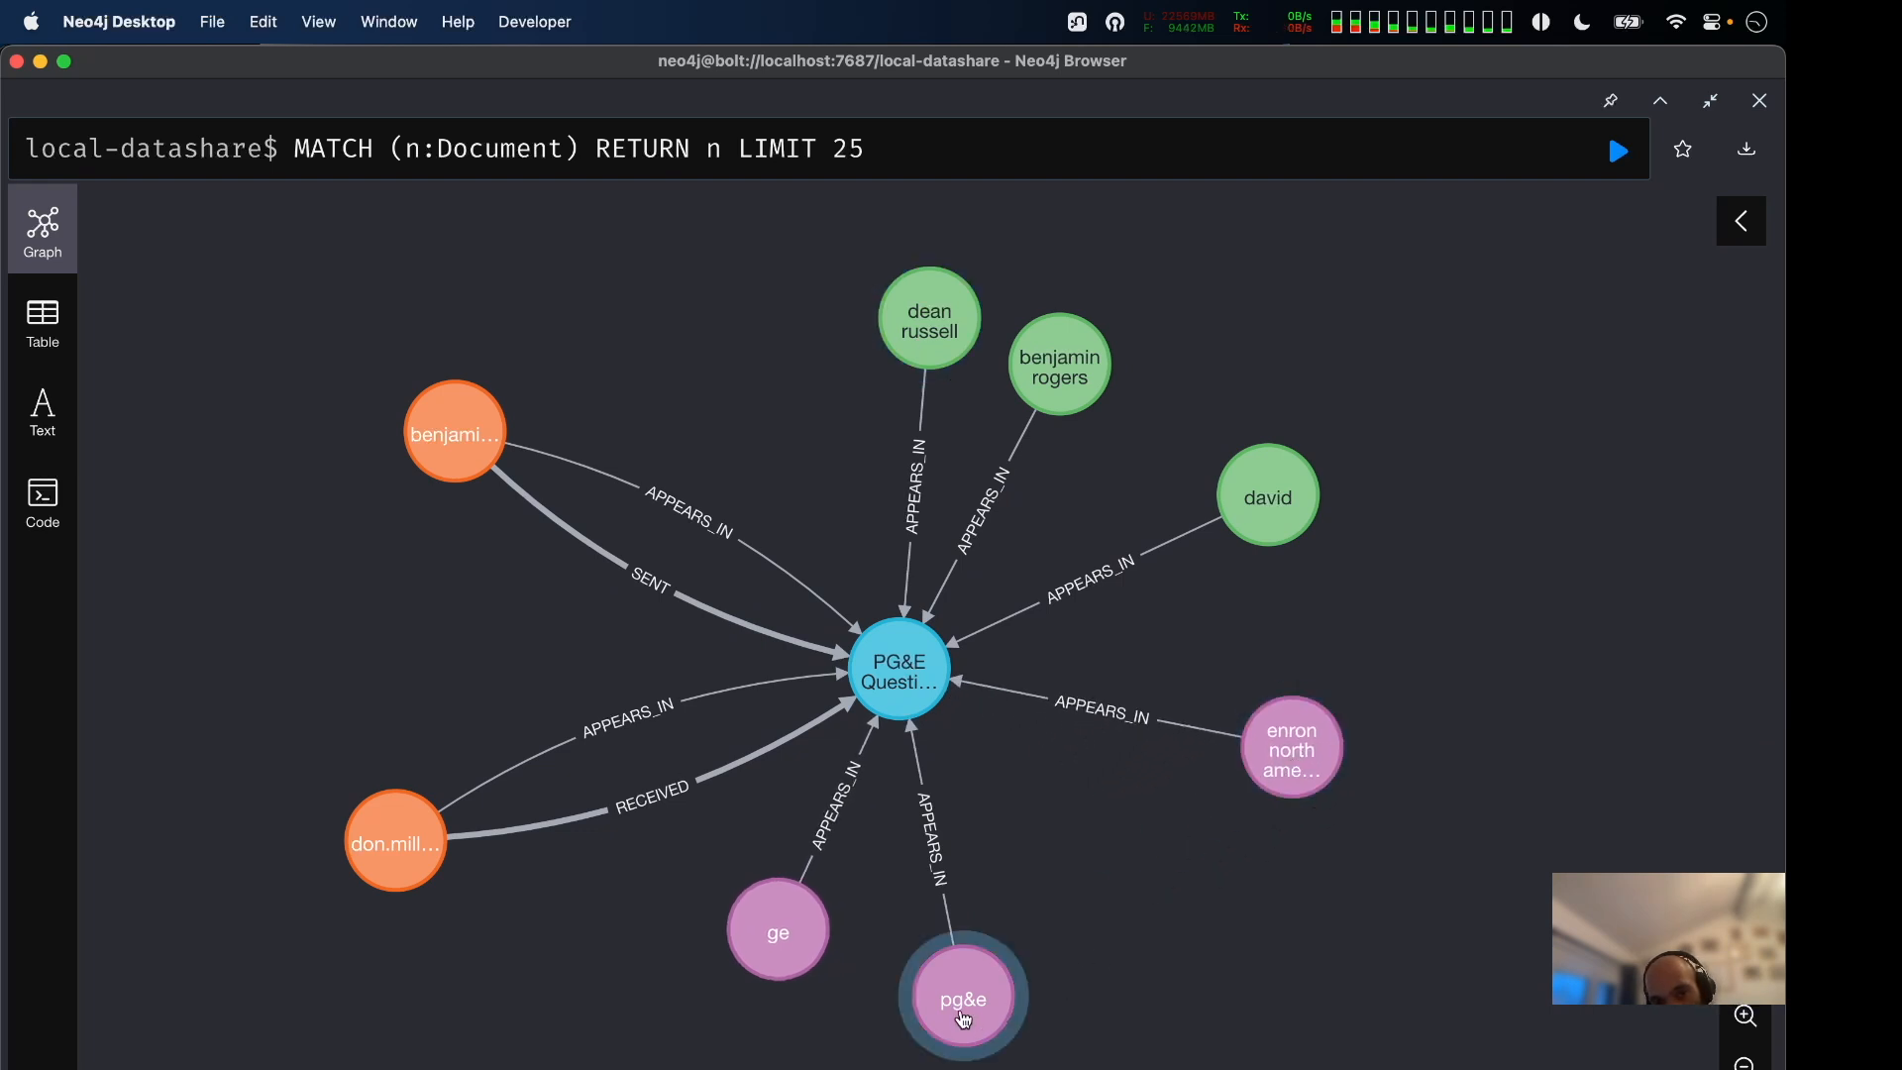
{"action": "left_click_drag", "start_coordinate": [963, 999], "coordinate": [1119, 991]}
{"action": "left_click_drag", "start_coordinate": [903, 994], "coordinate": [792, 1010]}
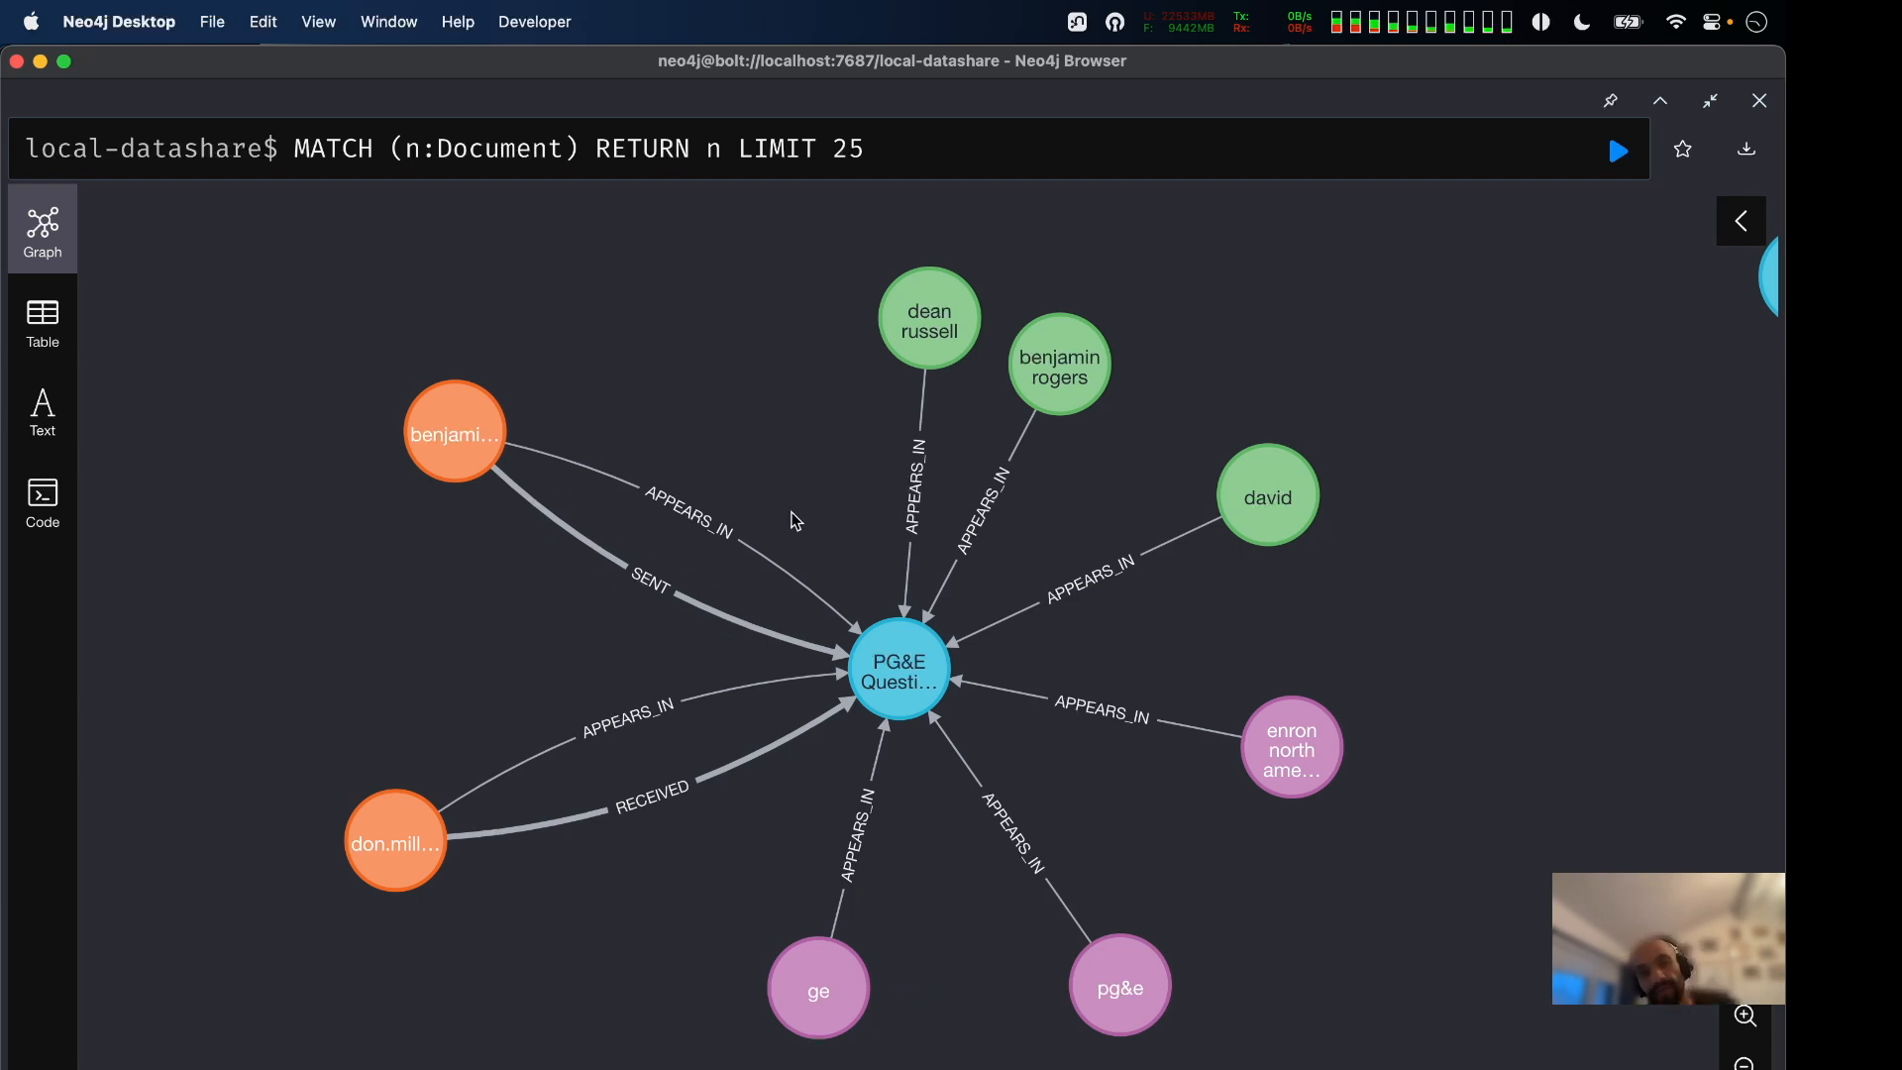
Examine the APPEARS_IN relationships that link the person nodes to the PG&E document.
{"action": "left_click", "coordinate": [1020, 592]}
{"action": "scroll", "coordinate": [1044, 610], "scroll_direction": "up", "scroll_amount": 3}
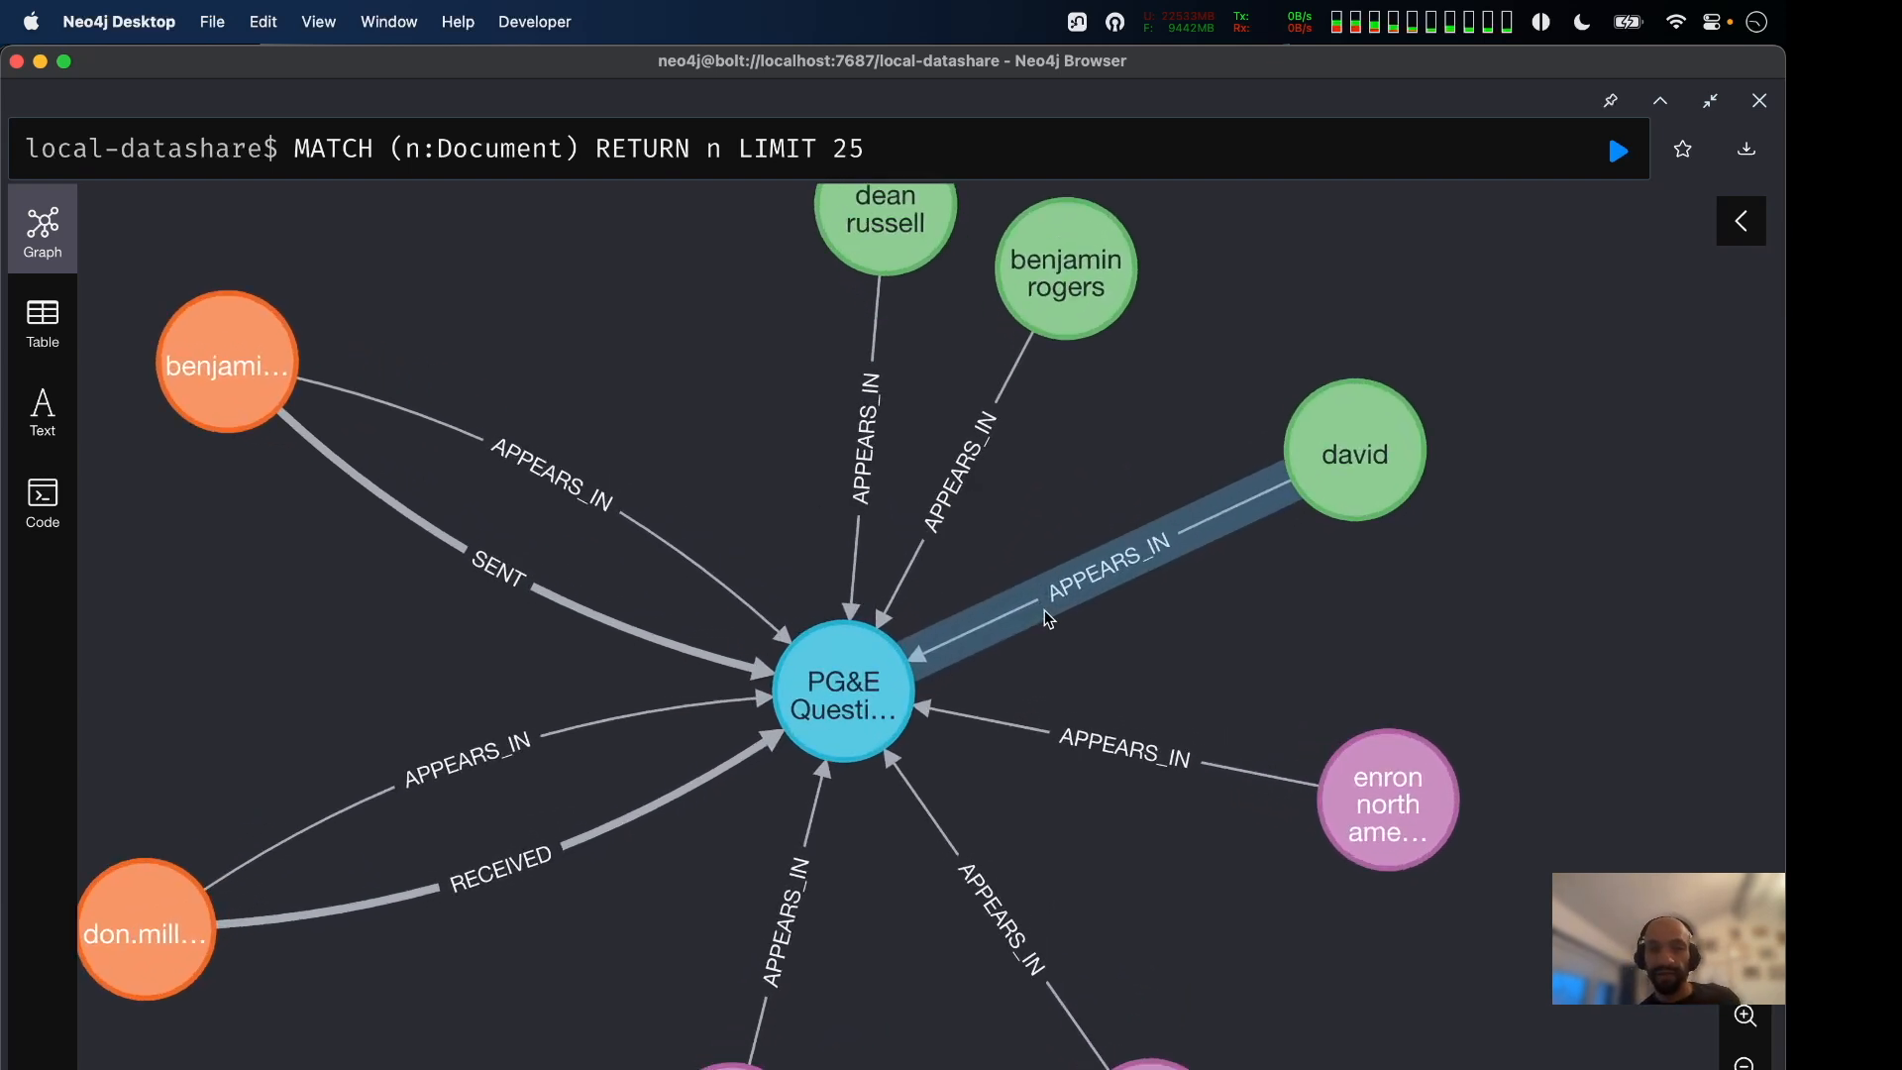
{"action": "scroll", "coordinate": [1044, 610], "scroll_direction": "down", "scroll_amount": 2}
{"action": "left_click", "coordinate": [897, 486]}
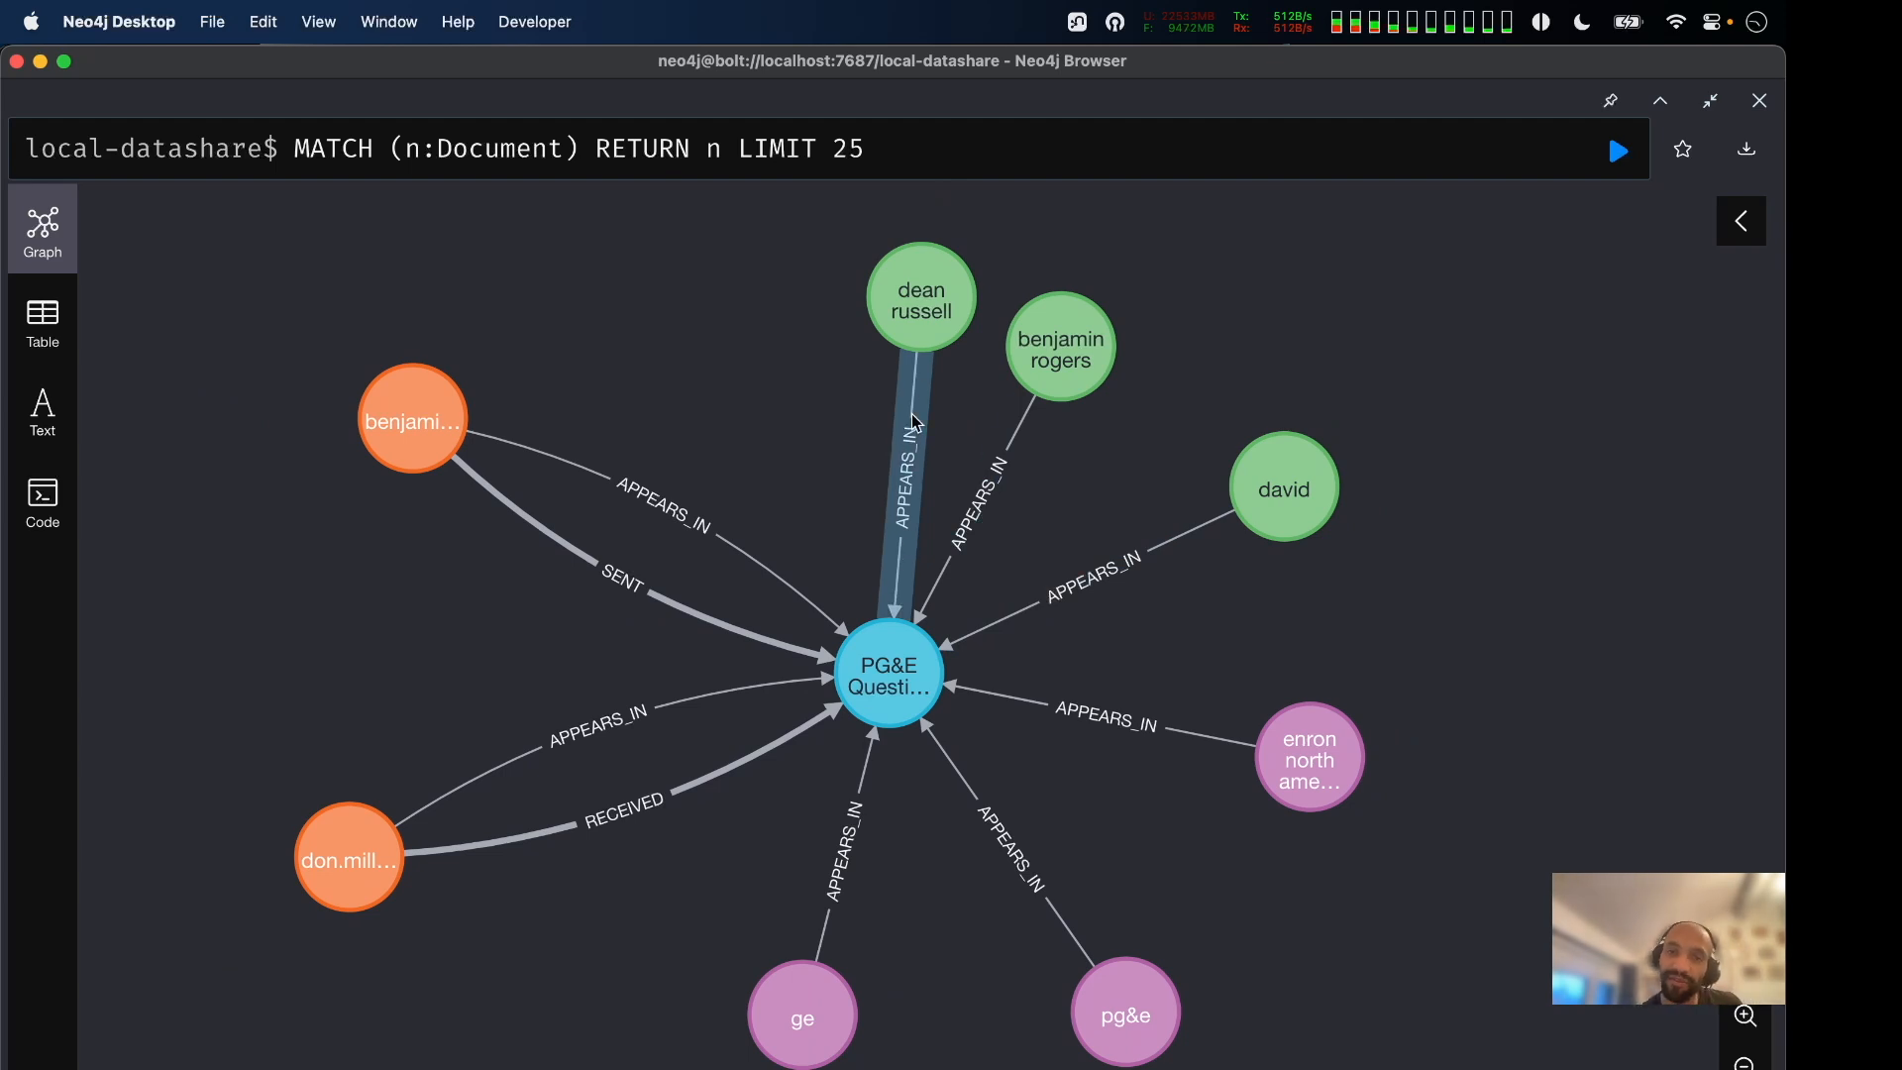
{"action": "left_click", "coordinate": [1247, 256]}
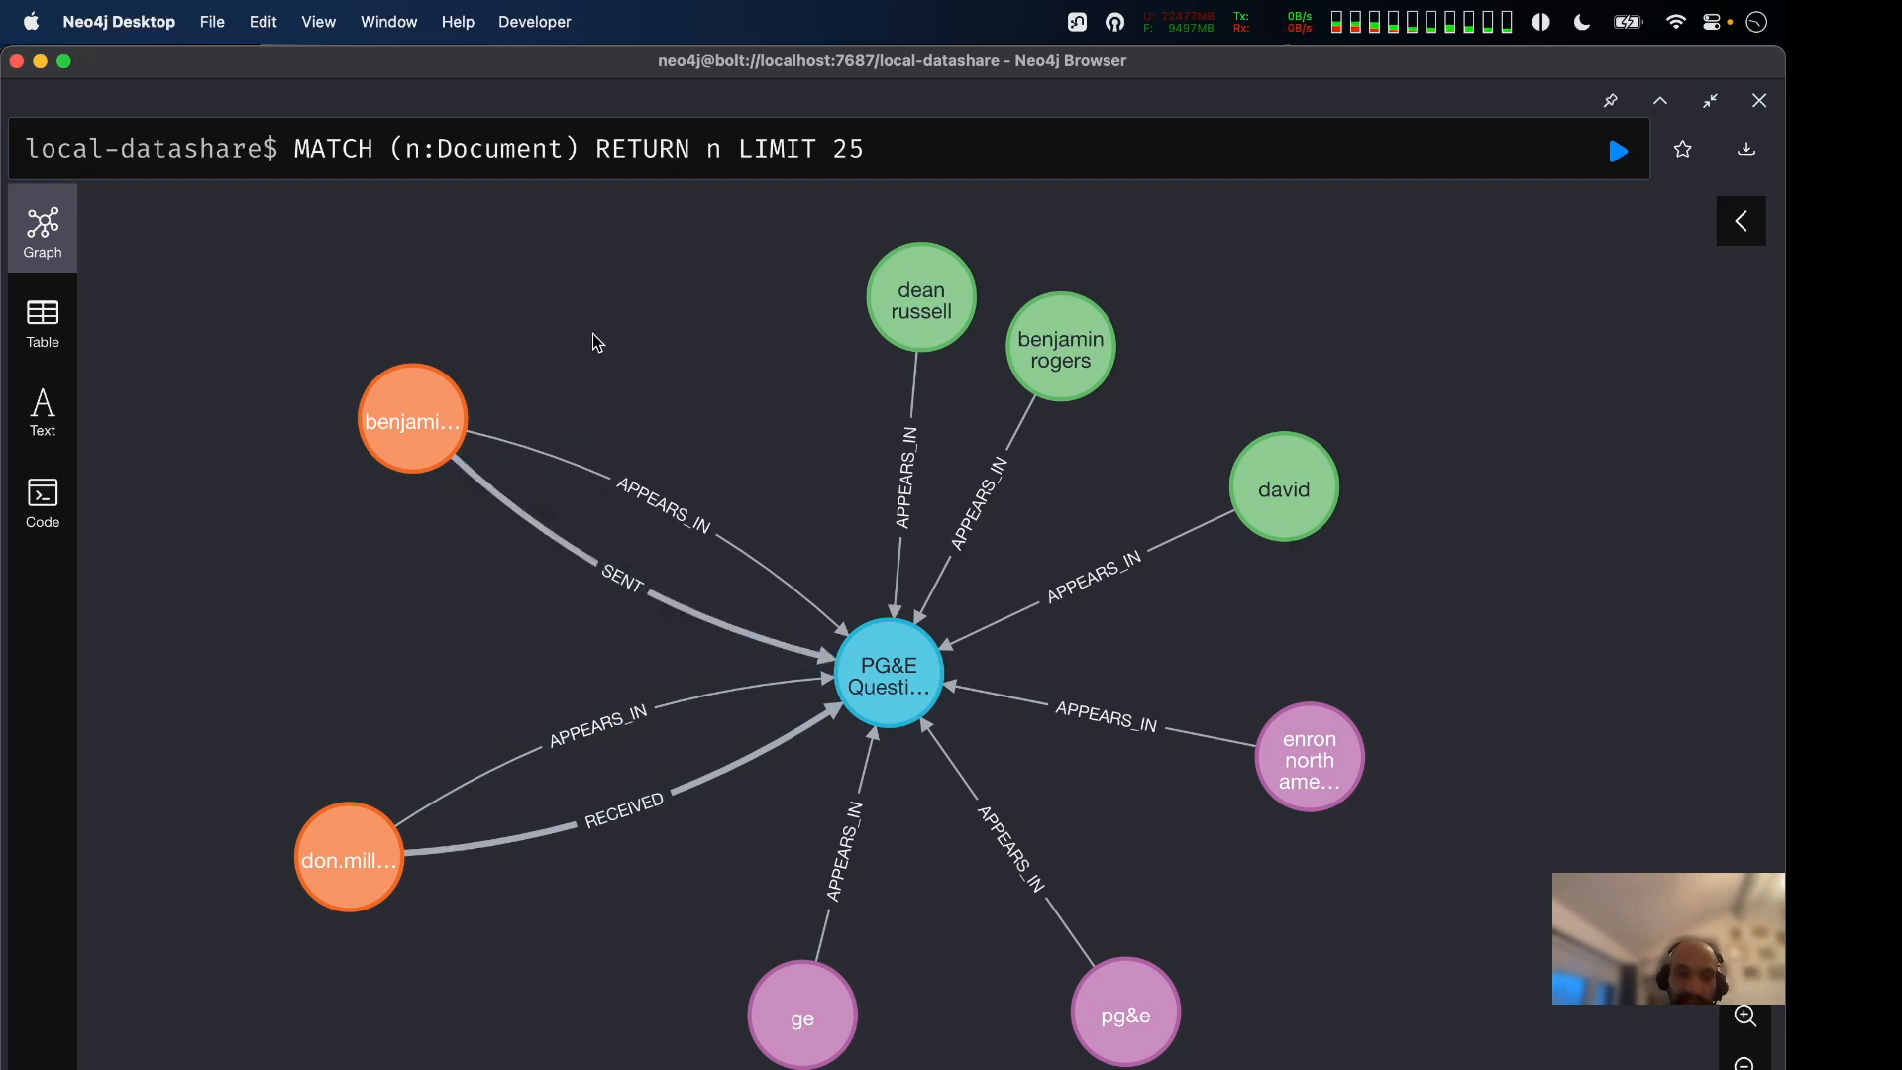
Collapse the relationships of the PG&E document node and expand them again.
{"action": "left_click", "coordinate": [871, 669]}
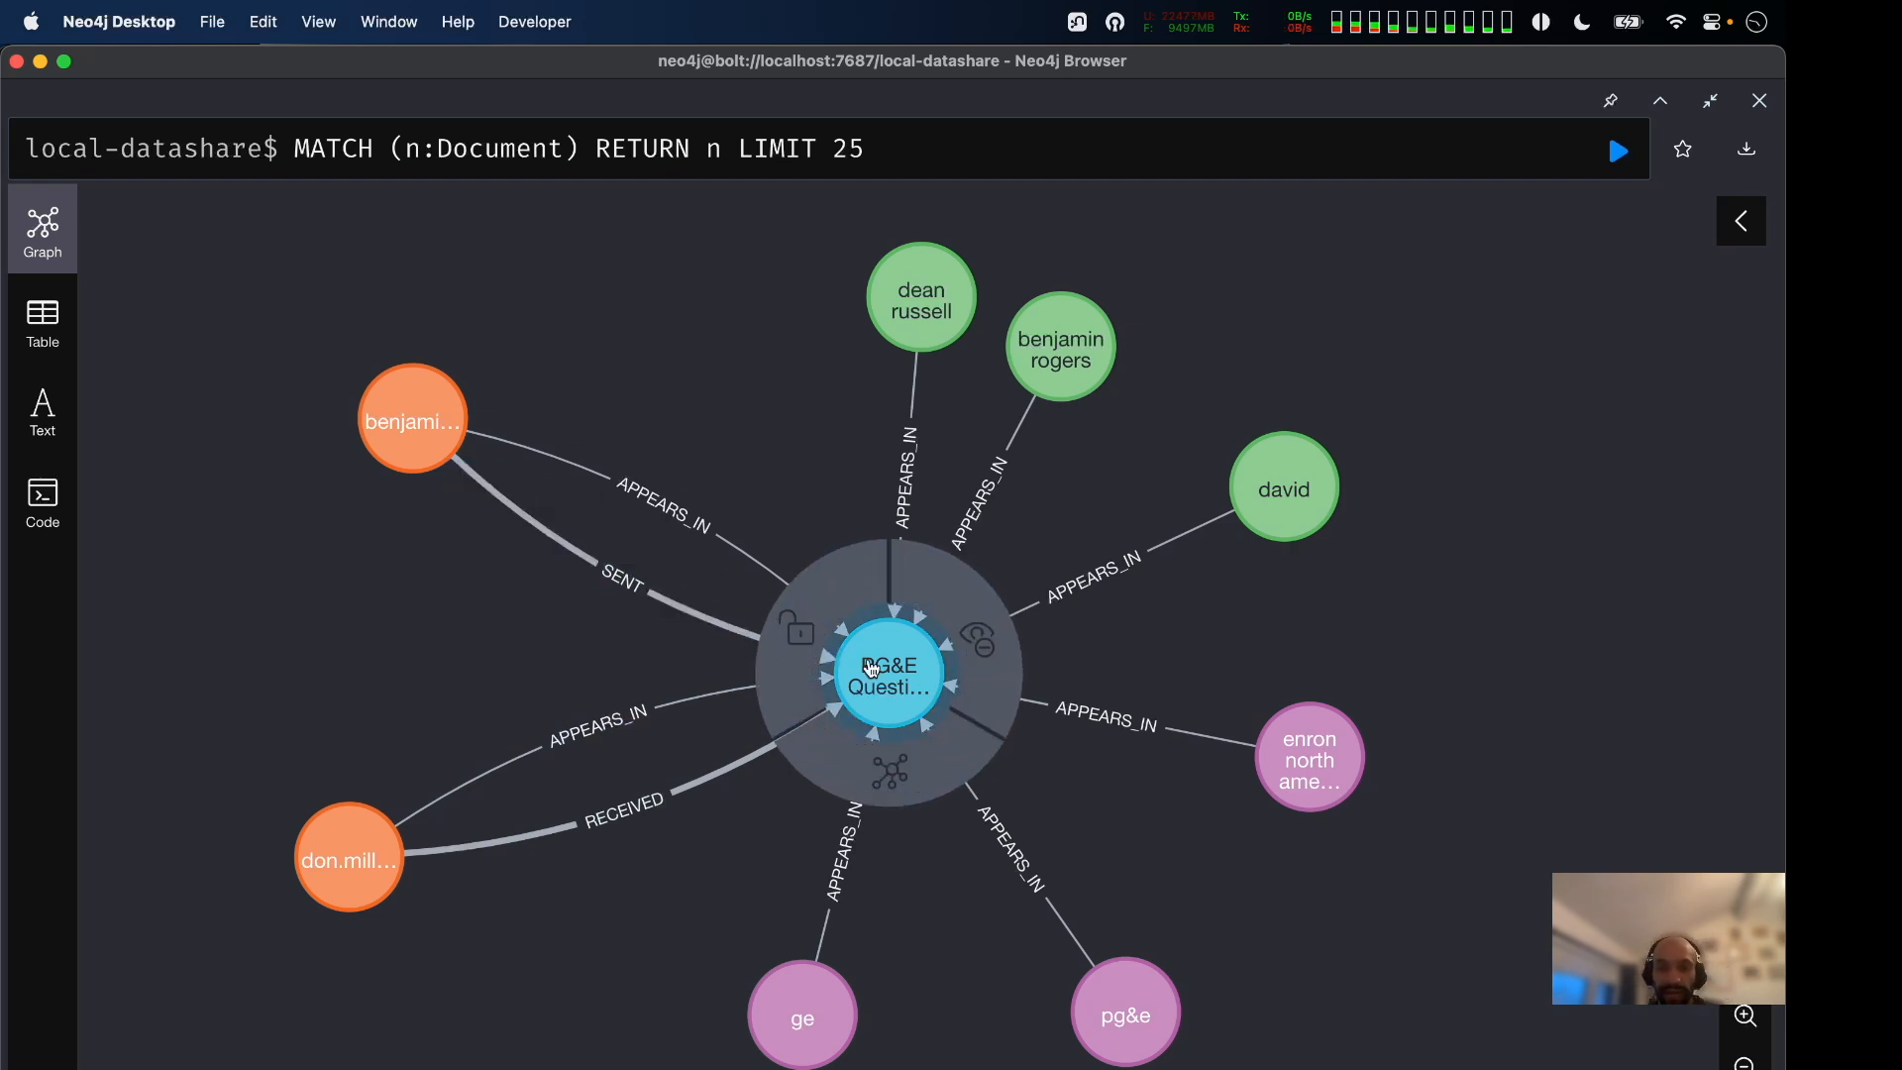
{"action": "left_click", "coordinate": [896, 782]}
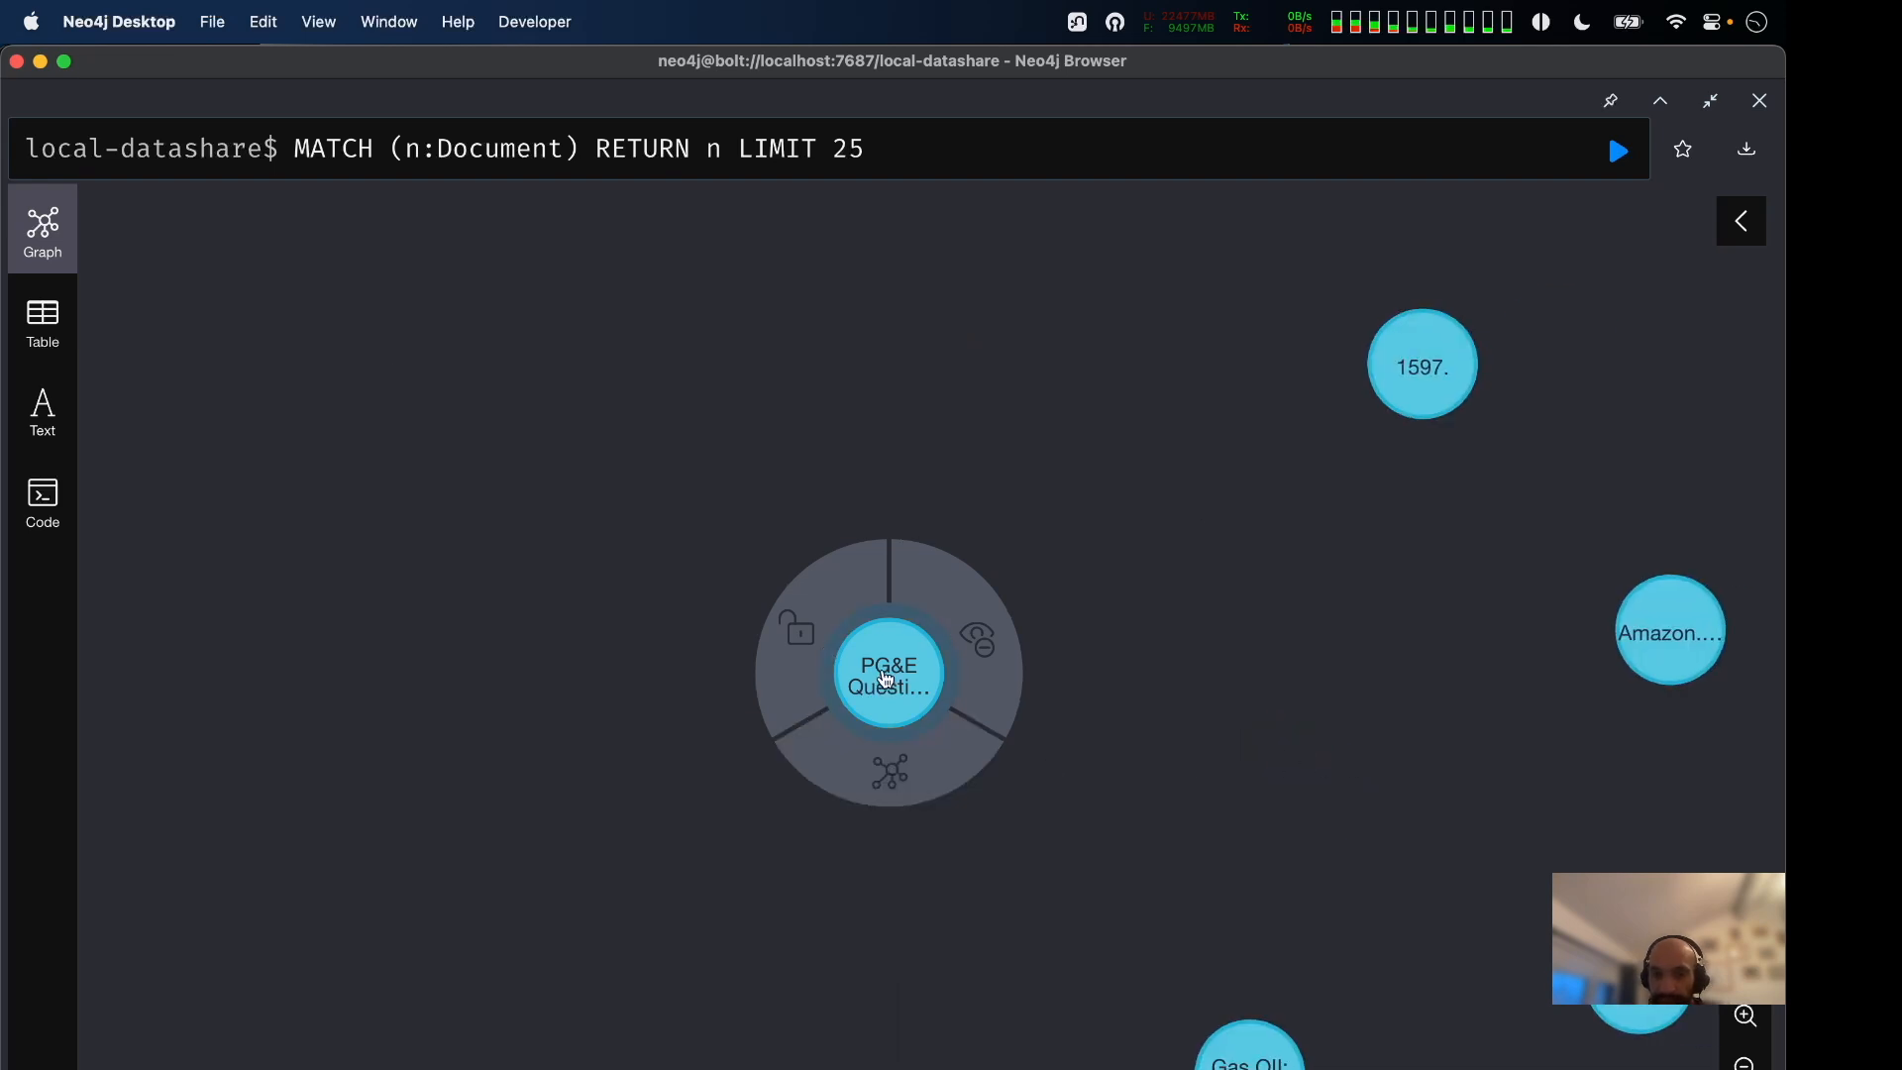
{"action": "left_click", "coordinate": [878, 764]}
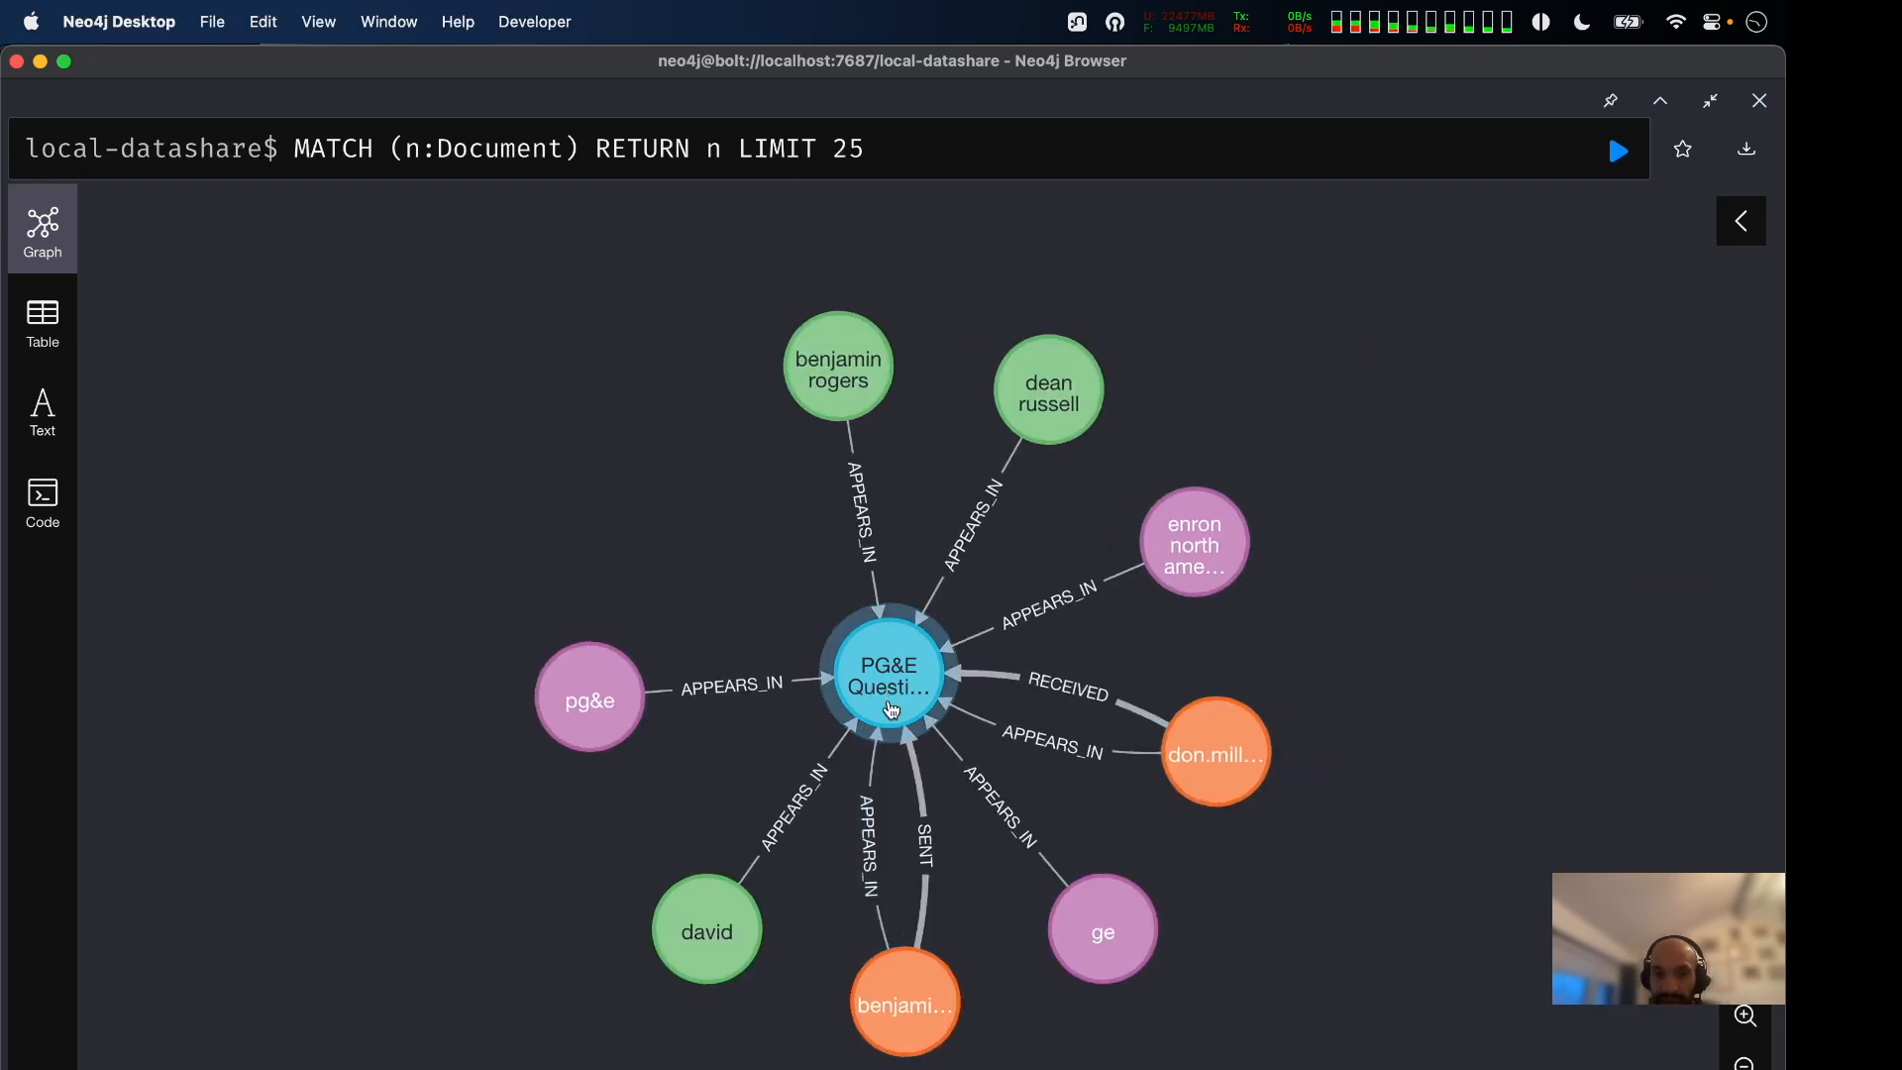
Show the PG&E document's node properties, widen their display and select the full urlSuffix value for copying.
{"action": "left_click", "coordinate": [1751, 237]}
{"action": "scroll", "coordinate": [1416, 986], "scroll_direction": "down", "scroll_amount": 5}
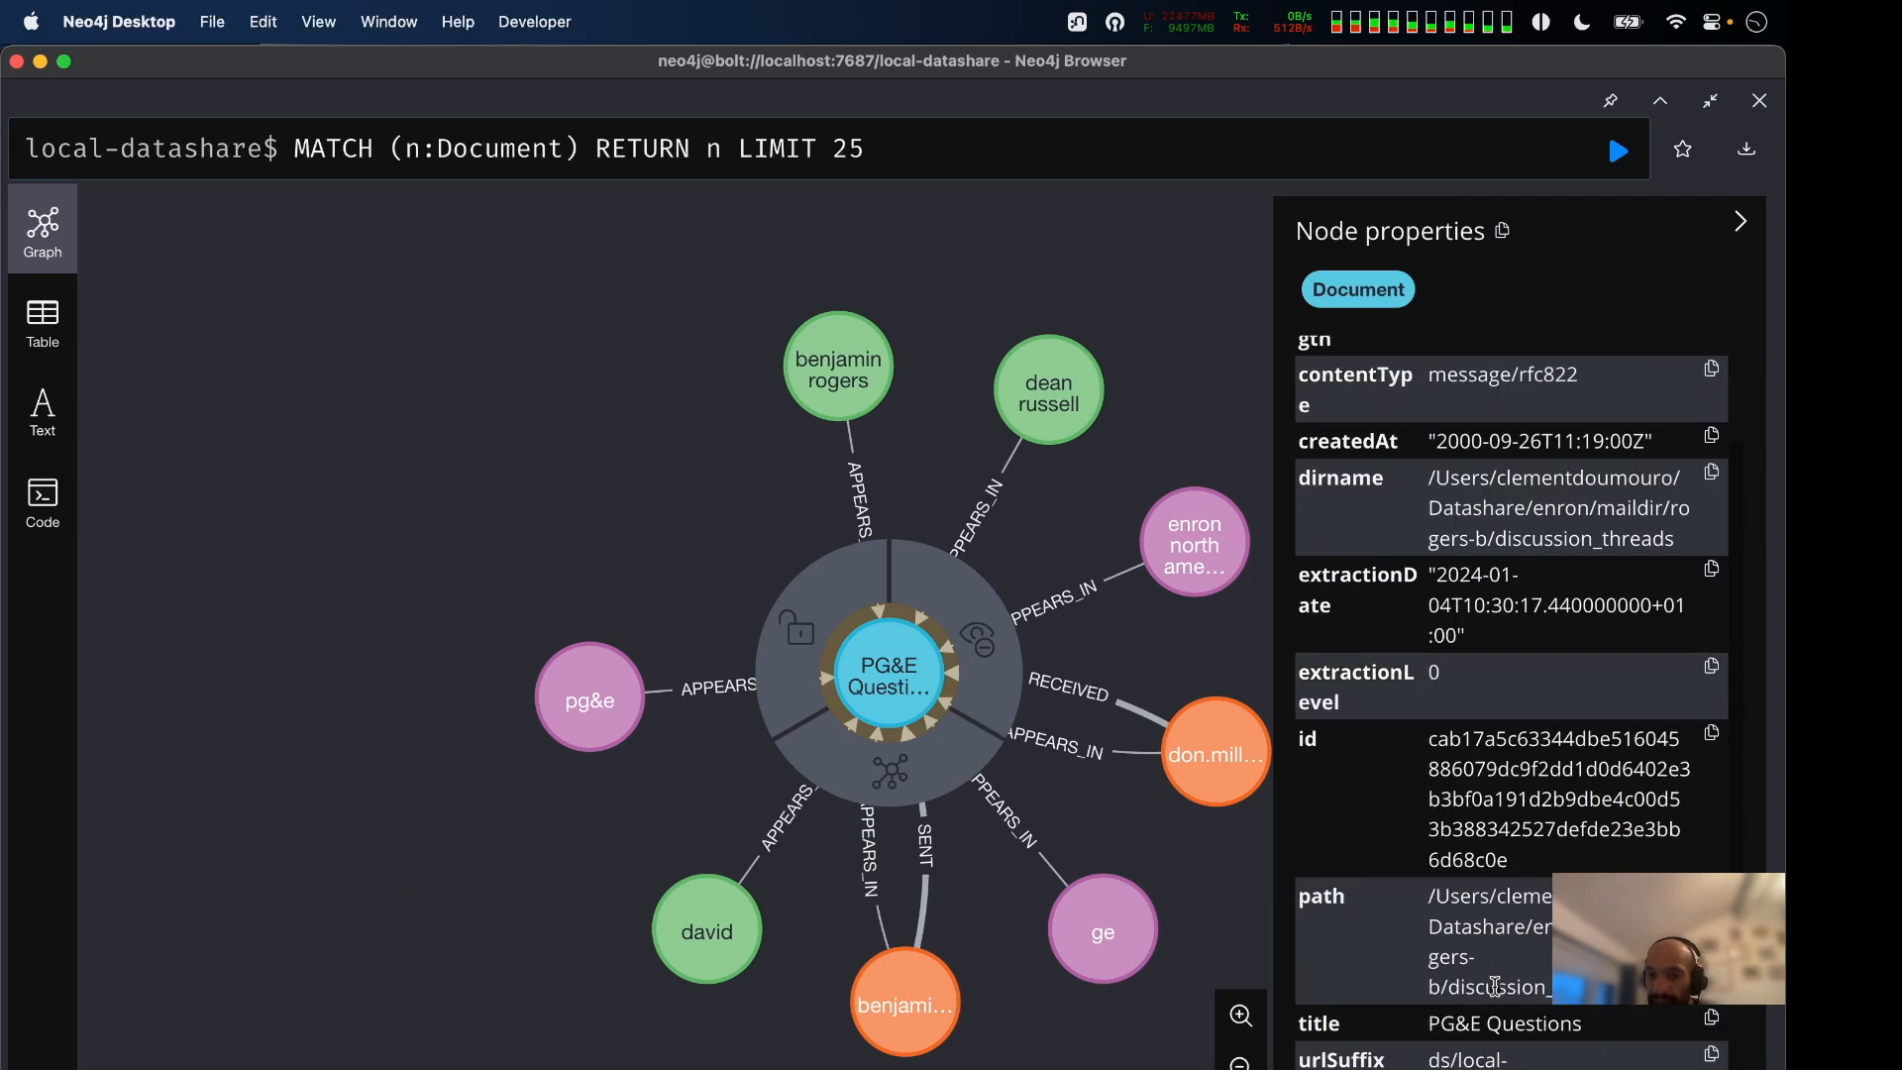
{"action": "left_click_drag", "start_coordinate": [1277, 936], "coordinate": [1047, 931]}
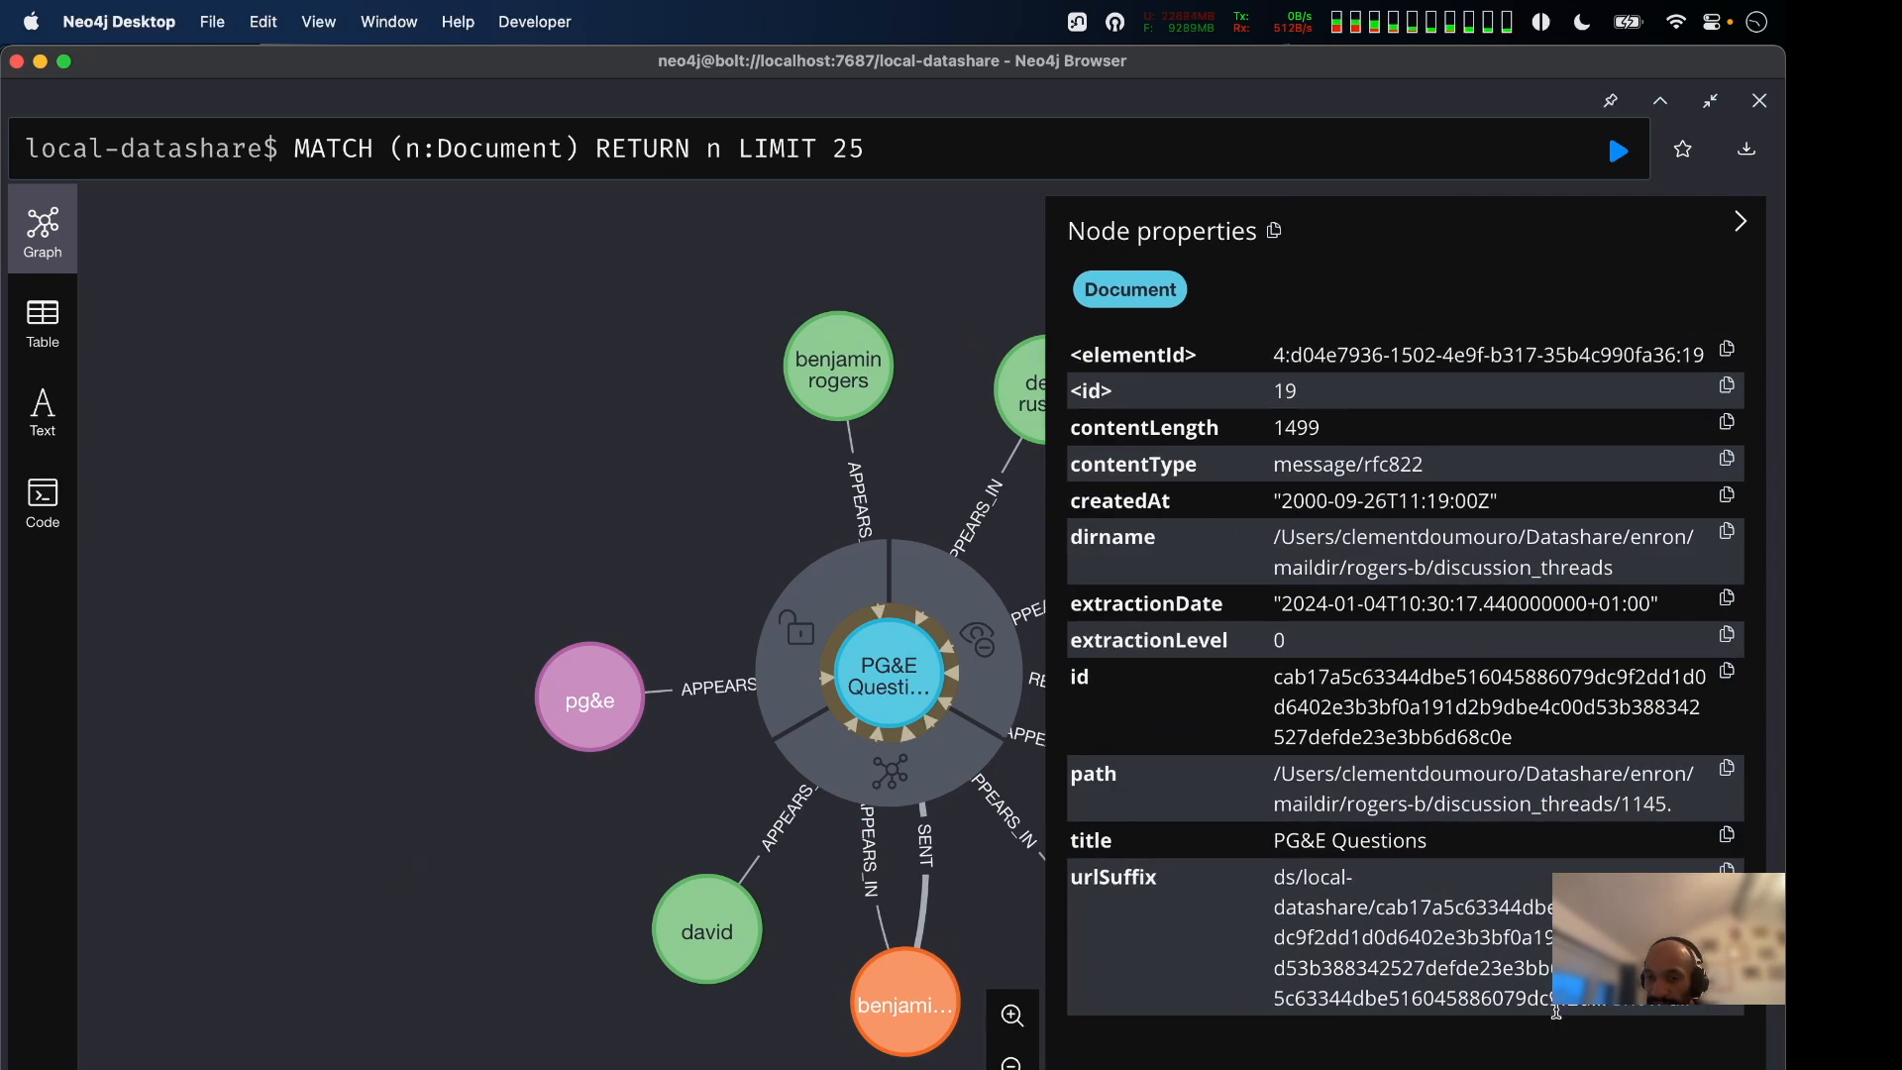
{"action": "left_click", "coordinate": [1639, 1016]}
{"action": "left_click_drag", "start_coordinate": [1277, 877], "coordinate": [1506, 1058]}
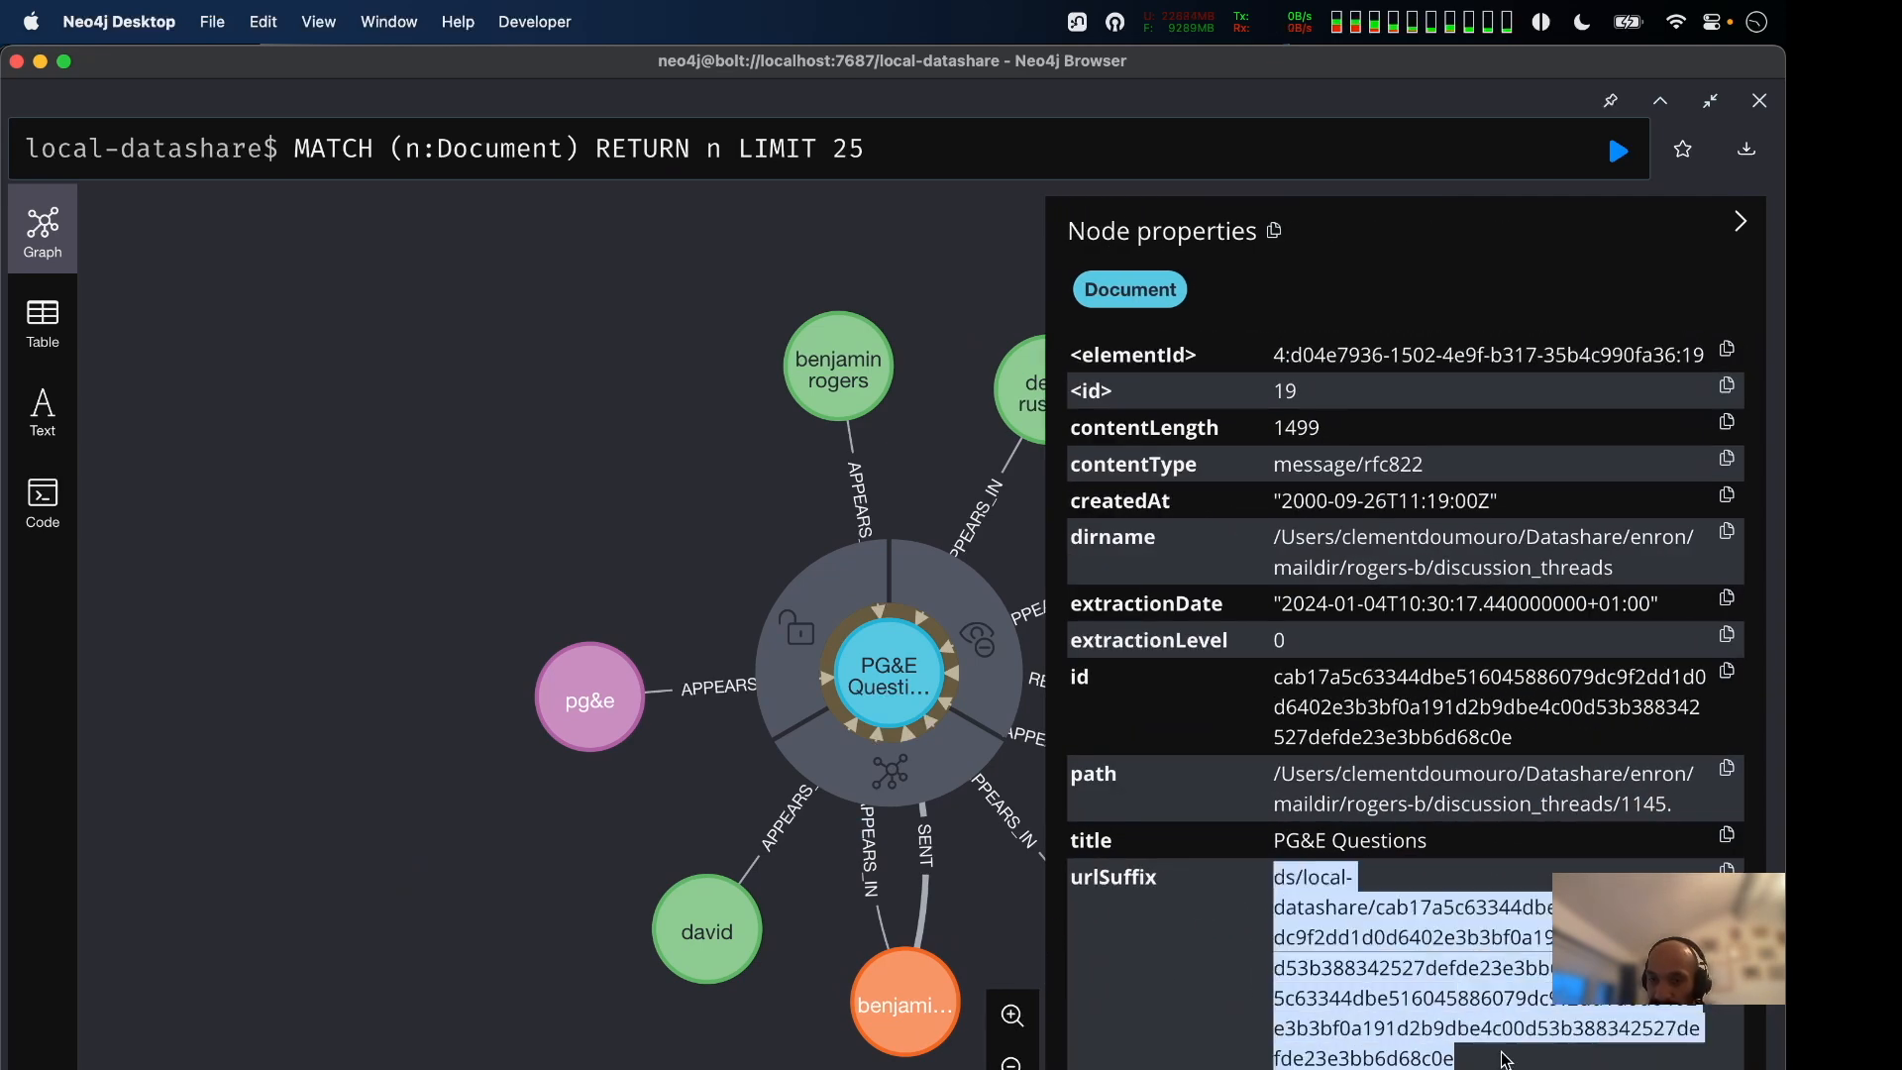
Switch to Firefox and open the PG&E Questions document in Datashare by appending the copied urlSuffix to localhost:8081/#/.
{"action": "key", "text": "super+Tab"}
{"action": "key", "text": "super+Tab"}
{"action": "key", "text": "super+Tab"}
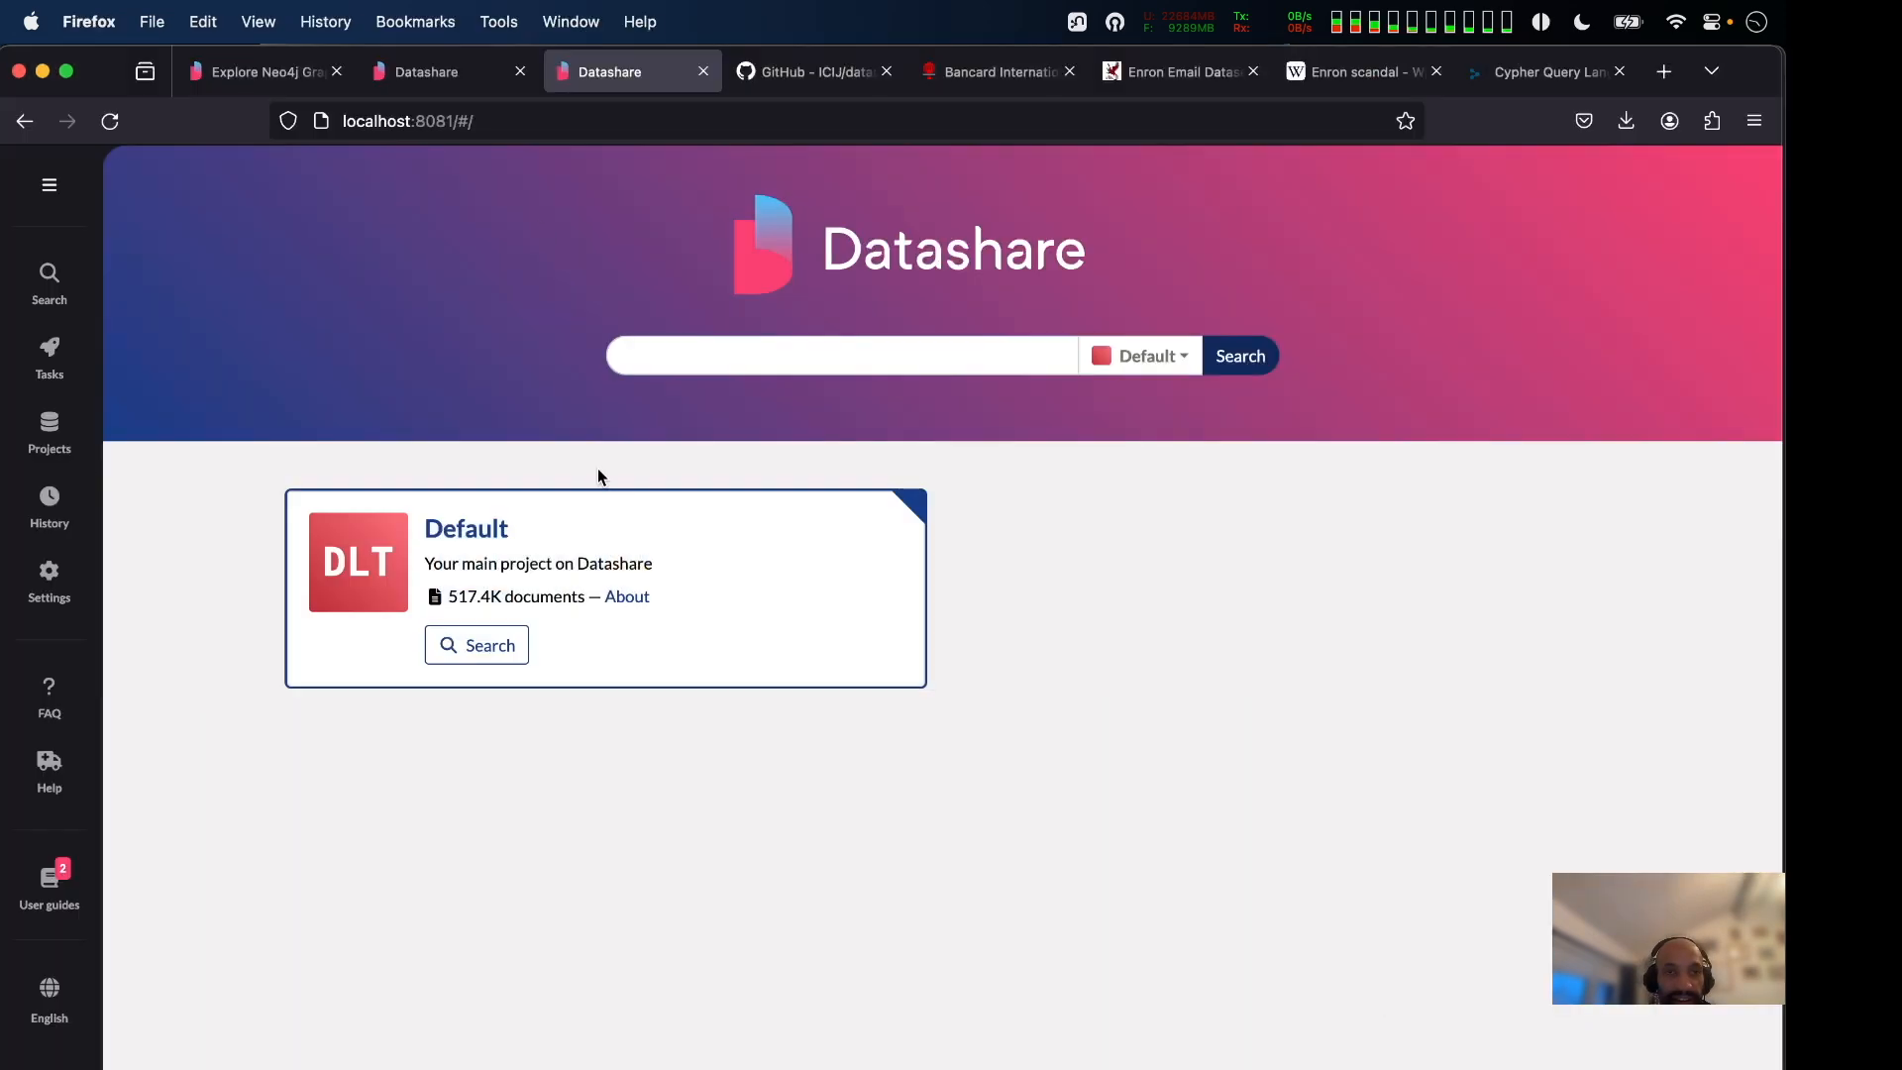
{"action": "left_click", "coordinate": [532, 118]}
{"action": "left_click", "coordinate": [533, 118]}
{"action": "key", "text": "super+v"}
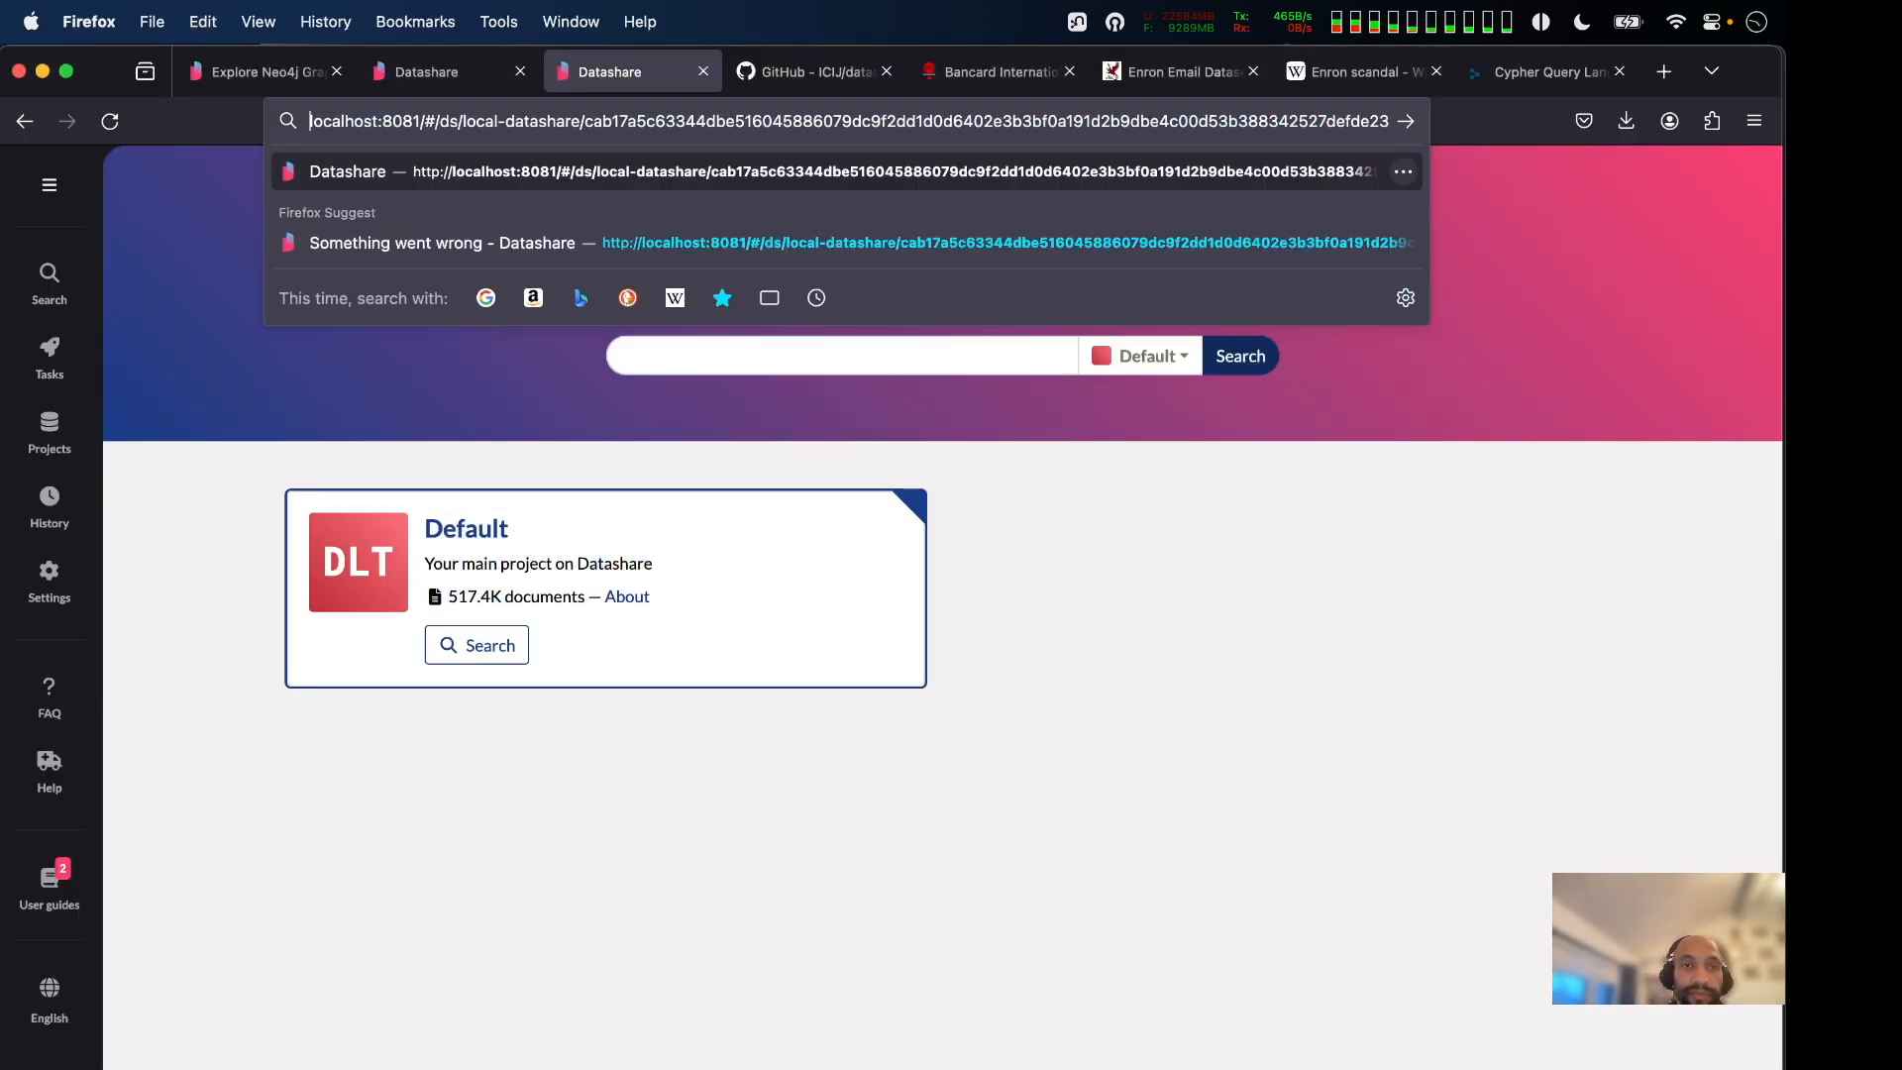
{"action": "key", "text": "Return"}
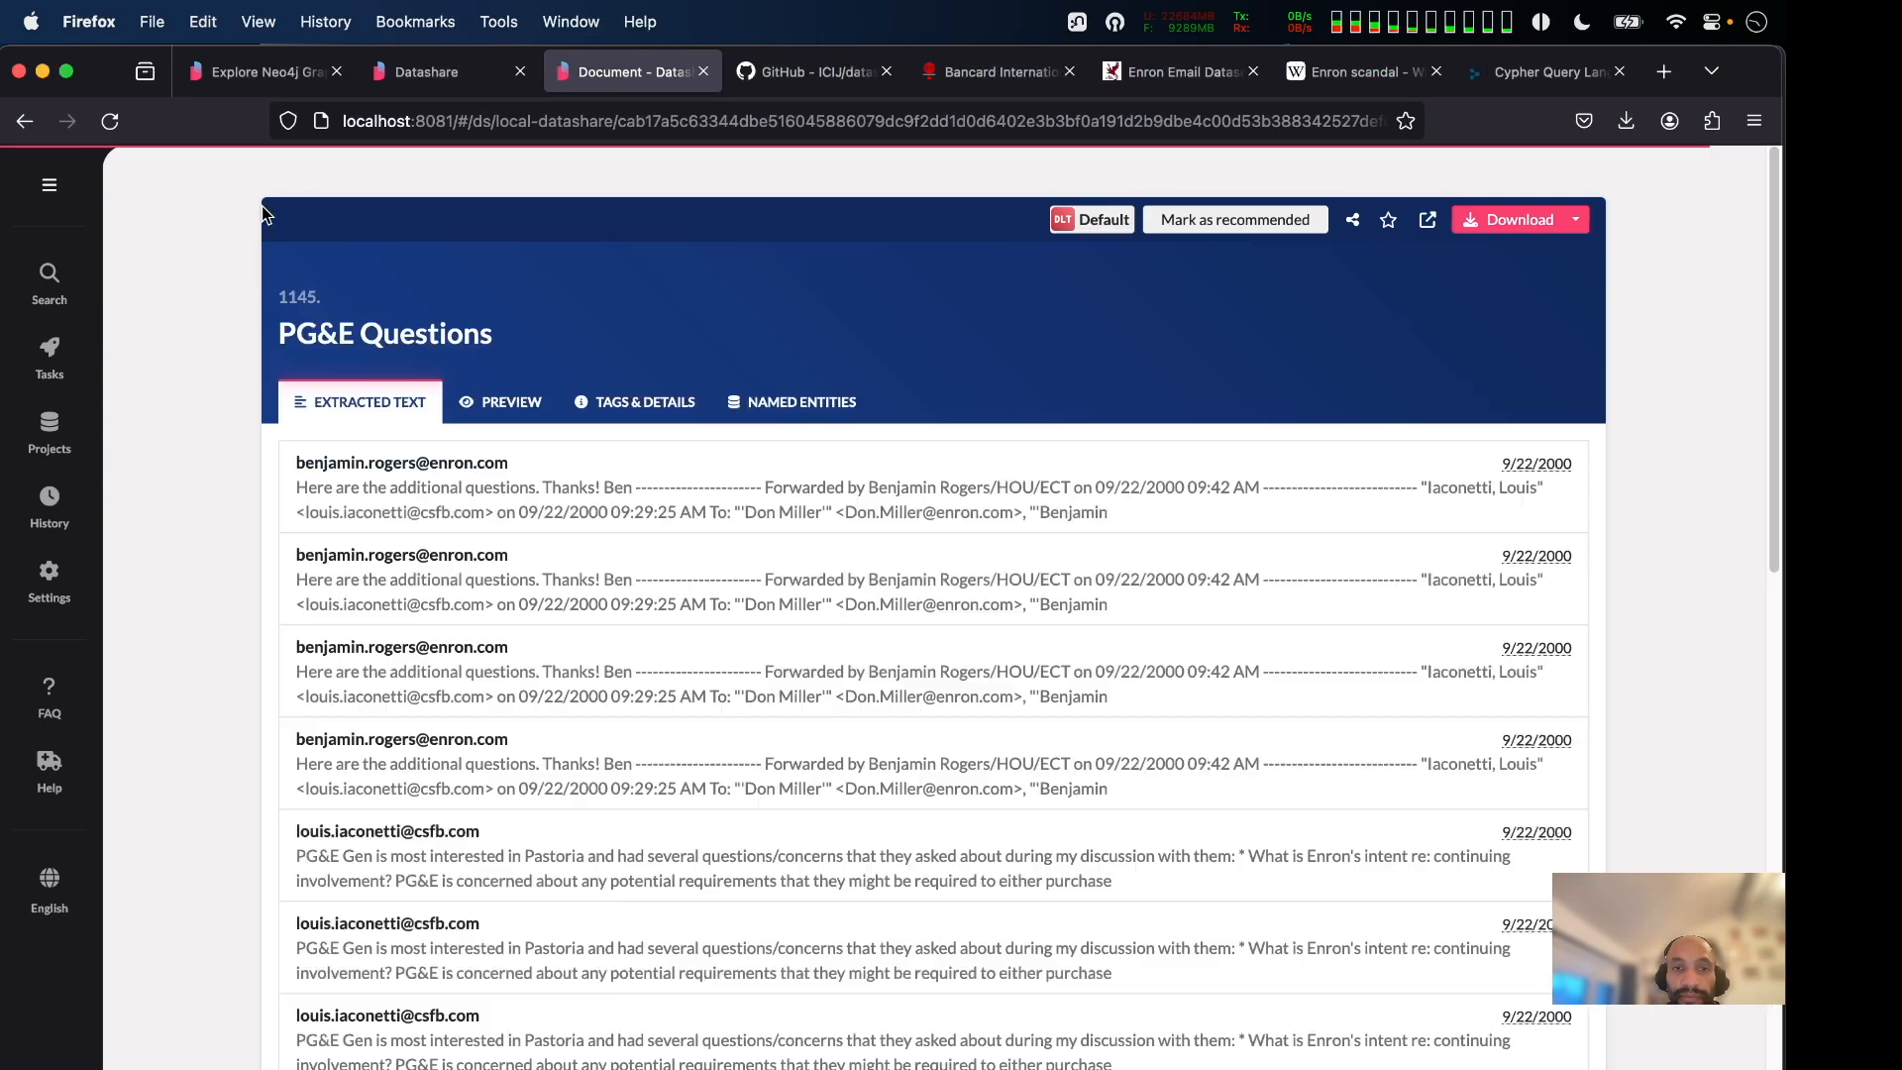
View the named entities of the PG&E Questions document and read through its extracted text.
{"action": "left_click", "coordinate": [822, 410]}
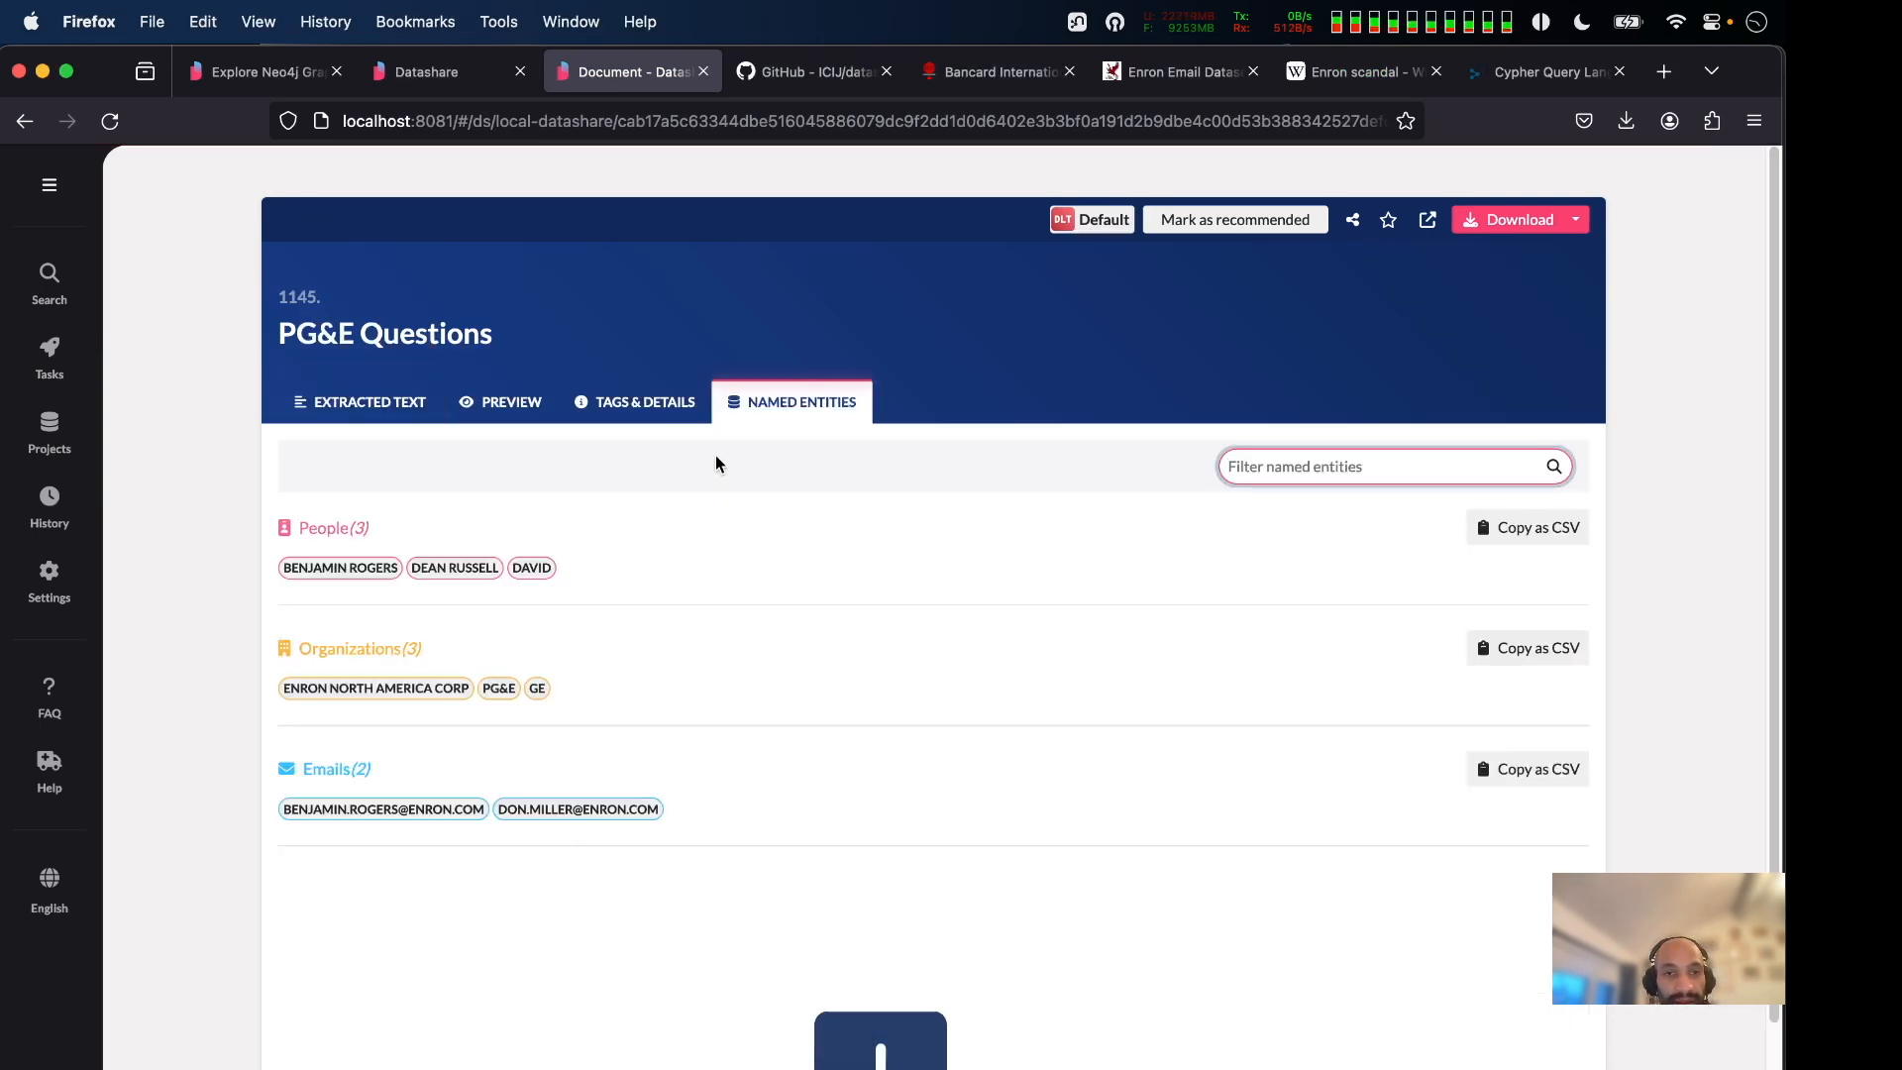
{"action": "left_click", "coordinate": [332, 402]}
{"action": "scroll", "coordinate": [623, 768], "scroll_direction": "down", "scroll_amount": 5}
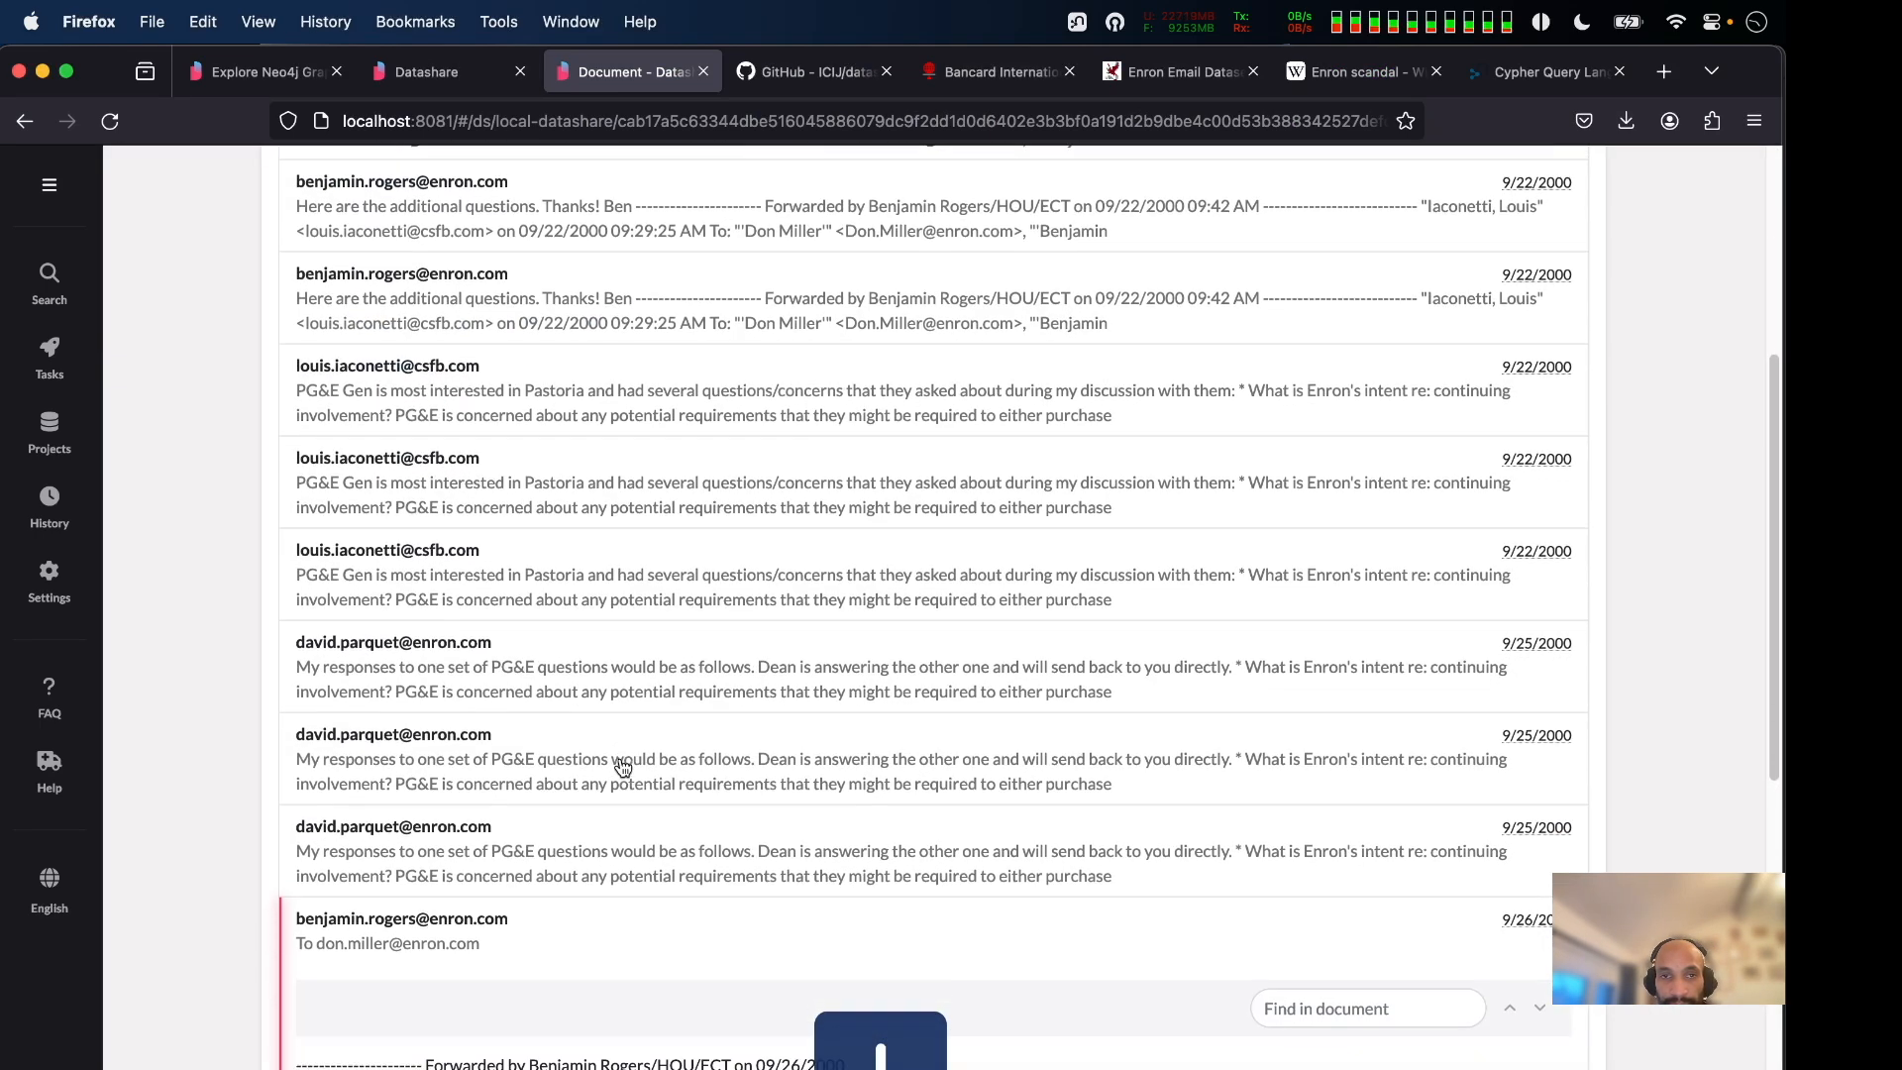
{"action": "scroll", "coordinate": [622, 768], "scroll_direction": "up", "scroll_amount": 5}
Return to the document's named entities and check how its people, organizations and emails were extracted.
{"action": "left_click", "coordinate": [823, 403]}
{"action": "scroll", "coordinate": [770, 747], "scroll_direction": "down", "scroll_amount": 2}
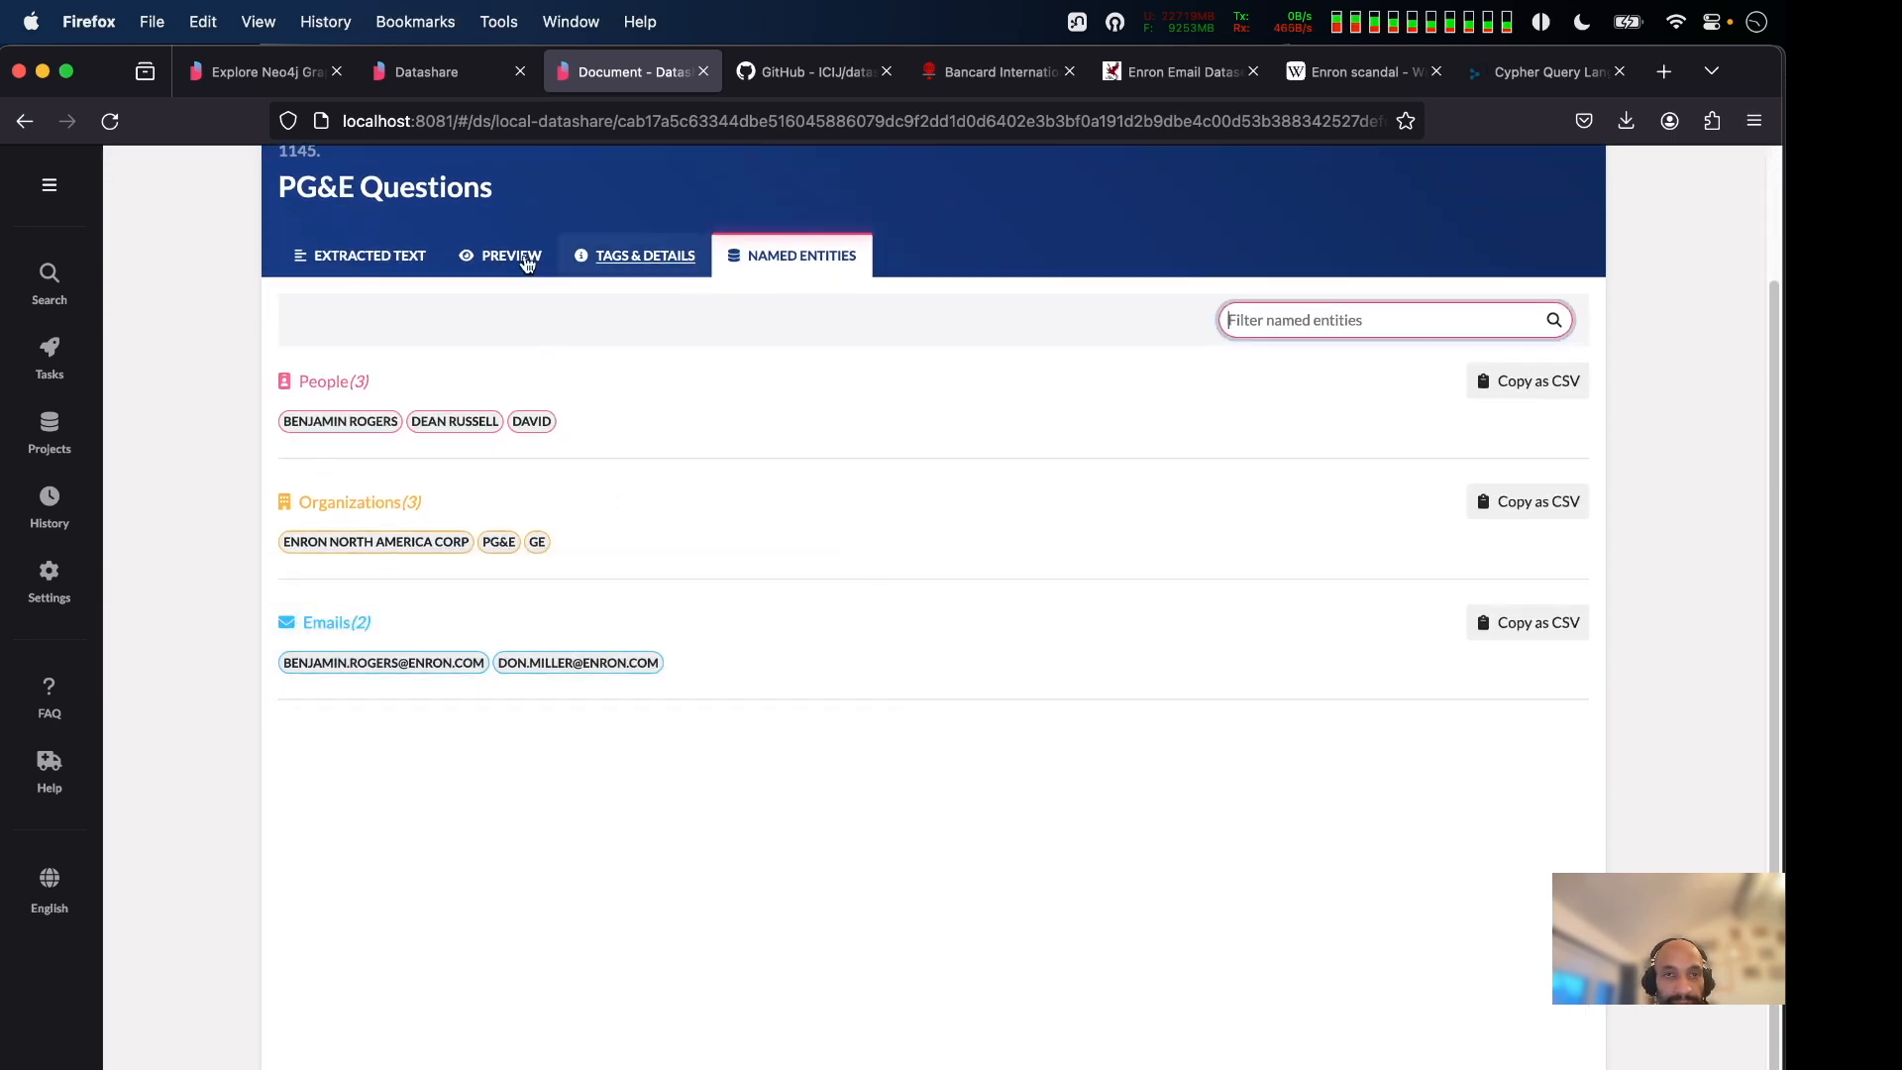
{"action": "mouse_move", "coordinate": [604, 664]}
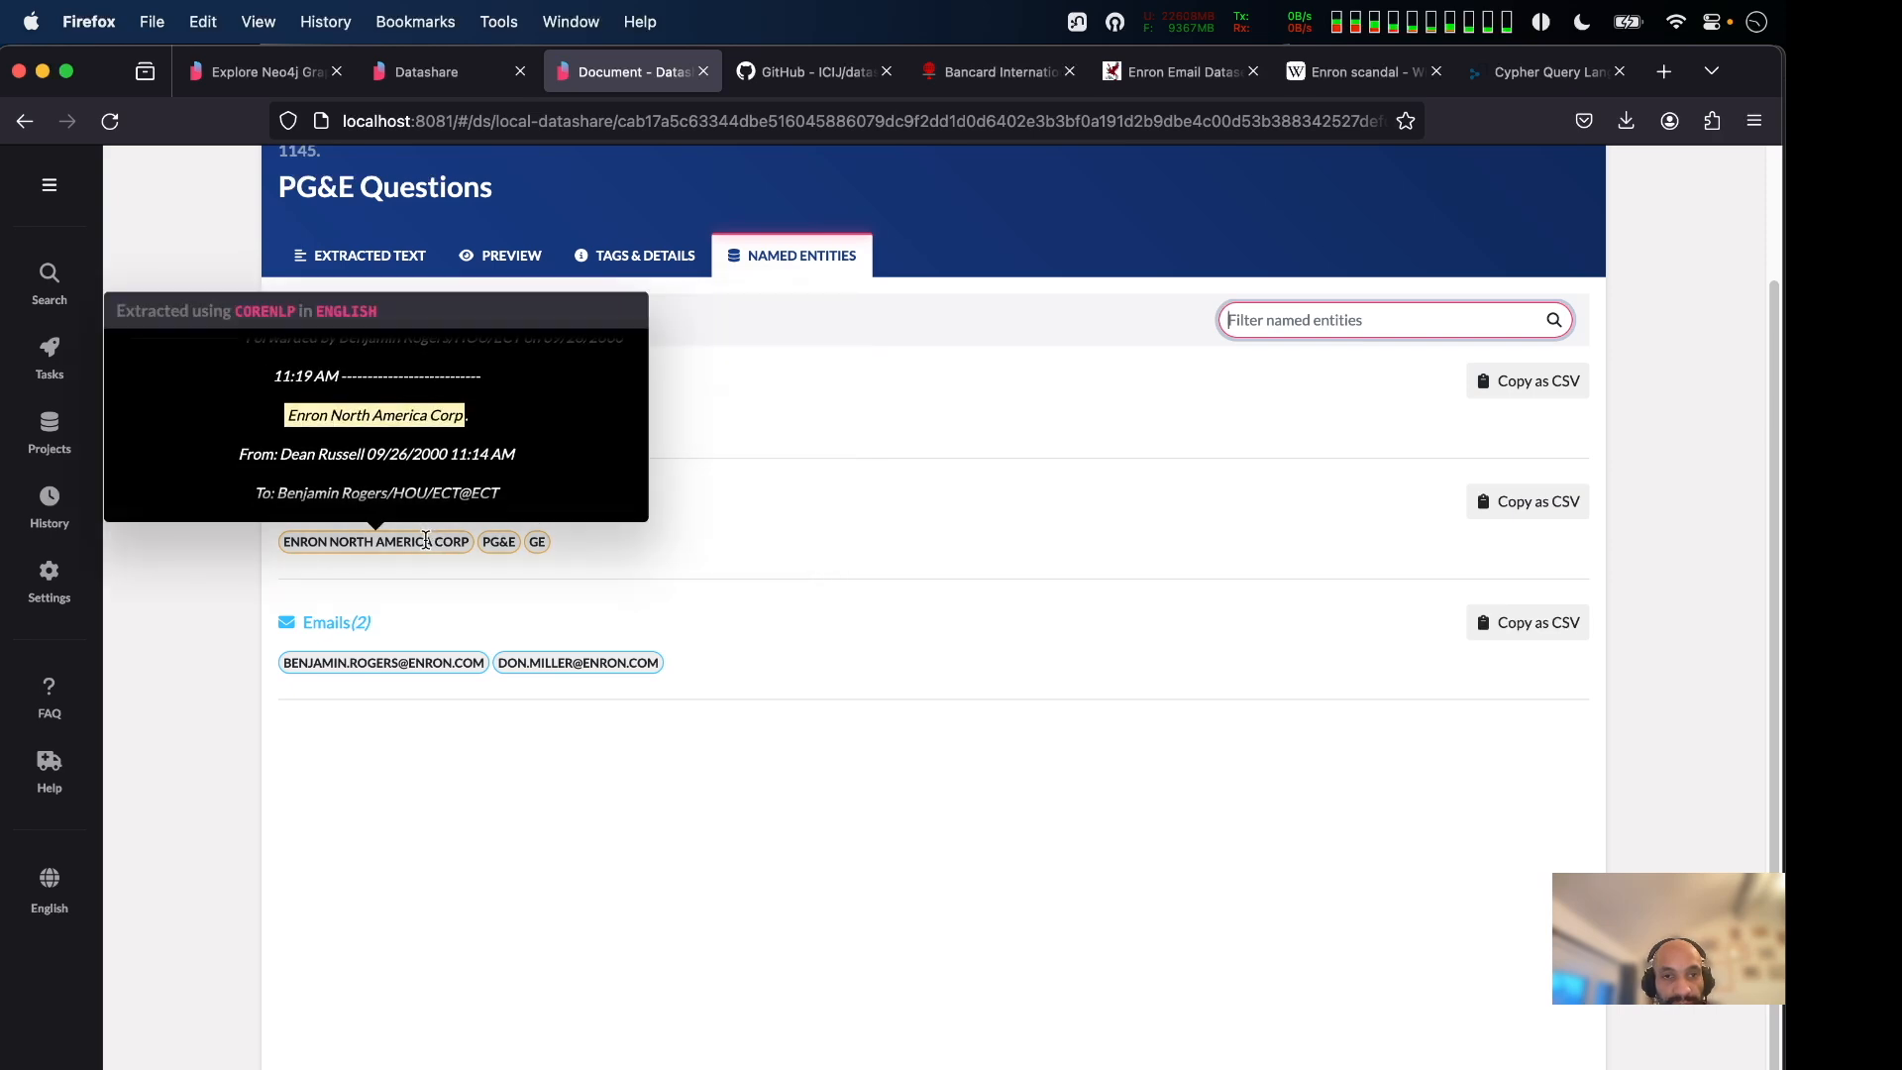
{"action": "mouse_move", "coordinate": [550, 427]}
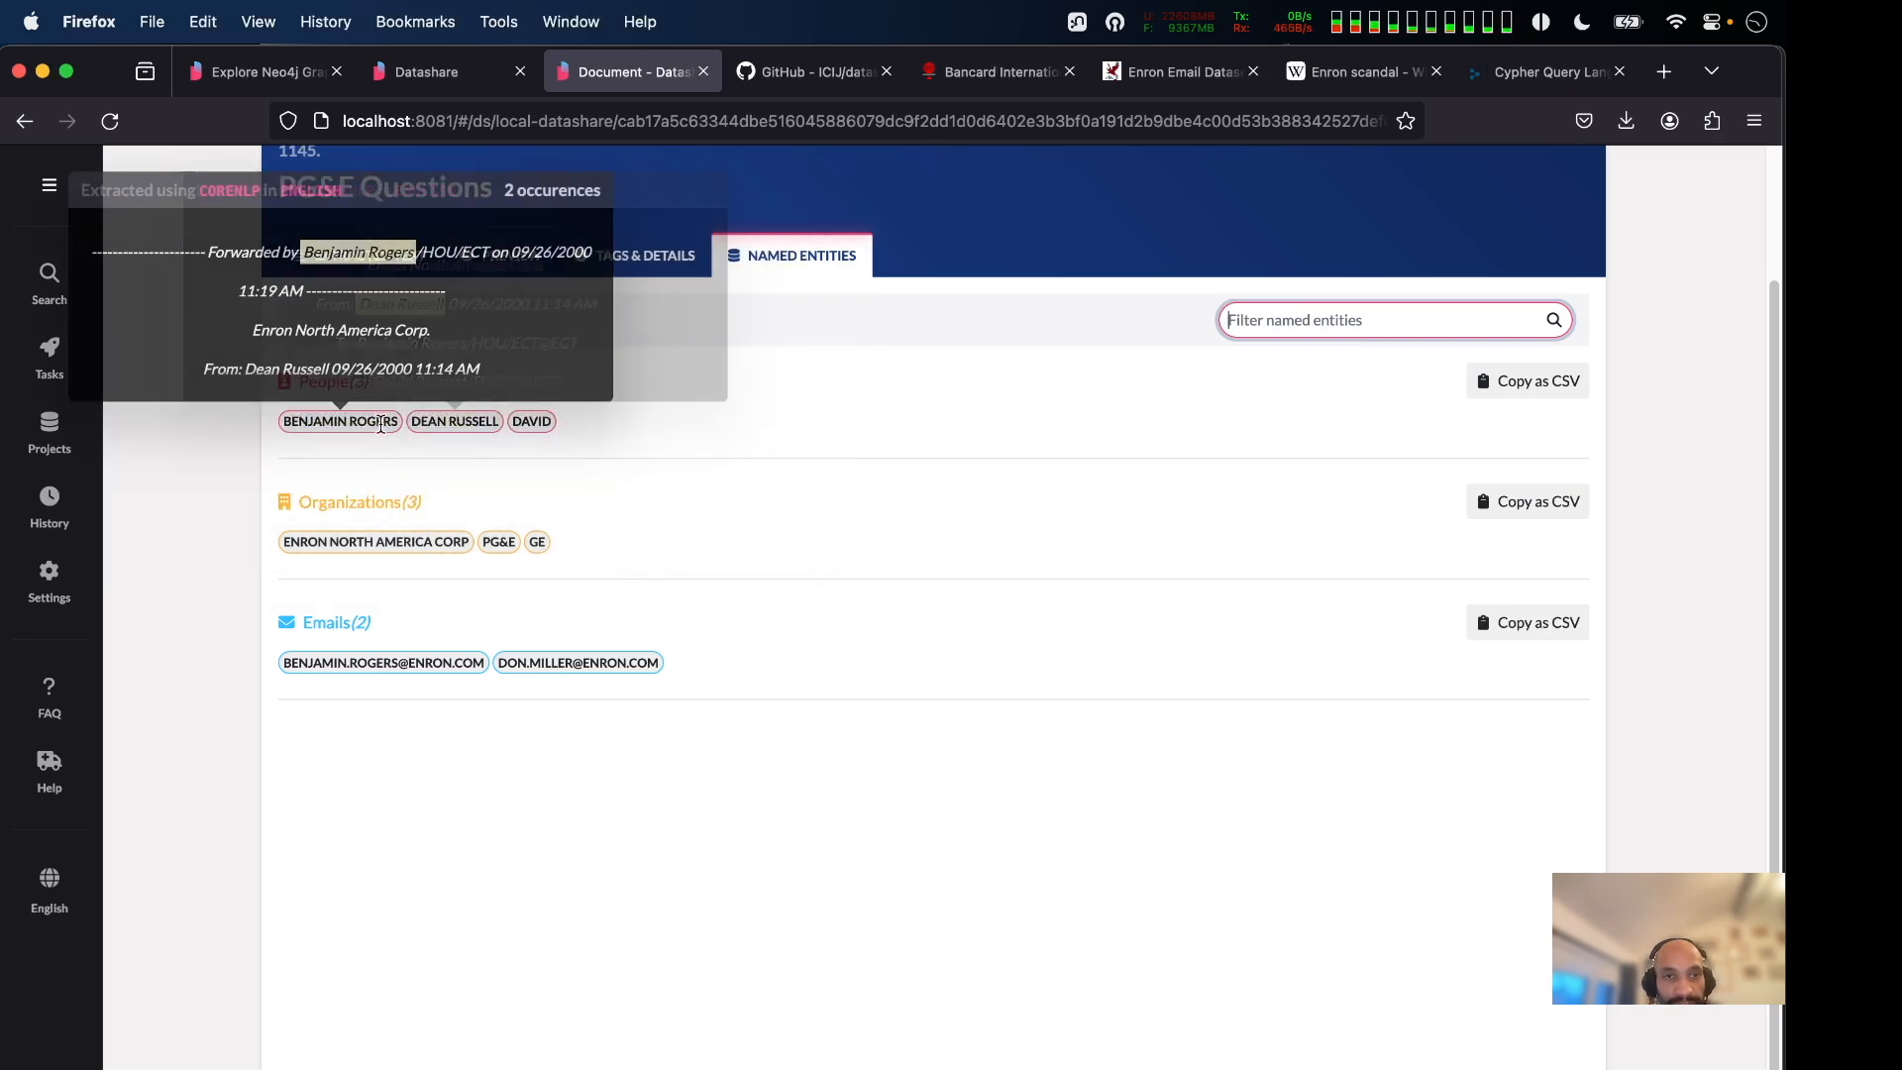
{"action": "mouse_move", "coordinate": [414, 664]}
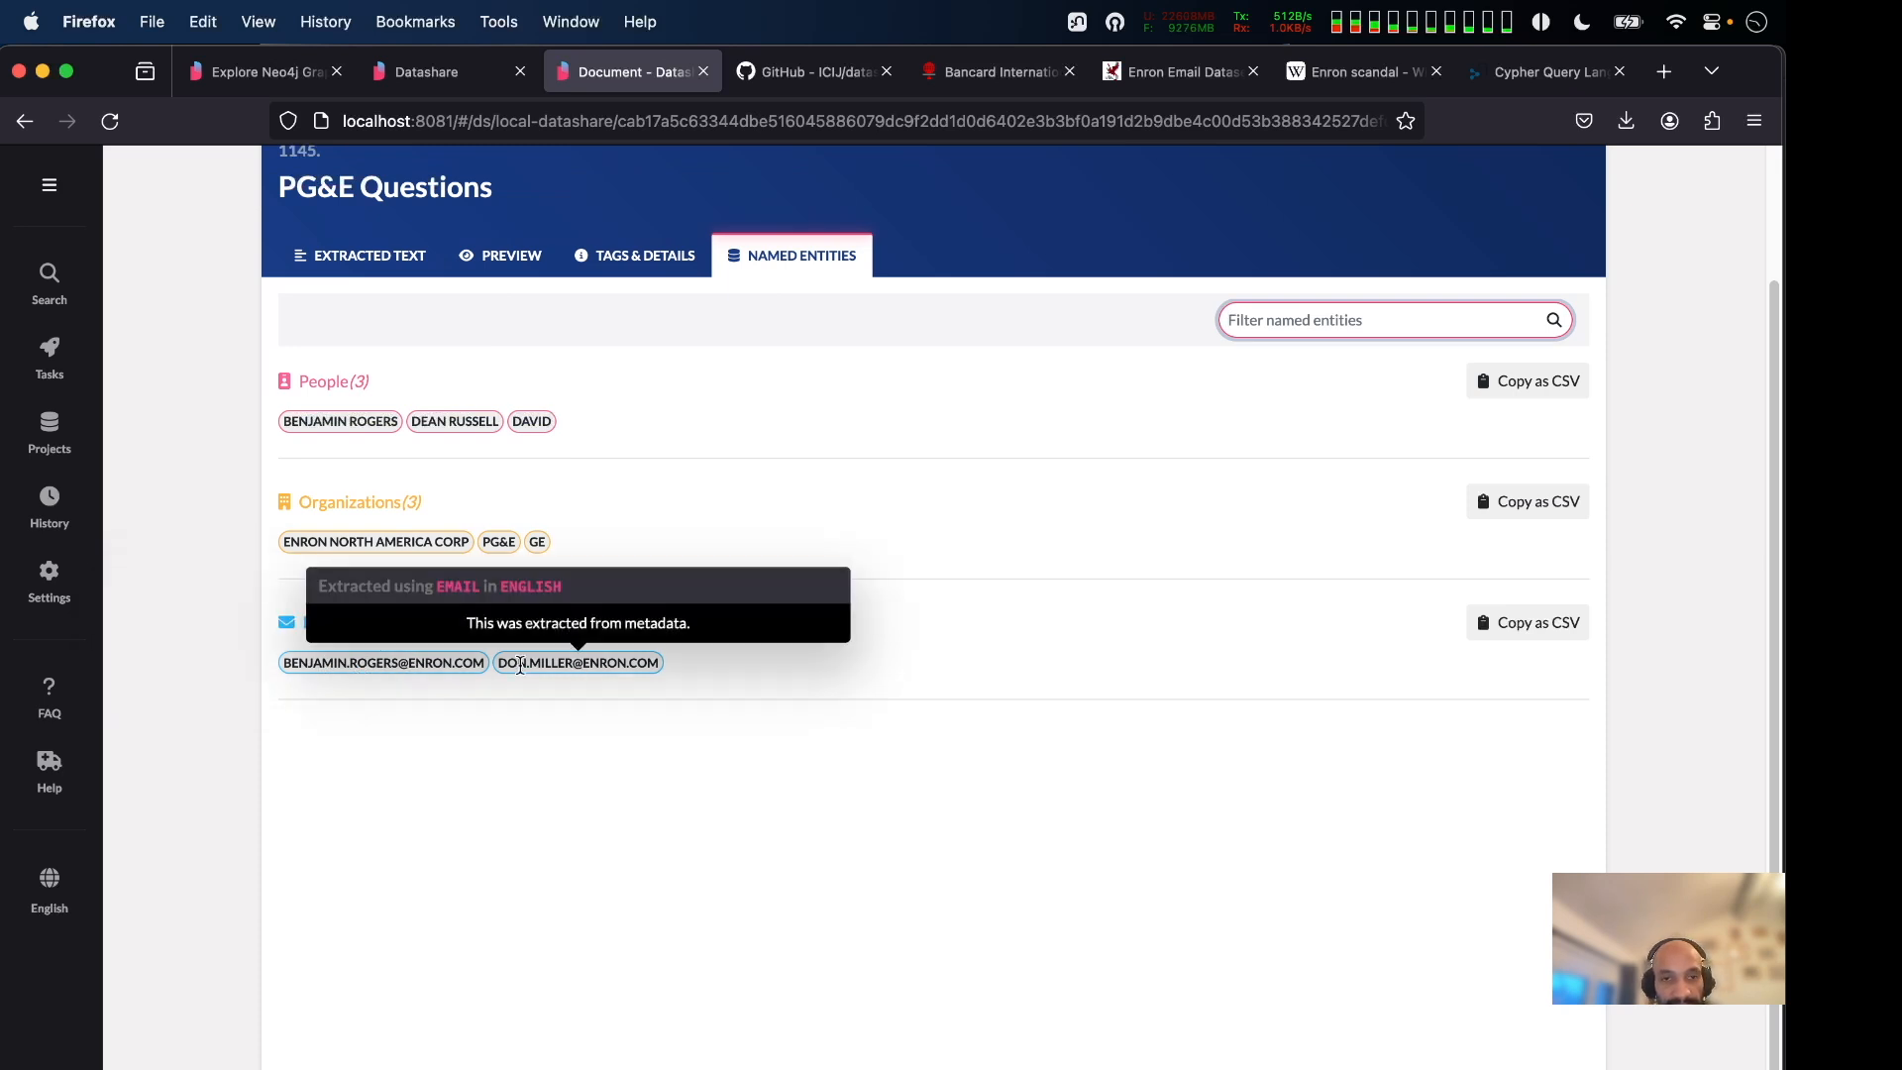
Check the sender and recipient email addresses in the extracted text of the 9/26/2000 message.
{"action": "left_click", "coordinate": [424, 257]}
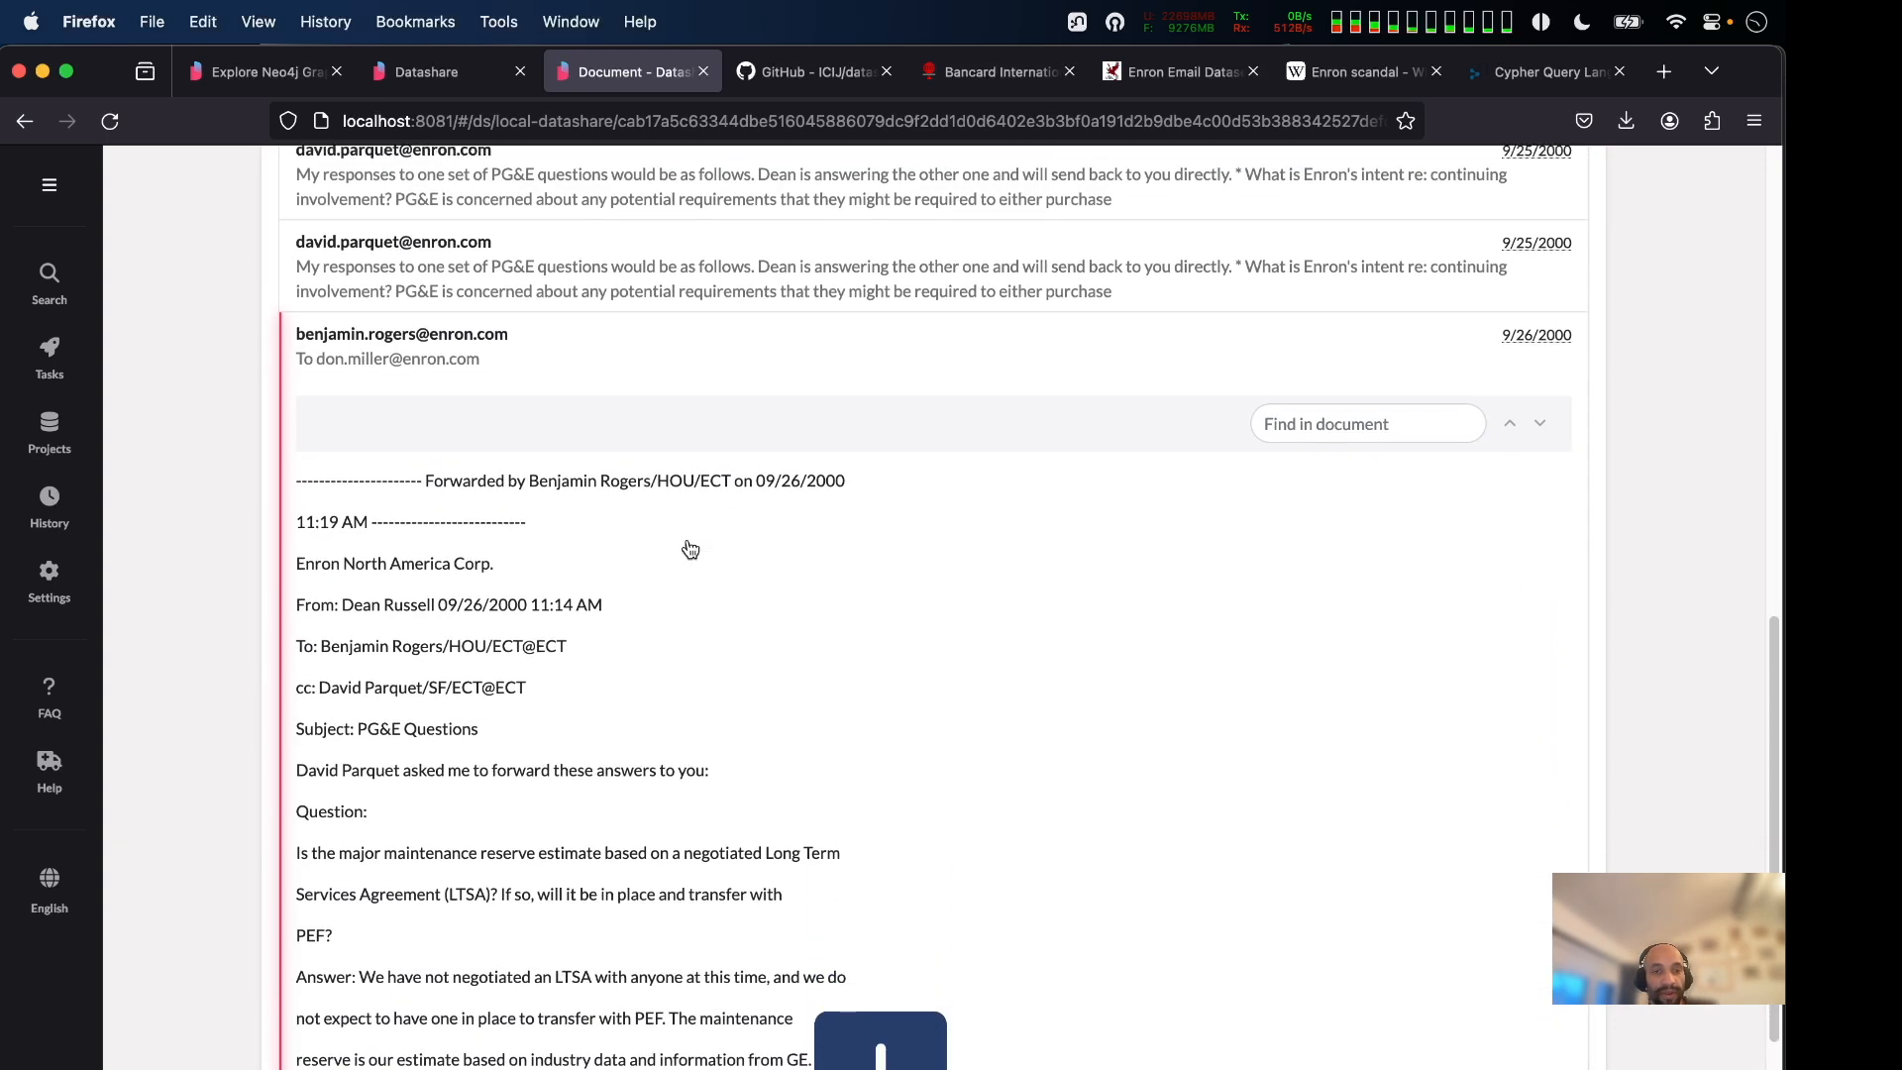
{"action": "mouse_move", "coordinate": [297, 351]}
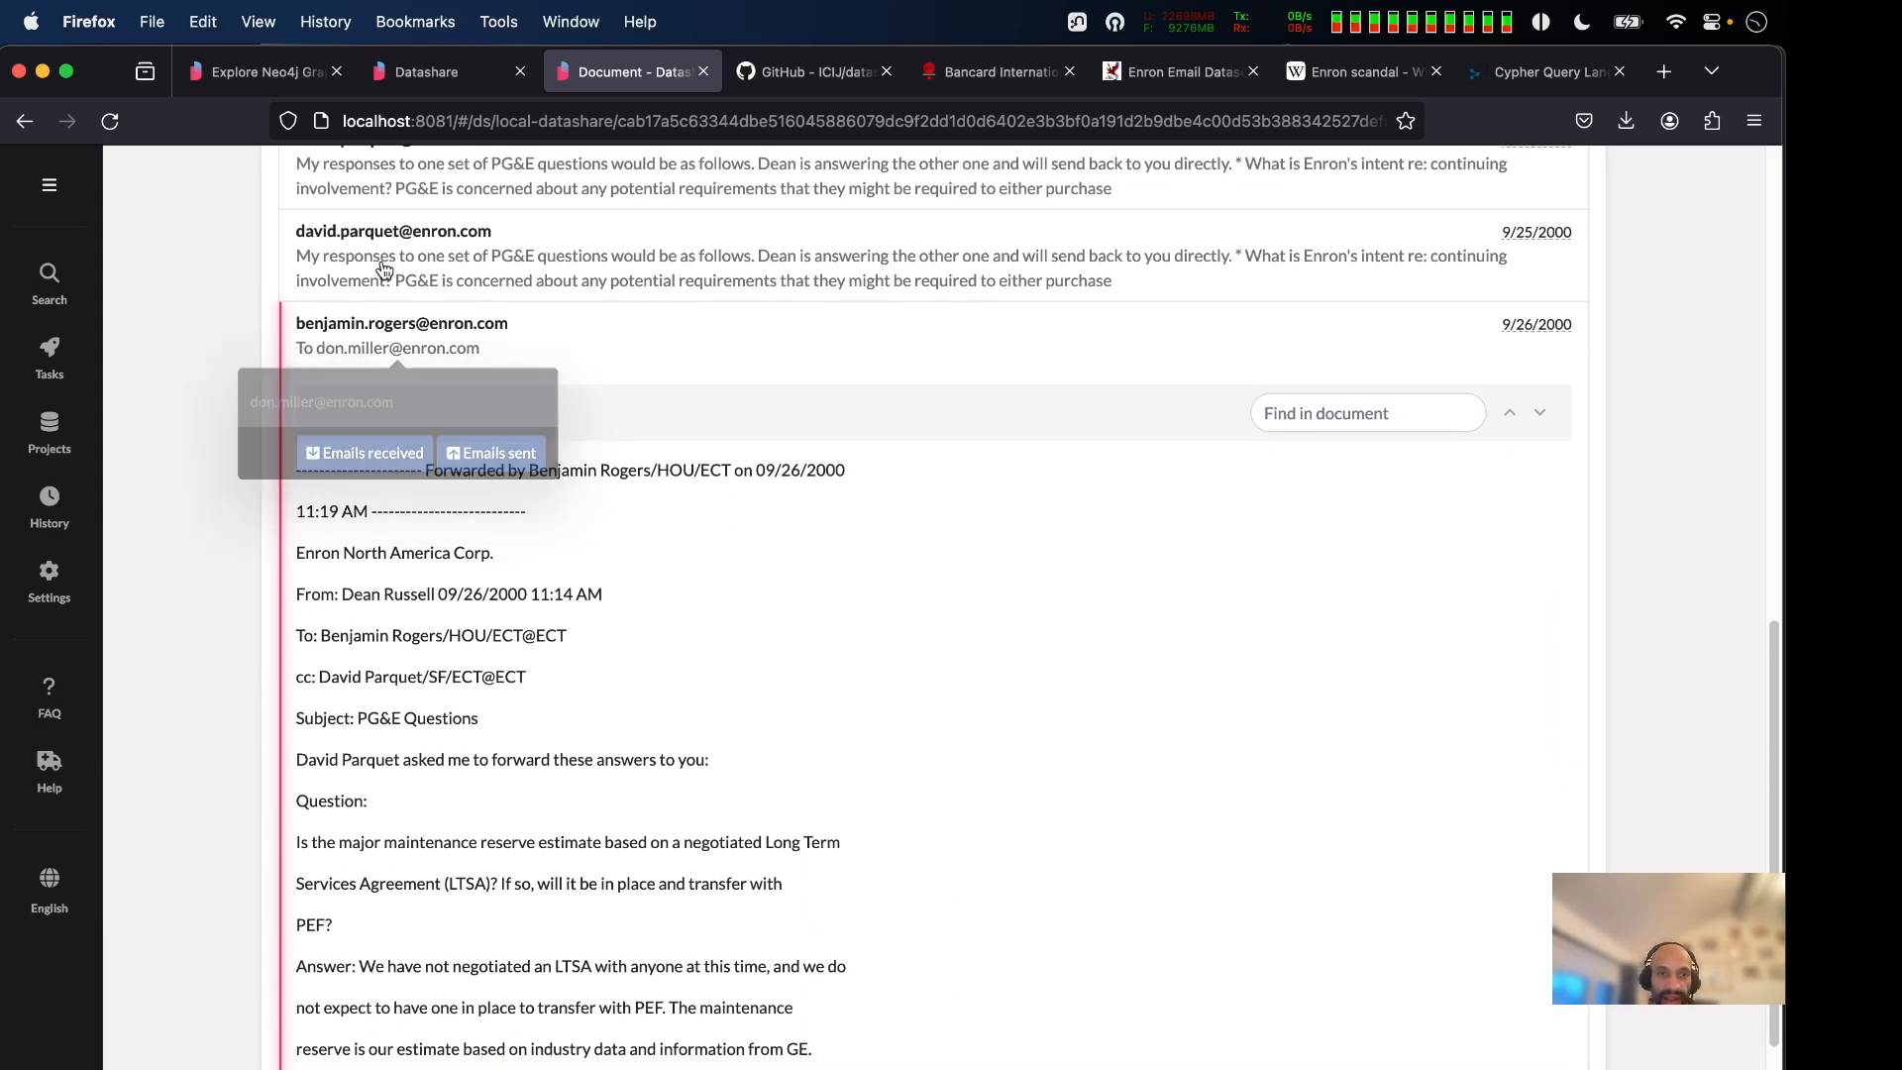
{"action": "mouse_move", "coordinate": [405, 327]}
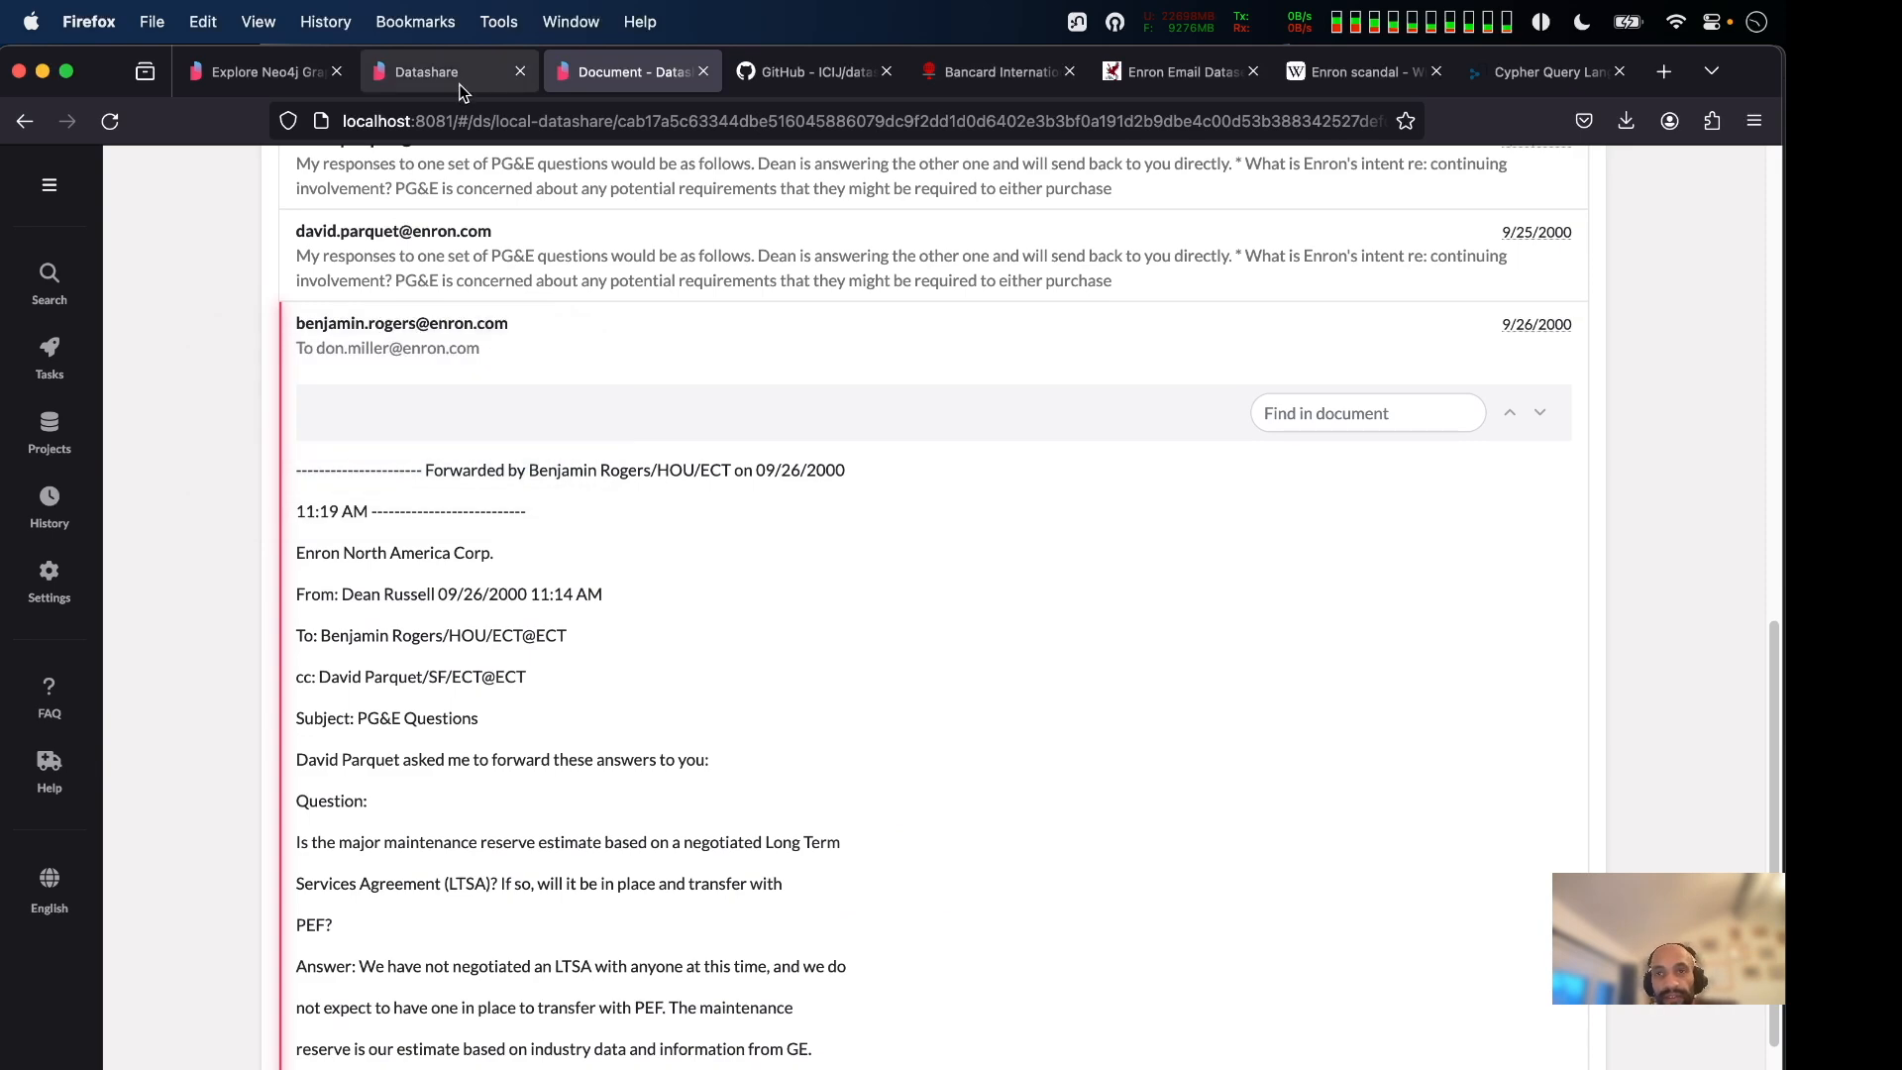
Switch back to Neo4j Browser, hide the node properties and place the two email nodes together on one side of the PG&E document.
{"action": "key", "text": "super+Tab"}
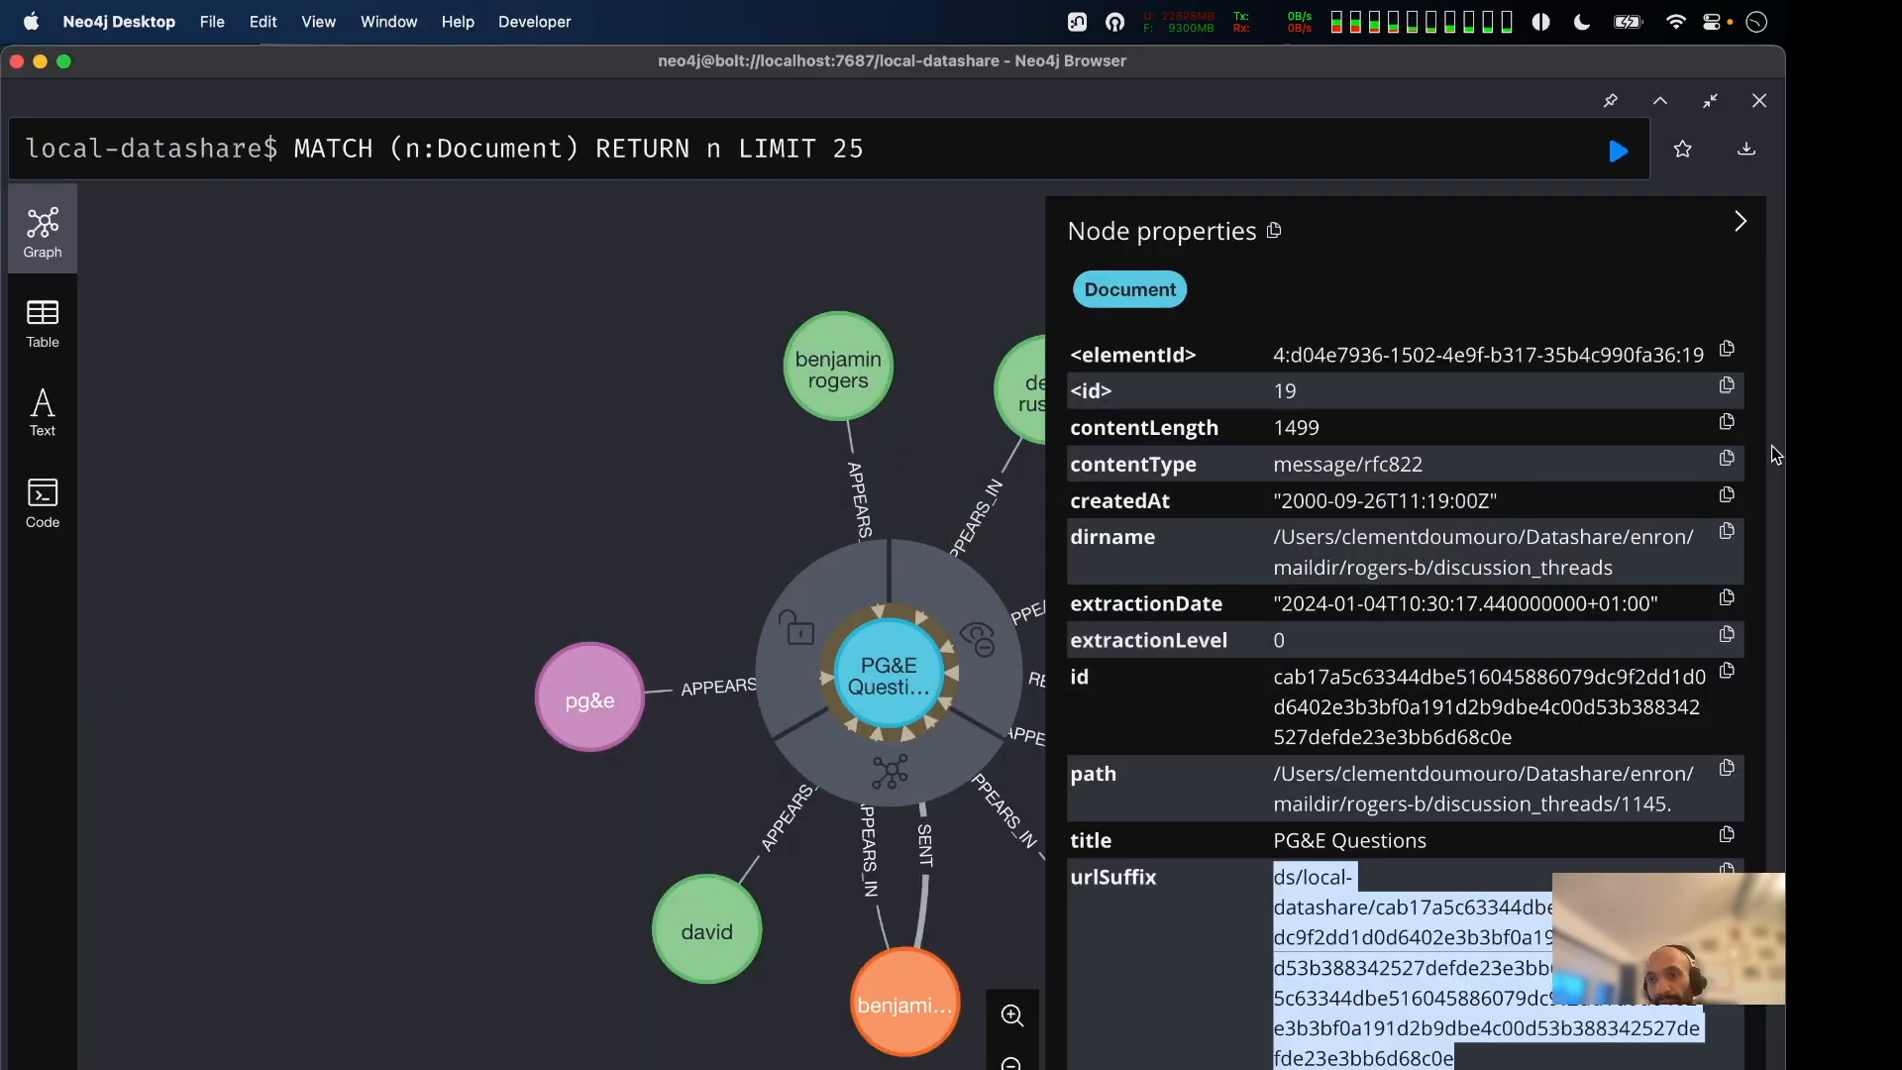
{"action": "left_click", "coordinate": [1740, 221]}
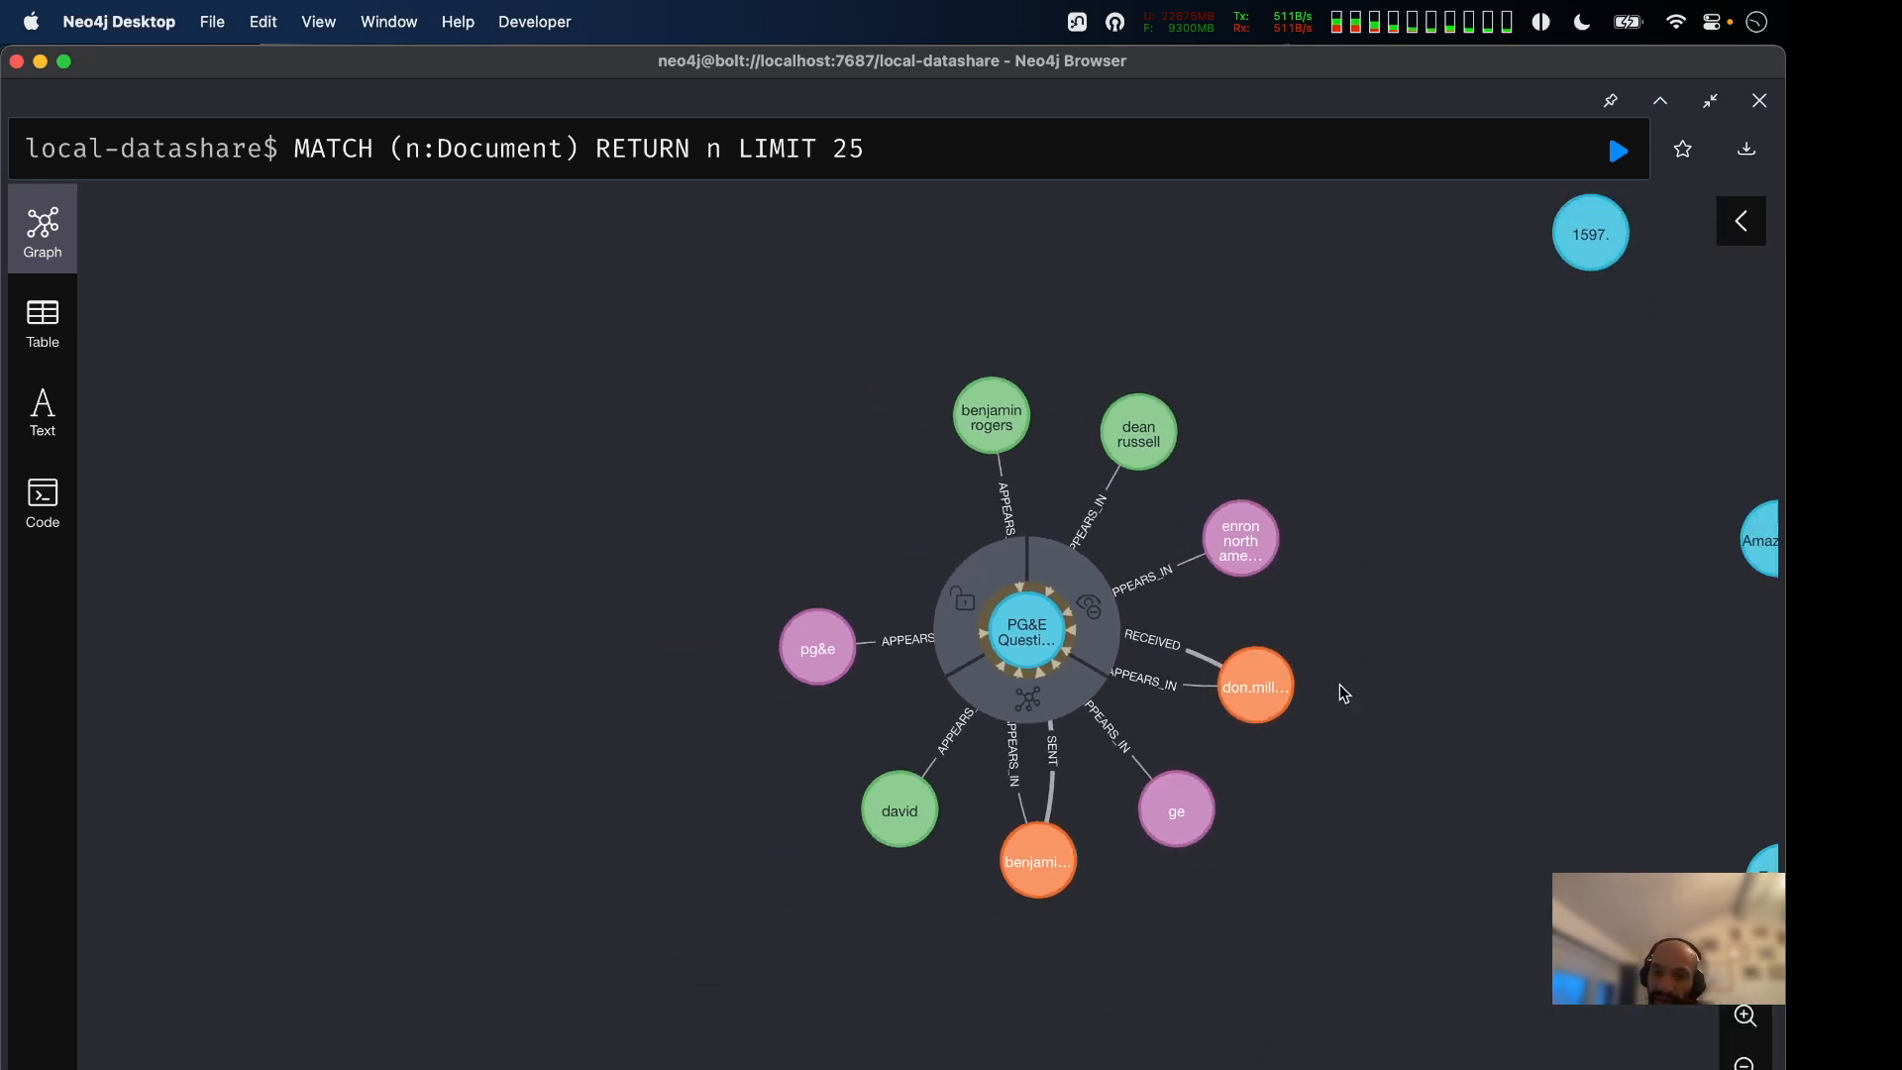
{"action": "left_click_drag", "start_coordinate": [1256, 686], "coordinate": [564, 514]}
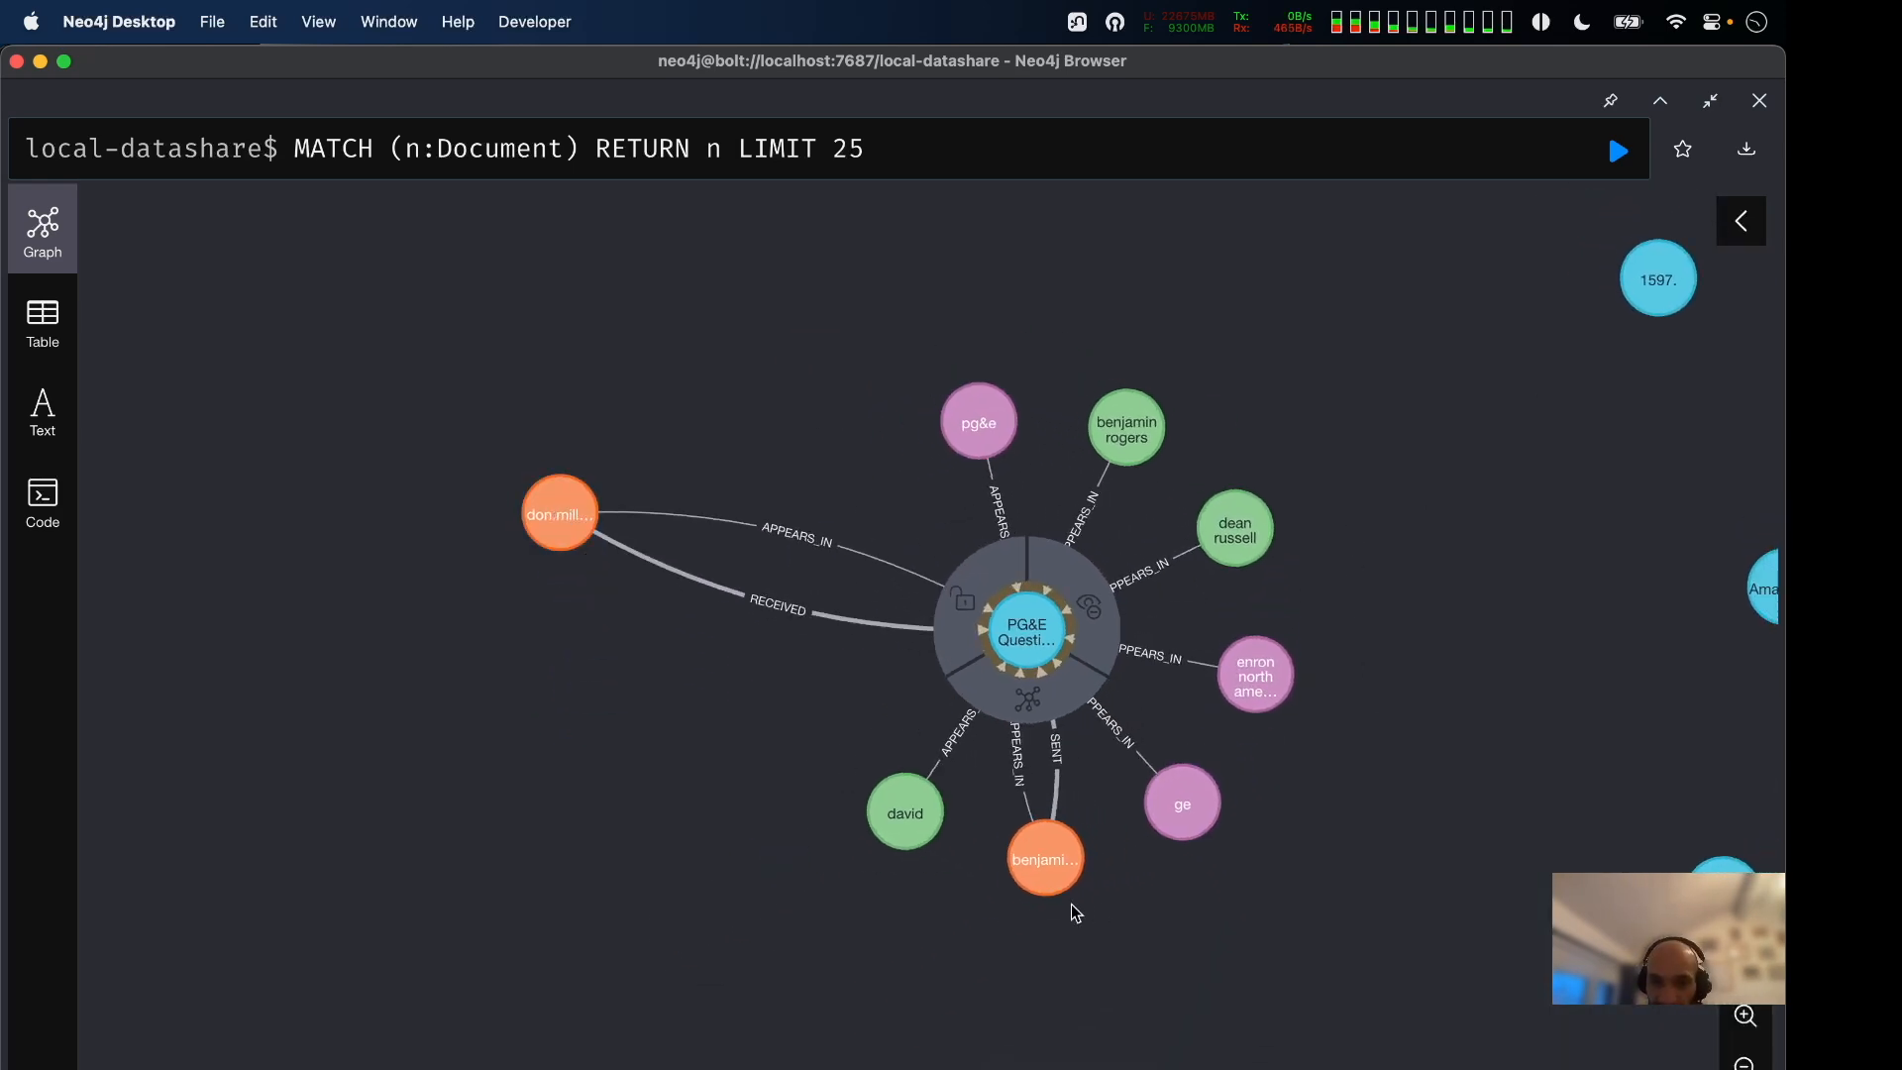
{"action": "left_click_drag", "start_coordinate": [1042, 858], "coordinate": [642, 370]}
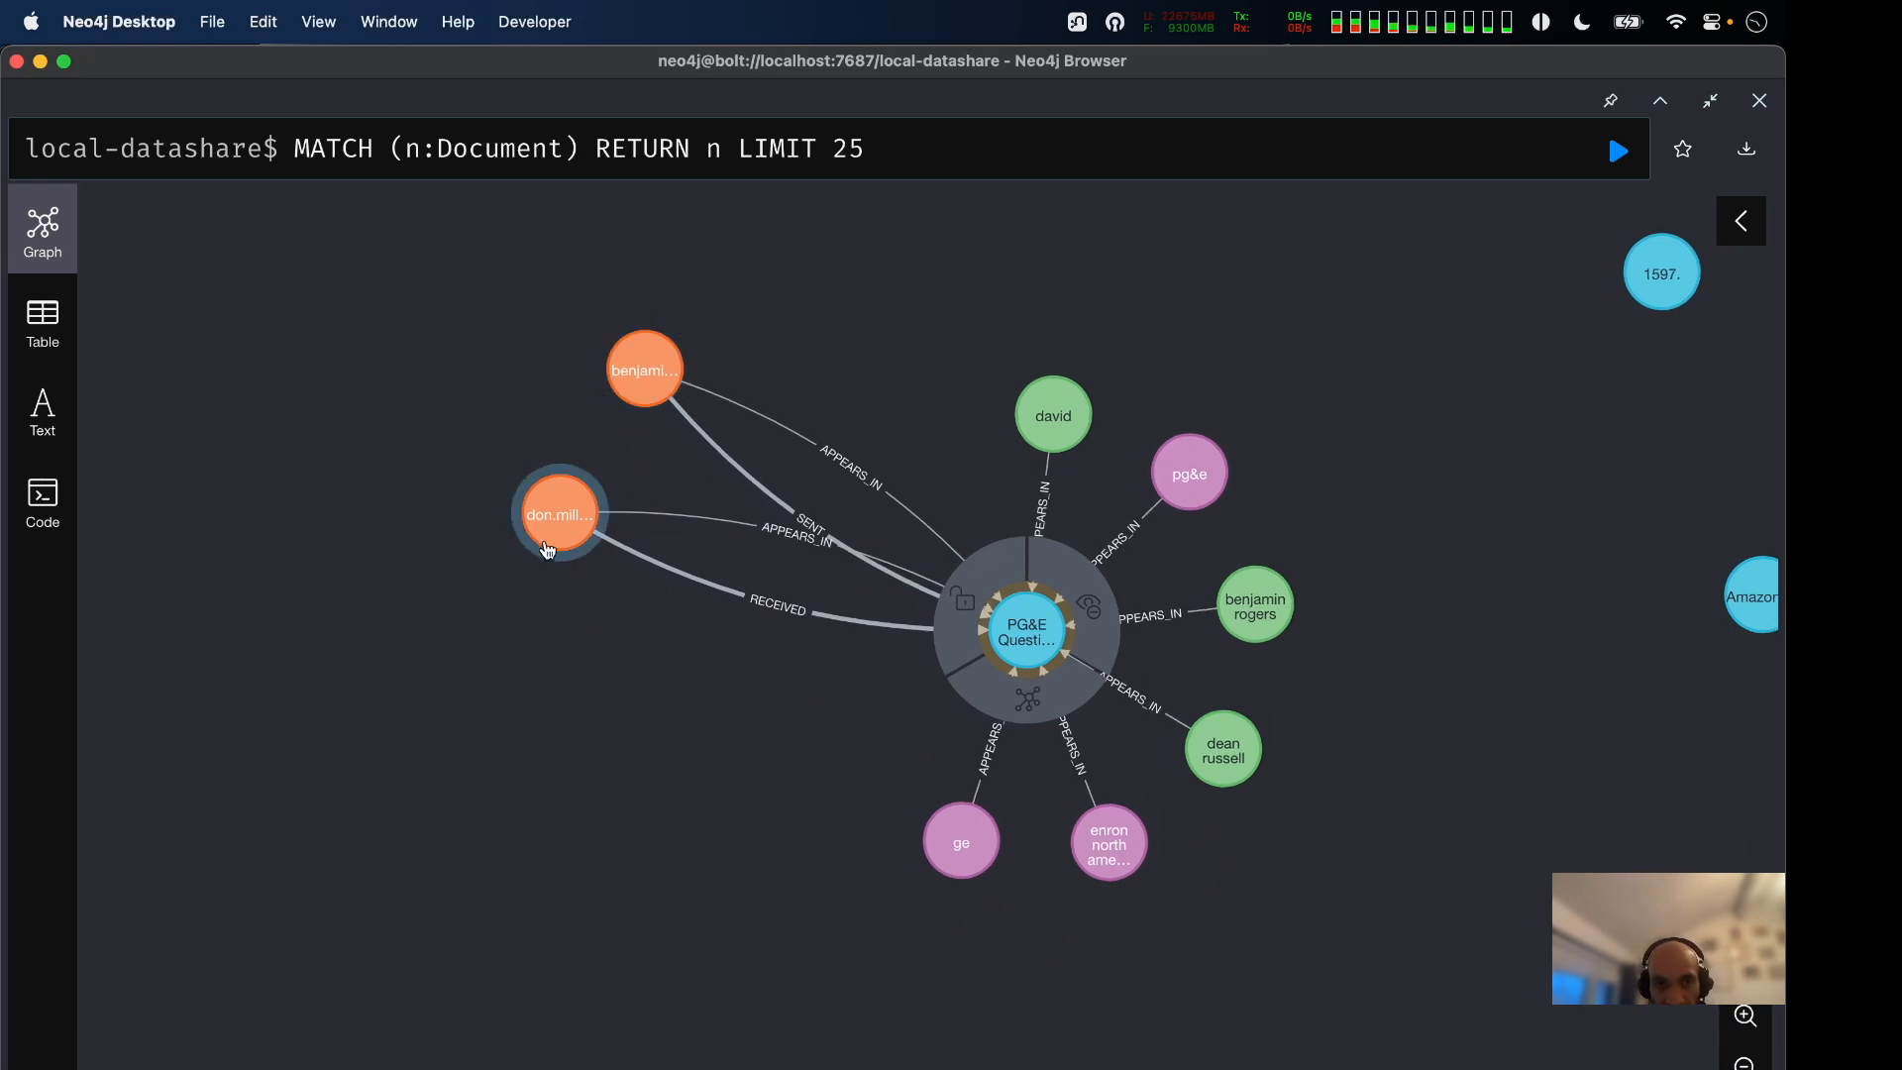
{"action": "left_click_drag", "start_coordinate": [555, 514], "coordinate": [647, 671]}
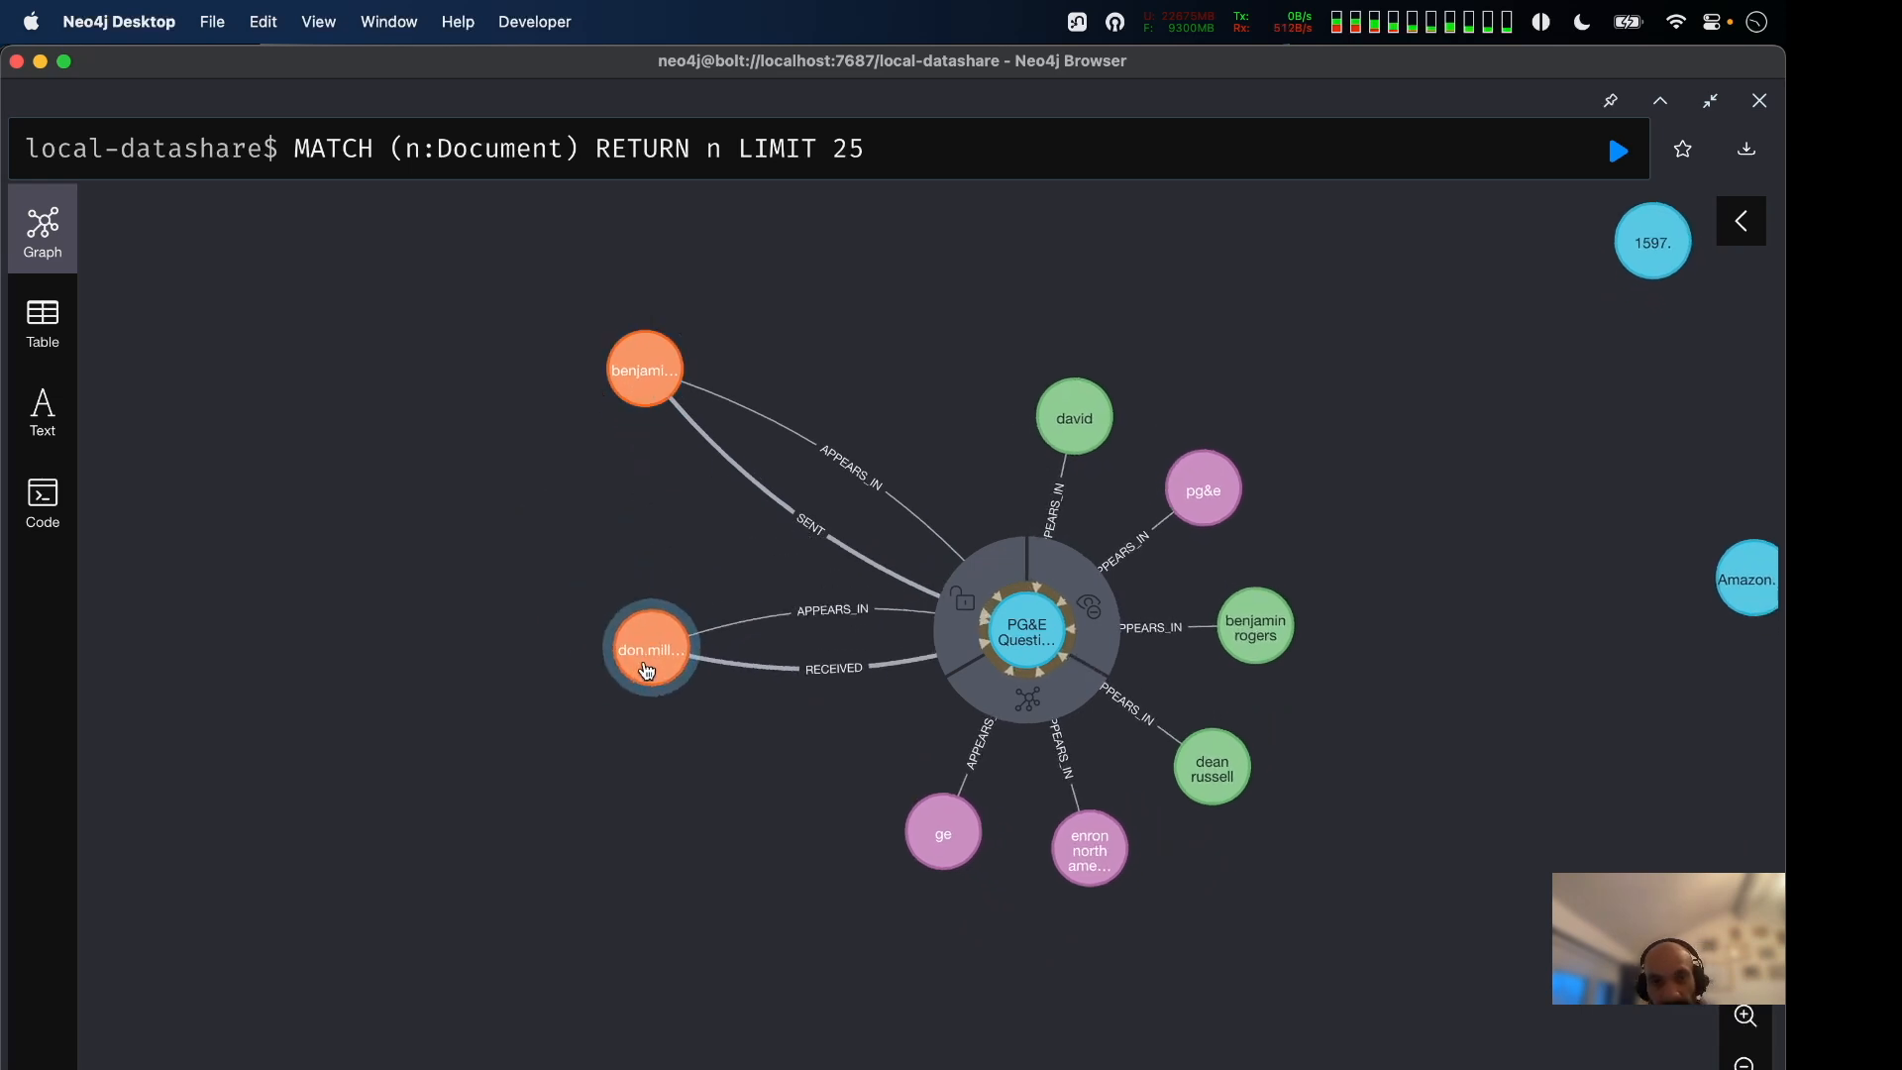
Close the PG&E document's node options and reposition the document between the email nodes and the other entities.
{"action": "left_click", "coordinate": [1035, 649]}
{"action": "left_click_drag", "start_coordinate": [1003, 619], "coordinate": [1113, 507]}
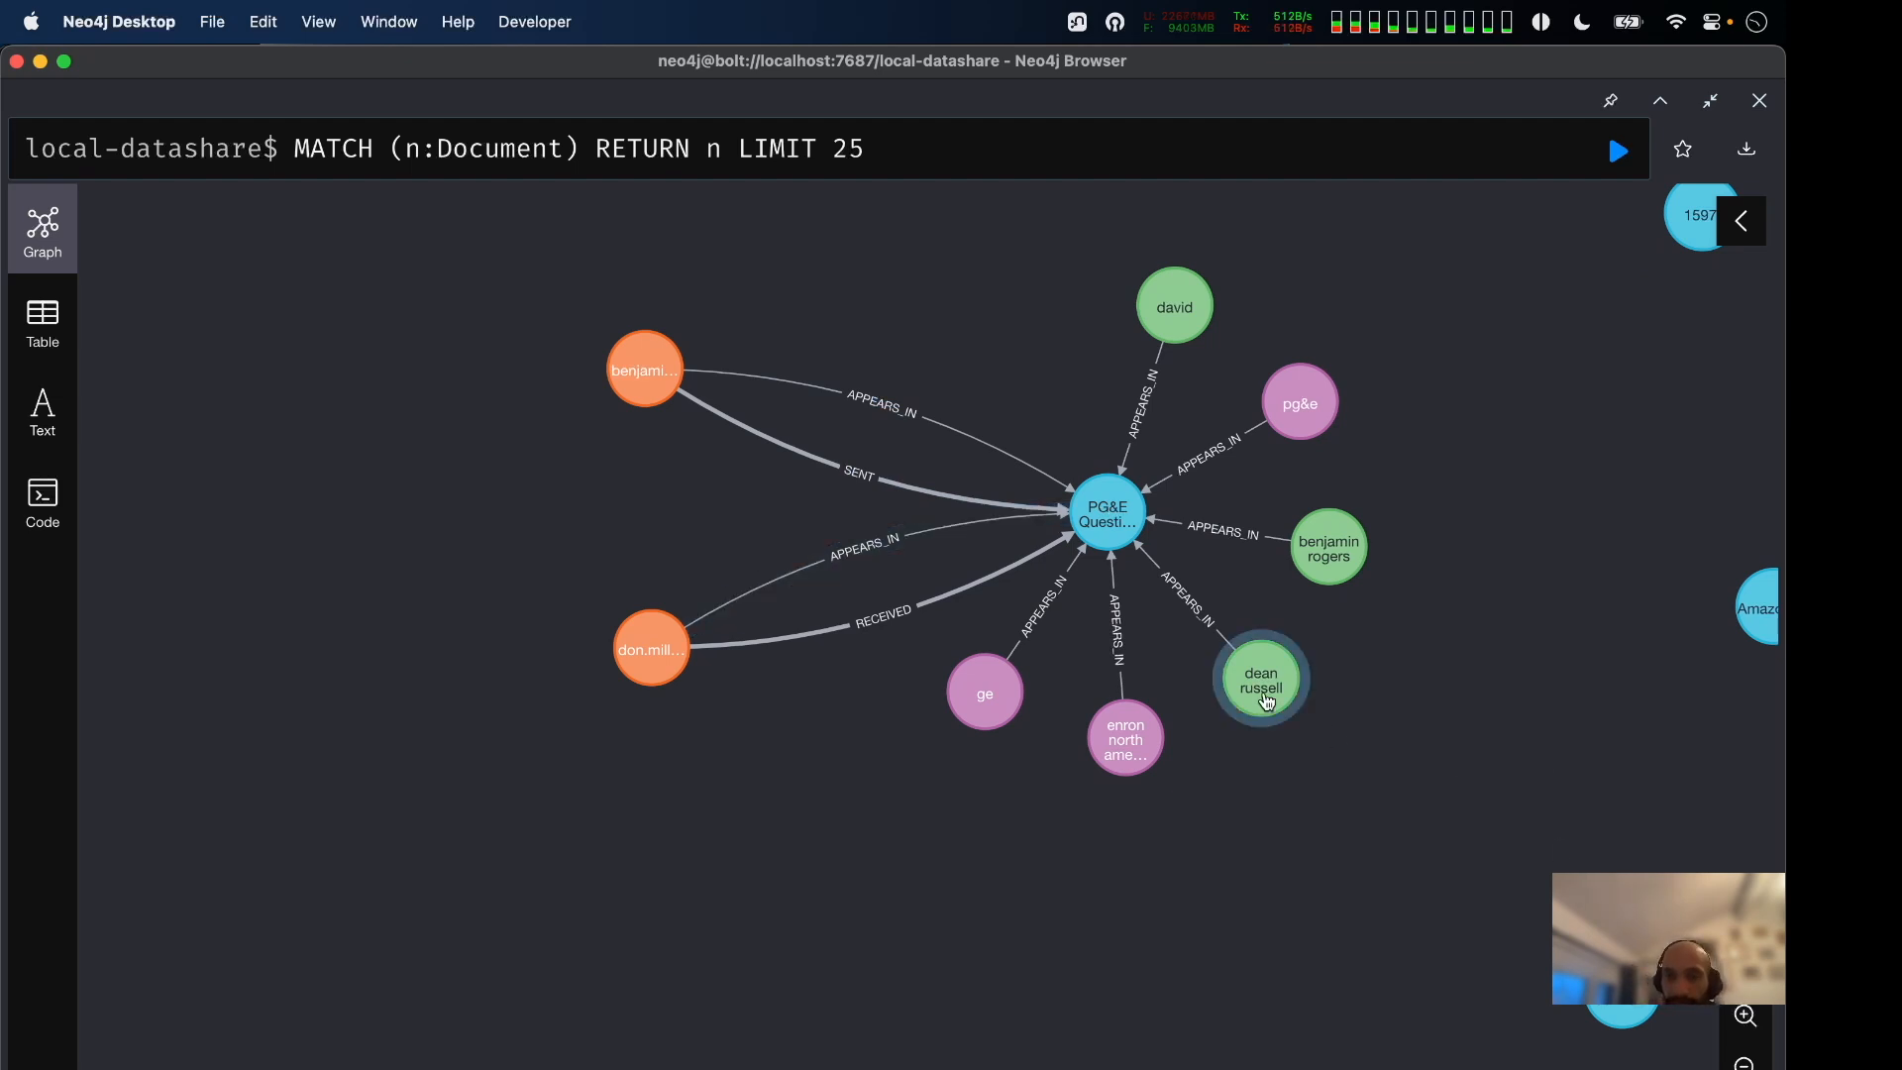
{"action": "scroll", "coordinate": [1258, 683], "scroll_direction": "down", "scroll_amount": 3}
{"action": "left_click_drag", "start_coordinate": [1142, 548], "coordinate": [1010, 540]}
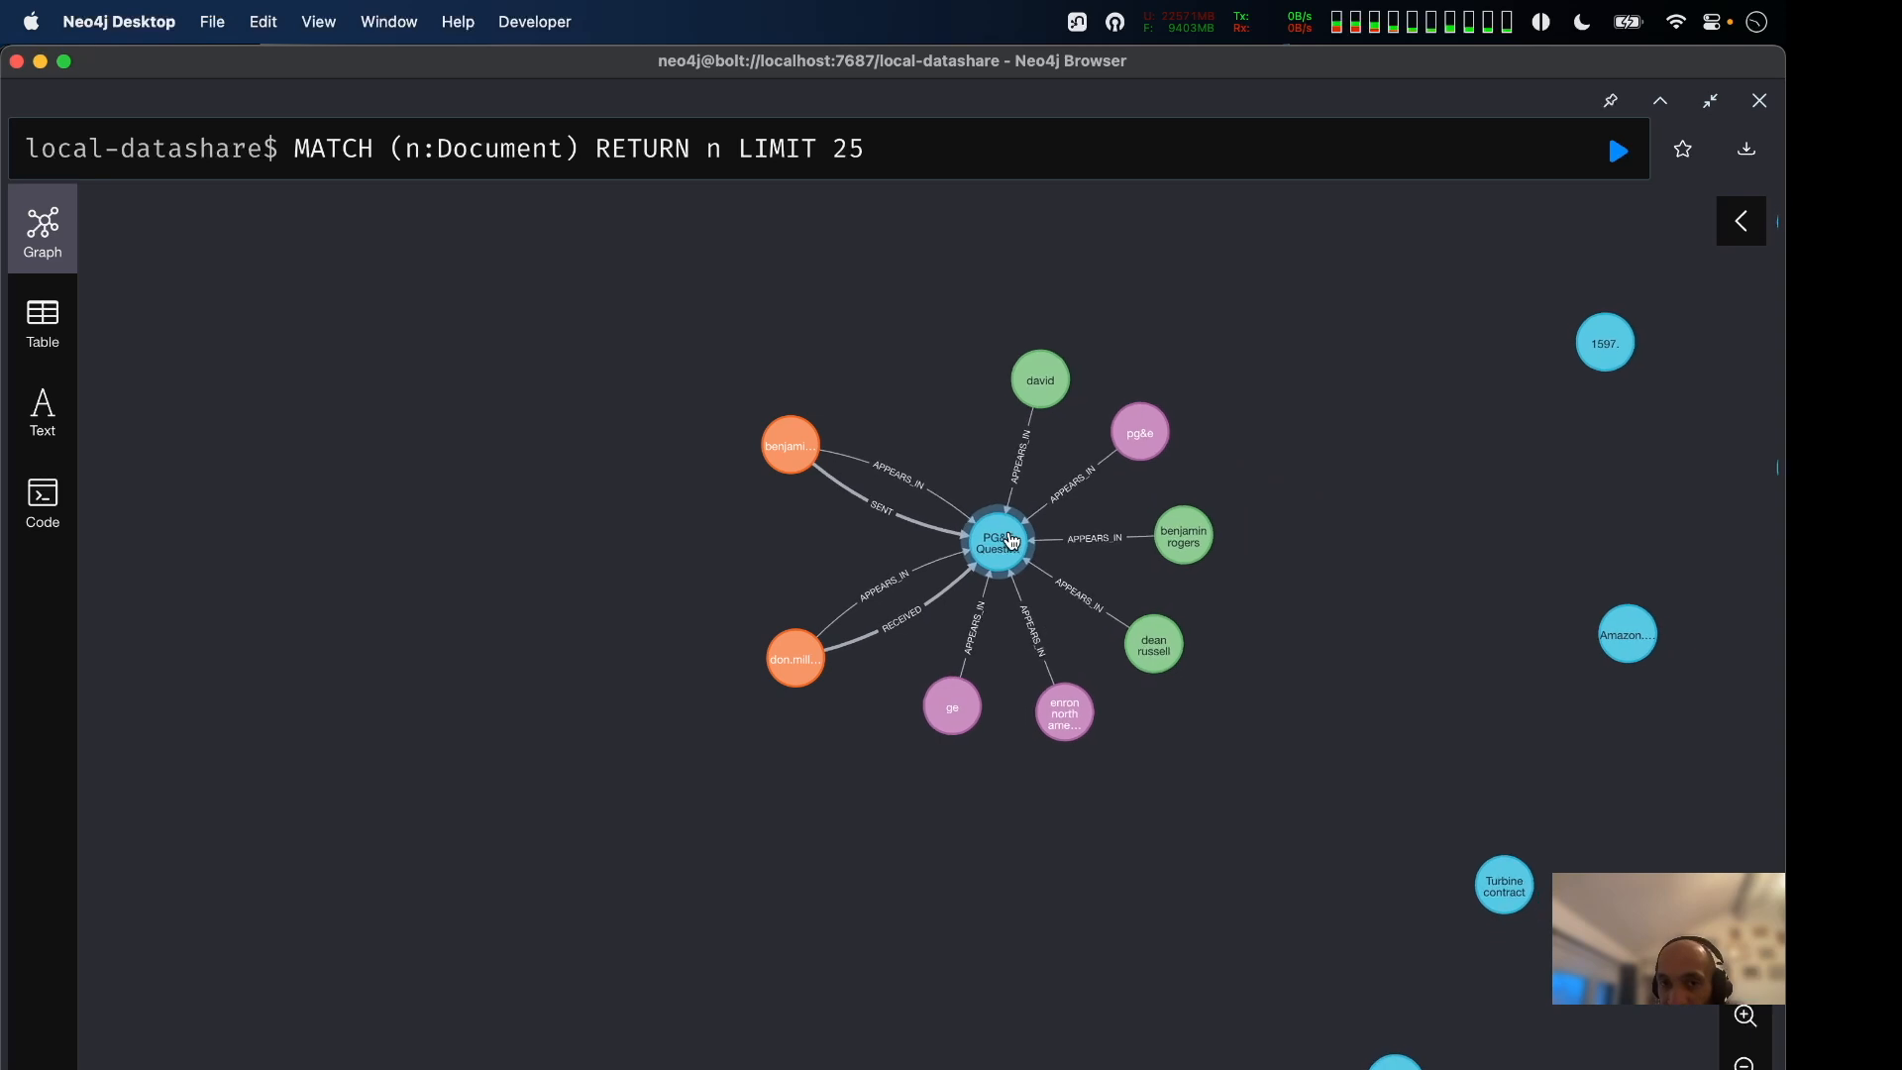
Group the organization nodes above and the person nodes below the PG&E document, and pull the two email nodes farther away from it.
{"action": "left_click_drag", "start_coordinate": [1087, 728], "coordinate": [1146, 717]}
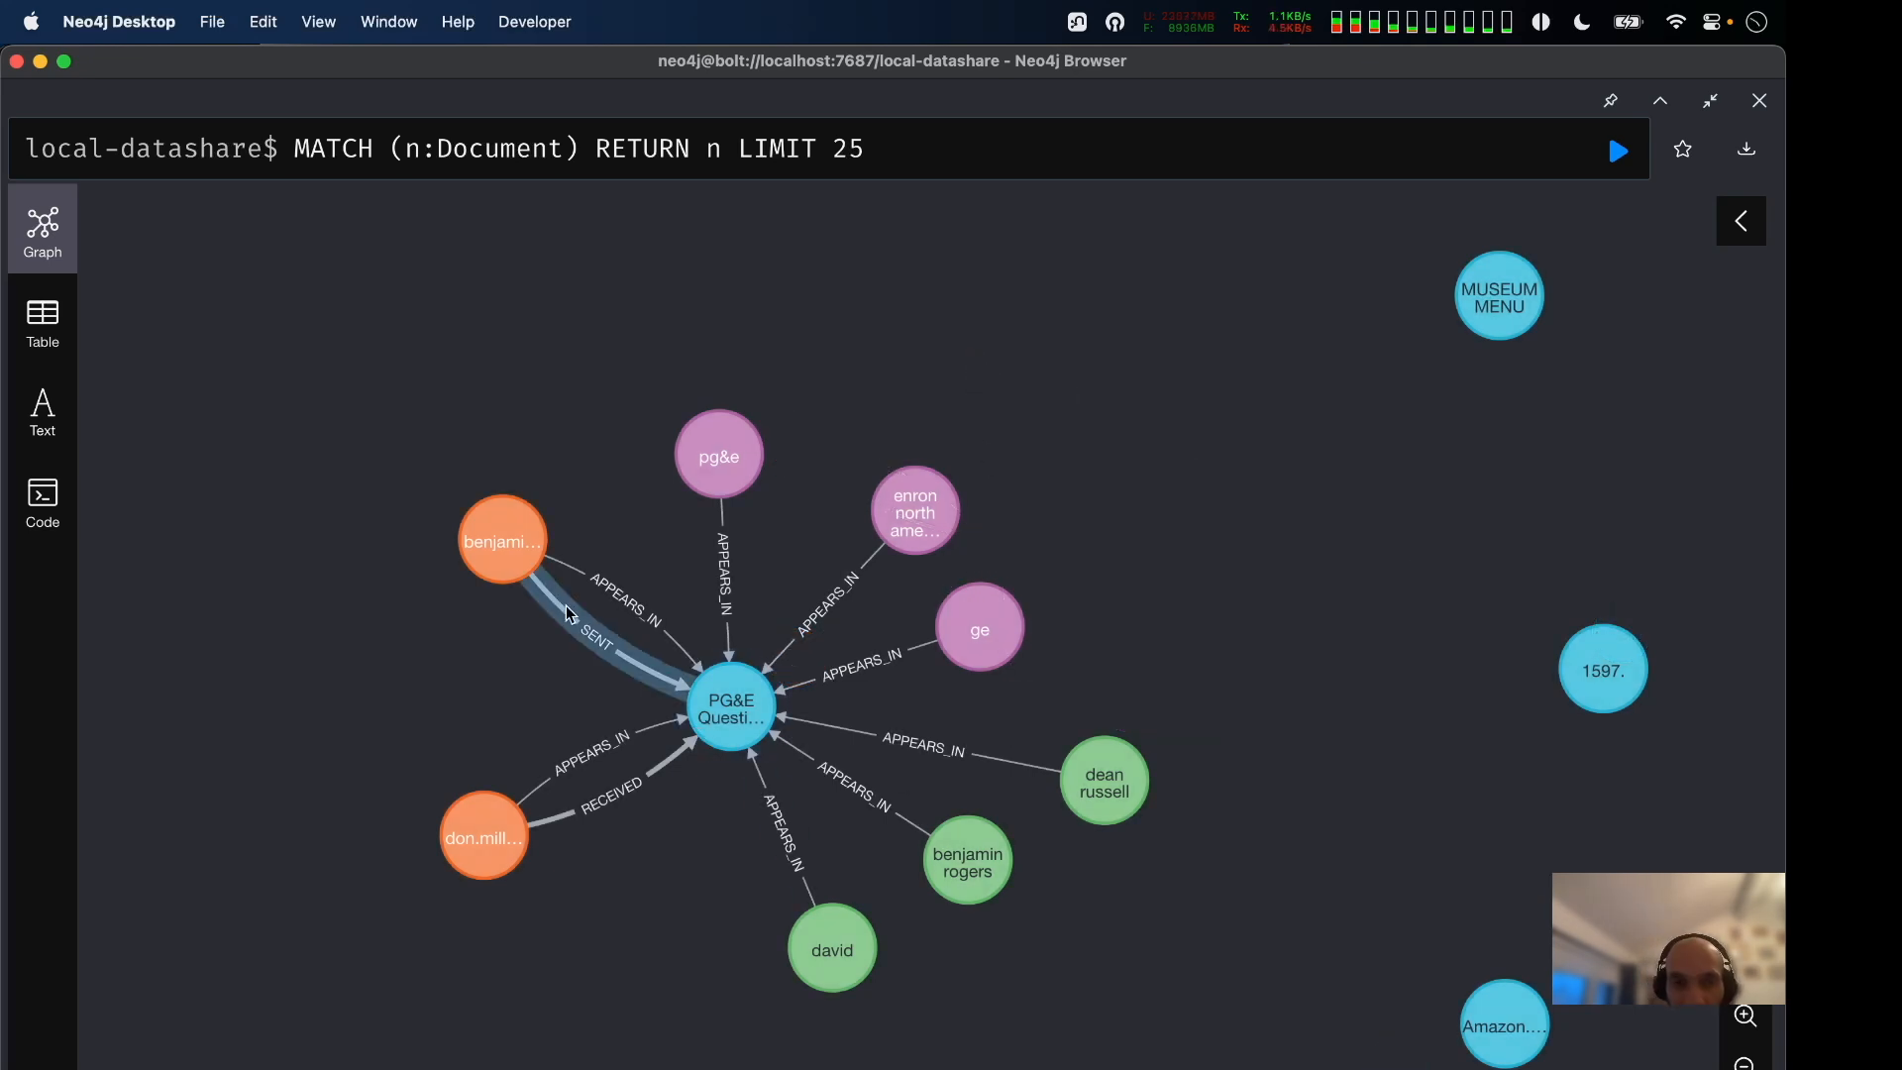
{"action": "left_click_drag", "start_coordinate": [493, 552], "coordinate": [347, 572]}
{"action": "left_click_drag", "start_coordinate": [474, 845], "coordinate": [338, 825]}
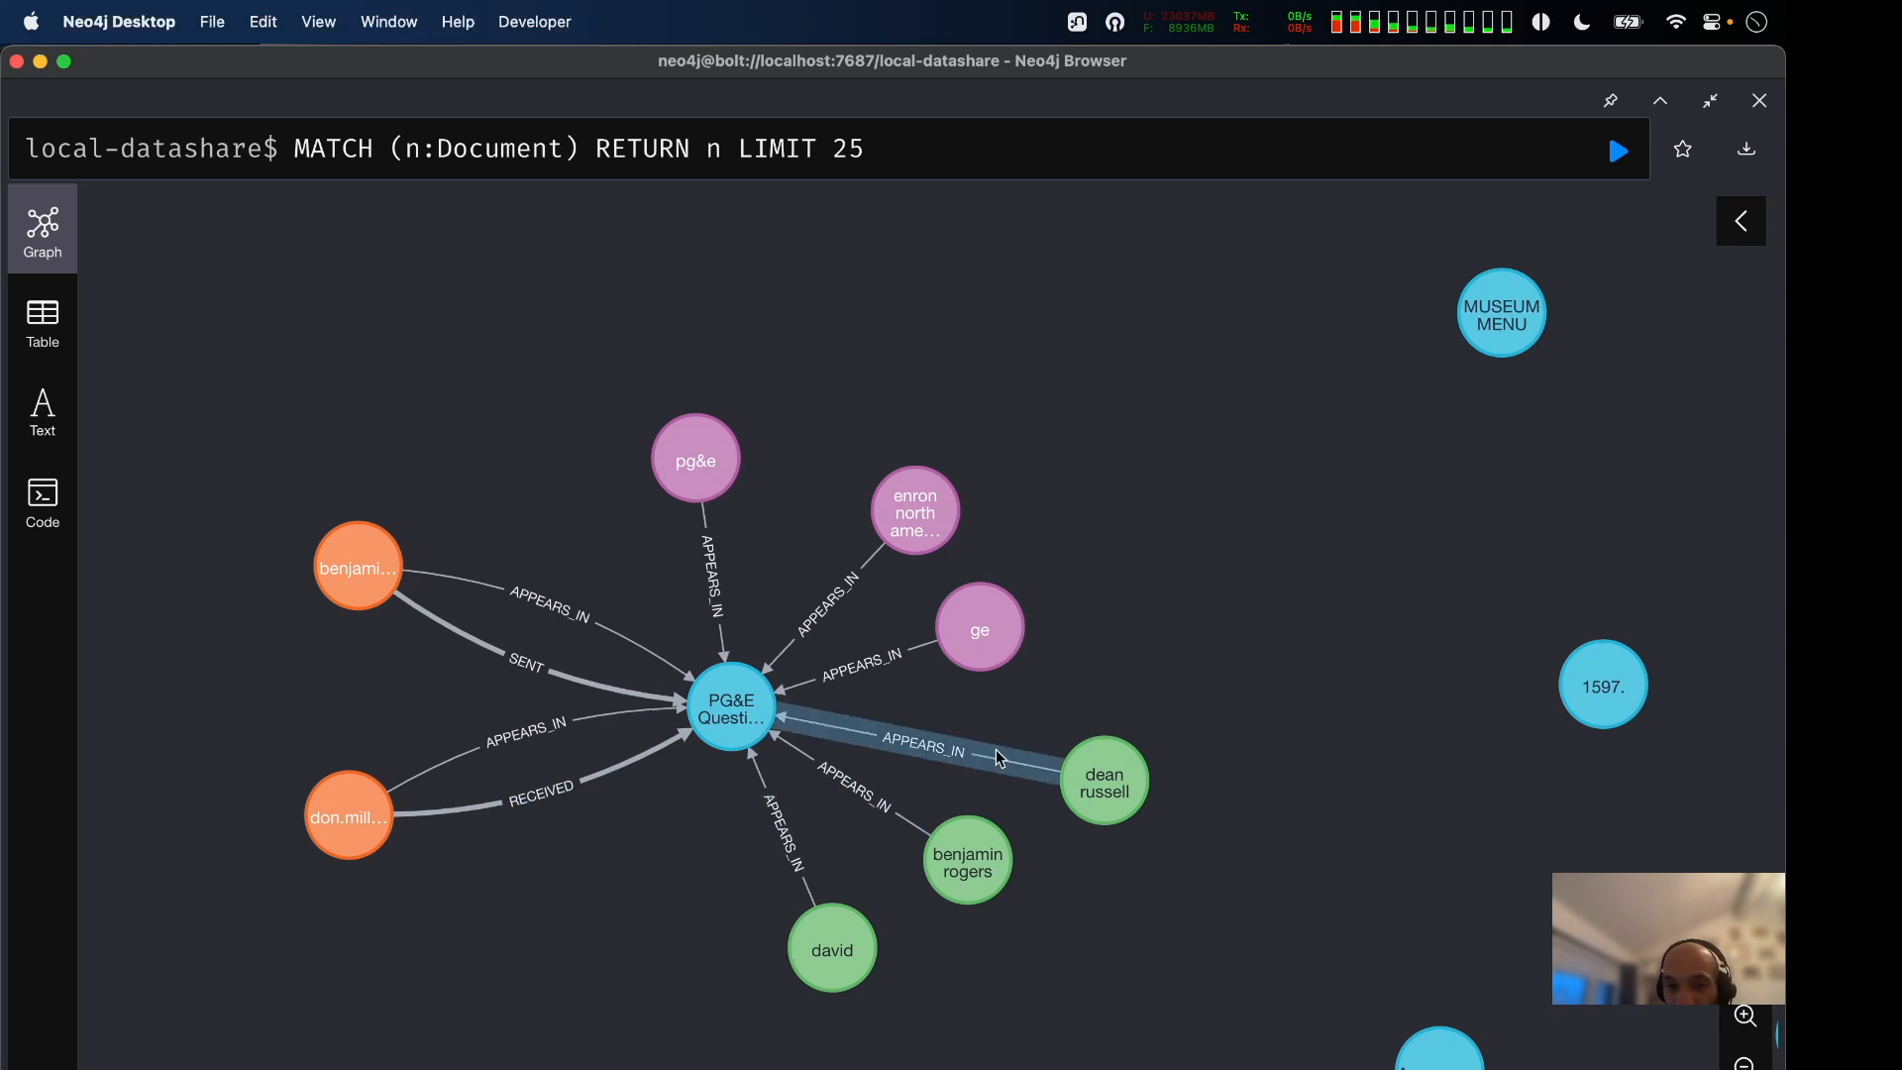
{"action": "left_click_drag", "start_coordinate": [707, 483], "coordinate": [672, 466]}
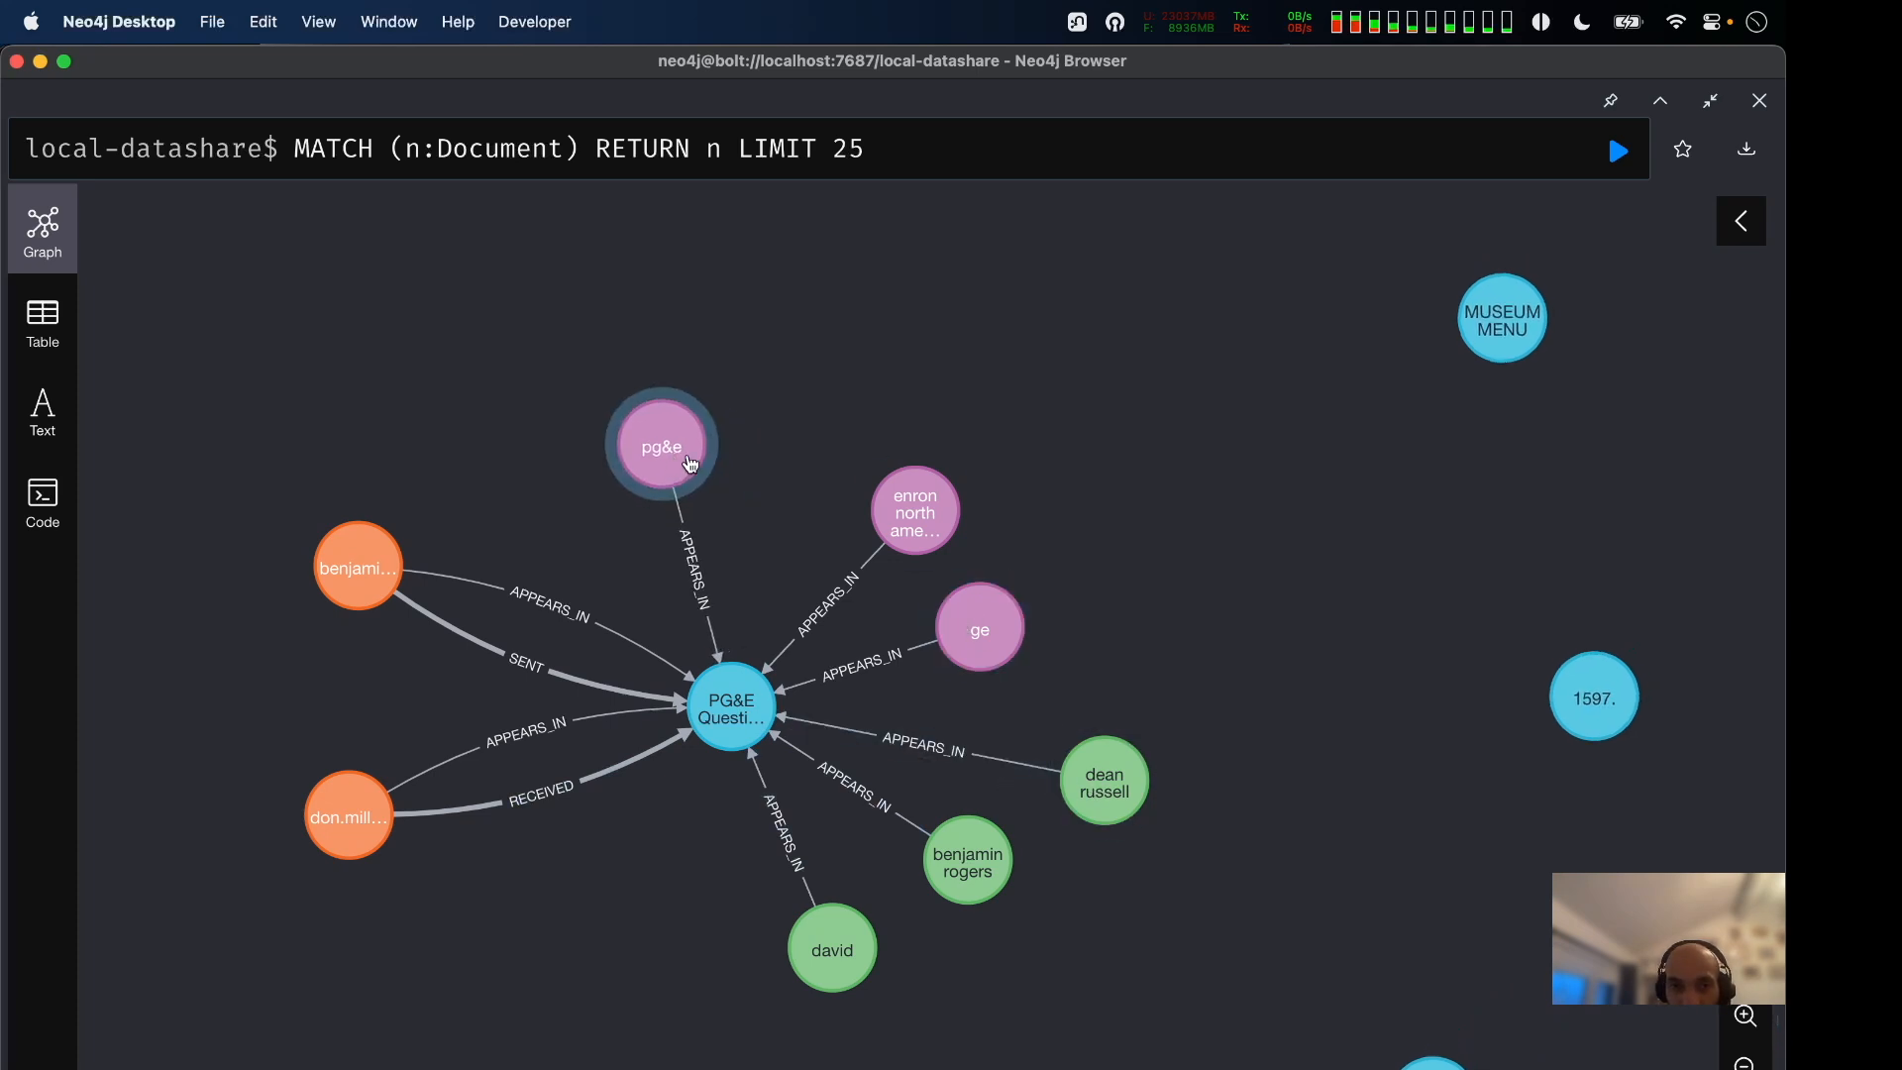
Spread the enron north america and ge organization nodes out above the PG&E document and shift the recipient email node slightly inward.
{"action": "left_click_drag", "start_coordinate": [913, 515], "coordinate": [858, 463]}
{"action": "left_click_drag", "start_coordinate": [995, 634], "coordinate": [1040, 503]}
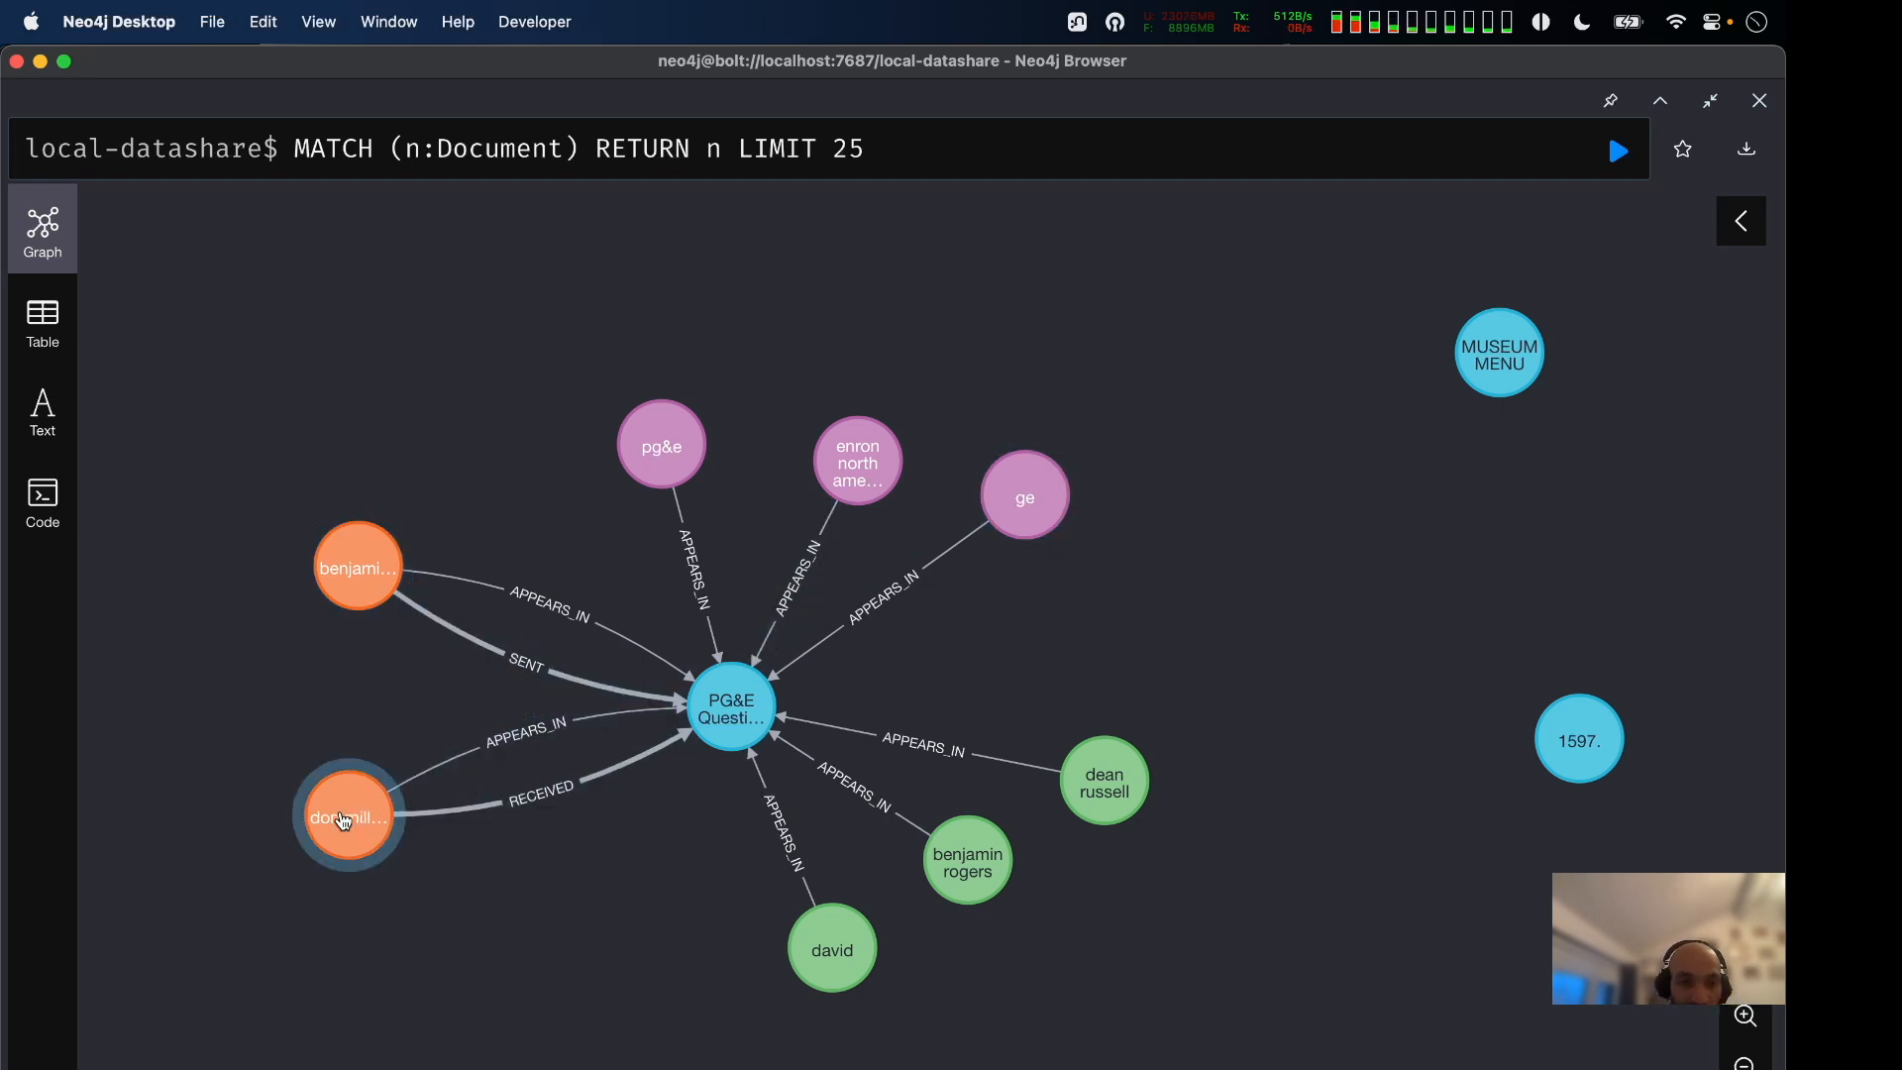
{"action": "mouse_move", "coordinate": [348, 823]}
{"action": "left_mouse_down"}
{"action": "mouse_move", "coordinate": [442, 824]}
{"action": "mouse_move", "coordinate": [362, 824]}
{"action": "left_mouse_up"}
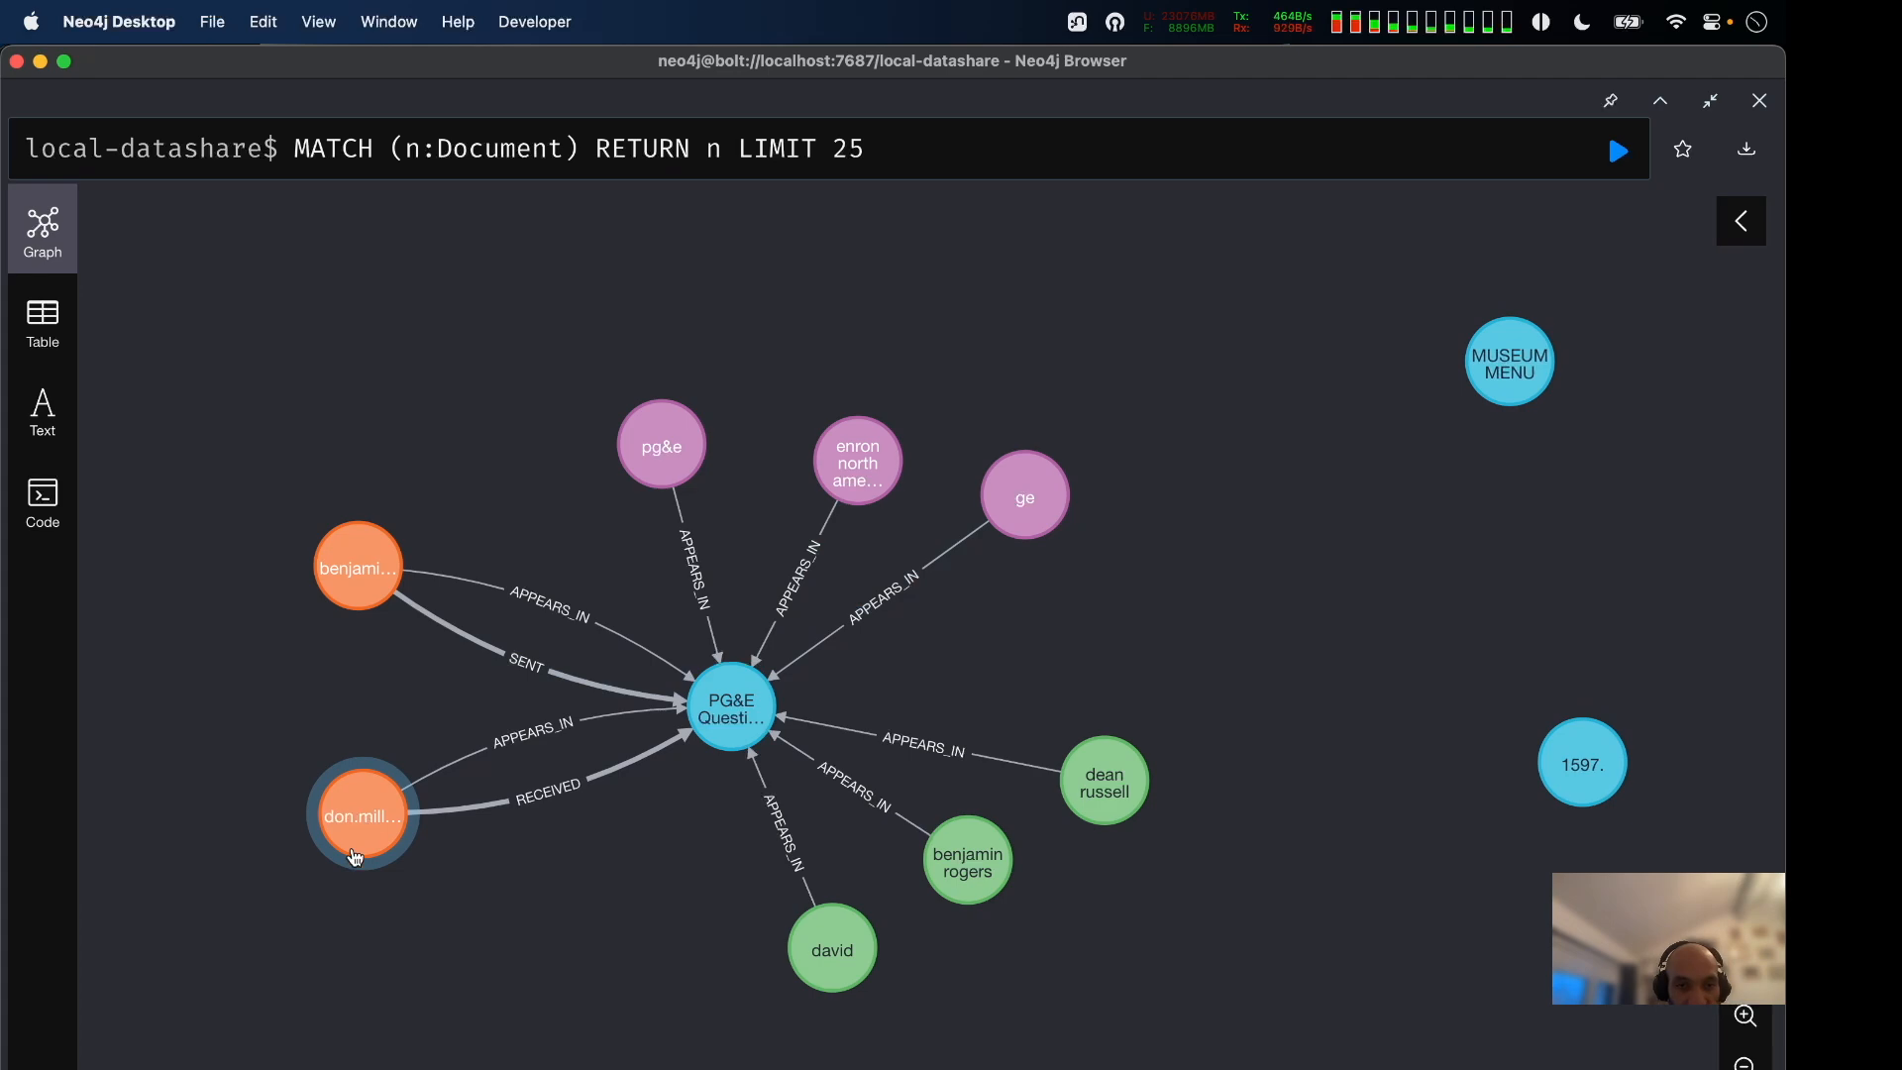
Expand the recipient and sender email nodes' connected documents and move the PG&E document away from the resulting cluster.
{"action": "left_click", "coordinate": [356, 858]}
{"action": "left_click", "coordinate": [380, 896]}
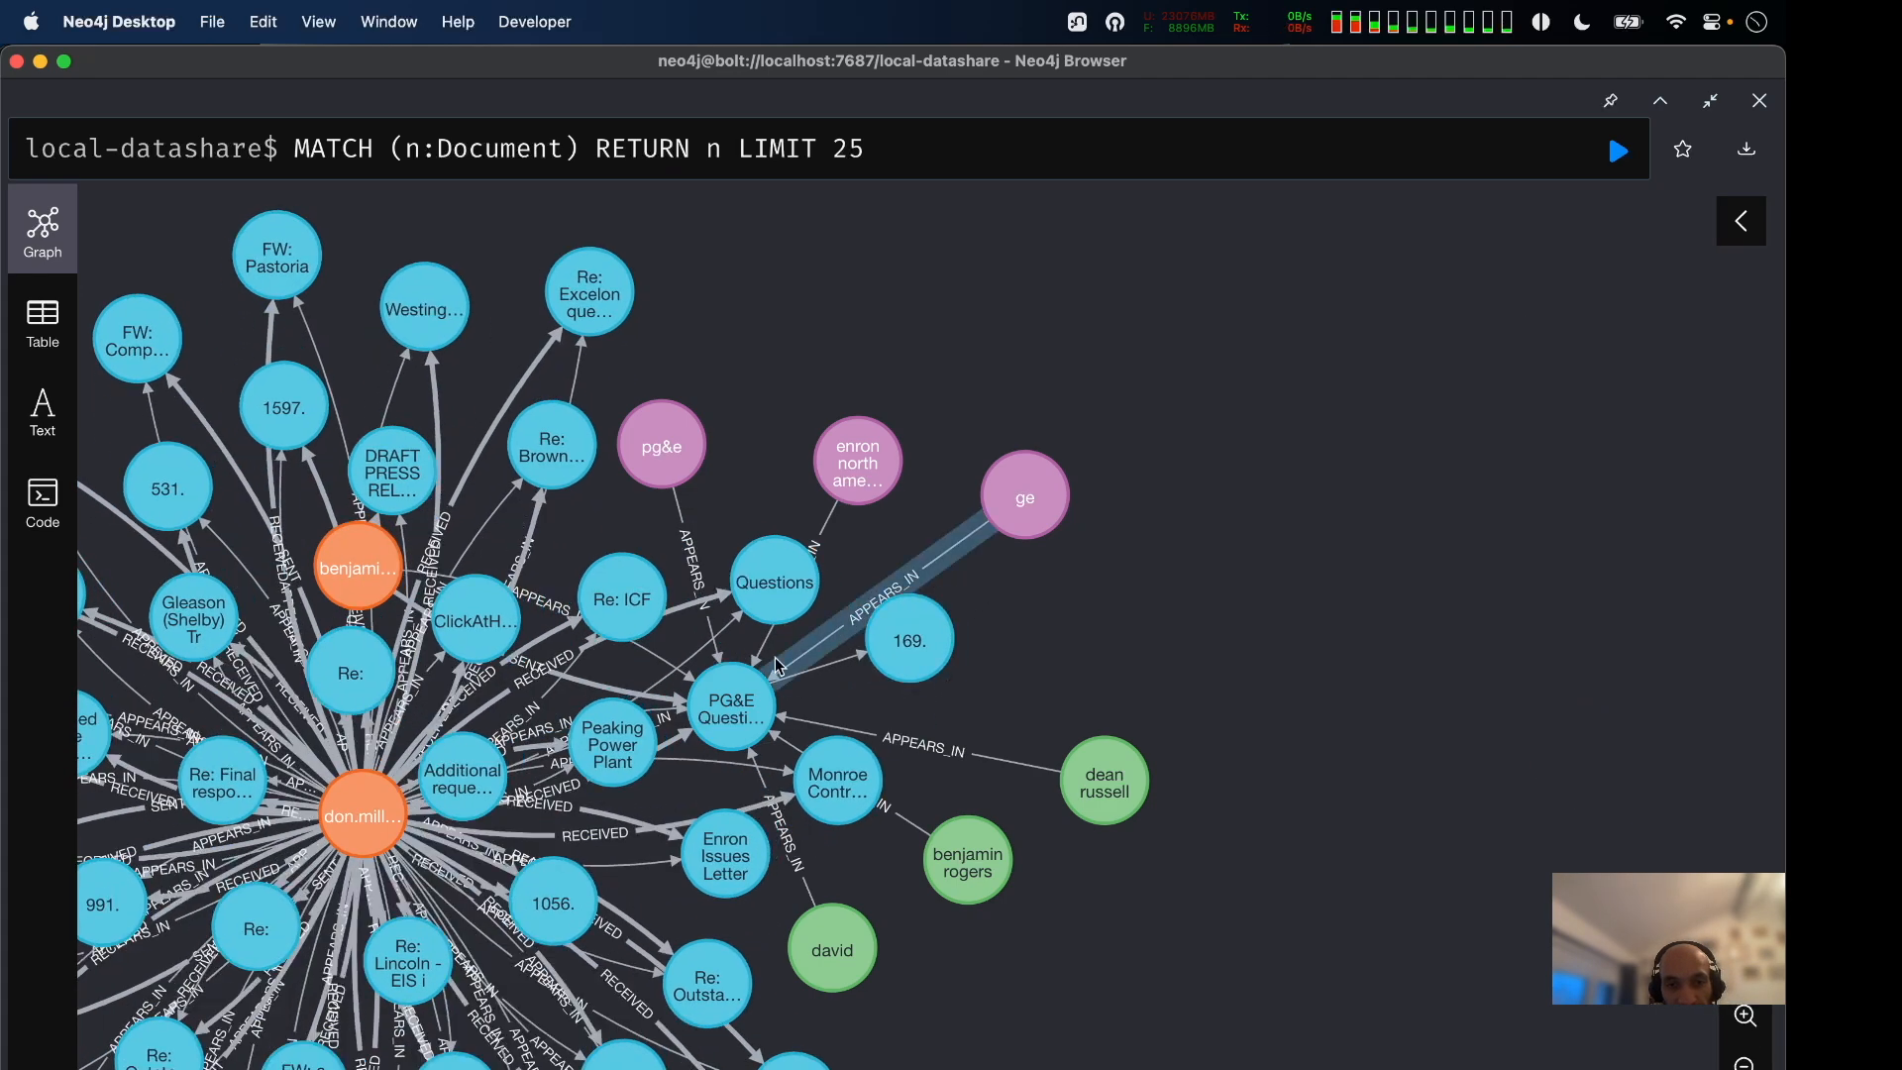
{"action": "left_click_drag", "start_coordinate": [733, 705], "coordinate": [889, 608]}
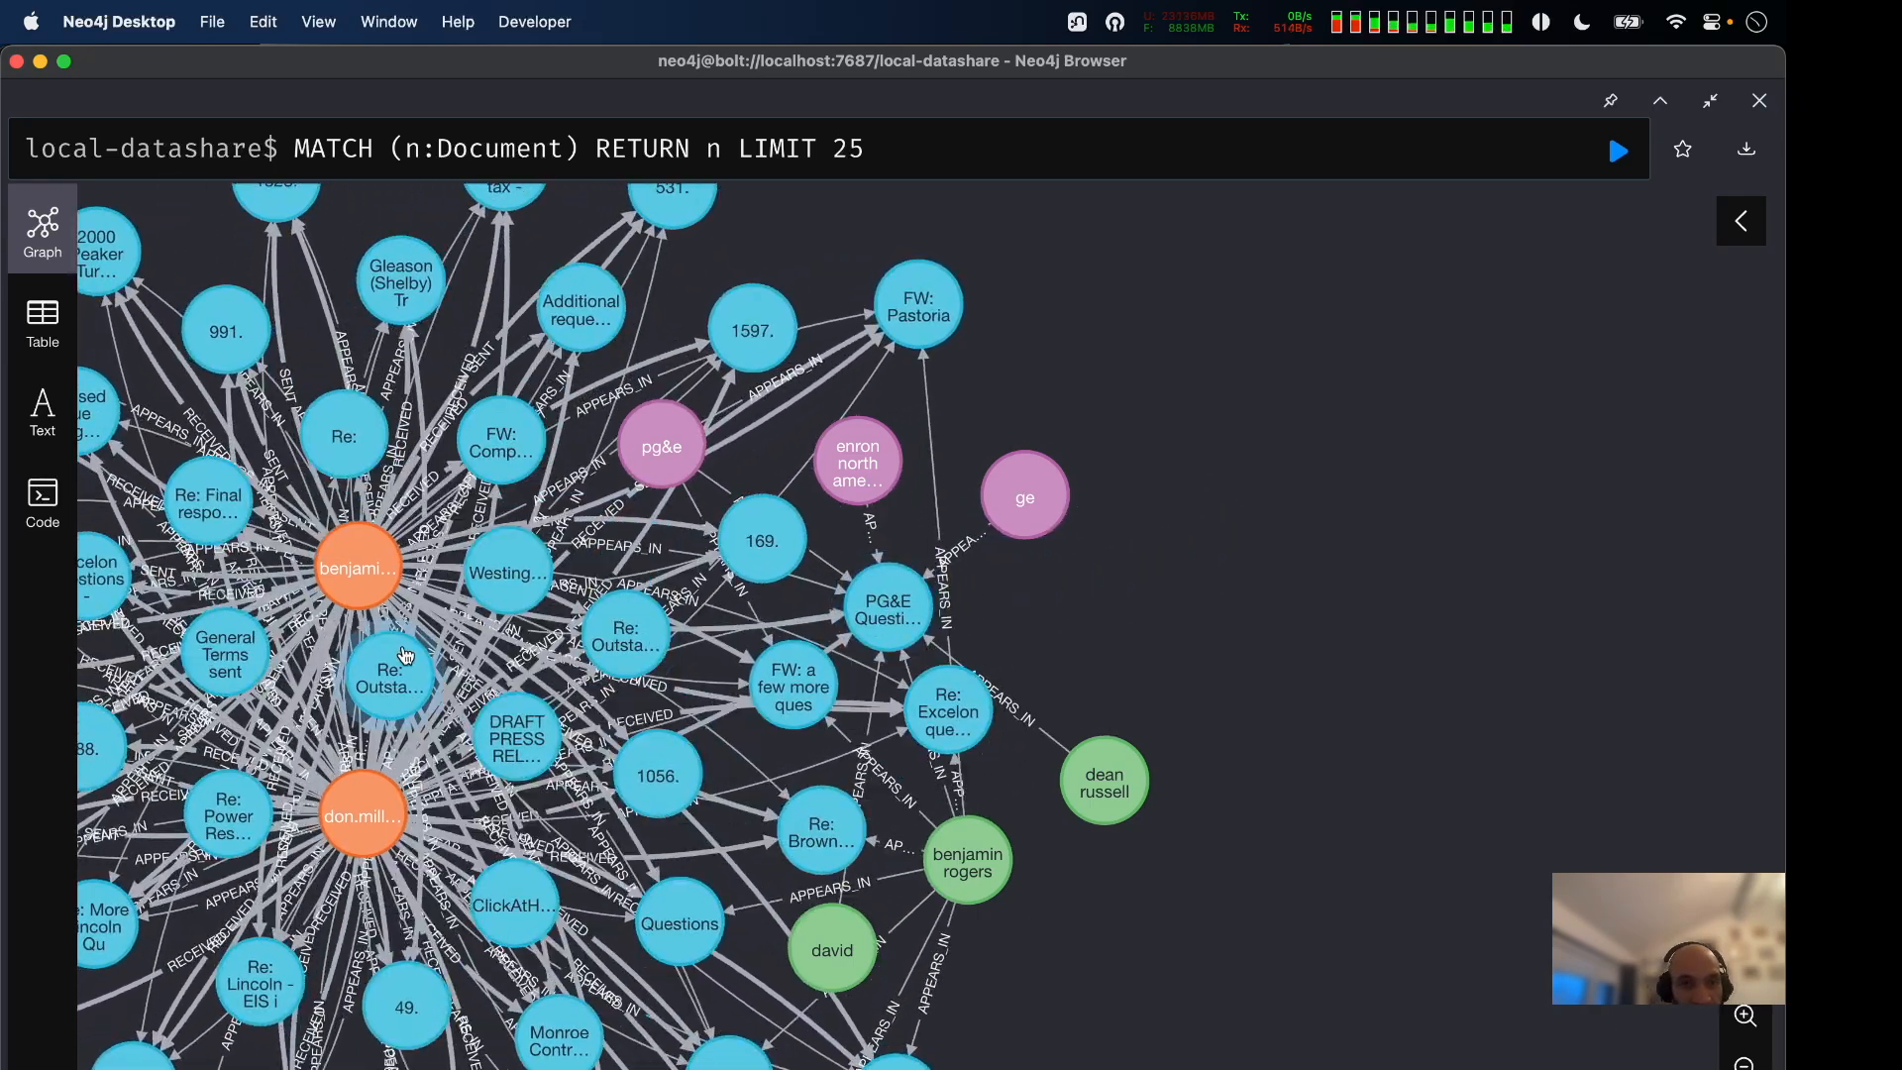
Pull the sender and recipient email nodes apart, one above and one below the cluster of their shared documents.
{"action": "scroll", "coordinate": [406, 655], "scroll_direction": "down", "scroll_amount": 5}
{"action": "left_click_drag", "start_coordinate": [883, 658], "coordinate": [1161, 661]}
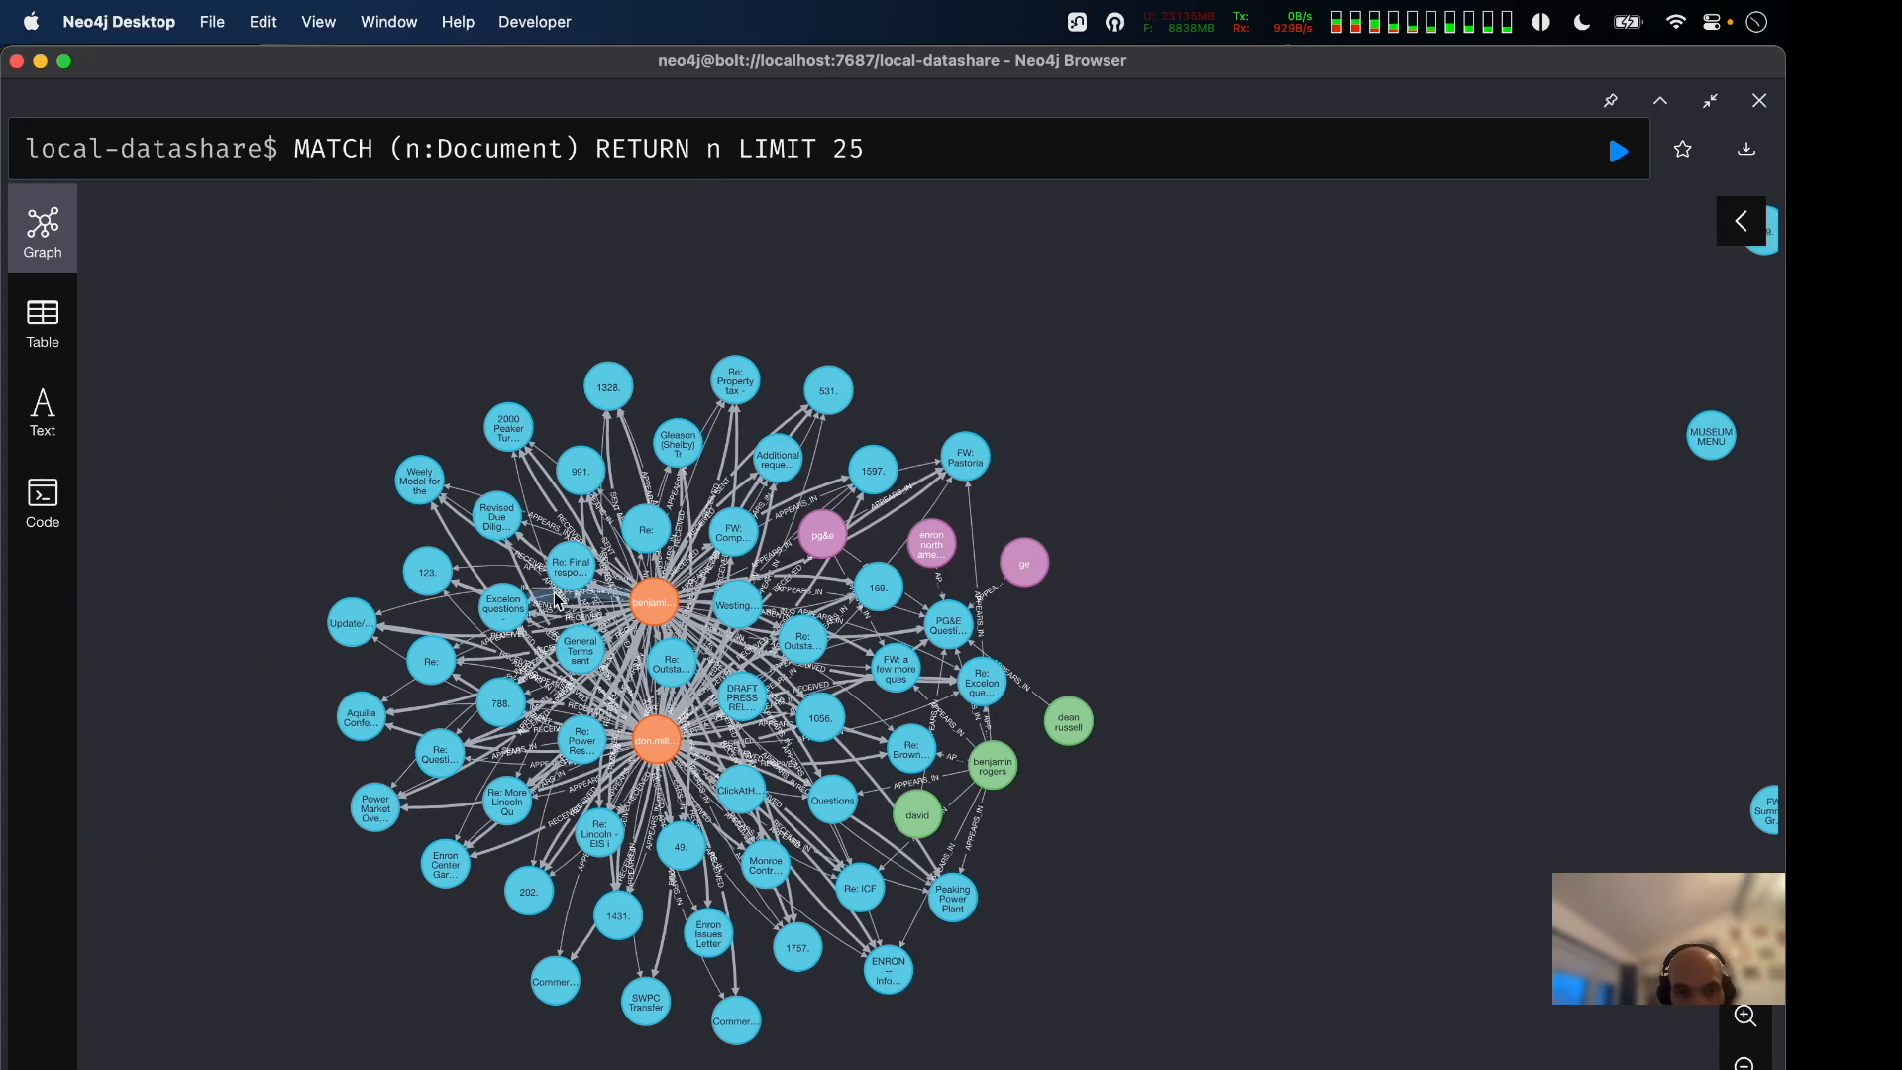
{"action": "left_click_drag", "start_coordinate": [654, 614], "coordinate": [284, 394]}
{"action": "left_click_drag", "start_coordinate": [663, 750], "coordinate": [203, 1035]}
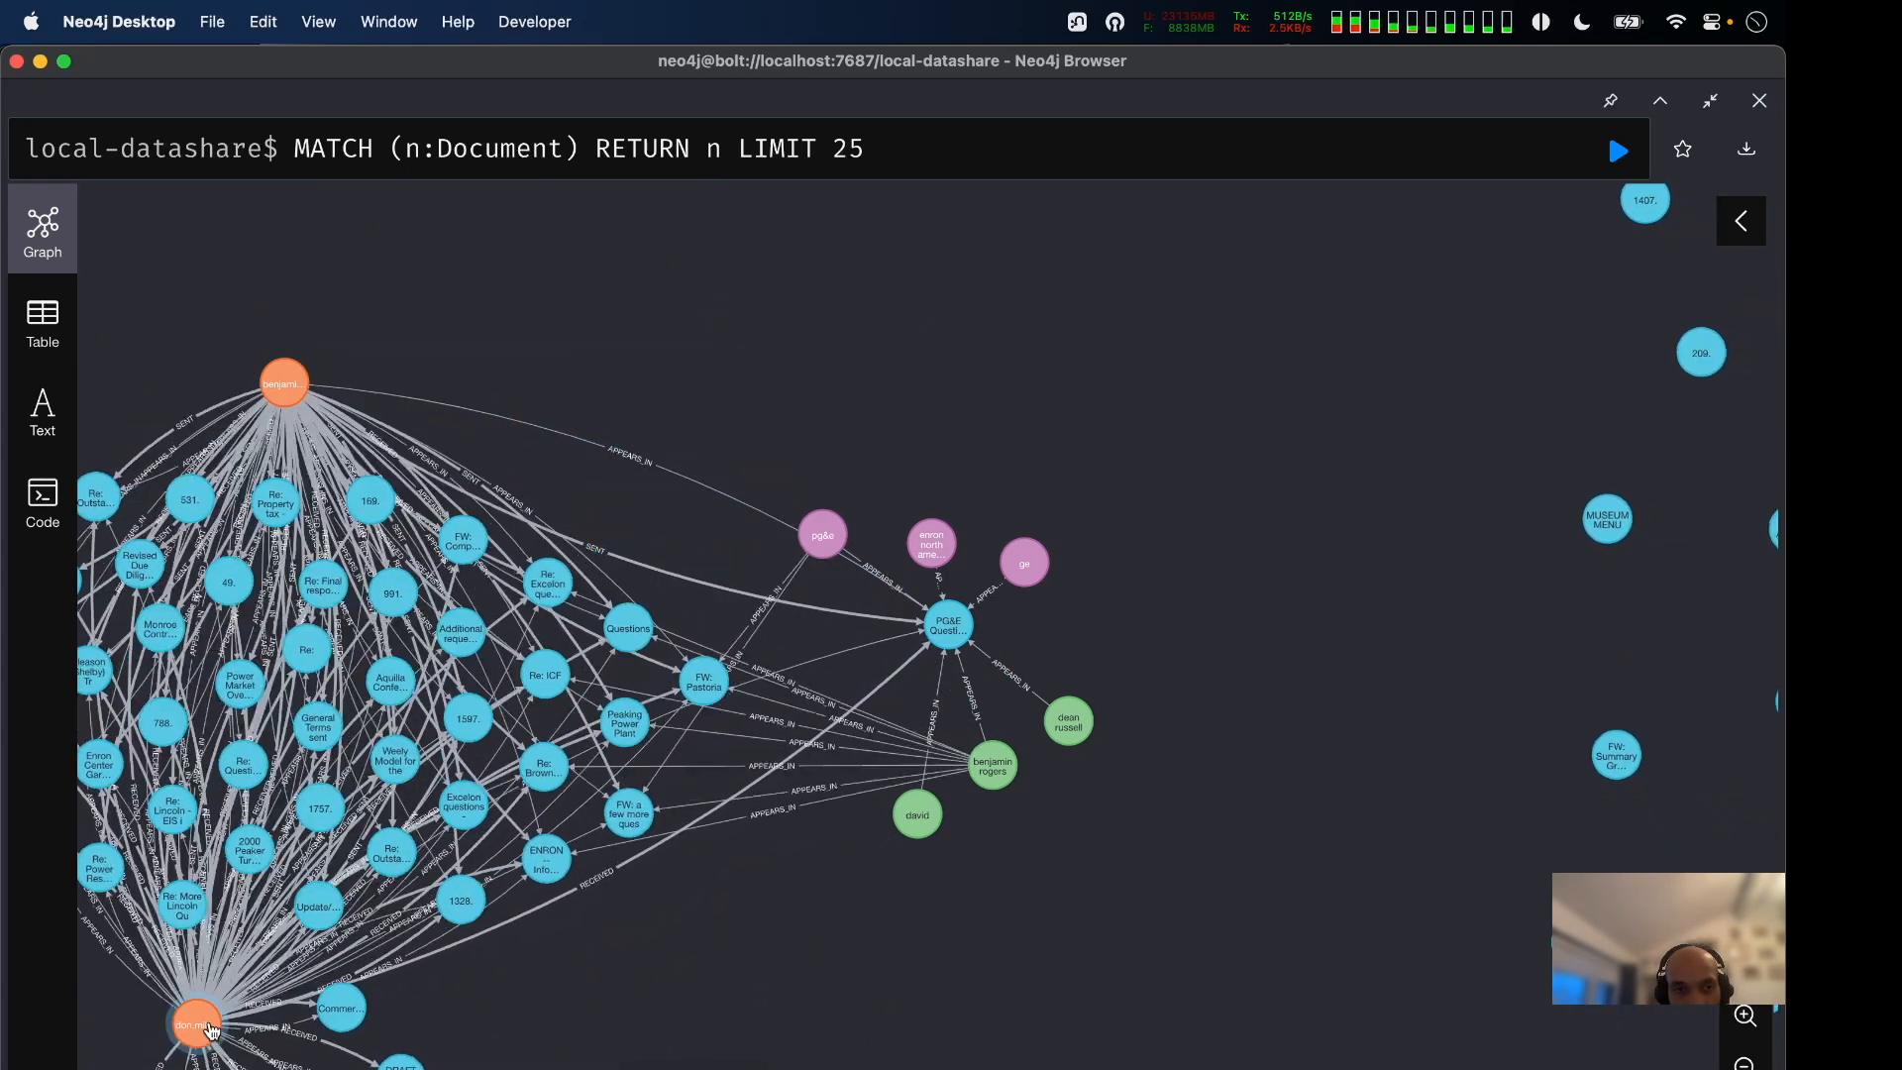
{"action": "left_click_drag", "start_coordinate": [572, 221], "coordinate": [791, 90]}
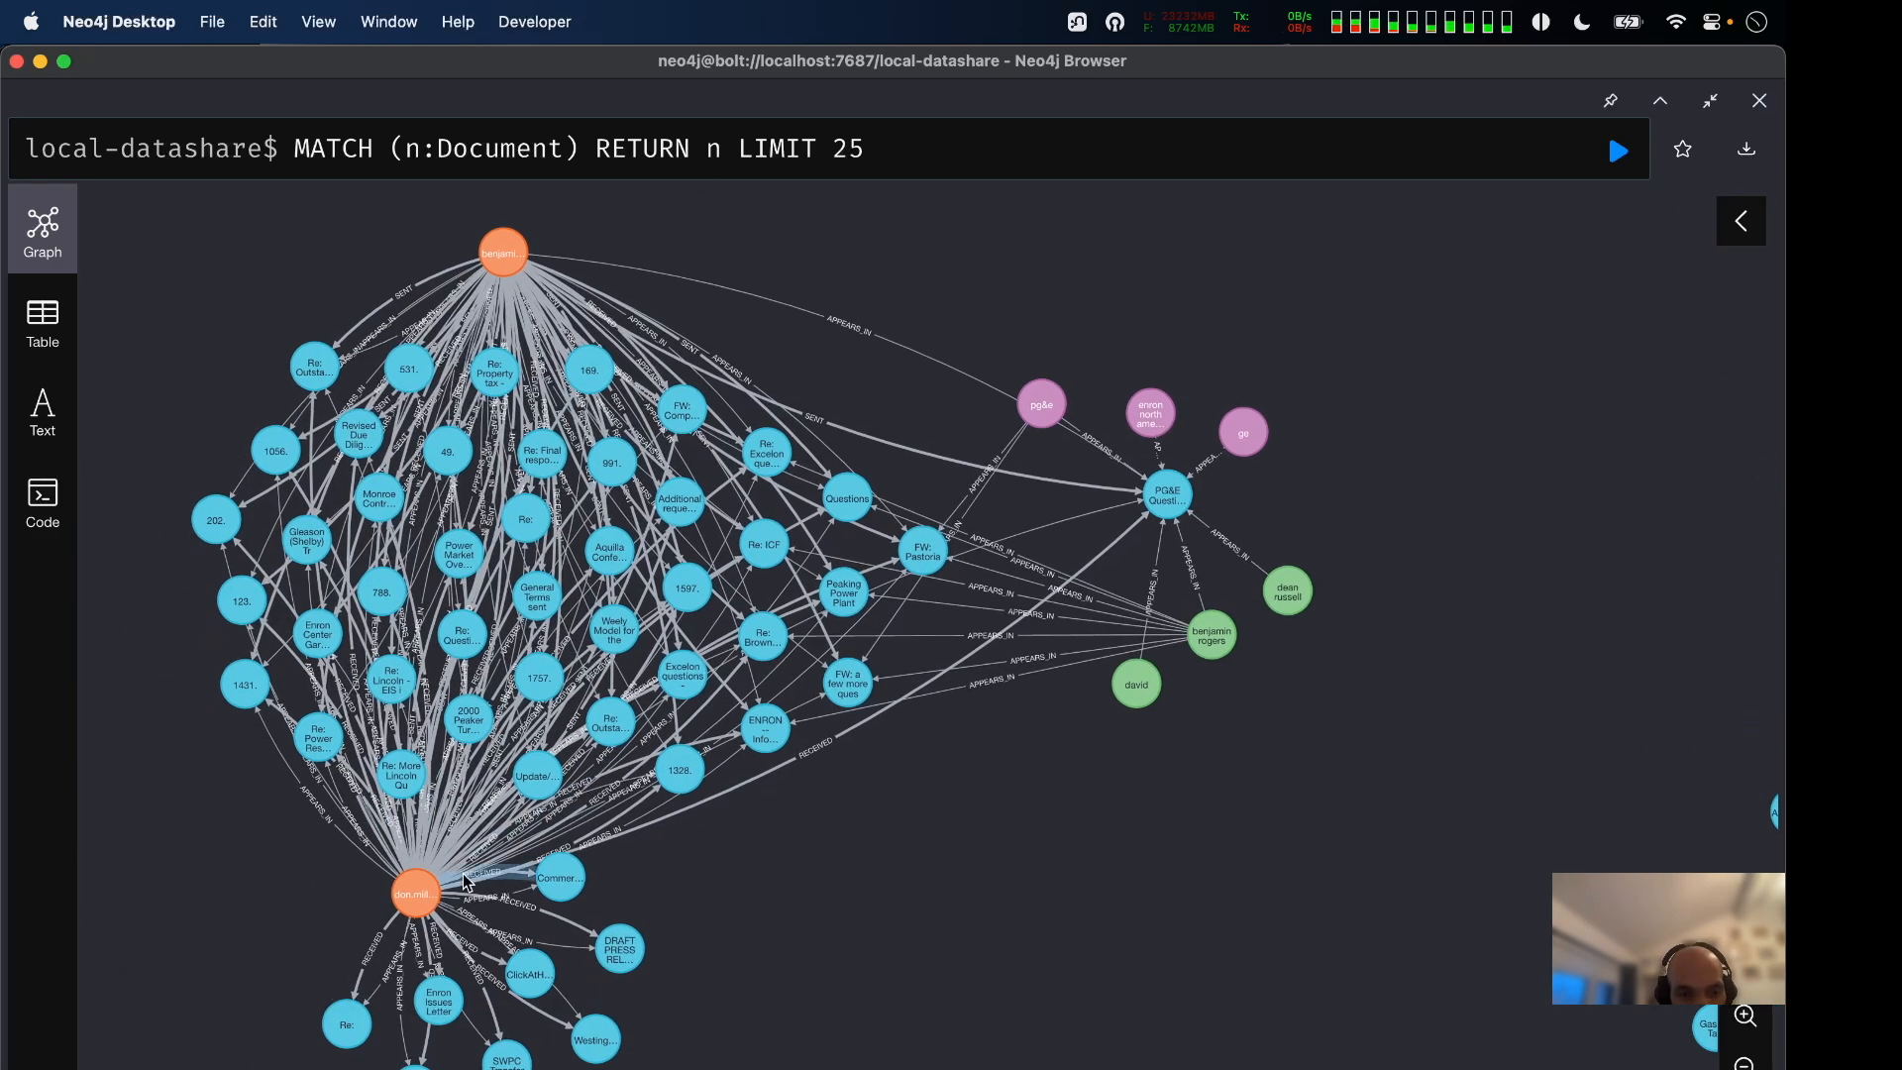
{"action": "left_click_drag", "start_coordinate": [420, 898], "coordinate": [621, 1043]}
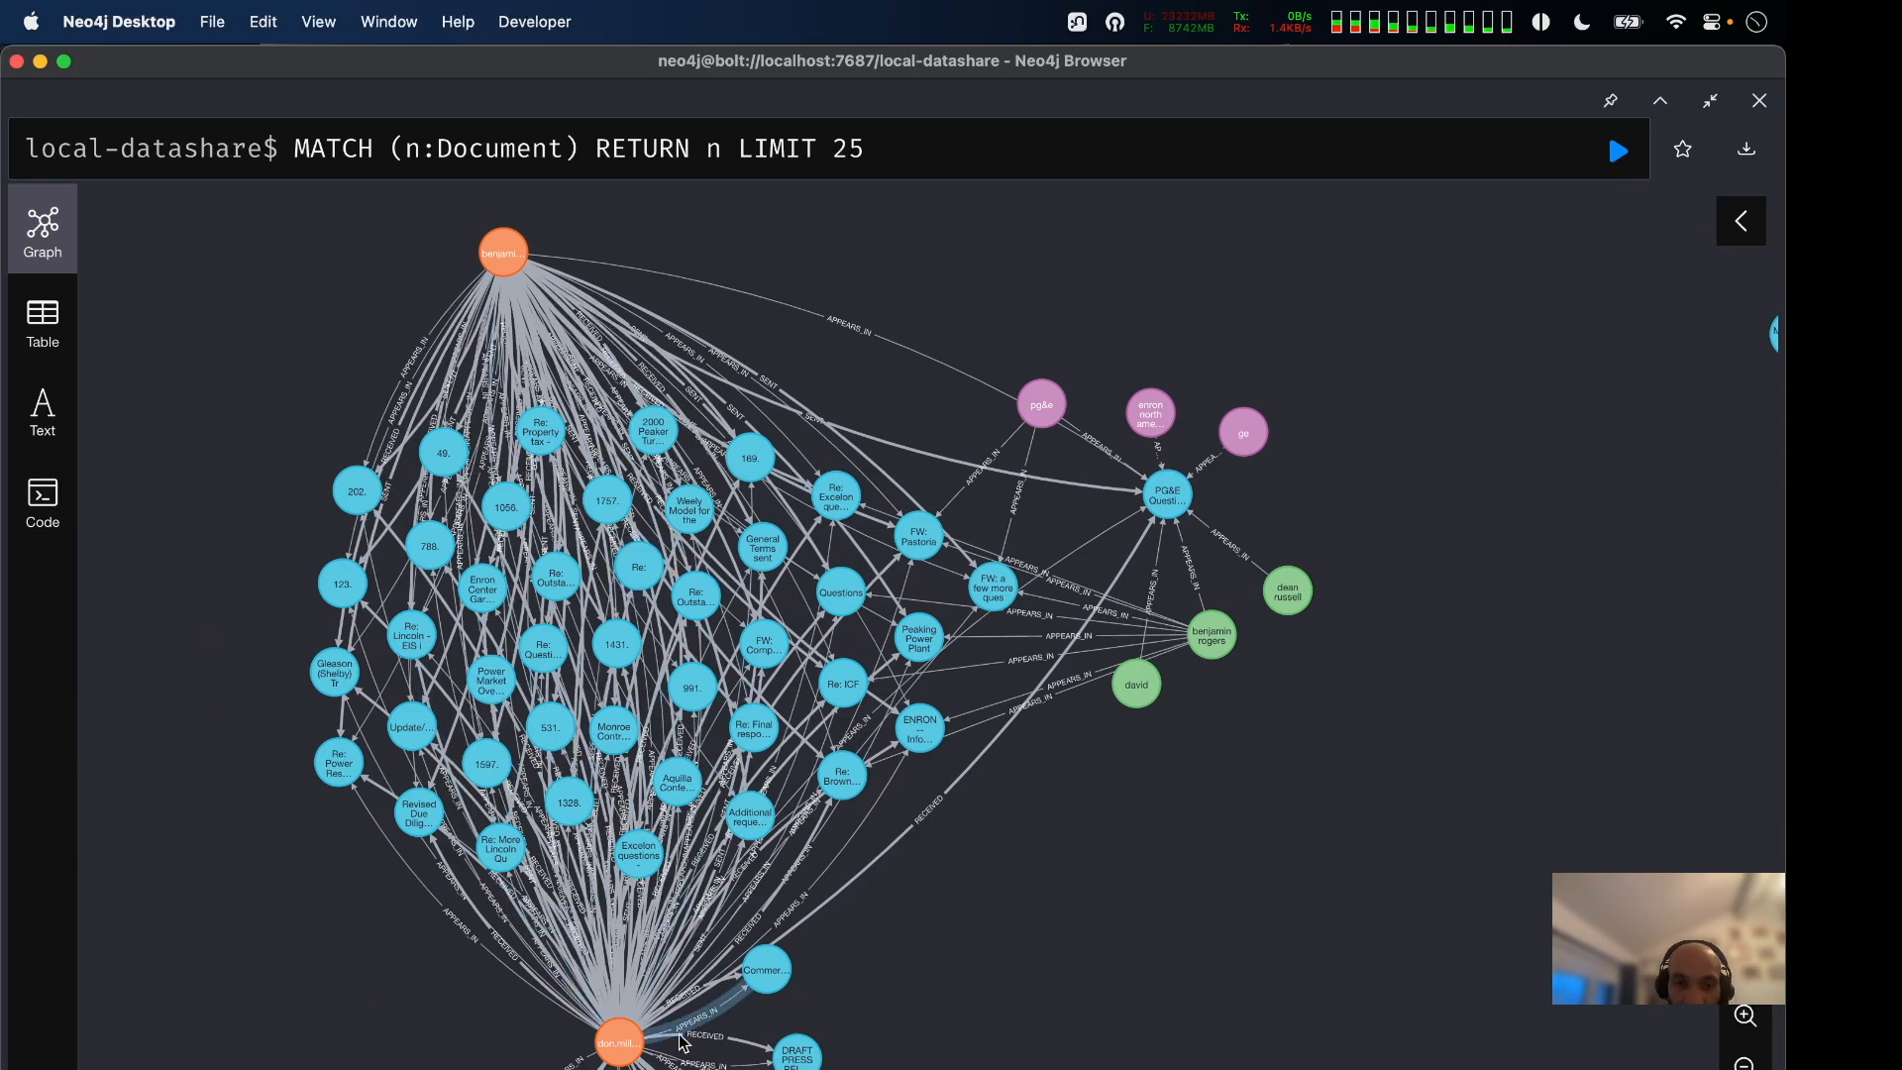
{"action": "left_click_drag", "start_coordinate": [626, 1058], "coordinate": [452, 1034]}
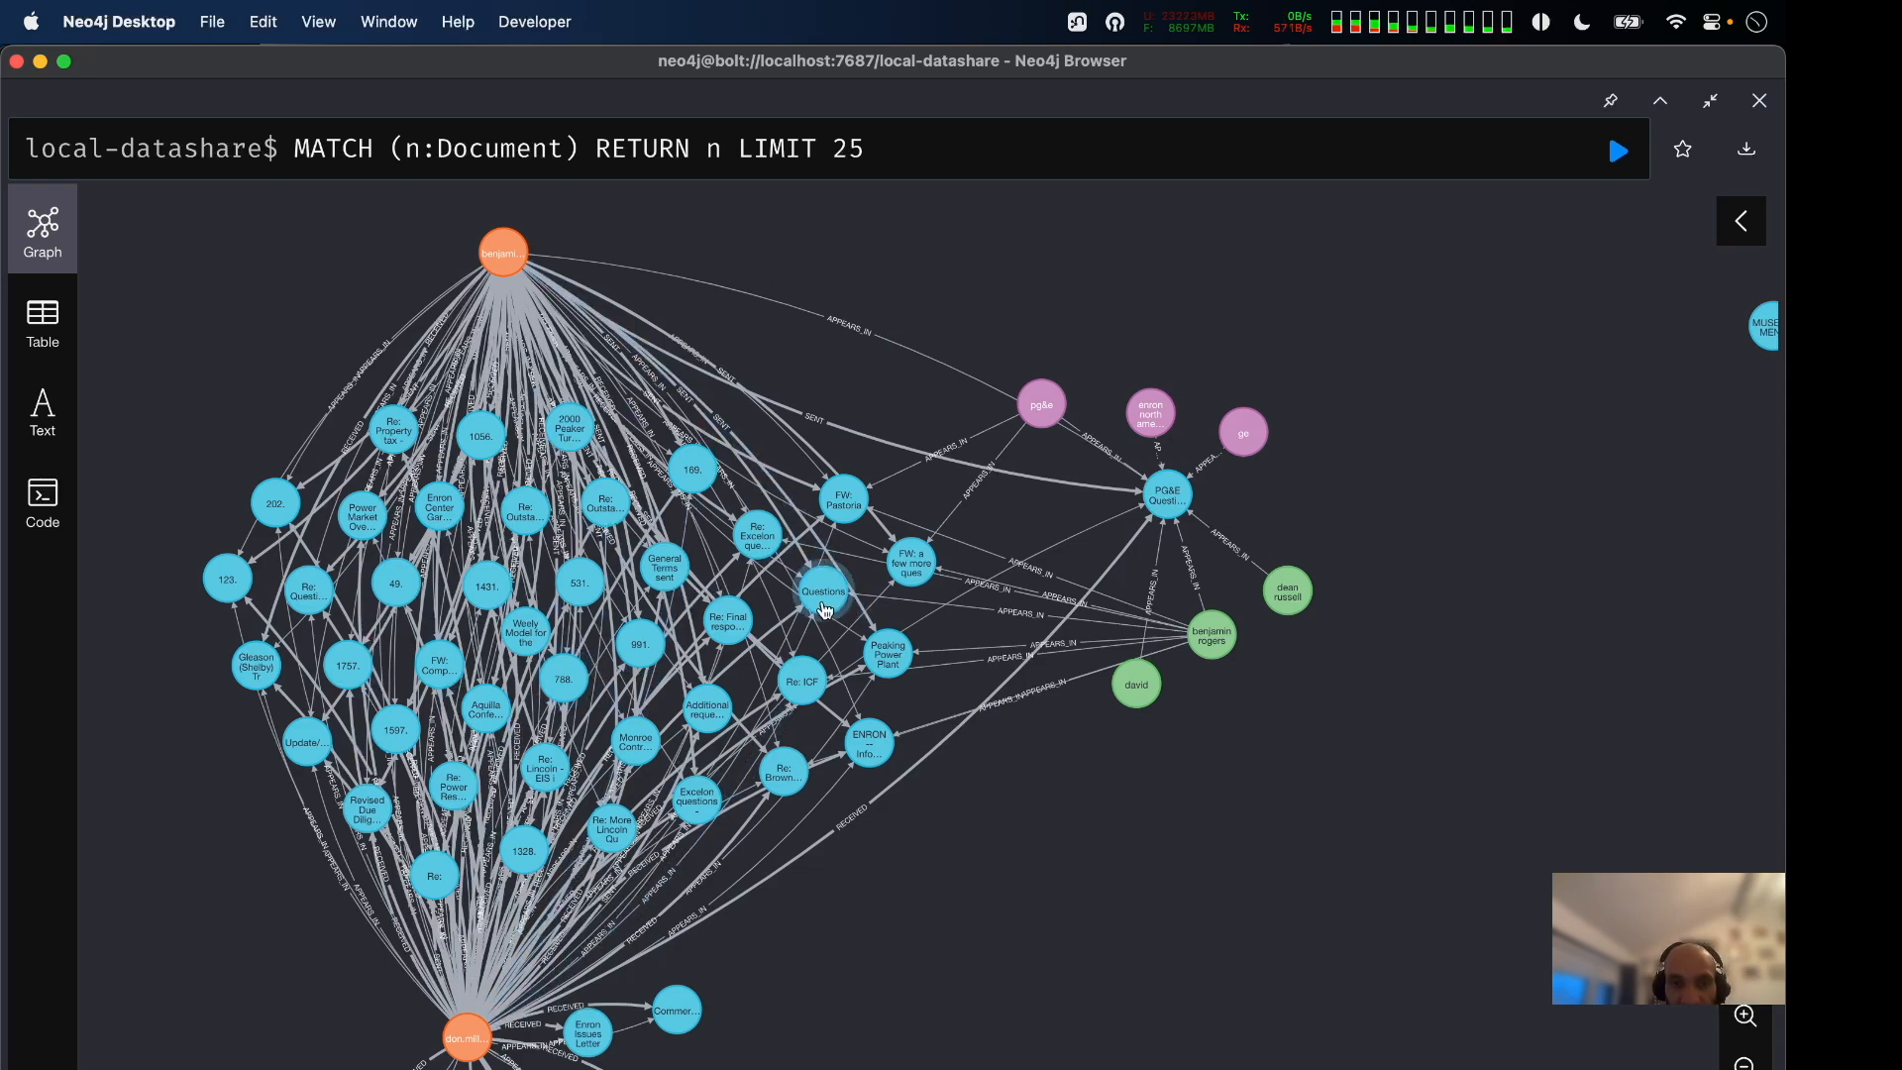
{"action": "left_click_drag", "start_coordinate": [500, 269], "coordinate": [347, 273]}
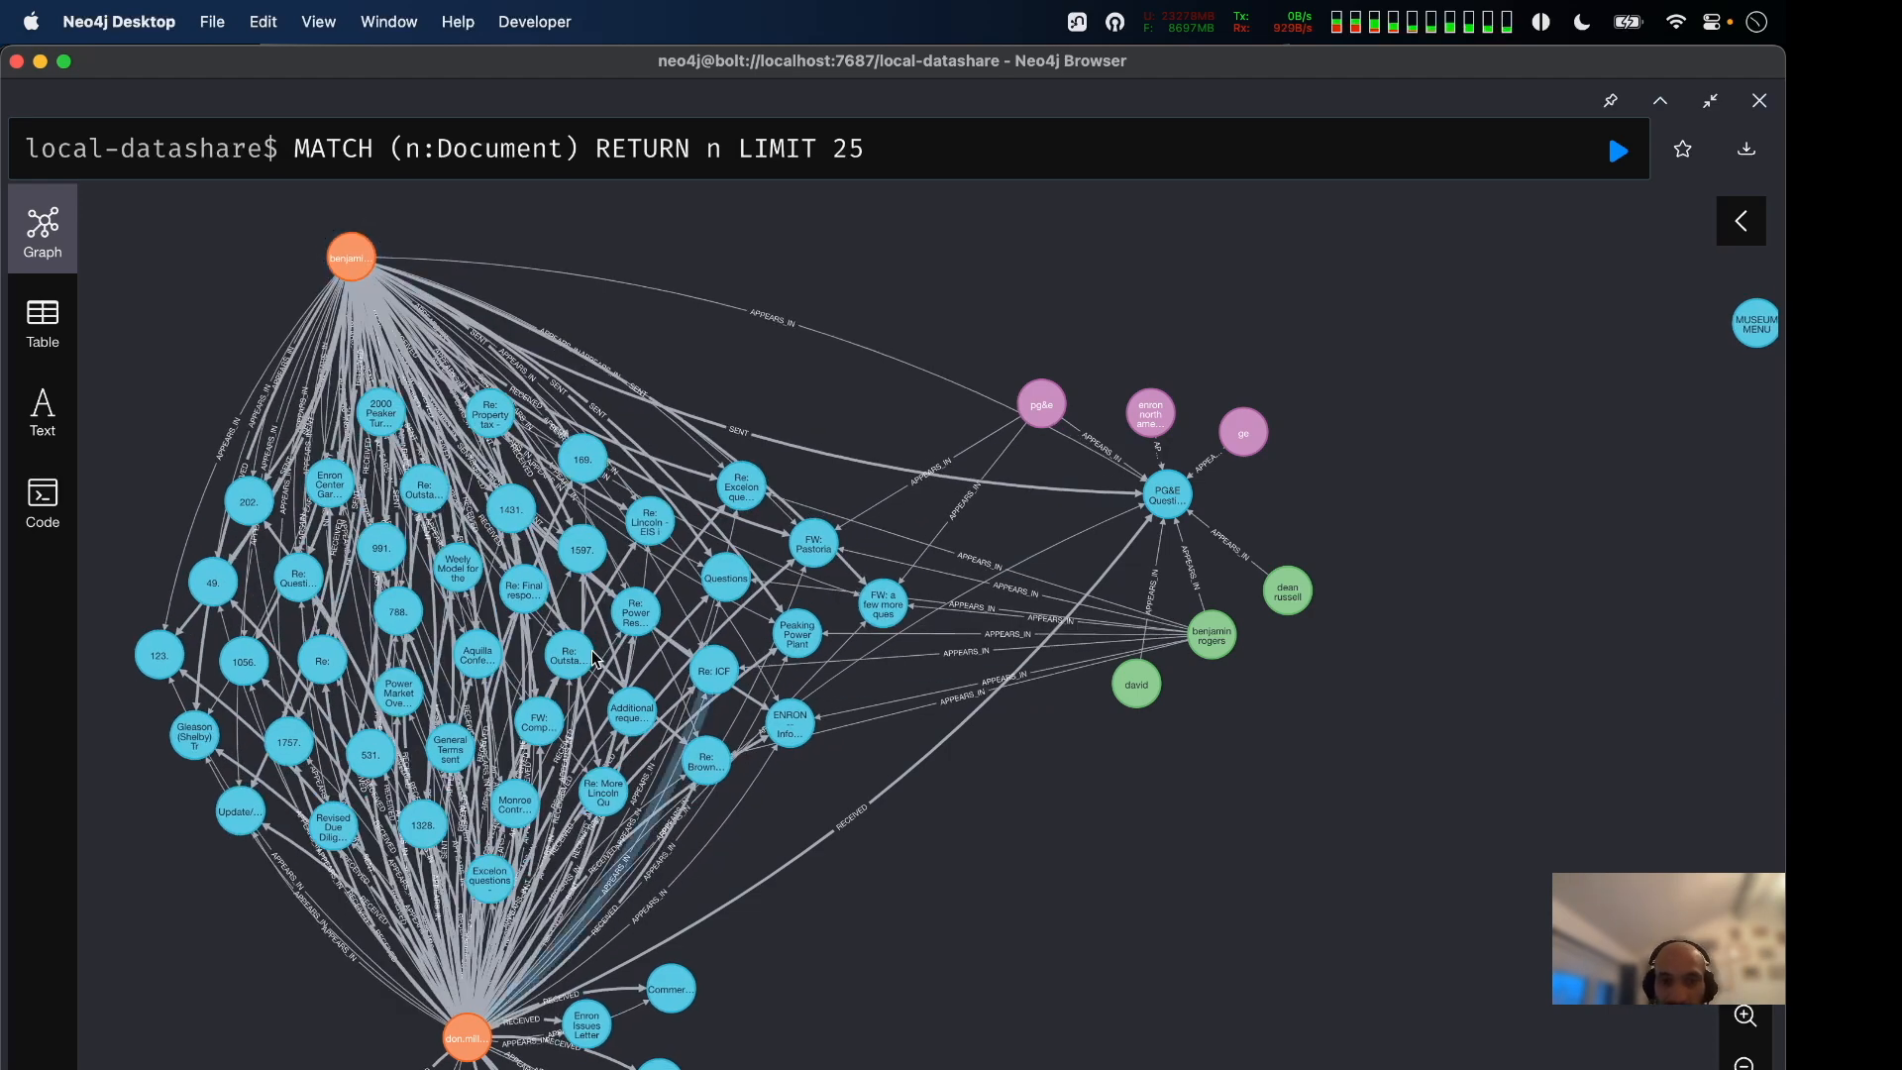
Pull the 123. document out of the shared cluster and expand its connected entities and email nodes.
{"action": "left_click_drag", "start_coordinate": [1247, 814], "coordinate": [1773, 609]}
{"action": "left_click_drag", "start_coordinate": [638, 639], "coordinate": [641, 799]}
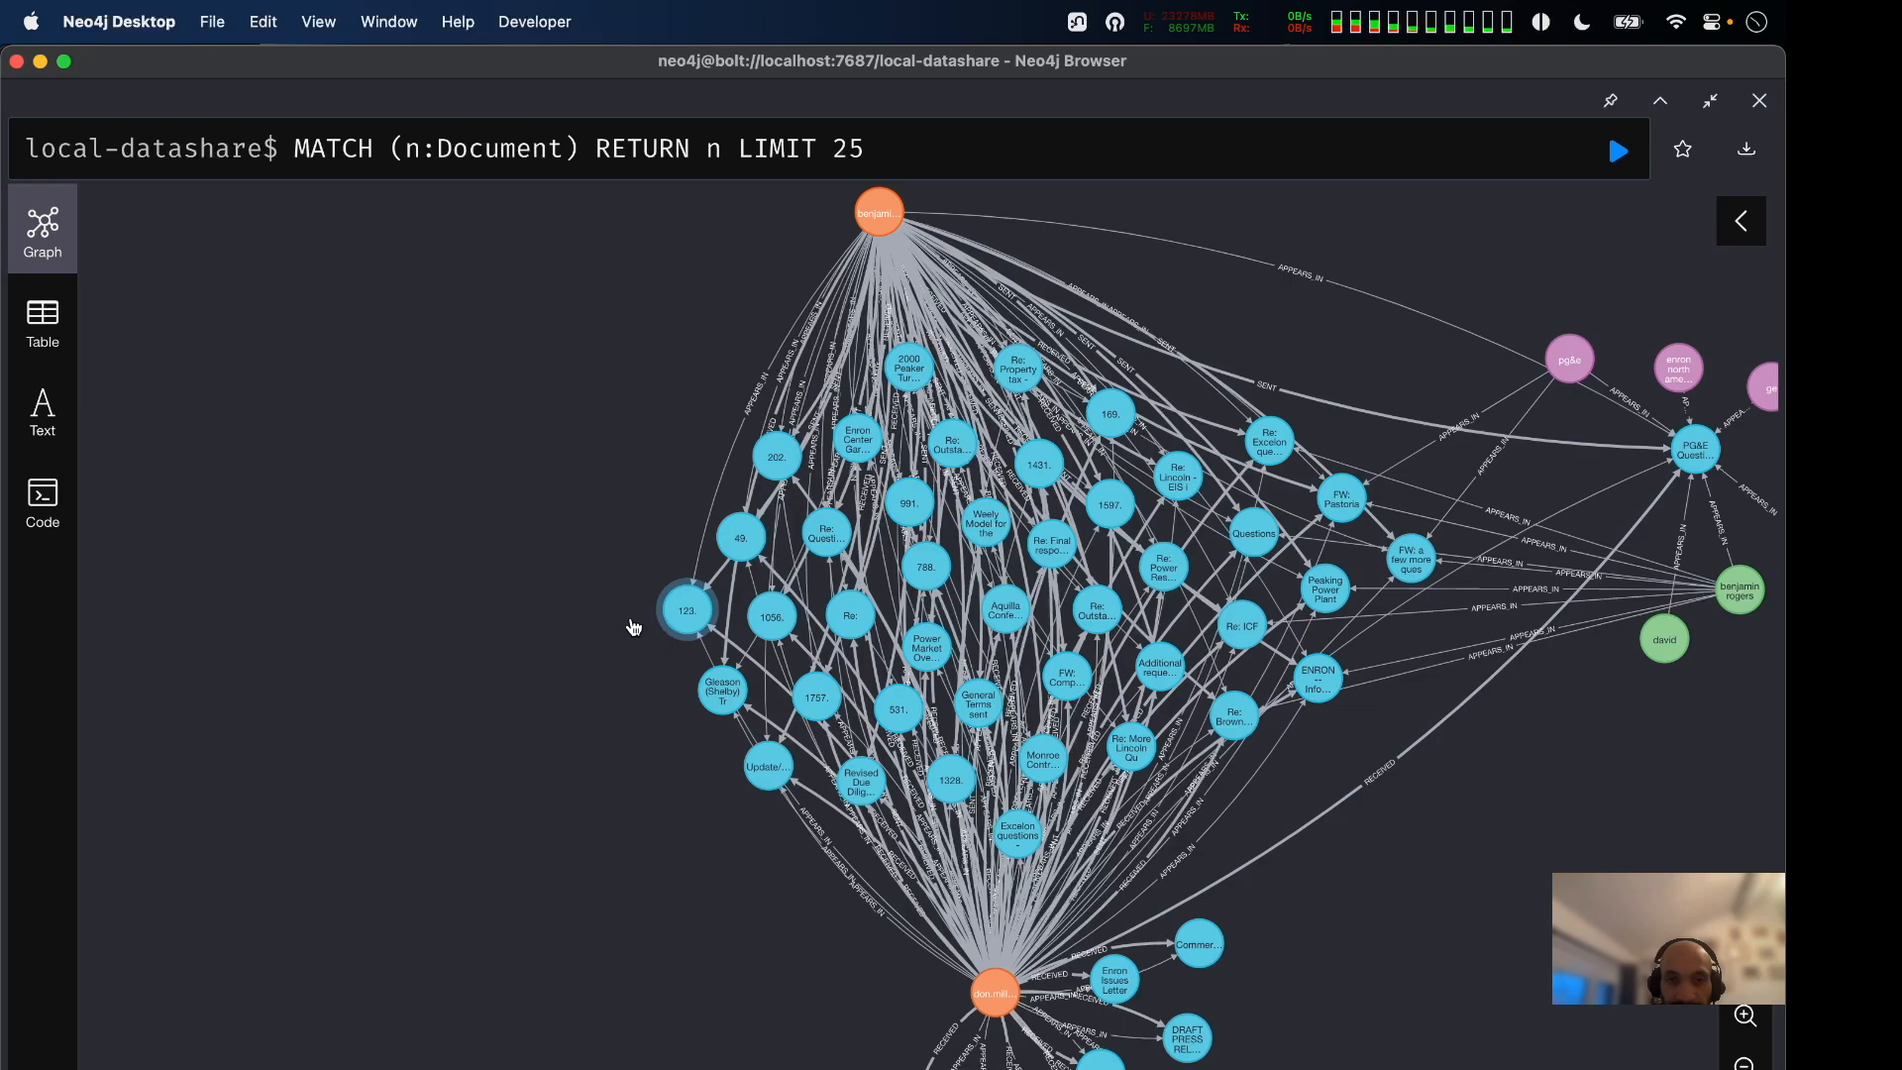
{"action": "left_click_drag", "start_coordinate": [669, 627], "coordinate": [488, 611]}
{"action": "right_click", "coordinate": [488, 611]}
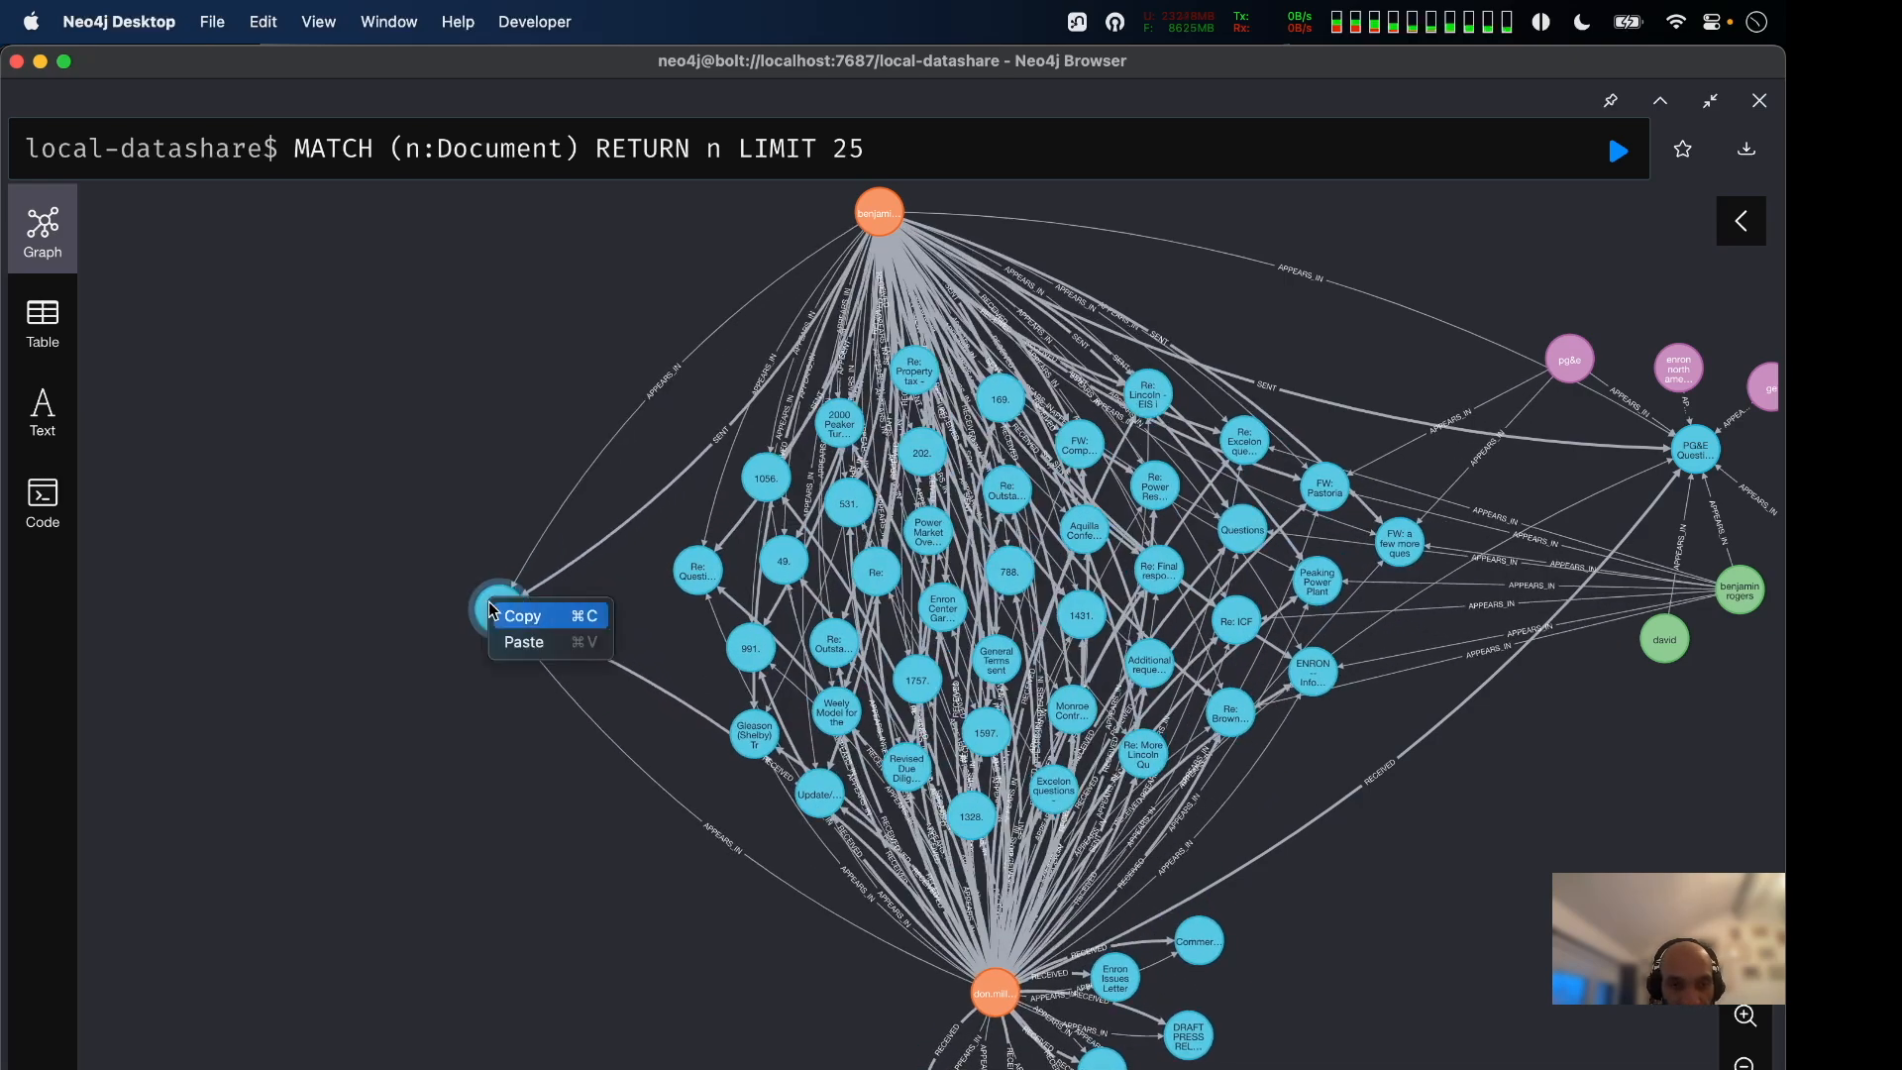
{"action": "left_click", "coordinate": [399, 635]}
{"action": "left_click_drag", "start_coordinate": [491, 644], "coordinate": [544, 704]}
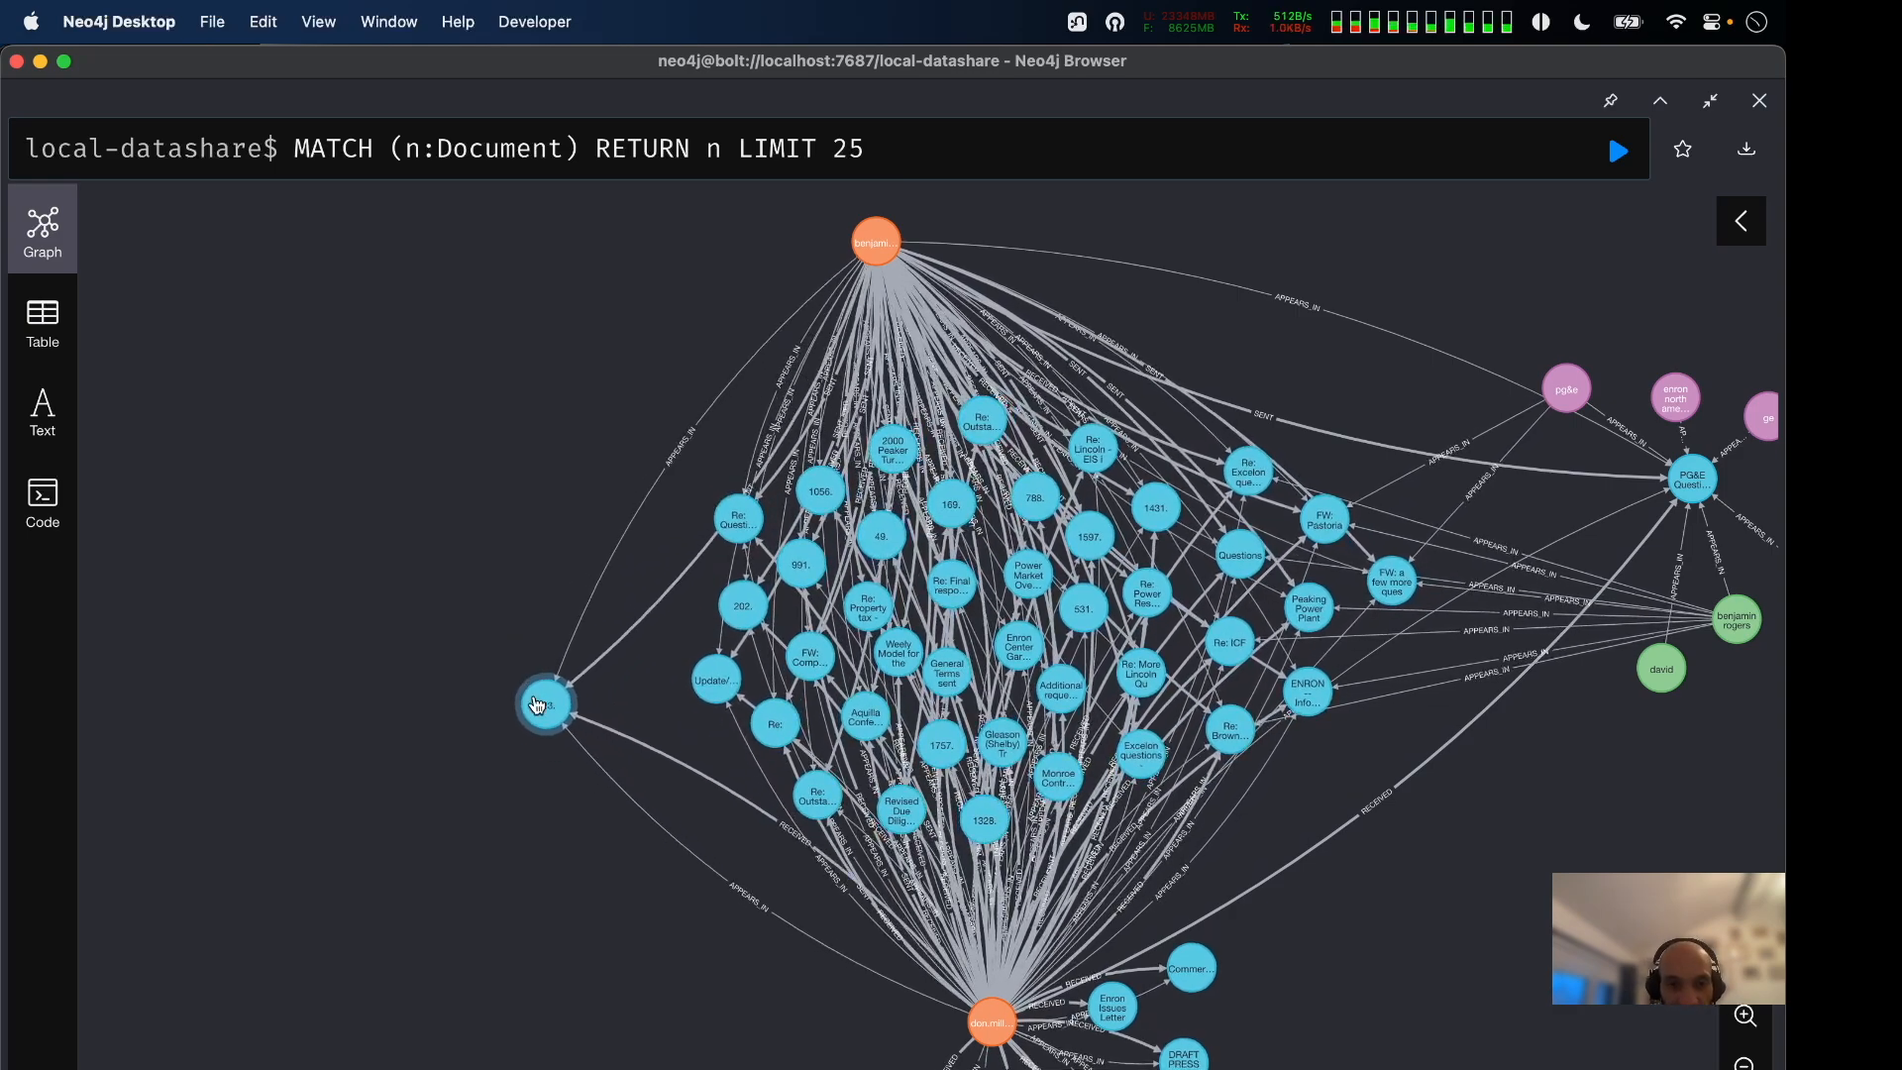
{"action": "left_click", "coordinate": [544, 704]}
{"action": "left_click", "coordinate": [553, 754]}
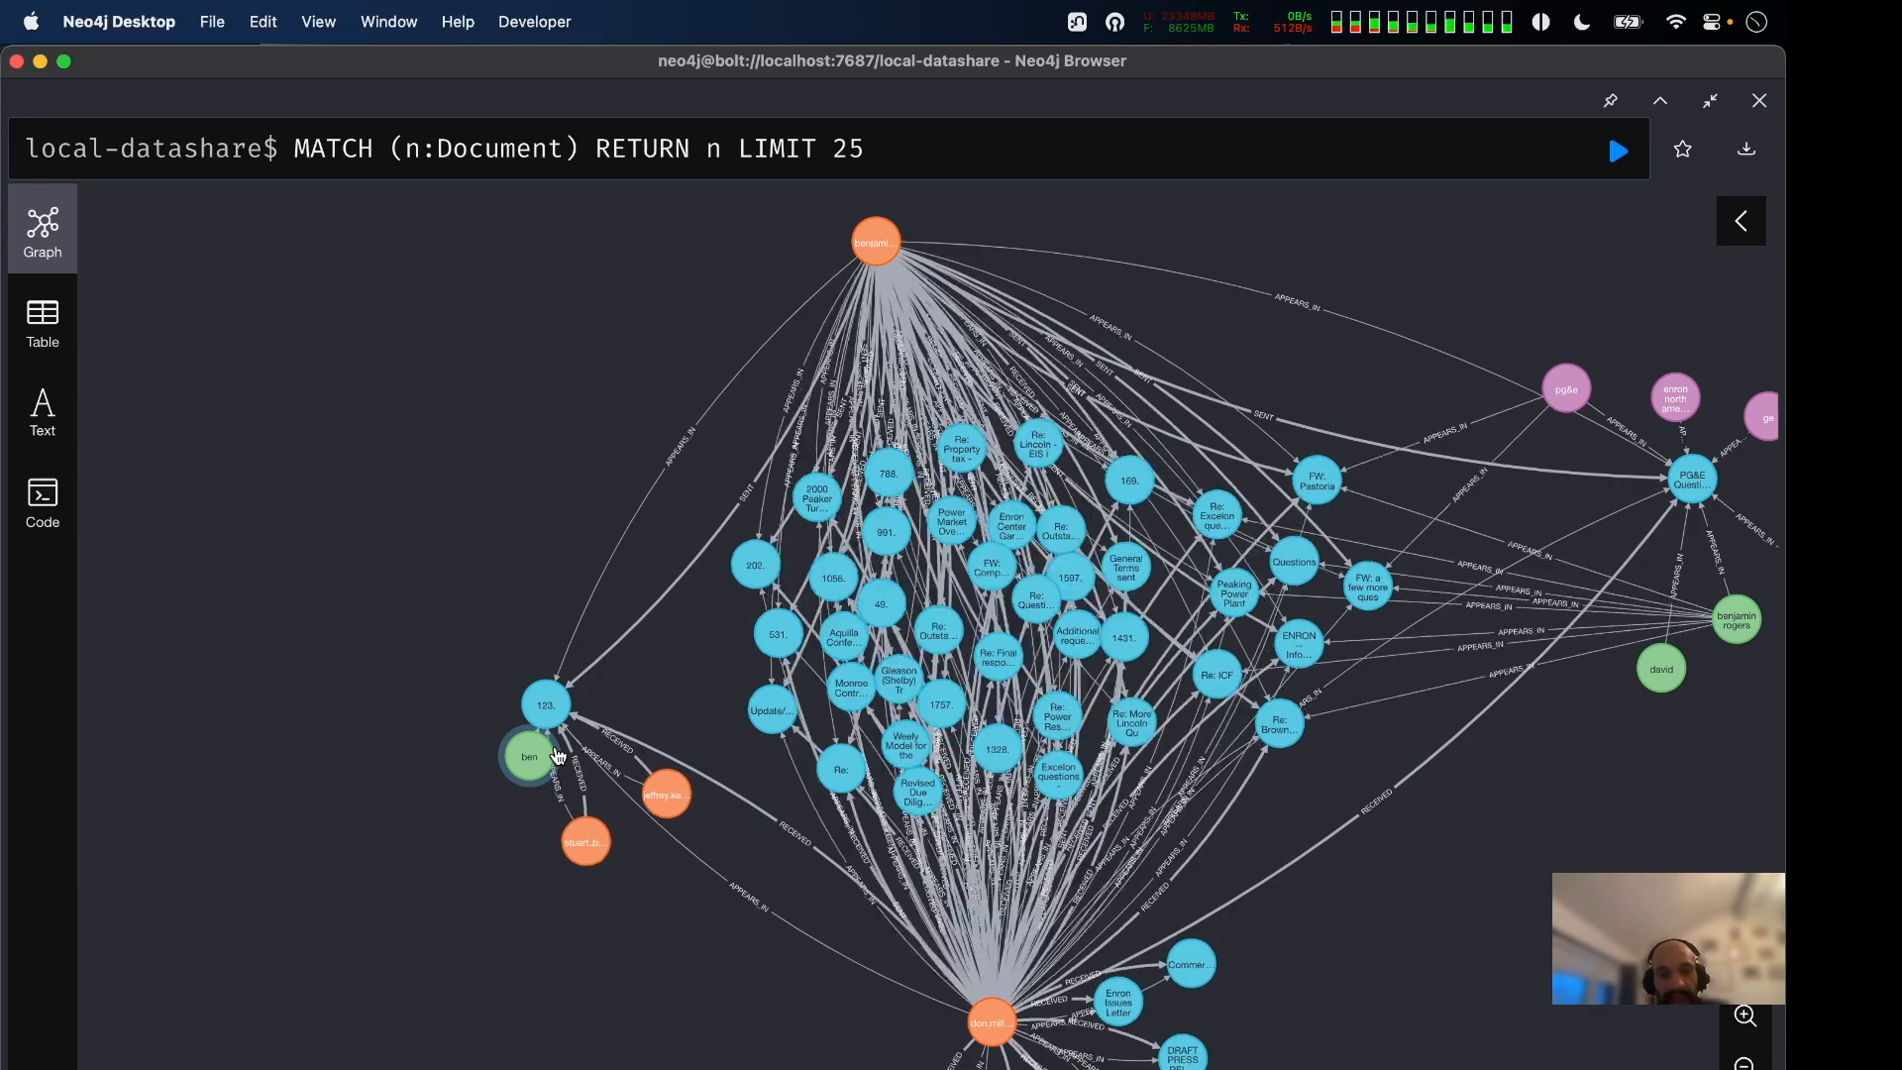
Spread the nodes around the 123. document, with the person node far to one side and the two email nodes below it.
{"action": "left_click_drag", "start_coordinate": [505, 664], "coordinate": [442, 681]}
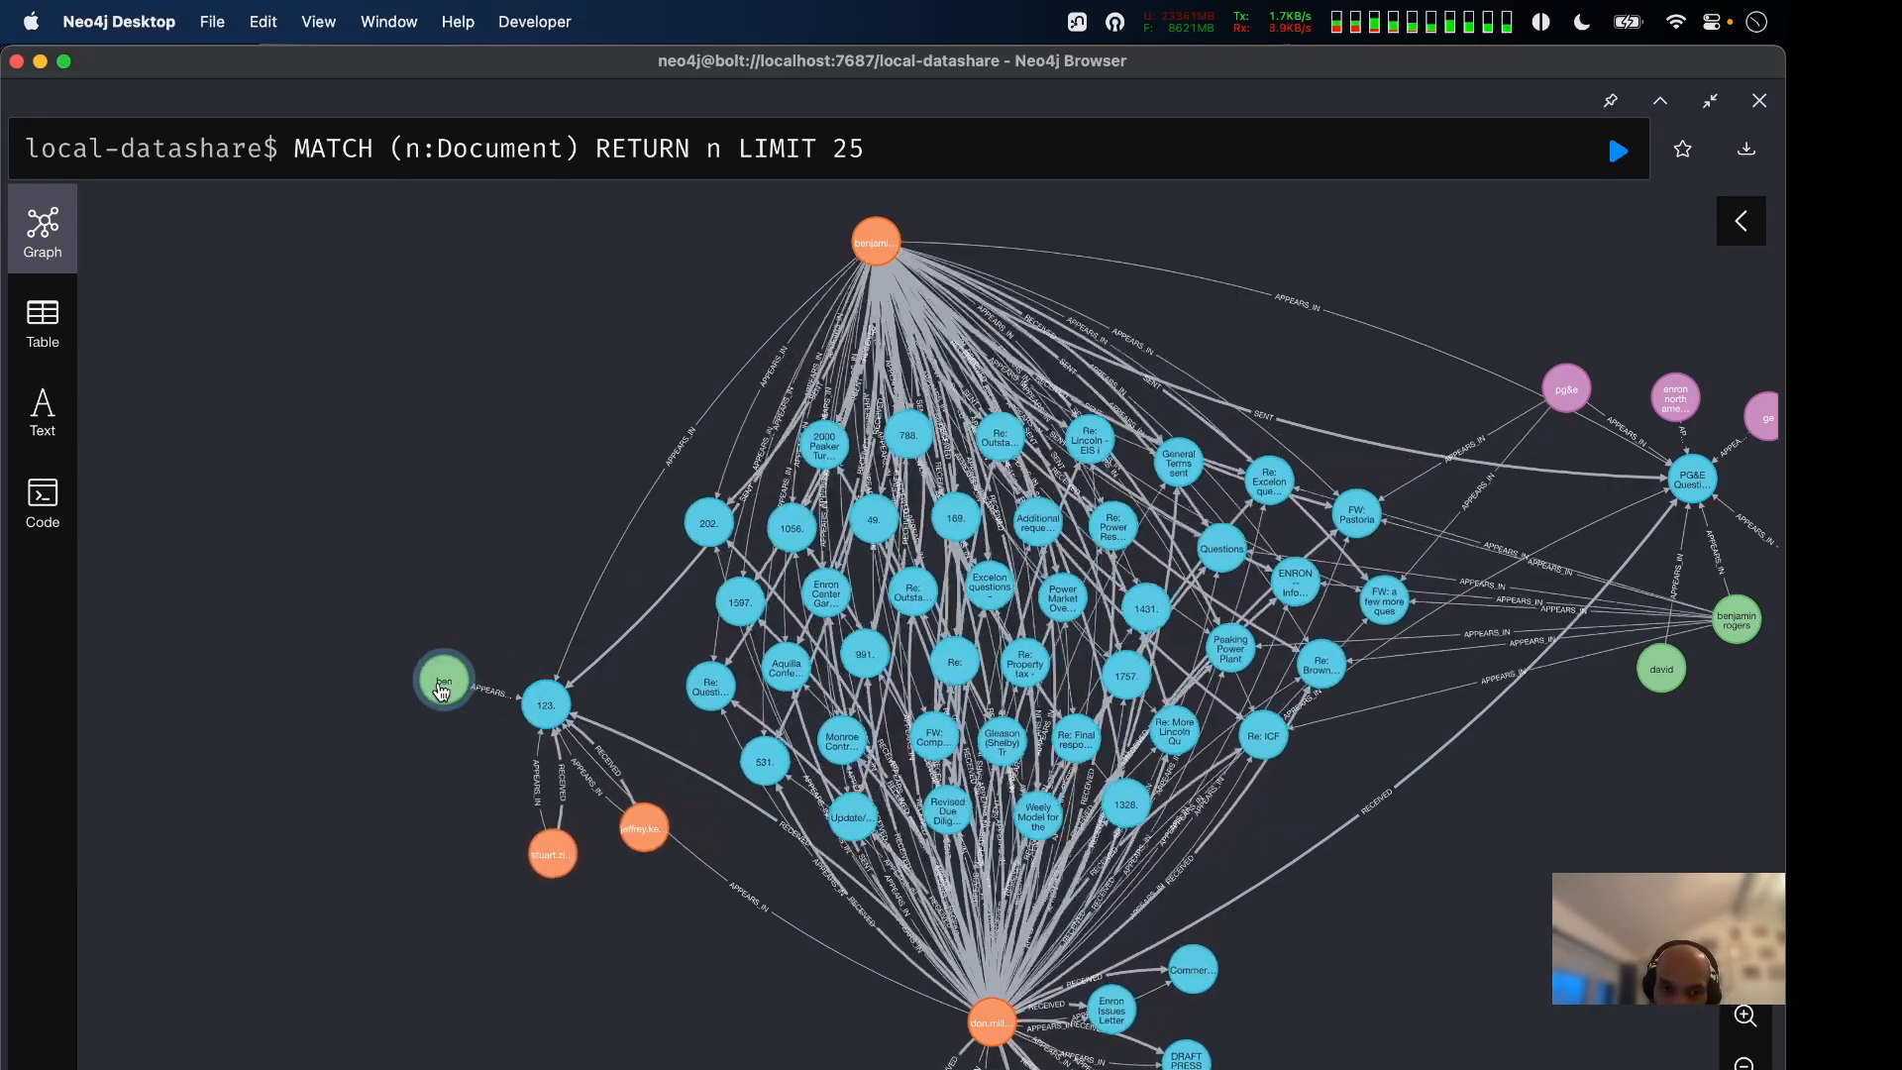
{"action": "left_click_drag", "start_coordinate": [553, 854], "coordinate": [436, 886]}
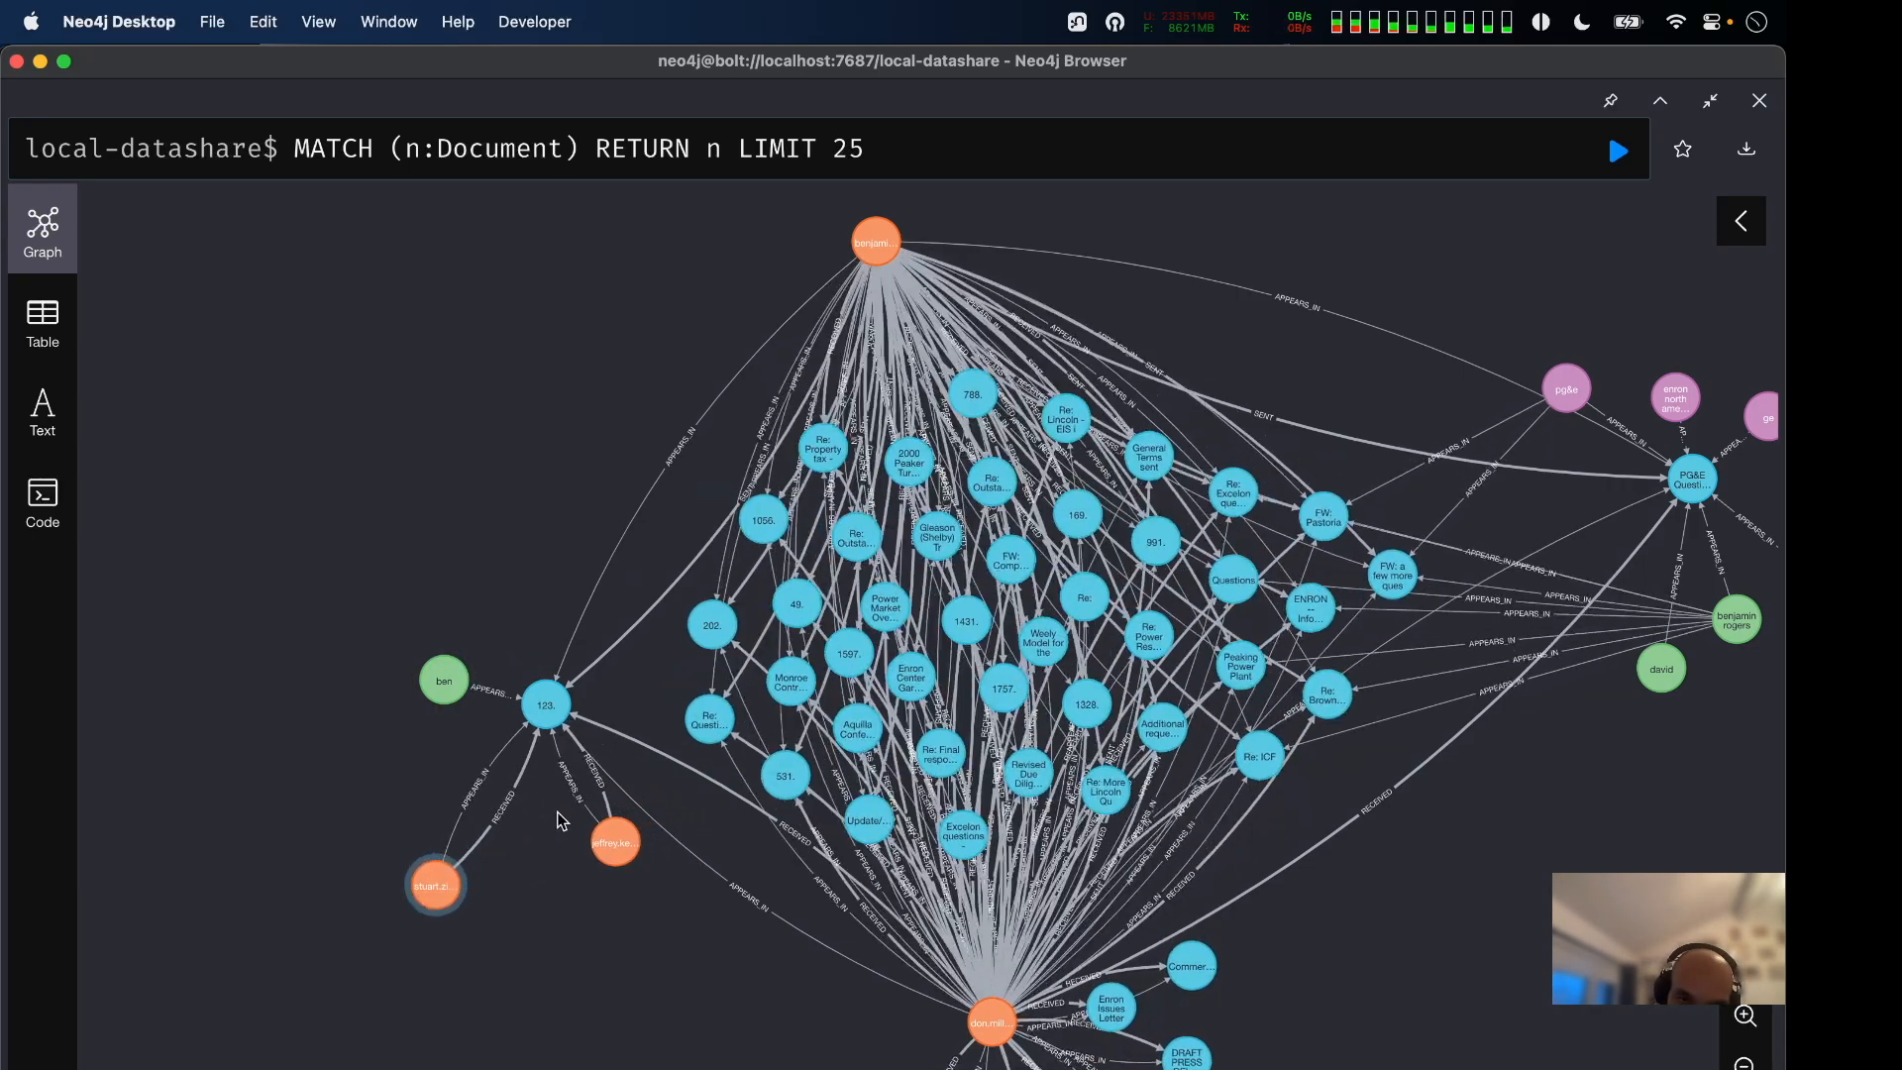
{"action": "left_click_drag", "start_coordinate": [611, 841], "coordinate": [567, 901]}
{"action": "left_click", "coordinate": [561, 904]}
{"action": "left_click_drag", "start_coordinate": [562, 906], "coordinate": [563, 931]}
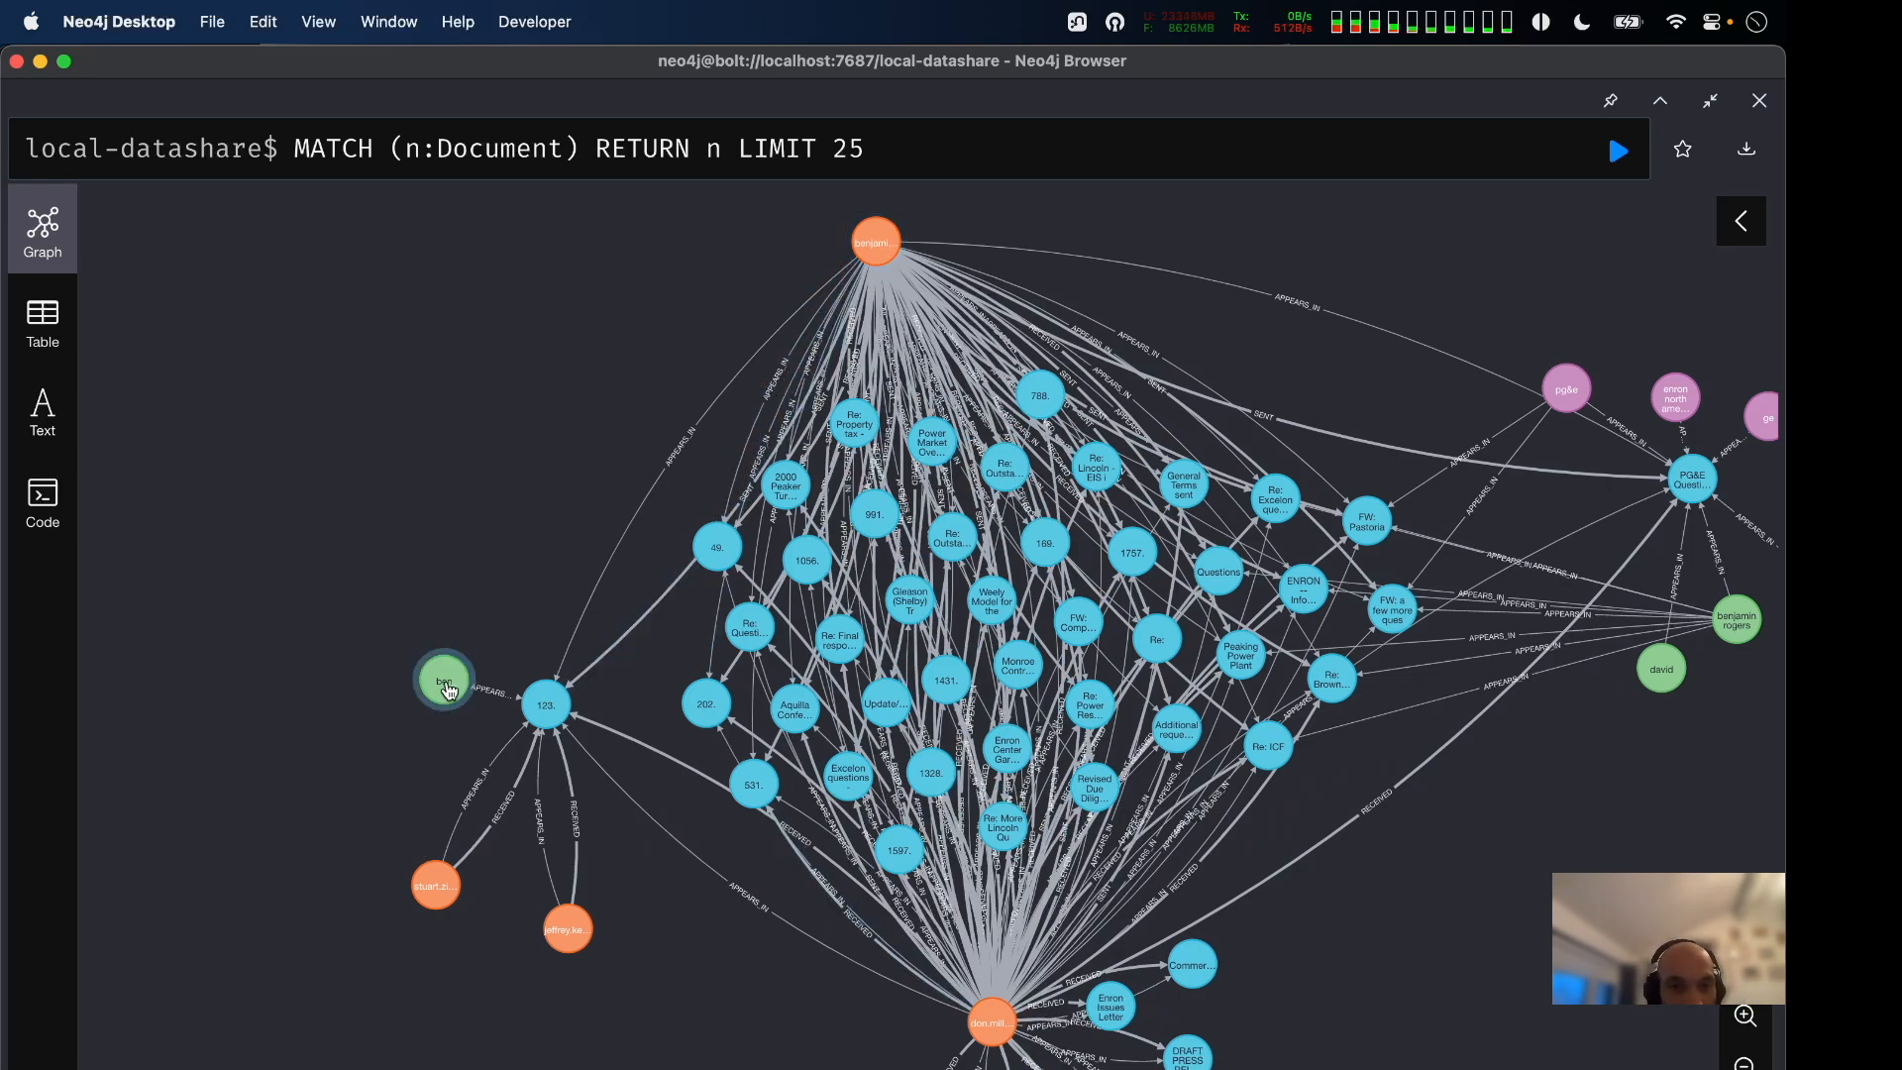
{"action": "left_click_drag", "start_coordinate": [443, 680], "coordinate": [143, 680]}
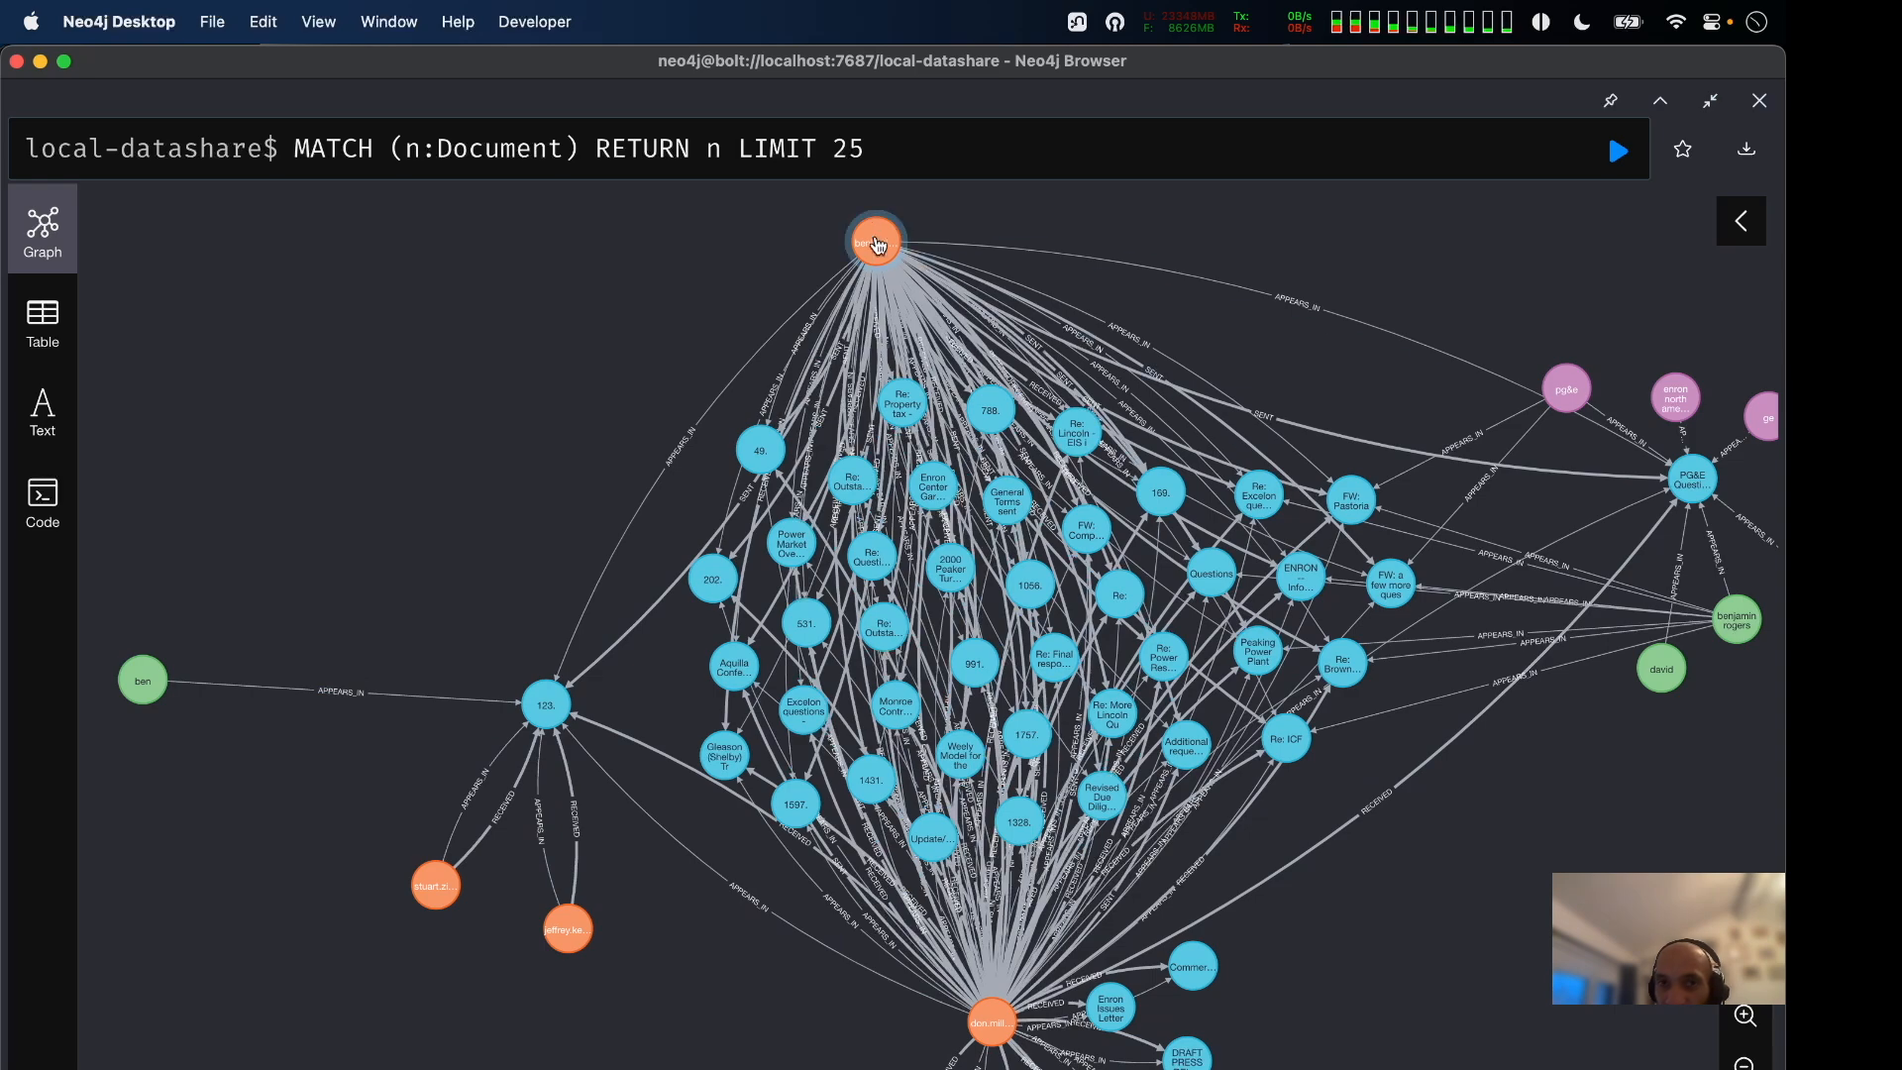
Examine how the 123. document, the two main email nodes, their shared documents and the PG&E document's entities connect across the graph.
{"action": "left_click_drag", "start_coordinate": [1201, 233], "coordinate": [1035, 382]}
{"action": "scroll", "coordinate": [1140, 699], "scroll_direction": "down", "scroll_amount": 6}
{"action": "left_click_drag", "start_coordinate": [1202, 924], "coordinate": [1340, 878]}
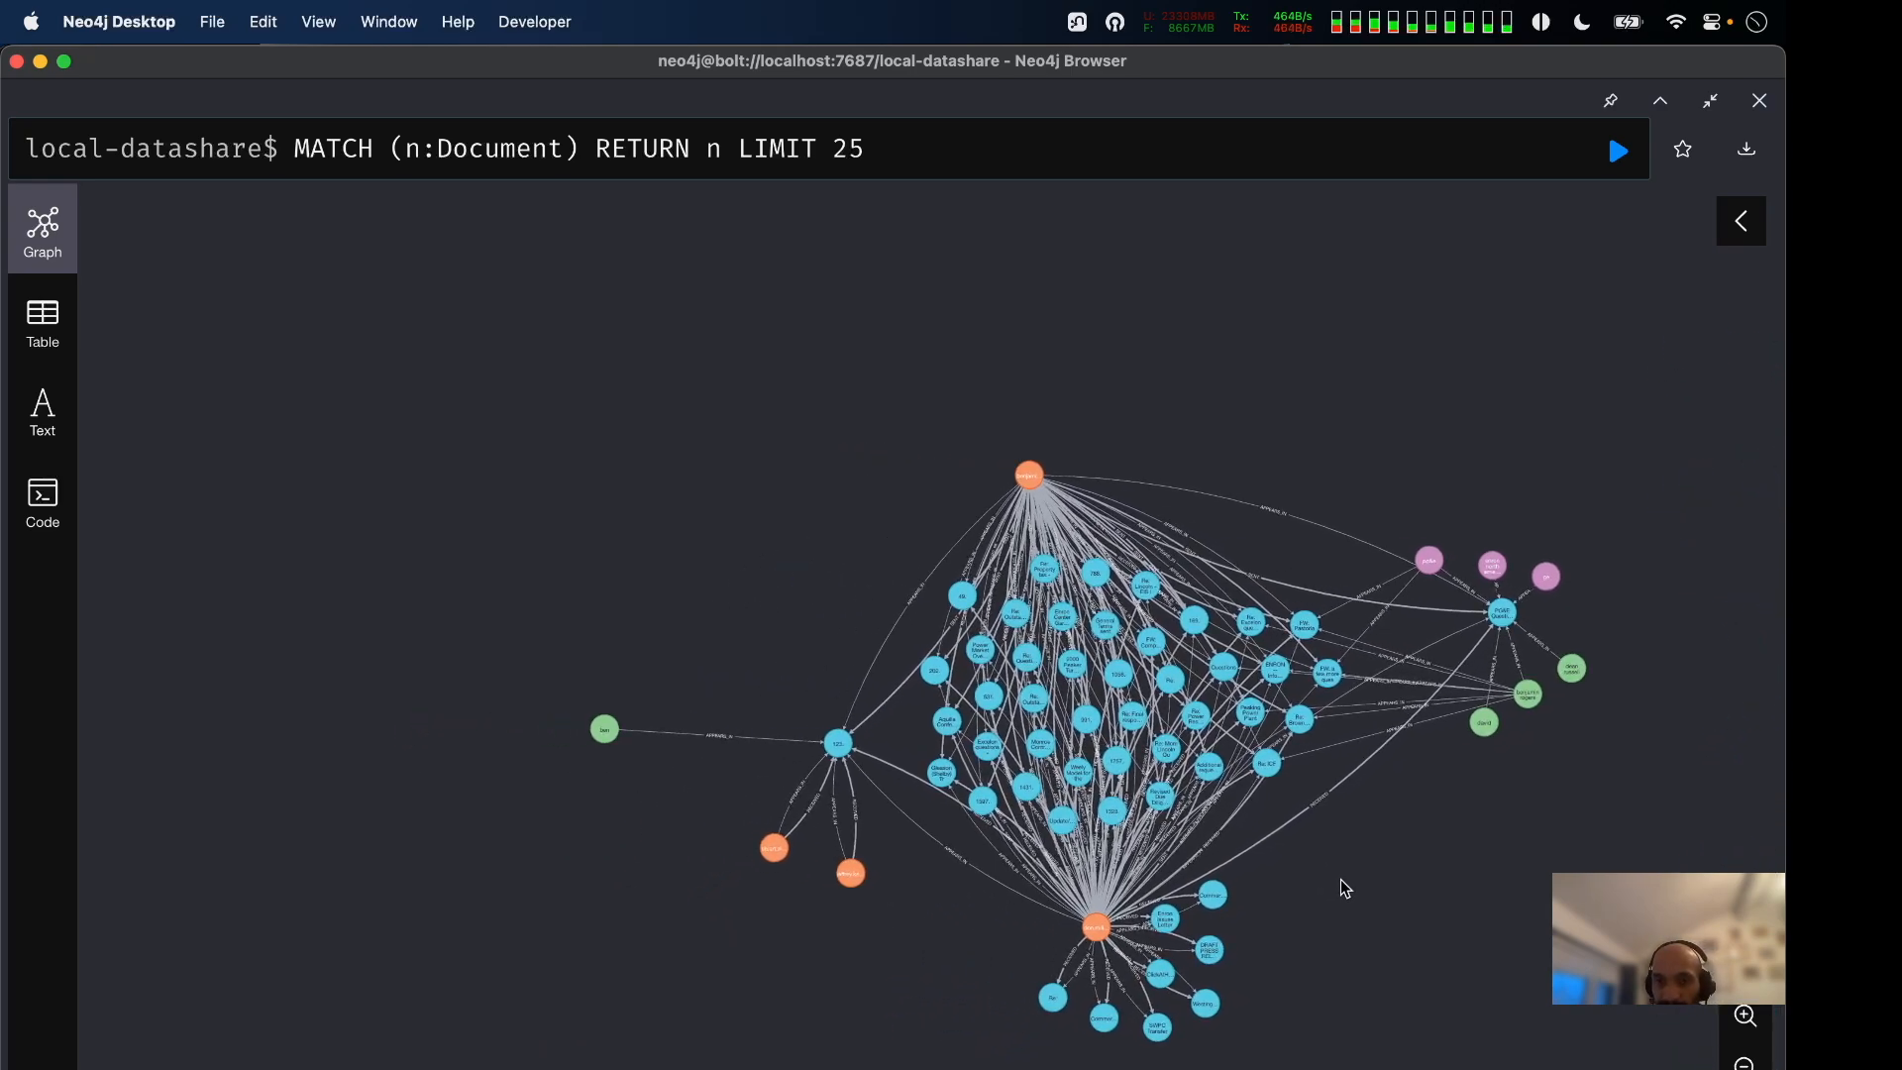
{"action": "scroll", "coordinate": [1340, 878], "scroll_direction": "up", "scroll_amount": 5}
{"action": "scroll", "coordinate": [793, 951], "scroll_direction": "down", "scroll_amount": 2}
{"action": "scroll", "coordinate": [793, 951], "scroll_direction": "down", "scroll_amount": 2}
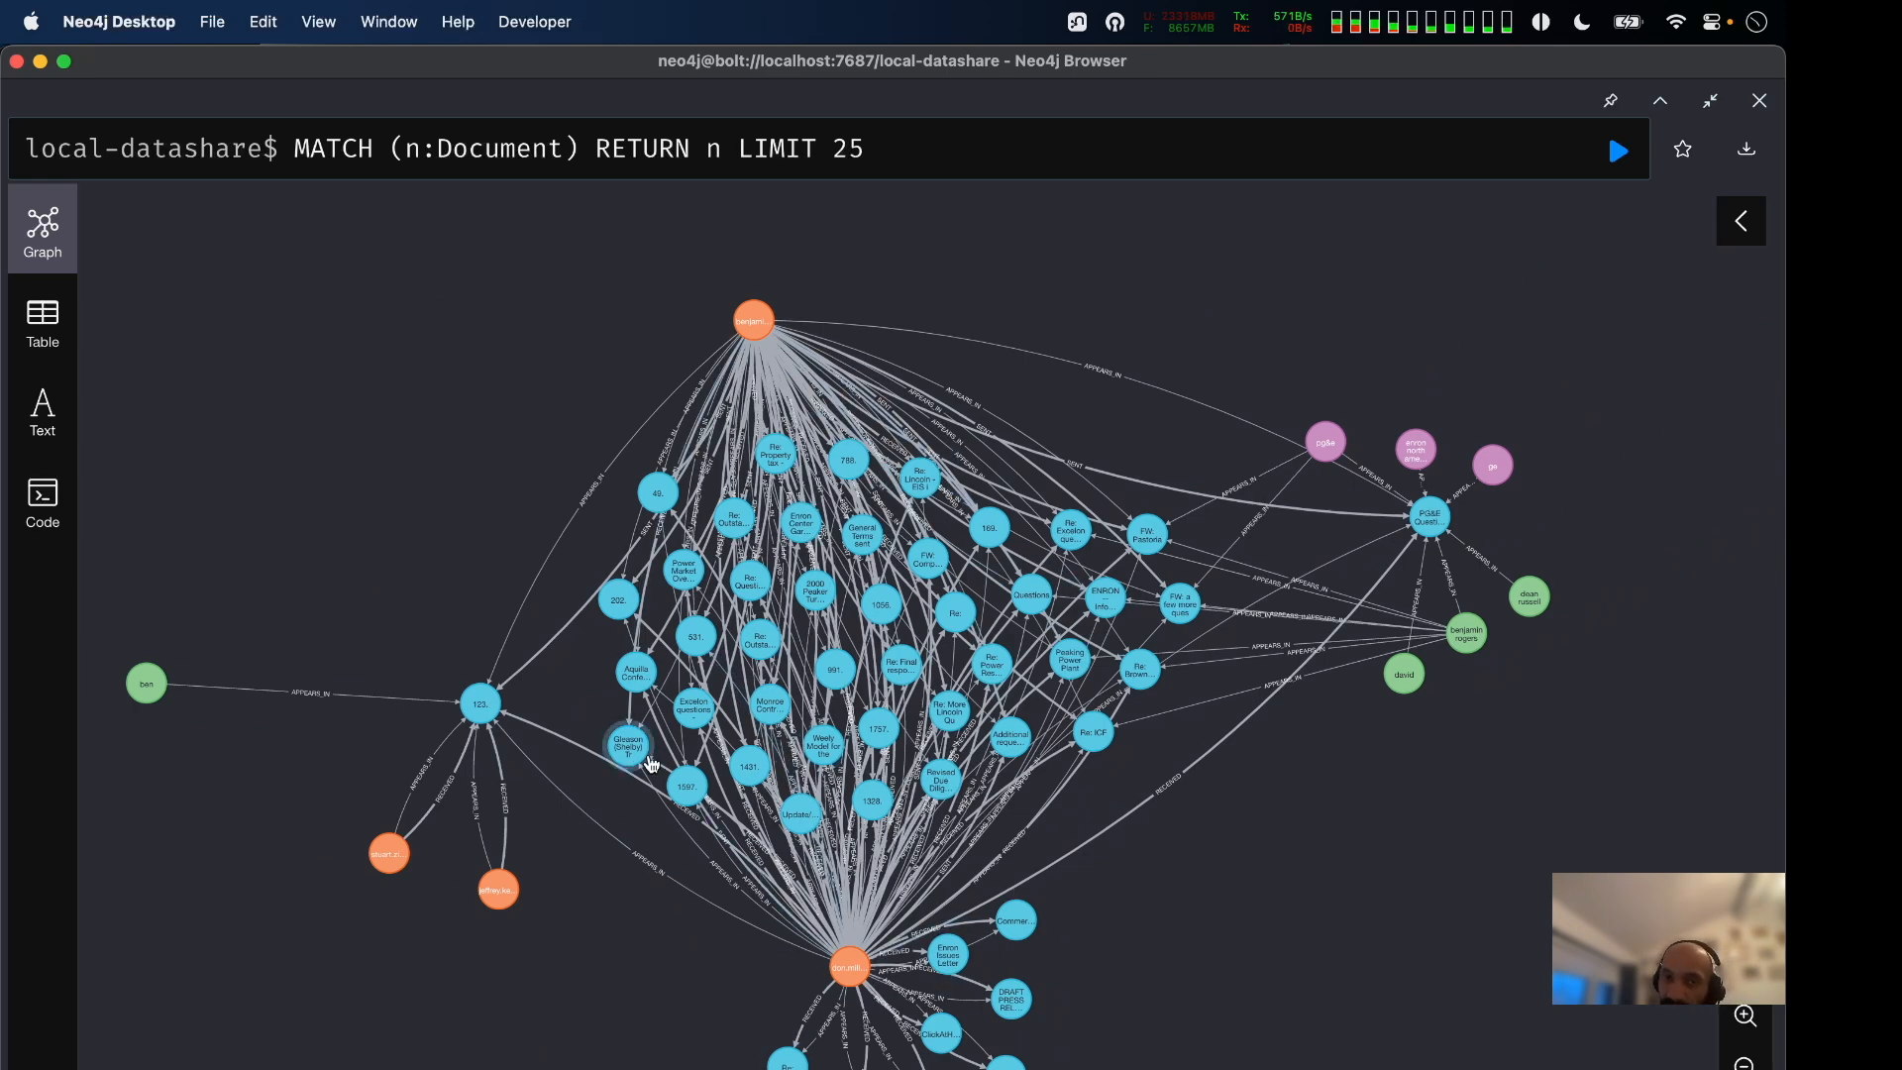
{"action": "left_click_drag", "start_coordinate": [1353, 838], "coordinate": [1060, 996]}
{"action": "scroll", "coordinate": [1262, 743], "scroll_direction": "down", "scroll_amount": 1}
{"action": "scroll", "coordinate": [1262, 741], "scroll_direction": "down", "scroll_amount": 2}
{"action": "scroll", "coordinate": [1262, 709], "scroll_direction": "up", "scroll_amount": 5}
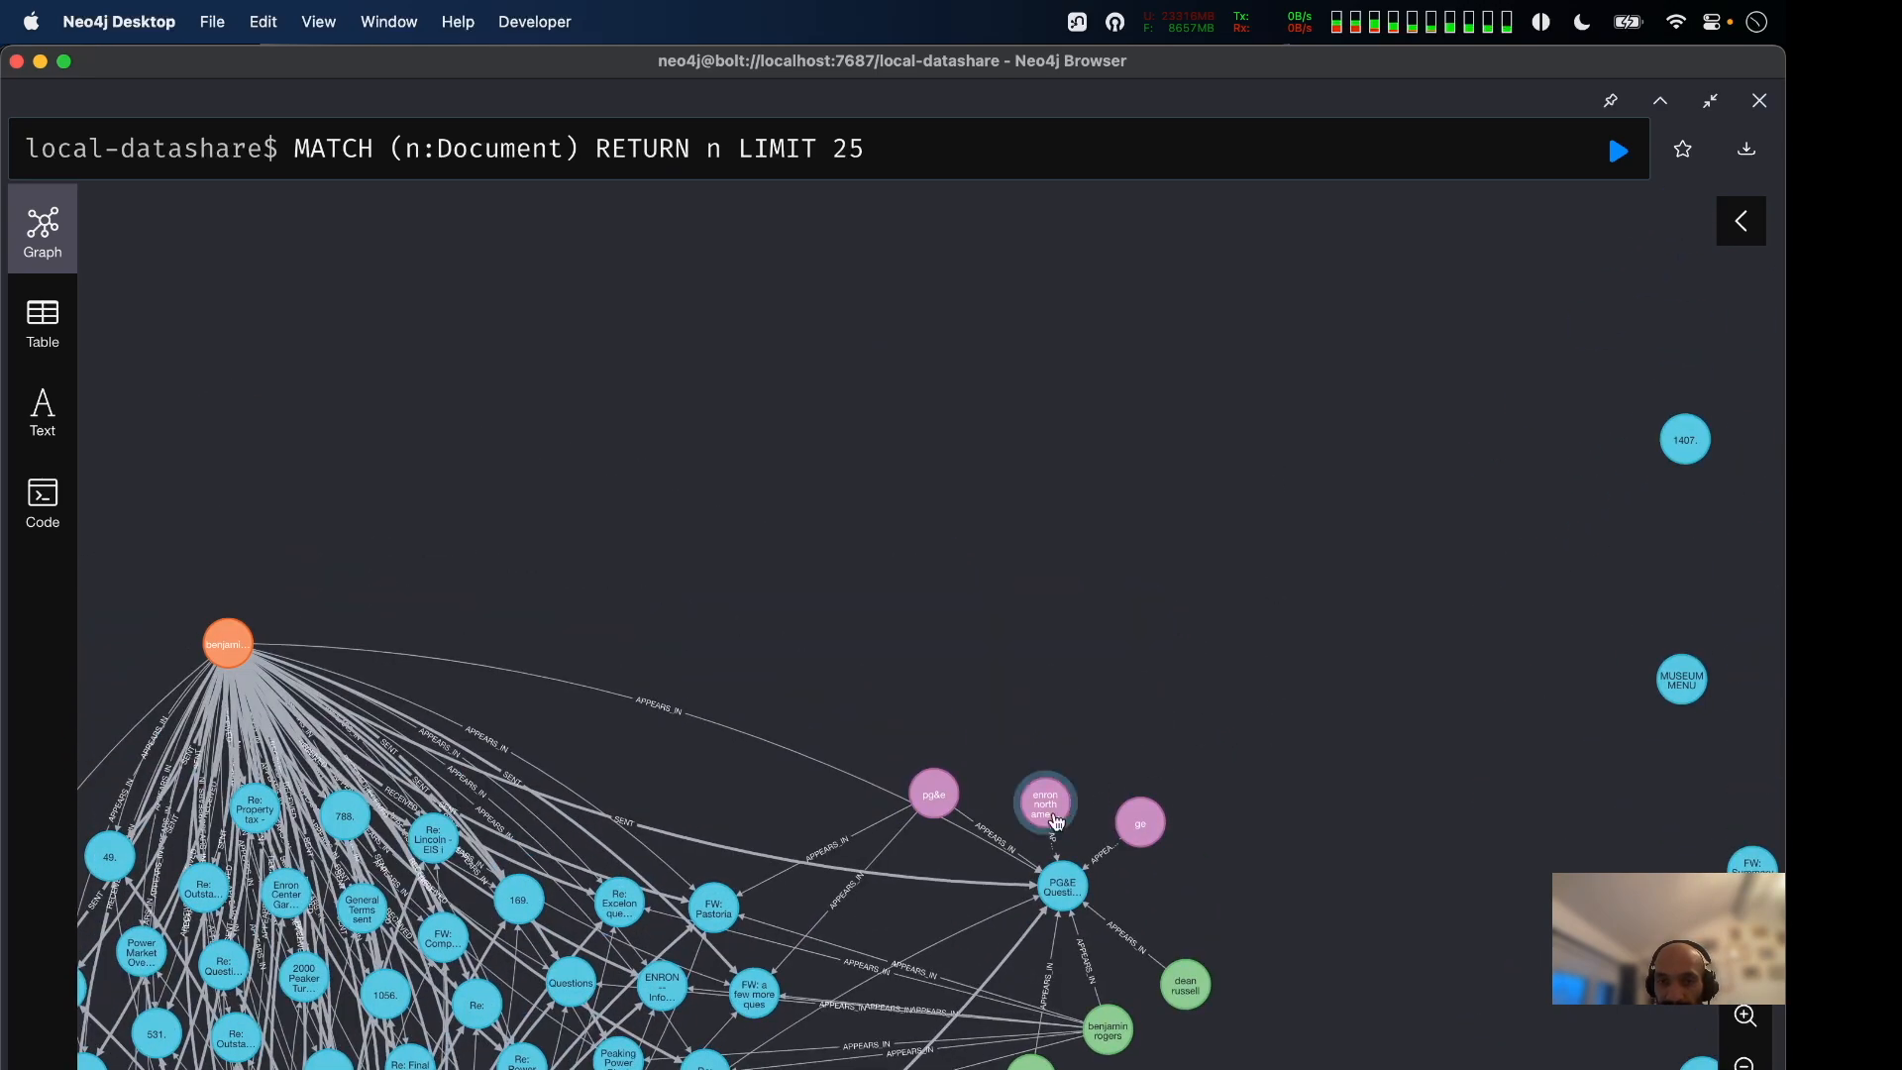
Move the pg&e organization node and the PG&E document farther away from the shared document cluster.
{"action": "left_click_drag", "start_coordinate": [934, 794], "coordinate": [971, 490]}
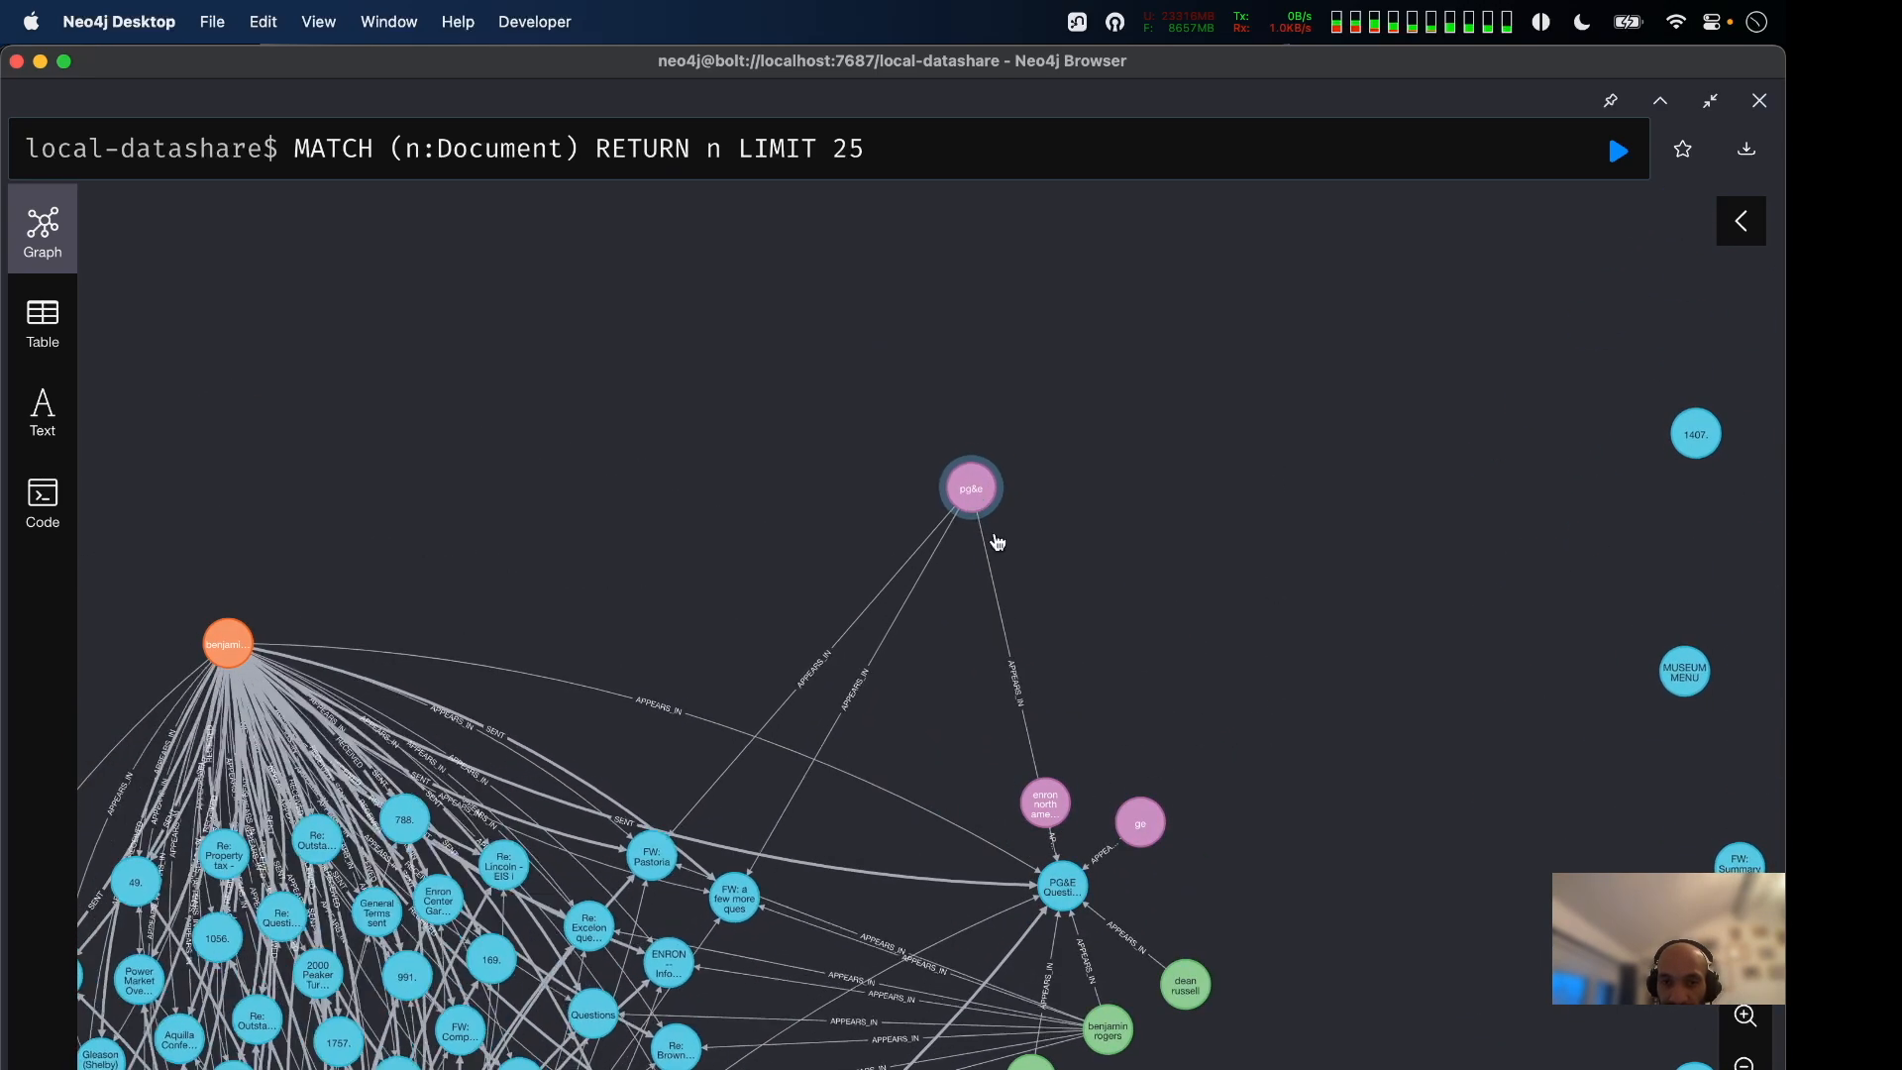
{"action": "right_click", "coordinate": [1062, 877]}
{"action": "left_click", "coordinate": [1280, 806]}
{"action": "left_click_drag", "start_coordinate": [909, 715], "coordinate": [1109, 358]}
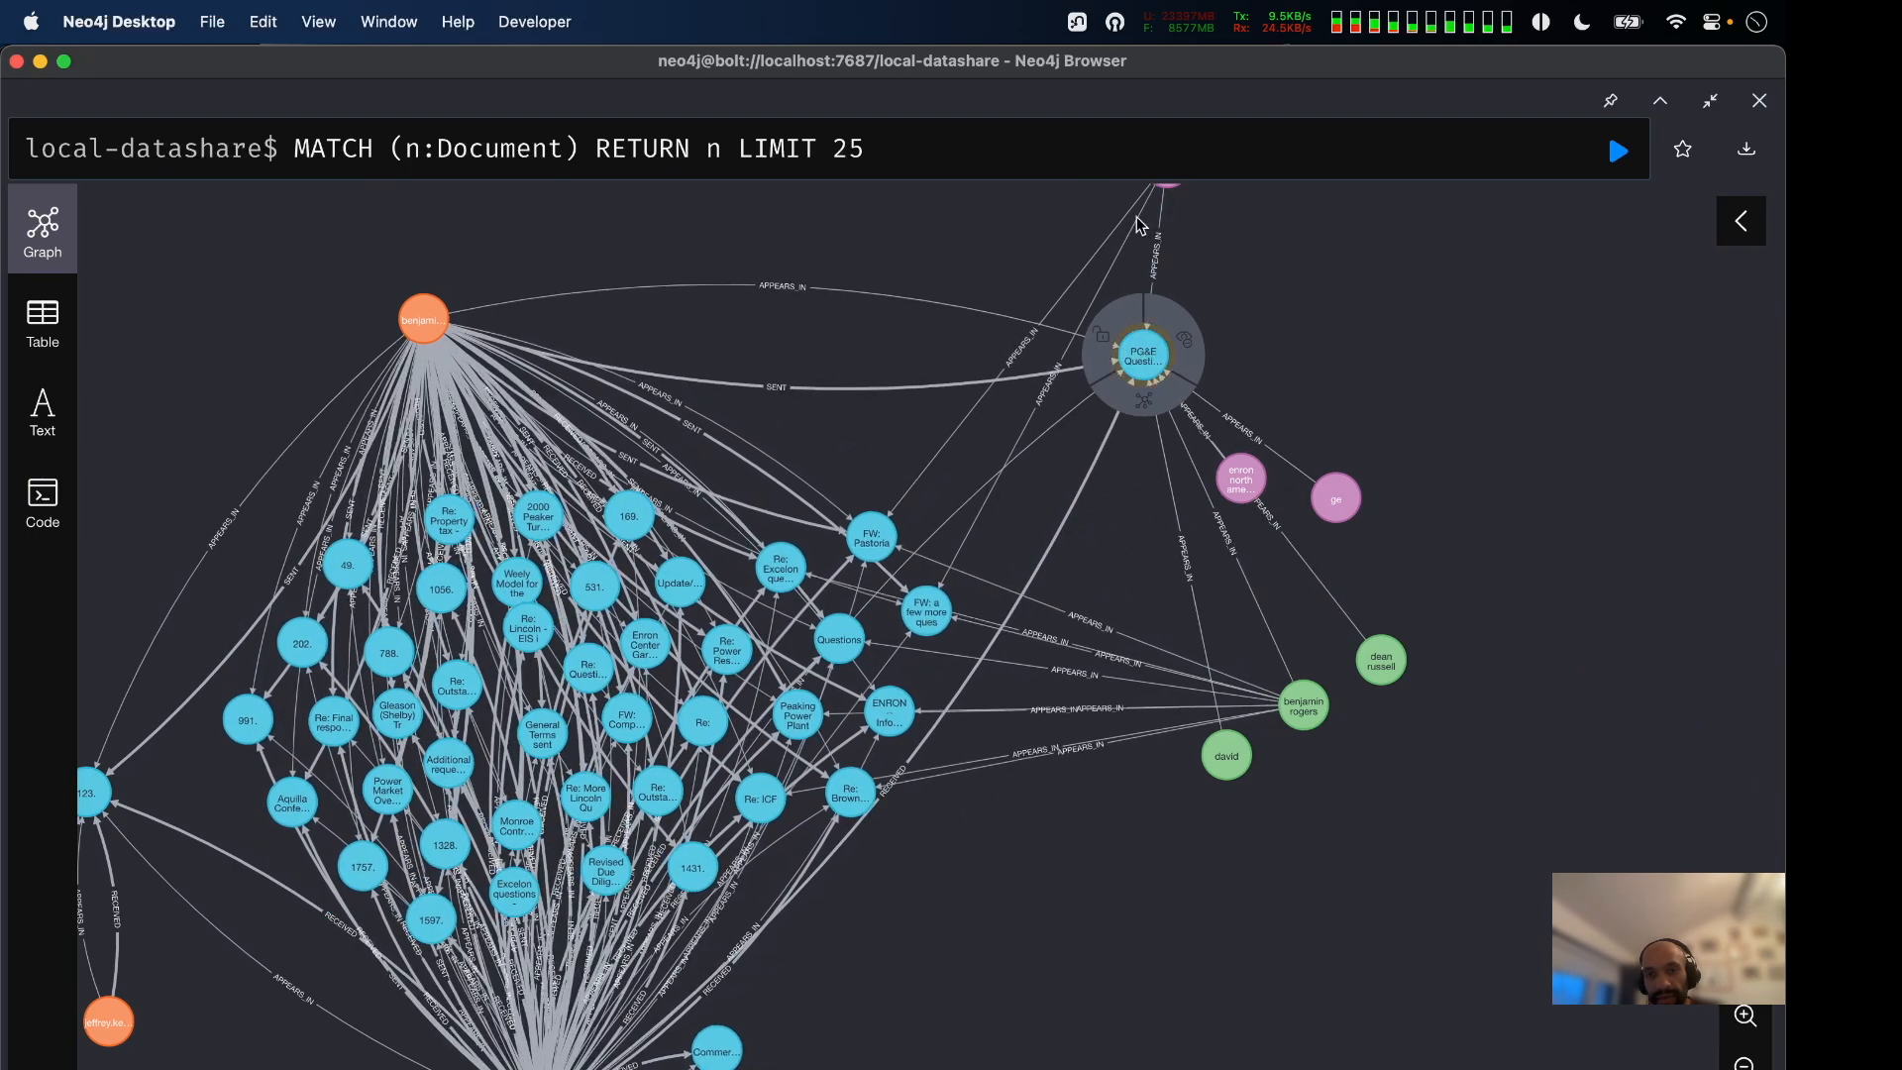
Rerun the query MATCH (n:Document) RETURN n LIMIT 25 and expand the PG&E document's connected nodes.
{"action": "left_click", "coordinate": [1080, 158]}
{"action": "left_click", "coordinate": [1619, 151]}
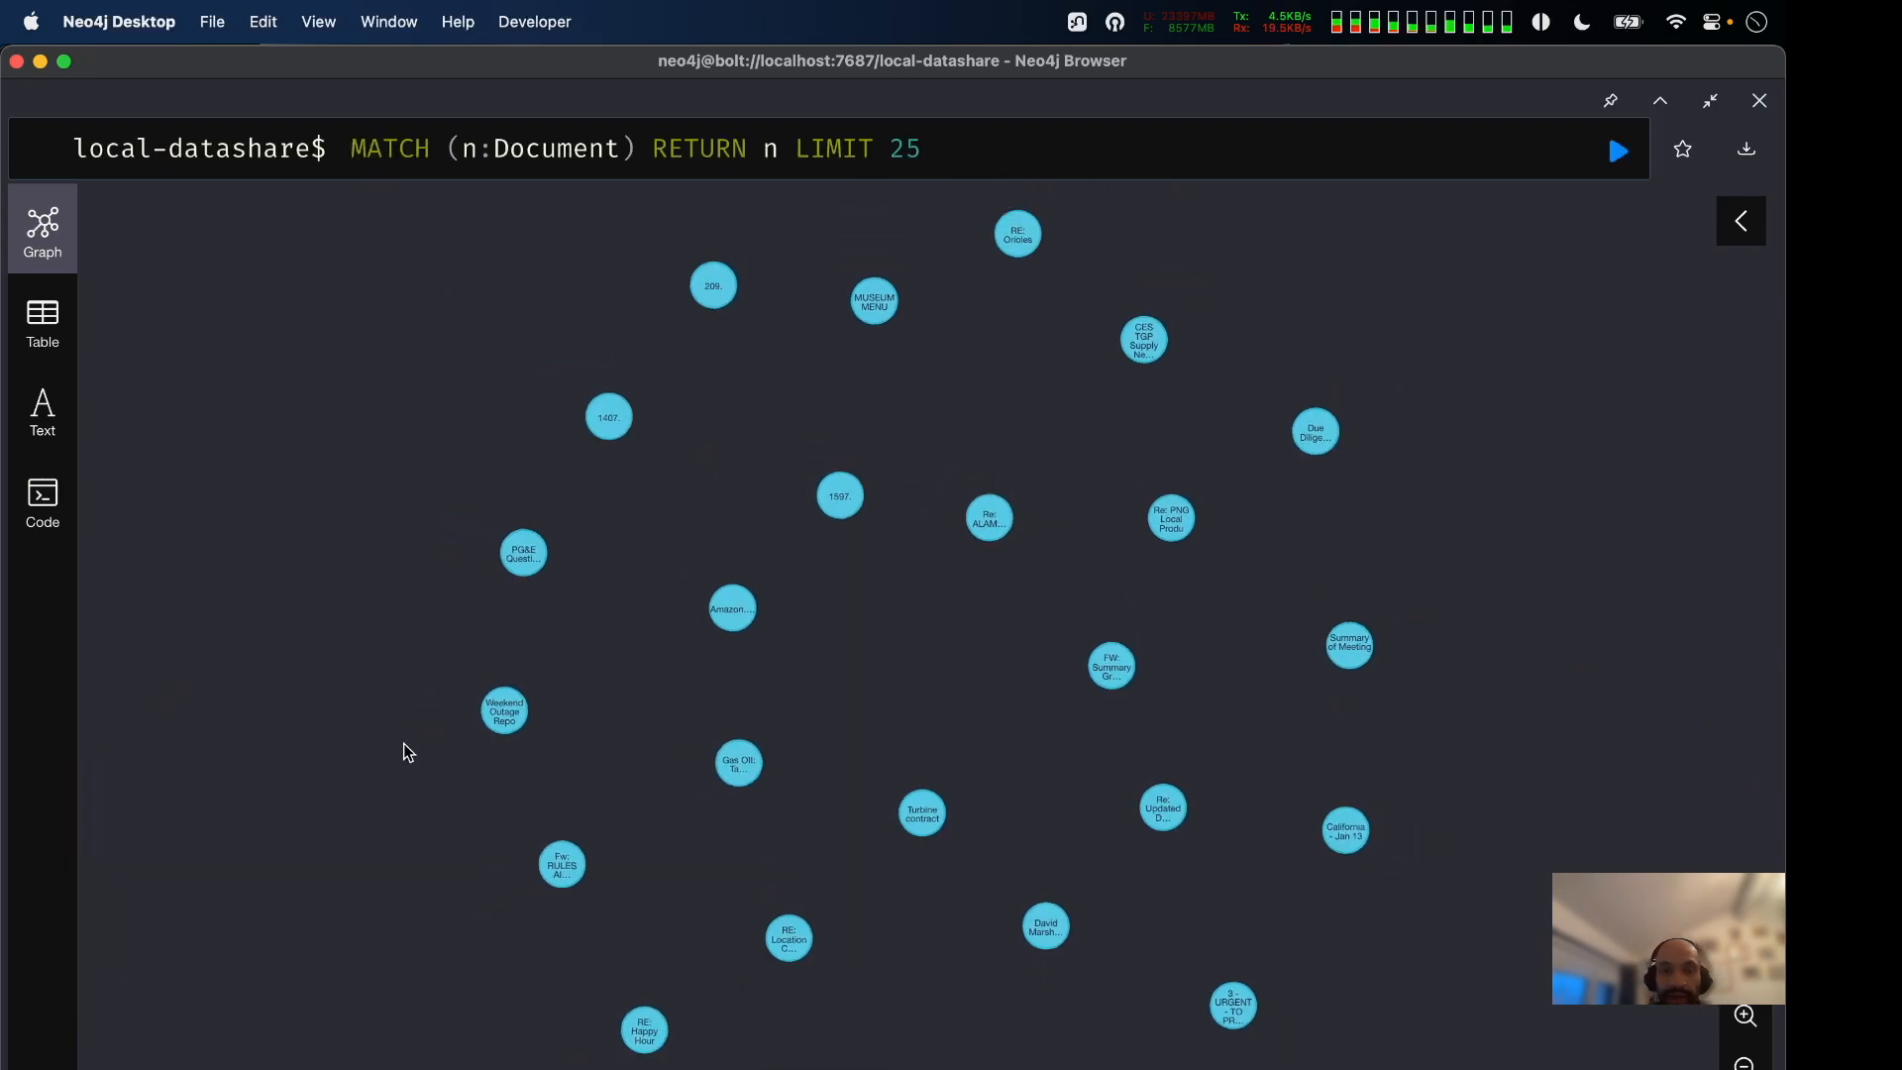
{"action": "scroll", "coordinate": [485, 622], "scroll_direction": "up", "scroll_amount": 3}
{"action": "left_click", "coordinate": [548, 508]}
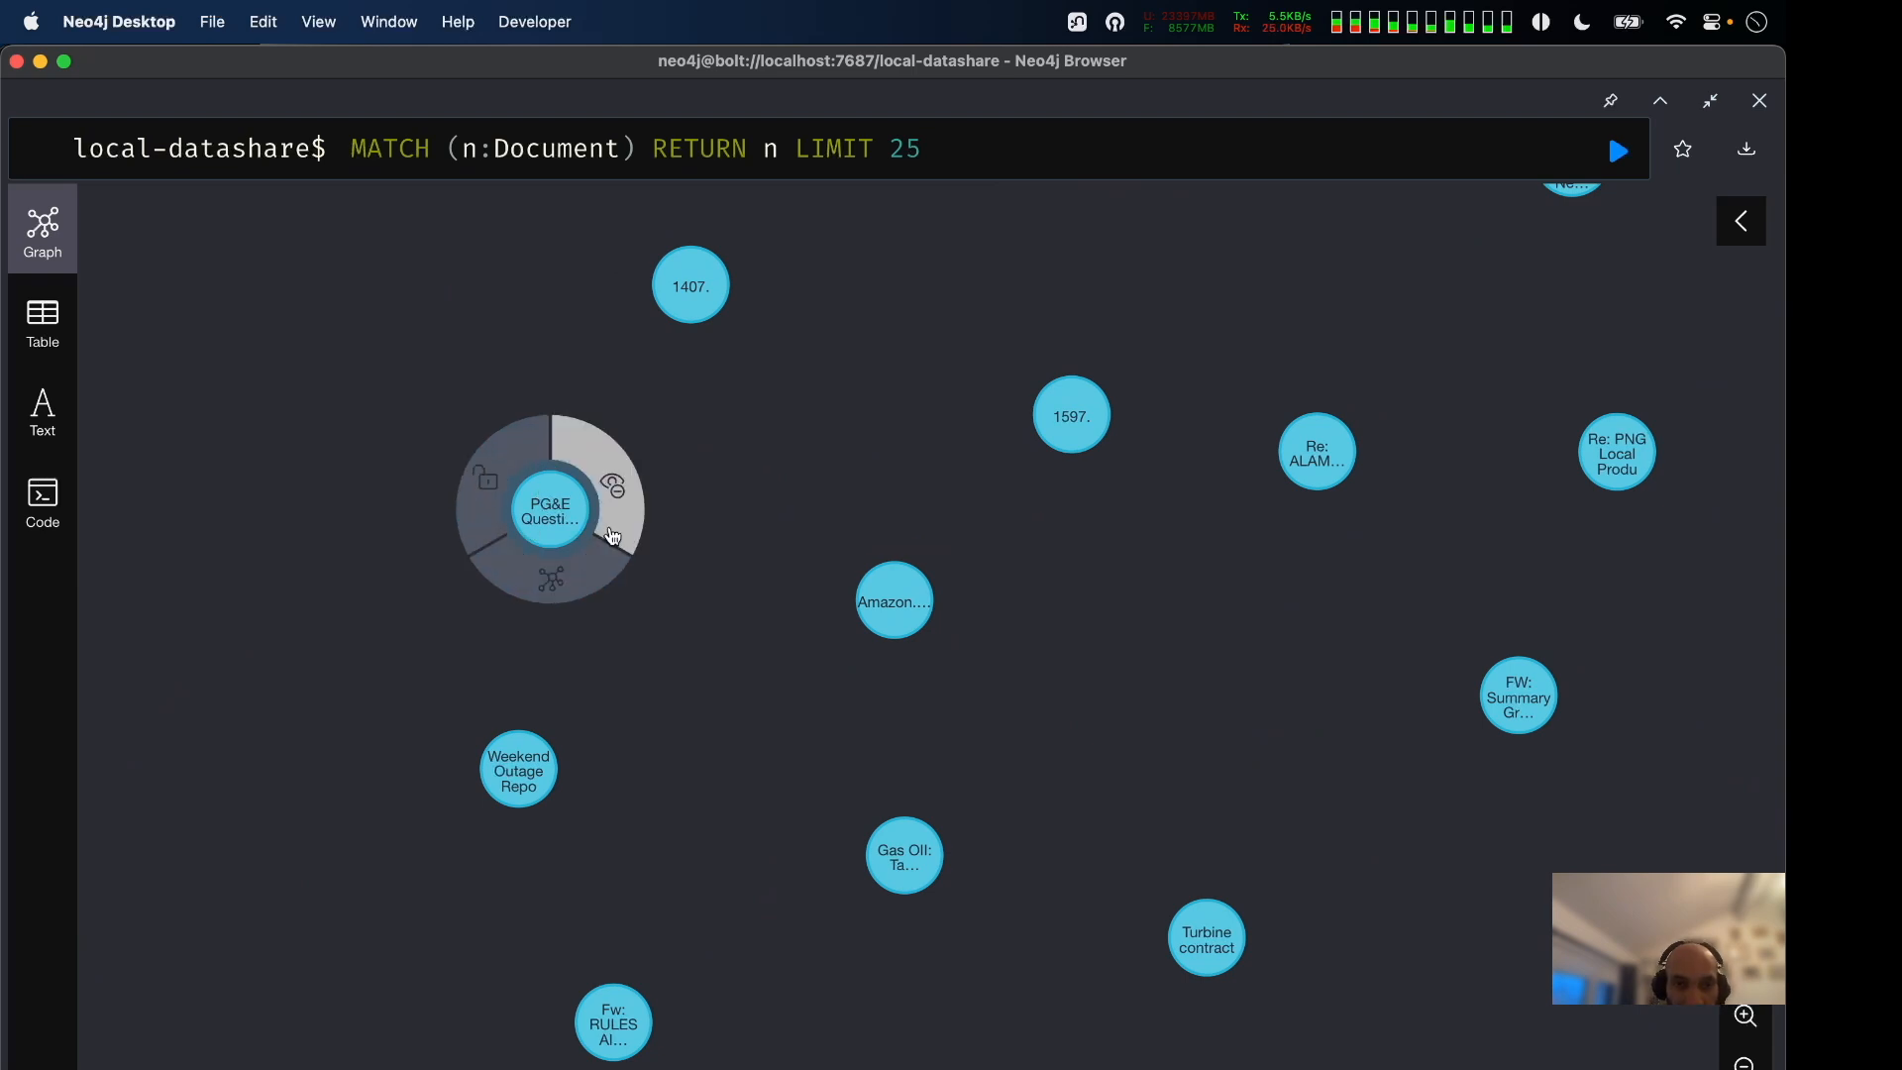
{"action": "left_click", "coordinate": [562, 571]}
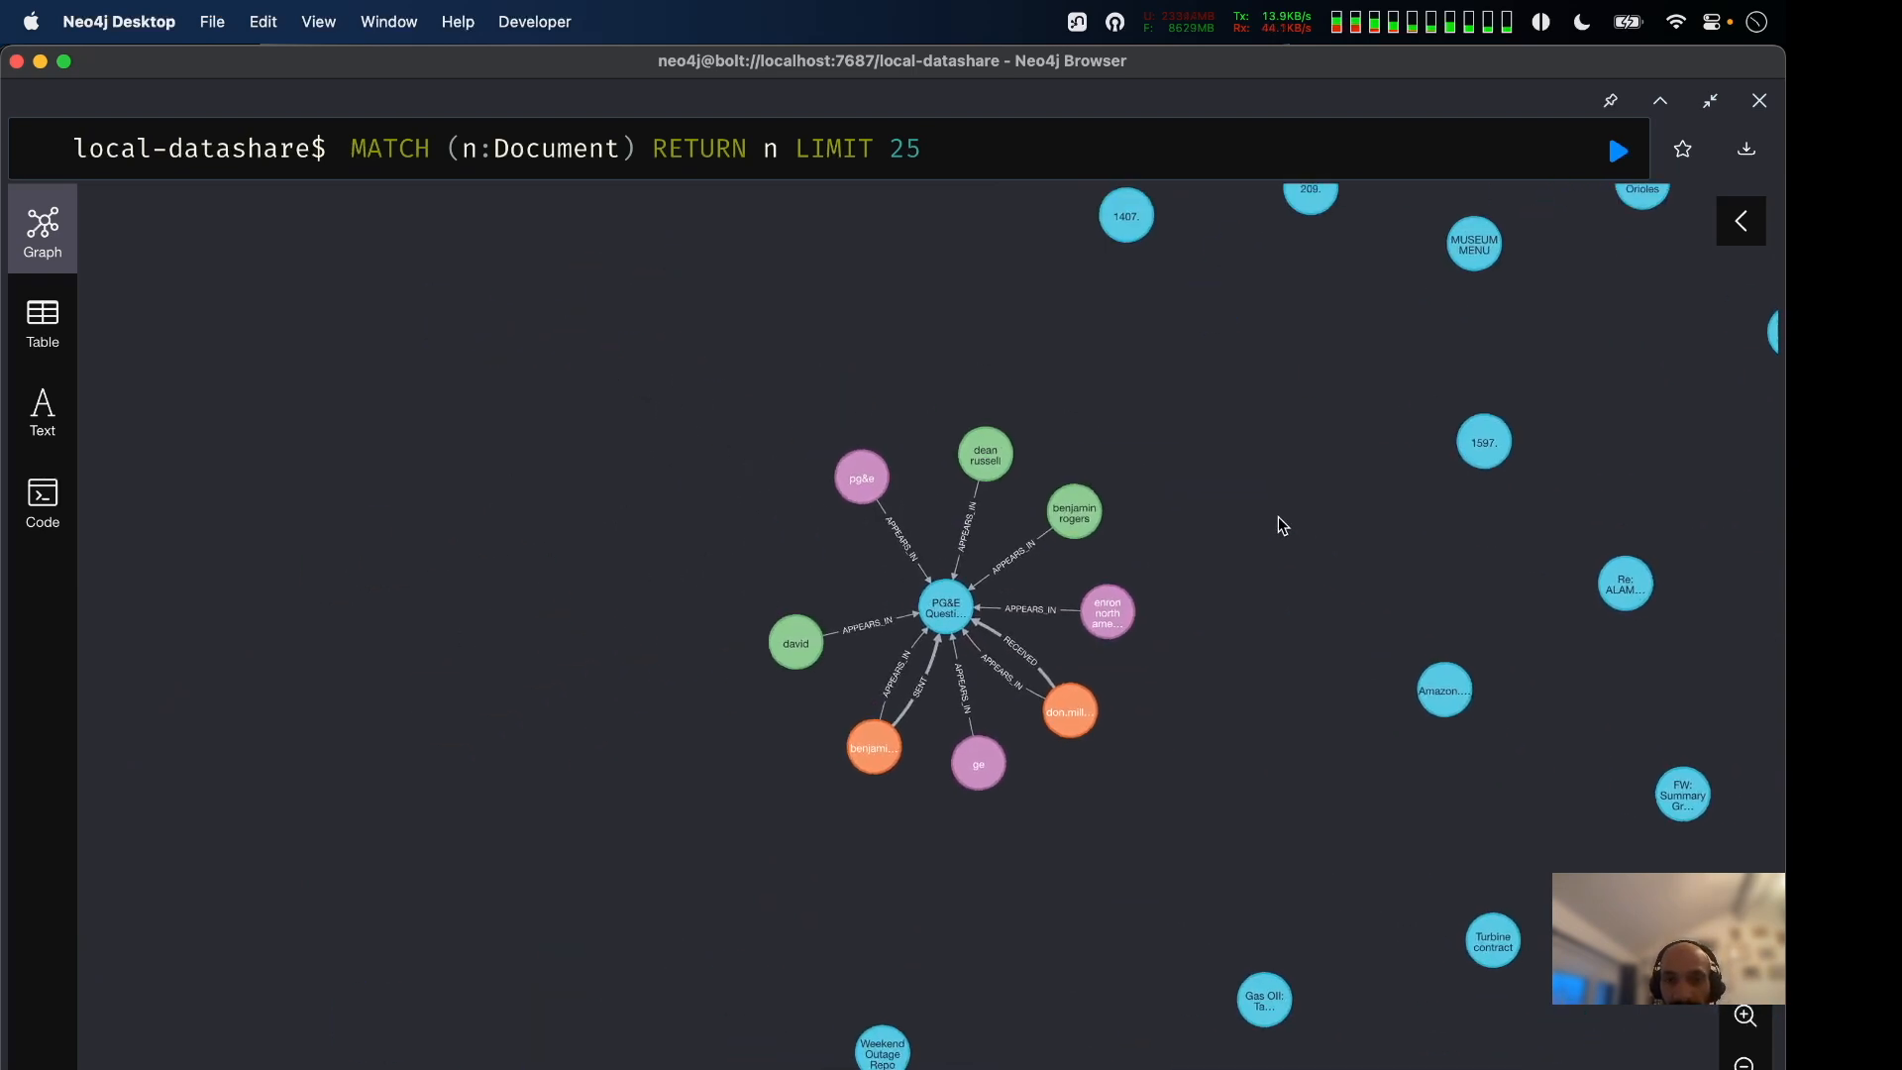
Move the expanded PG&E document and its linked nodes away from the other documents.
{"action": "left_click_drag", "start_coordinate": [903, 614], "coordinate": [366, 645]}
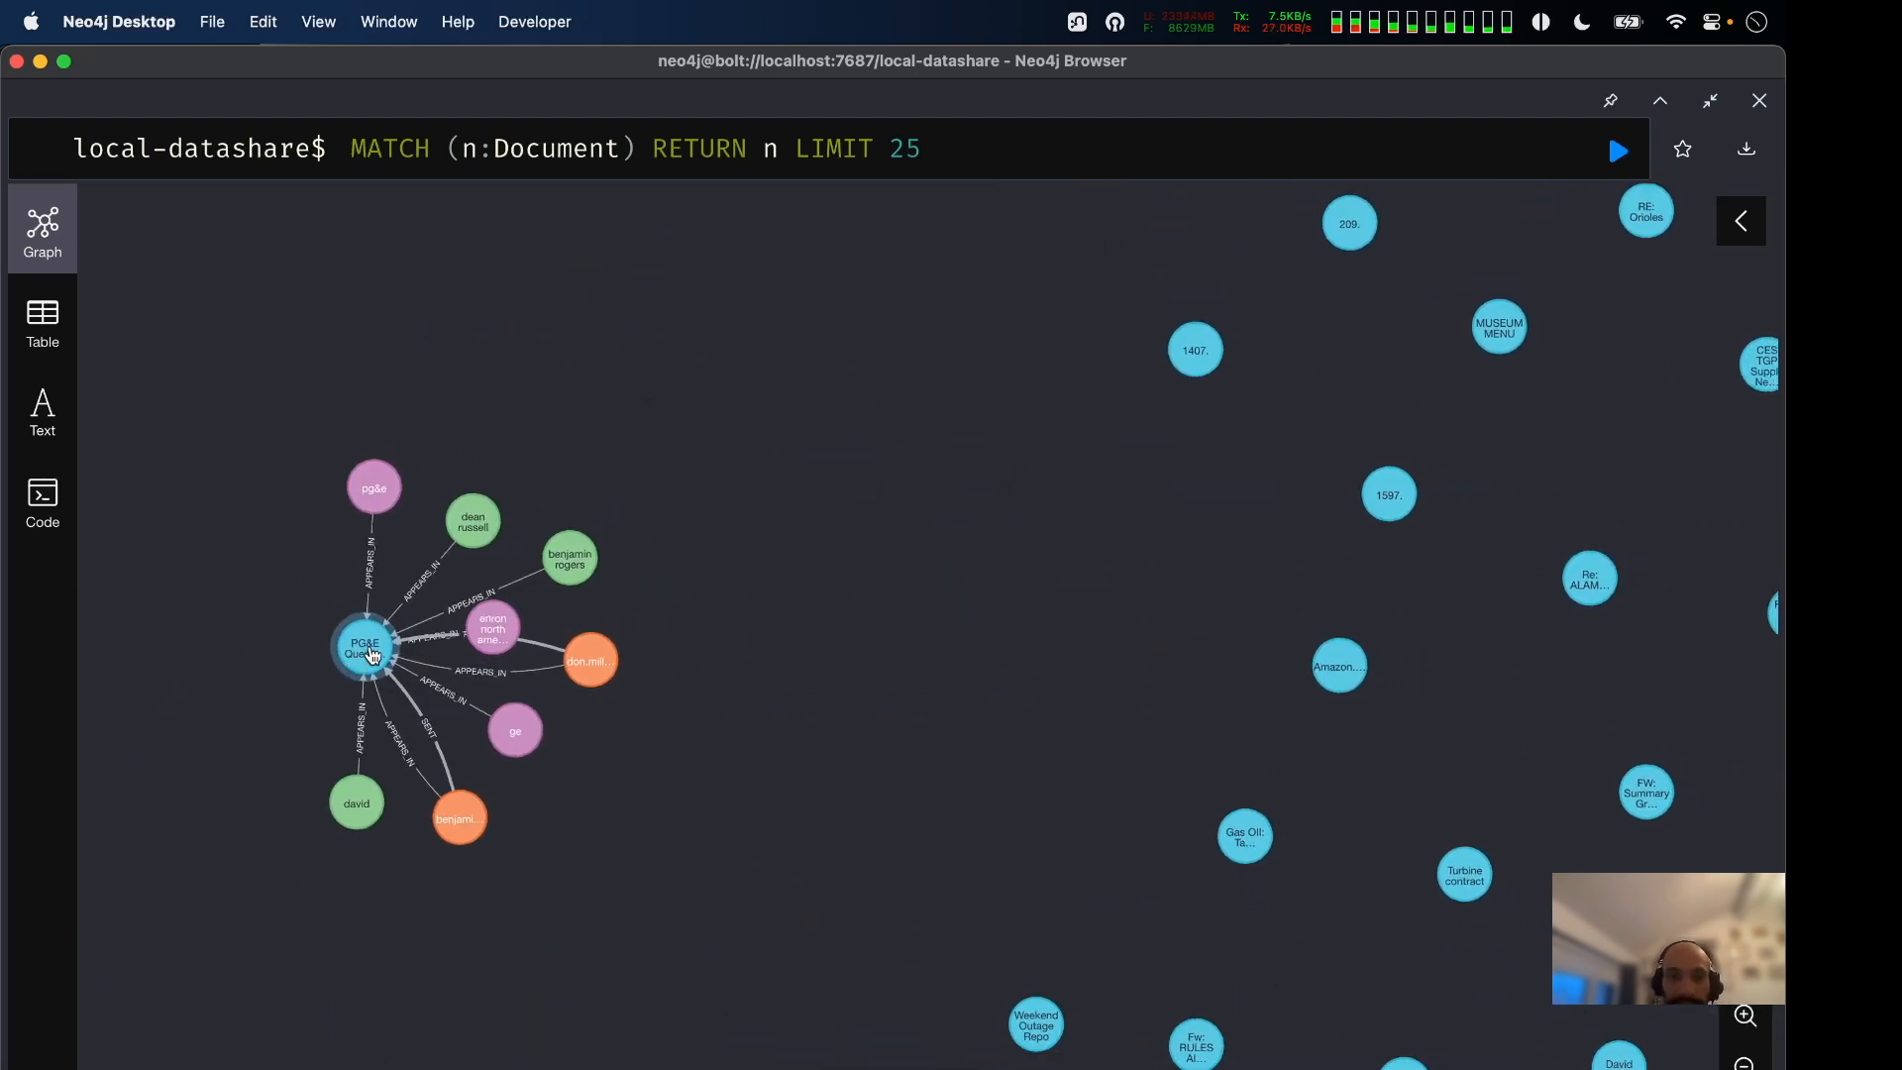
{"action": "scroll", "coordinate": [835, 666], "scroll_direction": "up", "scroll_amount": 2}
{"action": "left_click_drag", "start_coordinate": [924, 662], "coordinate": [1402, 765]}
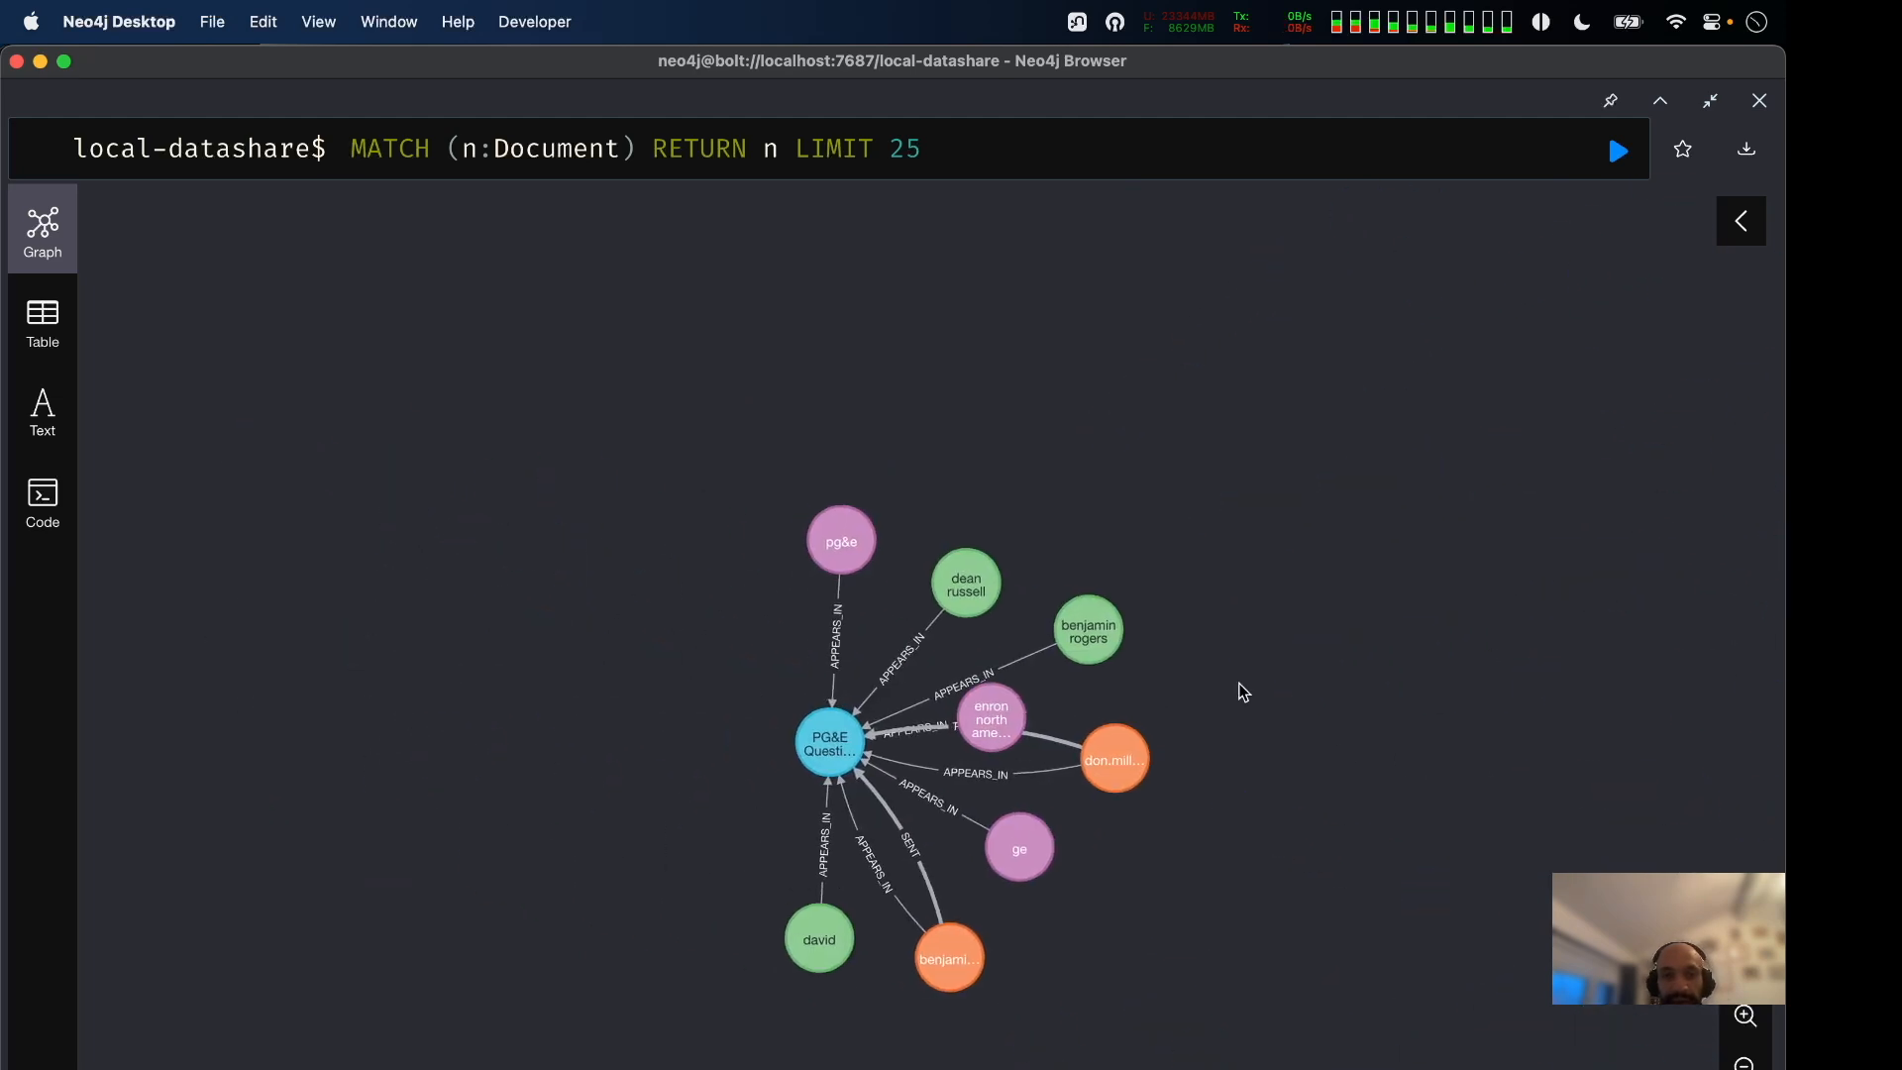
Pull the pg&e organization node far away from the PG&E document and expand the documents it appears in.
{"action": "left_click_drag", "start_coordinate": [841, 544], "coordinate": [680, 323]}
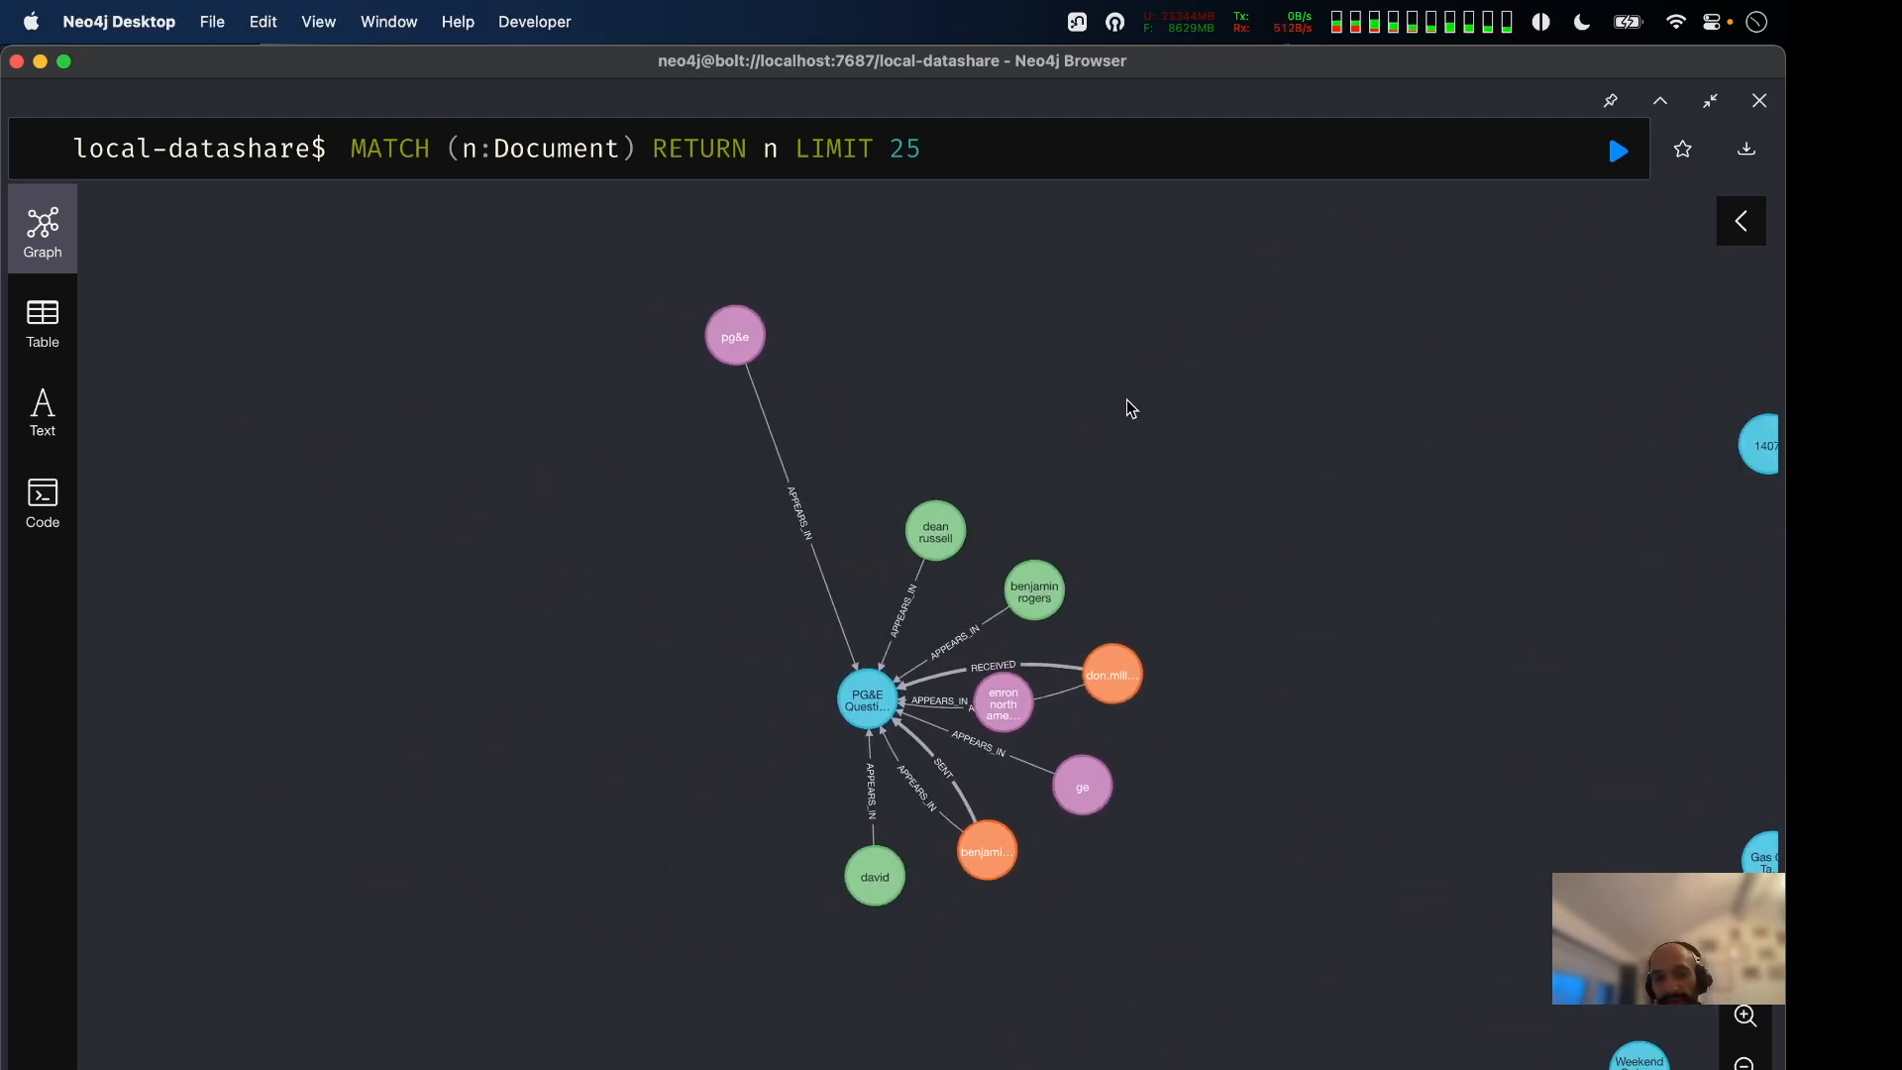
{"action": "left_click_drag", "start_coordinate": [1126, 402], "coordinate": [1216, 648]}
{"action": "left_click_drag", "start_coordinate": [817, 591], "coordinate": [632, 414]}
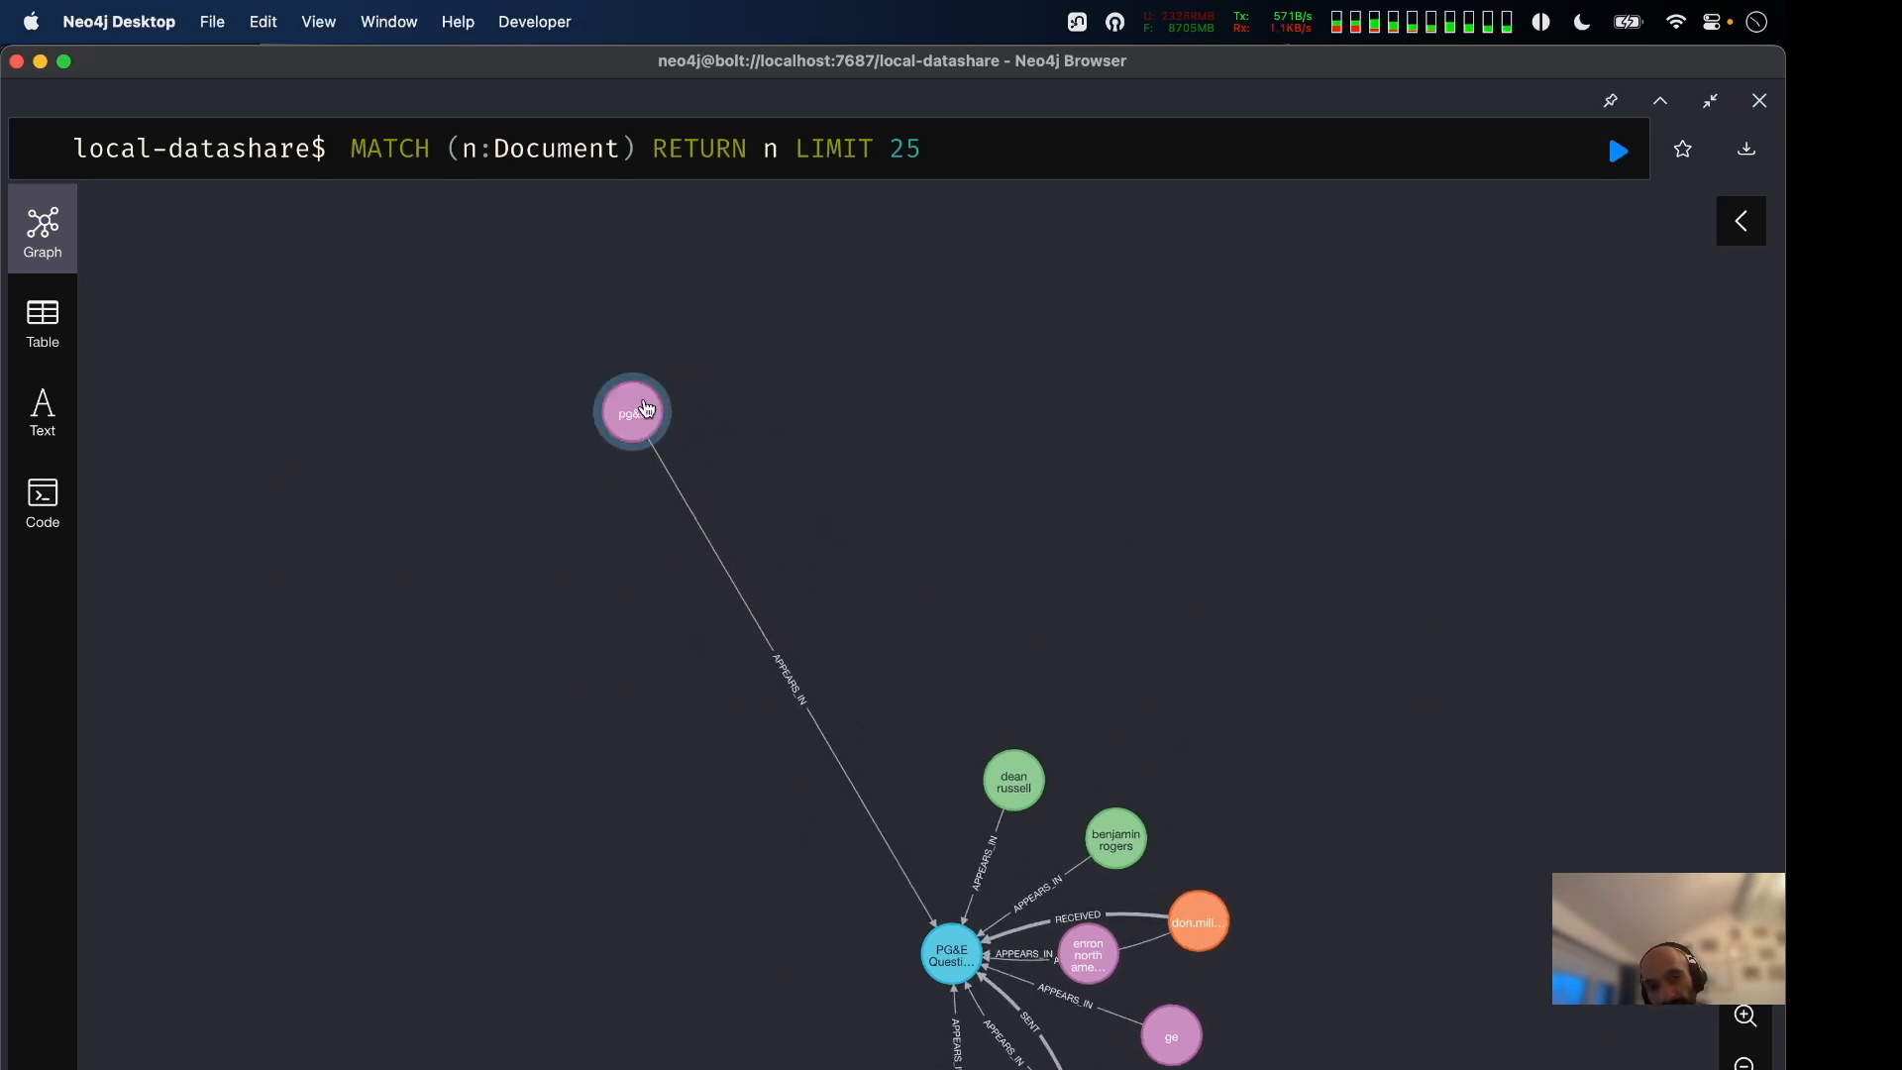
{"action": "left_click_drag", "start_coordinate": [662, 412], "coordinate": [509, 424]}
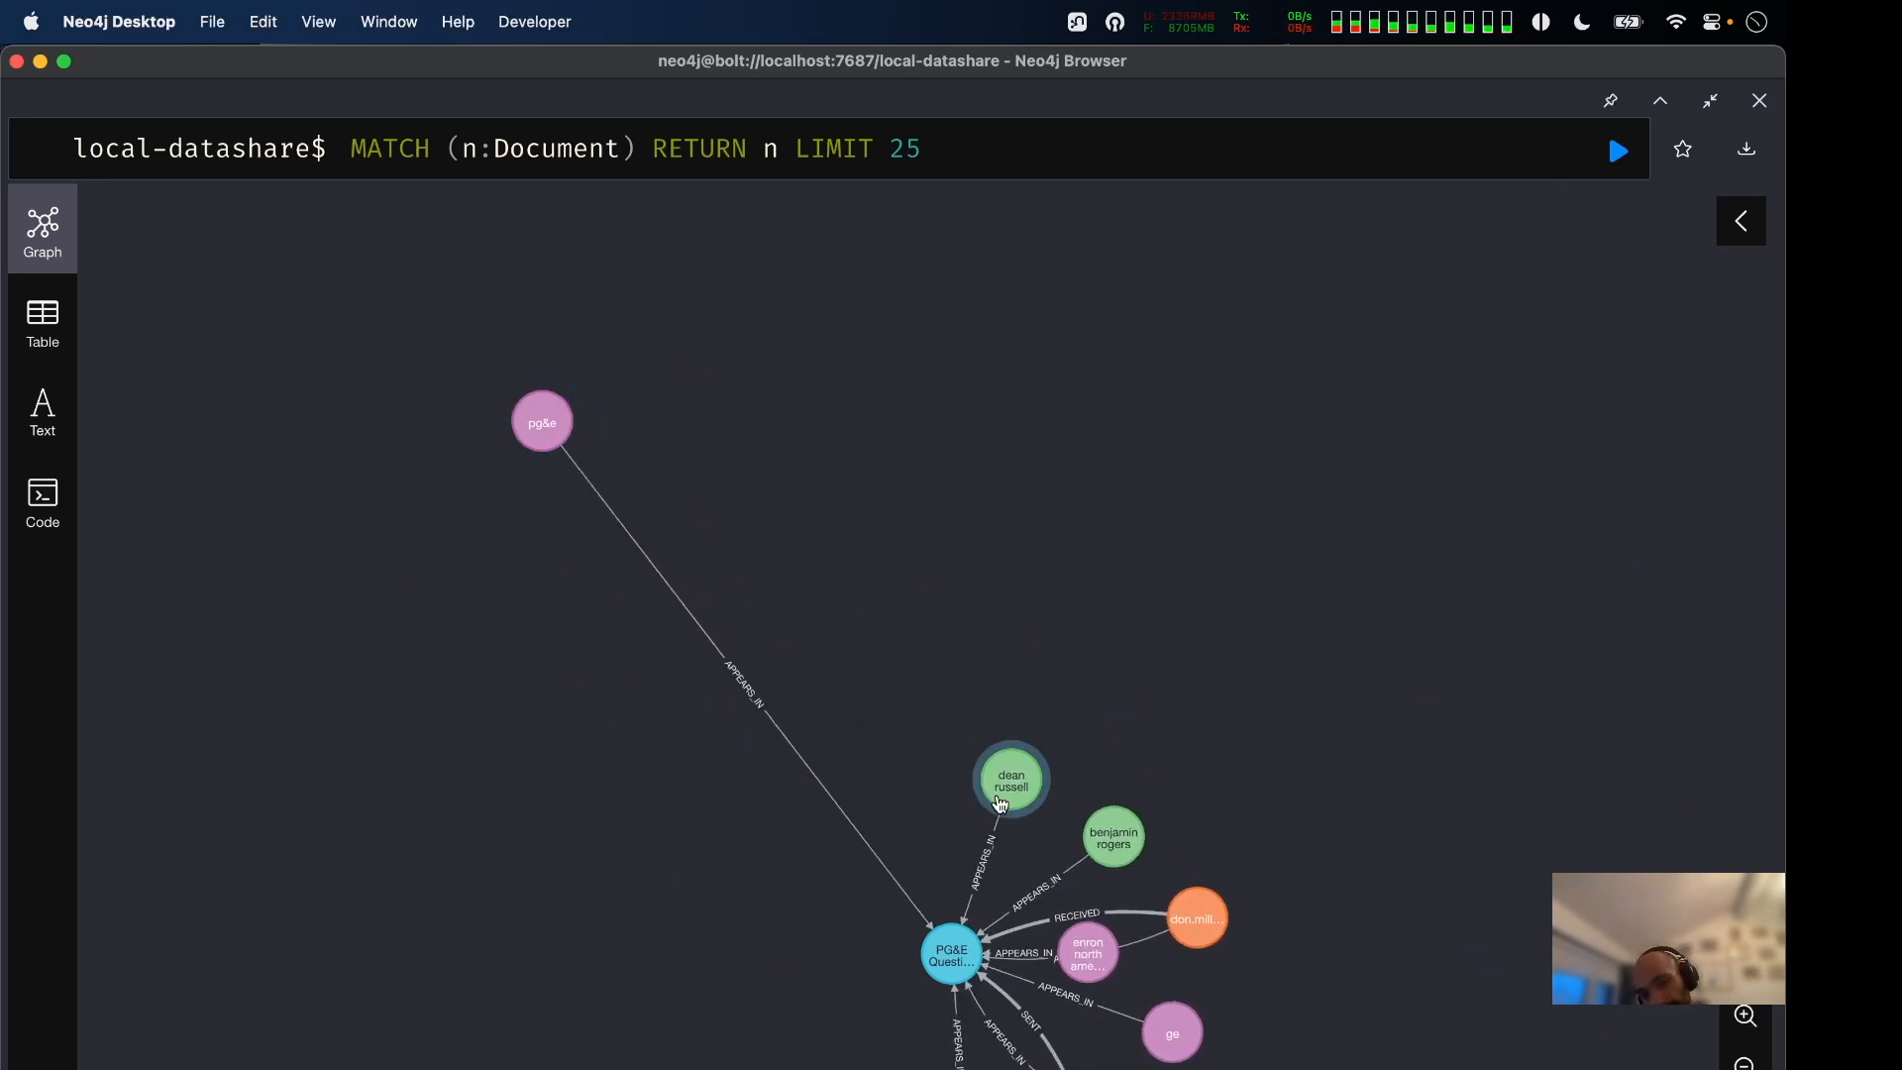
{"action": "left_click", "coordinate": [542, 425]}
{"action": "left_click", "coordinate": [541, 470]}
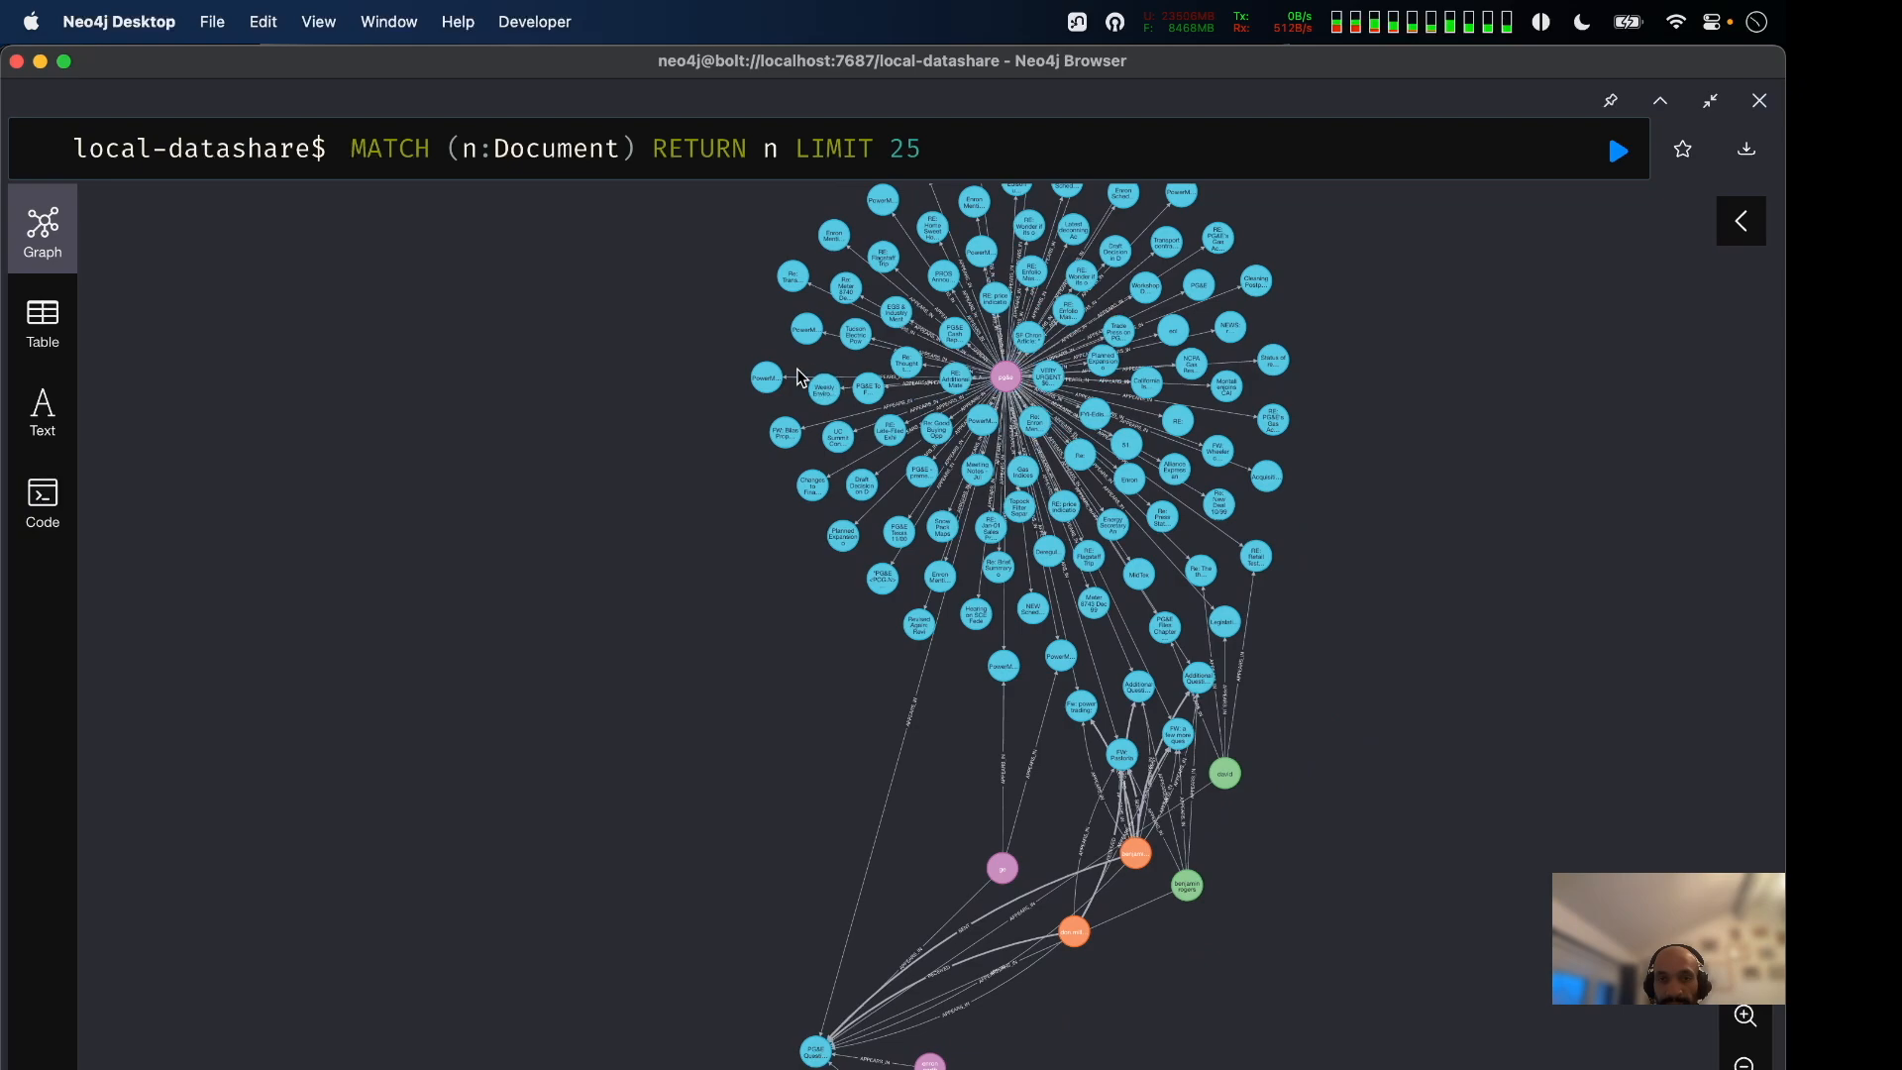
Pull one document out of the pg&e node's cluster and expand its connected named entities.
{"action": "left_click_drag", "start_coordinate": [775, 382], "coordinate": [543, 388]}
{"action": "left_click", "coordinate": [548, 401]}
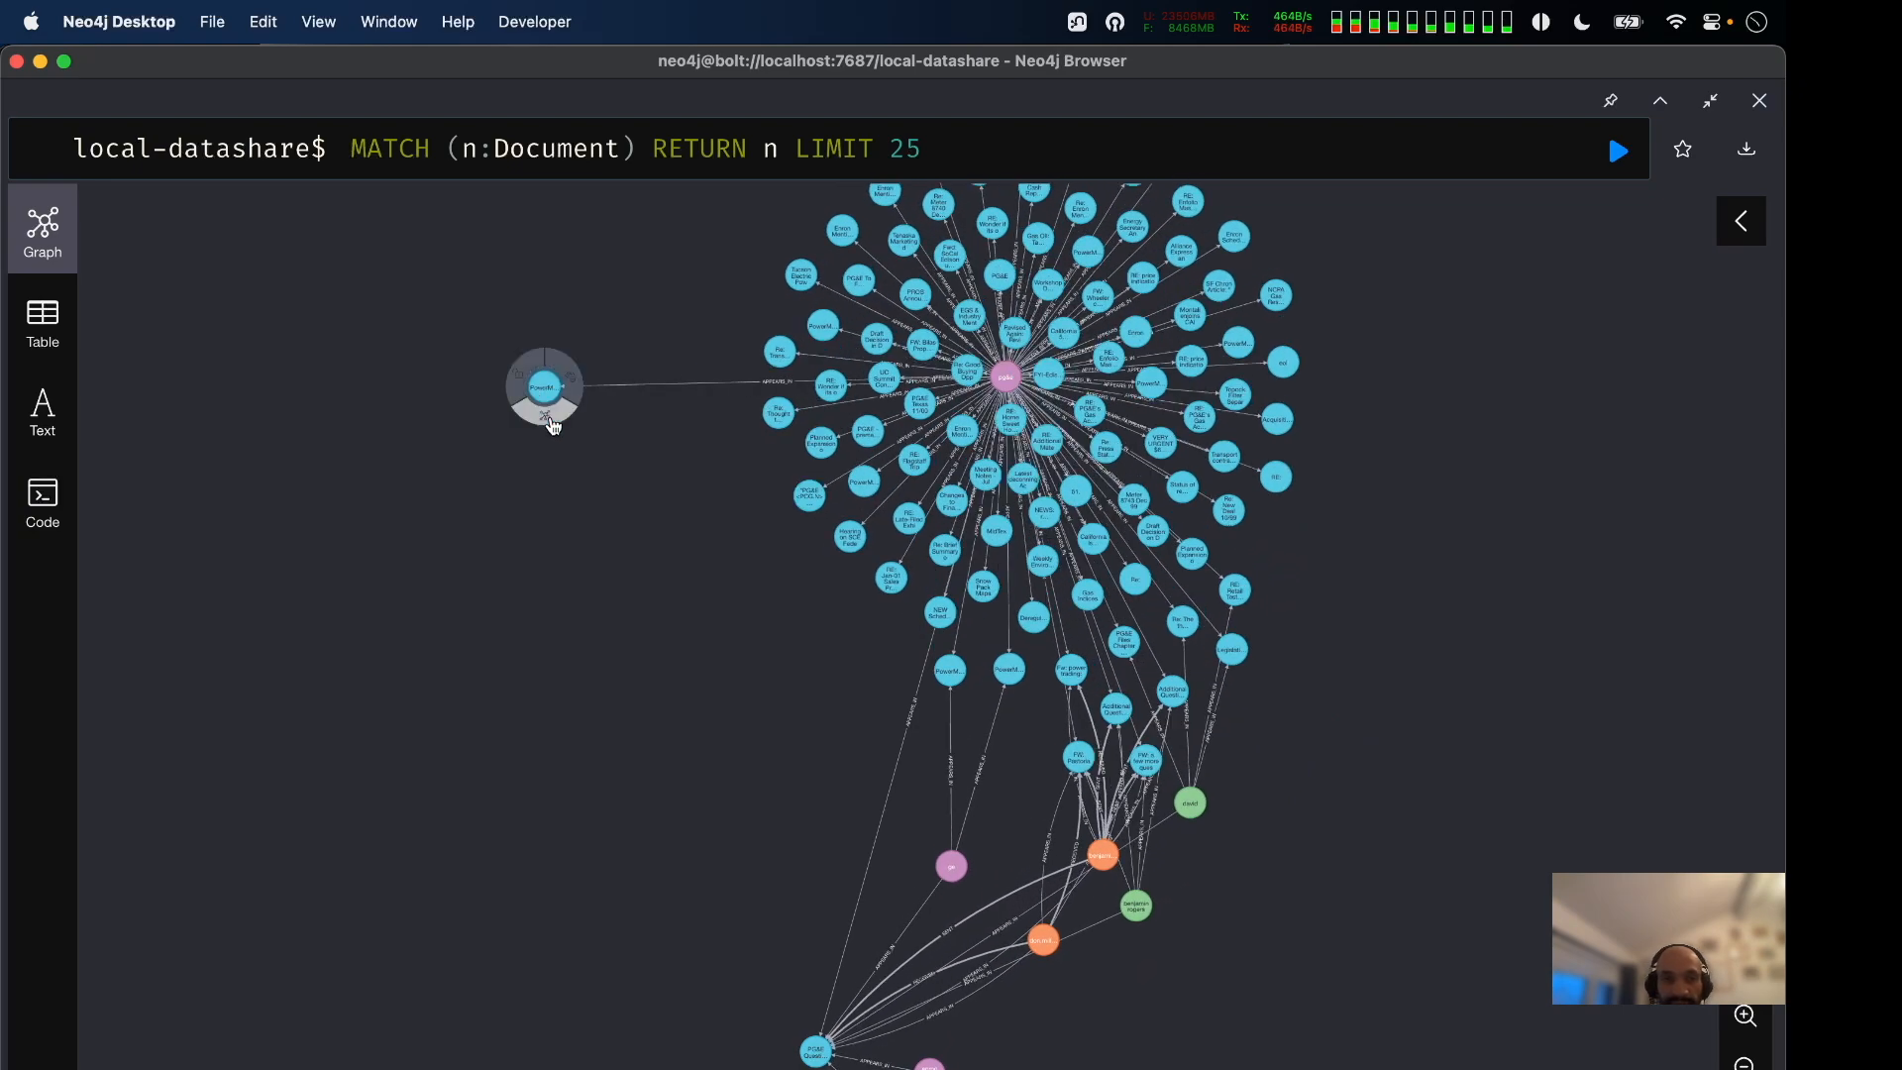
{"action": "double_click", "coordinate": [546, 394]}
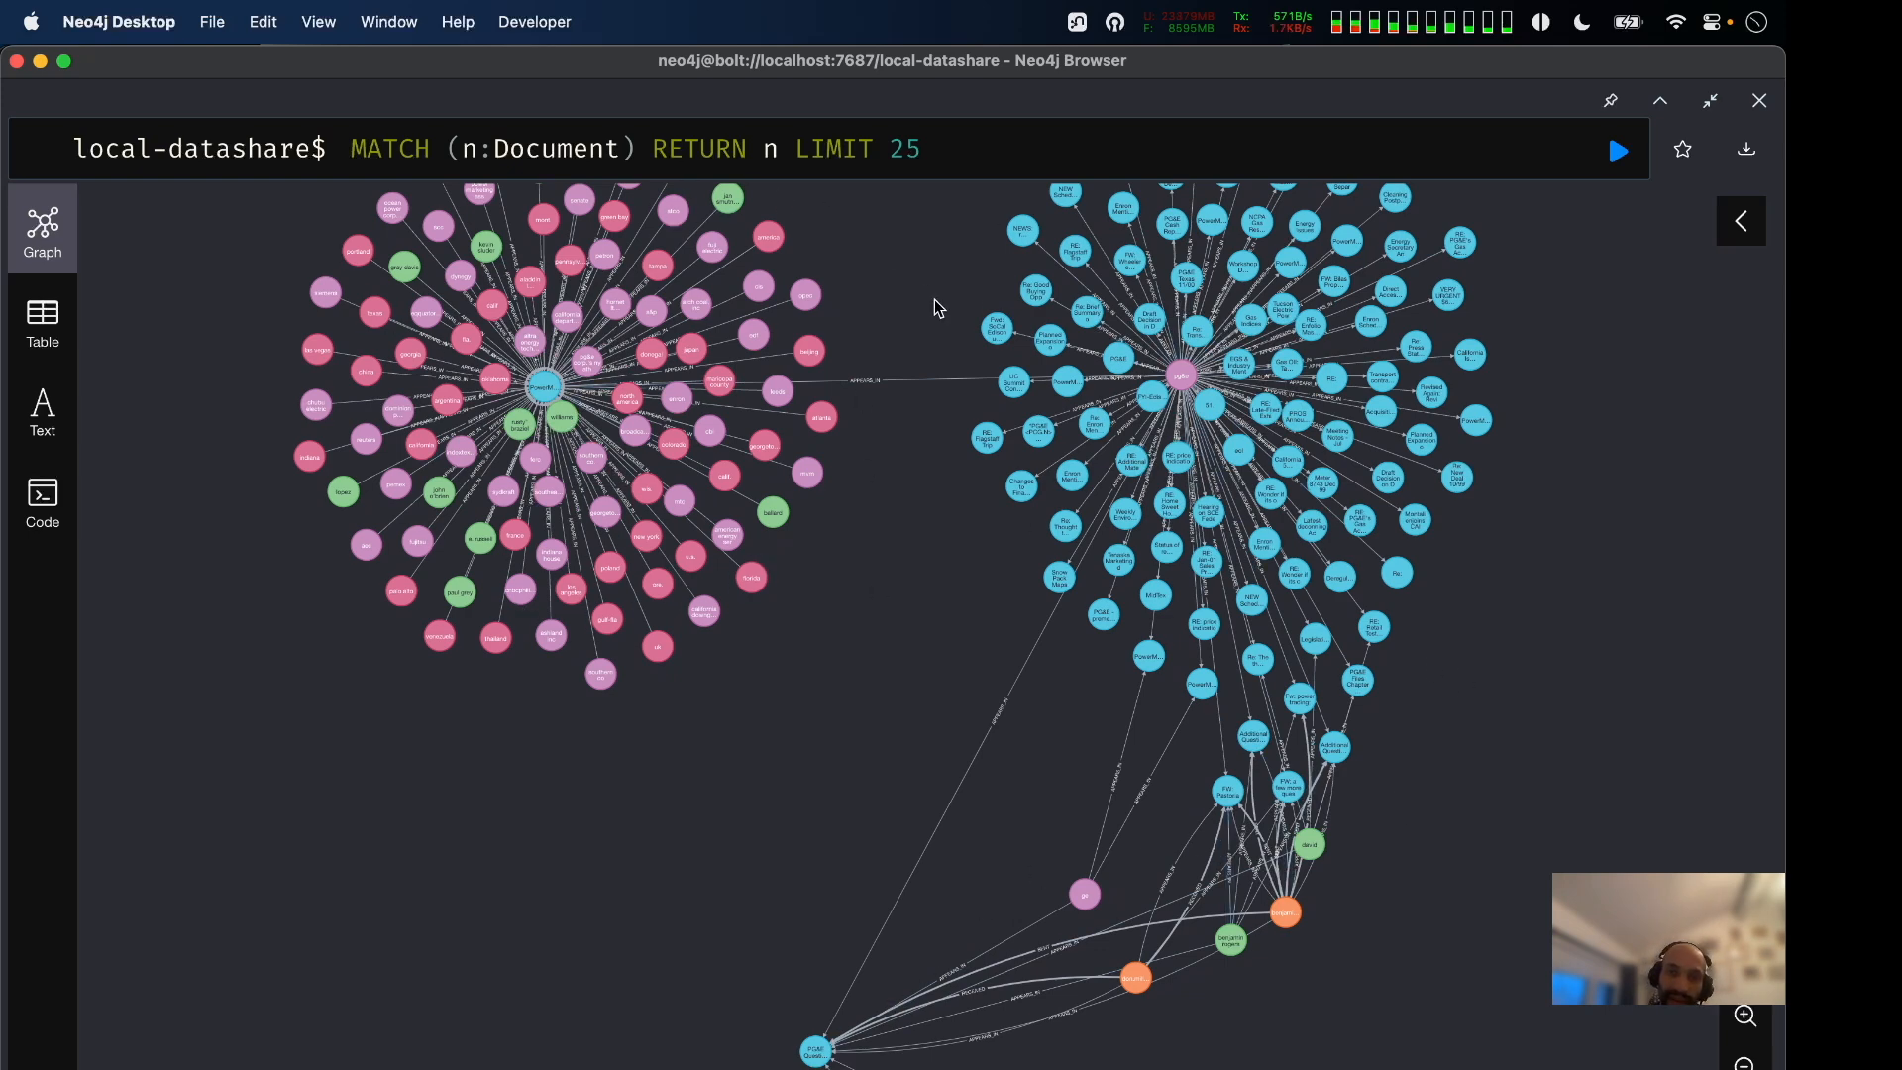
{"action": "left_click_drag", "start_coordinate": [918, 454], "coordinate": [970, 773]}
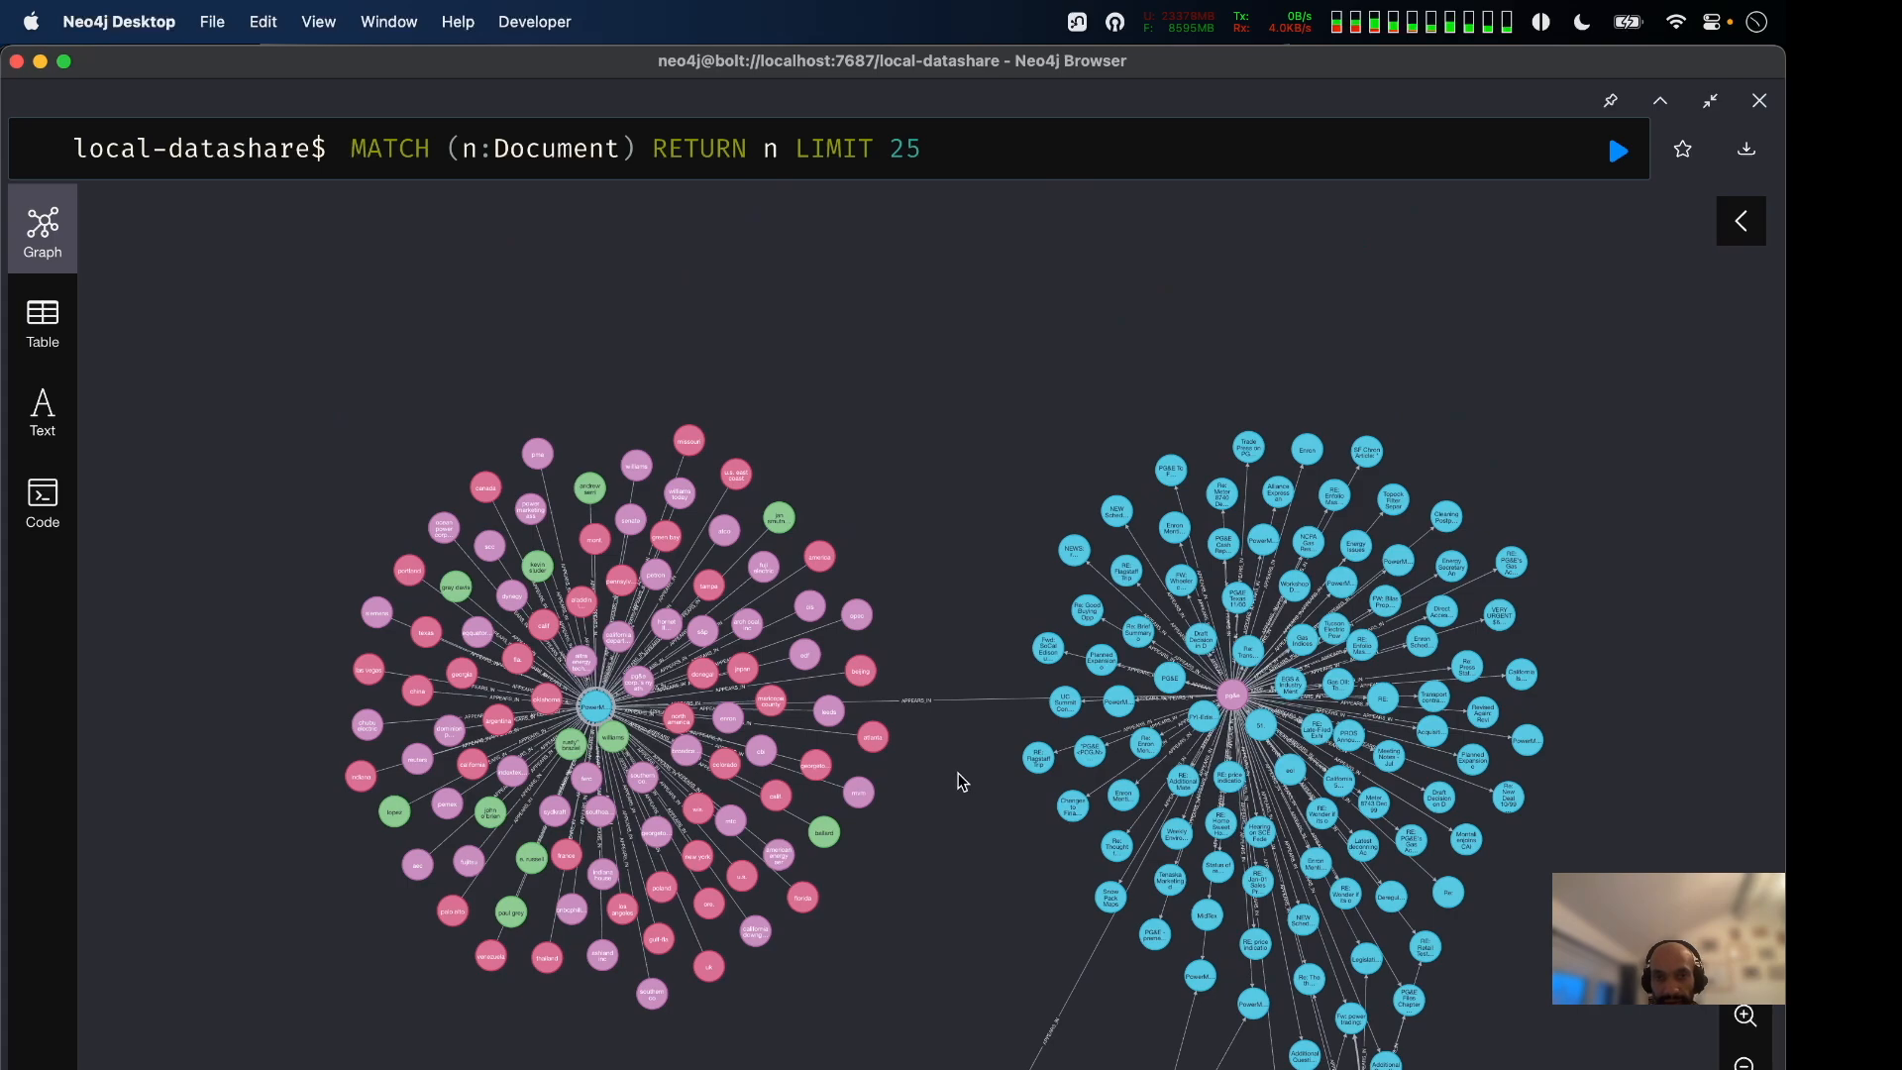
Inspect how the expanded document's entity cluster links to the cluster of documents around the pg&e node.
{"action": "scroll", "coordinate": [959, 773], "scroll_direction": "up", "scroll_amount": 5}
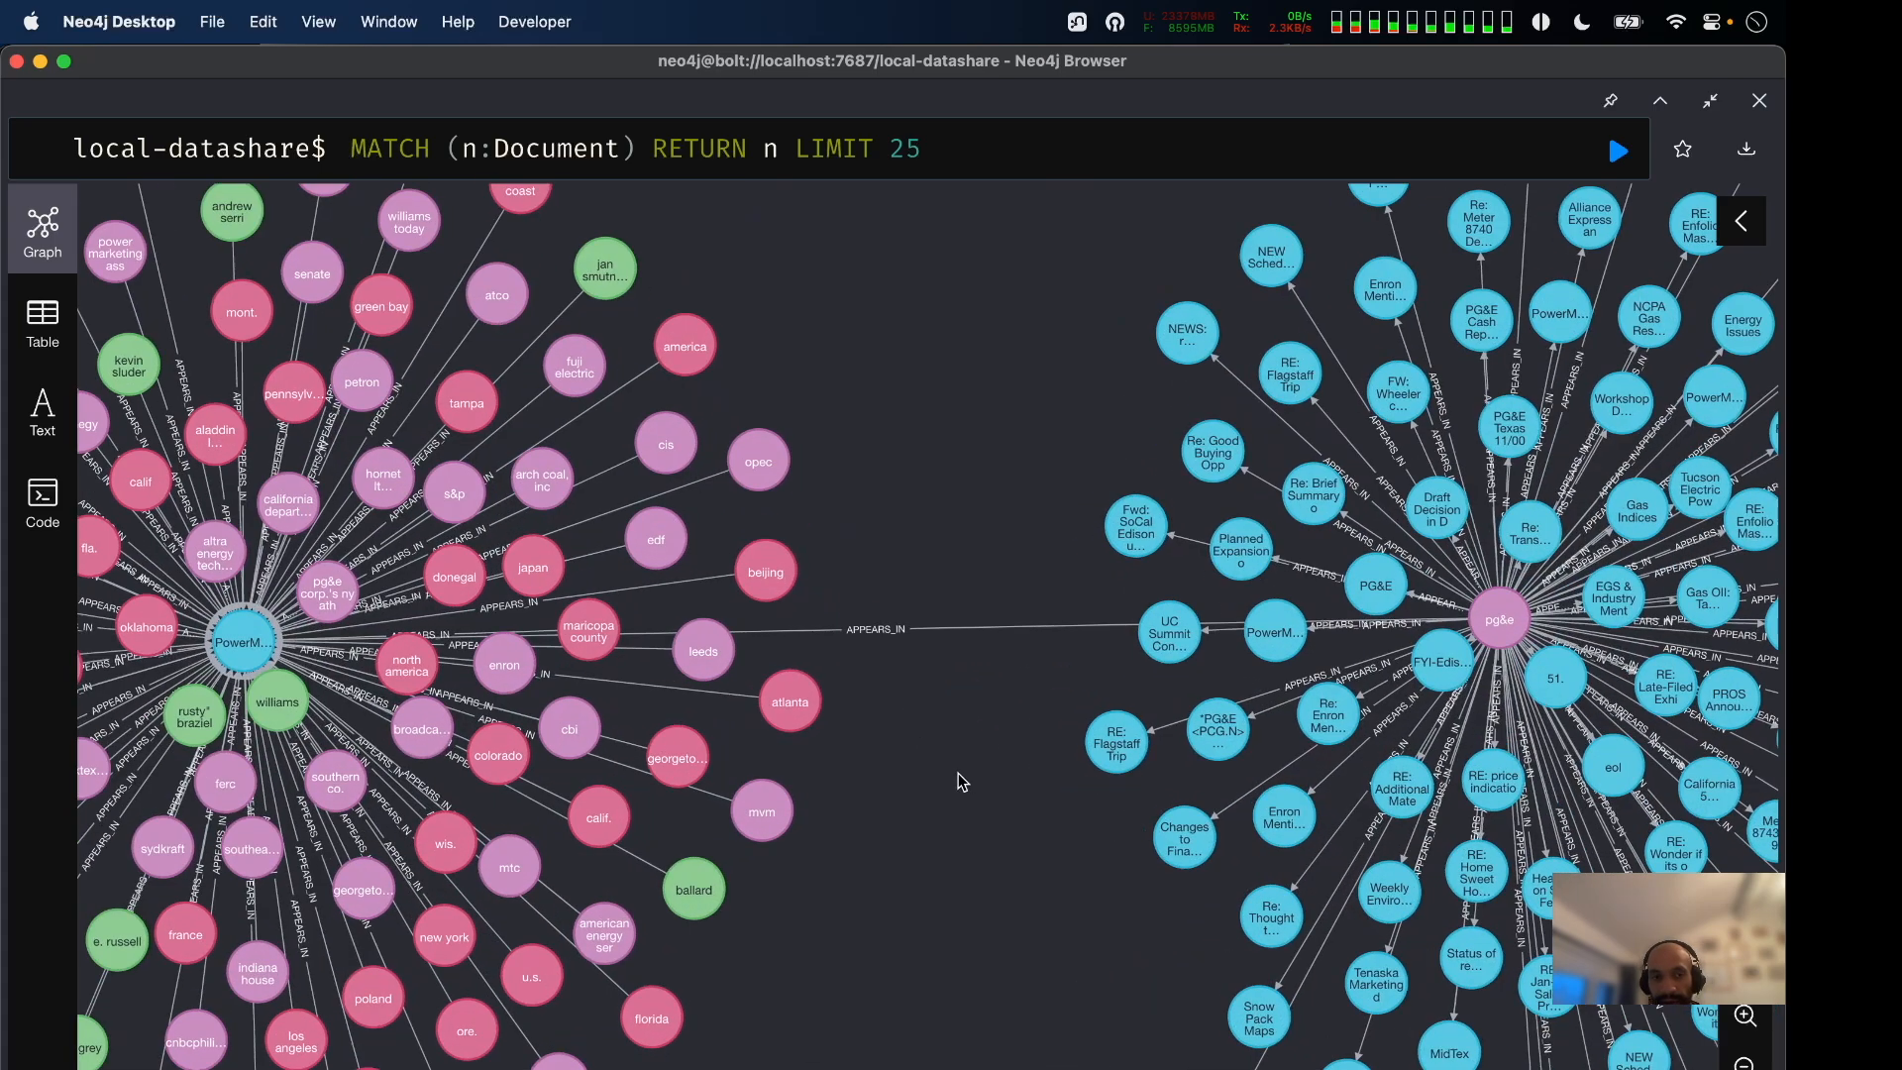
{"action": "scroll", "coordinate": [959, 773], "scroll_direction": "down", "scroll_amount": 5}
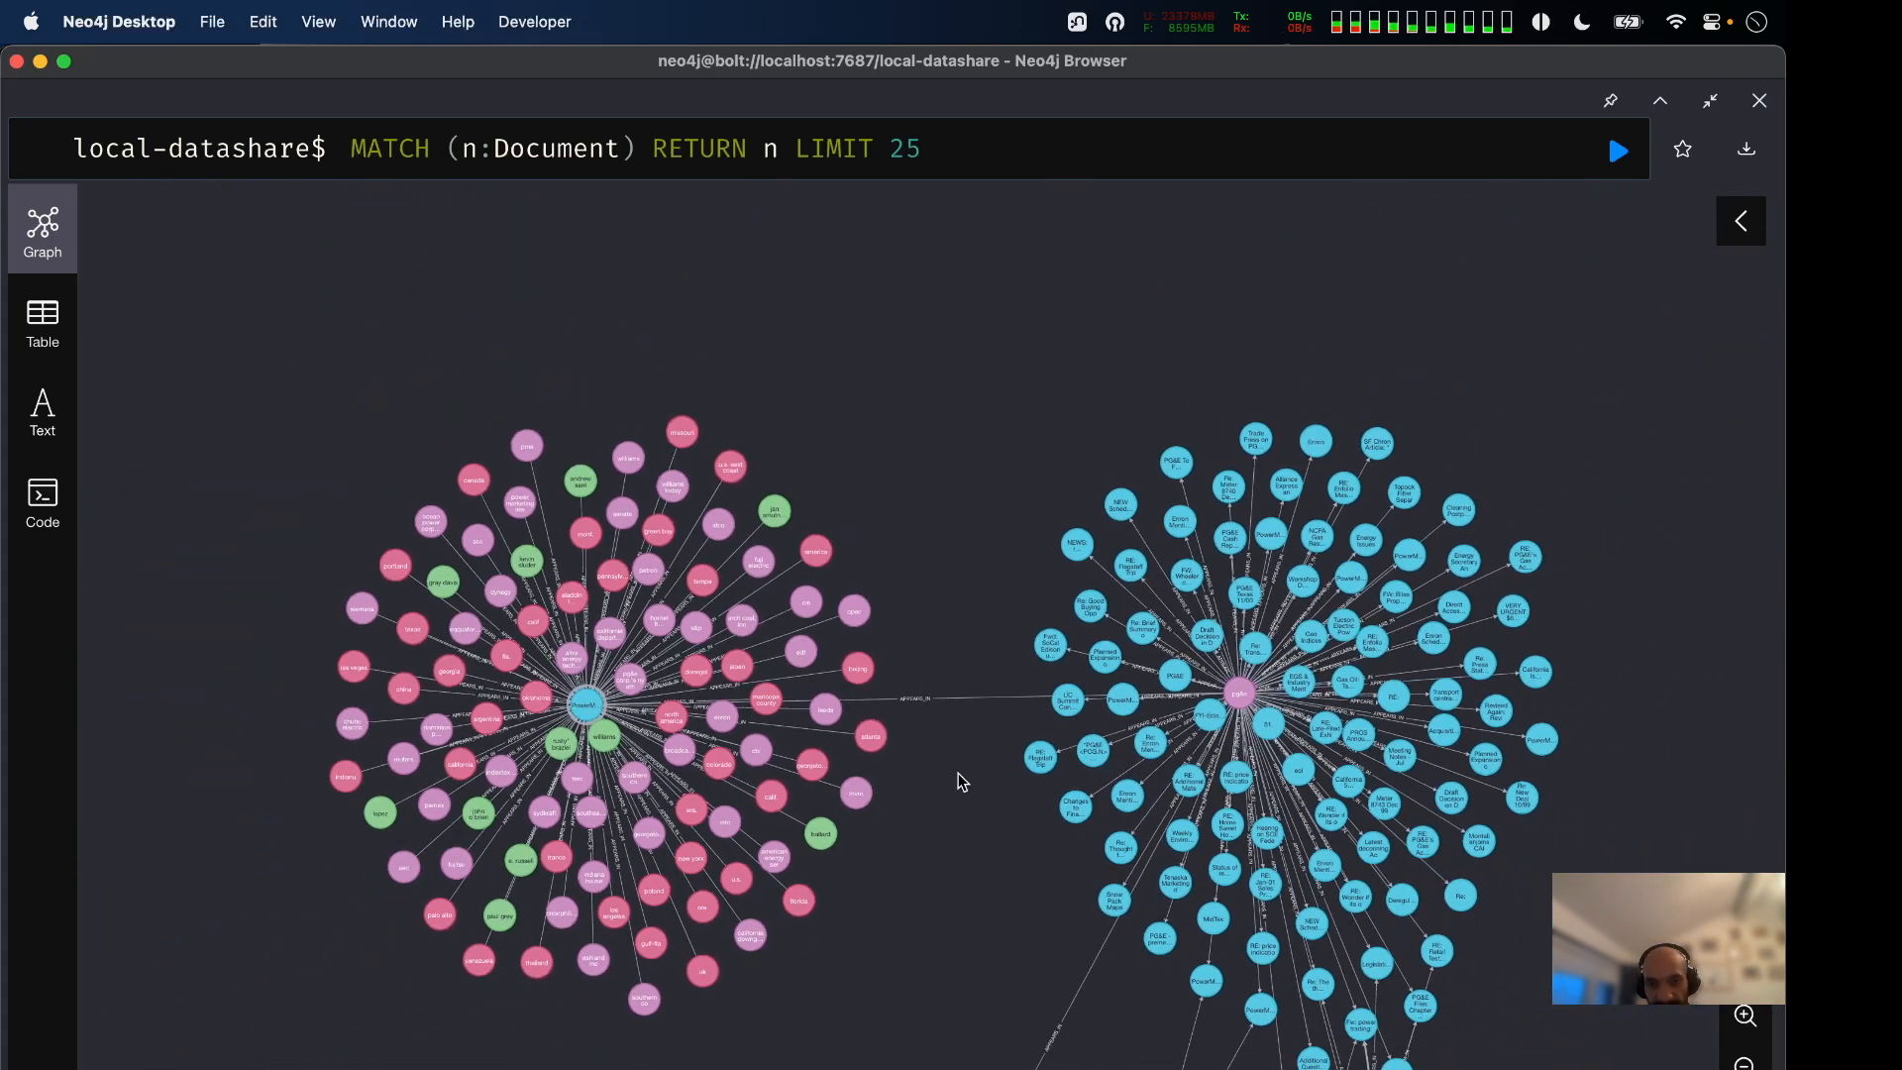
{"action": "left_click_drag", "start_coordinate": [954, 792], "coordinate": [967, 624]}
{"action": "scroll", "coordinate": [967, 624], "scroll_direction": "down", "scroll_amount": 2}
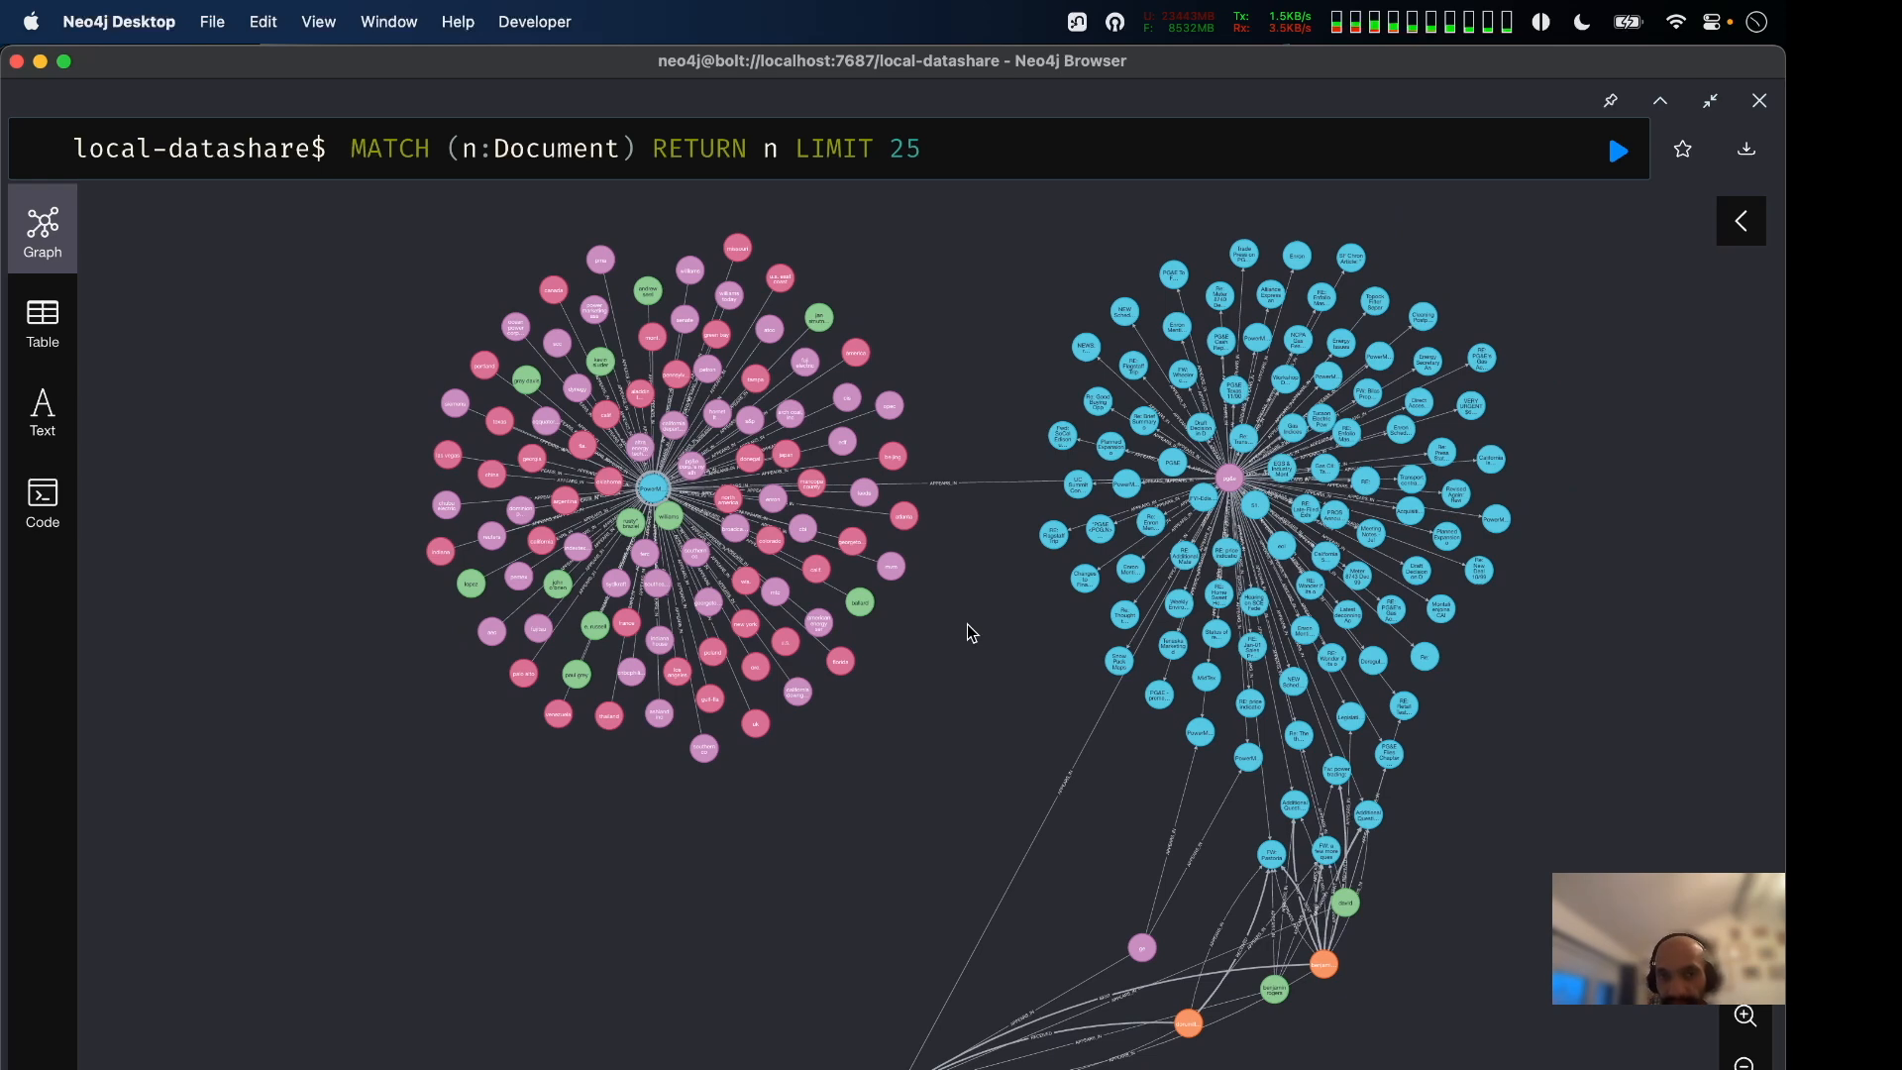
{"action": "scroll", "coordinate": [967, 624], "scroll_direction": "up", "scroll_amount": 1}
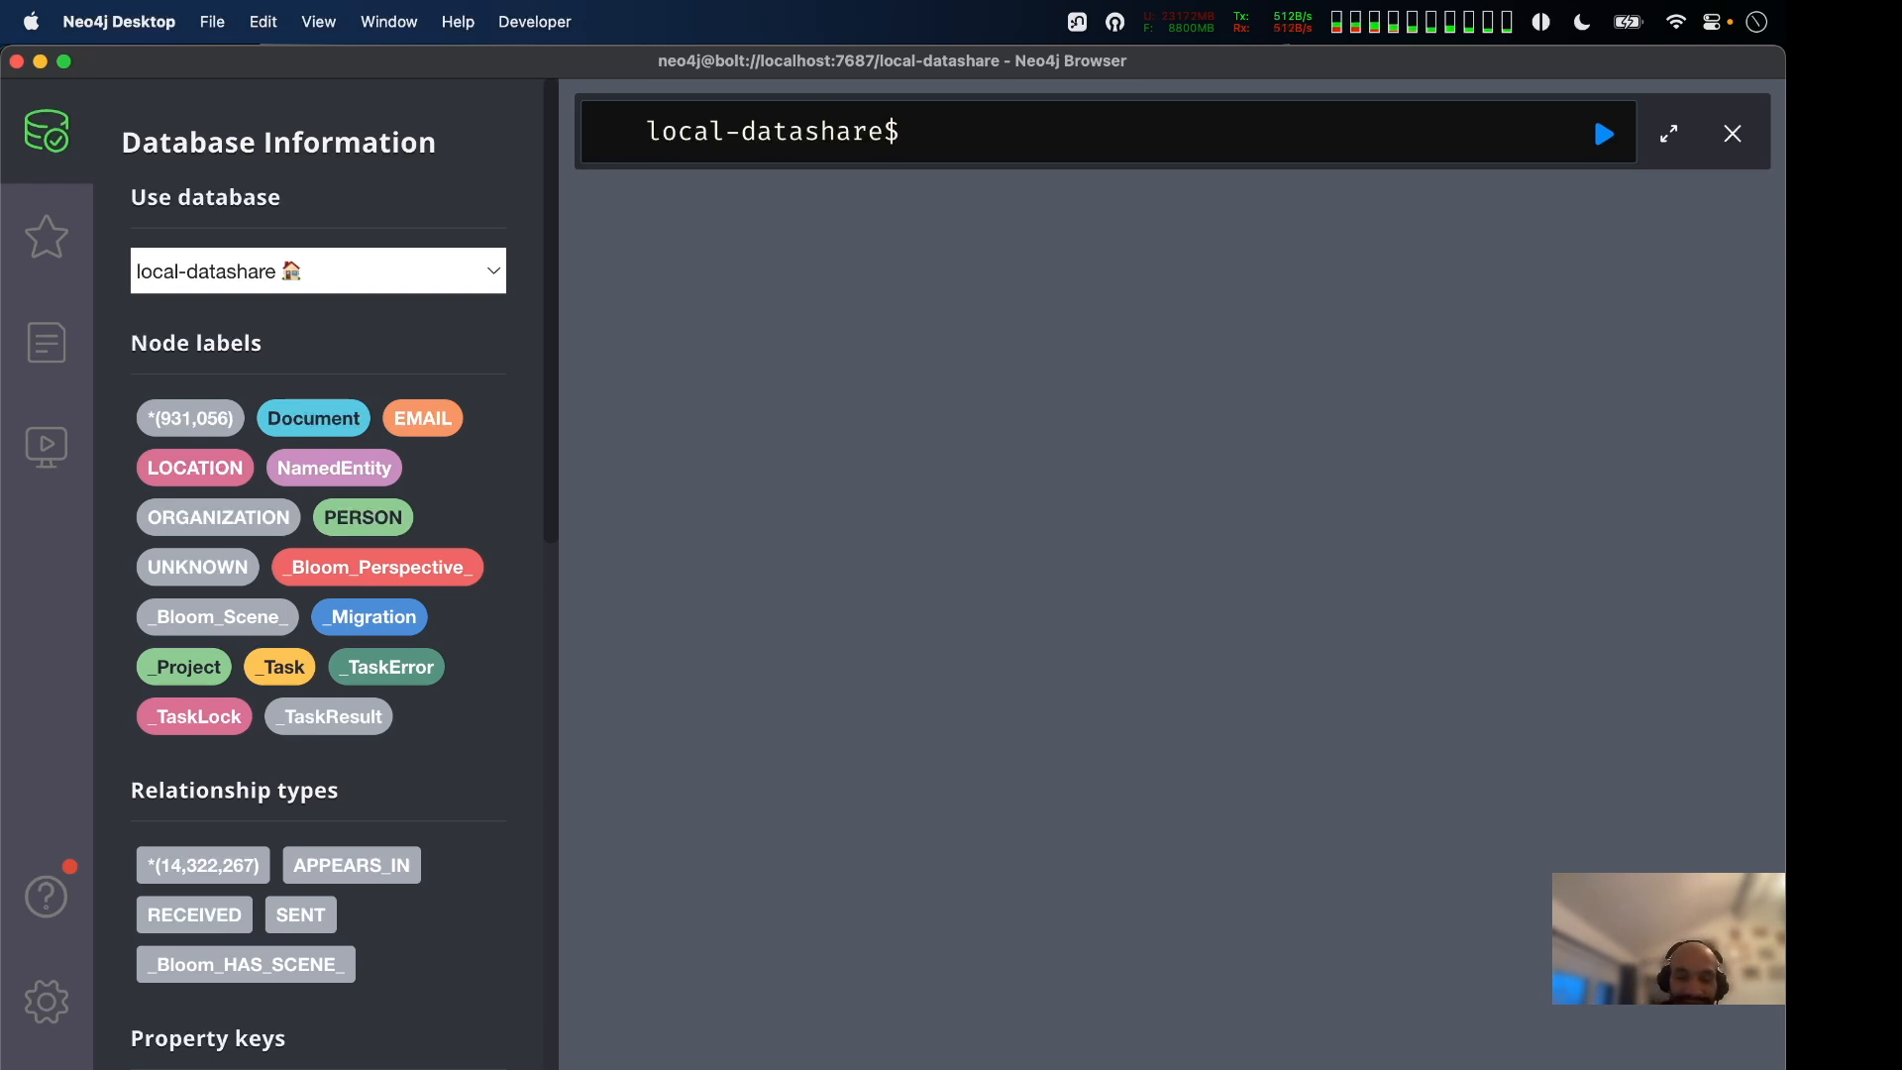
Load the saved query "1: Email domain analysis: top domains" from the Datashare extension demo favorites into a full-screen editor.
{"action": "left_click", "coordinate": [47, 248]}
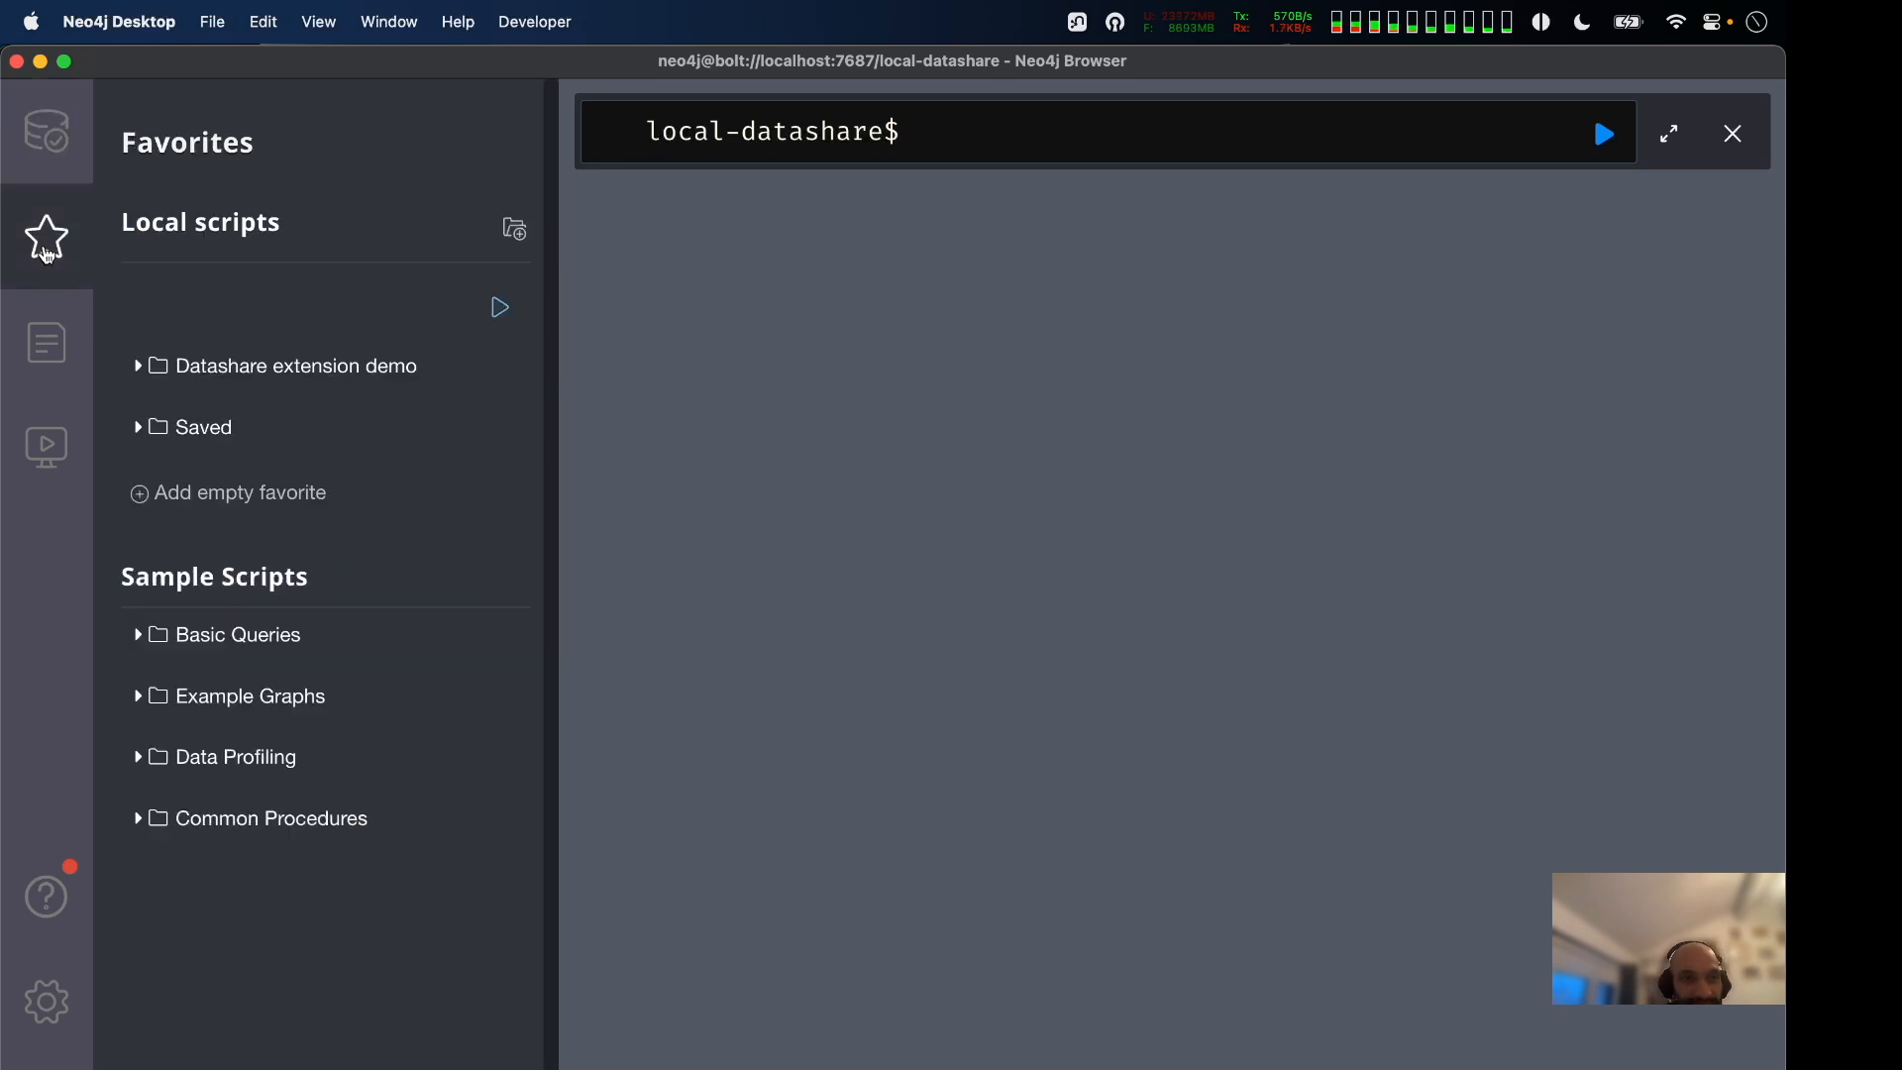
{"action": "left_click", "coordinate": [135, 370]}
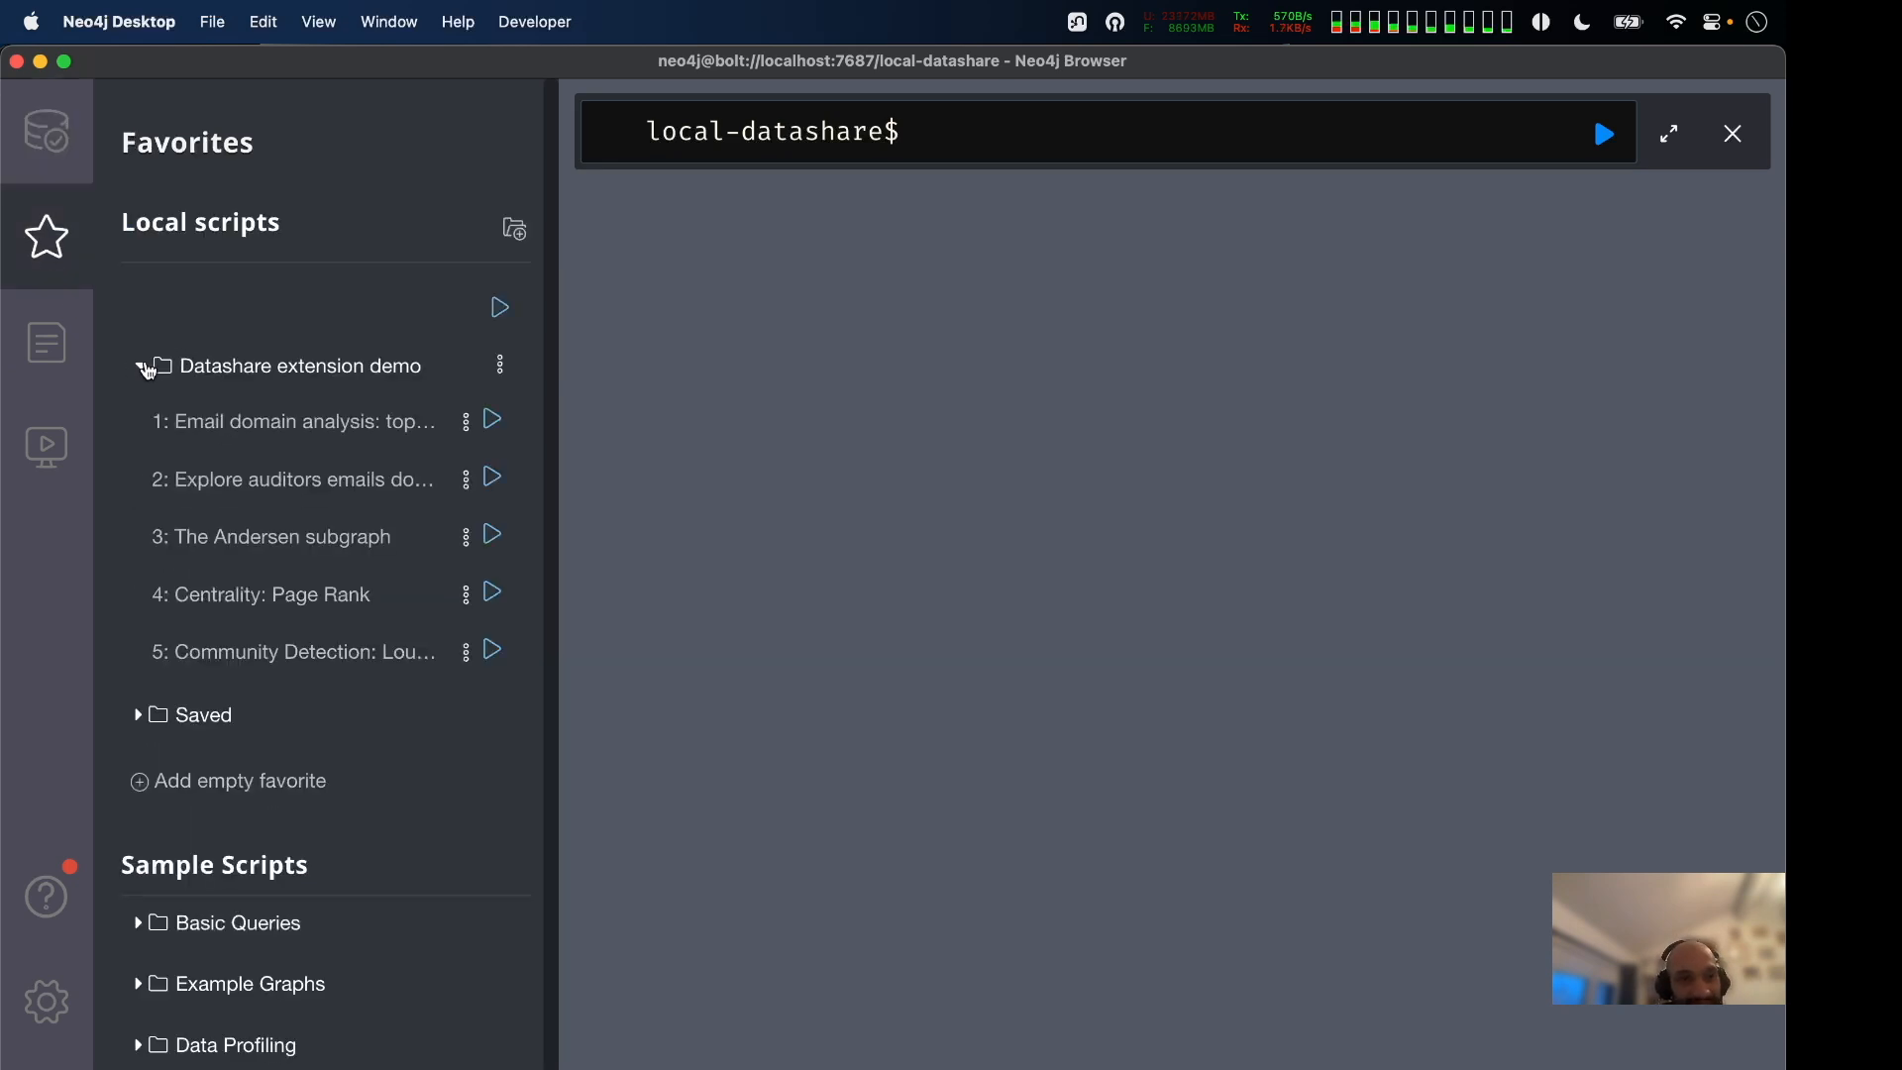
{"action": "left_click", "coordinate": [255, 423]}
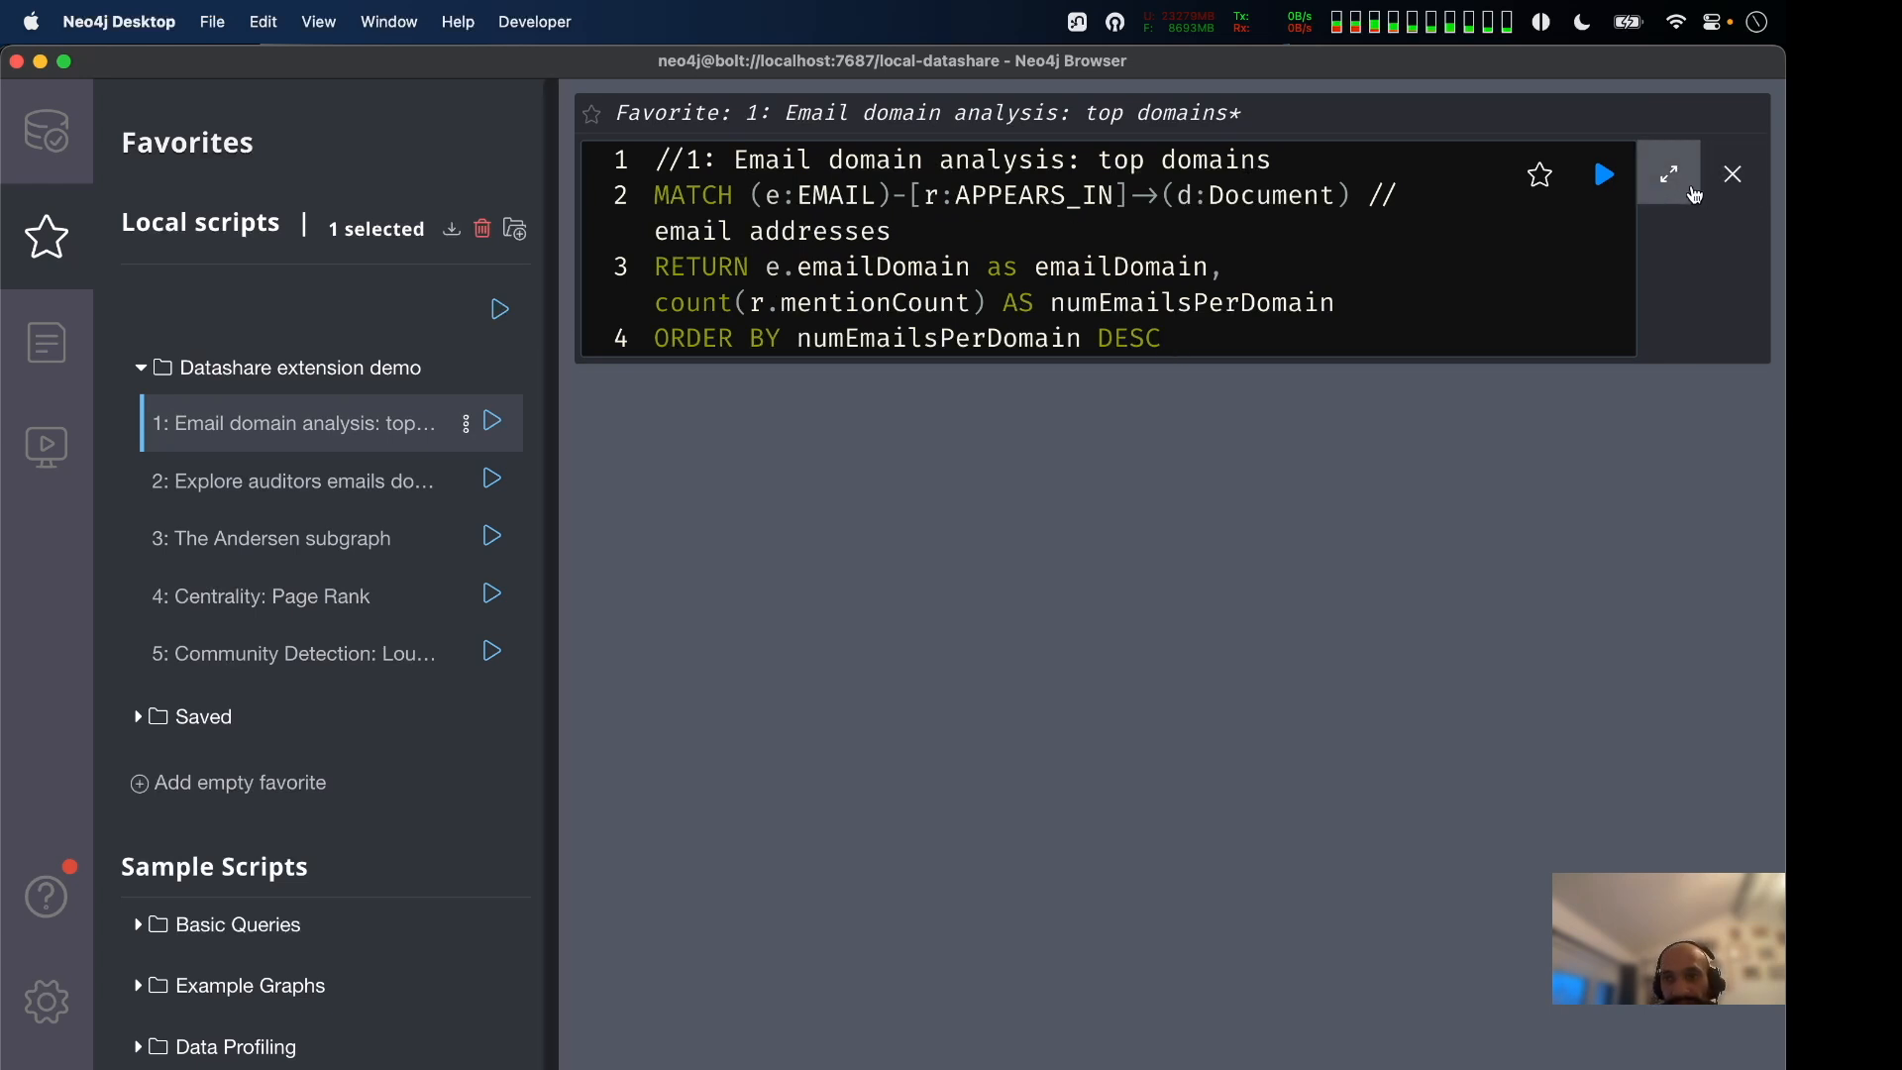
{"action": "left_click", "coordinate": [1679, 186]}
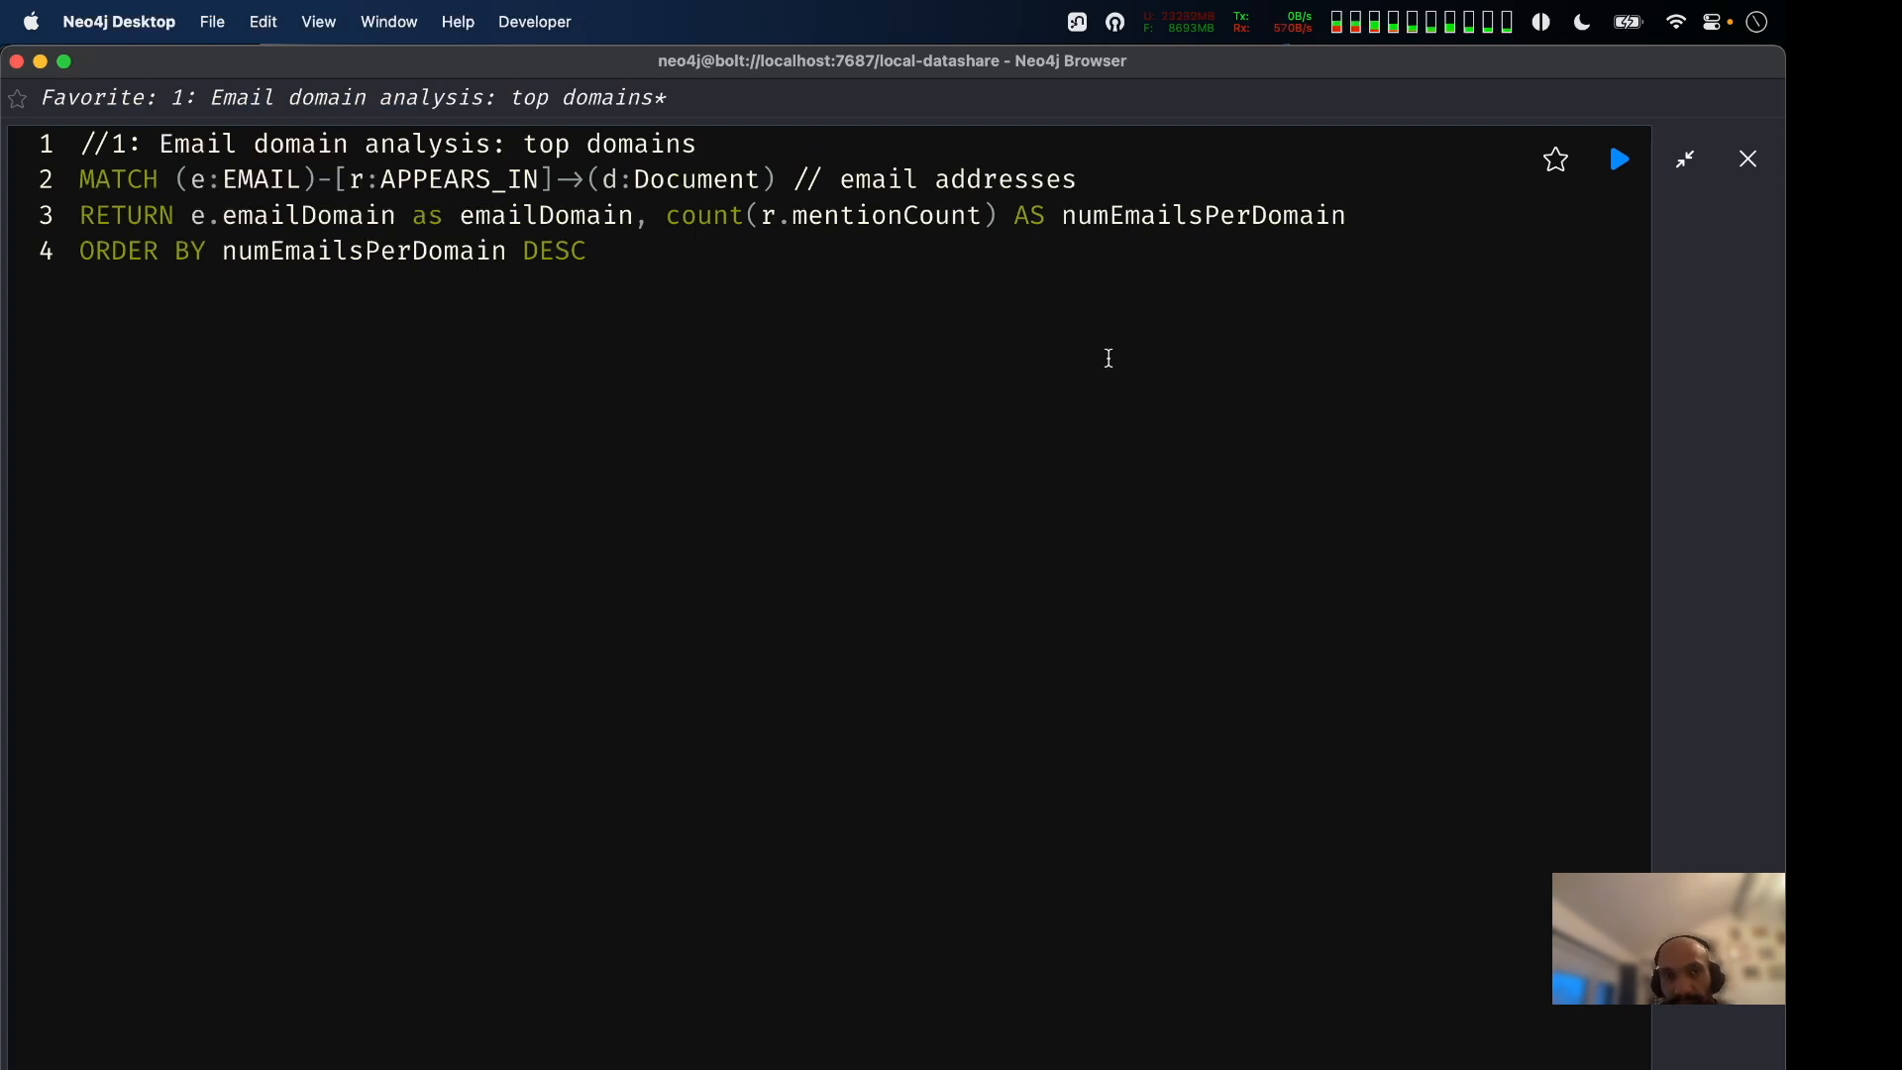
Examine the top domains query, highlighting its EMAIL-APPEARS_IN-Document match pattern, its RETURN clause and the emailDomain property.
{"action": "left_click_drag", "start_coordinate": [825, 357], "coordinate": [5, 125]}
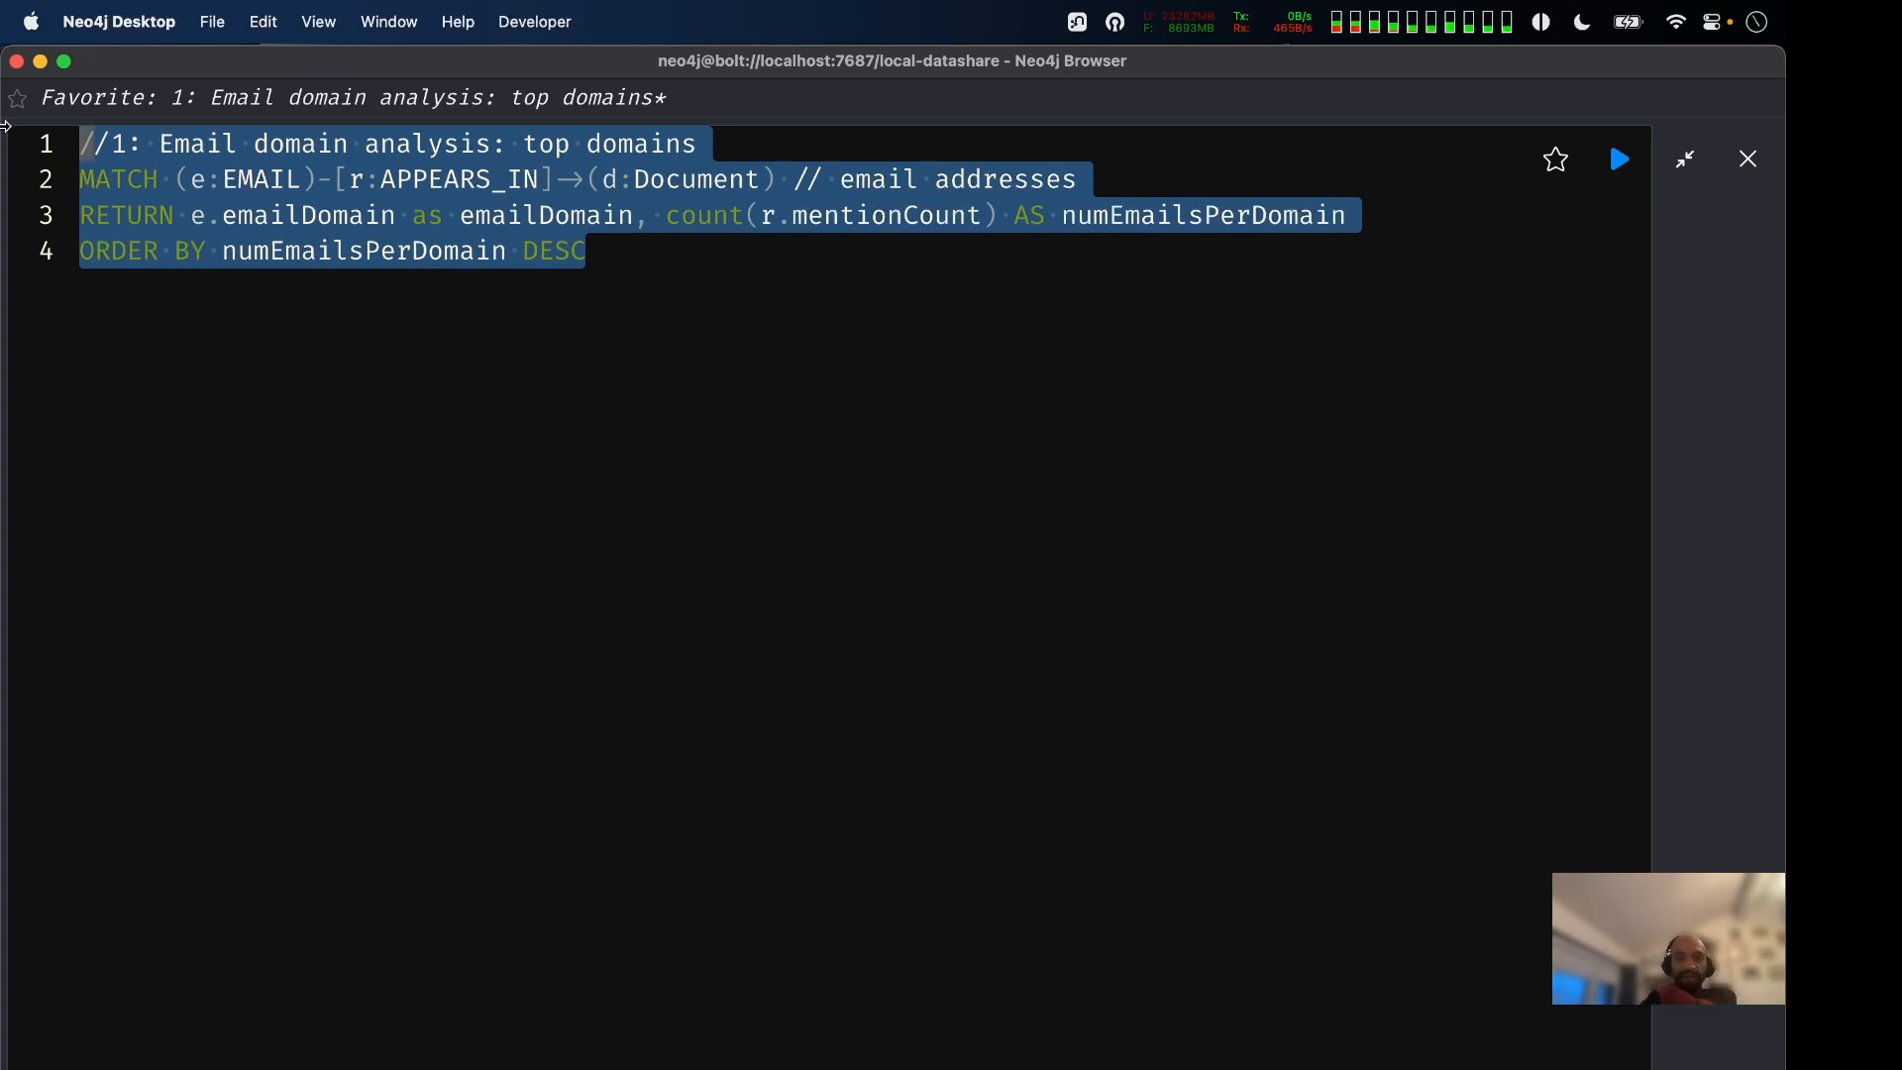
{"action": "left_click", "coordinate": [196, 470]}
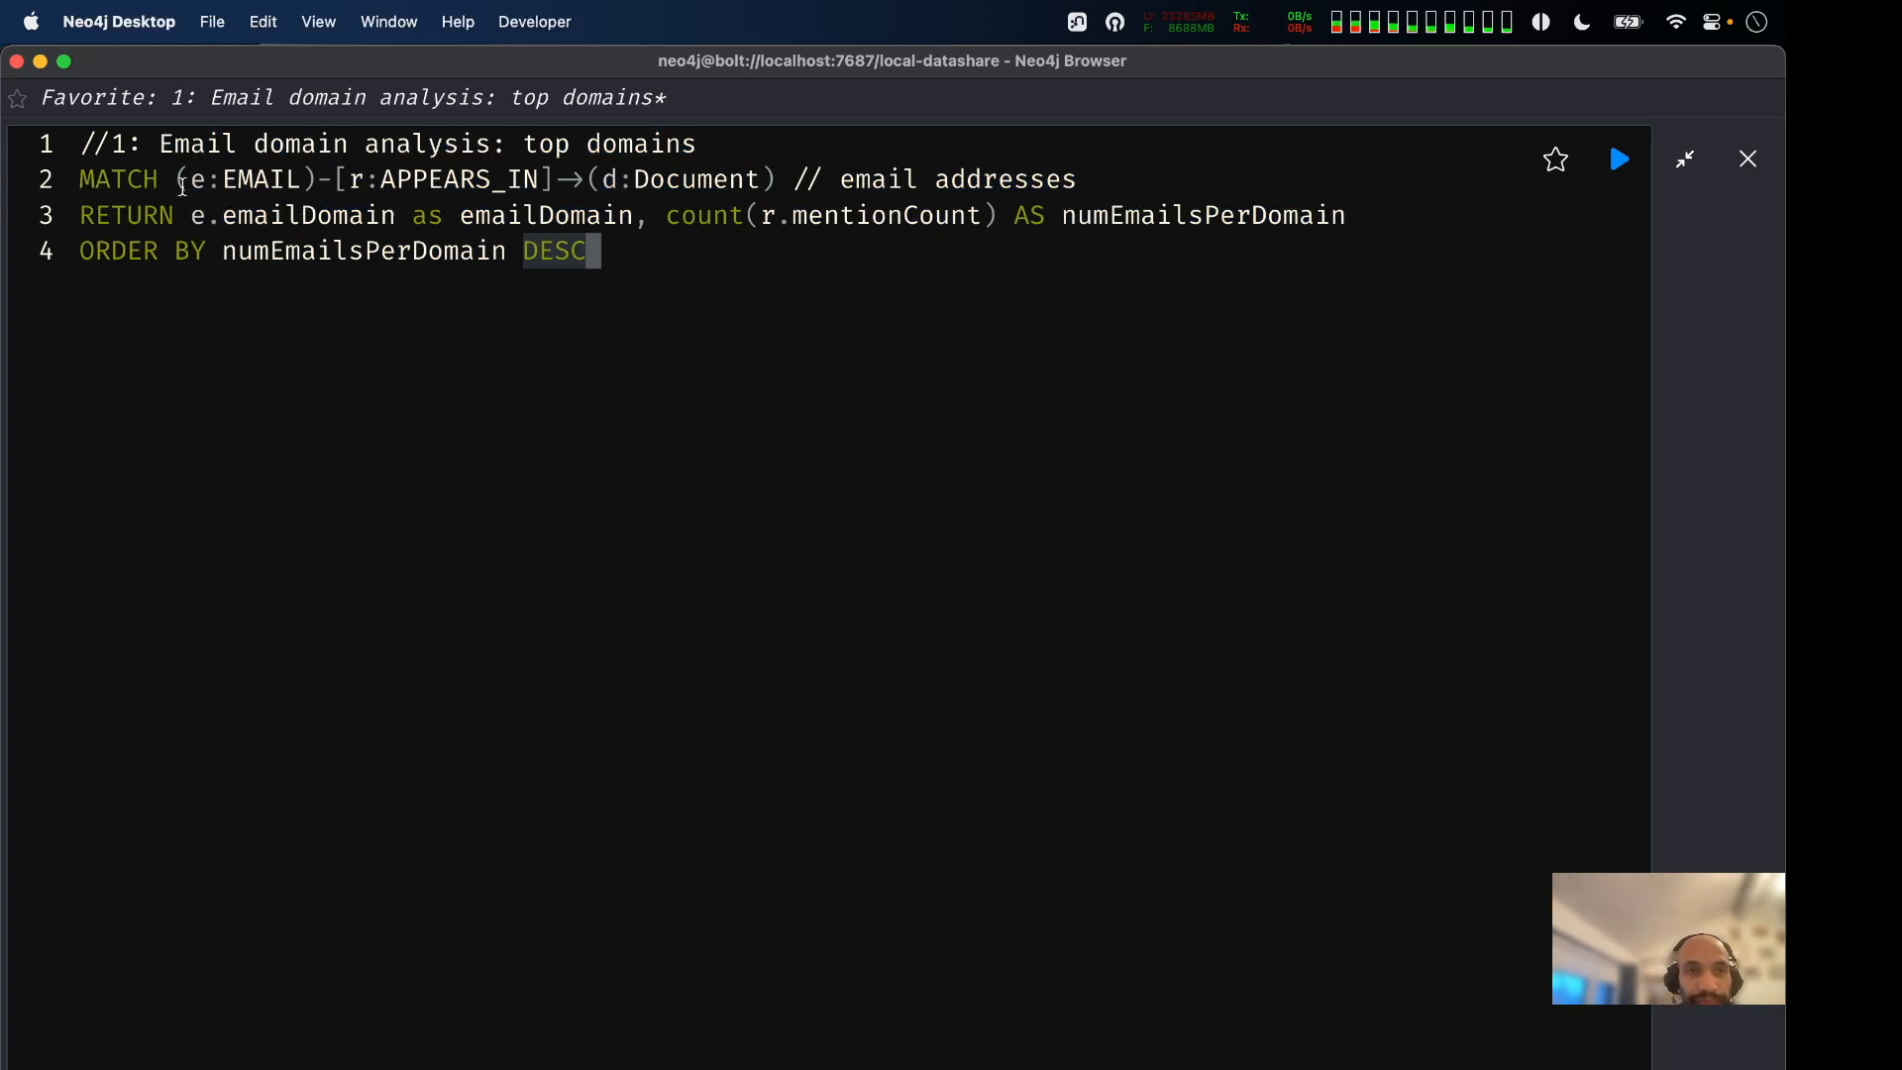
{"action": "left_click_drag", "start_coordinate": [159, 180], "coordinate": [800, 180]}
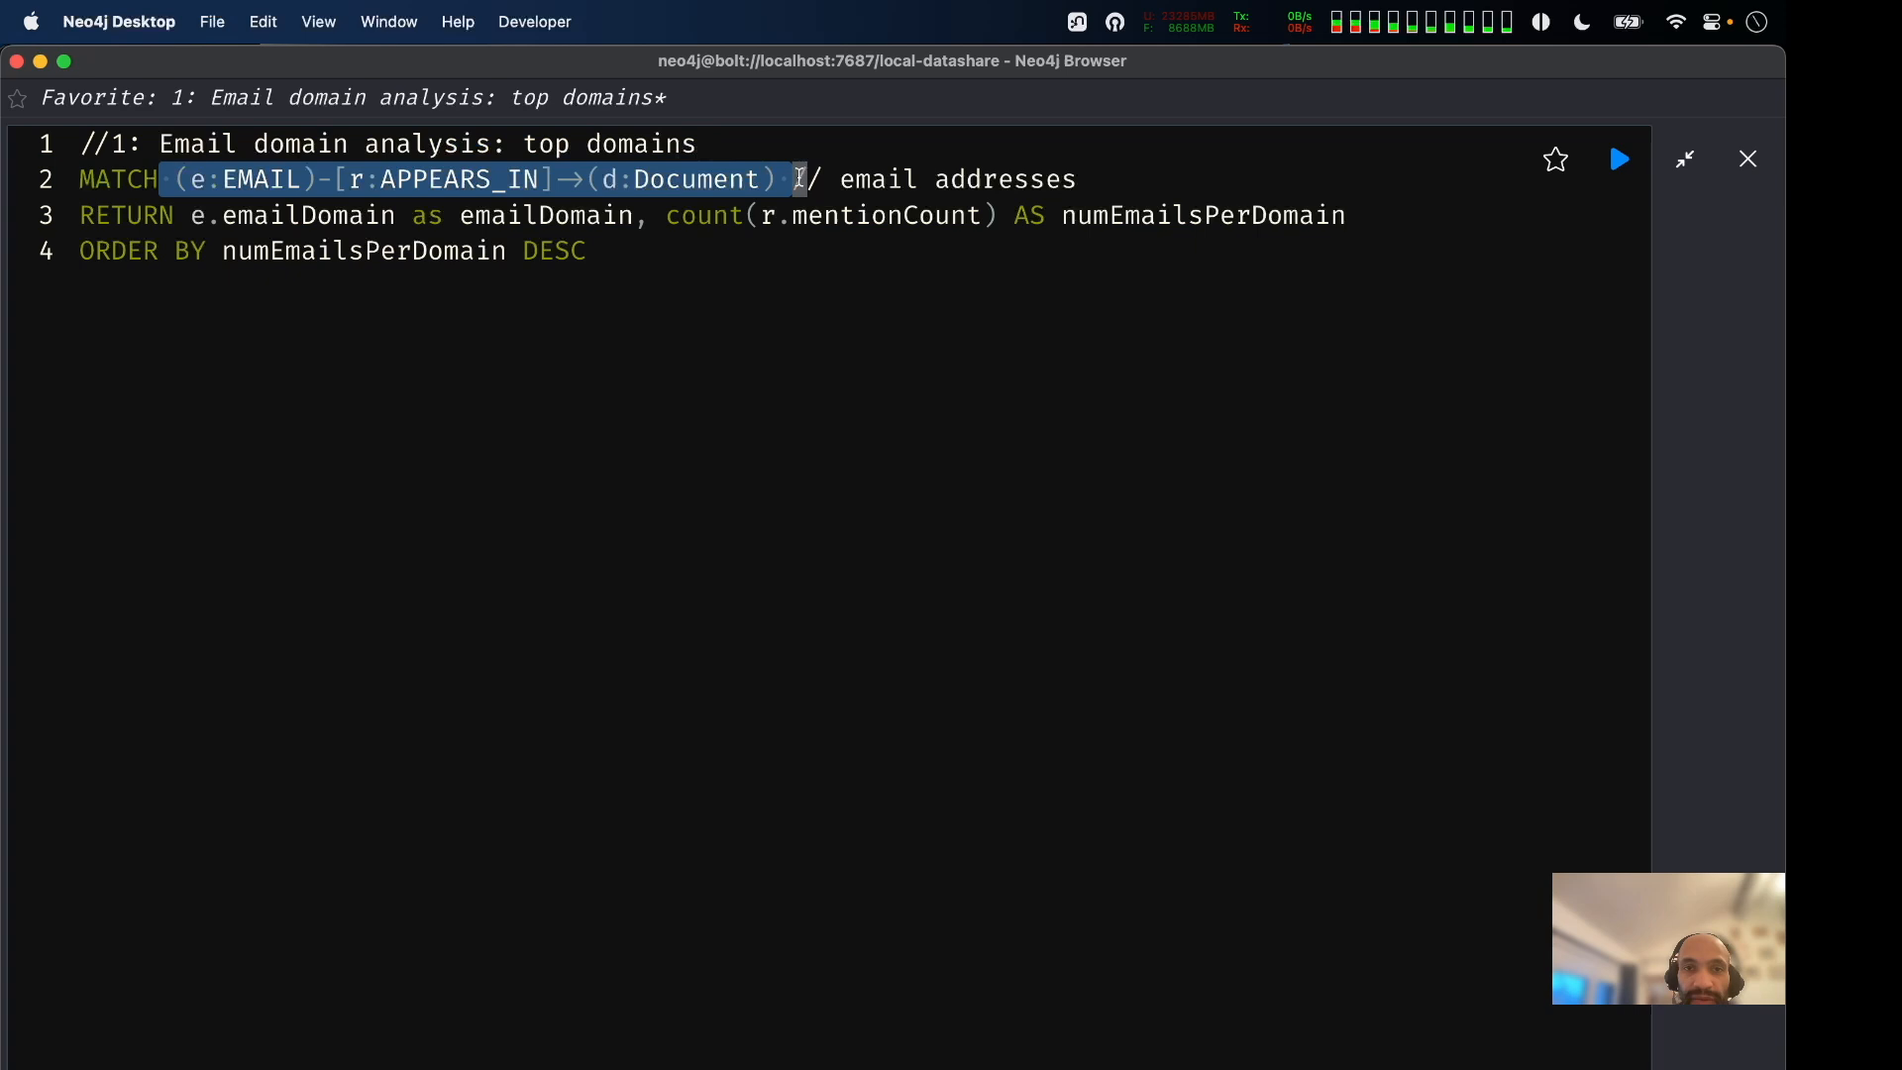
{"action": "left_click", "coordinate": [787, 304]}
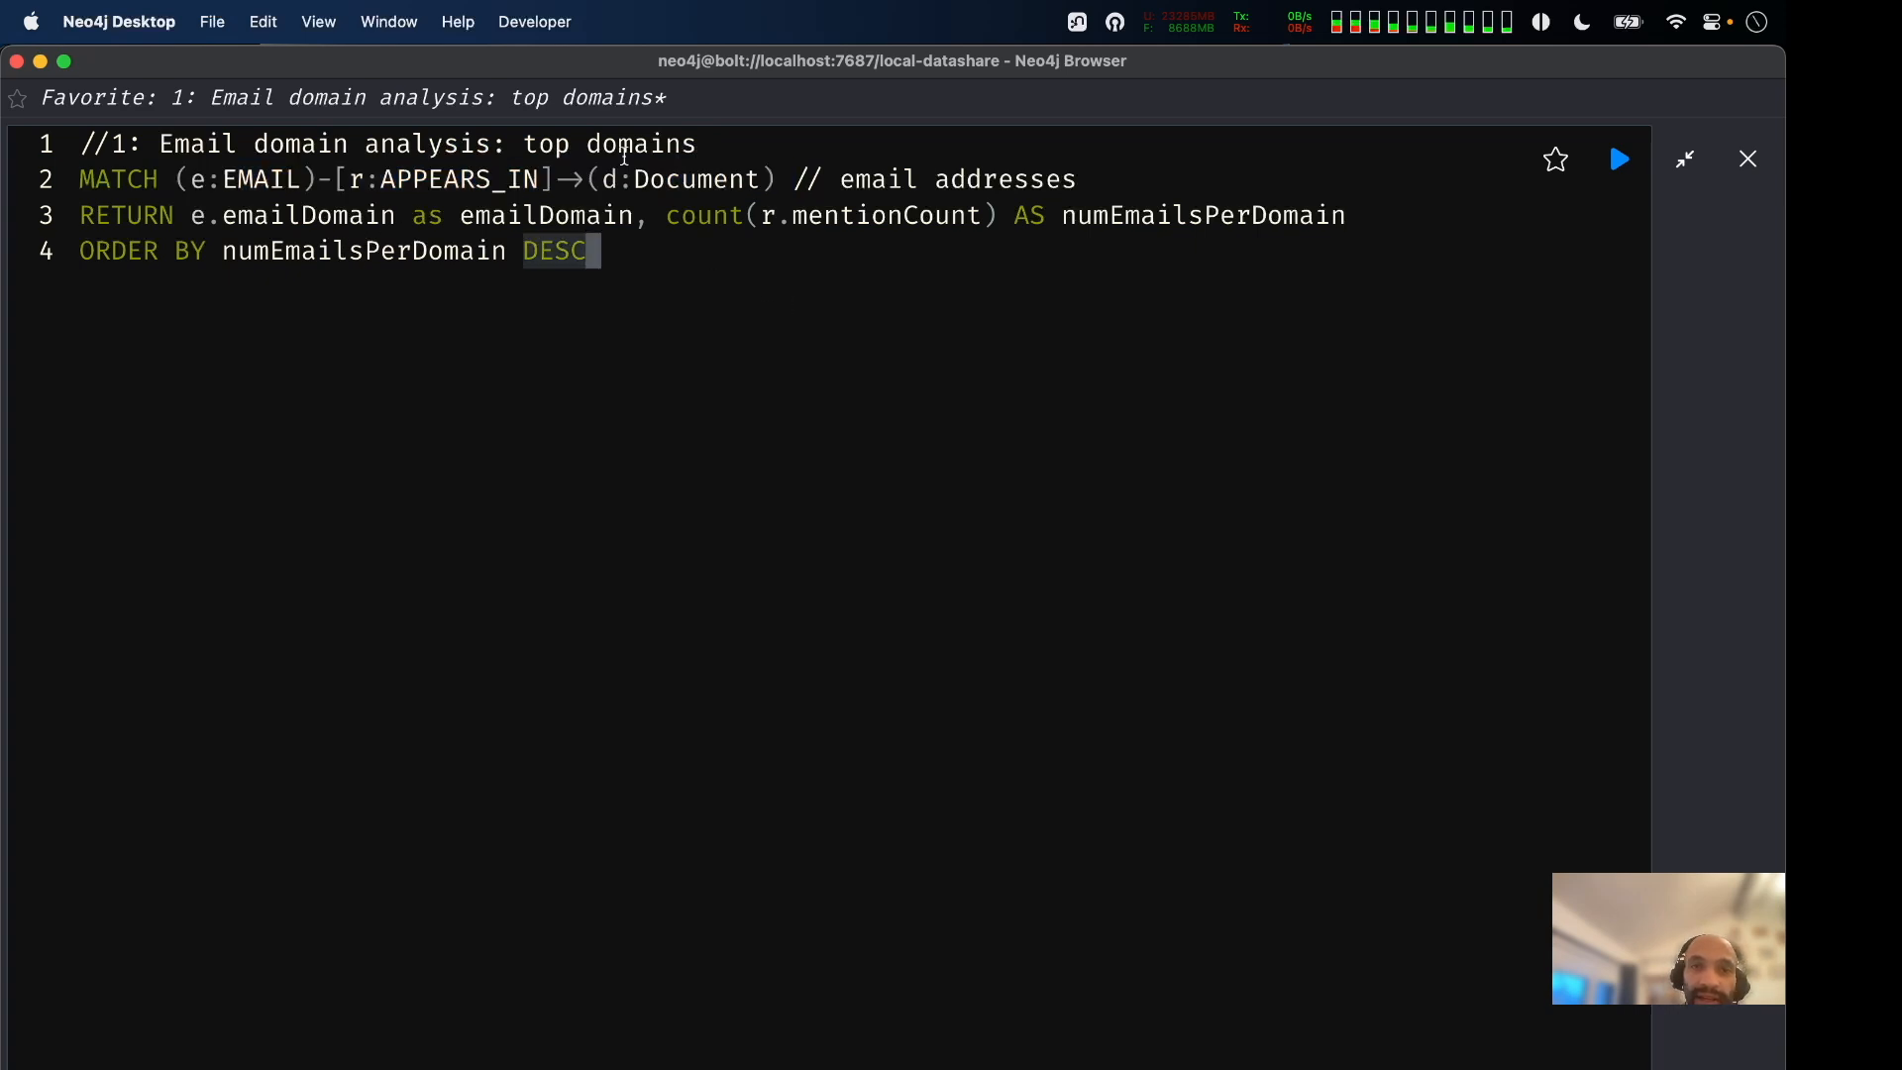
{"action": "left_click", "coordinate": [1354, 234]}
{"action": "left_click_drag", "start_coordinate": [1397, 221], "coordinate": [4, 220]}
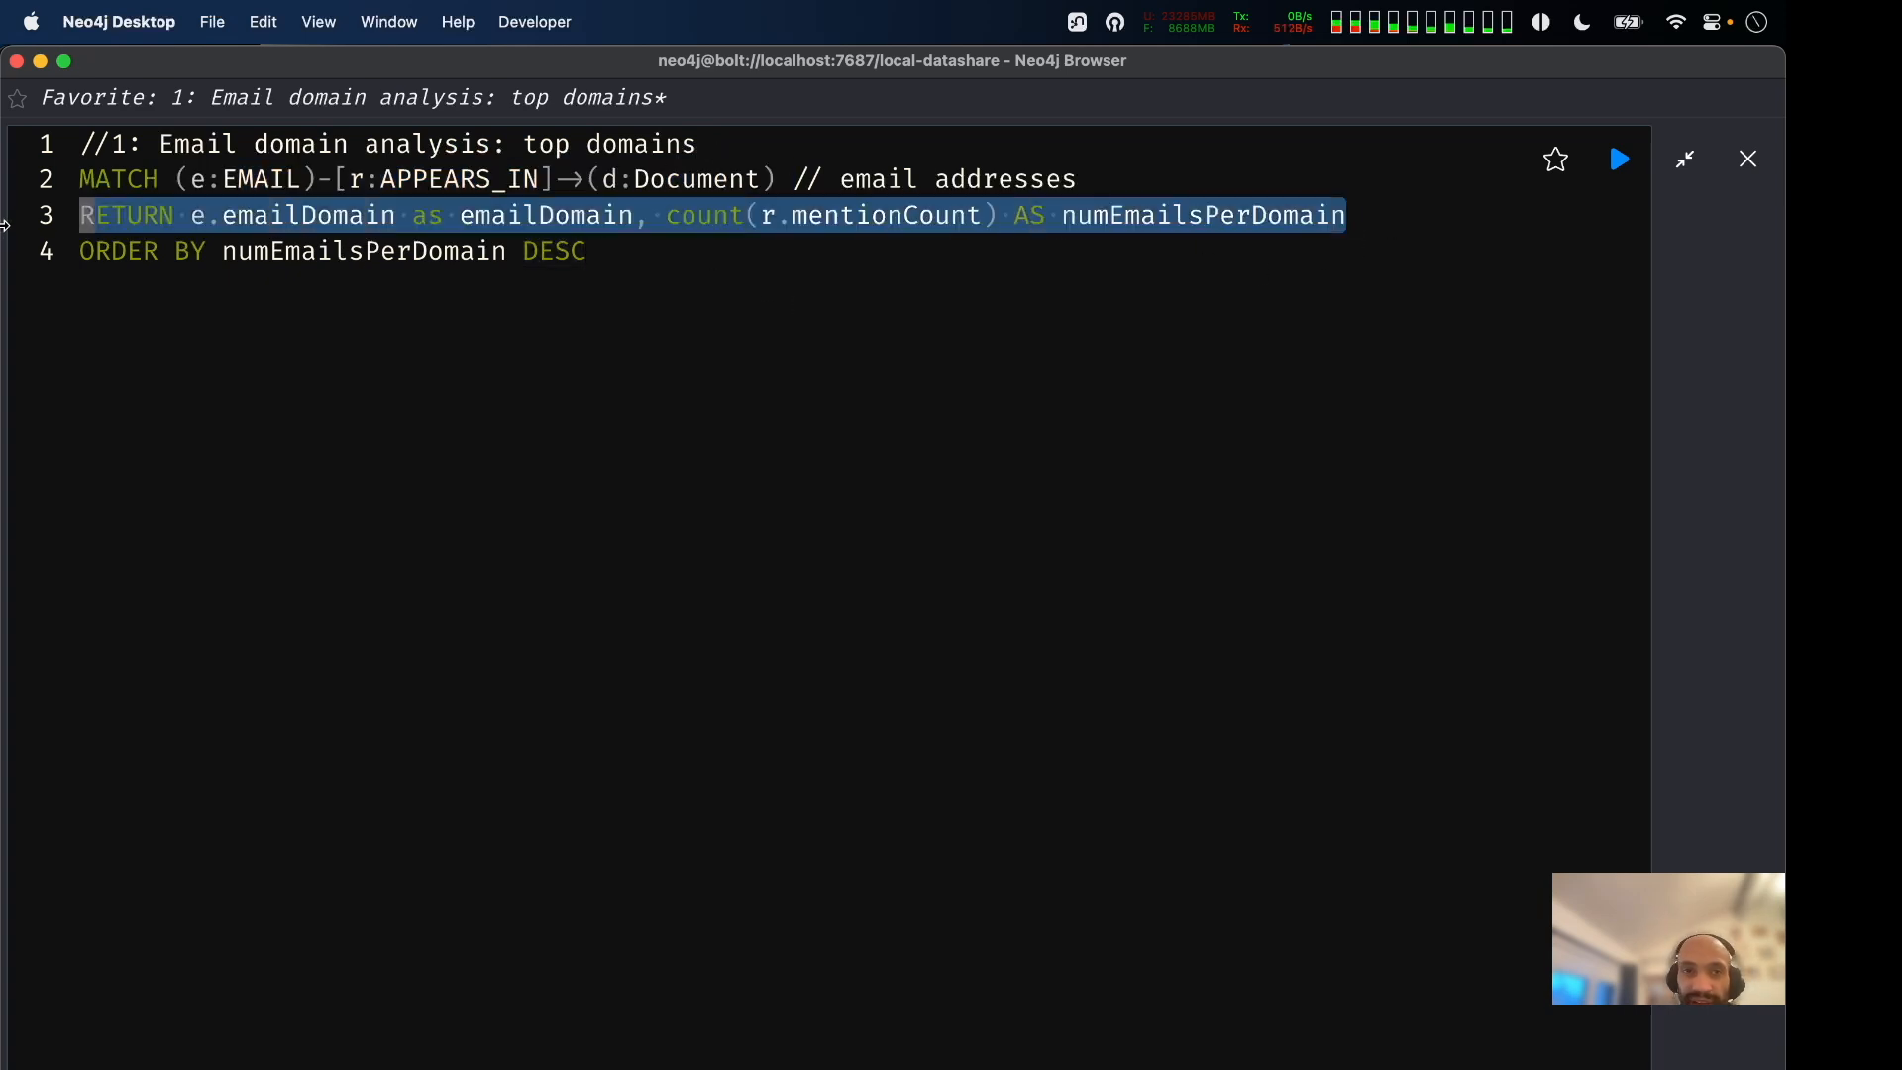
{"action": "left_click", "coordinate": [616, 435]}
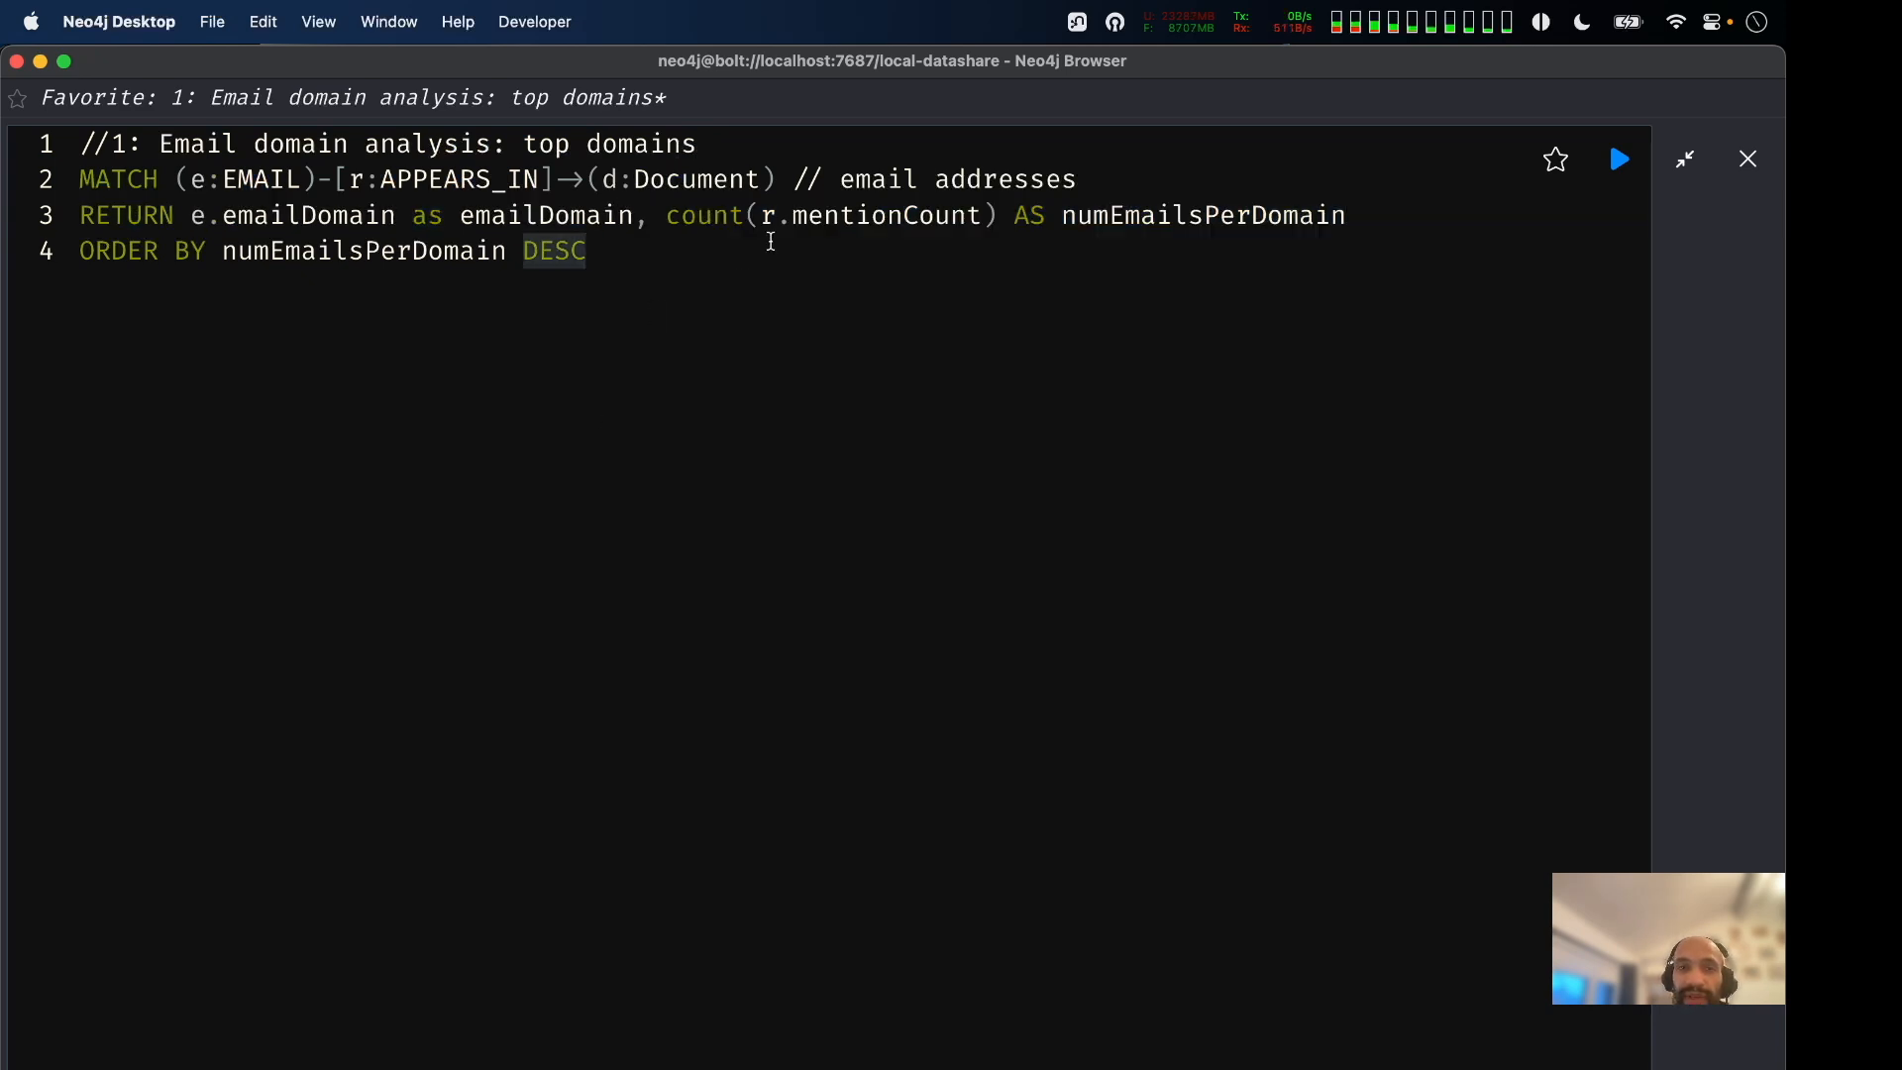
{"action": "left_click_drag", "start_coordinate": [190, 214], "coordinate": [401, 210]}
{"action": "left_click", "coordinate": [870, 287]}
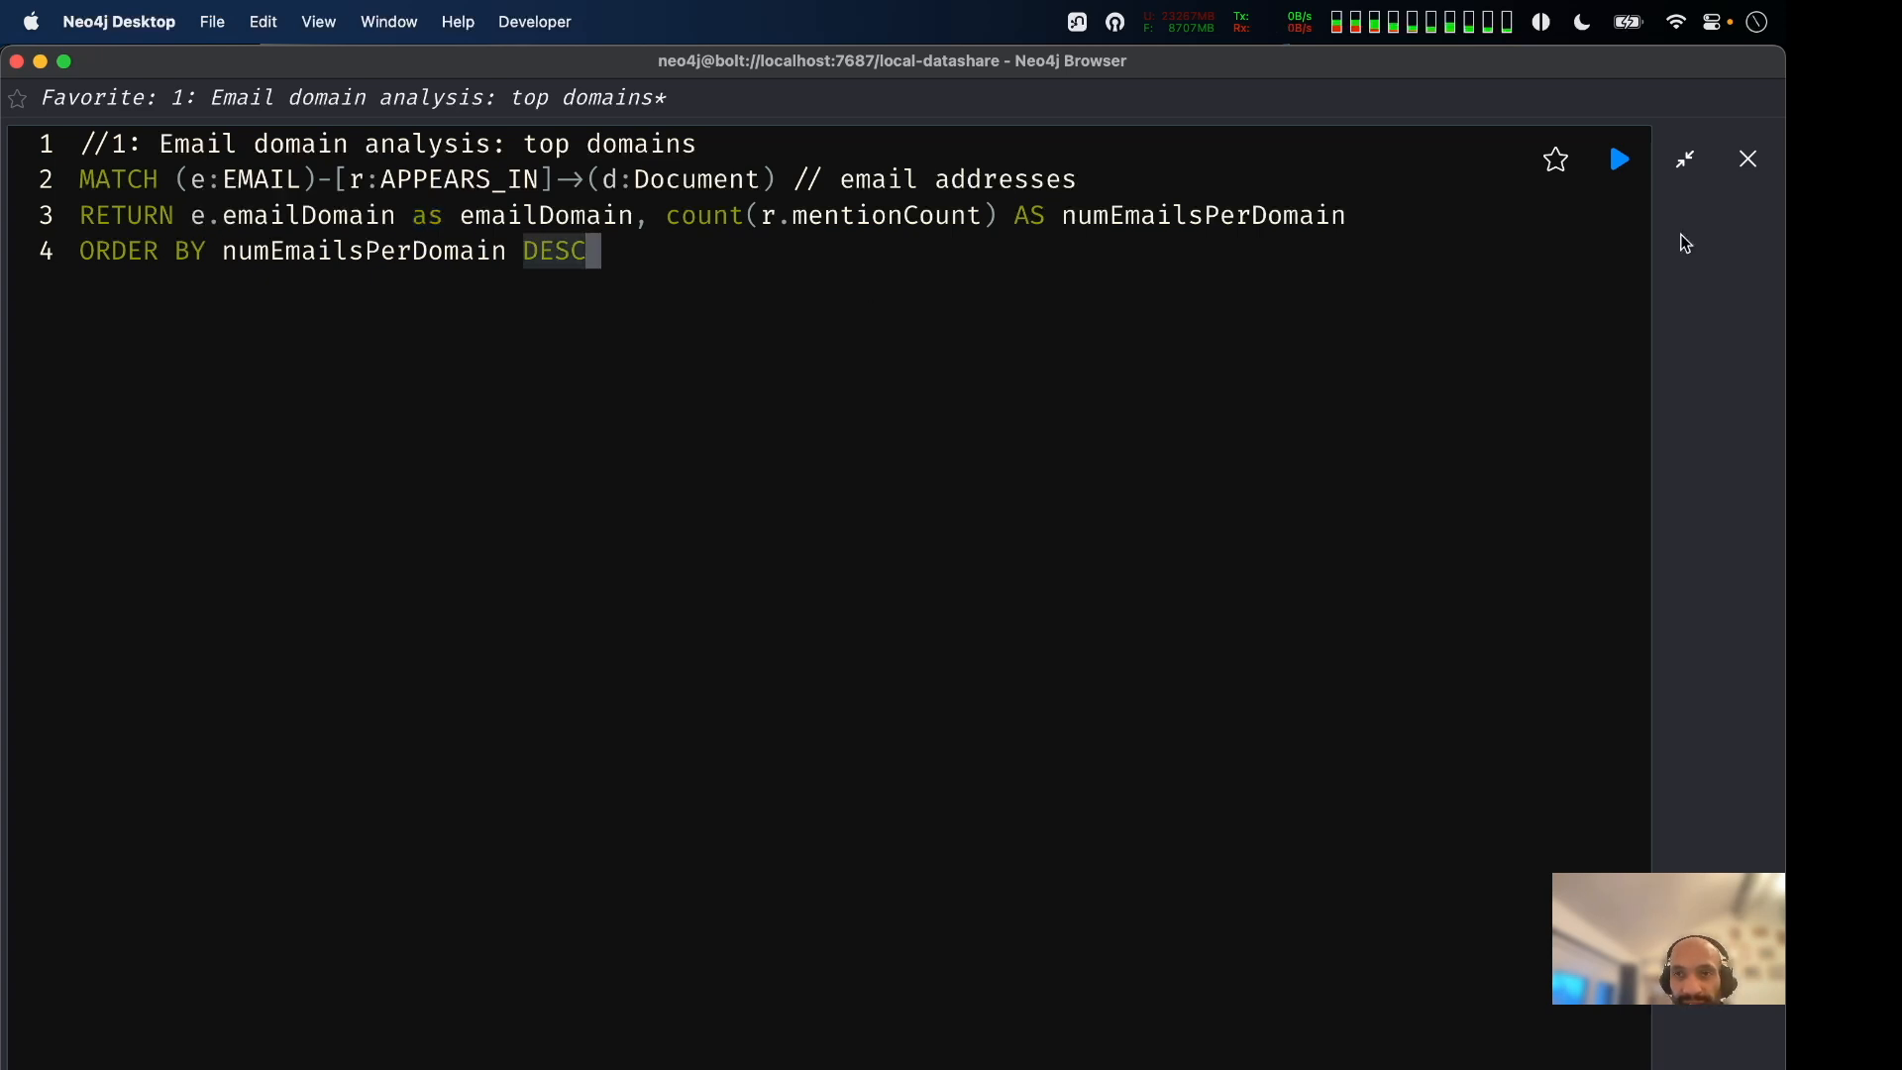
Run the top domains query and show its results full screen with the complete query text expanded.
{"action": "left_click", "coordinate": [1620, 158]}
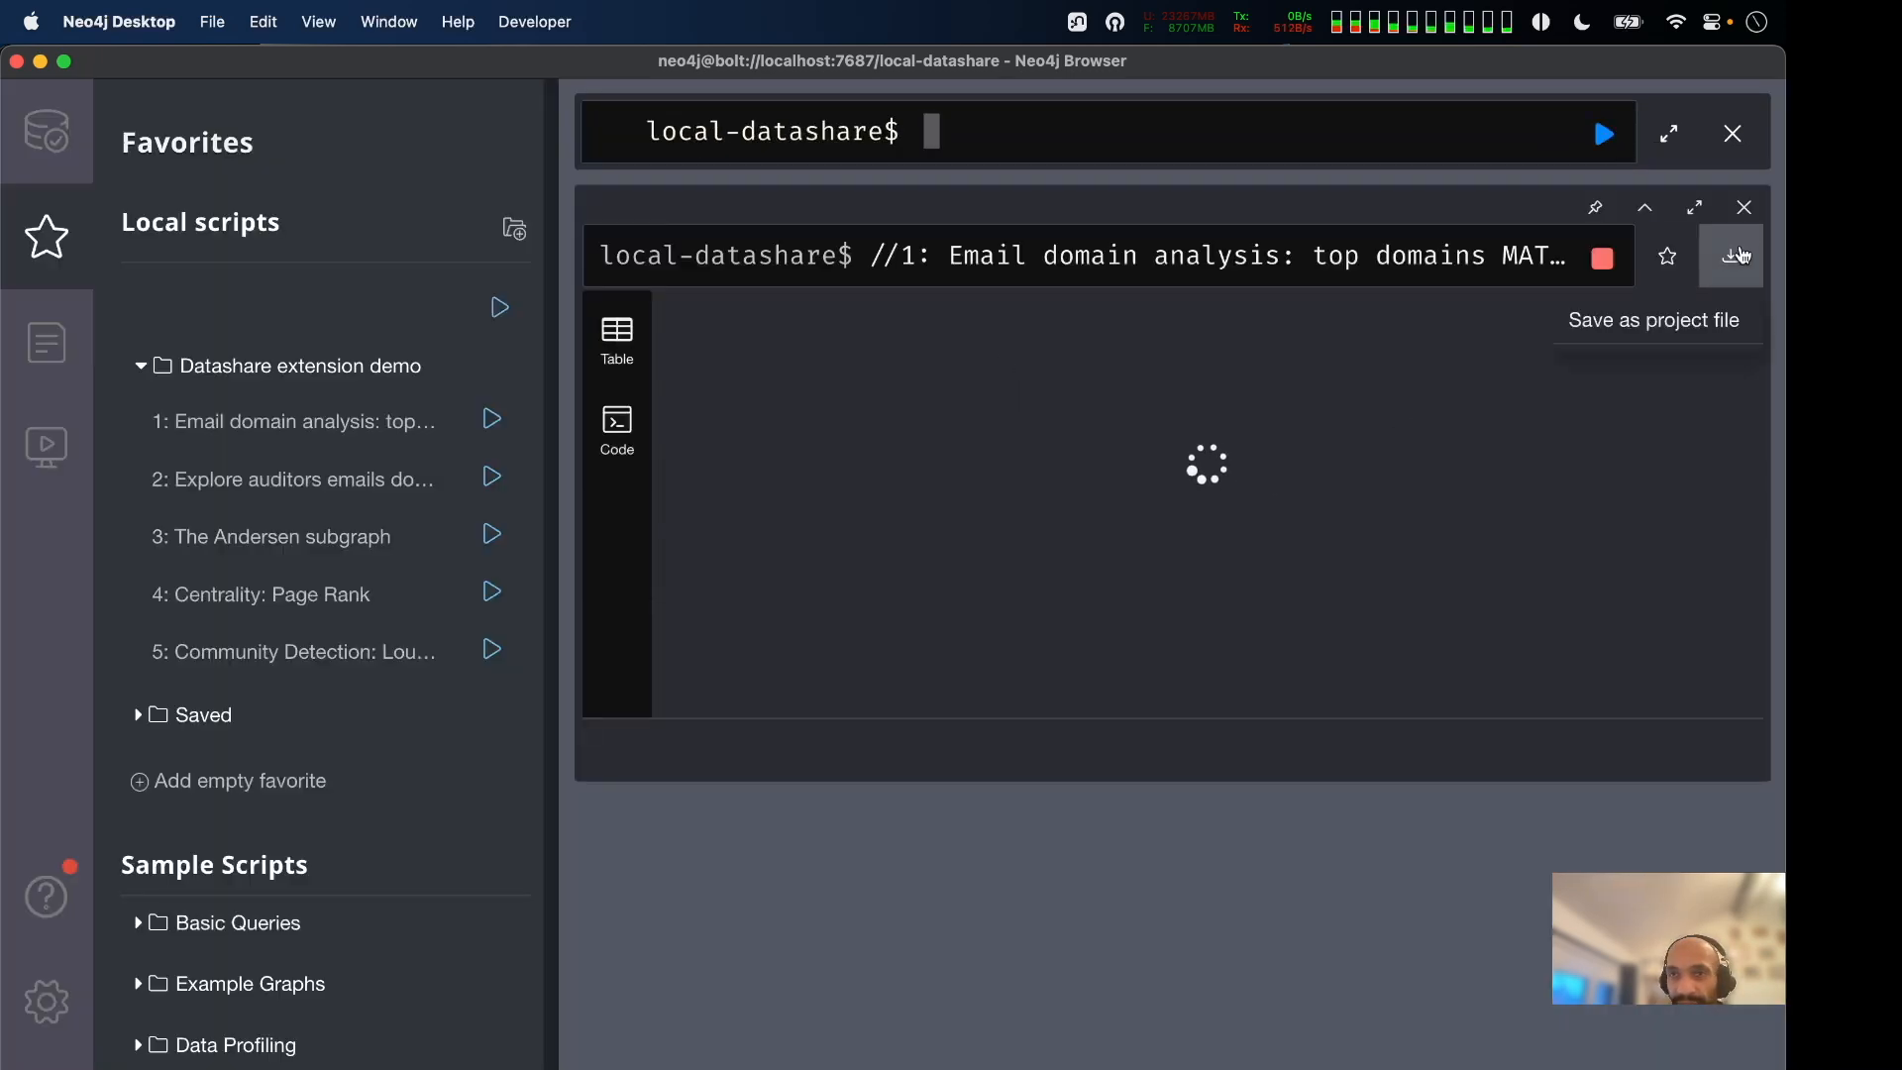
{"action": "left_click", "coordinate": [1695, 207]}
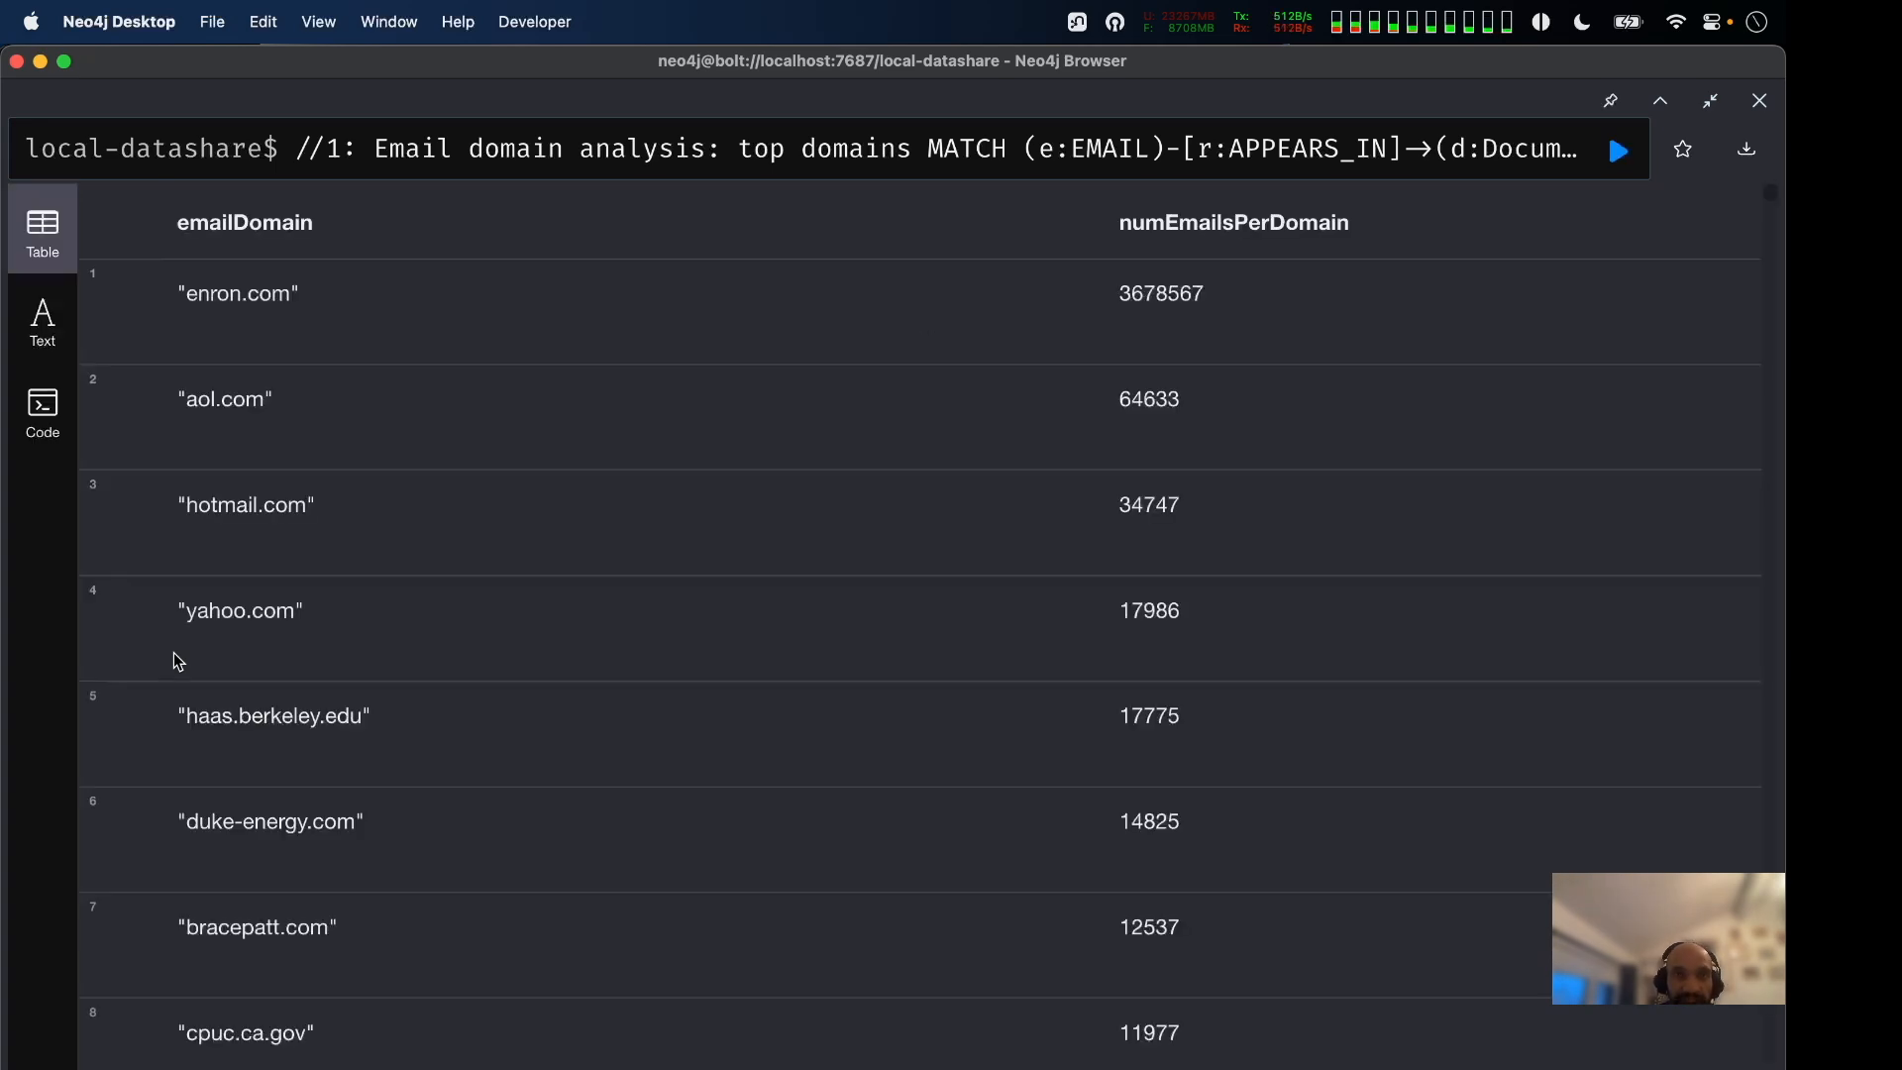
{"action": "left_click", "coordinate": [672, 151]}
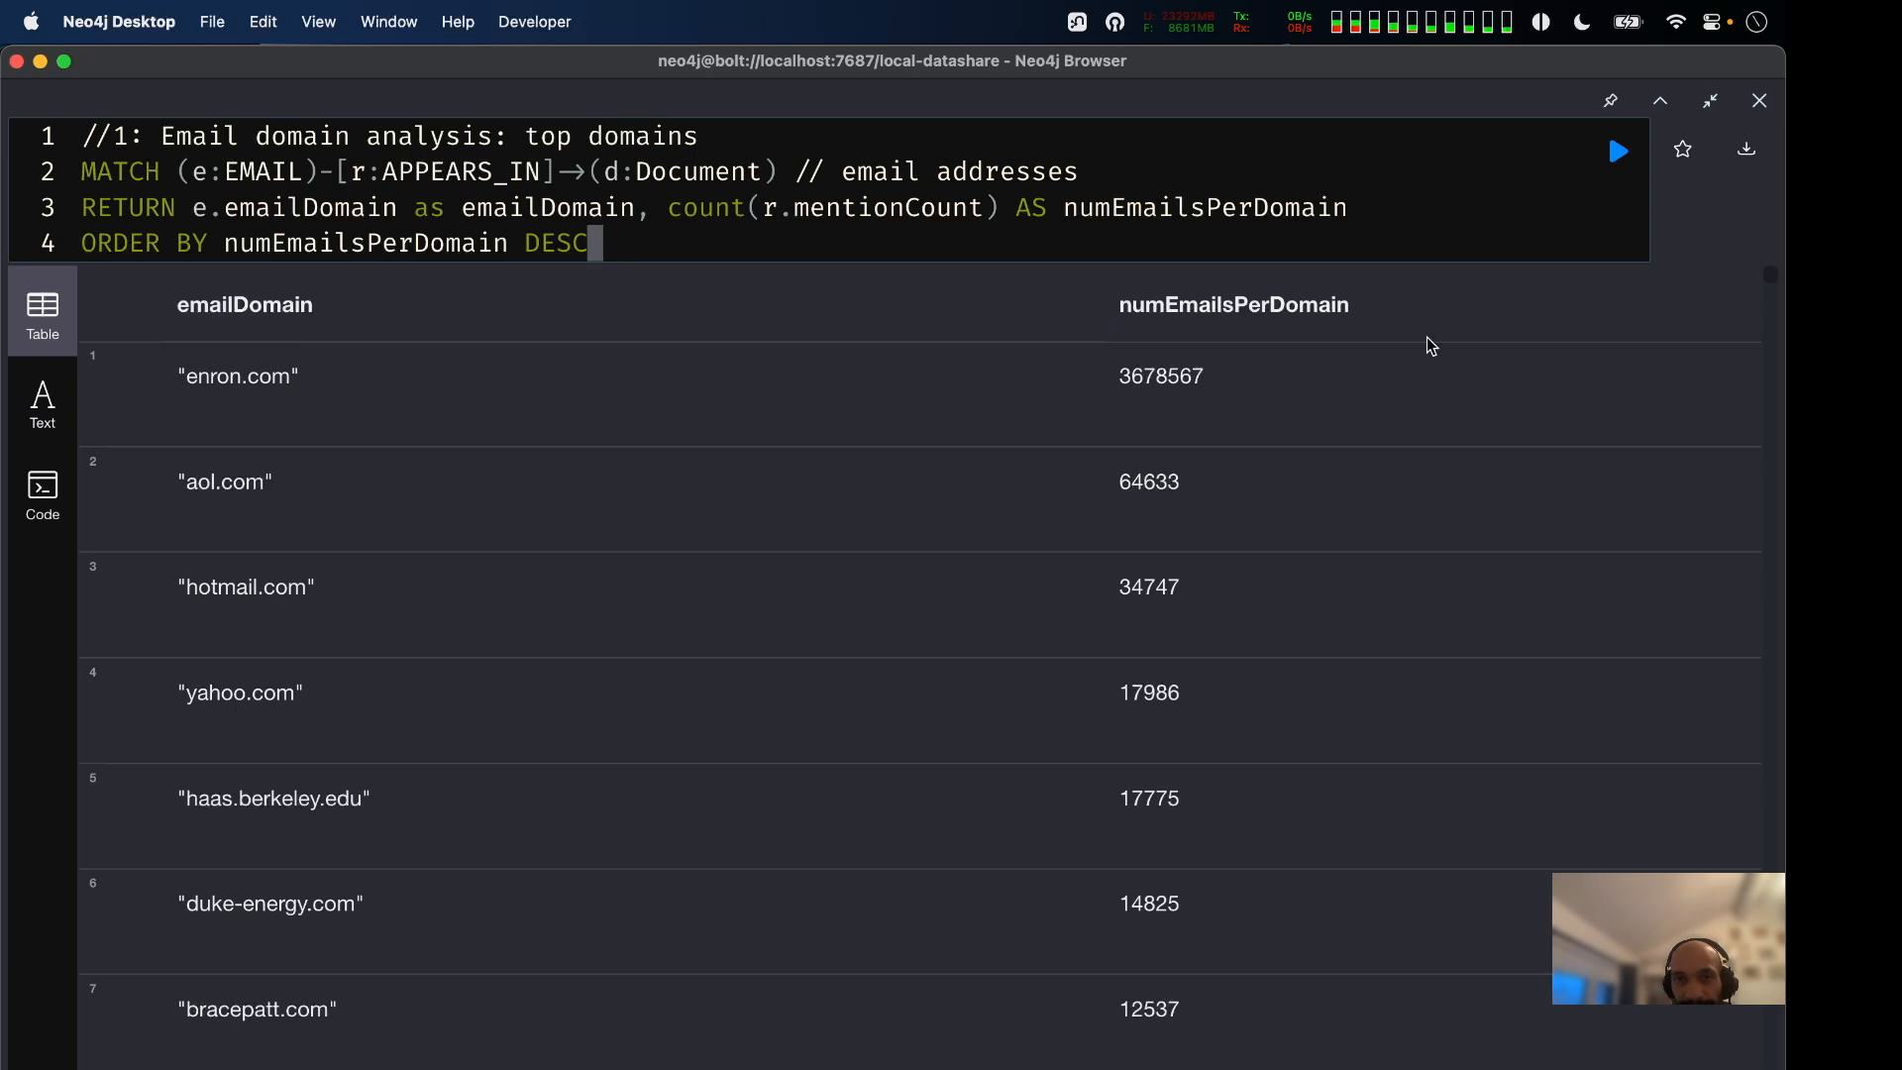
Examine the ranked email domains and their email counts in the results table, starting with the enron.com row.
{"action": "mouse_move", "coordinate": [1742, 124]}
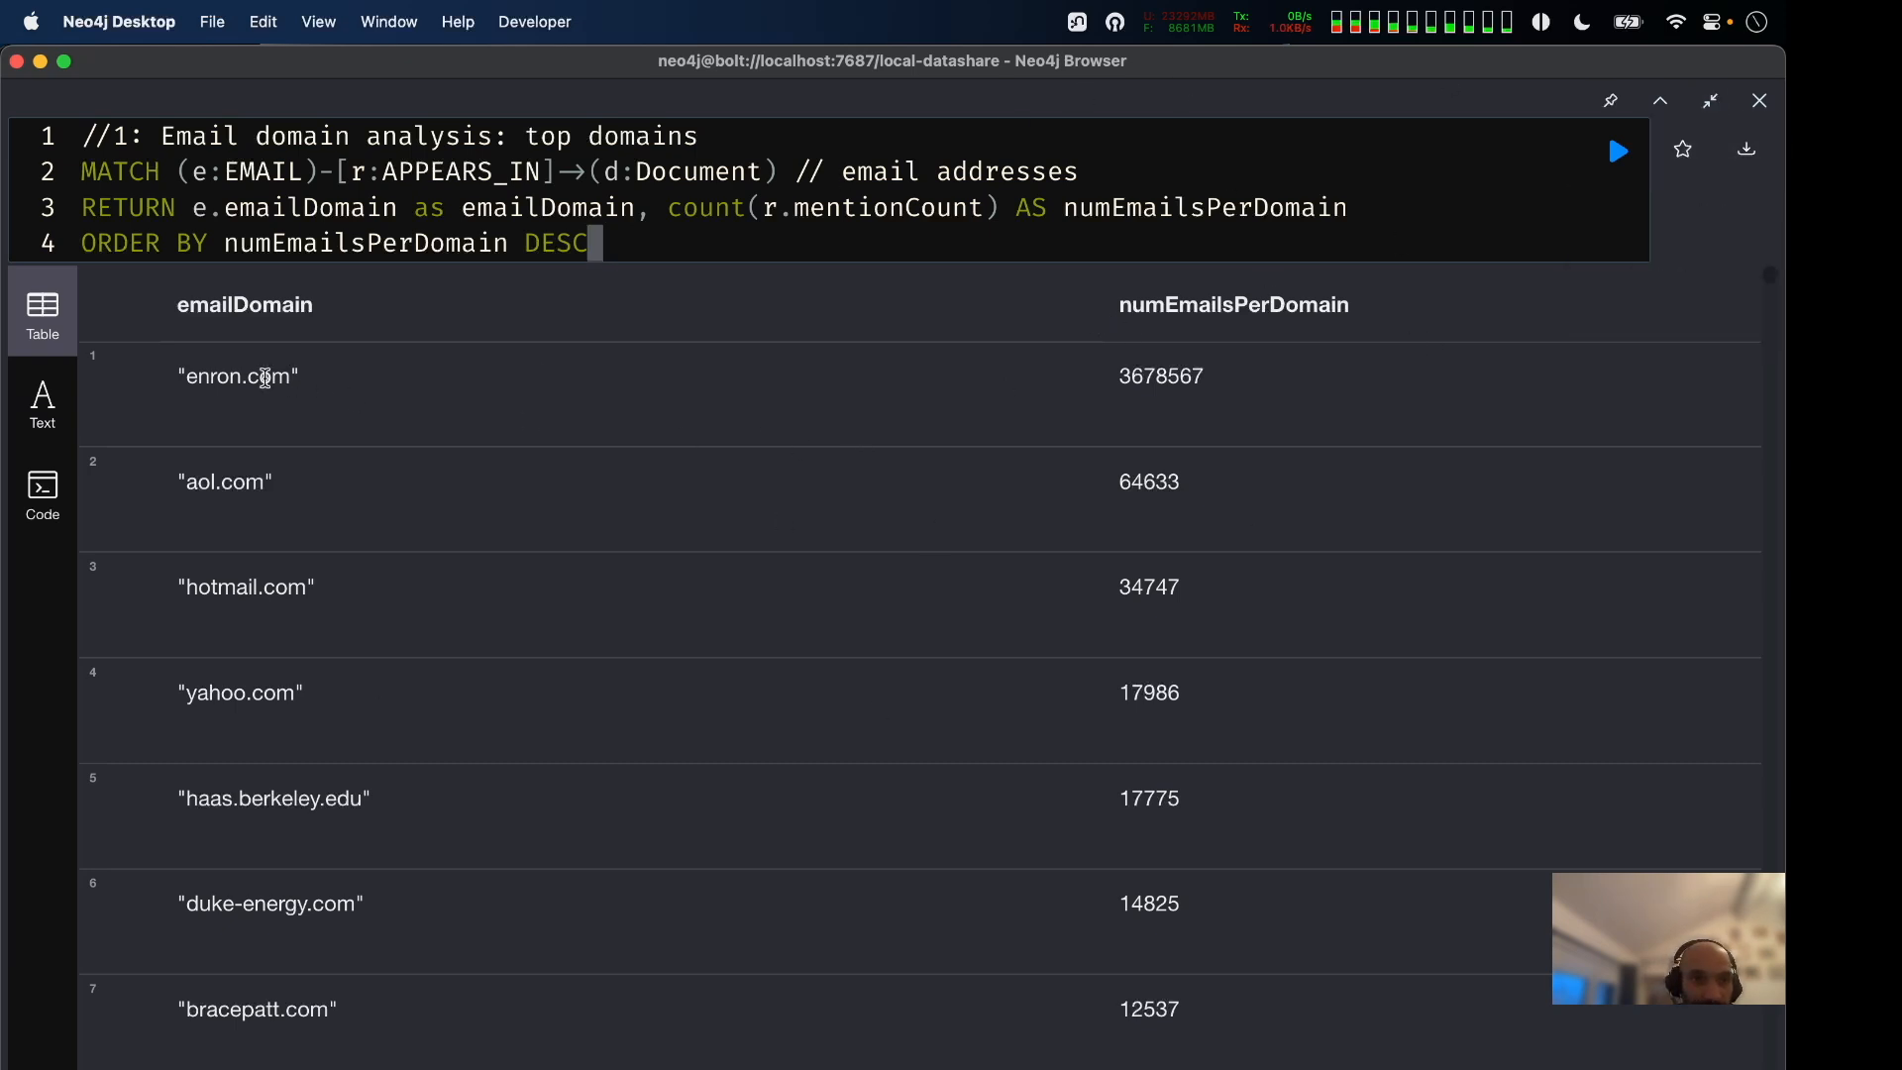
{"action": "left_click_drag", "start_coordinate": [174, 376], "coordinate": [479, 371]}
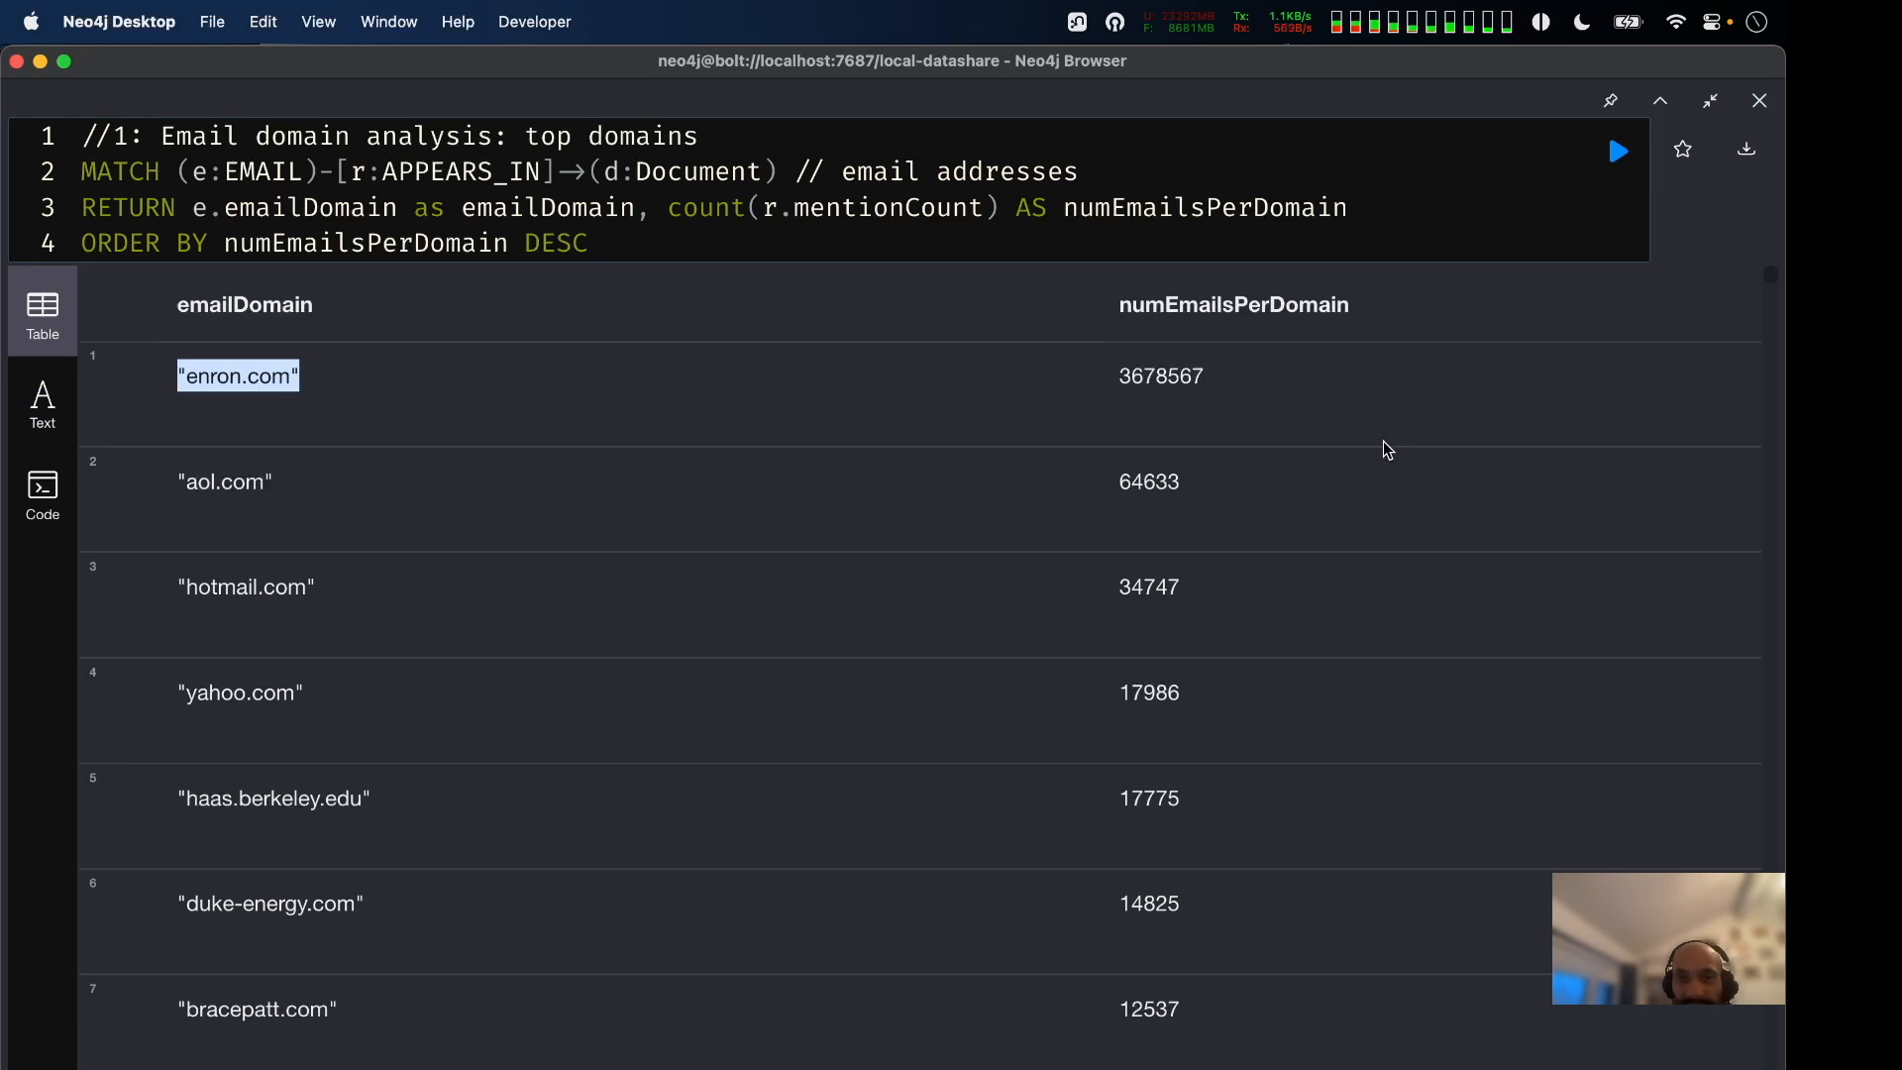
{"action": "left_click", "coordinate": [275, 379]}
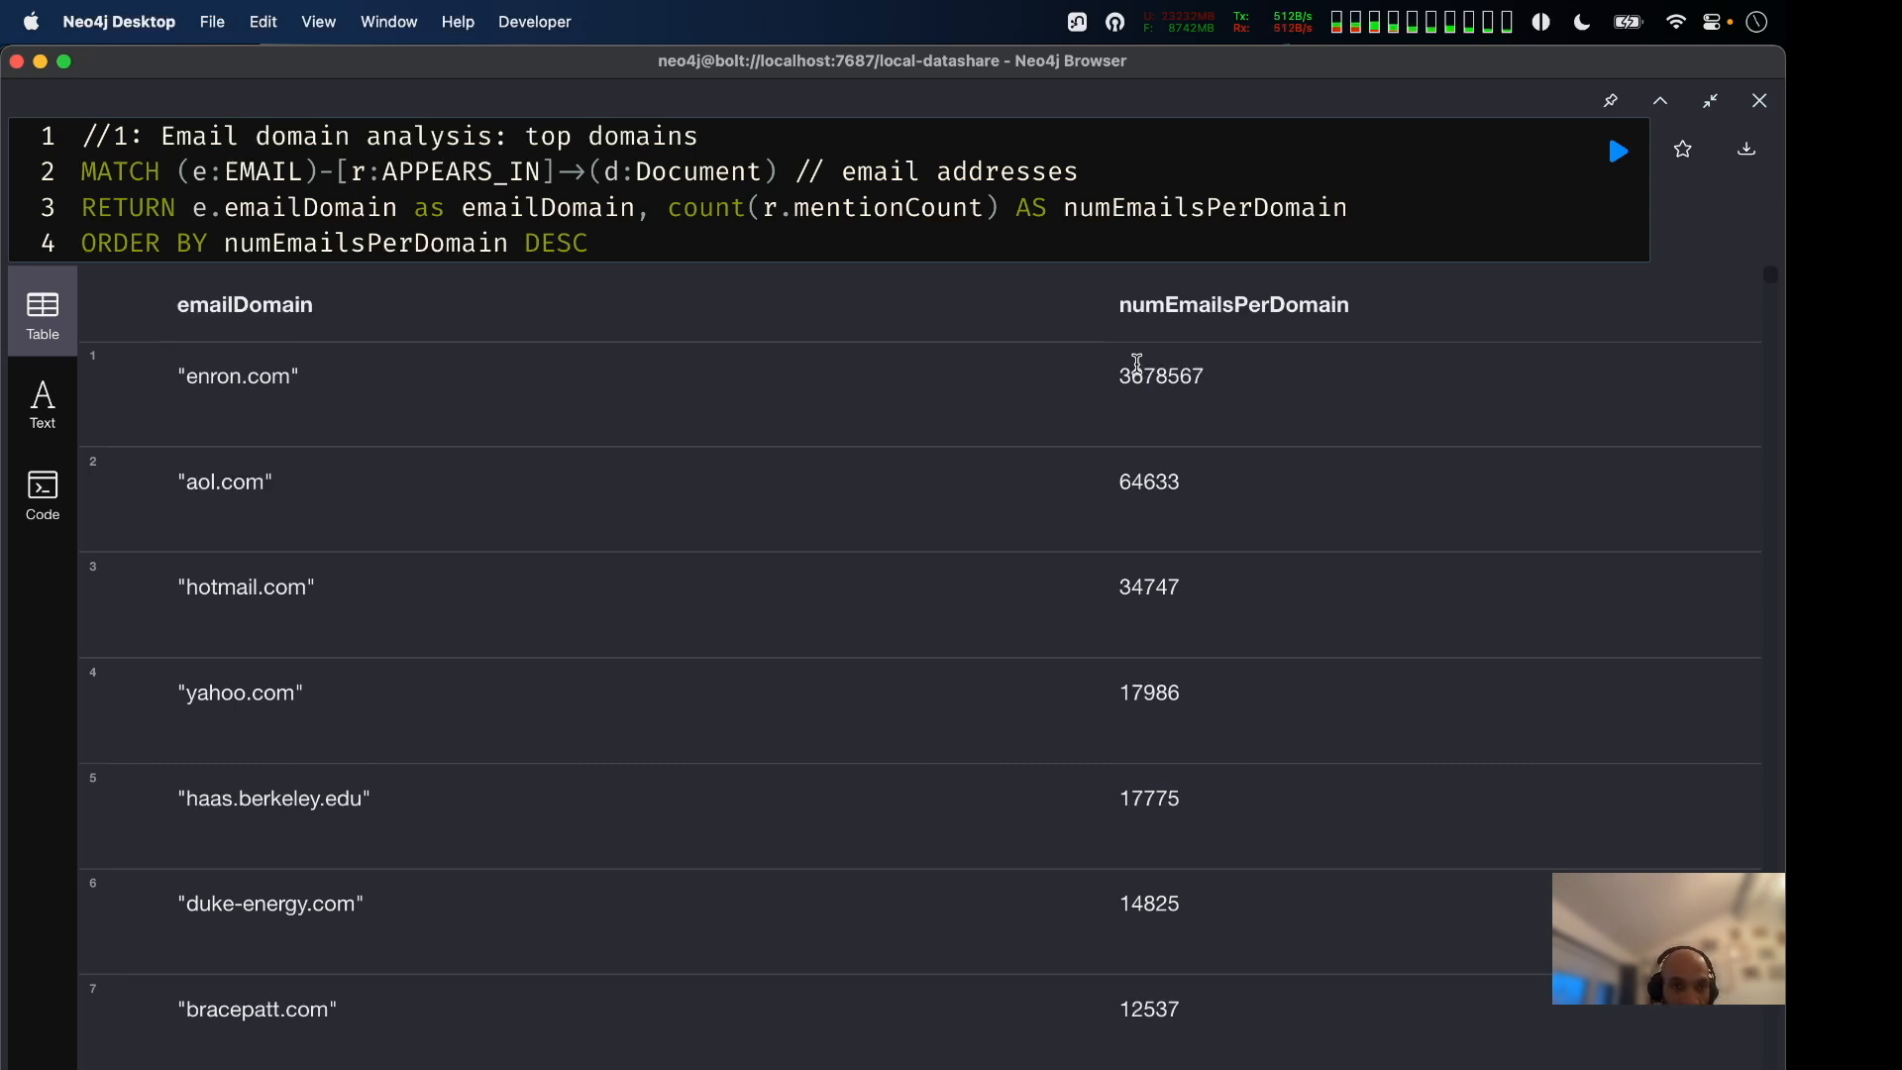
{"action": "scroll", "coordinate": [542, 530], "scroll_direction": "down", "scroll_amount": 20}
{"action": "scroll", "coordinate": [542, 529], "scroll_direction": "down", "scroll_amount": 14}
{"action": "scroll", "coordinate": [543, 529], "scroll_direction": "up", "scroll_amount": 20}
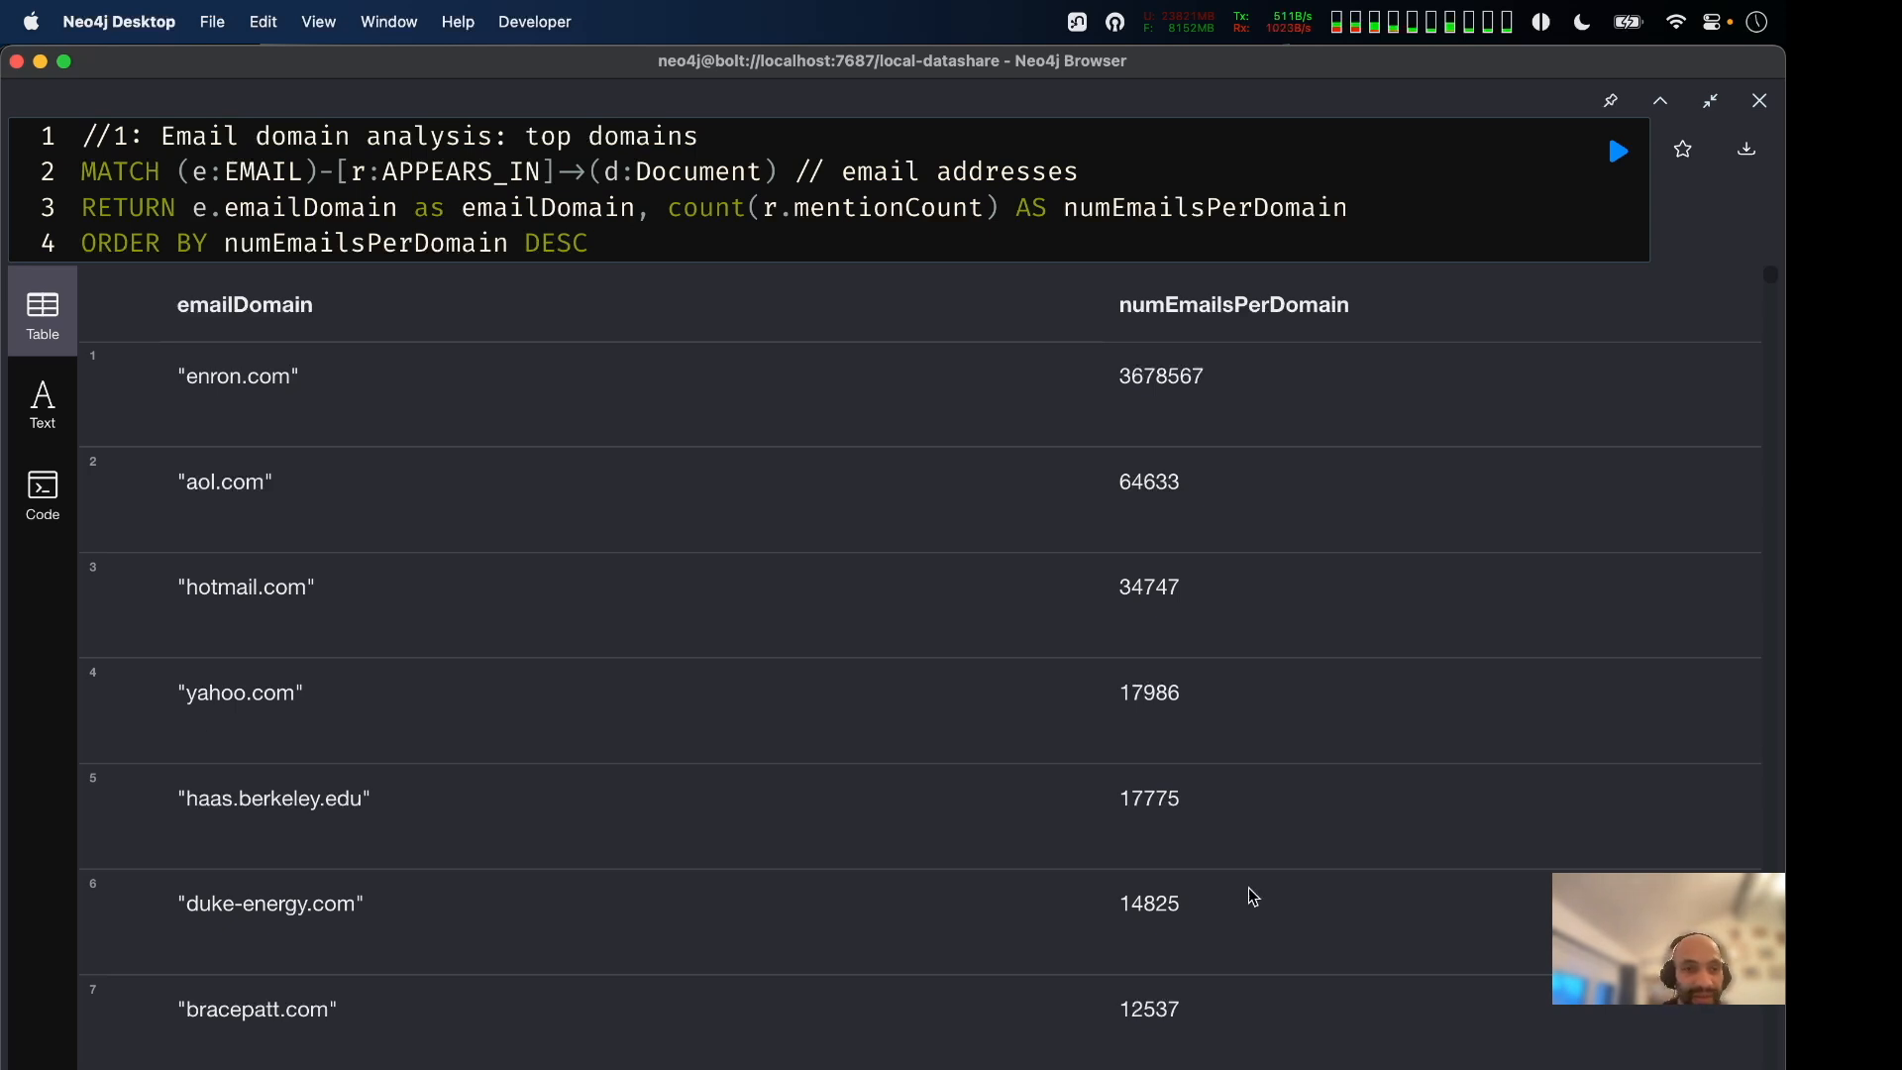
{"action": "scroll", "coordinate": [769, 569], "scroll_direction": "down", "scroll_amount": 10}
{"action": "scroll", "coordinate": [771, 569], "scroll_direction": "up", "scroll_amount": 10}
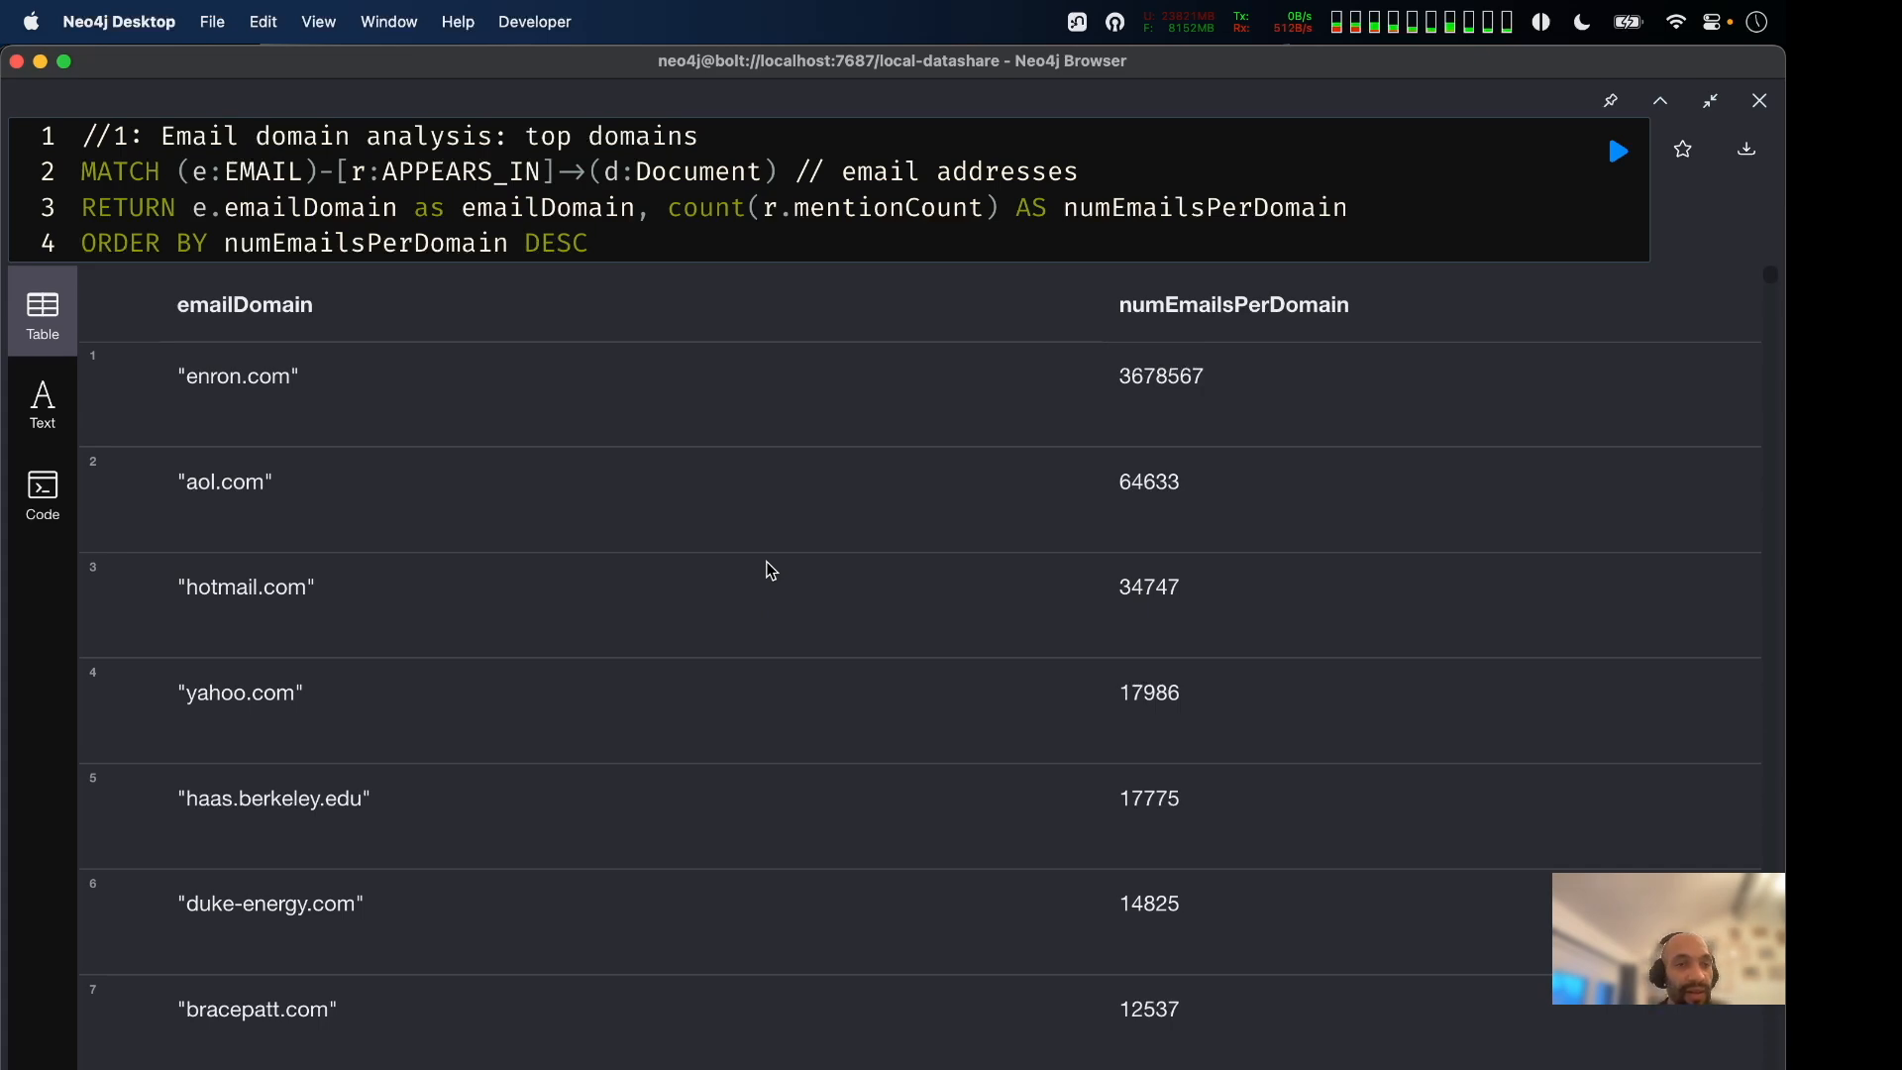
Switch to Firefox and highlight the mention of accounting firm Arthur Andersen in Wikipedia's Enron scandal article.
{"action": "key", "text": "super+Tab"}
{"action": "key", "text": "super+Tab"}
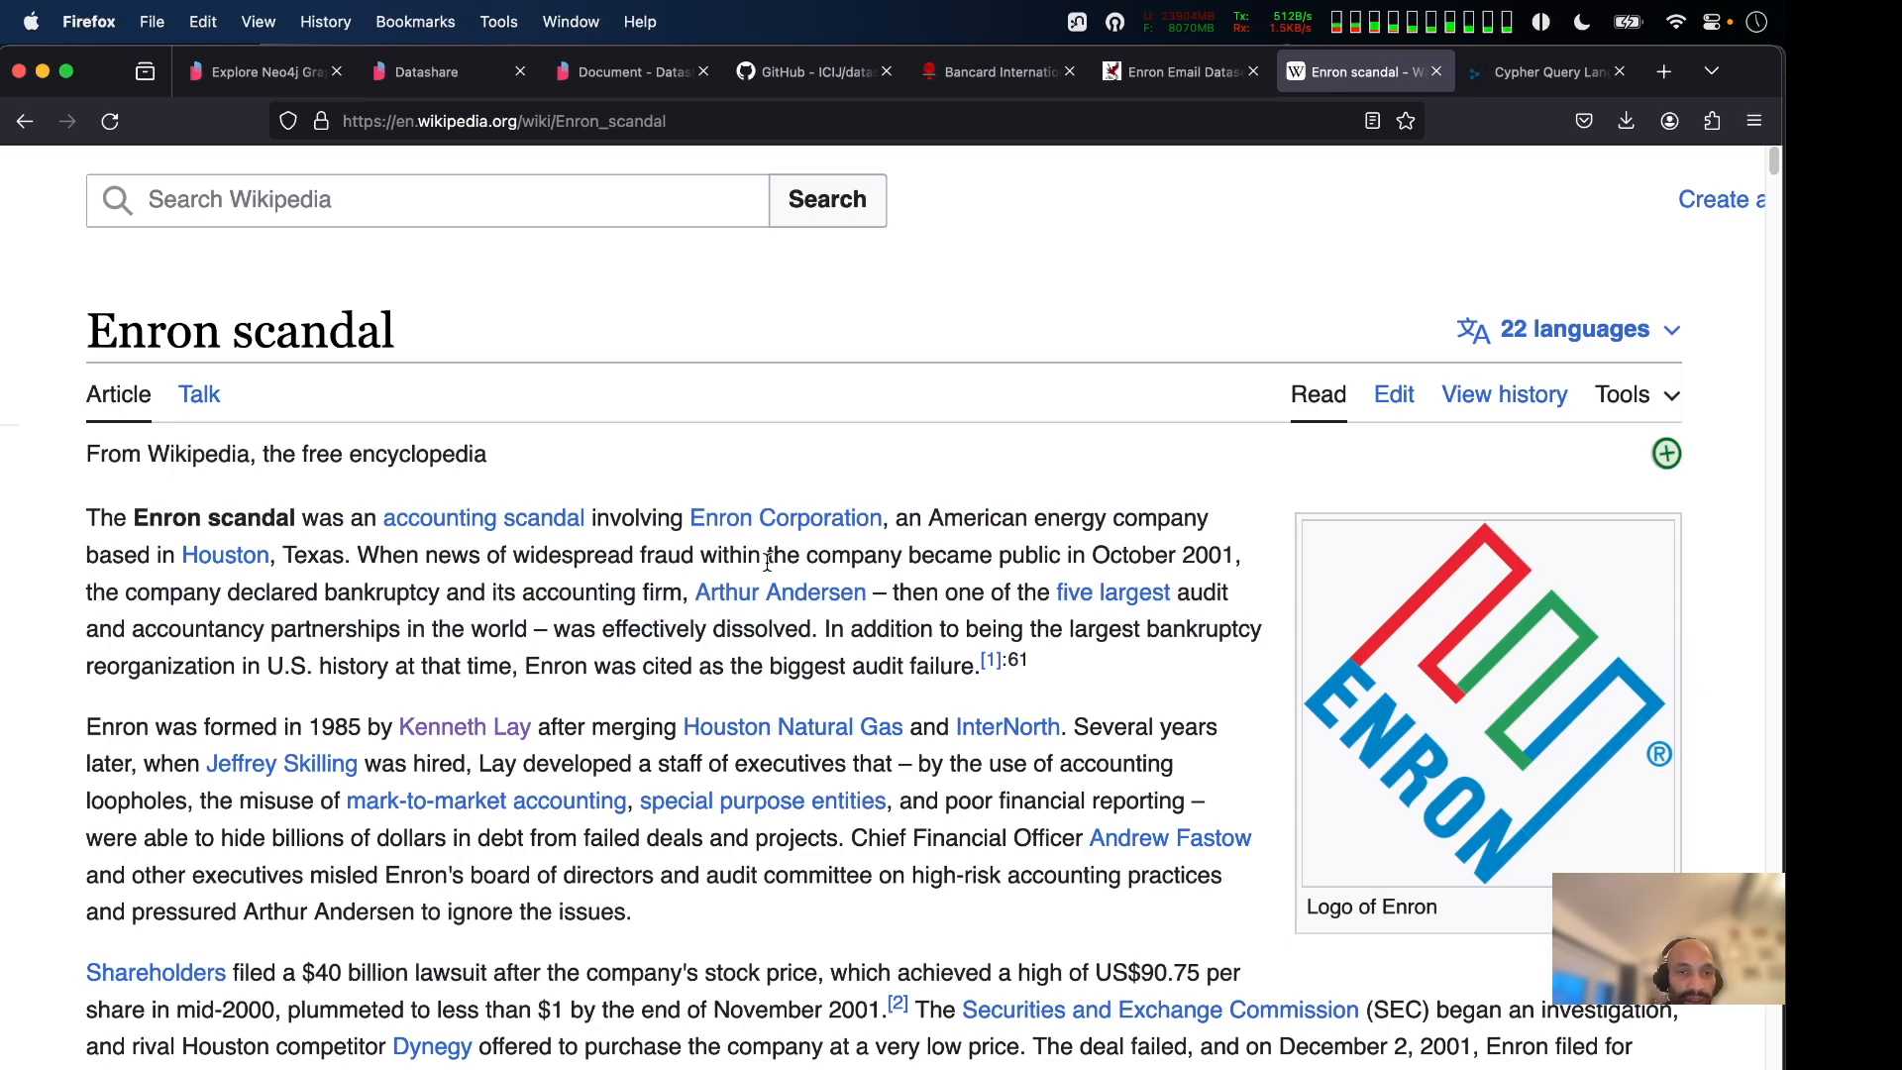
{"action": "scroll", "coordinate": [768, 562], "scroll_direction": "up", "scroll_amount": 5}
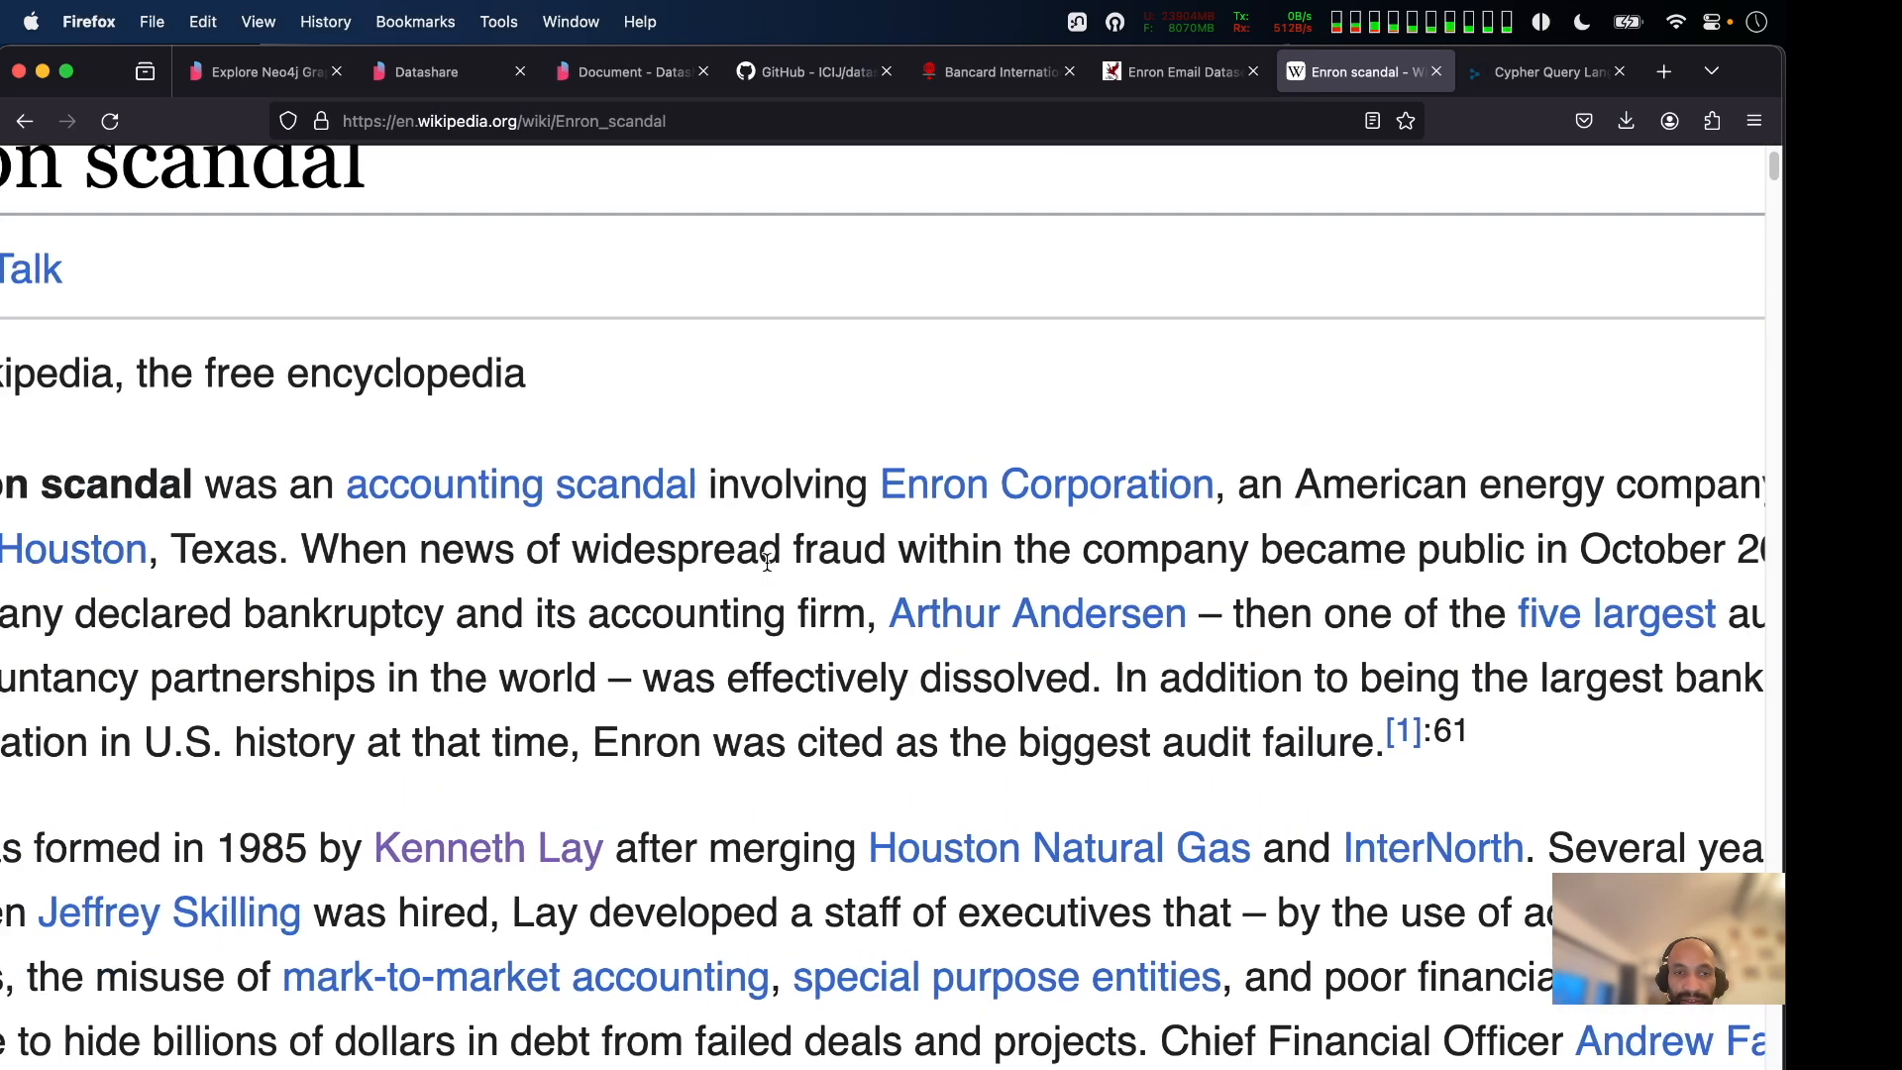
{"action": "left_click_drag", "start_coordinate": [568, 619], "coordinate": [1238, 622]}
{"action": "scroll", "coordinate": [1238, 622], "scroll_direction": "down", "scroll_amount": 3}
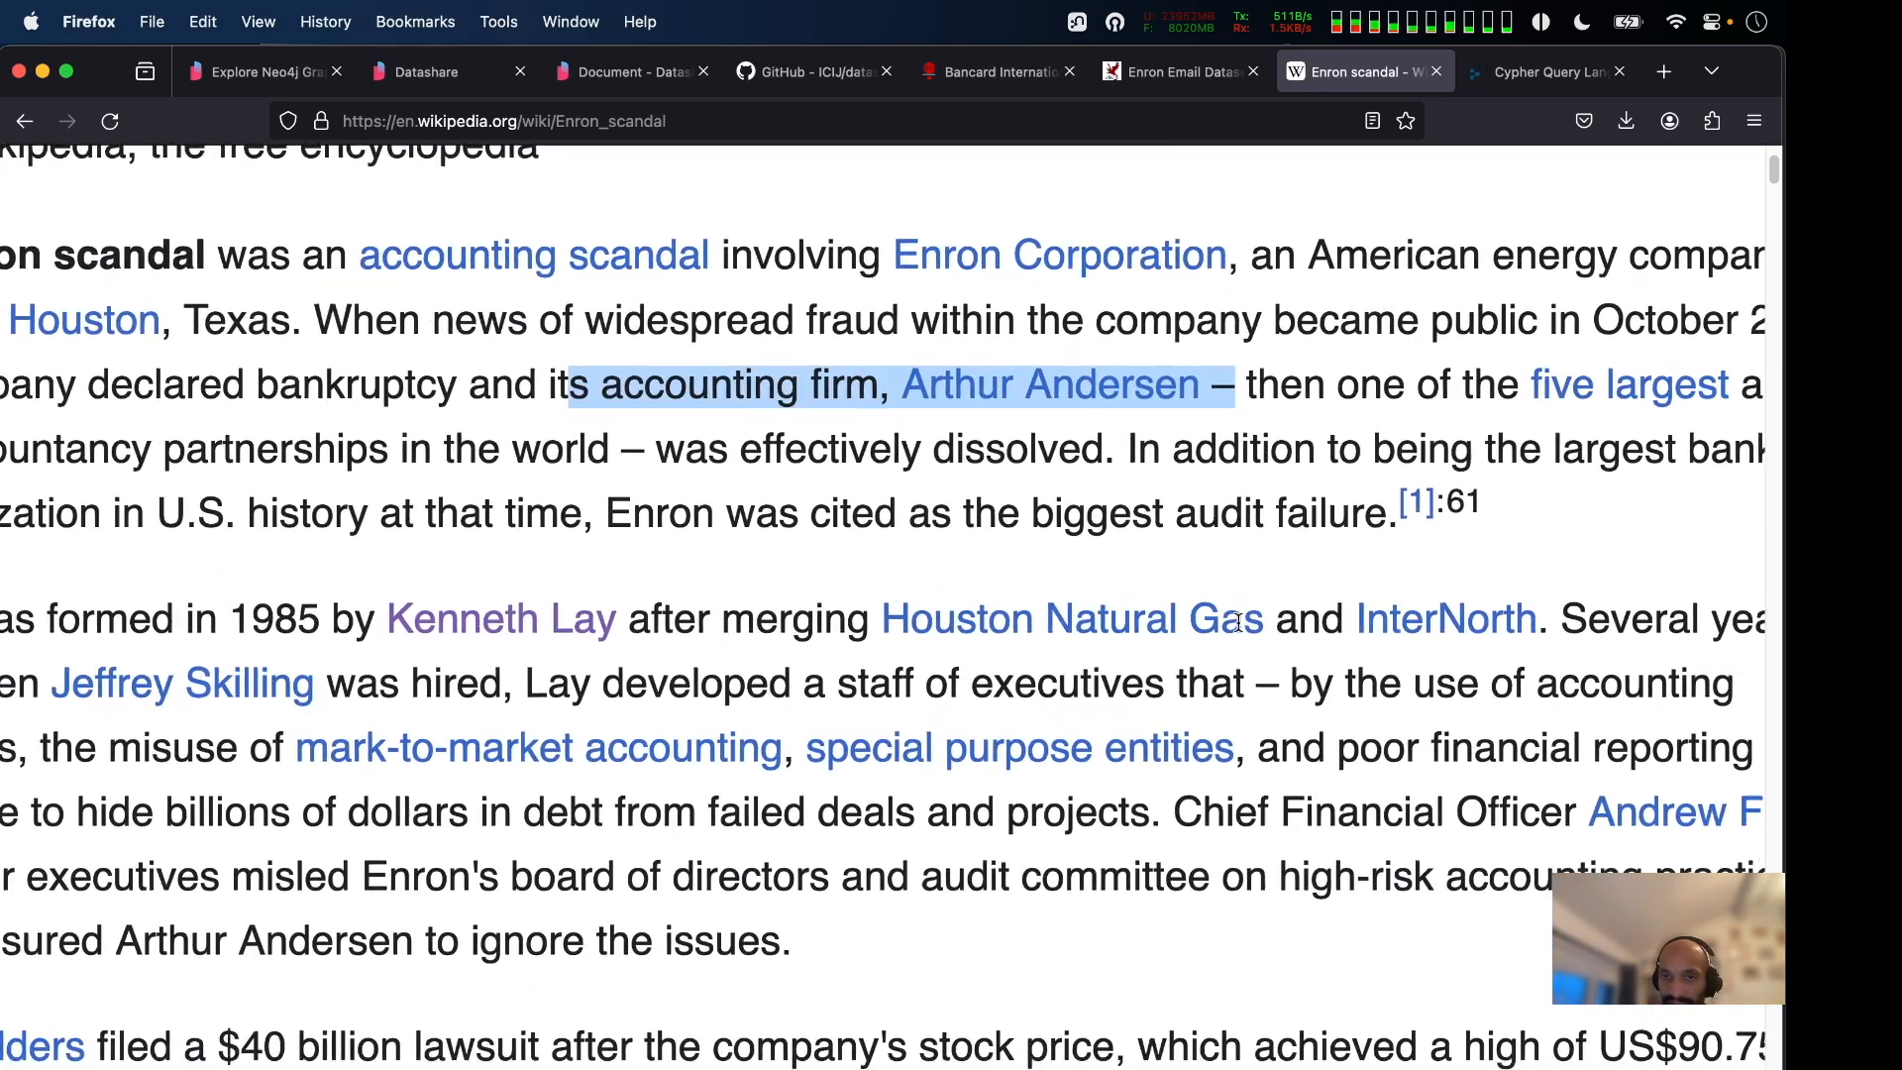
{"action": "scroll", "coordinate": [1239, 622], "scroll_direction": "down", "scroll_amount": 5}
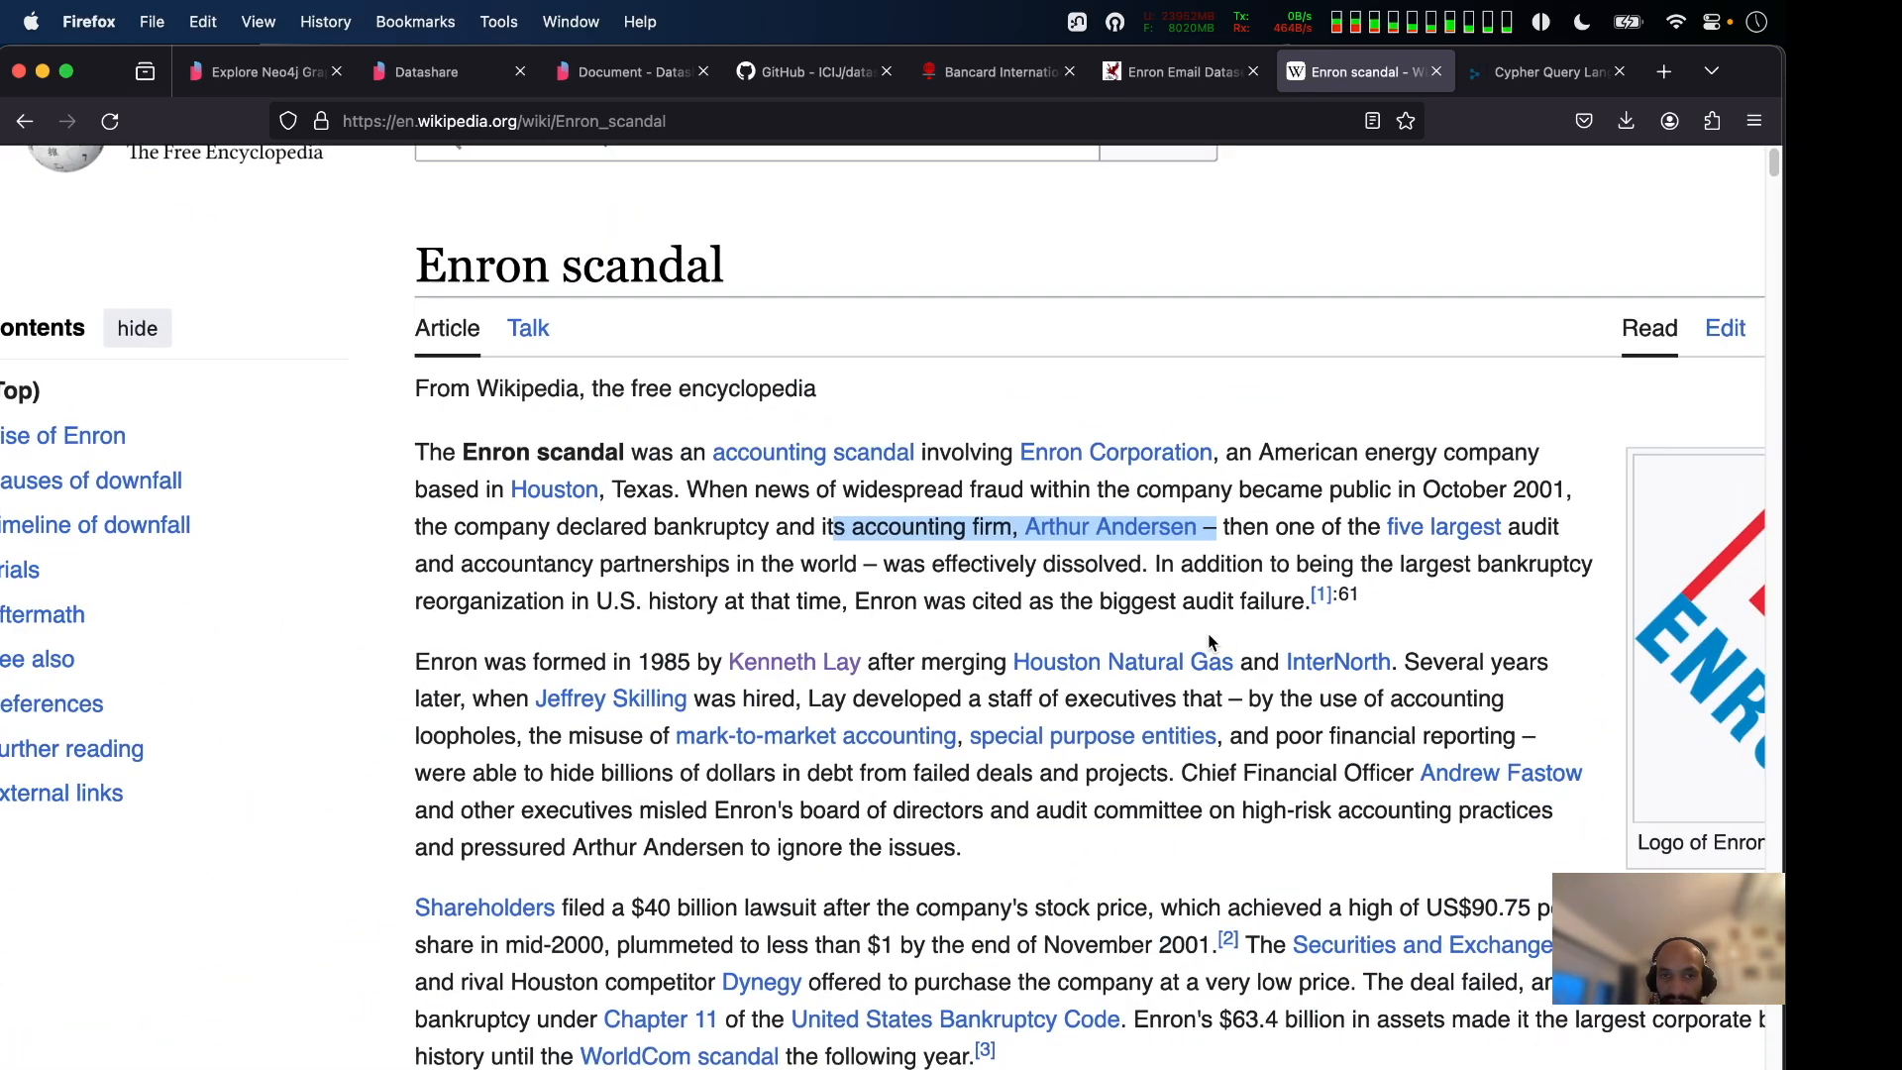
Read the introduction of the Enron scandal article for the accounting firm's role and the company's bankruptcy.
{"action": "scroll", "coordinate": [1209, 639], "scroll_direction": "down", "scroll_amount": 2}
{"action": "scroll", "coordinate": [1209, 639], "scroll_direction": "right", "scroll_amount": 4}
{"action": "scroll", "coordinate": [1209, 642], "scroll_direction": "down", "scroll_amount": 2}
{"action": "scroll", "coordinate": [1209, 642], "scroll_direction": "right", "scroll_amount": 3}
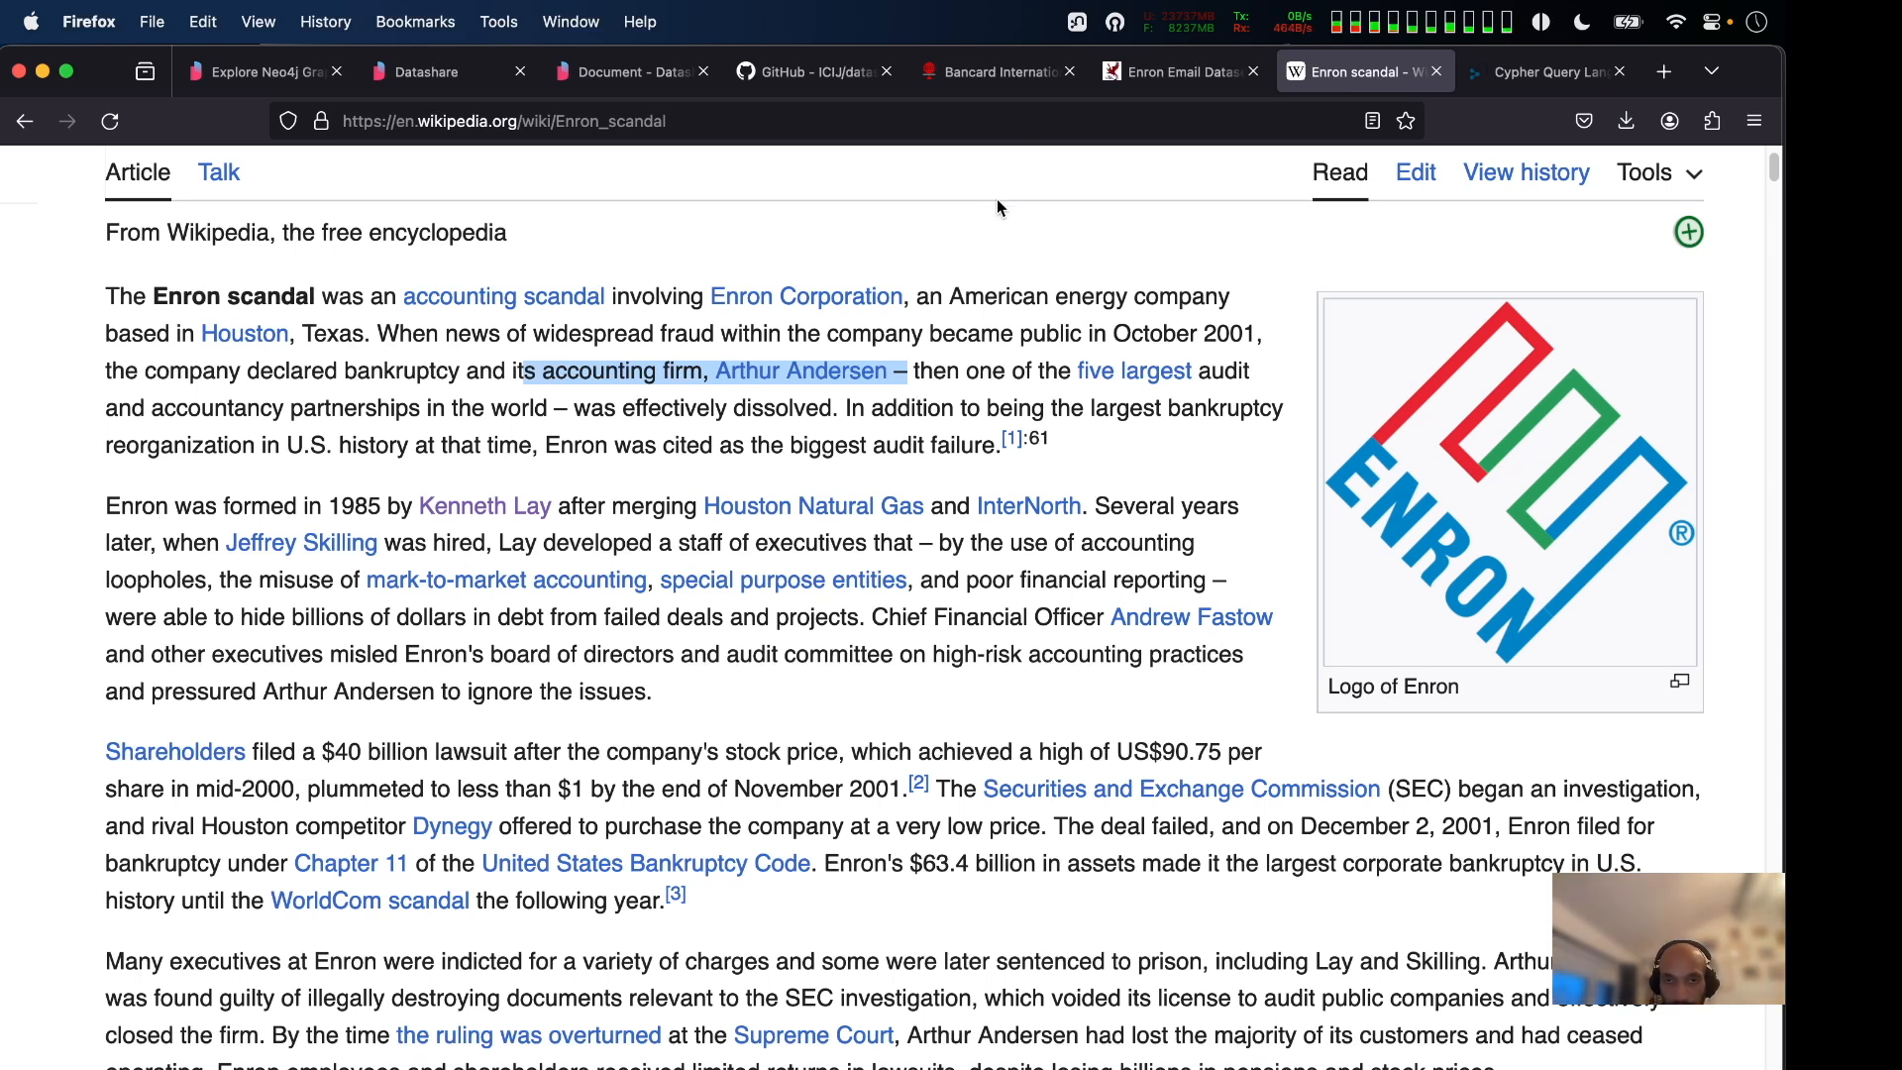
{"action": "left_click_drag", "start_coordinate": [104, 378], "coordinate": [475, 426]}
{"action": "left_click", "coordinate": [320, 374]}
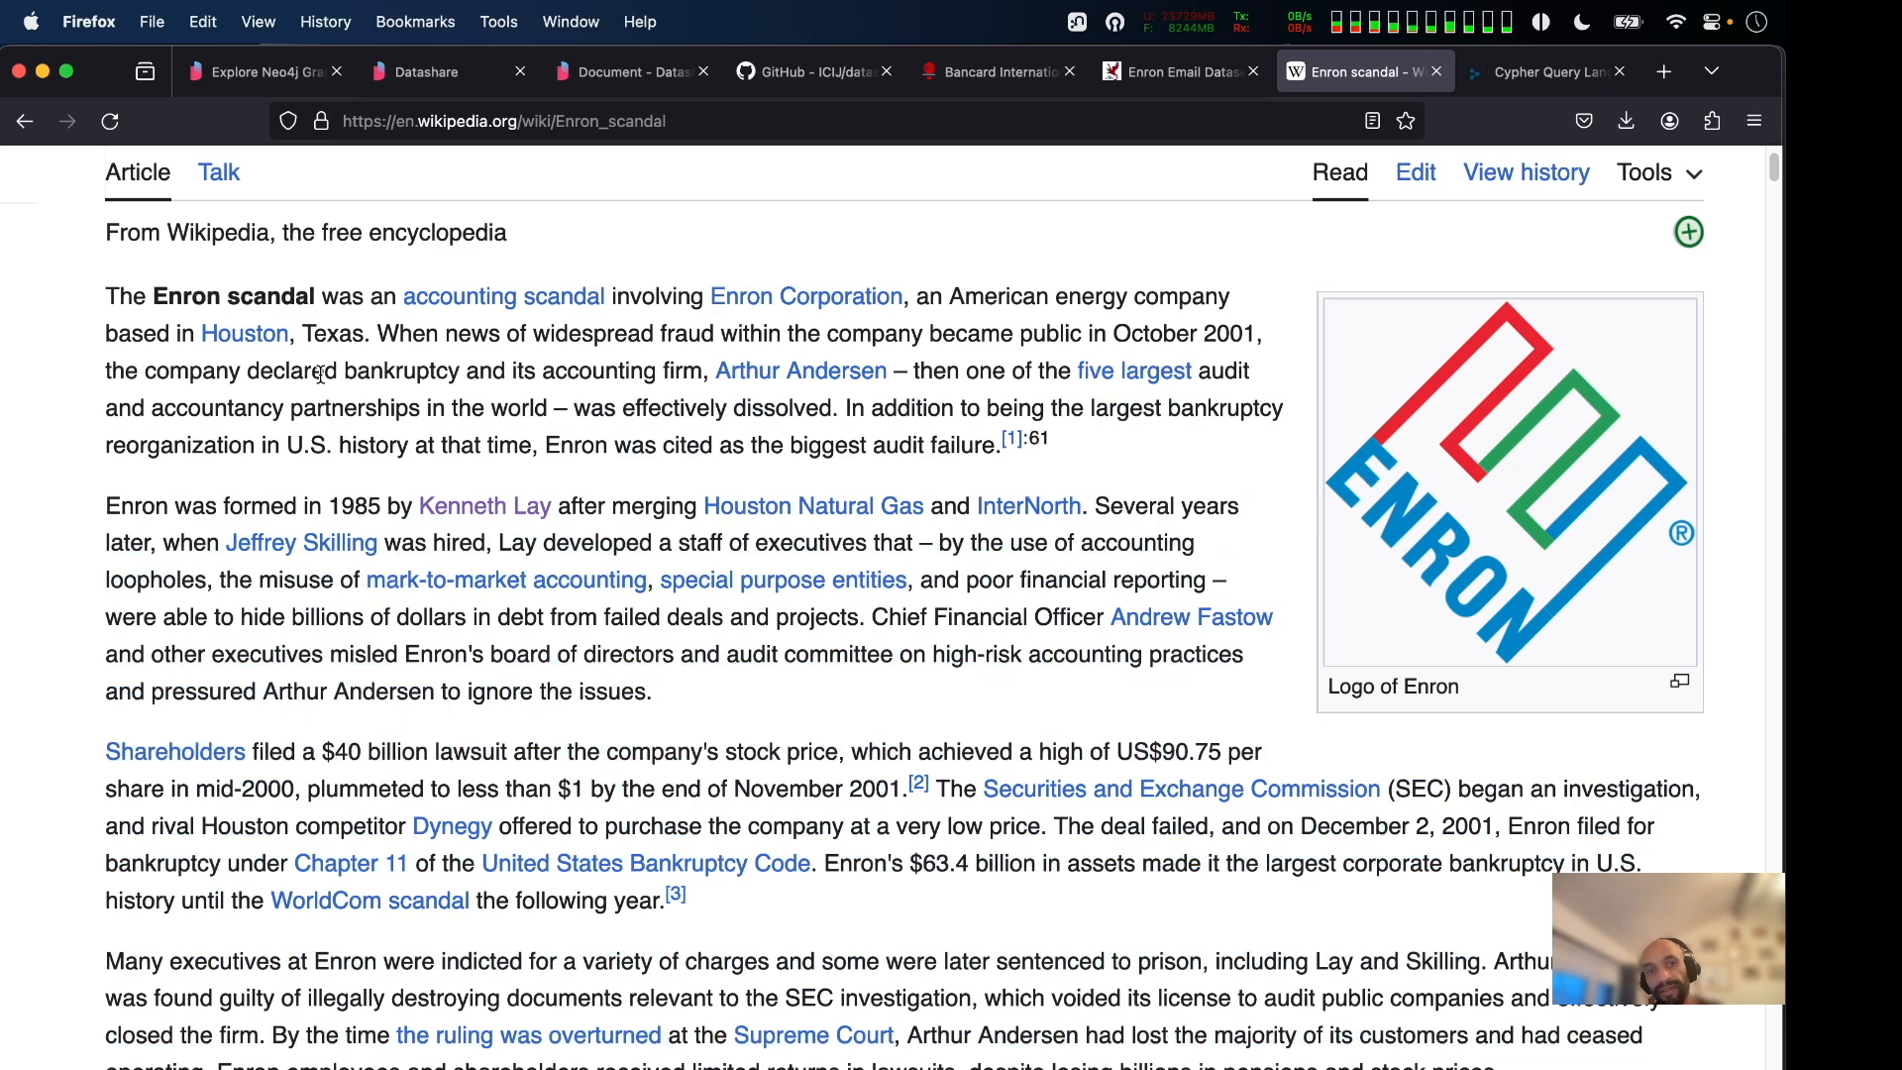
{"action": "scroll", "coordinate": [398, 456], "scroll_direction": "up", "scroll_amount": 5}
{"action": "scroll", "coordinate": [399, 456], "scroll_direction": "down", "scroll_amount": 4}
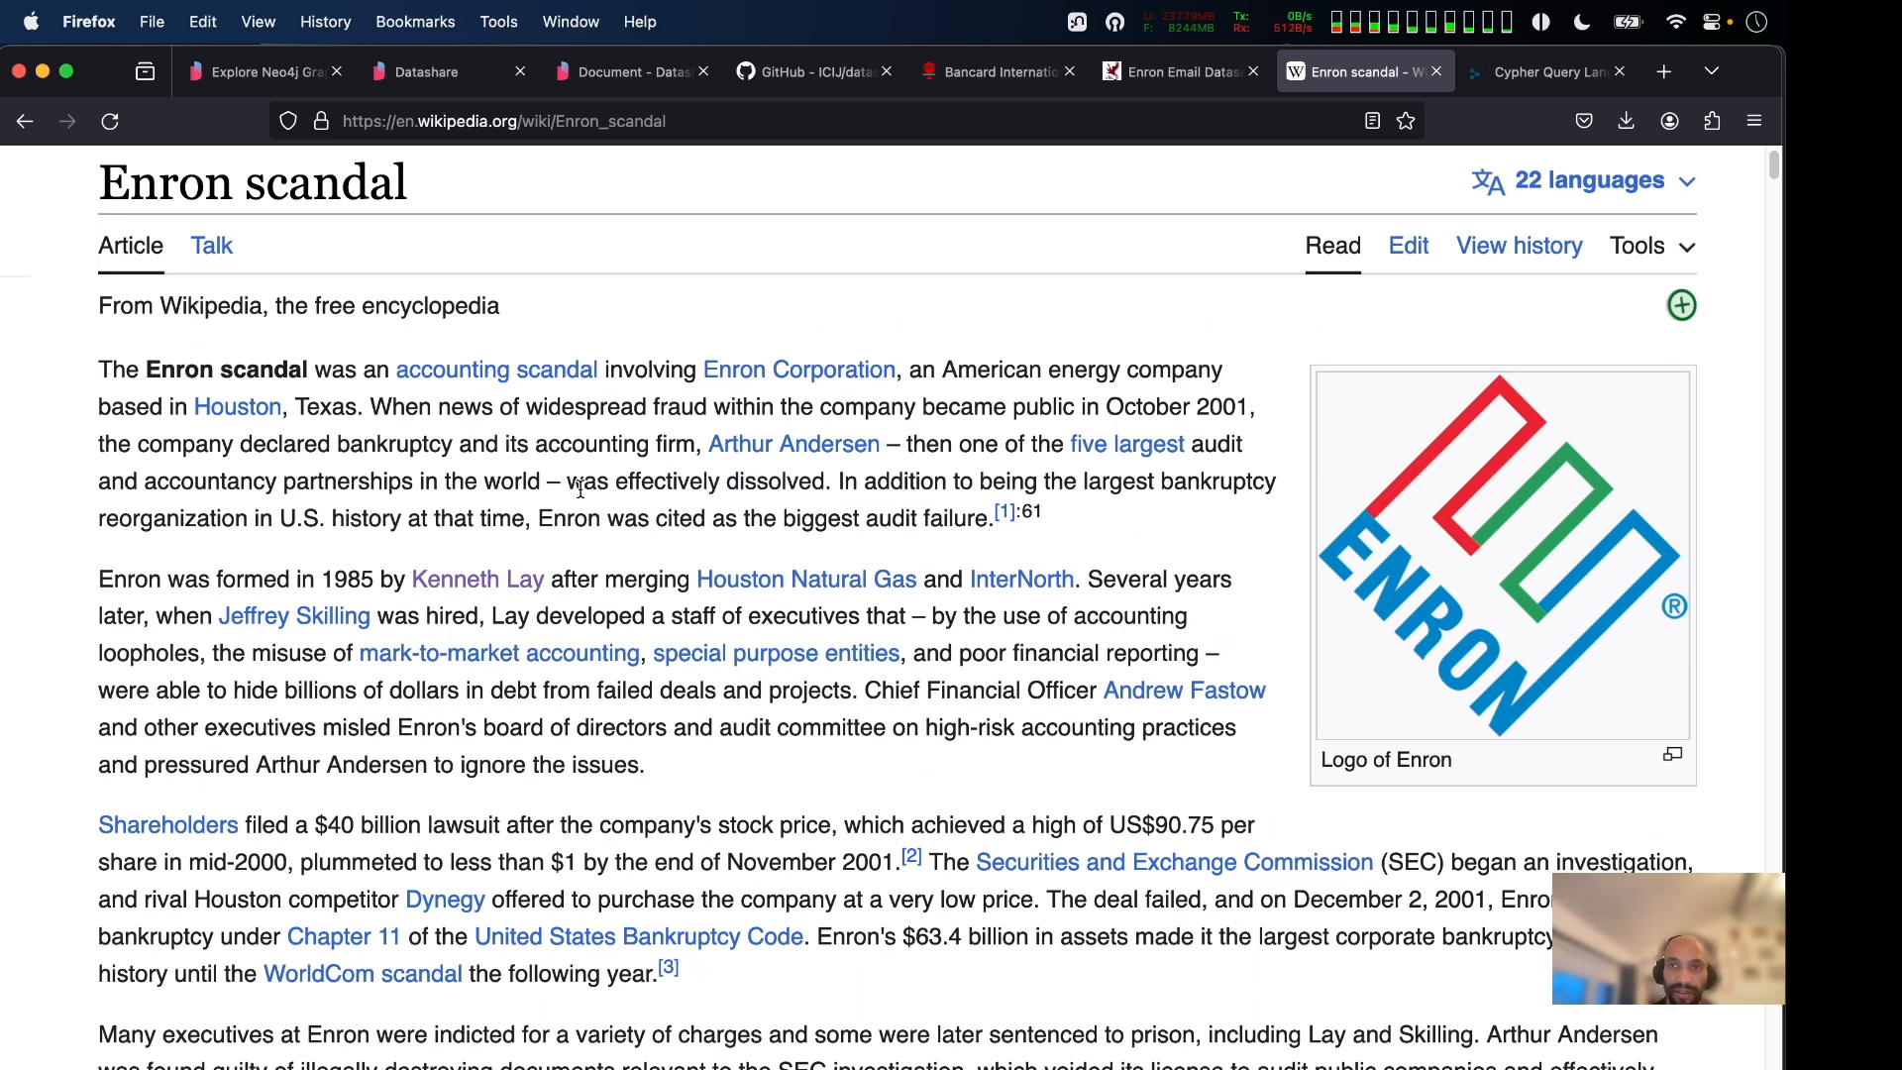
Back in Neo4j Browser, load the favorite "2: Explore auditors emails domains" into a full-screen editor and close the top domains result.
{"action": "key", "text": "super+Tab"}
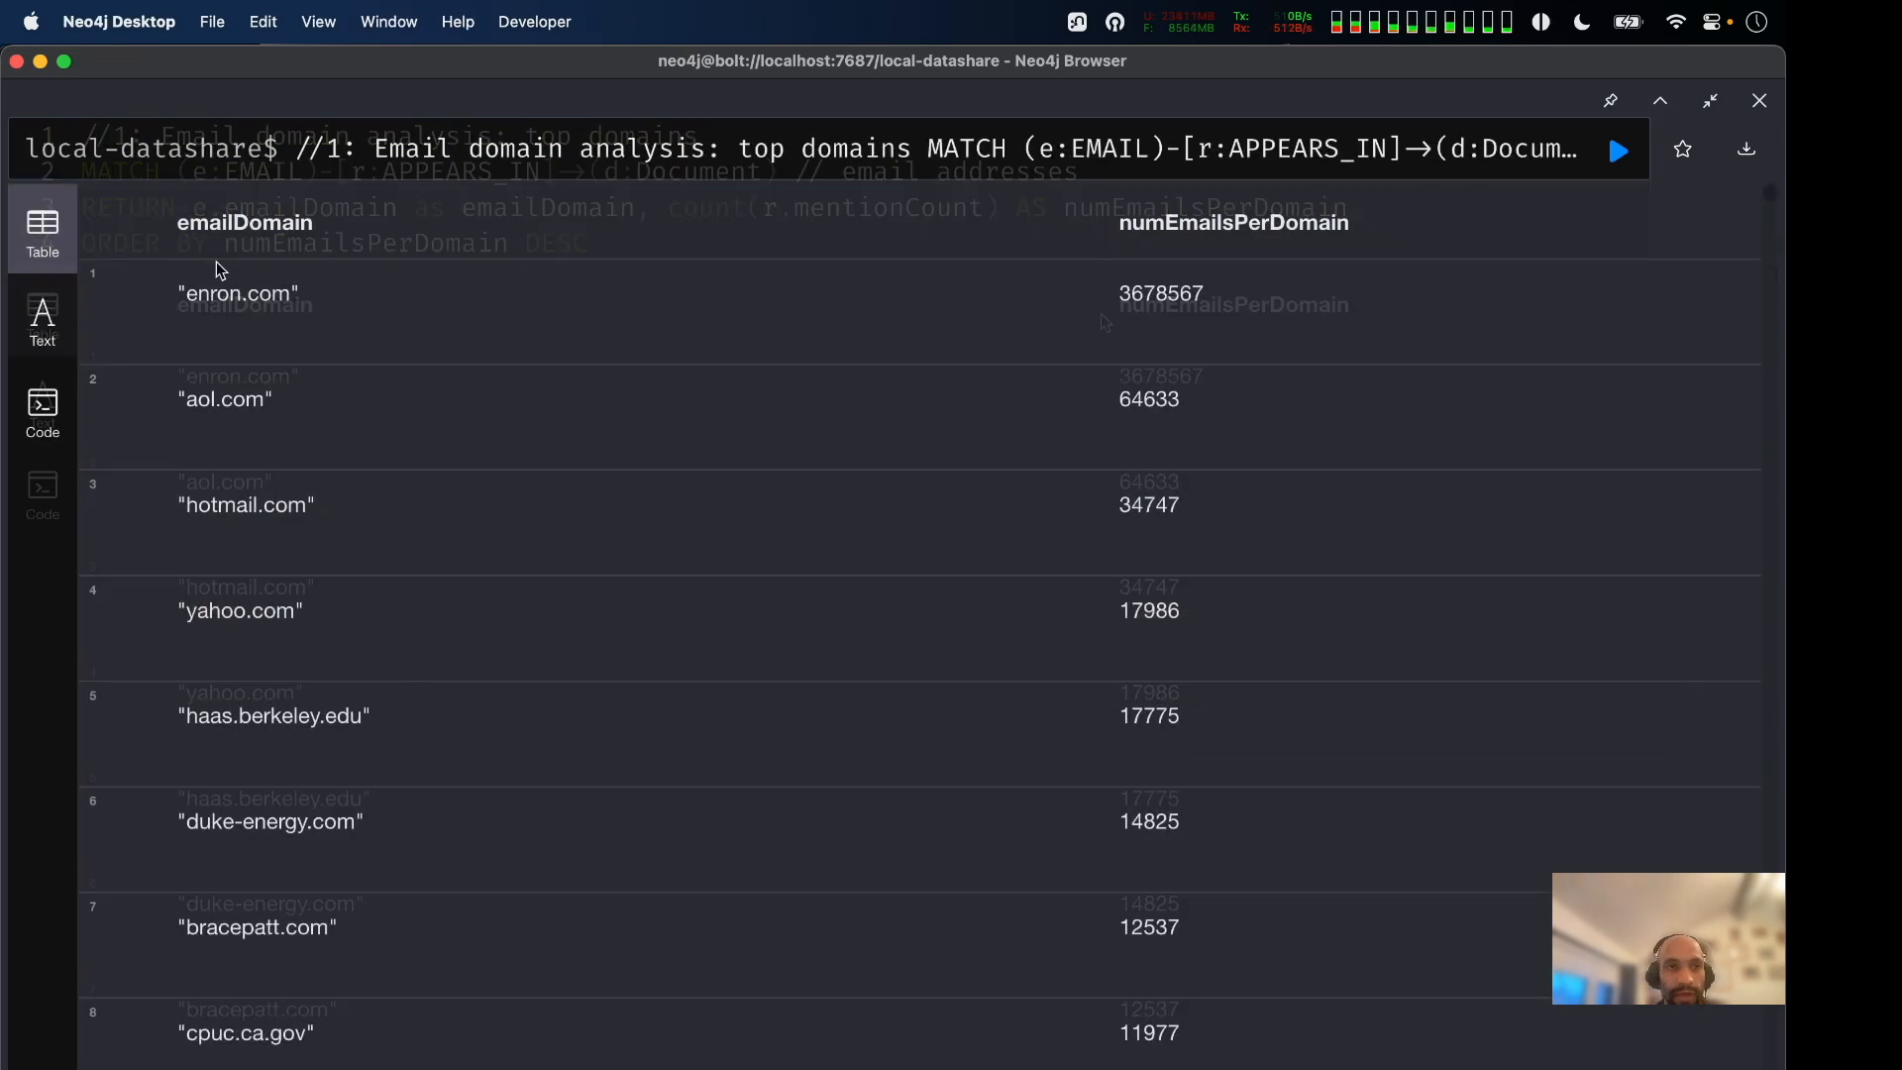
{"action": "left_click", "coordinate": [1703, 103]}
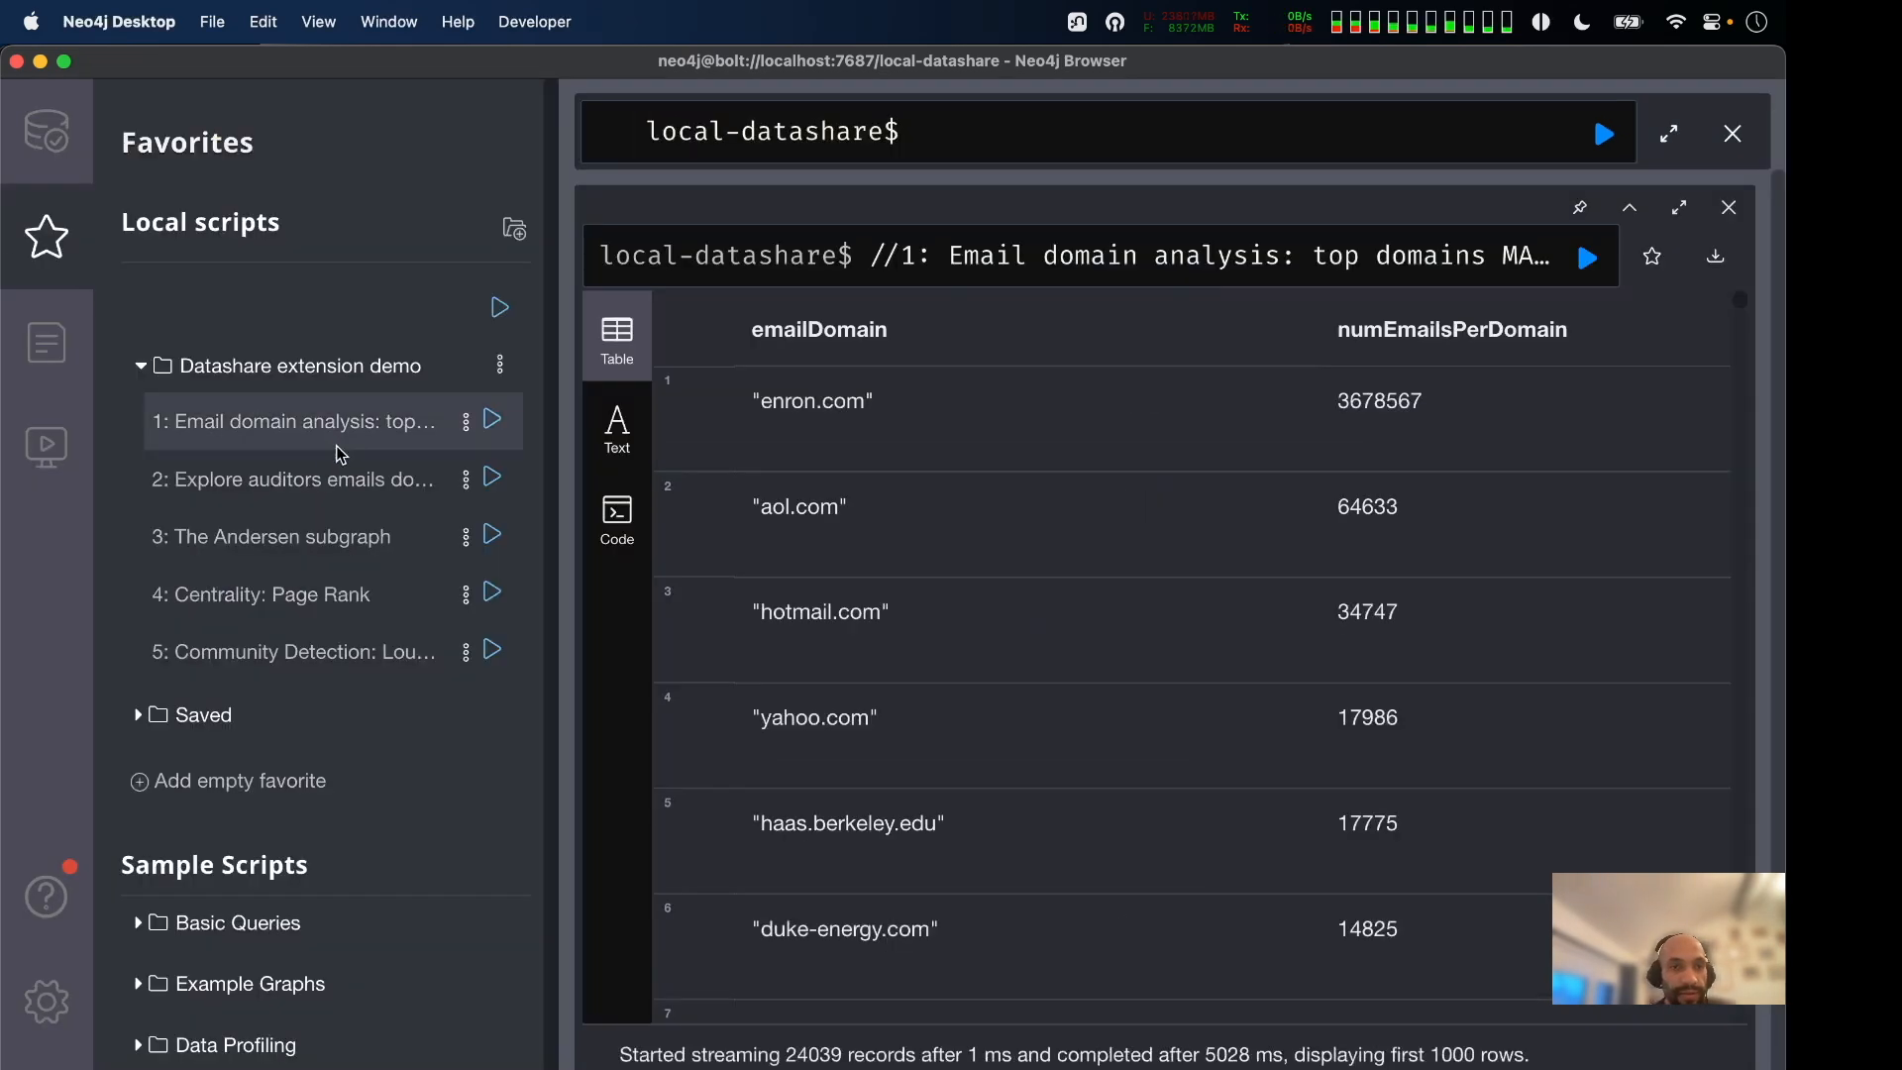
{"action": "left_click", "coordinate": [302, 485]}
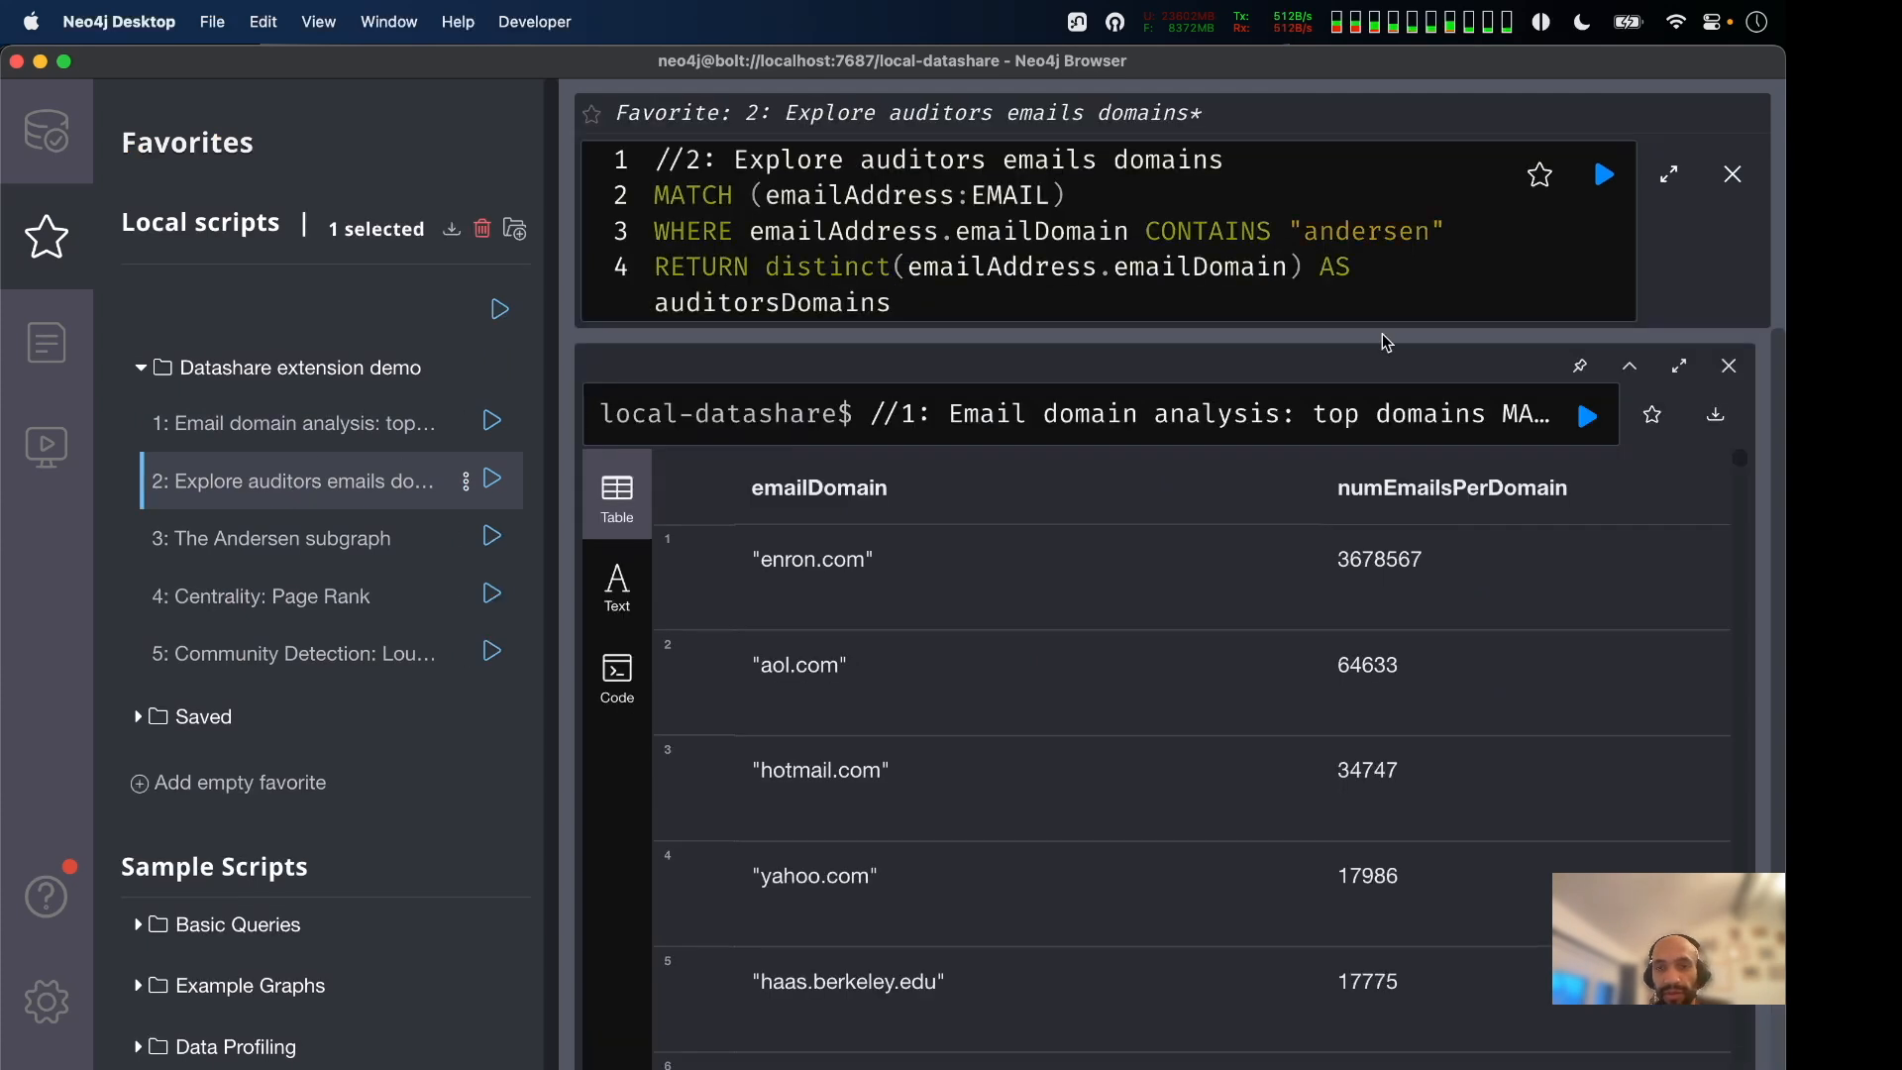
{"action": "left_click", "coordinate": [1729, 365]}
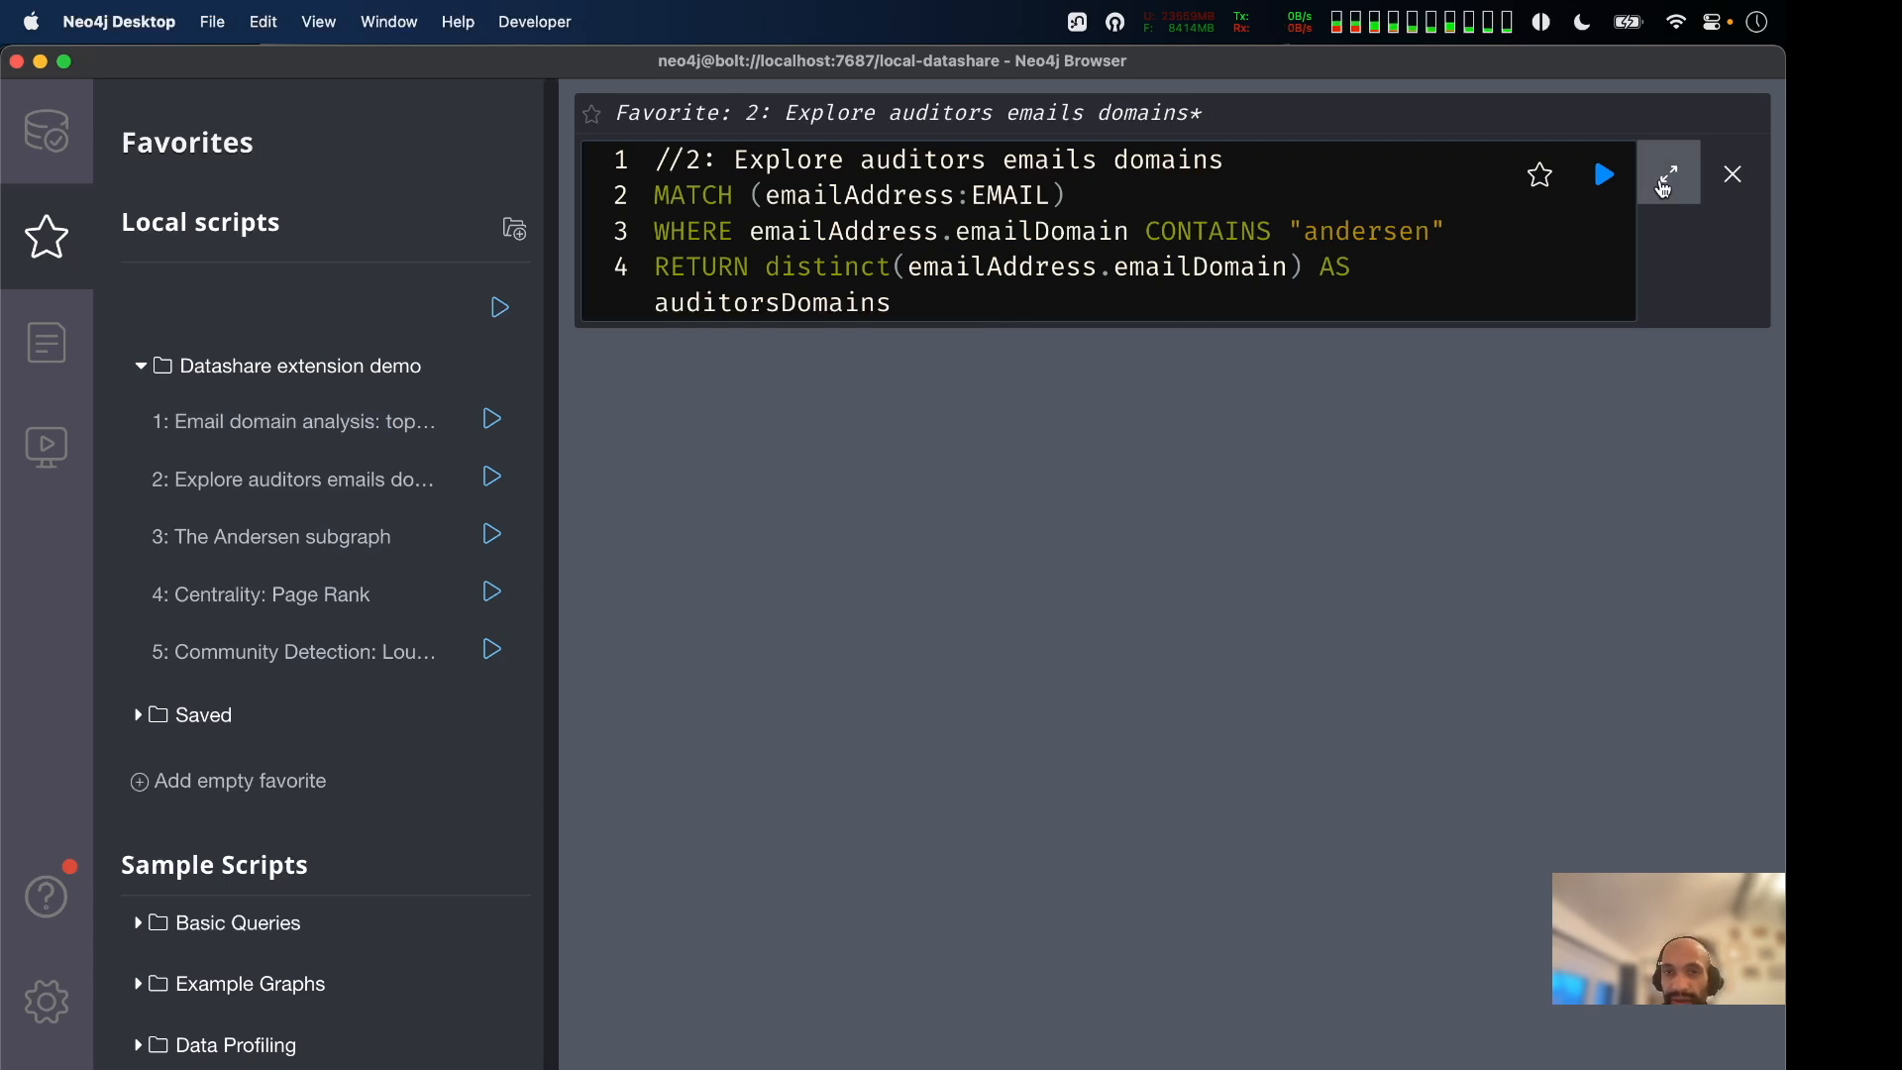
{"action": "left_click", "coordinate": [1668, 177]}
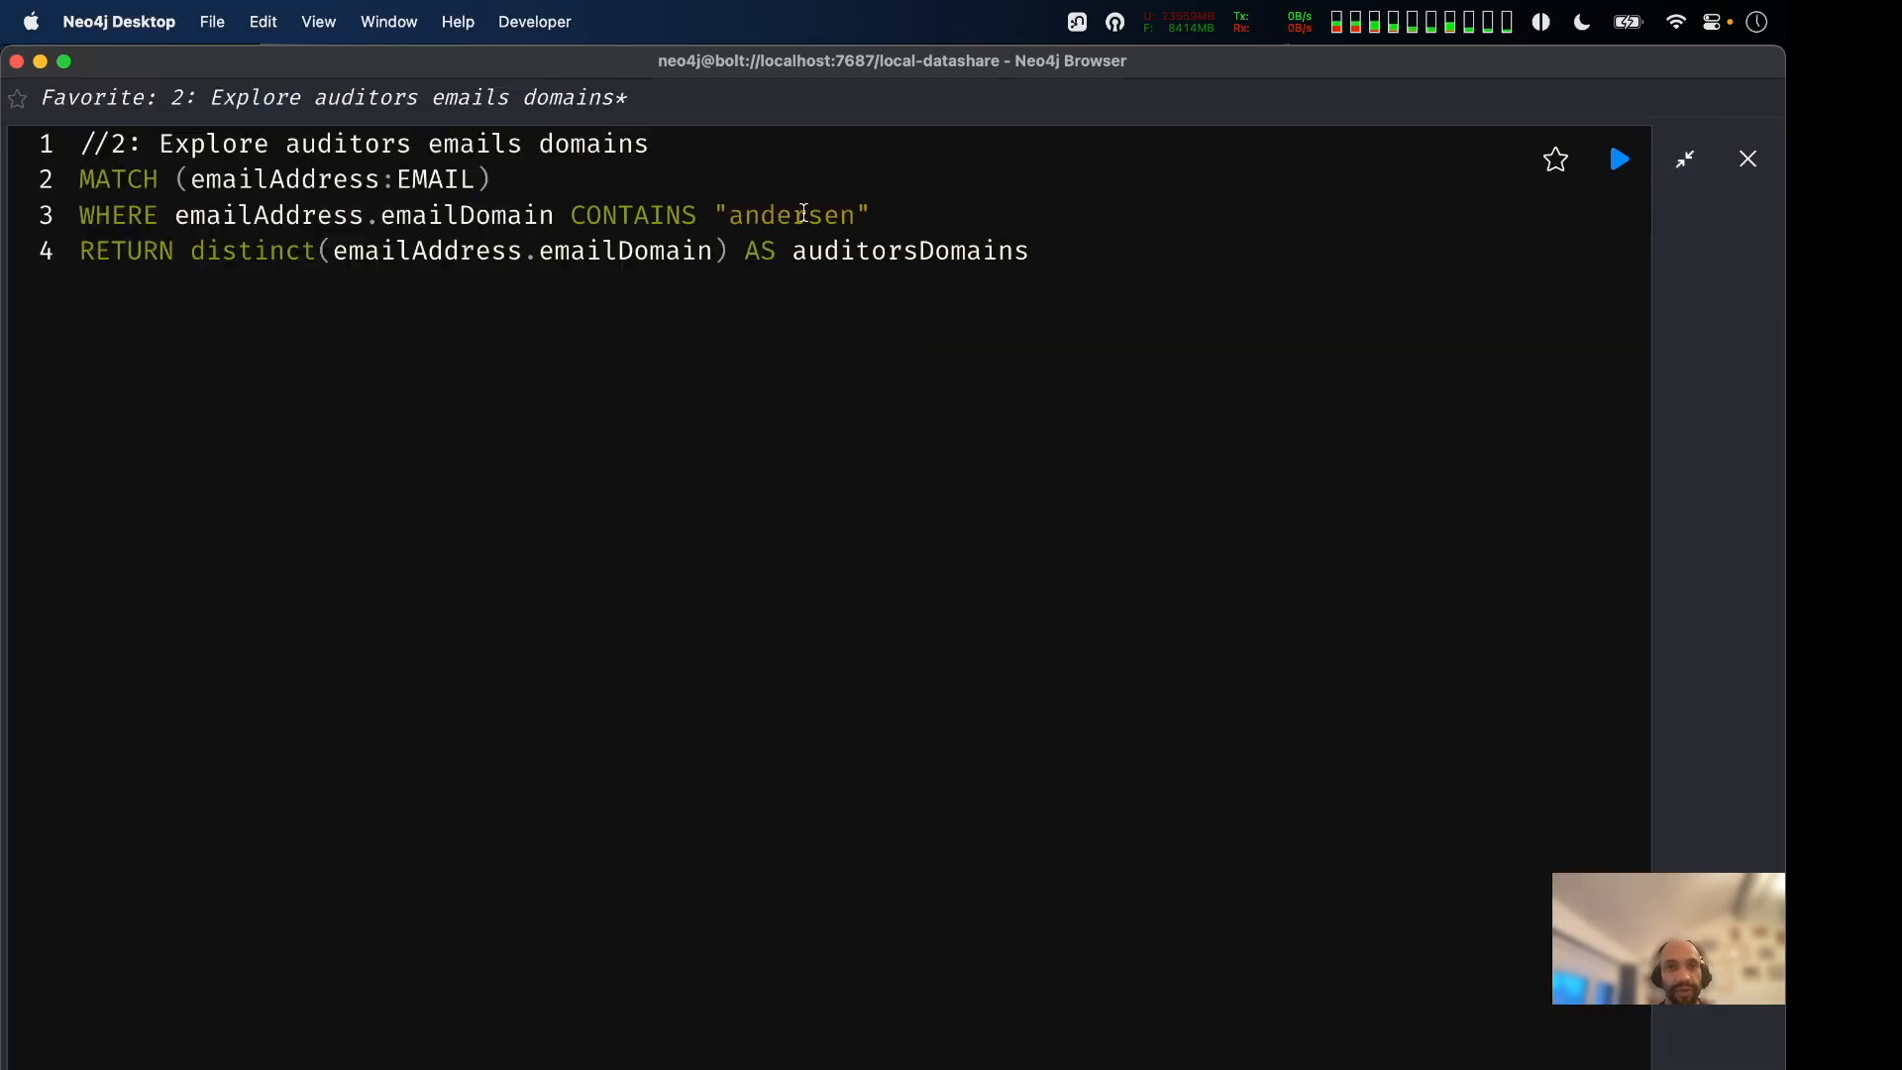
Examine the "andersen" value that the auditors query looks for in the email domains.
{"action": "left_click", "coordinate": [758, 211]}
{"action": "key", "text": "Right"}
{"action": "key", "text": "Right"}
{"action": "key", "text": "Right"}
{"action": "key", "text": "Right"}
{"action": "key", "text": "Right"}
{"action": "key", "text": "Right"}
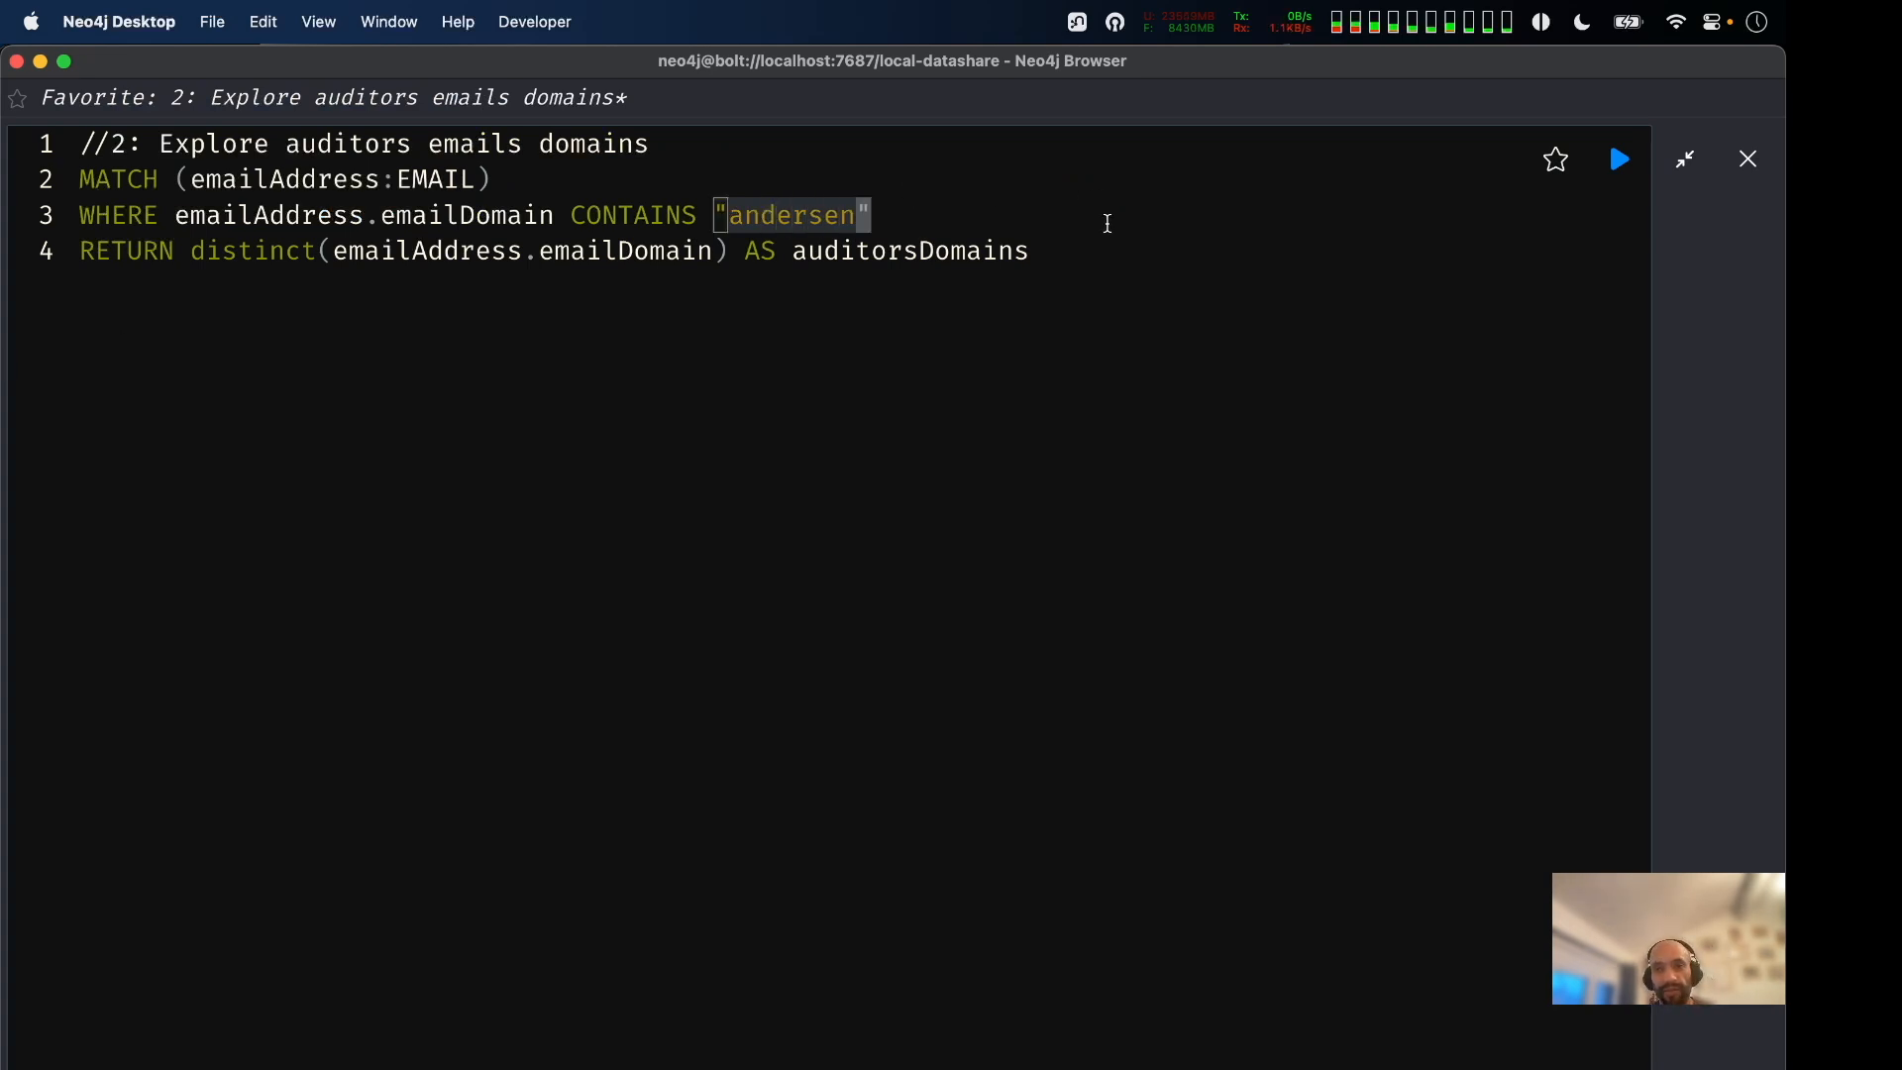
{"action": "key", "text": "super+a"}
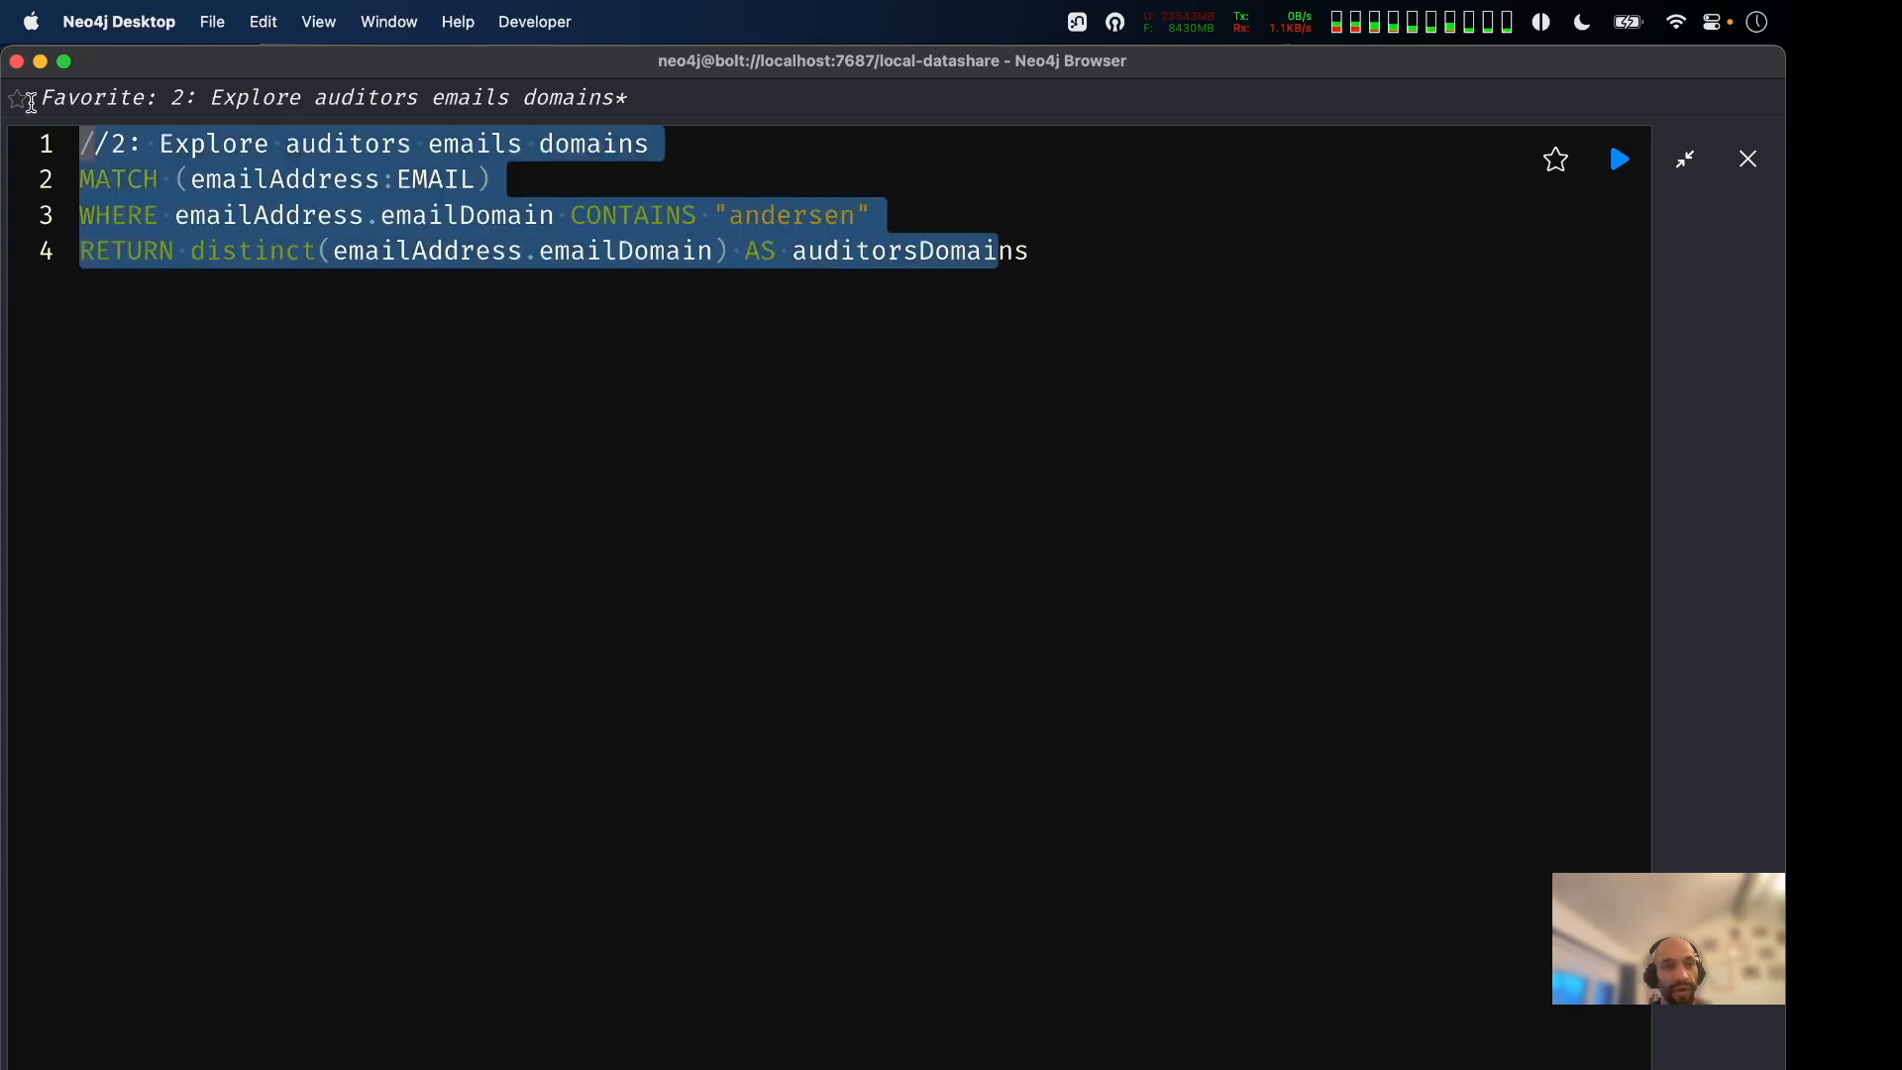
{"action": "left_click", "coordinate": [590, 428]}
Review the auditors query clause by clause, highlighting the EMAIL match, the WHERE condition, the distinct domain return and the word "andersen".
{"action": "left_click_drag", "start_coordinate": [111, 180], "coordinate": [484, 179]}
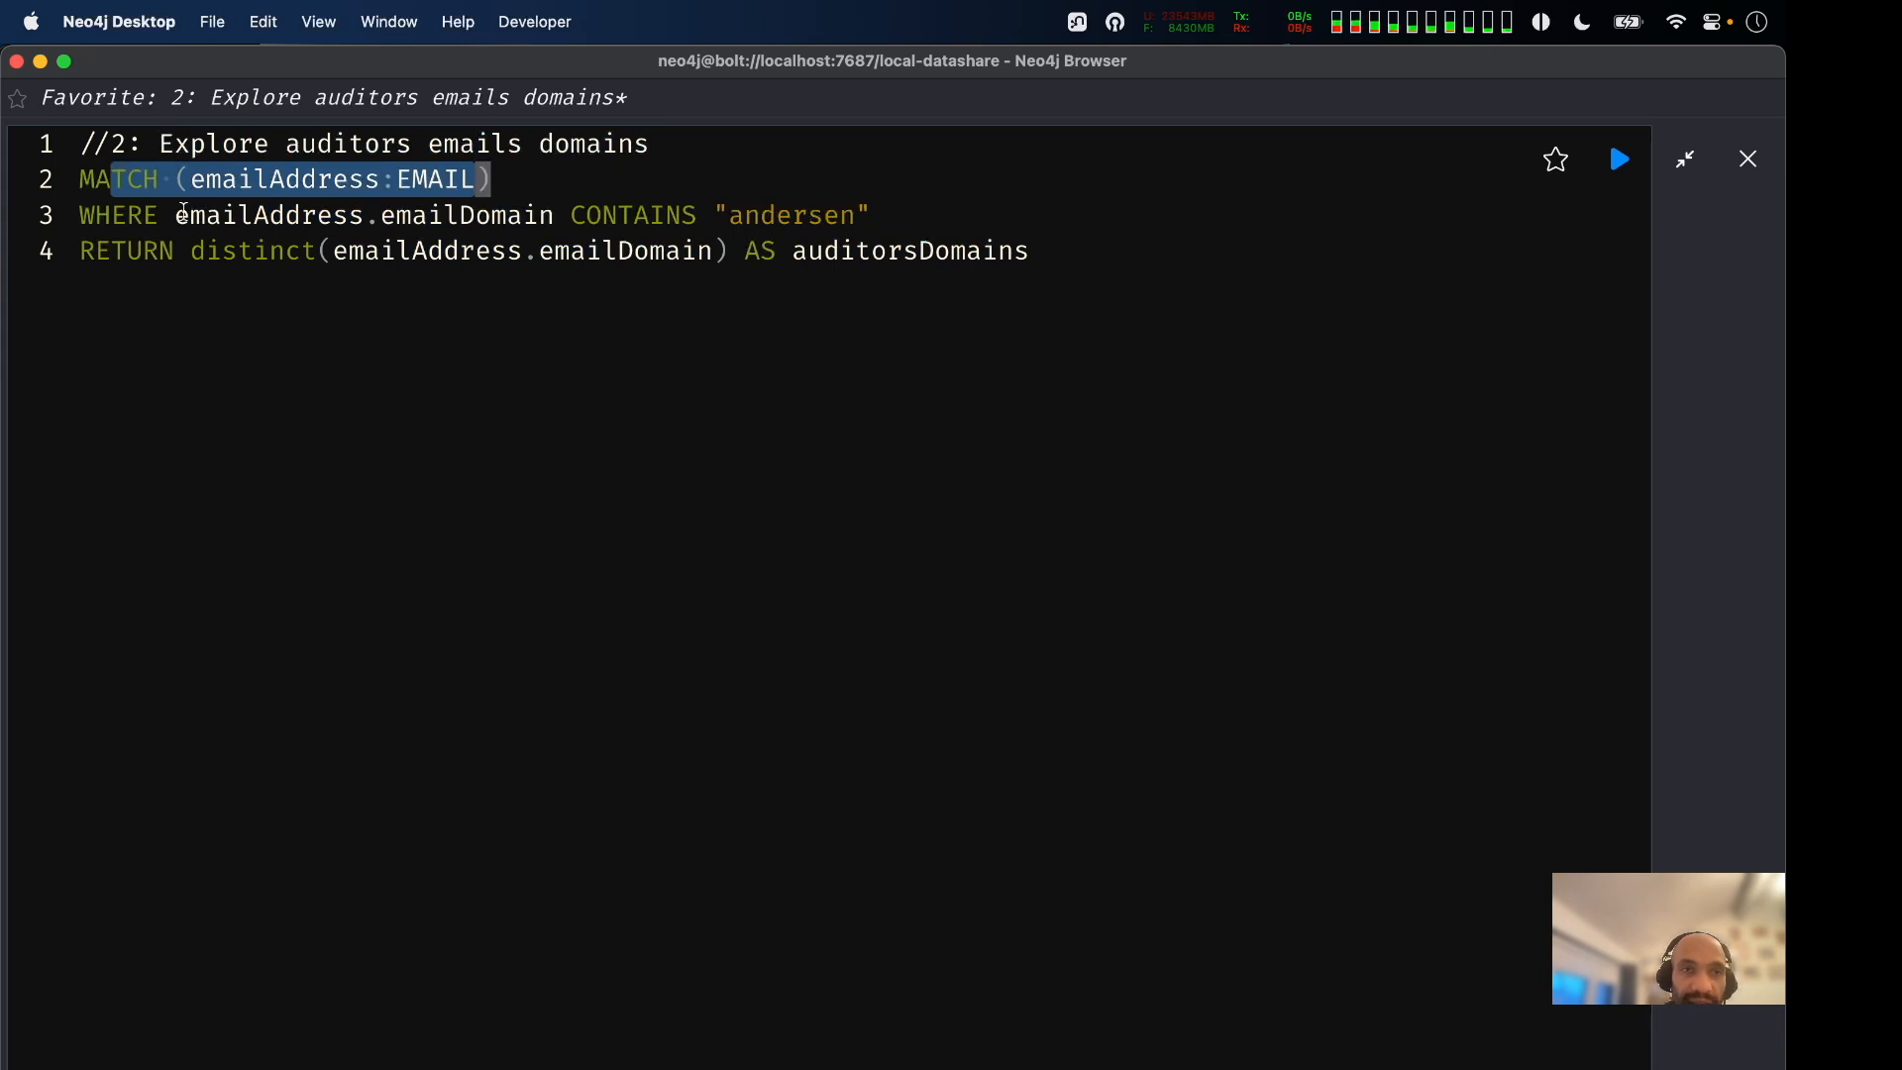
{"action": "left_click_drag", "start_coordinate": [160, 215], "coordinate": [394, 215]}
{"action": "left_click", "coordinate": [1171, 265], "text": "shift"}
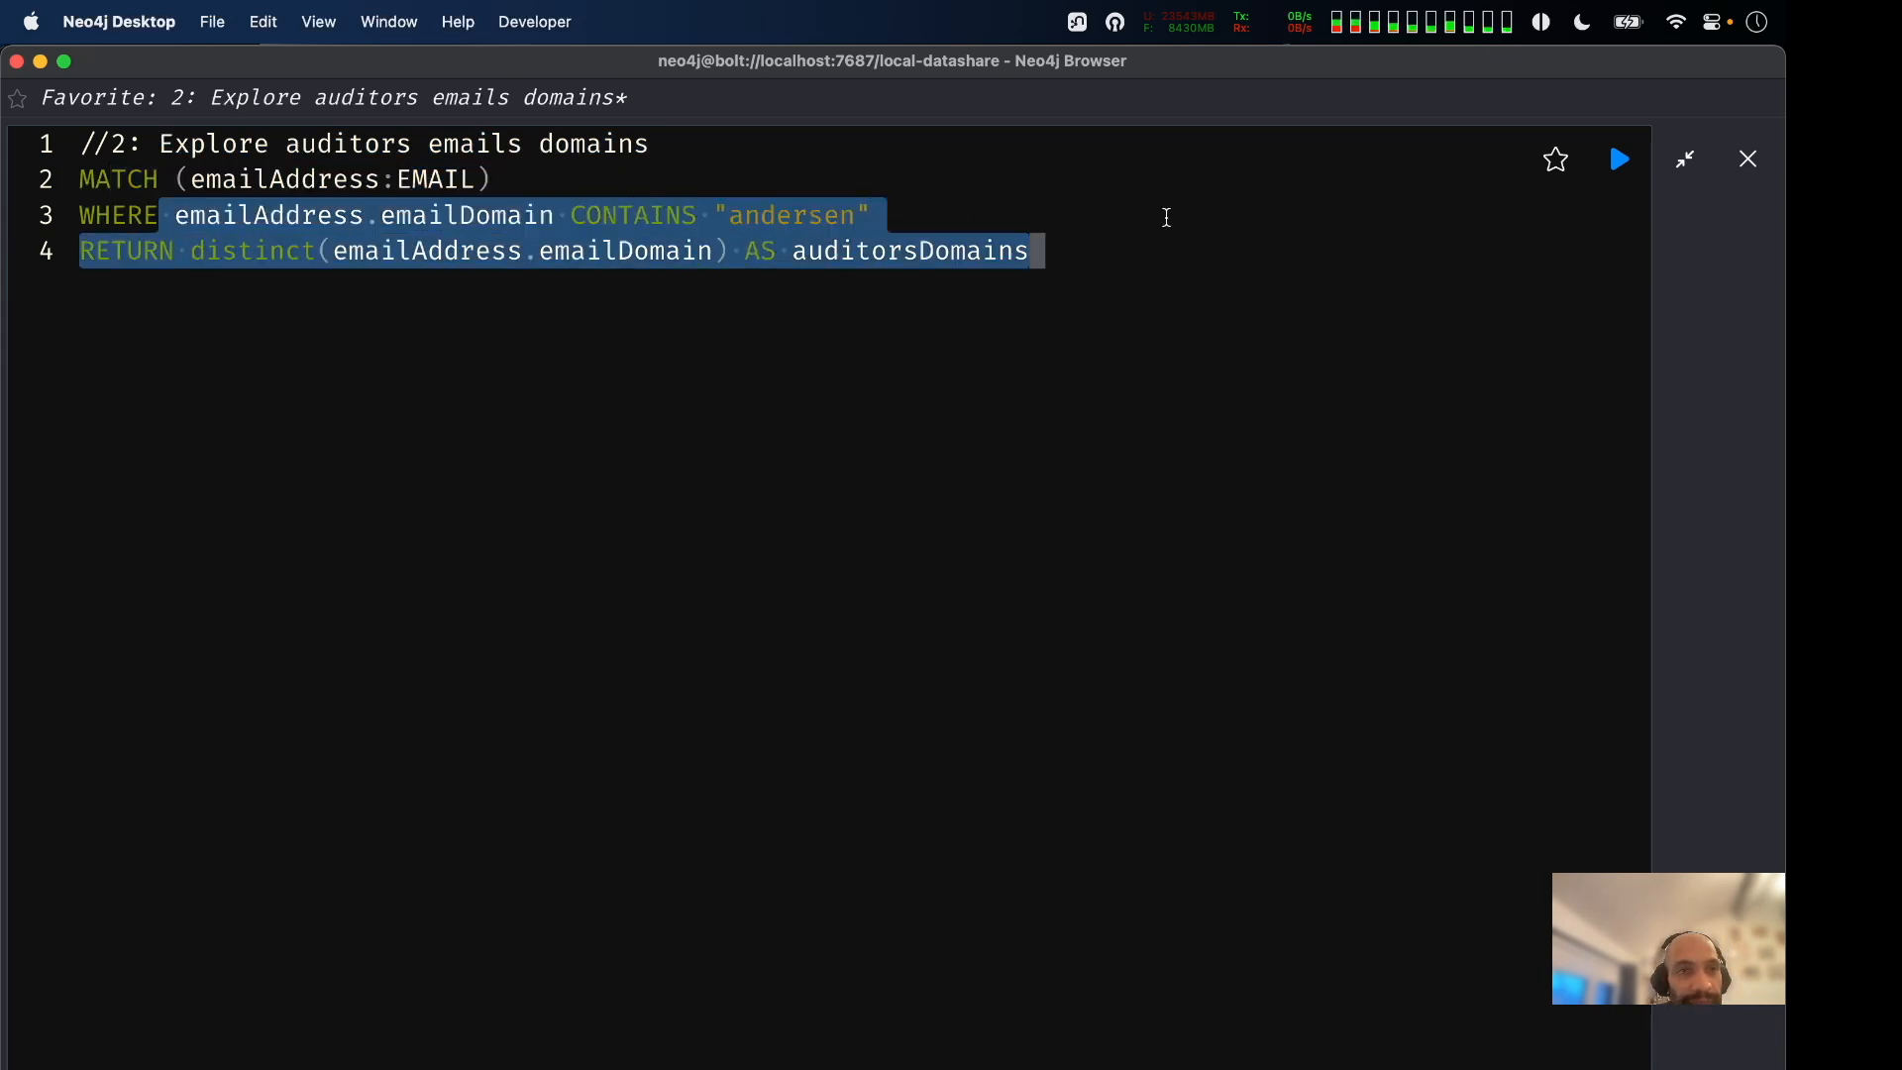
{"action": "left_click", "coordinate": [1197, 215], "text": "shift"}
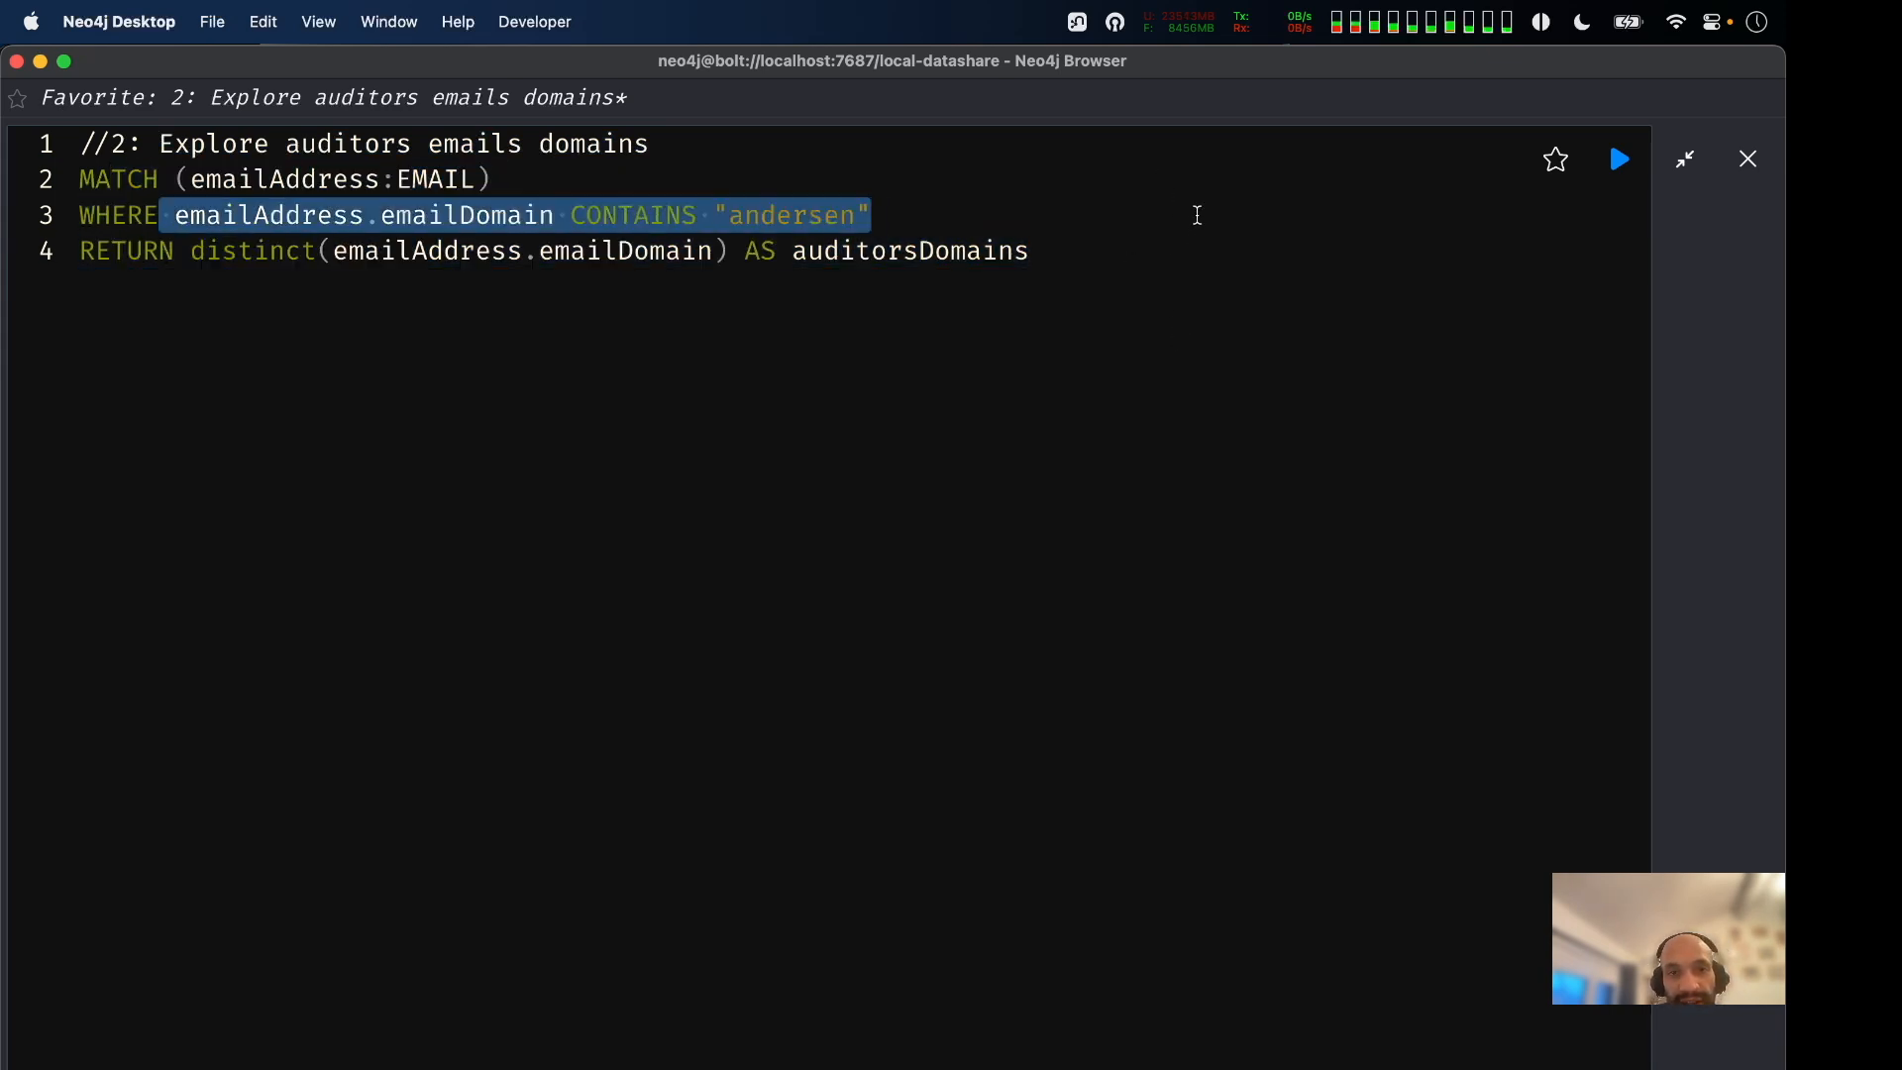
{"action": "left_click", "coordinate": [1197, 215]}
{"action": "left_click_drag", "start_coordinate": [1087, 258], "coordinate": [54, 248]}
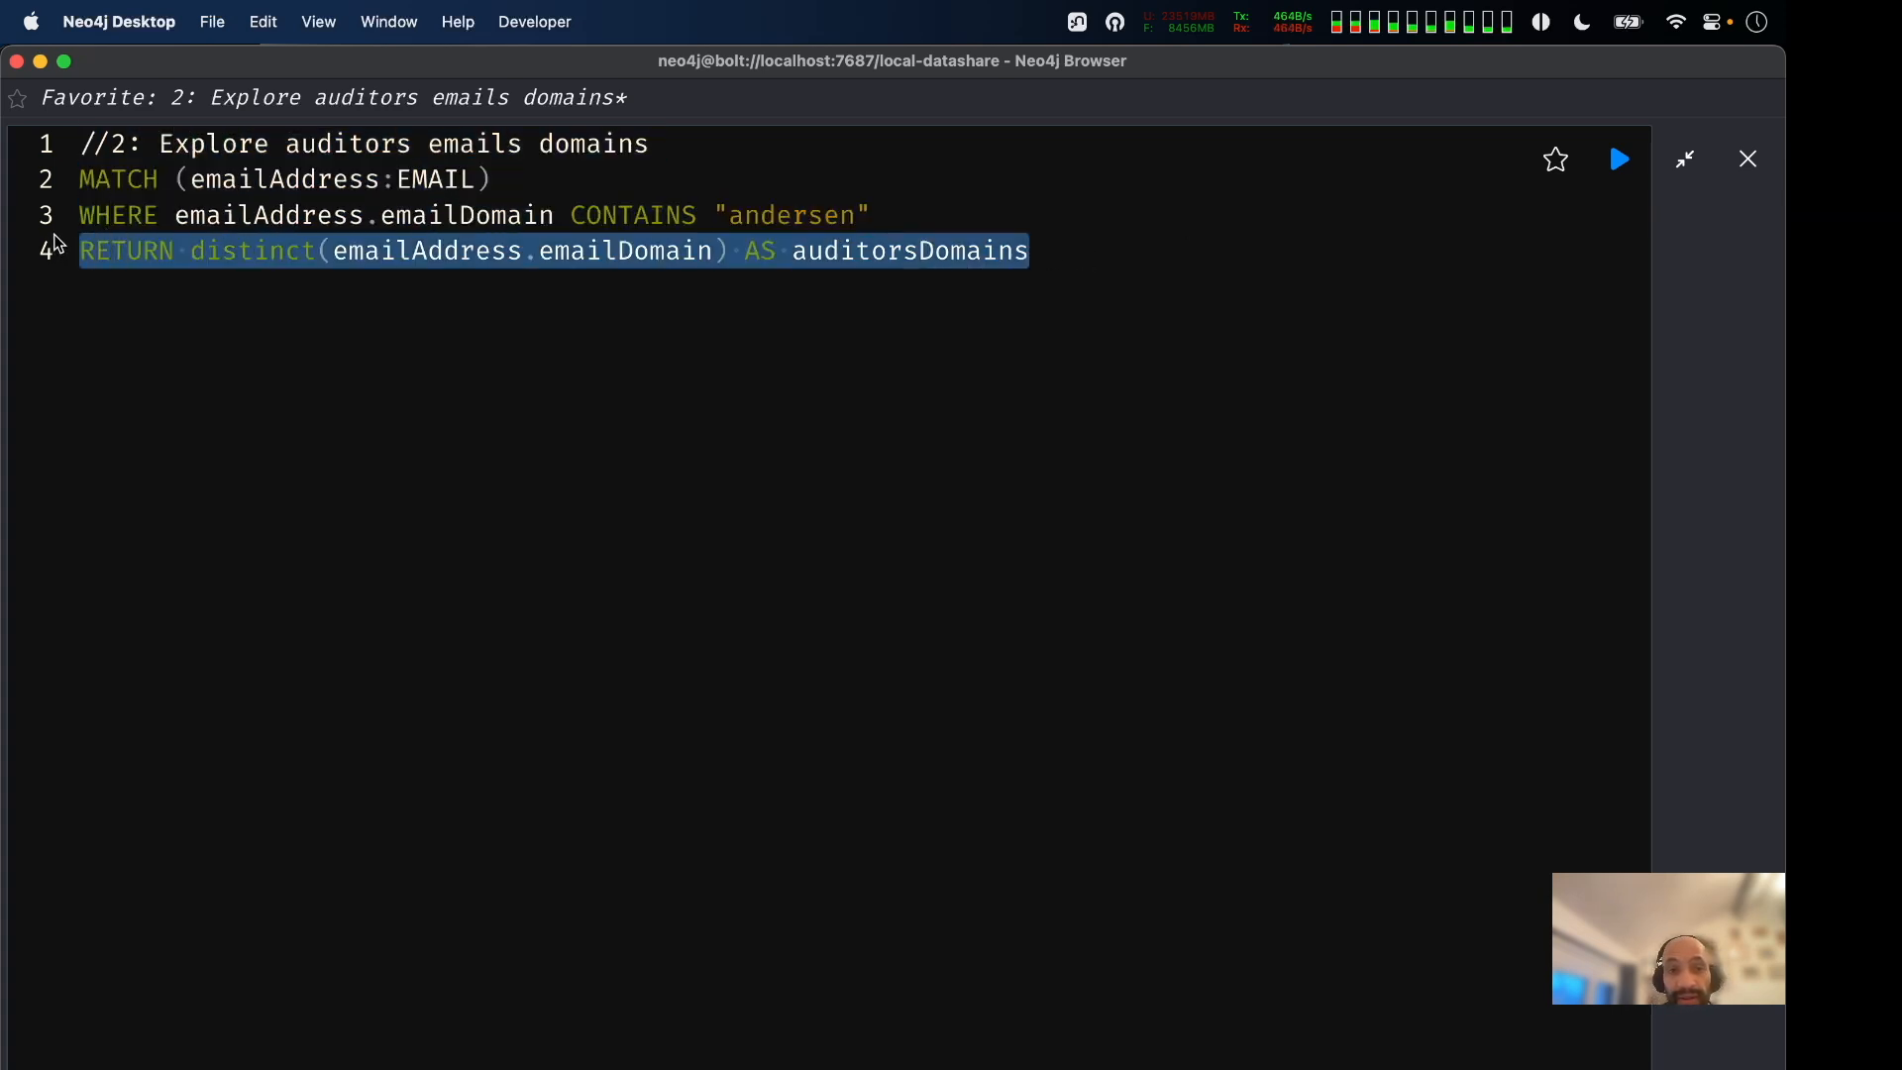
{"action": "double_click", "coordinate": [783, 215]}
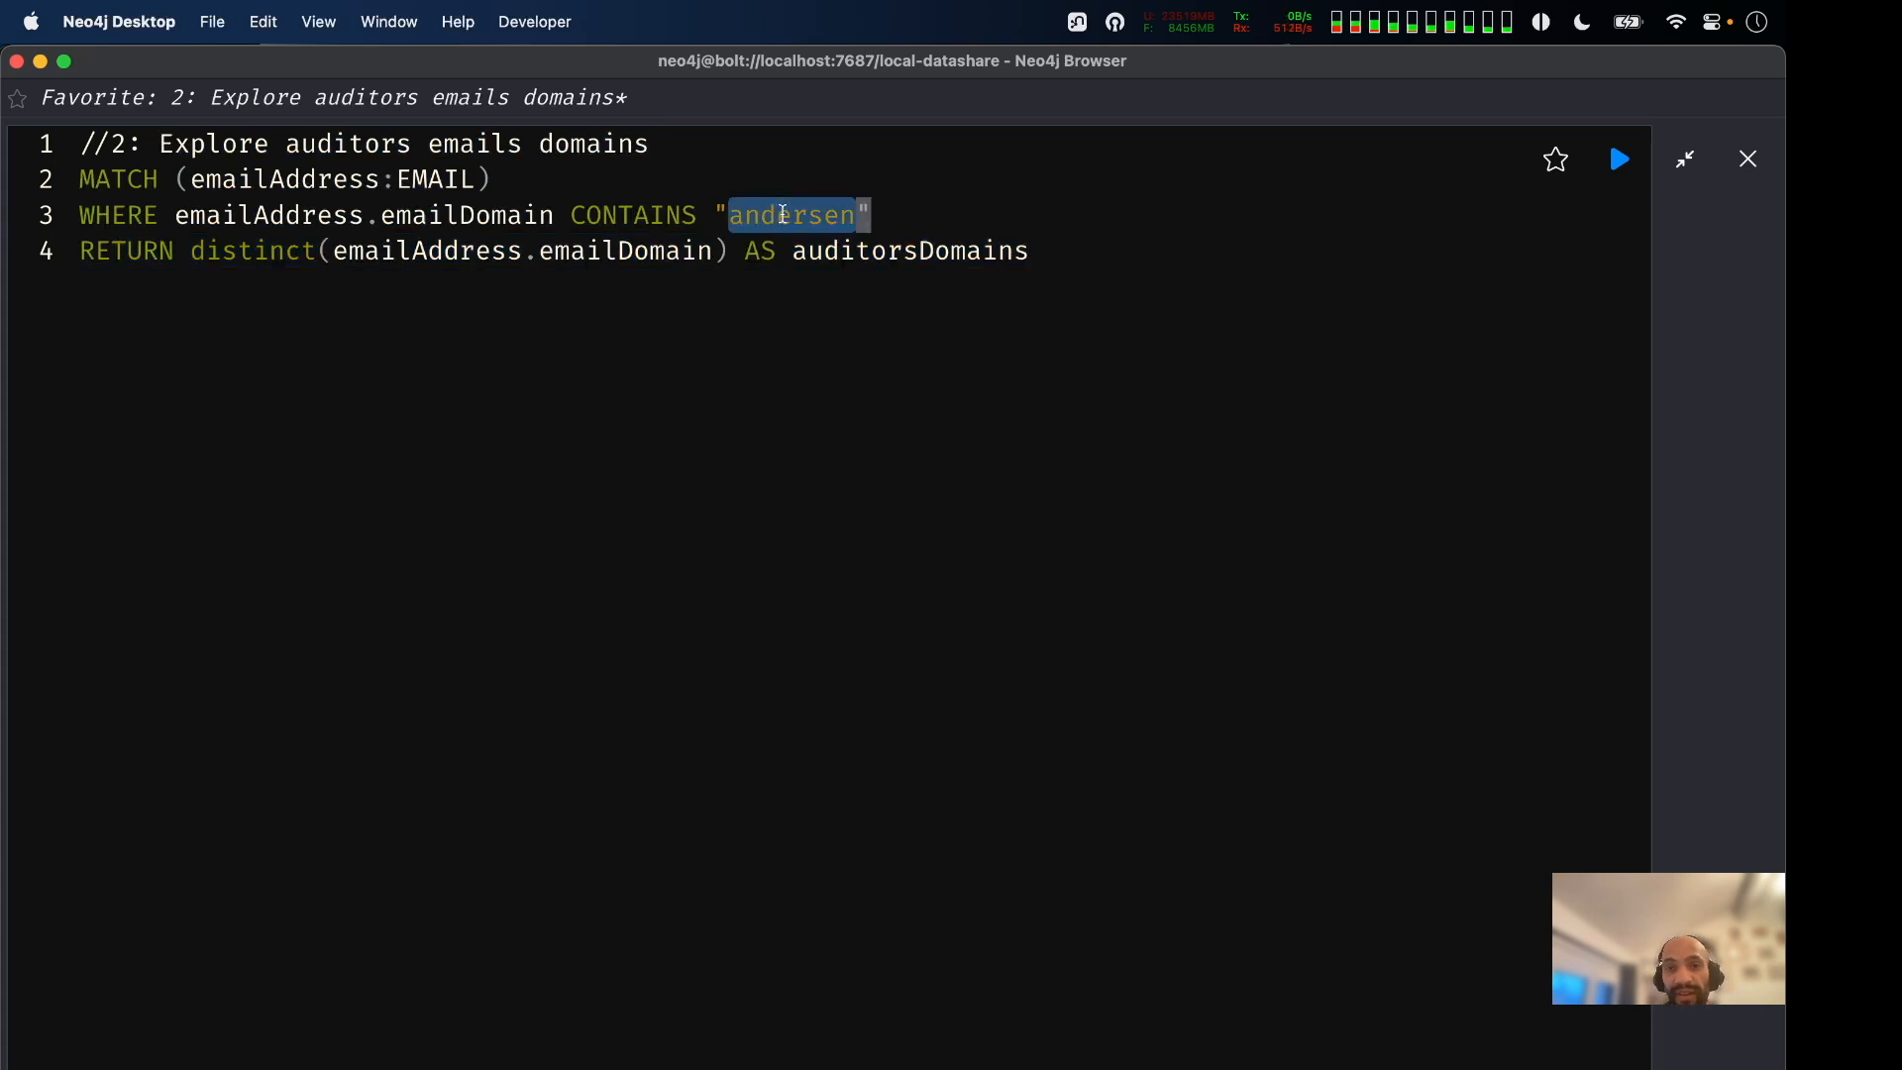
Run the auditors domains query and show its result full screen with the complete query text expanded.
{"action": "left_click", "coordinate": [1619, 168]}
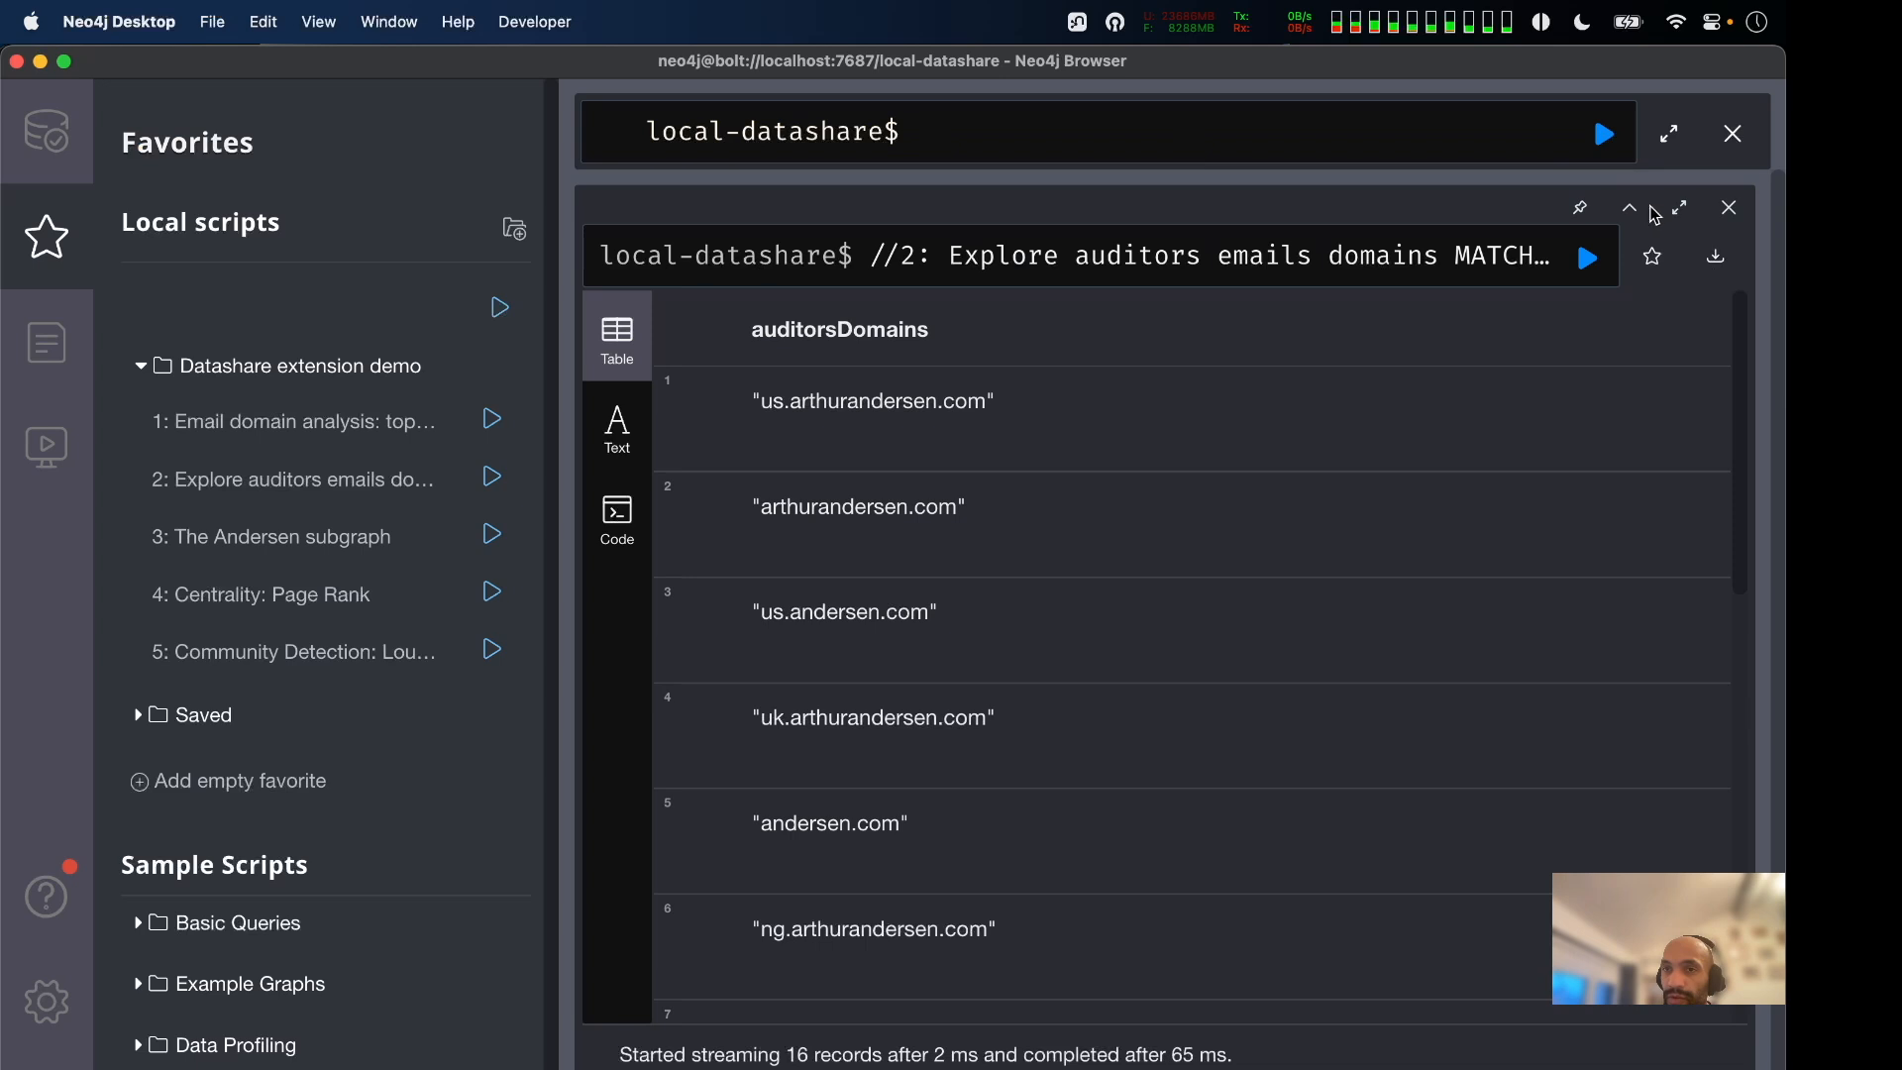
{"action": "left_click", "coordinate": [1680, 213]}
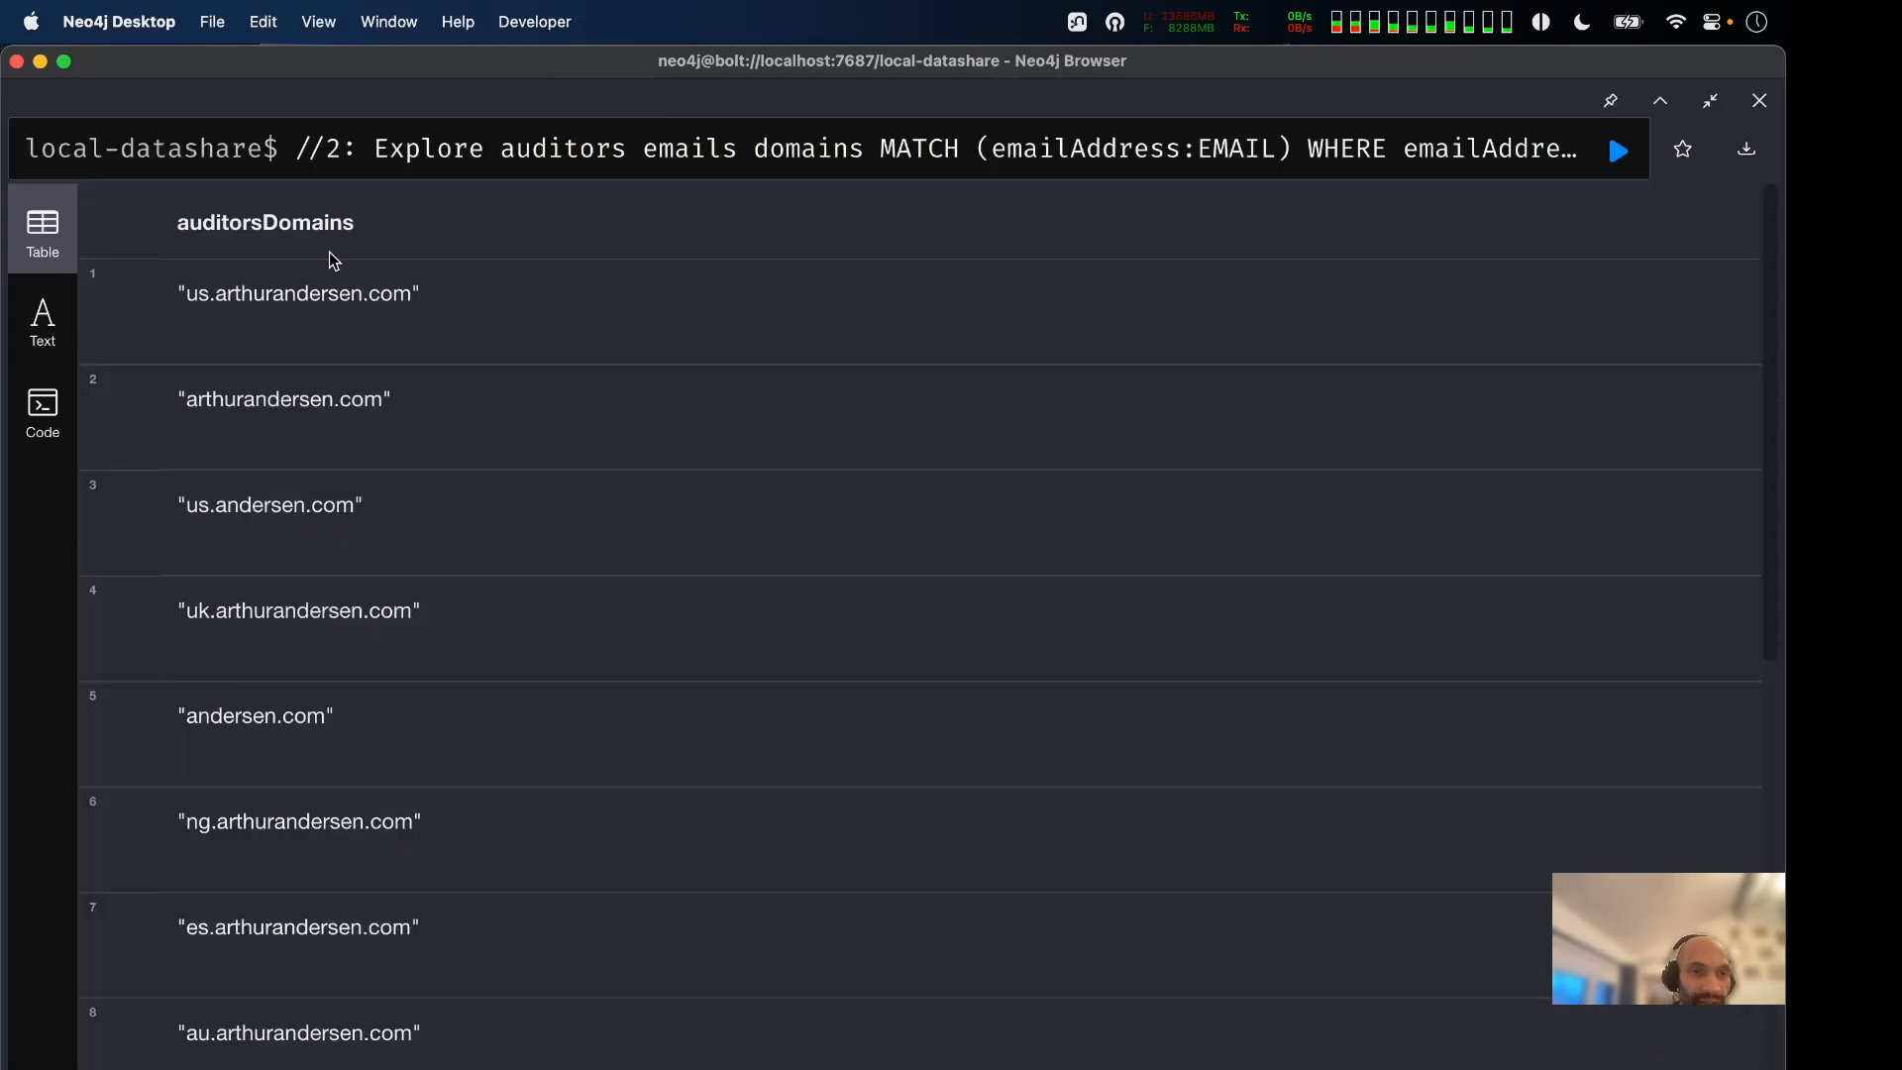
{"action": "left_click", "coordinate": [660, 149]}
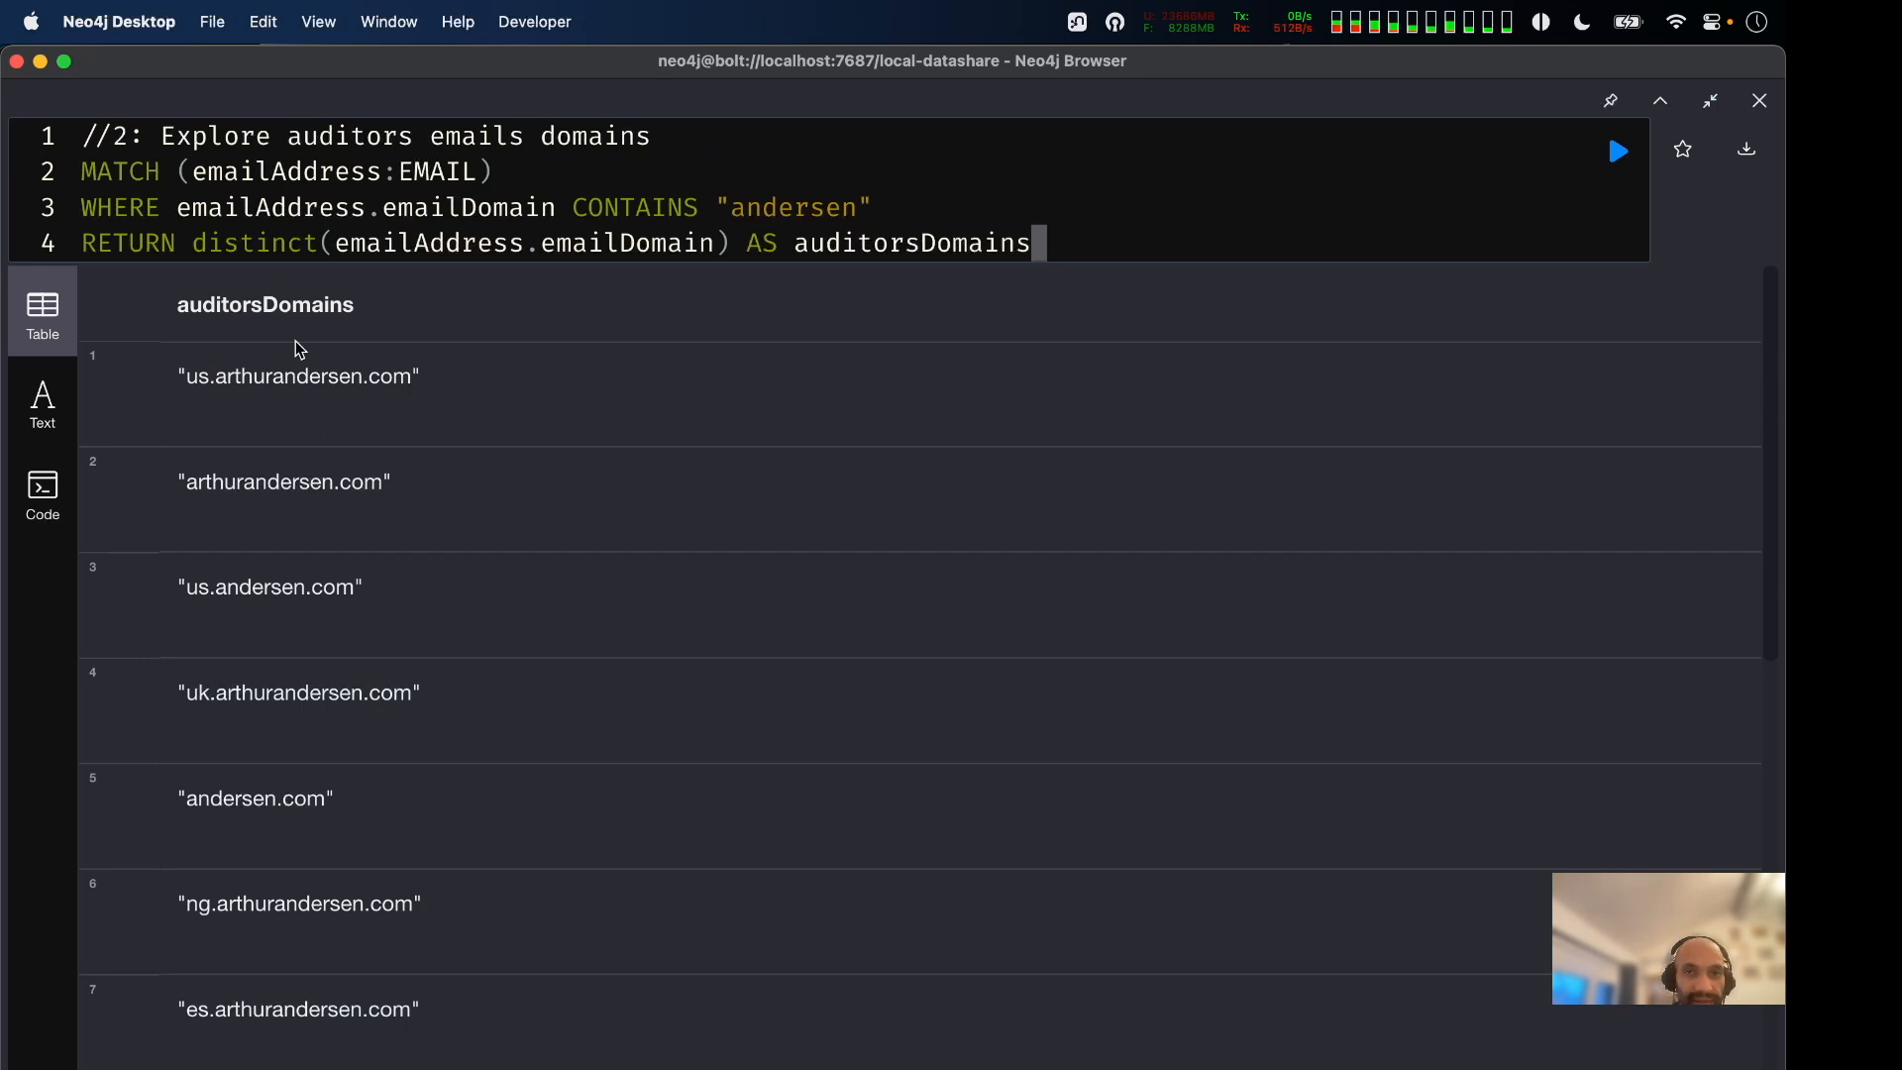
Examine the full list of auditors' domains, comparing the spelling variants and country prefixes of the Andersen domains.
{"action": "scroll", "coordinate": [567, 591], "scroll_direction": "down", "scroll_amount": 2}
{"action": "scroll", "coordinate": [567, 592], "scroll_direction": "down", "scroll_amount": 10}
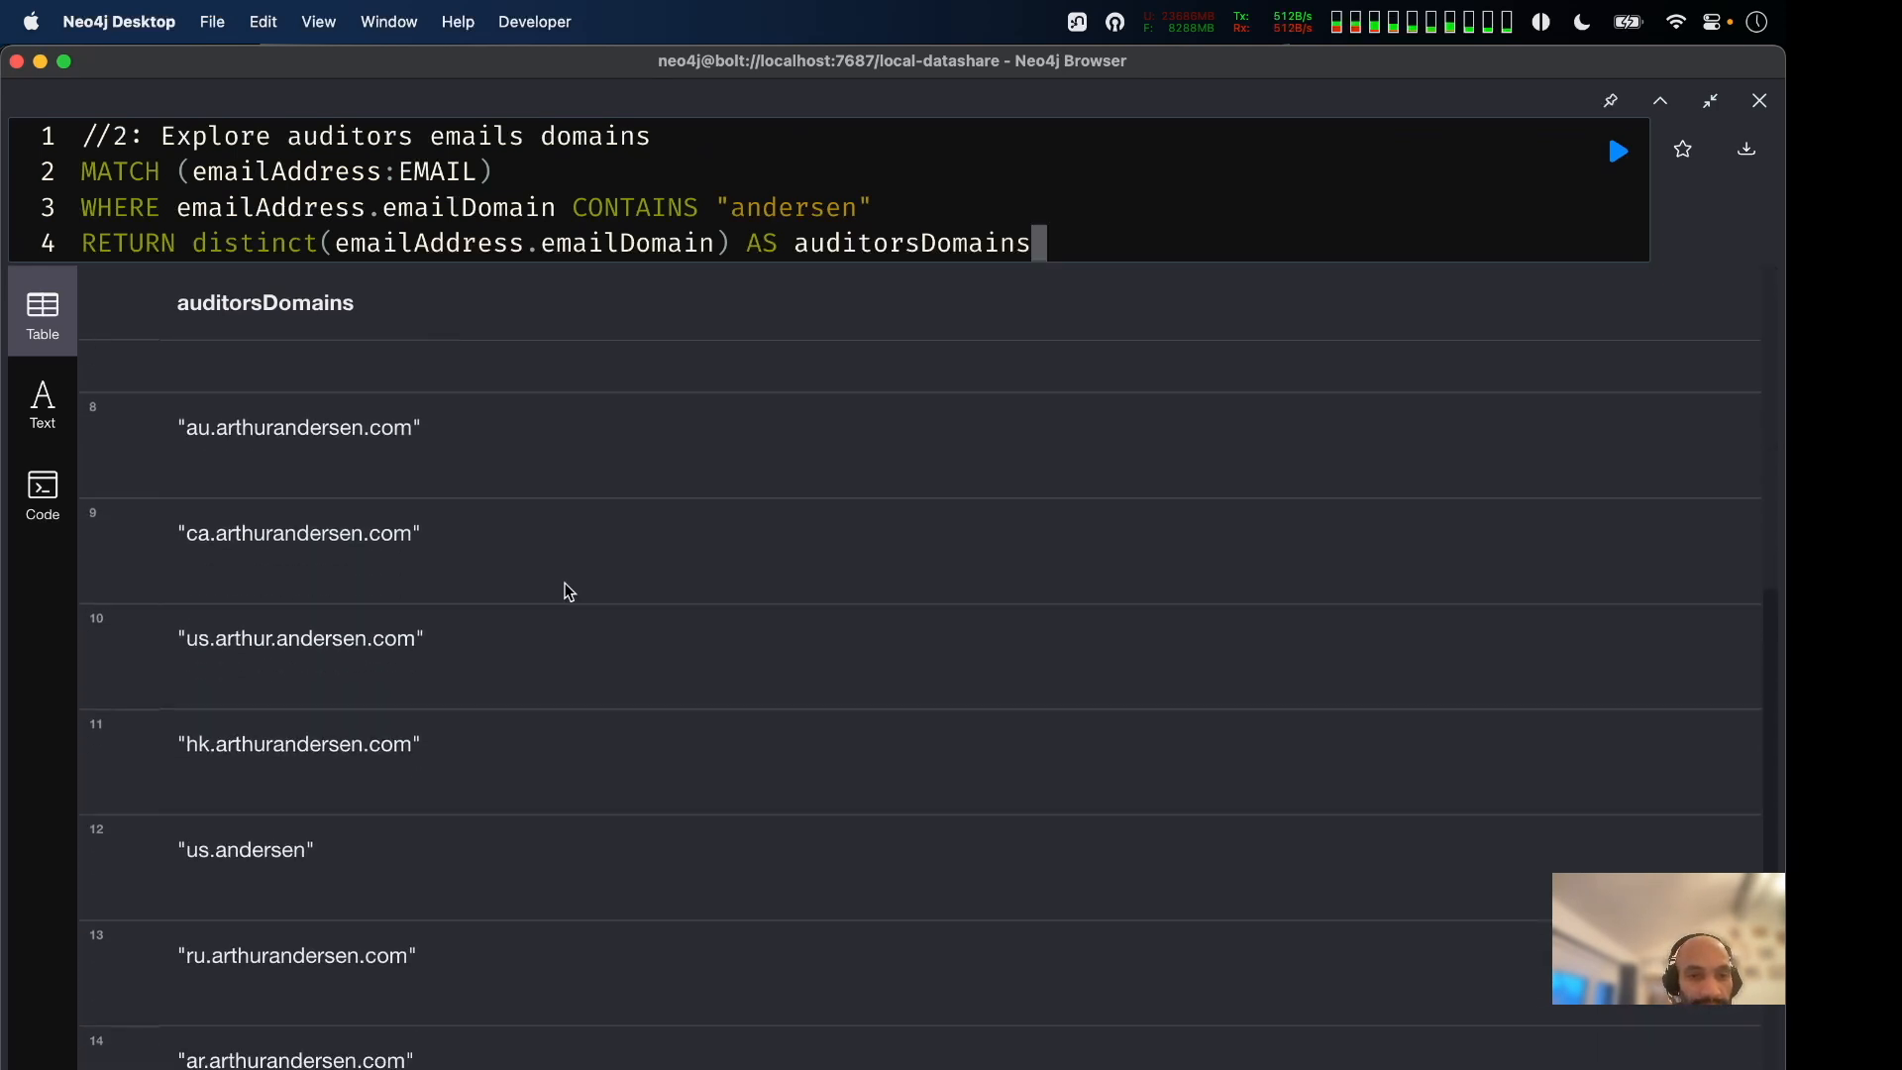
{"action": "scroll", "coordinate": [568, 591], "scroll_direction": "up", "scroll_amount": 15}
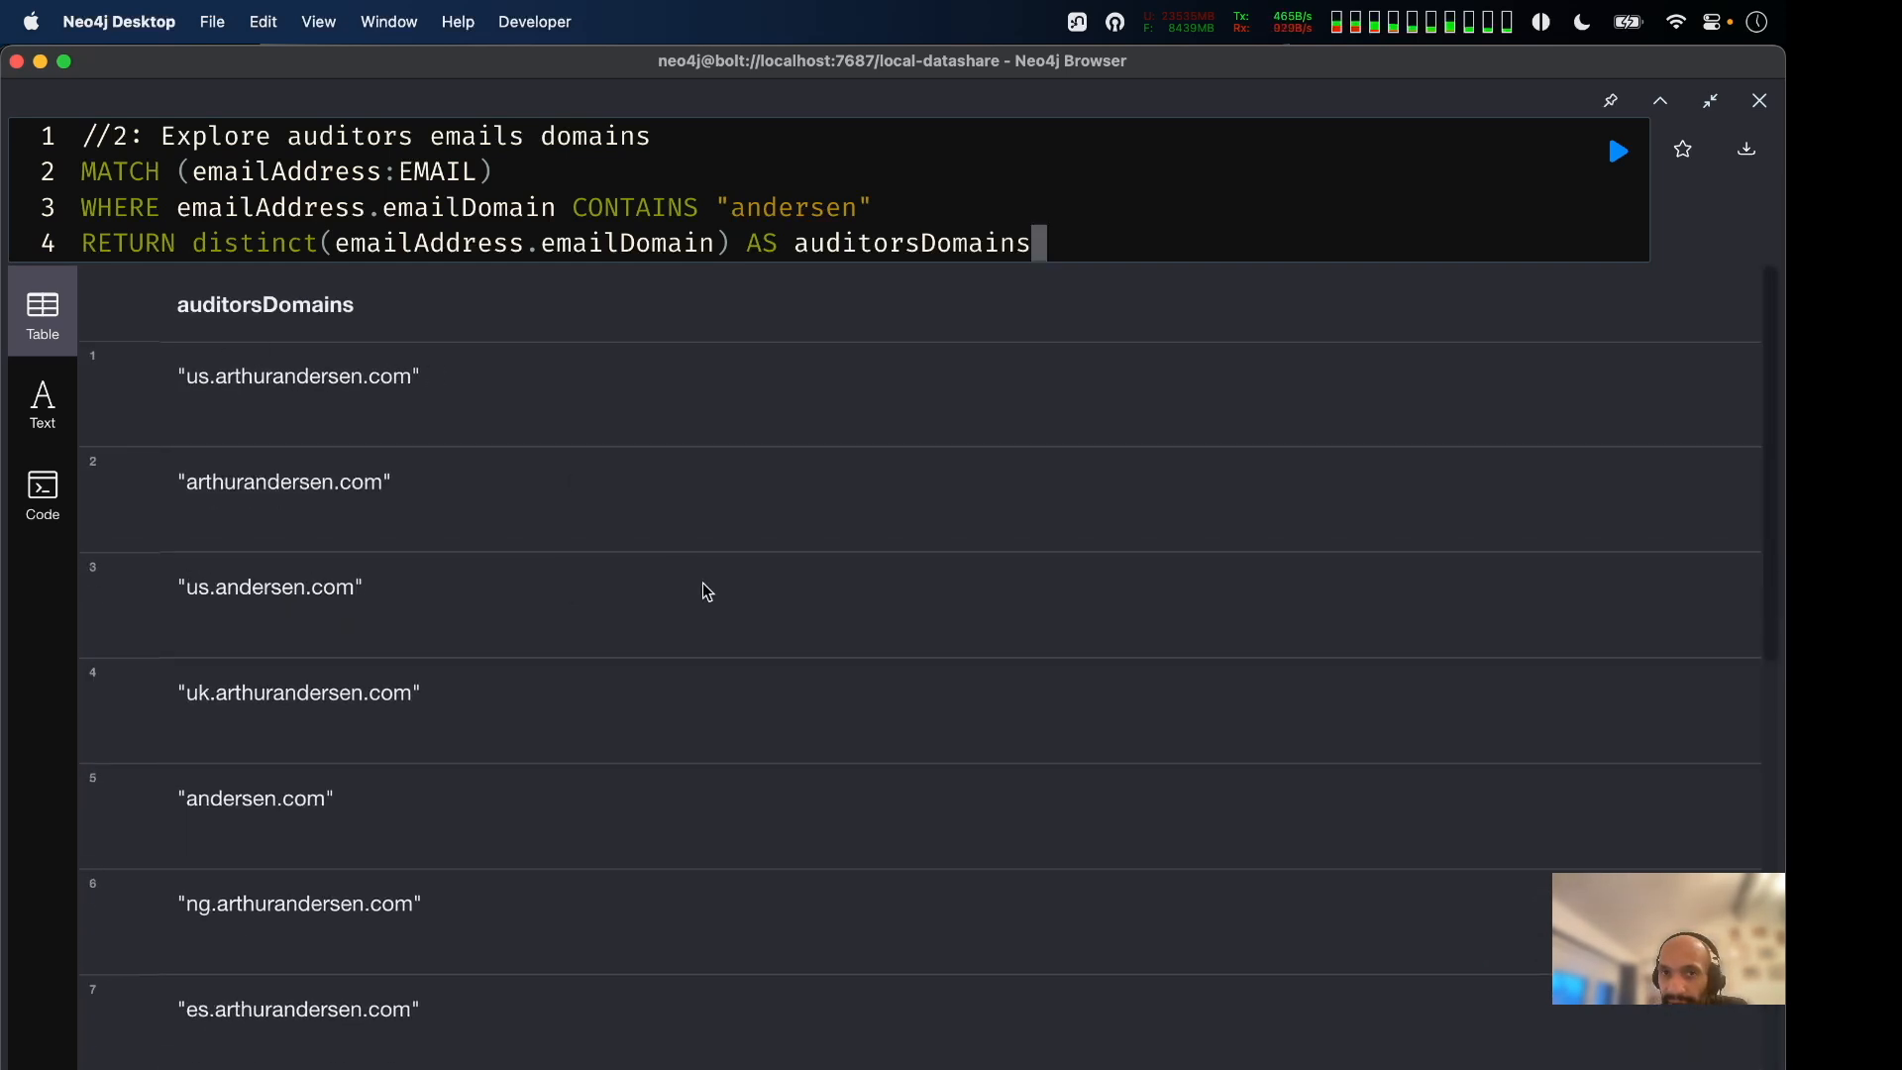
{"action": "scroll", "coordinate": [703, 583], "scroll_direction": "down", "scroll_amount": 10}
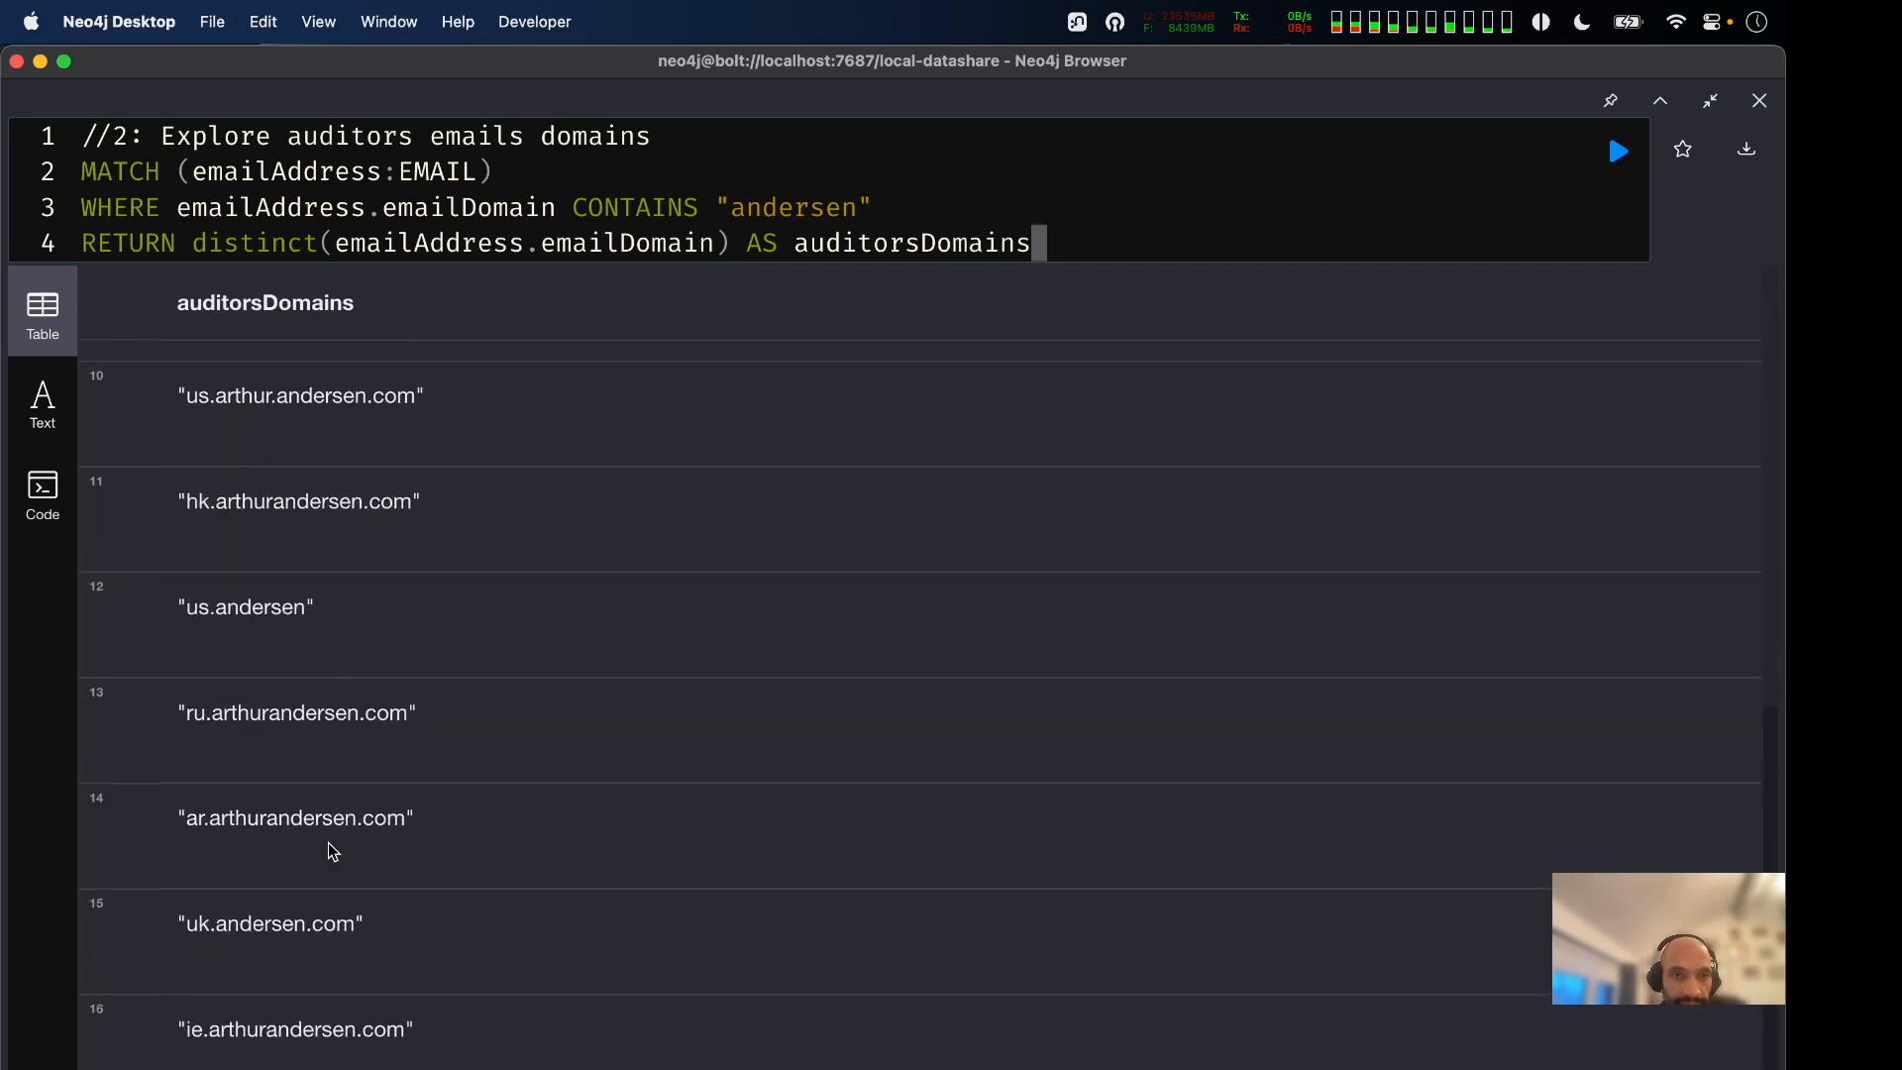
{"action": "scroll", "coordinate": [326, 874], "scroll_direction": "up", "scroll_amount": 10}
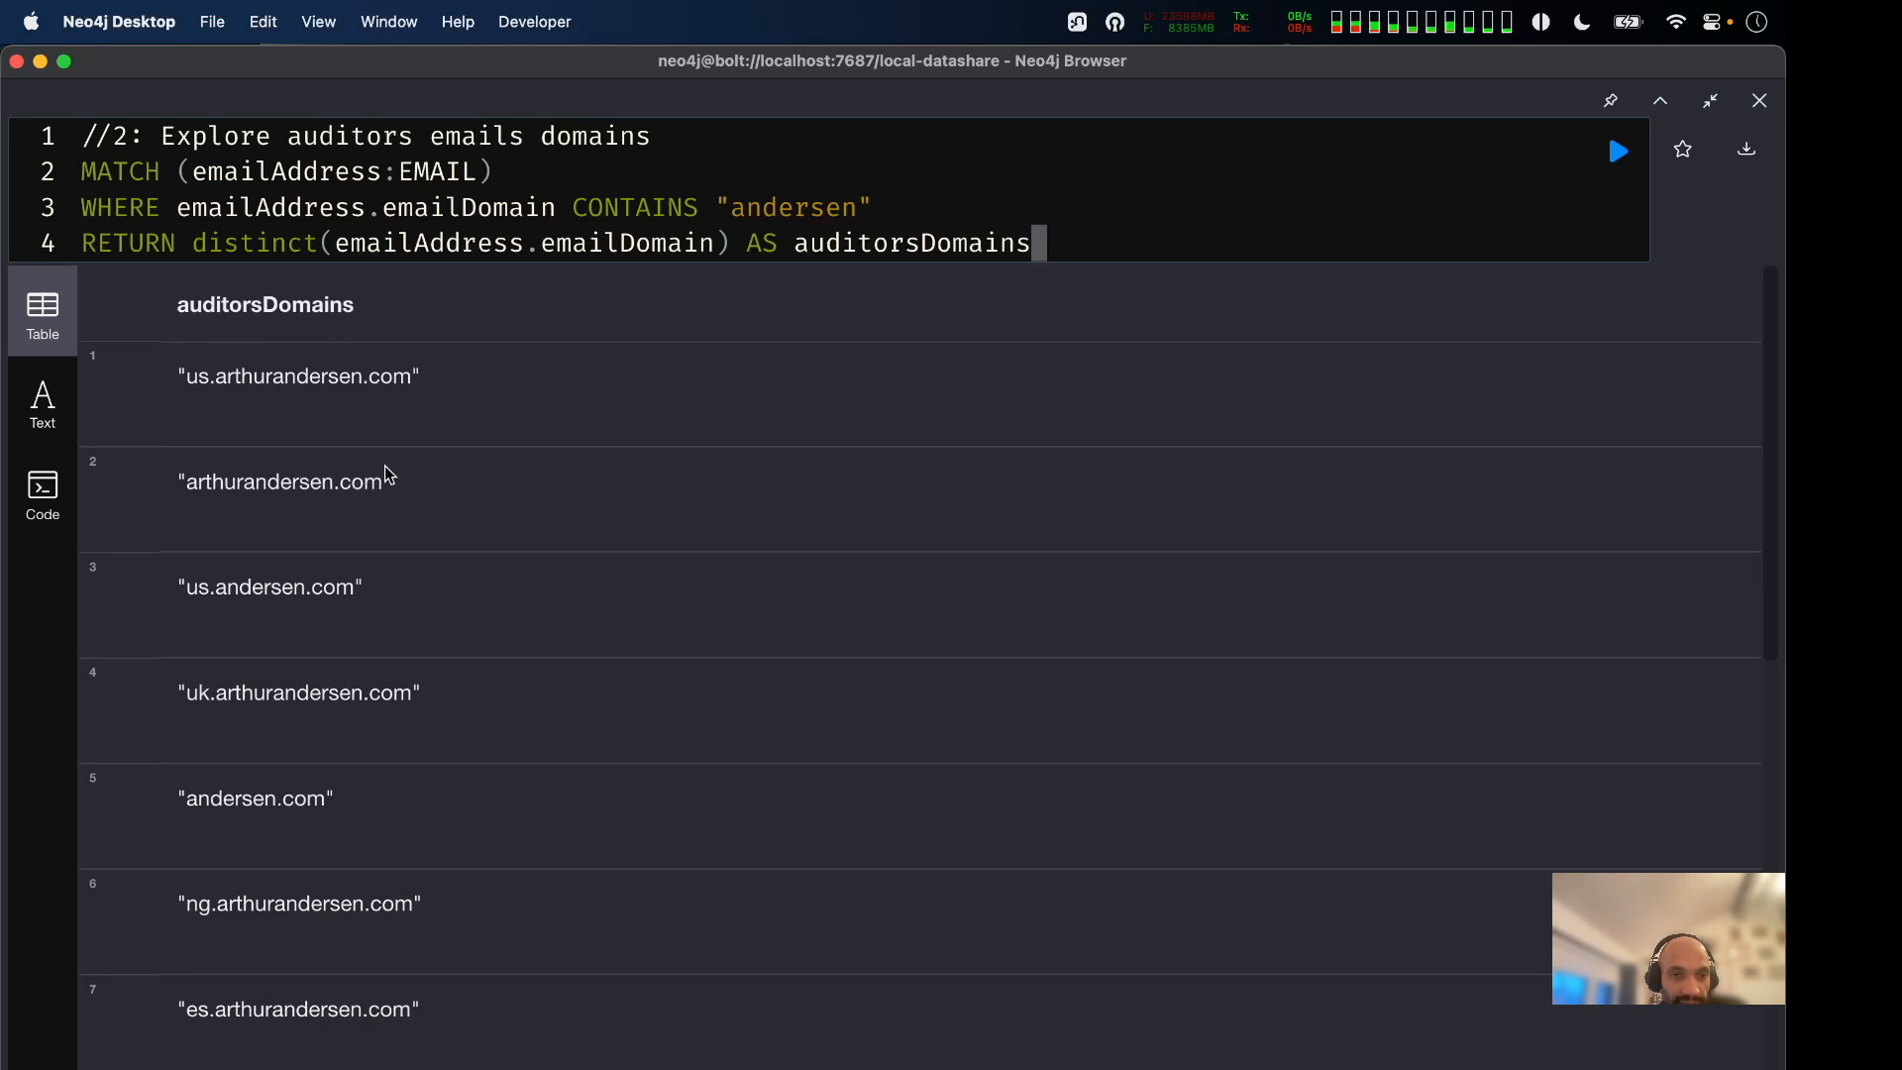
{"action": "scroll", "coordinate": [382, 474], "scroll_direction": "down", "scroll_amount": 8}
{"action": "scroll", "coordinate": [361, 782], "scroll_direction": "up", "scroll_amount": 8}
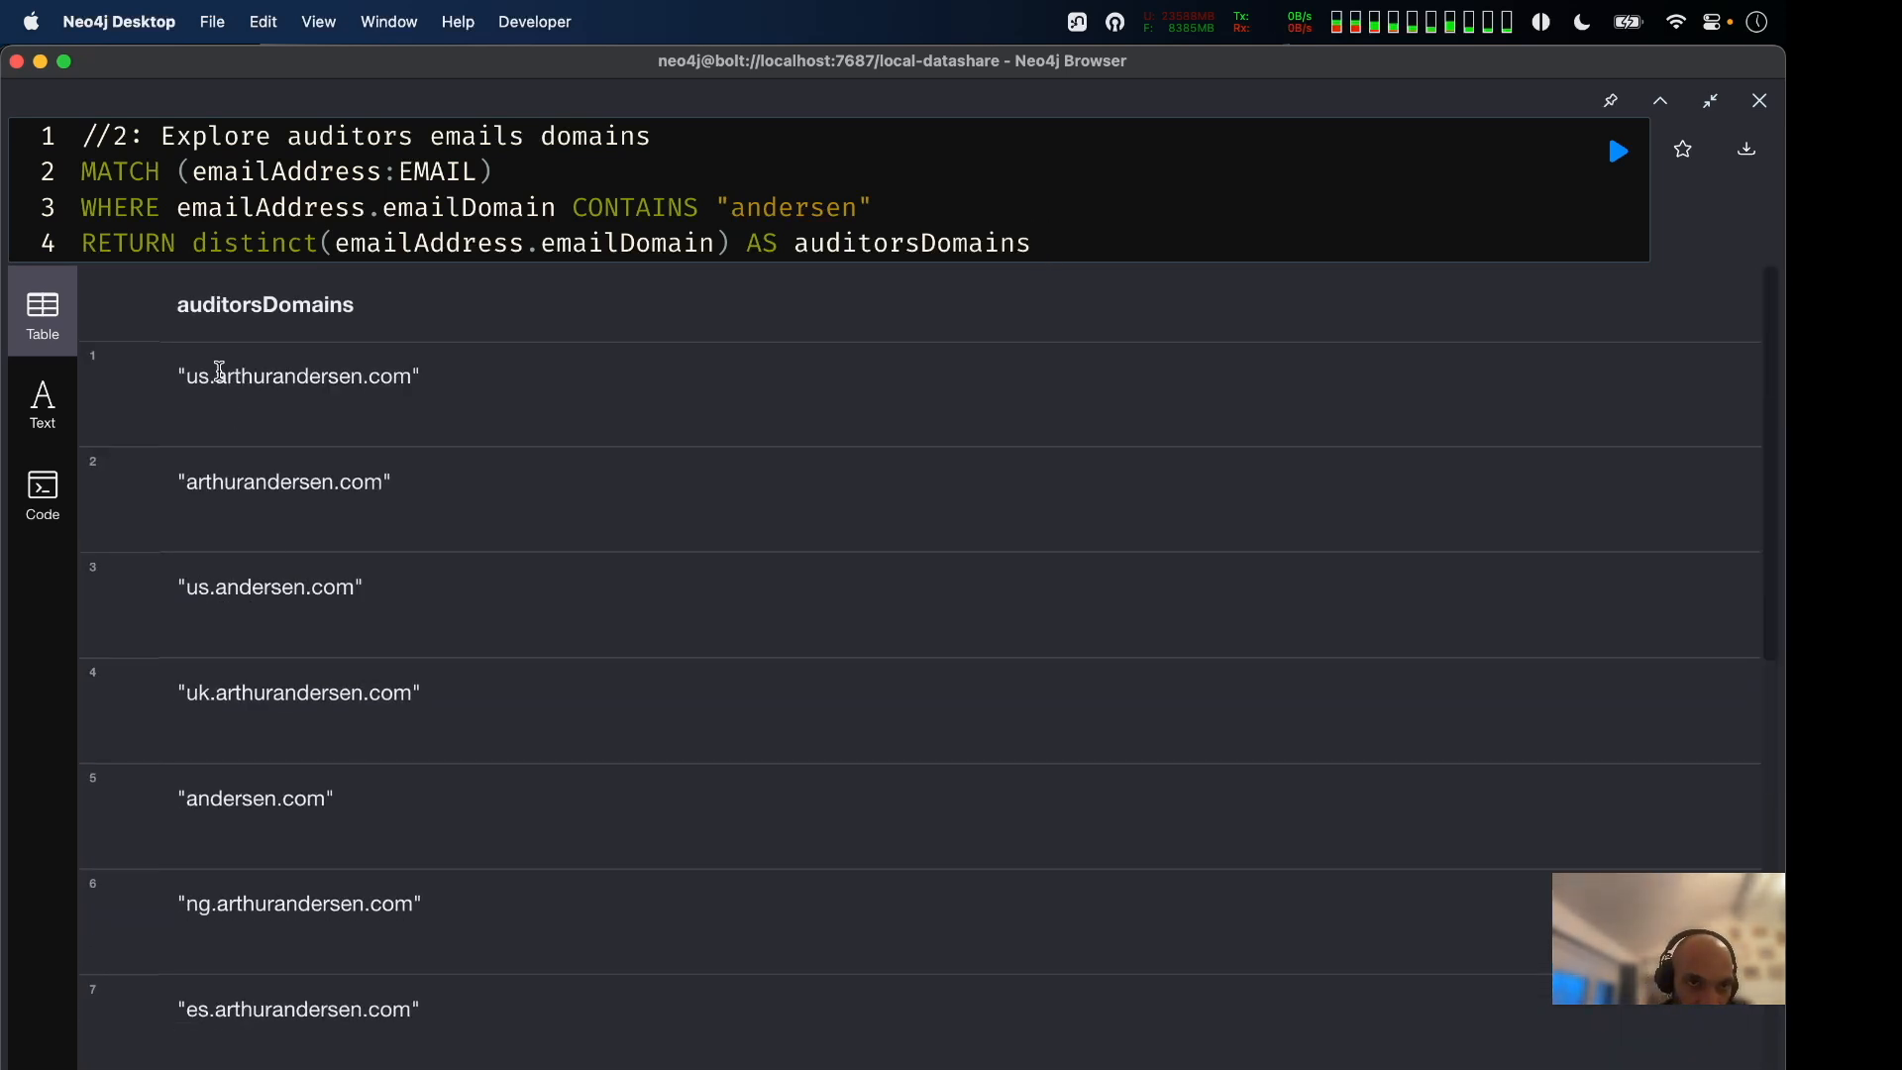
{"action": "left_click_drag", "start_coordinate": [215, 375], "coordinate": [468, 380]}
{"action": "left_click", "coordinate": [268, 376]}
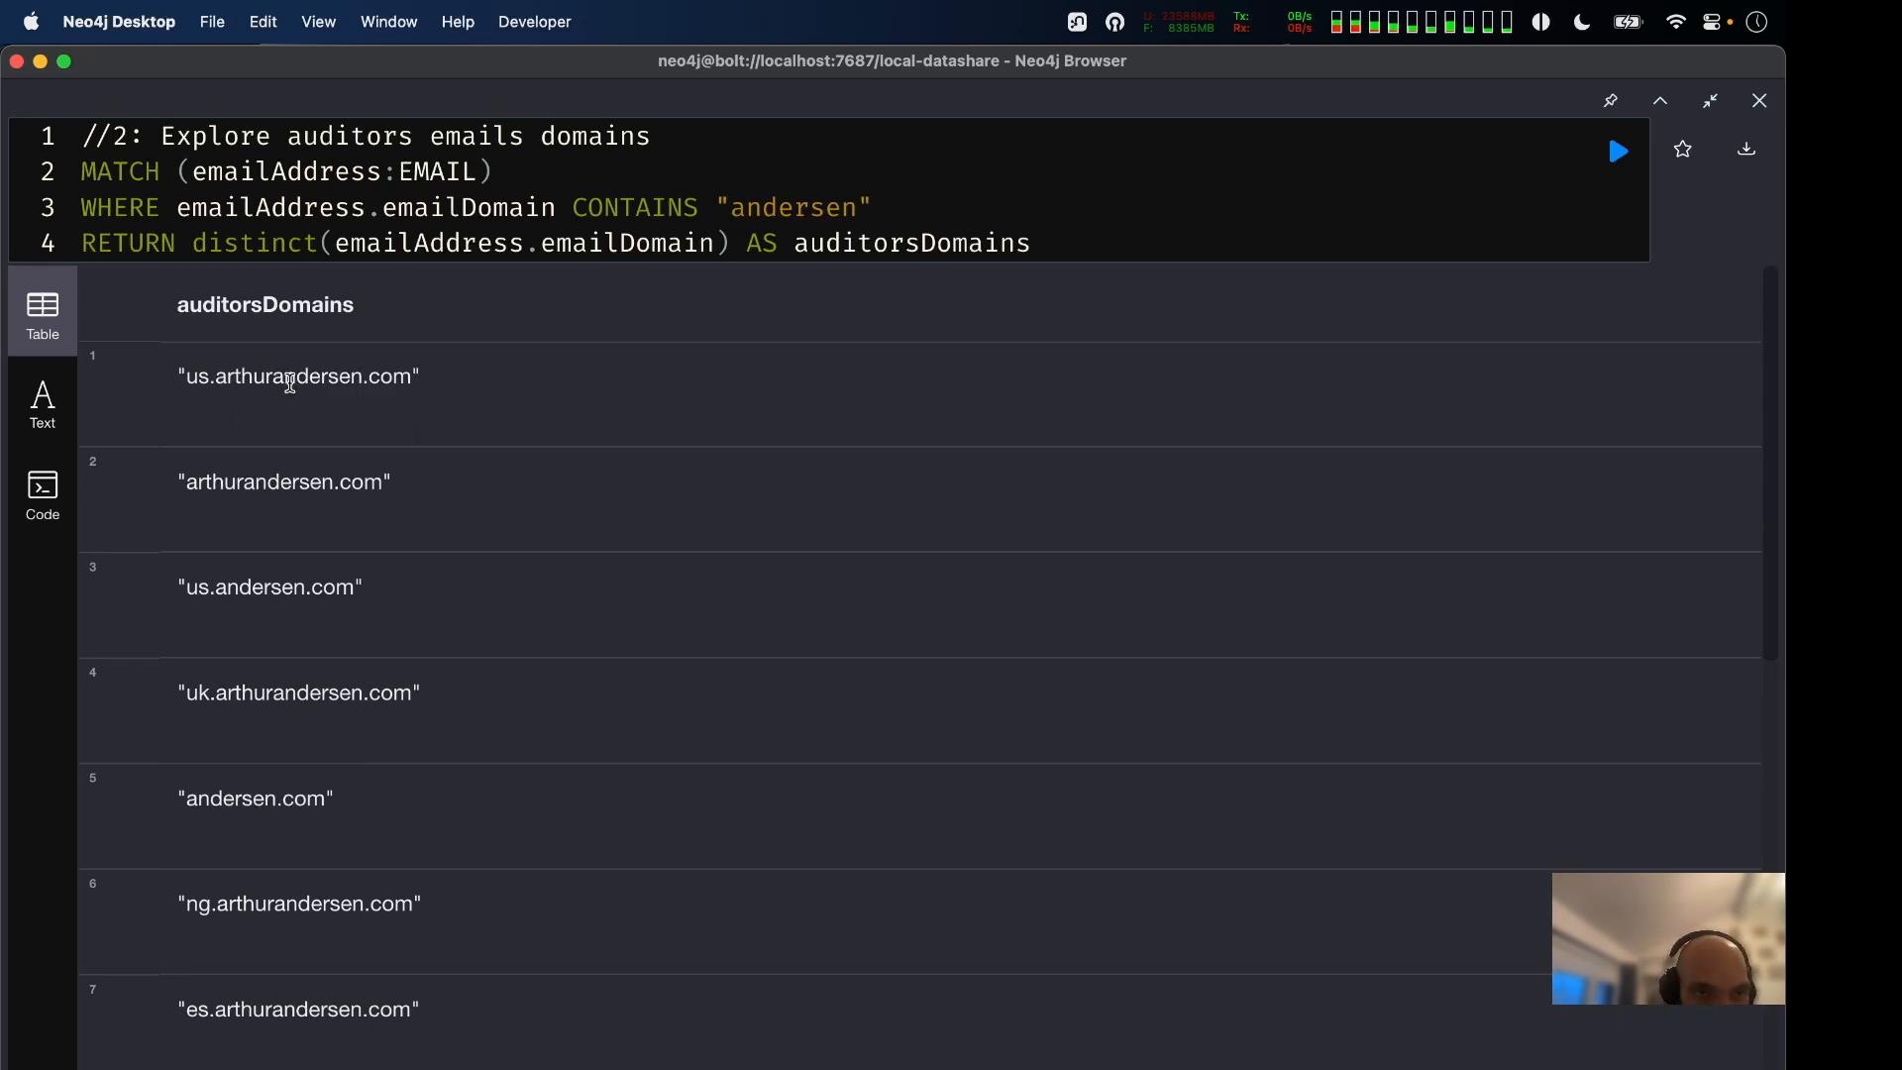
{"action": "left_click_drag", "start_coordinate": [273, 377], "coordinate": [552, 385]}
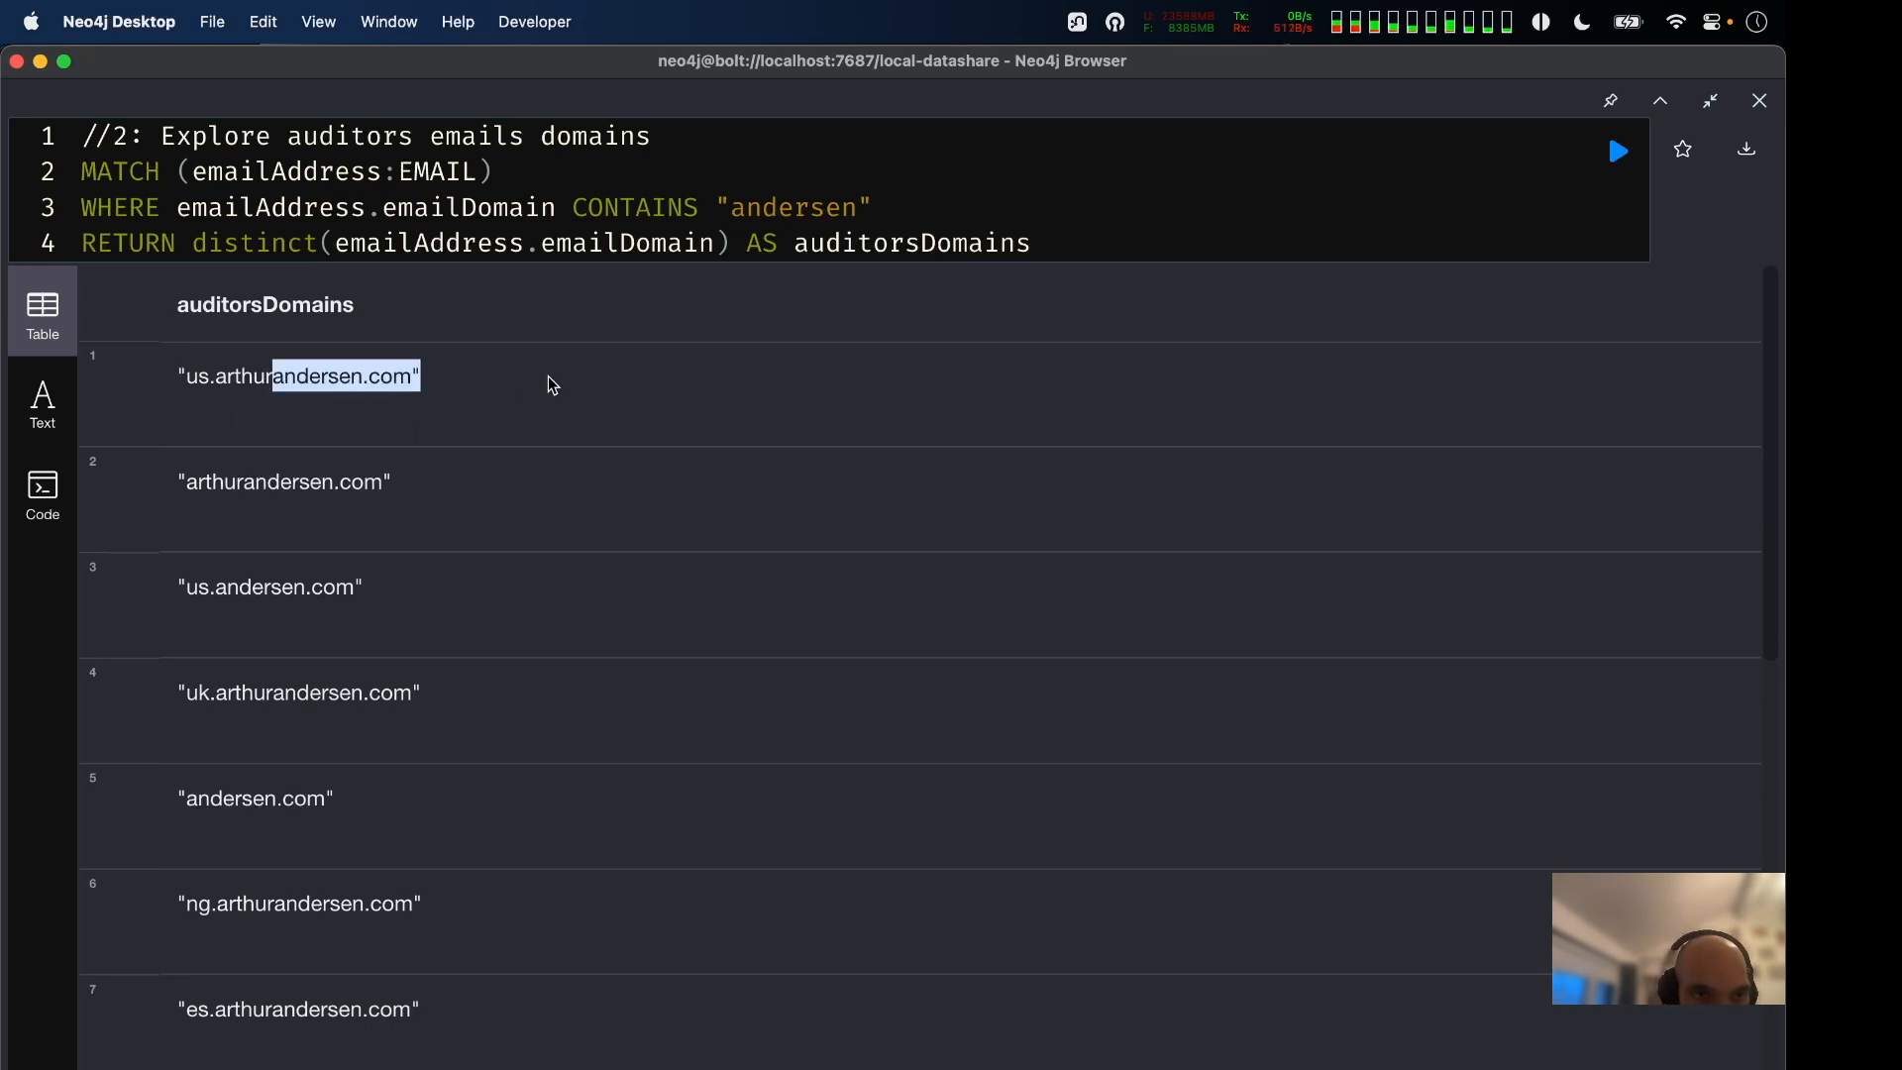
{"action": "scroll", "coordinate": [552, 385], "scroll_direction": "down", "scroll_amount": 10}
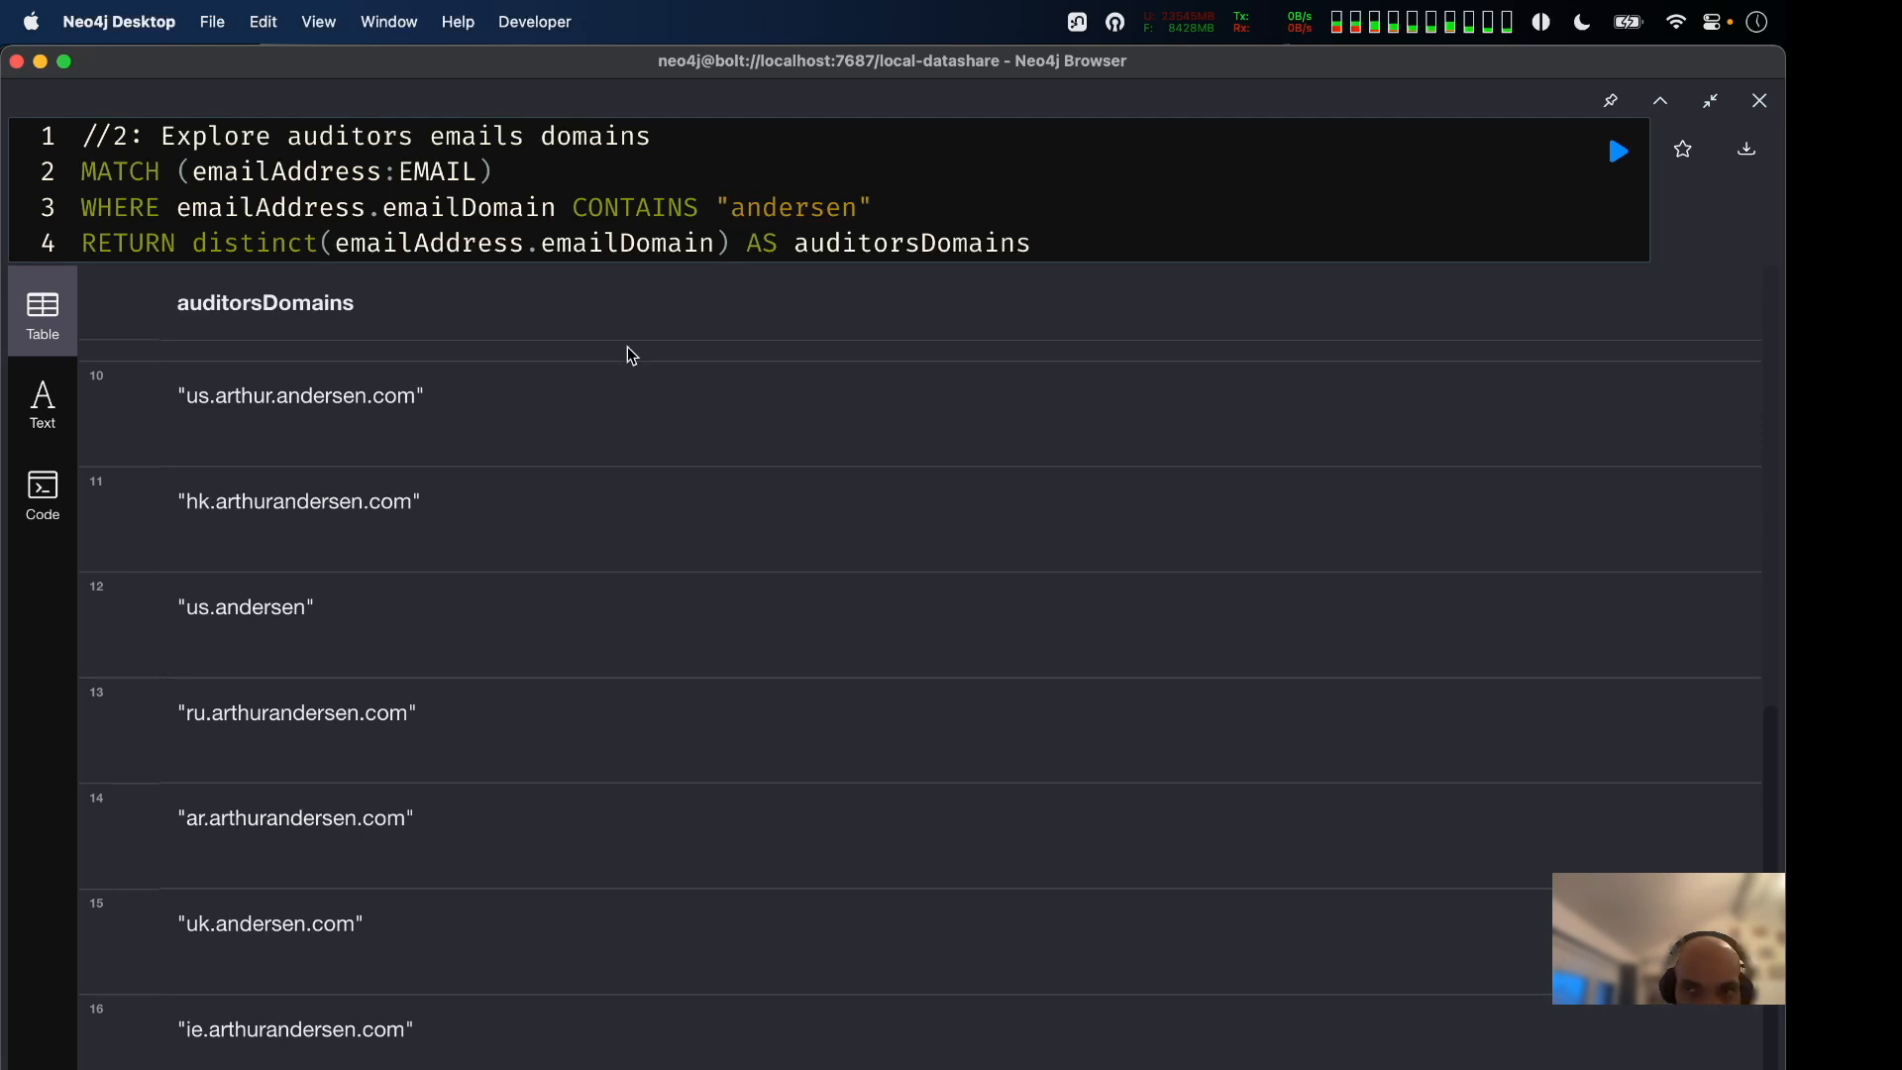
Close the auditors domains result and load the favorite "3: The Andersen subgraph" into a full-screen editor.
{"action": "left_click", "coordinate": [1759, 100]}
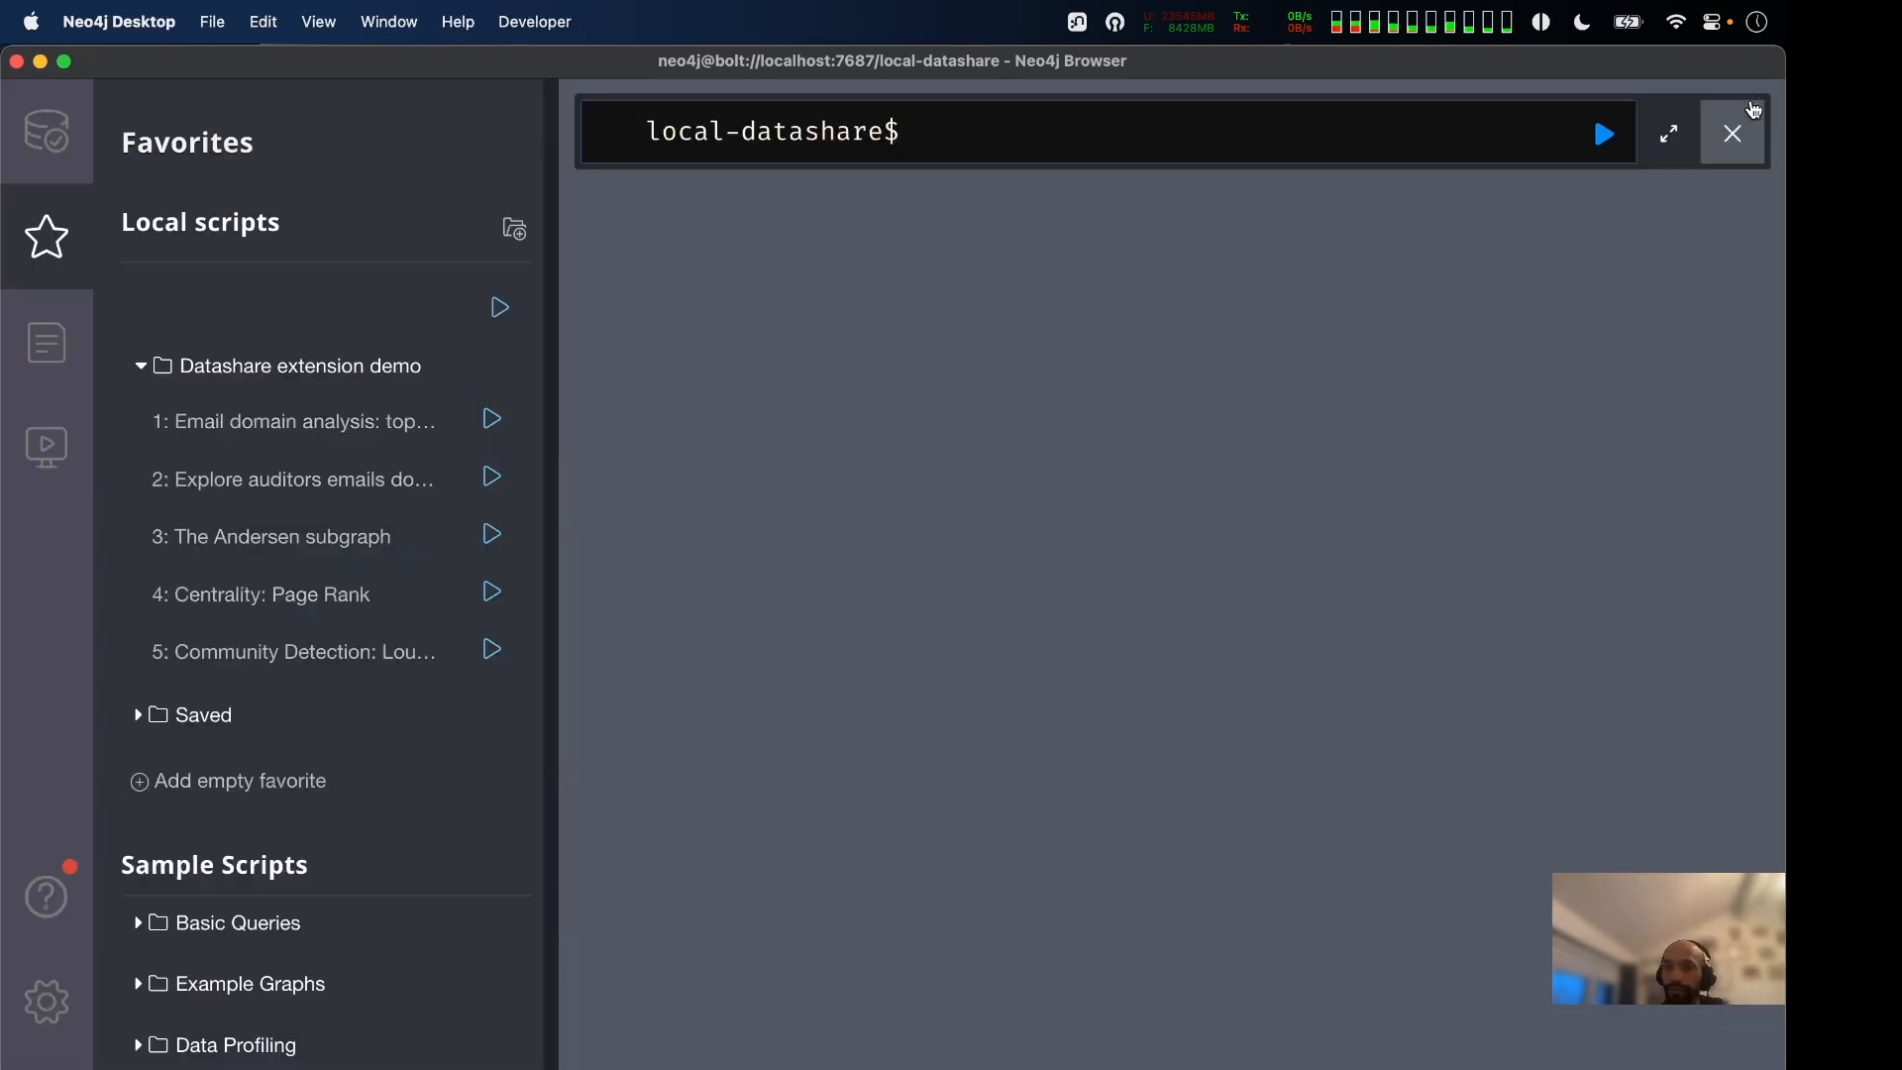
{"action": "left_click", "coordinate": [336, 541]}
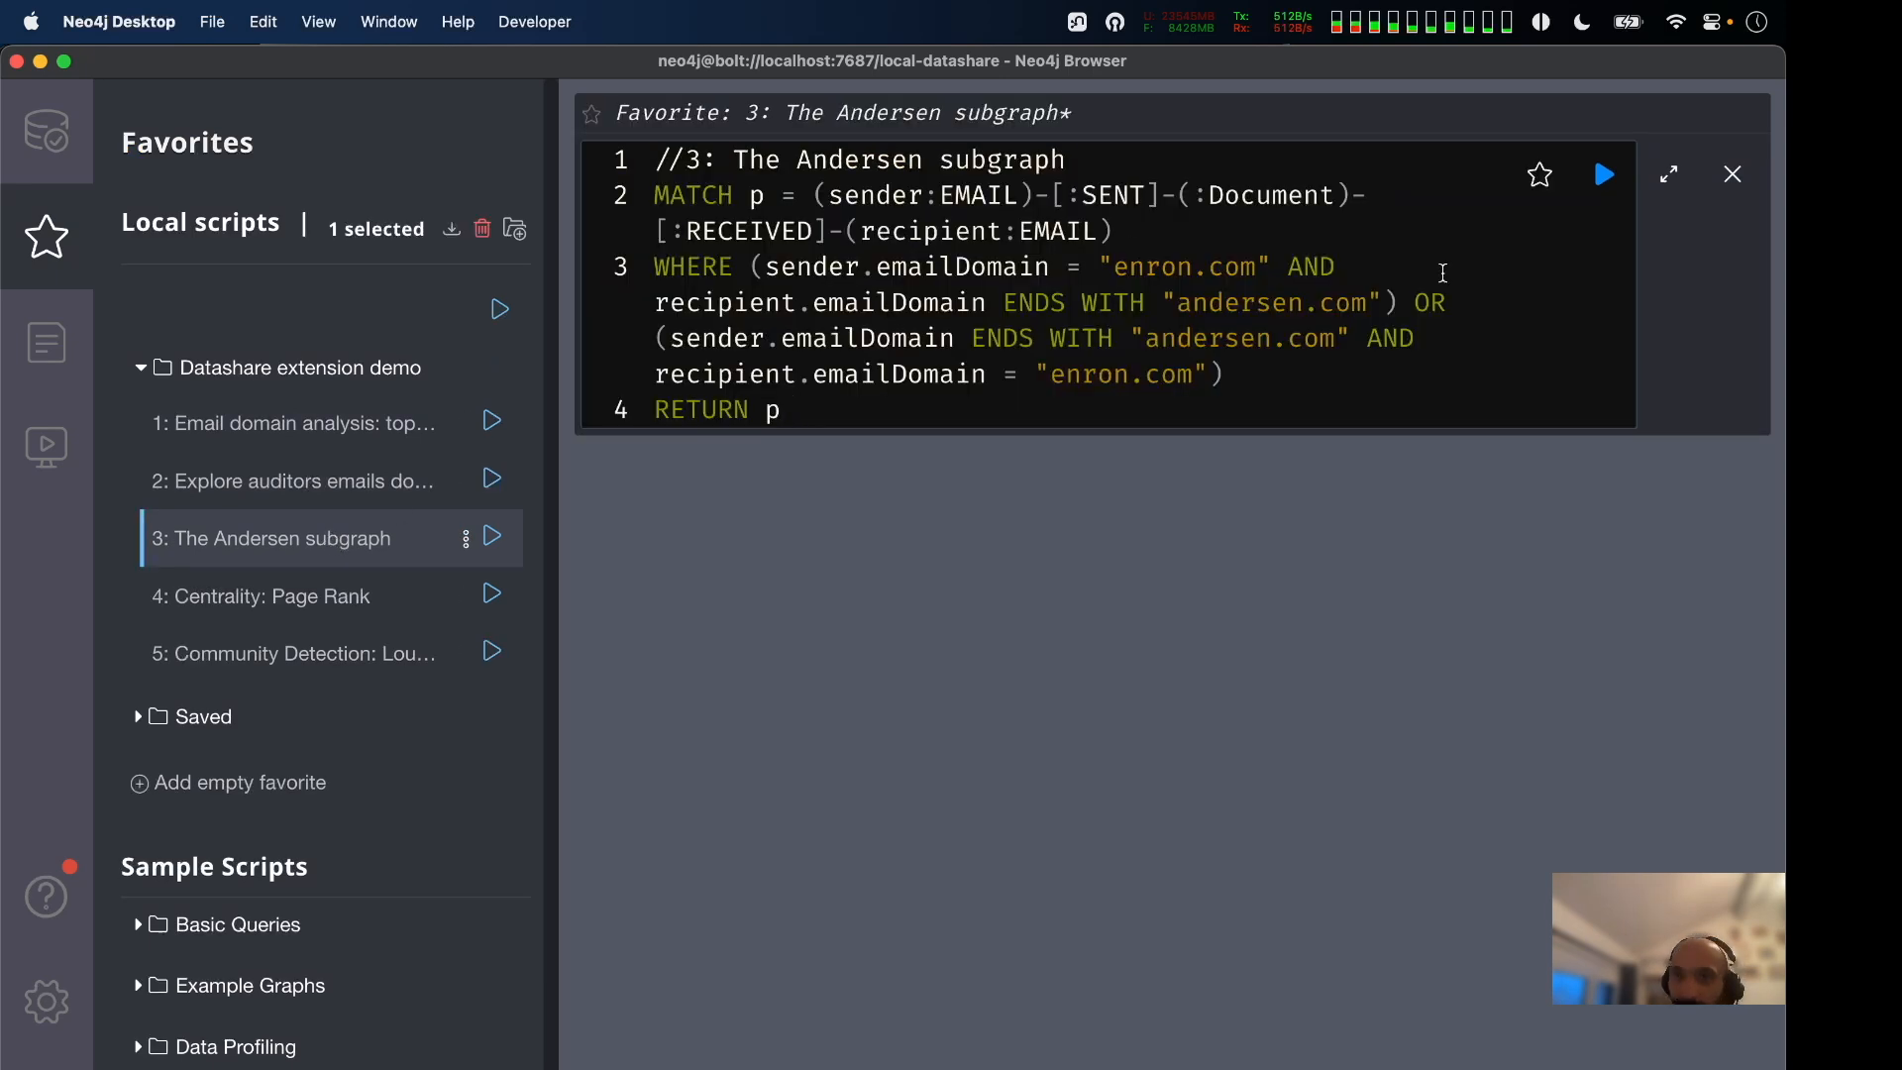
{"action": "left_click", "coordinate": [1669, 175]}
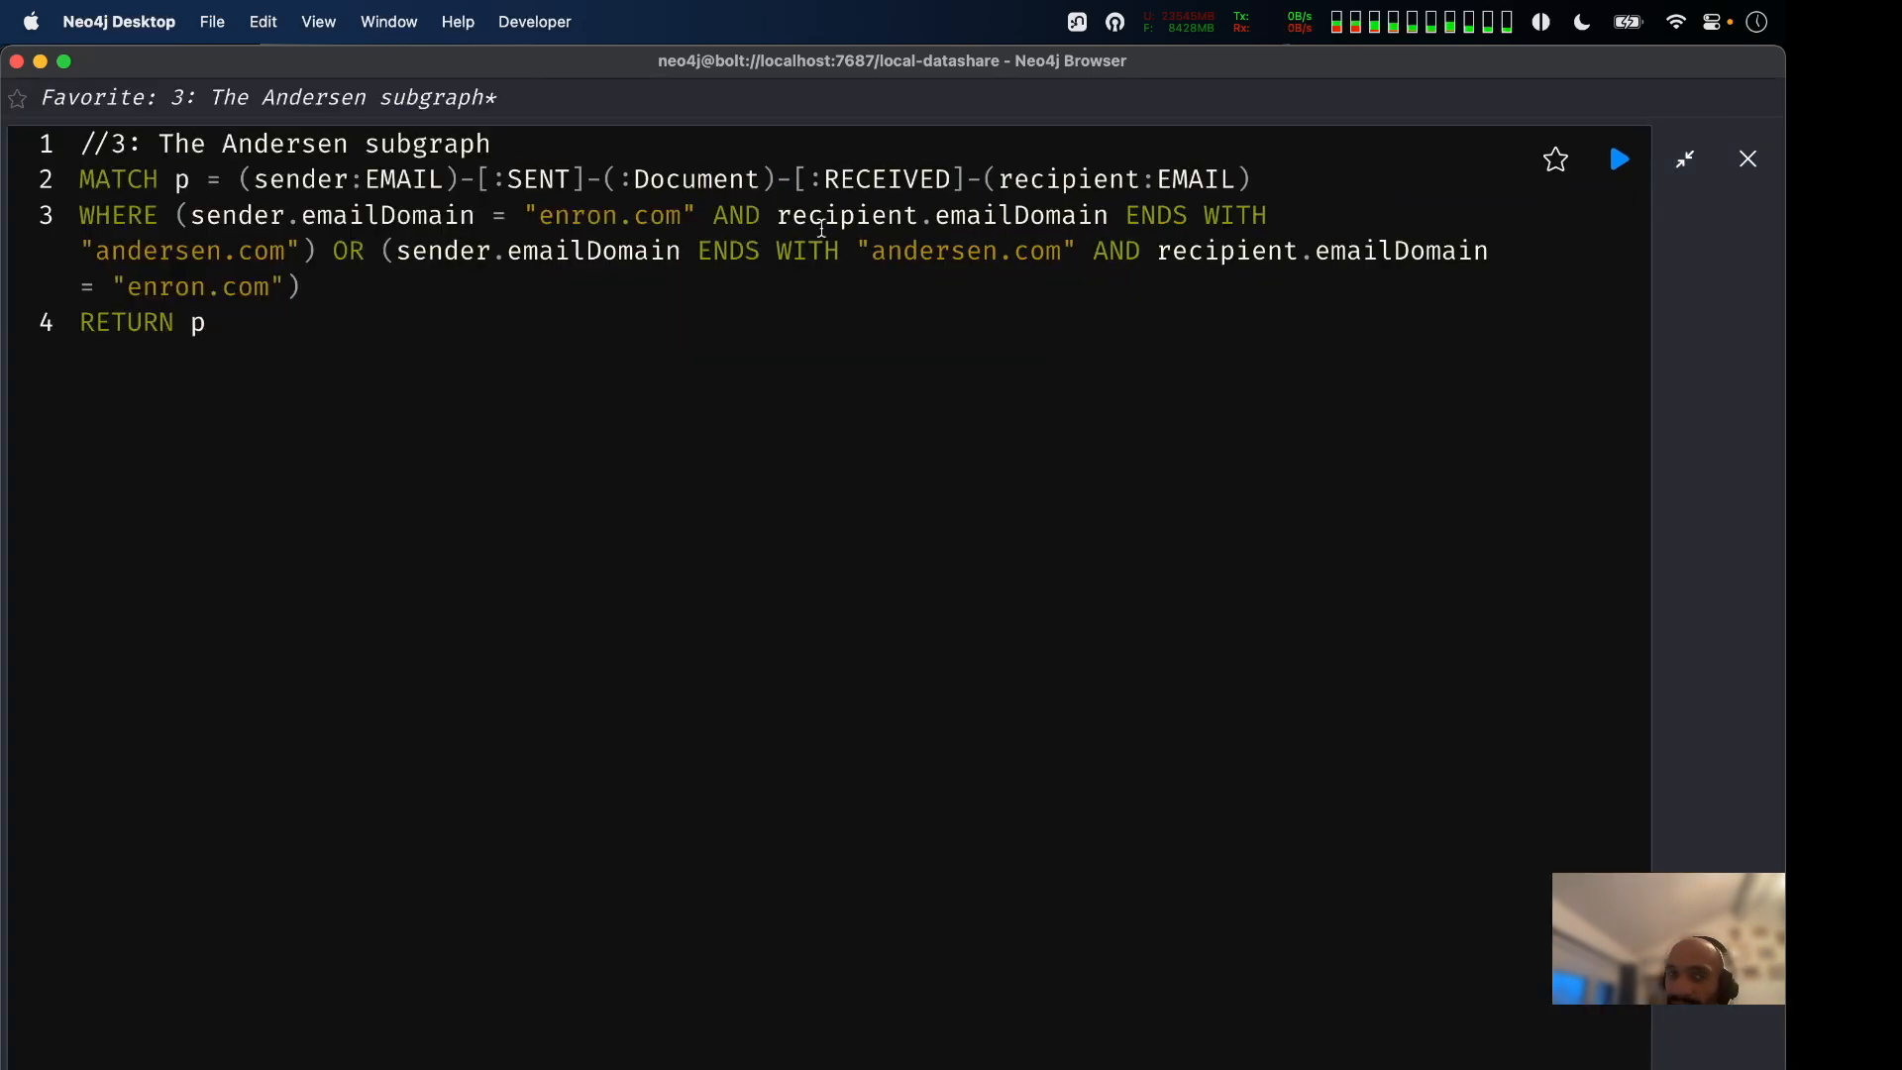
Examine the MATCH path of the Andersen subgraph query, from sender email through the sent and received document to recipient email.
{"action": "left_click", "coordinate": [335, 270]}
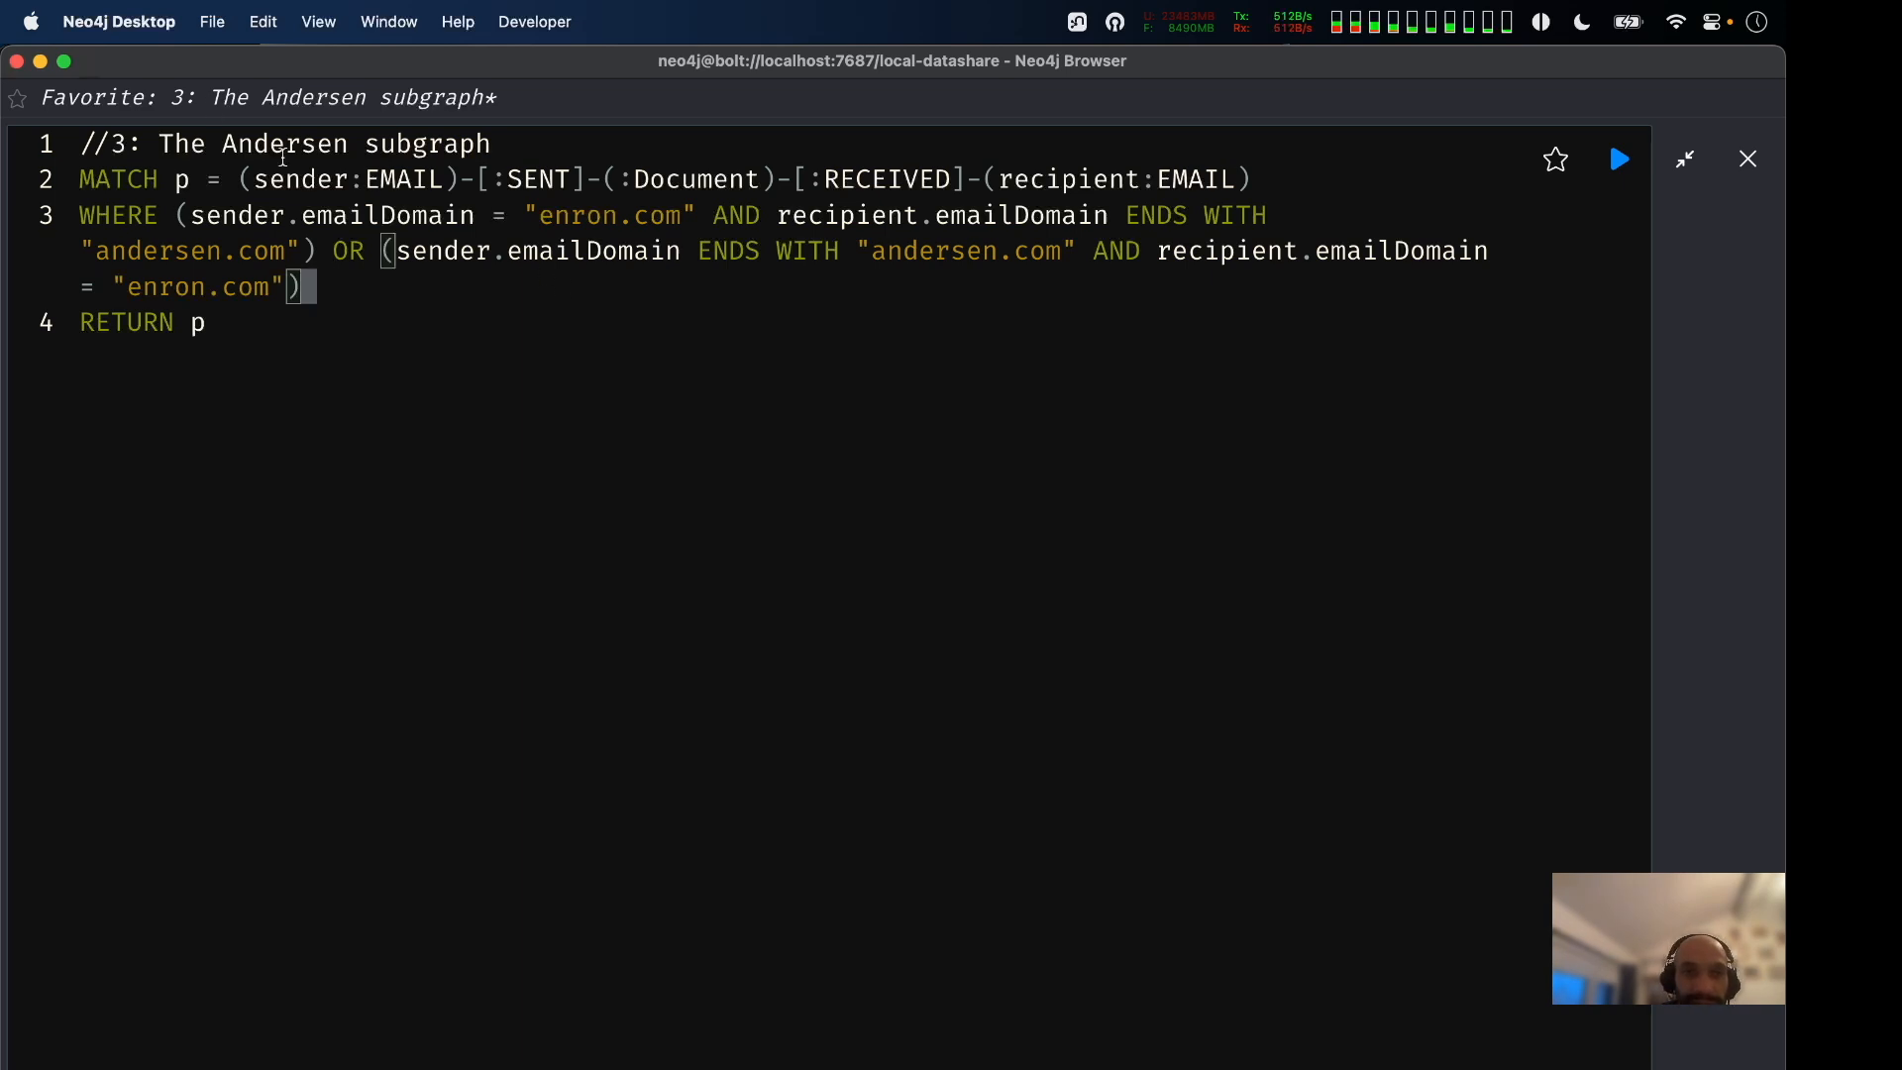
{"action": "left_click_drag", "start_coordinate": [115, 177], "coordinate": [1261, 176]}
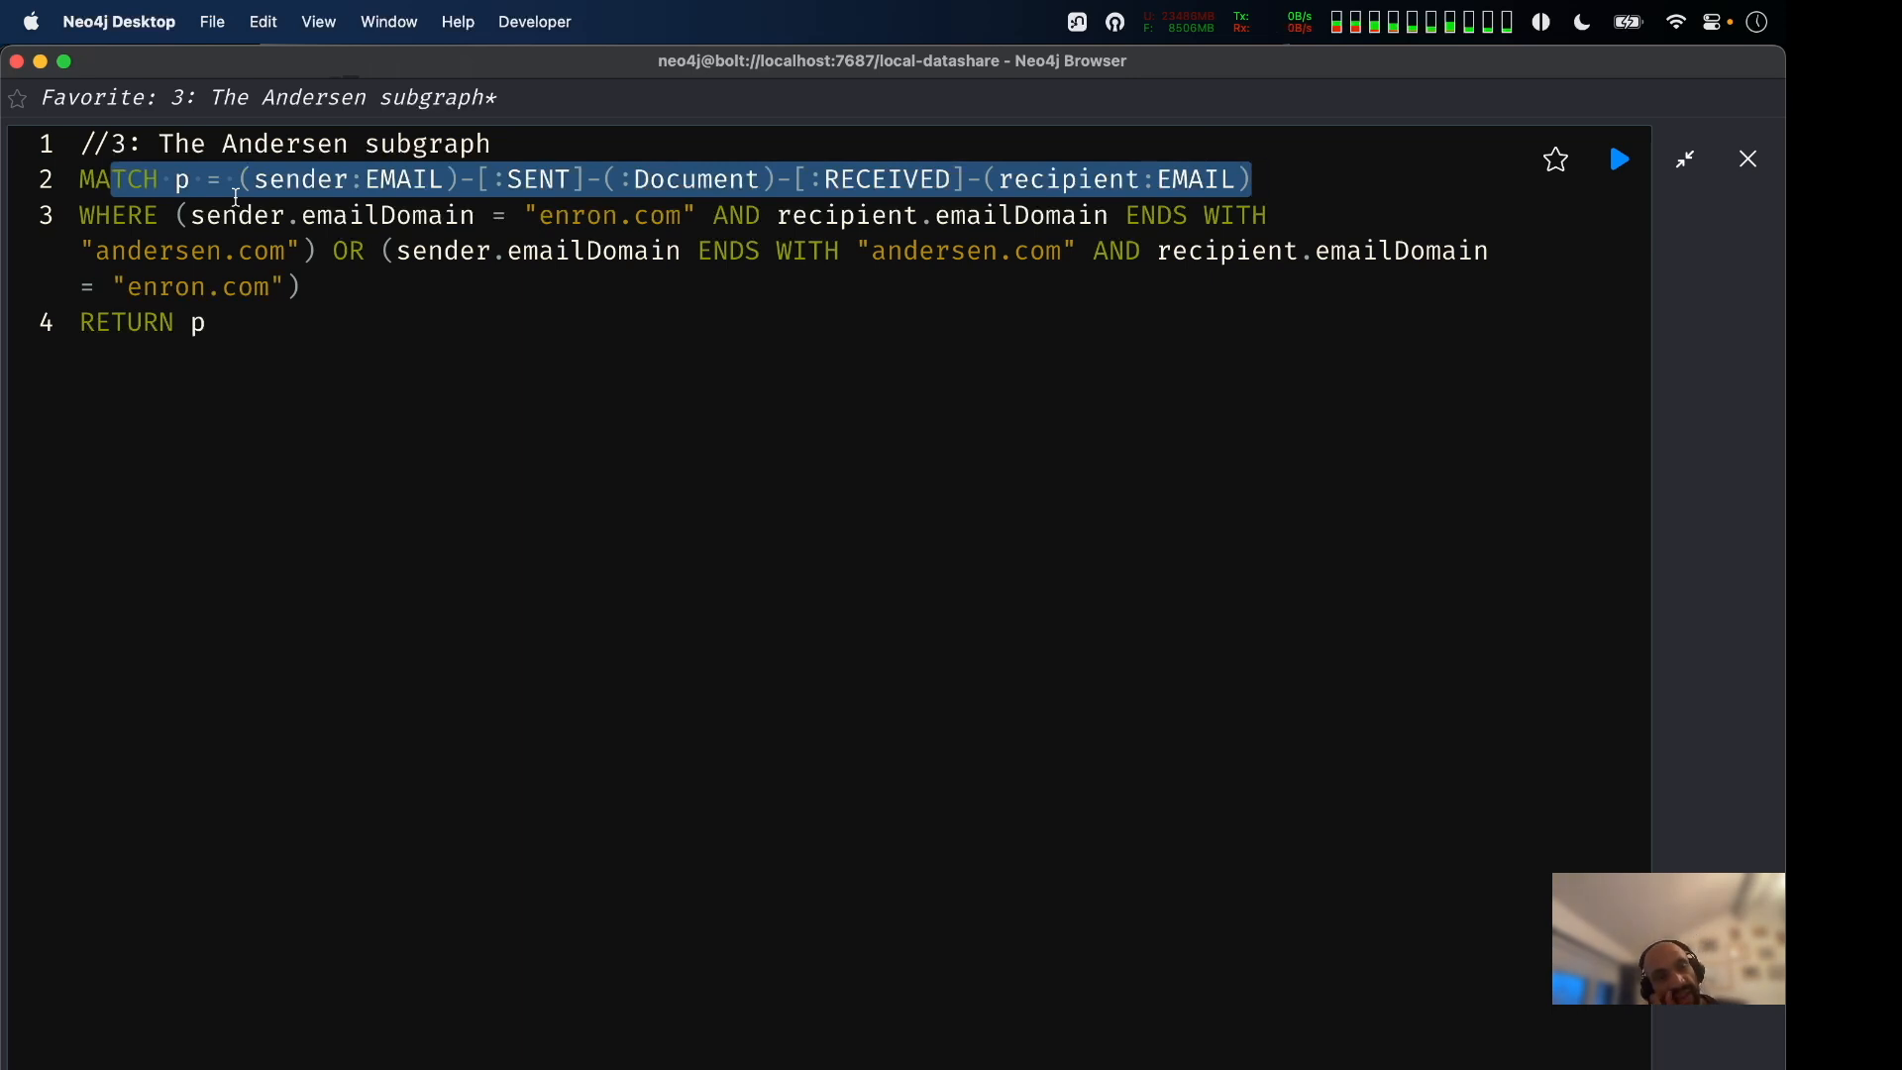
{"action": "left_click", "coordinate": [329, 248]}
{"action": "left_click_drag", "start_coordinate": [254, 179], "coordinate": [1235, 178]}
{"action": "left_click", "coordinate": [731, 416]}
{"action": "left_click", "coordinate": [822, 320]}
{"action": "left_click", "coordinate": [1054, 376]}
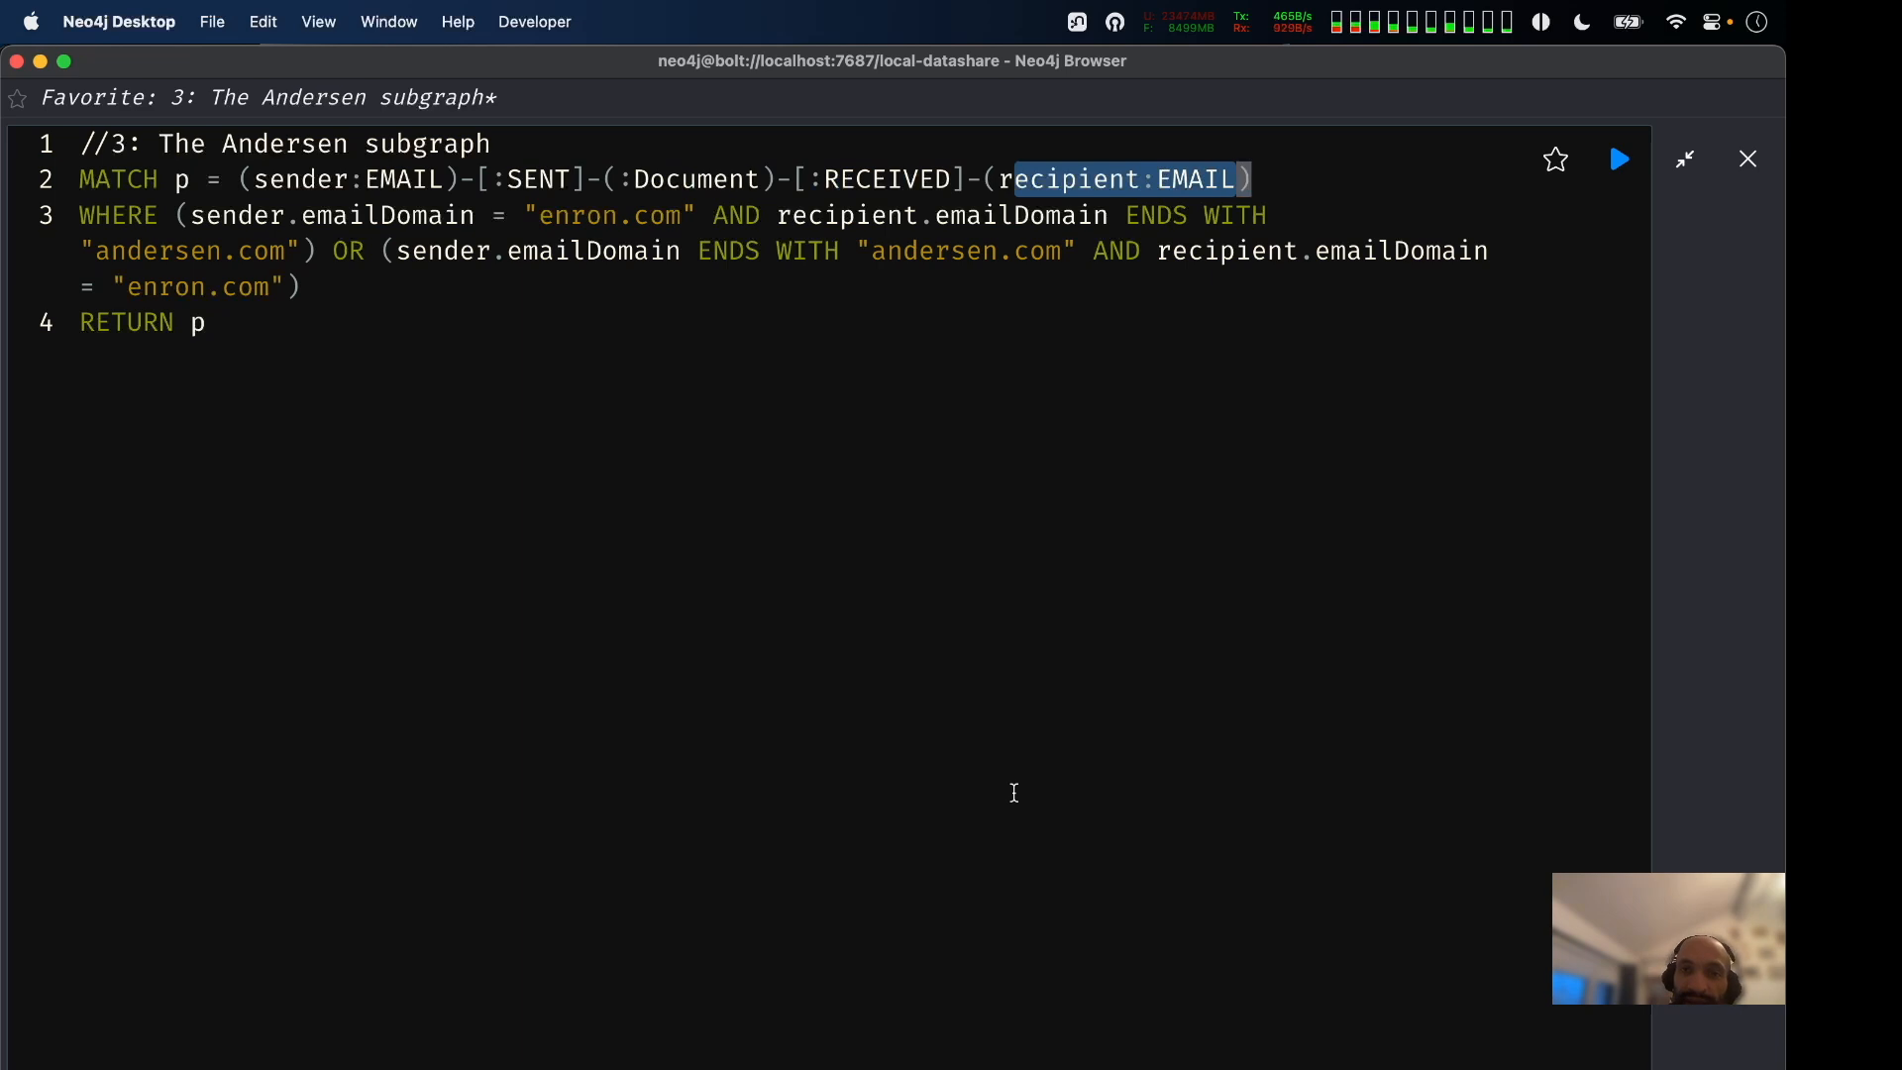
{"action": "left_click_drag", "start_coordinate": [1400, 173], "coordinate": [8, 196]}
{"action": "left_click", "coordinate": [780, 479]}
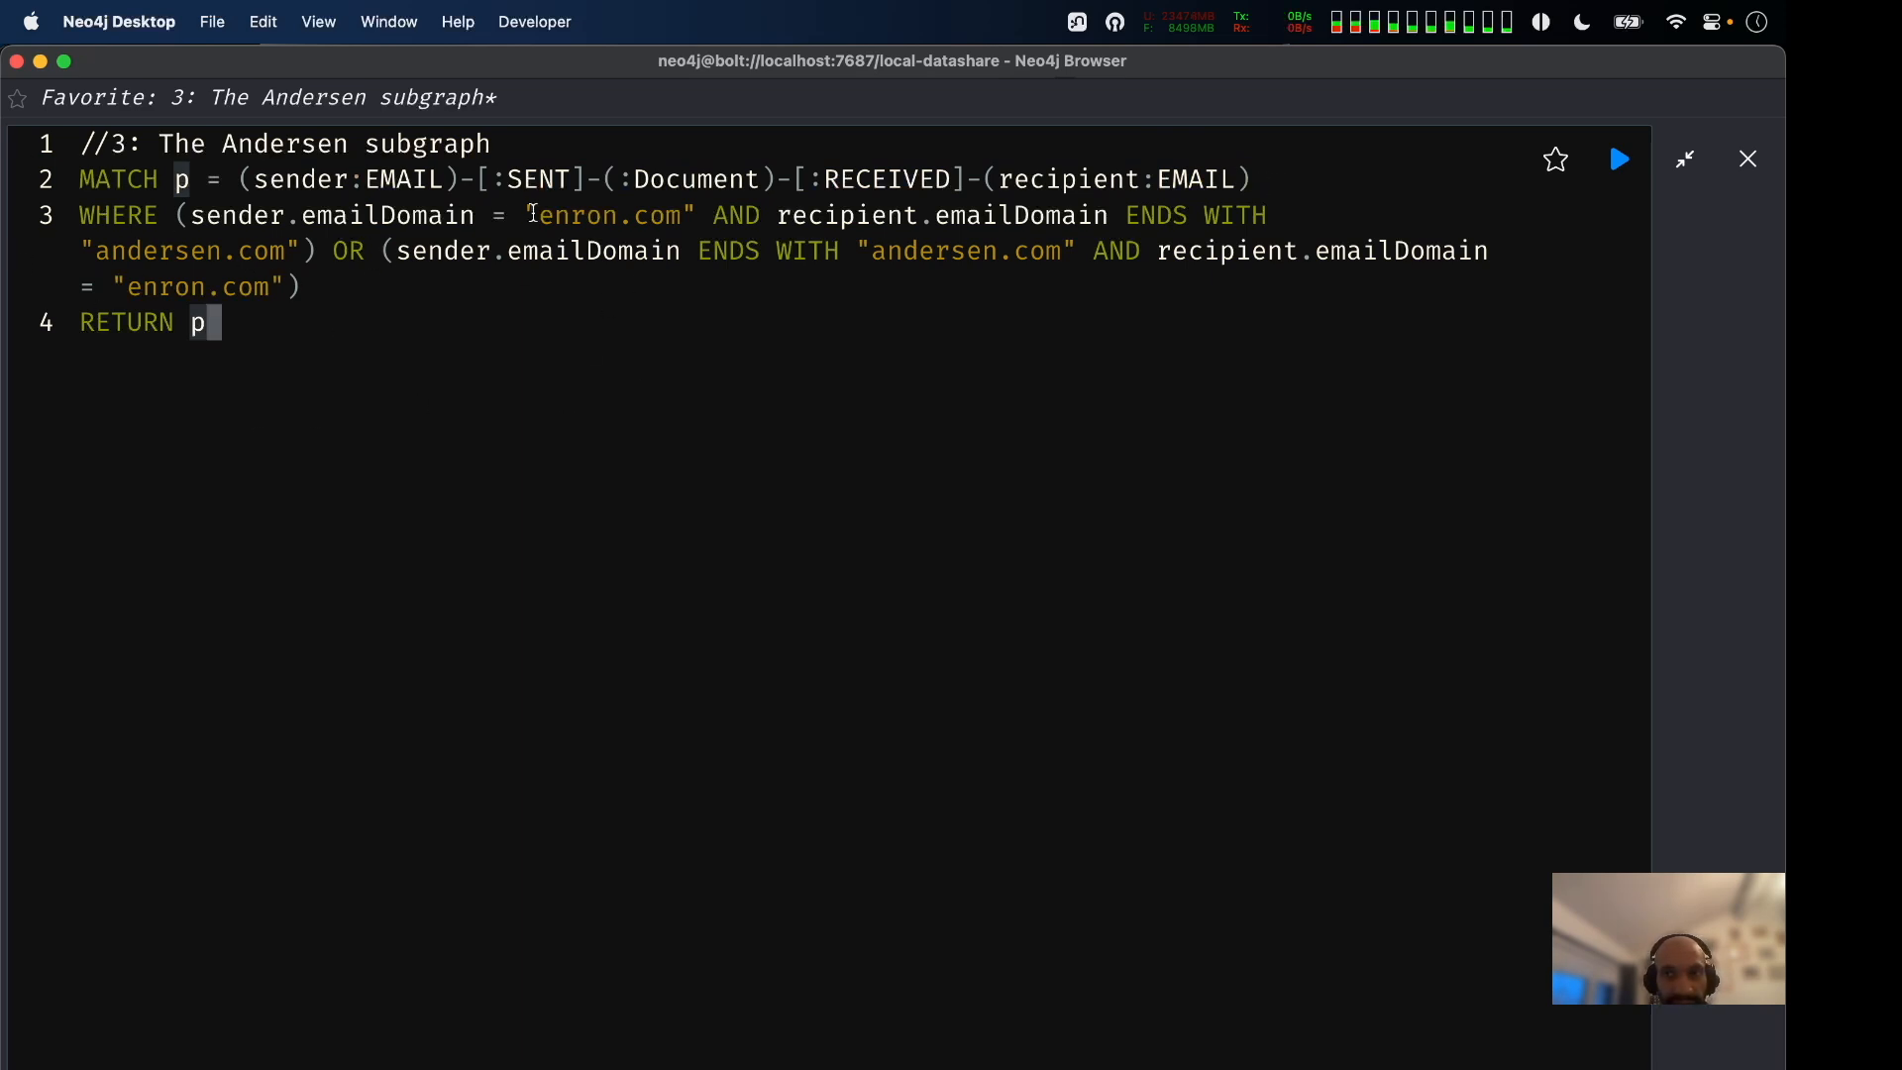
{"action": "left_click_drag", "start_coordinate": [175, 184], "coordinate": [1404, 177]}
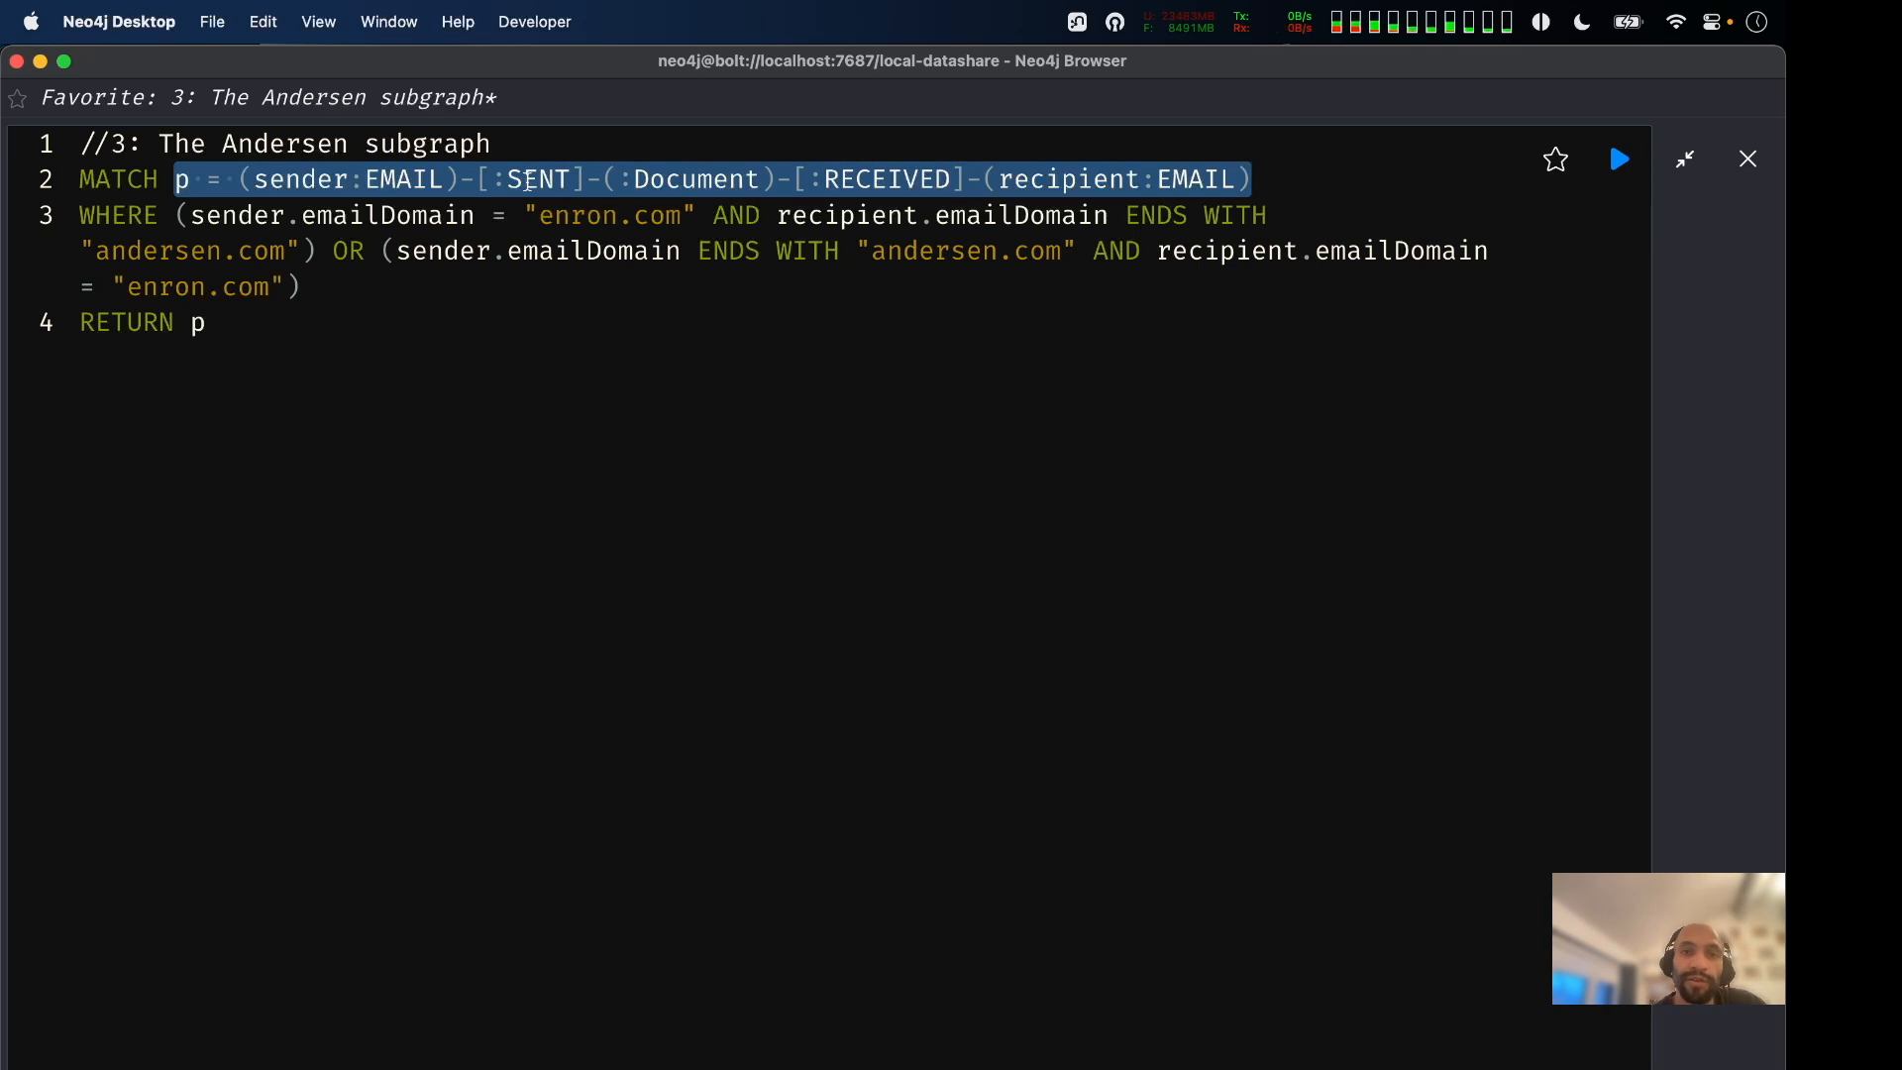
{"action": "left_click", "coordinate": [268, 327]}
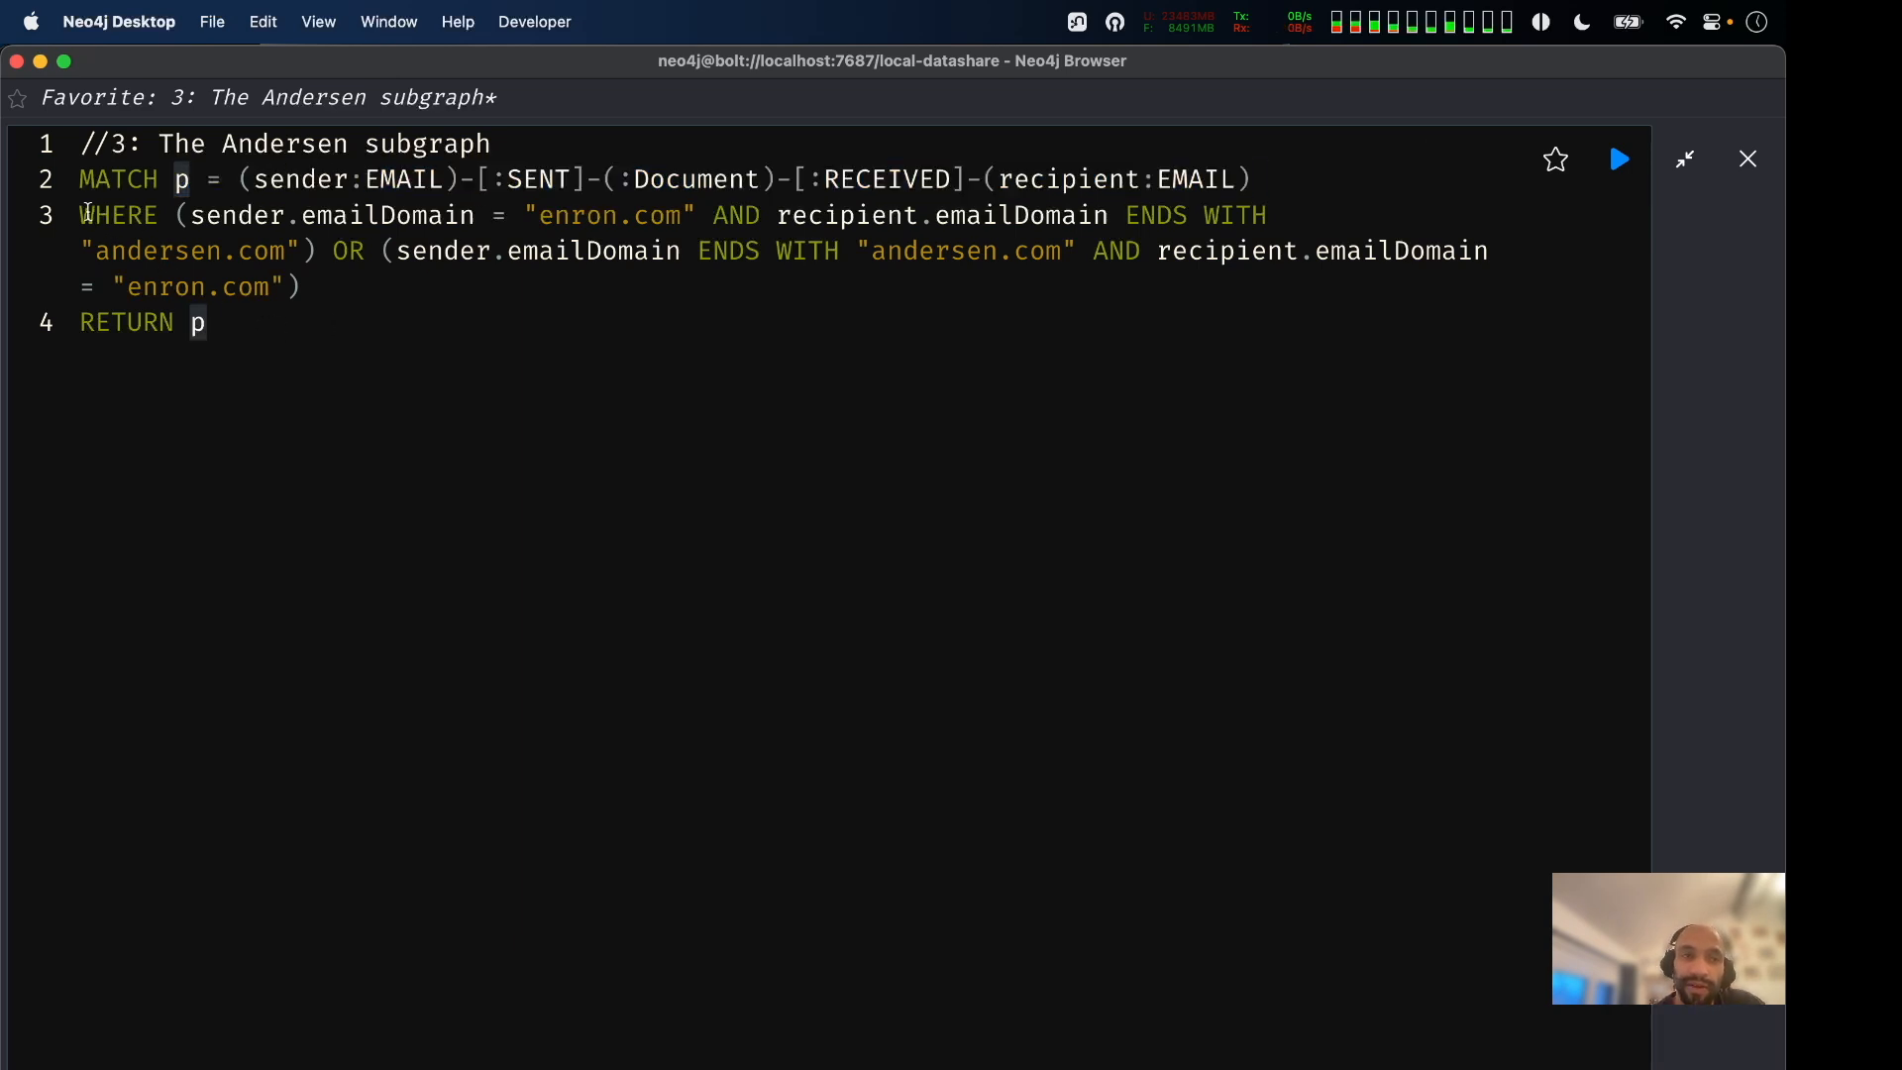
Examine how the WHERE clause restricts the sender-to-recipient path to emails between "enron.com" and domains ending with "andersen.com".
{"action": "left_click", "coordinate": [337, 289]}
{"action": "left_click_drag", "start_coordinate": [134, 237], "coordinate": [5, 210]}
{"action": "left_click", "coordinate": [415, 368]}
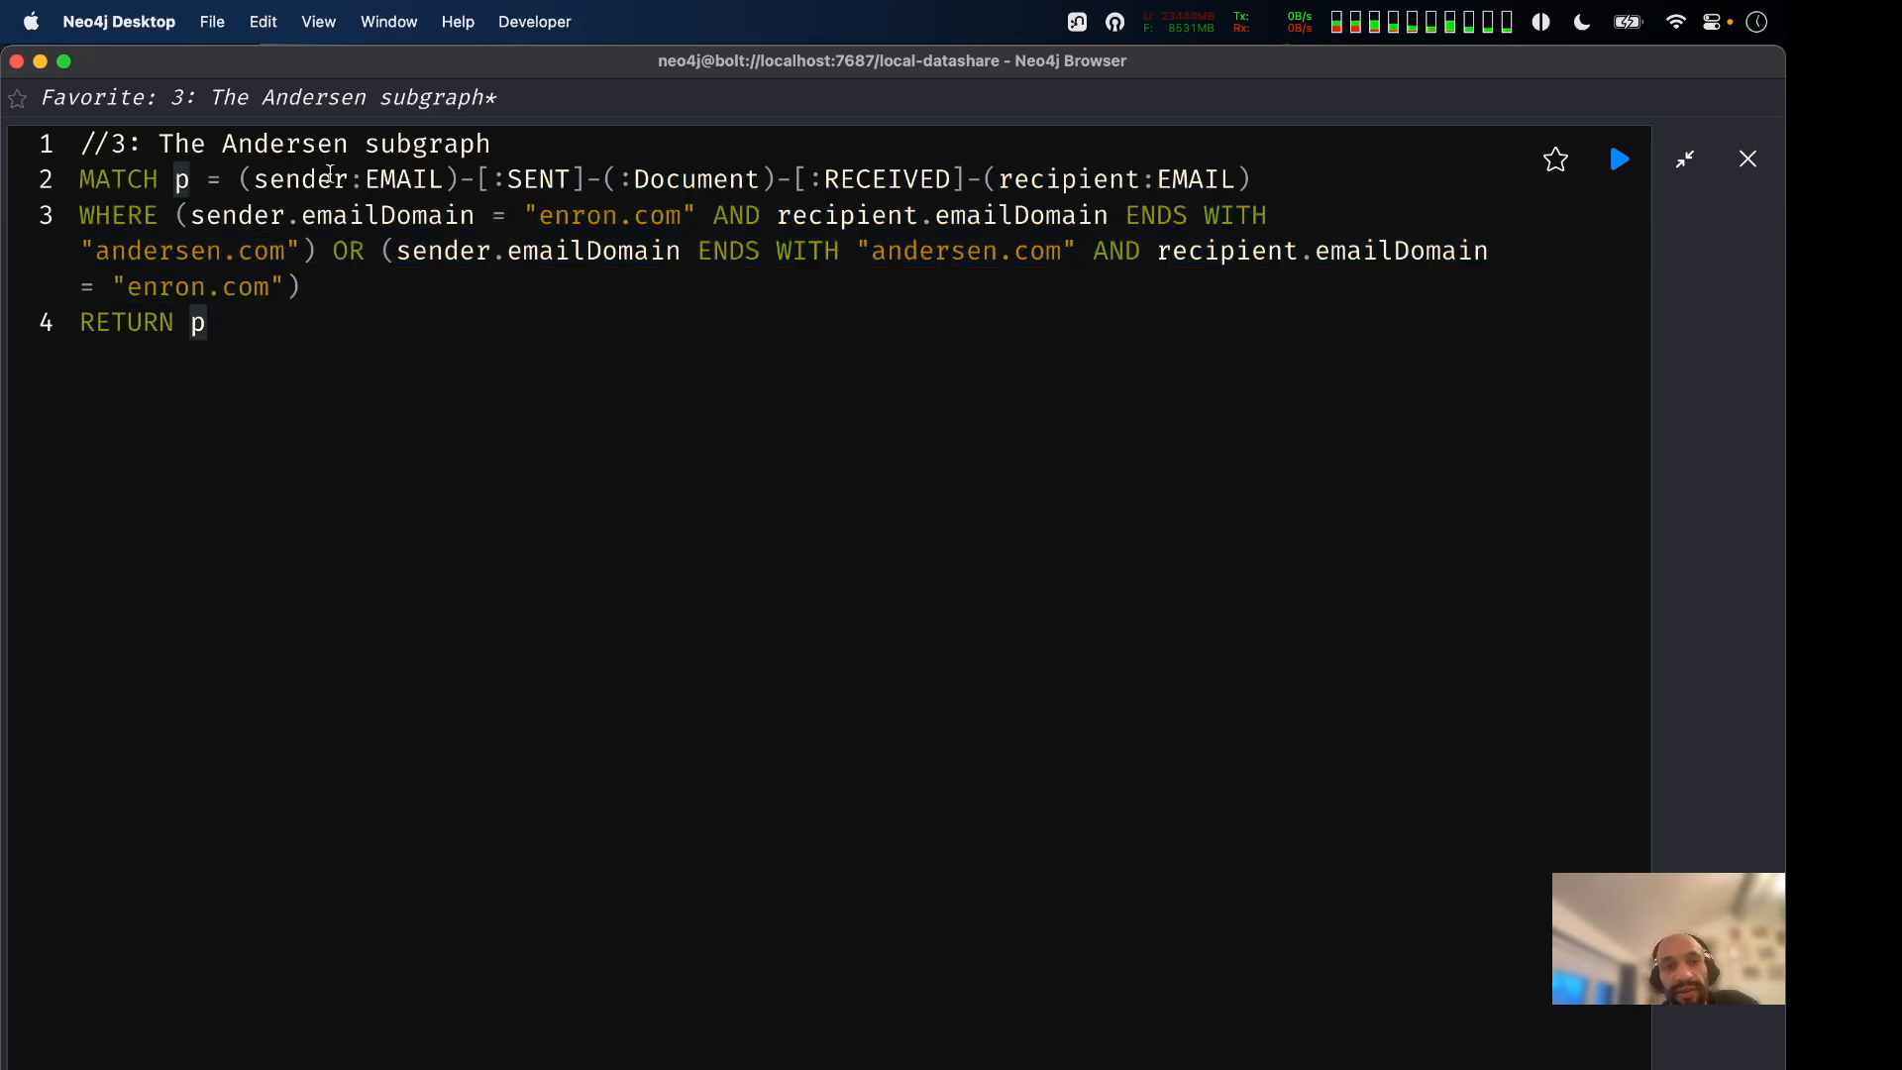
{"action": "left_click_drag", "start_coordinate": [242, 179], "coordinate": [1343, 180]}
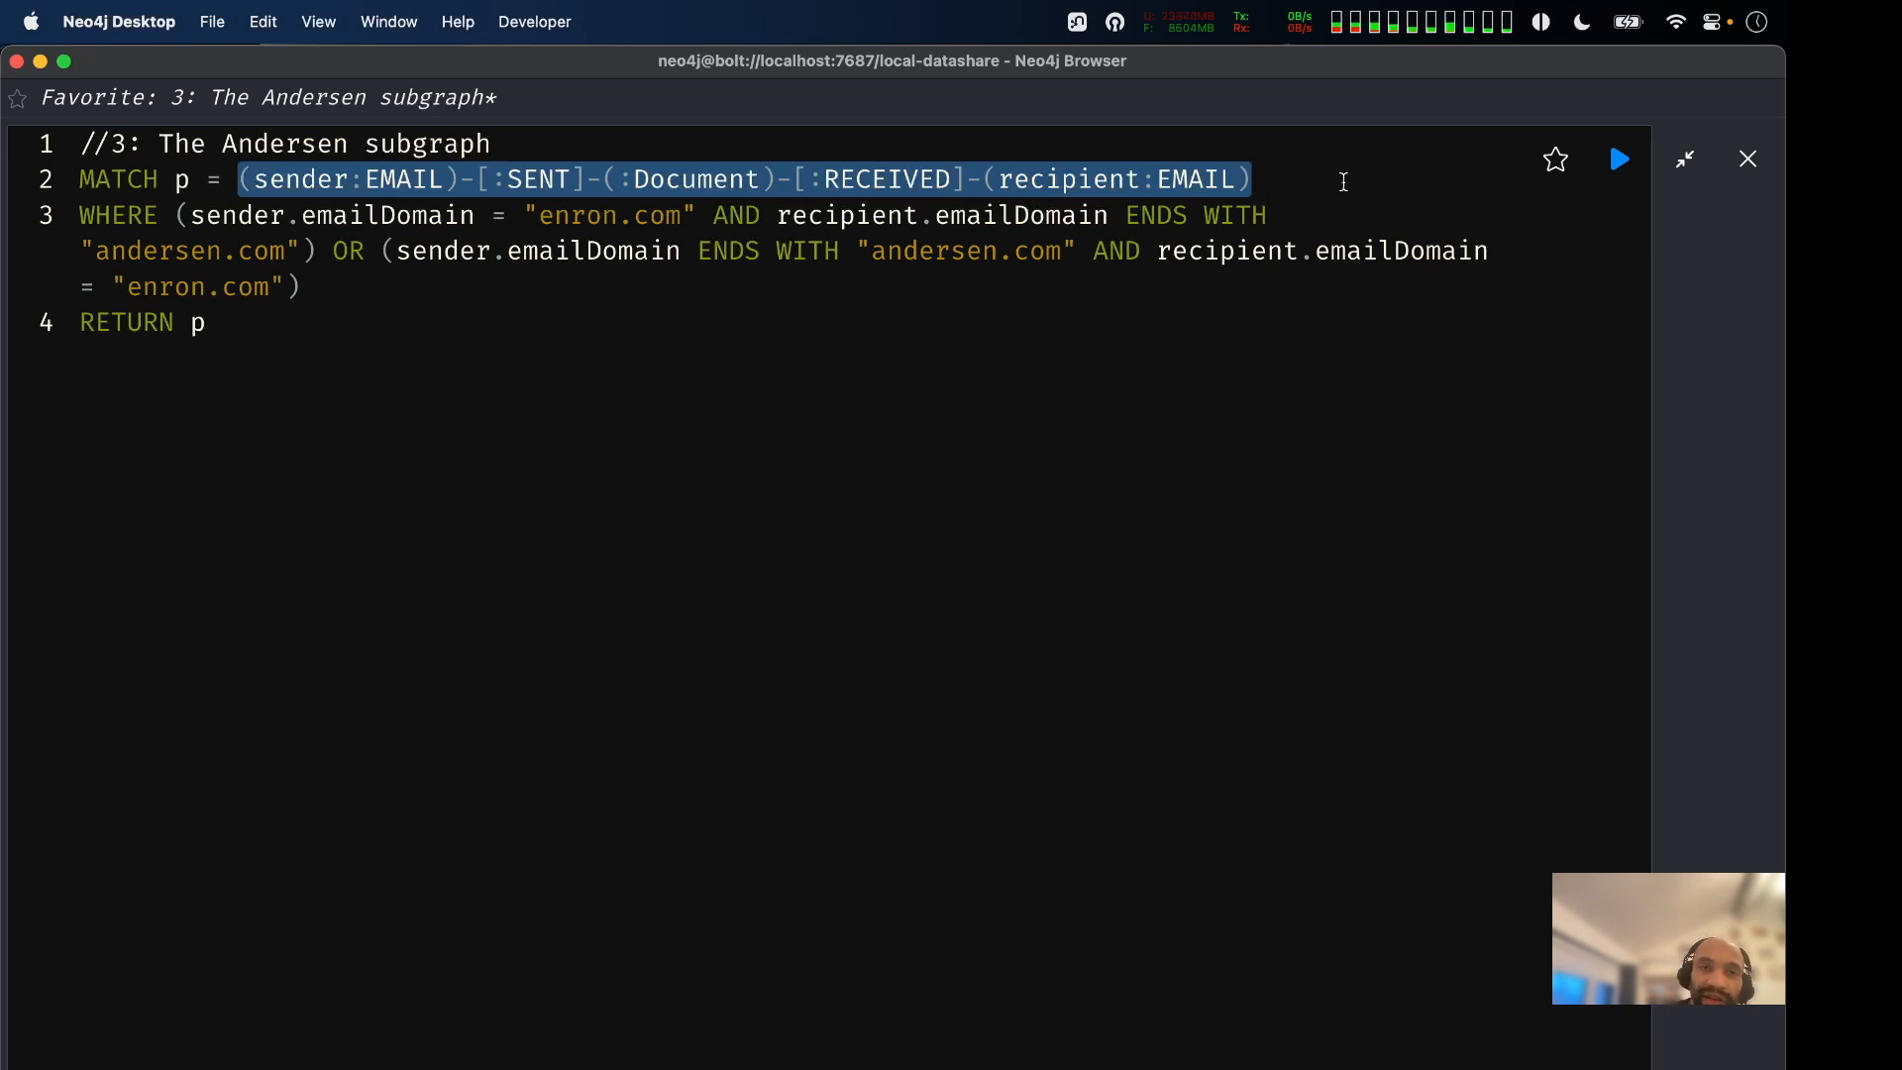
{"action": "left_click_drag", "start_coordinate": [508, 214], "coordinate": [700, 215]}
{"action": "left_click", "coordinate": [361, 315]}
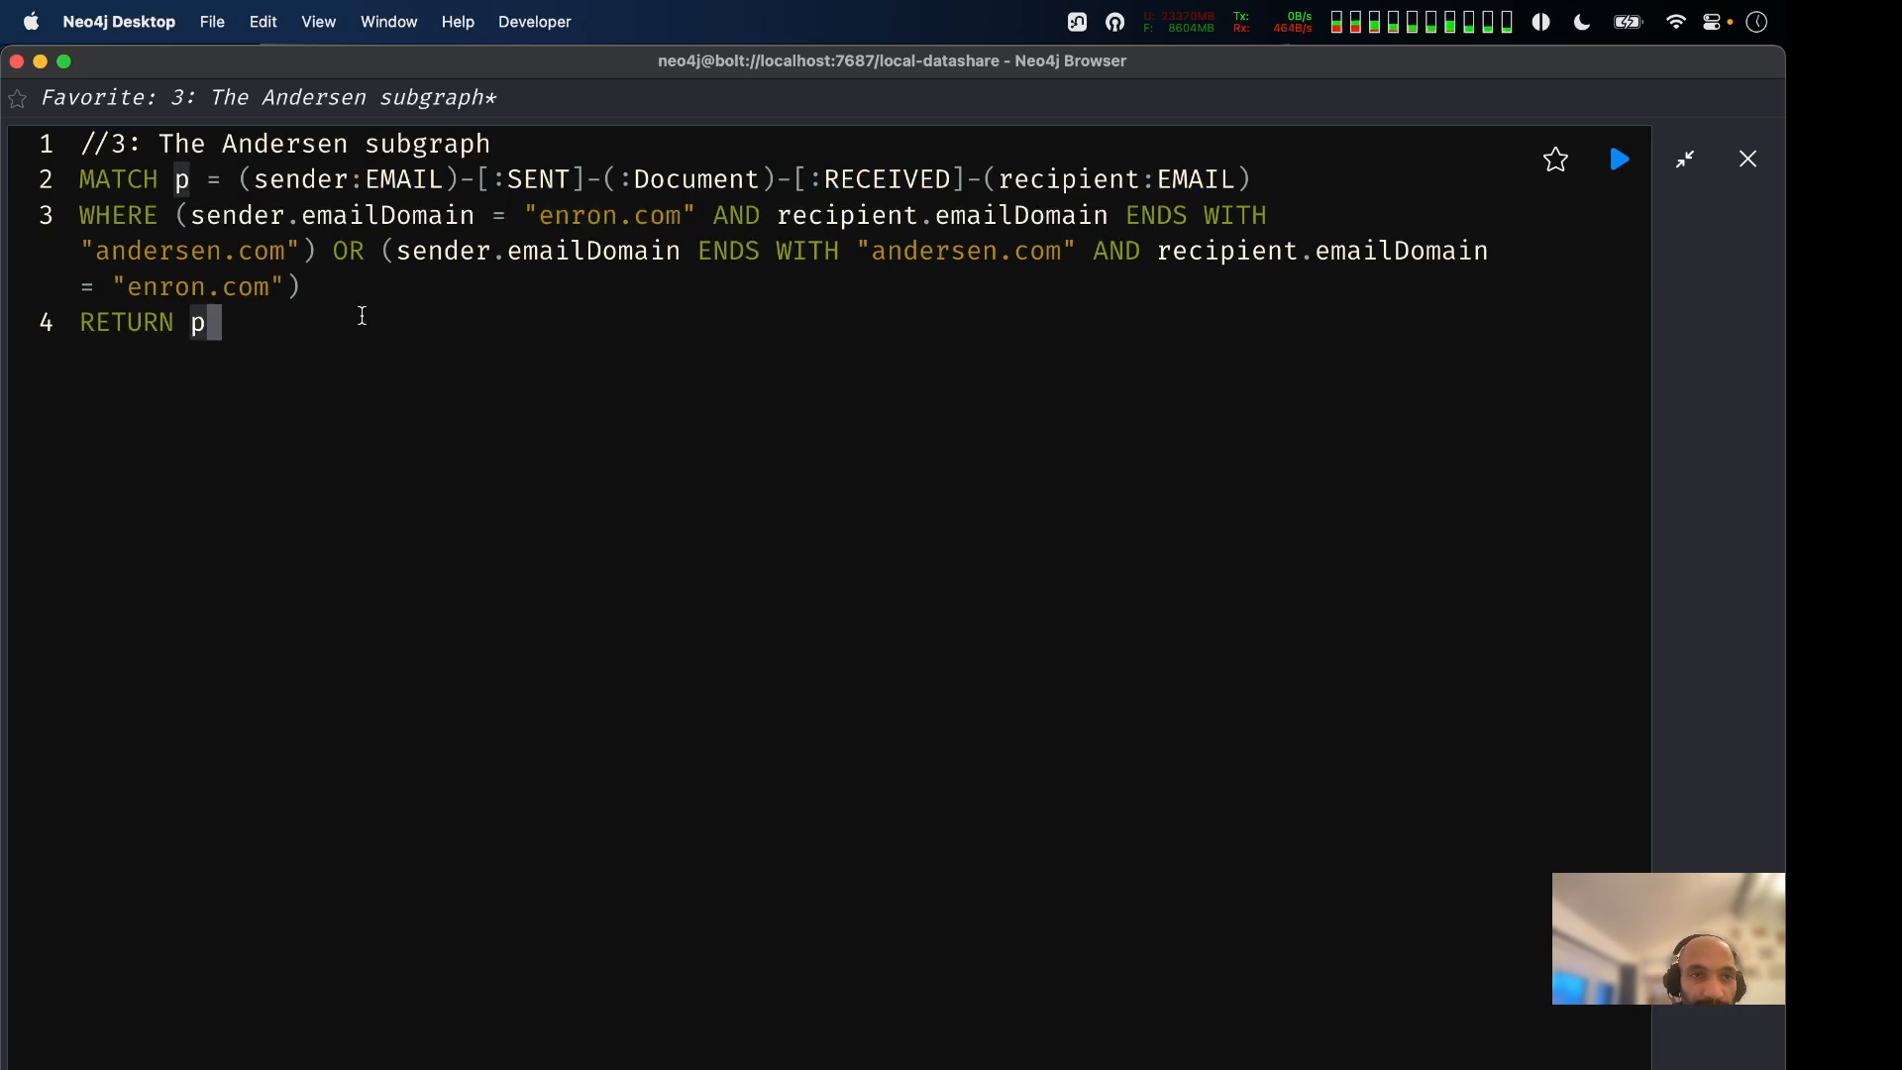
{"action": "left_click_drag", "start_coordinate": [289, 254], "coordinate": [79, 253]}
{"action": "left_click", "coordinate": [662, 354]}
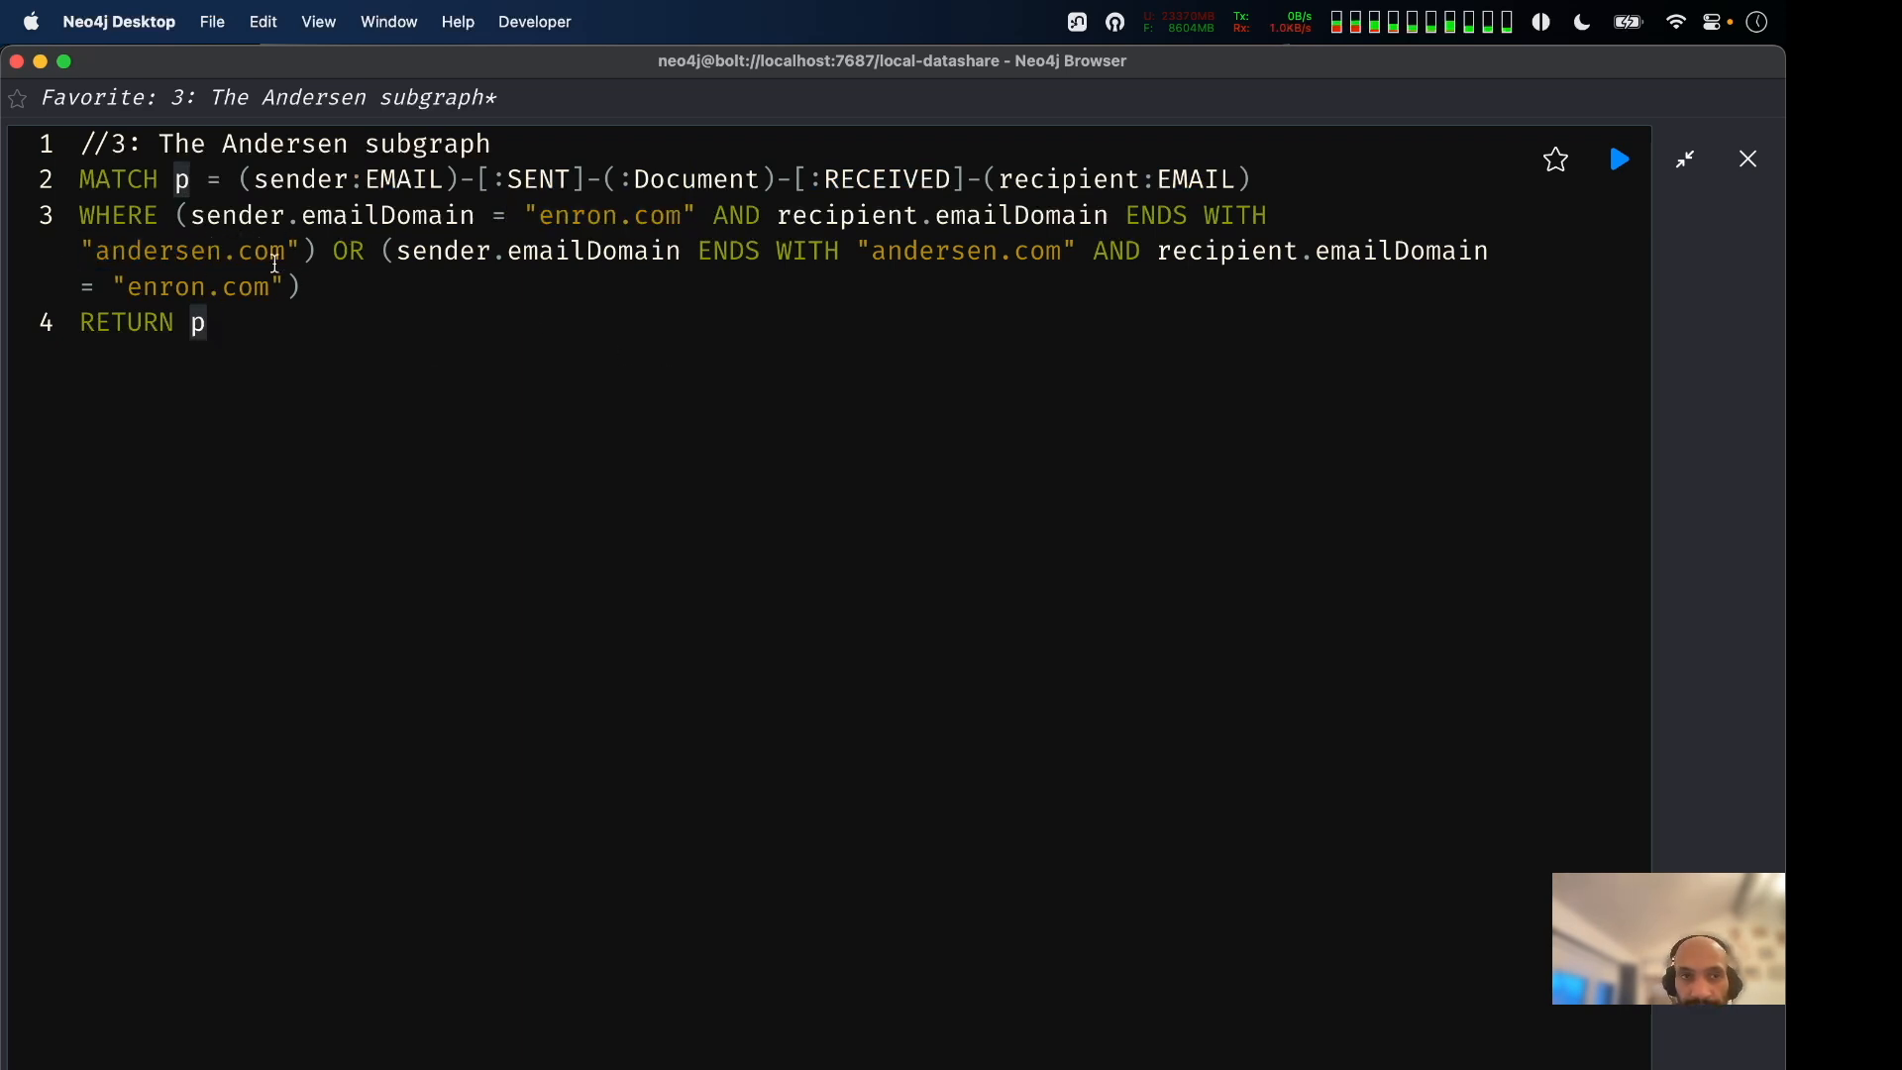
Run the Andersen subgraph query and inspect its graph full screen, including the link between the large clusters.
{"action": "left_click", "coordinate": [1621, 154]}
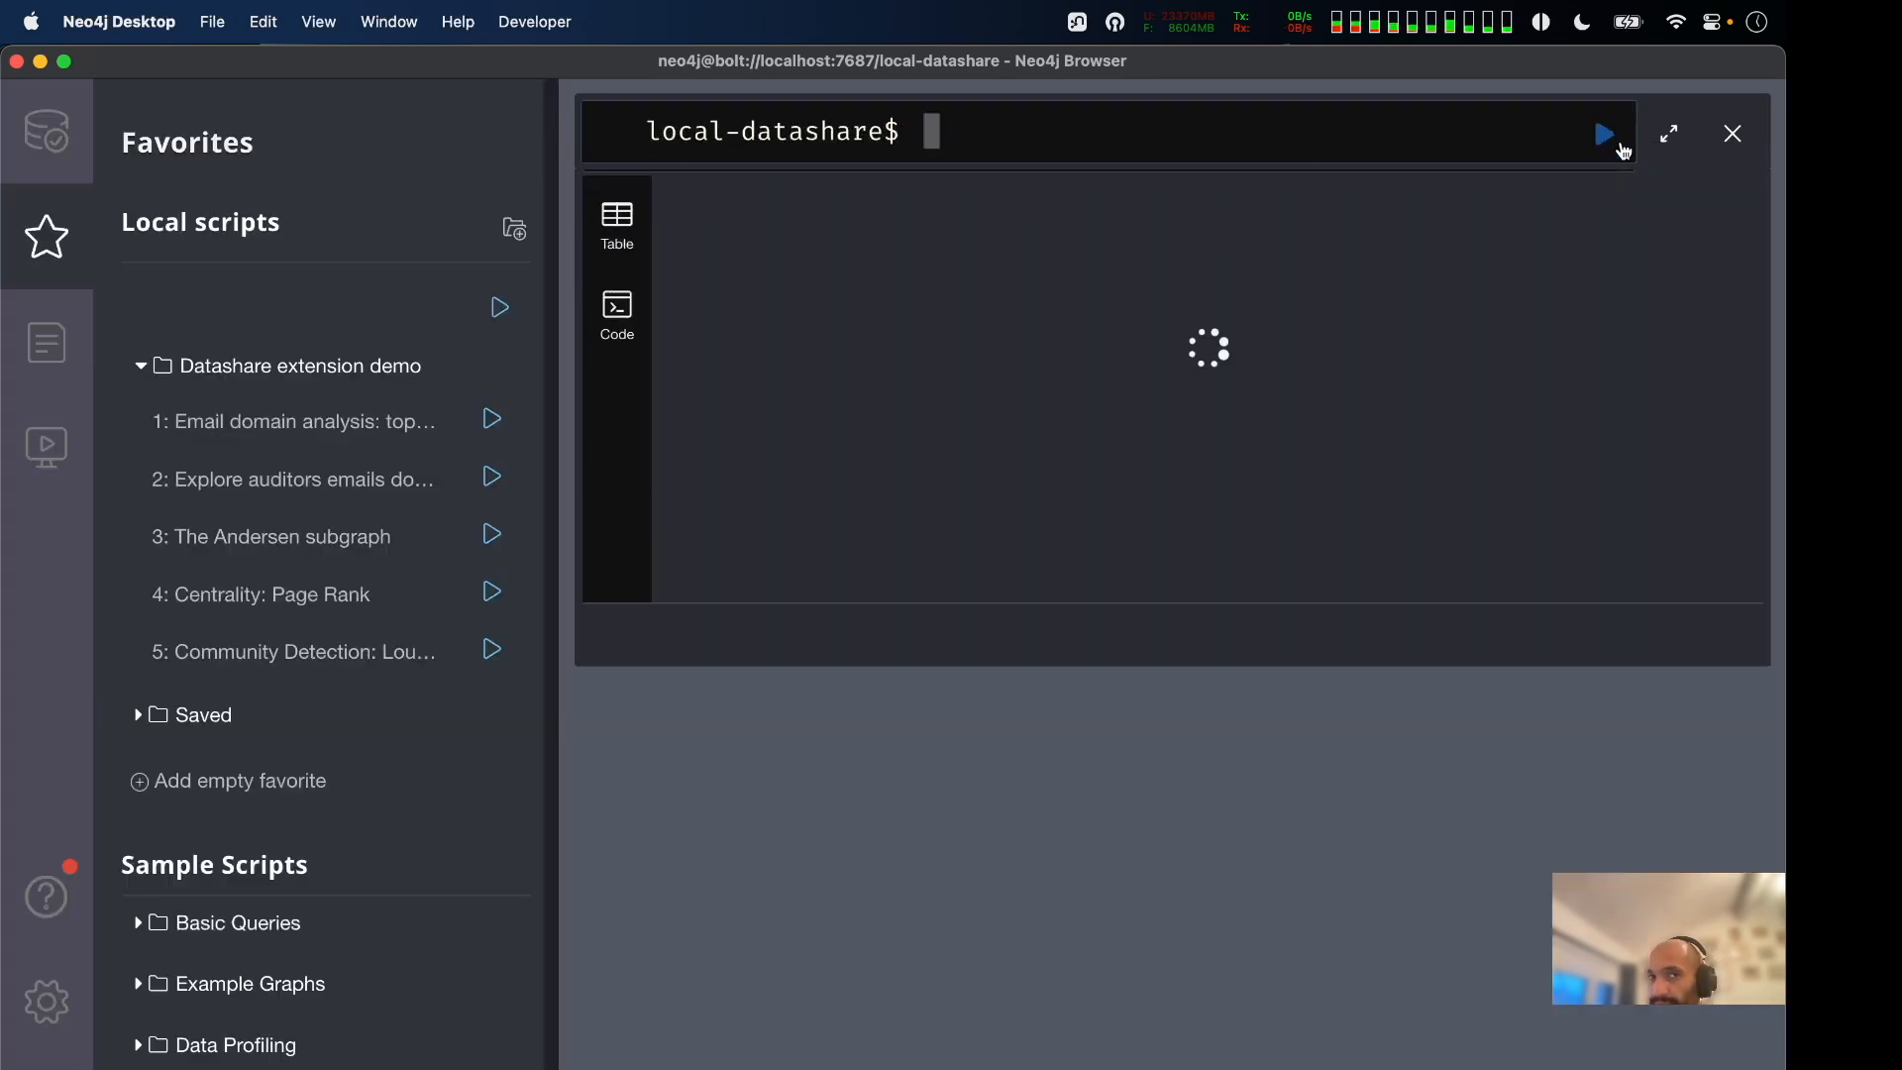
{"action": "left_click", "coordinate": [1686, 208]}
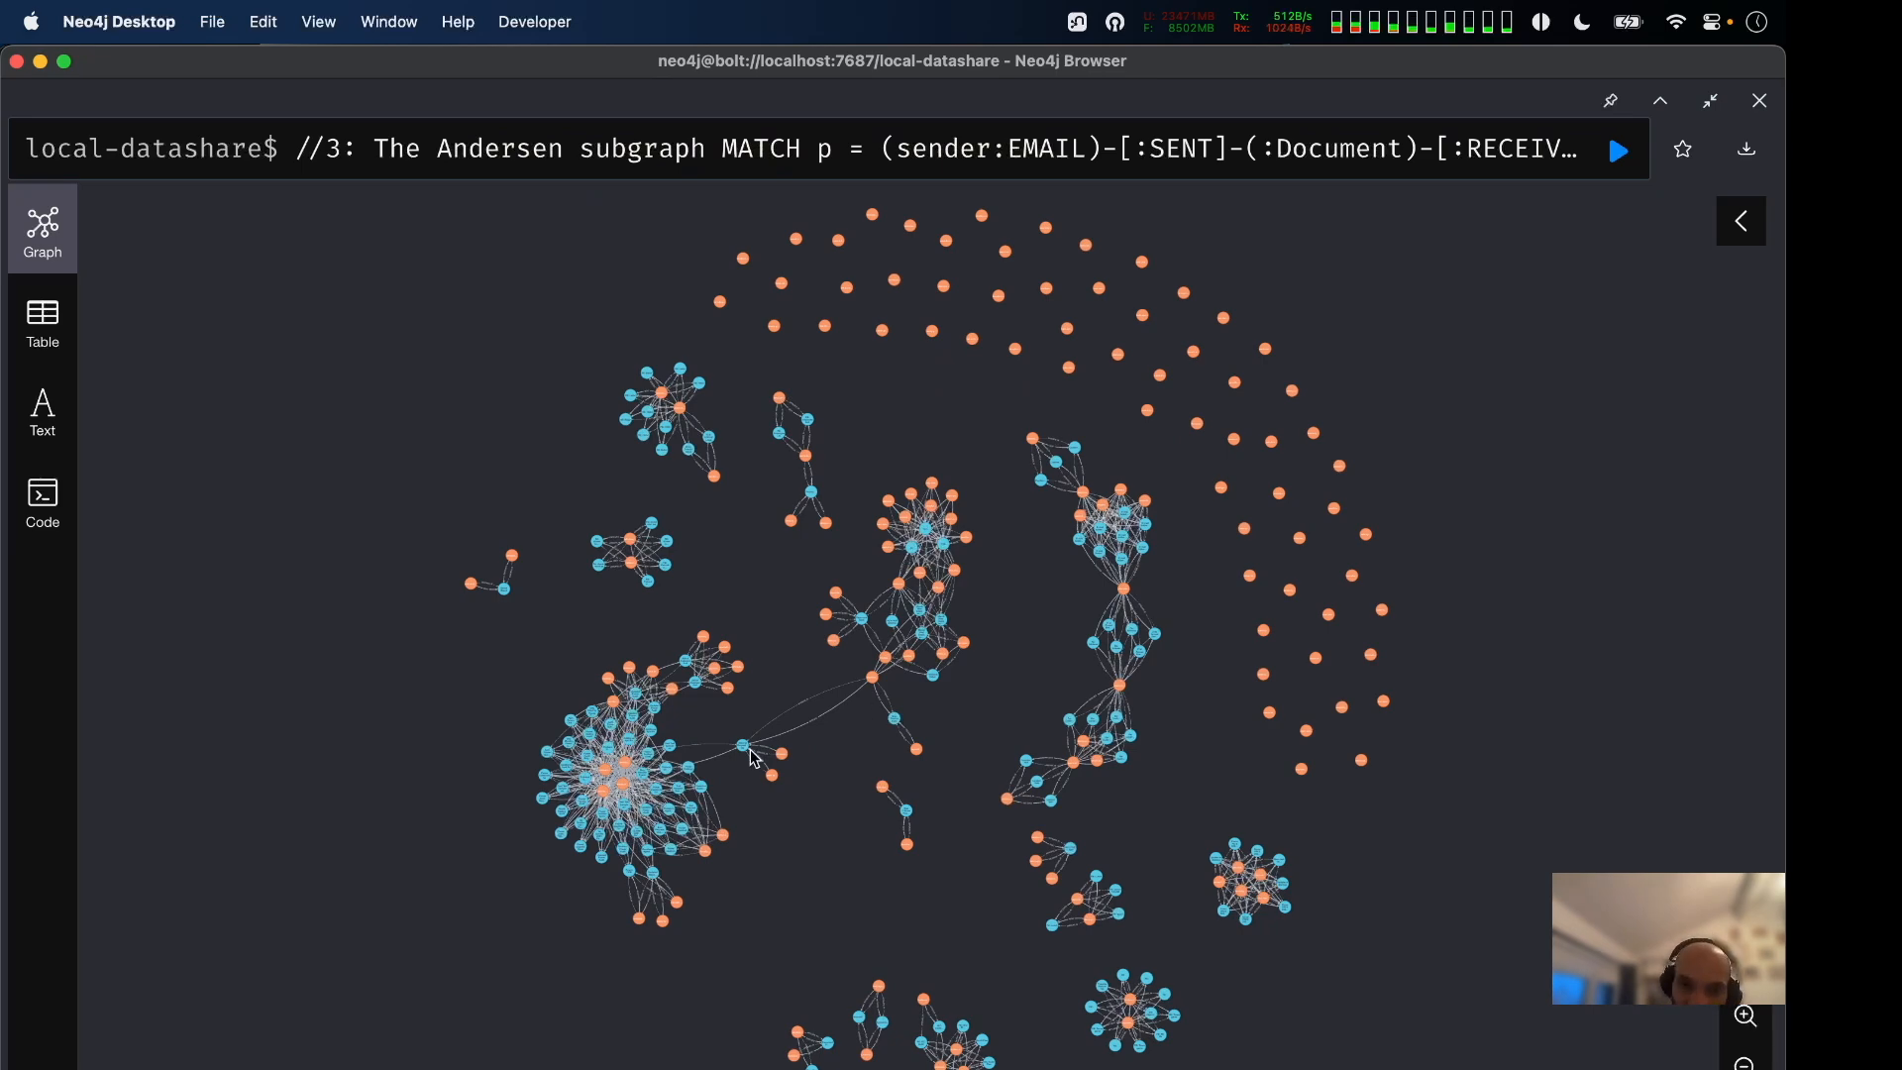
{"action": "scroll", "coordinate": [755, 760], "scroll_direction": "up", "scroll_amount": 5}
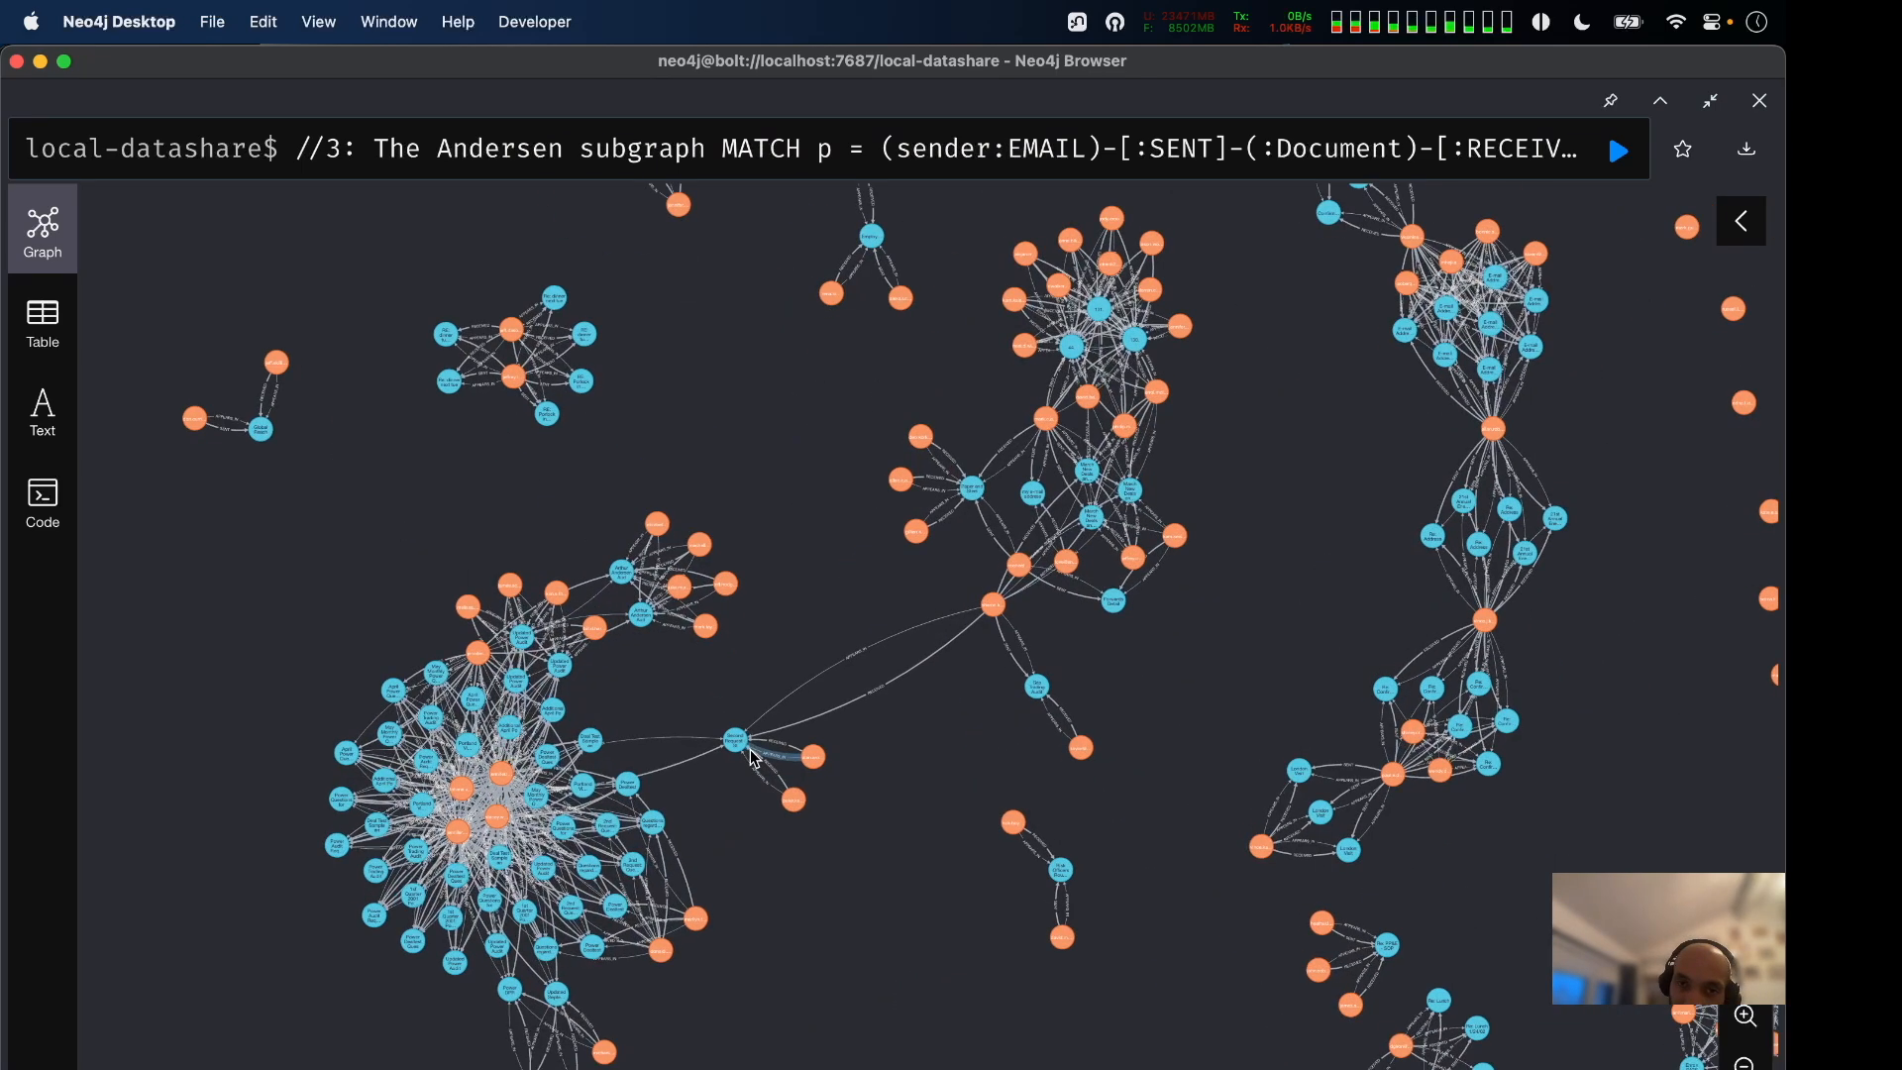
{"action": "scroll", "coordinate": [755, 760], "scroll_direction": "down", "scroll_amount": 5}
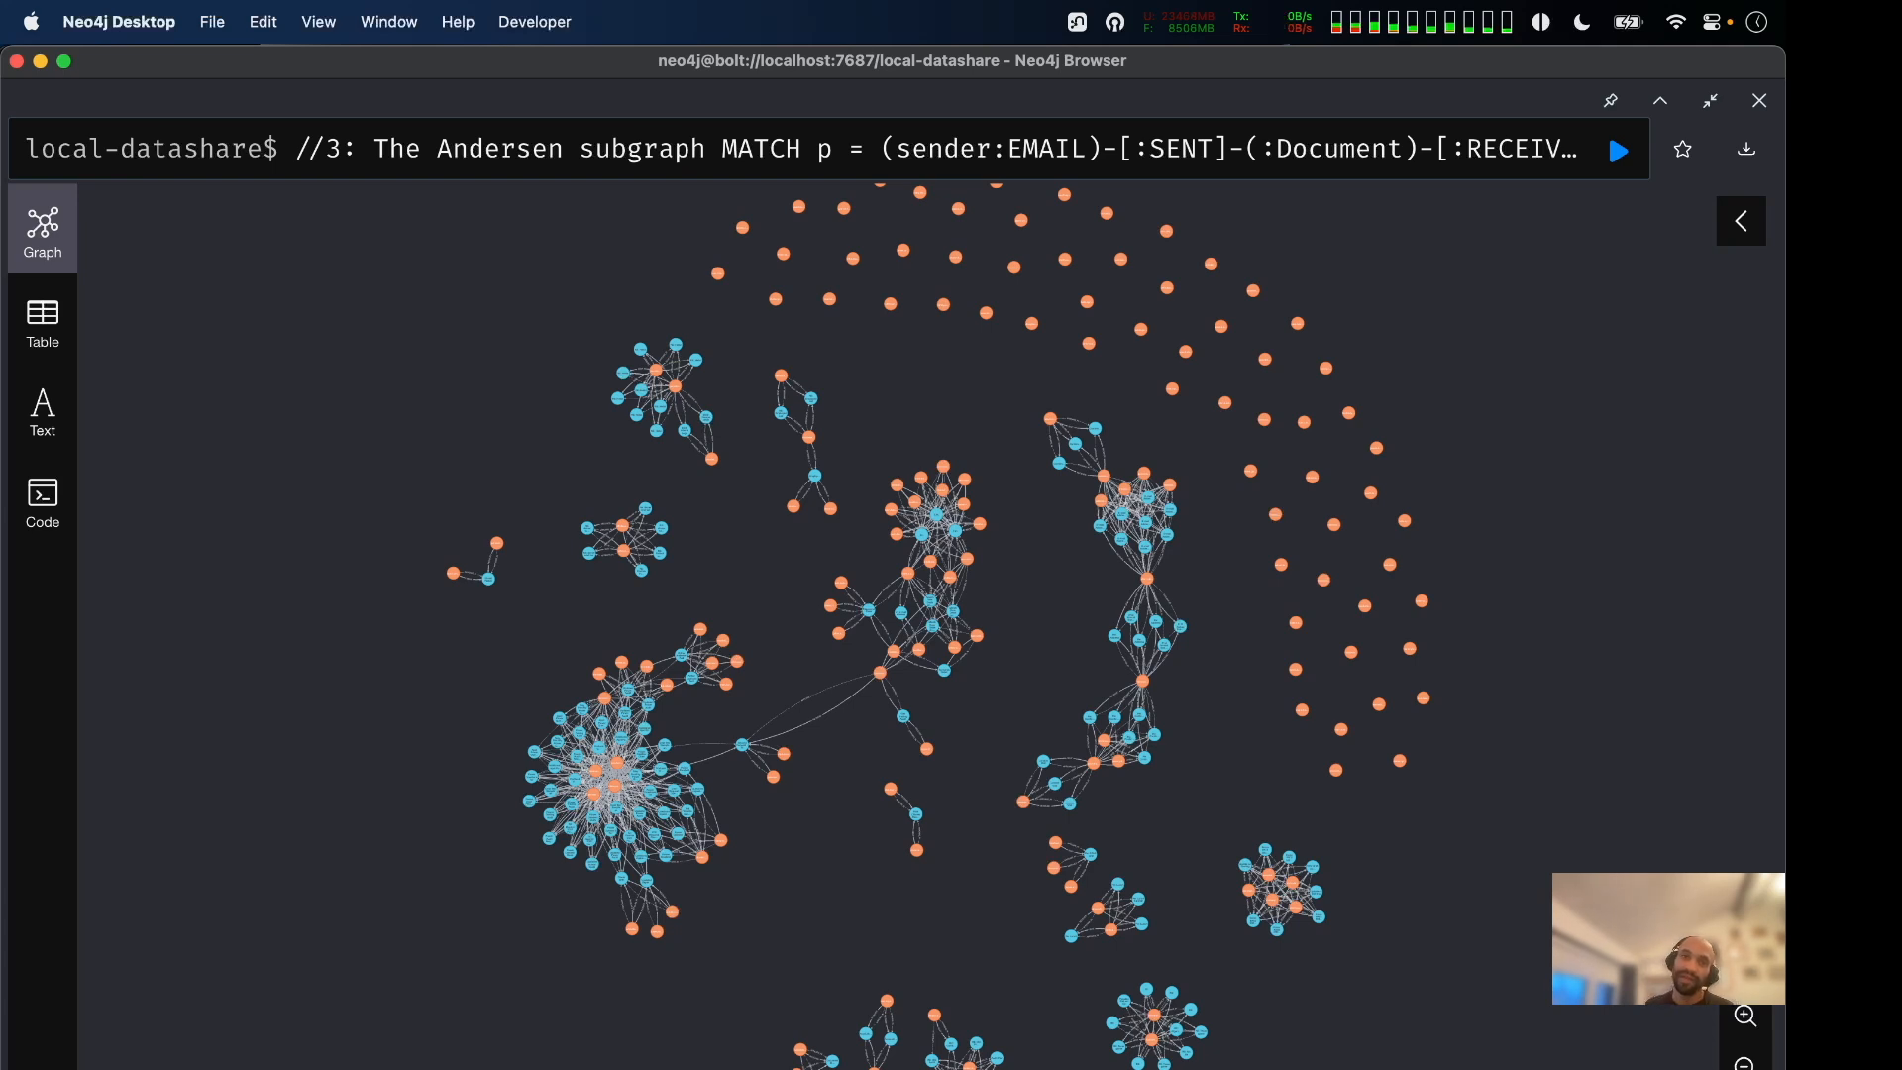
{"action": "key", "text": "super+Tab"}
{"action": "key", "text": "super+Tab"}
{"action": "key", "text": "super+Tab"}
{"action": "key", "text": "super+Tab"}
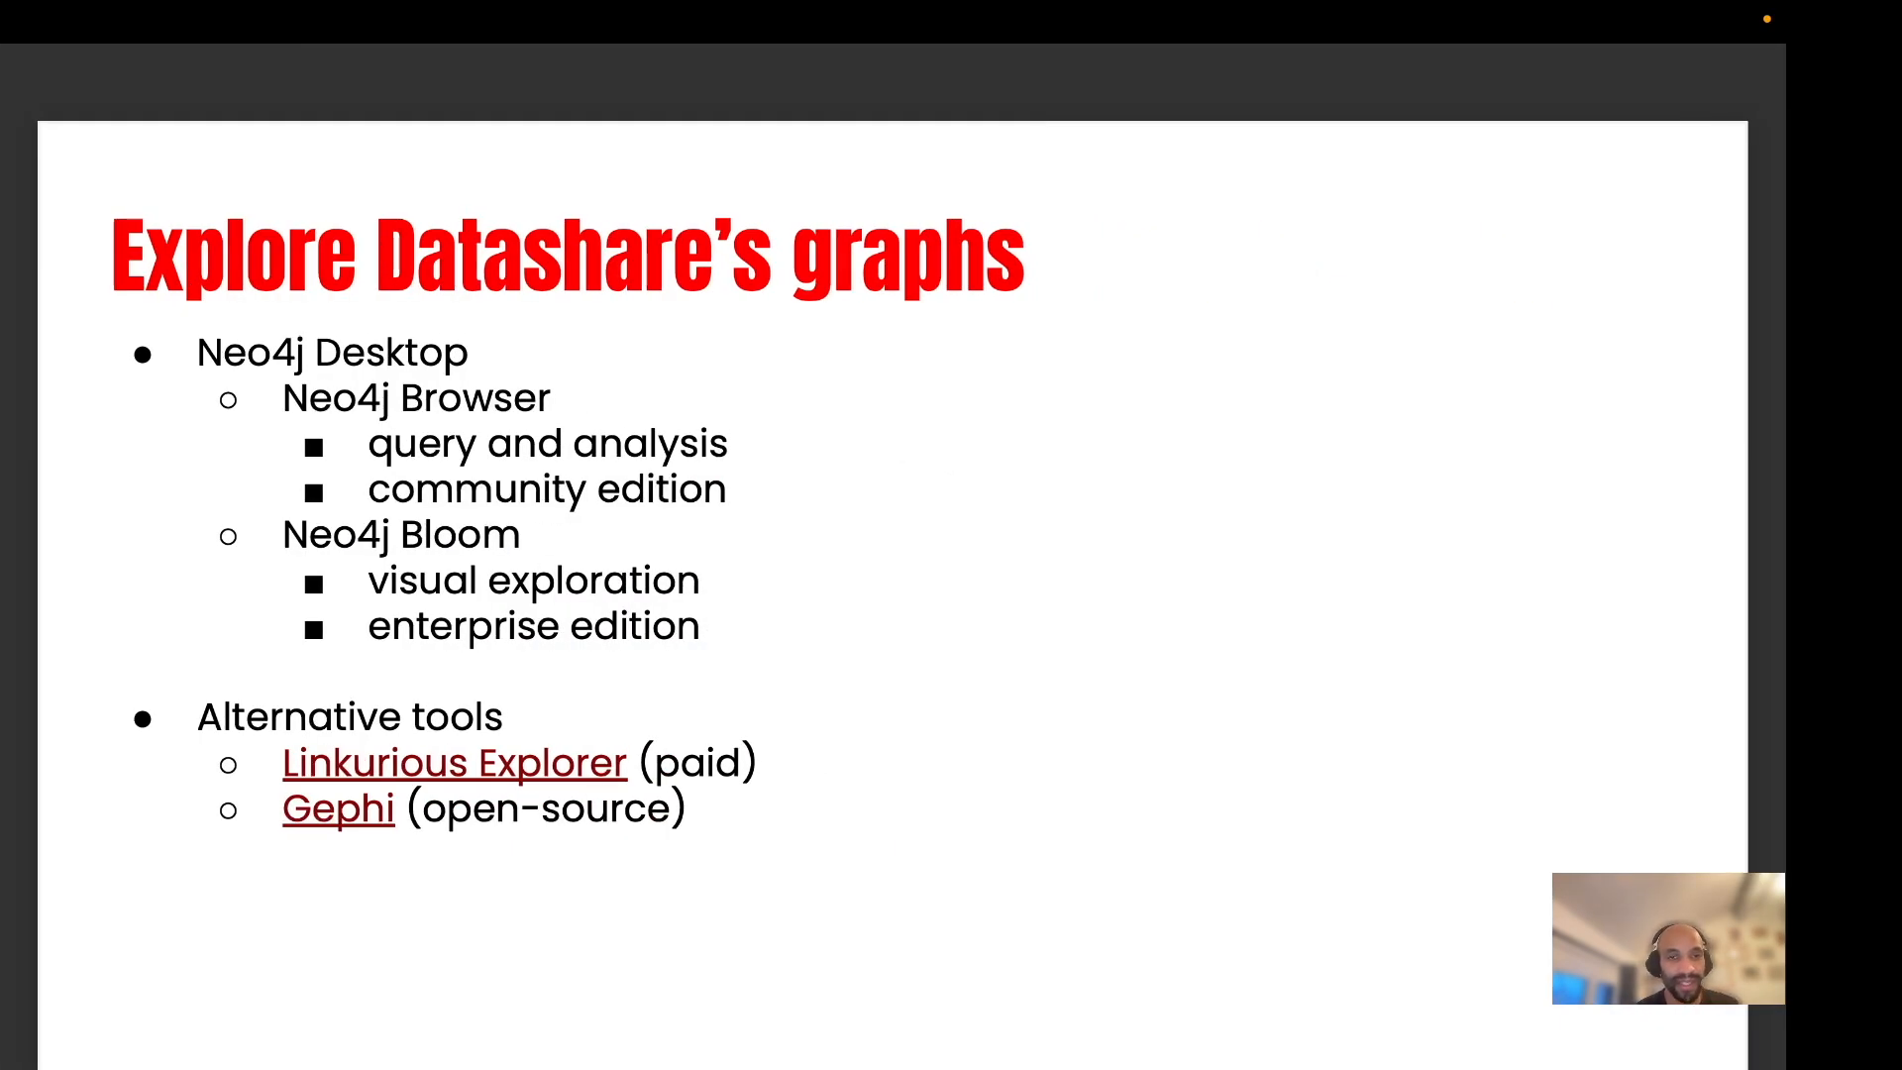
{"action": "left_click_drag", "start_coordinate": [283, 526], "coordinate": [706, 519]}
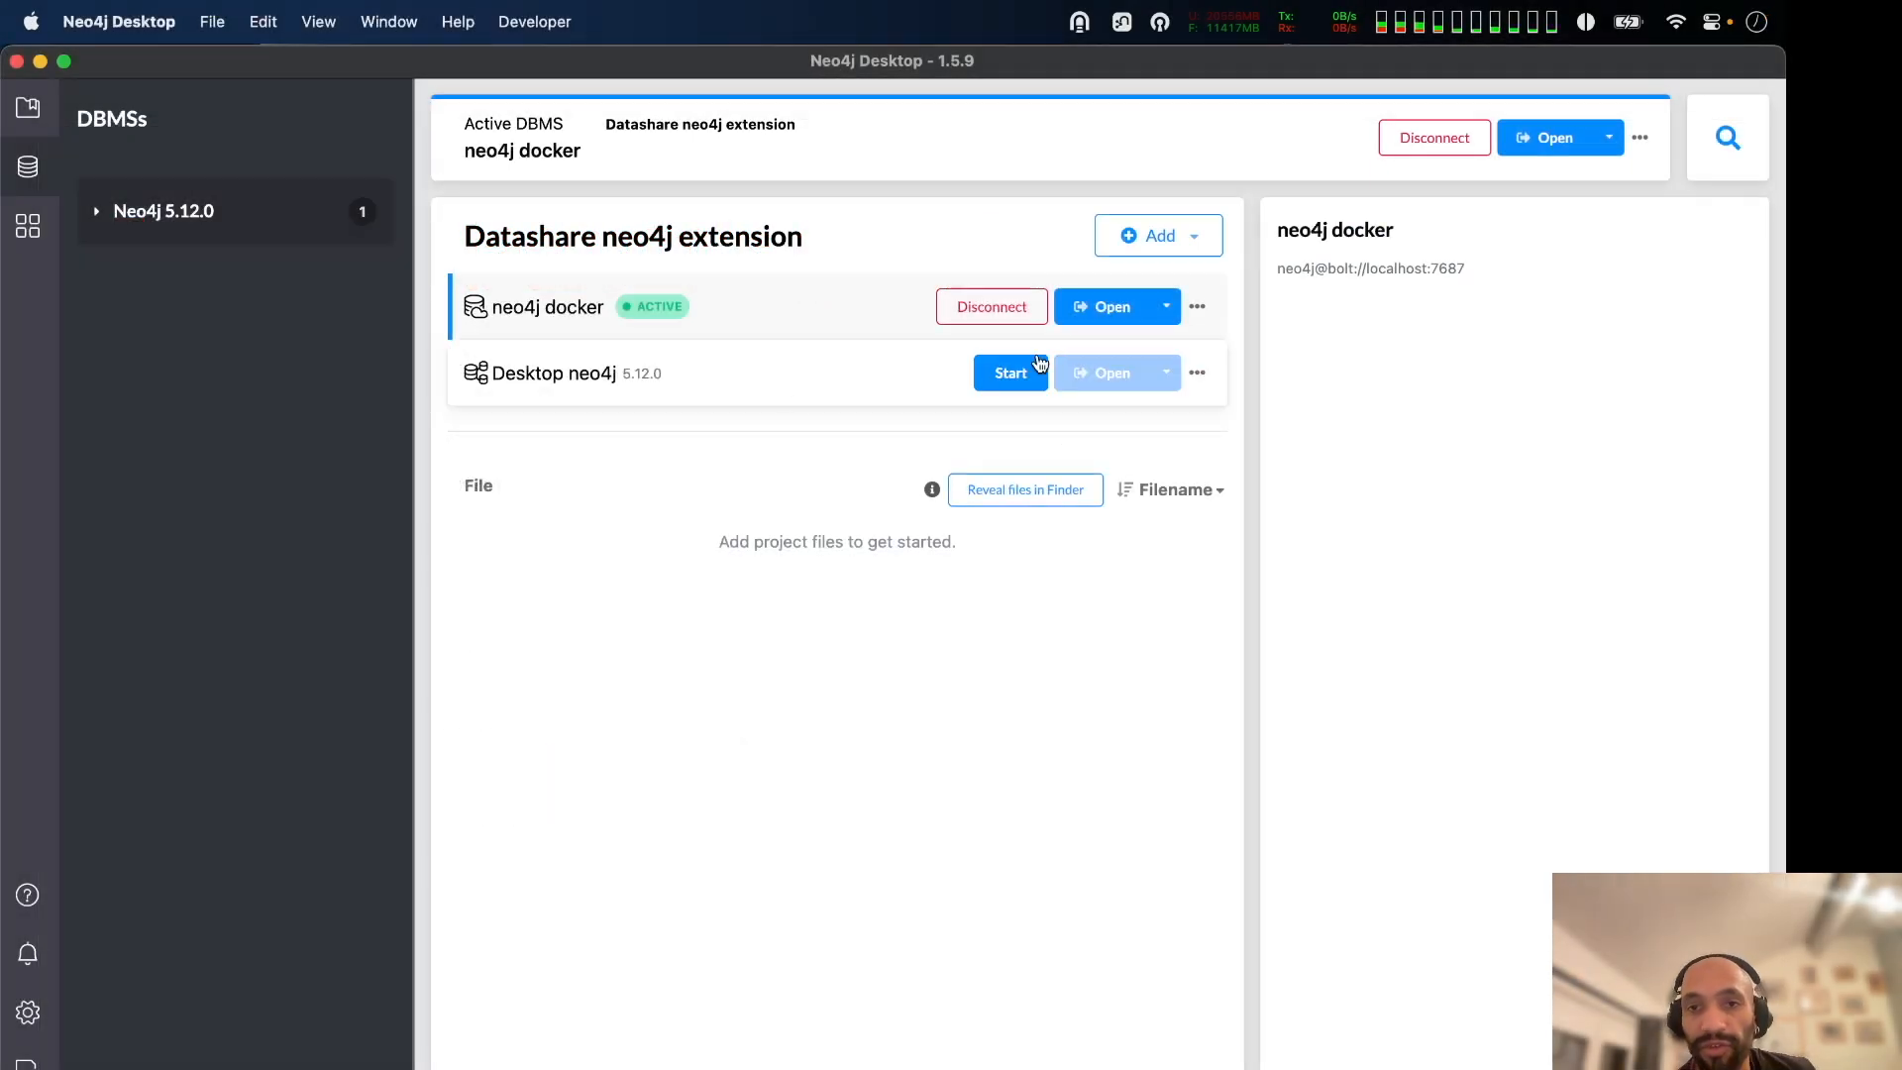
From Neo4j Desktop, open the "neo4j docker" database in Neo4j Bloom and load the "Datashare extension demo" perspective.
{"action": "mouse_move", "coordinate": [1057, 378]}
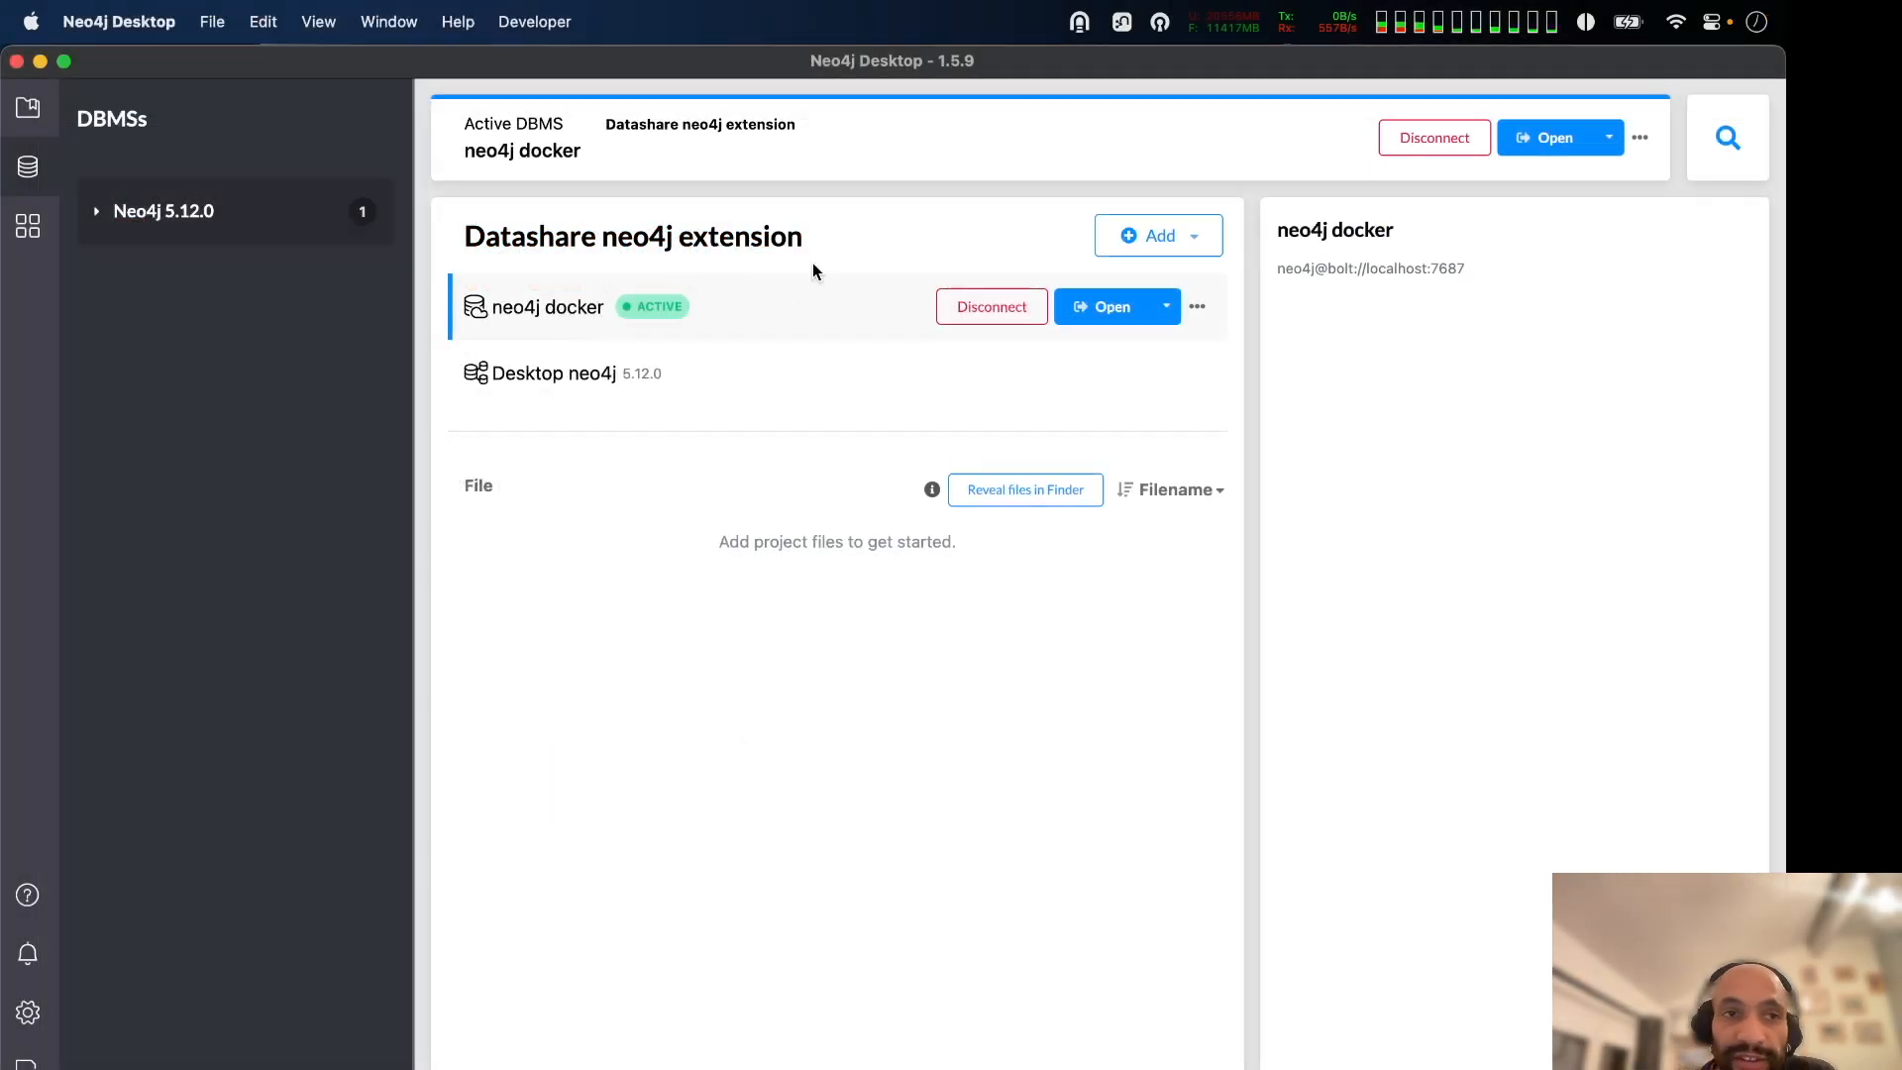
{"action": "left_click", "coordinate": [1167, 308]}
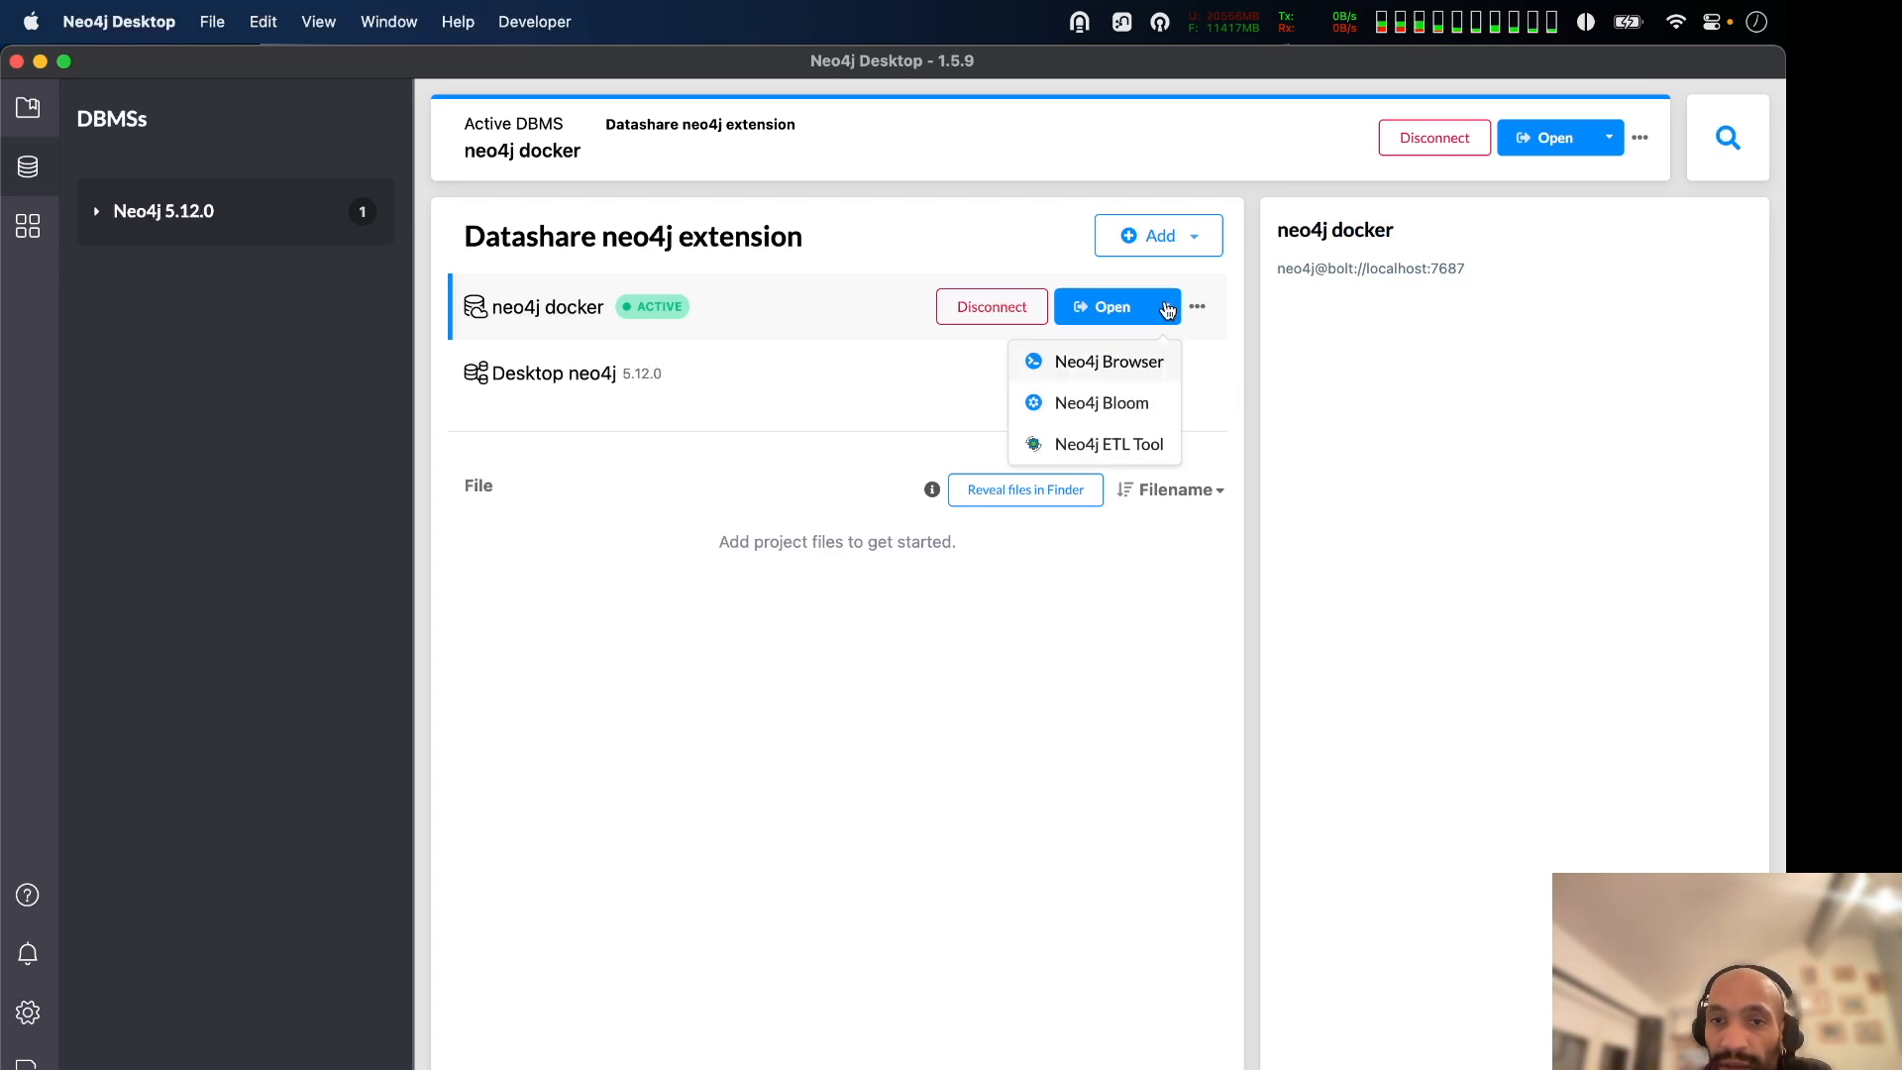
{"action": "left_click", "coordinate": [1077, 407]}
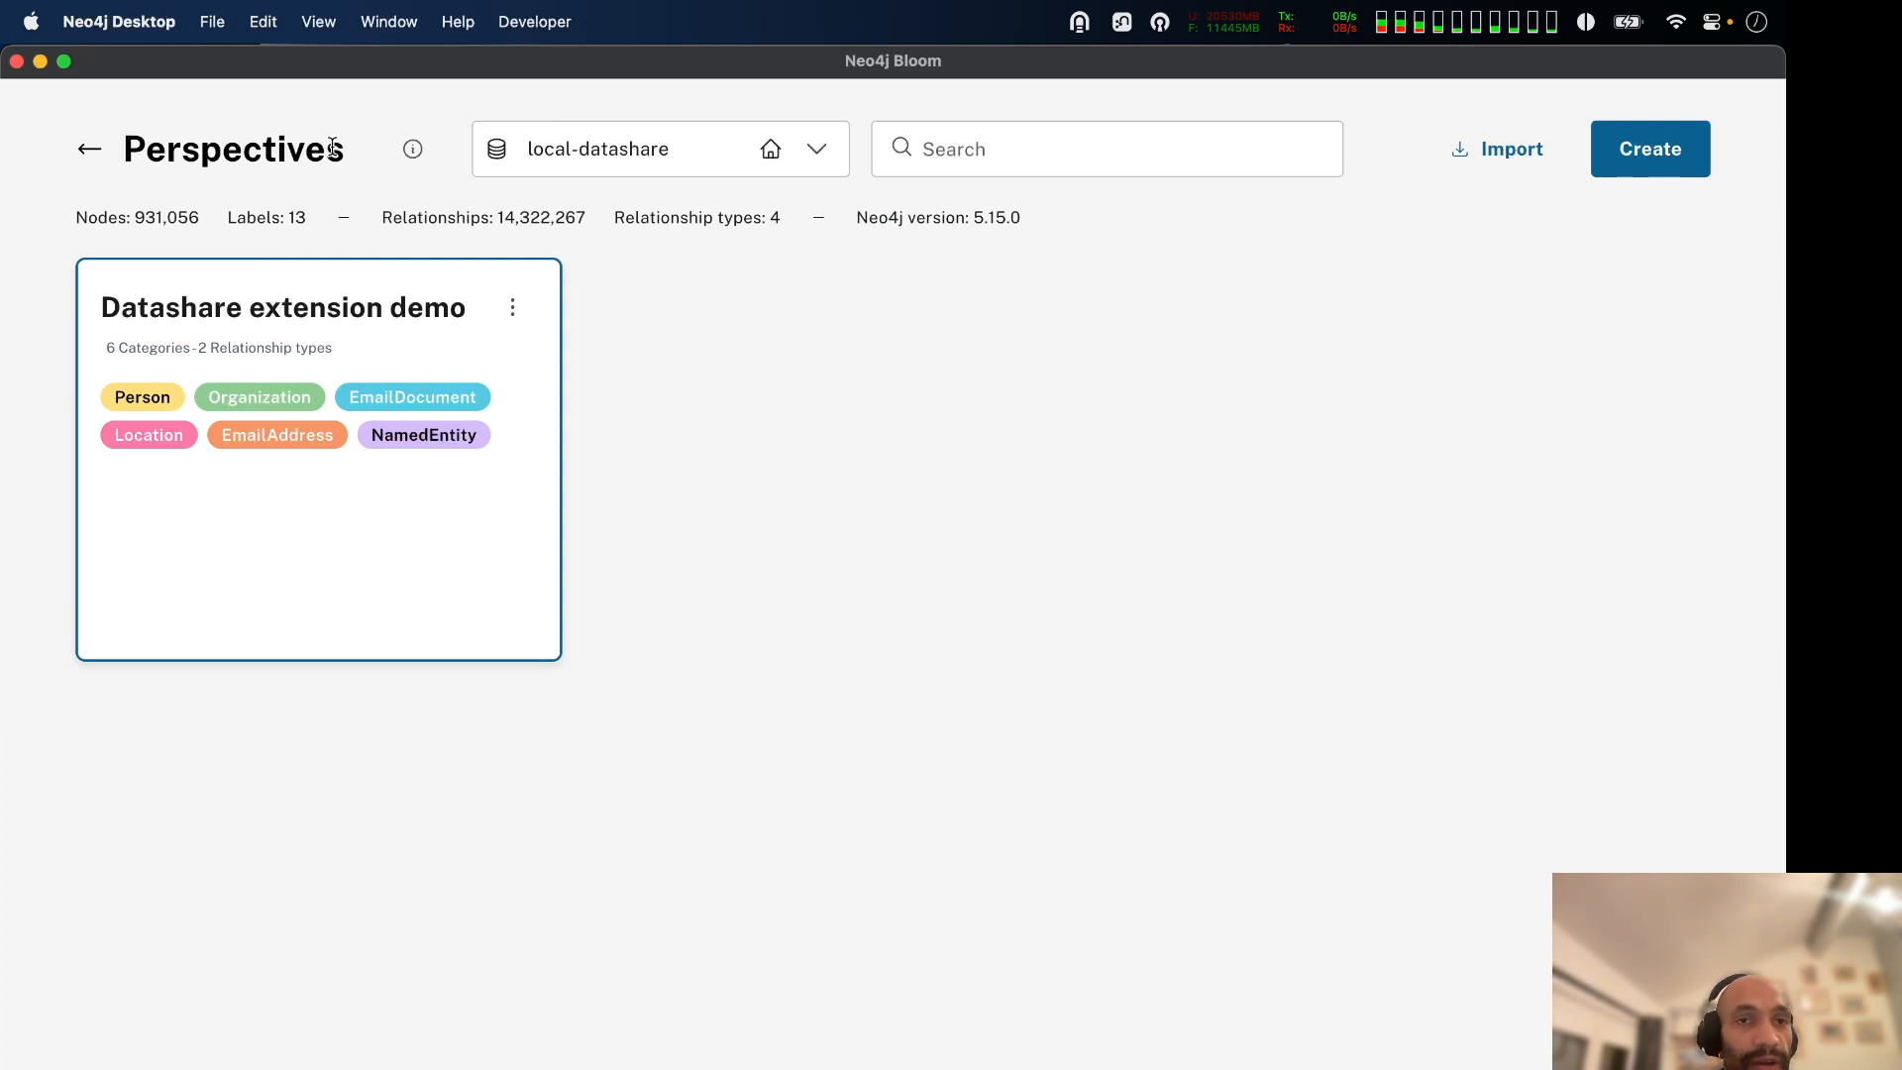
{"action": "left_click_drag", "start_coordinate": [327, 149], "coordinate": [123, 149]}
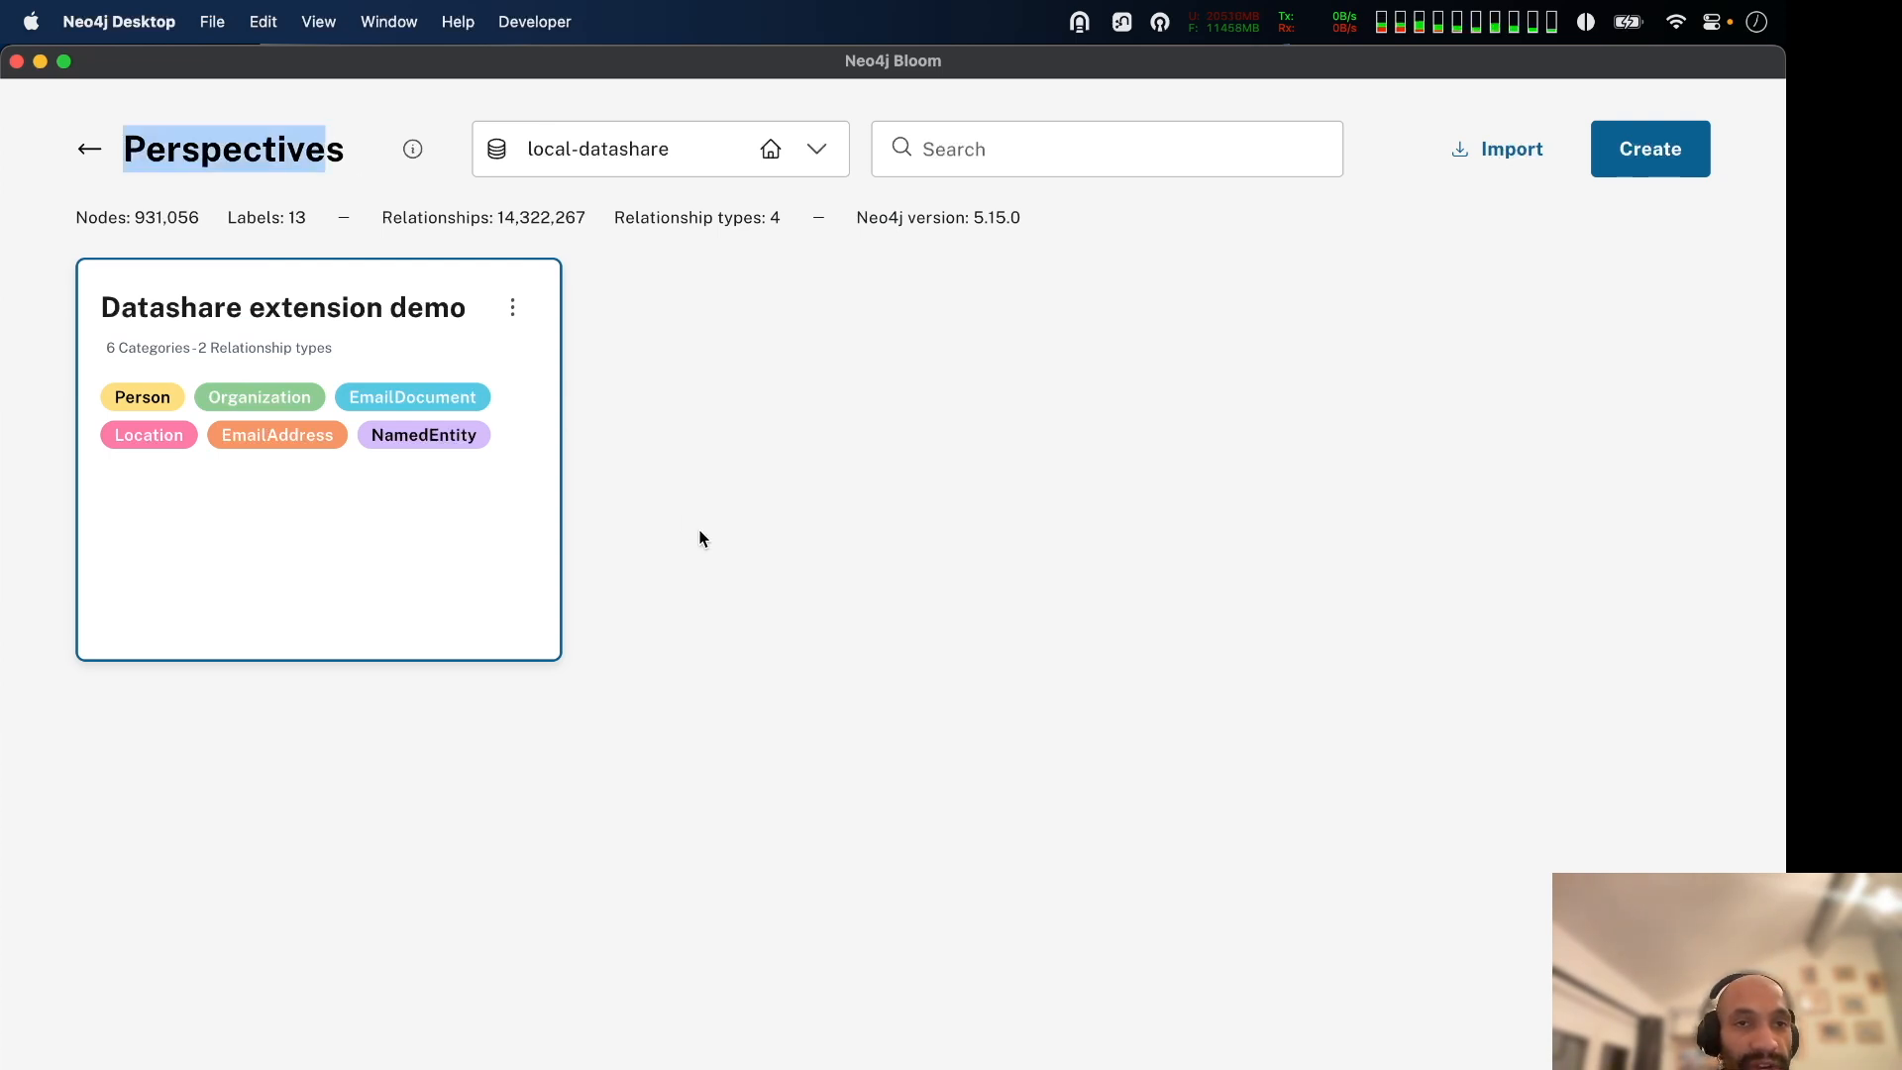
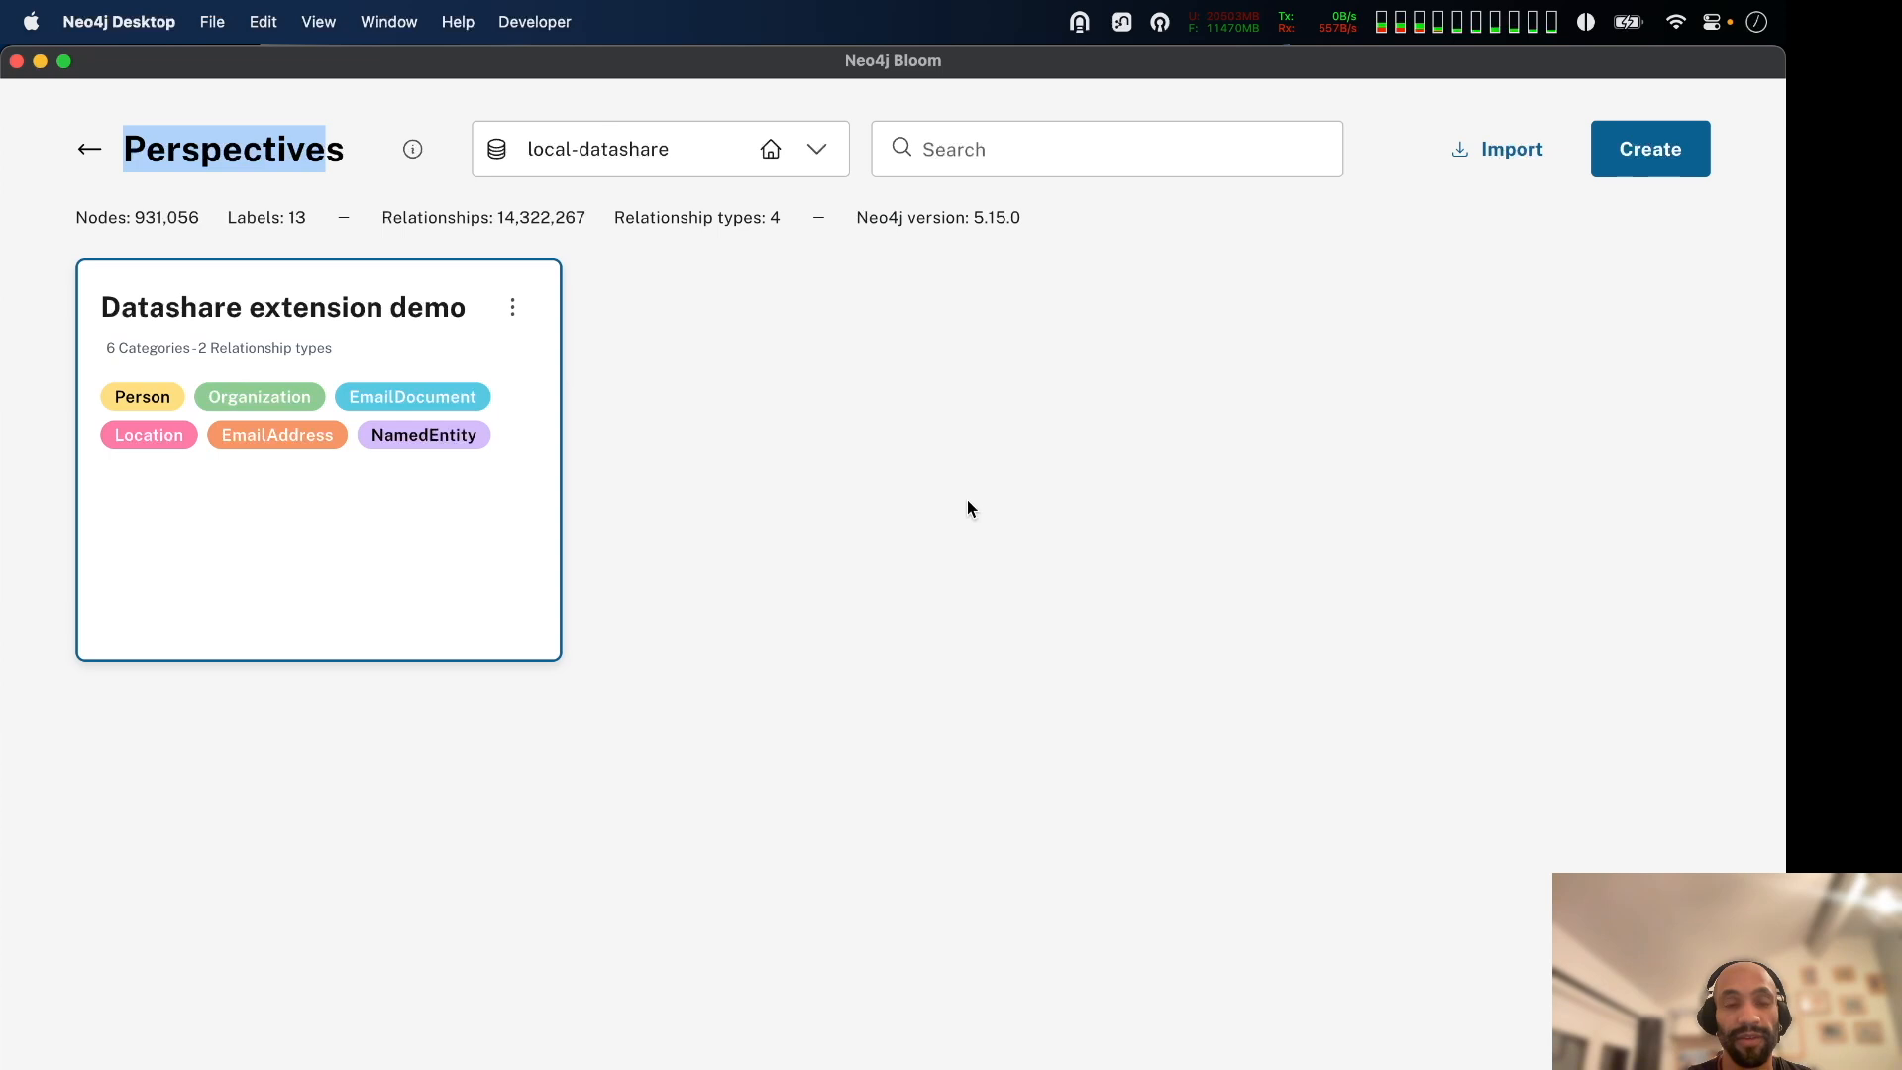
{"action": "left_click", "coordinate": [371, 314]}
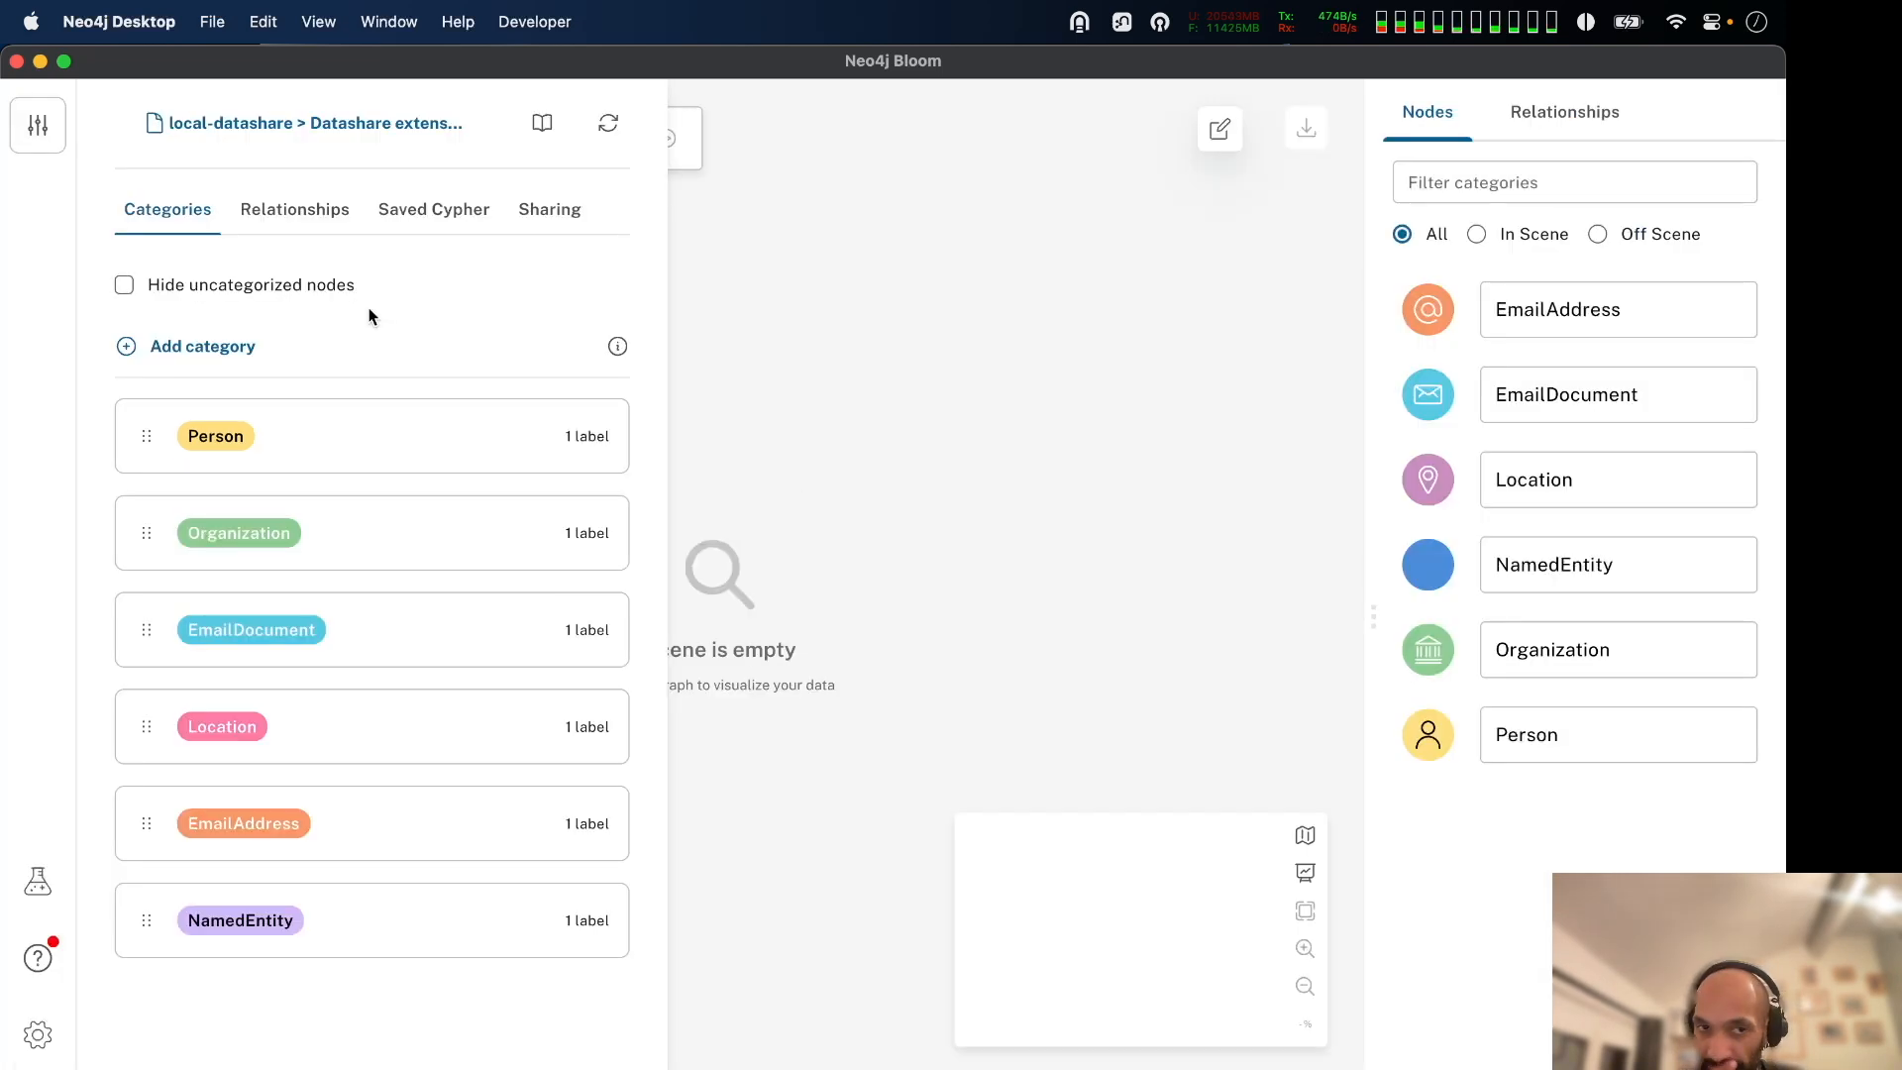
Examine the perspective's categories, checking the labels and properties of Person, EmailDocument and EmailAddress.
{"action": "left_click", "coordinate": [968, 301]}
{"action": "left_click", "coordinate": [39, 129]}
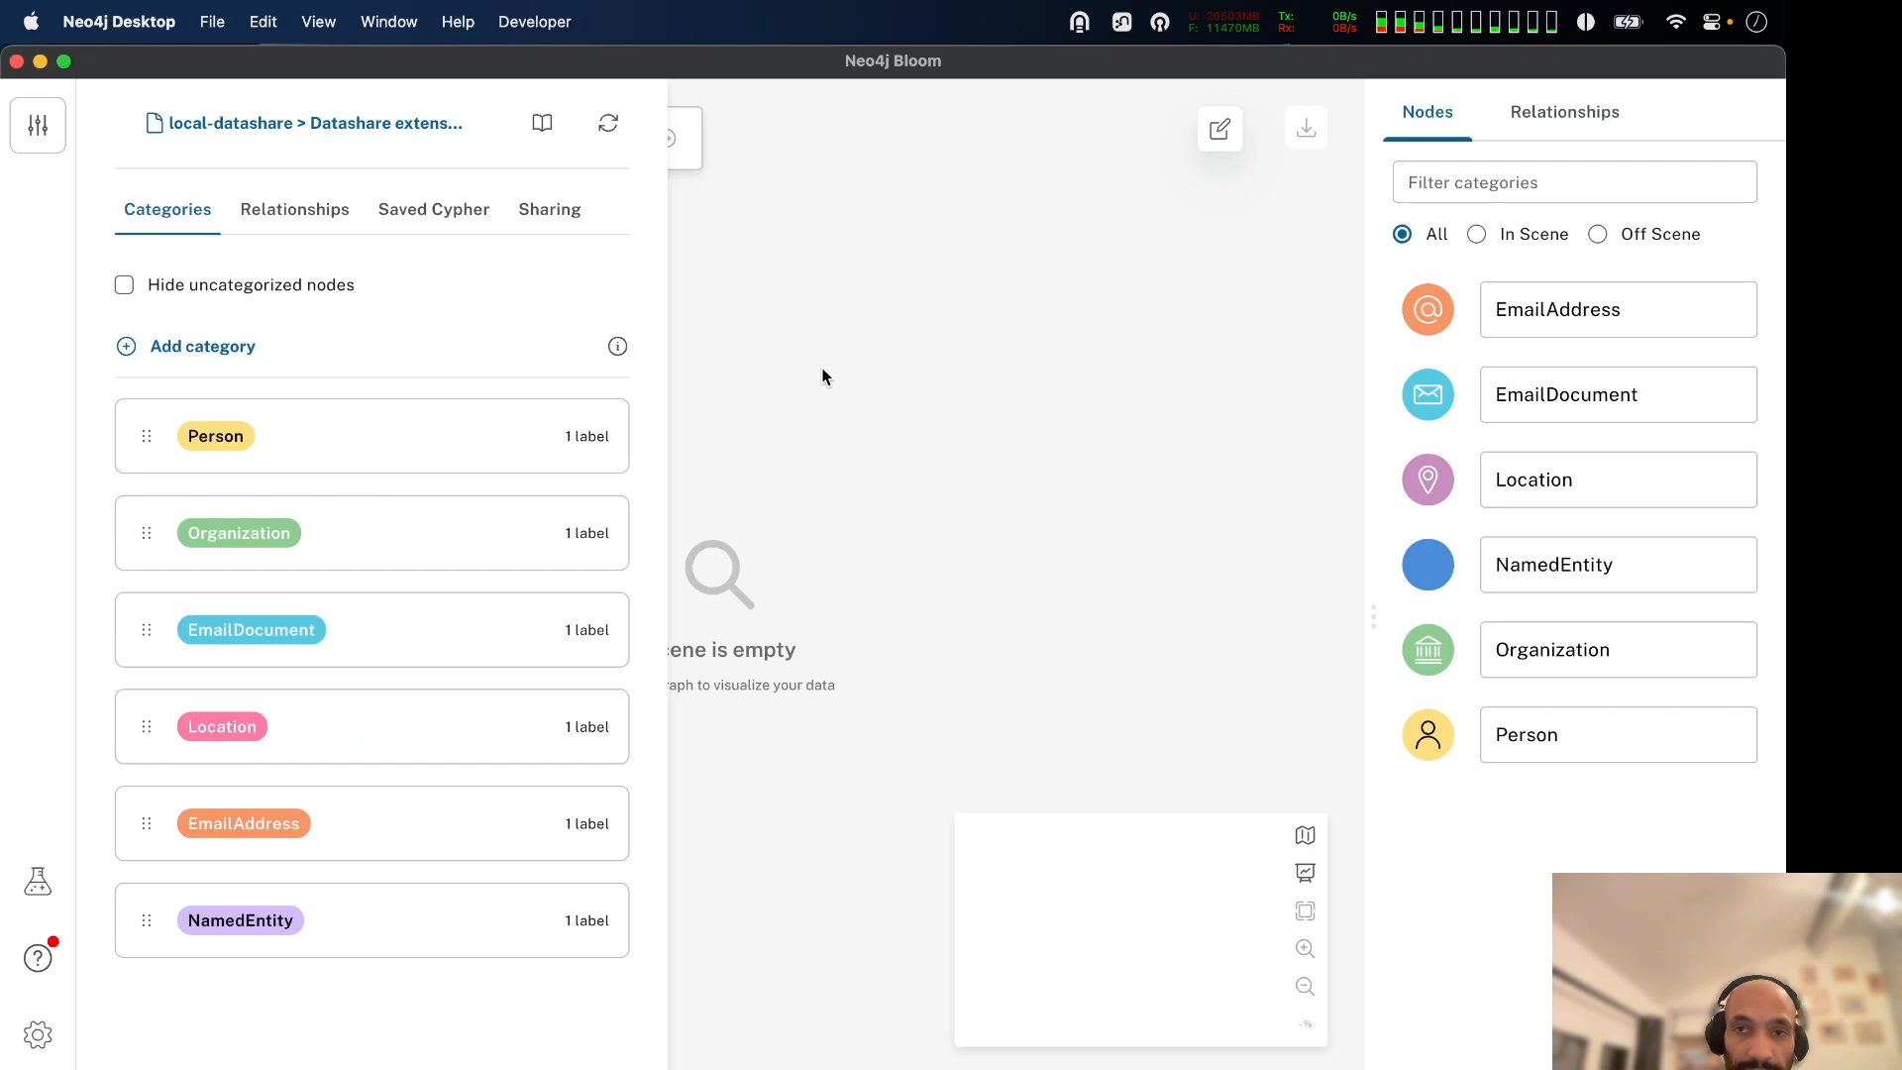
{"action": "left_click", "coordinate": [858, 365]}
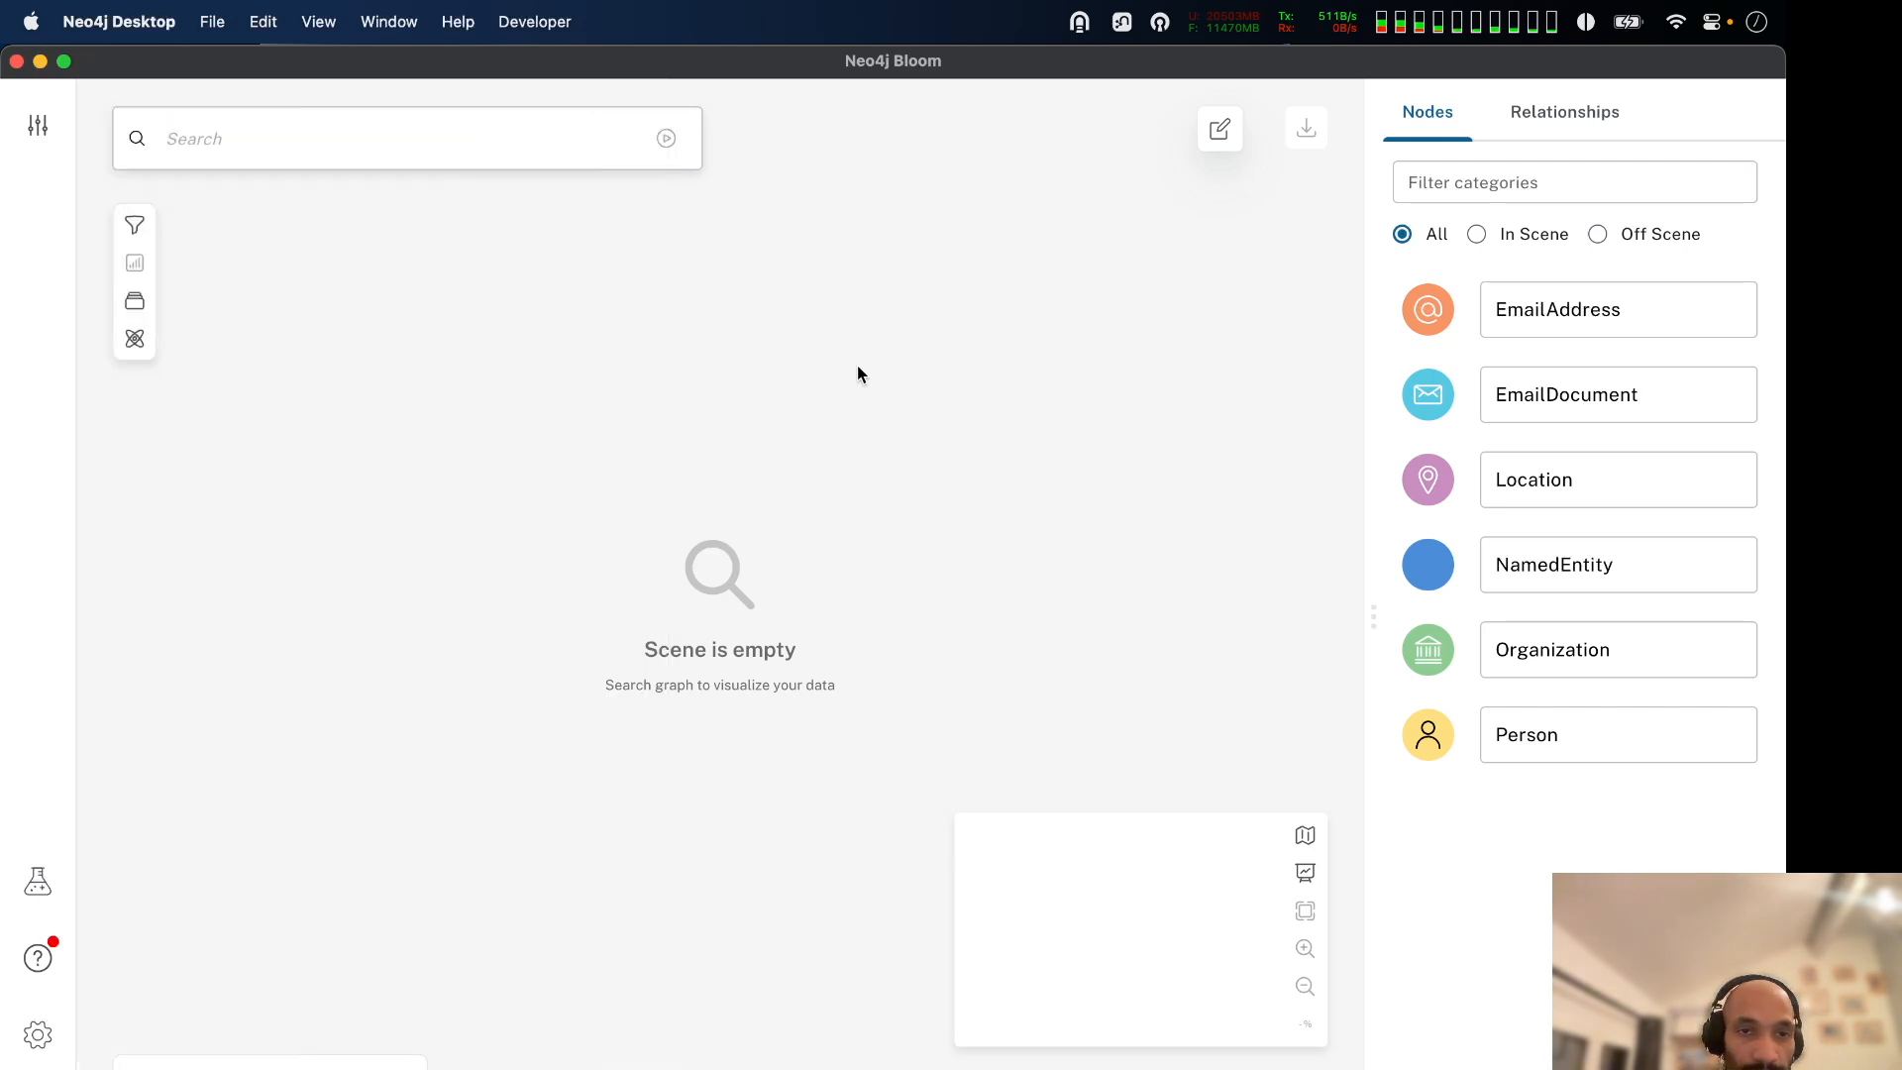
{"action": "left_click", "coordinate": [39, 126]}
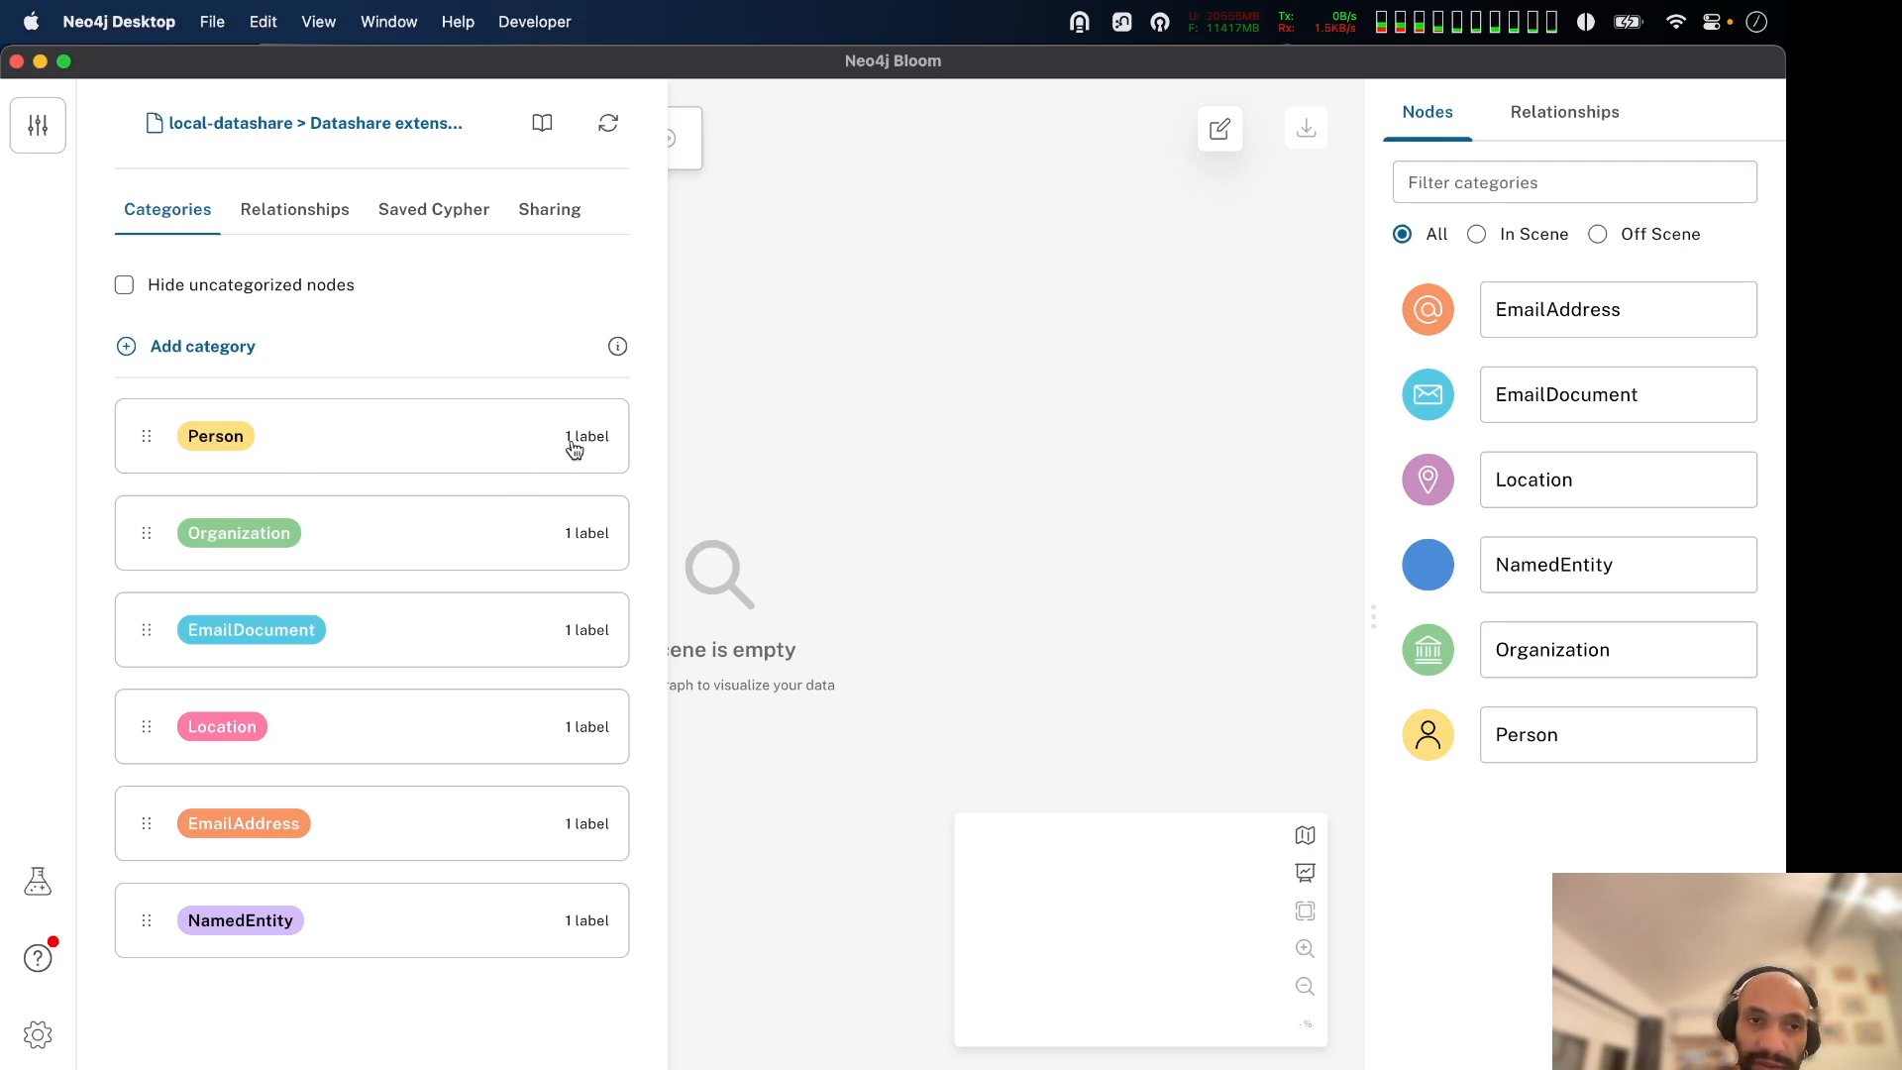
{"action": "left_click", "coordinate": [443, 457]}
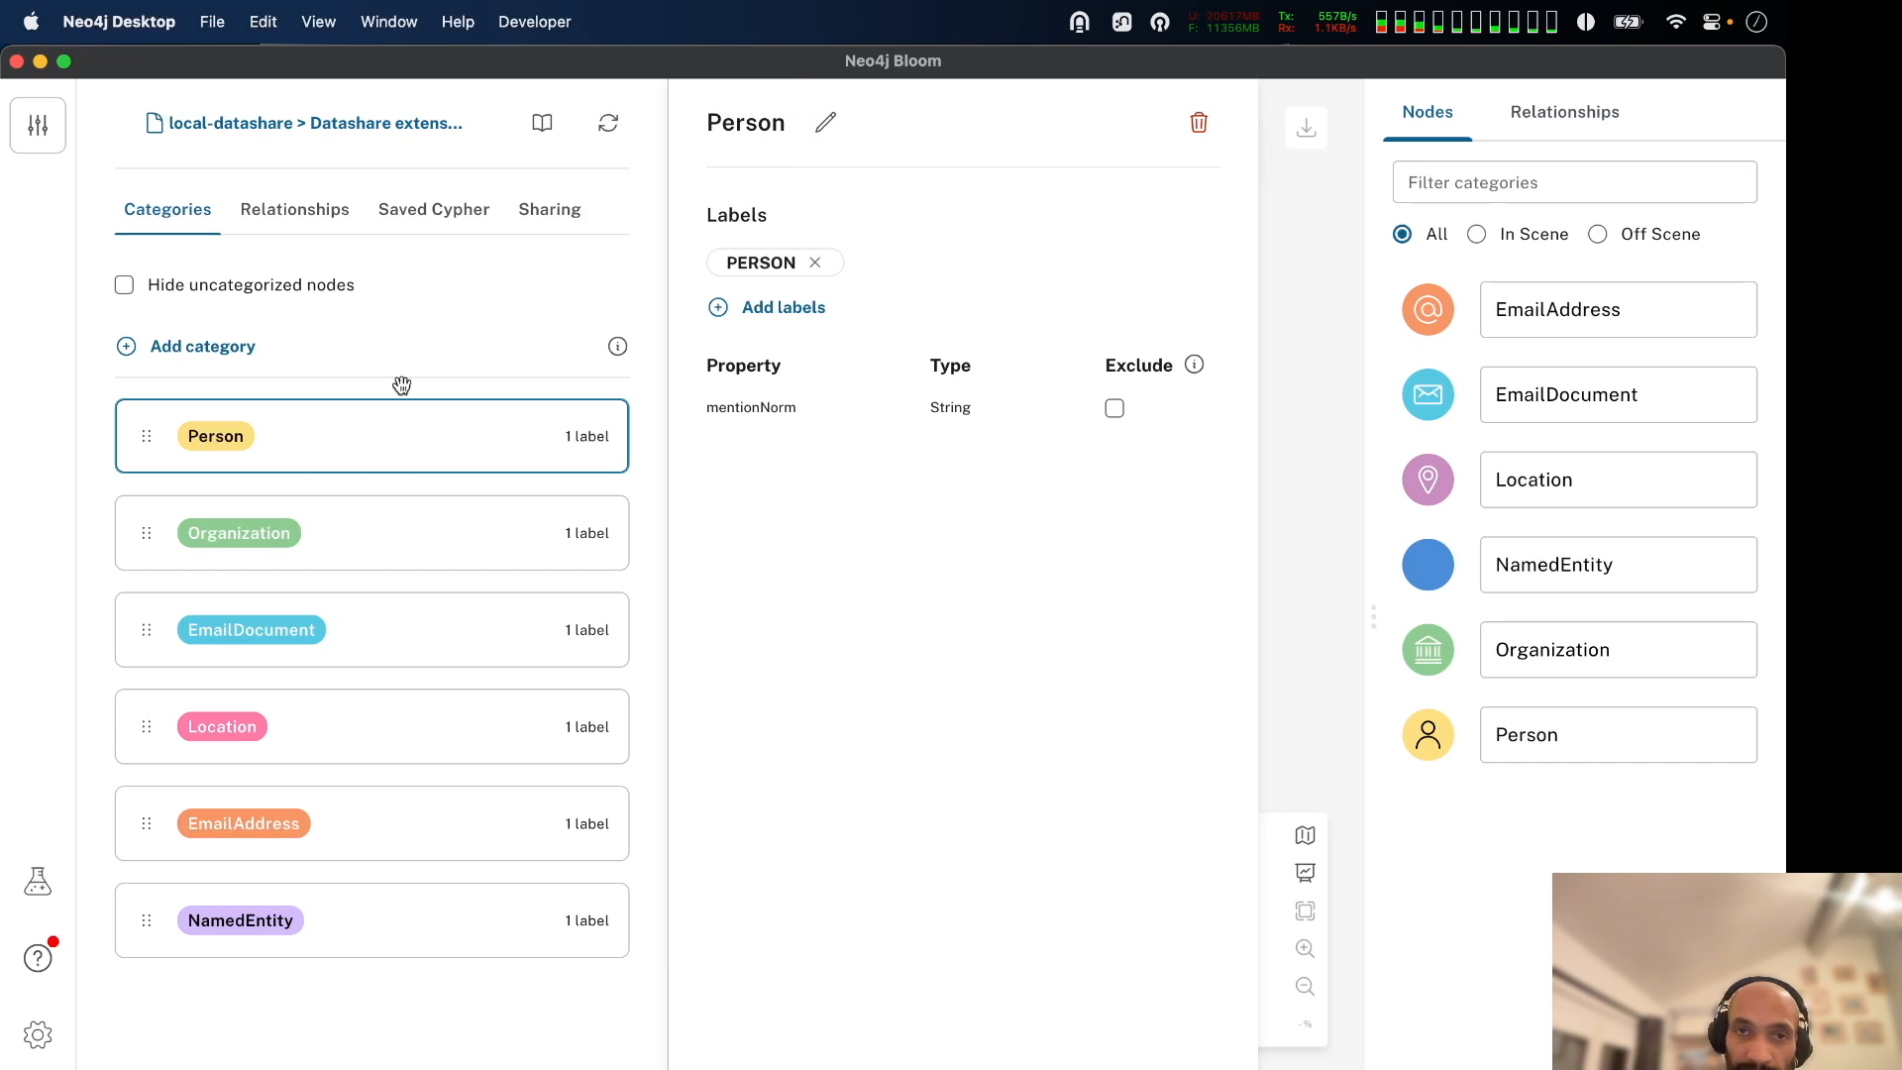
{"action": "left_click", "coordinate": [391, 646]}
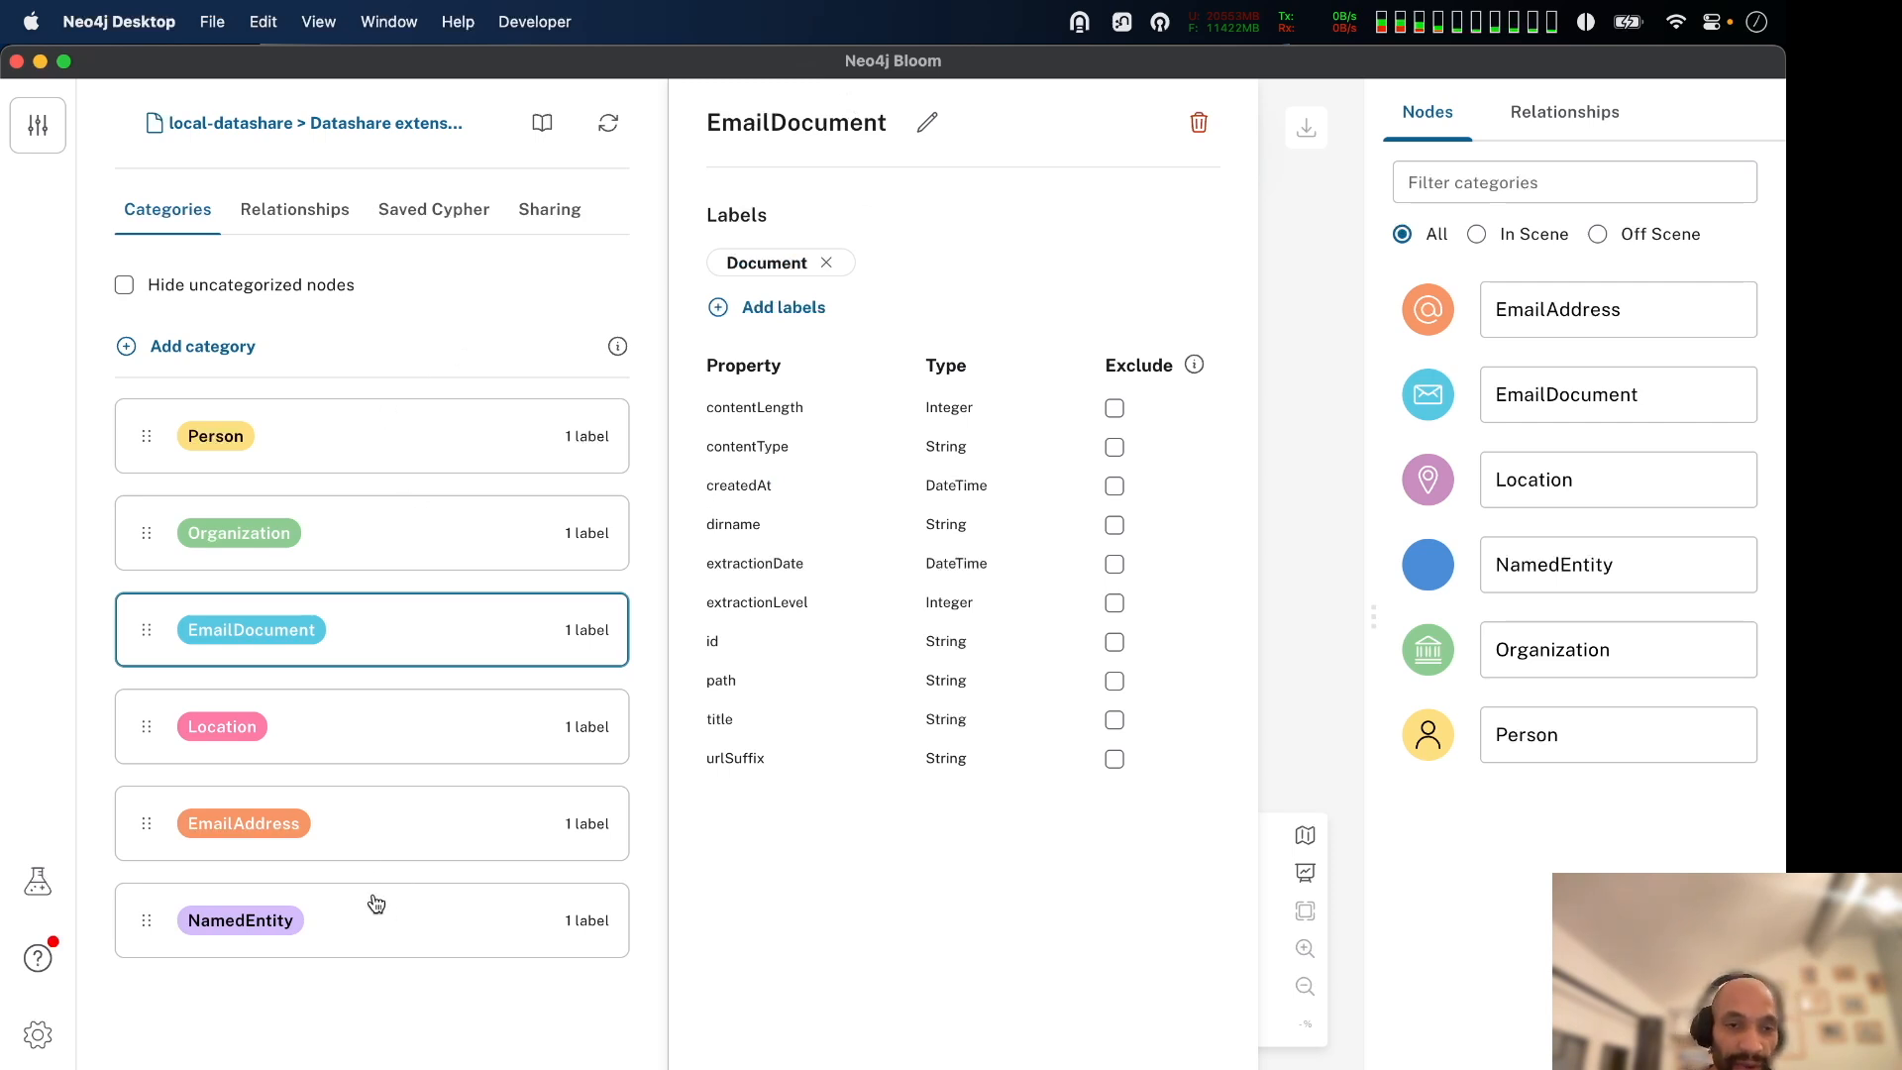
{"action": "left_click", "coordinate": [363, 840]}
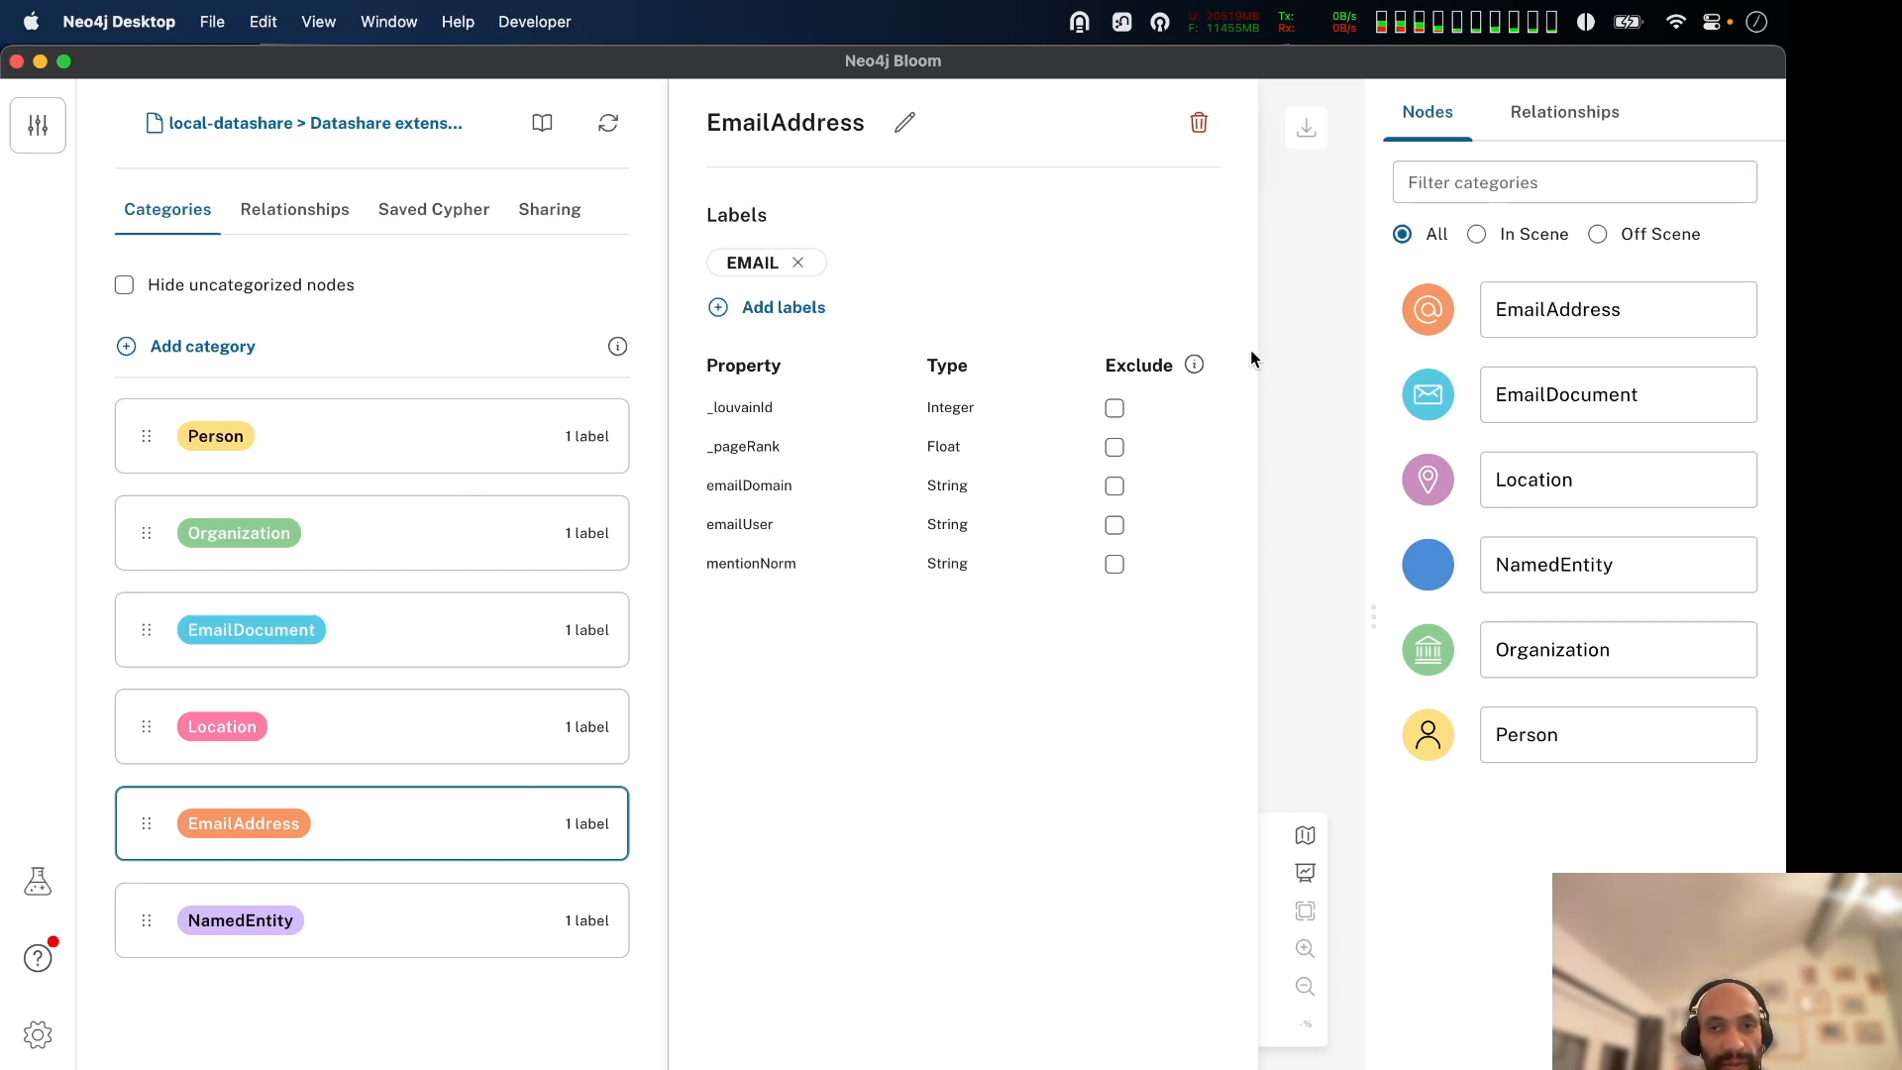
{"action": "left_click", "coordinate": [1284, 309]}
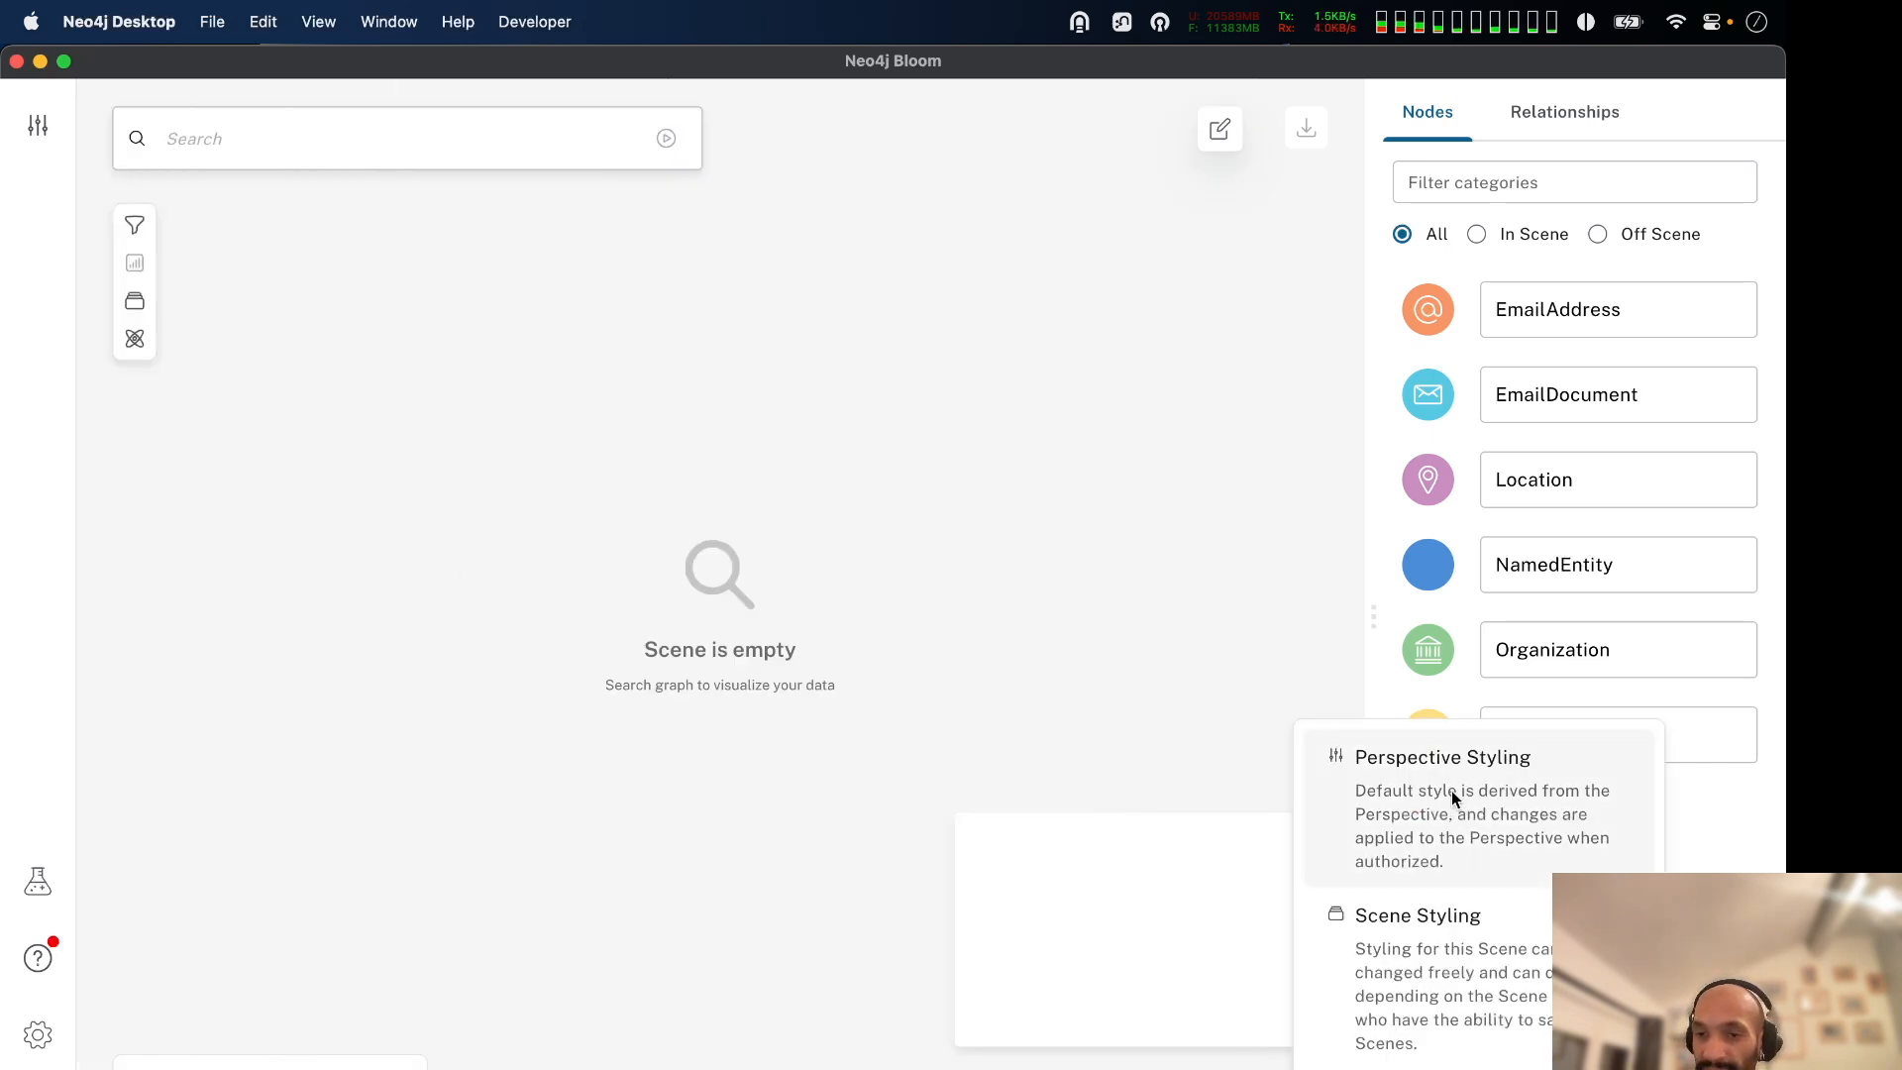
Switch the legend to Perspective Styling, view the default color options of the EmailAddress category, and dismiss the styling notice.
{"action": "left_click", "coordinate": [1448, 791]}
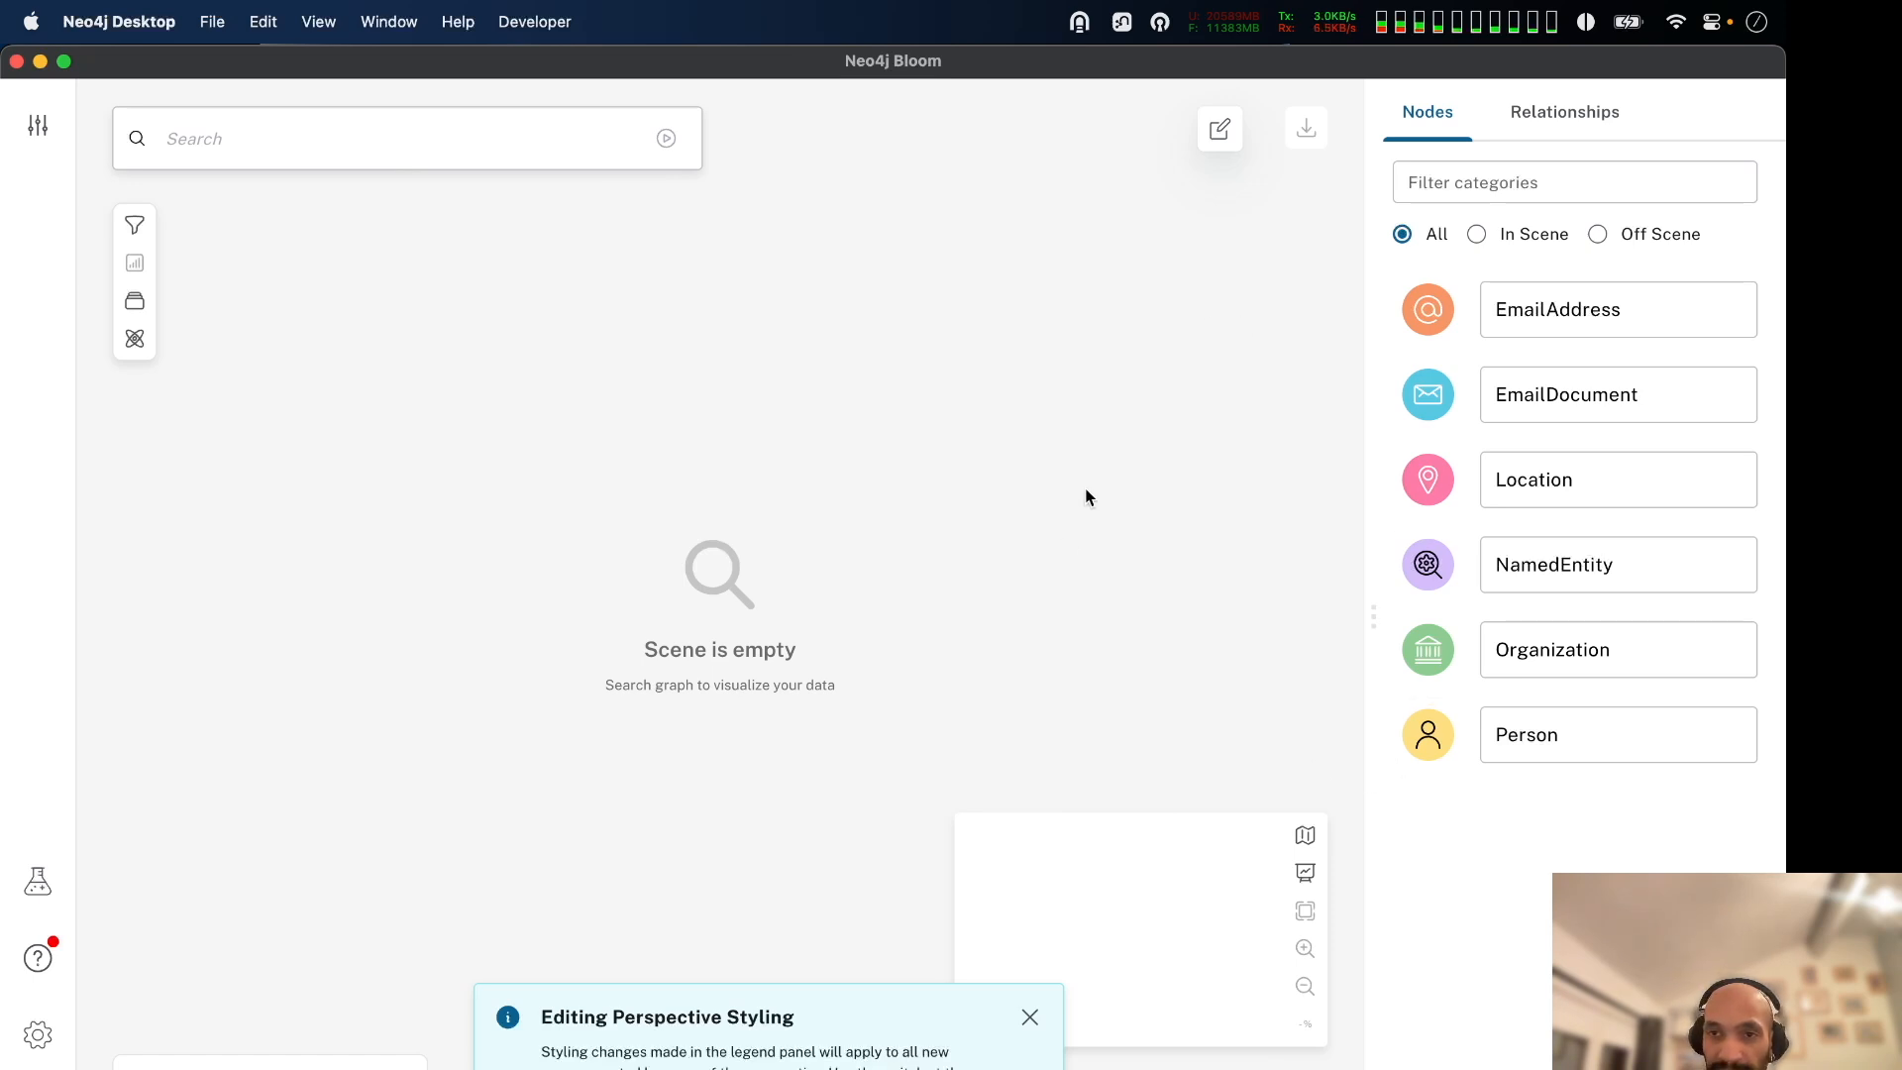
{"action": "mouse_move", "coordinate": [1369, 626]}
{"action": "left_mouse_down"}
{"action": "mouse_move", "coordinate": [1397, 620]}
{"action": "mouse_move", "coordinate": [1371, 620]}
{"action": "left_mouse_up"}
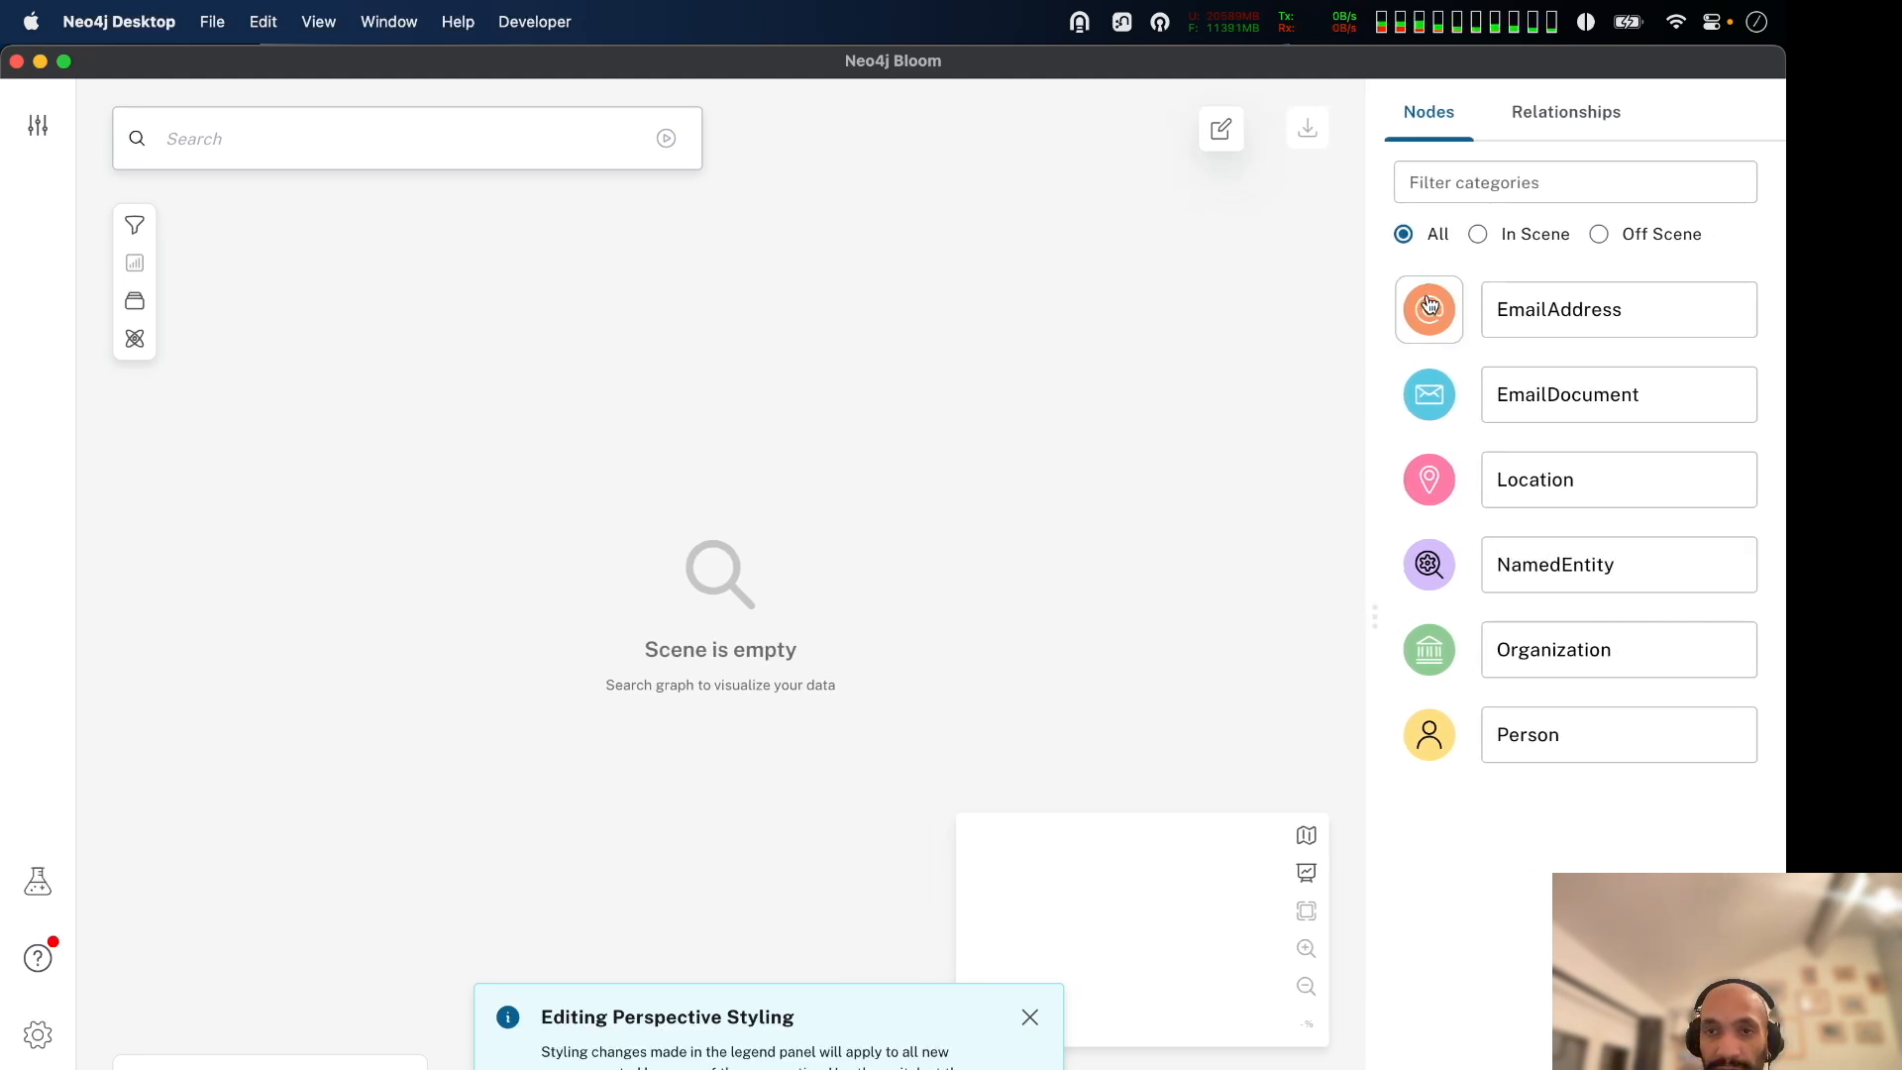
{"action": "left_click", "coordinate": [1429, 304]}
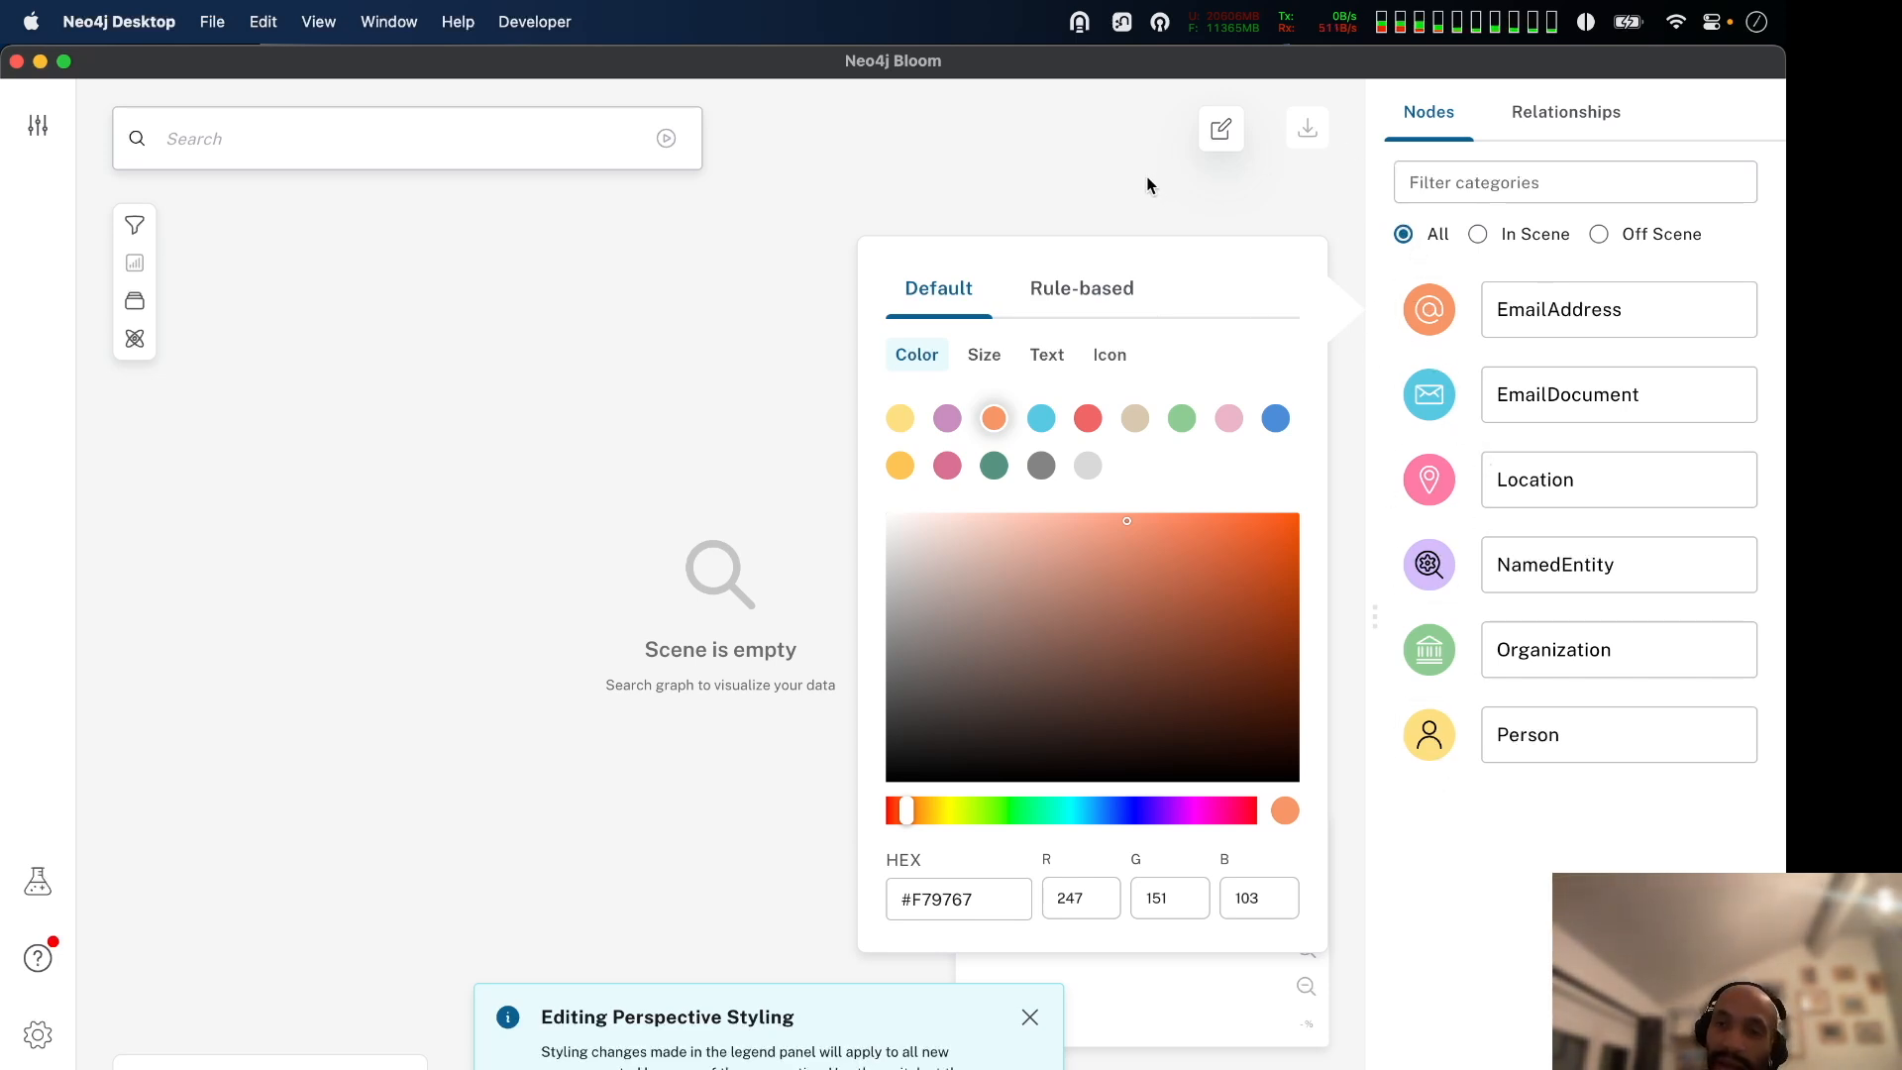
{"action": "left_click", "coordinate": [1111, 194]}
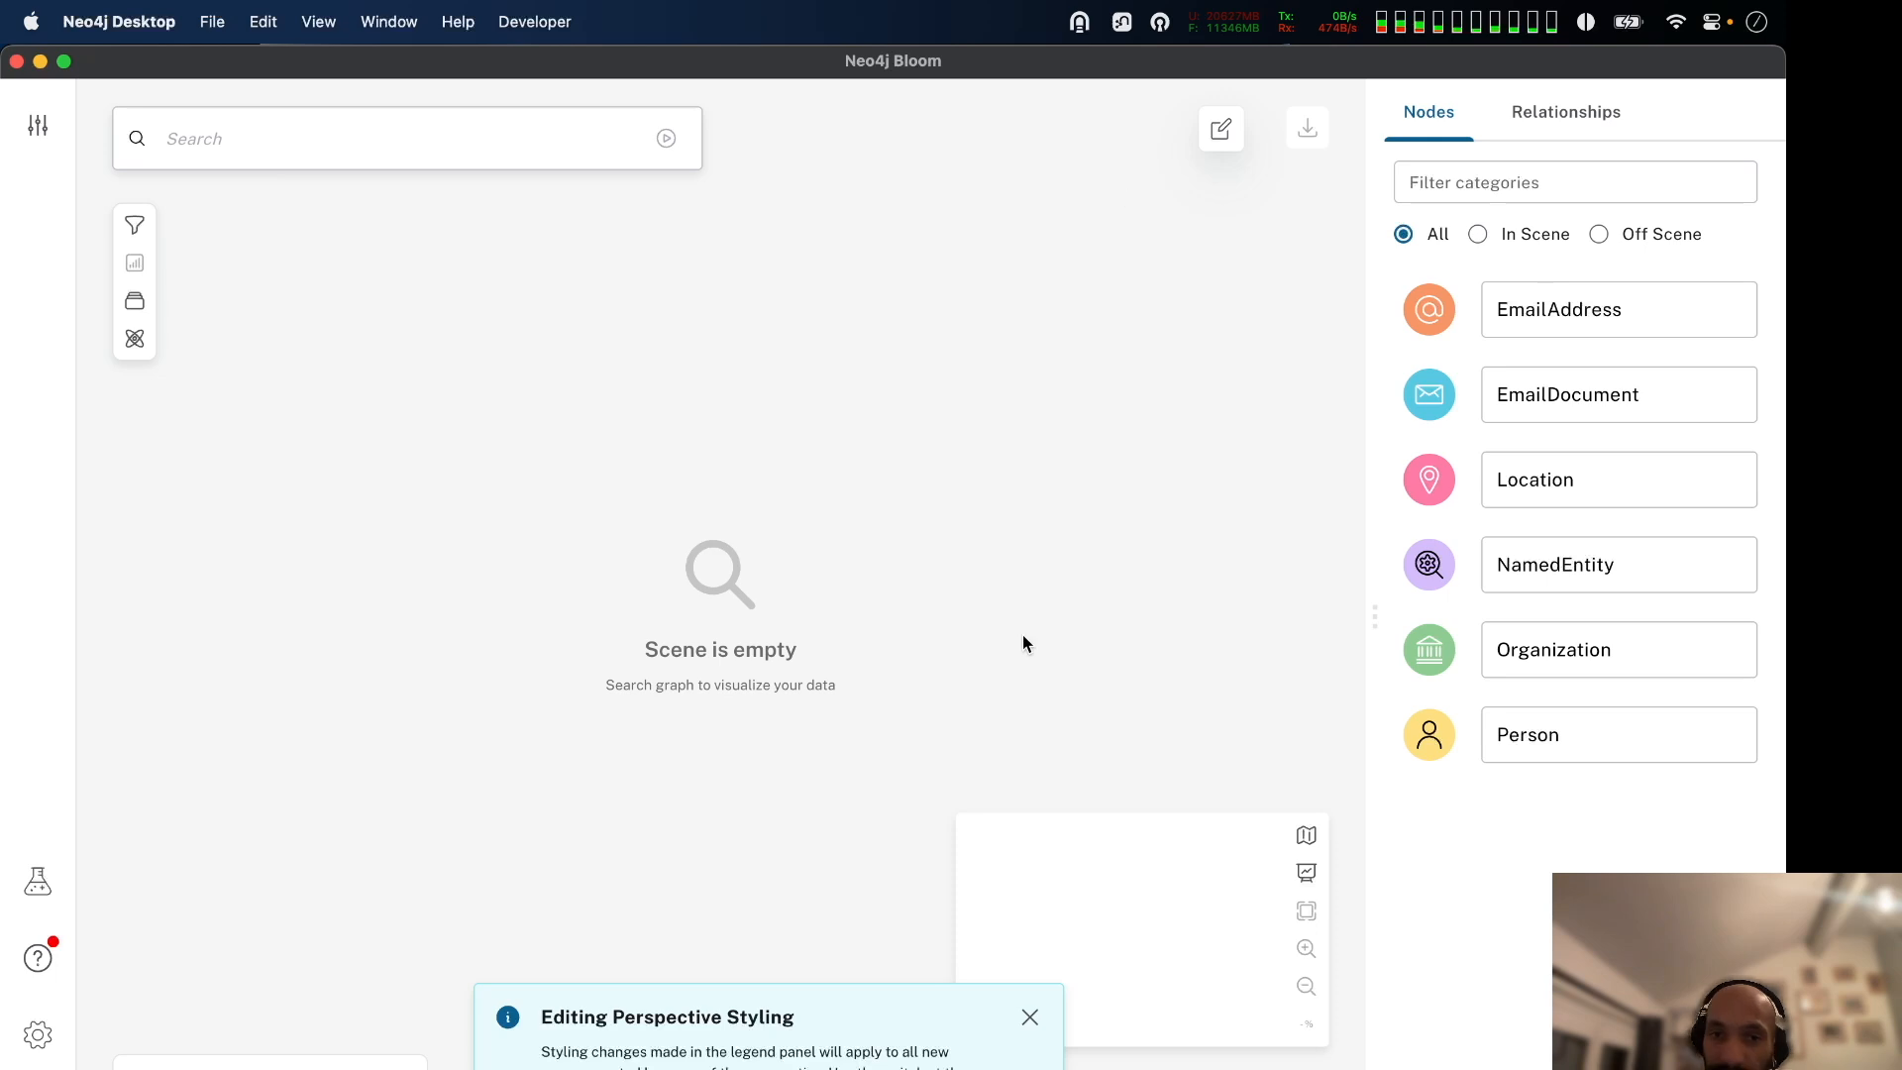
{"action": "left_click", "coordinate": [1030, 1017]}
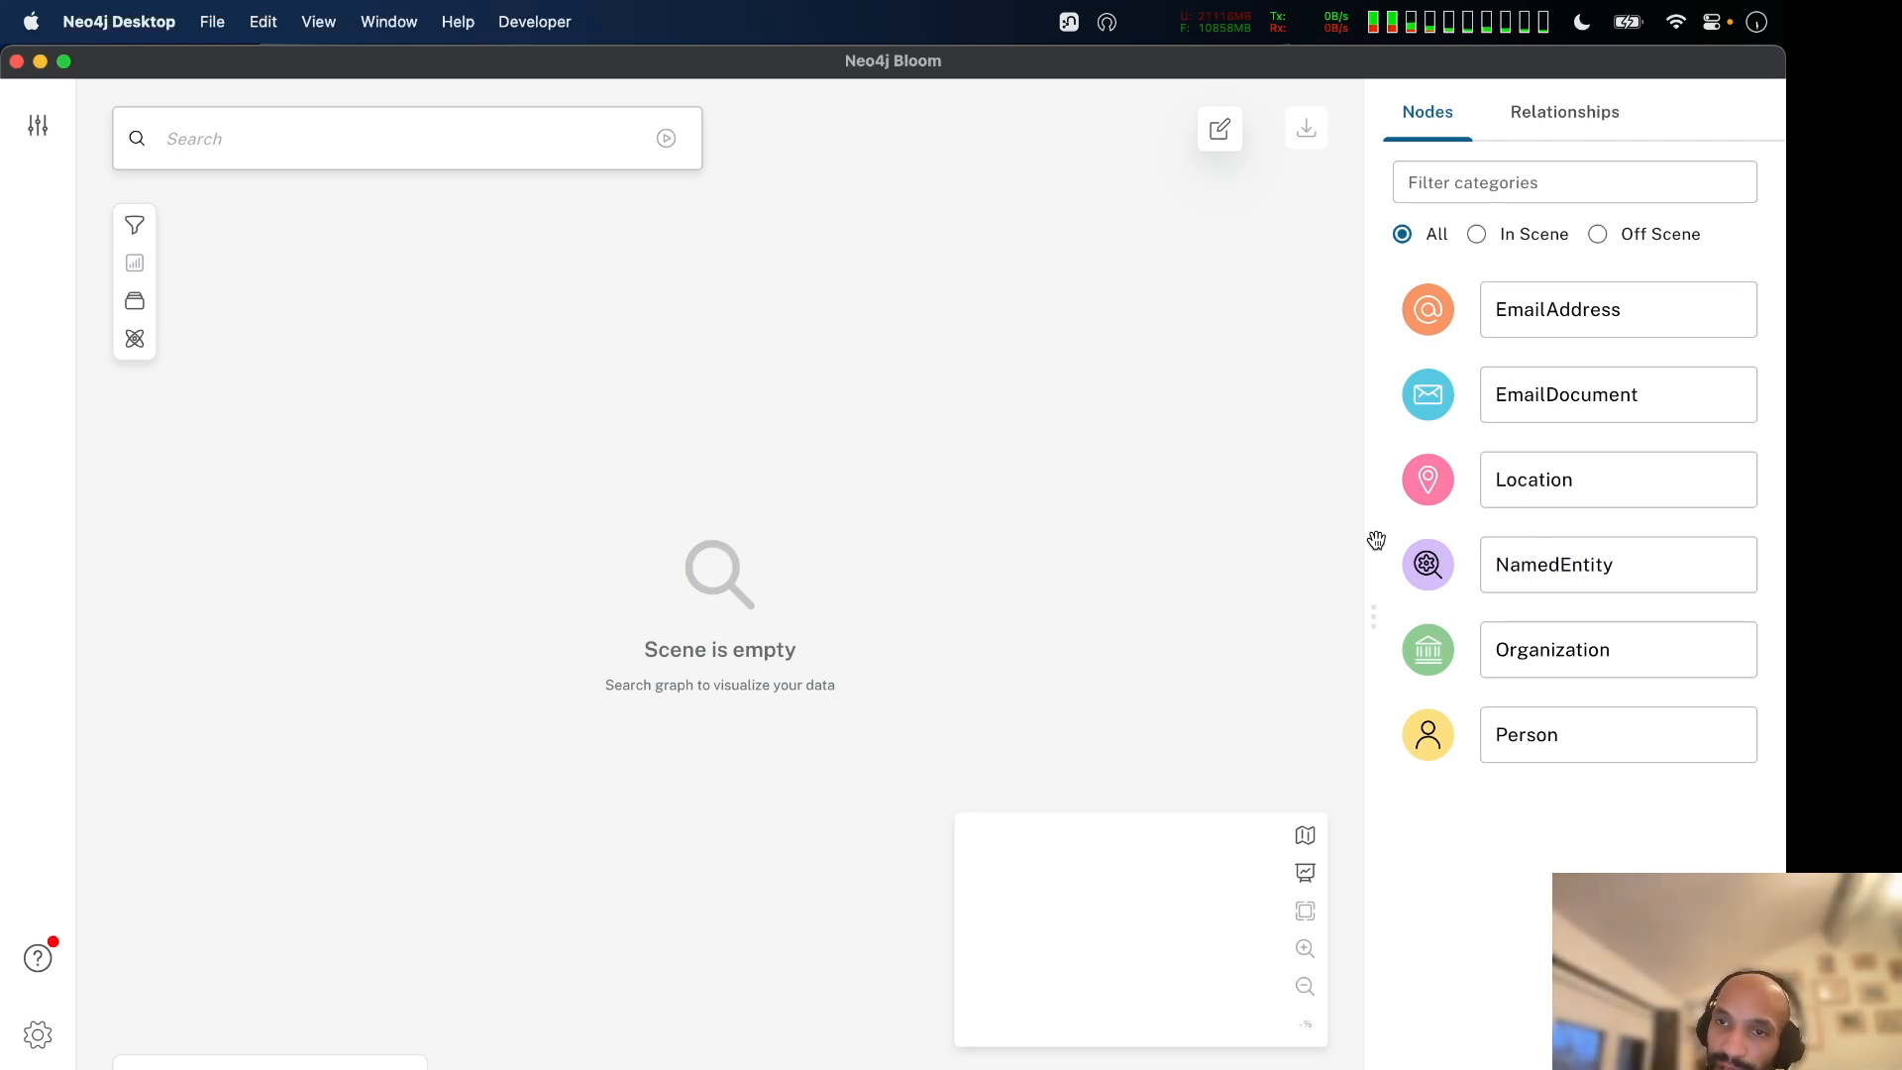
Browse the search suggestions and run a graph search for the EmailDocument category to load its nodes into the scene.
{"action": "left_click", "coordinate": [416, 140]}
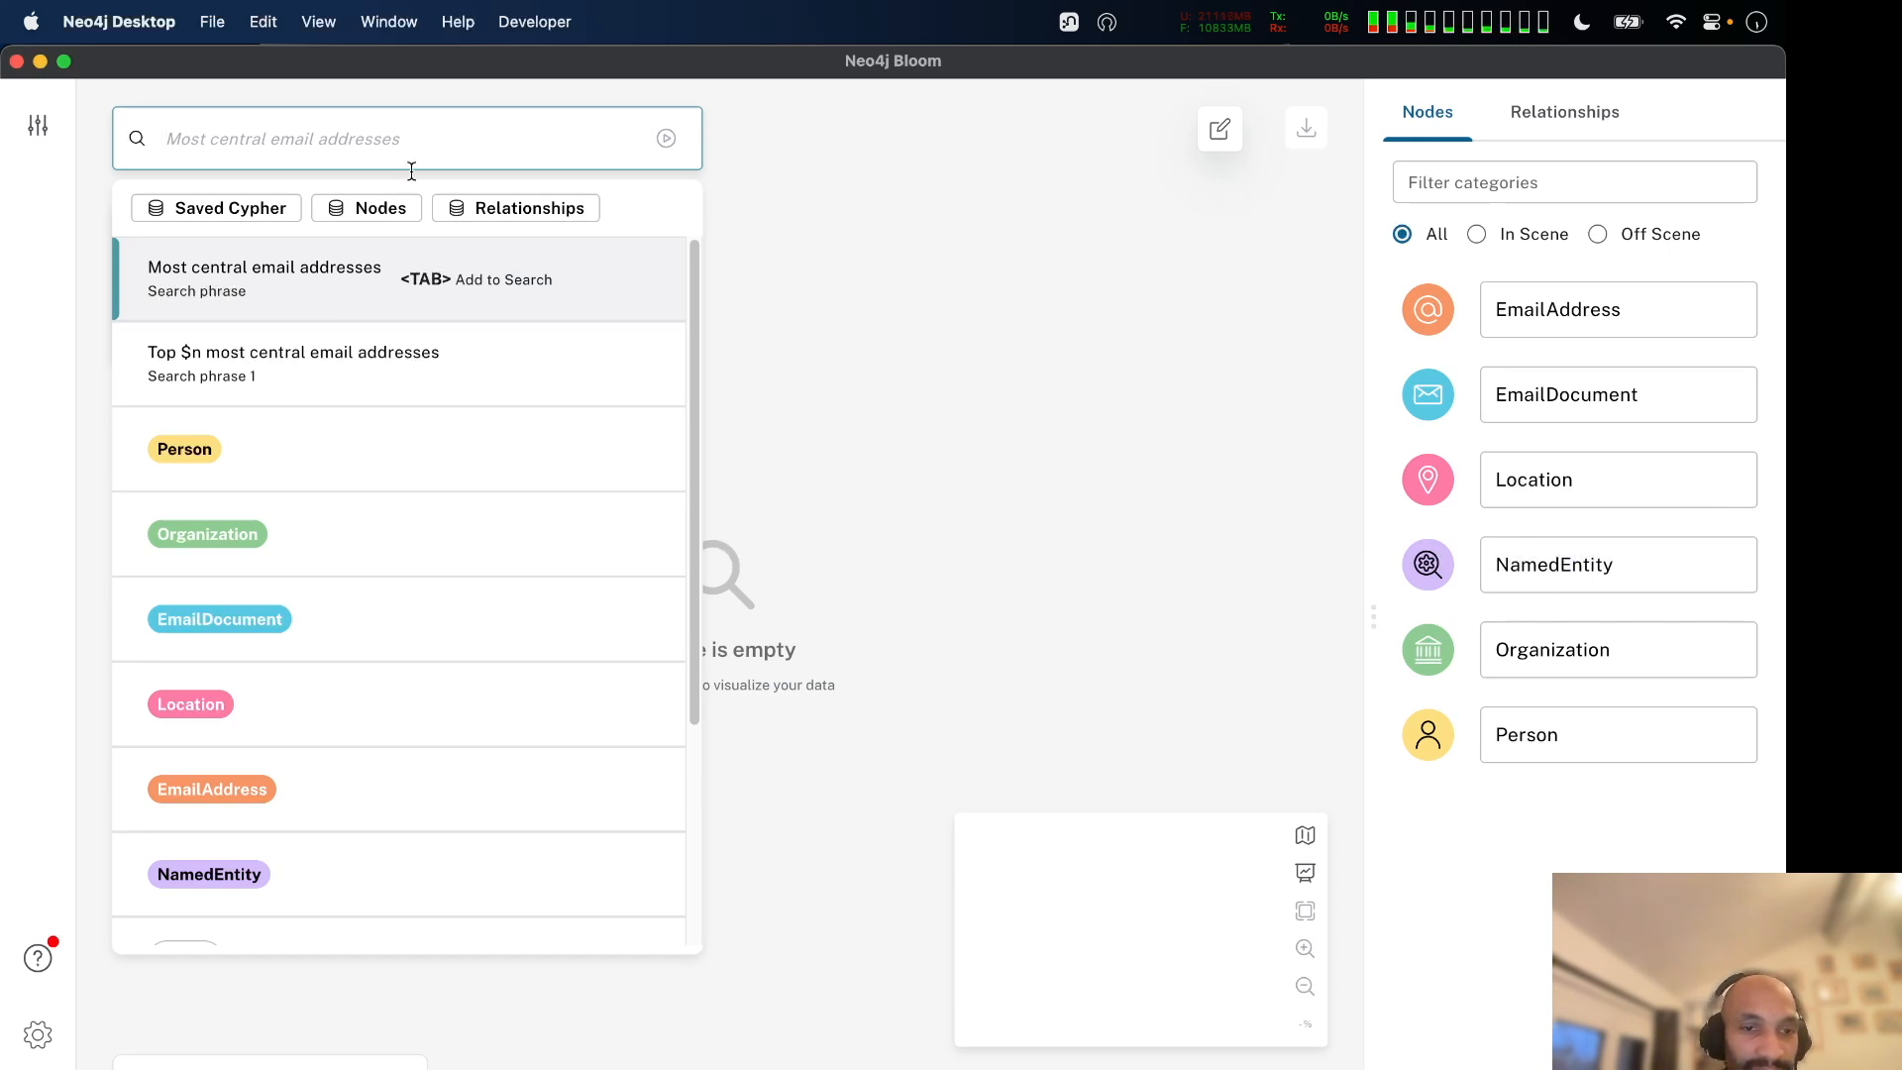
{"action": "scroll", "coordinate": [450, 576], "scroll_direction": "down", "scroll_amount": 5}
{"action": "scroll", "coordinate": [450, 577], "scroll_direction": "up", "scroll_amount": 5}
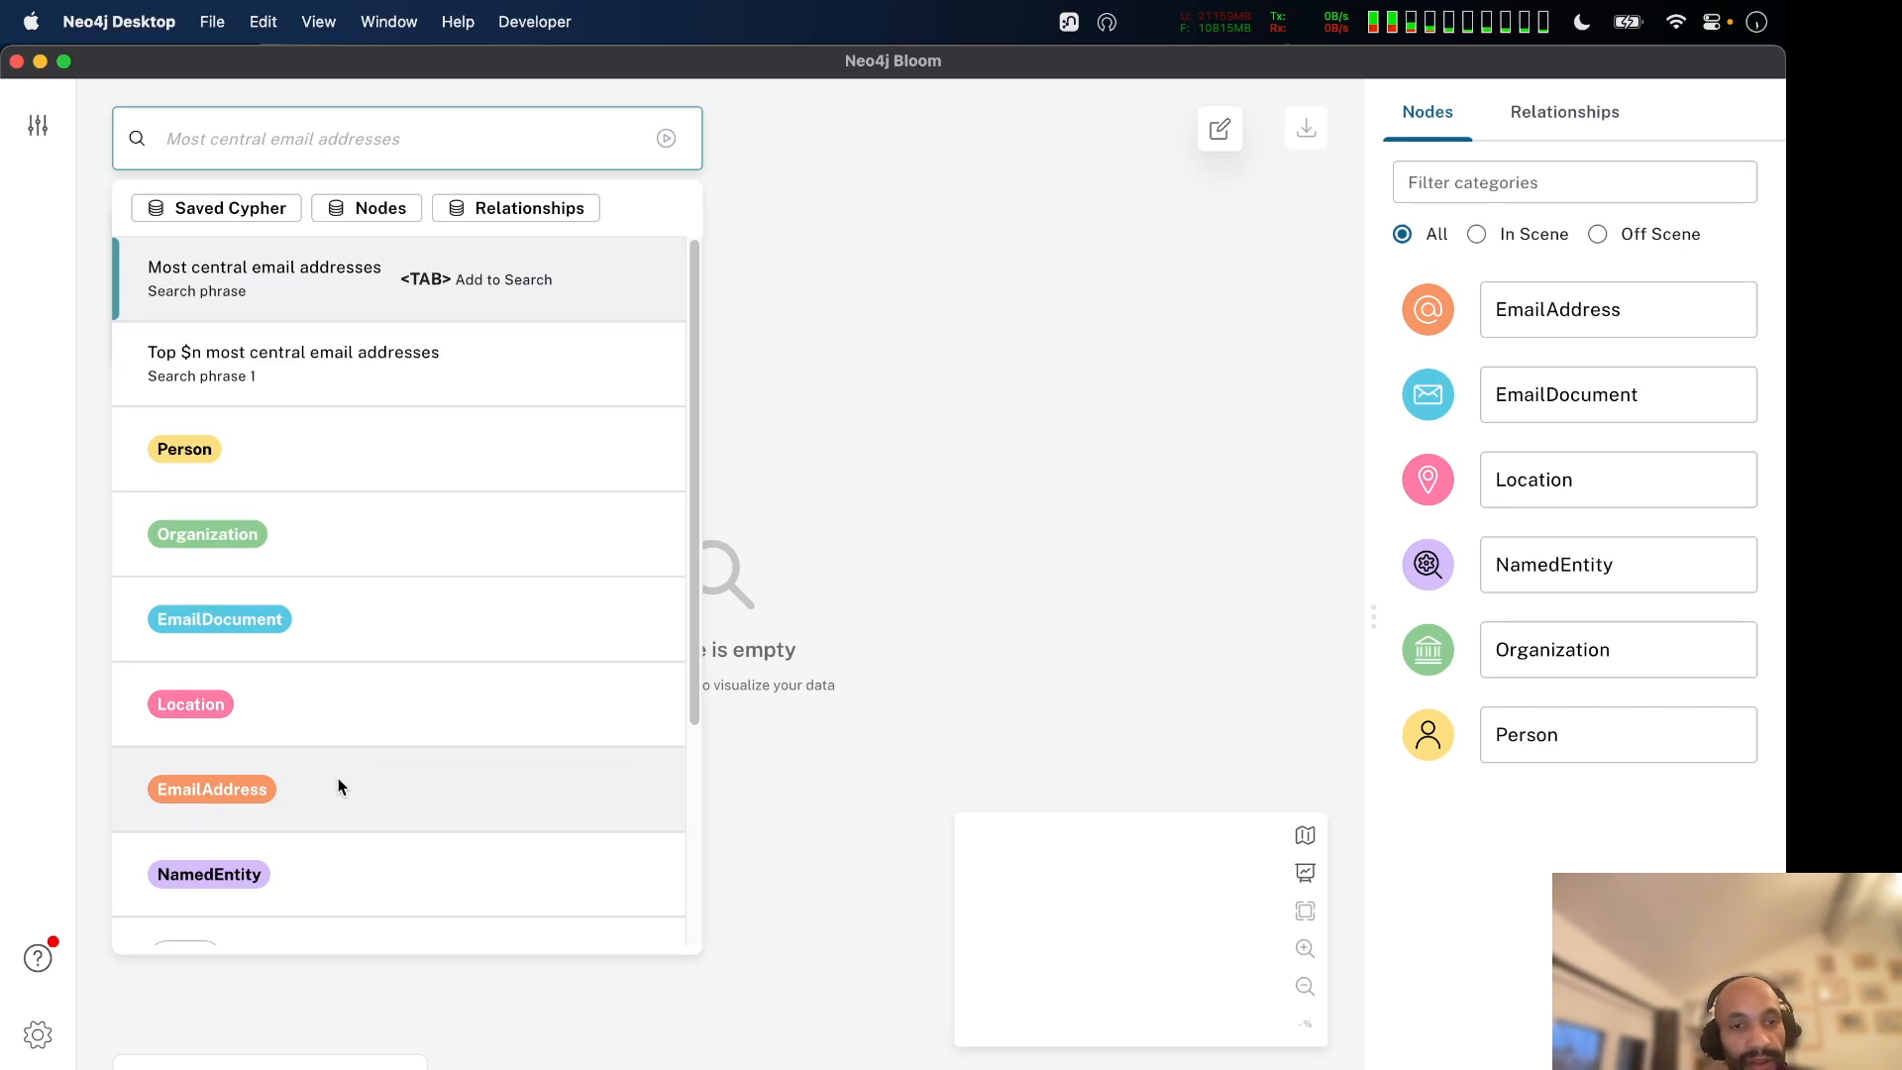
{"action": "left_click", "coordinate": [323, 620]}
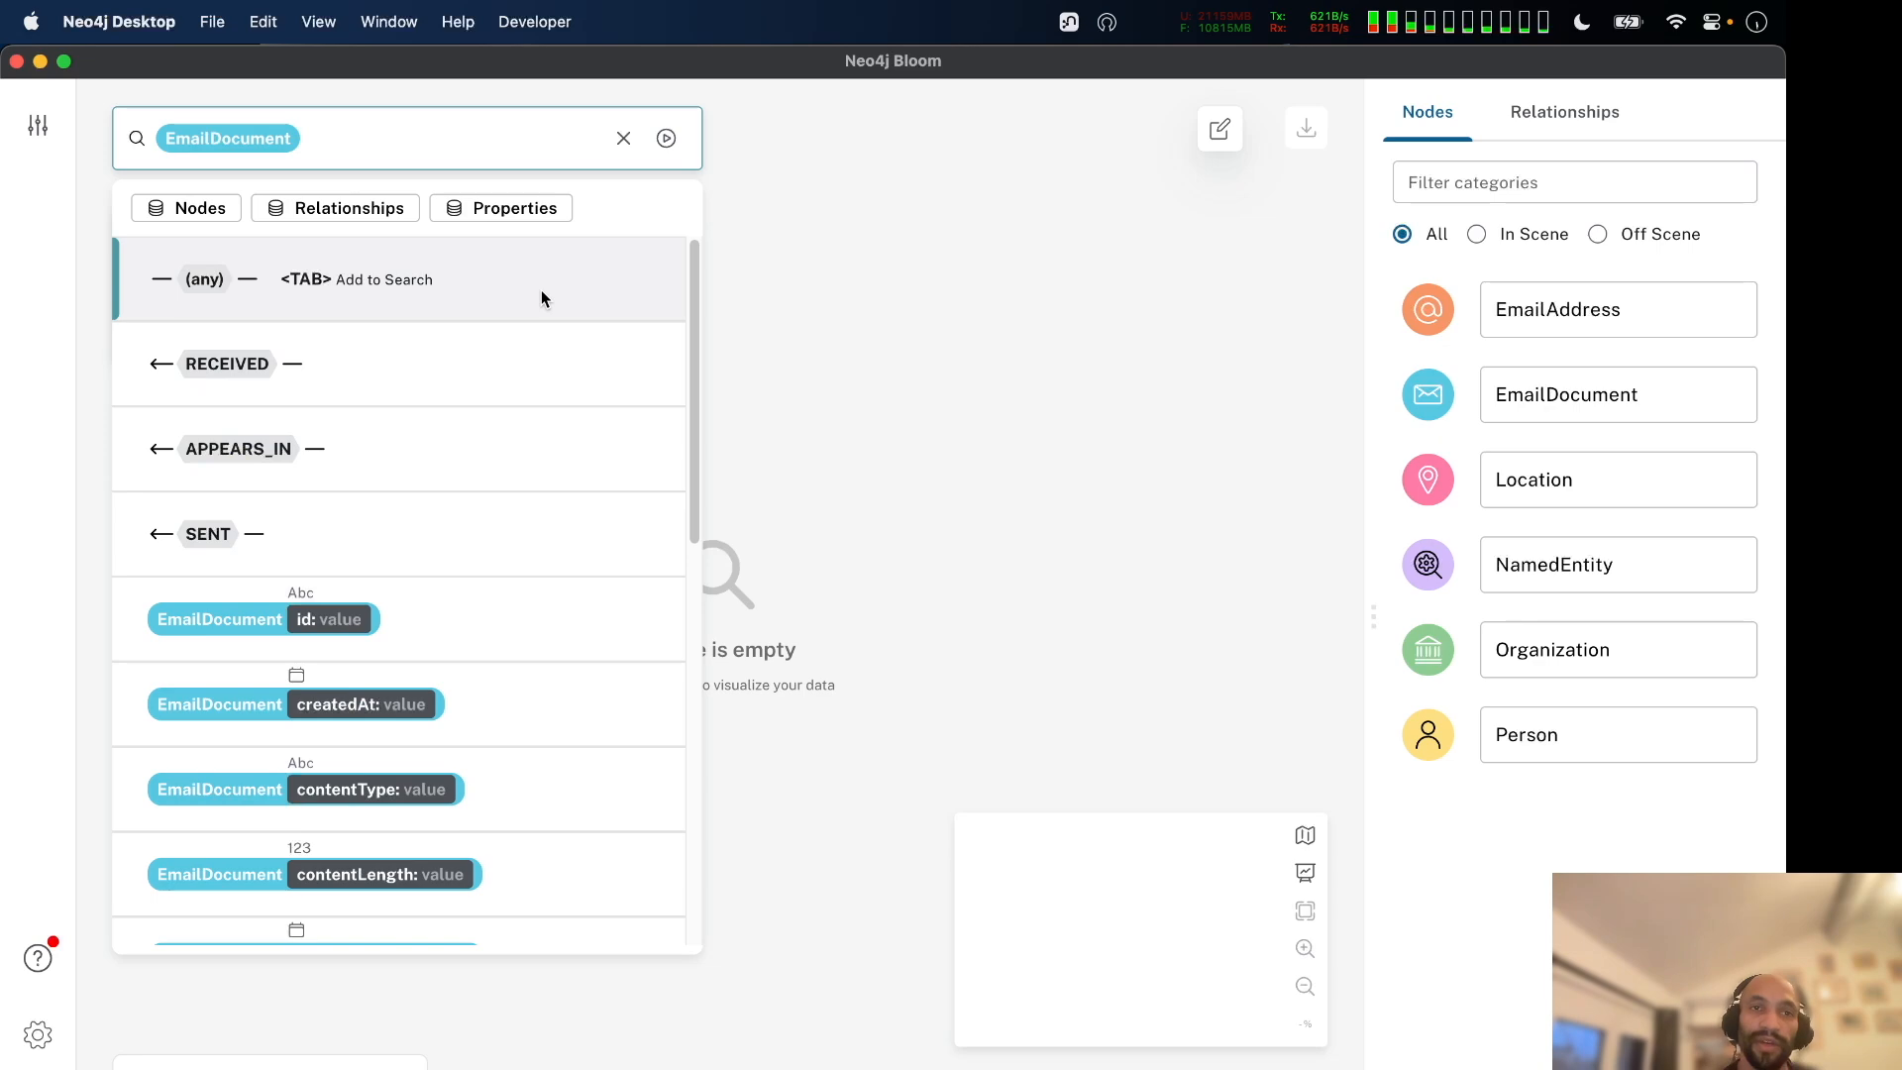
{"action": "key", "text": "Return"}
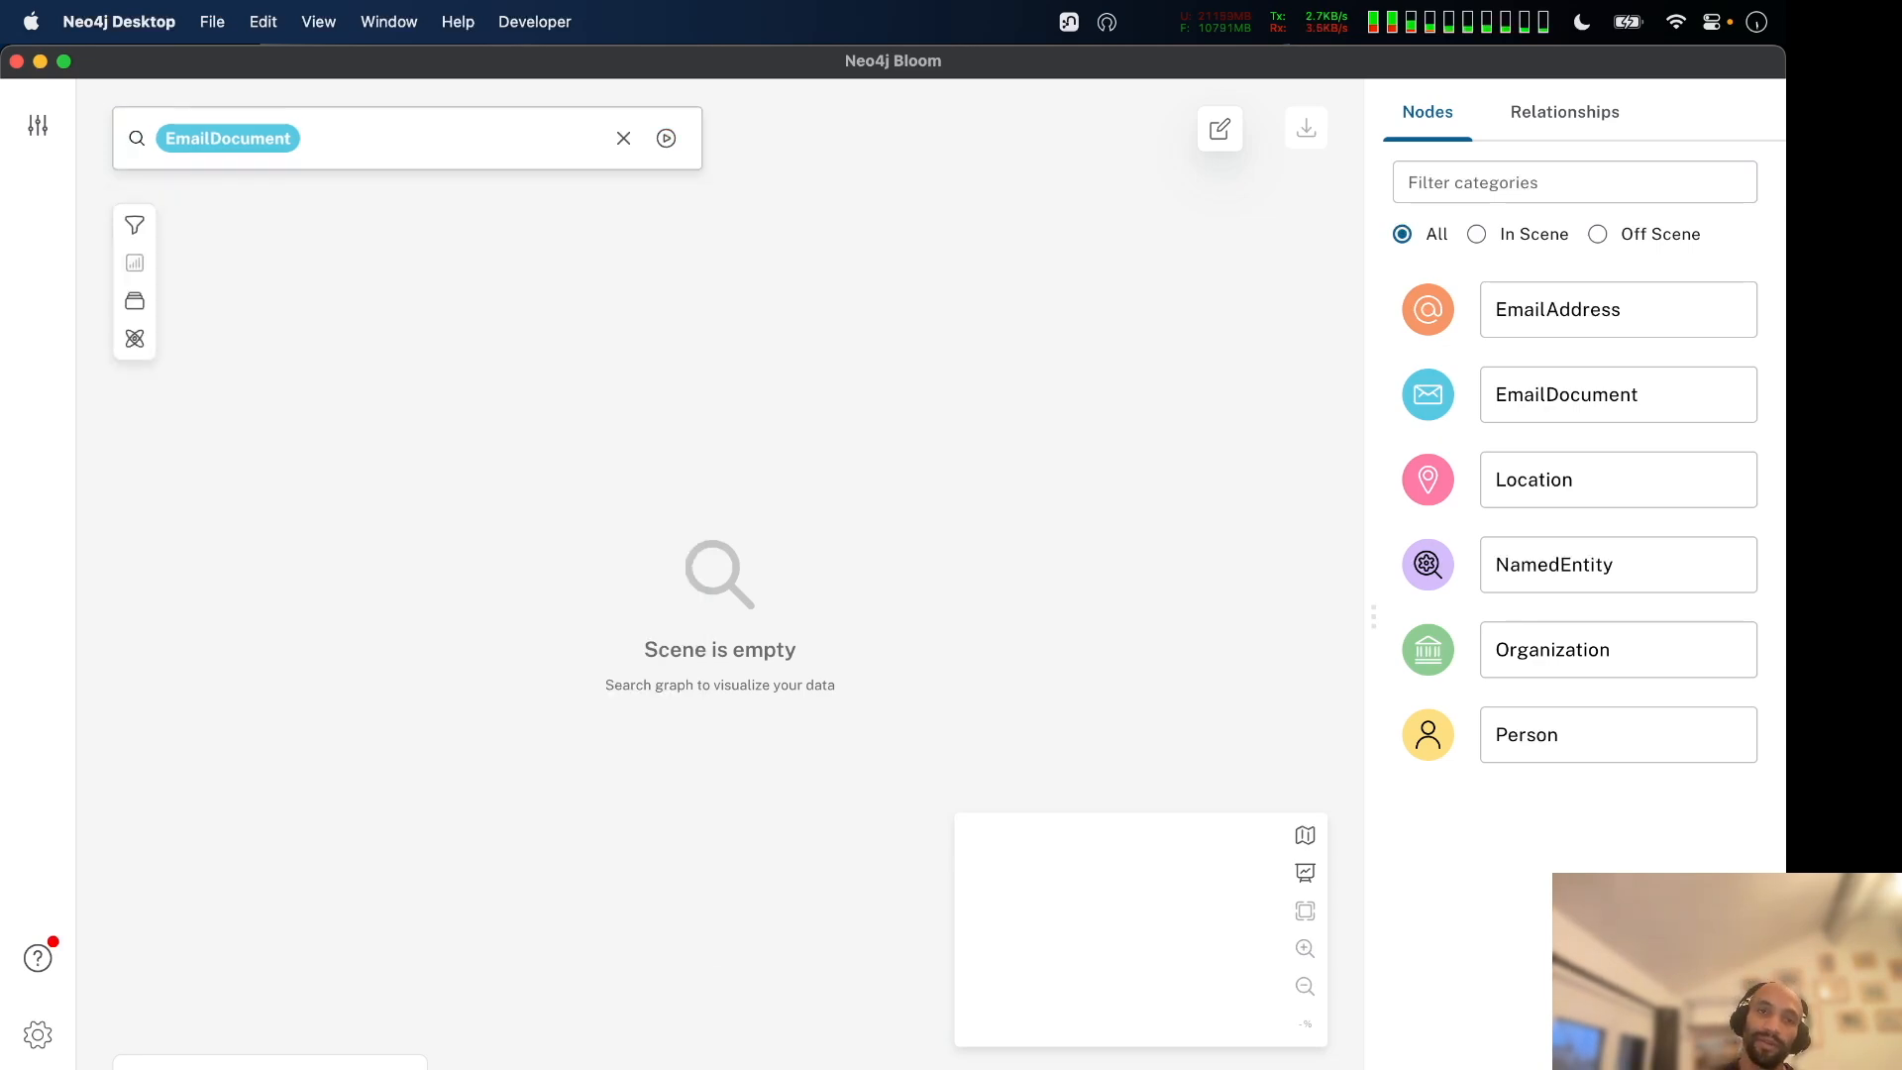
Explore the EmailDocument nodes in the scene and inspect the properties of the document titled "Fwd:".
{"action": "scroll", "coordinate": [756, 394], "scroll_direction": "up", "scroll_amount": 10}
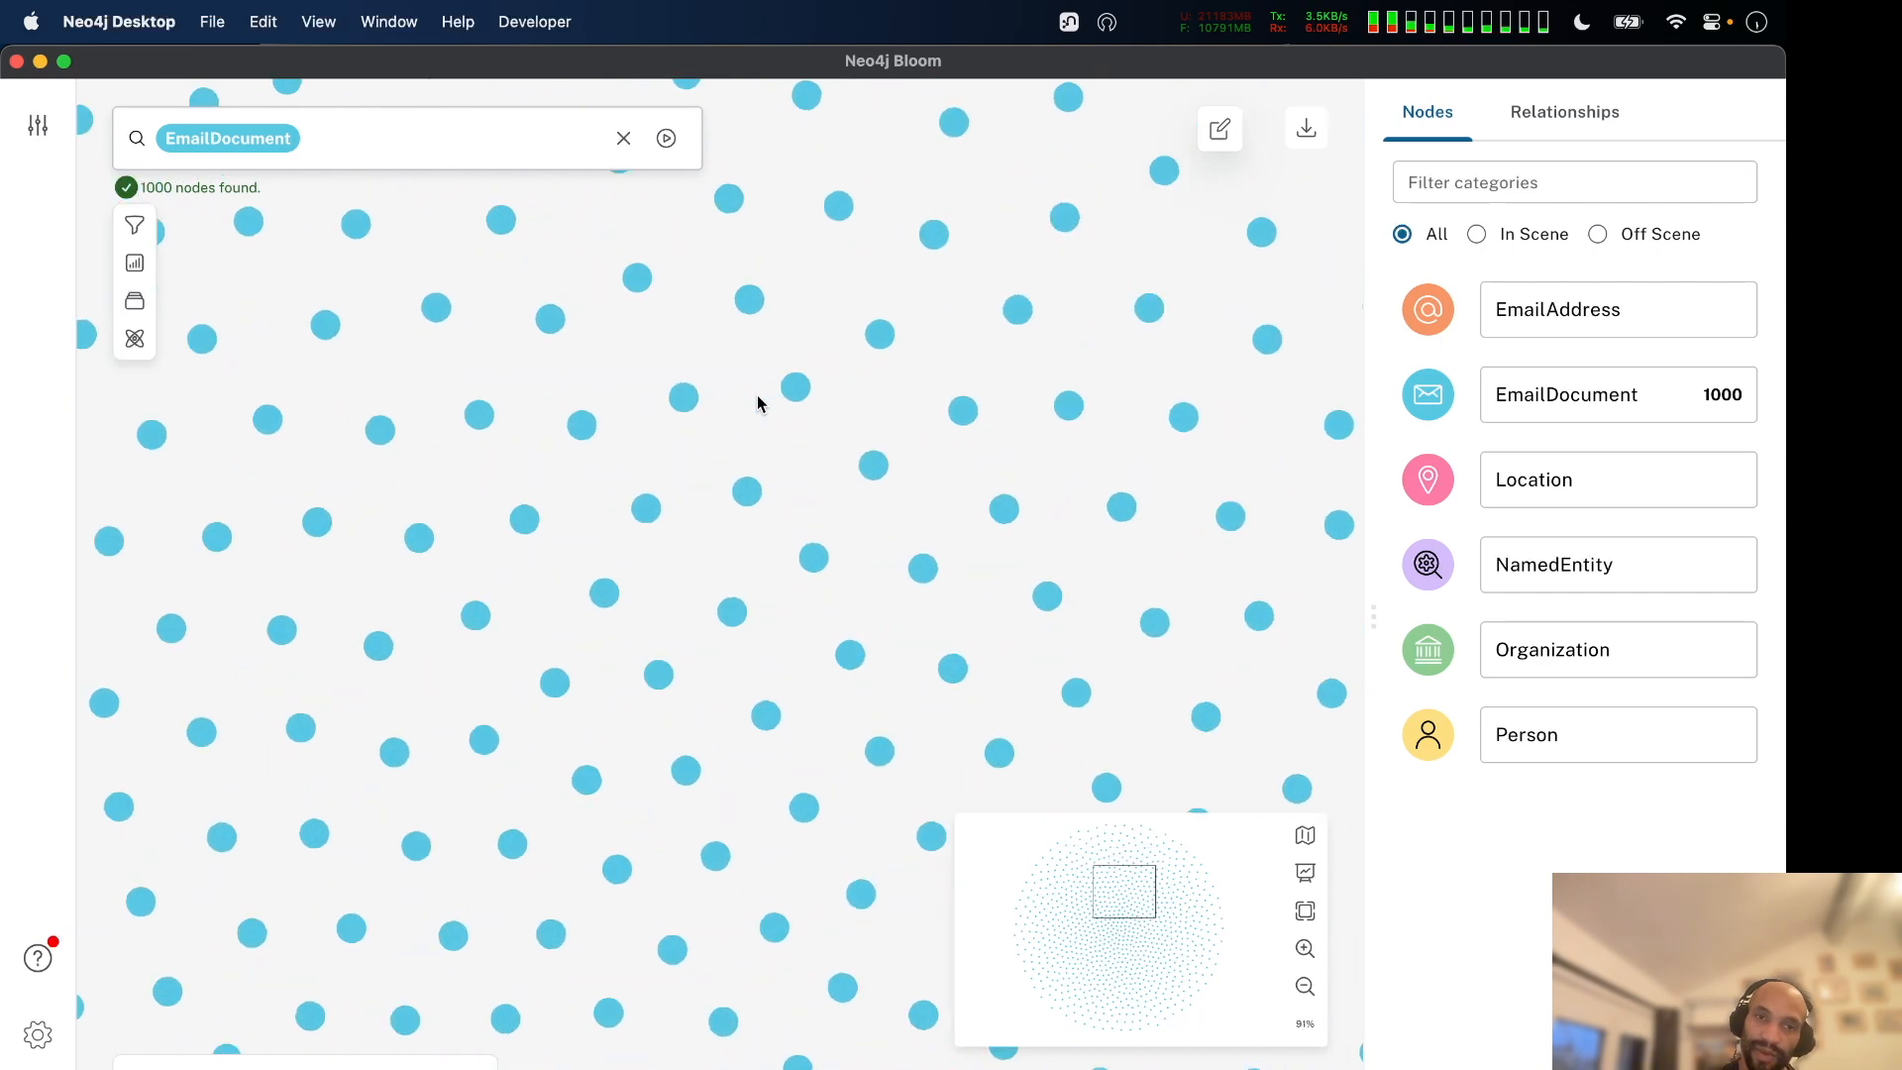
{"action": "scroll", "coordinate": [501, 433], "scroll_direction": "up", "scroll_amount": 8}
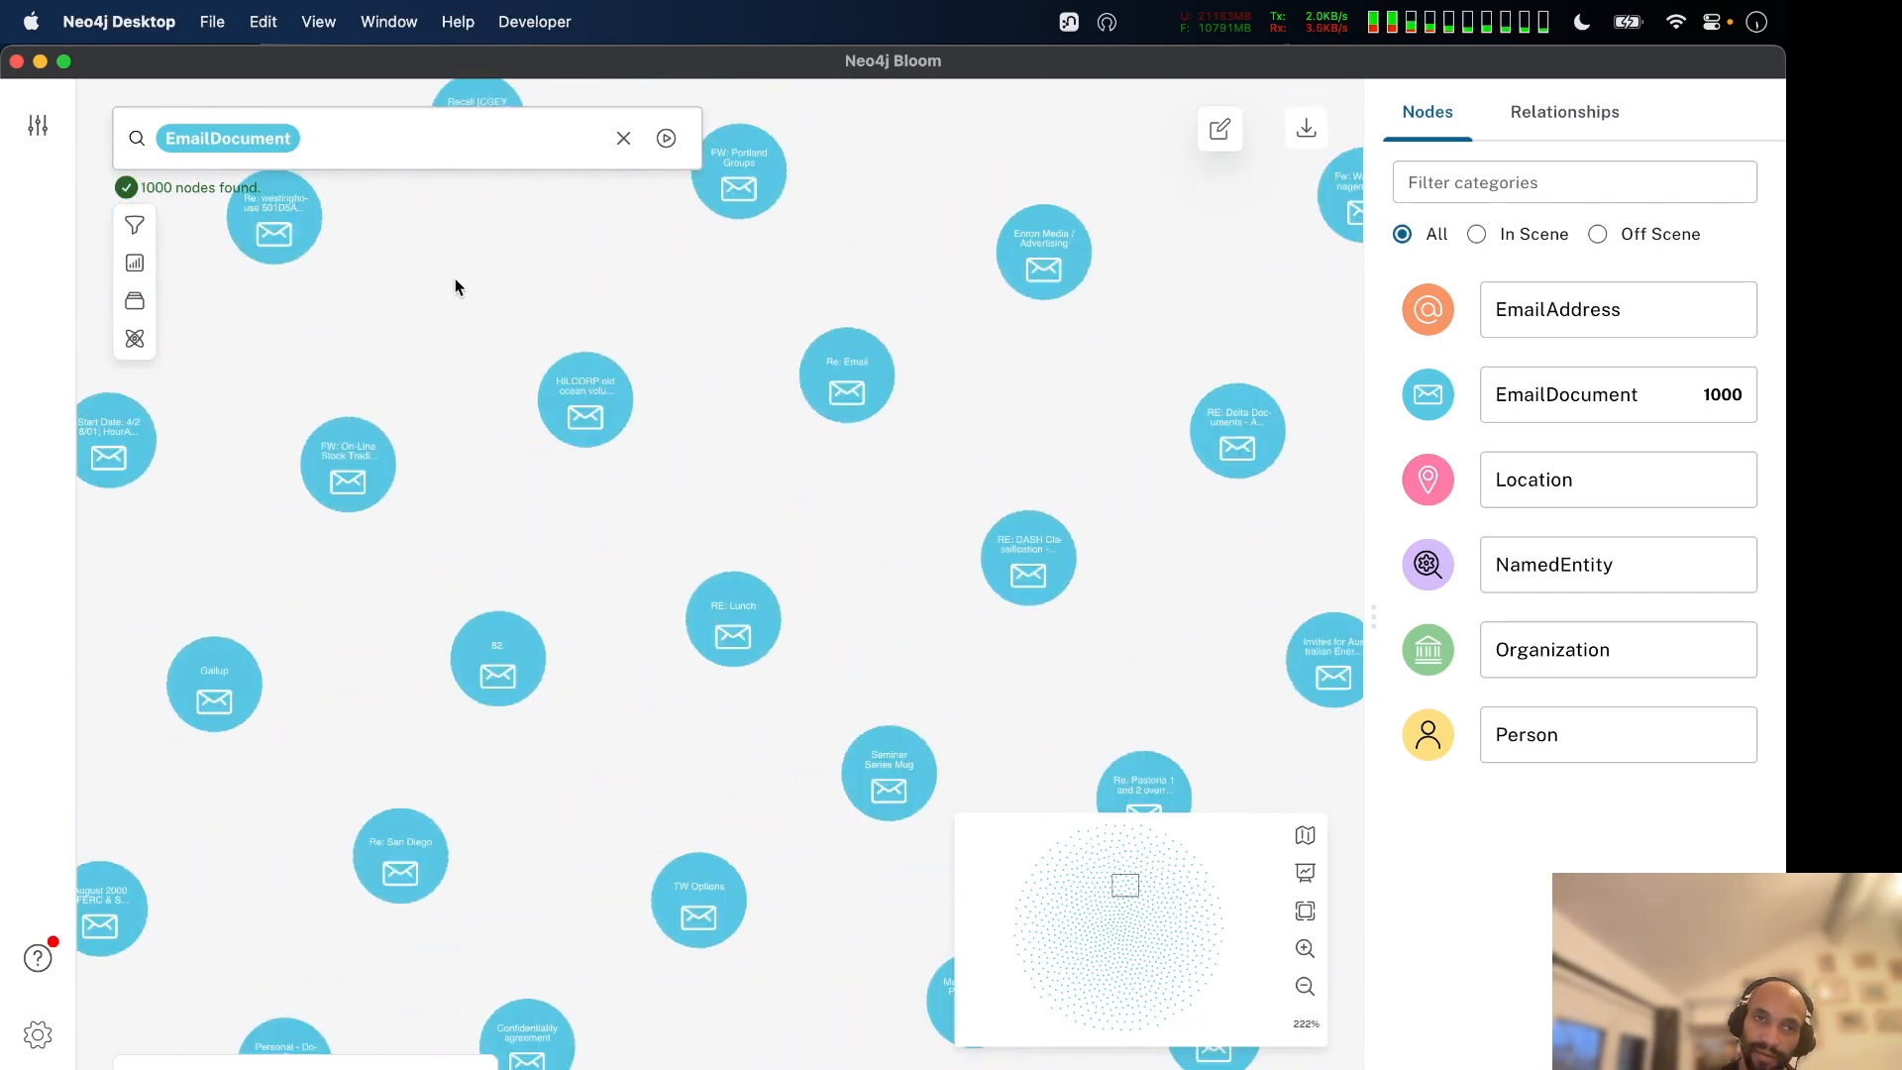
{"action": "left_click_drag", "start_coordinate": [455, 290], "coordinate": [622, 424]}
{"action": "scroll", "coordinate": [620, 297], "scroll_direction": "down", "scroll_amount": 3}
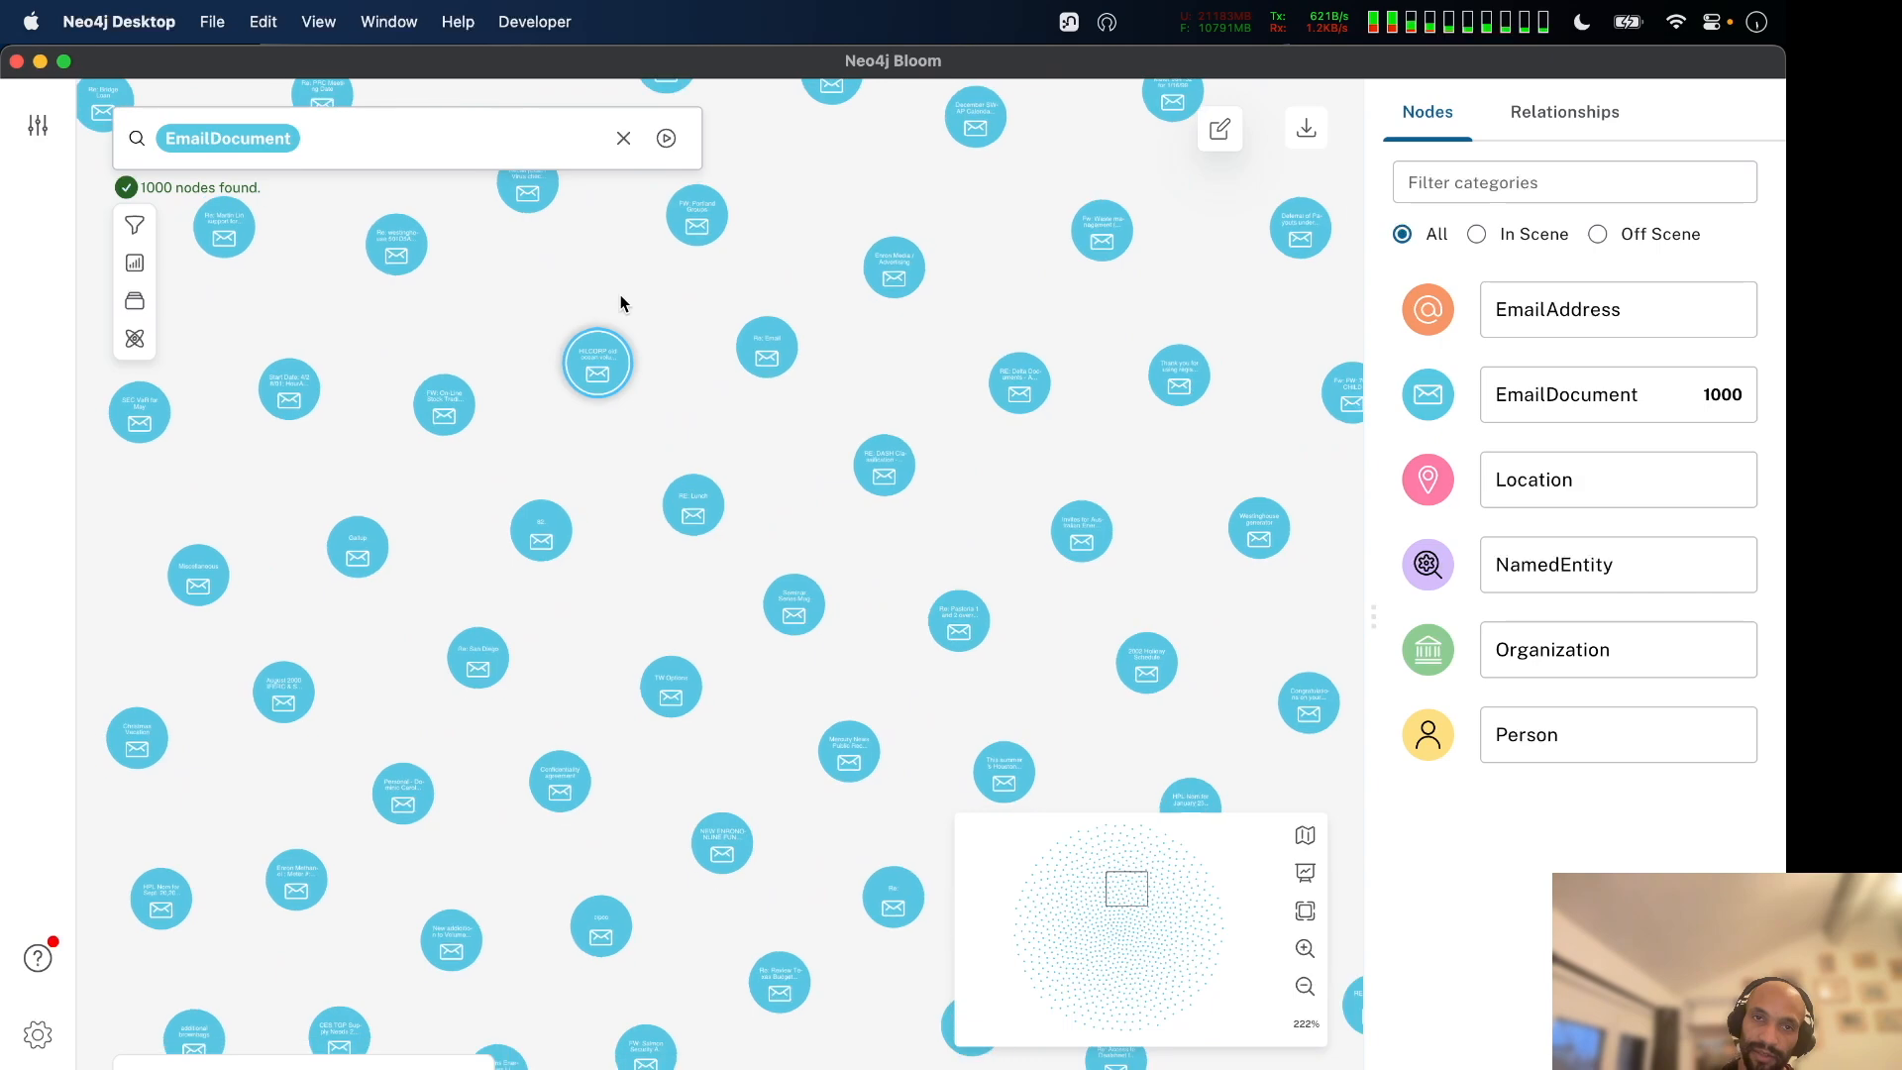
{"action": "scroll", "coordinate": [607, 429], "scroll_direction": "down", "scroll_amount": 15}
{"action": "scroll", "coordinate": [385, 727], "scroll_direction": "up", "scroll_amount": 15}
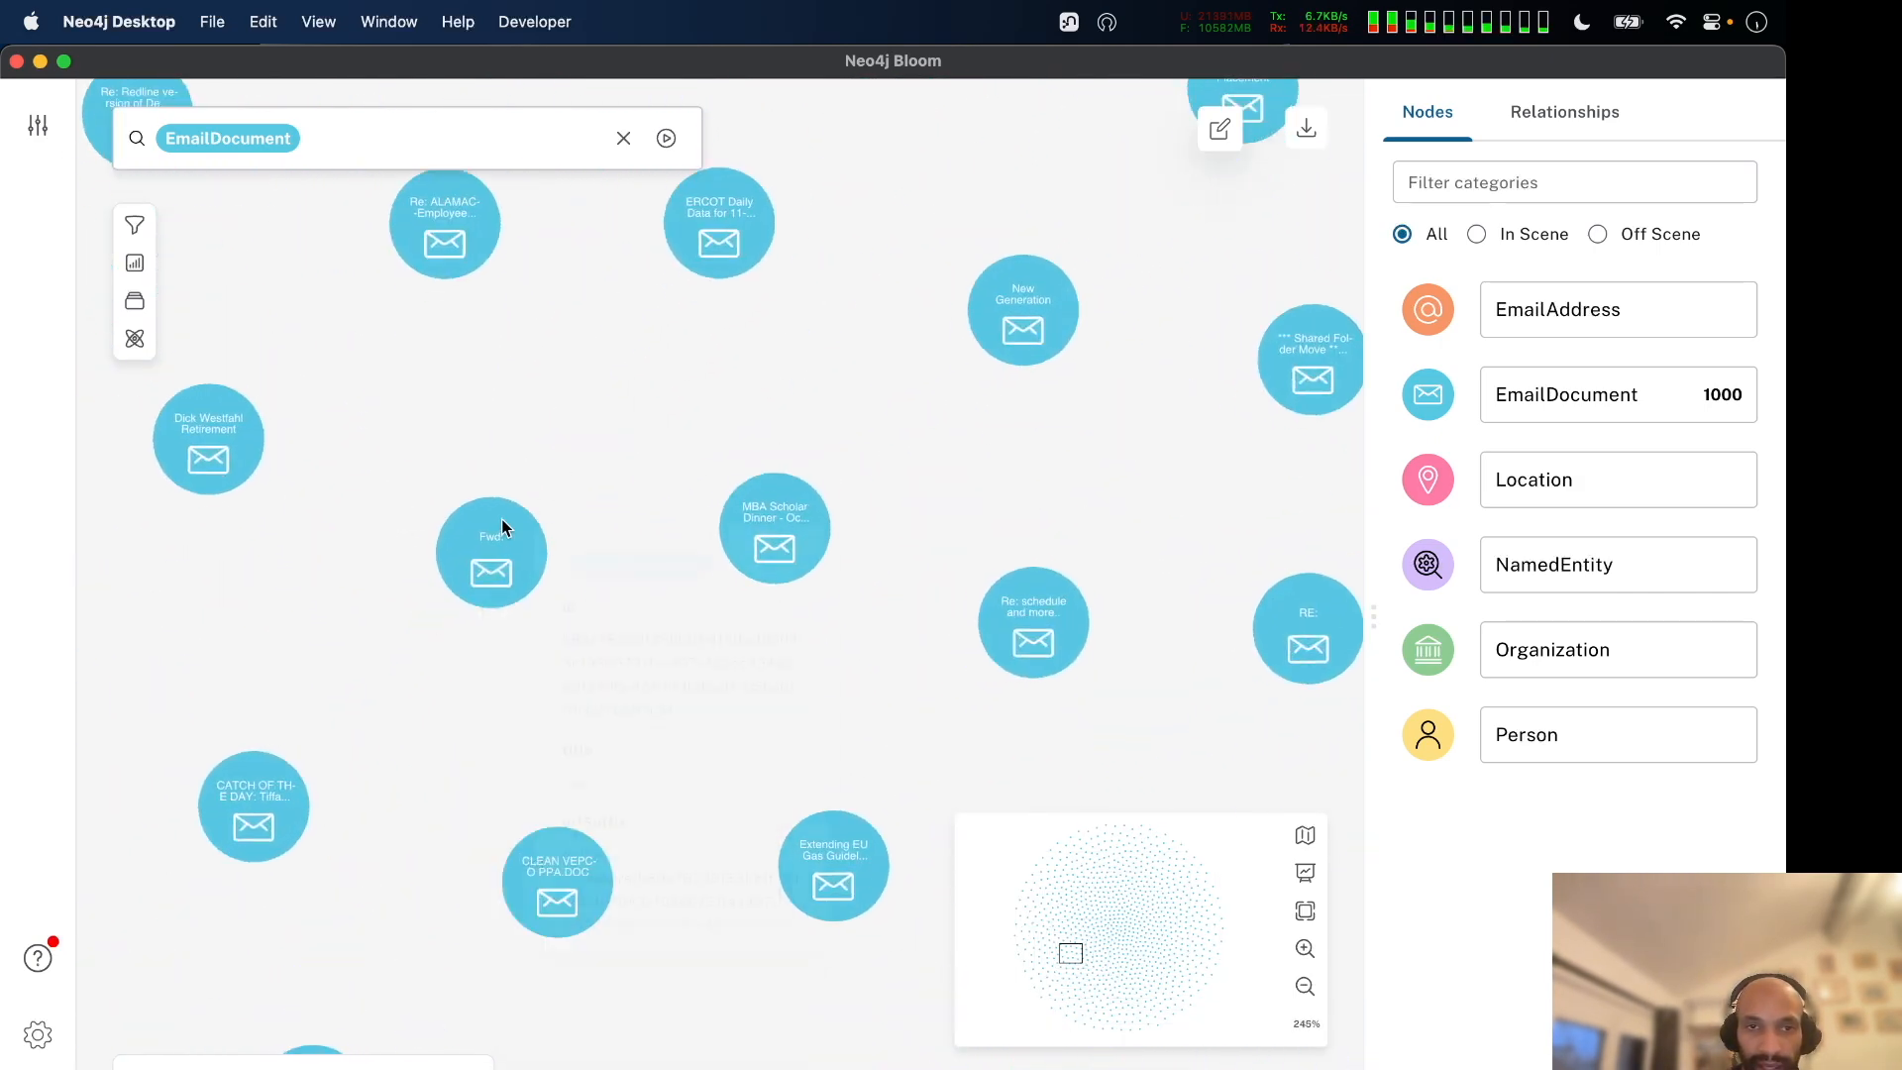
{"action": "mouse_move", "coordinate": [485, 539]}
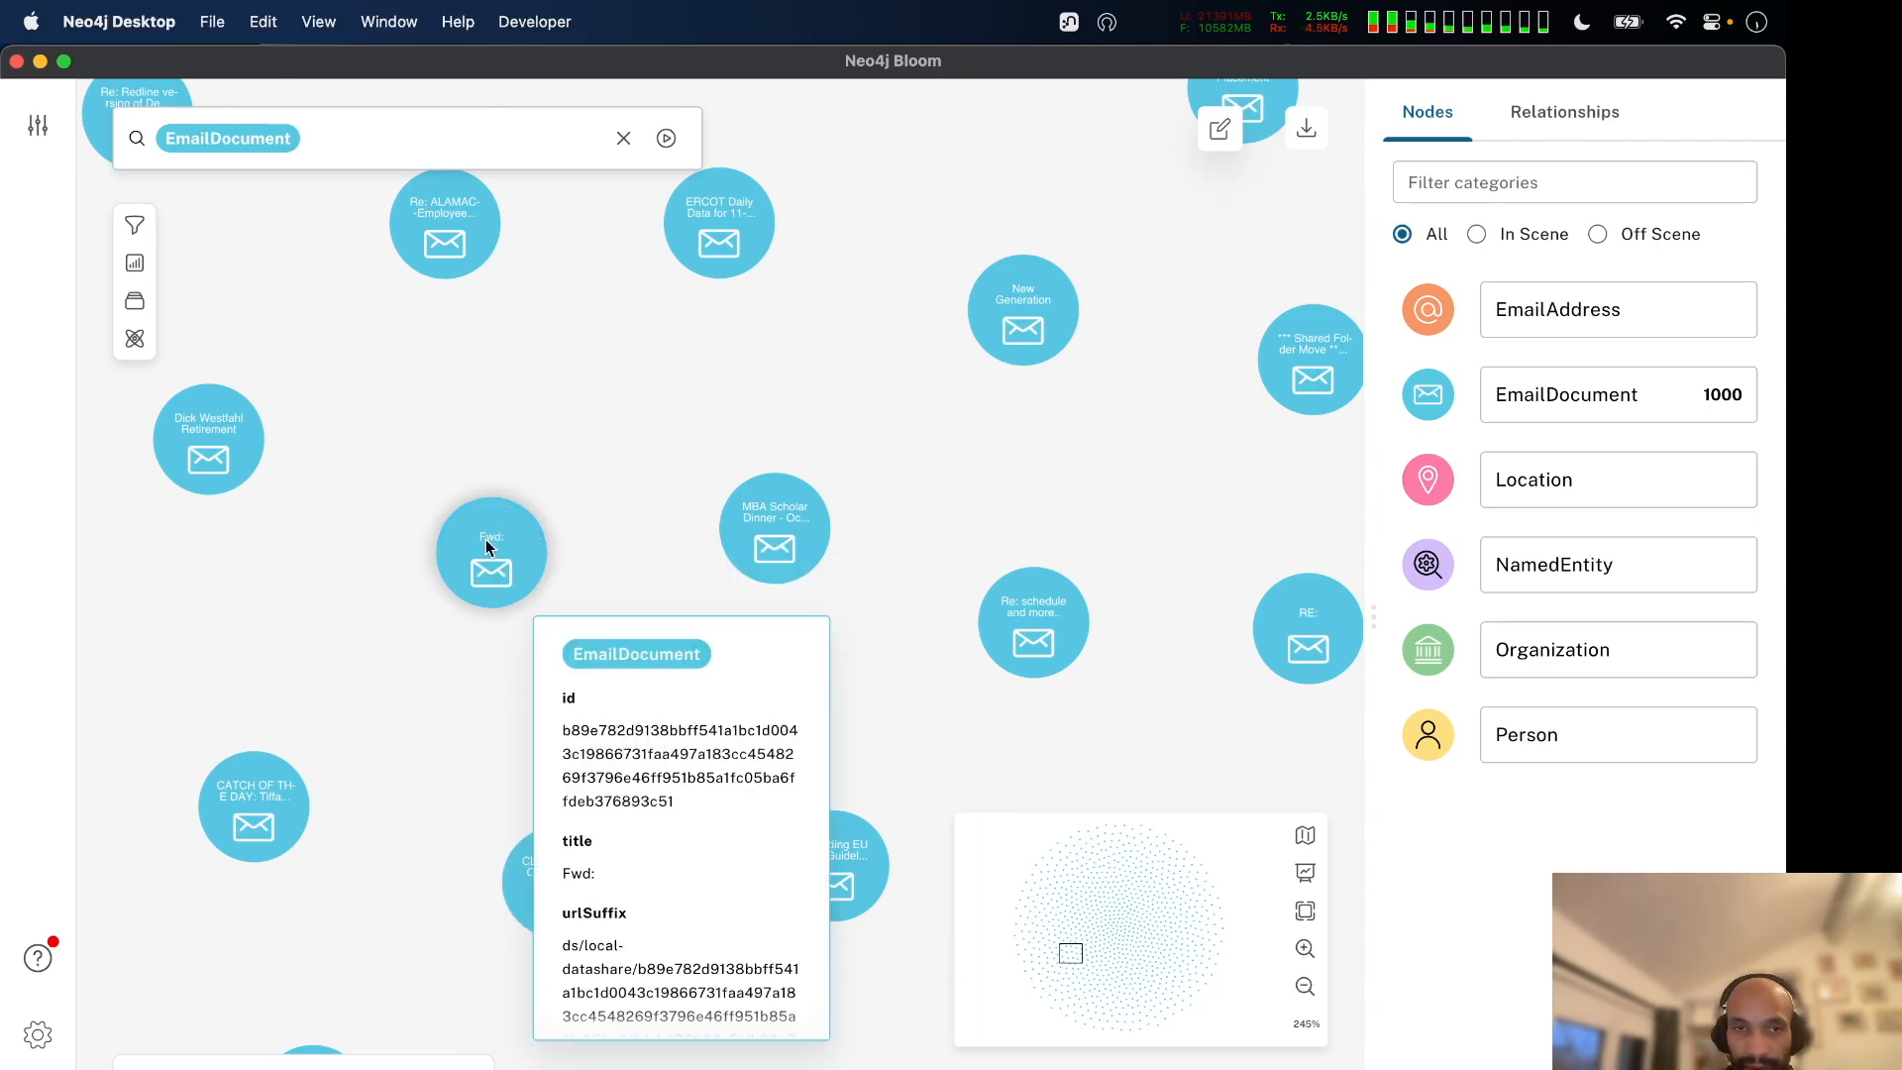
{"action": "double_click", "coordinate": [485, 539]}
{"action": "scroll", "coordinate": [461, 693], "scroll_direction": "down", "scroll_amount": 3}
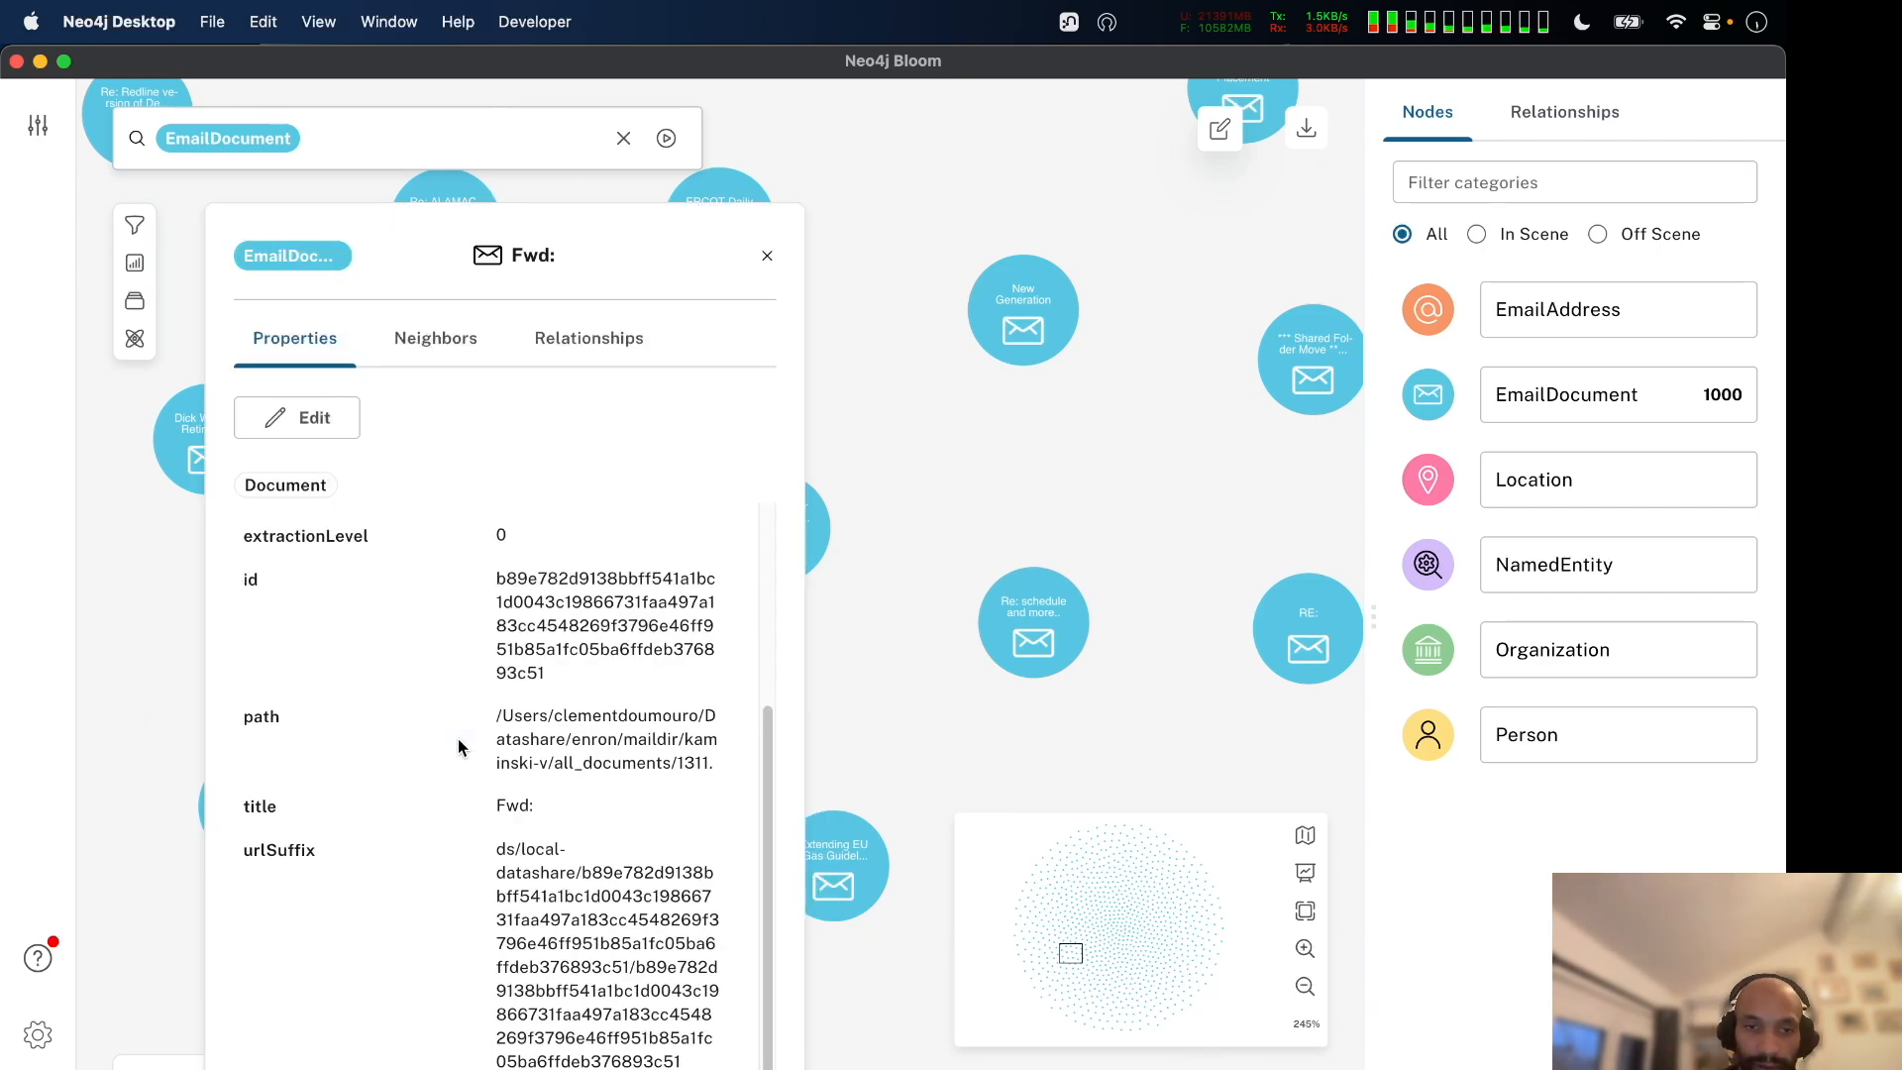
{"action": "scroll", "coordinate": [459, 749], "scroll_direction": "up", "scroll_amount": 3}
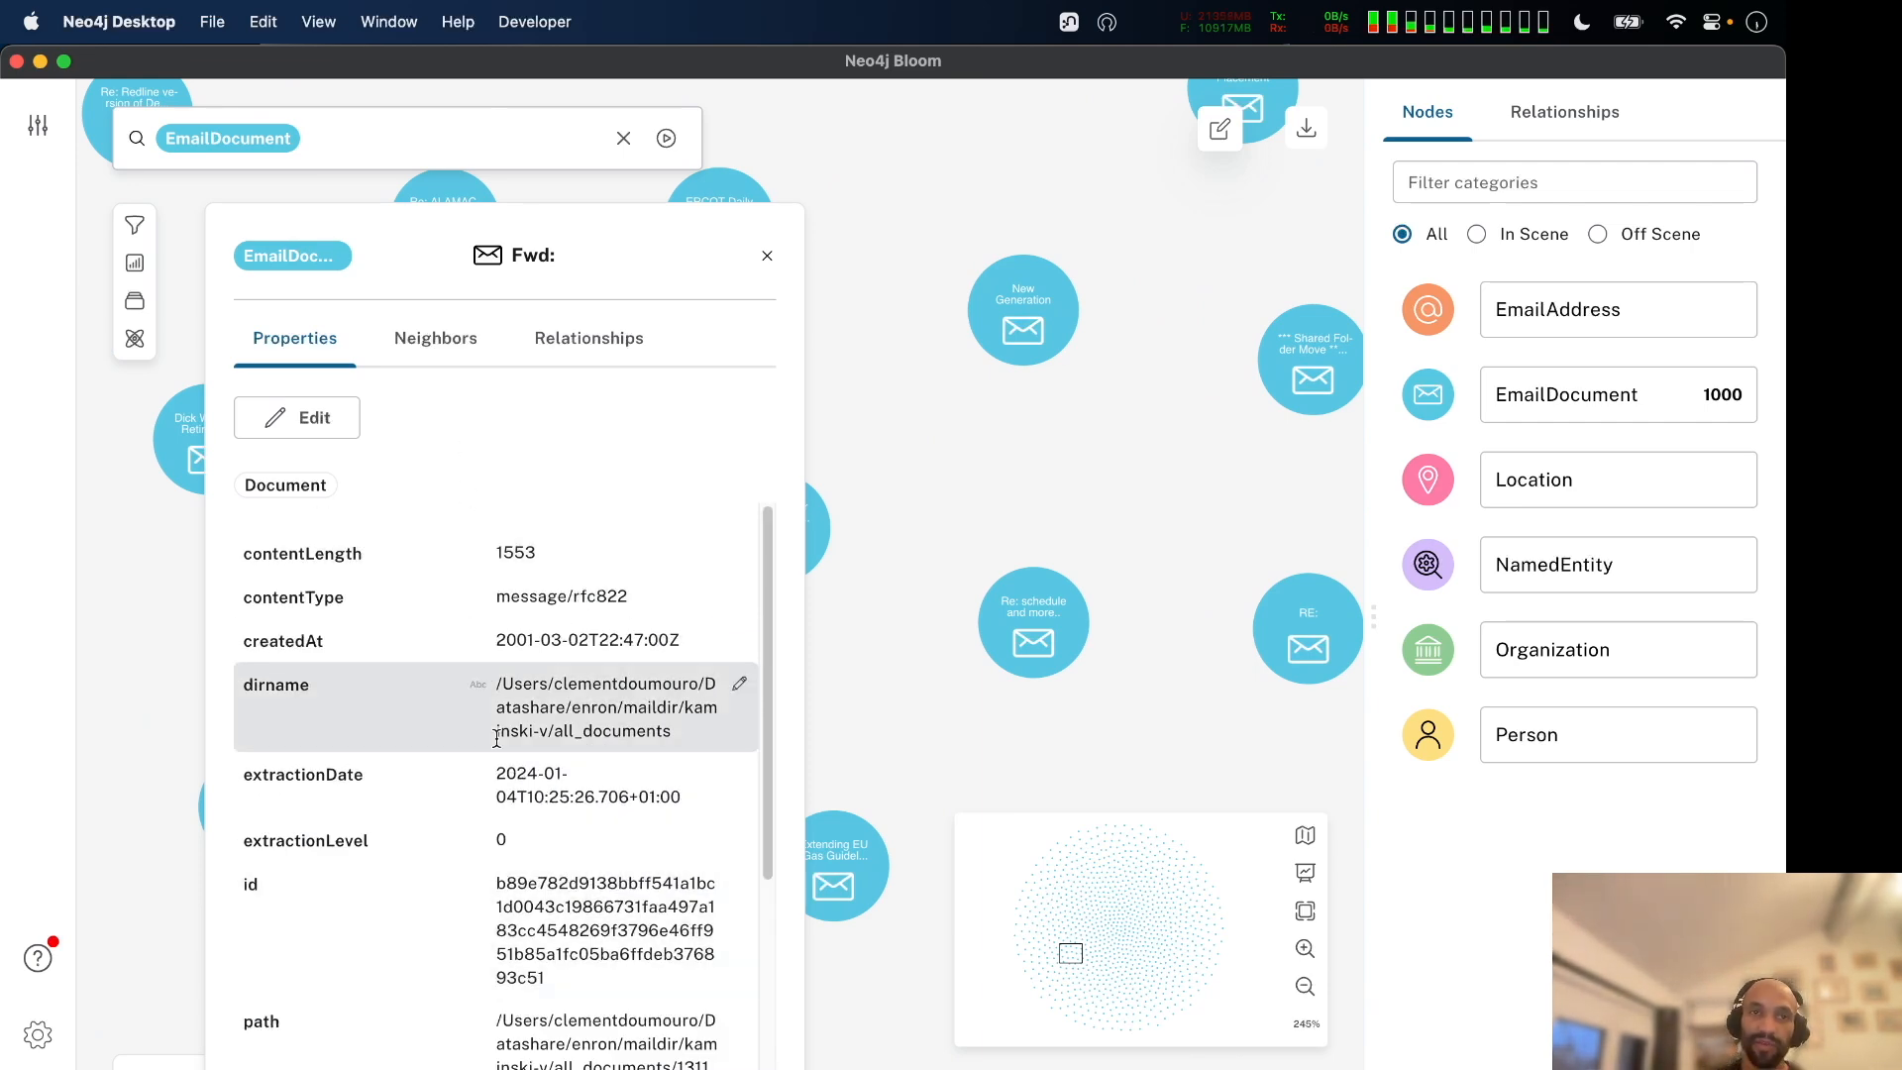
Examine the neighbors of the "Fwd:" email document, including its linked person, location and email addresses.
{"action": "left_click", "coordinate": [456, 336]}
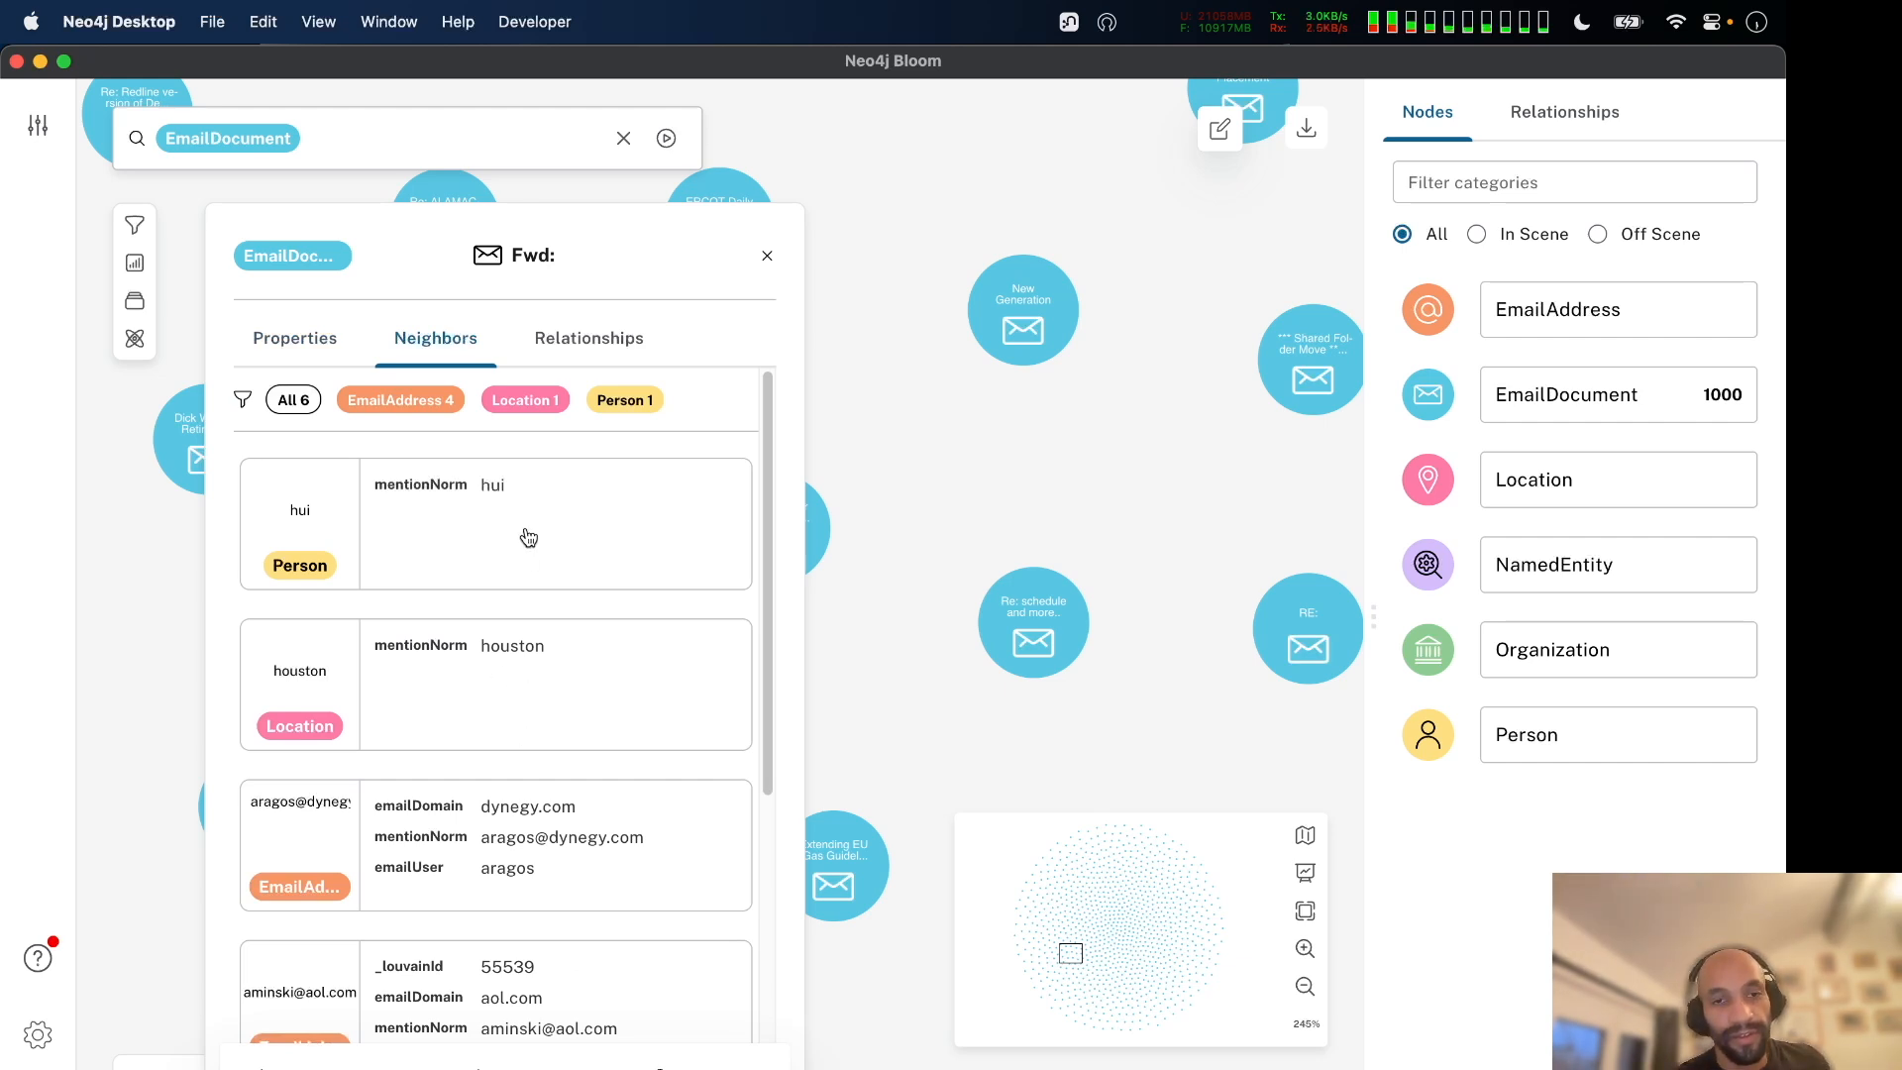
{"action": "scroll", "coordinate": [526, 535], "scroll_direction": "down", "scroll_amount": 5}
{"action": "scroll", "coordinate": [528, 537], "scroll_direction": "up", "scroll_amount": 5}
{"action": "scroll", "coordinate": [528, 537], "scroll_direction": "down", "scroll_amount": 1}
{"action": "scroll", "coordinate": [528, 537], "scroll_direction": "up", "scroll_amount": 1}
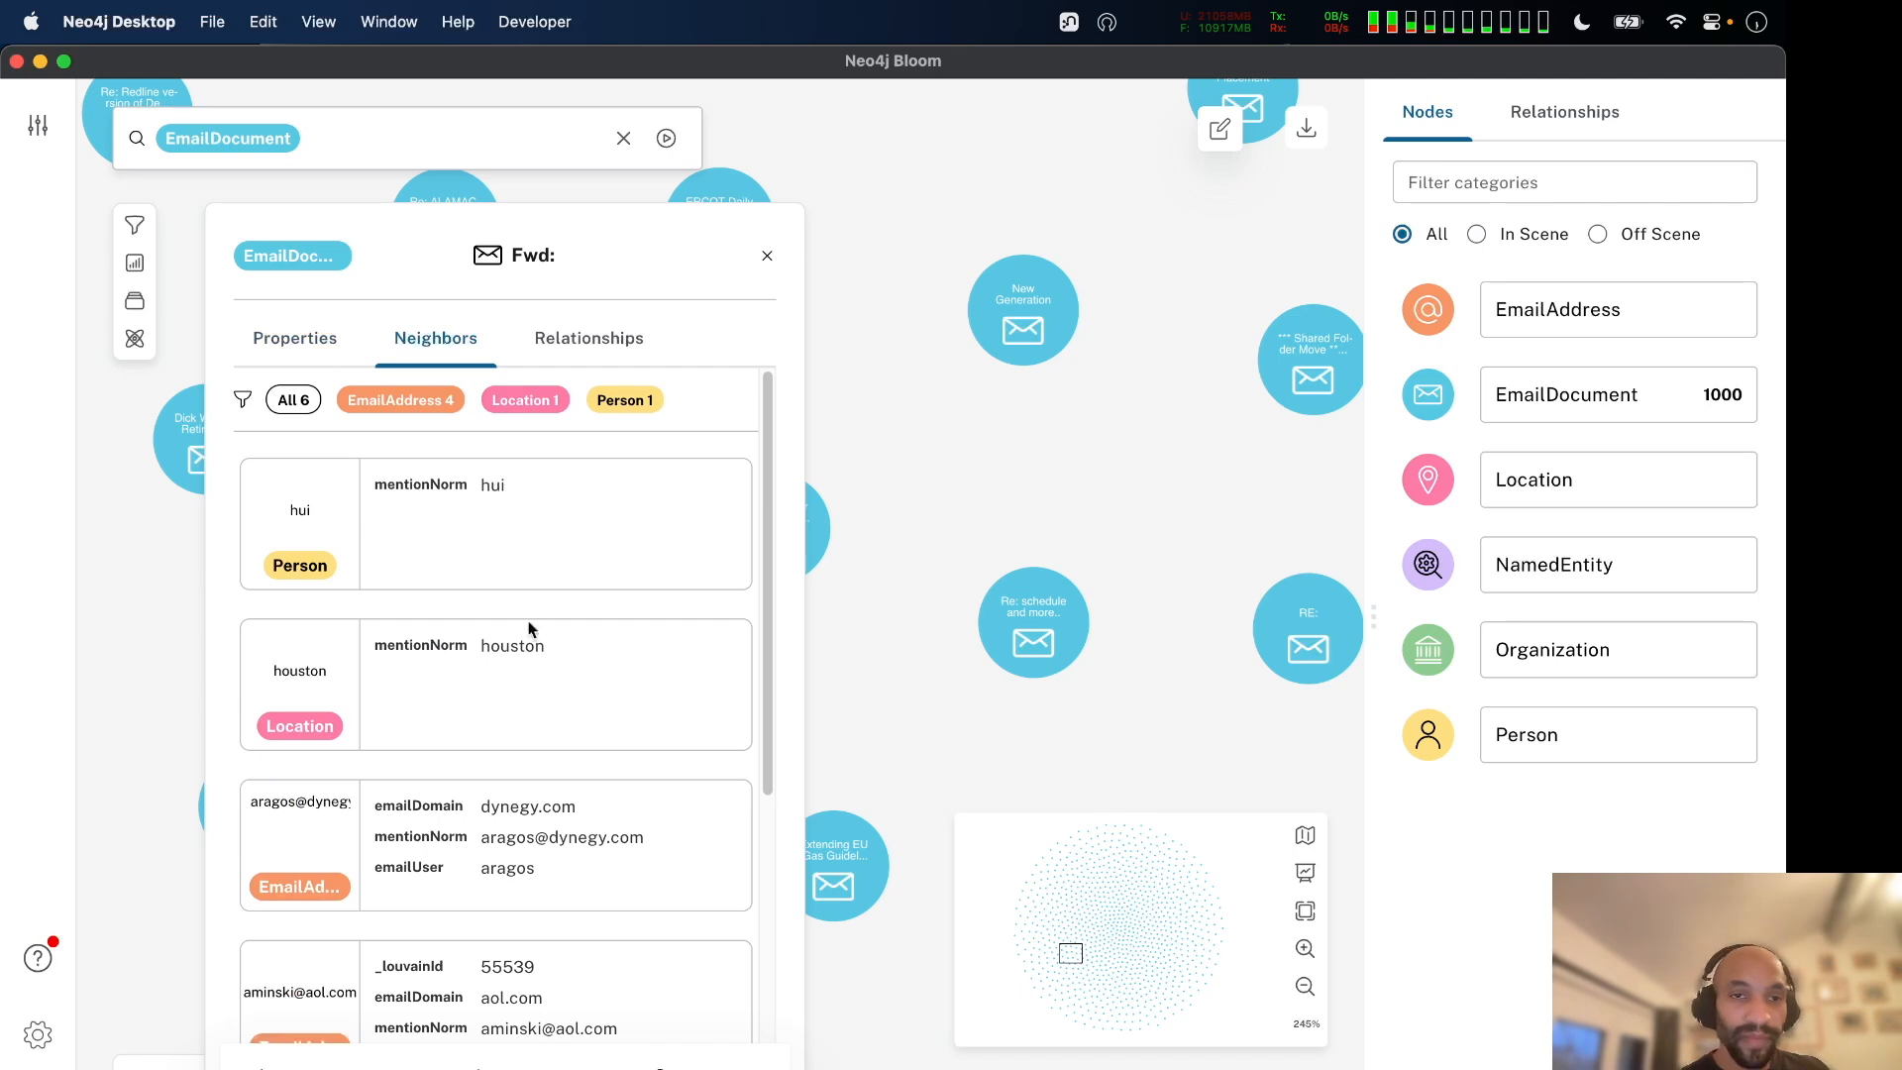
{"action": "scroll", "coordinate": [498, 513], "scroll_direction": "down", "scroll_amount": 4}
{"action": "scroll", "coordinate": [498, 513], "scroll_direction": "down", "scroll_amount": 1}
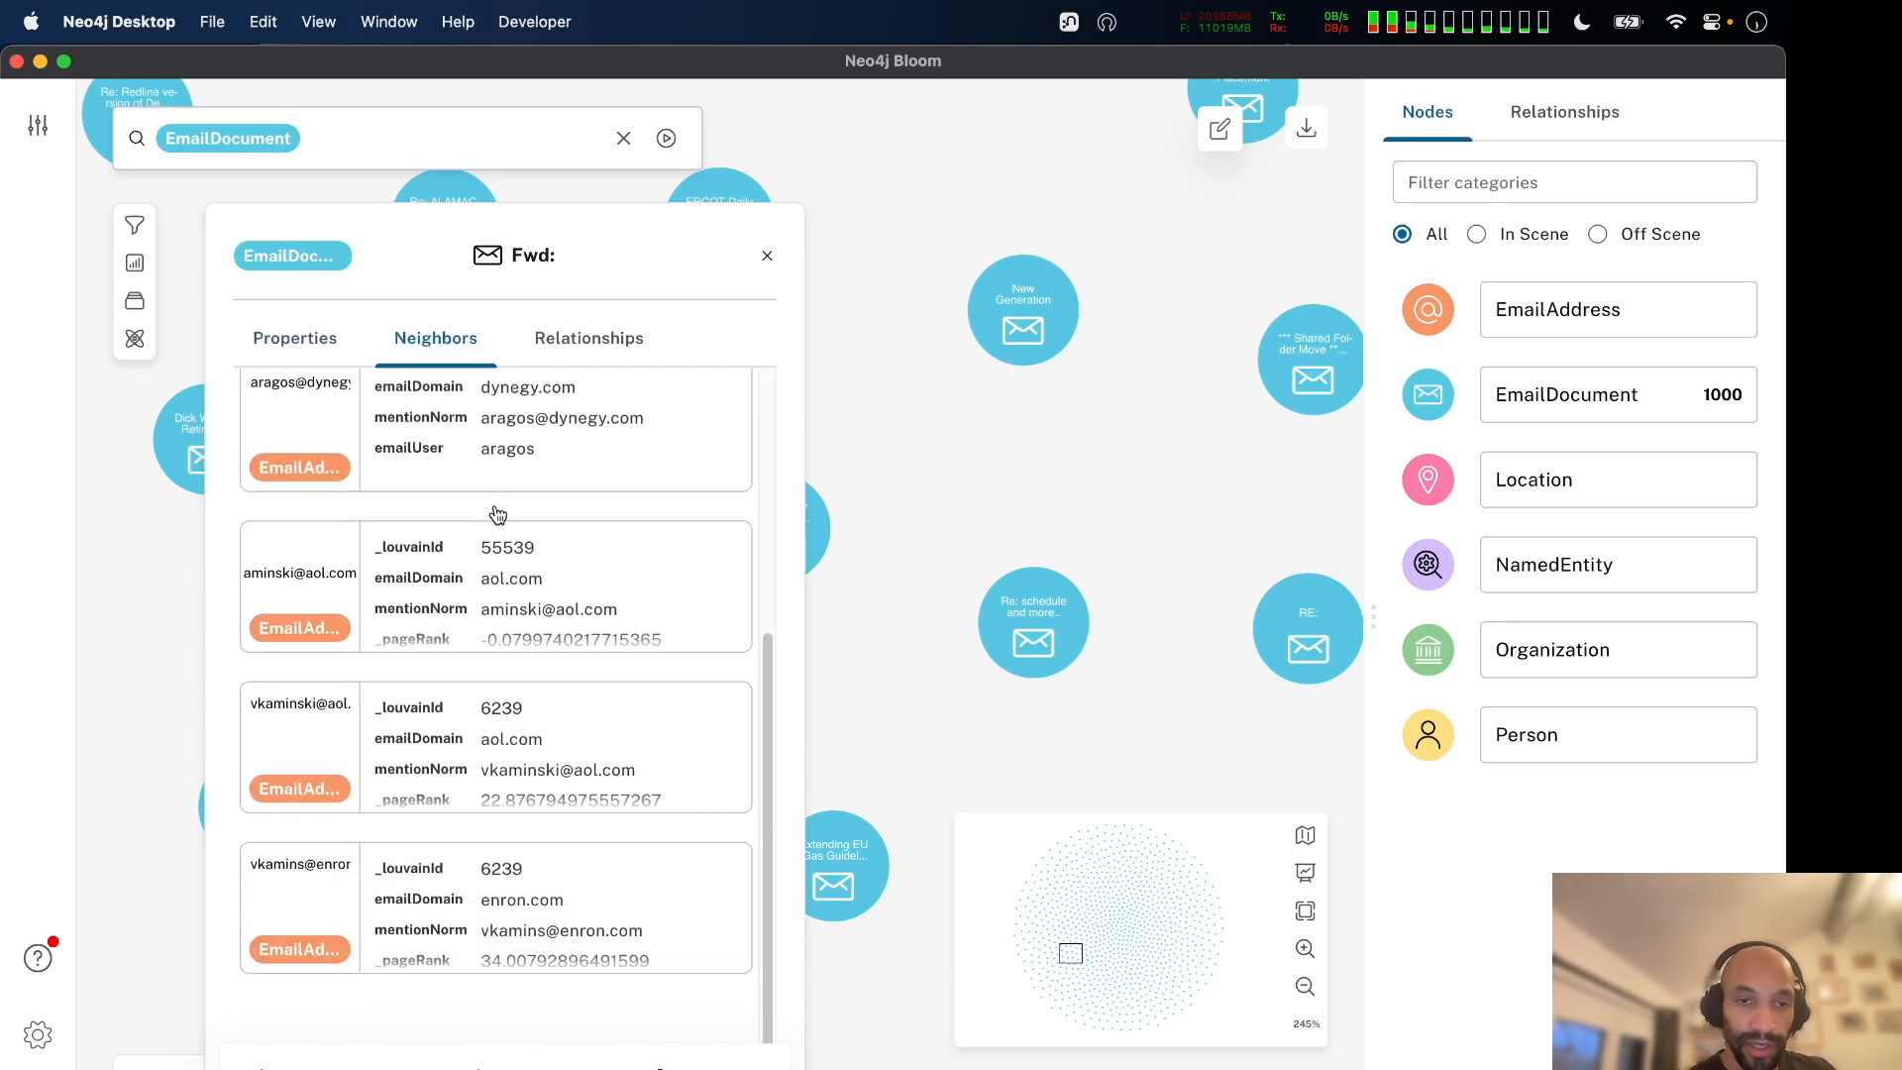
{"action": "scroll", "coordinate": [496, 515], "scroll_direction": "up", "scroll_amount": 5}
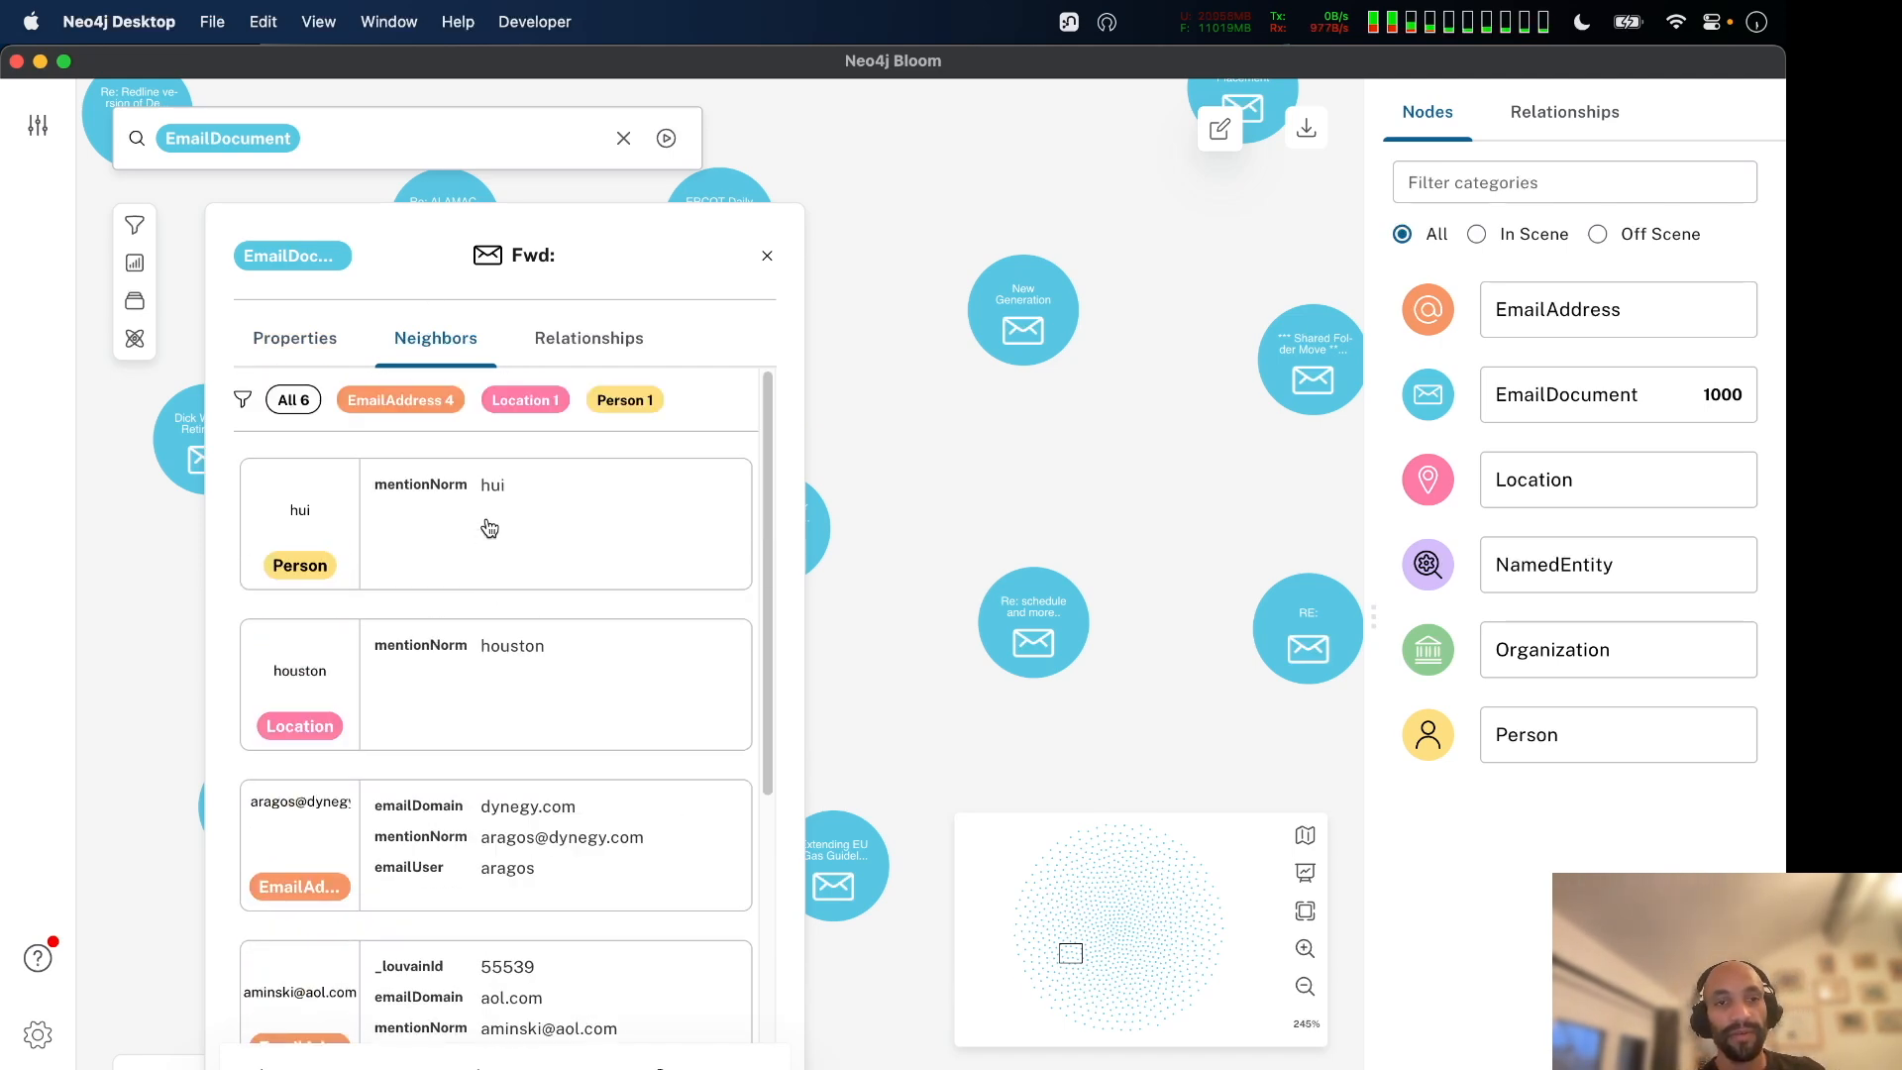
Review the remaining neighbors of the "Fwd:" email document and close its details.
{"action": "scroll", "coordinate": [487, 527], "scroll_direction": "down", "scroll_amount": 3}
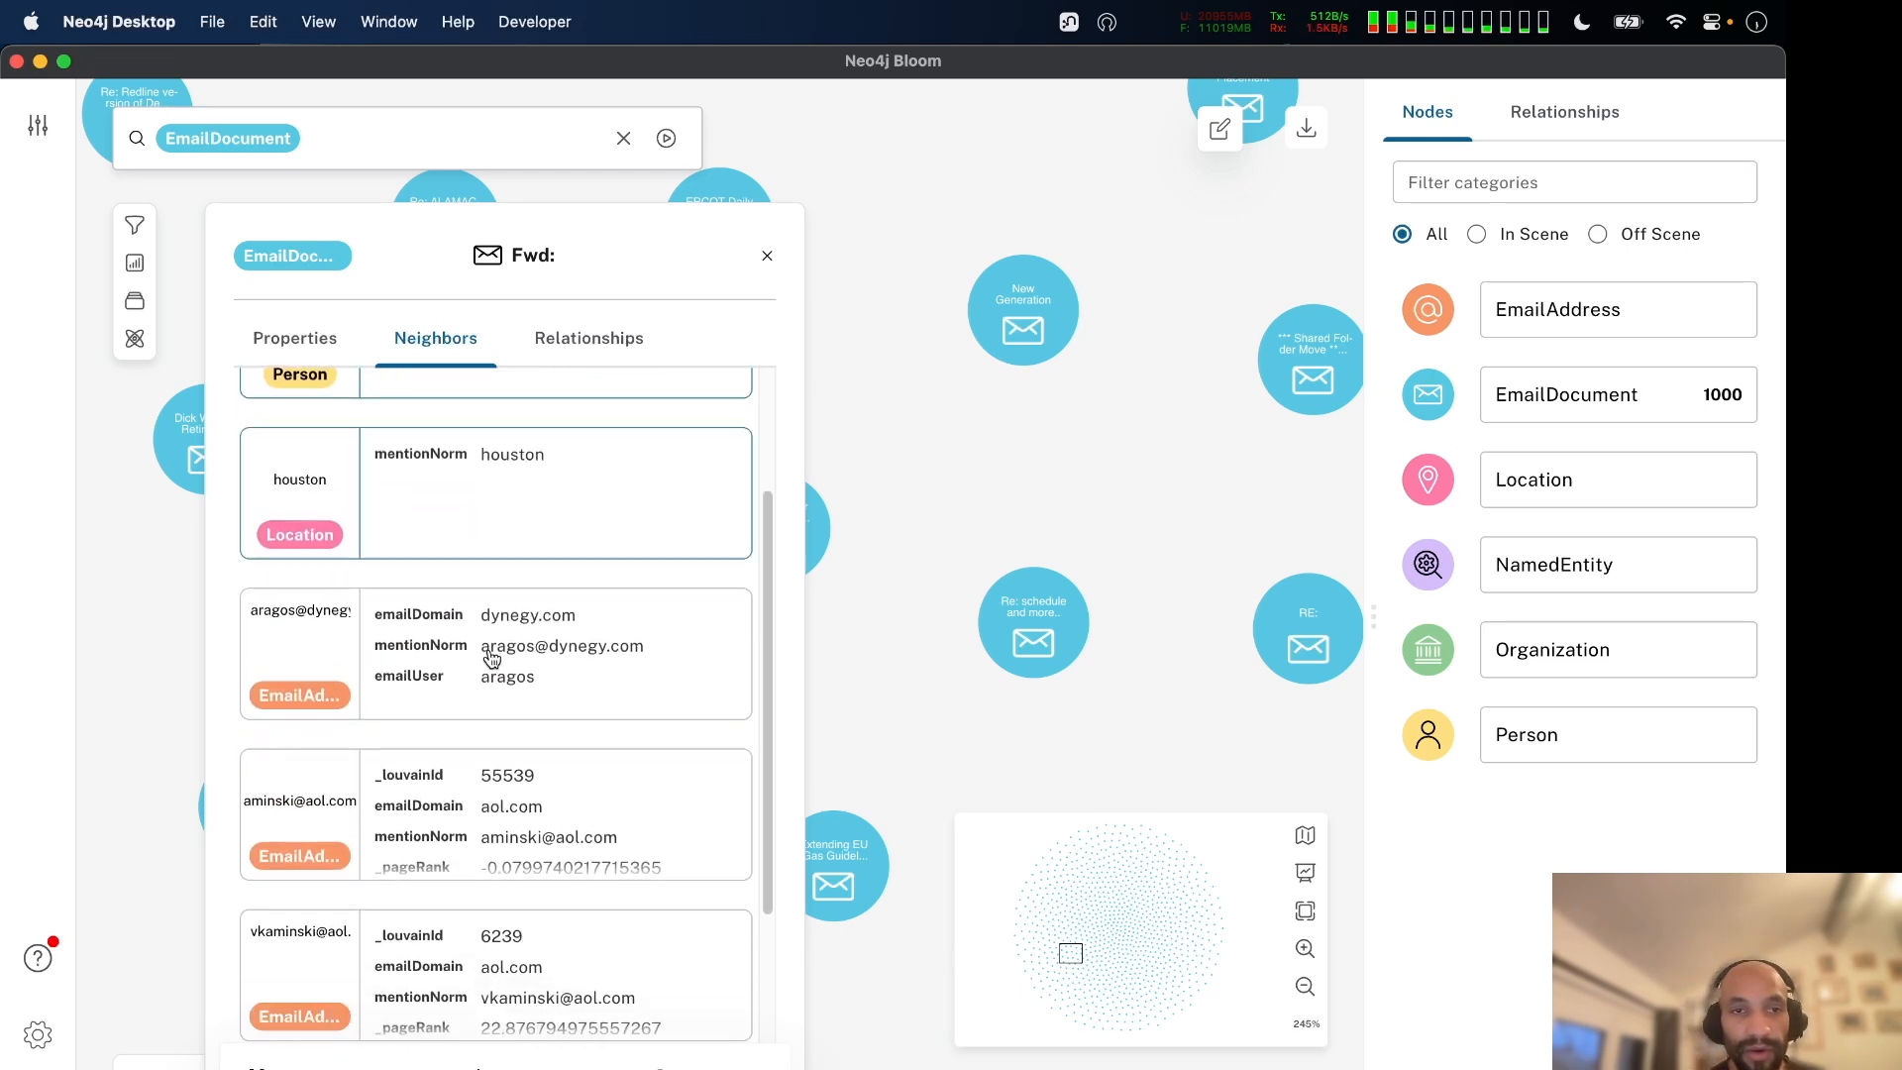
{"action": "scroll", "coordinate": [490, 659], "scroll_direction": "down", "scroll_amount": 3}
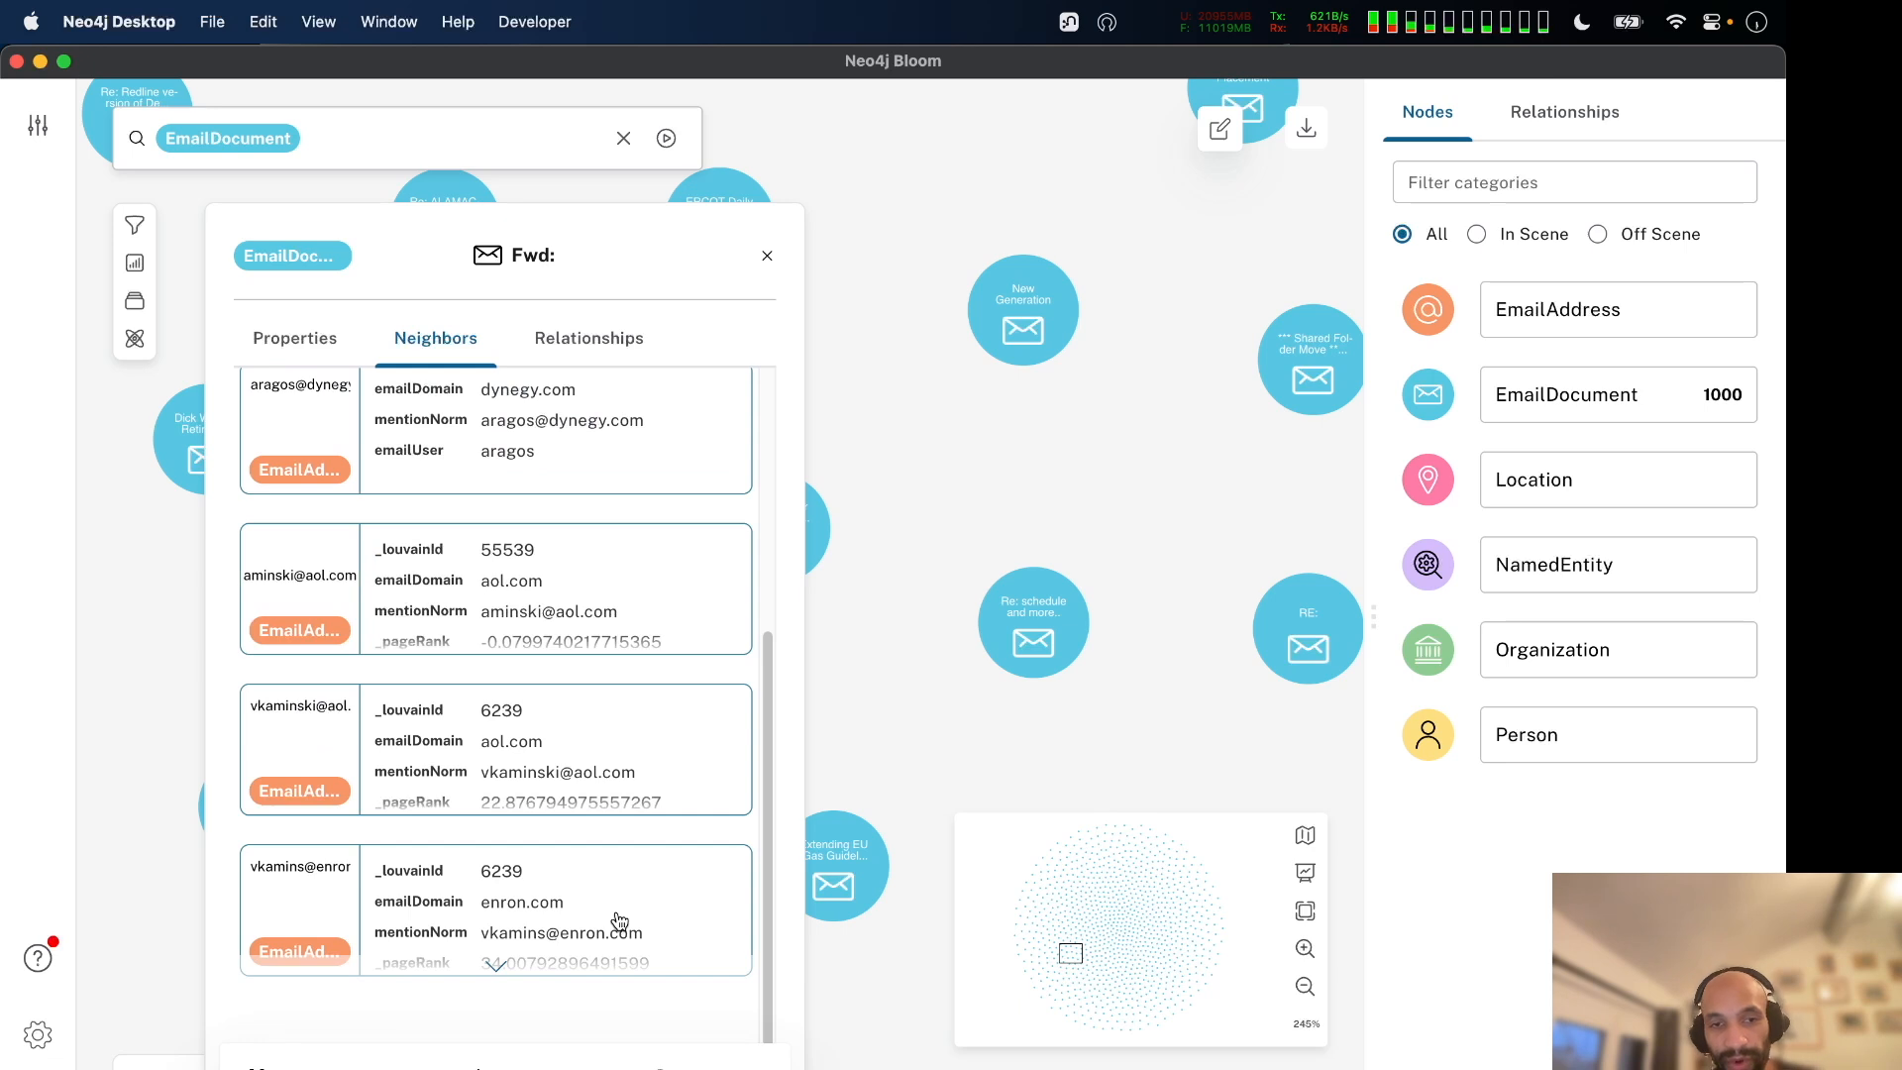
{"action": "scroll", "coordinate": [619, 921], "scroll_direction": "up", "scroll_amount": 6}
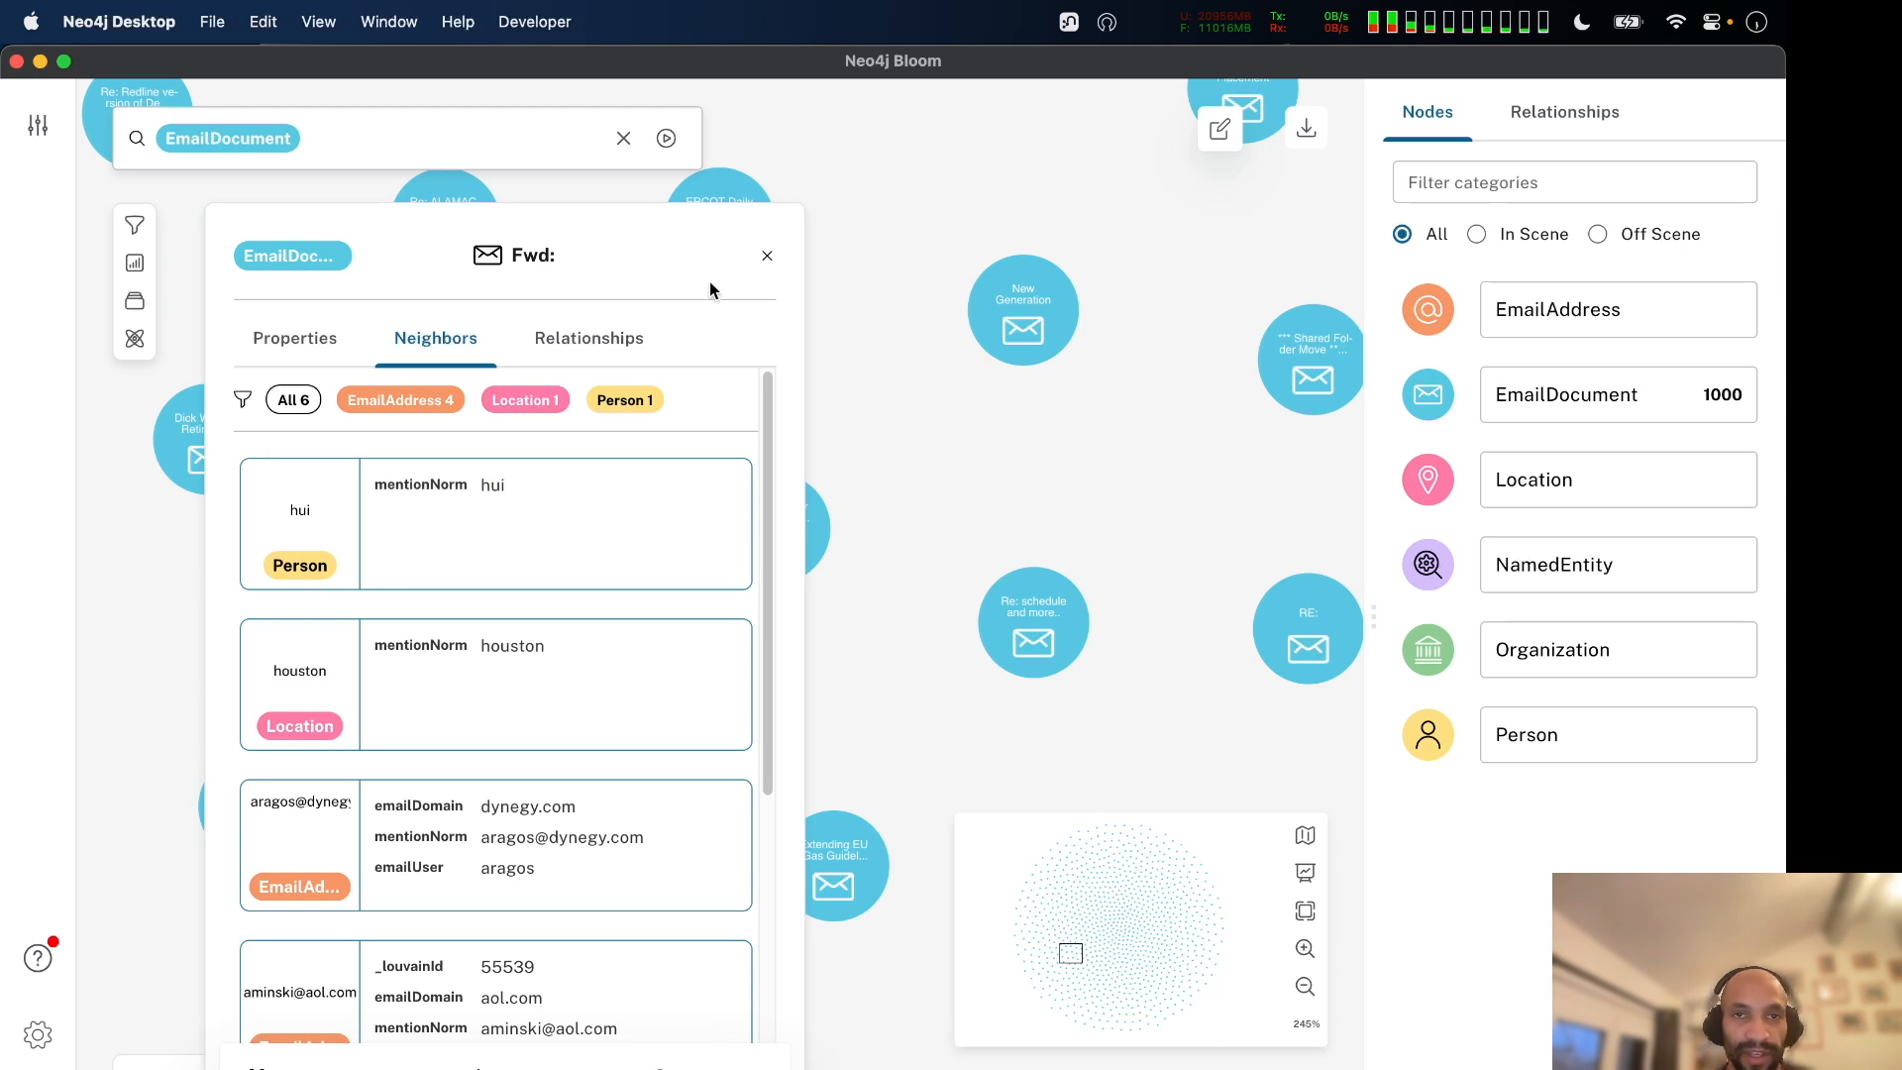
{"action": "left_click", "coordinate": [768, 257]}
{"action": "left_click", "coordinate": [467, 536]}
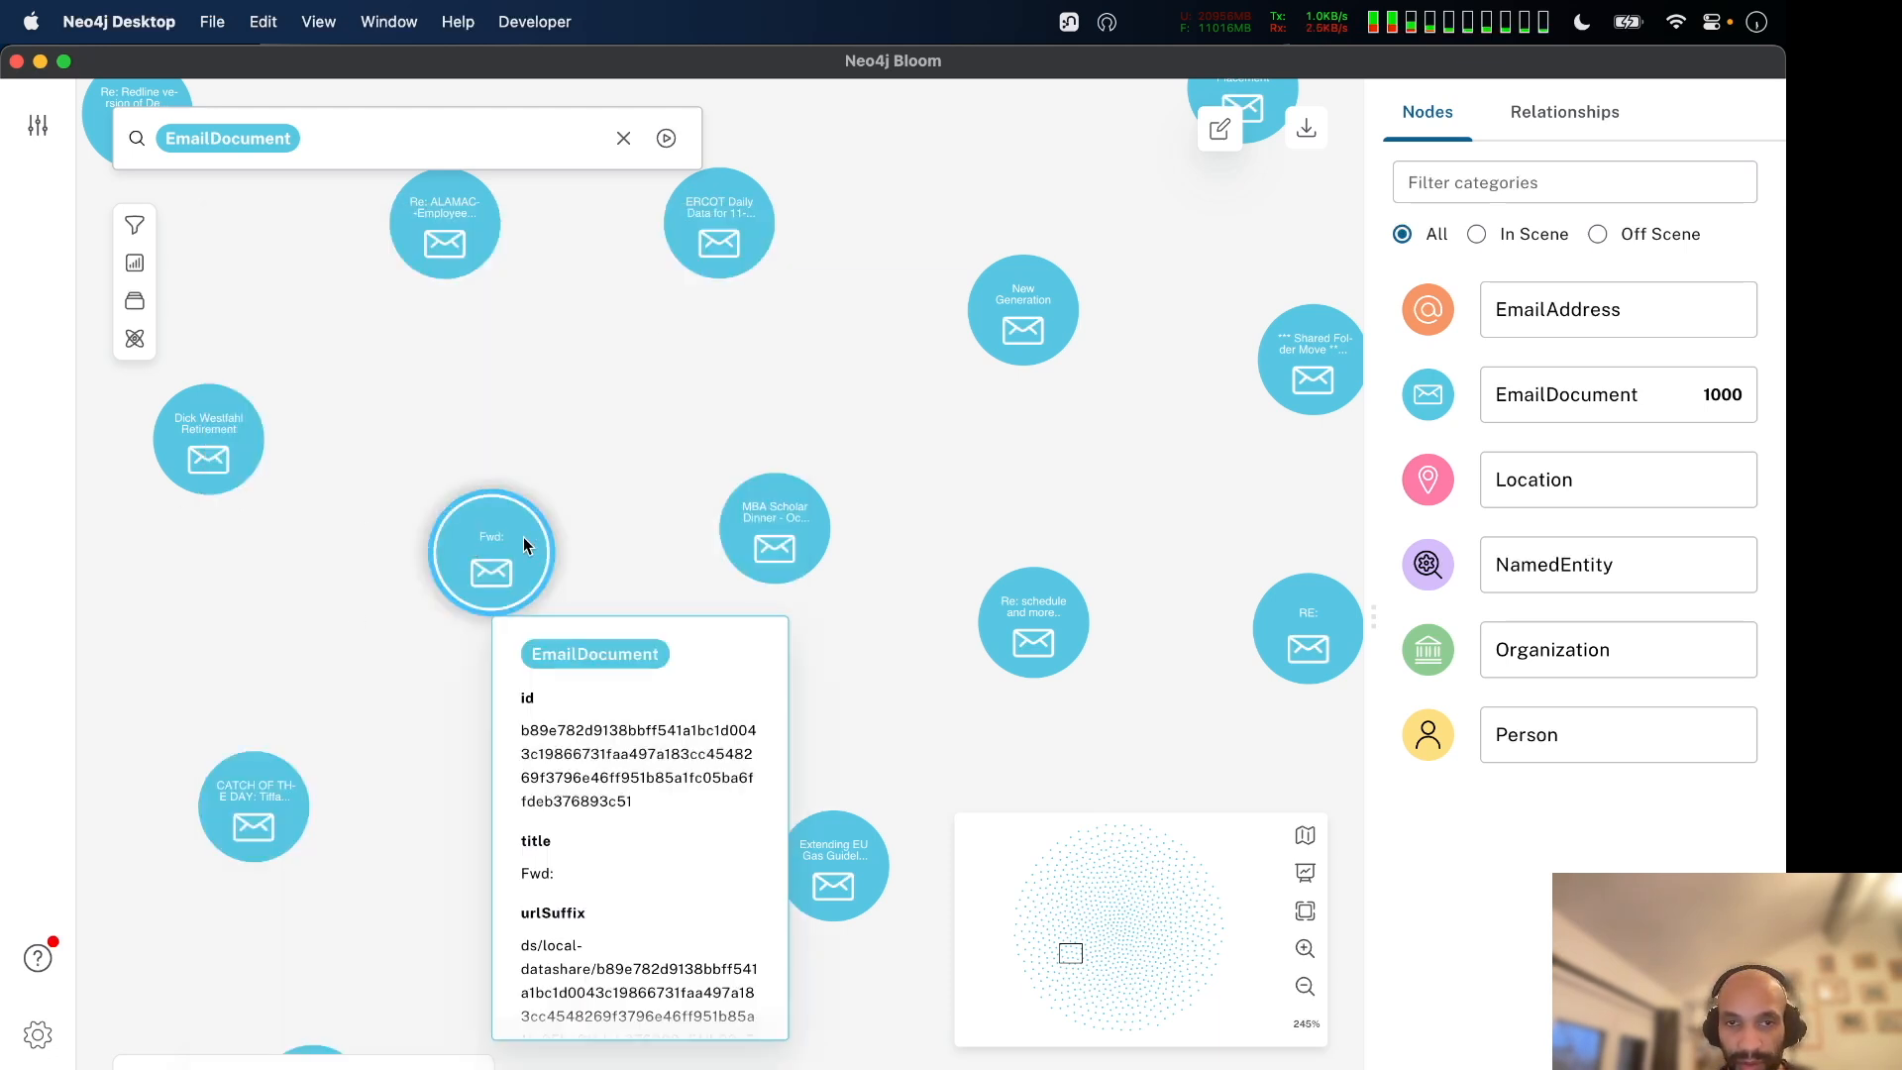
Inspect the "MBA Scholar Dinner - Oct. 16, 2001" email document and look through its full list of neighbors.
{"action": "left_click", "coordinate": [775, 513]}
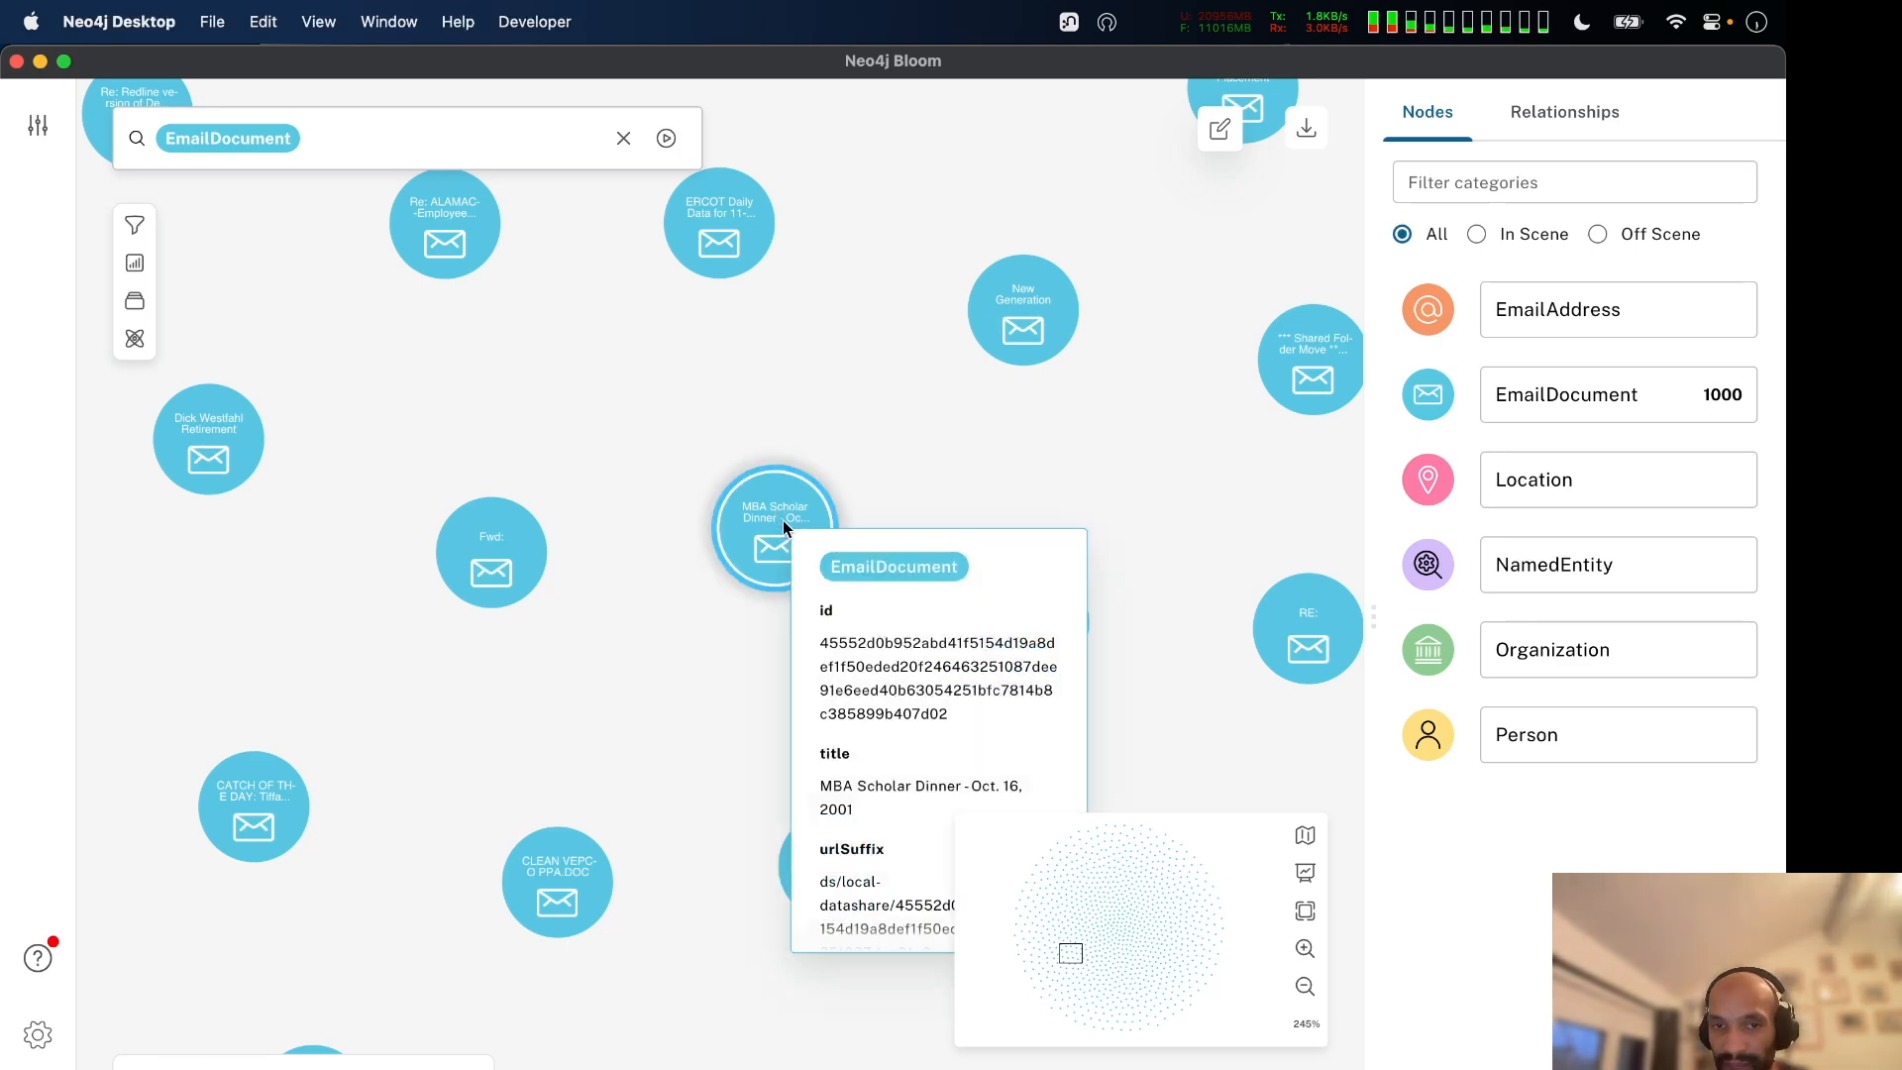
{"action": "double_click", "coordinate": [769, 532]}
{"action": "left_click", "coordinate": [435, 338]}
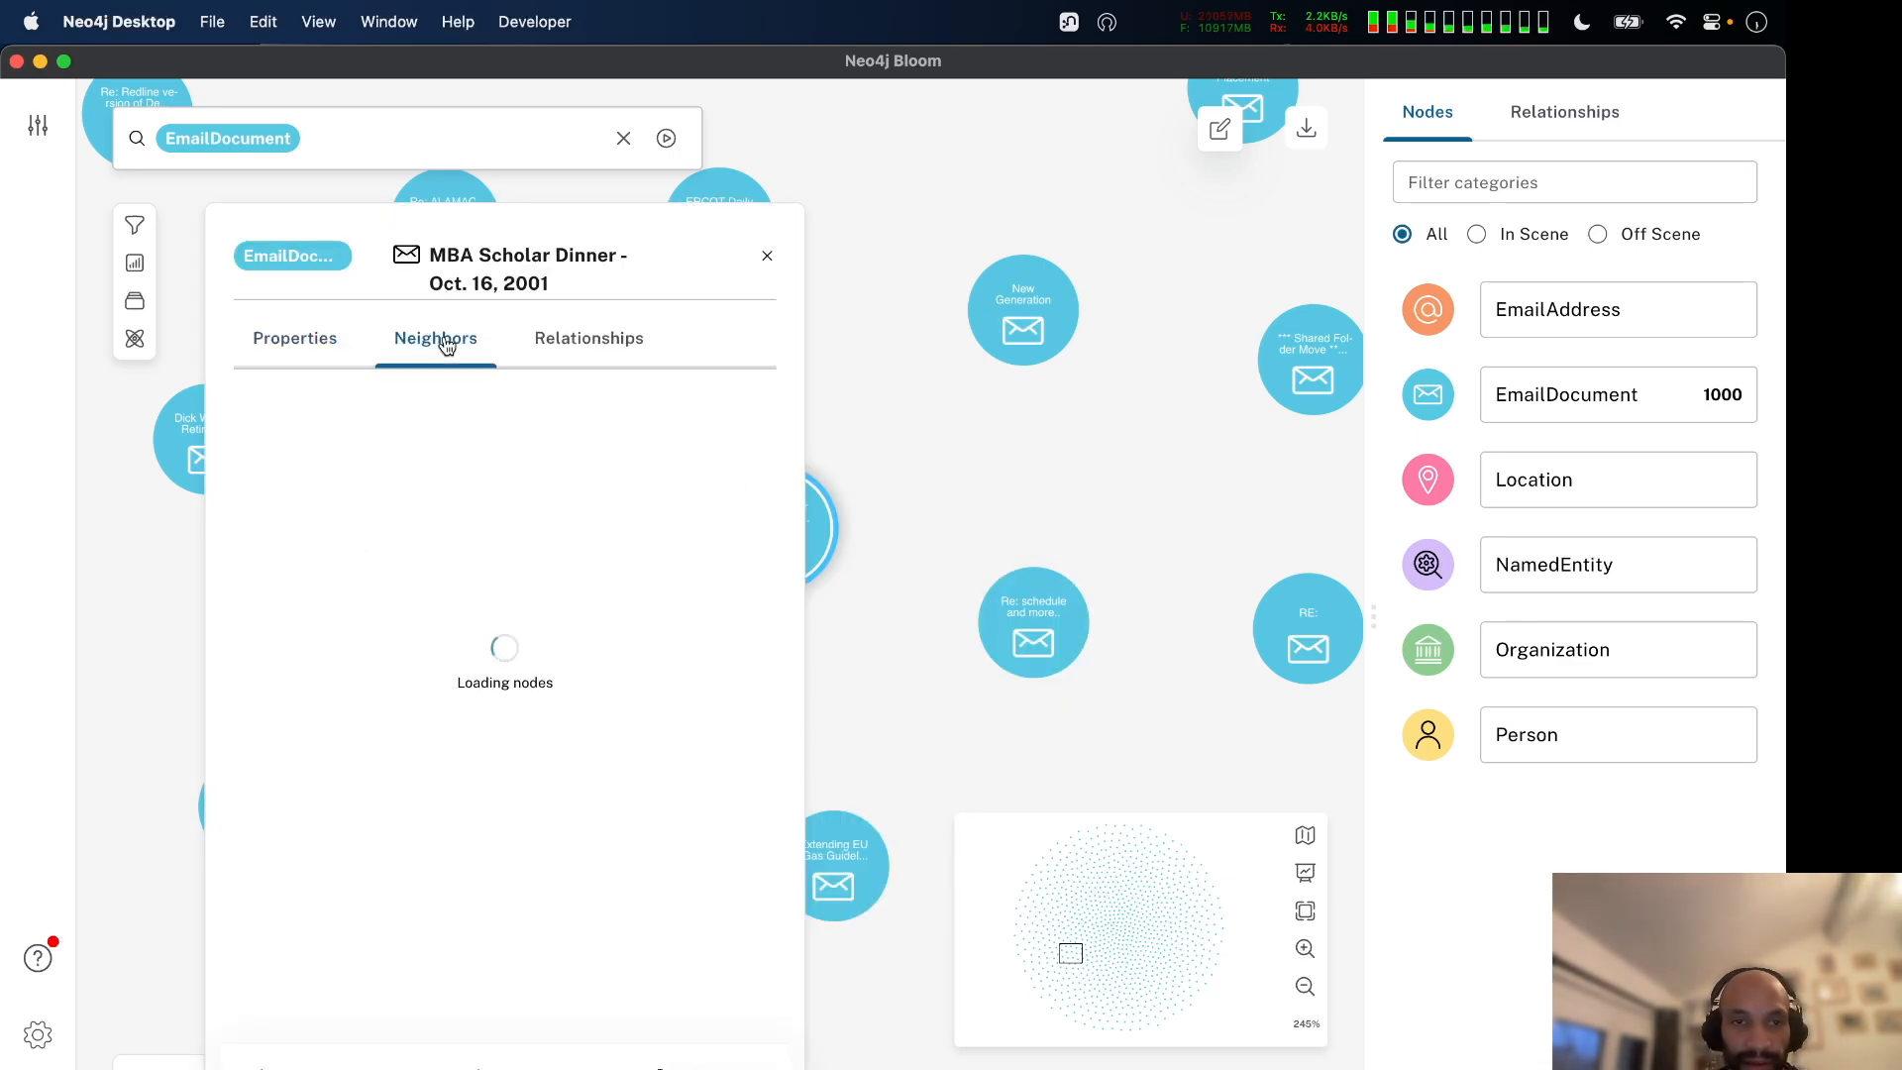
{"action": "scroll", "coordinate": [494, 479], "scroll_direction": "down", "scroll_amount": 15}
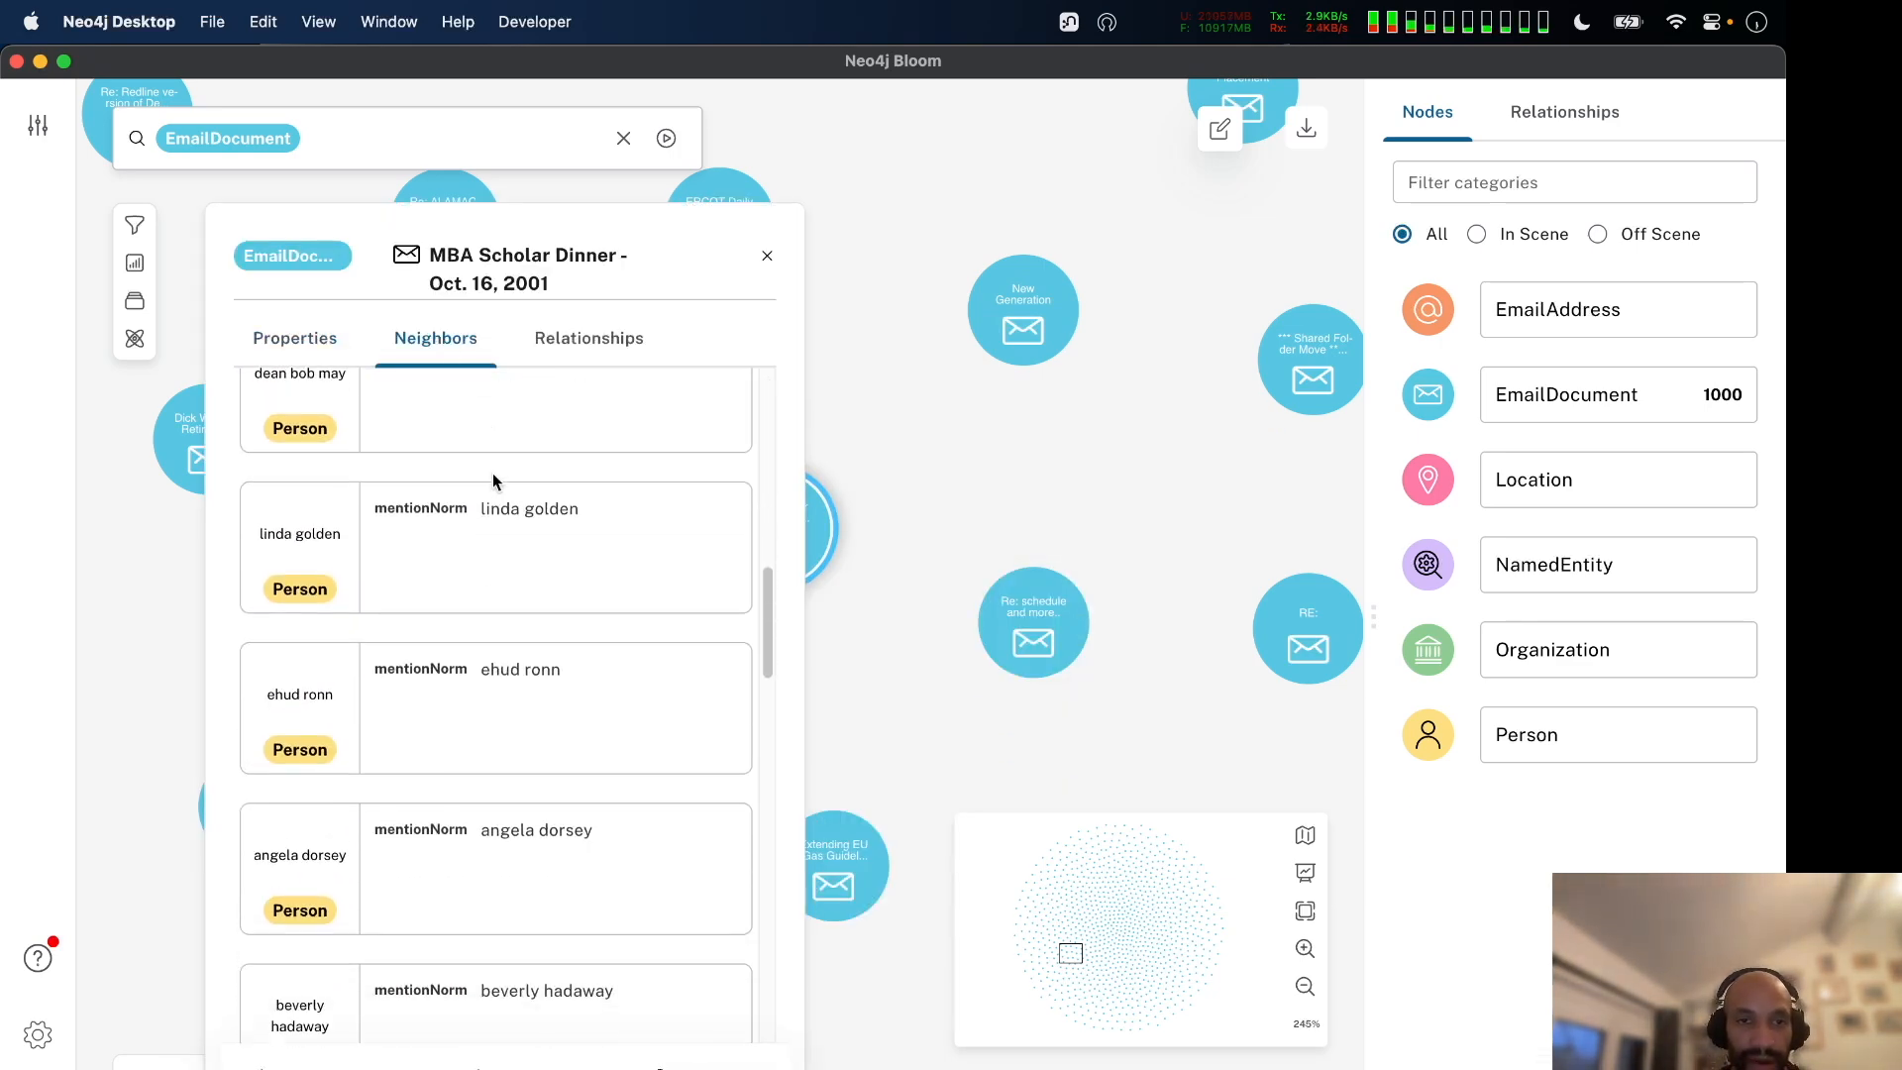
{"action": "scroll", "coordinate": [494, 482], "scroll_direction": "up", "scroll_amount": 15}
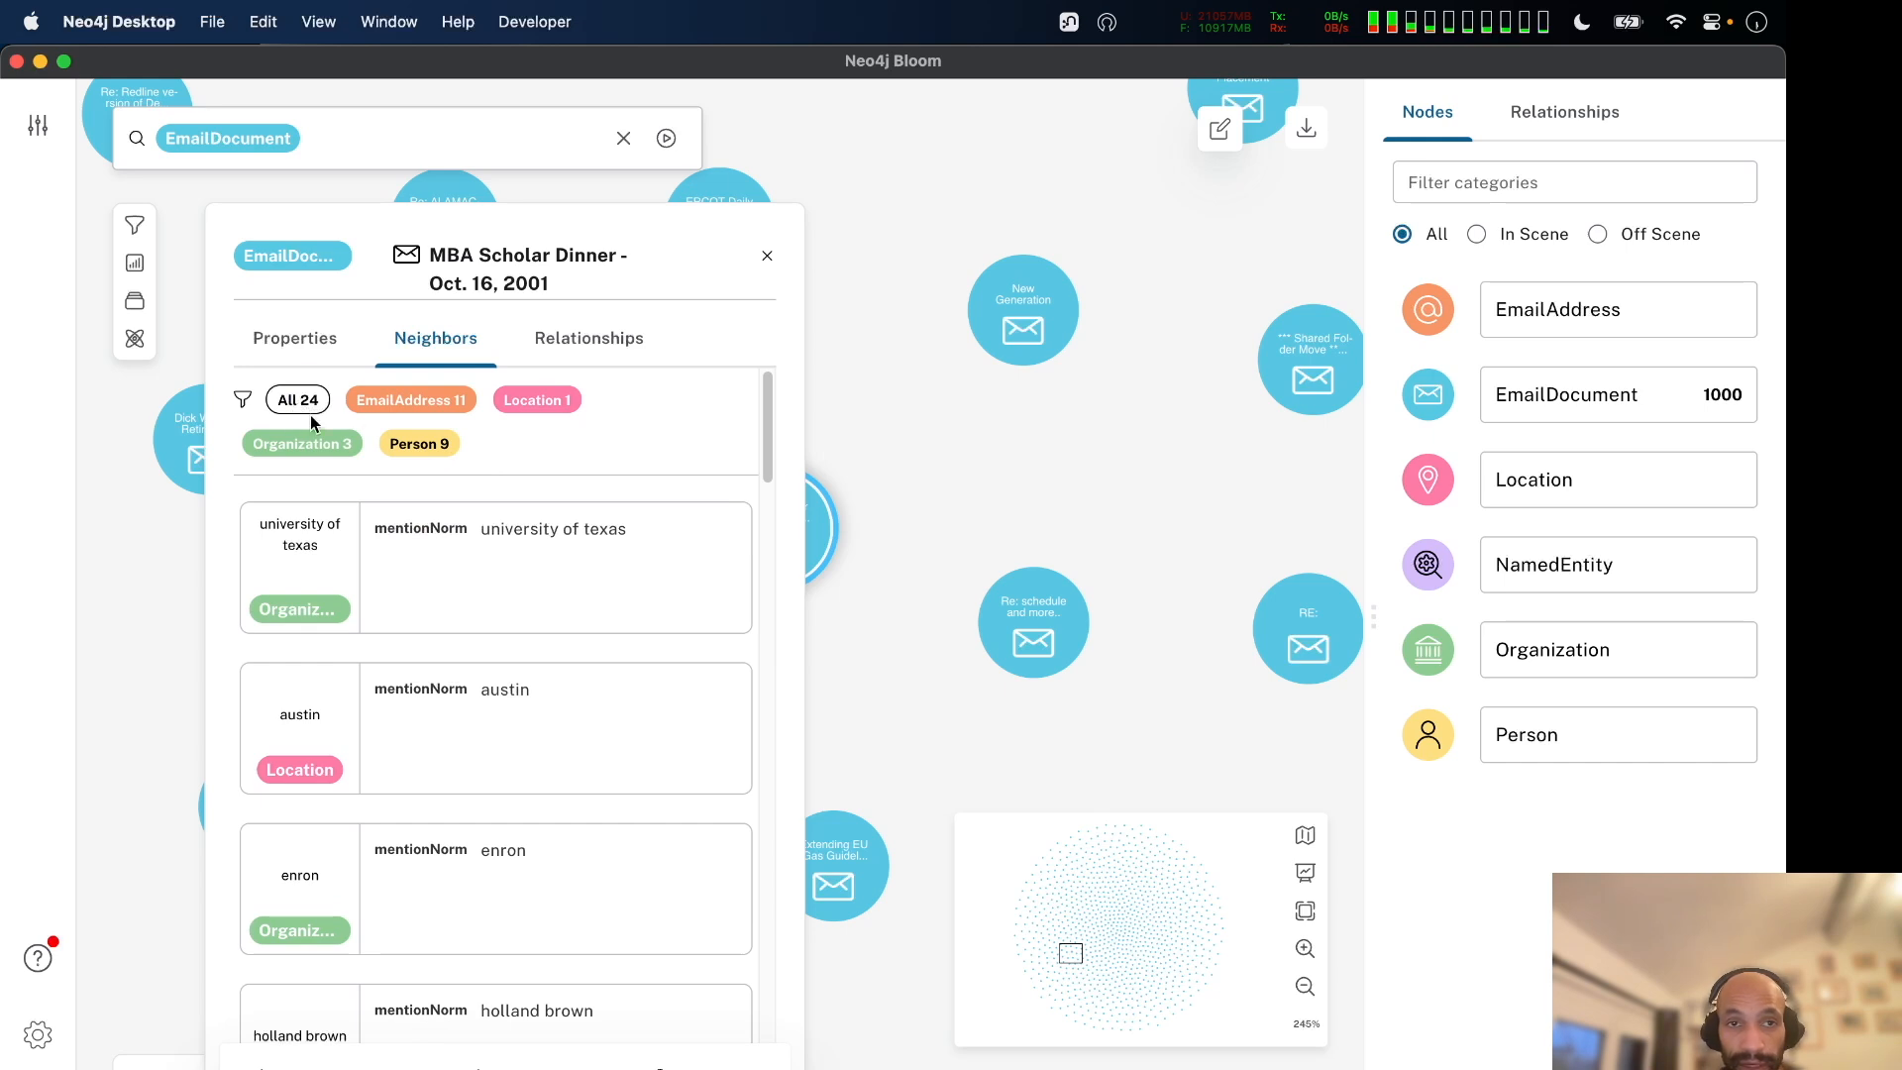
Filter the MBA Scholar Dinner email's neighbors to Person and reveal the second and third listed people in the scene.
{"action": "left_click", "coordinate": [433, 443]}
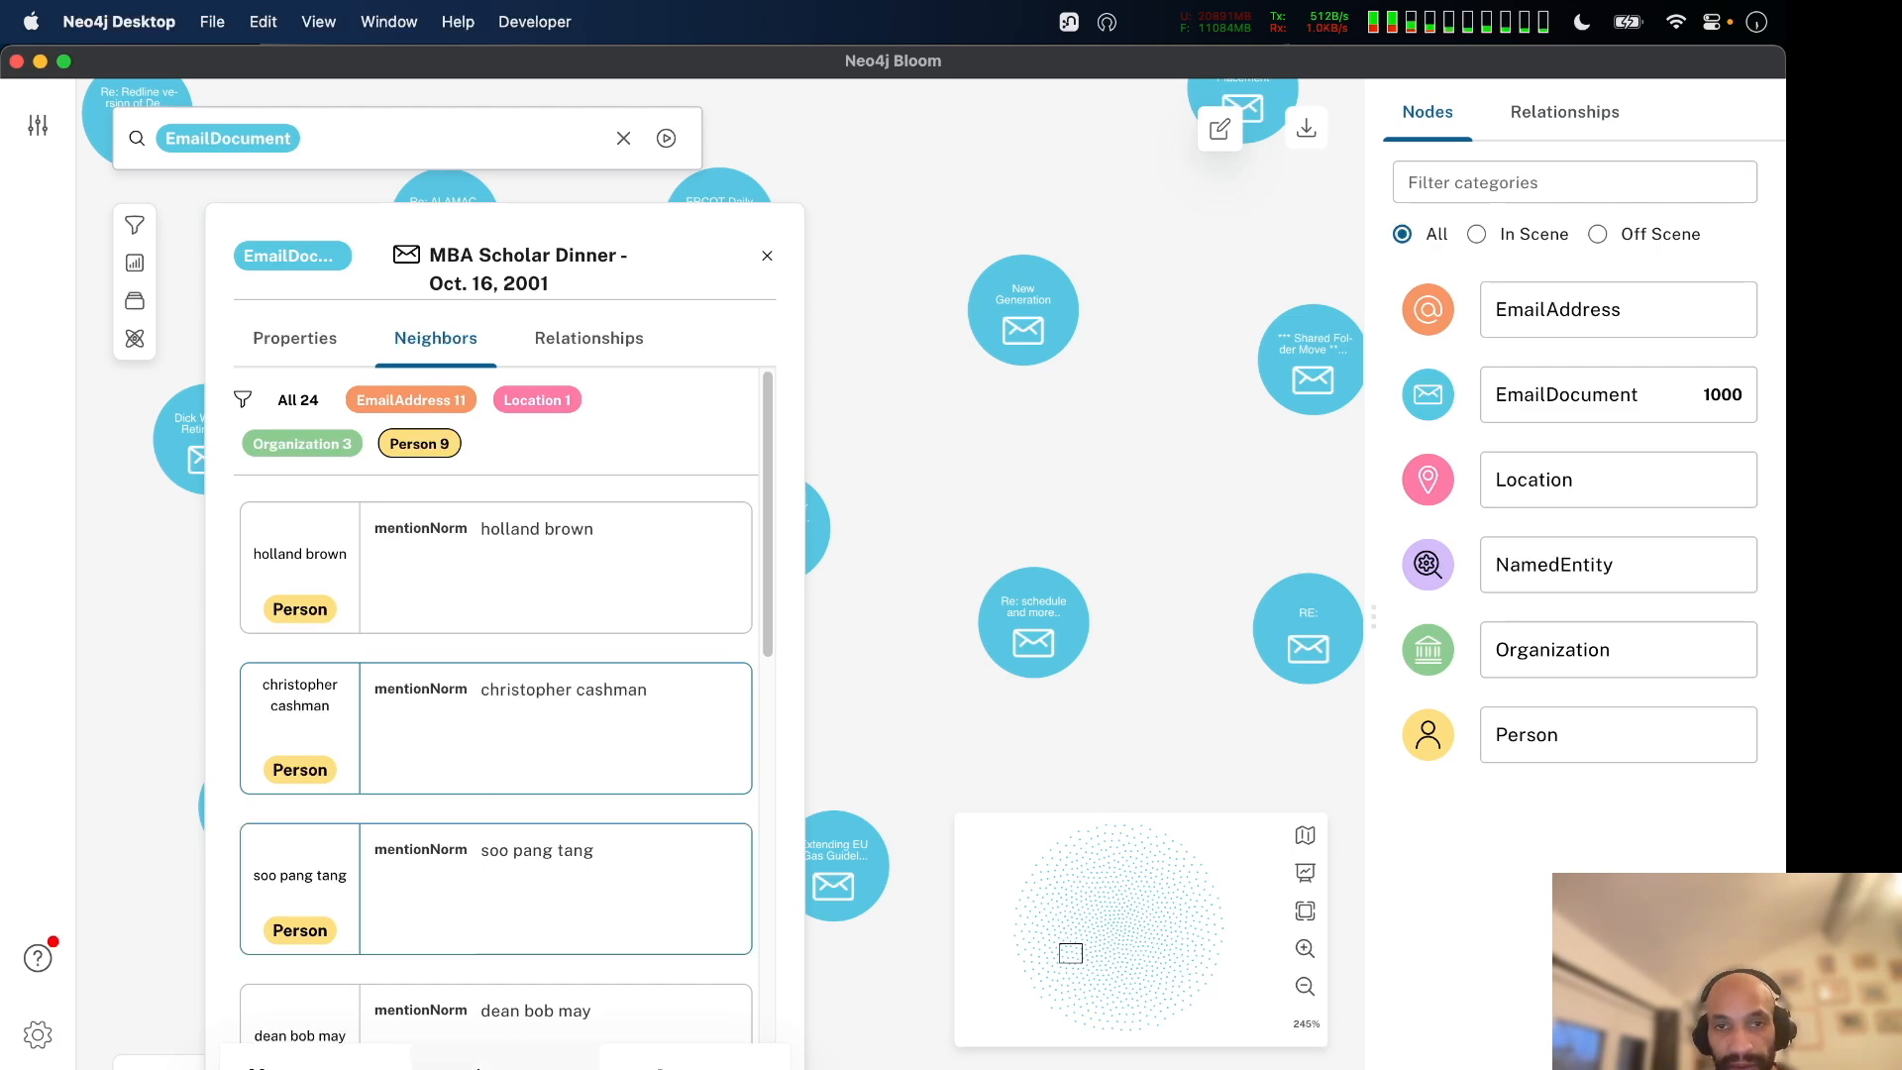
{"action": "left_click", "coordinate": [768, 254]}
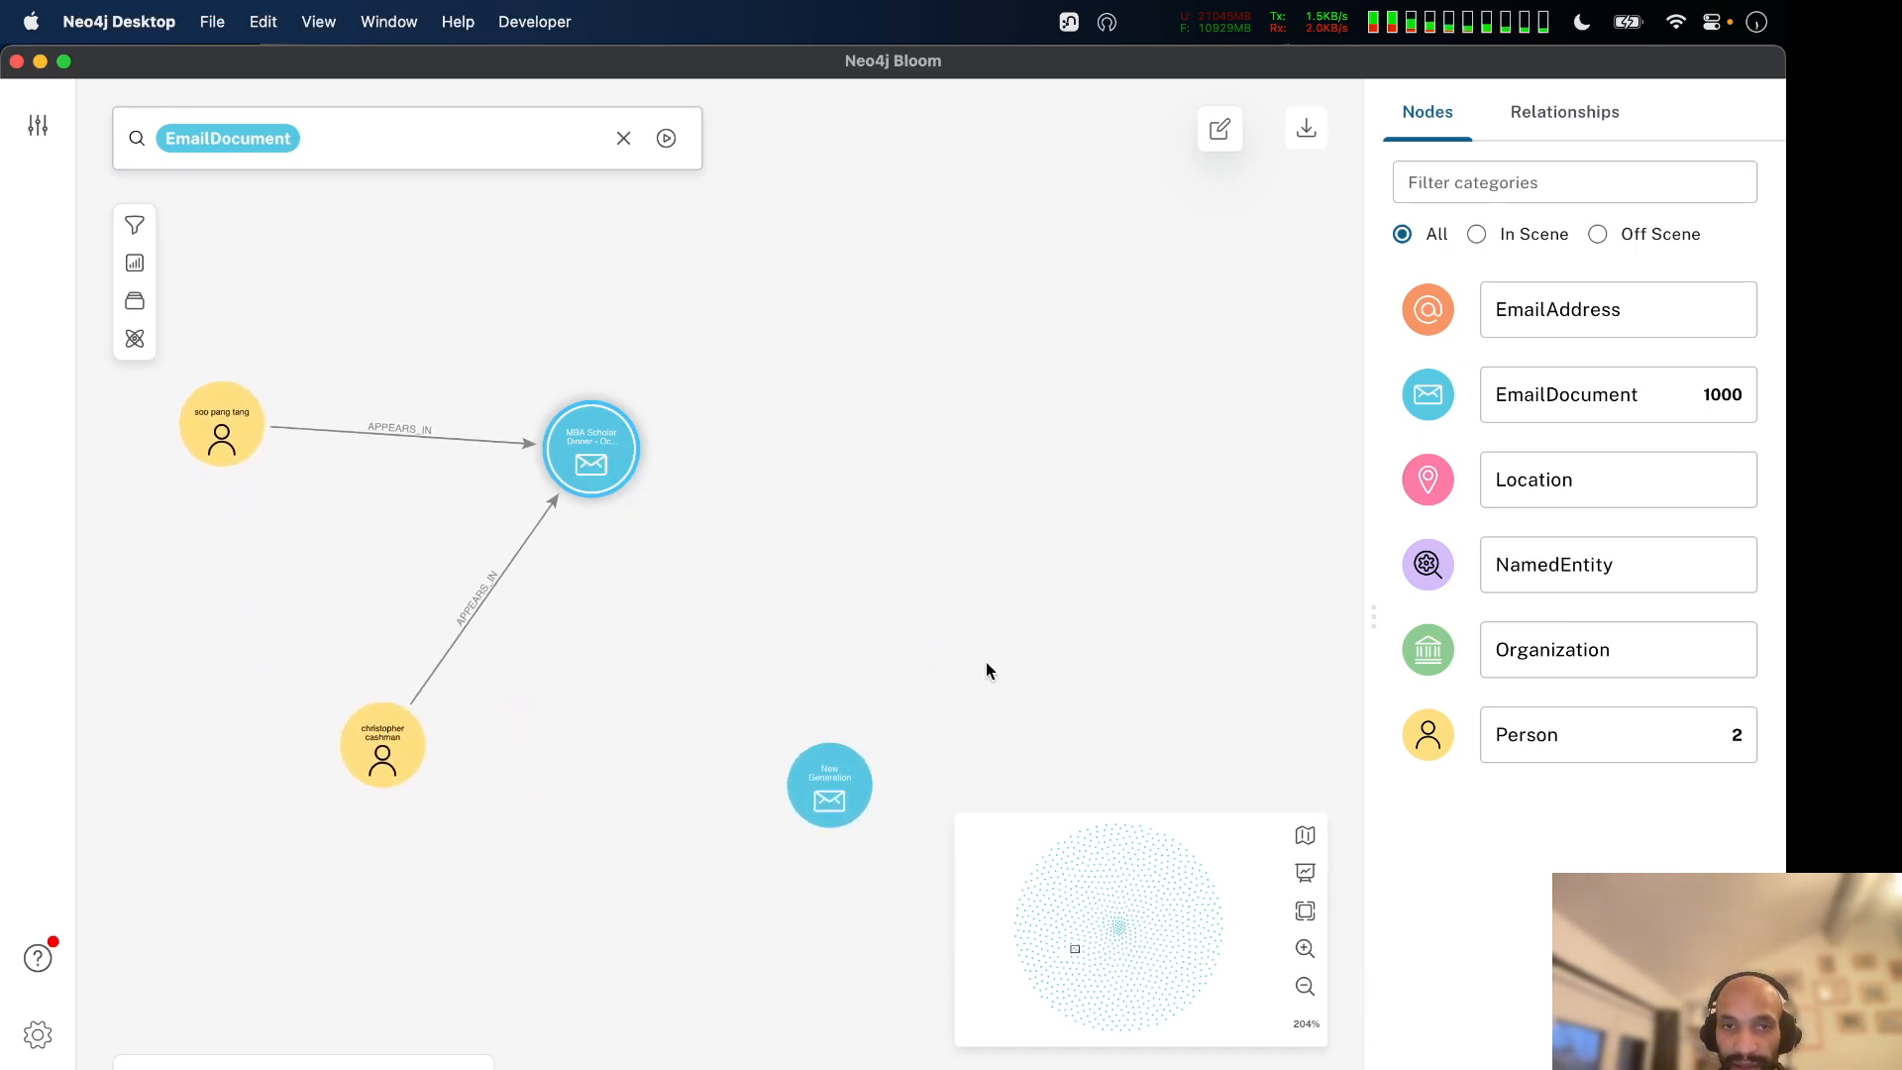
{"action": "scroll", "coordinate": [987, 669], "scroll_direction": "down", "scroll_amount": 2}
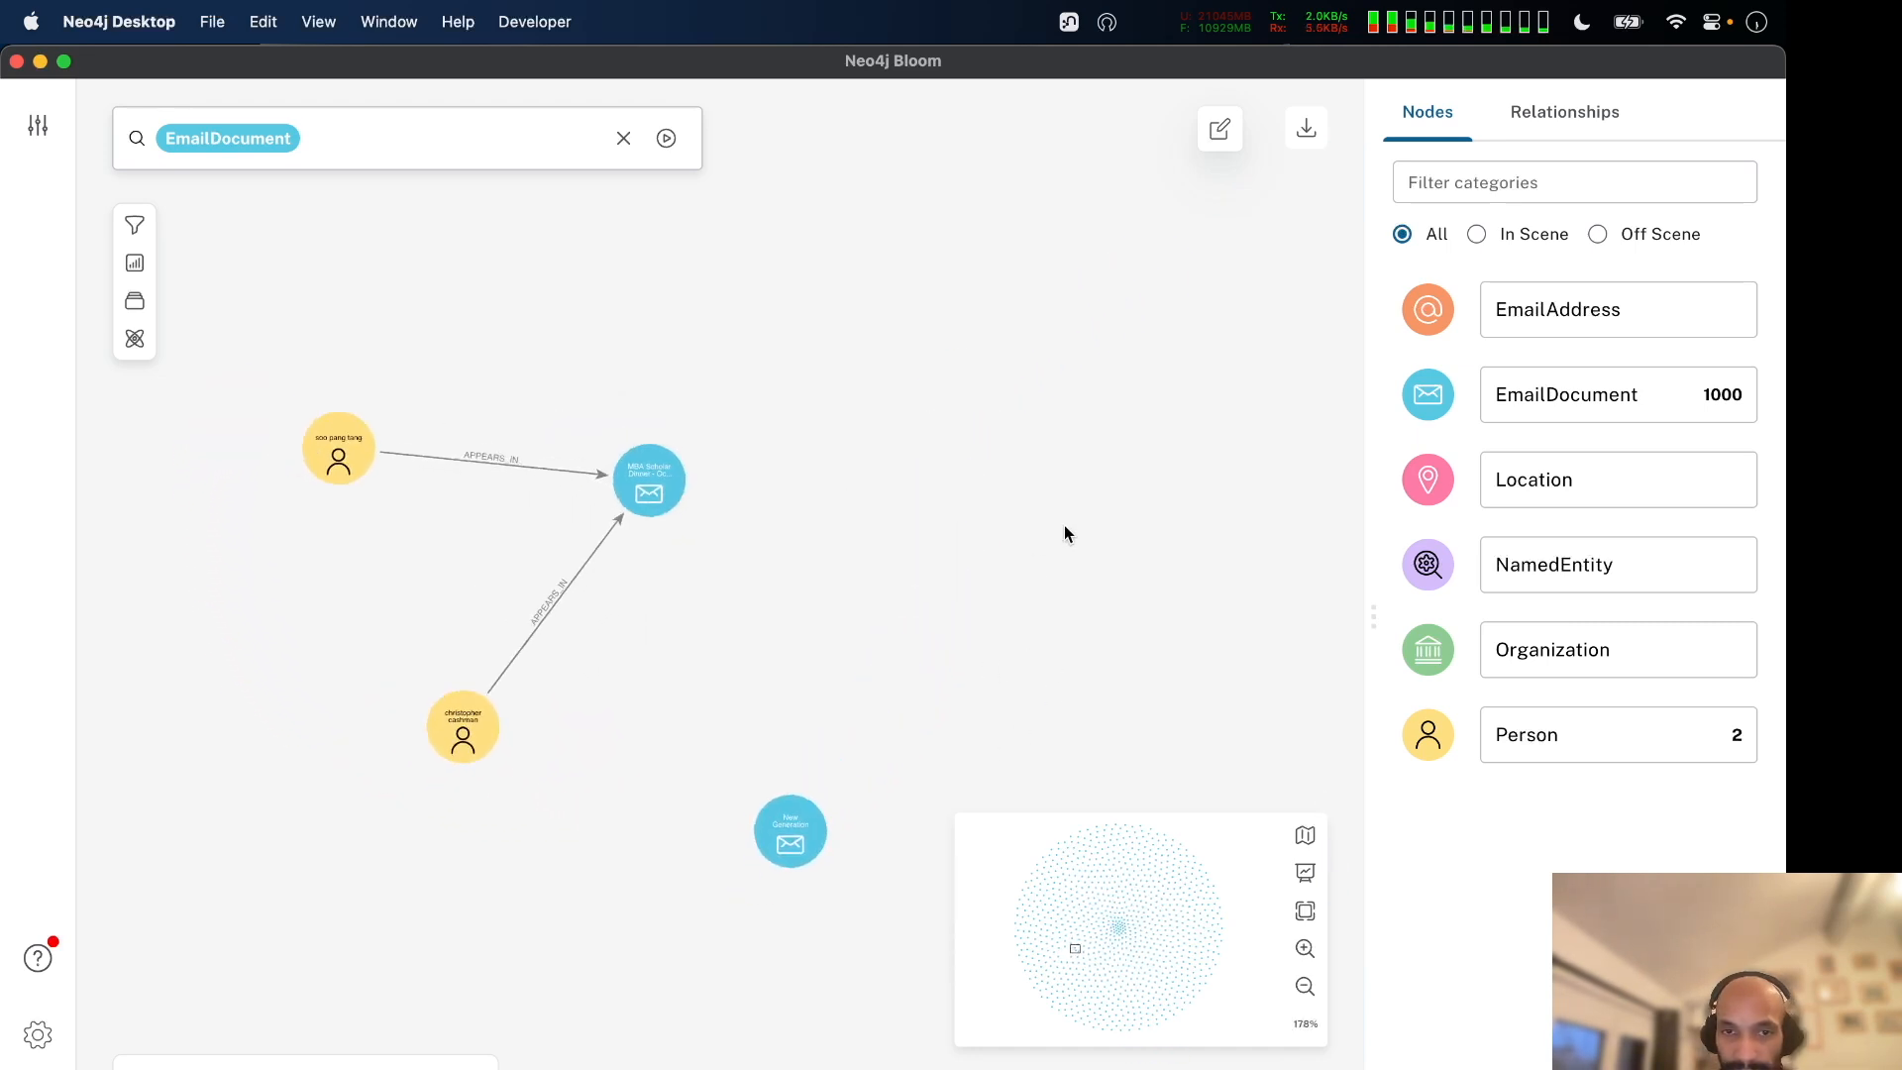
{"action": "scroll", "coordinate": [650, 461], "scroll_direction": "up", "scroll_amount": 2}
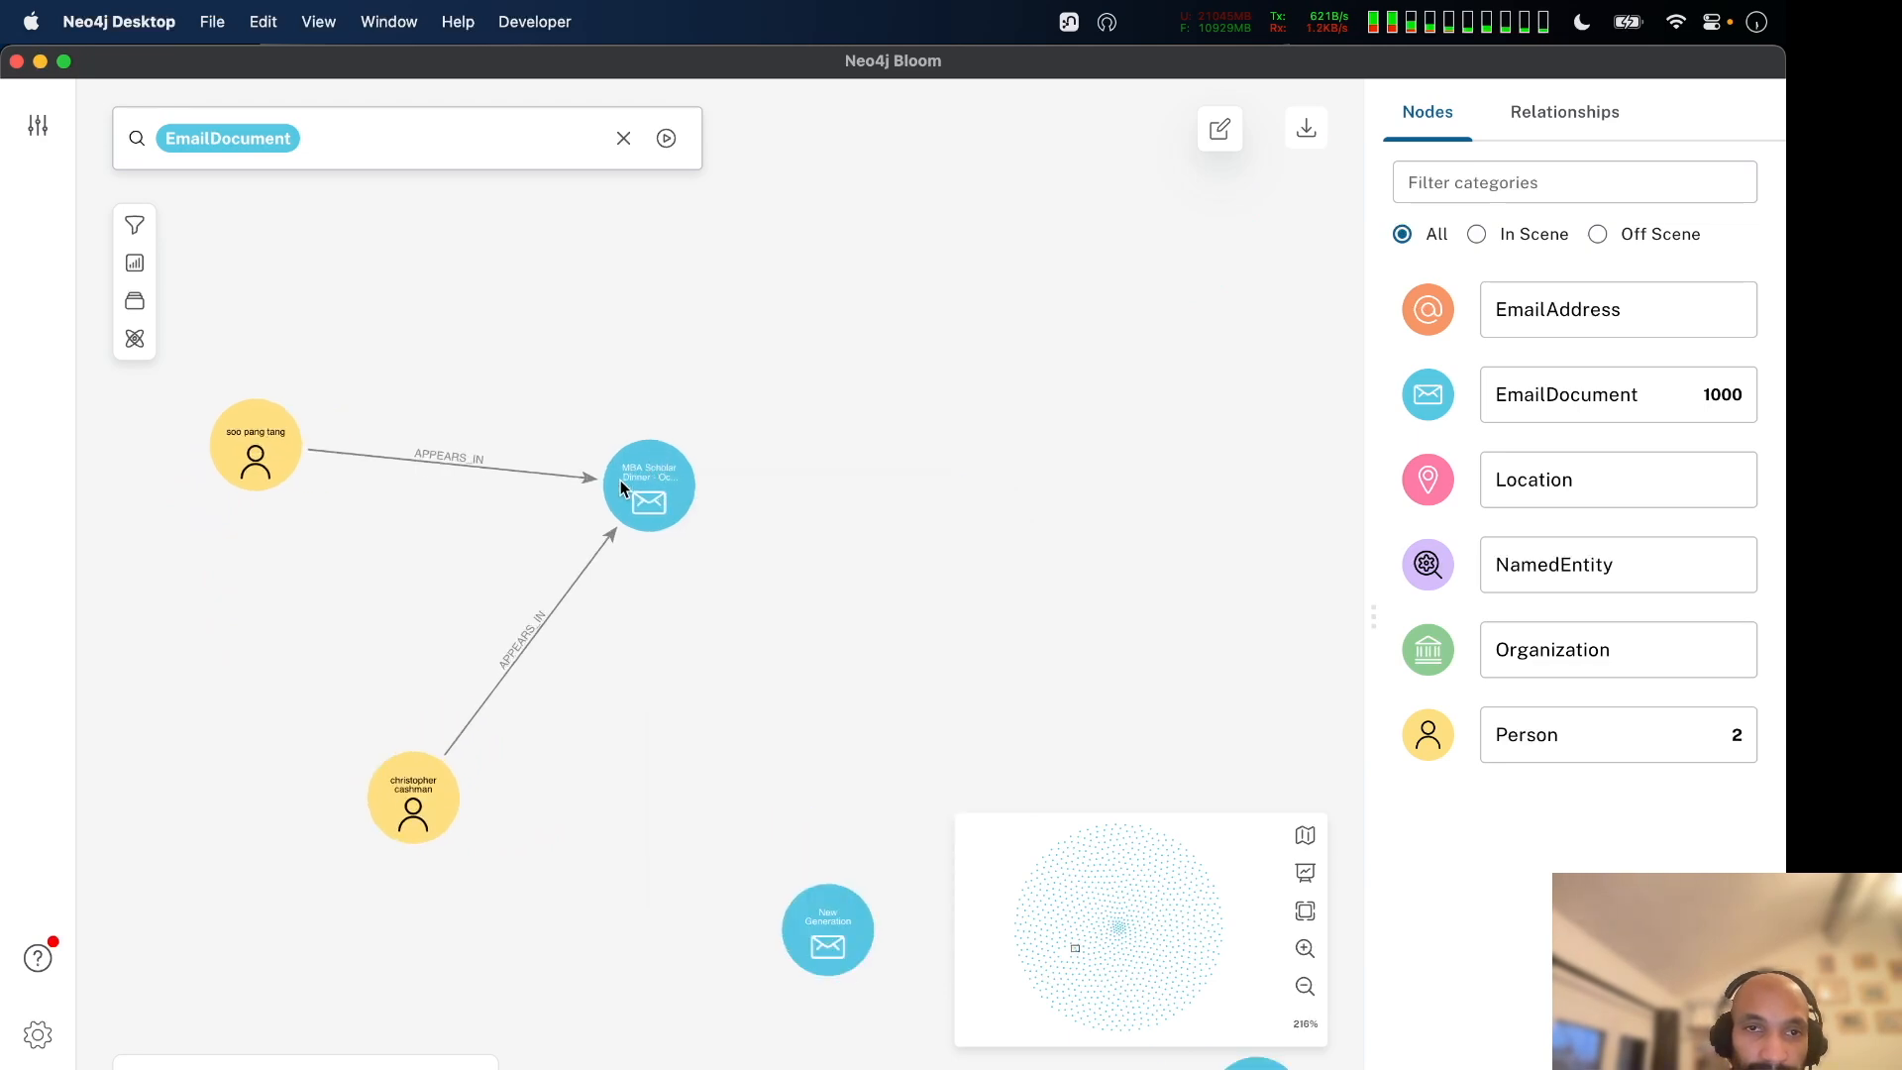
Review the relationships of the MBA Scholar Dinner email document, covering its APPEARS_IN, SENT and RECEIVED types.
{"action": "double_click", "coordinate": [620, 479]}
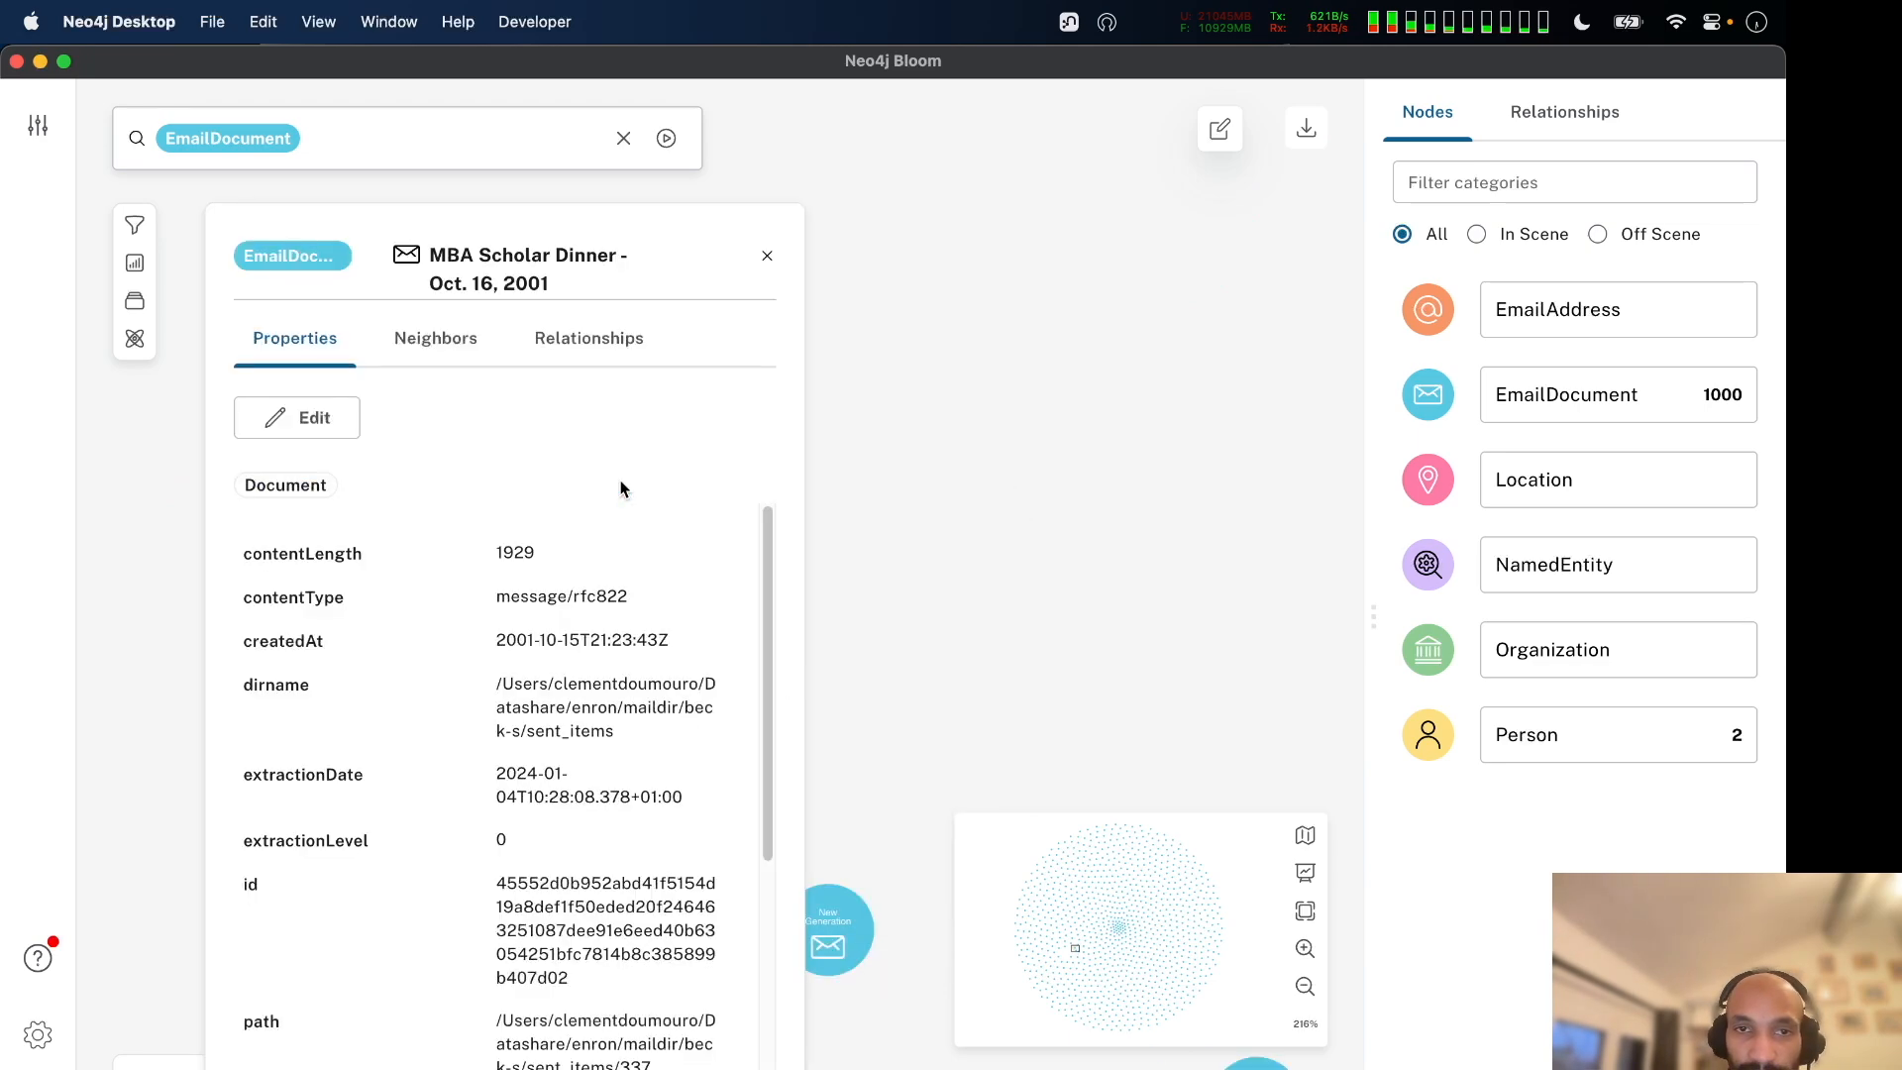
{"action": "left_click", "coordinate": [474, 347]}
{"action": "left_click", "coordinate": [551, 341]}
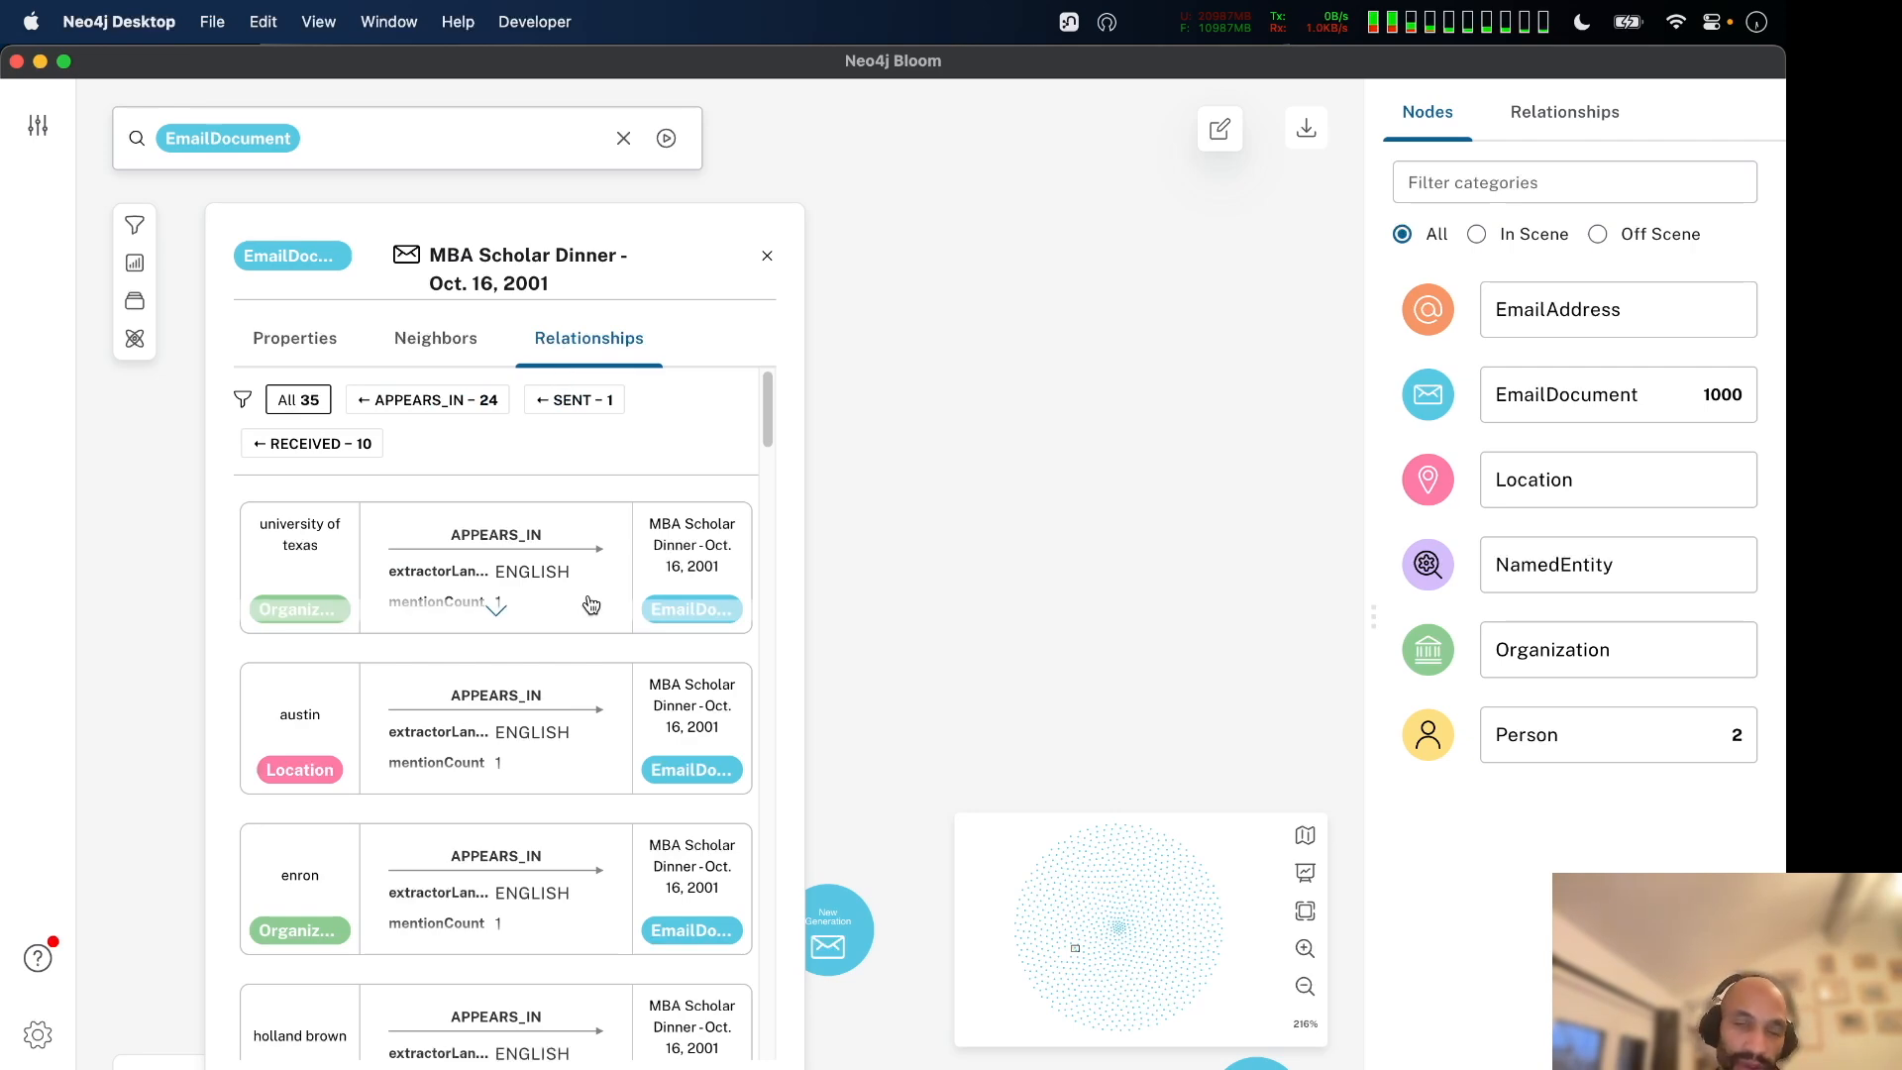
{"action": "scroll", "coordinate": [591, 604], "scroll_direction": "down", "scroll_amount": 10}
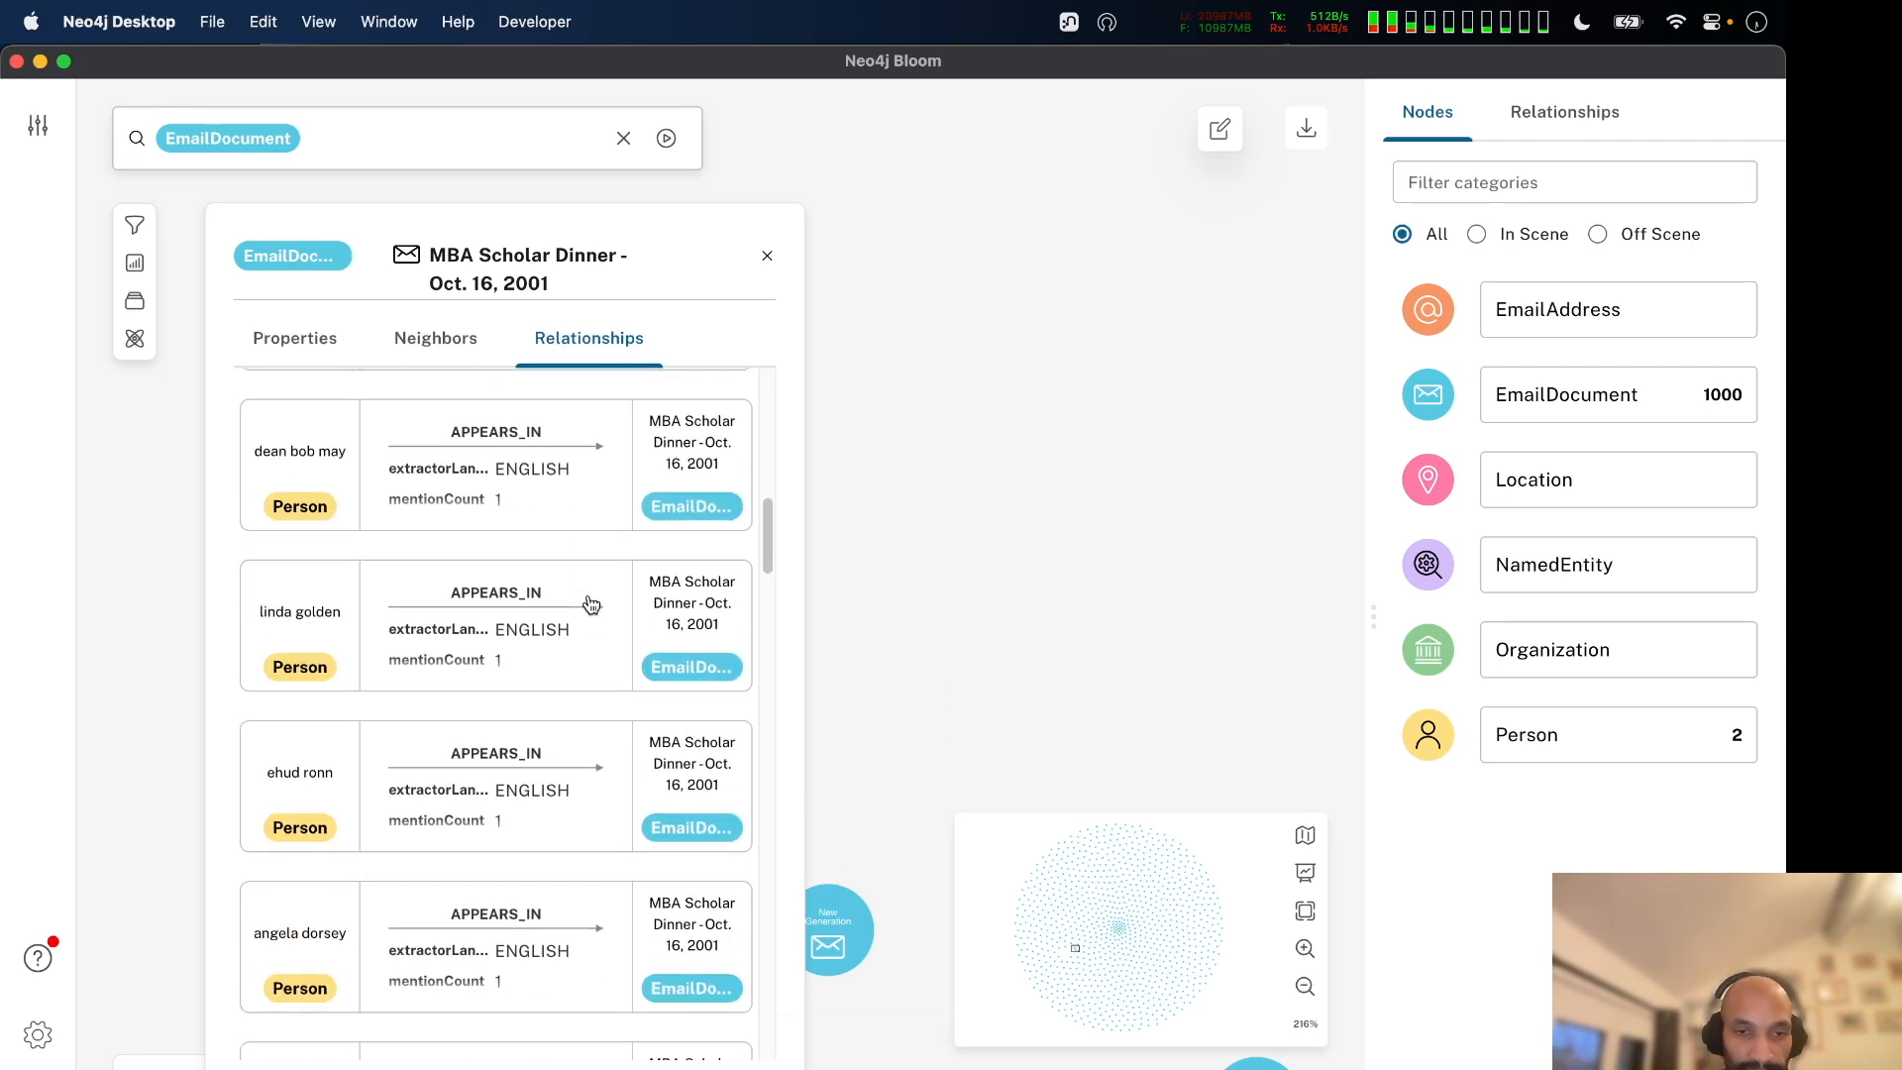
{"action": "scroll", "coordinate": [592, 604], "scroll_direction": "up", "scroll_amount": 10}
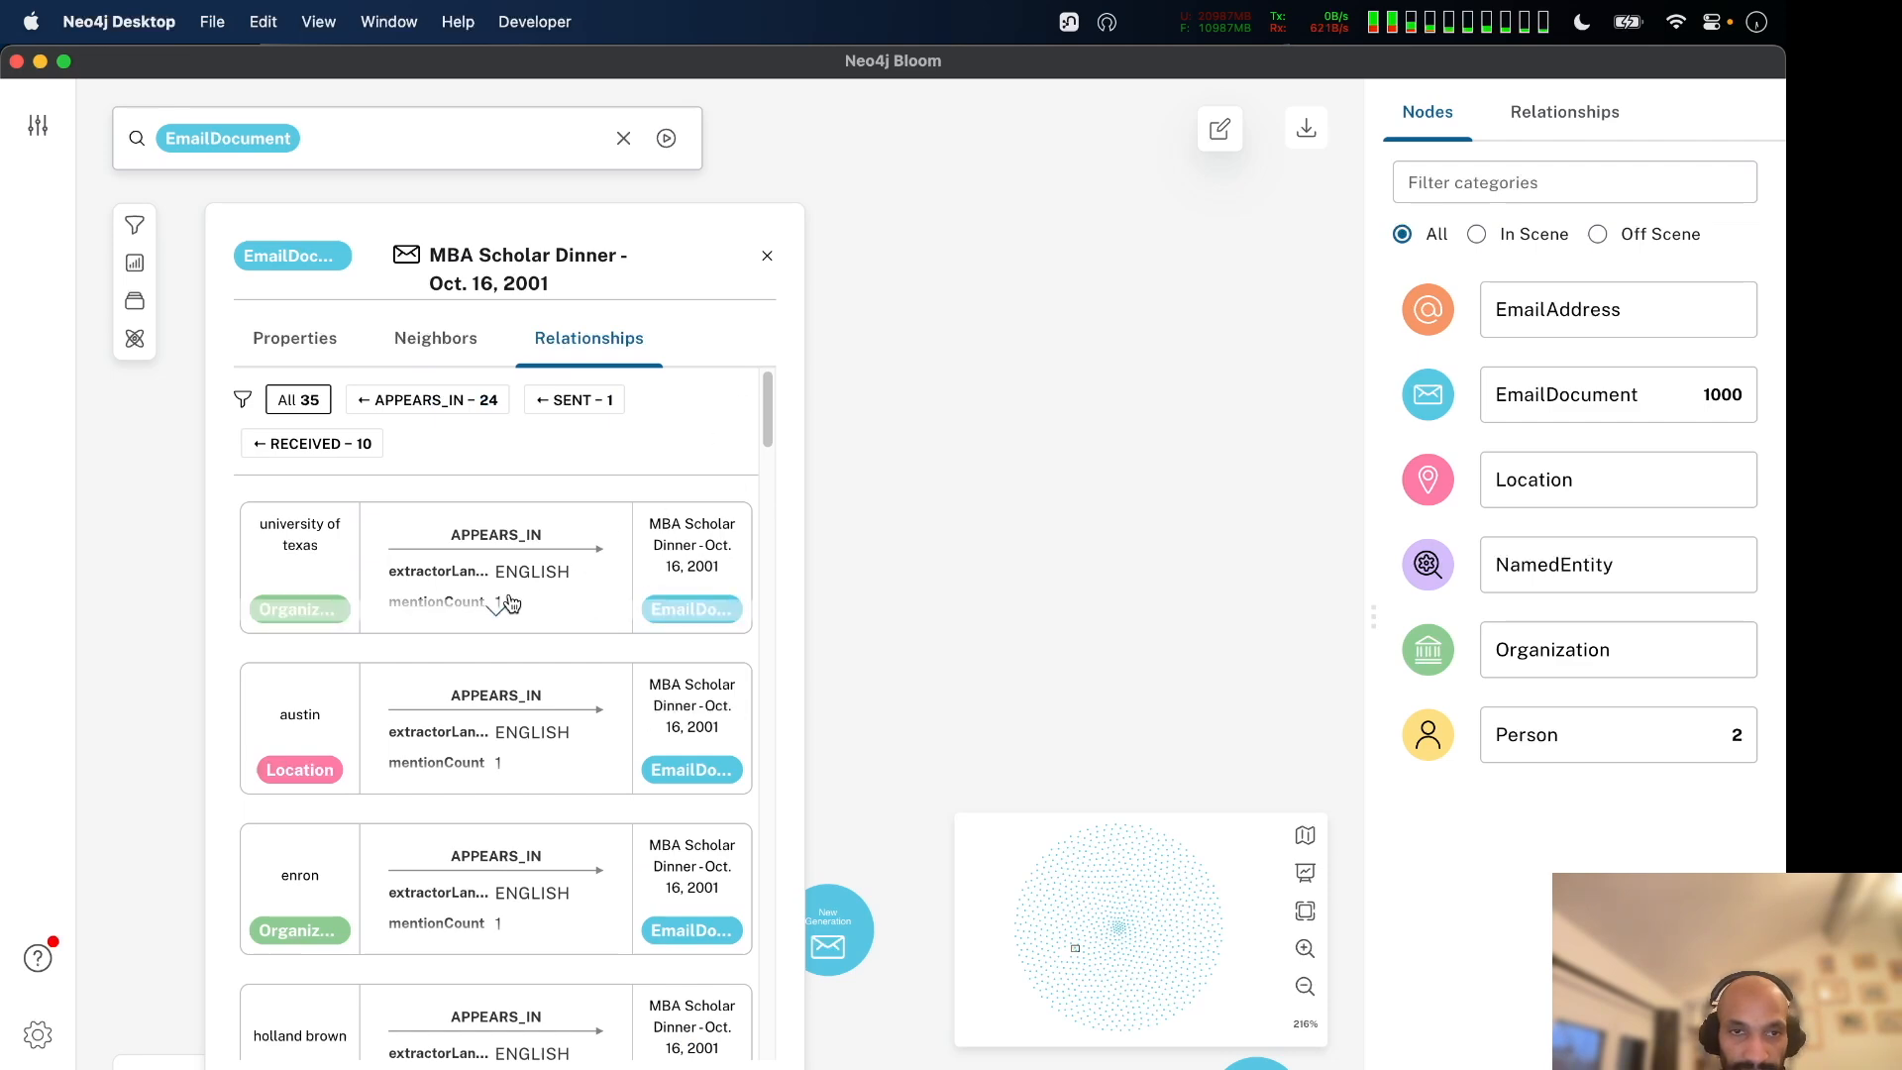
{"action": "scroll", "coordinate": [541, 814], "scroll_direction": "down", "scroll_amount": 15}
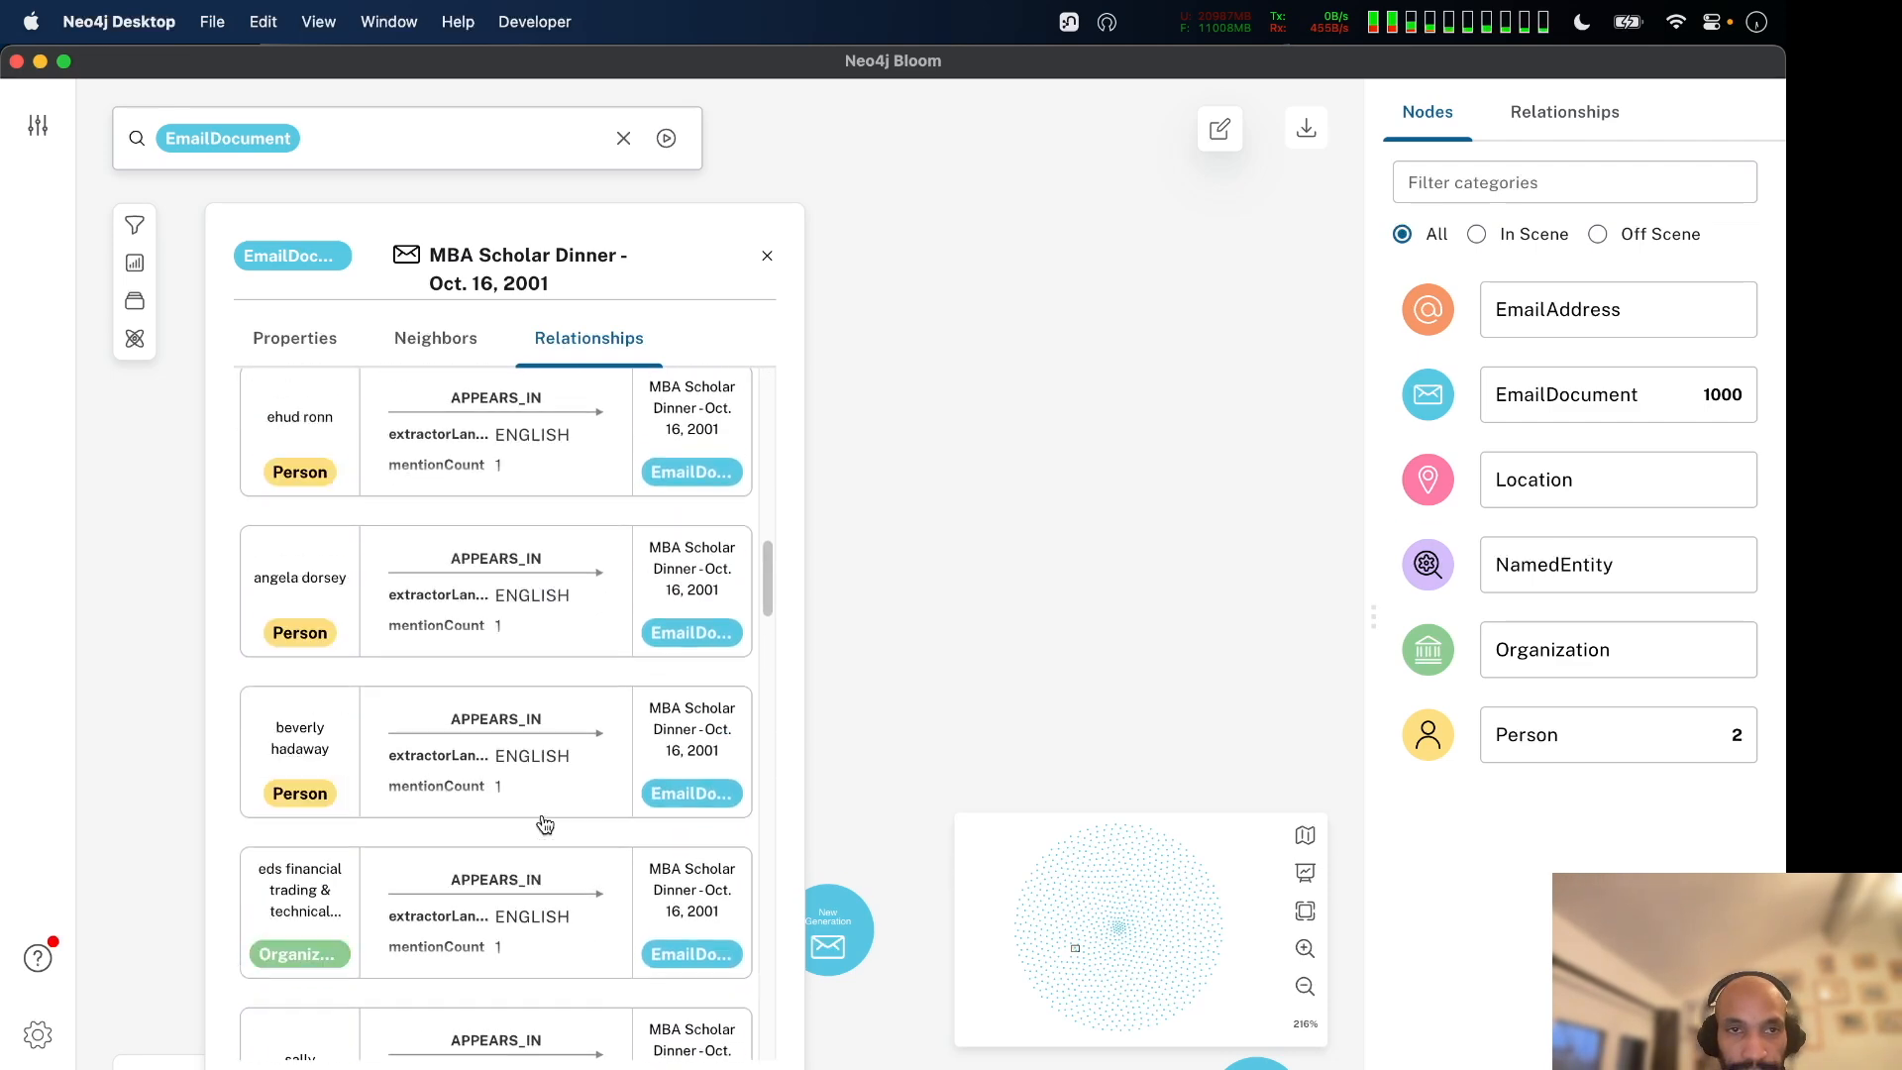
{"action": "scroll", "coordinate": [544, 825], "scroll_direction": "up", "scroll_amount": 15}
Filter the MBA Scholar Dinner email's relationships to SENT and reveal the sender's email address in the scene.
{"action": "left_click", "coordinate": [566, 406]}
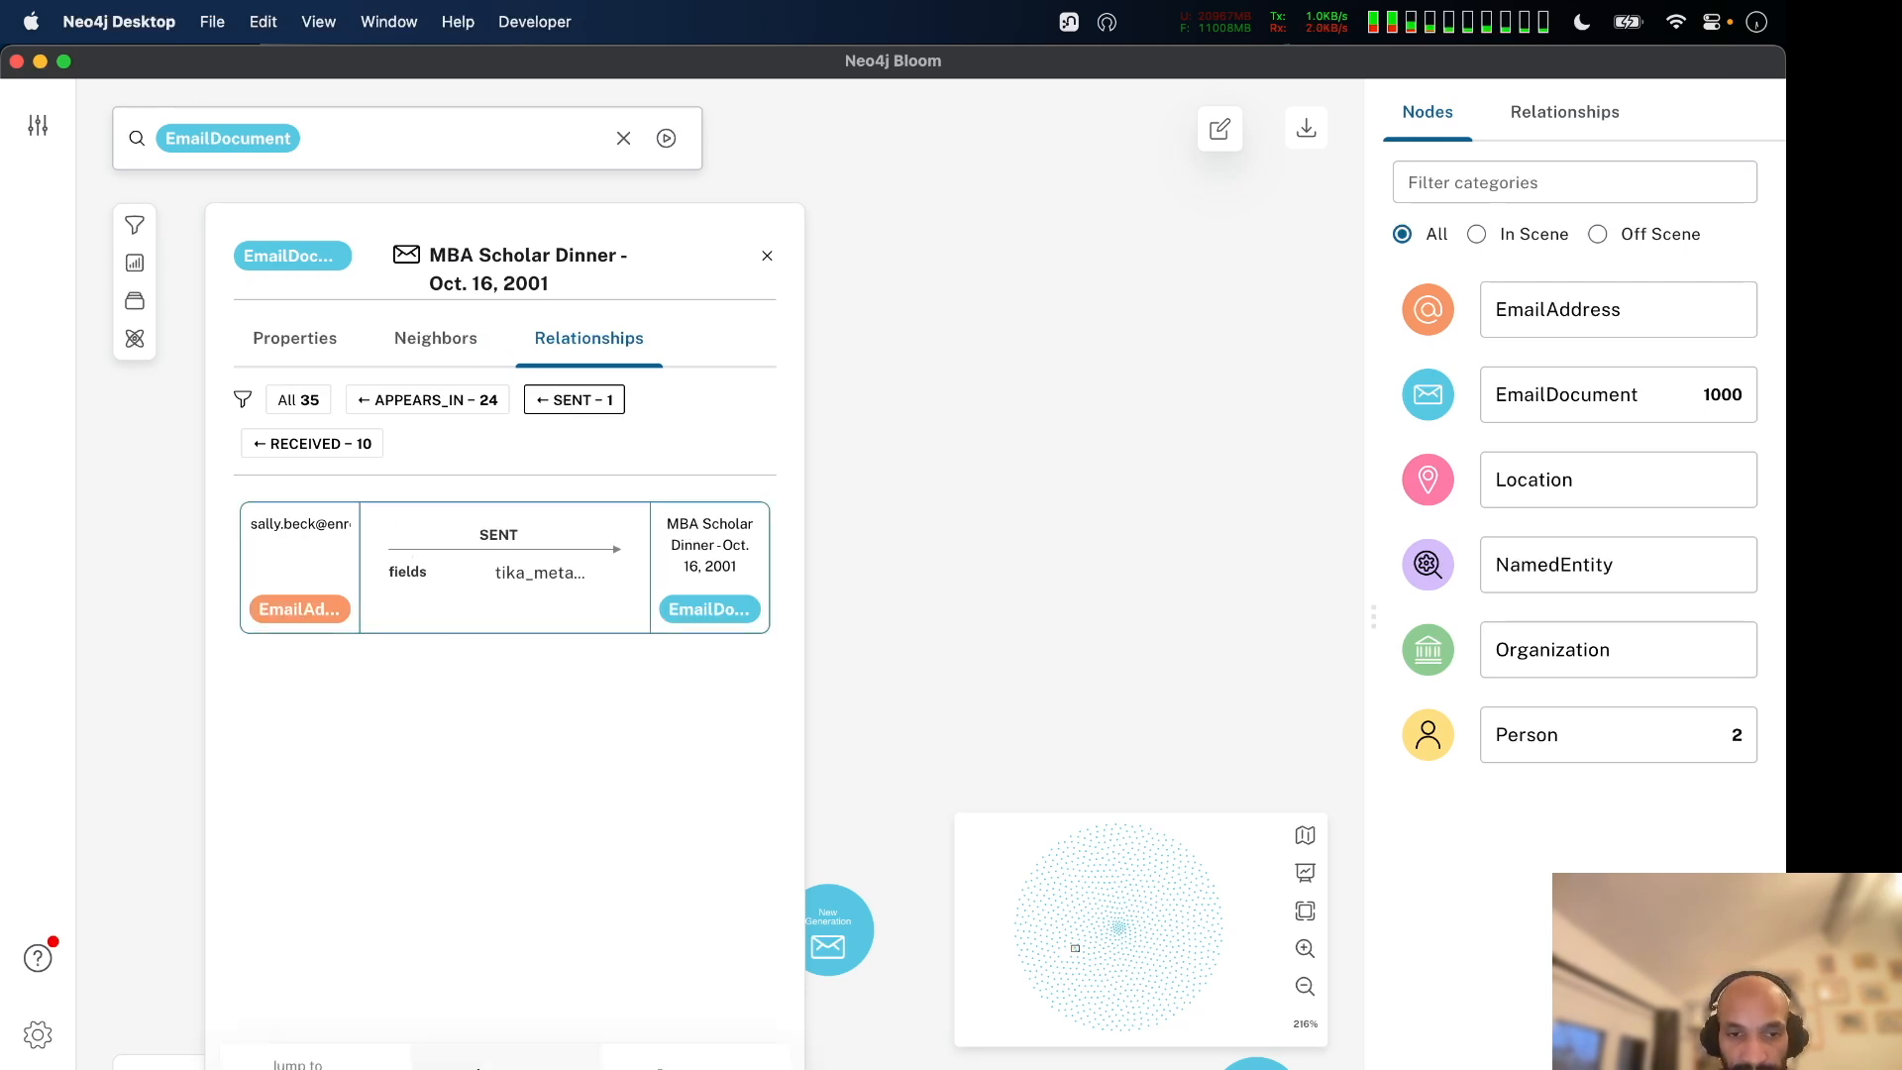
{"action": "left_click", "coordinate": [506, 1066]}
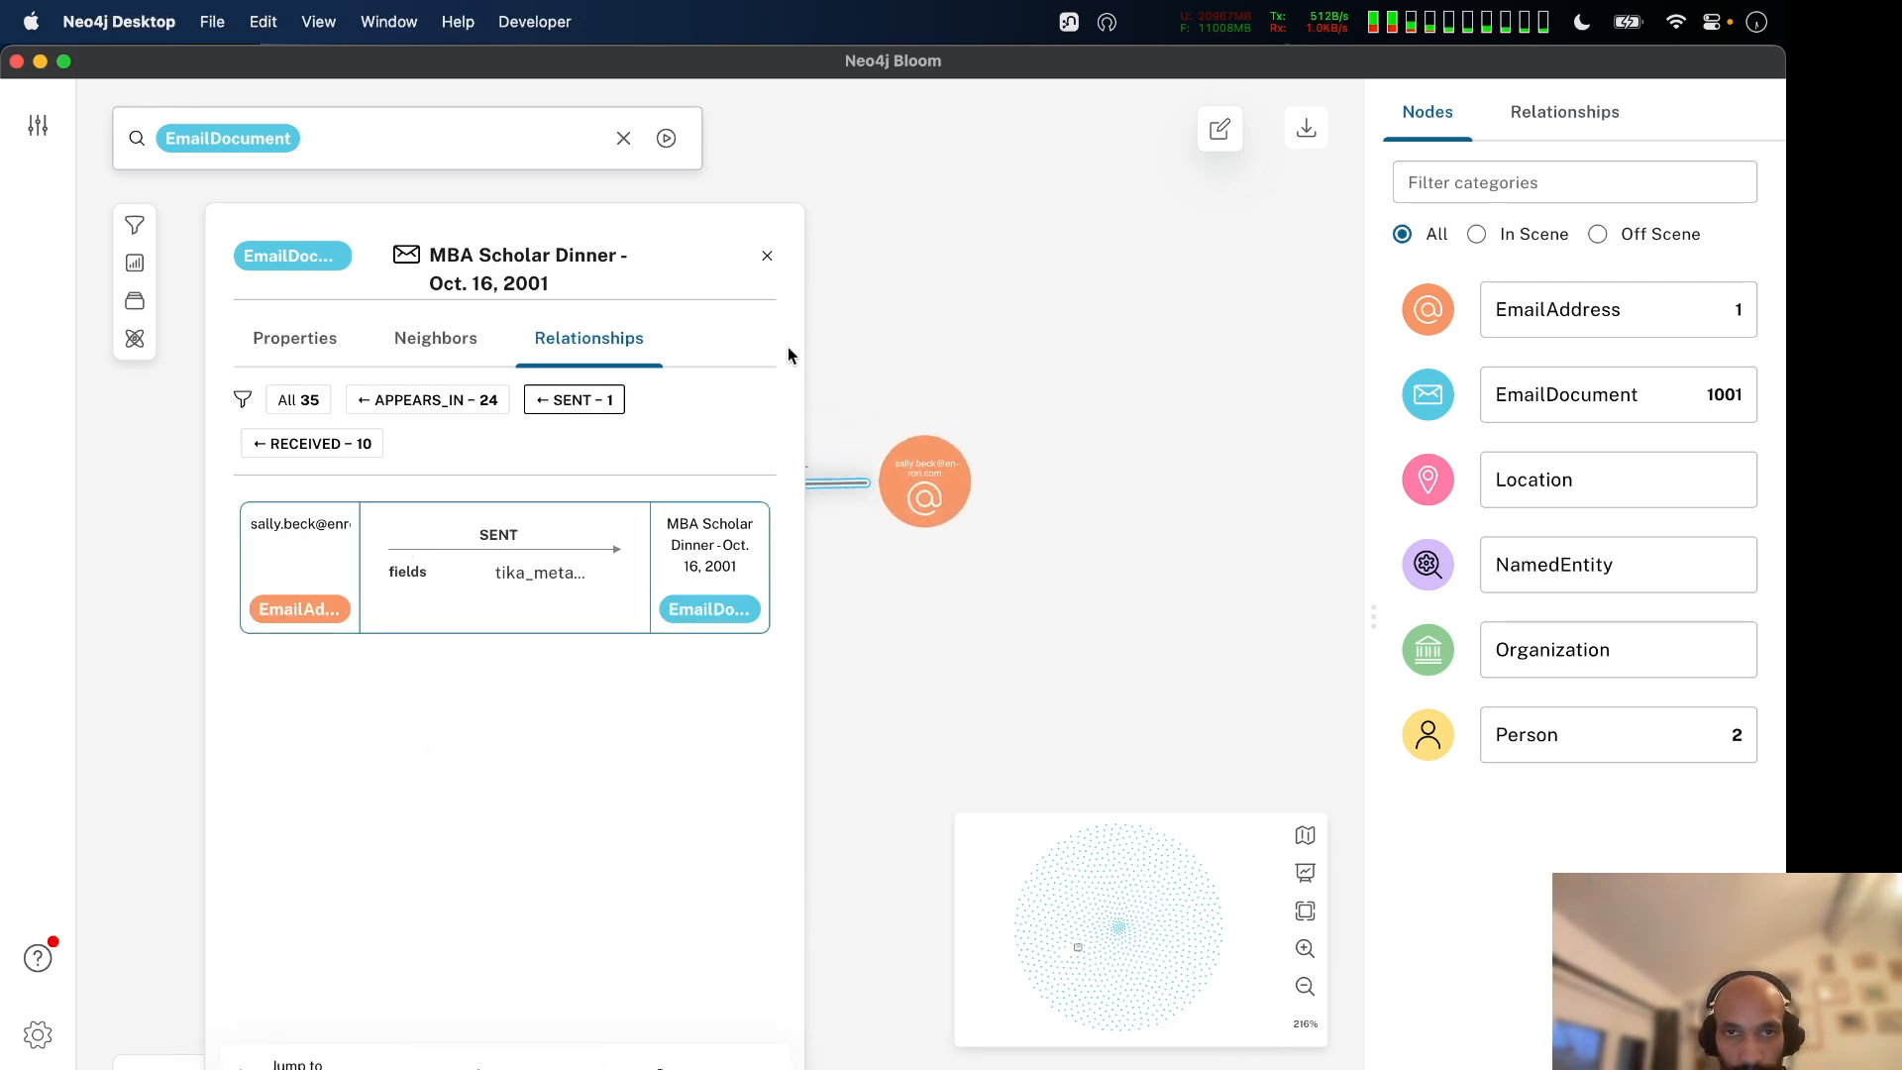
{"action": "left_click", "coordinate": [767, 256]}
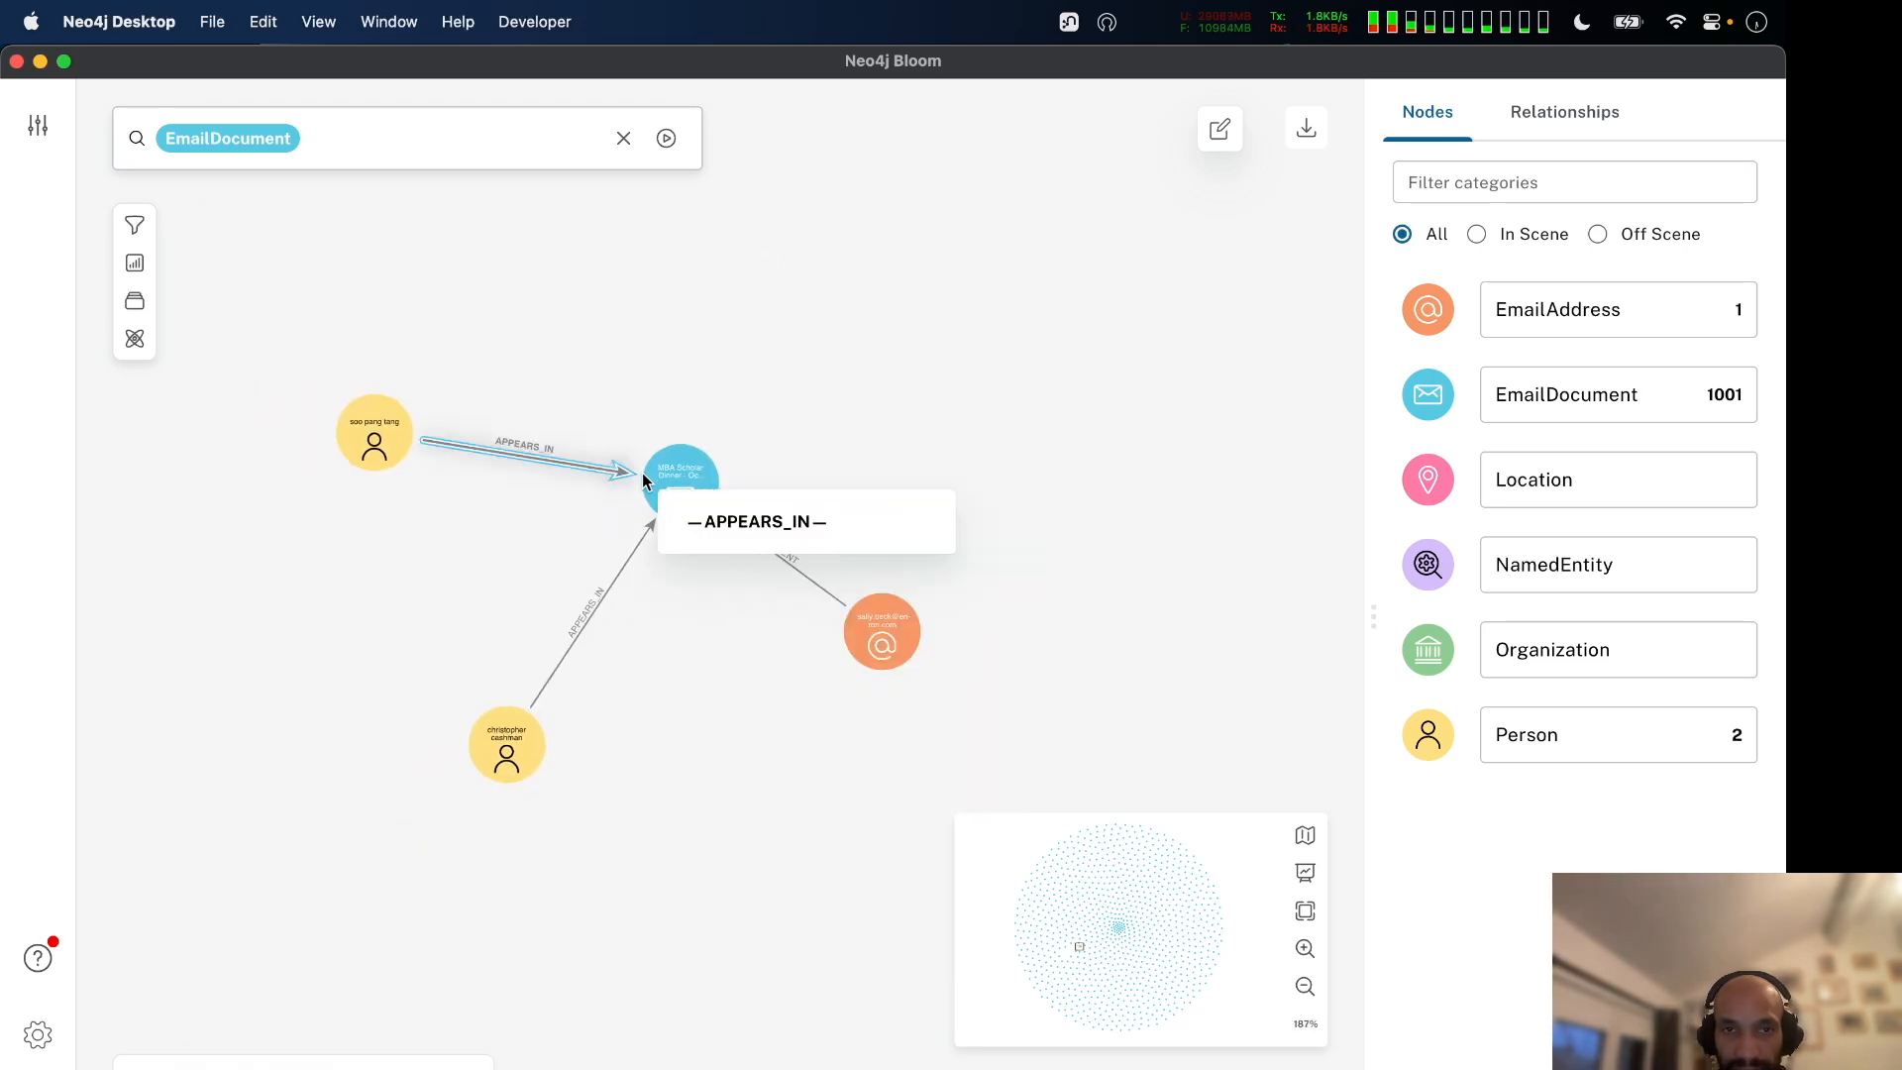
Move the sender's EmailAddress node up beside the MBA Scholar Dinner email and clear the EmailDocument search.
{"action": "mouse_move", "coordinate": [667, 481]}
{"action": "scroll", "coordinate": [1071, 460], "scroll_direction": "up", "scroll_amount": 2}
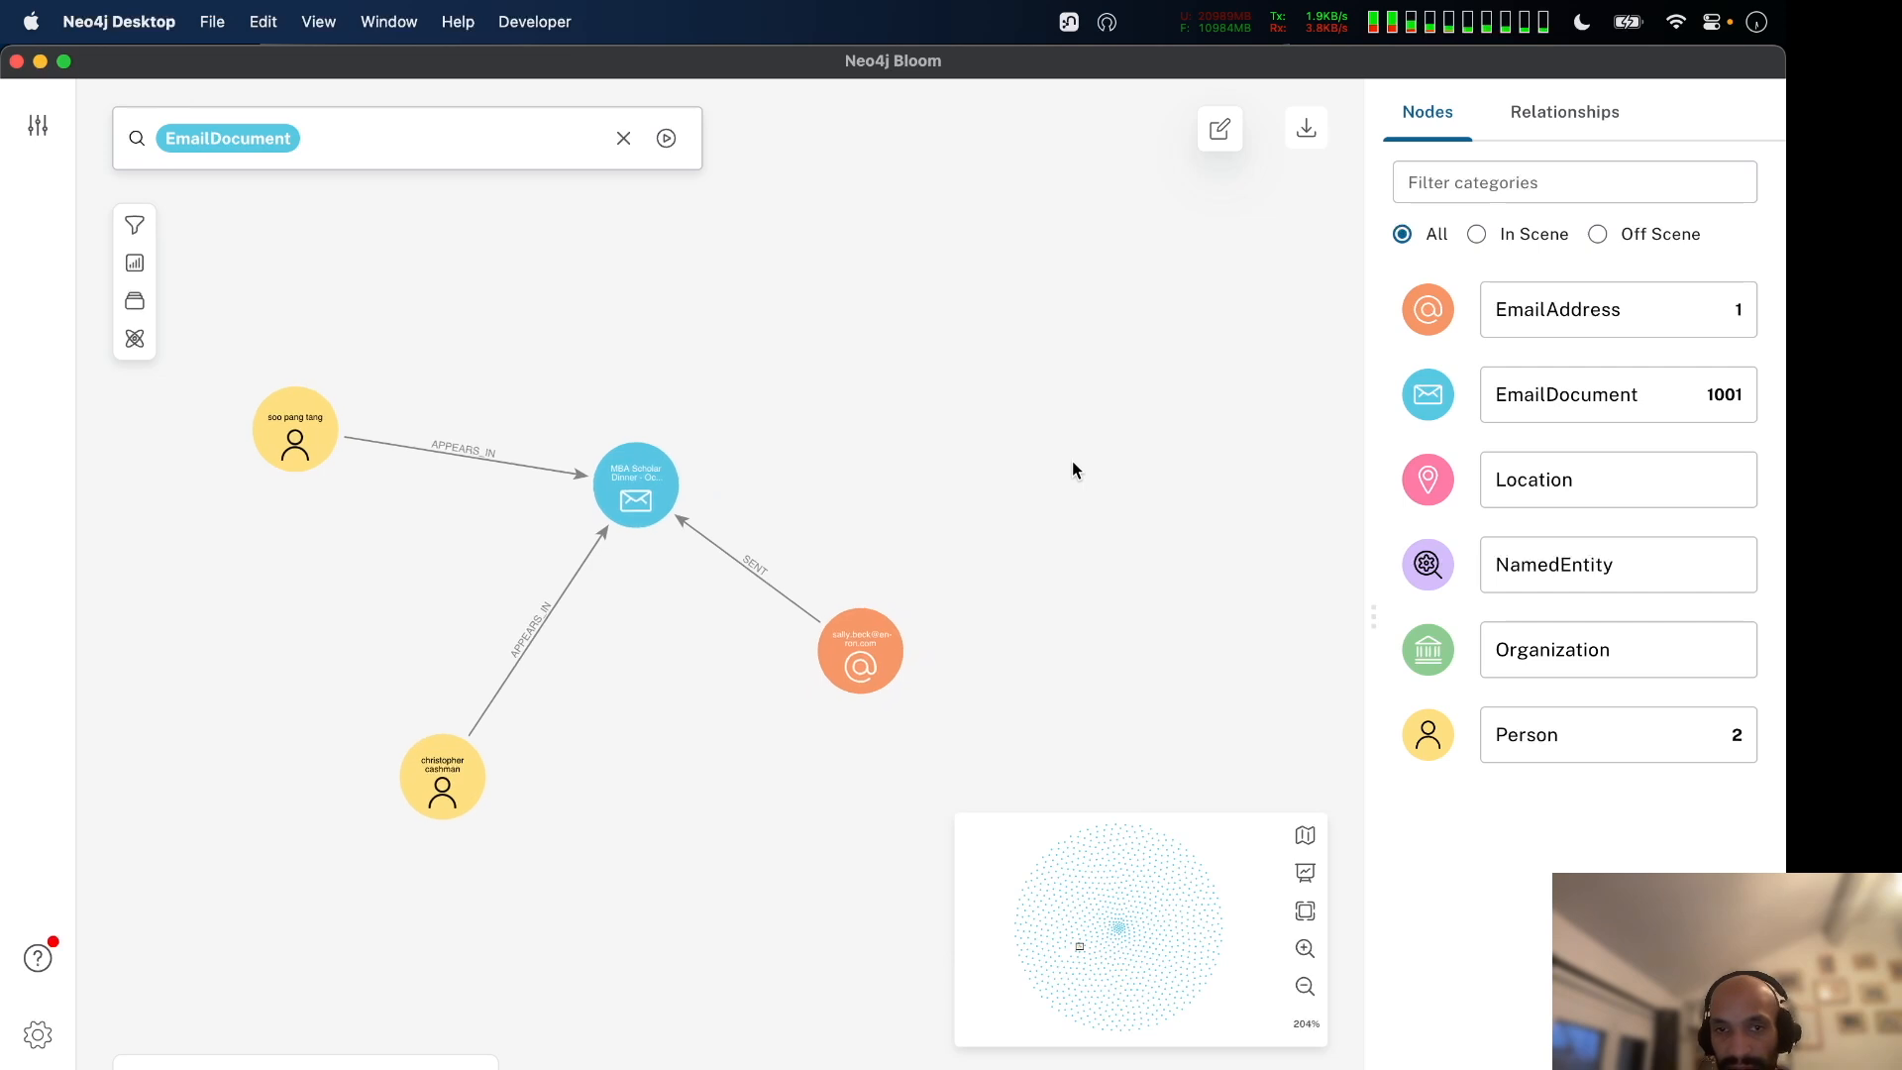
{"action": "scroll", "coordinate": [1063, 642], "scroll_direction": "up", "scroll_amount": 2}
{"action": "left_click_drag", "start_coordinate": [763, 651], "coordinate": [759, 402]}
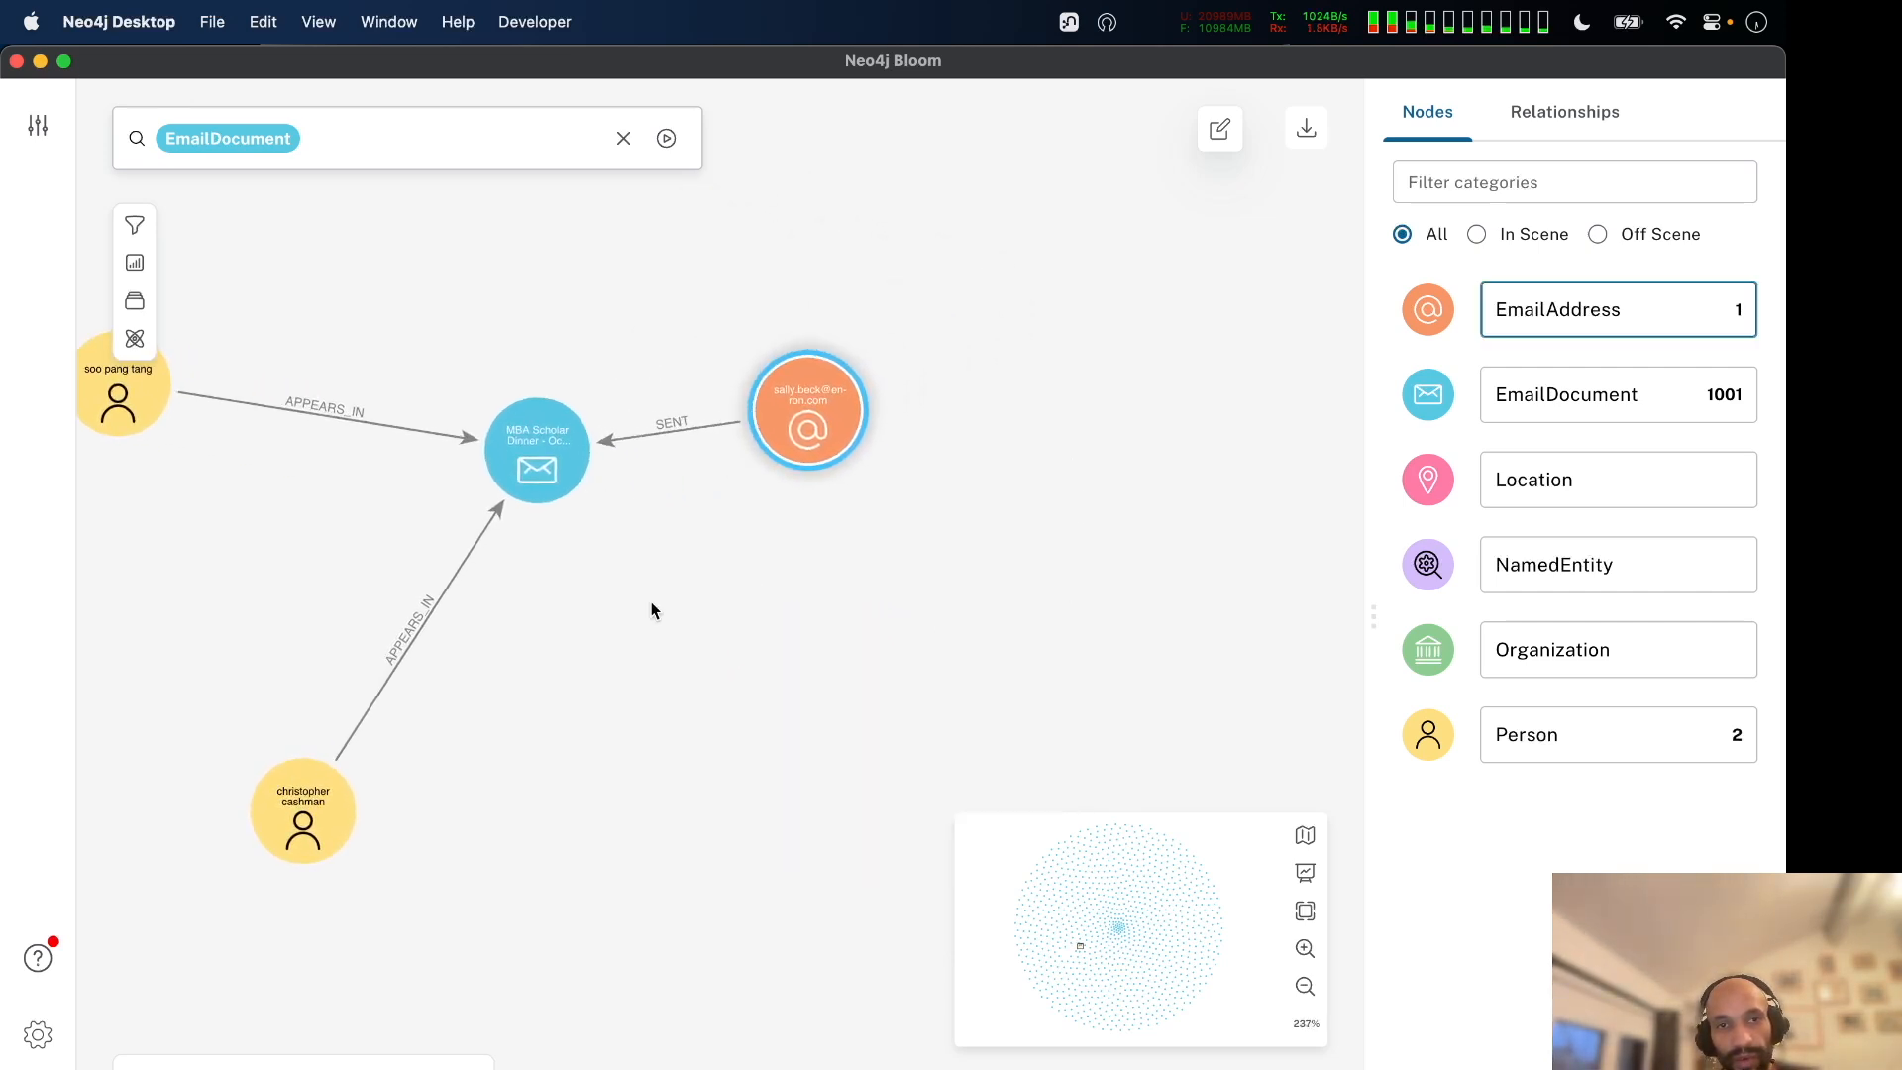
{"action": "scroll", "coordinate": [651, 603], "scroll_direction": "down", "scroll_amount": 1}
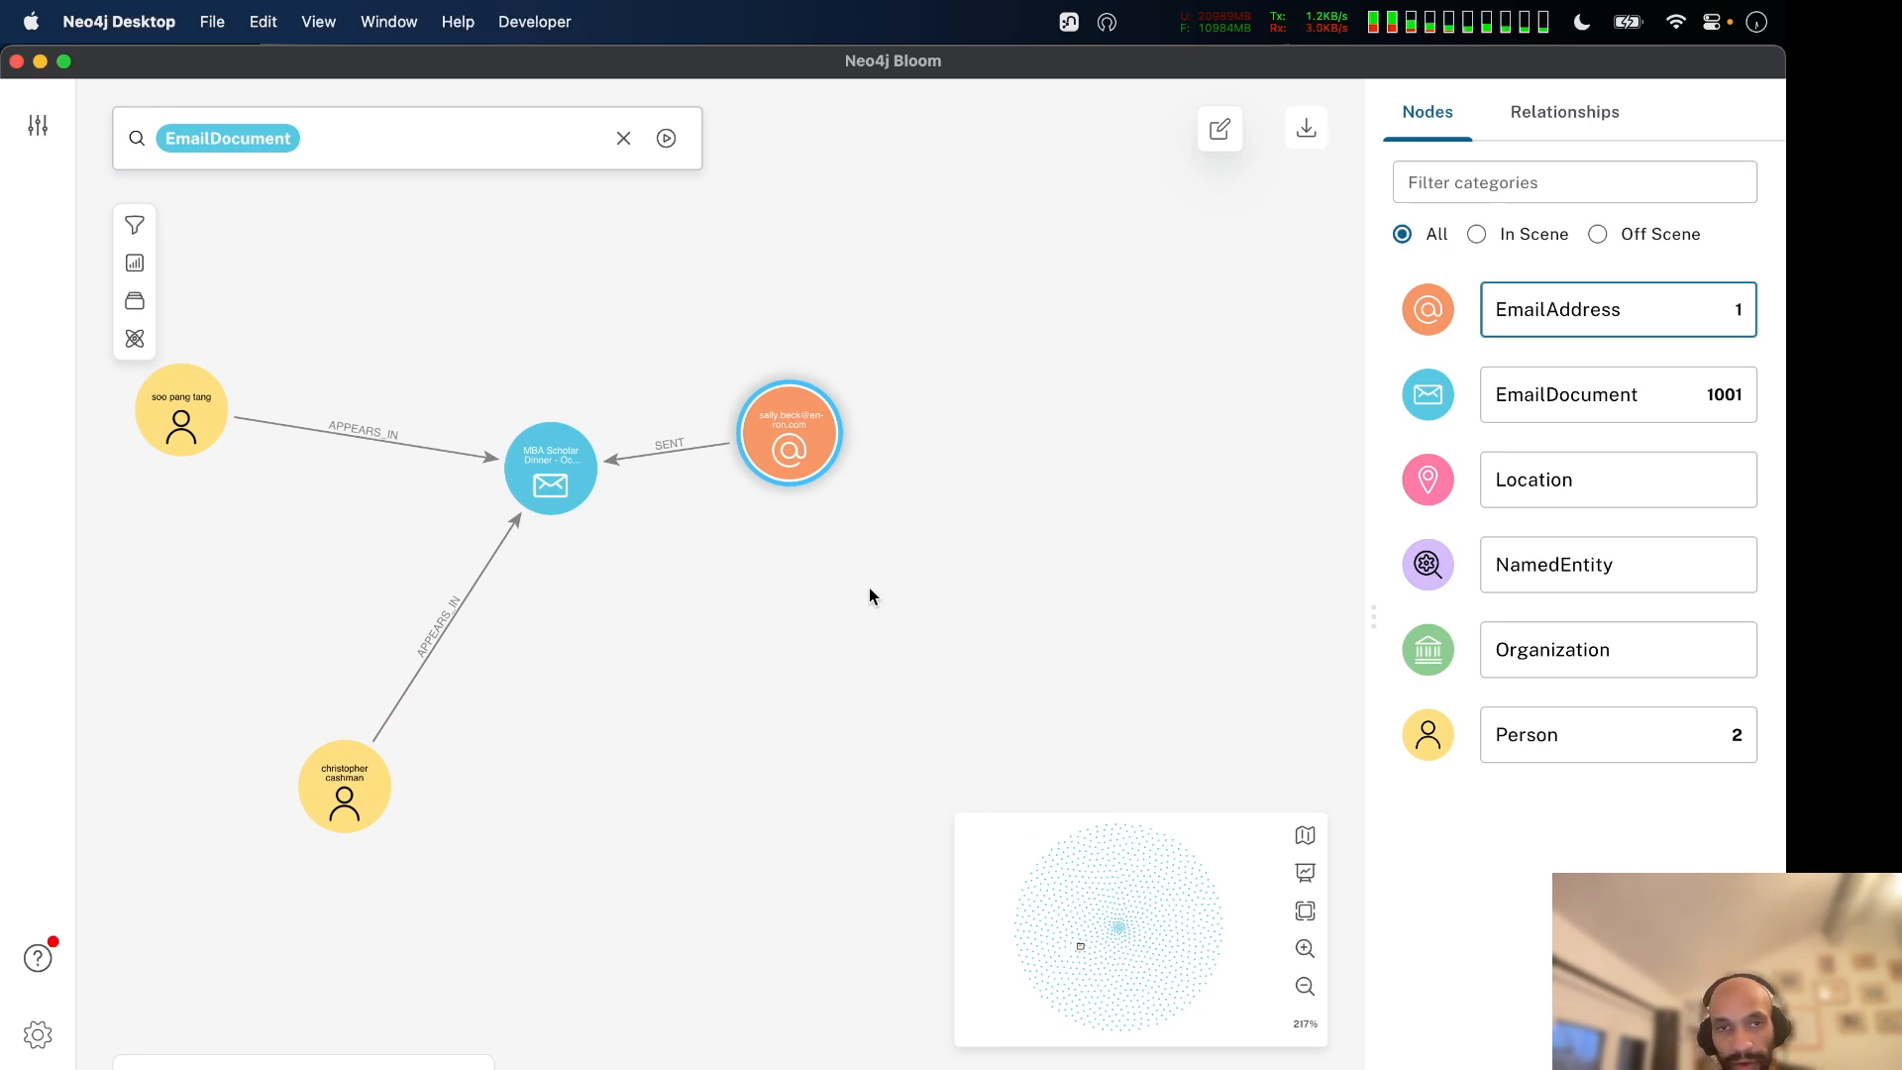
{"action": "scroll", "coordinate": [840, 601], "scroll_direction": "down", "scroll_amount": 6}
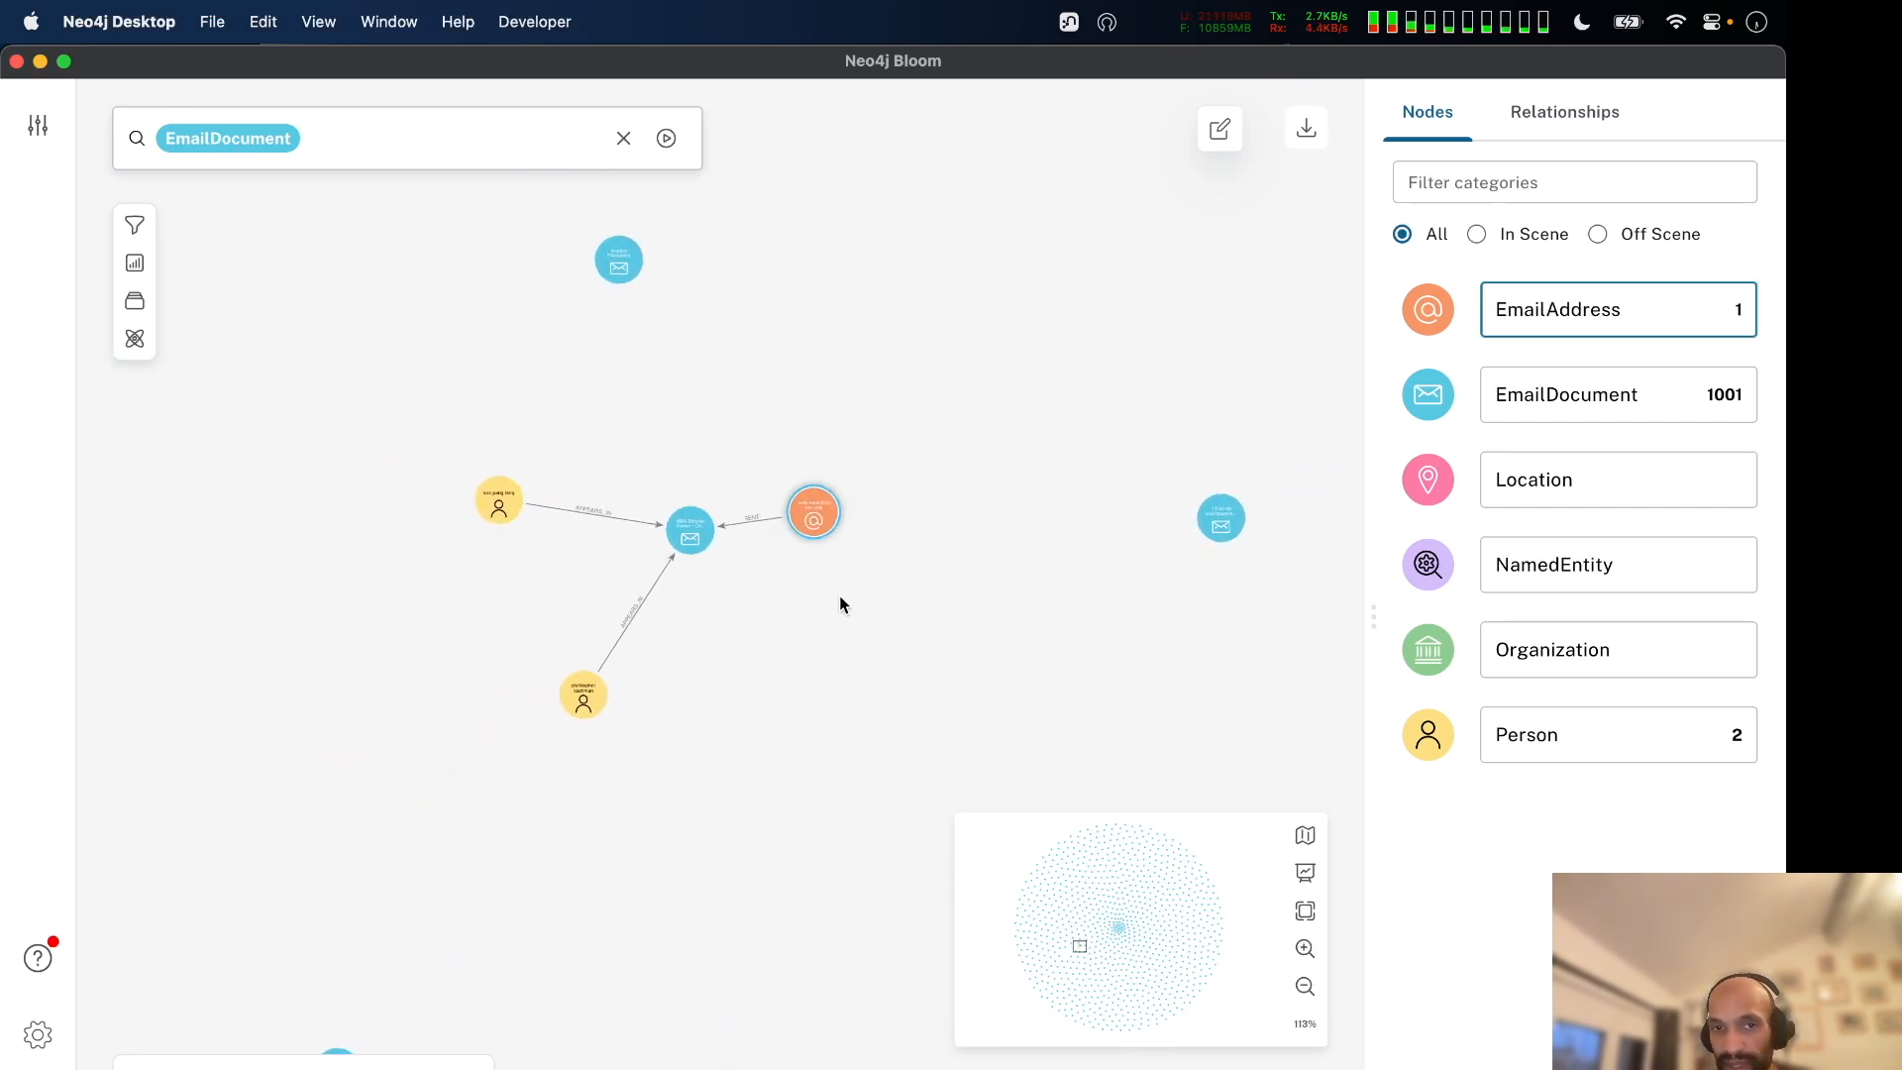
{"action": "left_click", "coordinate": [623, 137]}
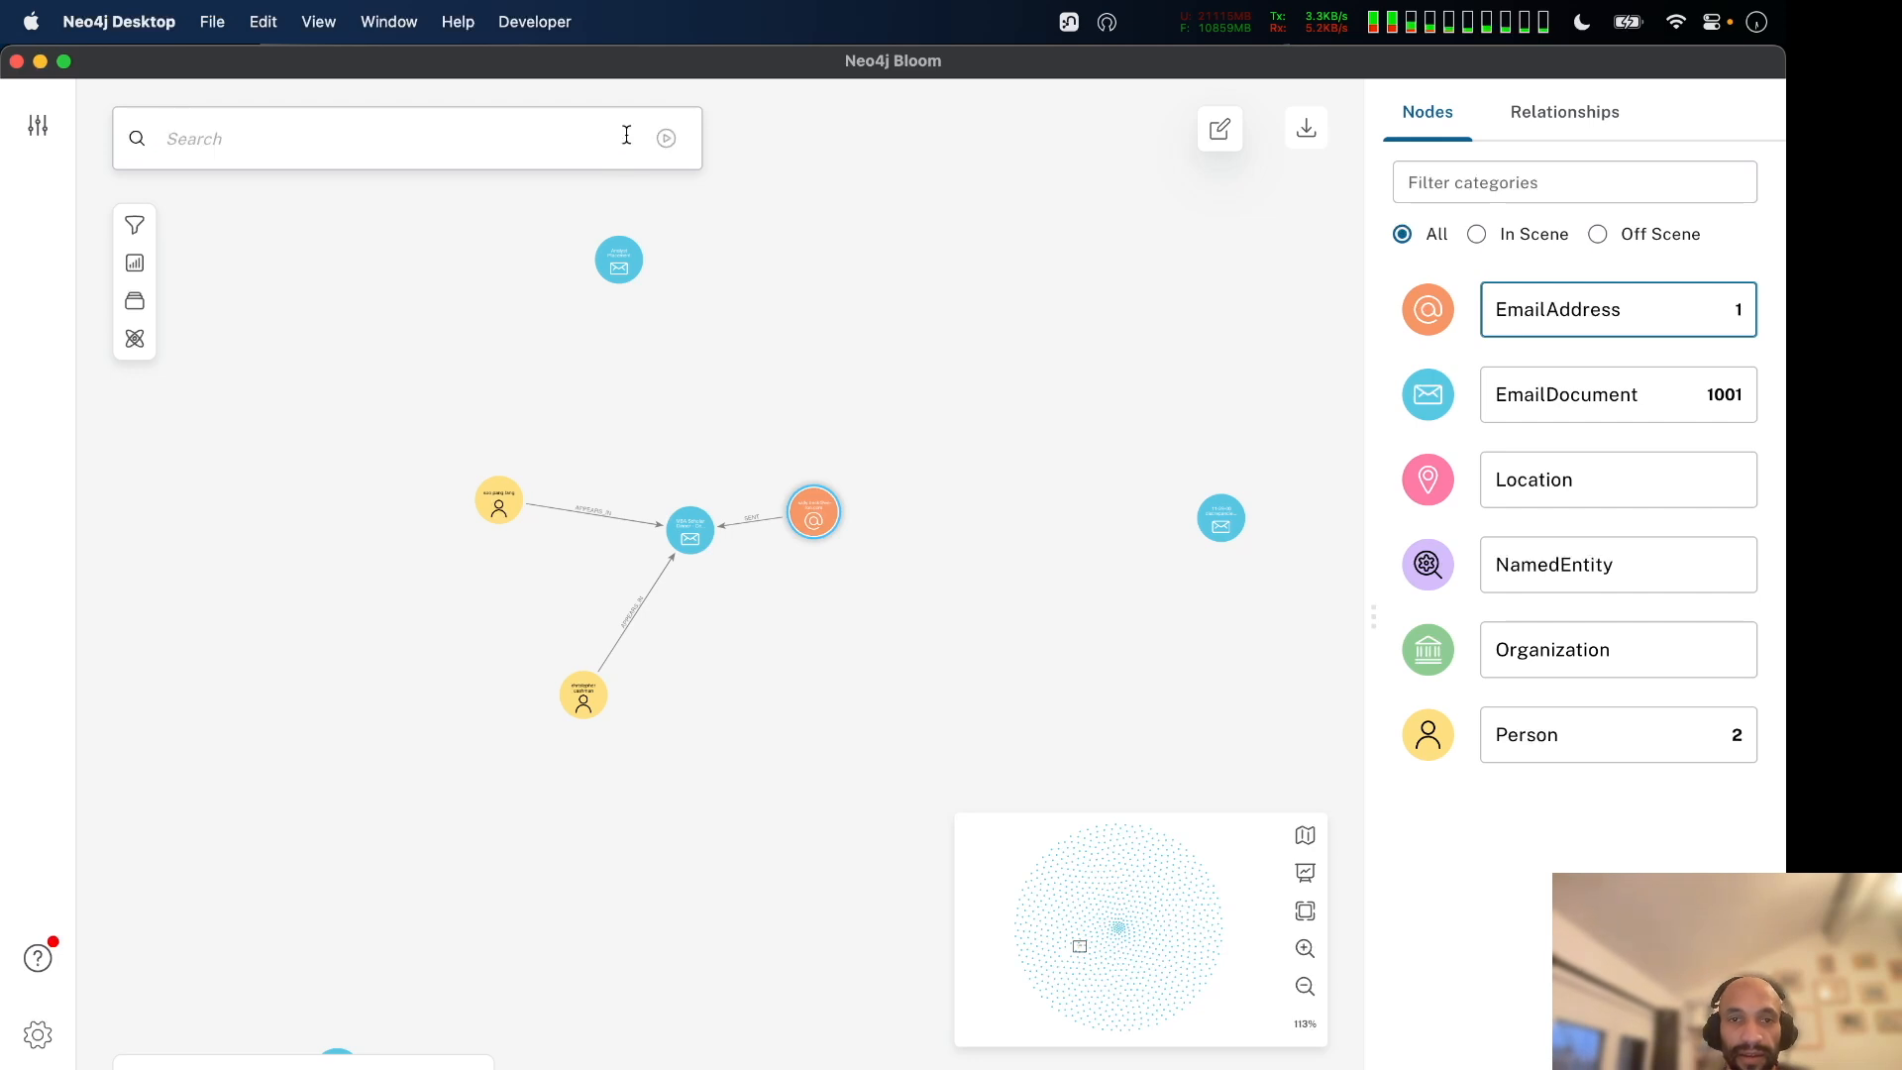
{"action": "left_click", "coordinate": [615, 267]}
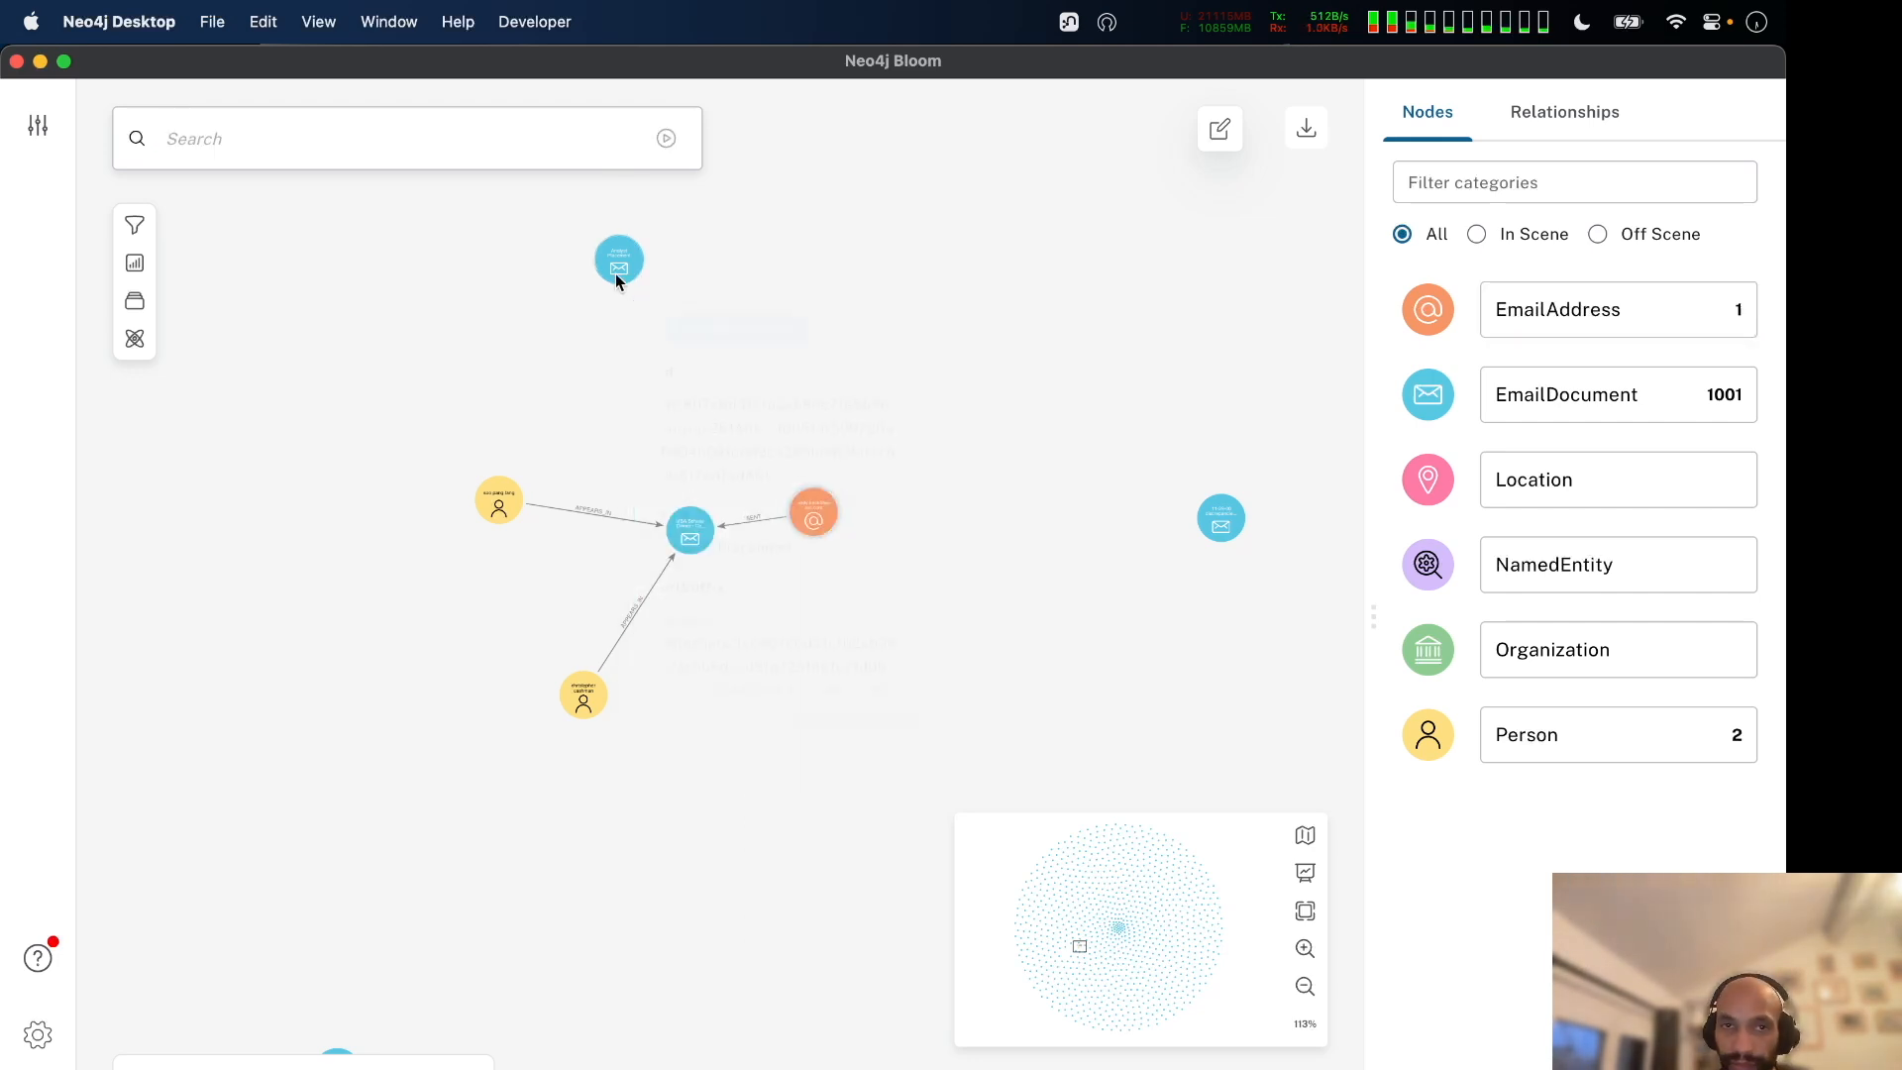
{"action": "scroll", "coordinate": [1214, 430], "scroll_direction": "down", "scroll_amount": 3}
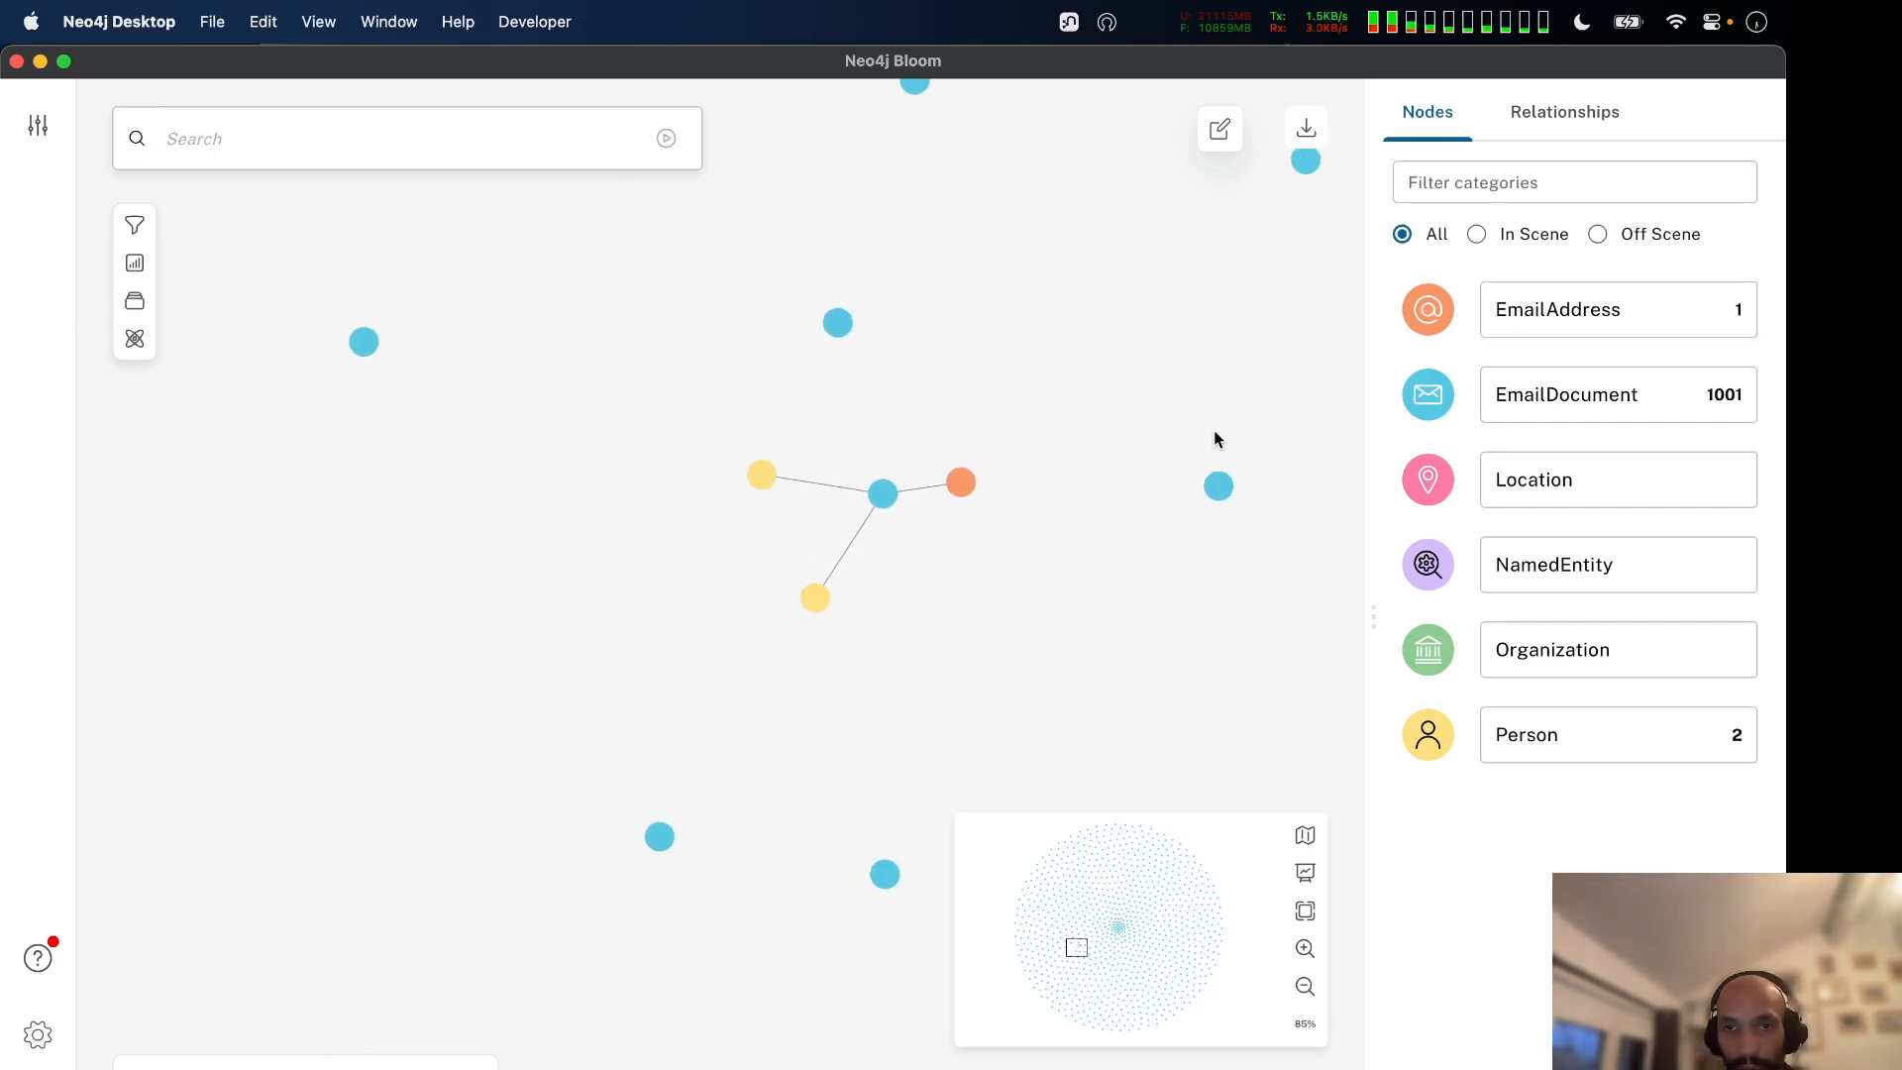
{"action": "right_click", "coordinate": [476, 468]}
{"action": "mouse_move", "coordinate": [639, 761]}
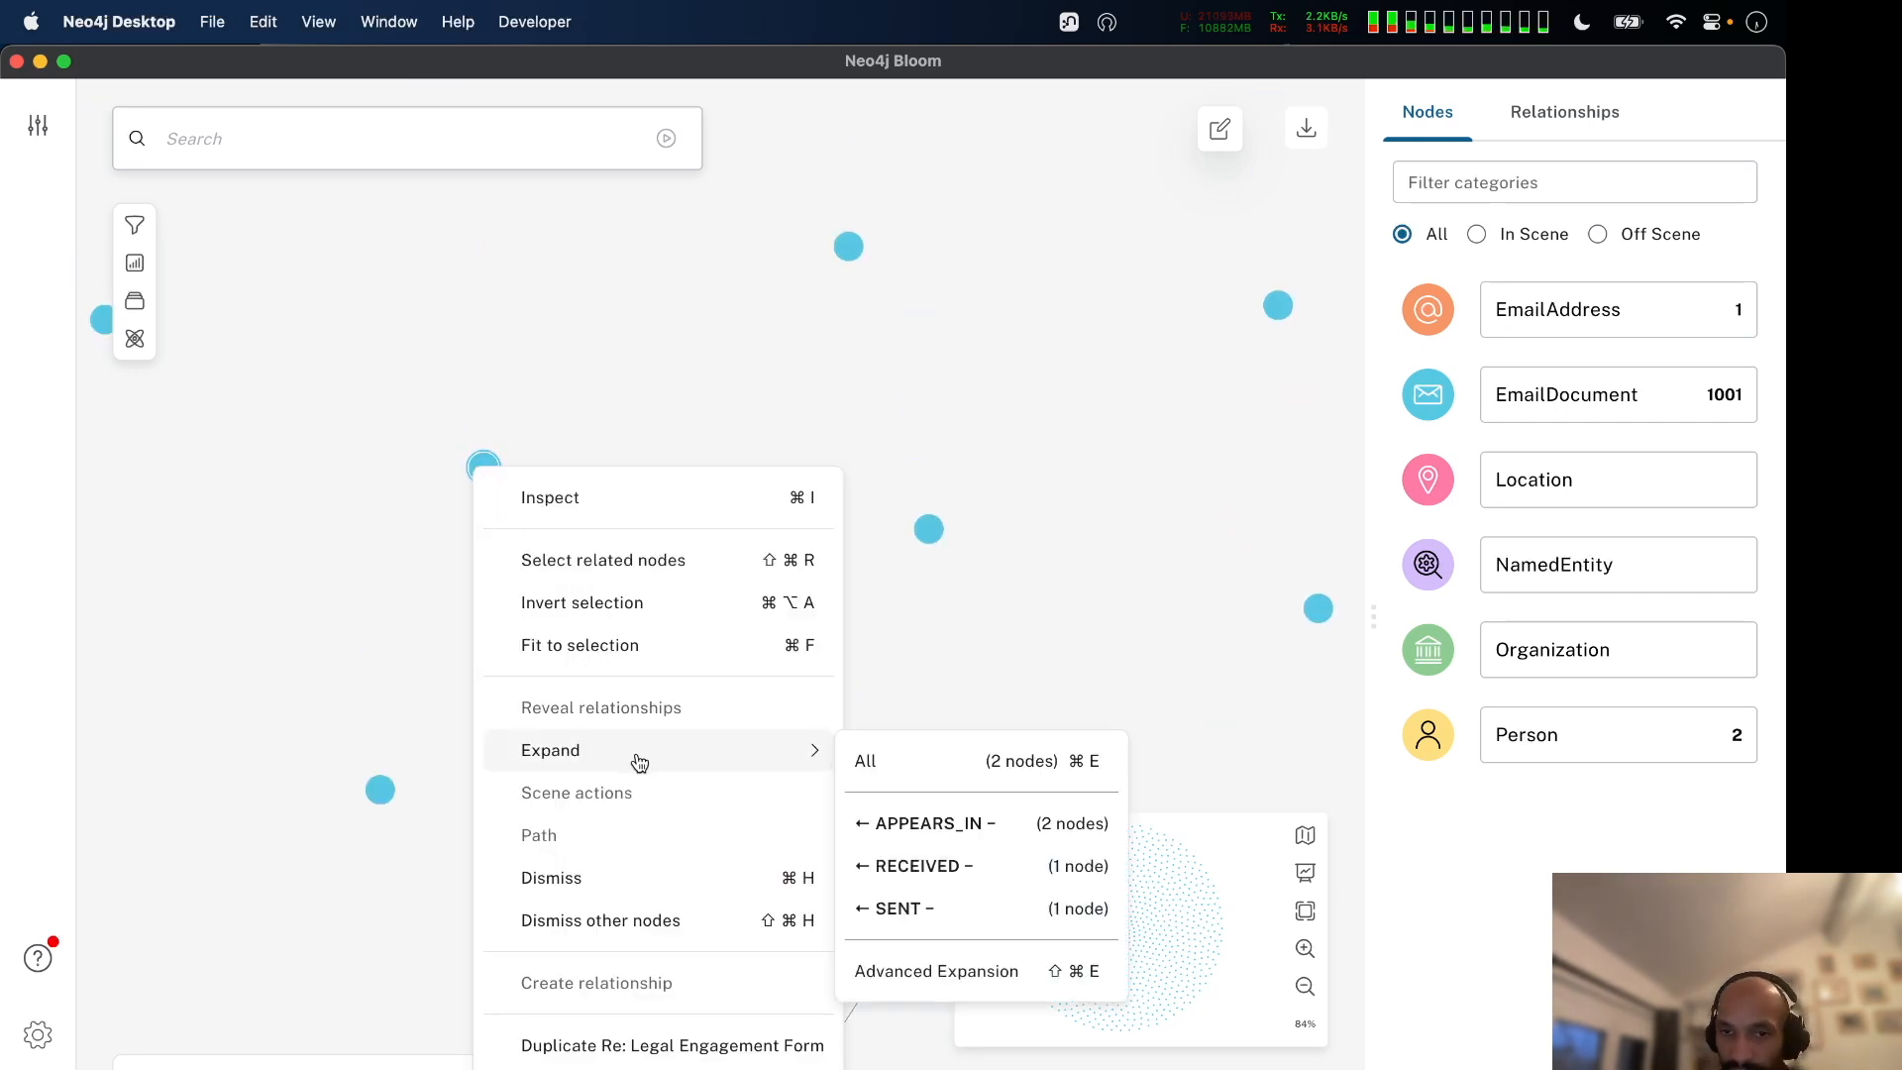
{"action": "left_click", "coordinate": [966, 413]}
{"action": "scroll", "coordinate": [966, 413], "scroll_direction": "down", "scroll_amount": 2}
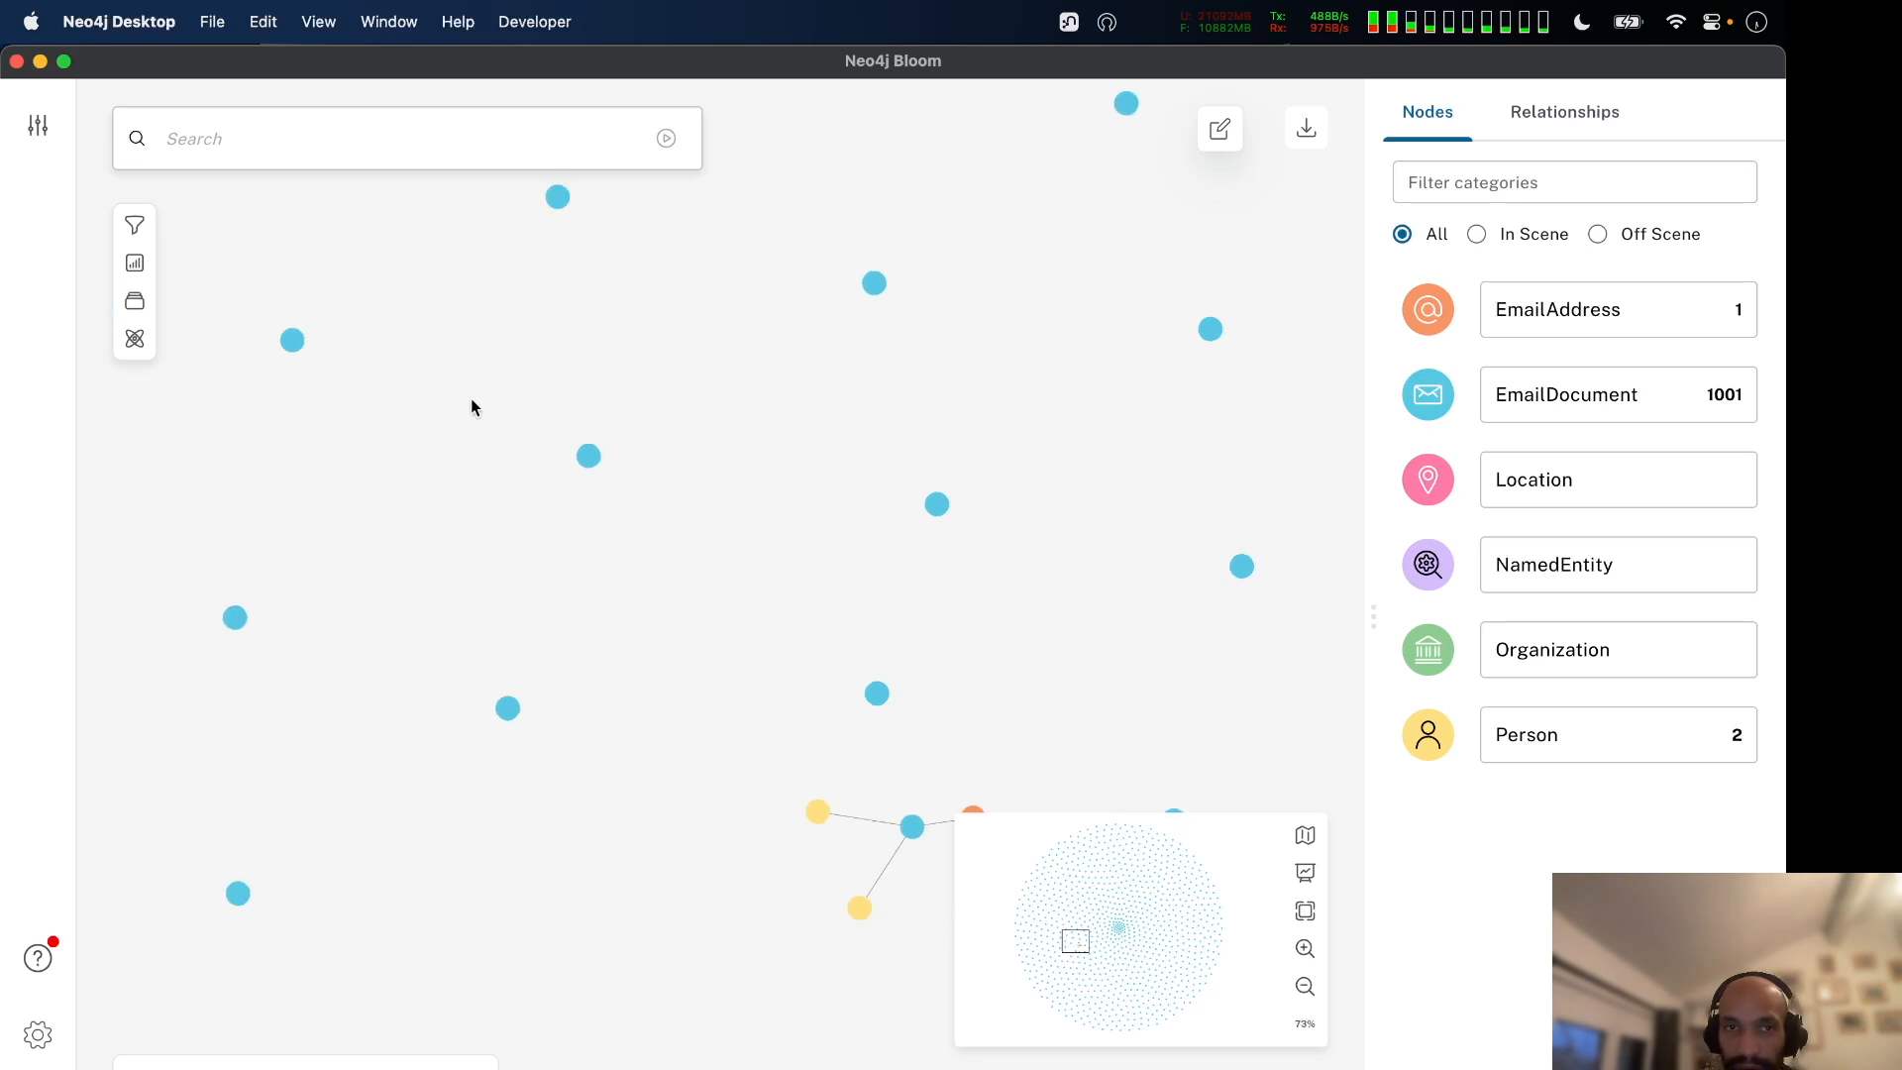
Expand the "Re: service agreement" email document along its SENT relationship to add the sender's address to the scene.
{"action": "scroll", "coordinate": [595, 406], "scroll_direction": "up", "scroll_amount": 5}
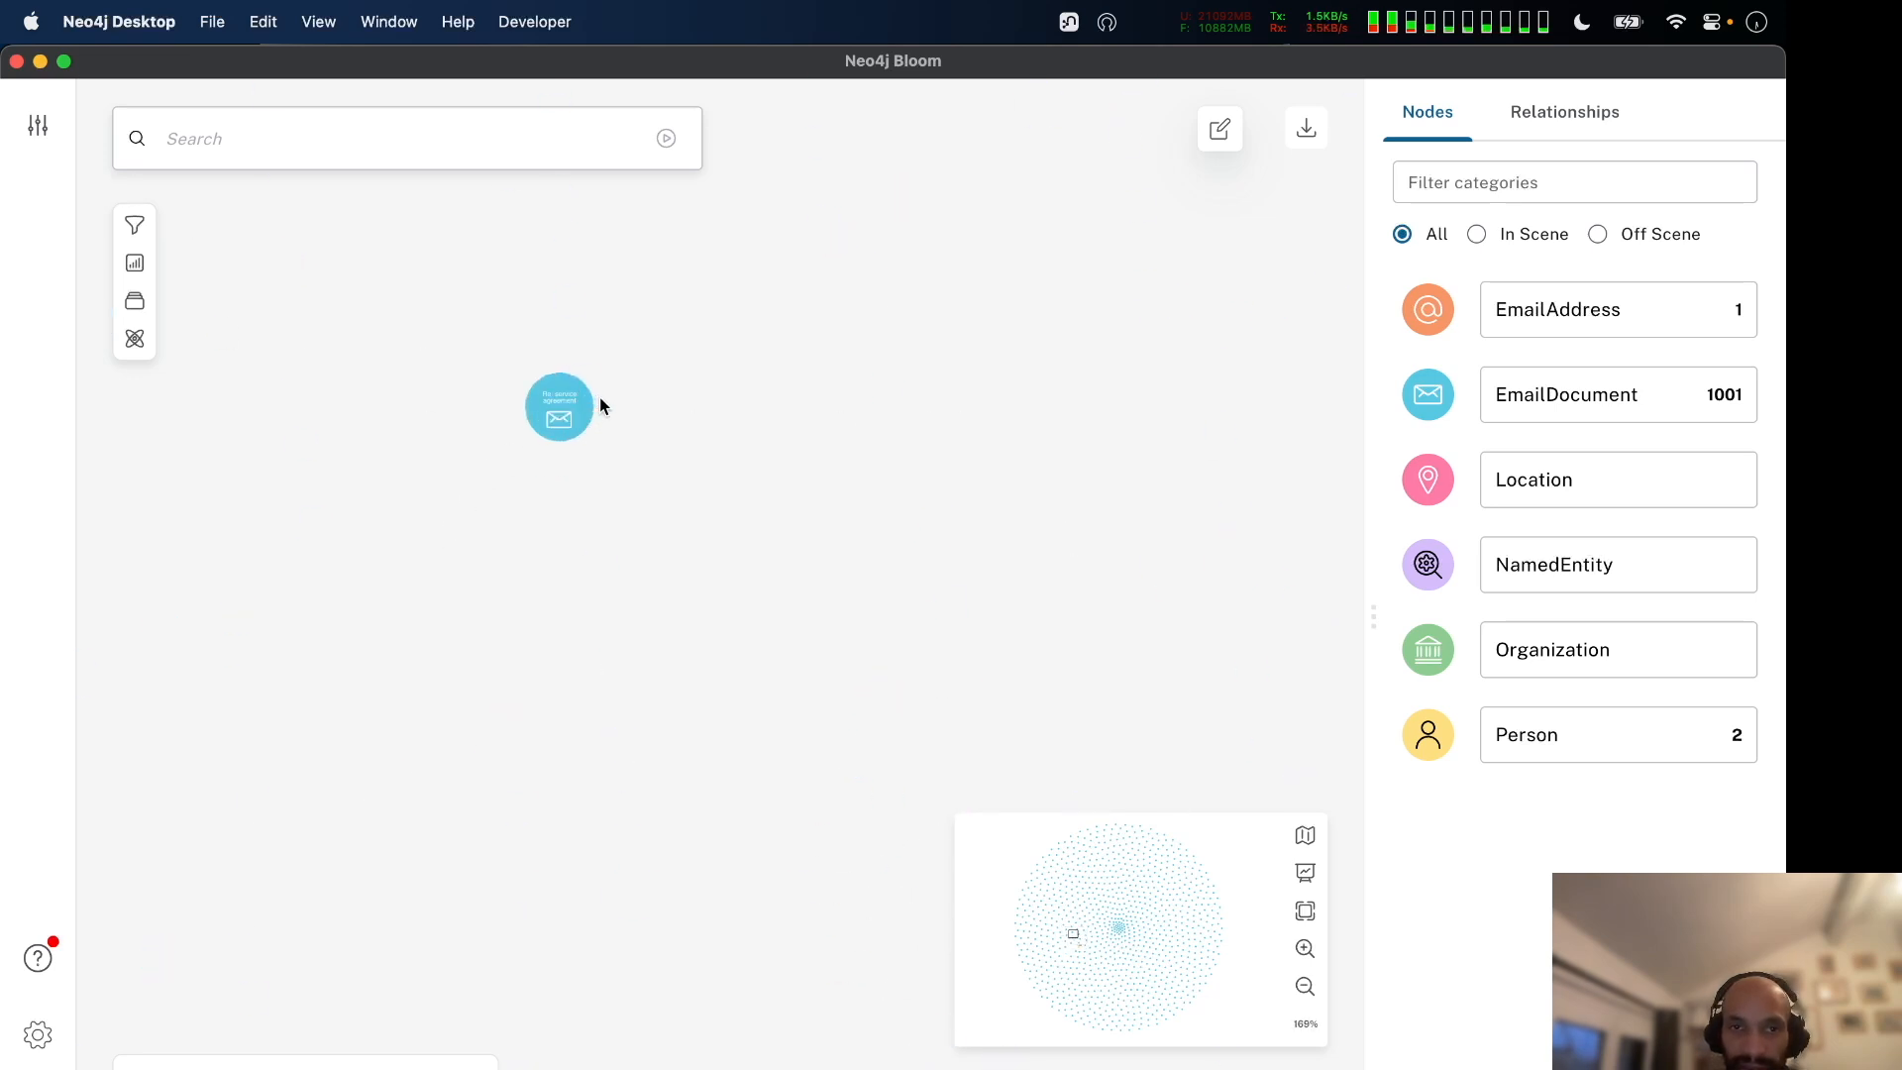
{"action": "right_click", "coordinate": [567, 414]}
{"action": "mouse_move", "coordinate": [793, 692]}
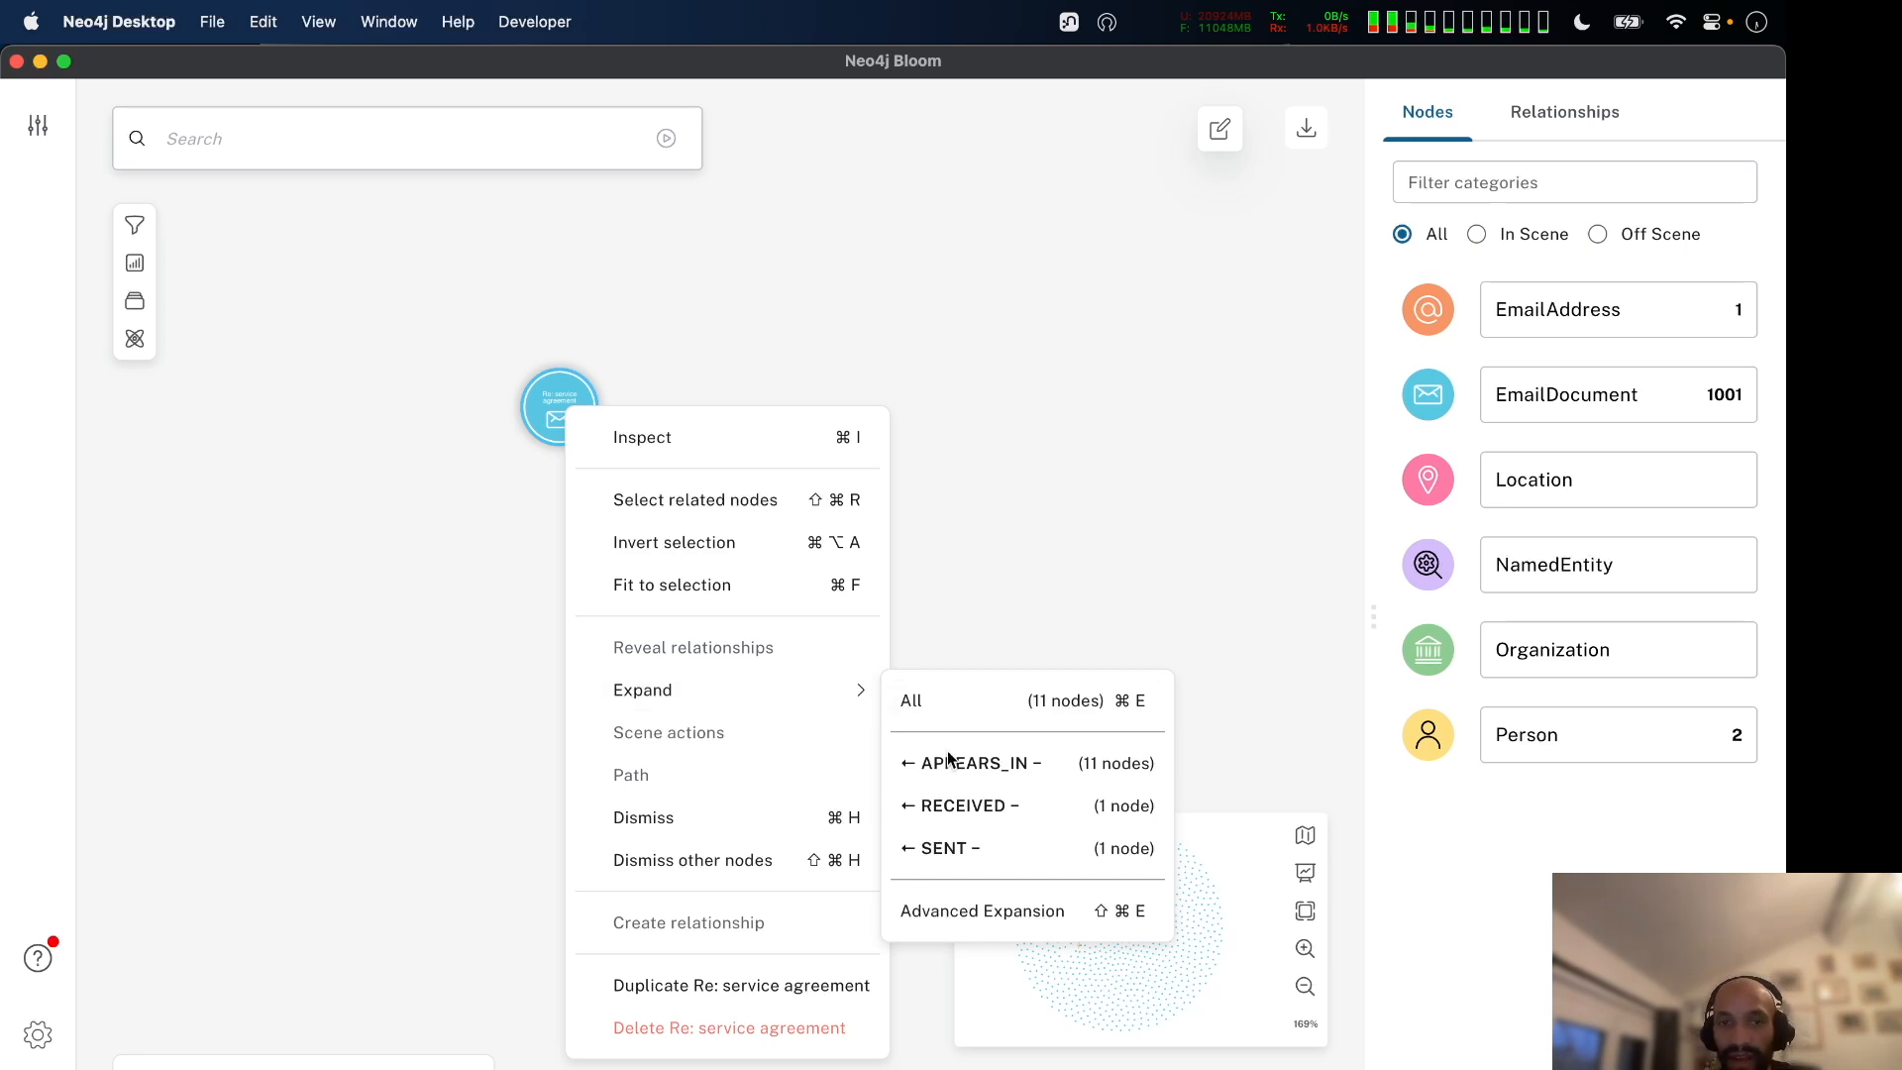
{"action": "left_click", "coordinate": [1000, 863]}
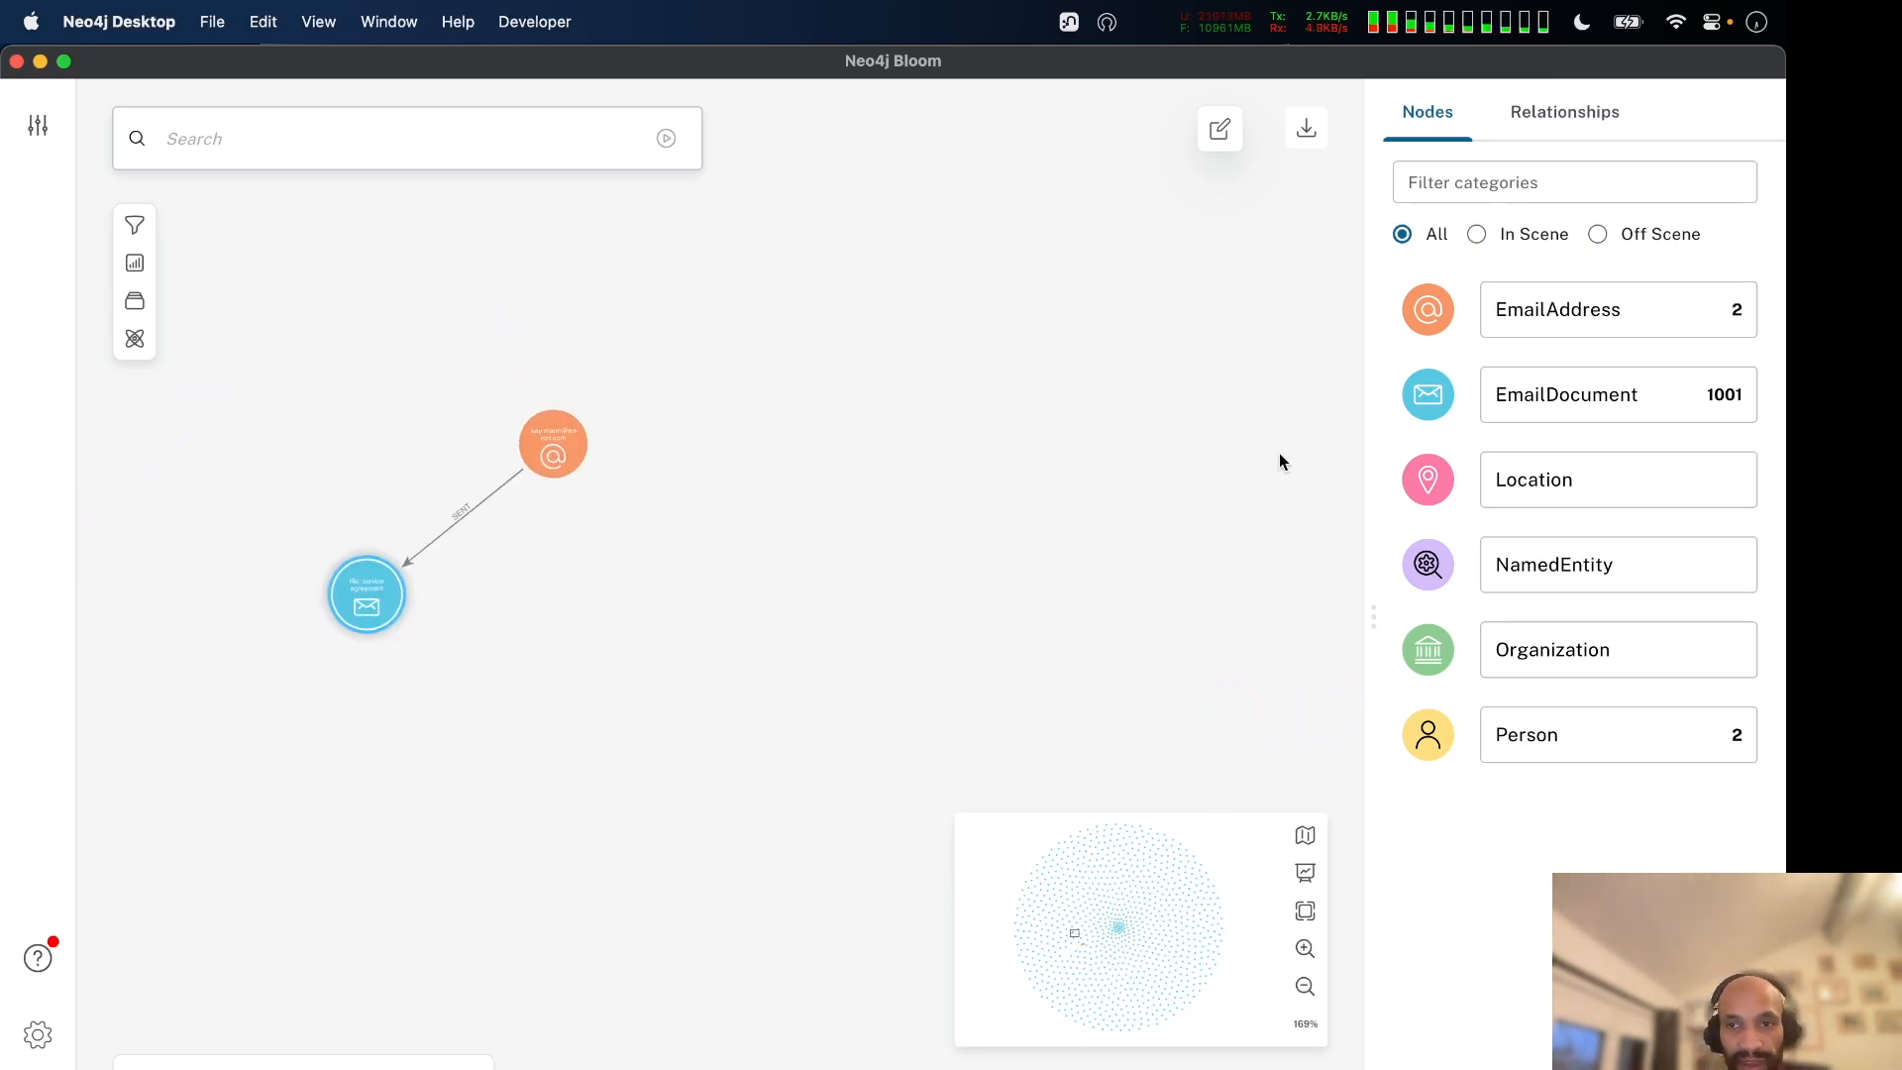
Make room by hiding the legend and moving the "Re: service agreement" email away from its sender, and expand its RECEIVED relationship.
{"action": "left_click", "coordinate": [1305, 835]}
{"action": "left_click_drag", "start_coordinate": [554, 606], "coordinate": [1107, 420]}
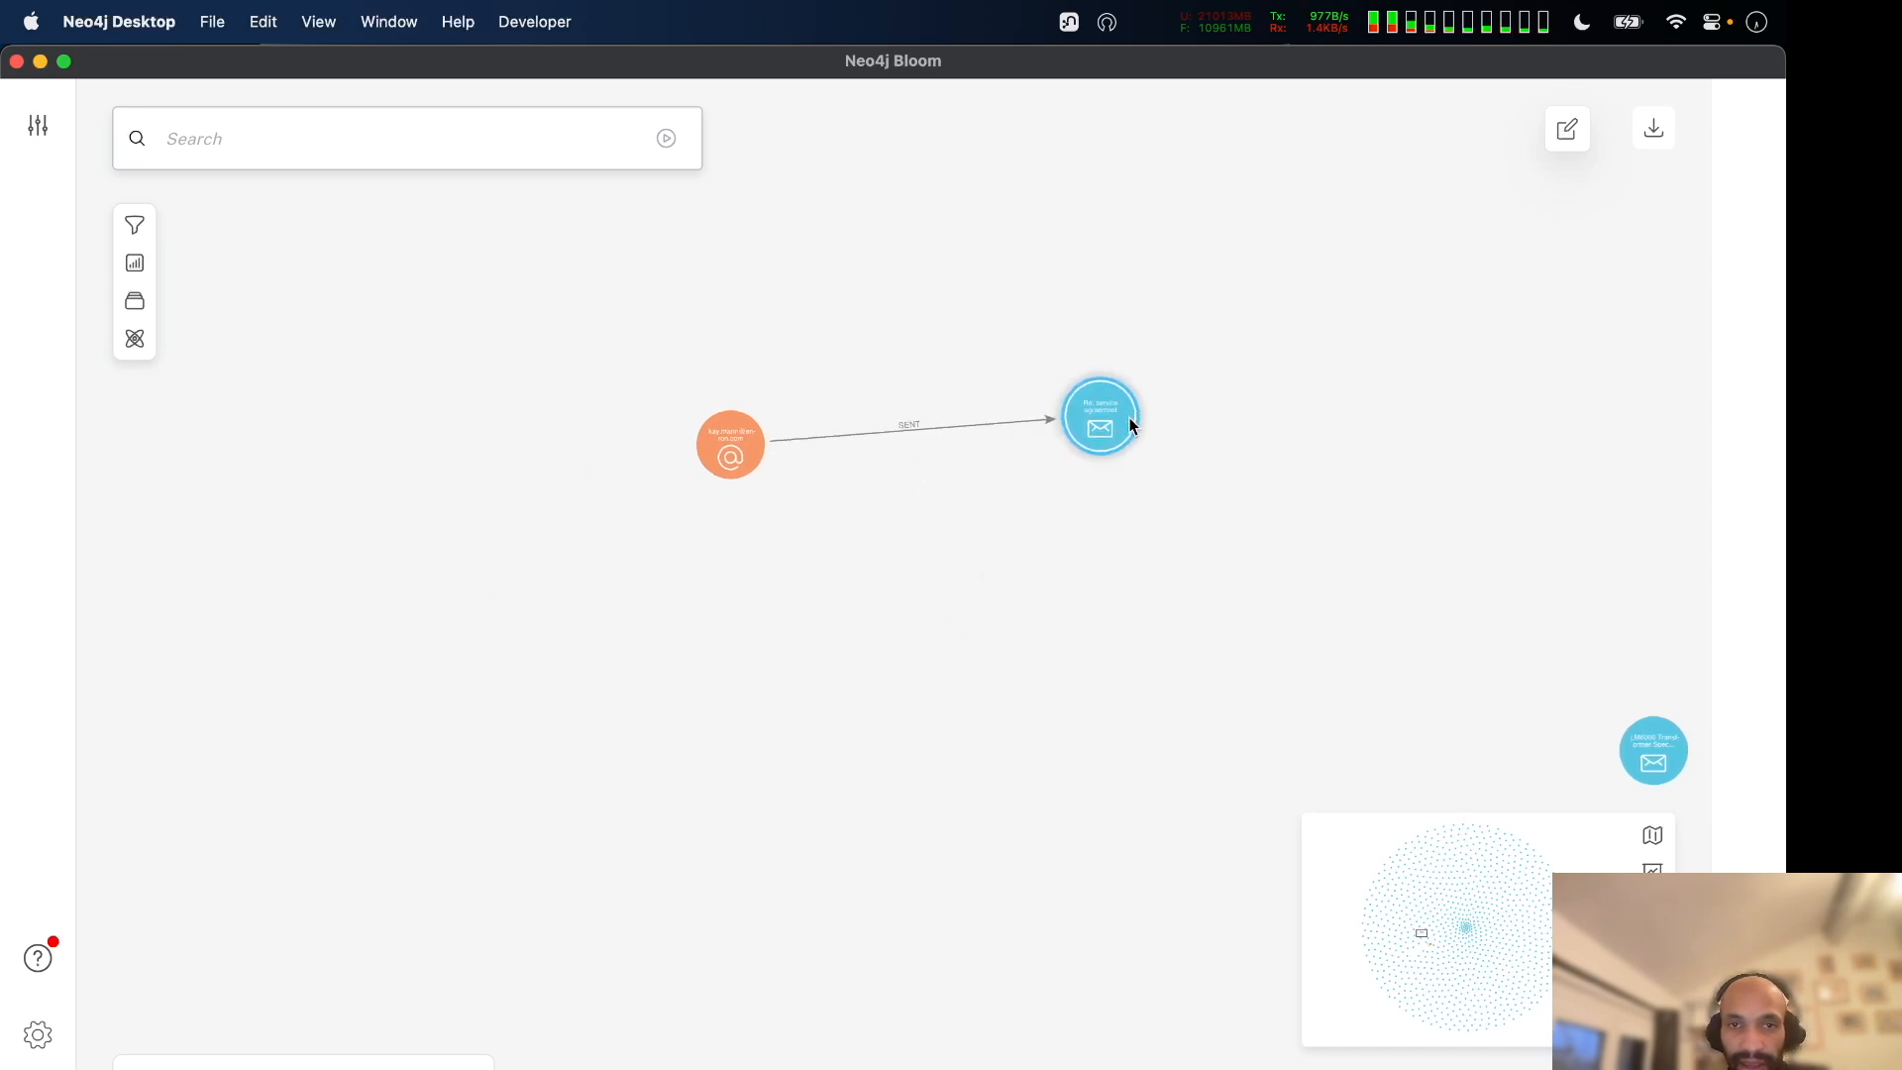
{"action": "right_click", "coordinate": [1100, 410]}
{"action": "mouse_move", "coordinate": [1285, 687]}
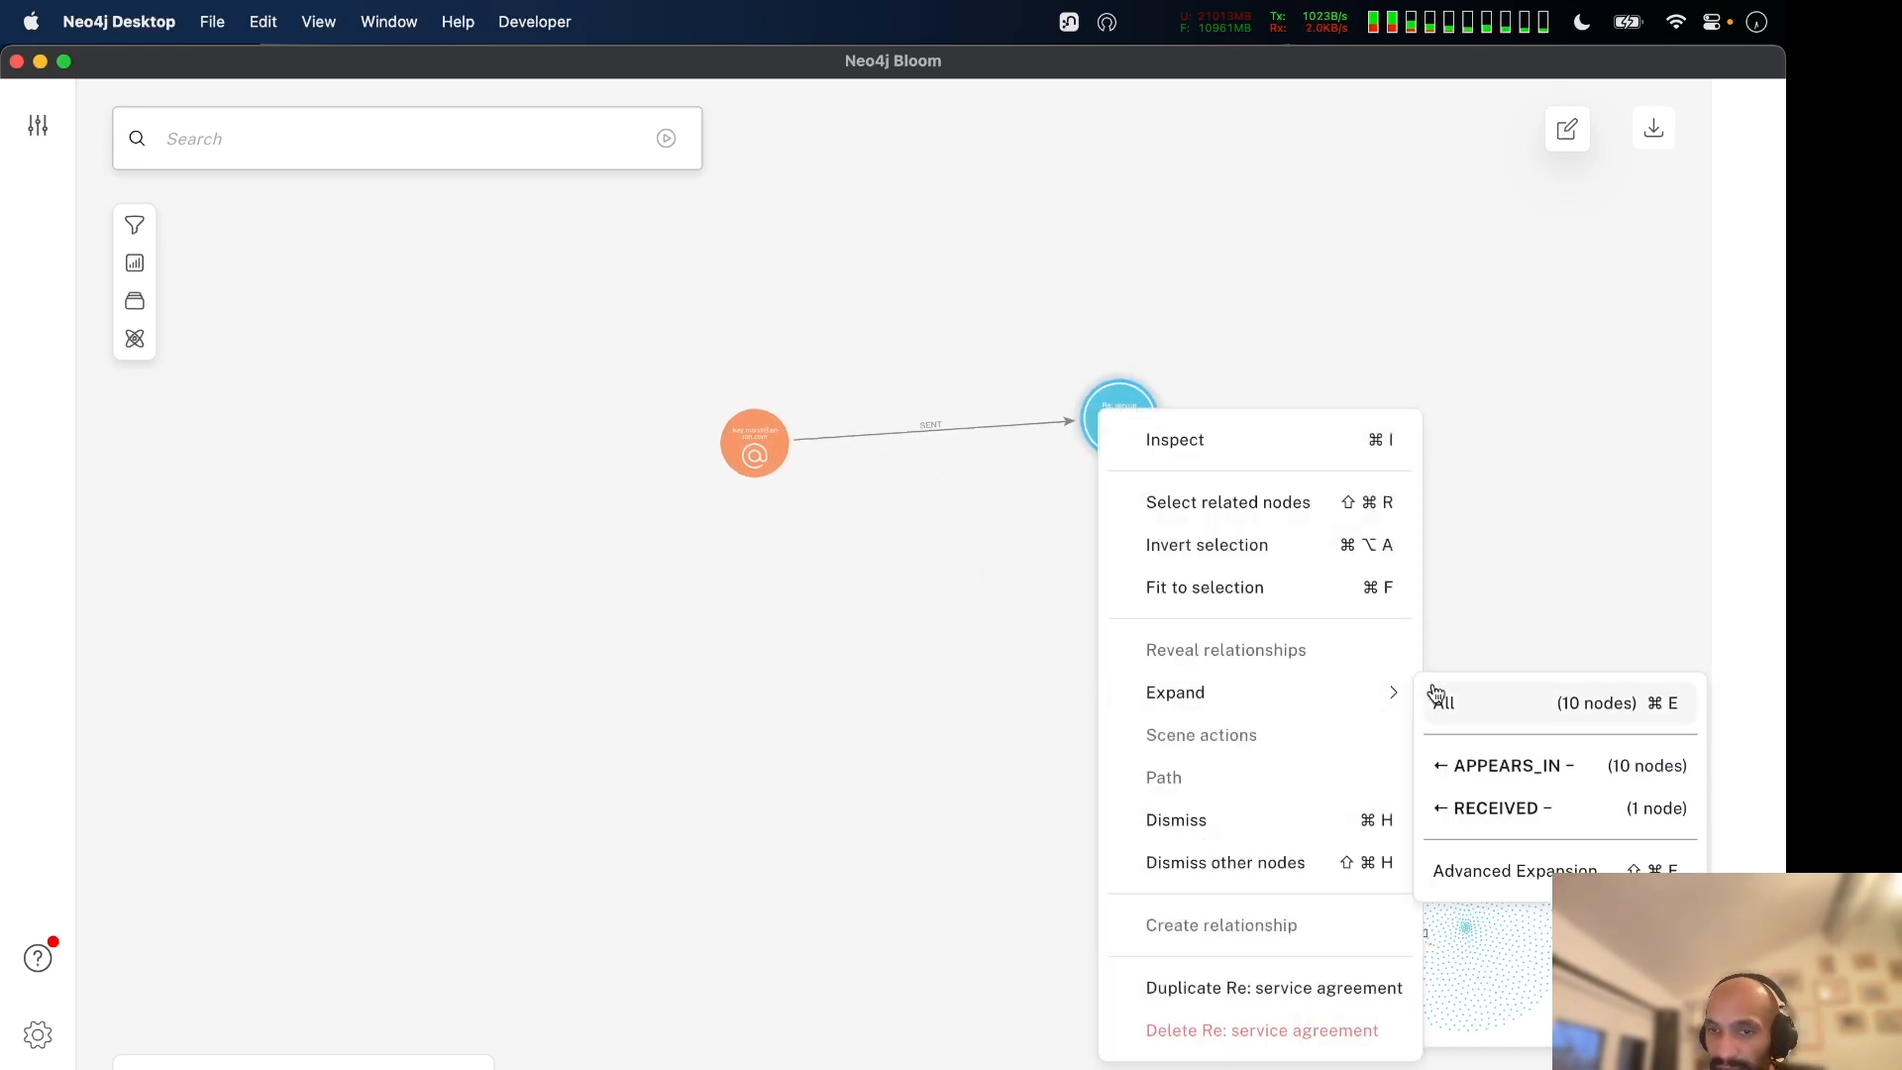
{"action": "left_click", "coordinate": [1549, 808]}
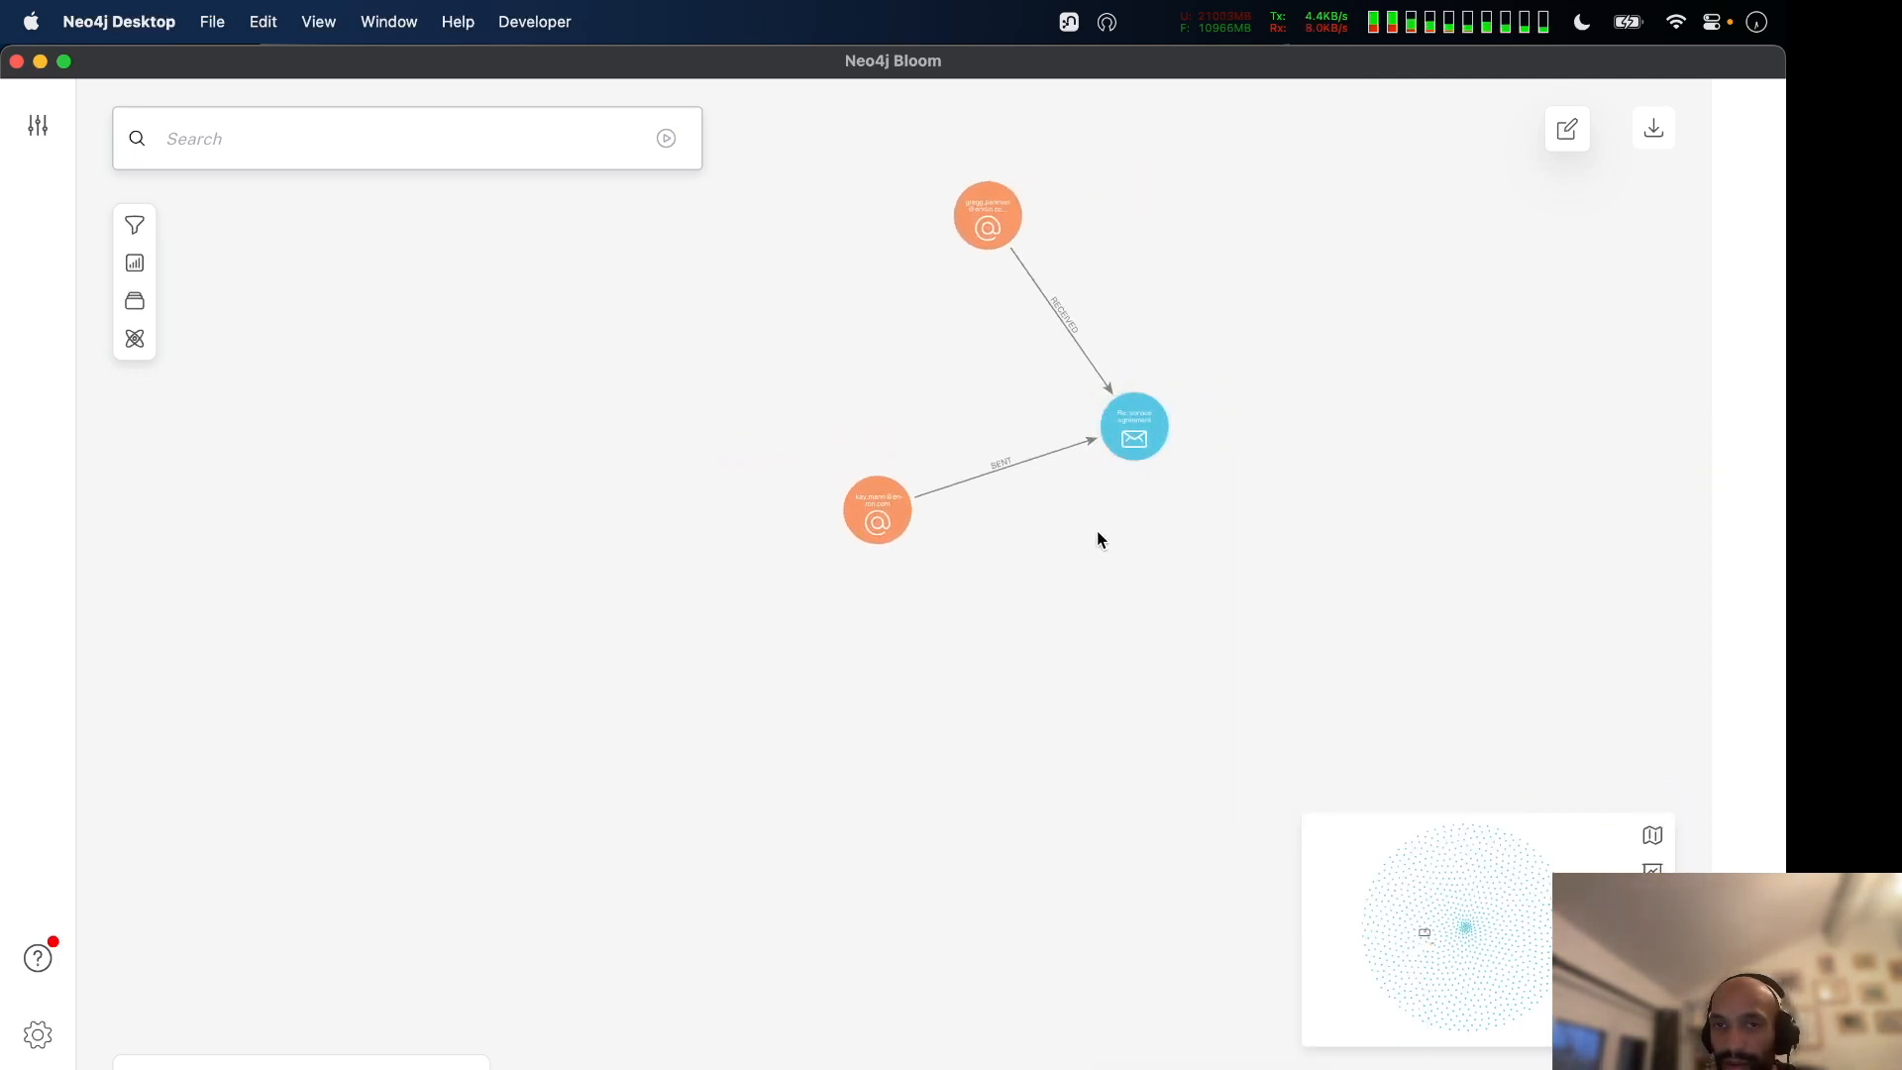
Expand all remaining relationships of the "Re: service agreement" email to add the nodes that appear in it.
{"action": "right_click", "coordinate": [1149, 404]}
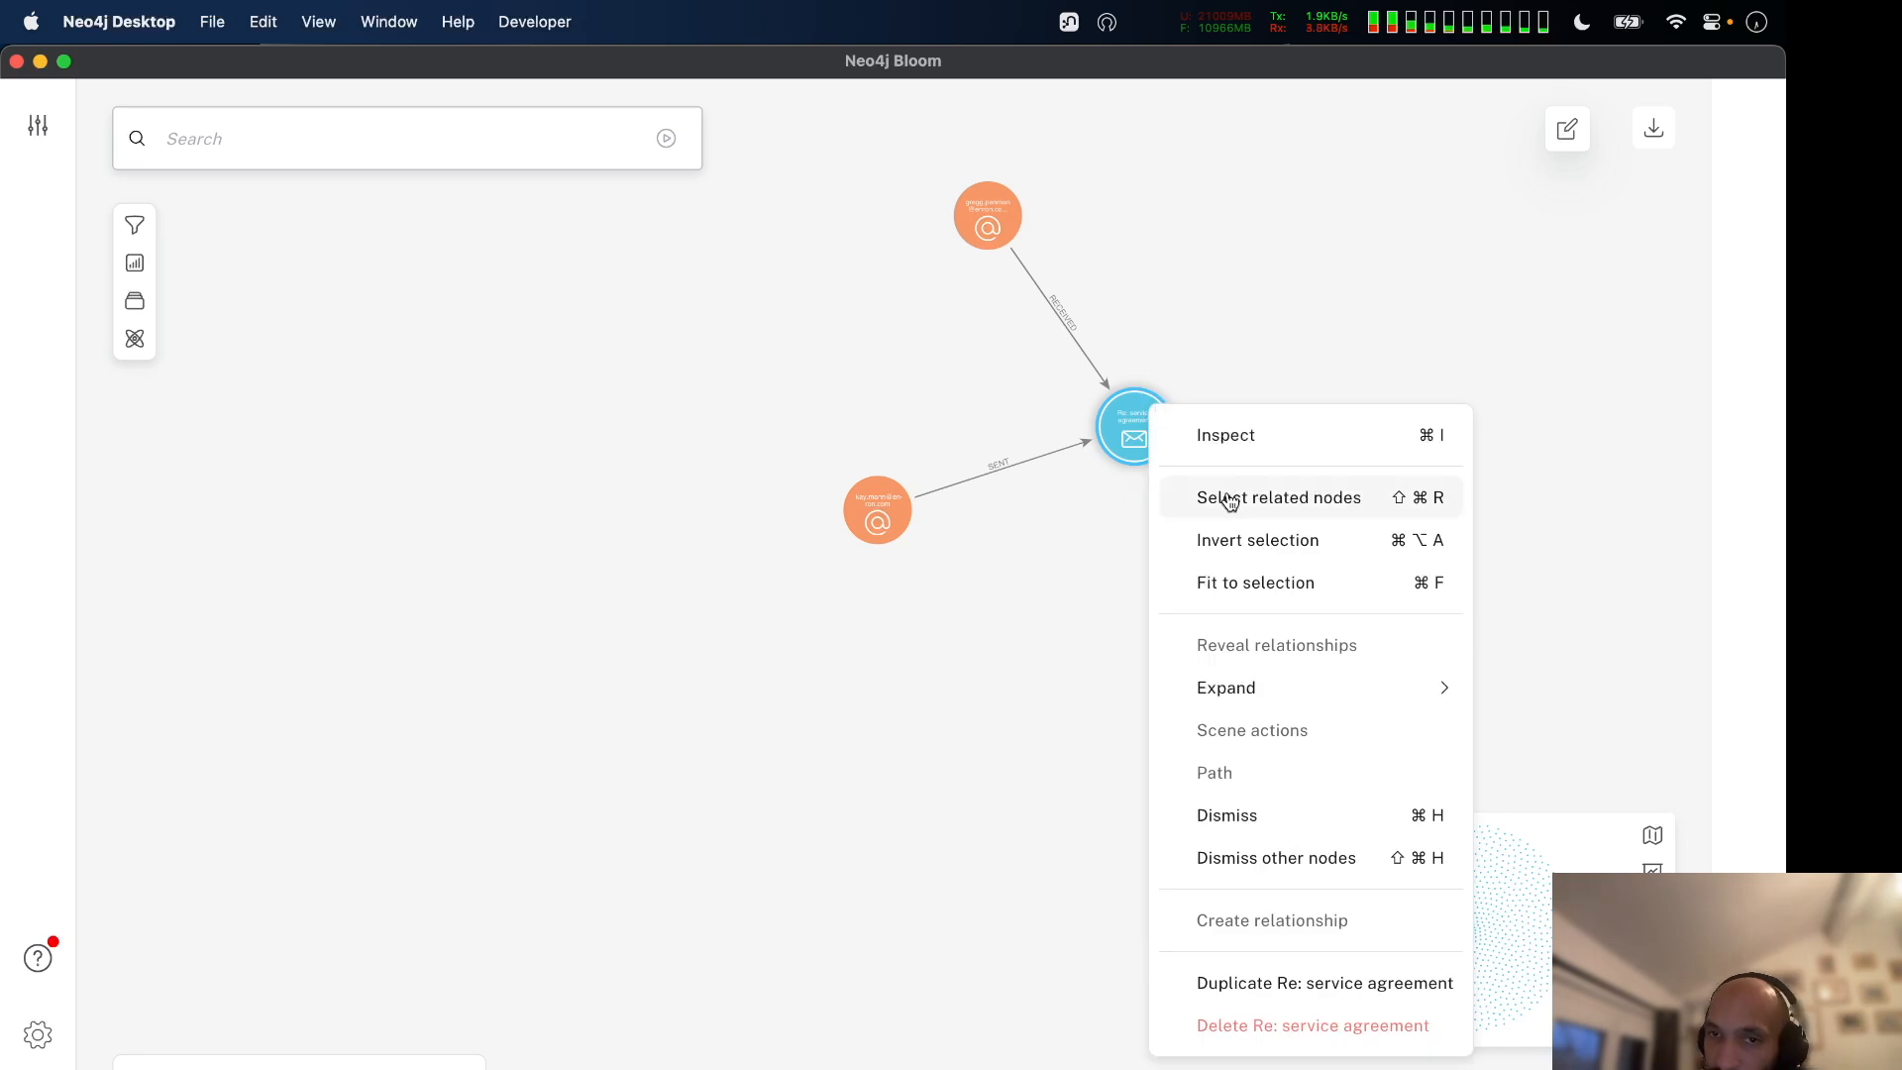
{"action": "mouse_move", "coordinate": [1357, 688]}
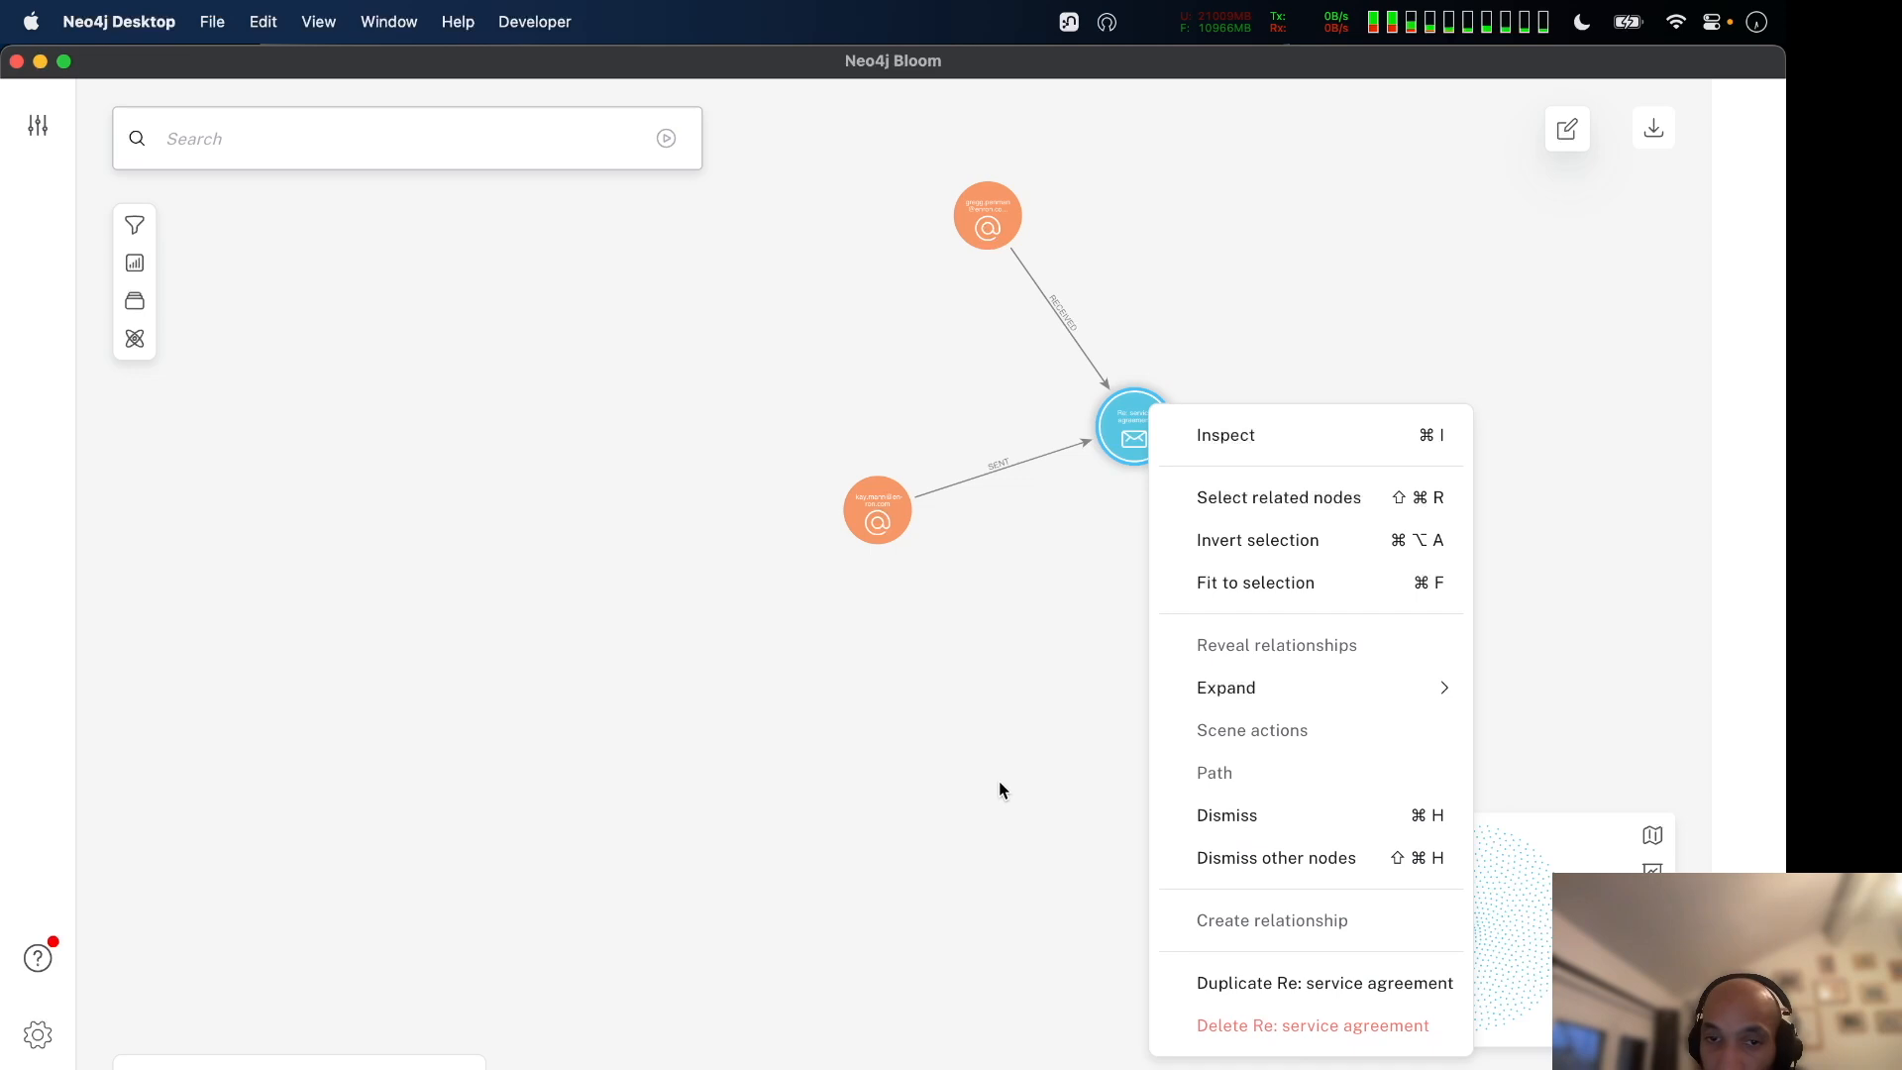
{"action": "mouse_move", "coordinate": [1217, 691]}
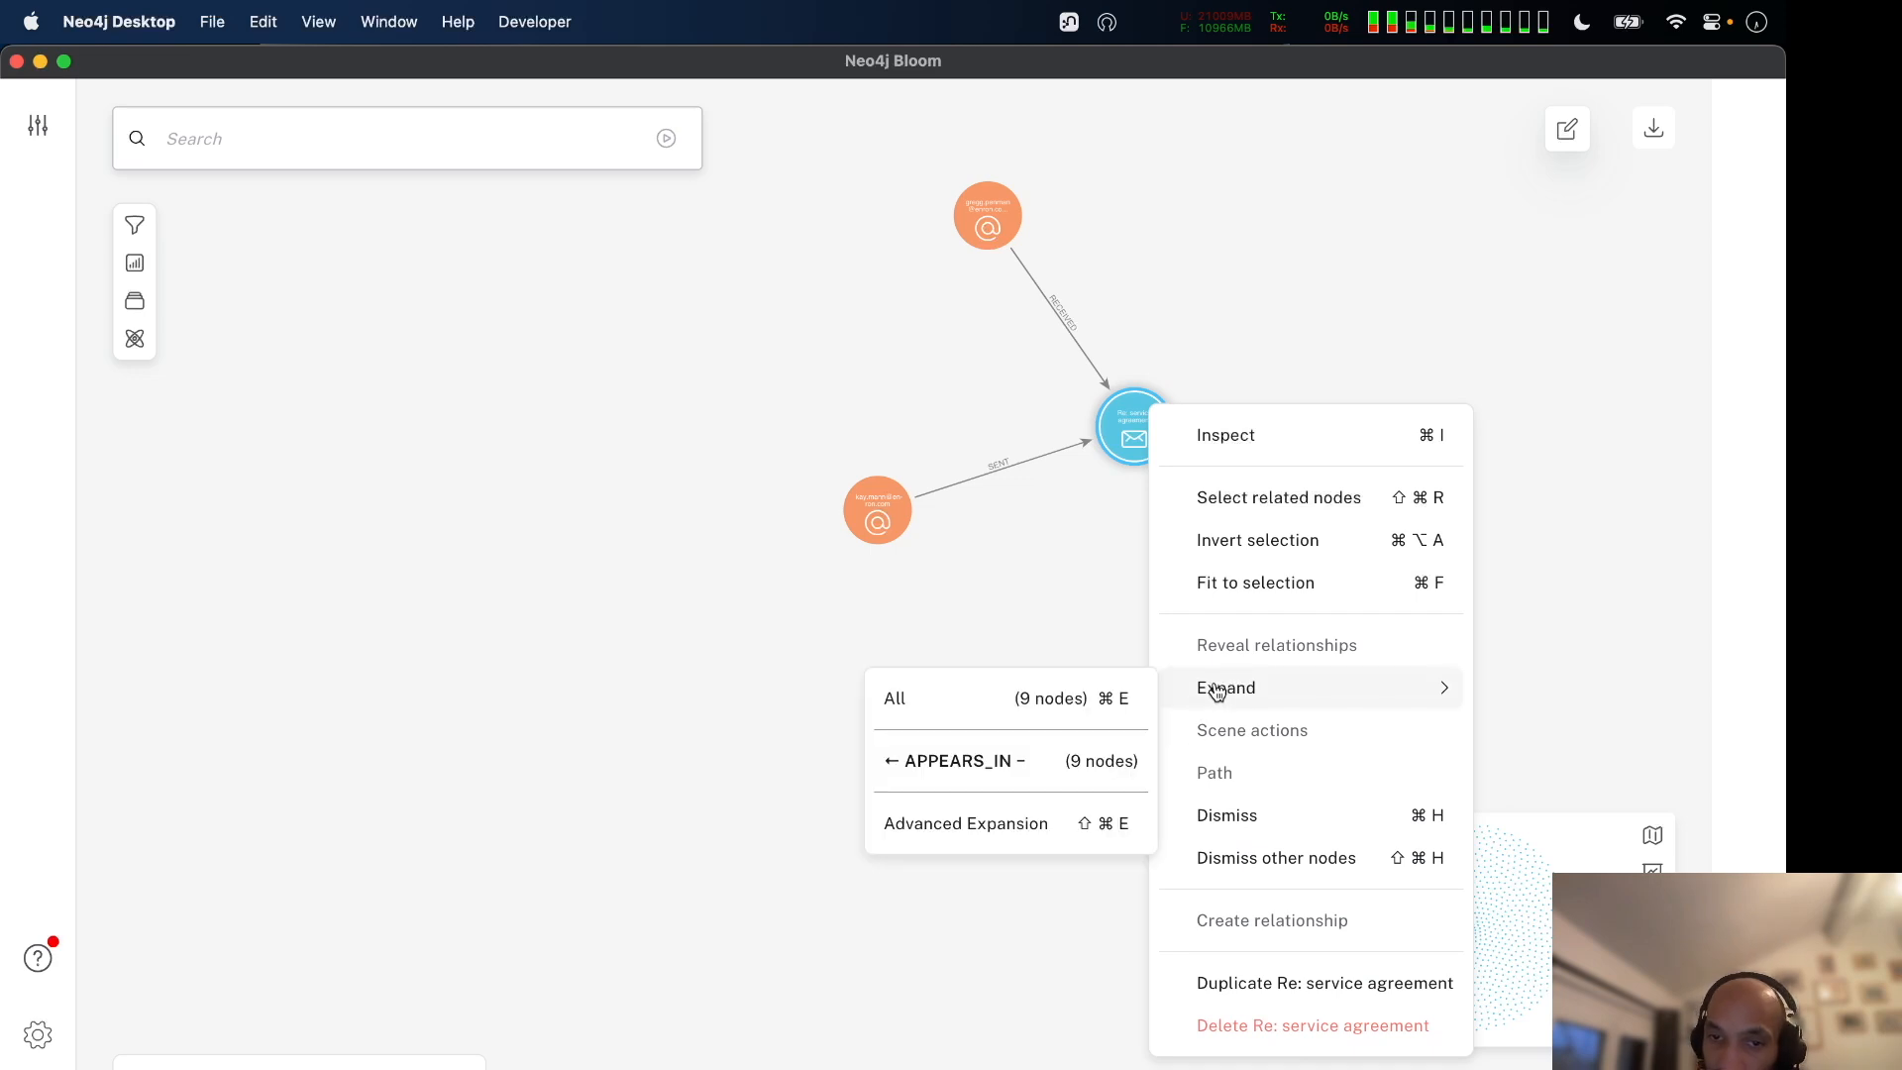
{"action": "left_click", "coordinate": [1055, 701]}
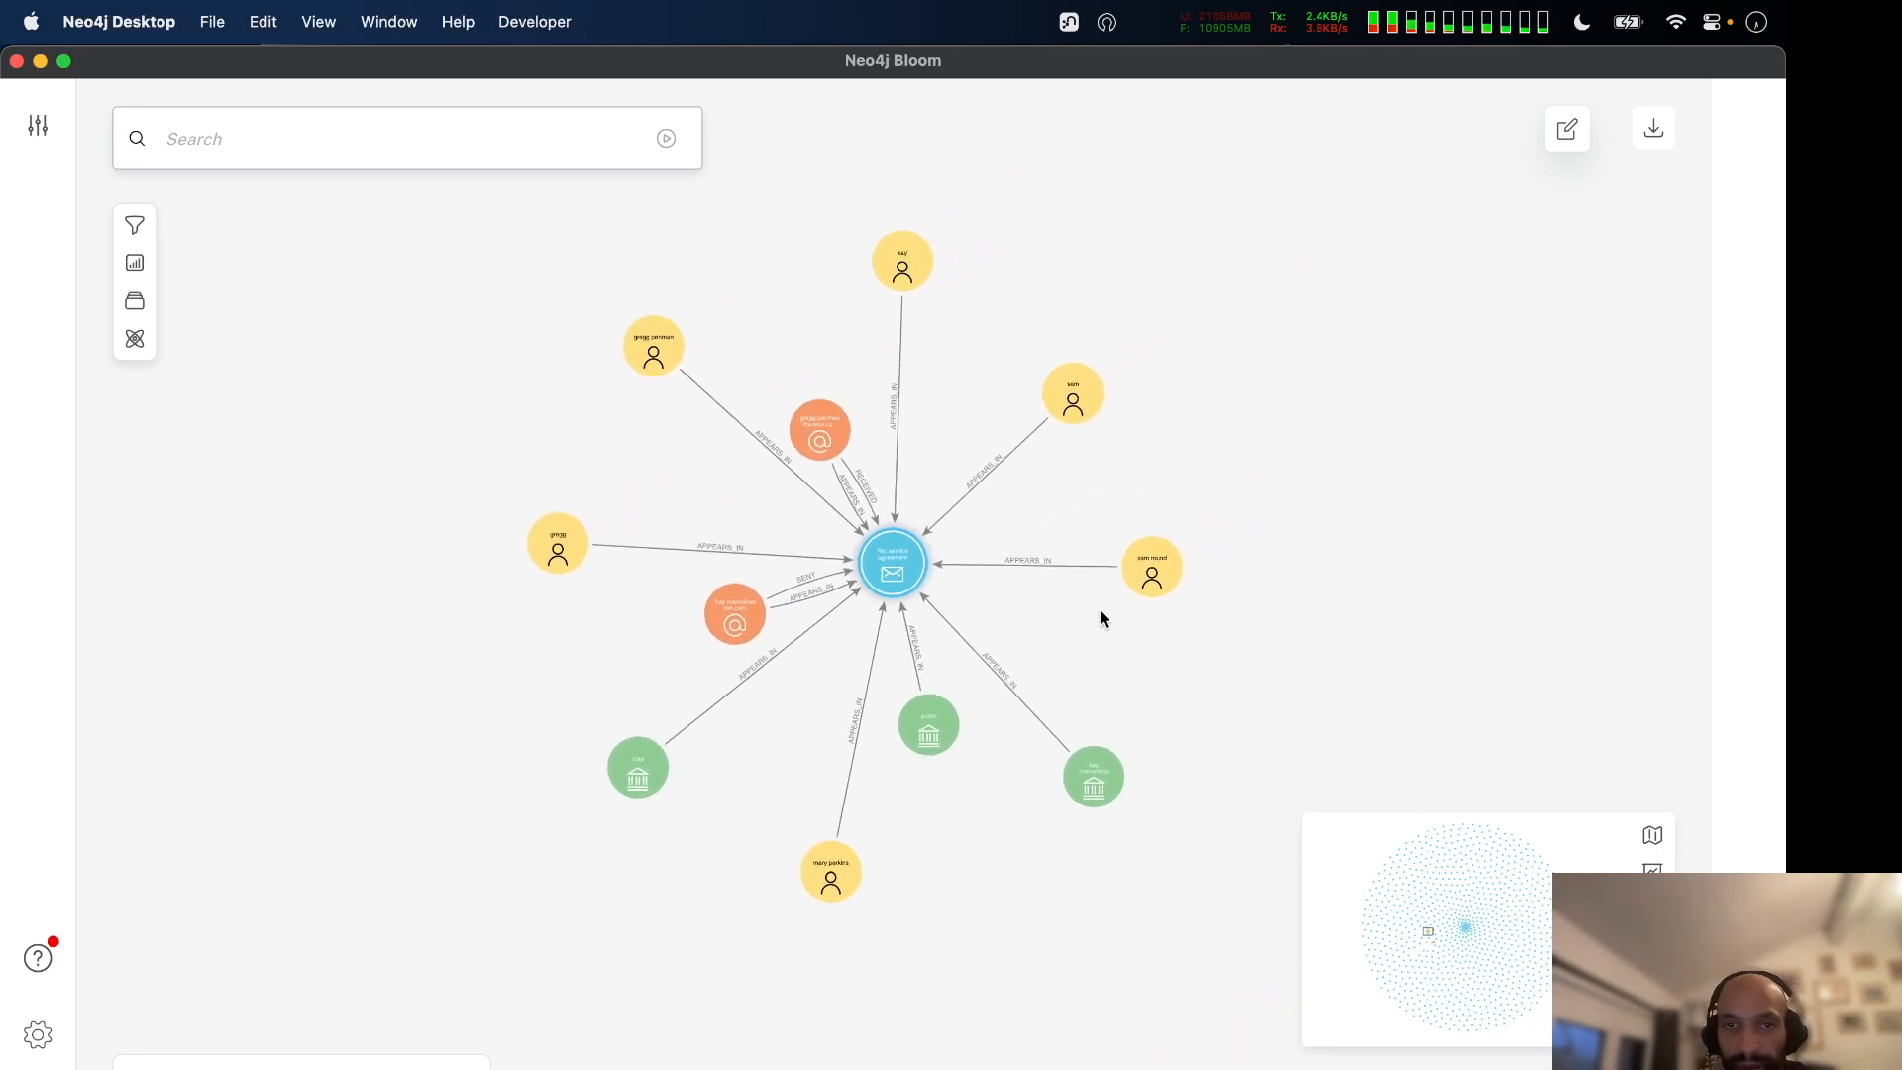
Pull the two EmailAddress nodes well away from the other entities and shift the "Re: service agreement" email in the opposite direction.
{"action": "left_click_drag", "start_coordinate": [728, 624], "coordinate": [552, 645]}
{"action": "left_click_drag", "start_coordinate": [808, 436], "coordinate": [423, 437]}
{"action": "left_click_drag", "start_coordinate": [578, 656], "coordinate": [416, 641]}
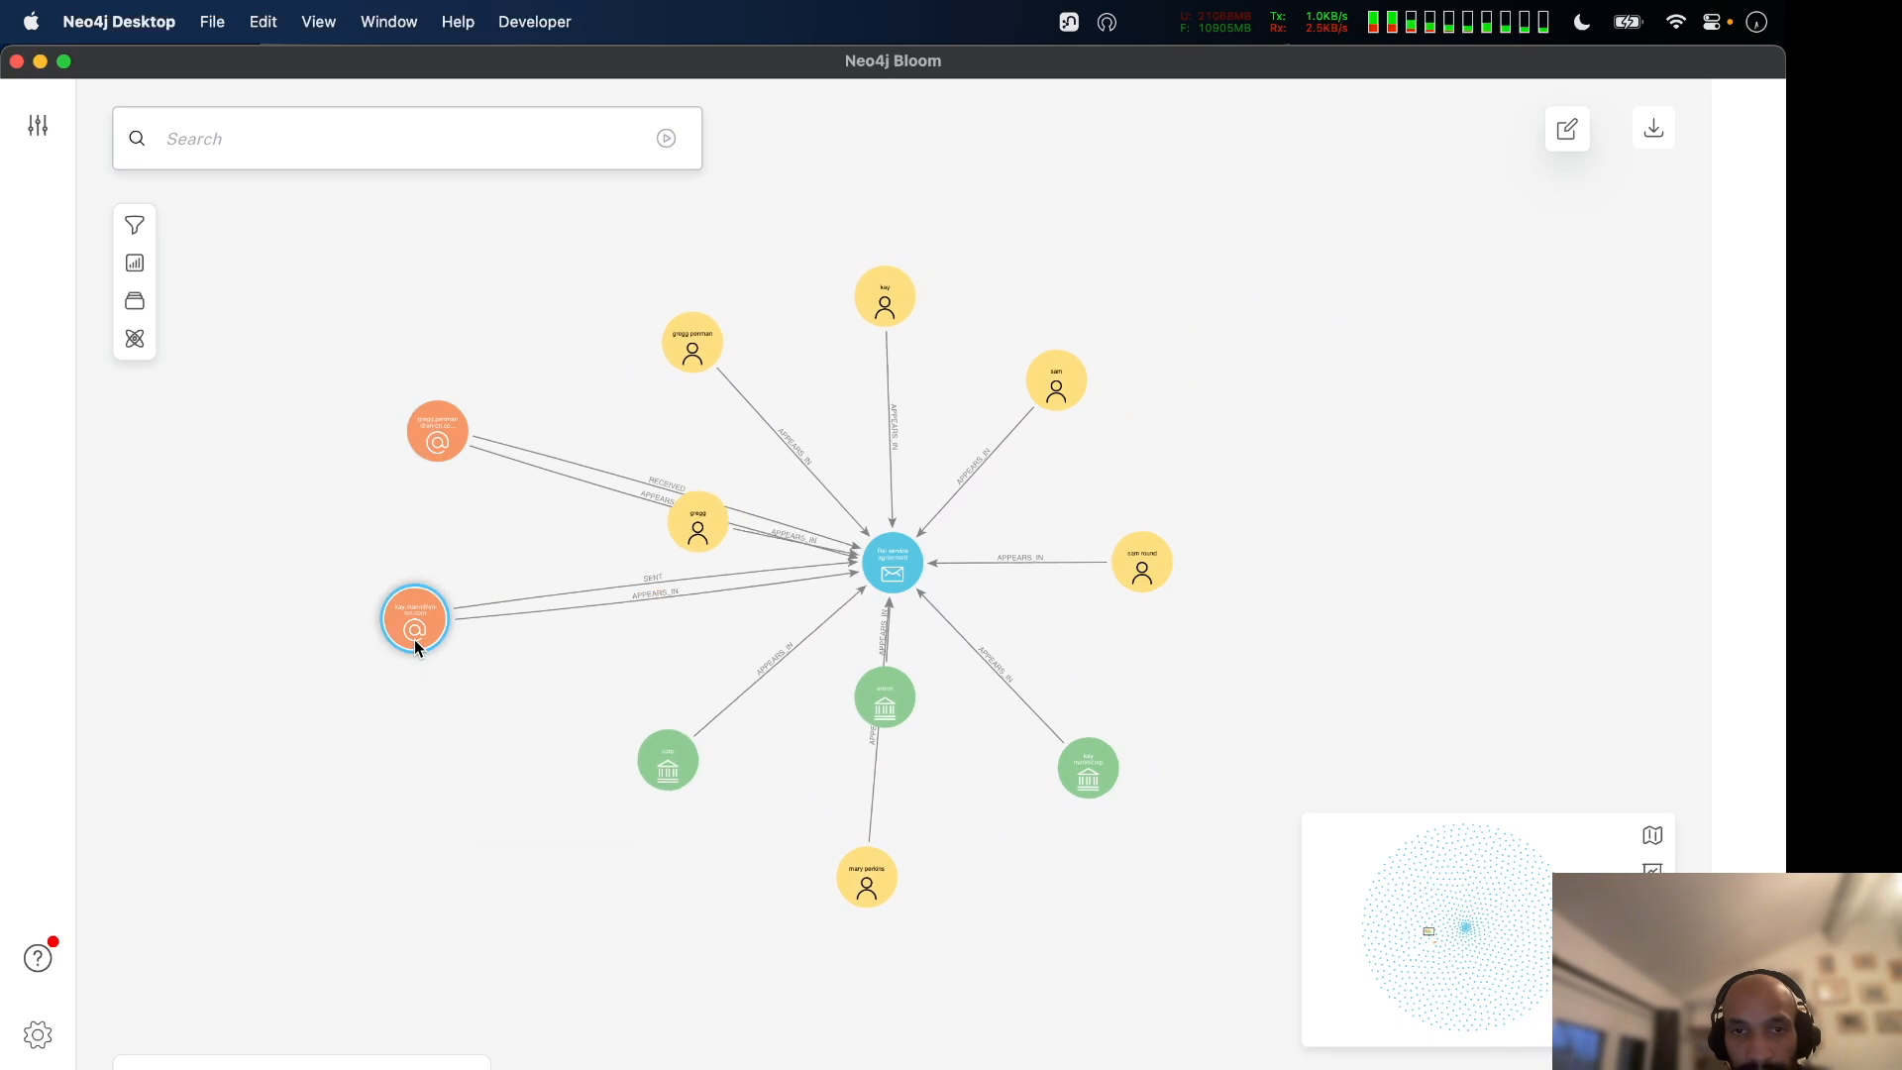
{"action": "left_click_drag", "start_coordinate": [898, 569], "coordinate": [998, 563]}
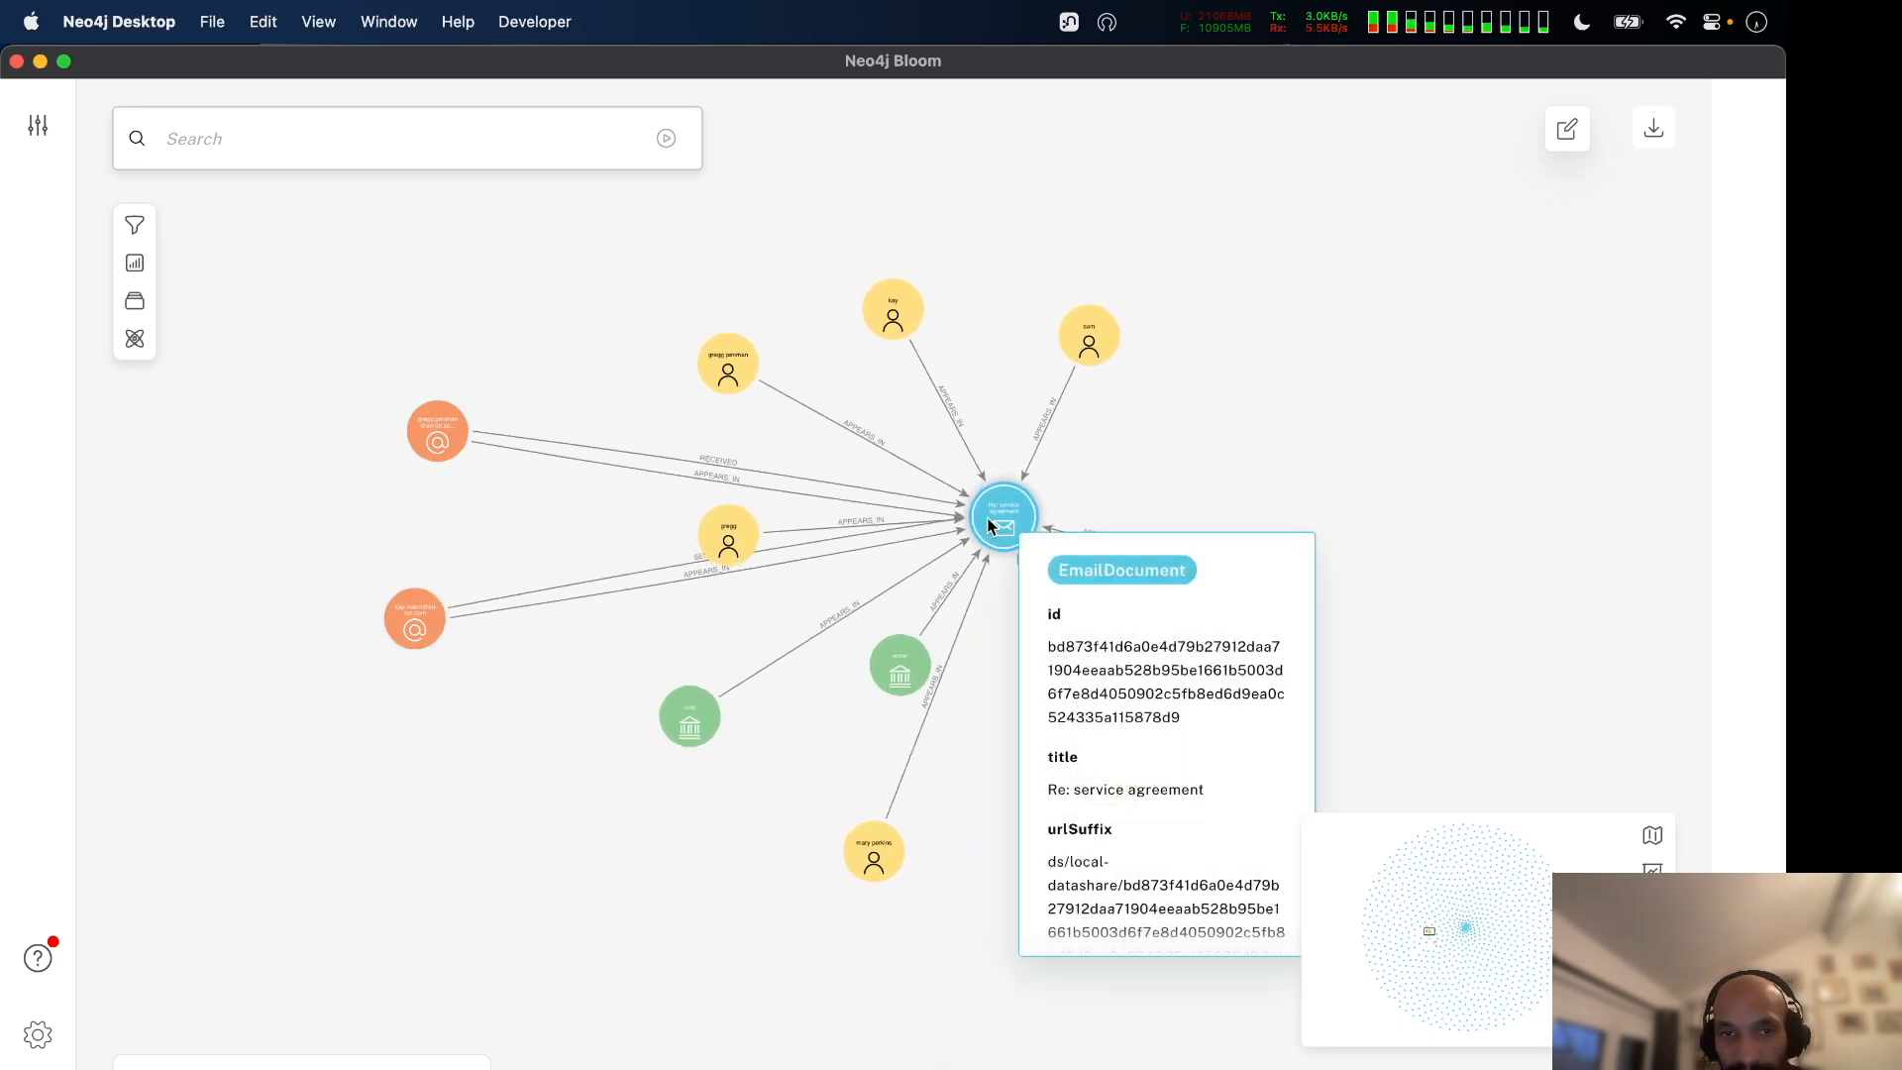
Move two Person nodes above and two organization nodes below the "Re: service agreement" email, away from its addresses, and clear the selection.
{"action": "left_click_drag", "start_coordinate": [724, 535], "coordinate": [985, 324]}
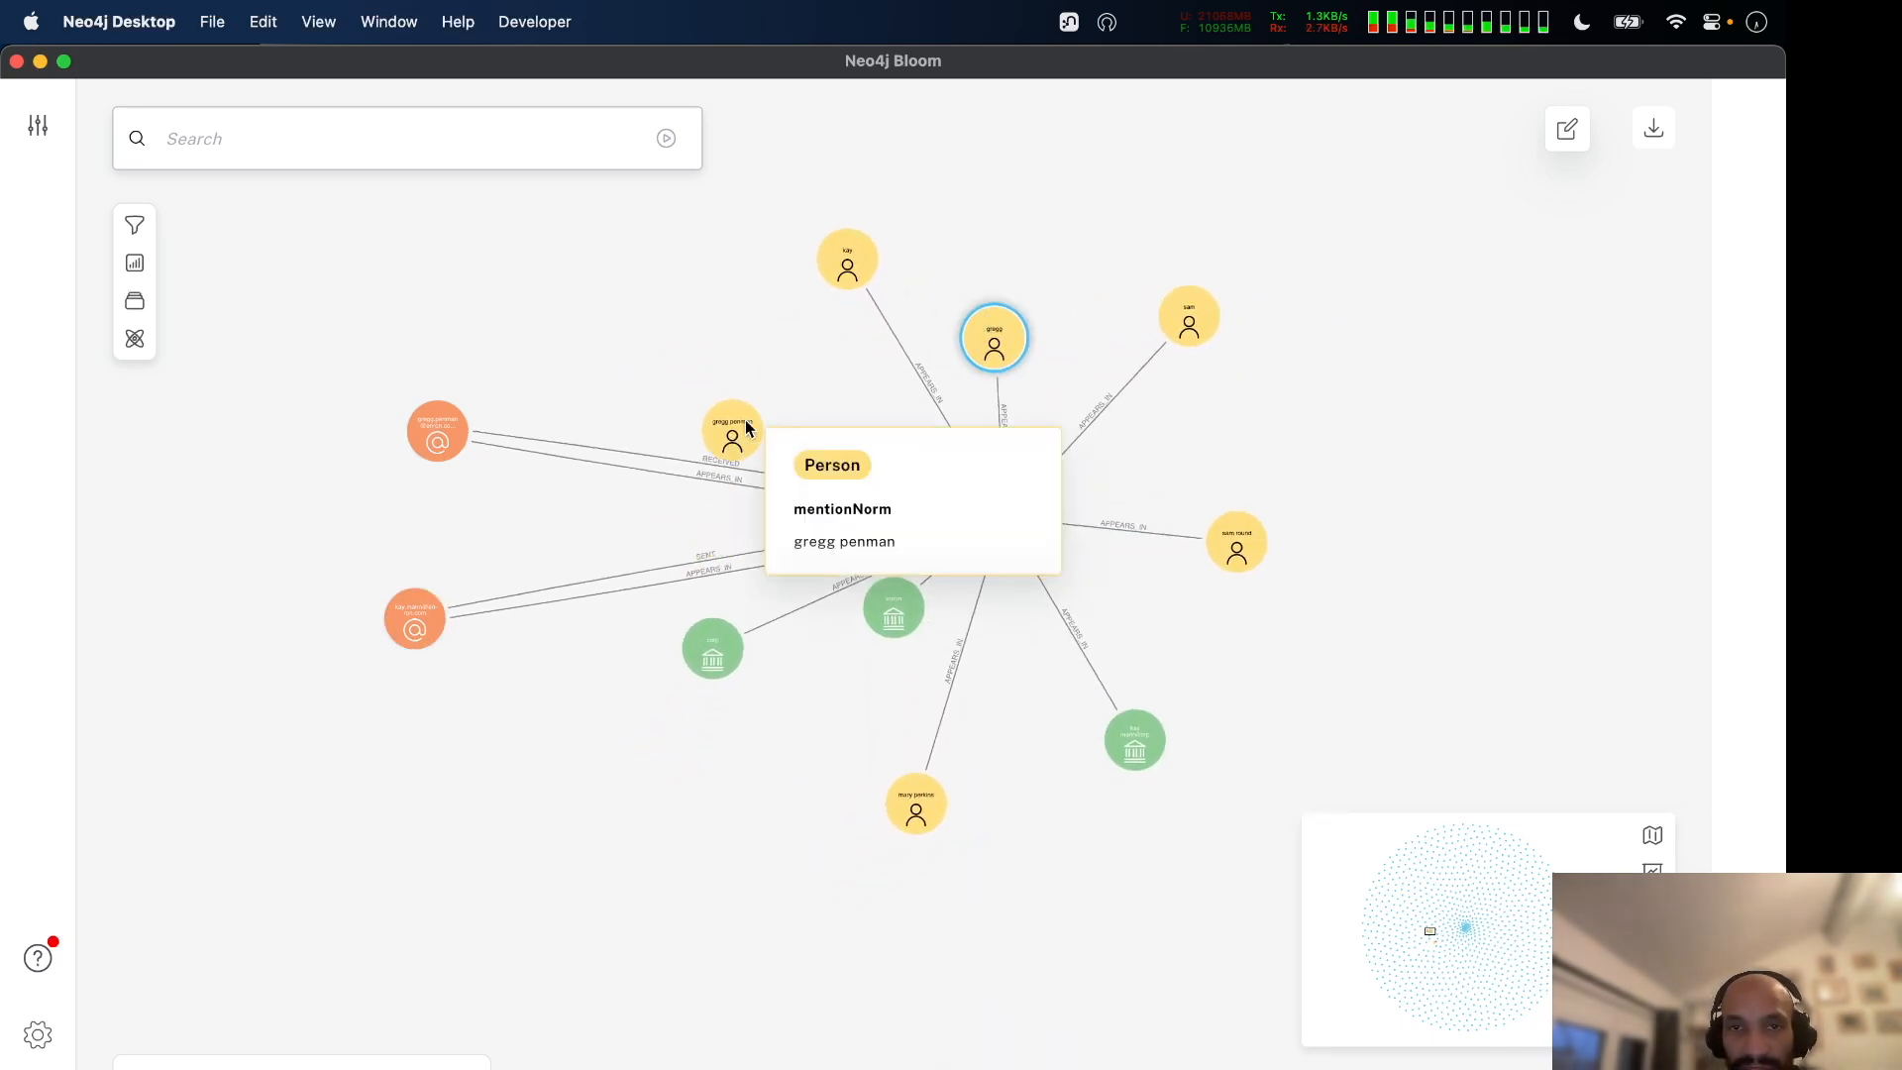
{"action": "left_click_drag", "start_coordinate": [730, 429], "coordinate": [1129, 208]}
{"action": "left_click_drag", "start_coordinate": [872, 590], "coordinate": [1135, 692]}
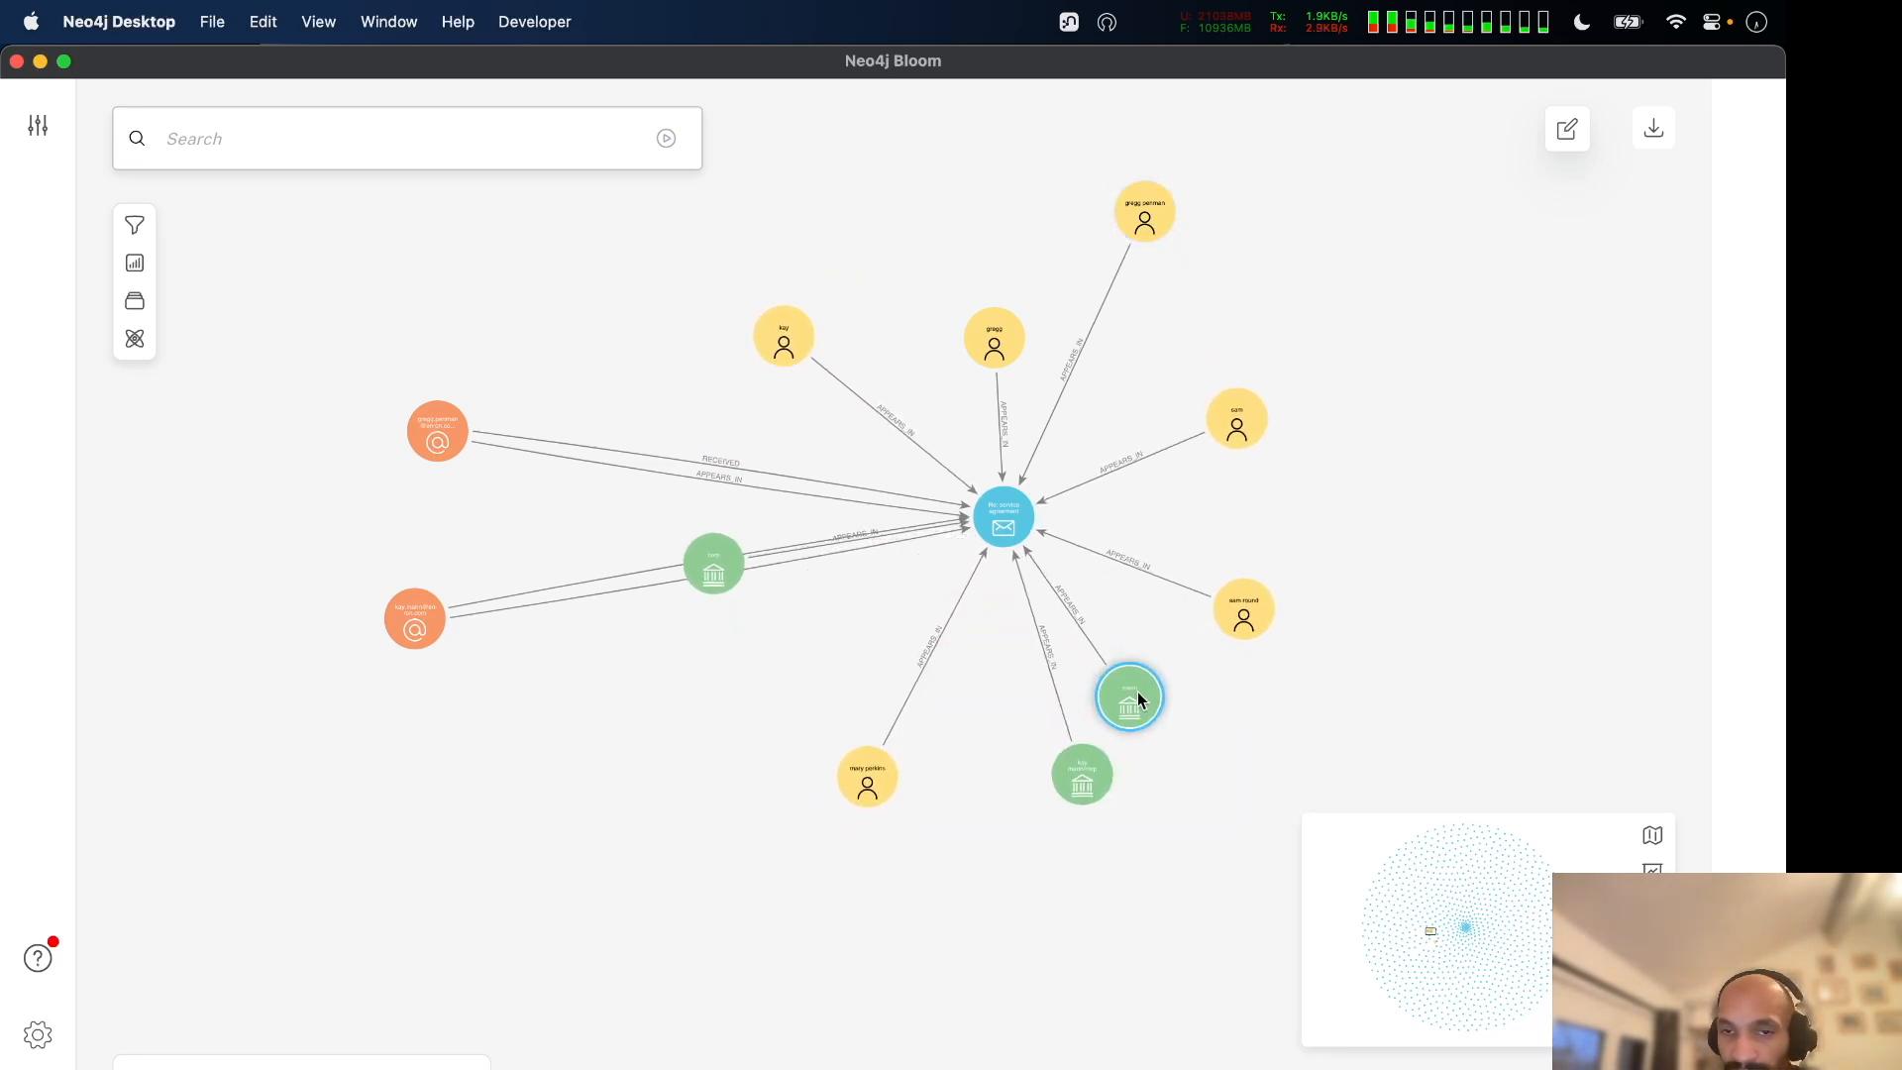
{"action": "left_click_drag", "start_coordinate": [741, 528], "coordinate": [1087, 794]}
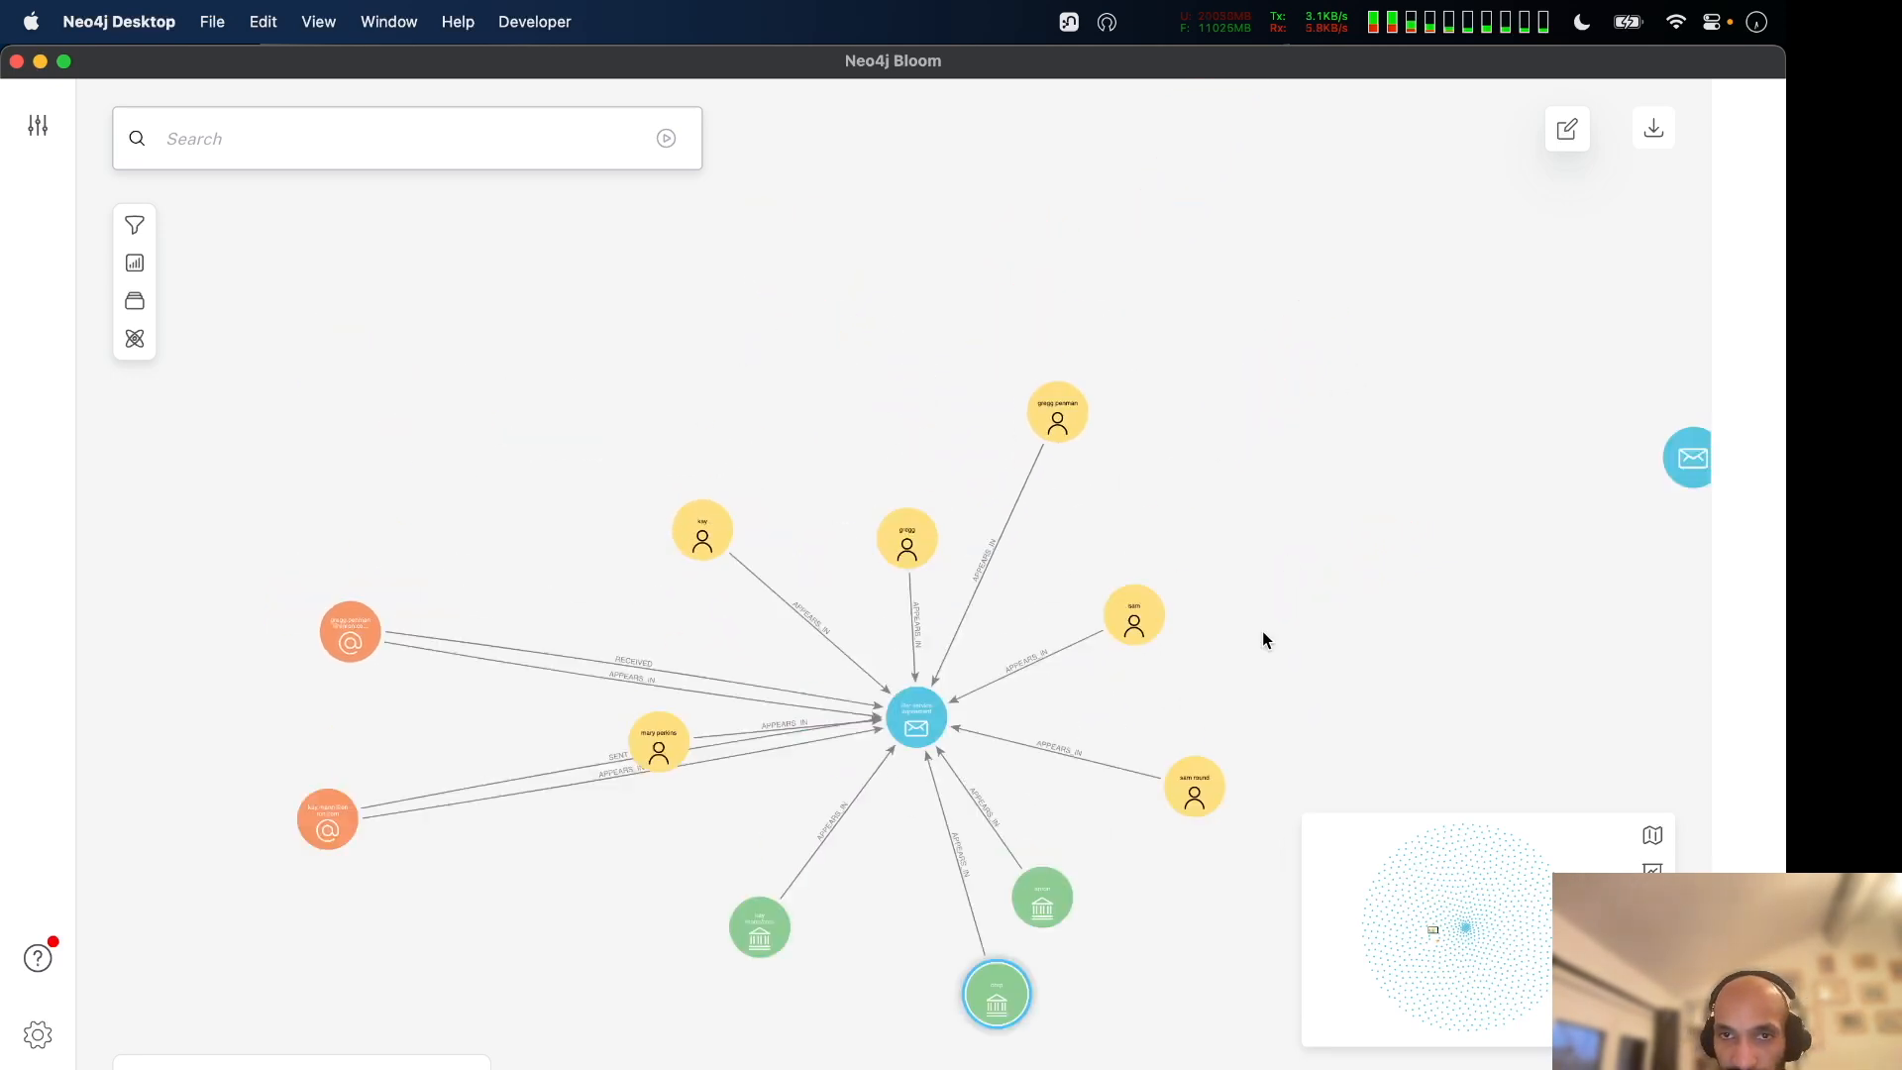
{"action": "left_click_drag", "start_coordinate": [1274, 656], "coordinate": [1261, 446]}
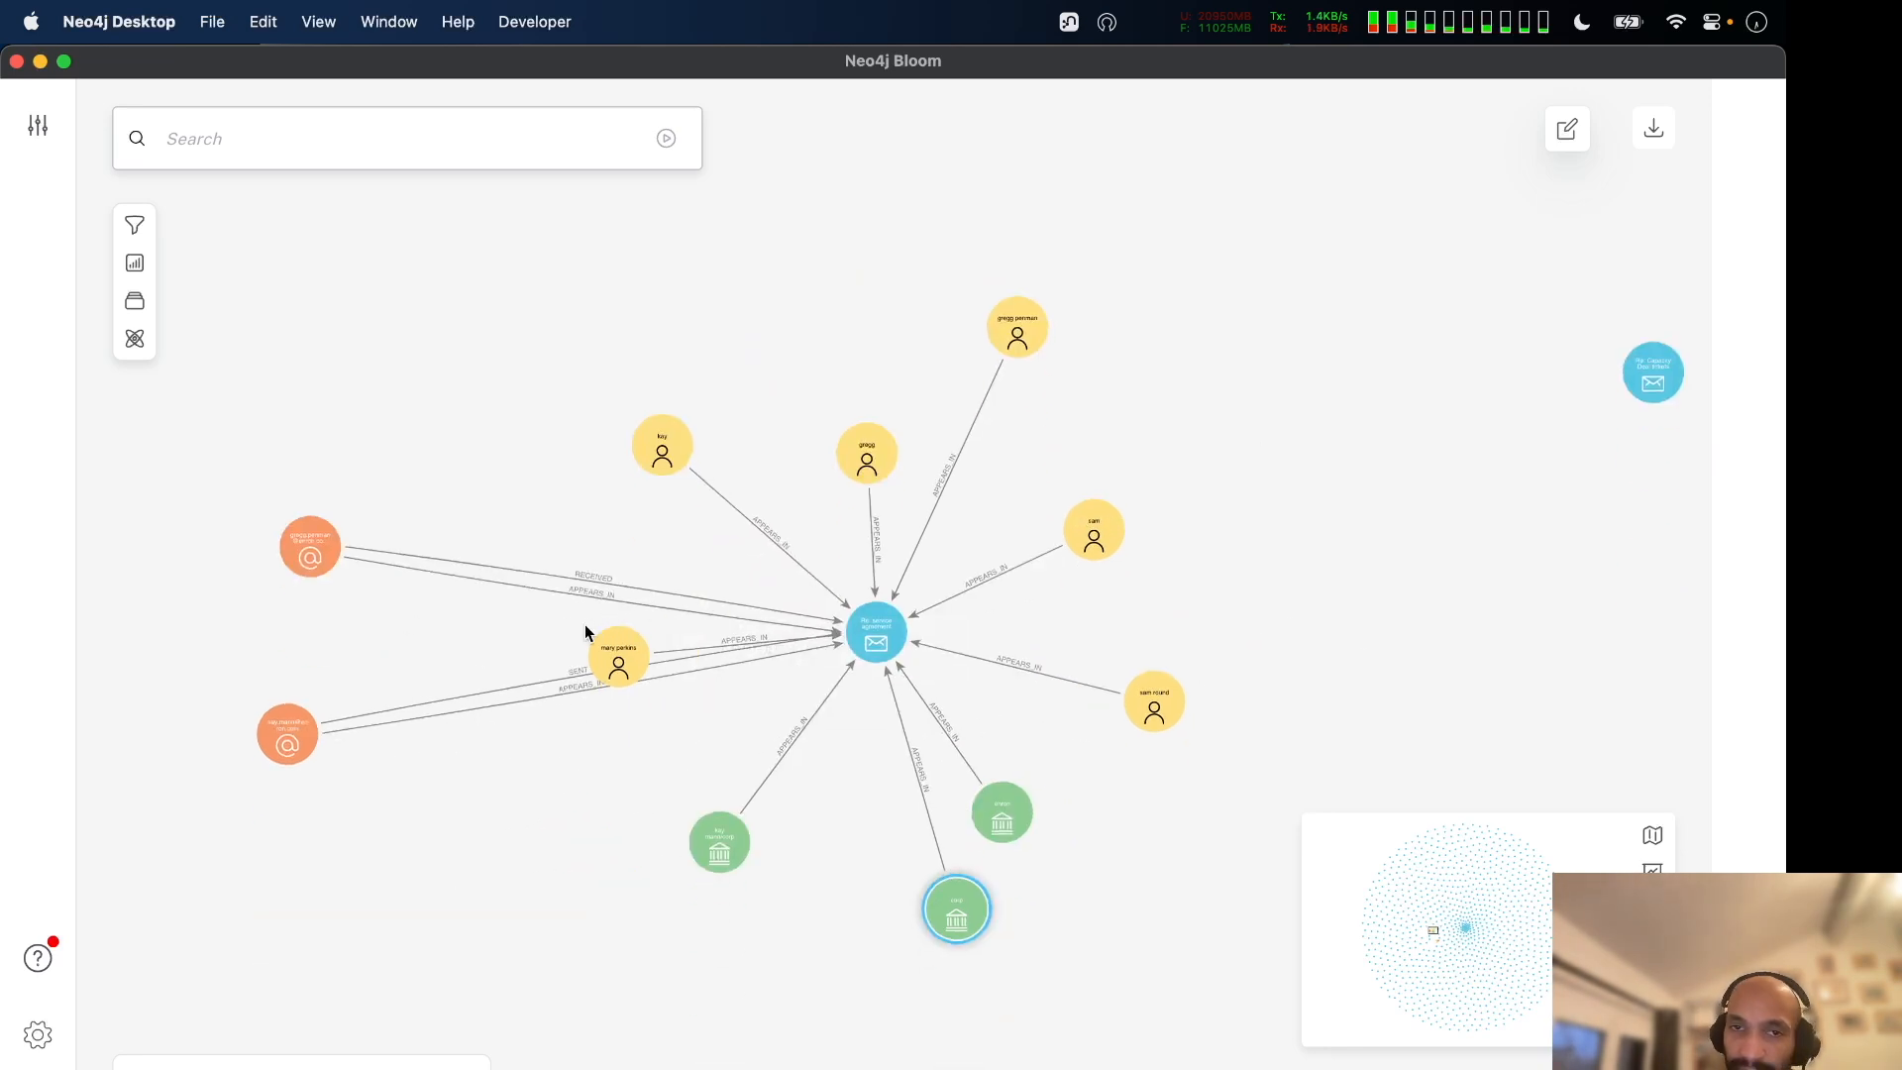
{"action": "left_click", "coordinate": [556, 859]}
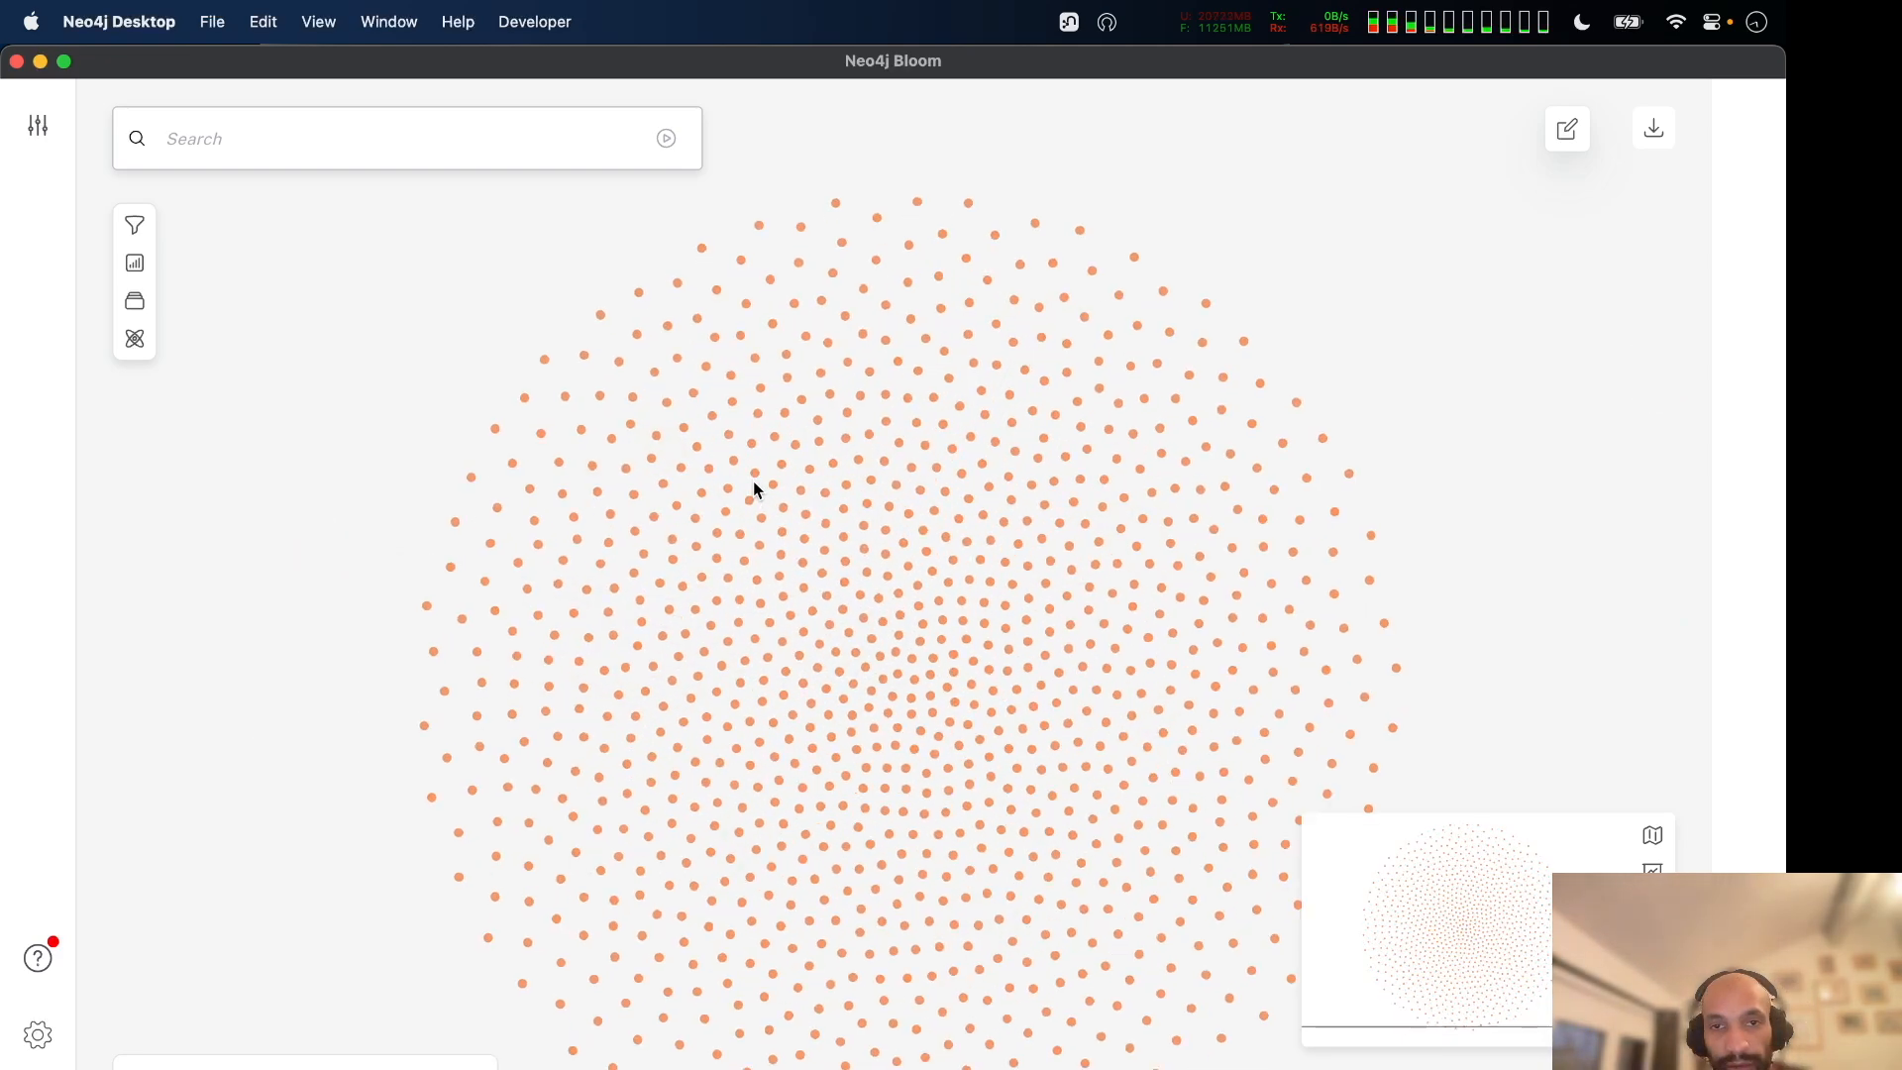
Examine the EmailAddress nodes in the scene, both up close and as a whole cluster.
{"action": "scroll", "coordinate": [754, 487], "scroll_direction": "up", "scroll_amount": 10}
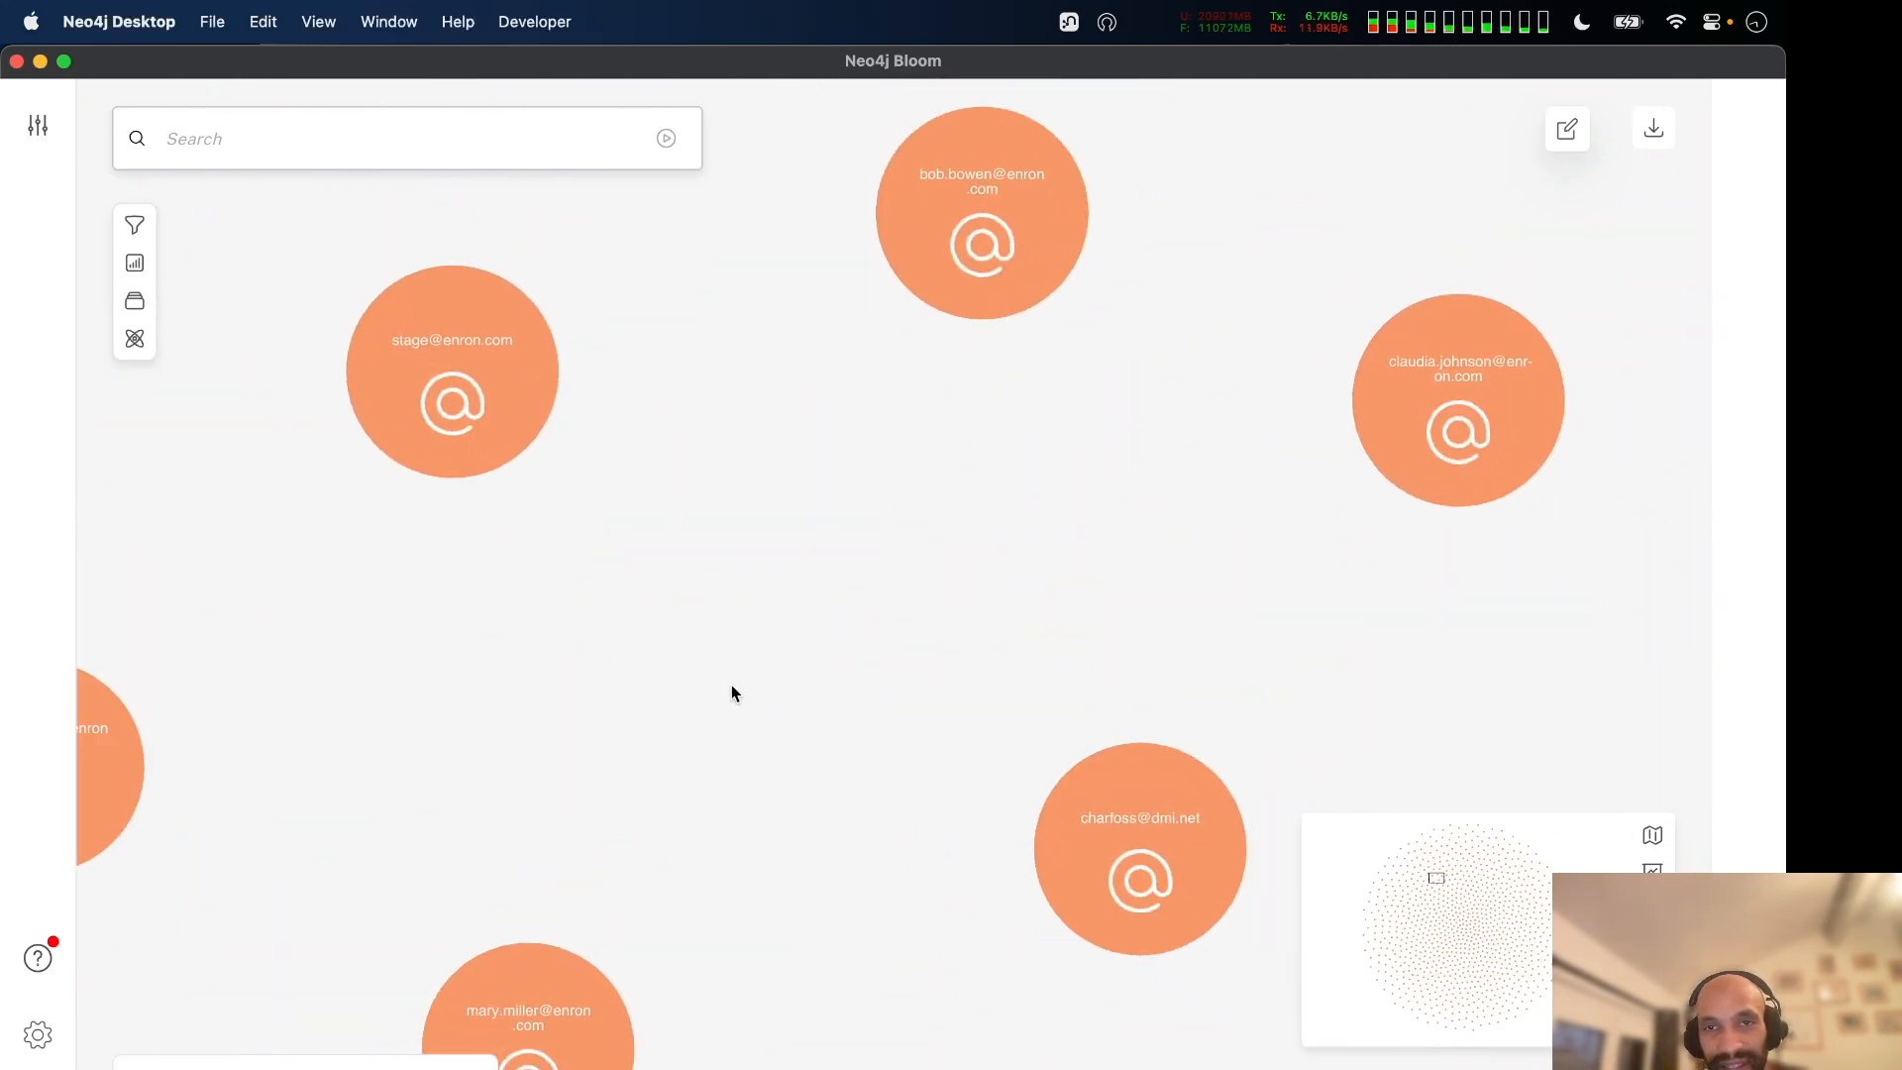
{"action": "scroll", "coordinate": [731, 692], "scroll_direction": "down", "scroll_amount": 3}
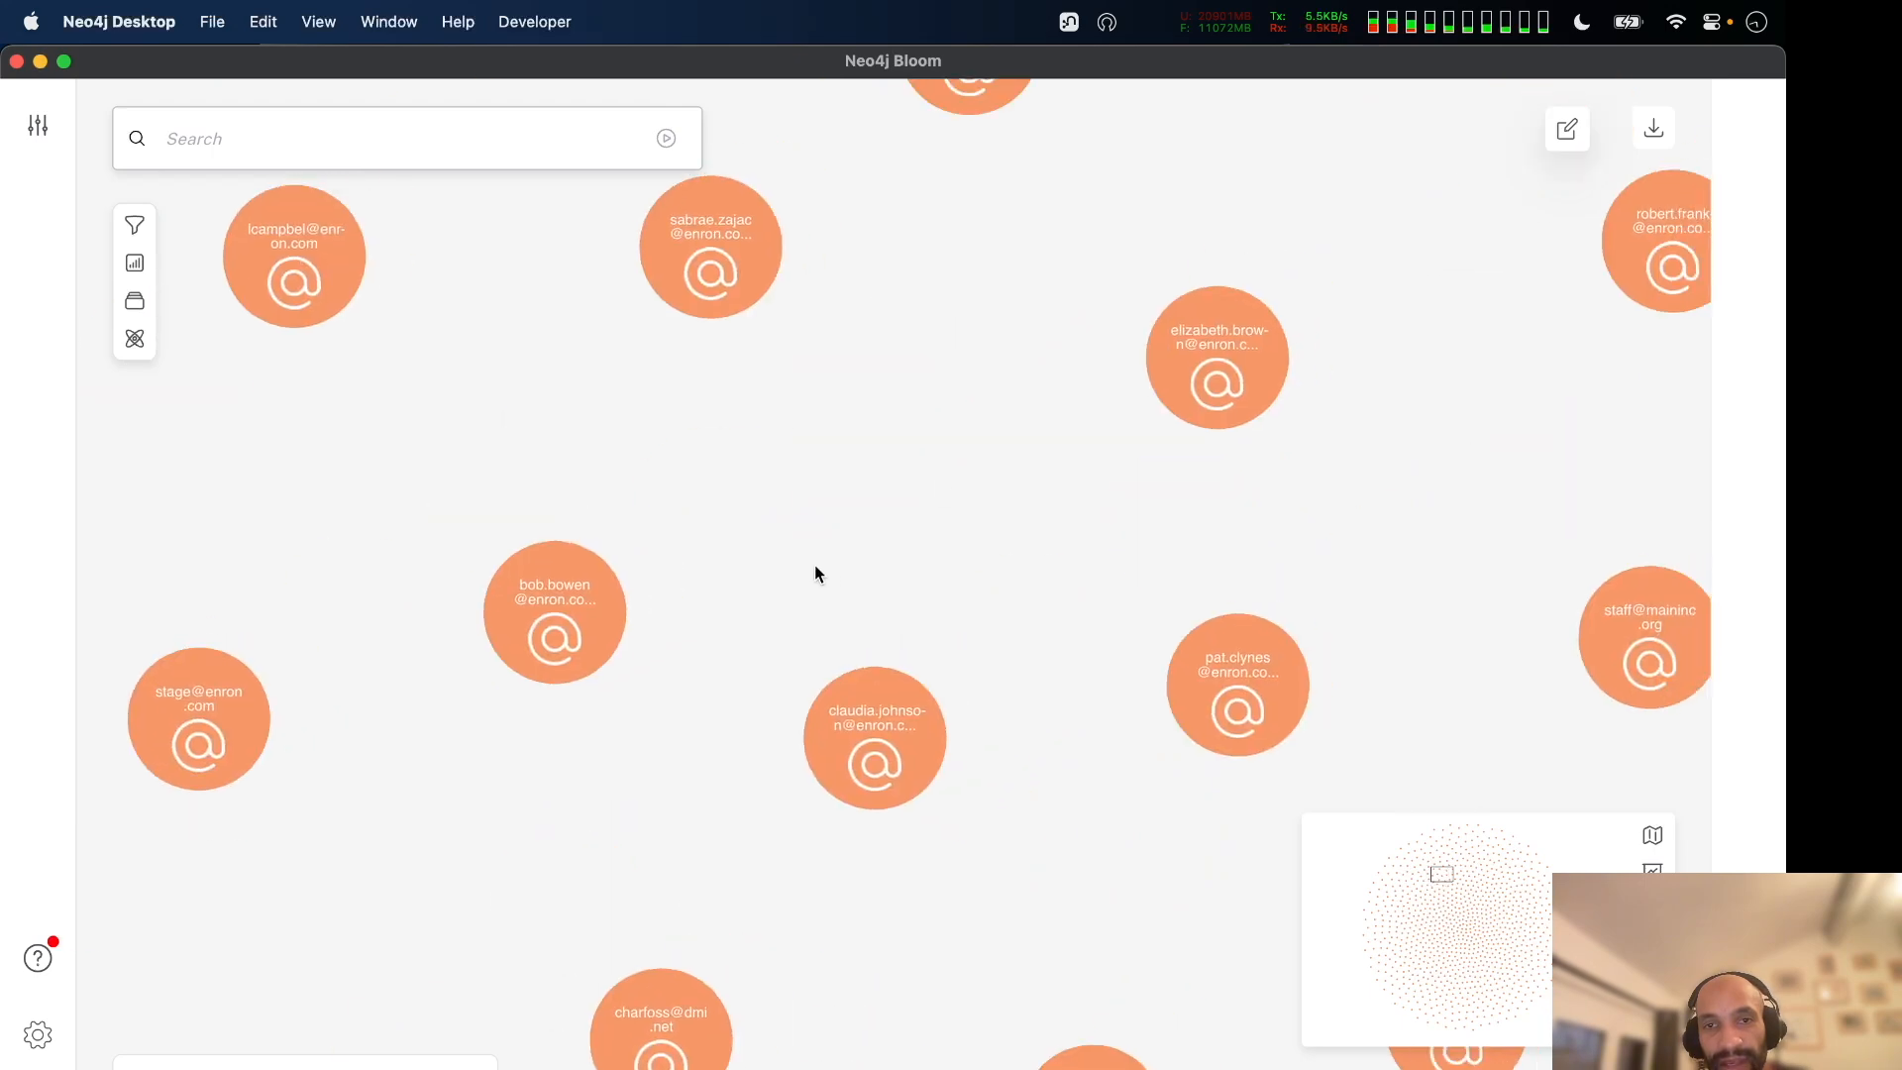
{"action": "scroll", "coordinate": [1149, 426], "scroll_direction": "down", "scroll_amount": 2}
{"action": "left_click_drag", "start_coordinate": [1468, 391], "coordinate": [612, 601]}
{"action": "scroll", "coordinate": [1085, 388], "scroll_direction": "down", "scroll_amount": 3}
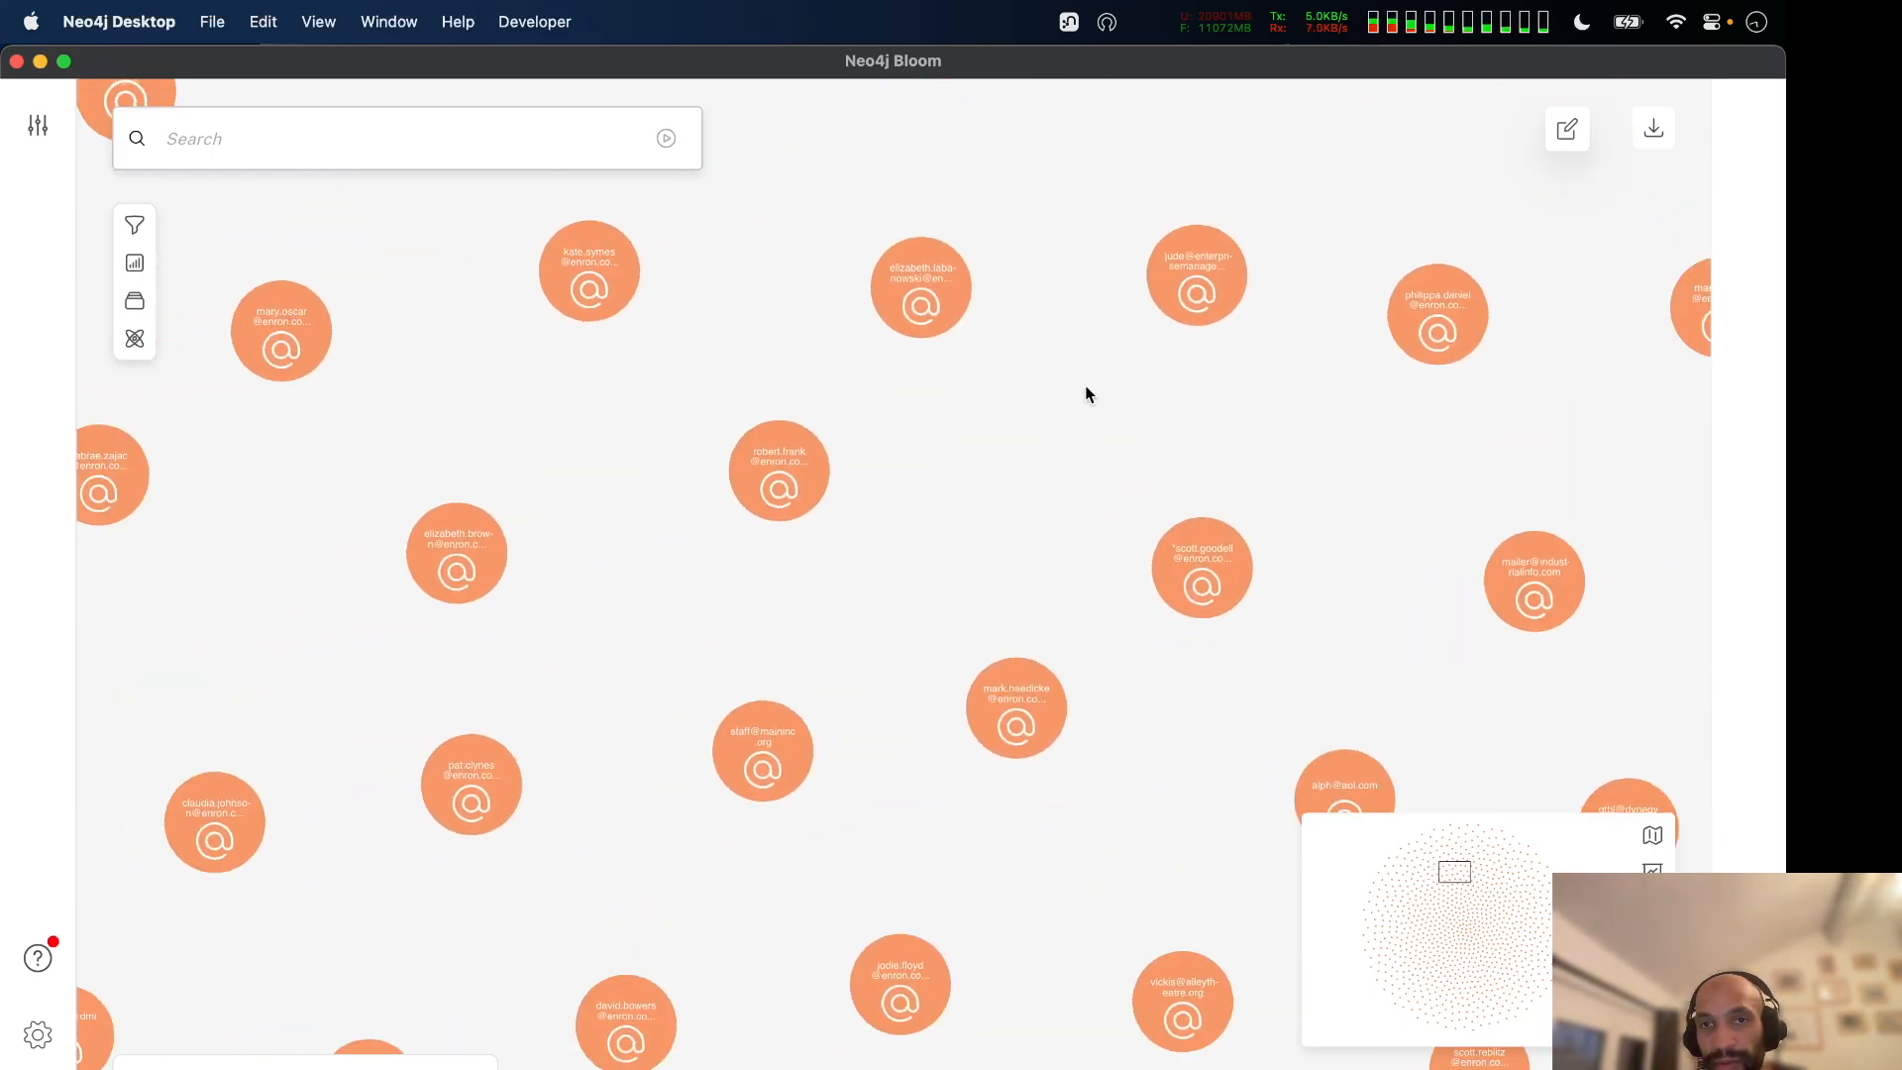
{"action": "scroll", "coordinate": [1086, 394], "scroll_direction": "down", "scroll_amount": 8}
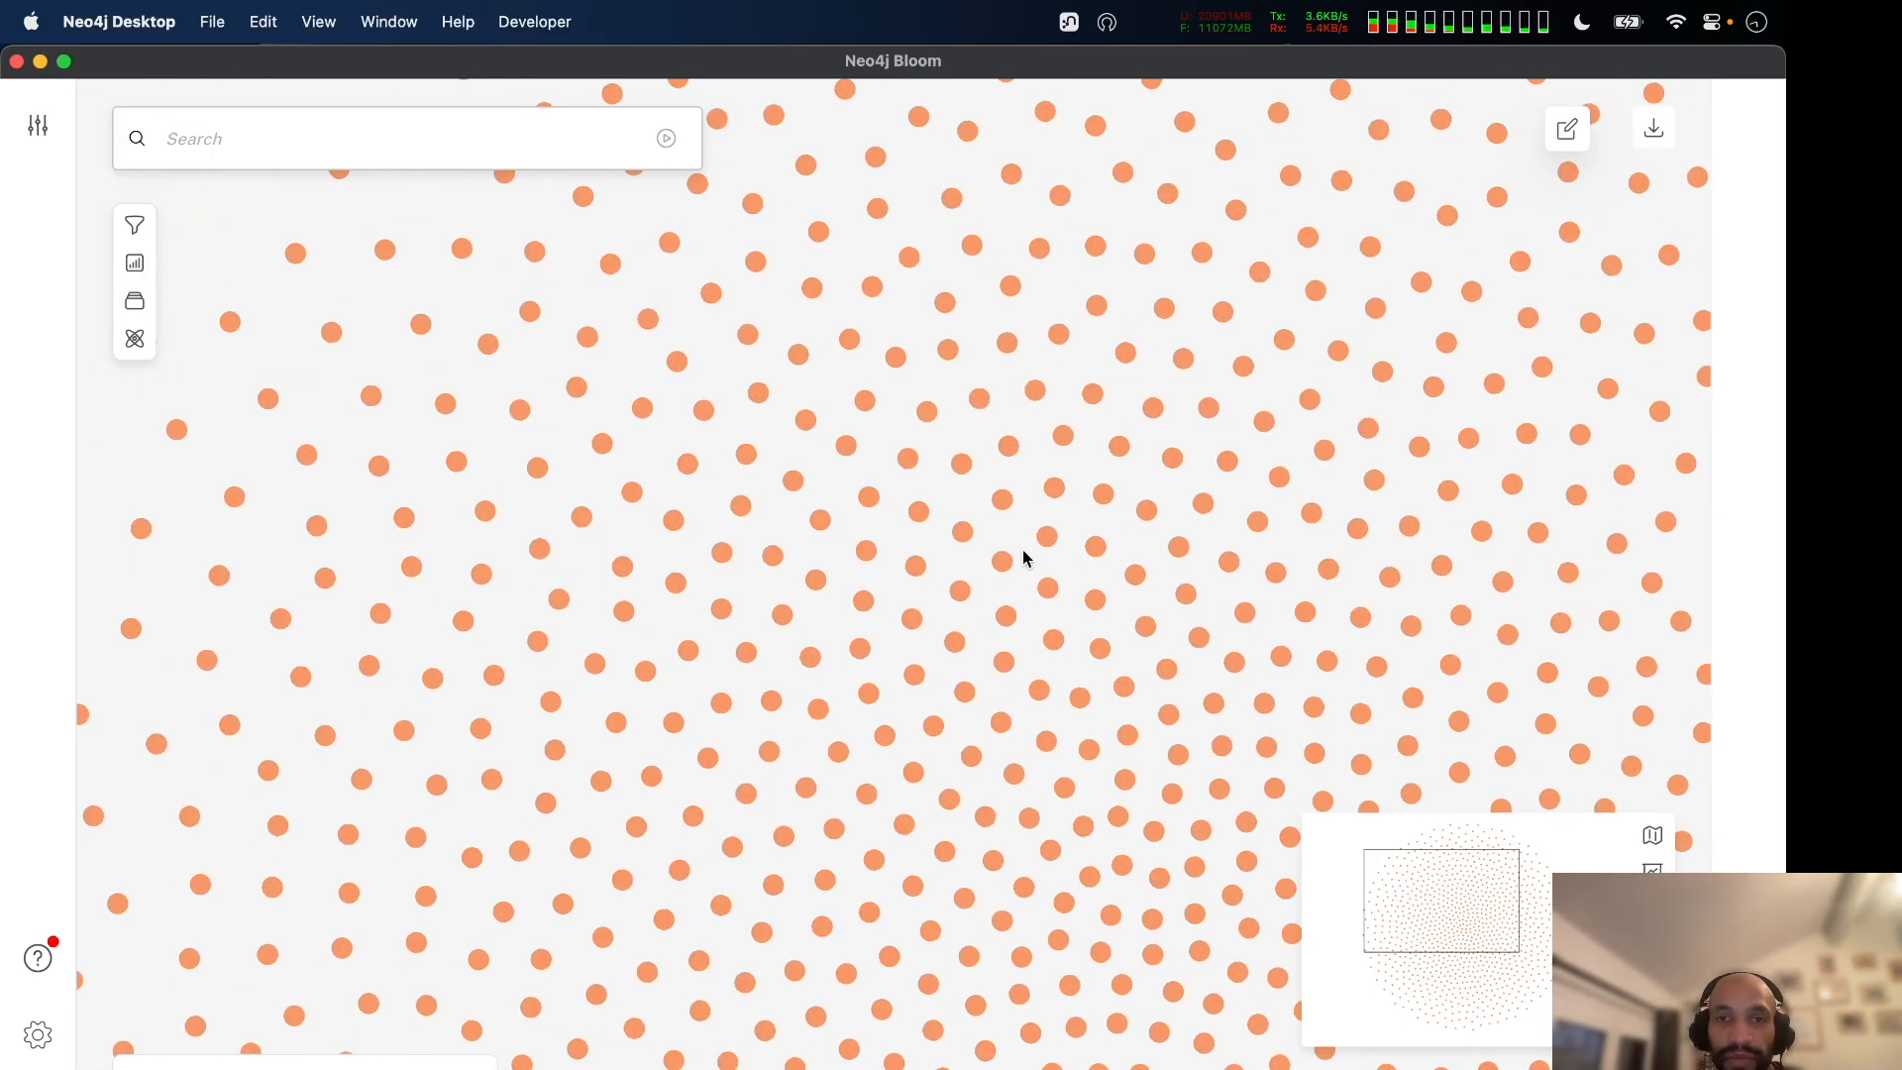
{"action": "scroll", "coordinate": [1023, 553], "scroll_direction": "up", "scroll_amount": 10}
{"action": "mouse_move", "coordinate": [642, 421]}
{"action": "scroll", "coordinate": [642, 417], "scroll_direction": "down", "scroll_amount": 10}
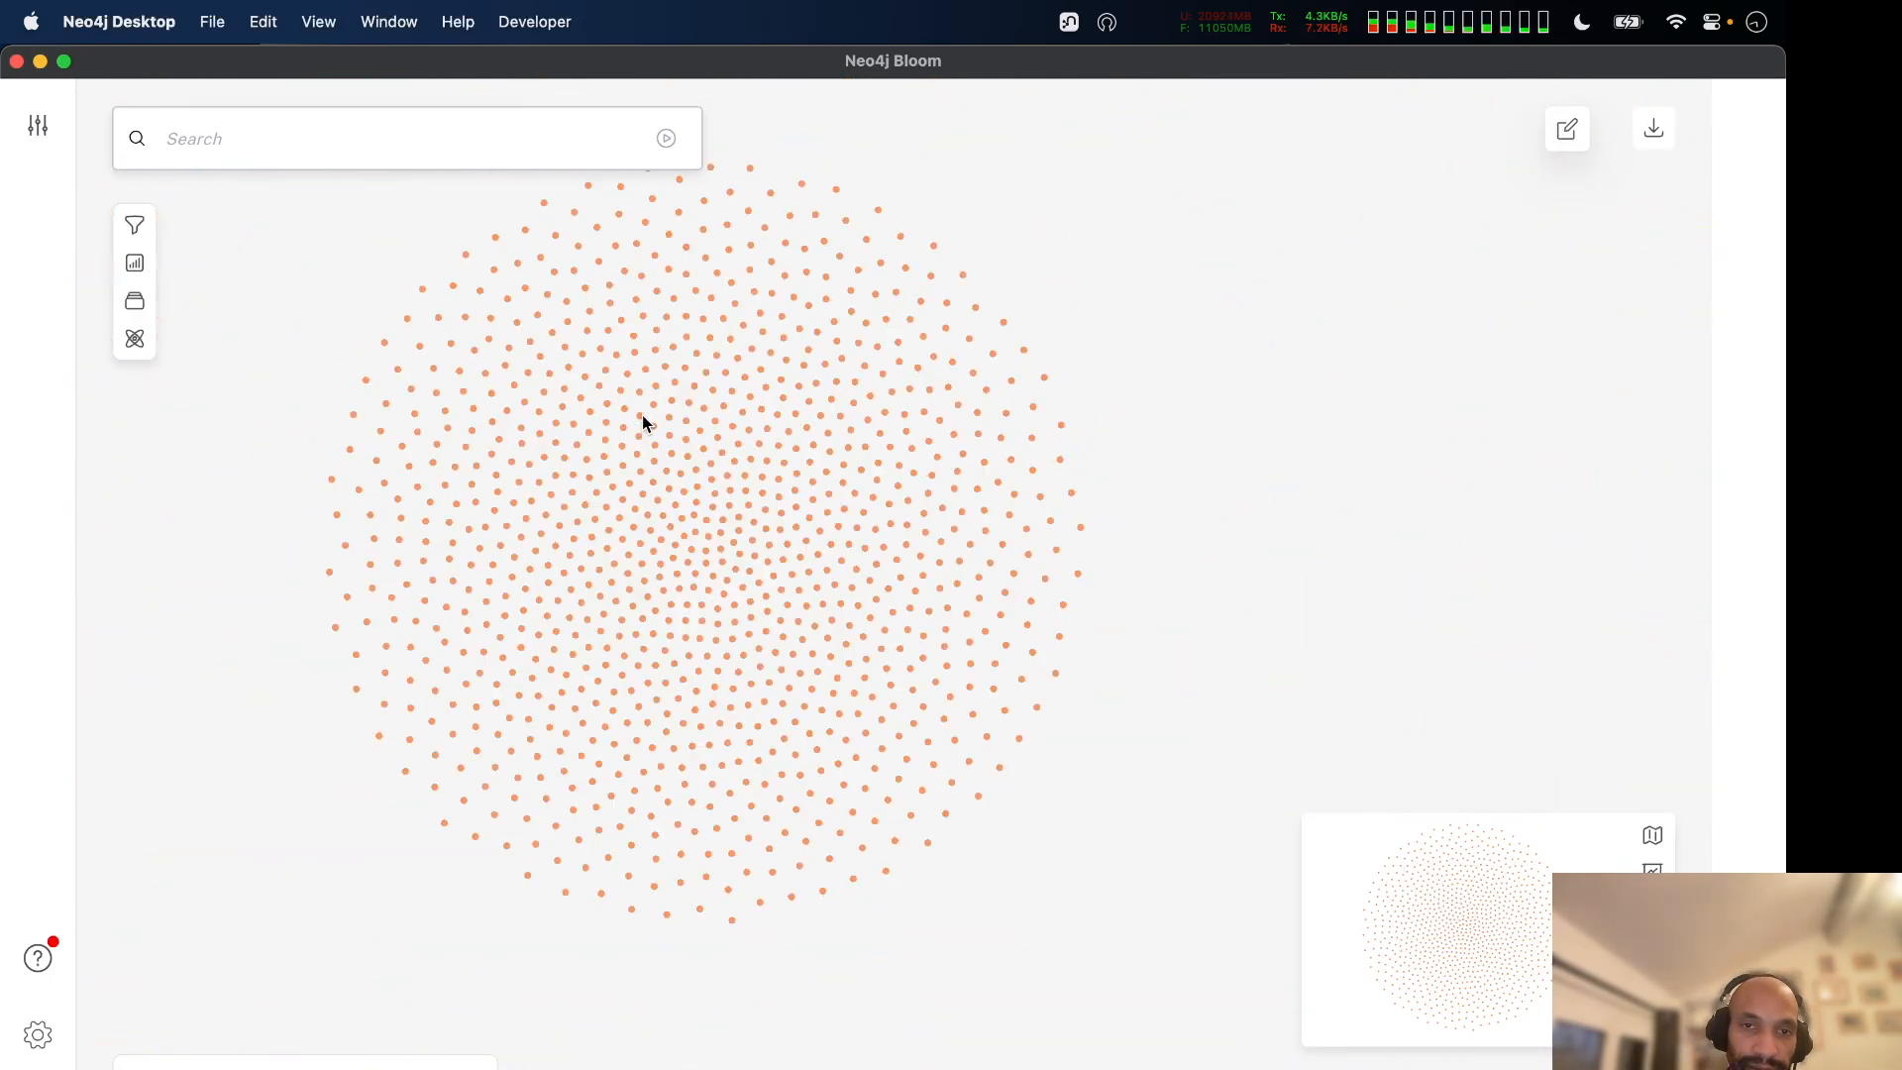
{"action": "scroll", "coordinate": [797, 568], "scroll_direction": "up", "scroll_amount": 8}
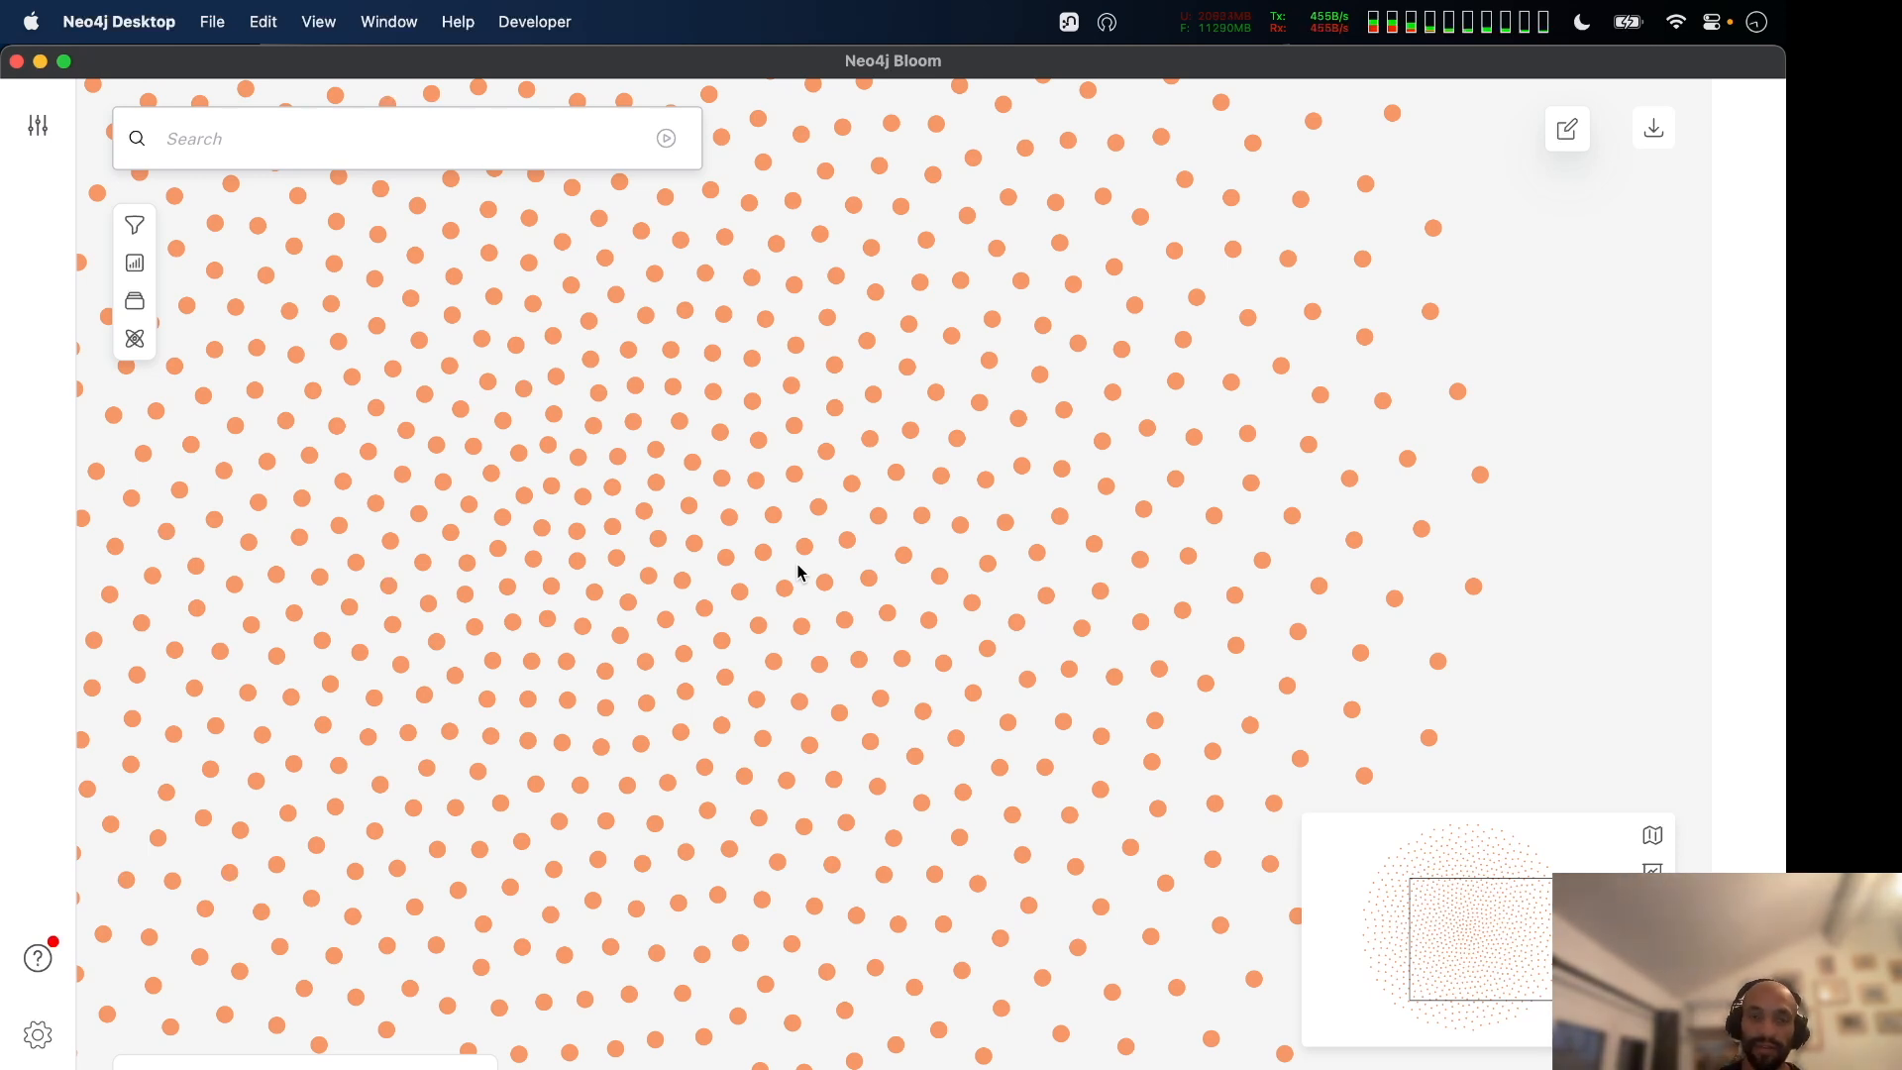
{"action": "scroll", "coordinate": [615, 508], "scroll_direction": "down", "scroll_amount": 3}
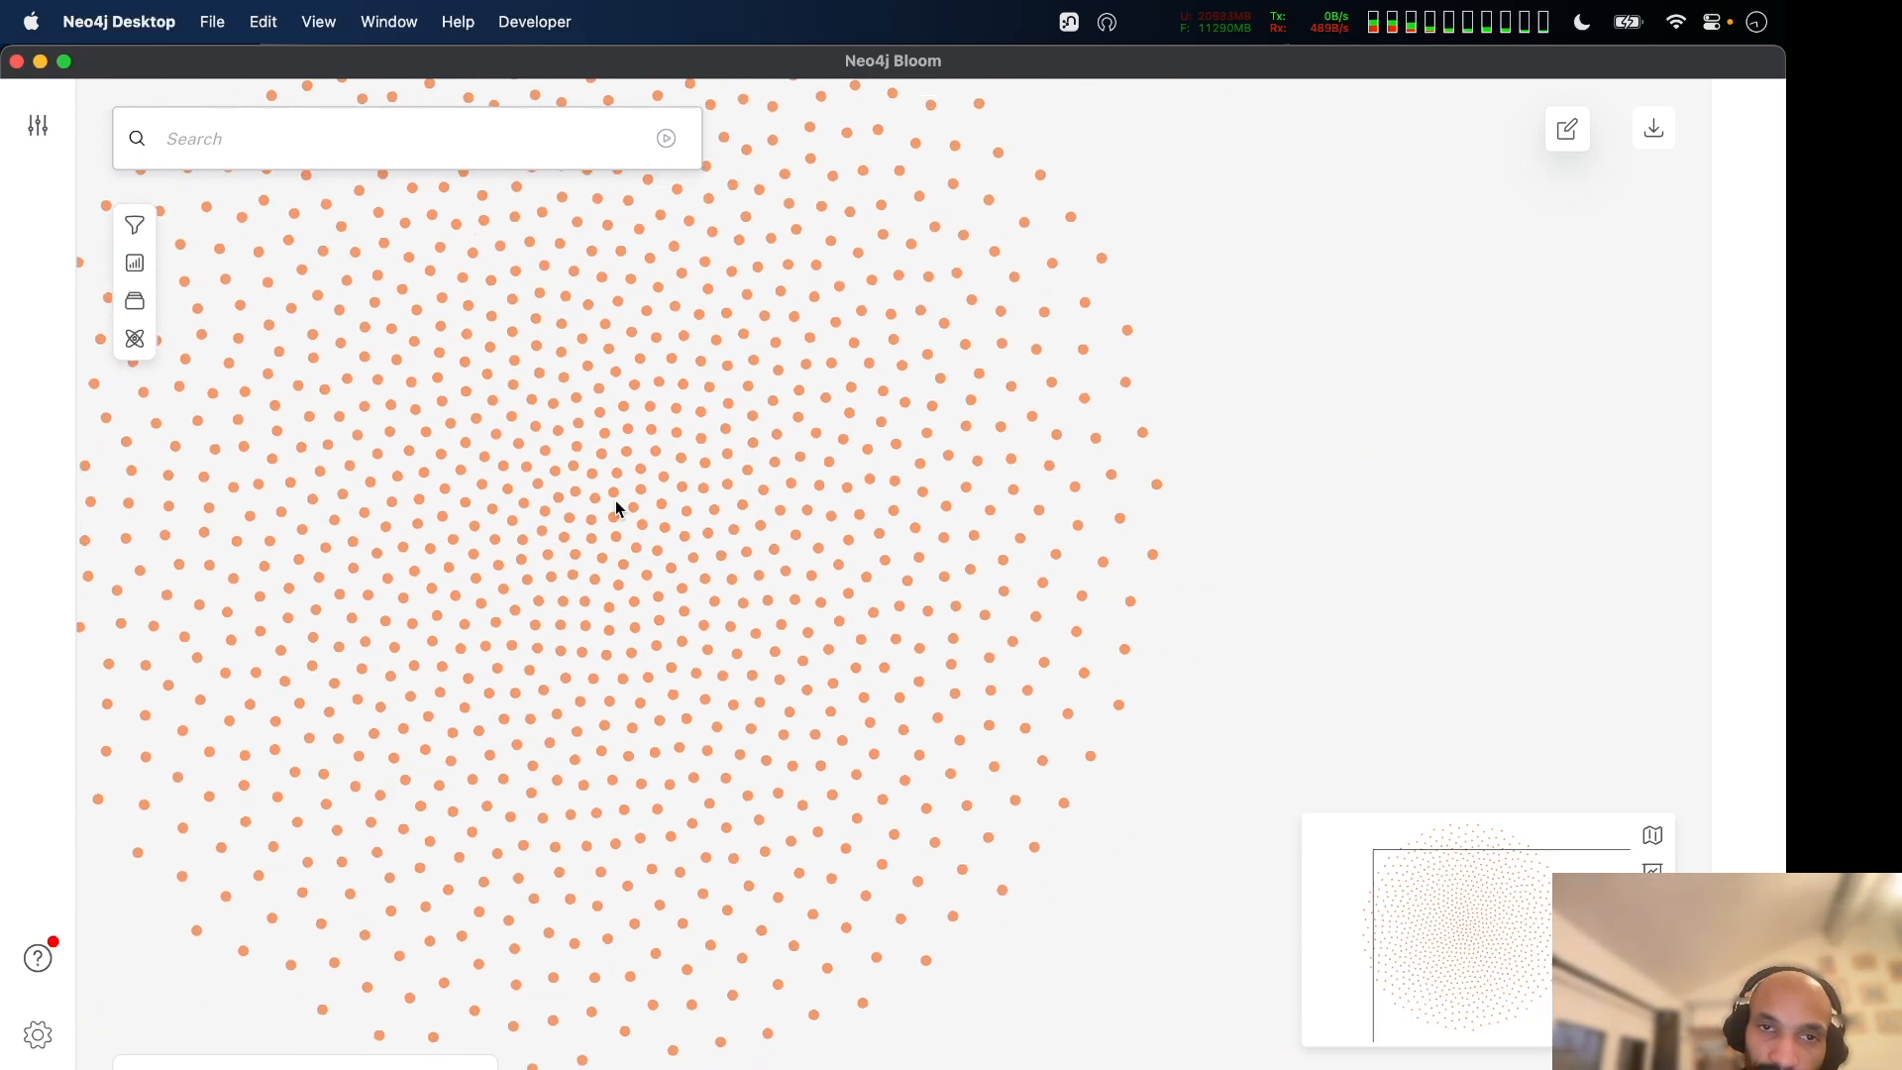
Switch to Firefox and open the Graph algorithms chapter of the Neo4j Graph Data Science Library manual.
{"action": "key", "text": "super+Tab"}
{"action": "key", "text": "super+Tab"}
{"action": "key", "text": "super+Tab"}
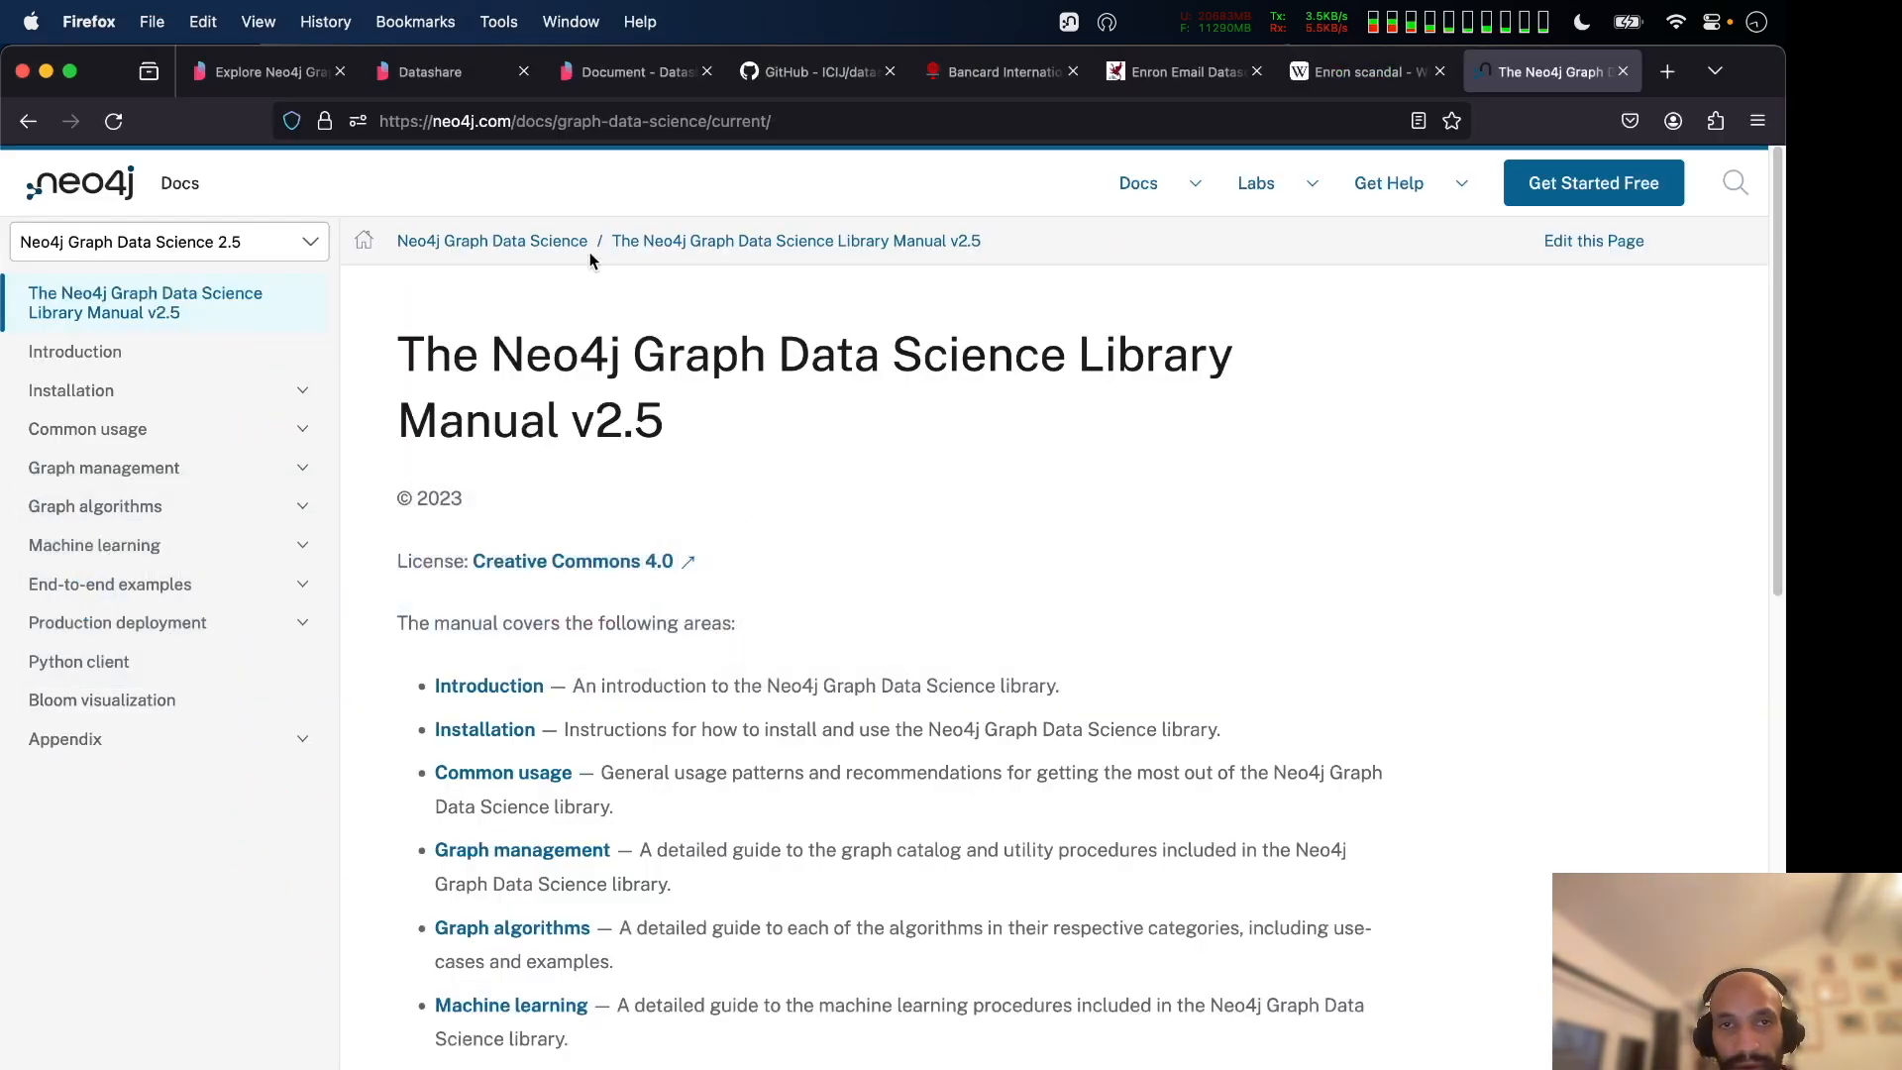
{"action": "left_click_drag", "start_coordinate": [486, 352], "coordinate": [1278, 388]}
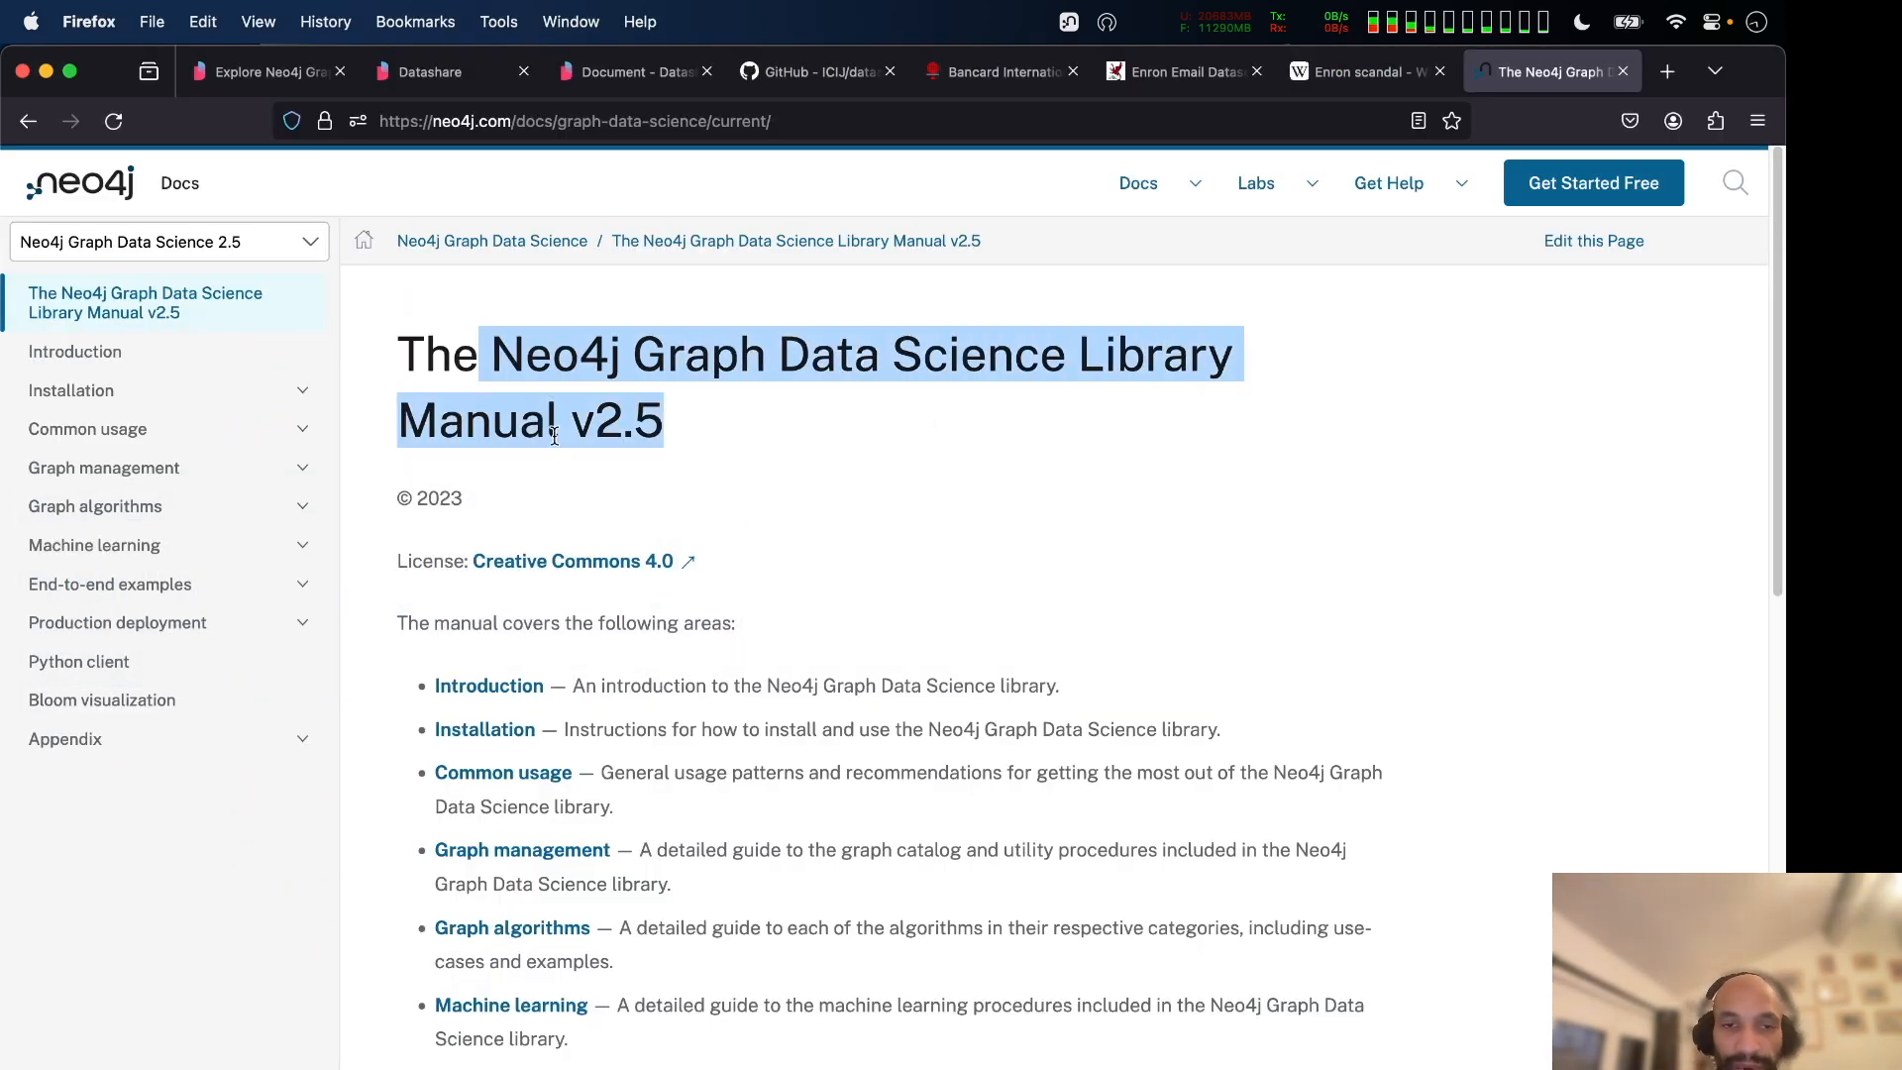
{"action": "scroll", "coordinate": [553, 436], "scroll_direction": "down", "scroll_amount": 3}
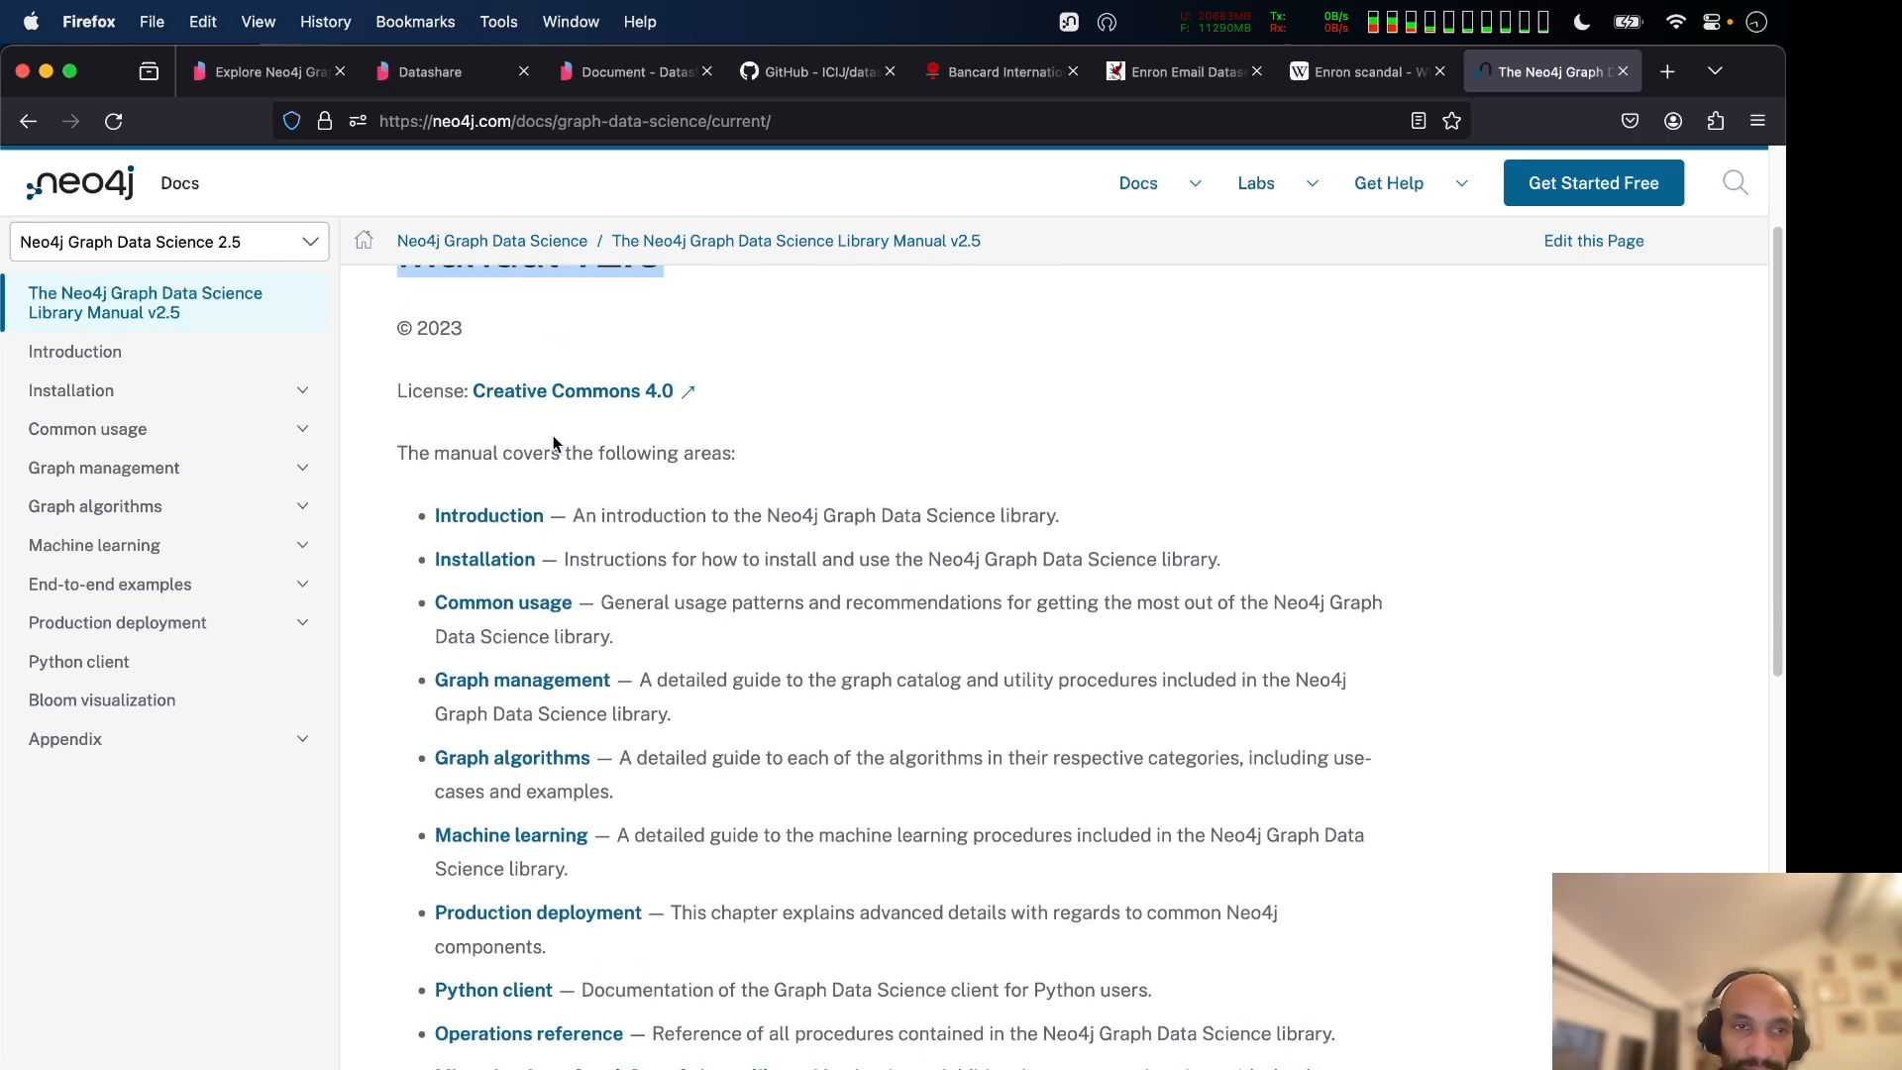
{"action": "left_click", "coordinate": [235, 509]}
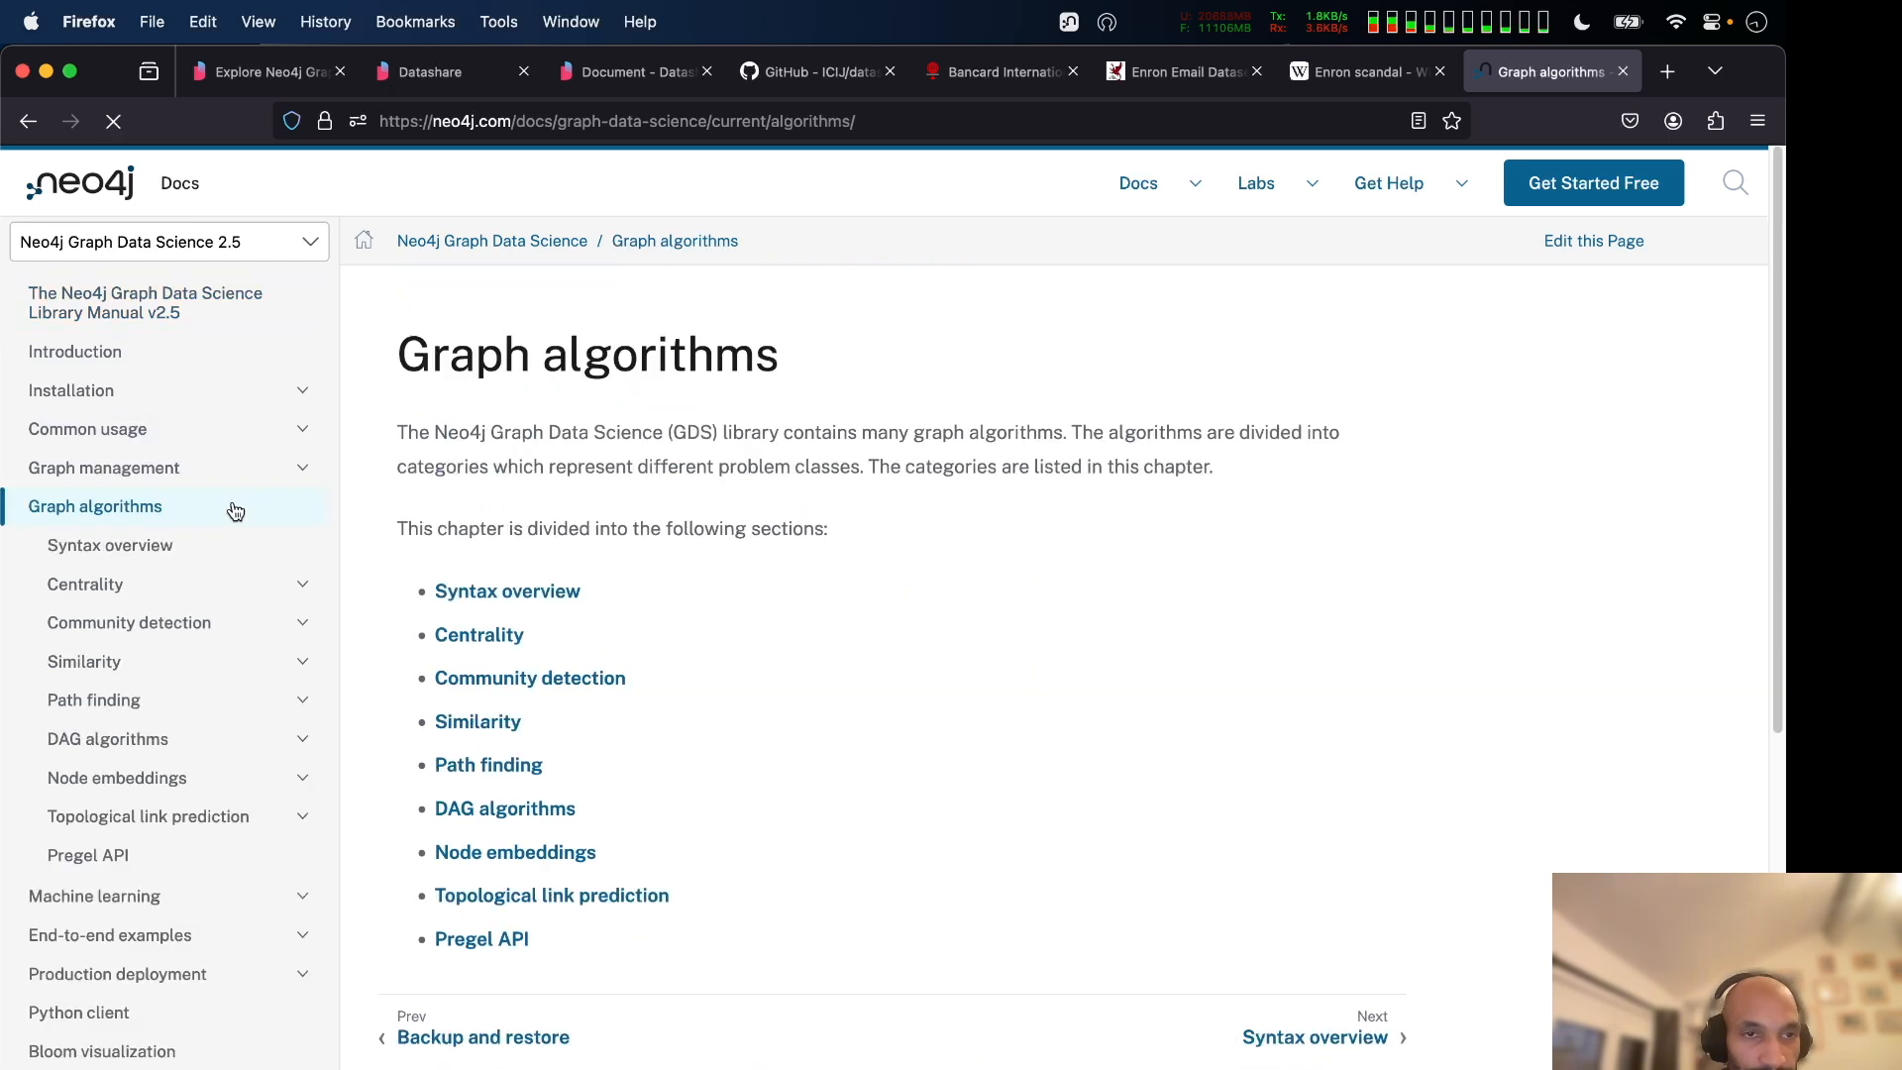
Open the Centrality section of the graph algorithms chapter and read its introduction and algorithm list.
{"action": "left_click", "coordinate": [158, 613]}
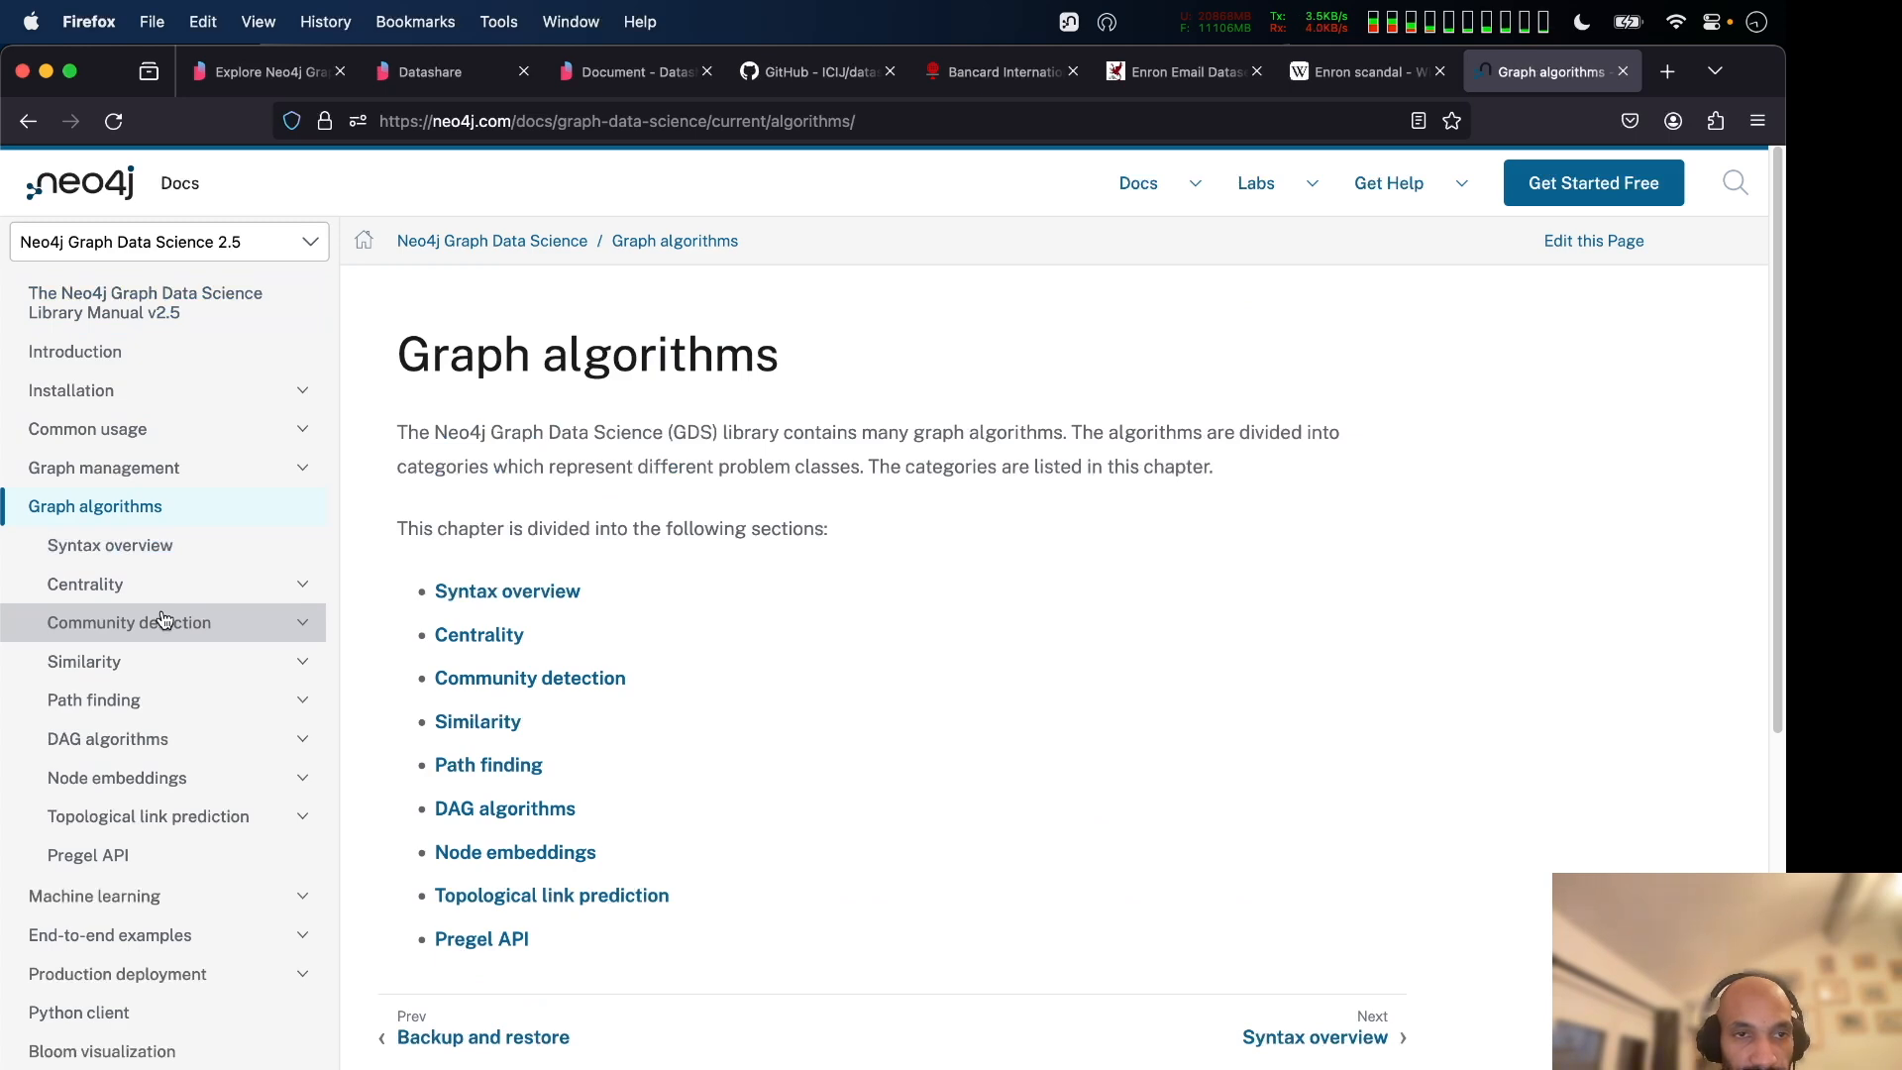
{"action": "left_click", "coordinate": [87, 587]}
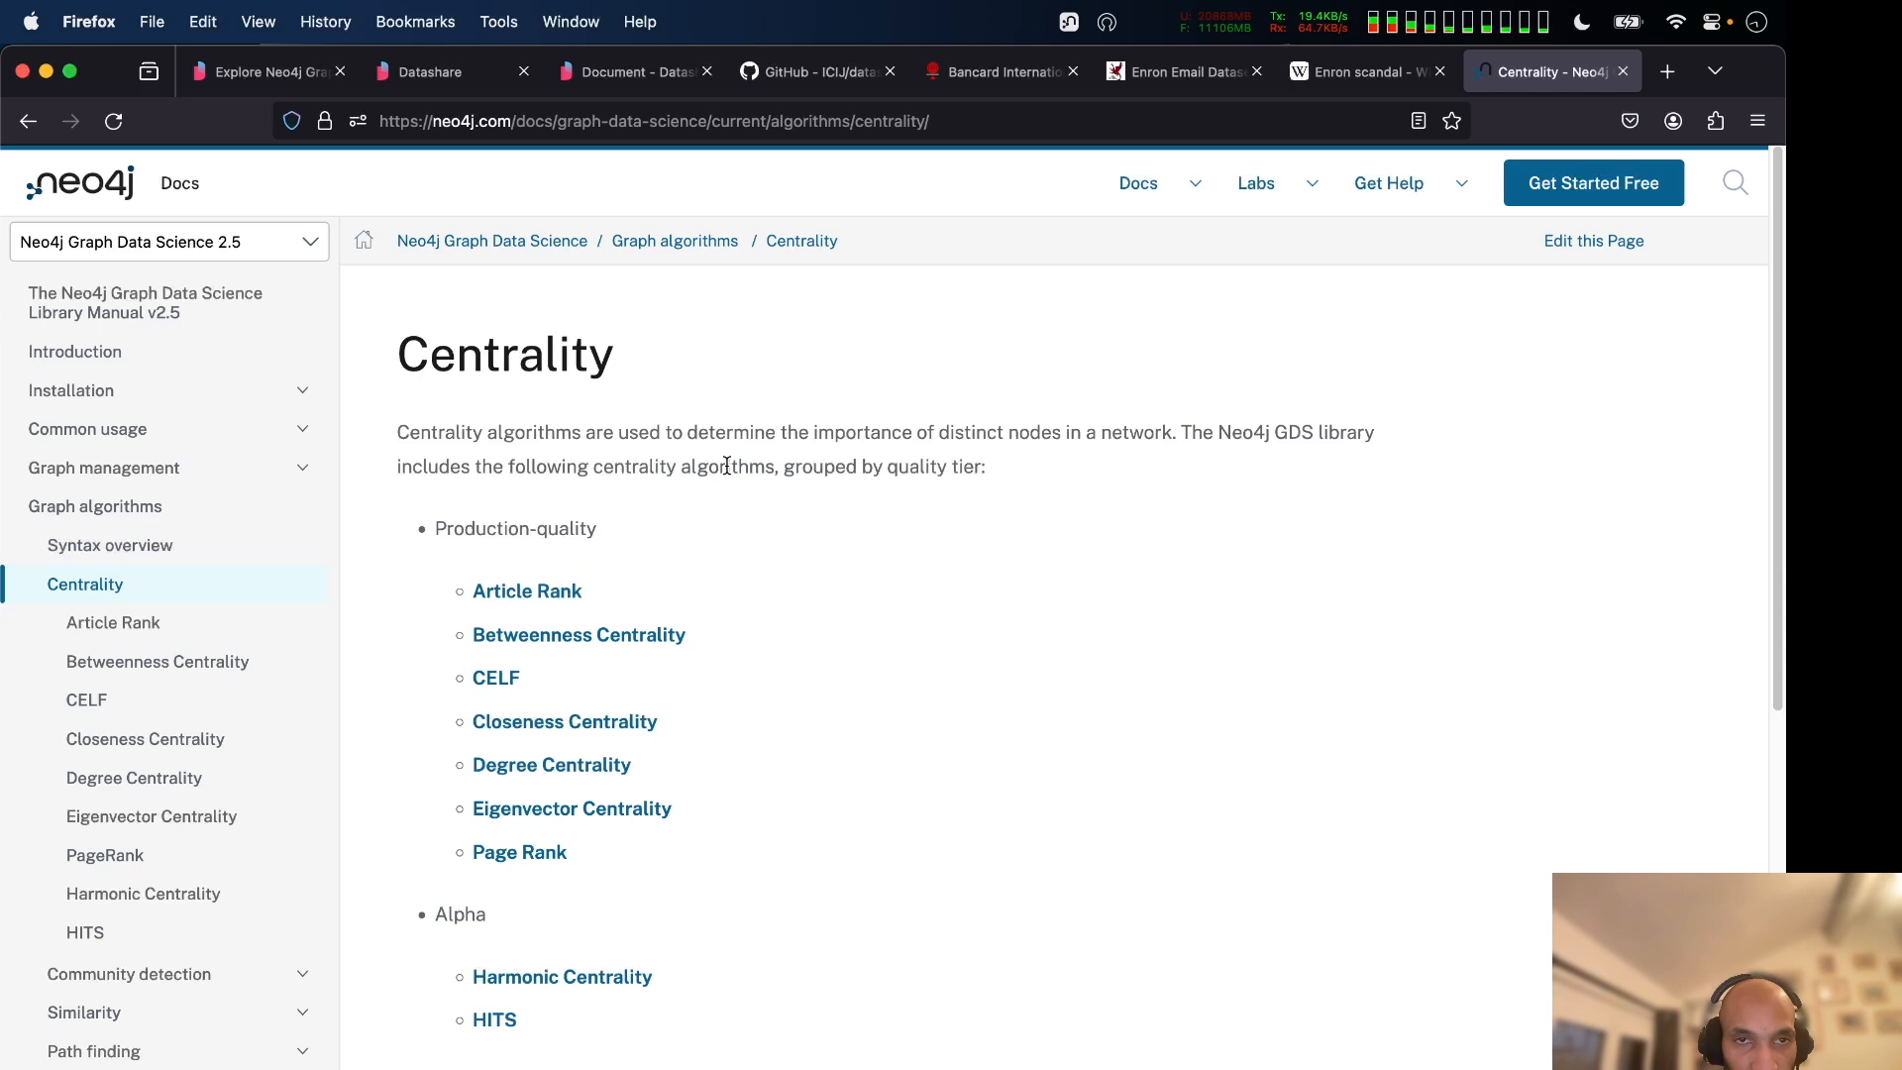
{"action": "scroll", "coordinate": [741, 464], "scroll_direction": "up", "scroll_amount": 5}
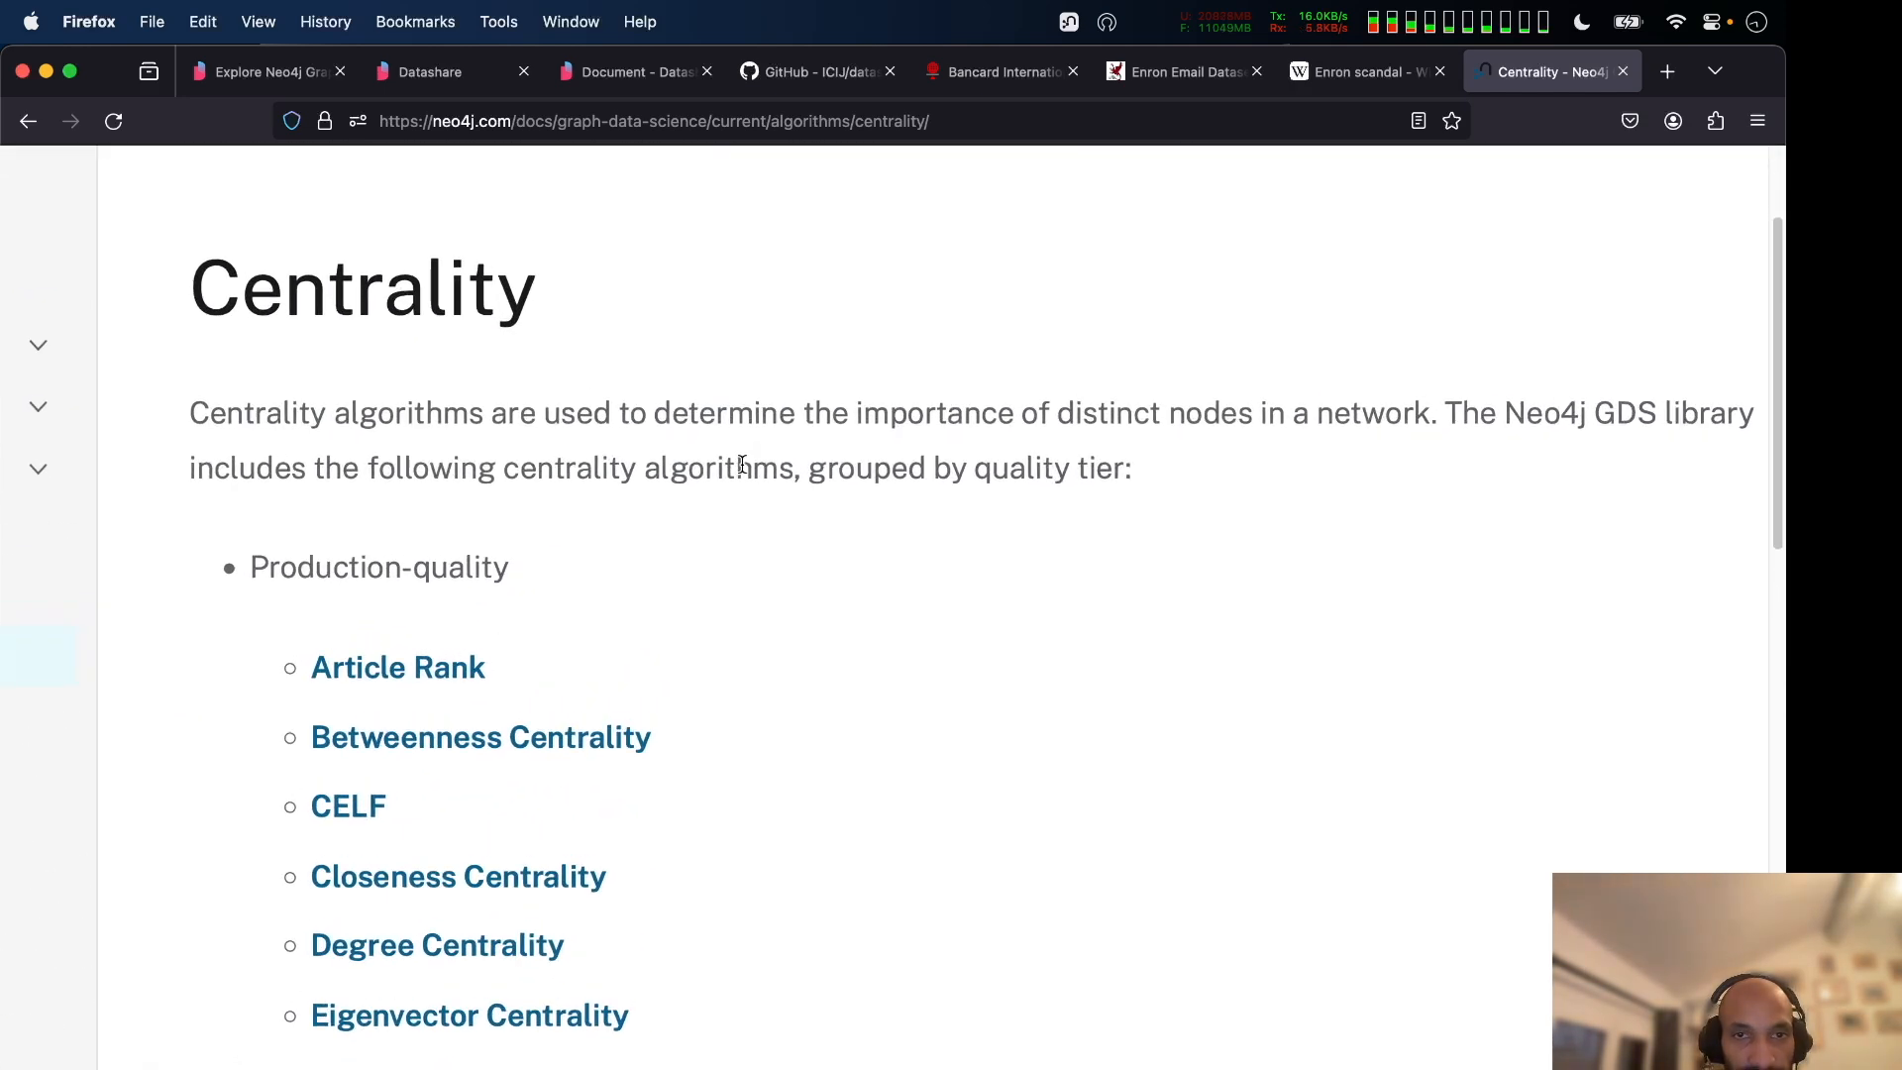
{"action": "scroll", "coordinate": [741, 464], "scroll_direction": "down", "scroll_amount": 5}
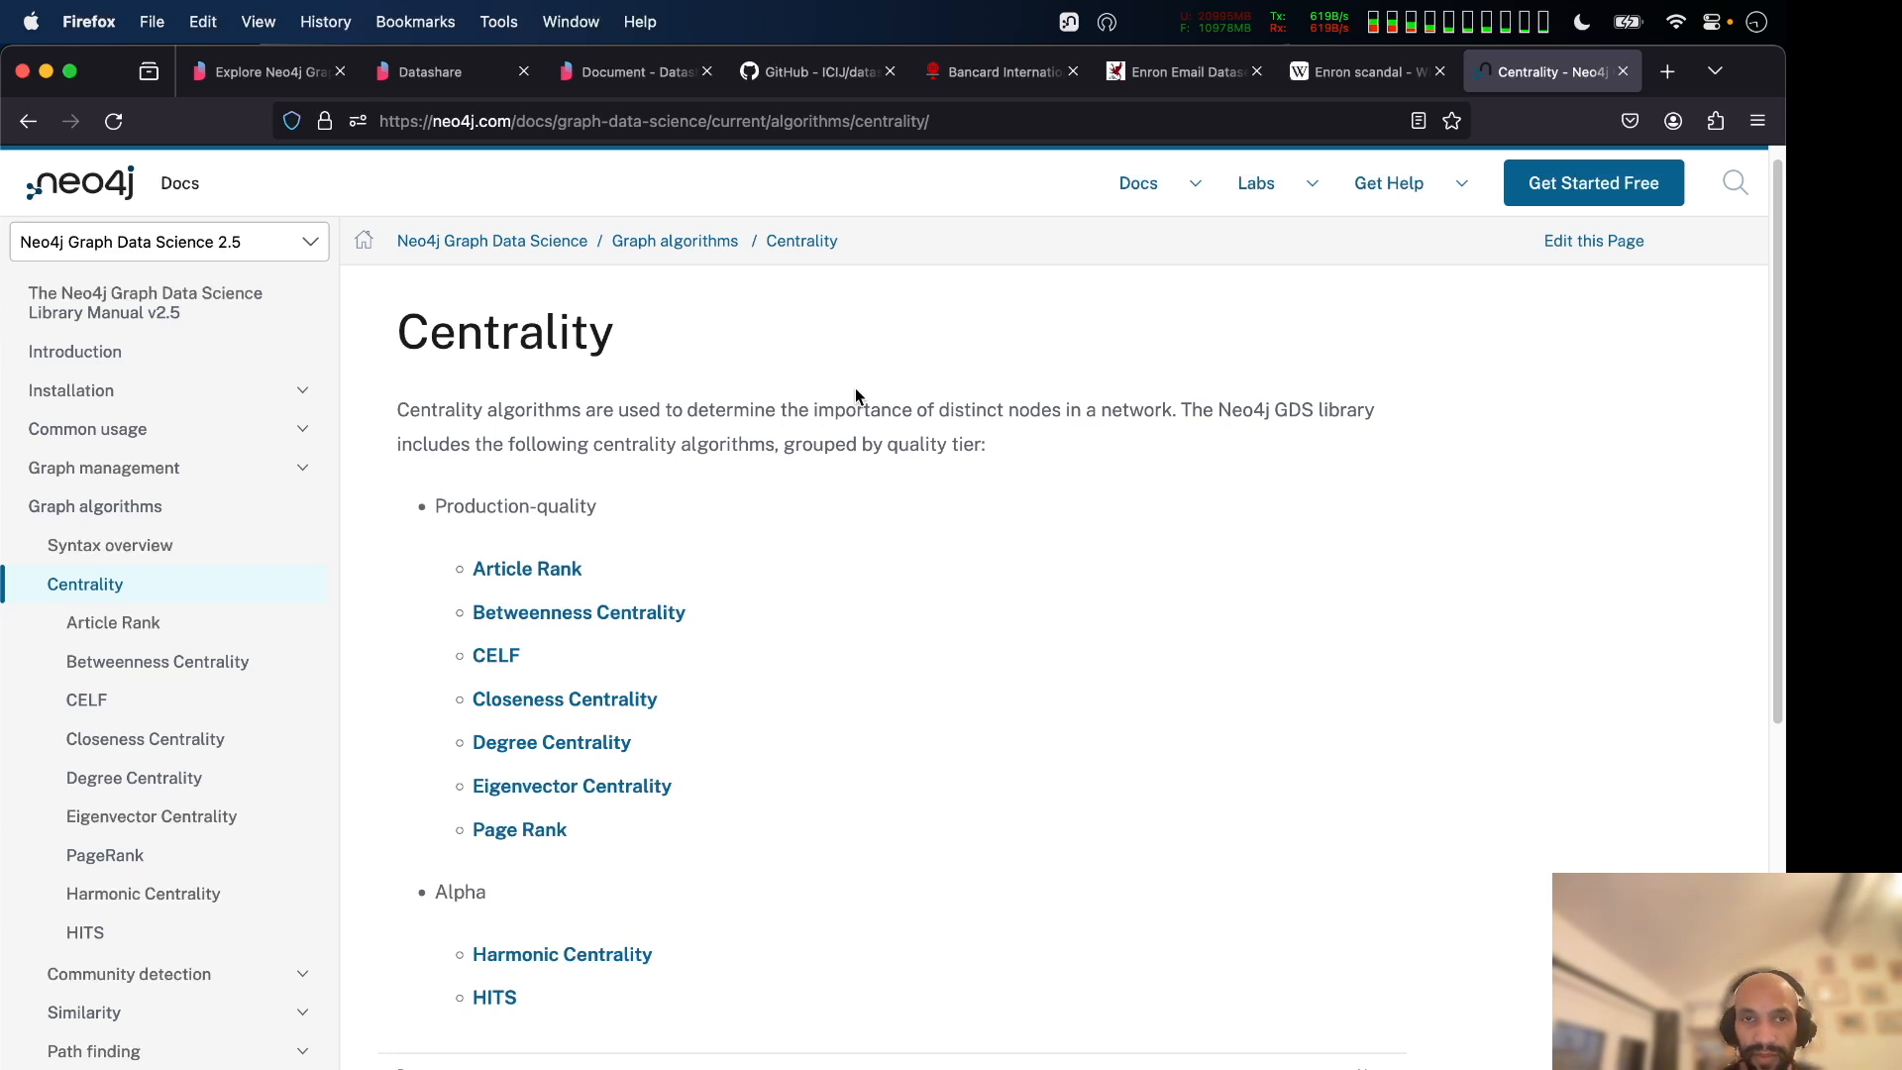
{"action": "key", "text": "super+Tab"}
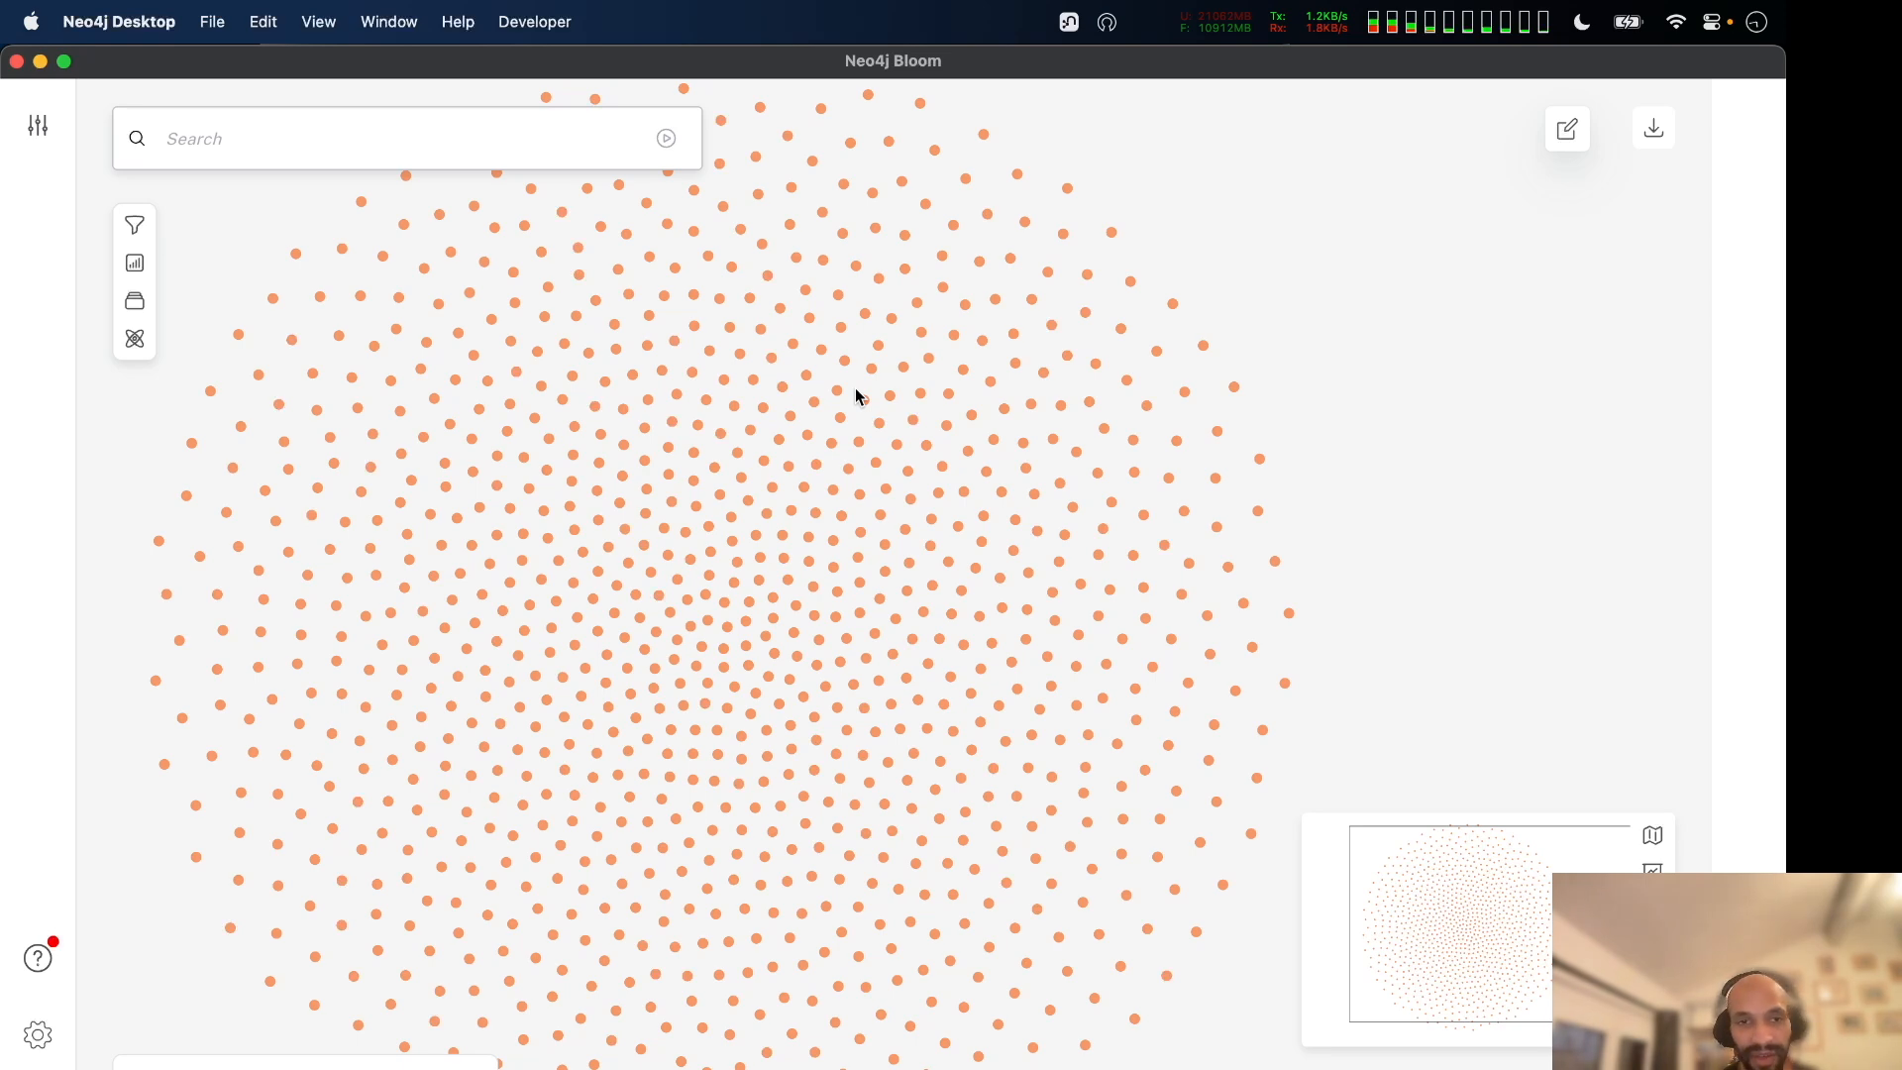
{"action": "key", "text": "super+Tab"}
{"action": "key", "text": "super+shift+Tab"}
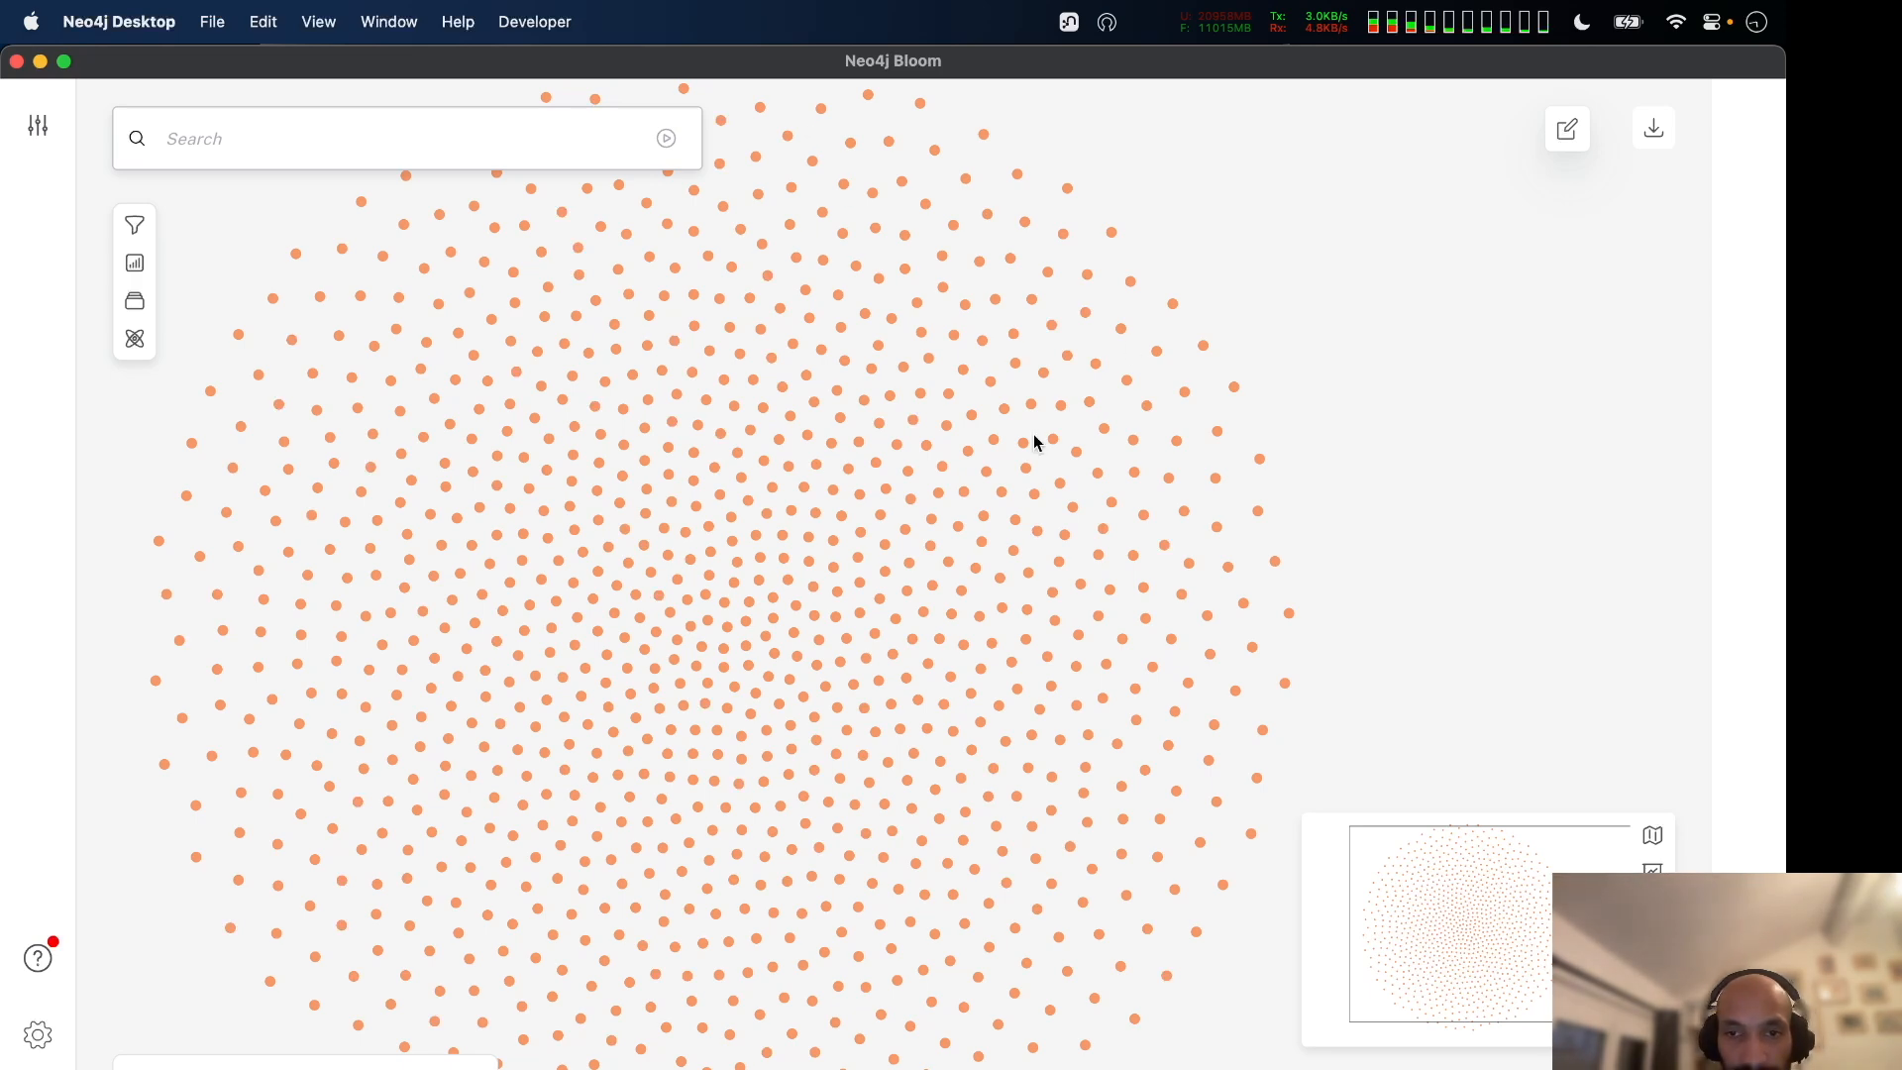
{"action": "key", "text": "super+Tab"}
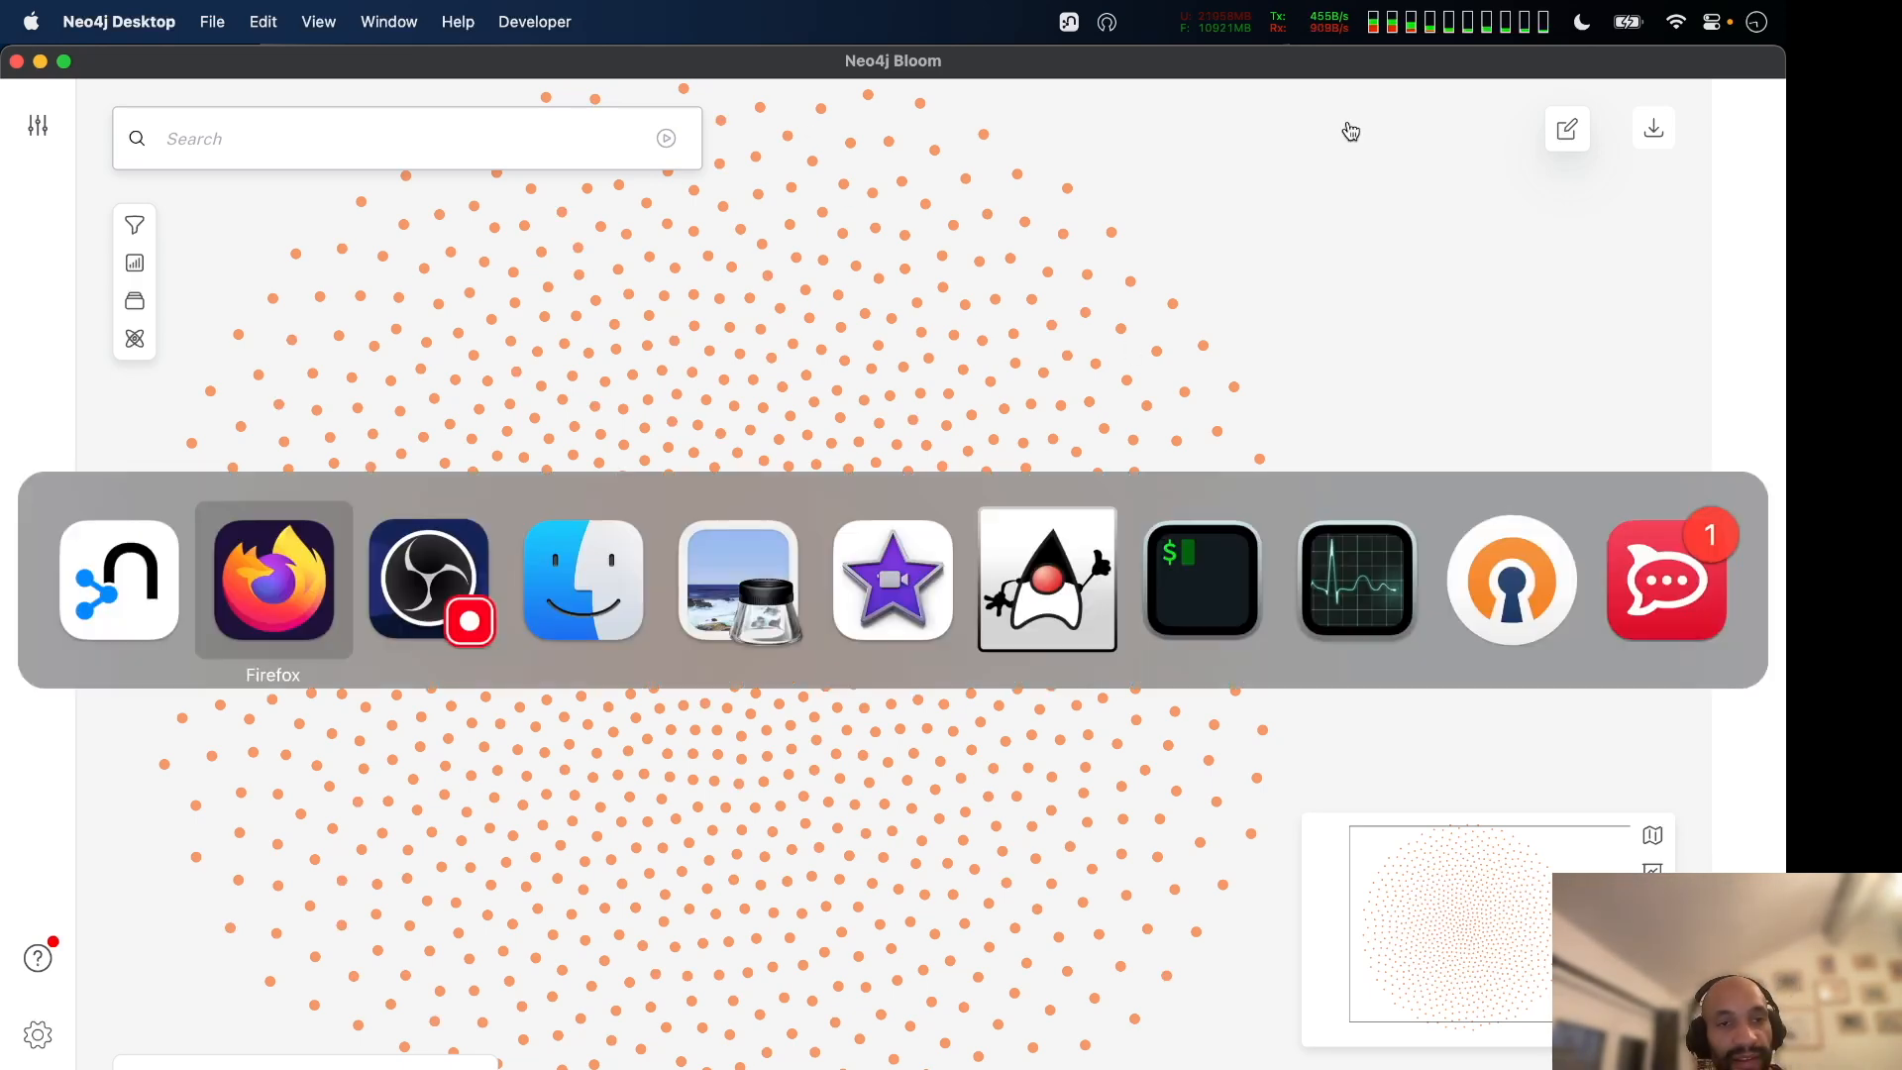
Switch to the Neo4j Browser window and load the favorite script "4: Centrality: Page Rank" in the full-screen editor.
{"action": "key", "text": "super+Tab"}
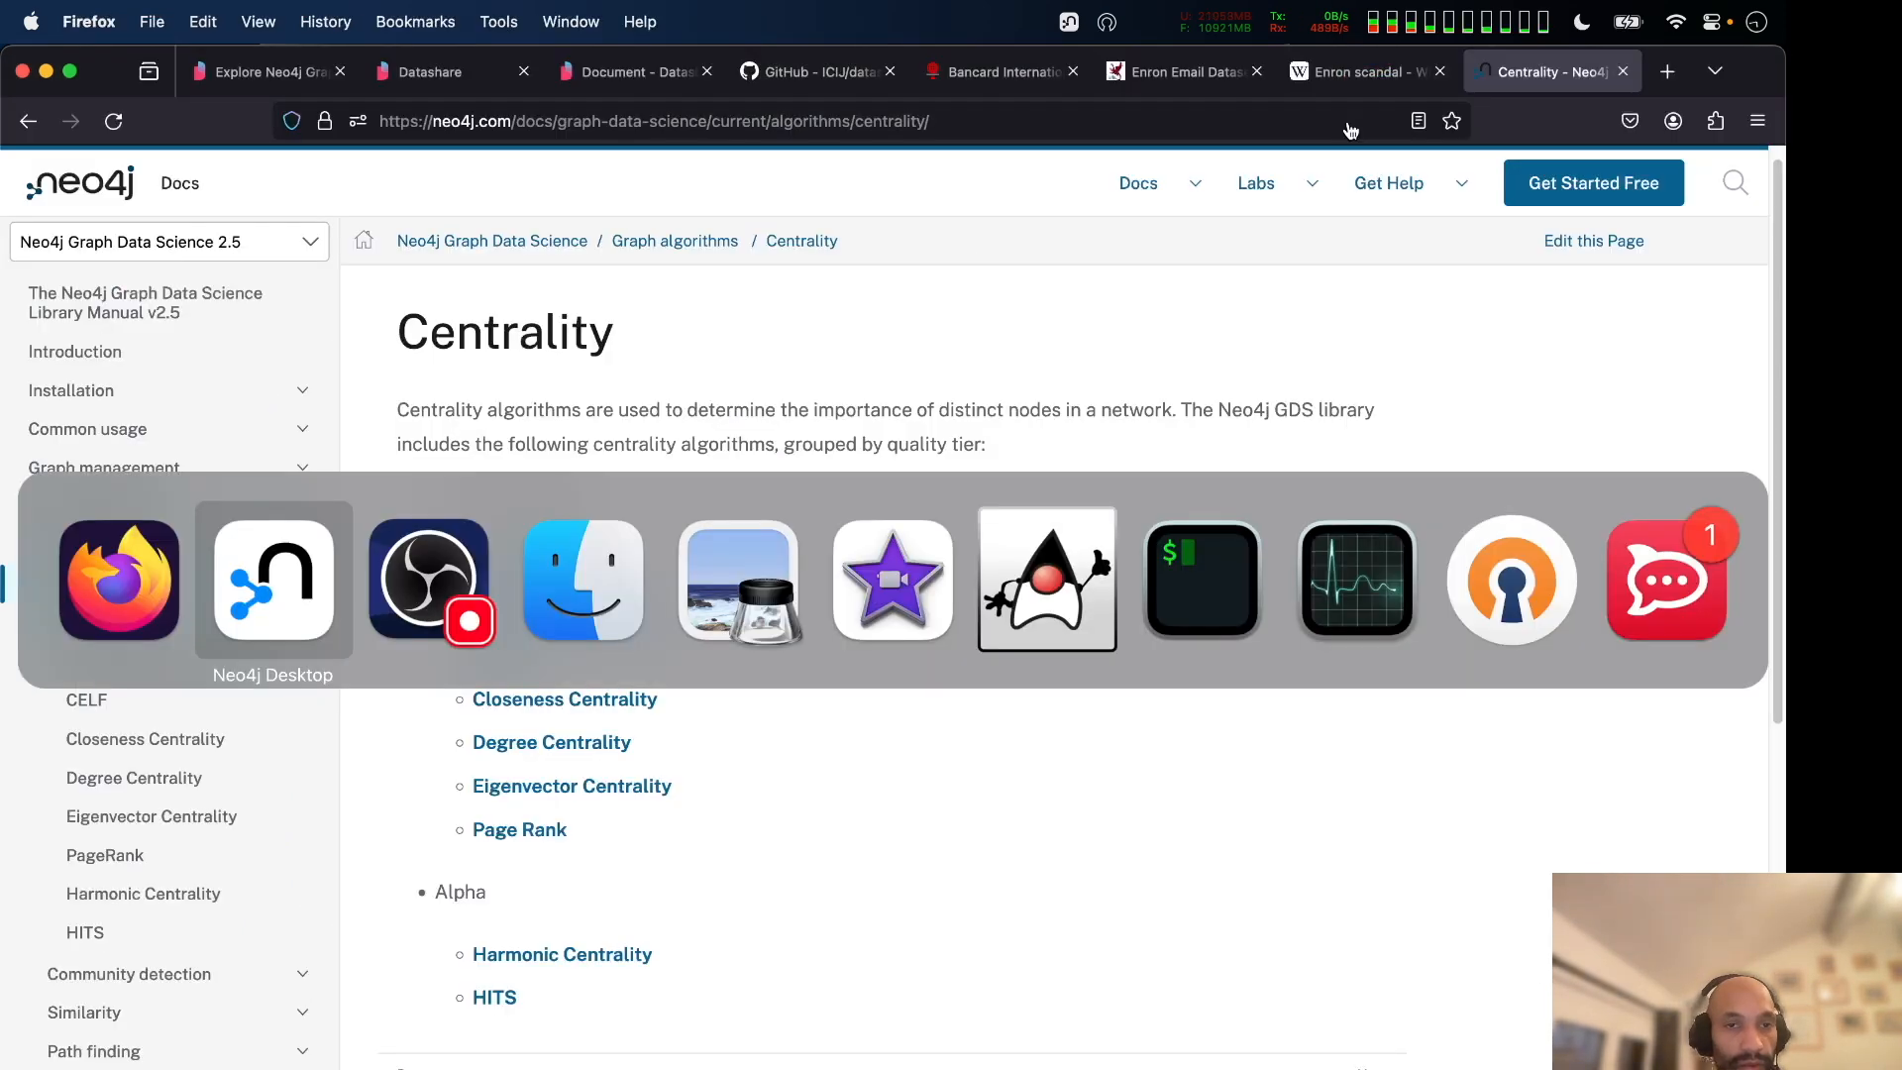
{"action": "key", "text": "super+grave"}
{"action": "key", "text": "super+grave"}
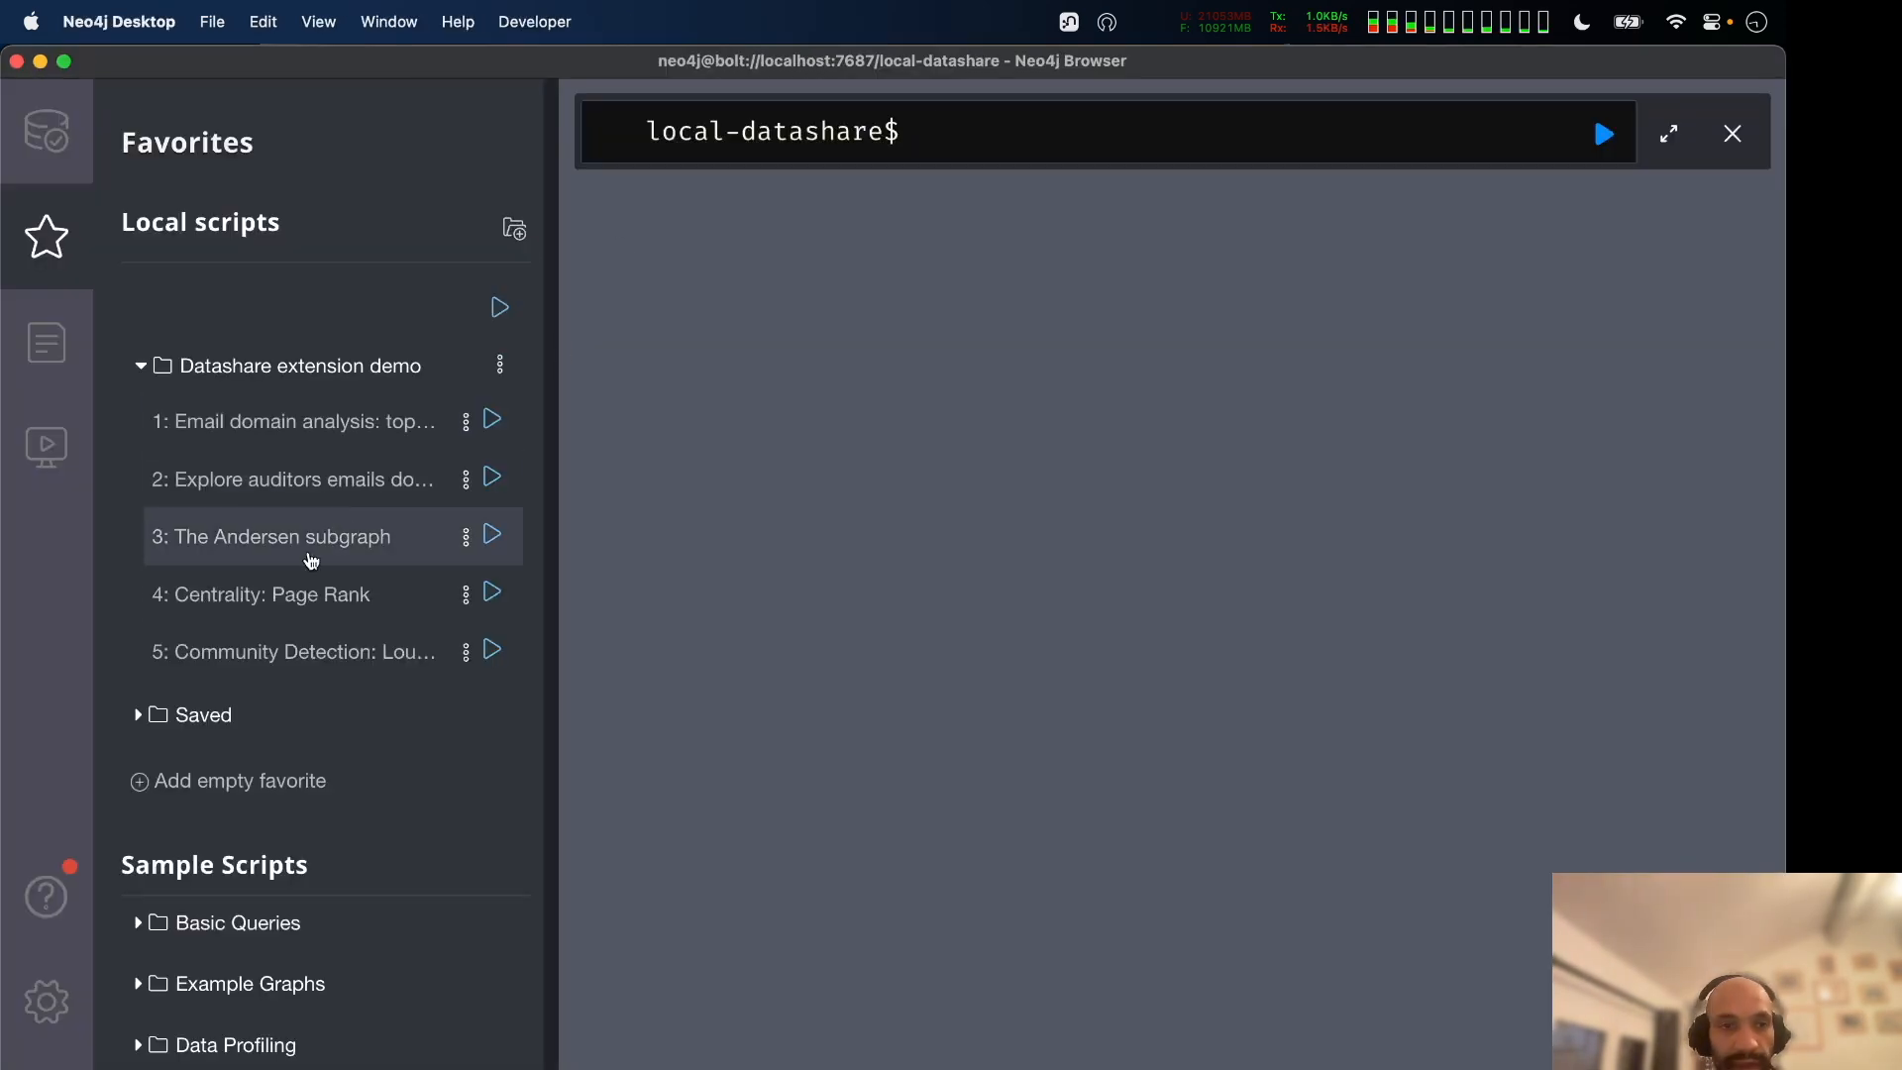
{"action": "left_click", "coordinate": [263, 598]}
{"action": "left_click", "coordinate": [1668, 172]}
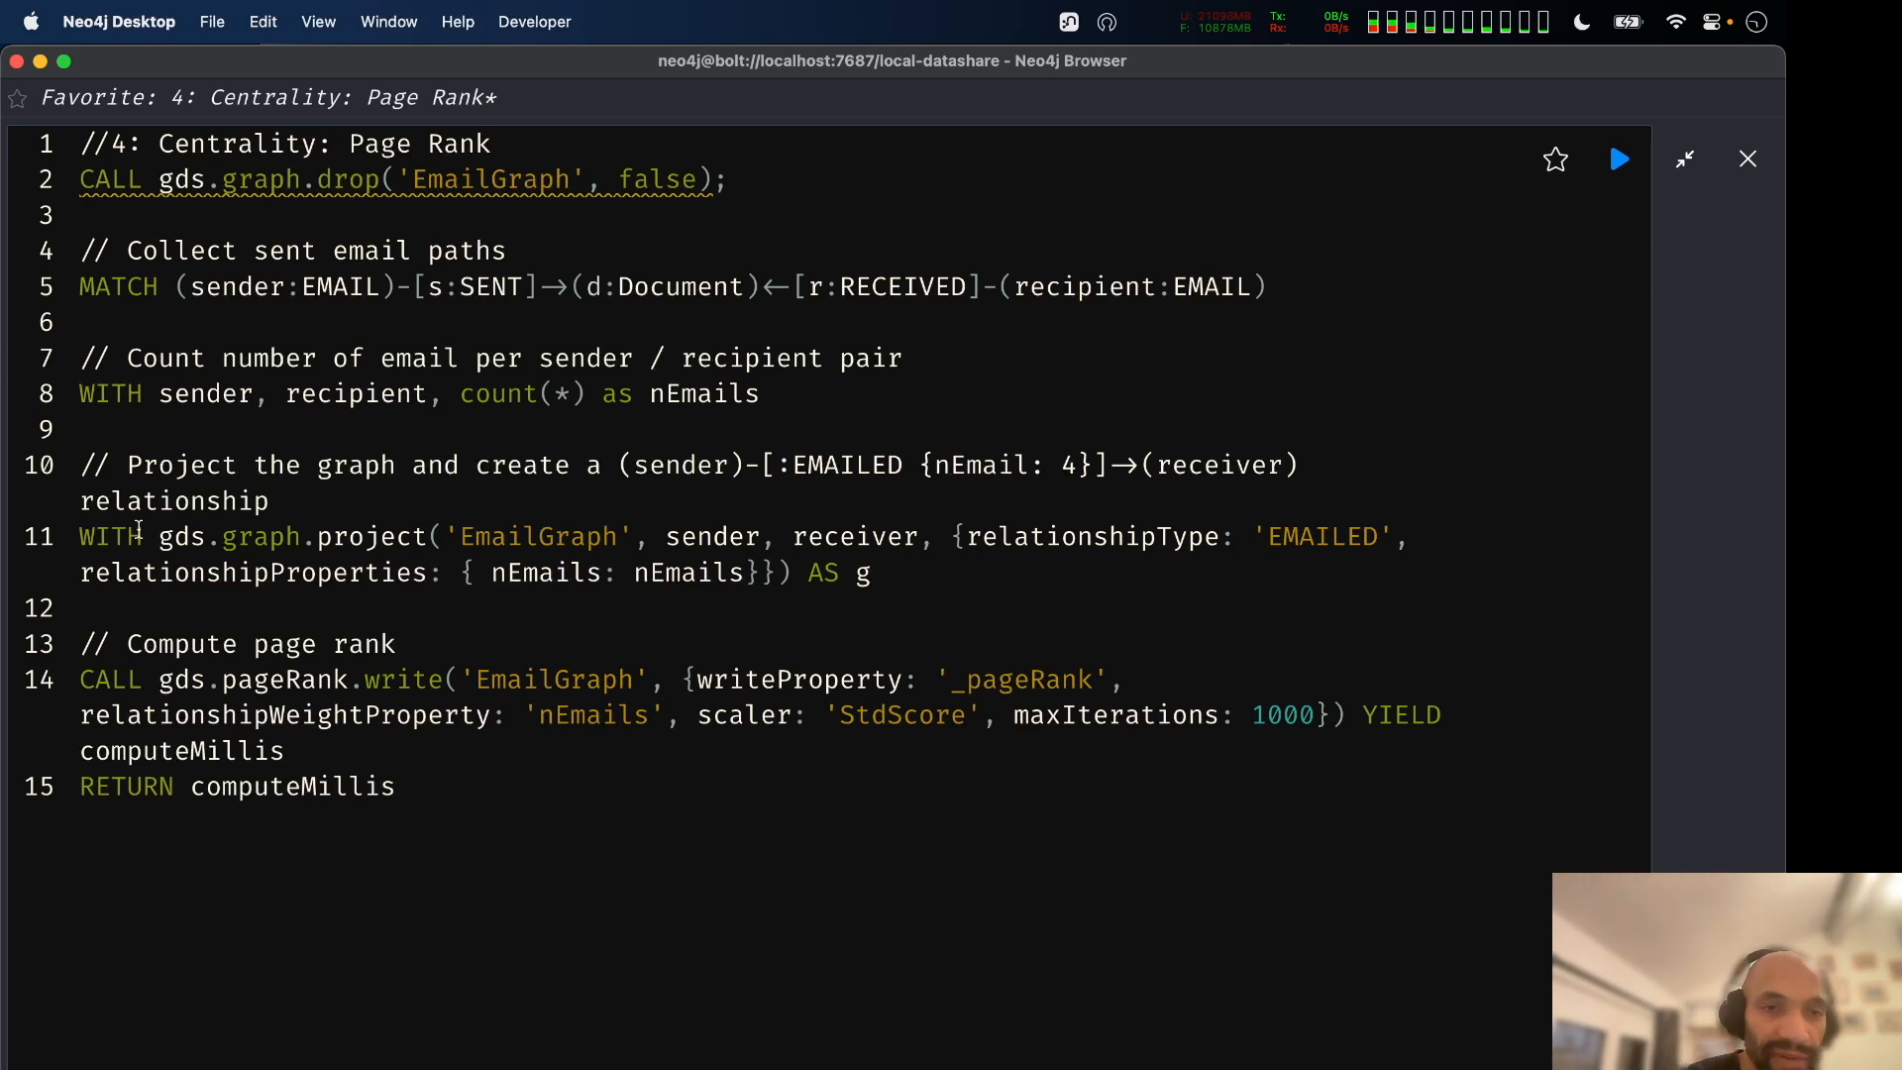
Examine the query's EmailGraph projection lines and its page rank computation, highlighting each block in turn.
{"action": "left_click_drag", "start_coordinate": [920, 592], "coordinate": [90, 473]}
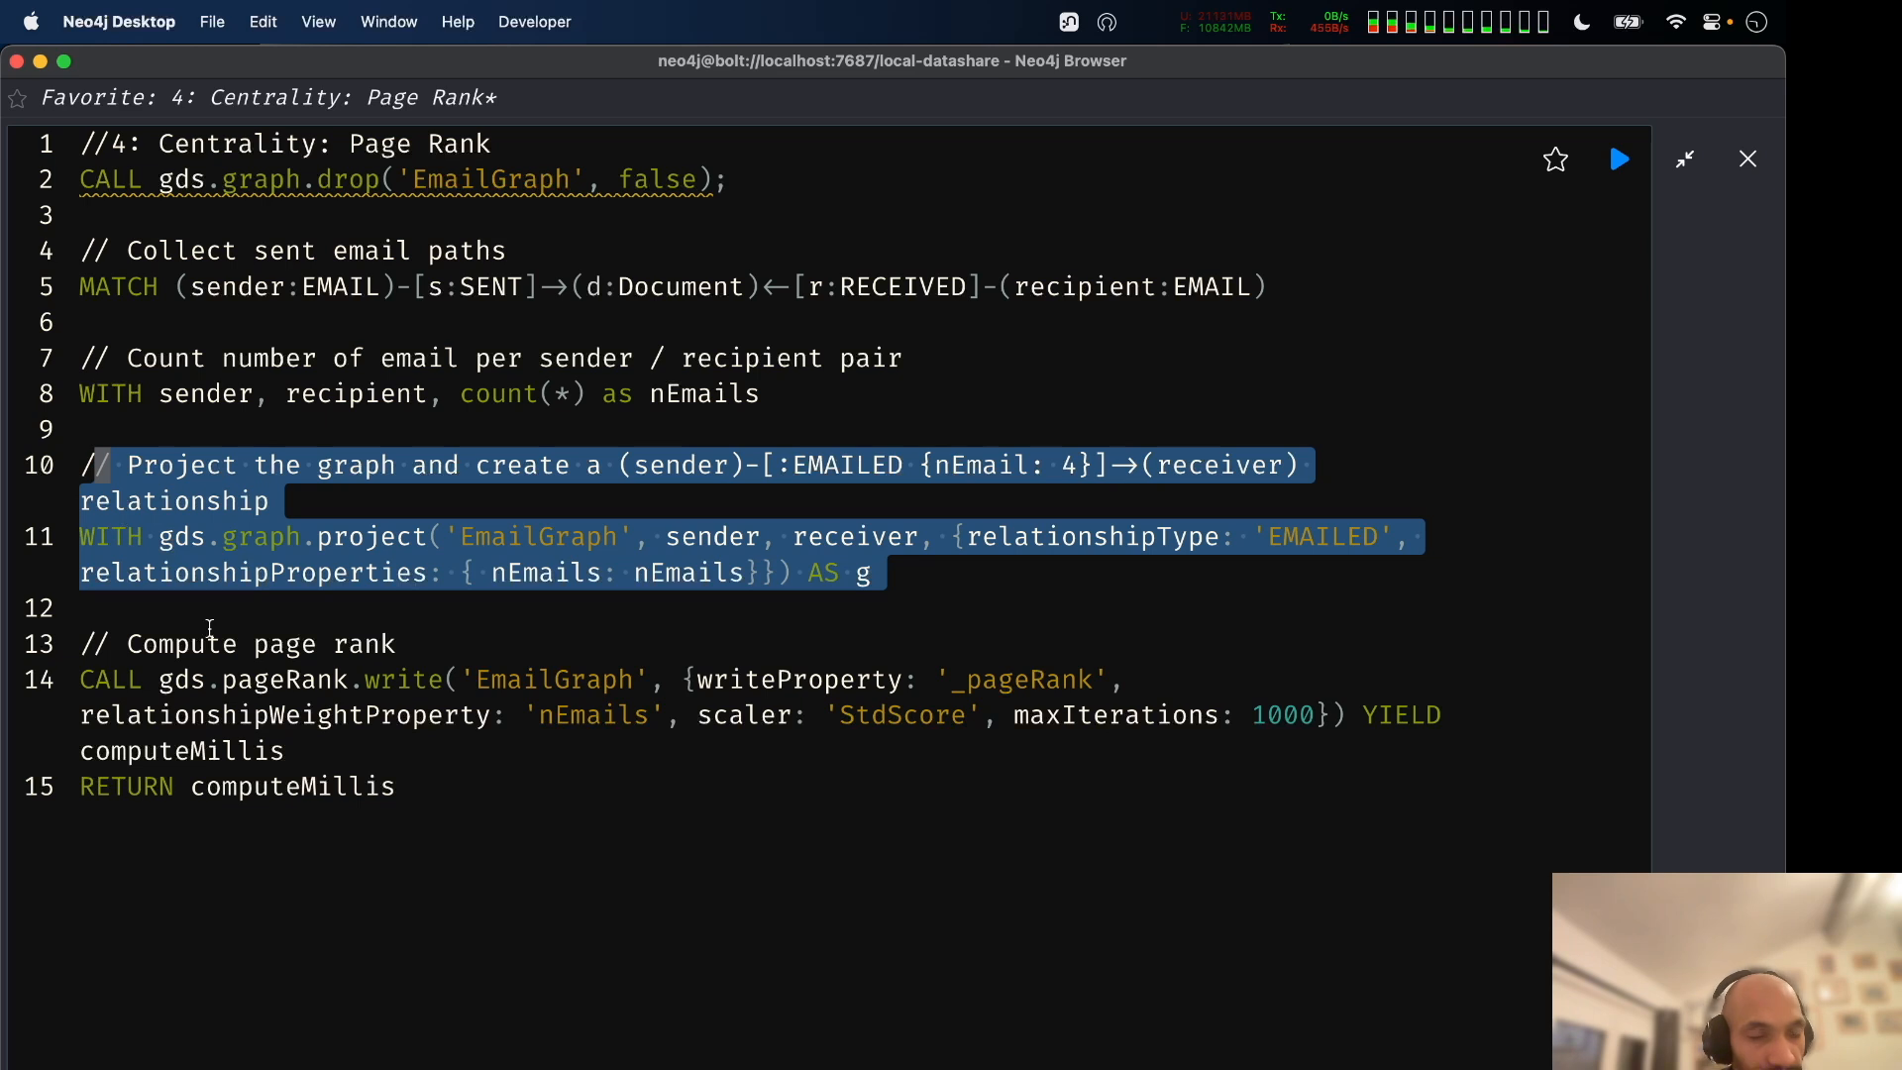
{"action": "left_click", "coordinate": [500, 646]}
{"action": "left_click_drag", "start_coordinate": [88, 634], "coordinate": [736, 755]}
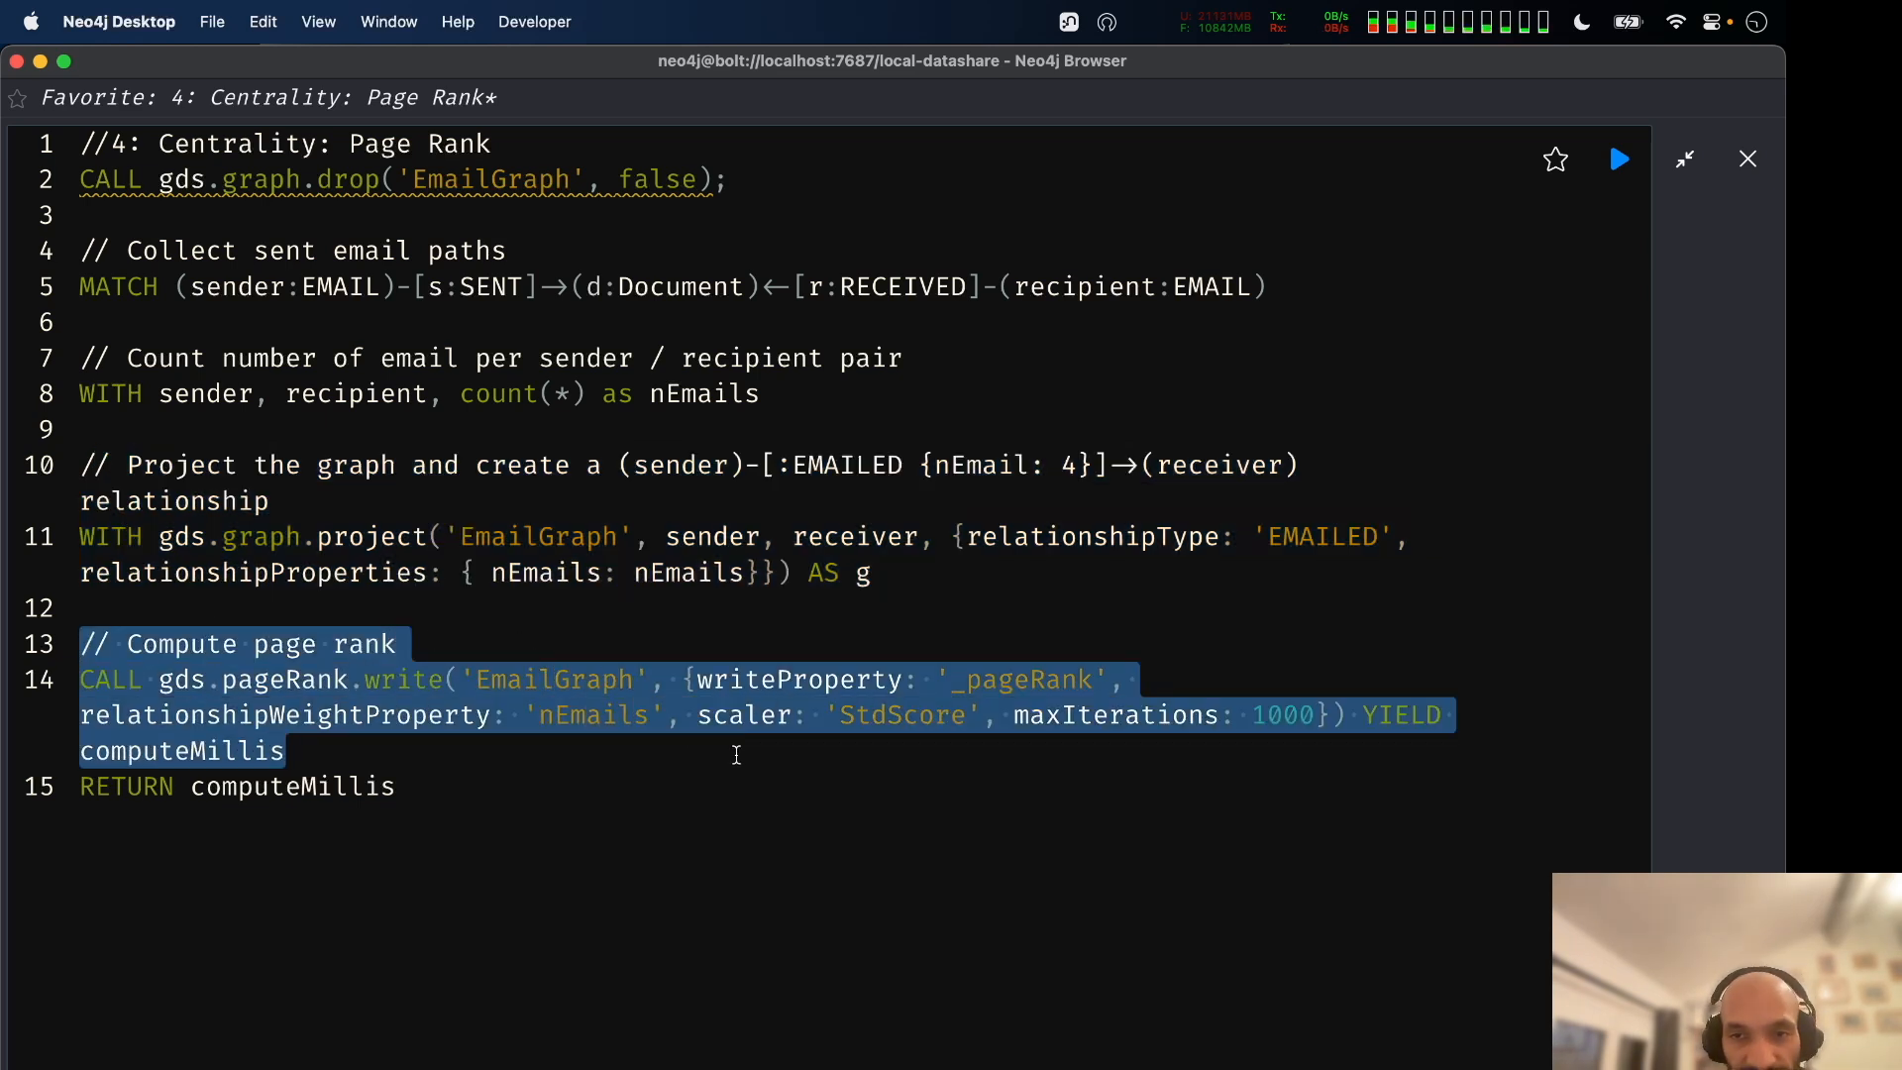
{"action": "left_click", "coordinate": [863, 803]}
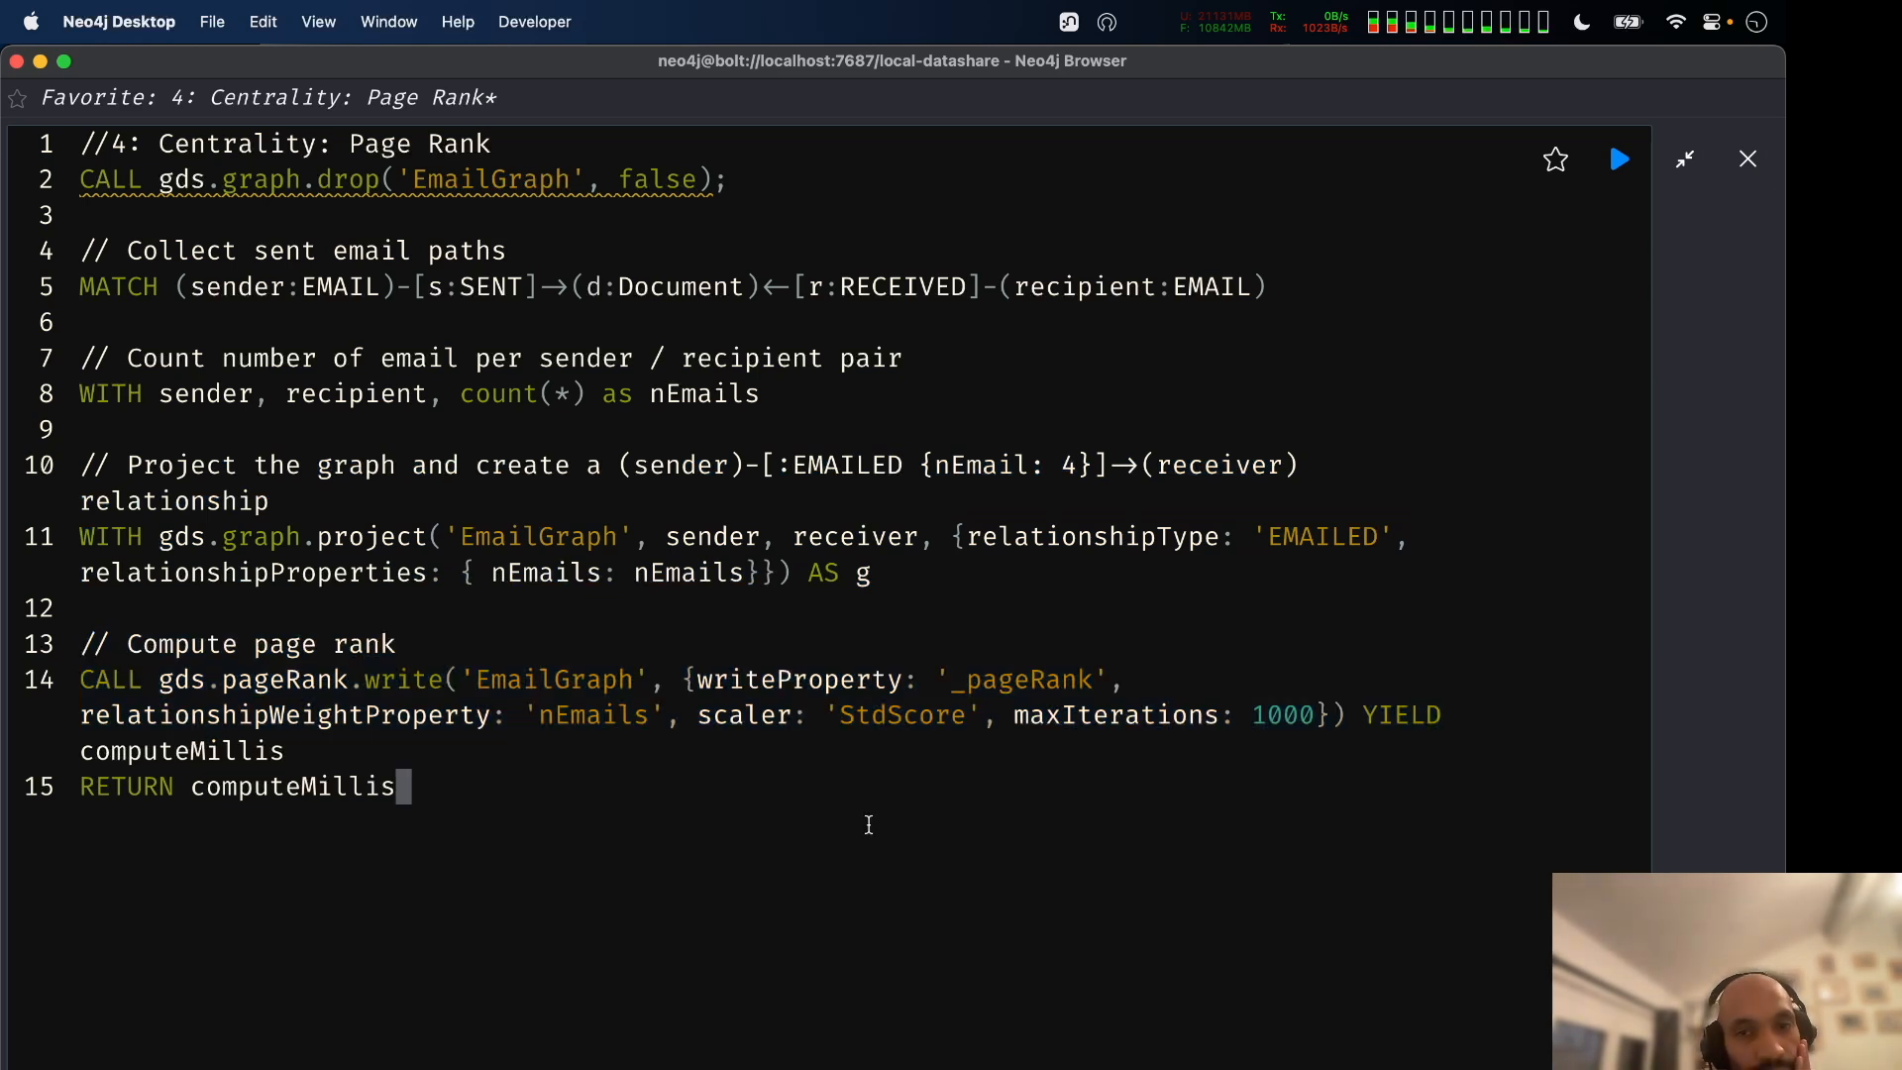
Re-examine the query's page rank computation and graph projection blocks, highlighting each one.
{"action": "left_click_drag", "start_coordinate": [404, 786], "coordinate": [21, 645]}
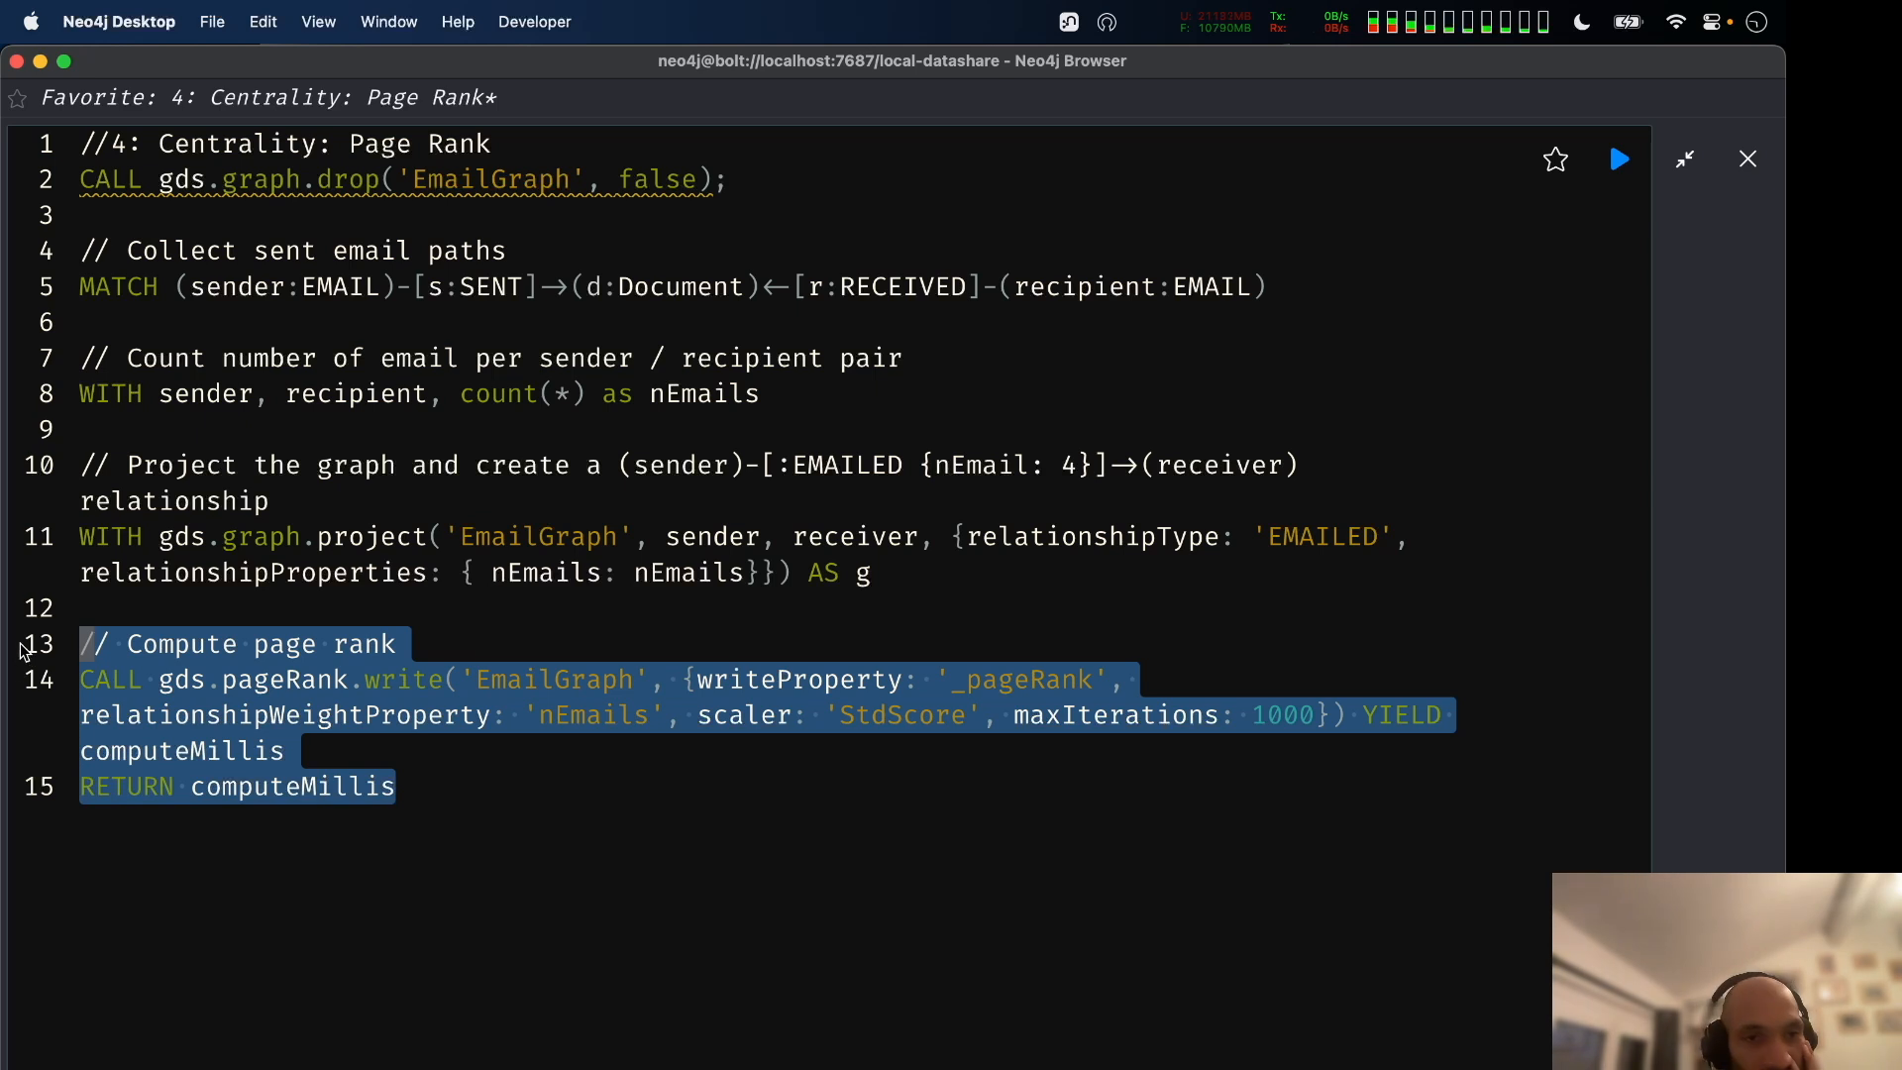
{"action": "left_click", "coordinate": [417, 880]}
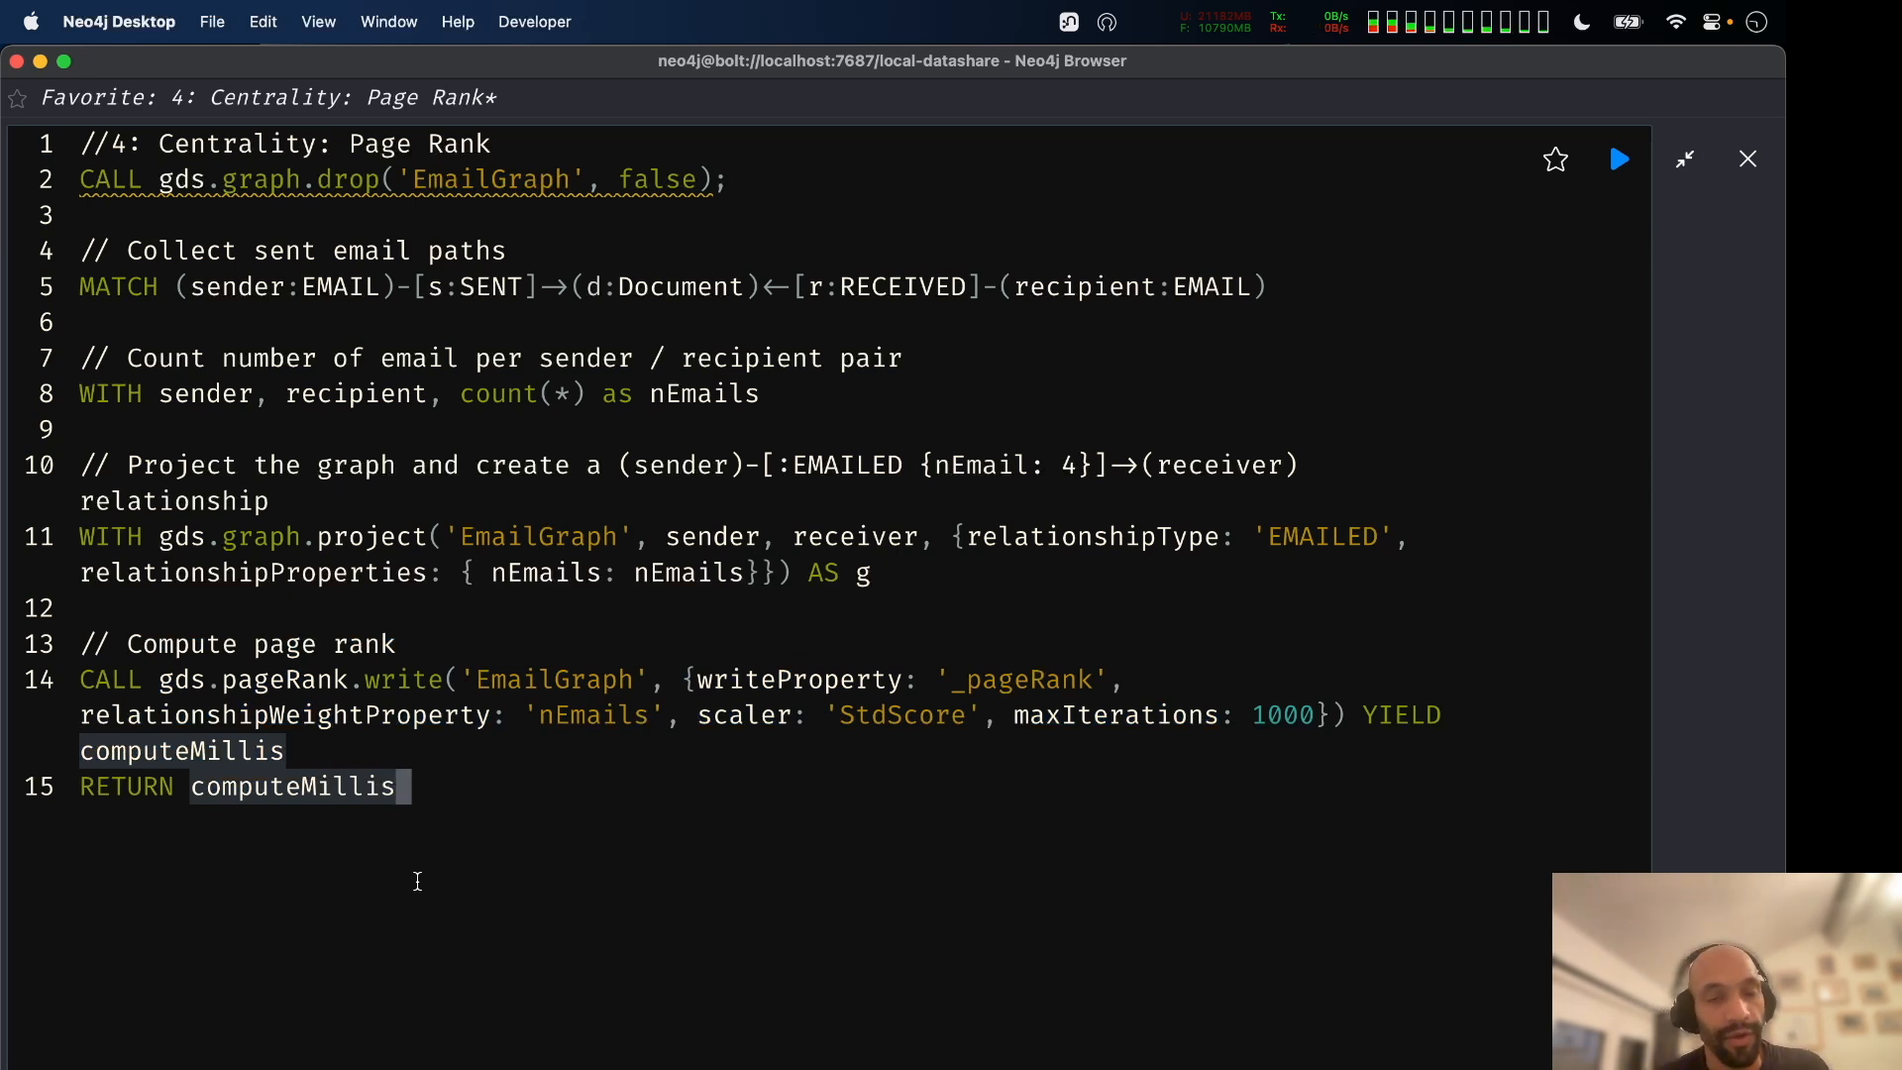
{"action": "key", "text": "super+Tab"}
{"action": "key", "text": "super+Tab"}
{"action": "key", "text": "super+Tab"}
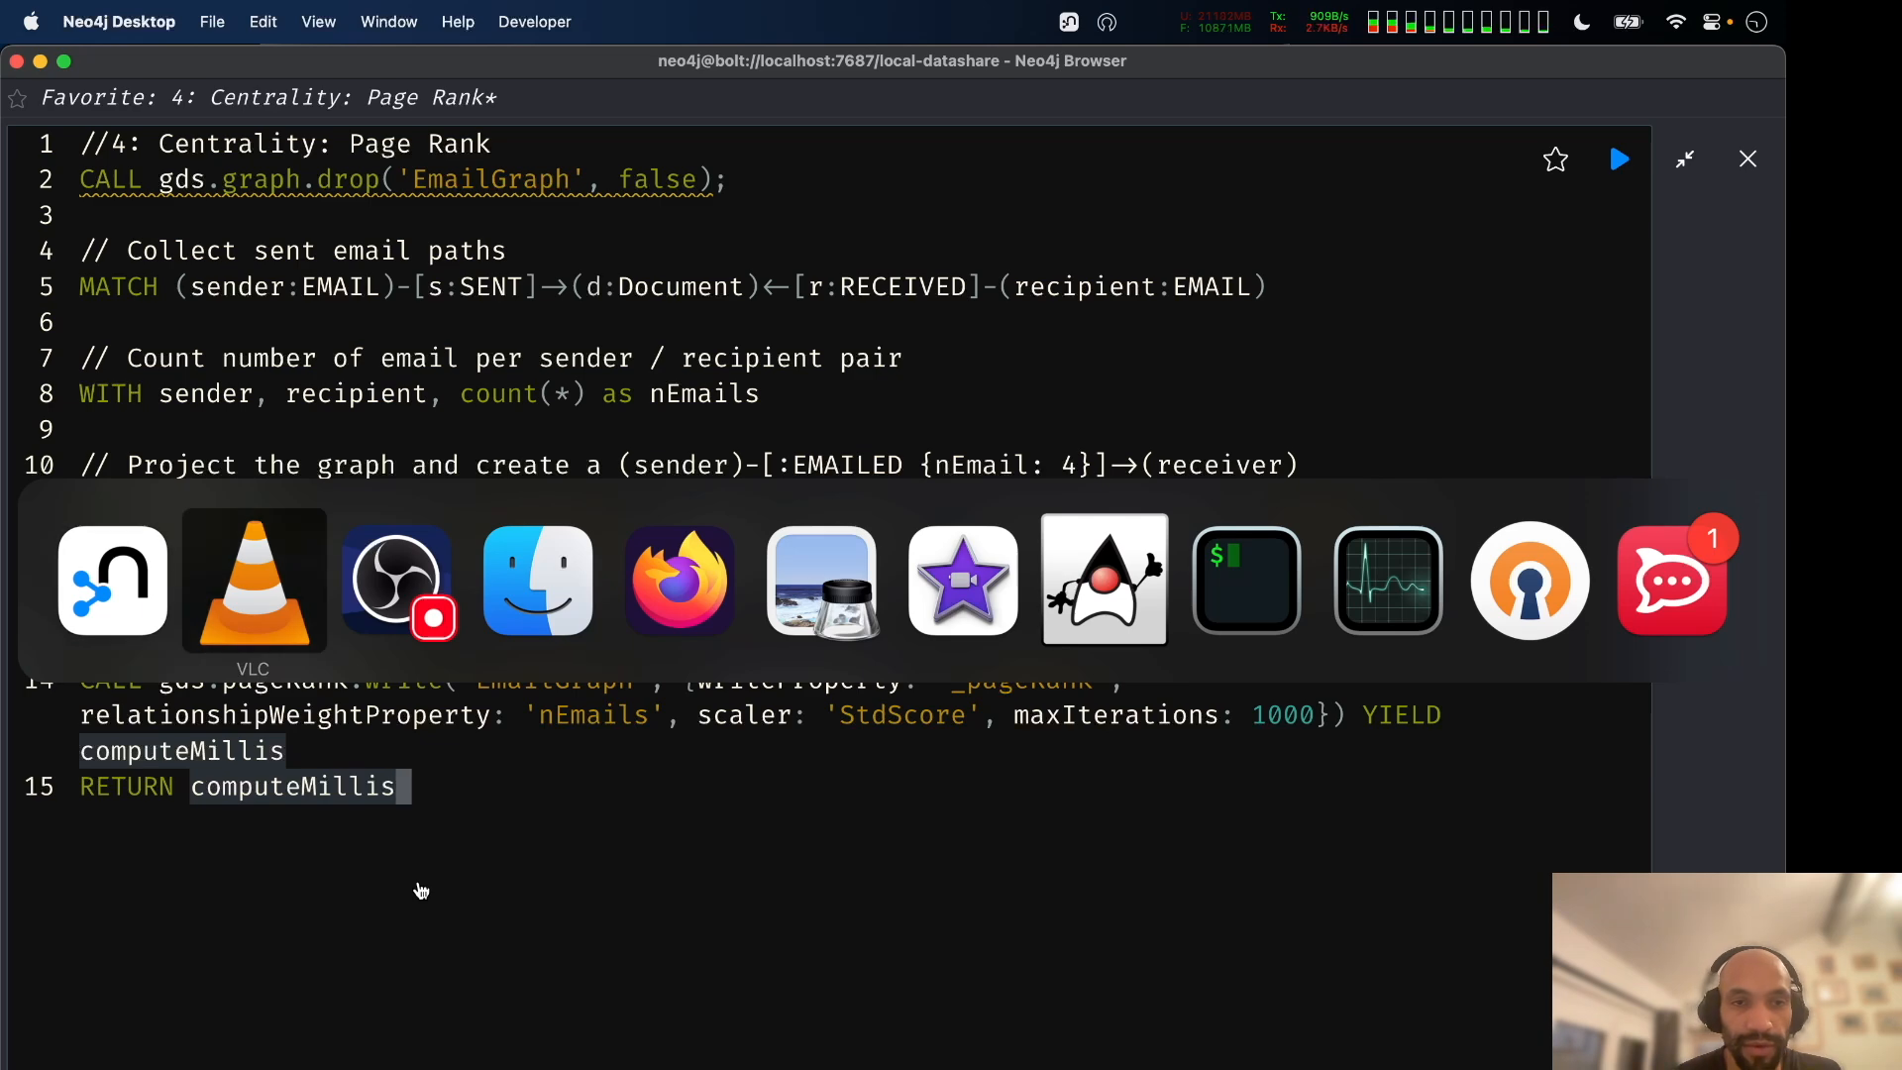
{"action": "key", "text": "shift+super+Tab"}
{"action": "key", "text": "shift+super+Tab"}
{"action": "key", "text": "shift+super+Tab"}
{"action": "key", "text": "super+Tab"}
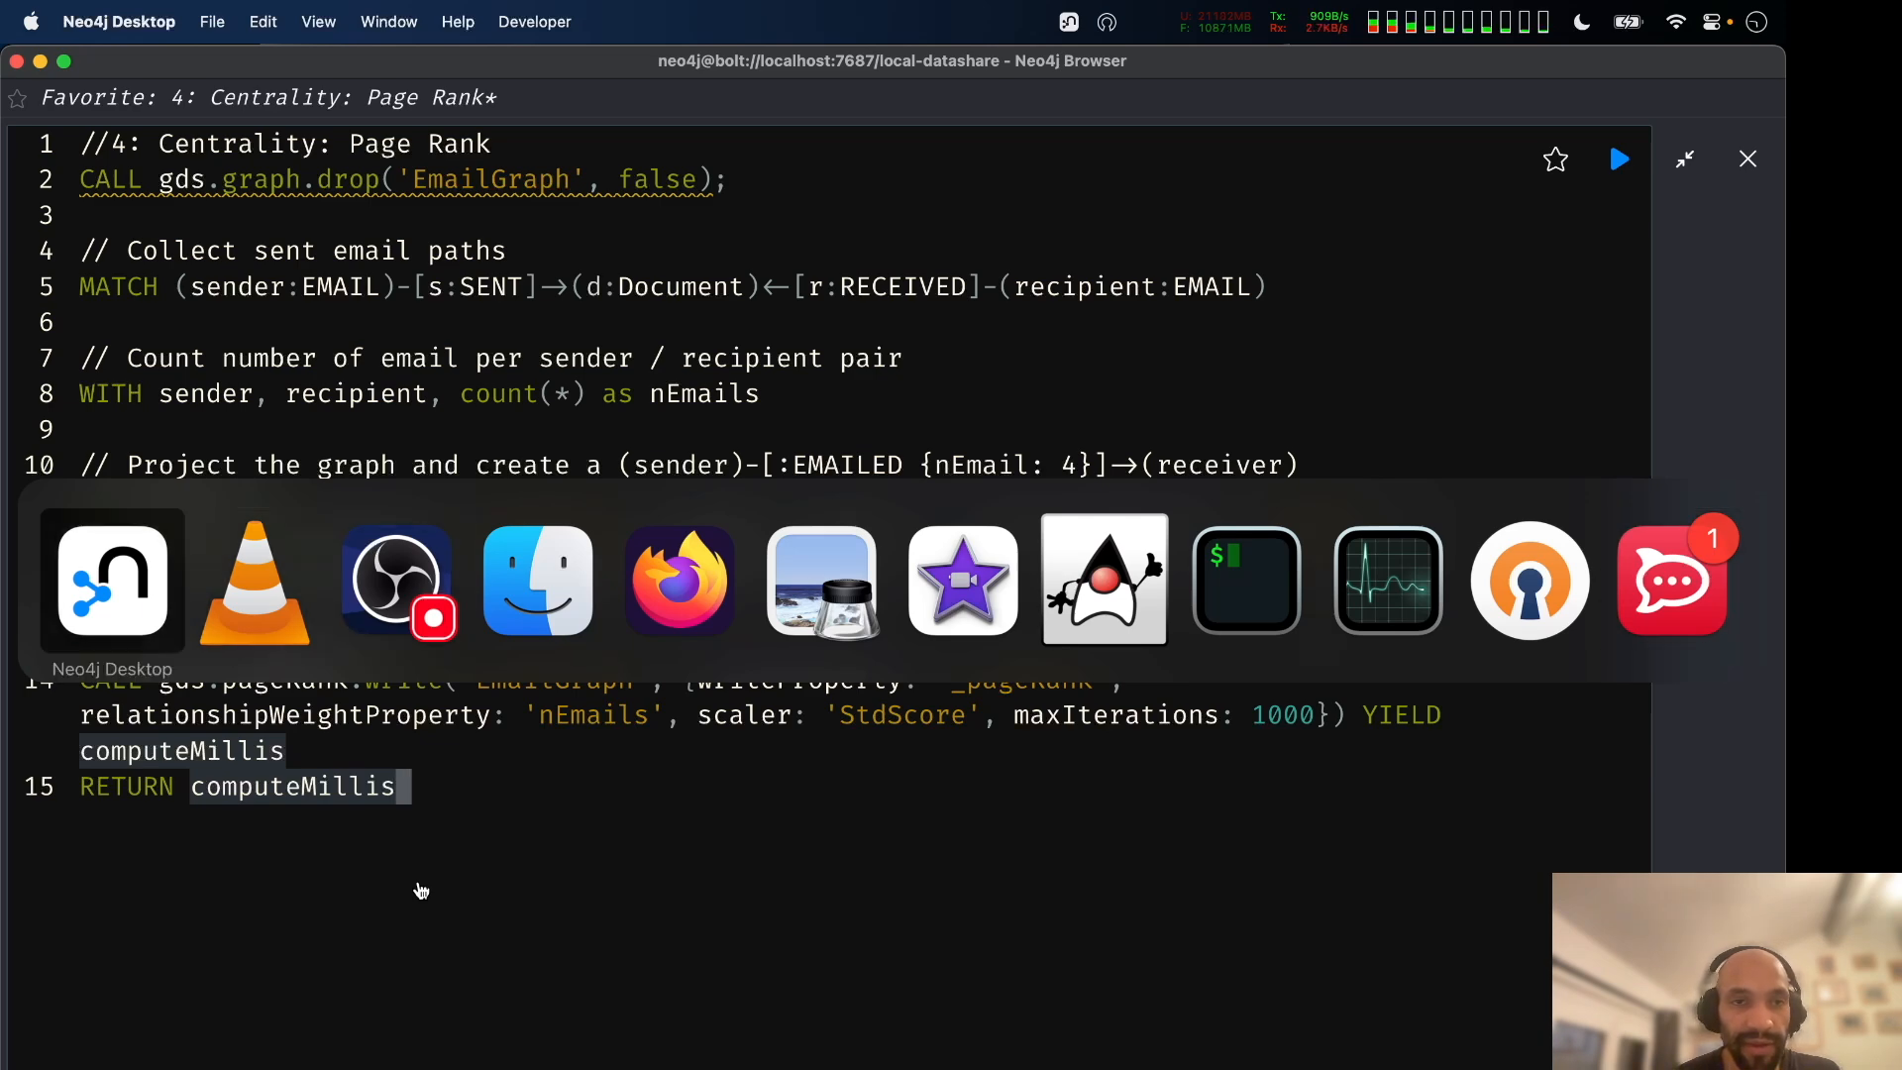
{"action": "left_click_drag", "start_coordinate": [876, 573], "coordinate": [7, 429]}
Switch to the Neo4j Bloom window and clear the email address nodes from the scene.
{"action": "key", "text": "super+Tab"}
{"action": "key", "text": "shift+super+Tab"}
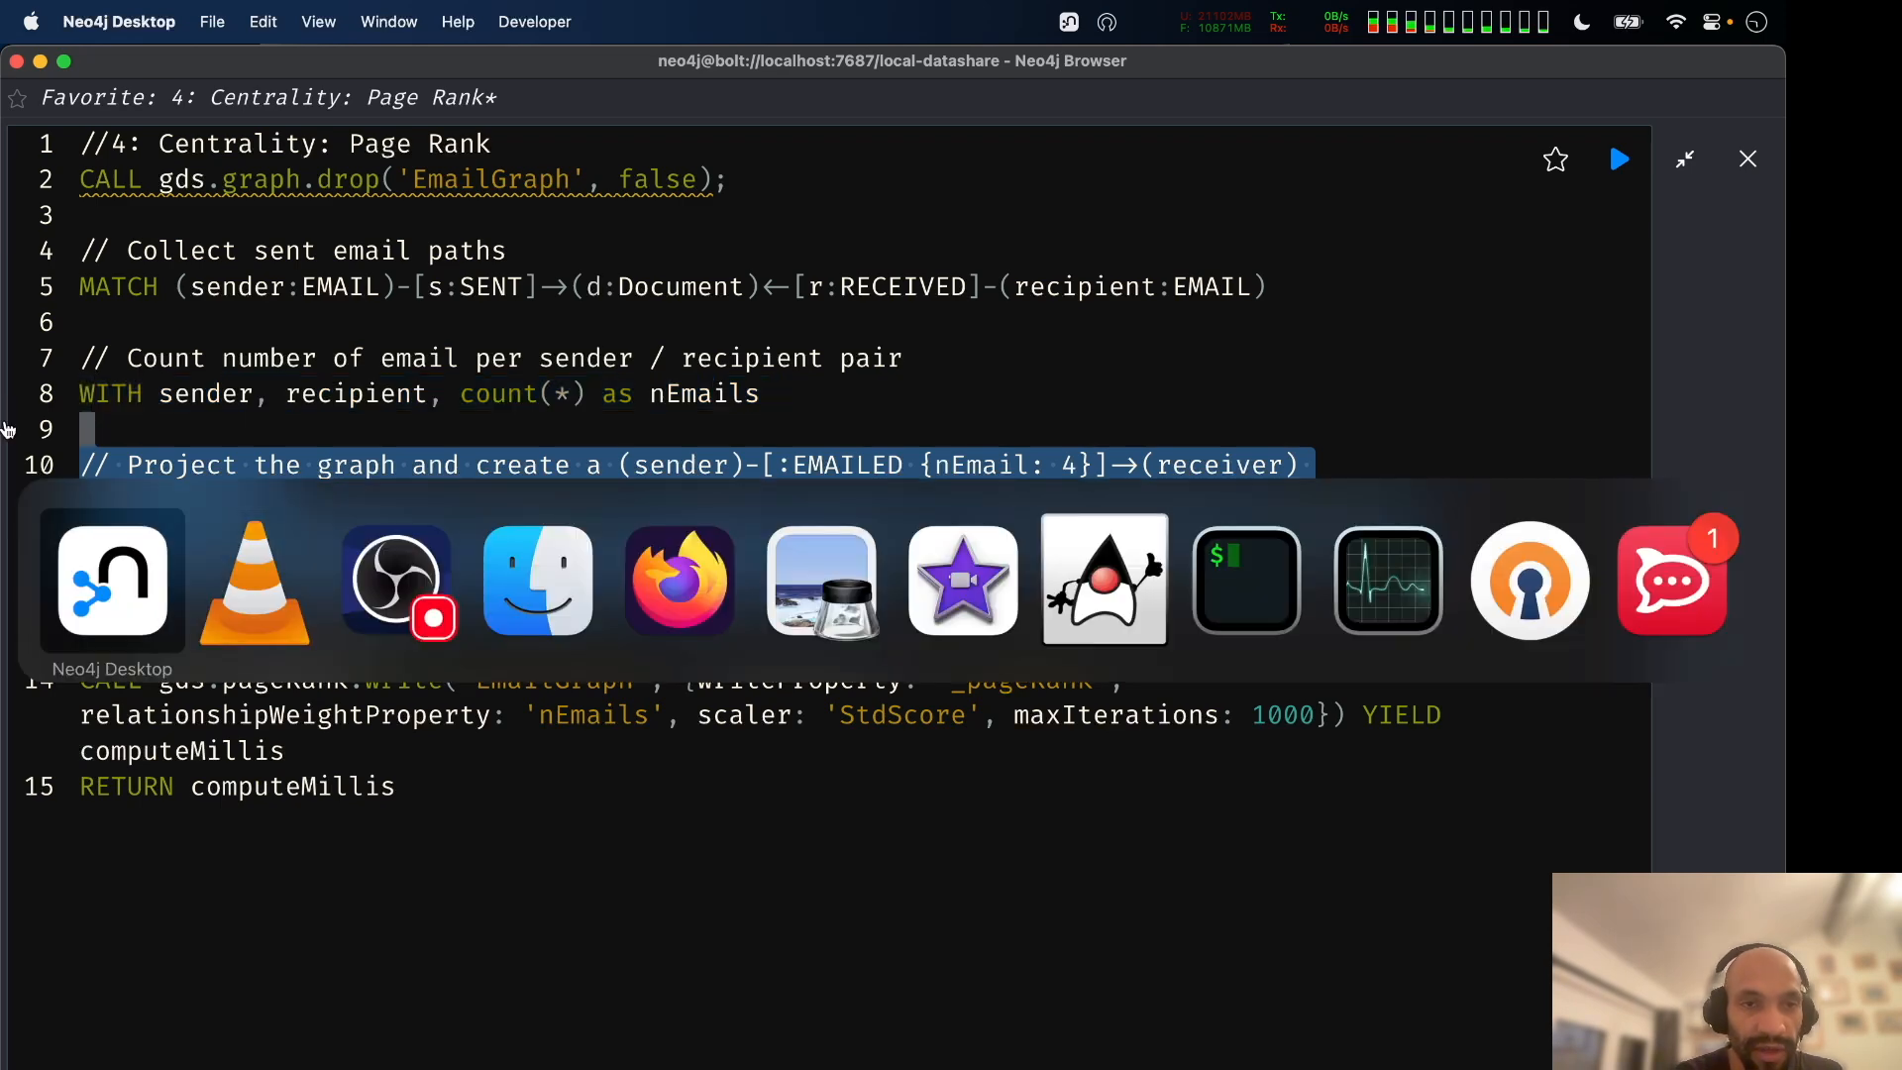
{"action": "key", "text": "super+grave"}
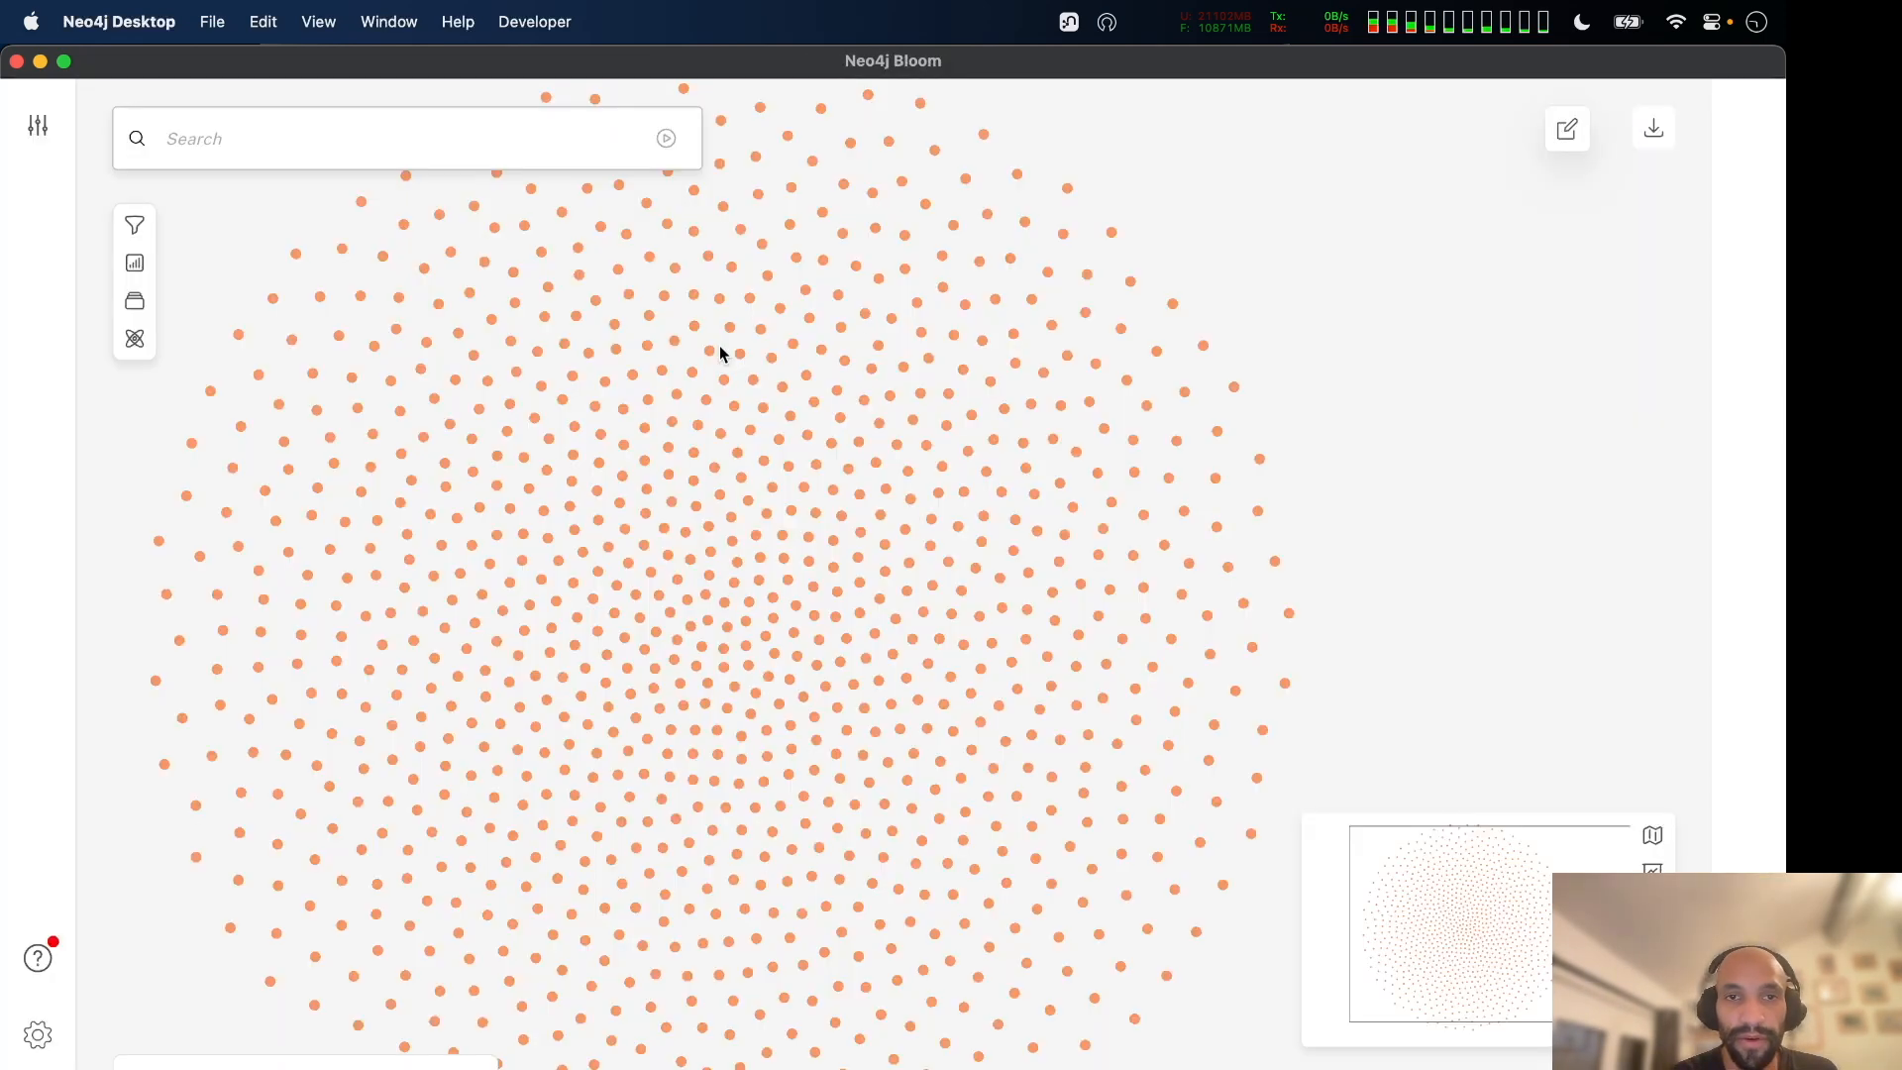
{"action": "scroll", "coordinate": [522, 459], "scroll_direction": "up", "scroll_amount": 10}
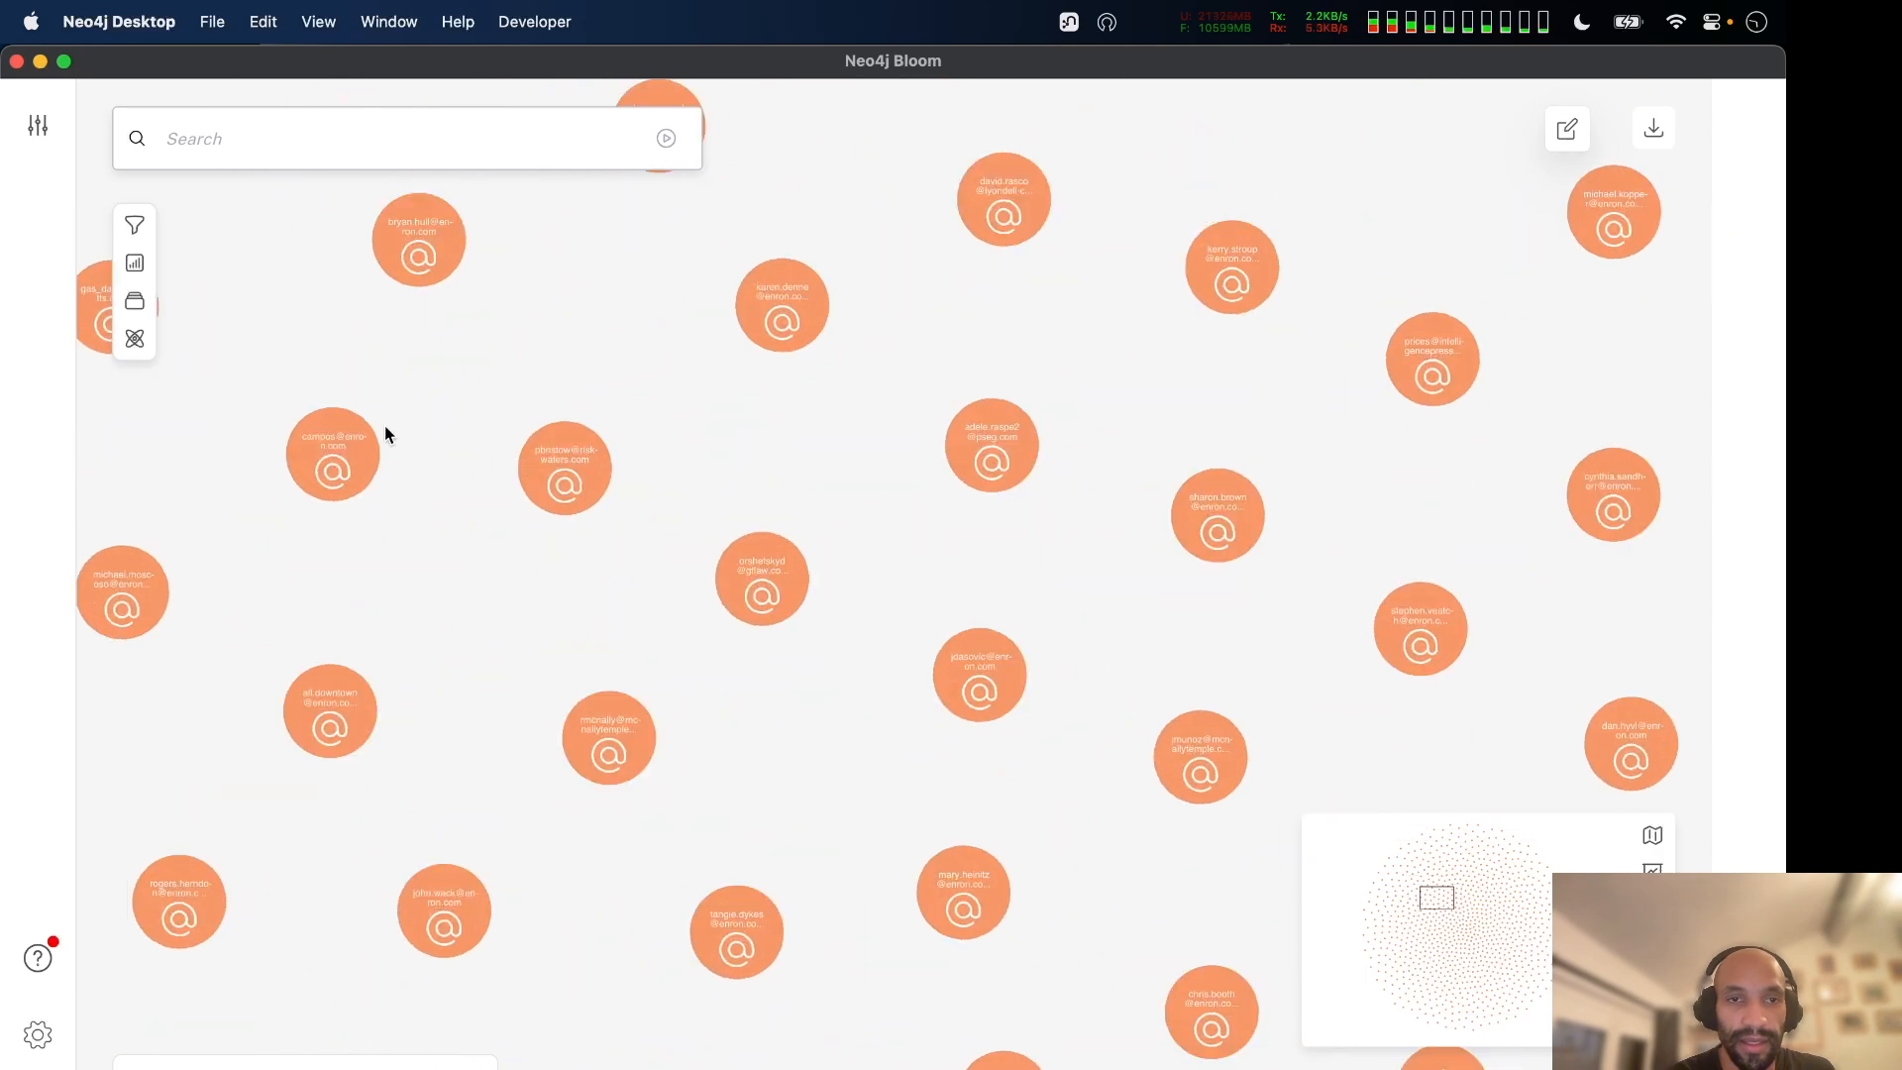
{"action": "right_click", "coordinate": [666, 326]}
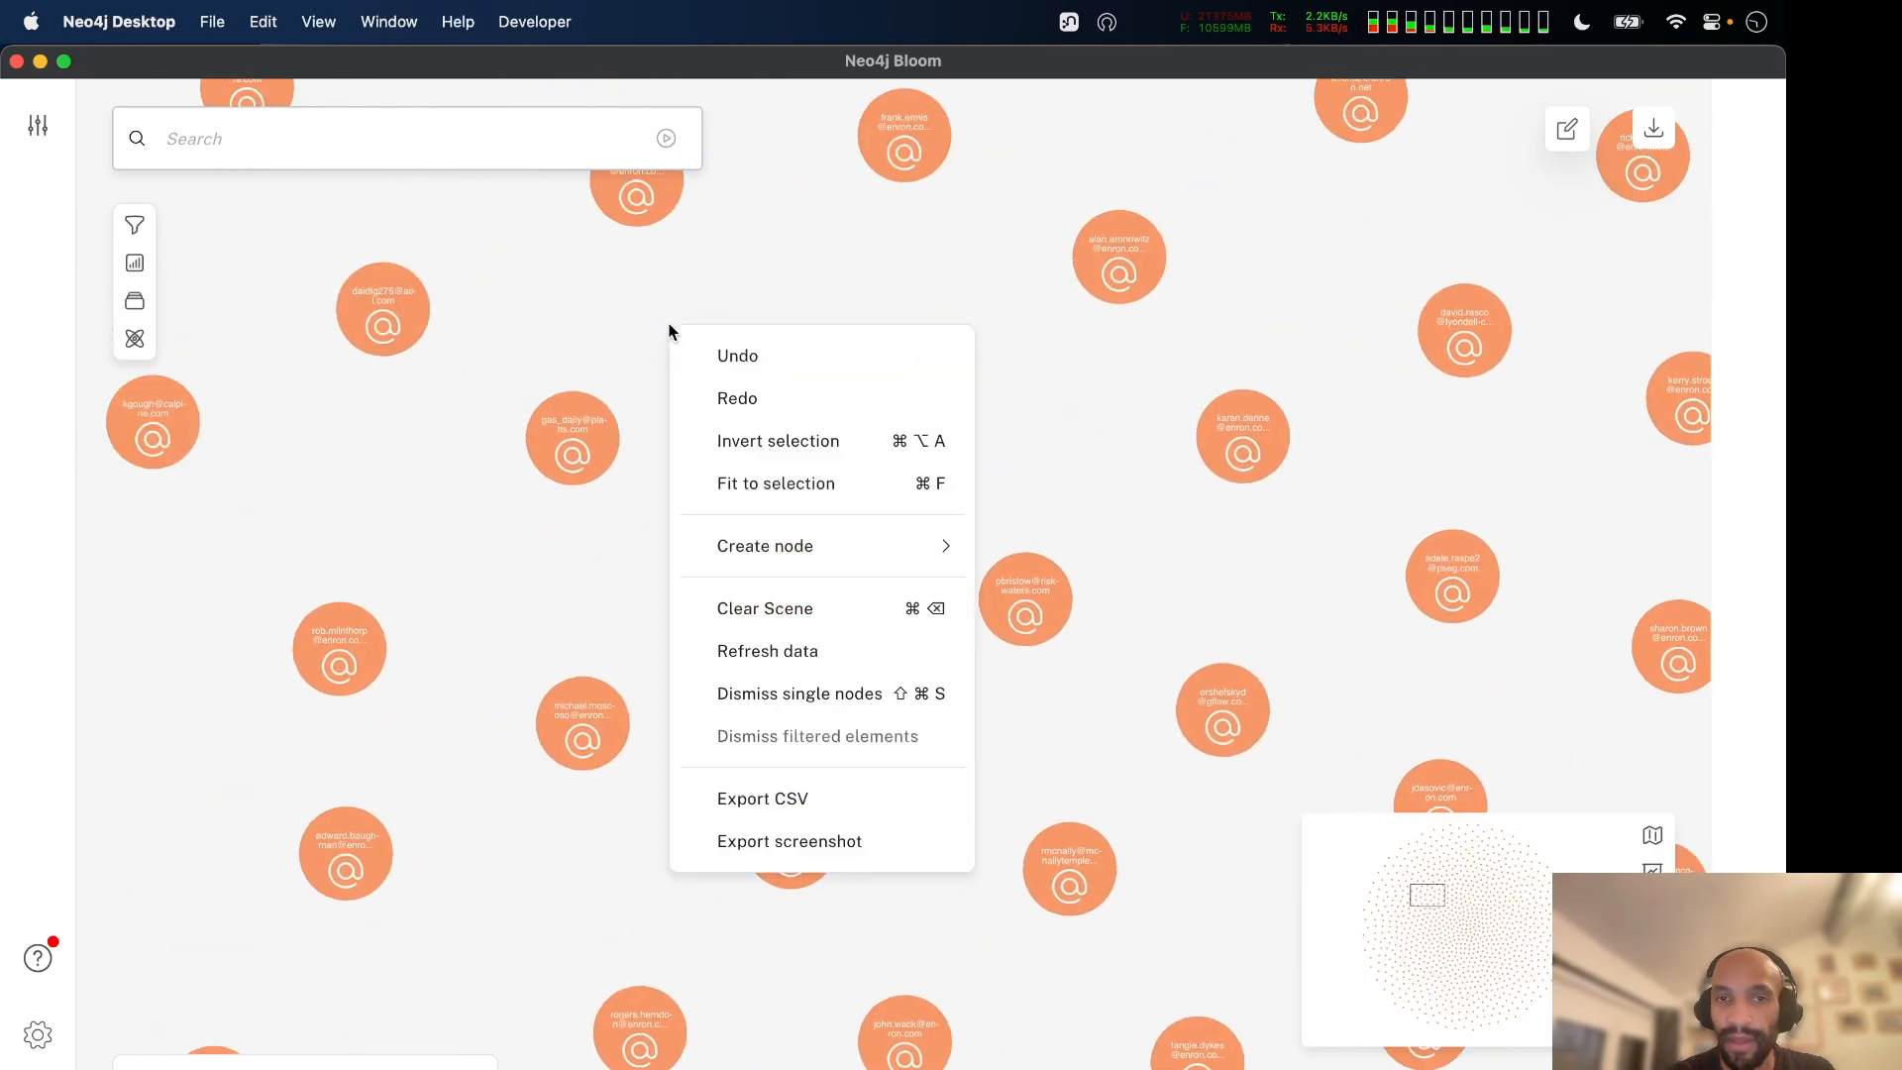
{"action": "left_click", "coordinate": [837, 612]}
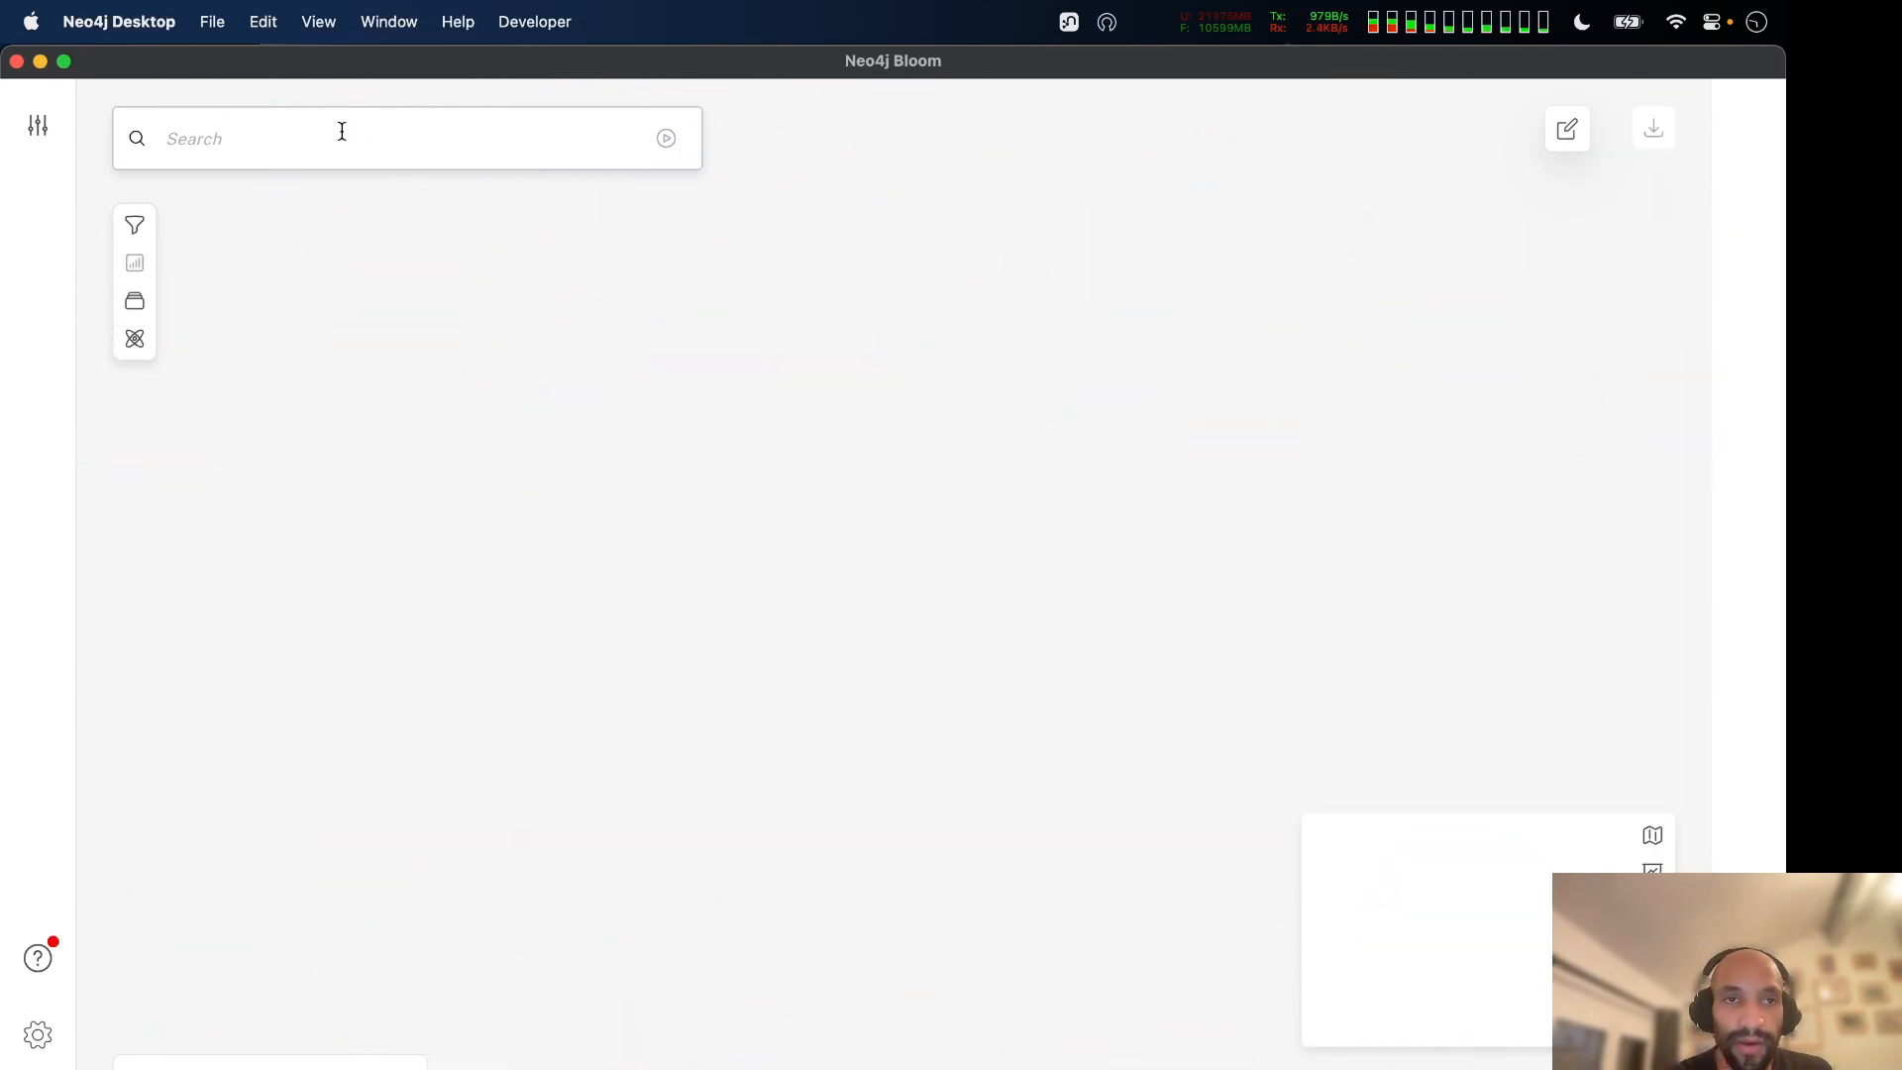
Search the graph for EmailDocument nodes and load them into the empty scene.
{"action": "left_click", "coordinate": [340, 136]}
{"action": "left_click", "coordinate": [317, 612]}
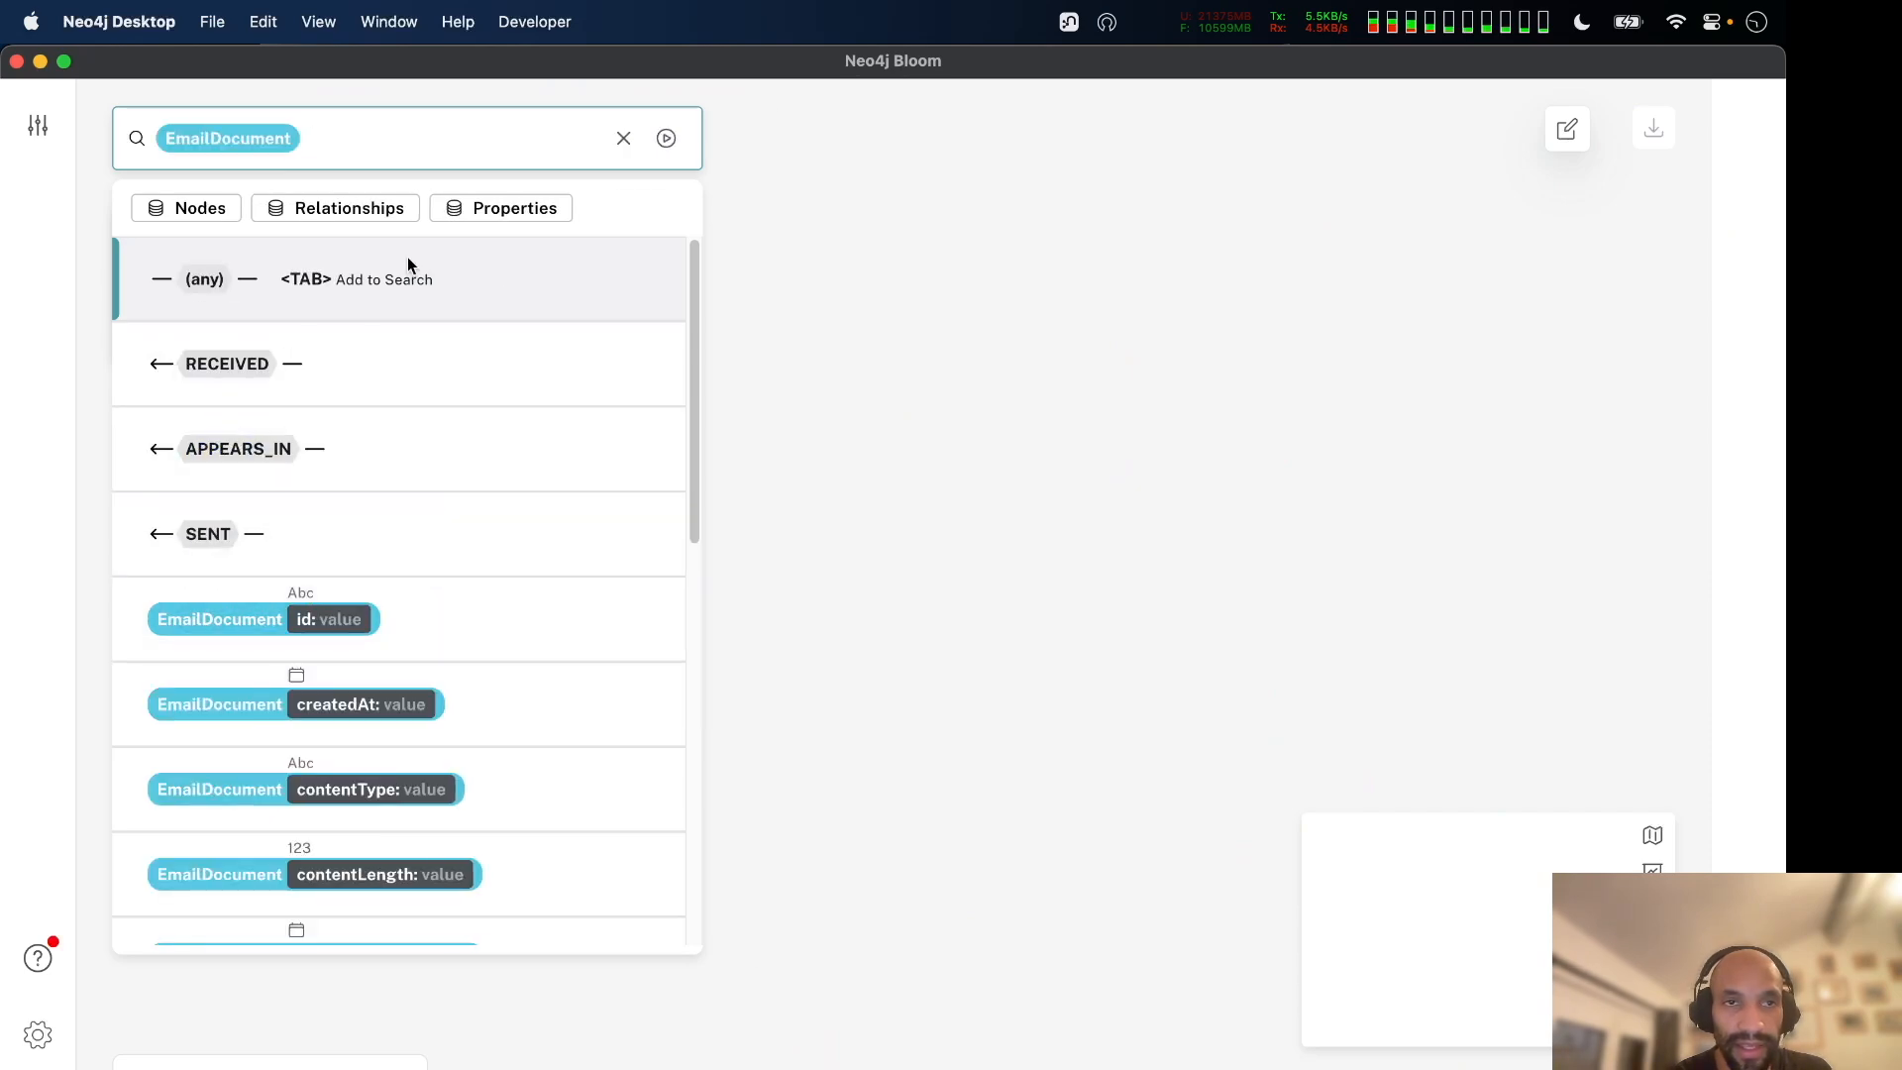
{"action": "key", "text": "Escape"}
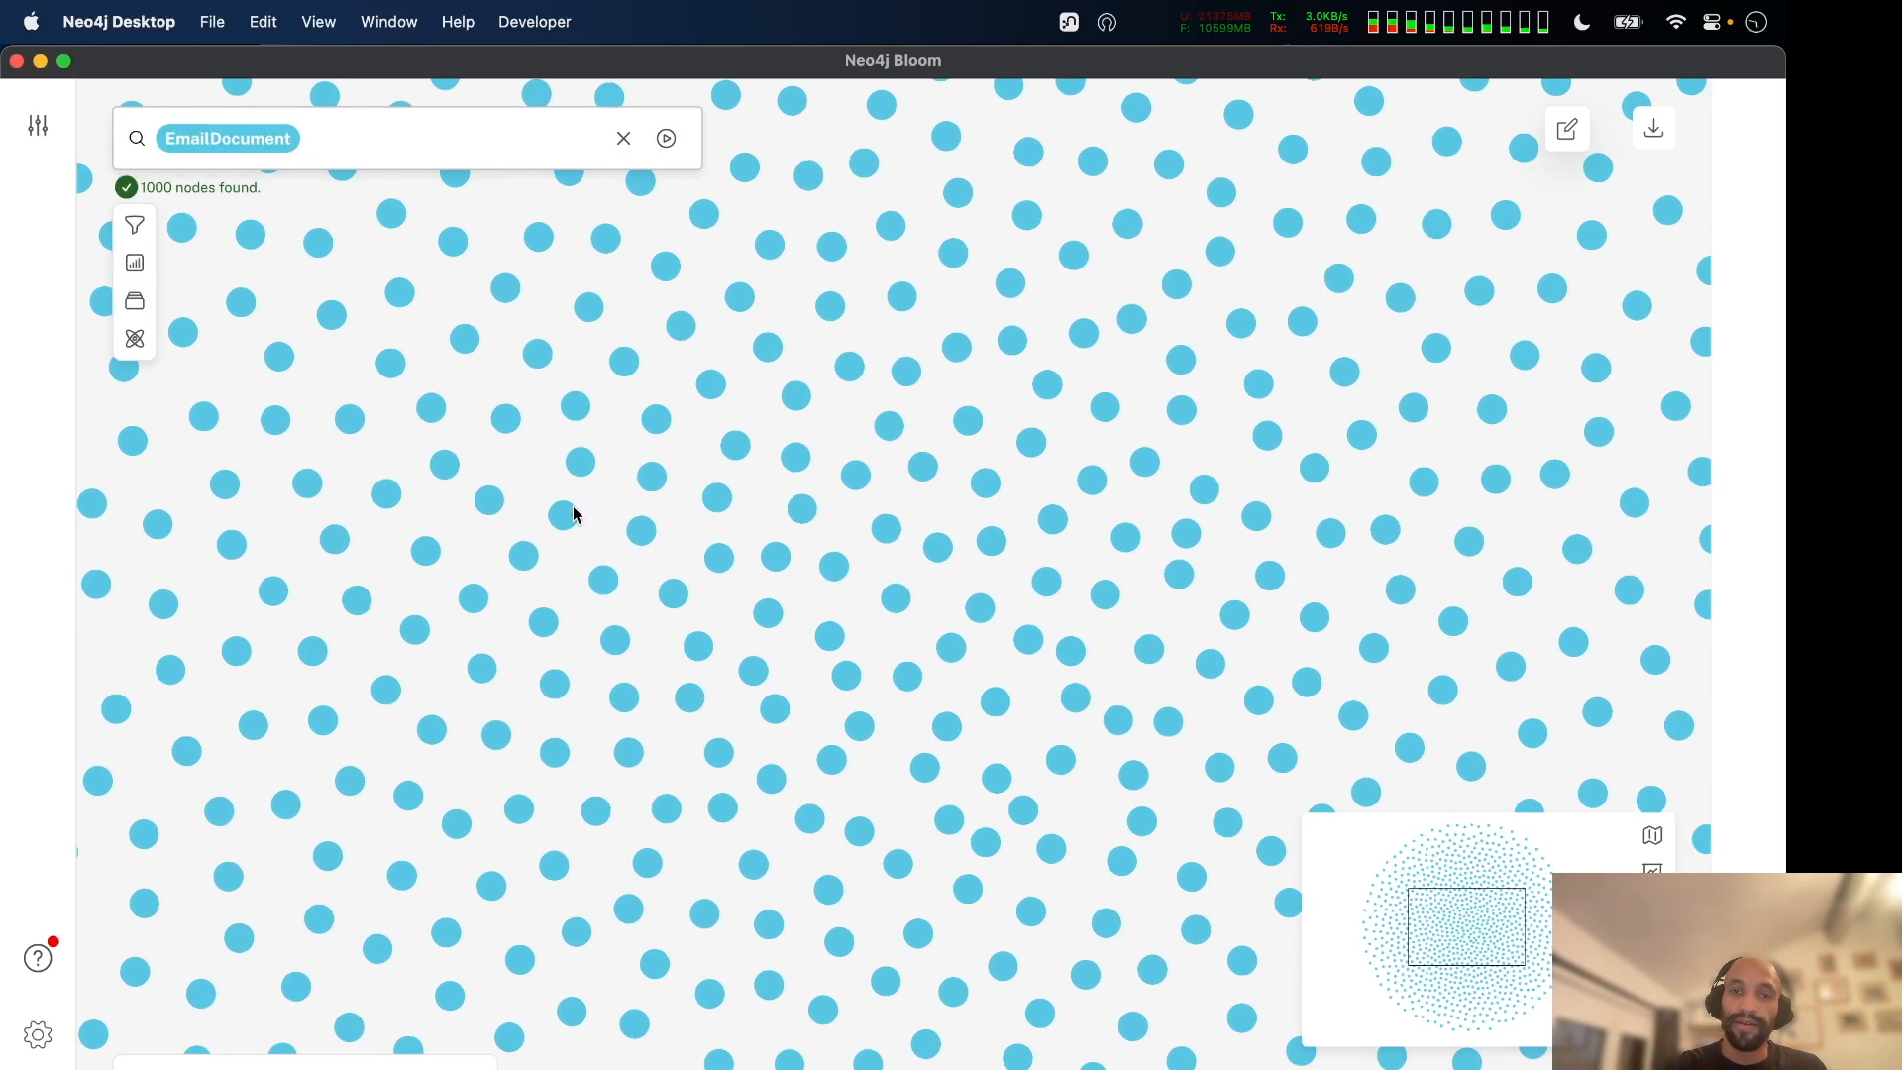
Expand the "RE: DASH Classification" email document node along its SENT relationship.
{"action": "scroll", "coordinate": [561, 420], "scroll_direction": "up", "scroll_amount": 5}
{"action": "right_click", "coordinate": [319, 429]}
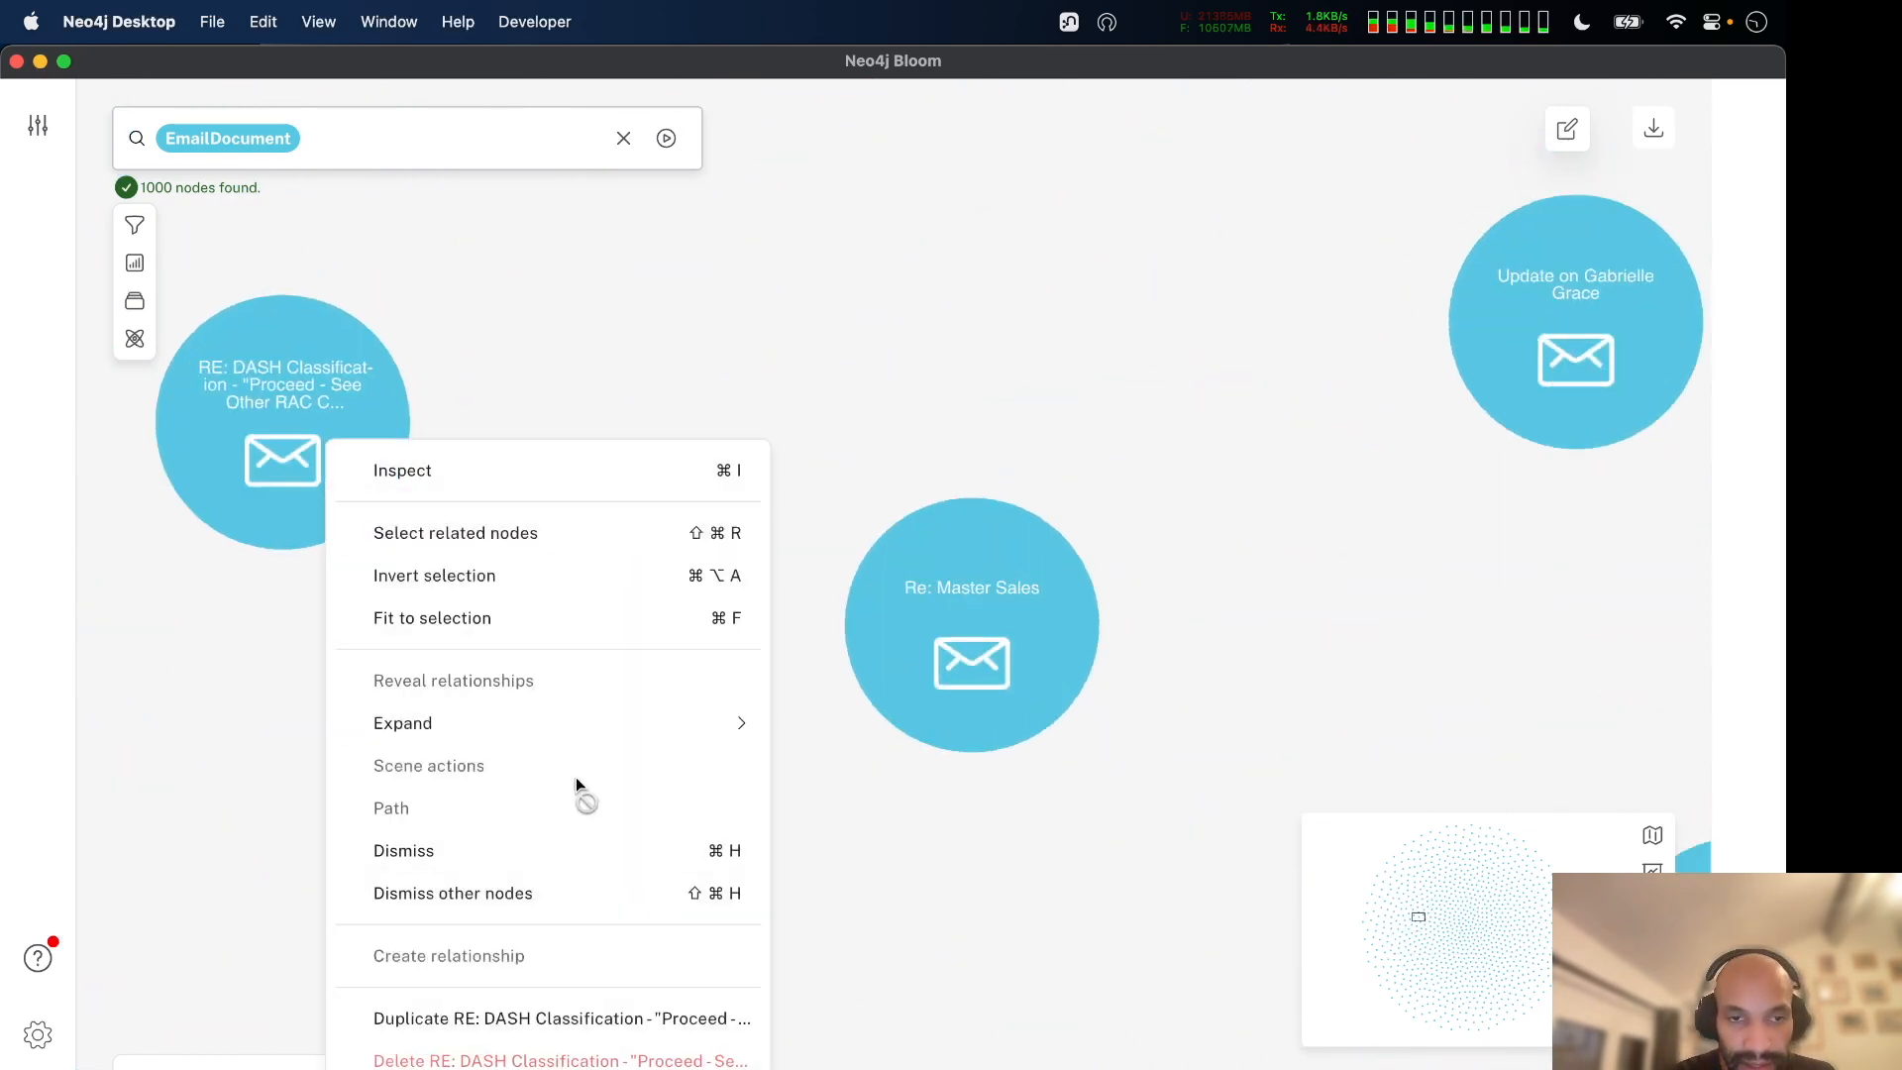
{"action": "mouse_move", "coordinate": [579, 728]}
{"action": "left_click", "coordinate": [939, 895]}
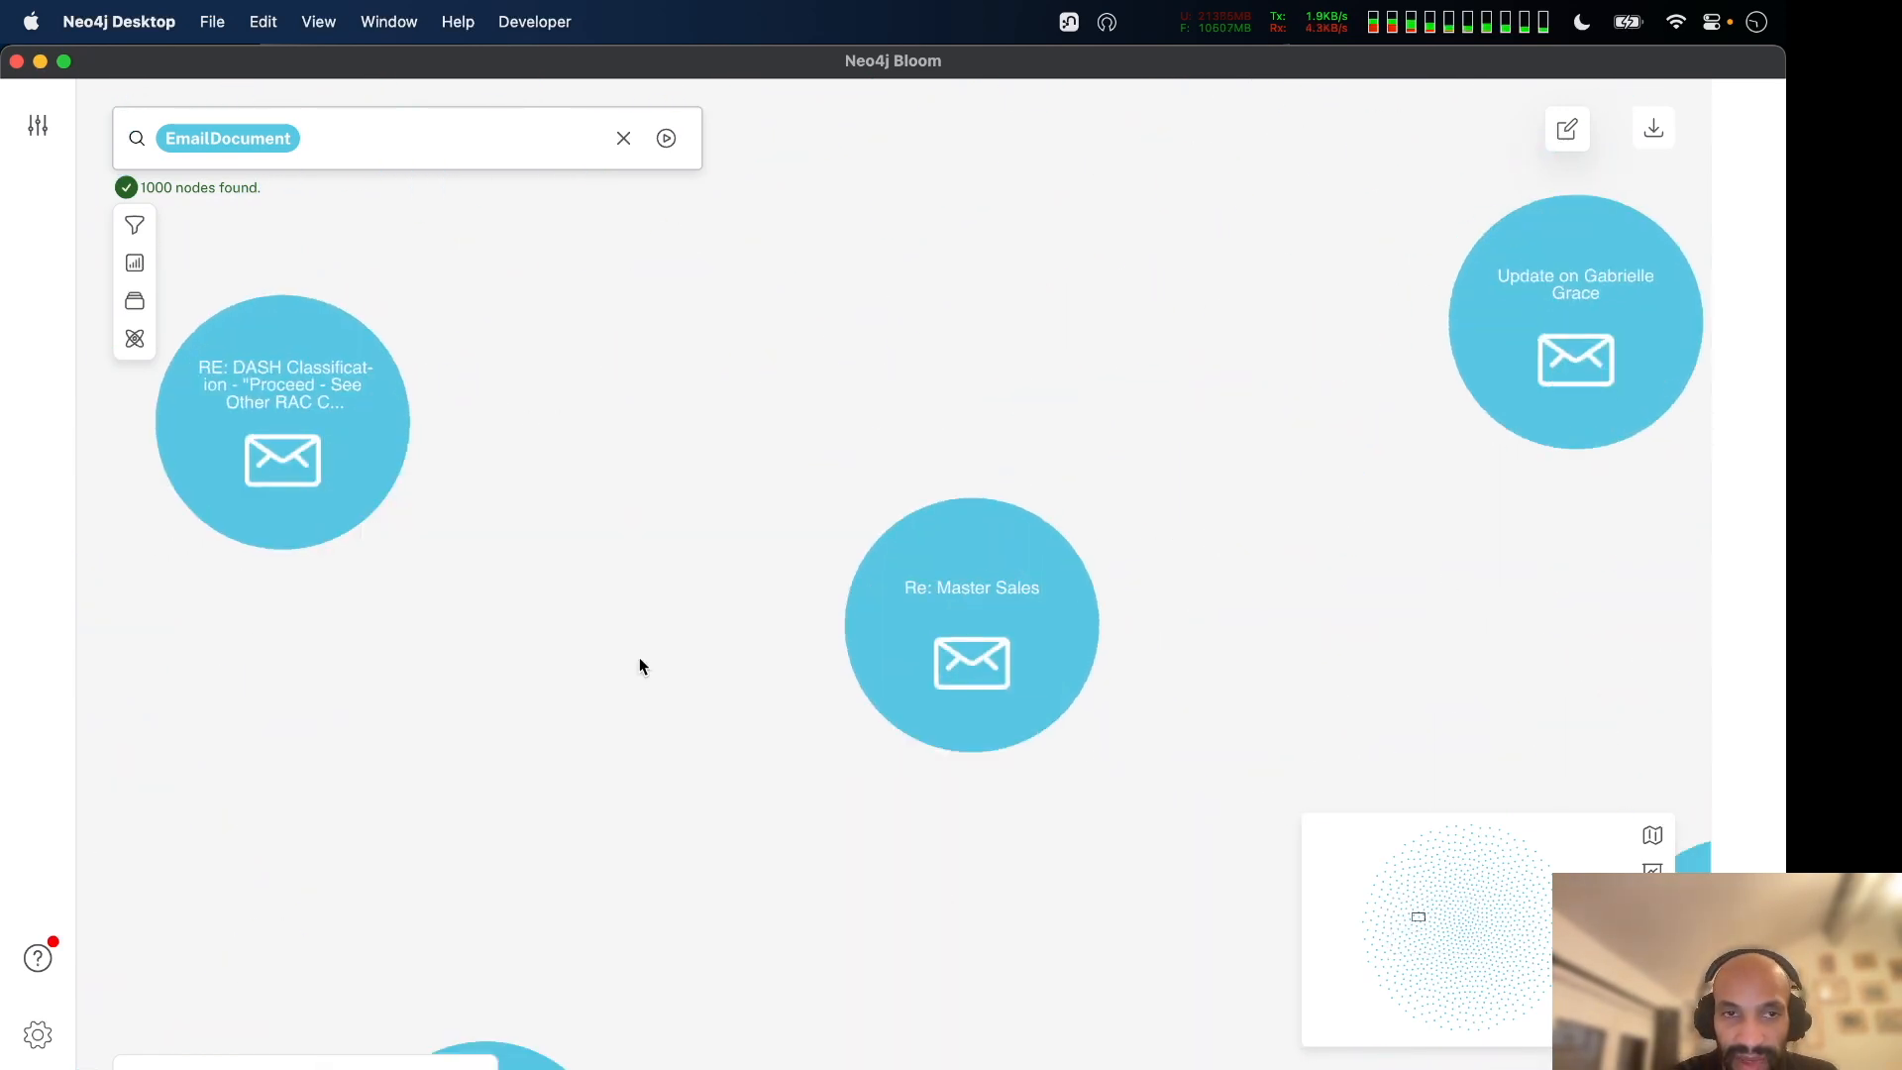
Expand the "RE: DASH Classification" email document node along its RECEIVED relationships.
{"action": "scroll", "coordinate": [354, 440], "scroll_direction": "down", "scroll_amount": 3}
{"action": "scroll", "coordinate": [375, 448], "scroll_direction": "down", "scroll_amount": 6}
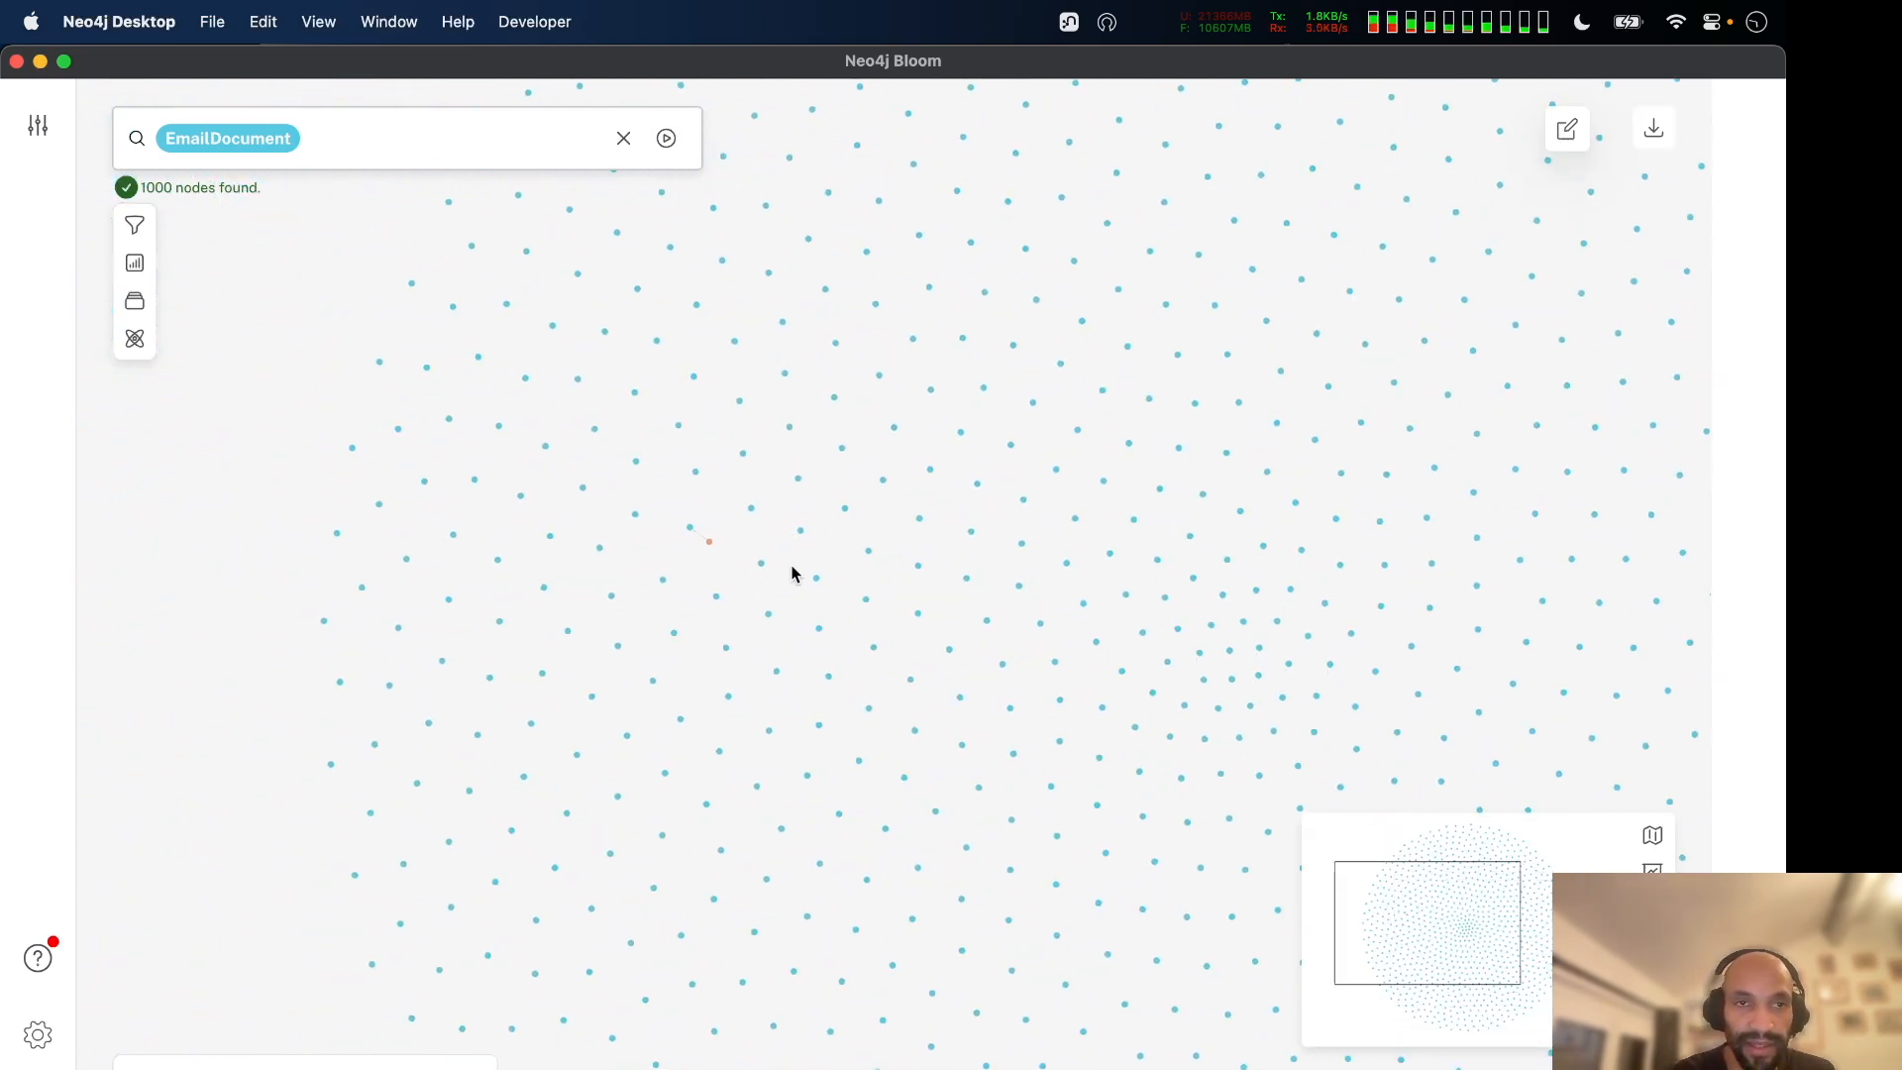
{"action": "scroll", "coordinate": [650, 438], "scroll_direction": "up", "scroll_amount": 5}
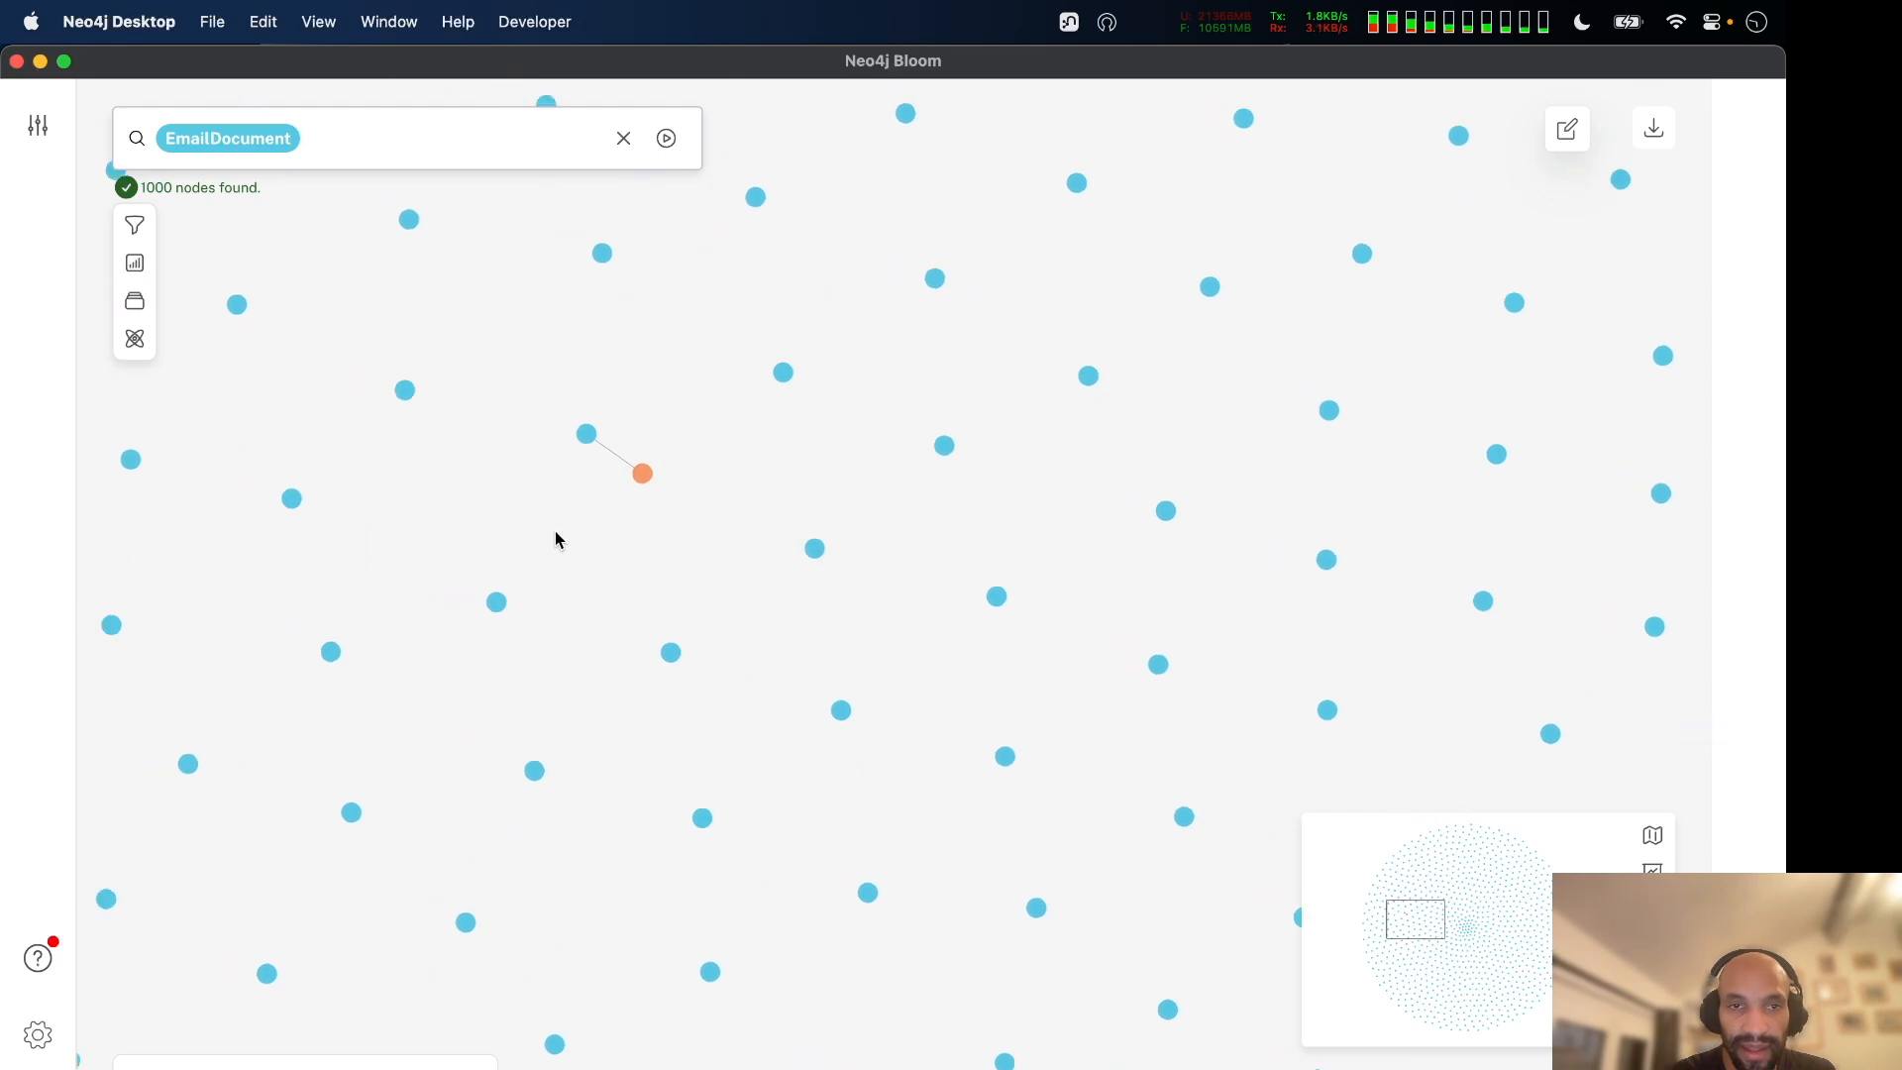
{"action": "right_click", "coordinate": [643, 466]}
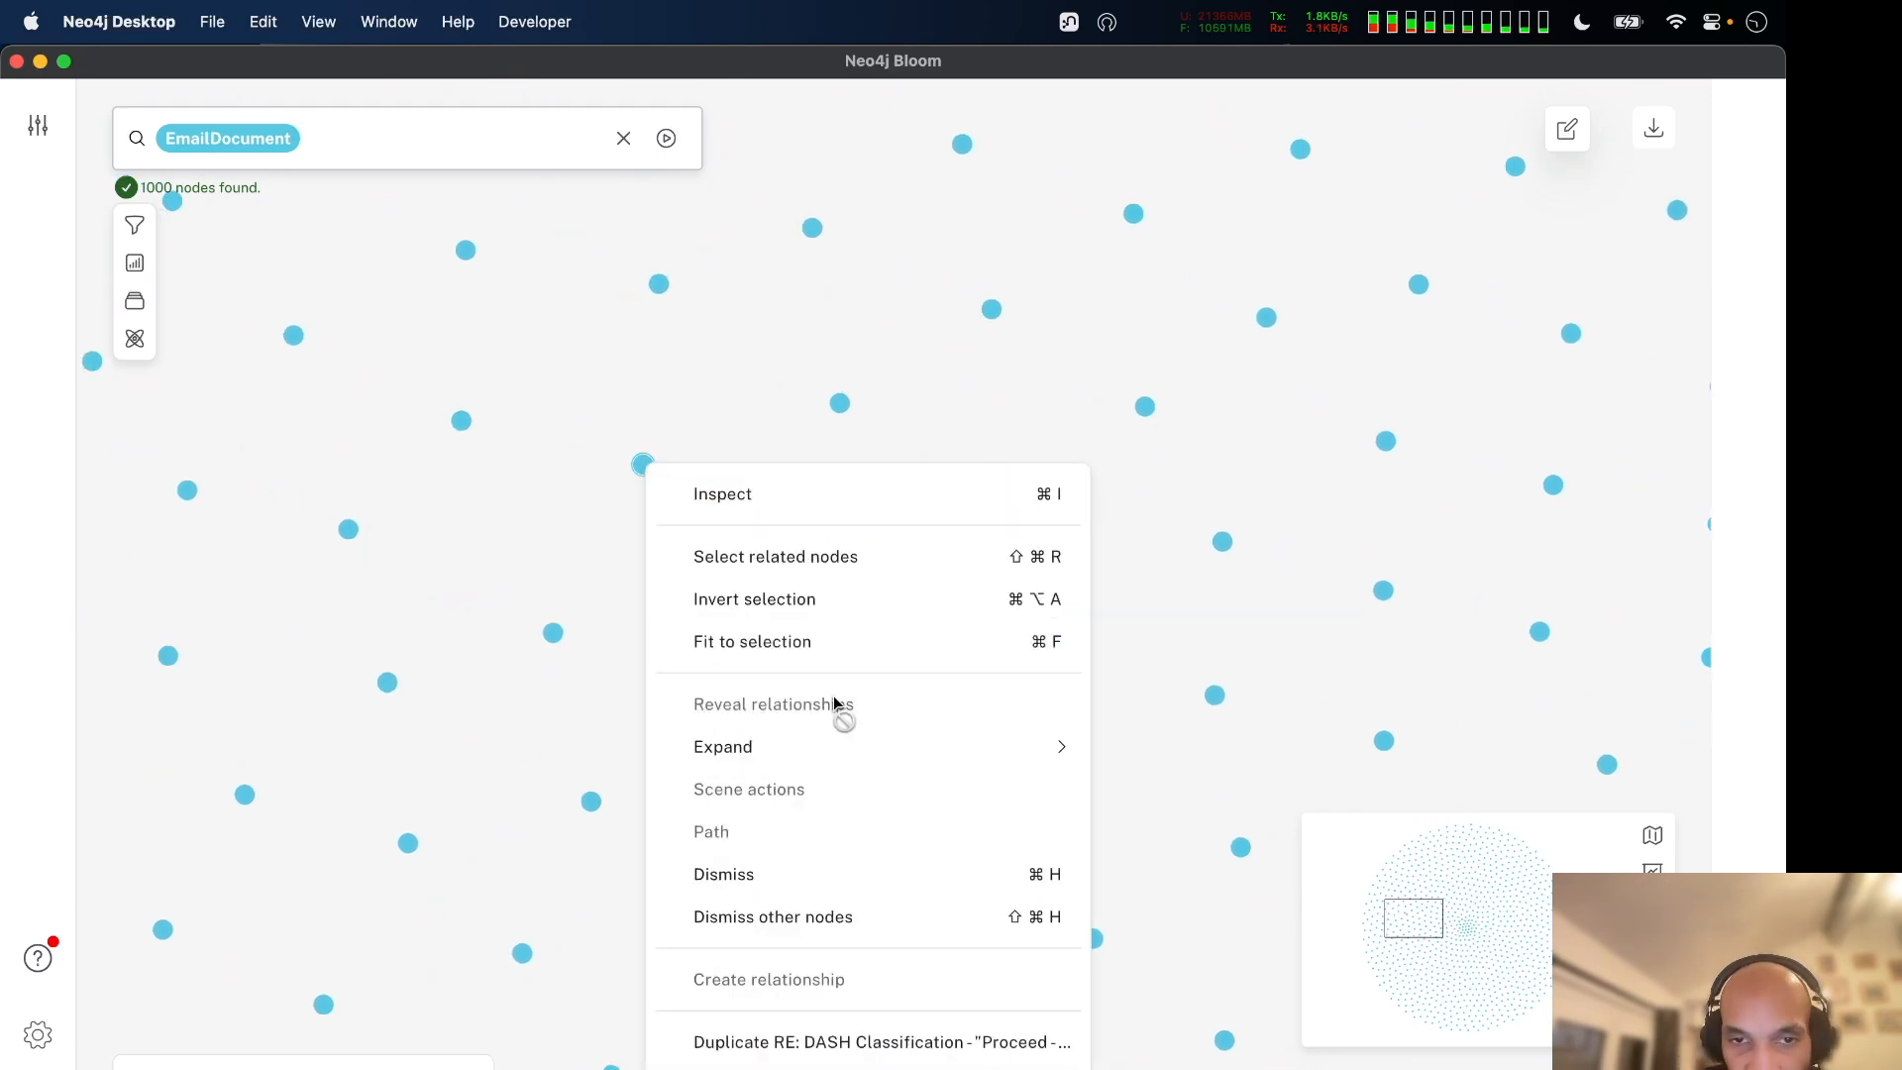
{"action": "mouse_move", "coordinate": [1065, 756]}
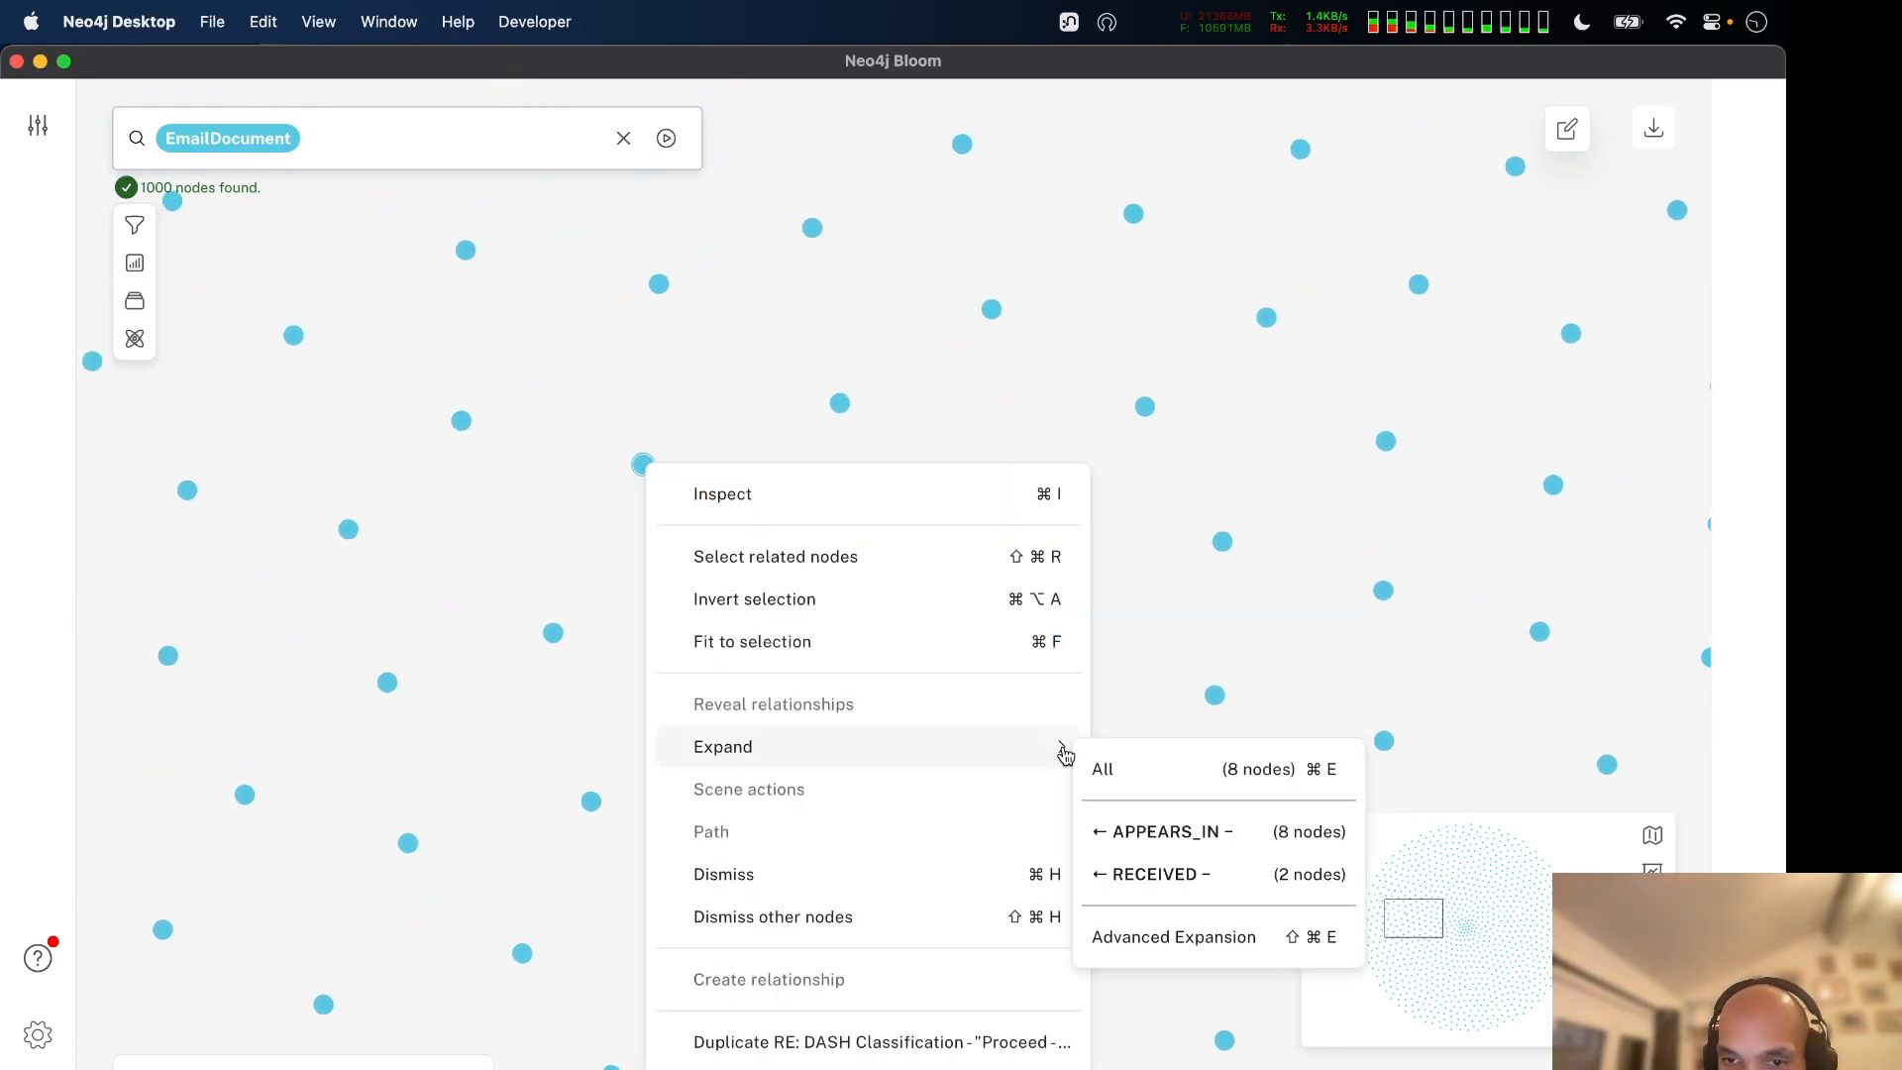
{"action": "left_click", "coordinate": [1167, 877]}
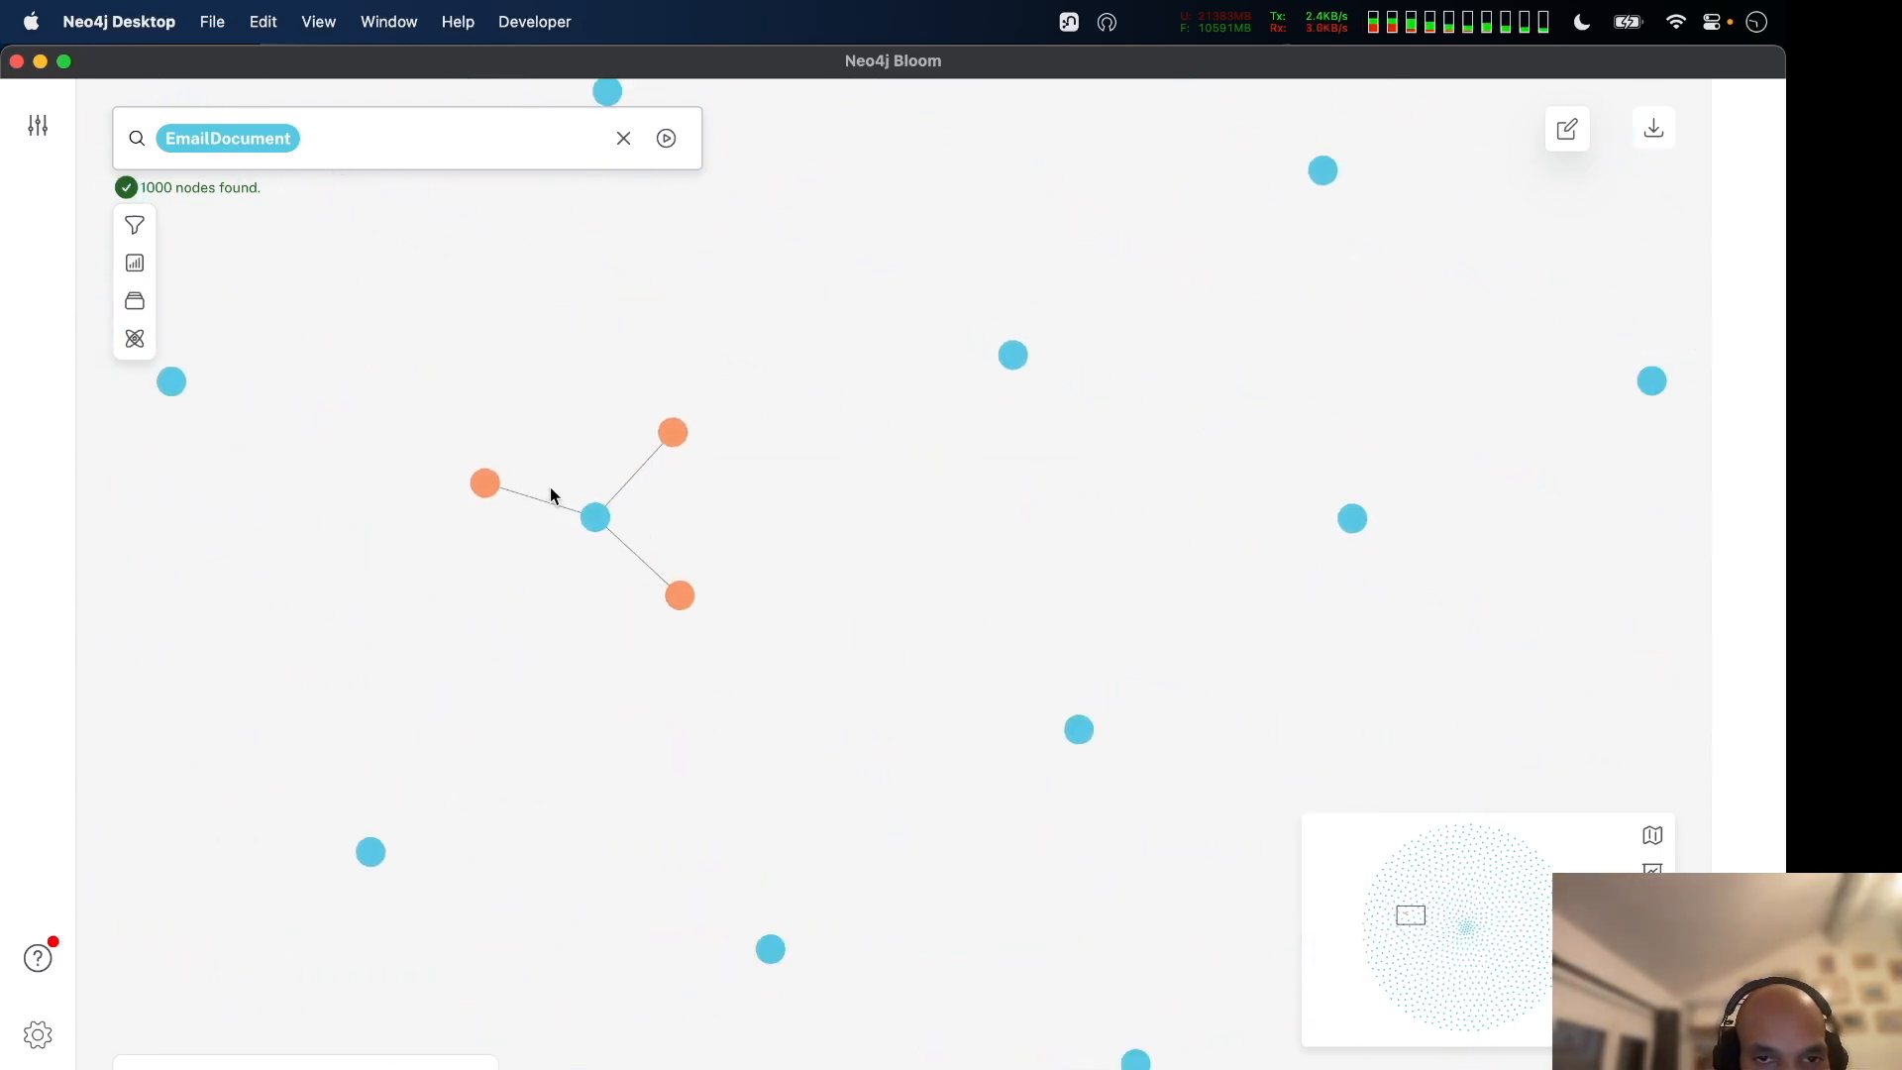
Arrange the two recipient nodes and the sender node on opposite sides of the email document, and view the document's properties.
{"action": "scroll", "coordinate": [552, 497], "scroll_direction": "up", "scroll_amount": 5}
{"action": "left_click_drag", "start_coordinate": [856, 442], "coordinate": [402, 373]}
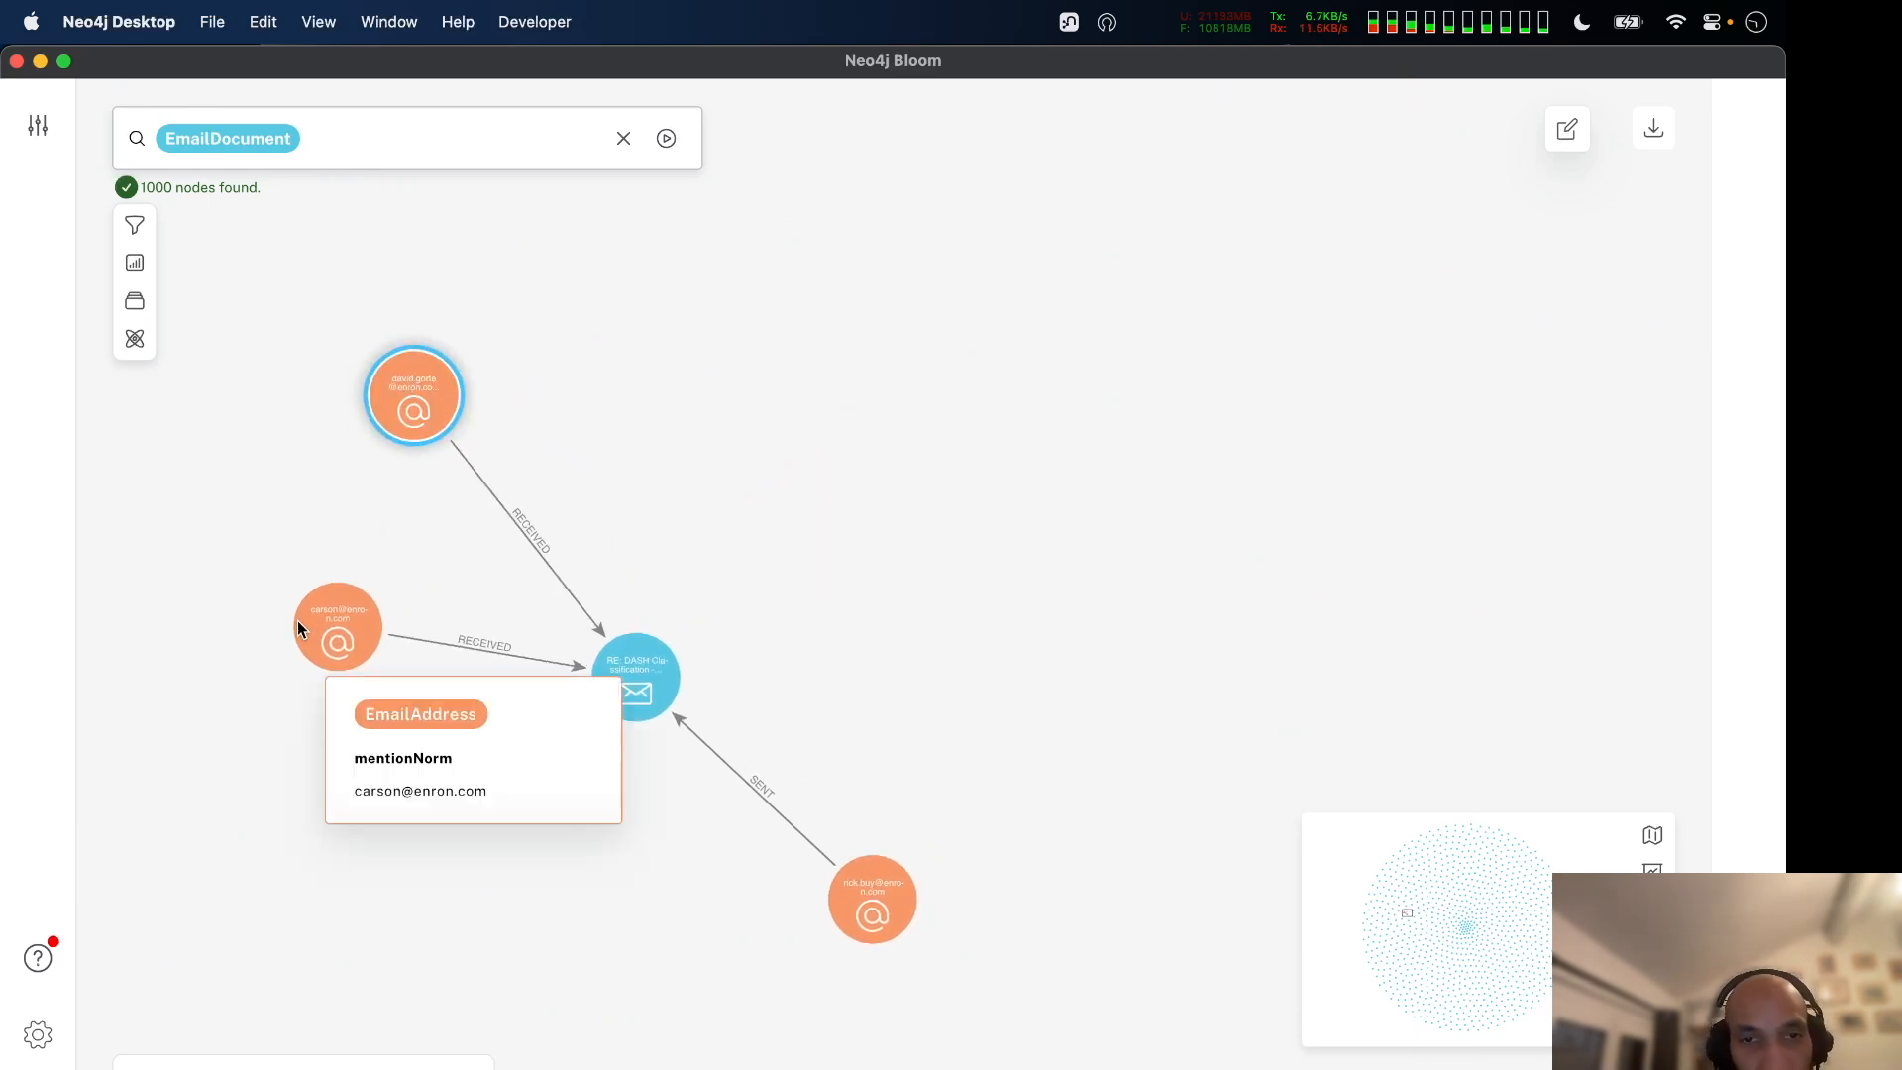
{"action": "left_click_drag", "start_coordinate": [622, 642], "coordinate": [645, 573]}
{"action": "left_click_drag", "start_coordinate": [836, 884], "coordinate": [986, 543]}
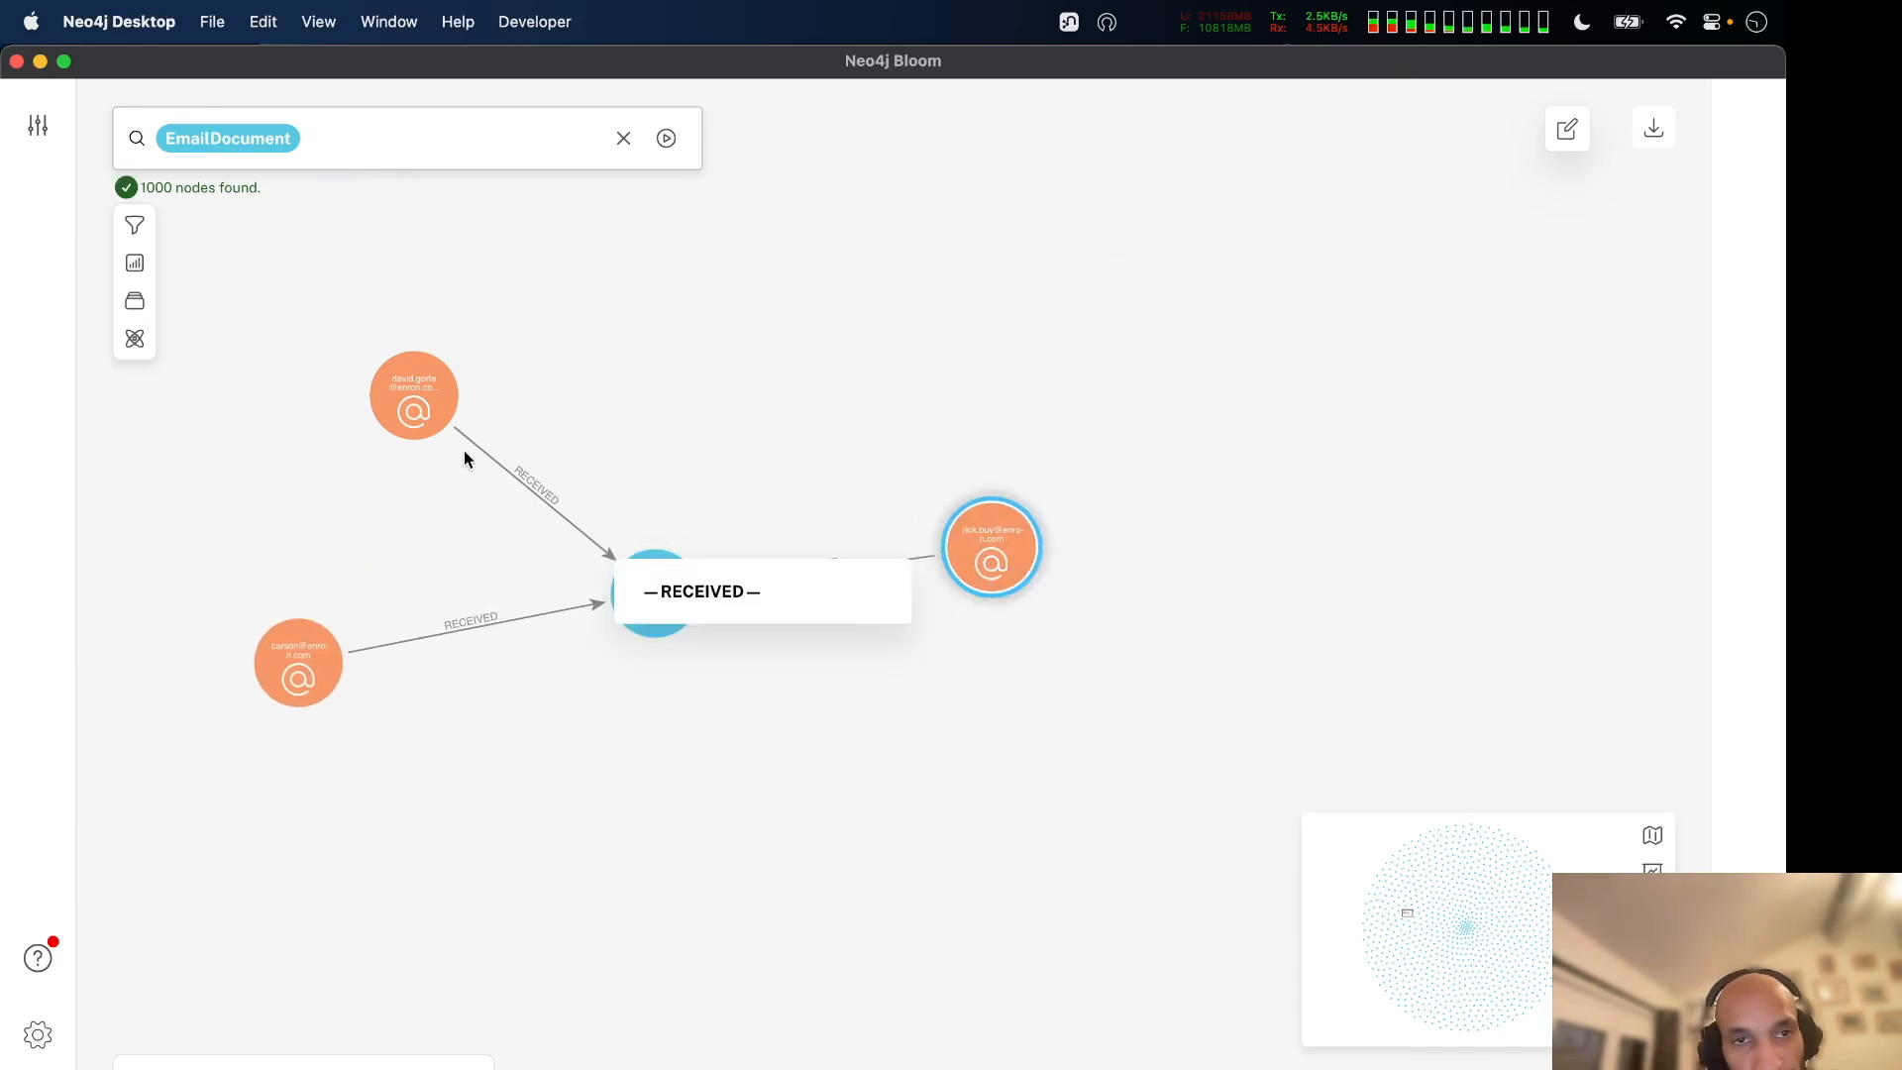
{"action": "left_click_drag", "start_coordinate": [414, 397], "coordinate": [236, 400]}
{"action": "left_click_drag", "start_coordinate": [305, 759], "coordinate": [234, 688]}
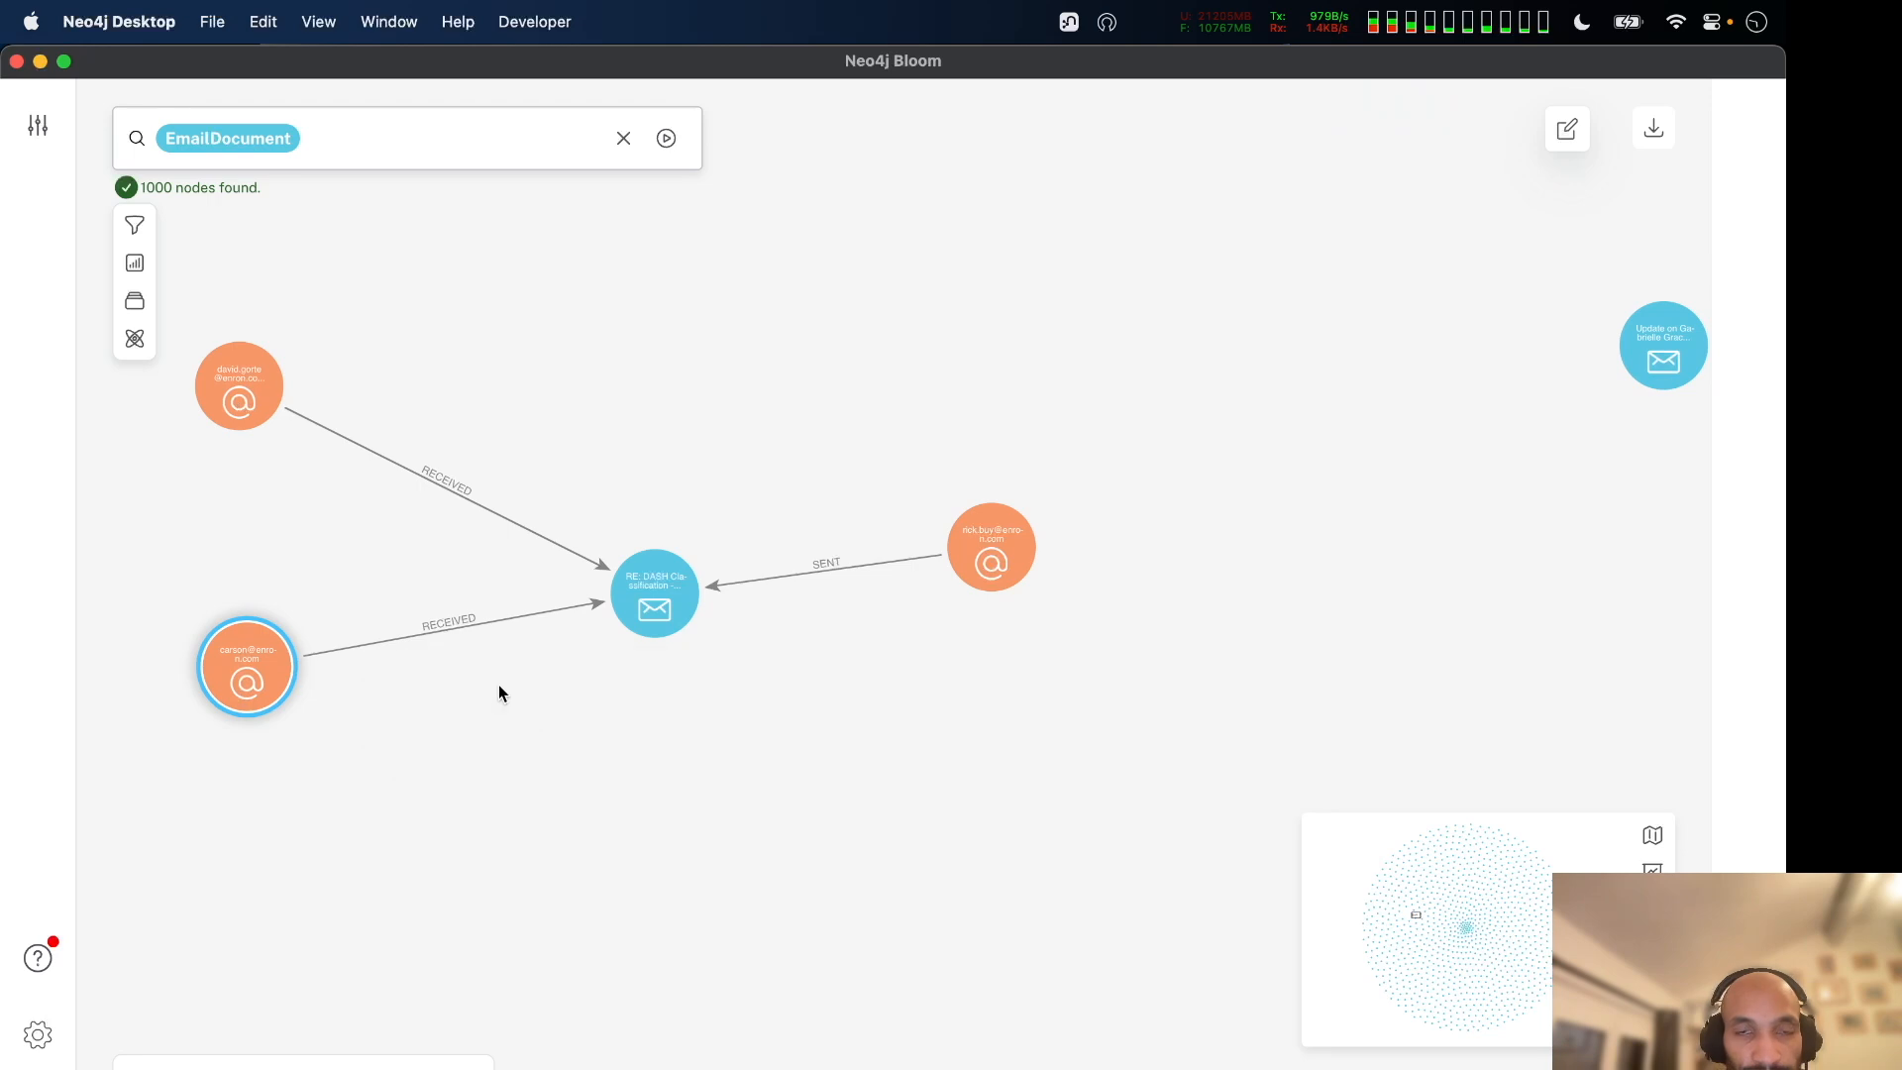
{"action": "mouse_move", "coordinate": [654, 610]}
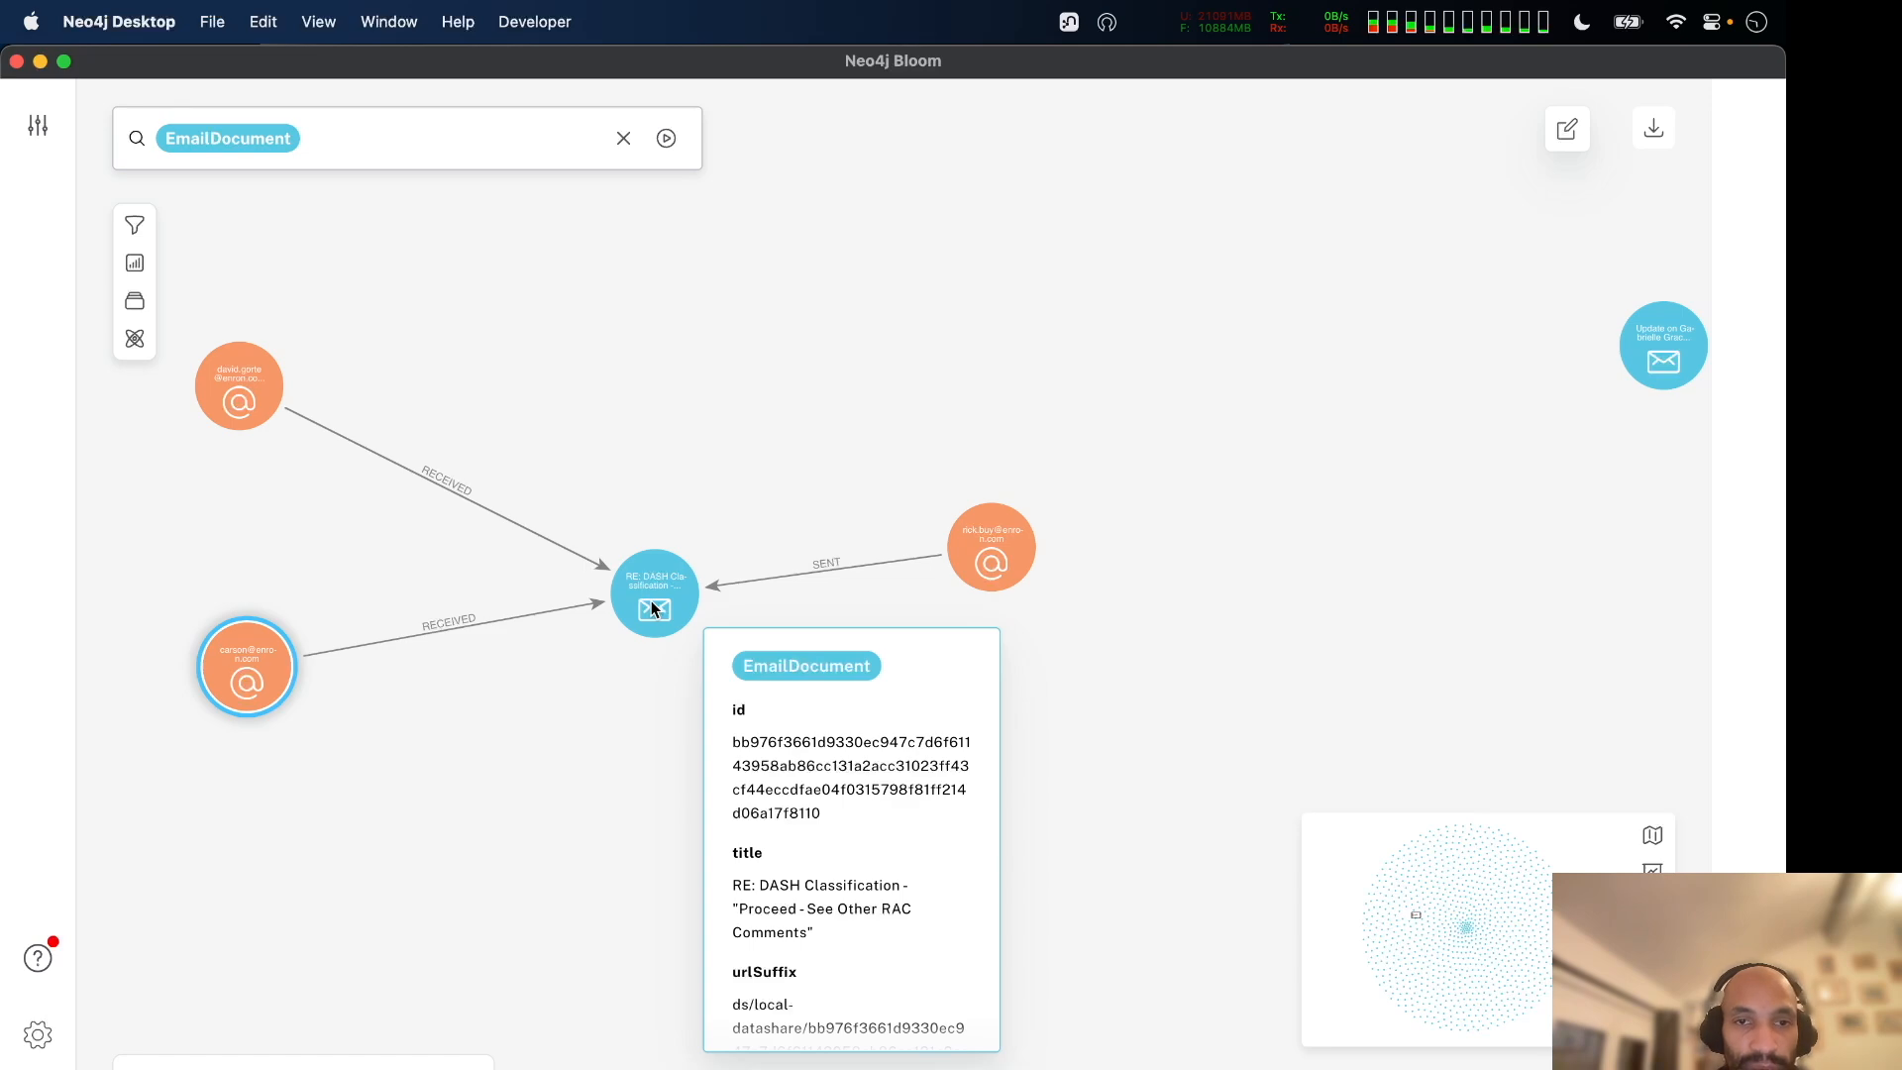
Switch to the Neo4j Browser query and highlight the gds.graph.project call with its sender and receiver arguments on line 11.
{"action": "key", "text": "super+Tab"}
{"action": "key", "text": "super+grave"}
{"action": "key", "text": "super+grave"}
{"action": "left_click", "coordinate": [390, 463]}
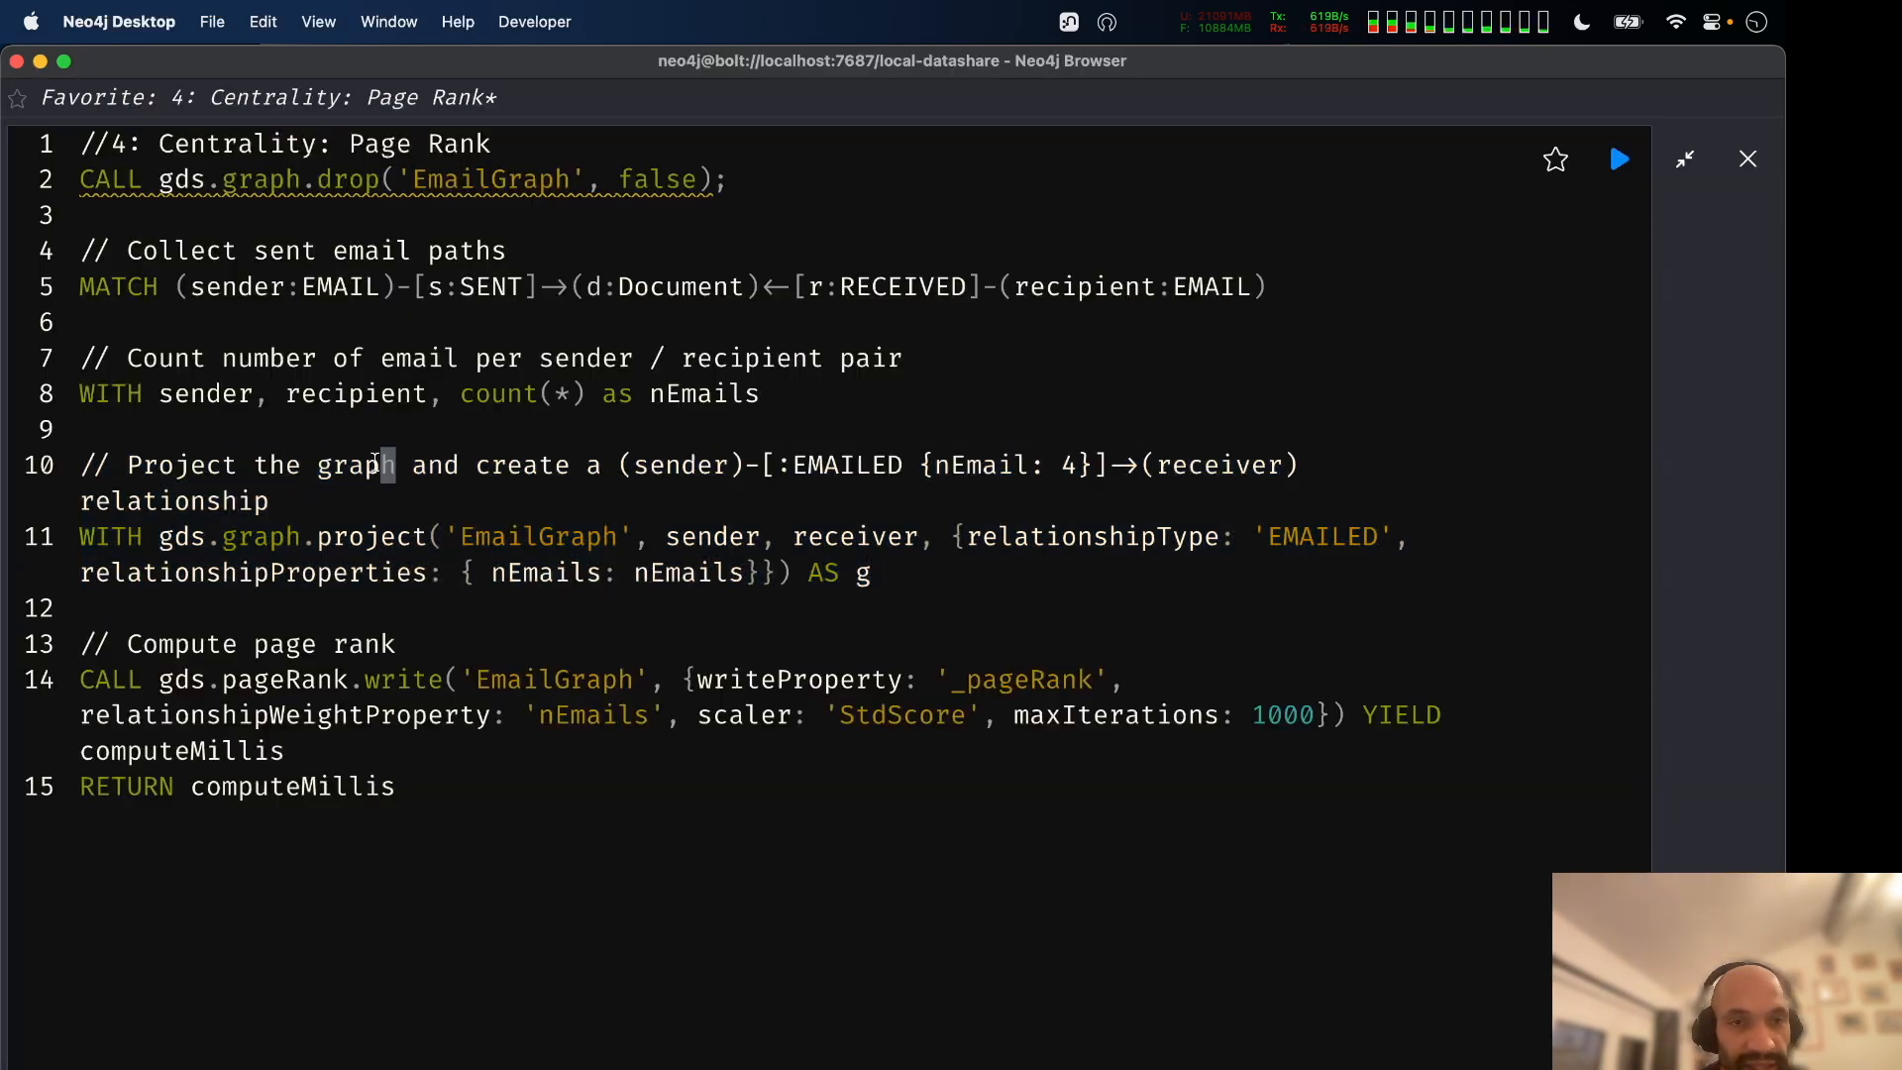
{"action": "left_click_drag", "start_coordinate": [158, 536], "coordinate": [901, 536]}
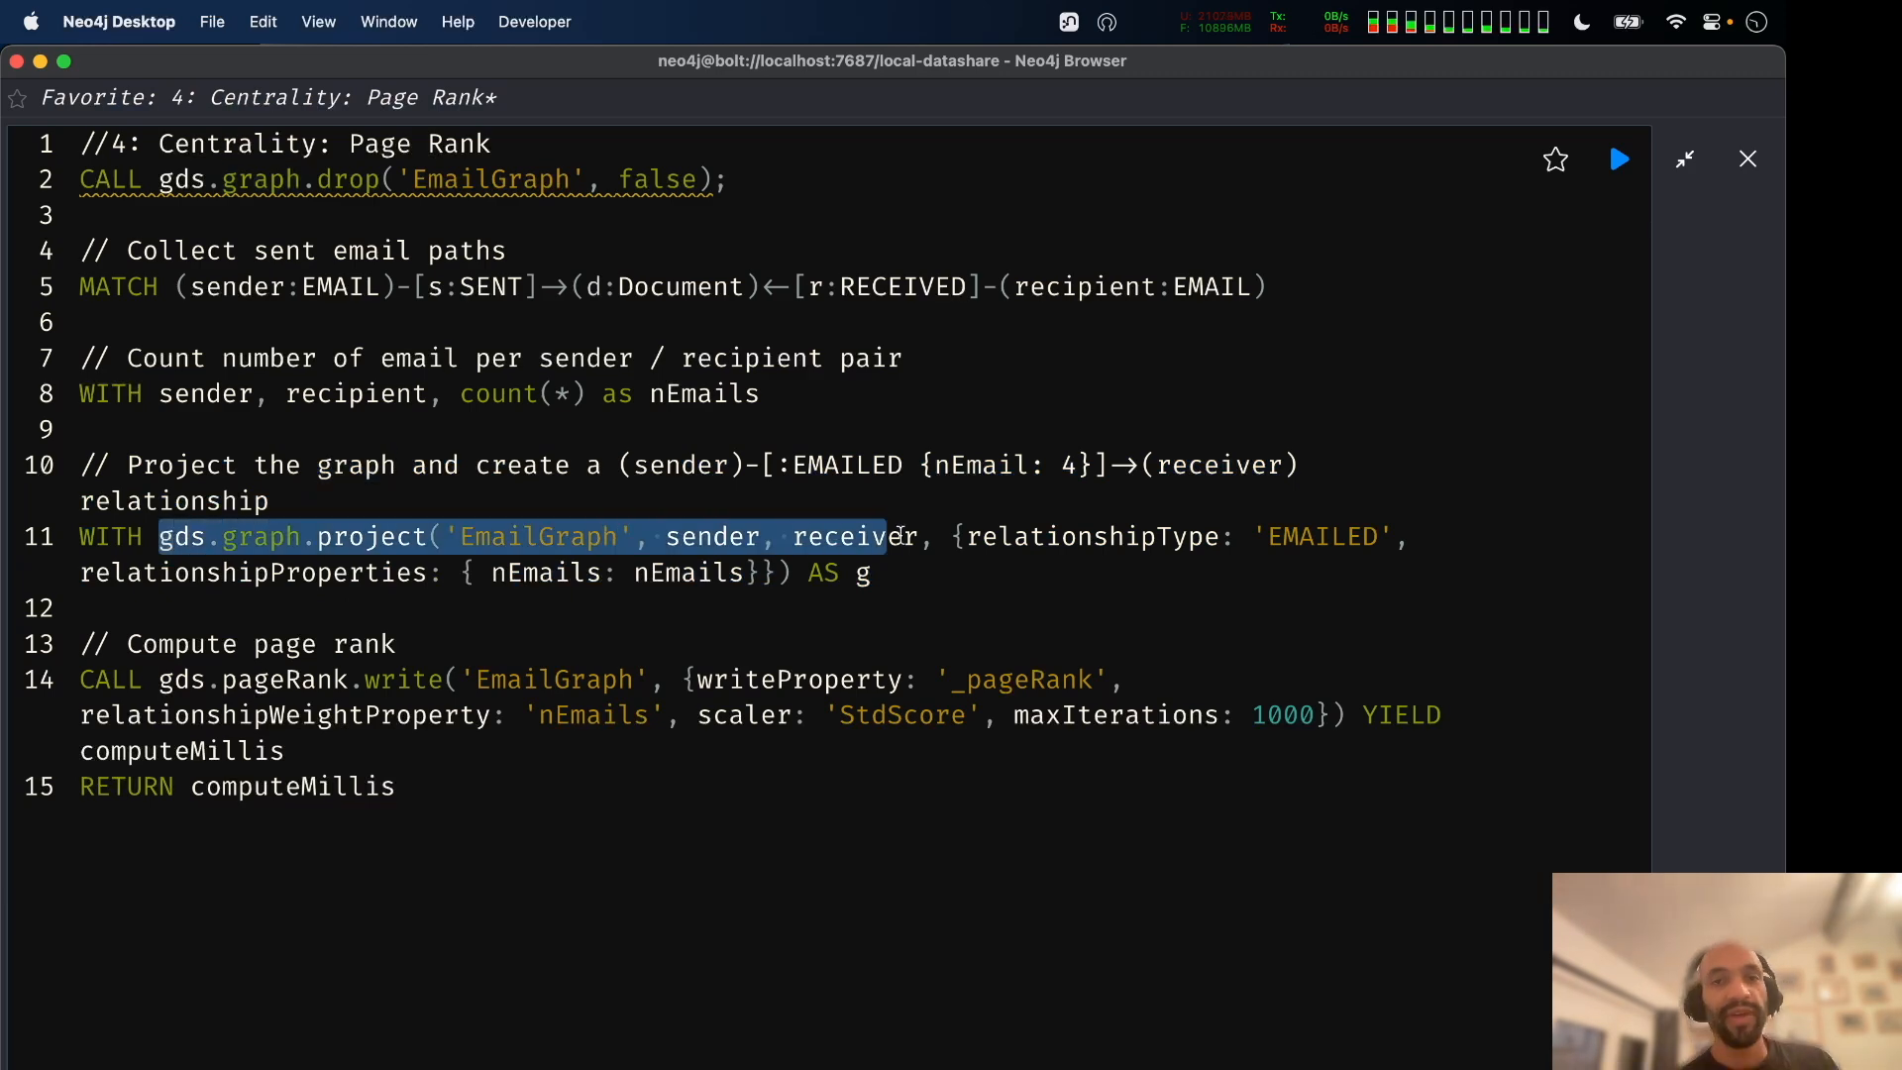
{"action": "key", "text": "super+Tab"}
{"action": "key", "text": "super+Tab"}
{"action": "key", "text": "super+Tab"}
{"action": "key", "text": "super+Tab"}
Examine the MATCH pattern on line 5 that links sender and recipient through SENT and RECEIVED relationships to a document.
{"action": "left_click", "coordinate": [183, 287]}
{"action": "left_click_drag", "start_coordinate": [190, 287], "coordinate": [1273, 287]}
{"action": "left_click", "coordinate": [1203, 349]}
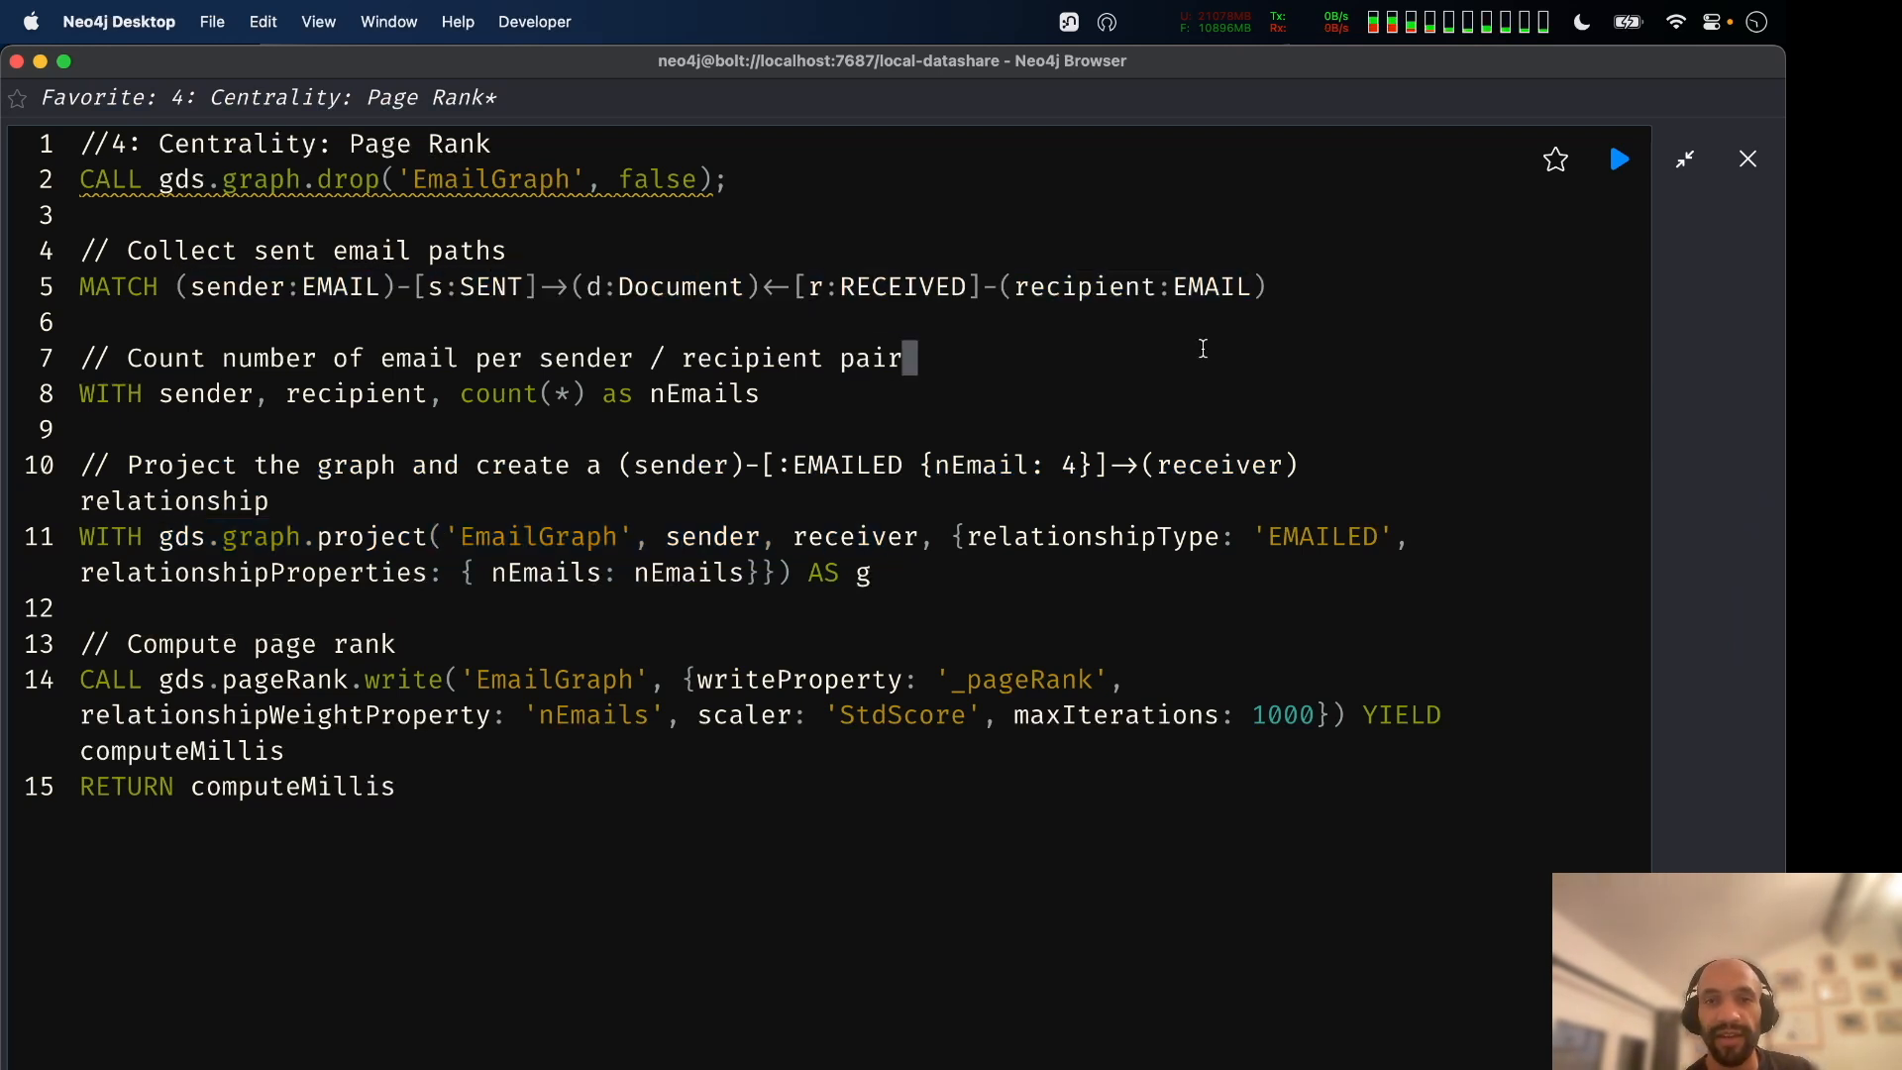
{"action": "left_click_drag", "start_coordinate": [161, 287], "coordinate": [777, 287]}
{"action": "left_click", "coordinate": [859, 357]}
{"action": "left_click_drag", "start_coordinate": [222, 287], "coordinate": [840, 287]}
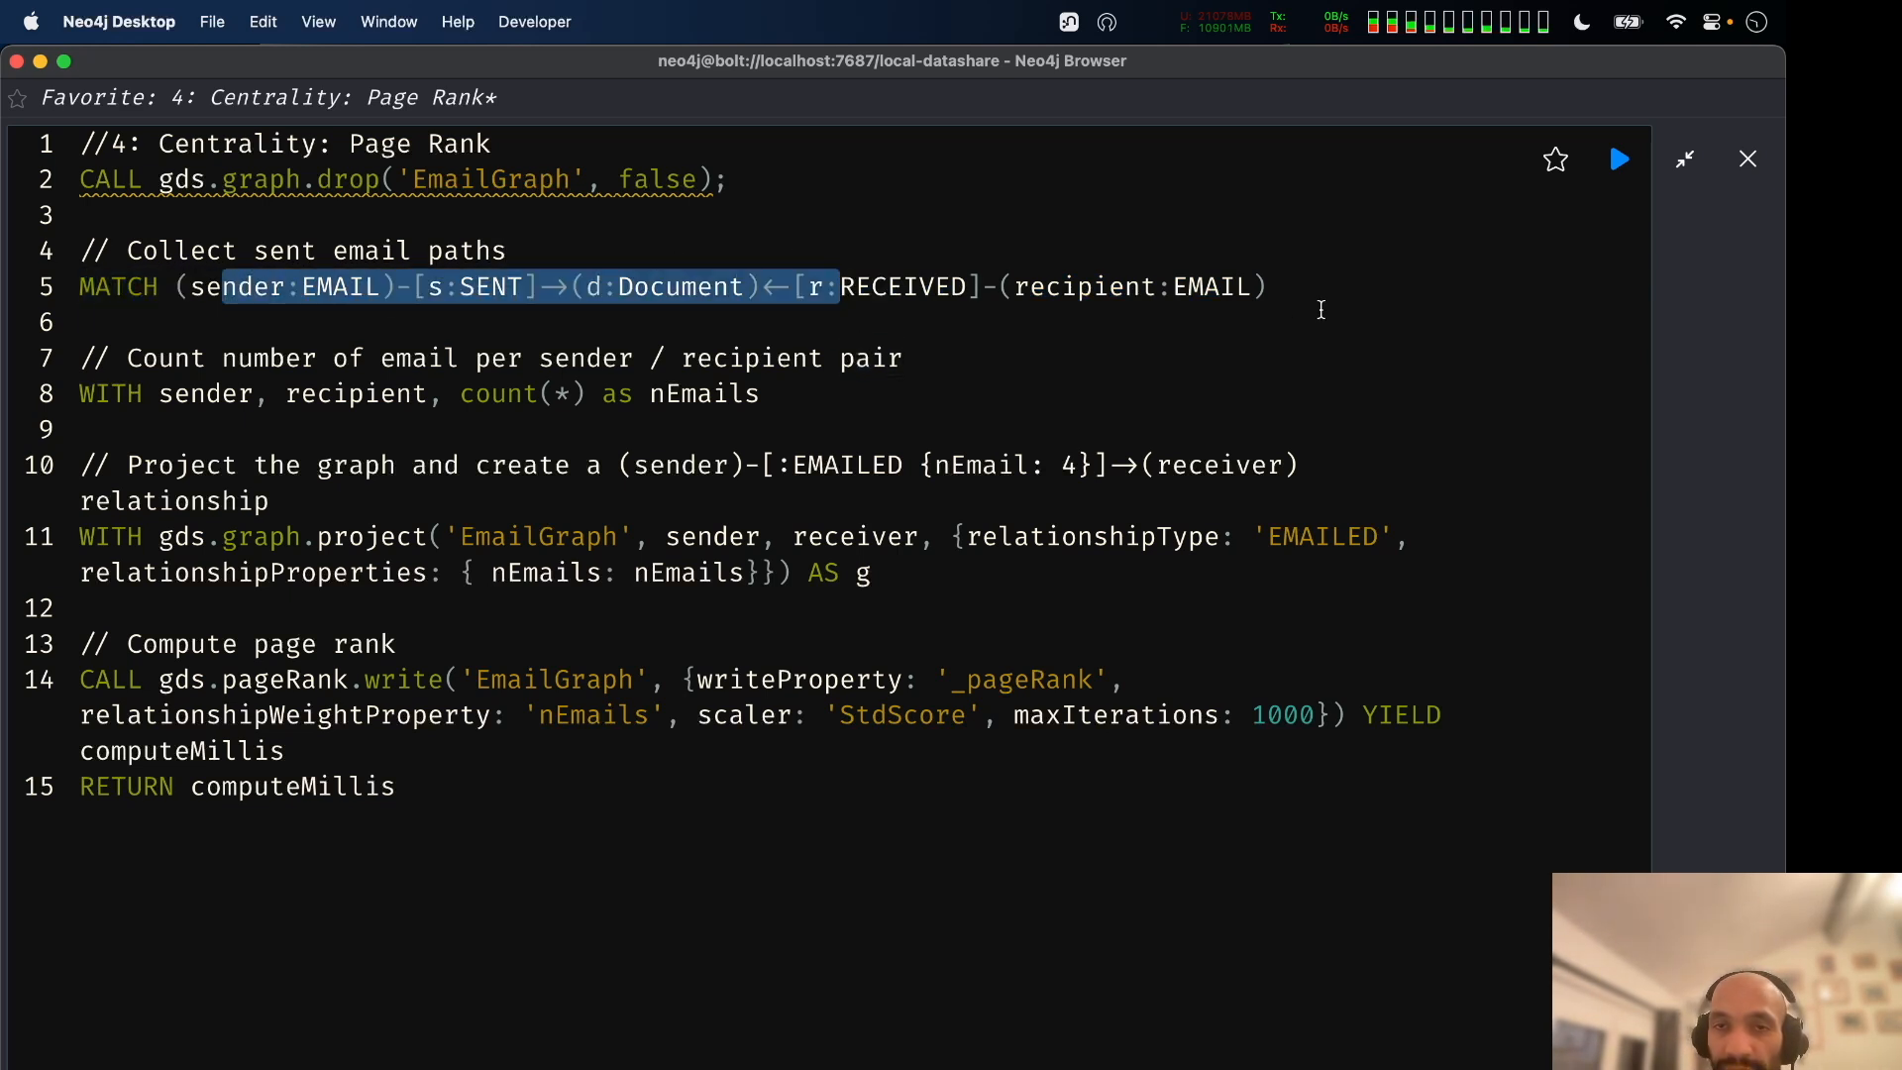
{"action": "left_click", "coordinate": [1318, 308]}
{"action": "left_click_drag", "start_coordinate": [1251, 287], "coordinate": [297, 287]}
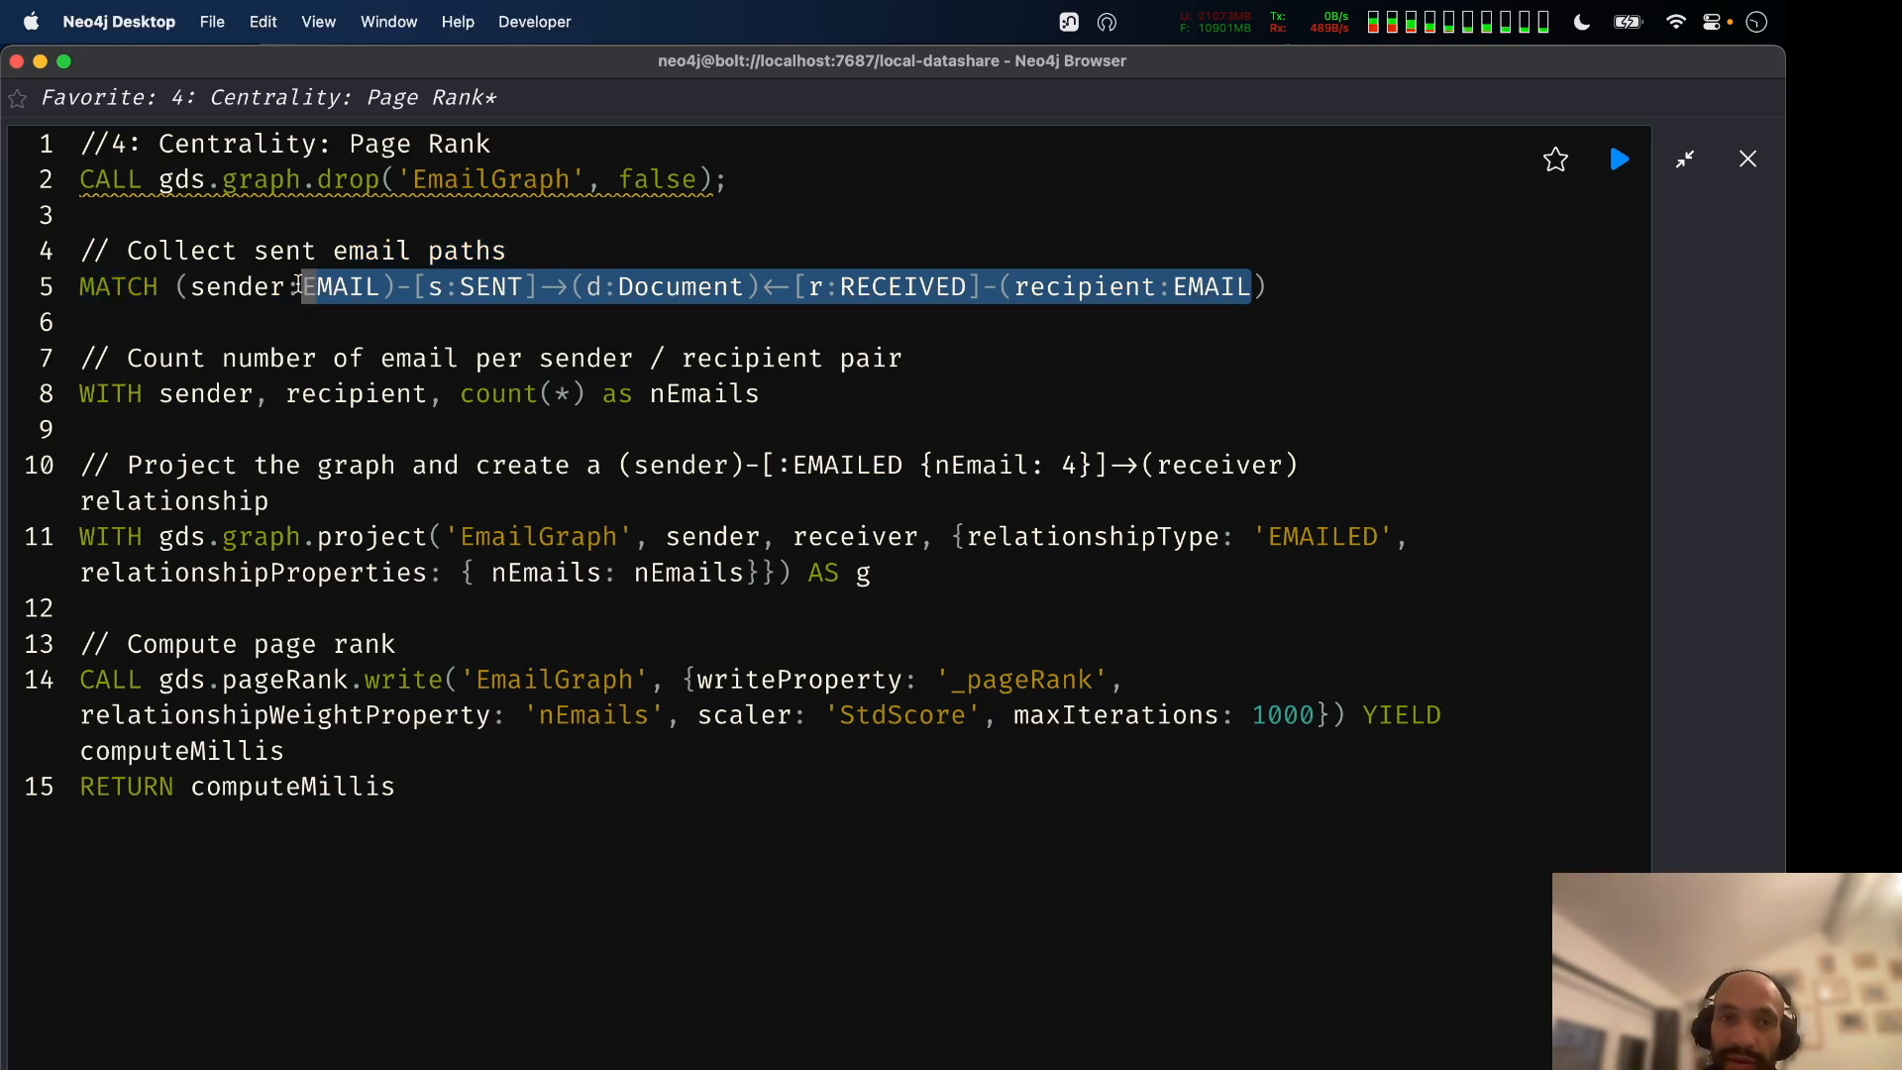
{"action": "left_click", "coordinate": [424, 358]}
{"action": "left_click_drag", "start_coordinate": [162, 286], "coordinate": [1383, 271]}
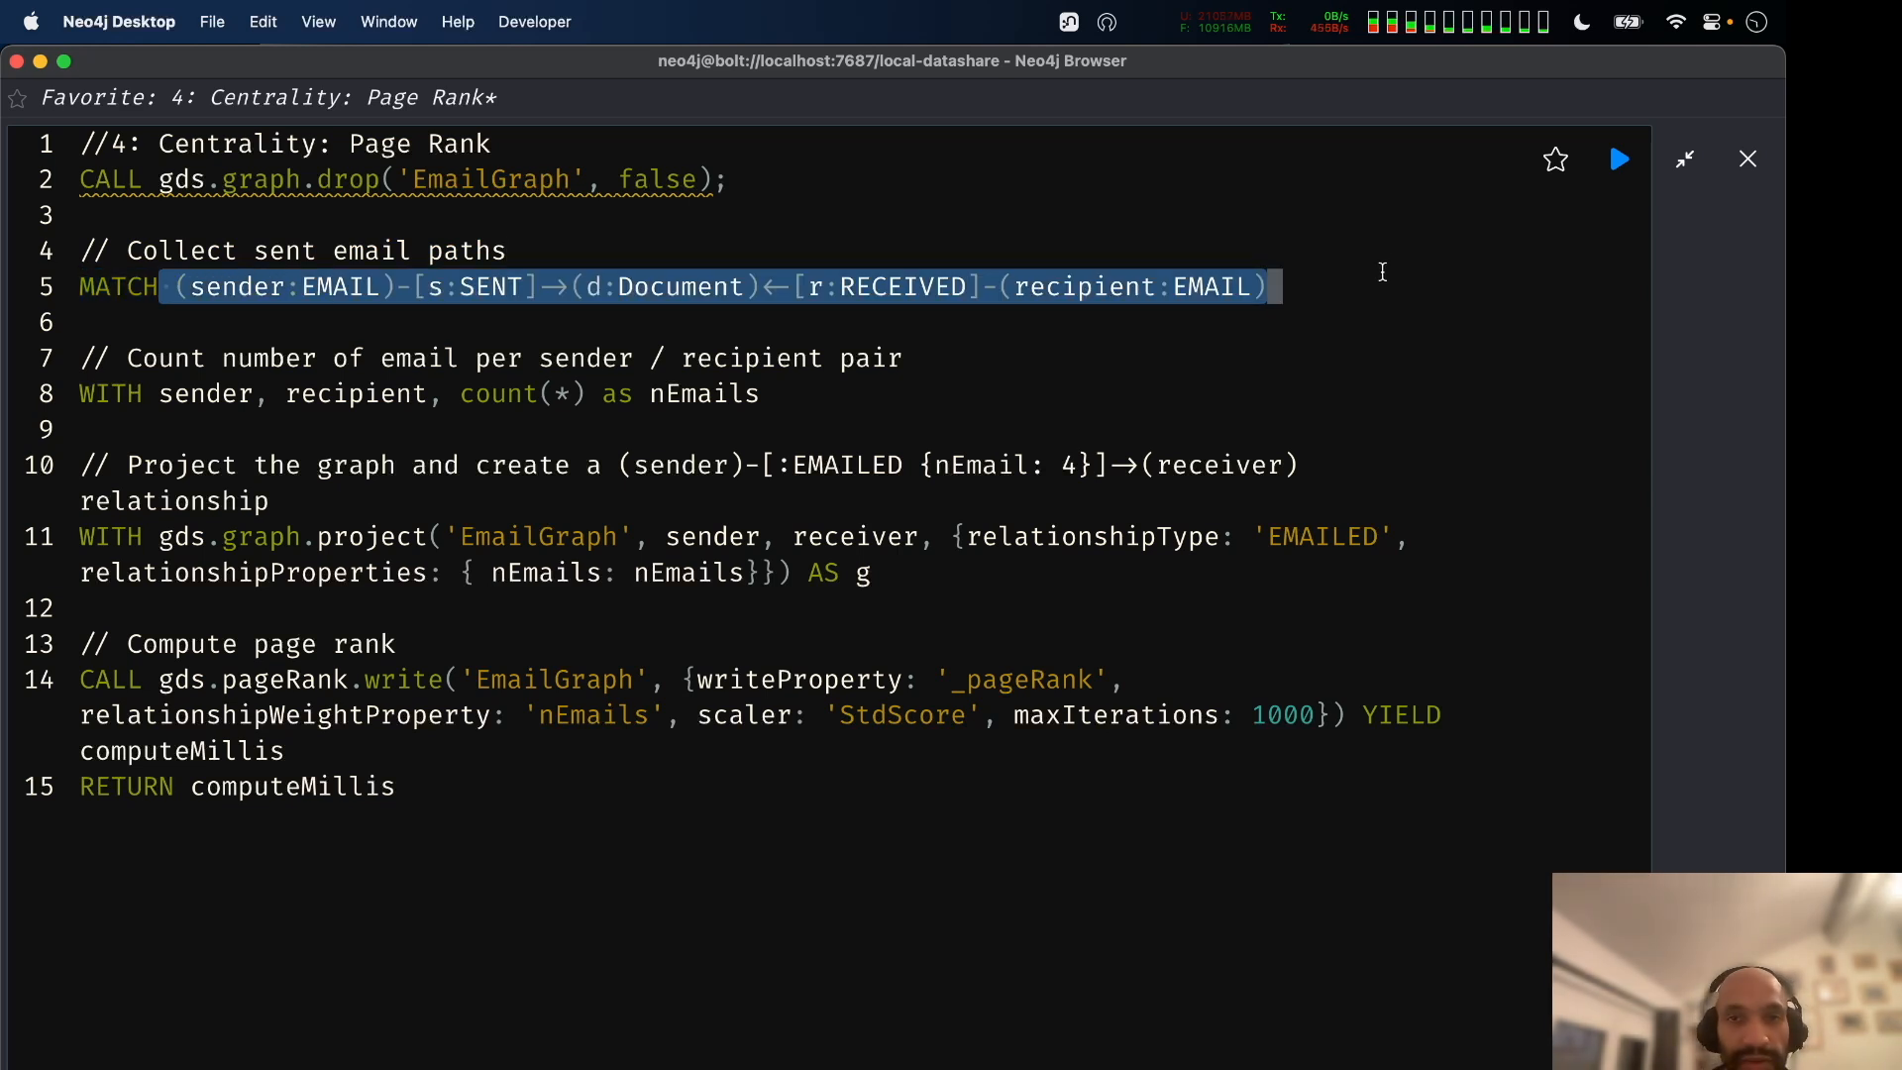
{"action": "left_click", "coordinate": [179, 295]}
{"action": "left_click_drag", "start_coordinate": [179, 295], "coordinate": [1575, 303]}
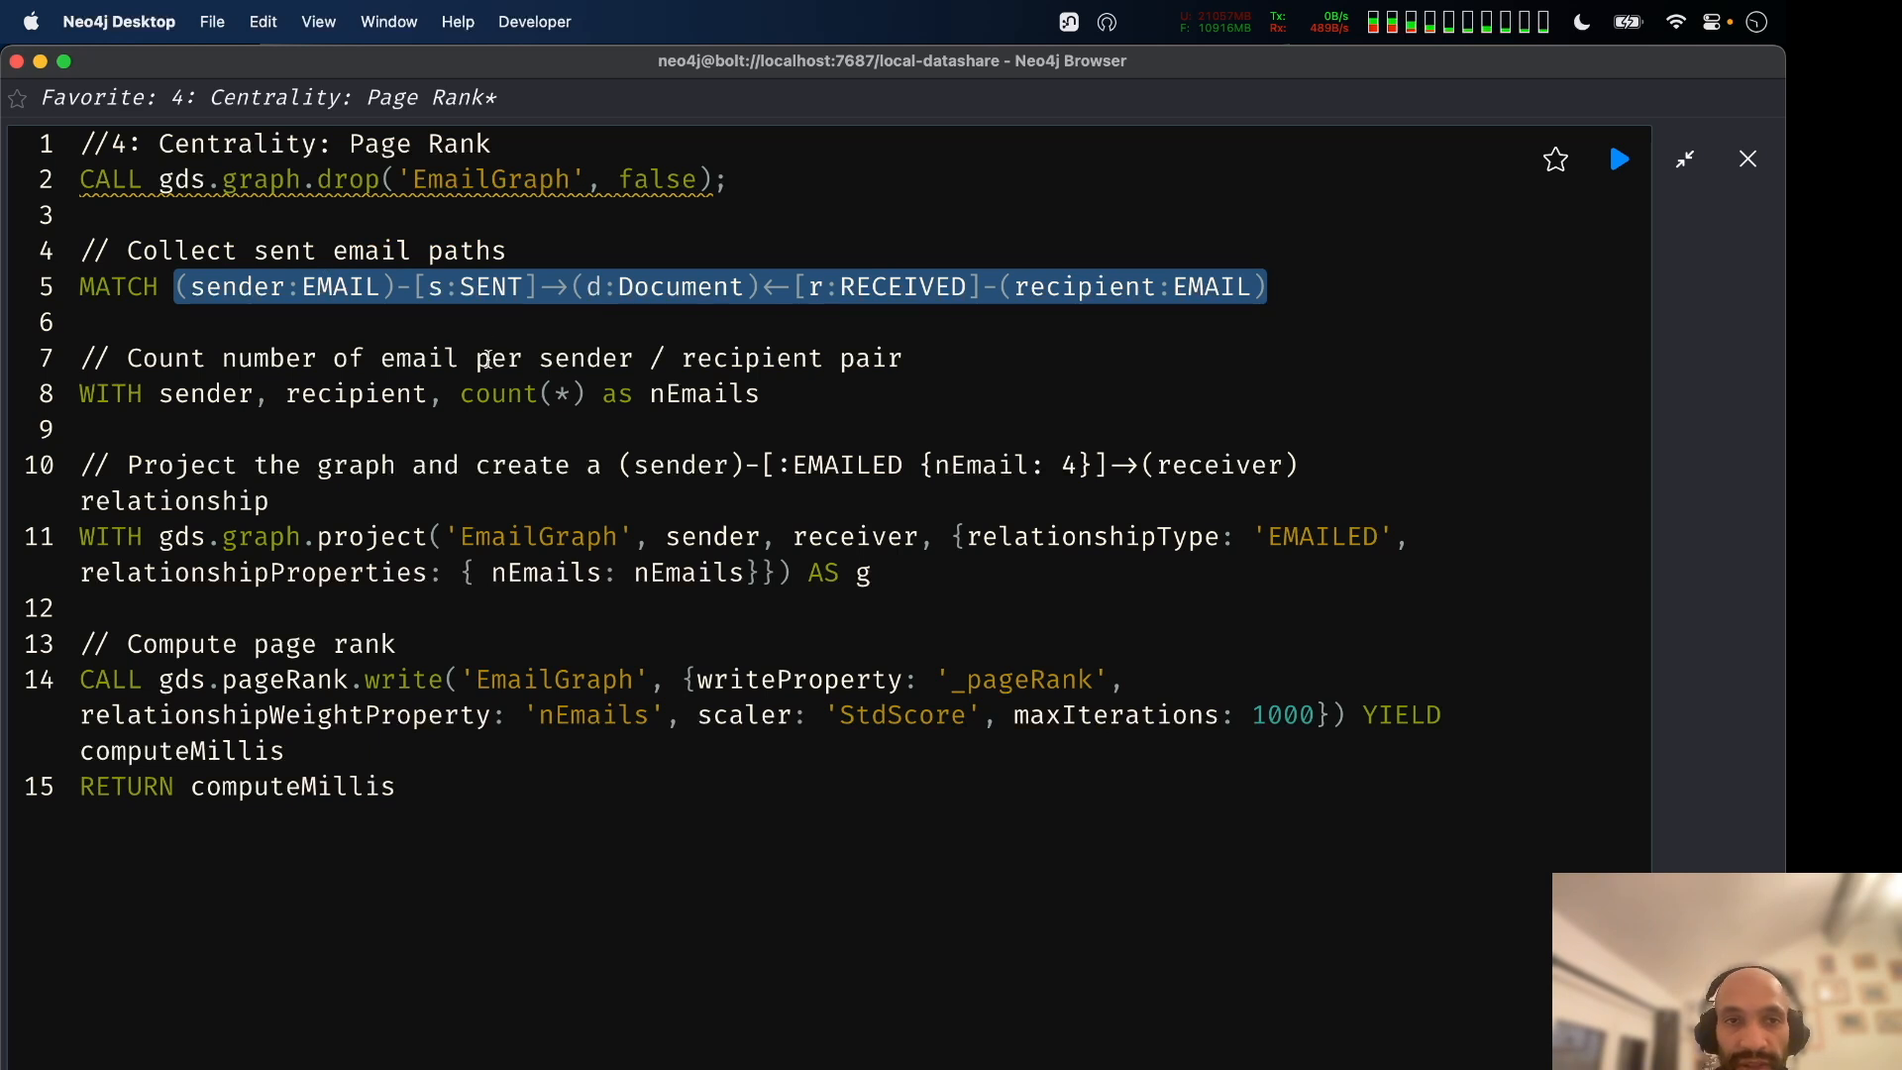
{"action": "left_click", "coordinate": [1040, 401]}
{"action": "left_click_drag", "start_coordinate": [158, 286], "coordinate": [1607, 288]}
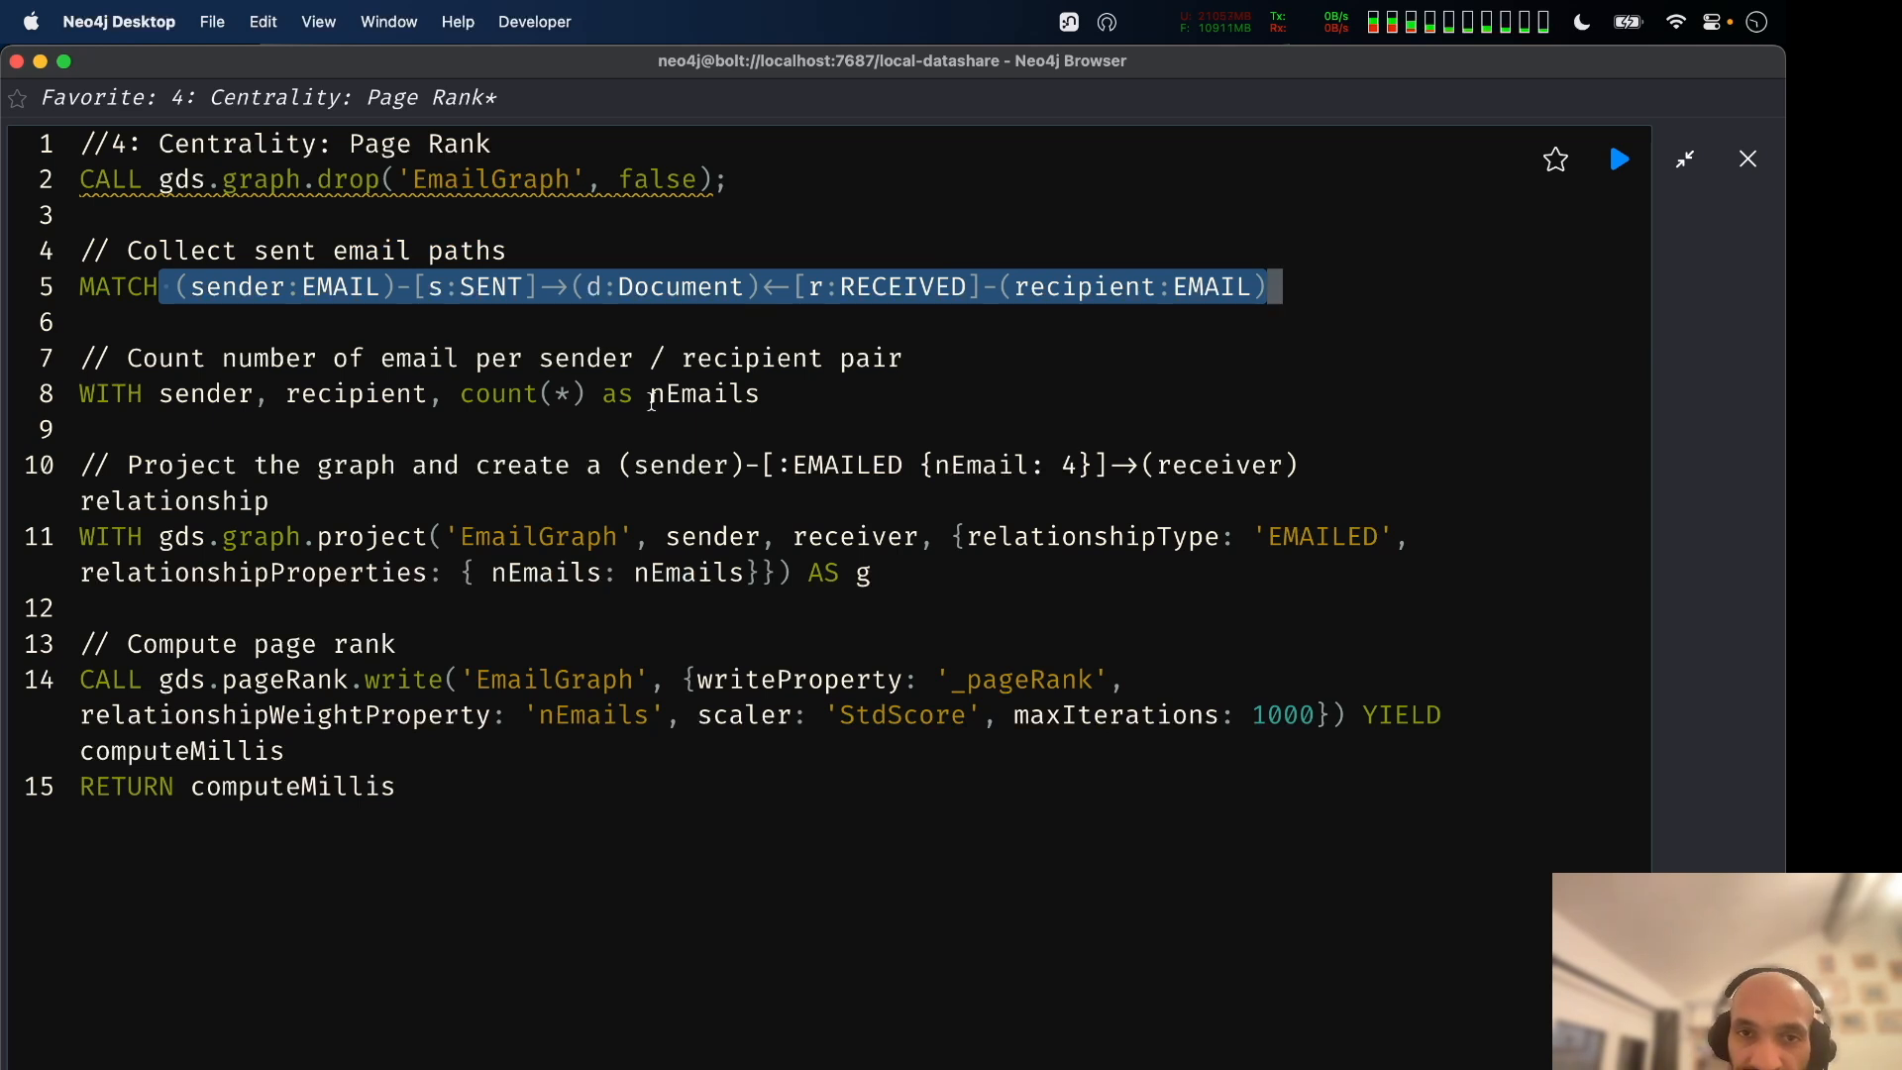
Examine the line 10 comment describing the projected (sender)-[:EMAILED {nEmail: 4}]->(receiver) relationship, highlighting its EMAILED part.
{"action": "left_click", "coordinate": [1350, 474]}
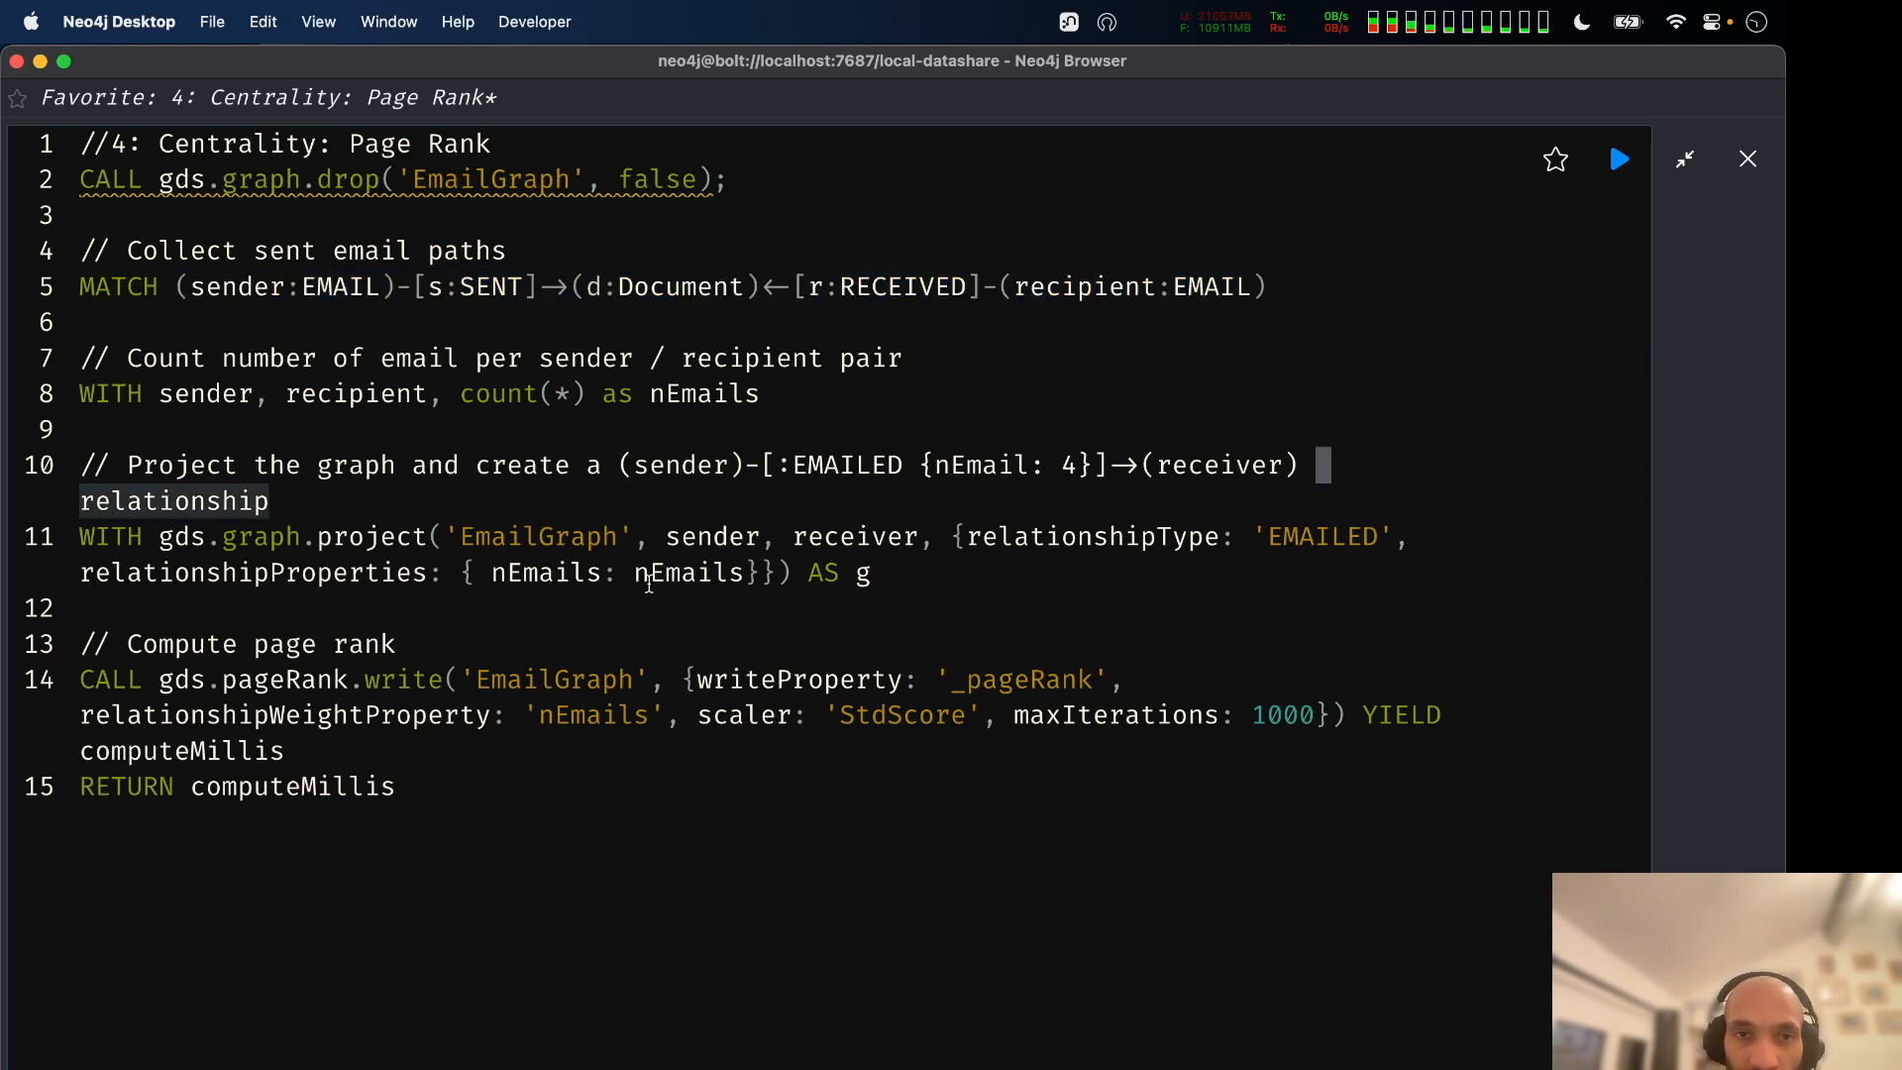
{"action": "left_click_drag", "start_coordinate": [191, 251], "coordinate": [985, 264]}
{"action": "left_click_drag", "start_coordinate": [622, 465], "coordinate": [1327, 468]}
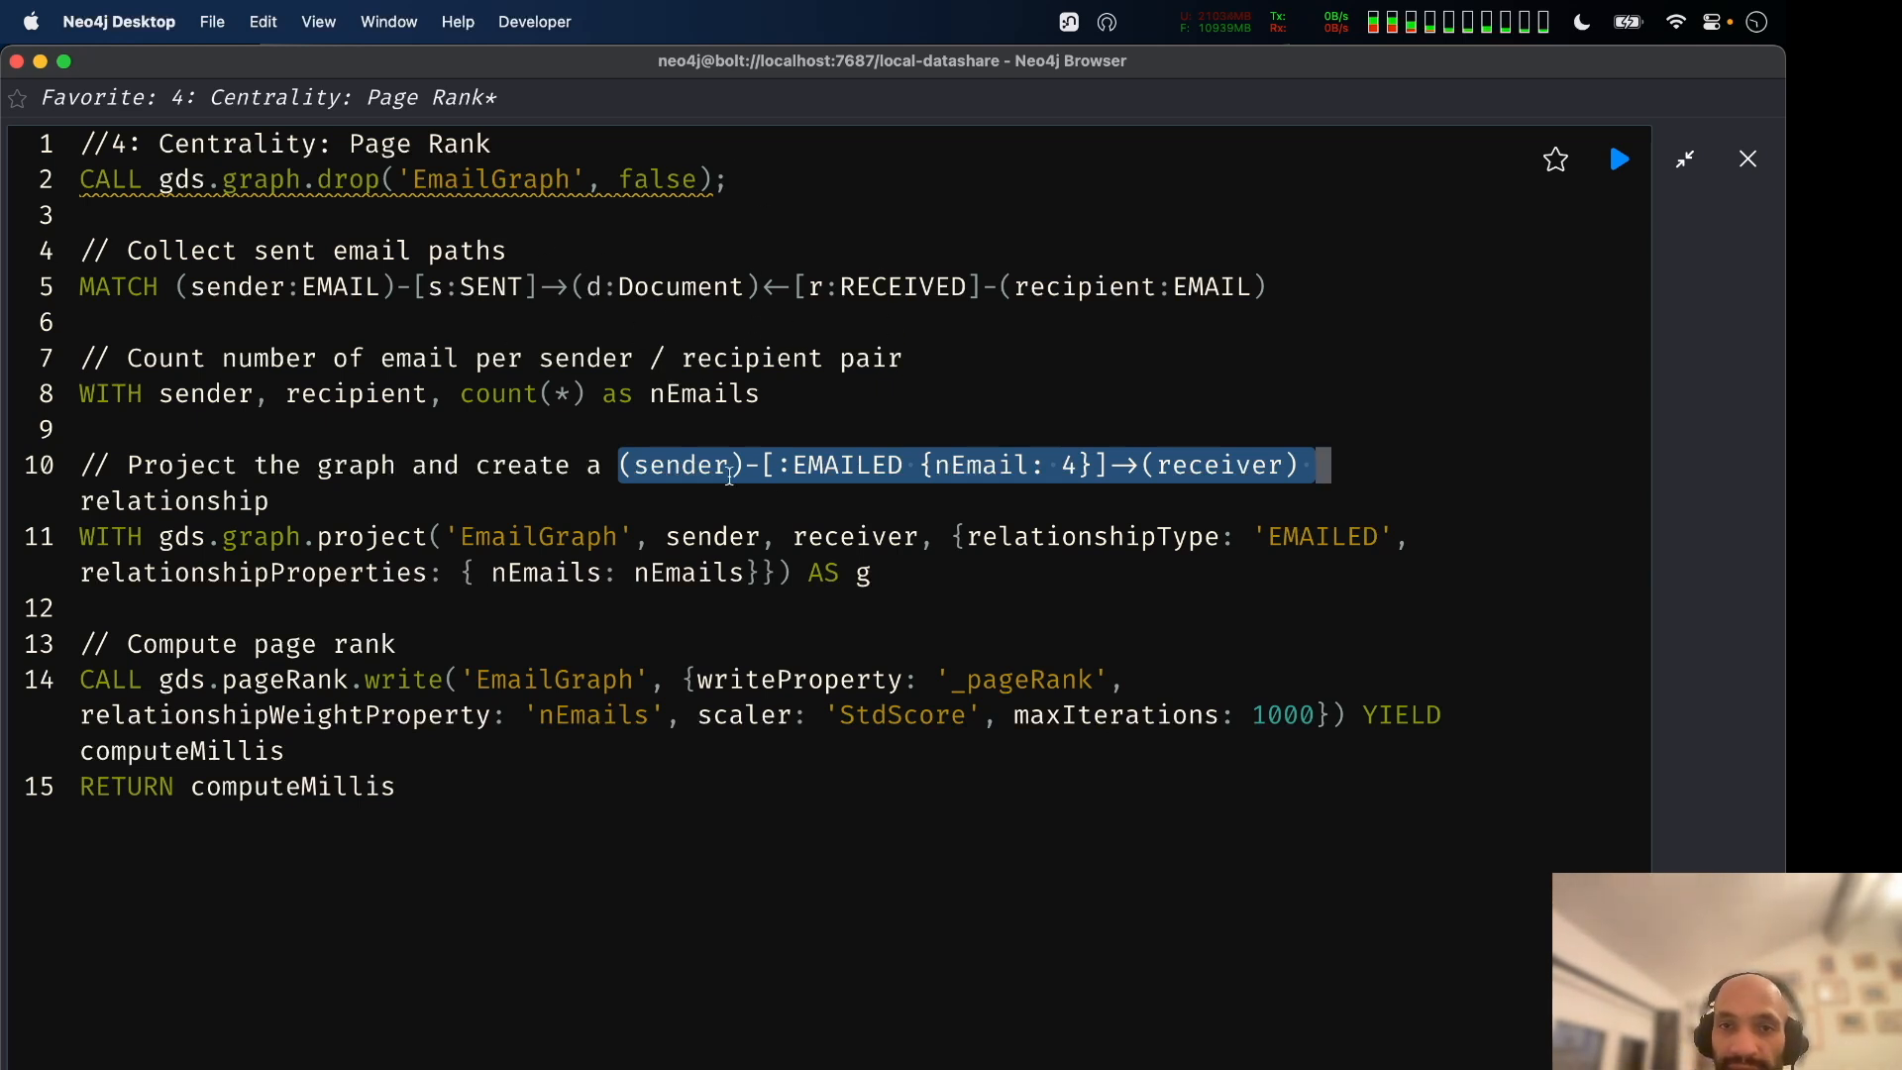
{"action": "left_click", "coordinate": [811, 488]}
{"action": "left_click_drag", "start_coordinate": [743, 465], "coordinate": [1128, 430]}
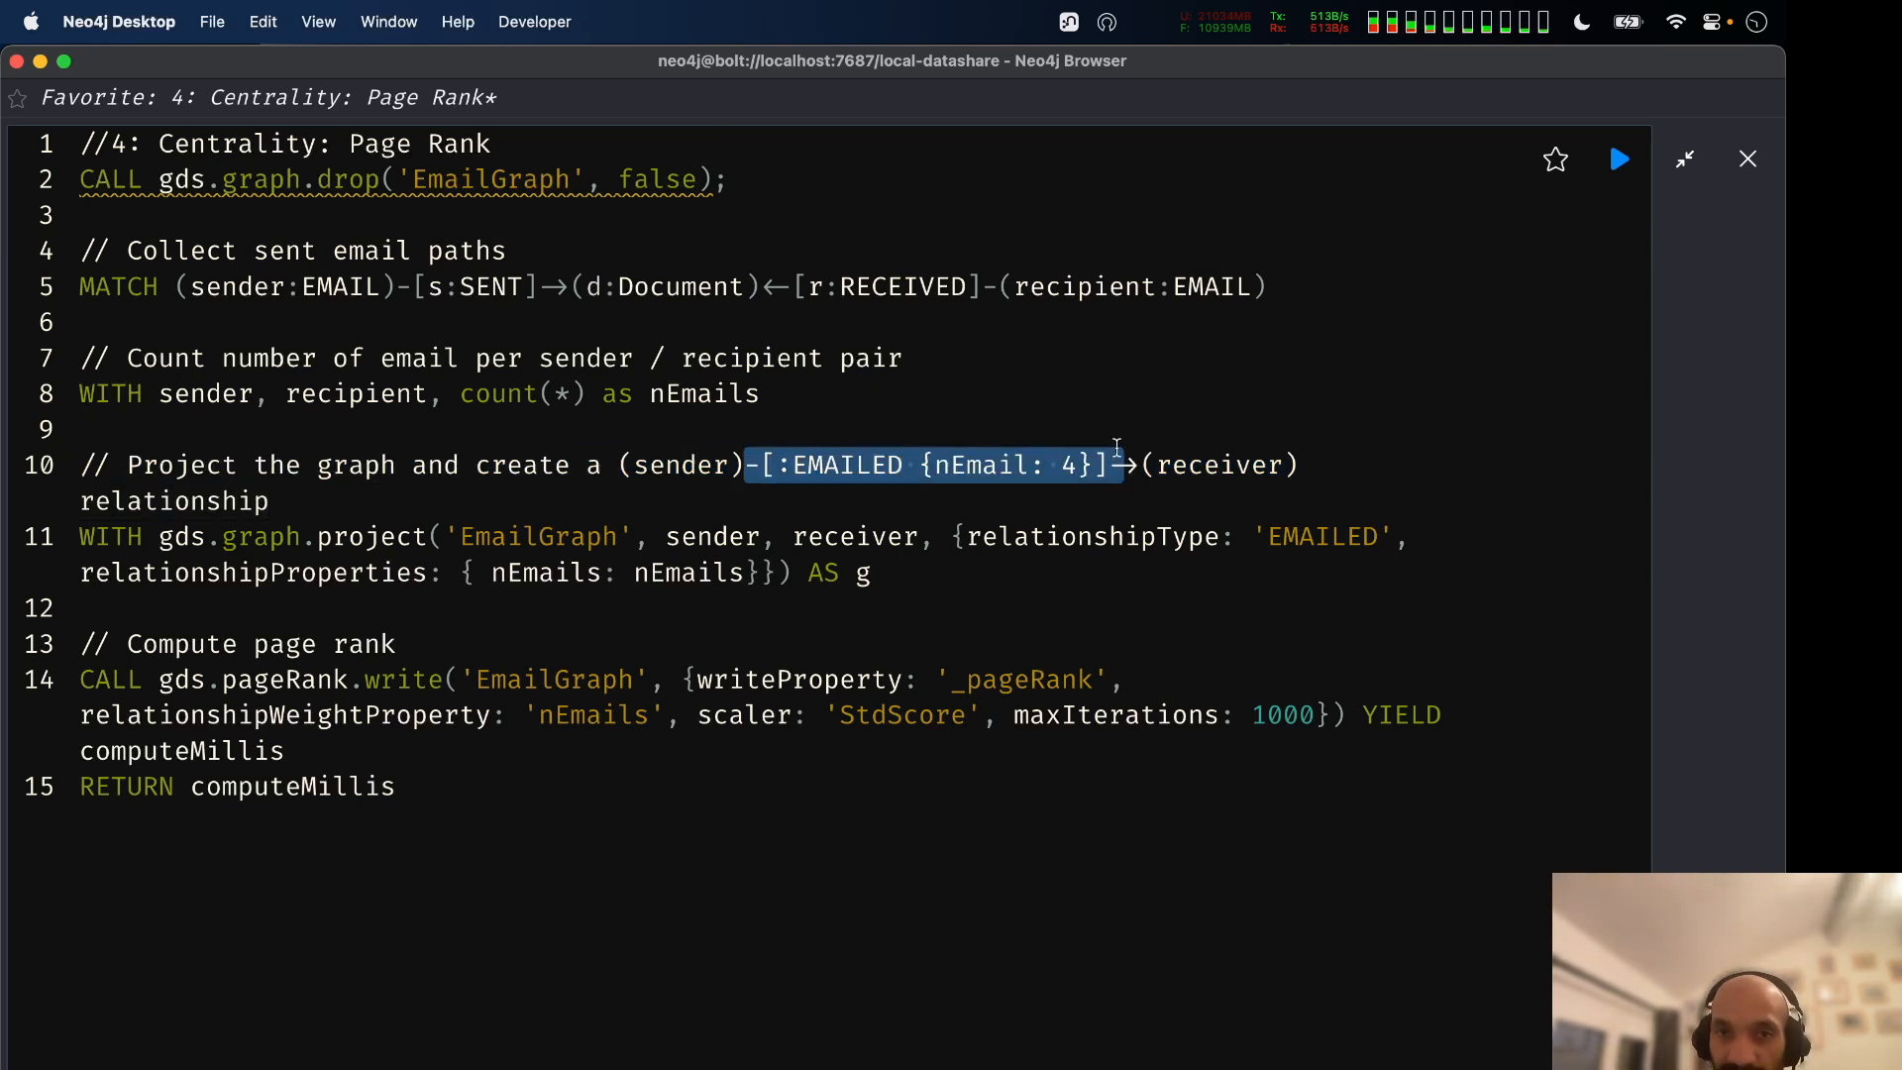
{"action": "left_click", "coordinate": [1132, 538]}
{"action": "left_click", "coordinate": [1082, 468]}
{"action": "left_click_drag", "start_coordinate": [1081, 468], "coordinate": [778, 465]}
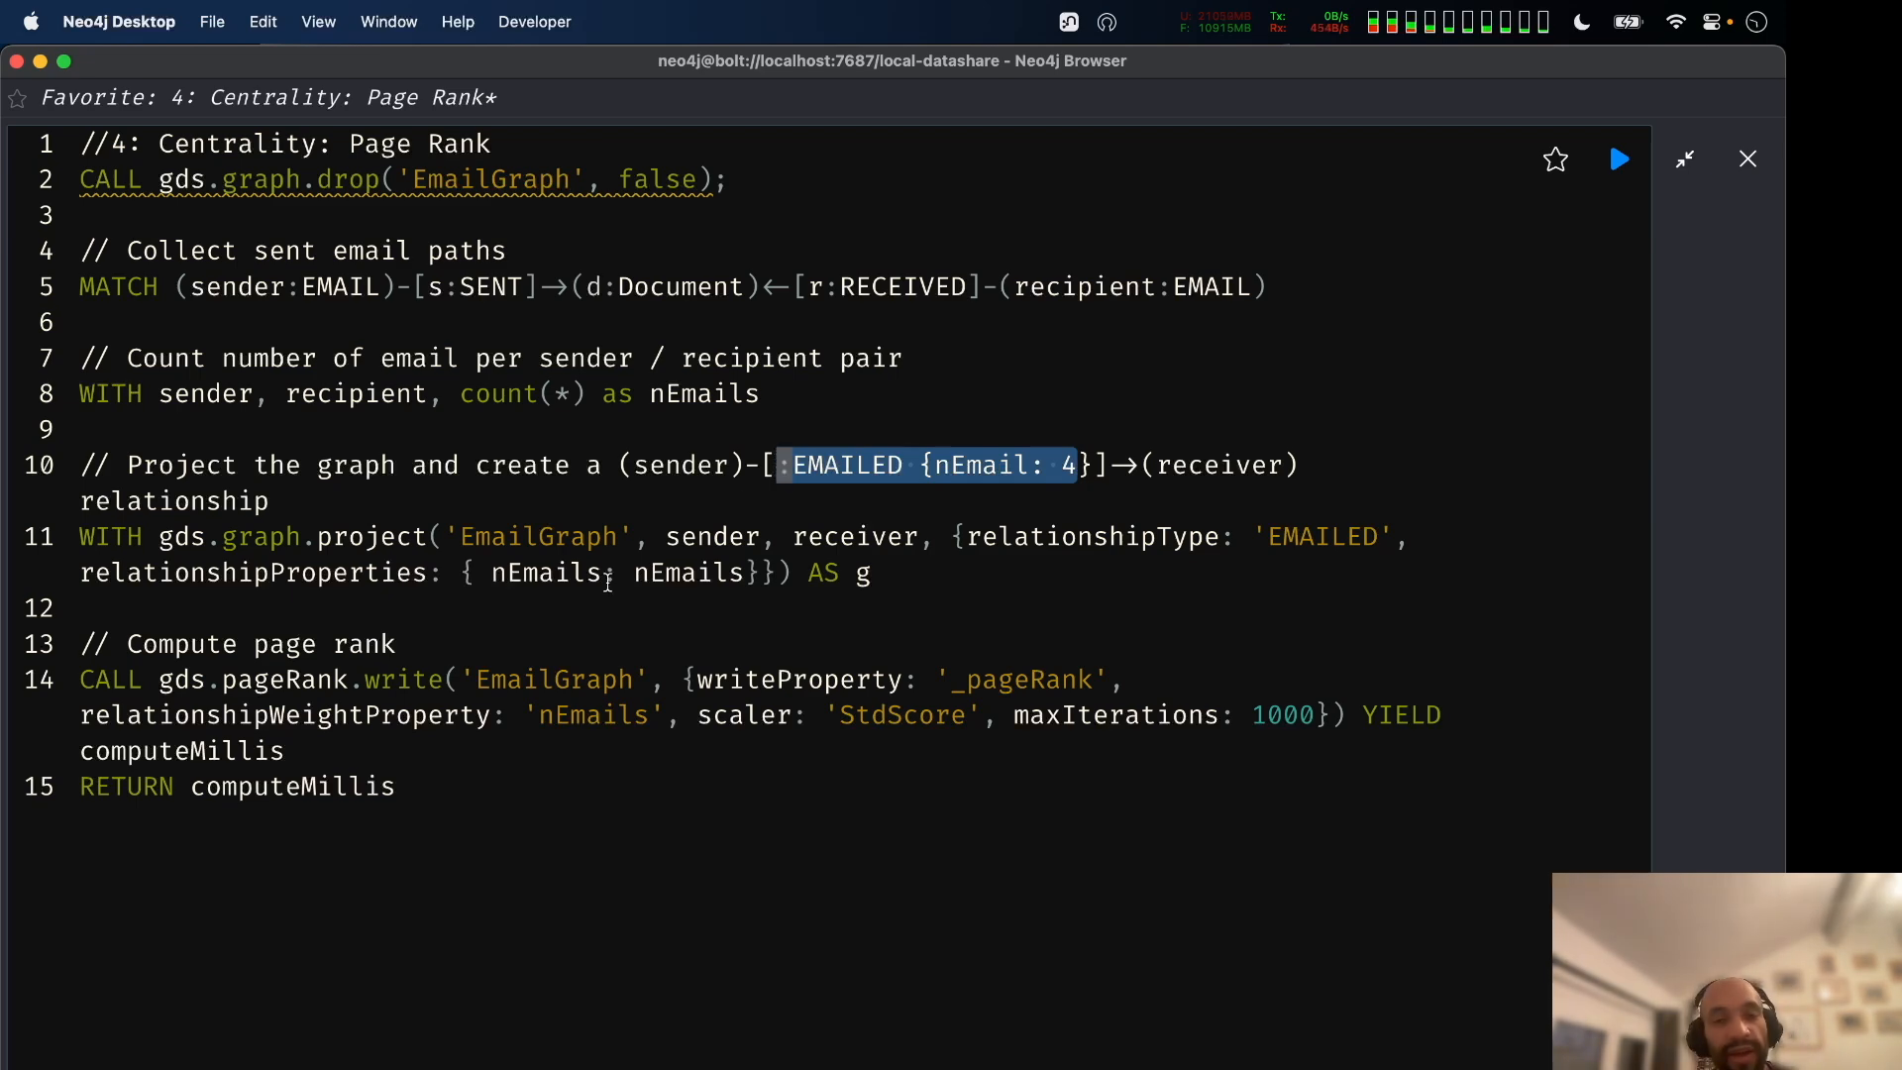
Switch to the Neo4j Bloom graph and move the lower recipient node slightly closer to the email document.
{"action": "key", "text": "super+Tab"}
{"action": "key", "text": "super+Tab"}
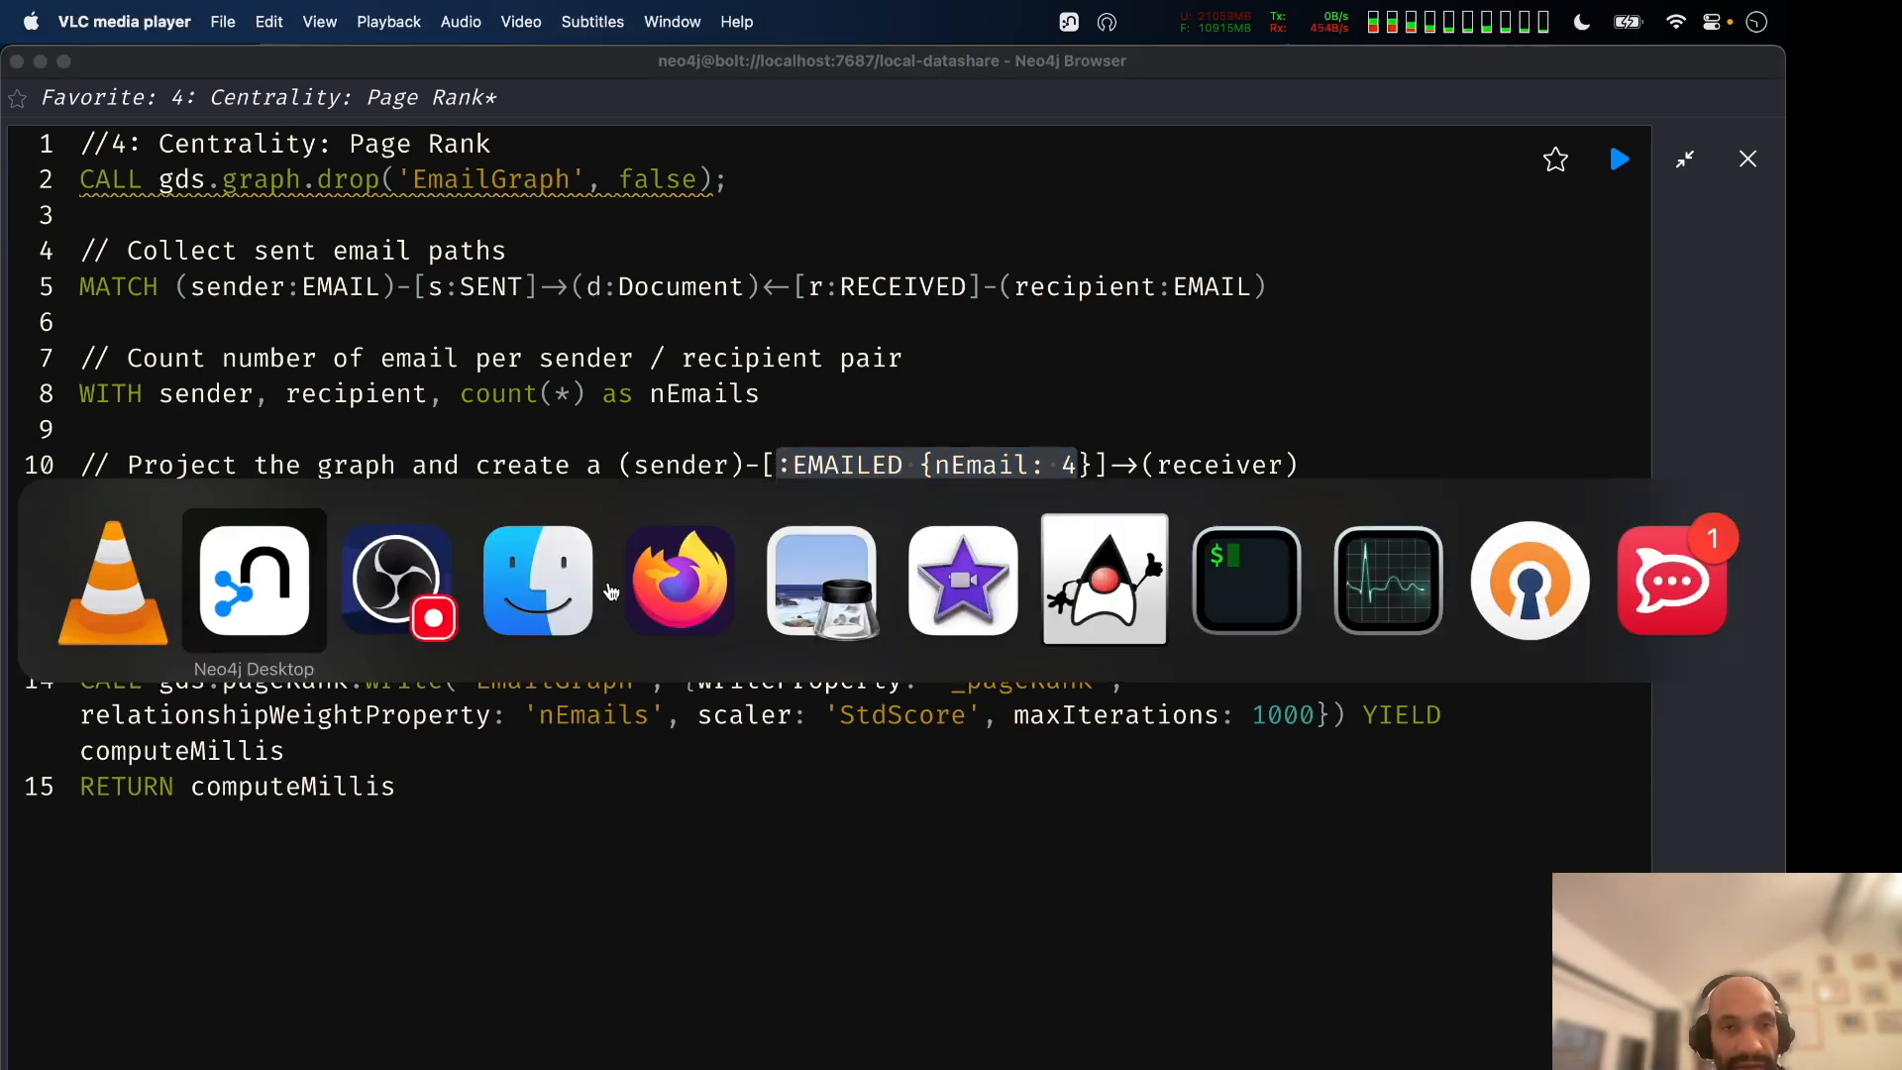
{"action": "key", "text": "super+grave"}
{"action": "key", "text": "super+grave"}
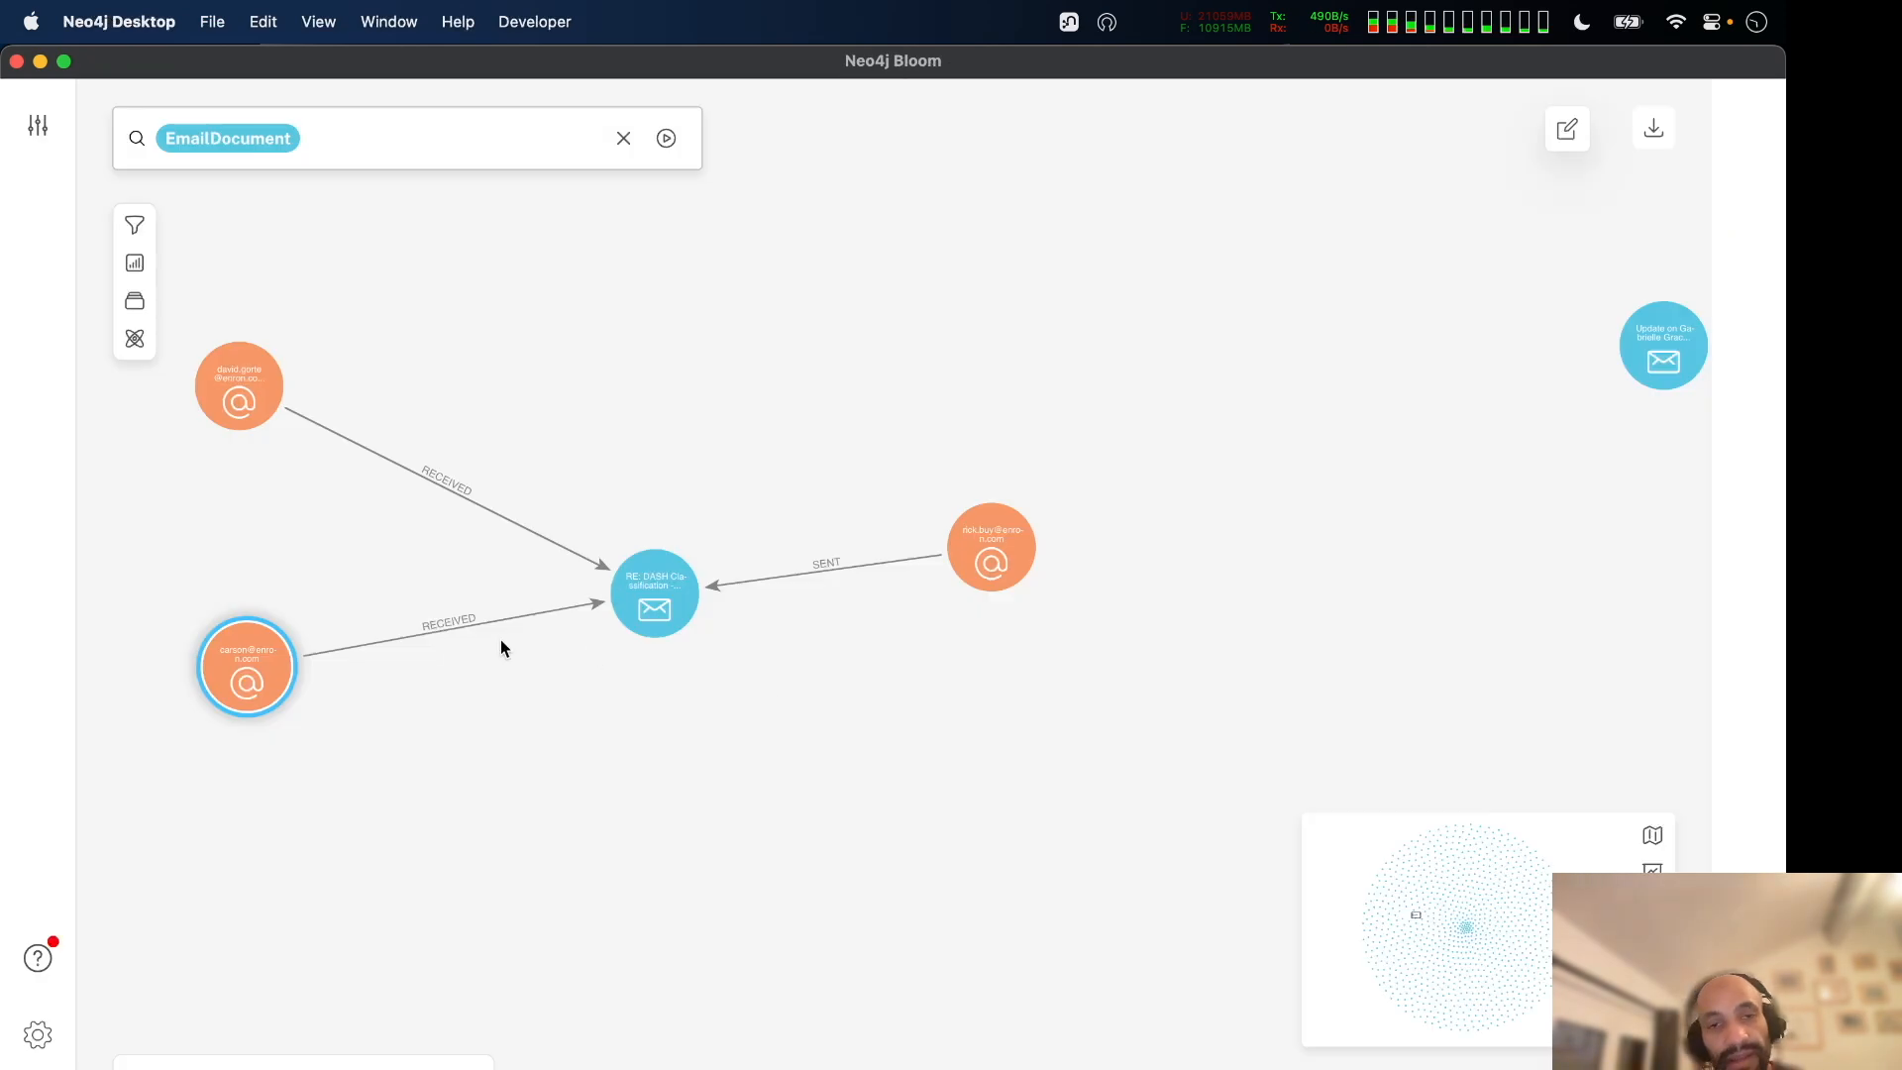
{"action": "scroll", "coordinate": [328, 639], "scroll_direction": "down", "scroll_amount": 2}
{"action": "left_click_drag", "start_coordinate": [244, 665], "coordinate": [278, 715]}
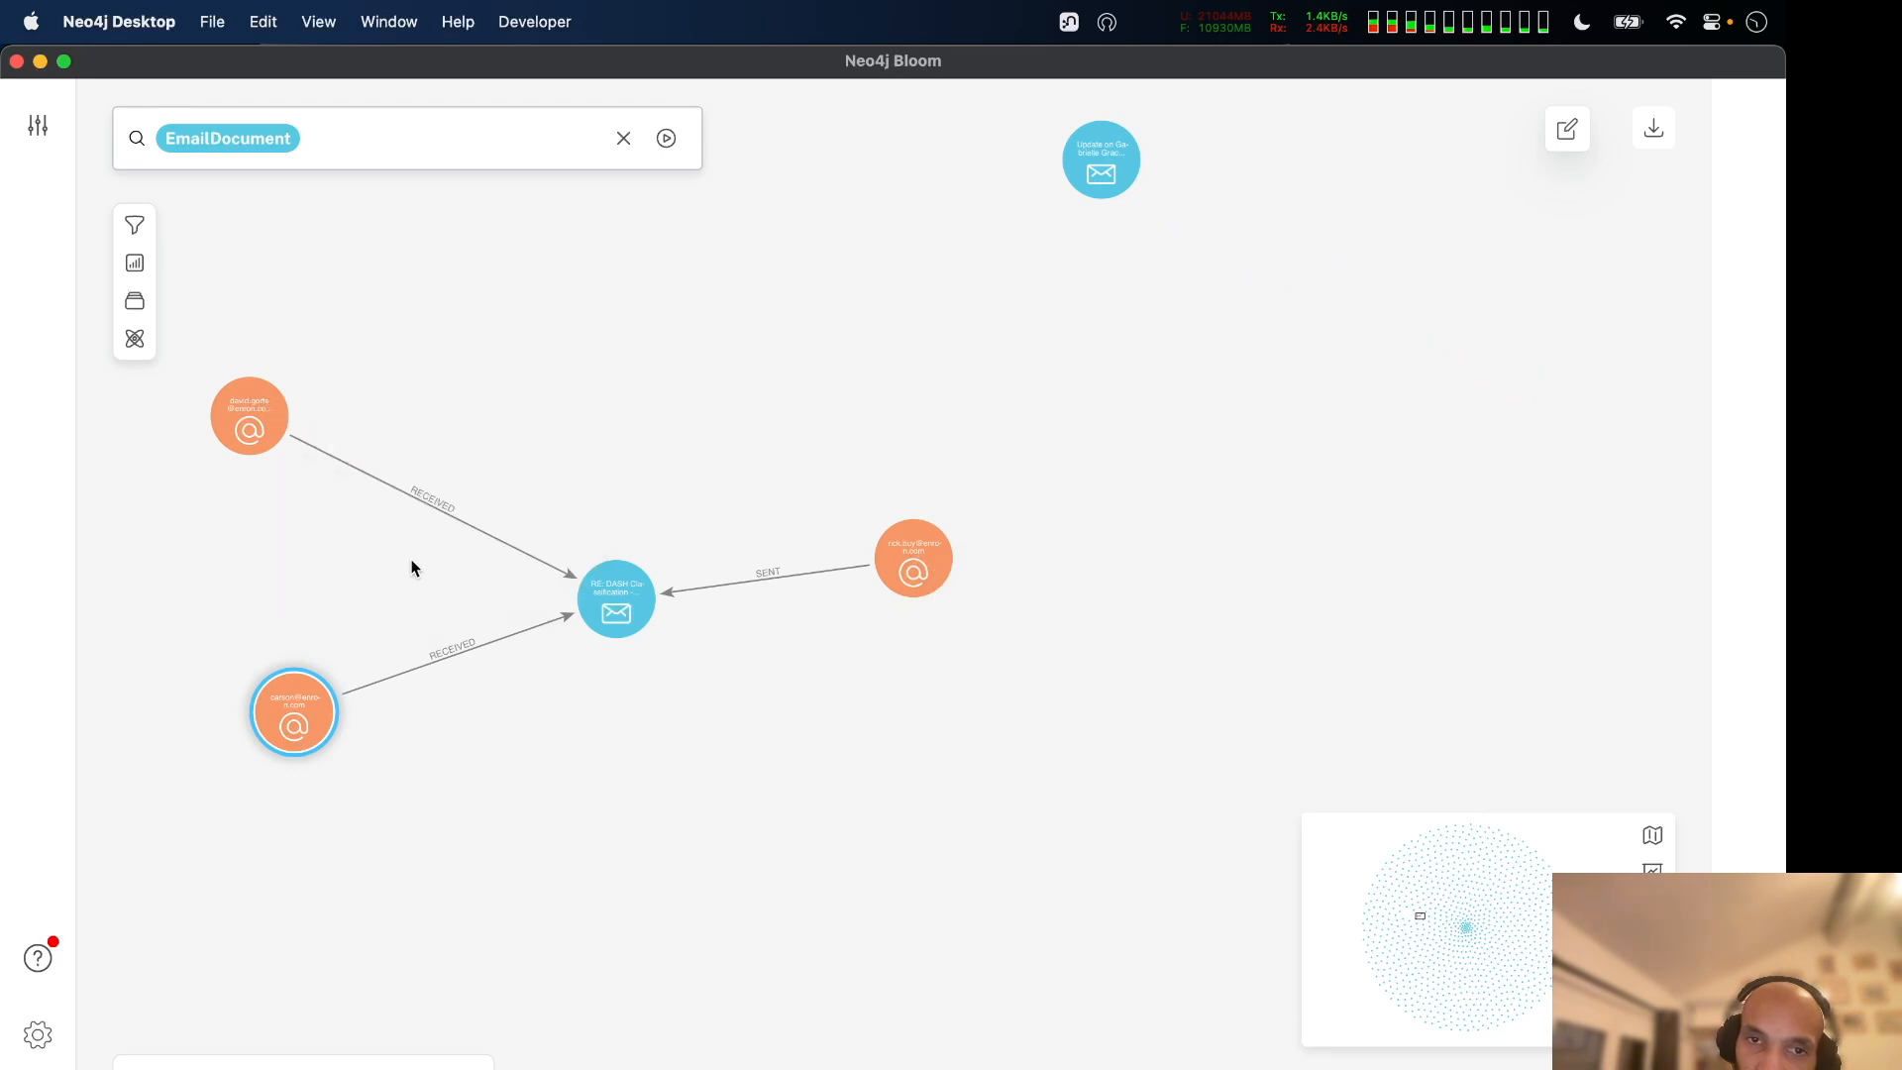
View the details of the sender node linked to the email document by the SENT relationship.
{"action": "mouse_move", "coordinate": [919, 563]}
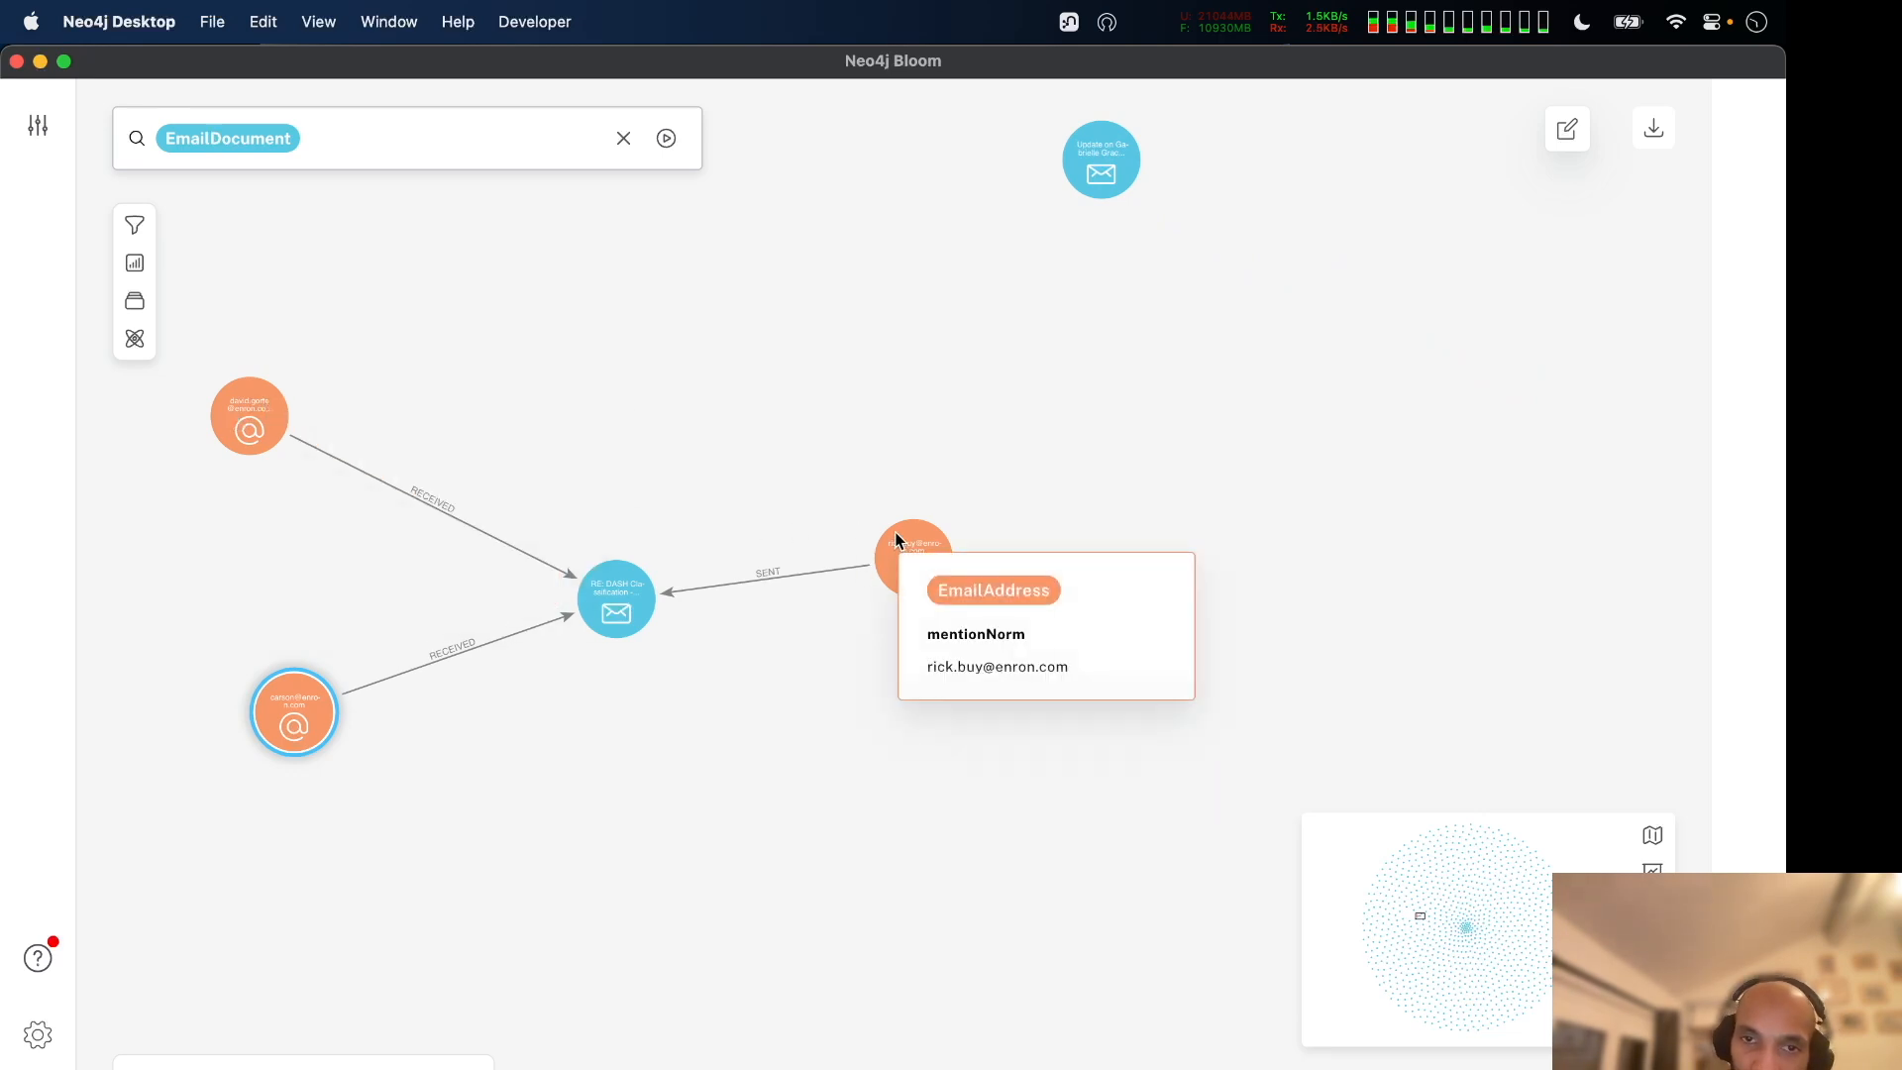
{"action": "scroll", "coordinate": [659, 784], "scroll_direction": "down", "scroll_amount": 2}
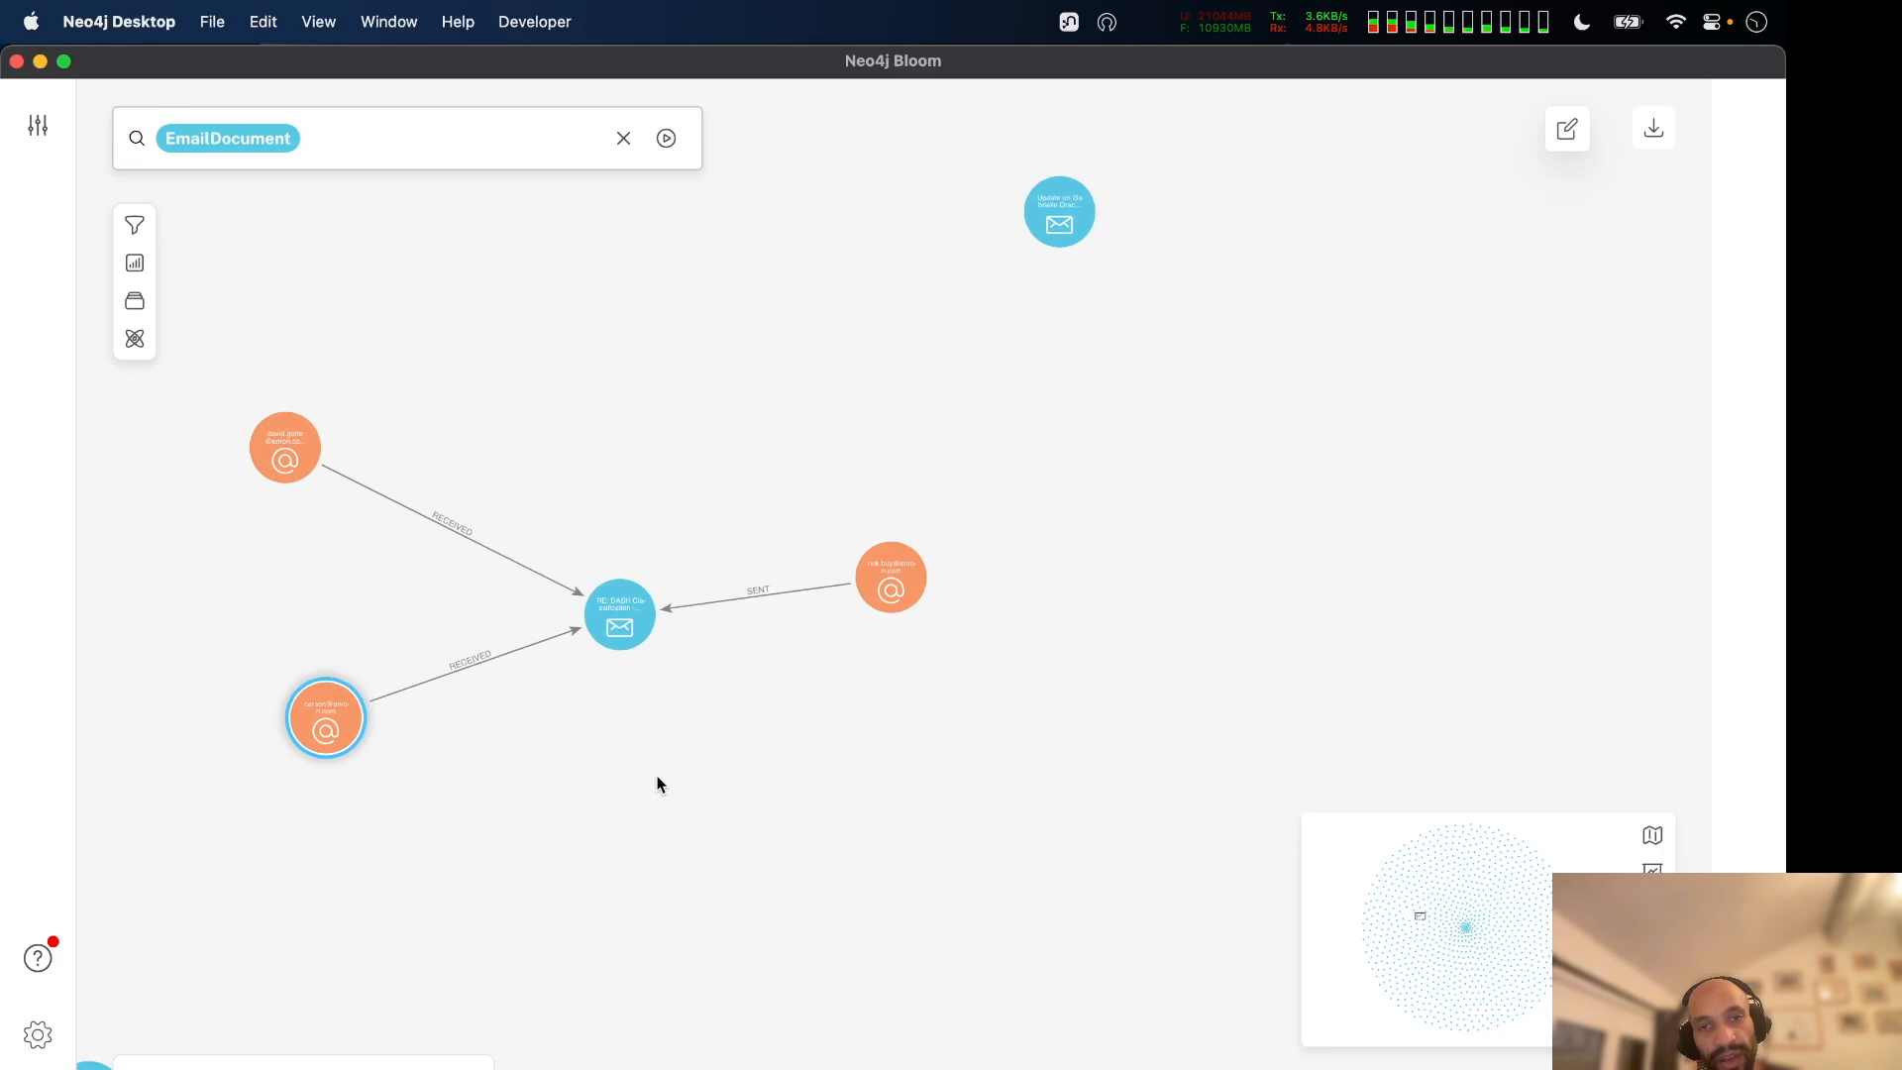
{"action": "scroll", "coordinate": [658, 785], "scroll_direction": "down", "scroll_amount": 2}
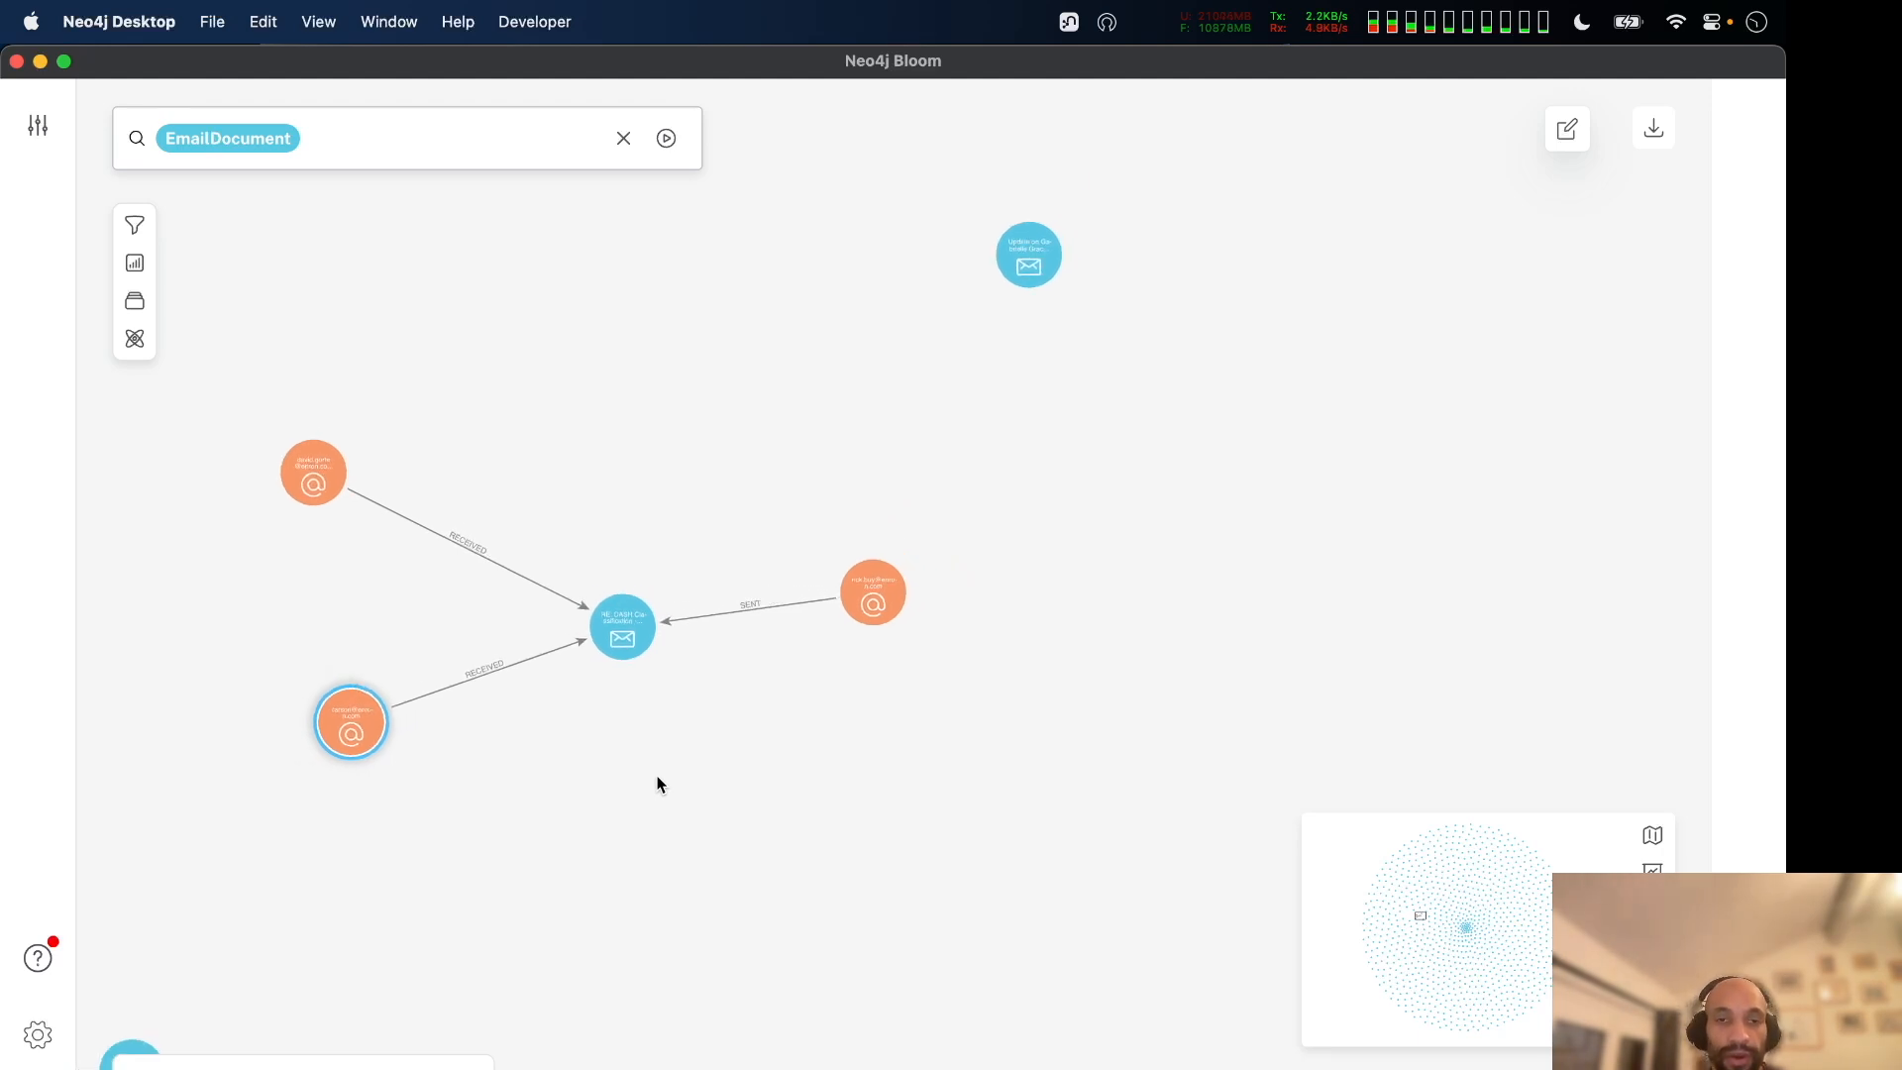
Switch back to the Page Rank query in Neo4j Browser.
{"action": "key", "text": "super+Tab"}
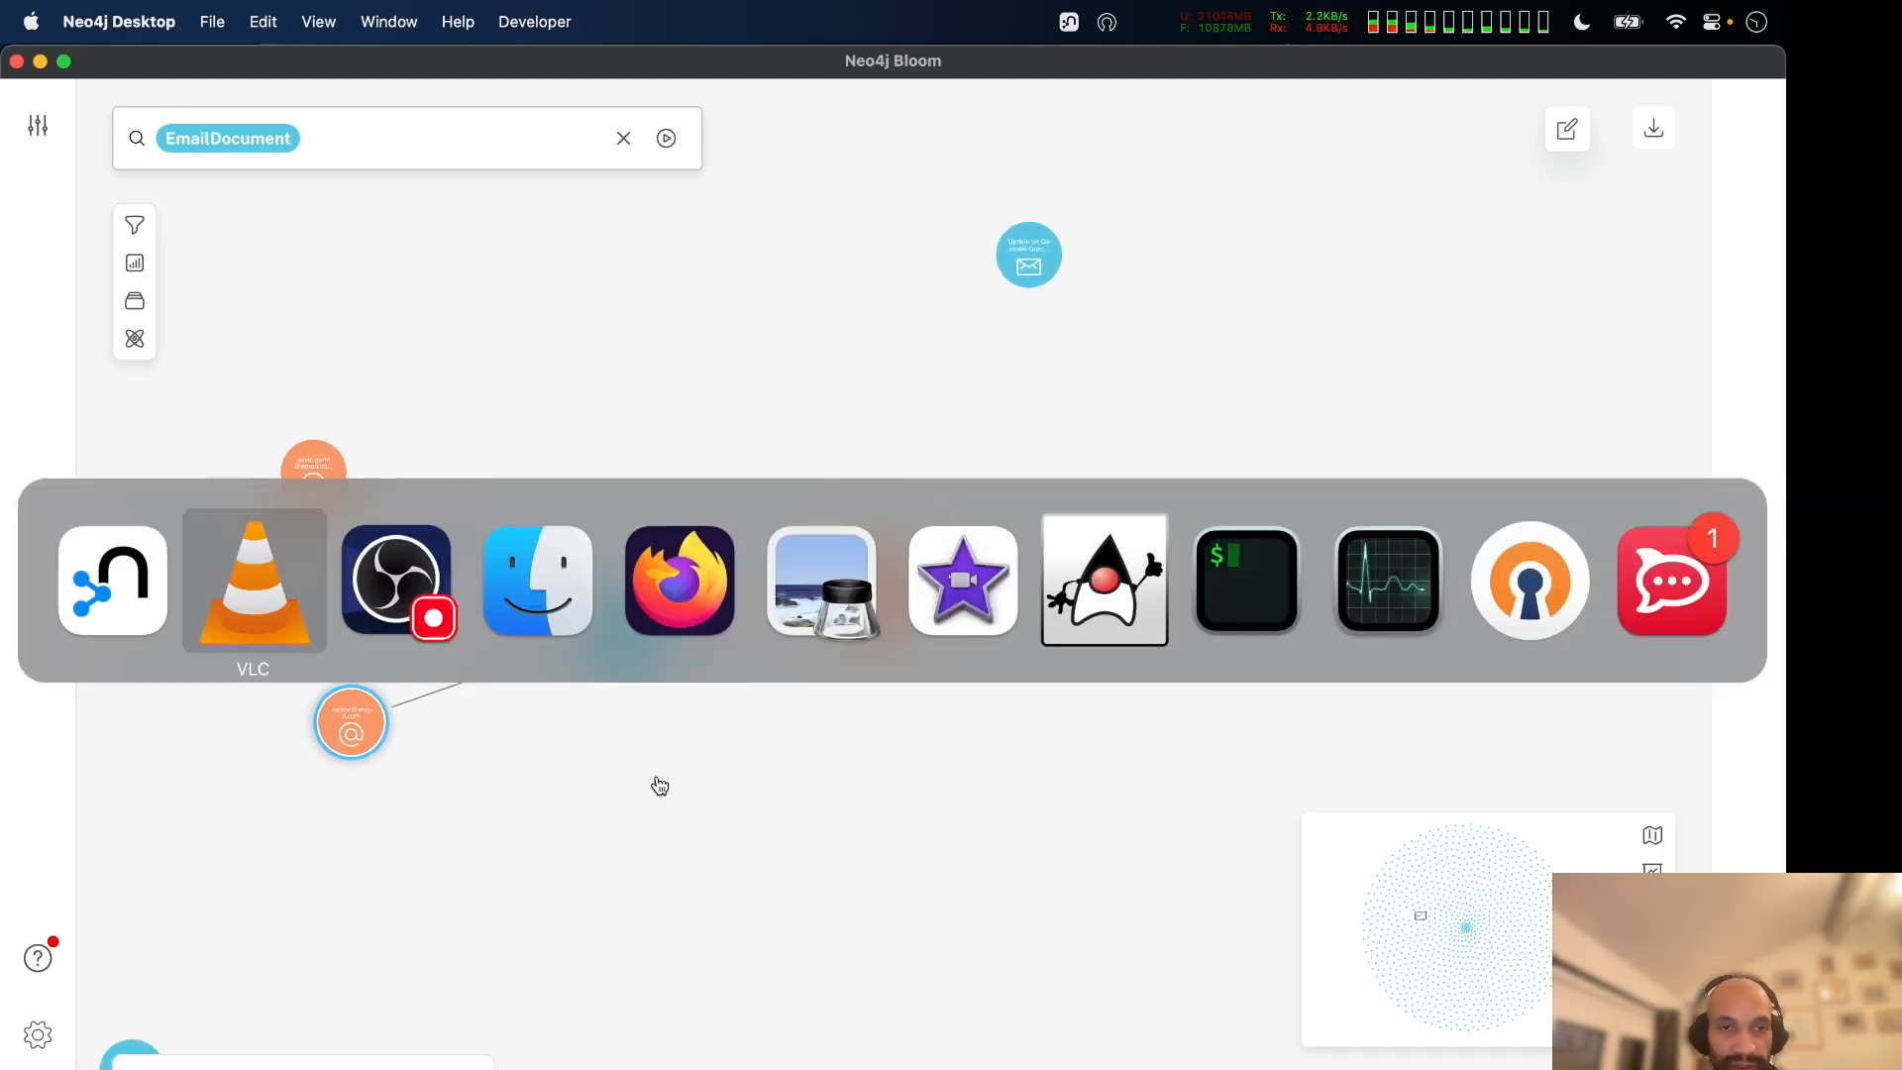
{"action": "key", "text": "super+Tab"}
{"action": "key", "text": "super+Tab"}
{"action": "key", "text": "super+Tab"}
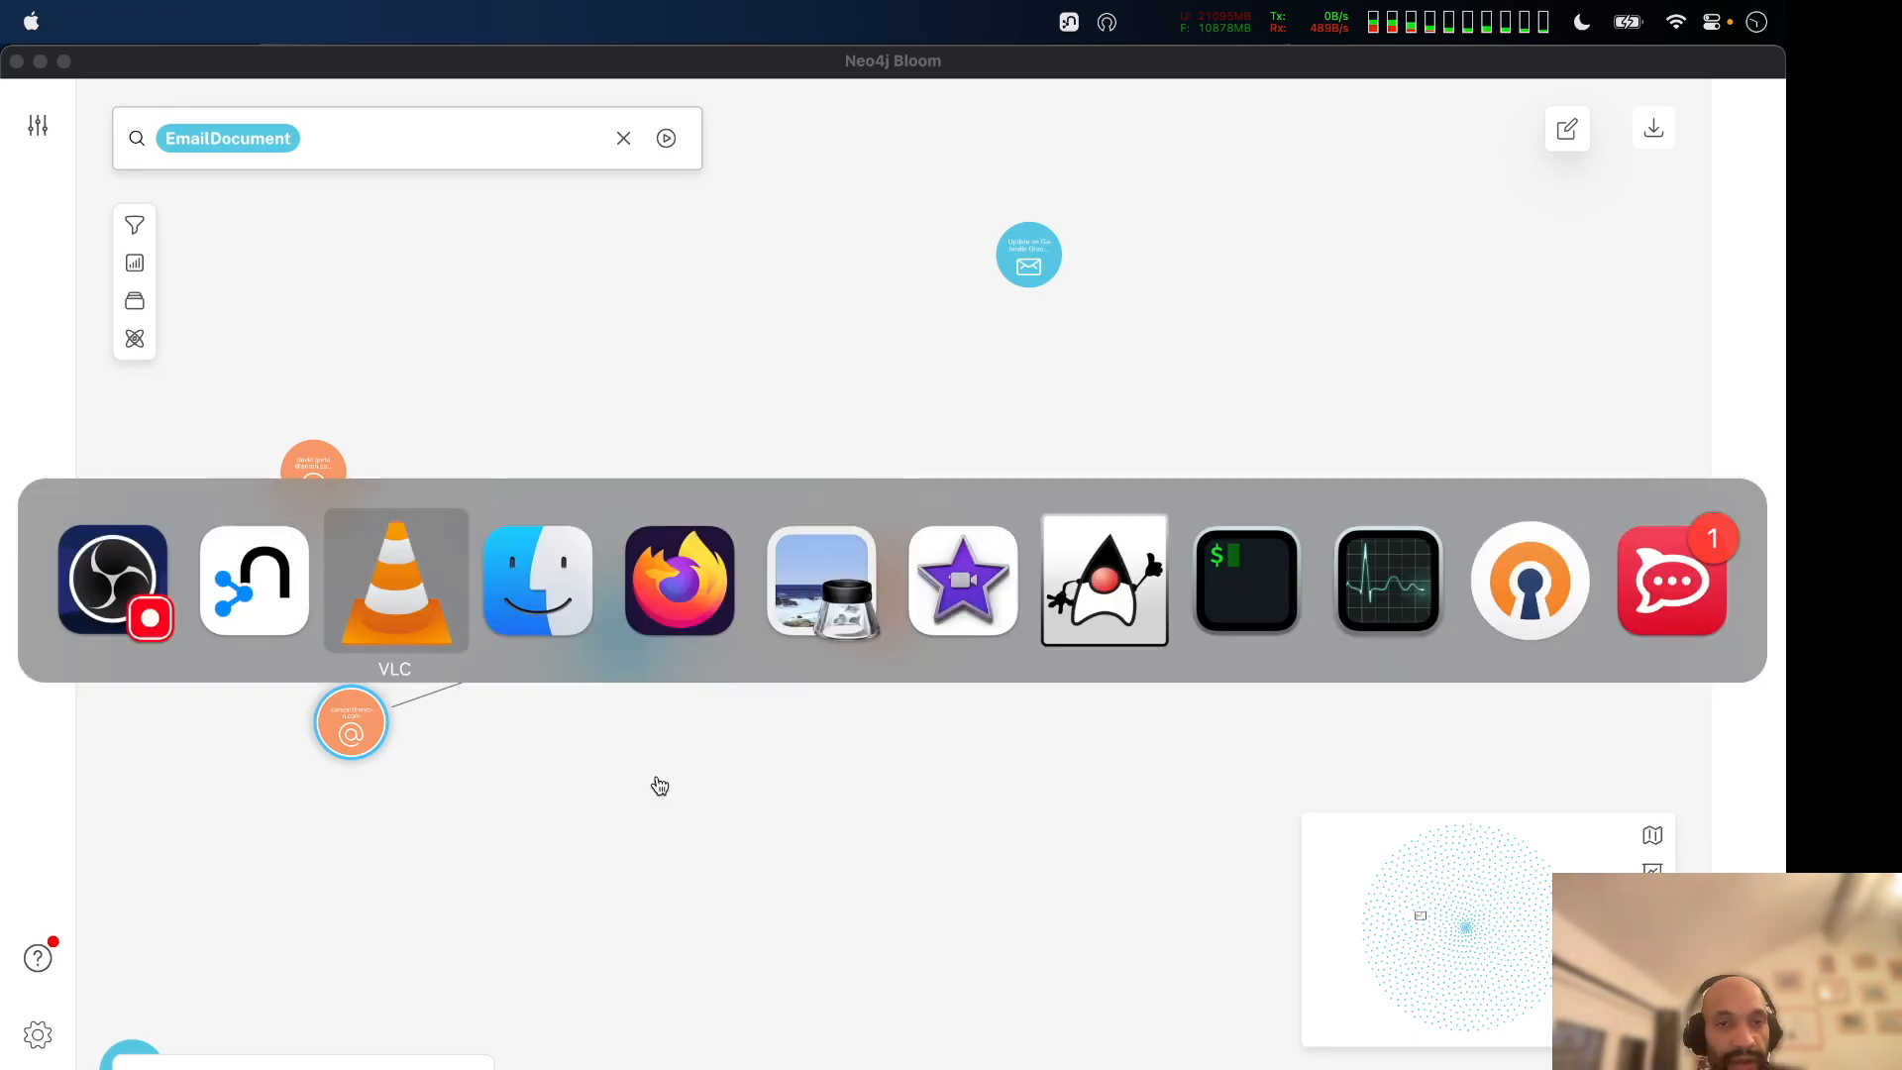
{"action": "key", "text": "super+shift+Tab"}
{"action": "key", "text": "super+shift+Tab"}
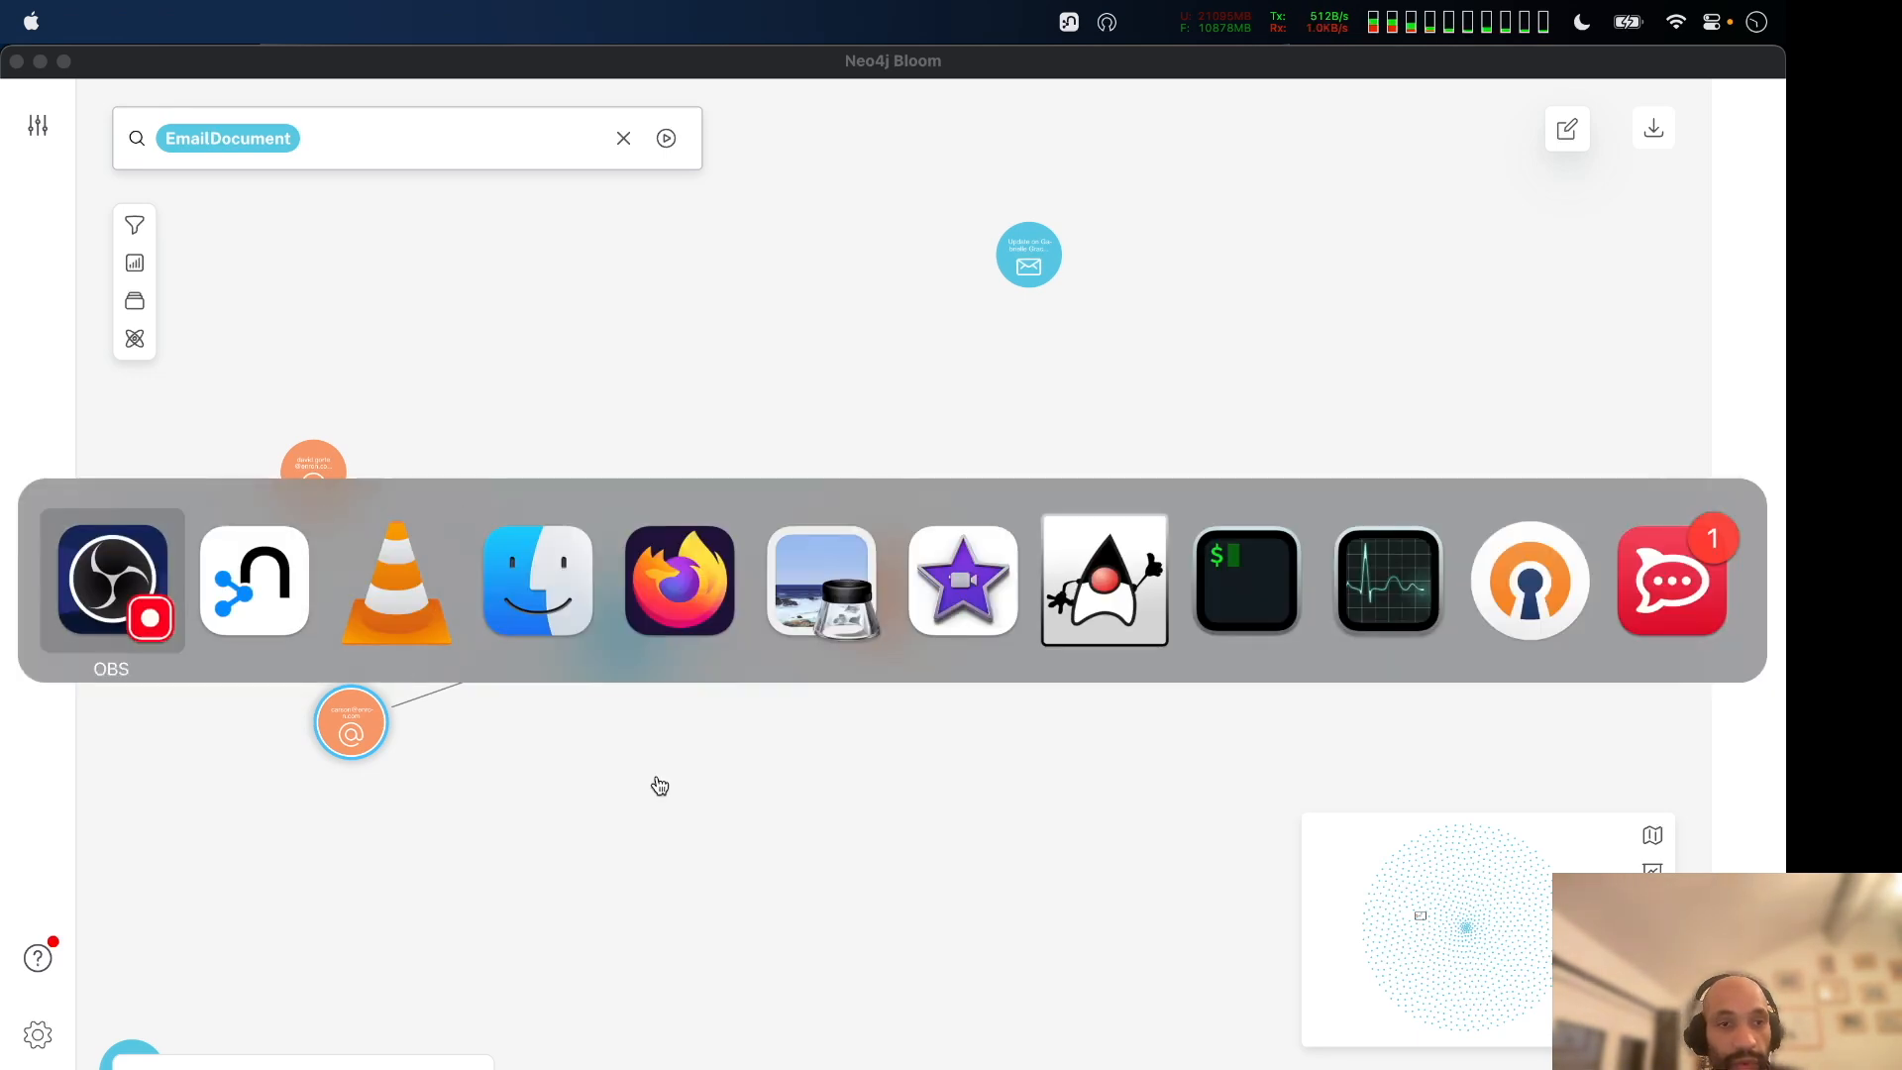
{"action": "key", "text": "super+Tab"}
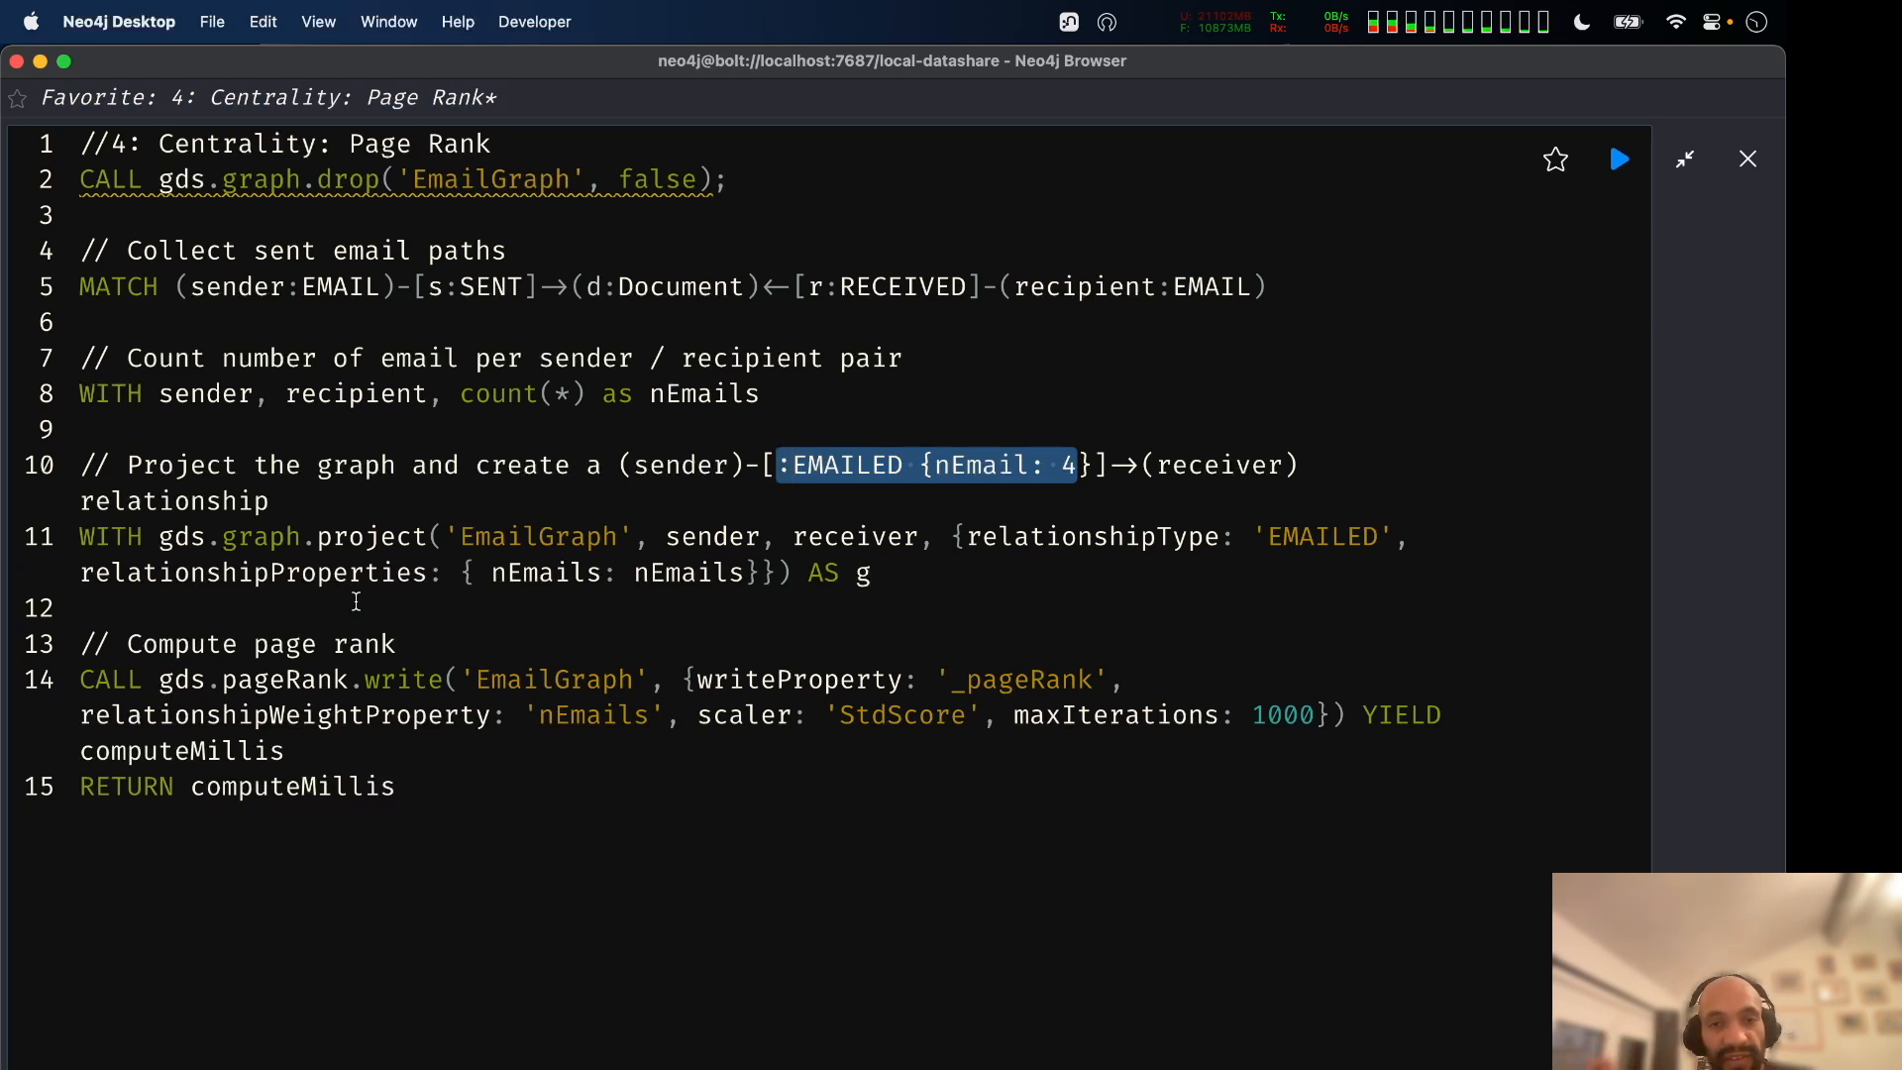
{"action": "key", "text": "super+Tab"}
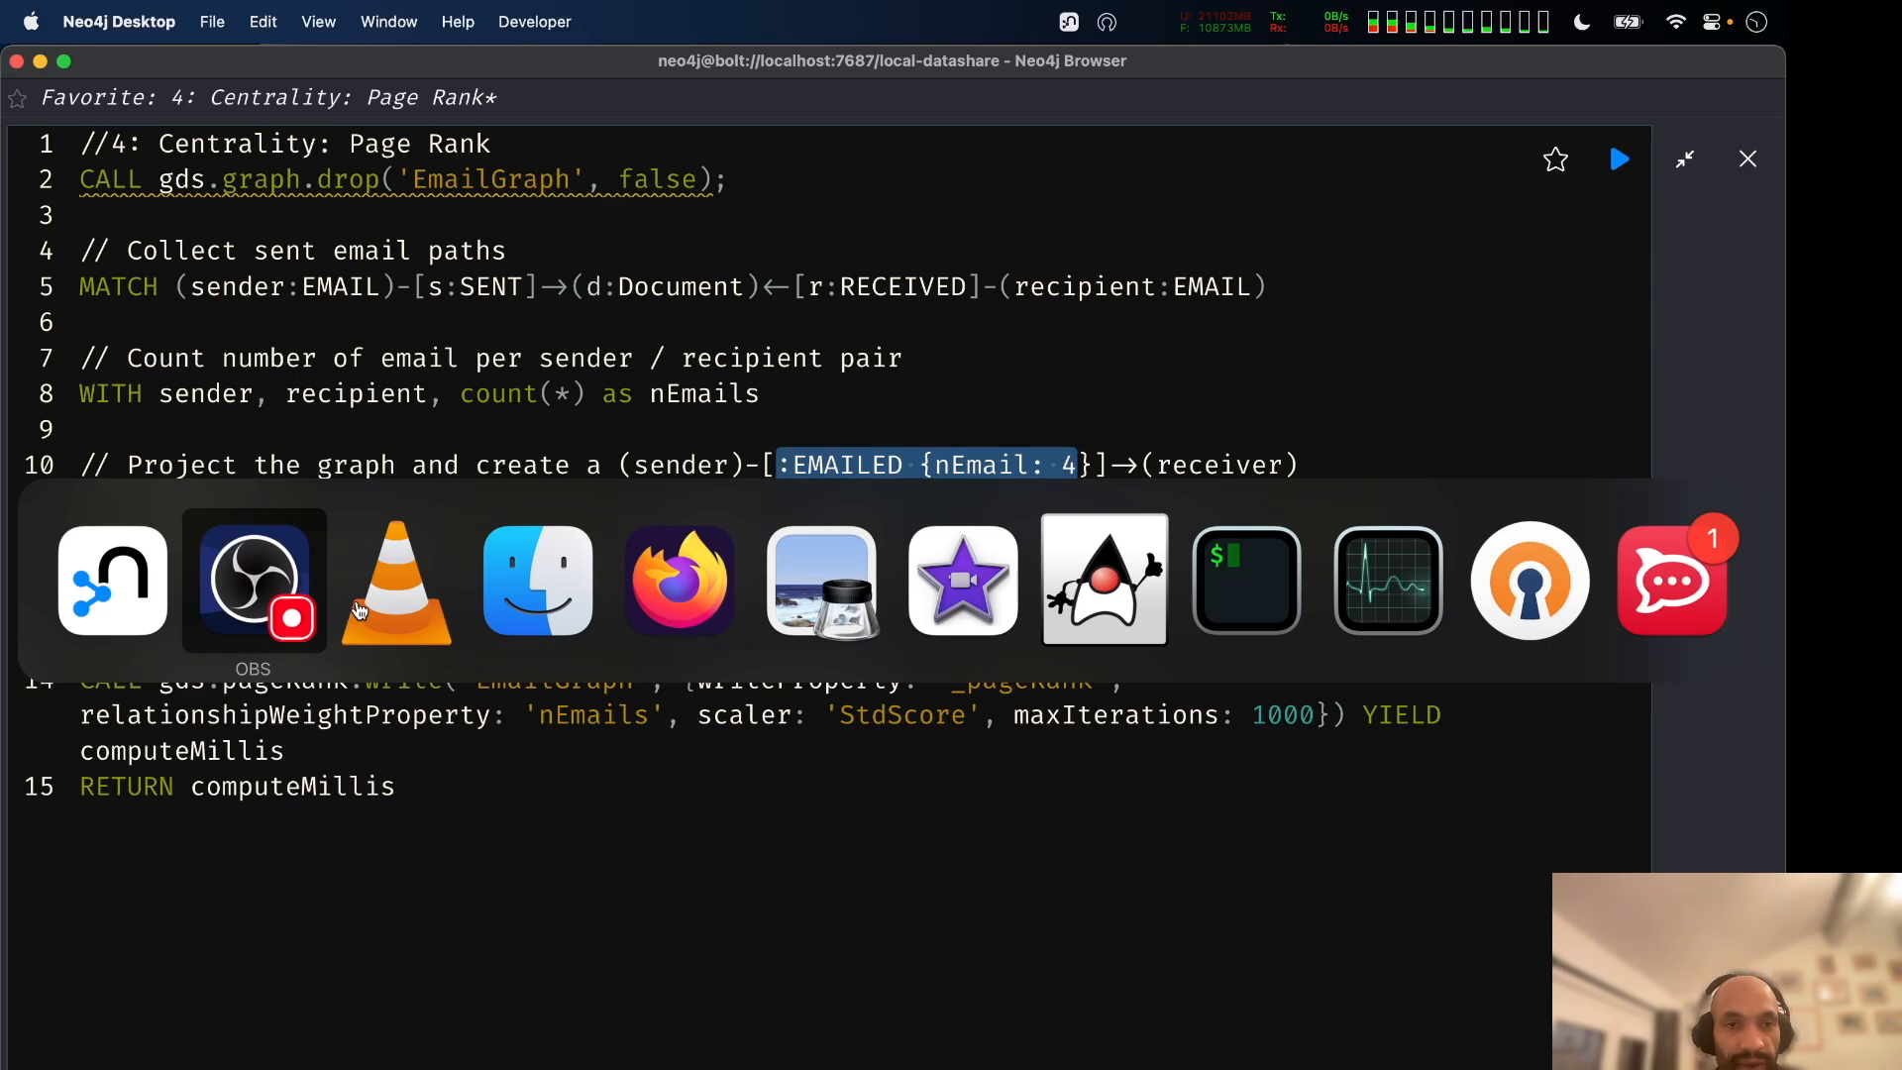
Switch from the Page Rank query to the Neo4j Bloom window showing the EmailDocument graph.
{"action": "key", "text": "super+shift+Tab"}
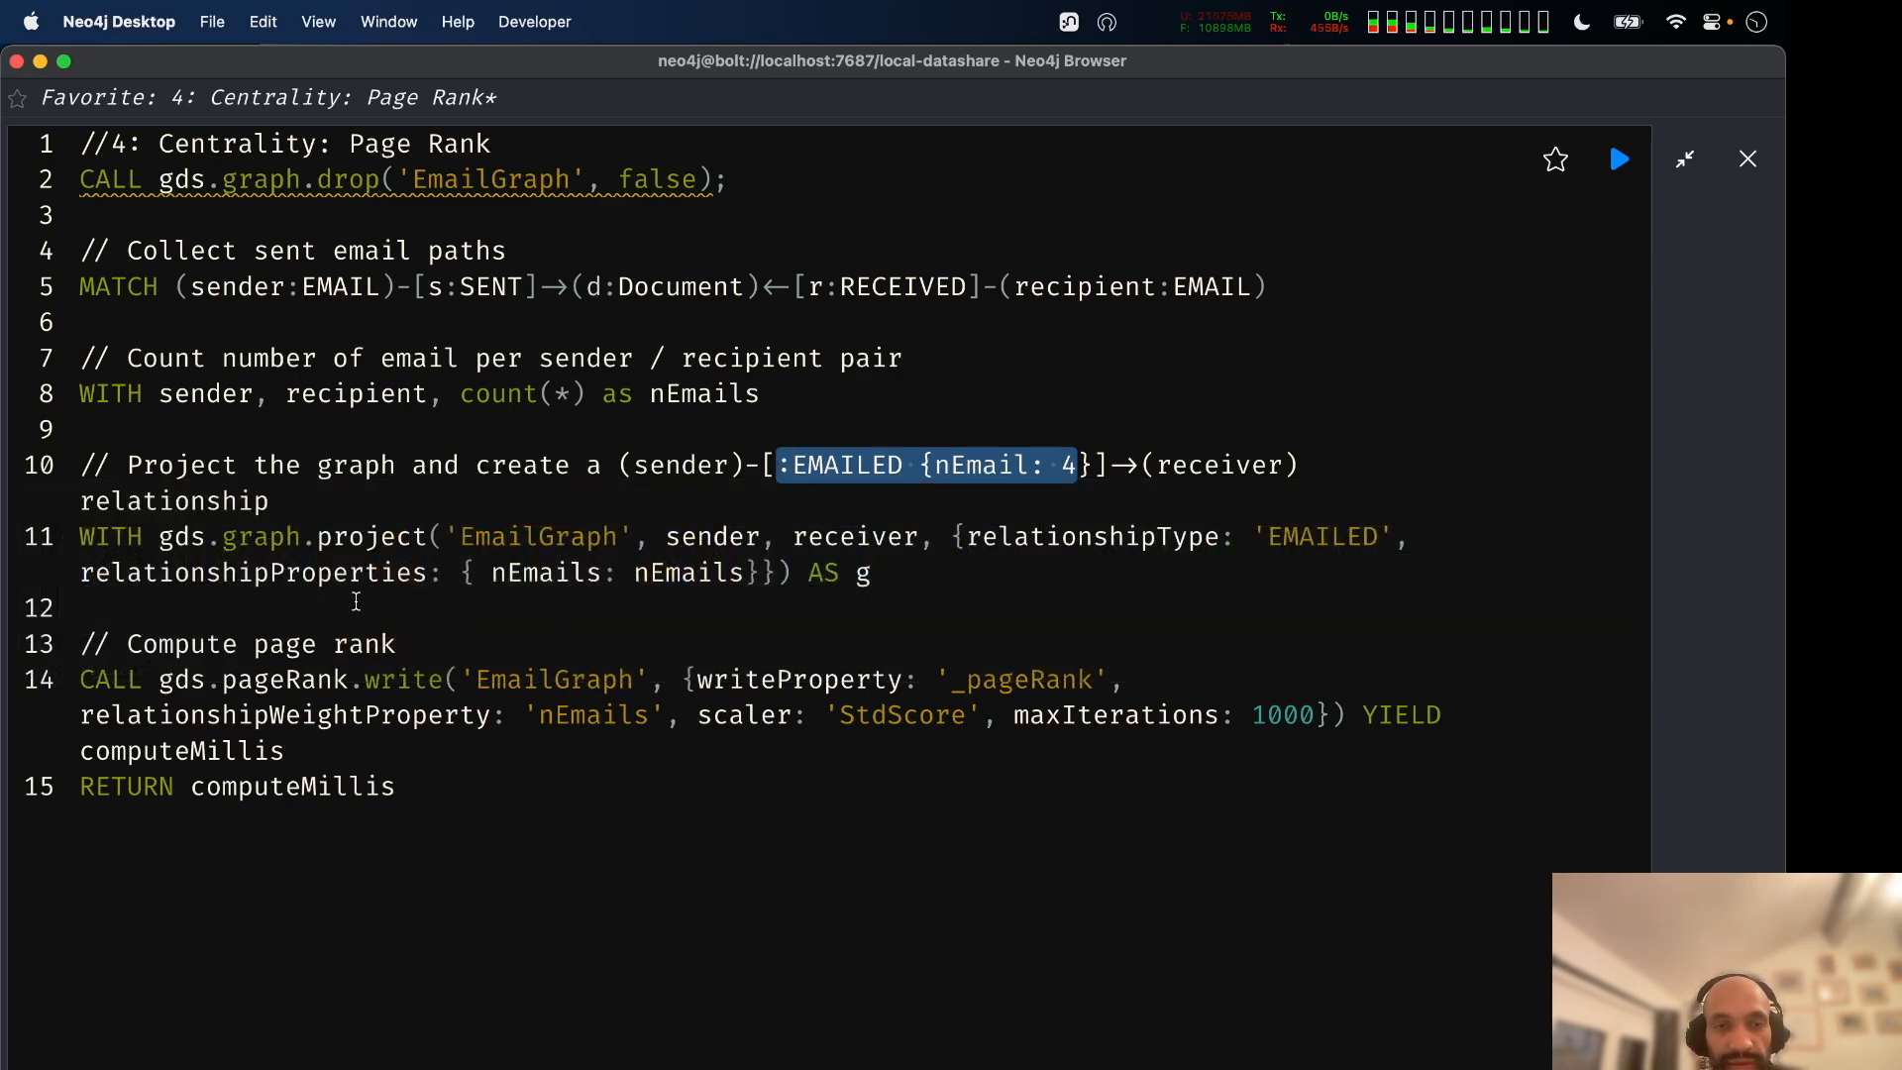
{"action": "key", "text": "super+Tab"}
{"action": "key", "text": "super+shift+Tab"}
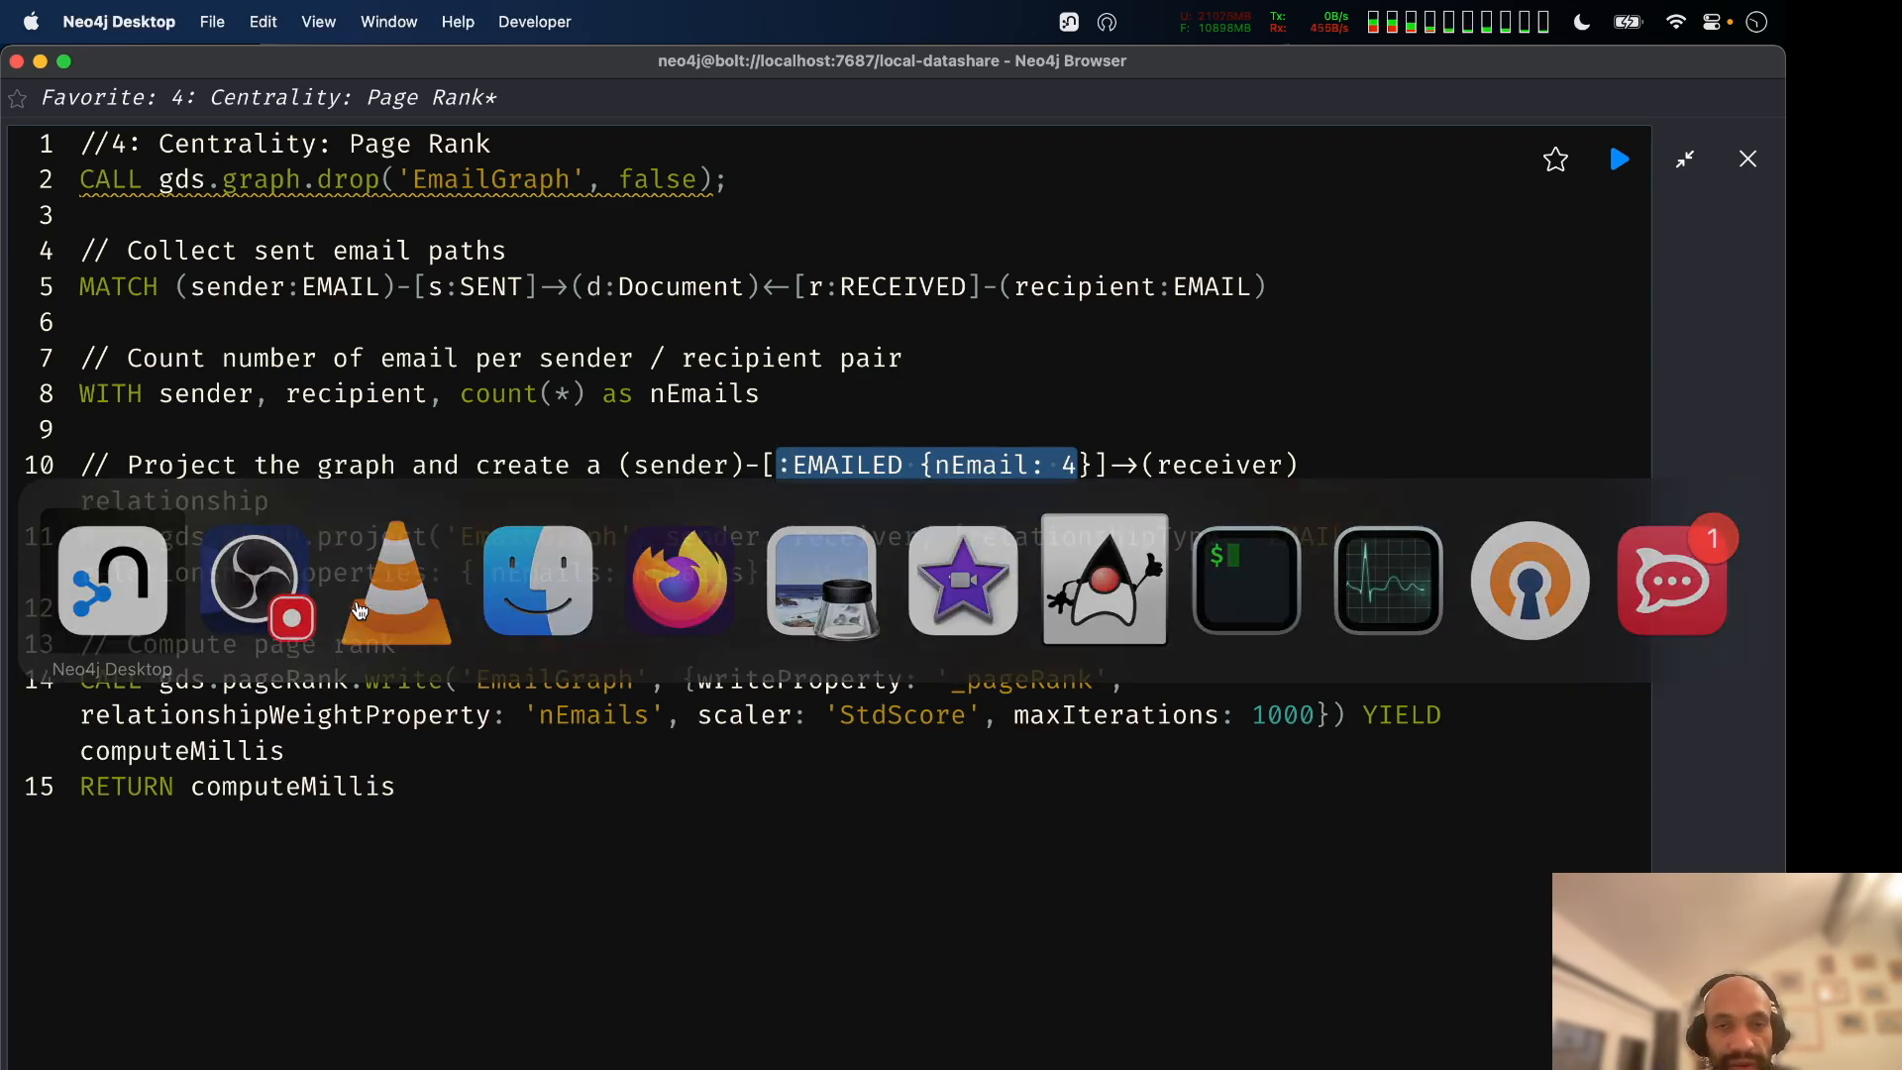
{"action": "scroll", "coordinate": [953, 448], "scroll_direction": "down", "scroll_amount": 3}
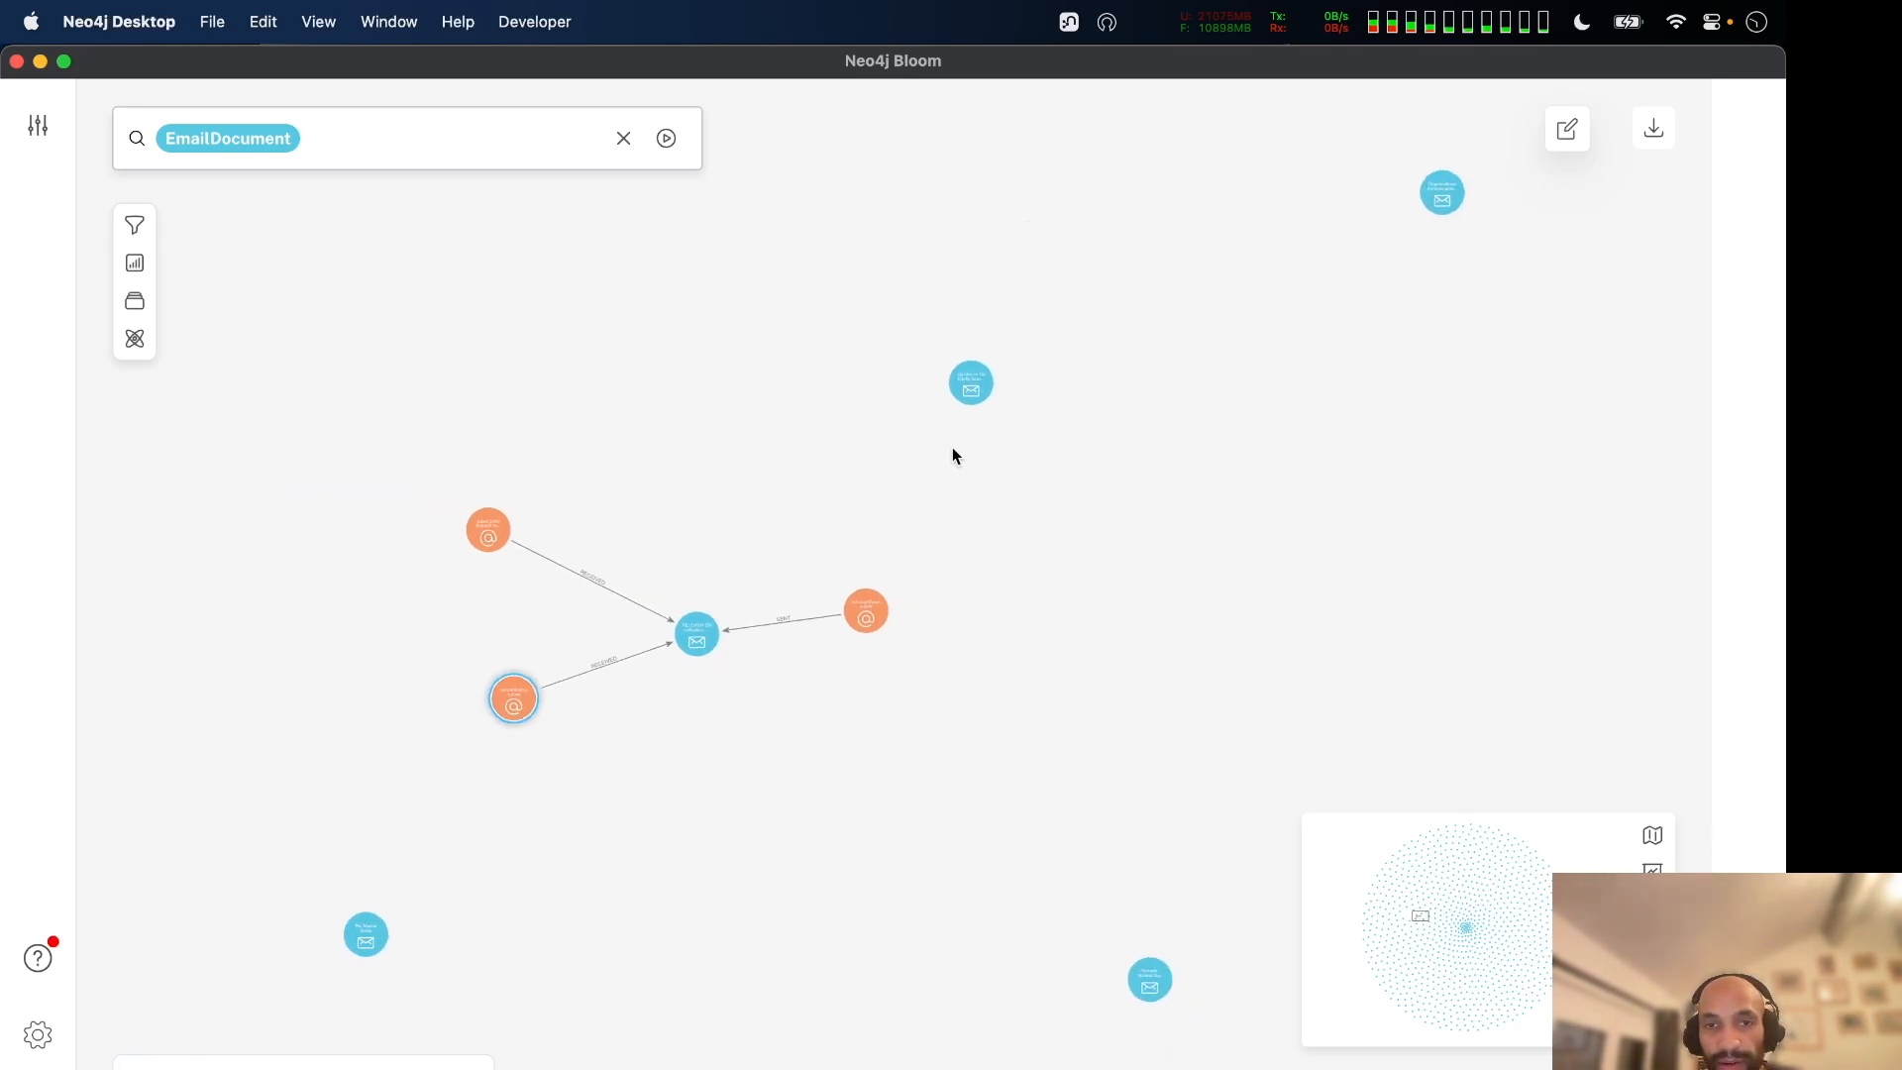
Check which relationship types are available for expanding an unconnected email document node.
{"action": "scroll", "coordinate": [951, 432], "scroll_direction": "up", "scroll_amount": 5}
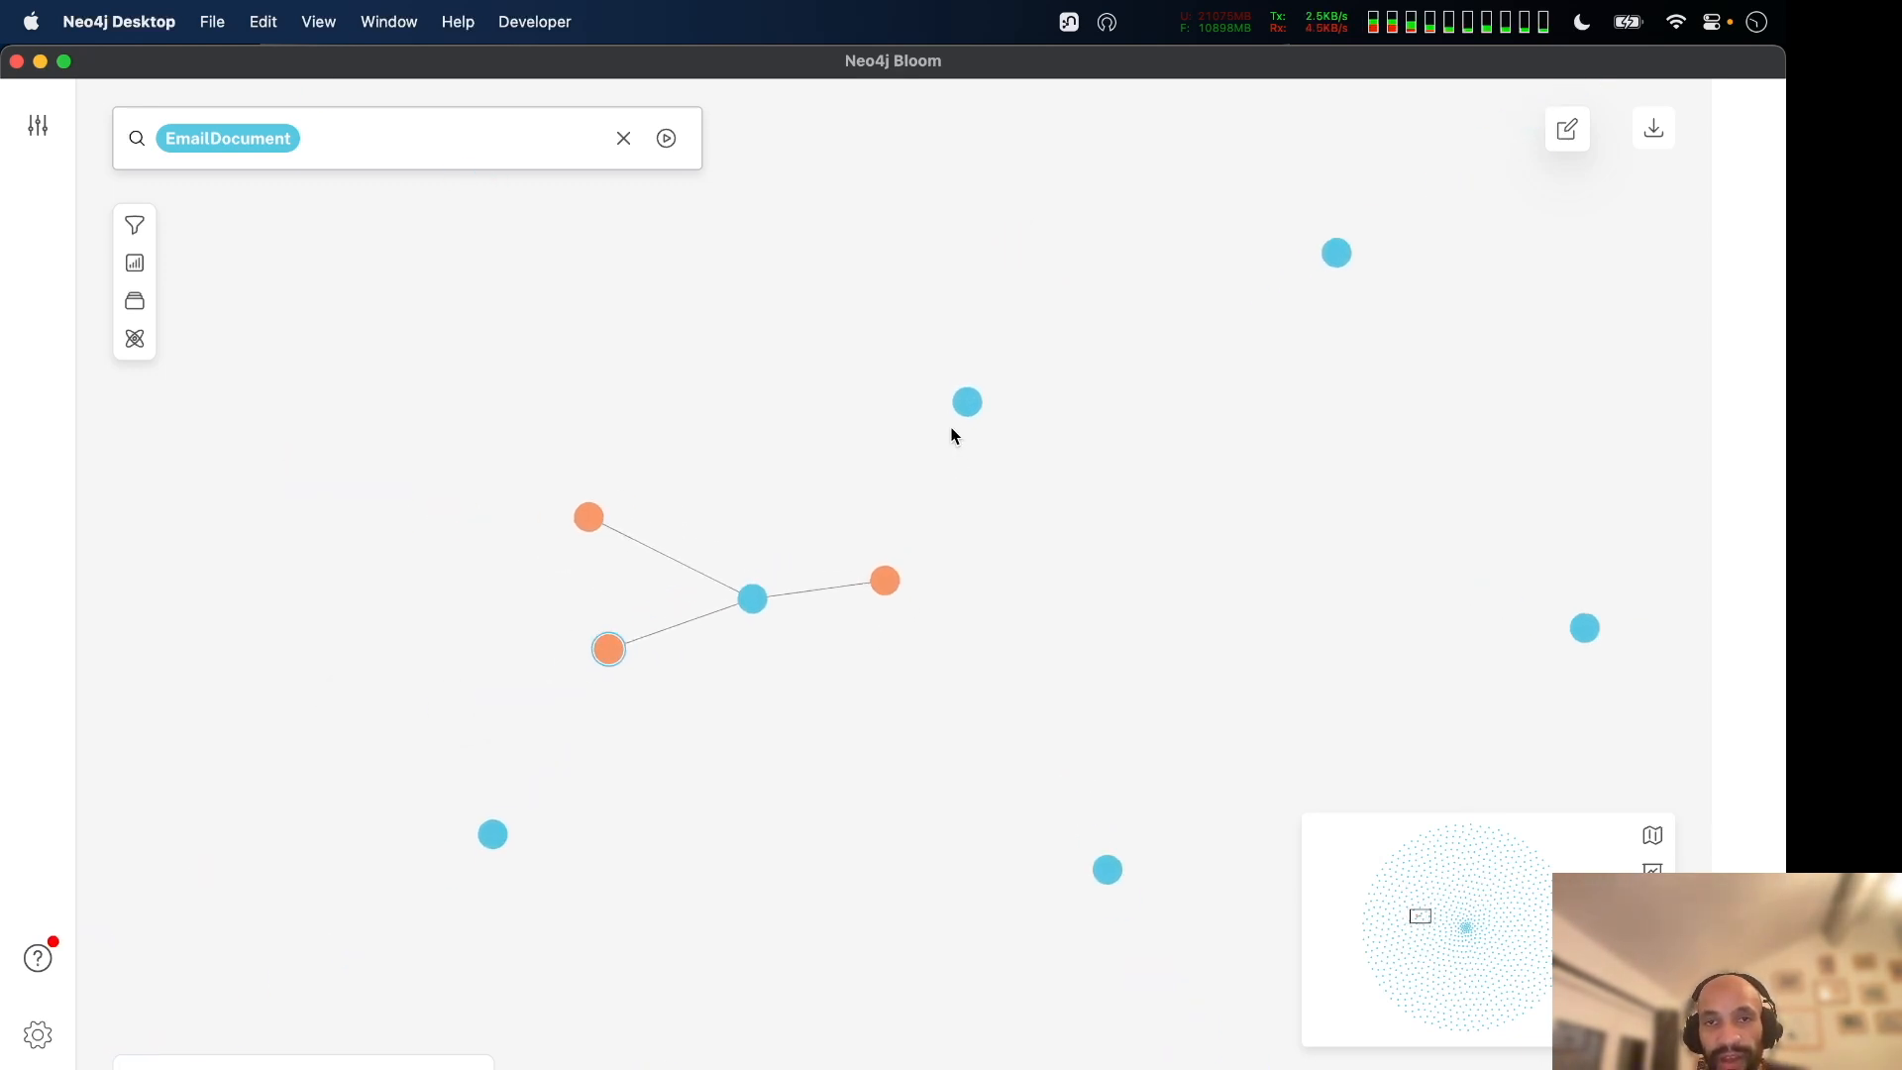
{"action": "right_click", "coordinate": [983, 385]}
{"action": "mouse_move", "coordinate": [1159, 658]}
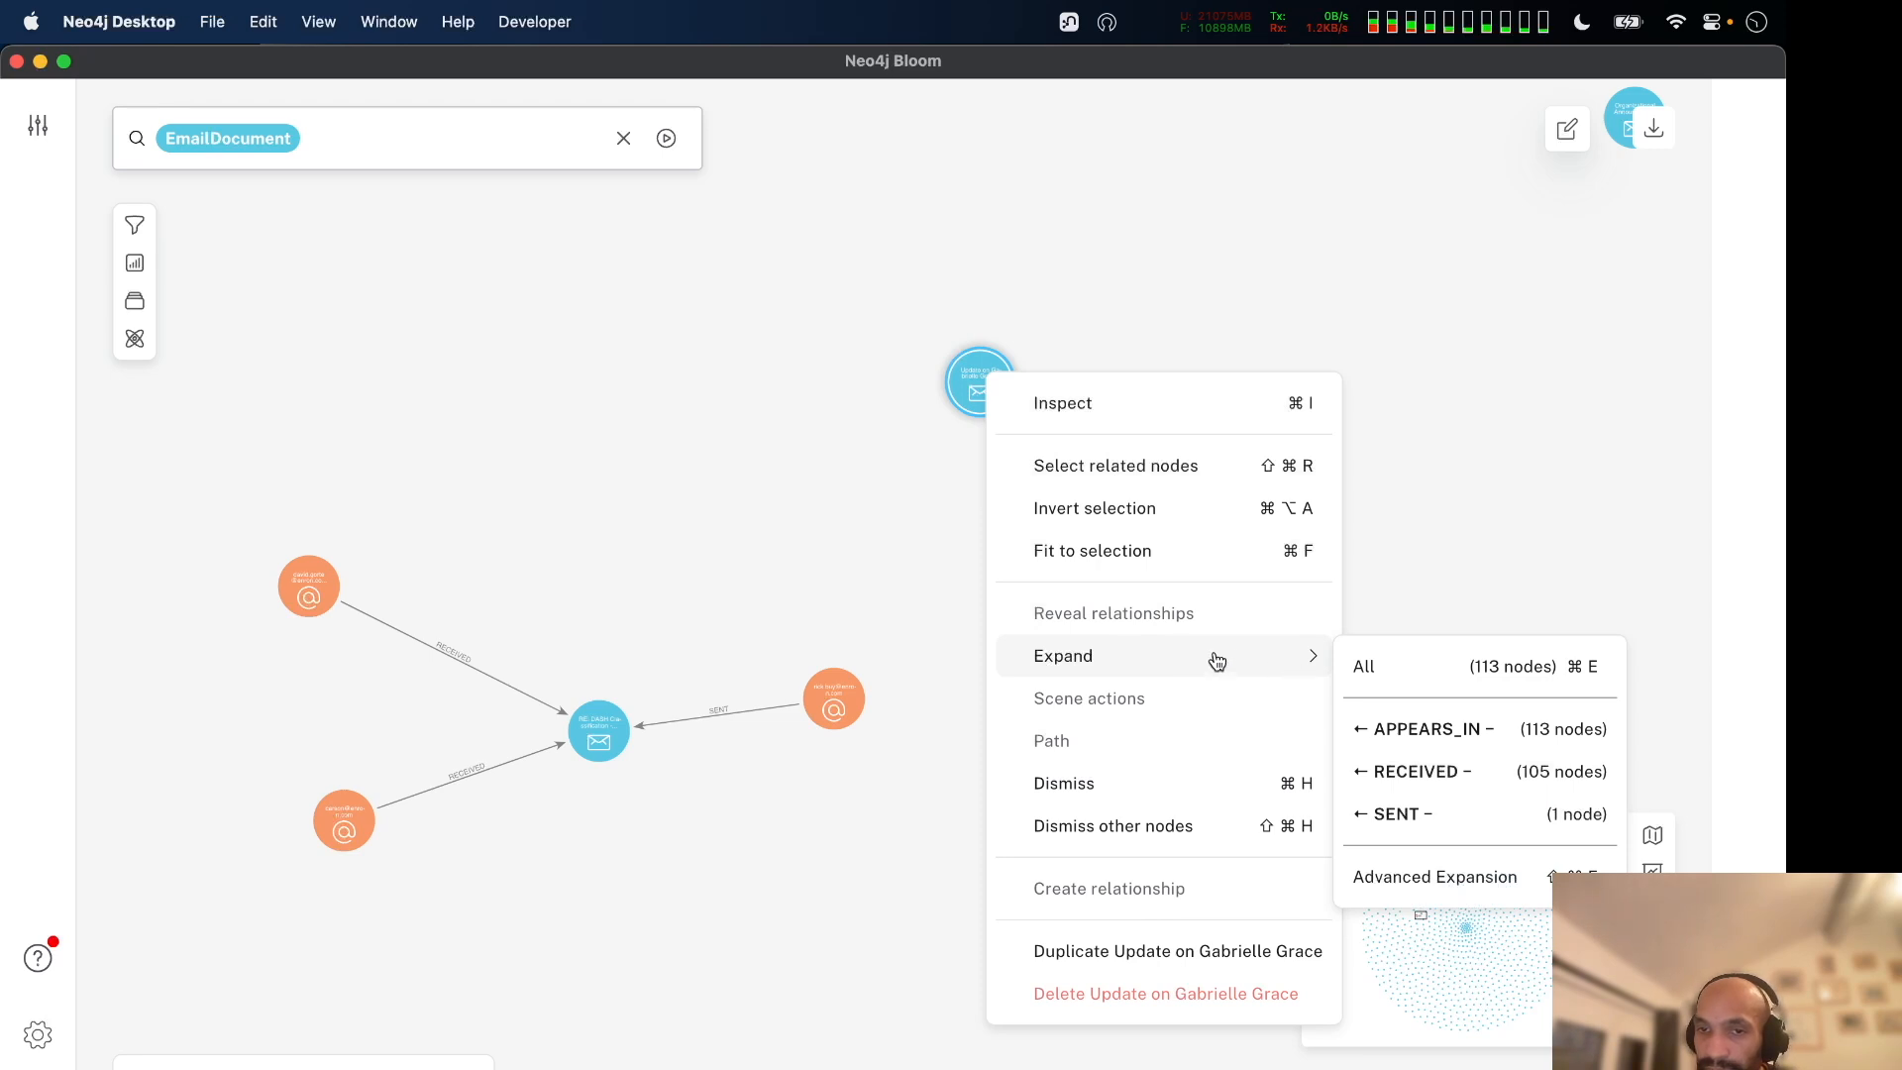
{"action": "left_click", "coordinate": [824, 537]}
{"action": "mouse_move", "coordinate": [959, 401]}
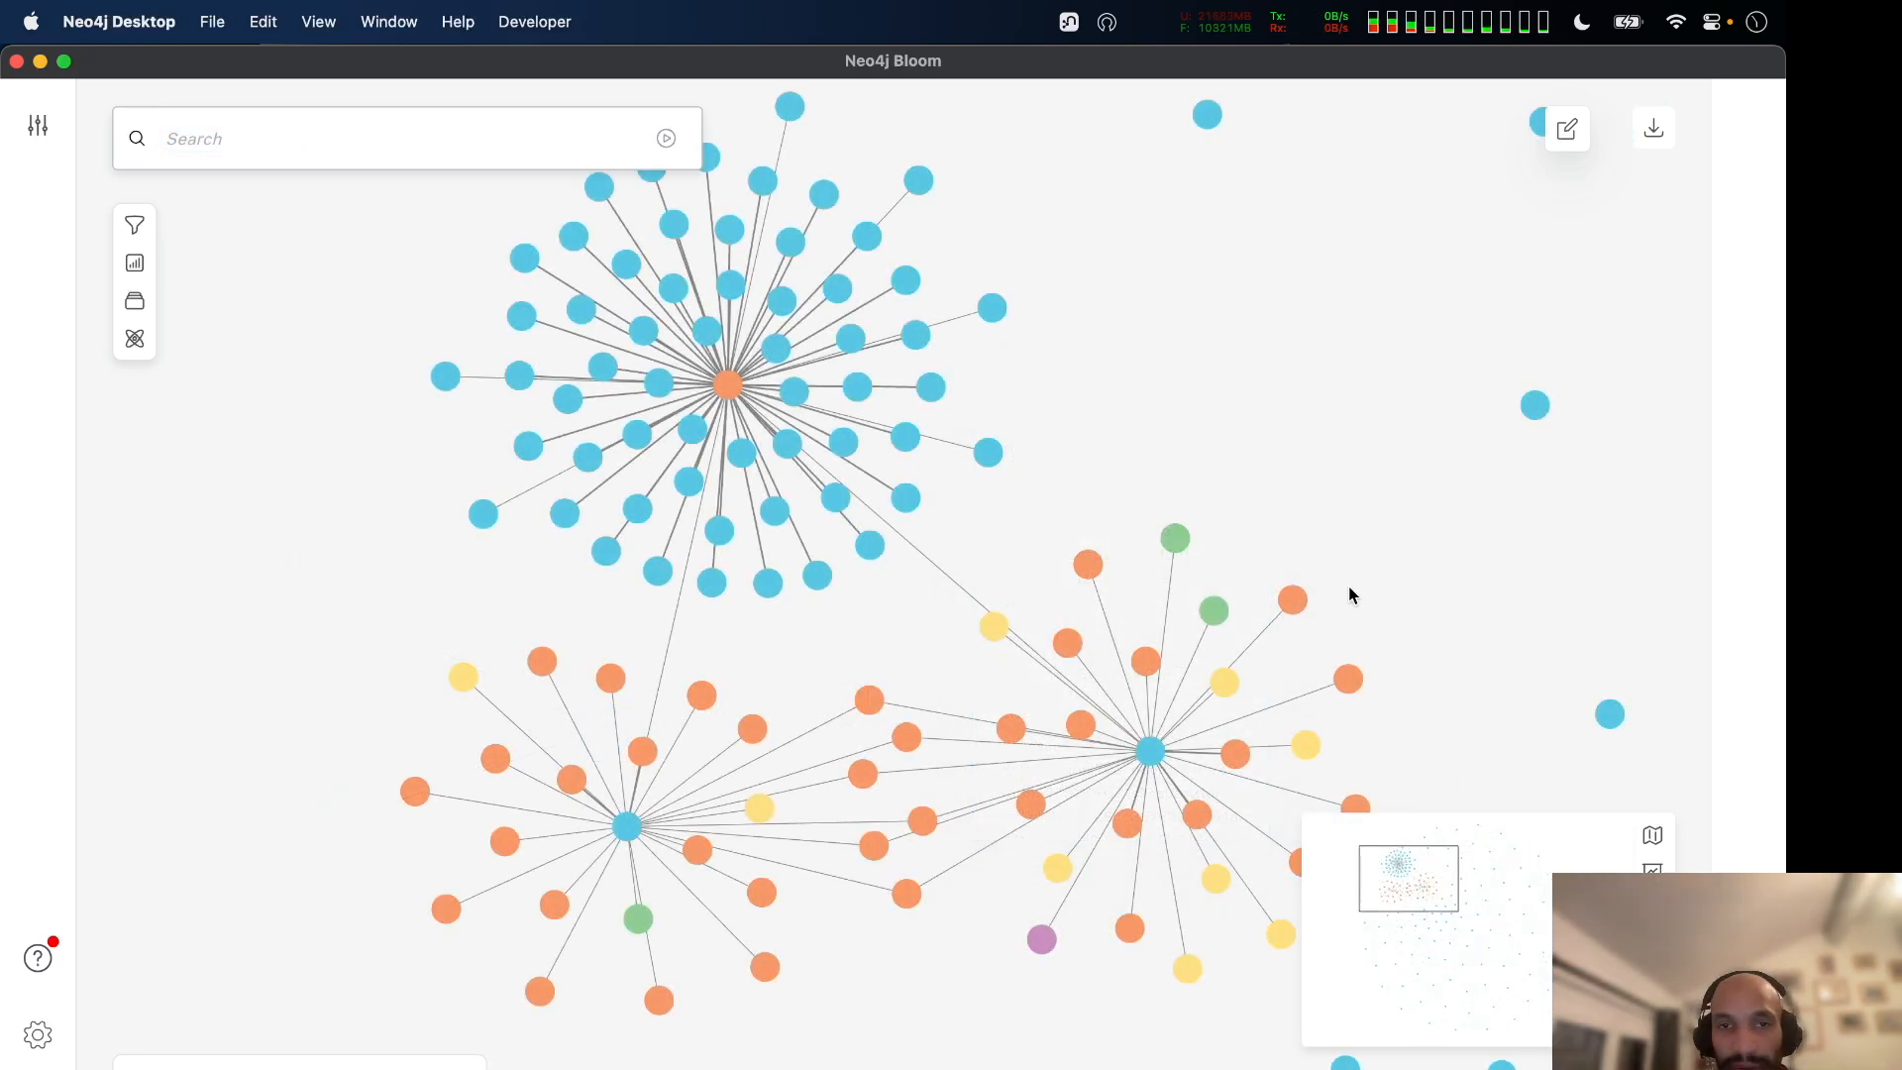
Hide the minimap and inspect the details of an outer email address node linked to the 1407. email document.
{"action": "left_click", "coordinate": [1652, 835]}
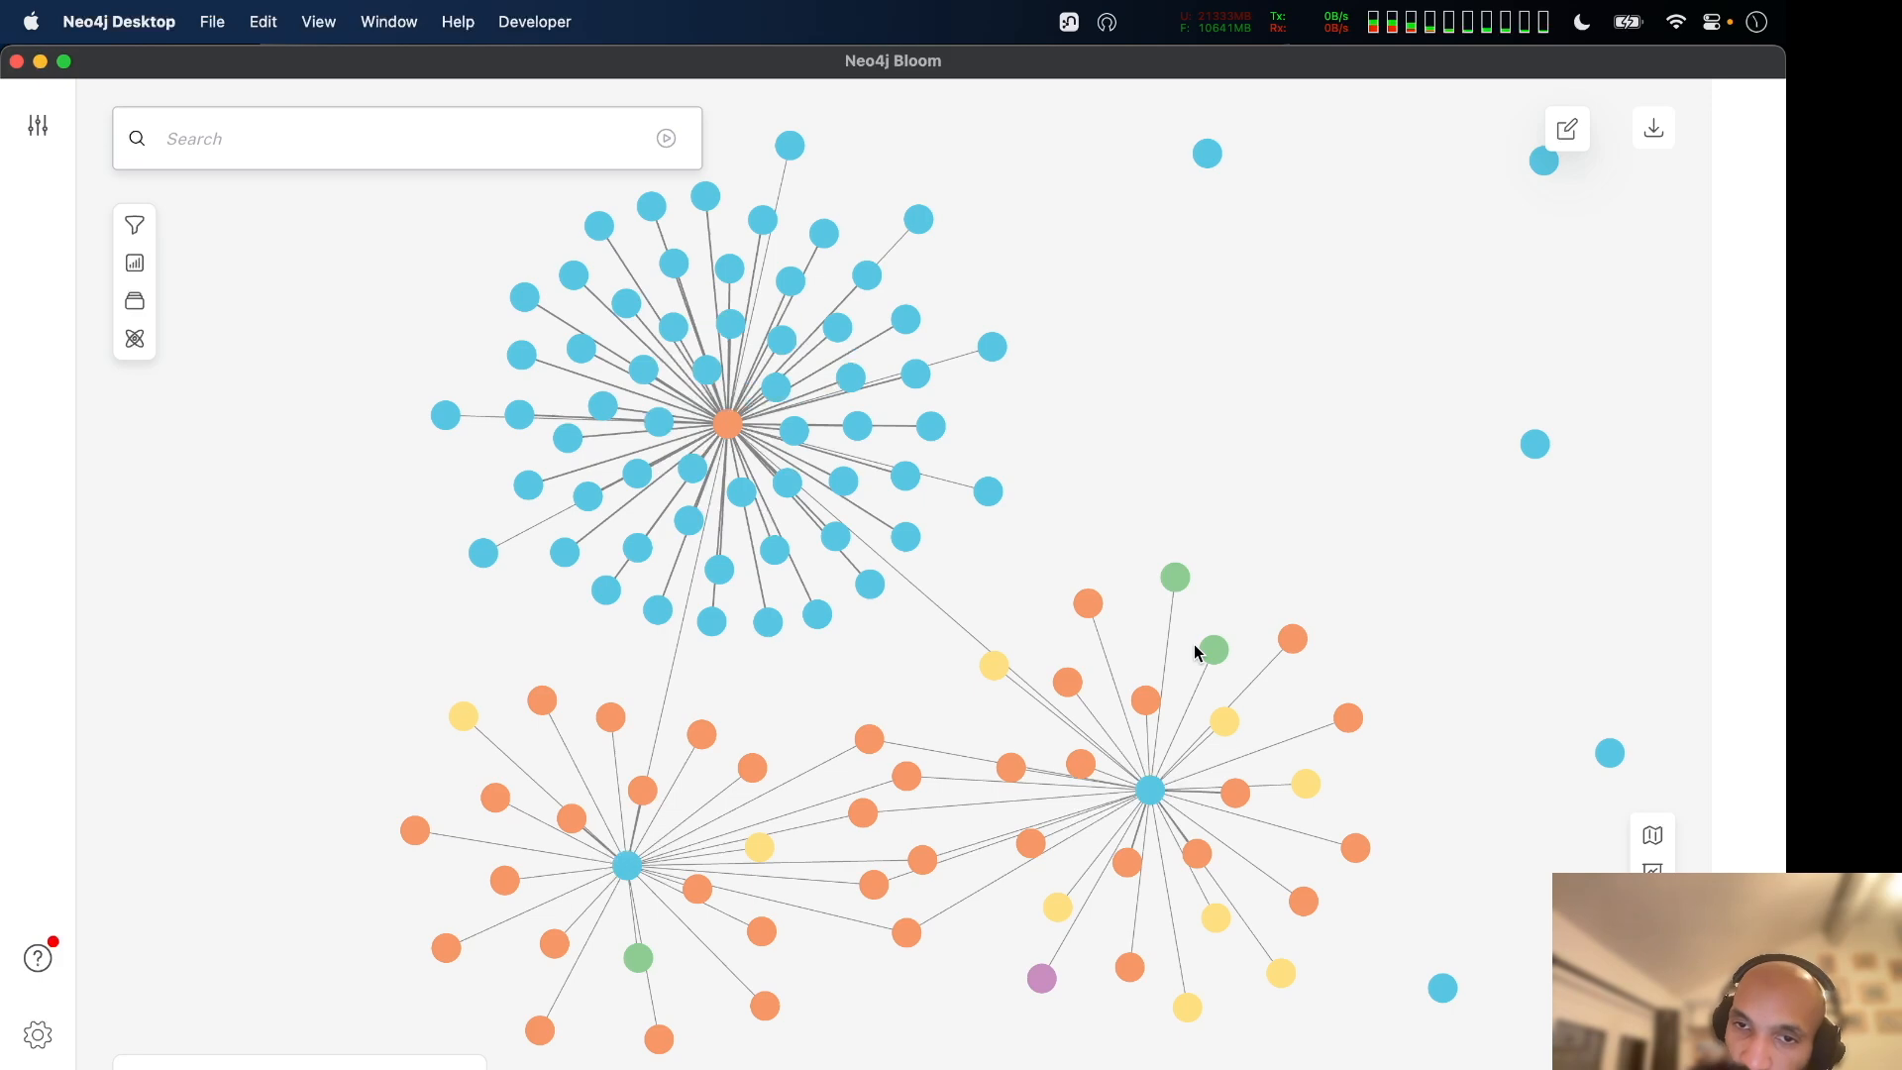
{"action": "scroll", "coordinate": [1288, 648], "scroll_direction": "up", "scroll_amount": 3}
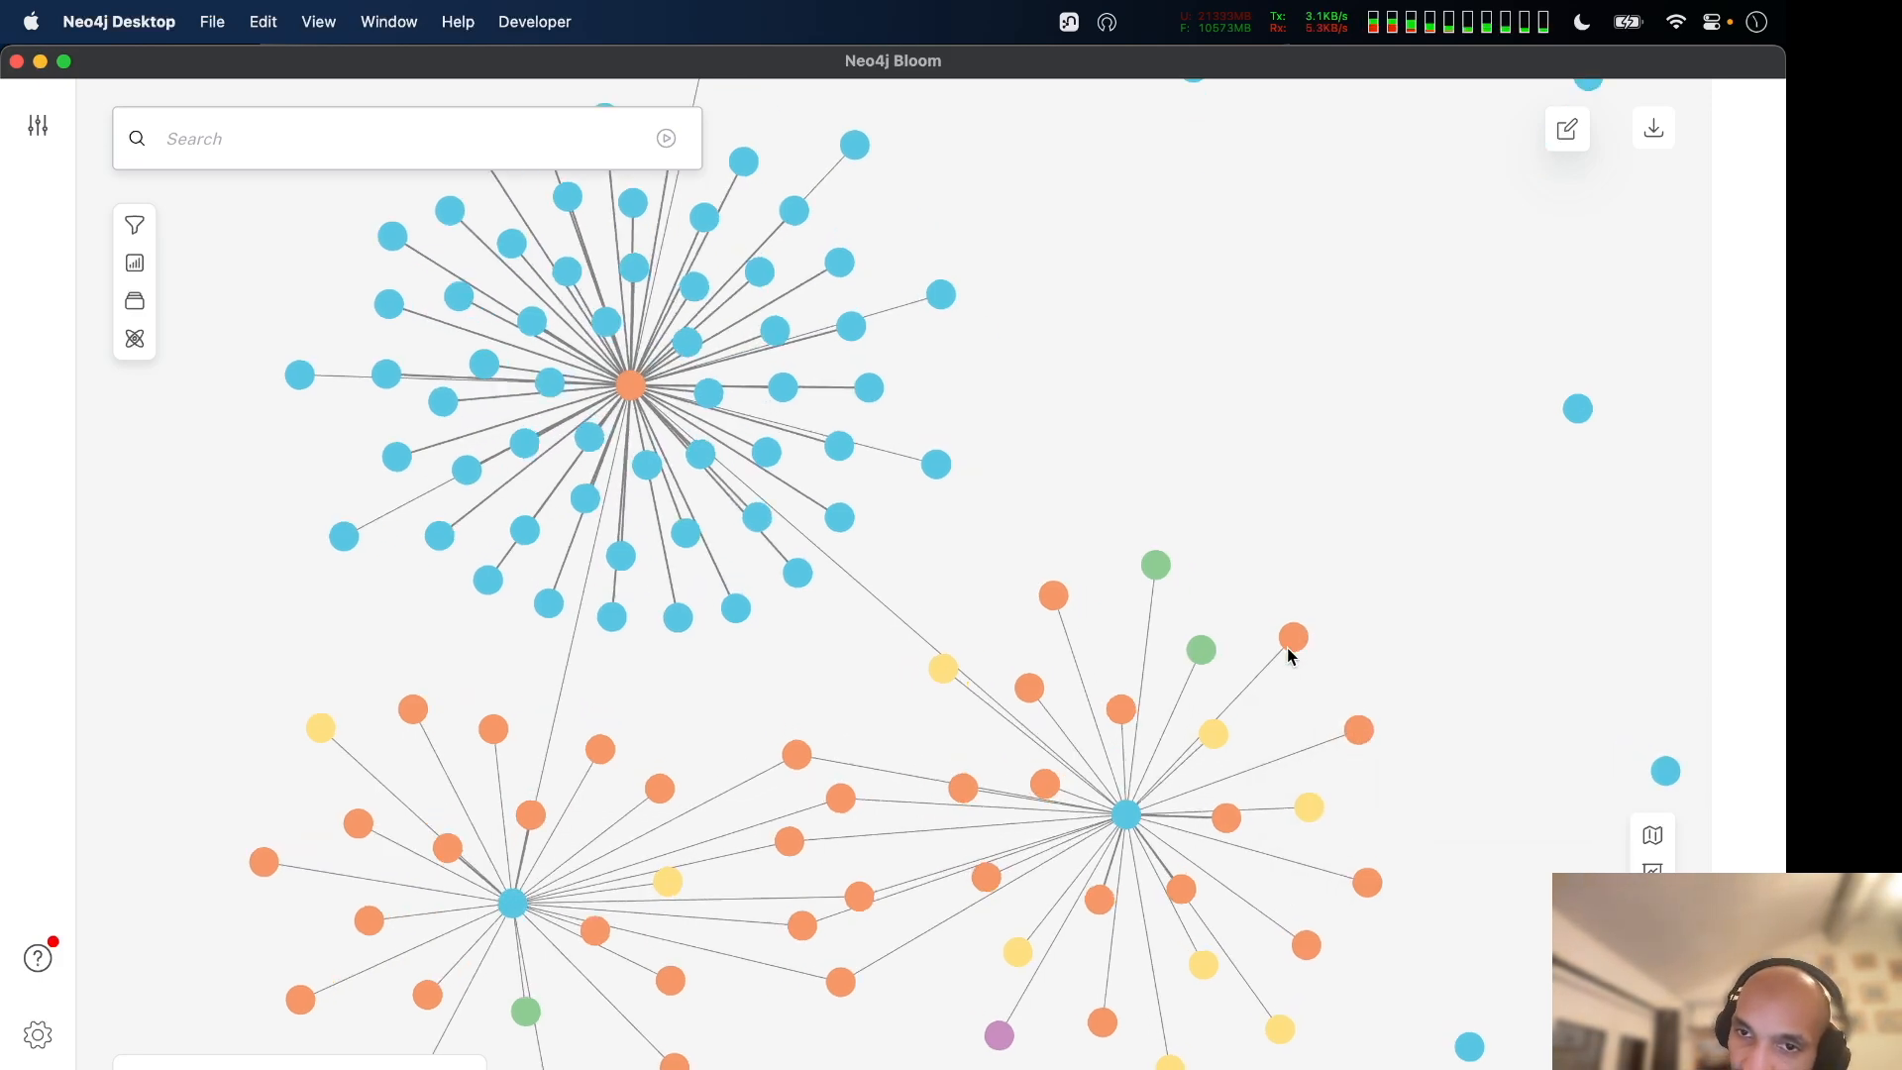
{"action": "scroll", "coordinate": [1287, 646], "scroll_direction": "up", "scroll_amount": 6}
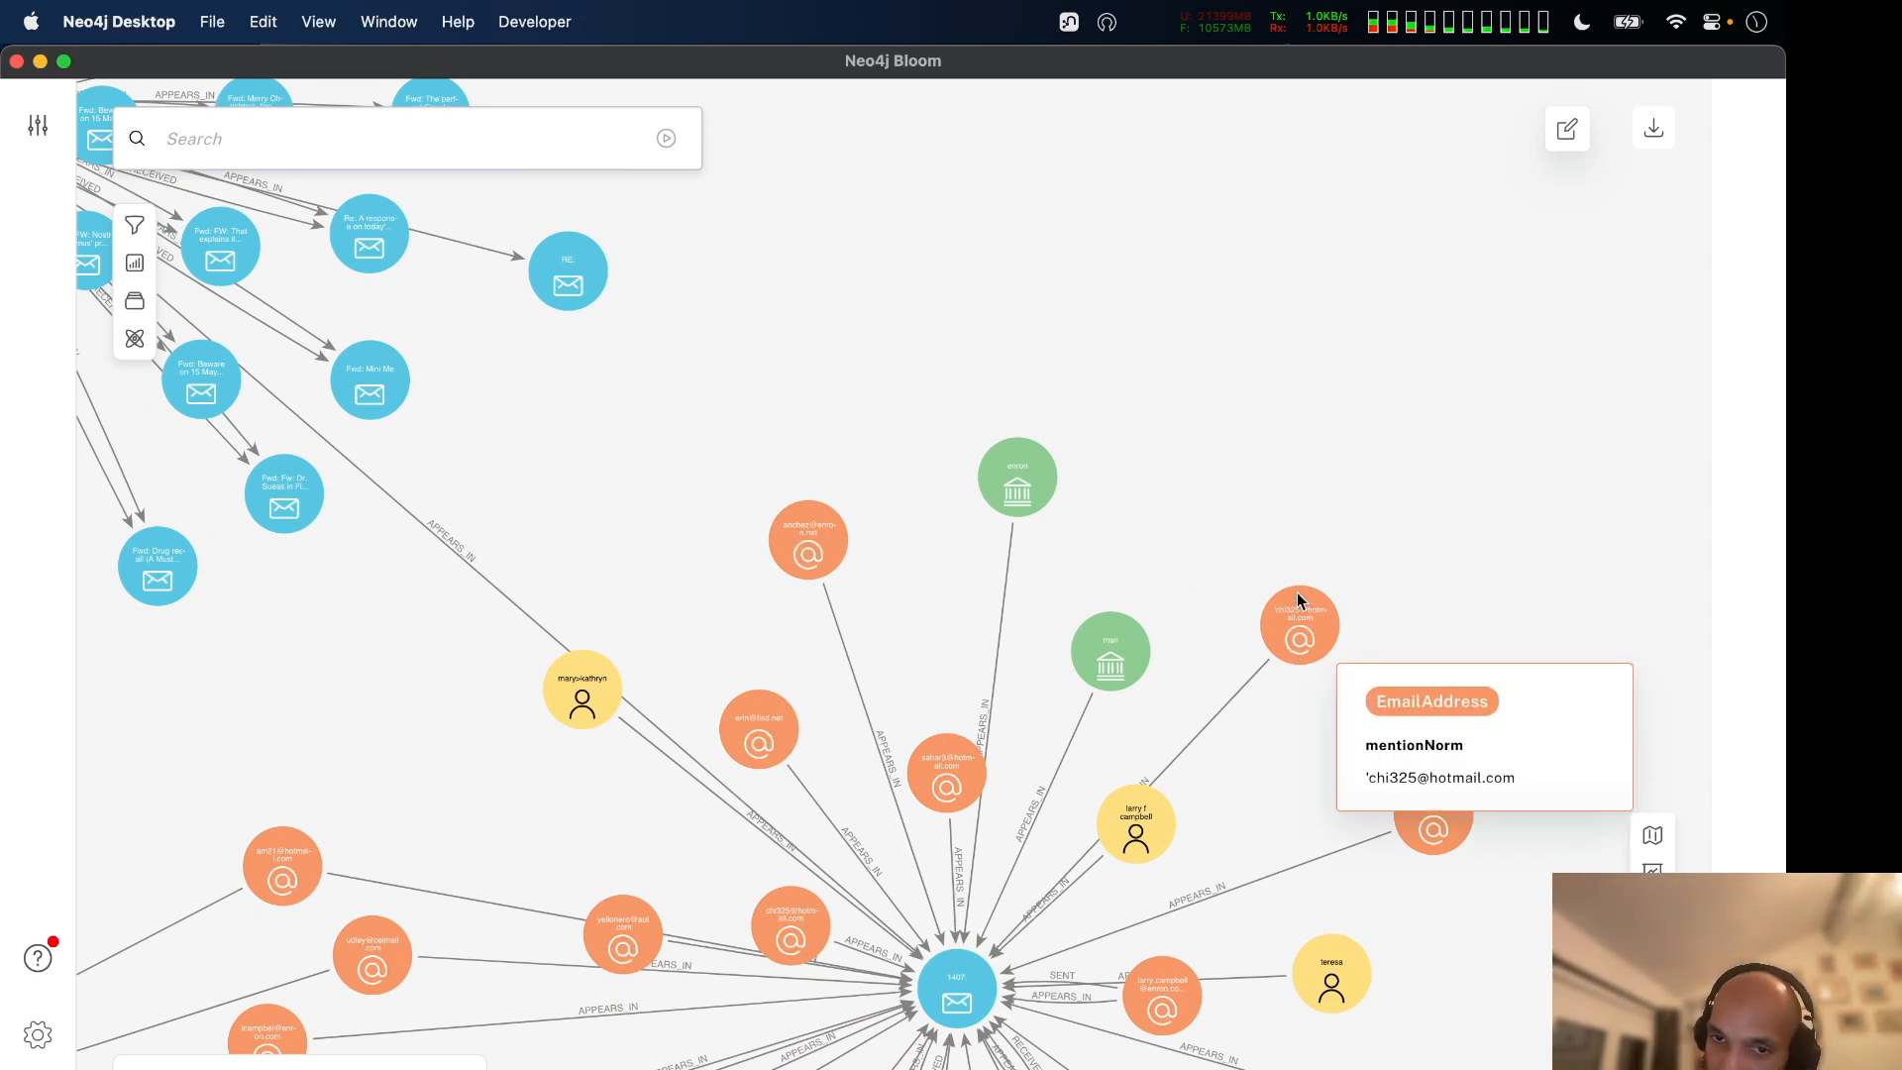
{"action": "mouse_move", "coordinate": [1310, 624]}
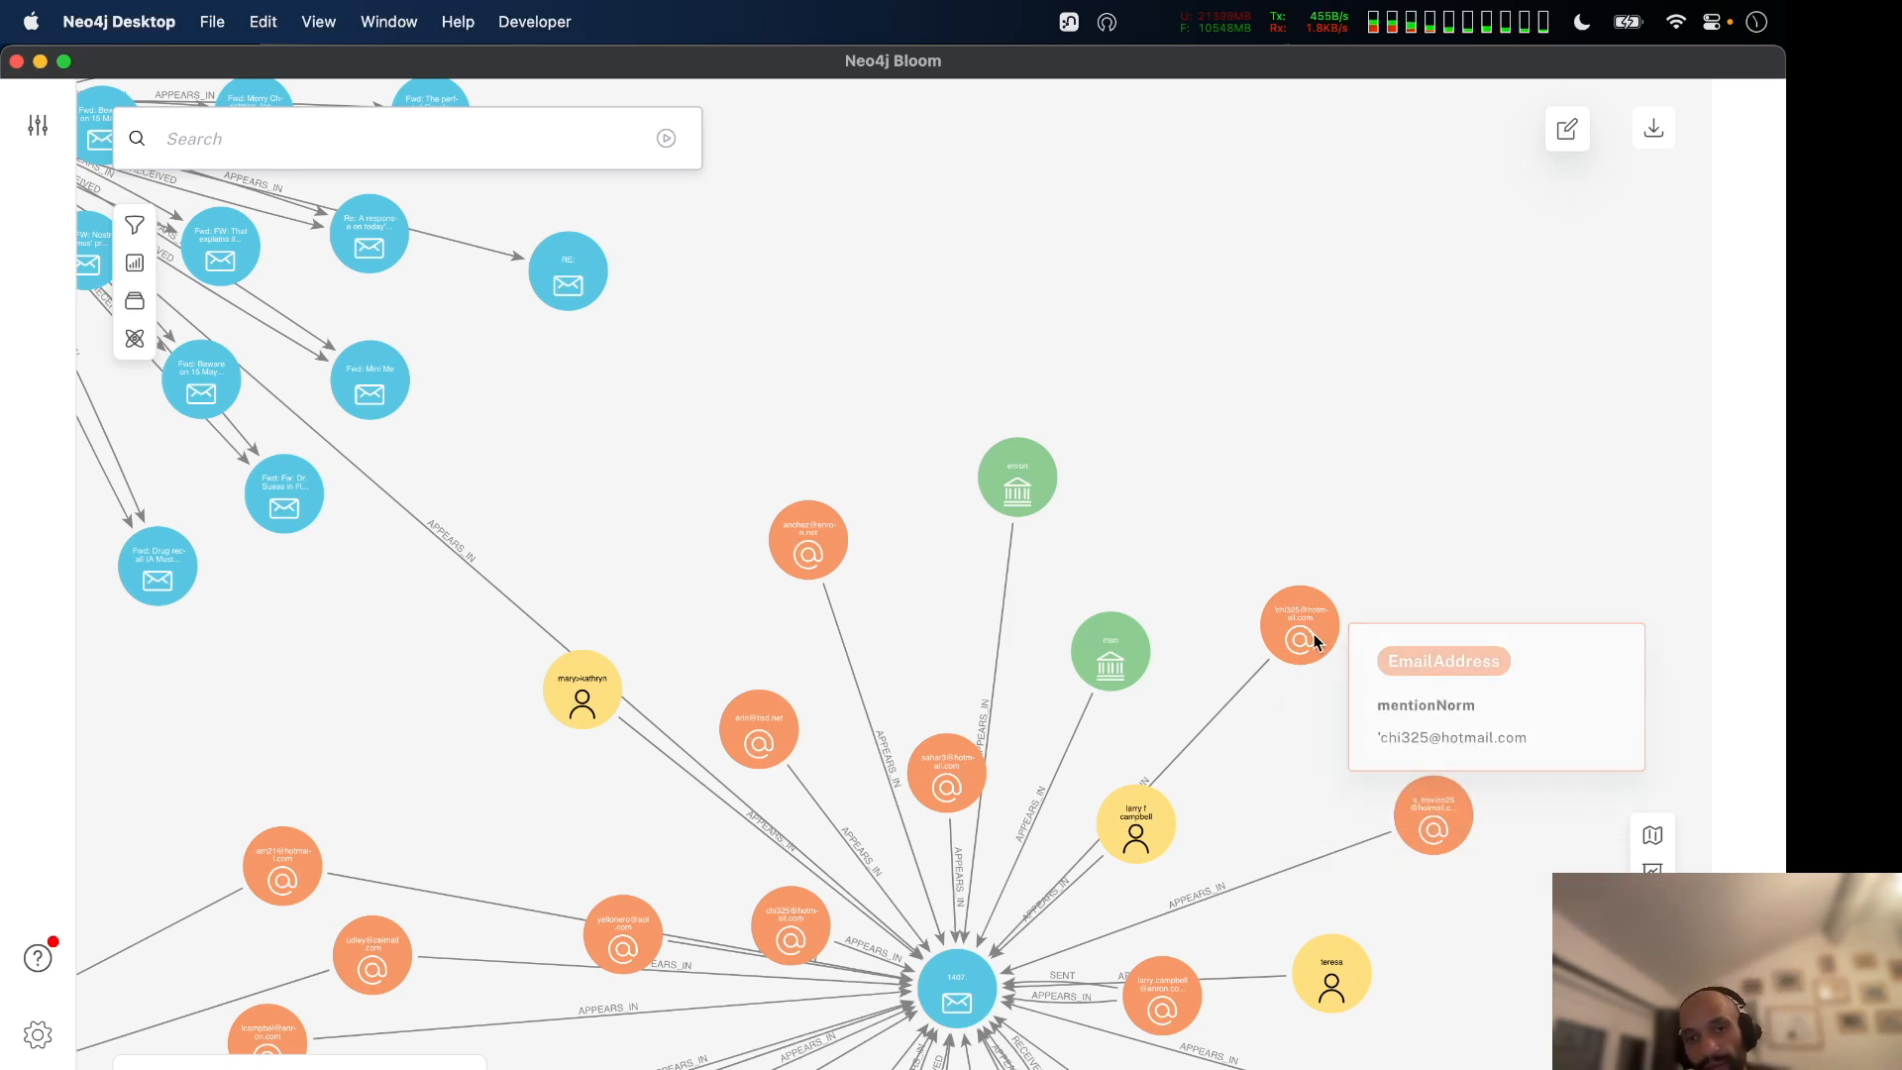
Examine the email addresses, people and organisations that appear in the 1407. email document, and inspect the document's details.
{"action": "scroll", "coordinate": [1298, 644], "scroll_direction": "up", "scroll_amount": 3}
{"action": "left_click_drag", "start_coordinate": [1335, 805], "coordinate": [1278, 760]}
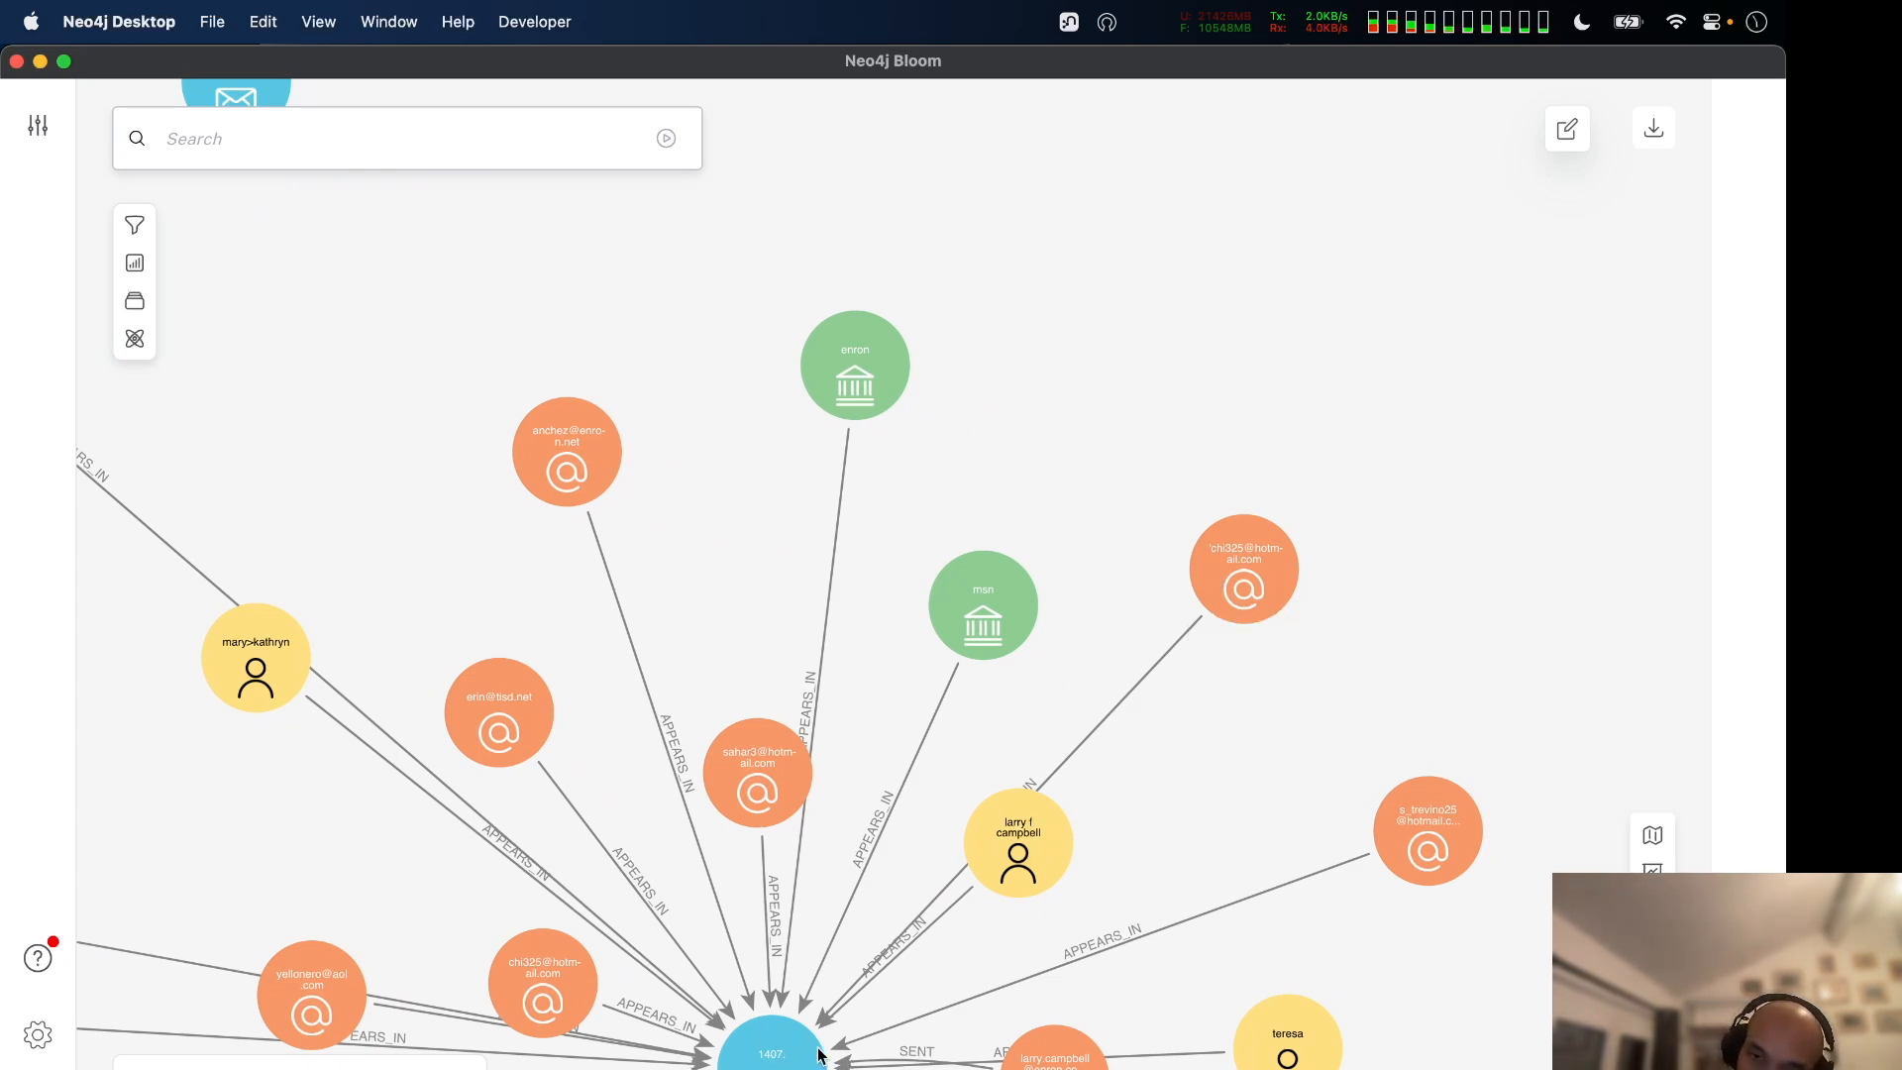
{"action": "scroll", "coordinate": [768, 1055], "scroll_direction": "down", "scroll_amount": 3}
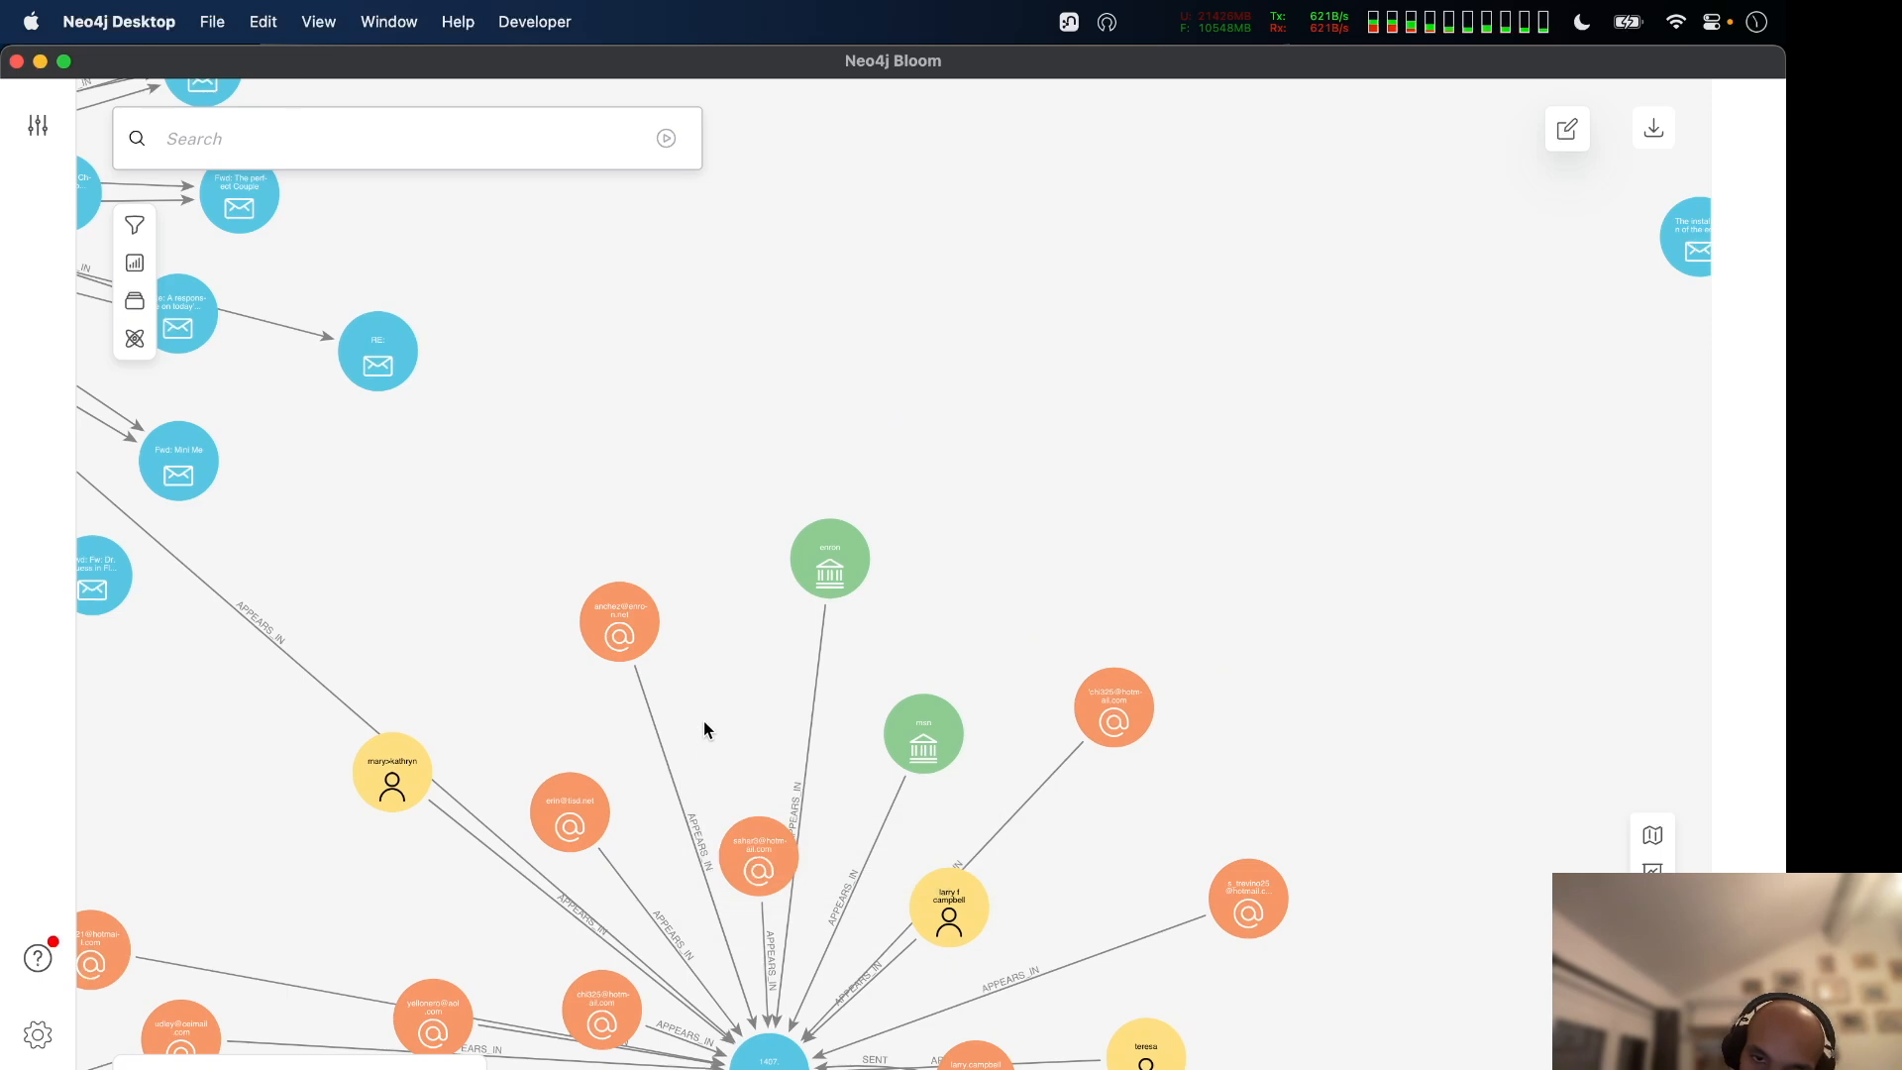
{"action": "left_click_drag", "start_coordinate": [705, 743], "coordinate": [832, 528]}
{"action": "scroll", "coordinate": [890, 849], "scroll_direction": "down", "scroll_amount": 4}
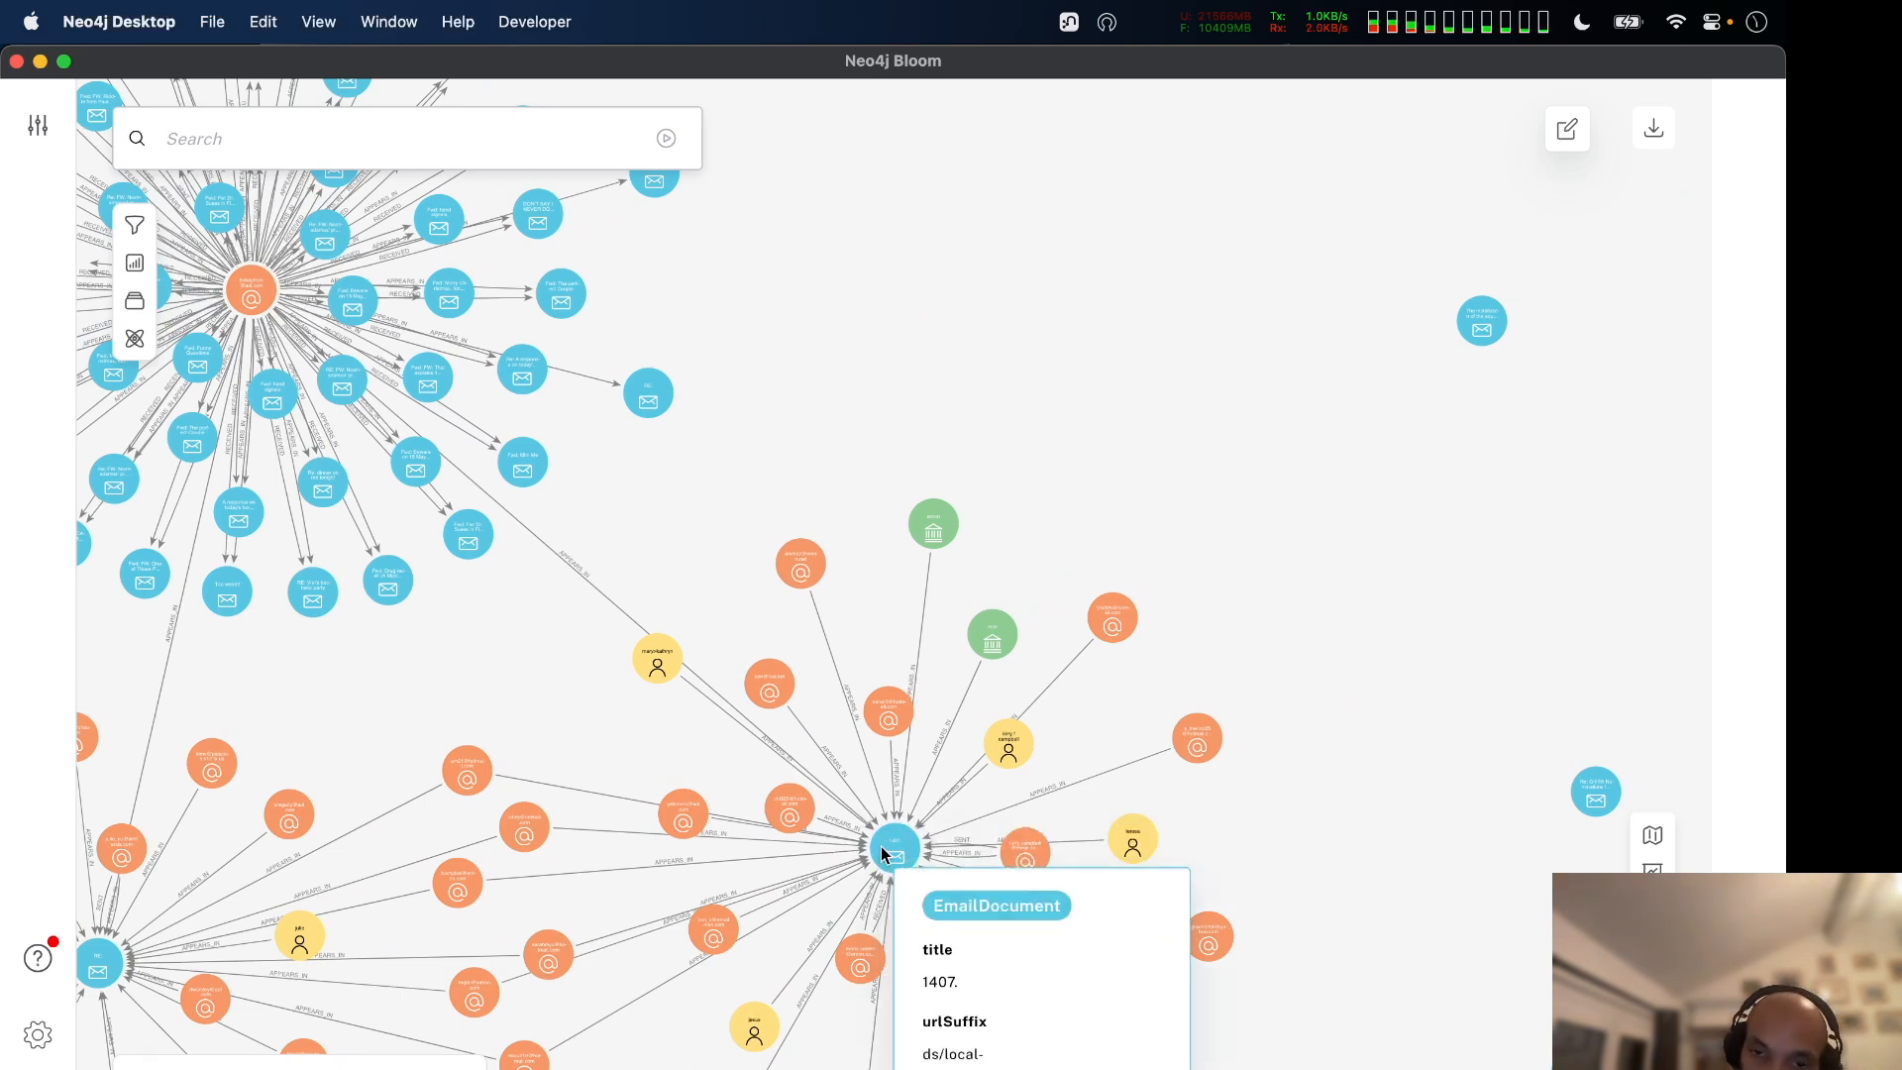
{"action": "scroll", "coordinate": [896, 854], "scroll_direction": "up", "scroll_amount": 3}
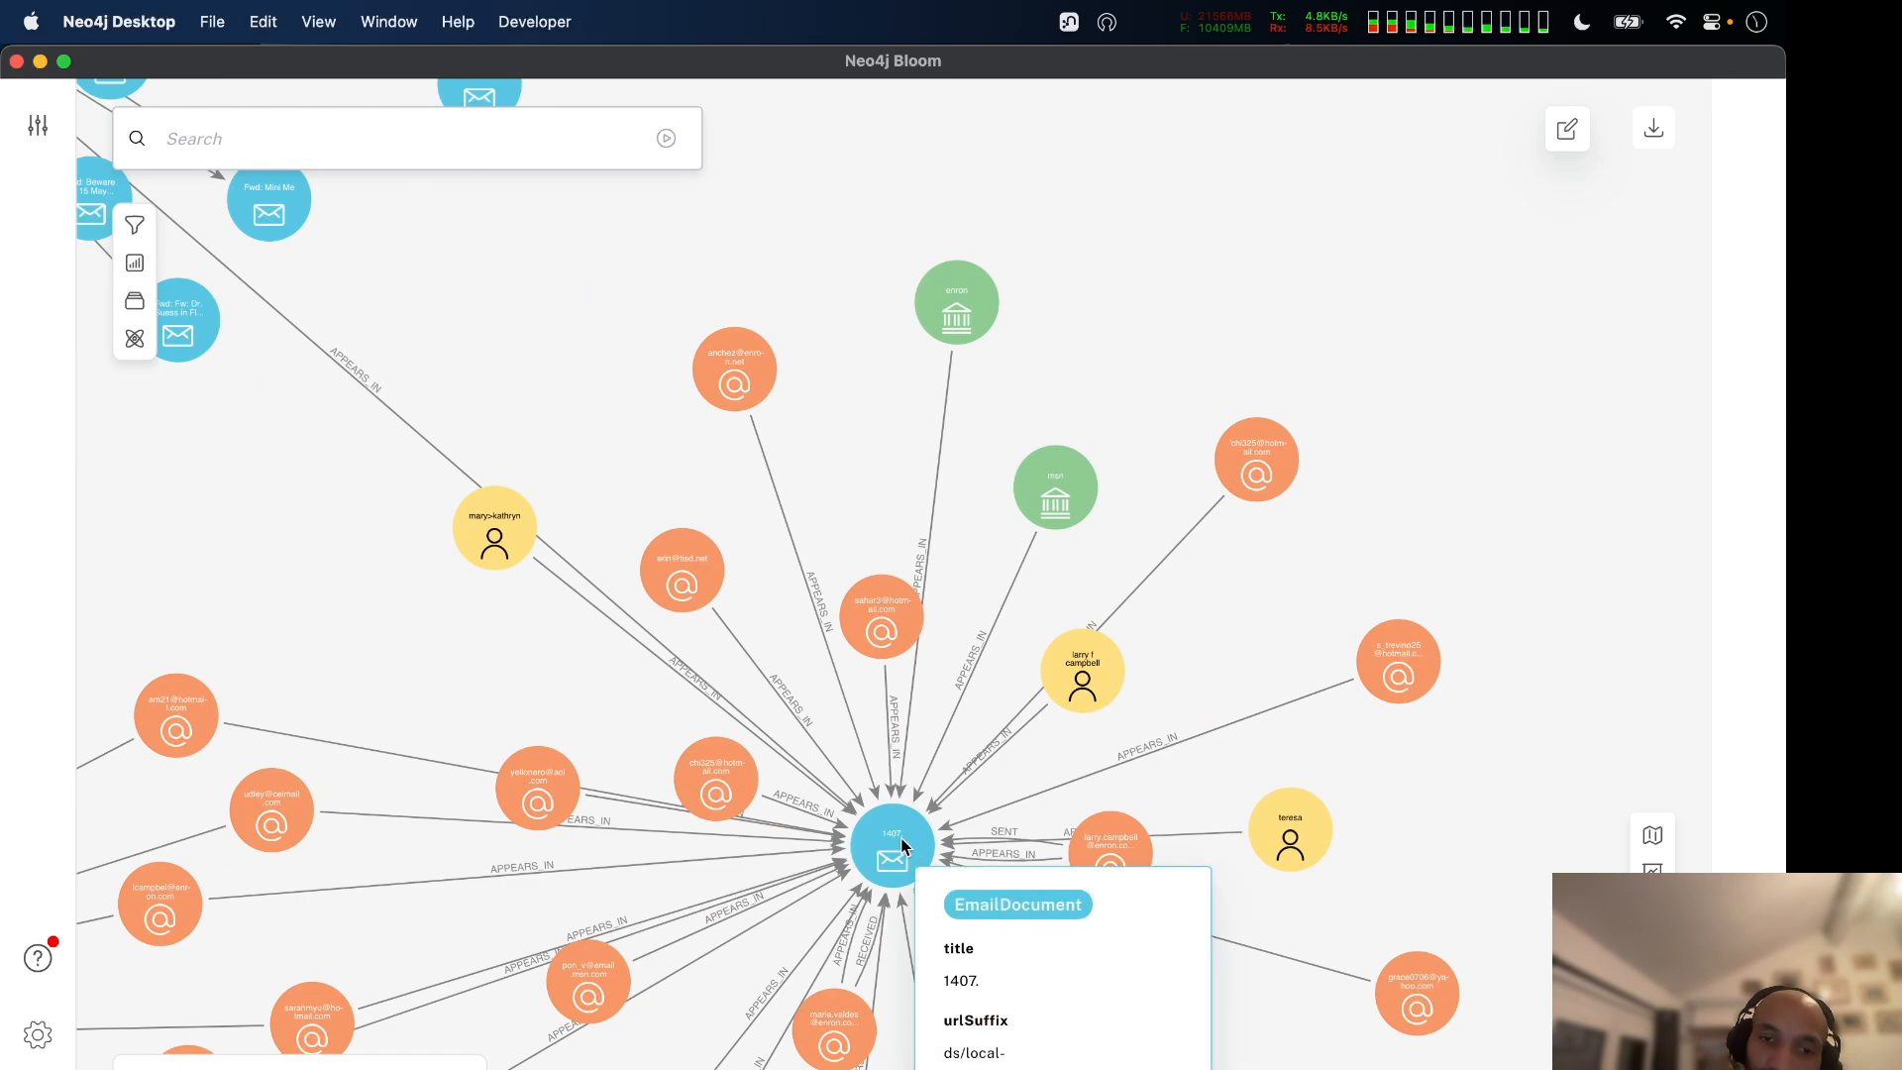
{"action": "scroll", "coordinate": [845, 777], "scroll_direction": "down", "scroll_amount": 3}
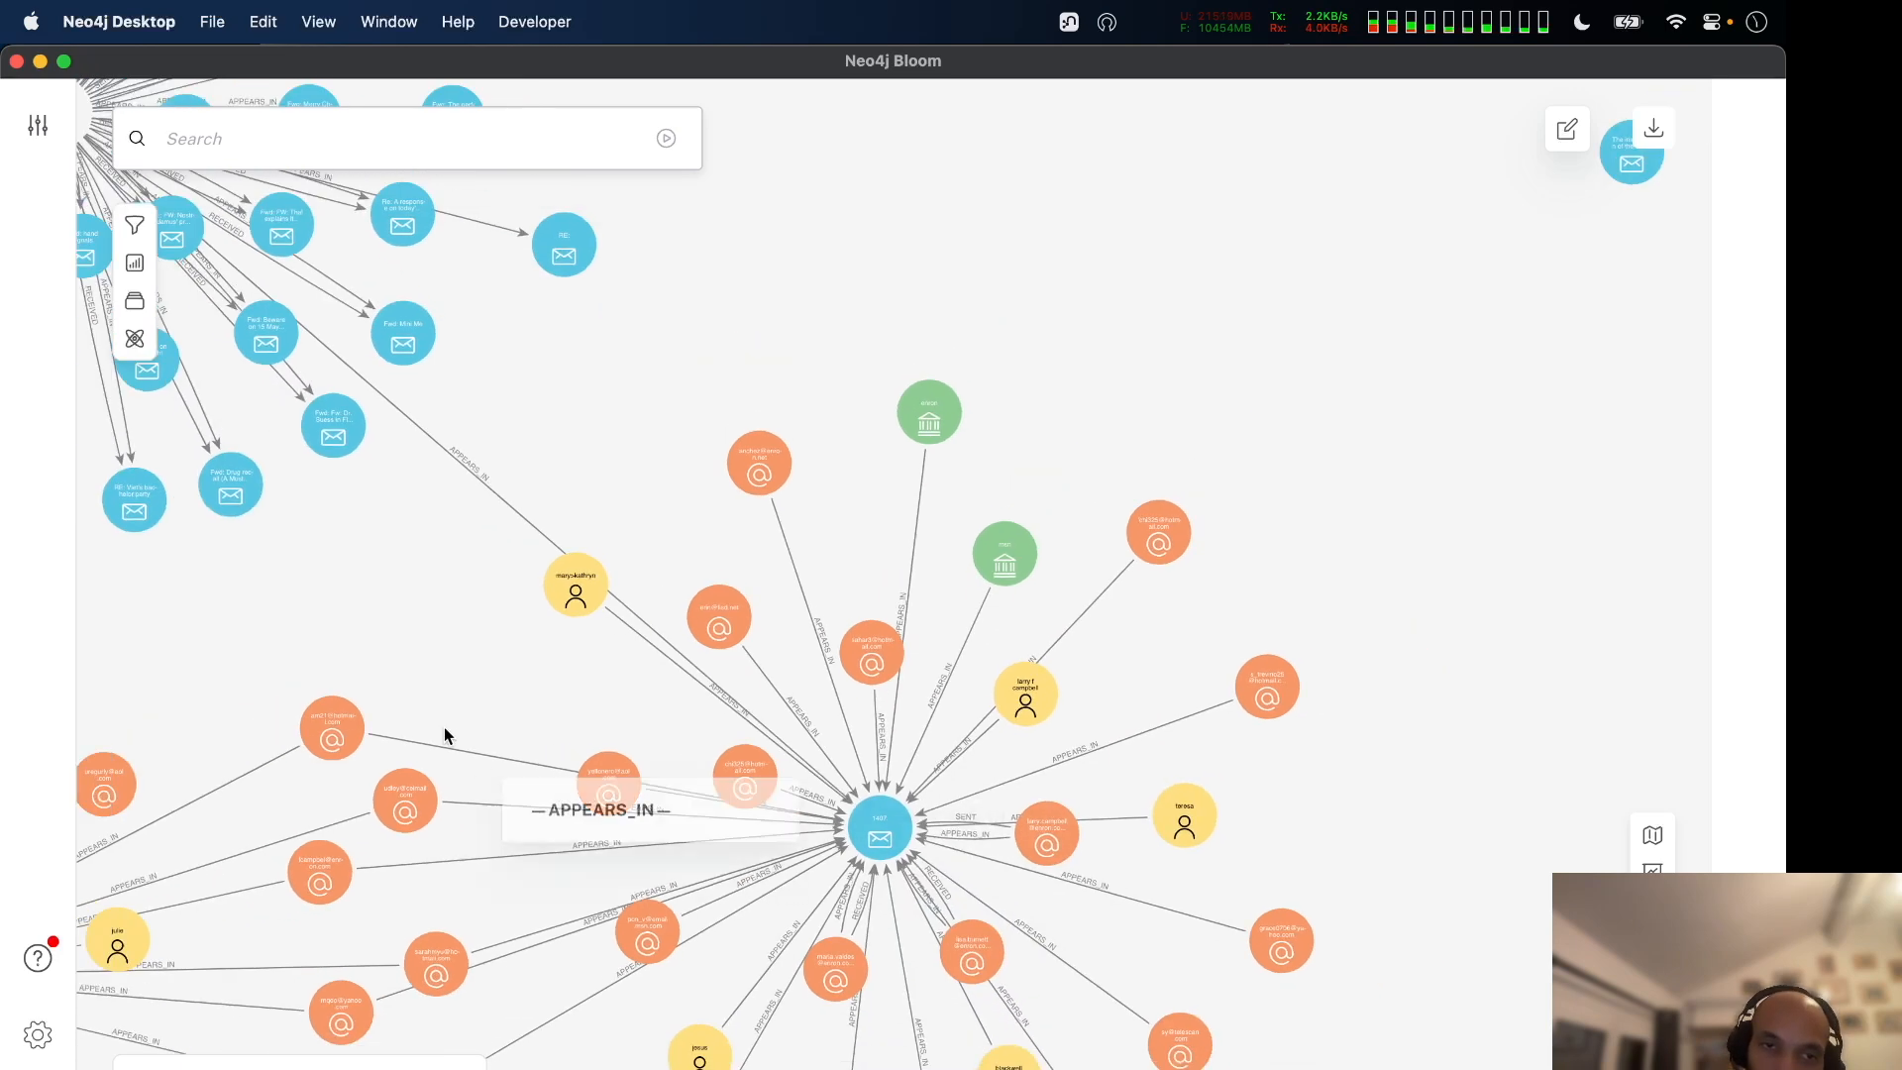
{"action": "left_click_drag", "start_coordinate": [432, 685], "coordinate": [607, 666]}
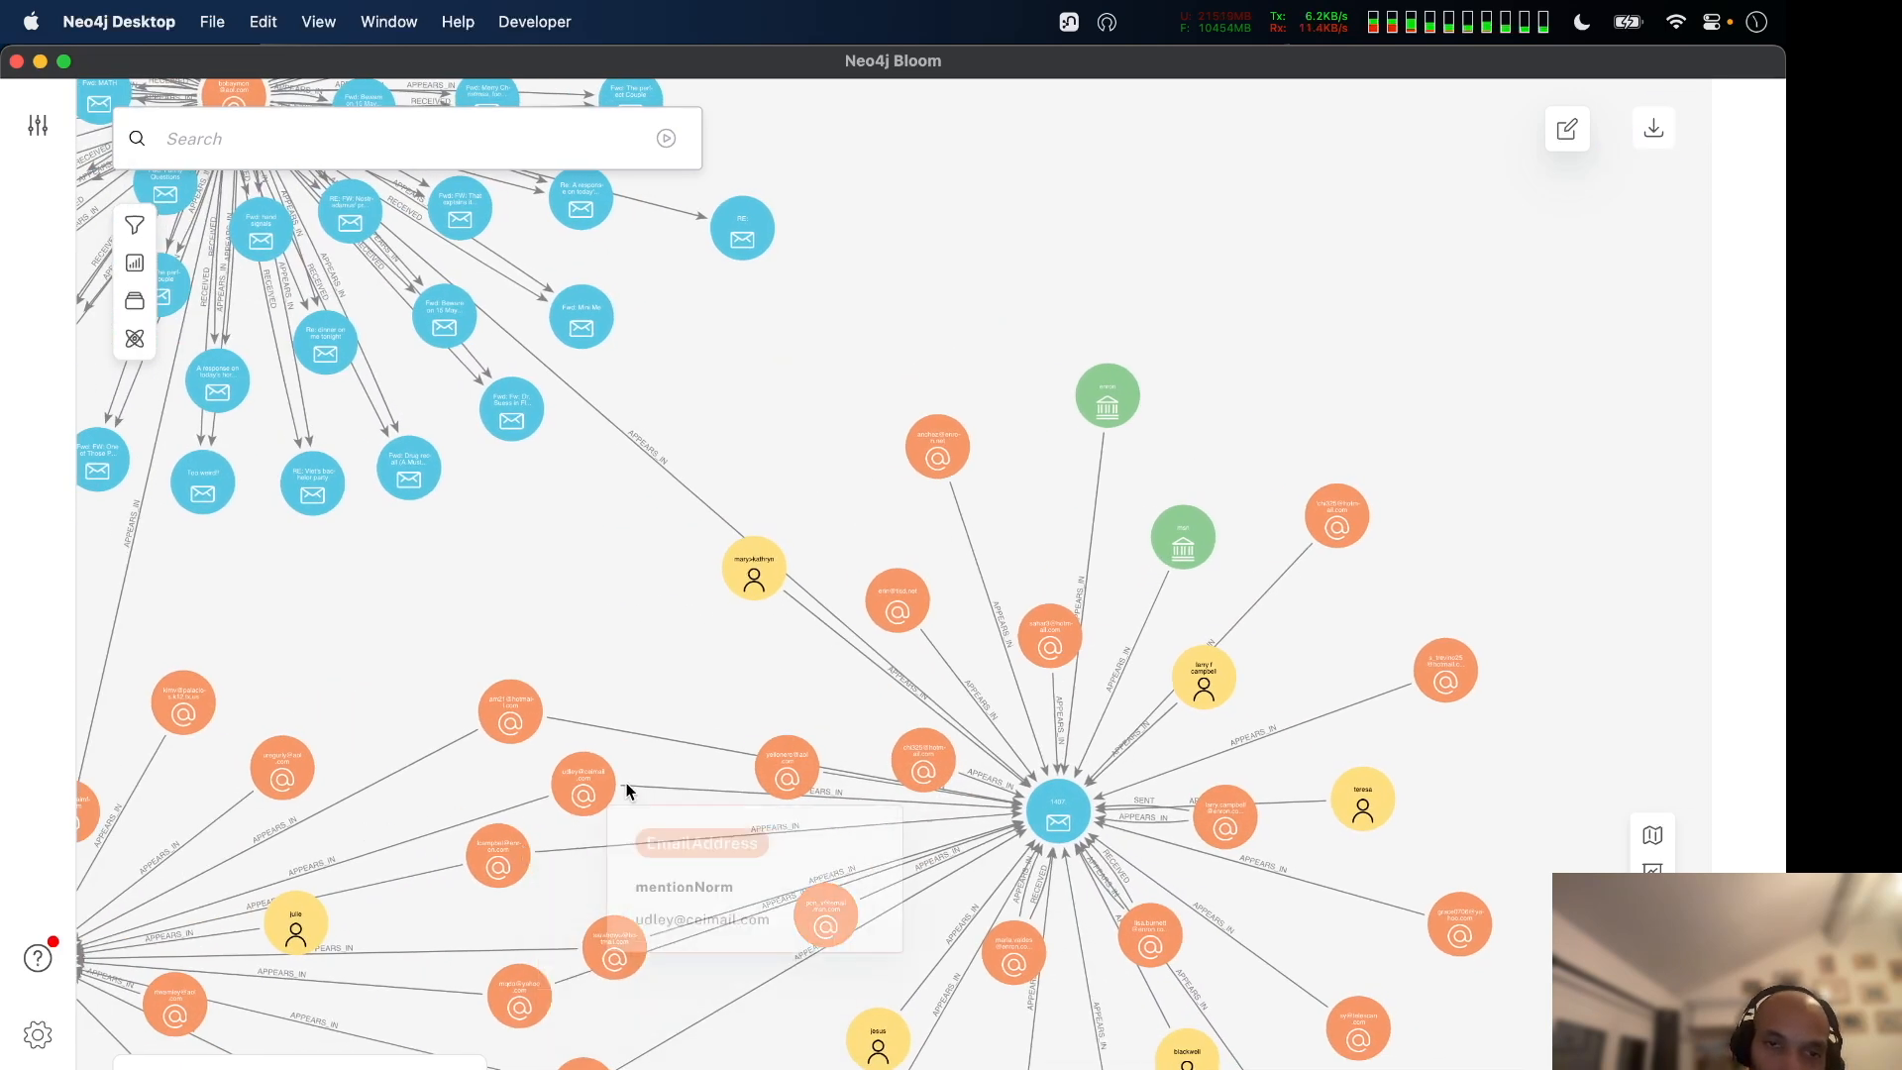
{"action": "scroll", "coordinate": [662, 624], "scroll_direction": "down", "scroll_amount": 3}
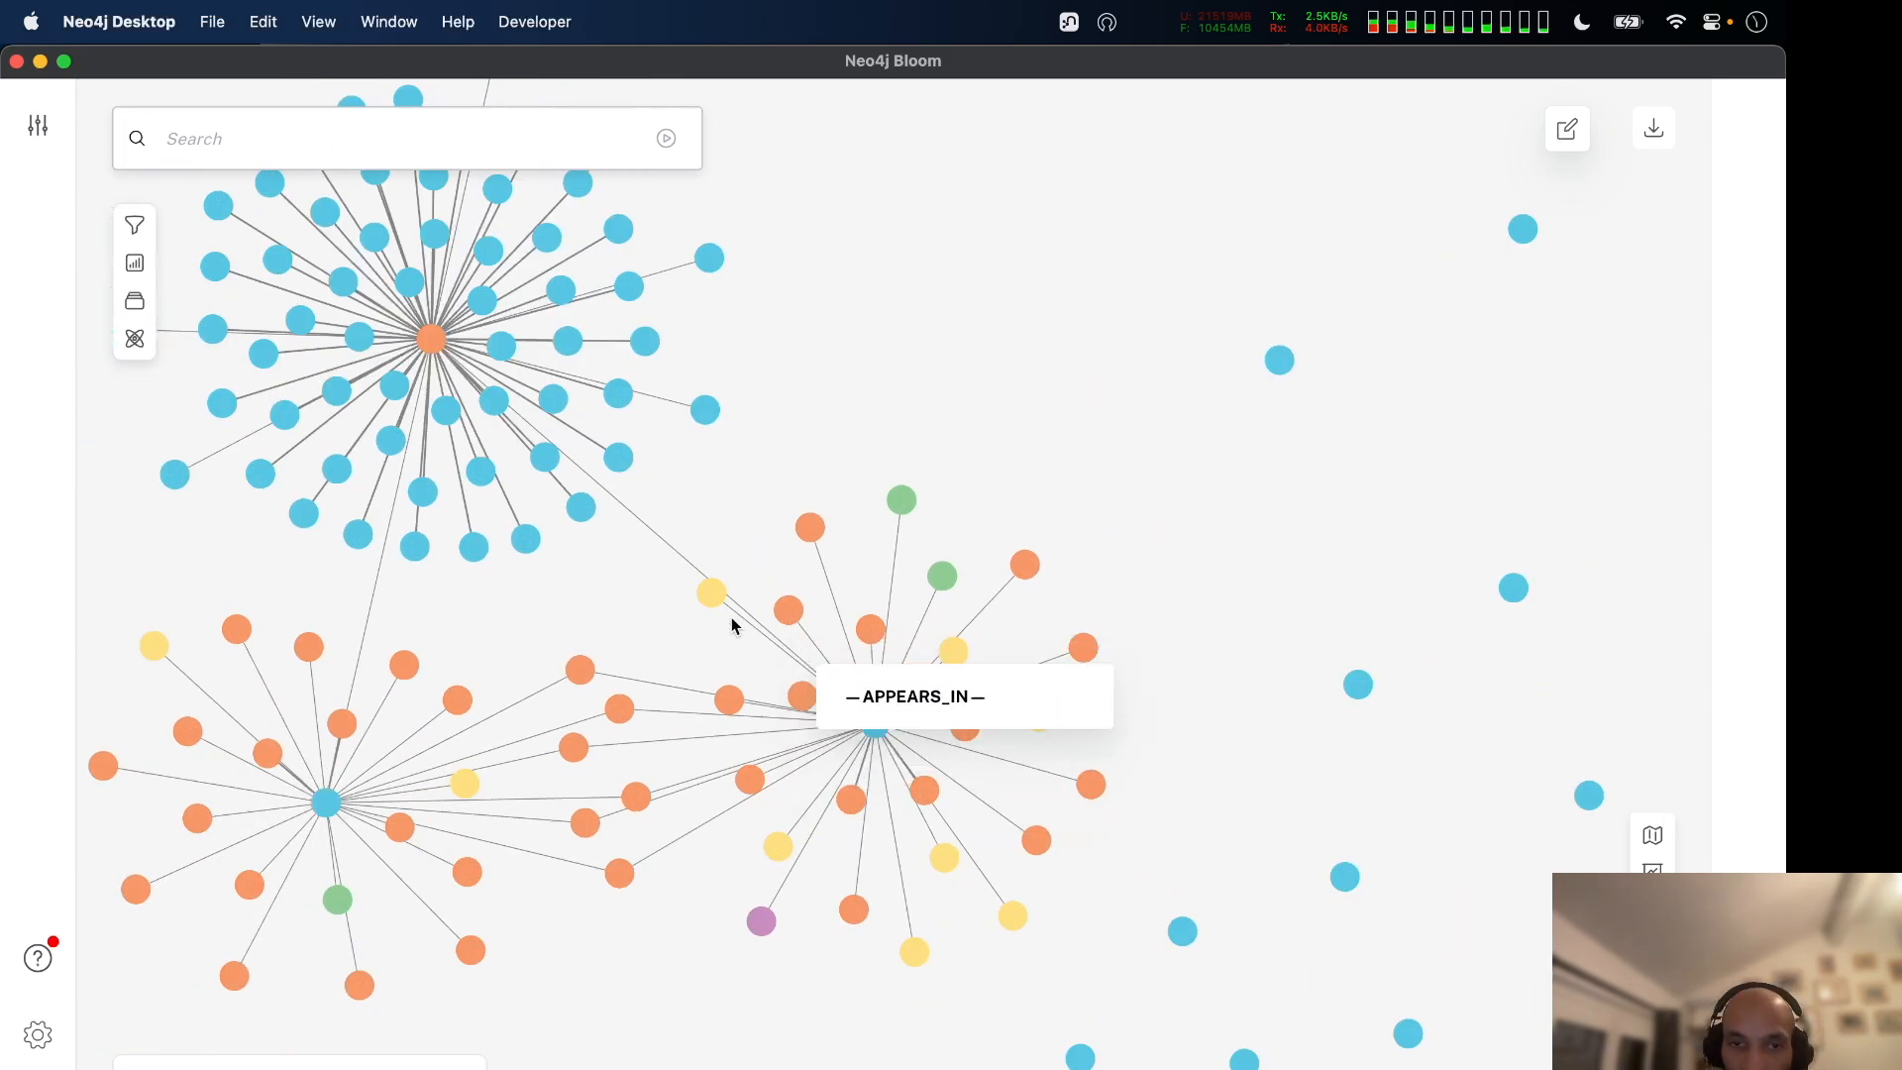
Compare the two expanded email documents and the email address nodes that connect to both of them.
{"action": "scroll", "coordinate": [747, 585], "scroll_direction": "left", "scroll_amount": 5}
{"action": "scroll", "coordinate": [775, 588], "scroll_direction": "up", "scroll_amount": 3}
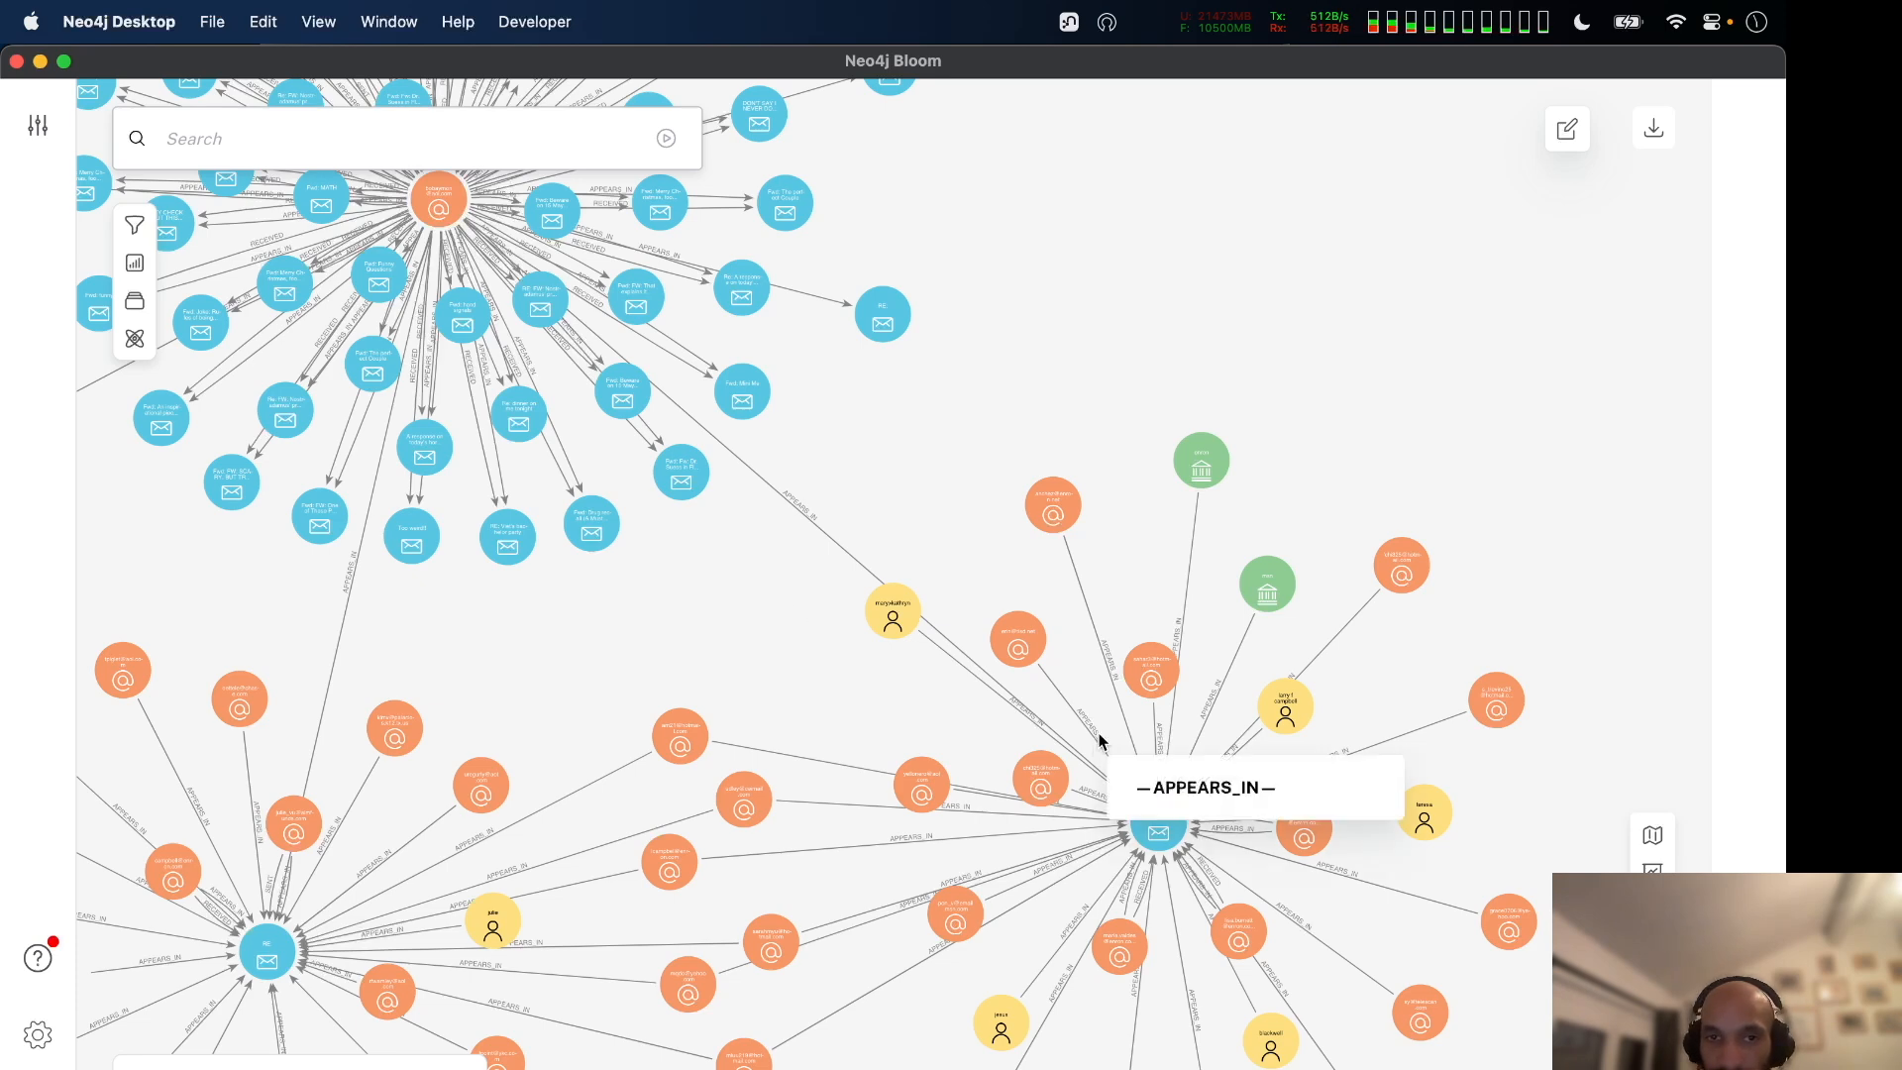
{"action": "scroll", "coordinate": [1094, 743], "scroll_direction": "up", "scroll_amount": 5}
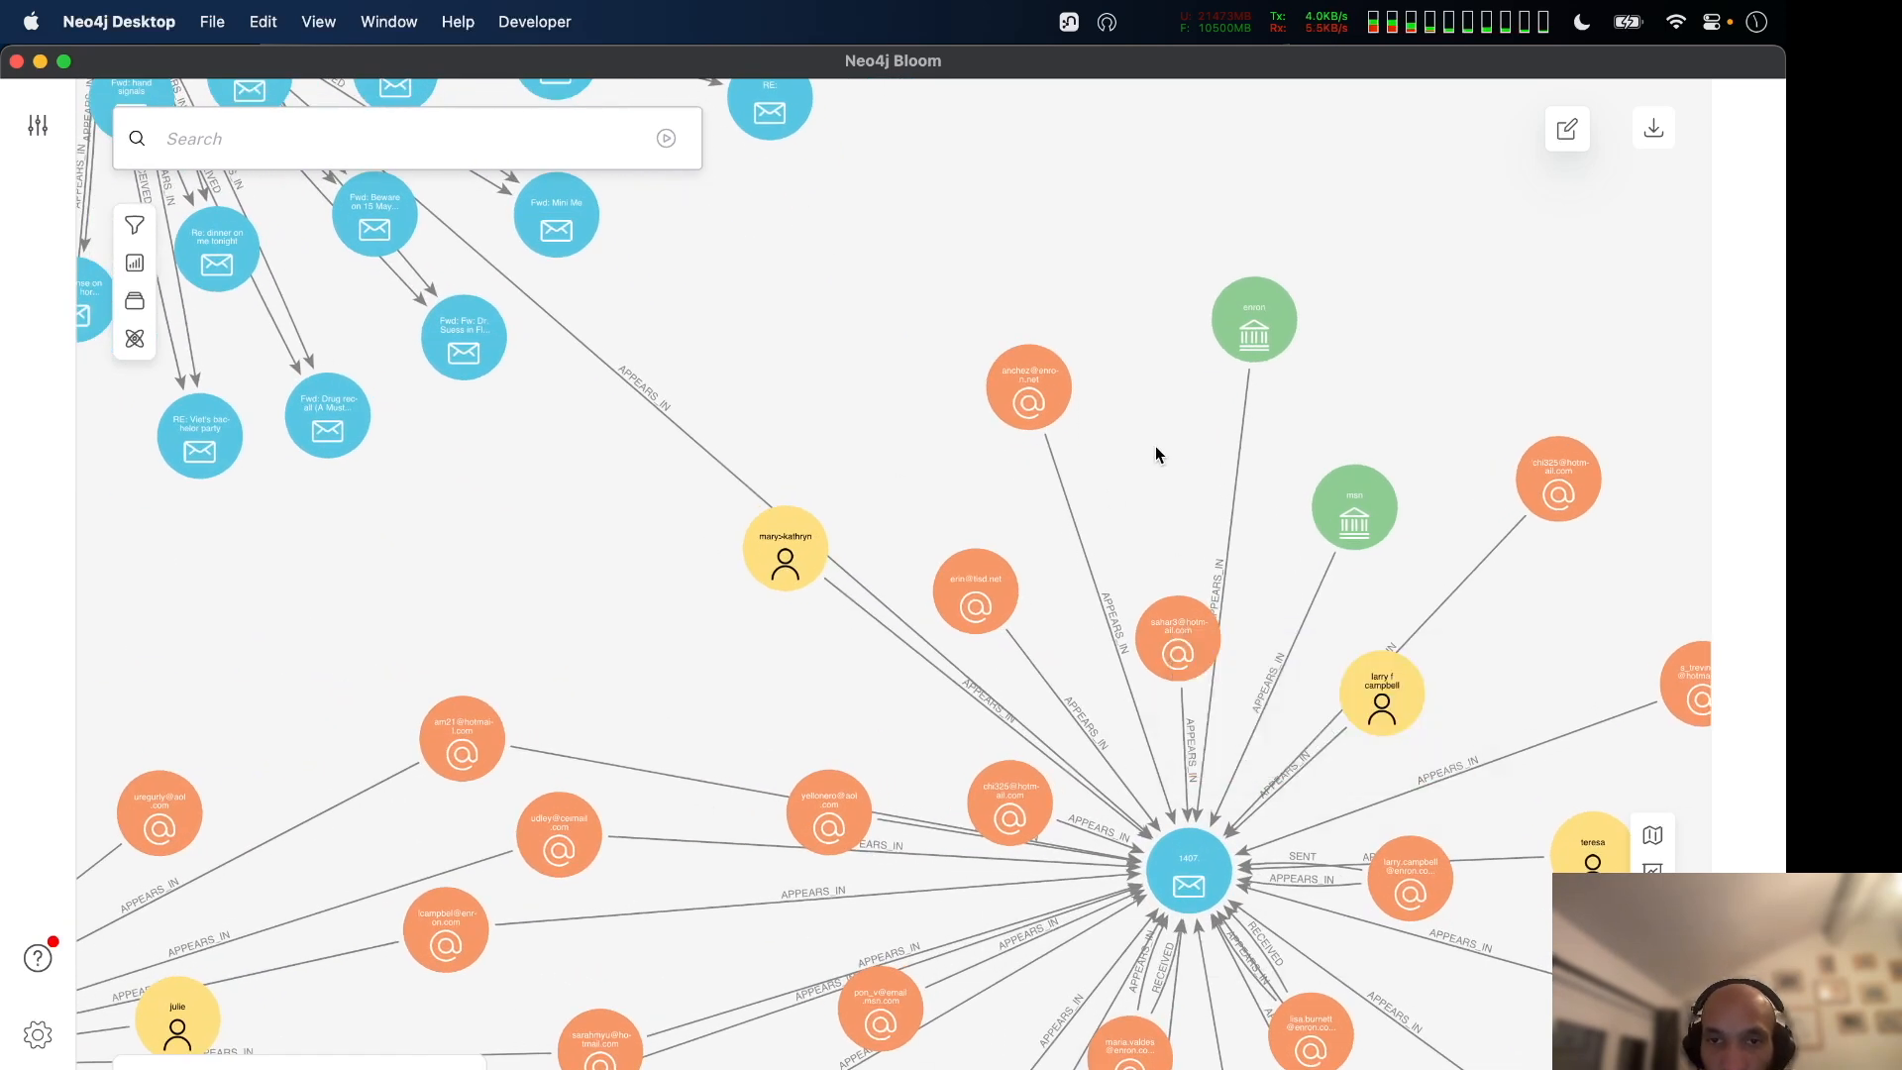
{"action": "scroll", "coordinate": [1155, 455], "scroll_direction": "down", "scroll_amount": 4}
{"action": "mouse_move", "coordinate": [1172, 712]}
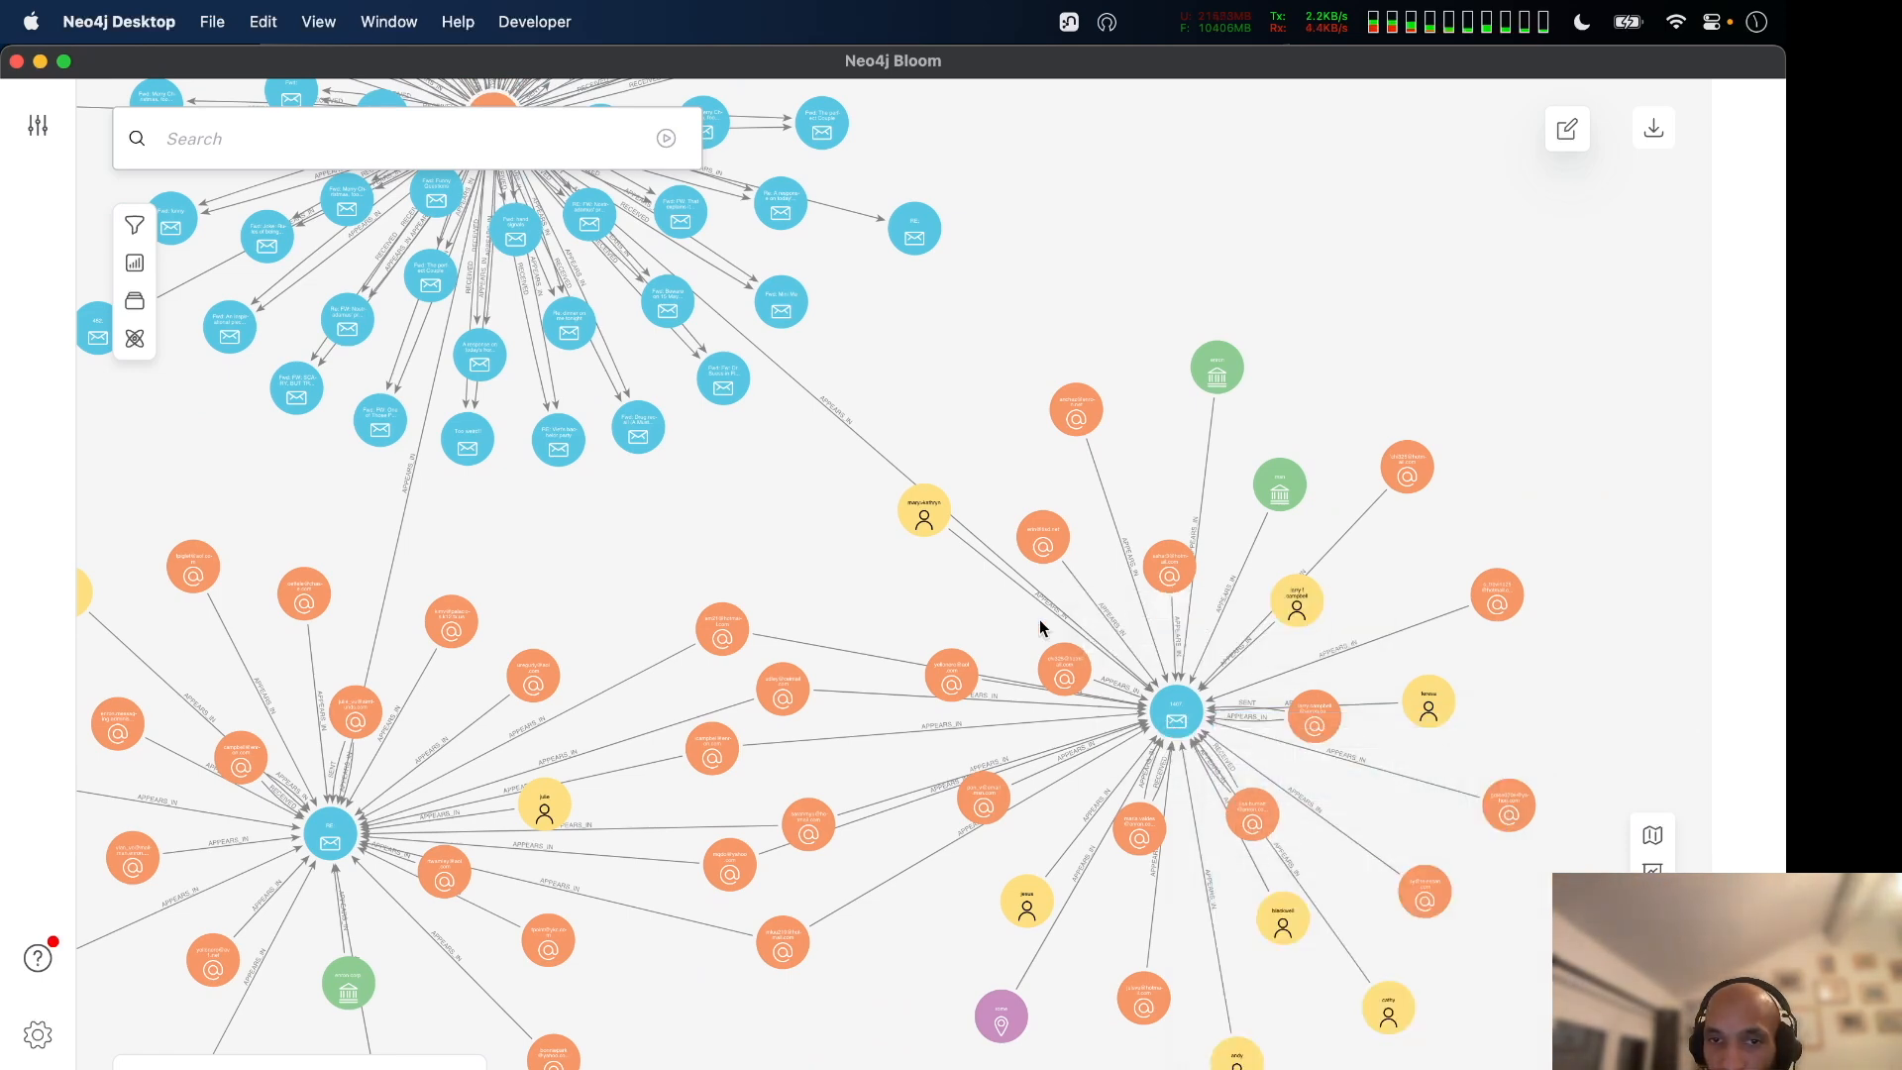
{"action": "scroll", "coordinate": [1040, 628], "scroll_direction": "up", "scroll_amount": 2}
{"action": "scroll", "coordinate": [1040, 628], "scroll_direction": "up", "scroll_amount": 3}
{"action": "scroll", "coordinate": [1040, 628], "scroll_direction": "down", "scroll_amount": 3}
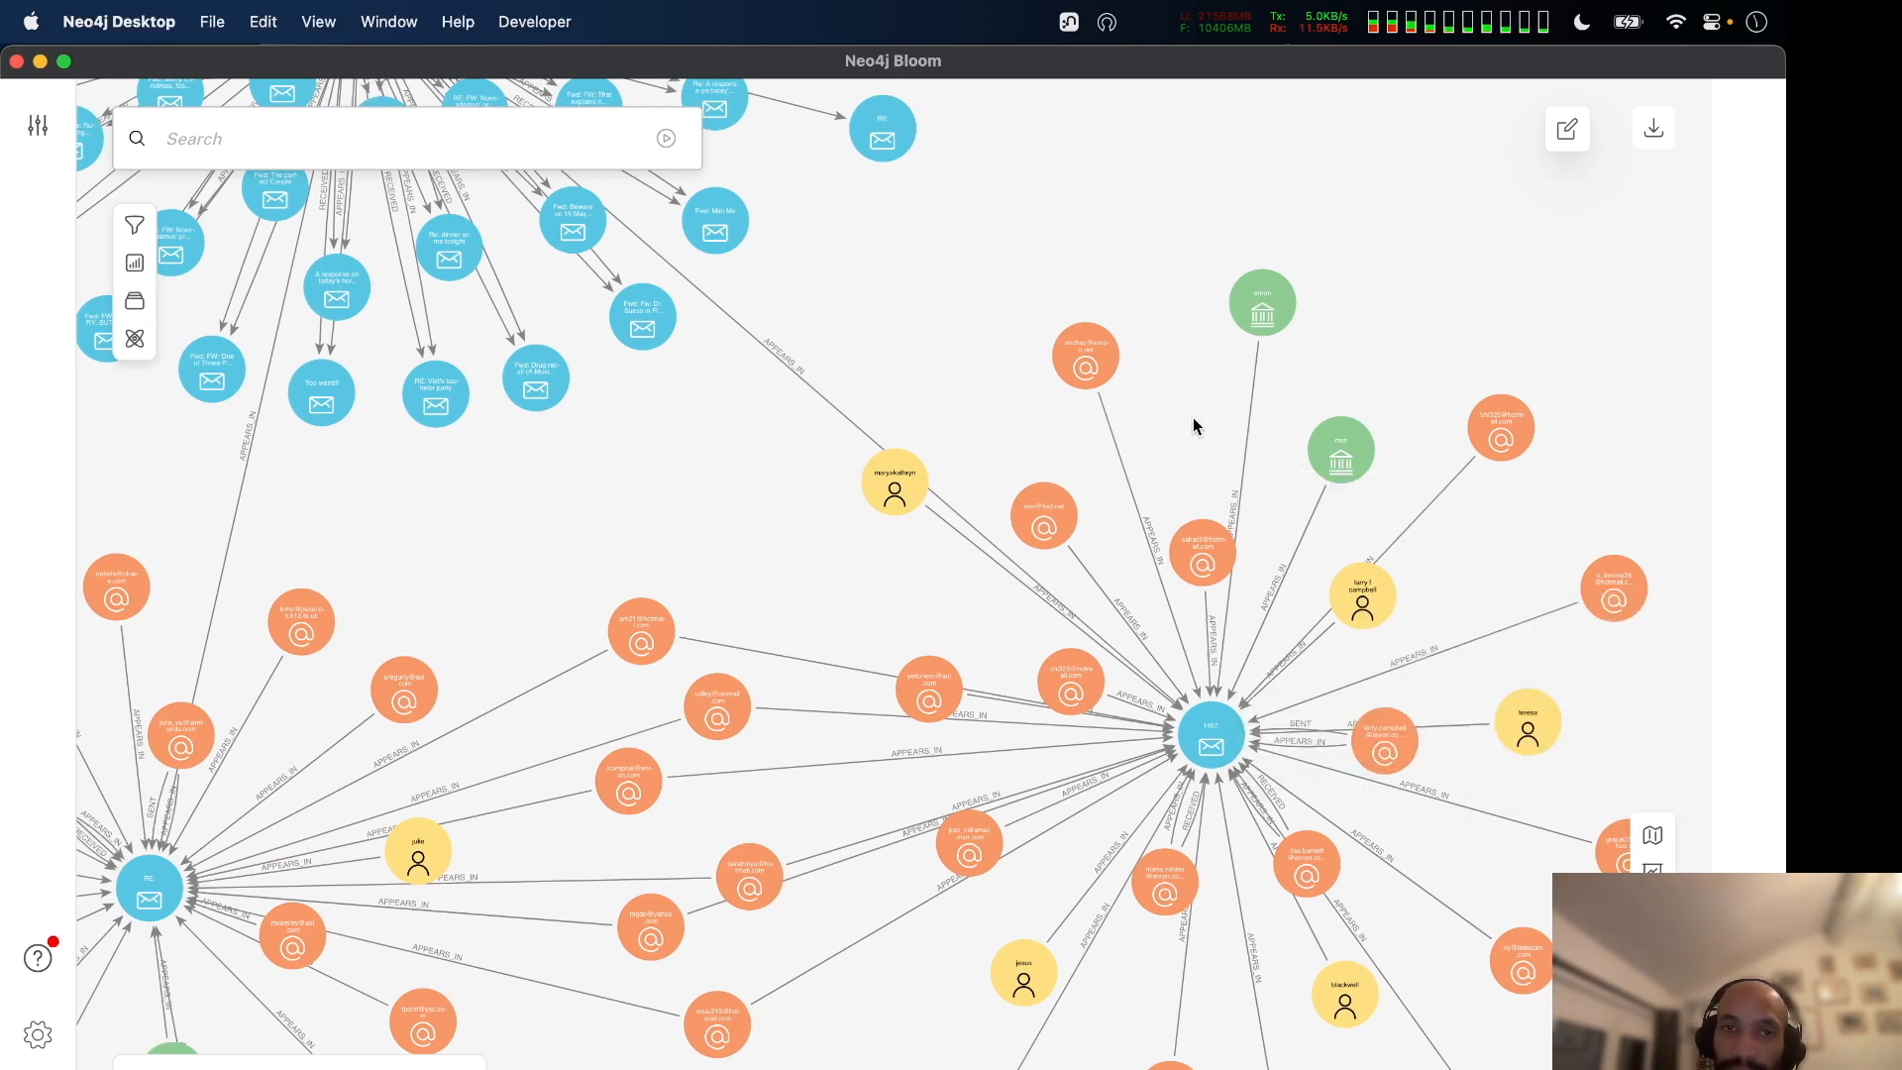
{"action": "scroll", "coordinate": [1193, 426], "scroll_direction": "down", "scroll_amount": 3}
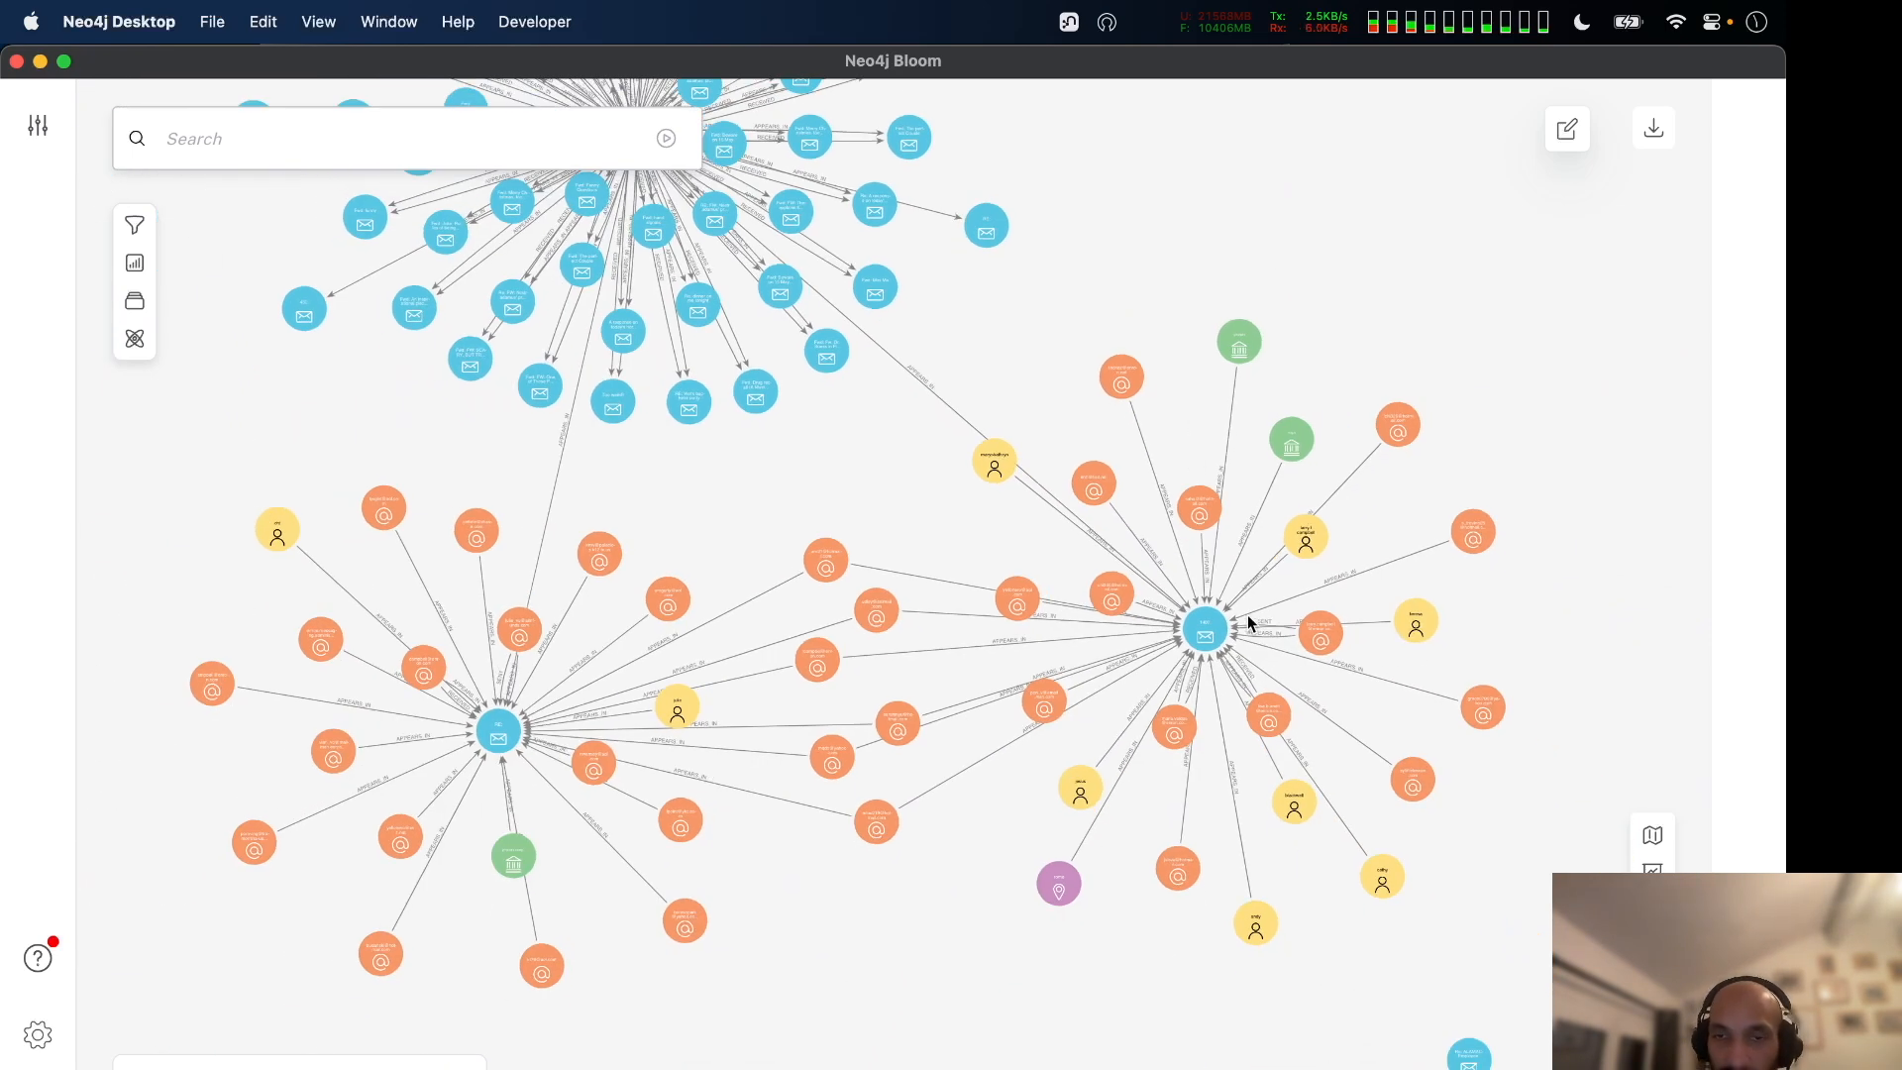
Examine the SENT, RECEIVED and APPEARS_IN relationships around the 1407. email document up close.
{"action": "scroll", "coordinate": [1161, 632], "scroll_direction": "up", "scroll_amount": 3}
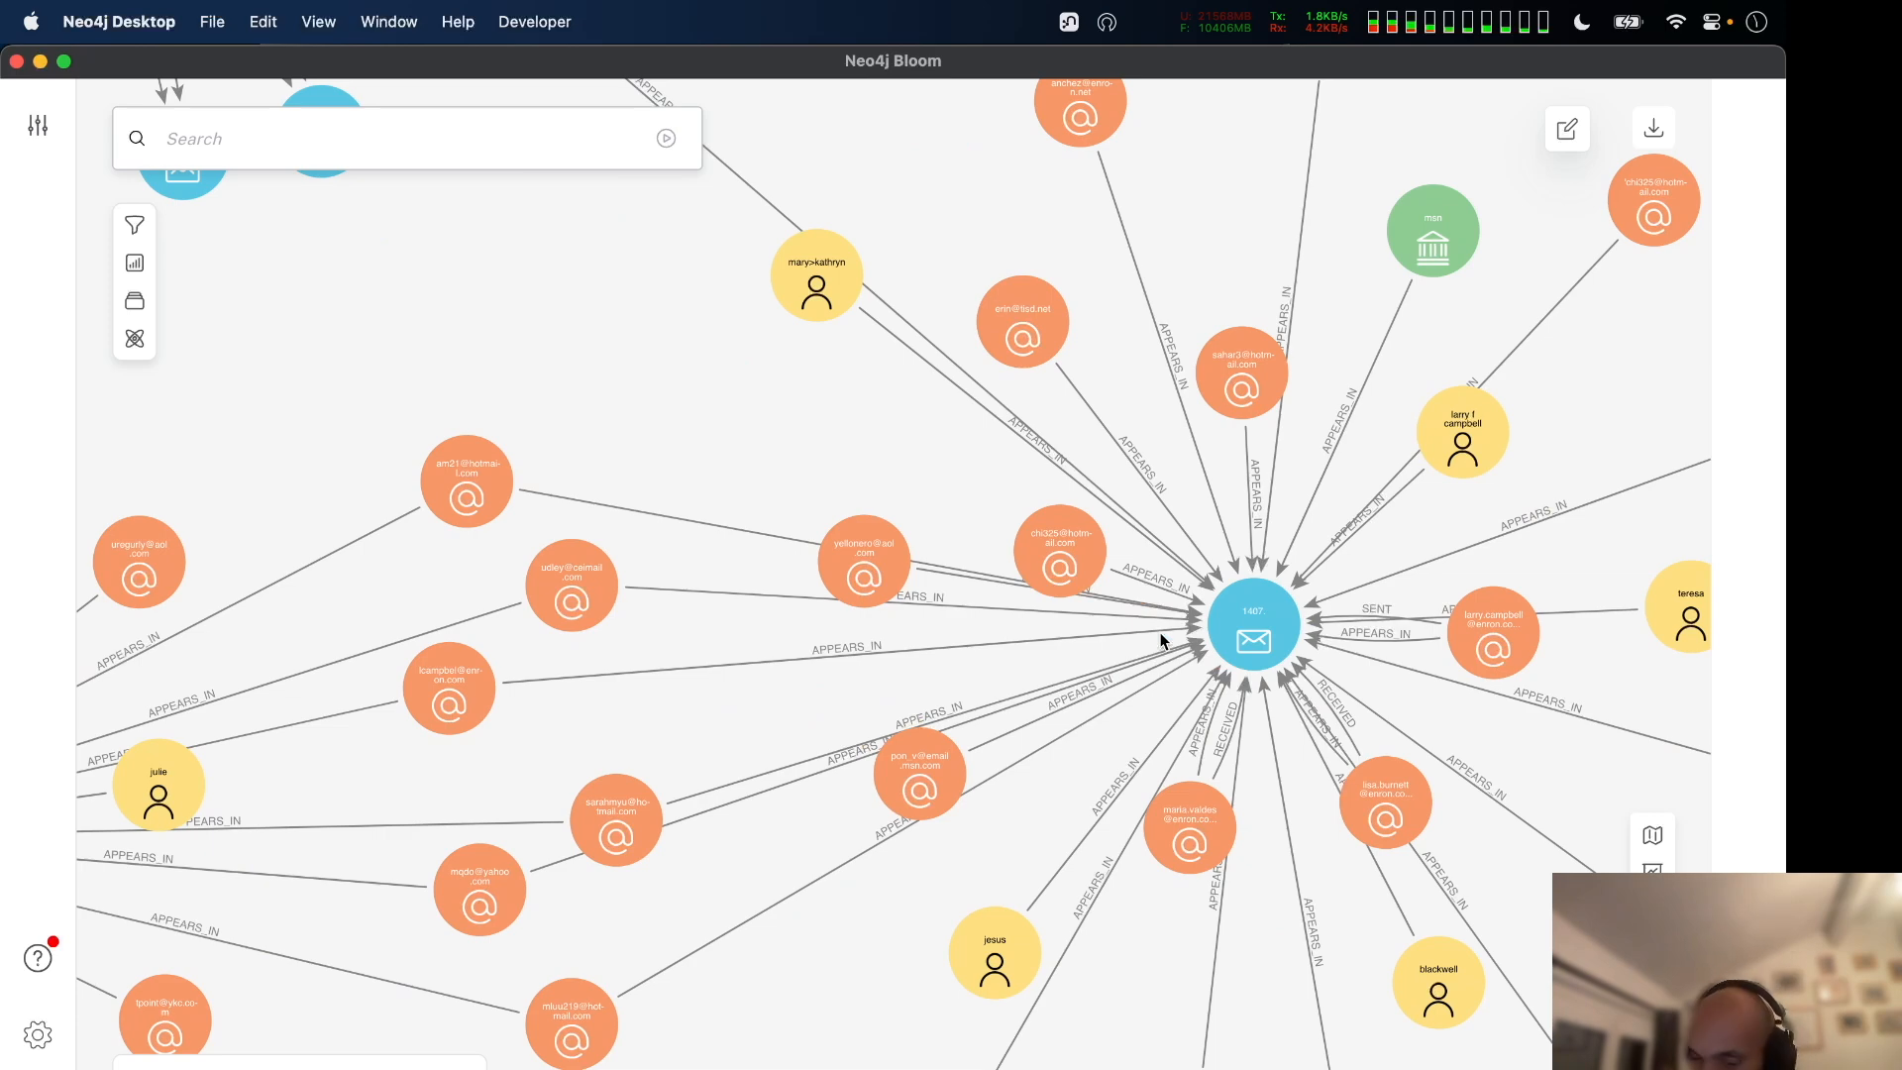
{"action": "scroll", "coordinate": [1161, 632], "scroll_direction": "down", "scroll_amount": 3}
{"action": "left_click_drag", "start_coordinate": [1227, 306], "coordinate": [1167, 466]}
{"action": "mouse_move", "coordinate": [1176, 789]}
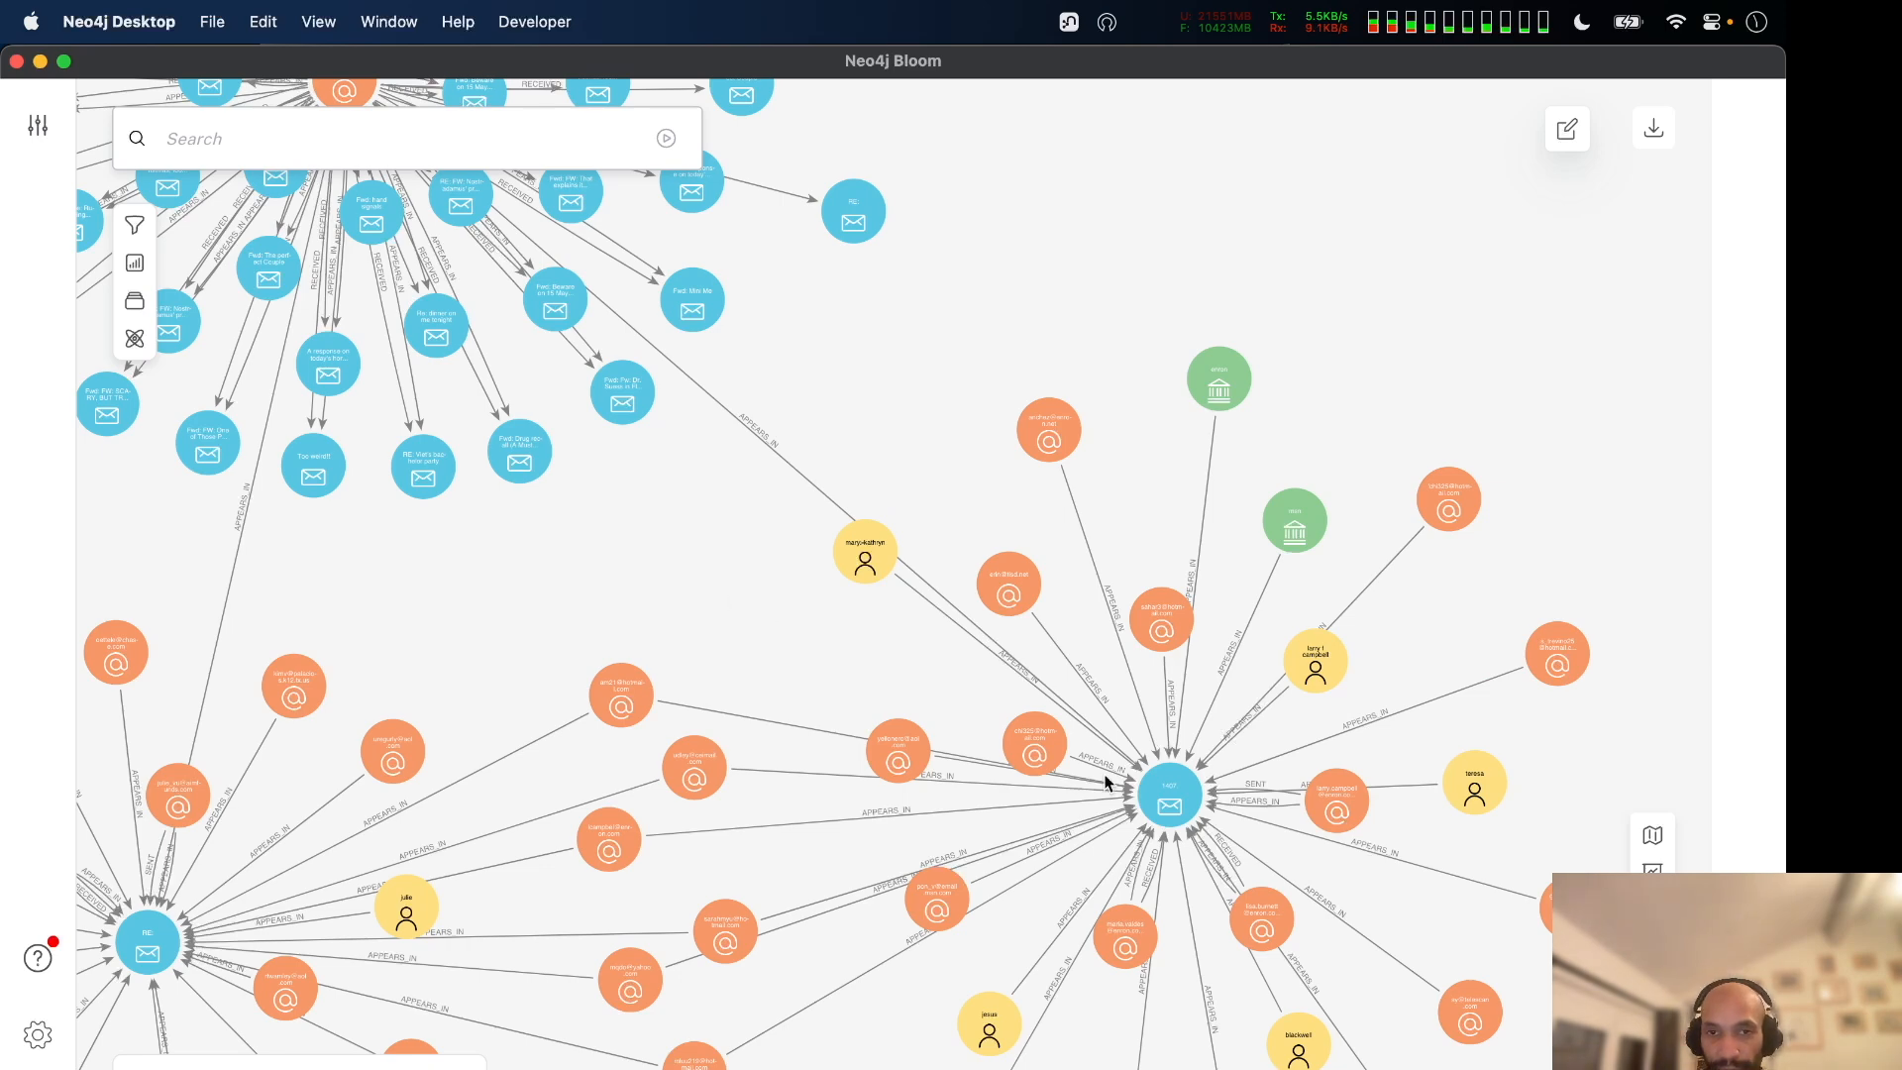
{"action": "scroll", "coordinate": [1053, 645], "scroll_direction": "down", "scroll_amount": 3}
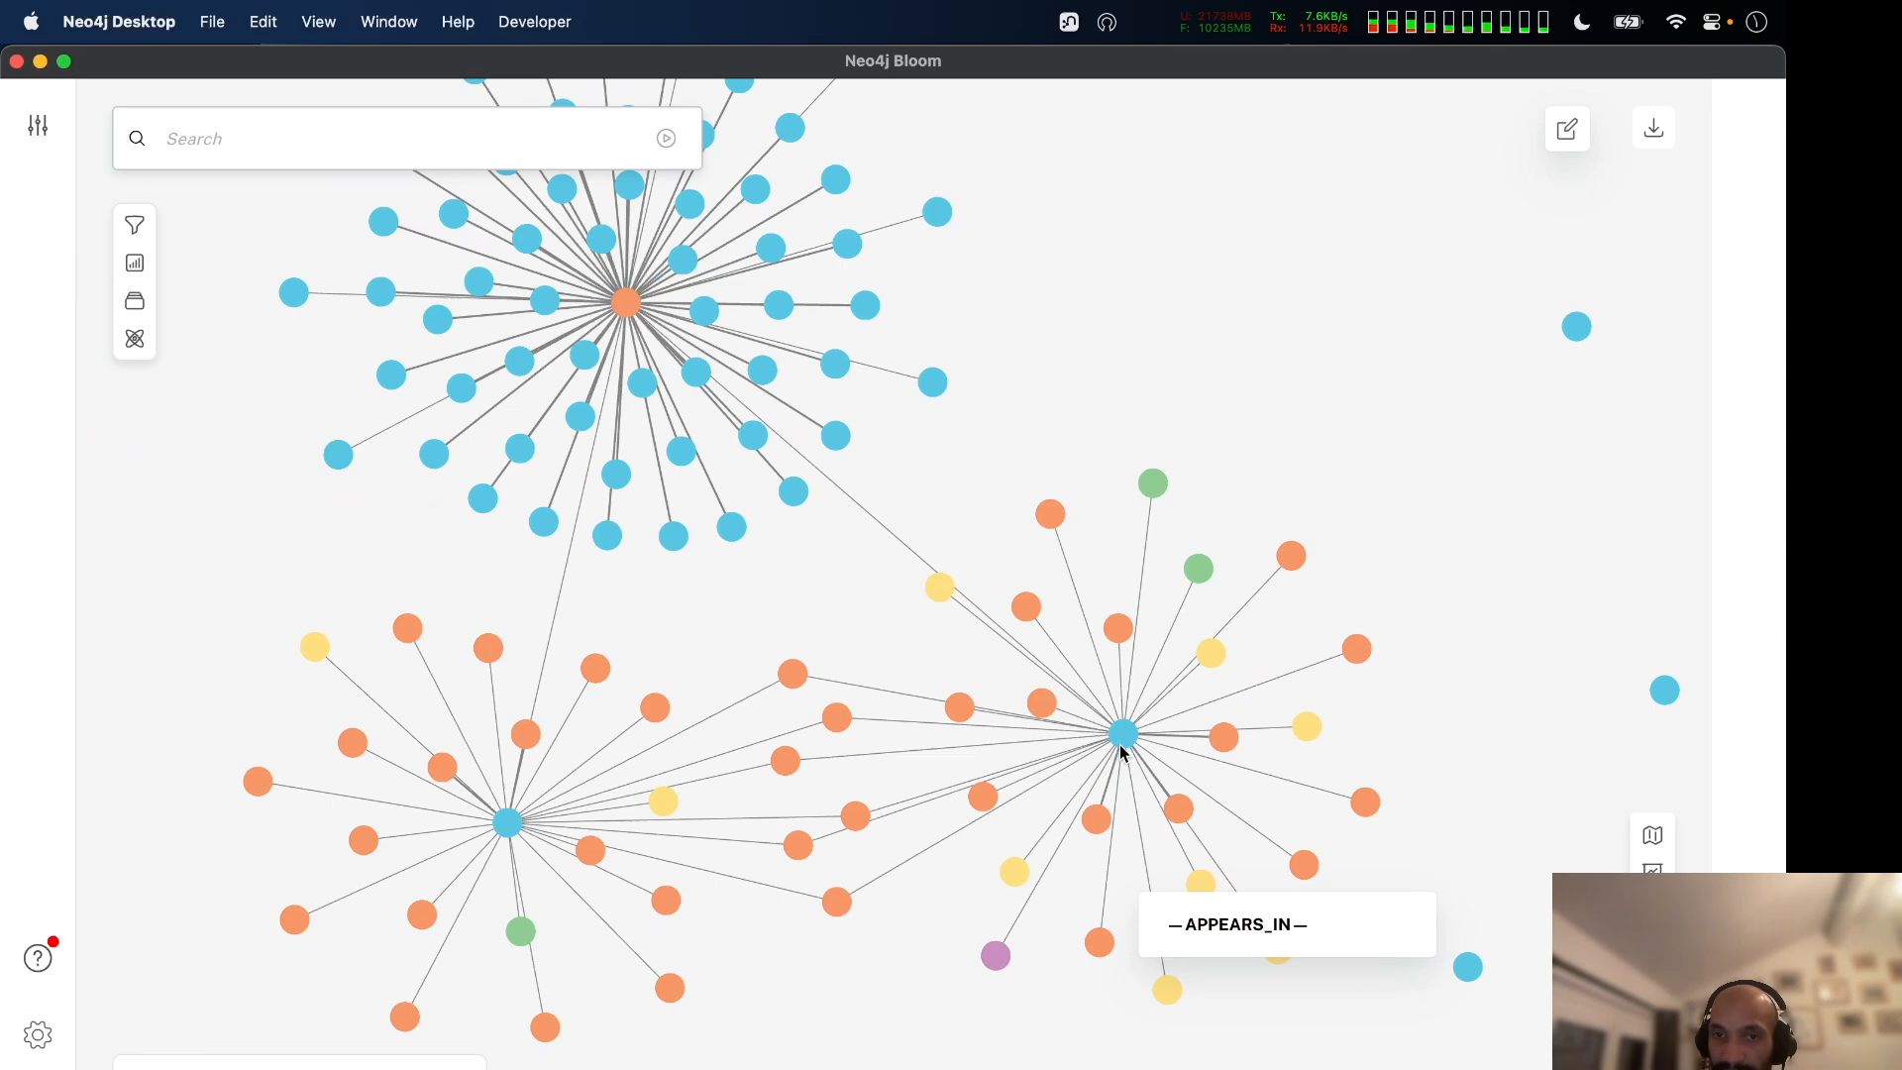
{"action": "scroll", "coordinate": [1125, 798], "scroll_direction": "up", "scroll_amount": 5}
{"action": "scroll", "coordinate": [1126, 798], "scroll_direction": "up", "scroll_amount": 3}
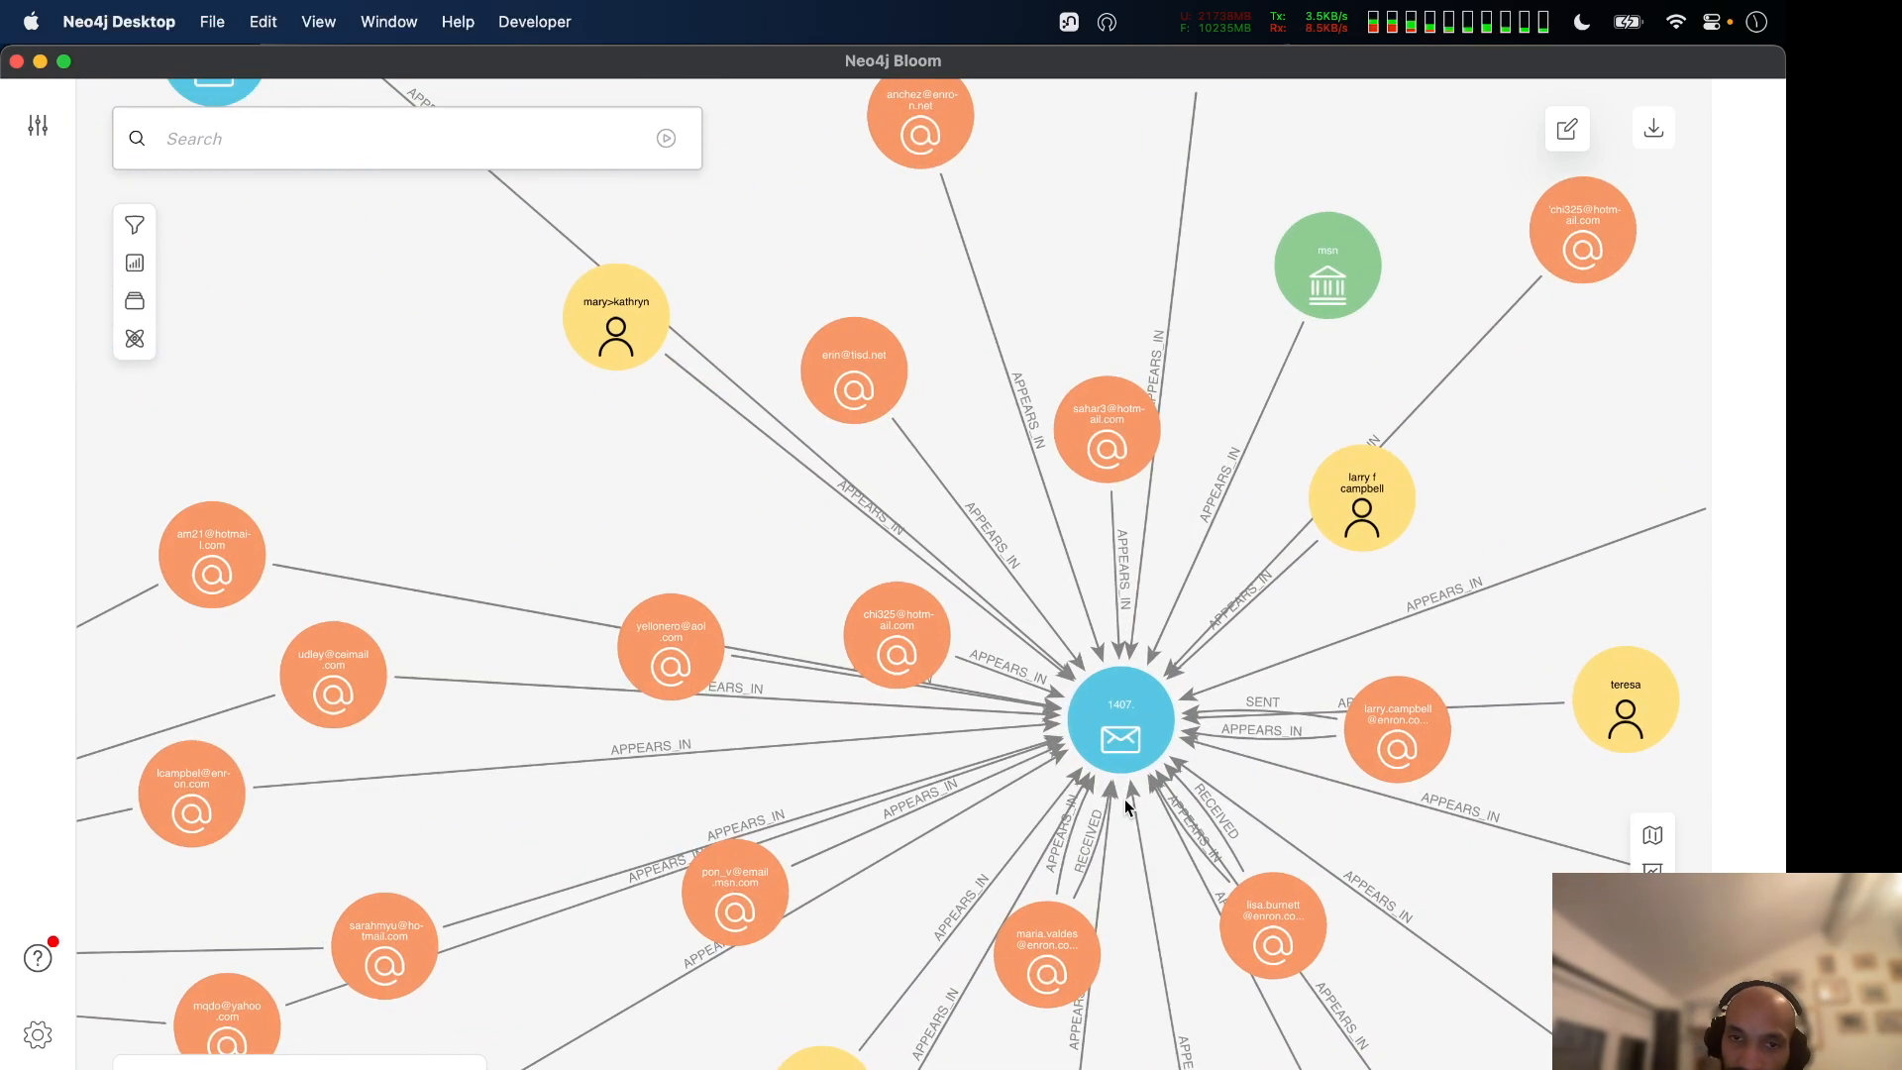
{"action": "scroll", "coordinate": [1115, 764], "scroll_direction": "up", "scroll_amount": 2}
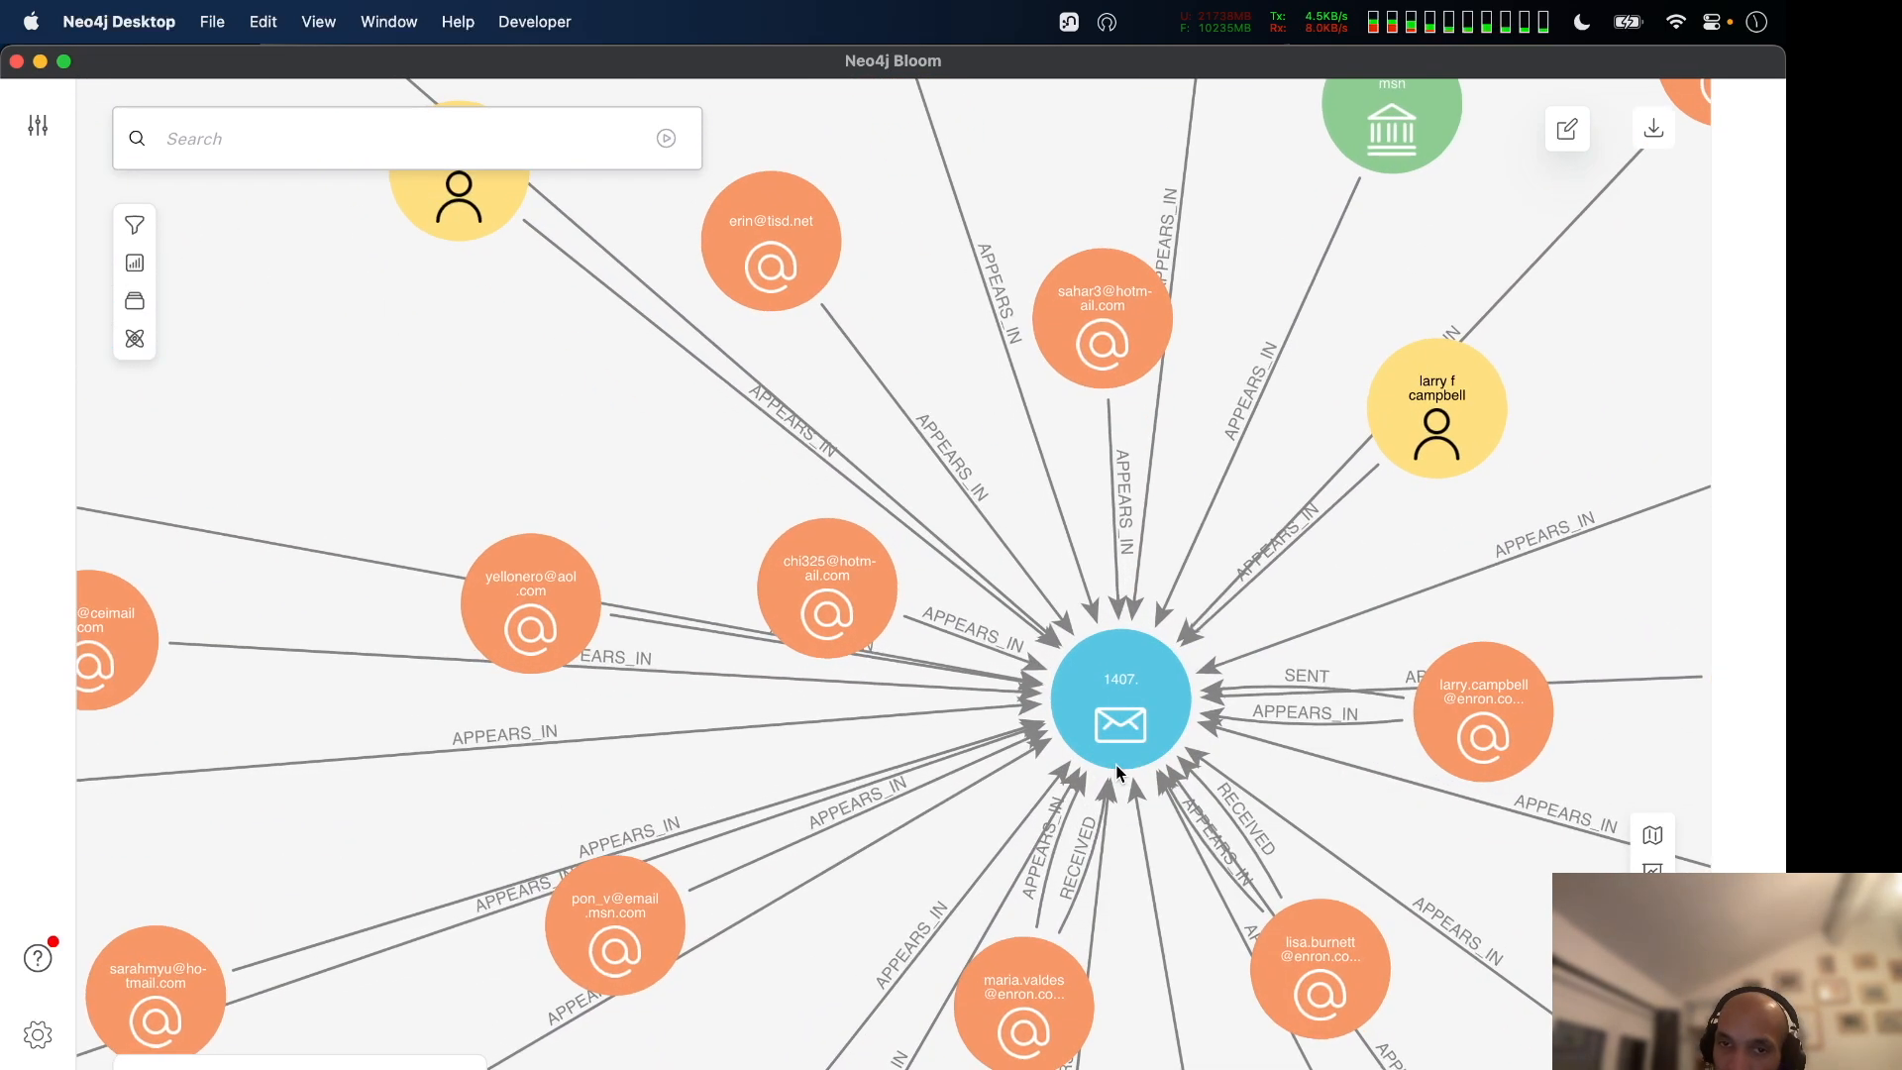
{"action": "scroll", "coordinate": [1101, 688], "scroll_direction": "up", "scroll_amount": 3}
{"action": "scroll", "coordinate": [1101, 688], "scroll_direction": "down", "scroll_amount": 2}
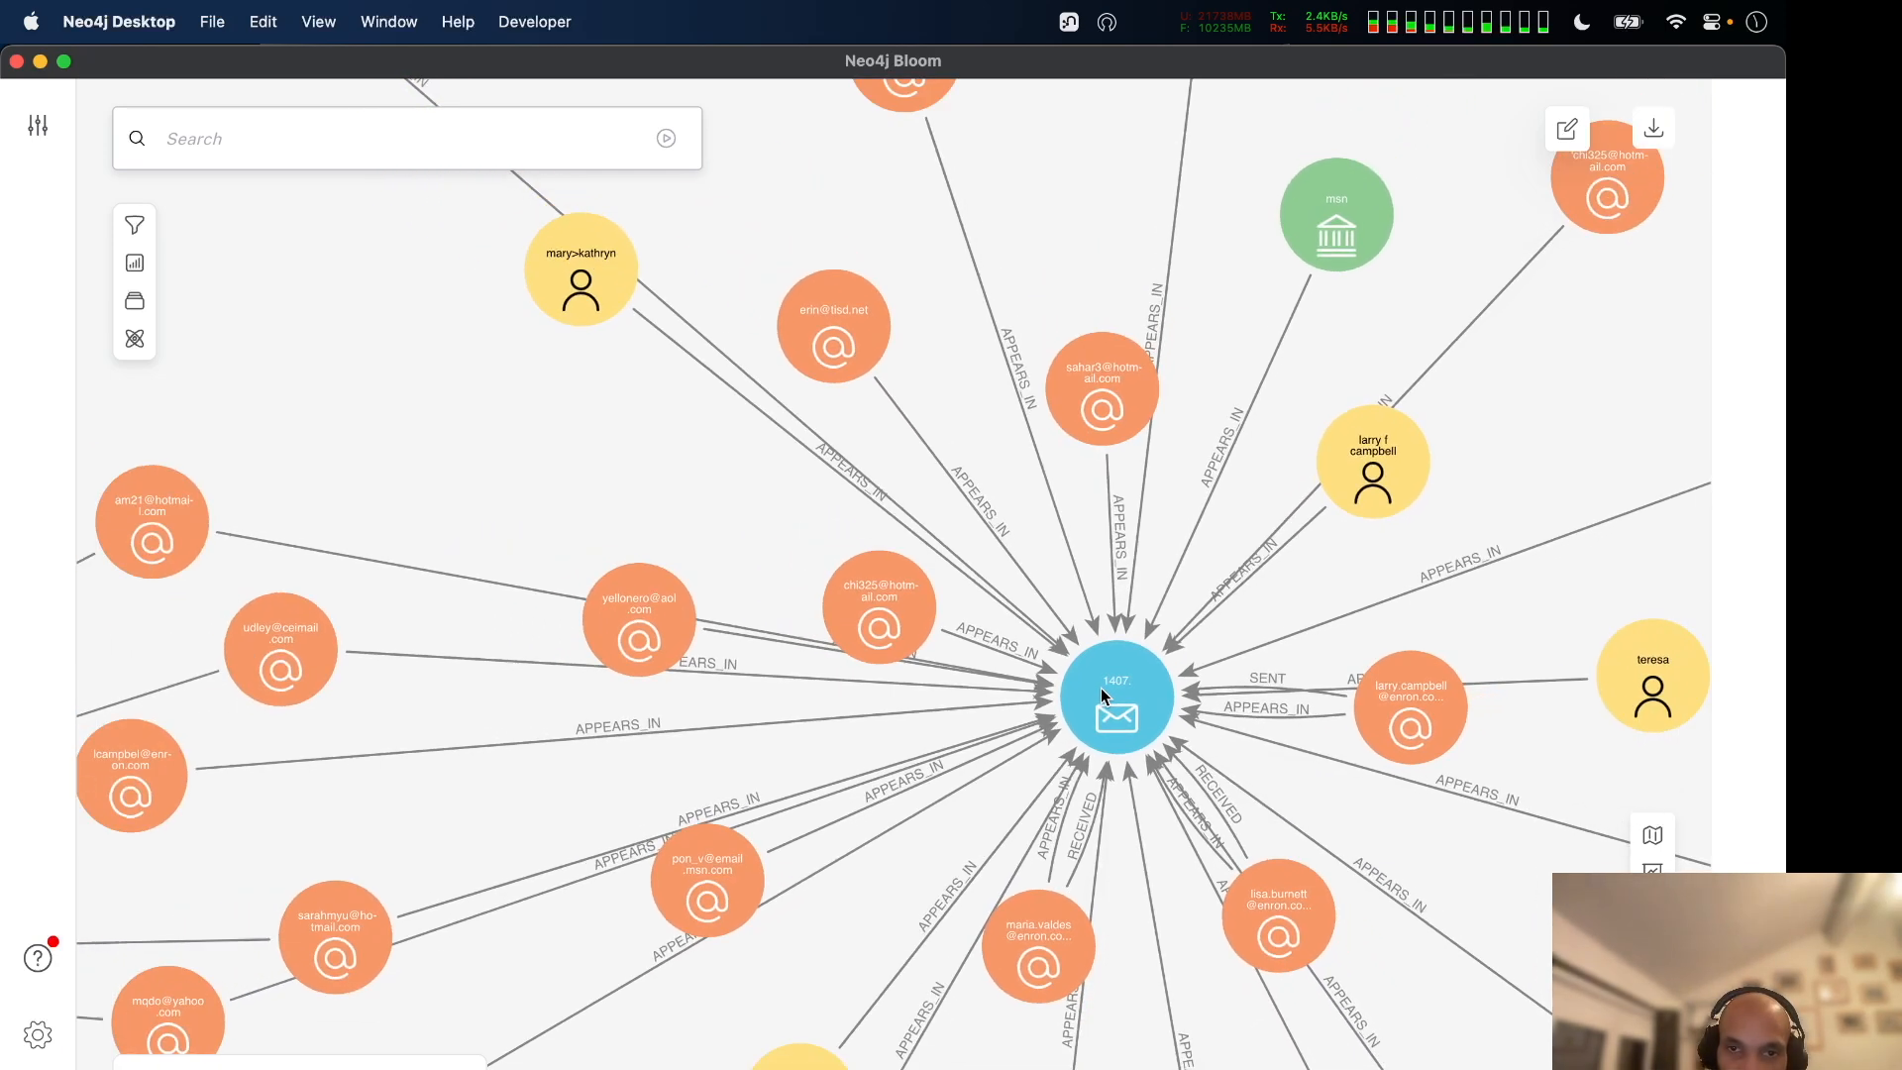
{"action": "scroll", "coordinate": [1109, 692], "scroll_direction": "down", "scroll_amount": 2}
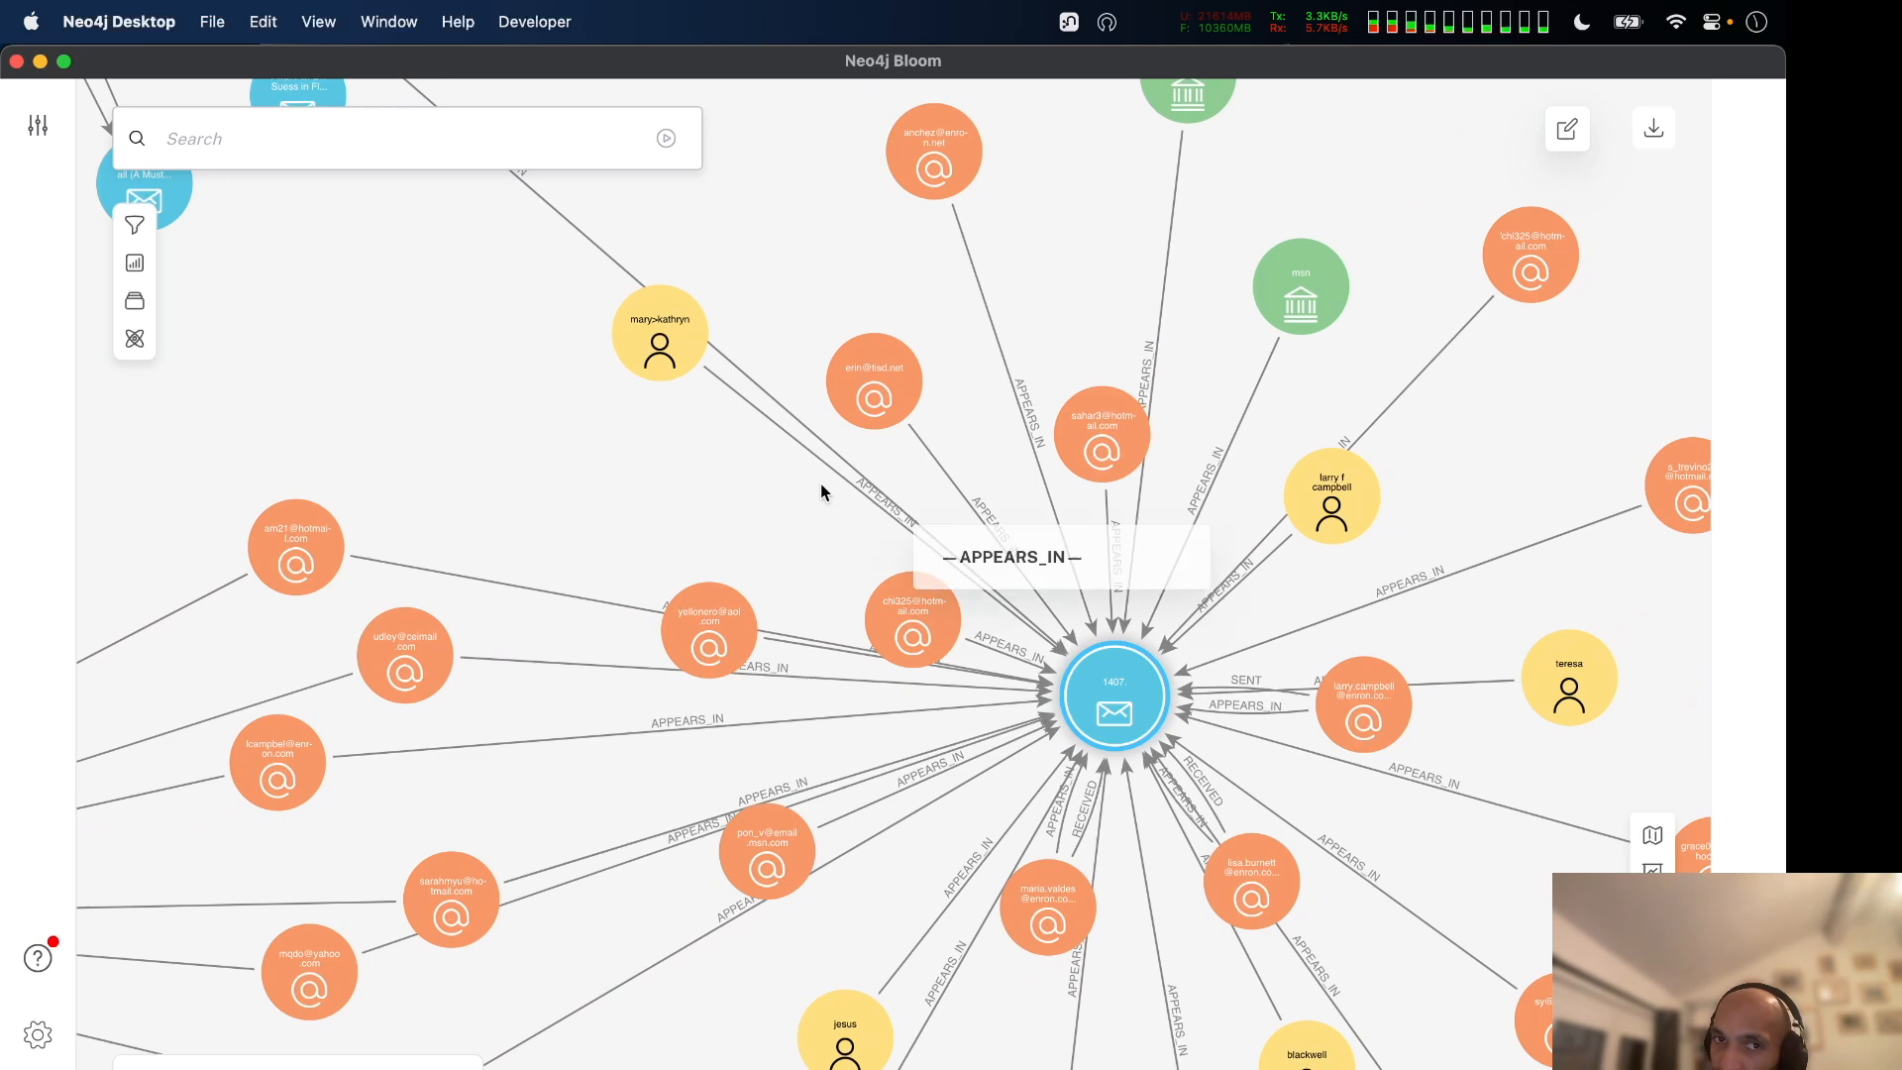
Examine how the two expanded email documents link to the email address hub and its surrounding emails.
{"action": "scroll", "coordinate": [820, 489], "scroll_direction": "down", "scroll_amount": 2}
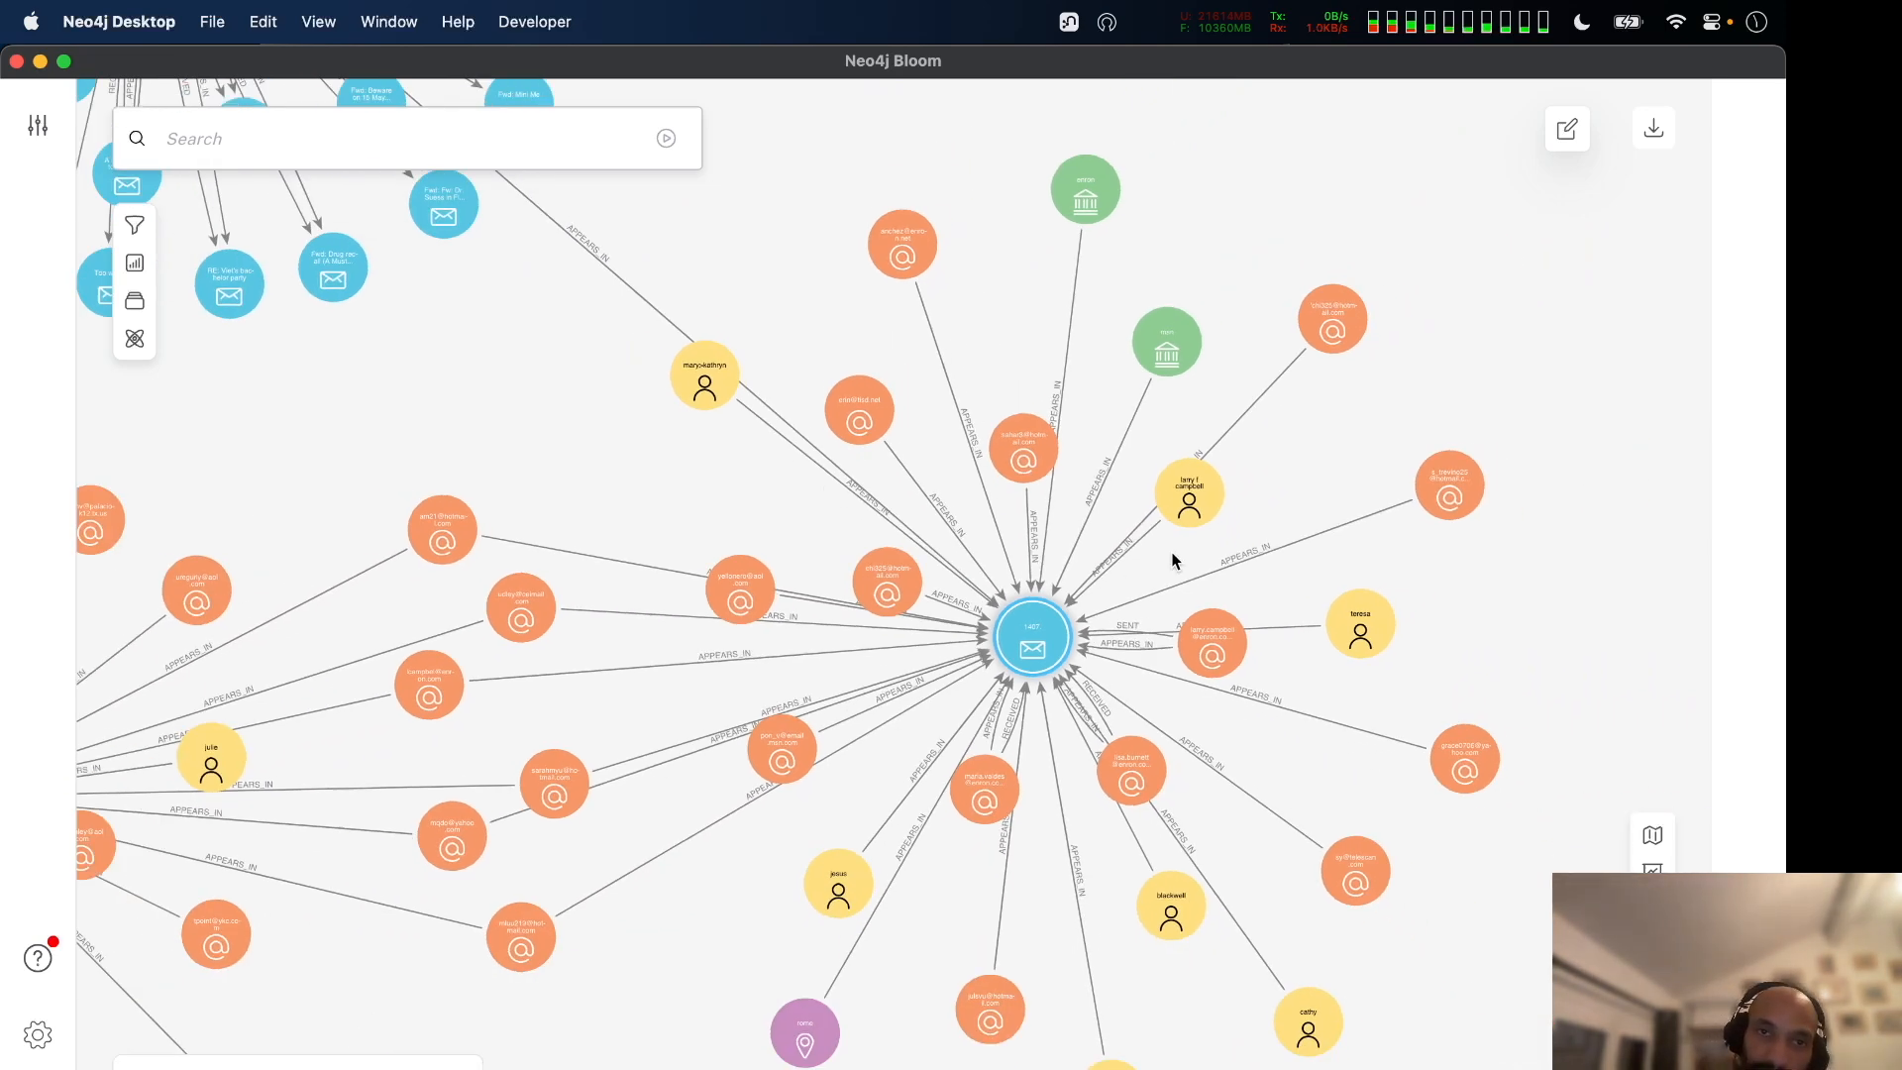
{"action": "scroll", "coordinate": [1172, 560], "scroll_direction": "down", "scroll_amount": 2}
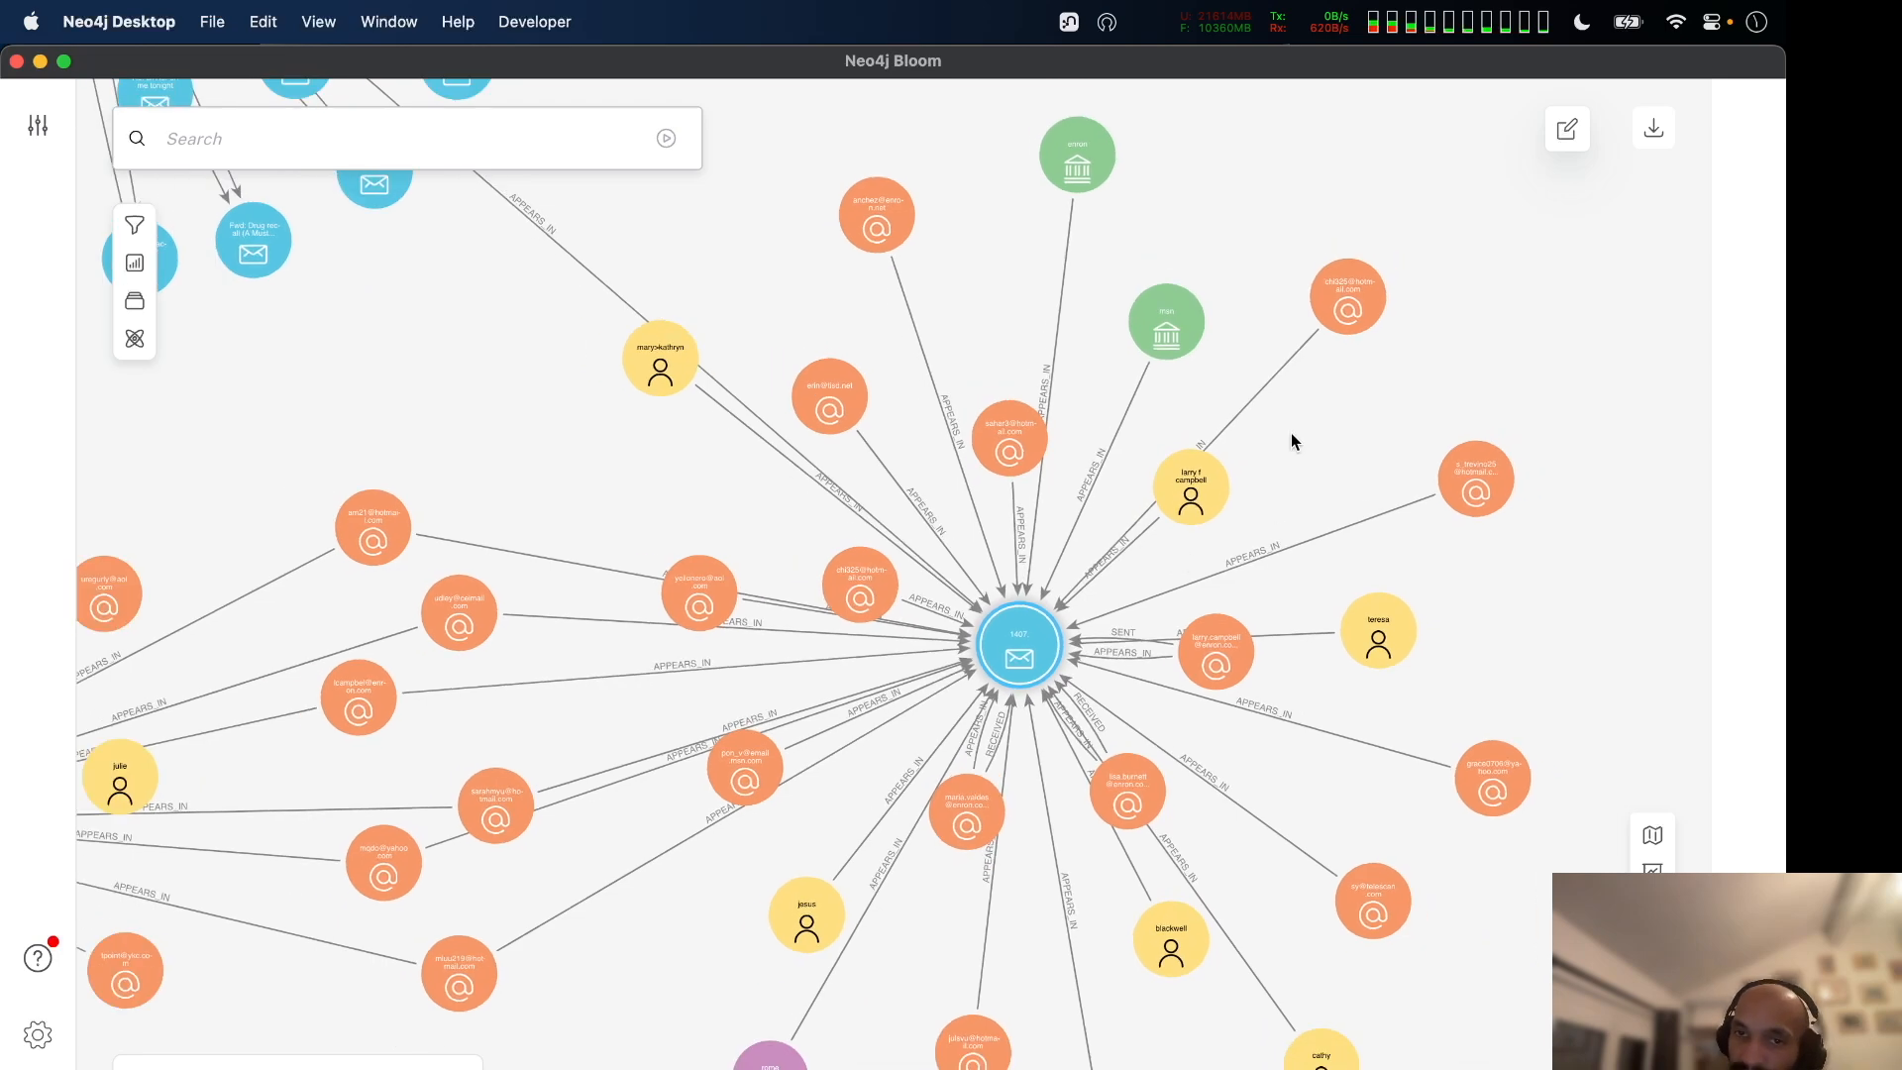
{"action": "scroll", "coordinate": [1291, 437], "scroll_direction": "down", "scroll_amount": 2}
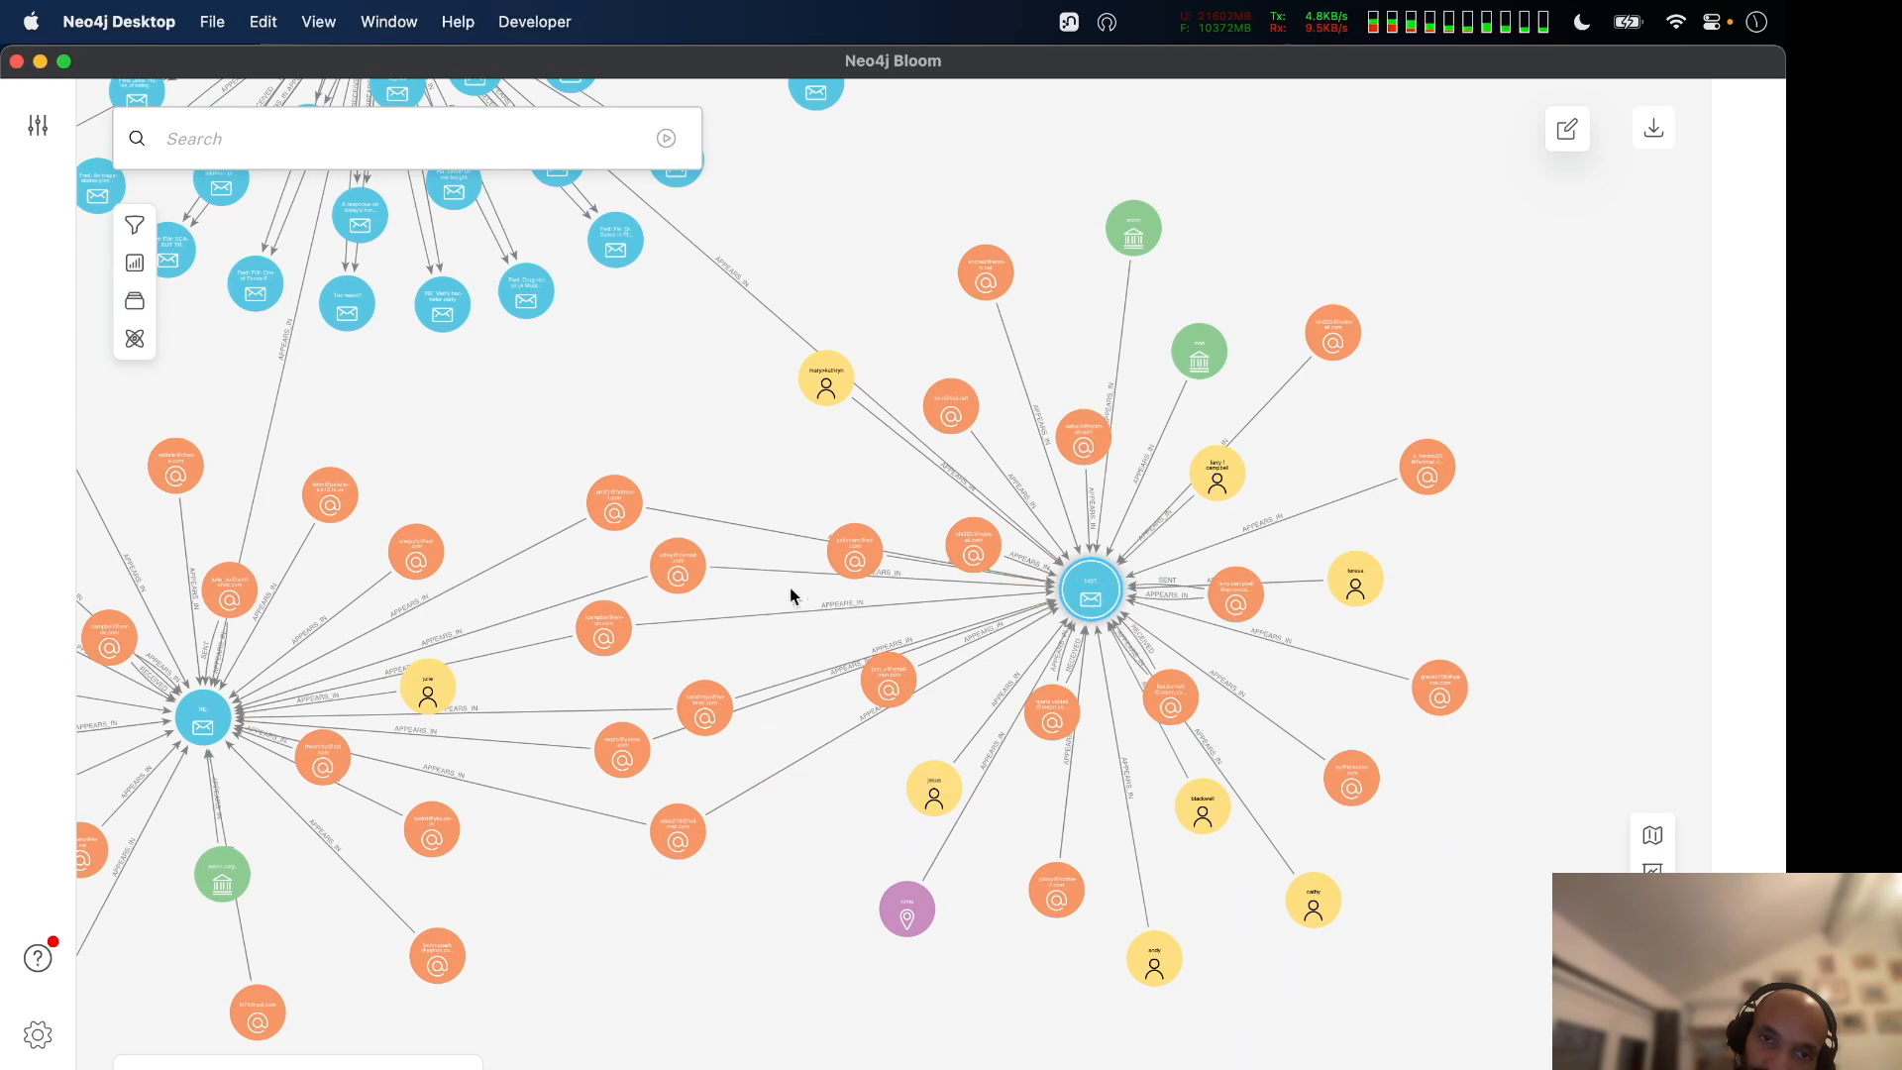
{"action": "left_click_drag", "start_coordinate": [637, 403], "coordinate": [722, 539]}
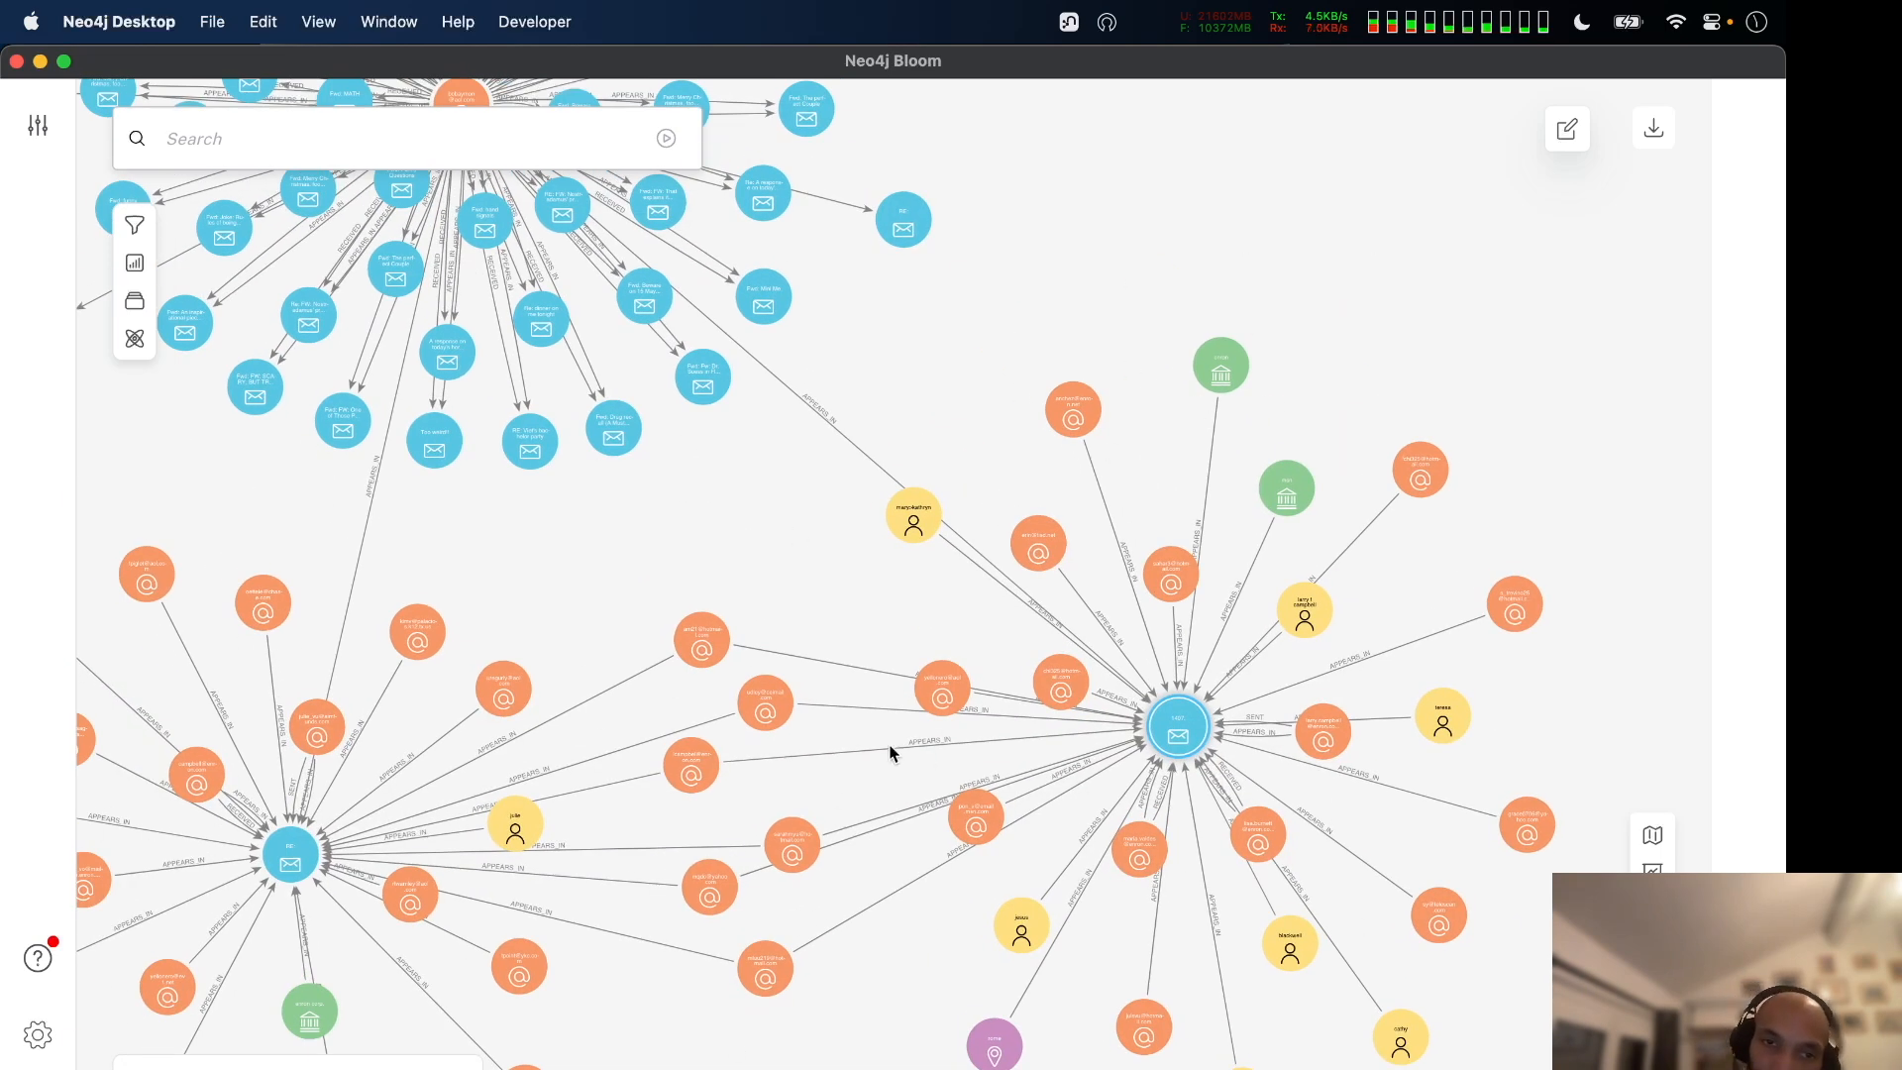
{"action": "scroll", "coordinate": [713, 585], "scroll_direction": "down", "scroll_amount": 3}
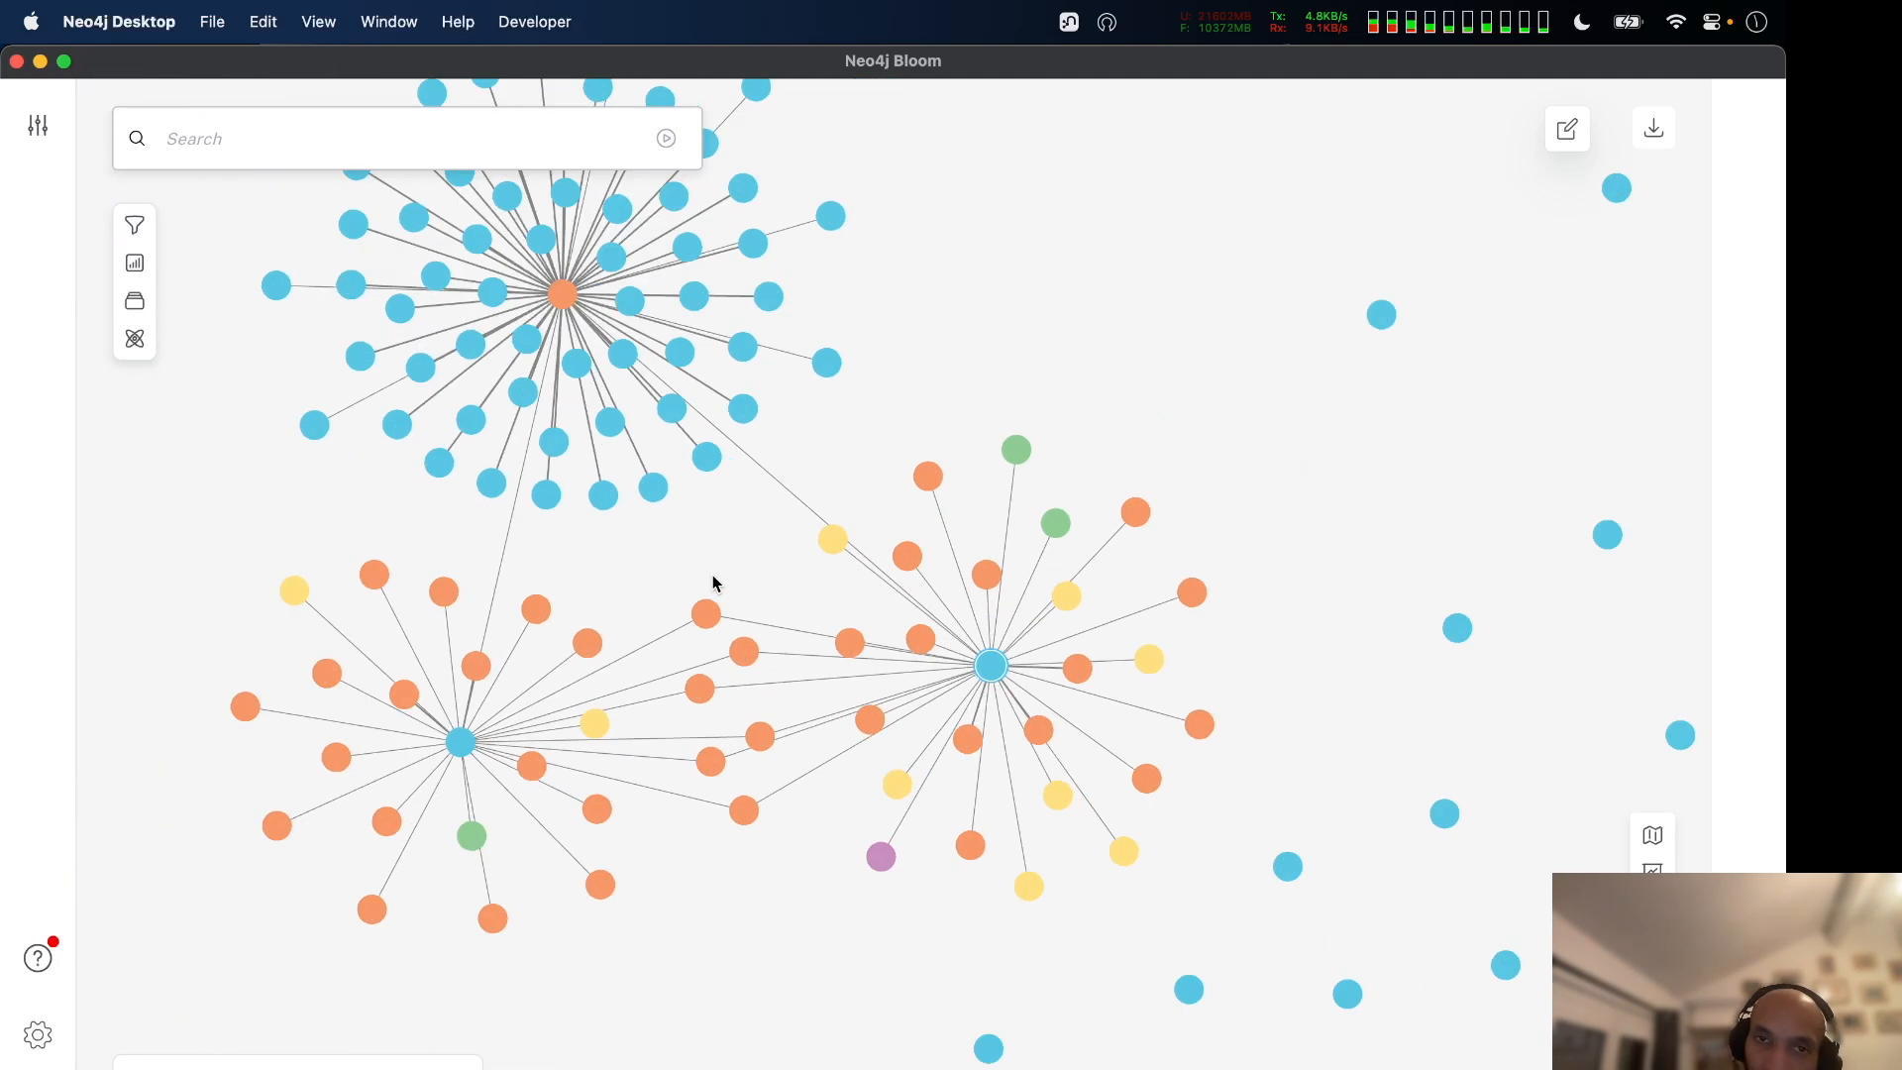
{"action": "left_click_drag", "start_coordinate": [1019, 373], "coordinate": [1113, 502]}
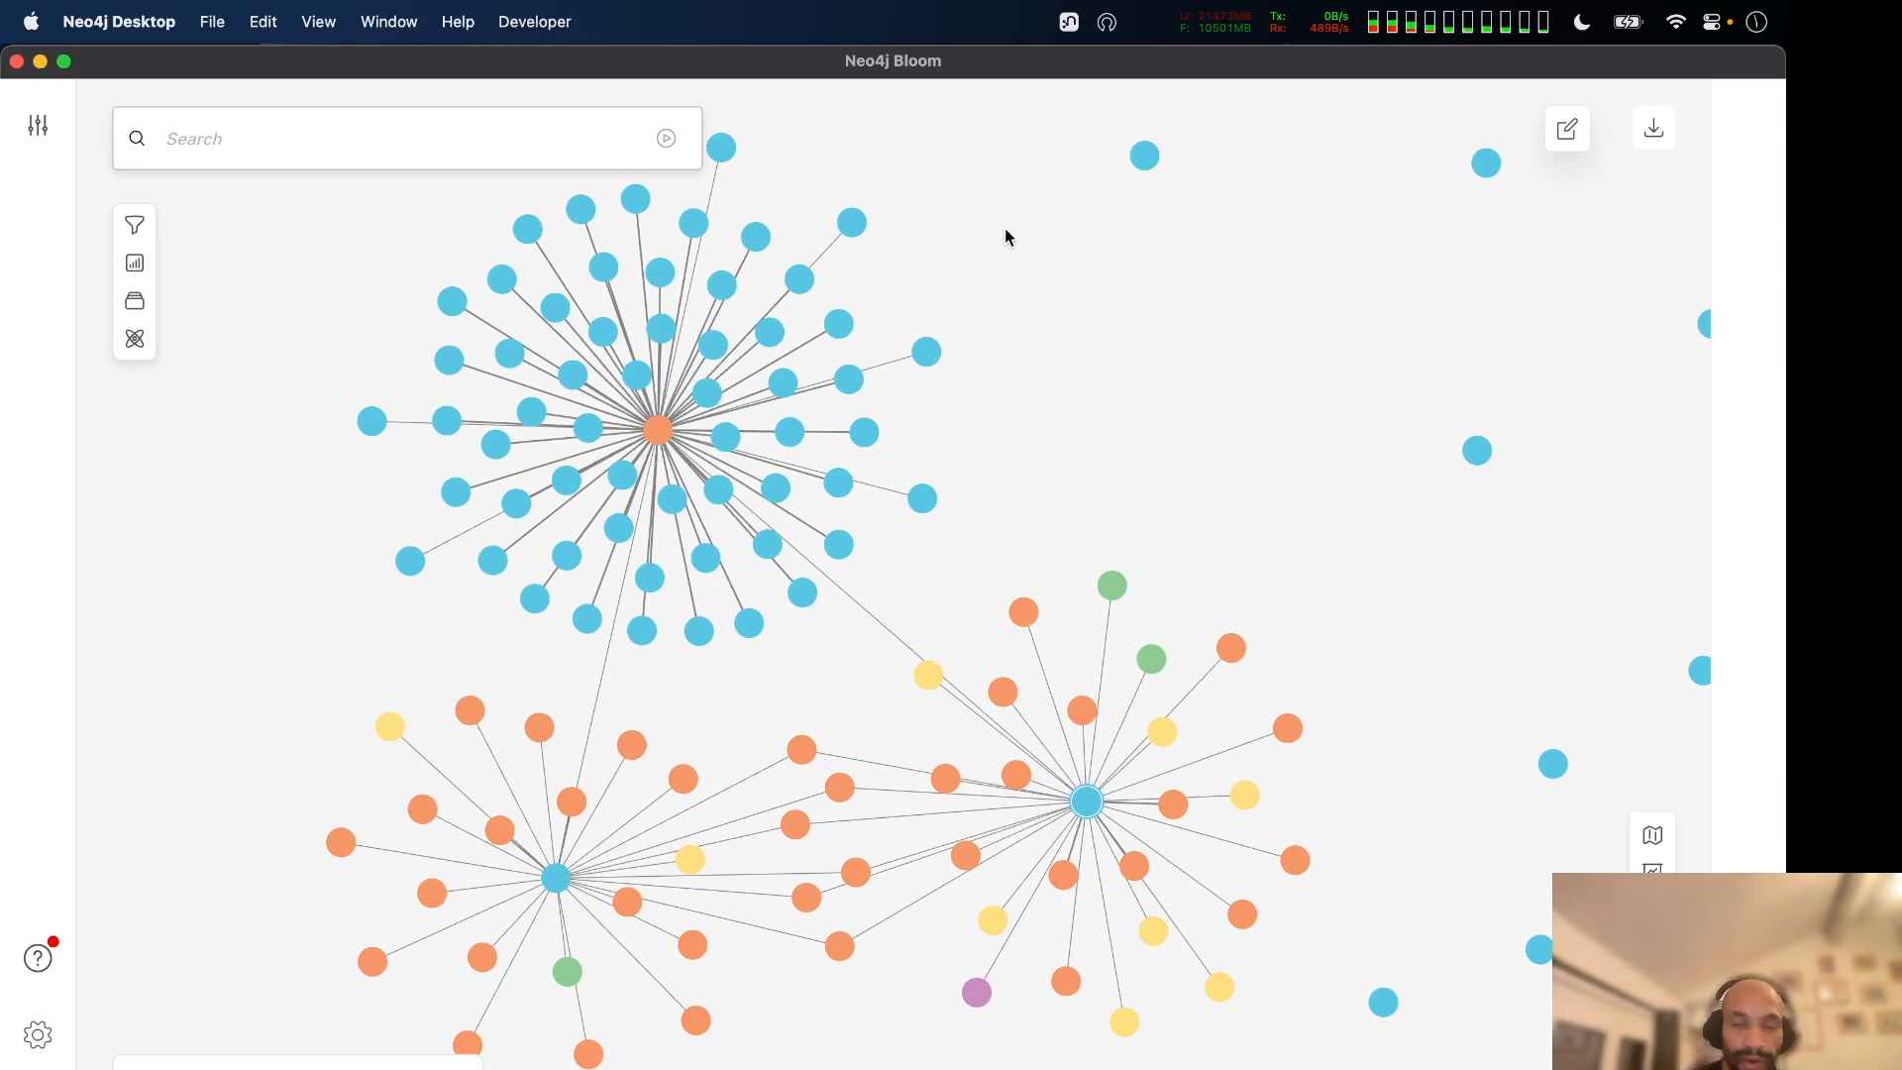
Switch to the Neo4j Browser window and run the Centrality: Page Rank script.
{"action": "key", "text": "super+grave"}
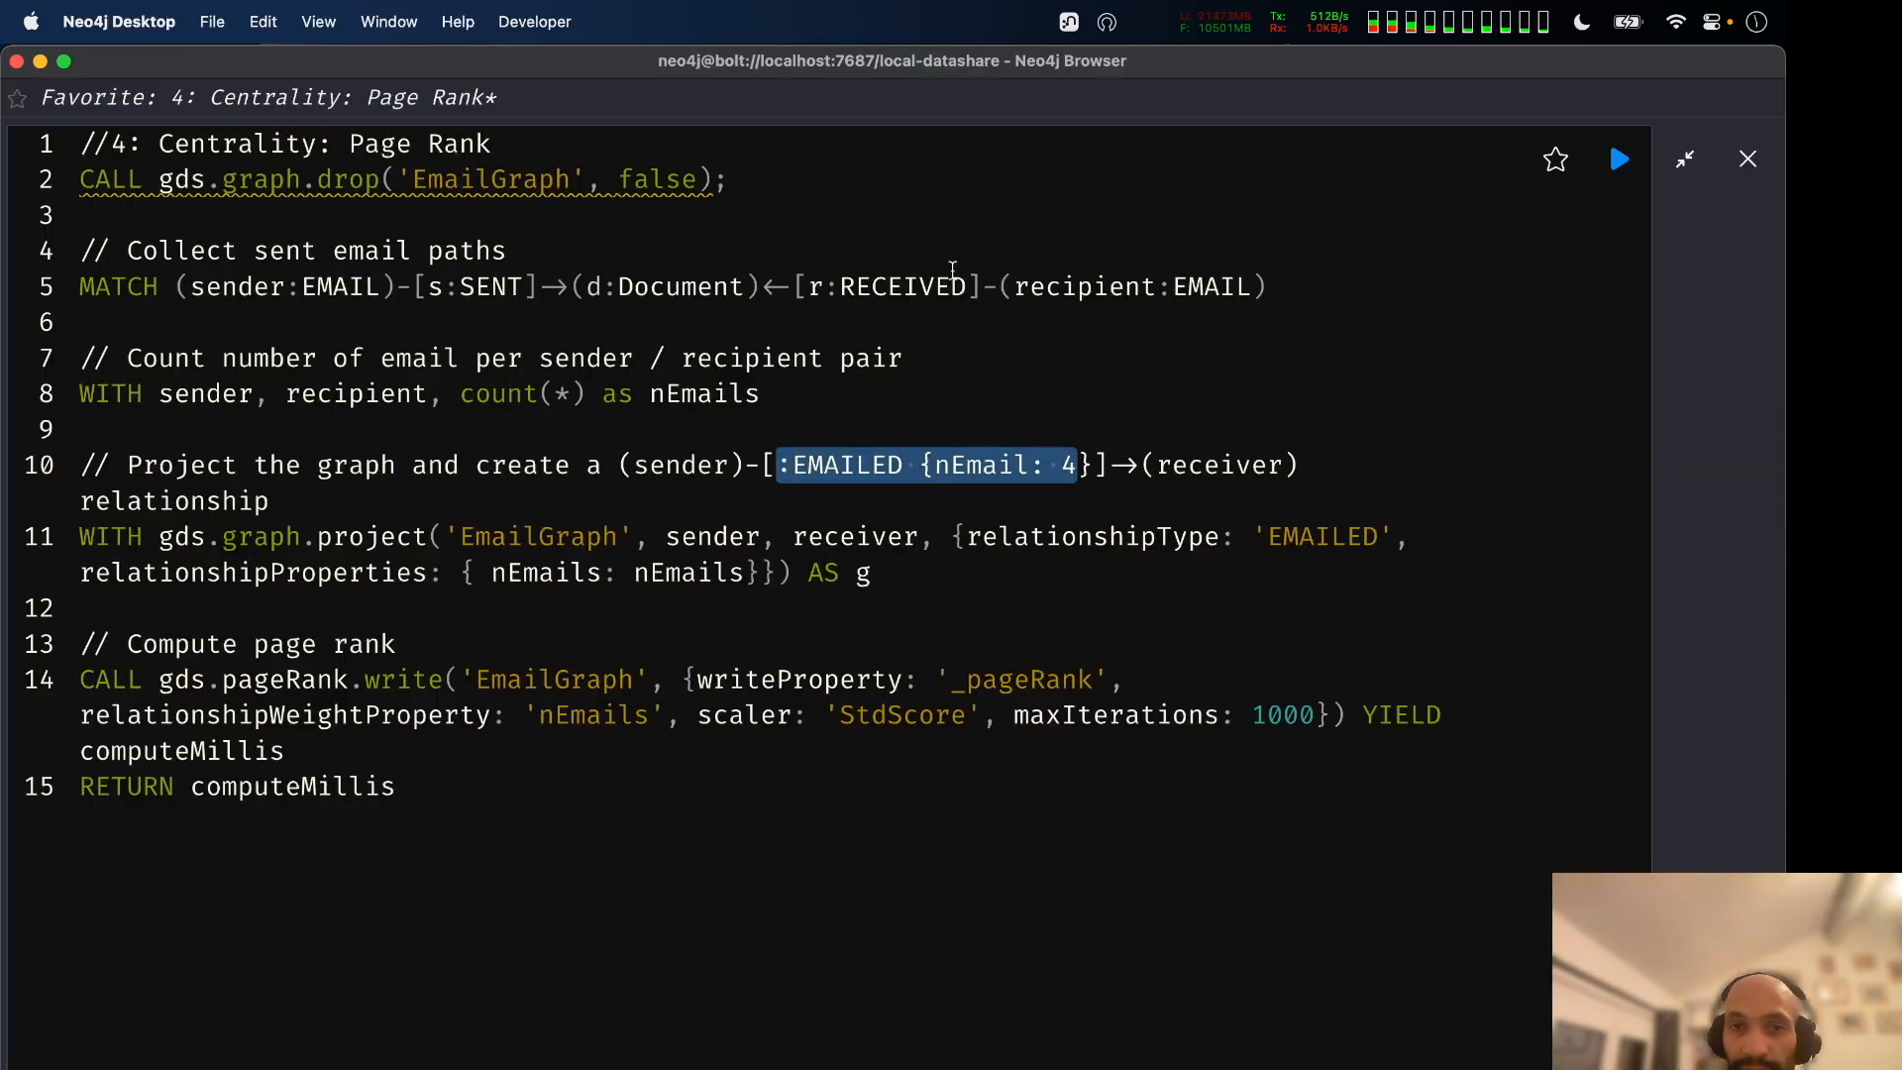
{"action": "left_click", "coordinate": [769, 764]}
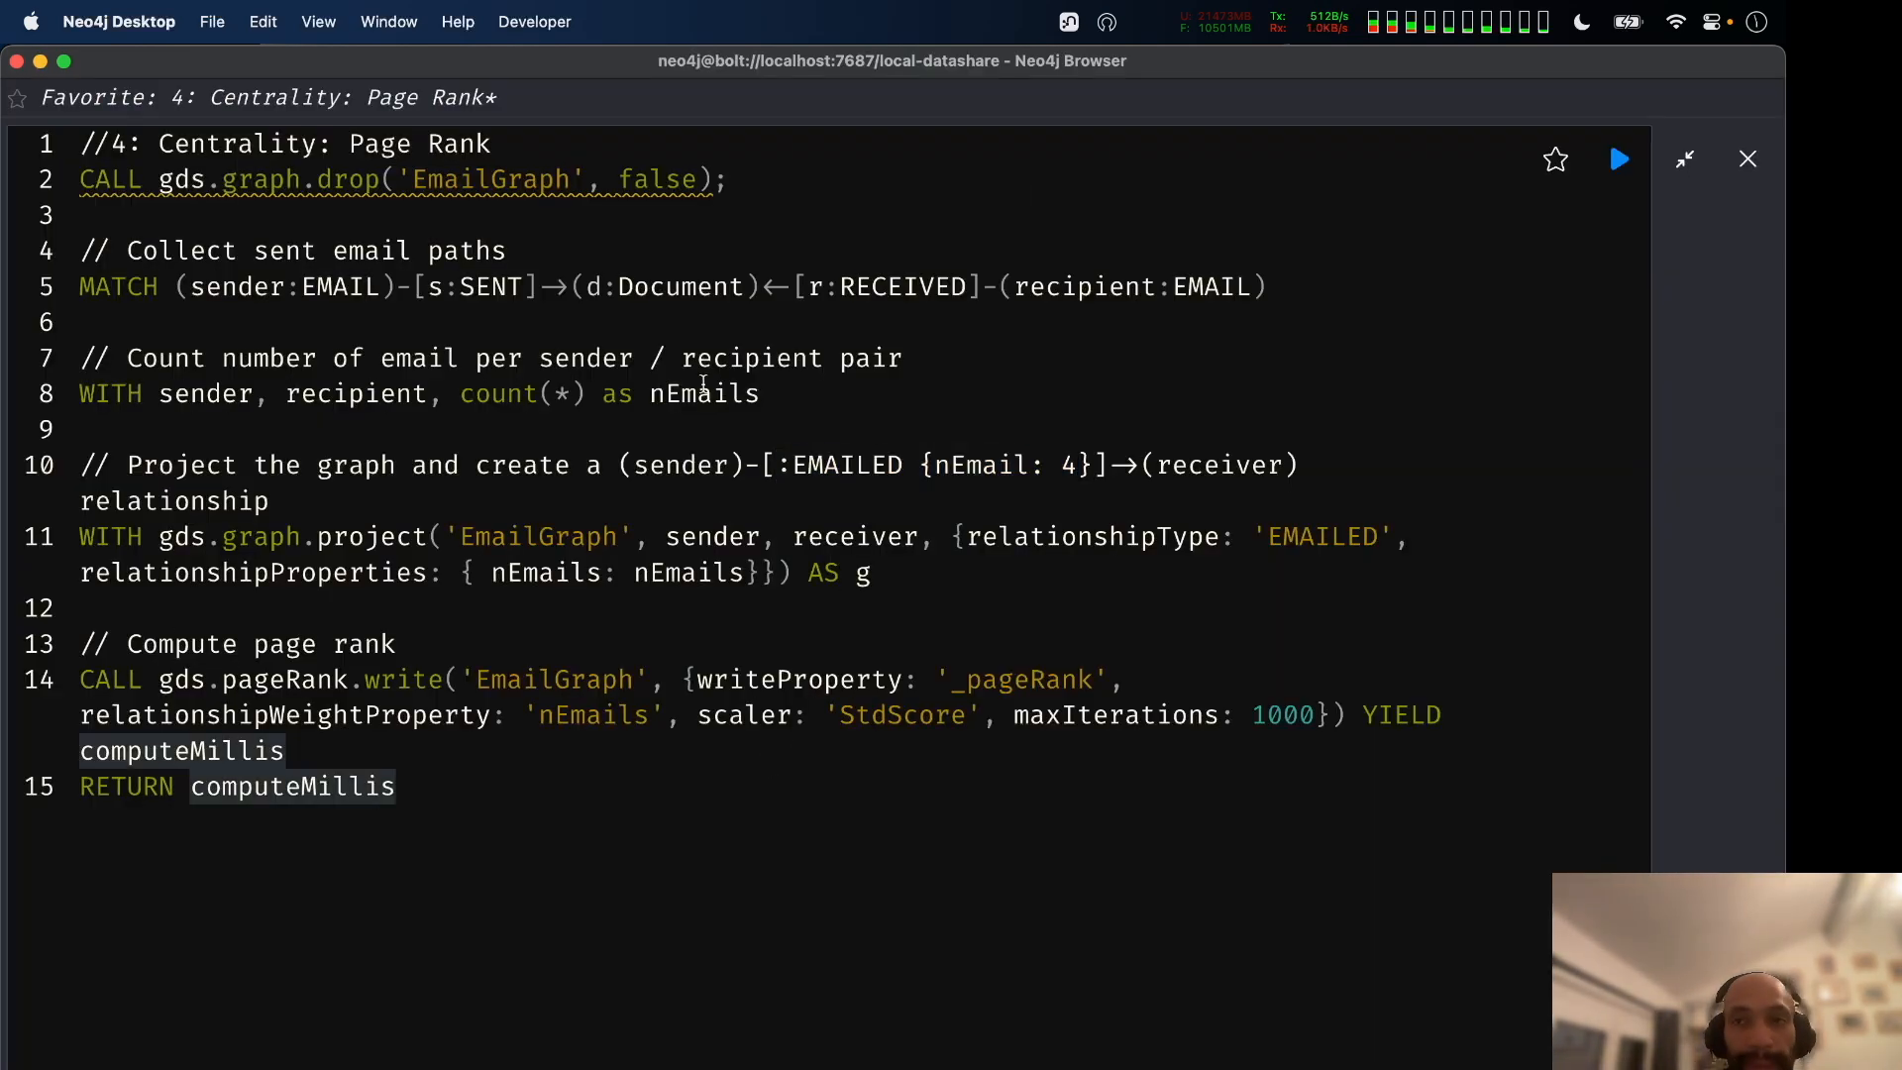
{"action": "left_click", "coordinate": [1620, 161]}
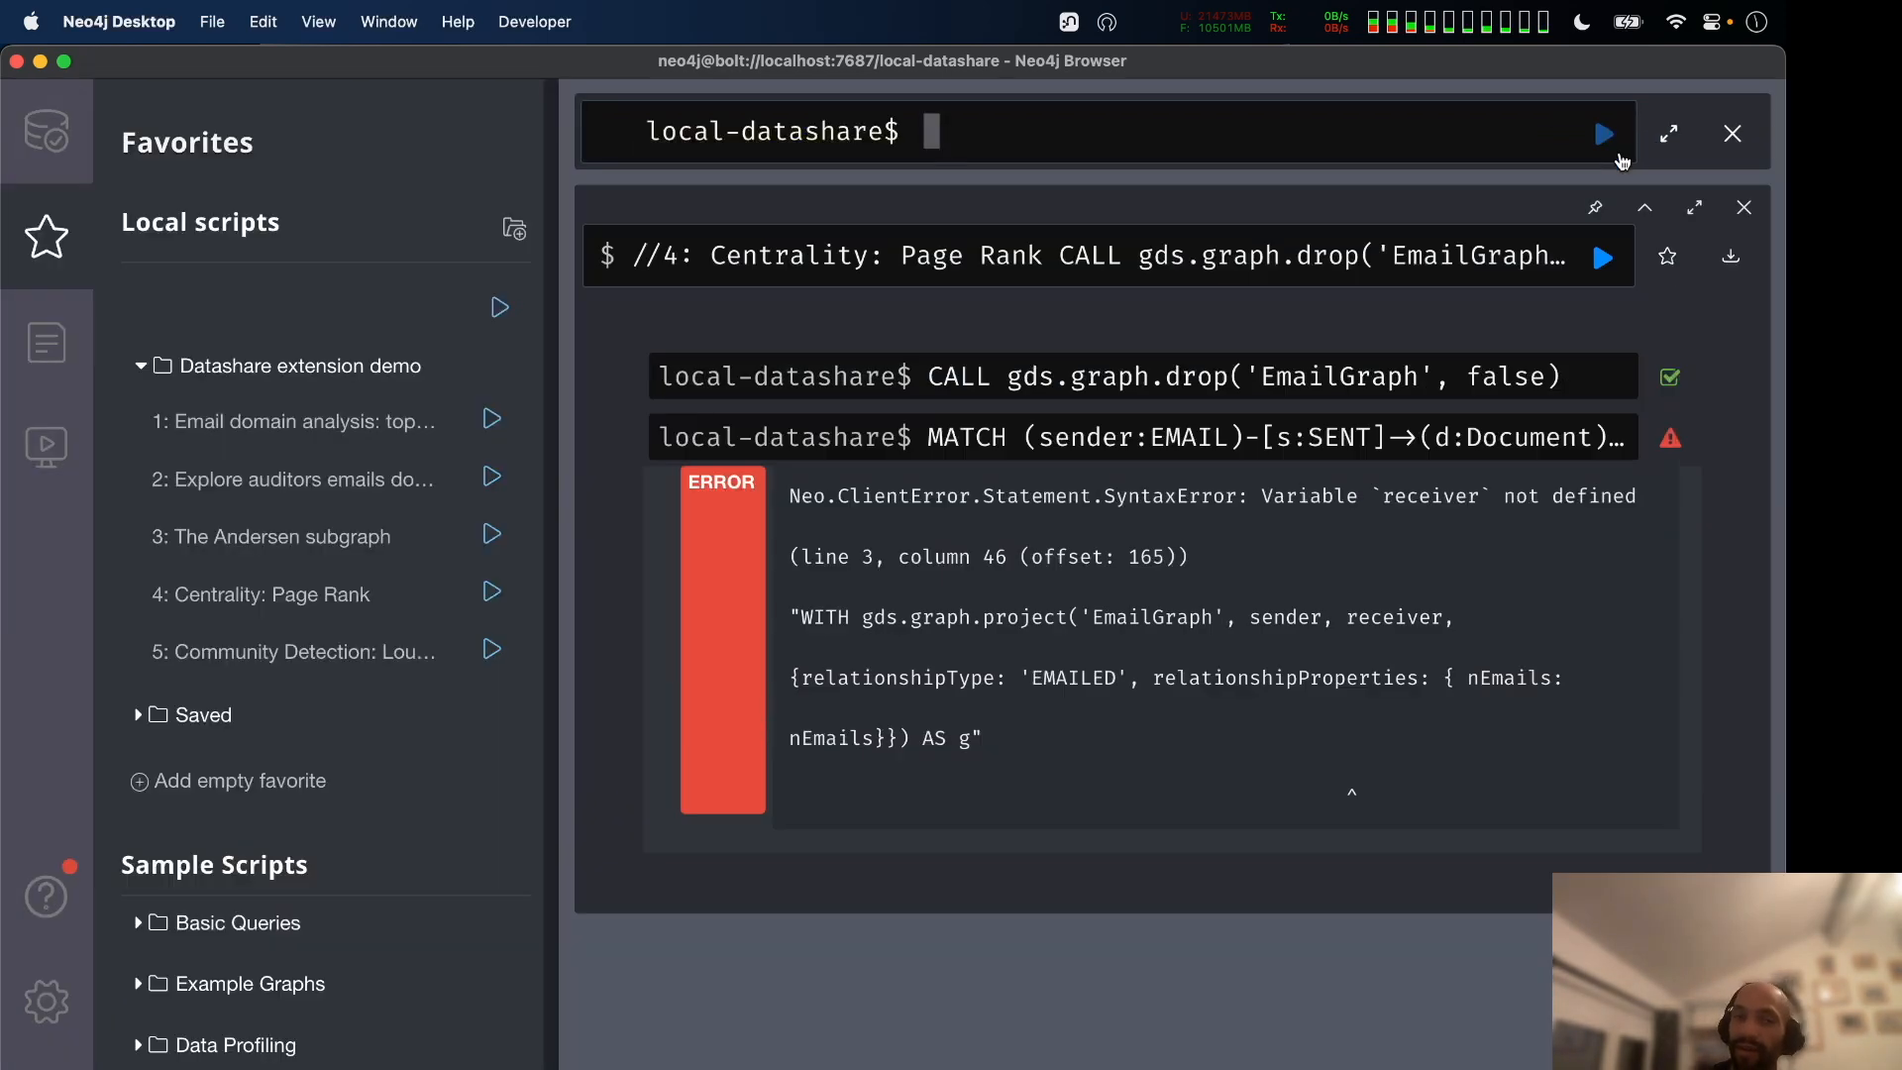
Inspect the error details of the script's MATCH statement in the enlarged result frame.
{"action": "left_click", "coordinate": [1430, 446]}
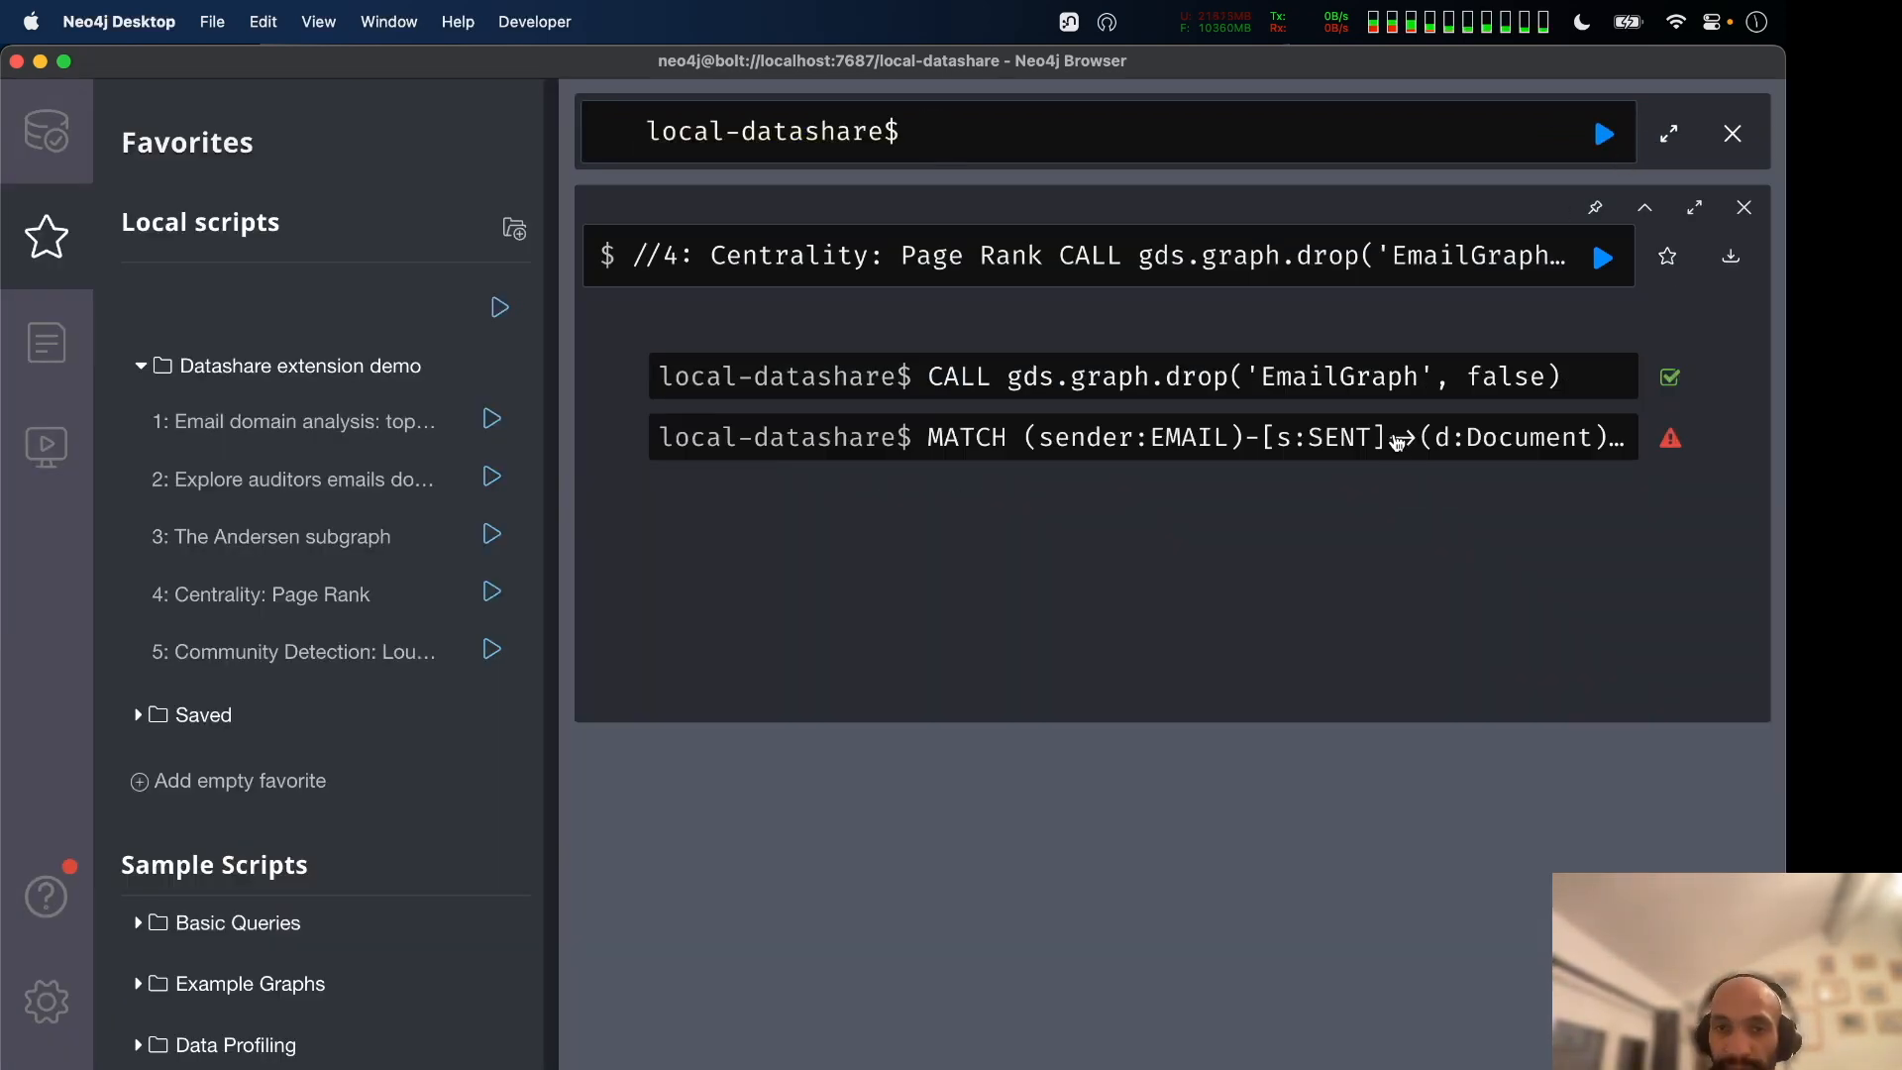
{"action": "left_click", "coordinate": [1671, 449]}
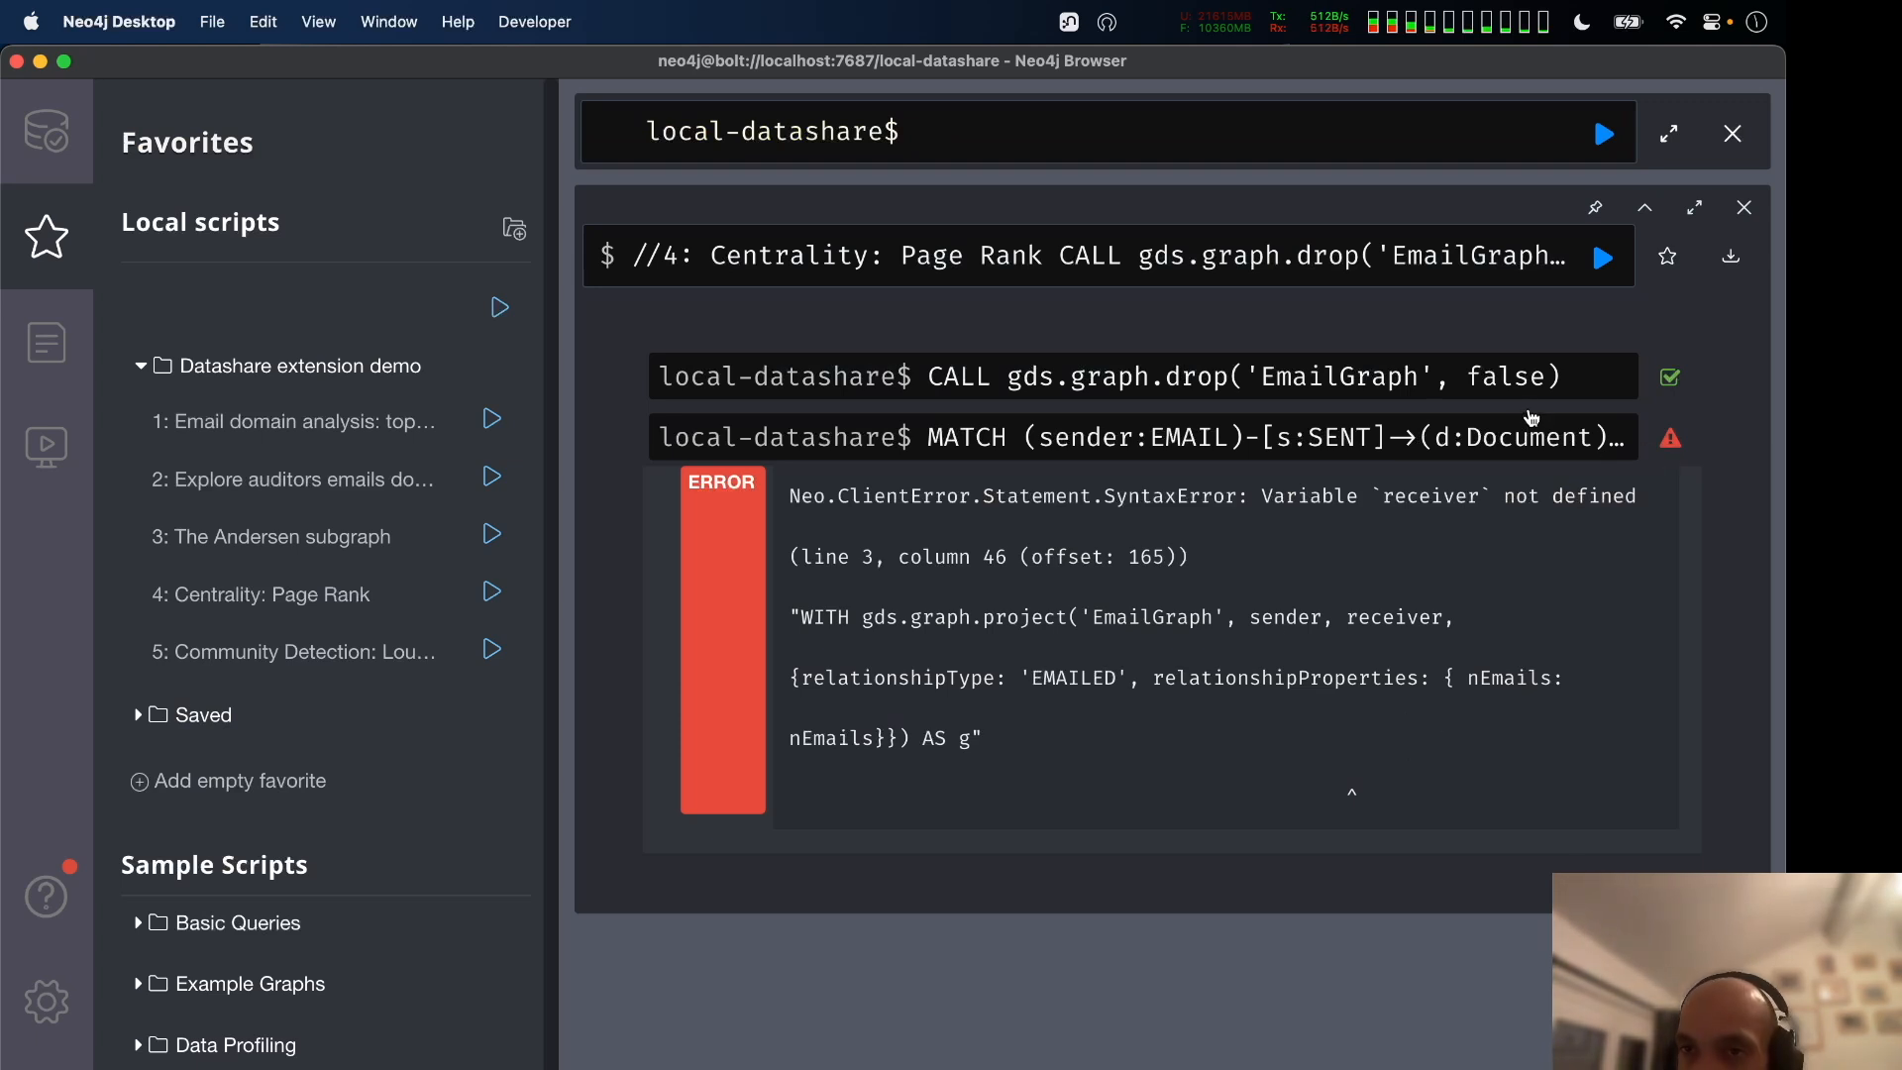
{"action": "left_click", "coordinate": [1693, 207]}
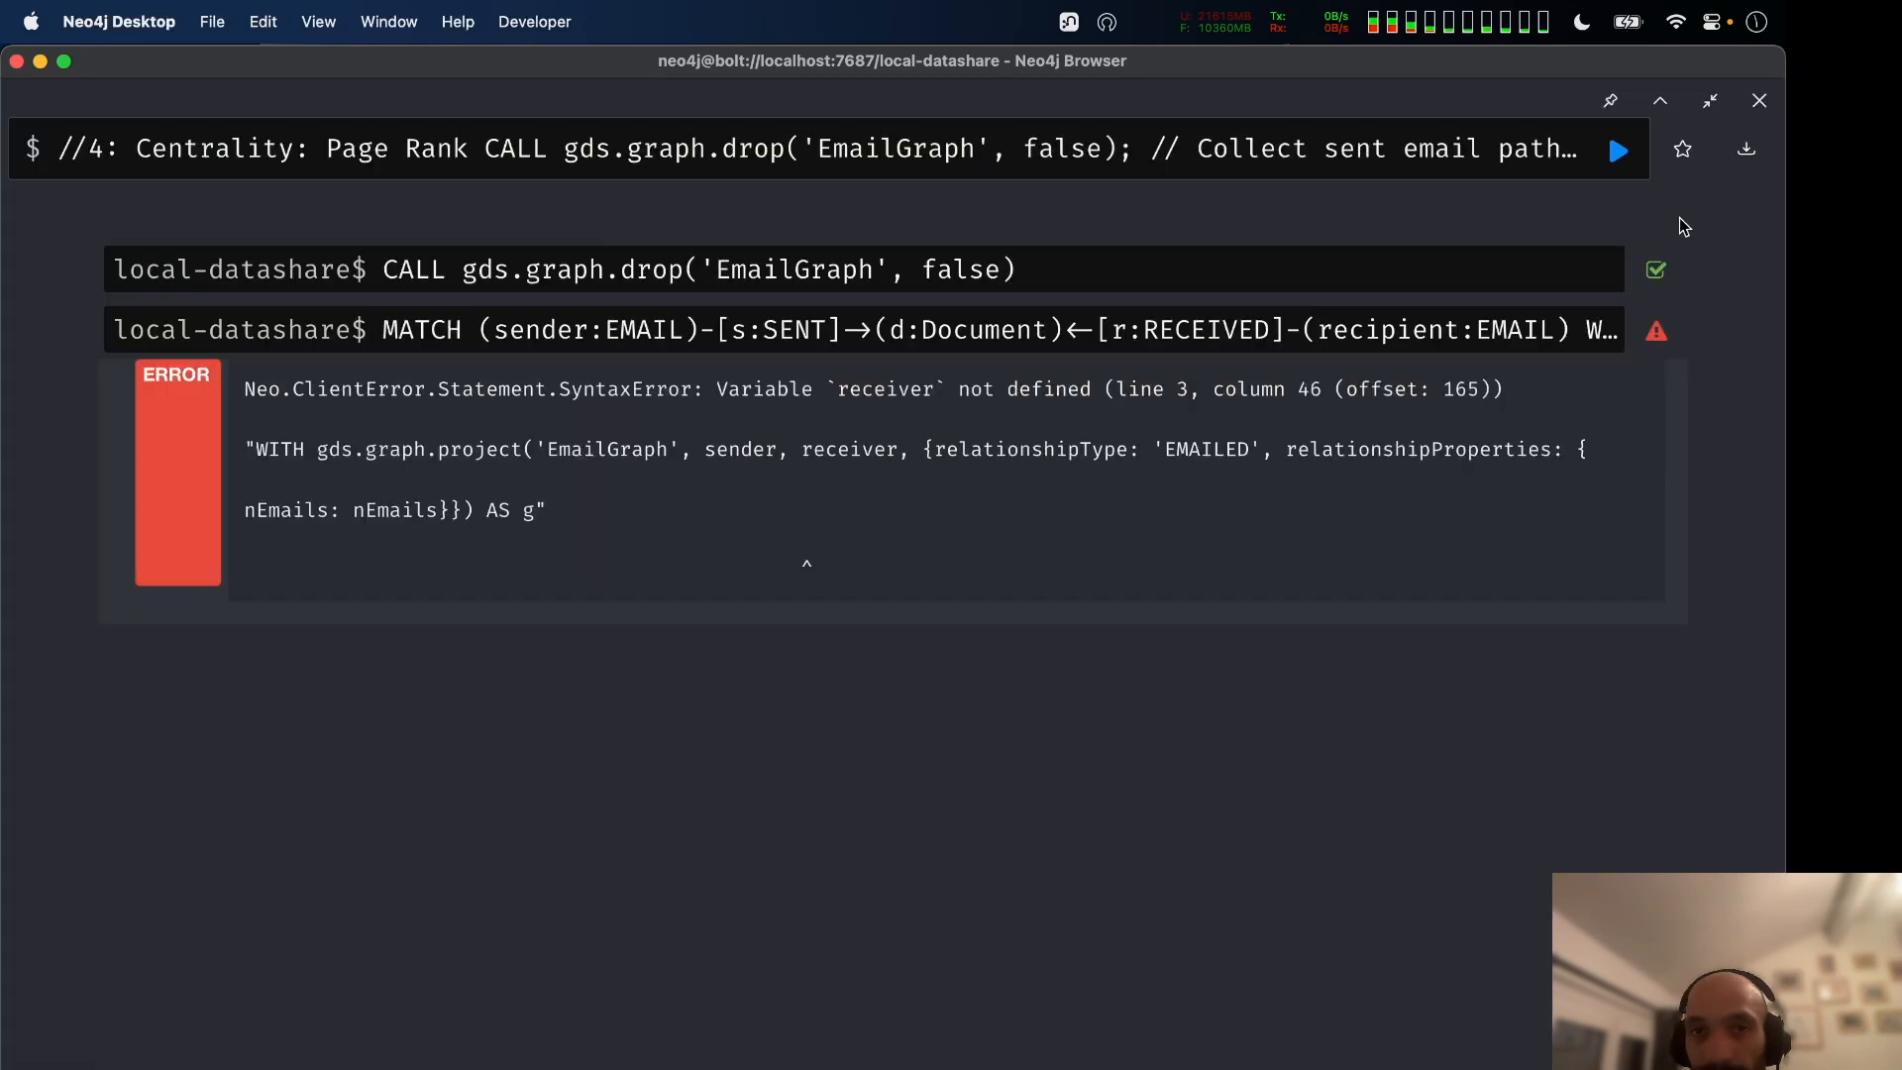
{"action": "left_click", "coordinate": [1505, 341]}
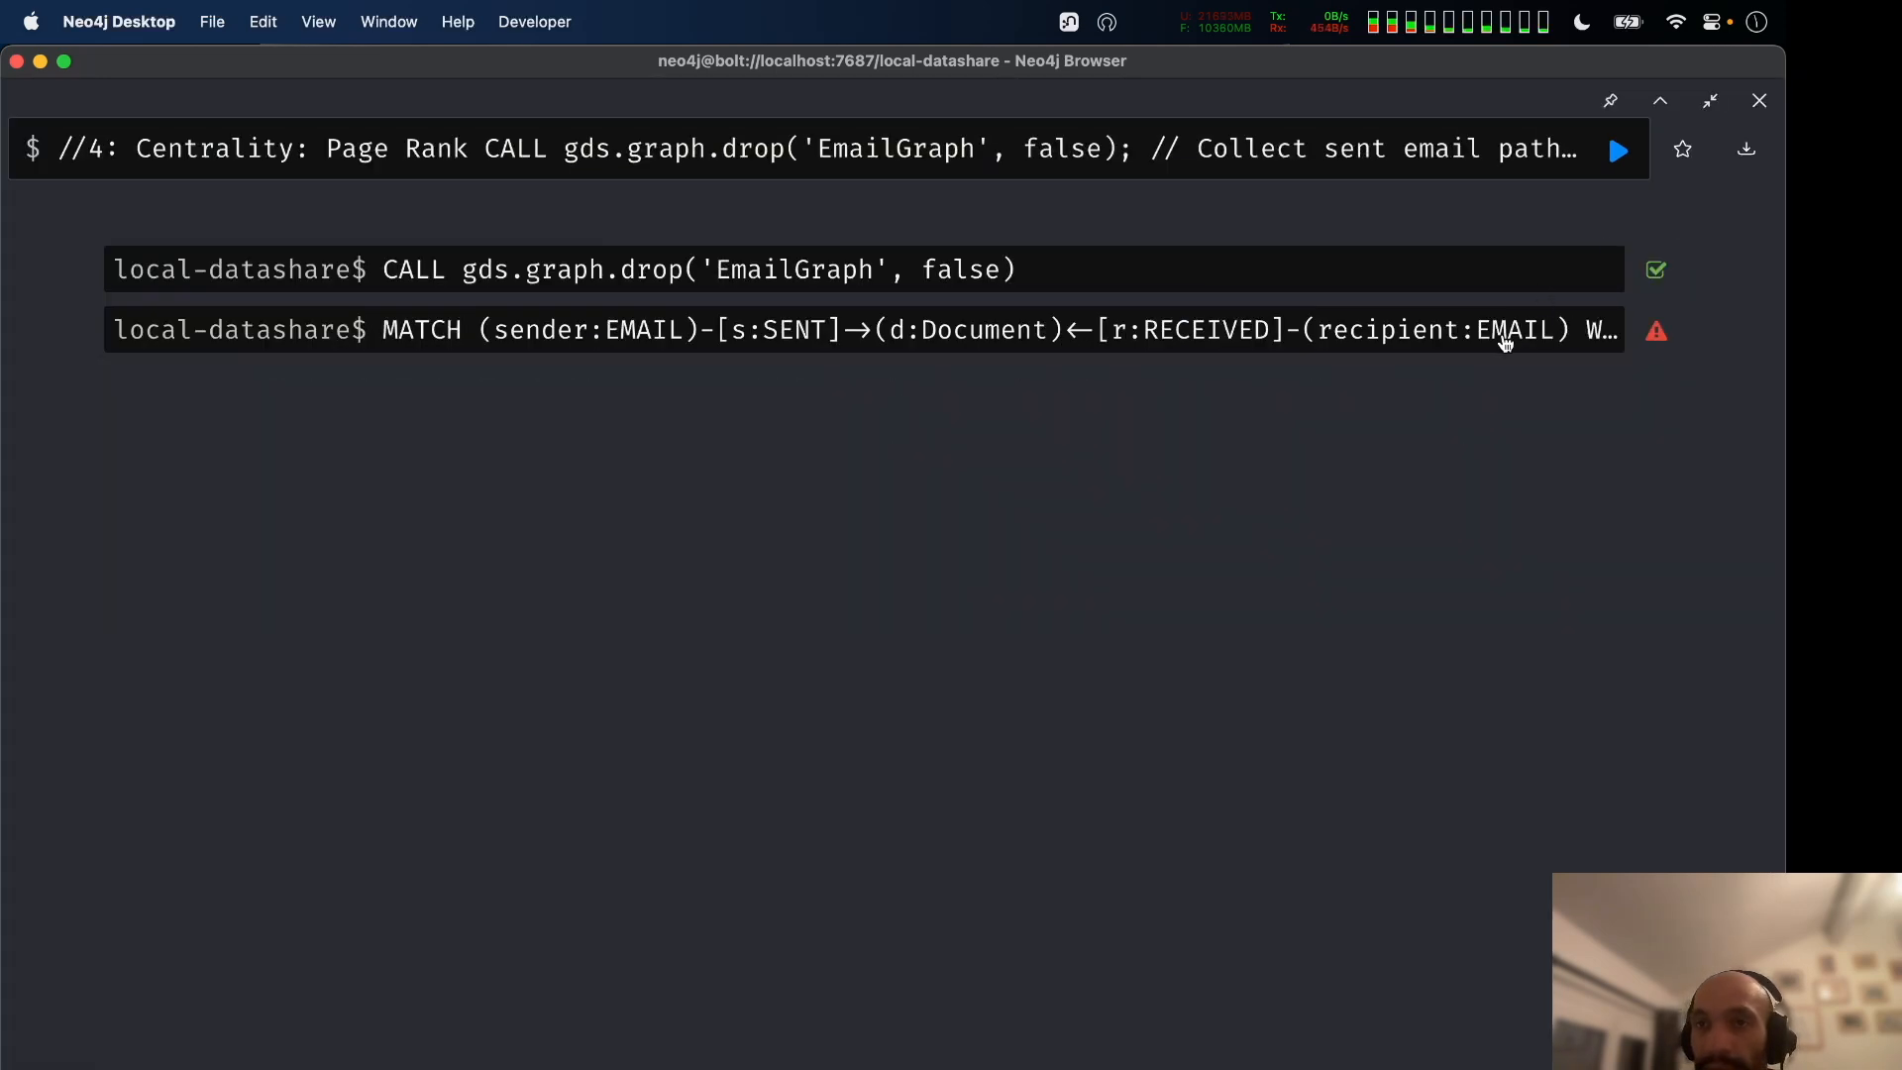
Replace the receiver variable with recipient in the gds.graph.project call on line 11 and rerun the script.
{"action": "left_click", "coordinate": [1443, 149]}
{"action": "scroll", "coordinate": [1323, 392], "scroll_direction": "down", "scroll_amount": 3}
{"action": "scroll", "coordinate": [1287, 357], "scroll_direction": "up", "scroll_amount": 1}
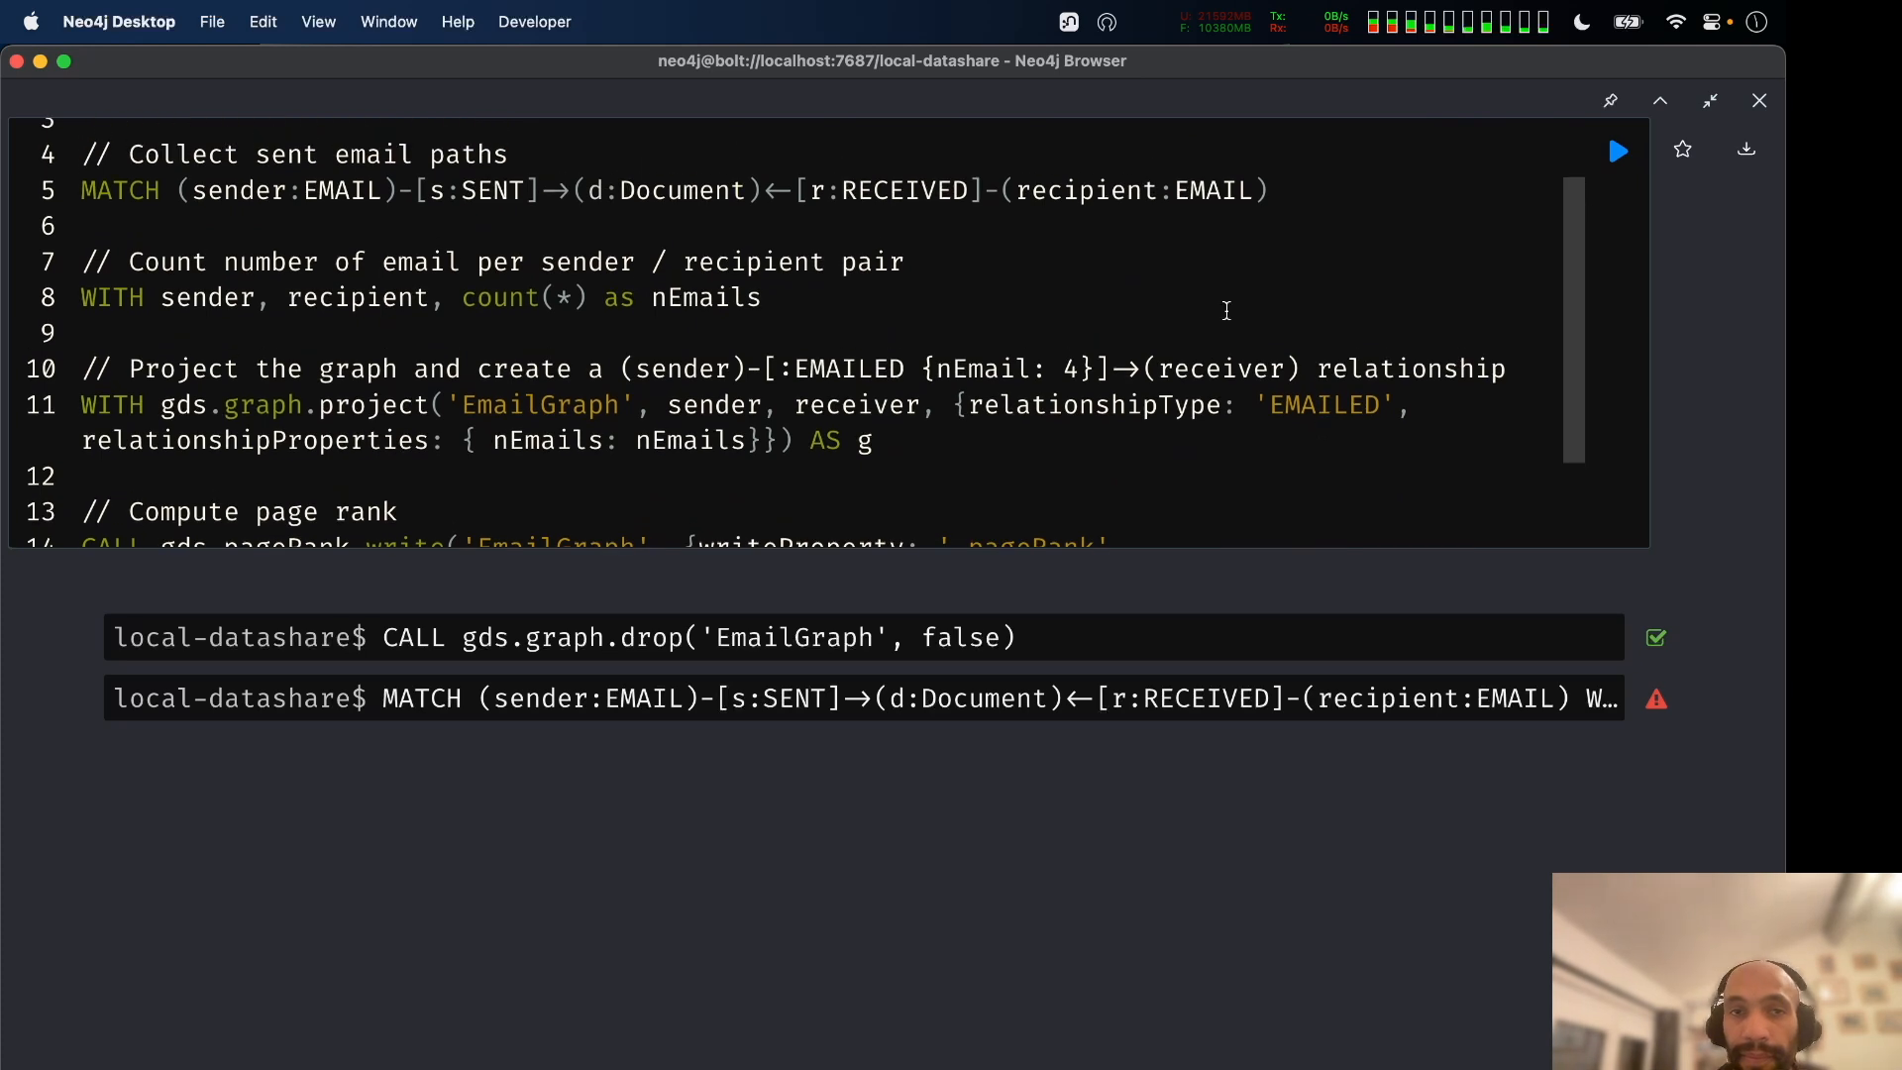
{"action": "double_click", "coordinate": [1114, 203]}
{"action": "key", "text": "super+c"}
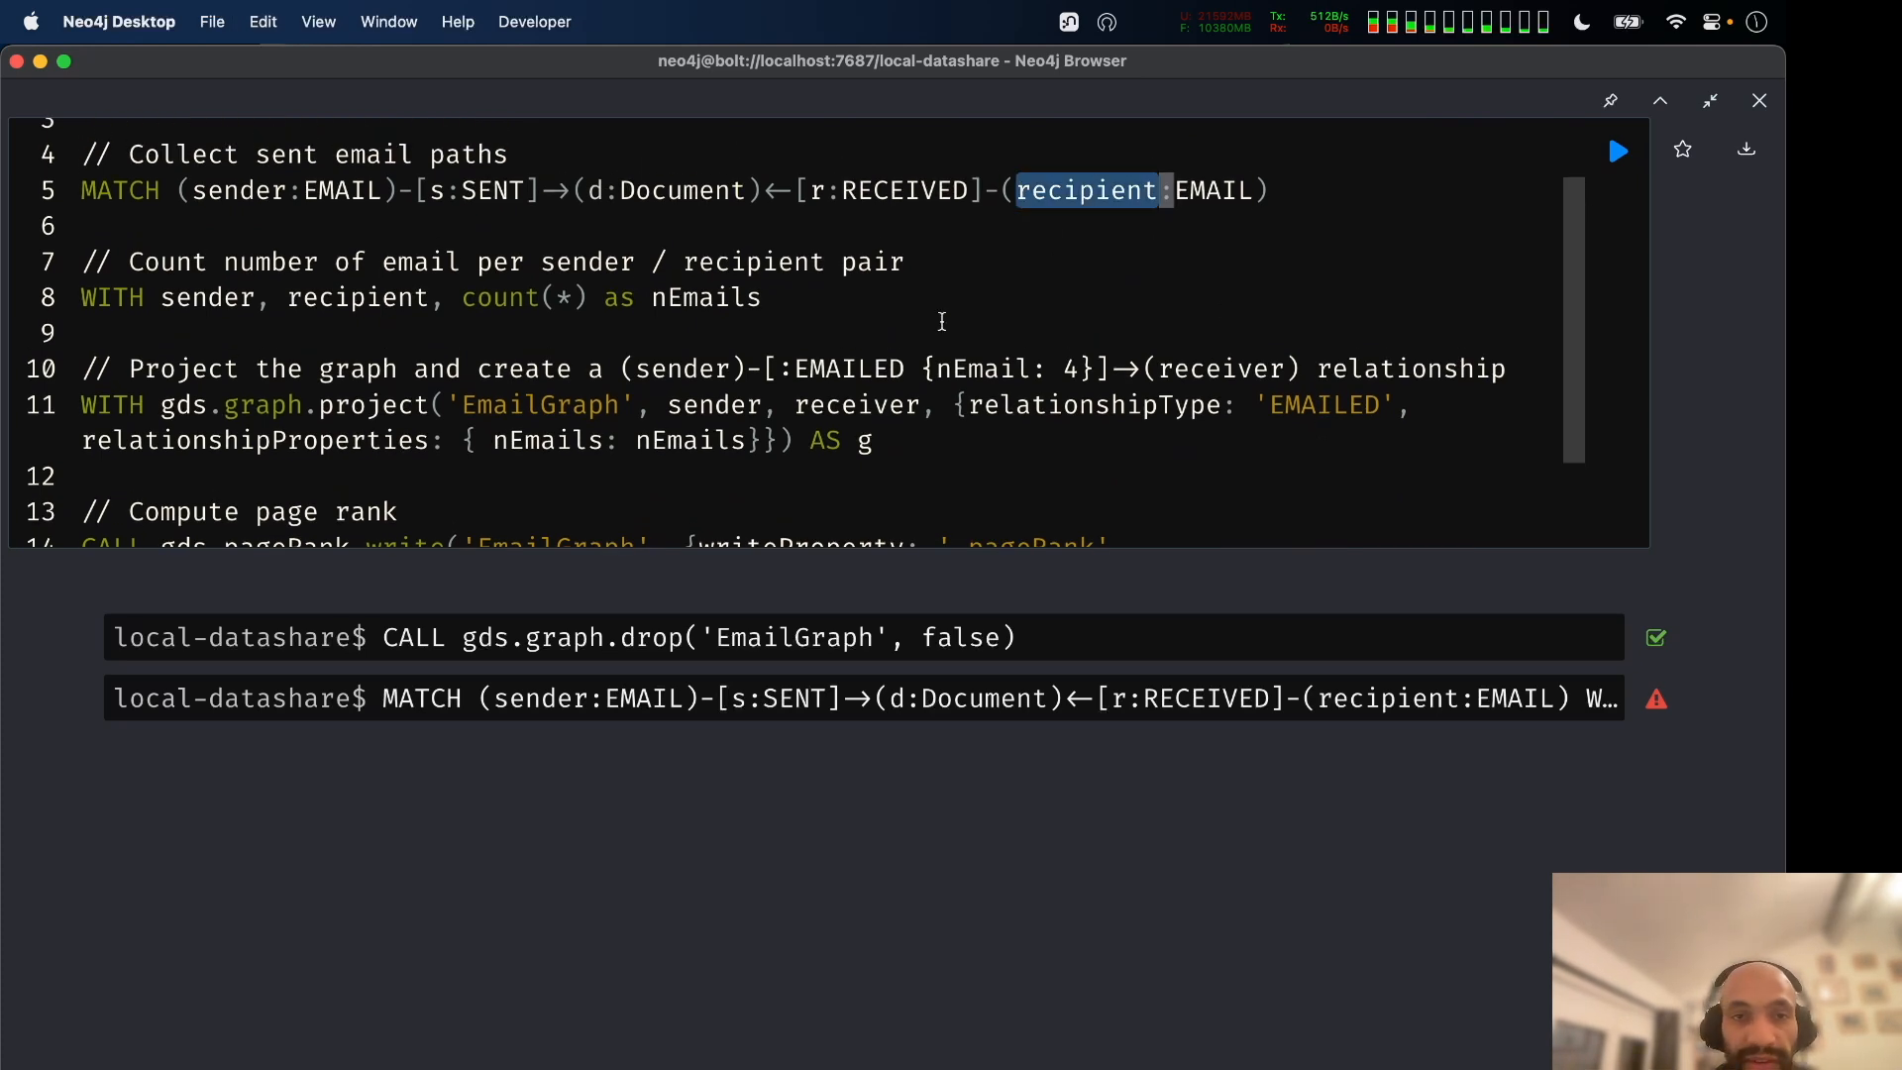
{"action": "scroll", "coordinate": [941, 325], "scroll_direction": "down", "scroll_amount": 1}
{"action": "scroll", "coordinate": [941, 325], "scroll_direction": "down", "scroll_amount": 2}
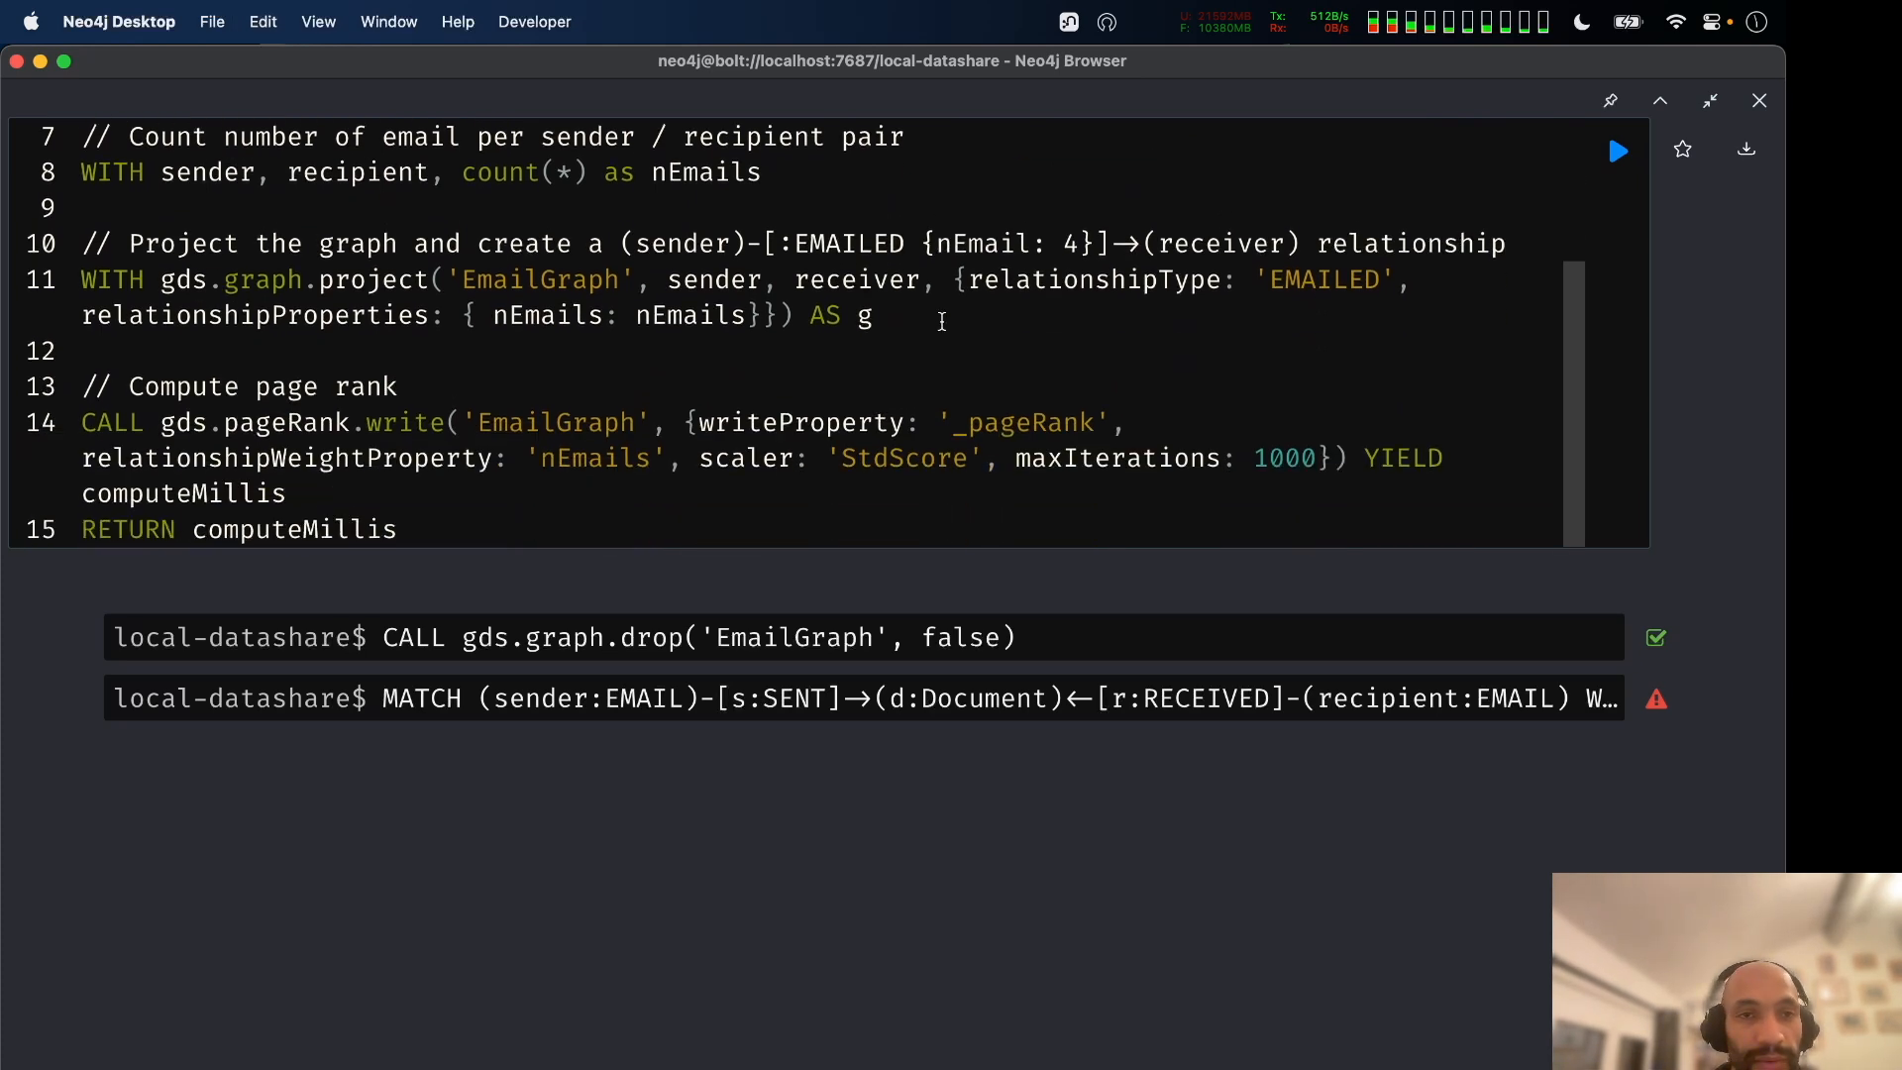
{"action": "double_click", "coordinate": [901, 288]}
{"action": "key", "text": "super+v"}
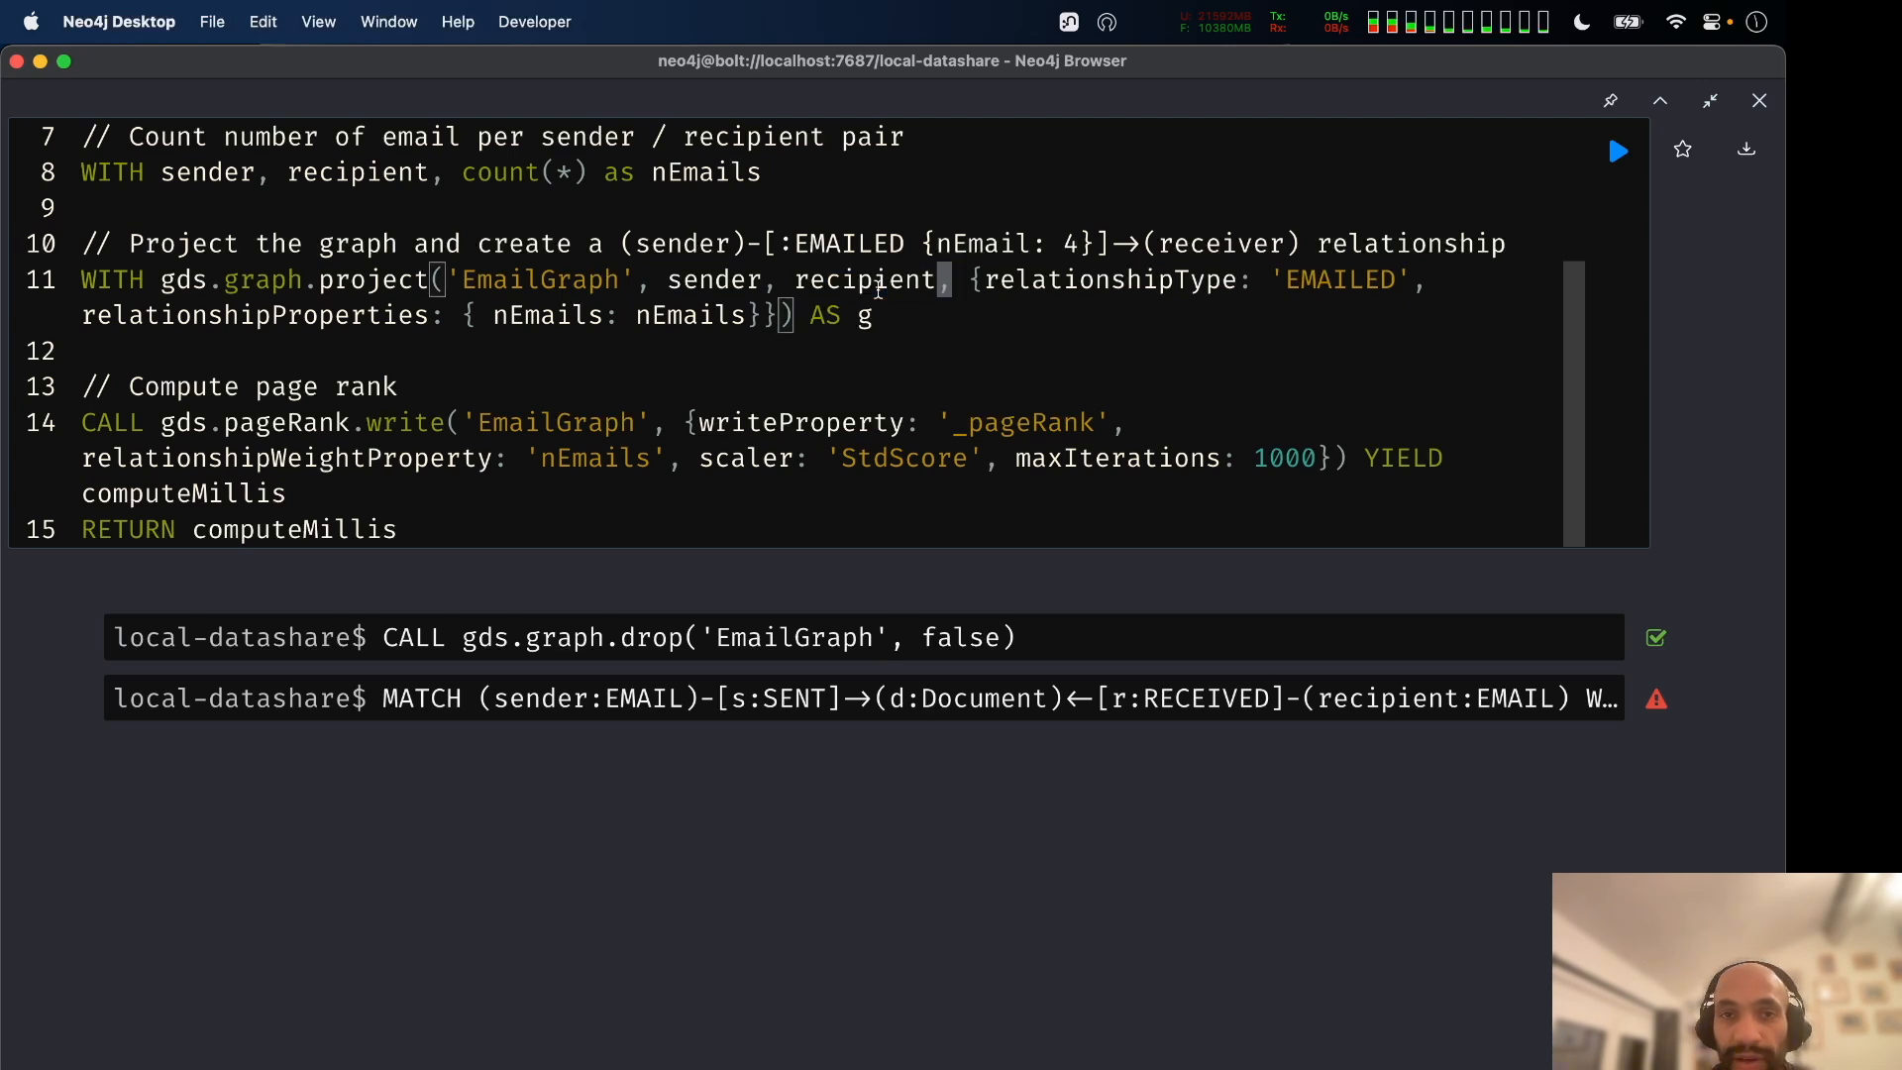
{"action": "left_click", "coordinate": [1622, 146]}
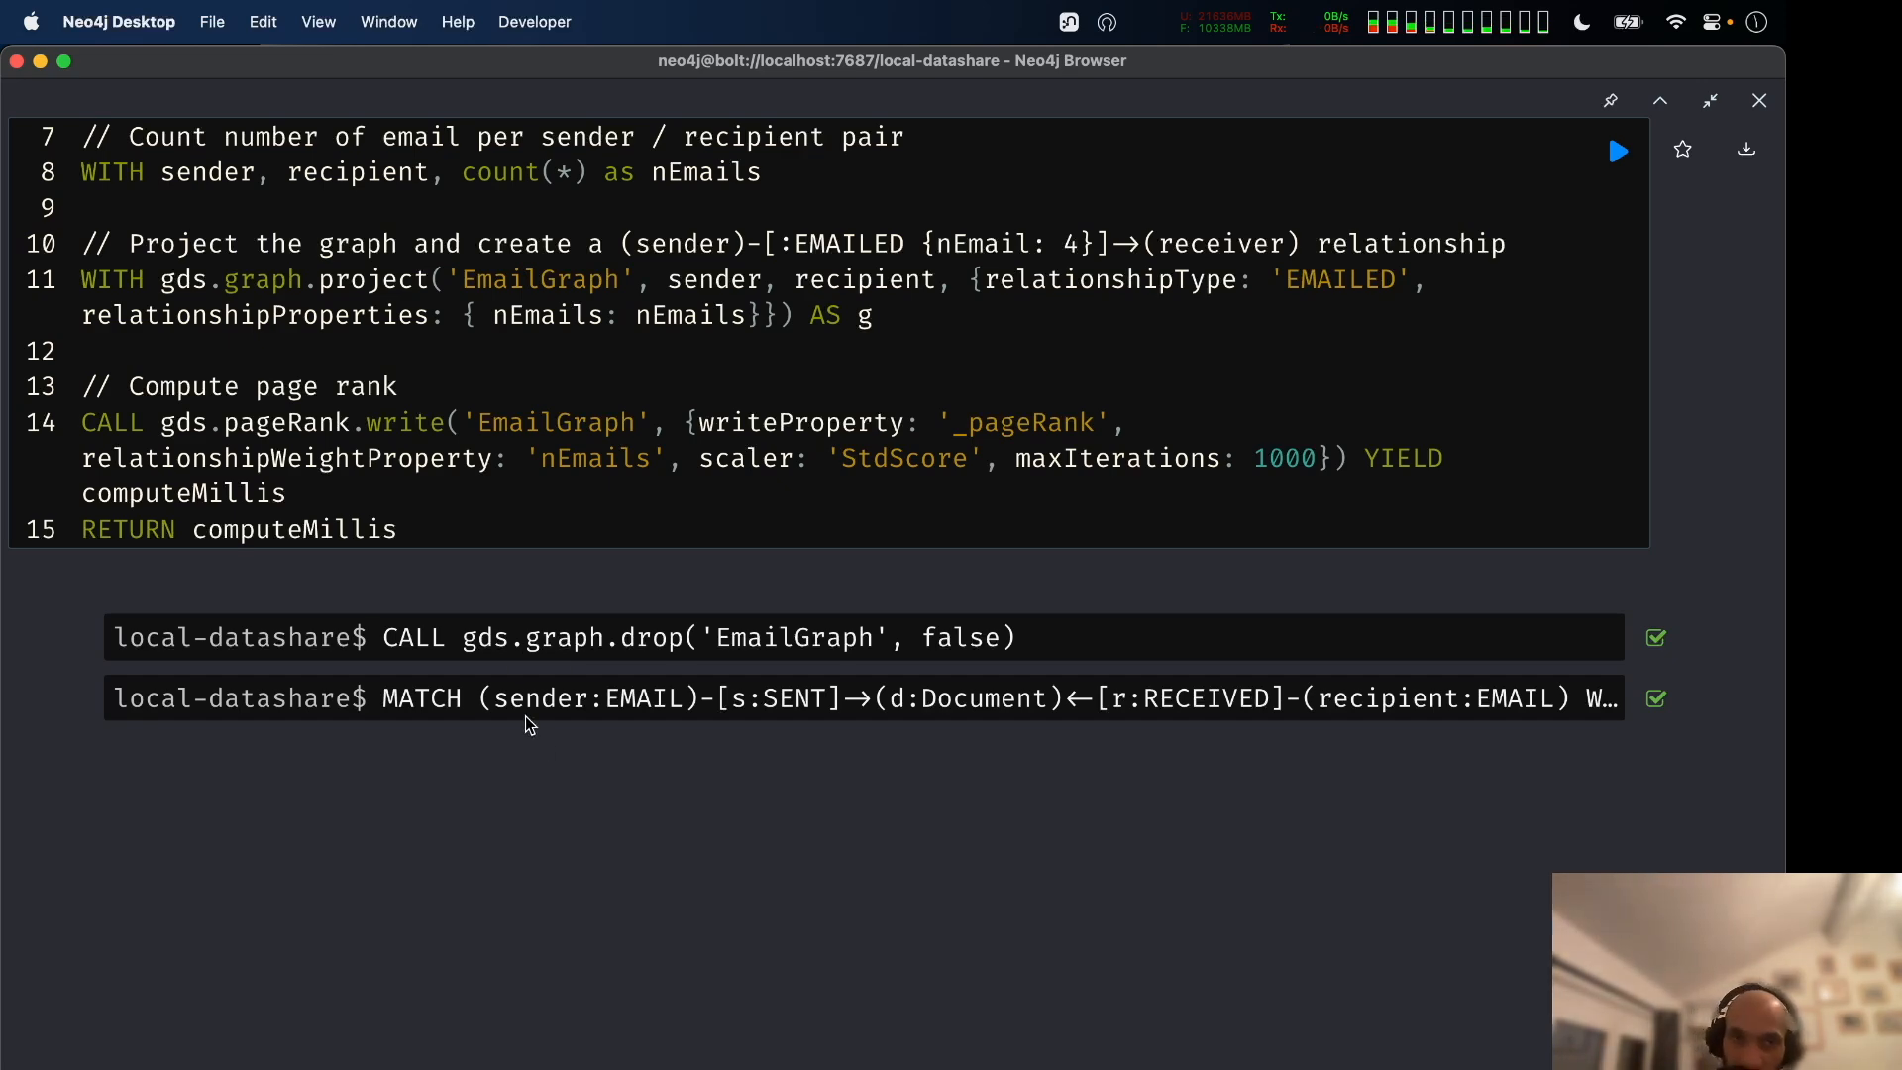
Review the gds.pageRank.write call and its _pageRank write property in the script.
{"action": "scroll", "coordinate": [1038, 437], "scroll_direction": "up", "scroll_amount": 2}
{"action": "scroll", "coordinate": [1045, 418], "scroll_direction": "down", "scroll_amount": 2}
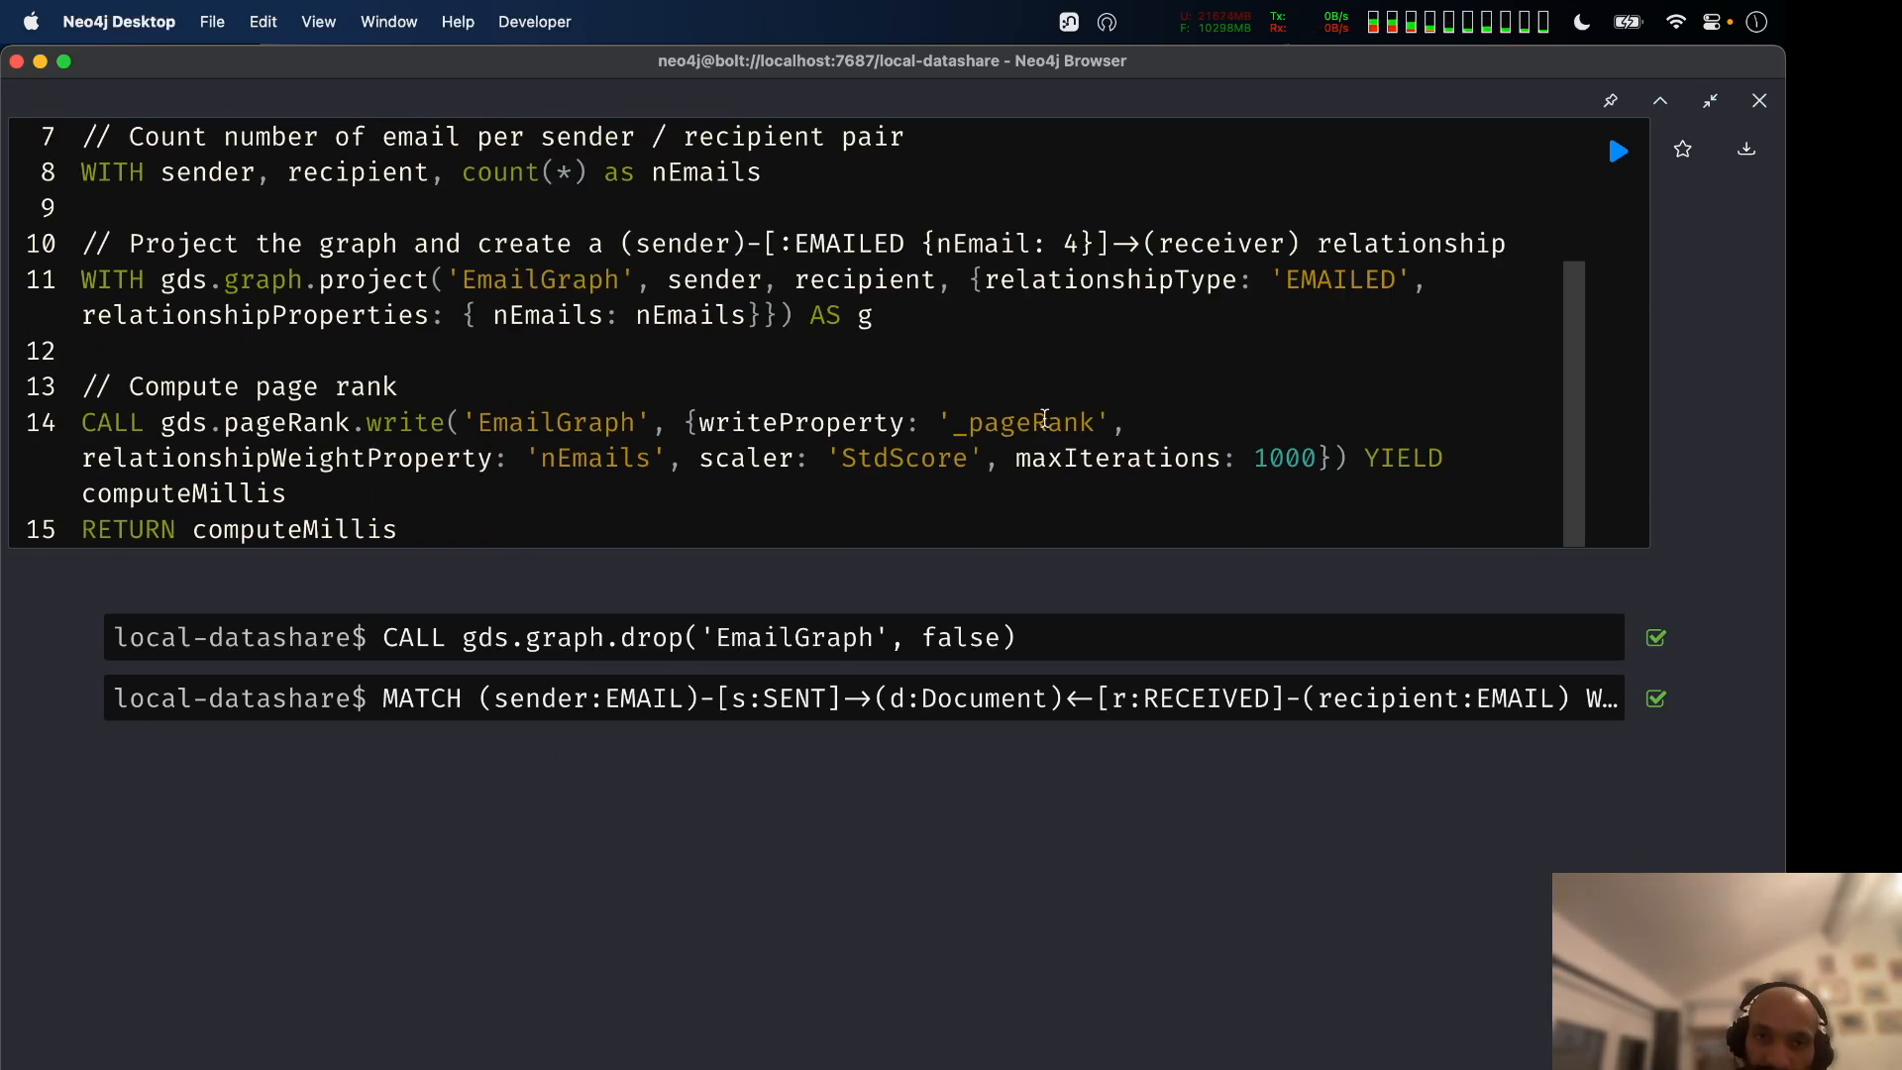
{"action": "left_click_drag", "start_coordinate": [130, 421], "coordinate": [1240, 521]}
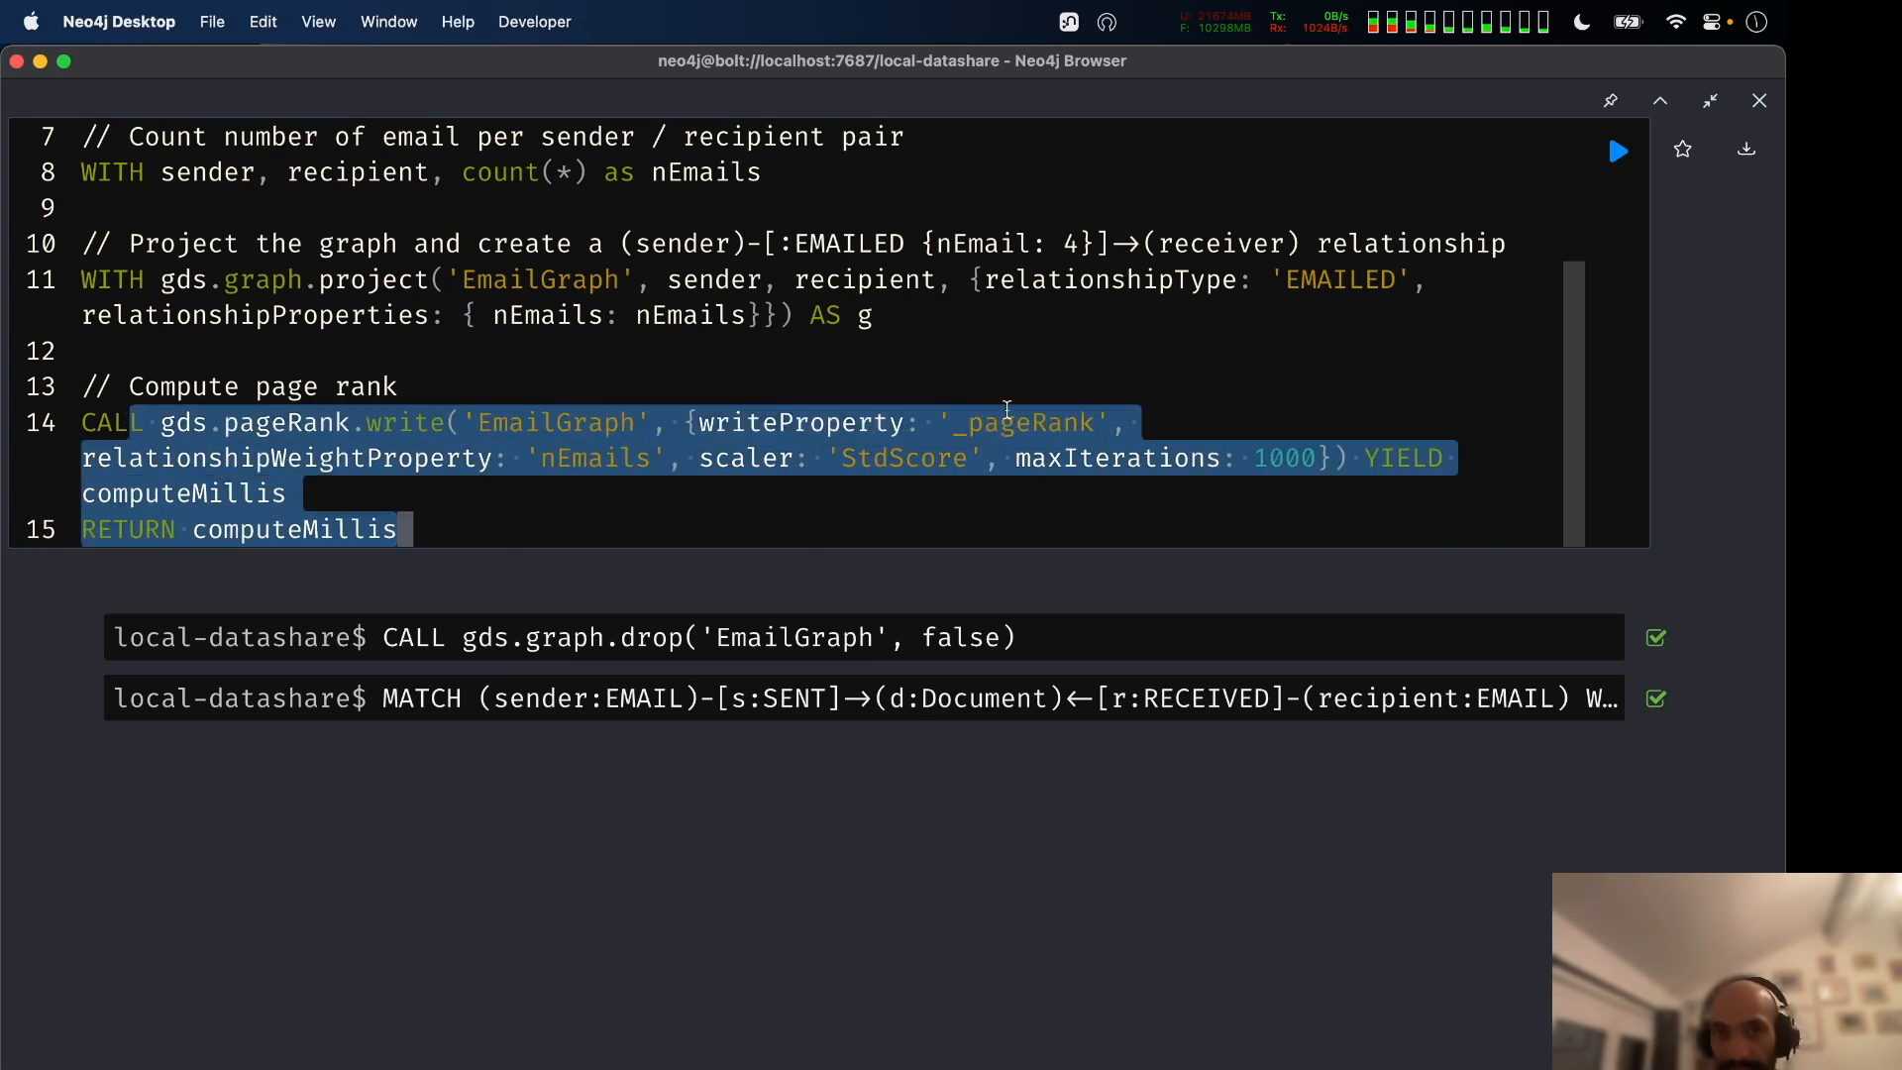
{"action": "left_click", "coordinate": [1016, 354]}
{"action": "left_click", "coordinate": [1020, 432]}
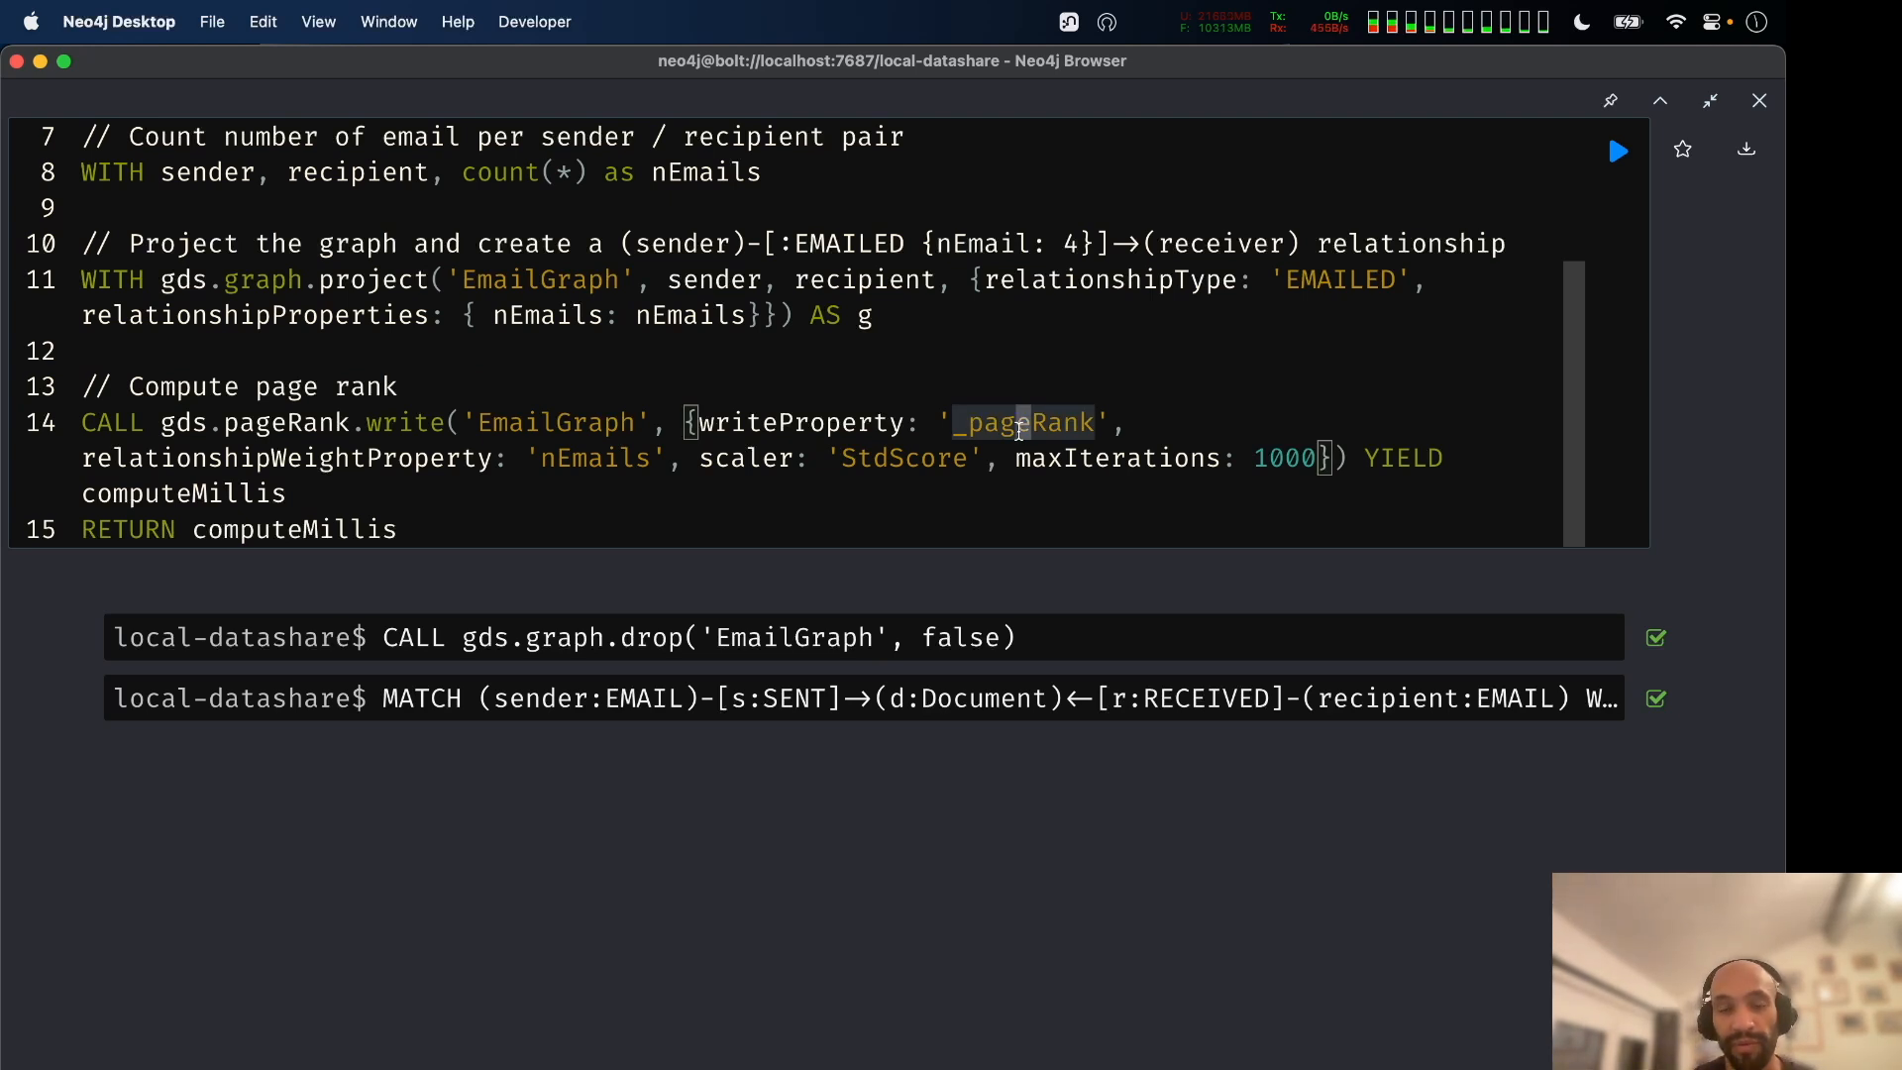
Switch to Neo4j Bloom and look over the perspective's saved Cypher search phrases and the search suggestions.
{"action": "key", "text": "super+Tab"}
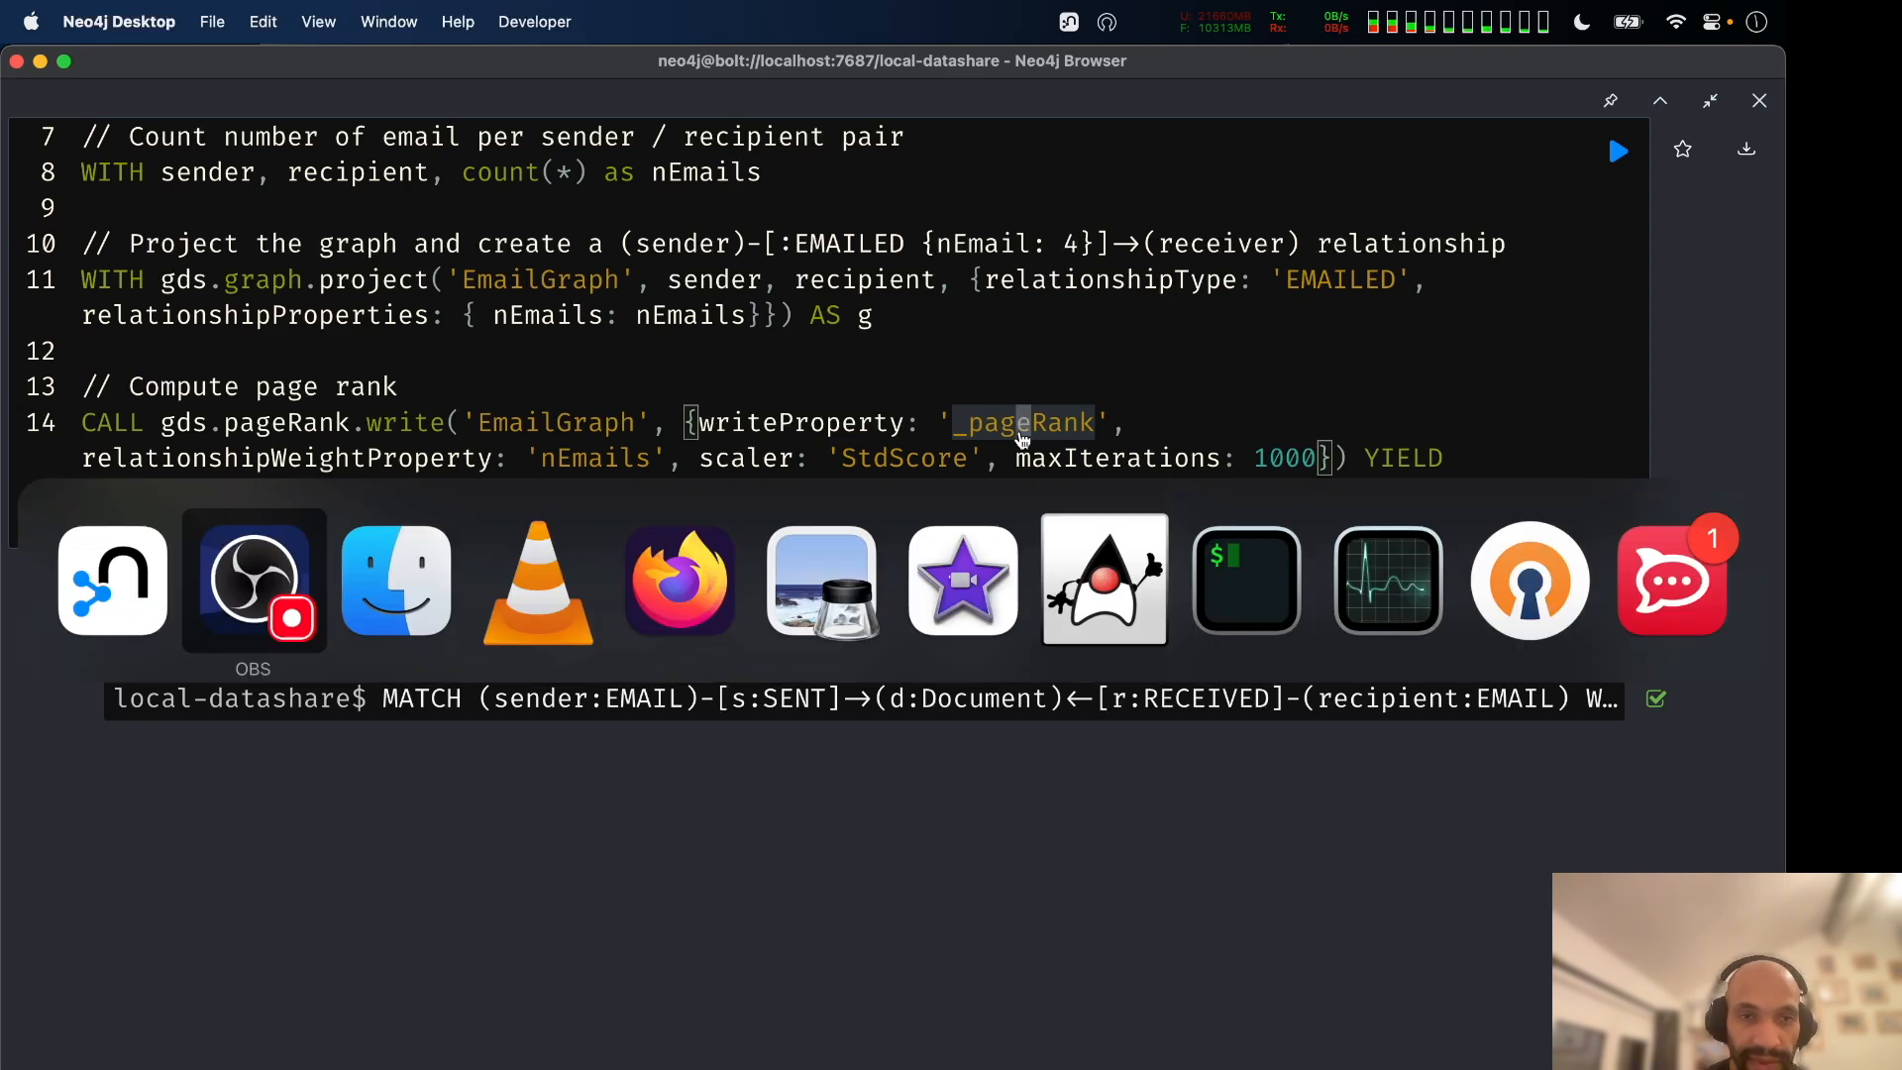
{"action": "key", "text": "super+grave"}
{"action": "key", "text": "super+grave"}
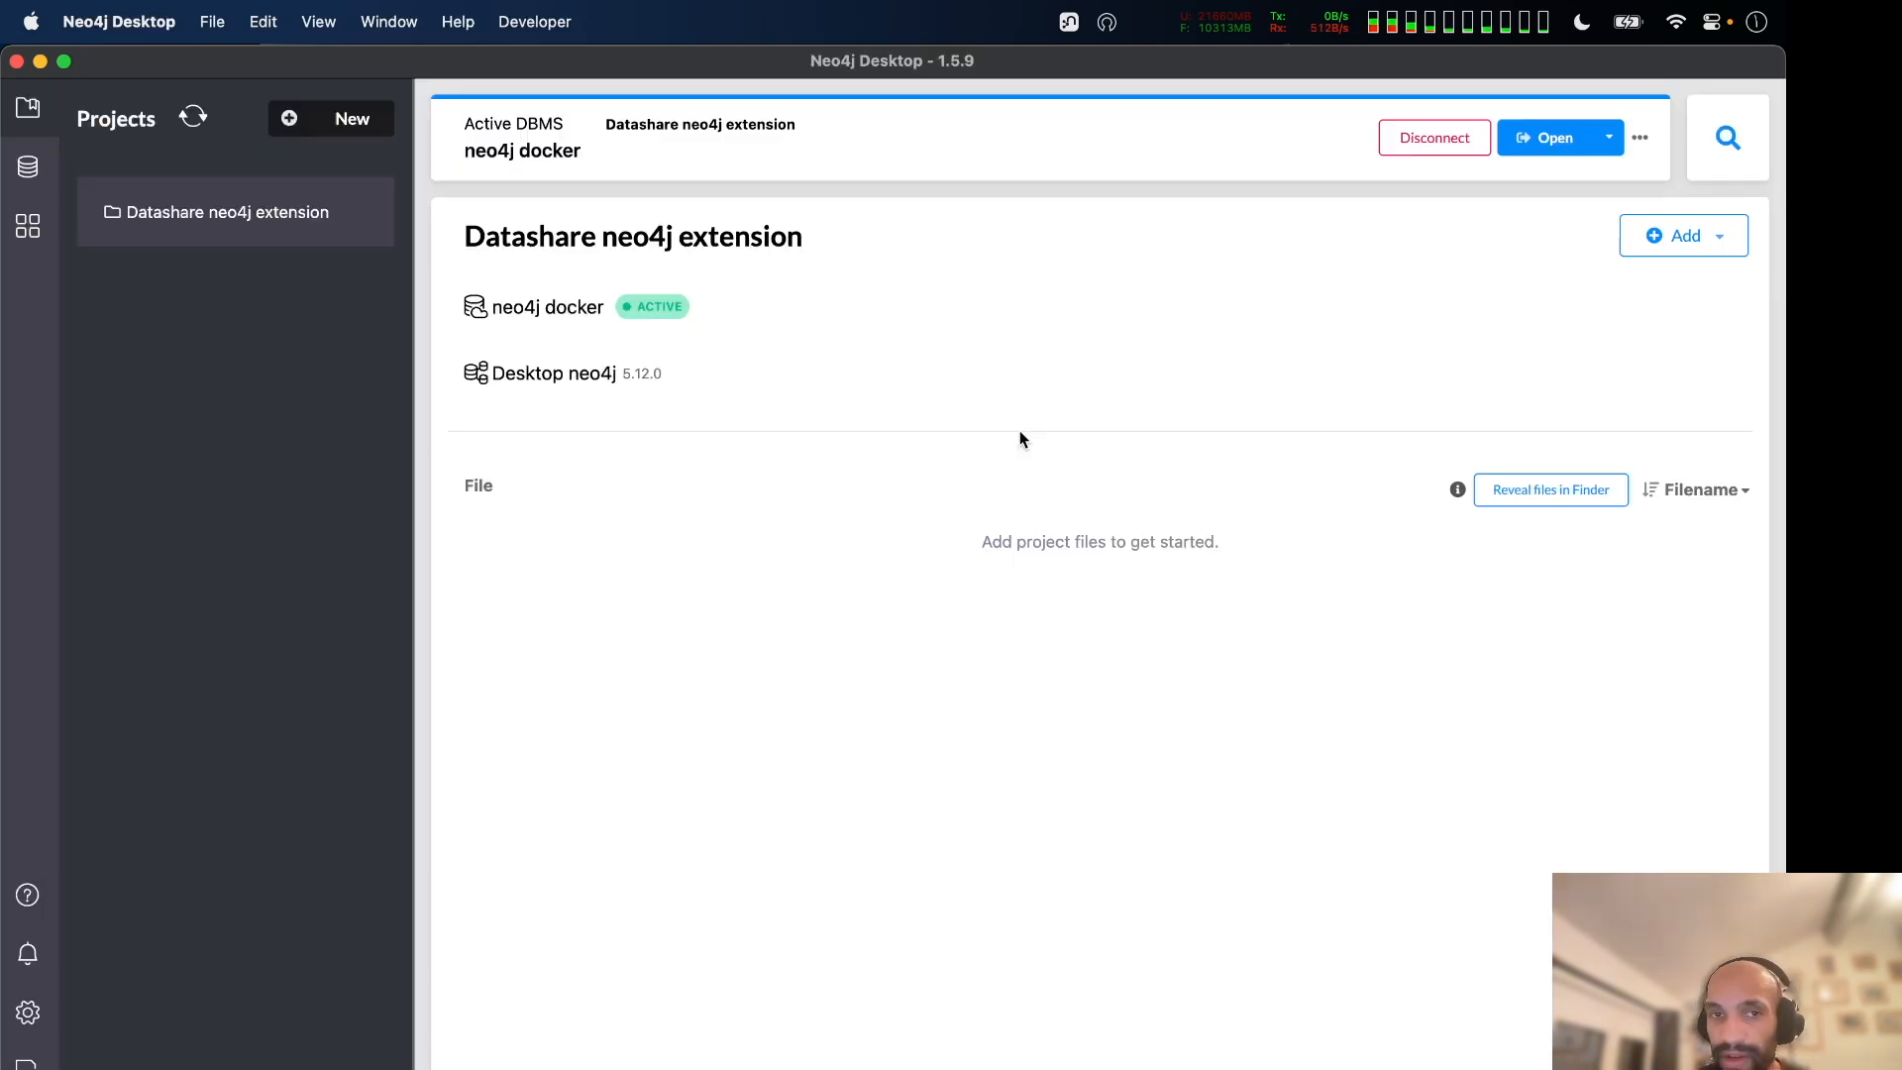
{"action": "key", "text": "super+grave"}
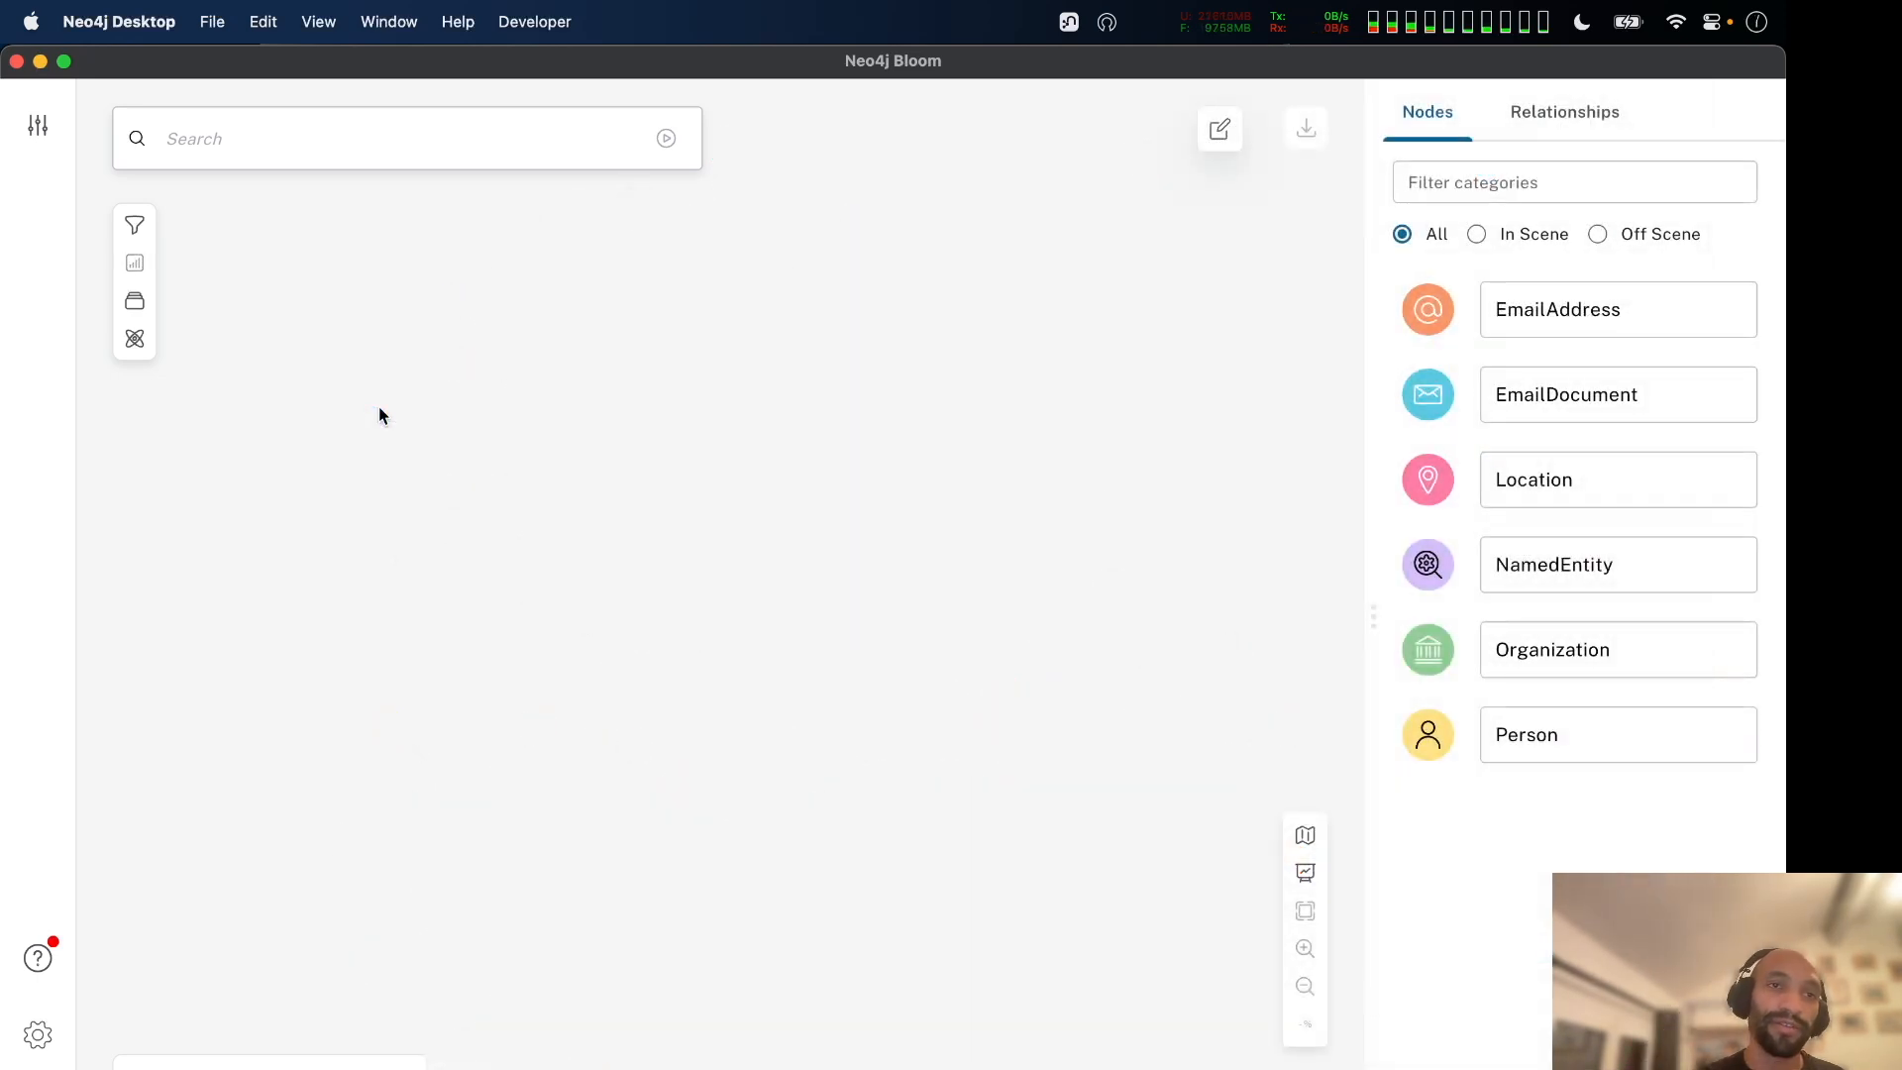
{"action": "left_click", "coordinate": [40, 128]}
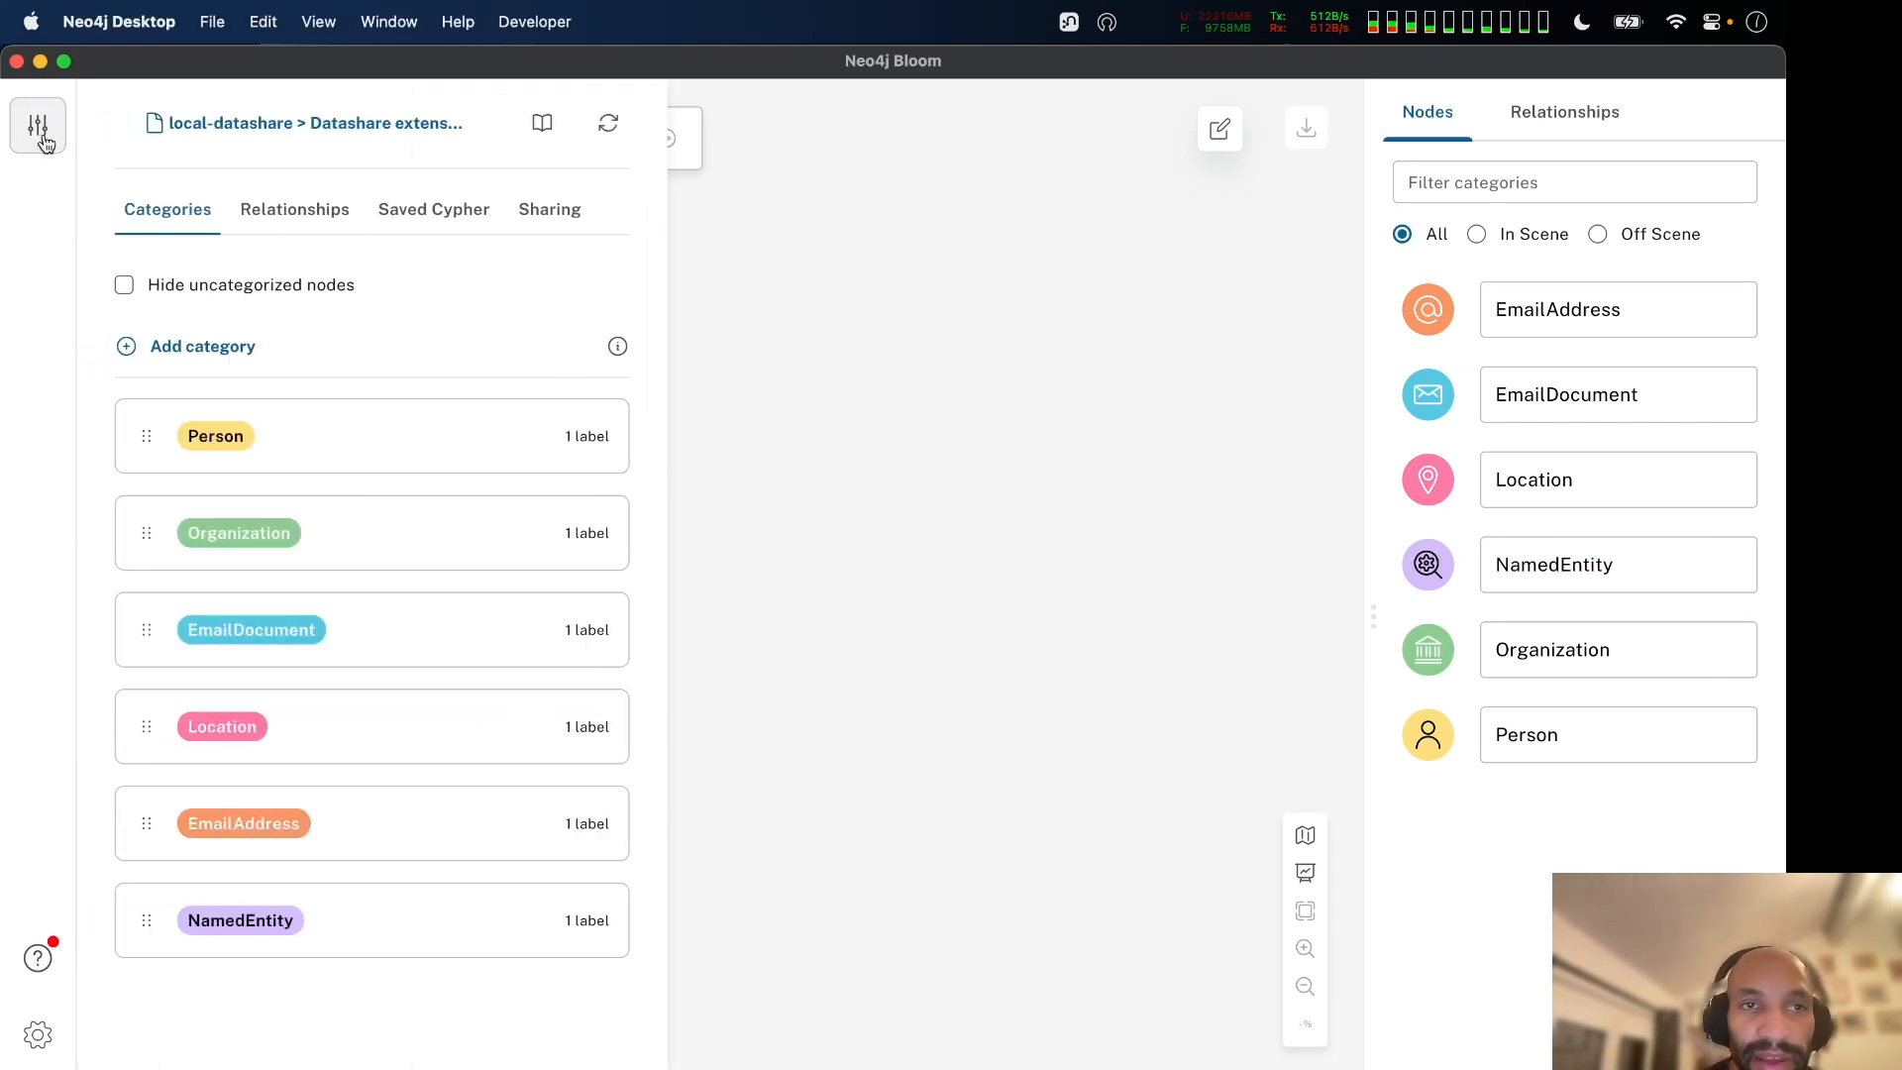
{"action": "left_click", "coordinate": [412, 226]}
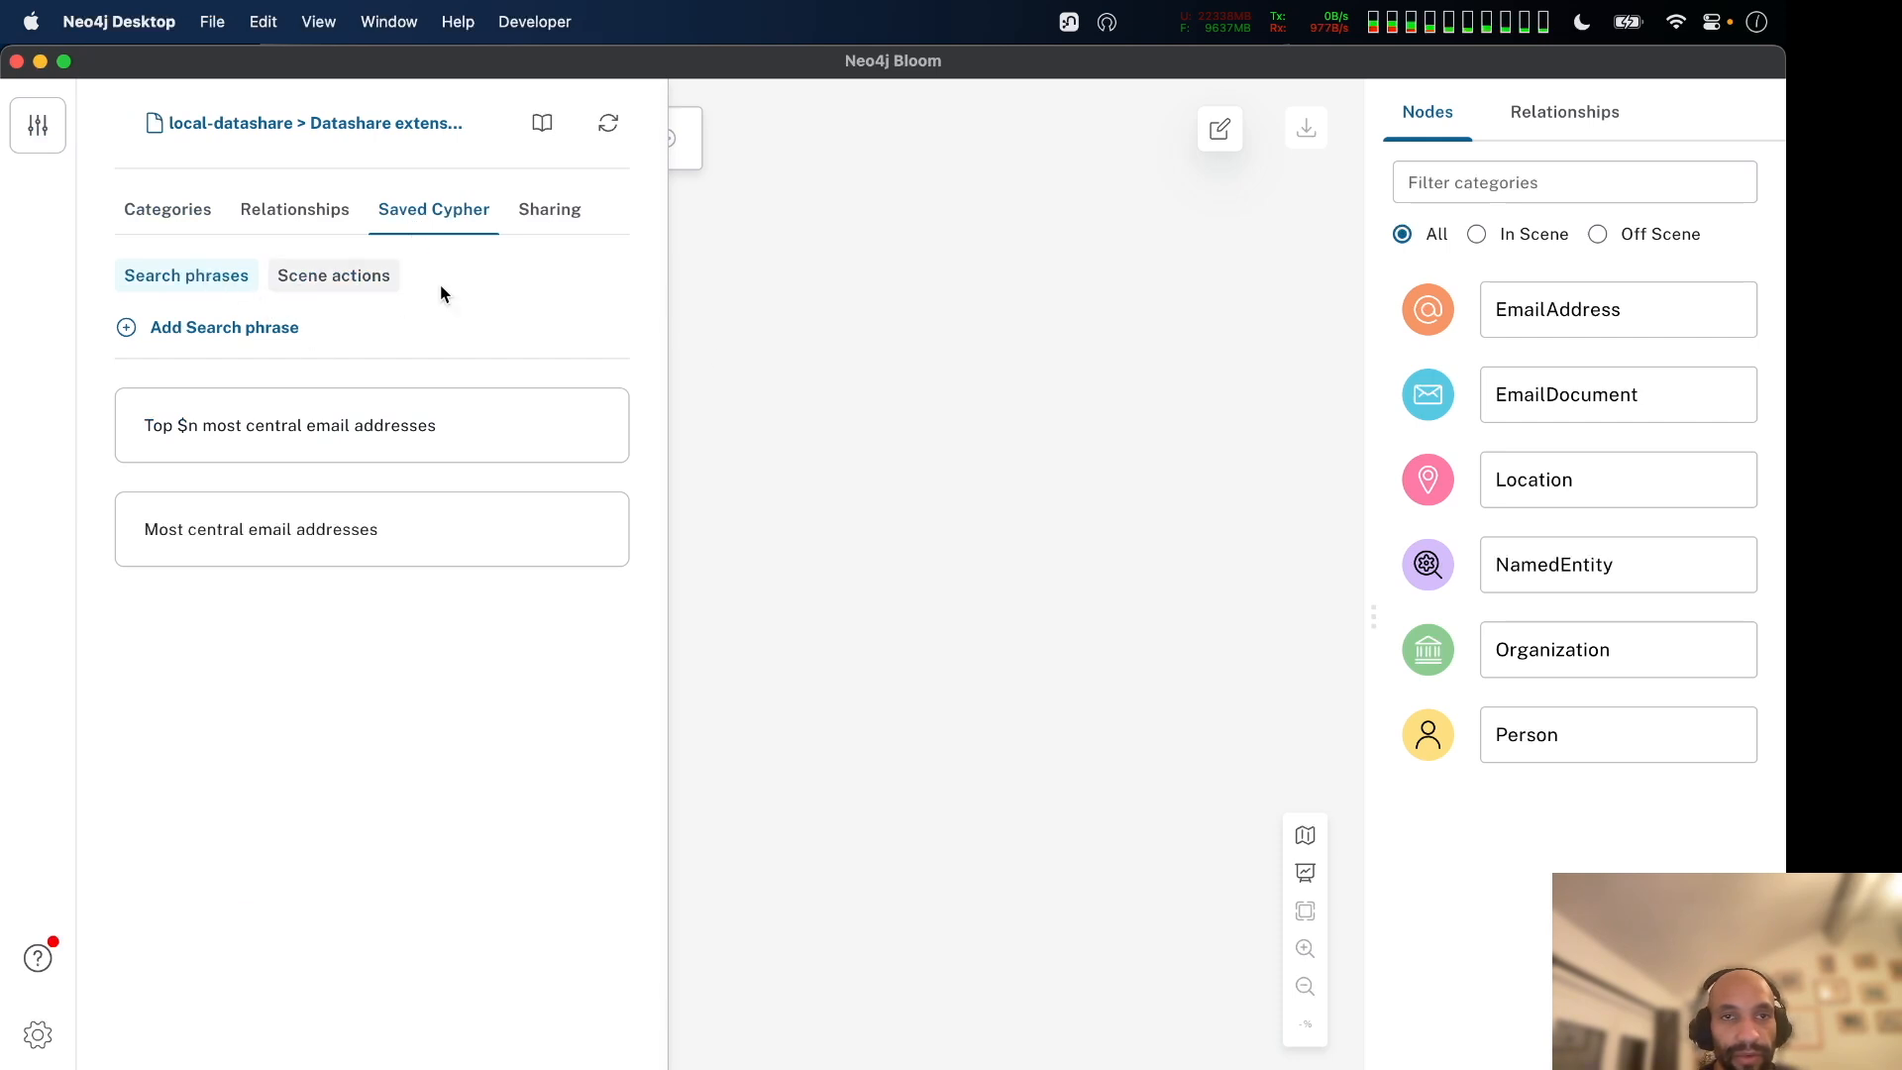
{"action": "left_click", "coordinate": [760, 371]}
{"action": "left_click", "coordinate": [366, 149]}
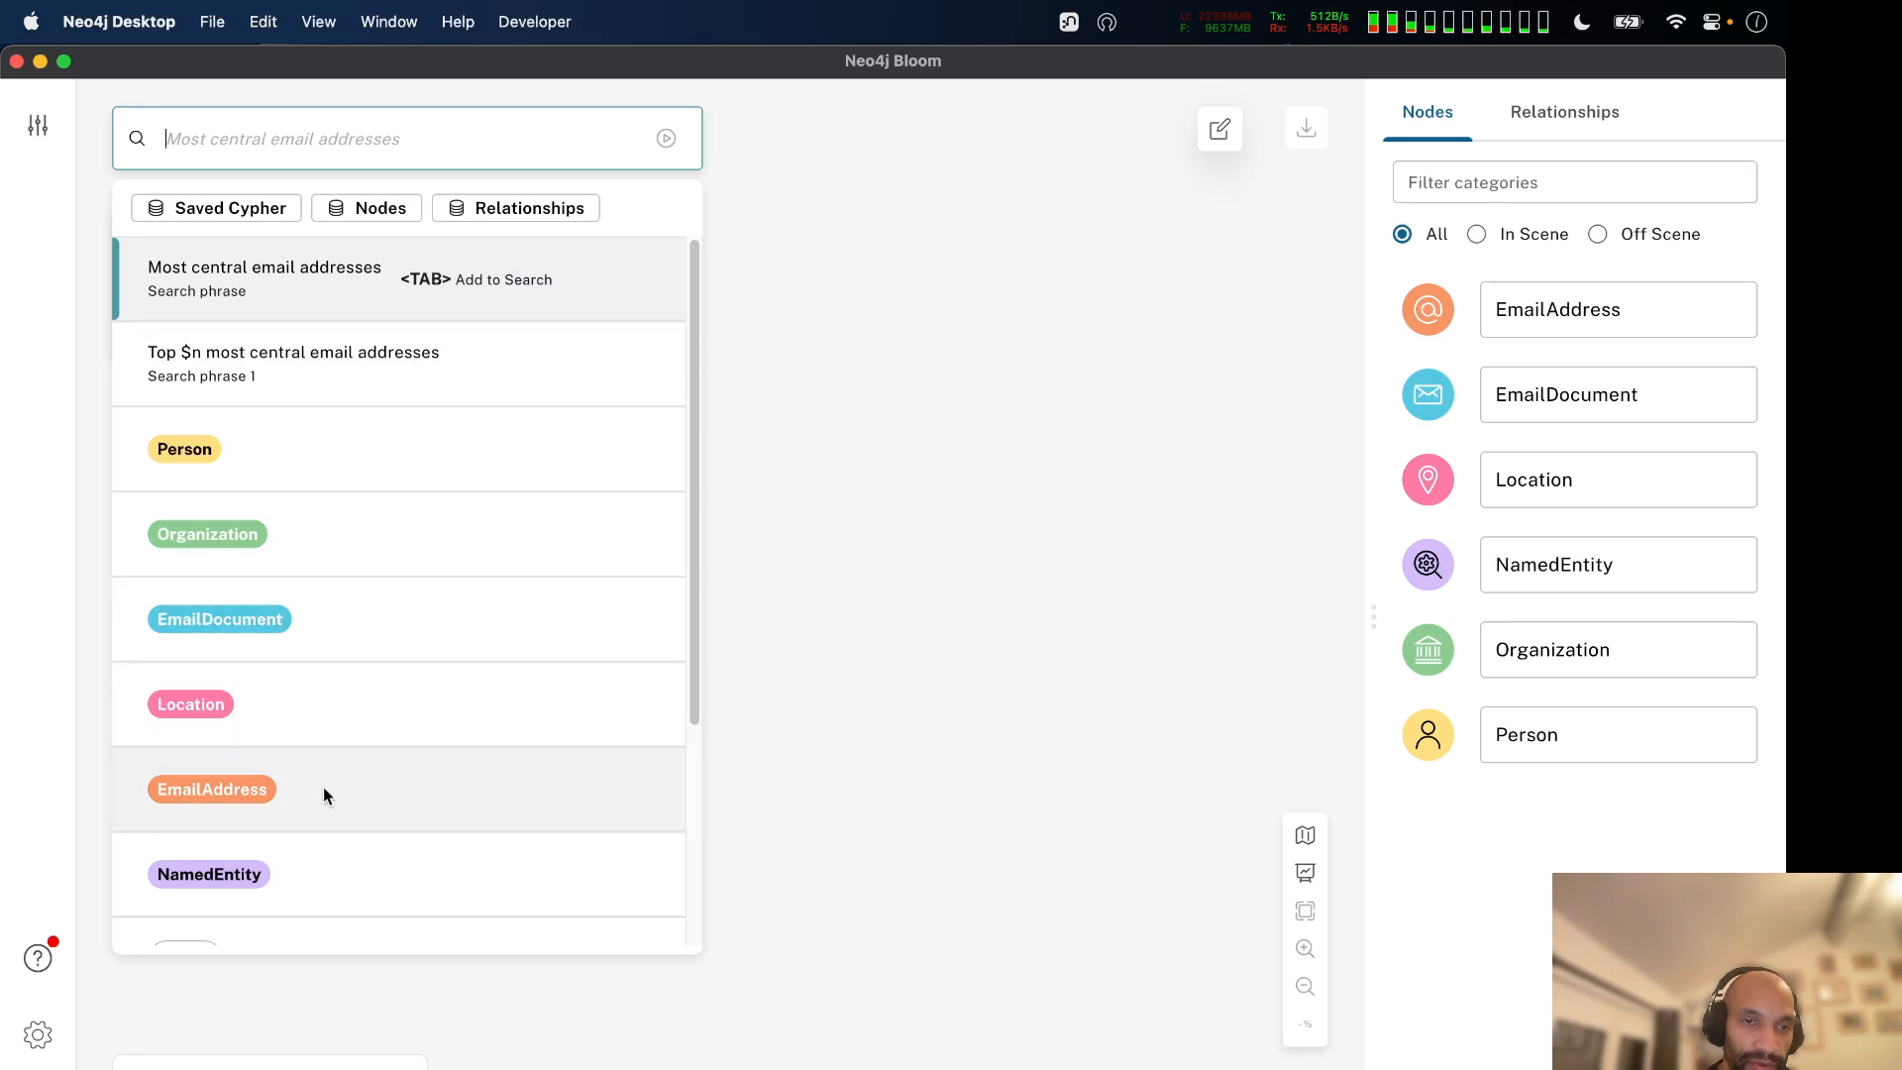
{"action": "left_click", "coordinate": [830, 270]}
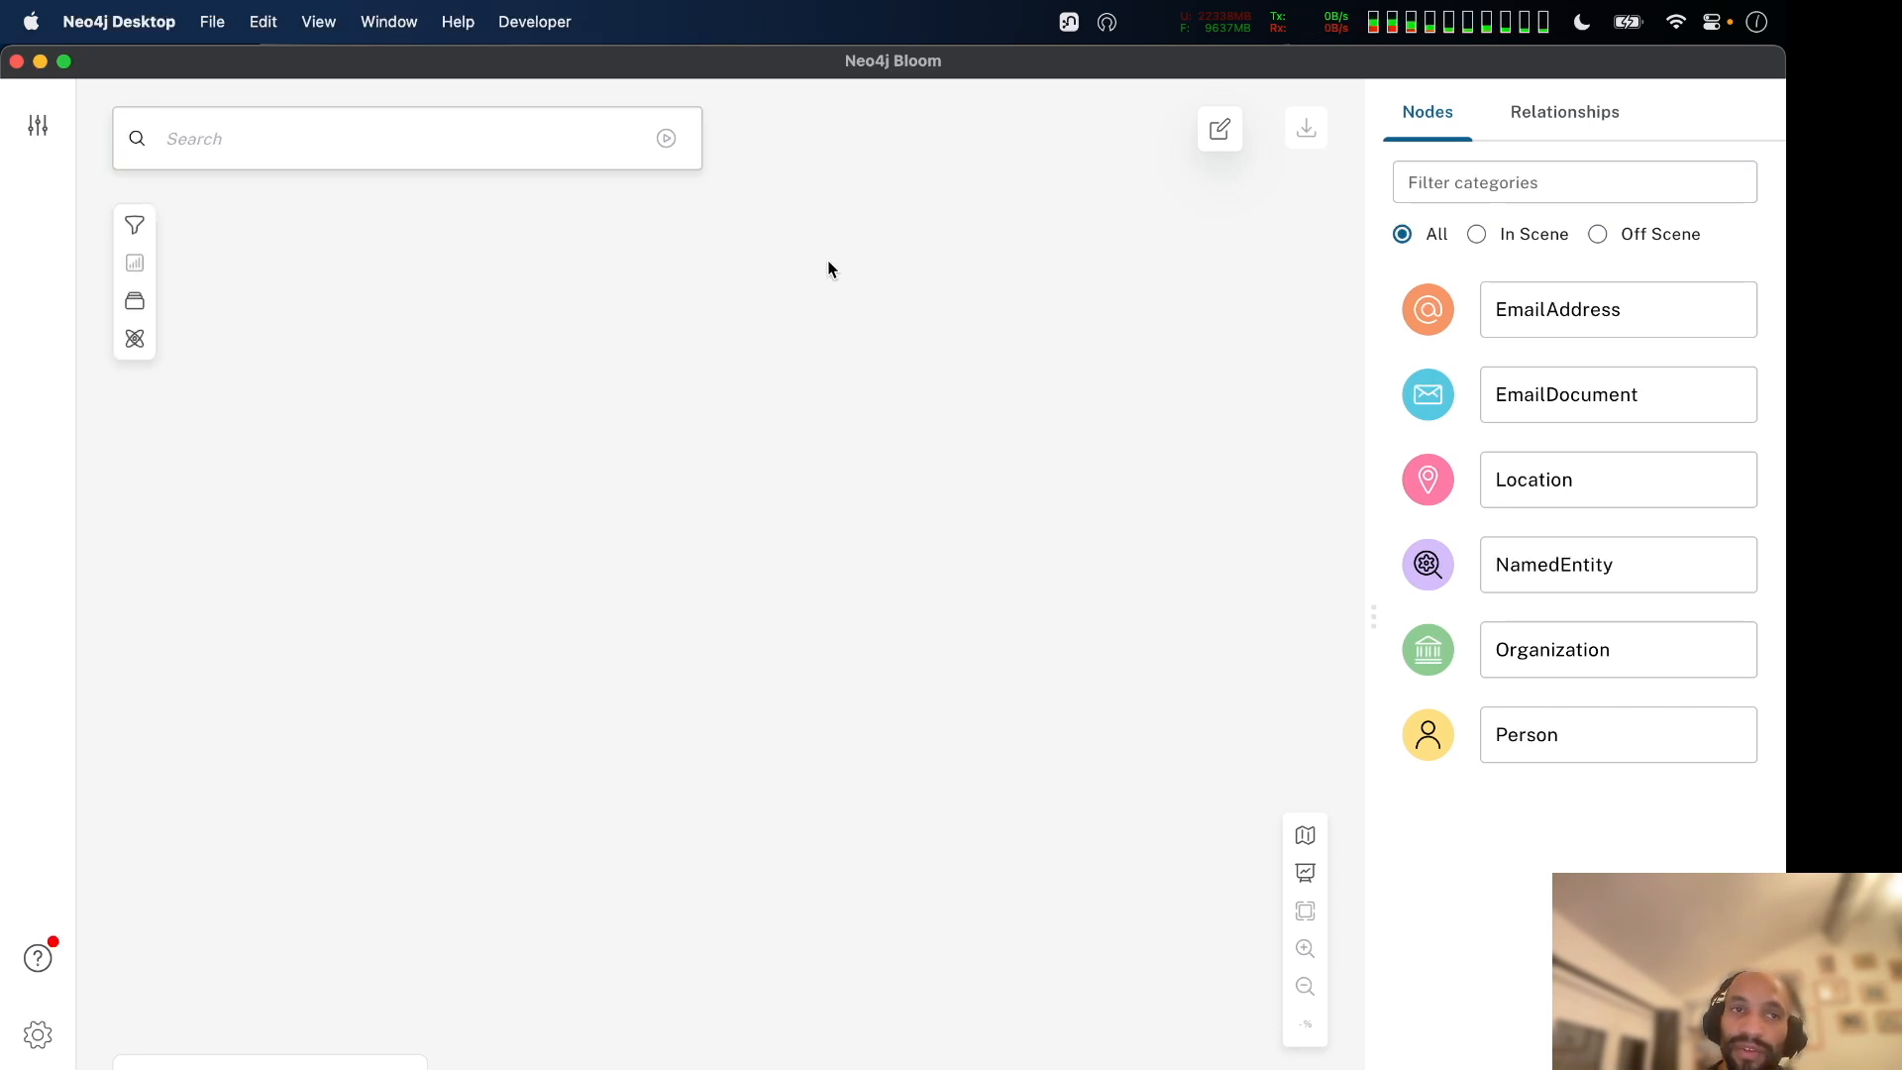
Examine the Cypher query behind the saved search phrase "Top $n most central email addresses".
{"action": "left_click", "coordinate": [37, 126]}
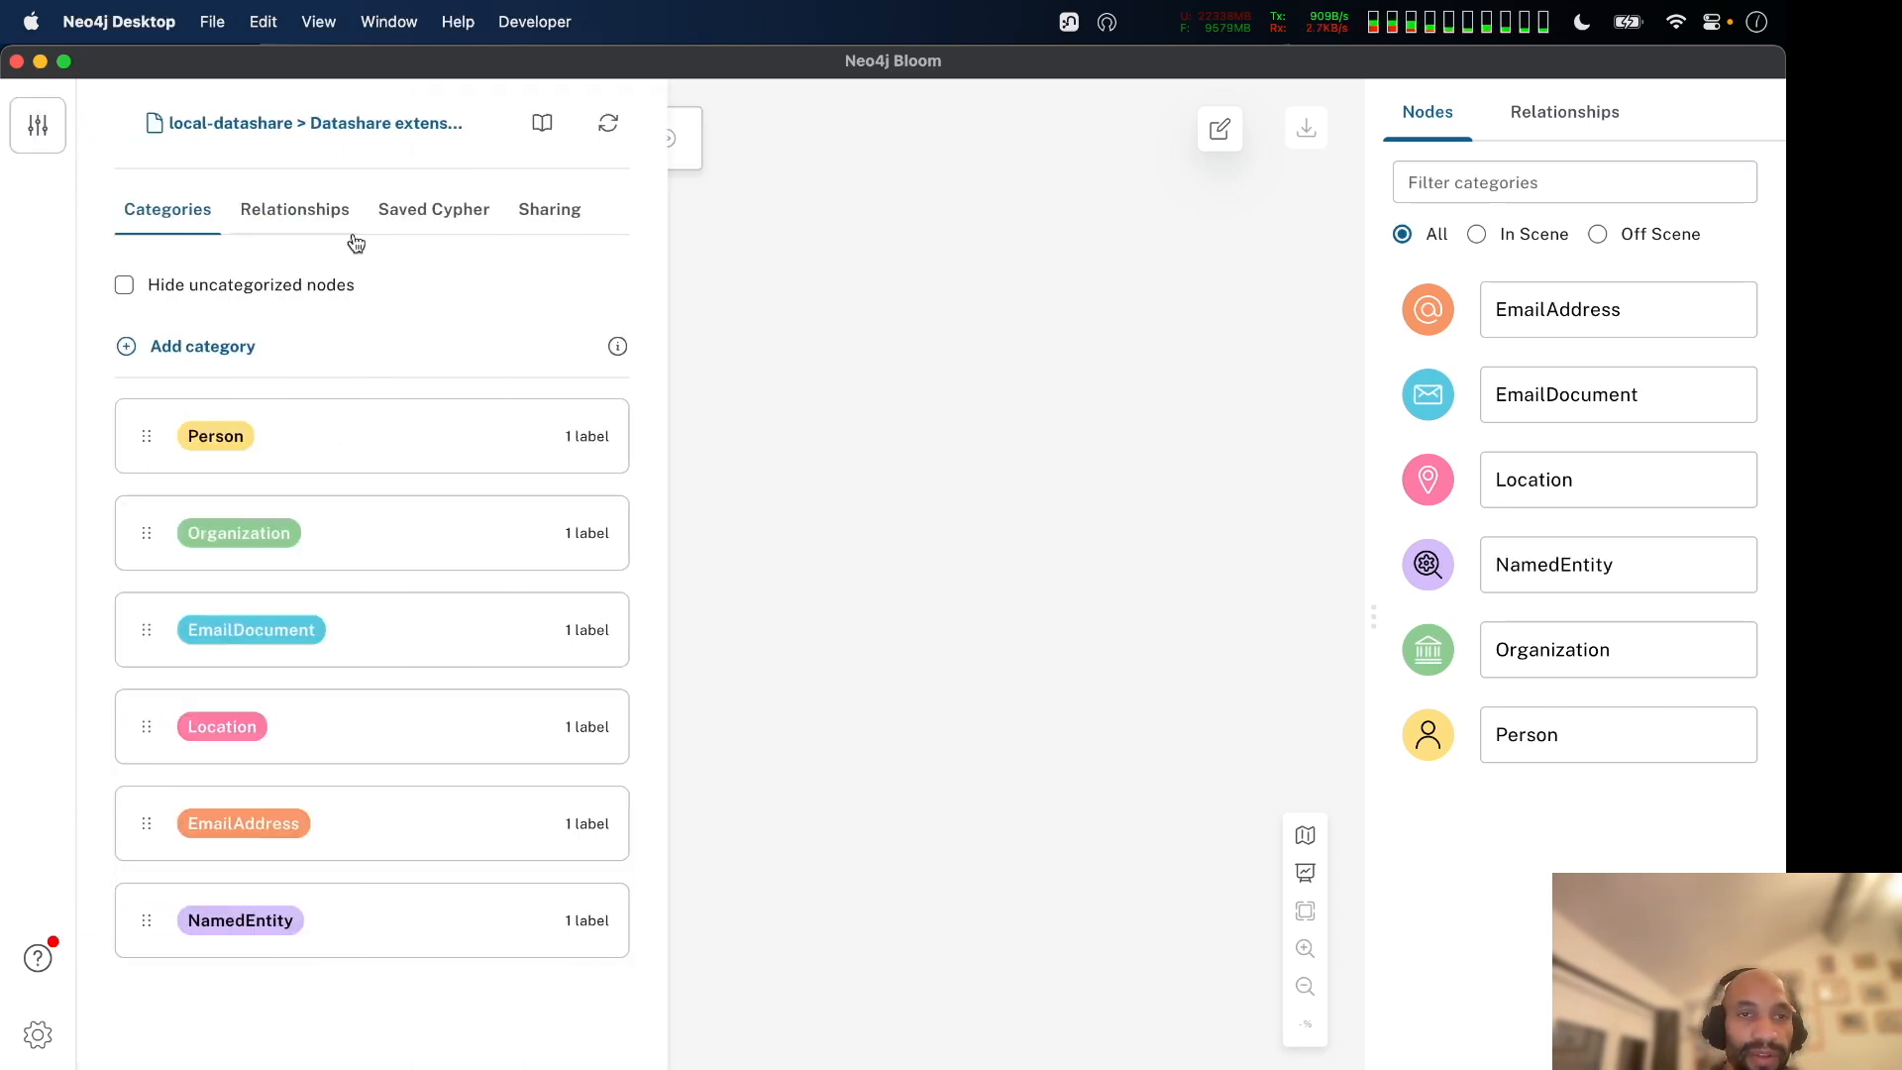
{"action": "left_click", "coordinate": [398, 235]}
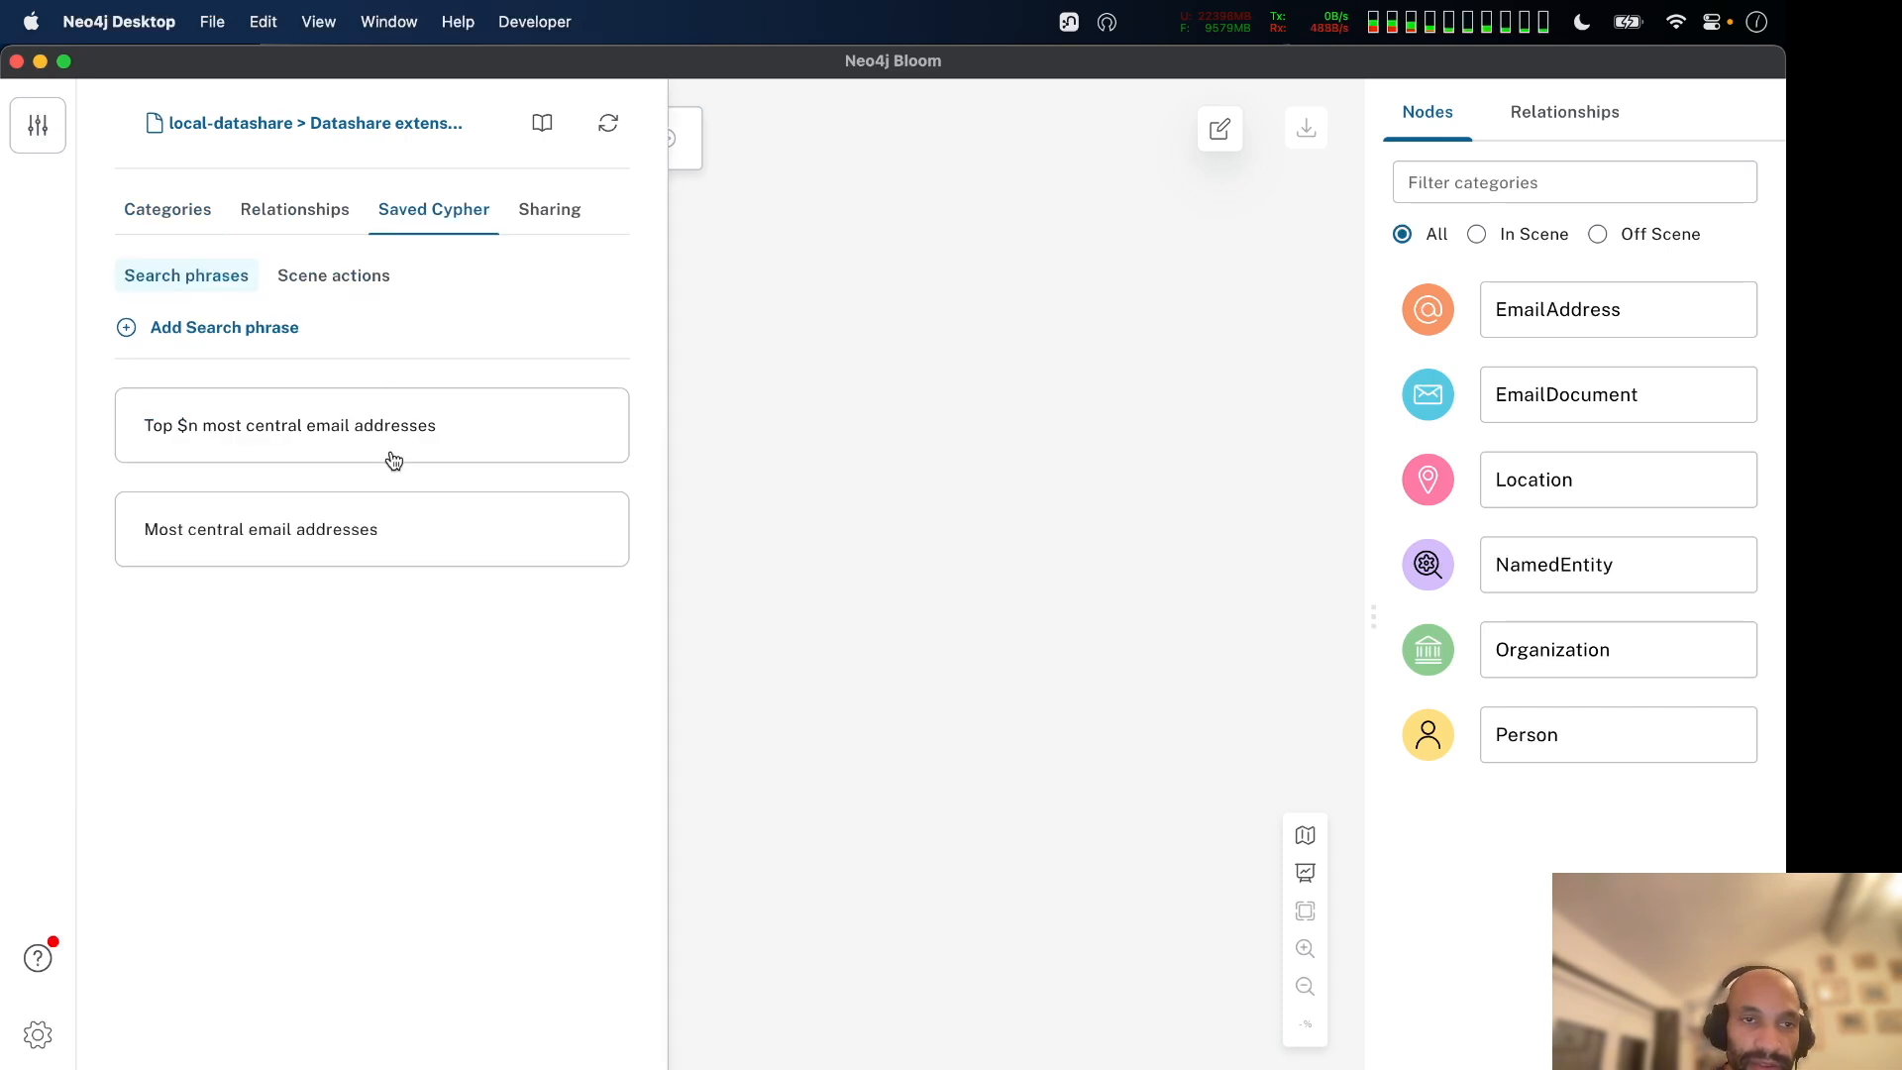
{"action": "left_click", "coordinate": [354, 428]}
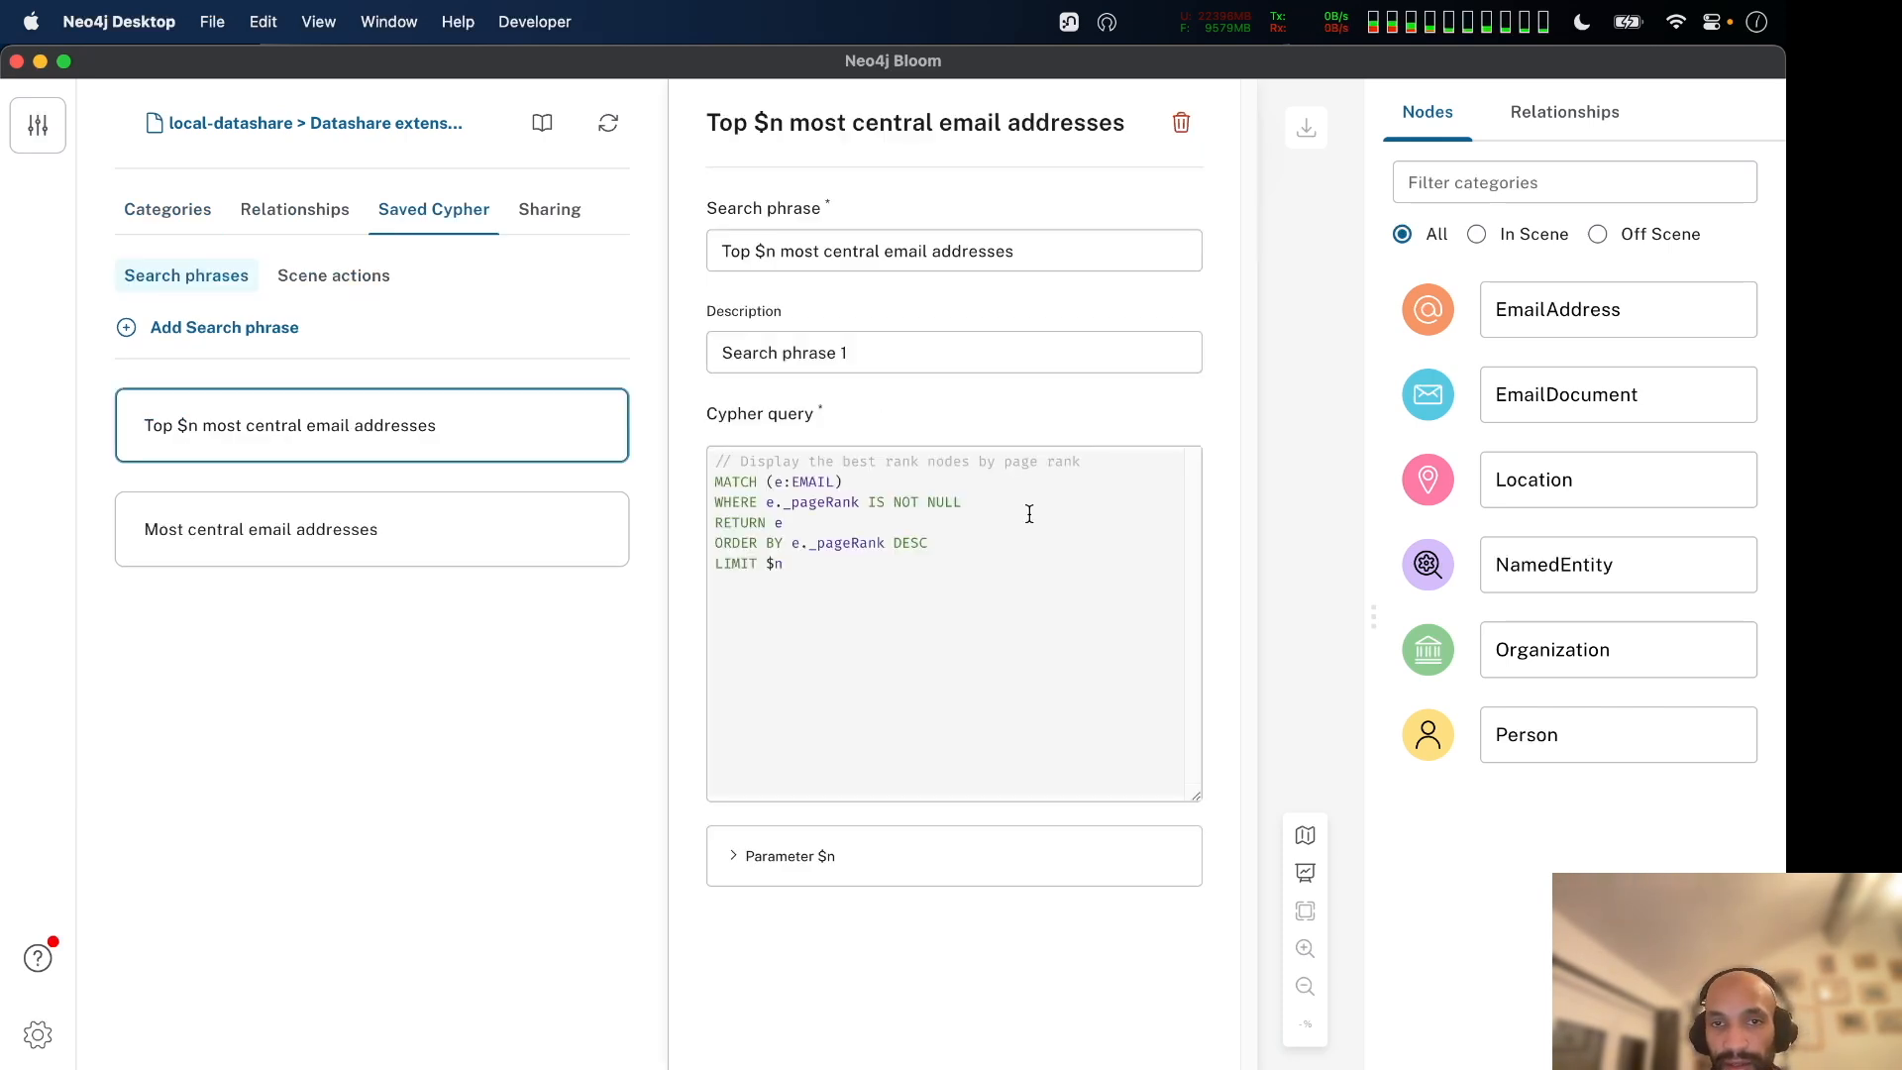
{"action": "left_click_drag", "start_coordinate": [790, 581], "coordinate": [657, 442]}
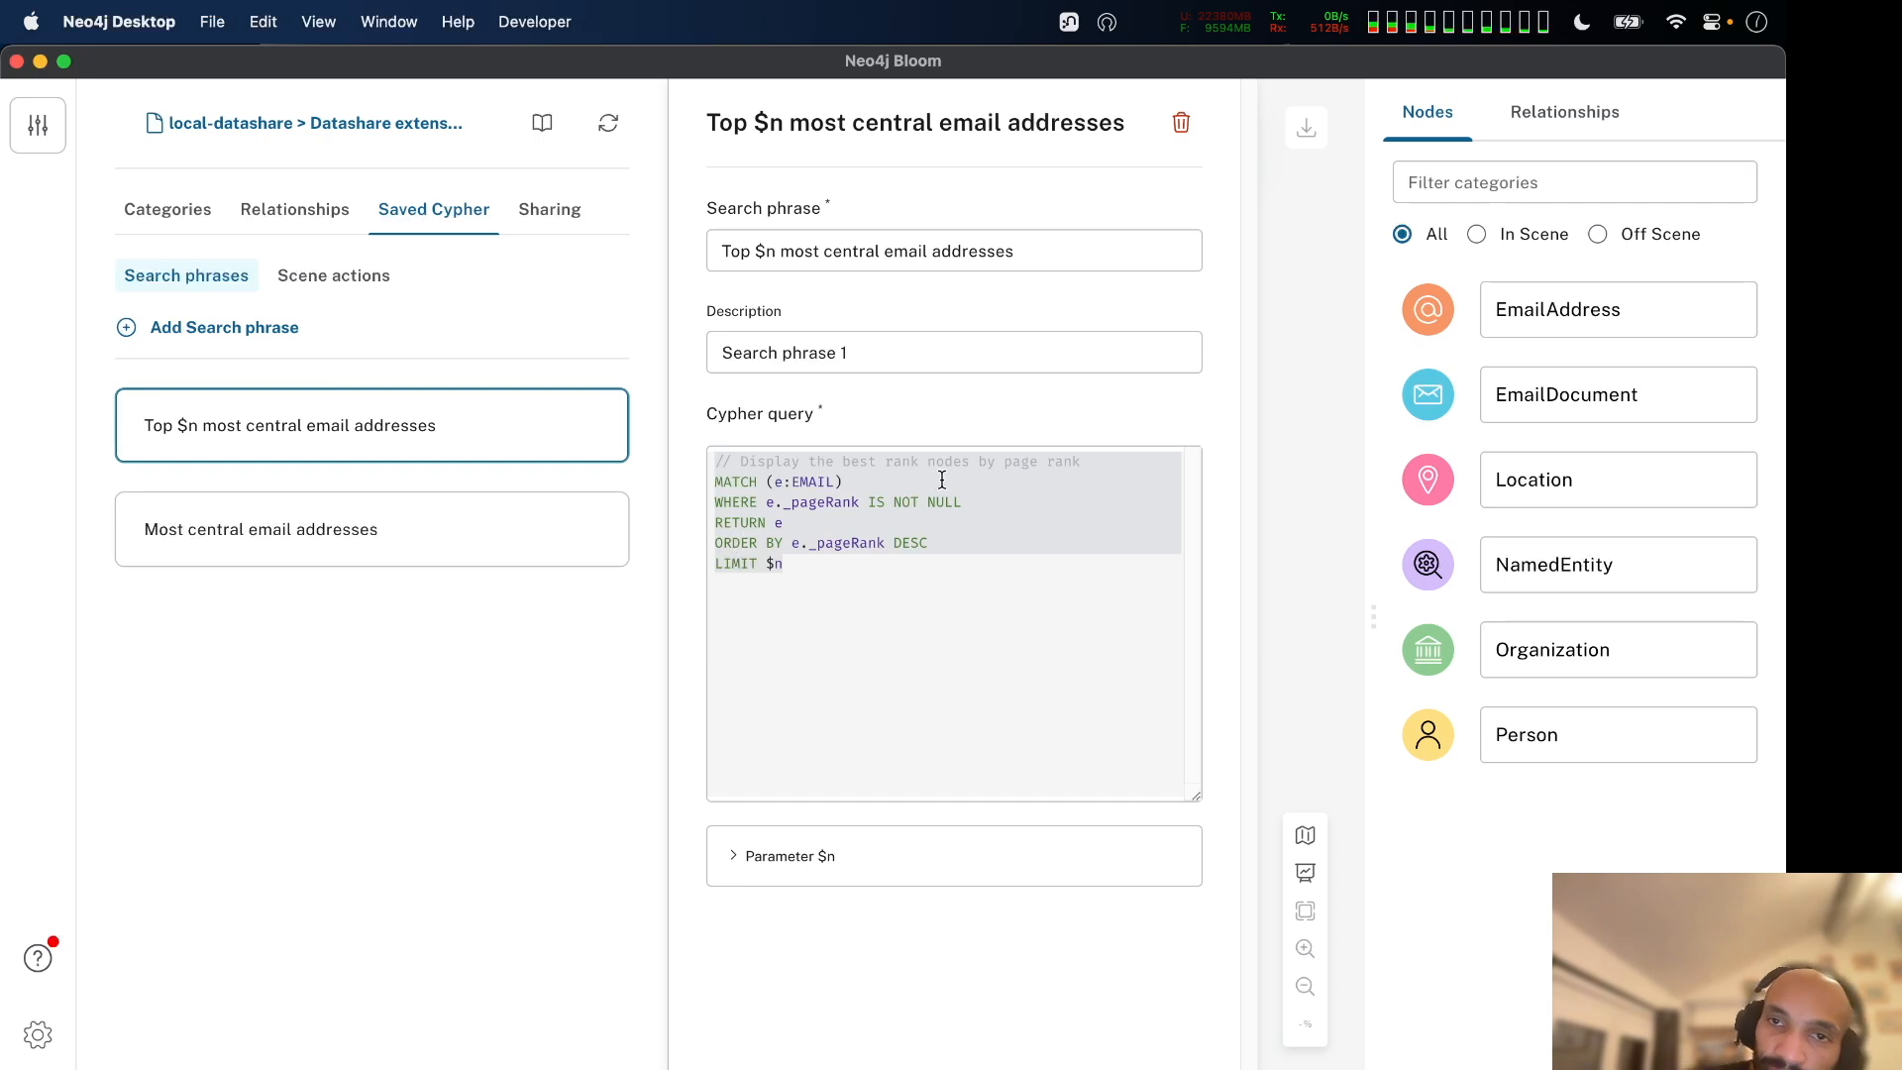
{"action": "left_click", "coordinate": [1266, 408]}
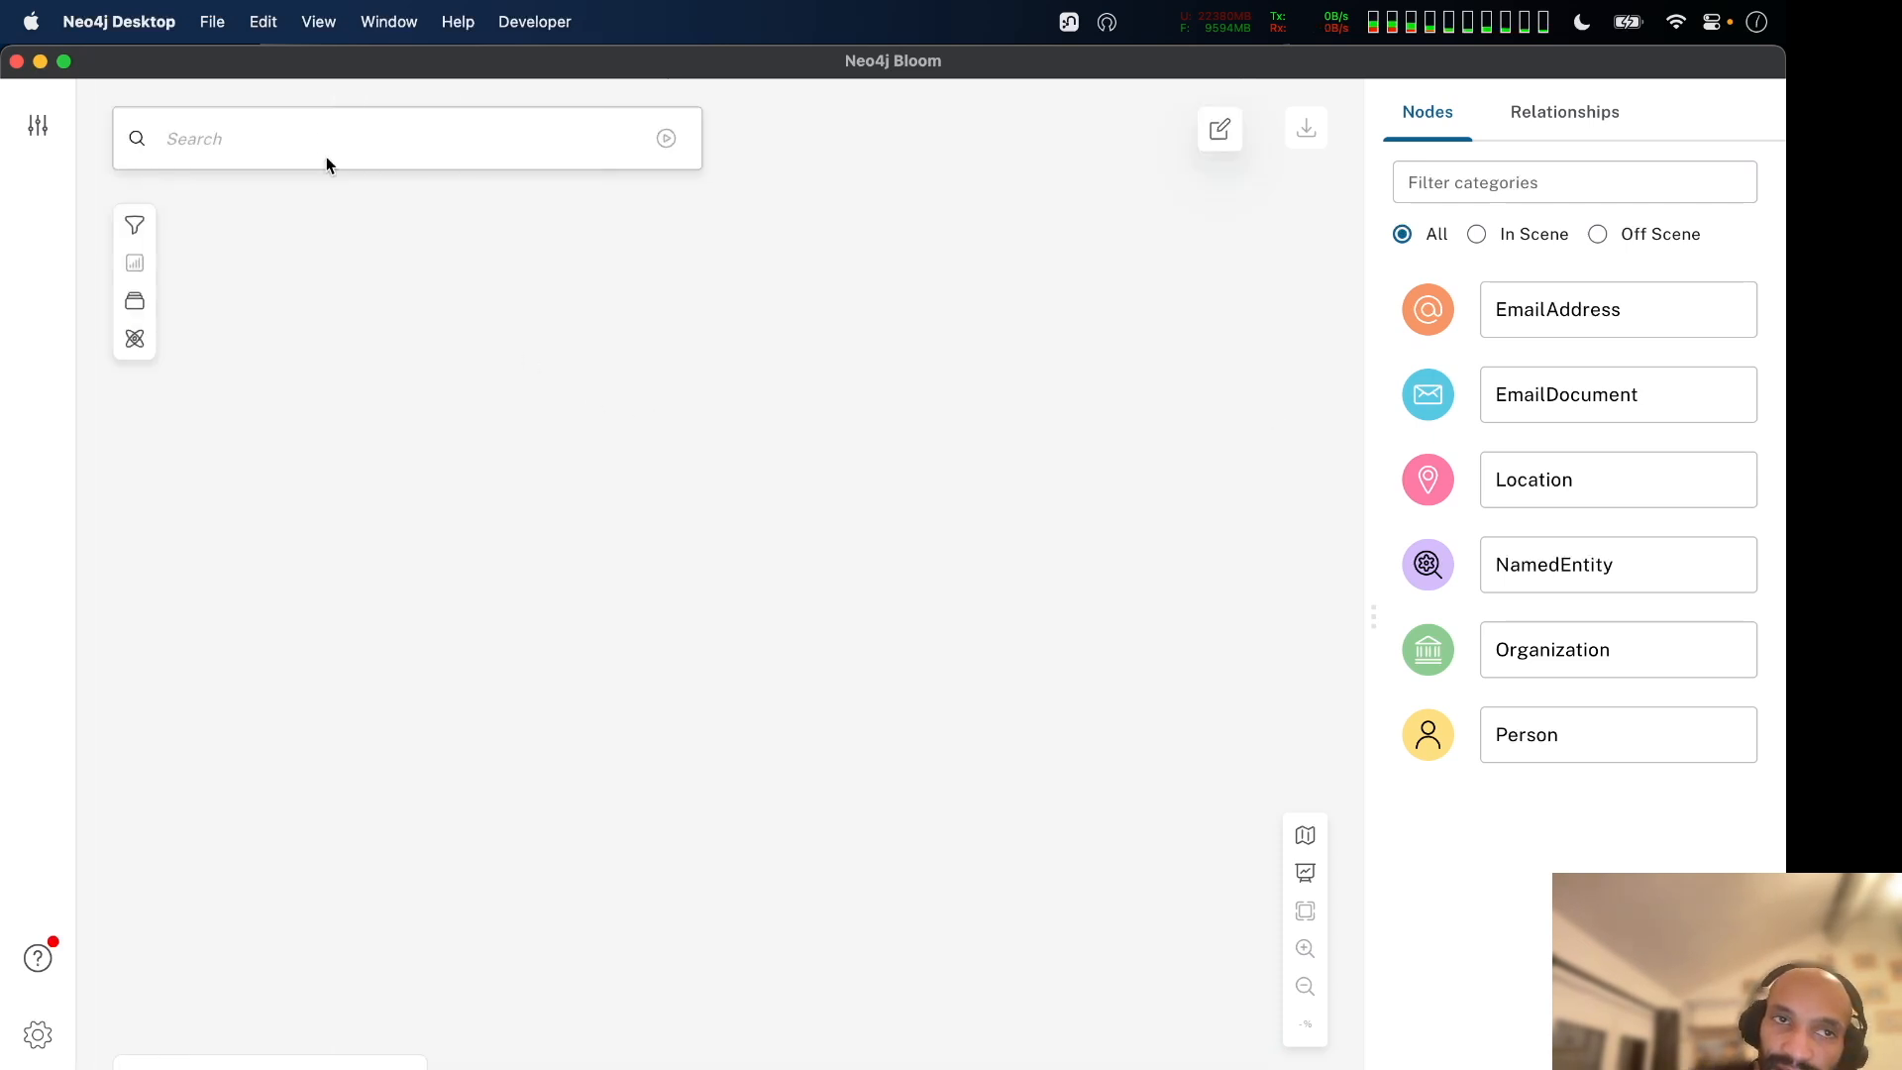
Run the saved search phrase "Top 100 most central email addresses" to load those nodes into the scene.
{"action": "left_click", "coordinate": [289, 125]}
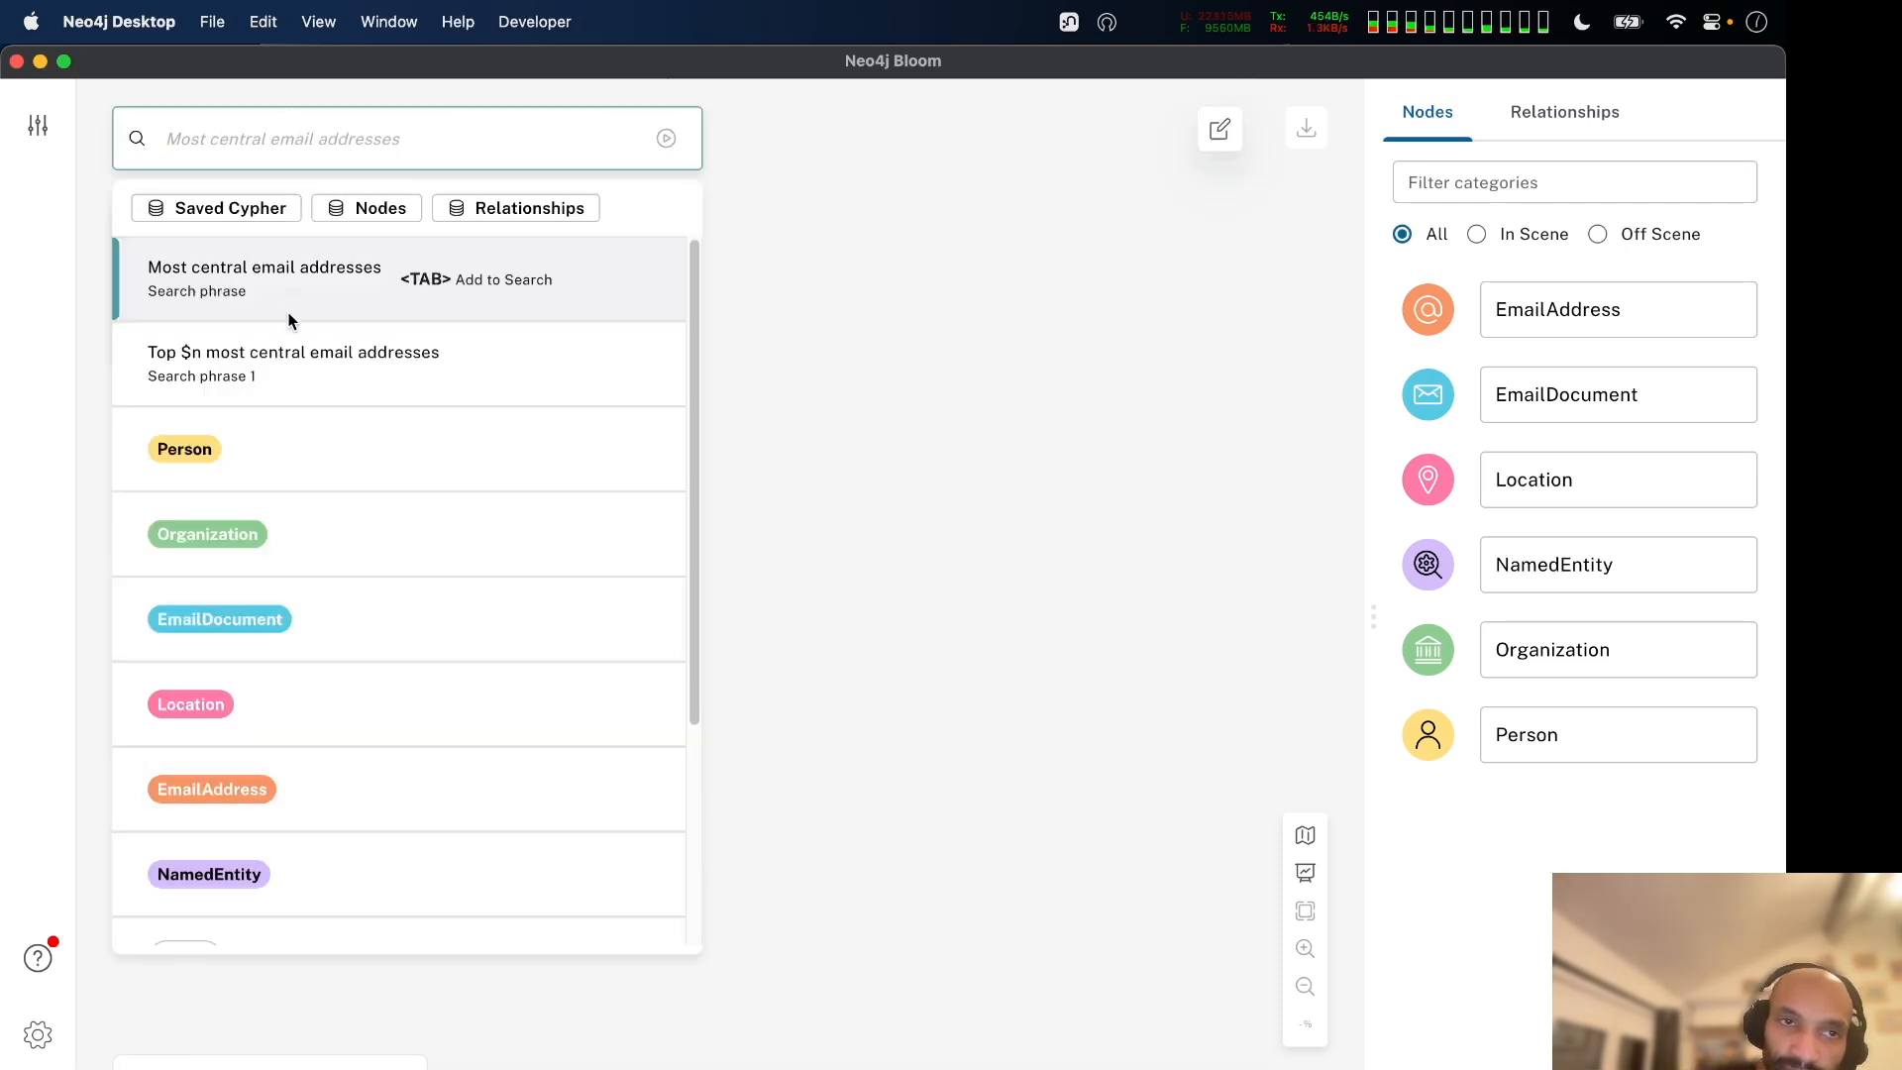
{"action": "type", "text": "Top"}
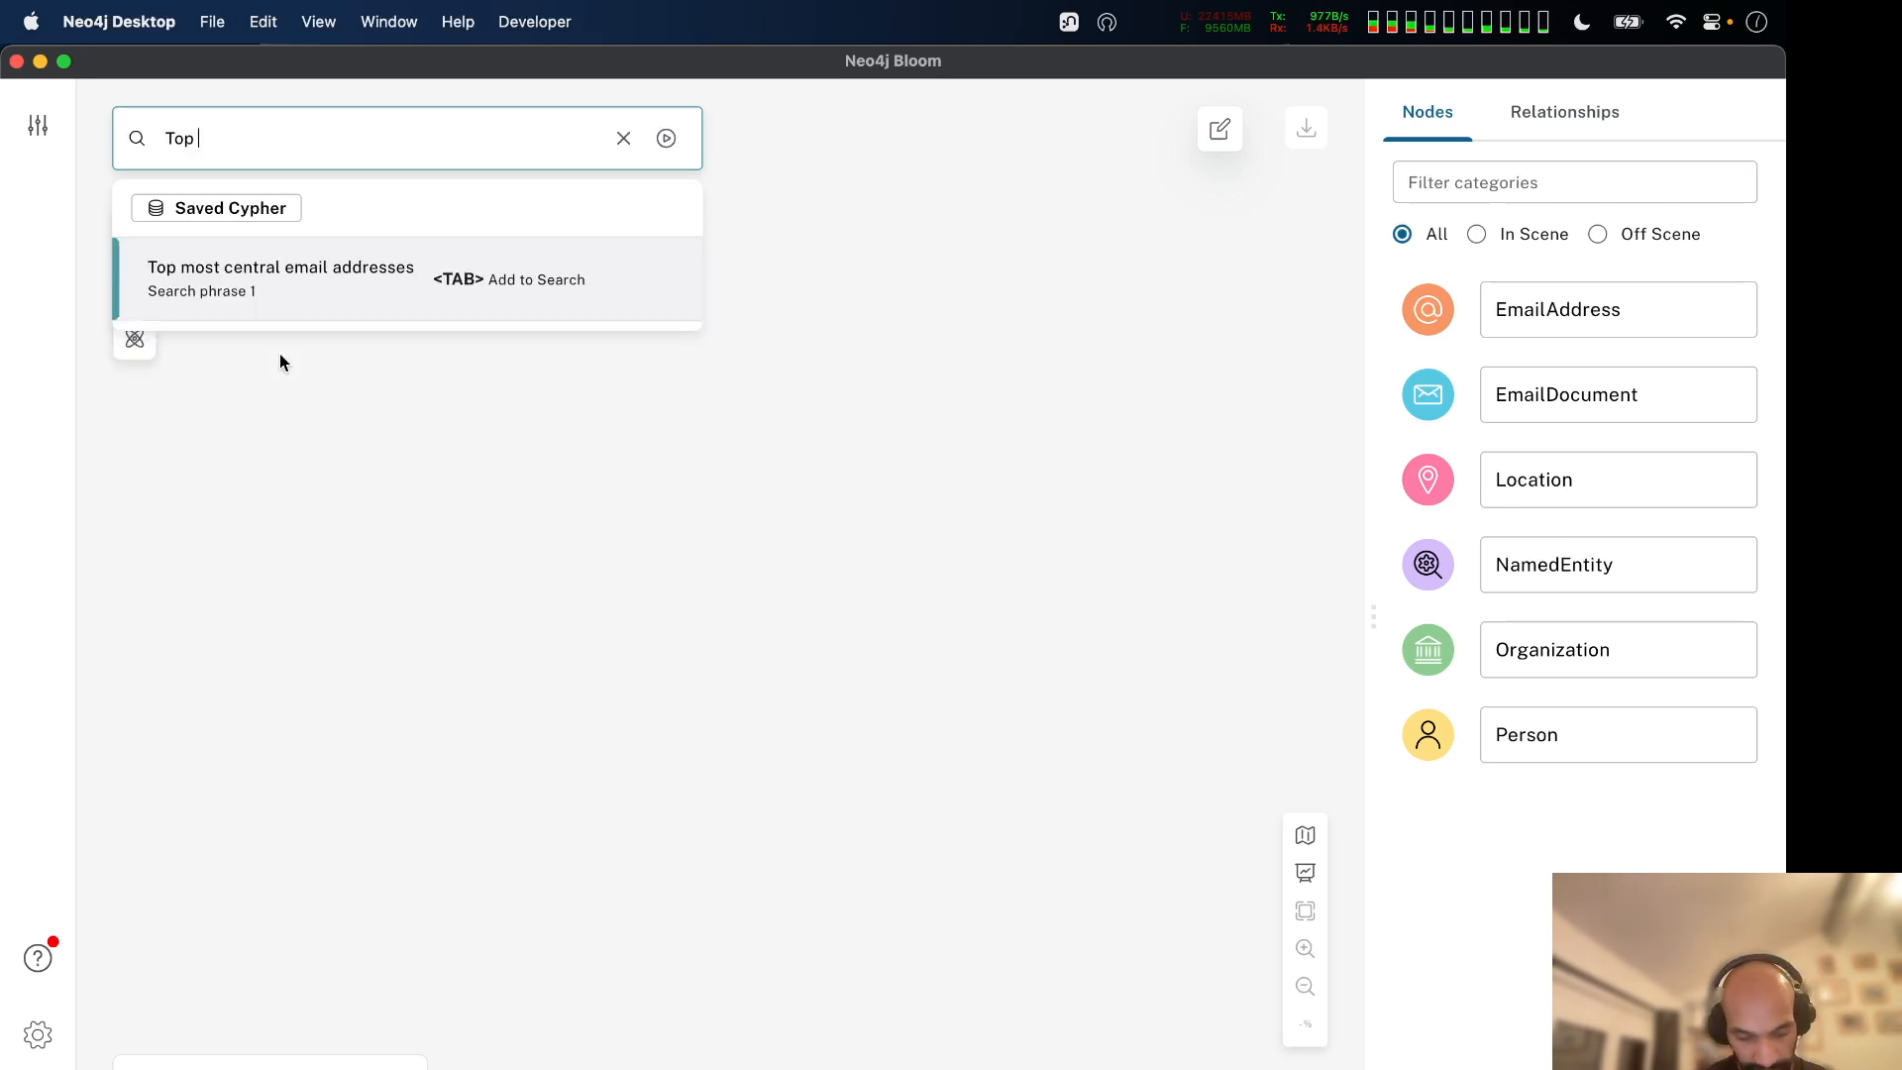
{"action": "type", "text": " 1000"}
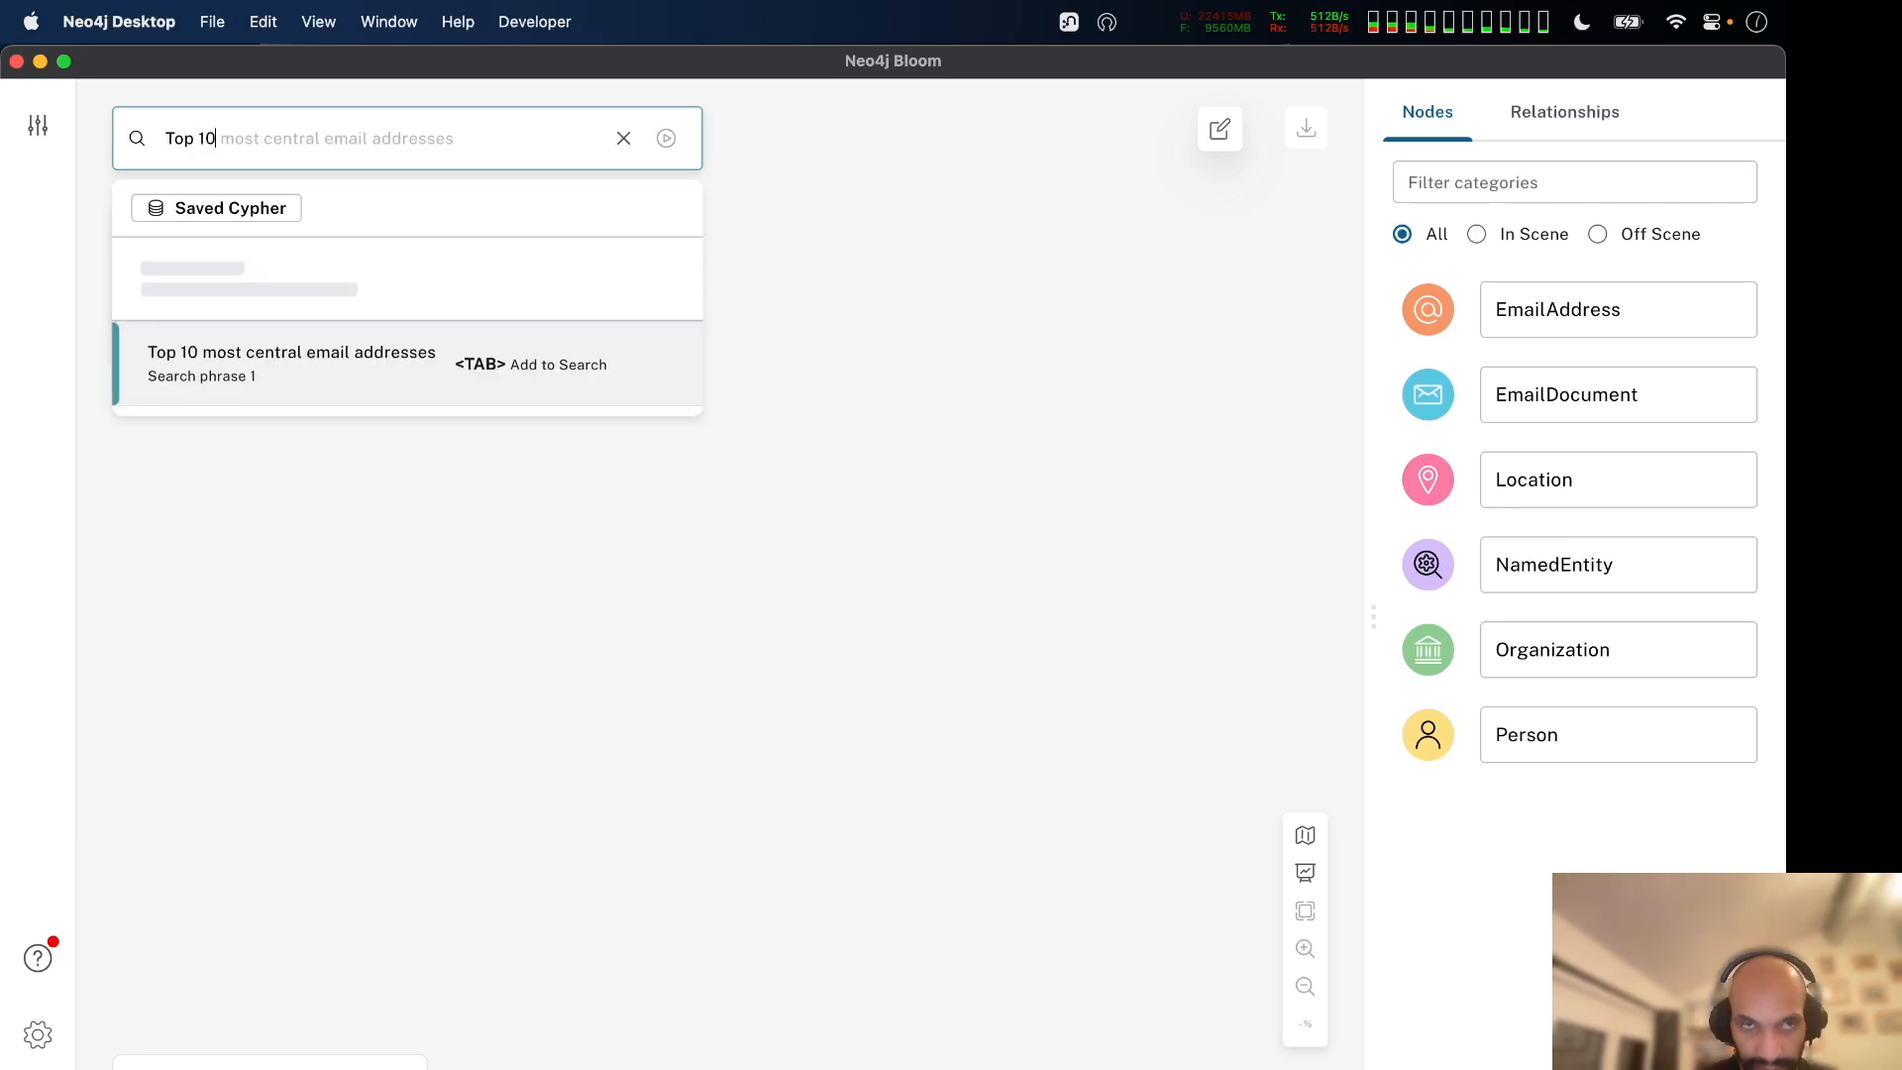
{"action": "key", "text": "BackSpace"}
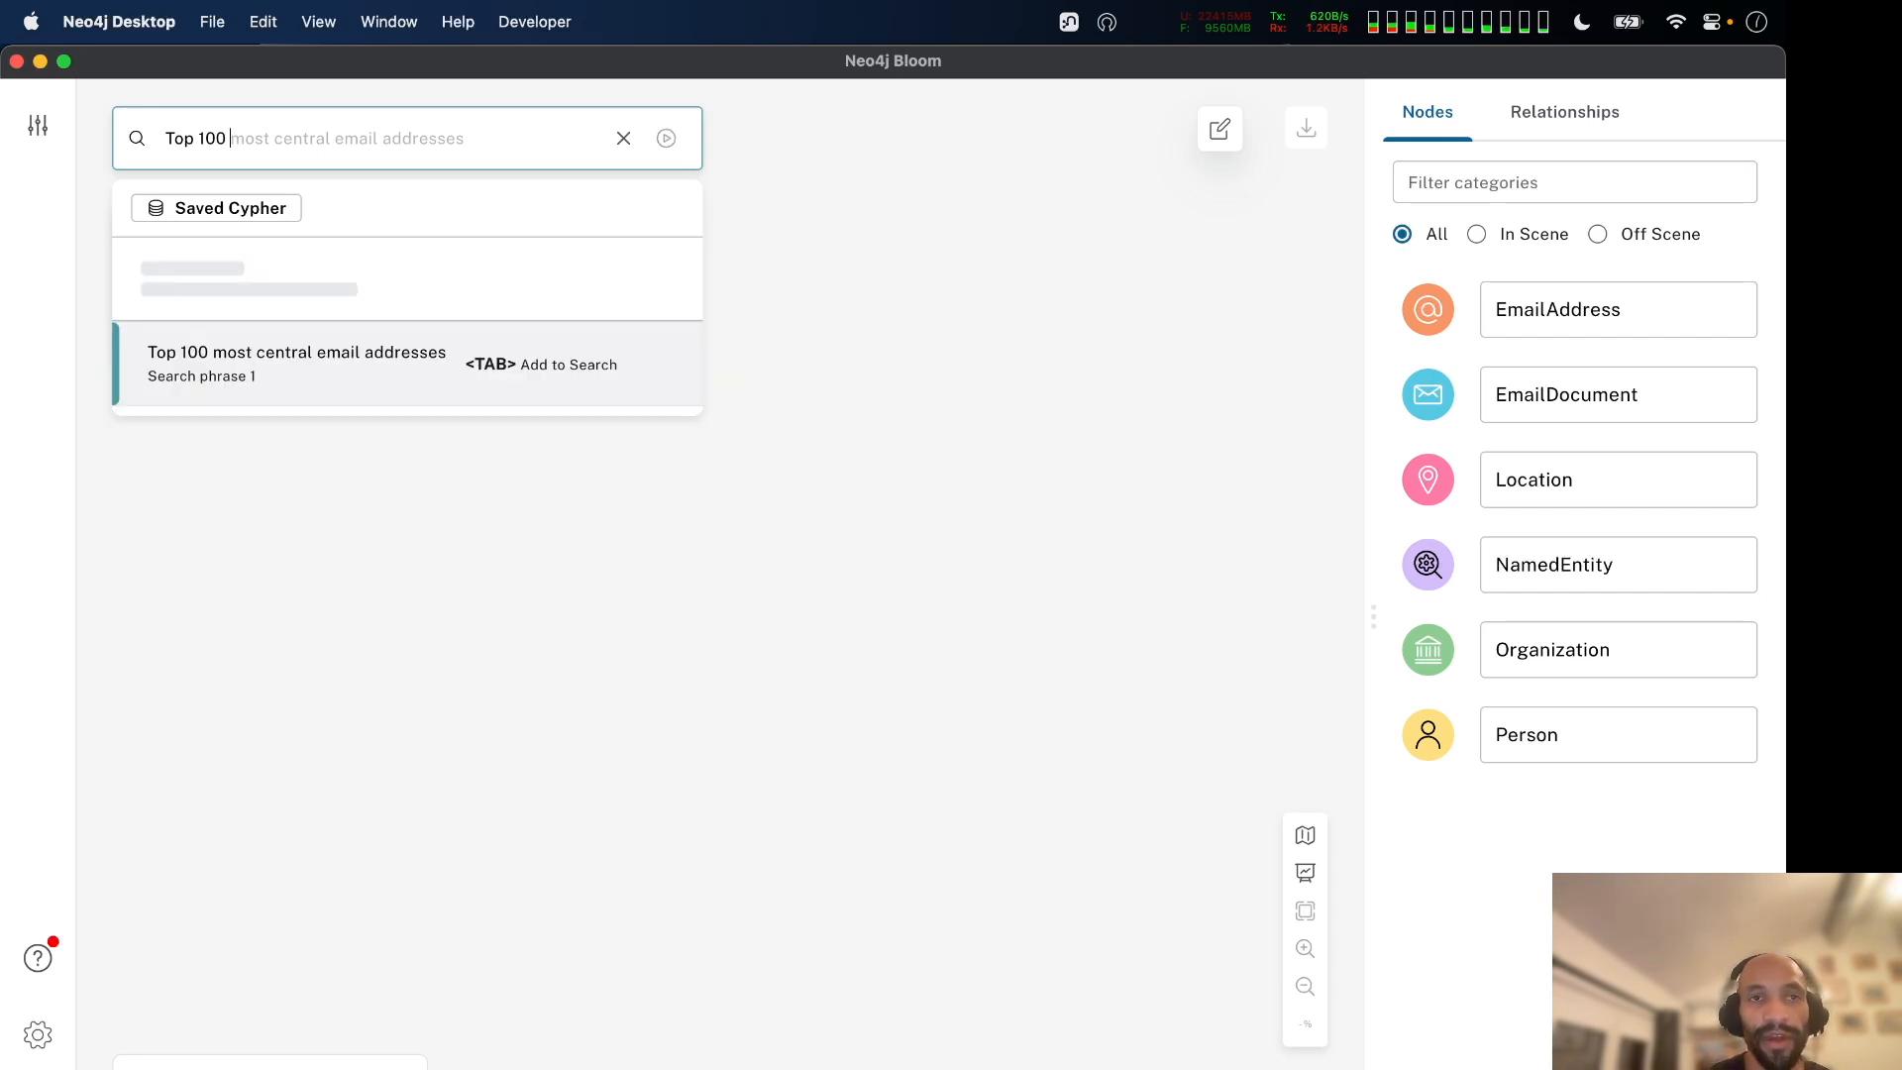
{"action": "key", "text": "Tab"}
{"action": "key", "text": "Return"}
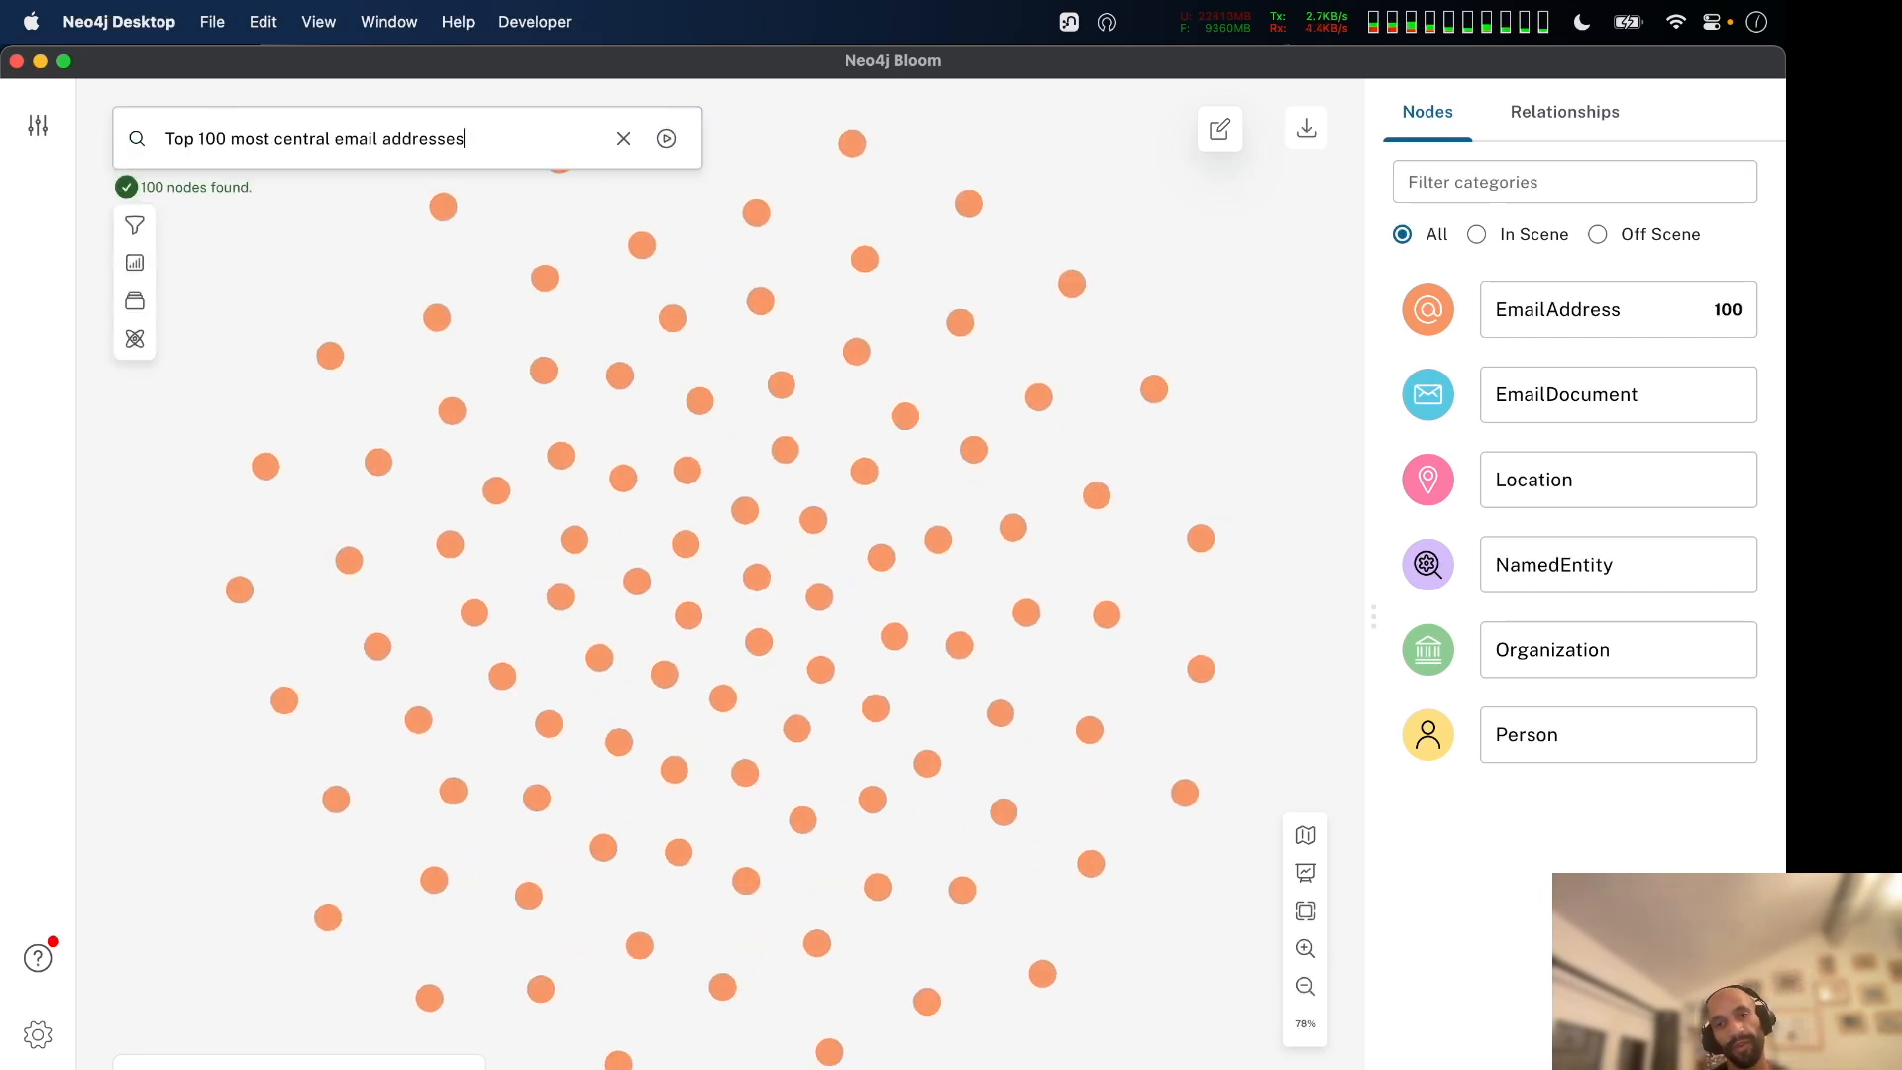
Examine the most central email address nodes up close and select one of them.
{"action": "scroll", "coordinate": [585, 432], "scroll_direction": "up", "scroll_amount": 1}
{"action": "scroll", "coordinate": [585, 432], "scroll_direction": "down", "scroll_amount": 3}
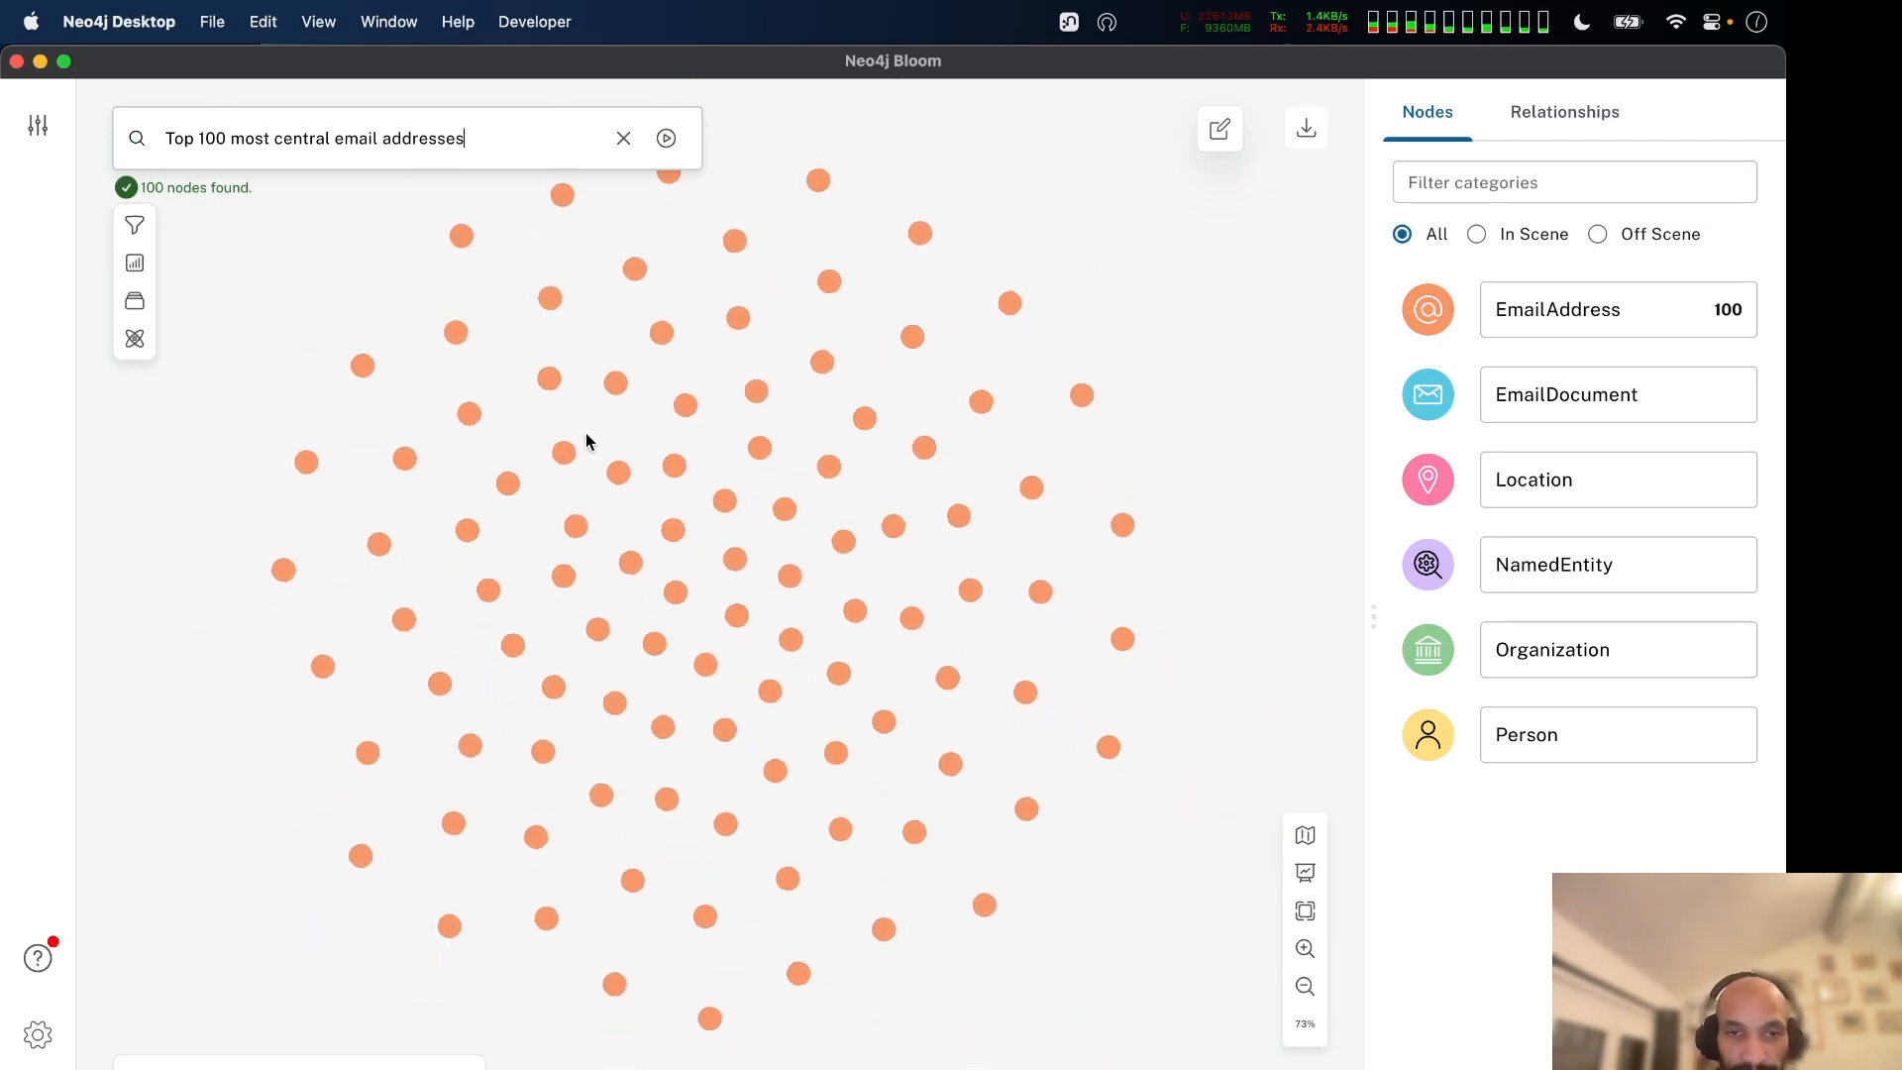
{"action": "scroll", "coordinate": [610, 646], "scroll_direction": "up", "scroll_amount": 5}
{"action": "scroll", "coordinate": [610, 646], "scroll_direction": "up", "scroll_amount": 10}
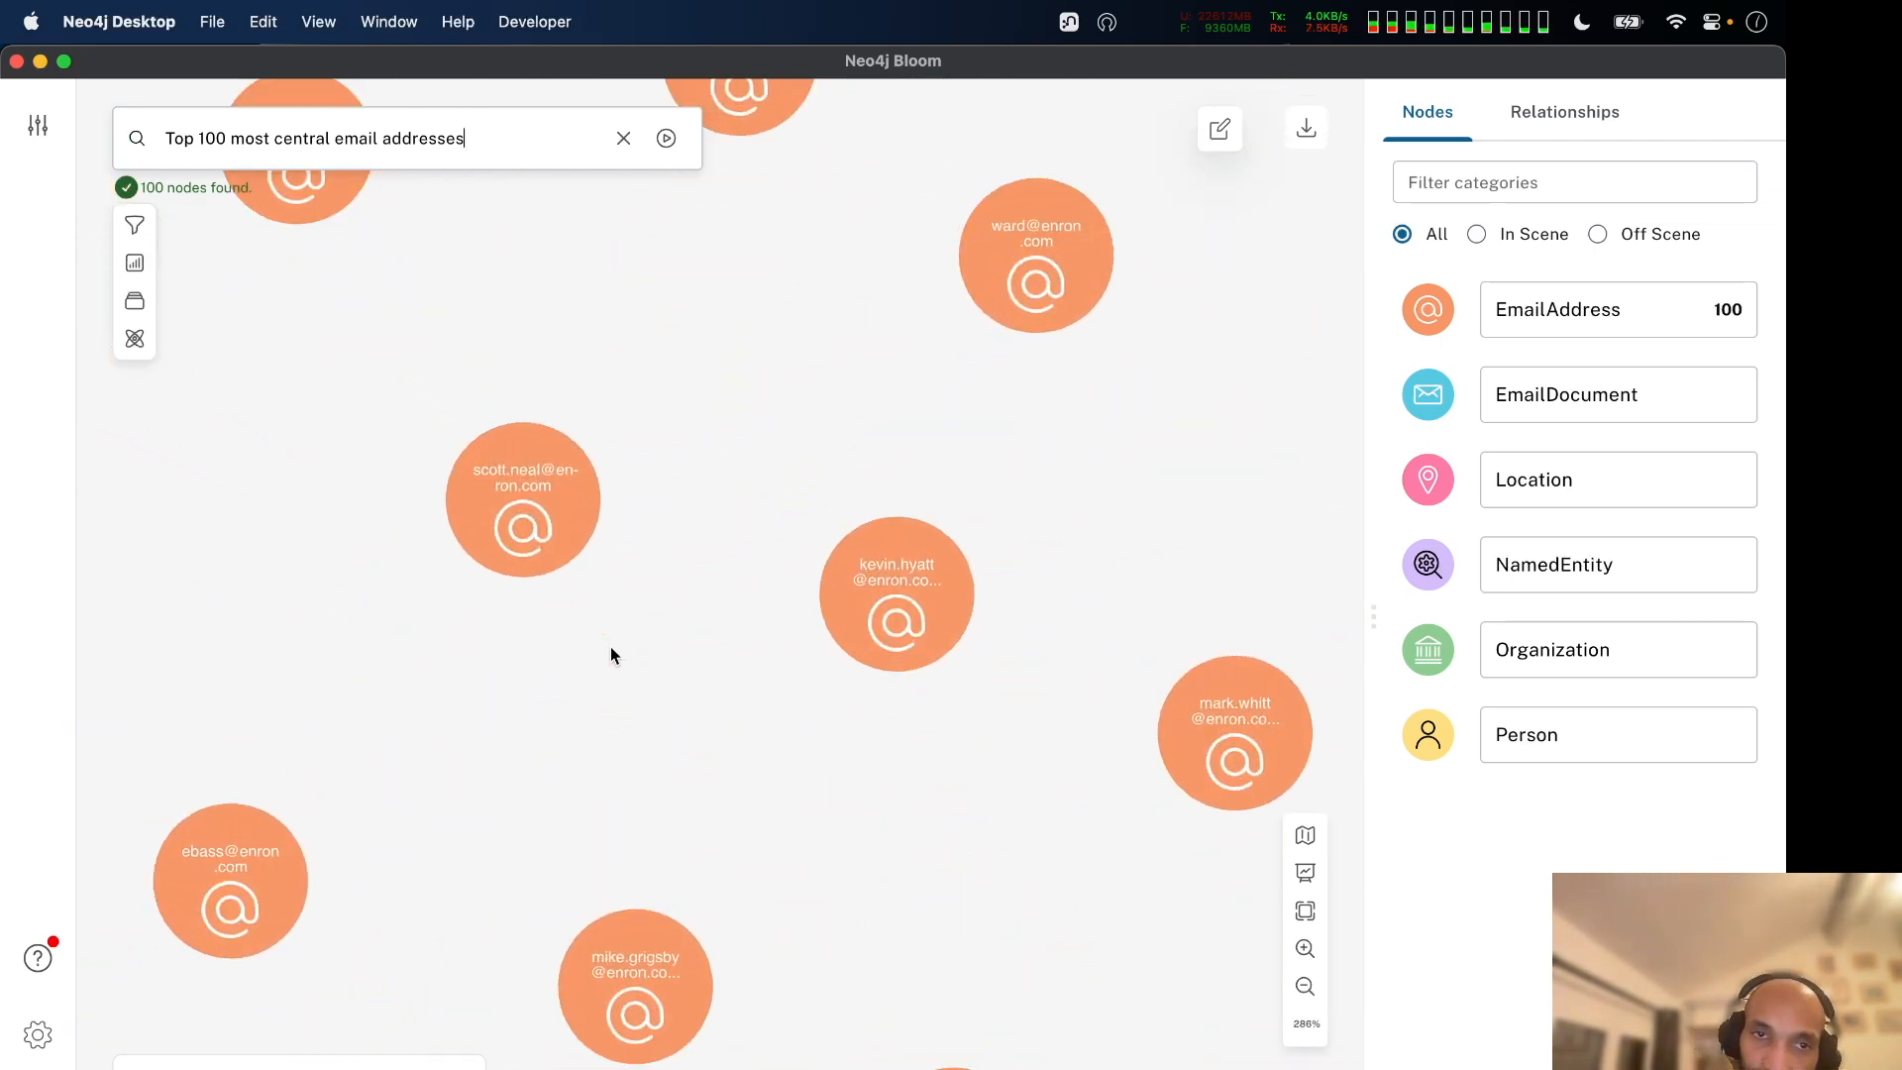
{"action": "left_click", "coordinate": [715, 574]}
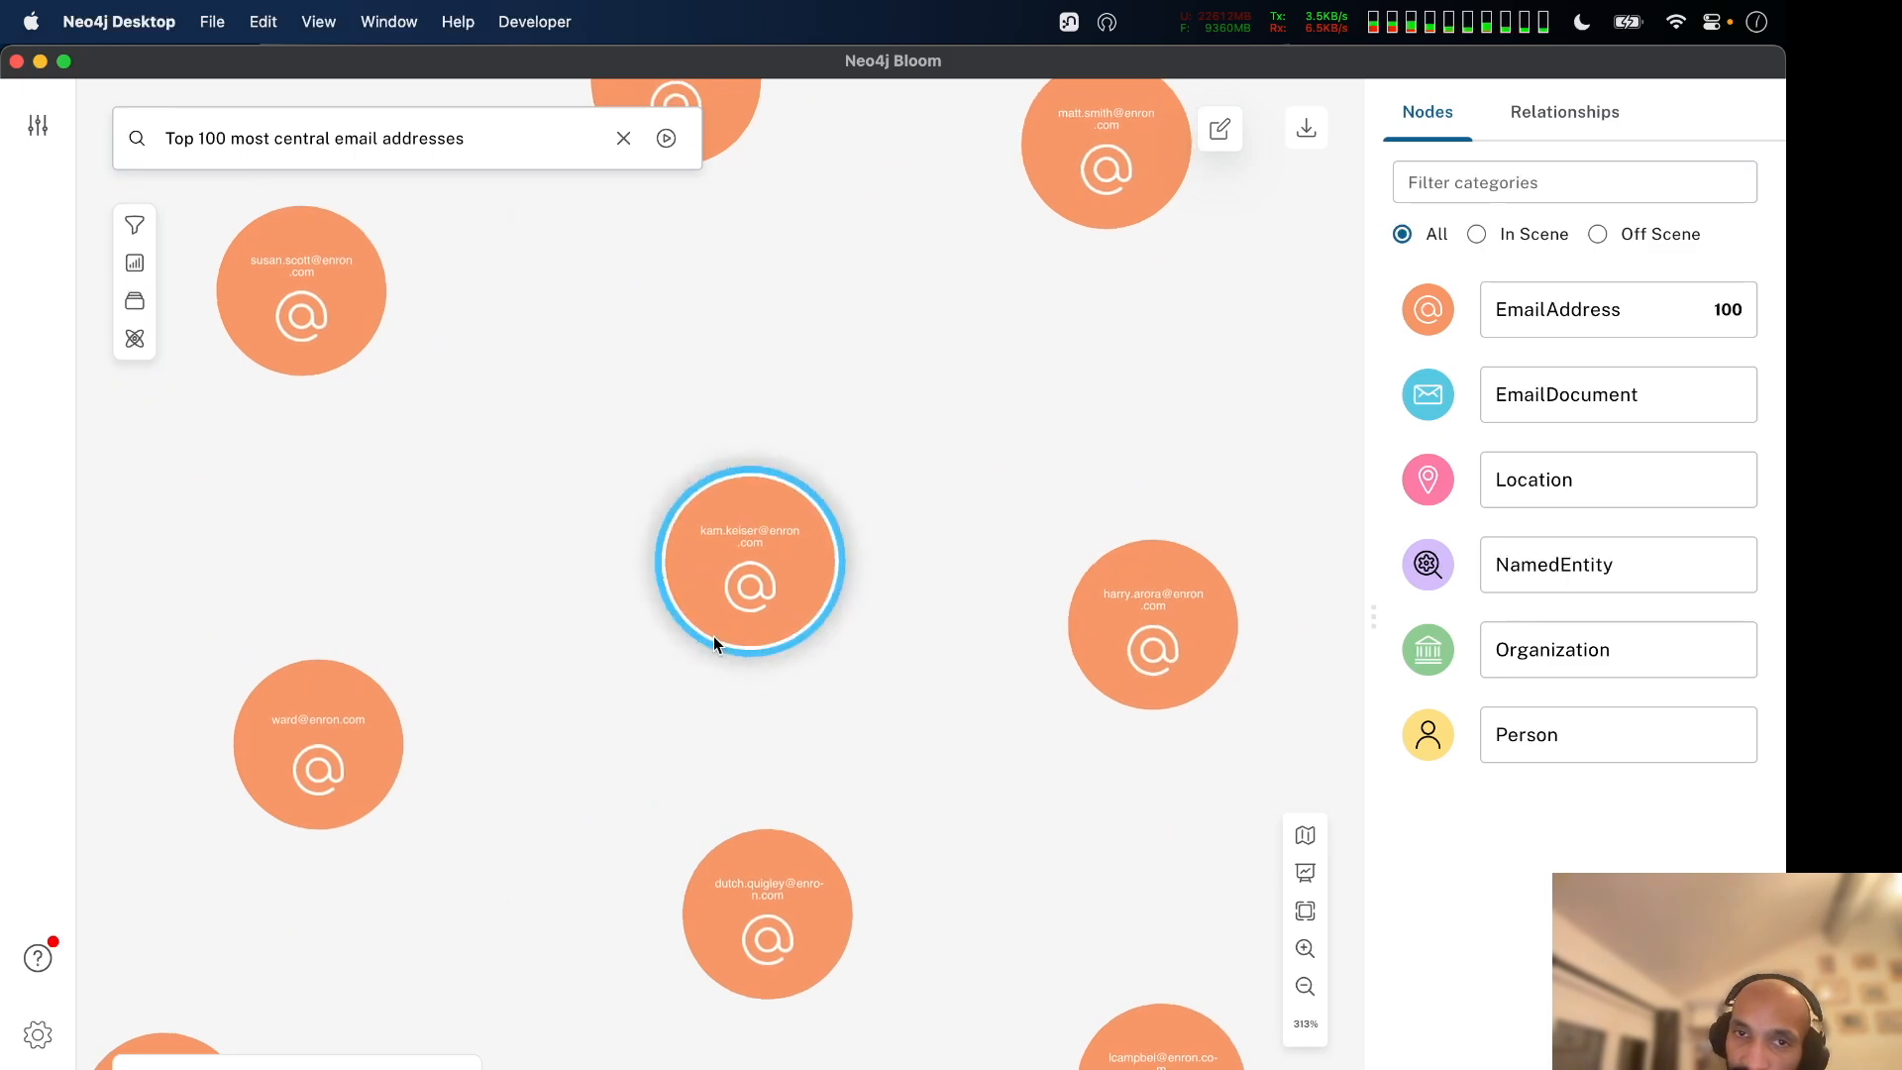
Add a rule-based style to the EmailAddress category, keyed on the _pageRank property as a range.
{"action": "scroll", "coordinate": [846, 333], "scroll_direction": "down", "scroll_amount": 4}
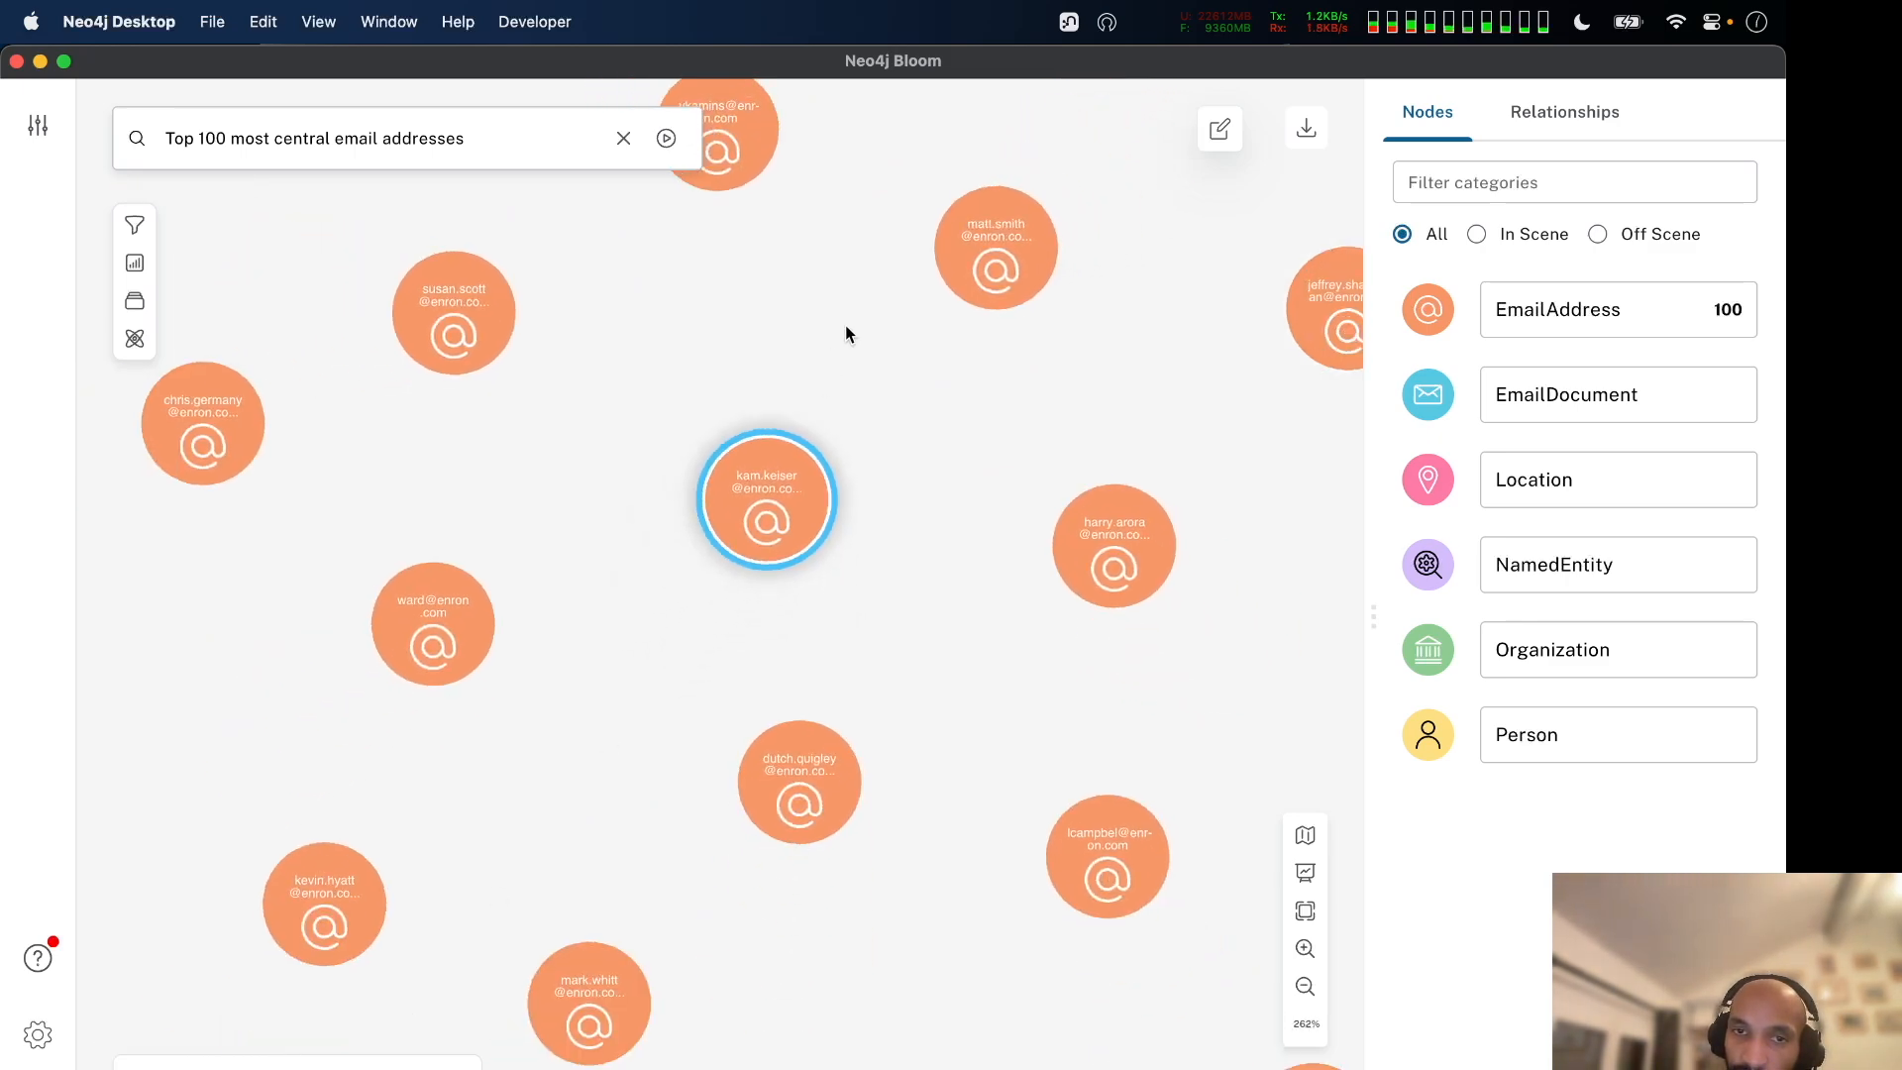
{"action": "scroll", "coordinate": [899, 341], "scroll_direction": "down", "scroll_amount": 8}
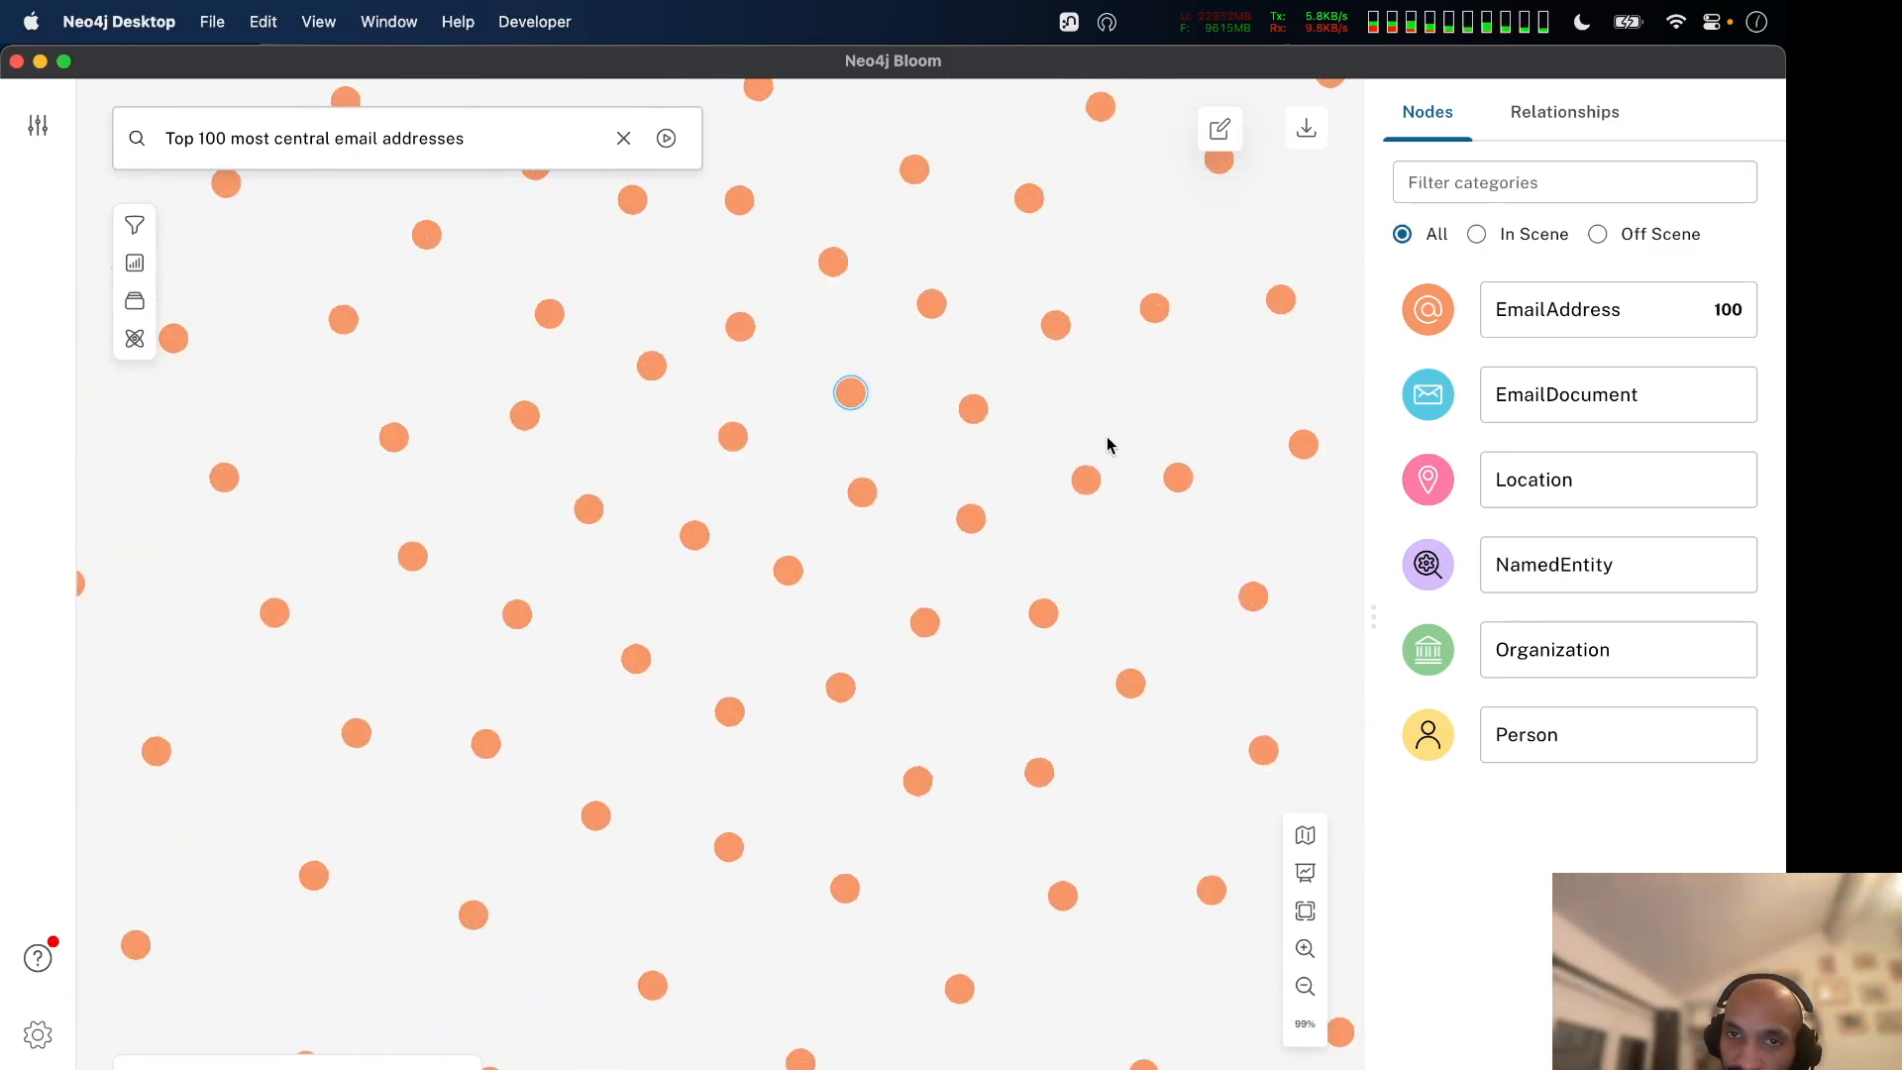
{"action": "left_click", "coordinate": [1423, 329]}
{"action": "left_click", "coordinate": [1426, 315]}
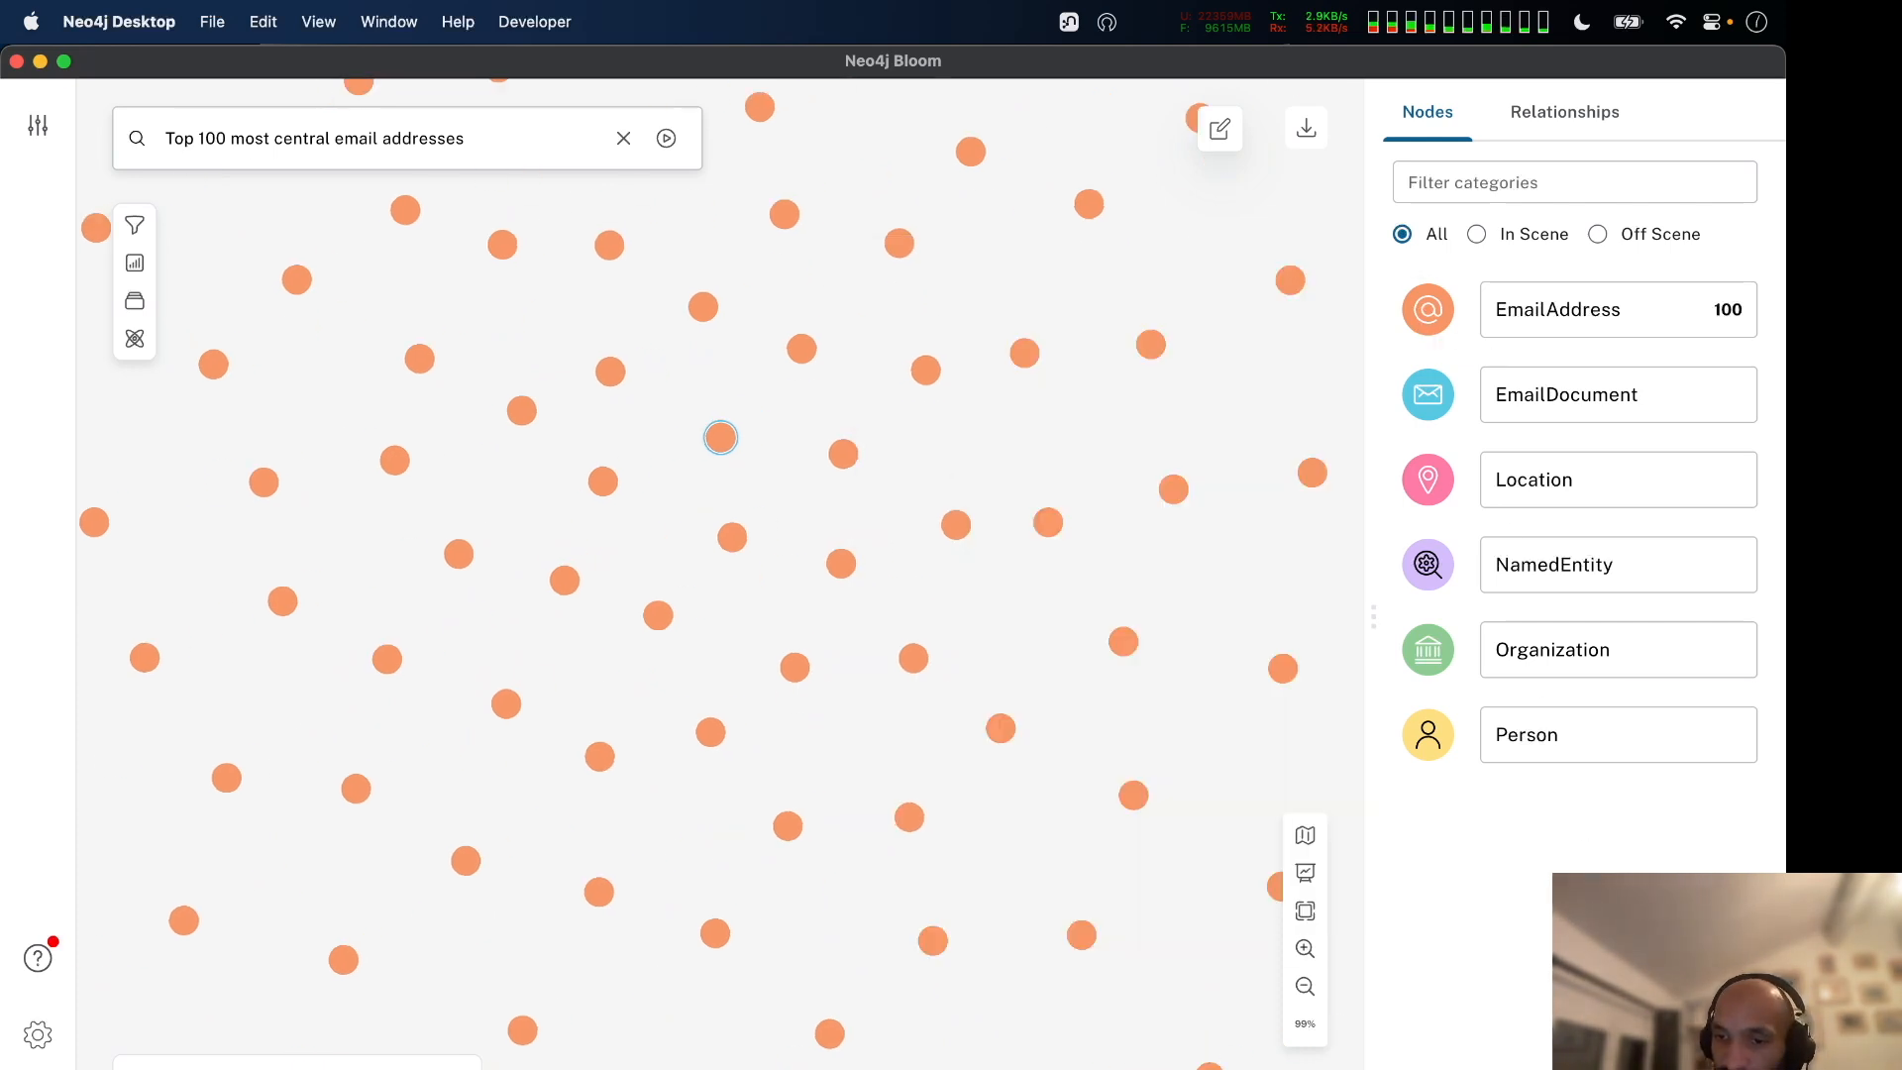
{"action": "left_click", "coordinate": [1434, 297]}
{"action": "left_click", "coordinate": [1134, 279]}
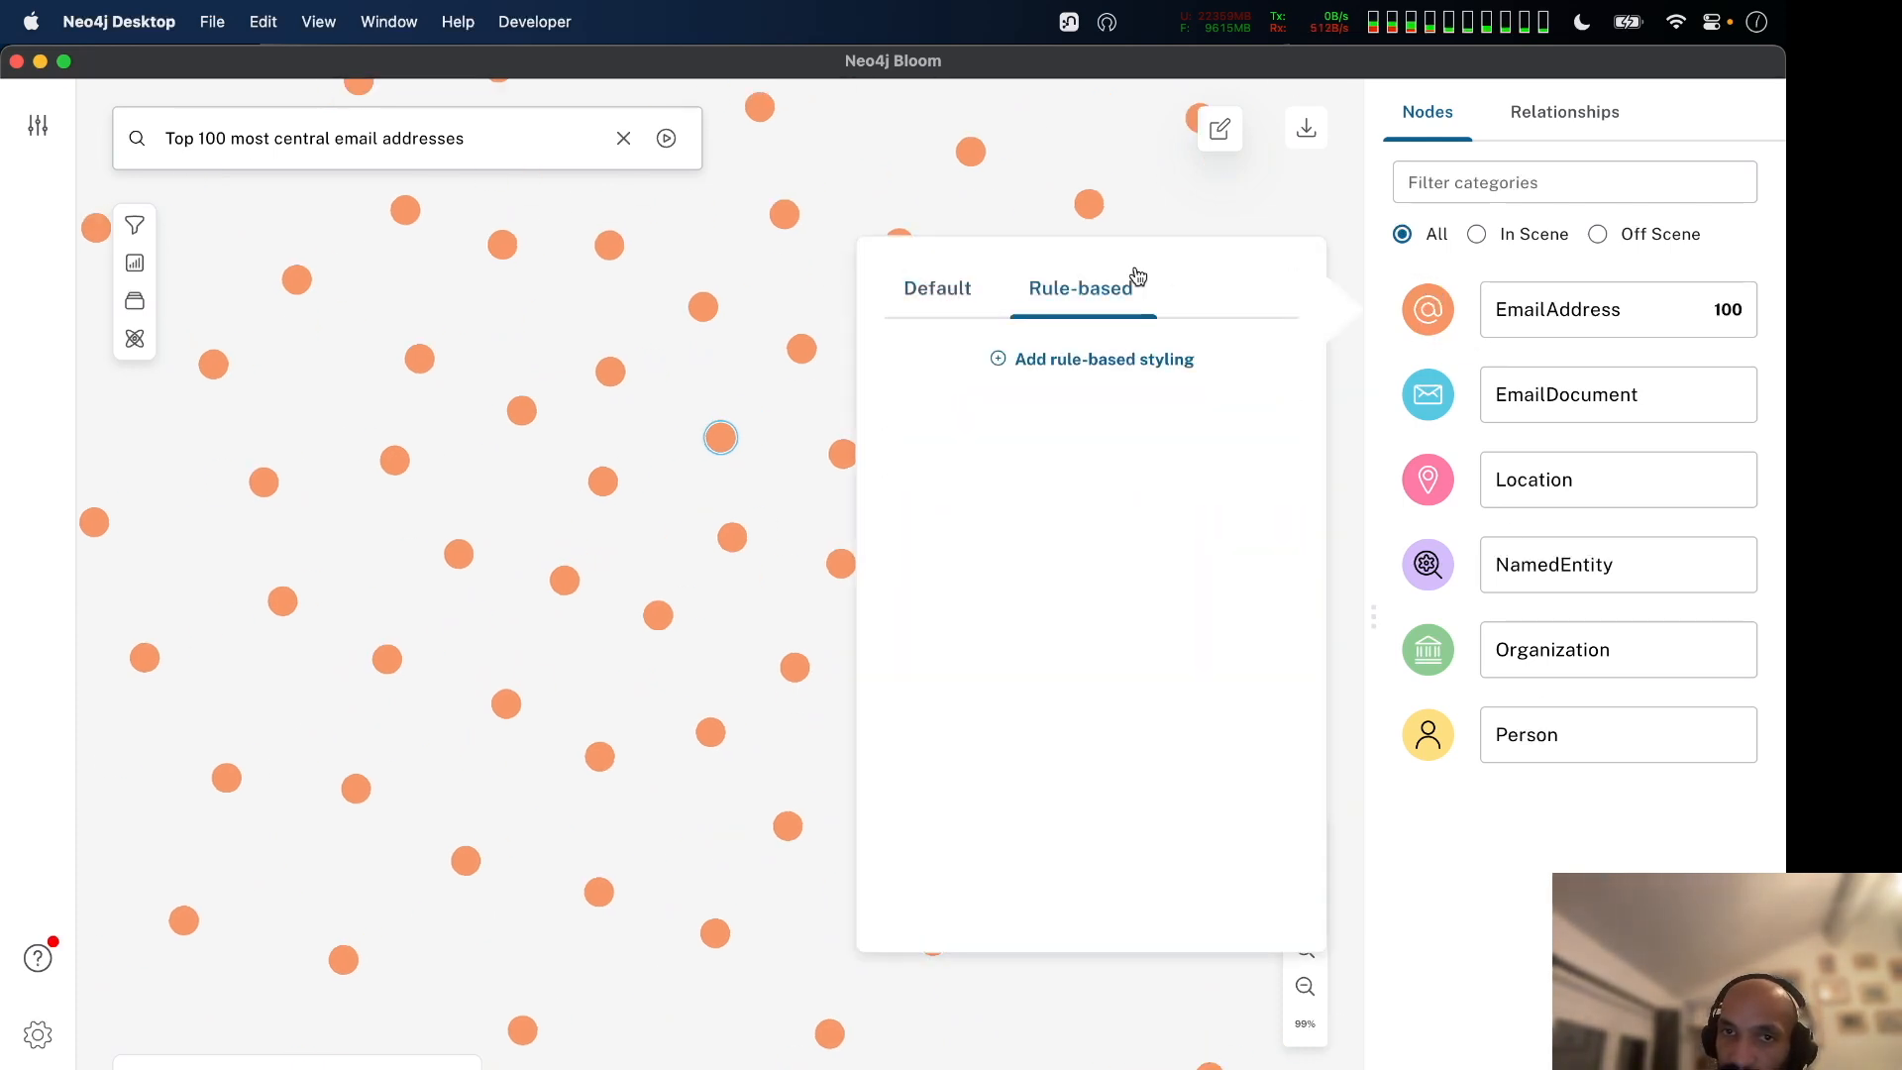
{"action": "left_click", "coordinate": [1070, 362]}
{"action": "left_click", "coordinate": [1024, 513]}
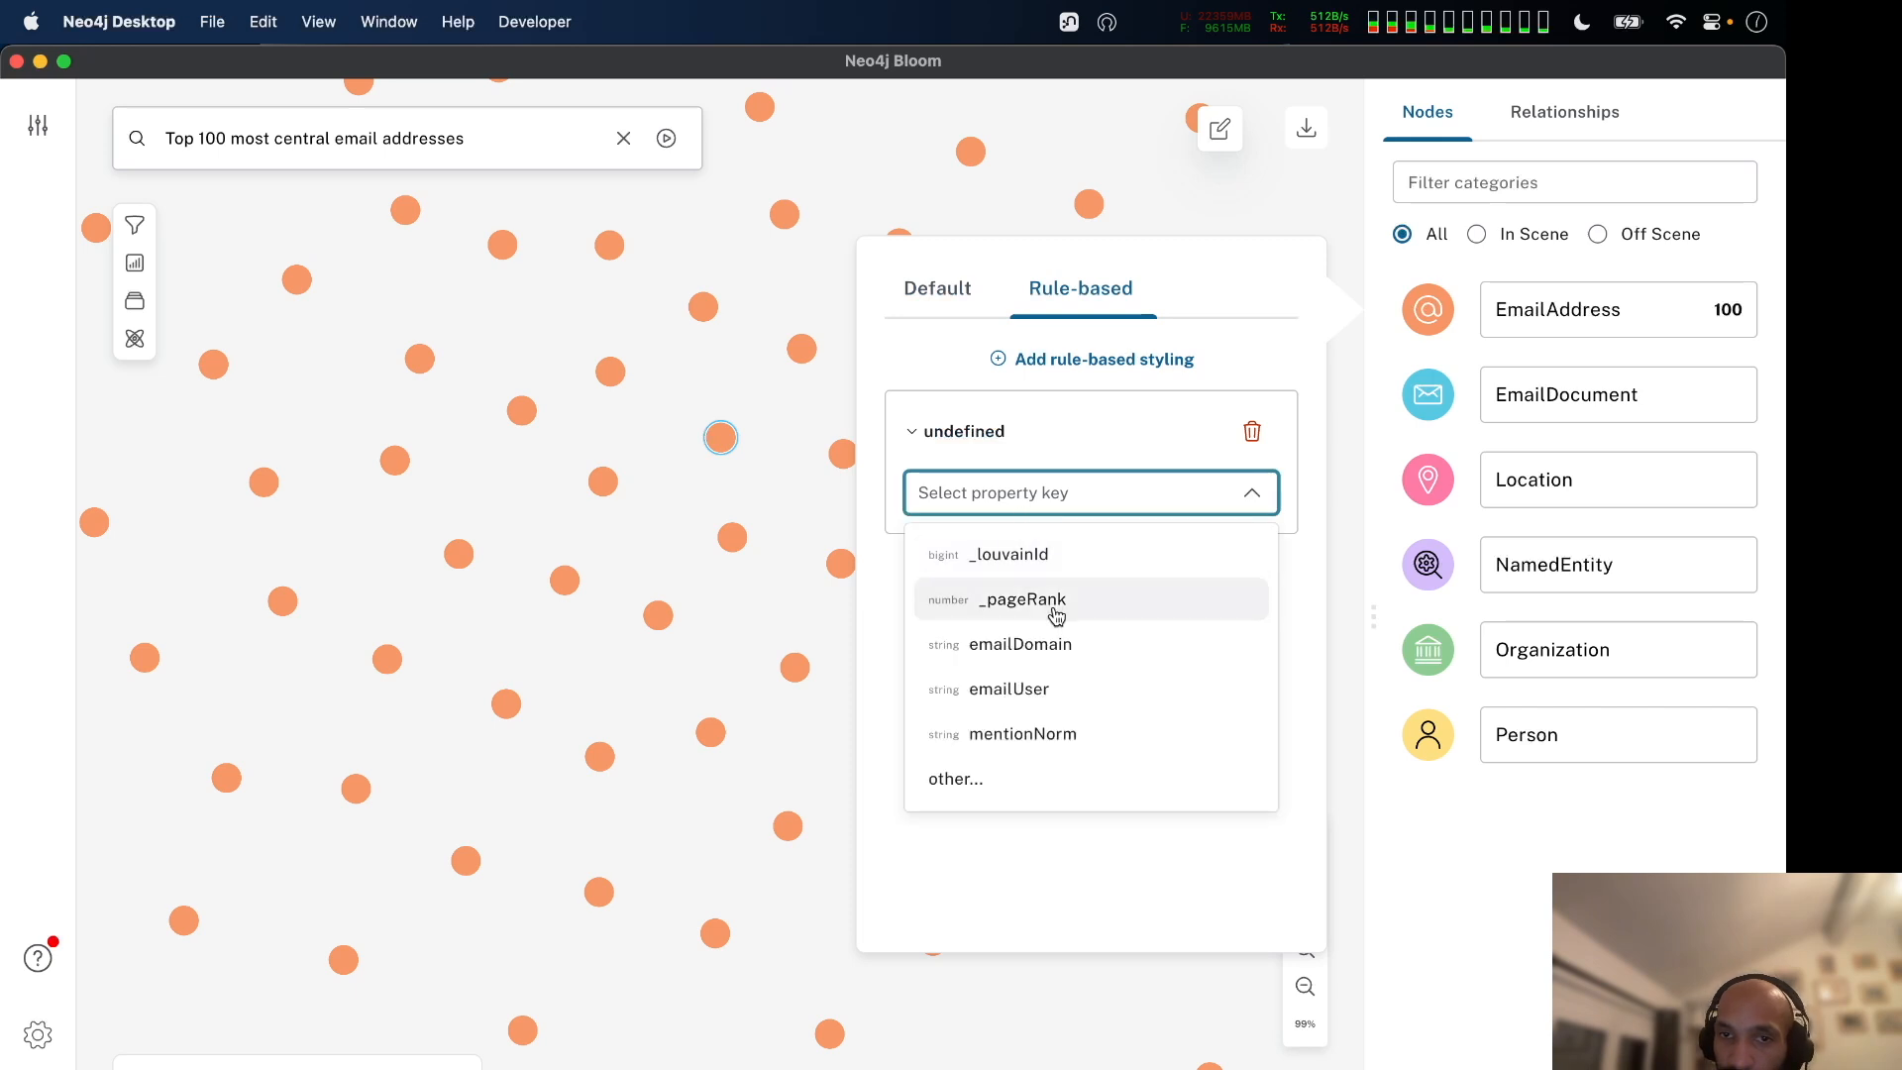
{"action": "left_click", "coordinate": [1053, 601]}
{"action": "left_click", "coordinate": [1026, 547]}
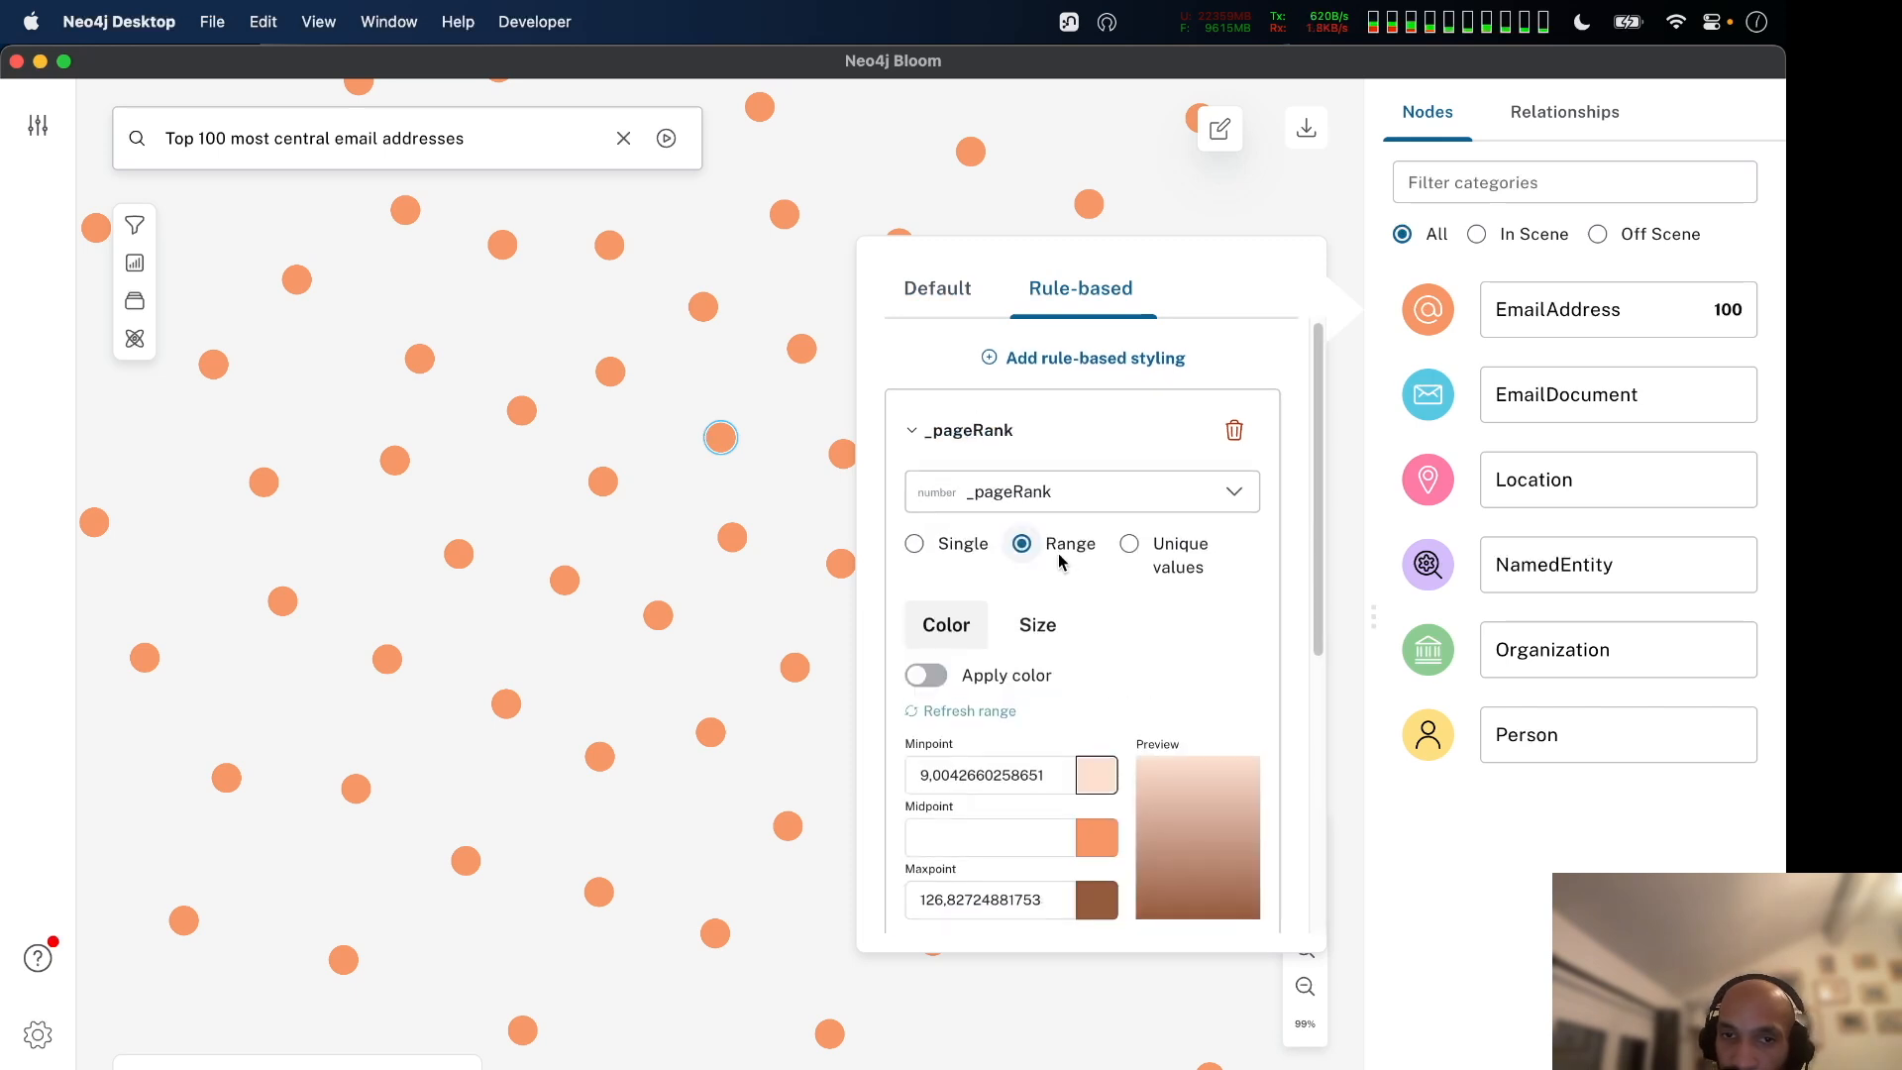
Apply range-based sizing in the _pageRank rule, with size 4x at the maxpoint, and refresh the range.
{"action": "scroll", "coordinate": [1025, 594], "scroll_direction": "down", "scroll_amount": 1}
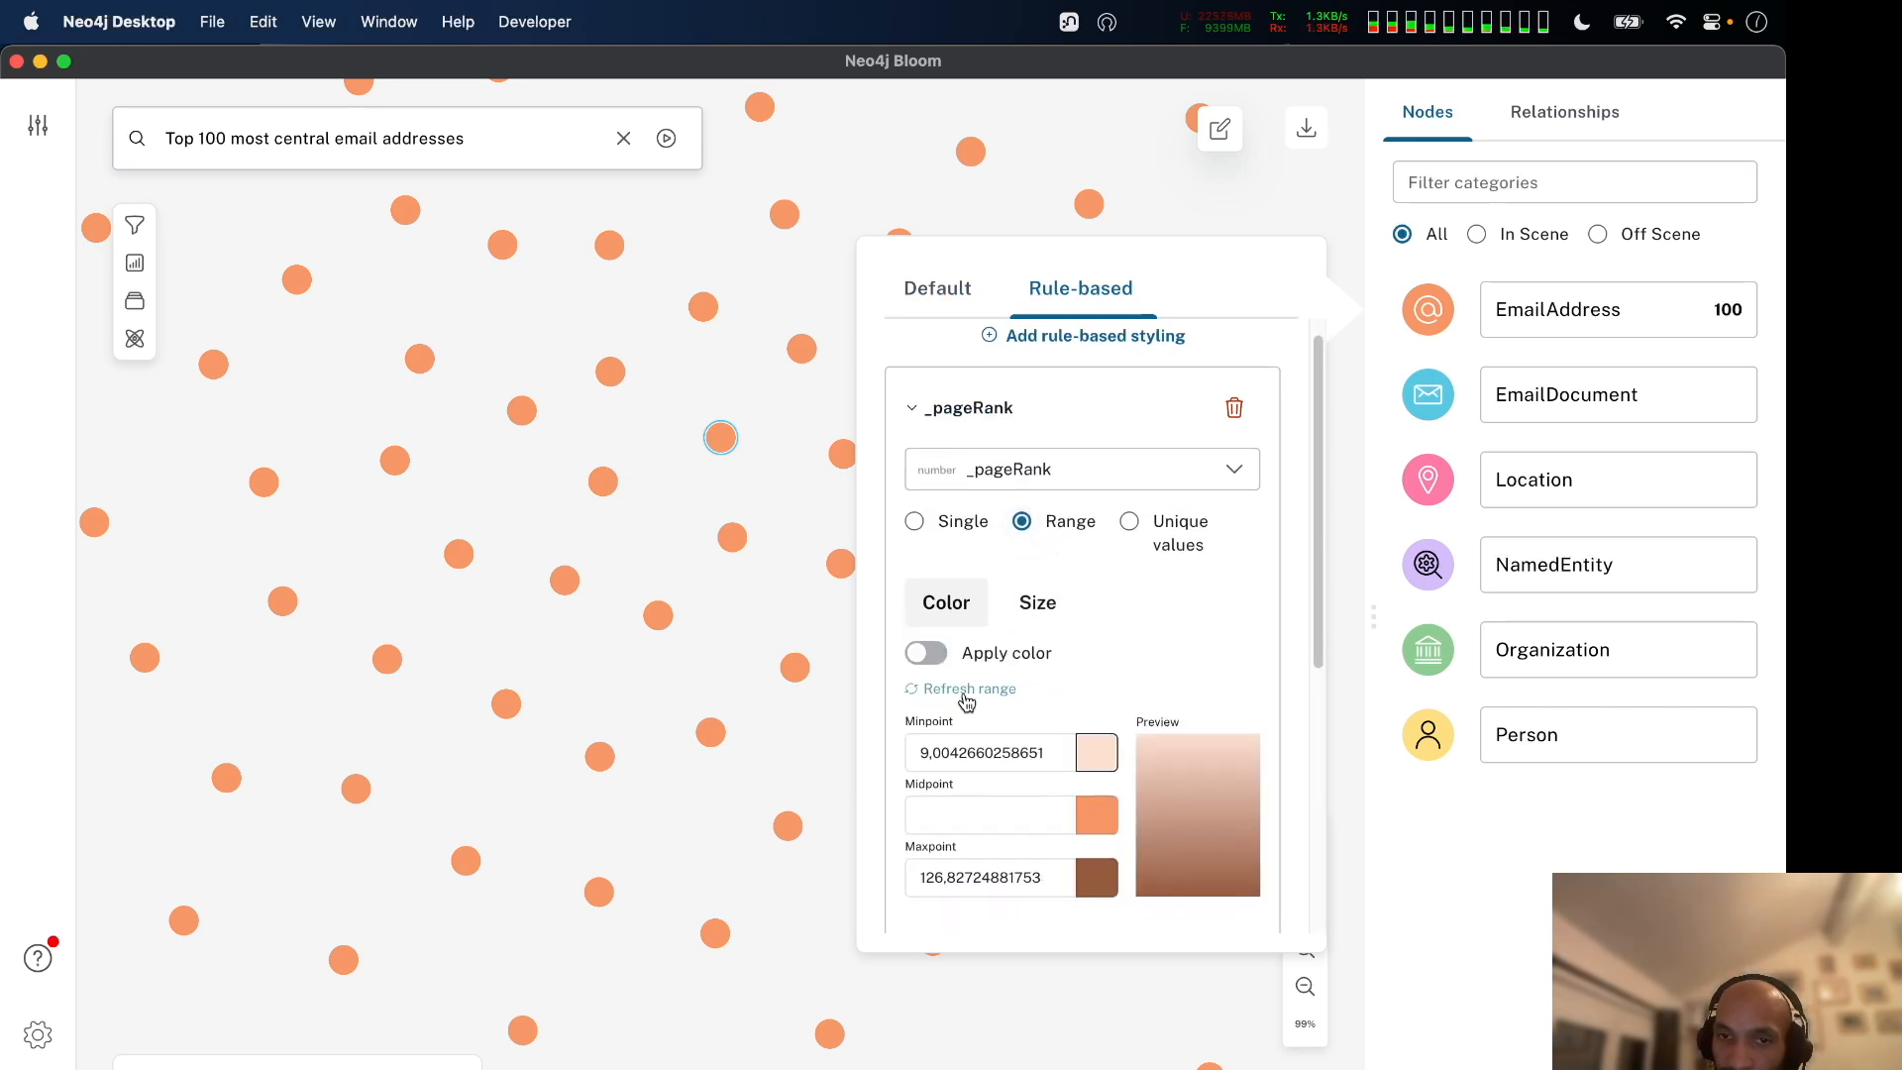
{"action": "left_click", "coordinate": [1036, 602]}
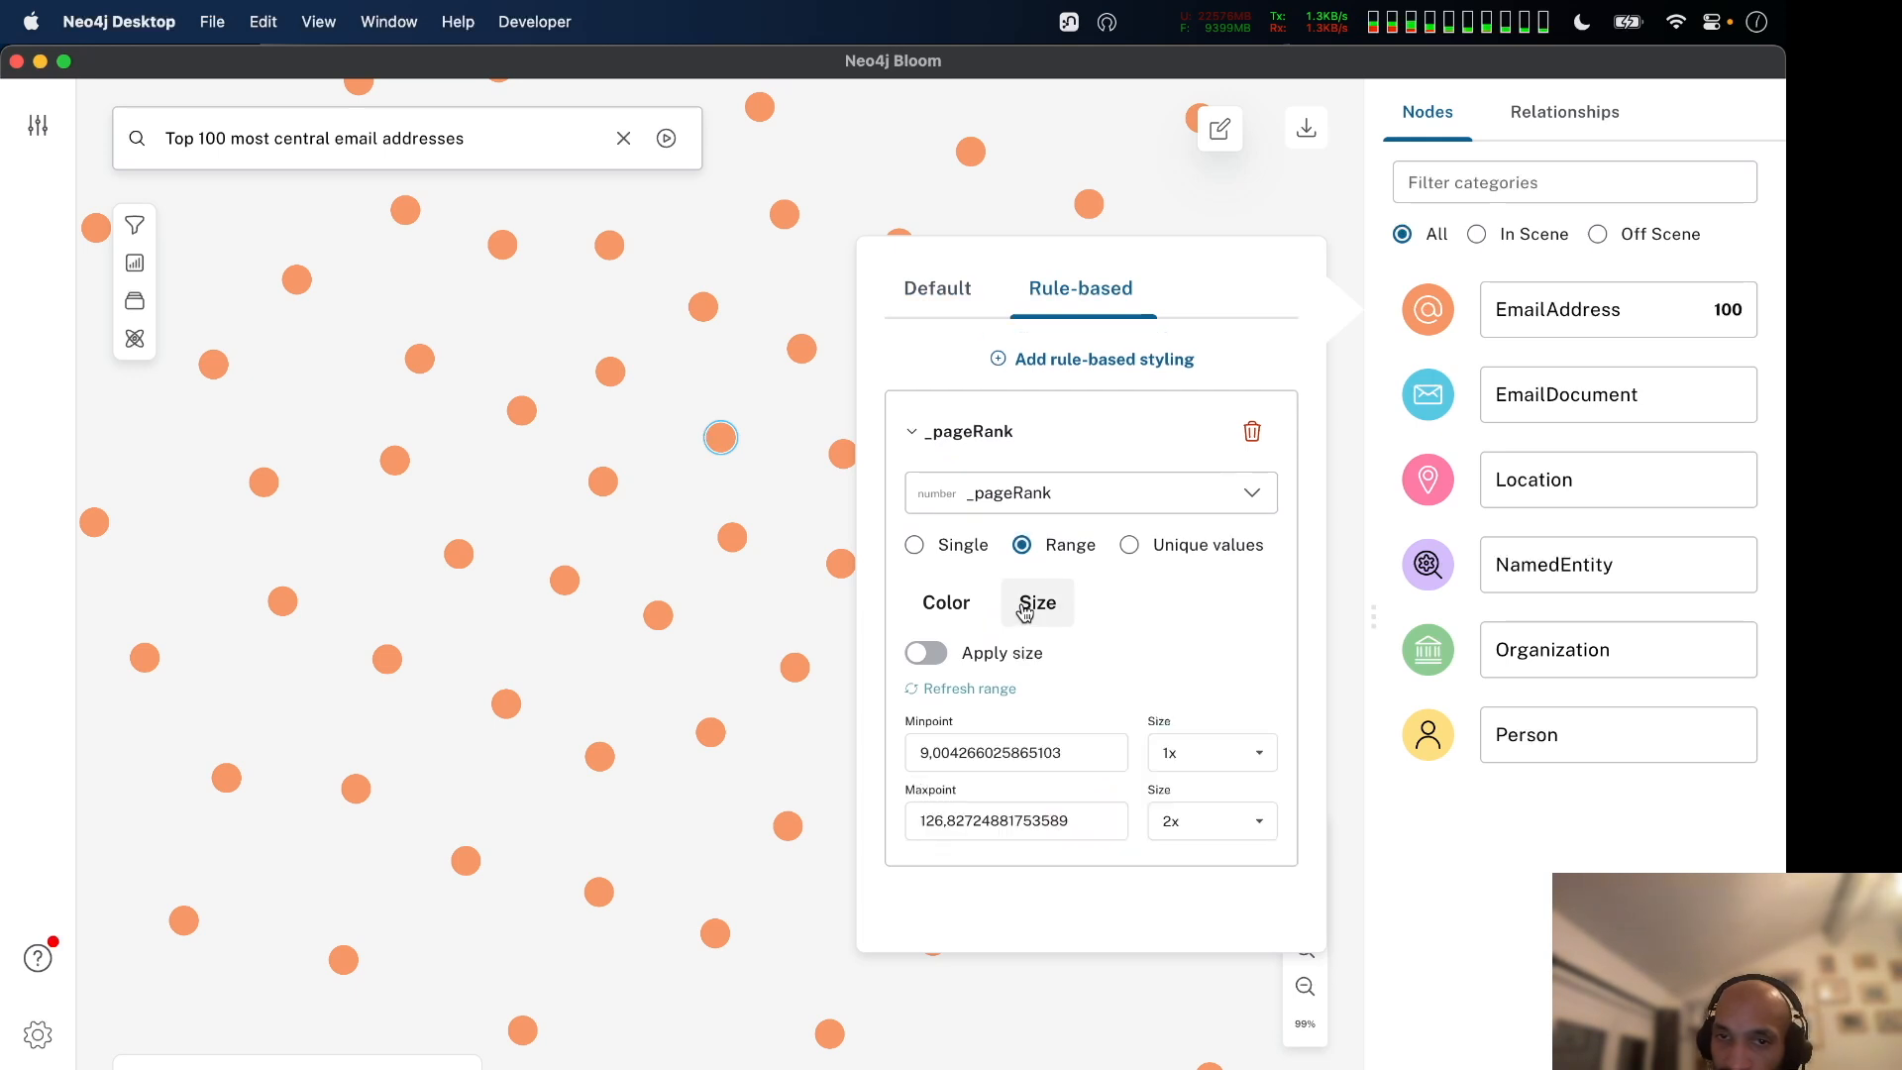
{"action": "left_click", "coordinate": [926, 653]}
{"action": "left_click", "coordinate": [1203, 758]}
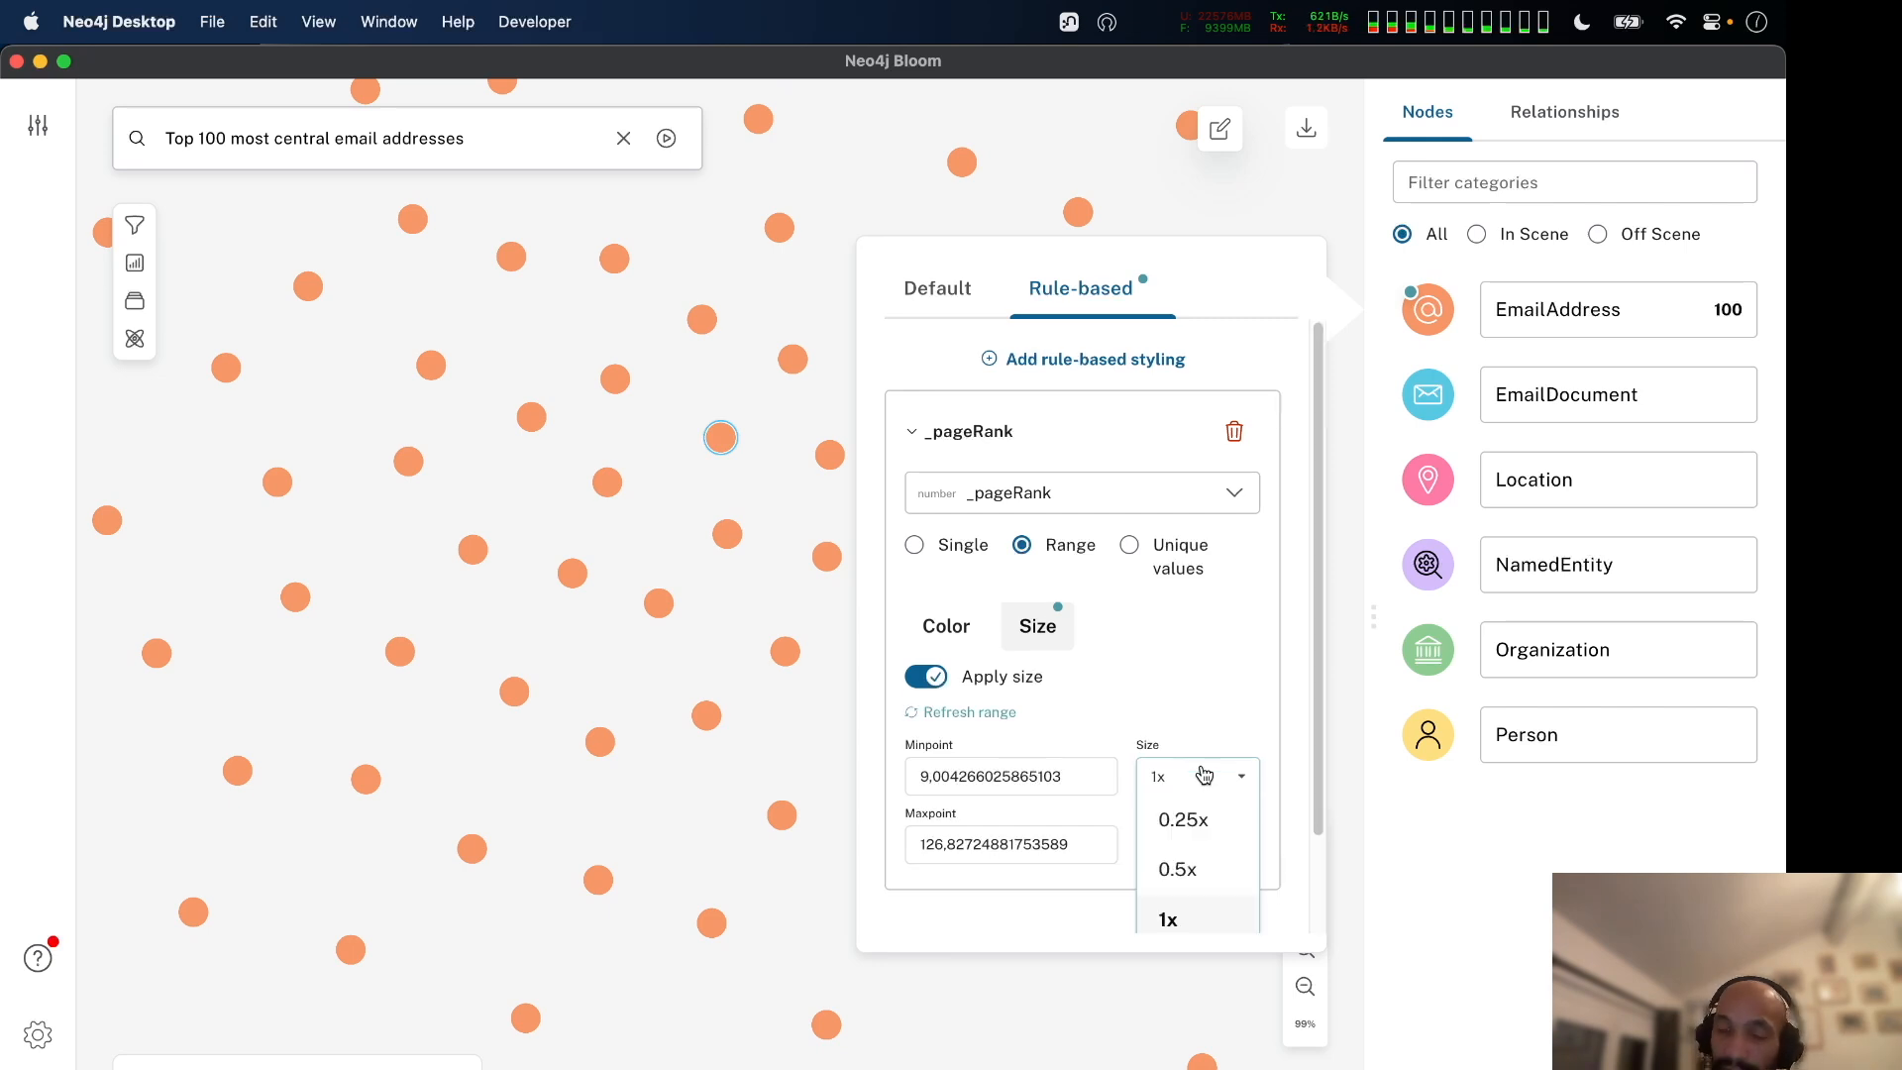
{"action": "left_click", "coordinate": [1186, 779]}
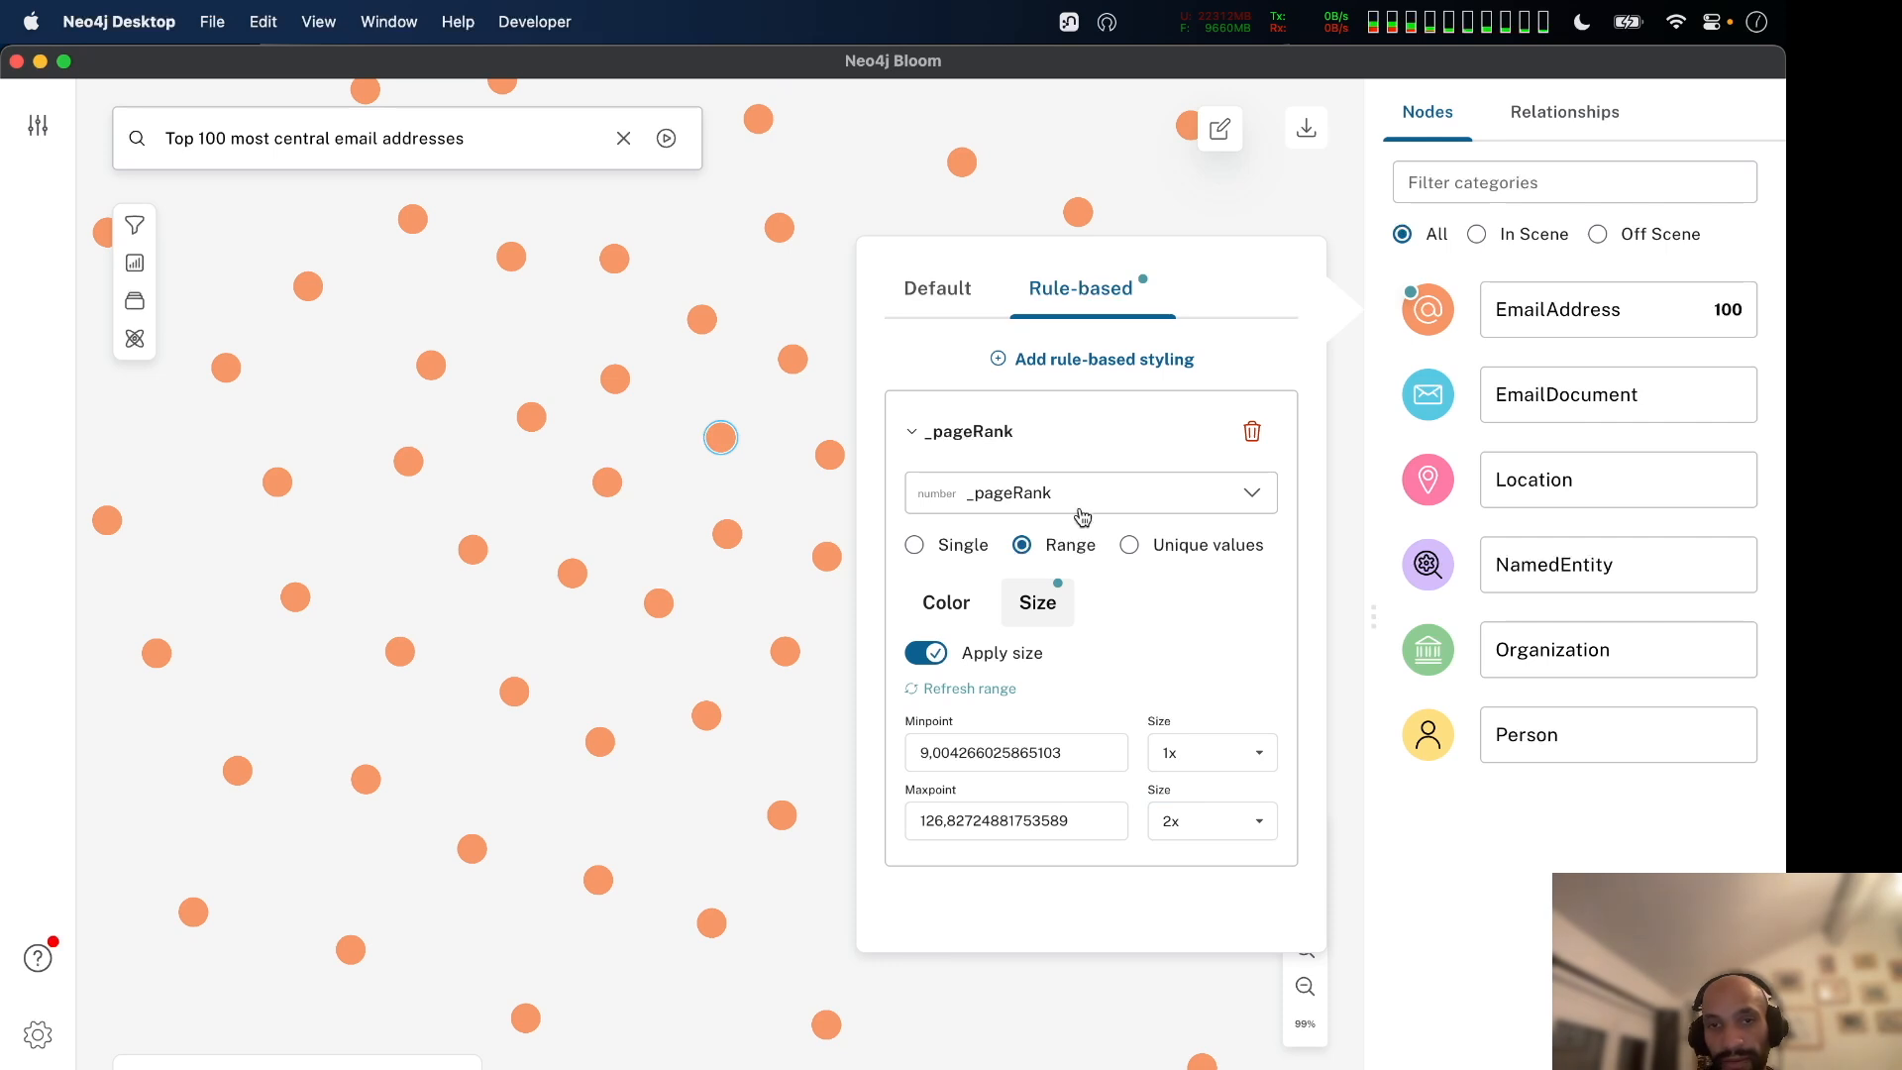
{"action": "left_click", "coordinate": [1210, 822]}
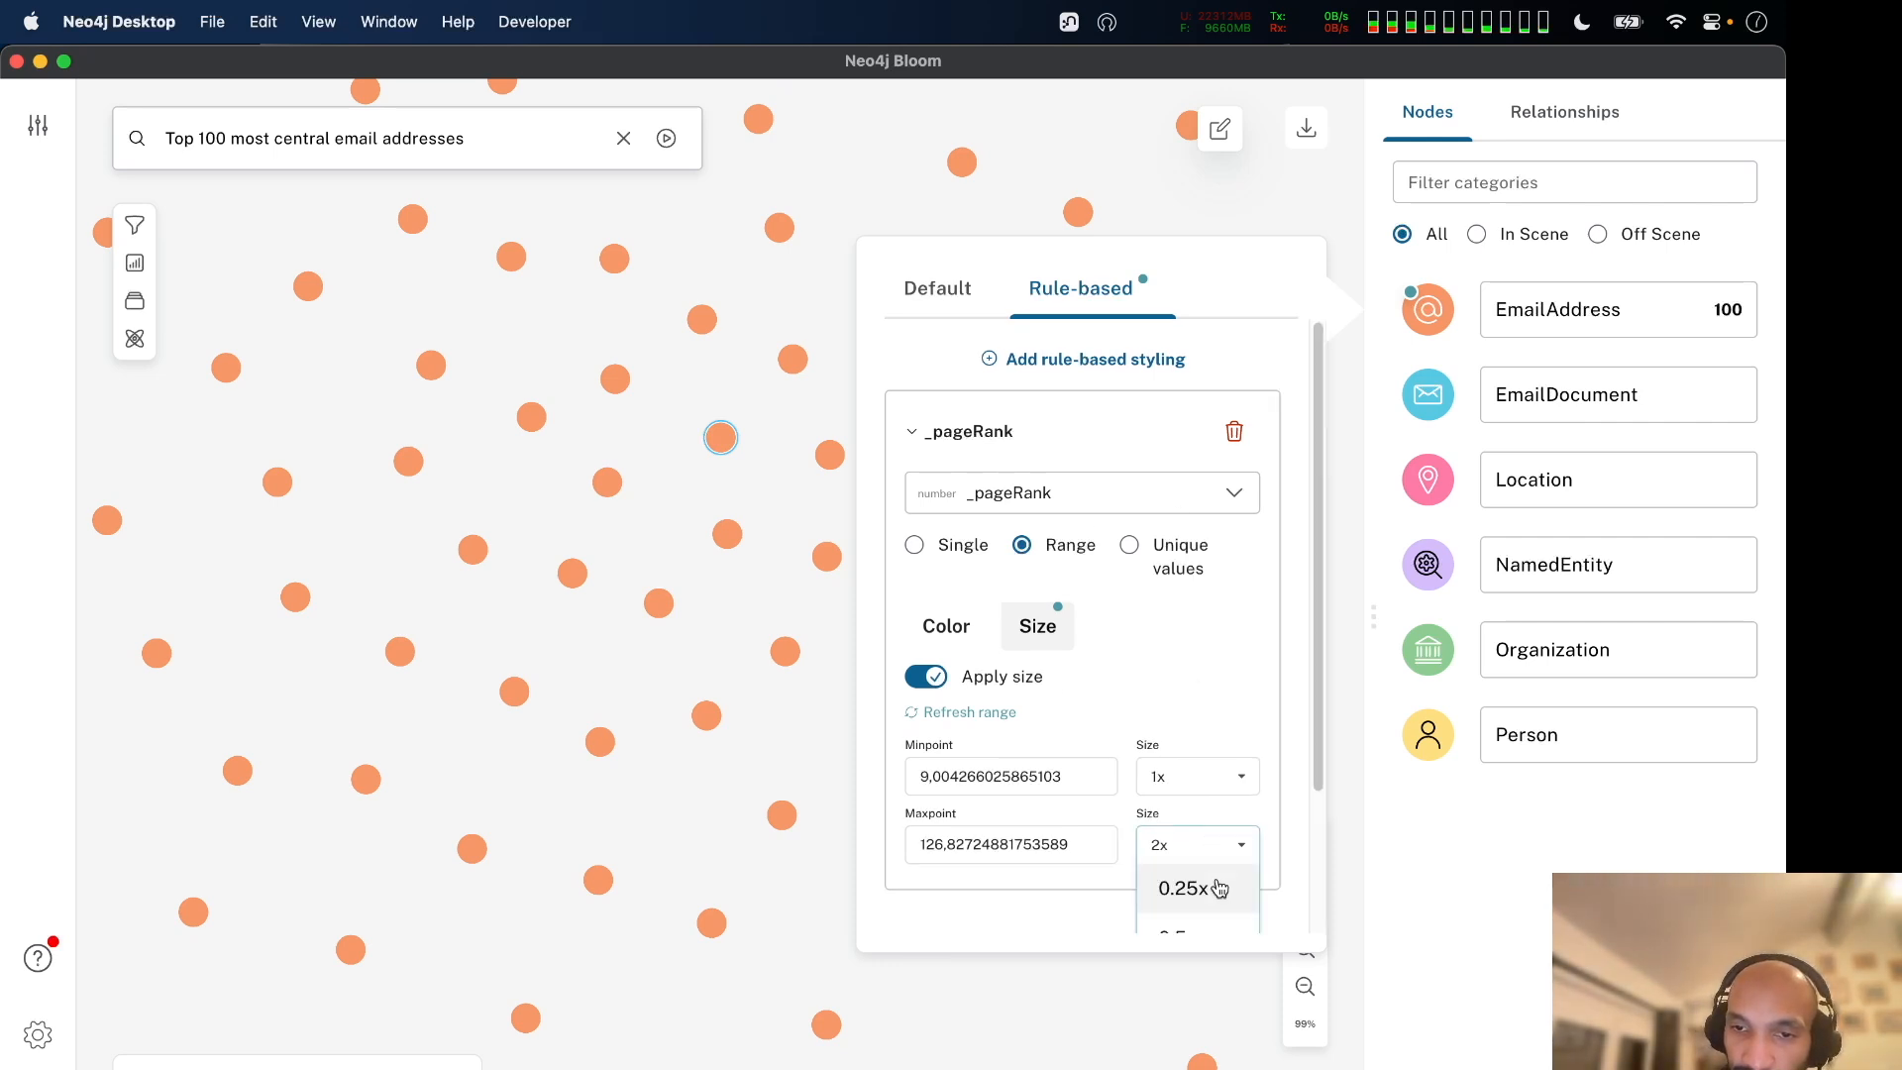
{"action": "scroll", "coordinate": [1219, 884], "scroll_direction": "down", "scroll_amount": 3}
{"action": "left_click", "coordinate": [1211, 908]}
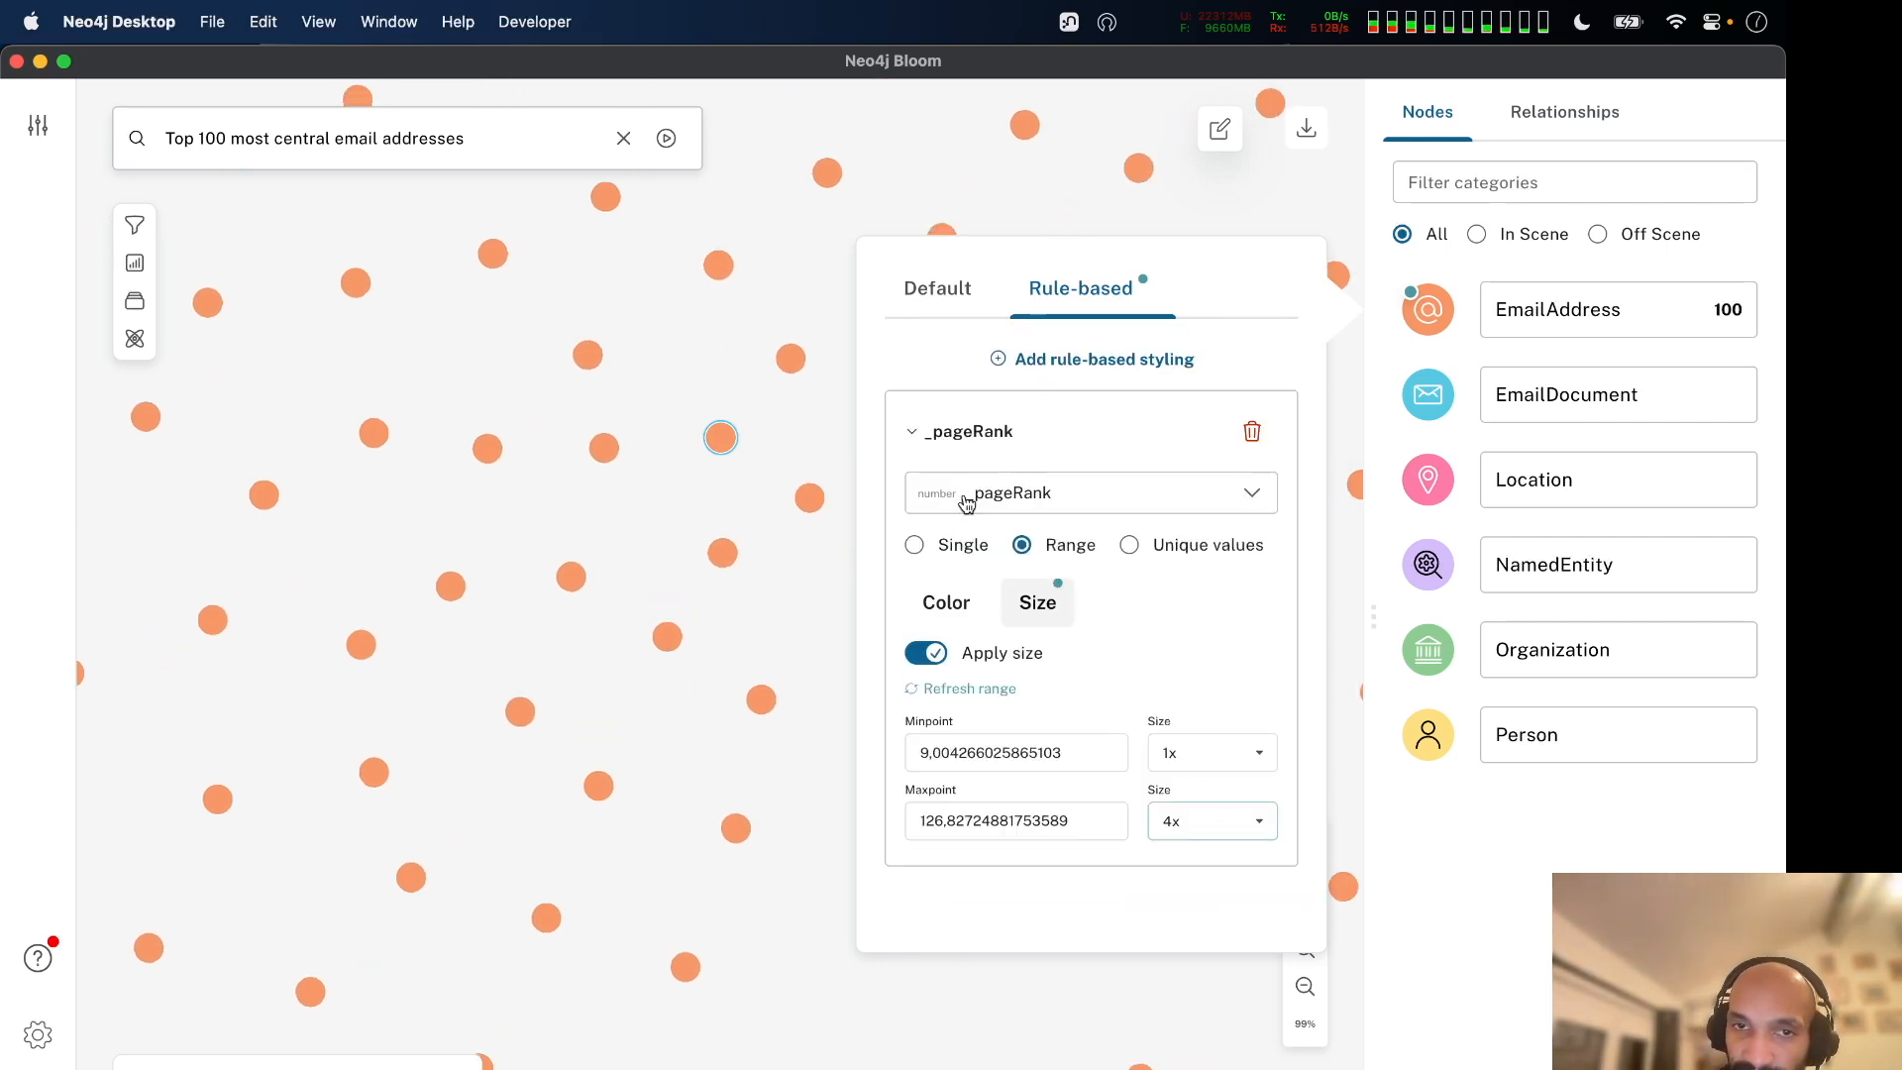
{"action": "left_click", "coordinate": [971, 697]}
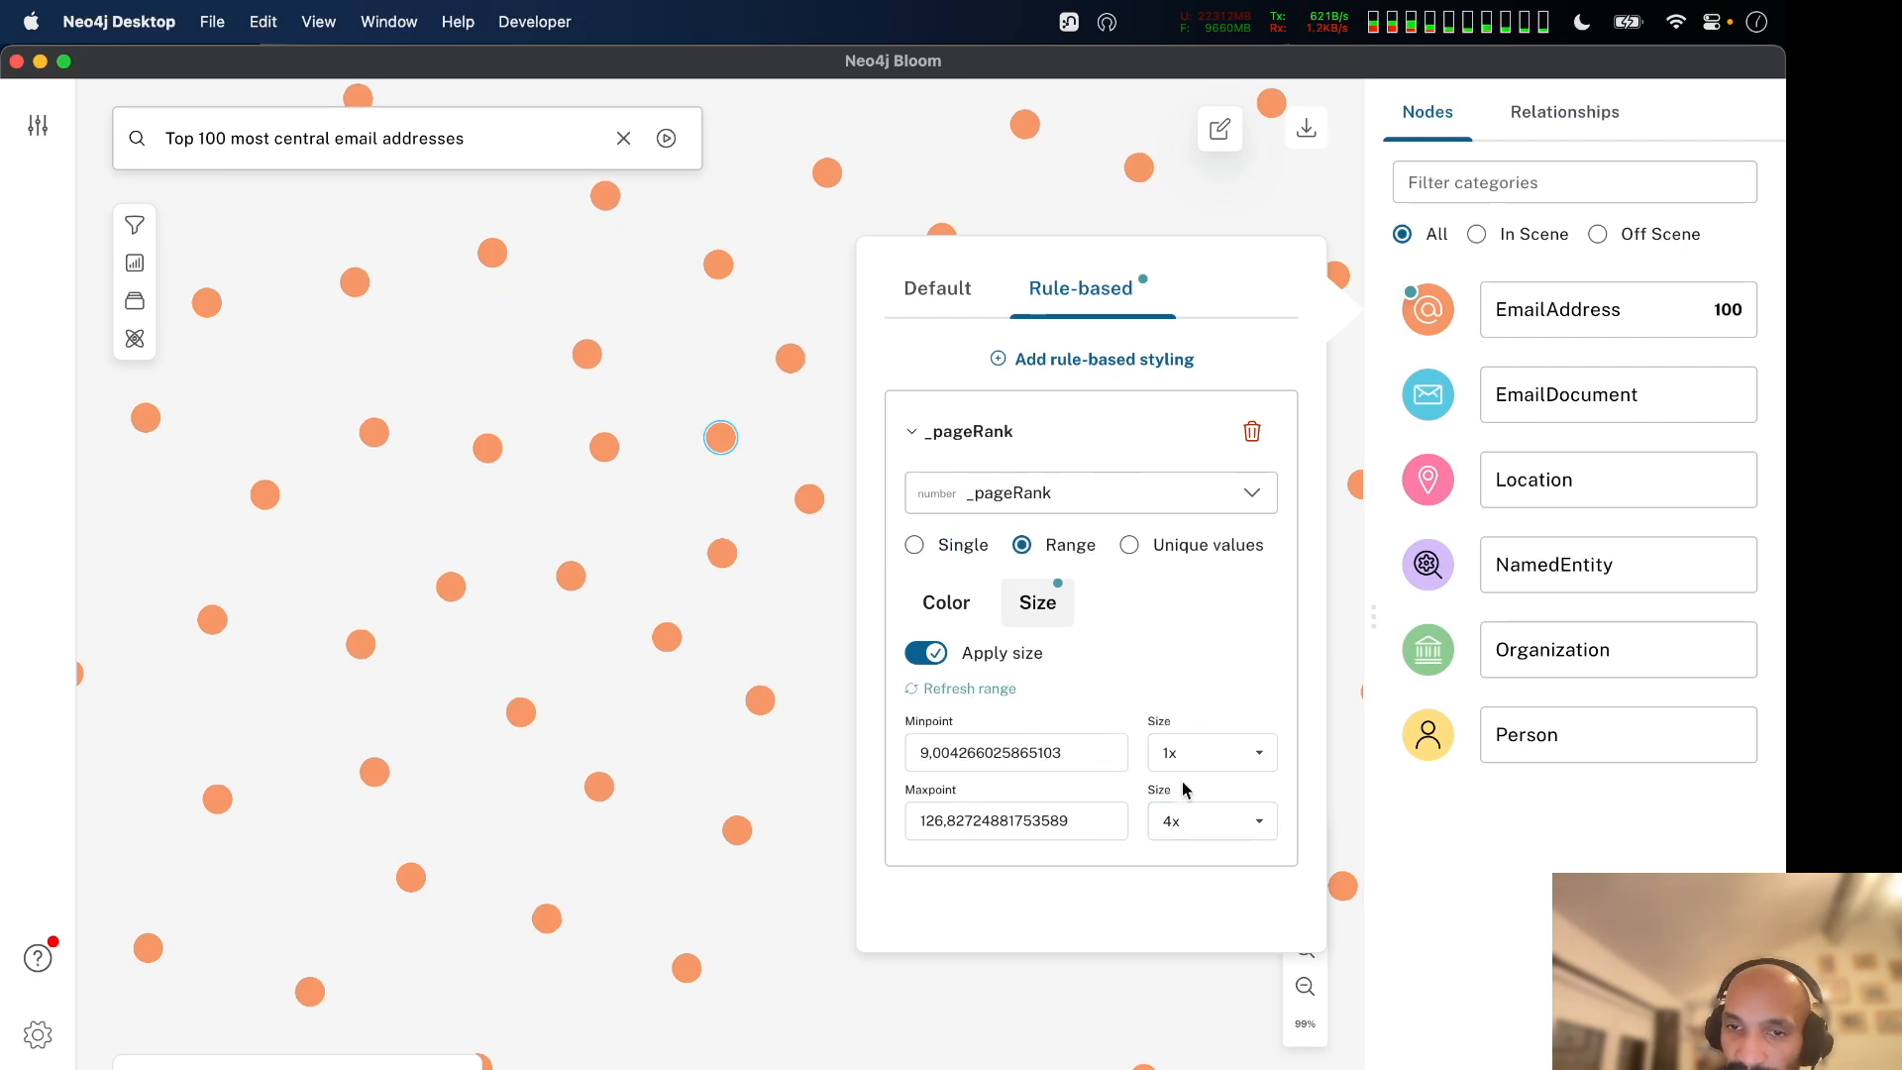
Set the minpoint size of the _pageRank rule to 0.25x, refresh the range and close the styling options.
{"action": "left_click", "coordinate": [1180, 749]}
{"action": "left_click", "coordinate": [1175, 817]}
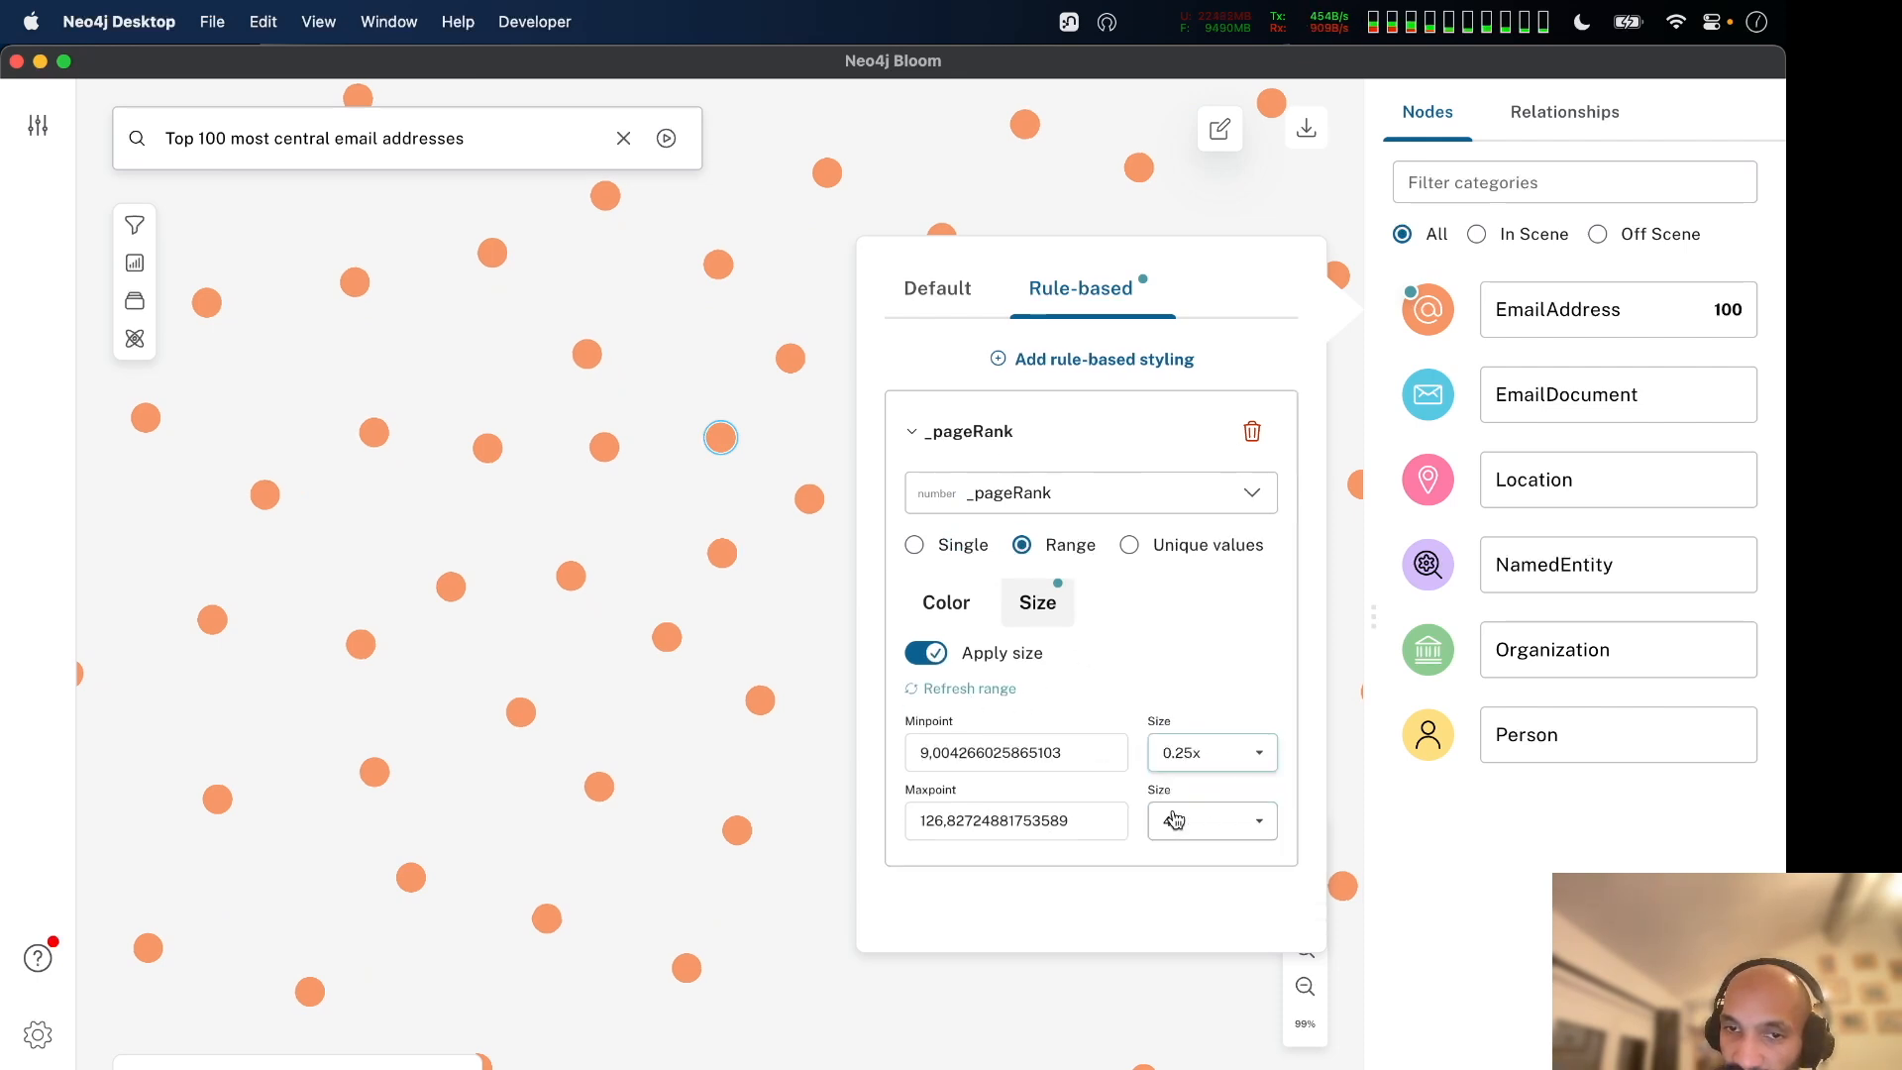
{"action": "left_click", "coordinate": [985, 689]}
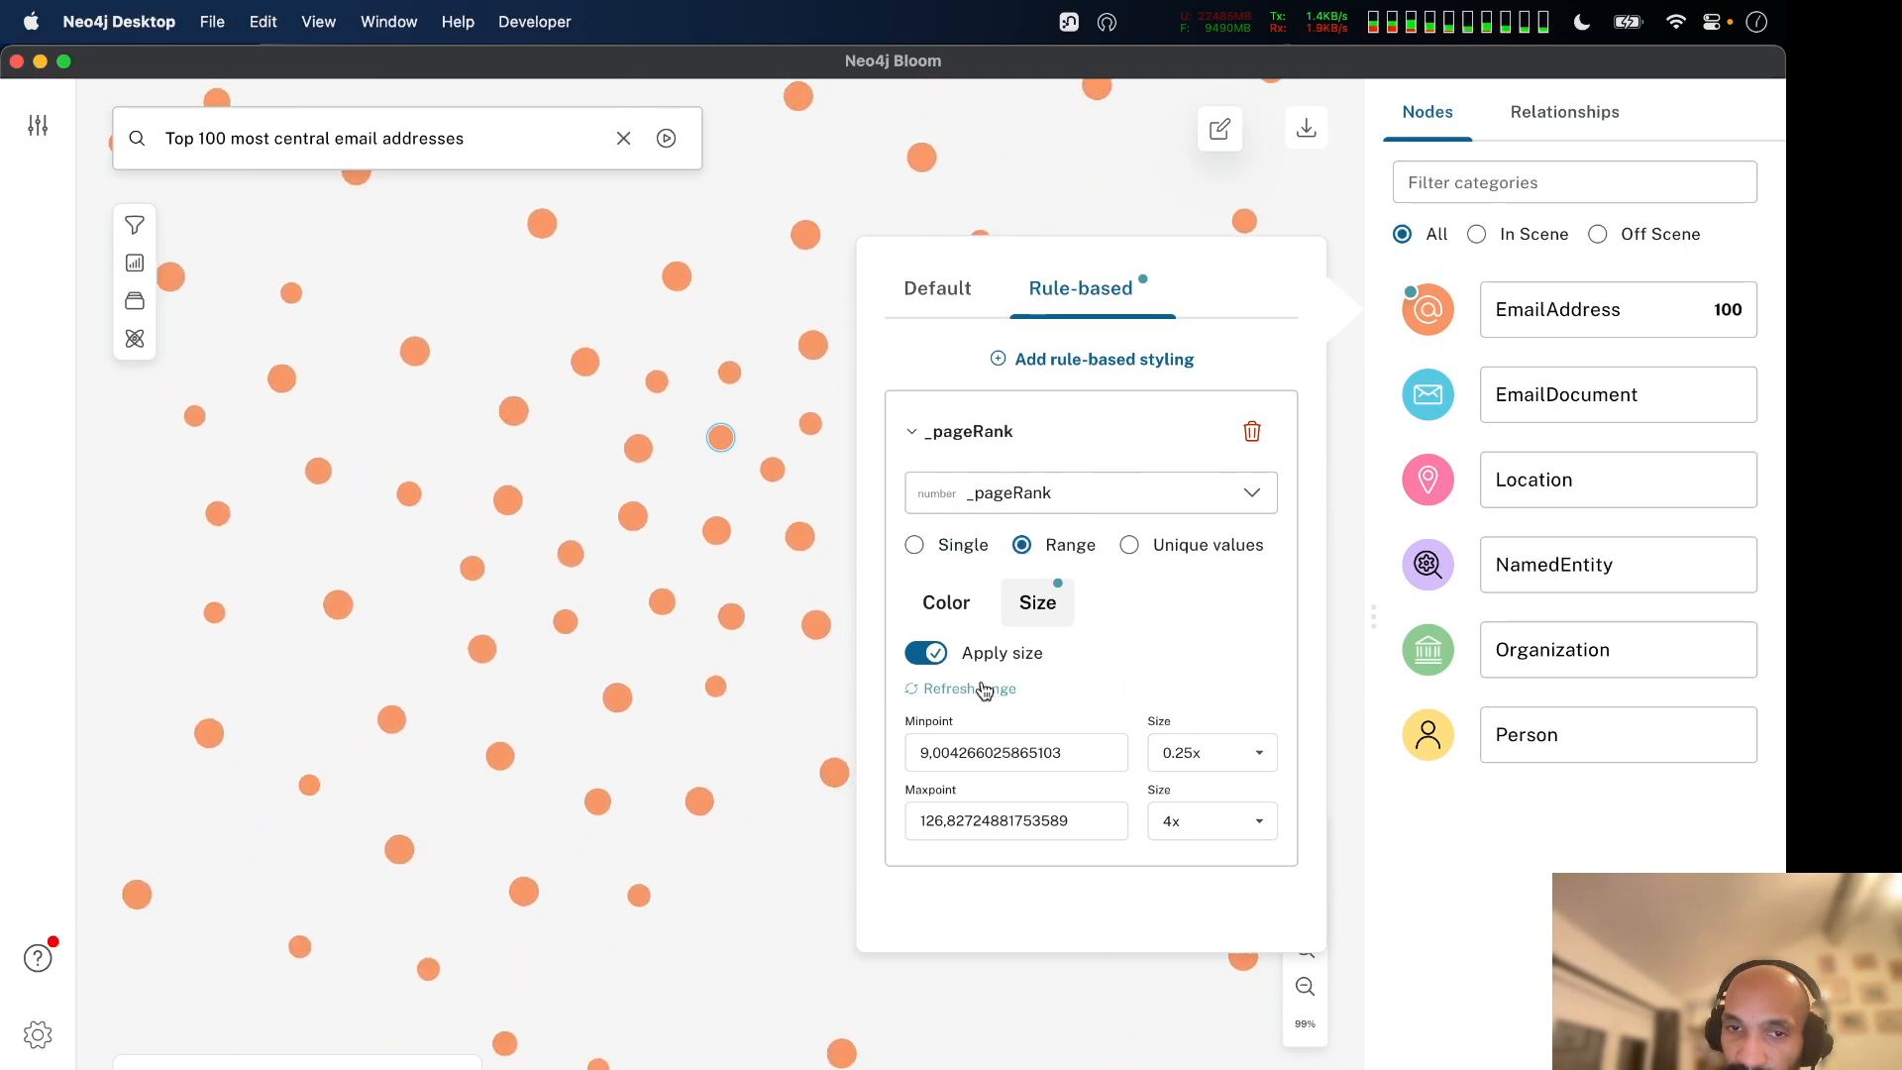
{"action": "left_click", "coordinate": [750, 574]}
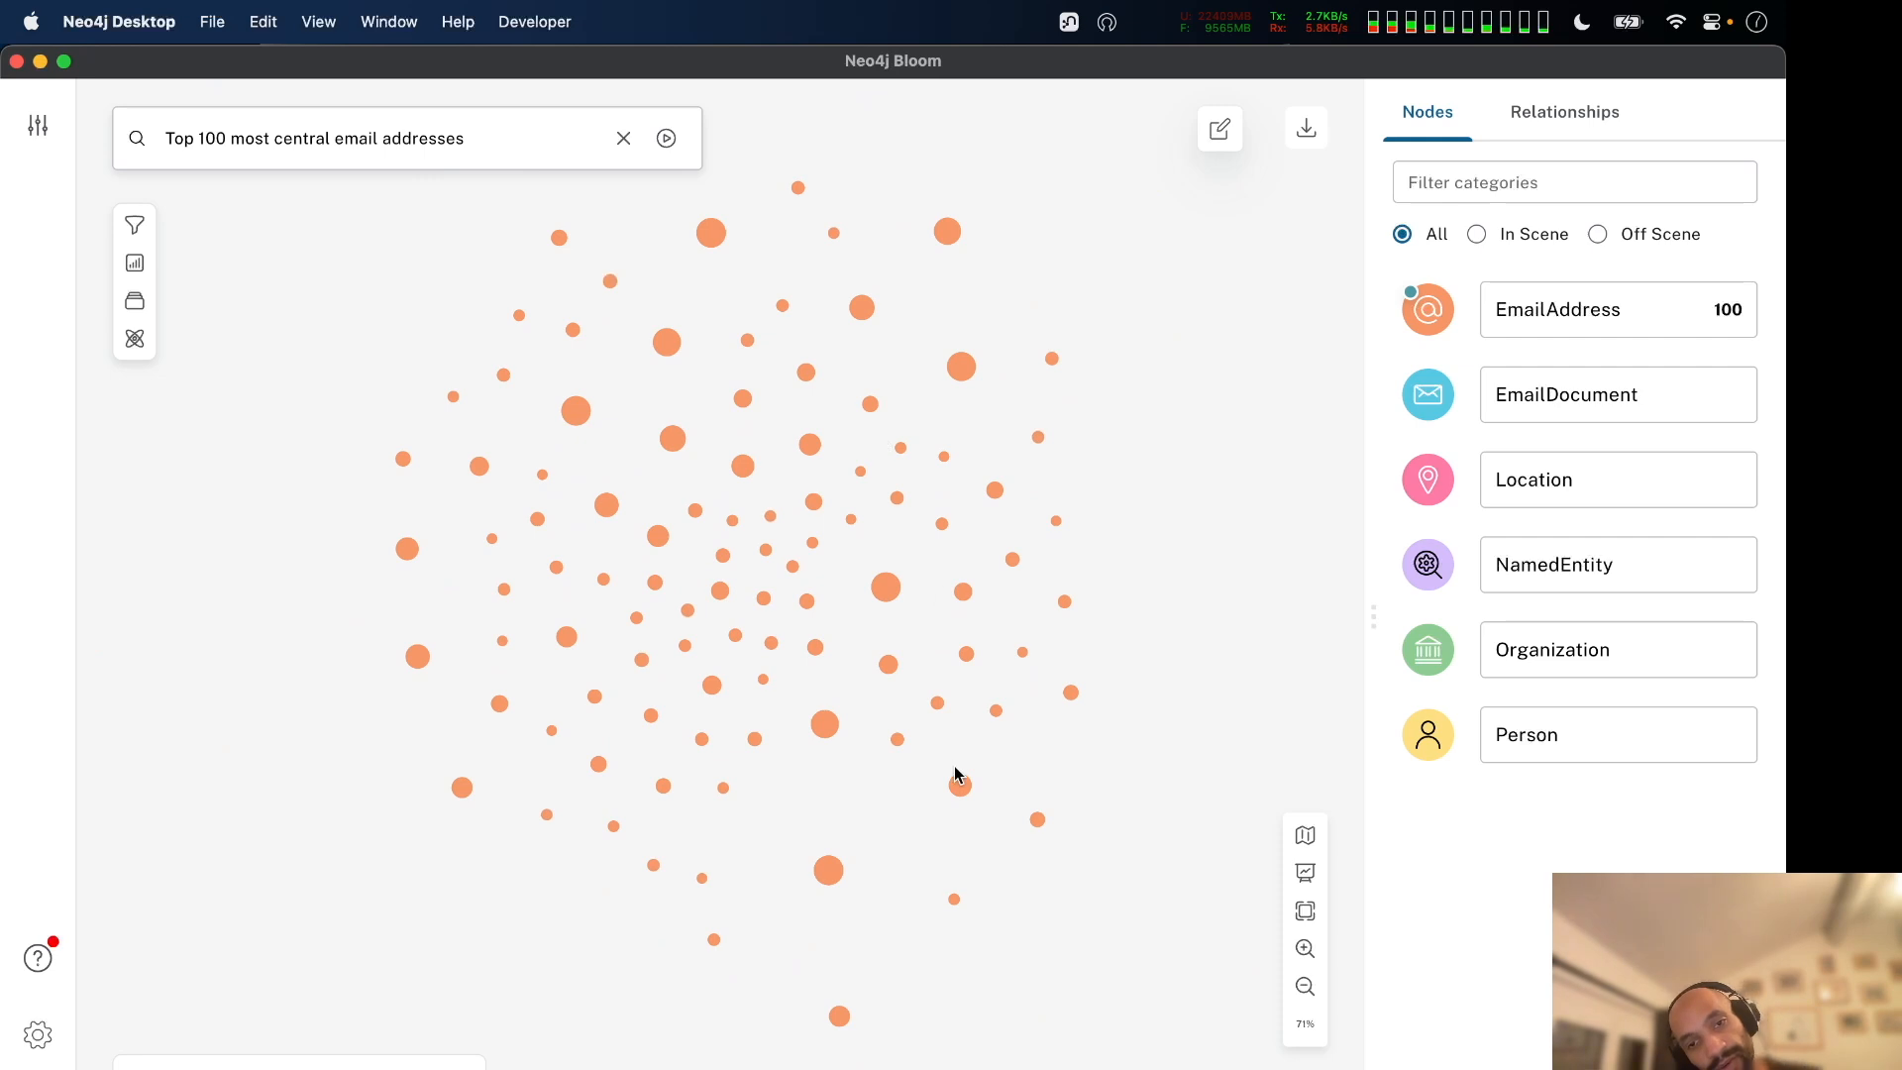
Examine the largest email address nodes up close to identify the most central addresses.
{"action": "scroll", "coordinate": [844, 916], "scroll_direction": "up", "scroll_amount": 10}
{"action": "scroll", "coordinate": [845, 918], "scroll_direction": "down", "scroll_amount": 3}
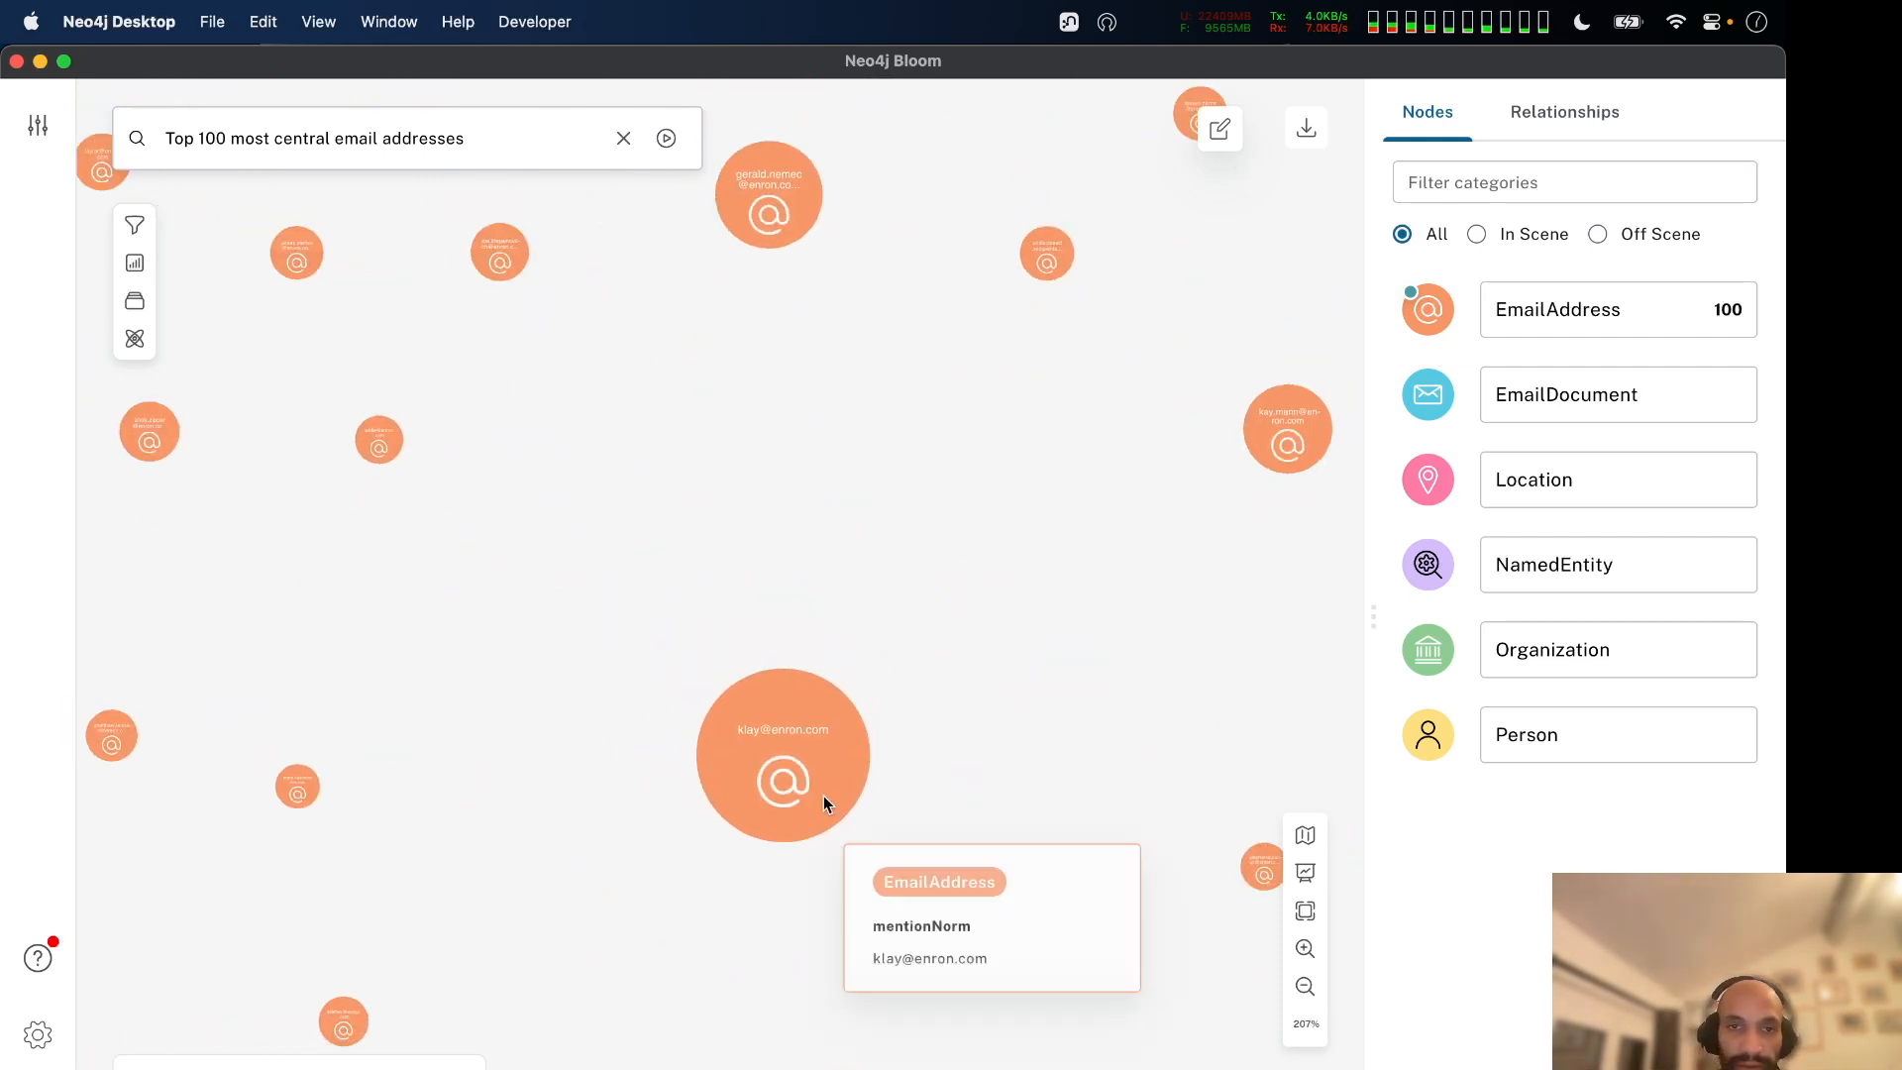
{"action": "scroll", "coordinate": [823, 795], "scroll_direction": "down", "scroll_amount": 15}
{"action": "scroll", "coordinate": [823, 794], "scroll_direction": "up", "scroll_amount": 10}
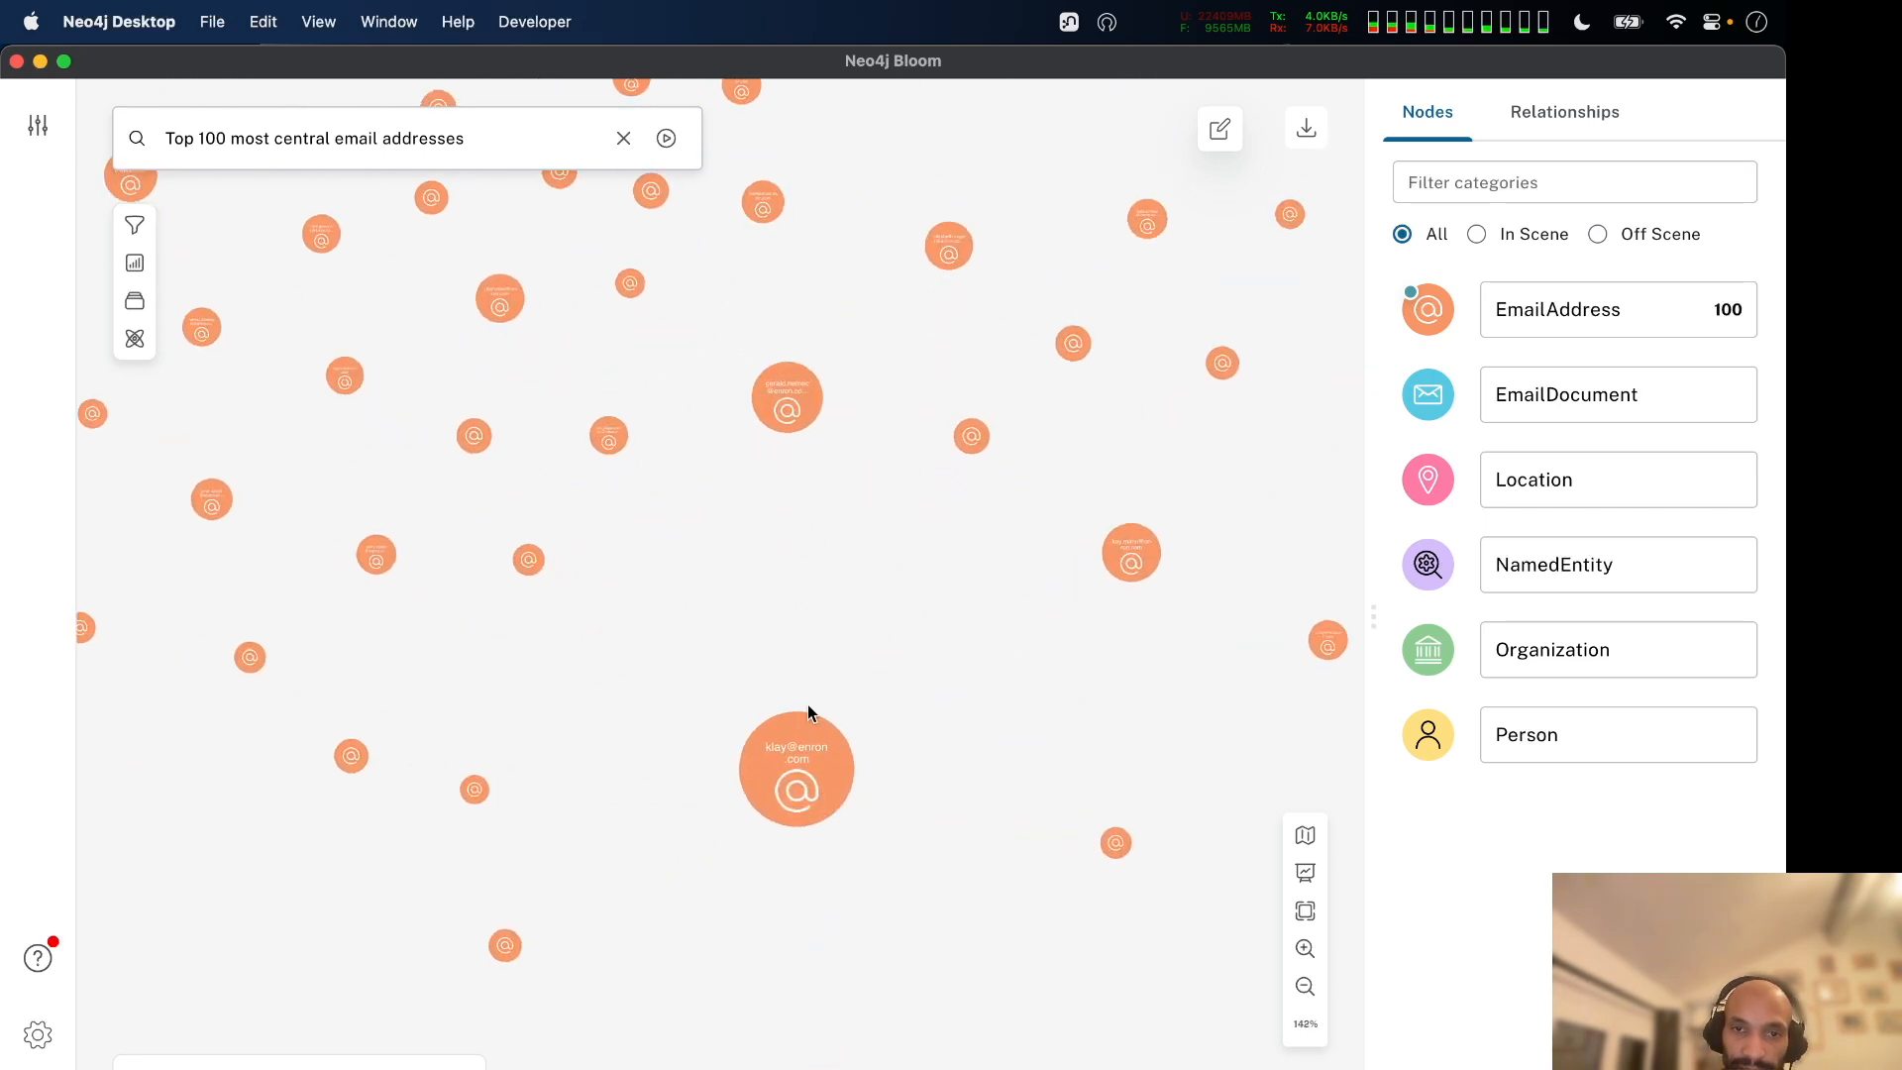
{"action": "scroll", "coordinate": [889, 812], "scroll_direction": "up", "scroll_amount": 4}
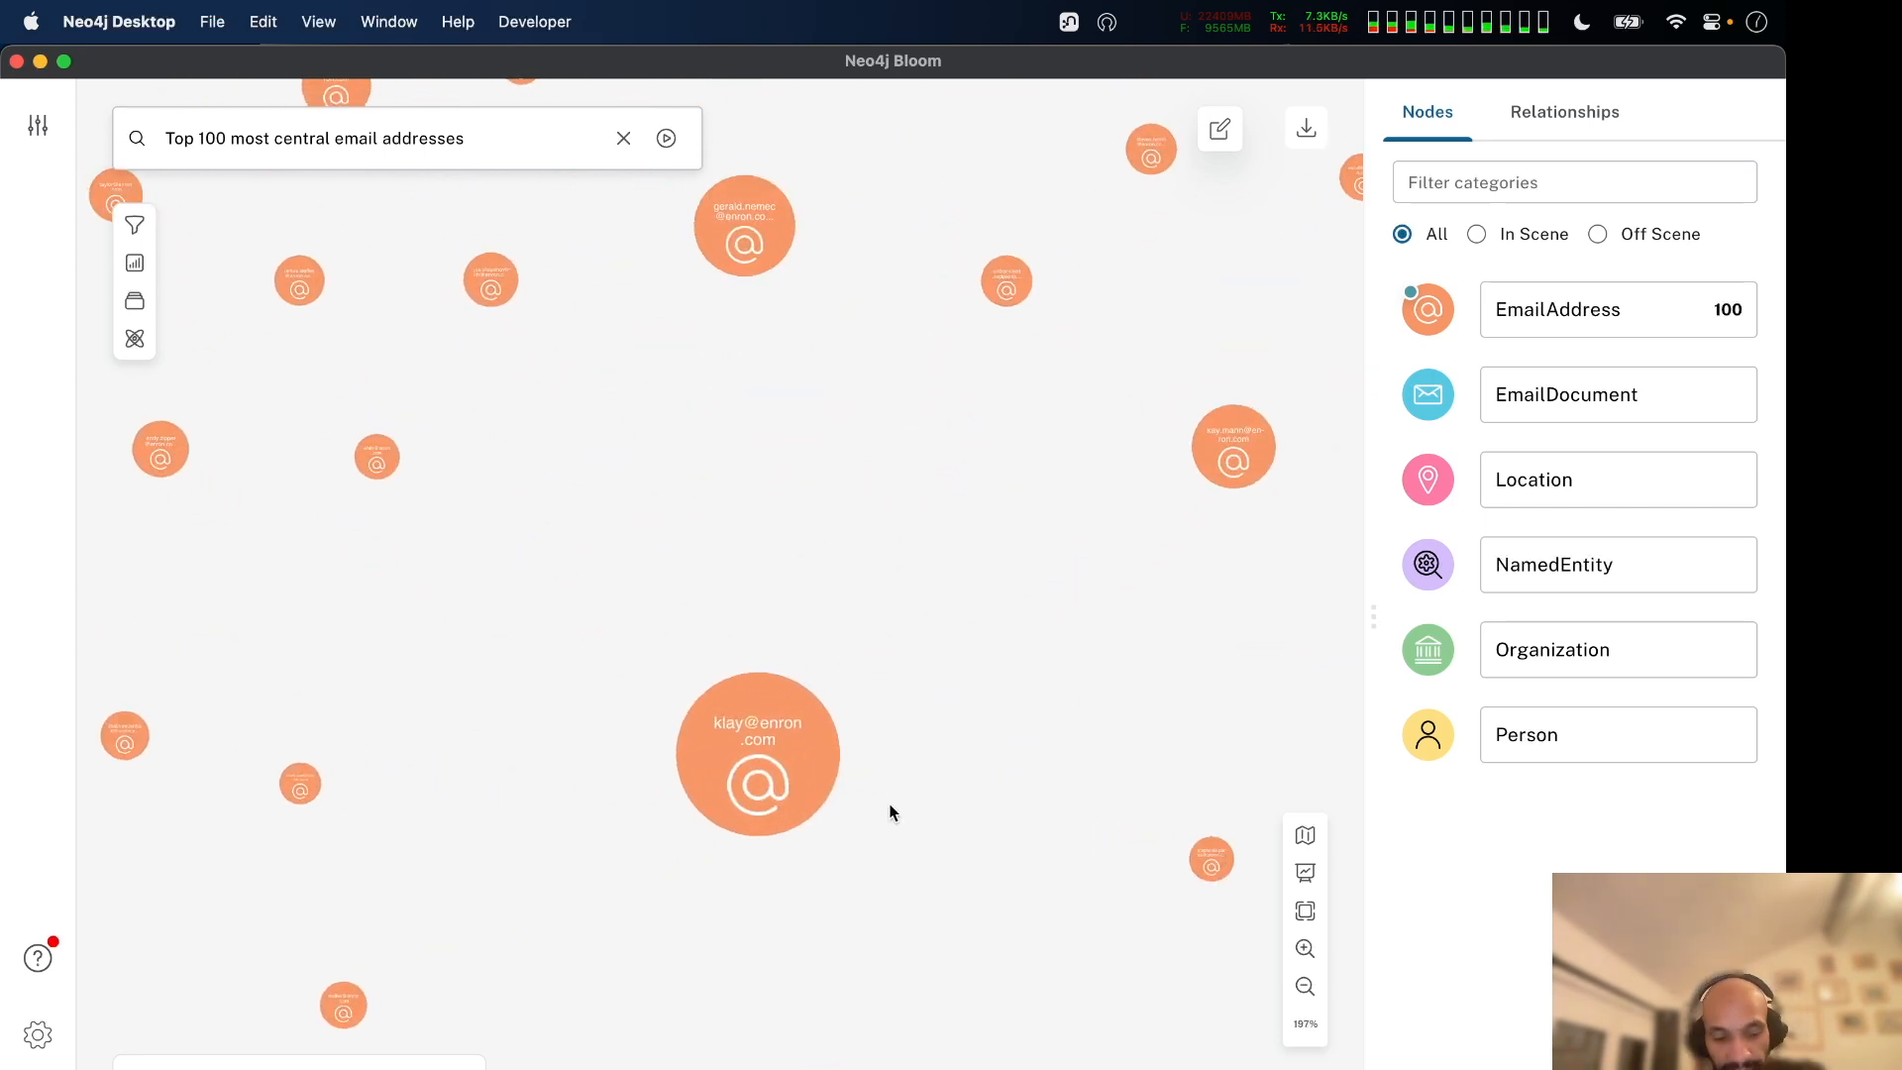
Switch to Firefox and read the "Rise of Enron" section of the Wikipedia article on the Enron scandal.
{"action": "key", "text": "super+Tab"}
{"action": "key", "text": "super+Tab"}
{"action": "key", "text": "super+Tab"}
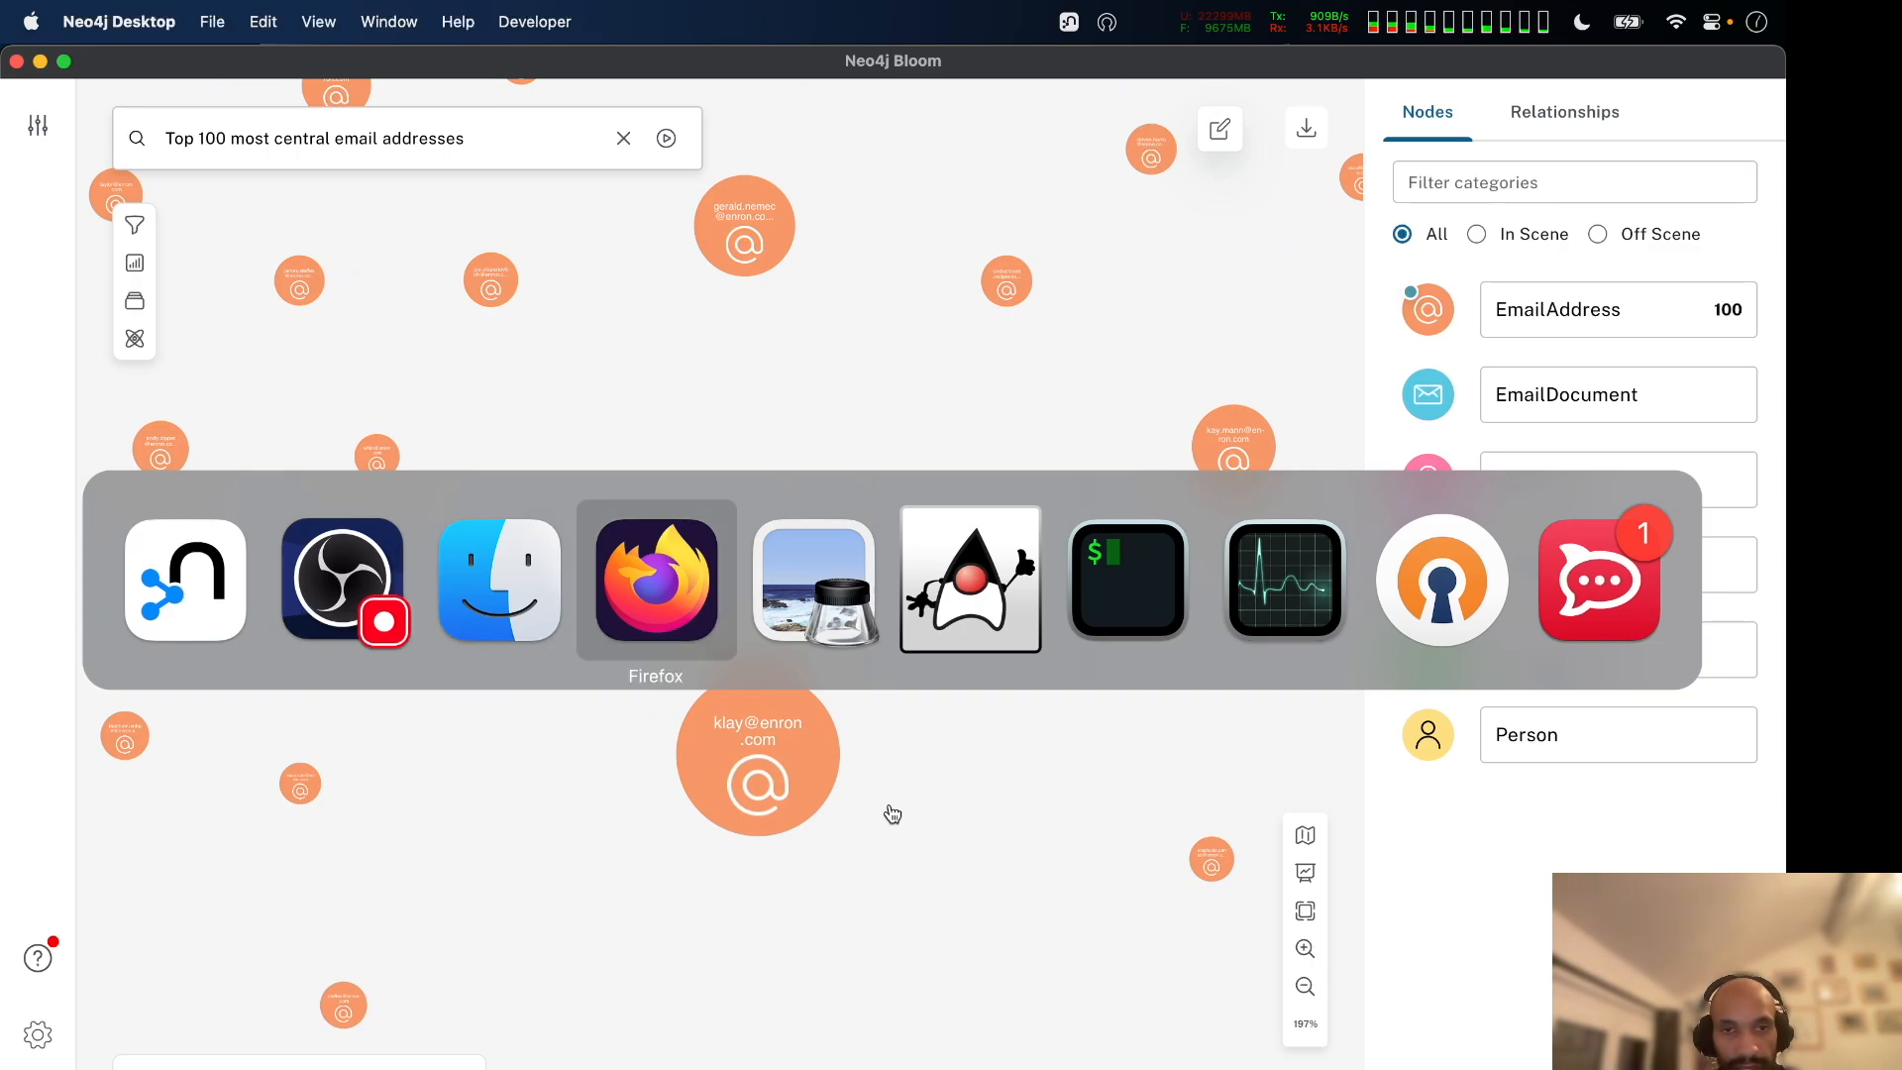
{"action": "scroll", "coordinate": [893, 814], "scroll_direction": "up", "scroll_amount": 20}
{"action": "scroll", "coordinate": [888, 807], "scroll_direction": "down", "scroll_amount": 12}
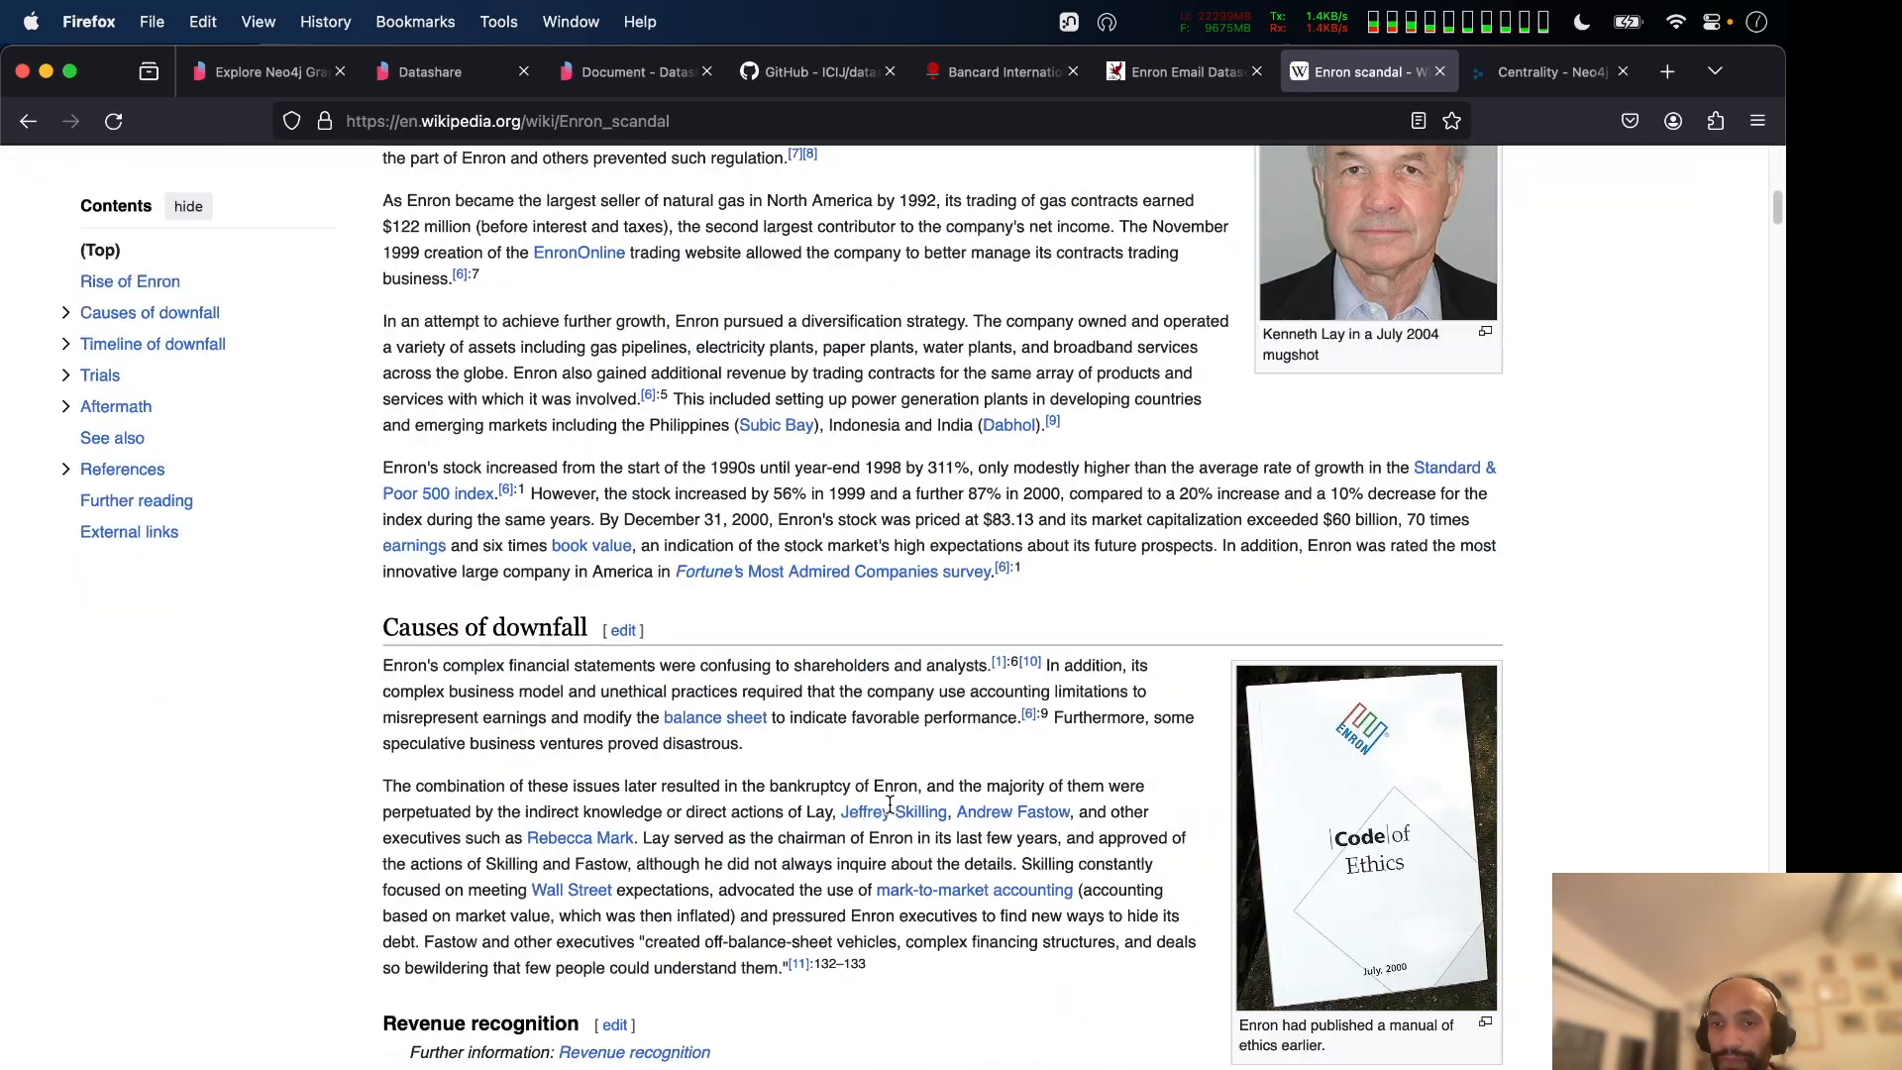
{"action": "scroll", "coordinate": [882, 797], "scroll_direction": "up", "scroll_amount": 3}
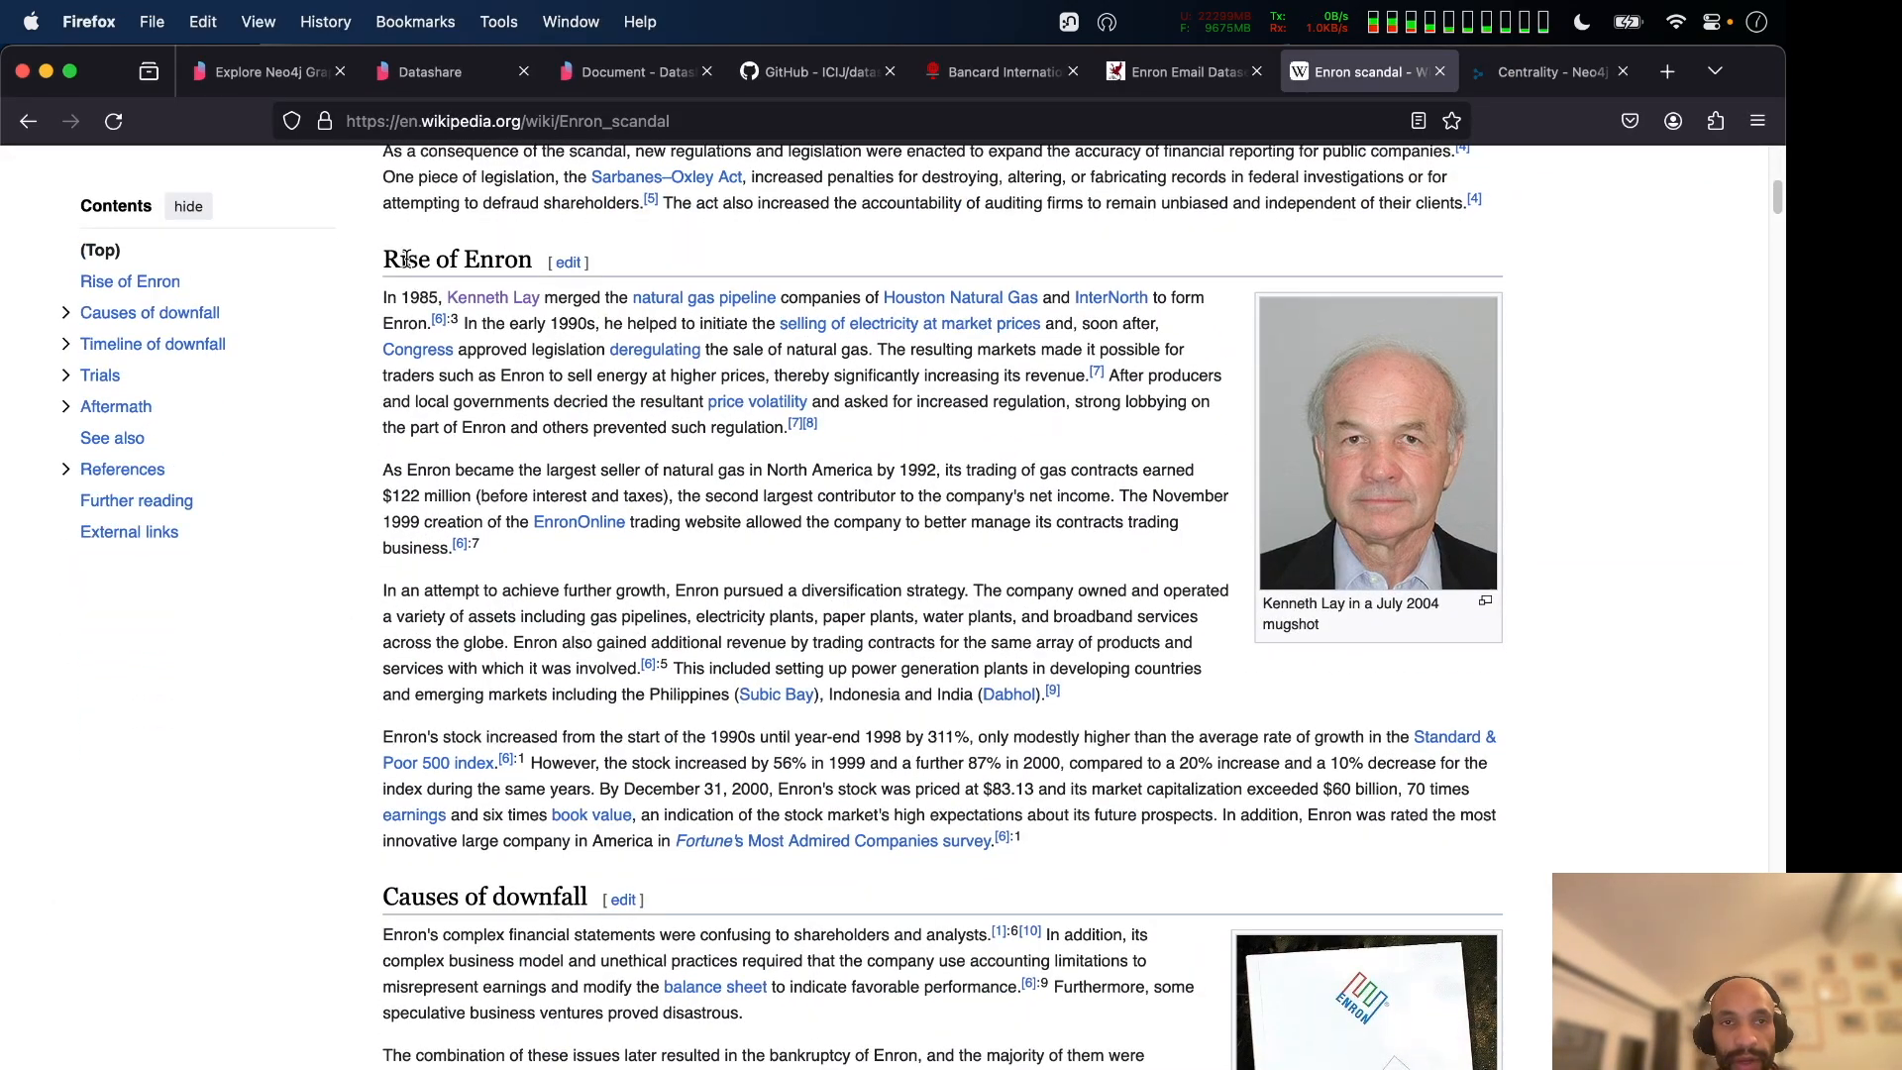
Return to Neo4j Bloom and examine more of the large email address nodes across the scene.
{"action": "key", "text": "super+Tab"}
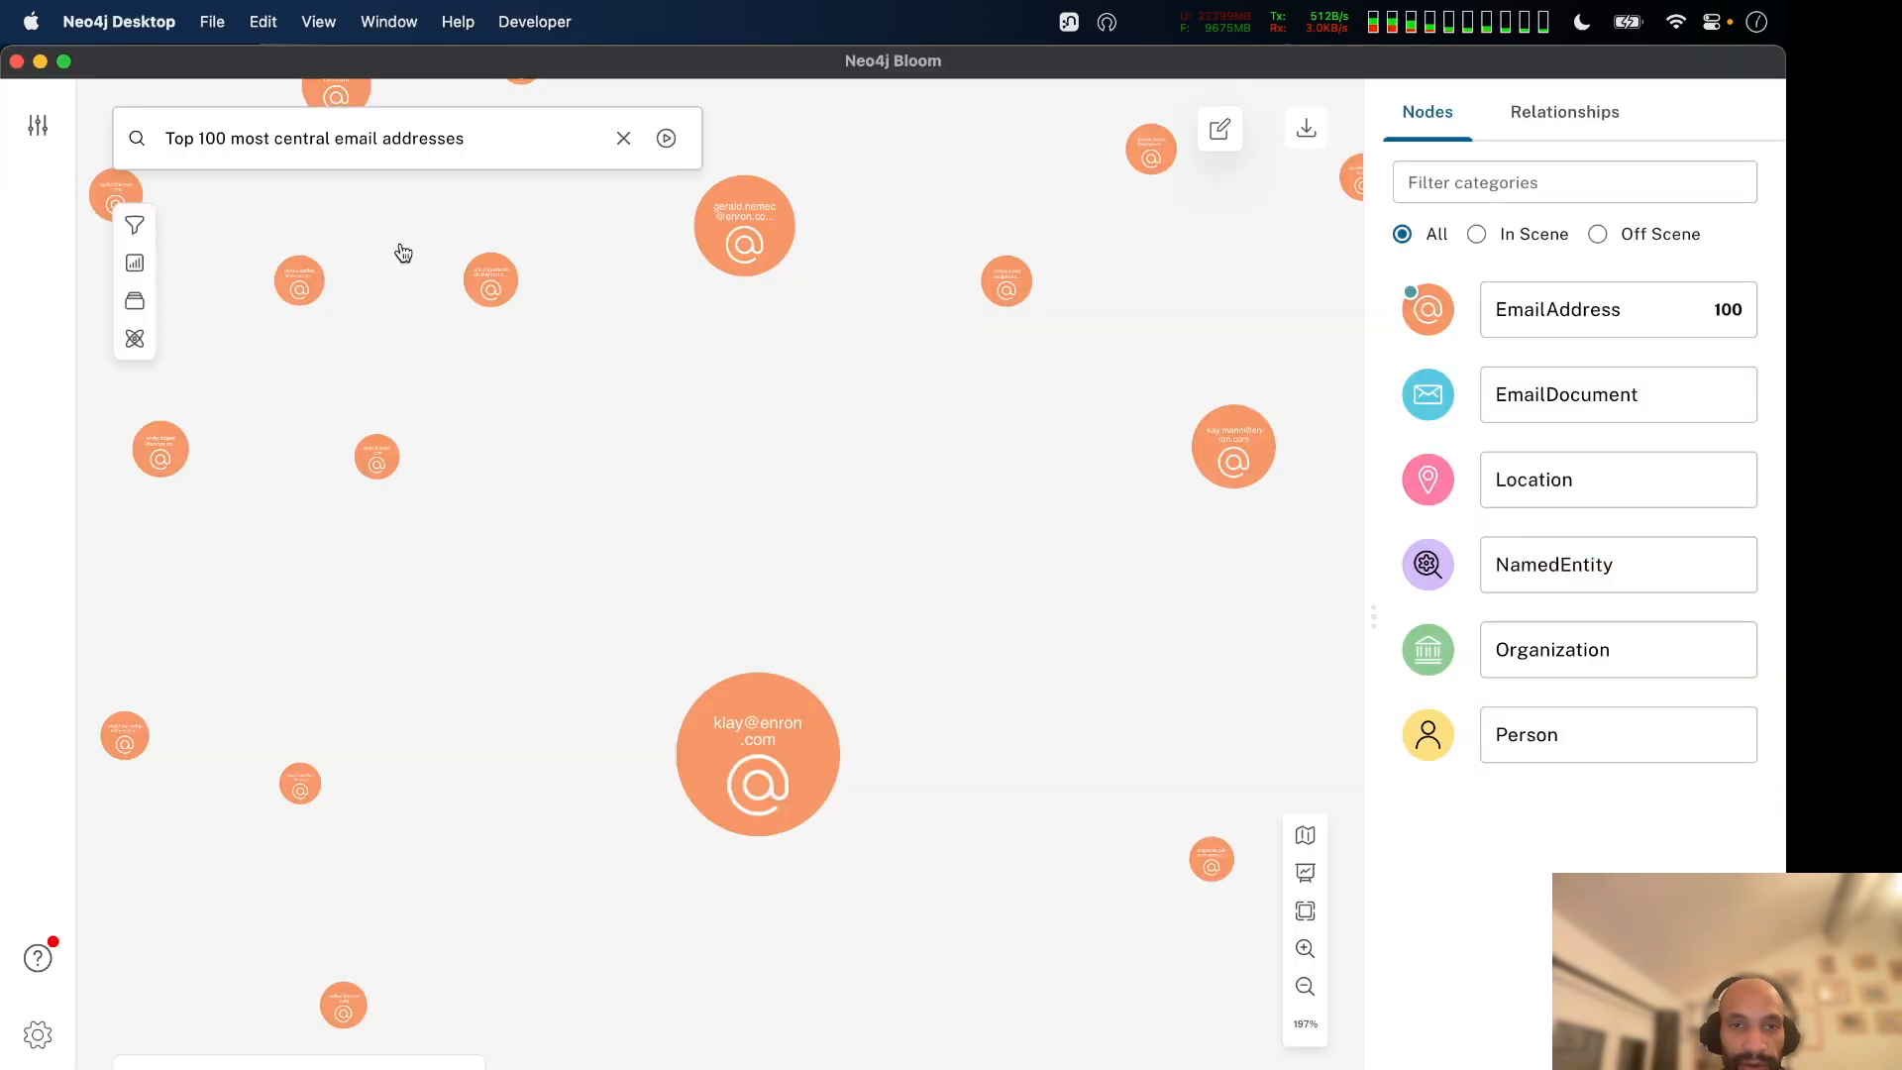
{"action": "left_click_drag", "start_coordinate": [952, 599], "coordinate": [920, 434]}
{"action": "scroll", "coordinate": [919, 431], "scroll_direction": "down", "scroll_amount": 5}
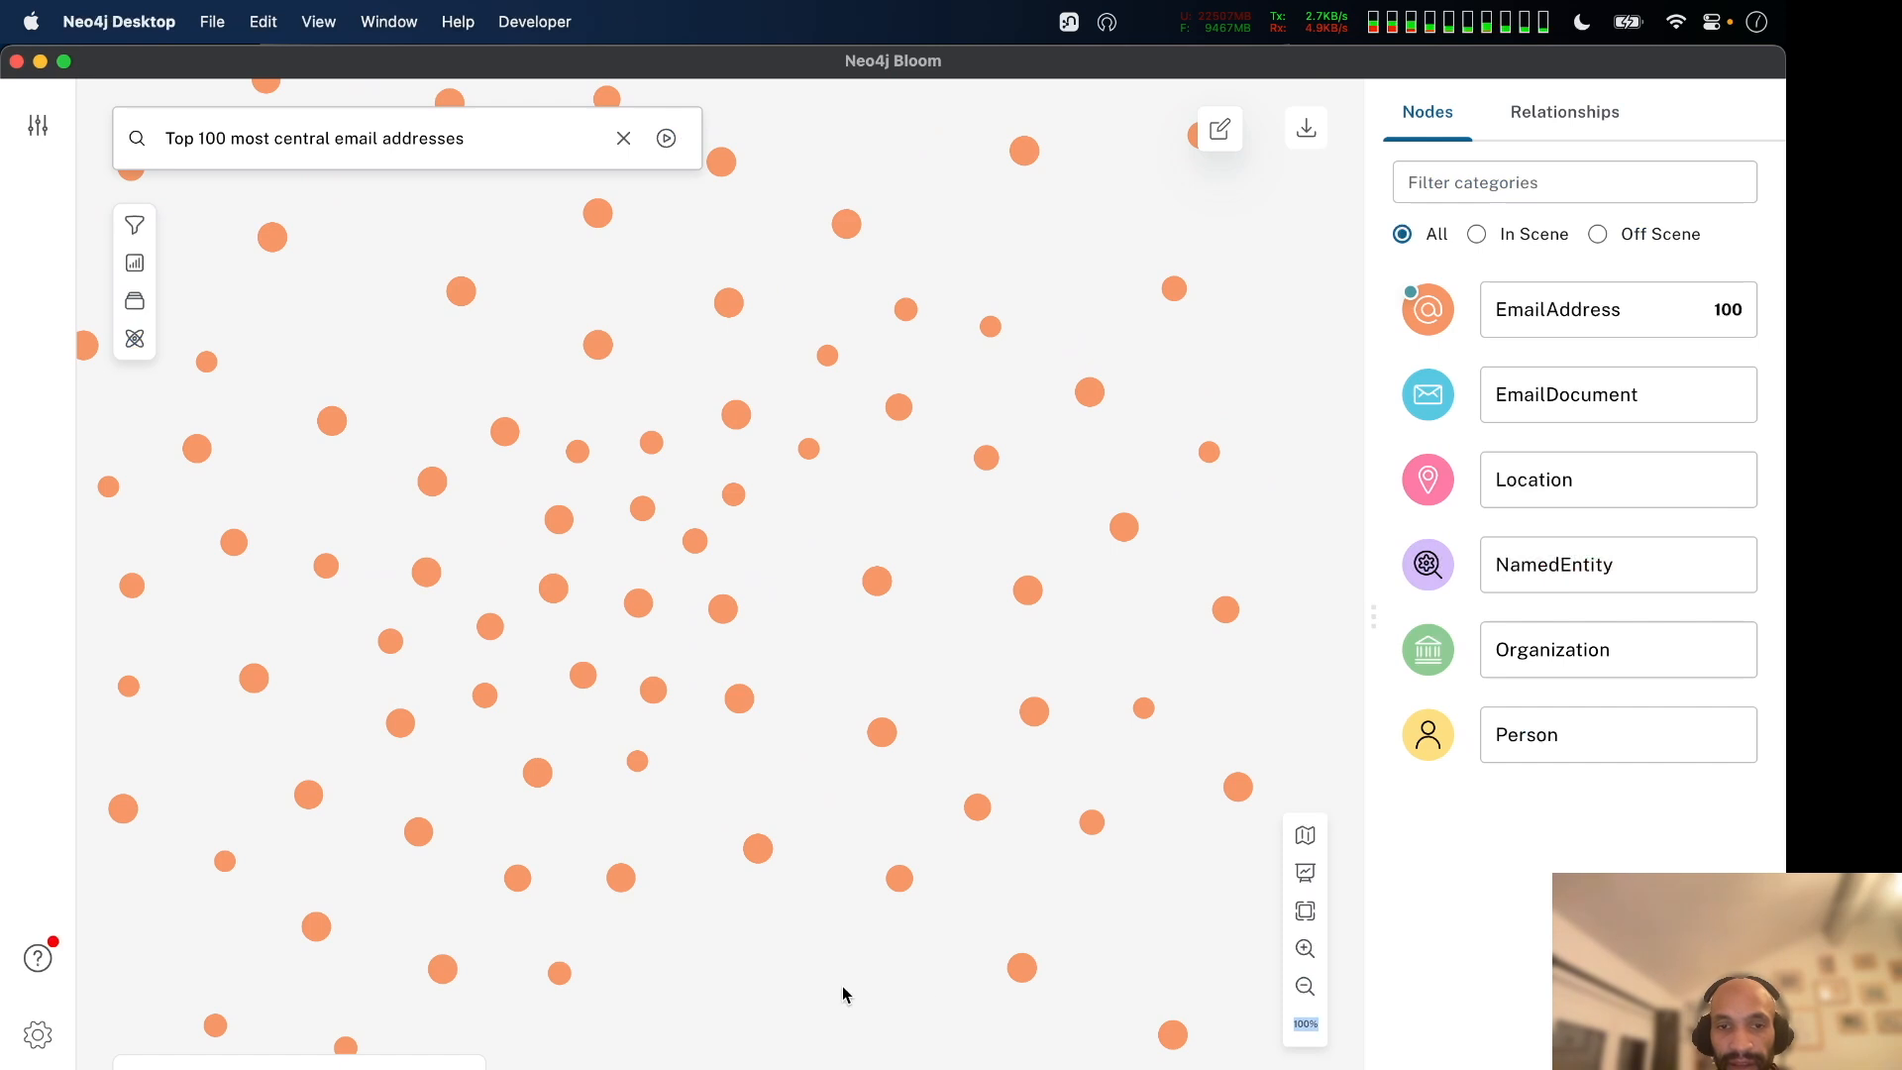
{"action": "scroll", "coordinate": [786, 953], "scroll_direction": "up", "scroll_amount": 5}
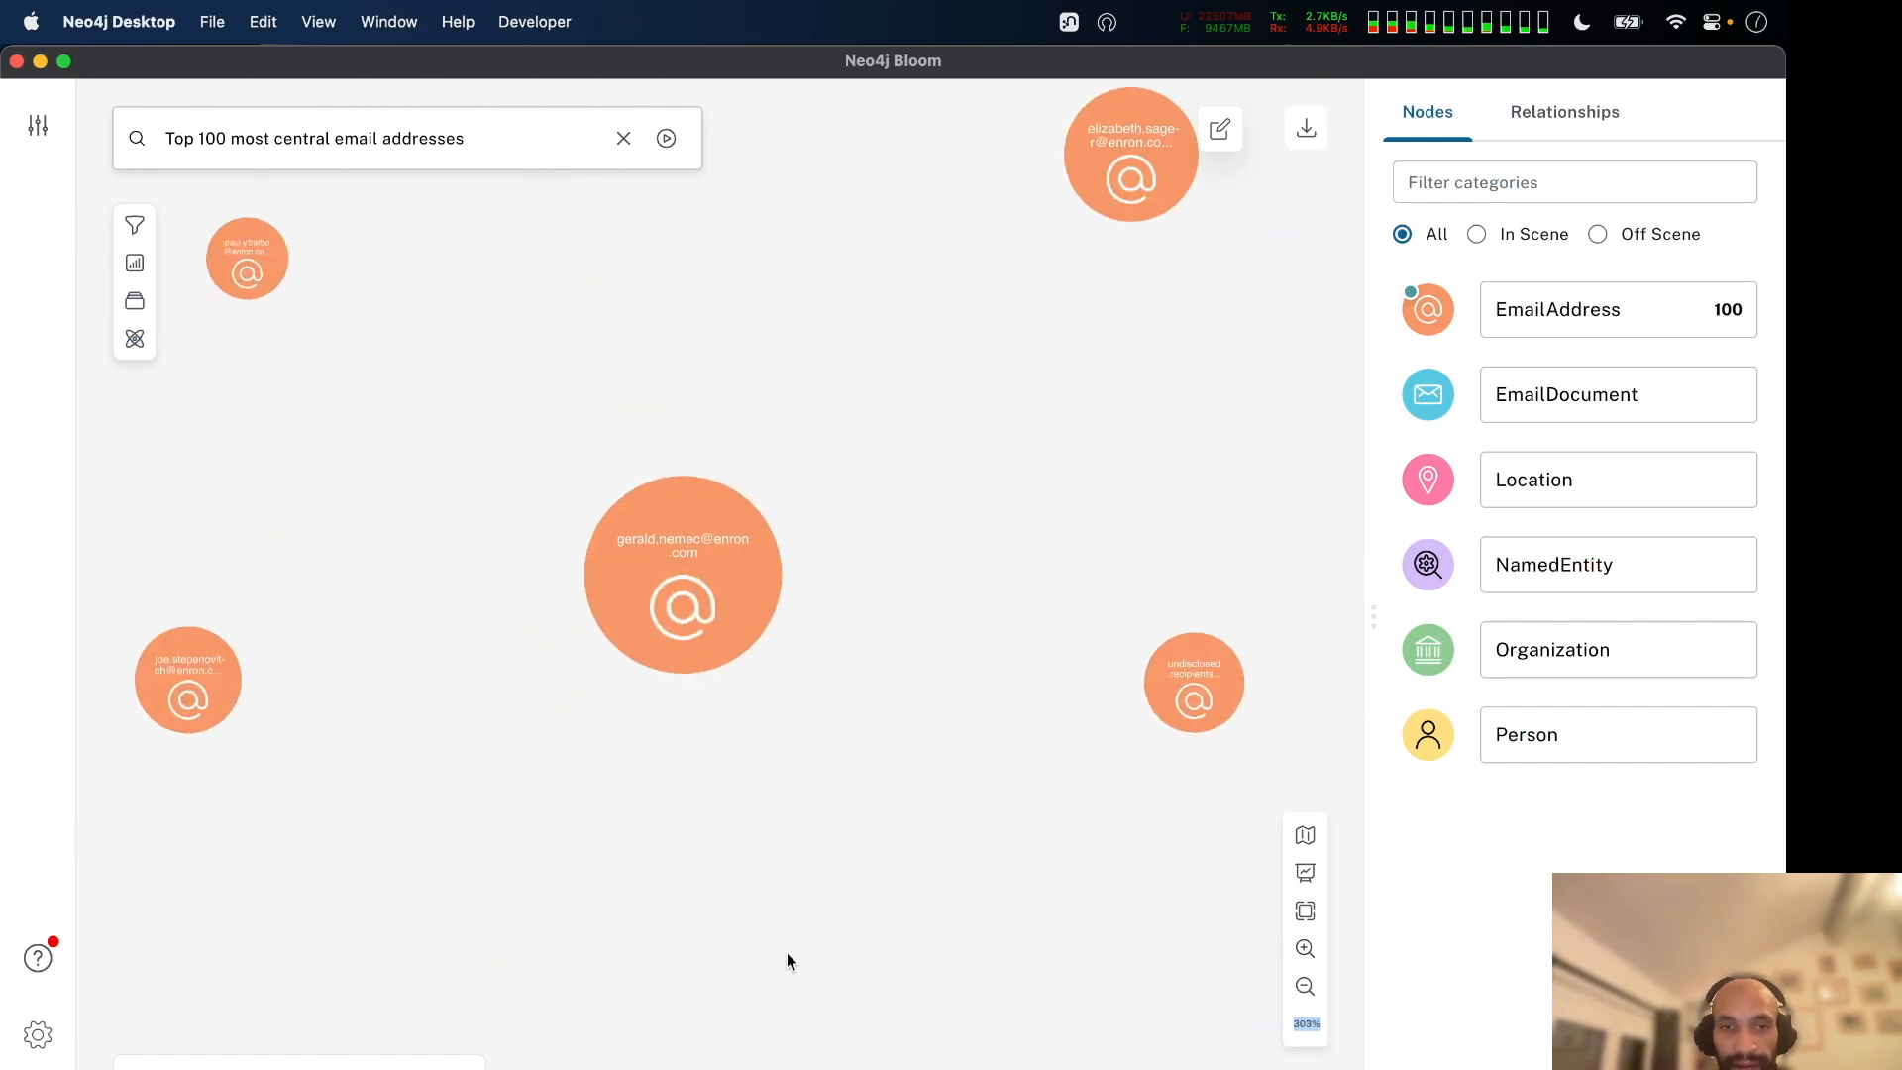
{"action": "left_click_drag", "start_coordinate": [935, 515], "coordinate": [683, 1033]}
{"action": "scroll", "coordinate": [676, 1032], "scroll_direction": "down", "scroll_amount": 2}
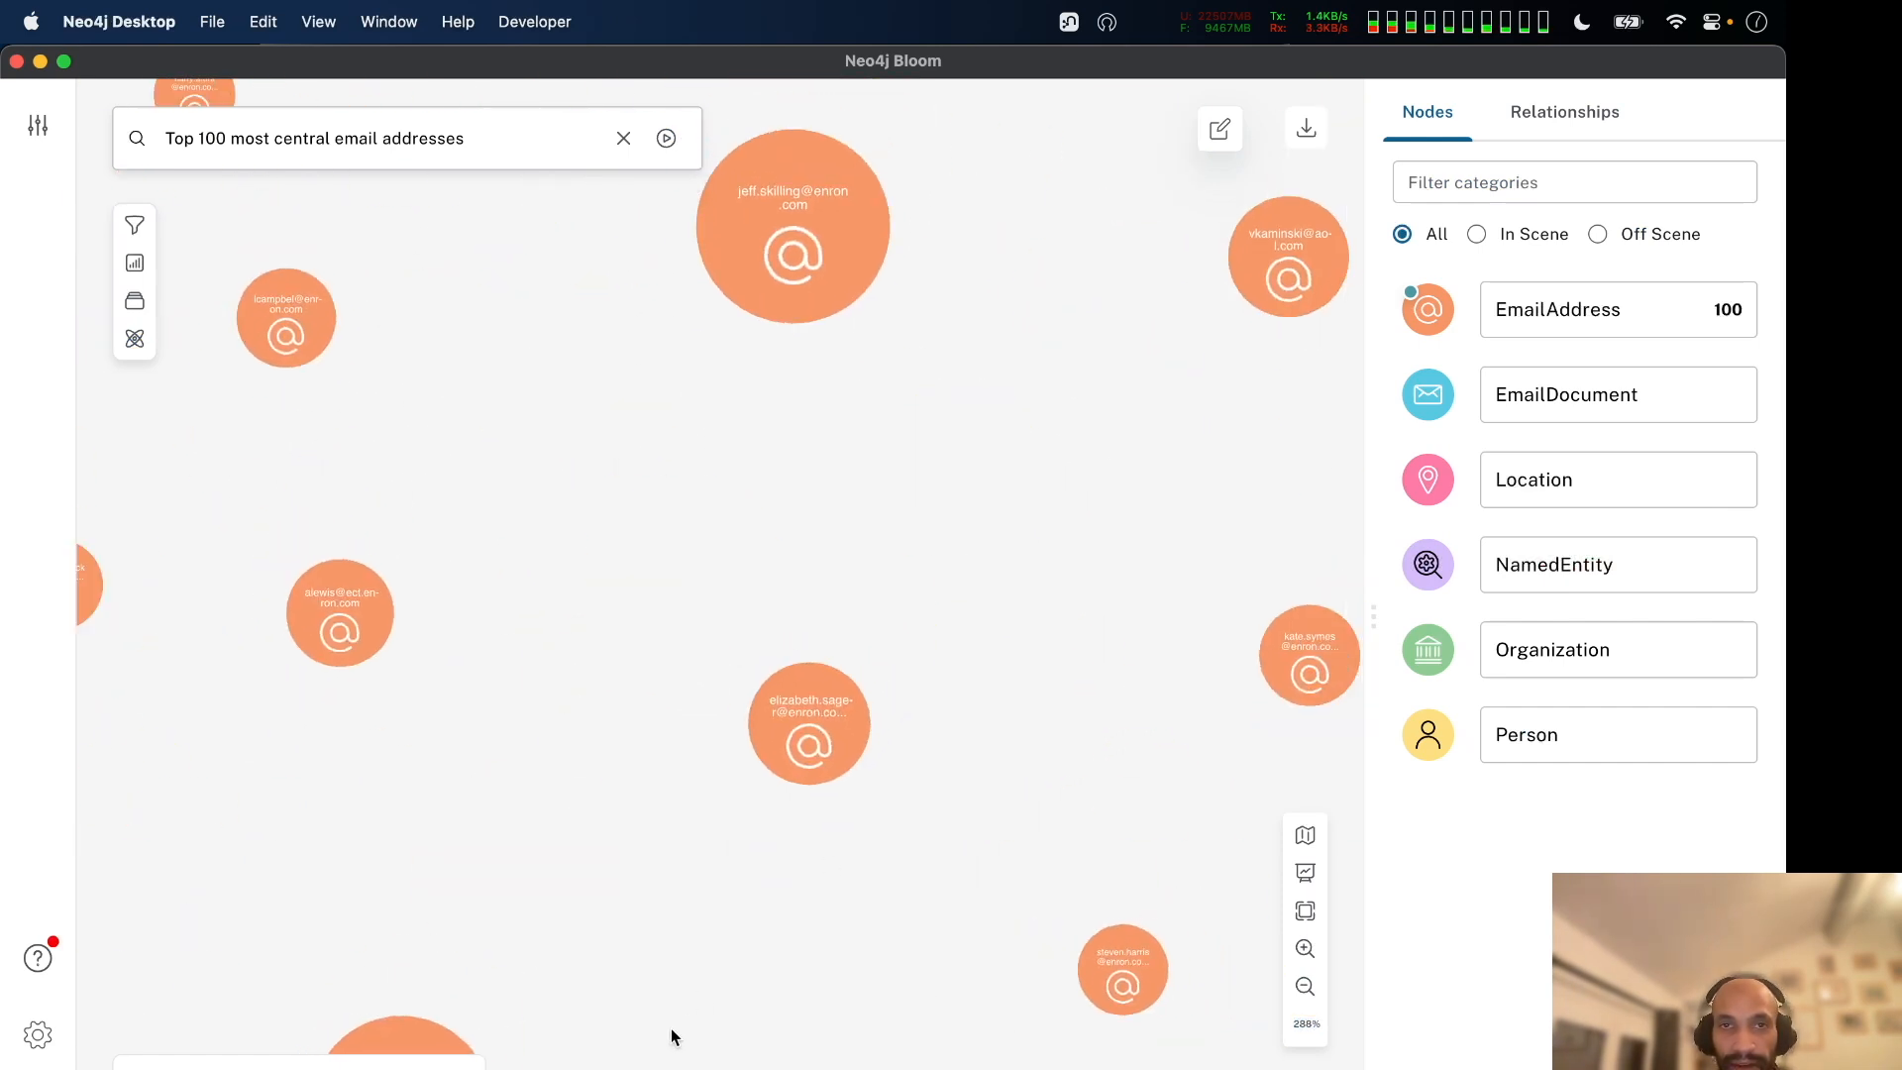
{"action": "left_click_drag", "start_coordinate": [896, 556], "coordinate": [879, 930]}
{"action": "left_click_drag", "start_coordinate": [979, 615], "coordinate": [977, 775]}
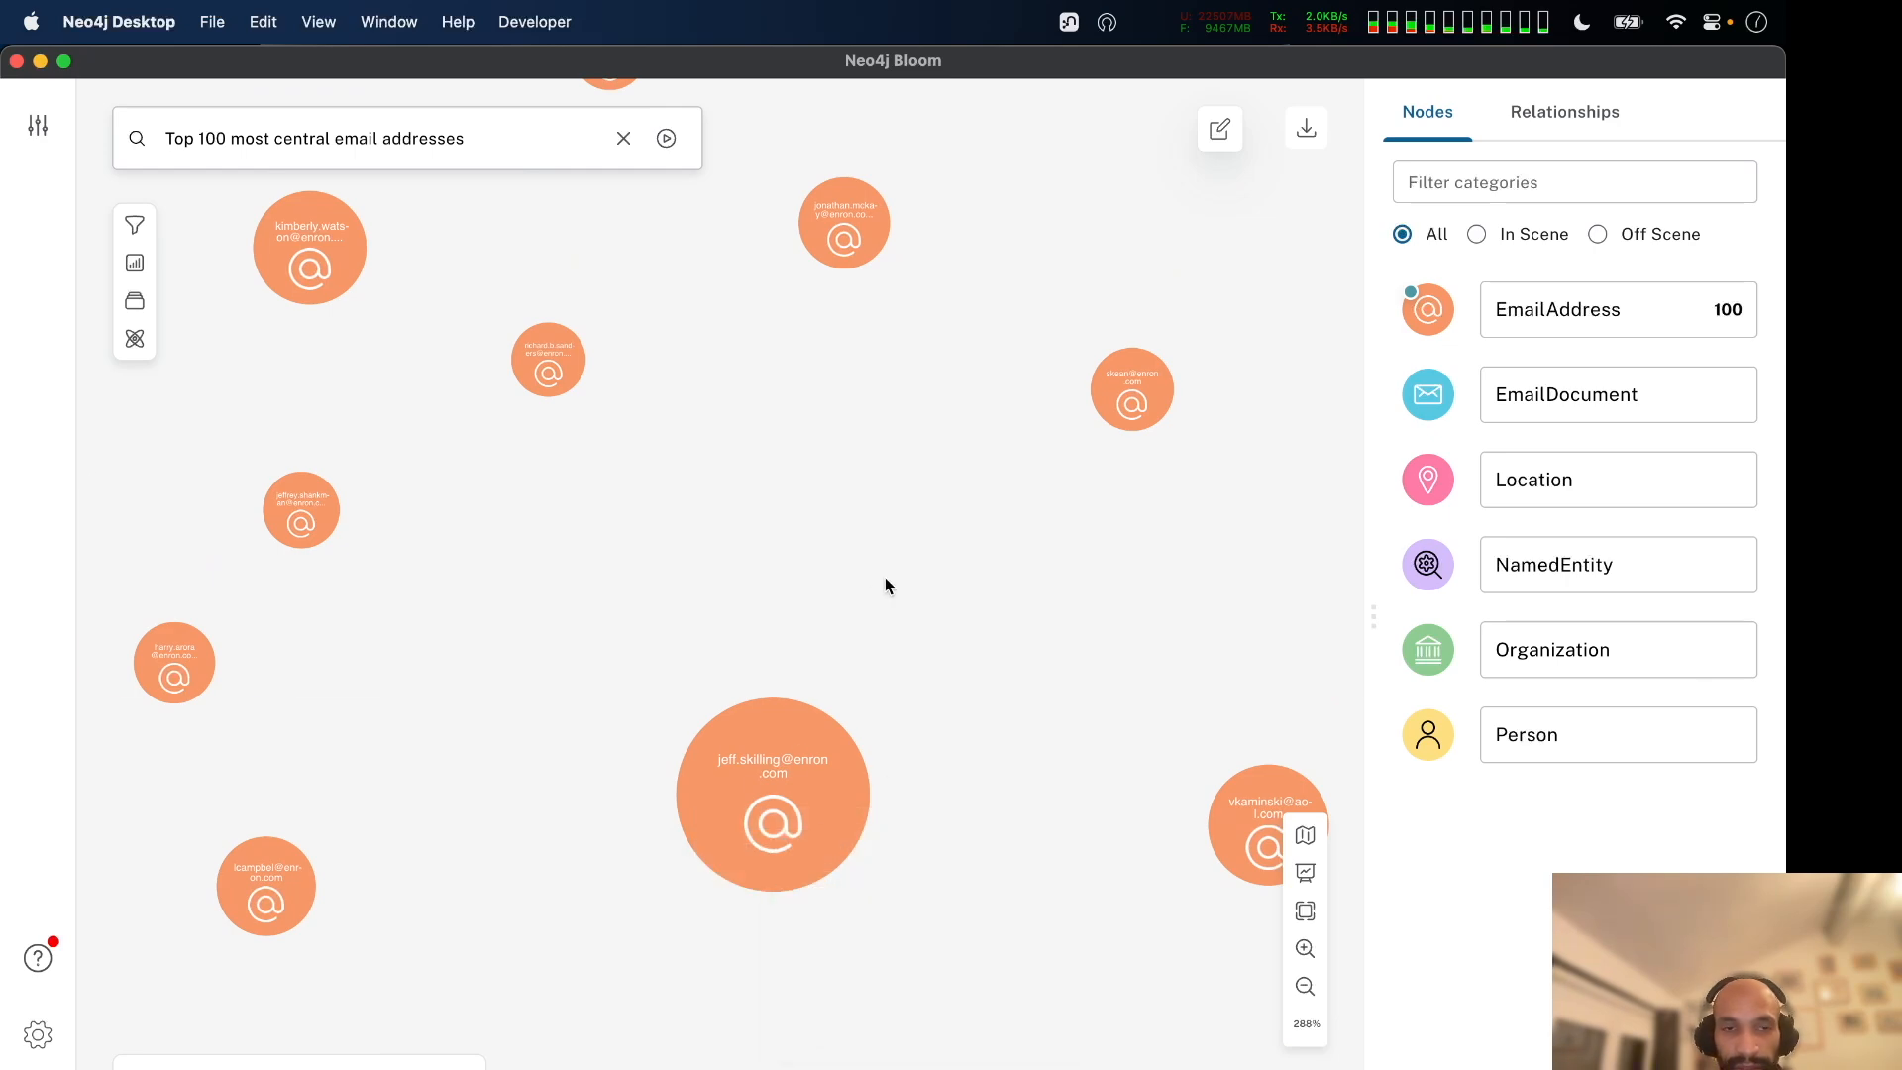
Switch to Firefox and search the Enron scandal article for mentions of Skilling.
{"action": "key", "text": "super+Tab"}
{"action": "key", "text": "super+f"}
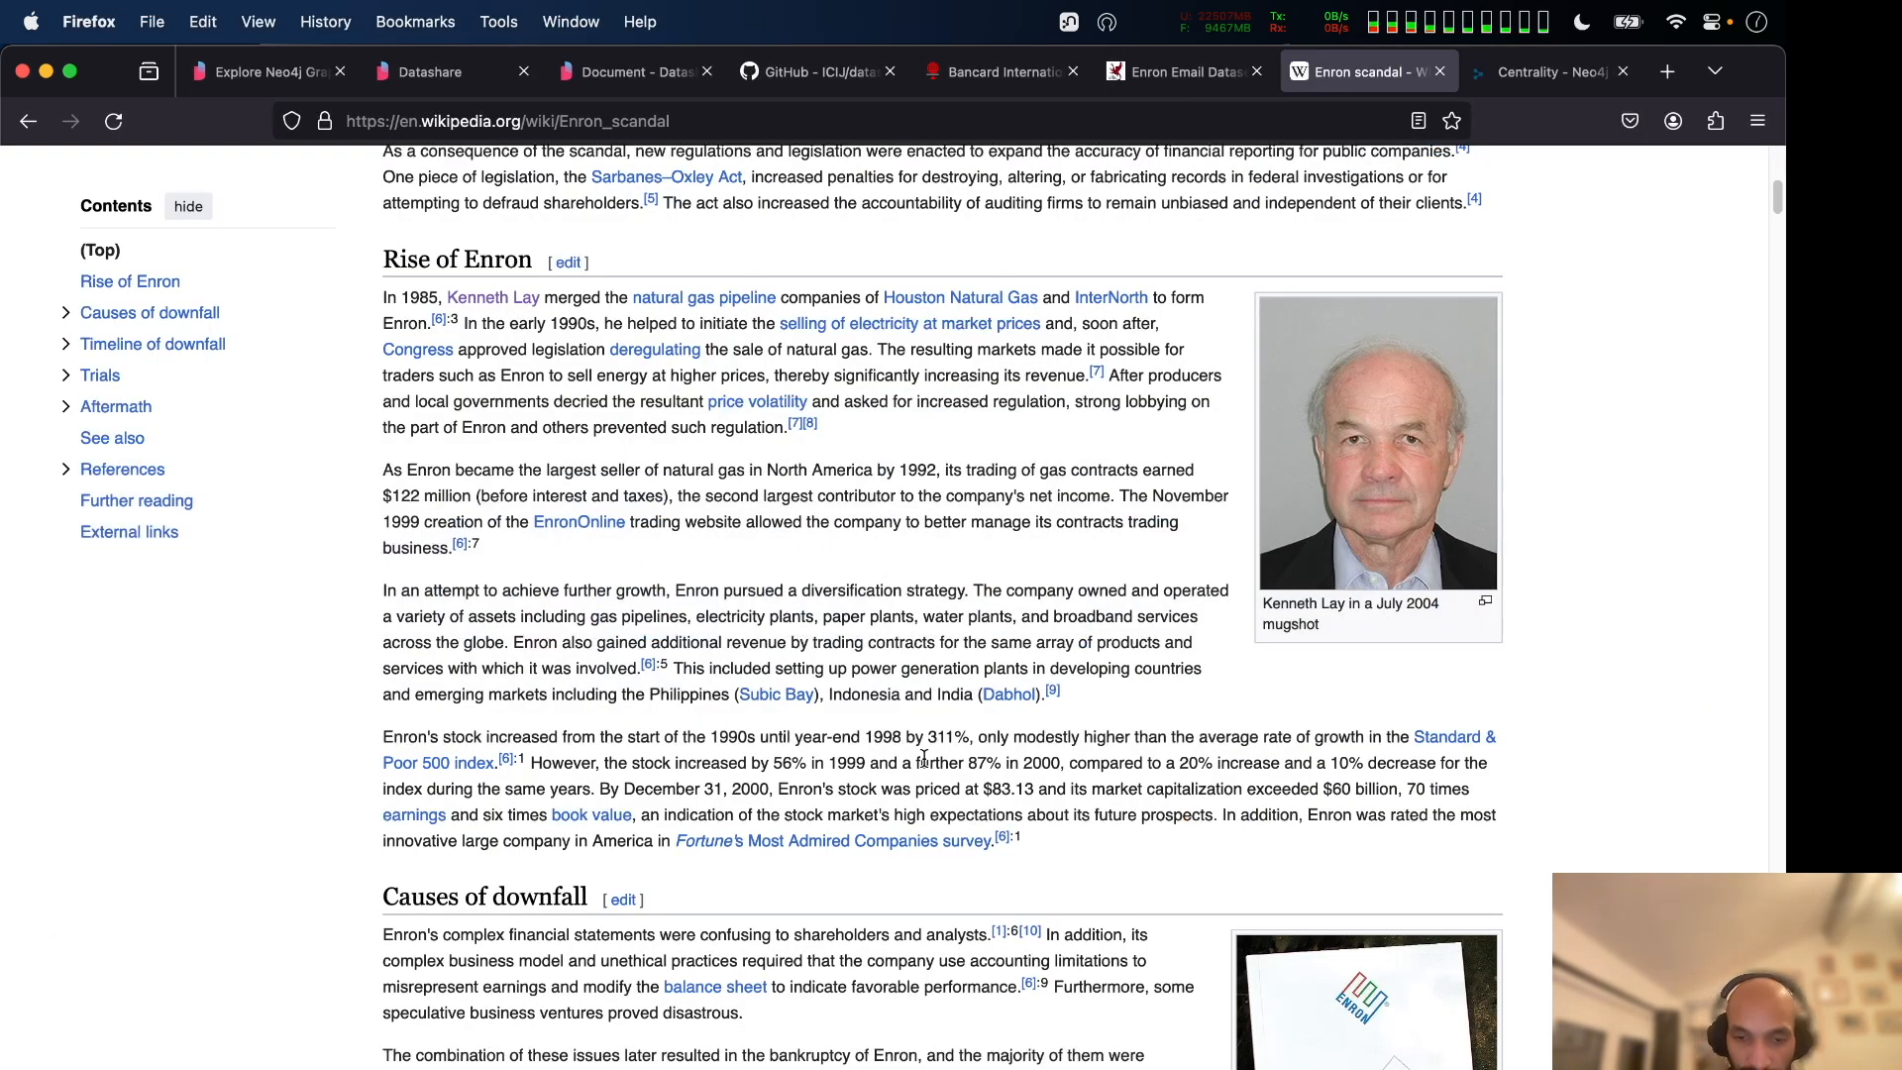
{"action": "type", "text": "s"}
{"action": "scroll", "coordinate": [941, 594], "scroll_direction": "down", "scroll_amount": 5}
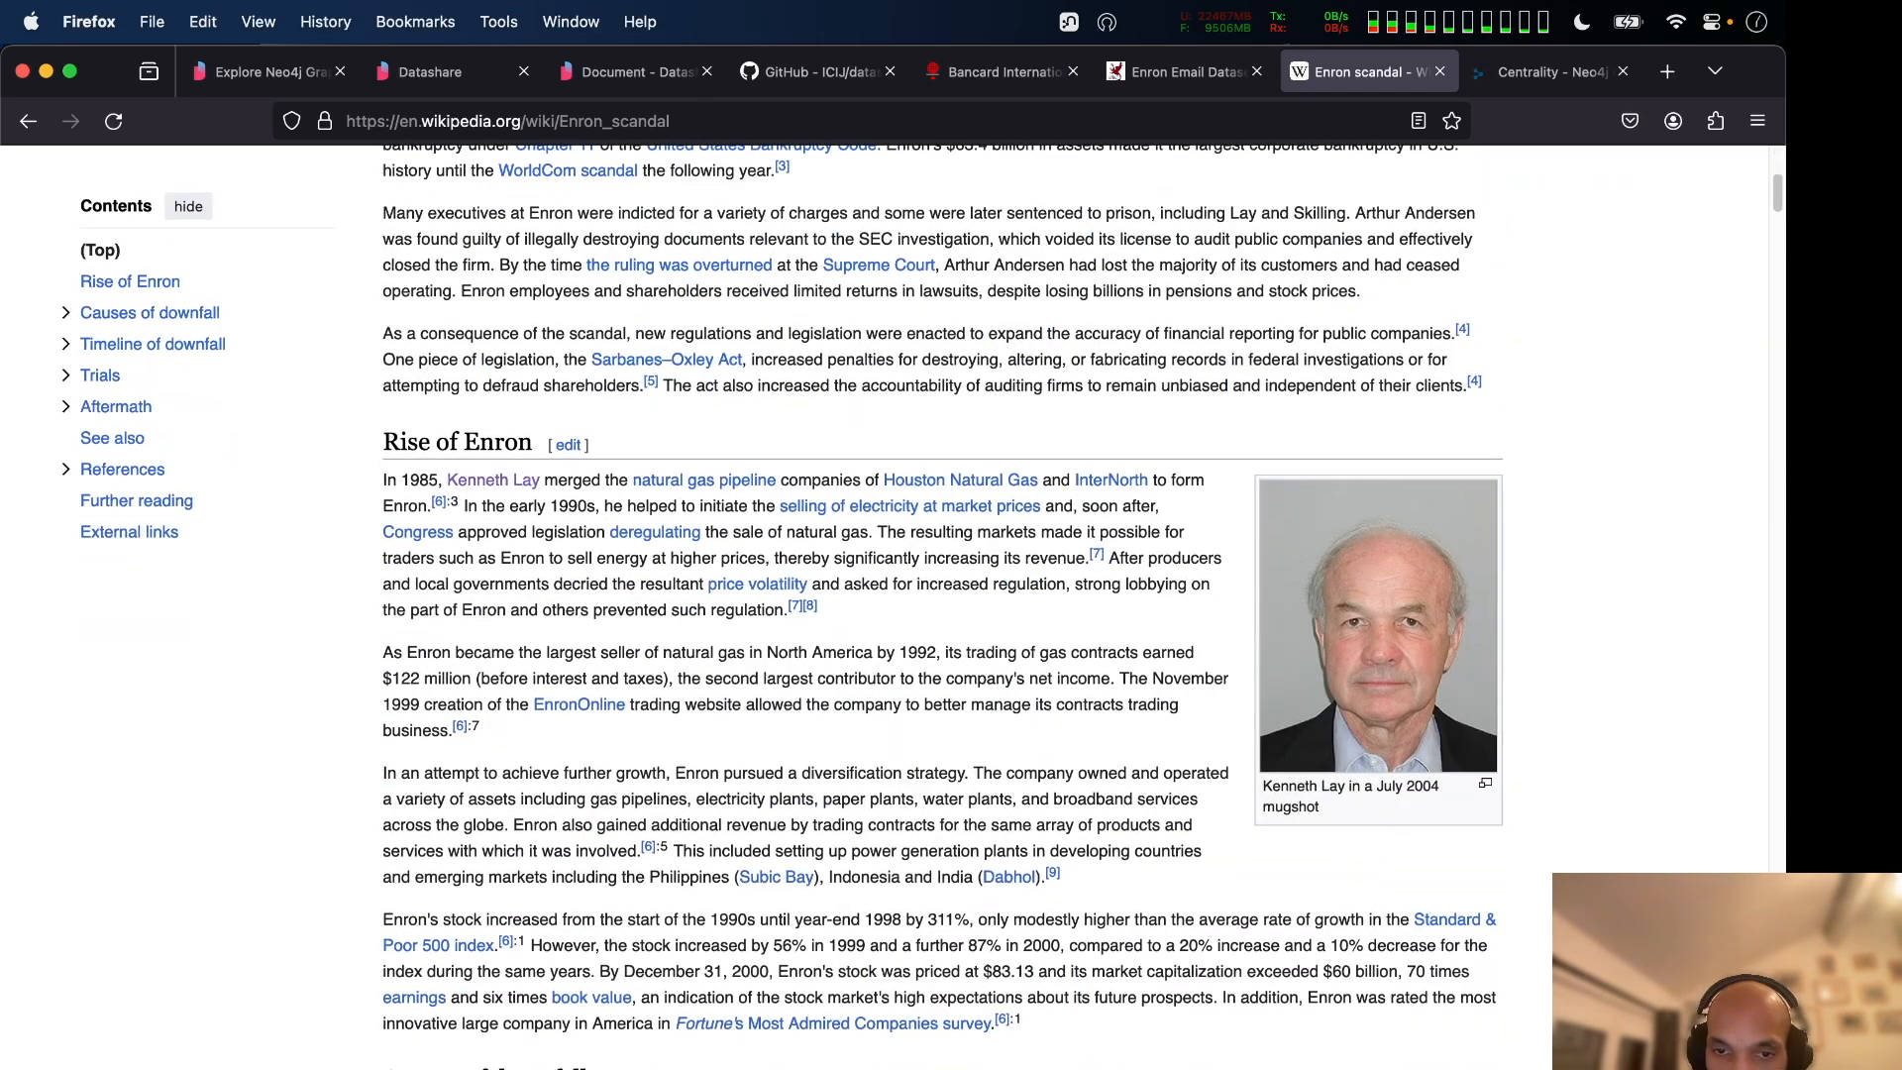
{"action": "key", "text": "super+f"}
{"action": "type", "text": "sk"}
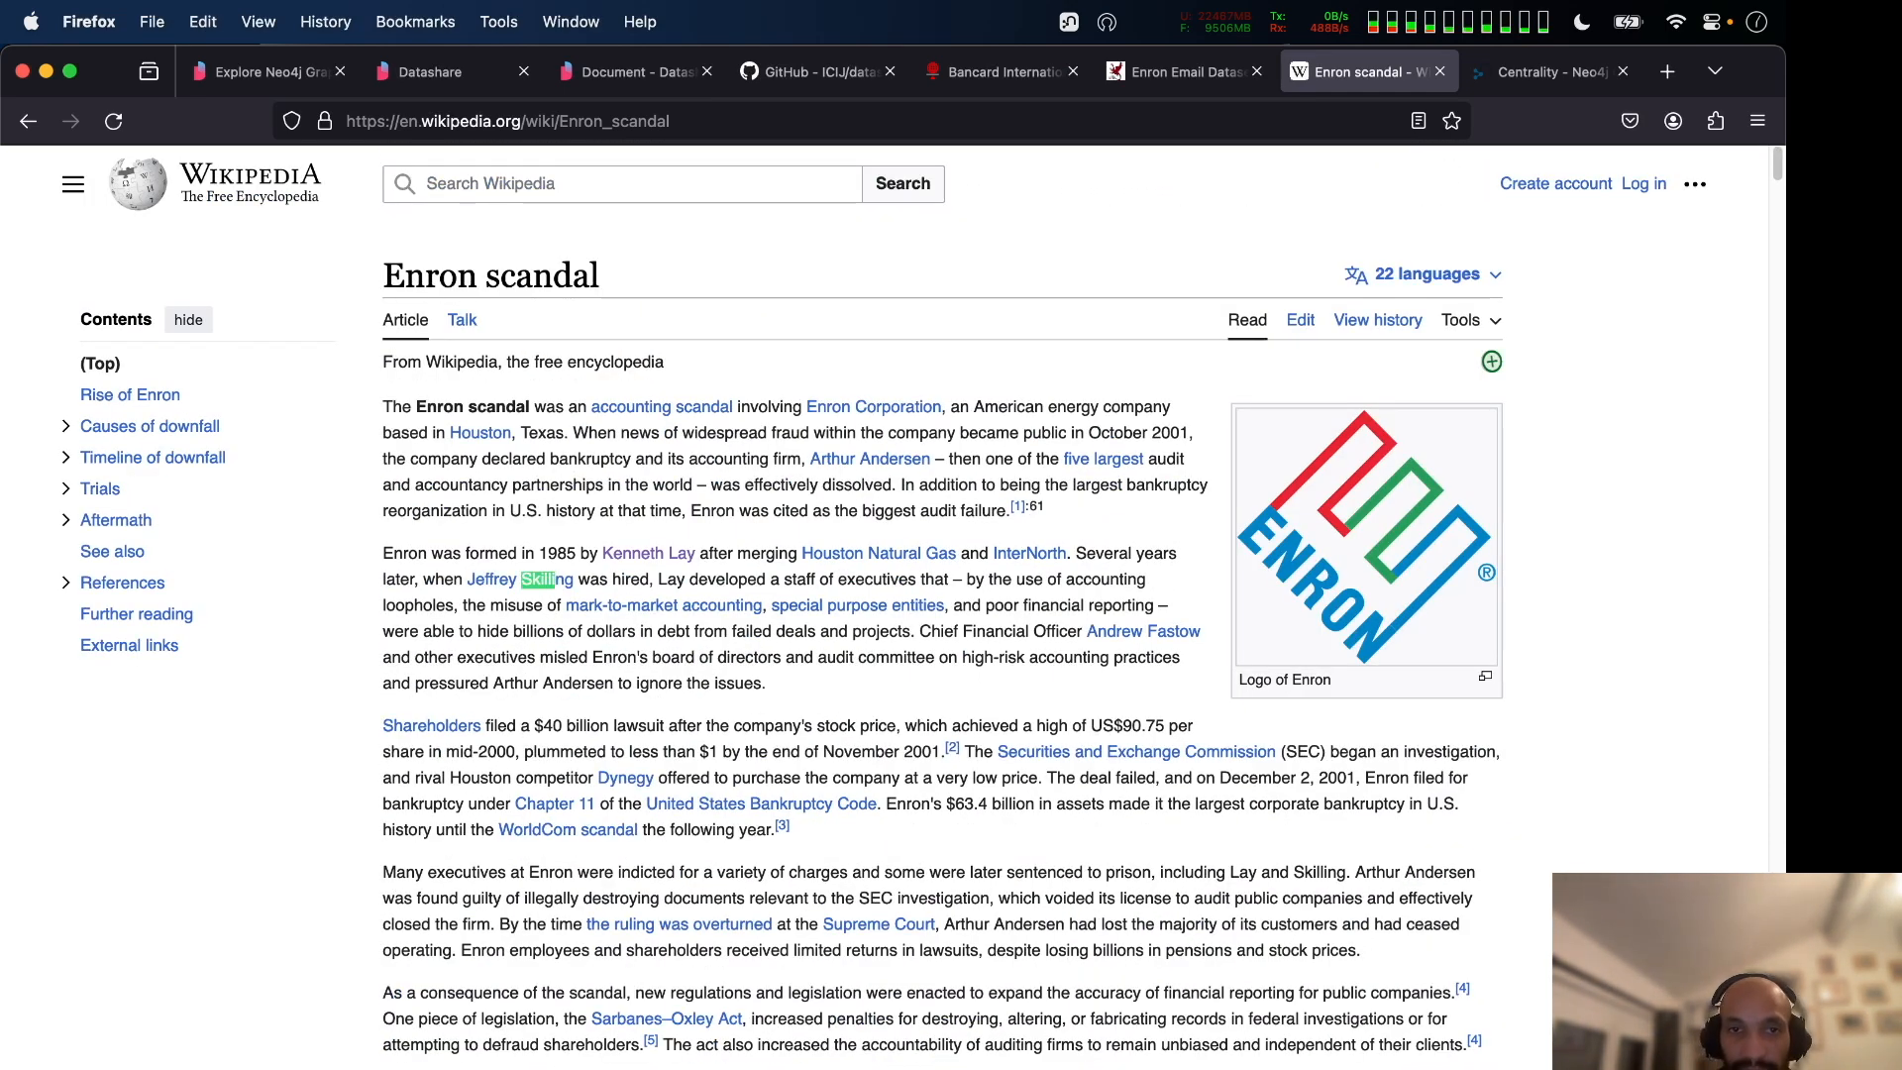
Return to Neo4j Bloom and examine the remaining large email address nodes, checking one node's mentionNorm value.
{"action": "key", "text": "super+Tab"}
{"action": "scroll", "coordinate": [652, 538], "scroll_direction": "down", "scroll_amount": 1}
{"action": "left_click_drag", "start_coordinate": [651, 538], "coordinate": [1137, 912]}
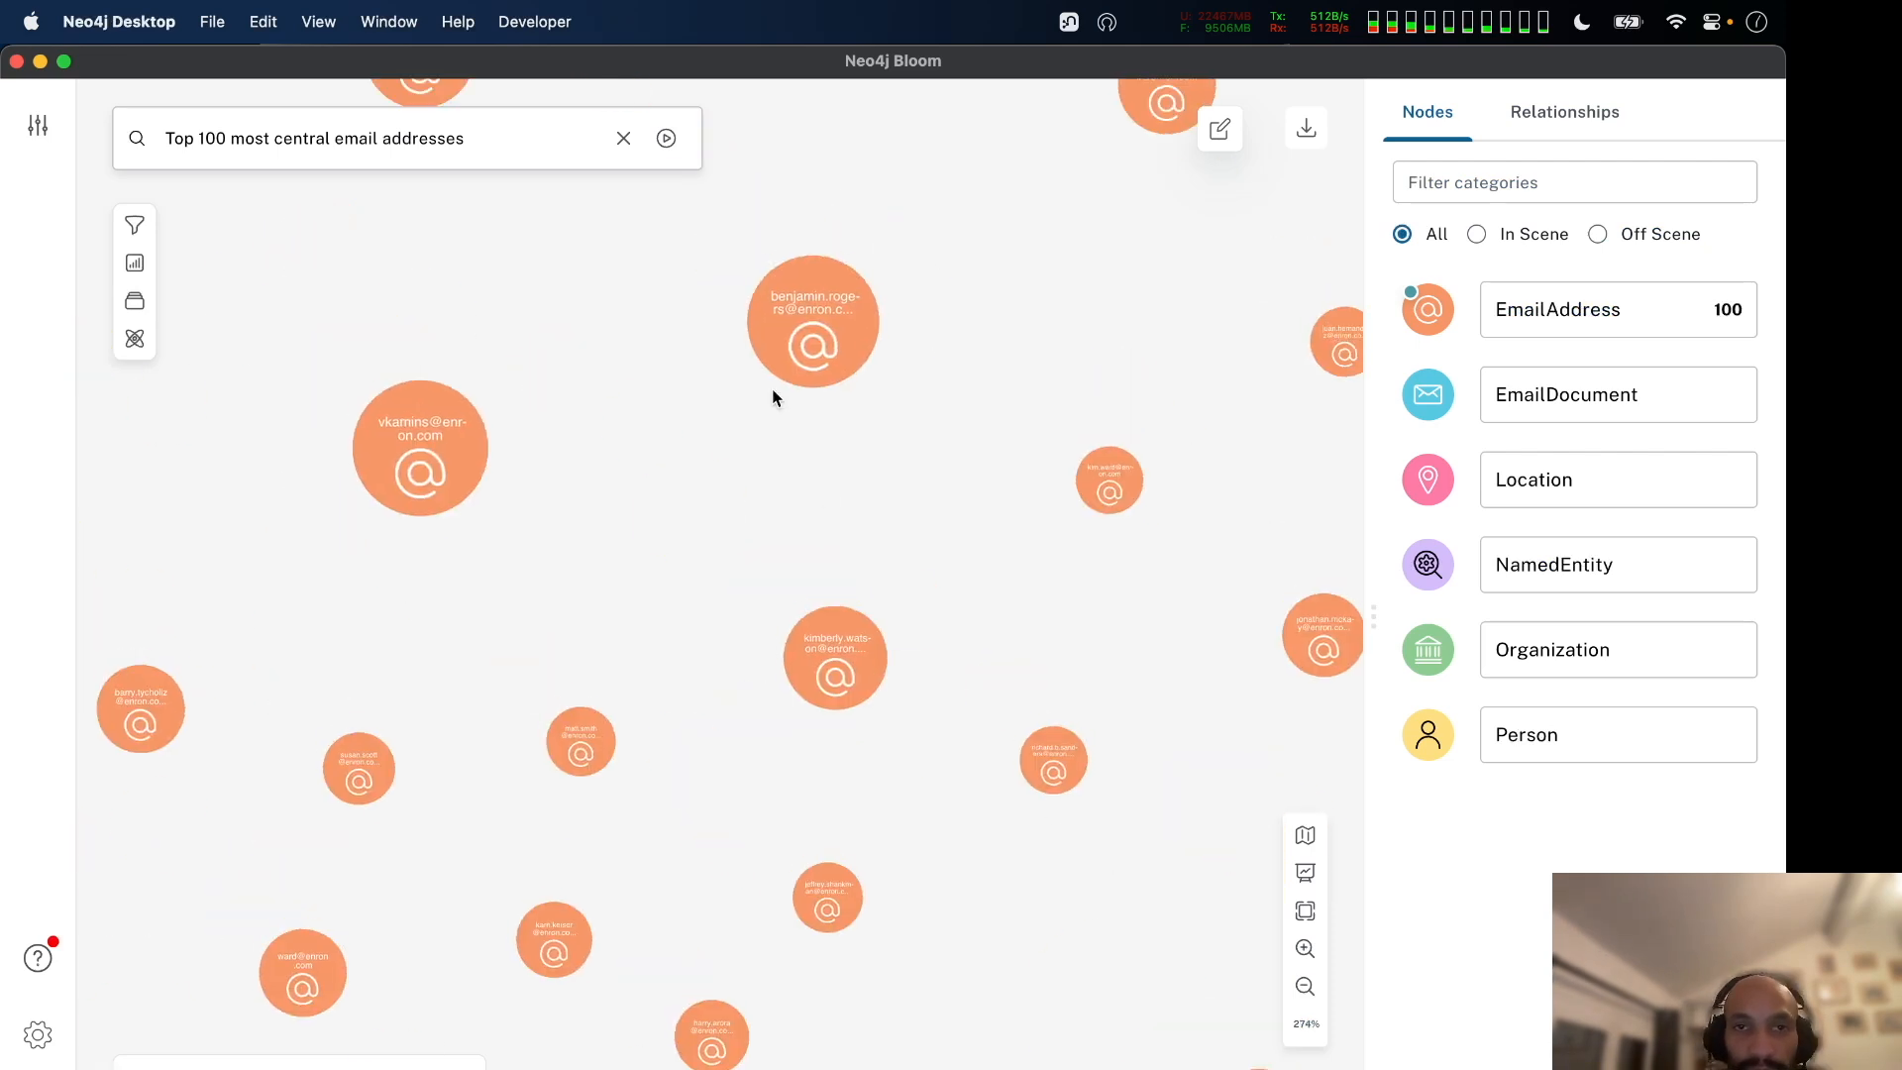
{"action": "scroll", "coordinate": [763, 392], "scroll_direction": "down", "scroll_amount": 1}
{"action": "left_click_drag", "start_coordinate": [605, 432], "coordinate": [918, 584]}
{"action": "scroll", "coordinate": [811, 433], "scroll_direction": "down", "scroll_amount": 1}
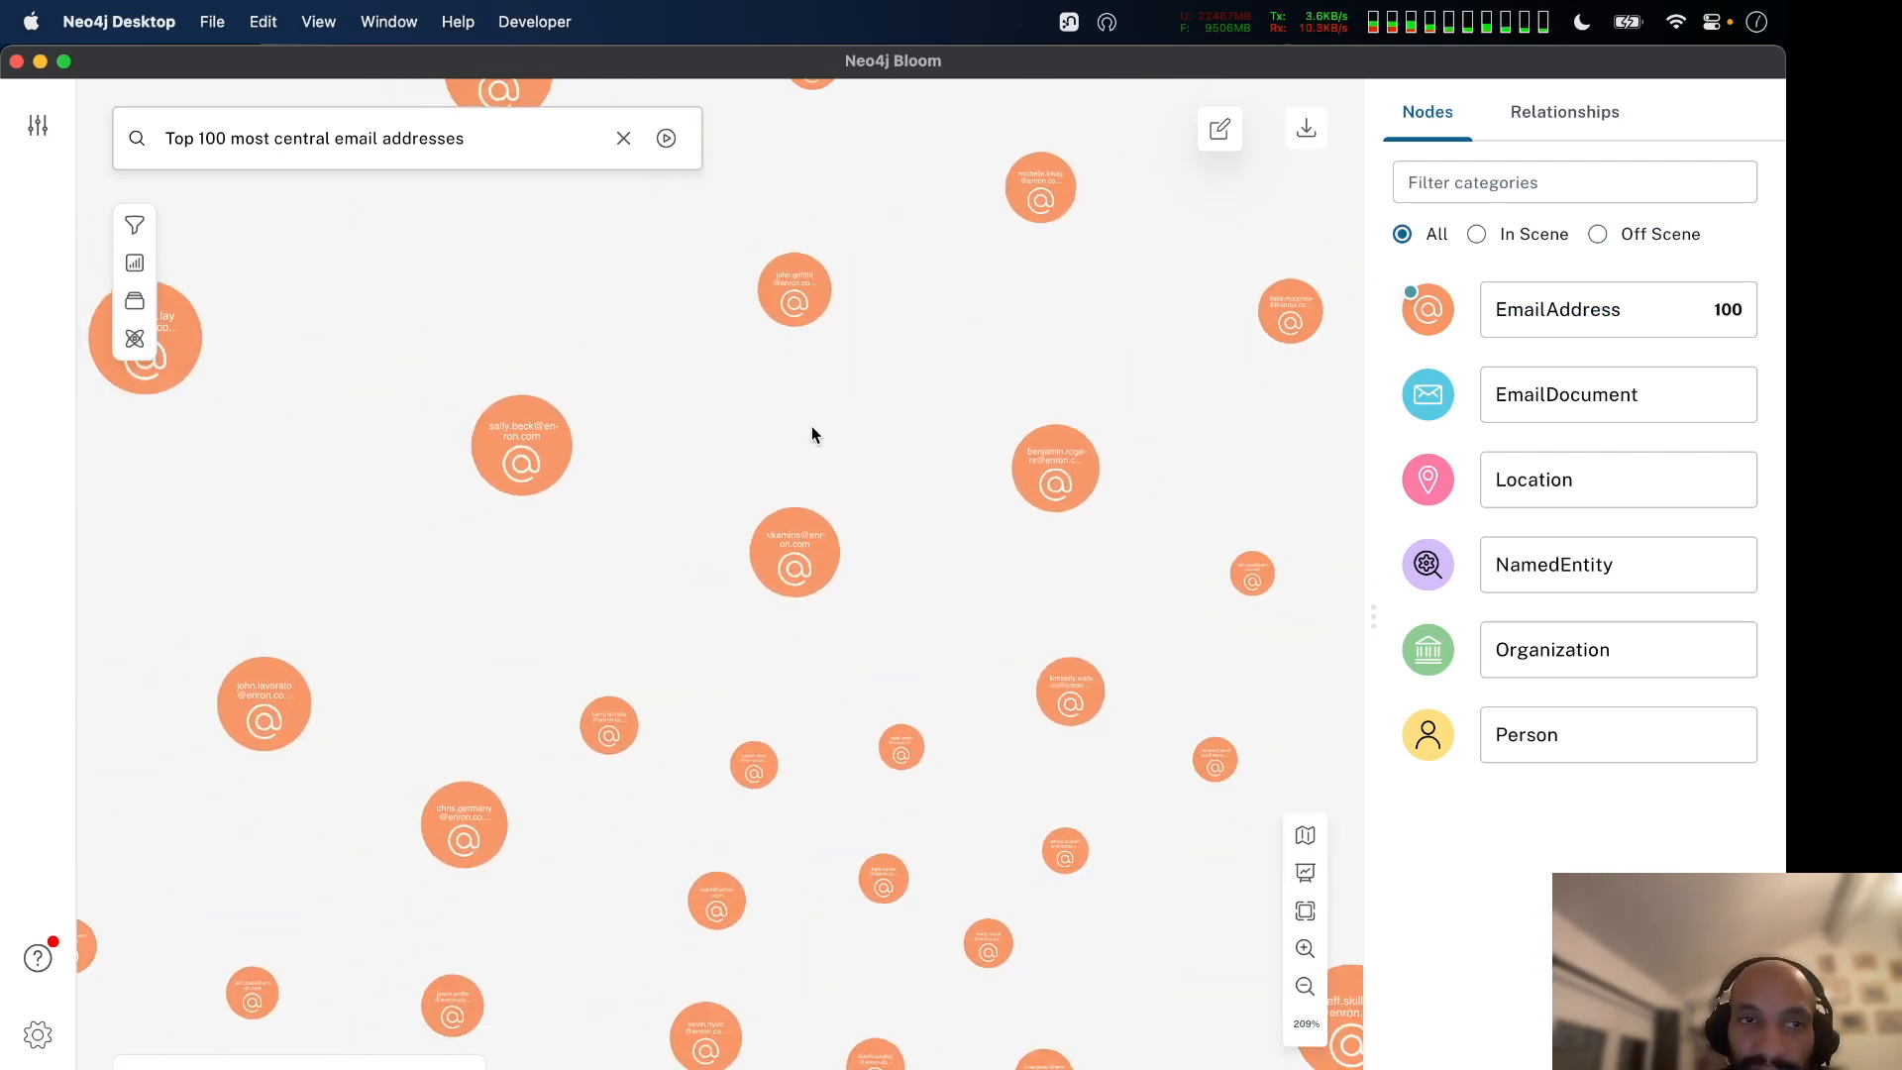
{"action": "scroll", "coordinate": [544, 585], "scroll_direction": "down", "scroll_amount": 3}
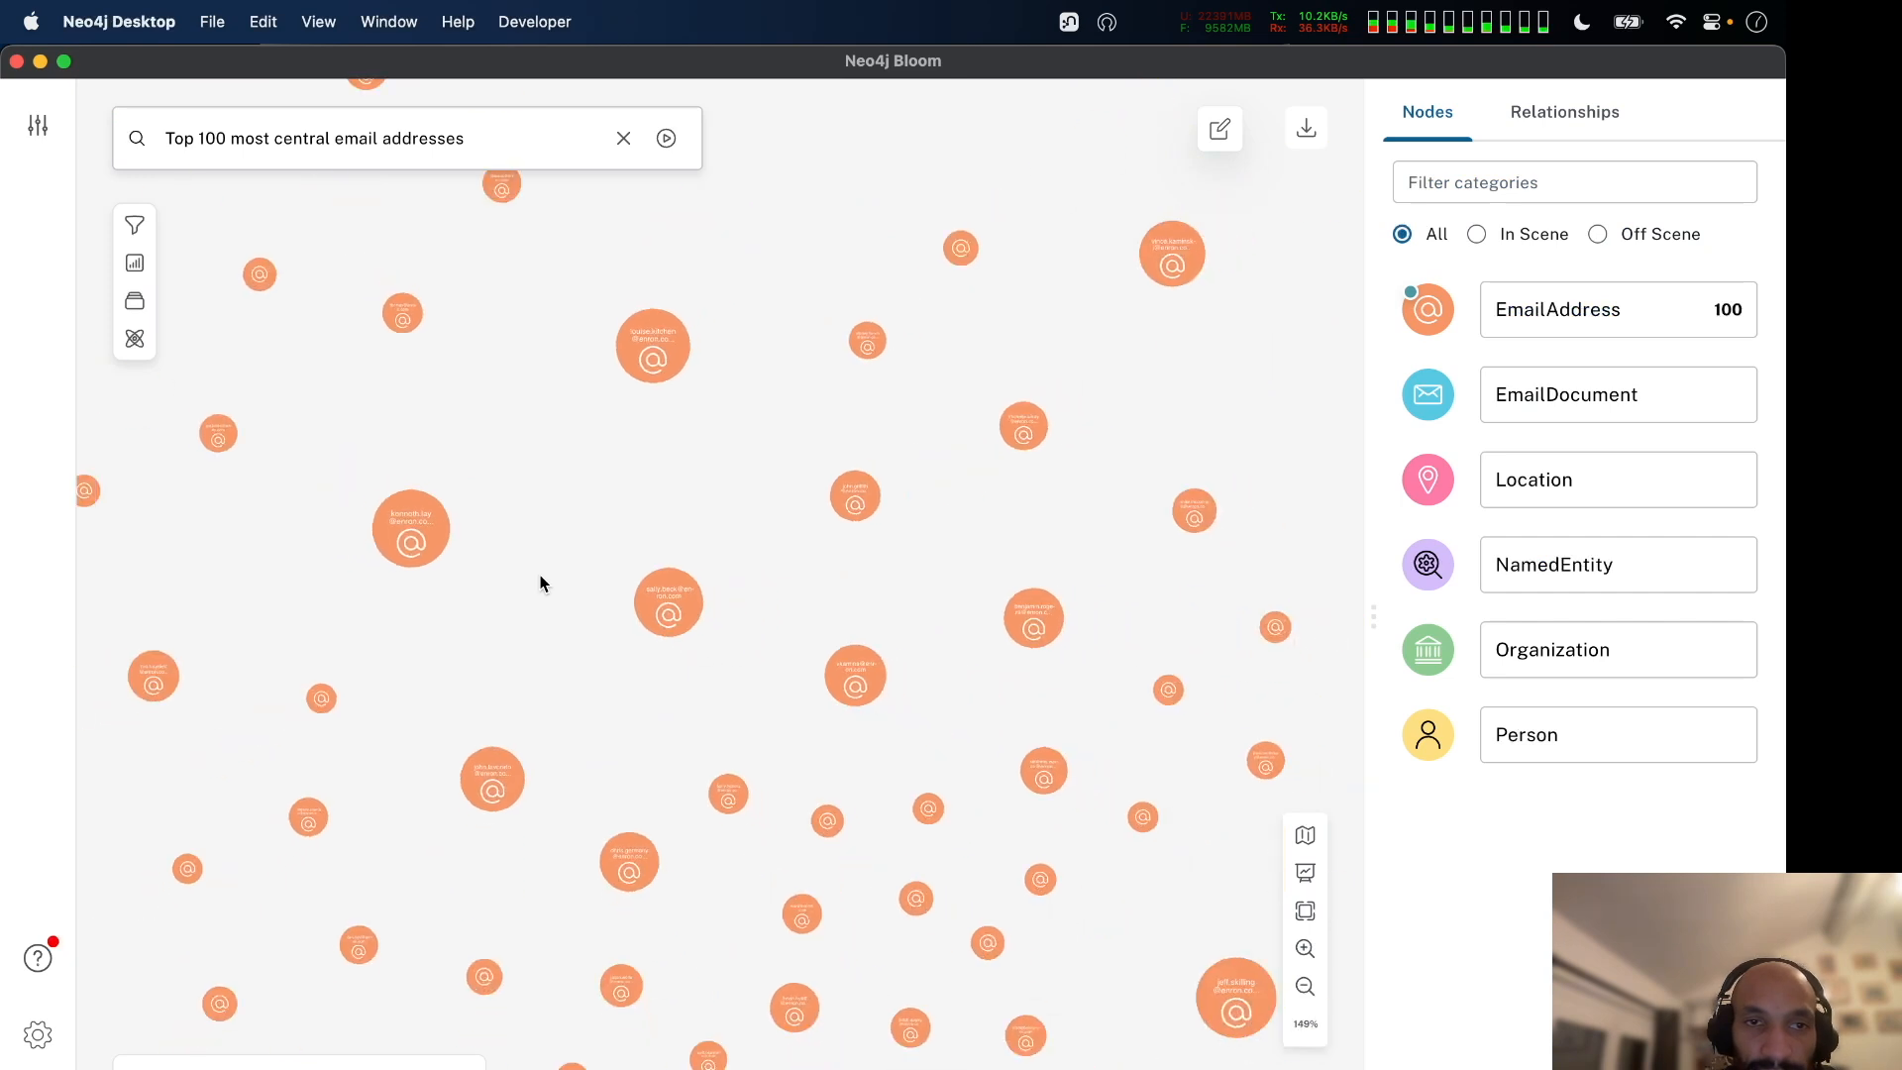
{"action": "scroll", "coordinate": [540, 585], "scroll_direction": "up", "scroll_amount": 3}
{"action": "mouse_move", "coordinate": [351, 486]}
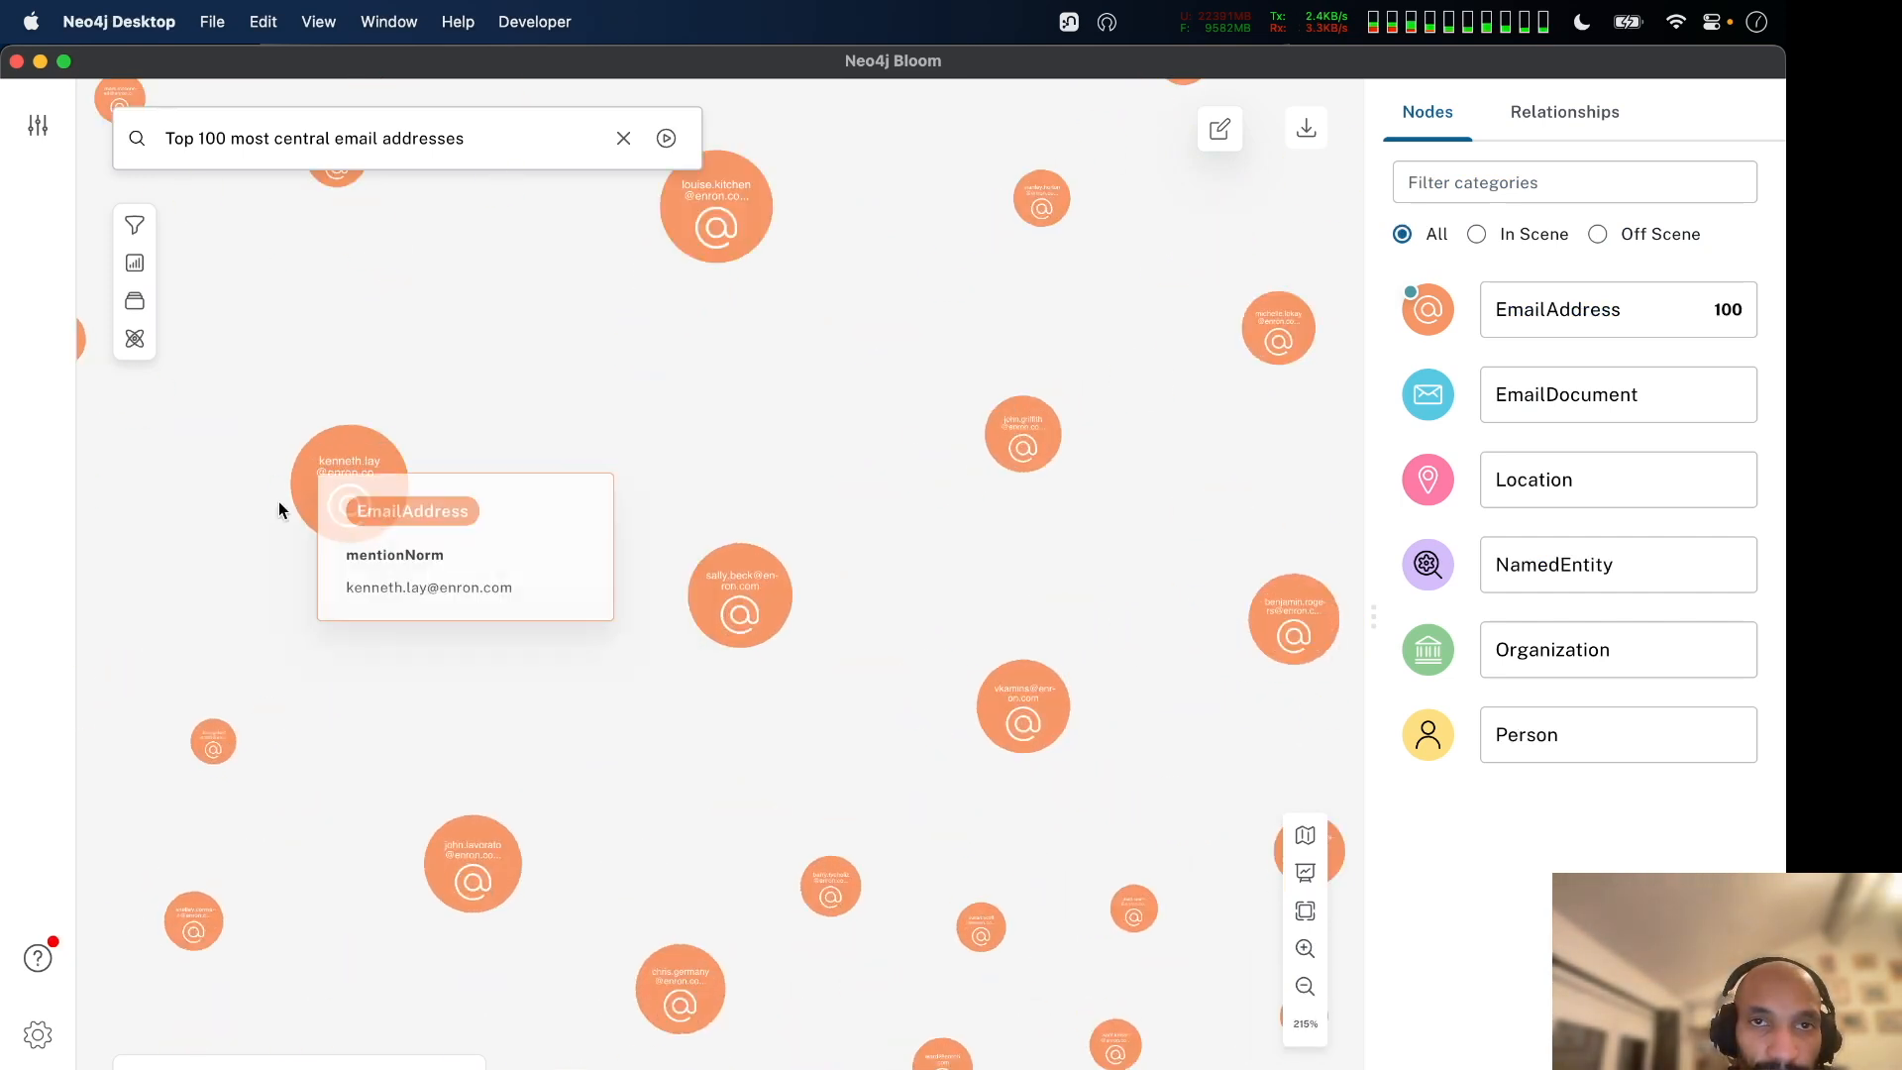
{"action": "scroll", "coordinate": [556, 555], "scroll_direction": "up", "scroll_amount": 2}
{"action": "scroll", "coordinate": [781, 730], "scroll_direction": "down", "scroll_amount": 5}
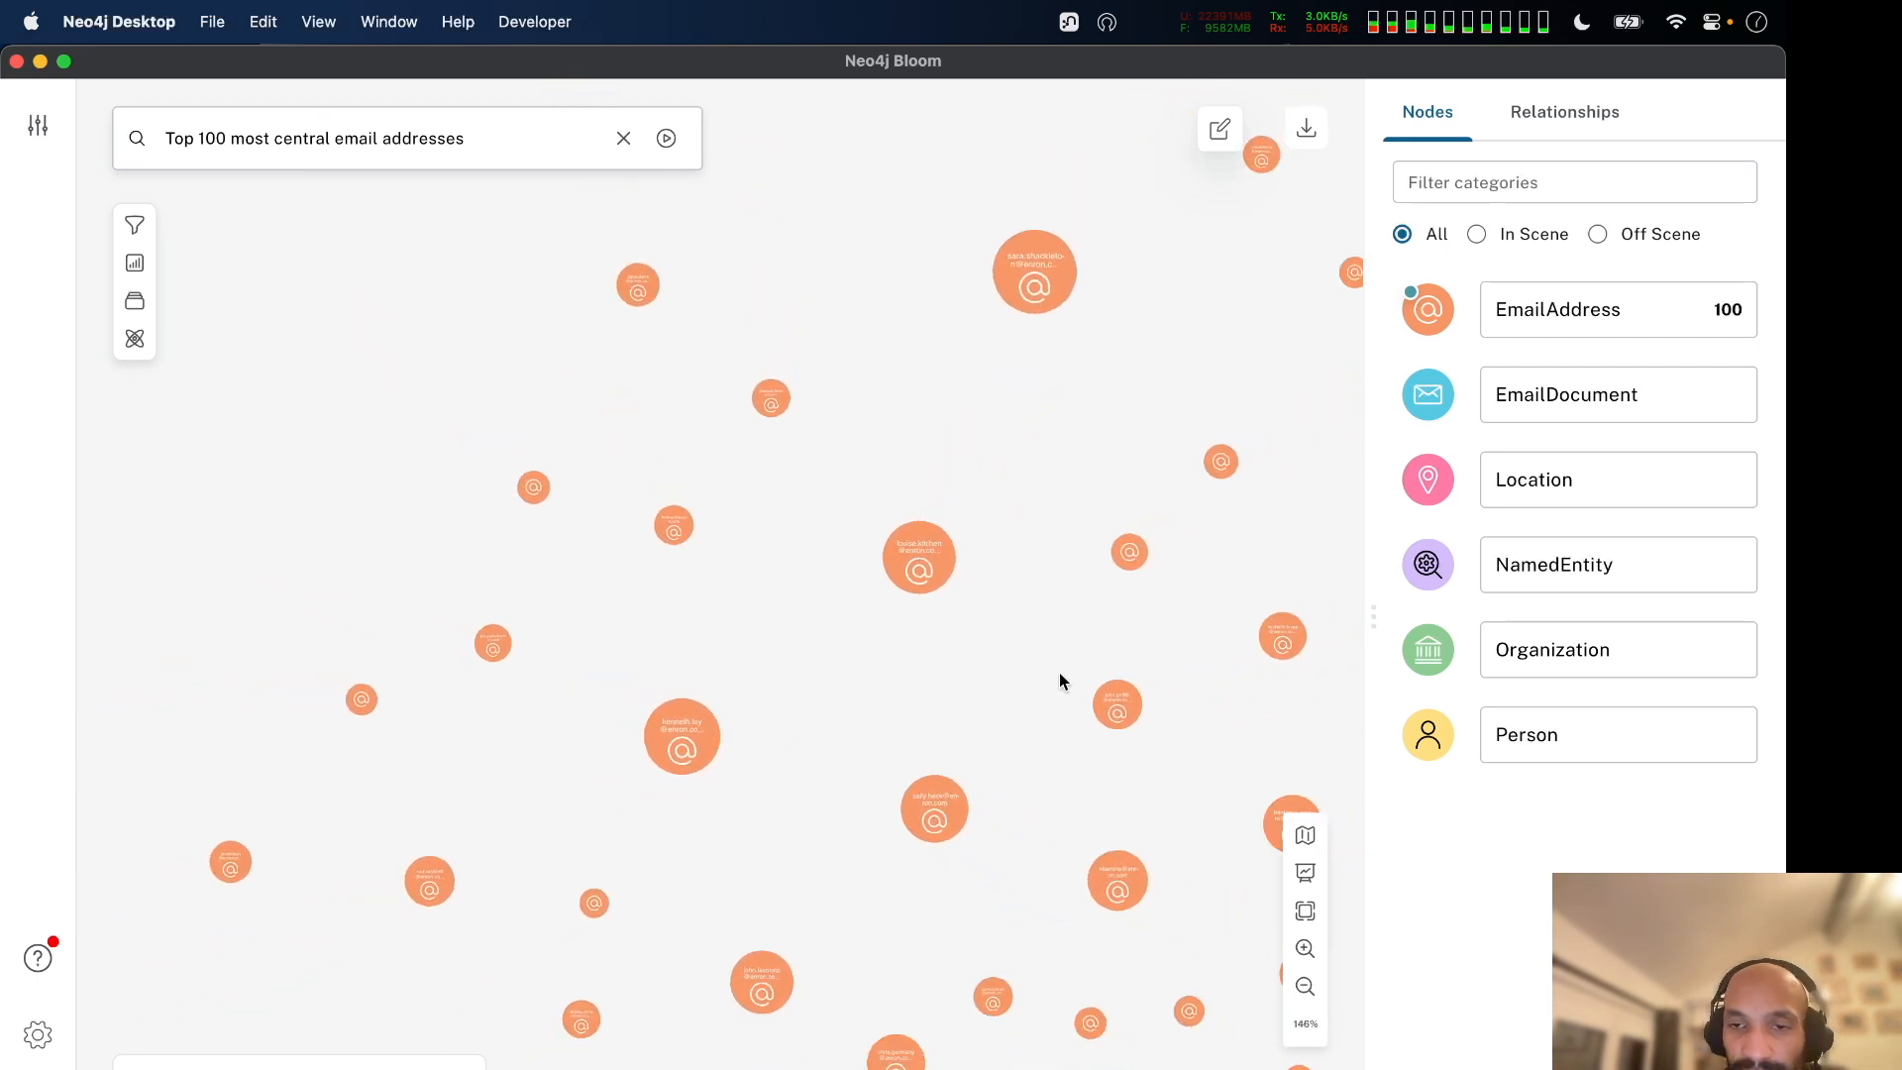
Hide the category legend and examine the large email address nodes across the whole scene.
{"action": "left_click", "coordinate": [1748, 1034]}
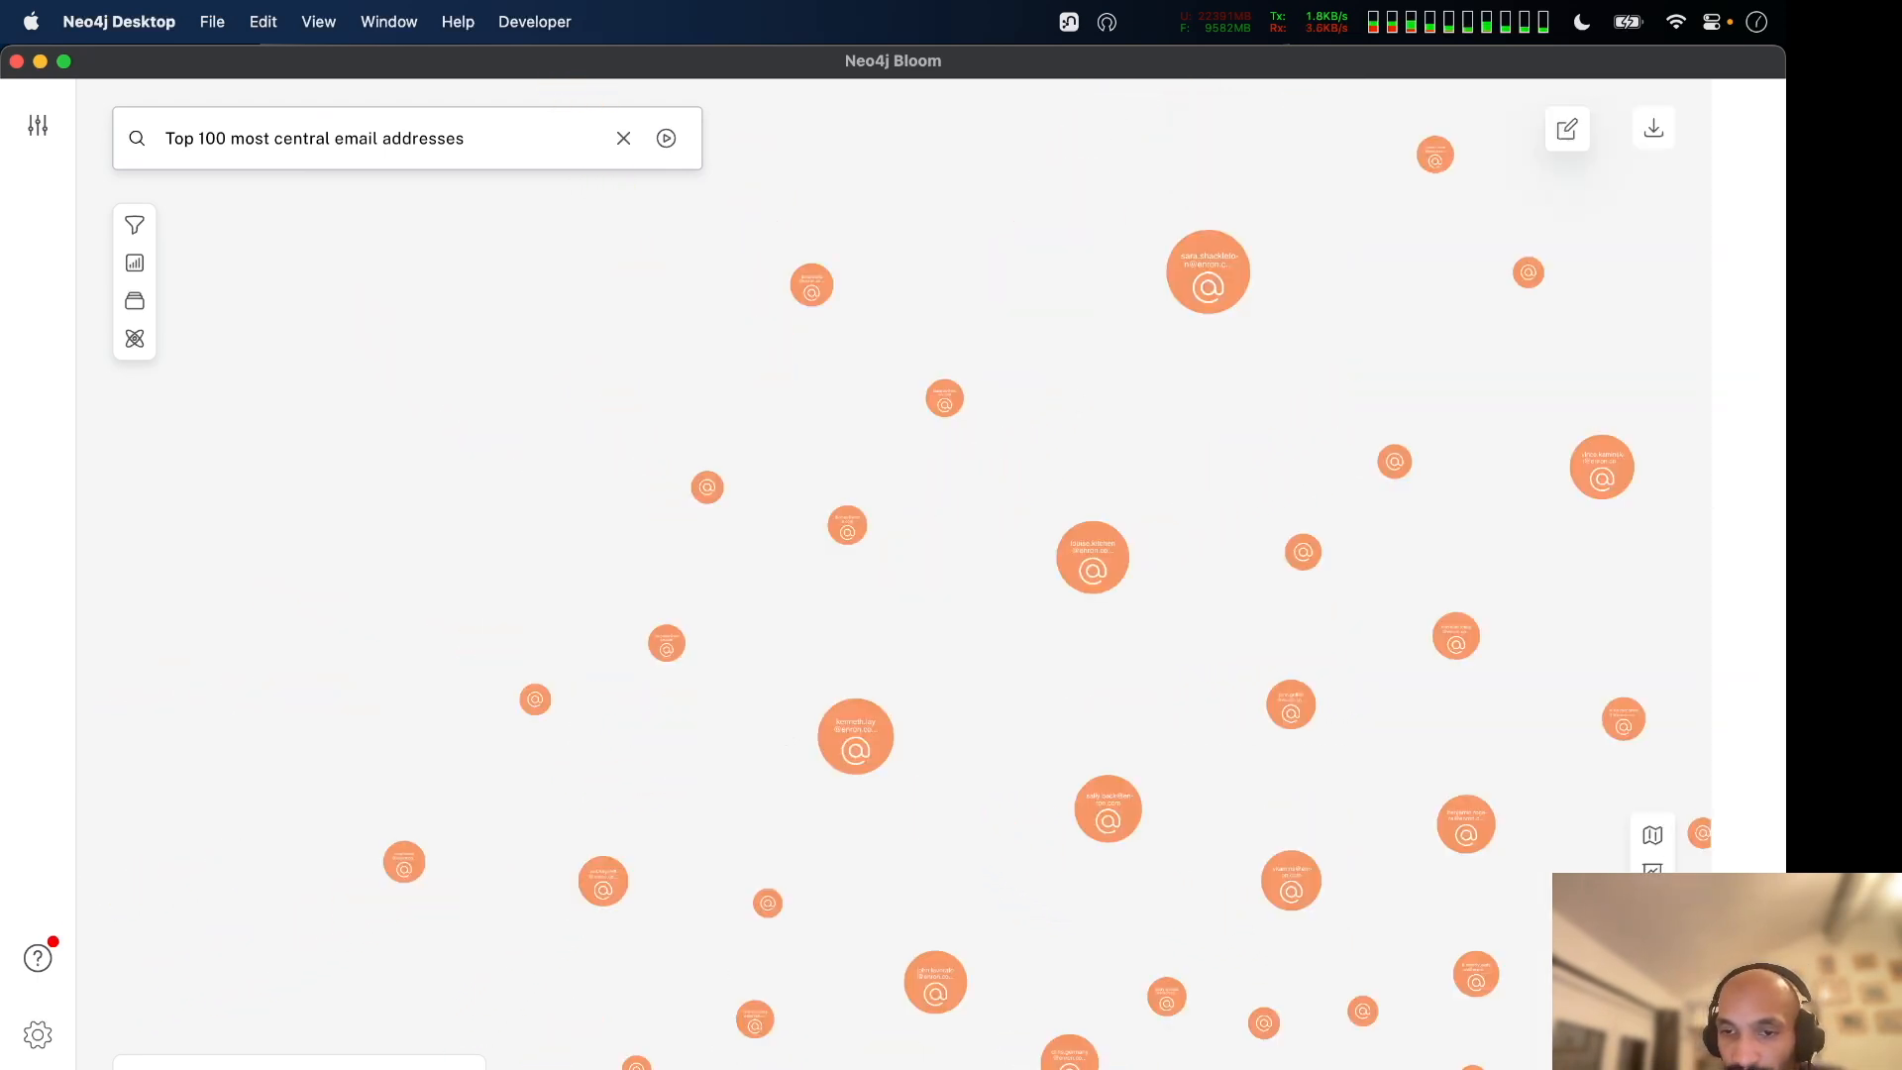
{"action": "scroll", "coordinate": [947, 684], "scroll_direction": "down", "scroll_amount": 8}
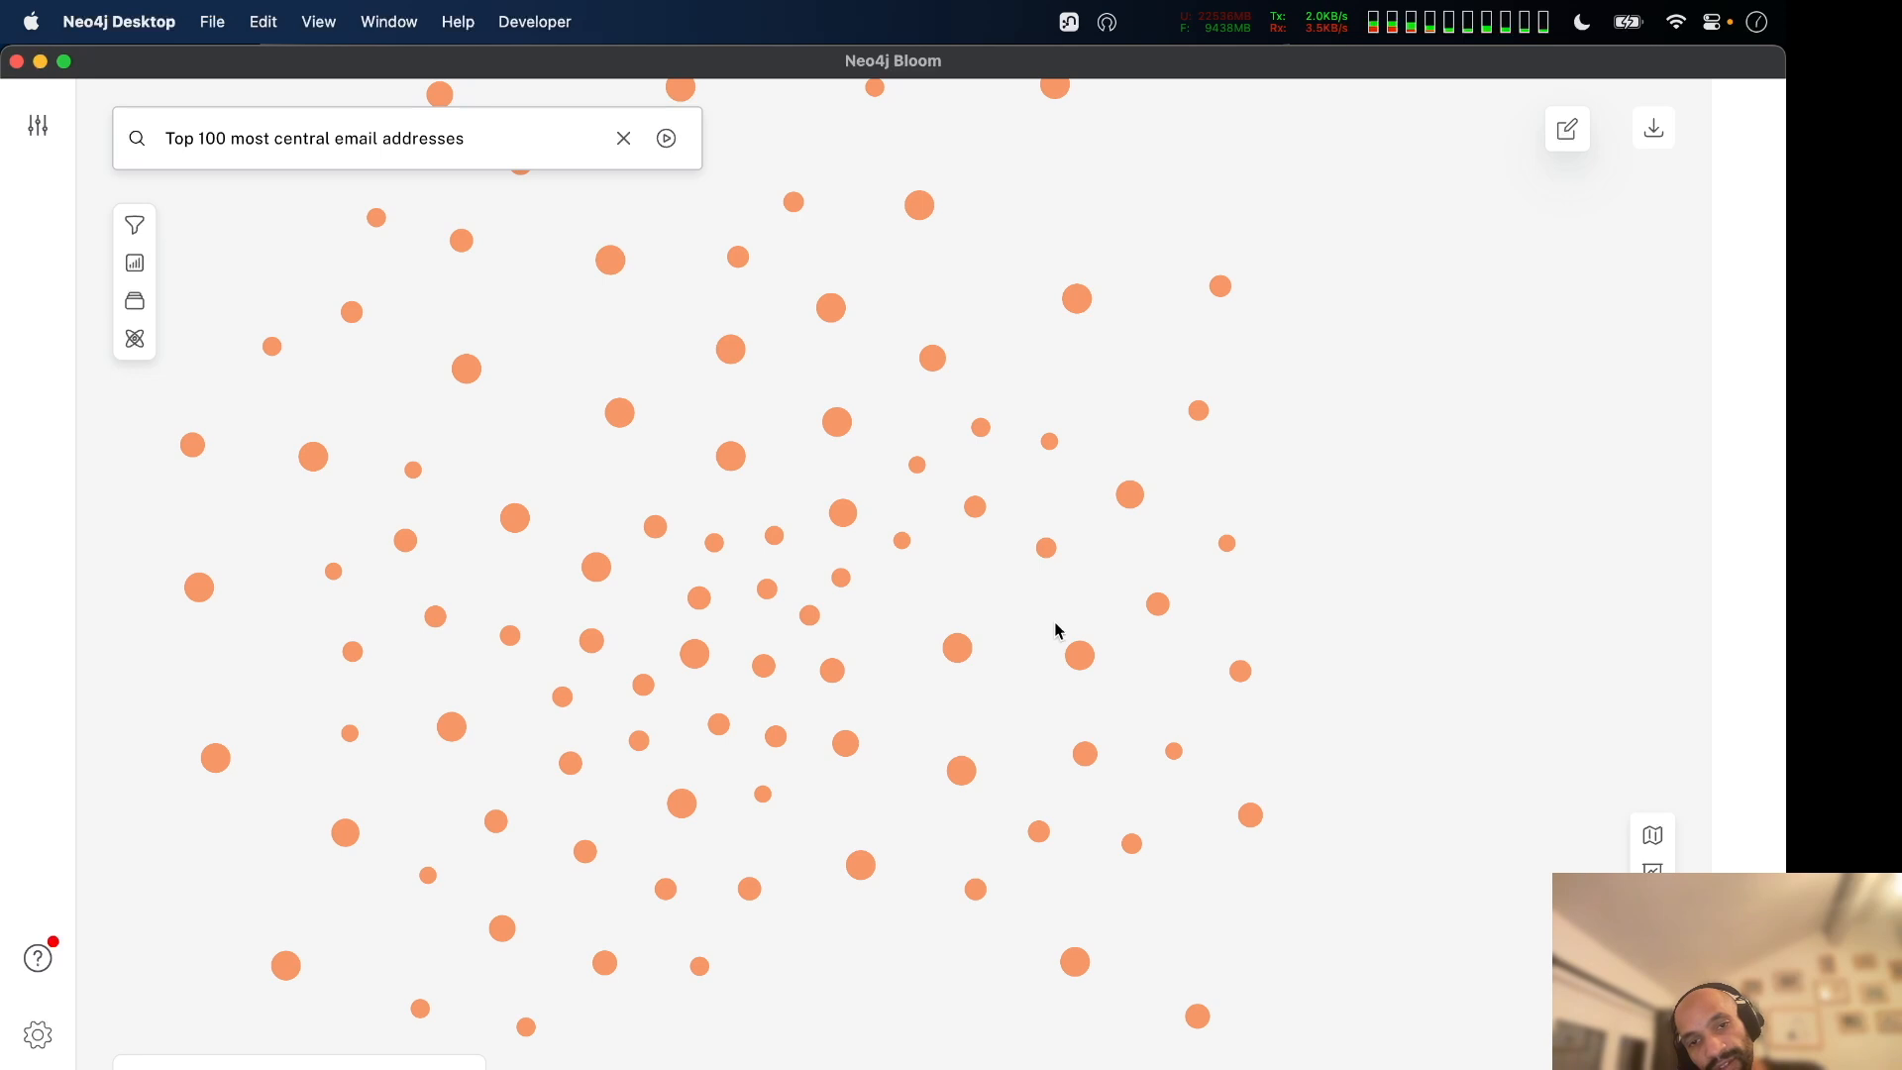
{"action": "scroll", "coordinate": [696, 546], "scroll_direction": "up", "scroll_amount": 5}
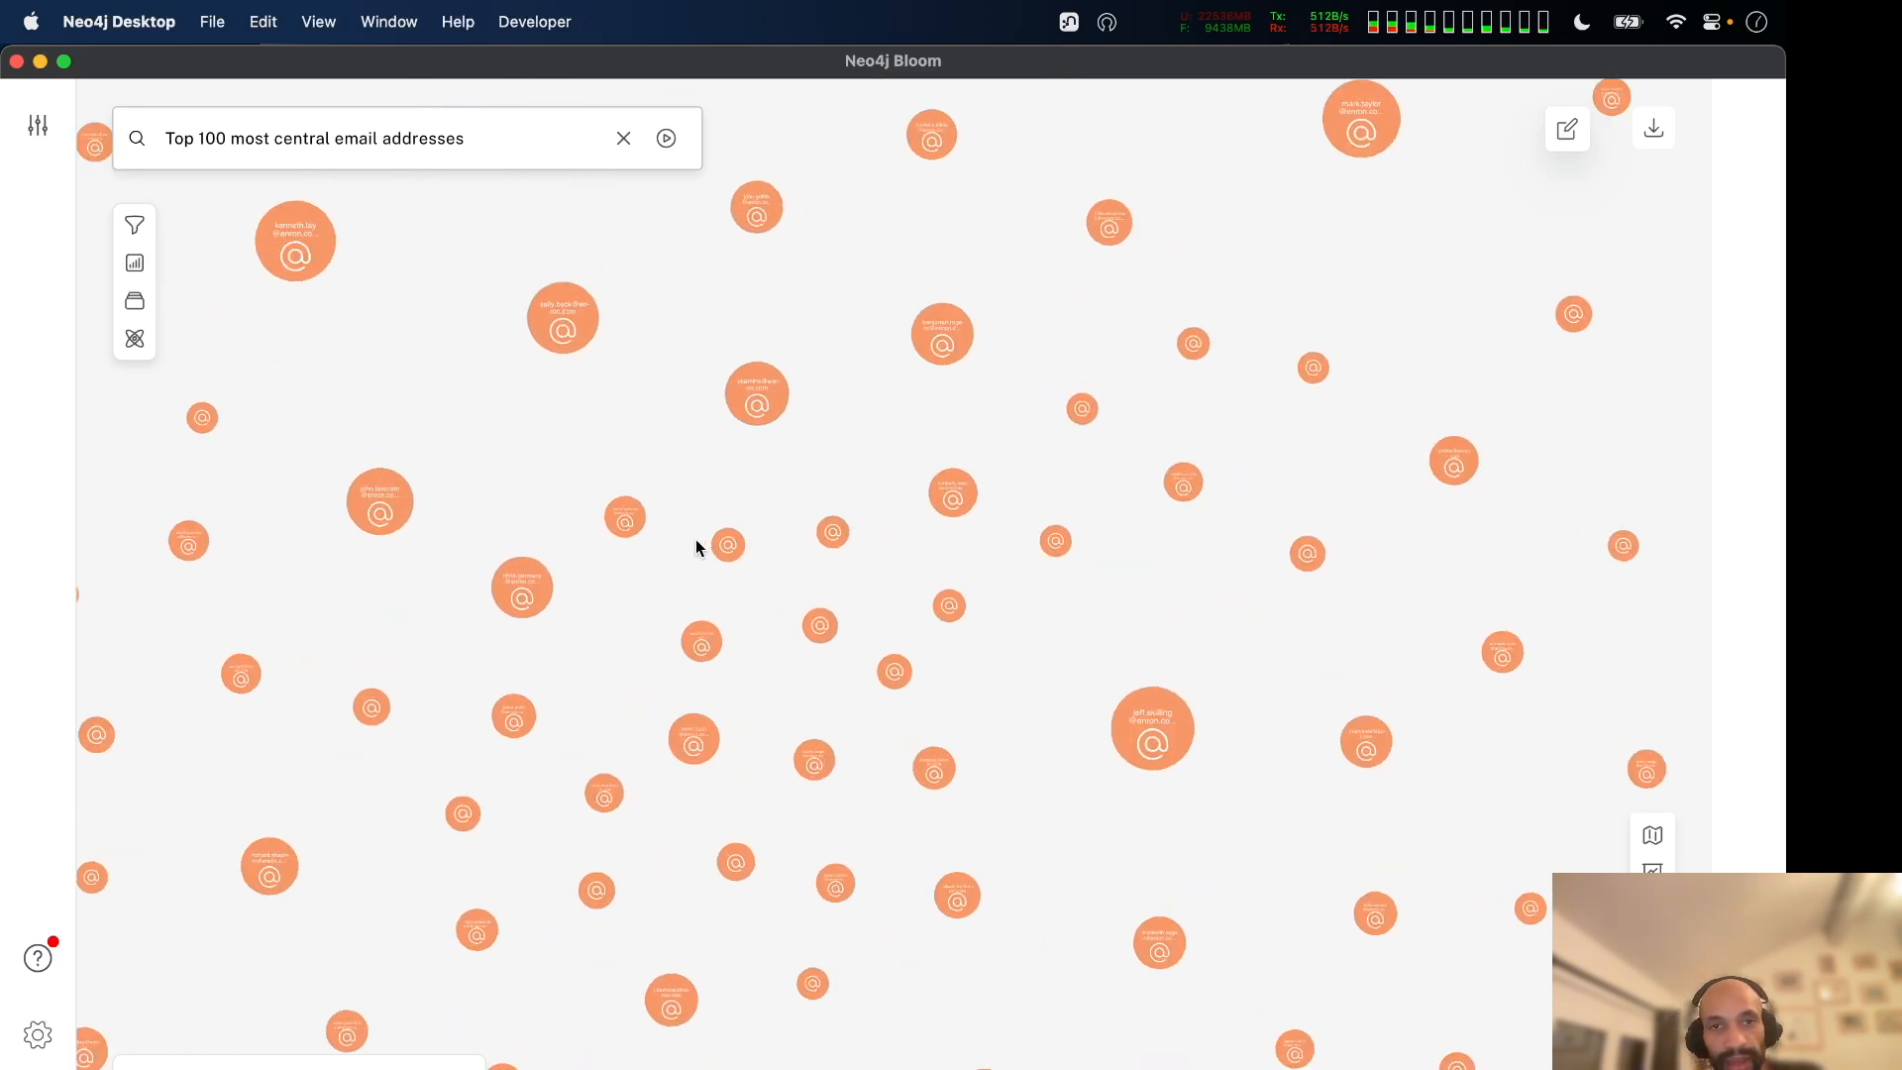
{"action": "scroll", "coordinate": [696, 546], "scroll_direction": "up", "scroll_amount": 3}
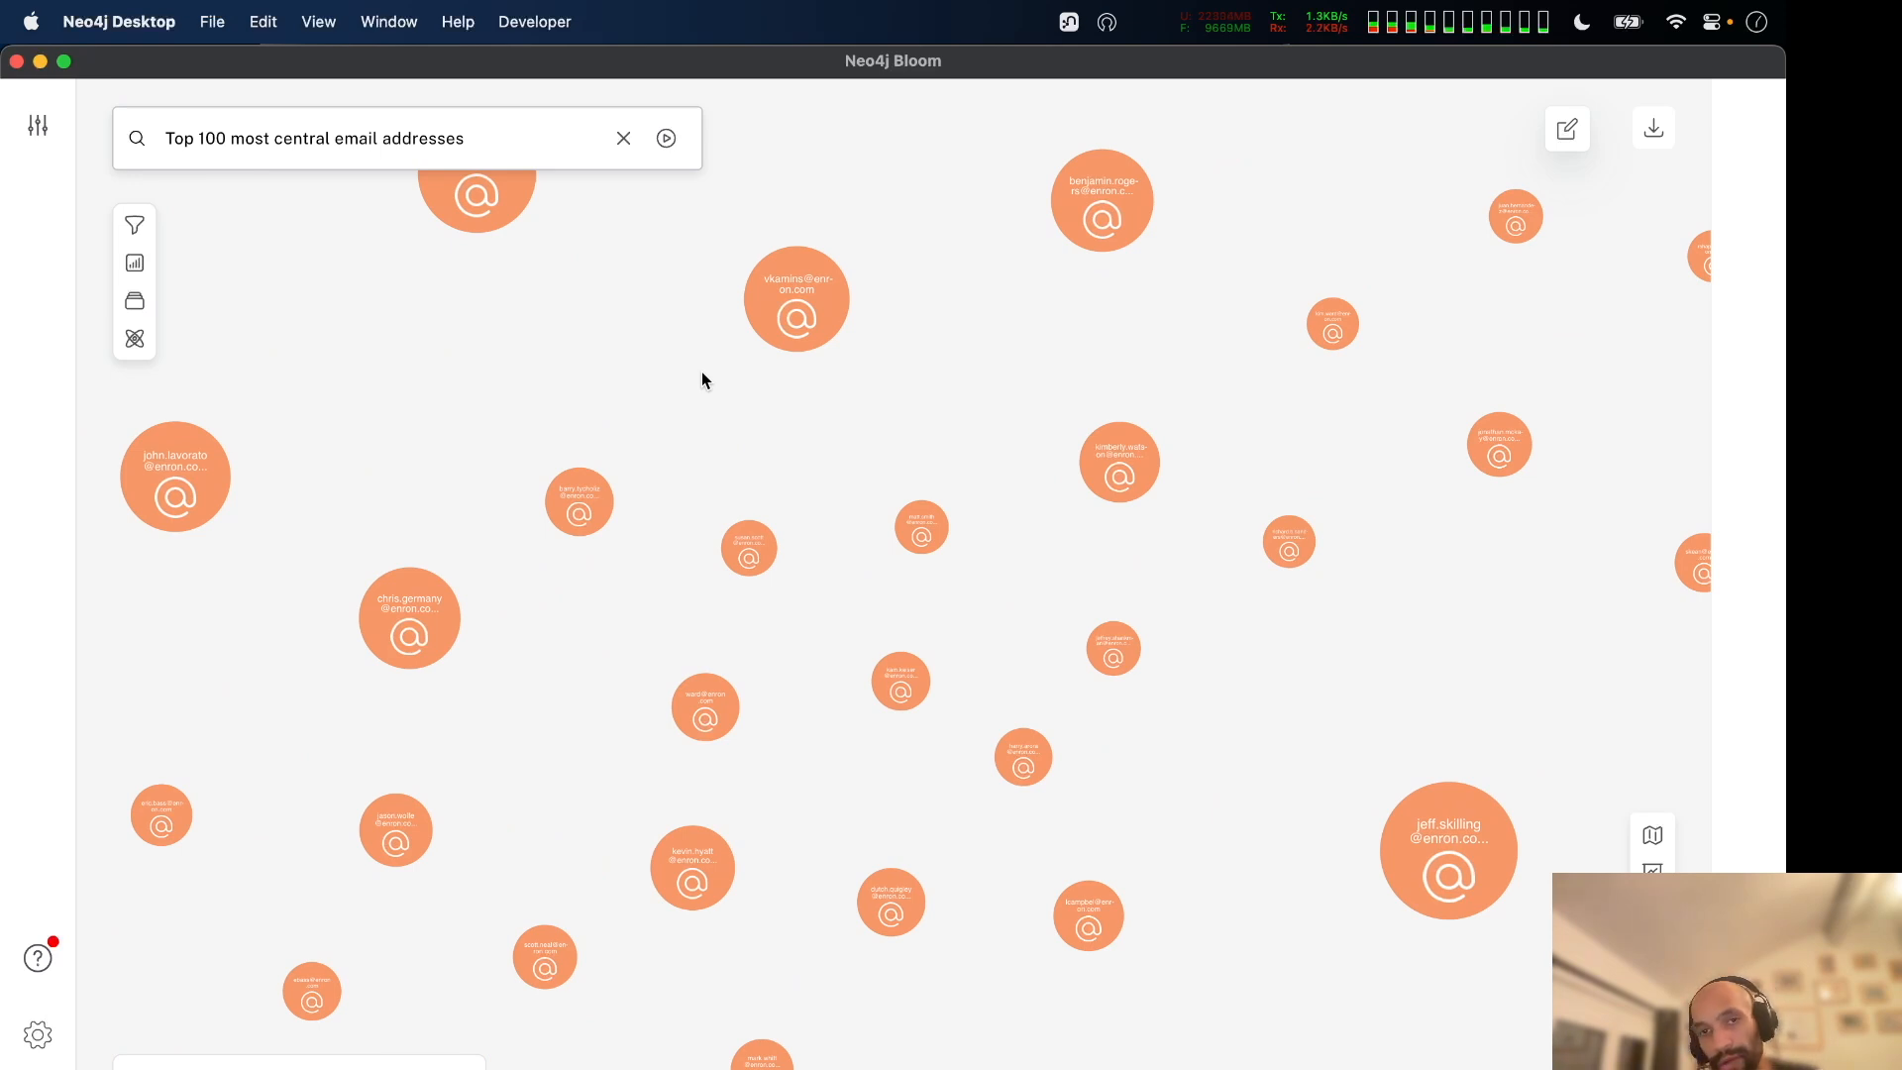
{"action": "scroll", "coordinate": [701, 381], "scroll_direction": "down", "scroll_amount": 2}
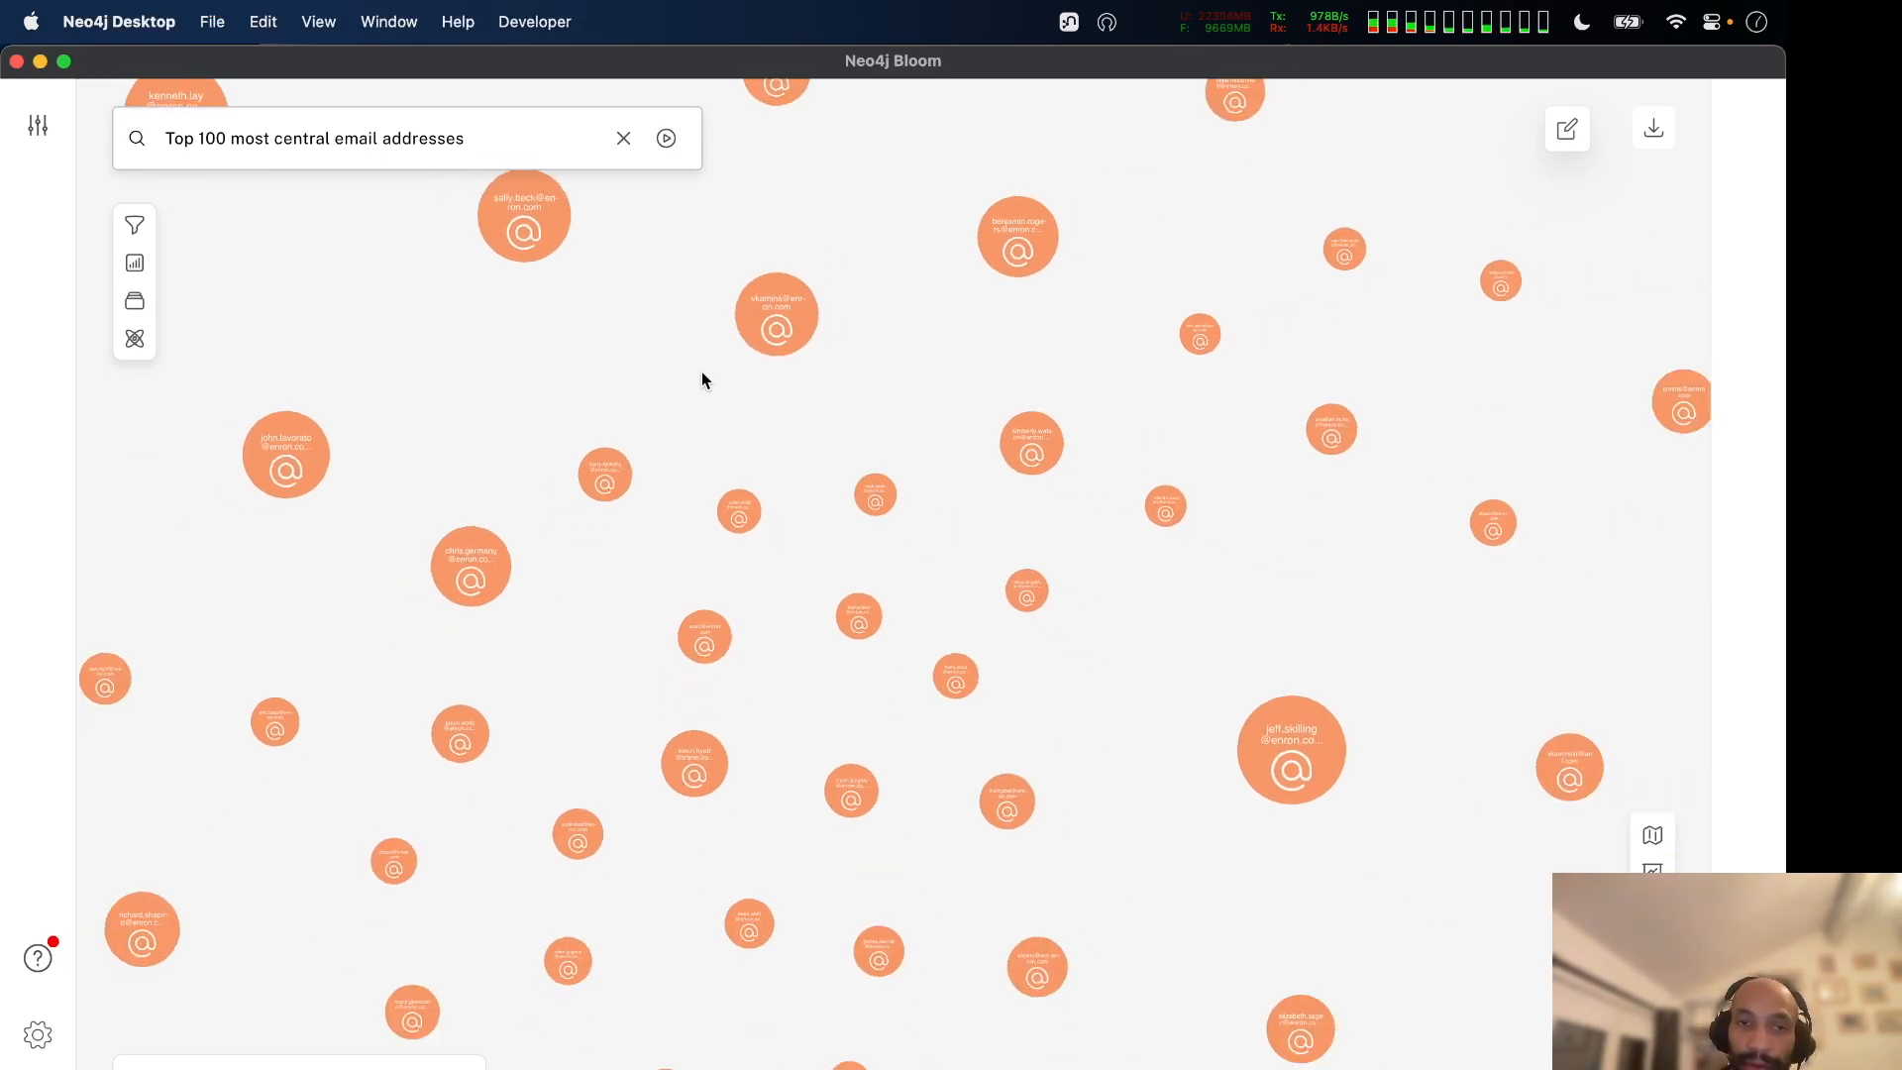
{"action": "scroll", "coordinate": [702, 380], "scroll_direction": "down", "scroll_amount": 3}
{"action": "scroll", "coordinate": [701, 380], "scroll_direction": "down", "scroll_amount": 2}
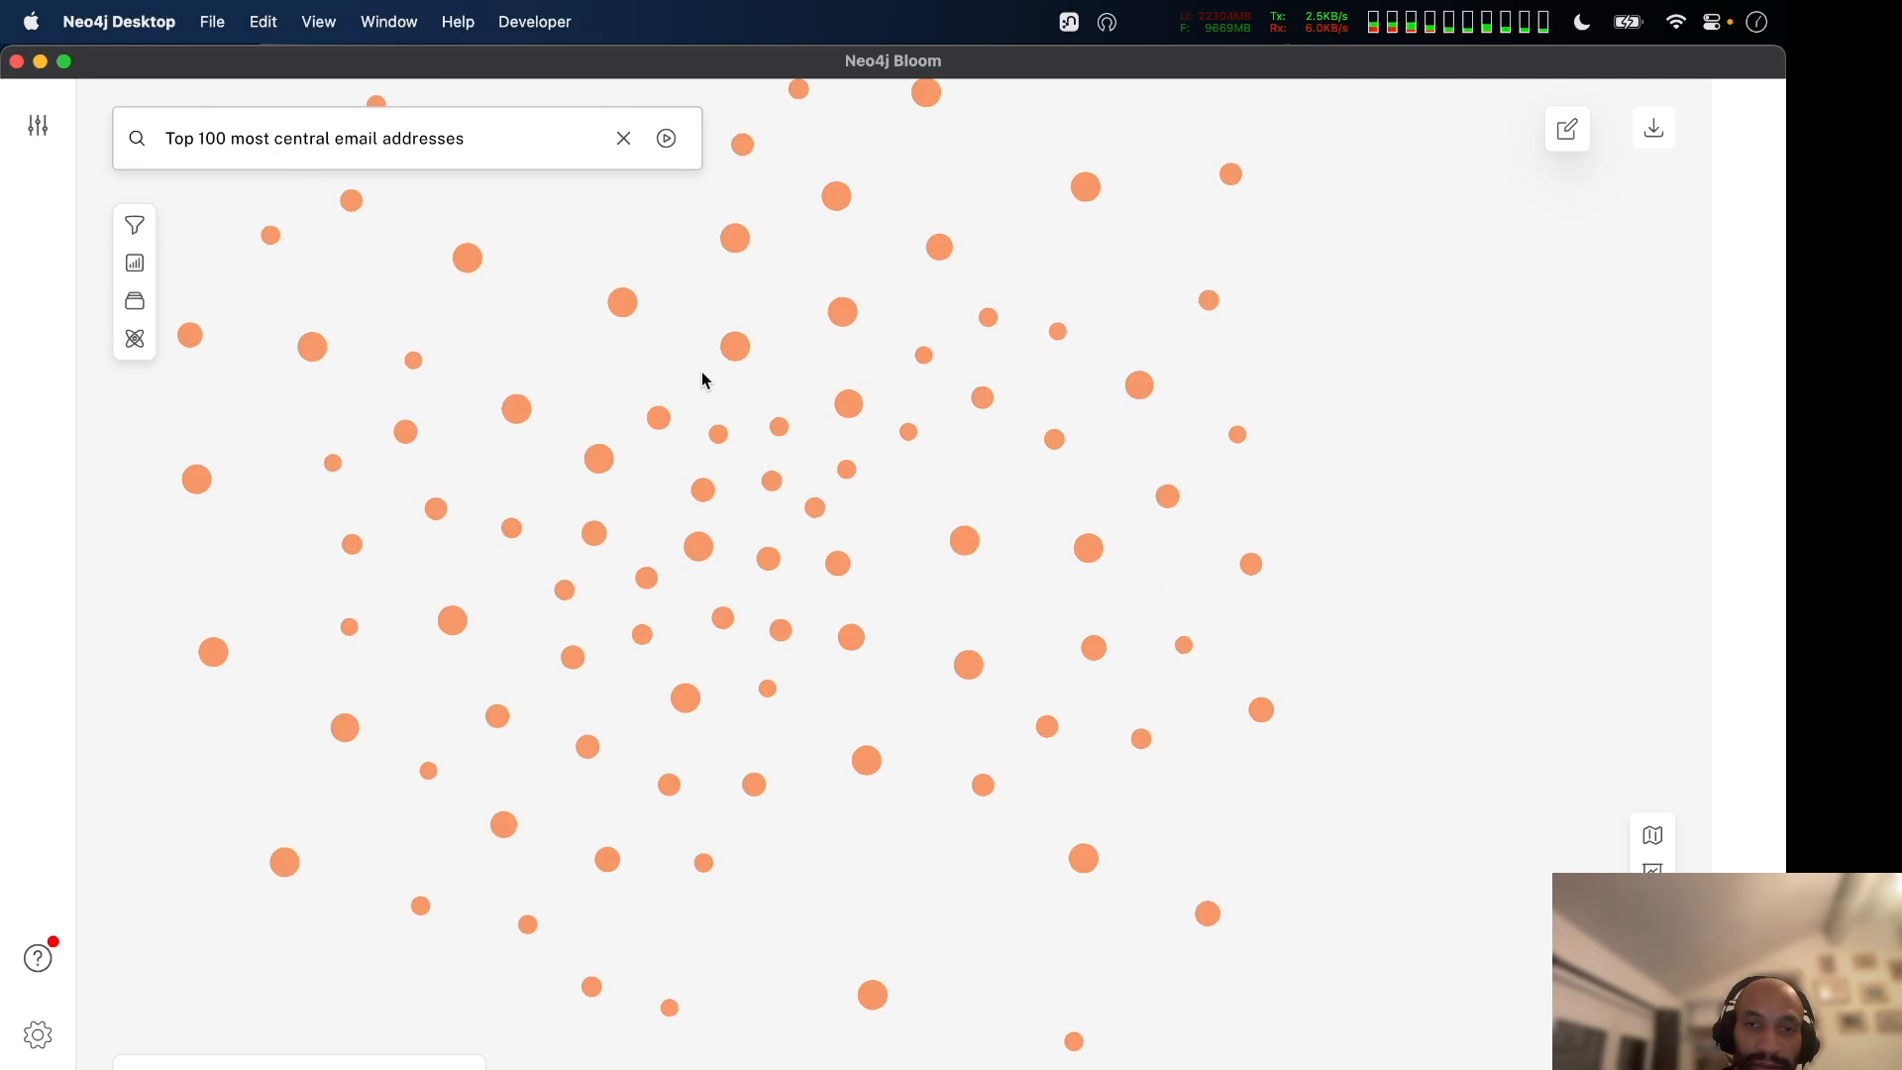
{"action": "left_click_drag", "start_coordinate": [703, 380], "coordinate": [787, 556]}
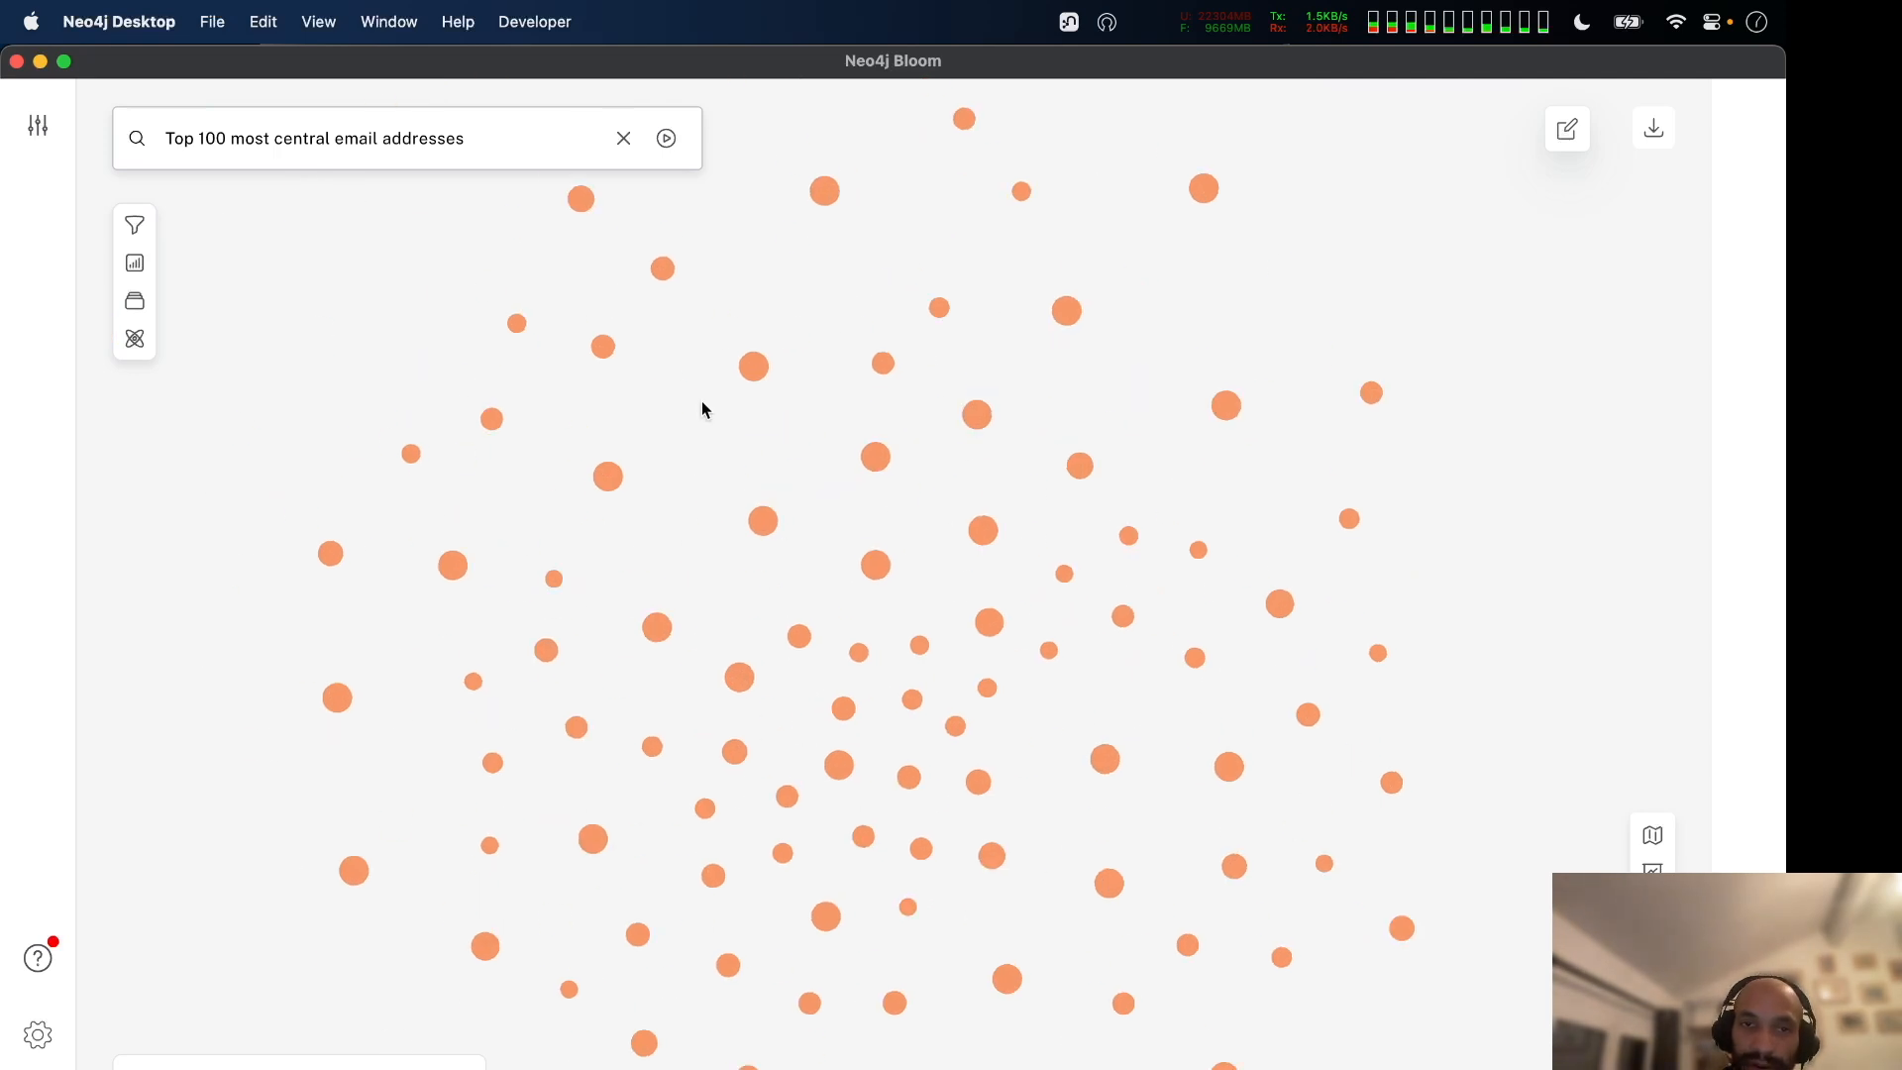
{"action": "key", "text": "super+Tab"}
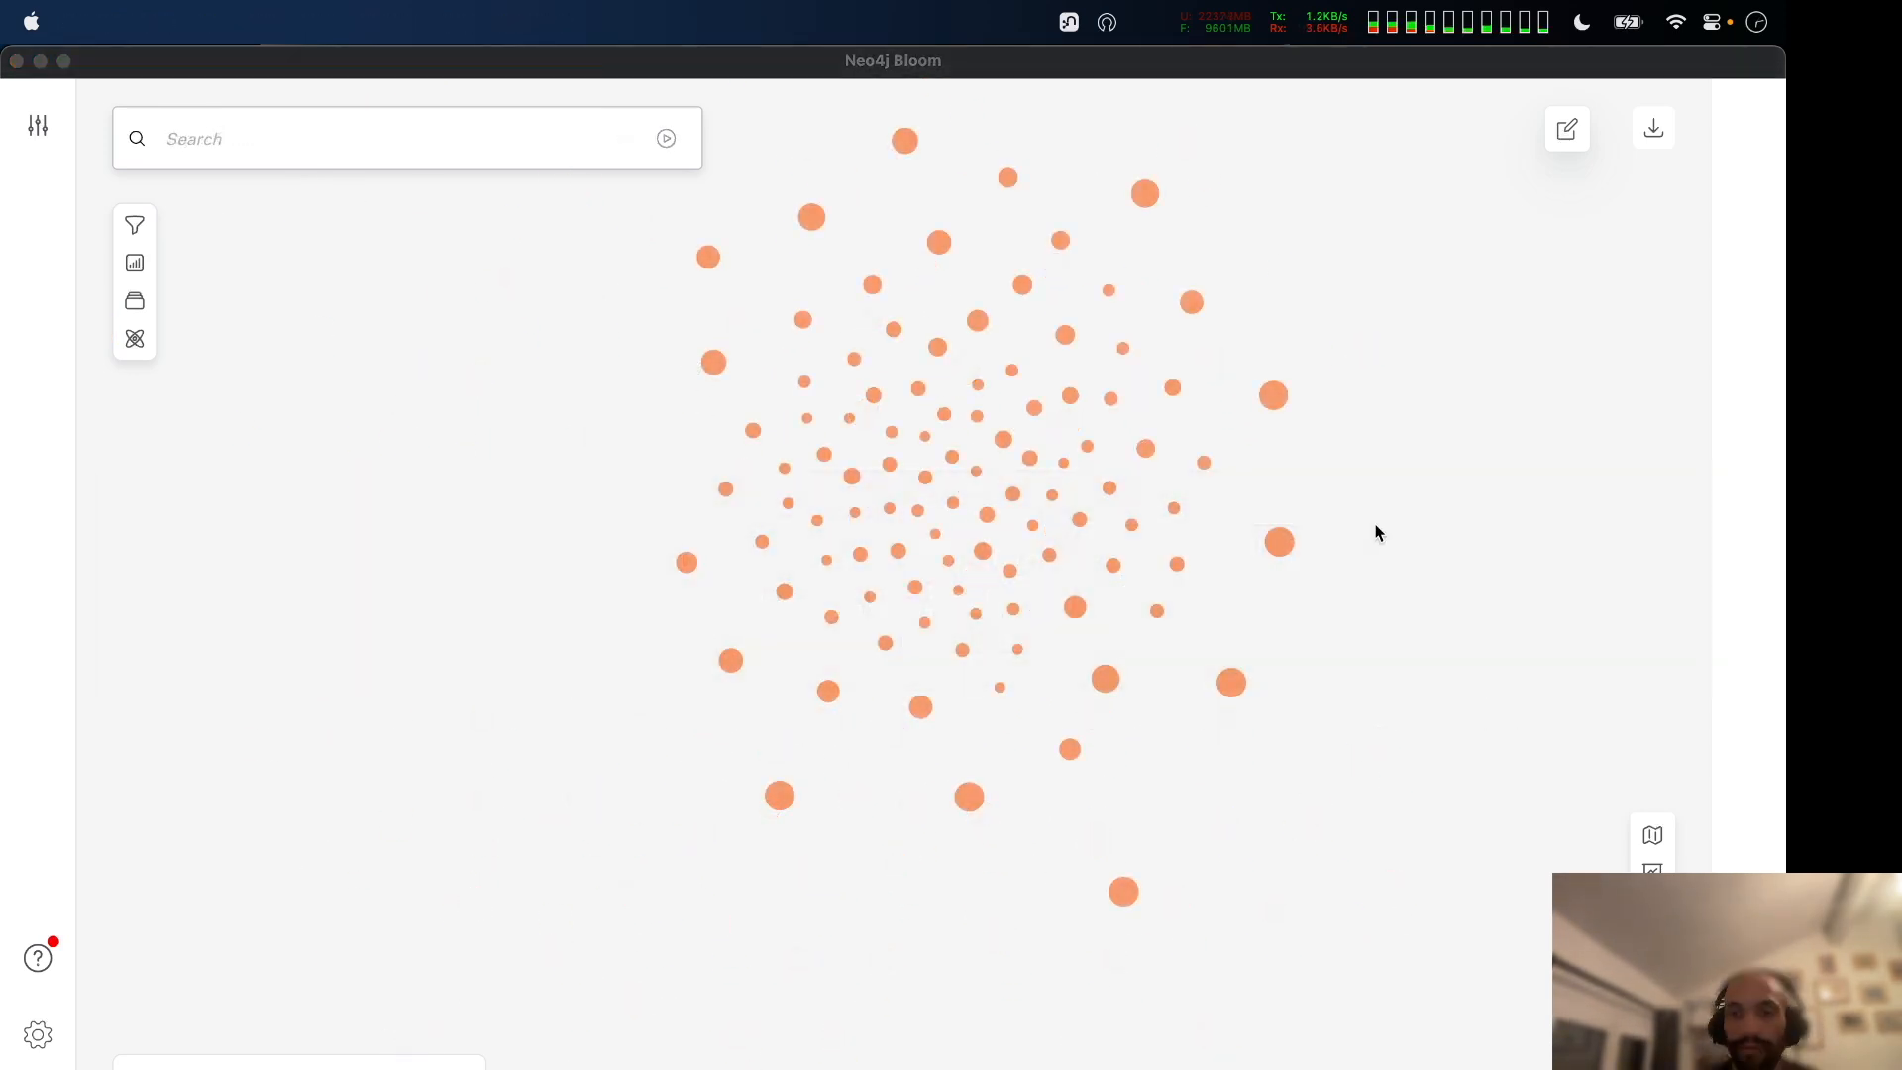
{"action": "key", "text": "super+Tab"}
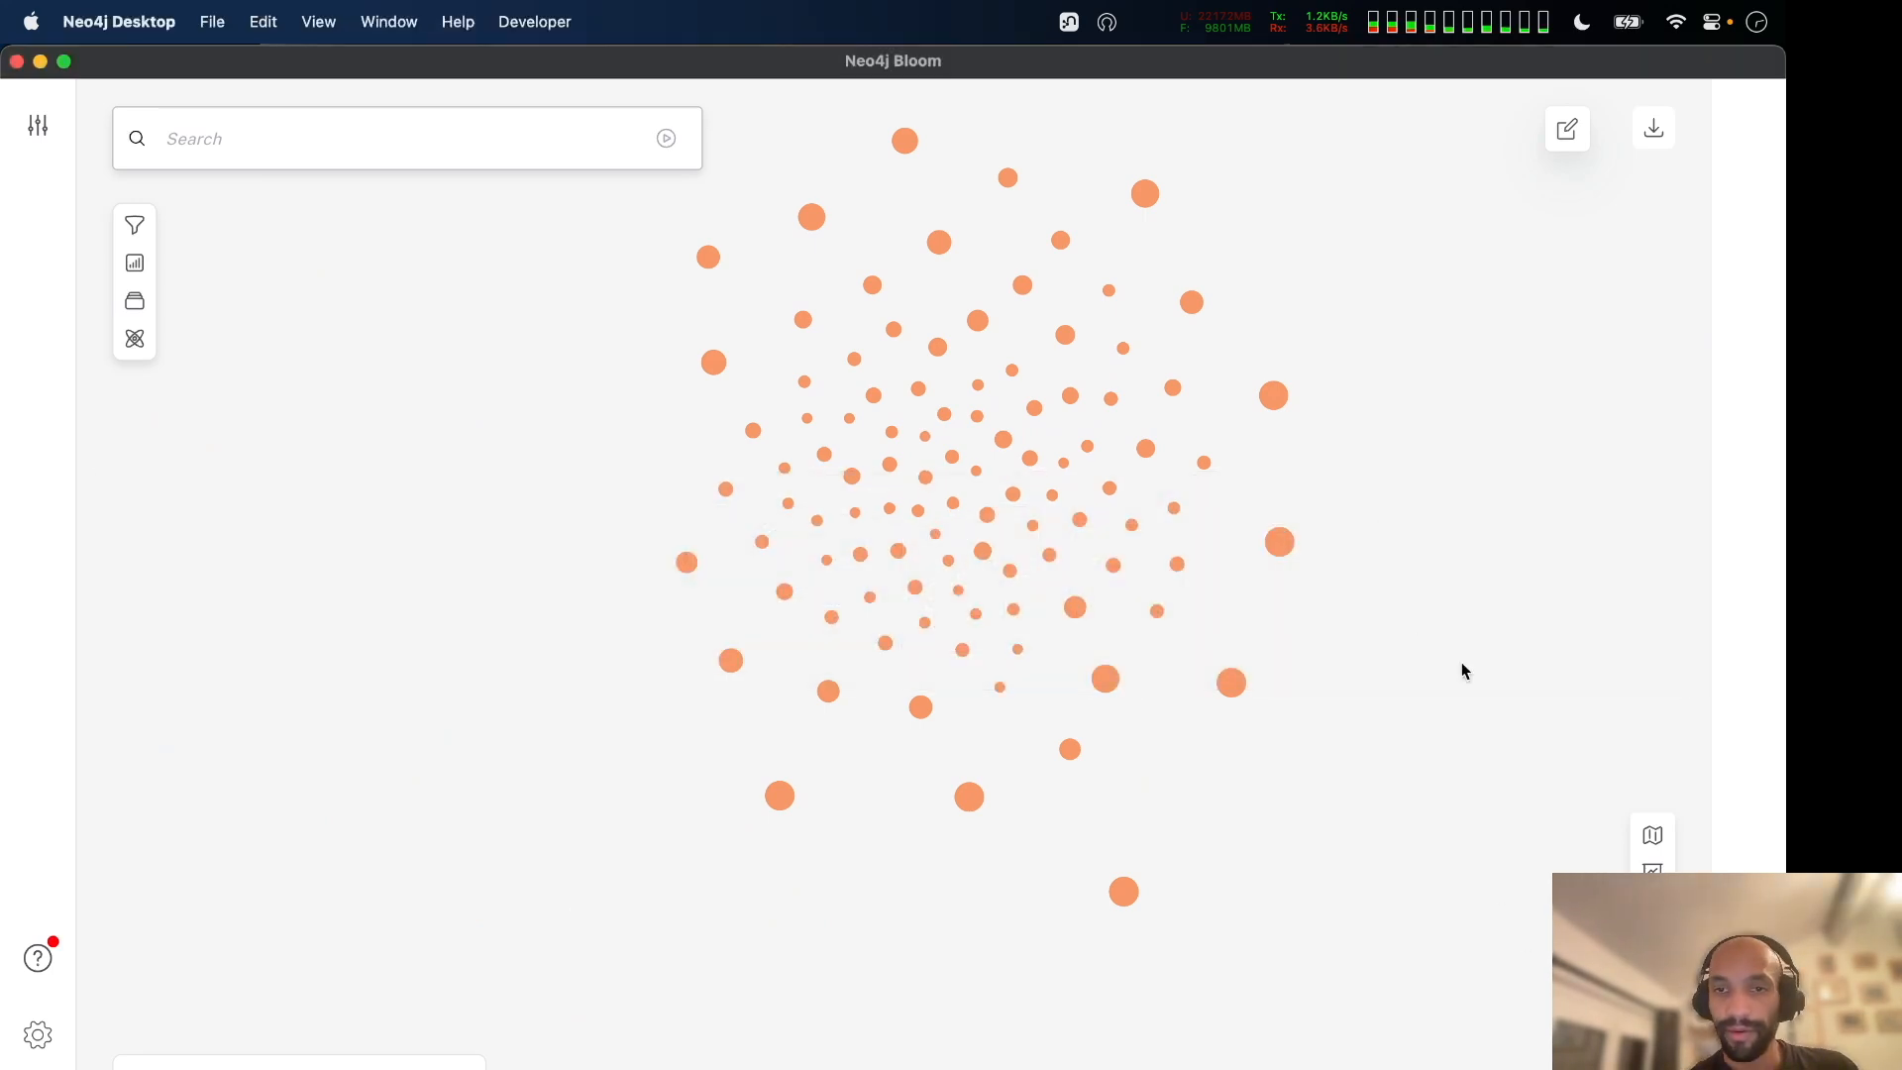
{"action": "key", "text": "super+Tab"}
Inspect one larger email address node in the upper middle of the scene and review its relationship expansion options.
{"action": "left_click", "coordinate": [1136, 412]}
{"action": "scroll", "coordinate": [1011, 497], "scroll_direction": "up", "scroll_amount": 5}
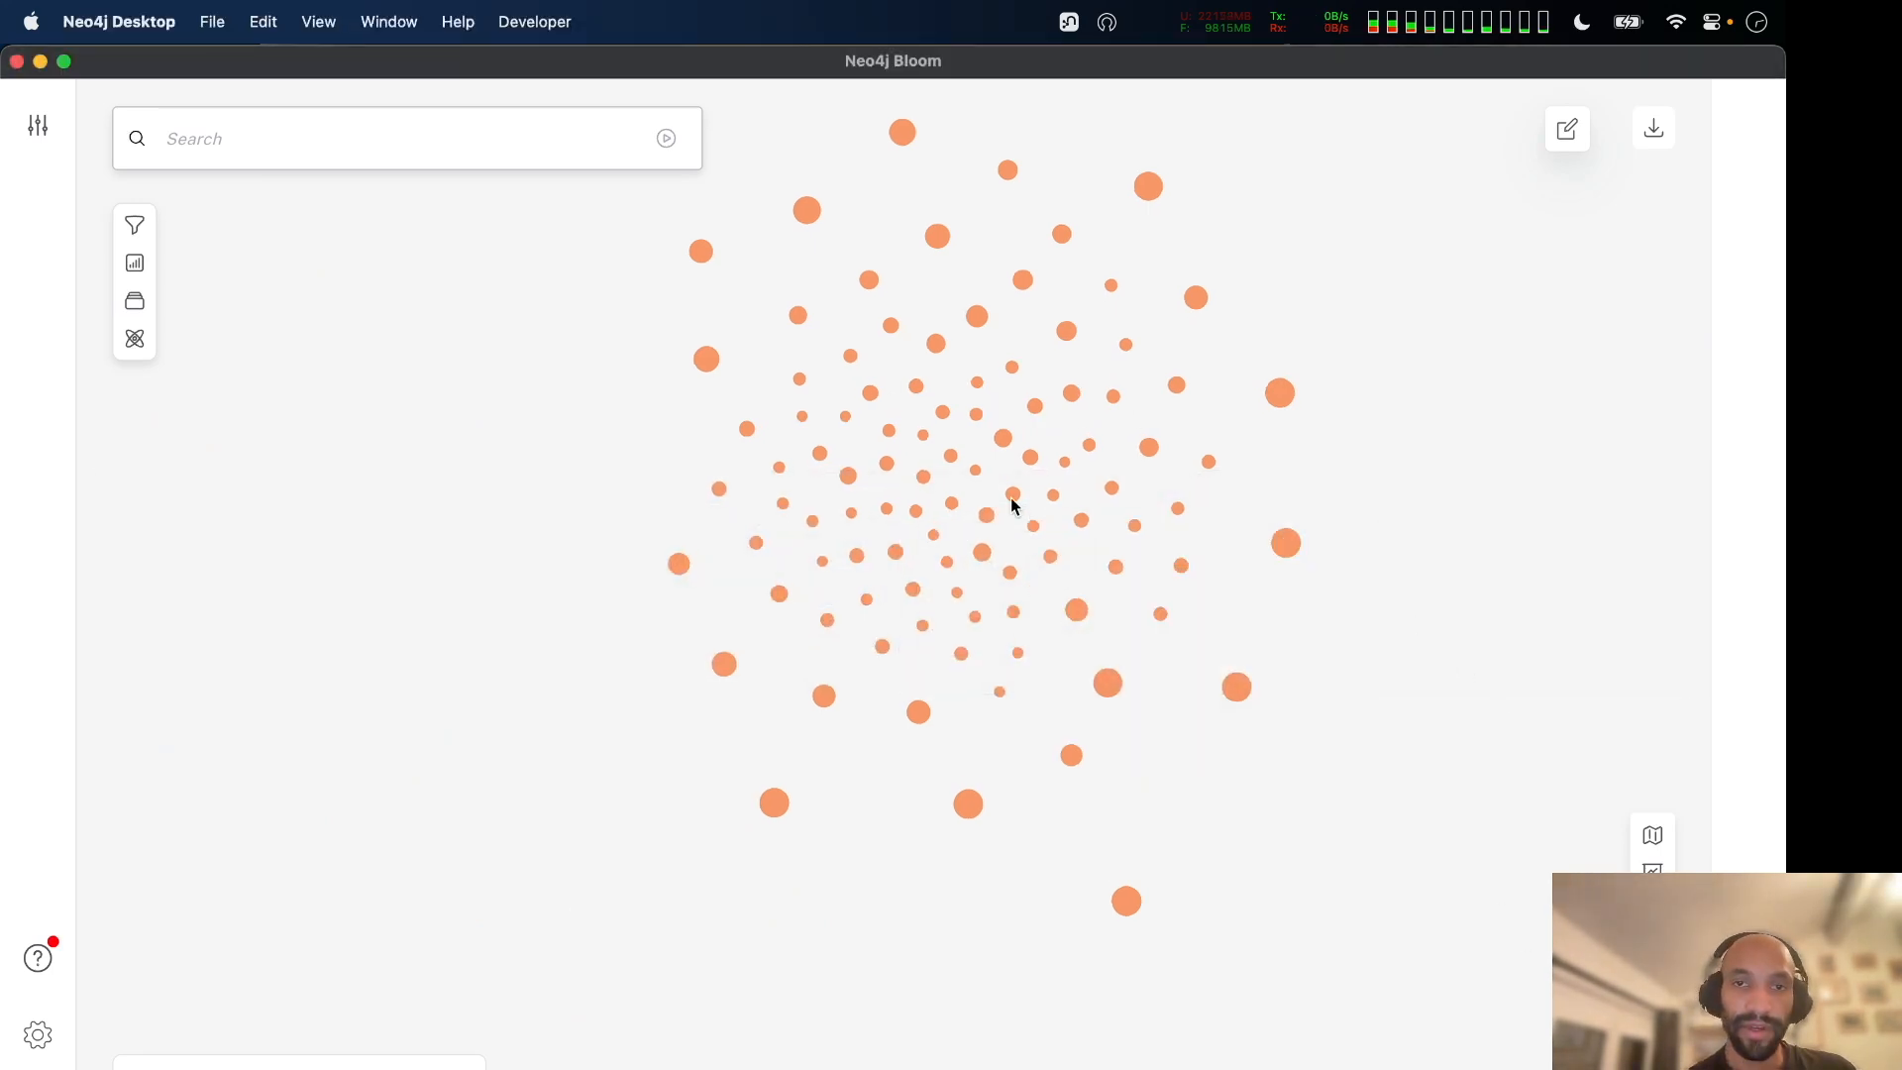
{"action": "scroll", "coordinate": [1015, 505], "scroll_direction": "up", "scroll_amount": 5}
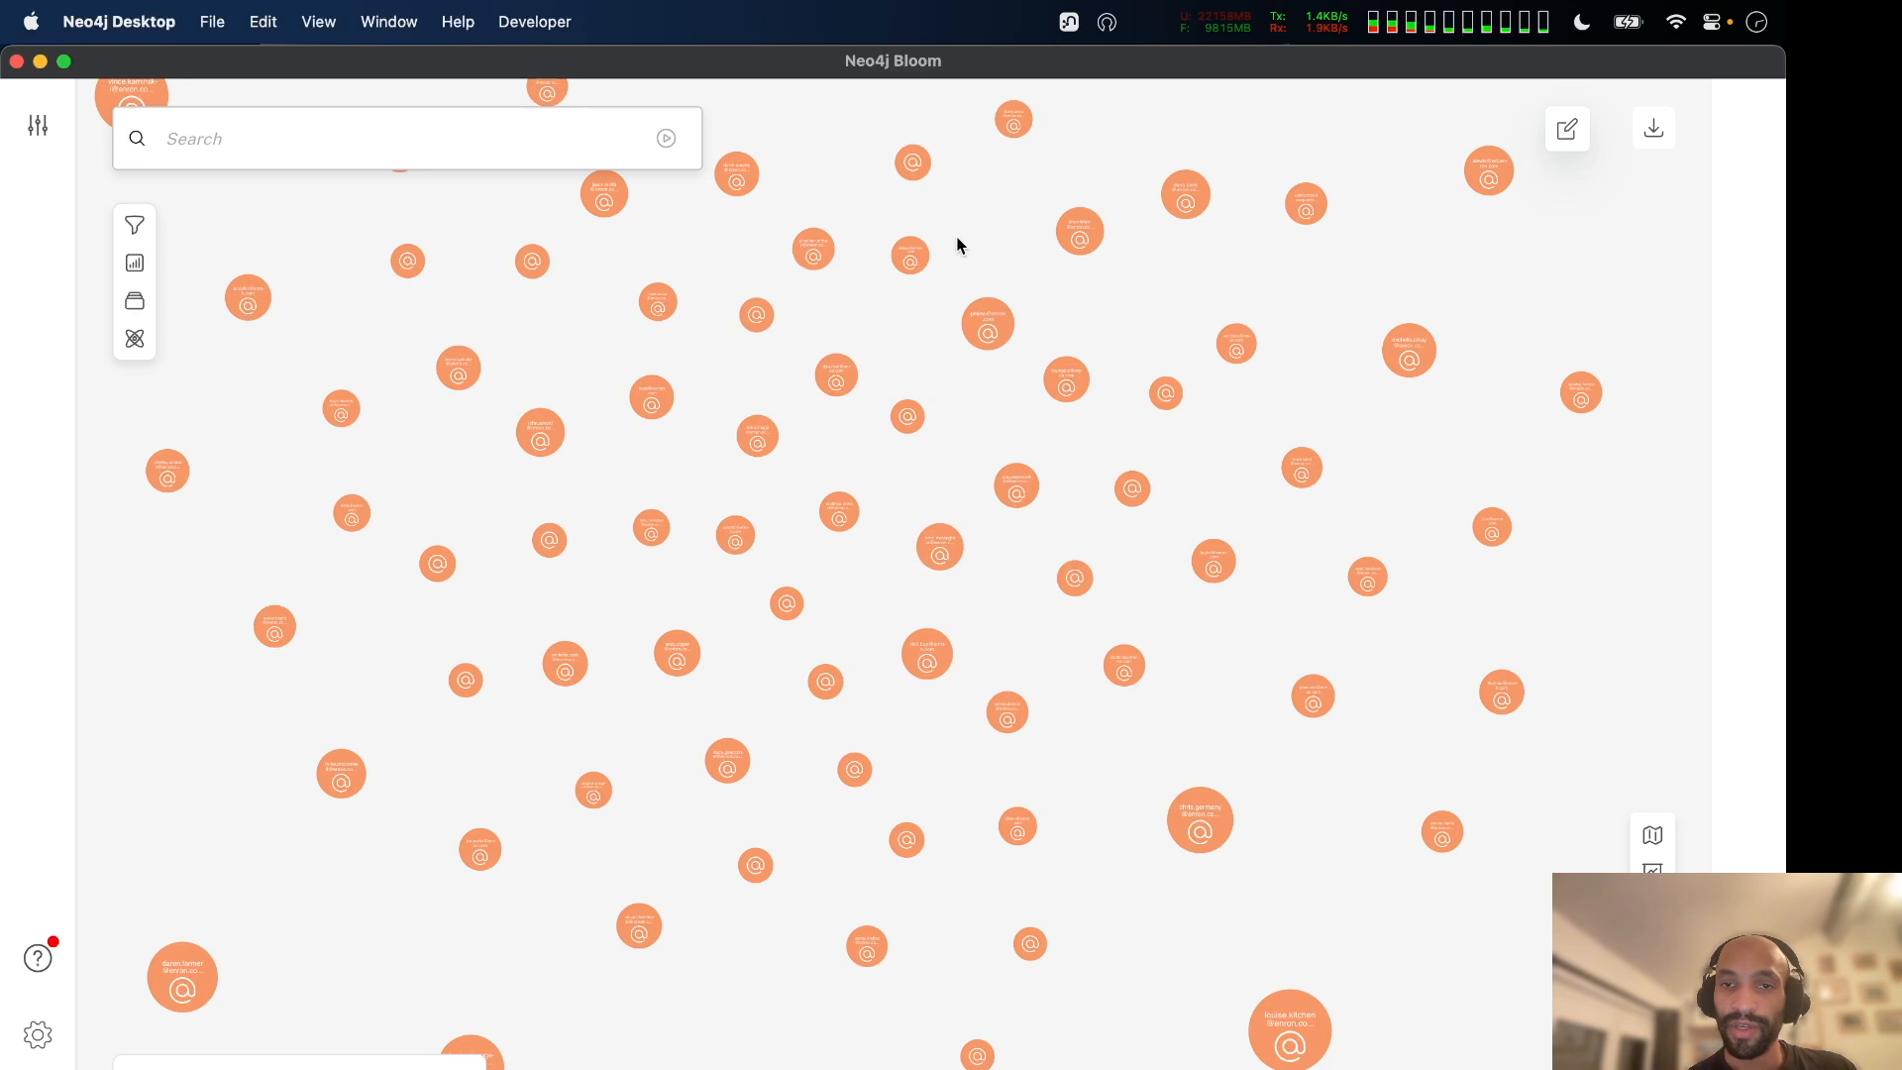
{"action": "right_click", "coordinate": [973, 331]}
{"action": "mouse_move", "coordinate": [1136, 611]}
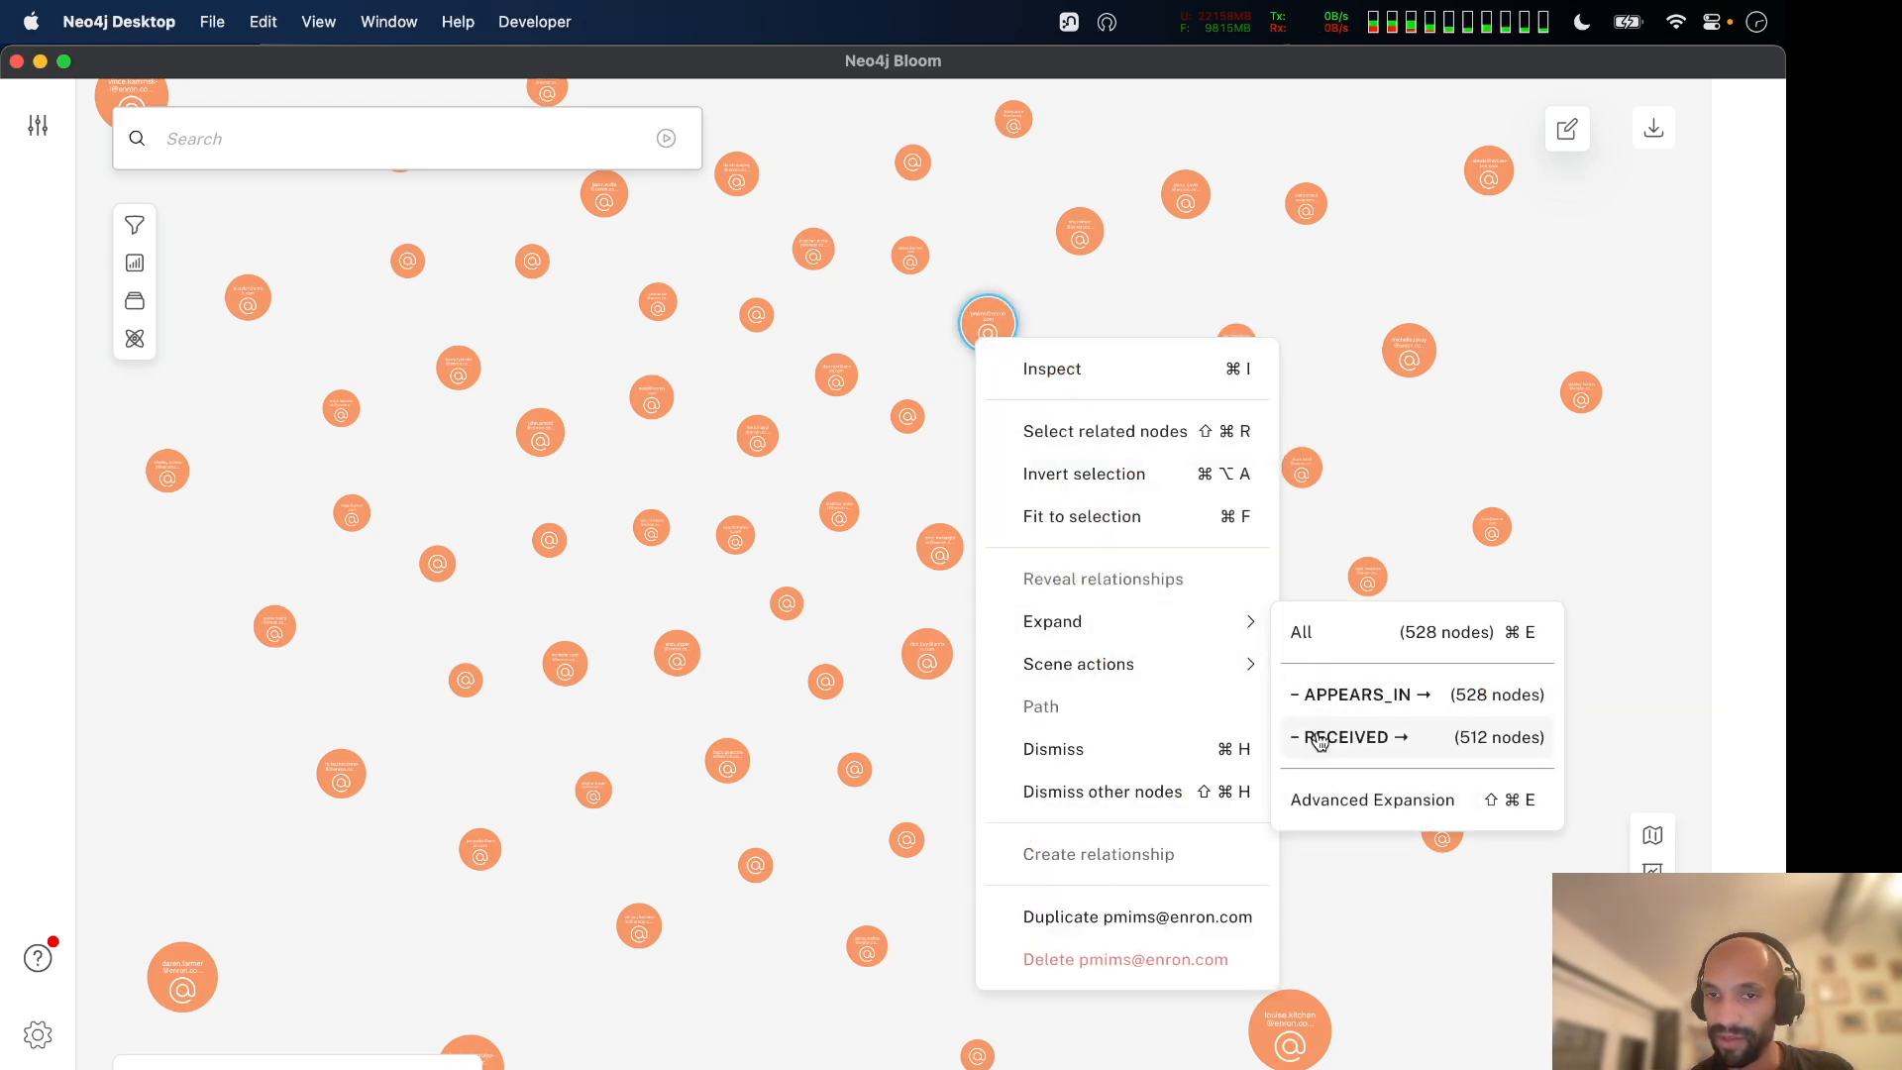
{"action": "left_click", "coordinate": [1320, 697]}
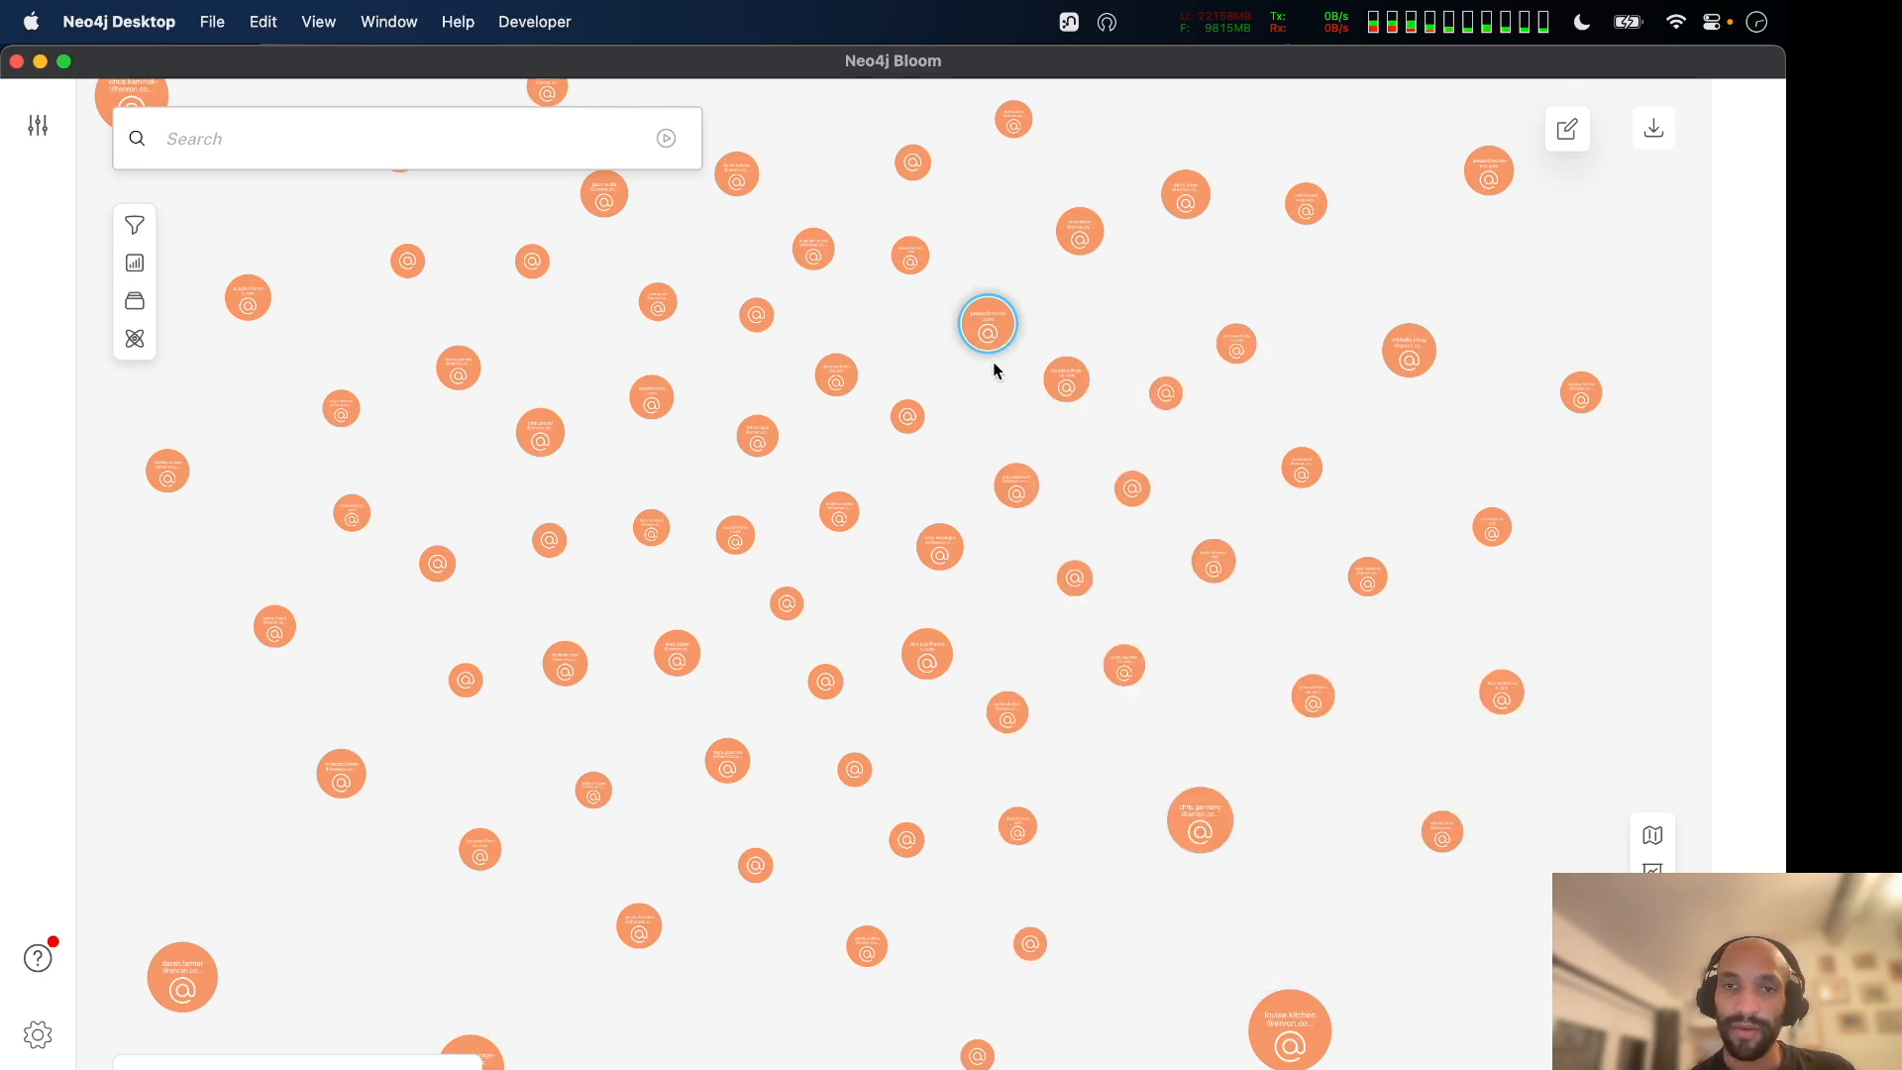
{"action": "scroll", "coordinate": [992, 362], "scroll_direction": "up", "scroll_amount": 5}
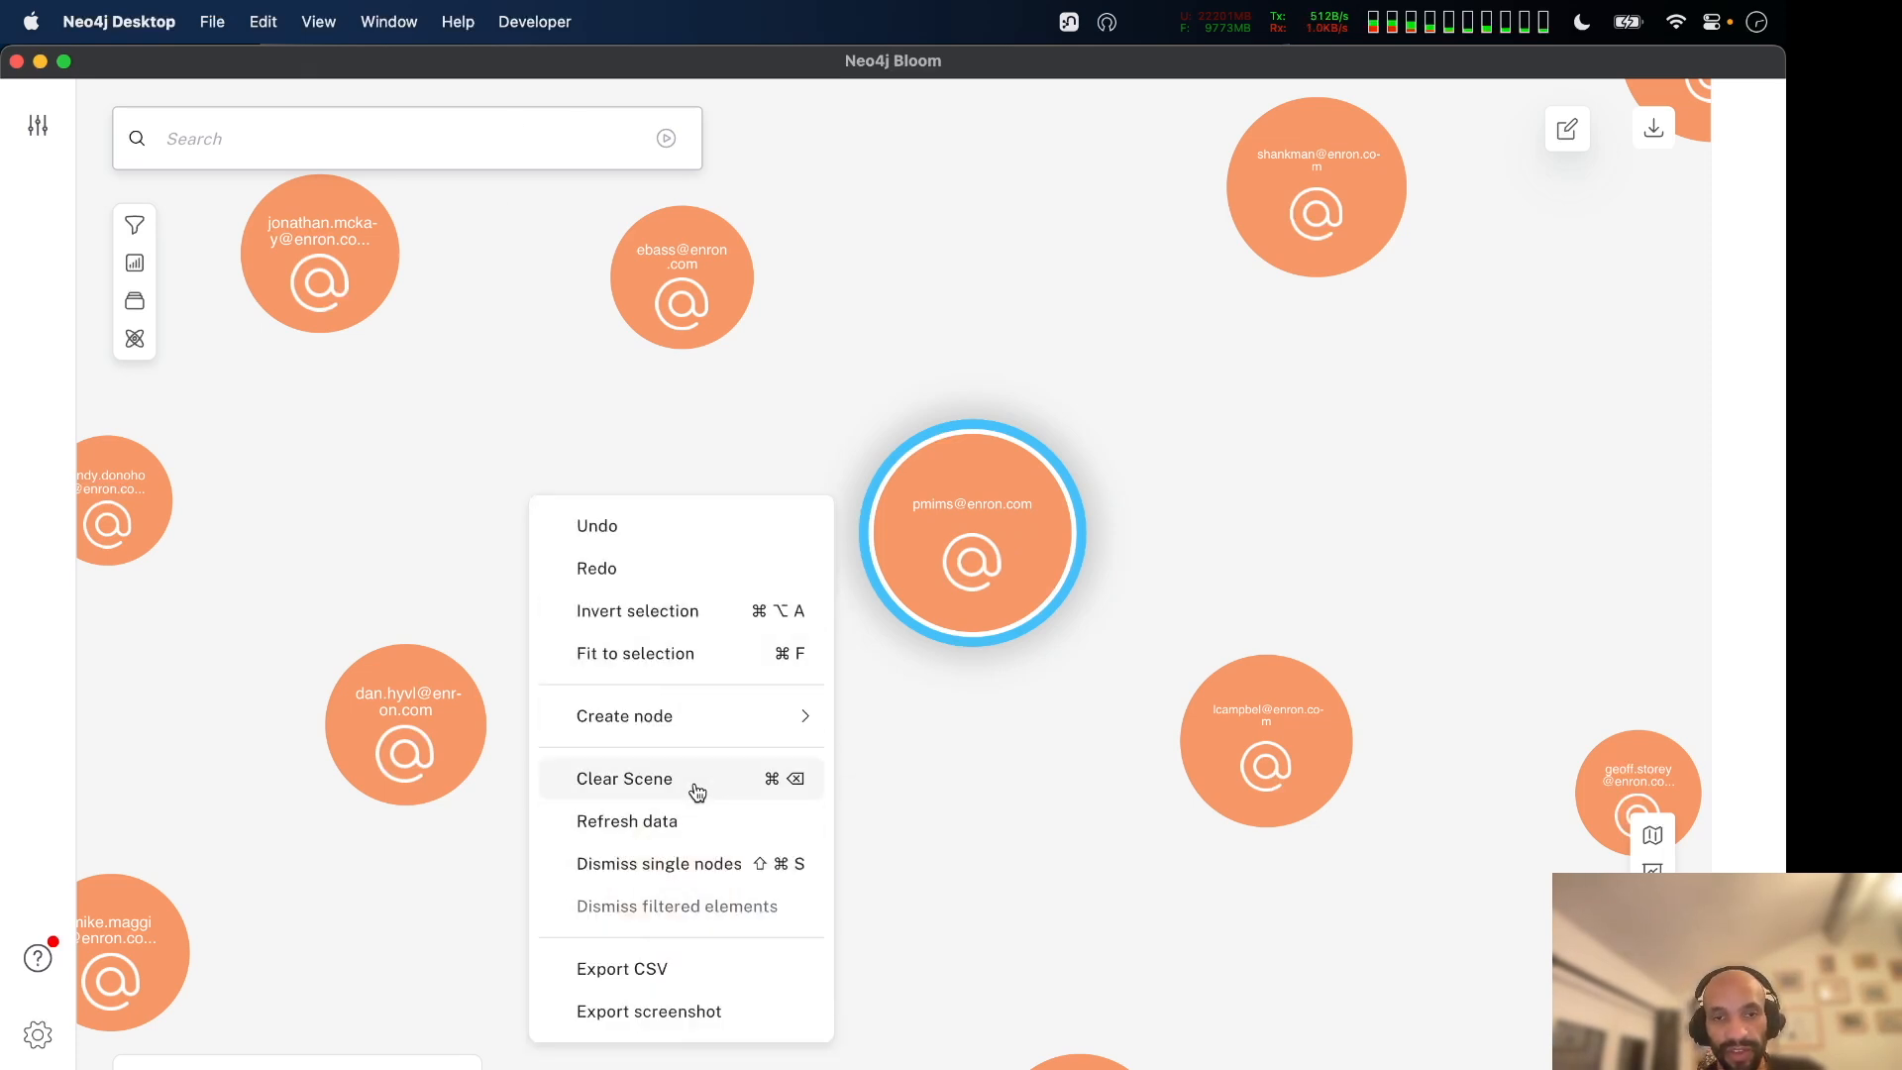
Clear the scene and run the saved search phrase "Top 25 most central email addresses".
{"action": "left_click", "coordinate": [693, 783]}
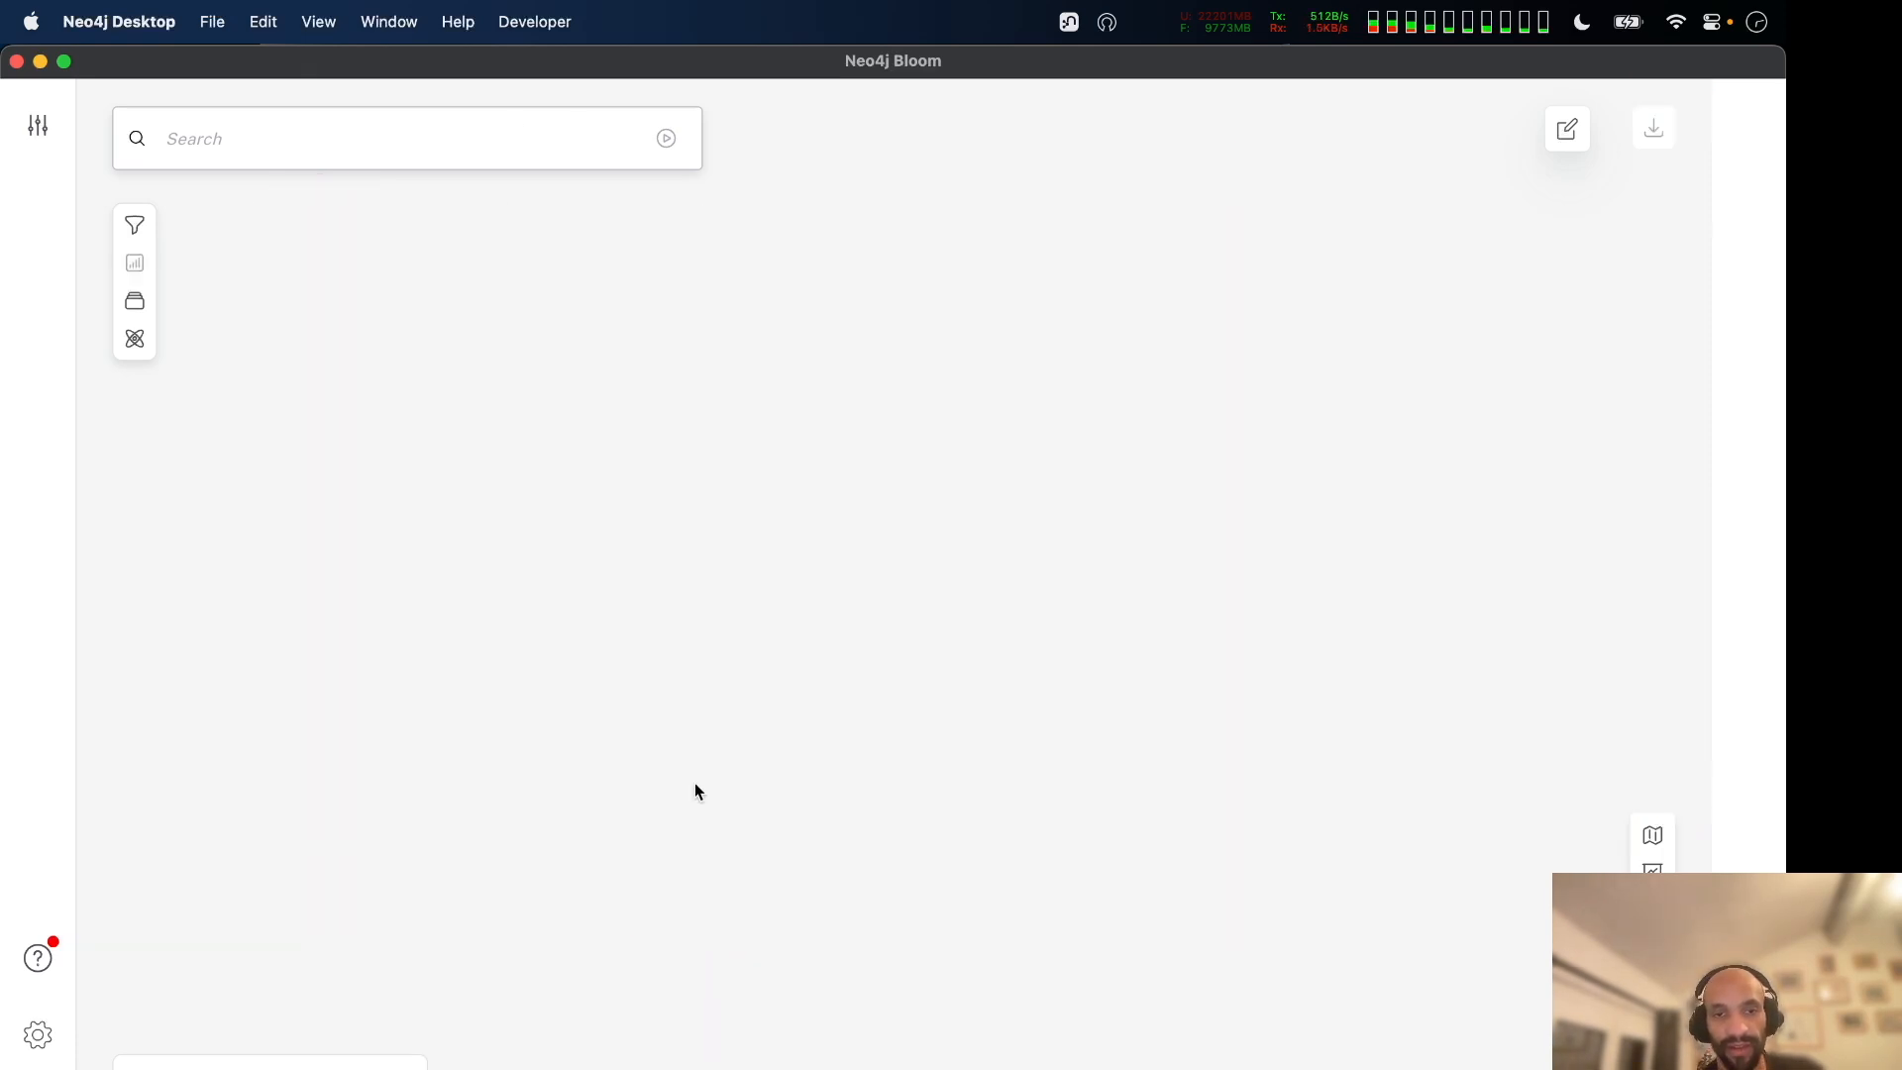
{"action": "left_click", "coordinate": [236, 159]}
{"action": "type", "text": "top "}
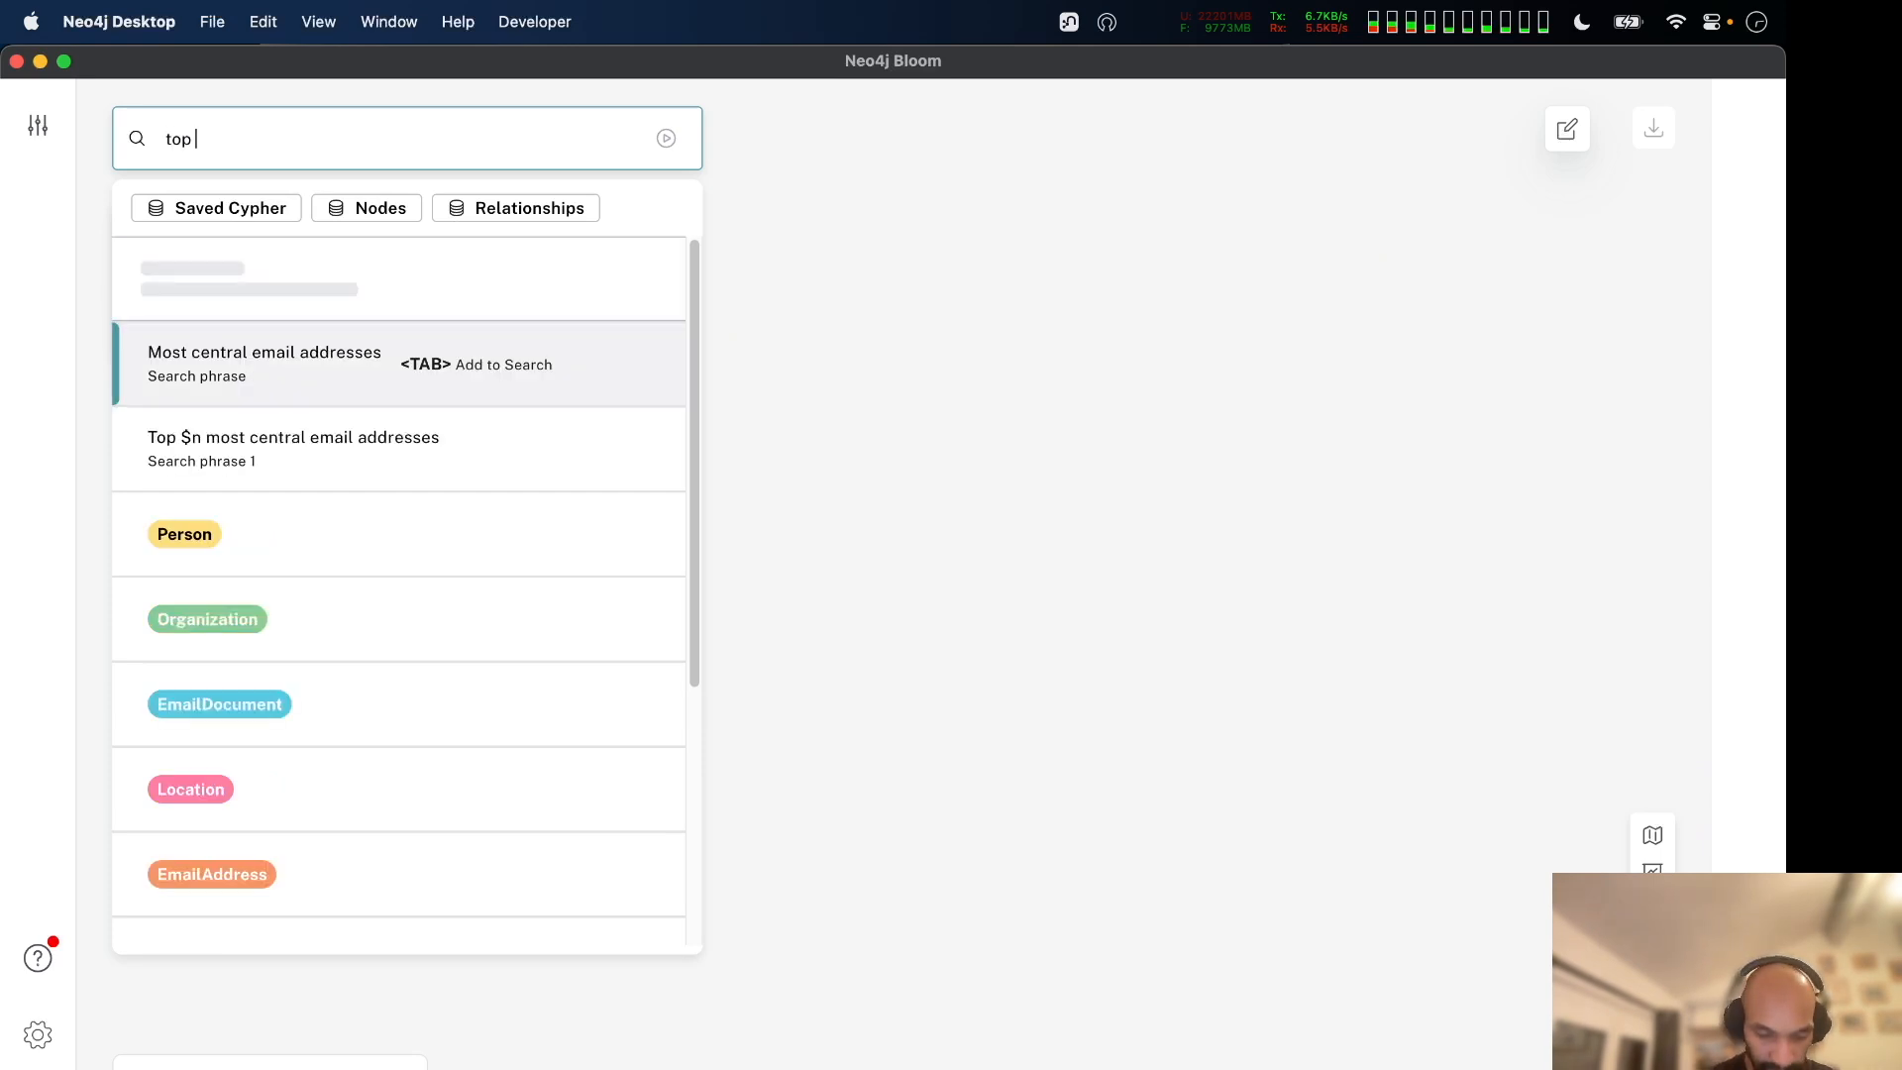
{"action": "type", "text": "25"}
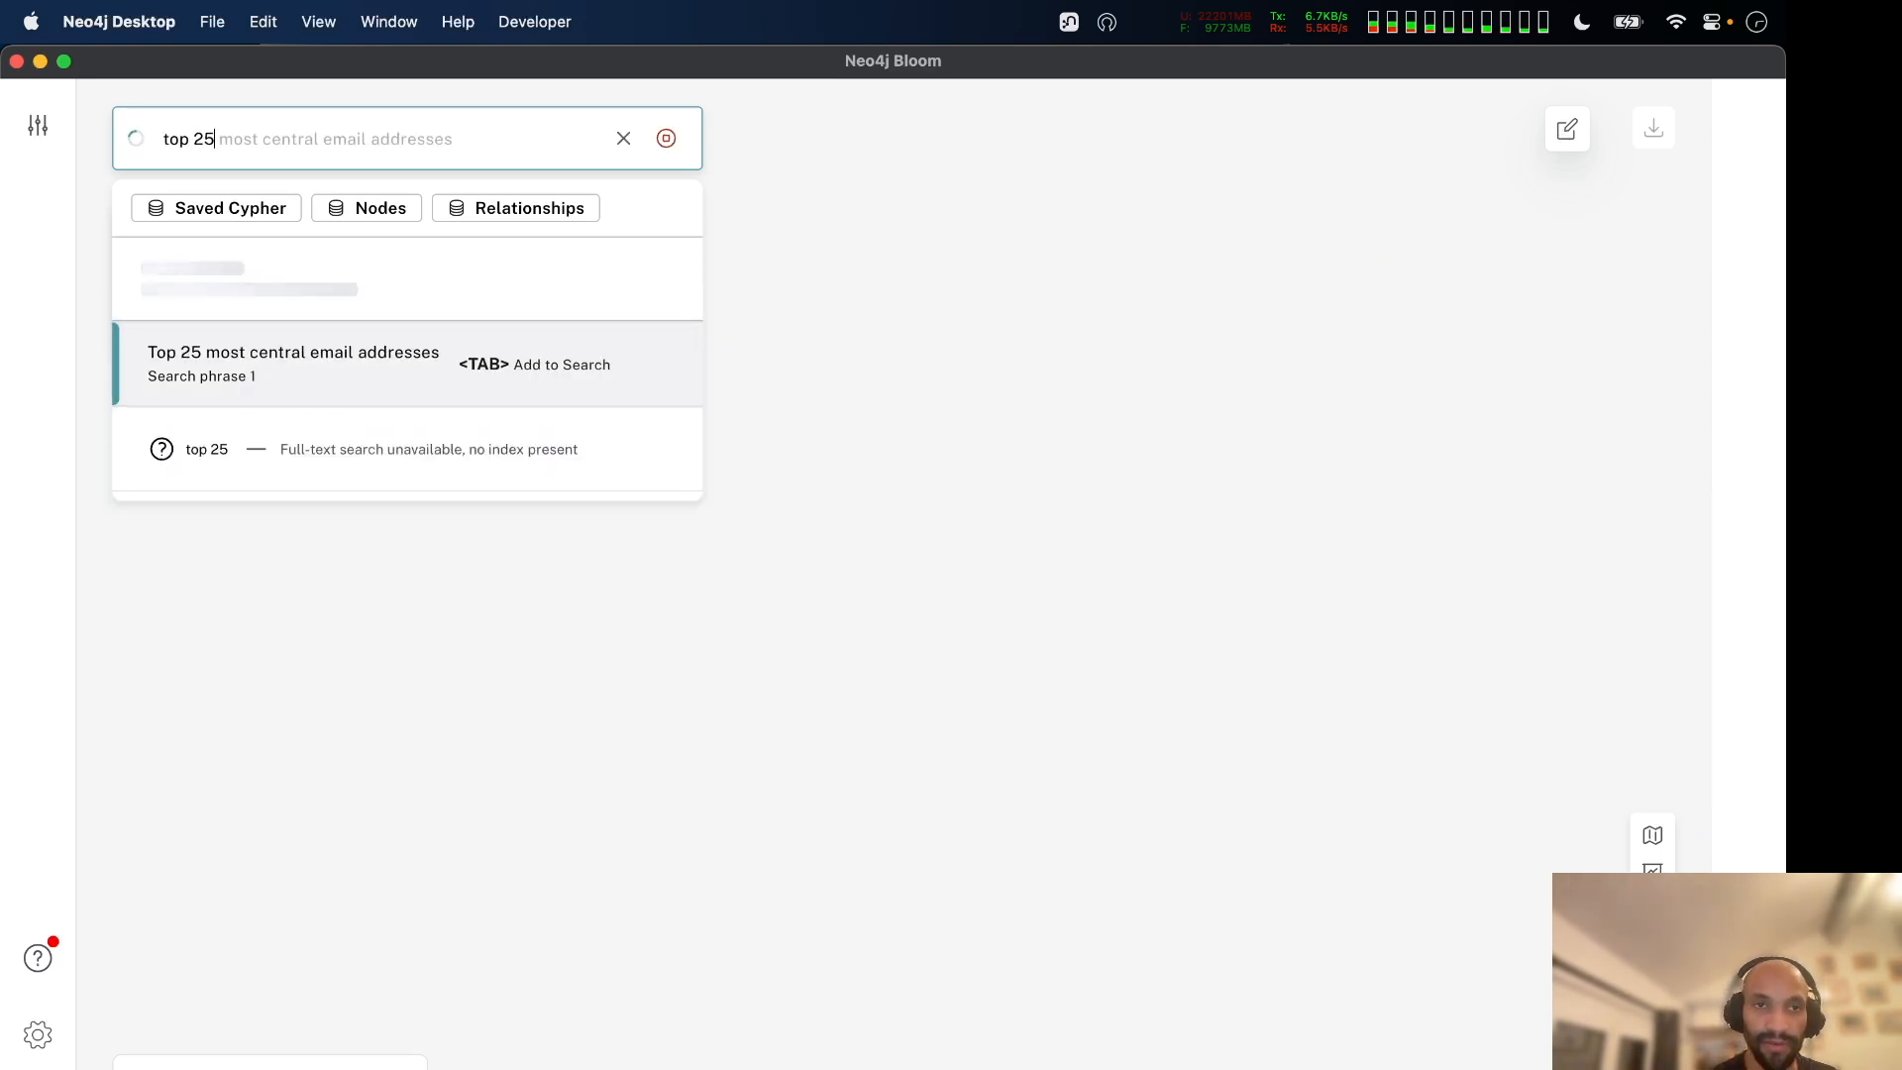
{"action": "key", "text": "Tab"}
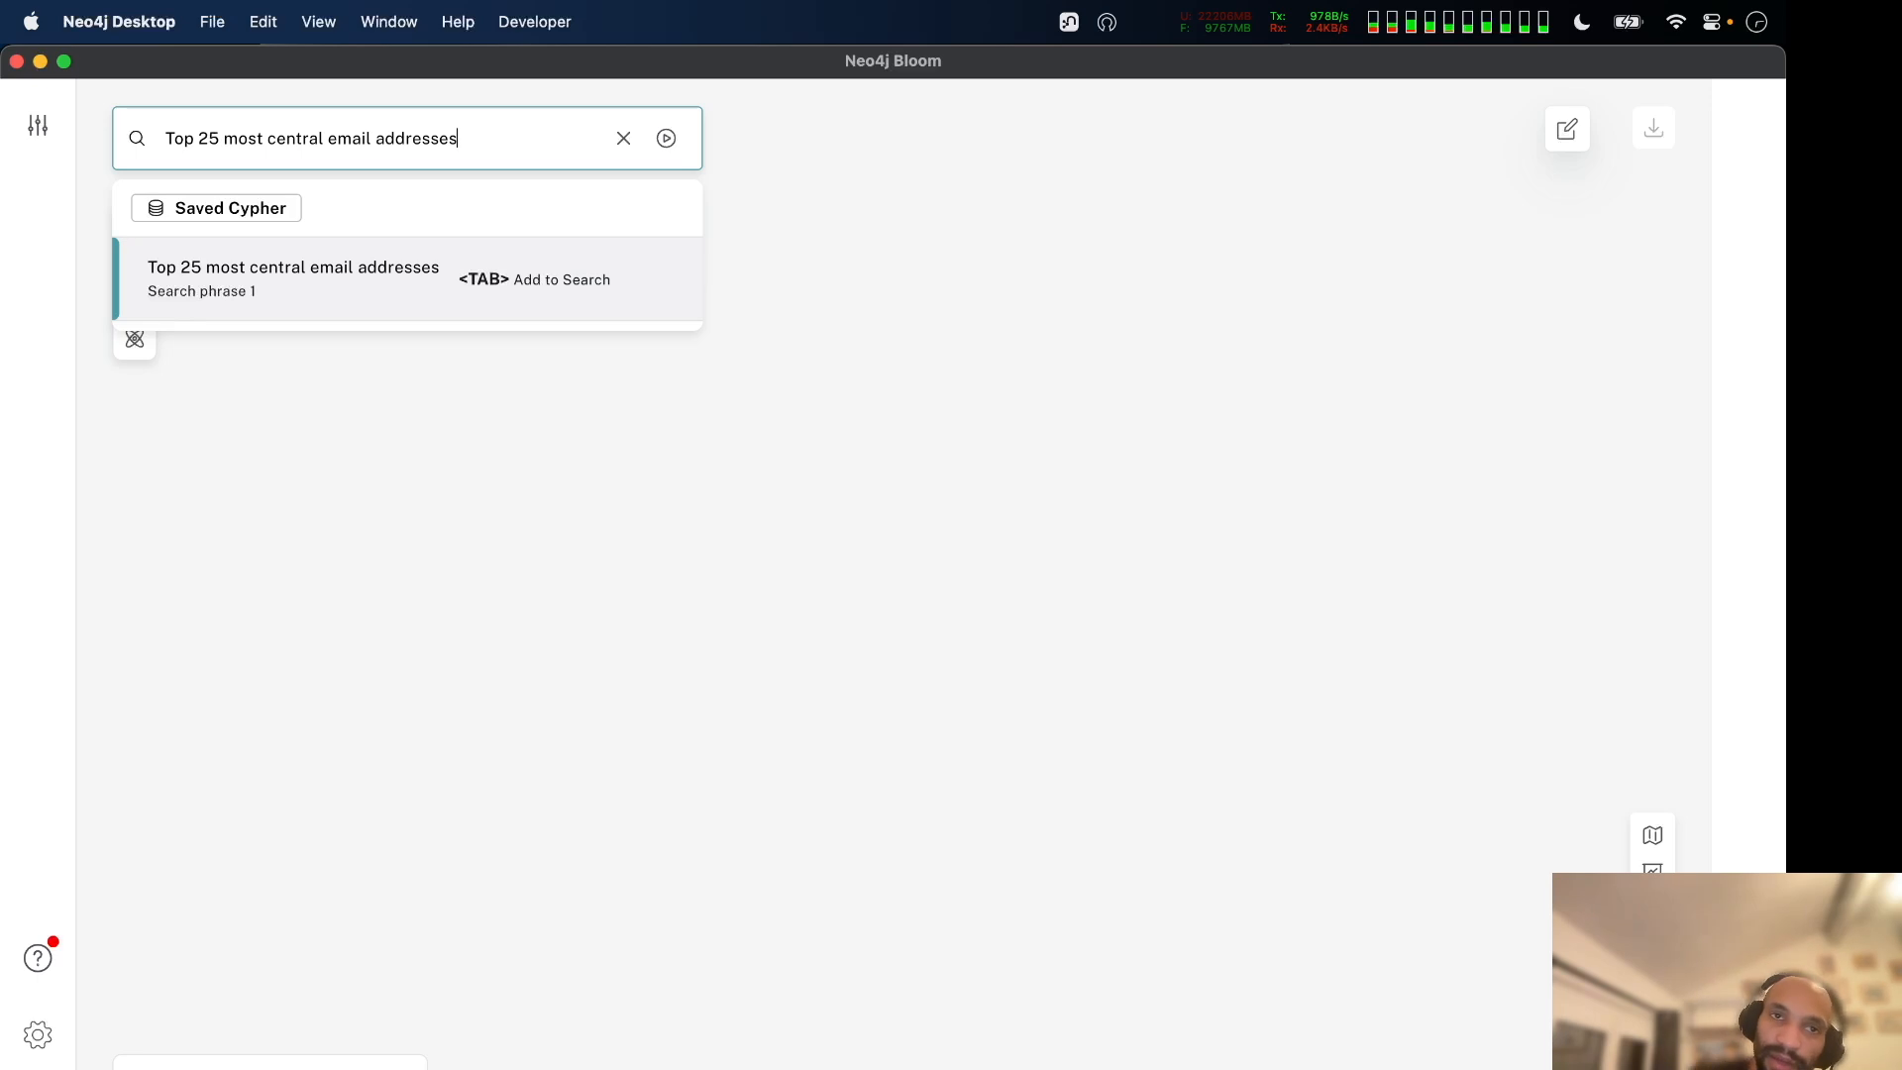
{"action": "key", "text": "Return"}
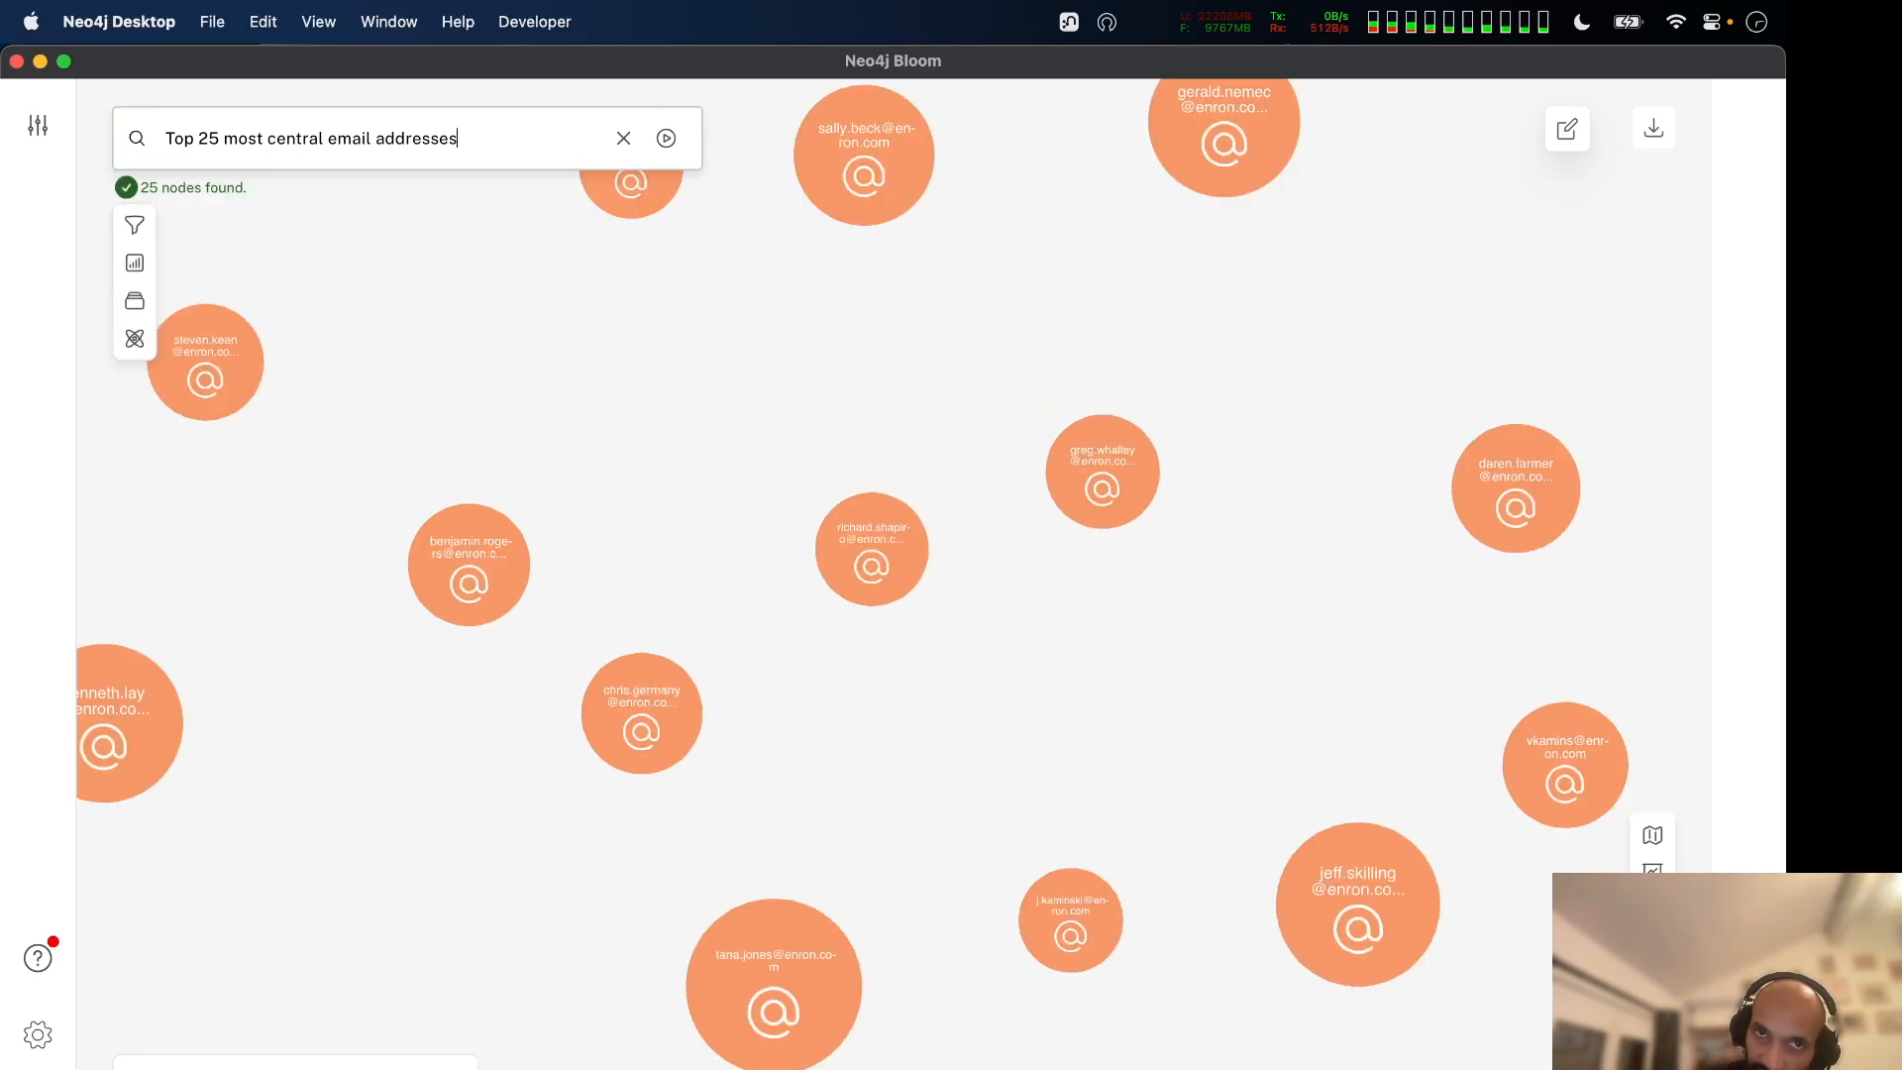
Refresh the range of the _pageRank rule-based styling for EmailAddress nodes and hide the category legend.
{"action": "scroll", "coordinate": [448, 658], "scroll_direction": "up", "scroll_amount": 5}
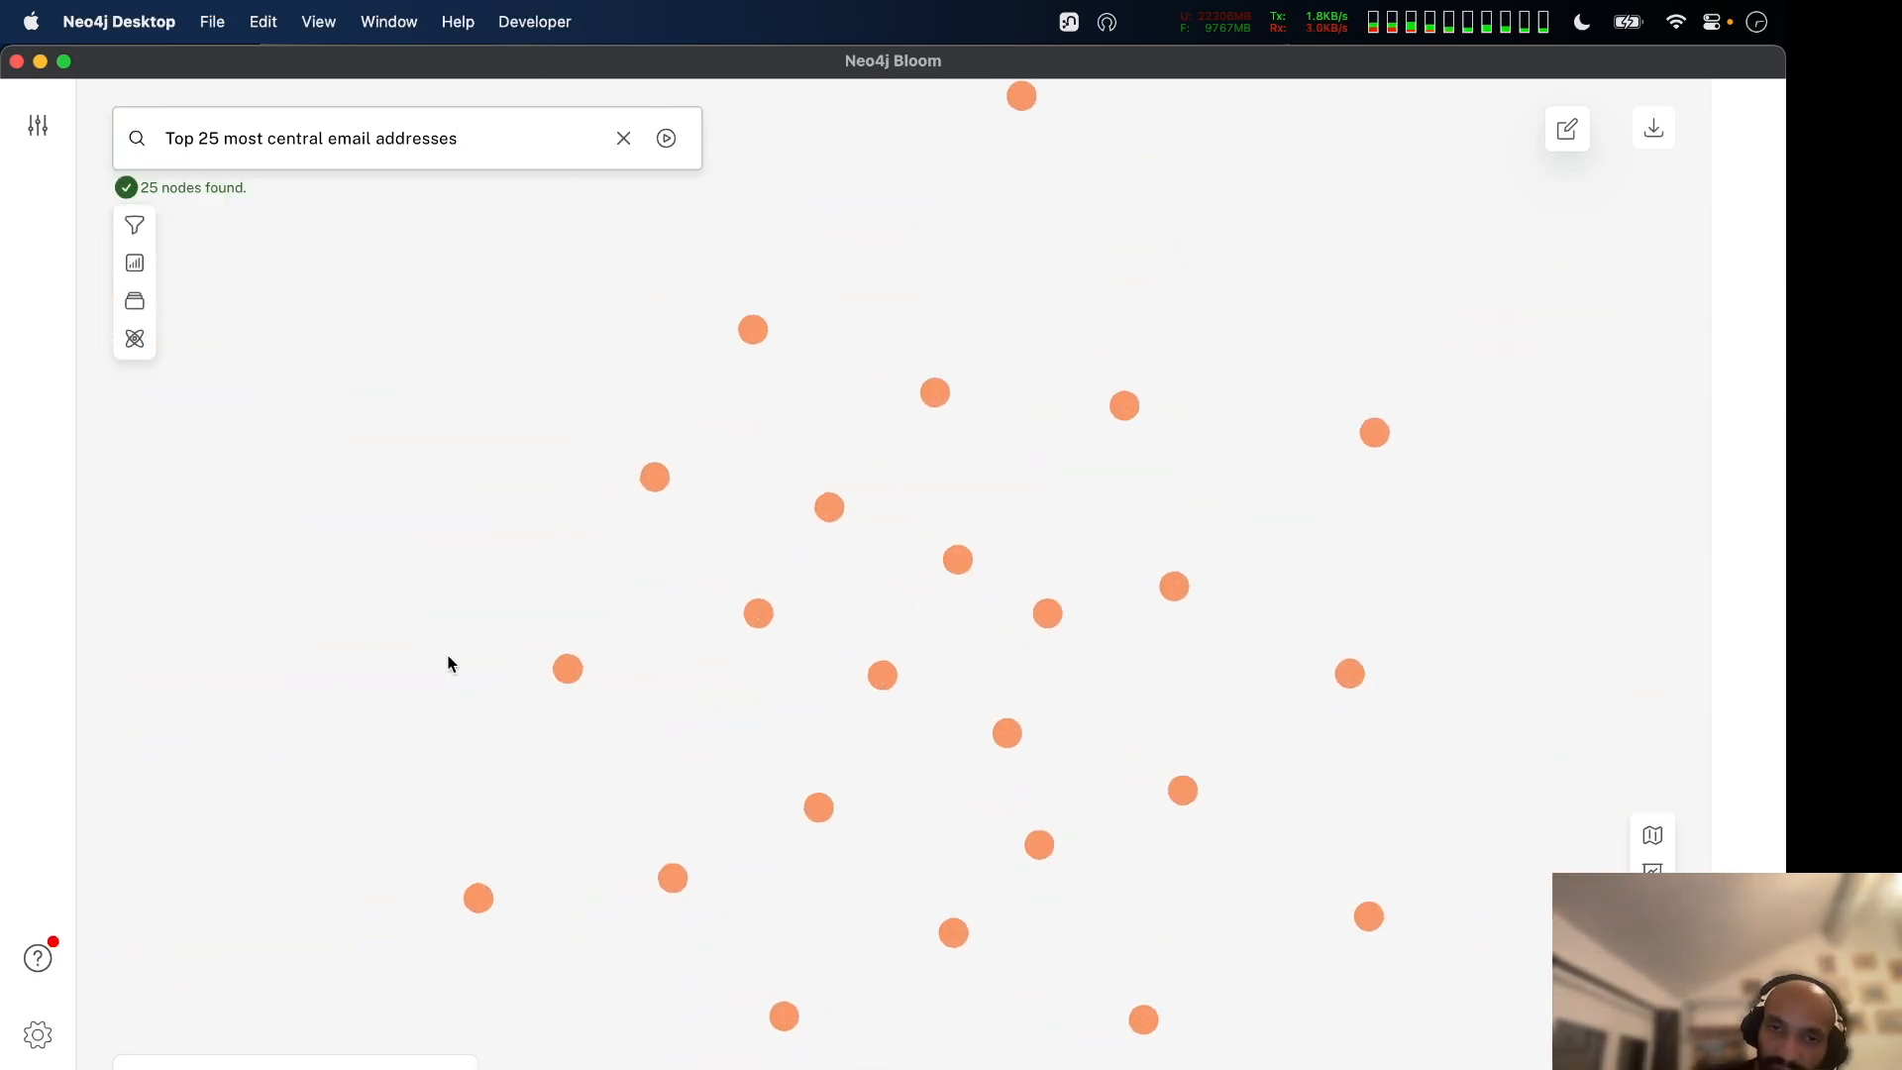
{"action": "scroll", "coordinate": [448, 657], "scroll_direction": "down", "scroll_amount": 5}
{"action": "left_click_drag", "start_coordinate": [954, 744], "coordinate": [677, 729]}
{"action": "left_click", "coordinate": [1427, 309]}
{"action": "left_click", "coordinate": [1105, 289]}
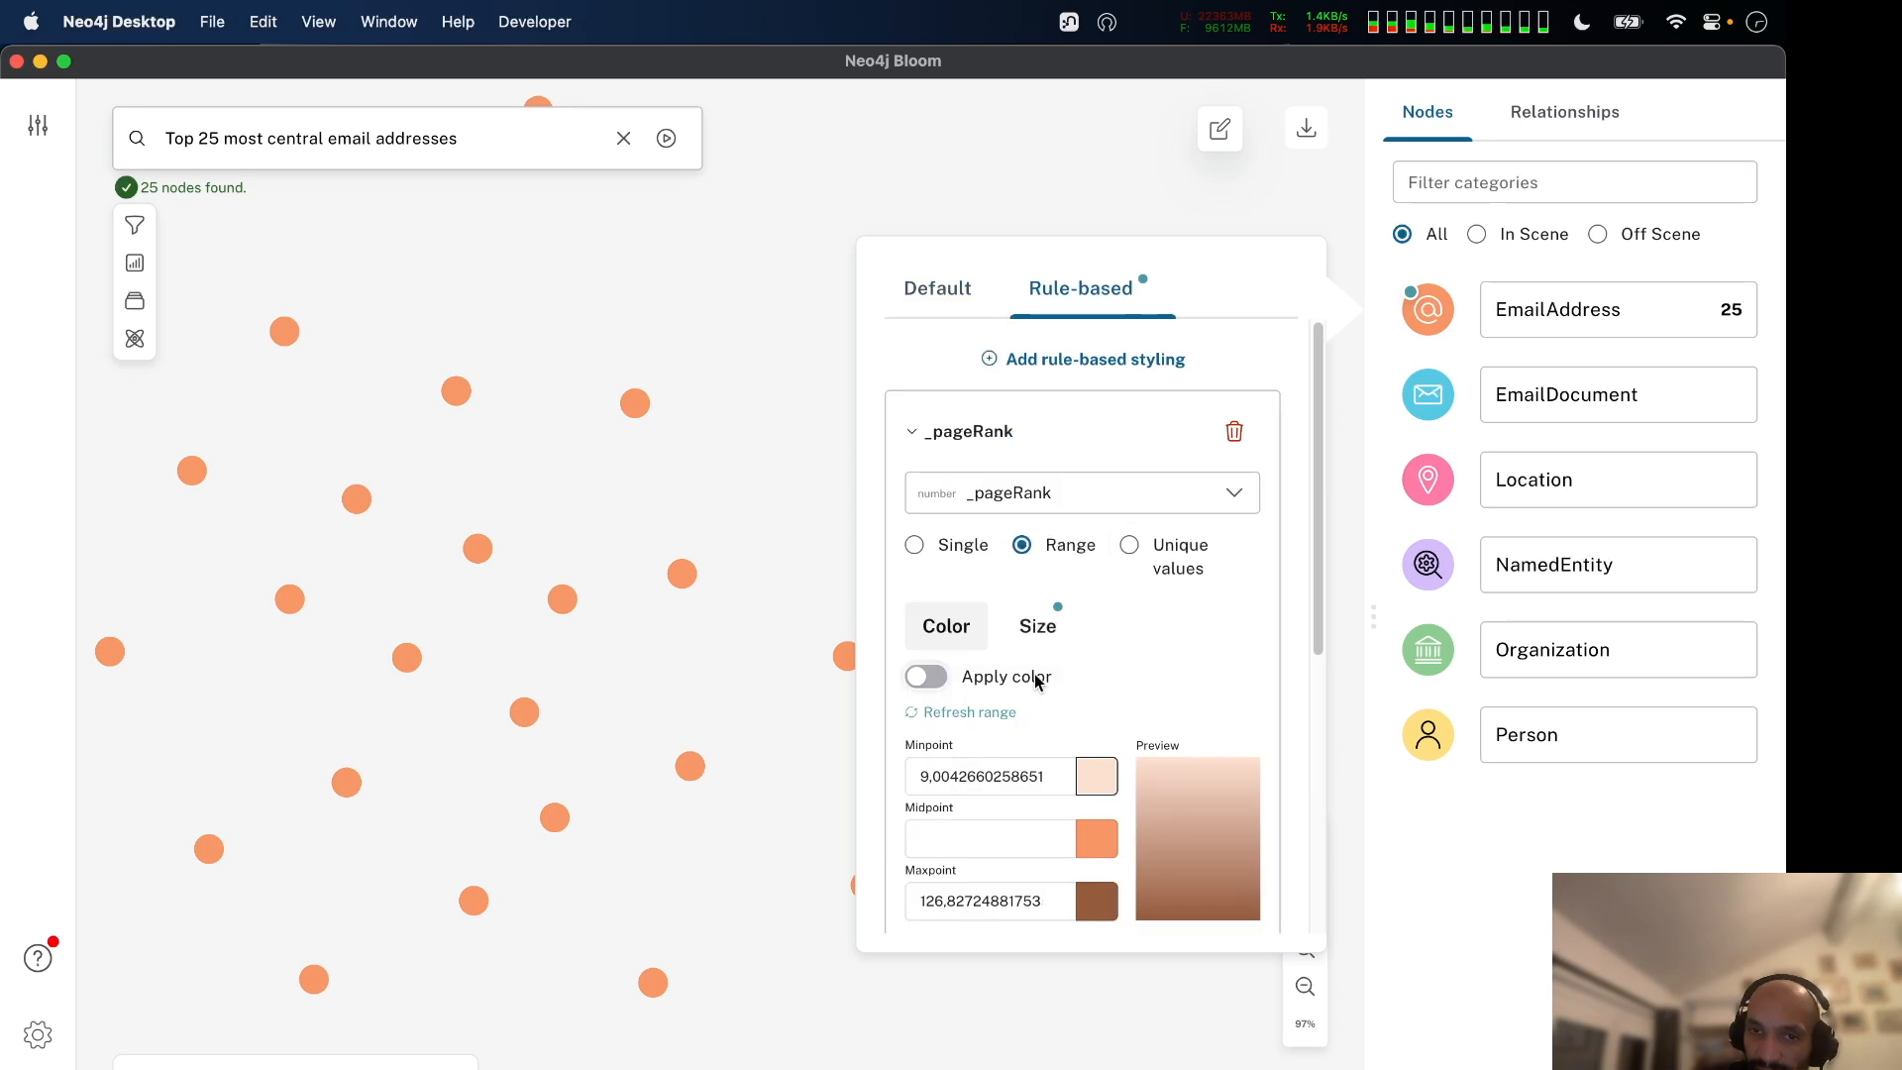
{"action": "left_click", "coordinate": [975, 712]}
{"action": "left_click", "coordinate": [701, 501]}
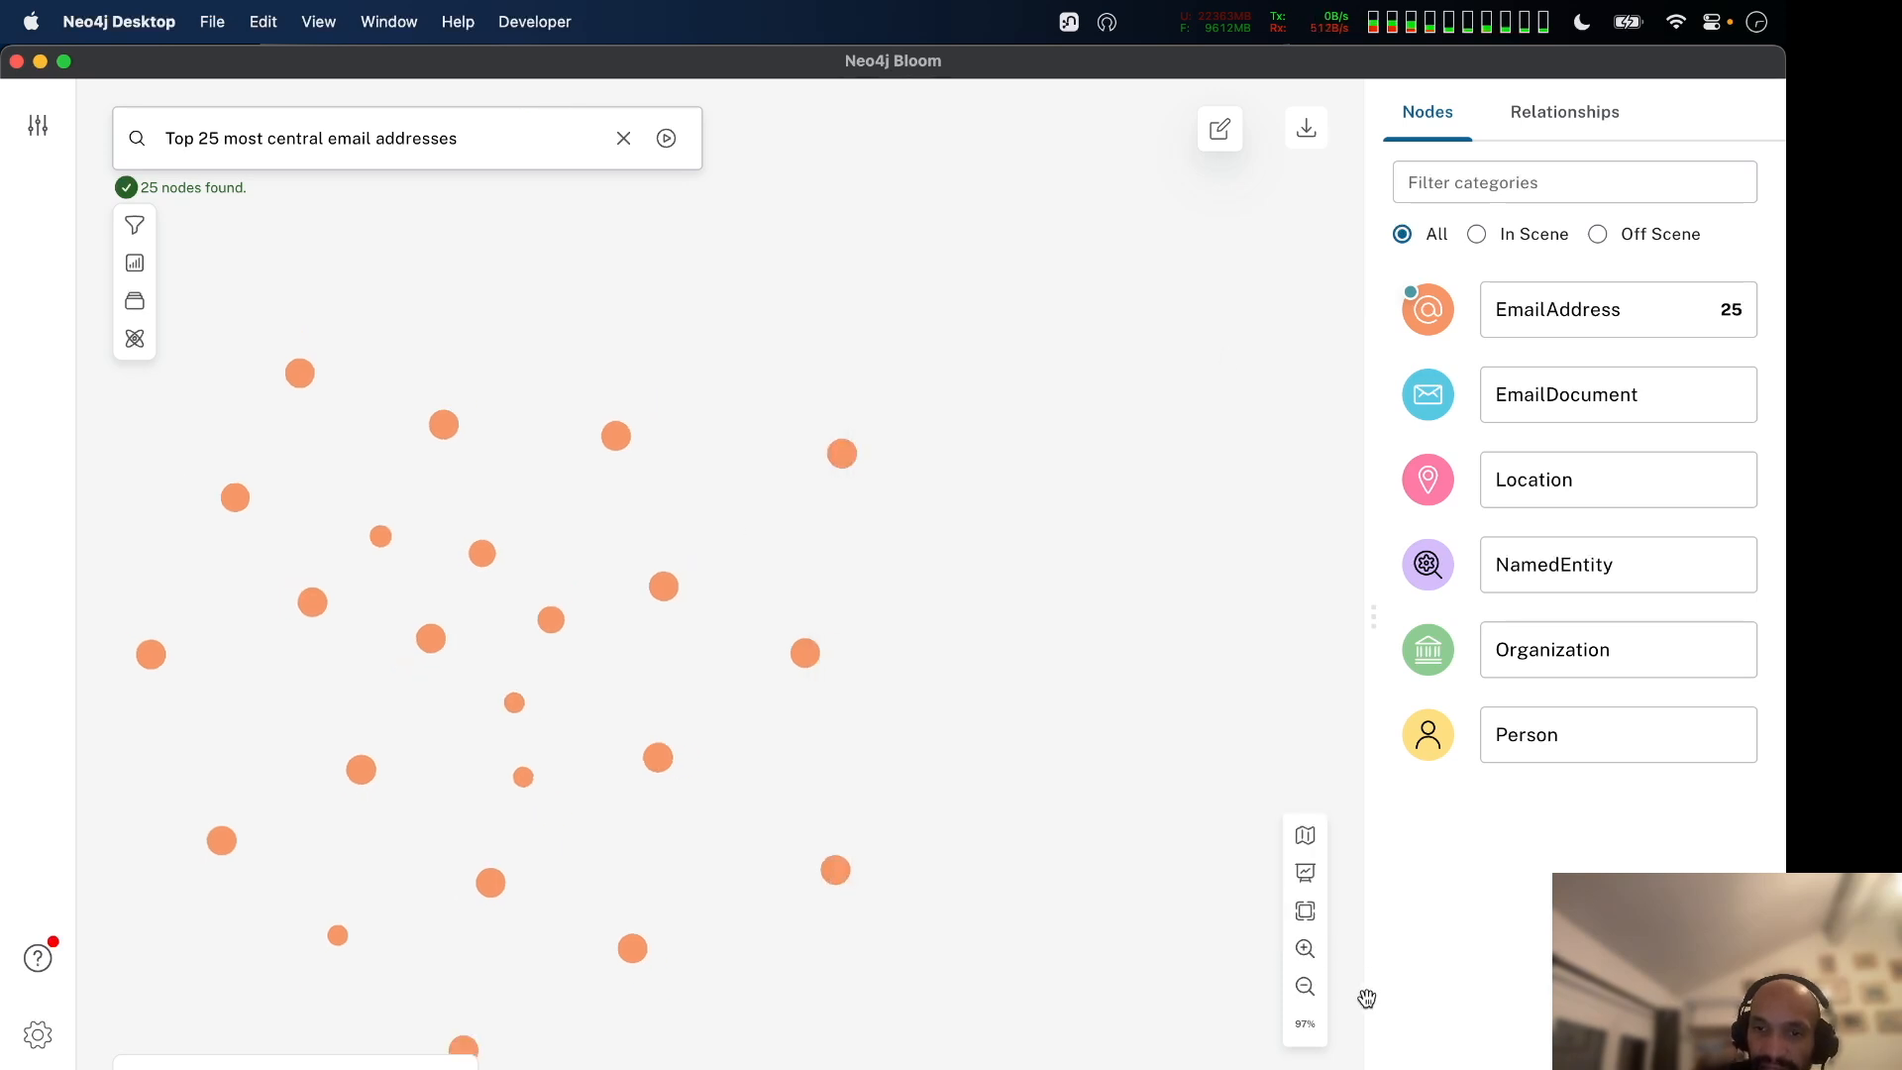
{"action": "left_click", "coordinate": [1749, 1035]}
Review the perspective's saved Cypher search phrases.
{"action": "left_click", "coordinate": [38, 125]}
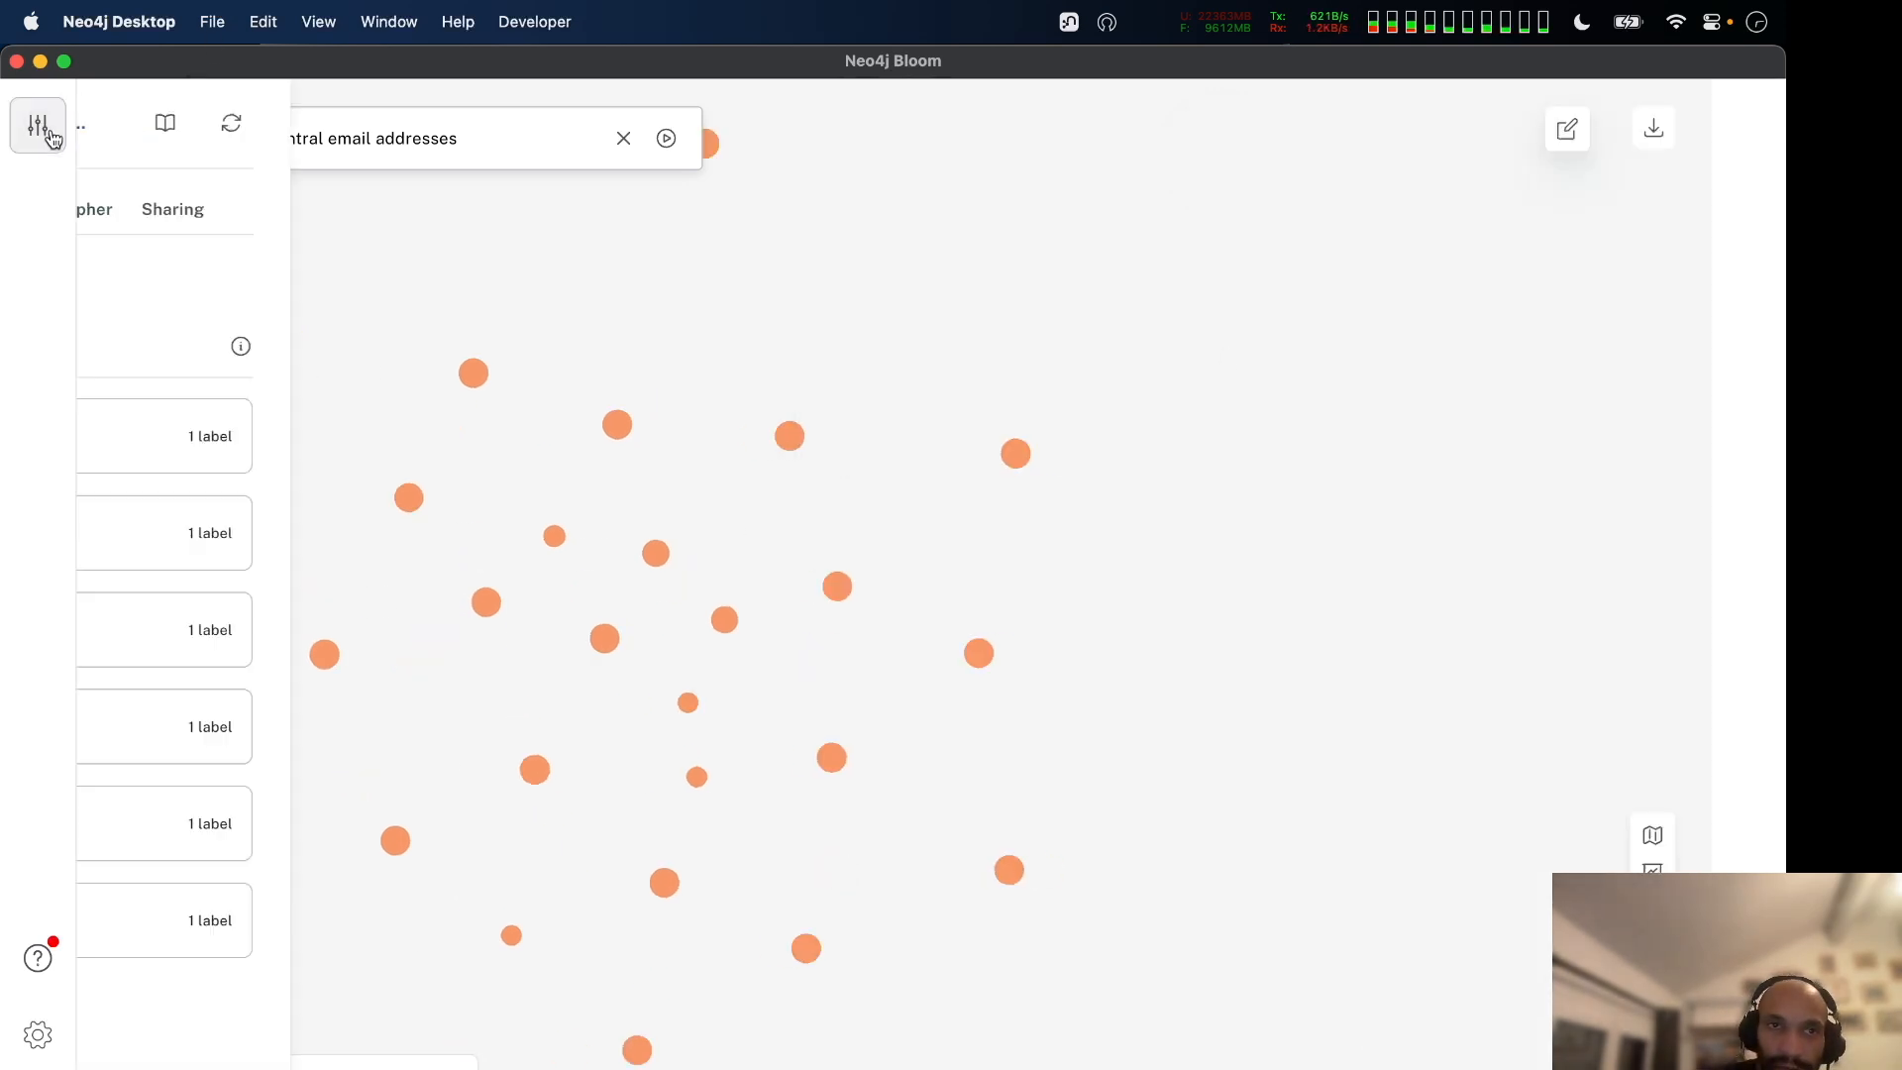
{"action": "left_click", "coordinate": [432, 209]}
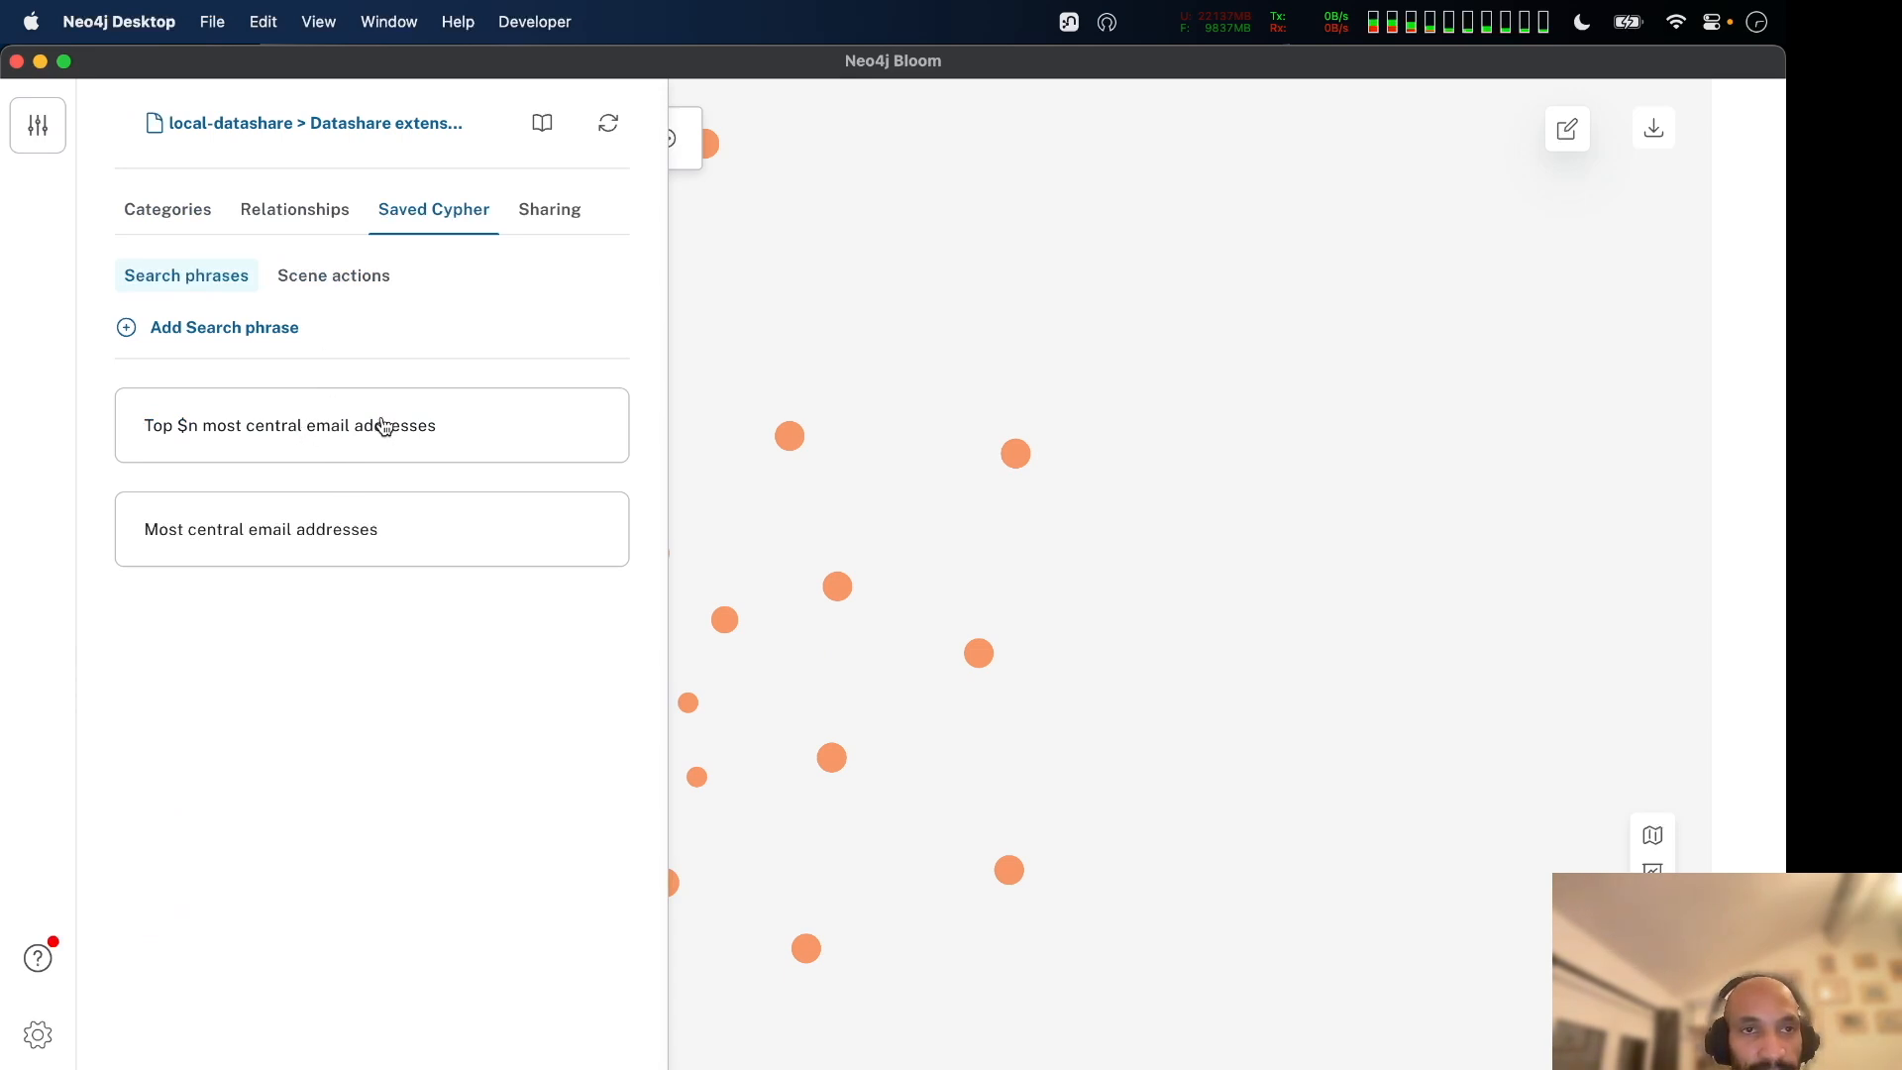
{"action": "left_click", "coordinate": [723, 202]}
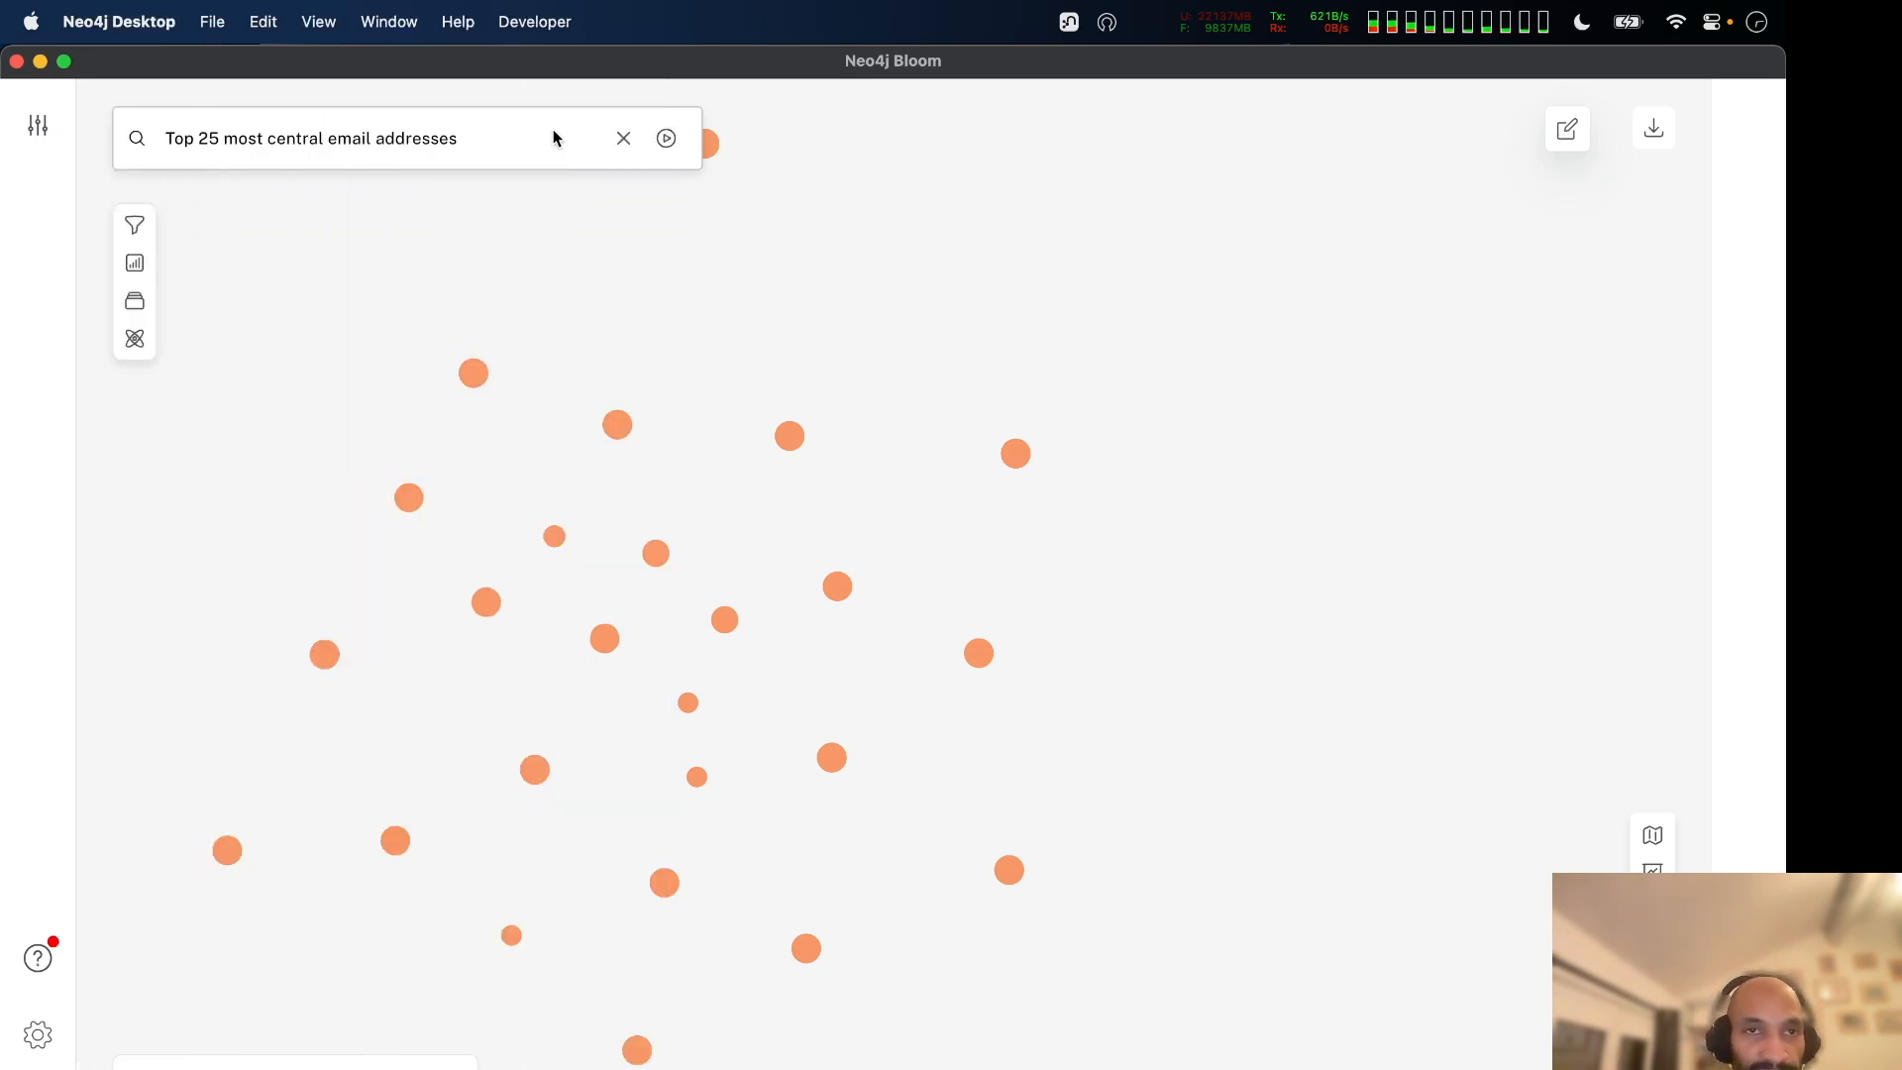
Examine the largest nodes among the top 25 email addresses in the resized scene.
{"action": "left_click", "coordinate": [519, 132]}
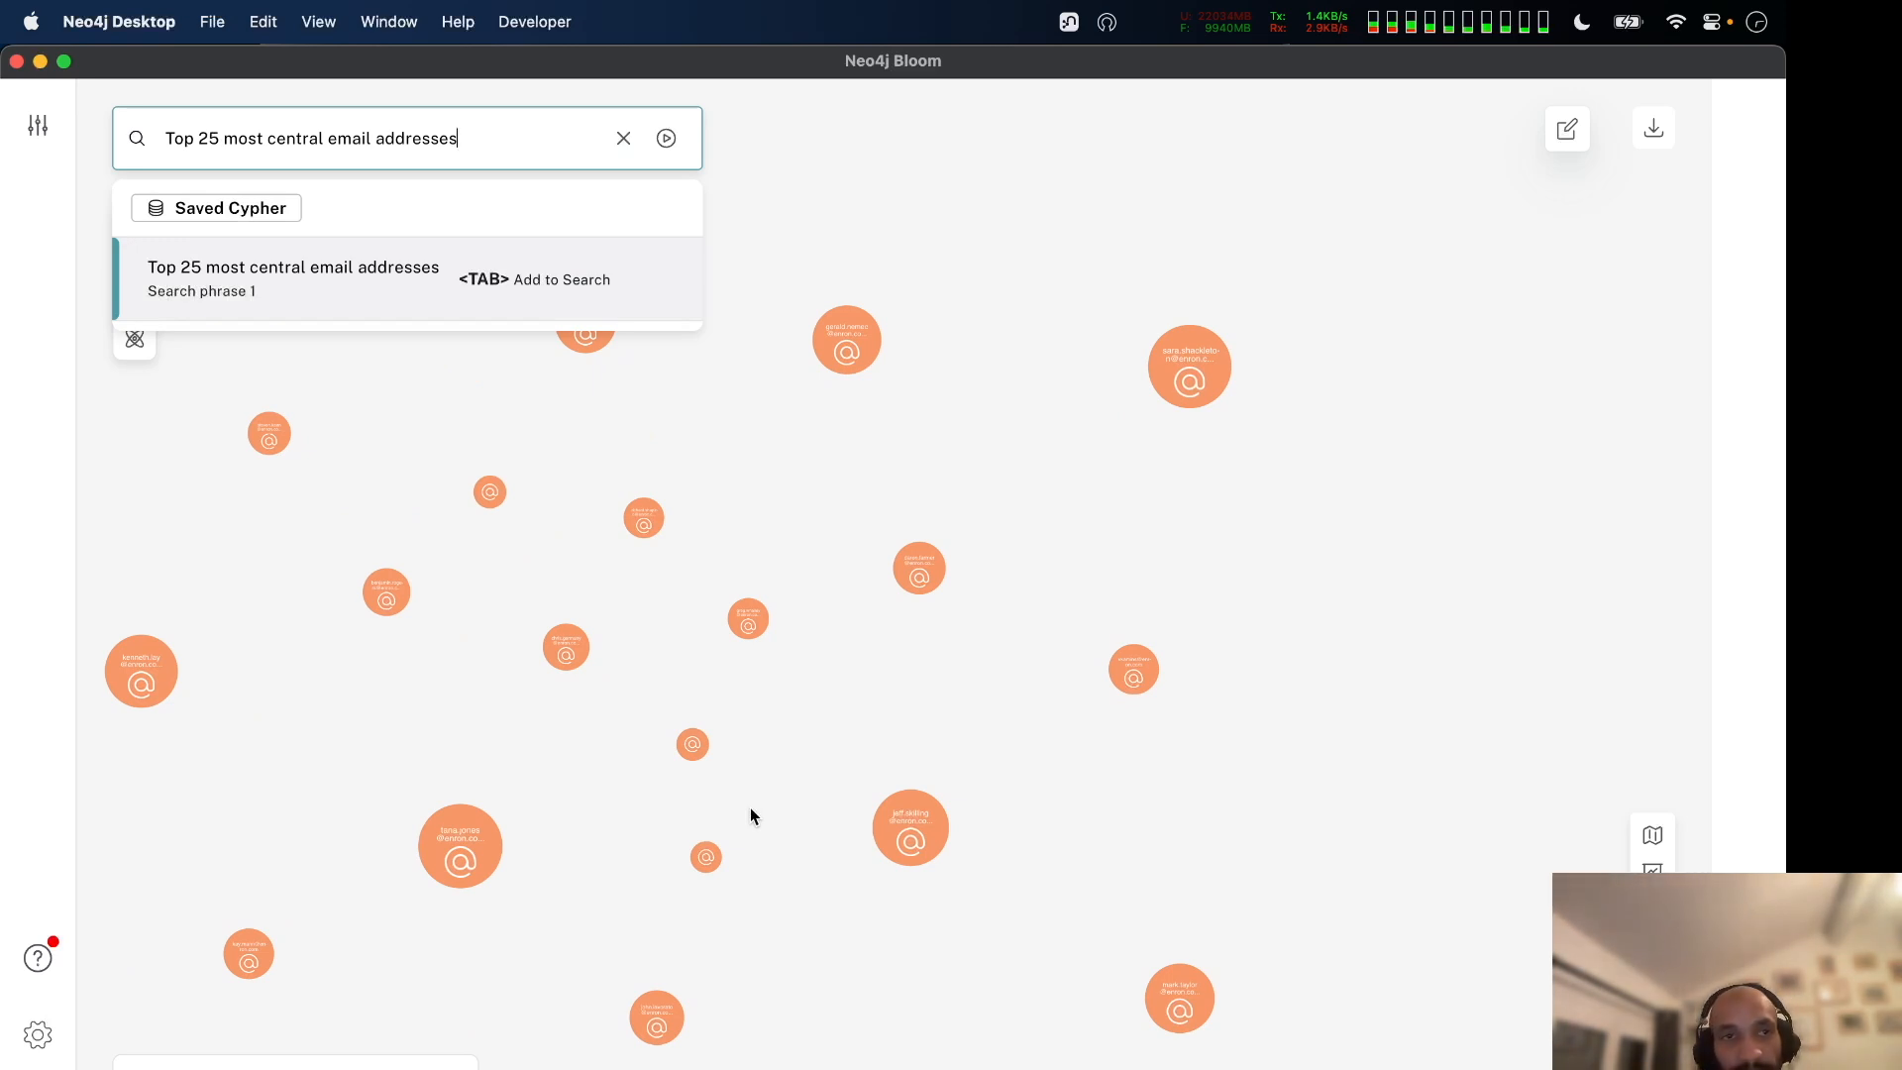
{"action": "left_click", "coordinate": [1057, 797]}
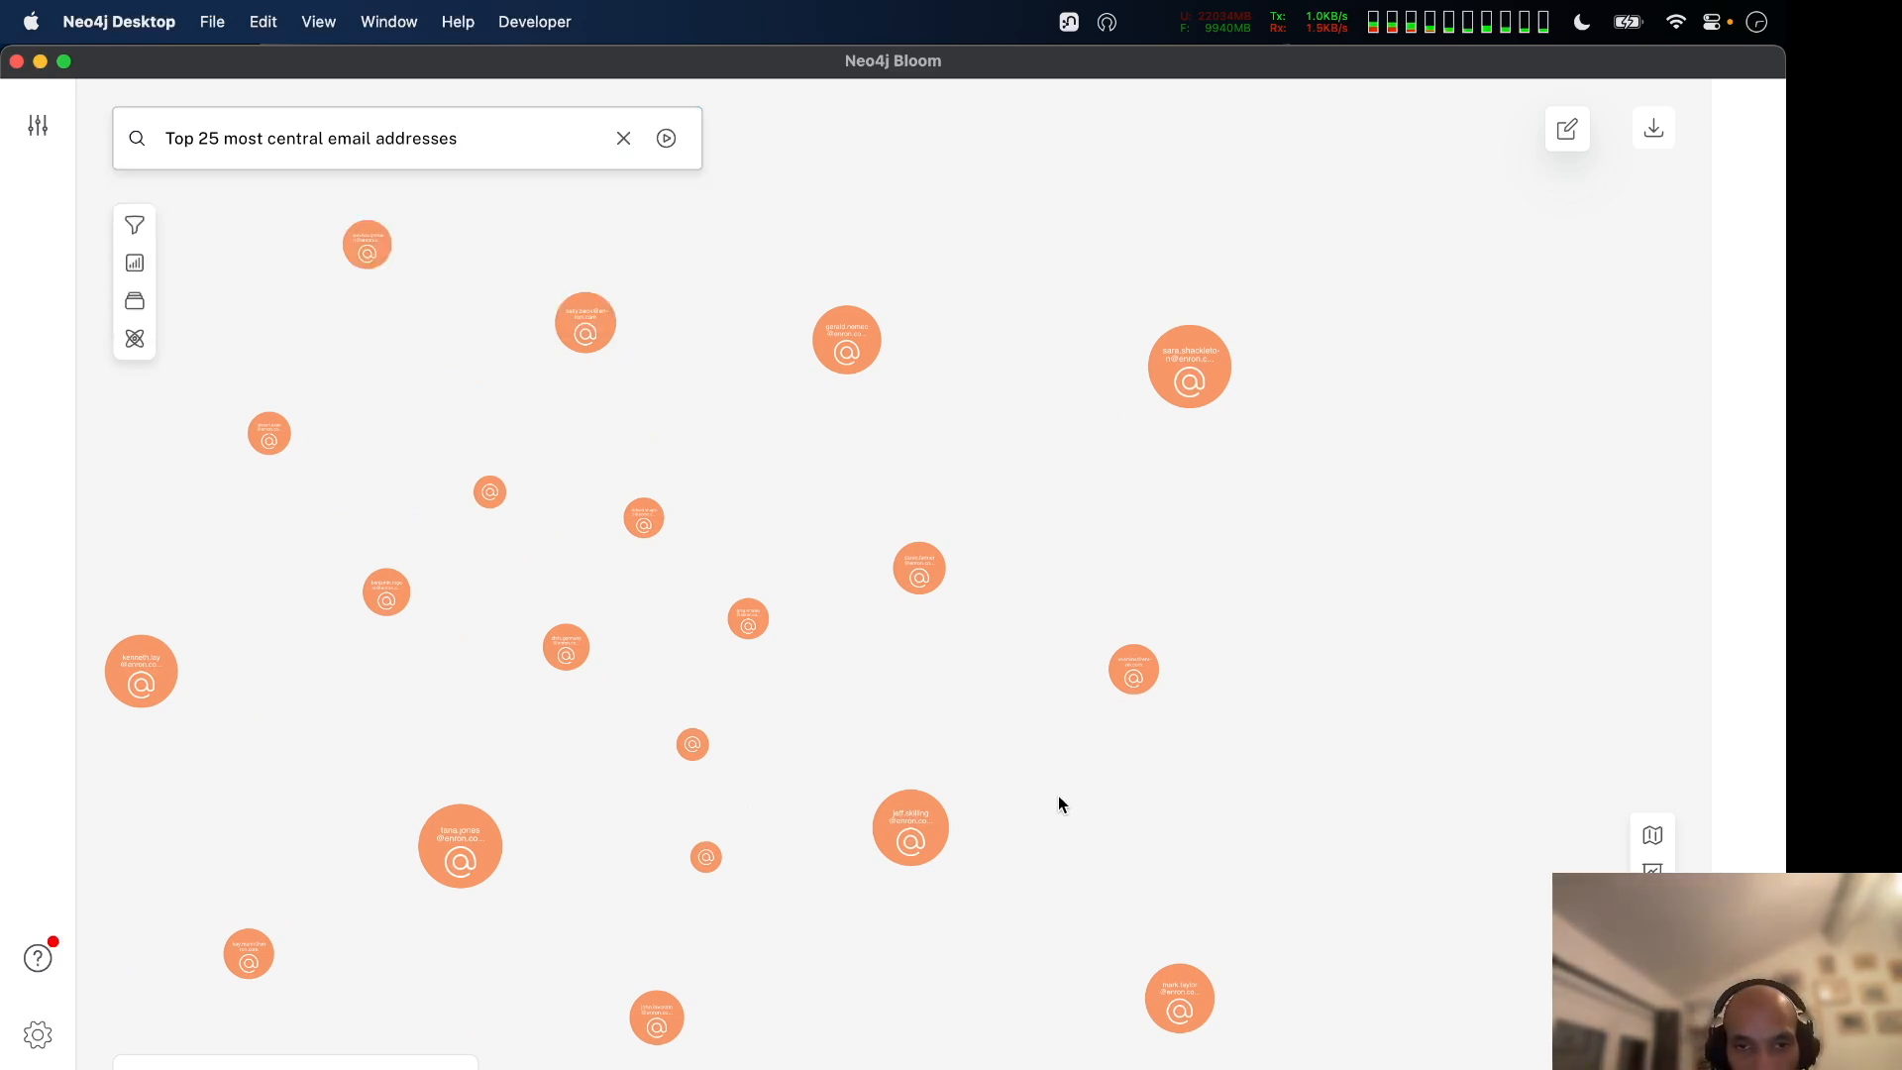
{"action": "scroll", "coordinate": [1057, 759], "scroll_direction": "up", "scroll_amount": 1}
{"action": "scroll", "coordinate": [1057, 760], "scroll_direction": "down", "scroll_amount": 3}
{"action": "left_click_drag", "start_coordinate": [852, 857], "coordinate": [1146, 783]}
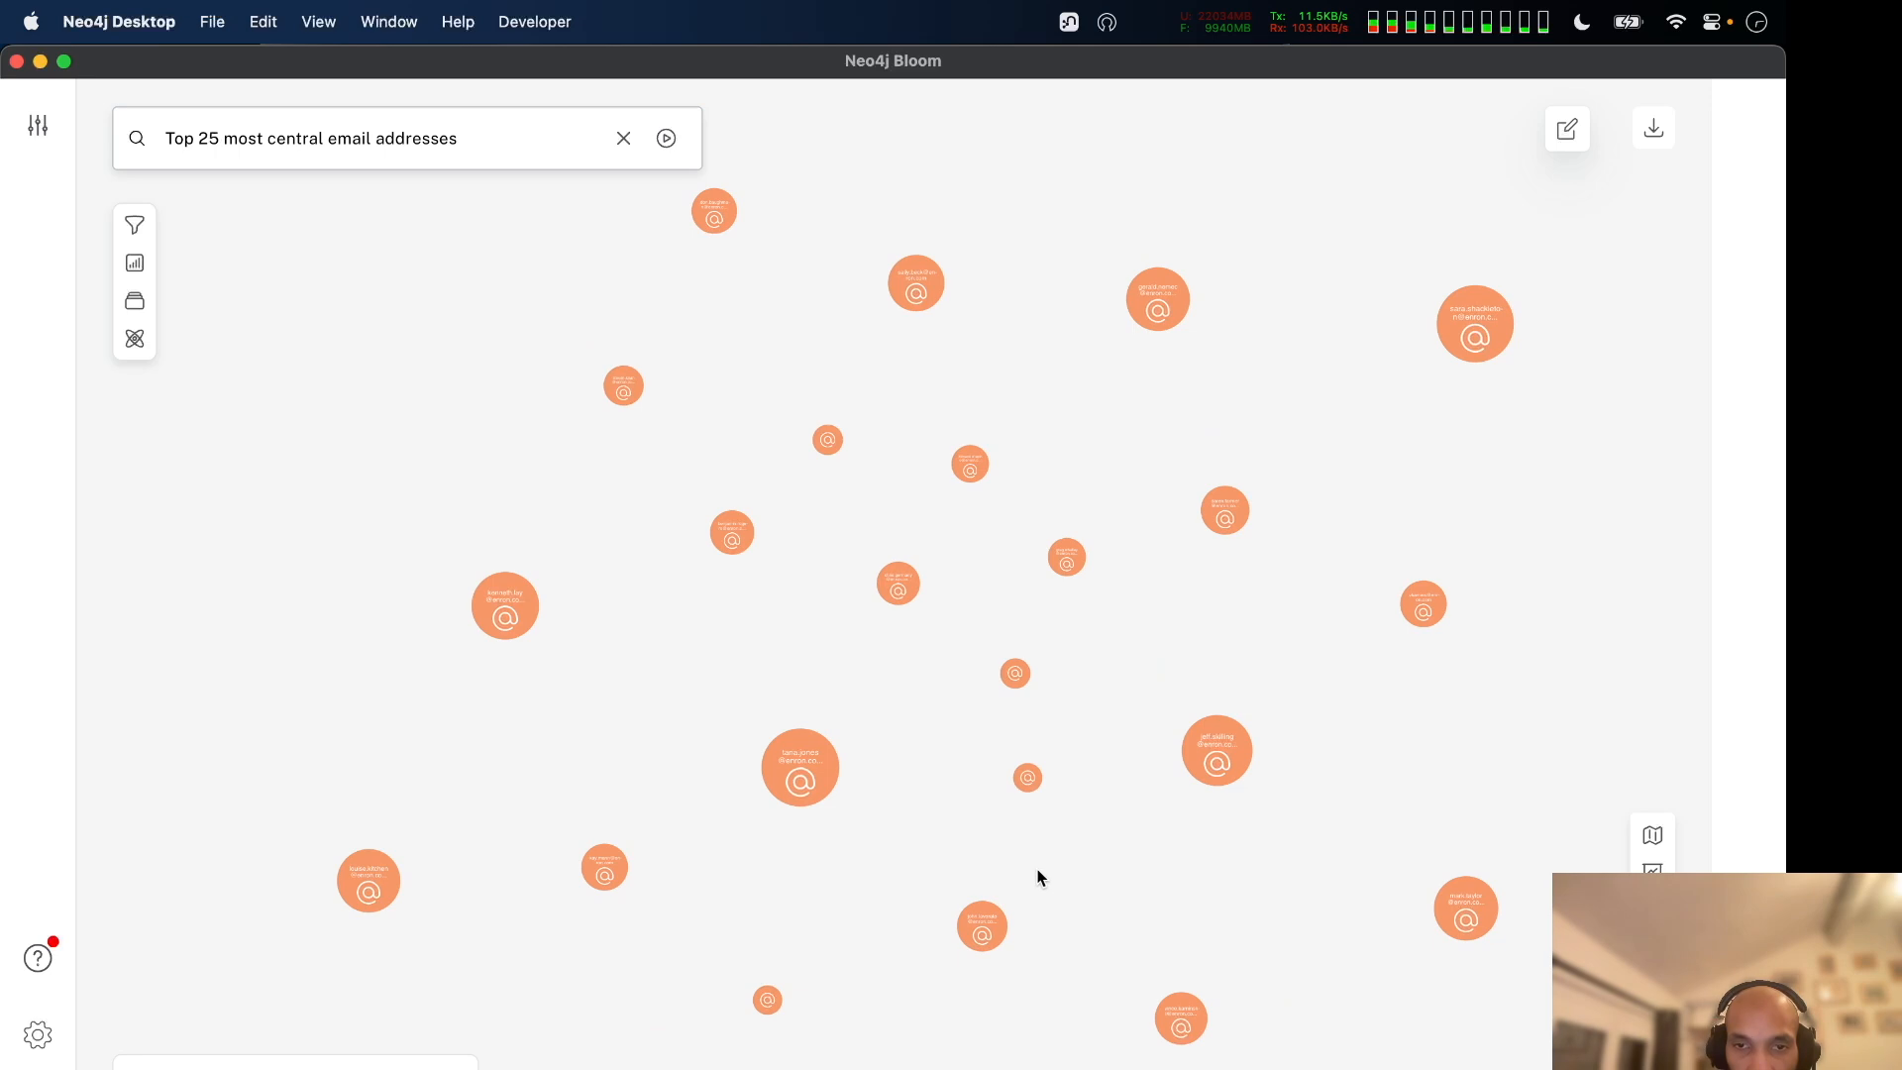
{"action": "scroll", "coordinate": [1038, 872], "scroll_direction": "up", "scroll_amount": 1}
{"action": "scroll", "coordinate": [1020, 837], "scroll_direction": "up", "scroll_amount": 2}
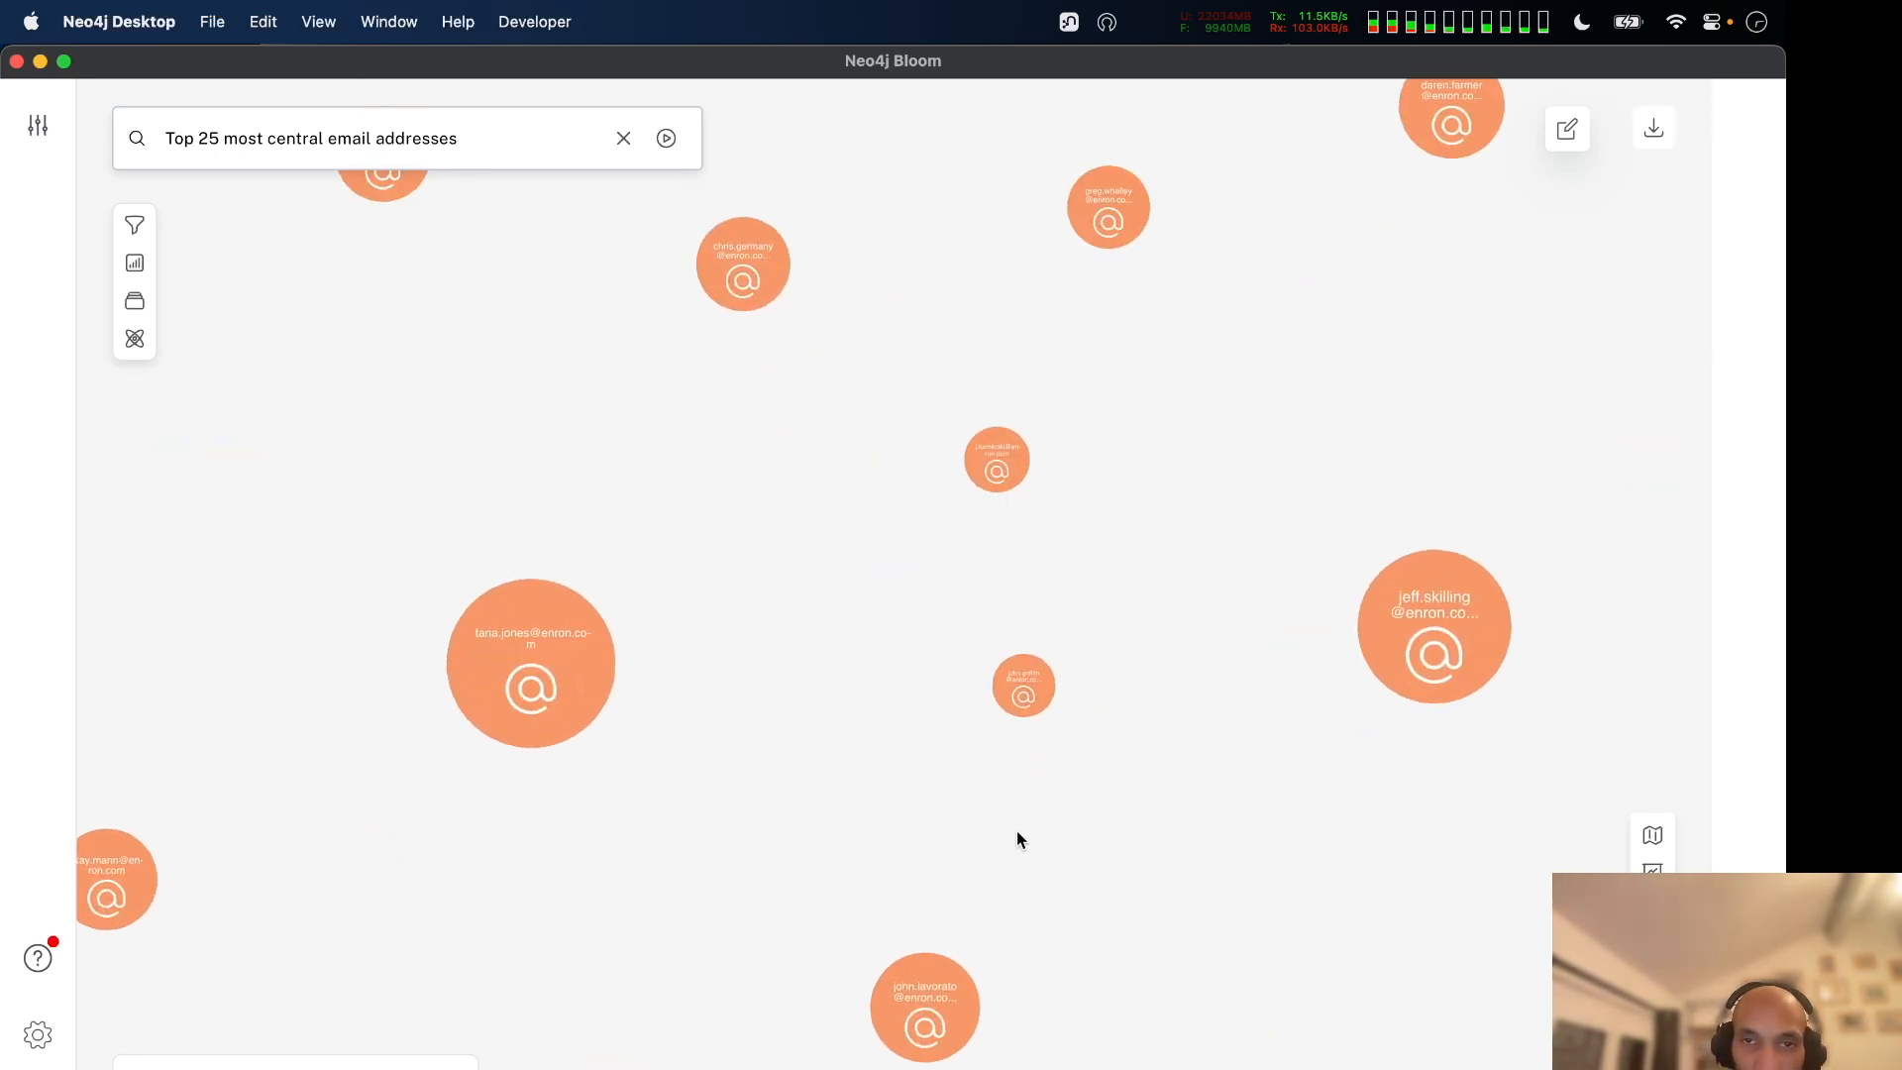
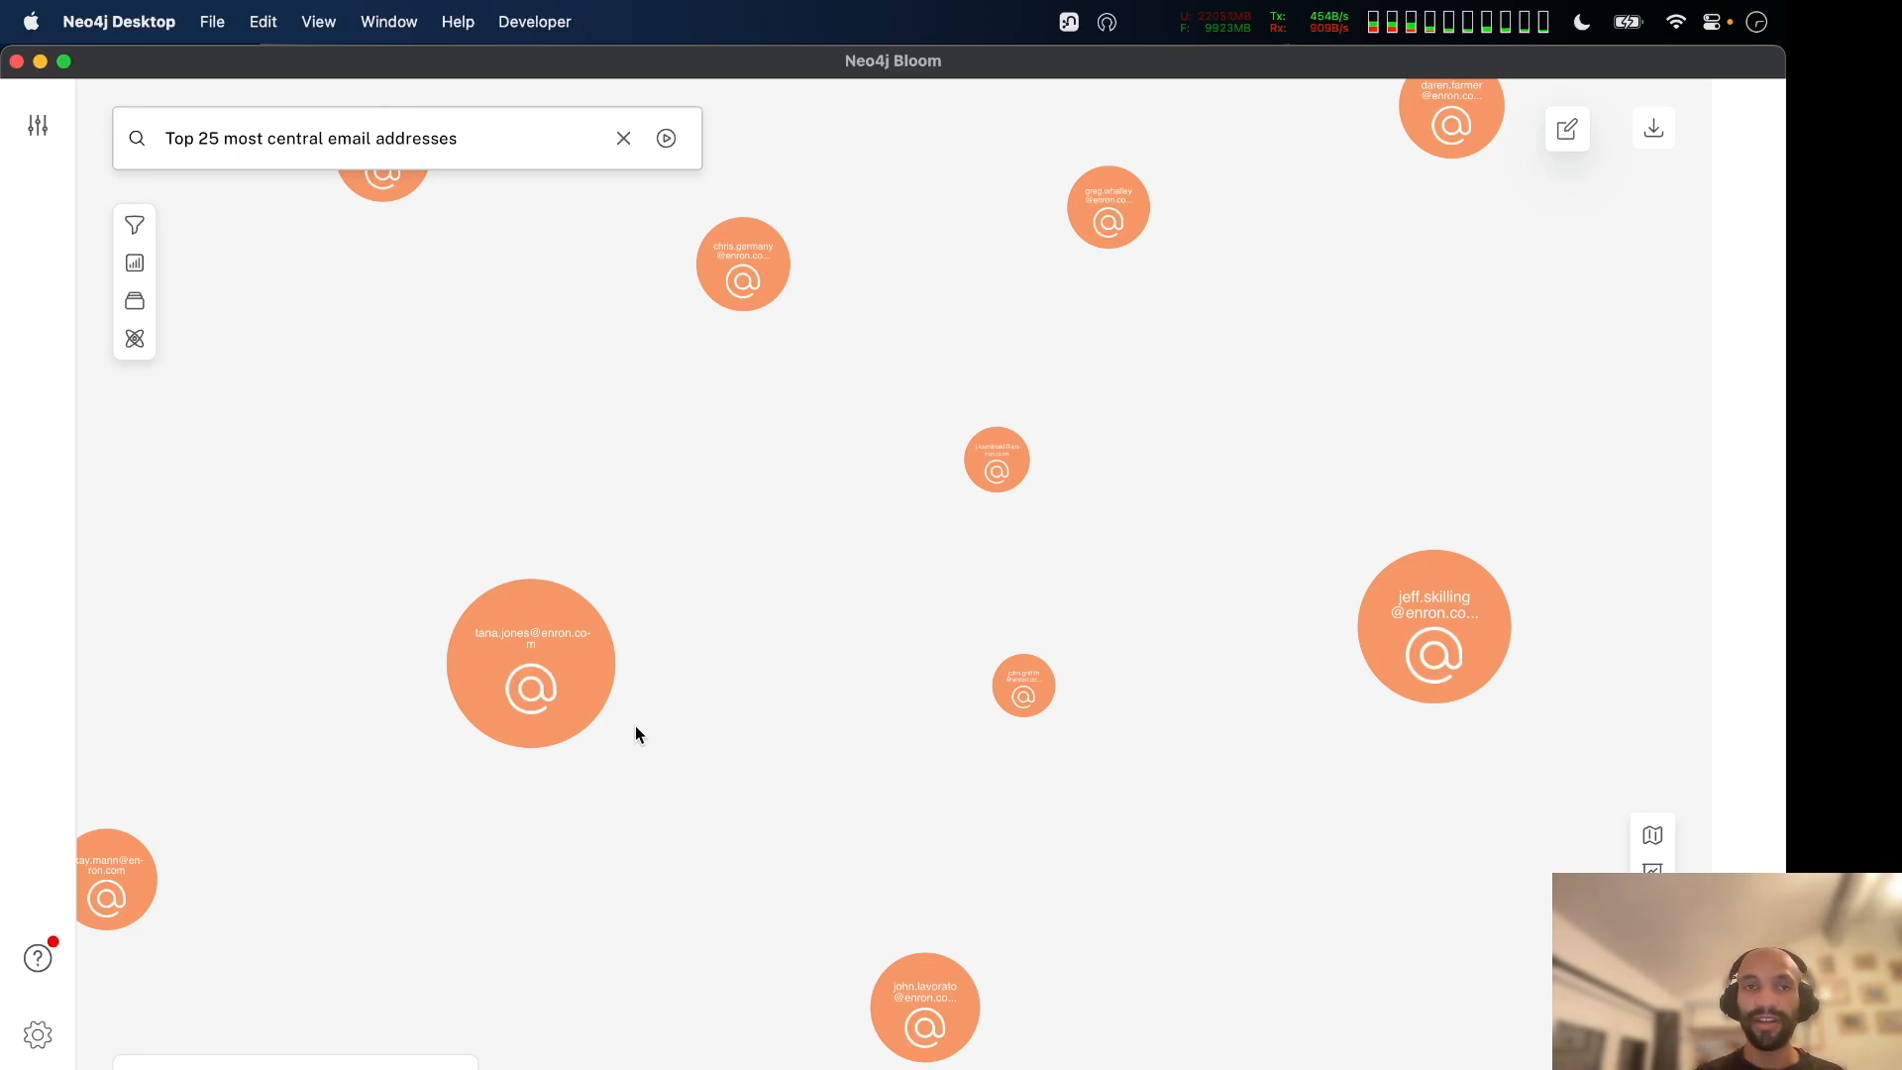
Review the scene actions available for the largest email address node, including "Display emails between selected addresses".
{"action": "key", "text": "super+Tab"}
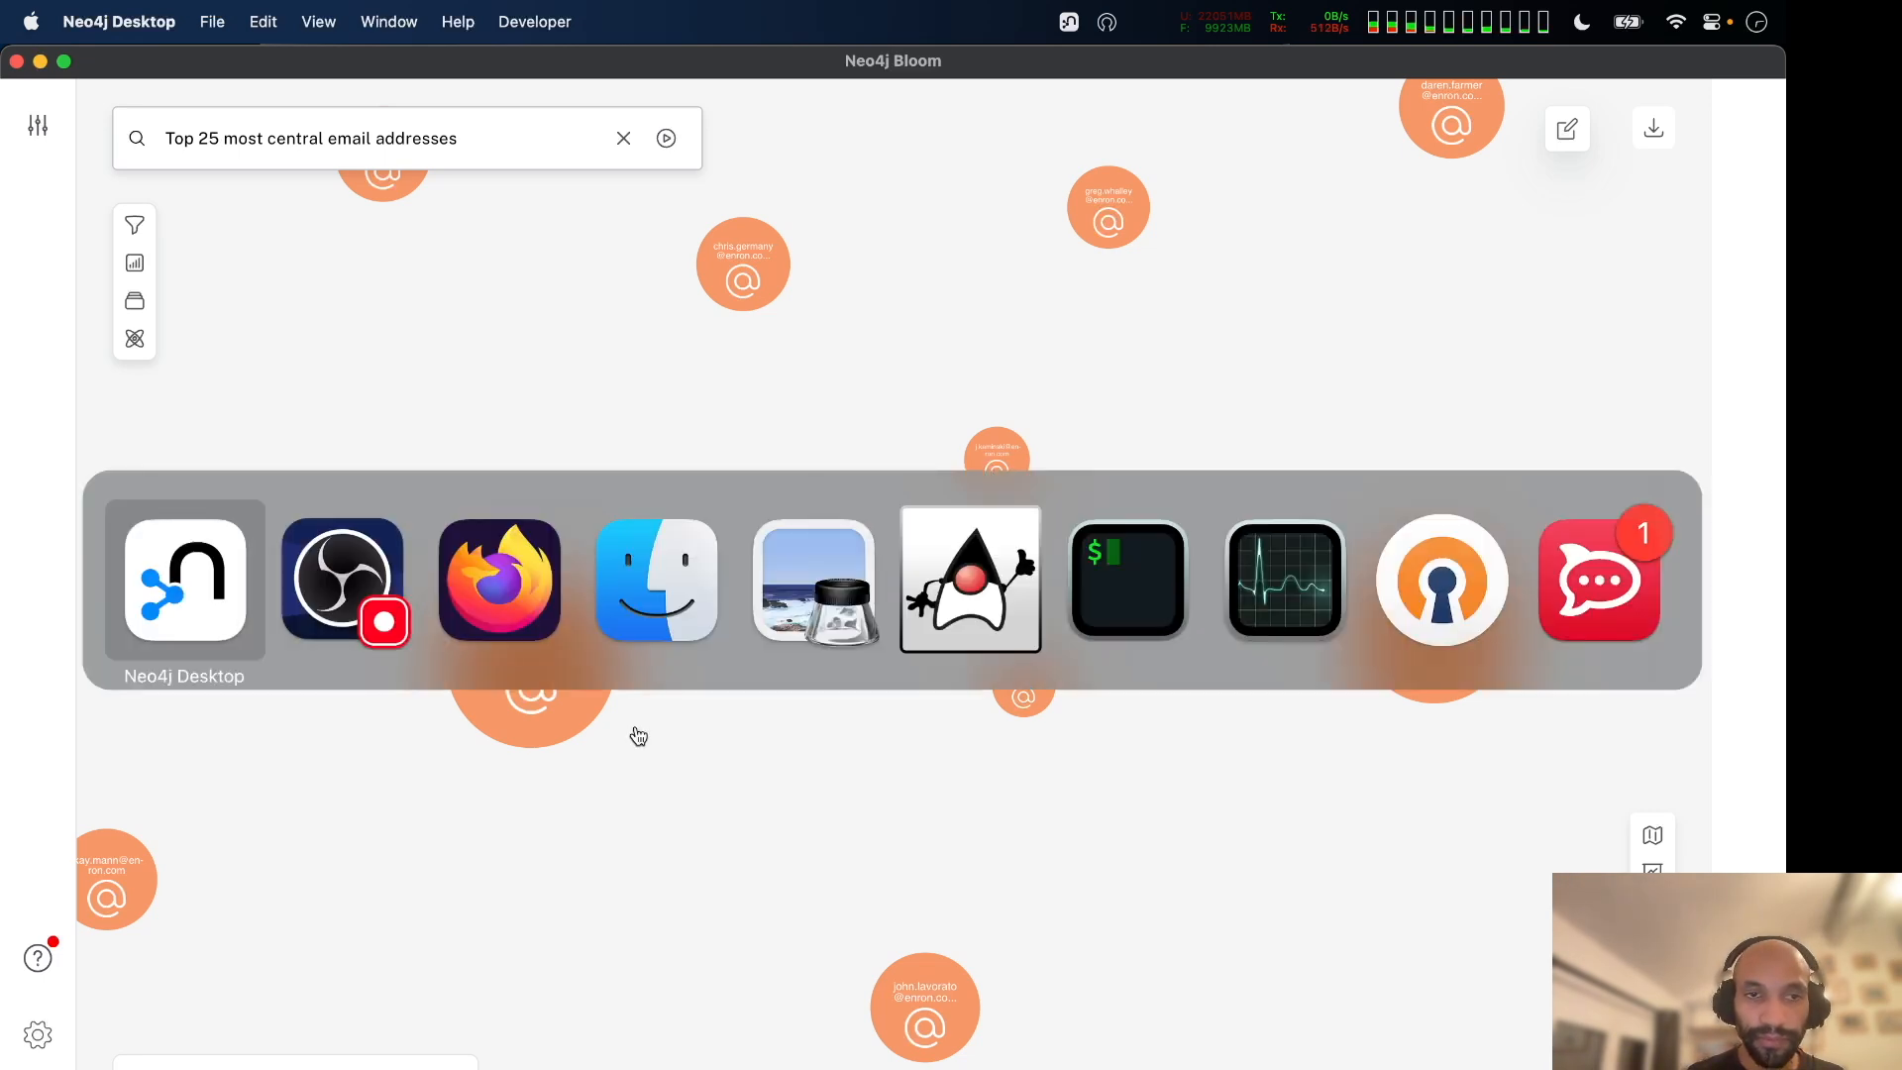
{"action": "right_click", "coordinate": [531, 806]}
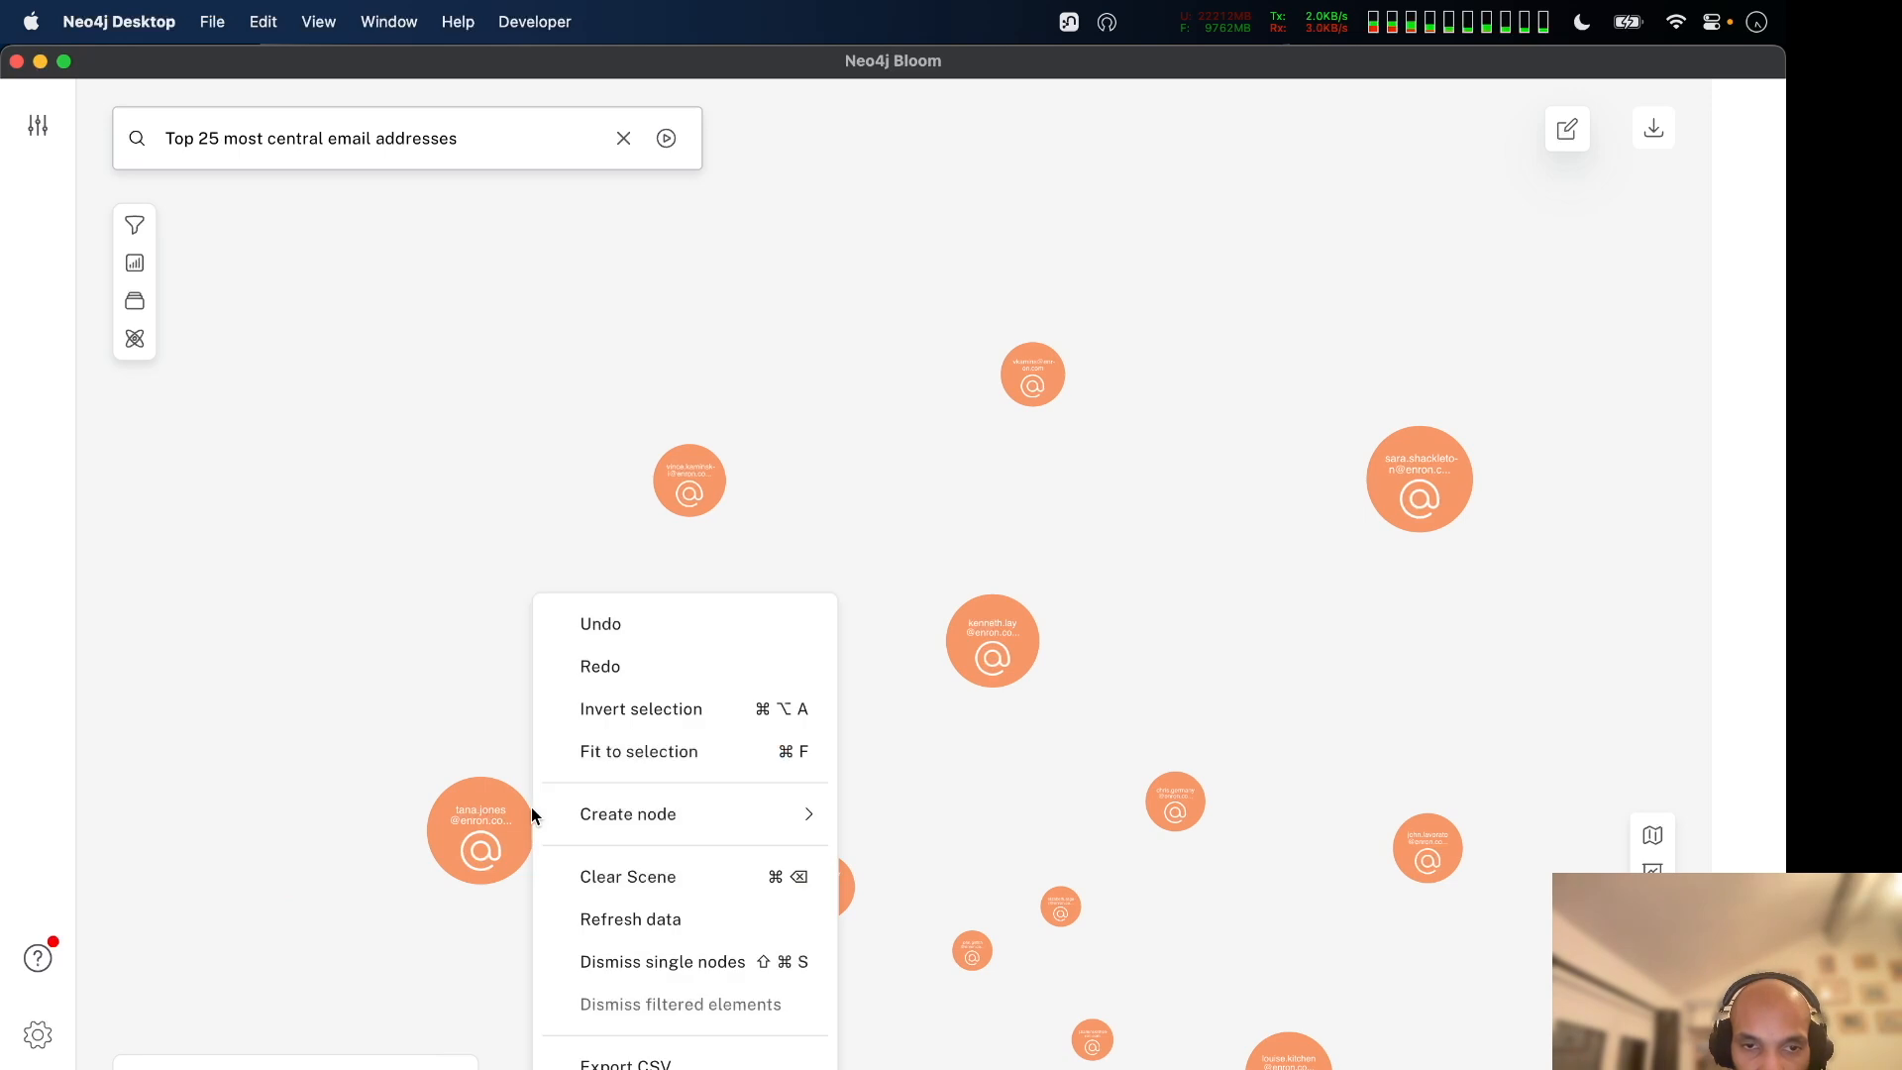
{"action": "right_click", "coordinate": [507, 818]}
{"action": "mouse_move", "coordinate": [760, 819]}
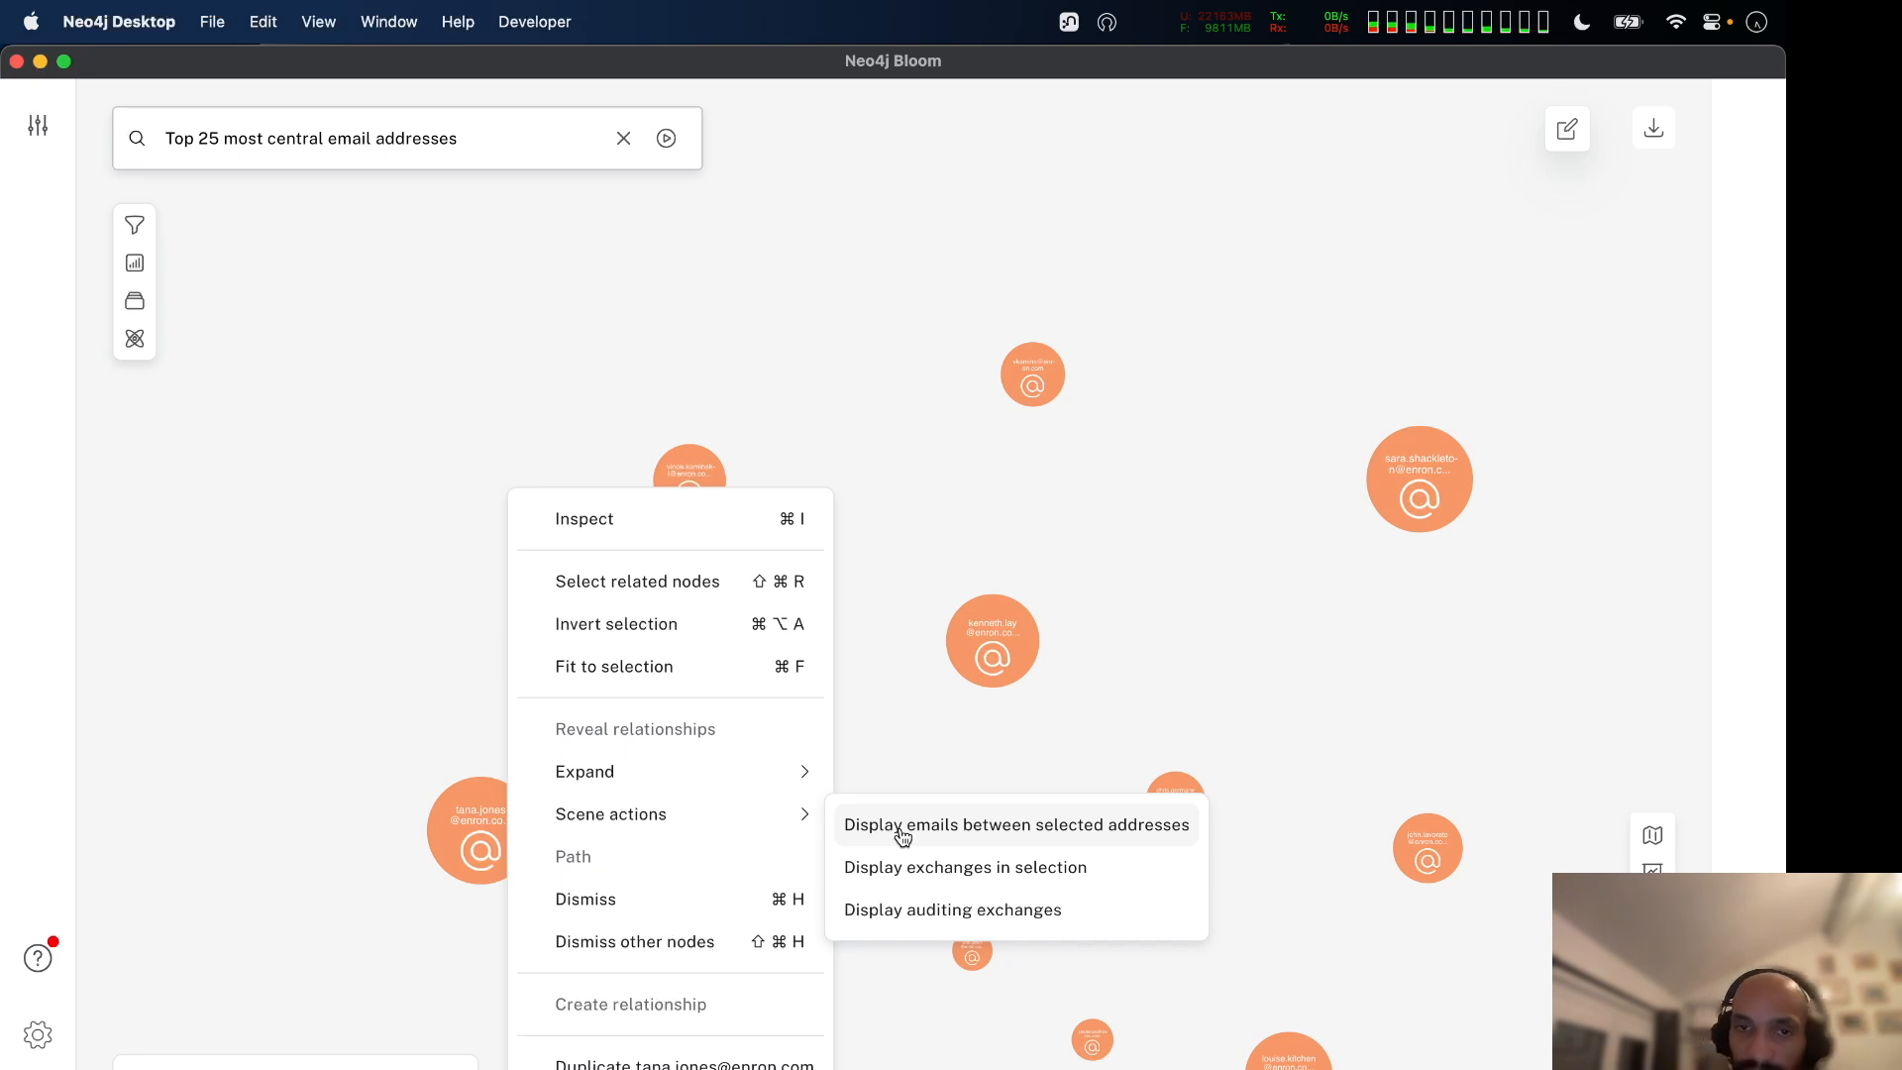
{"action": "left_click", "coordinate": [1404, 604]}
Move the large email address node at the scene's edge beside the Kenneth Lay node.
{"action": "scroll", "coordinate": [750, 700], "scroll_direction": "up", "scroll_amount": 2}
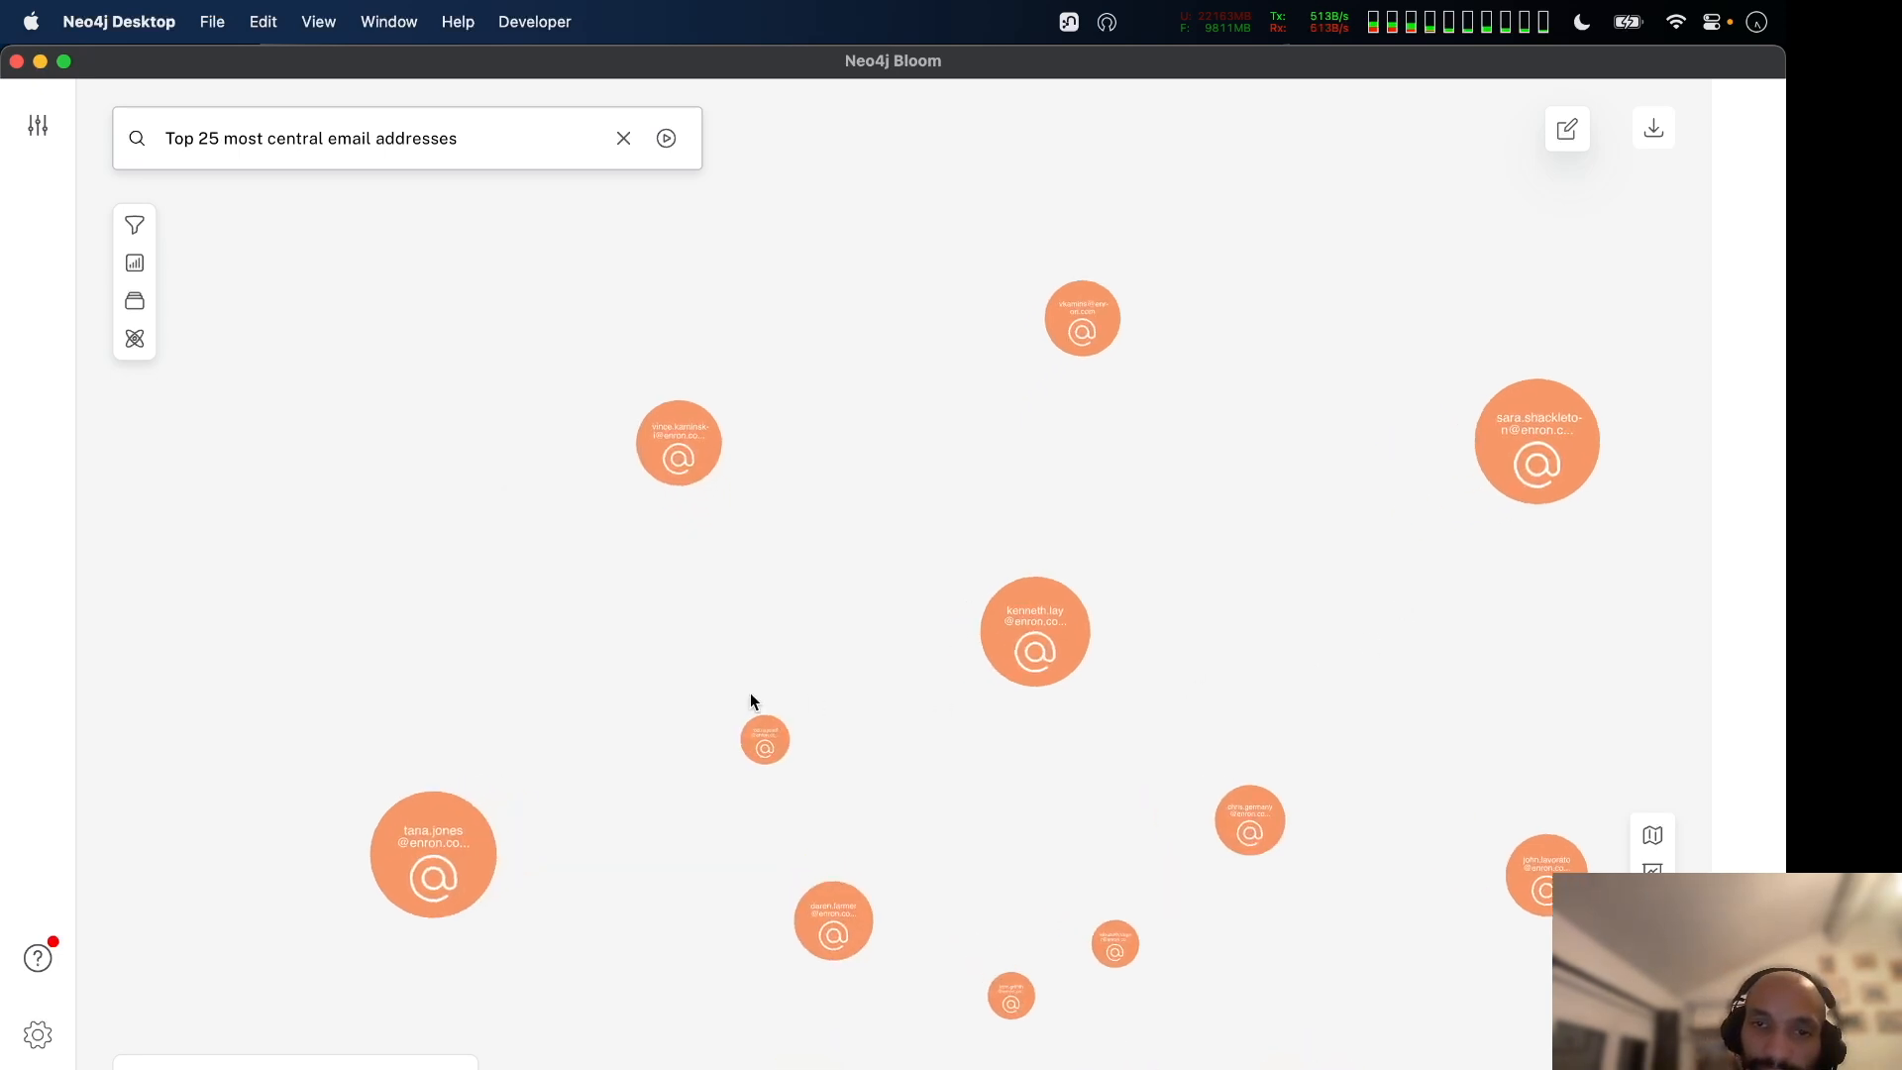
{"action": "scroll", "coordinate": [751, 700], "scroll_direction": "up", "scroll_amount": 2}
{"action": "left_click_drag", "start_coordinate": [369, 858], "coordinate": [935, 571]}
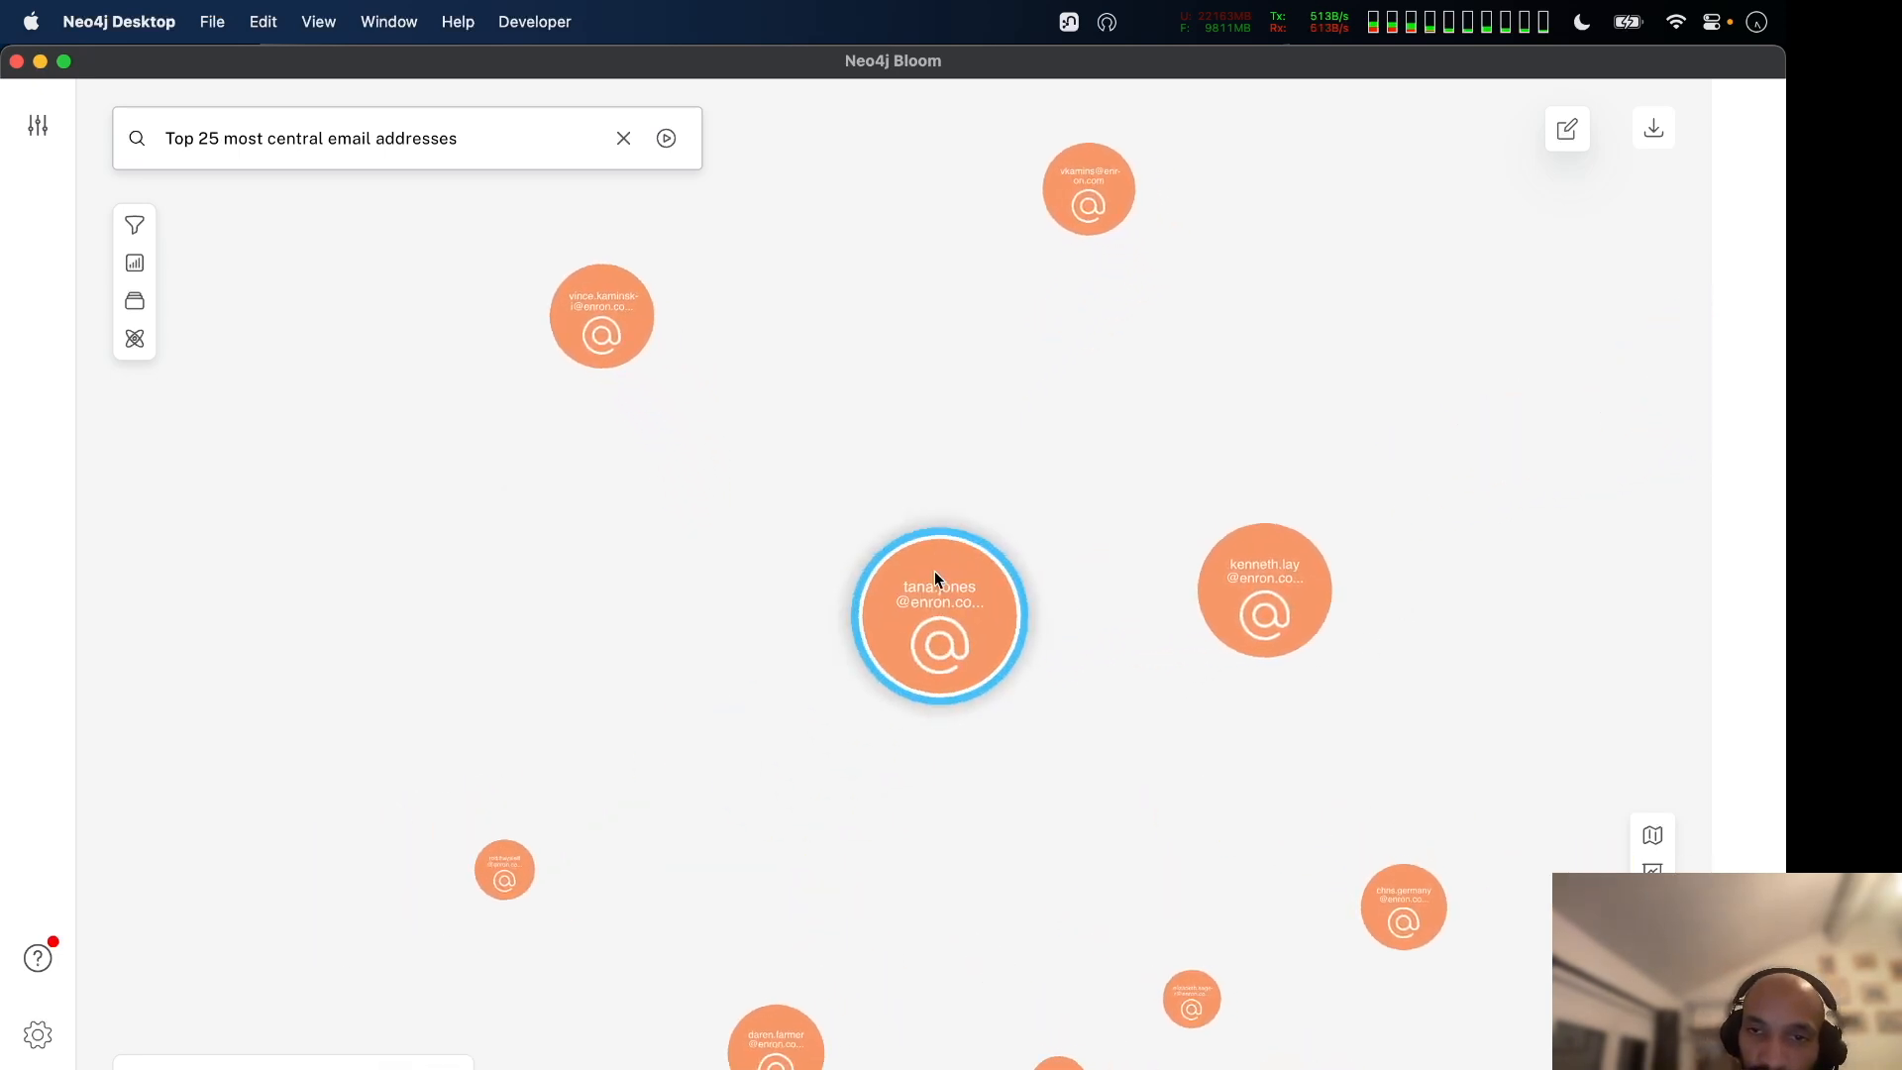
Review the advanced expansion options of the selected email address node, listed by relationships and by pairs.
{"action": "left_click_drag", "start_coordinate": [1324, 713], "coordinate": [1159, 789]}
{"action": "right_click", "coordinate": [501, 757]}
{"action": "mouse_move", "coordinate": [612, 770]}
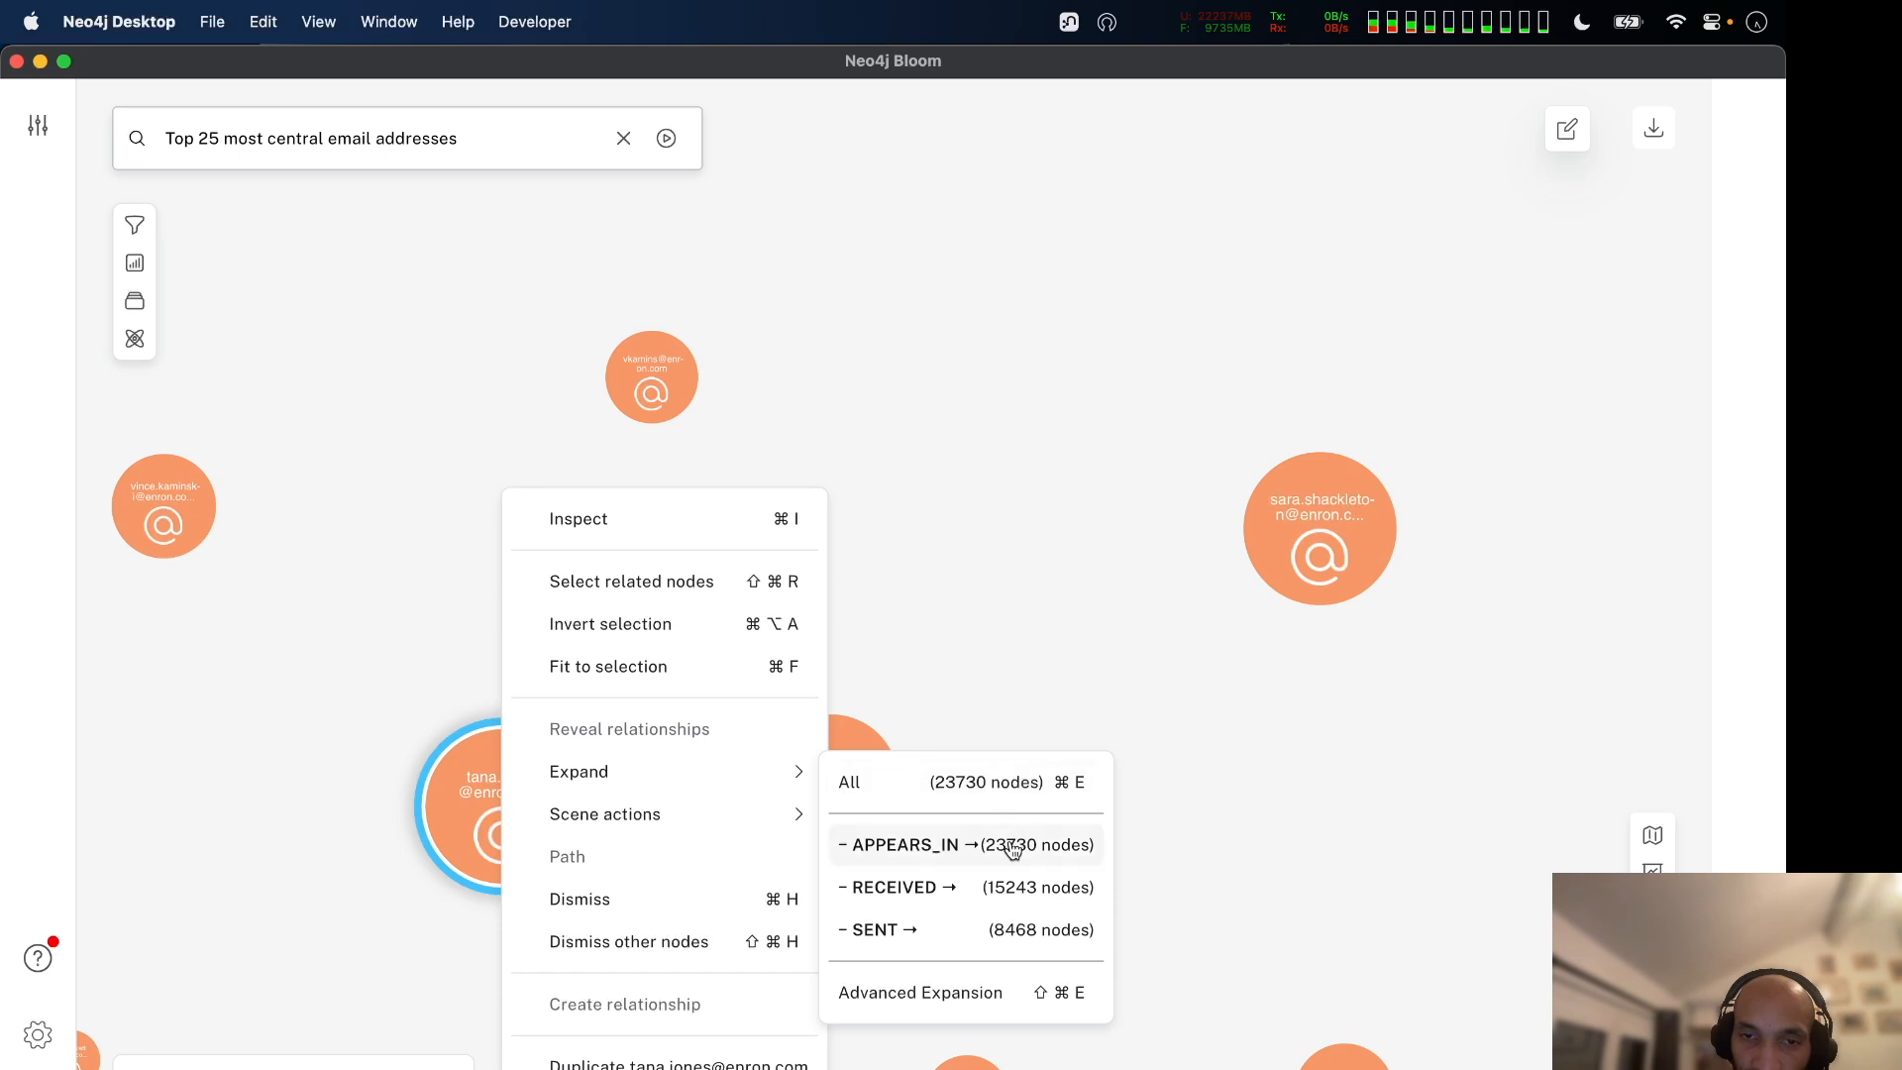
{"action": "left_click", "coordinate": [1026, 995]}
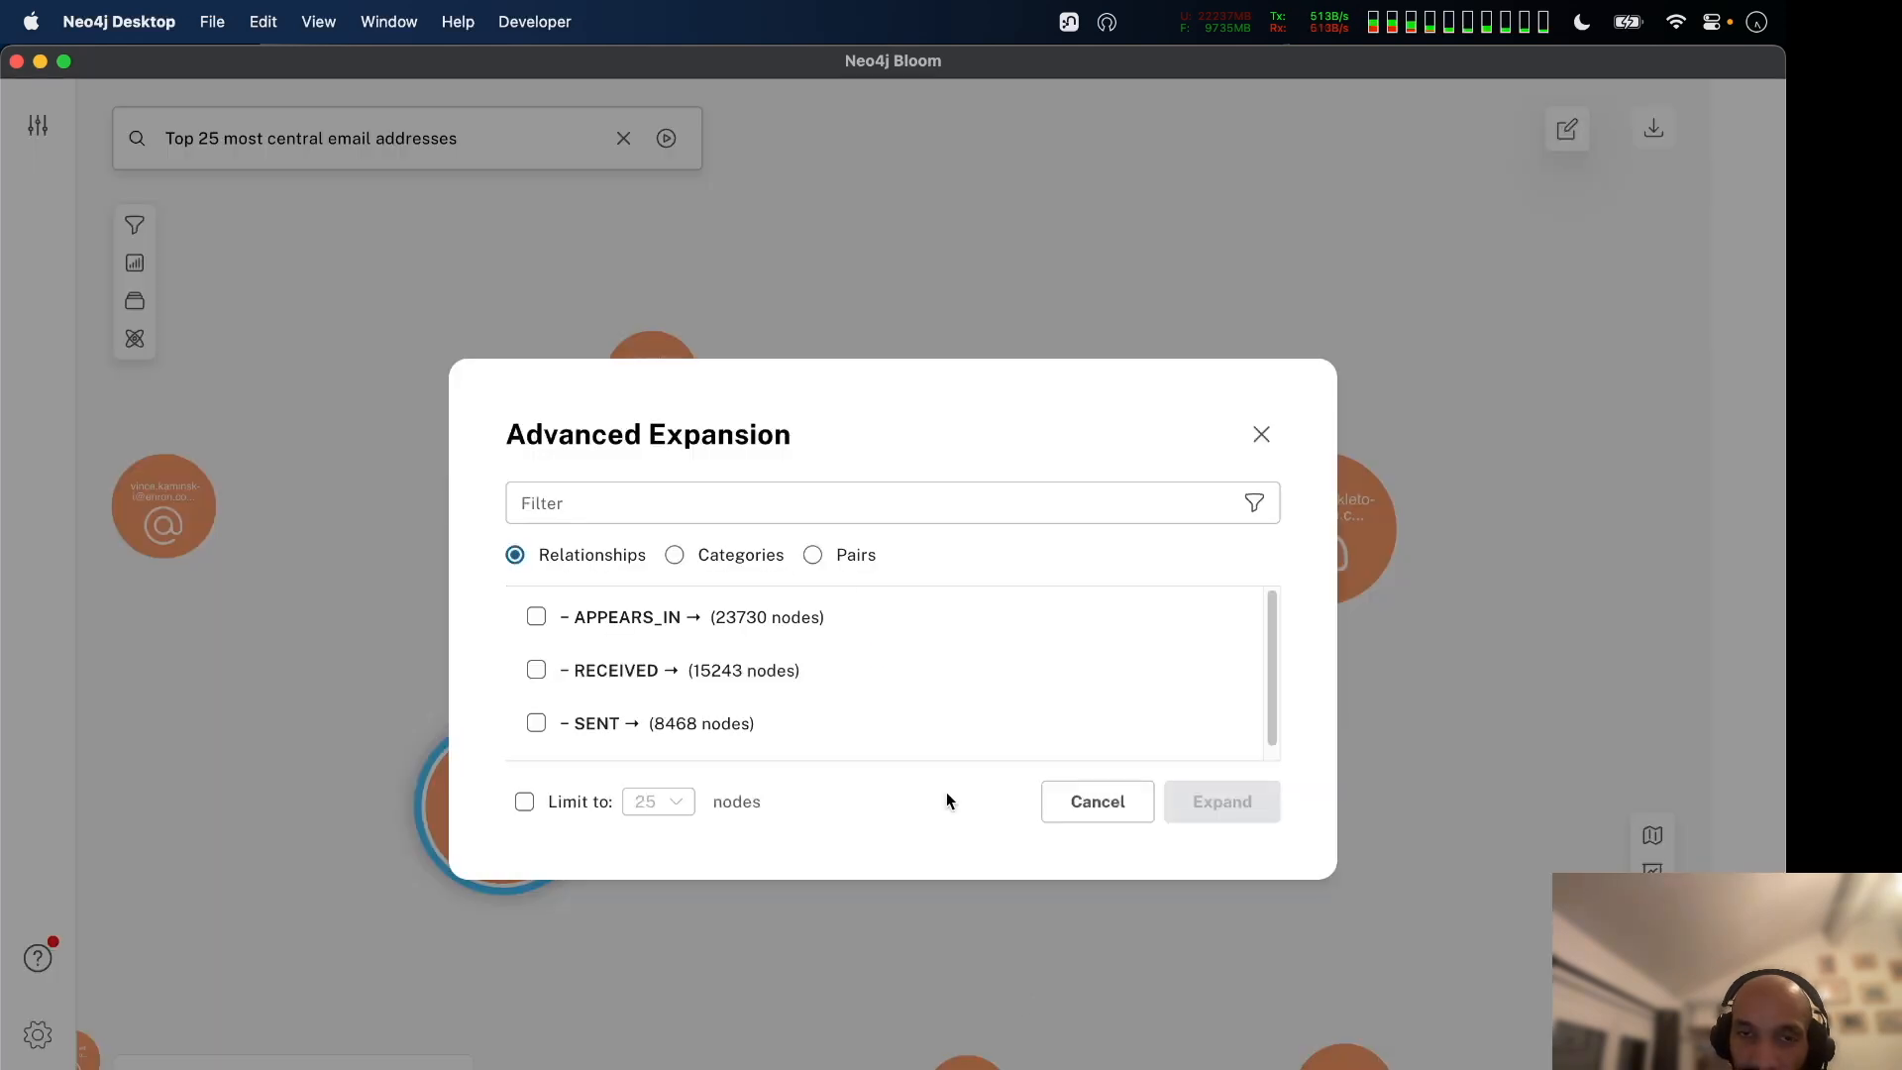
{"action": "left_click", "coordinate": [828, 557]}
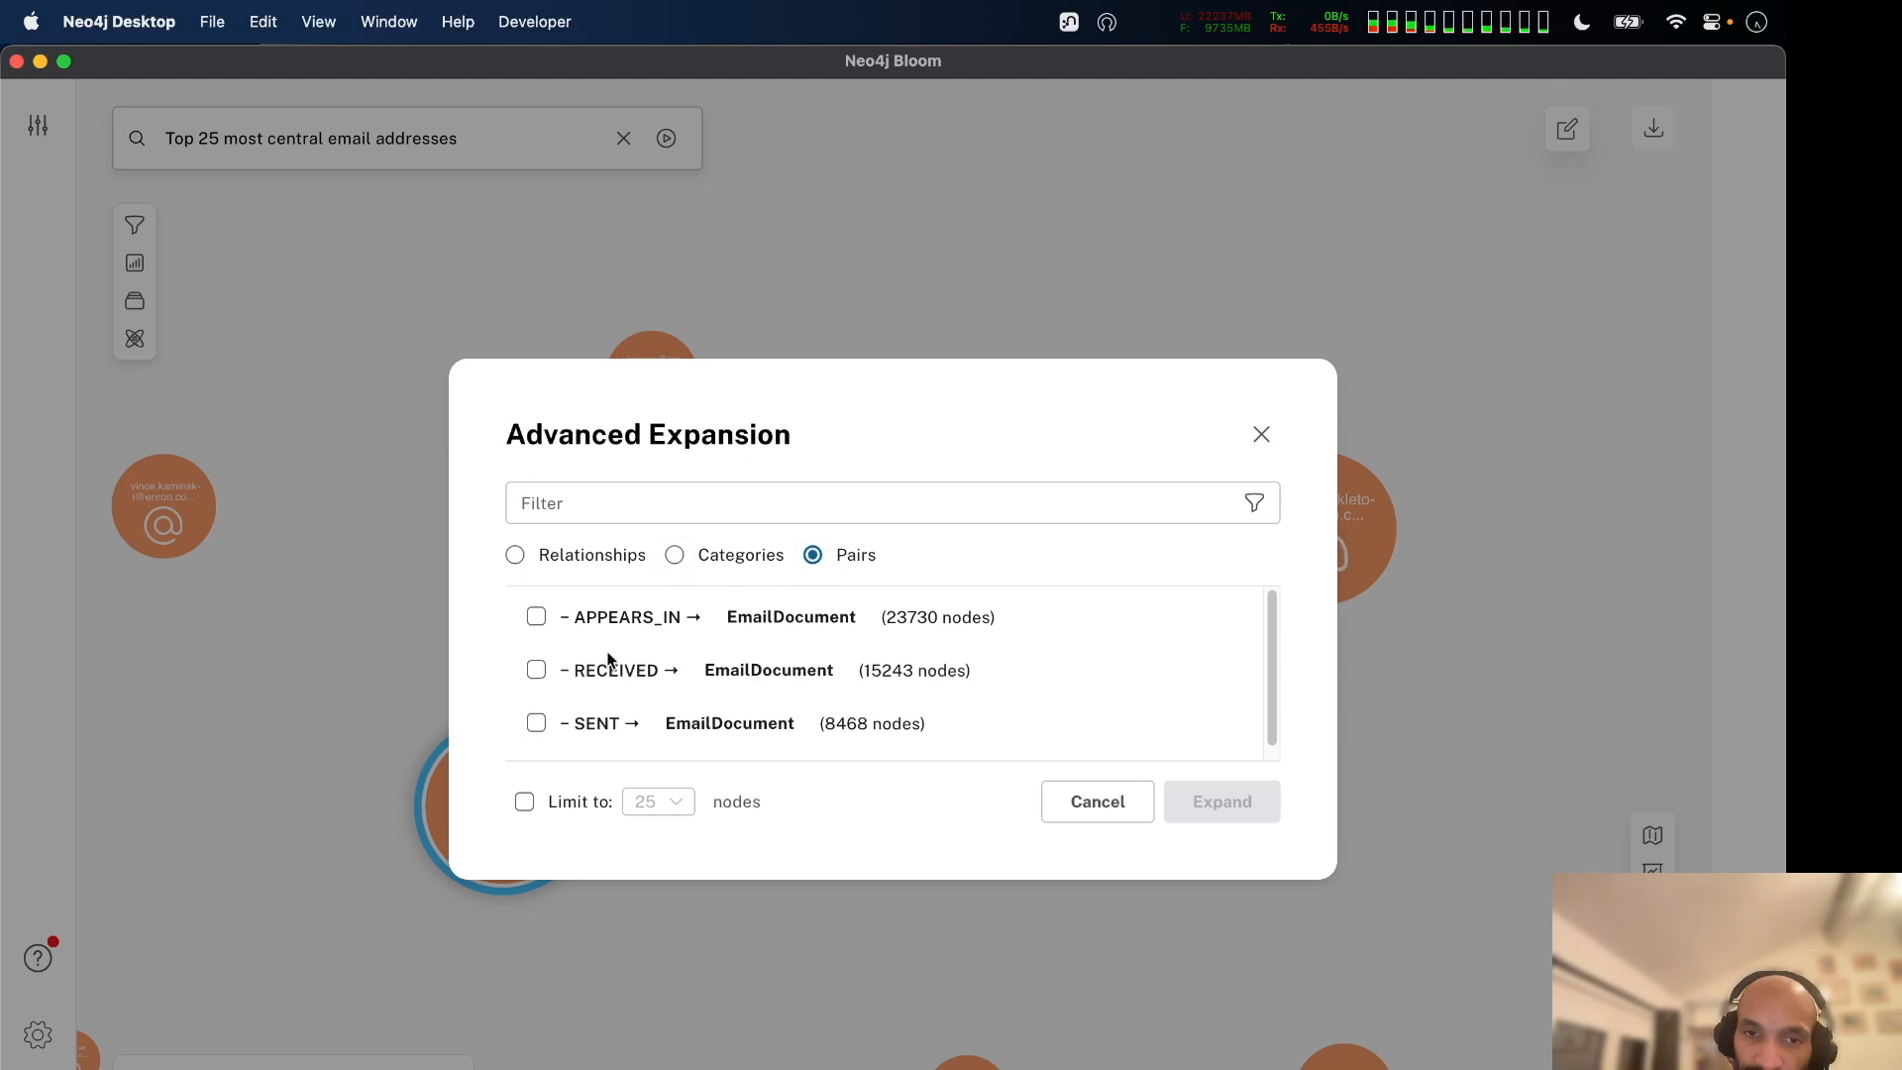
{"action": "left_click", "coordinate": [1260, 436]}
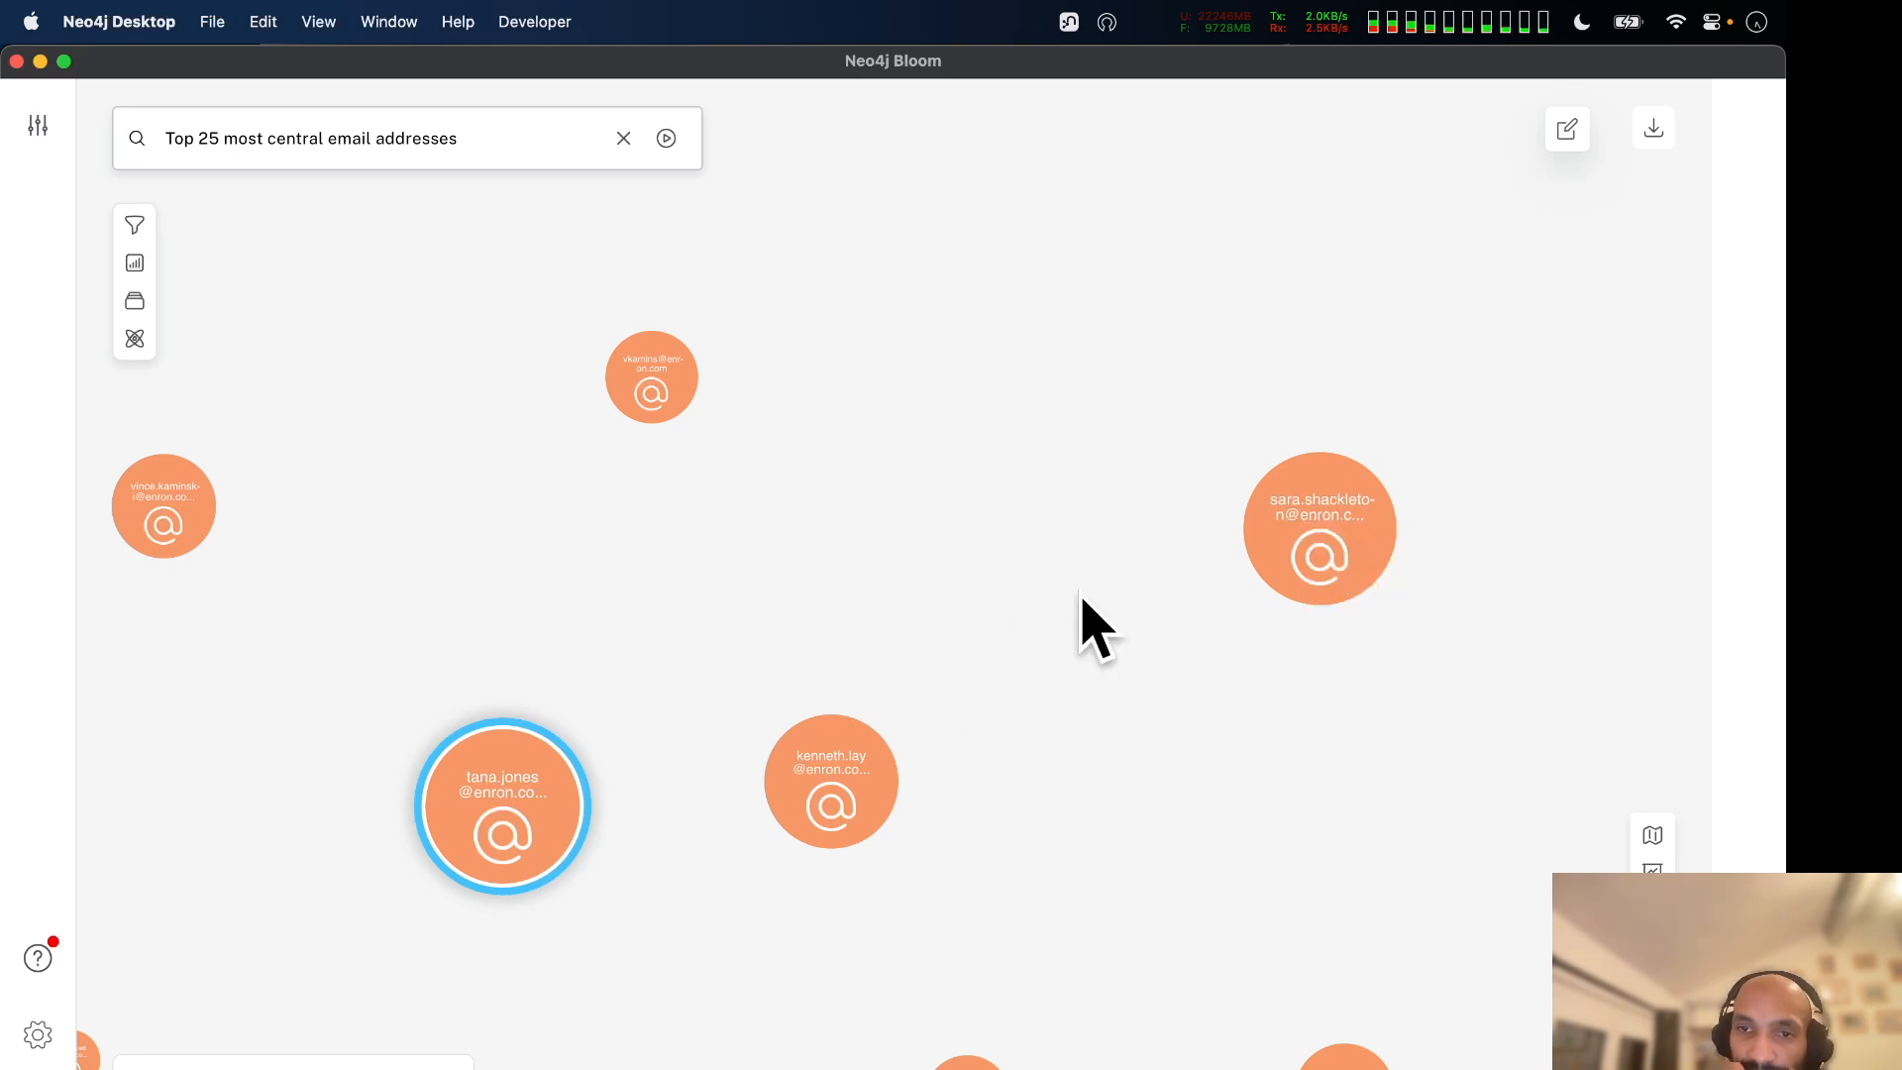
Move the other large email address node closer to the previously selected one and display the emails between these two addresses.
{"action": "left_click_drag", "start_coordinate": [1376, 548], "coordinate": [776, 565]}
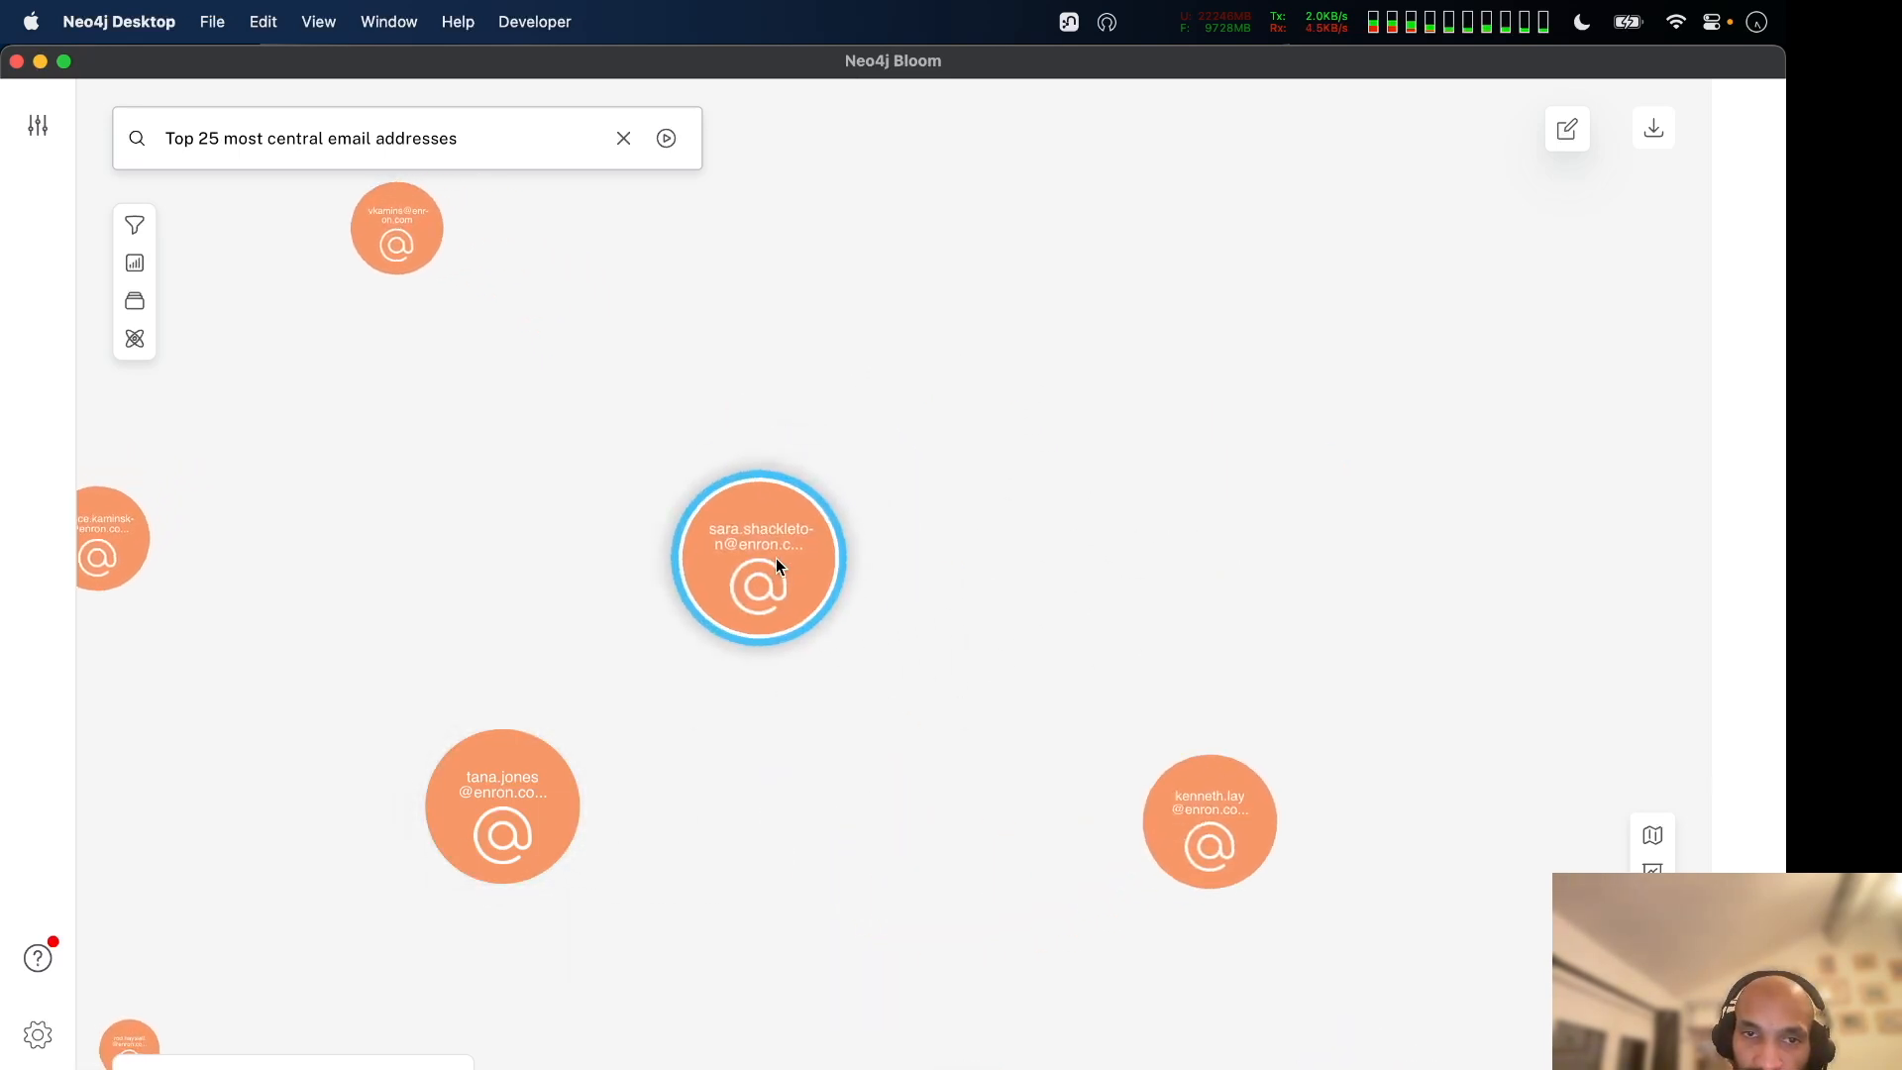
{"action": "left_click", "coordinate": [505, 787]}
{"action": "left_click", "coordinate": [716, 593], "text": "super"}
{"action": "right_click", "coordinate": [715, 593]}
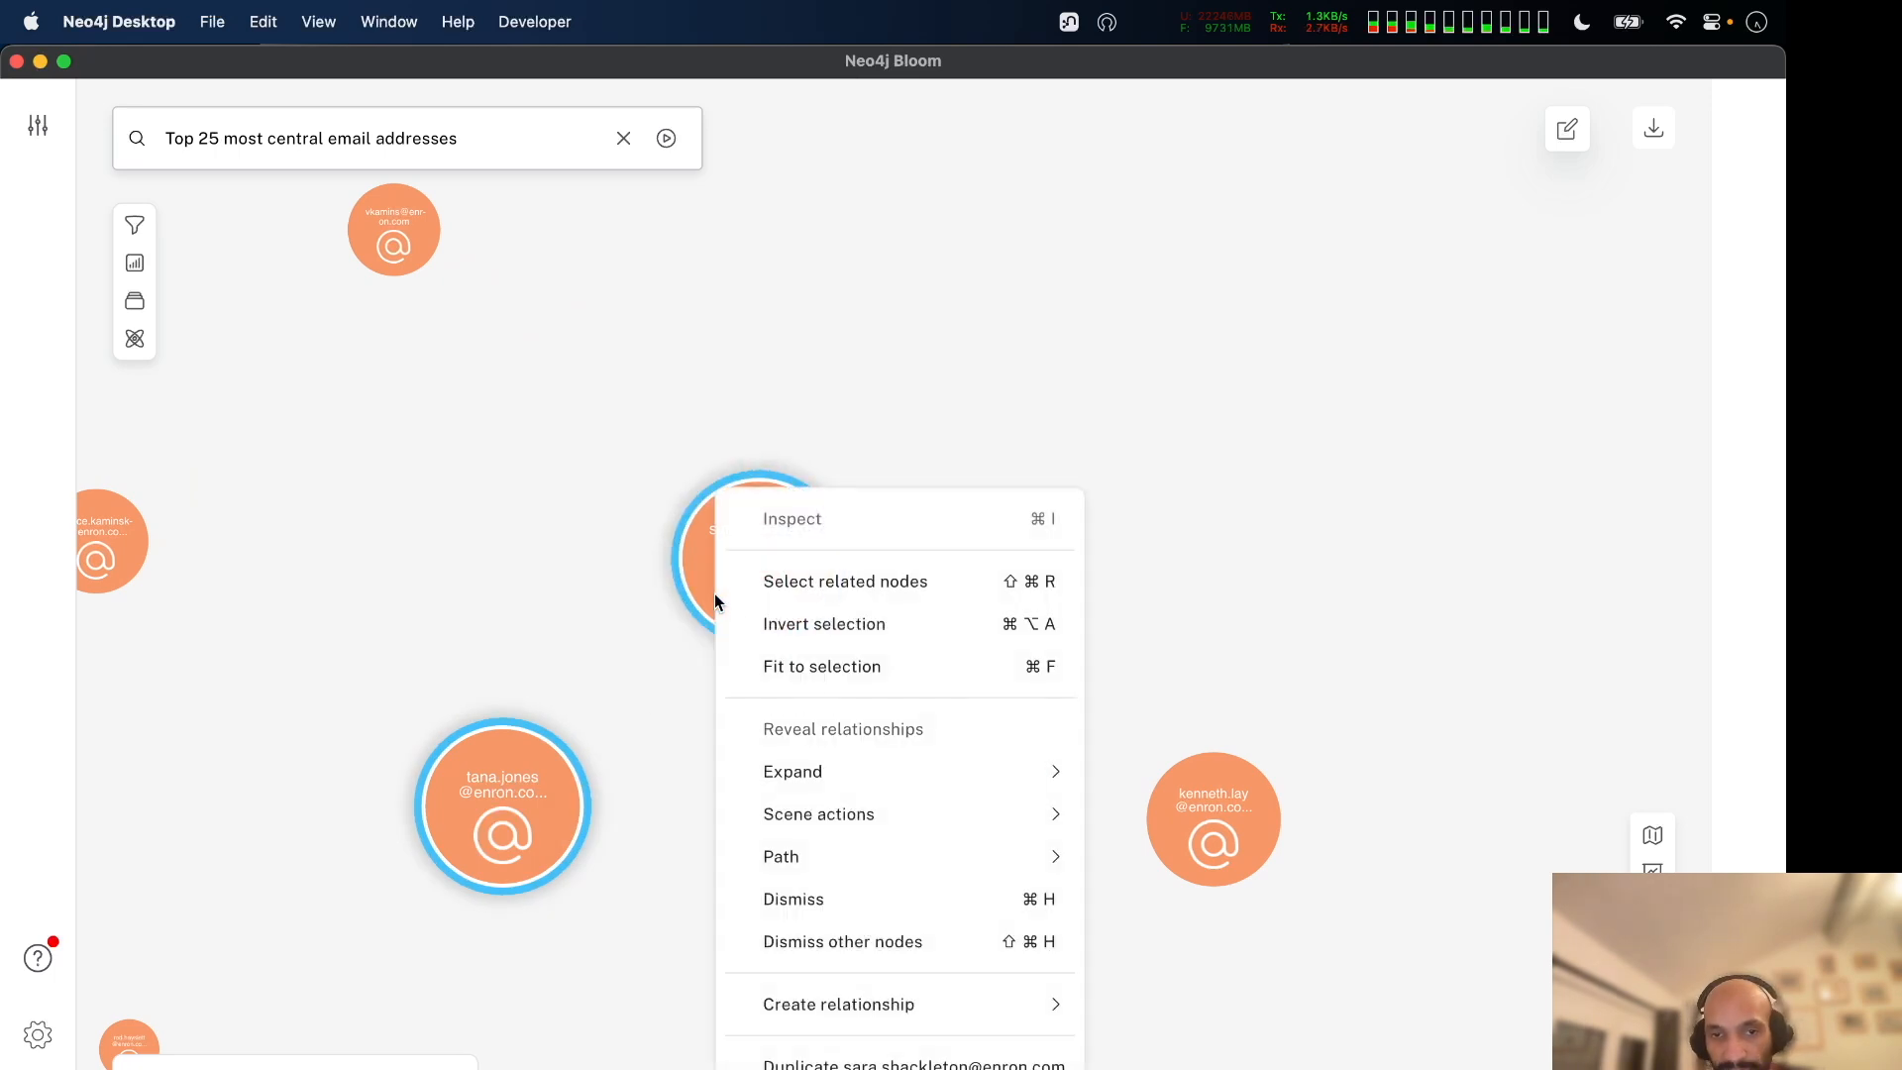
{"action": "mouse_move", "coordinate": [911, 793]}
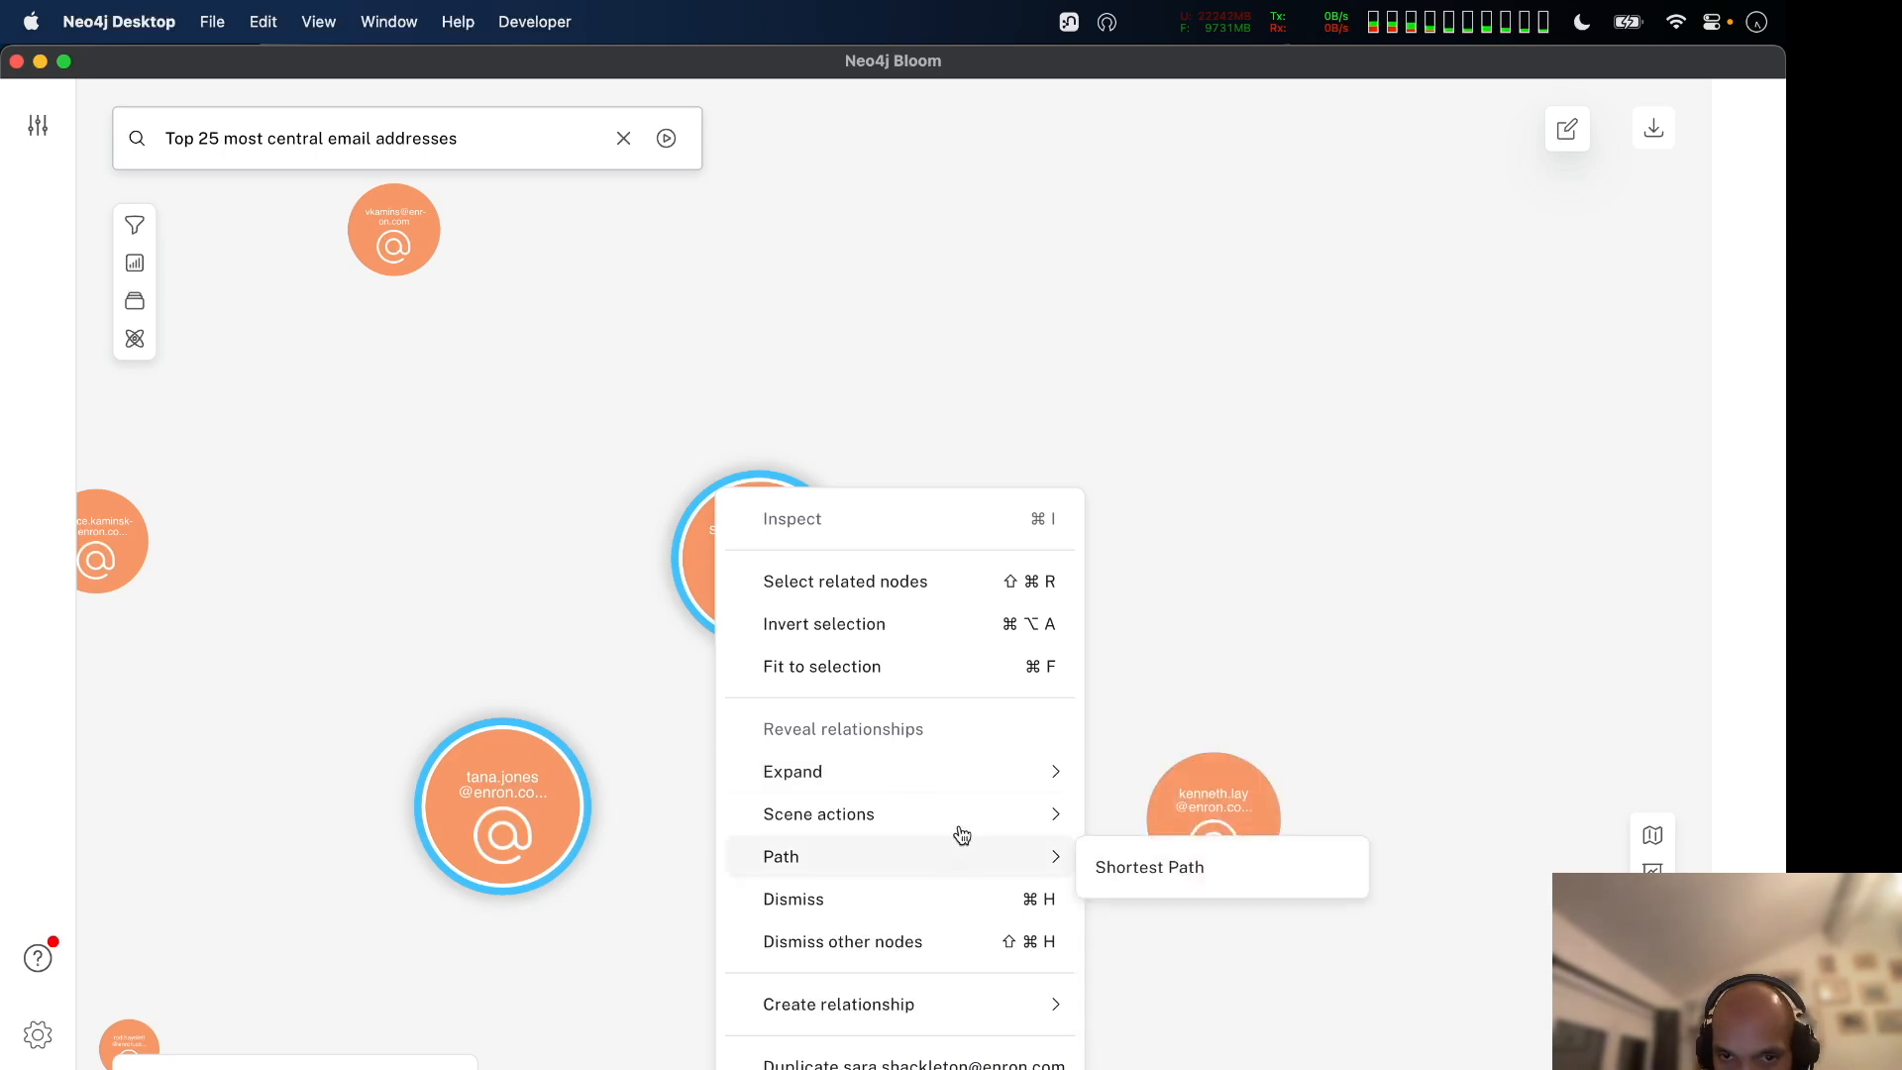
{"action": "left_click", "coordinate": [1172, 822]}
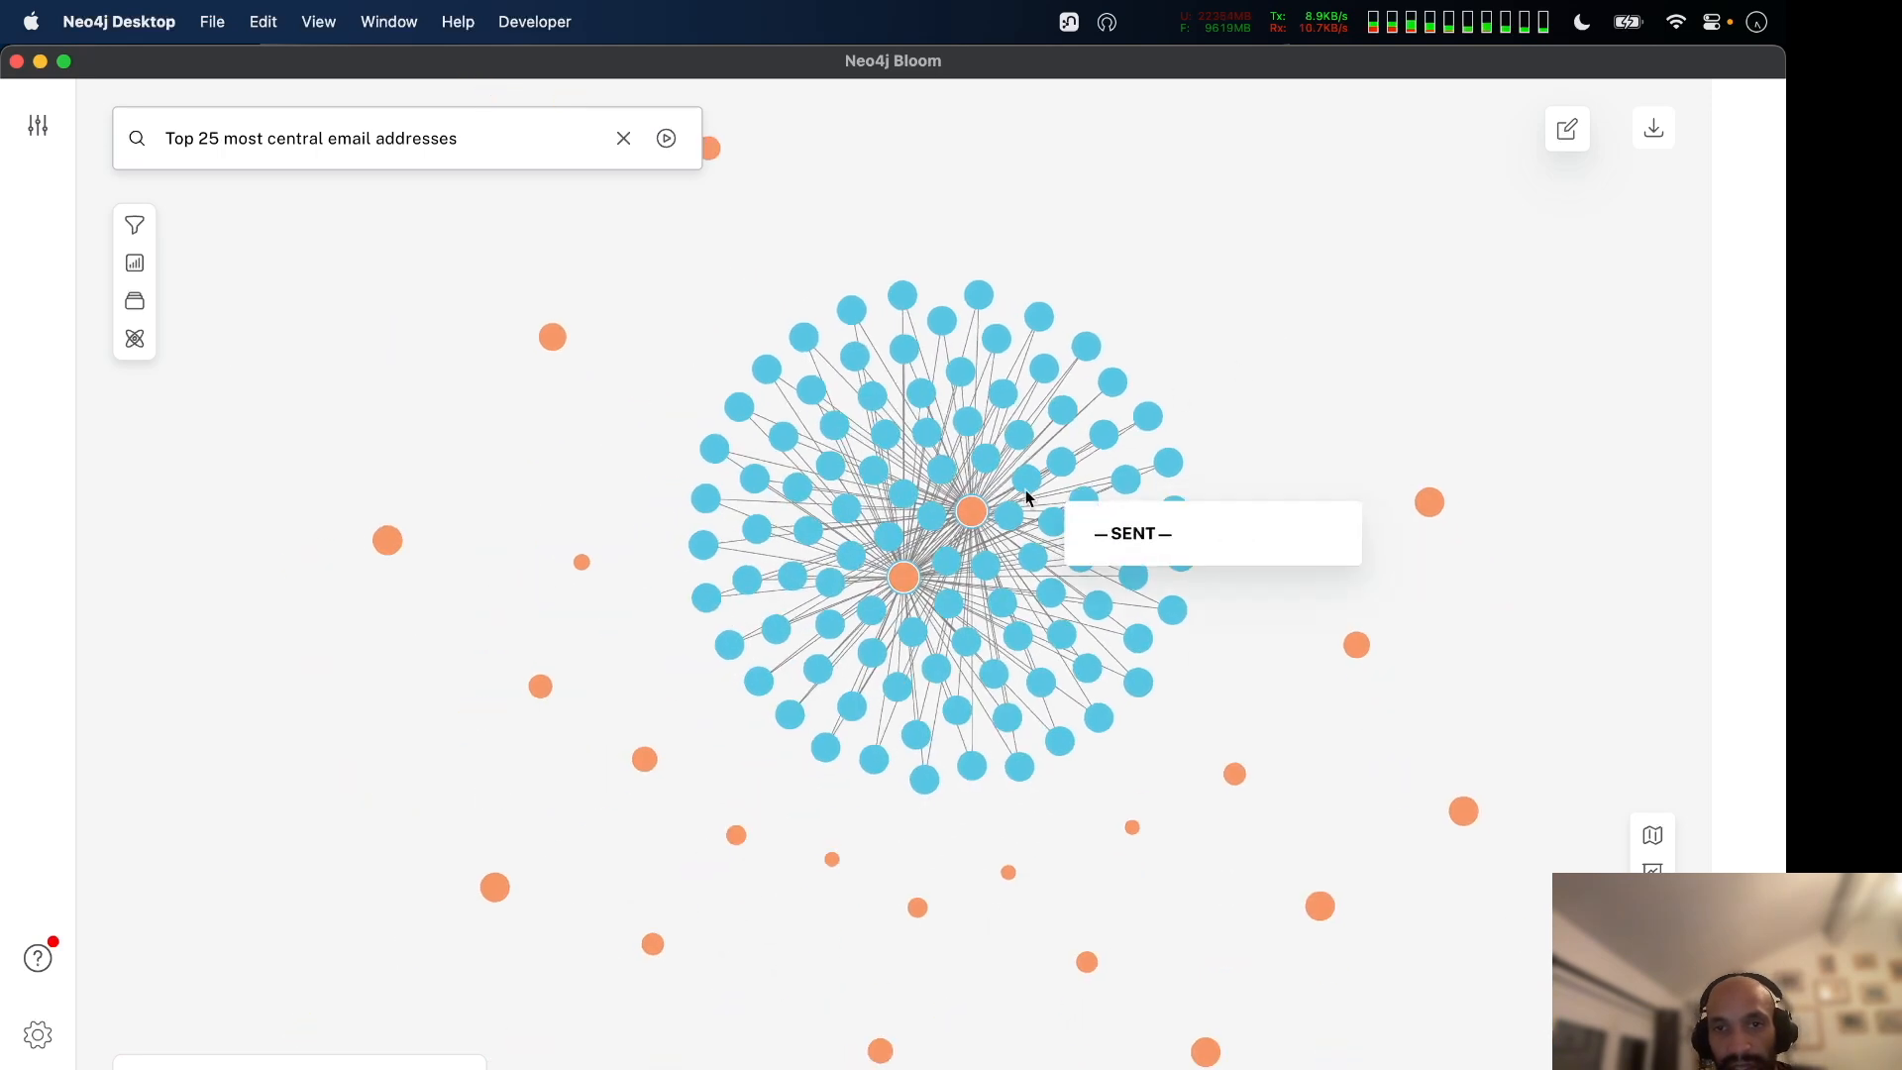
Pull the two connected email address nodes apart so the emails they exchanged spread out between them.
{"action": "left_click_drag", "start_coordinate": [981, 510], "coordinate": [1310, 258]}
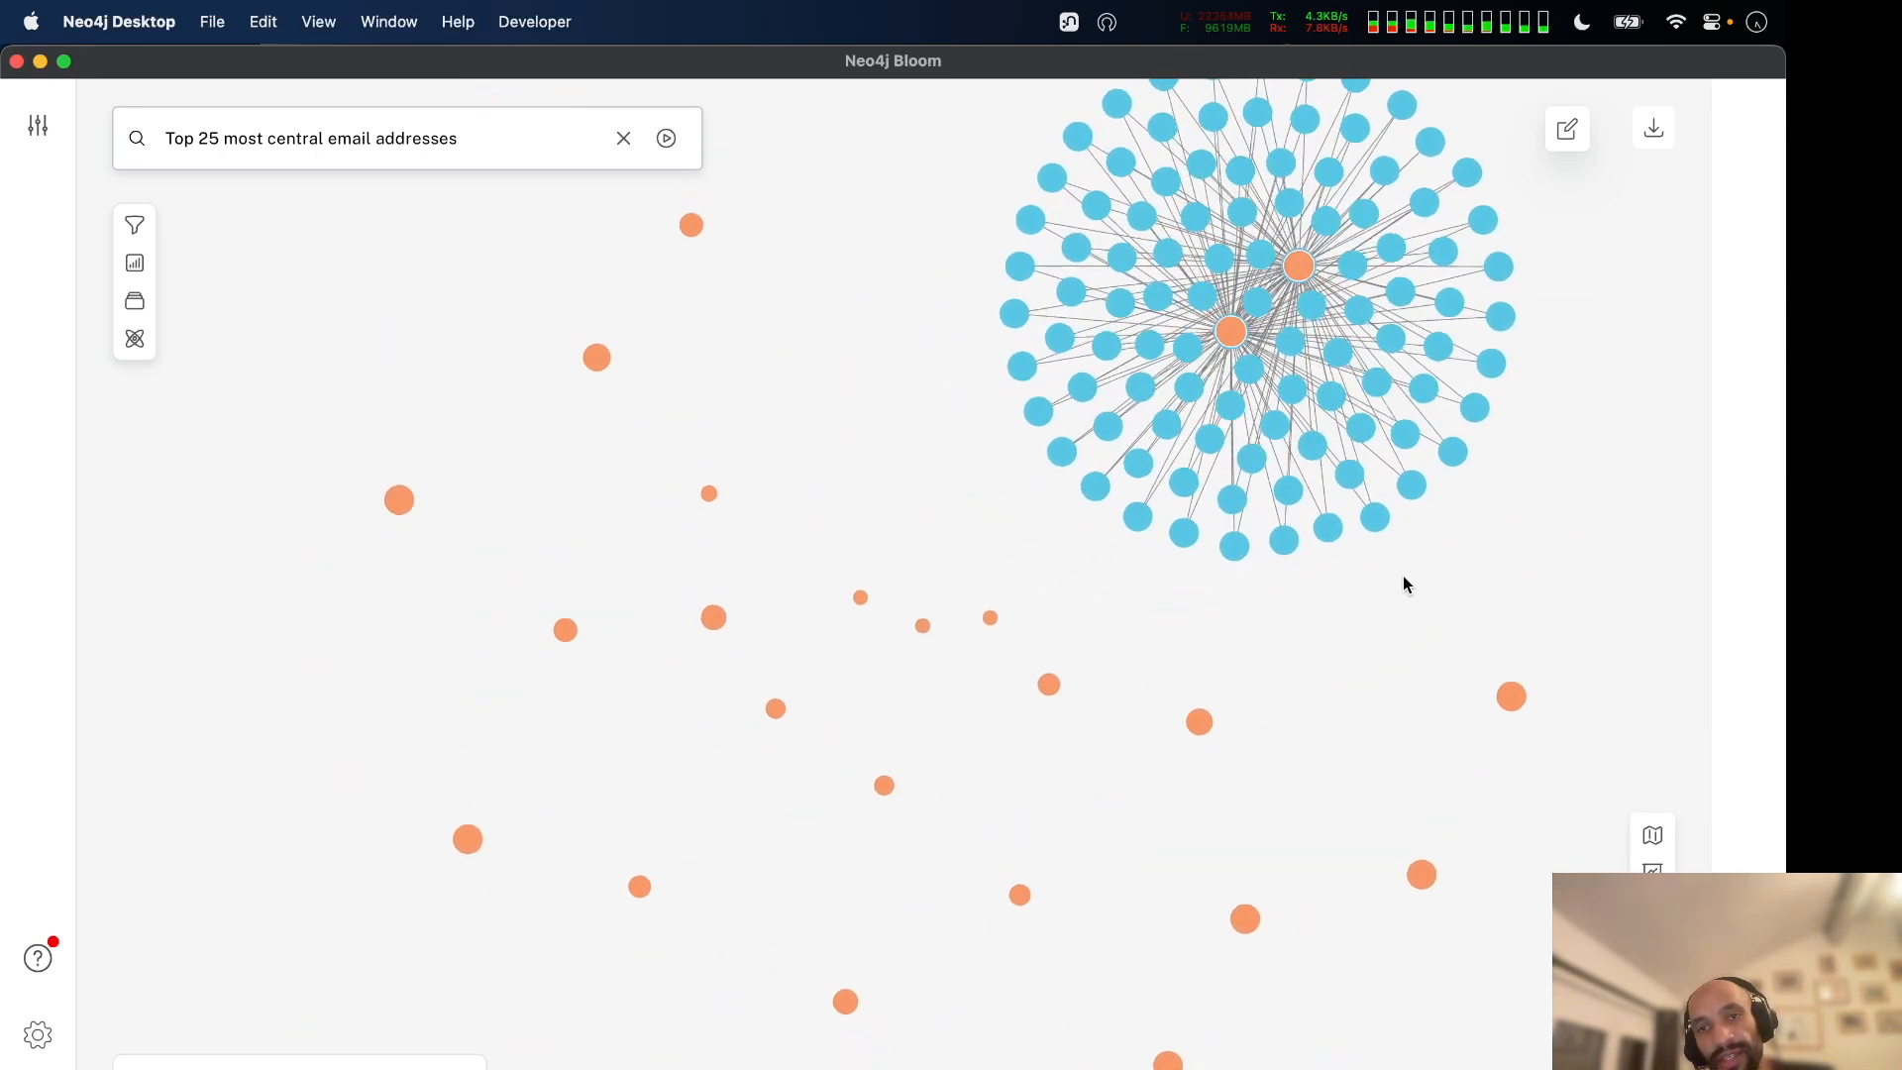
{"action": "left_click_drag", "start_coordinate": [1225, 334], "coordinate": [670, 516]}
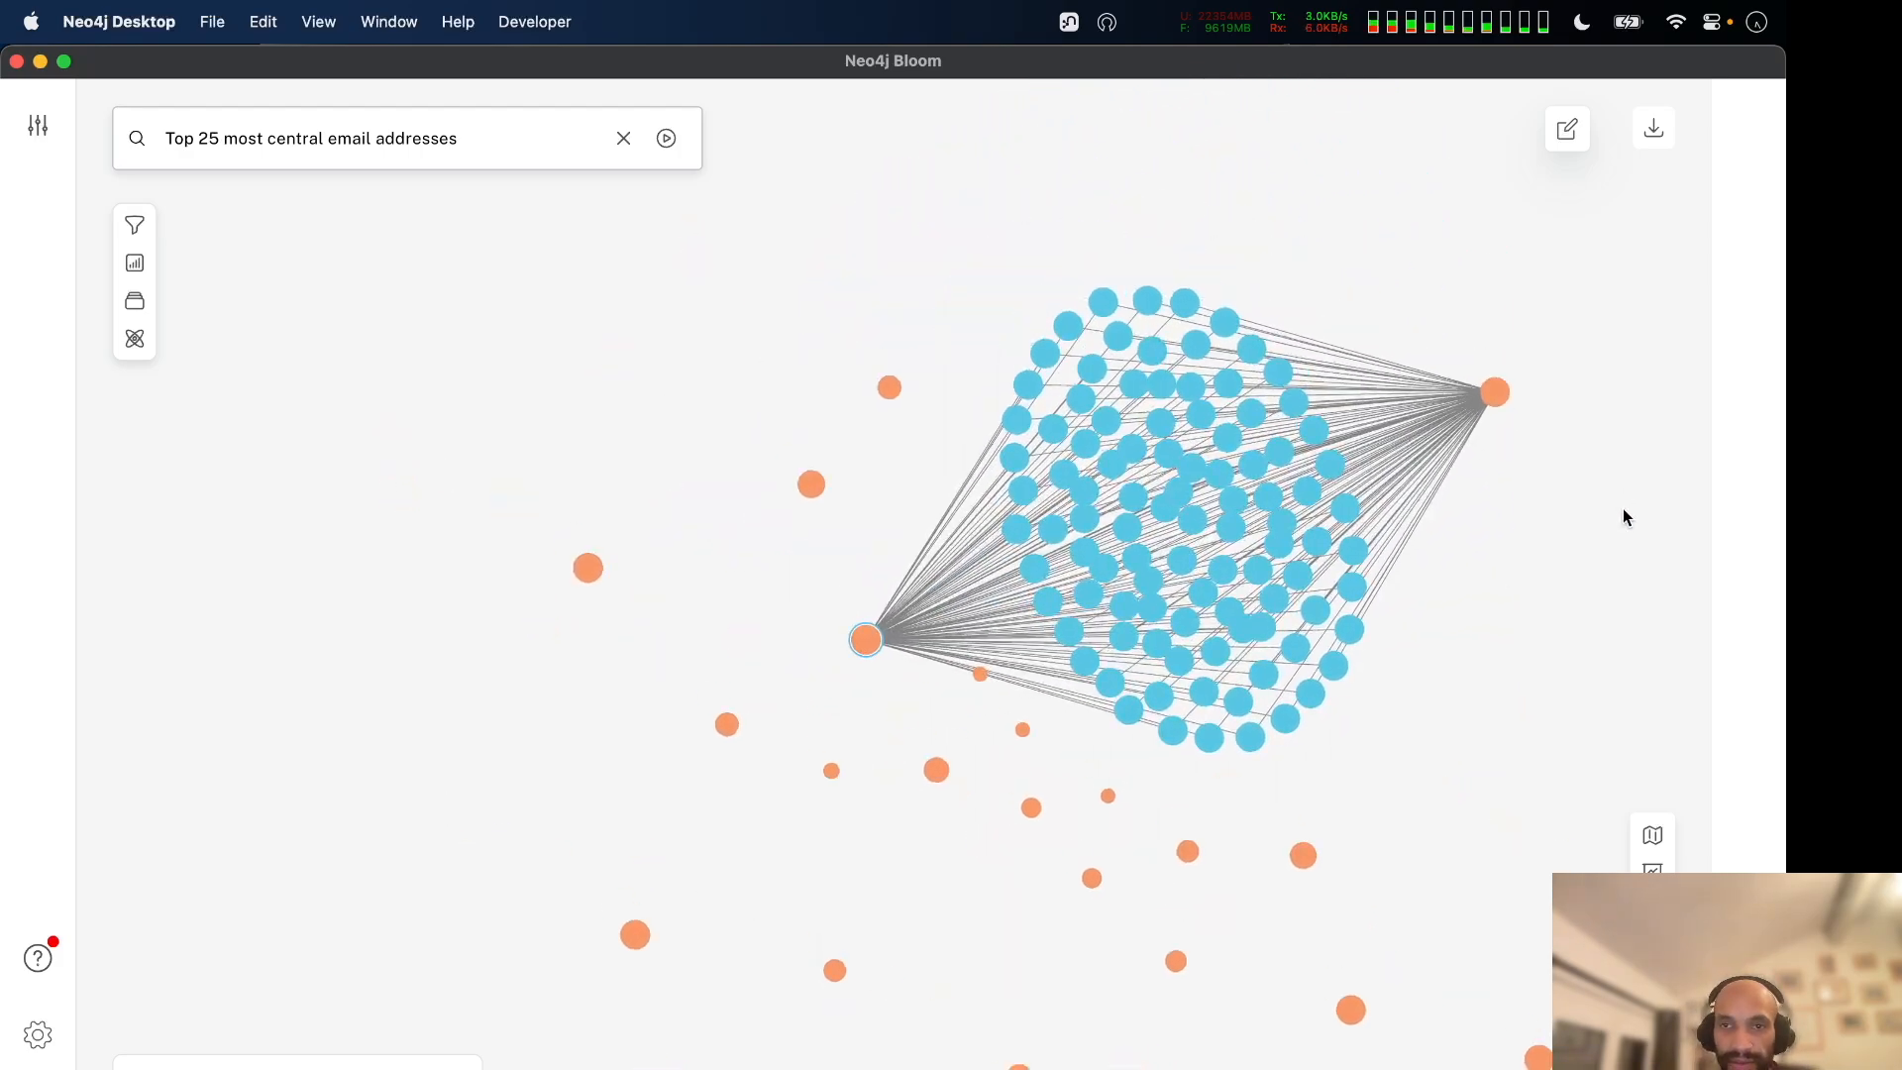
{"action": "scroll", "coordinate": [1530, 552], "scroll_direction": "up", "scroll_amount": 3}
{"action": "left_click_drag", "start_coordinate": [1507, 480], "coordinate": [1526, 743]}
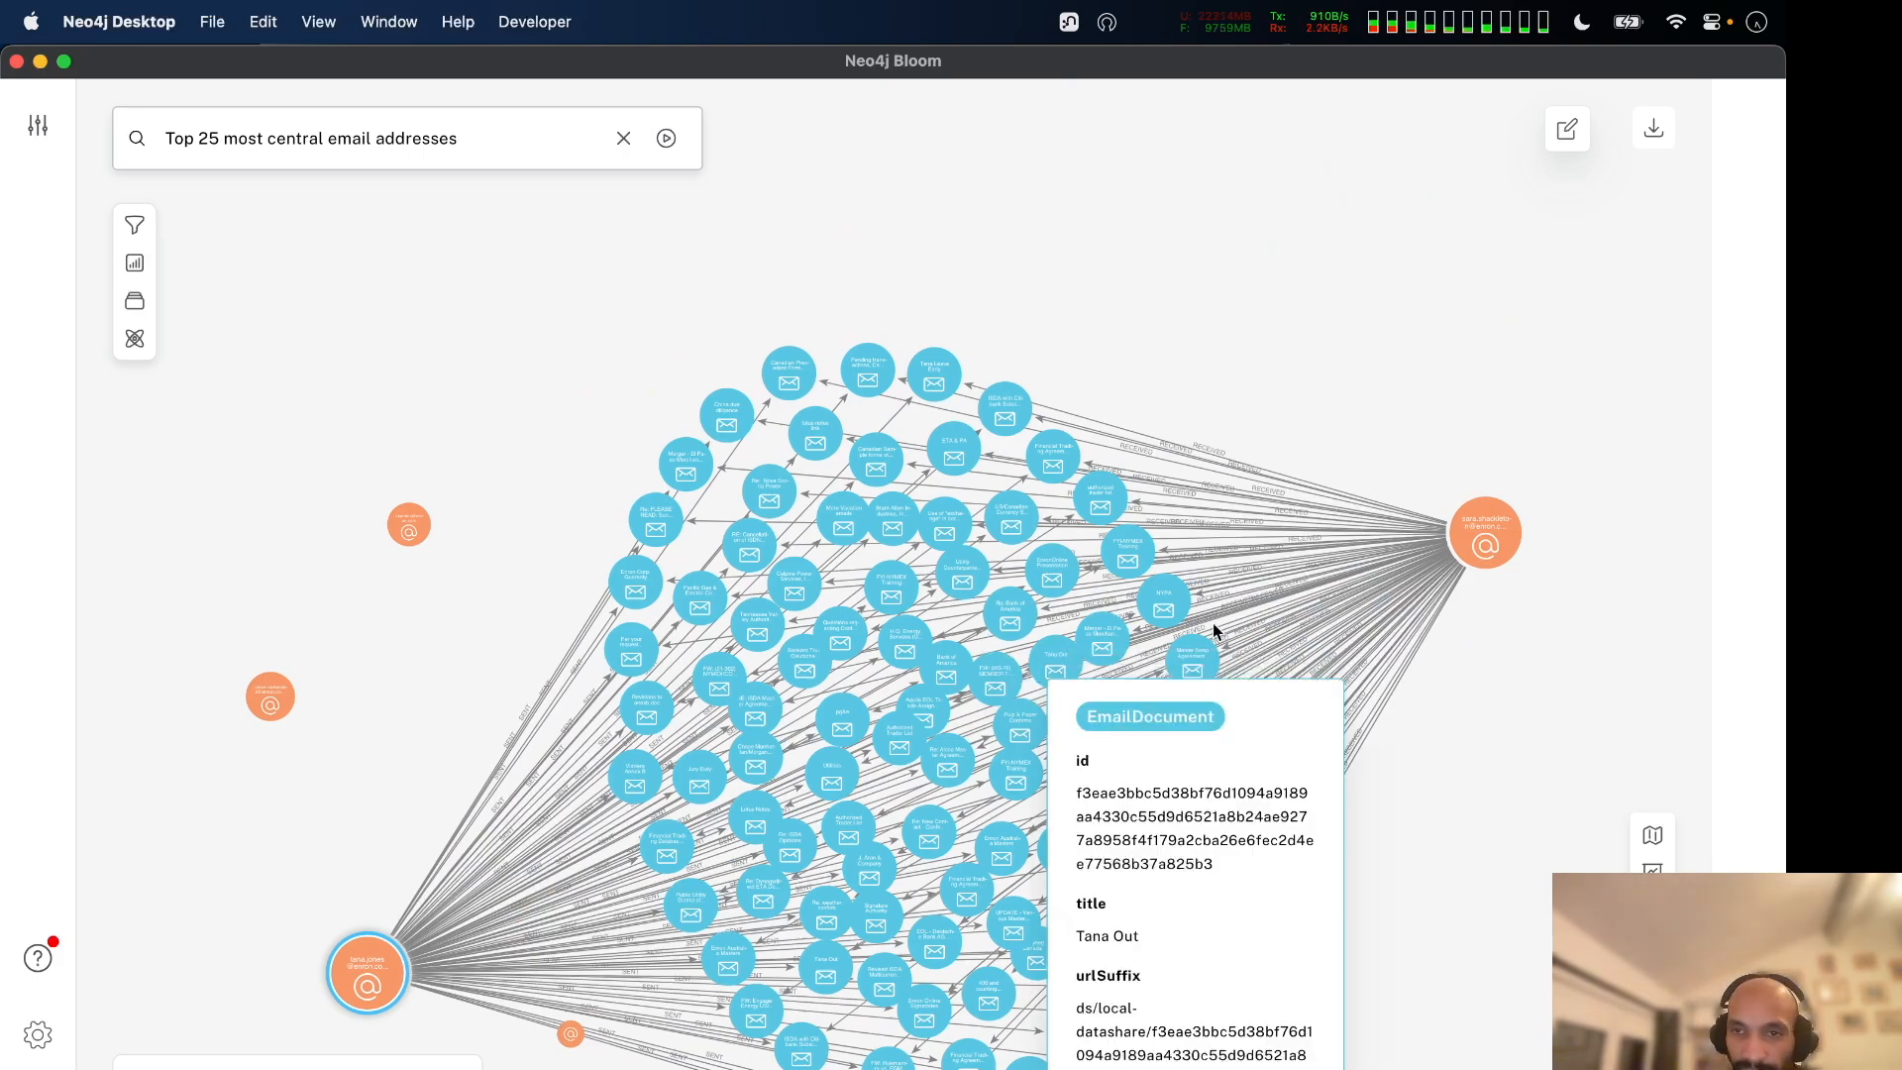
{"action": "left_click_drag", "start_coordinate": [1485, 537], "coordinate": [1601, 421]}
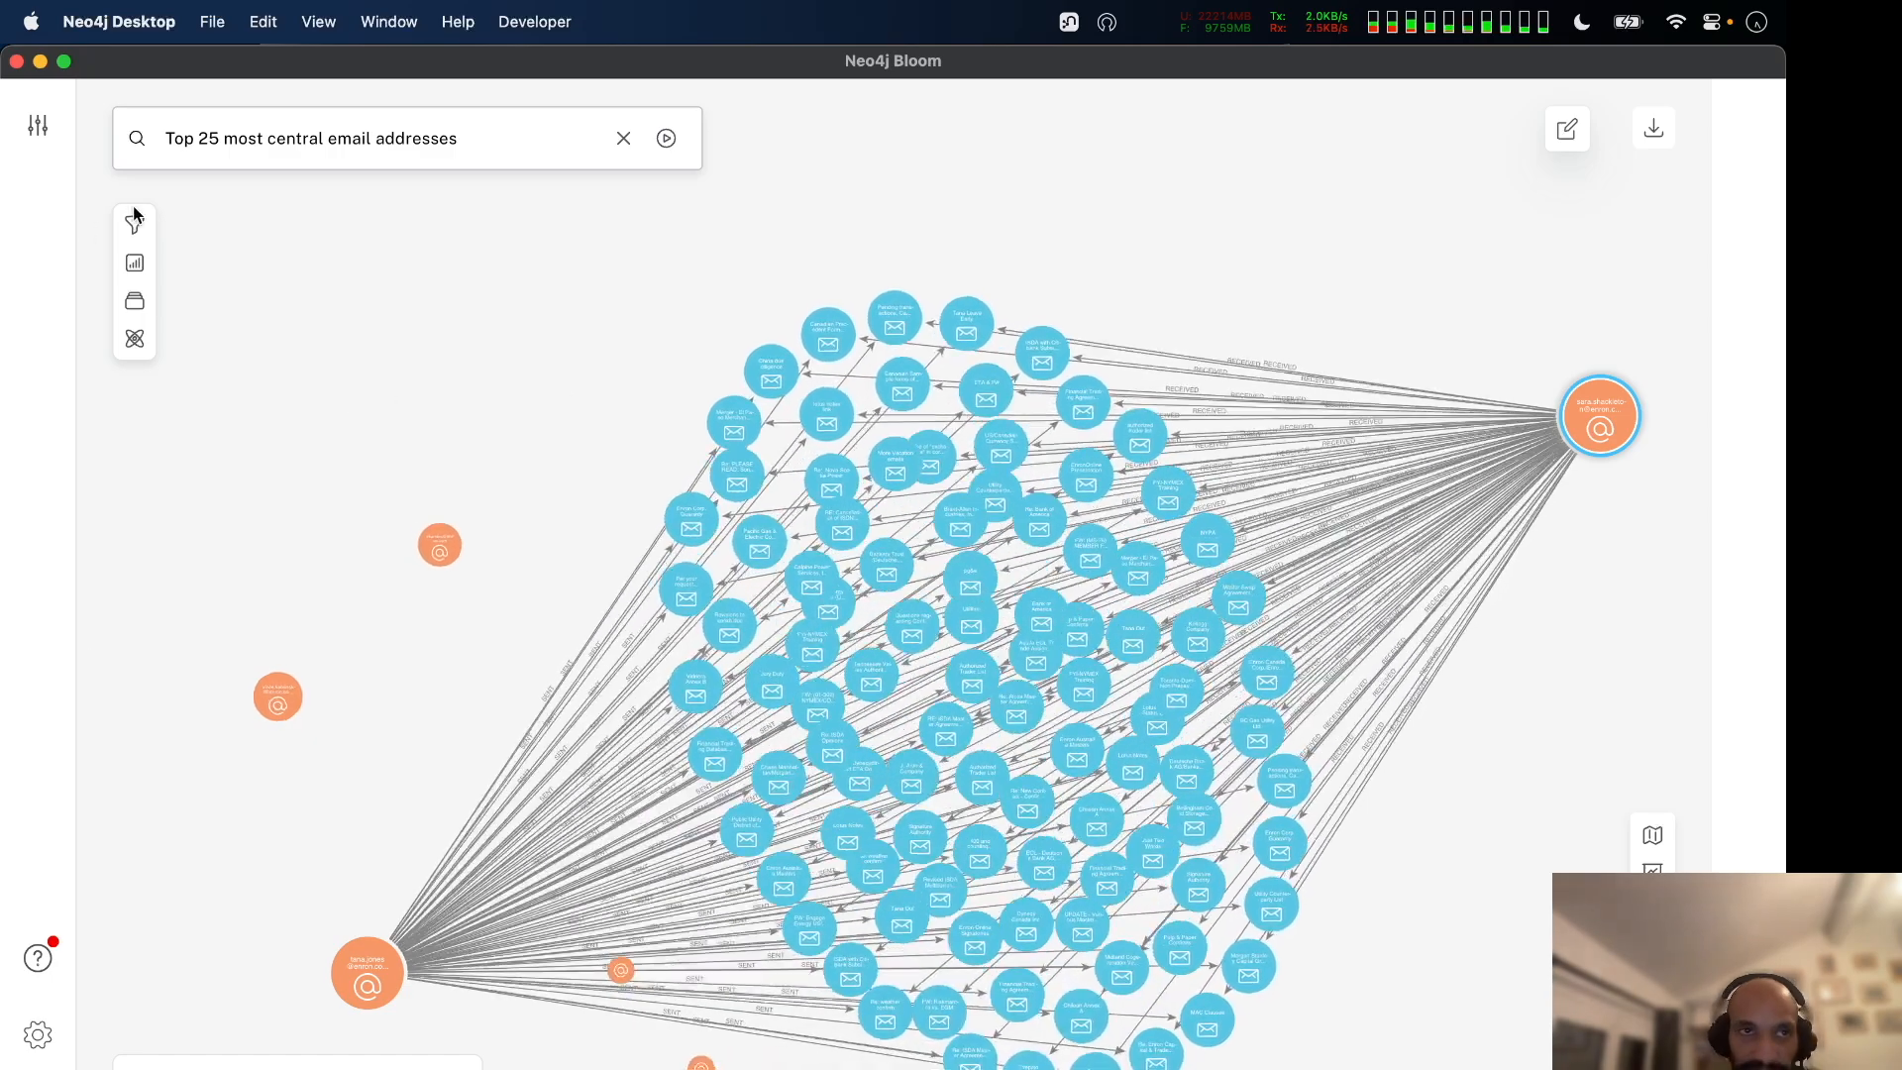
Add a slicer range on the EmailDocument createdAt property.
{"action": "left_click", "coordinate": [137, 262]}
{"action": "mouse_move", "coordinate": [918, 552]}
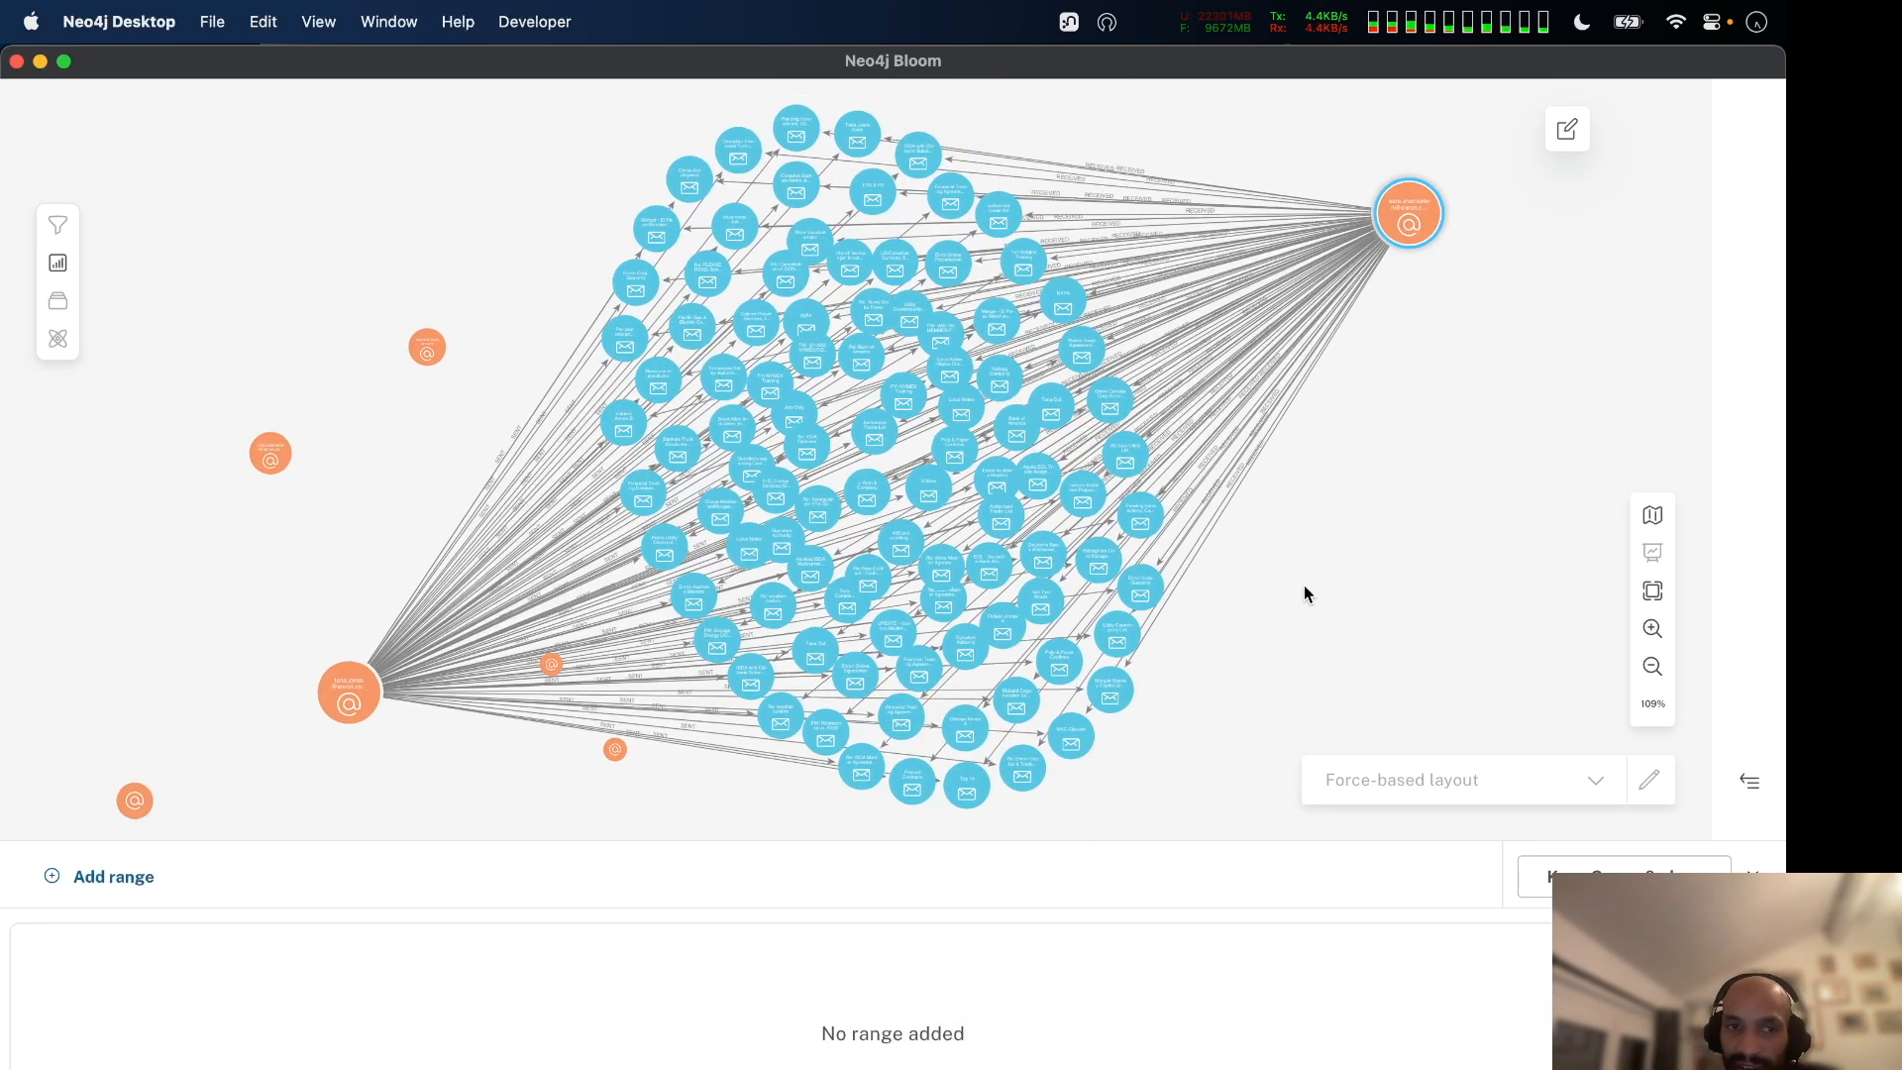
{"action": "left_click", "coordinate": [94, 879]}
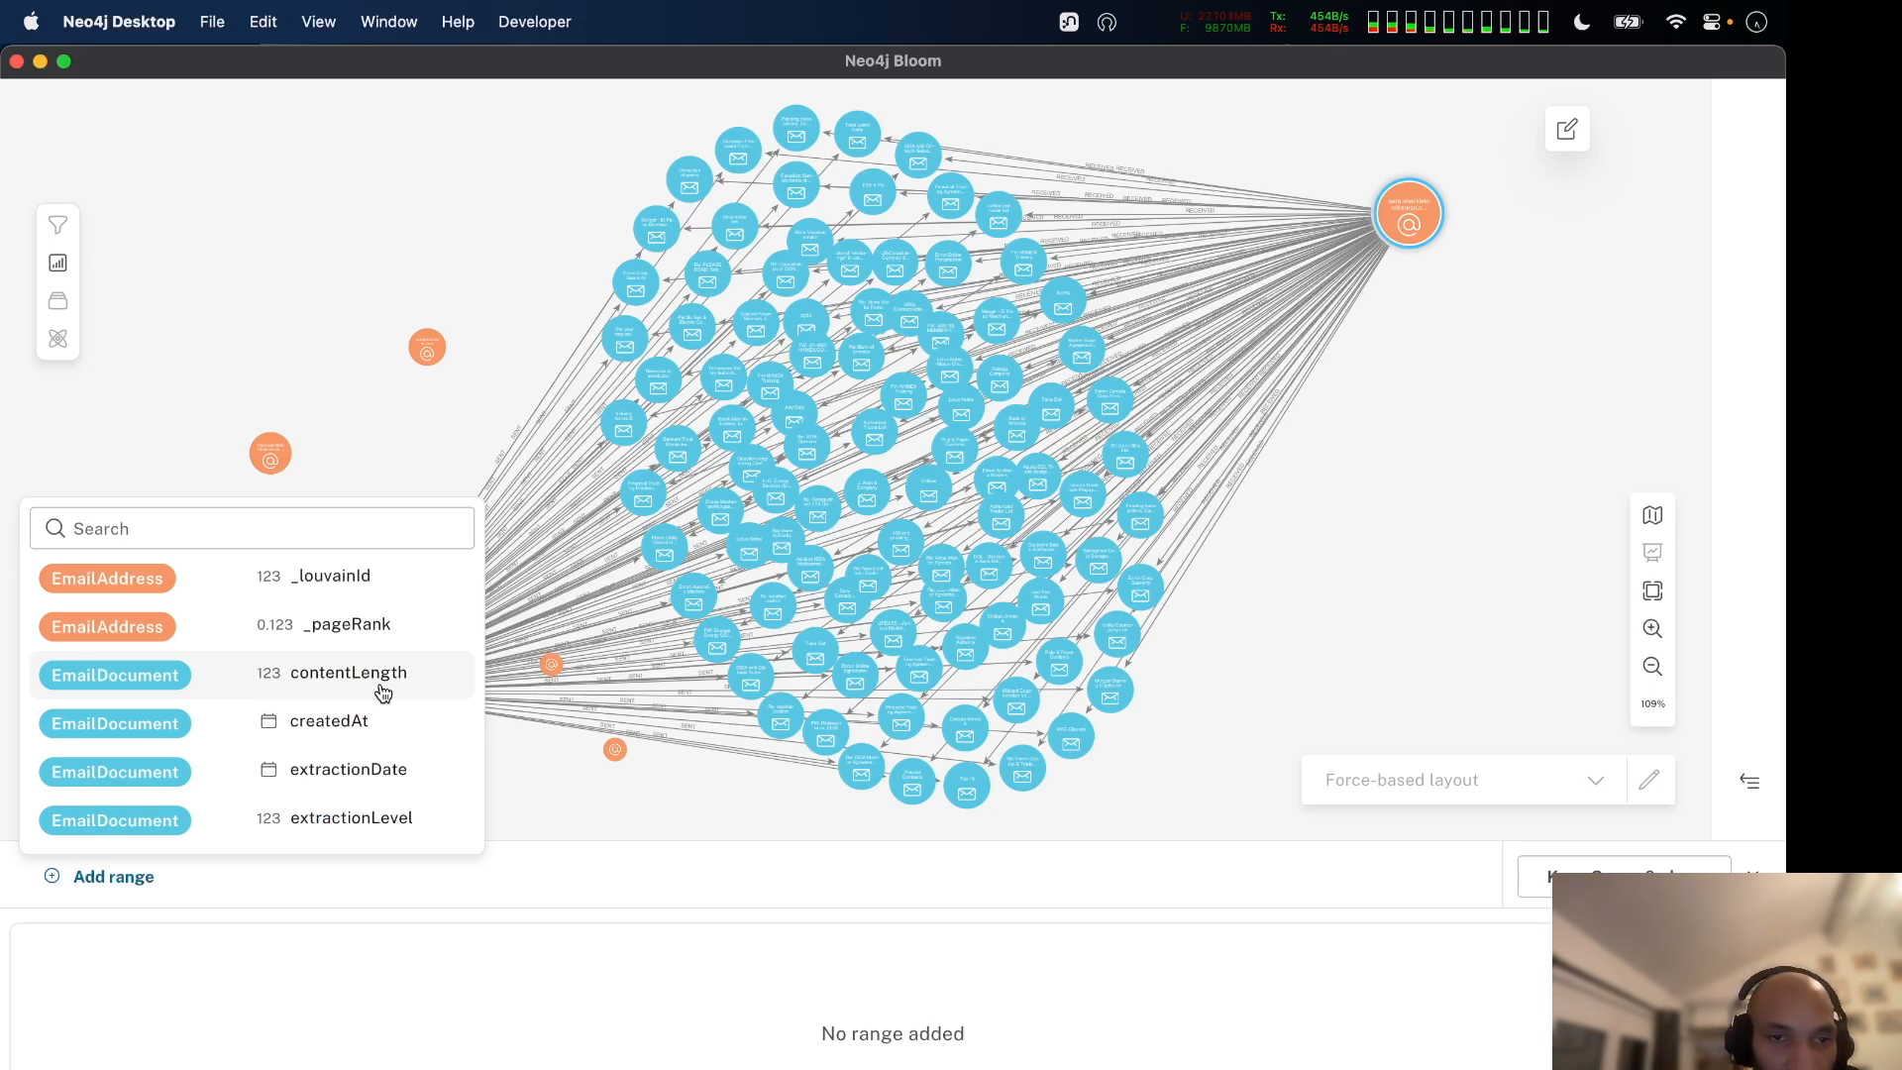
{"action": "left_click", "coordinate": [360, 728]}
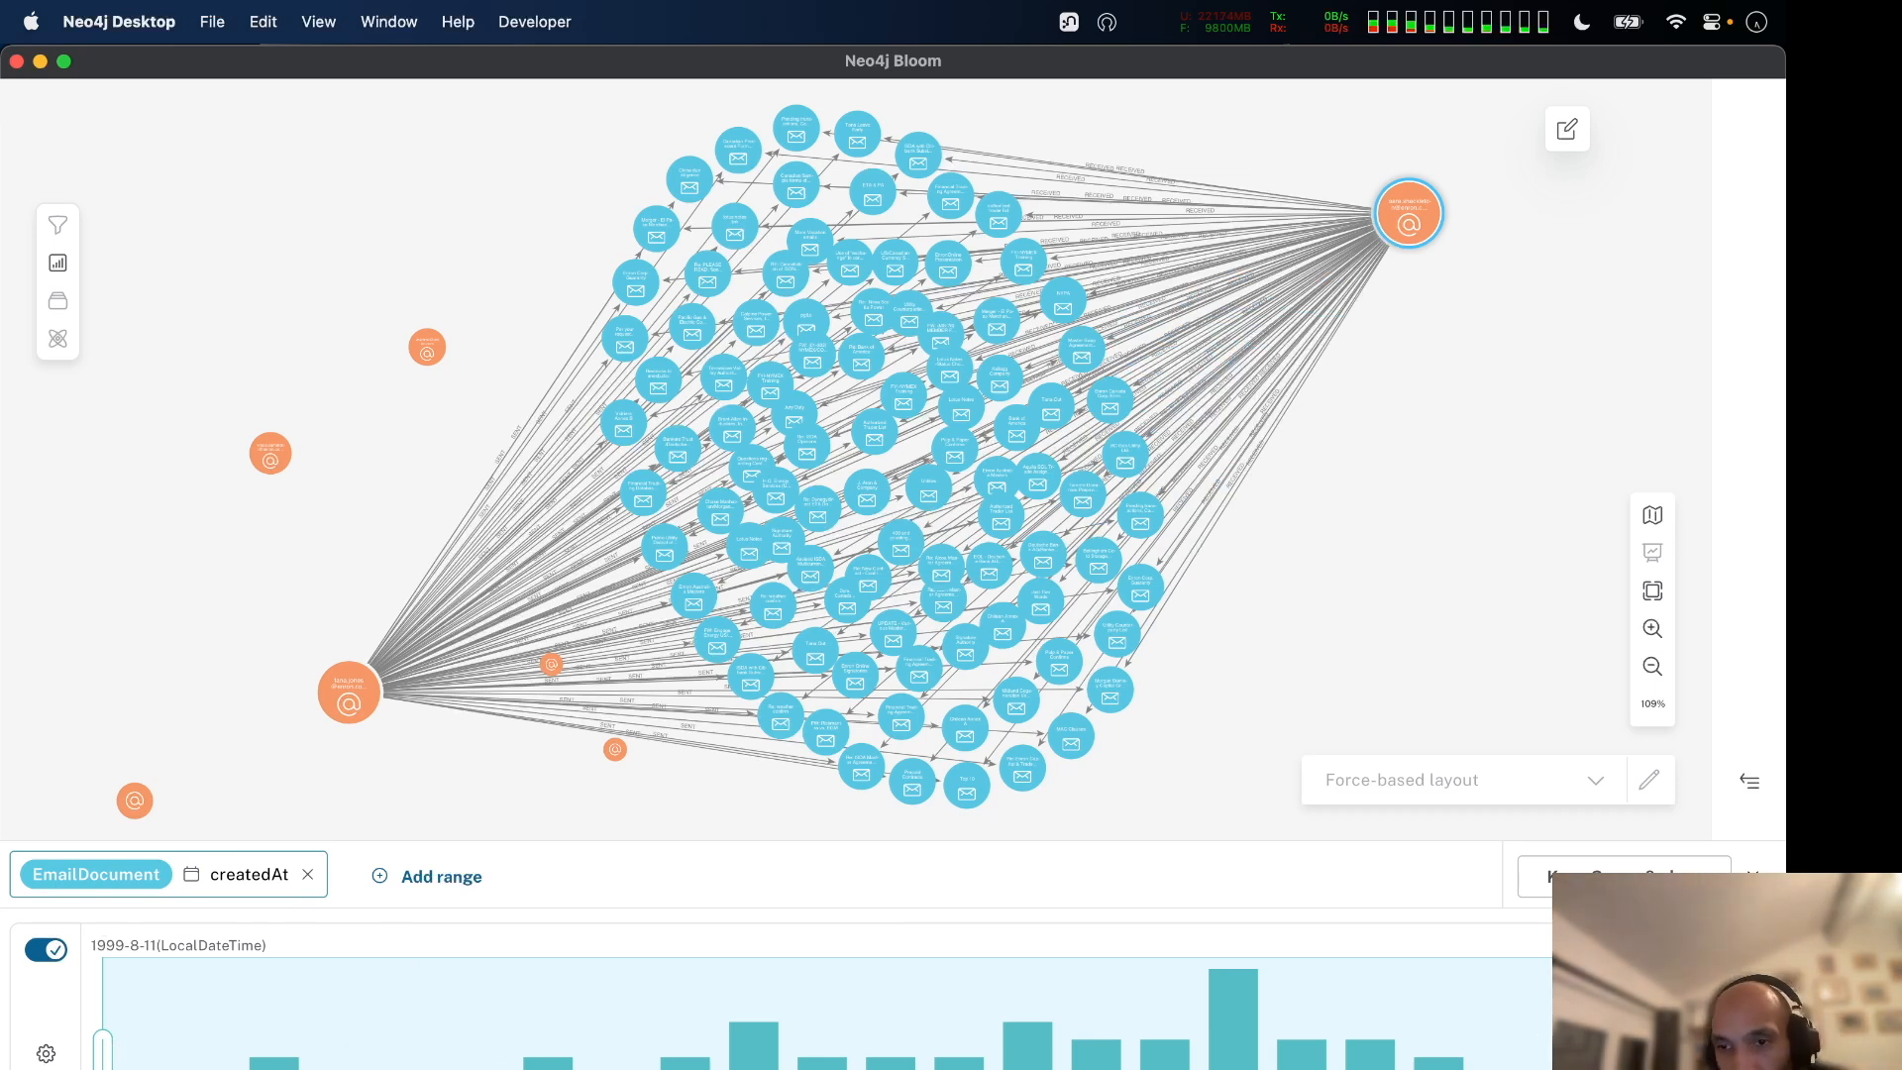
Narrow the createdAt range to the period up to the tallest bar, and finally to the earliest emails from 1999-8-11.
{"action": "left_click_drag", "start_coordinate": [1747, 1053], "coordinate": [1458, 1055]}
{"action": "left_click_drag", "start_coordinate": [1217, 1053], "coordinate": [1225, 1050]}
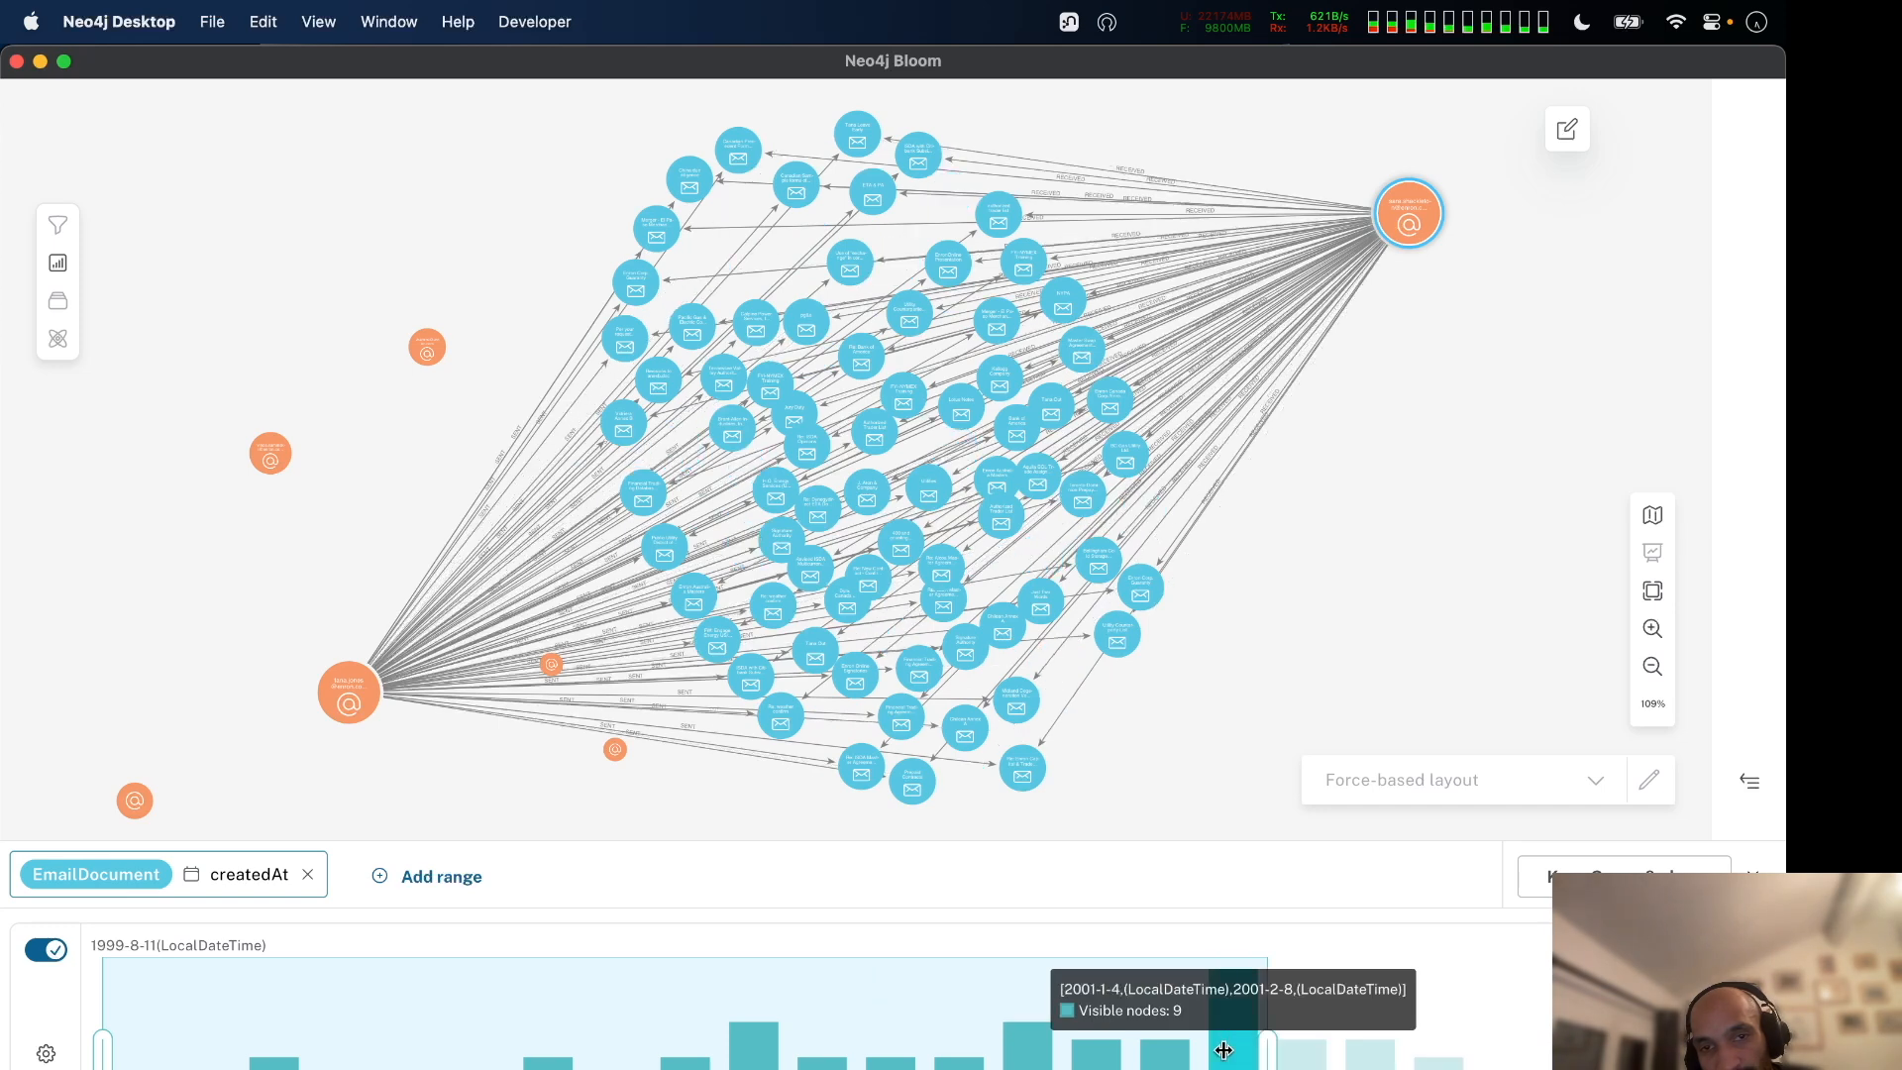
{"action": "left_click_drag", "start_coordinate": [103, 1045], "coordinate": [921, 1050]}
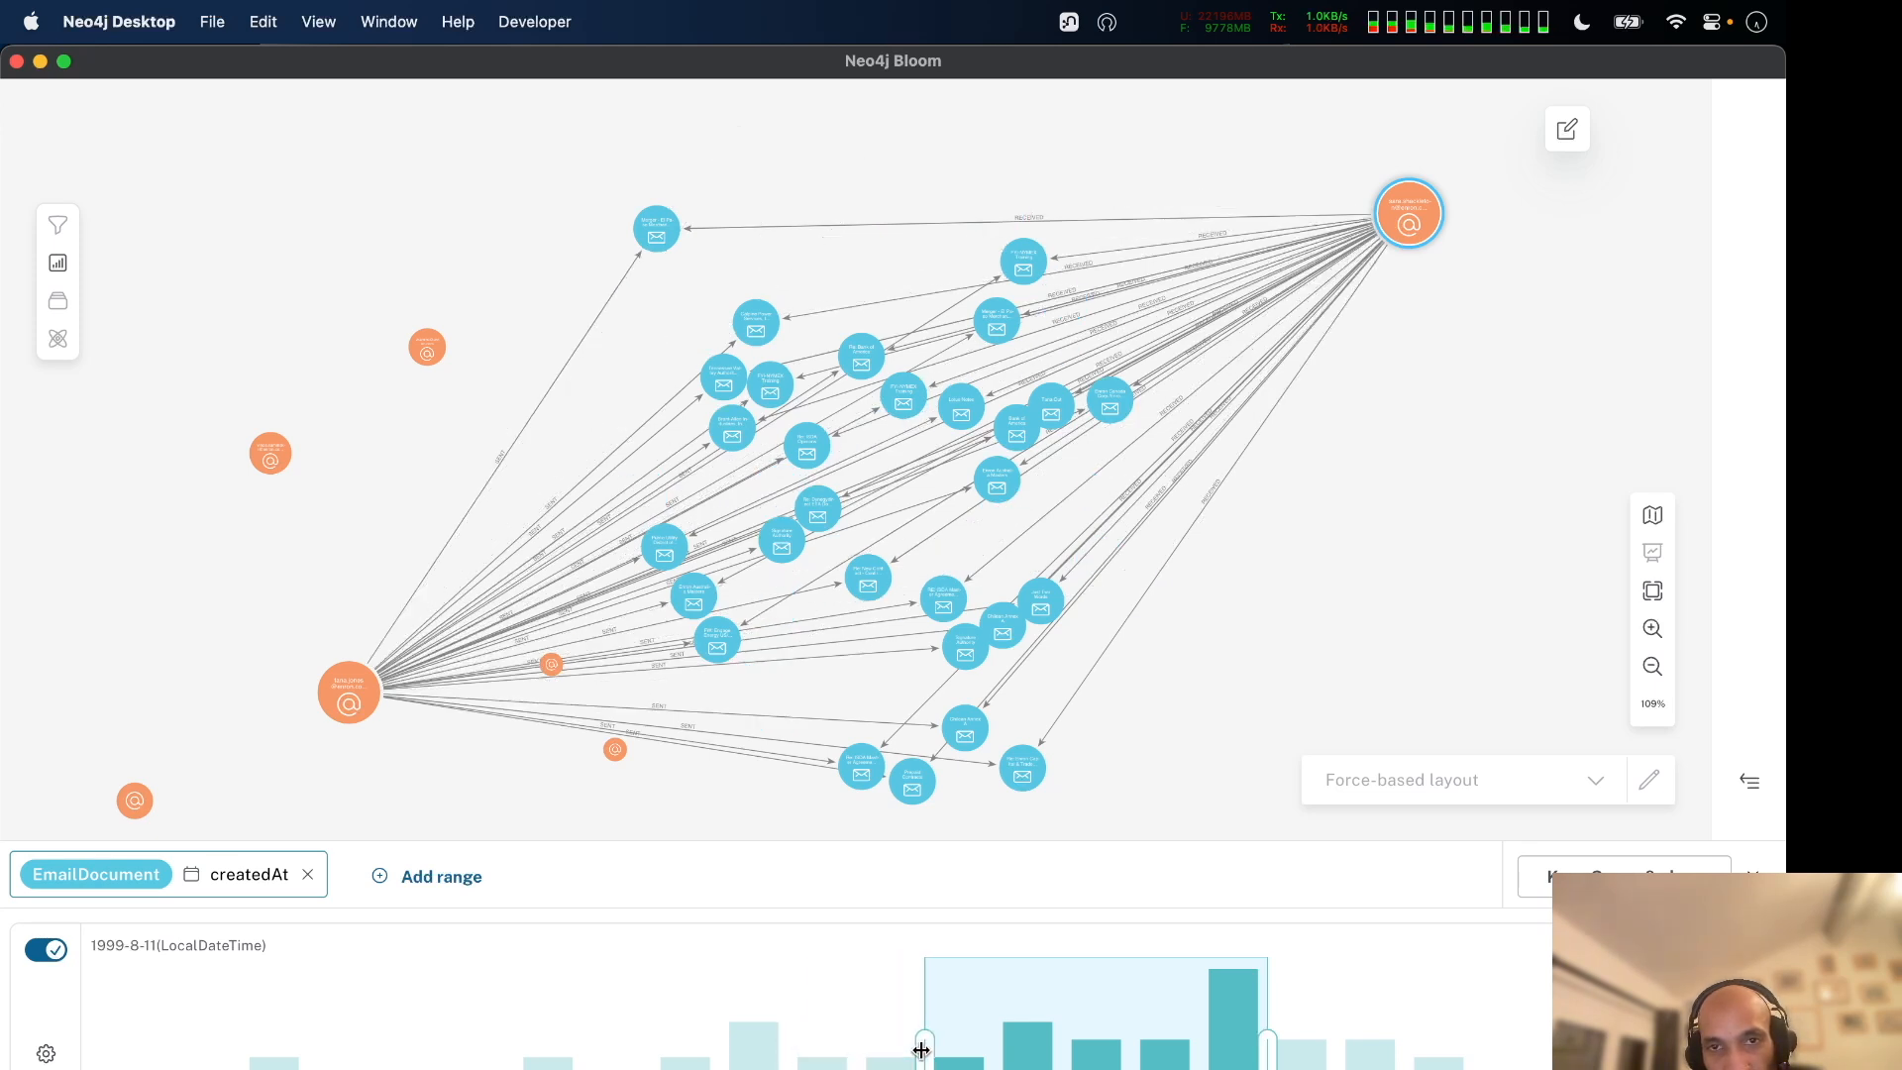
{"action": "left_click_drag", "start_coordinate": [1268, 1046], "coordinate": [59, 1061]}
{"action": "left_click", "coordinate": [520, 1042]}
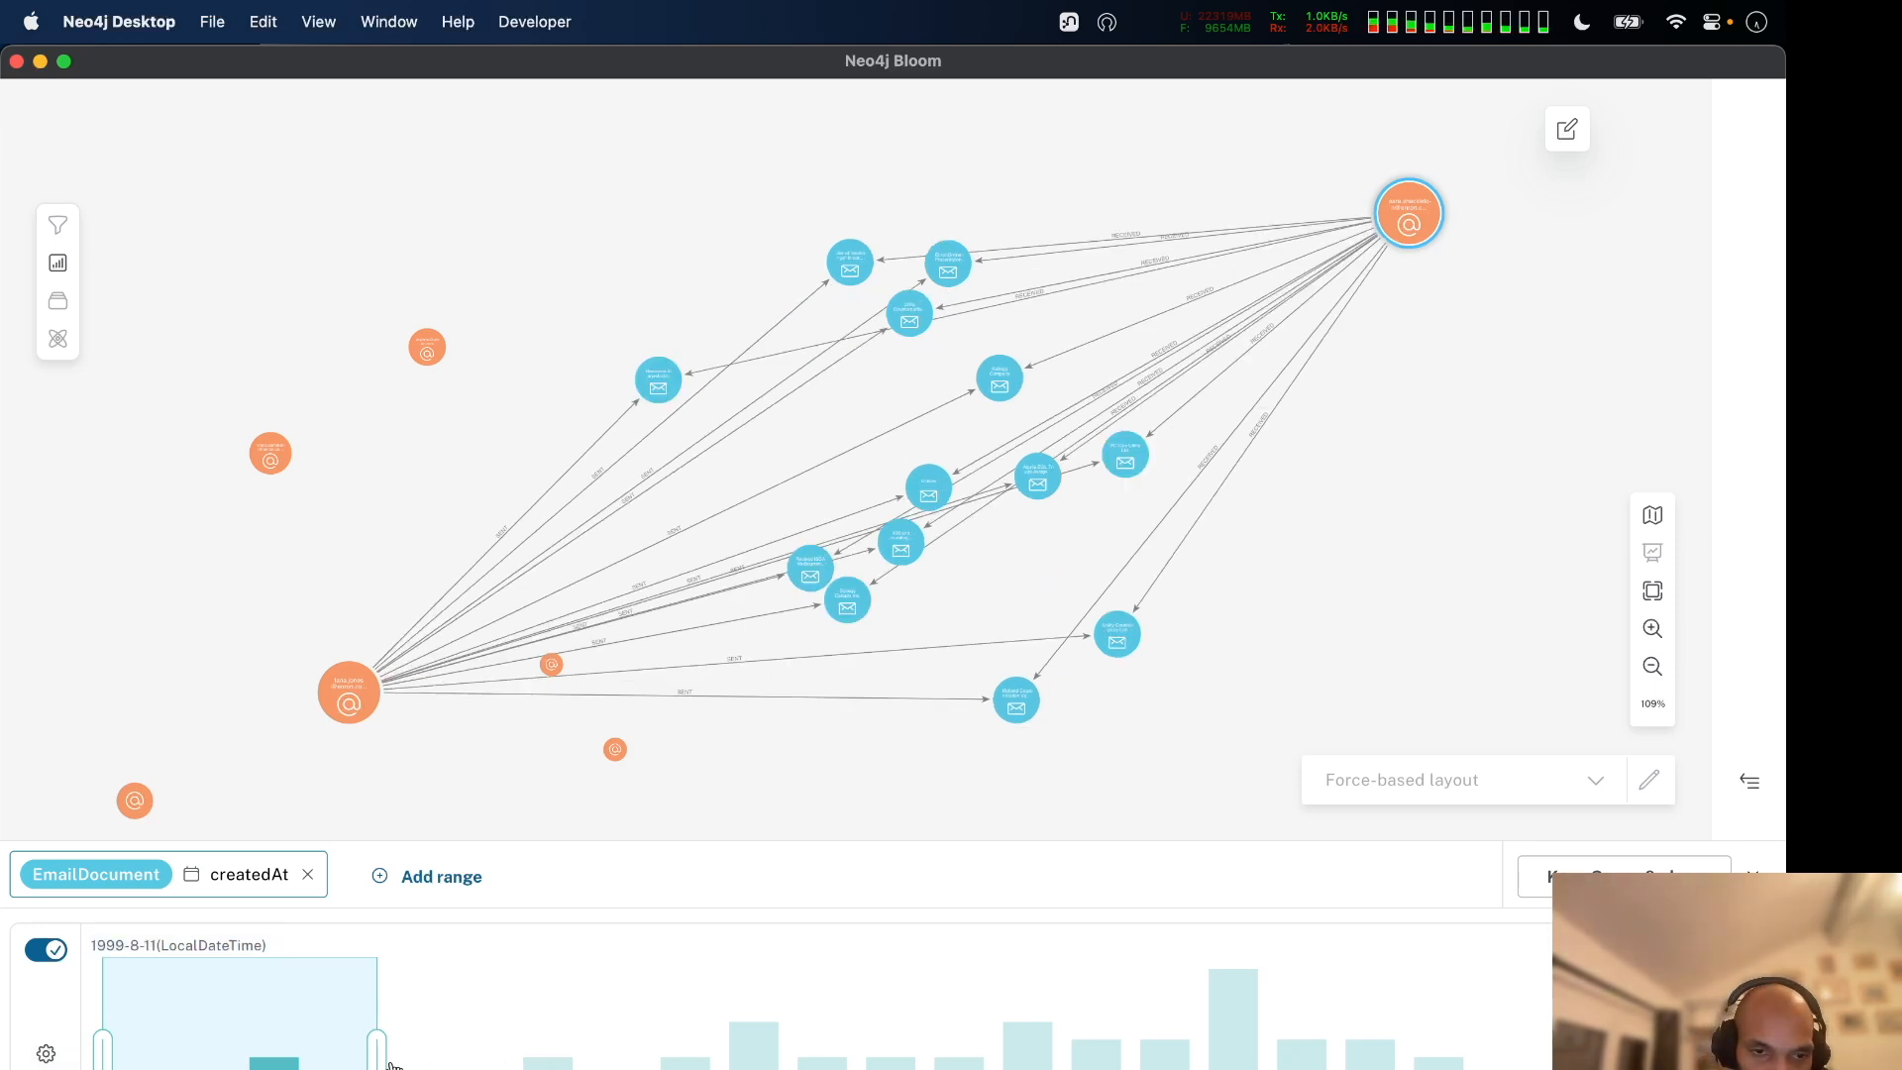
{"action": "left_click_drag", "start_coordinate": [374, 1065], "coordinate": [172, 1065]}
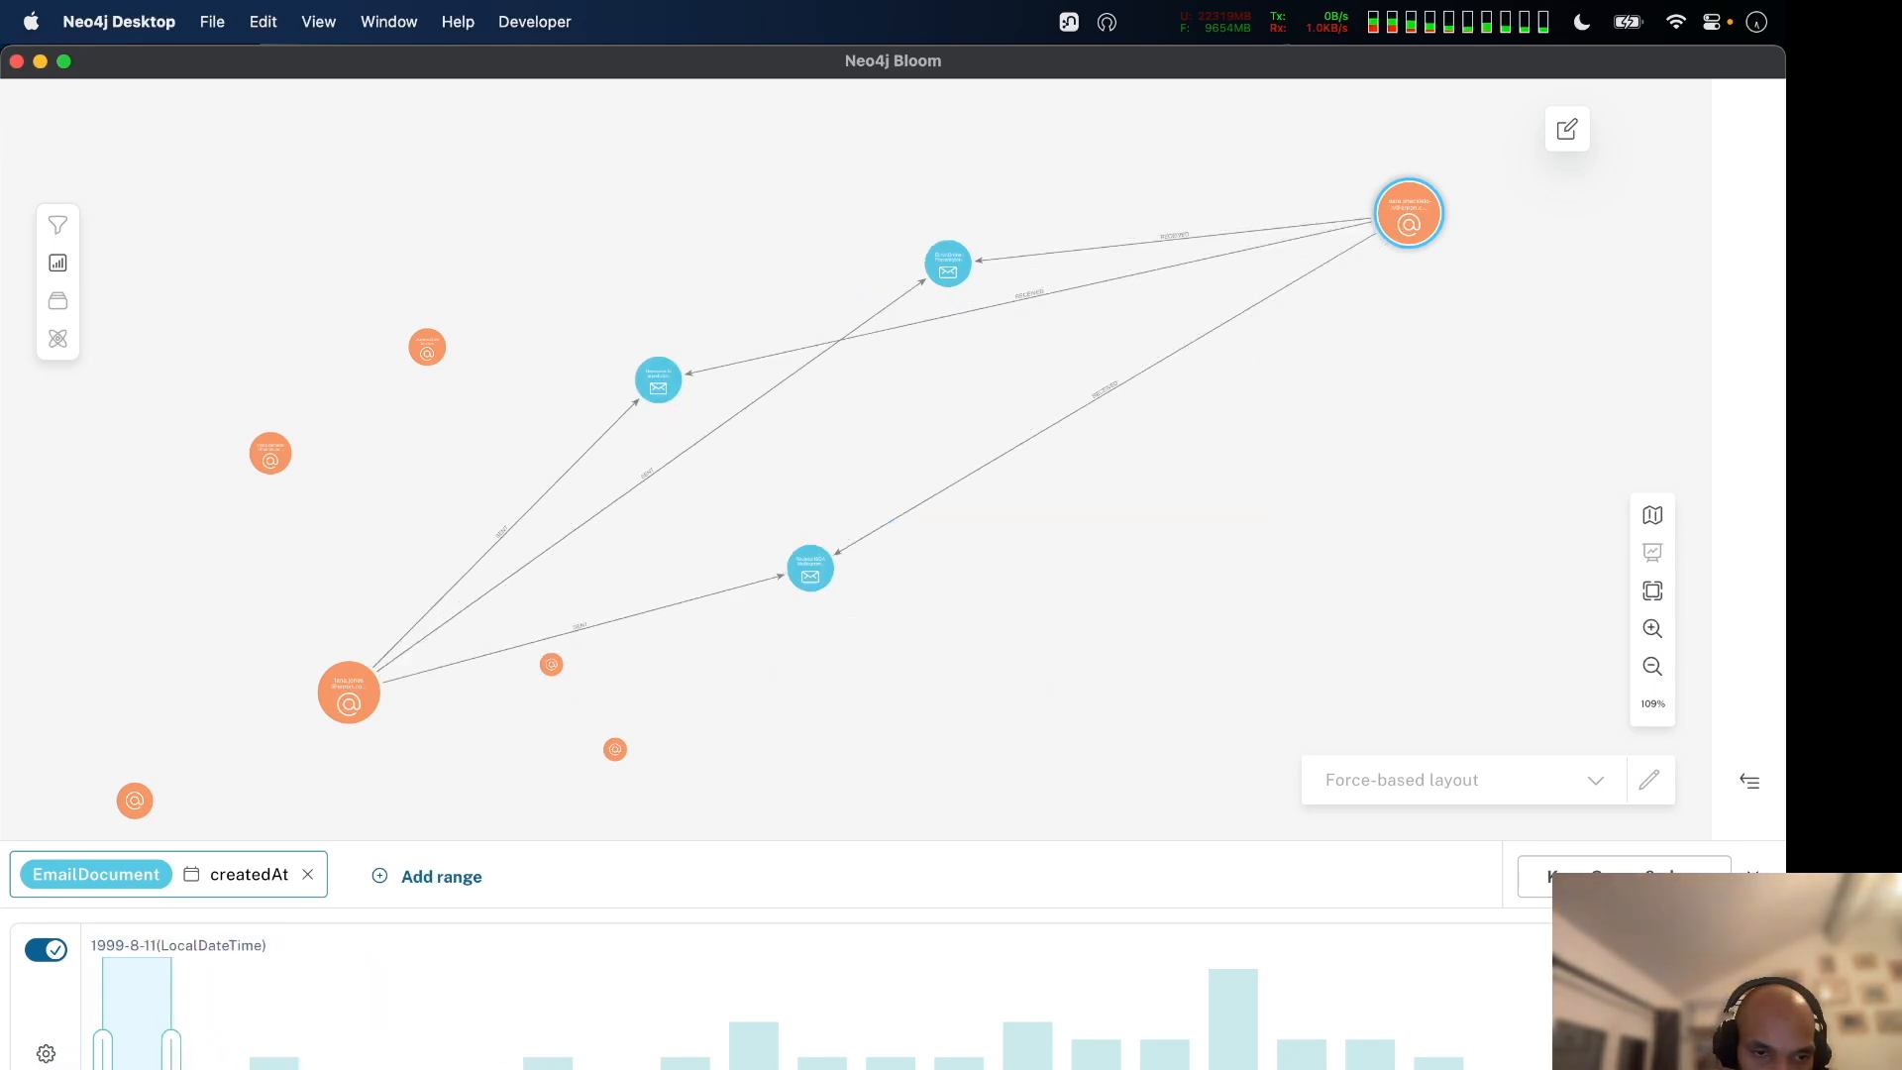
Extend the createdAt range from 1999-8-11 towards later dates to follow the emails over time, and close the slicer.
{"action": "left_click", "coordinate": [46, 1053]}
{"action": "left_click", "coordinate": [152, 974]}
{"action": "left_click", "coordinate": [539, 976]}
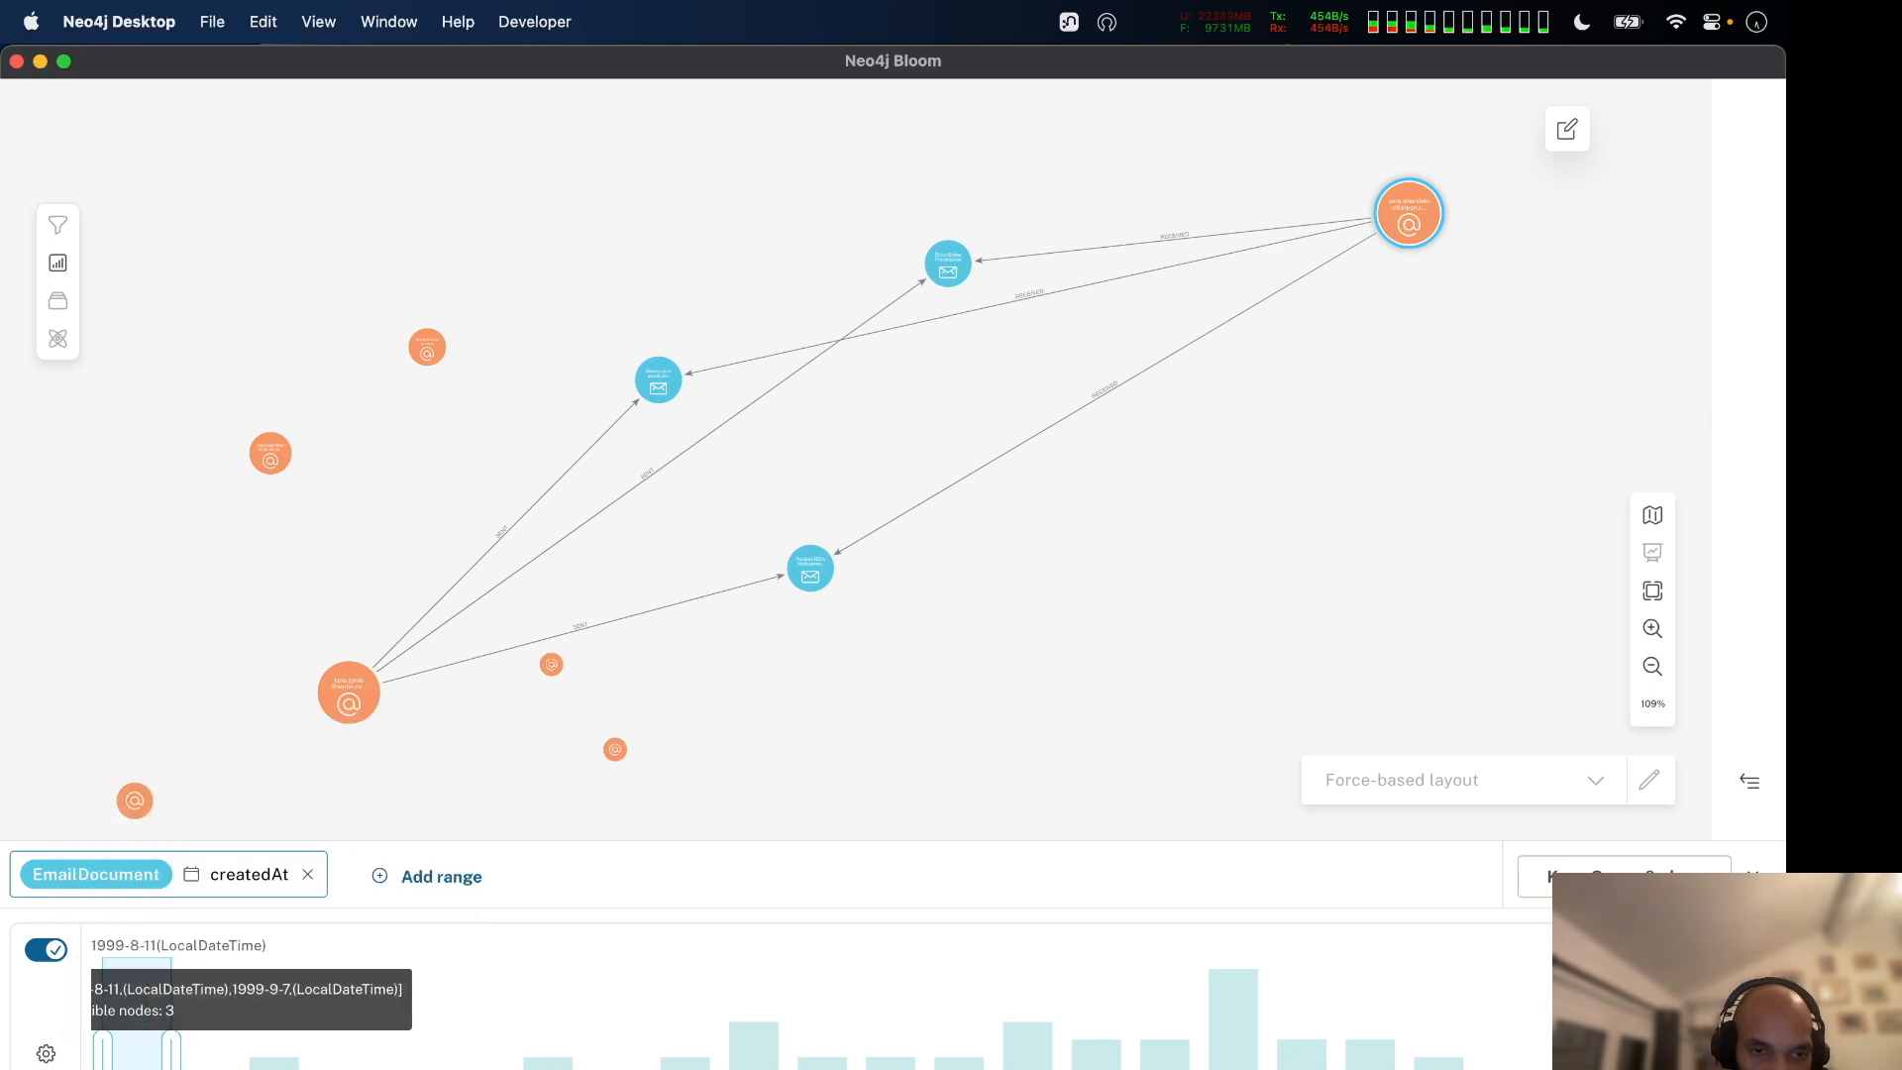
{"action": "left_click_drag", "start_coordinate": [172, 1055], "coordinate": [203, 1055]}
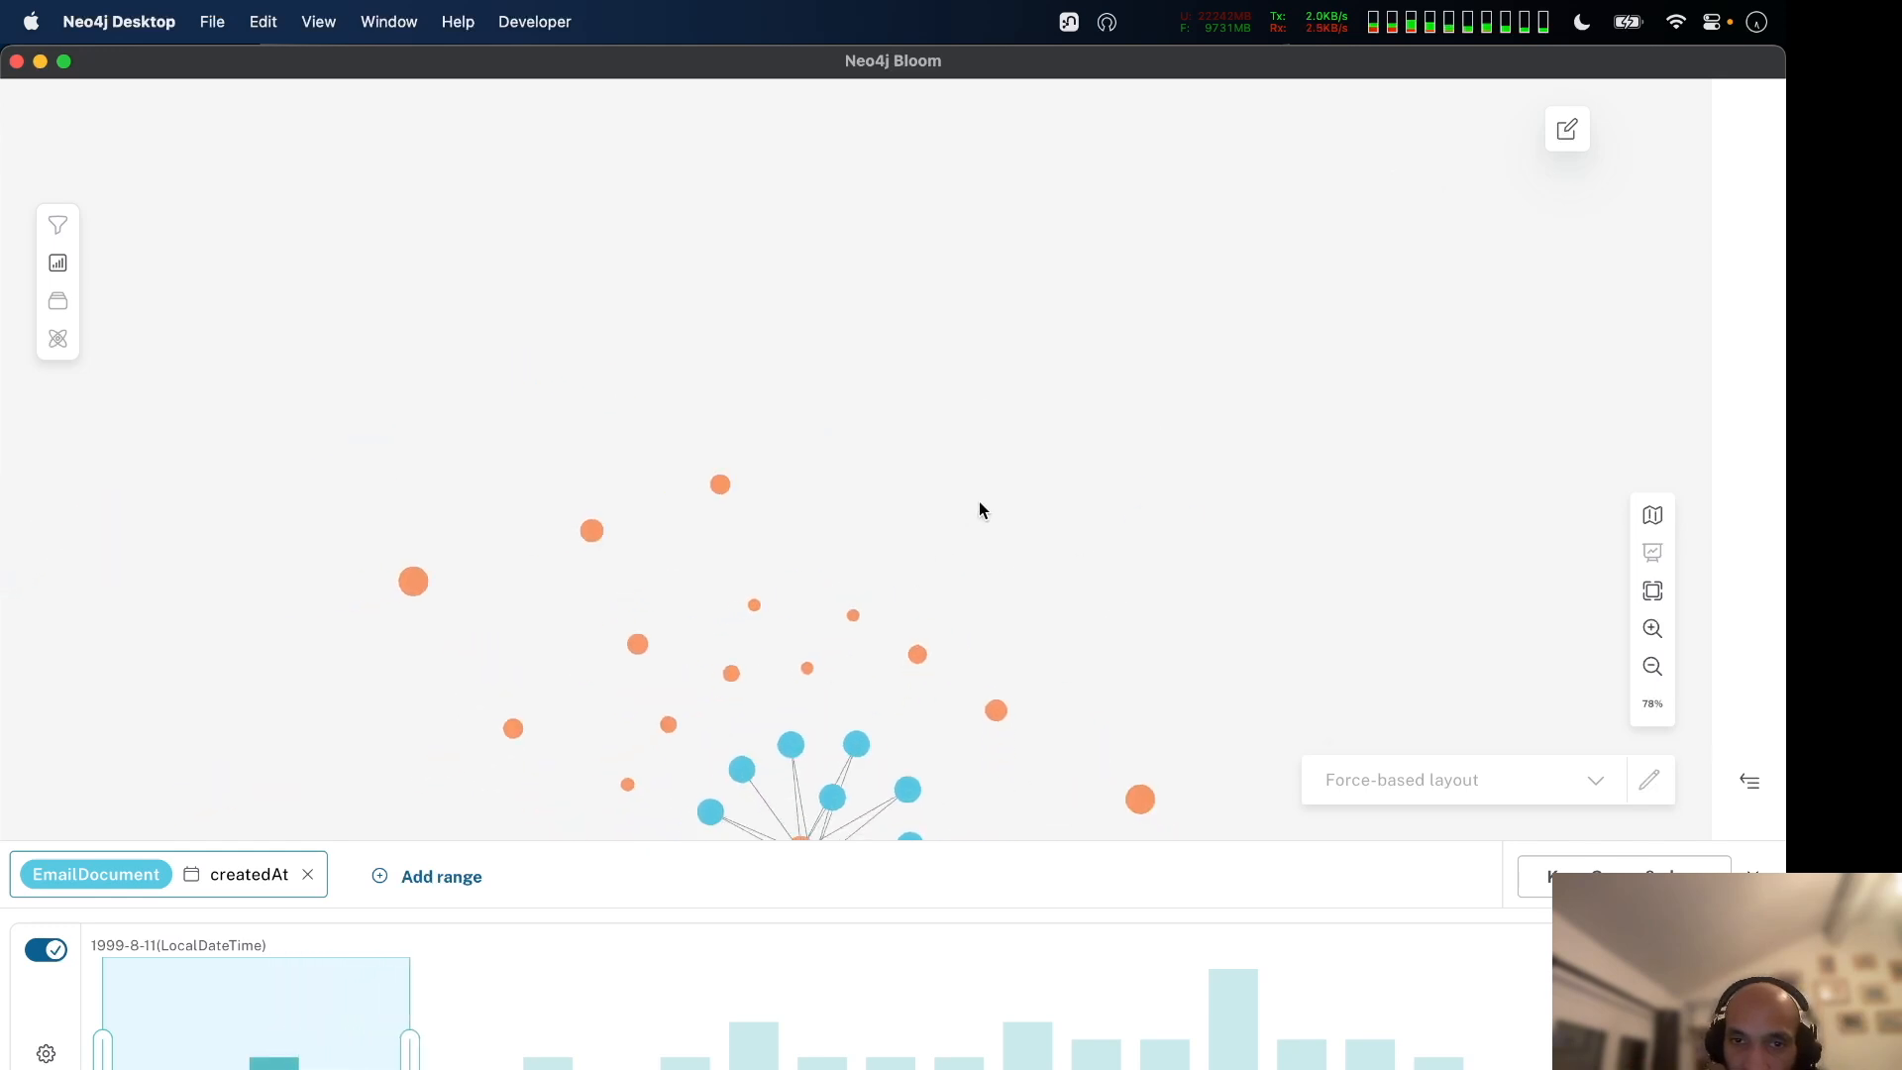
{"action": "left_click_drag", "start_coordinate": [837, 607], "coordinate": [1216, 703]}
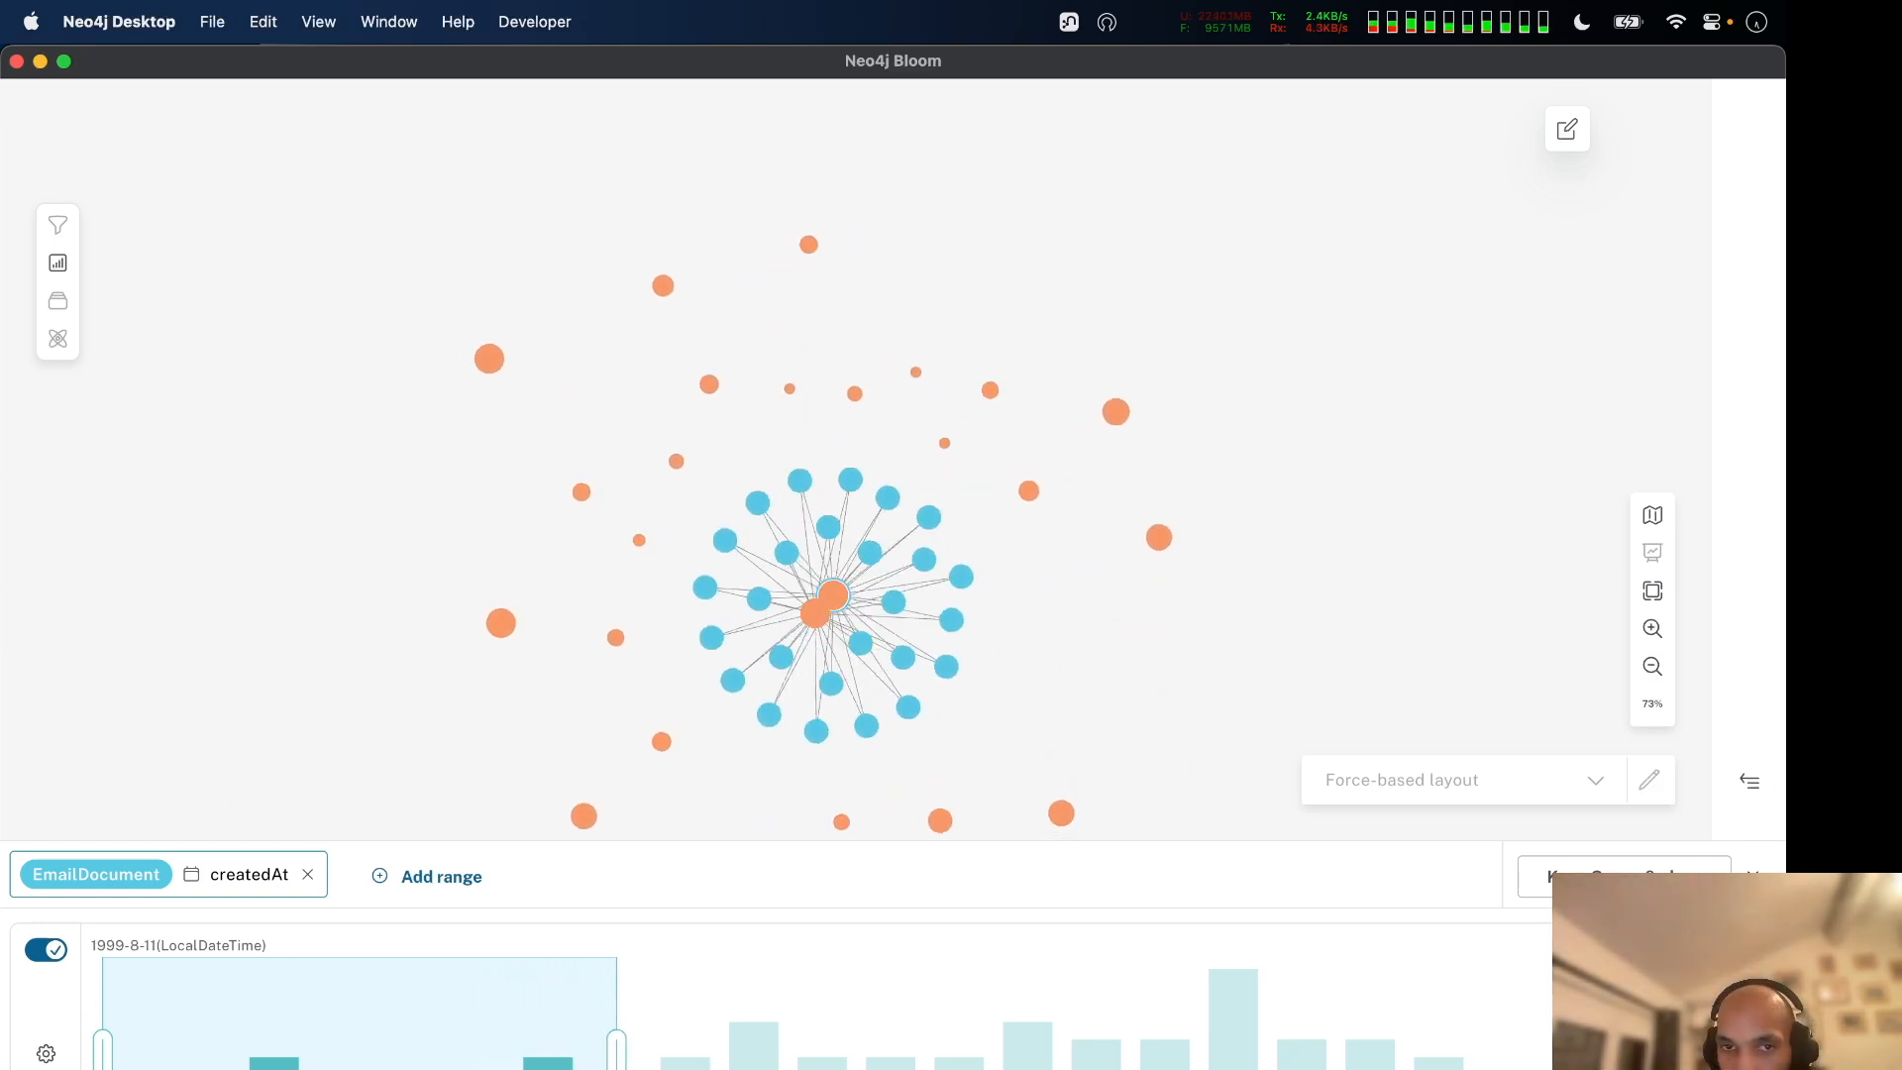
{"action": "left_click", "coordinate": [1752, 877]}
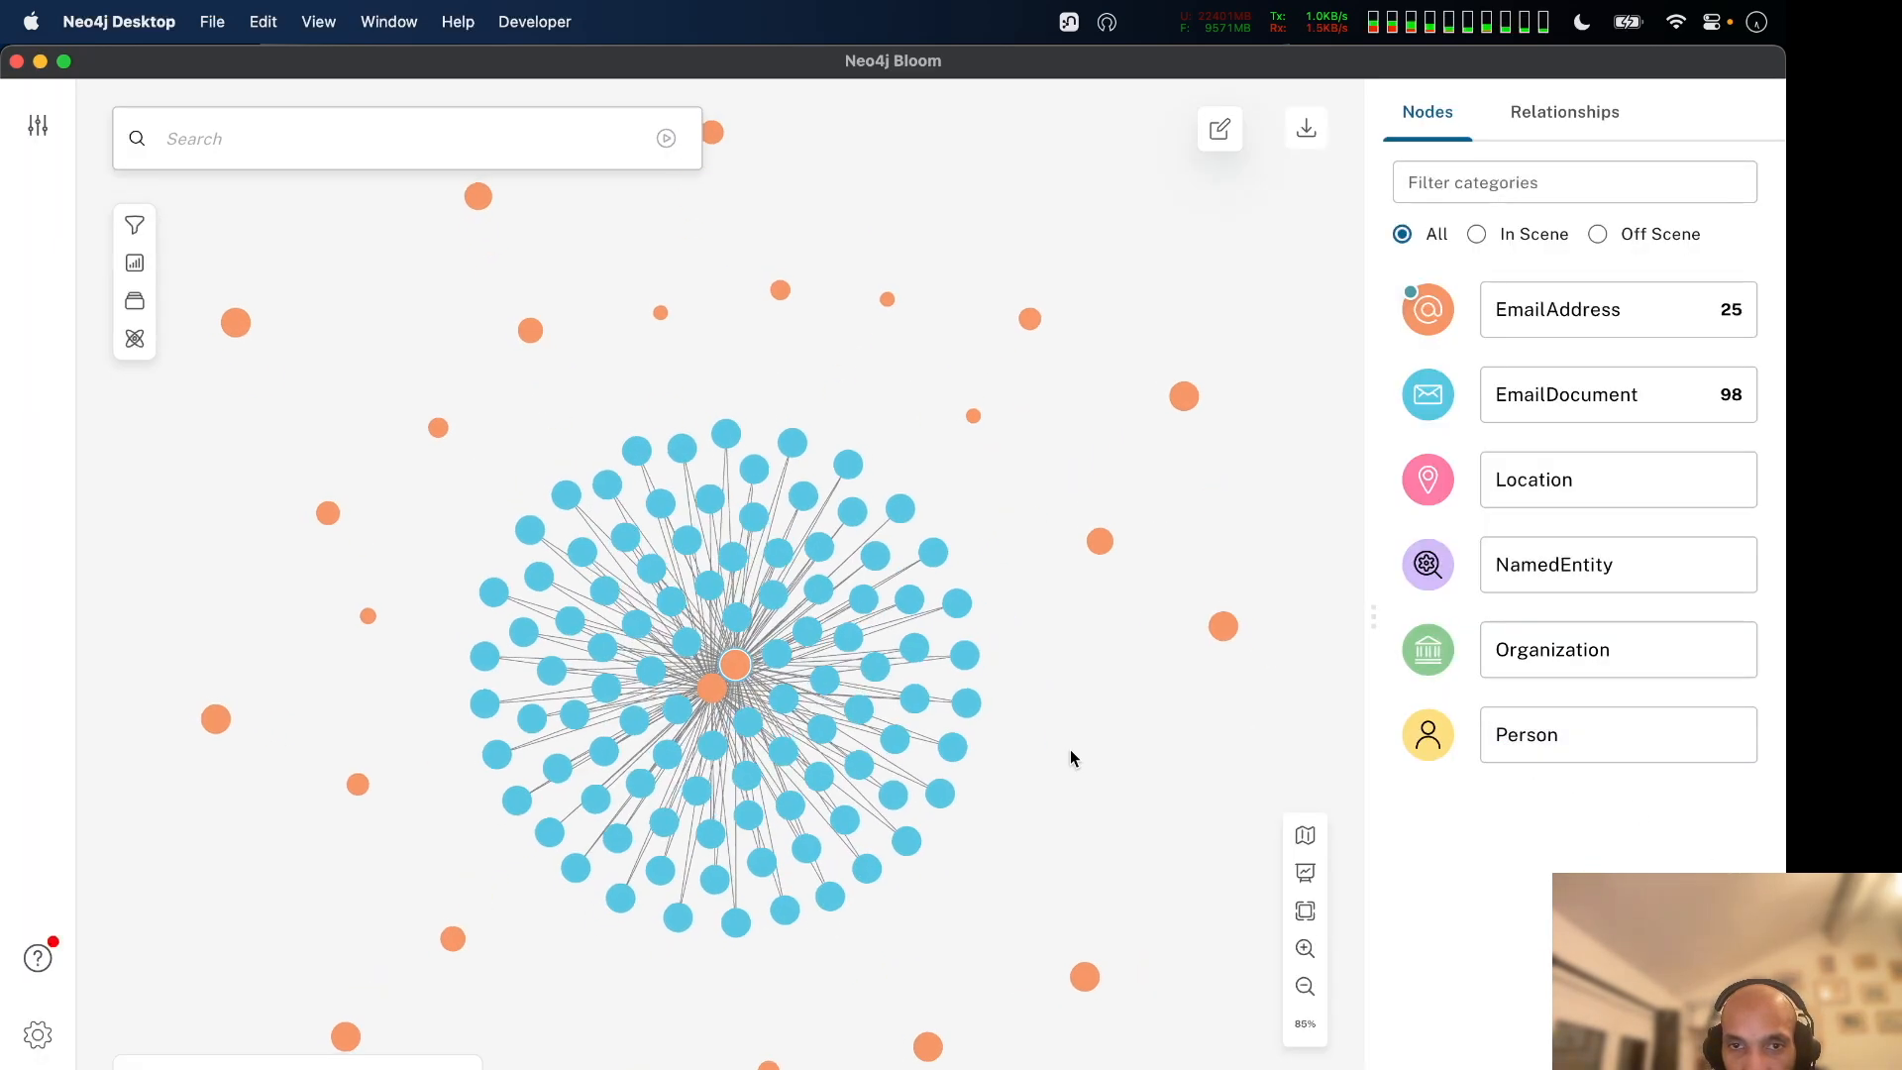
Review the scene actions available for the large email address node between the two biggest ones.
{"action": "mouse_move", "coordinate": [745, 644]}
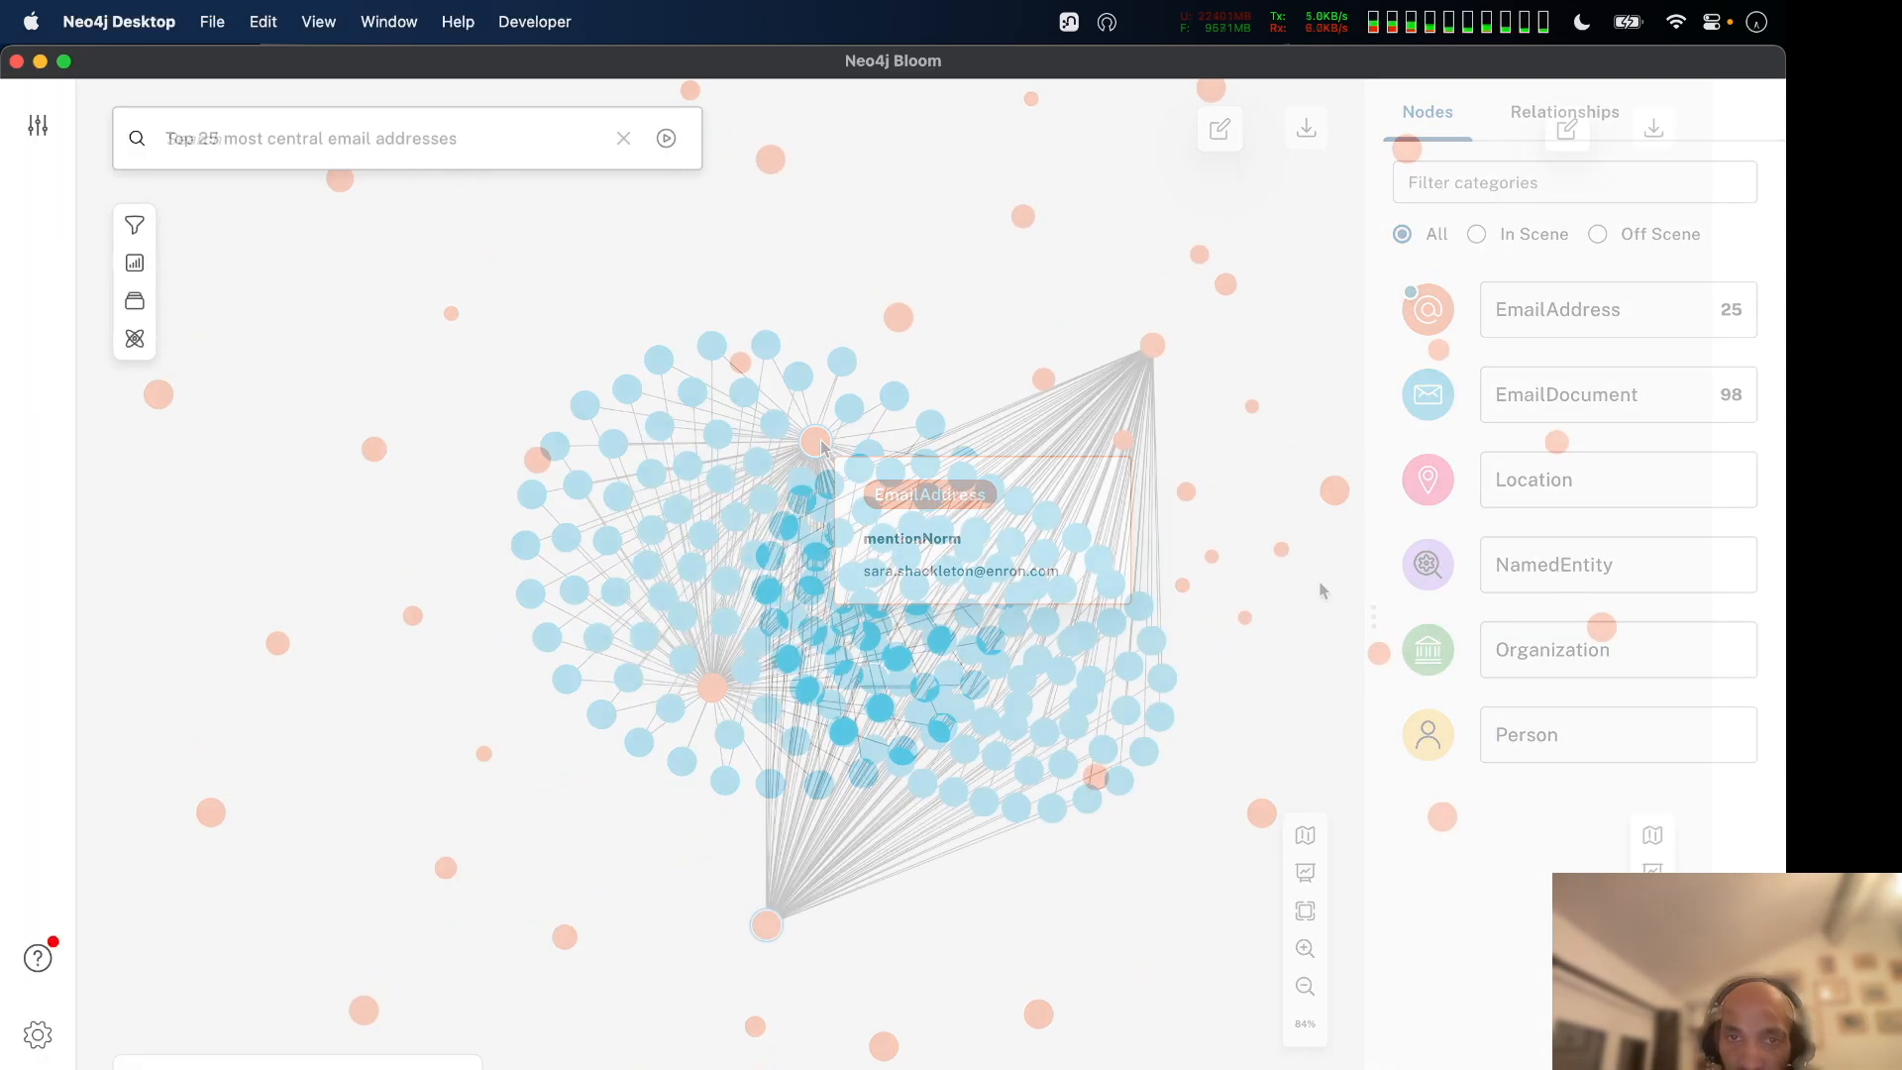
{"action": "scroll", "coordinate": [1229, 764], "scroll_direction": "up", "scroll_amount": 10}
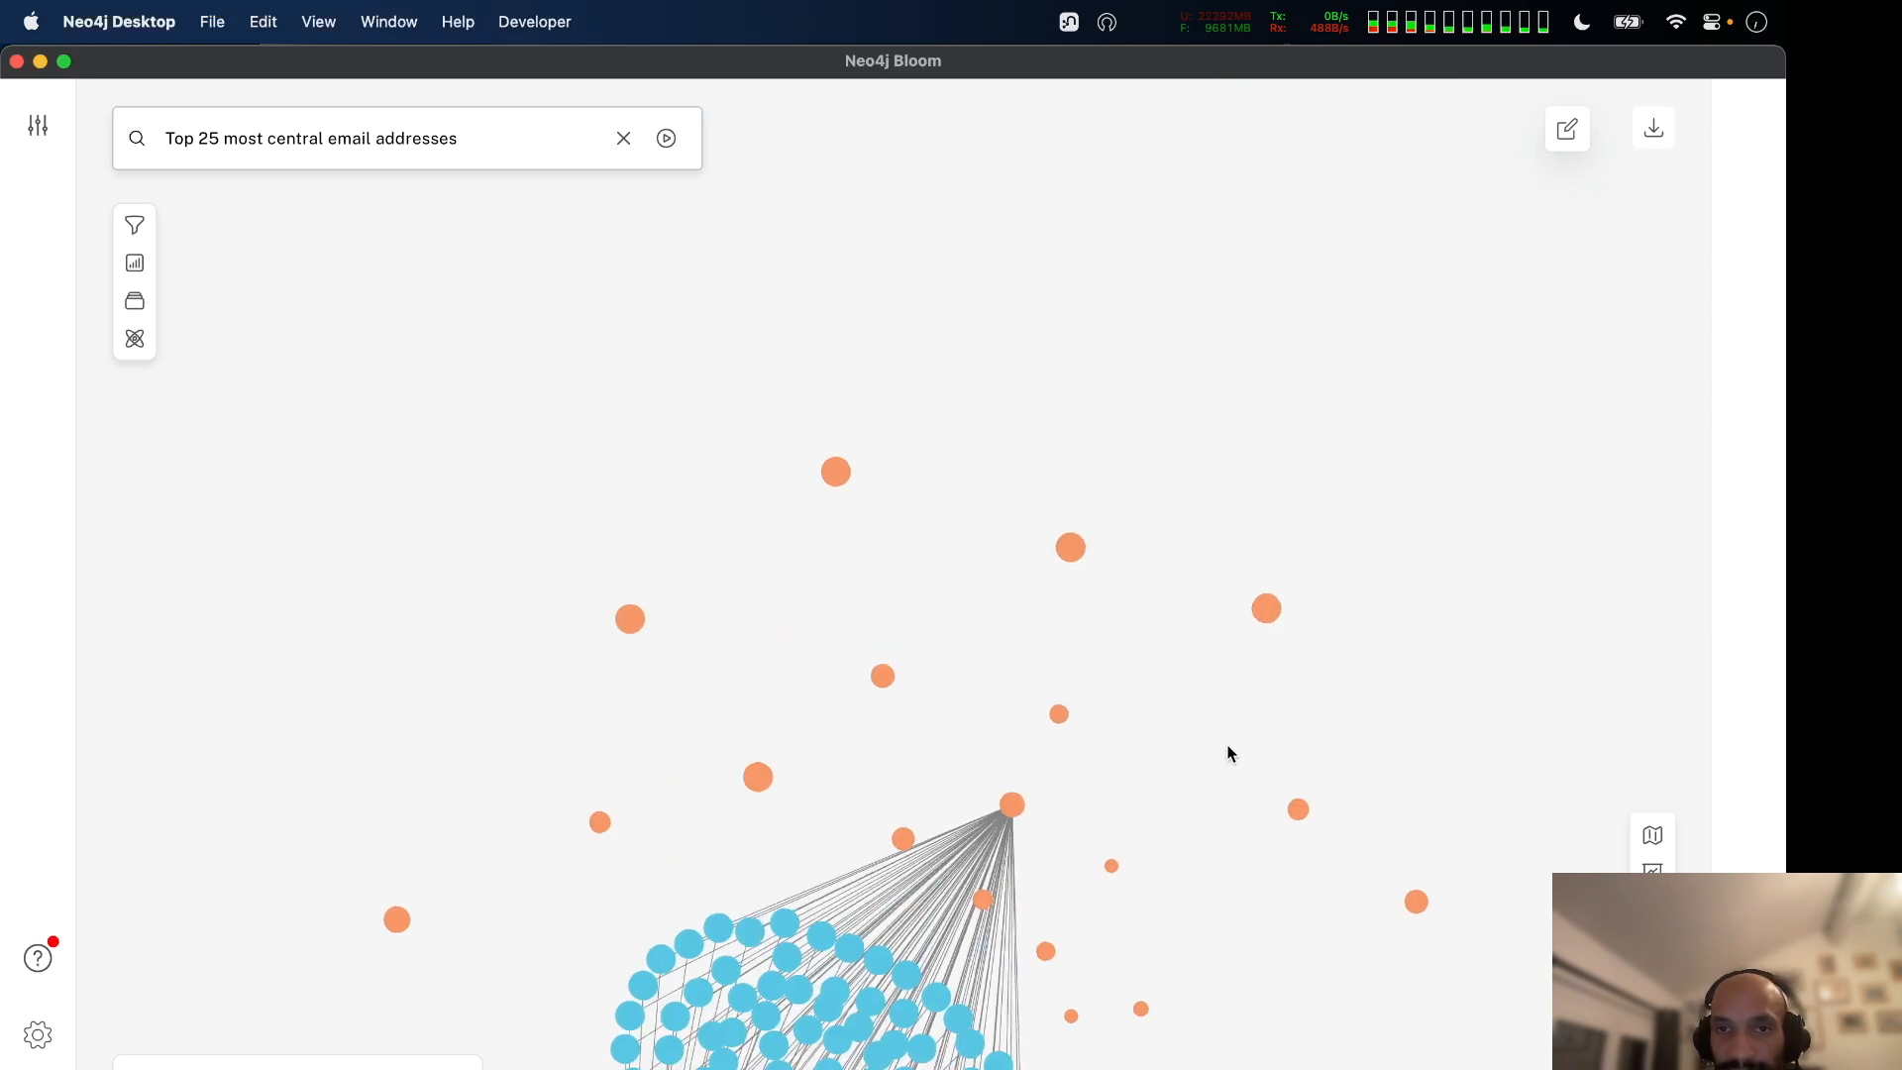
{"action": "scroll", "coordinate": [951, 428], "scroll_direction": "up", "scroll_amount": 2}
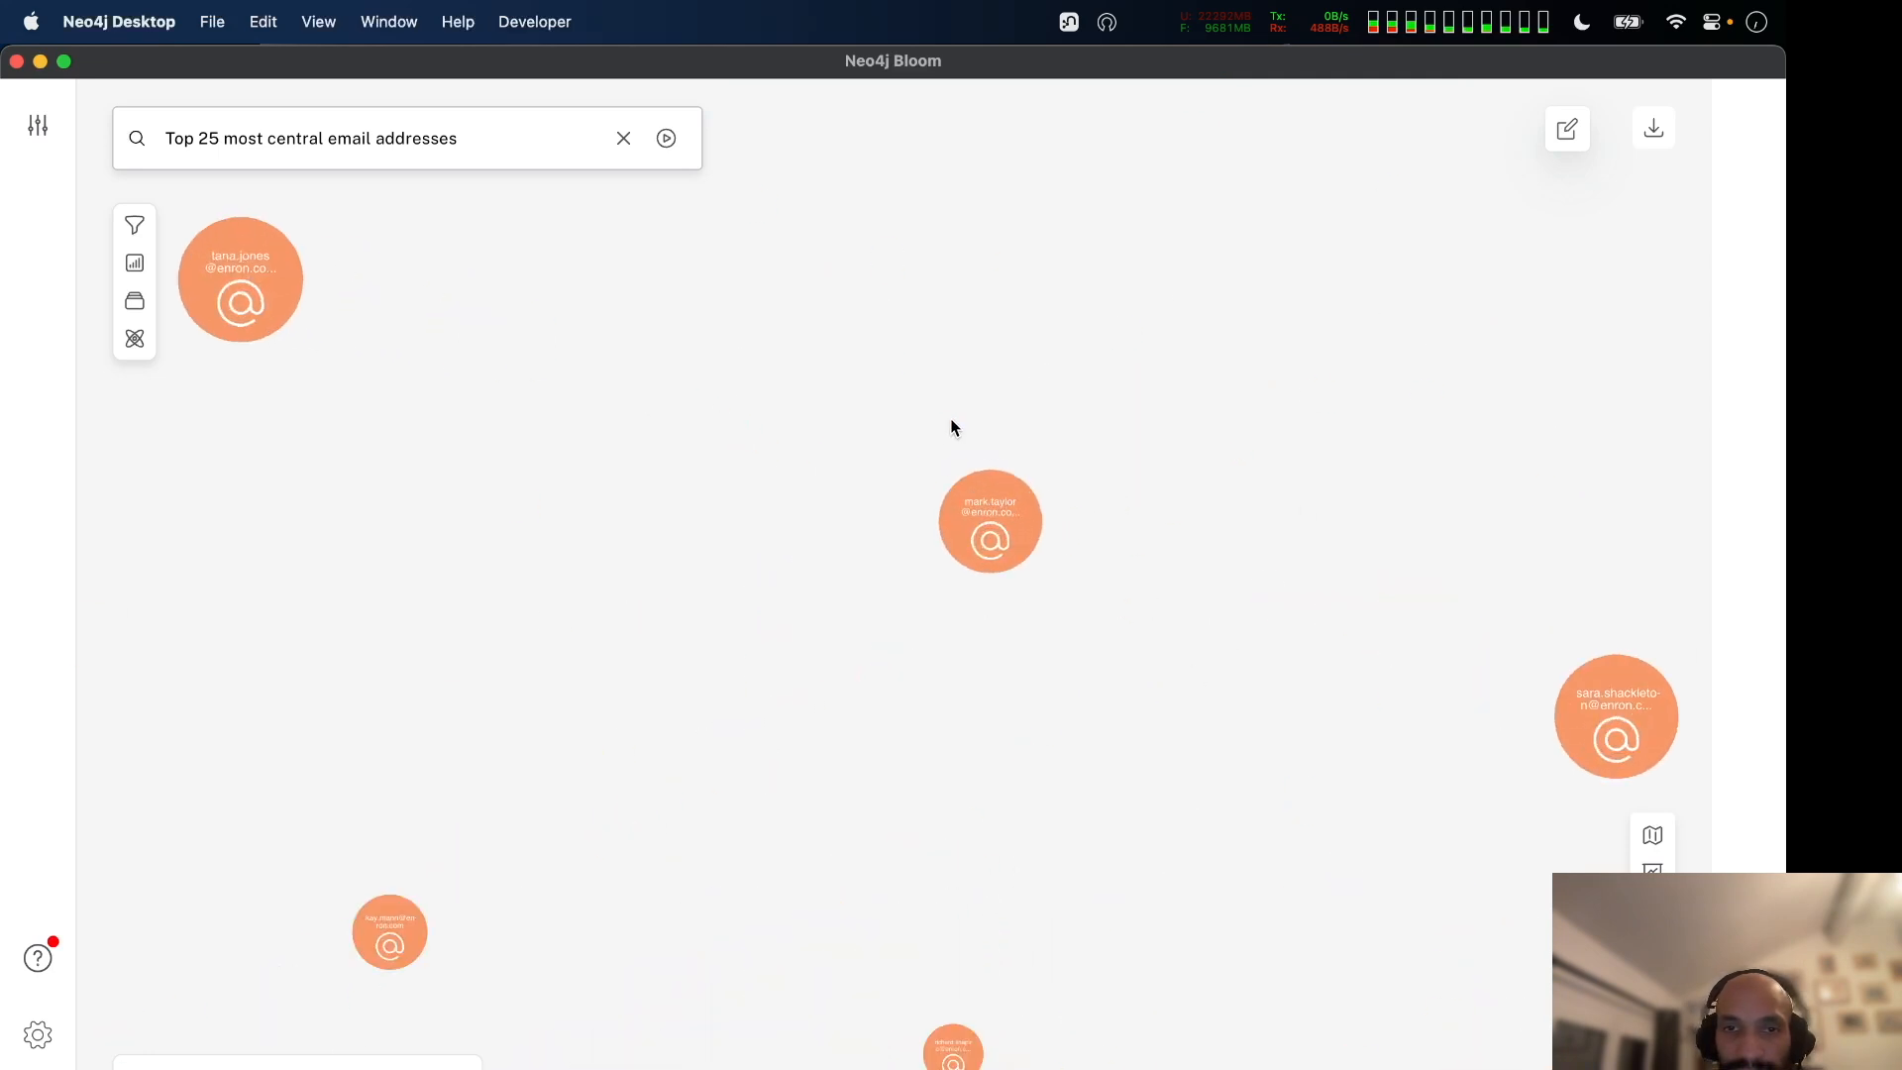
{"action": "right_click", "coordinate": [989, 507]}
{"action": "mouse_move", "coordinate": [1208, 824]}
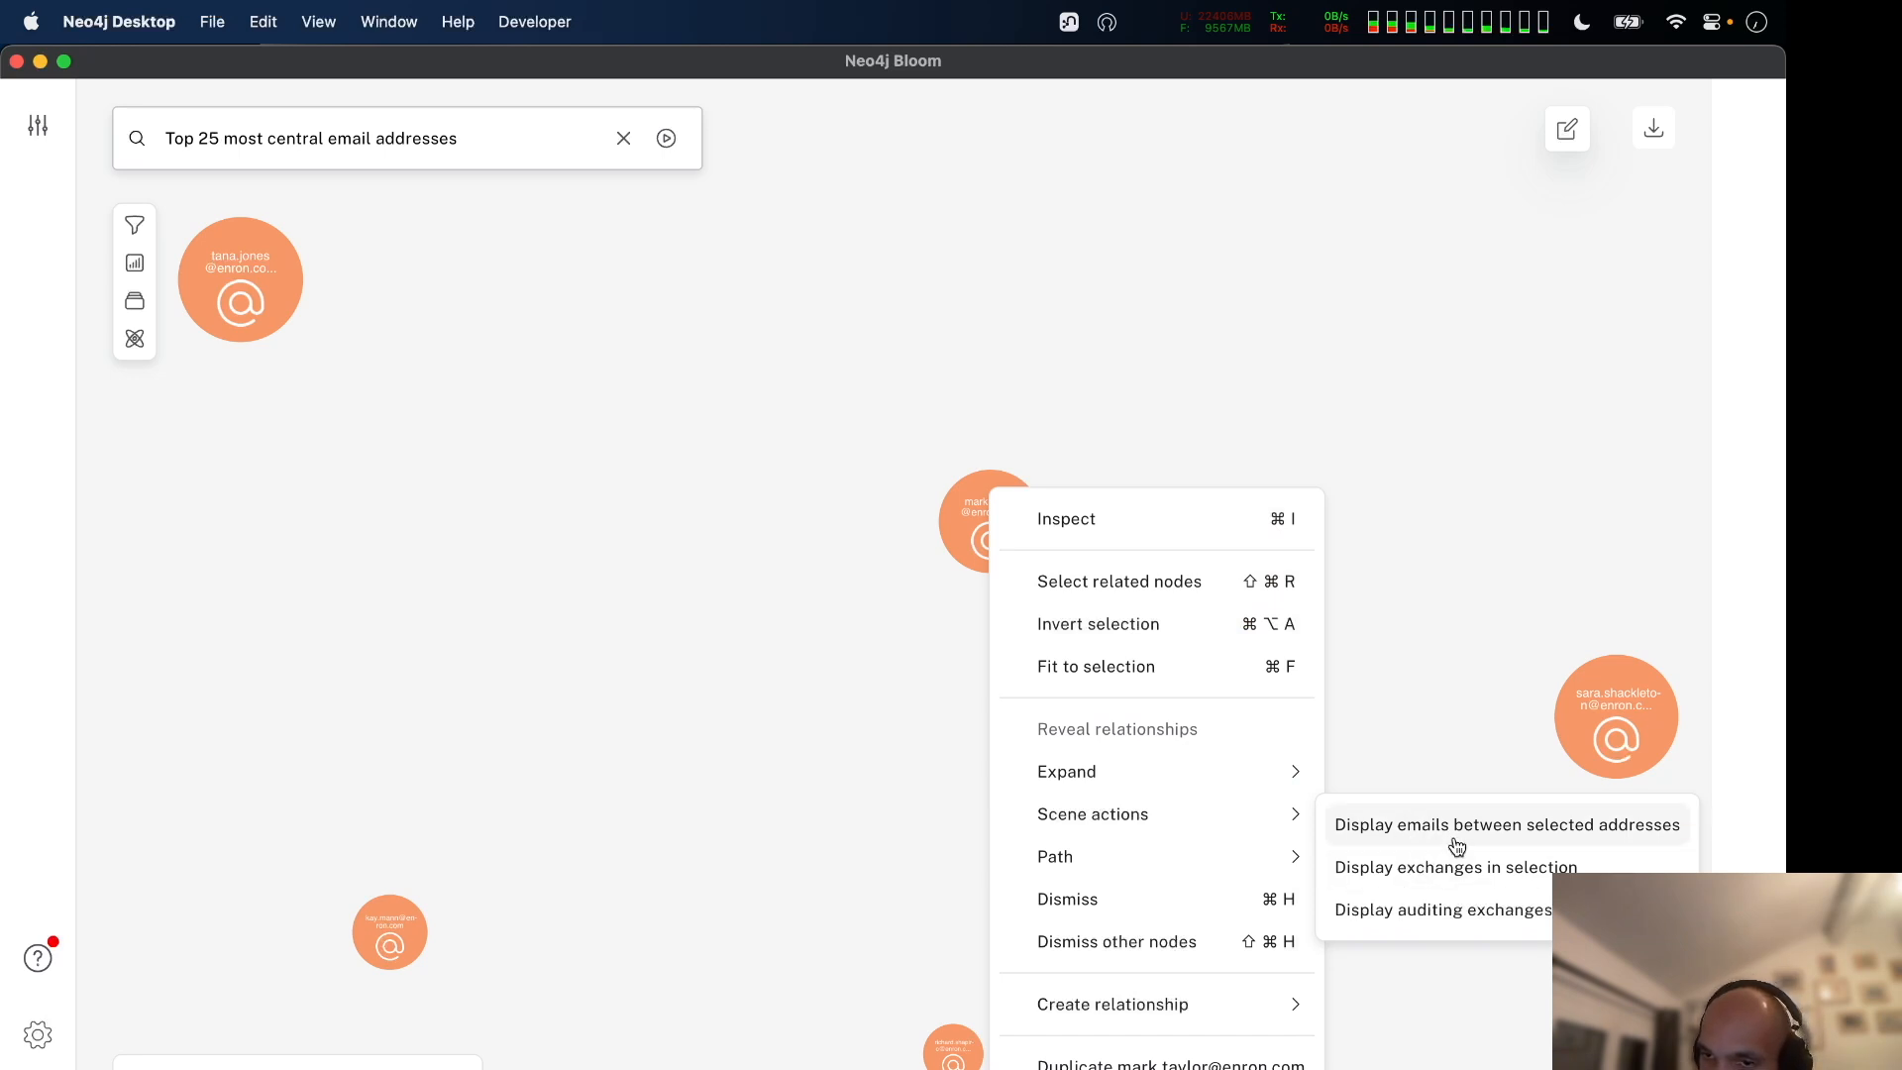
Reposition that email address node beside the nearest of the two biggest nodes.
{"action": "left_click", "coordinate": [1409, 473]}
{"action": "left_click", "coordinate": [1408, 473]}
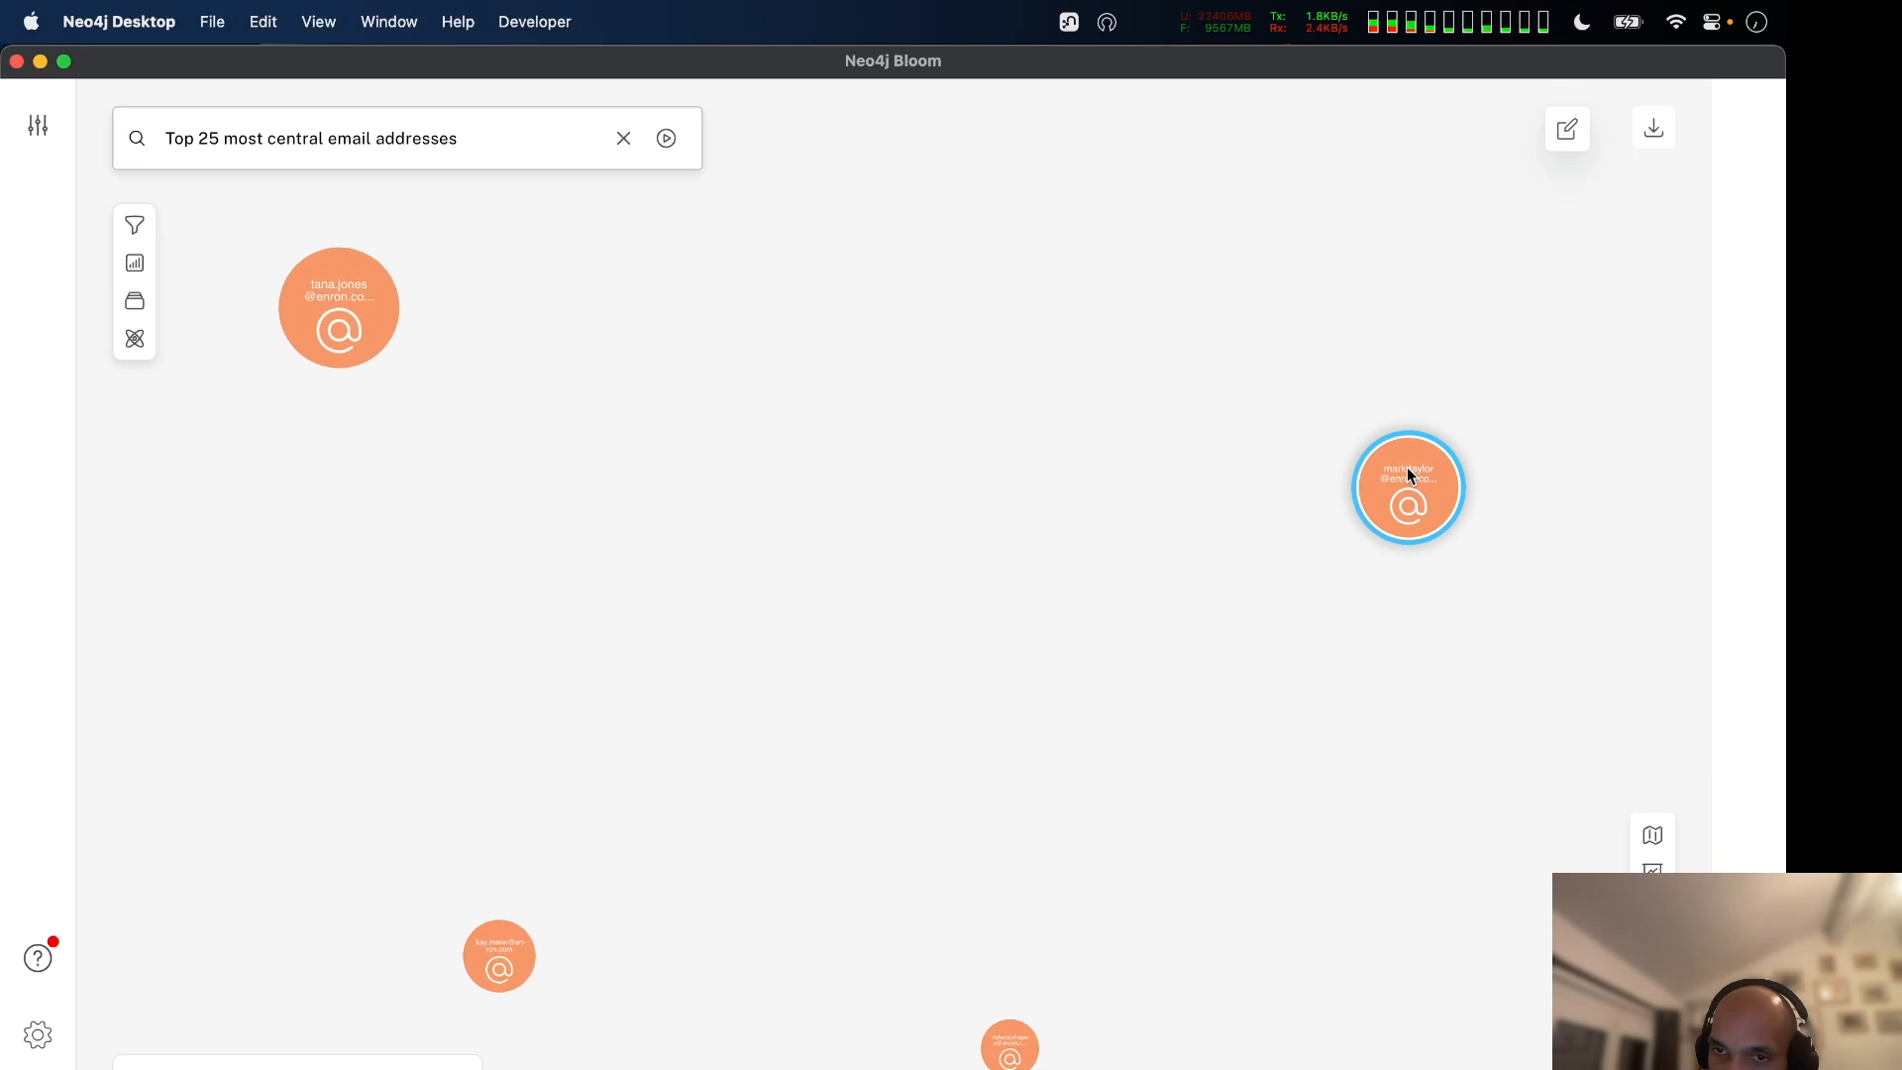
{"action": "left_click", "coordinate": [1112, 651]}
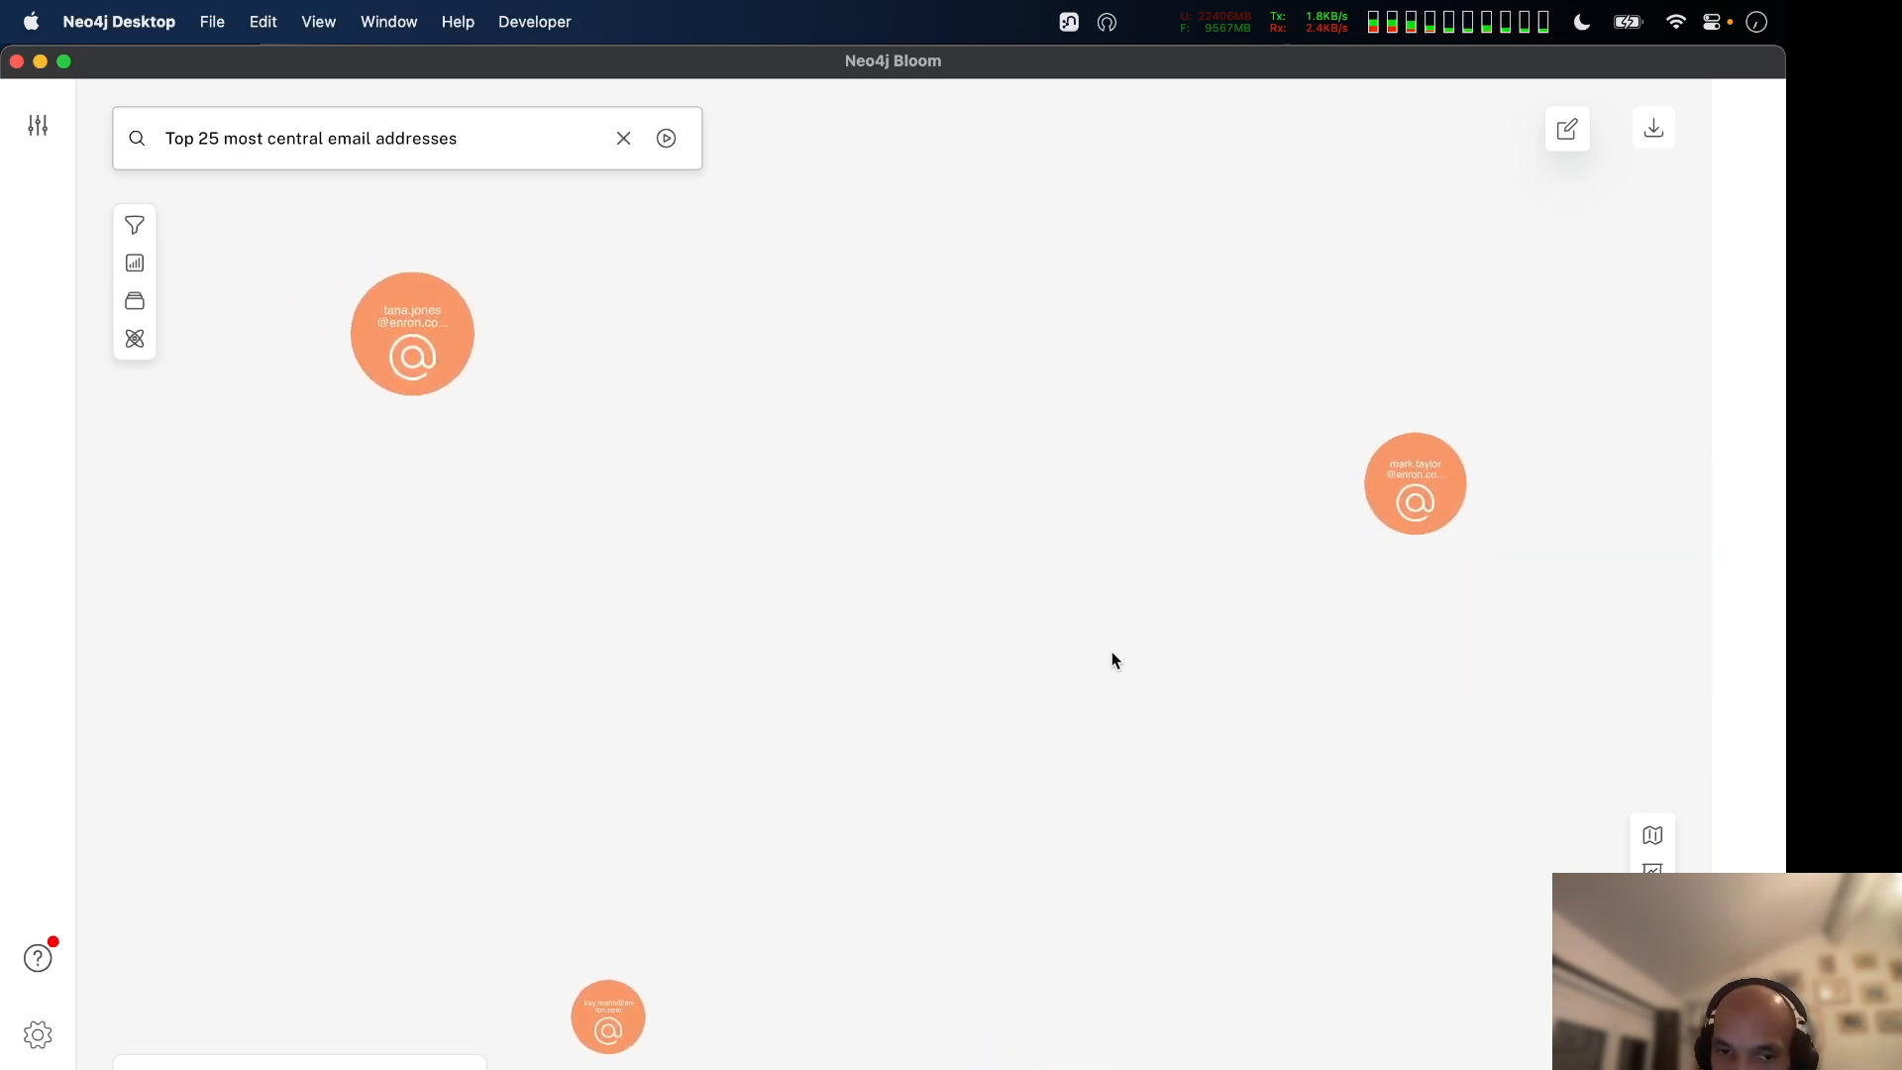
{"action": "mouse_move", "coordinate": [1335, 544]}
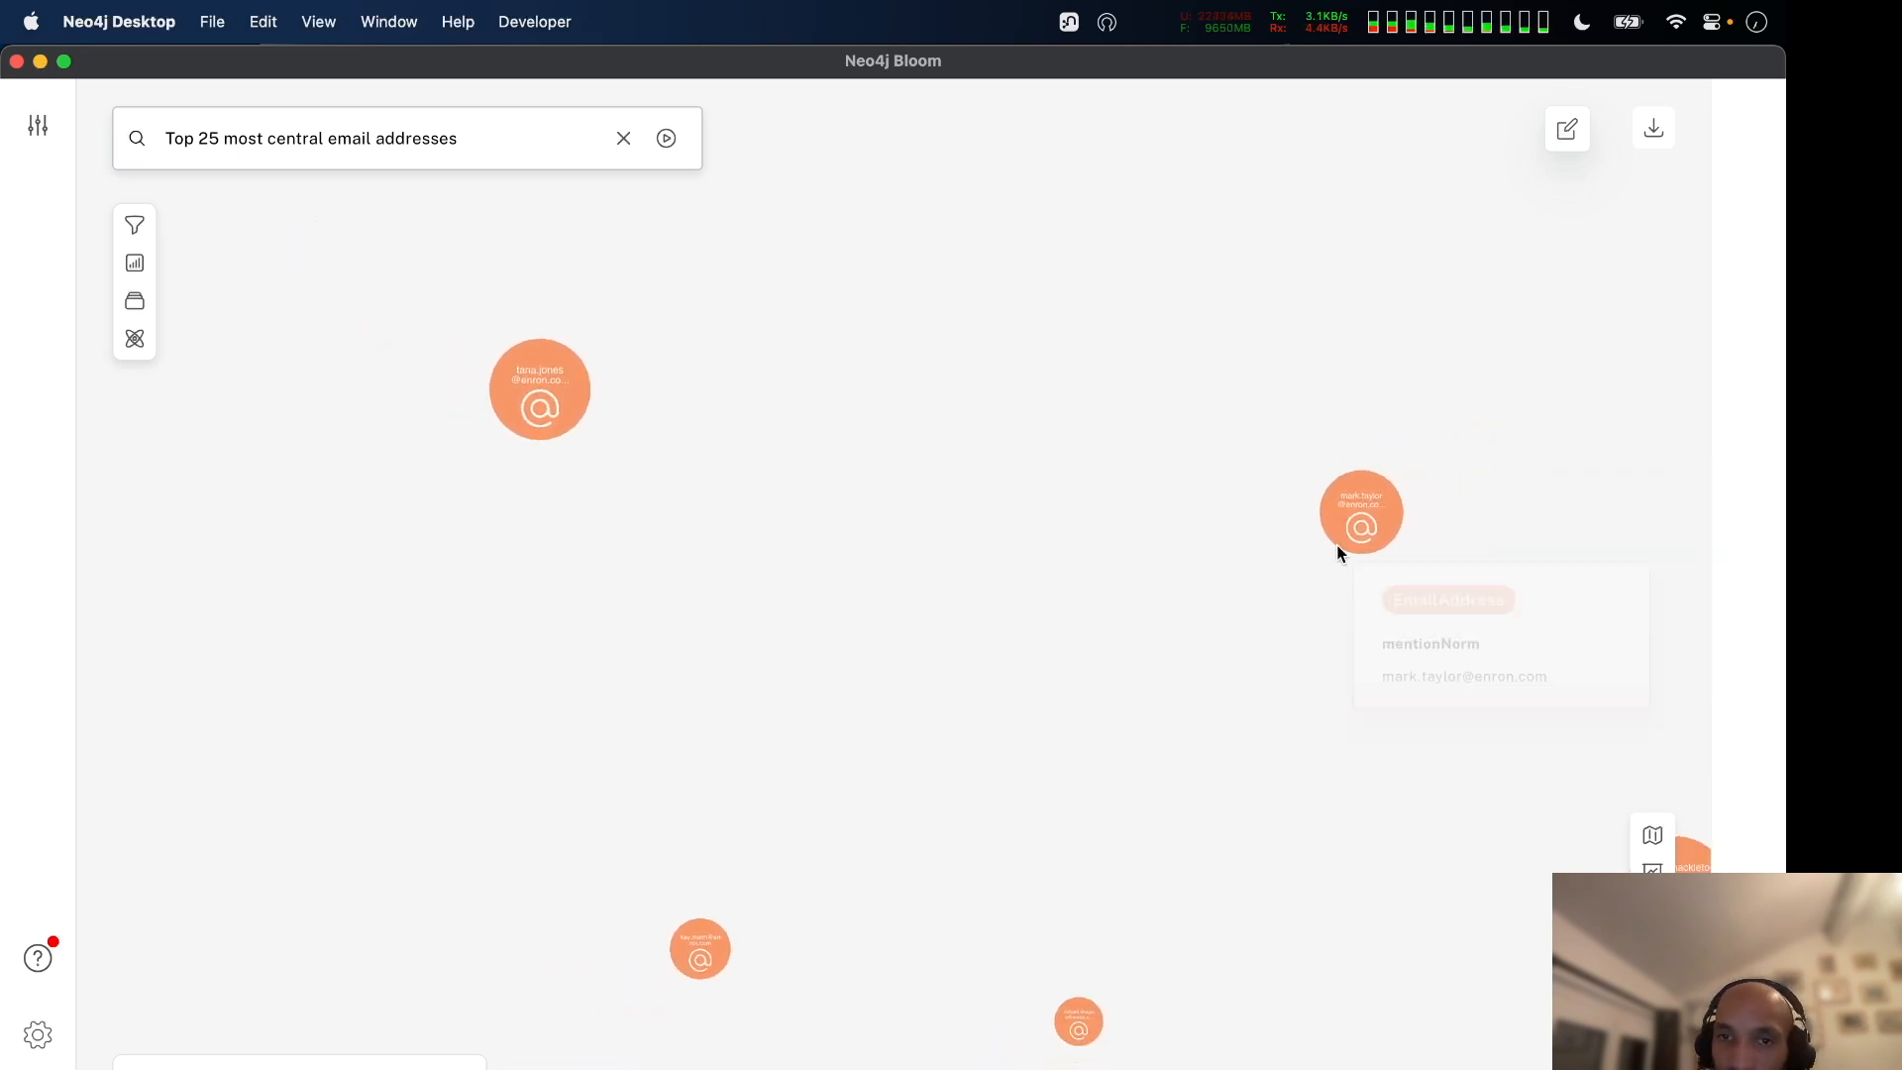
{"action": "left_click_drag", "start_coordinate": [1338, 551], "coordinate": [892, 548]}
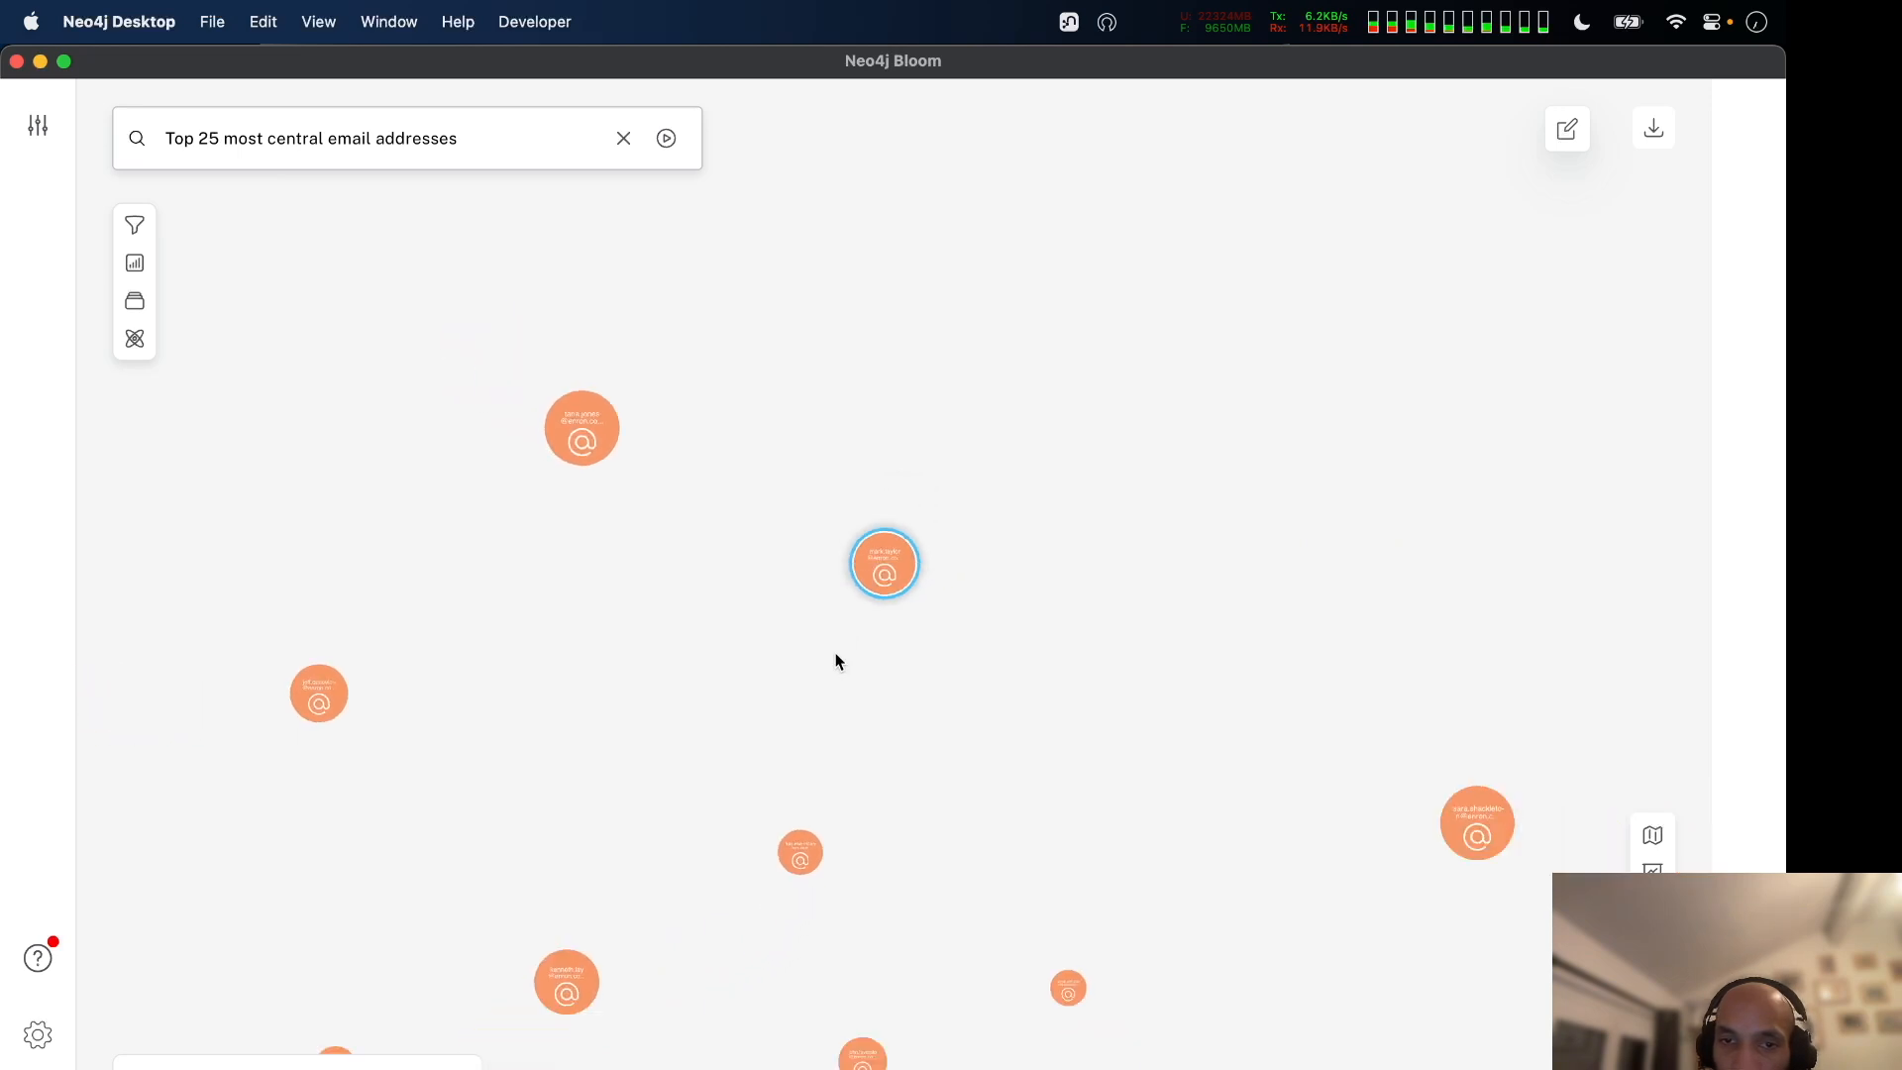
Clear the scene of all email addresses and exchanged emails.
{"action": "scroll", "coordinate": [835, 654], "scroll_direction": "down", "scroll_amount": 5}
{"action": "left_click_drag", "start_coordinate": [968, 751], "coordinate": [1045, 527]}
{"action": "scroll", "coordinate": [1045, 527], "scroll_direction": "down", "scroll_amount": 2}
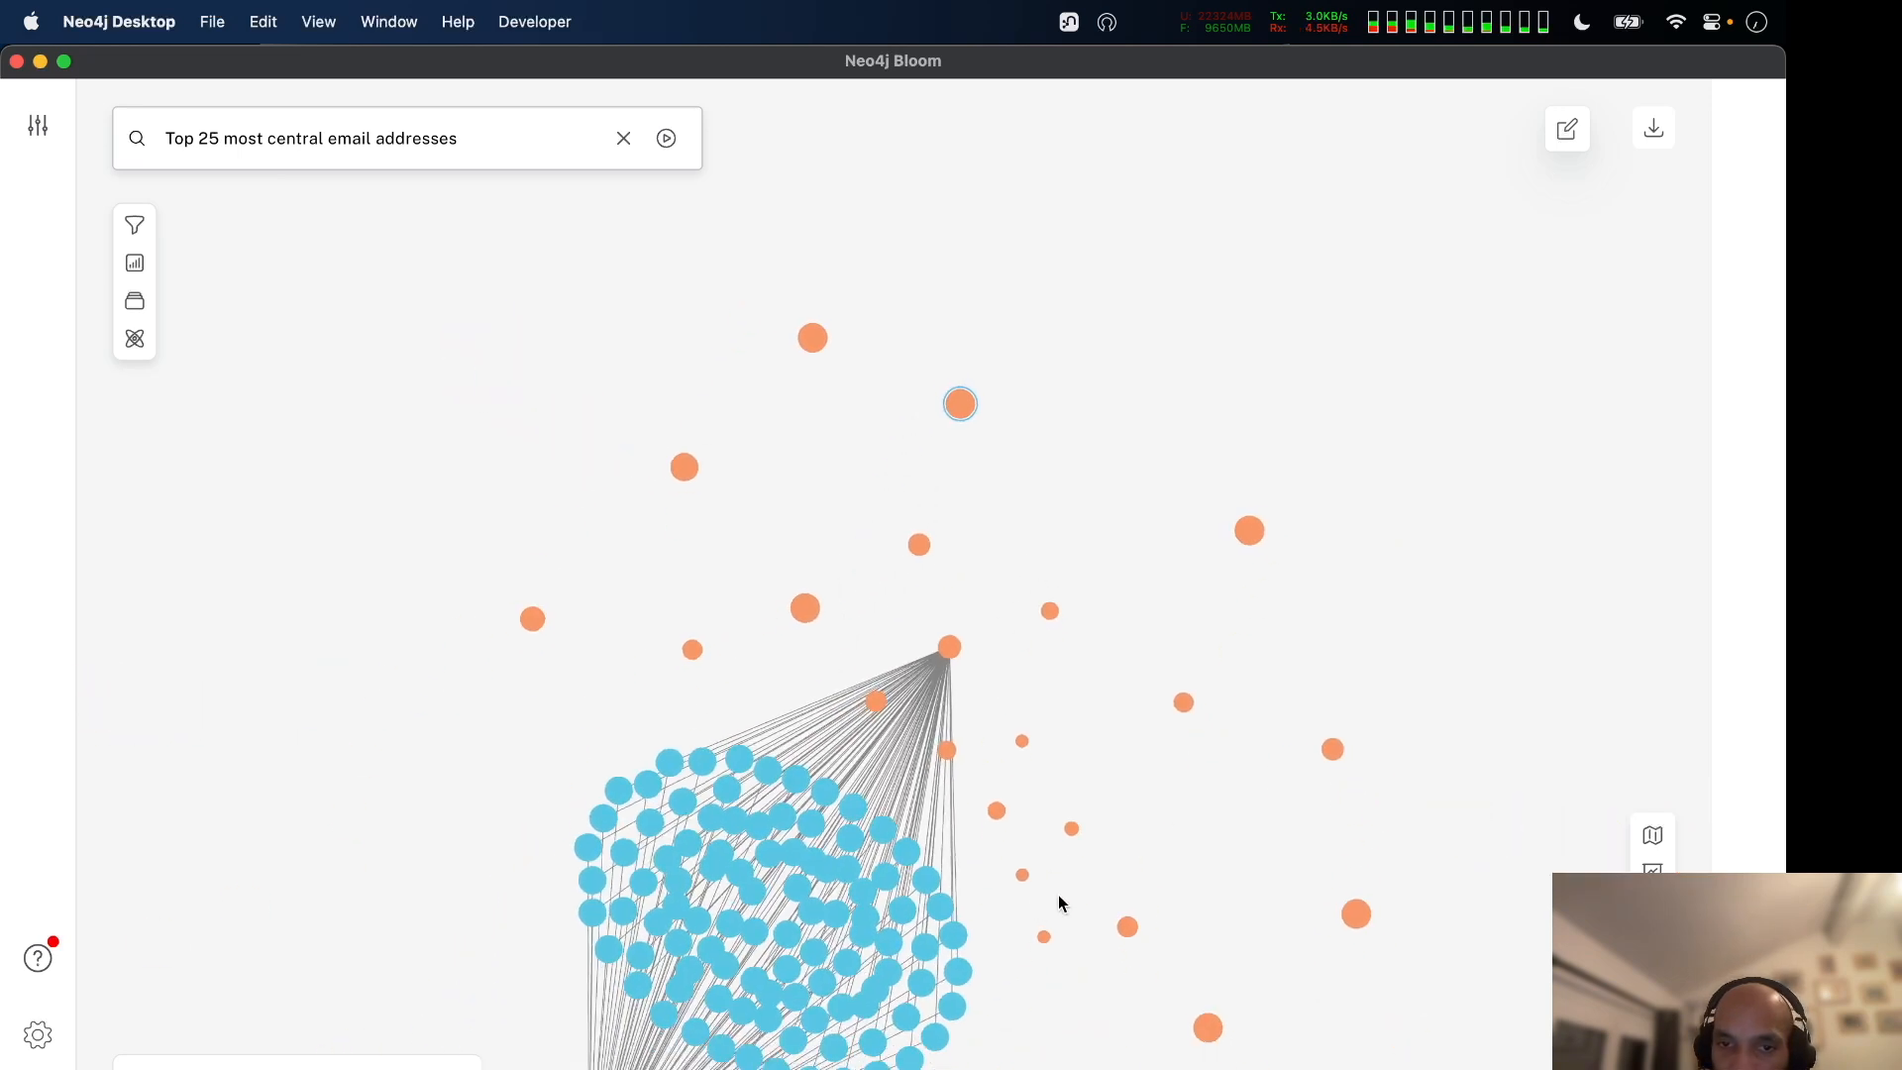
{"action": "left_click_drag", "start_coordinate": [1146, 874], "coordinate": [1293, 716]}
{"action": "scroll", "coordinate": [1087, 951], "scroll_direction": "up", "scroll_amount": 3}
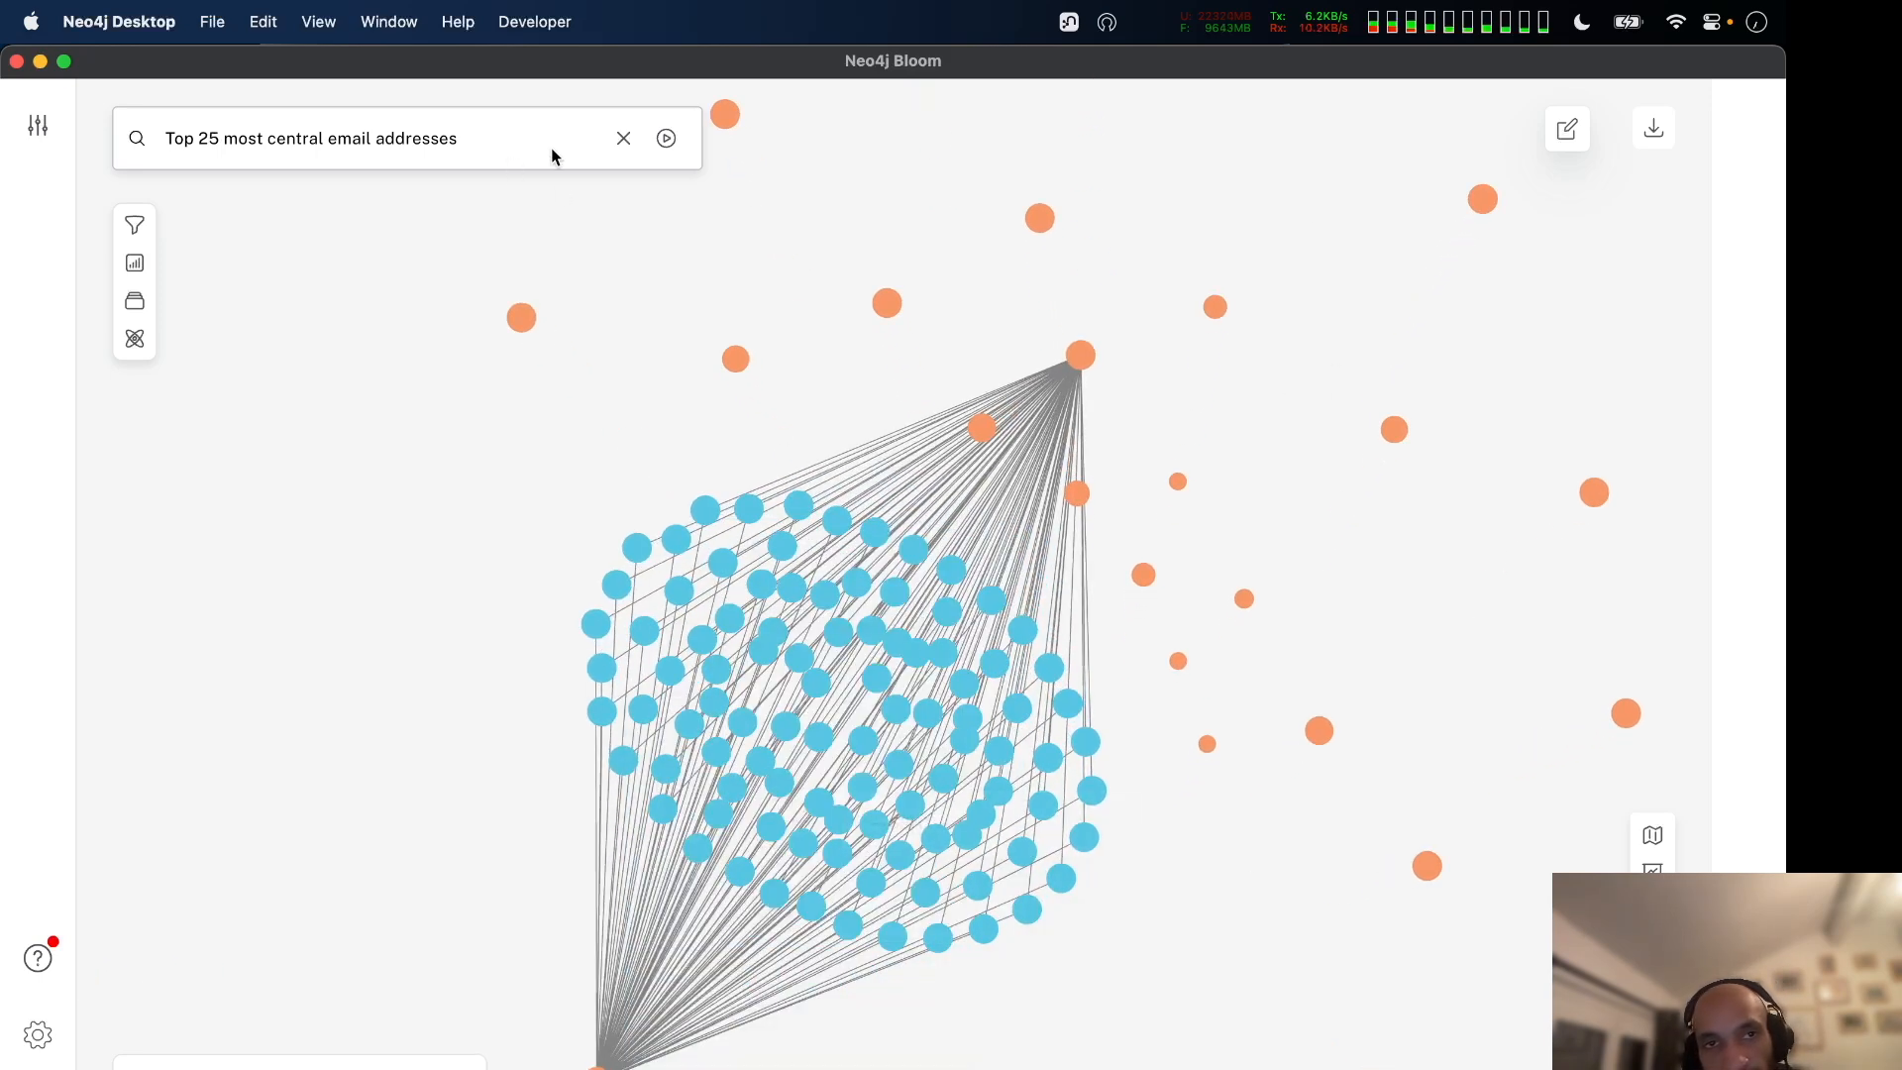
{"action": "right_click", "coordinate": [651, 307]}
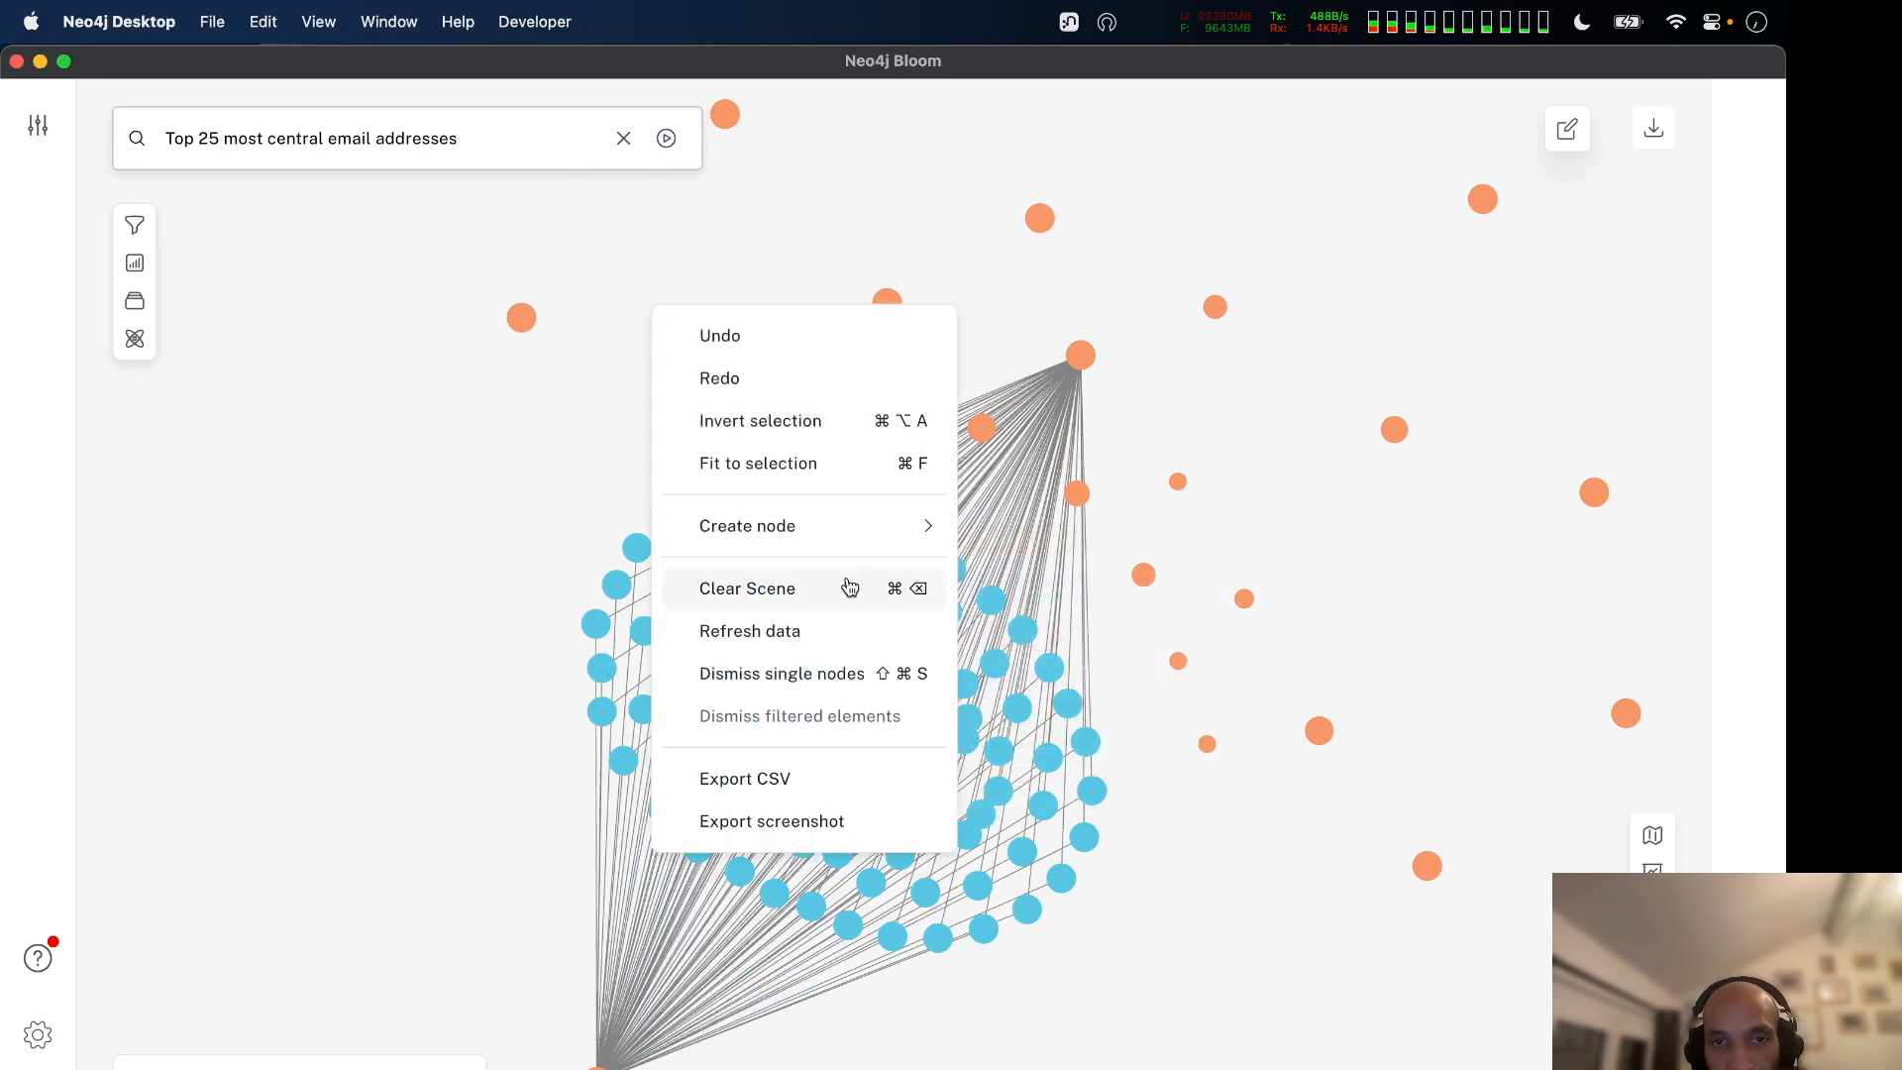
{"action": "left_click", "coordinate": [829, 603]}
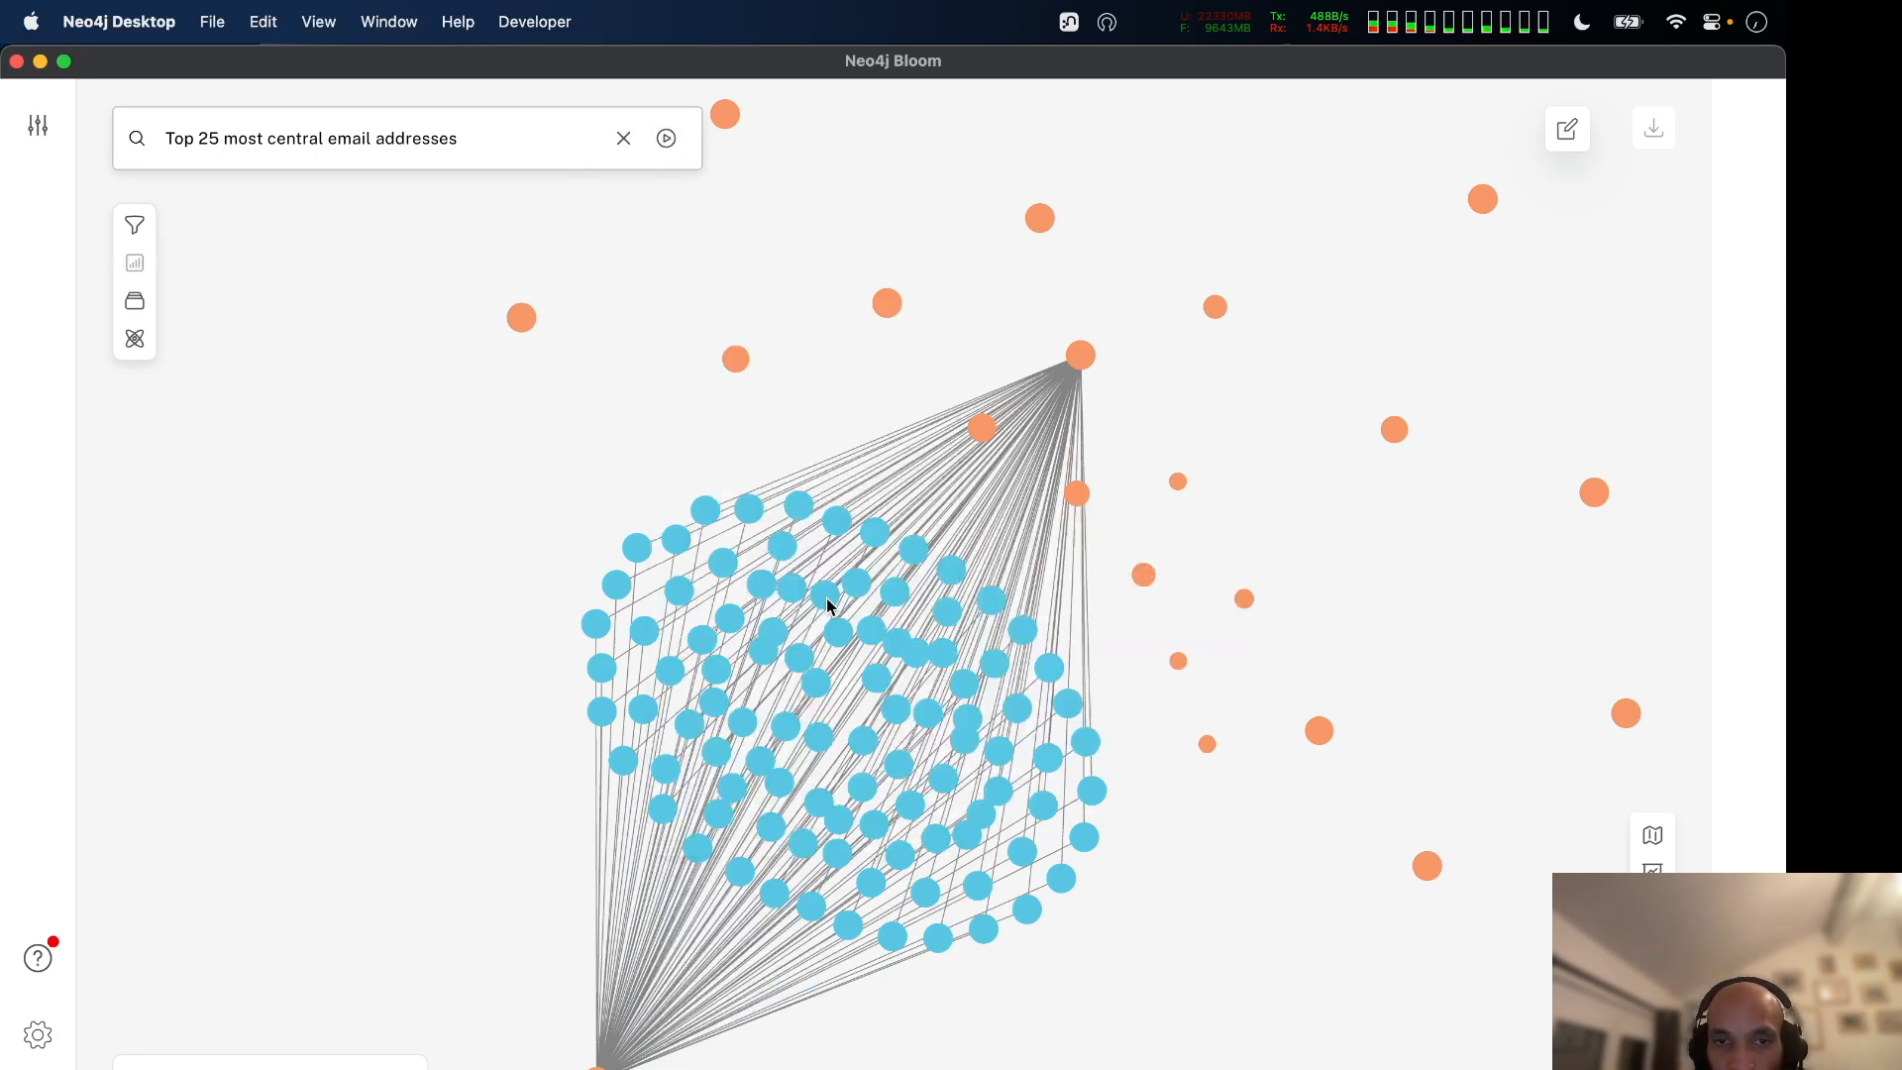
Run the search phrase Top 25 most central email addresses and move the largest node closer to the others.
{"action": "left_click", "coordinate": [509, 147]}
{"action": "key", "text": "Return"}
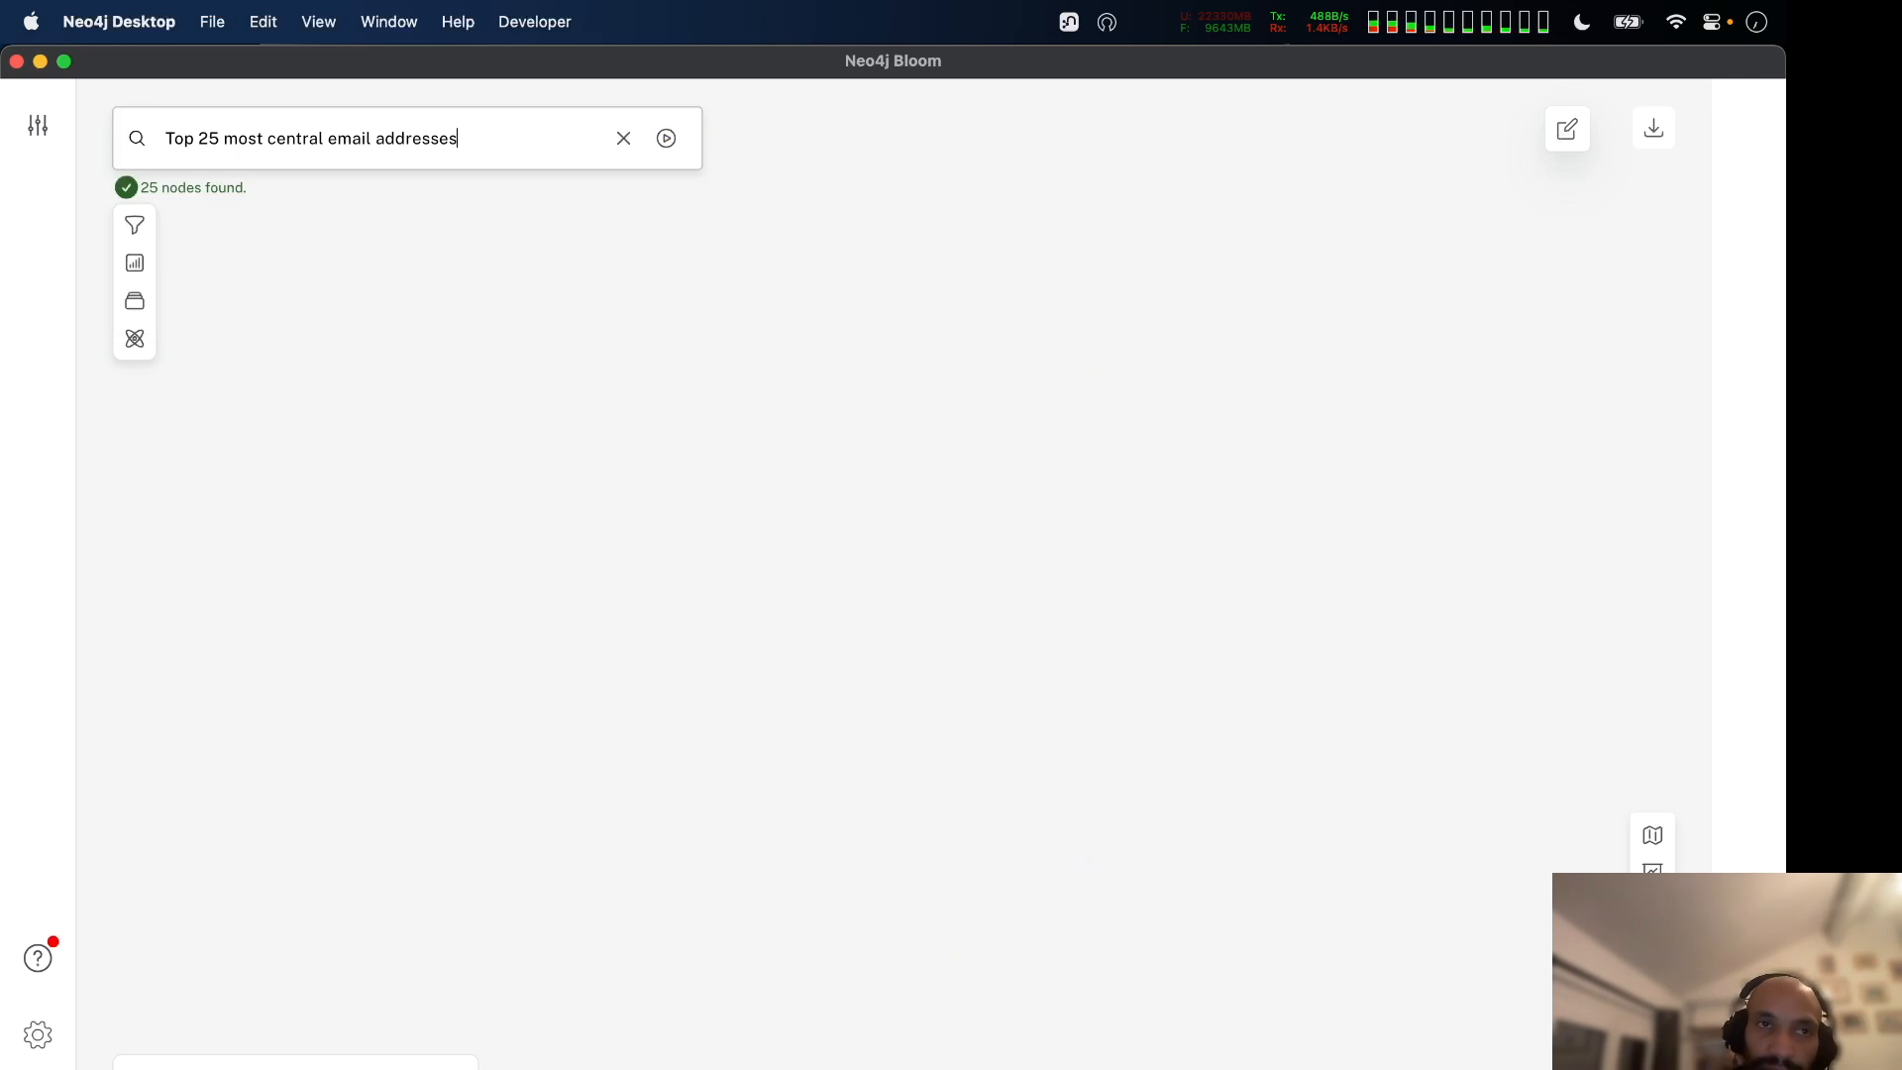
{"action": "mouse_move", "coordinate": [967, 442]}
{"action": "left_click_drag", "start_coordinate": [966, 442], "coordinate": [946, 671]}
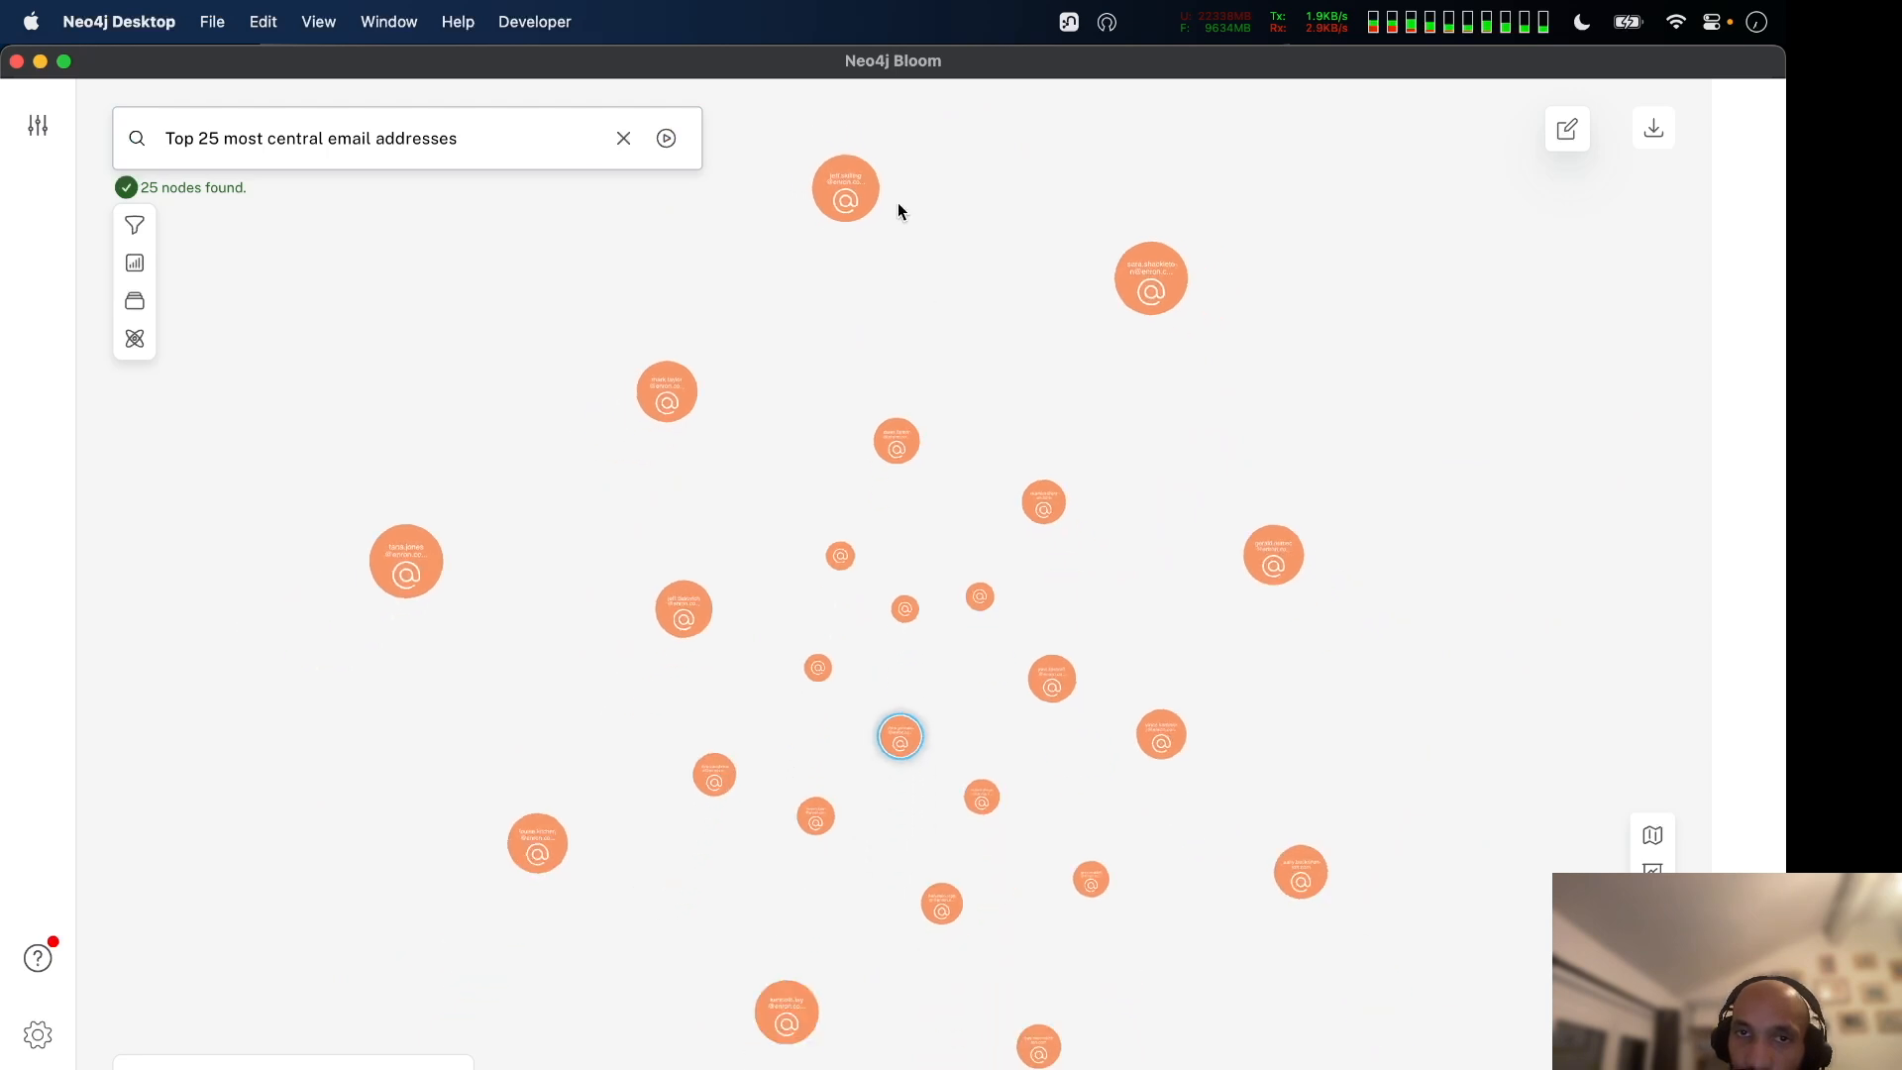
{"action": "left_click_drag", "start_coordinate": [584, 1065], "coordinate": [614, 873]}
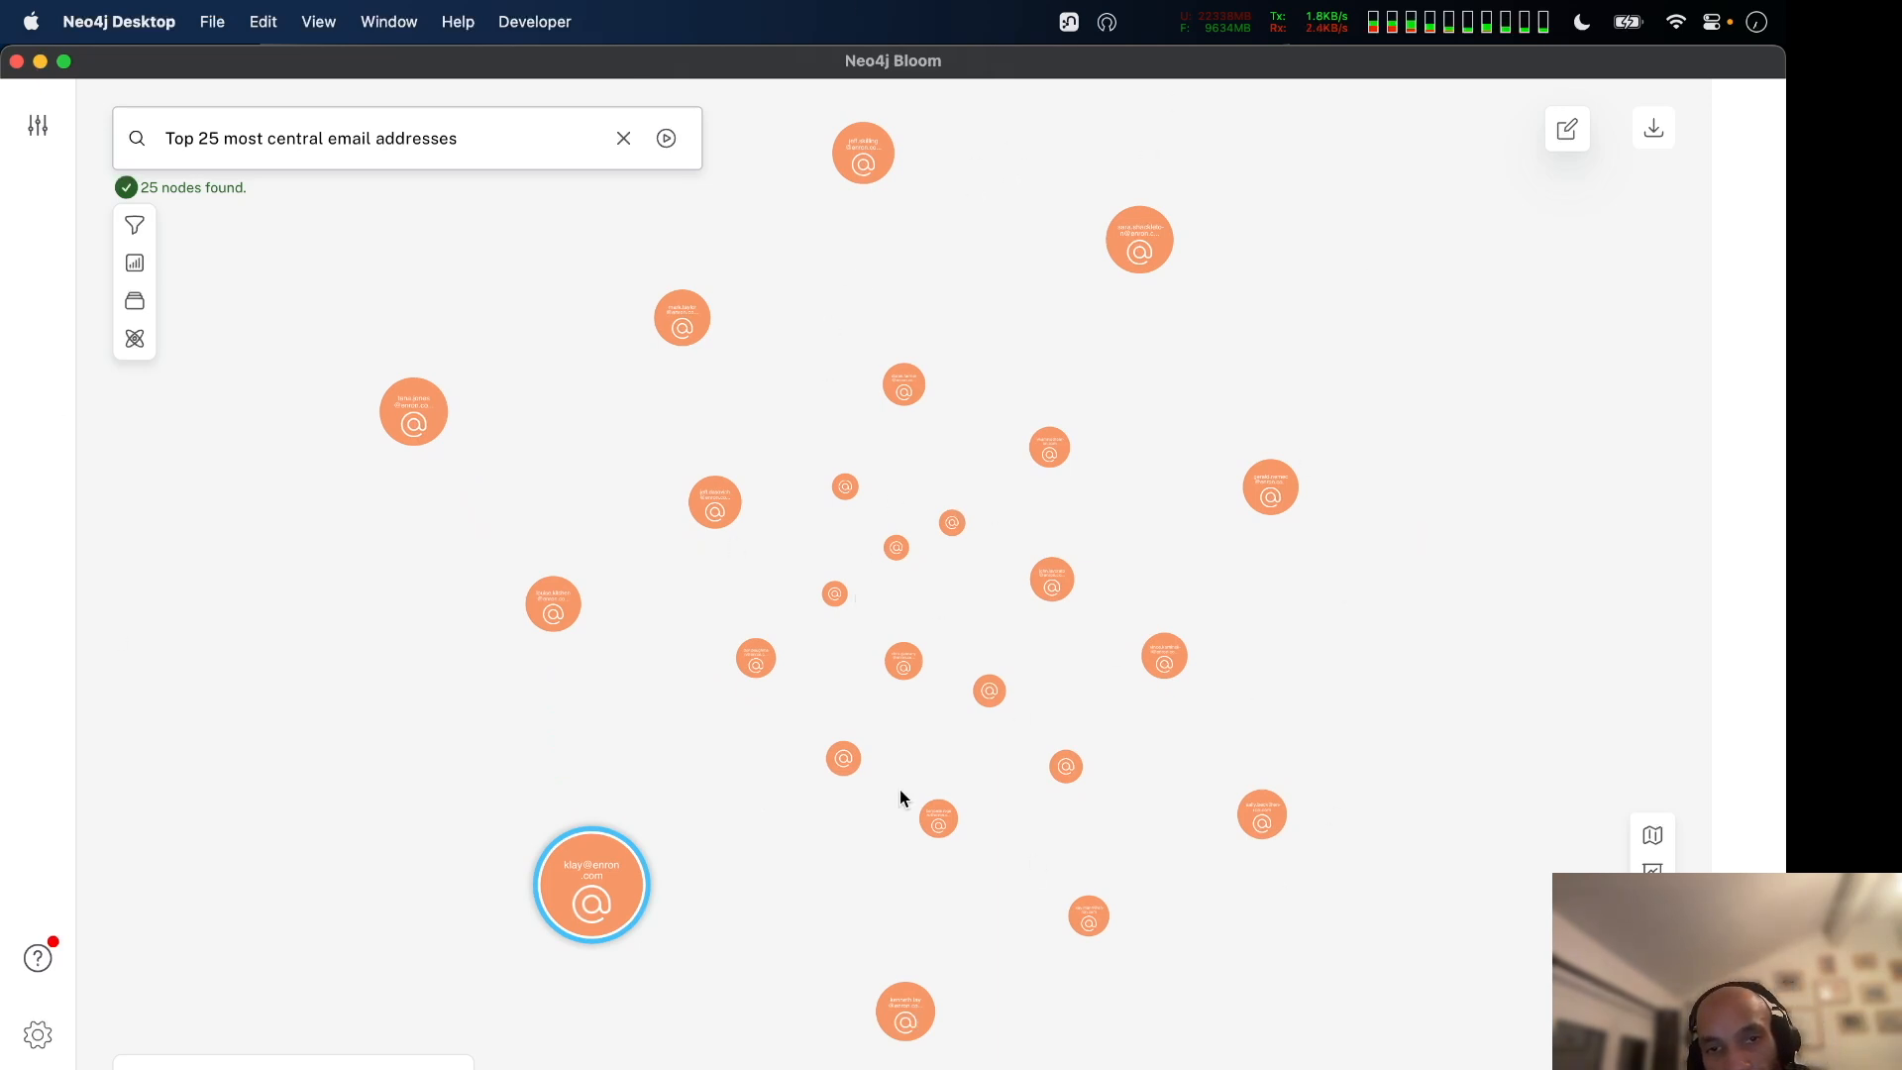
{"action": "scroll", "coordinate": [922, 794], "scroll_direction": "up", "scroll_amount": 3}
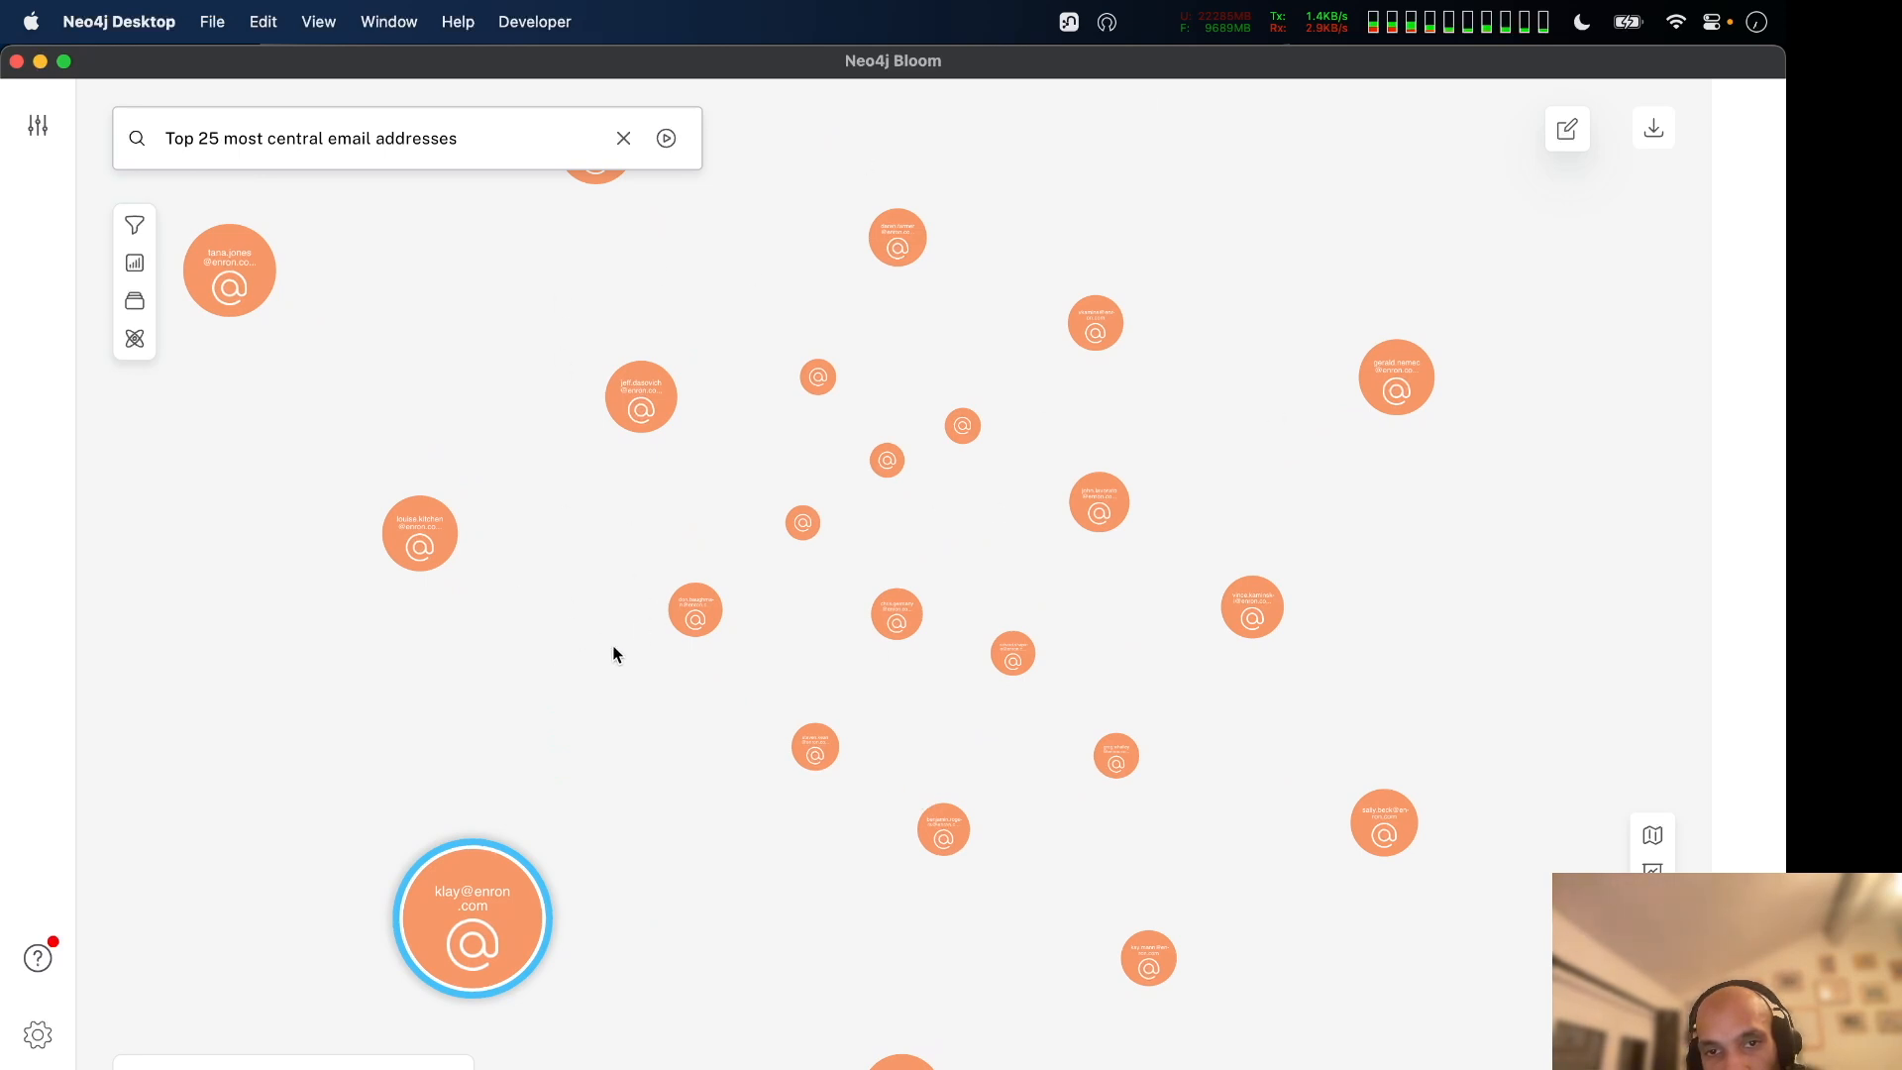
{"action": "scroll", "coordinate": [666, 607], "scroll_direction": "down", "scroll_amount": 2}
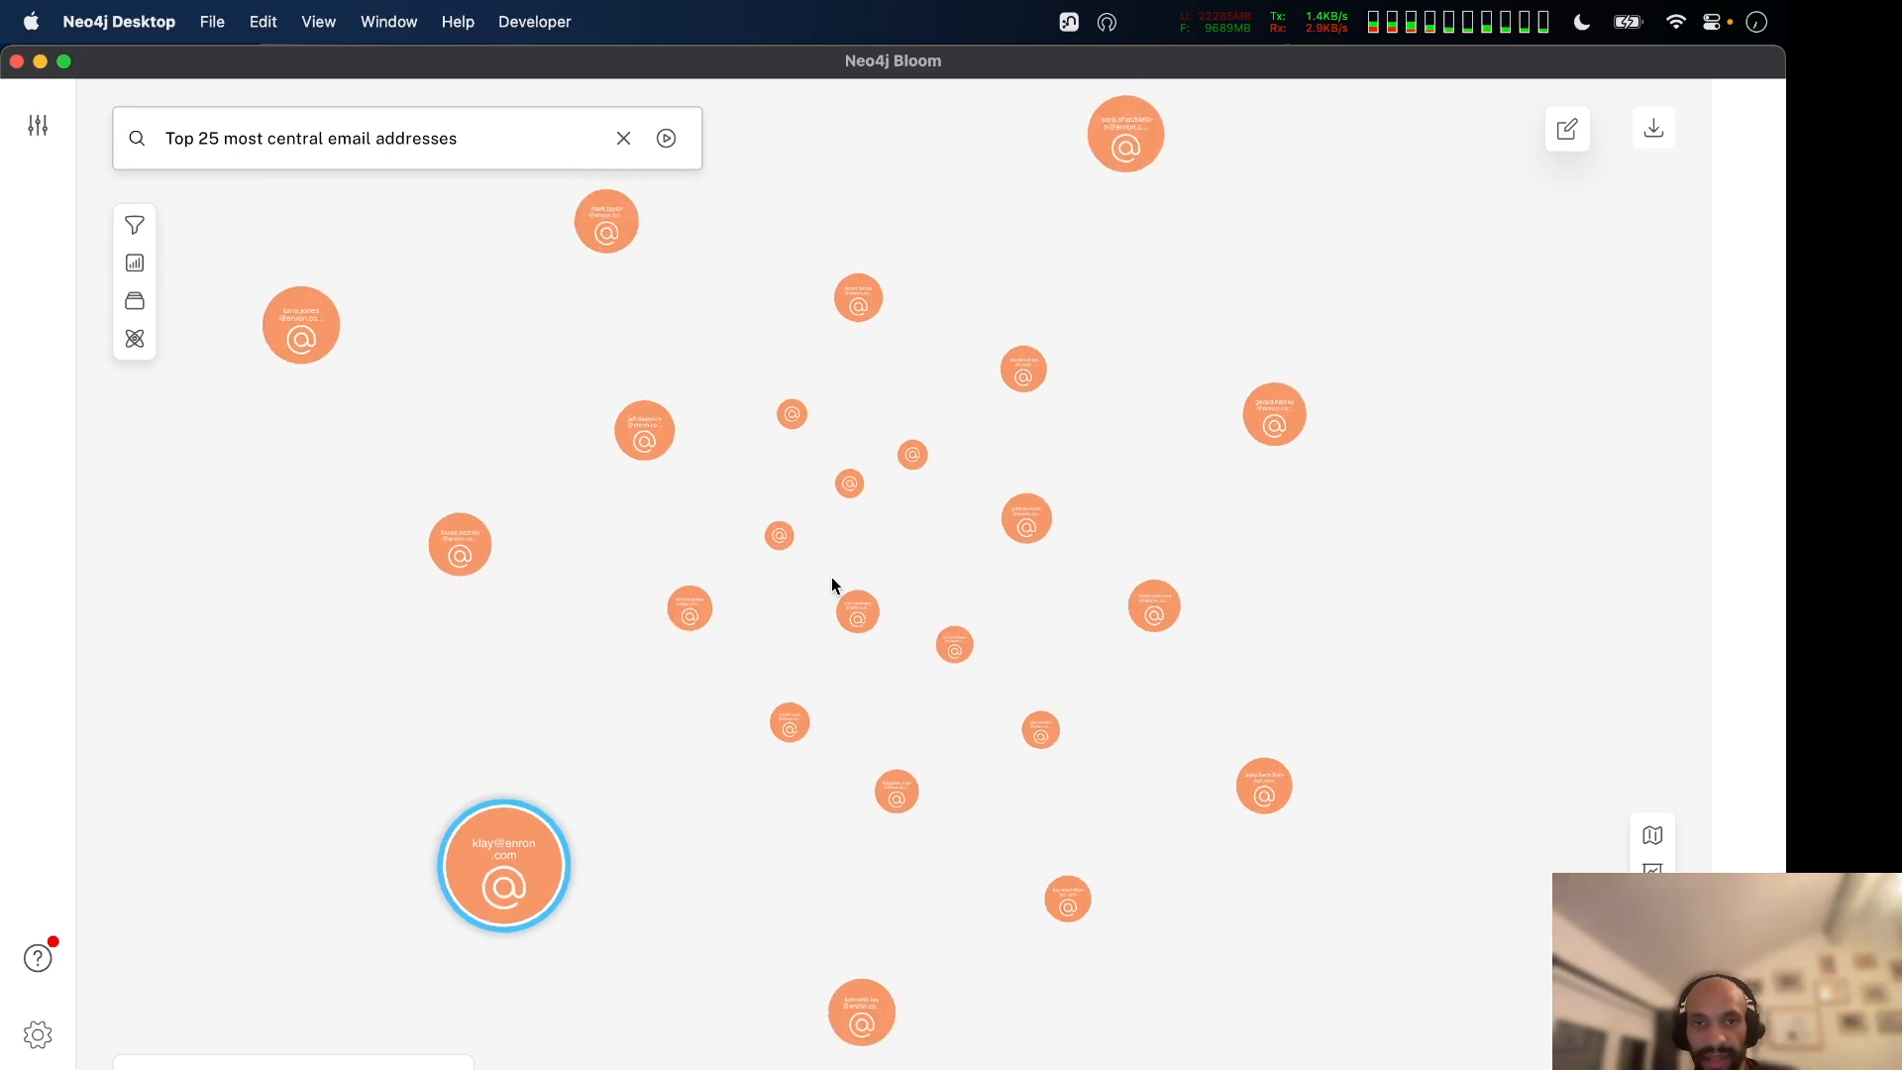
Open the saved scene action Display exchanges in selection to view its Cypher query.
{"action": "left_click", "coordinate": [38, 125]}
{"action": "left_click", "coordinate": [428, 211]}
{"action": "left_click", "coordinate": [335, 274]}
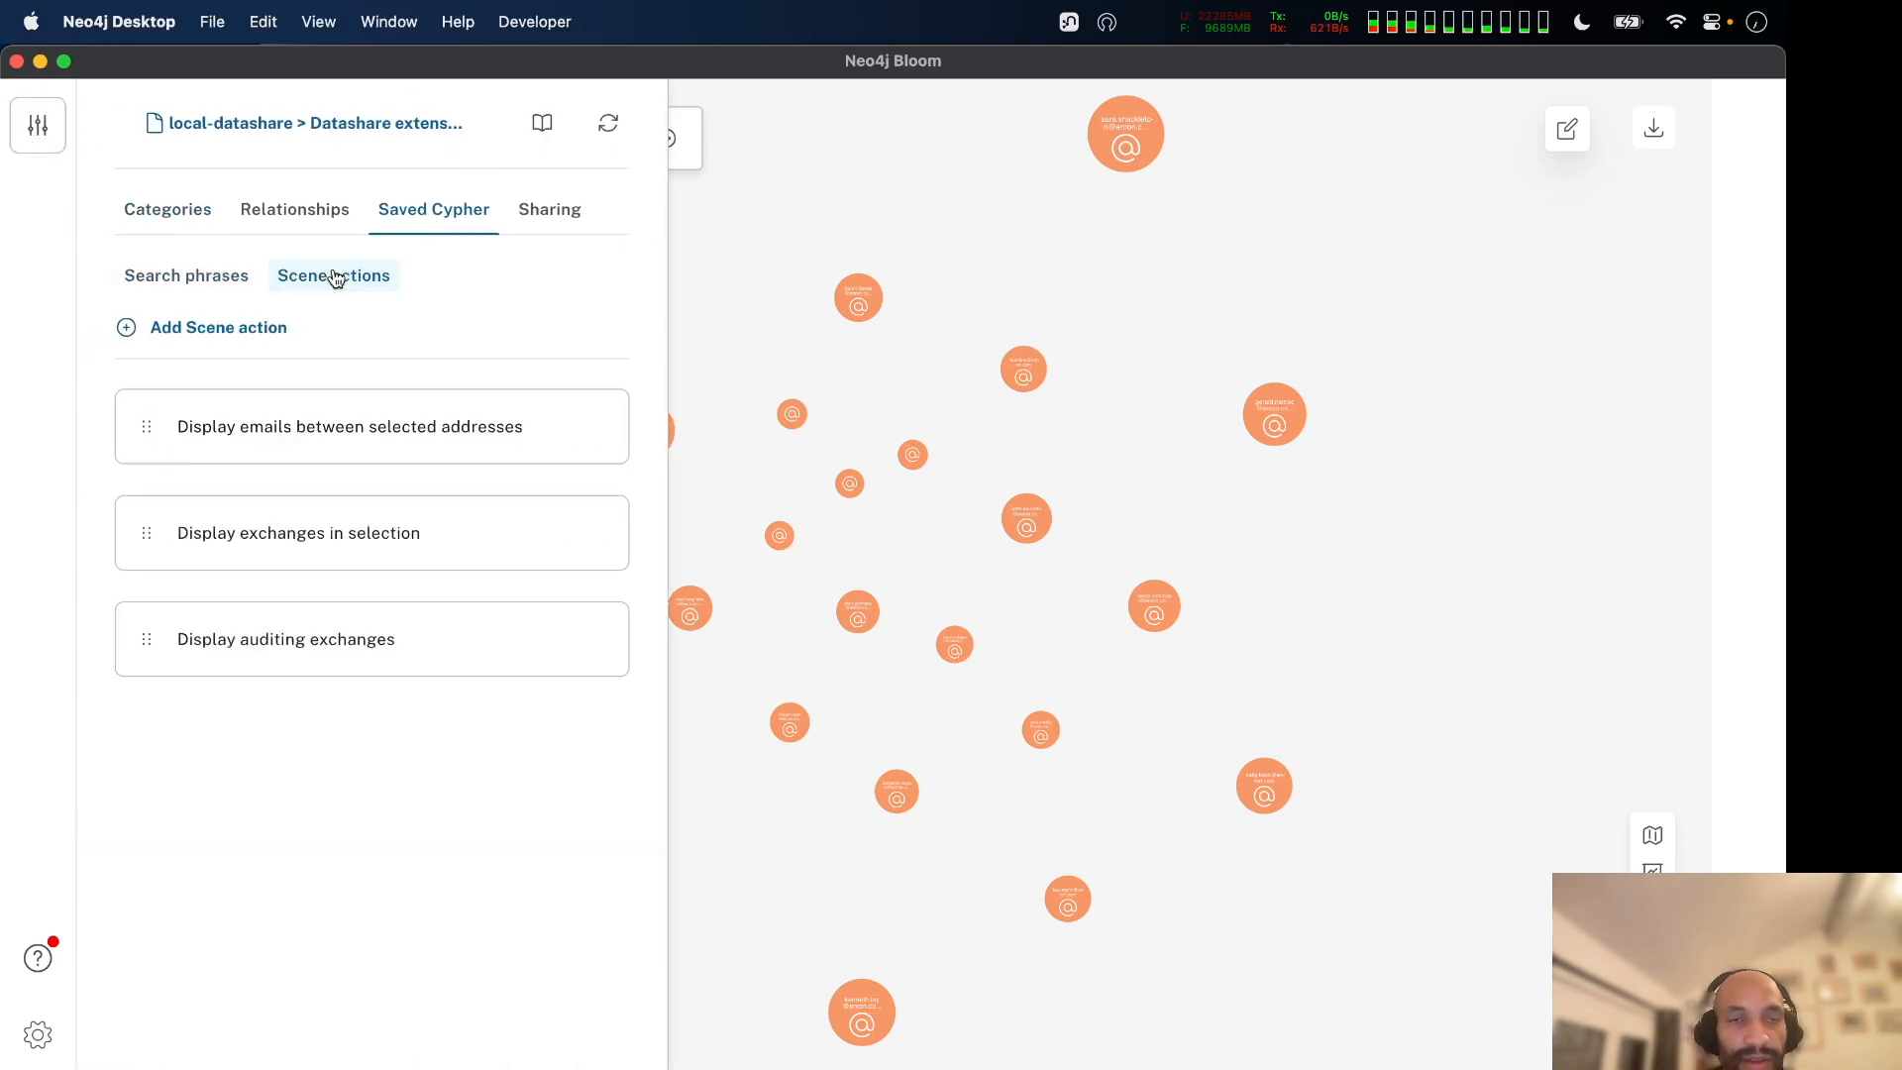
{"action": "left_click", "coordinate": [347, 525]}
{"action": "left_click", "coordinate": [1124, 567]}
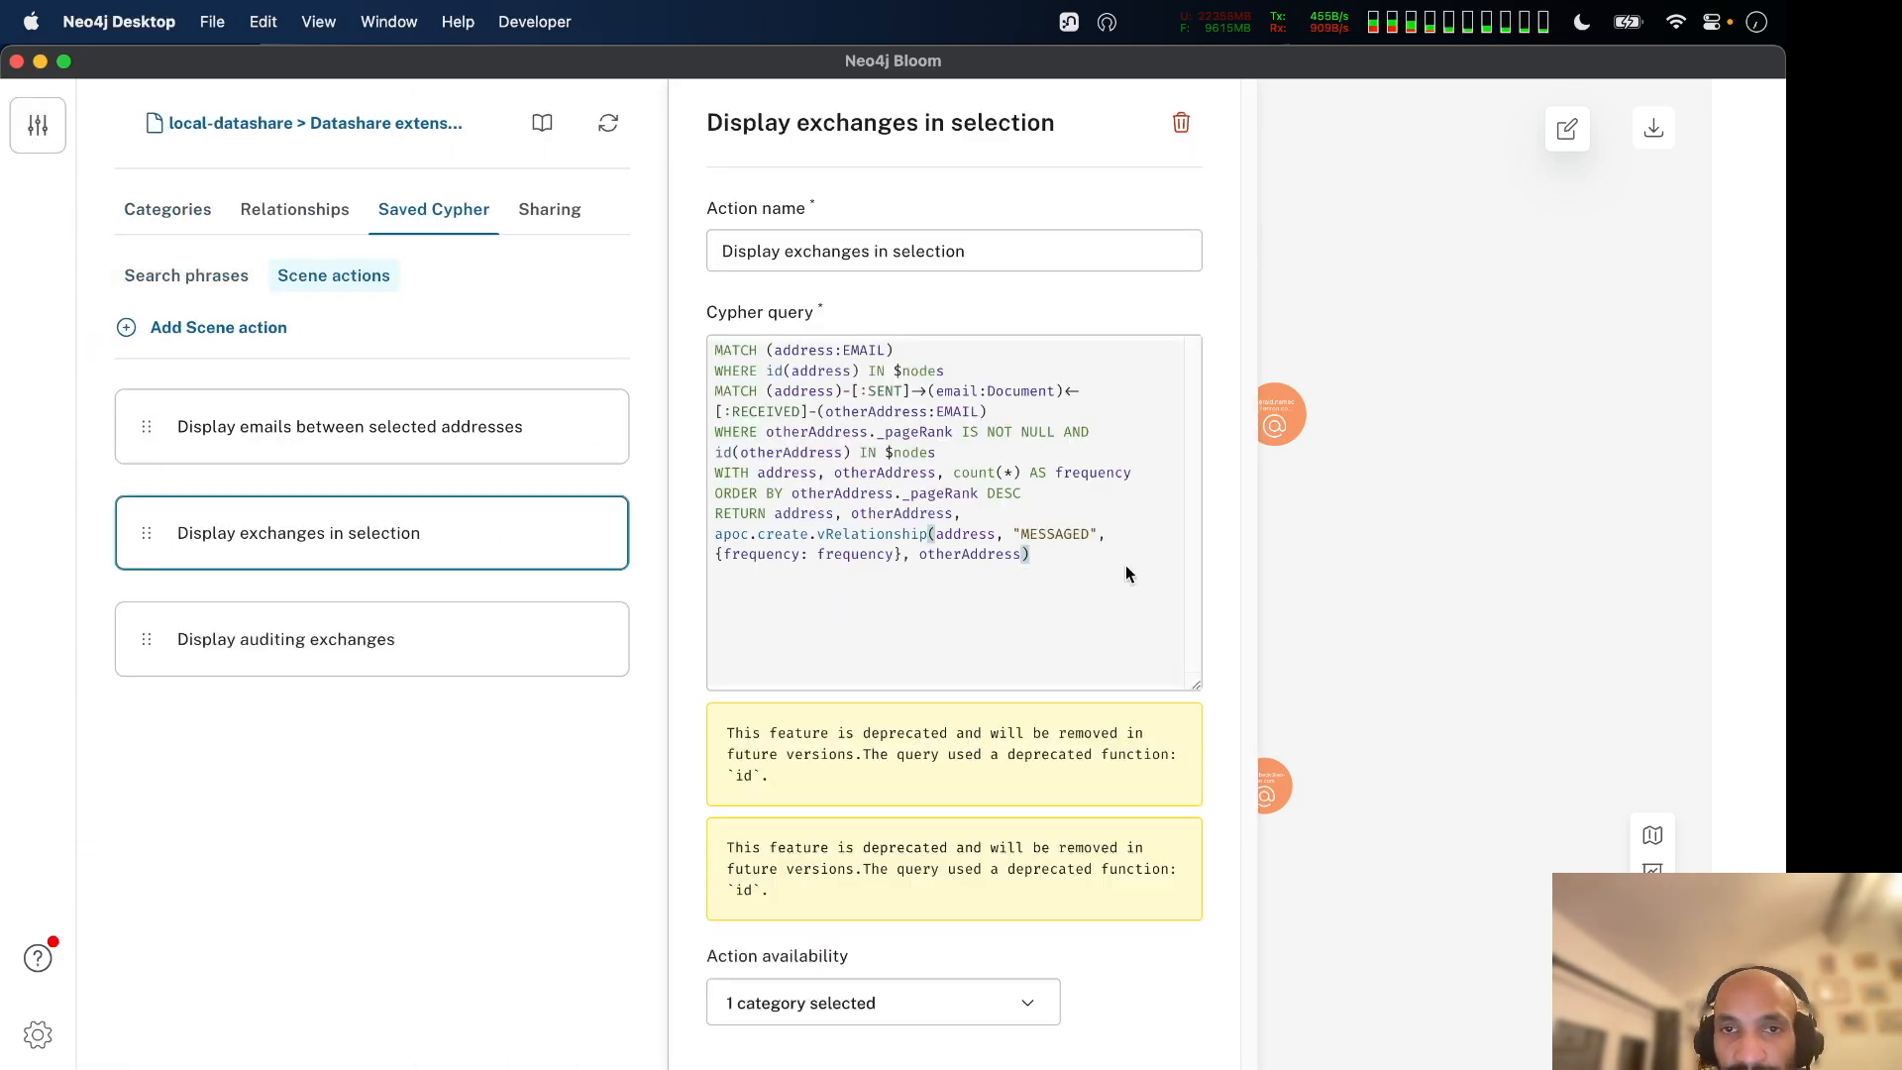
Examine how the query matches addresses in the selected nodes through SENT and RECEIVED documents, and close the saved action.
{"action": "key", "text": "cmd+a"}
{"action": "left_click", "coordinate": [1074, 368]}
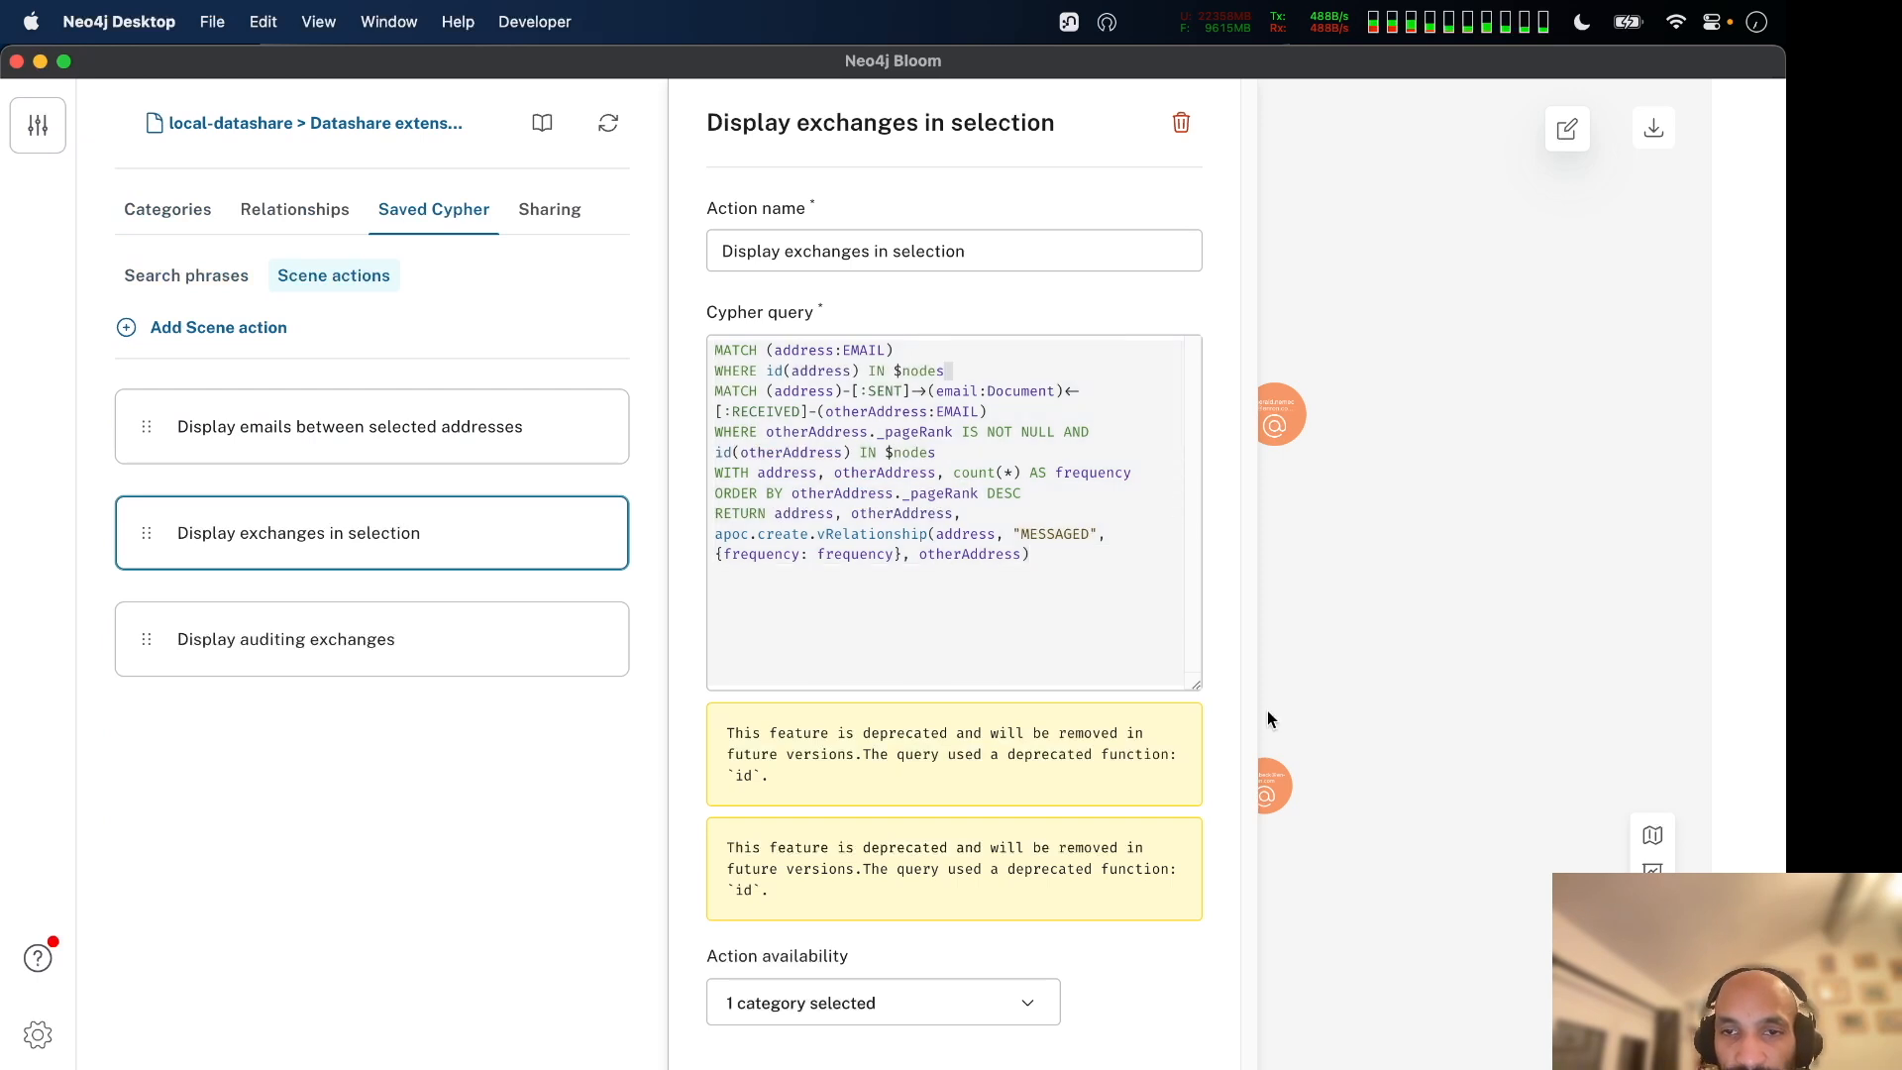
{"action": "left_click_drag", "start_coordinate": [990, 411], "coordinate": [1075, 412]}
{"action": "left_click", "coordinate": [1090, 410]}
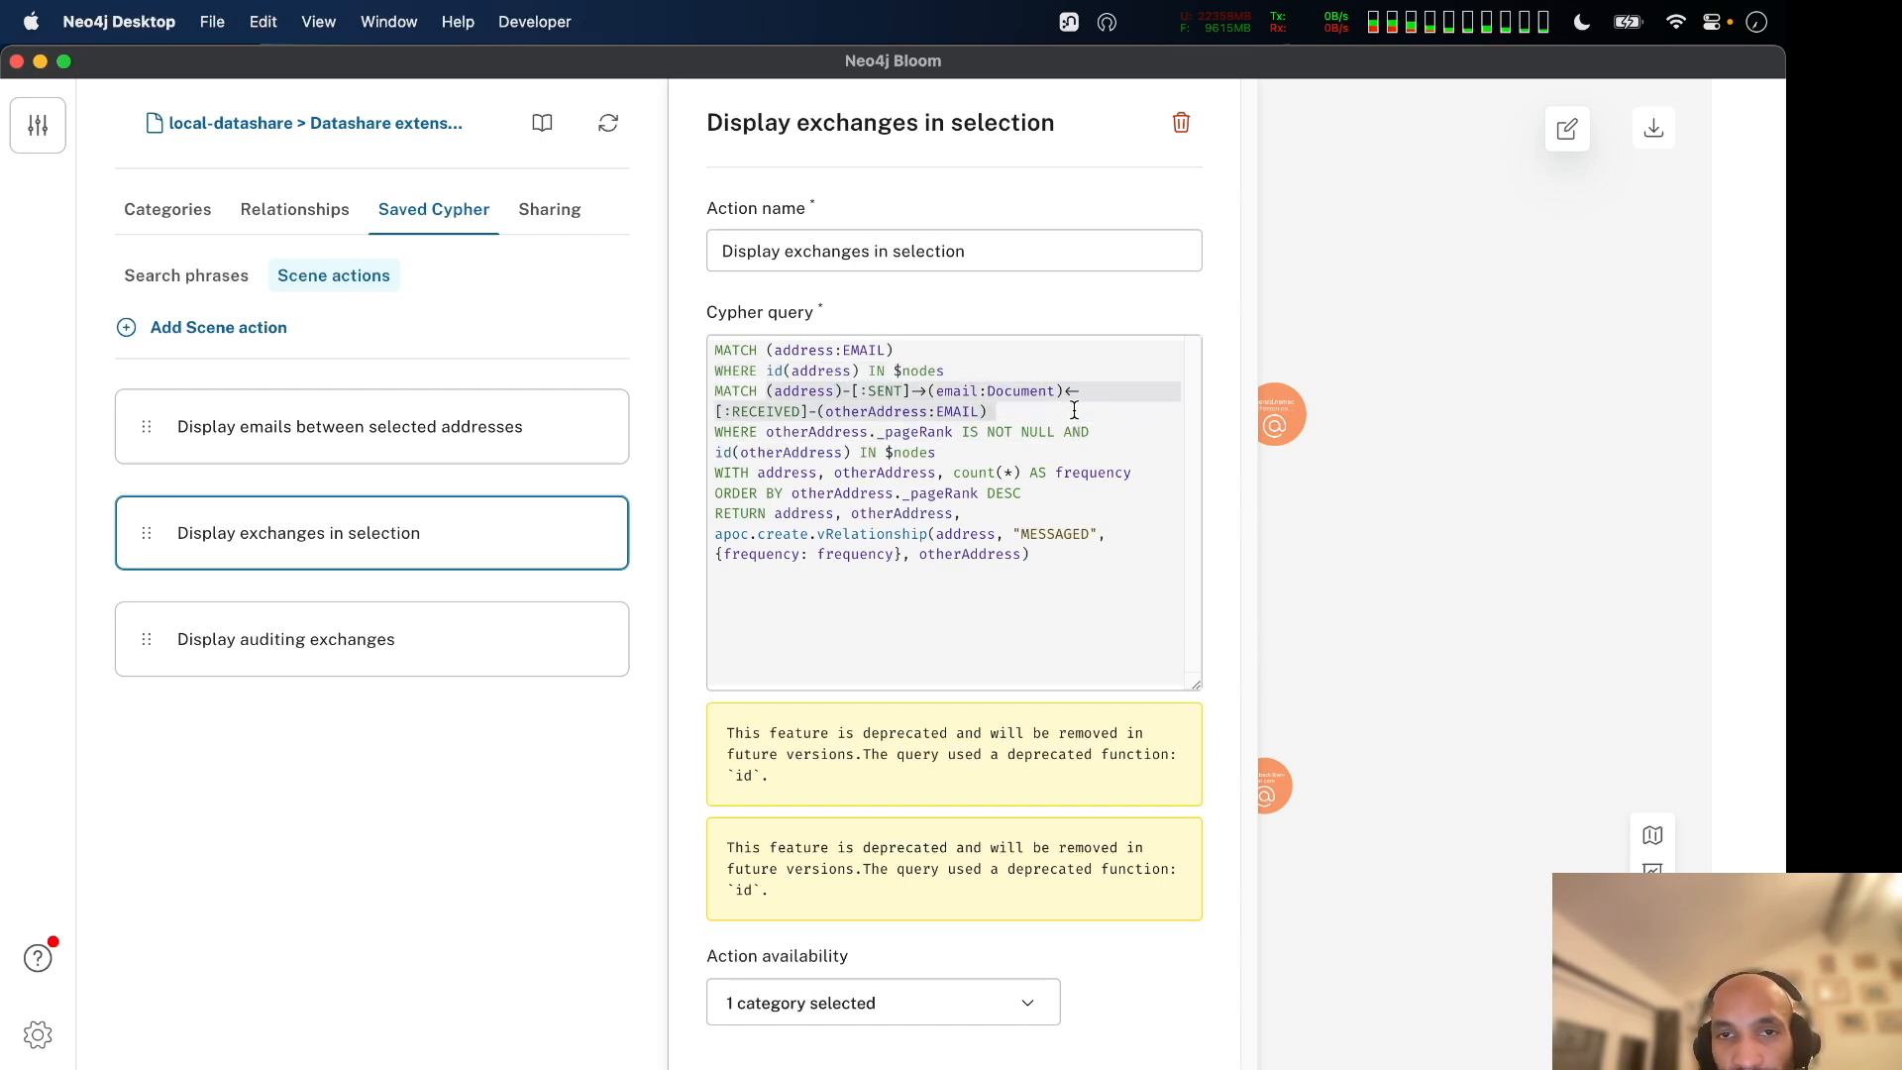
{"action": "left_click", "coordinate": [1105, 414]}
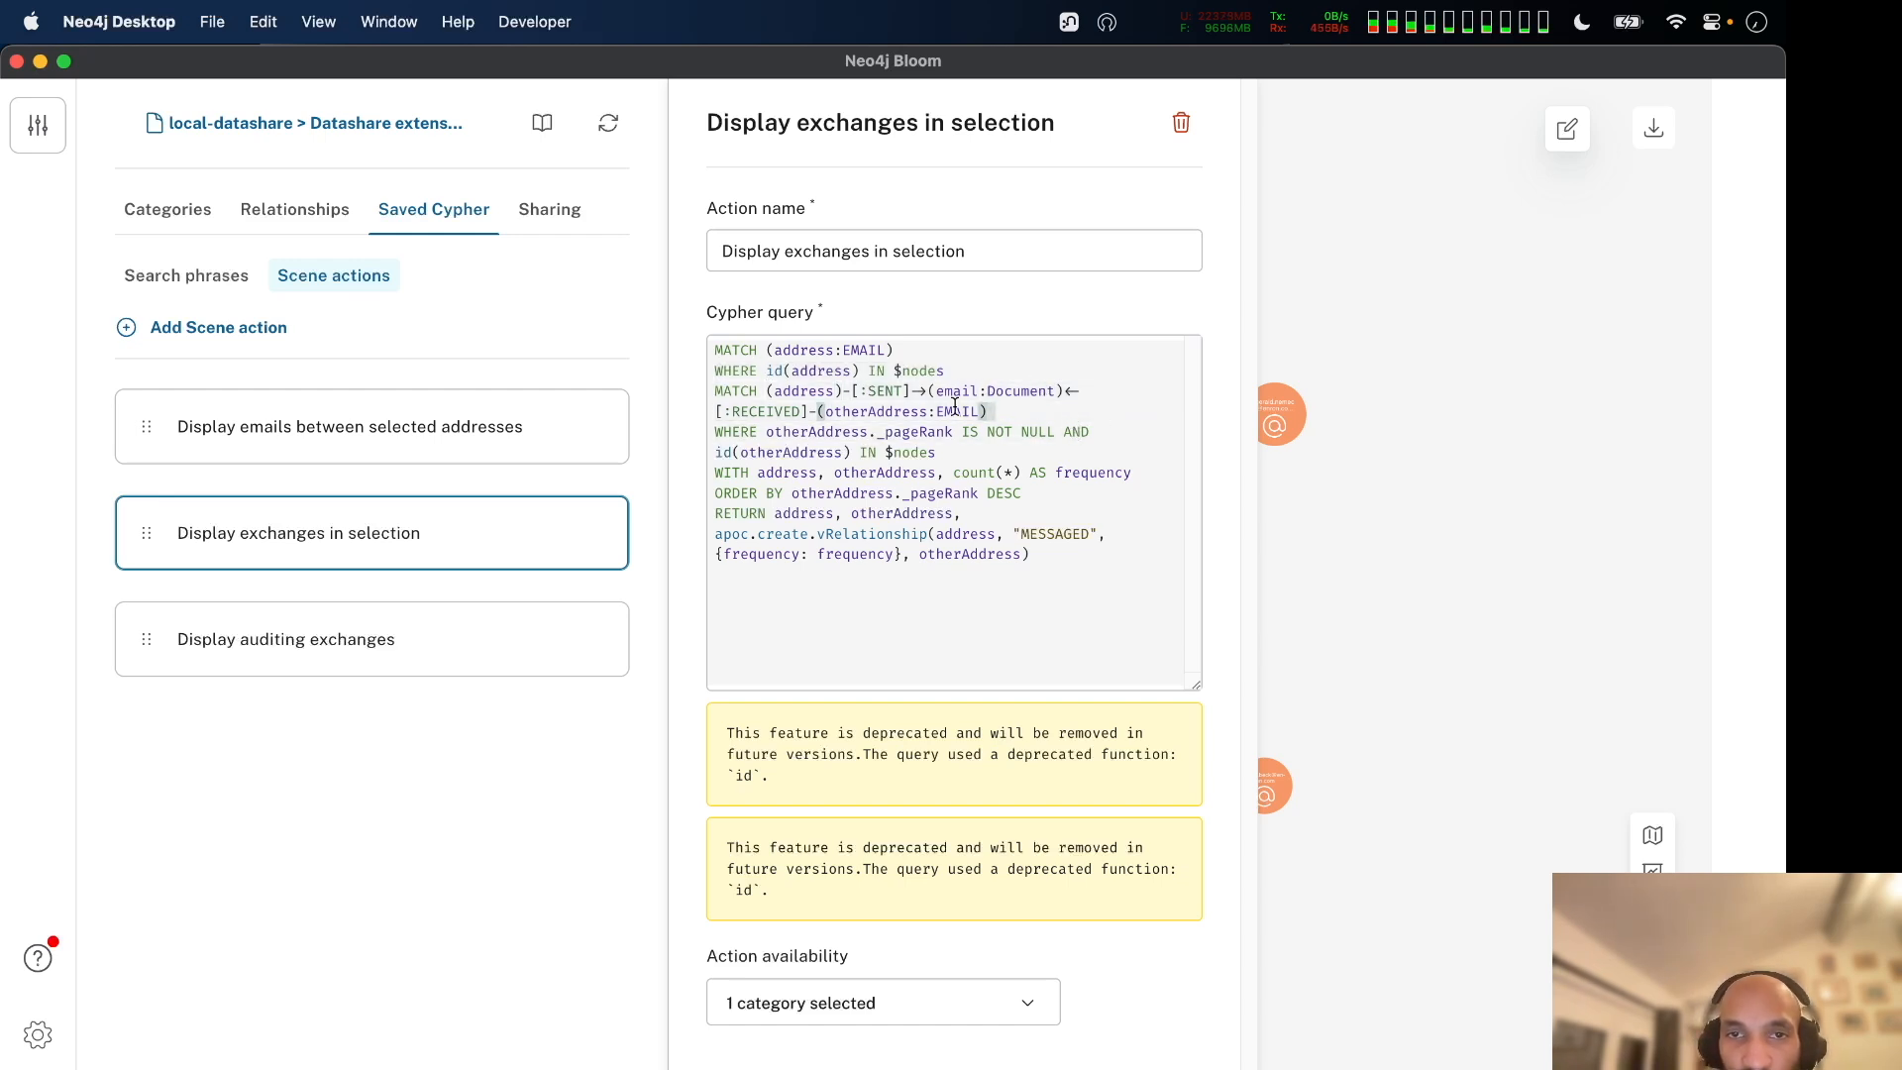
{"action": "left_click_drag", "start_coordinate": [928, 390], "coordinate": [1060, 392]}
{"action": "left_click", "coordinate": [1020, 411]}
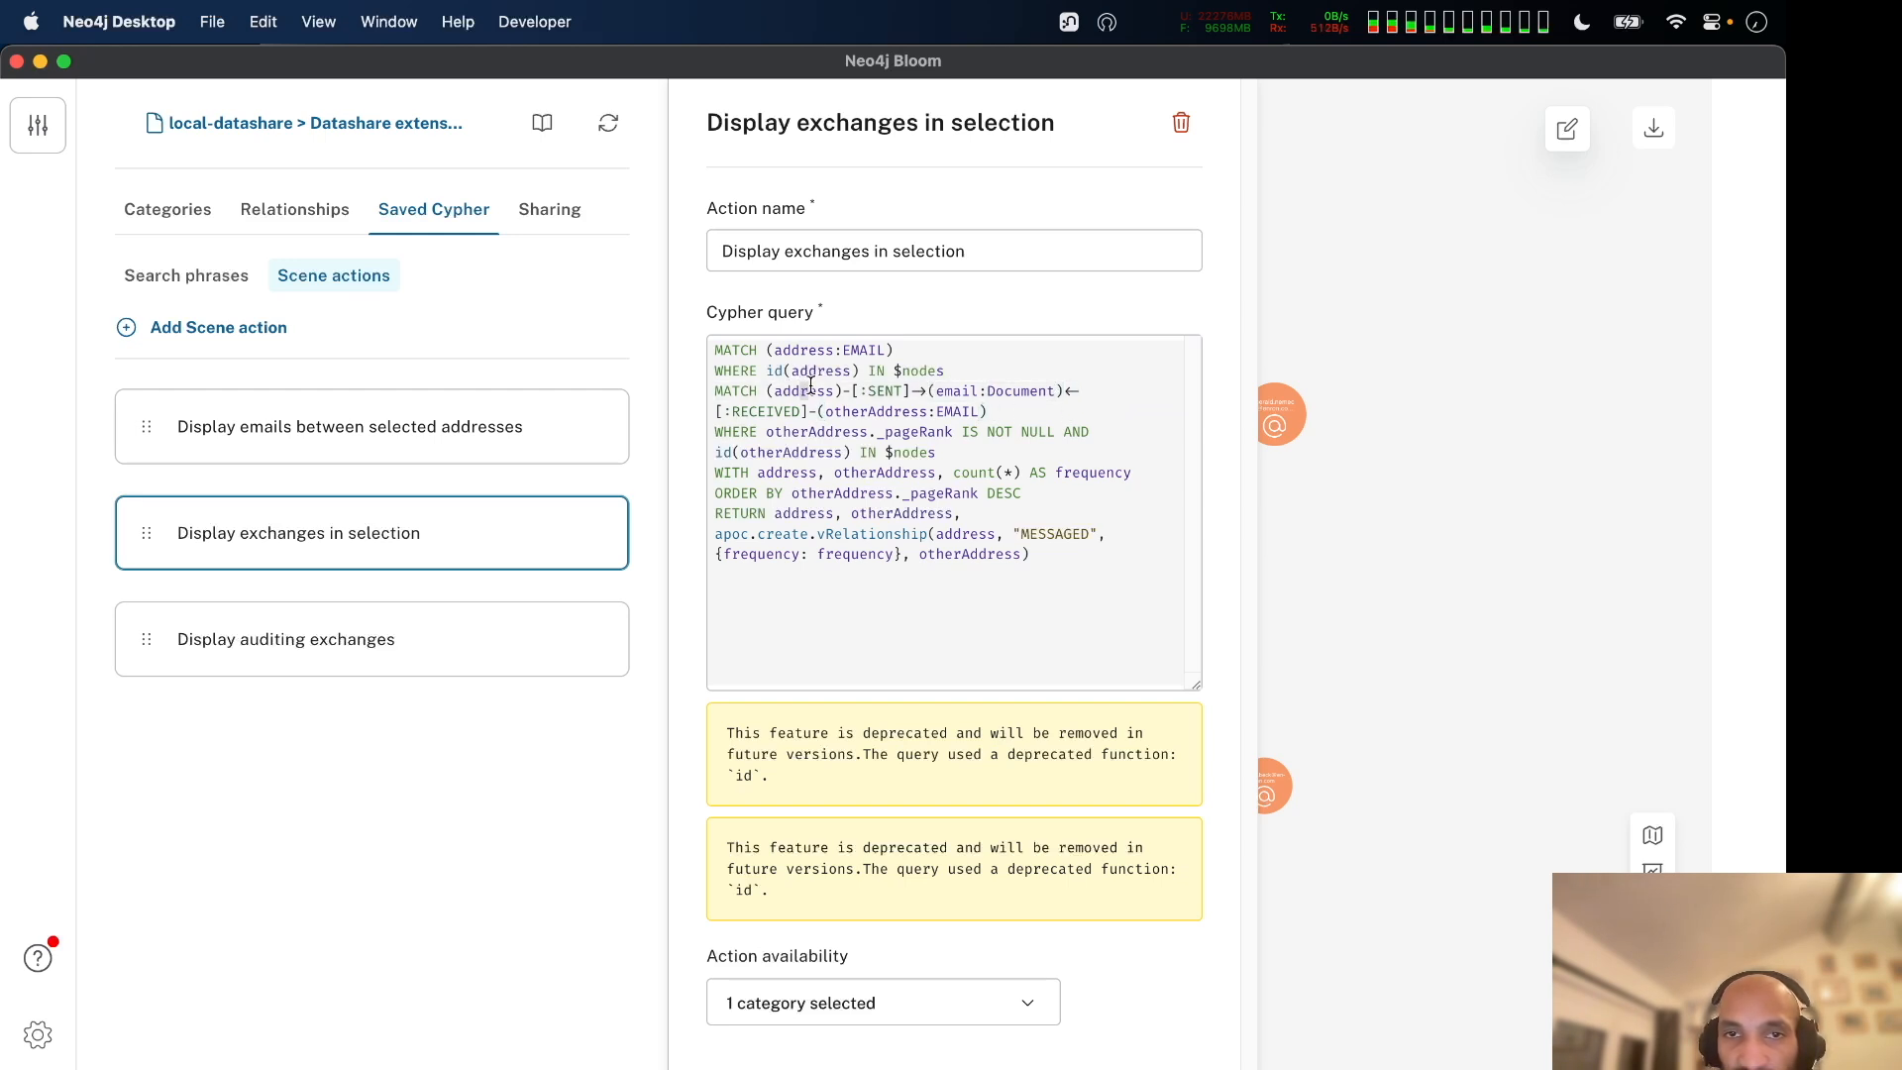
{"action": "left_click", "coordinate": [1375, 559]}
Select all email address nodes in the scene and run the scene action Display exchanges in selection.
{"action": "scroll", "coordinate": [716, 563], "scroll_direction": "up", "scroll_amount": 2}
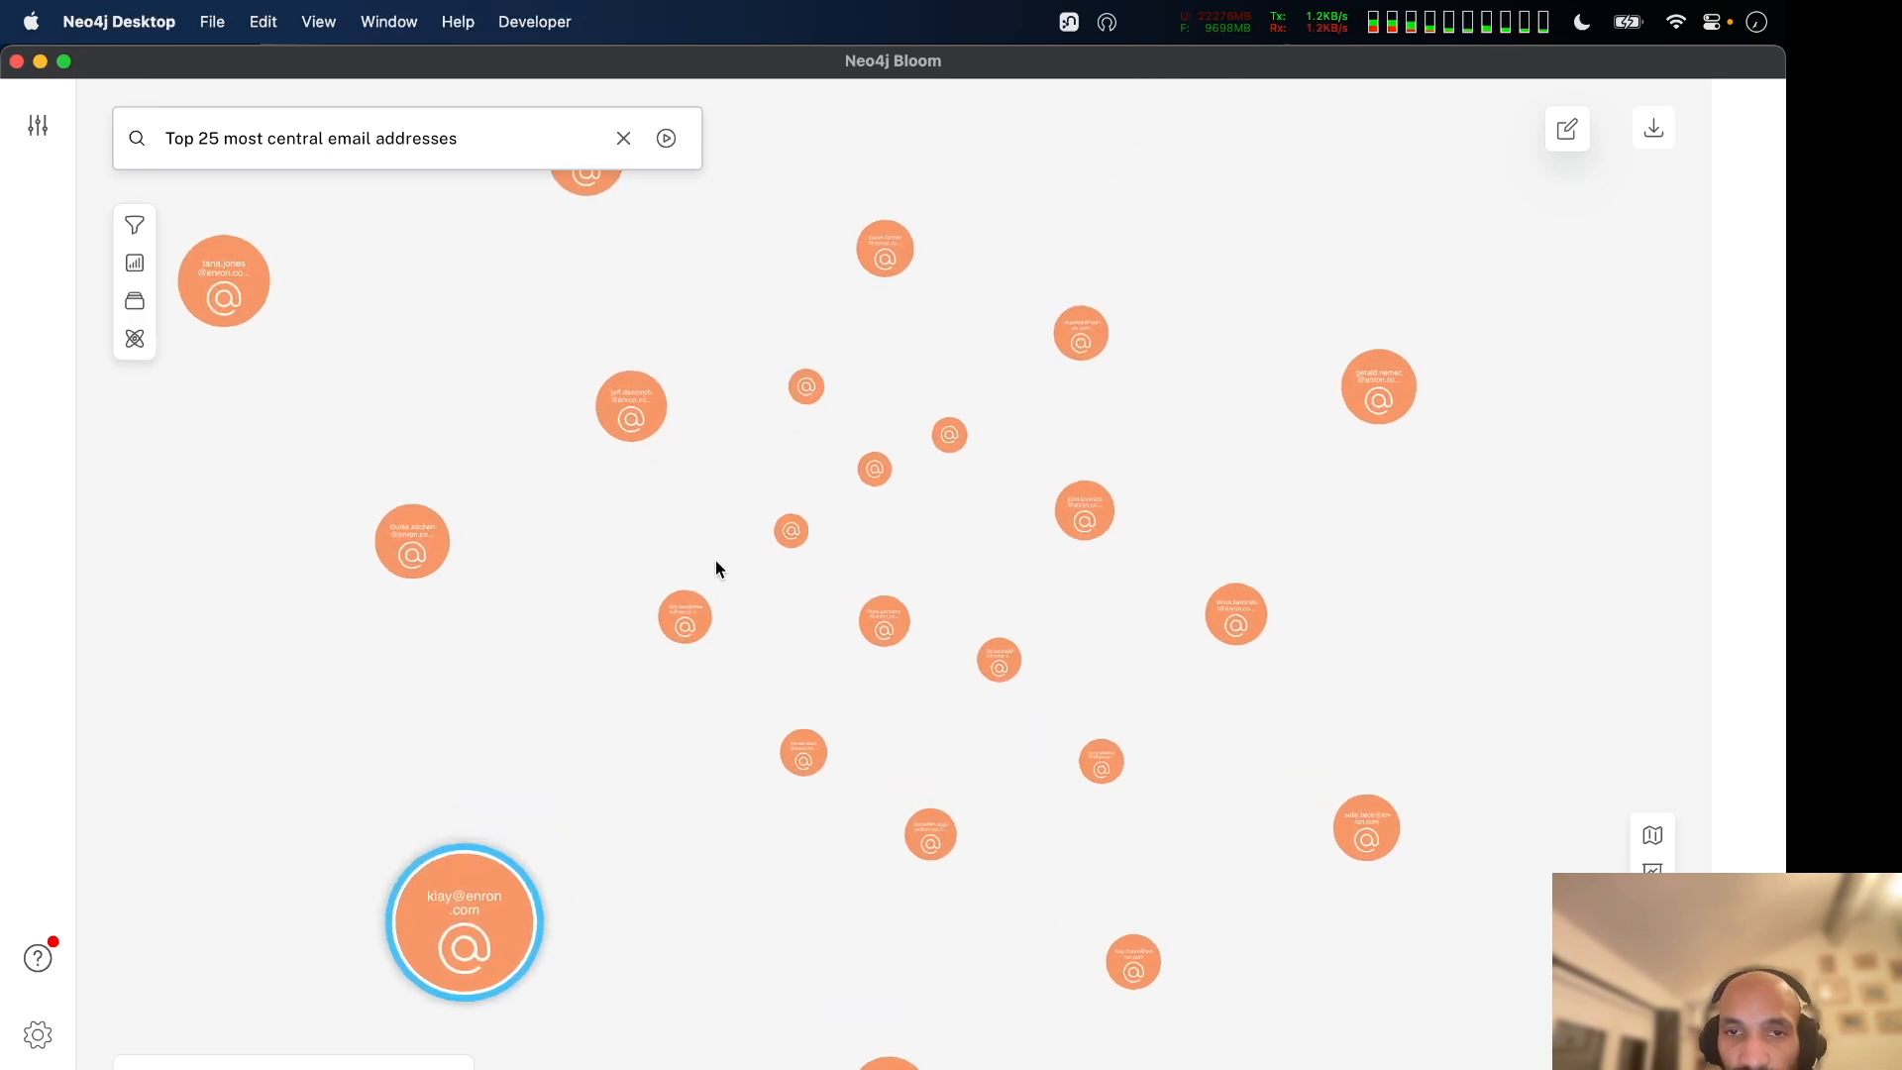
{"action": "scroll", "coordinate": [721, 615], "scroll_direction": "up", "scroll_amount": 2}
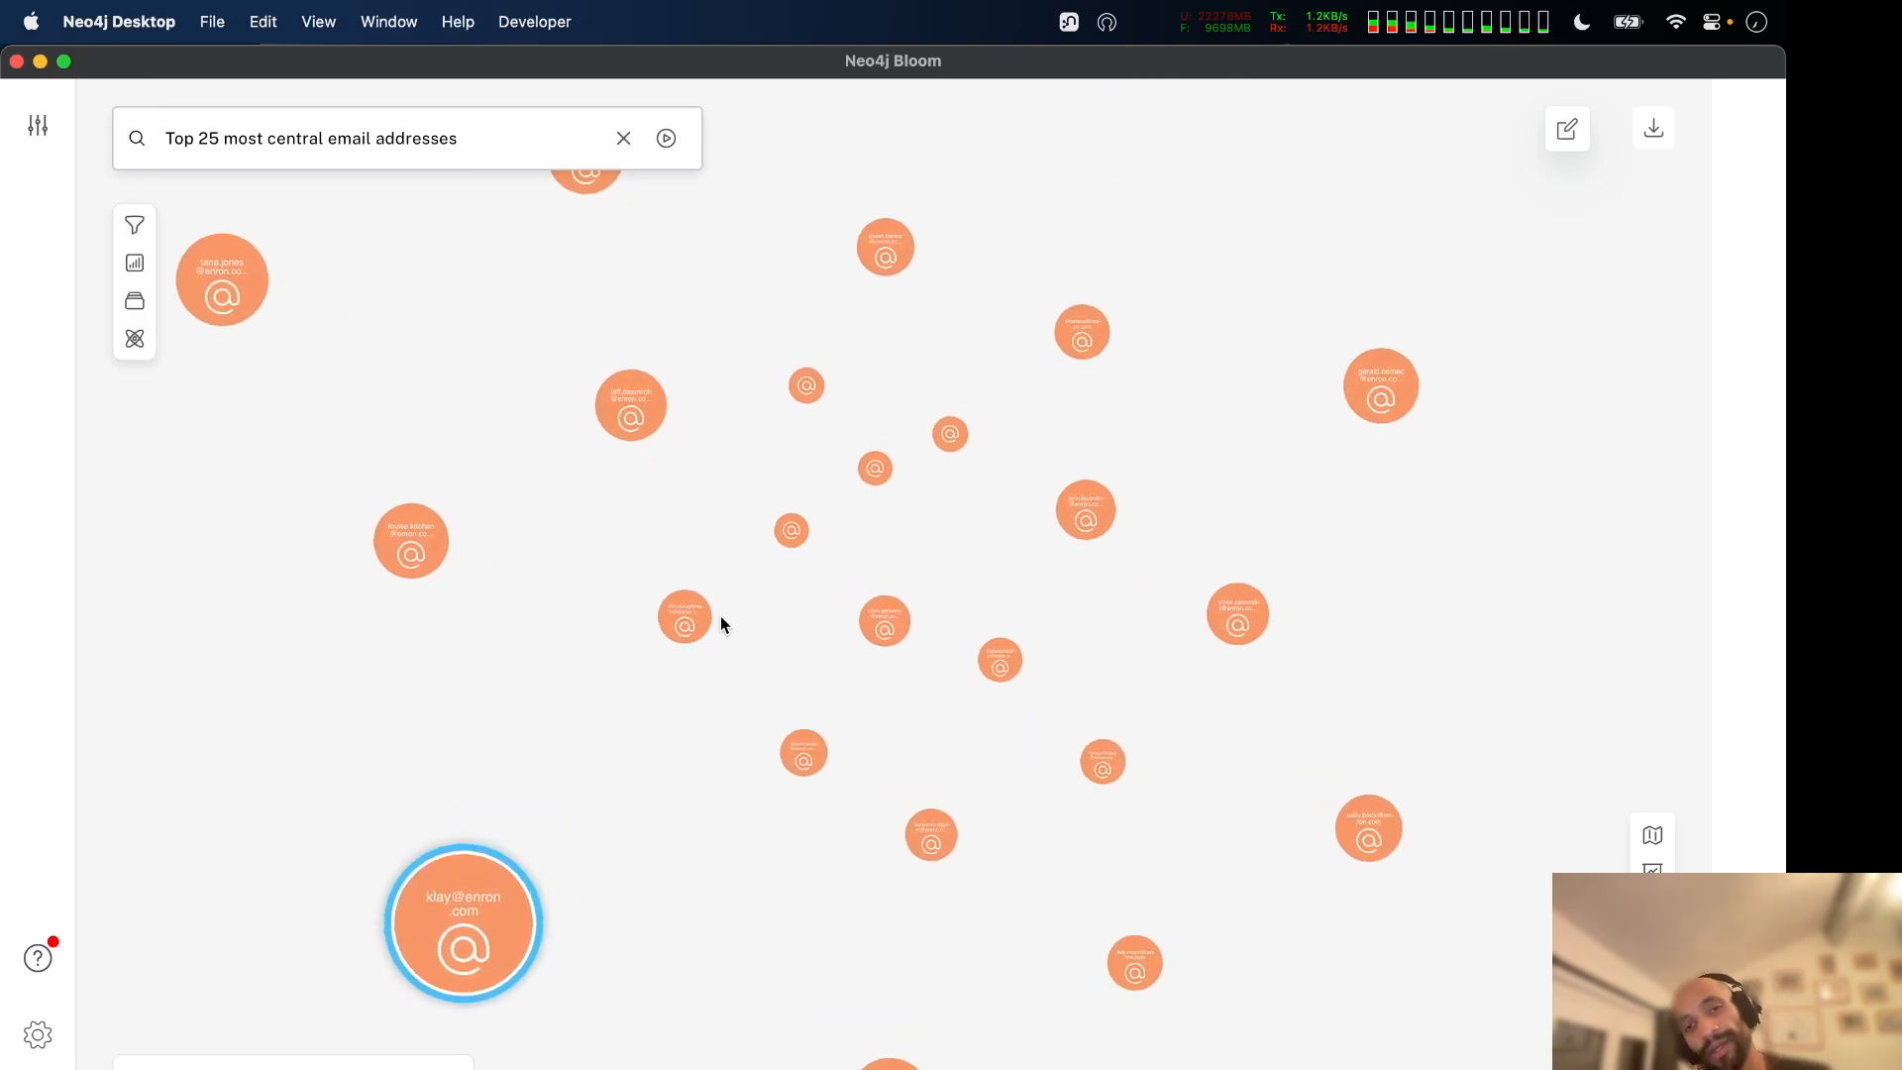
{"action": "left_click_drag", "start_coordinate": [823, 690], "coordinate": [782, 743]}
{"action": "scroll", "coordinate": [783, 751], "scroll_direction": "down", "scroll_amount": 2}
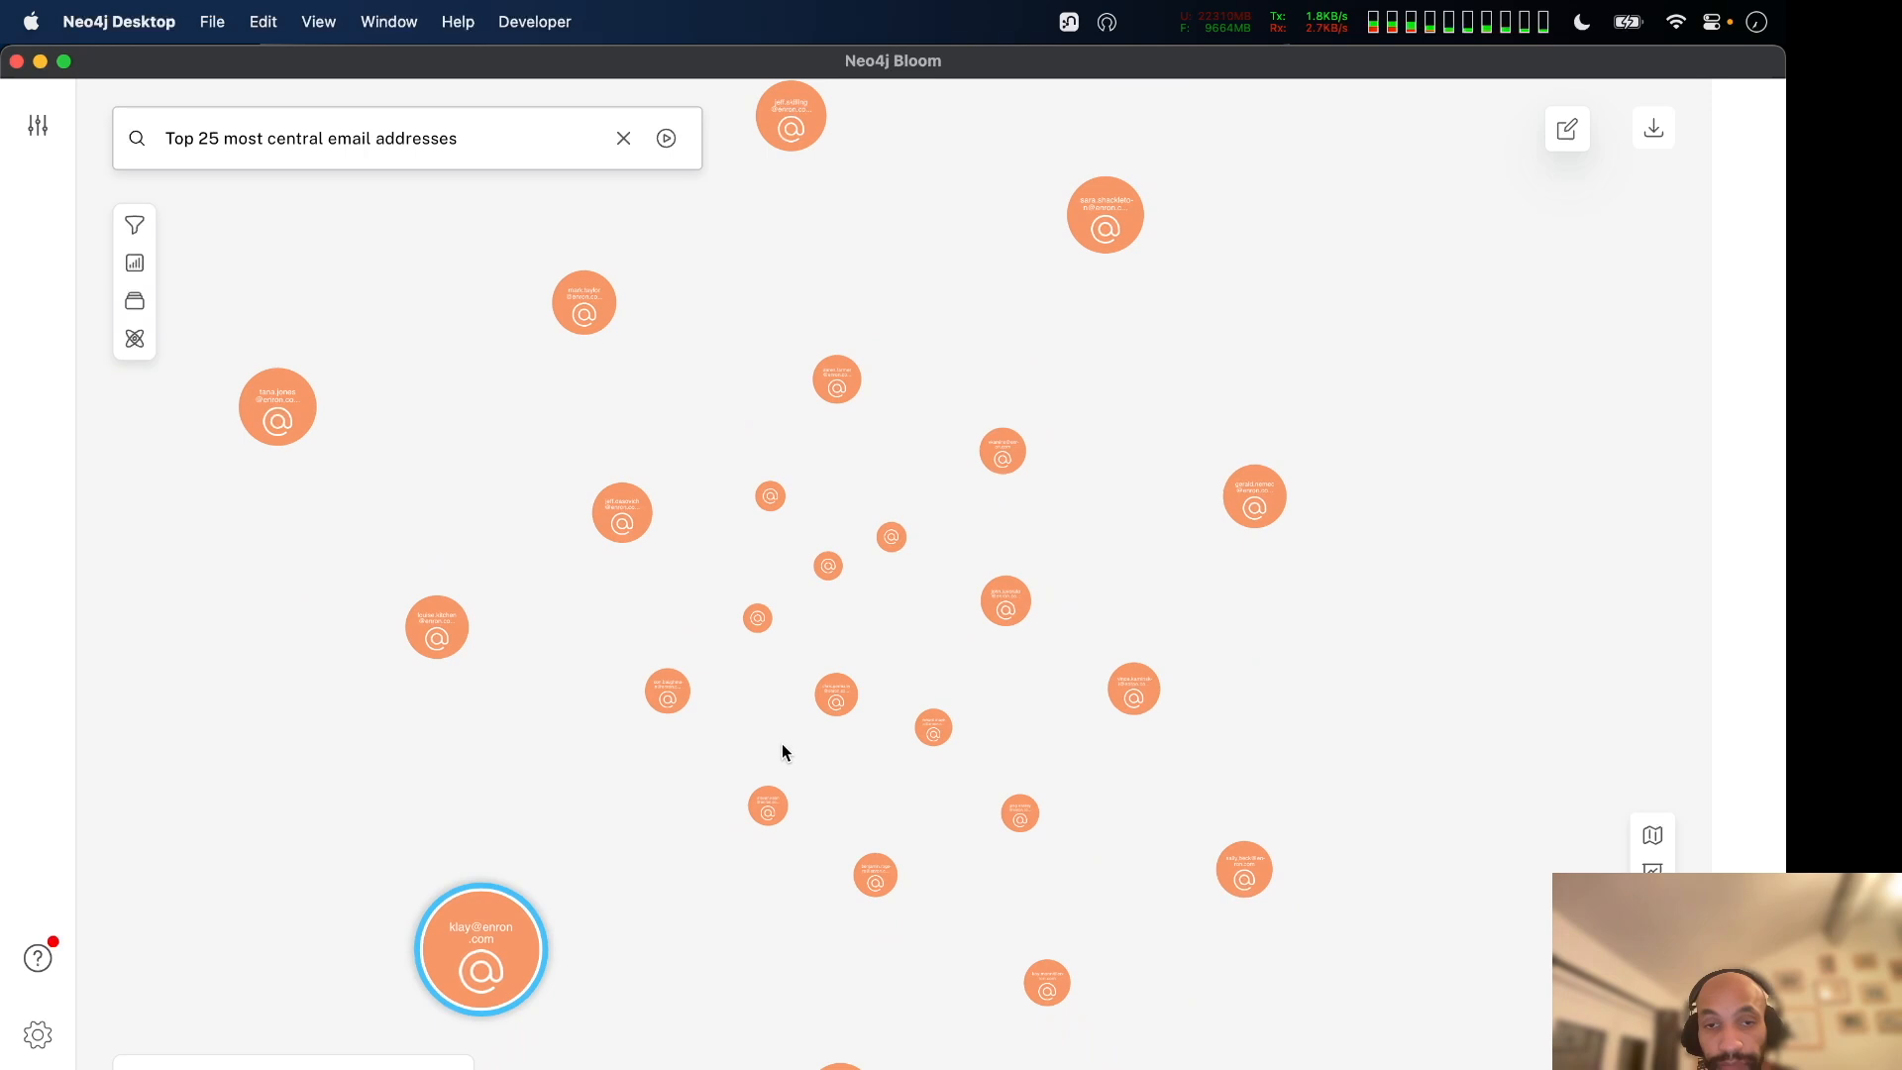
{"action": "key", "text": "super+a"}
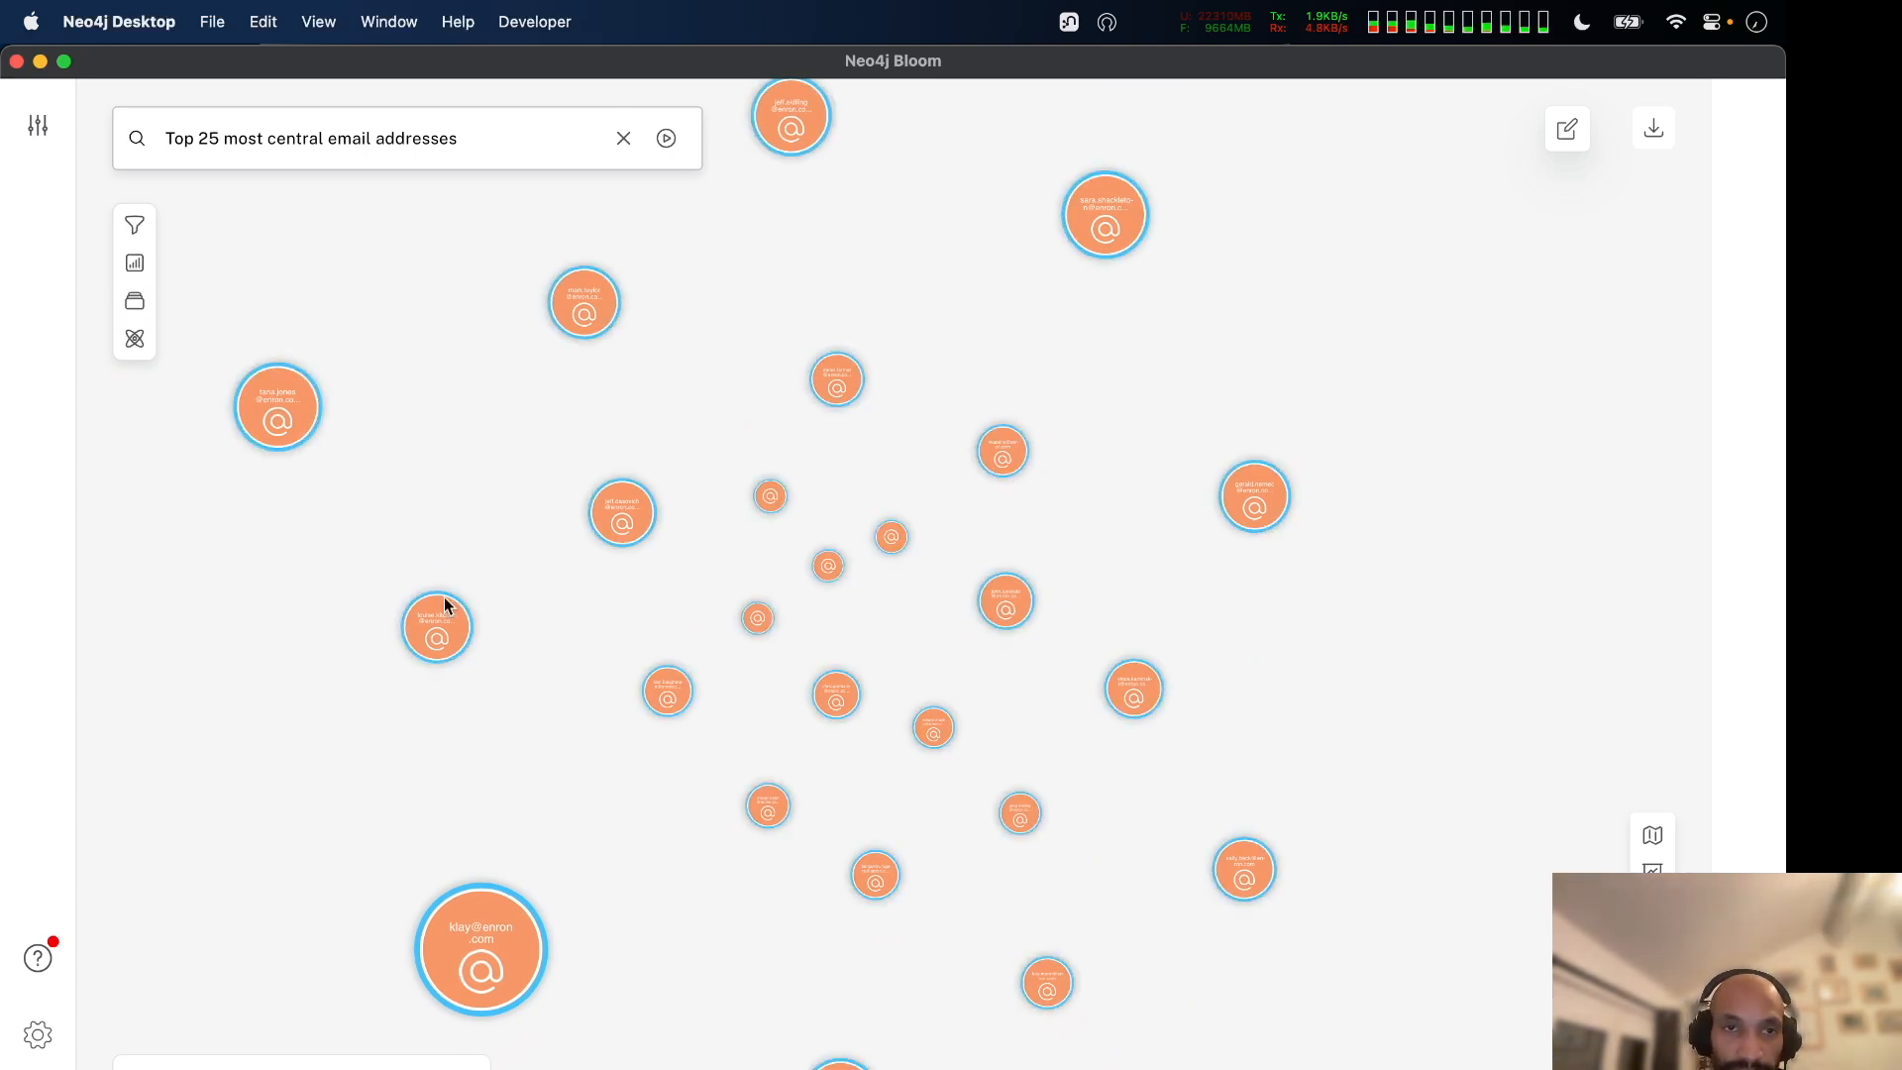
{"action": "right_click", "coordinate": [274, 401]}
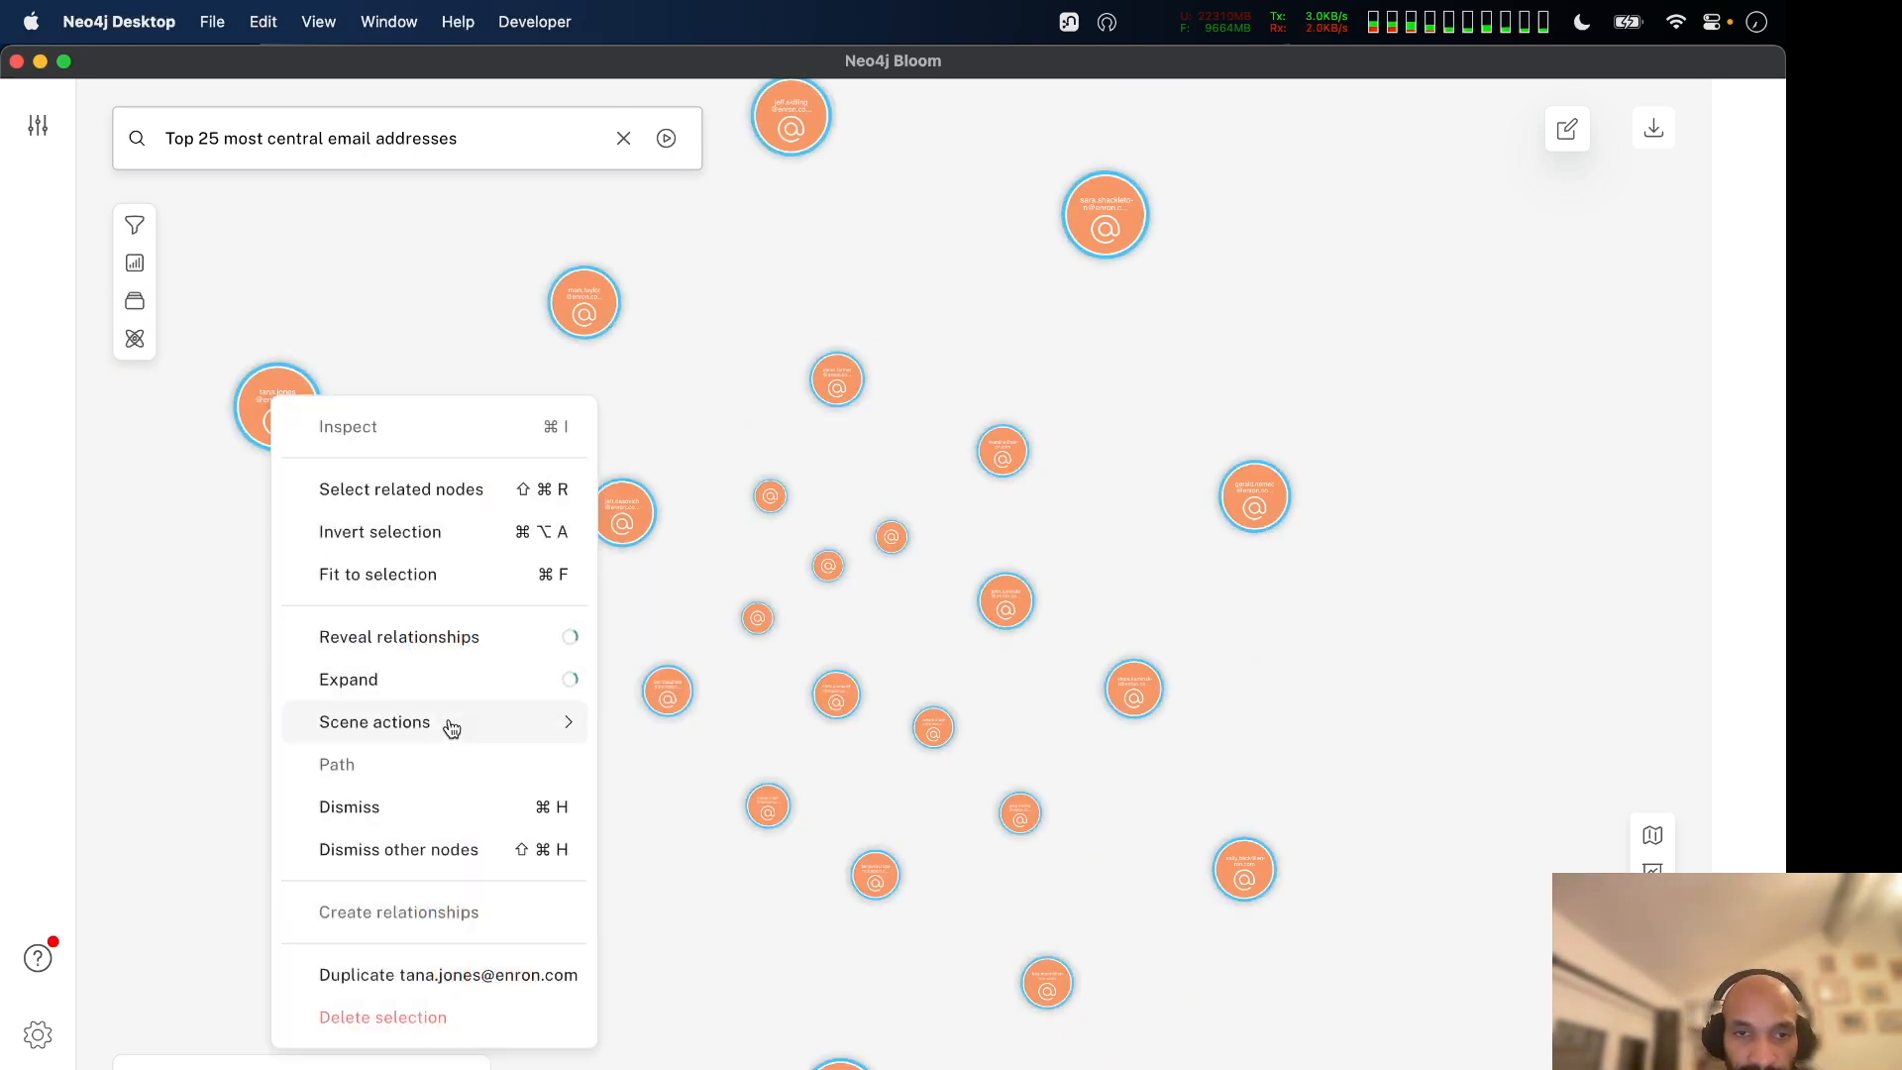
{"action": "mouse_move", "coordinate": [563, 726]}
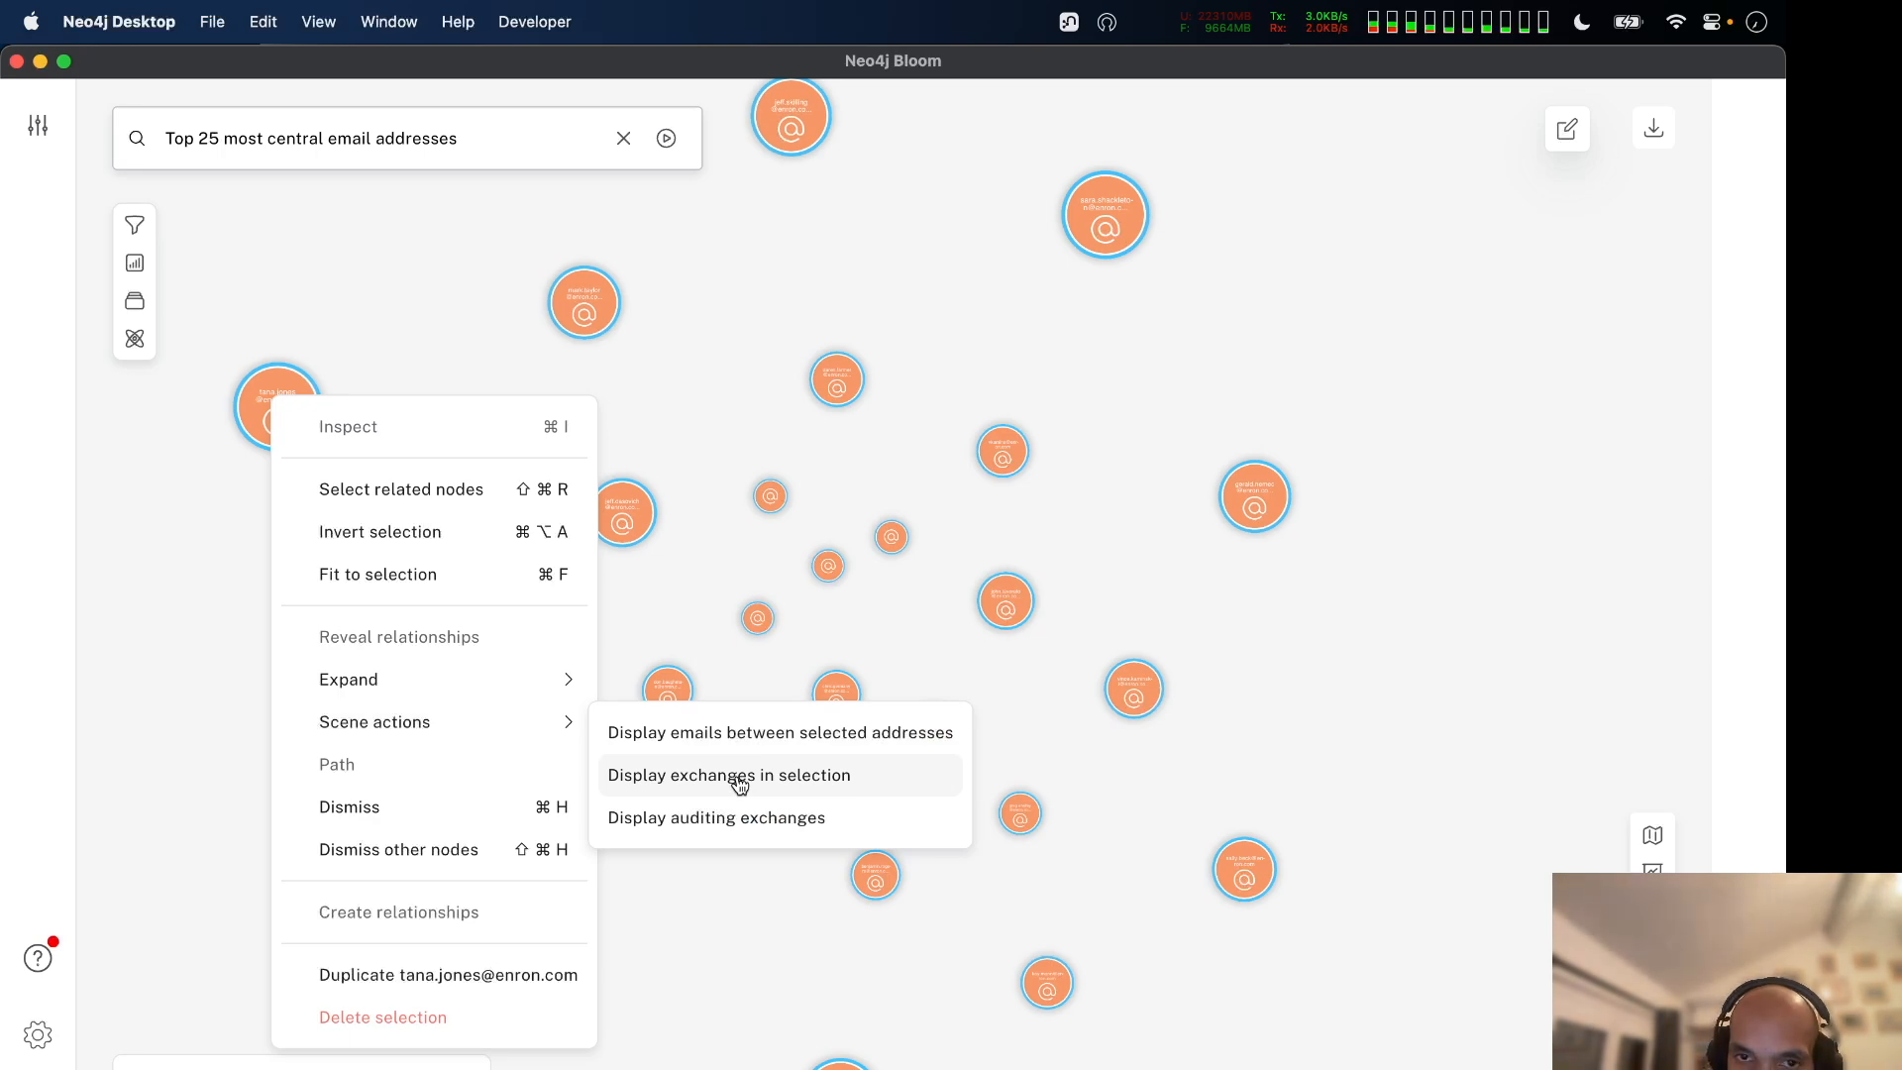
{"action": "left_click", "coordinate": [738, 777]}
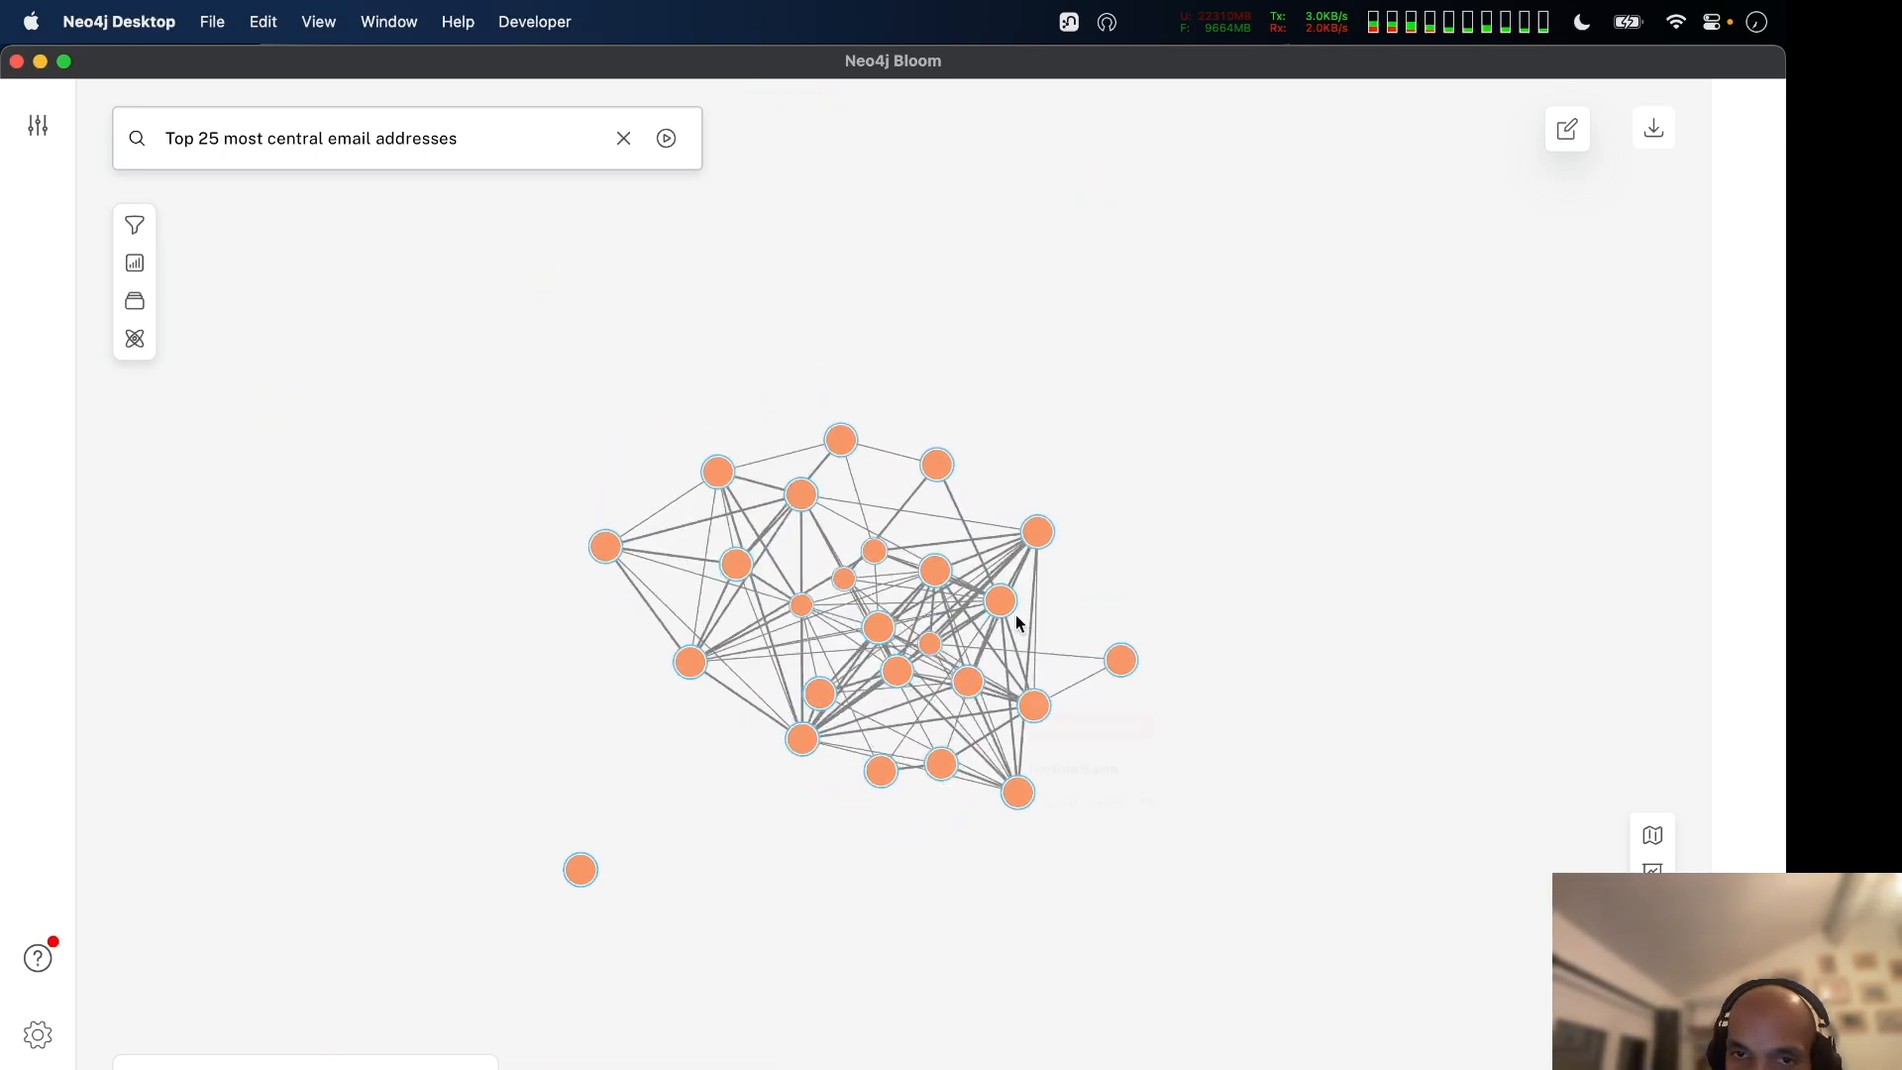
Deselect everything and spread the outer email address nodes away from the cluster to make the exchanges readable.
{"action": "scroll", "coordinate": [1030, 591], "scroll_direction": "up", "scroll_amount": 10}
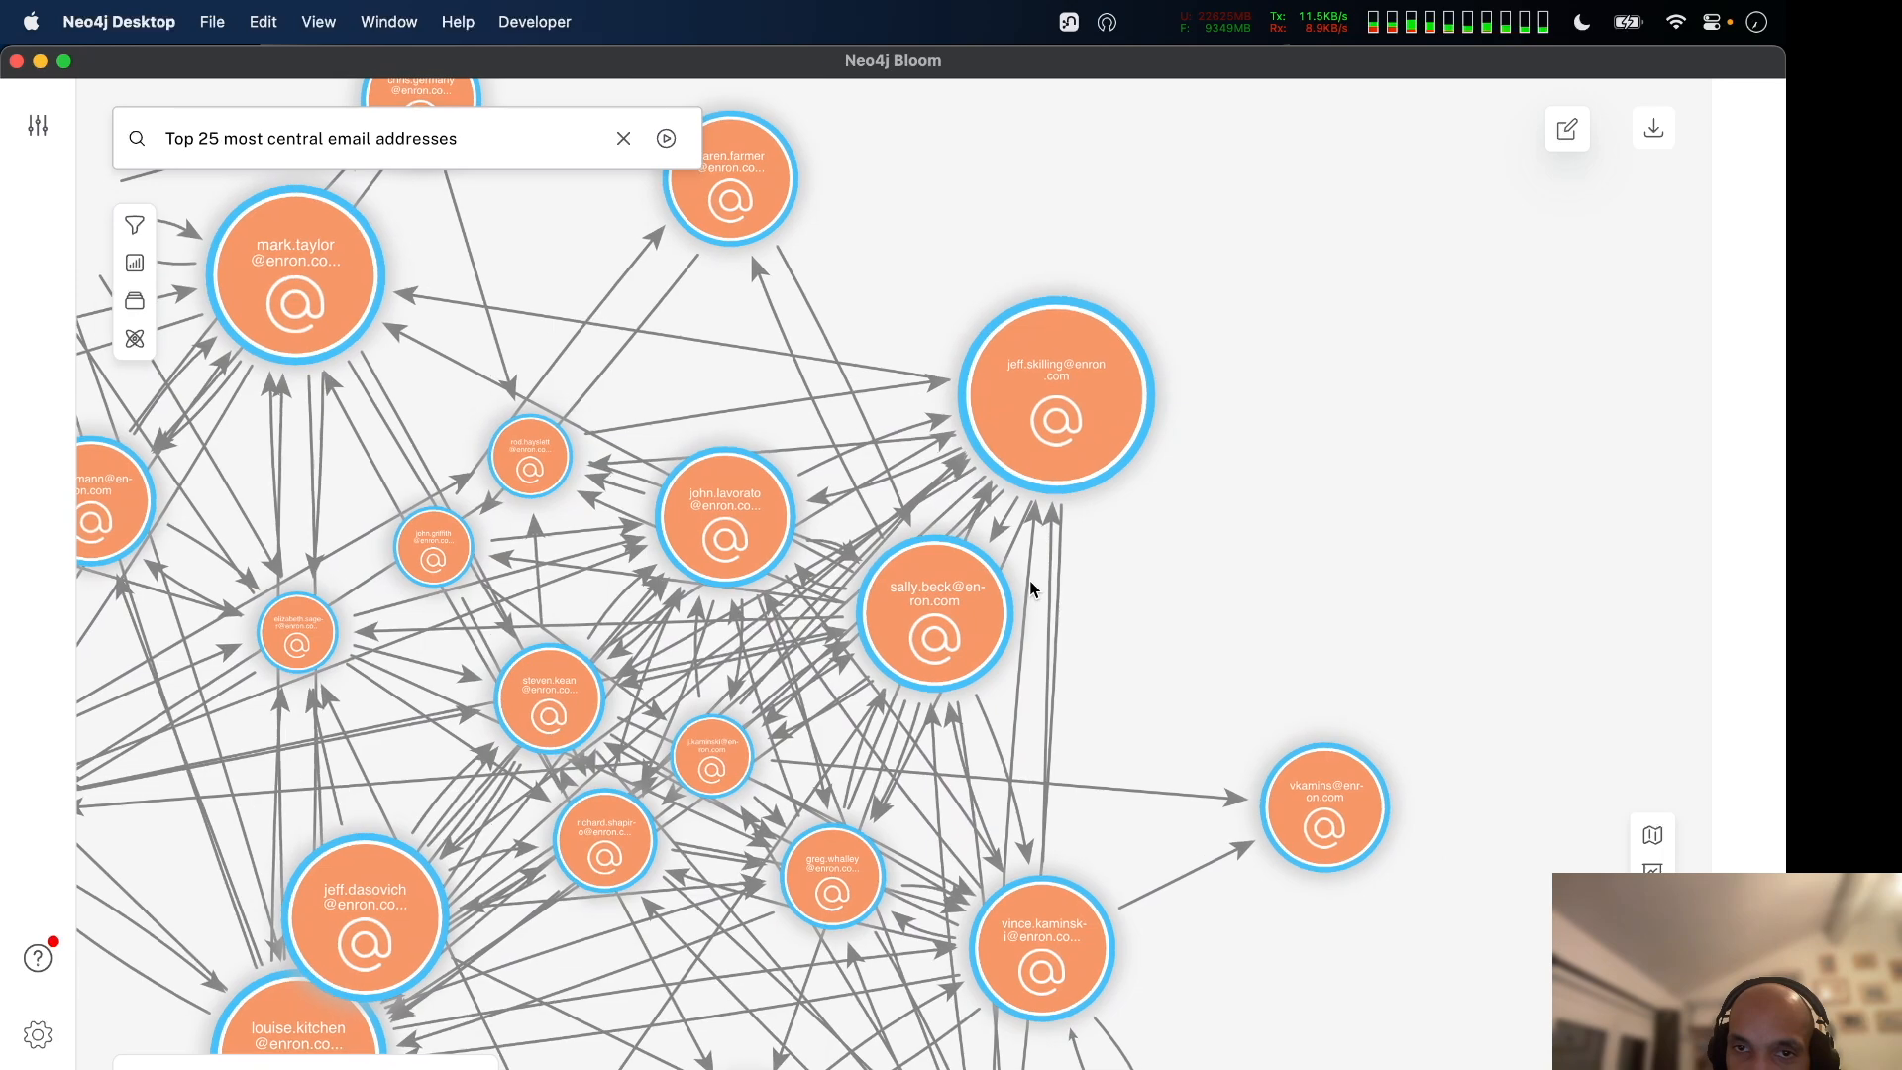
{"action": "scroll", "coordinate": [1030, 590], "scroll_direction": "down", "scroll_amount": 3}
{"action": "left_click", "coordinate": [1193, 485]}
{"action": "scroll", "coordinate": [1192, 485], "scroll_direction": "down", "scroll_amount": 5}
{"action": "mouse_move", "coordinate": [1092, 464]}
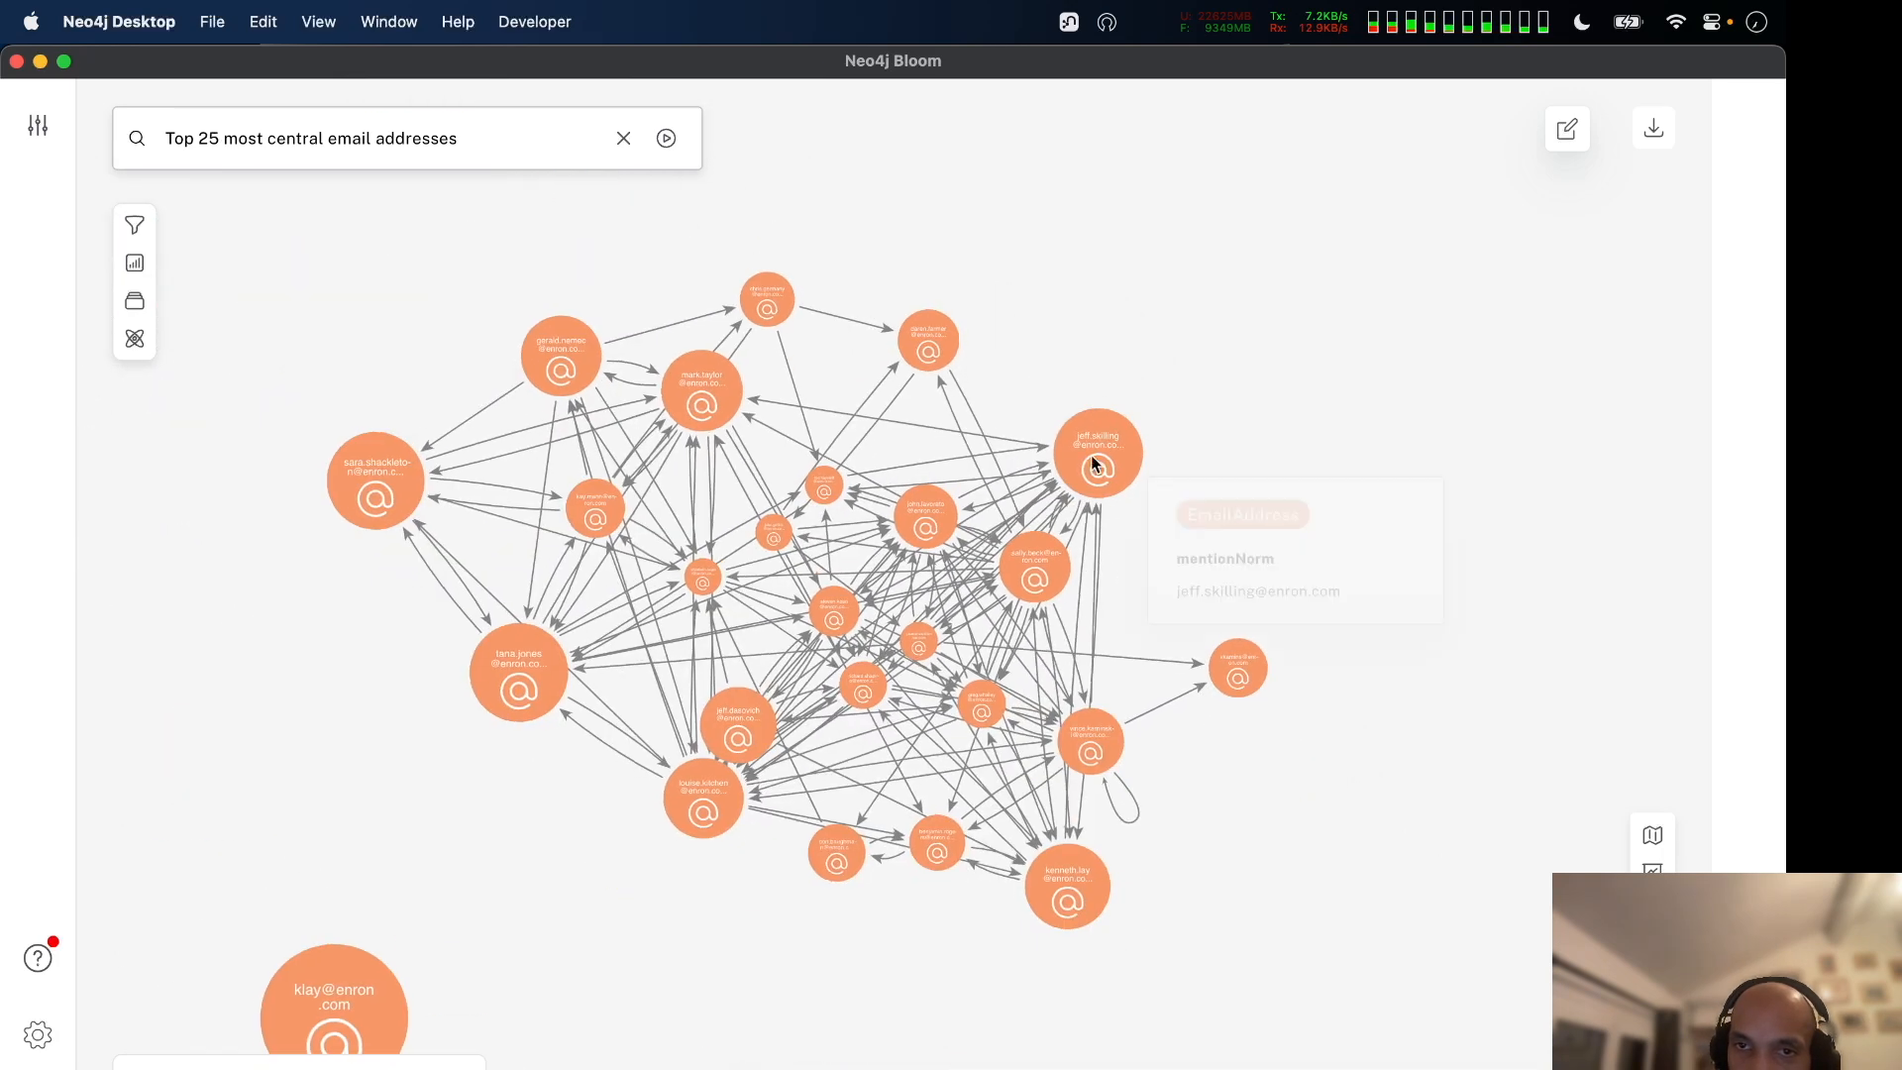
{"action": "left_click_drag", "start_coordinate": [1093, 463], "coordinate": [1308, 358]}
{"action": "left_click_drag", "start_coordinate": [769, 299], "coordinate": [710, 151]}
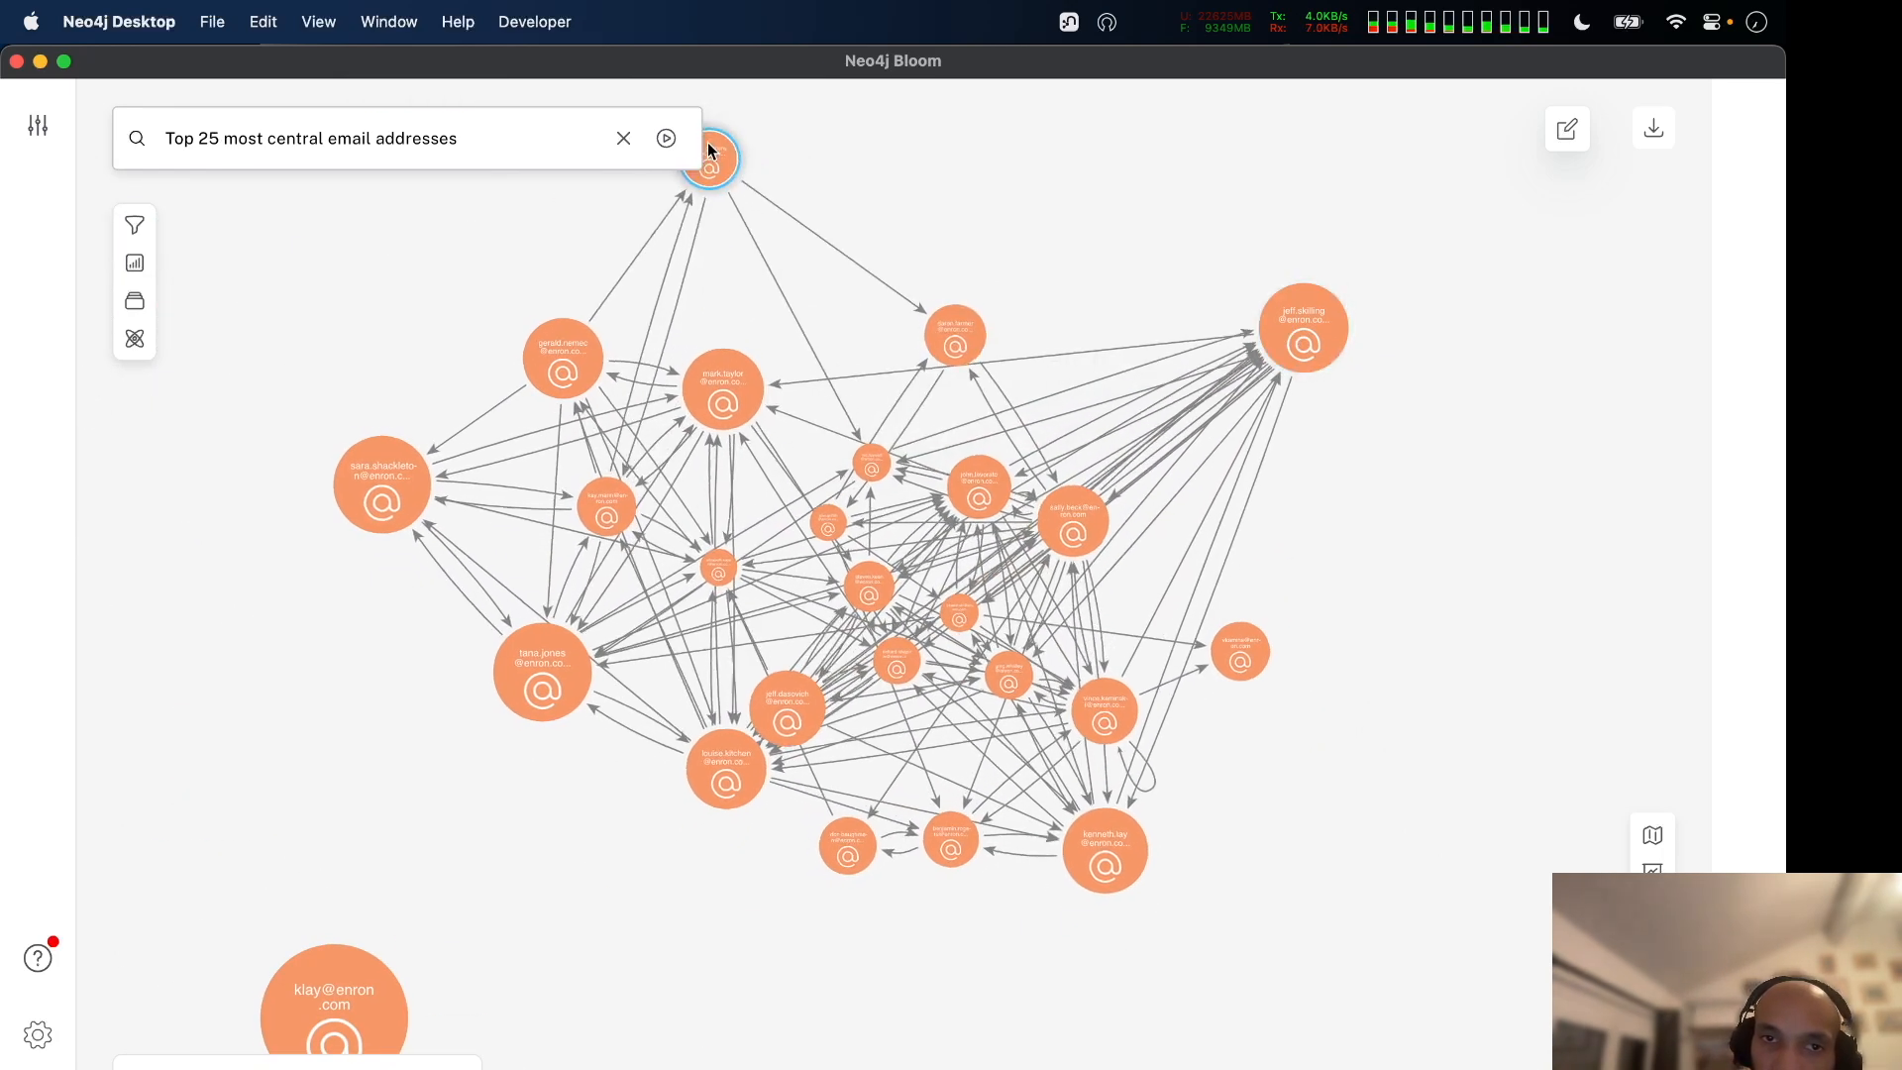
{"action": "left_click_drag", "start_coordinate": [596, 336], "coordinate": [503, 315]}
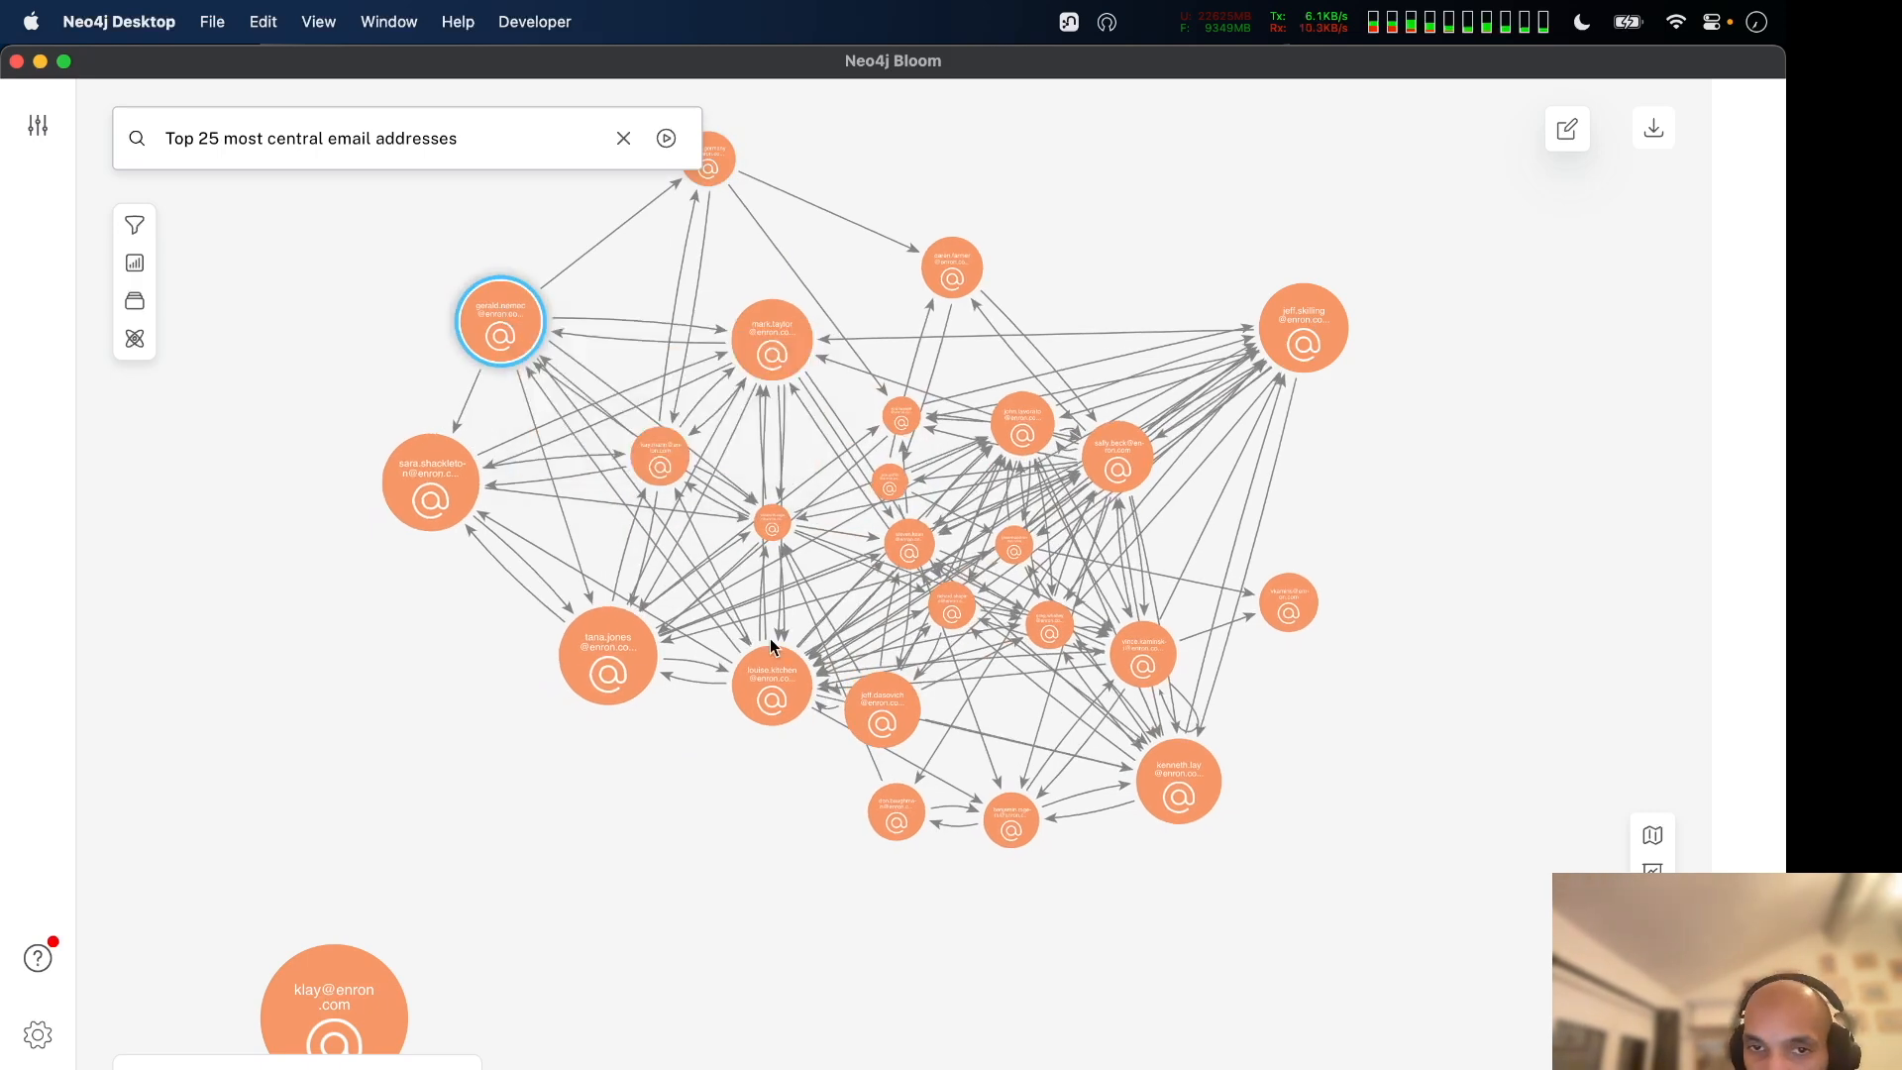
{"action": "left_click_drag", "start_coordinate": [1179, 783], "coordinate": [1388, 907]}
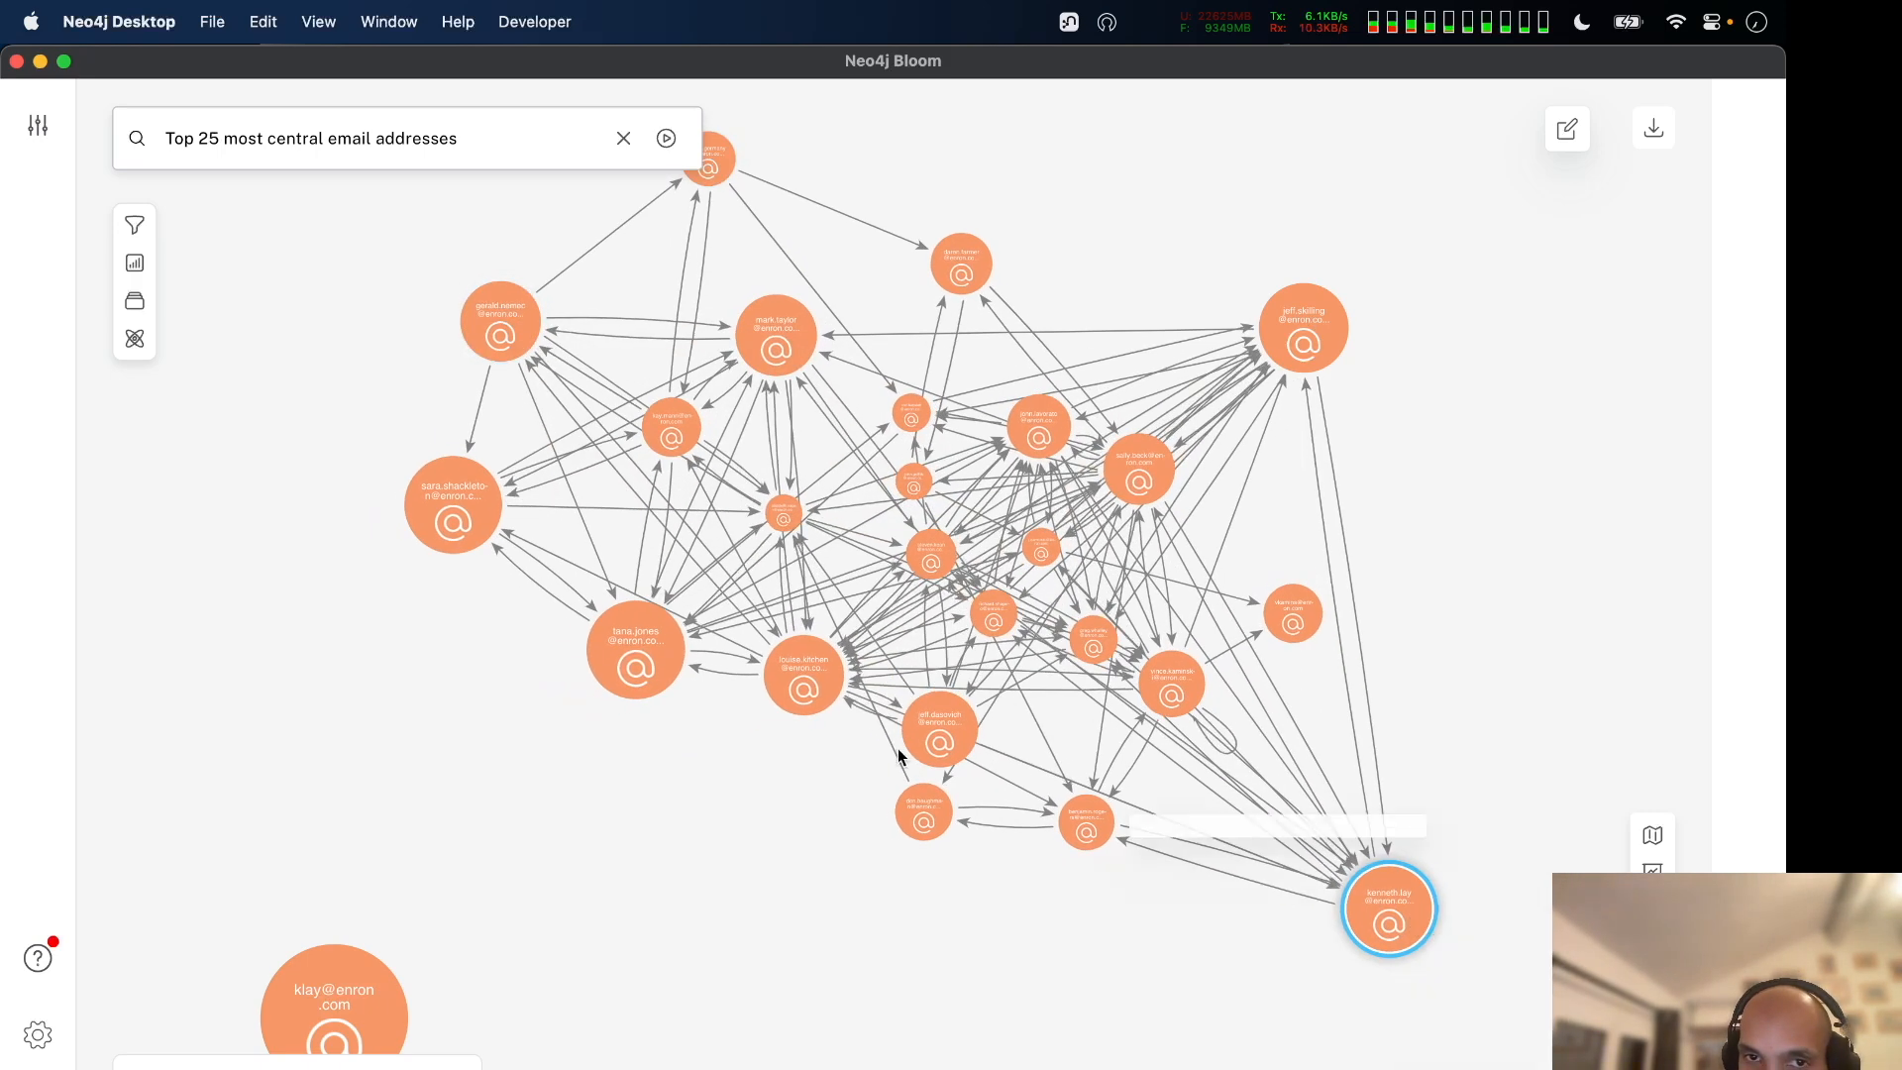
{"action": "left_click_drag", "start_coordinate": [407, 515], "coordinate": [255, 687]}
{"action": "left_click_drag", "start_coordinate": [662, 655], "coordinate": [661, 866]}
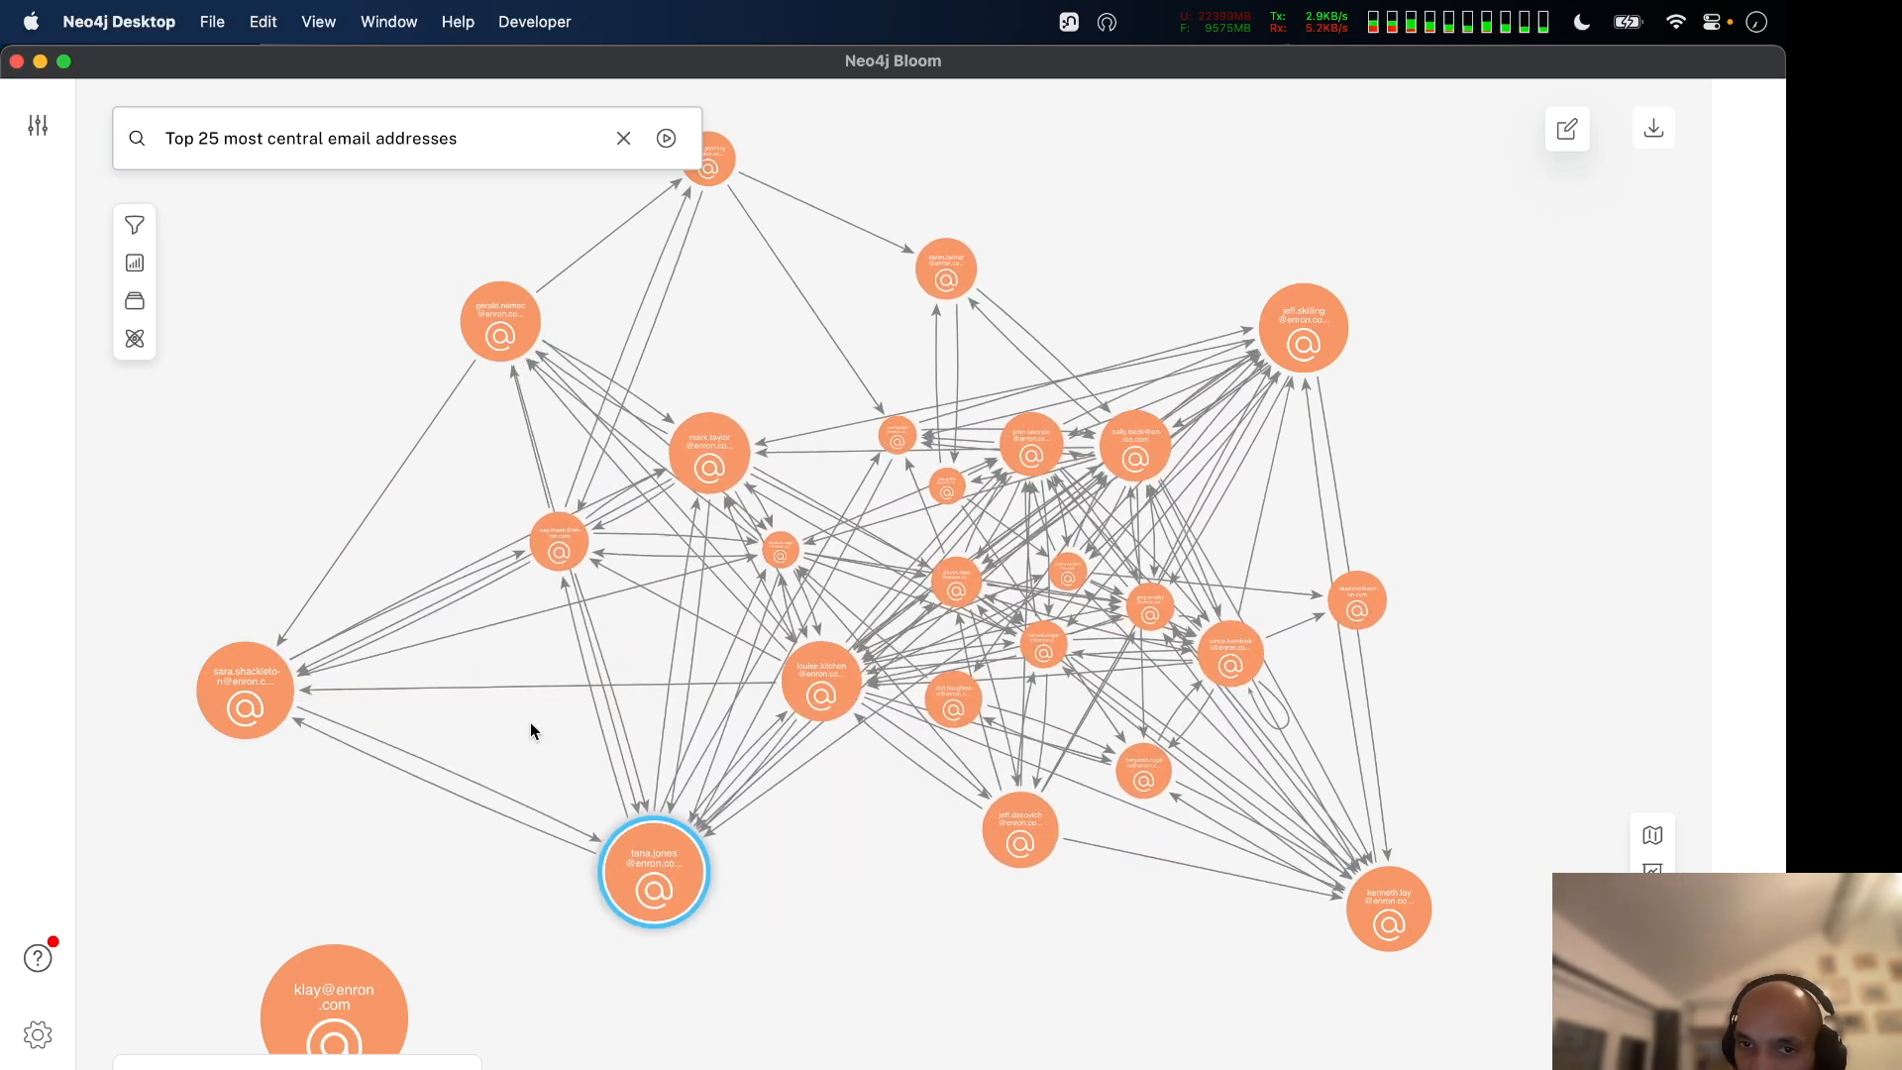
Inspect the frequency of the MESSAGED relationships in both directions between the two large connected nodes in the graph's lower-left part.
{"action": "scroll", "coordinate": [686, 831], "scroll_direction": "up", "scroll_amount": 5}
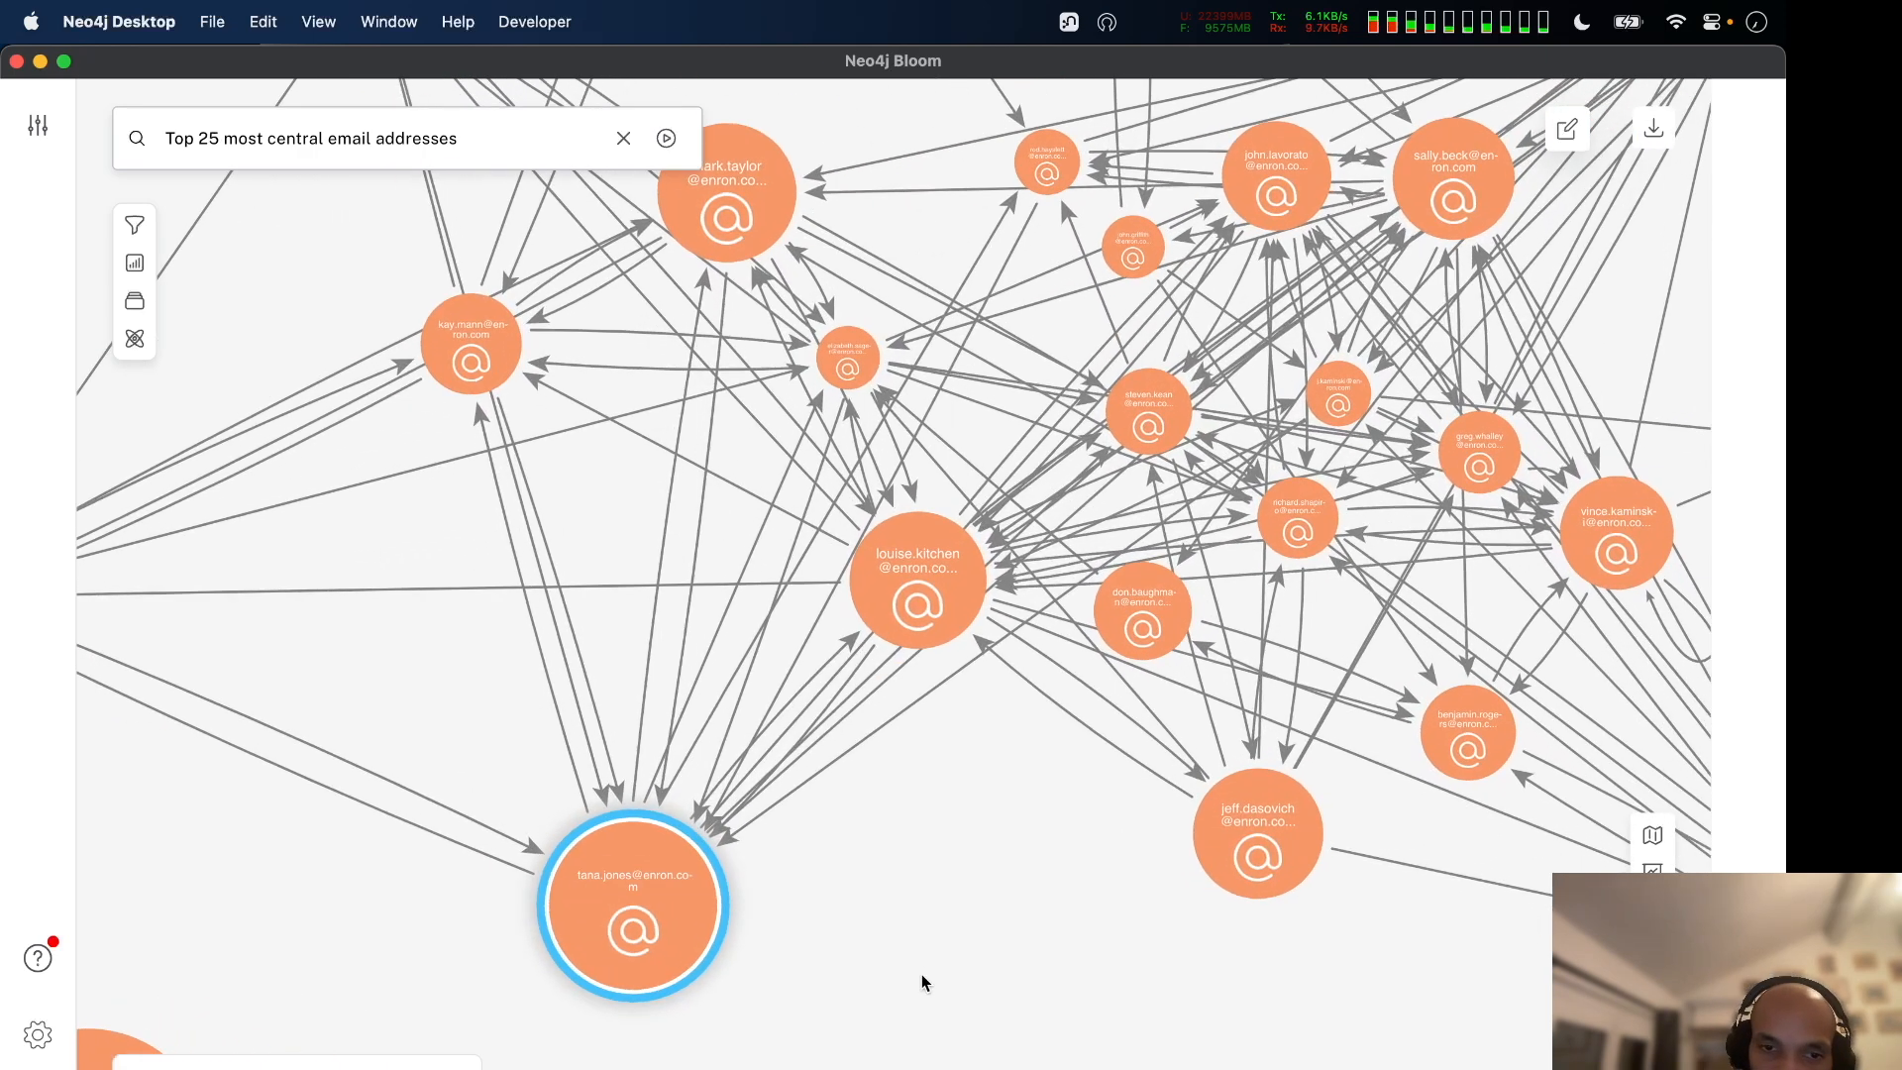
{"action": "left_click_drag", "start_coordinate": [922, 981], "coordinate": [1231, 968]}
{"action": "left_click", "coordinate": [598, 862]}
{"action": "left_click", "coordinate": [564, 748]}
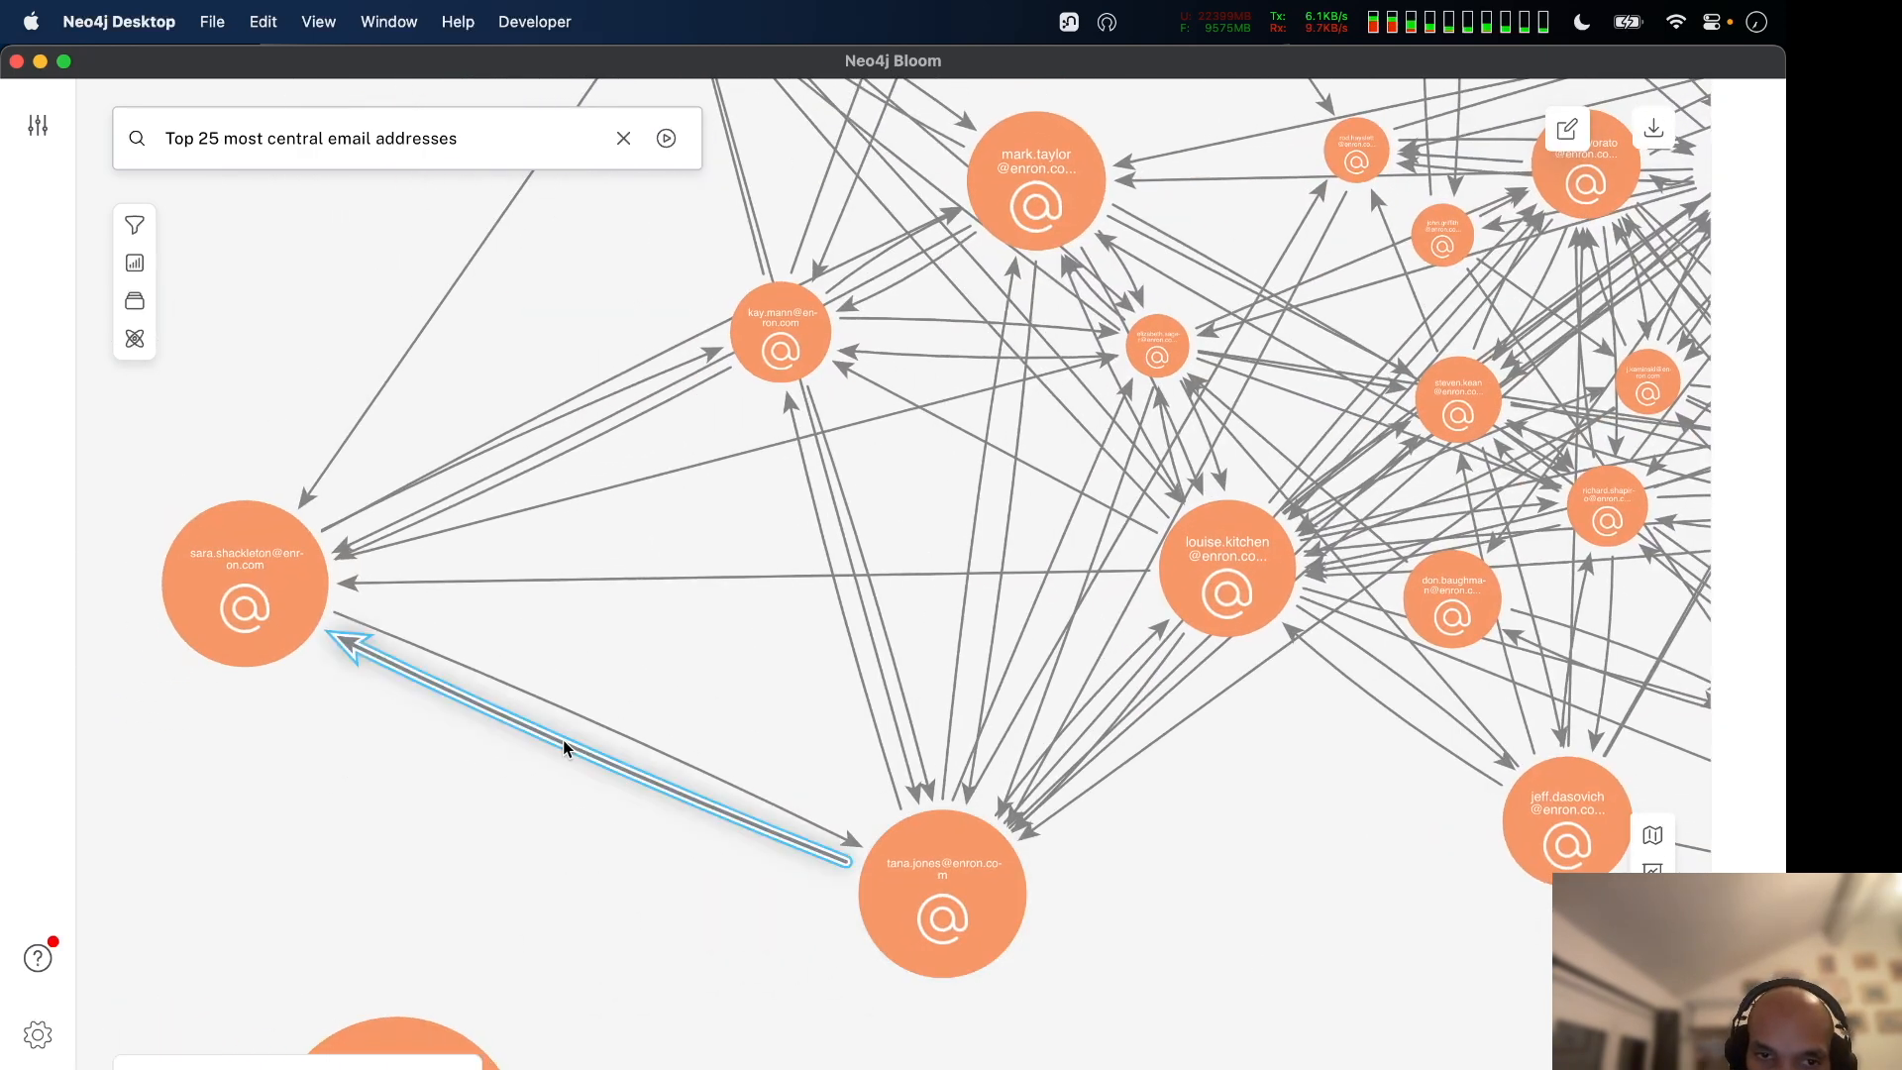
{"action": "double_click", "coordinate": [556, 757]}
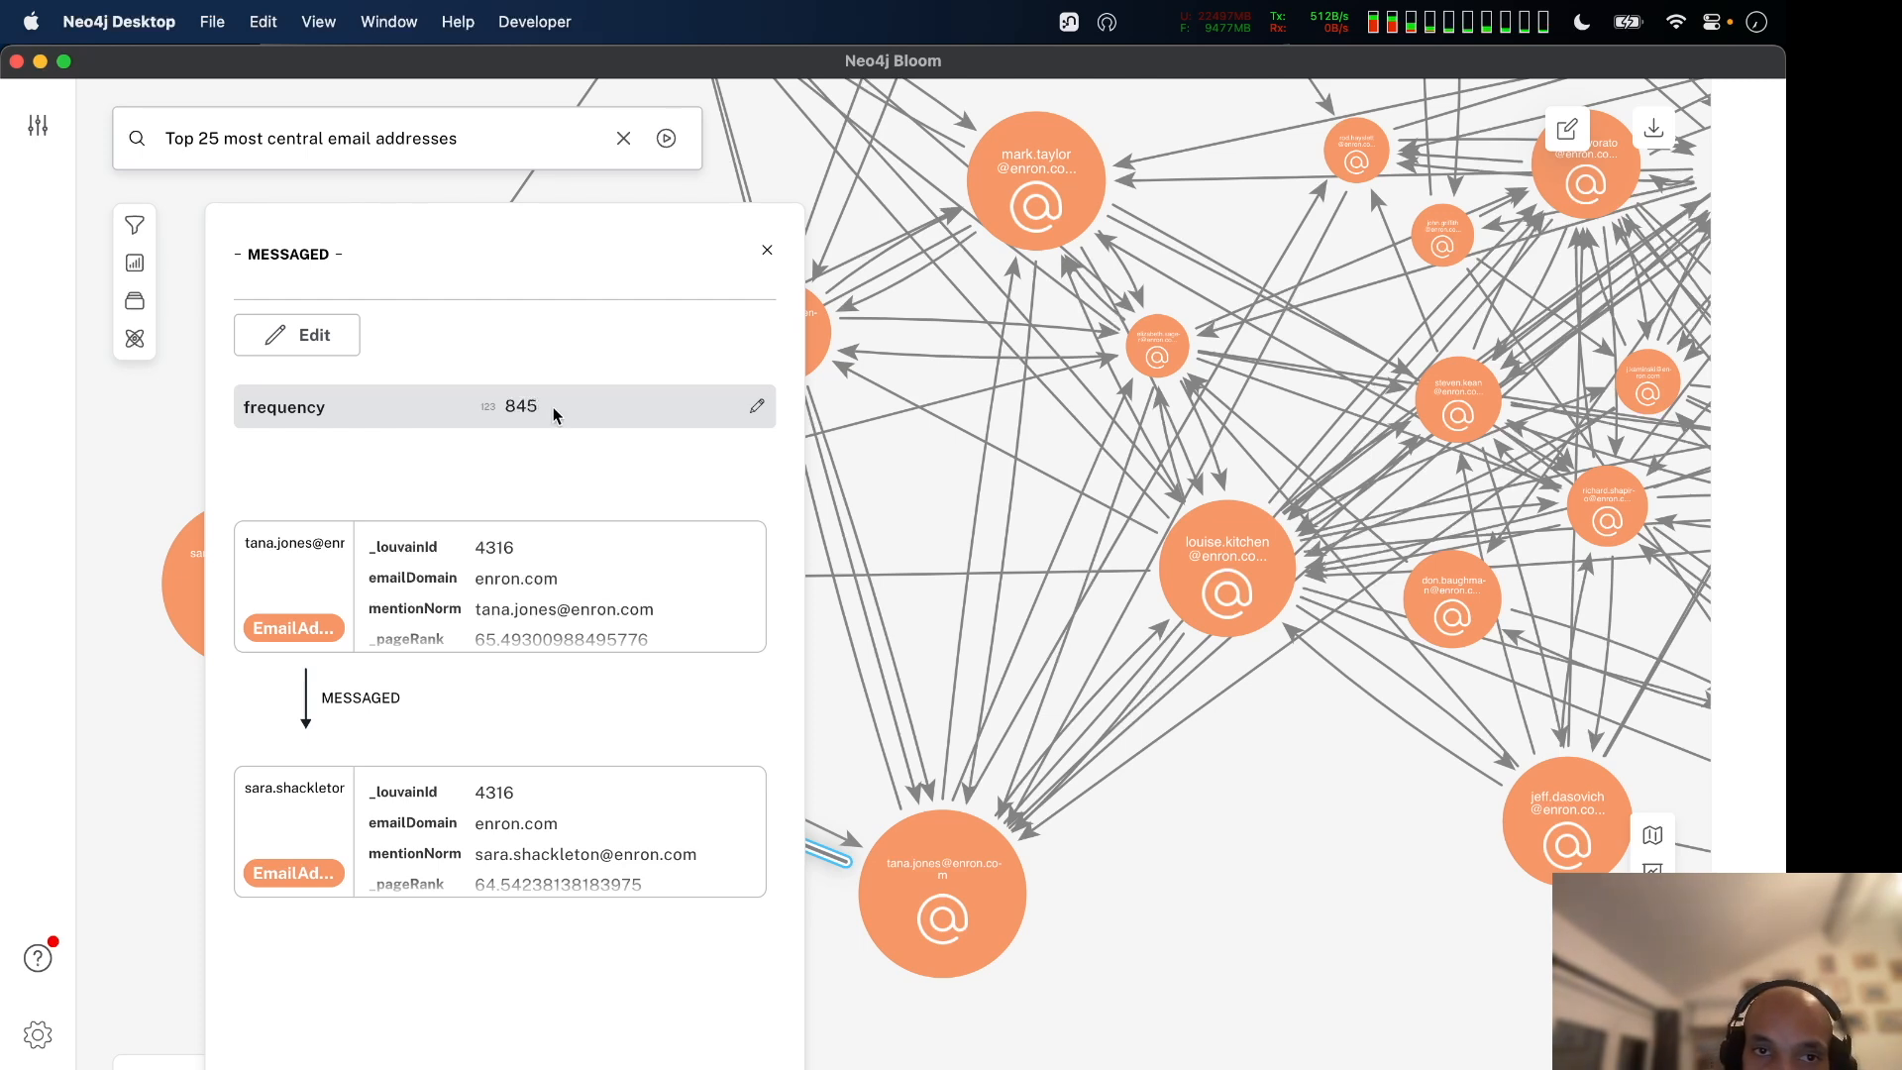
{"action": "left_click", "coordinate": [1053, 910]}
{"action": "left_click", "coordinate": [766, 252]}
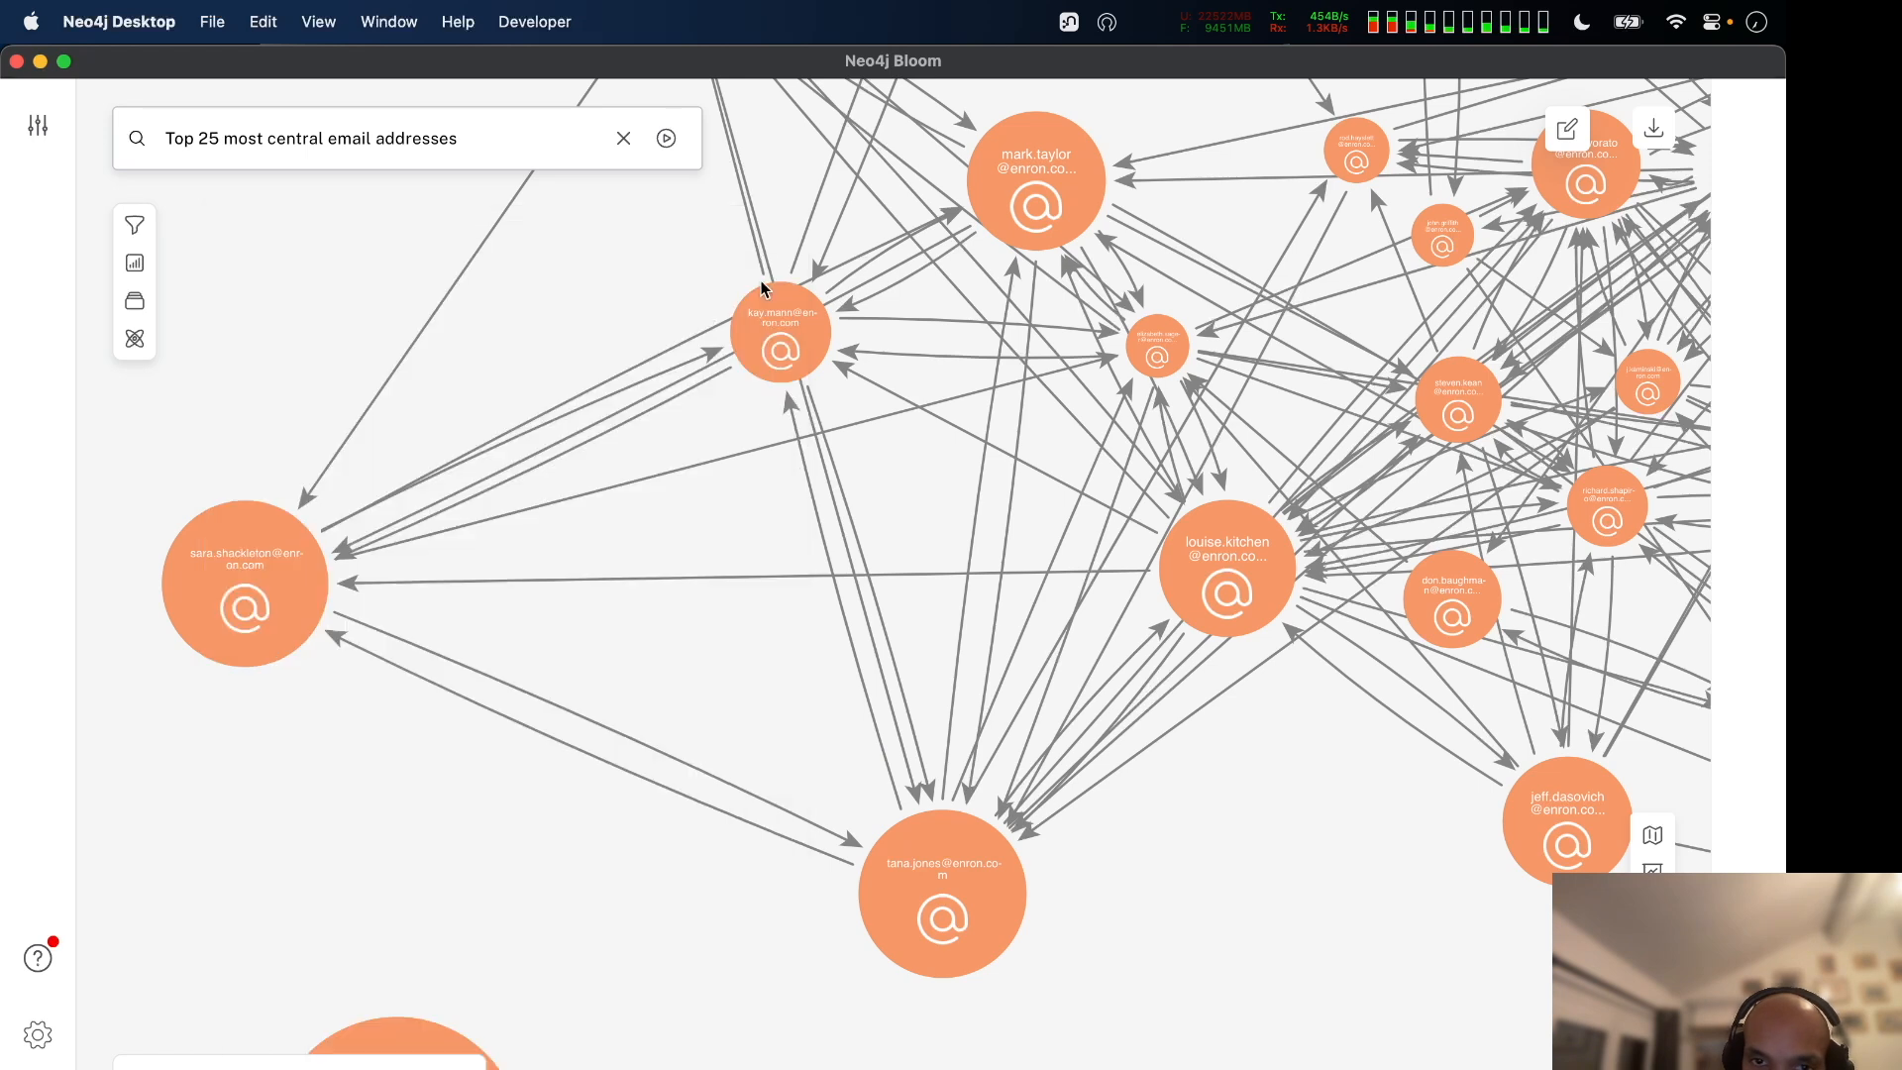
{"action": "double_click", "coordinate": [555, 703]}
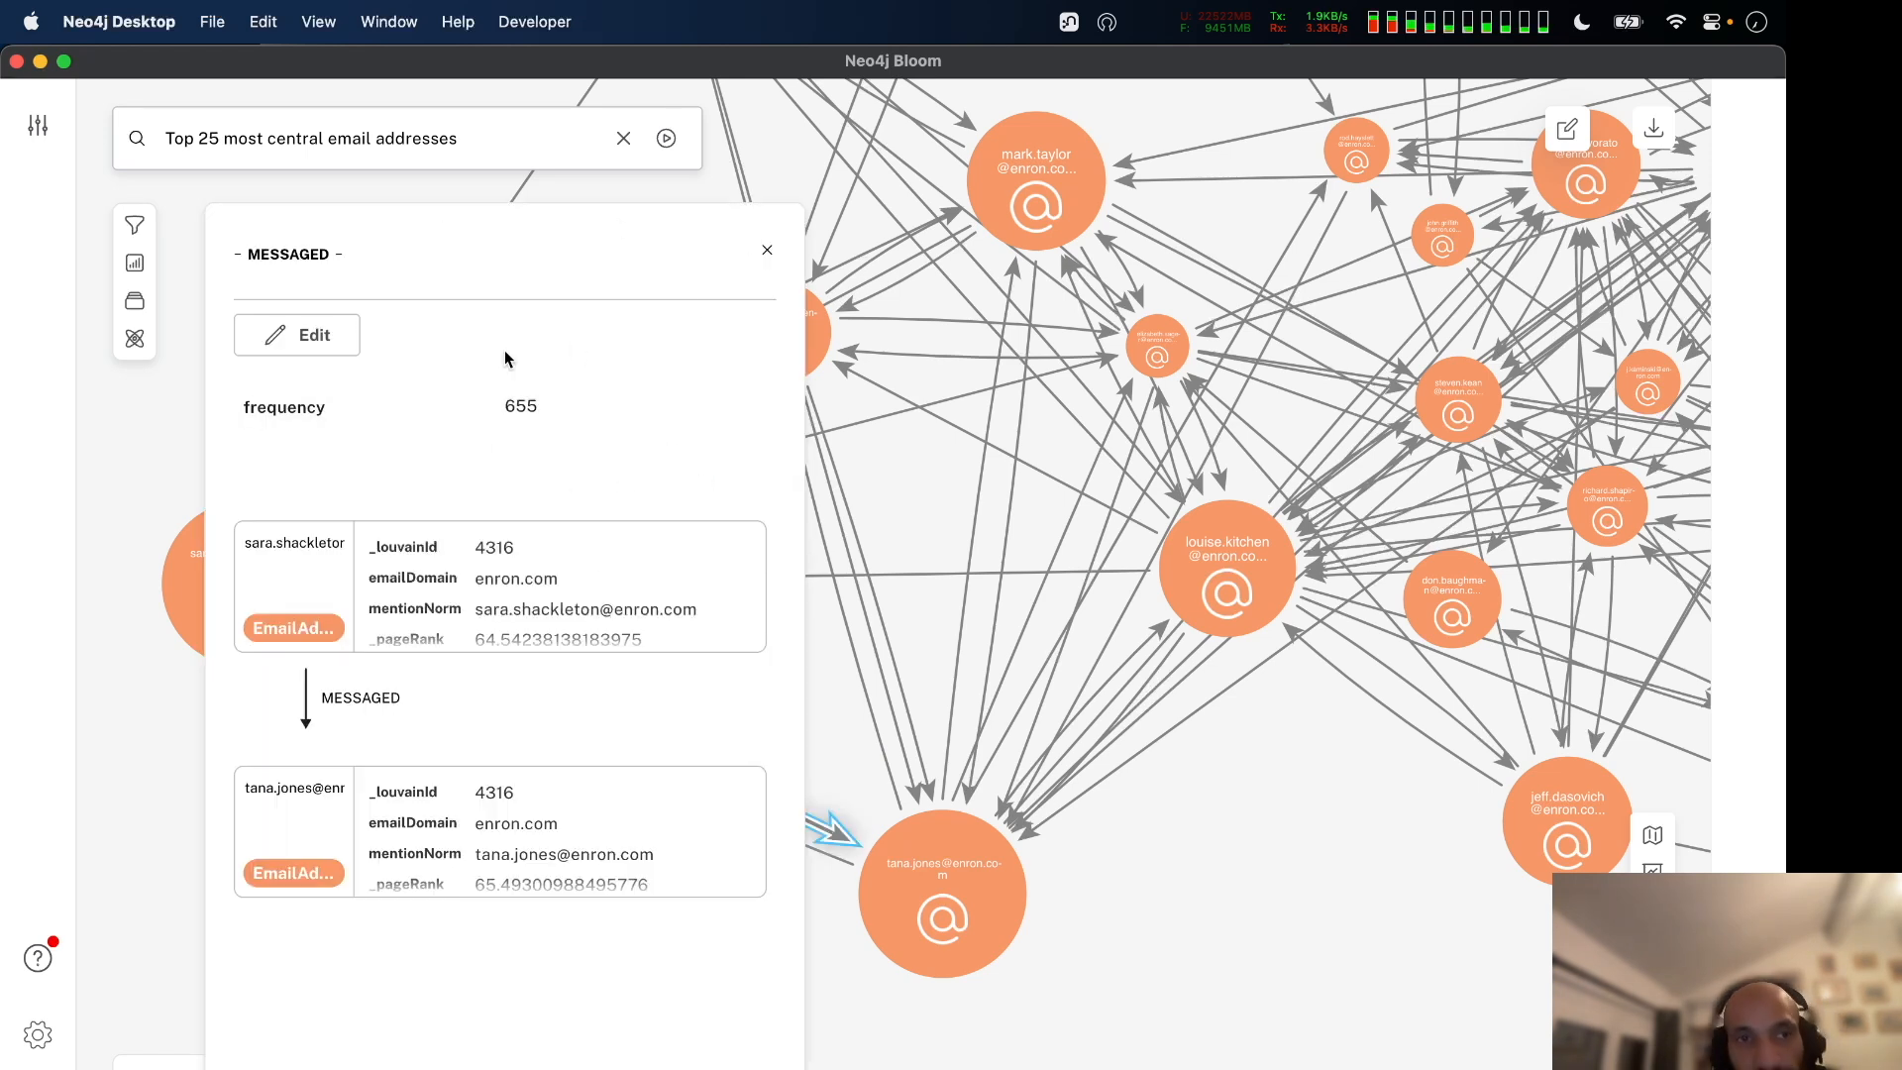
{"action": "left_click", "coordinate": [769, 250]}
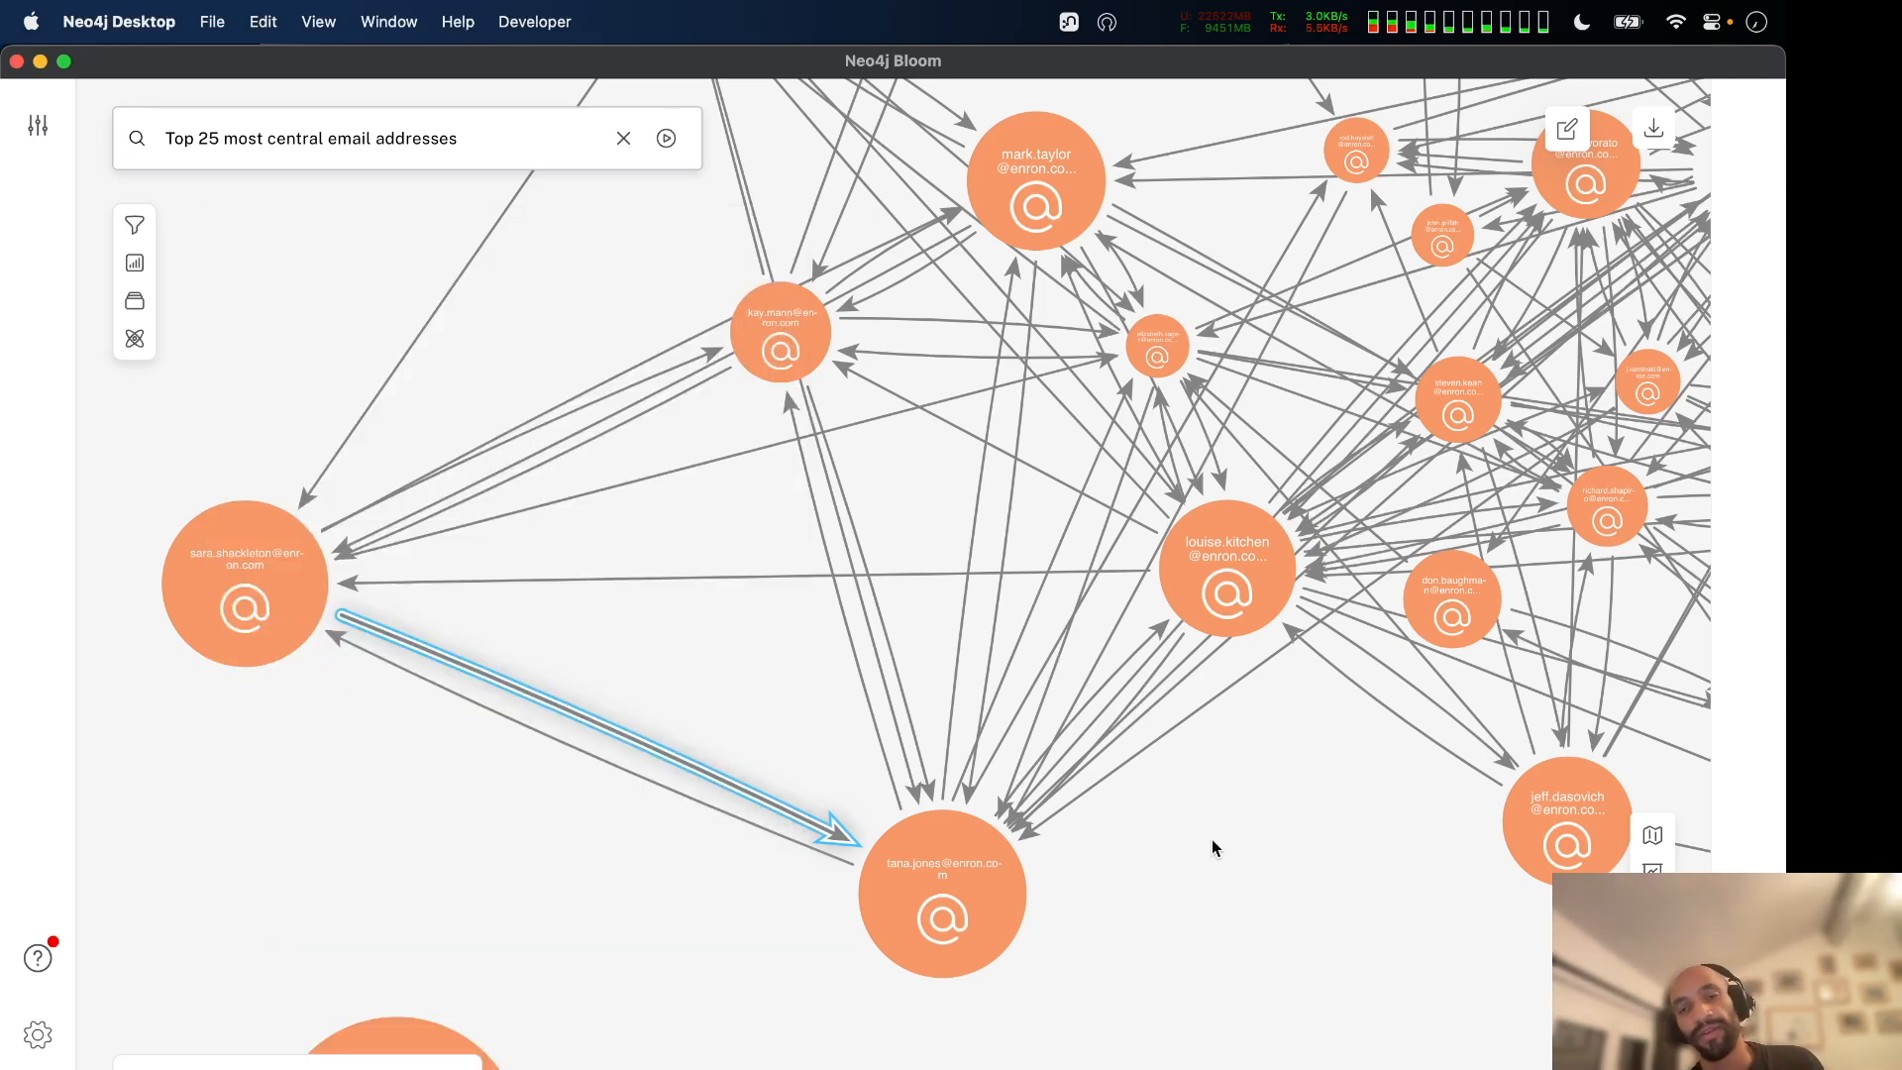
Bring the whole exchange graph into view and show the scene actions available for the isolated largest email address node.
{"action": "scroll", "coordinate": [1210, 840], "scroll_direction": "down", "scroll_amount": 2}
{"action": "scroll", "coordinate": [1300, 824], "scroll_direction": "down", "scroll_amount": 4}
{"action": "left_click_drag", "start_coordinate": [1313, 899], "coordinate": [938, 894]}
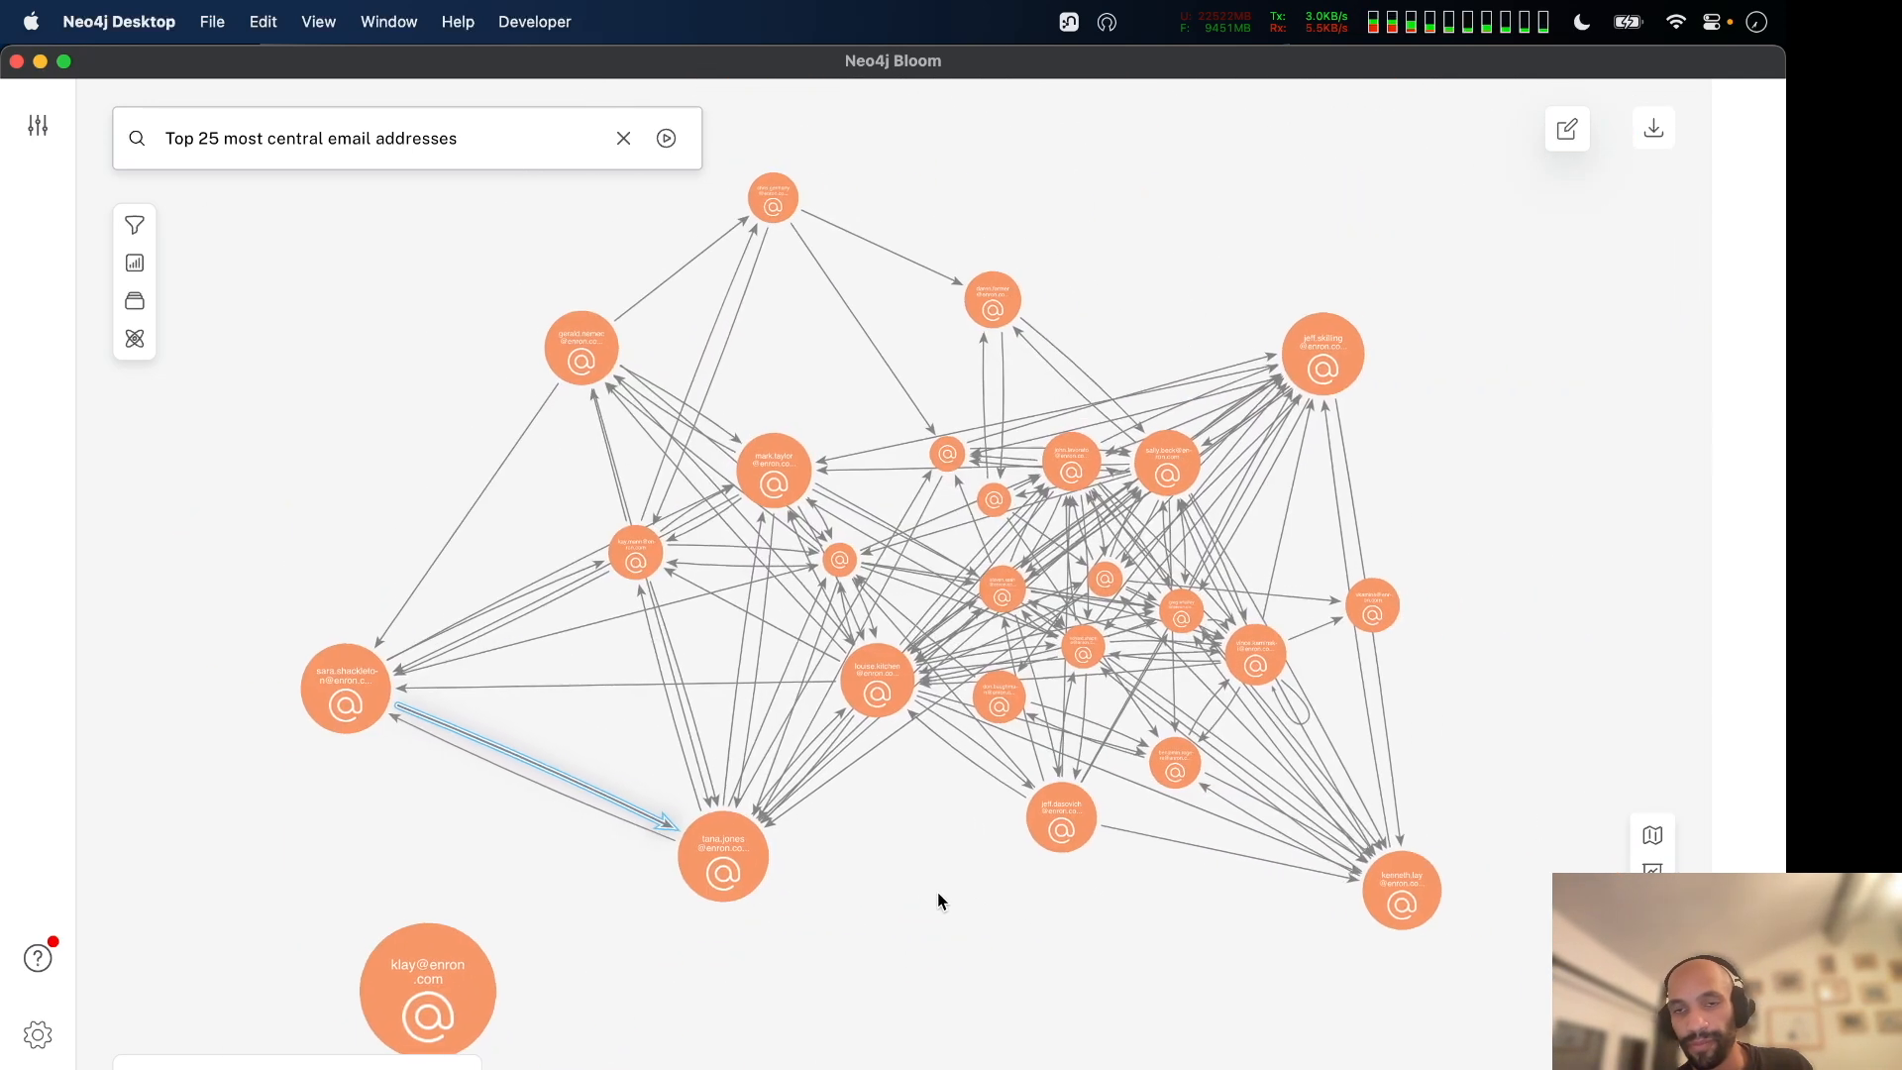
{"action": "scroll", "coordinate": [965, 876], "scroll_direction": "down", "scroll_amount": 2}
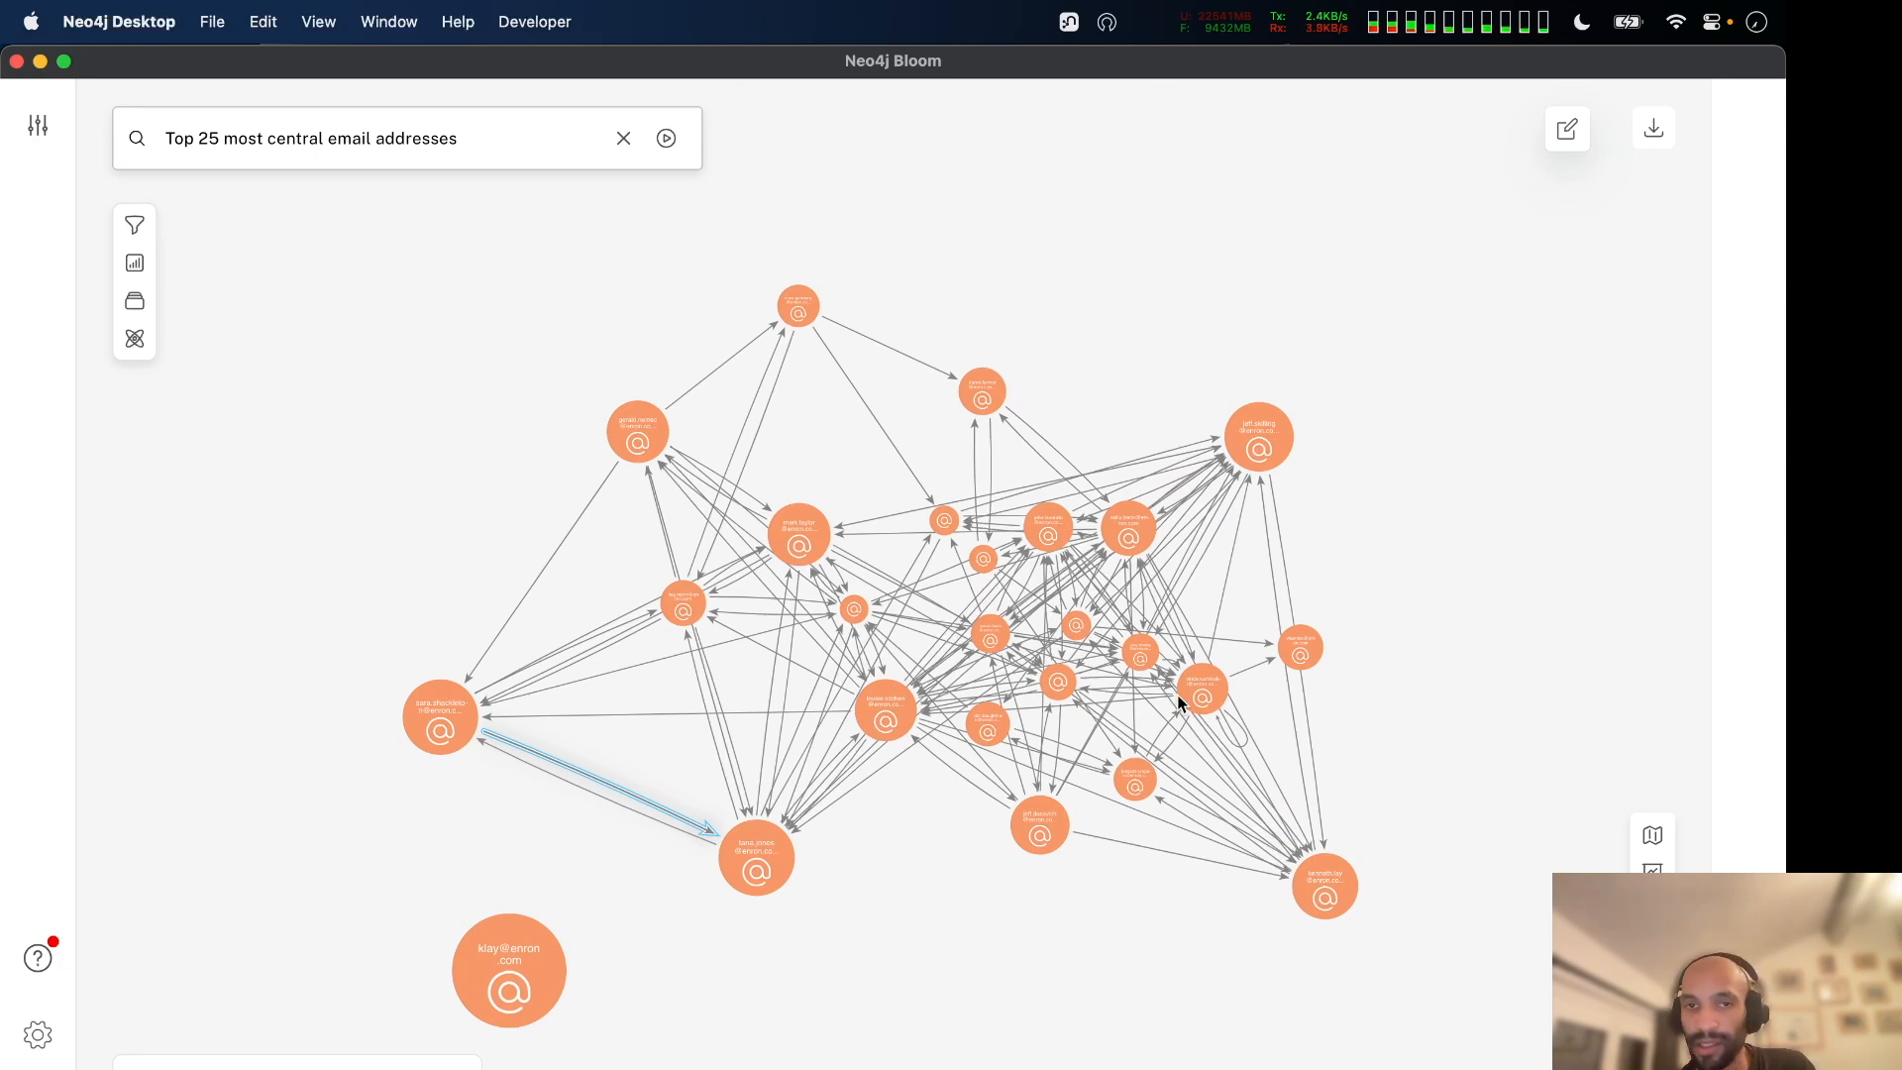
{"action": "key", "text": "super+Tab"}
{"action": "key", "text": "super+Tab"}
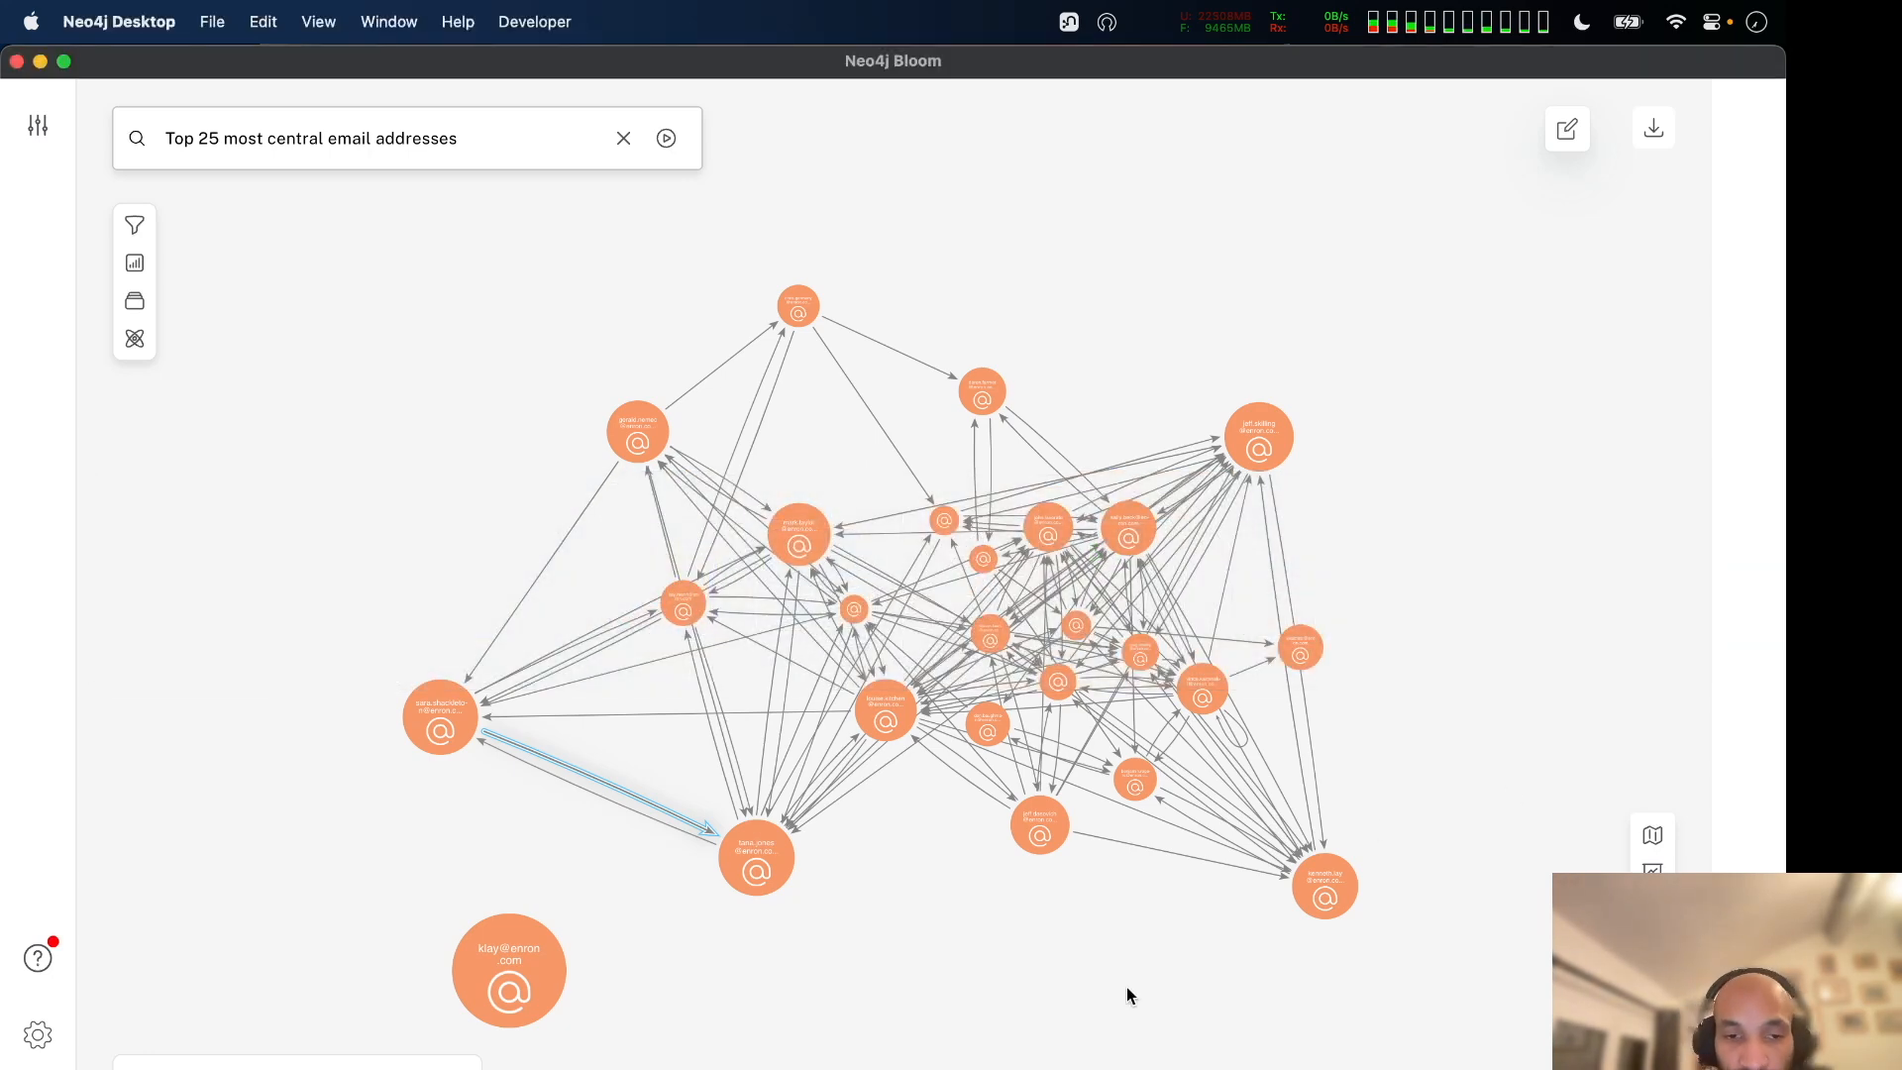
{"action": "right_click", "coordinate": [508, 939]}
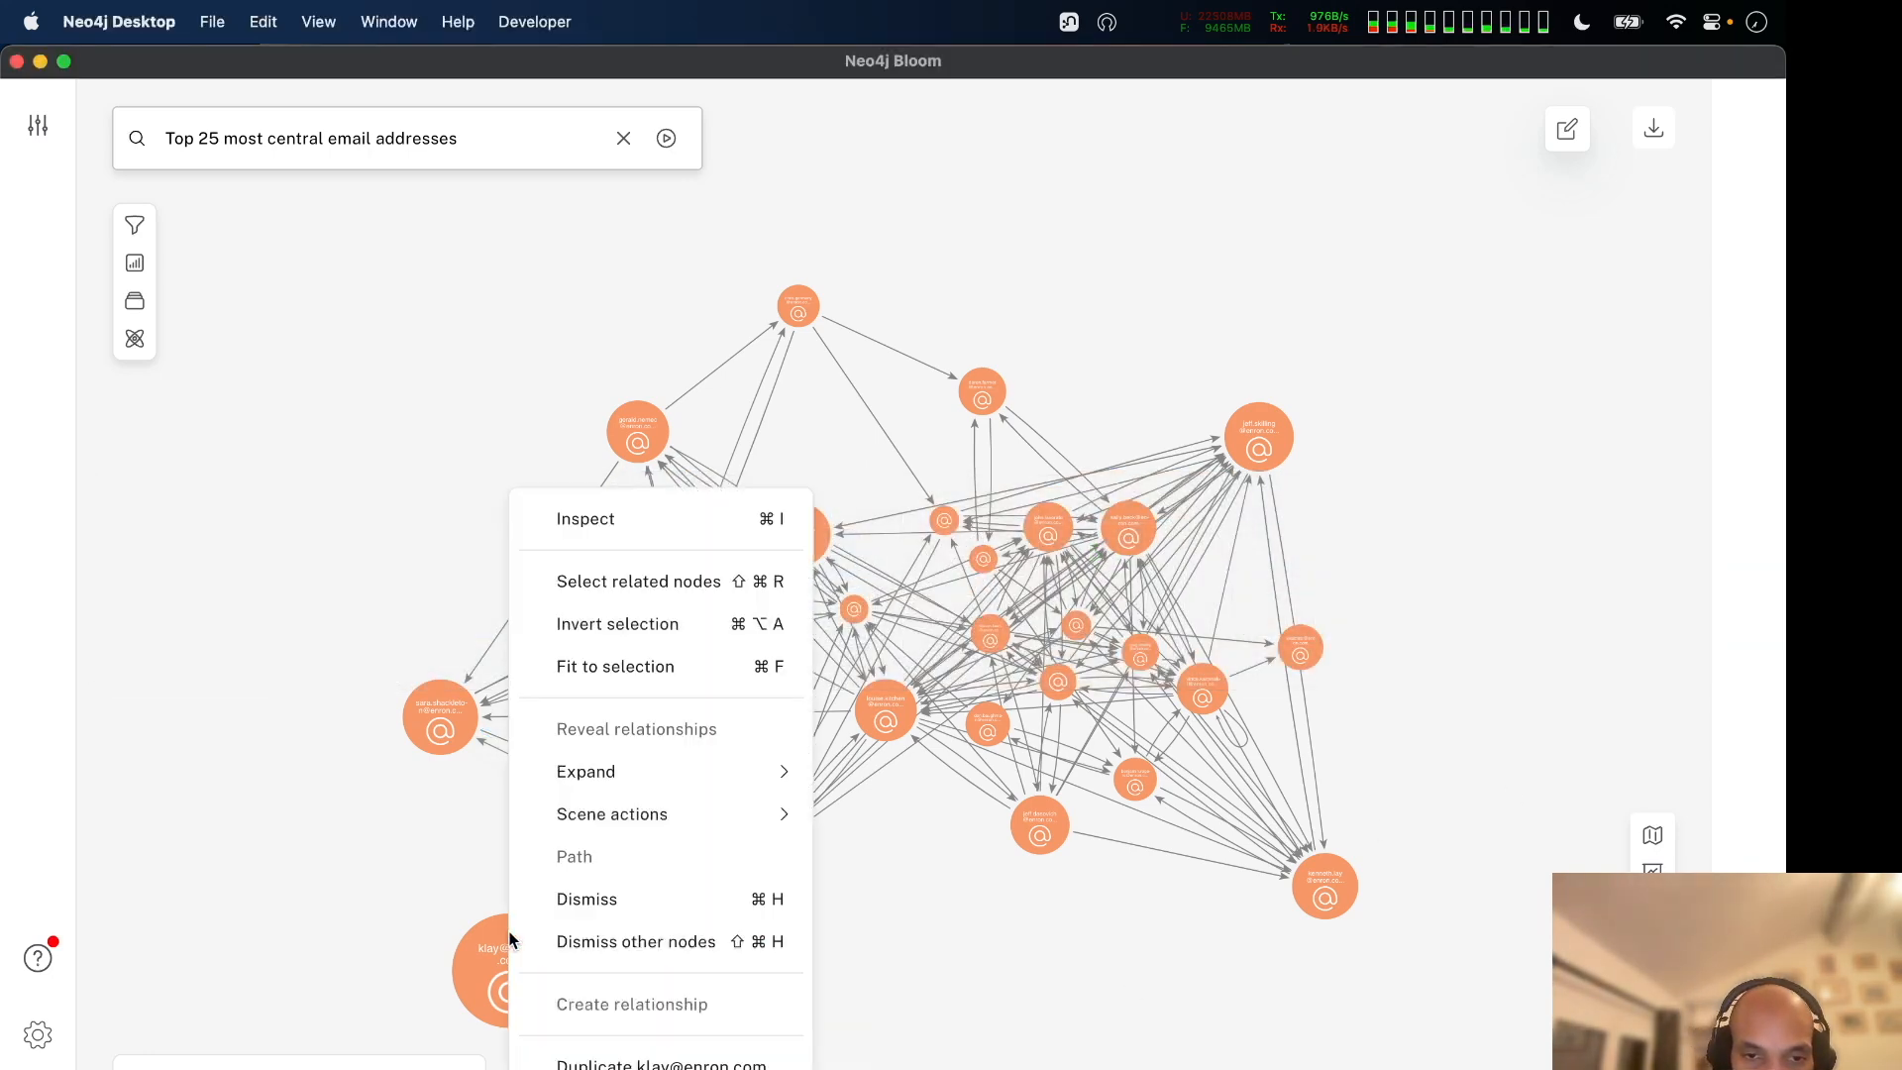
{"action": "mouse_move", "coordinate": [676, 822]}
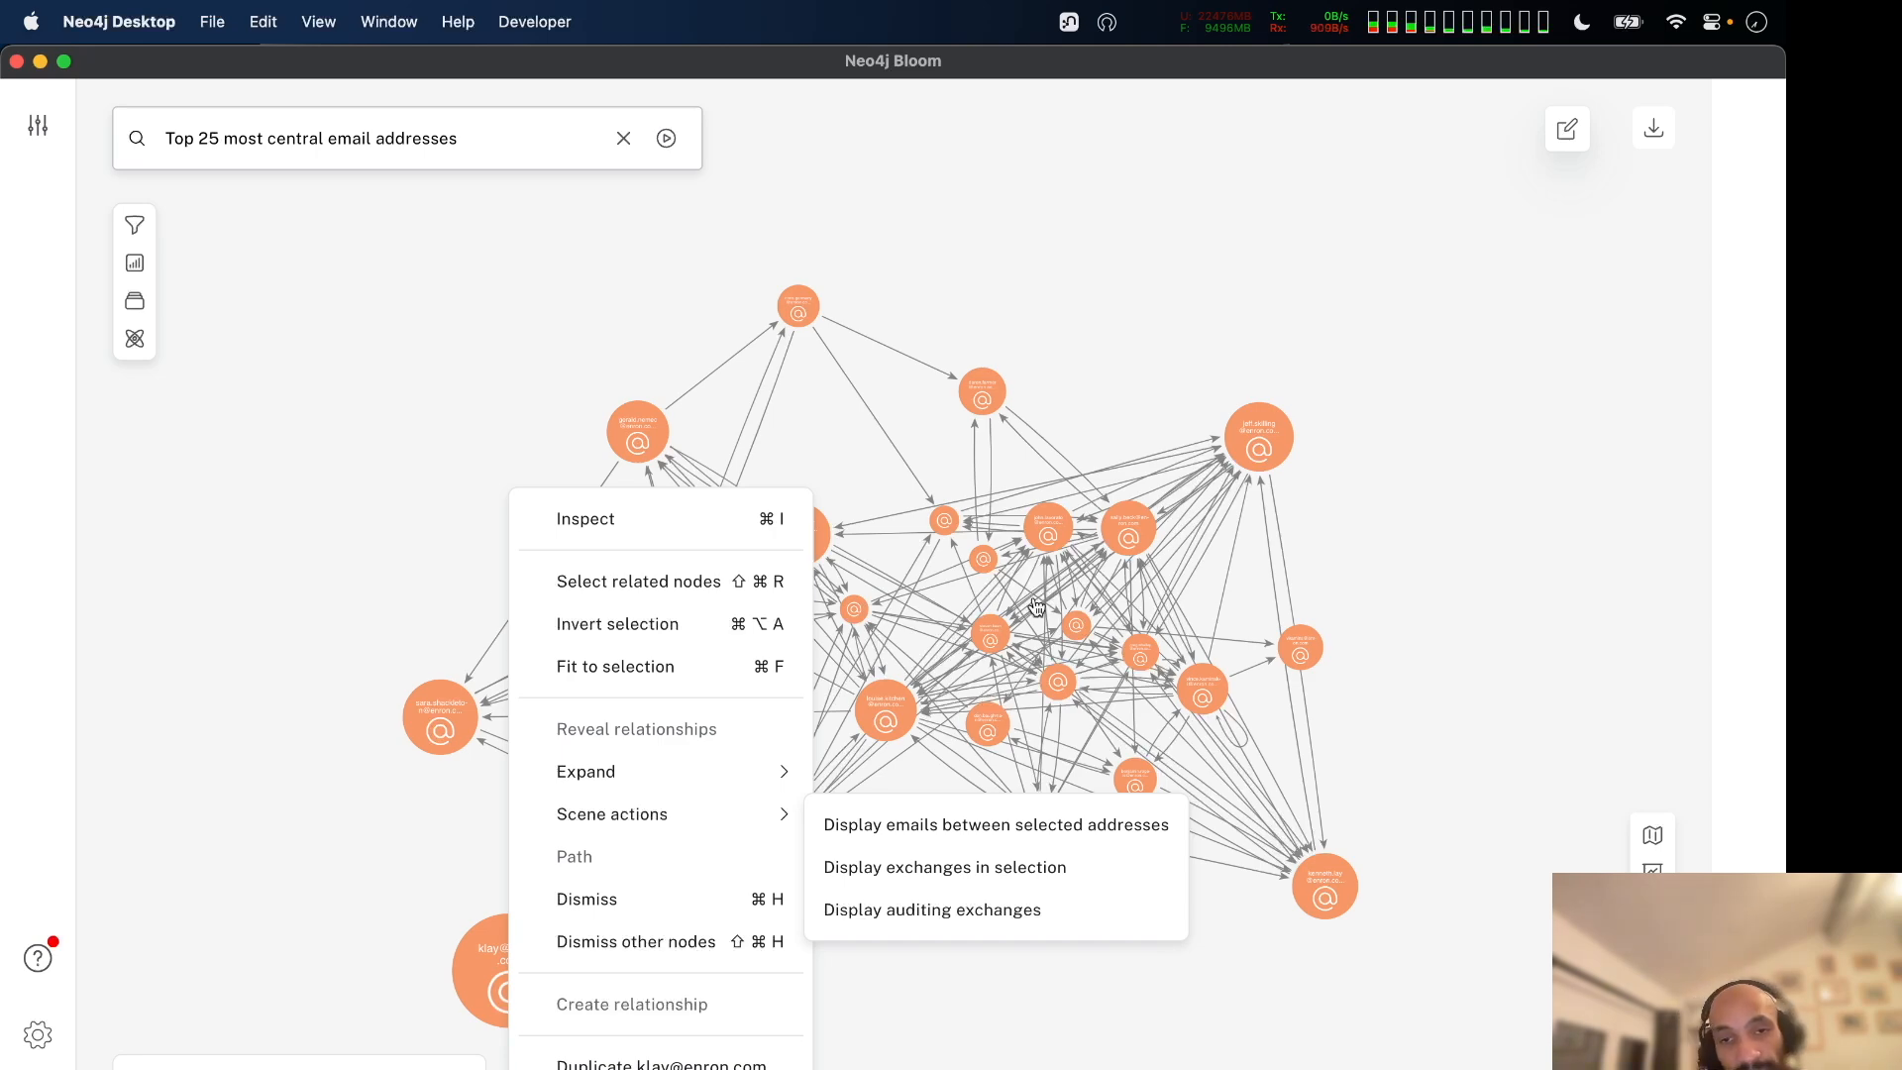
{"action": "left_click", "coordinate": [1367, 437]}
{"action": "scroll", "coordinate": [1370, 440], "scroll_direction": "up", "scroll_amount": 3}
{"action": "scroll", "coordinate": [1372, 440], "scroll_direction": "down", "scroll_amount": 3}
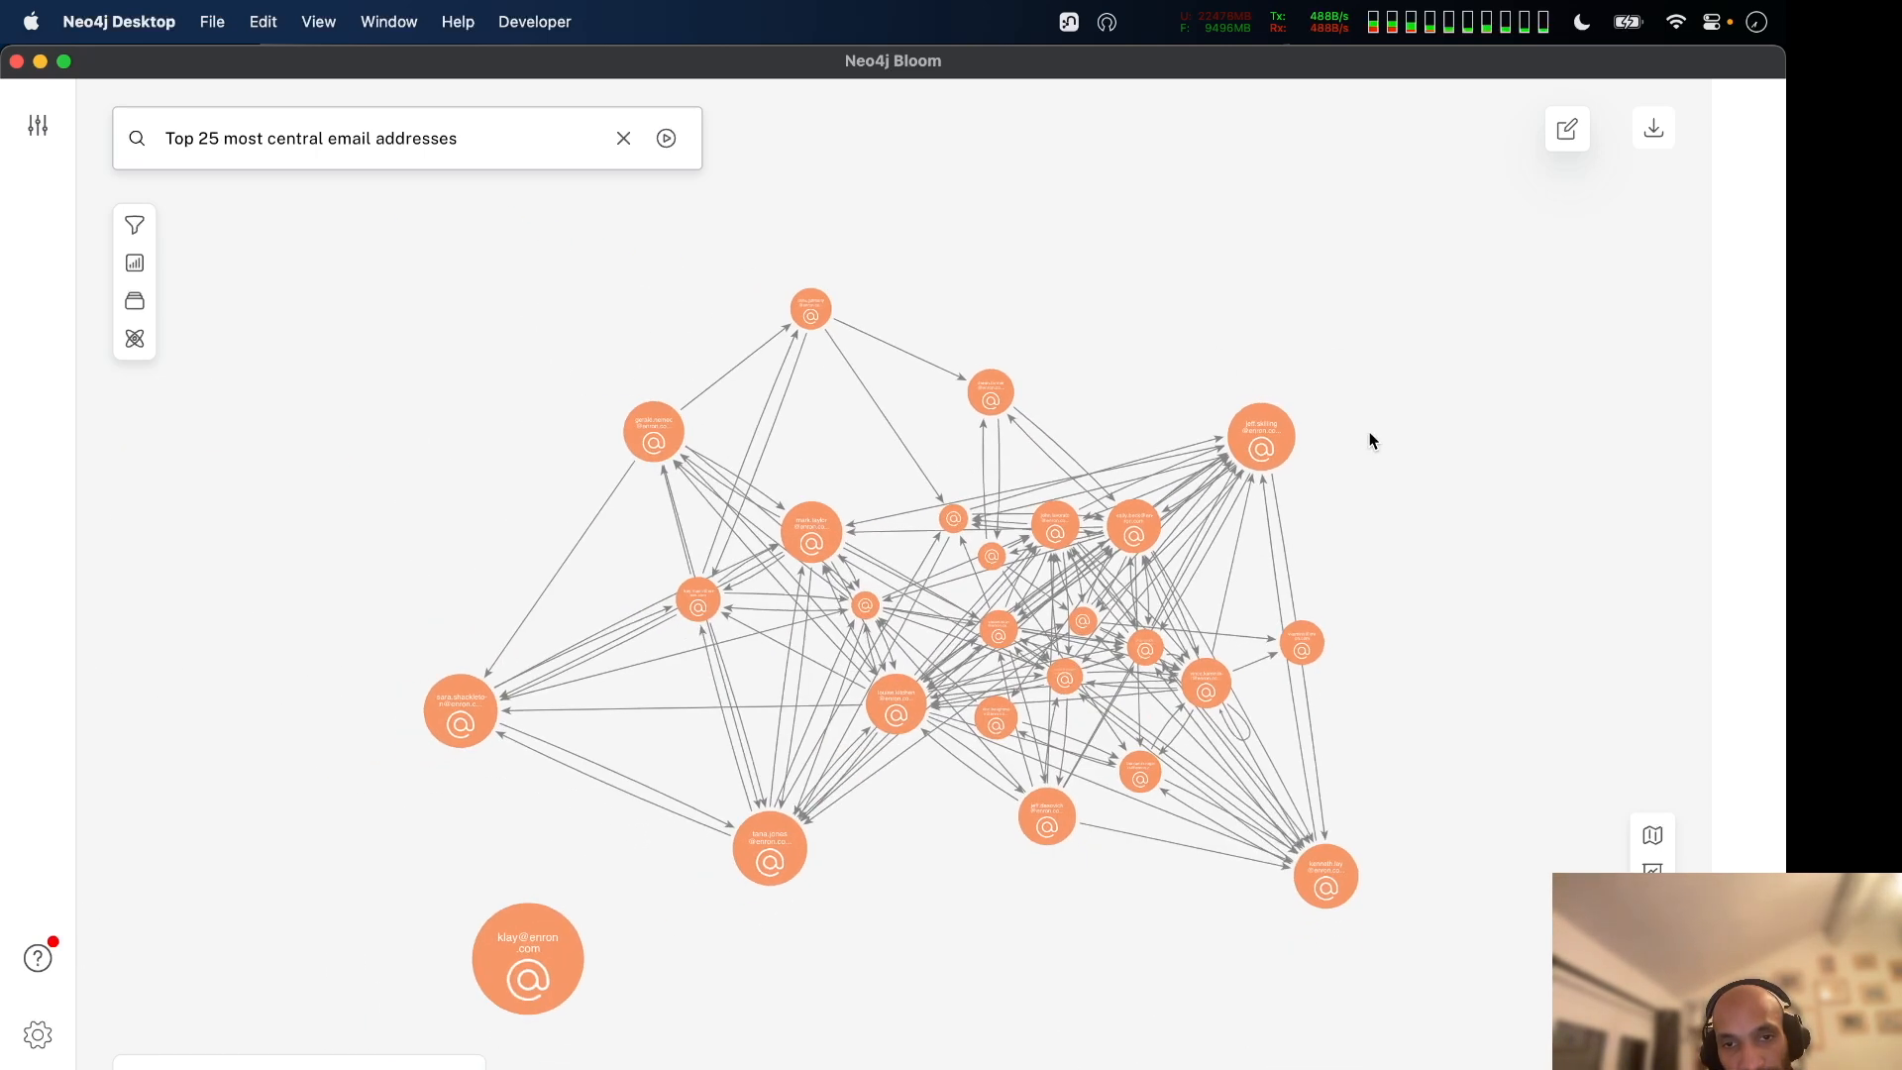
{"action": "scroll", "coordinate": [1412, 597], "scroll_direction": "up", "scroll_amount": 3}
{"action": "scroll", "coordinate": [1411, 596], "scroll_direction": "down", "scroll_amount": 3}
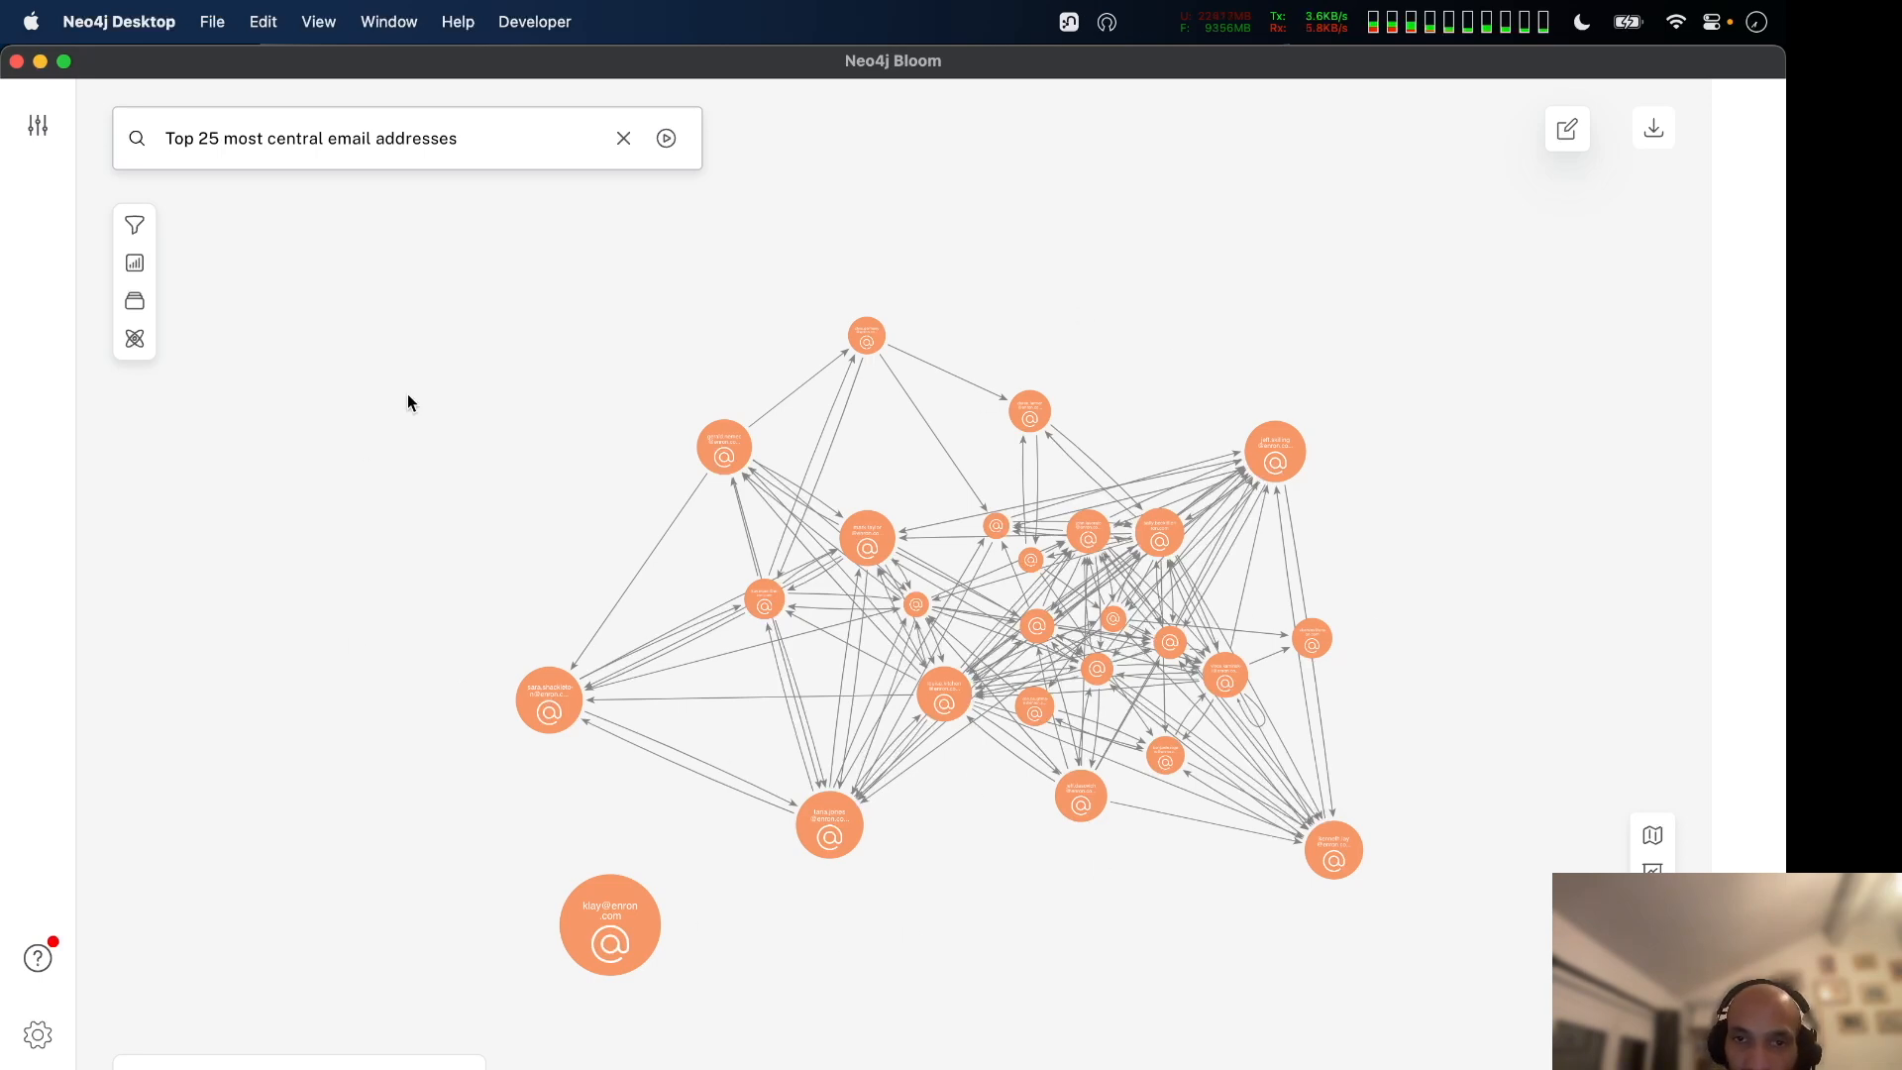
{"action": "scroll", "coordinate": [1337, 974], "scroll_direction": "up", "scroll_amount": 2}
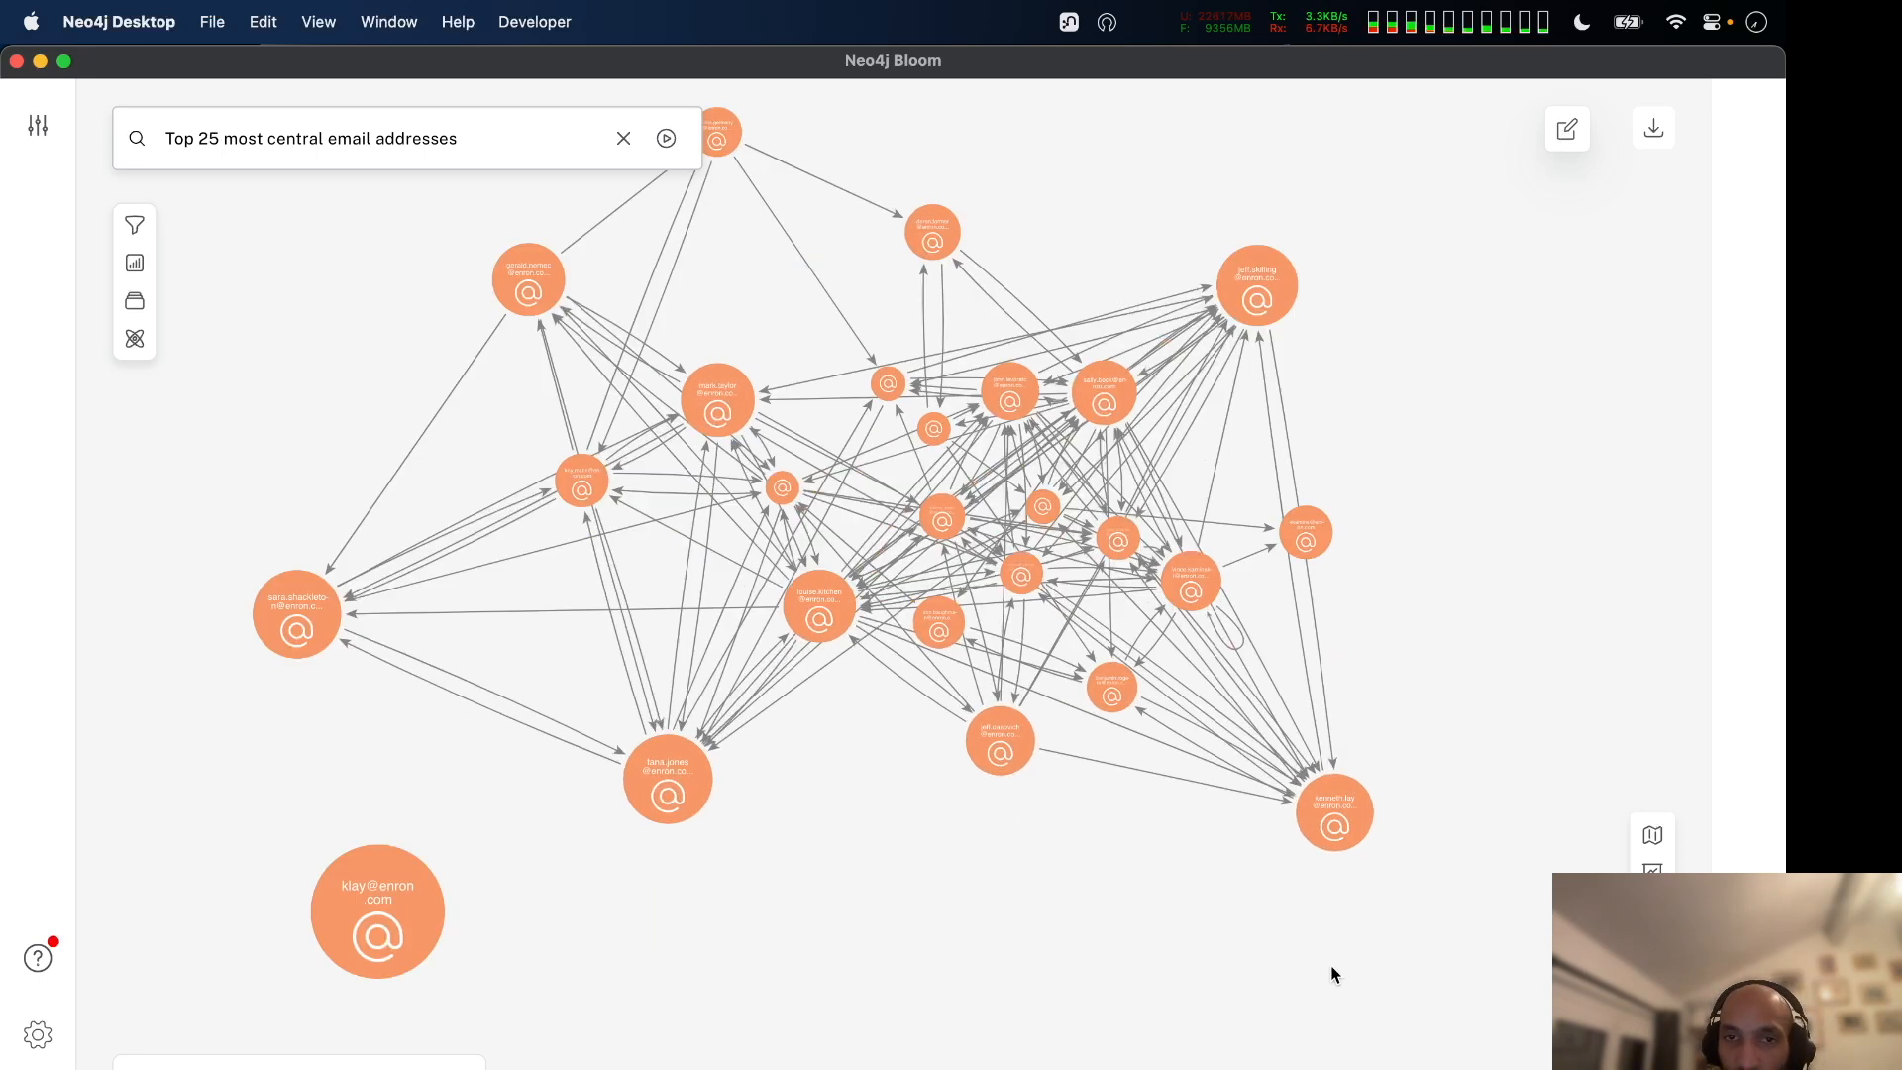
{"action": "scroll", "coordinate": [1334, 974], "scroll_direction": "up", "scroll_amount": 2}
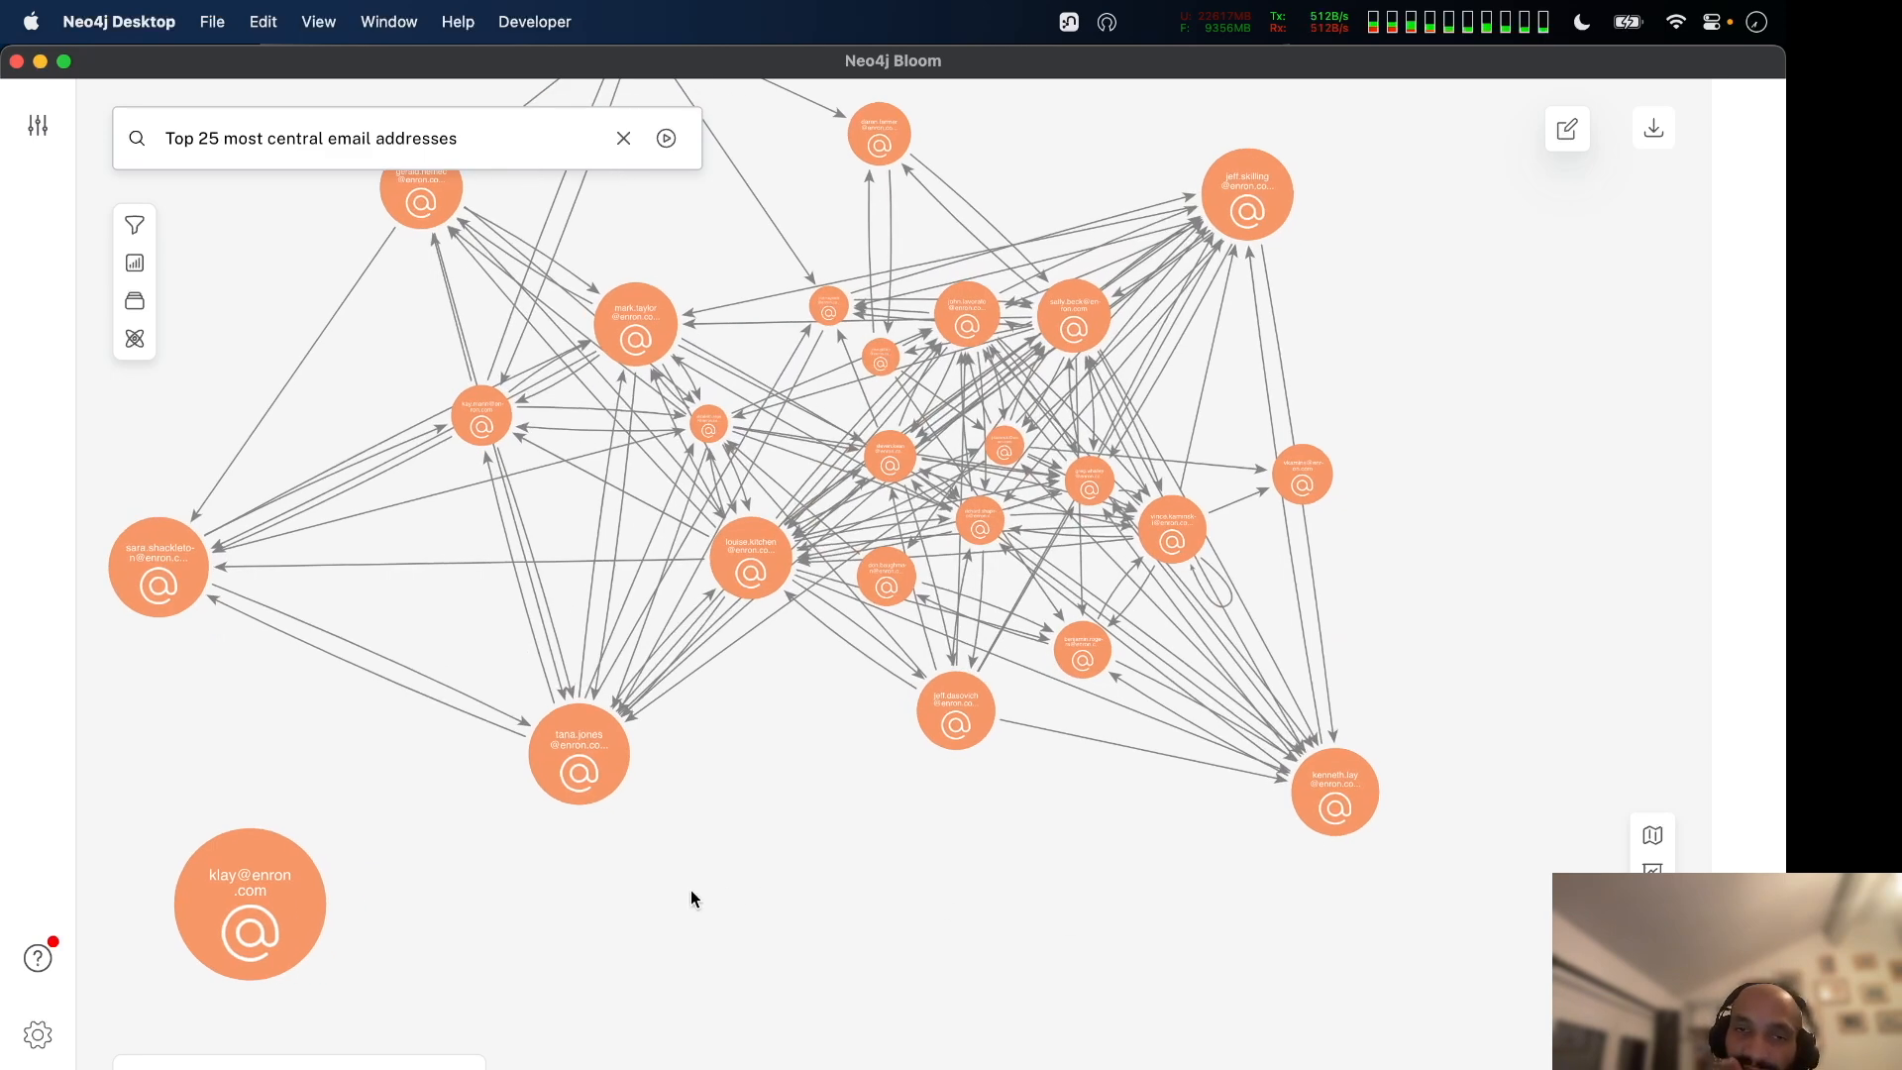
{"action": "scroll", "coordinate": [692, 889], "scroll_direction": "down", "scroll_amount": 1}
Review the Cypher query behind the saved scene action Display auditing exchanges.
{"action": "left_click", "coordinate": [40, 134]}
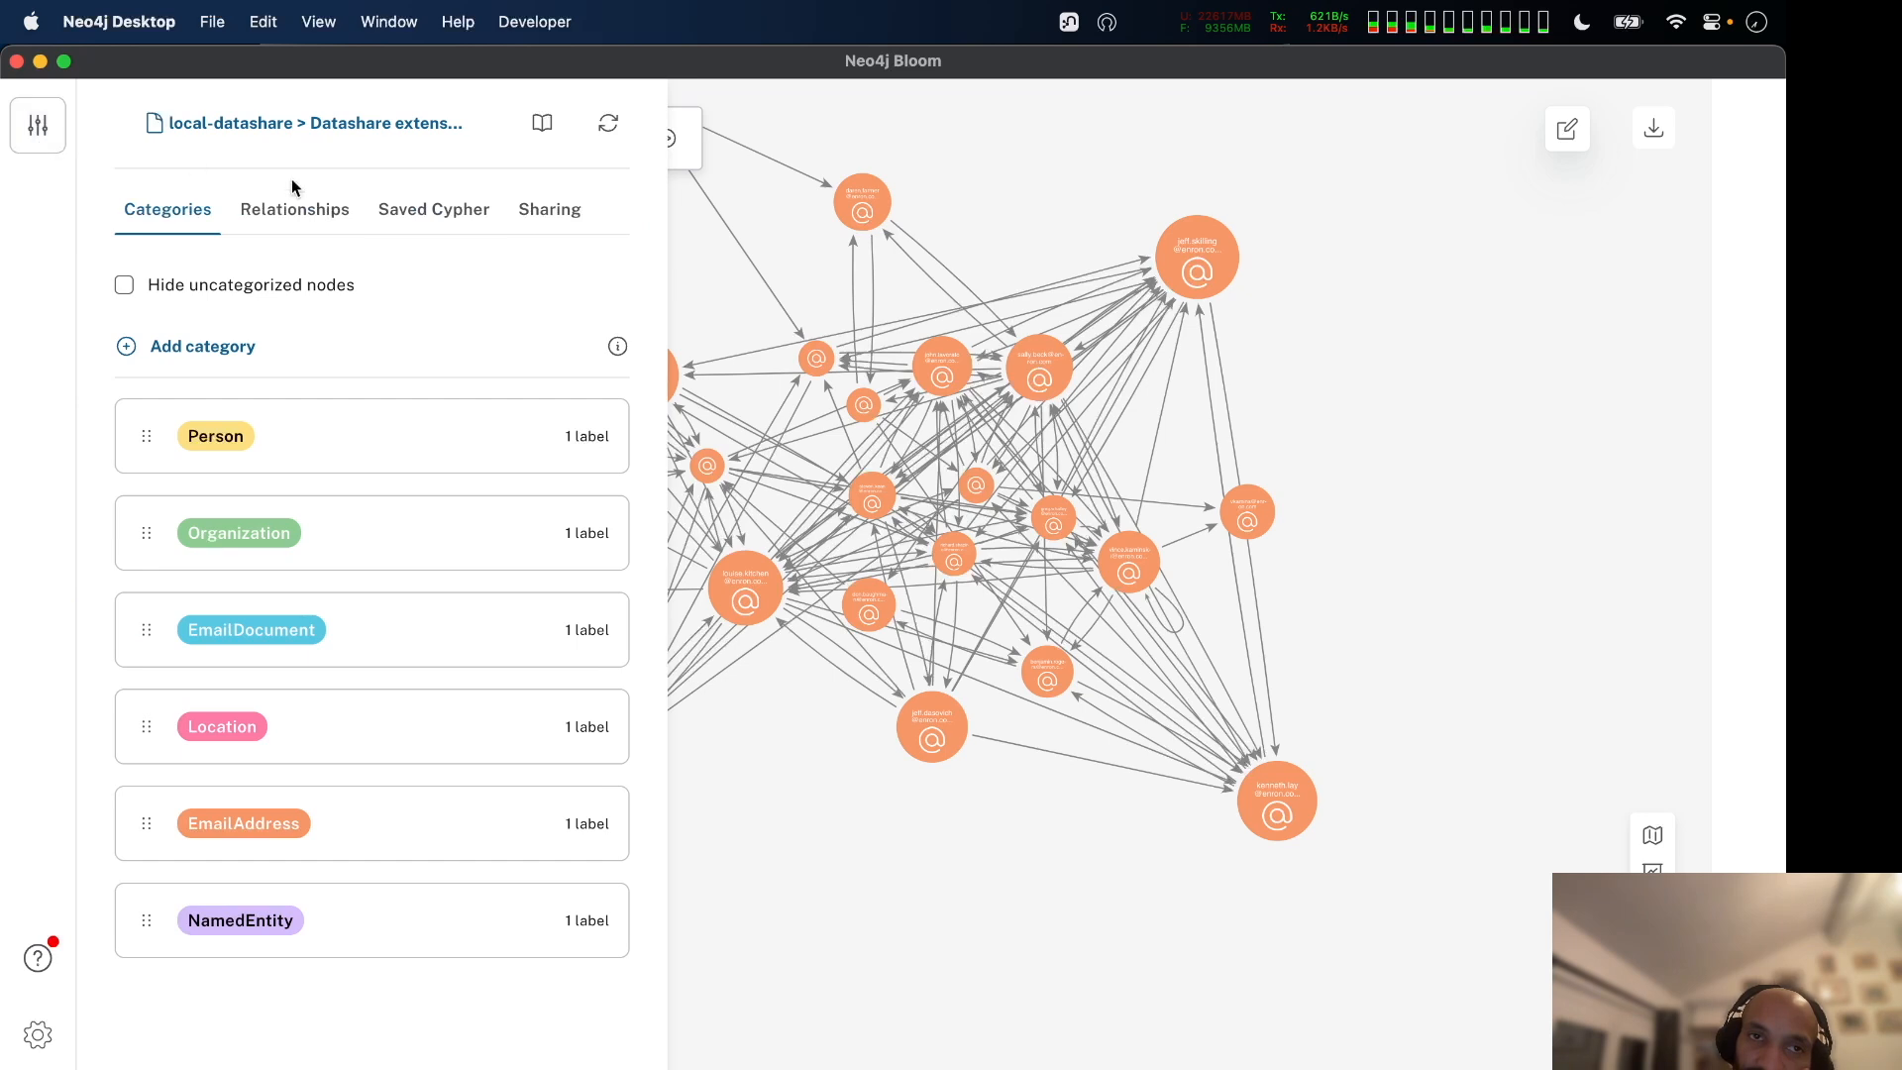
{"action": "left_click", "coordinate": [417, 216]}
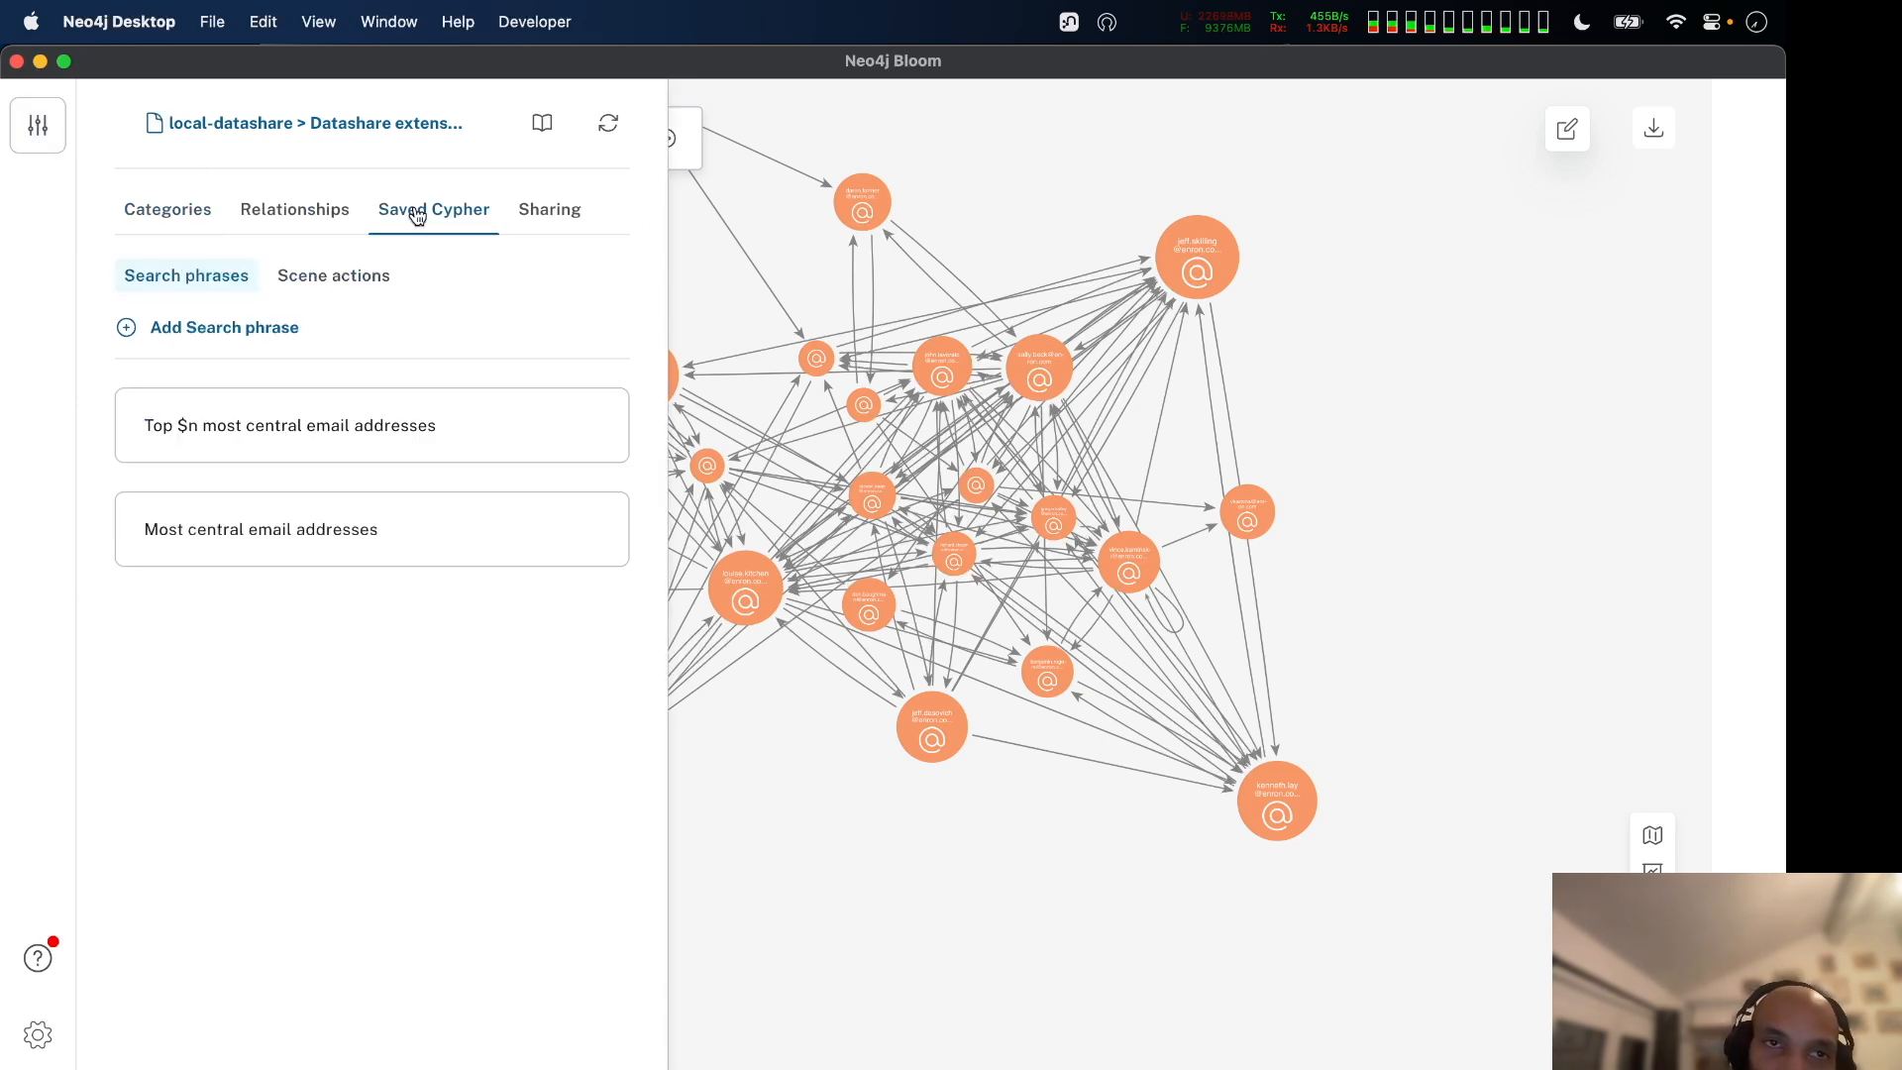
{"action": "left_click", "coordinate": [353, 288]}
{"action": "left_click", "coordinate": [357, 646]}
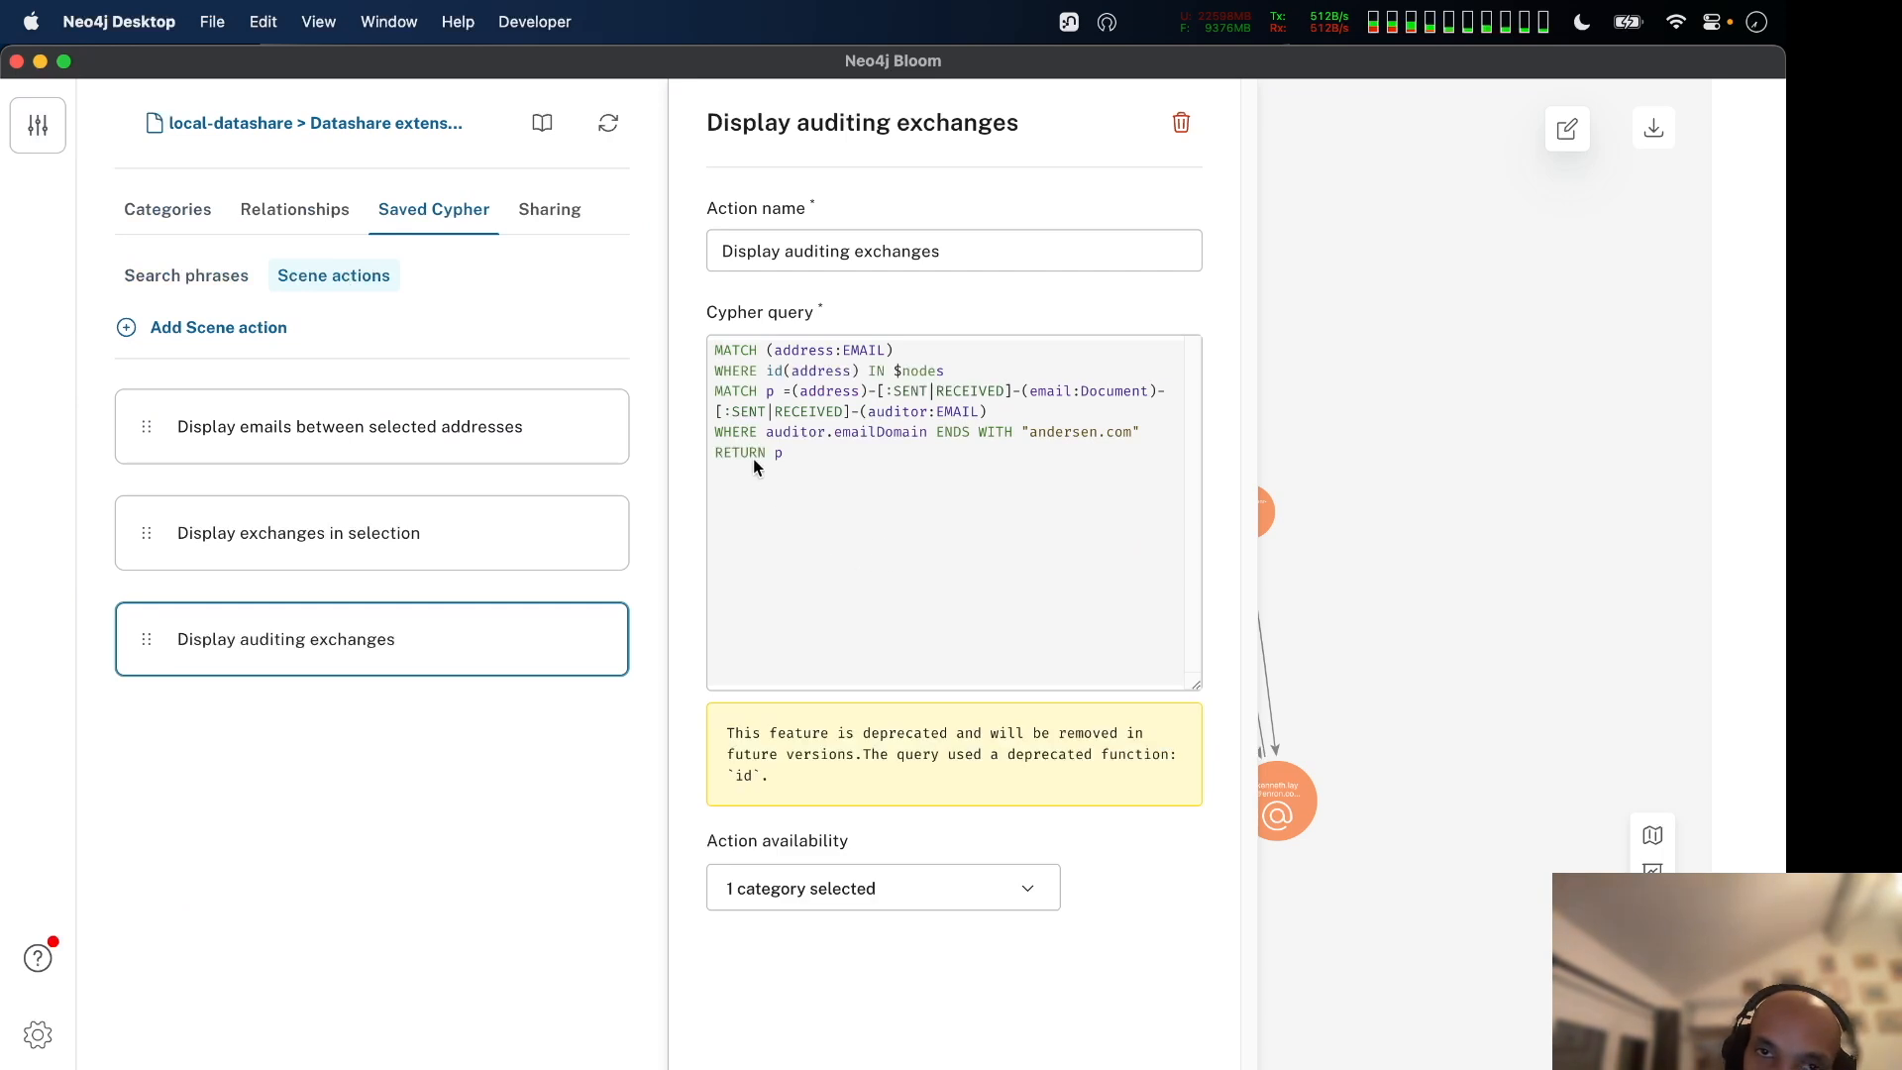
{"action": "left_click_drag", "start_coordinate": [753, 457], "coordinate": [700, 355]}
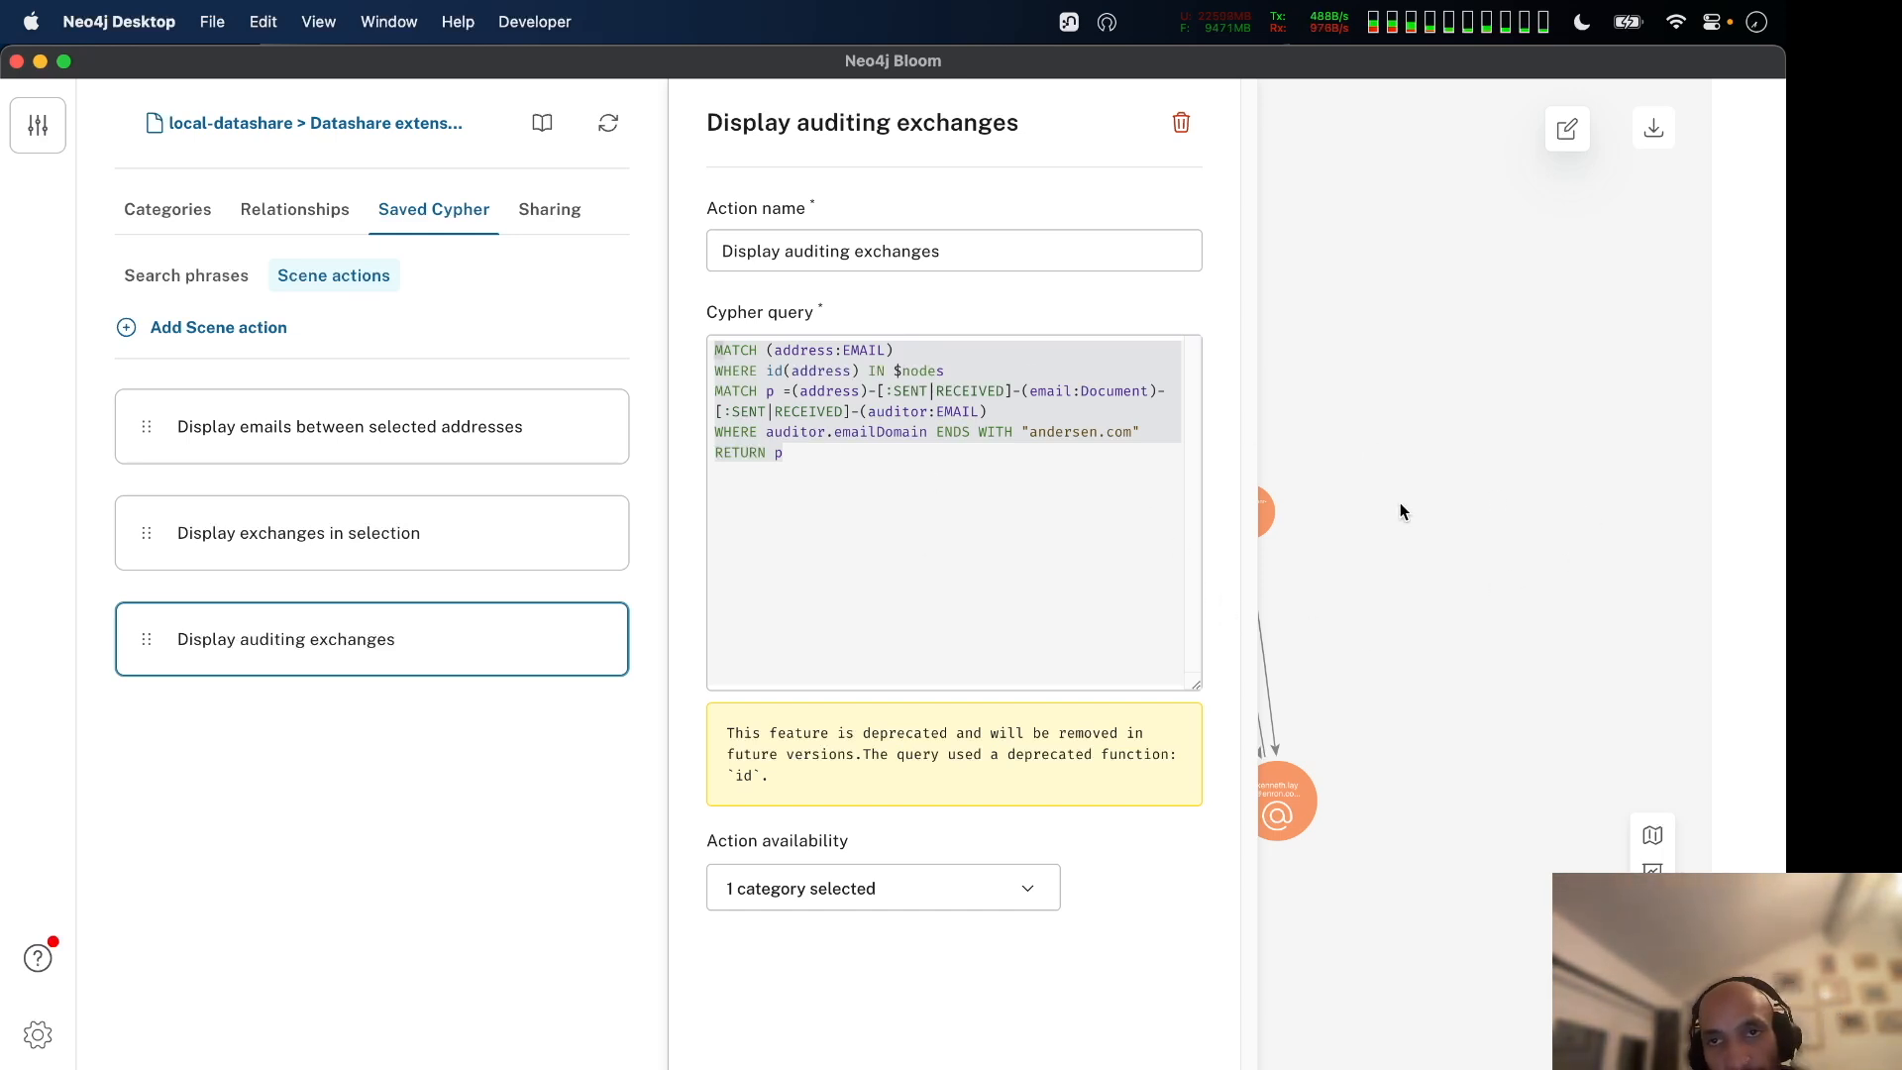
{"action": "left_click", "coordinate": [1415, 324]}
Select all email address nodes in the scene and run the scene action Display auditing exchanges on them.
{"action": "scroll", "coordinate": [961, 874], "scroll_direction": "up", "scroll_amount": 3}
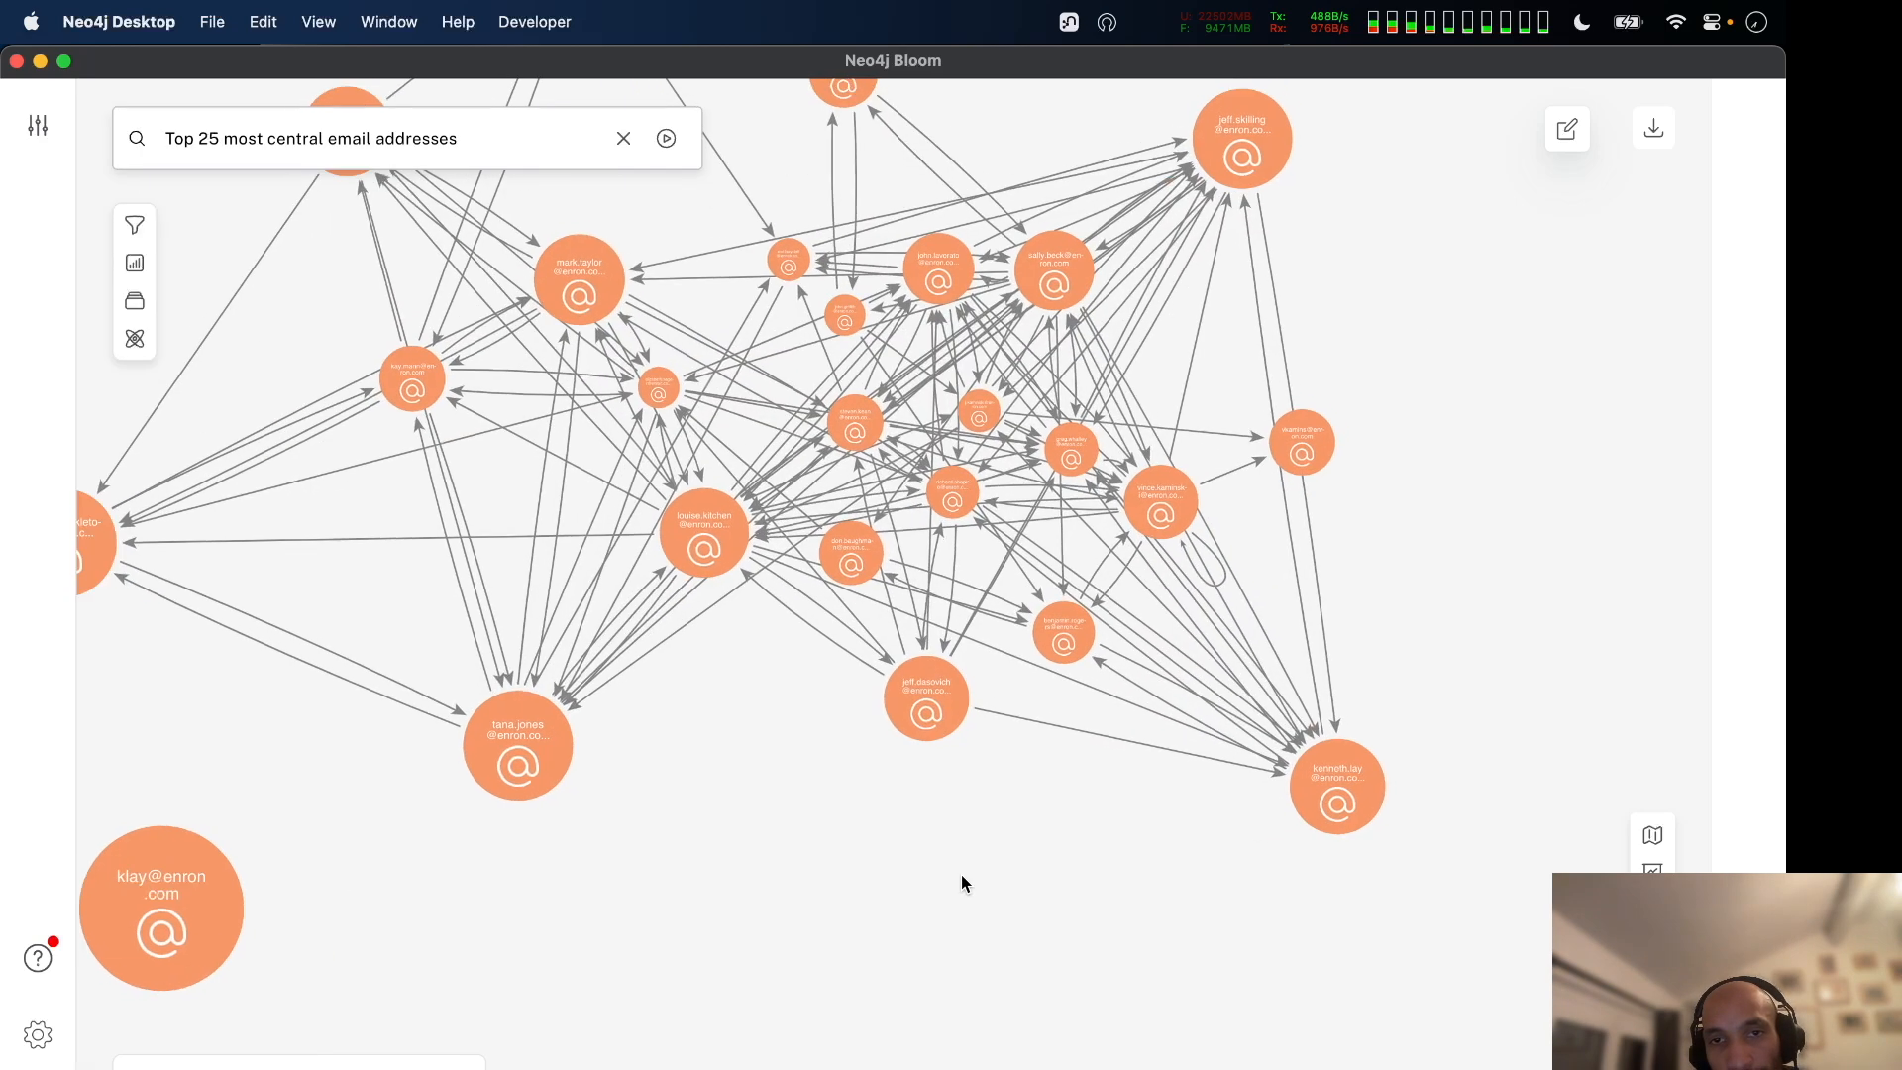
{"action": "scroll", "coordinate": [961, 874], "scroll_direction": "down", "scroll_amount": 2}
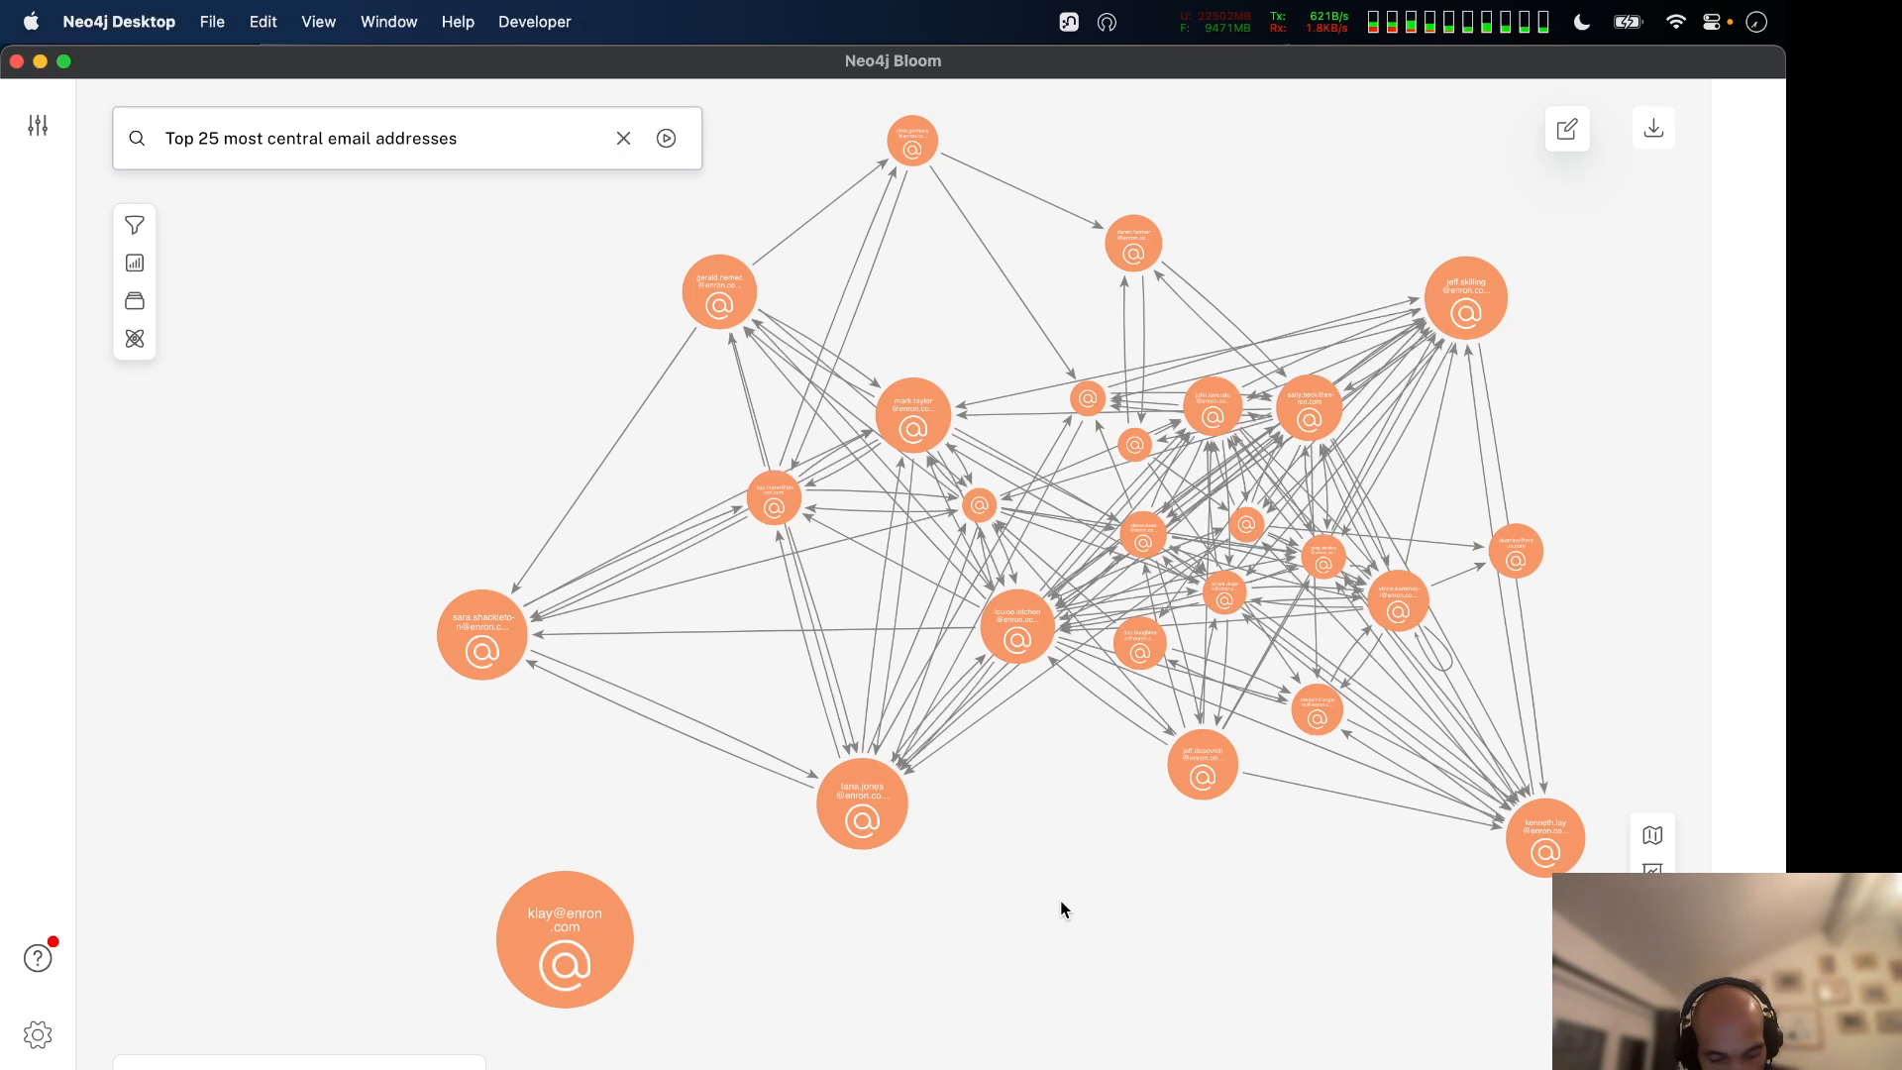
{"action": "key", "text": "super+a"}
{"action": "right_click", "coordinate": [466, 619]}
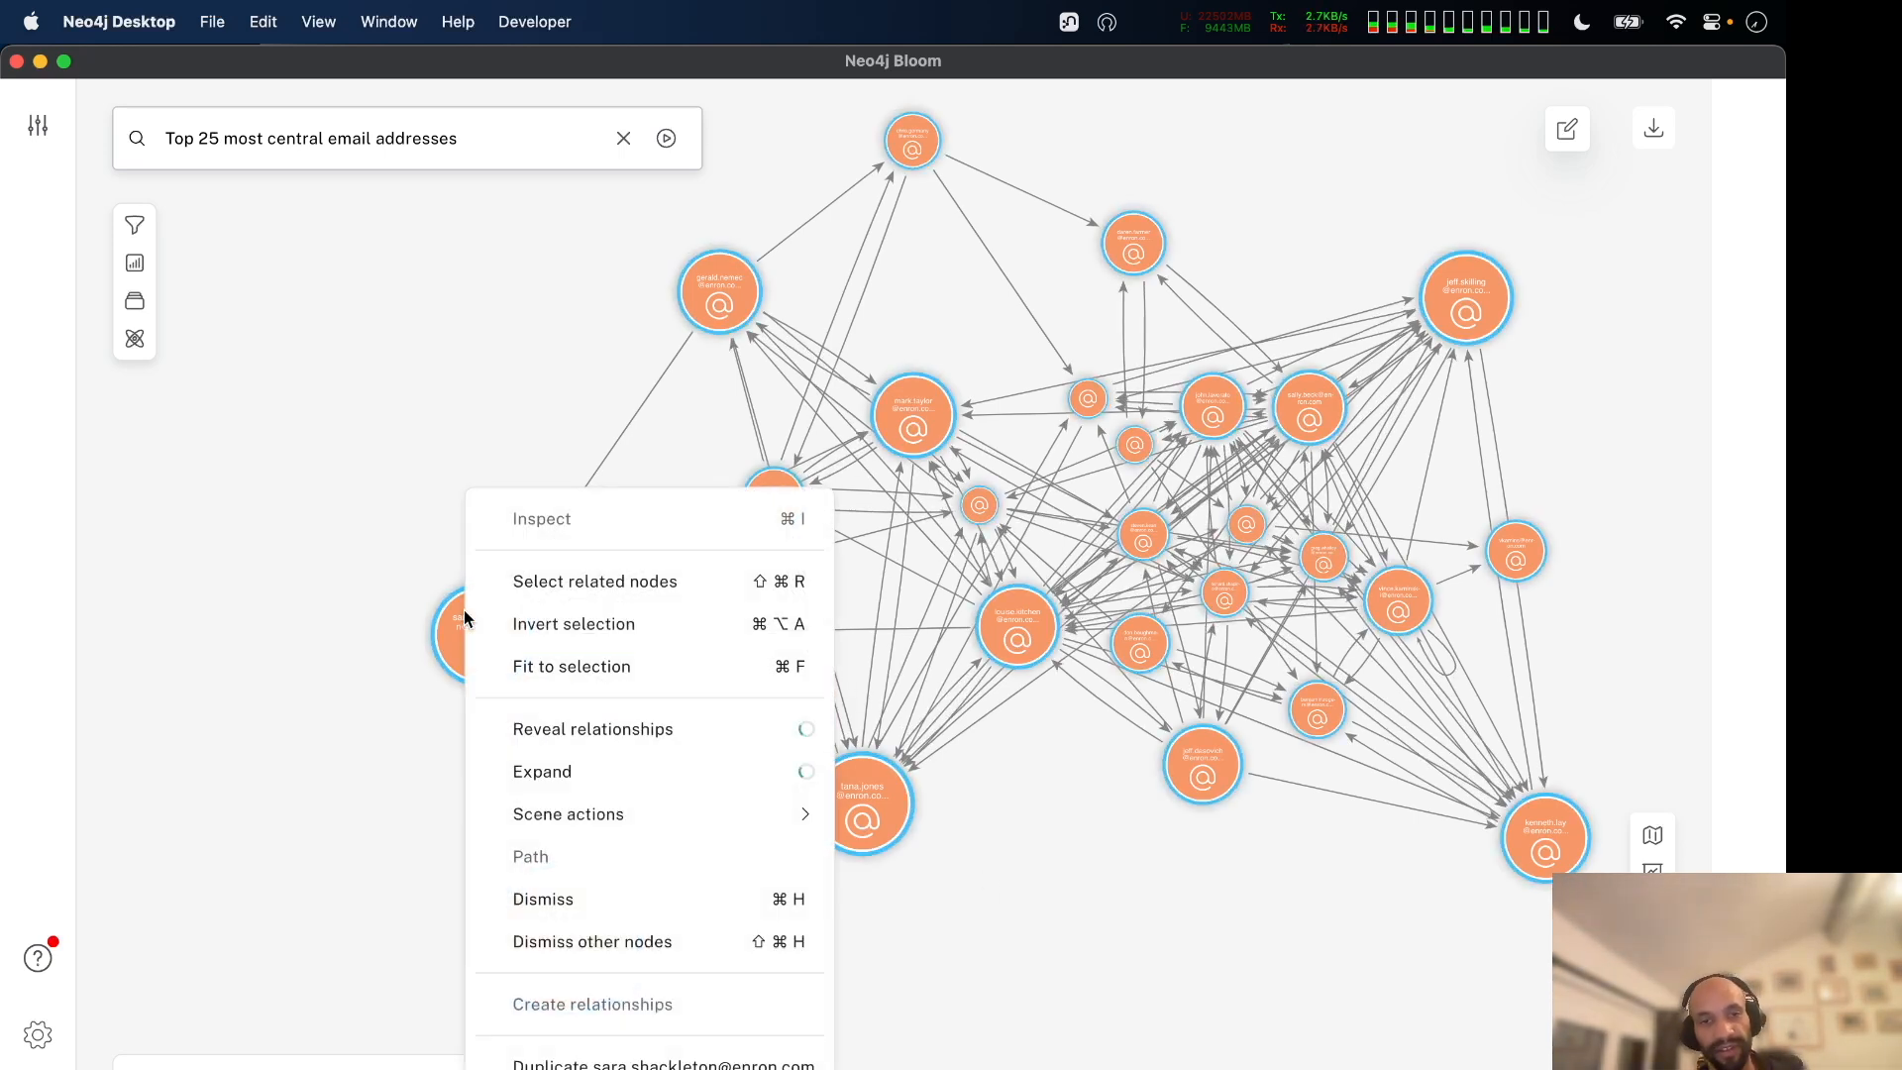
{"action": "mouse_move", "coordinate": [683, 812]}
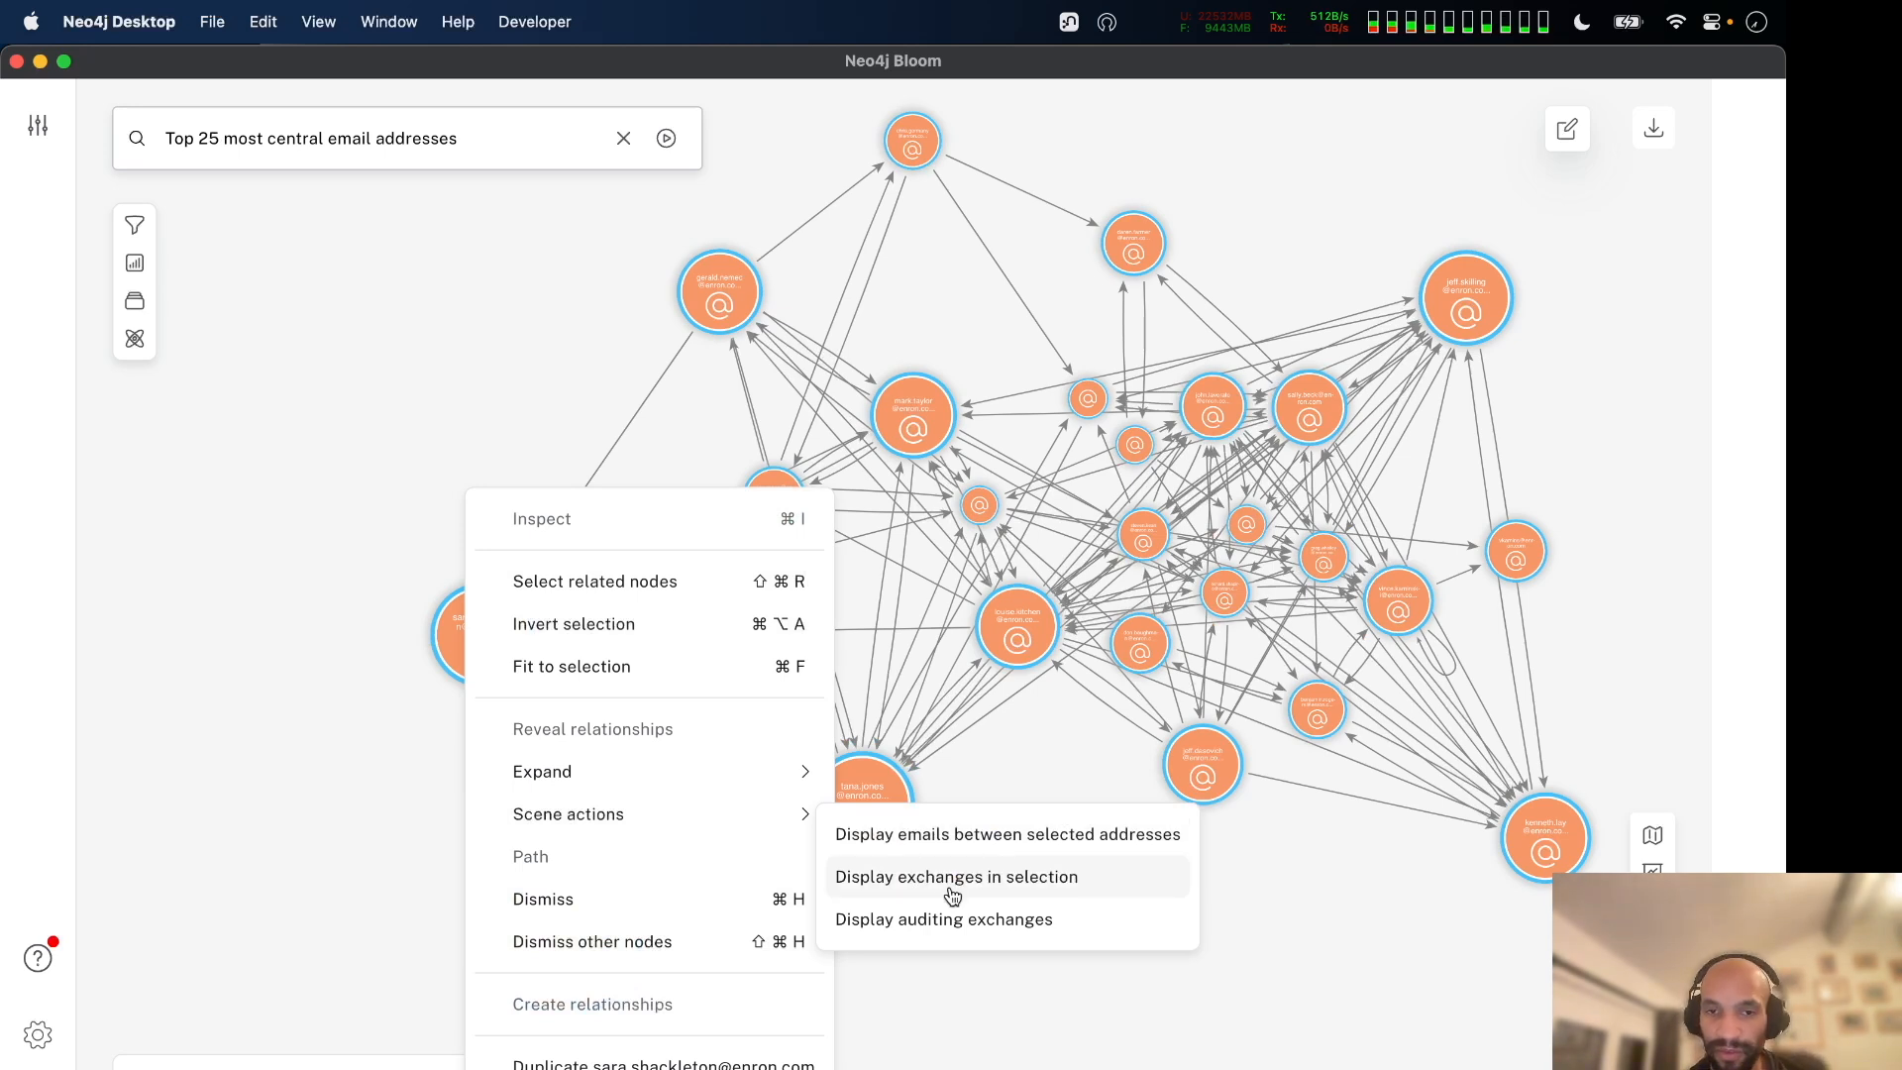
{"action": "left_click", "coordinate": [958, 921]}
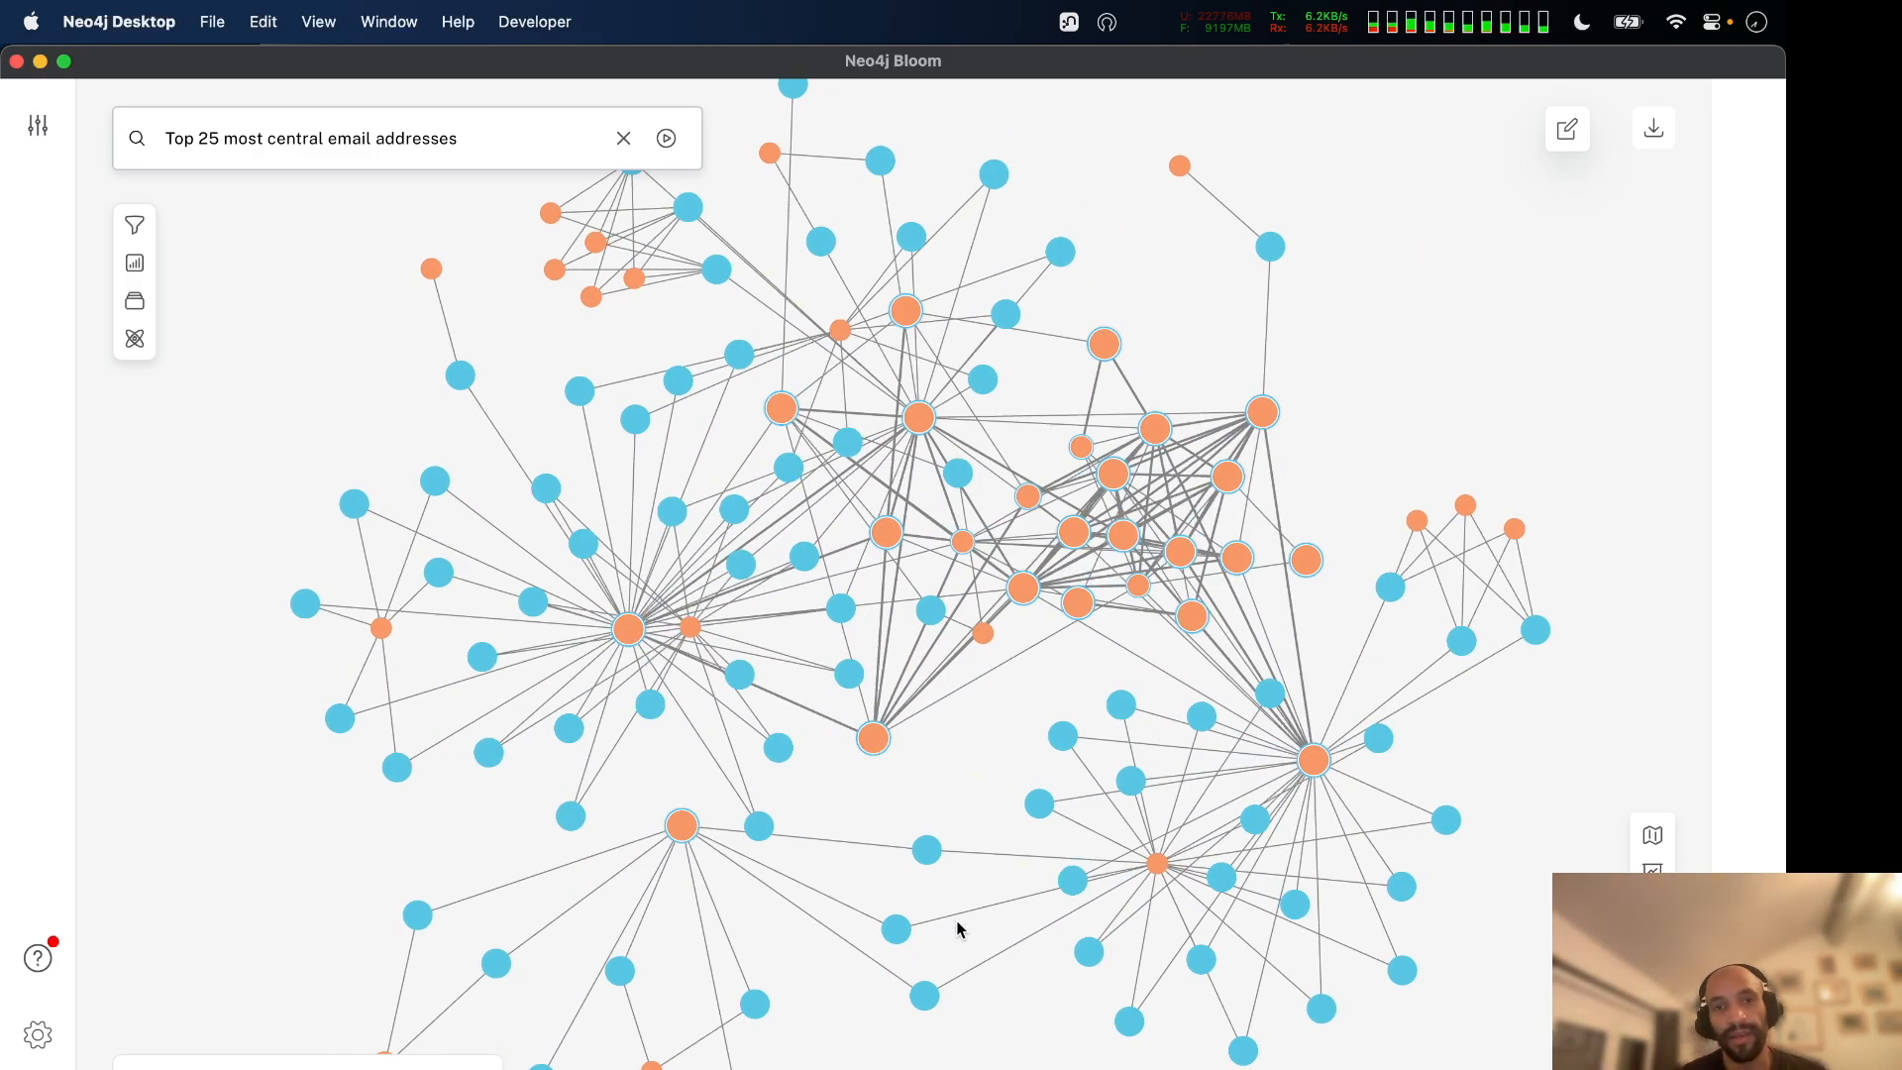
Deselect everything and pull the small email address node on the graph's far left away from its surrounding email documents.
{"action": "scroll", "coordinate": [1078, 837], "scroll_direction": "down", "scroll_amount": 3}
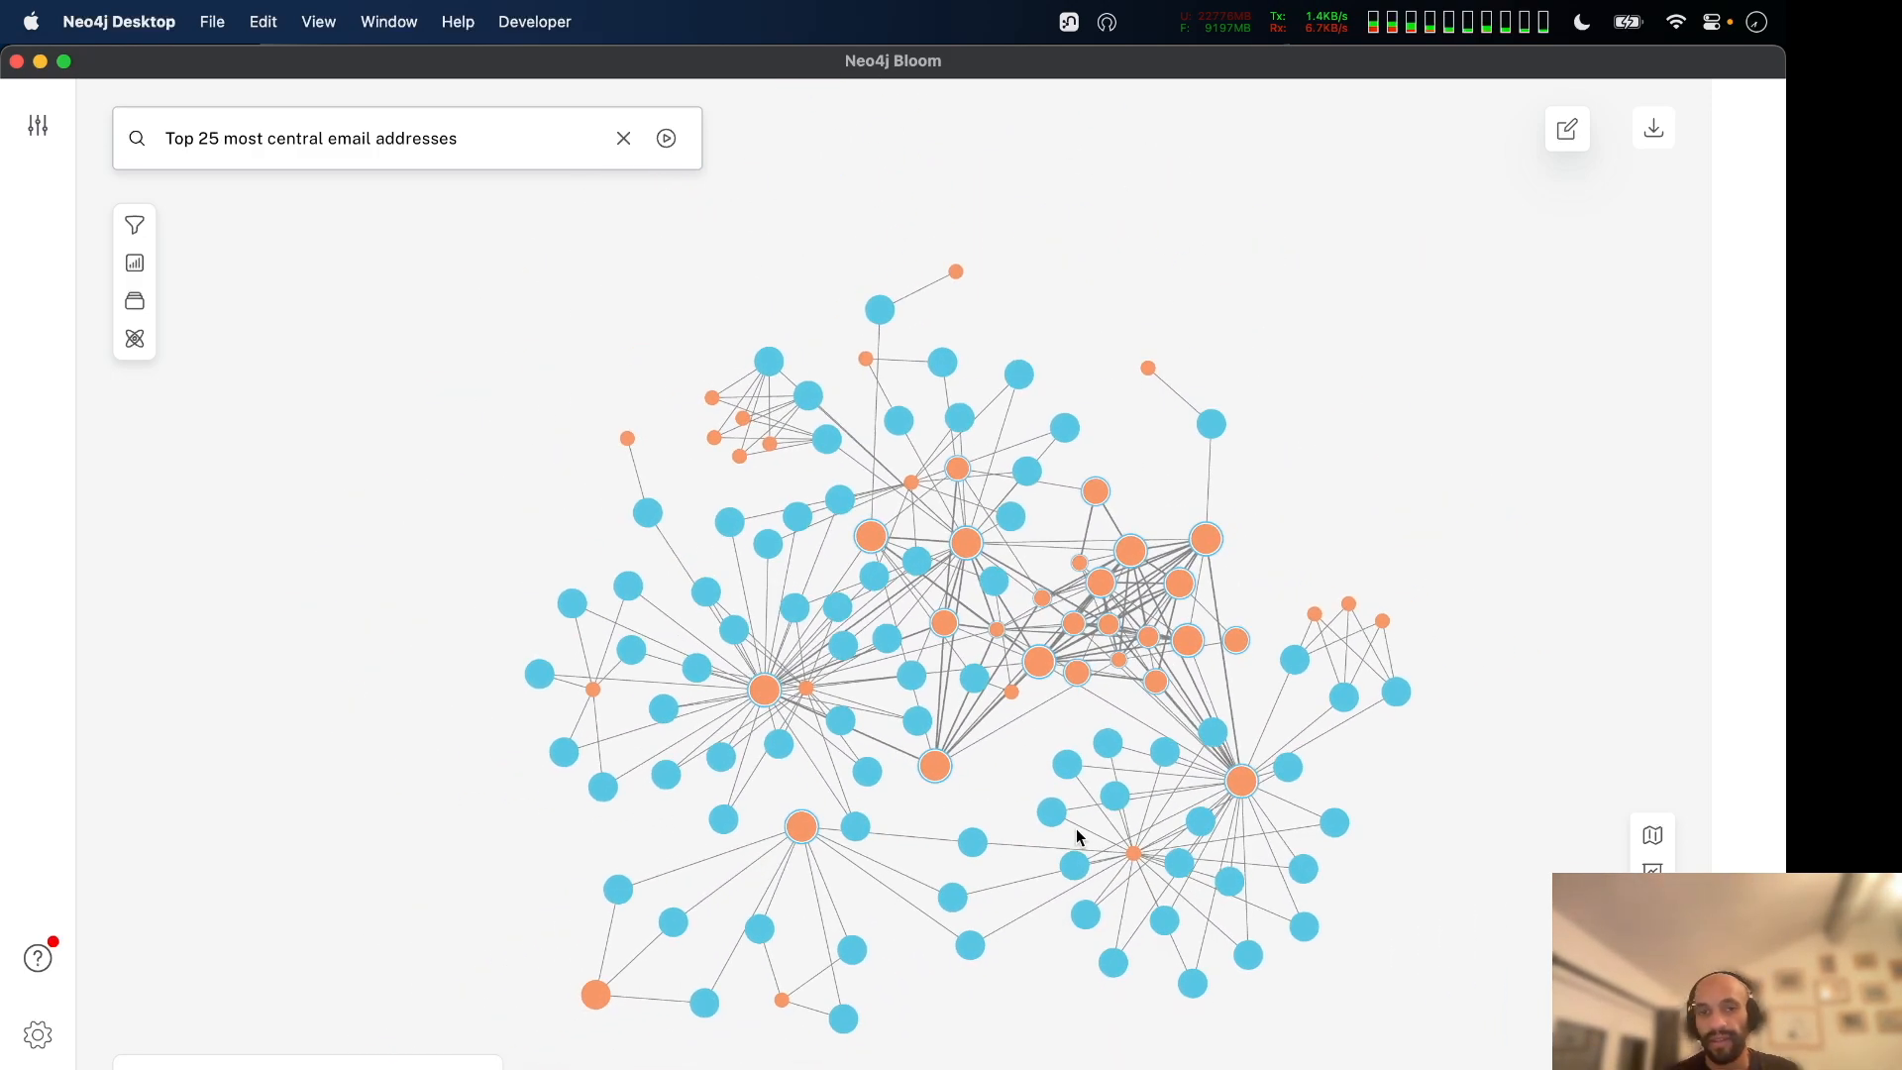
{"action": "scroll", "coordinate": [965, 622], "scroll_direction": "up", "scroll_amount": 3}
{"action": "scroll", "coordinate": [965, 624], "scroll_direction": "down", "scroll_amount": 2}
{"action": "scroll", "coordinate": [965, 624], "scroll_direction": "up", "scroll_amount": 1}
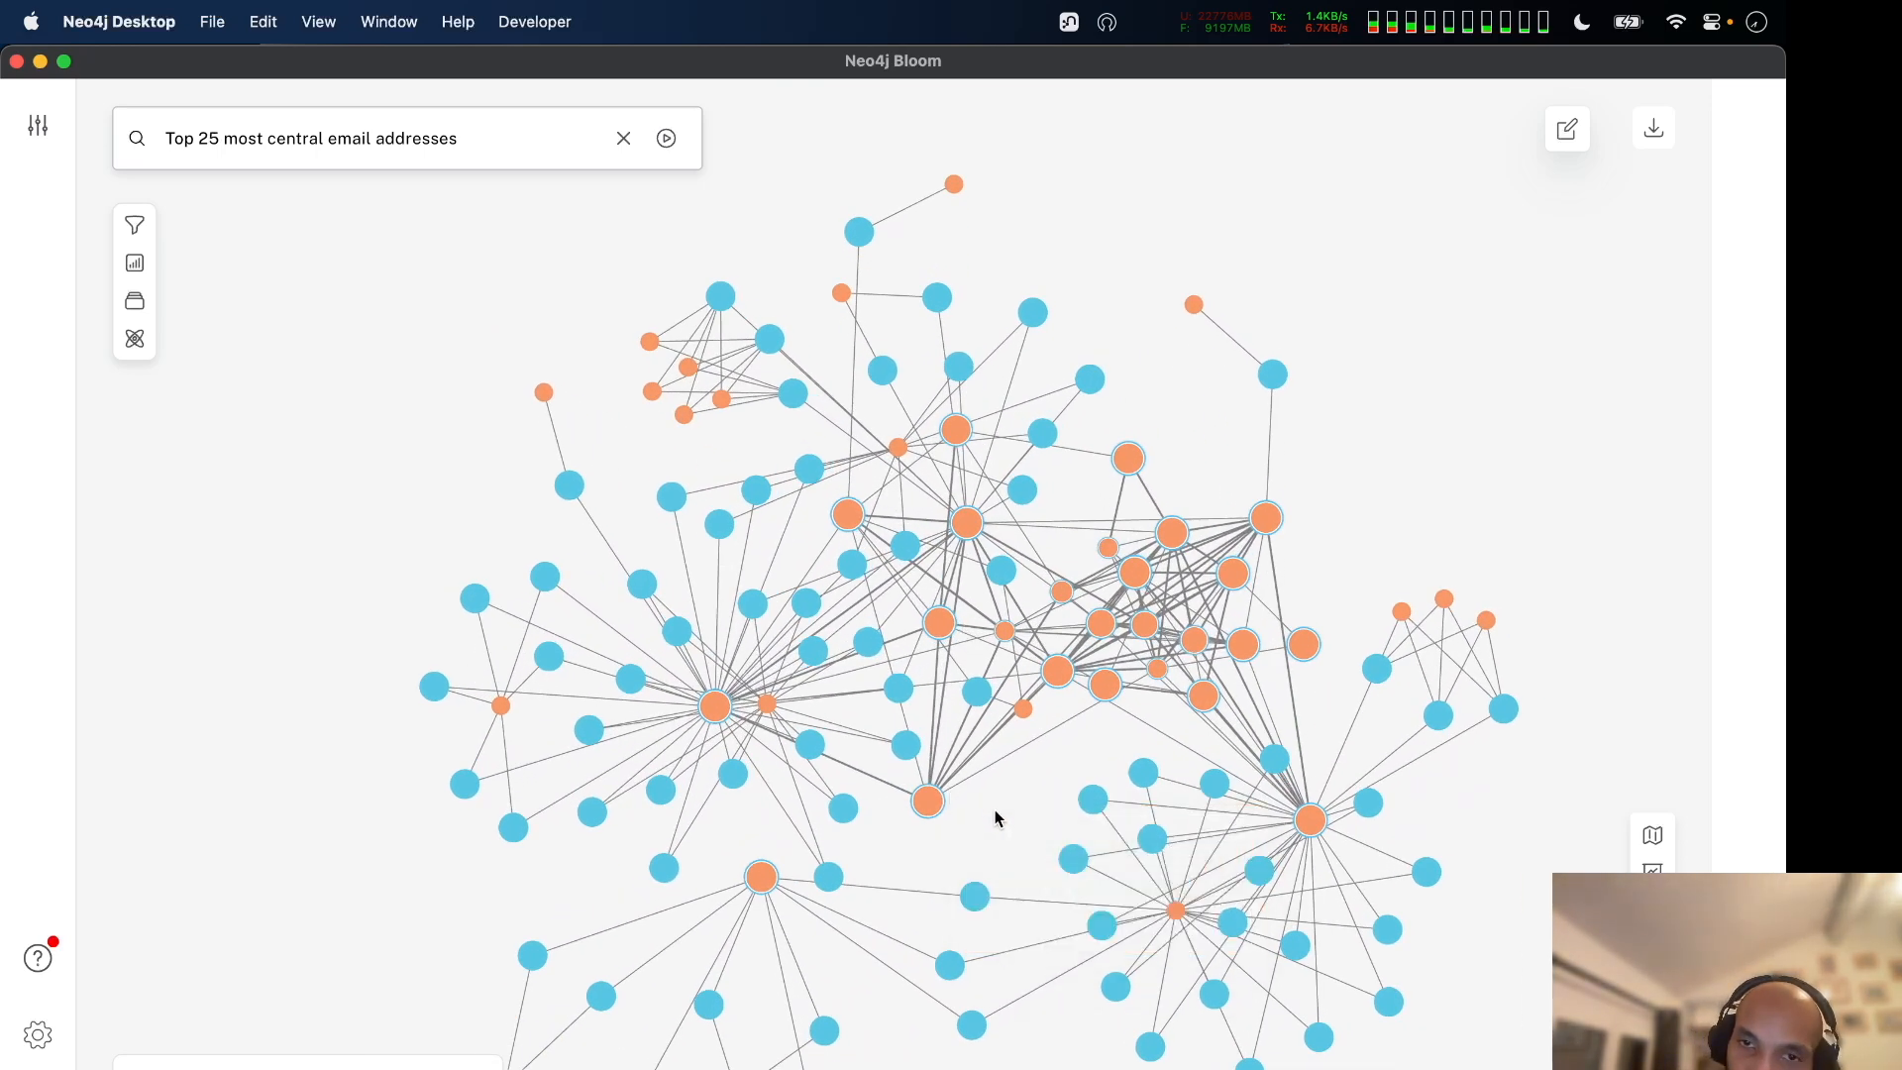
{"action": "scroll", "coordinate": [1038, 714], "scroll_direction": "down", "scroll_amount": 1}
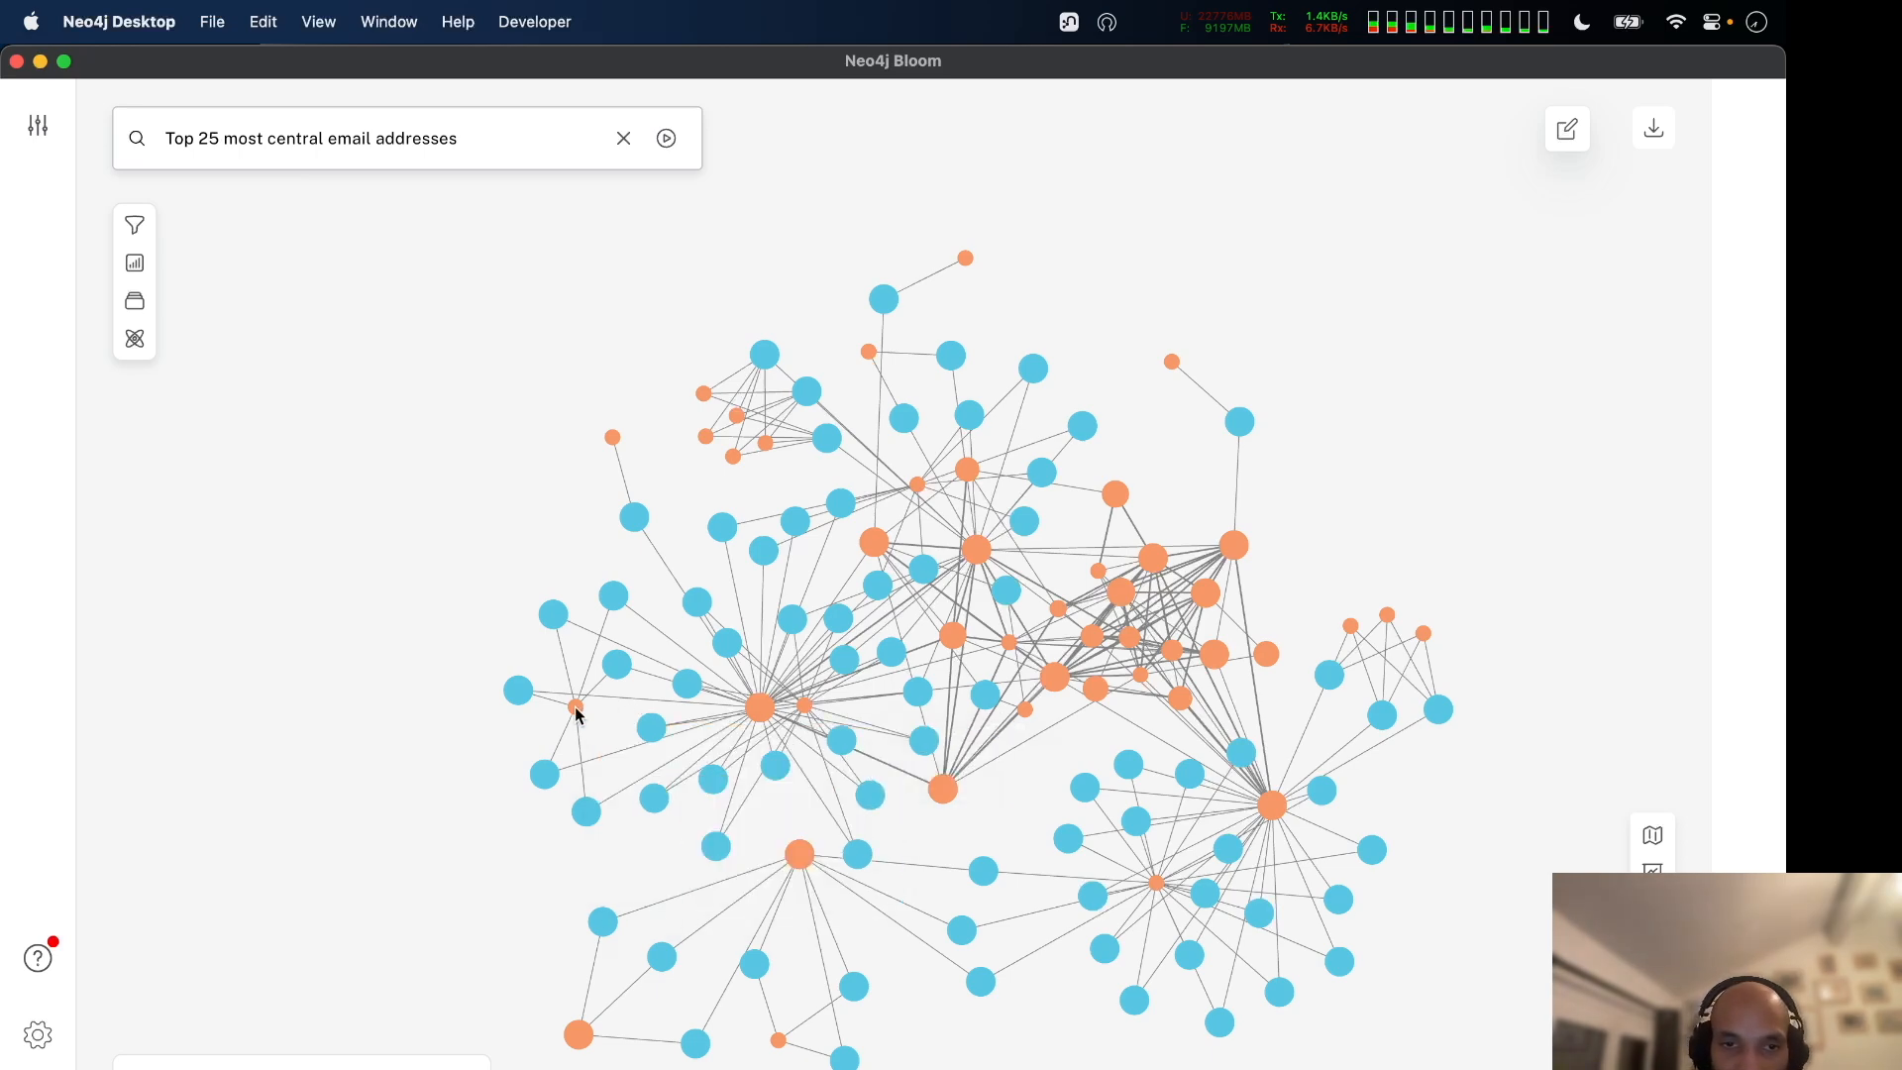
{"action": "left_click_drag", "start_coordinate": [580, 715], "coordinate": [398, 711]}
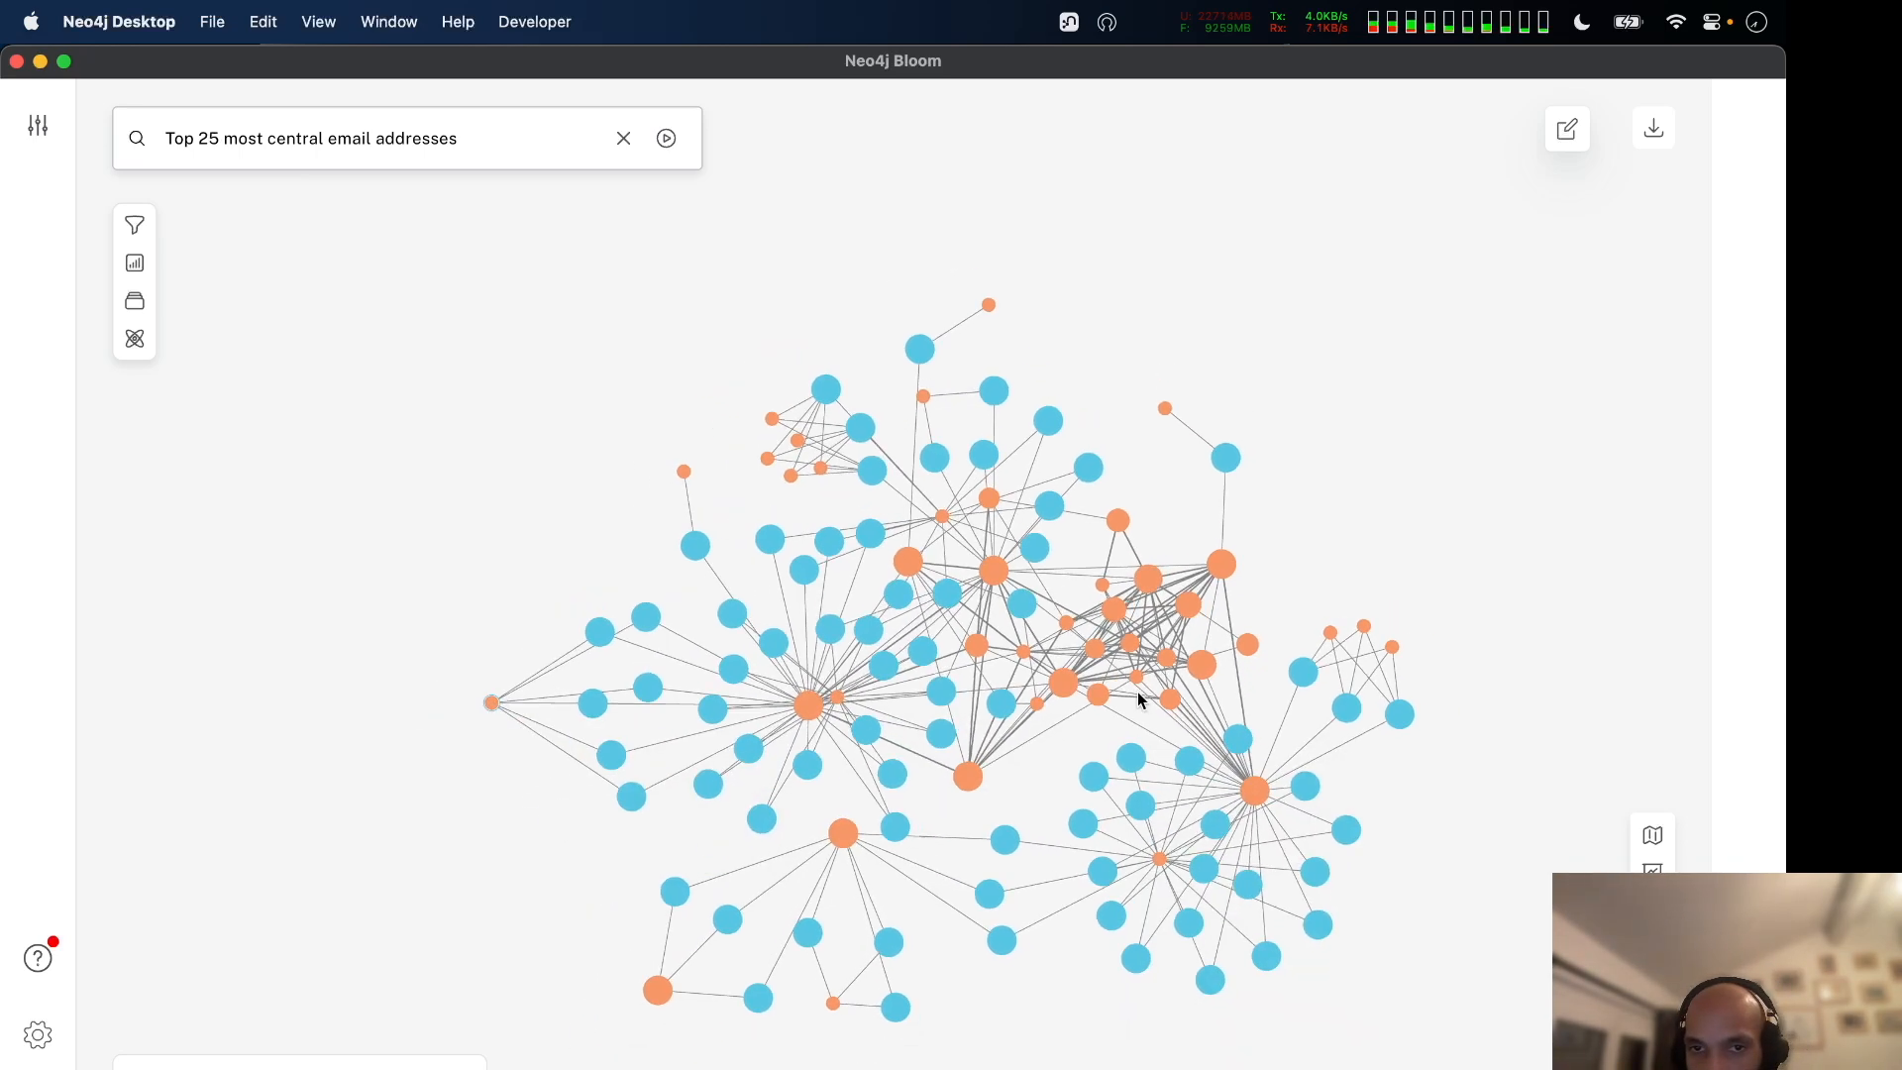
Raise the node query limit to 1000.
{"action": "left_click", "coordinate": [34, 127]}
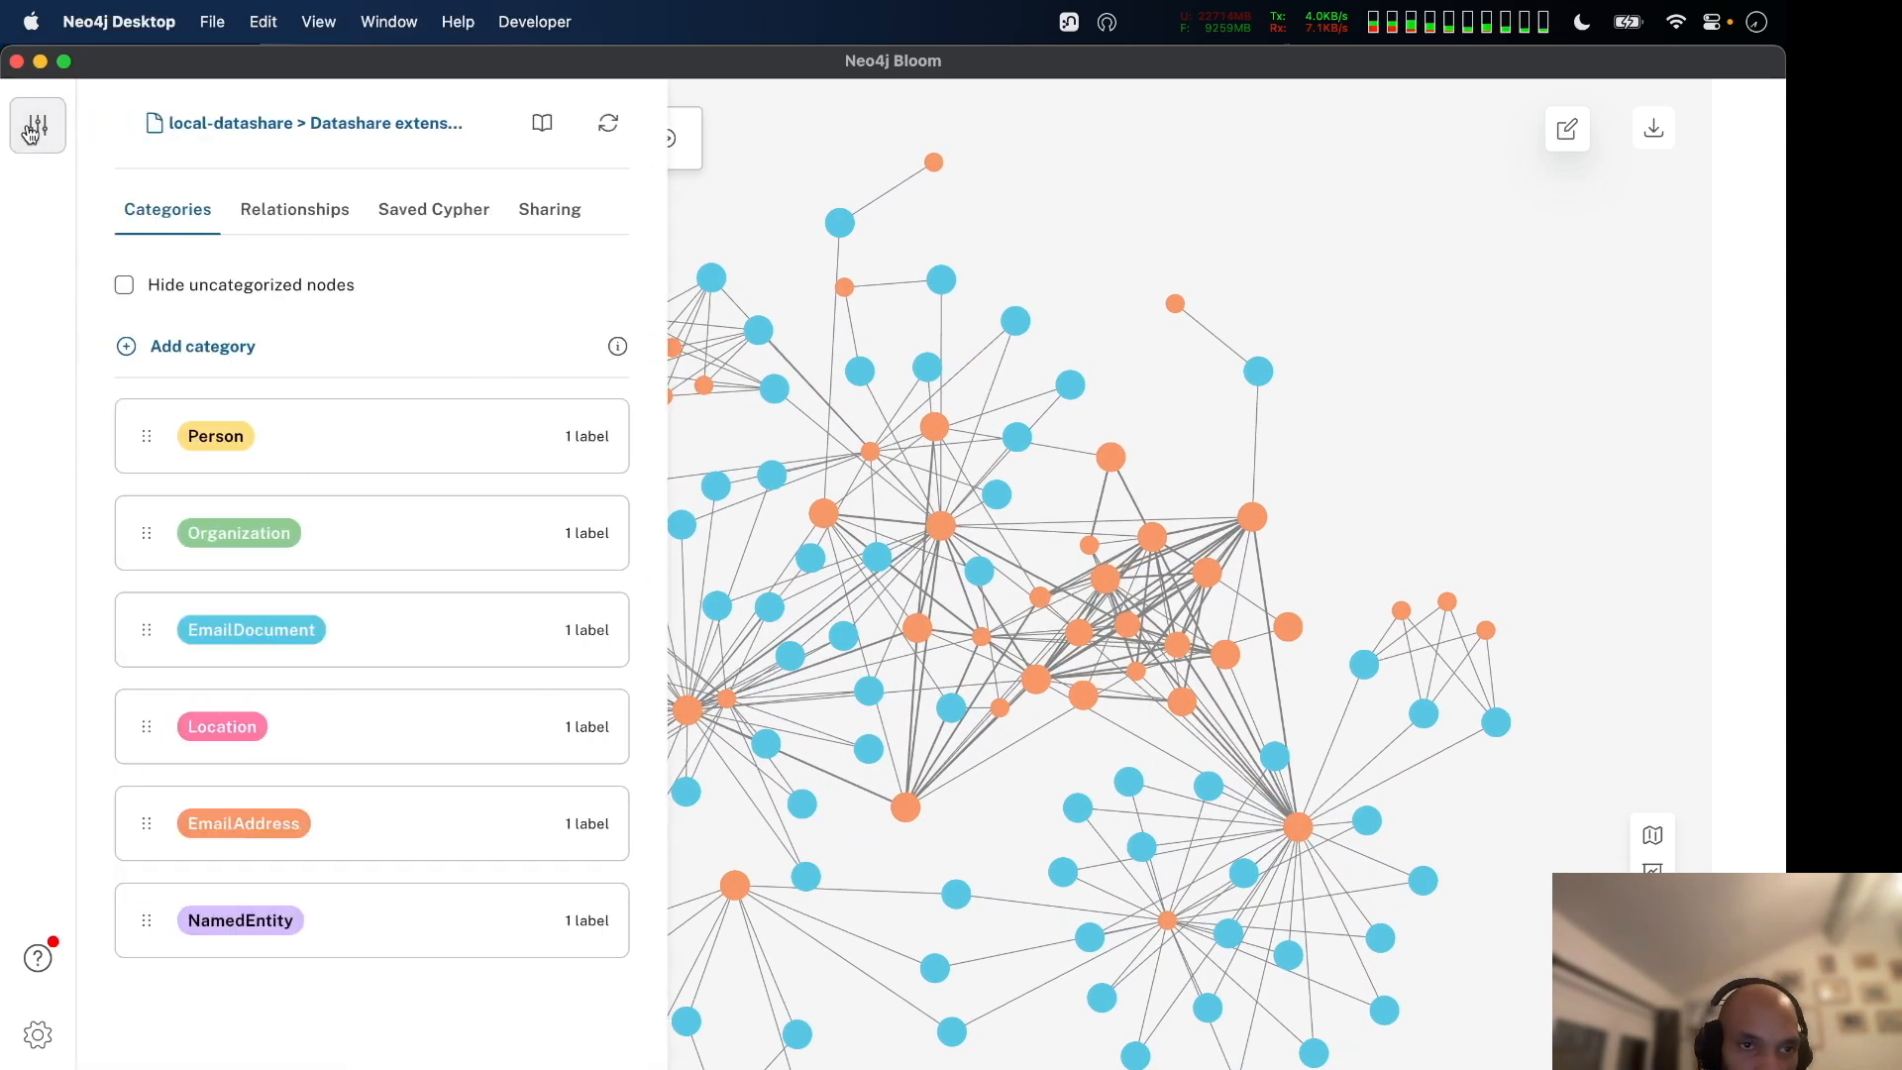
{"action": "left_click", "coordinate": [38, 1034]}
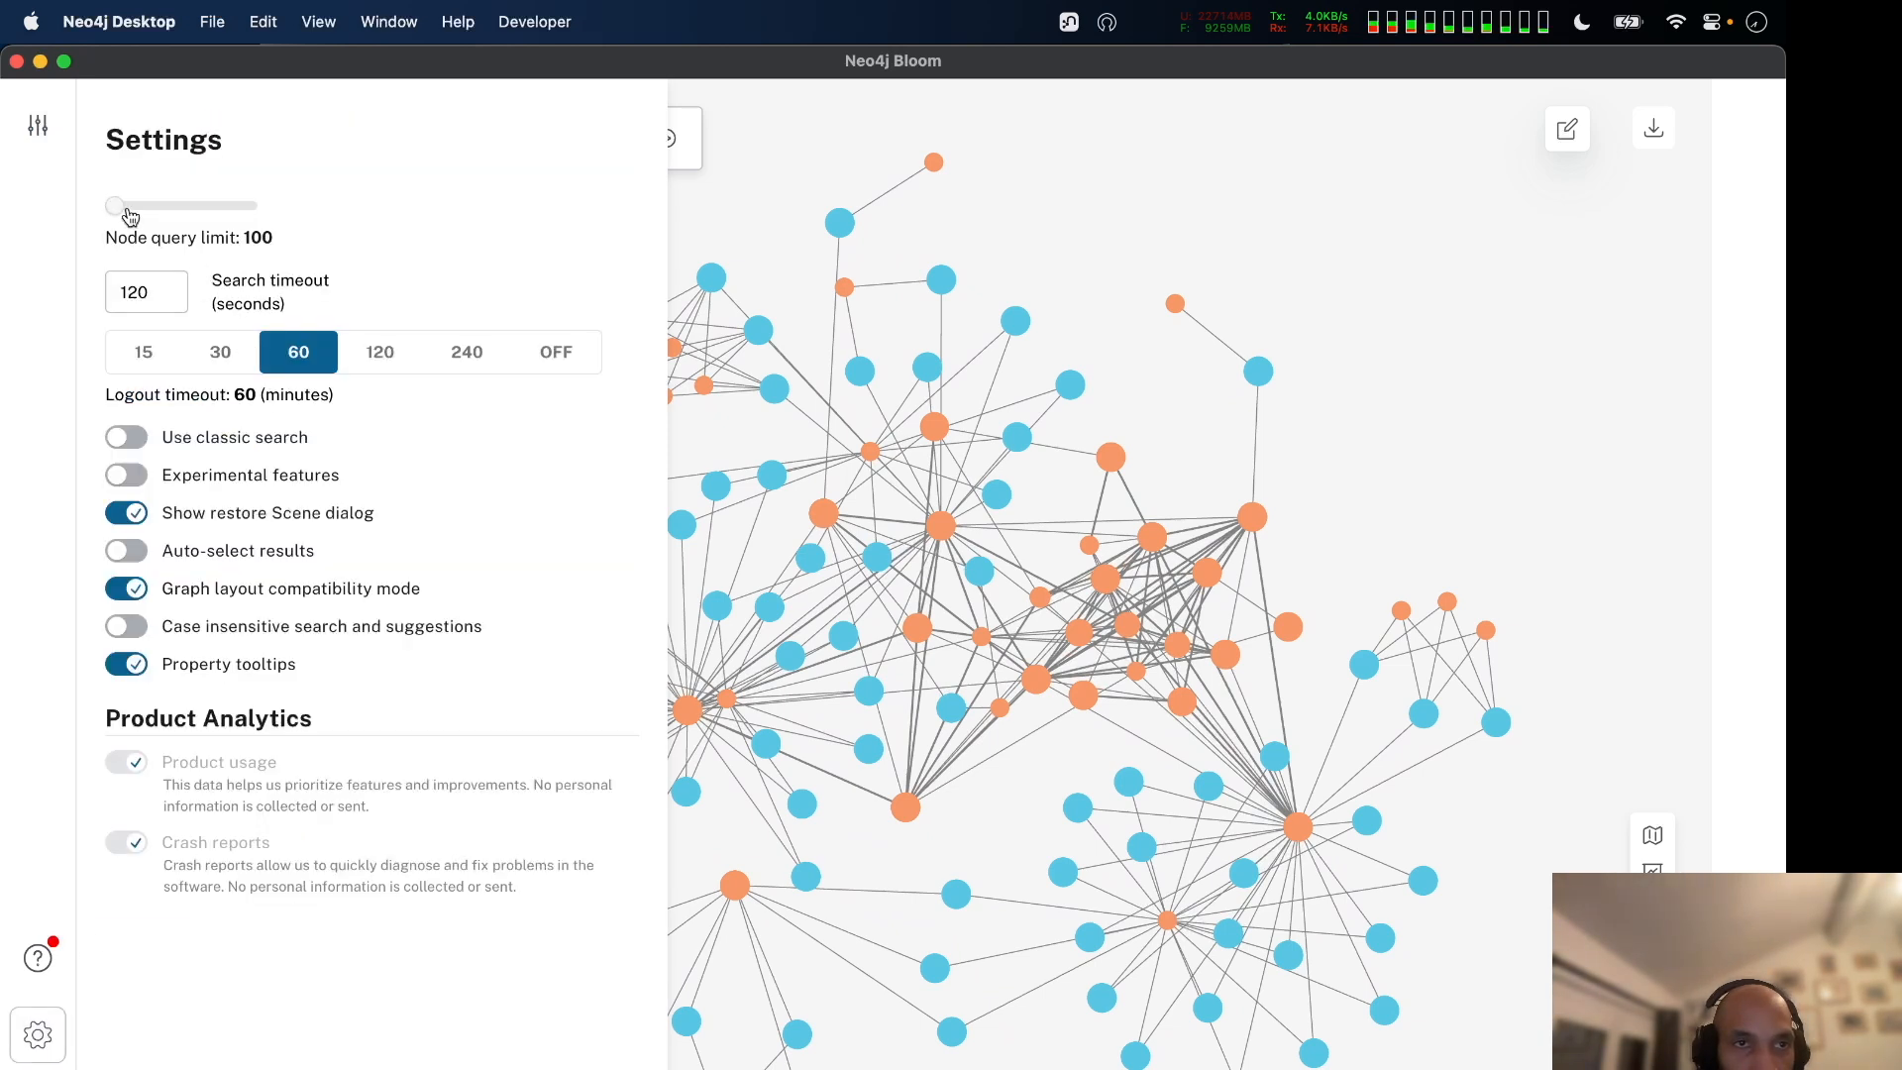
{"action": "left_click_drag", "start_coordinate": [130, 216], "coordinate": [128, 217]}
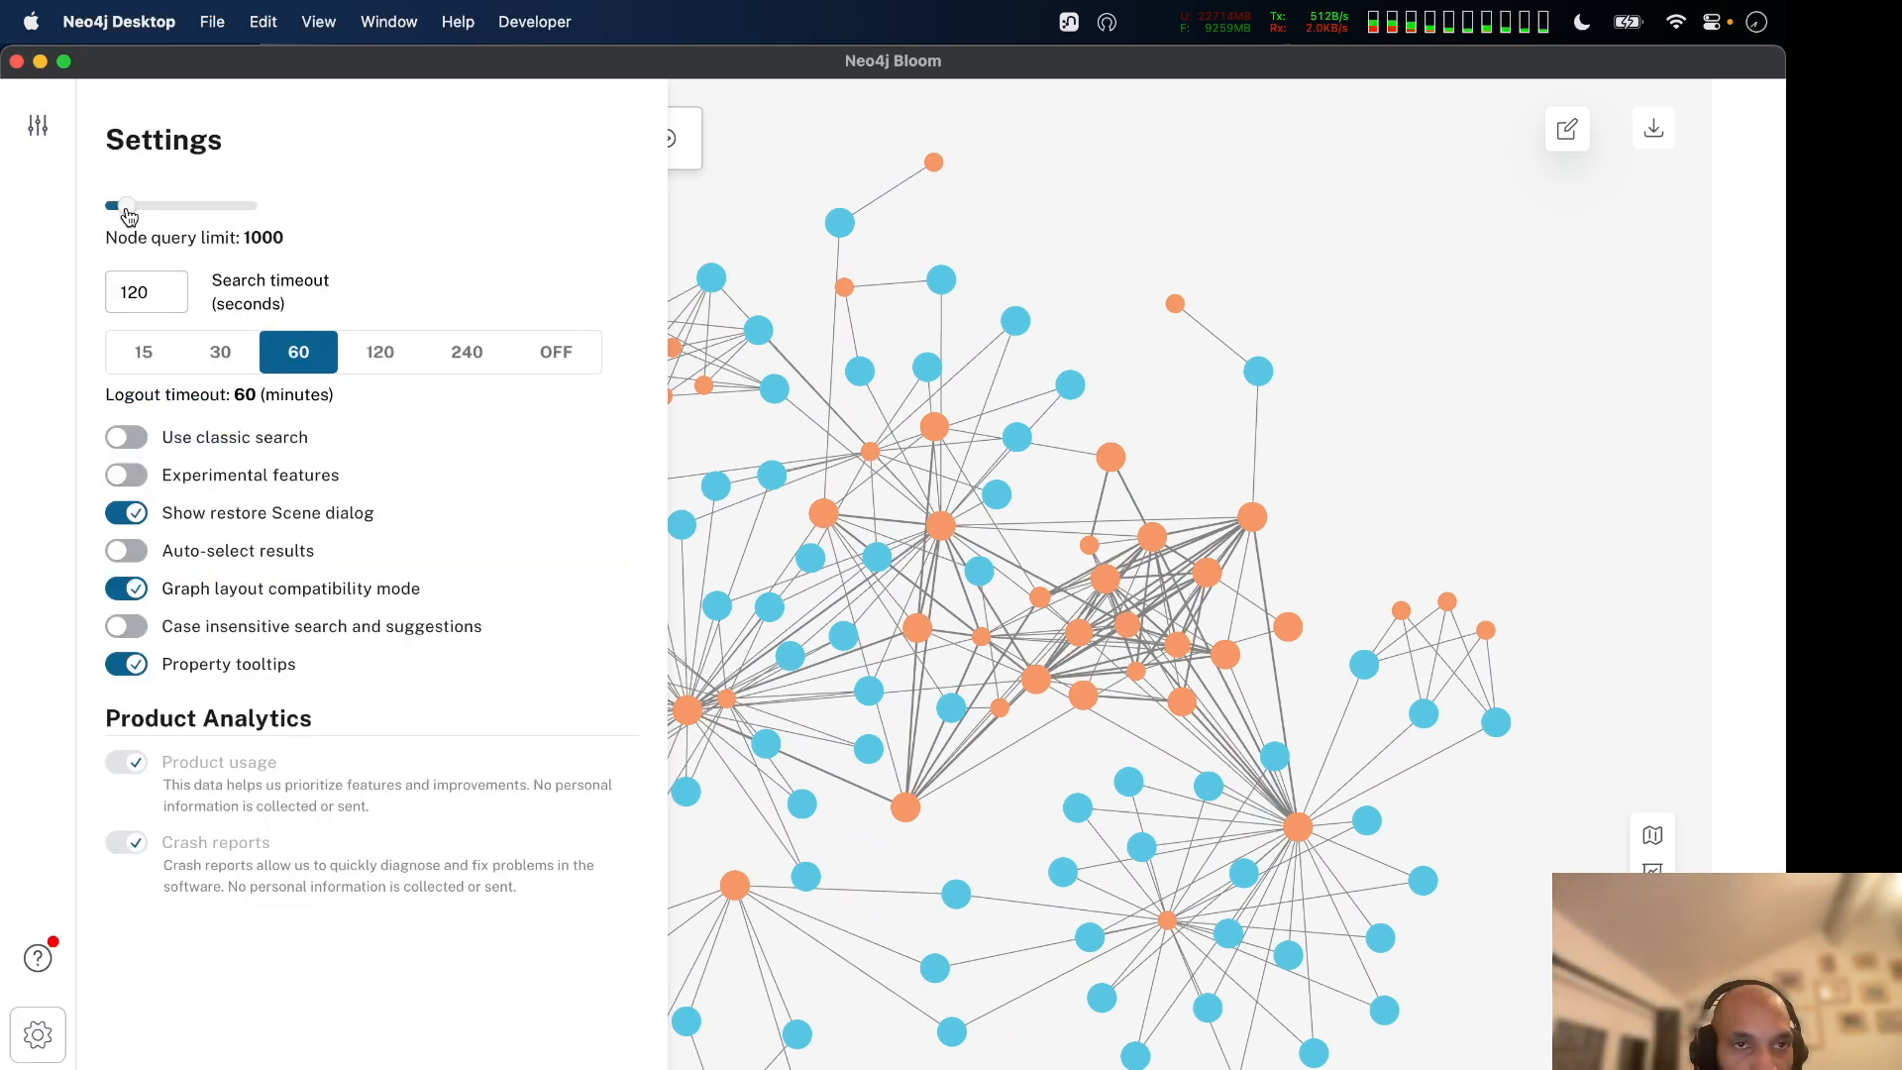
{"action": "left_click", "coordinate": [770, 186]}
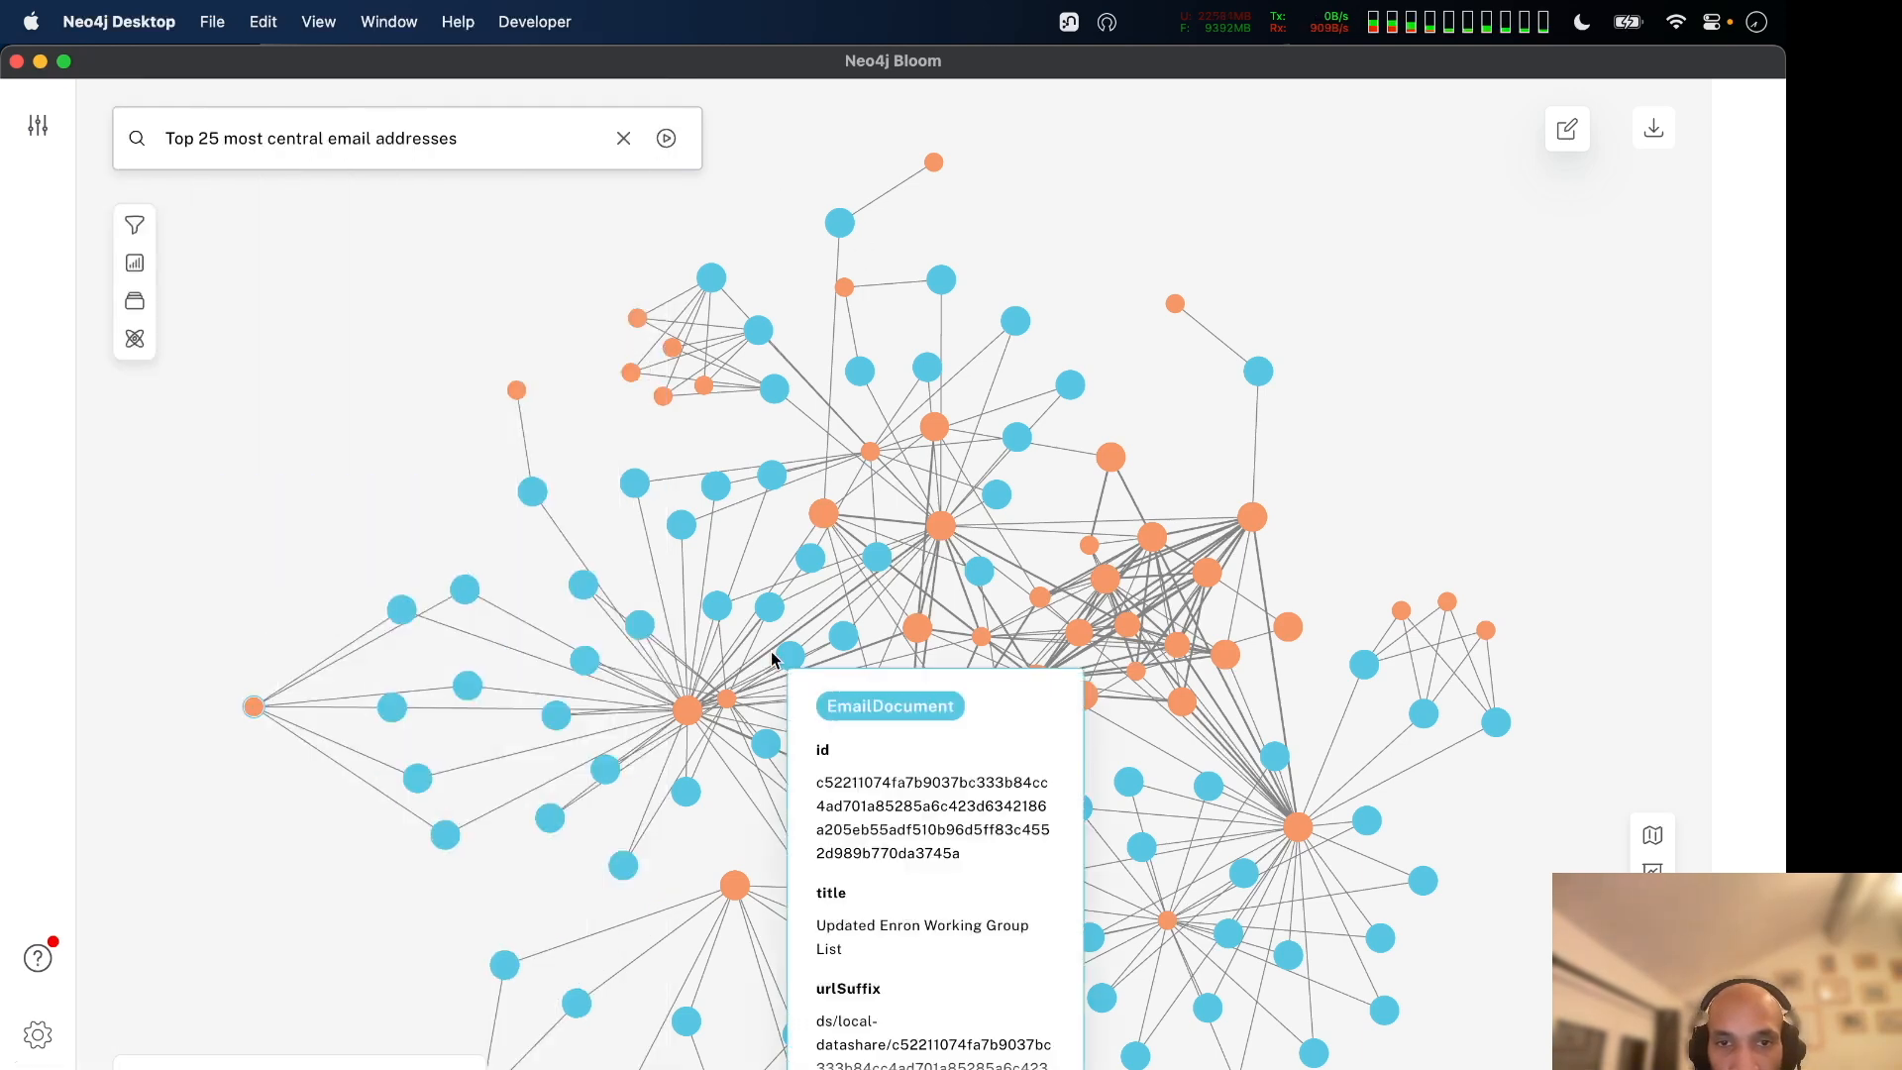
Empty the search and clear the whole scene.
{"action": "left_click", "coordinate": [625, 139]}
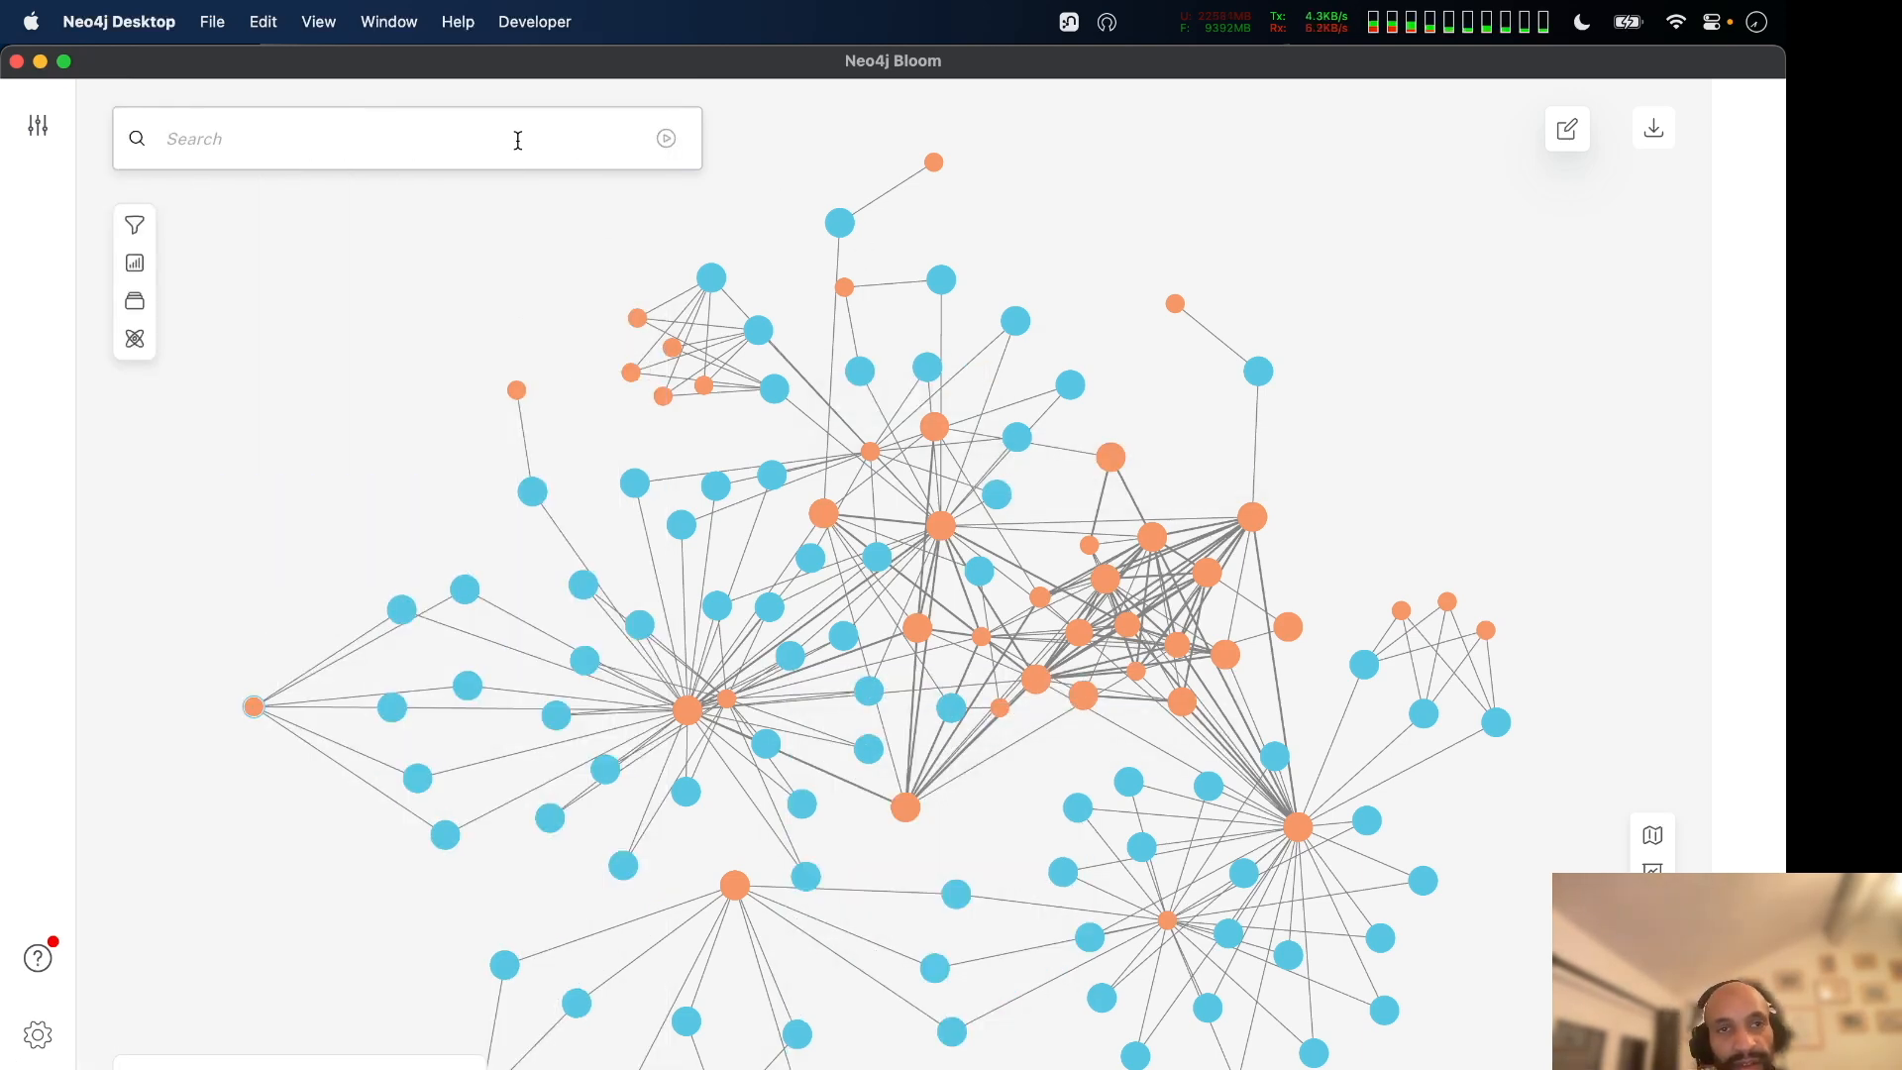
{"action": "left_click", "coordinate": [457, 134]}
{"action": "right_click", "coordinate": [1276, 211]}
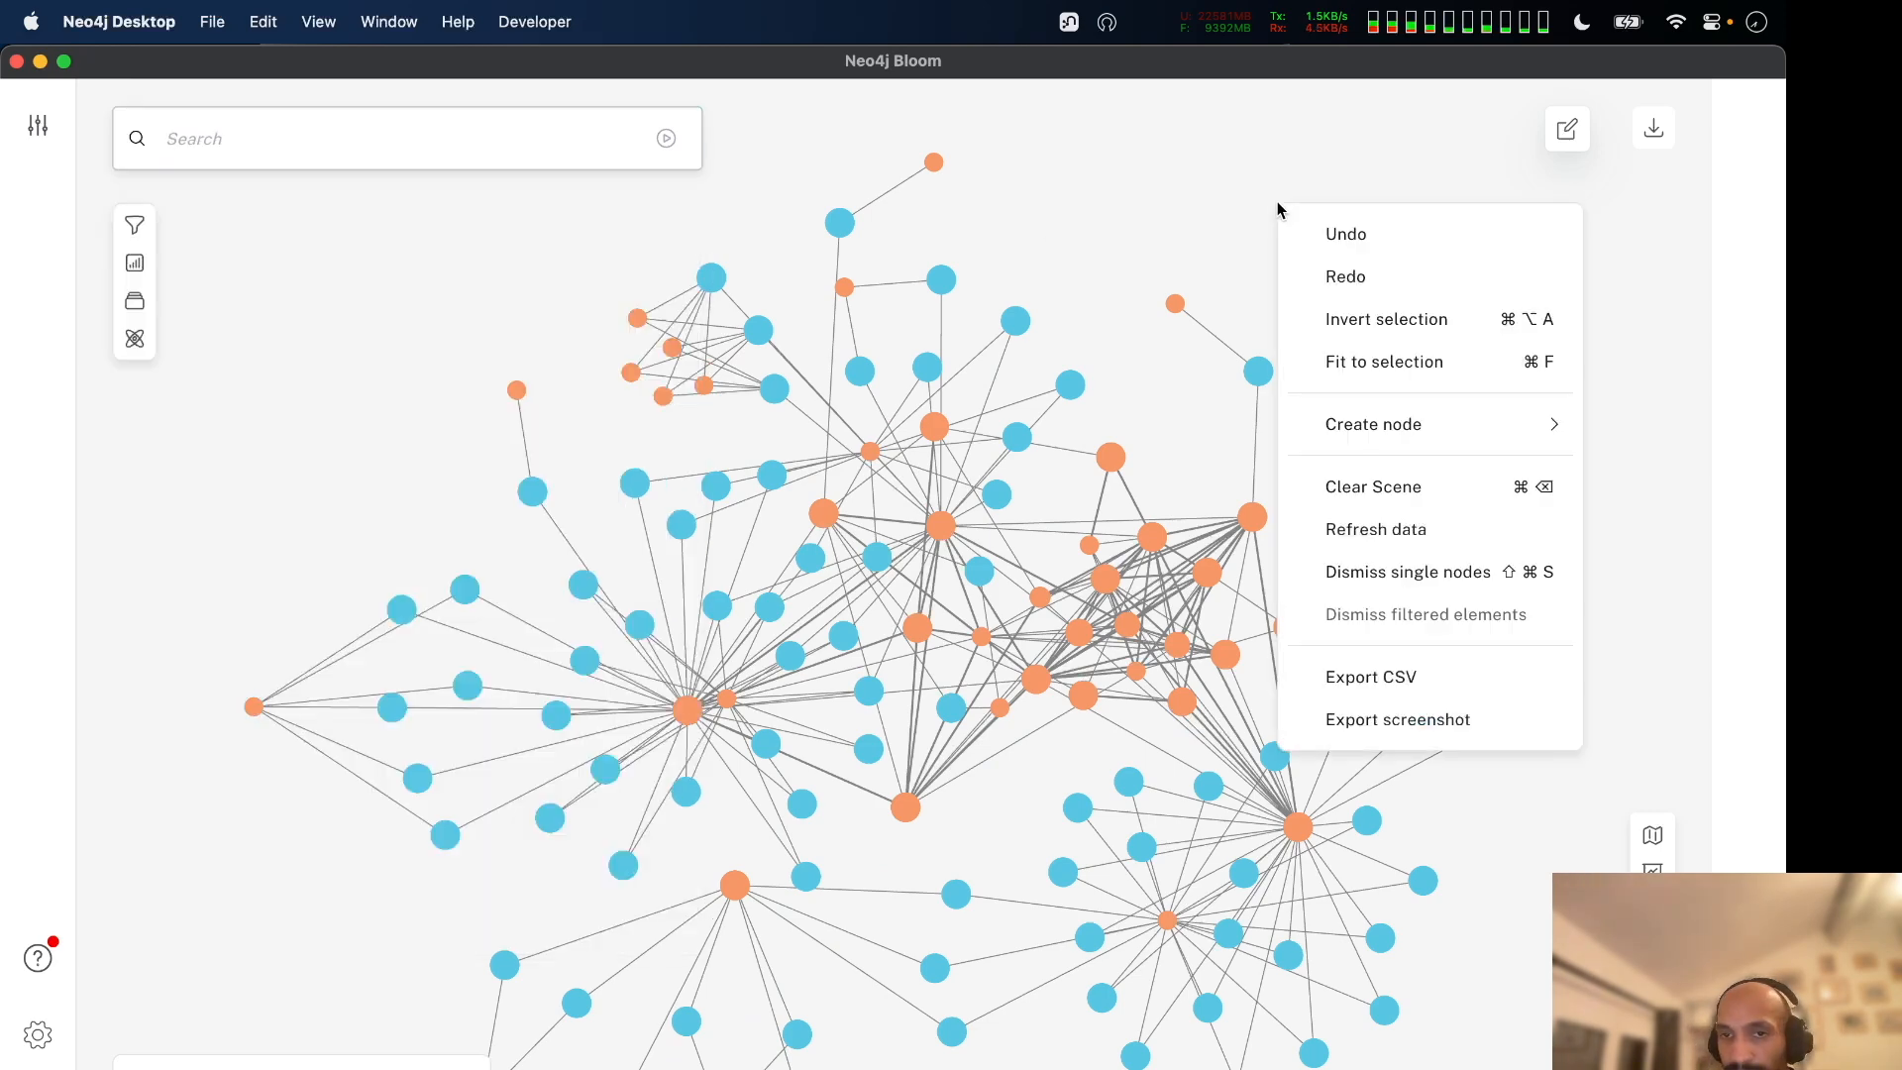
{"action": "left_click", "coordinate": [1372, 484]}
Run the saved search phrase for the top 25 most central email addresses.
{"action": "left_click", "coordinate": [287, 138]}
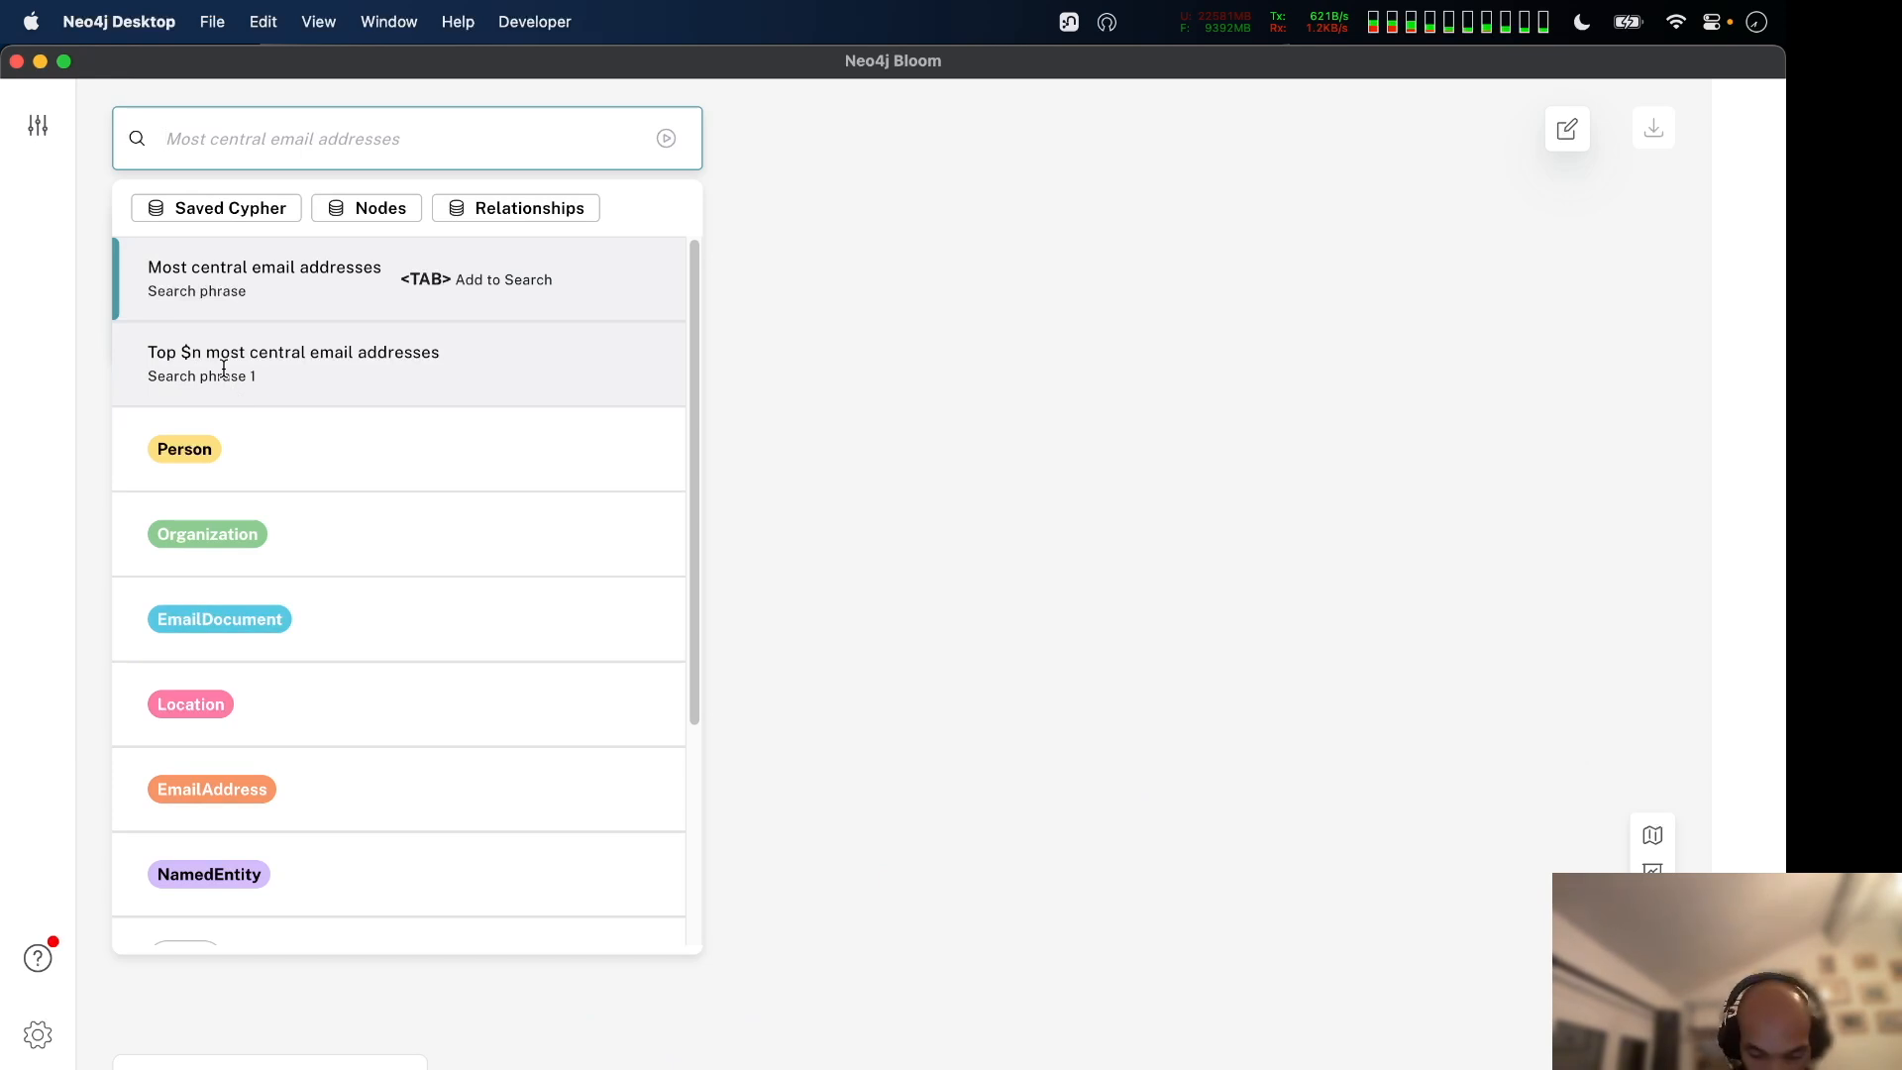
{"action": "type", "text": "top 25"}
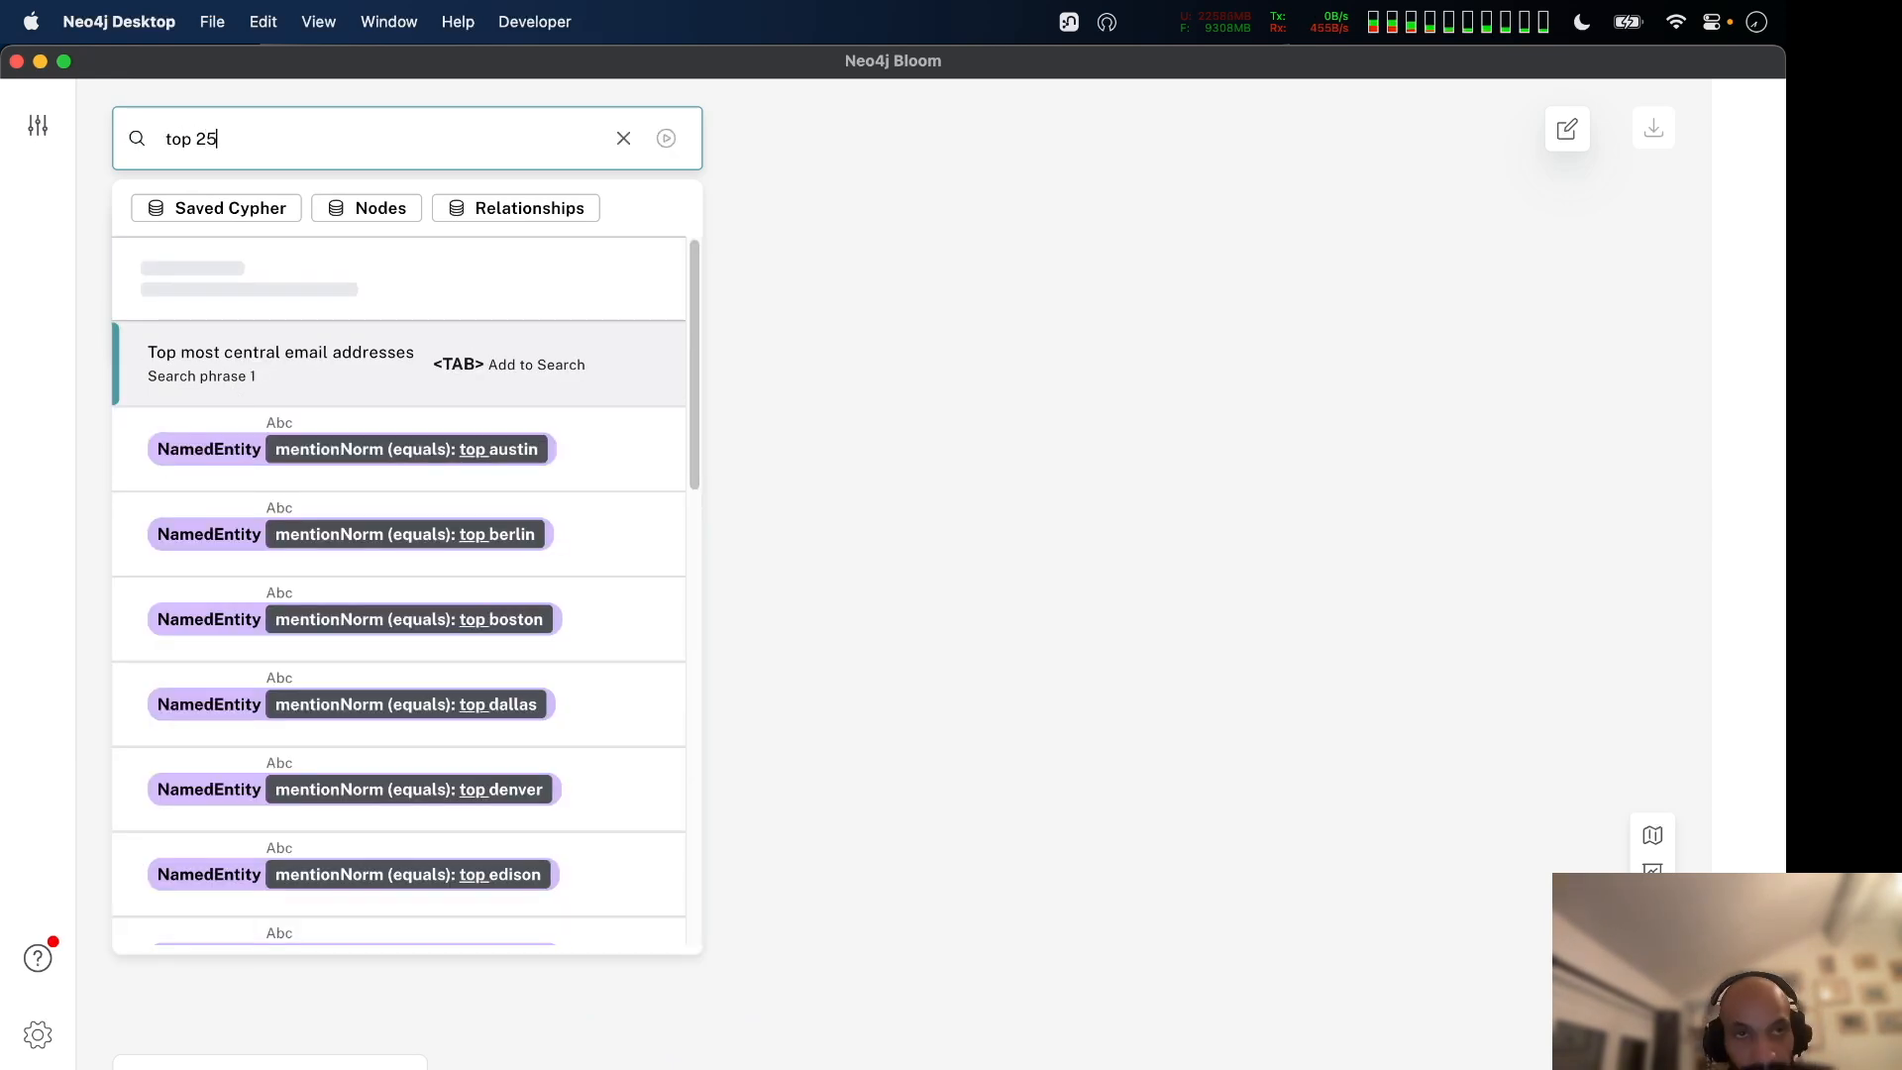
{"action": "key", "text": "Tab"}
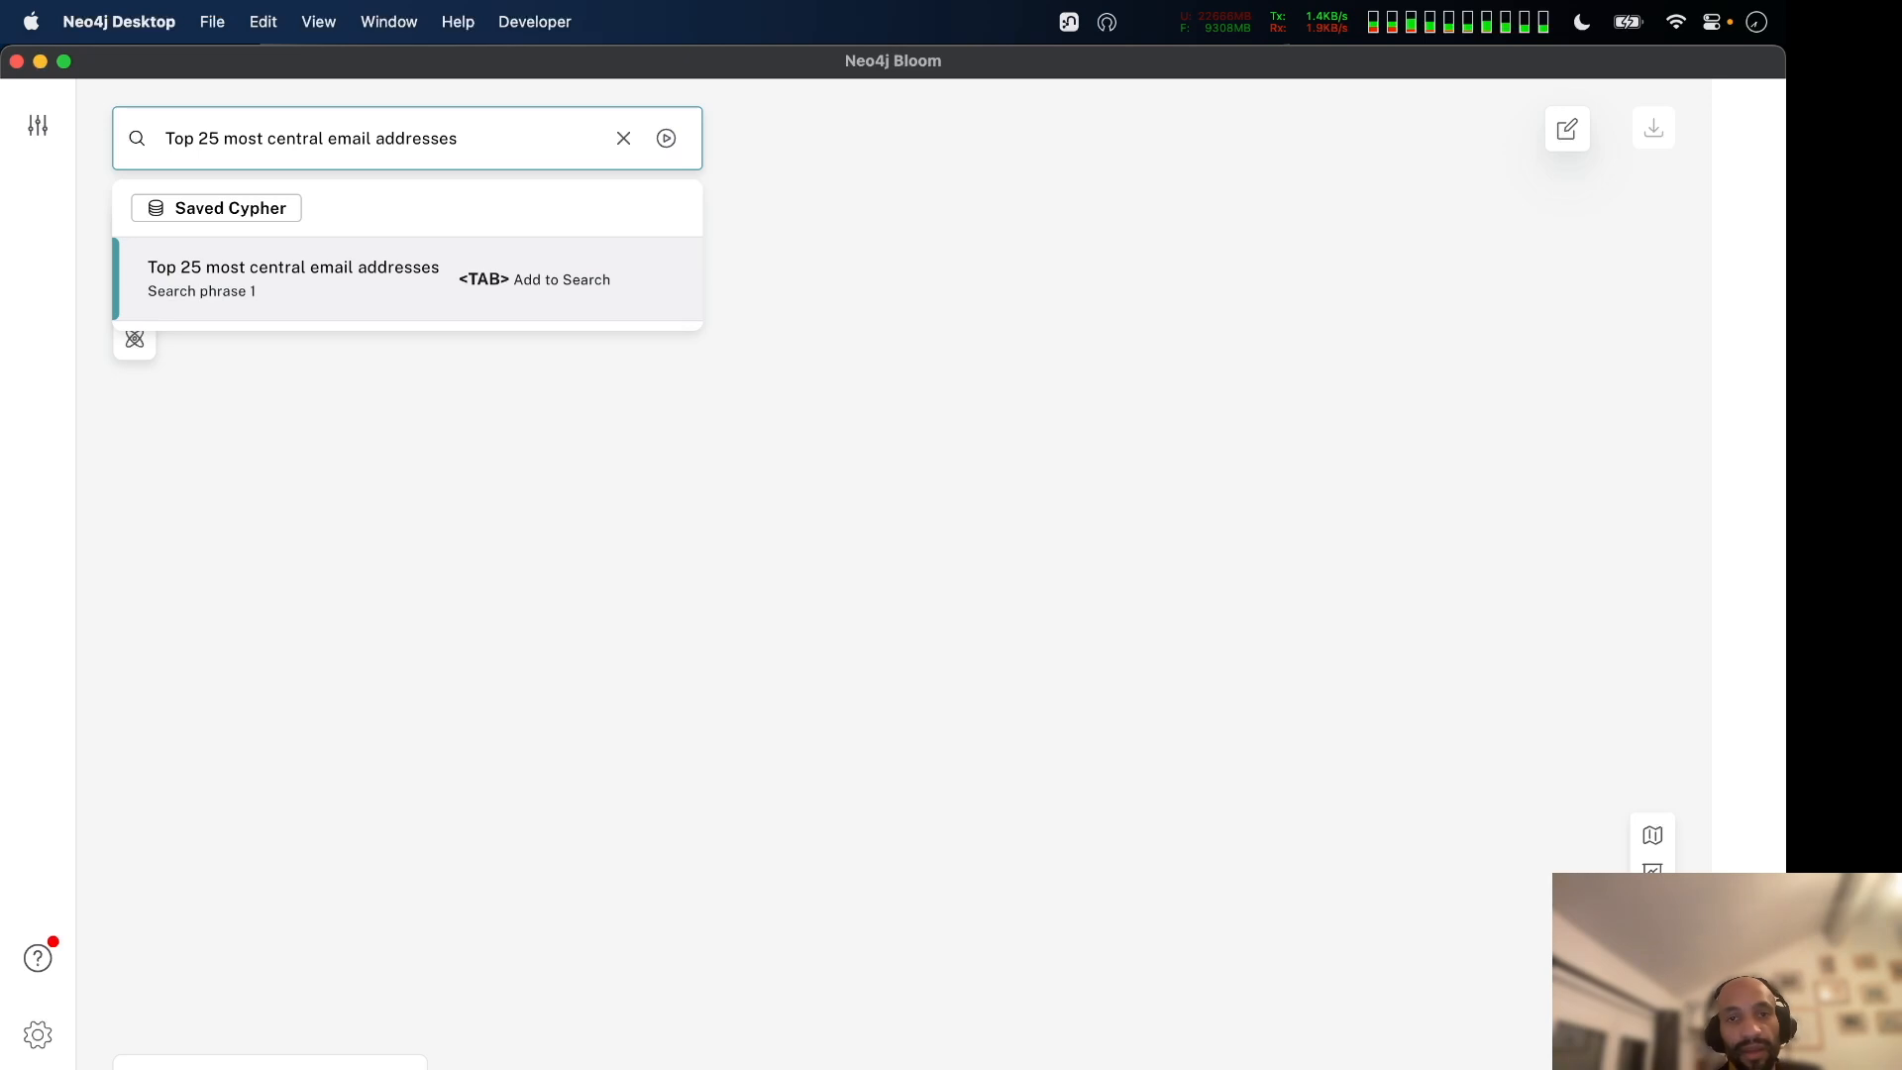
{"action": "key", "text": "Return"}
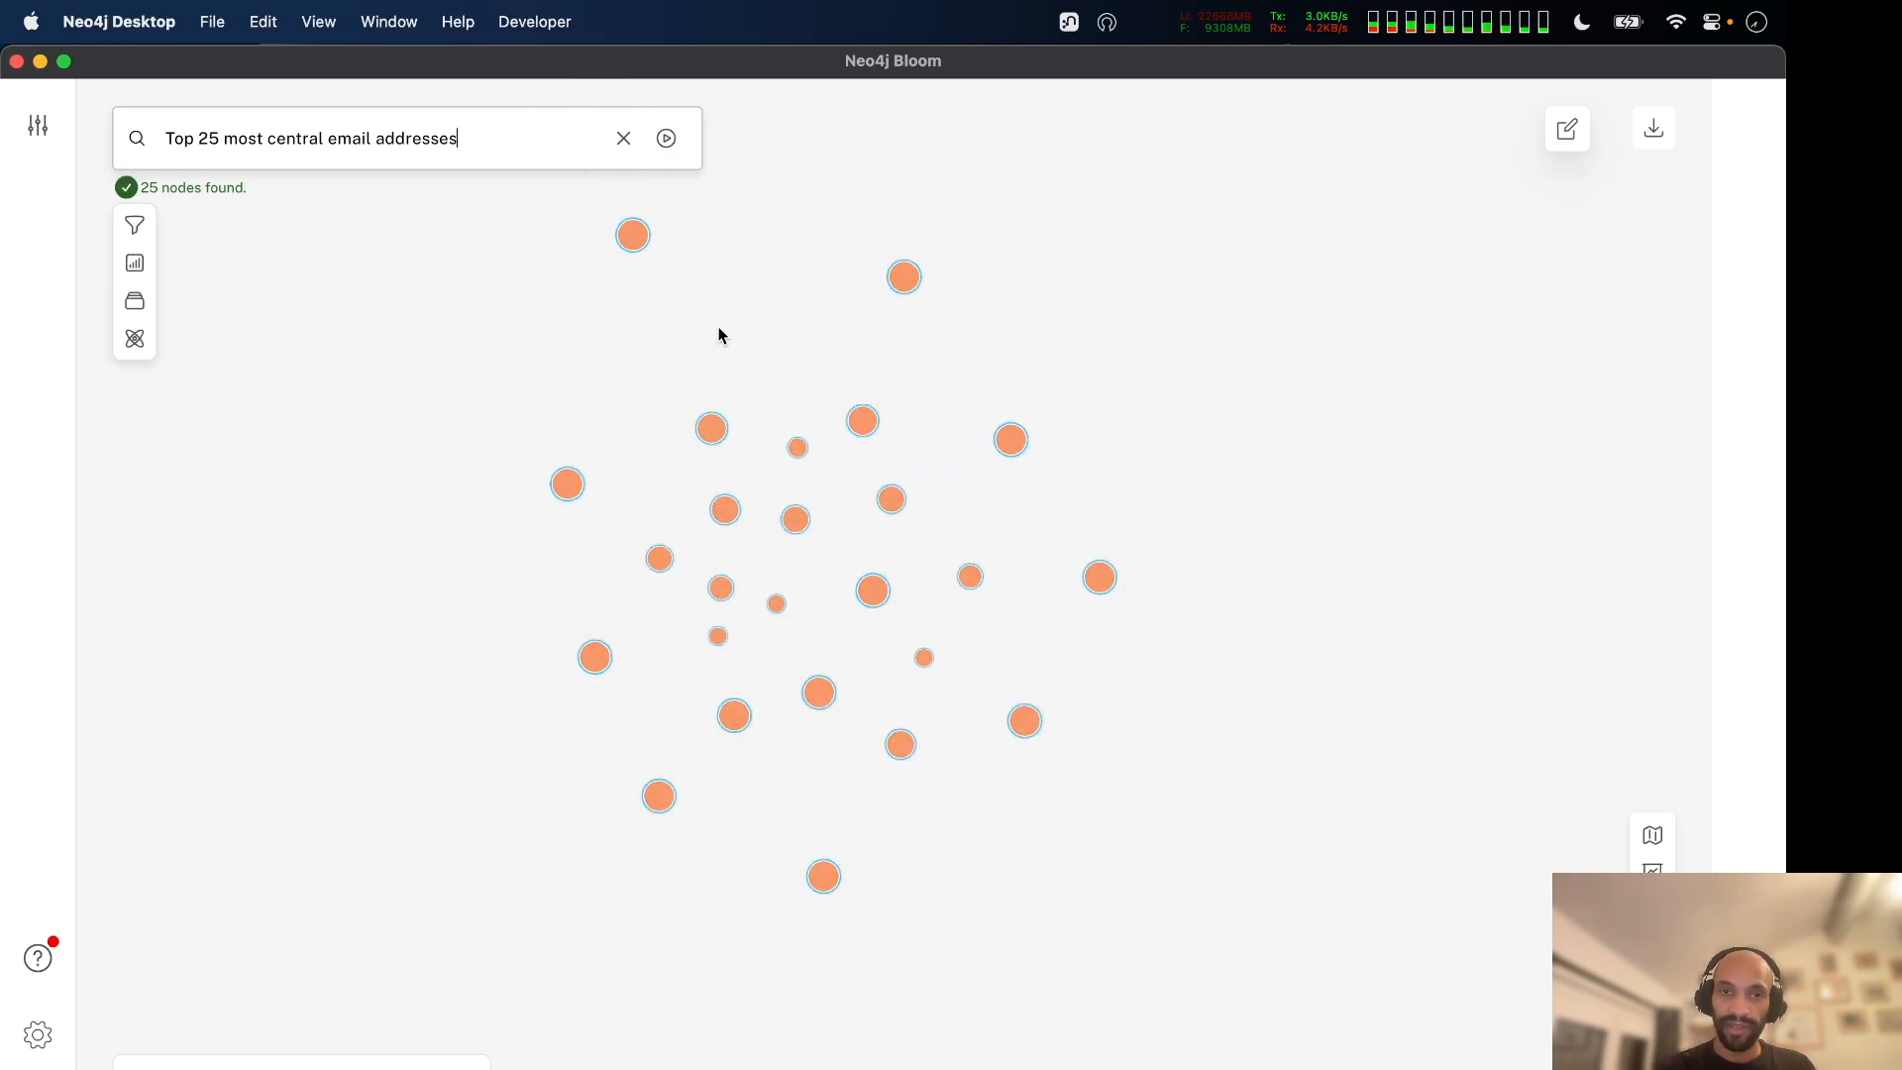
Run the scene action Display auditing exchanges on the selected email address nodes and bring the full graph into view.
{"action": "right_click", "coordinate": [631, 366]}
{"action": "mouse_move", "coordinate": [830, 700]}
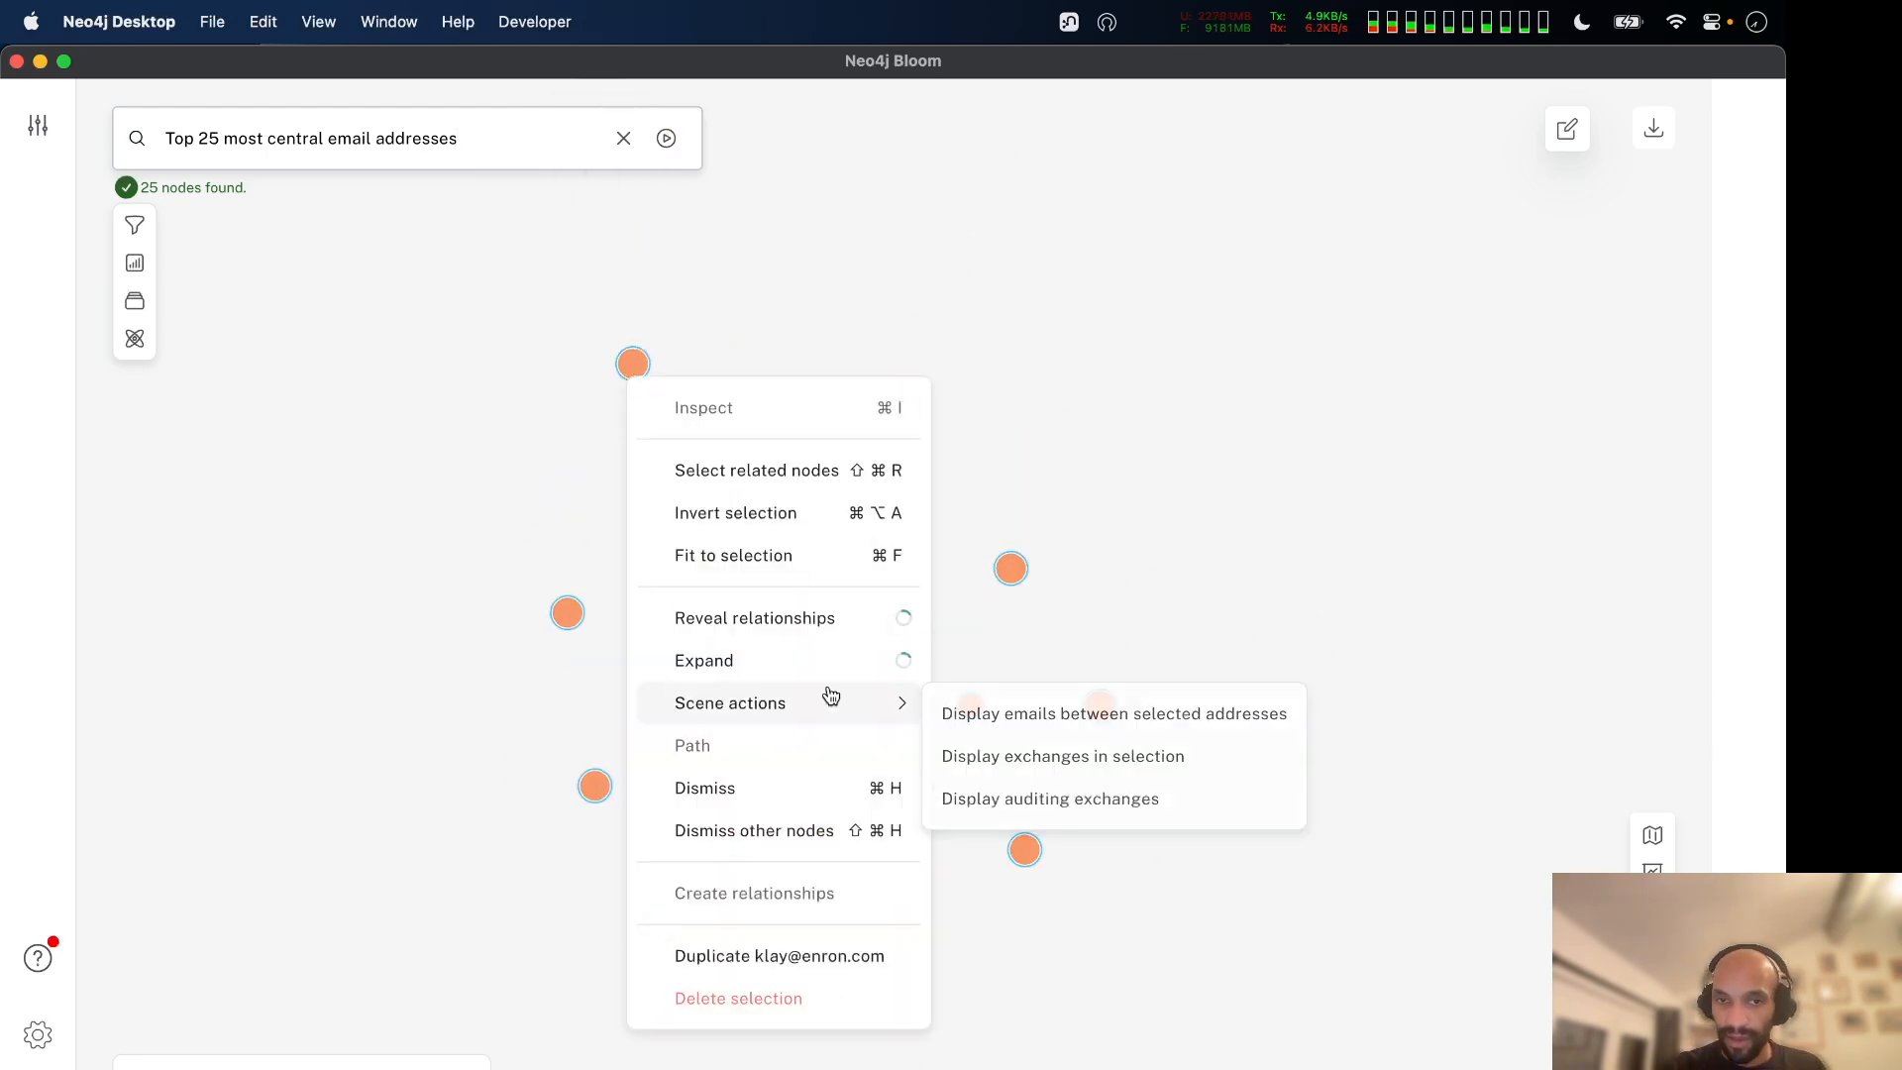
{"action": "left_click", "coordinate": [1061, 802]}
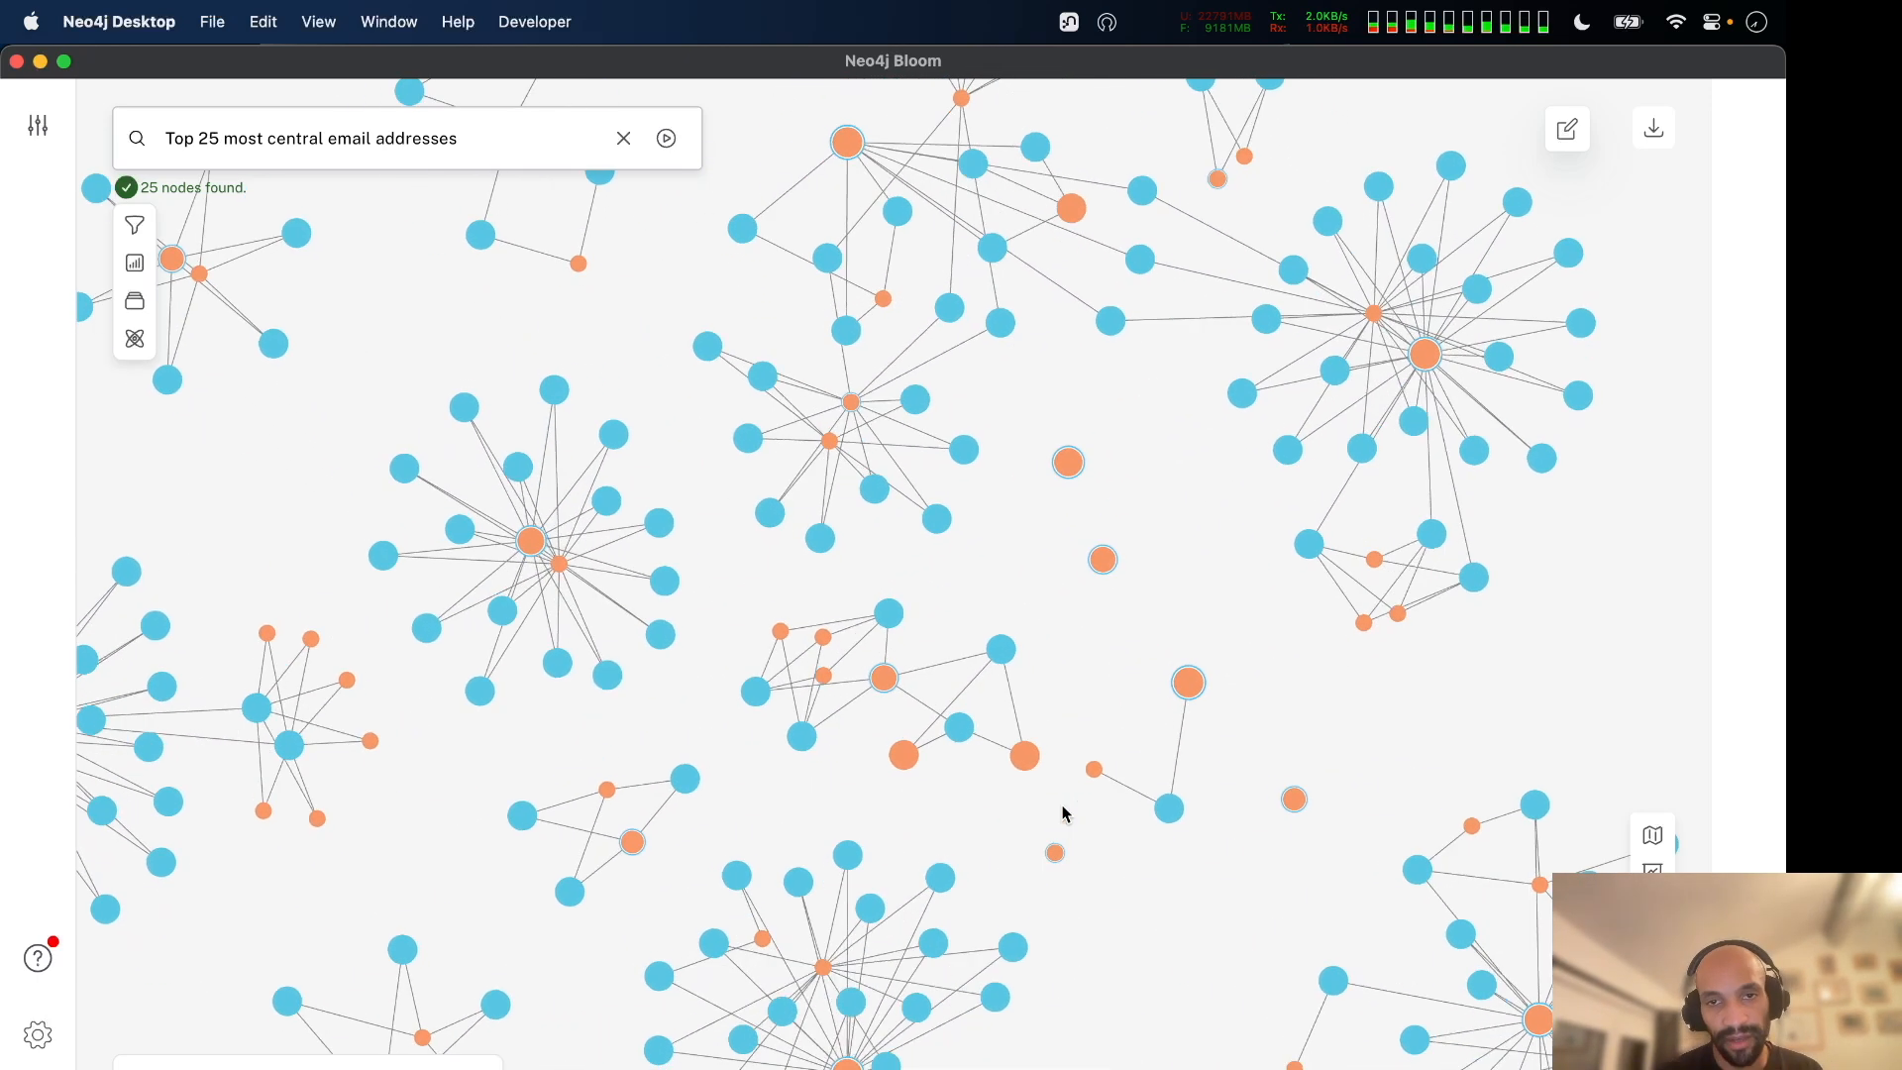
{"action": "scroll", "coordinate": [1000, 434], "scroll_direction": "down", "scroll_amount": 10}
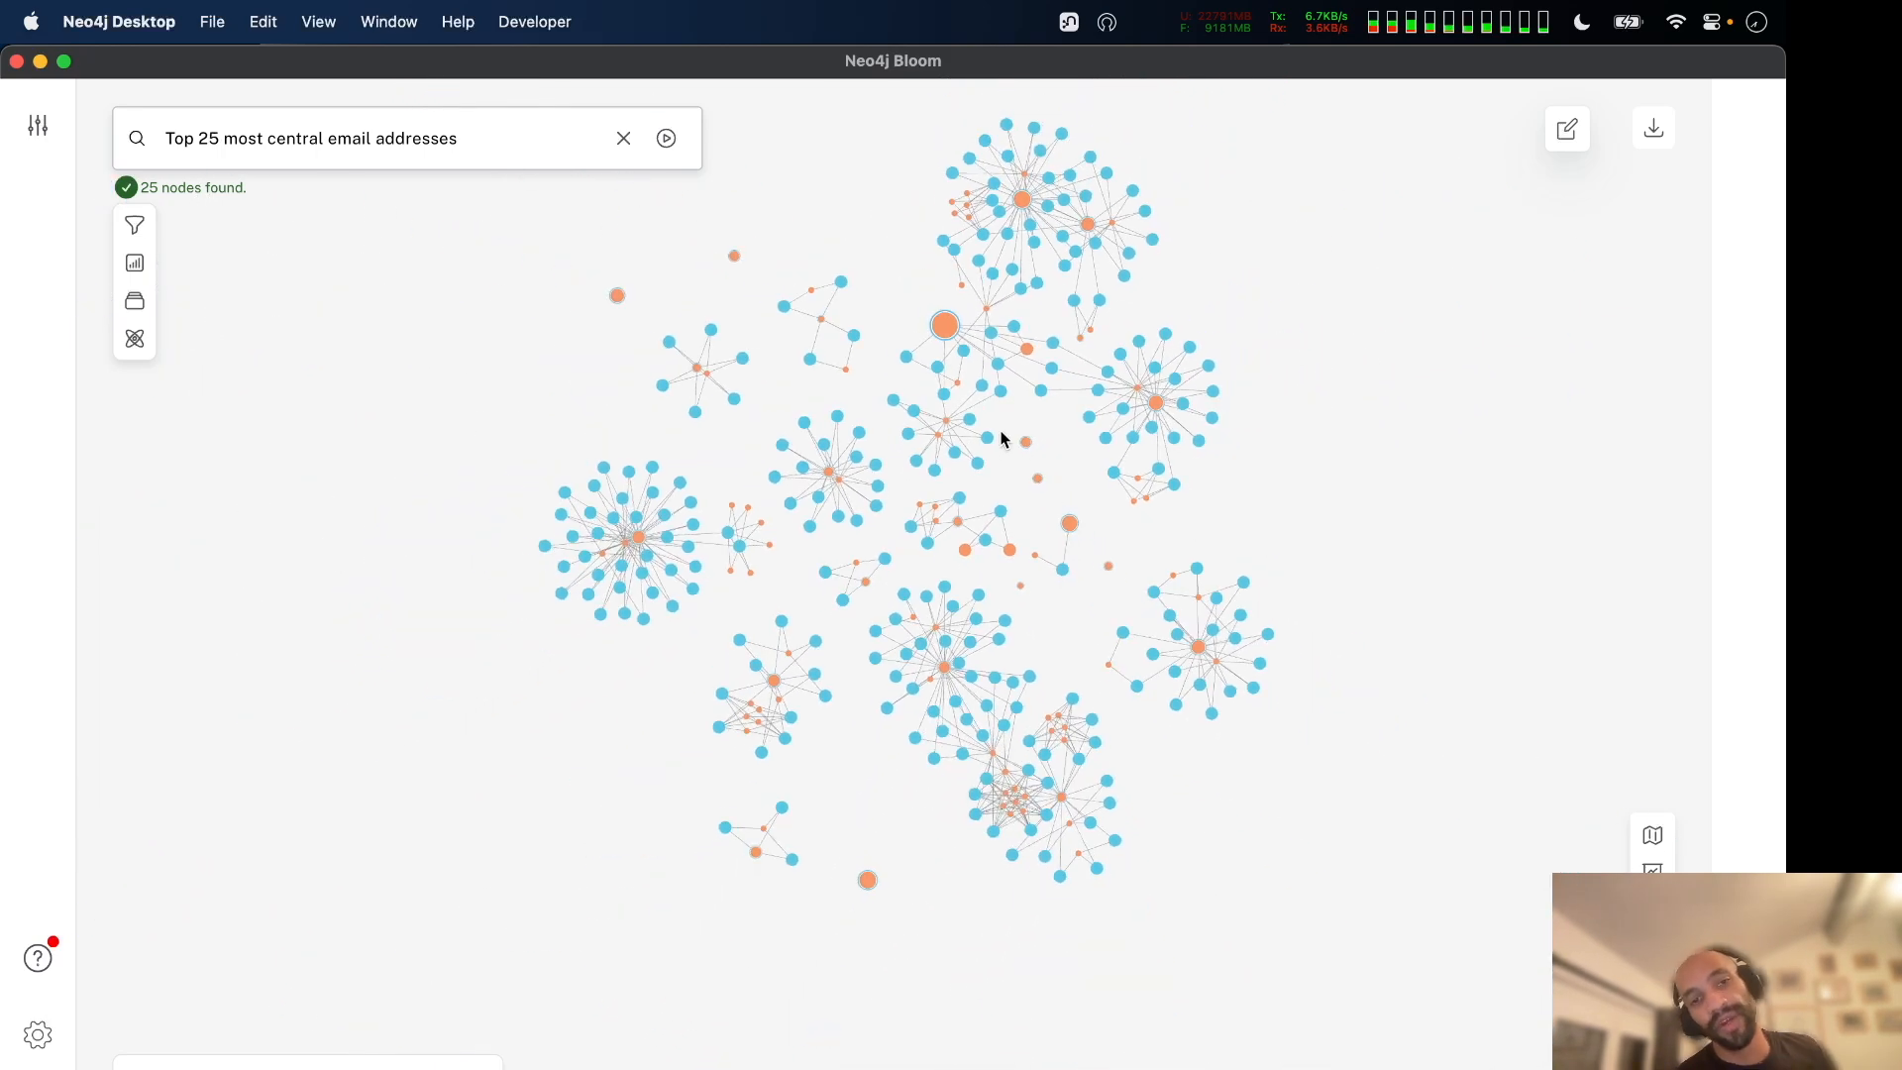
Pull the large leftmost cluster of auditing exchanges away from the rest of the graph and examine the isolated nodes and remaining clusters.
{"action": "mouse_move", "coordinate": [946, 324]}
{"action": "left_mouse_down"}
{"action": "mouse_move", "coordinate": [997, 442]}
{"action": "mouse_move", "coordinate": [959, 356]}
{"action": "left_mouse_up"}
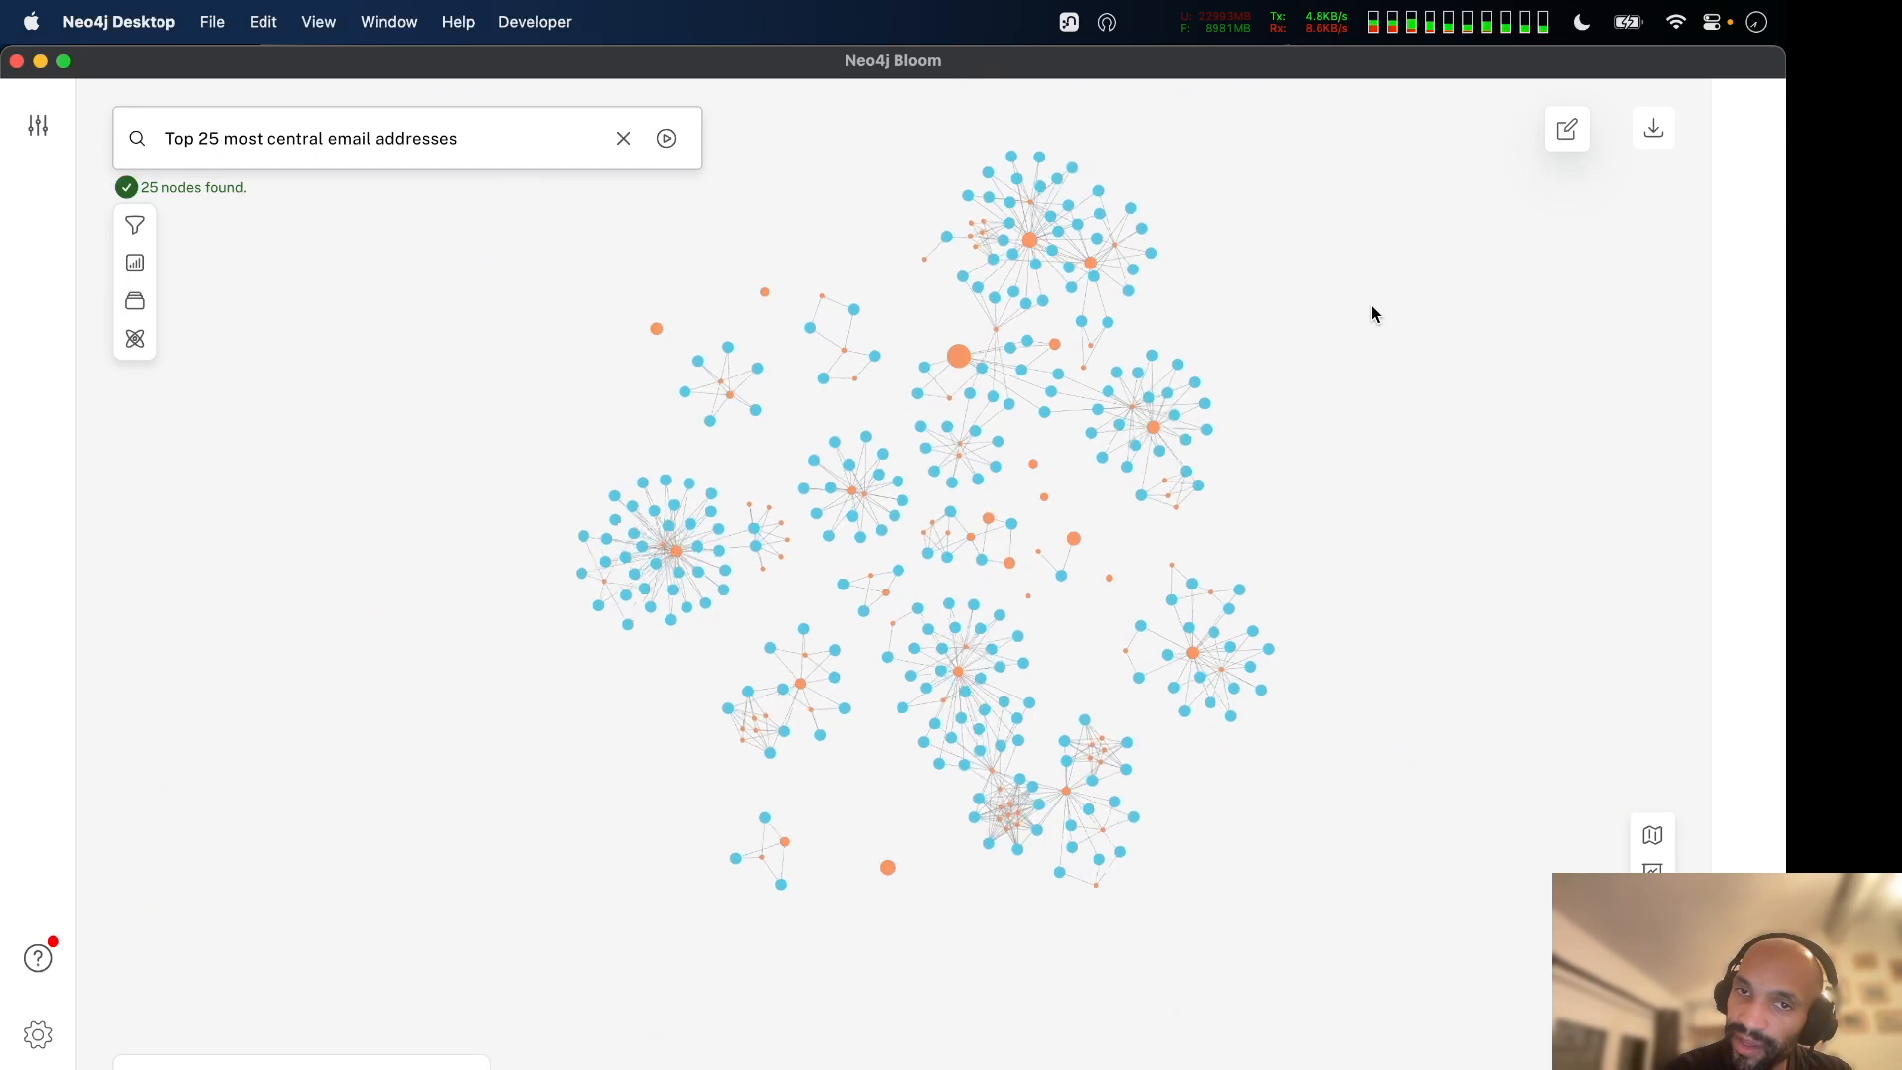
{"action": "left_click_drag", "start_coordinate": [628, 582], "coordinate": [199, 581]}
{"action": "scroll", "coordinate": [566, 565], "scroll_direction": "up", "scroll_amount": 3}
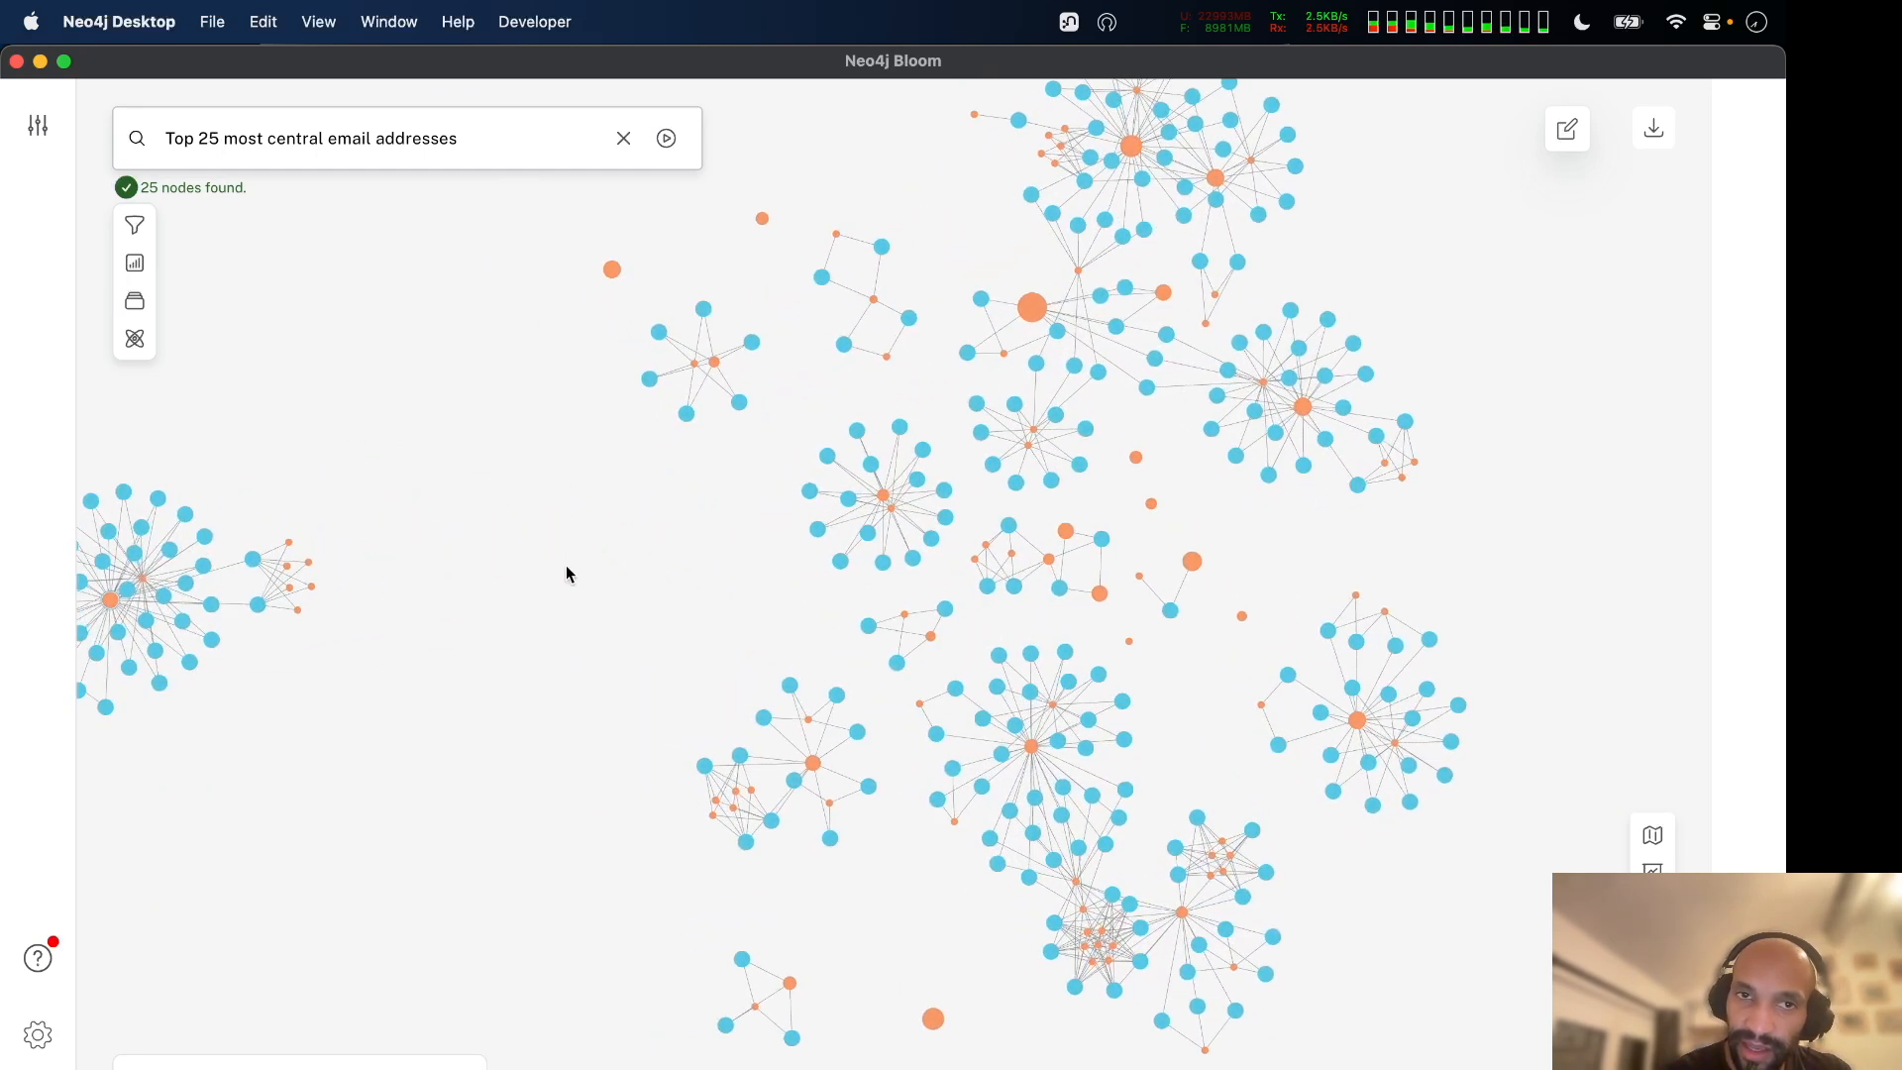
{"action": "scroll", "coordinate": [573, 510], "scroll_direction": "up", "scroll_amount": 5}
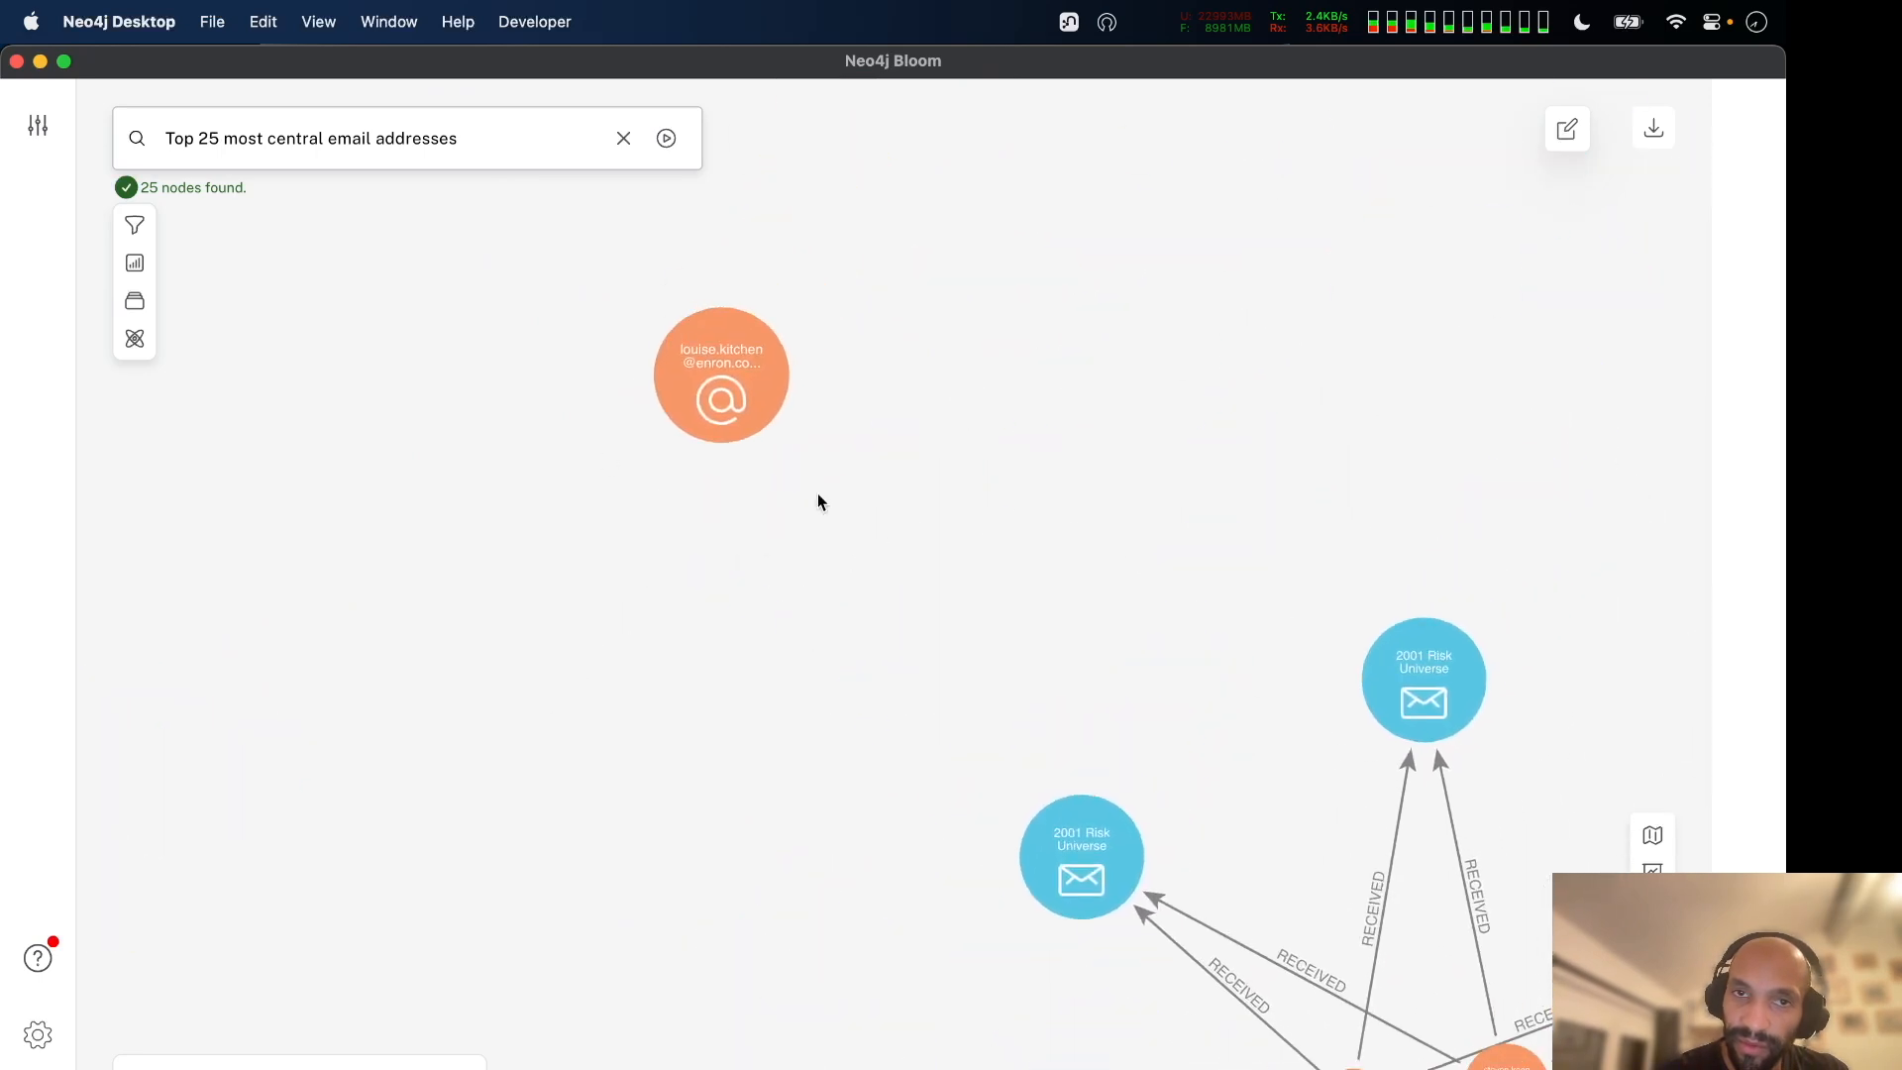
{"action": "scroll", "coordinate": [895, 580], "scroll_direction": "down", "scroll_amount": 5}
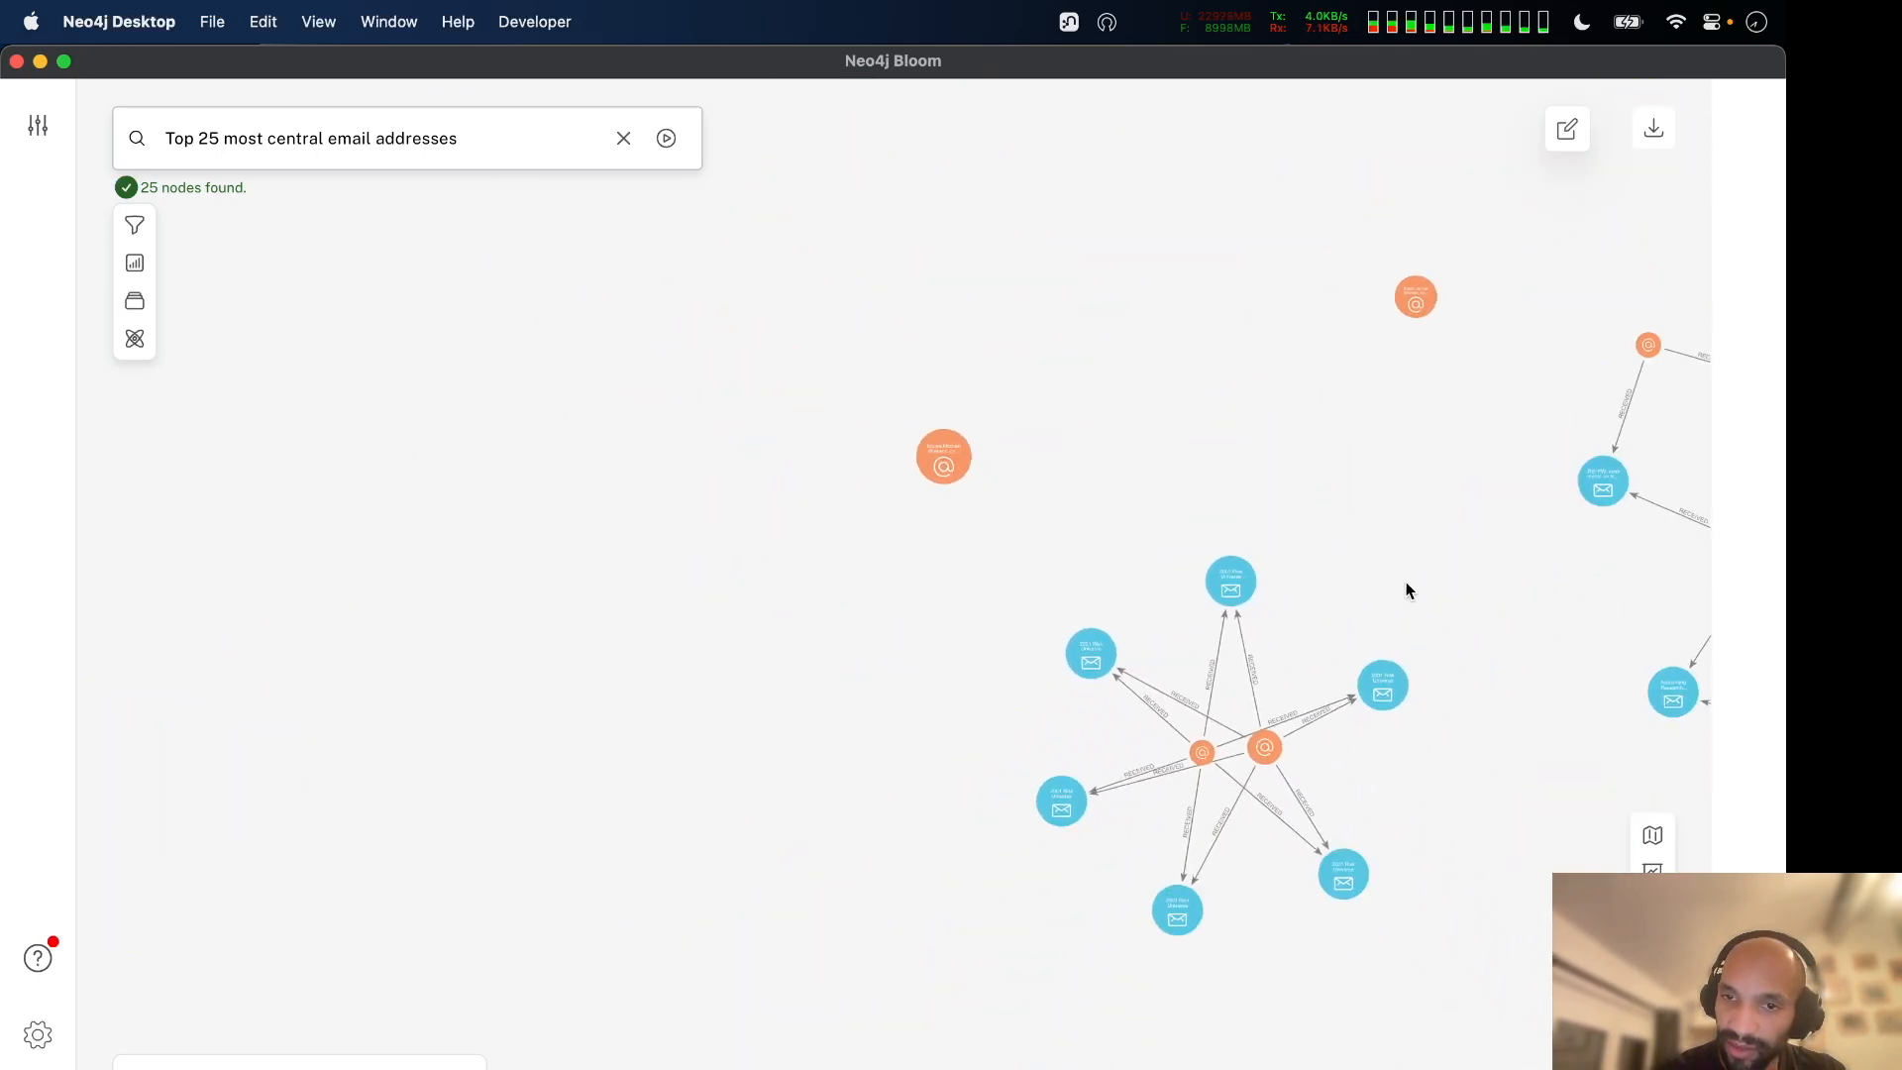
{"action": "scroll", "coordinate": [1060, 612], "scroll_direction": "down", "scroll_amount": 5}
{"action": "left_click_drag", "start_coordinate": [929, 843], "coordinate": [646, 842]}
{"action": "scroll", "coordinate": [627, 699], "scroll_direction": "down", "scroll_amount": 3}
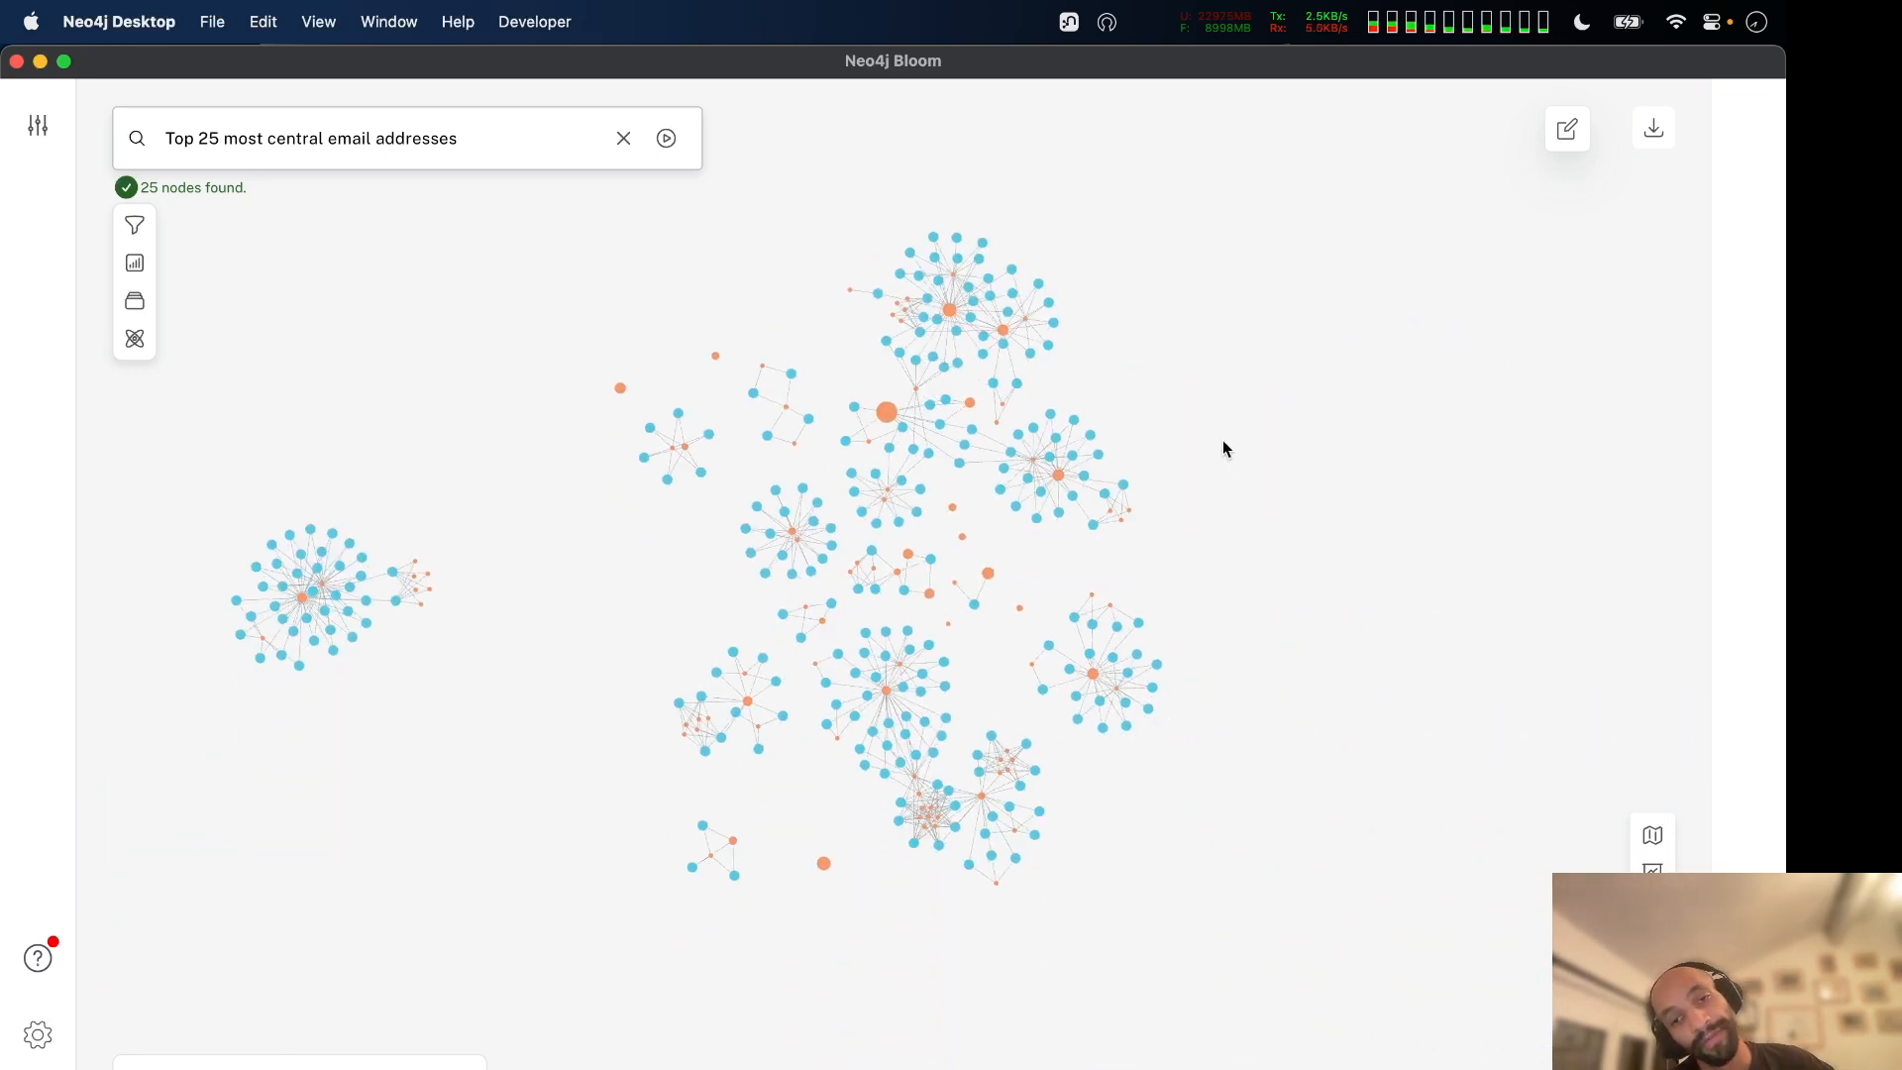
Examine the upper clusters of auditing exchanges and the email documents linking their central addresses.
{"action": "scroll", "coordinate": [1096, 862], "scroll_direction": "up", "scroll_amount": 2}
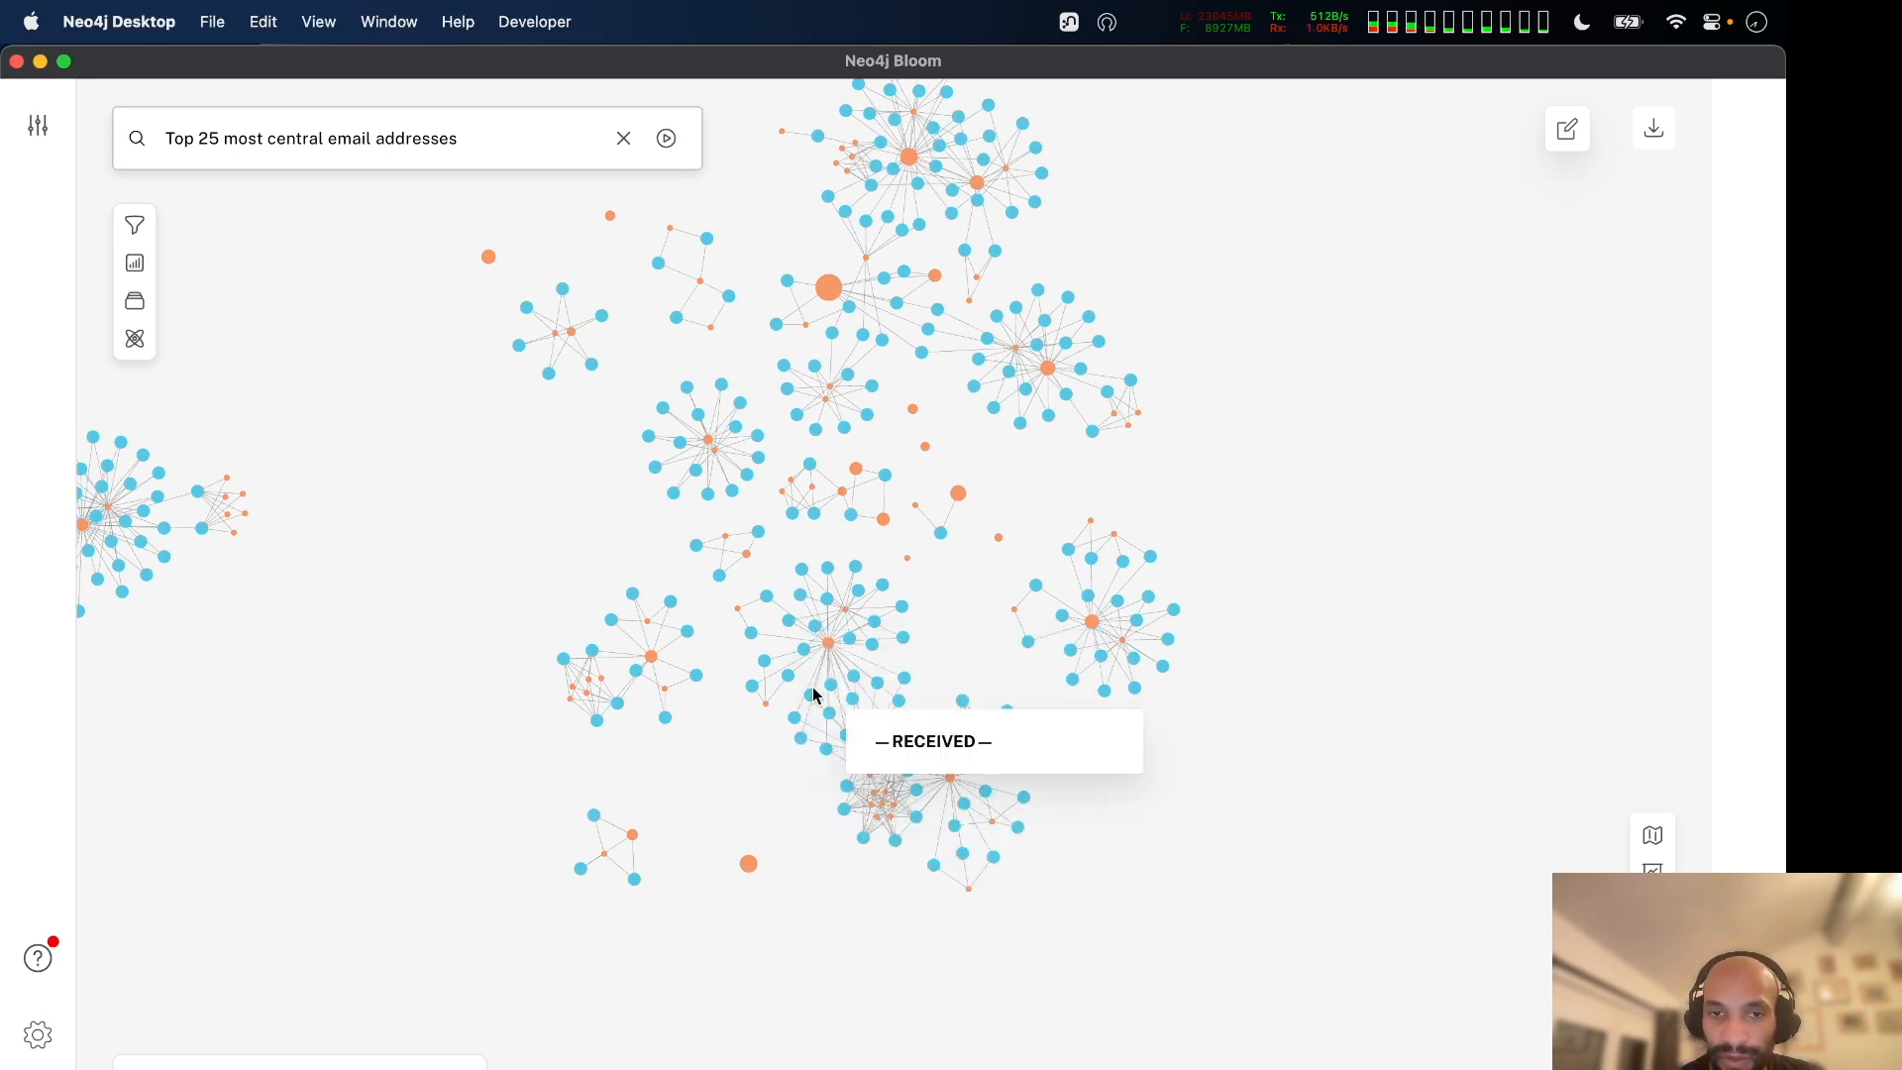
{"action": "scroll", "coordinate": [1064, 371], "scroll_direction": "up", "scroll_amount": 10}
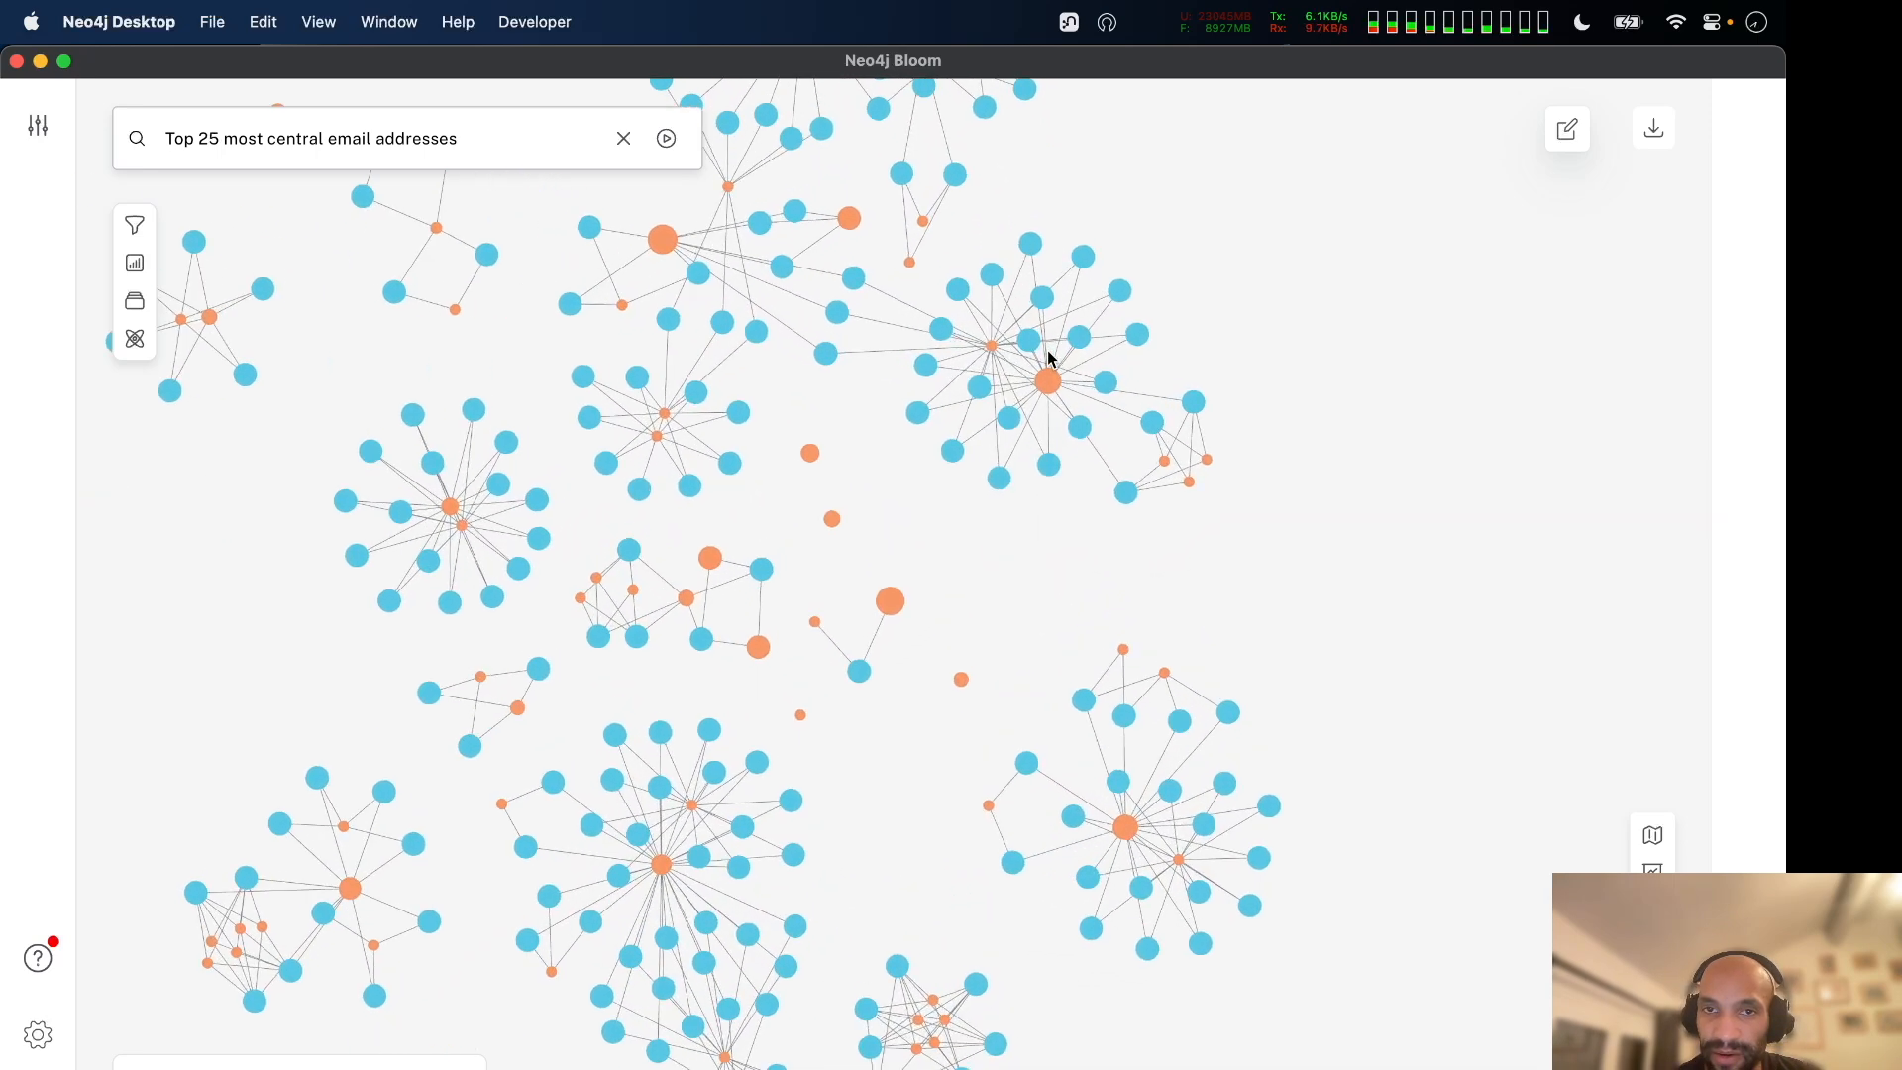
{"action": "scroll", "coordinate": [1082, 429], "scroll_direction": "up", "scroll_amount": 3}
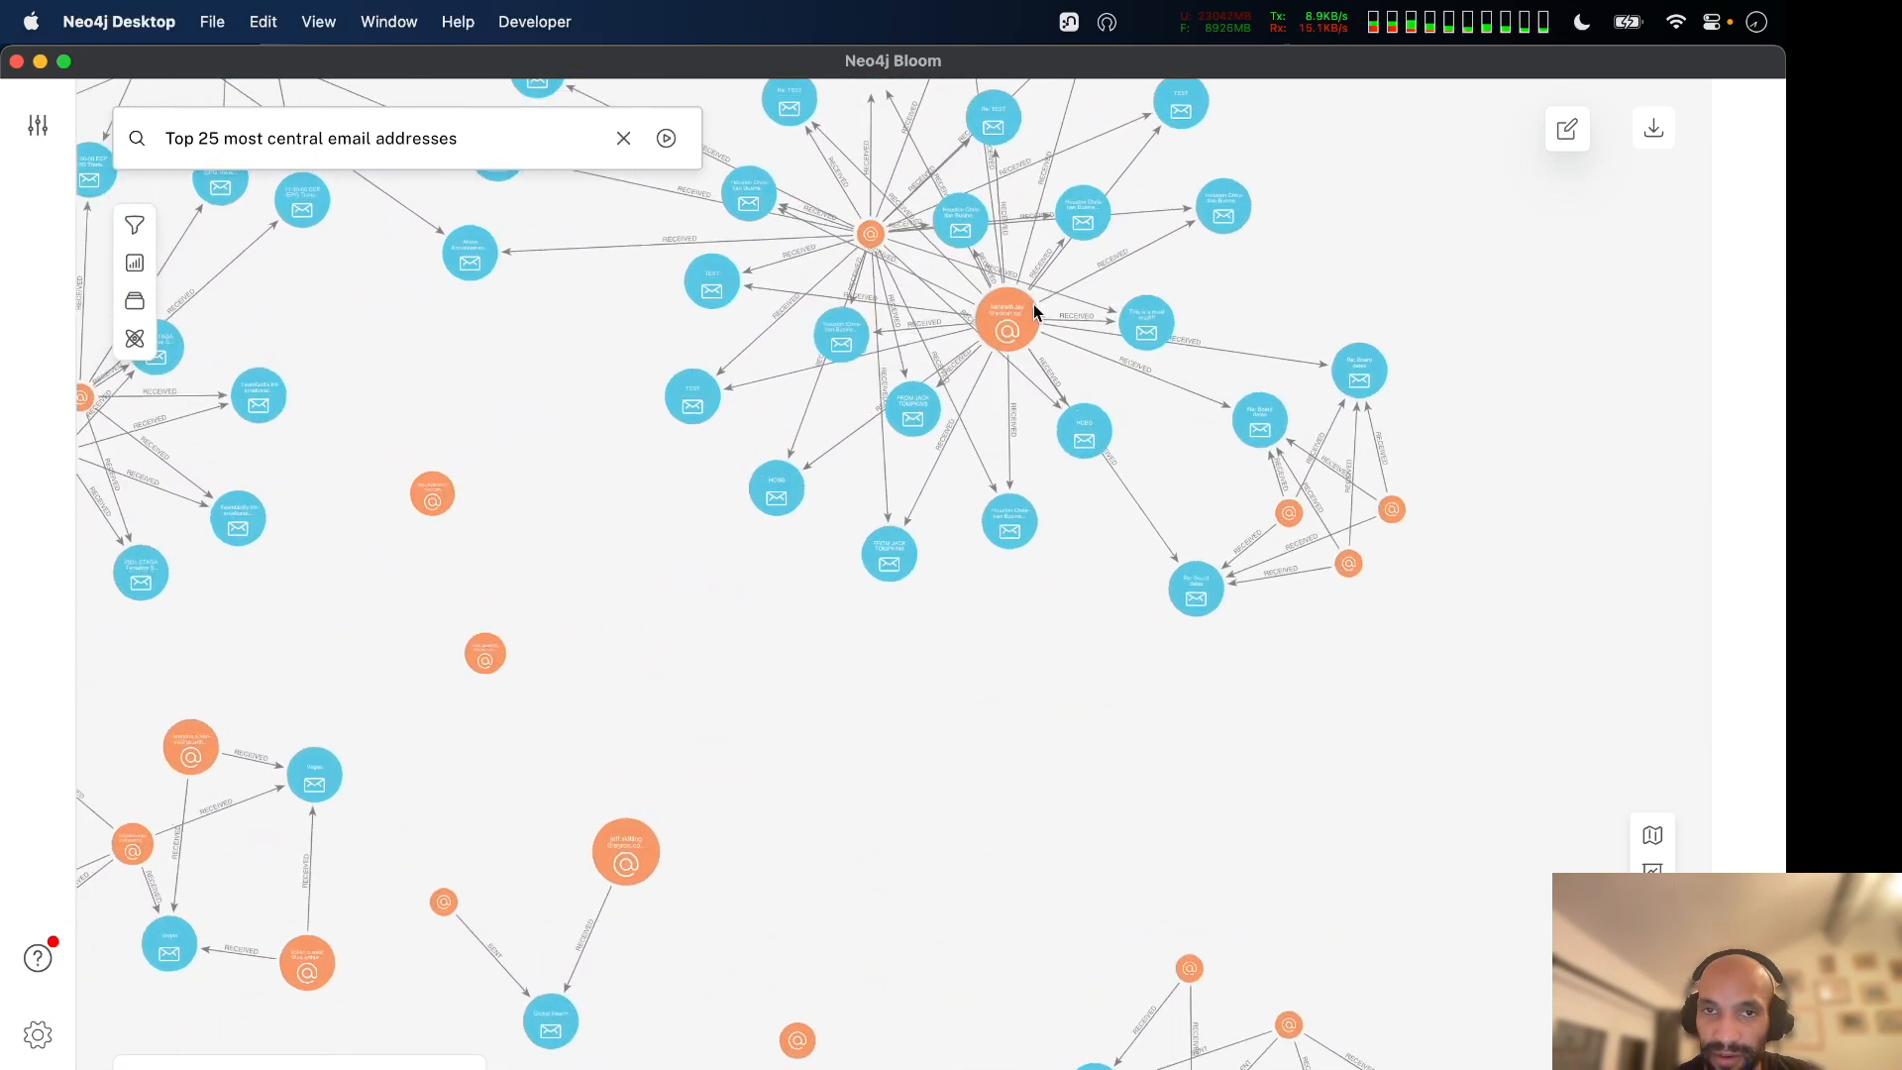
{"action": "scroll", "coordinate": [858, 668], "scroll_direction": "down", "scroll_amount": 10}
{"action": "scroll", "coordinate": [669, 325], "scroll_direction": "up", "scroll_amount": 8}
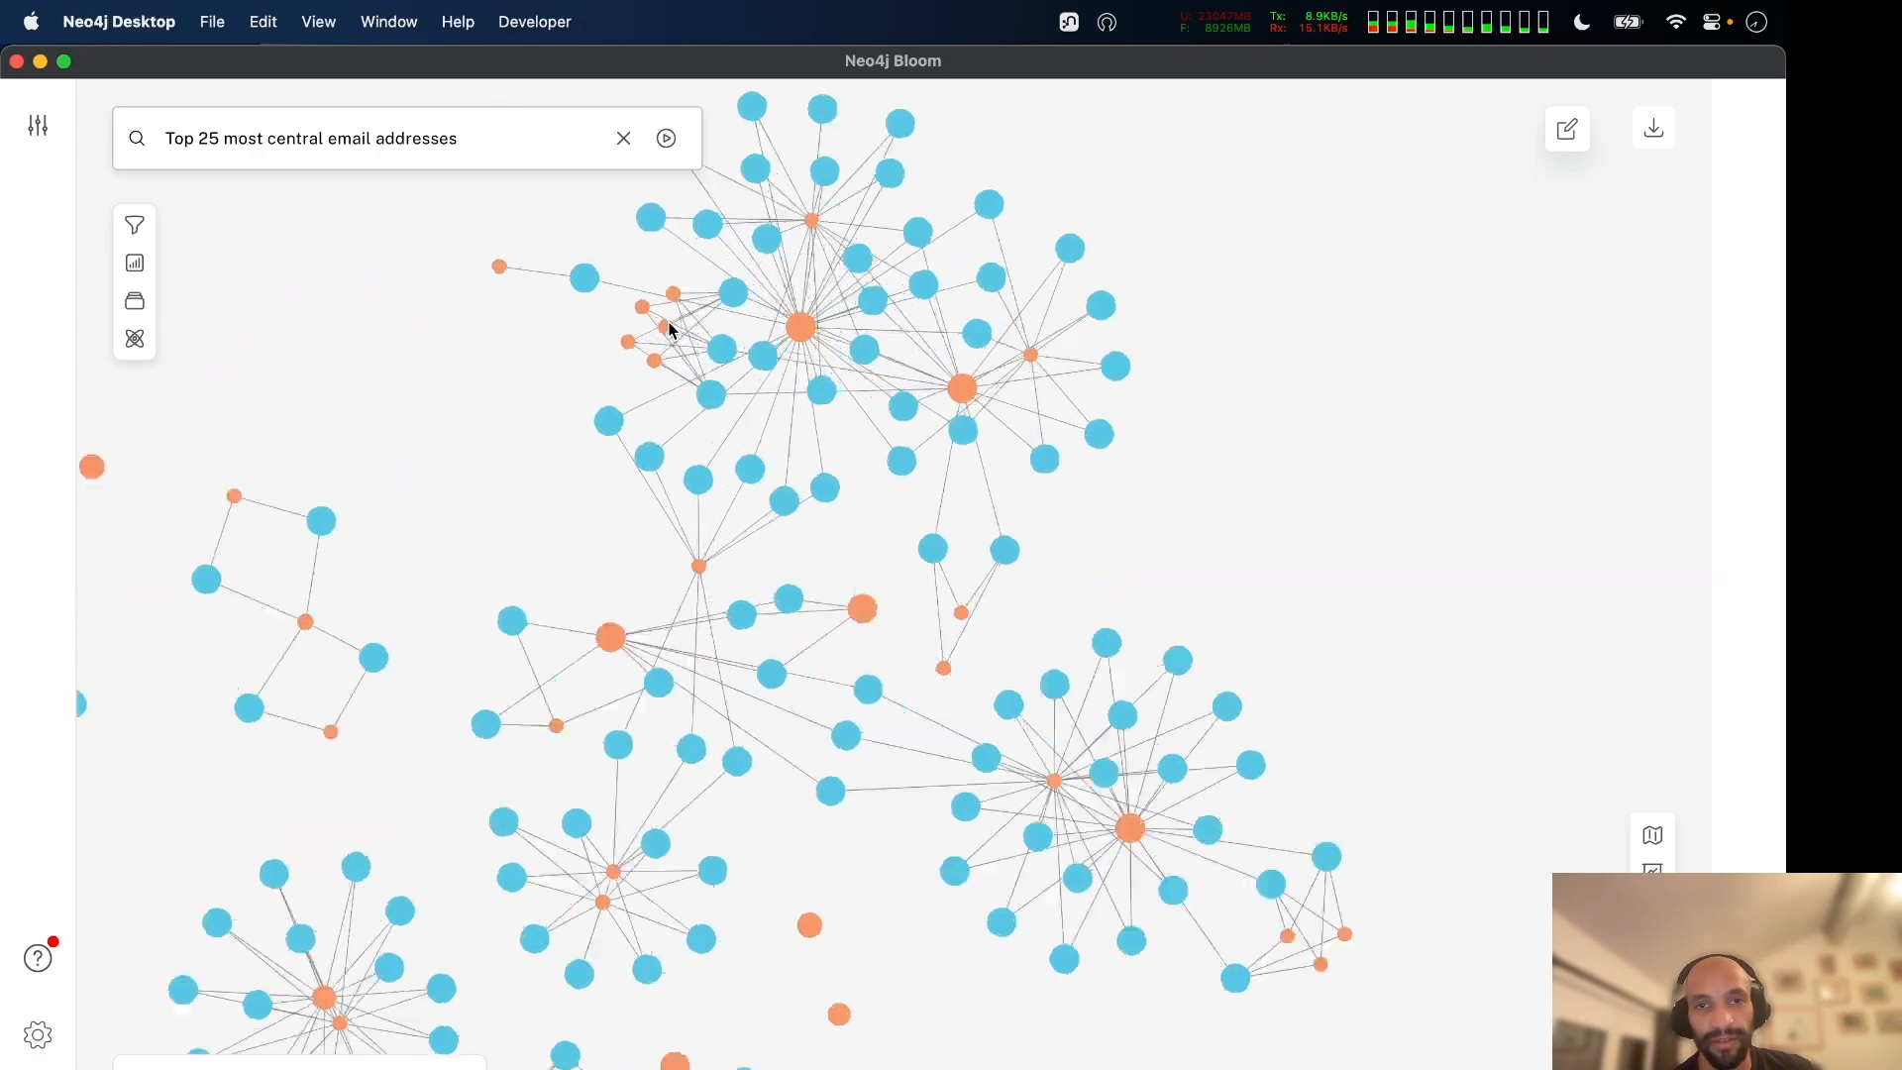
{"action": "scroll", "coordinate": [953, 458], "scroll_direction": "down", "scroll_amount": 3}
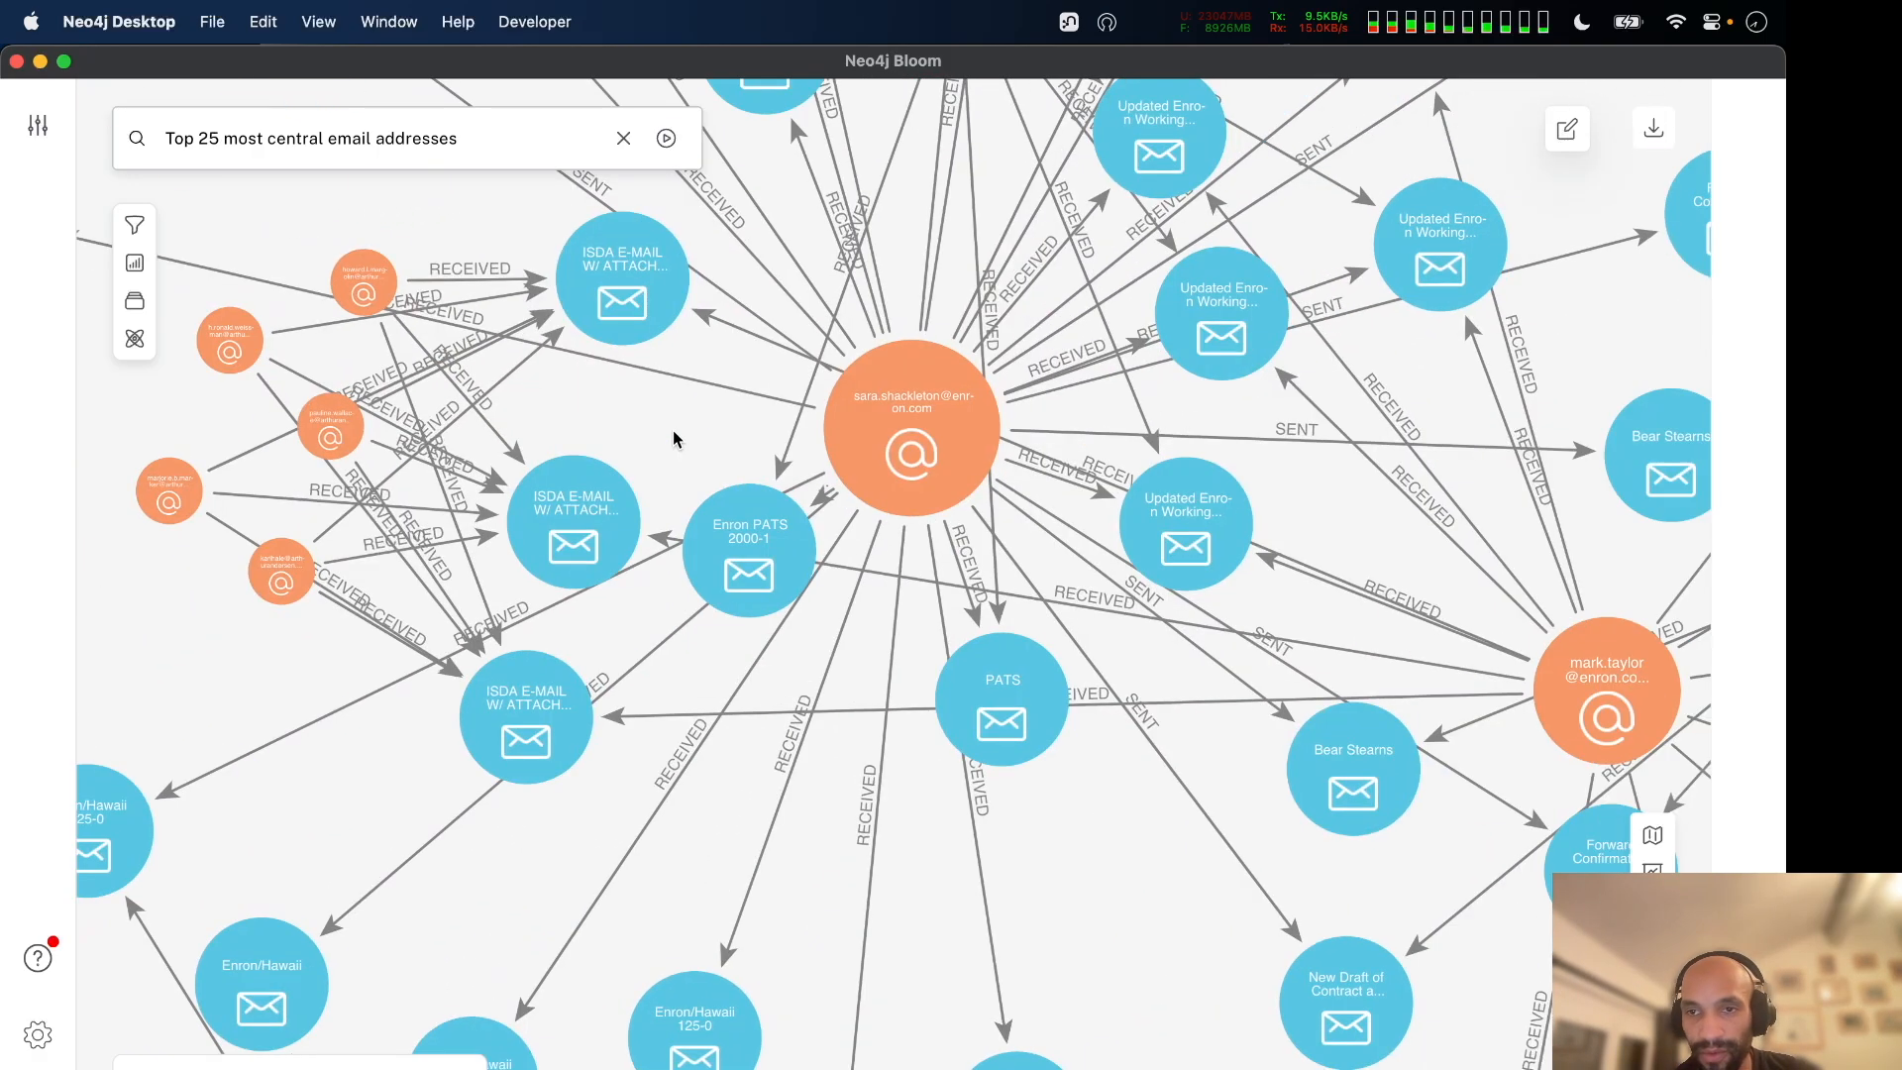
{"action": "scroll", "coordinate": [949, 455], "scroll_direction": "down", "scroll_amount": 3}
{"action": "scroll", "coordinate": [951, 463], "scroll_direction": "up", "scroll_amount": 2}
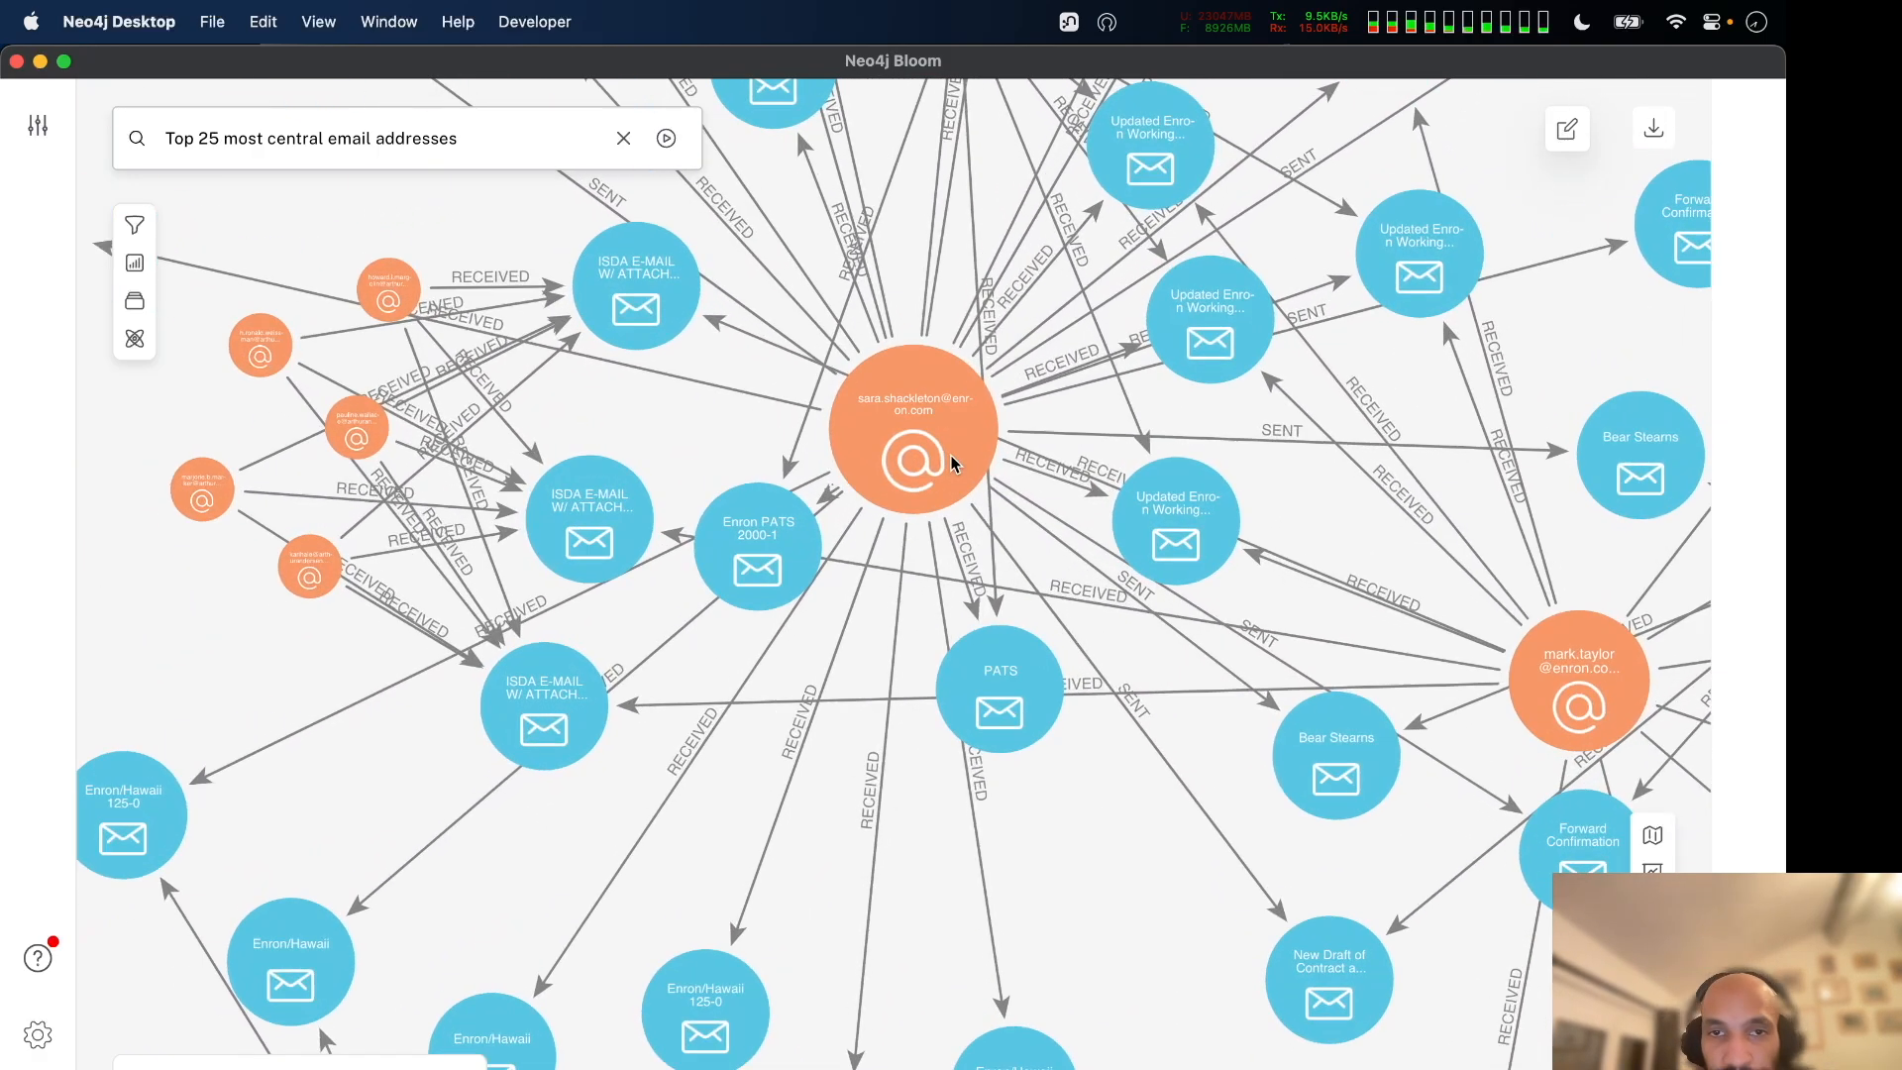
{"action": "scroll", "coordinate": [951, 463], "scroll_direction": "up", "scroll_amount": 2}
{"action": "scroll", "coordinate": [951, 469], "scroll_direction": "down", "scroll_amount": 2}
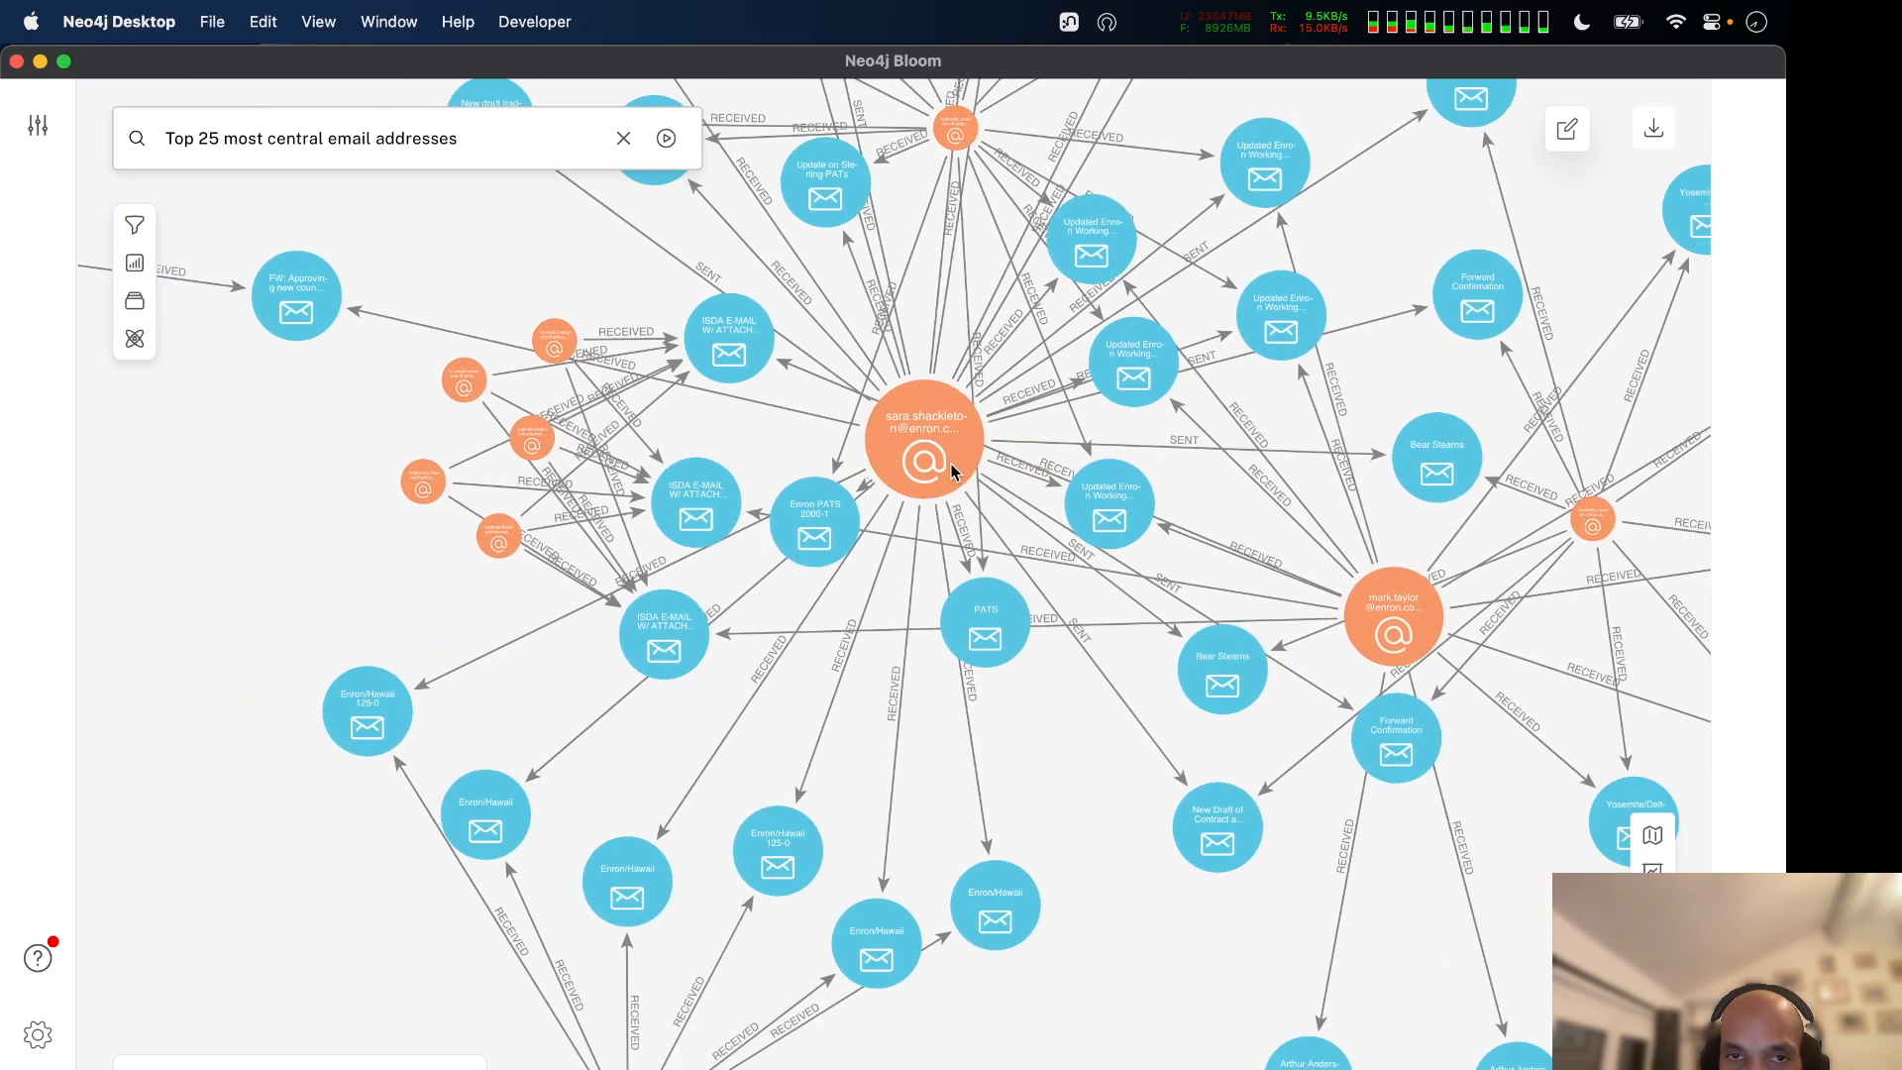
{"action": "scroll", "coordinate": [951, 470], "scroll_direction": "down", "scroll_amount": 2}
{"action": "left_click_drag", "start_coordinate": [1032, 815], "coordinate": [1053, 572]}
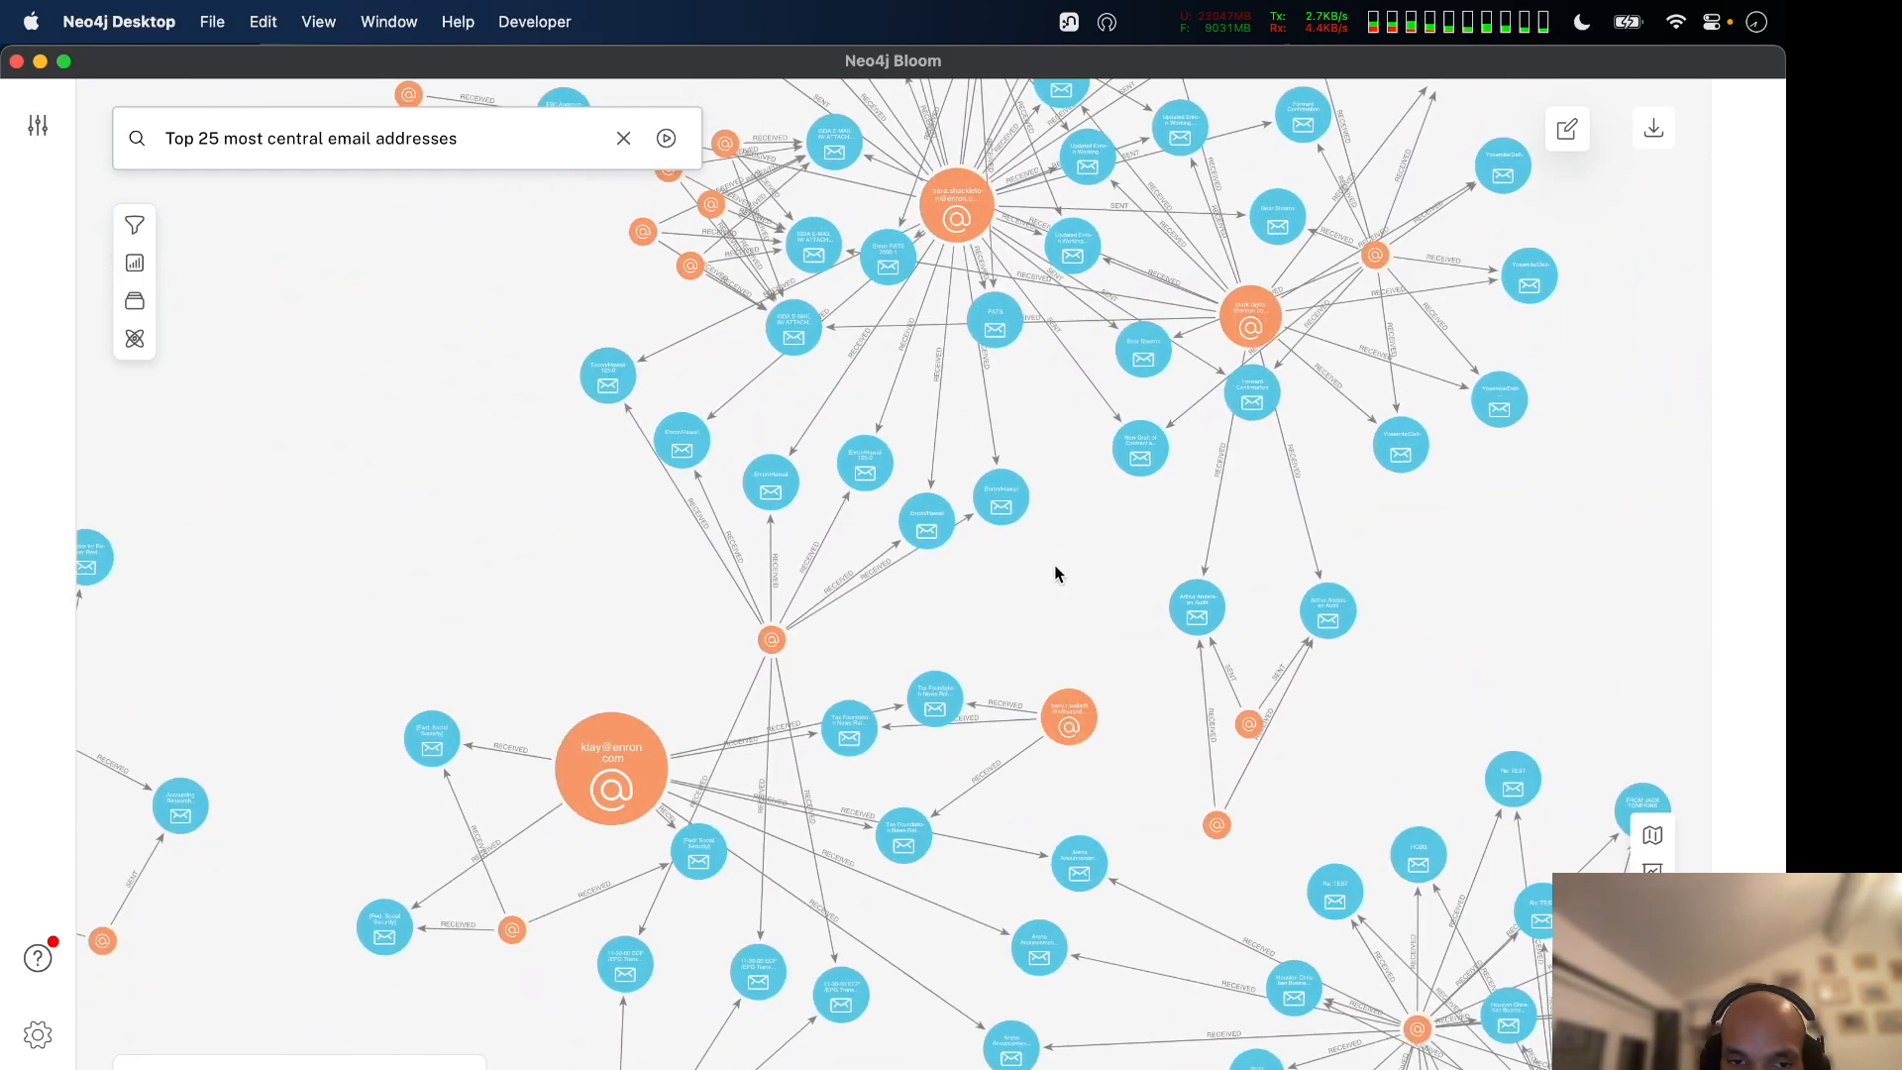
{"action": "left_click_drag", "start_coordinate": [1317, 804], "coordinate": [1070, 693]}
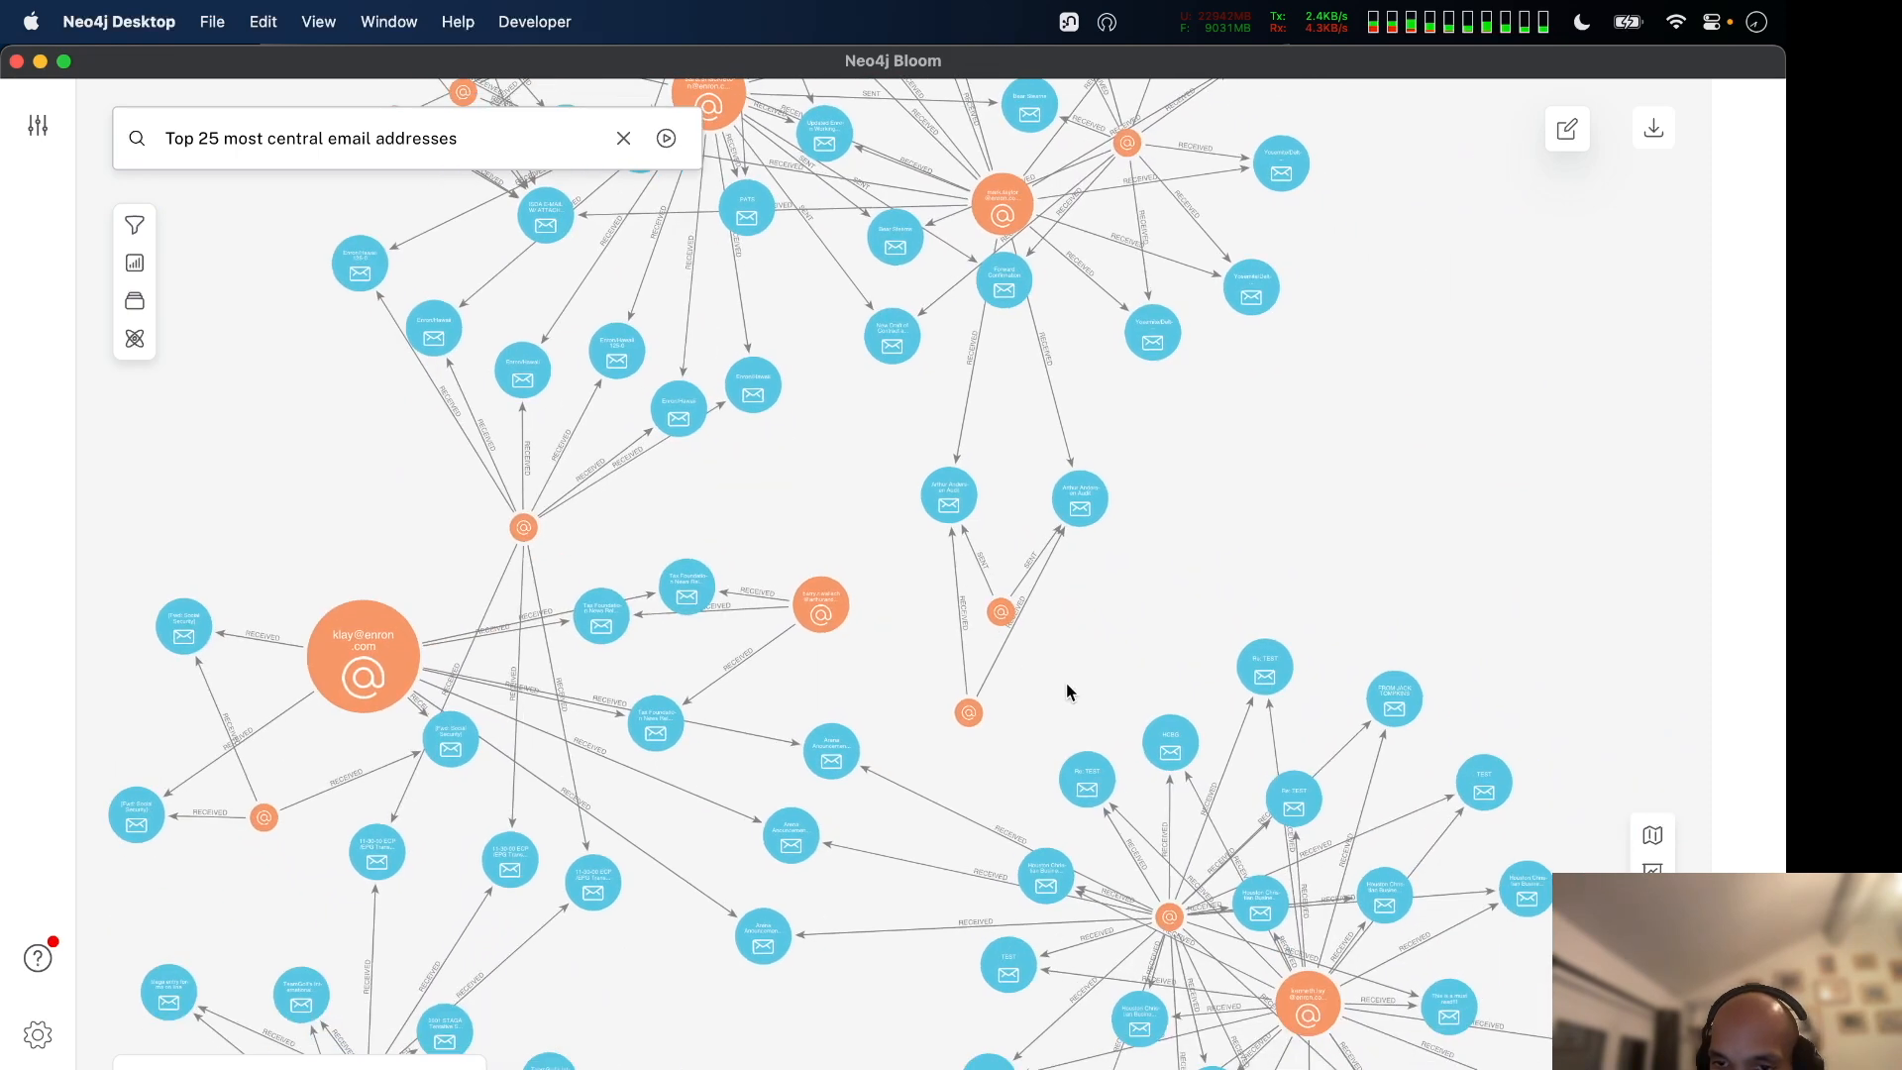
{"action": "left_click_drag", "start_coordinate": [896, 1068], "coordinate": [891, 711]}
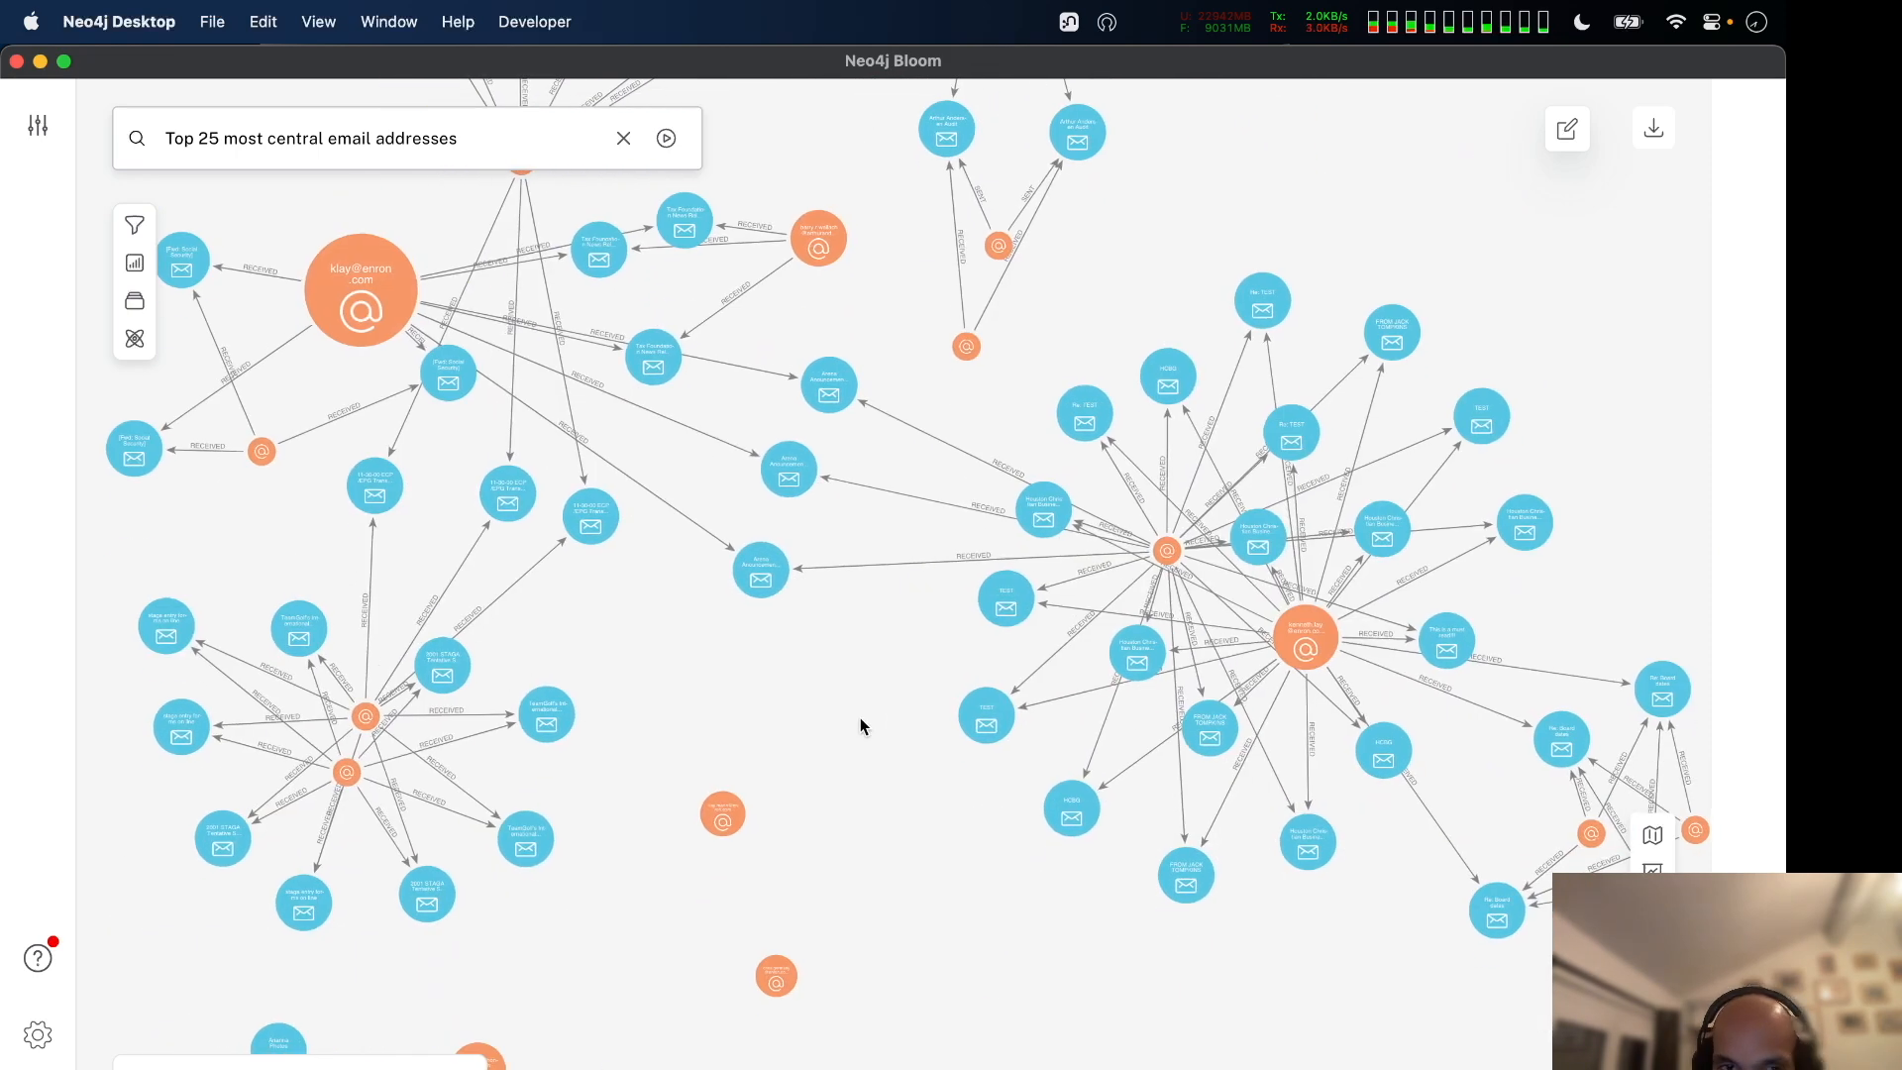
Examine the isolated address nodes and the small and large exchange clusters in the middle and lower parts of the graph.
{"action": "scroll", "coordinate": [678, 781], "scroll_direction": "up", "scroll_amount": 5}
{"action": "left_click_drag", "start_coordinate": [517, 679], "coordinate": [913, 228]}
{"action": "scroll", "coordinate": [906, 661], "scroll_direction": "up", "scroll_amount": 2}
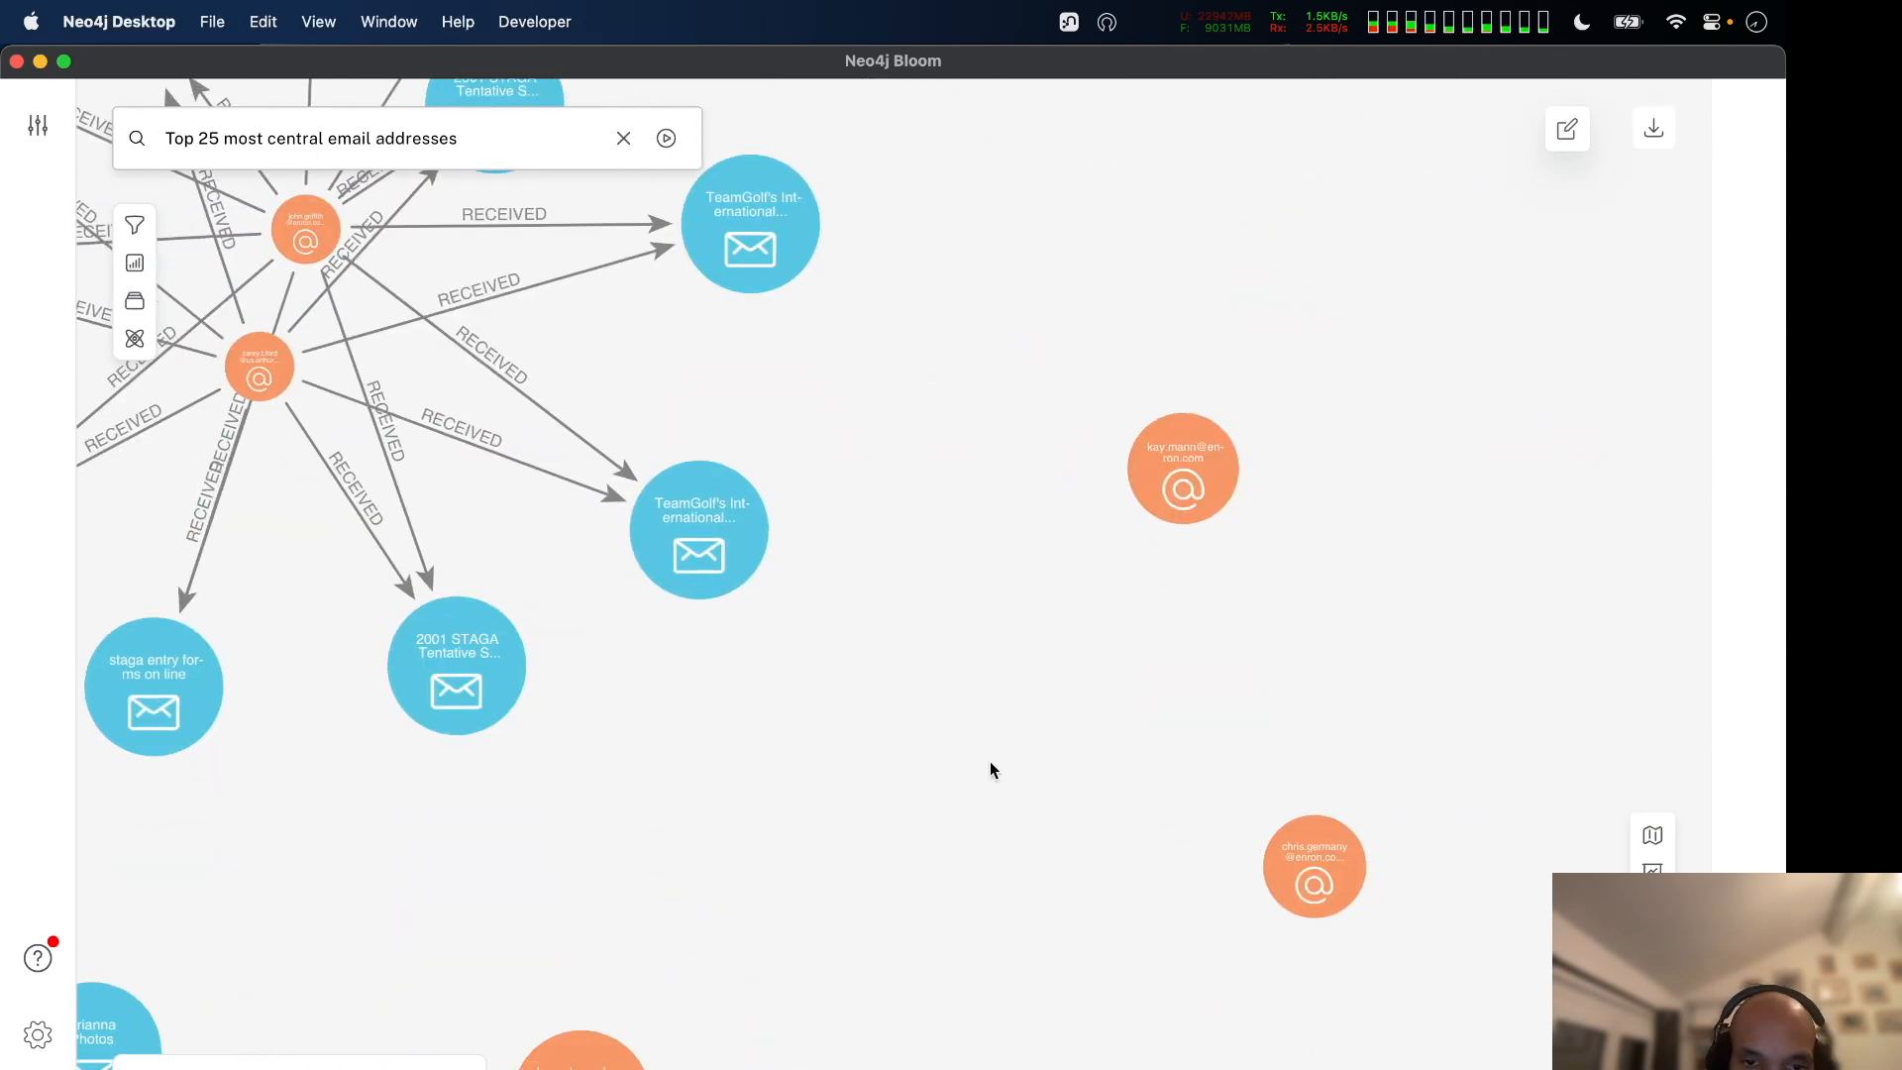
{"action": "left_click_drag", "start_coordinate": [990, 769], "coordinate": [994, 385]}
{"action": "scroll", "coordinate": [995, 384], "scroll_direction": "down", "scroll_amount": 4}
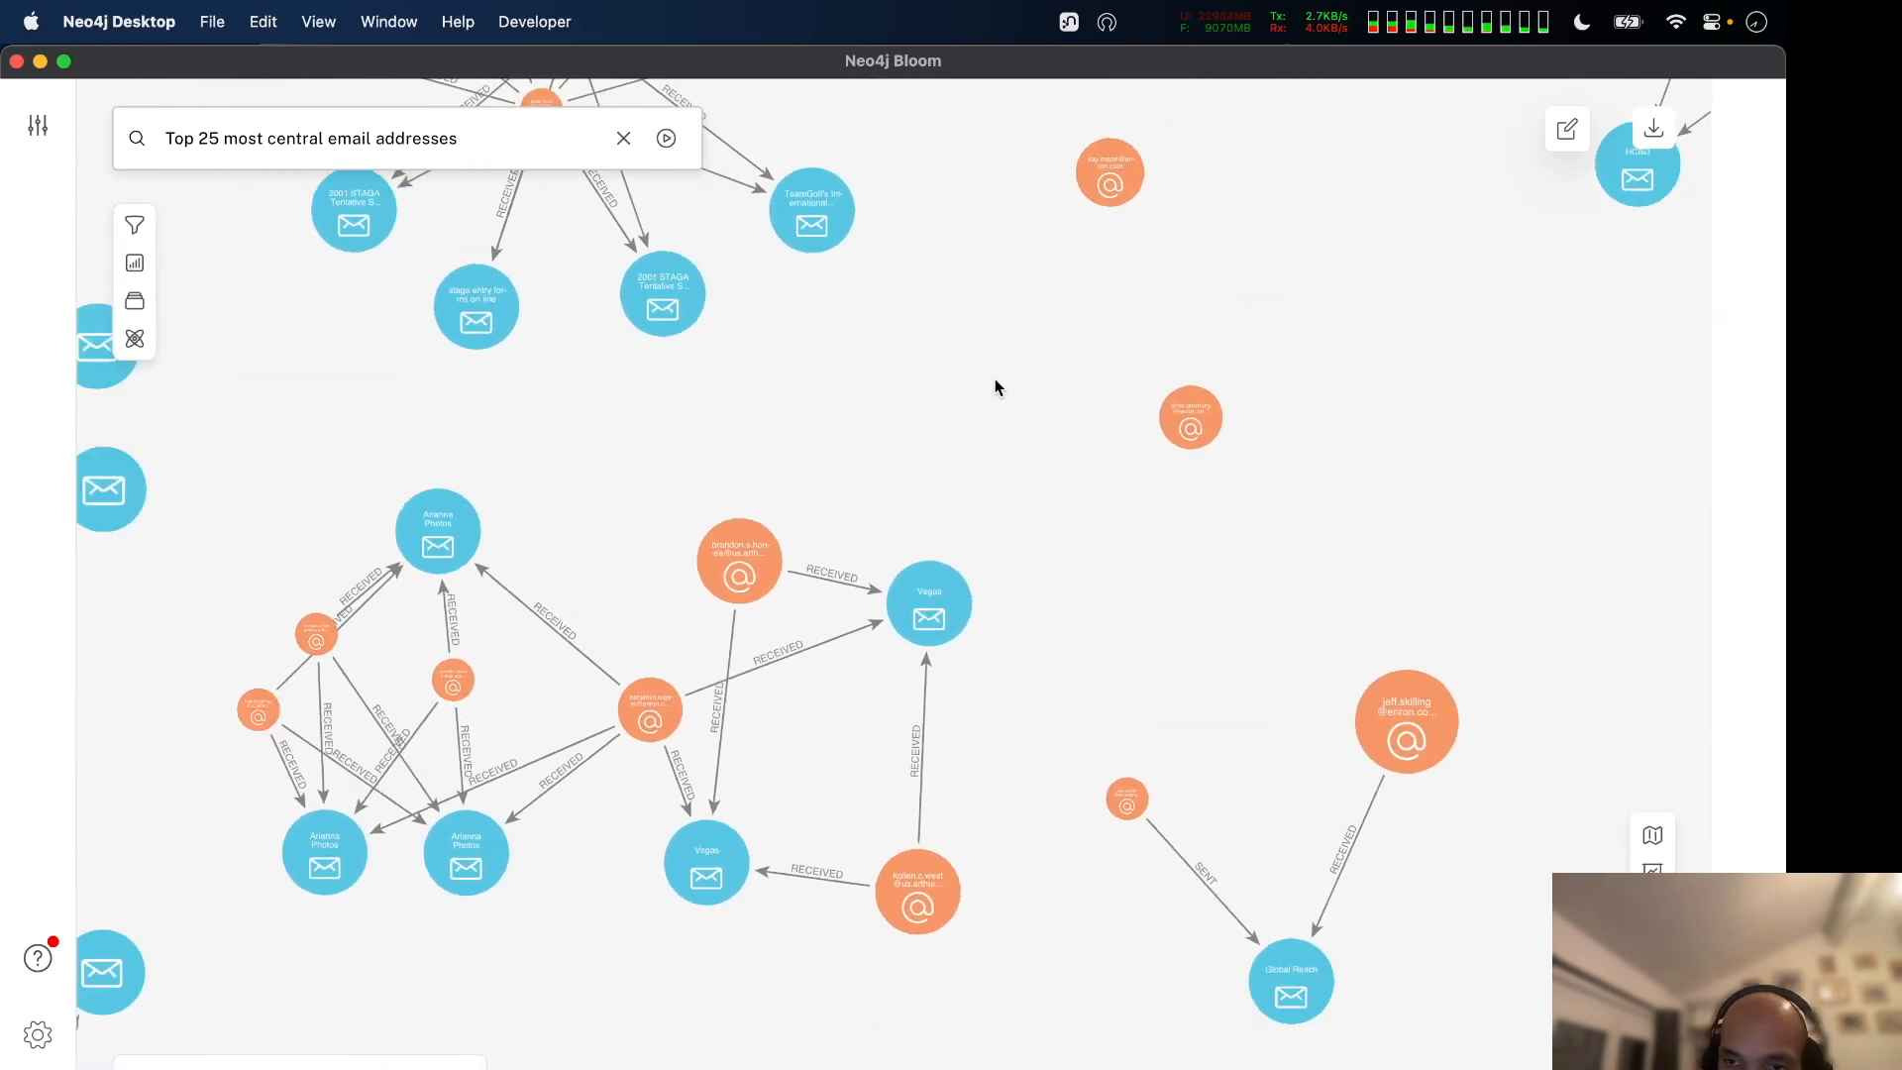
{"action": "scroll", "coordinate": [994, 386], "scroll_direction": "down", "scroll_amount": 5}
{"action": "scroll", "coordinate": [868, 699], "scroll_direction": "up", "scroll_amount": 5}
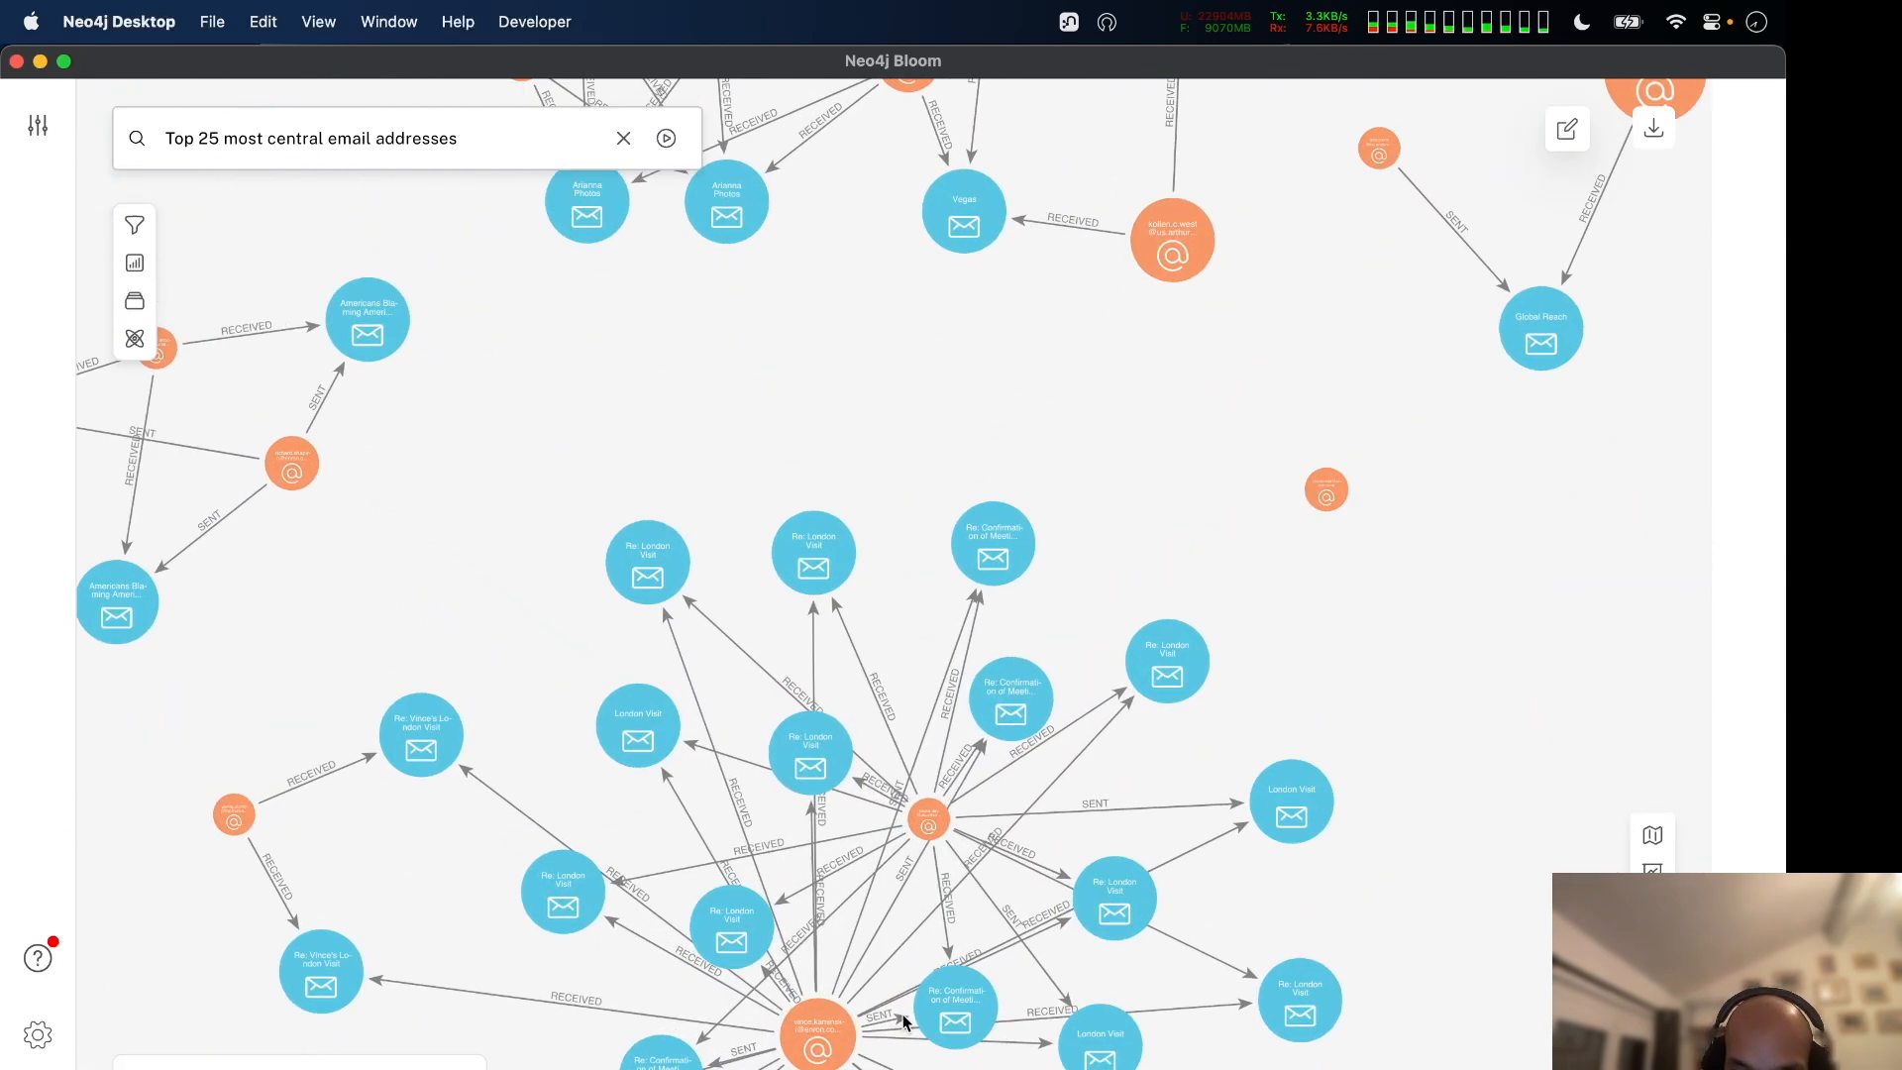
{"action": "scroll", "coordinate": [1333, 628], "scroll_direction": "down", "scroll_amount": 5}
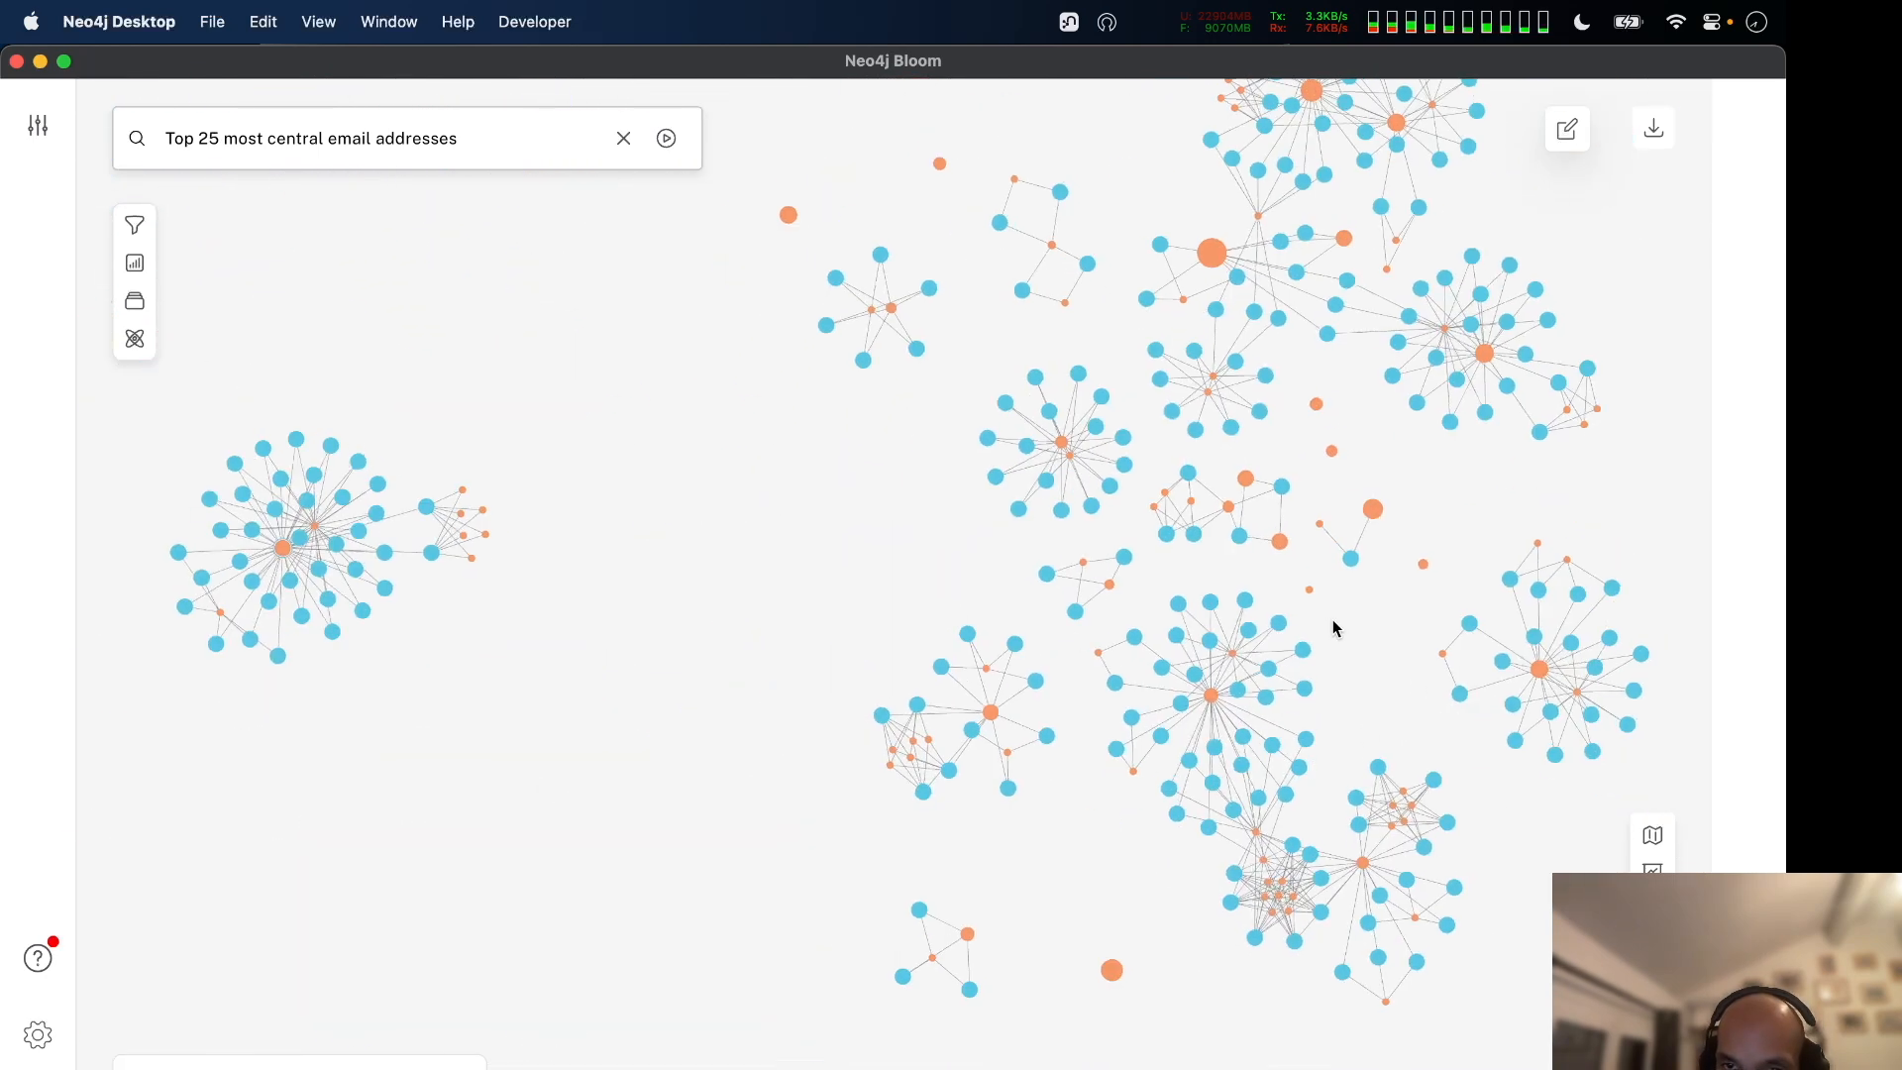
{"action": "scroll", "coordinate": [1525, 733], "scroll_direction": "up", "scroll_amount": 5}
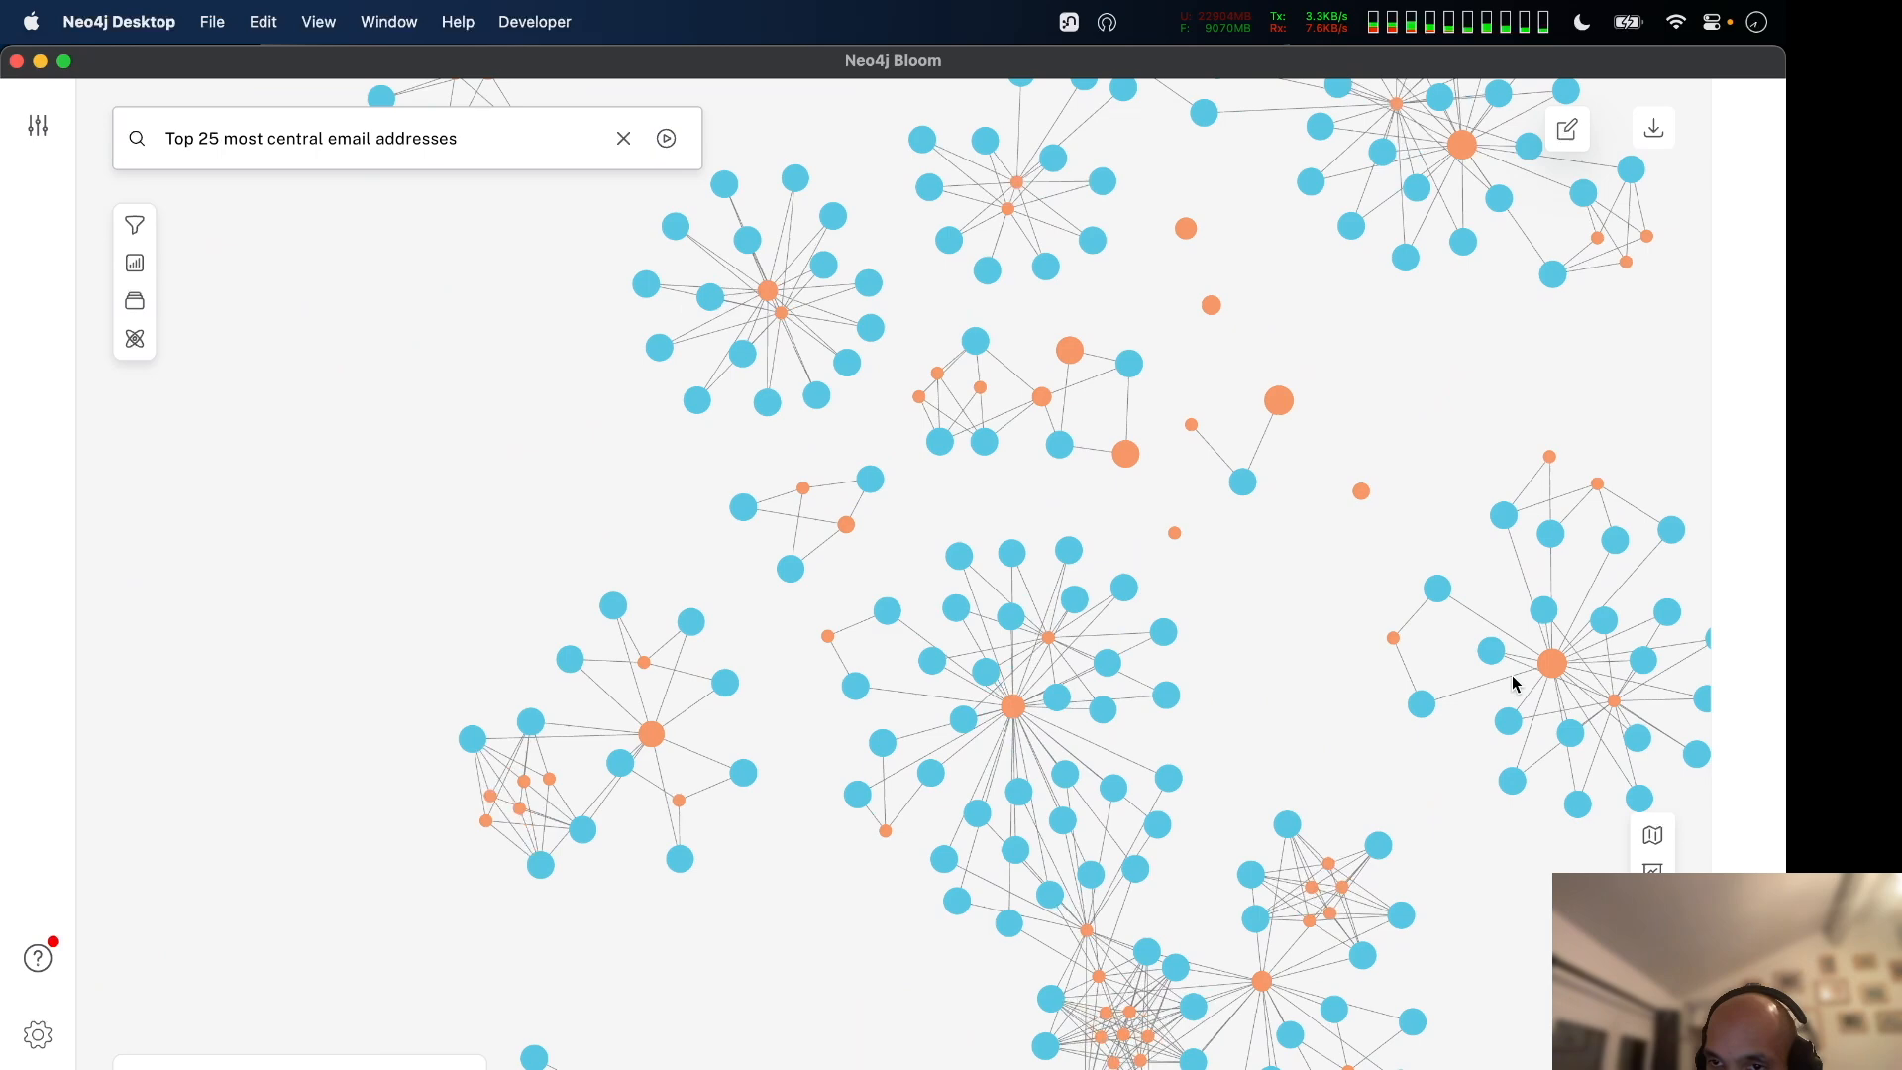
{"action": "left_click_drag", "start_coordinate": [1480, 749], "coordinate": [1191, 836]}
{"action": "scroll", "coordinate": [1252, 775], "scroll_direction": "up", "scroll_amount": 2}
{"action": "scroll", "coordinate": [1252, 775], "scroll_direction": "down", "scroll_amount": 4}
{"action": "scroll", "coordinate": [1134, 514], "scroll_direction": "down", "scroll_amount": 4}
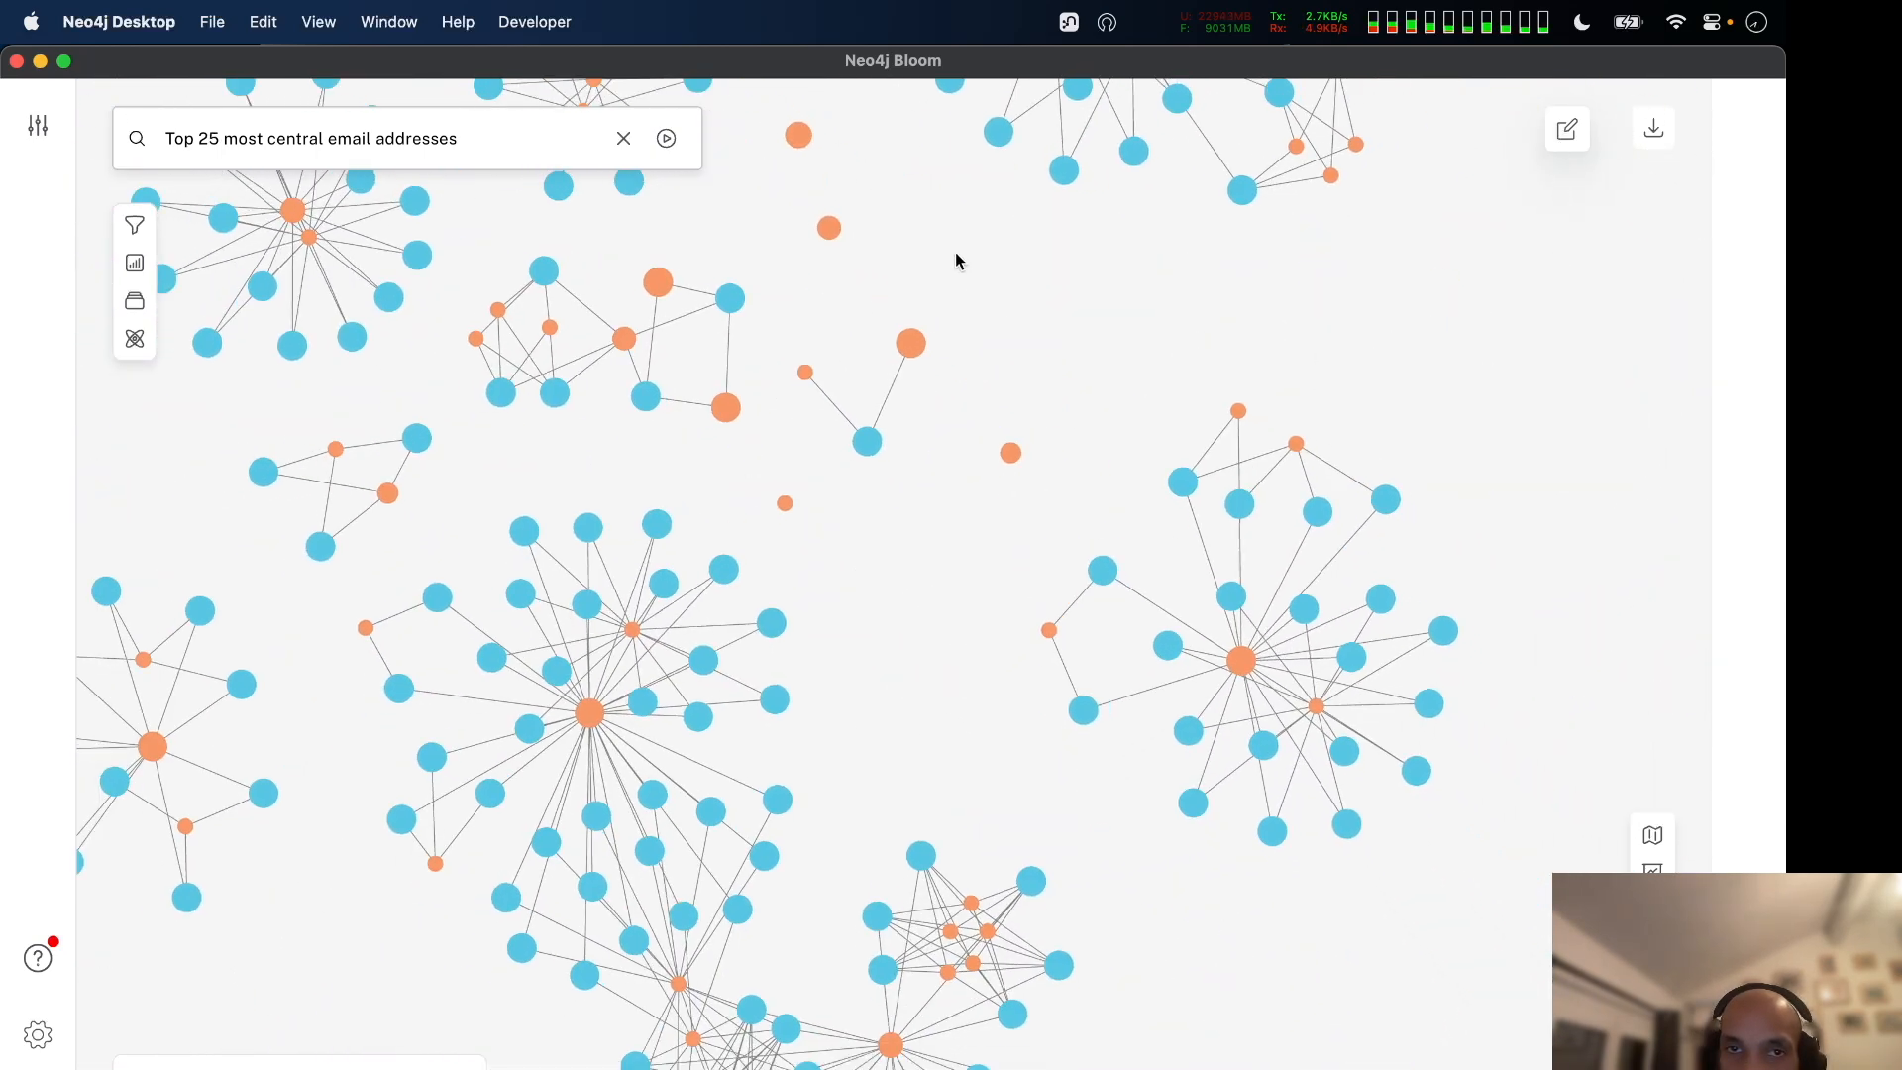
Inspect the isolated addresses between the central clusters, then bring the whole auditing graph back into view.
{"action": "left_click_drag", "start_coordinate": [955, 253], "coordinate": [1091, 609]}
{"action": "scroll", "coordinate": [1091, 608], "scroll_direction": "up", "scroll_amount": 2}
{"action": "scroll", "coordinate": [1090, 608], "scroll_direction": "up", "scroll_amount": 5}
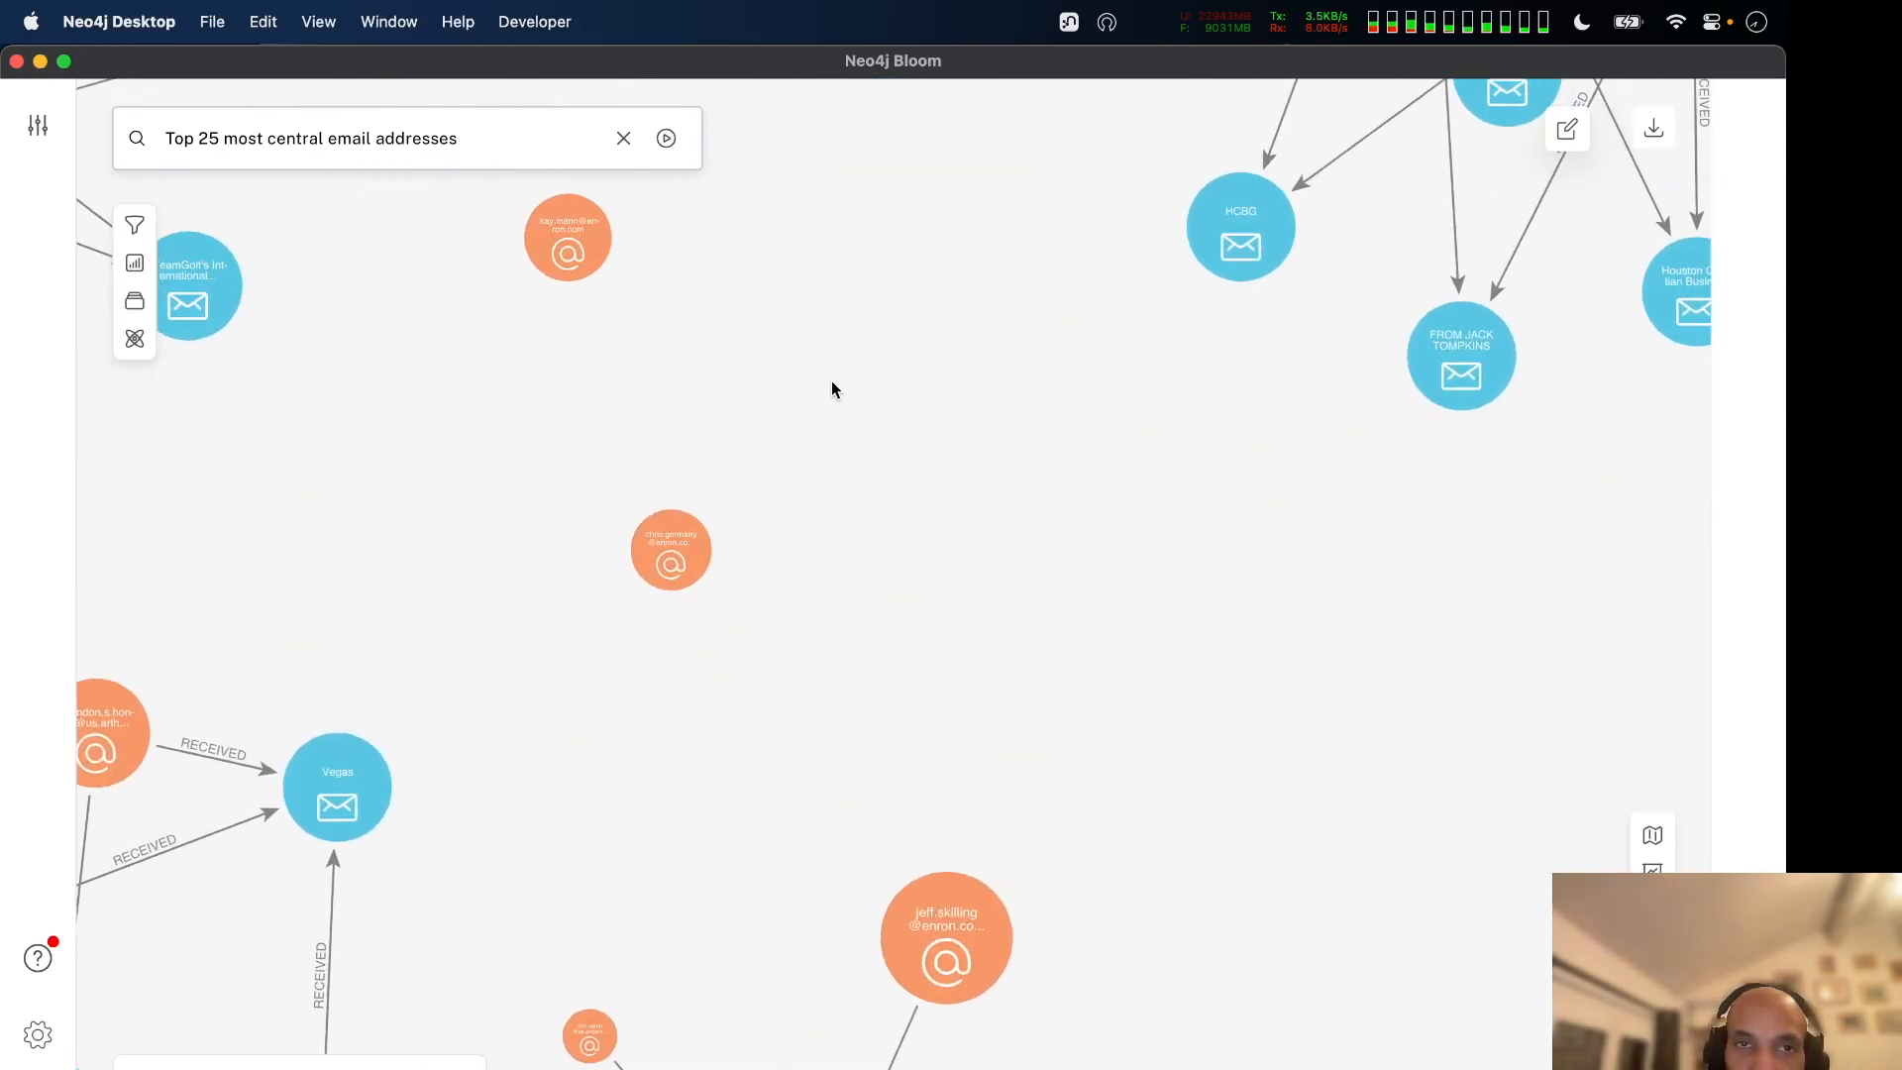
{"action": "left_click_drag", "start_coordinate": [832, 382], "coordinate": [939, 841]}
{"action": "scroll", "coordinate": [941, 845], "scroll_direction": "down", "scroll_amount": 2}
{"action": "scroll", "coordinate": [941, 845], "scroll_direction": "down", "scroll_amount": 5}
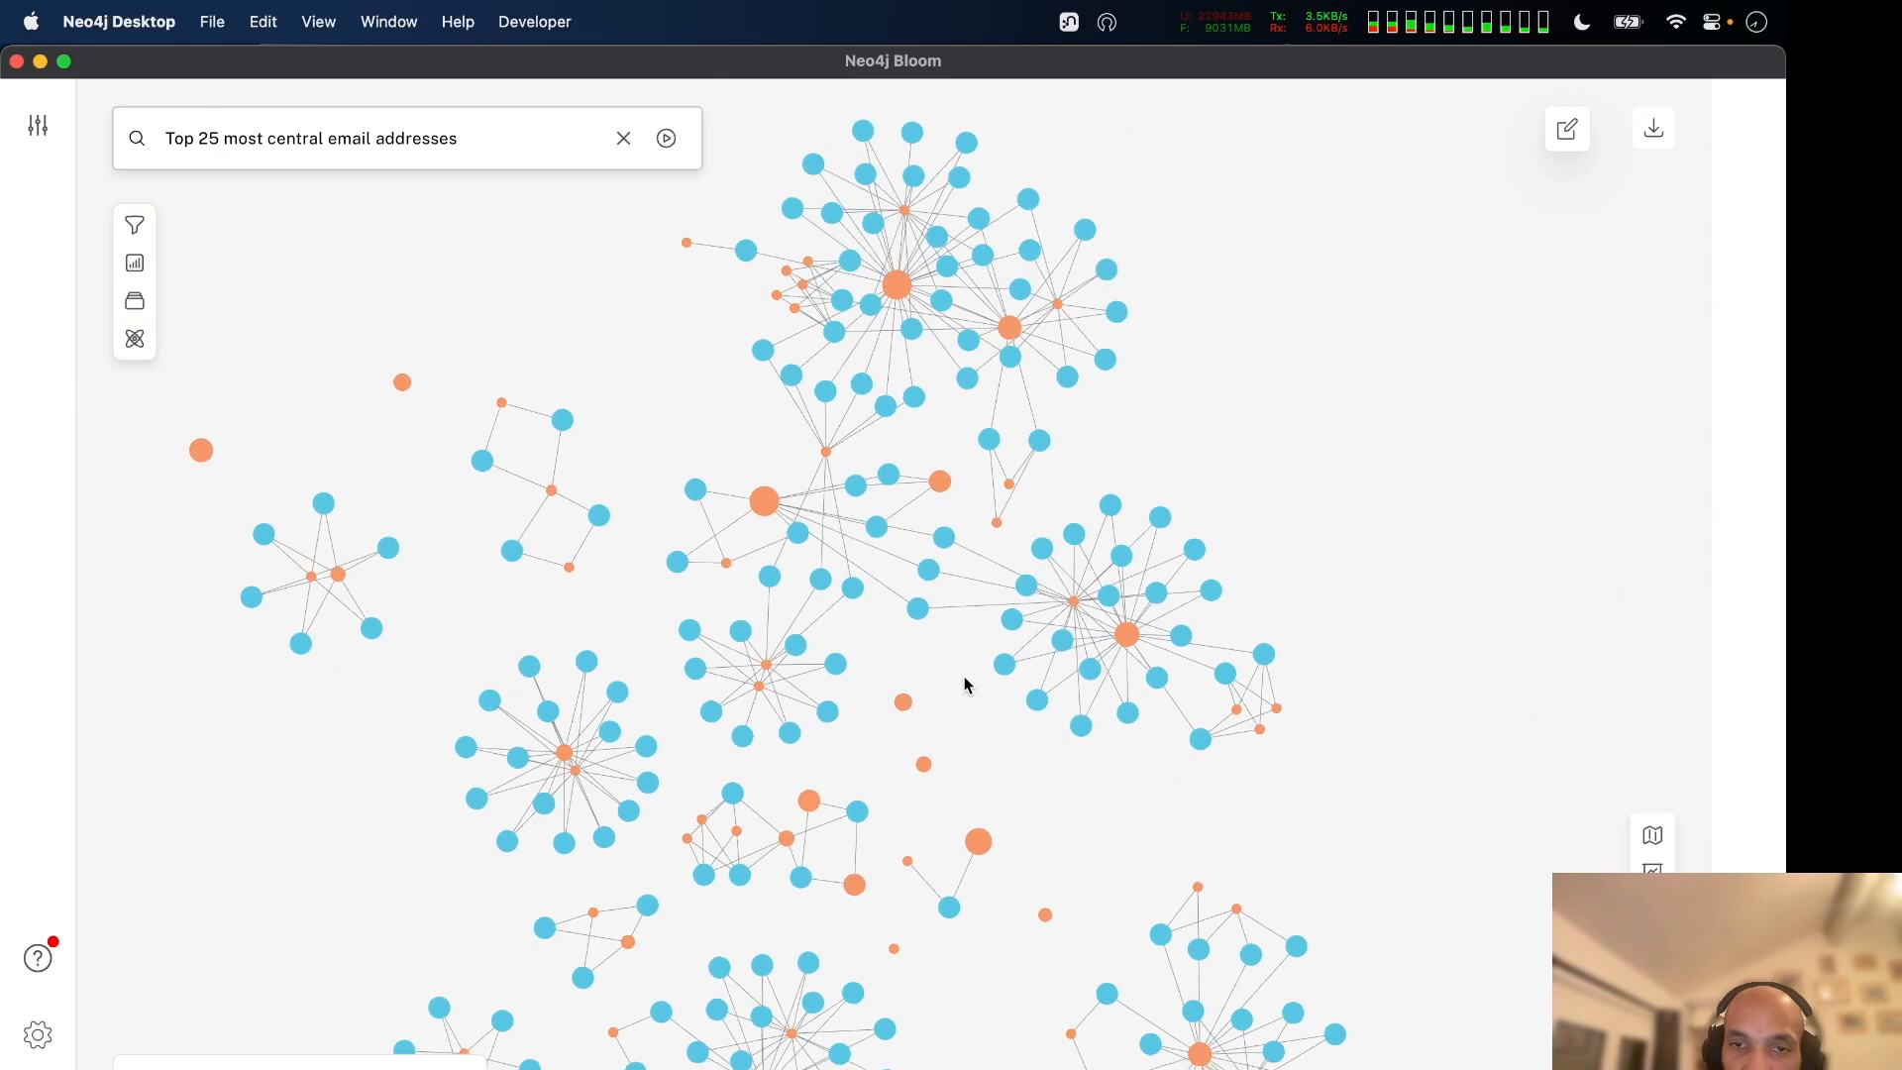
{"action": "scroll", "coordinate": [1188, 693], "scroll_direction": "down", "scroll_amount": 6}
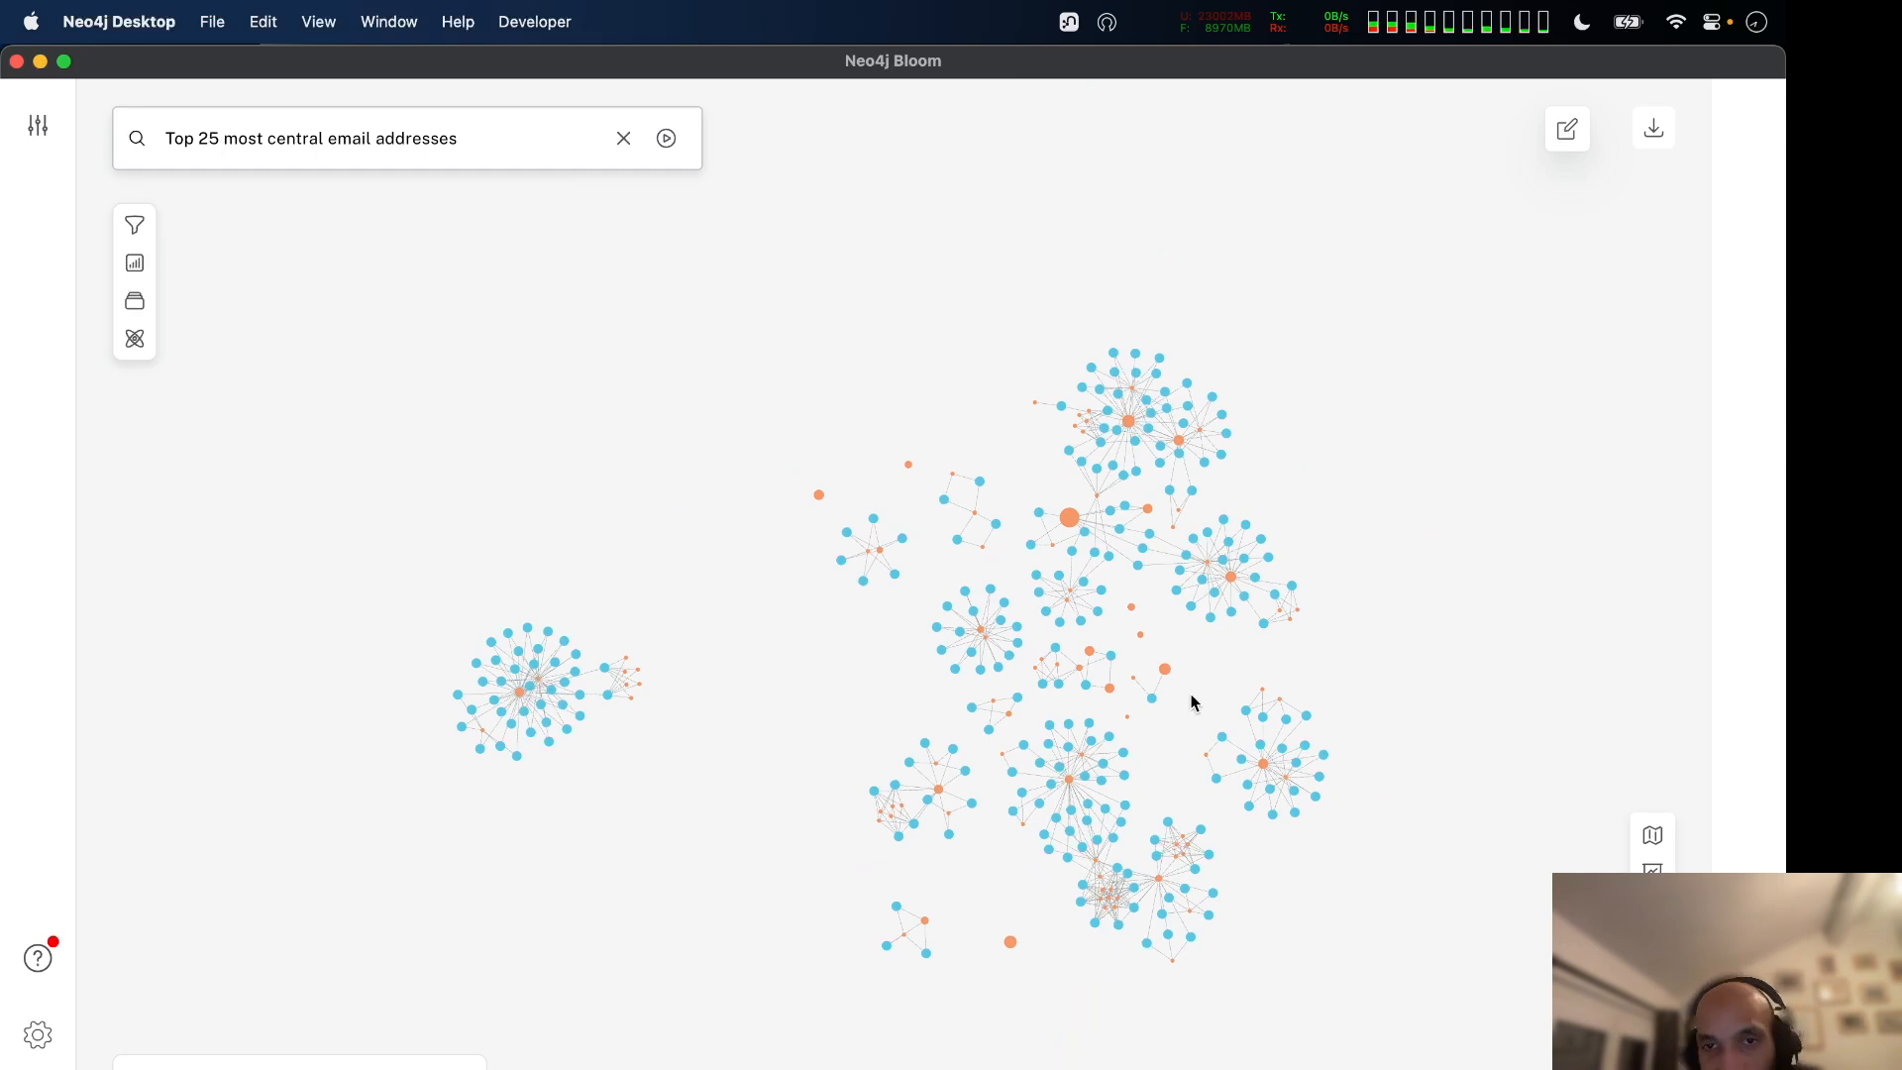
Switch to Firefox and open the Community detection page under Graph algorithms in the Neo4j Graph Data Science documentation.
{"action": "key", "text": "super+Tab"}
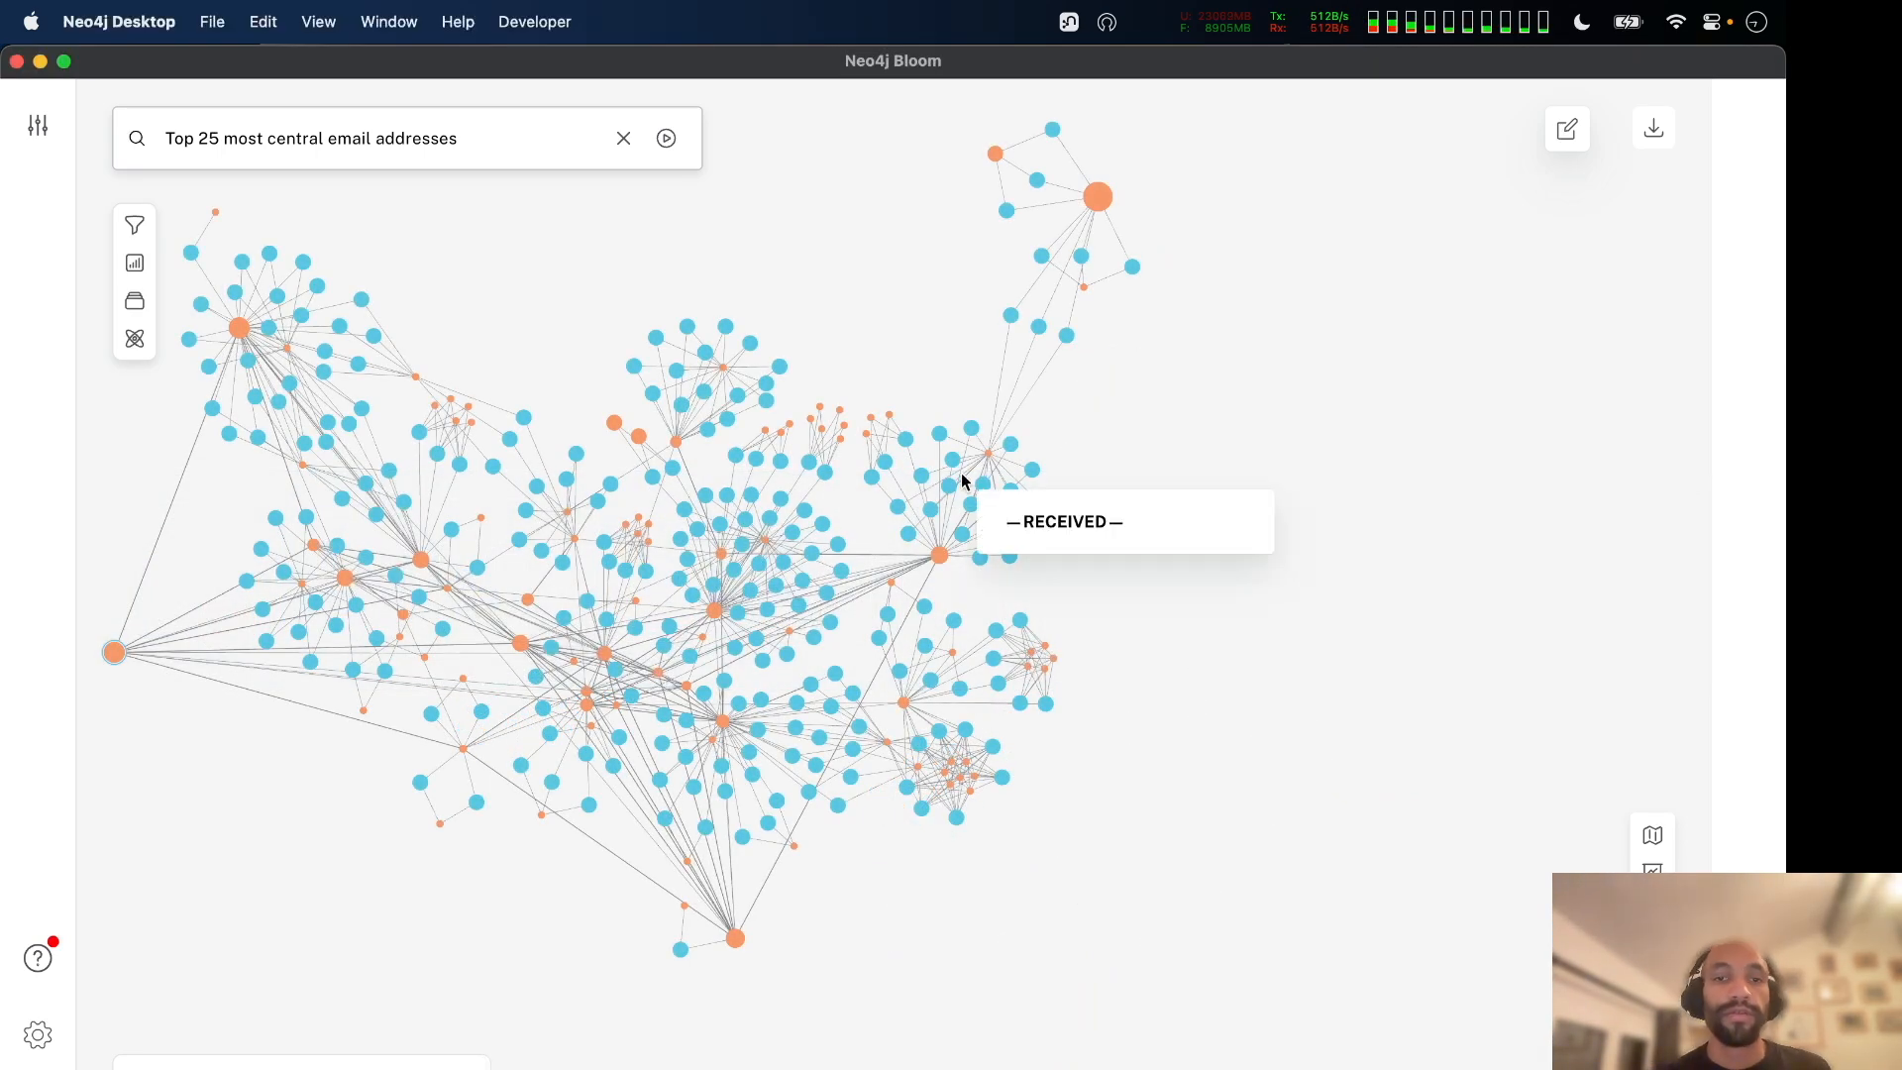
{"action": "key", "text": "super+Tab"}
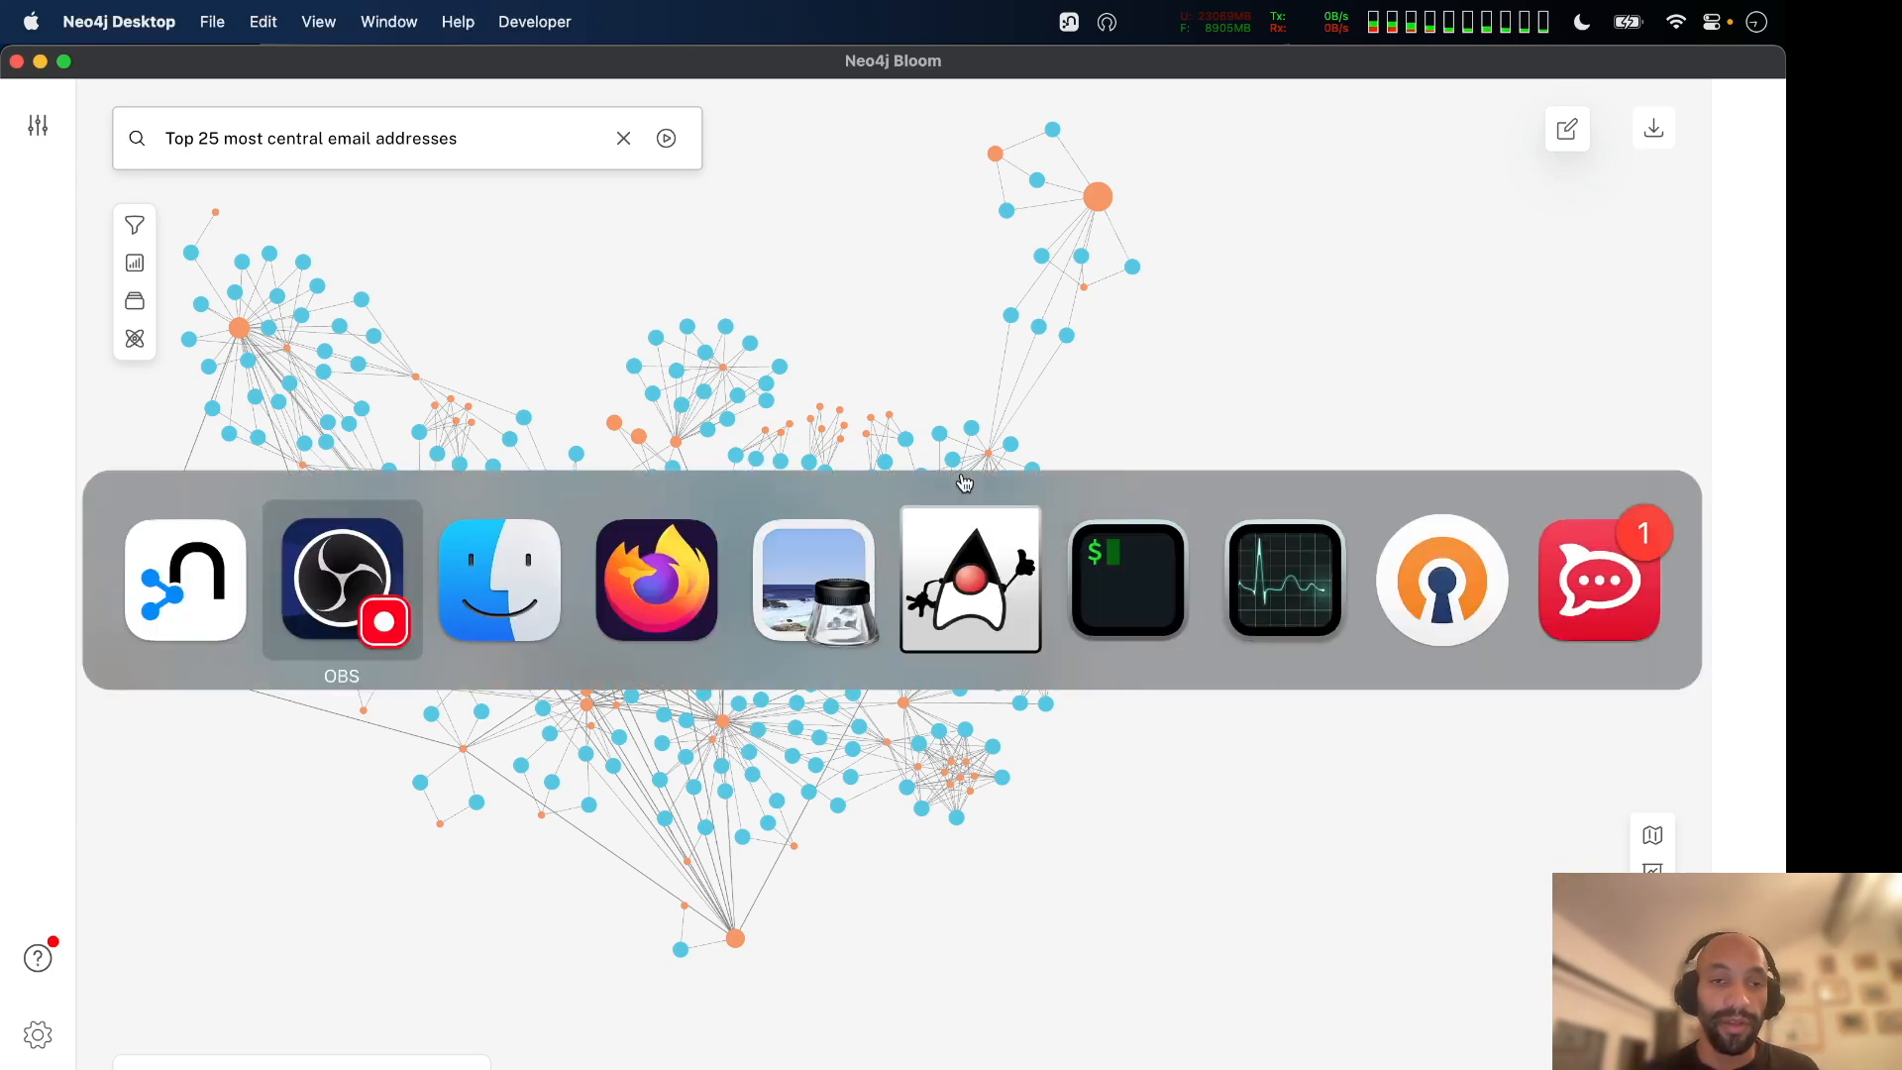
{"action": "key", "text": "super+shift+Tab"}
{"action": "key", "text": "super+Tab"}
{"action": "key", "text": "super+Tab"}
{"action": "key", "text": "super+Tab"}
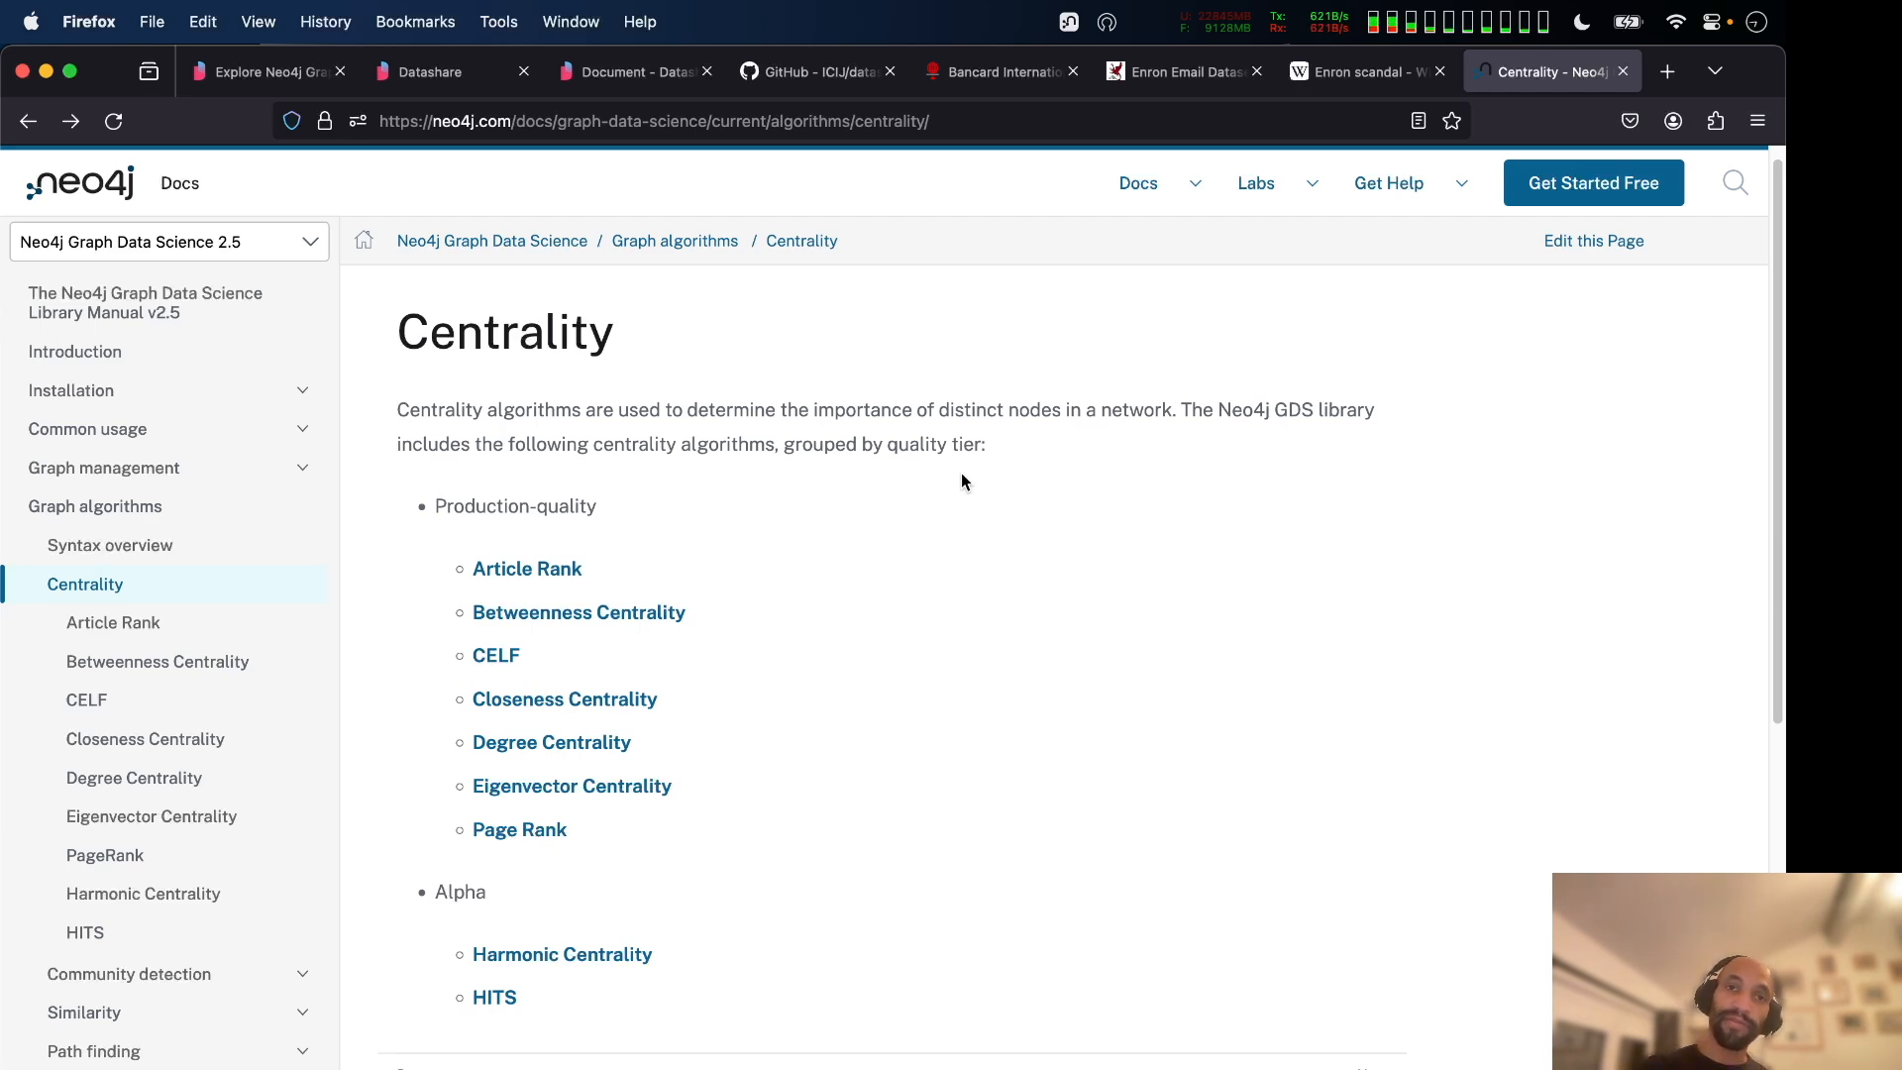
{"action": "left_click", "coordinate": [695, 248]}
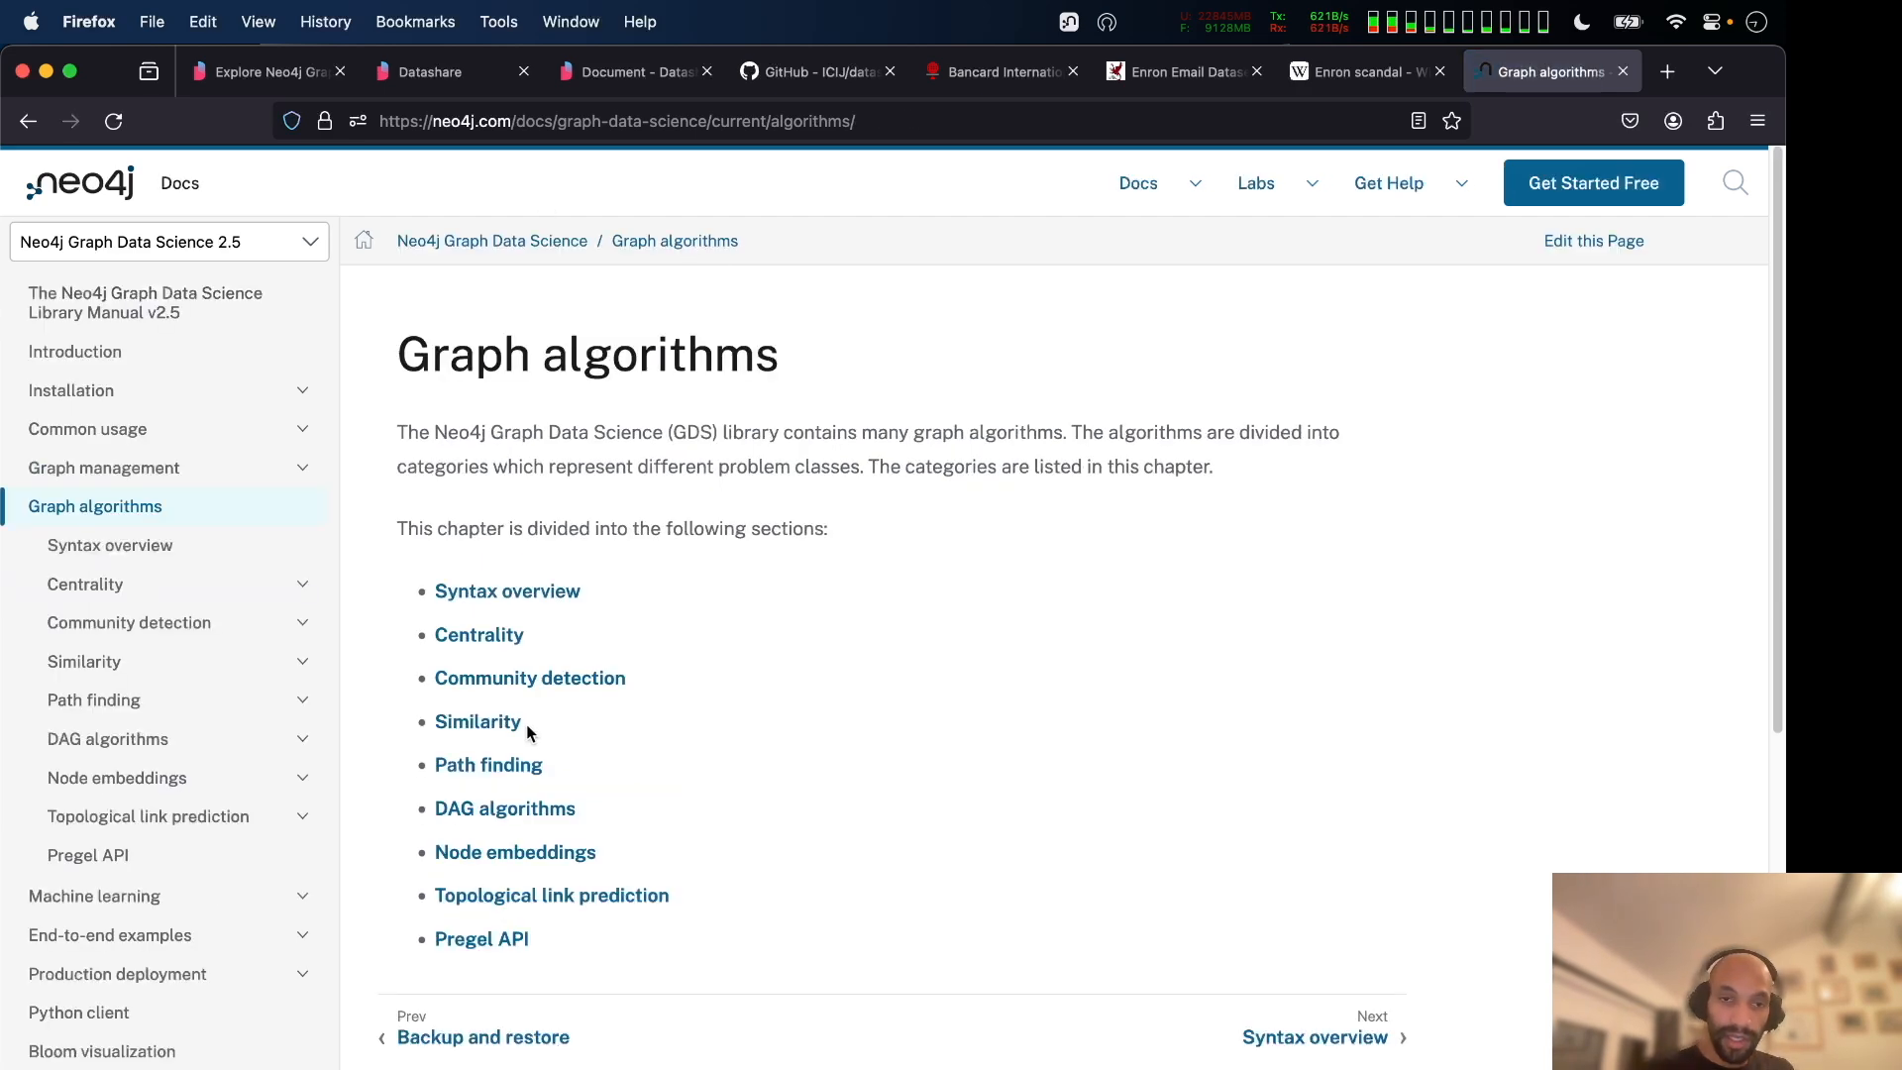
{"action": "left_click", "coordinate": [525, 679]}
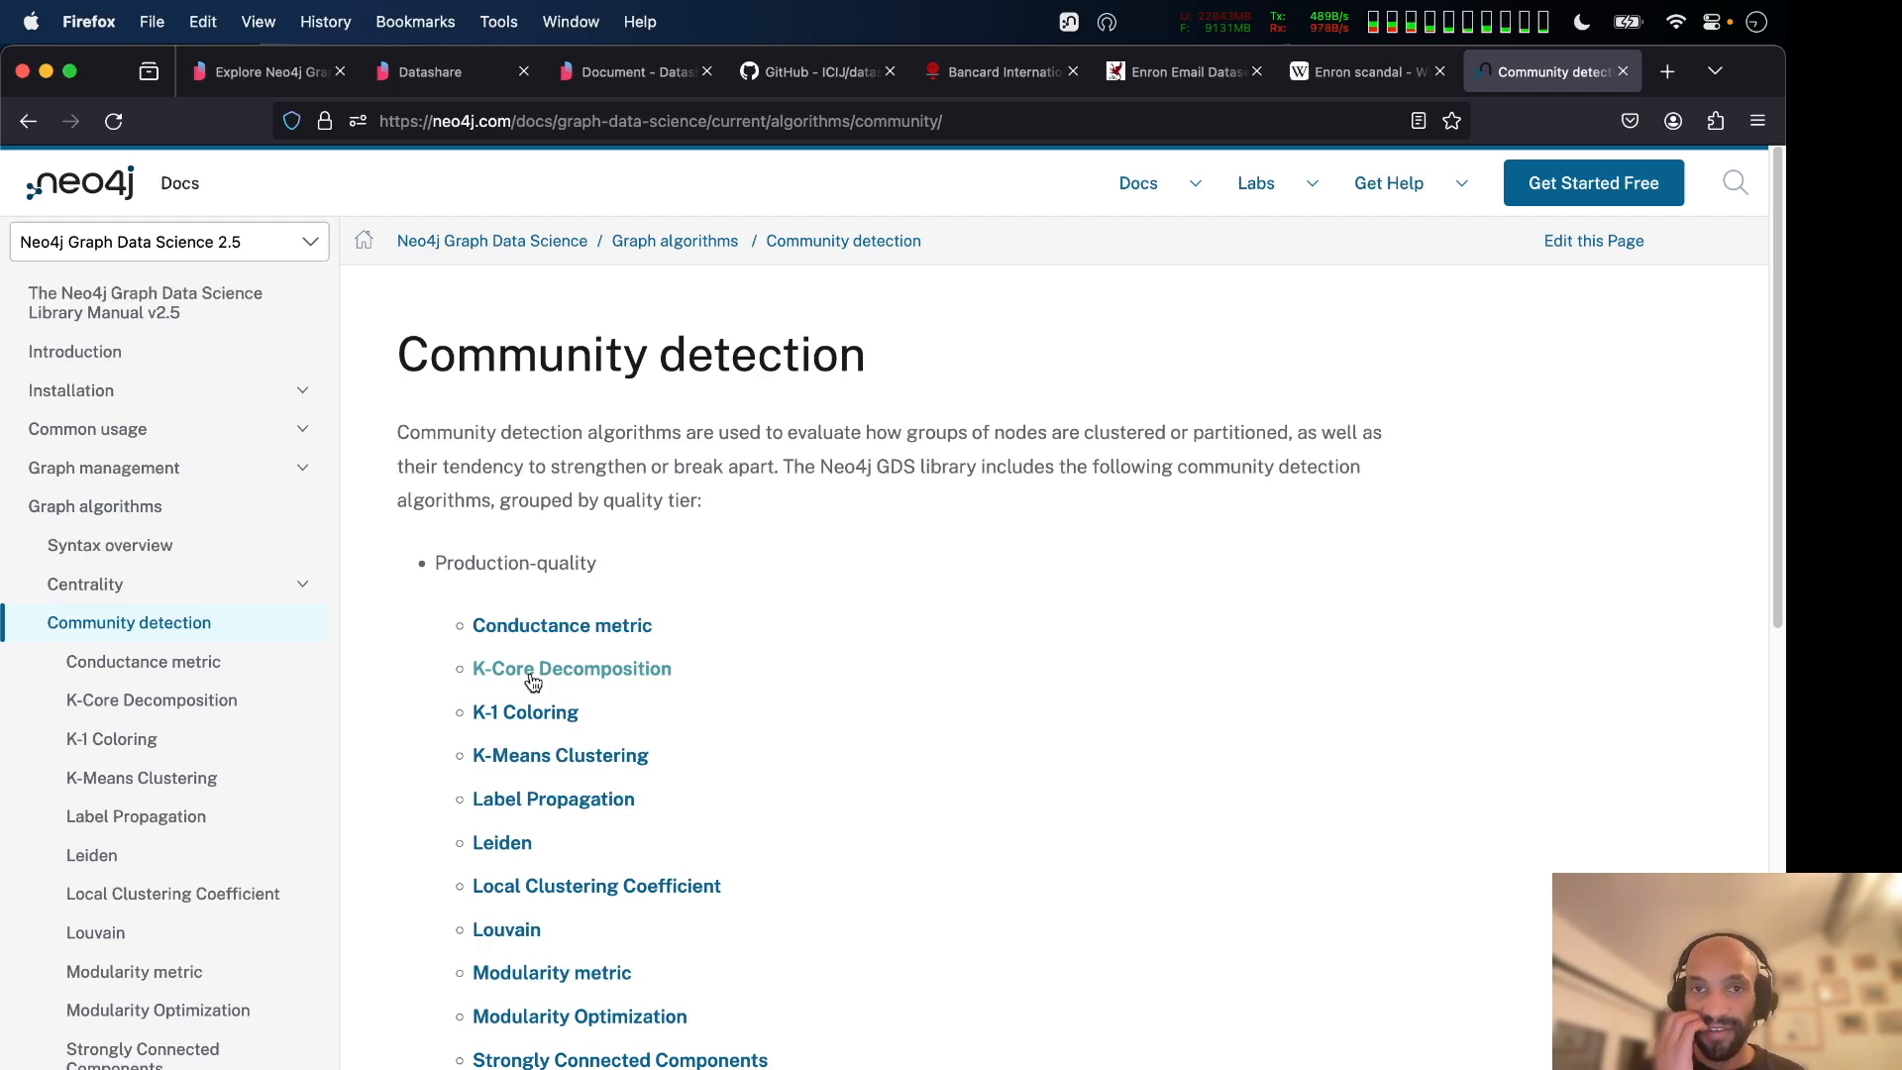
Return to Neo4j Bloom and look over the clusters in the combined graph of central email addresses.
{"action": "key", "text": "super+Tab"}
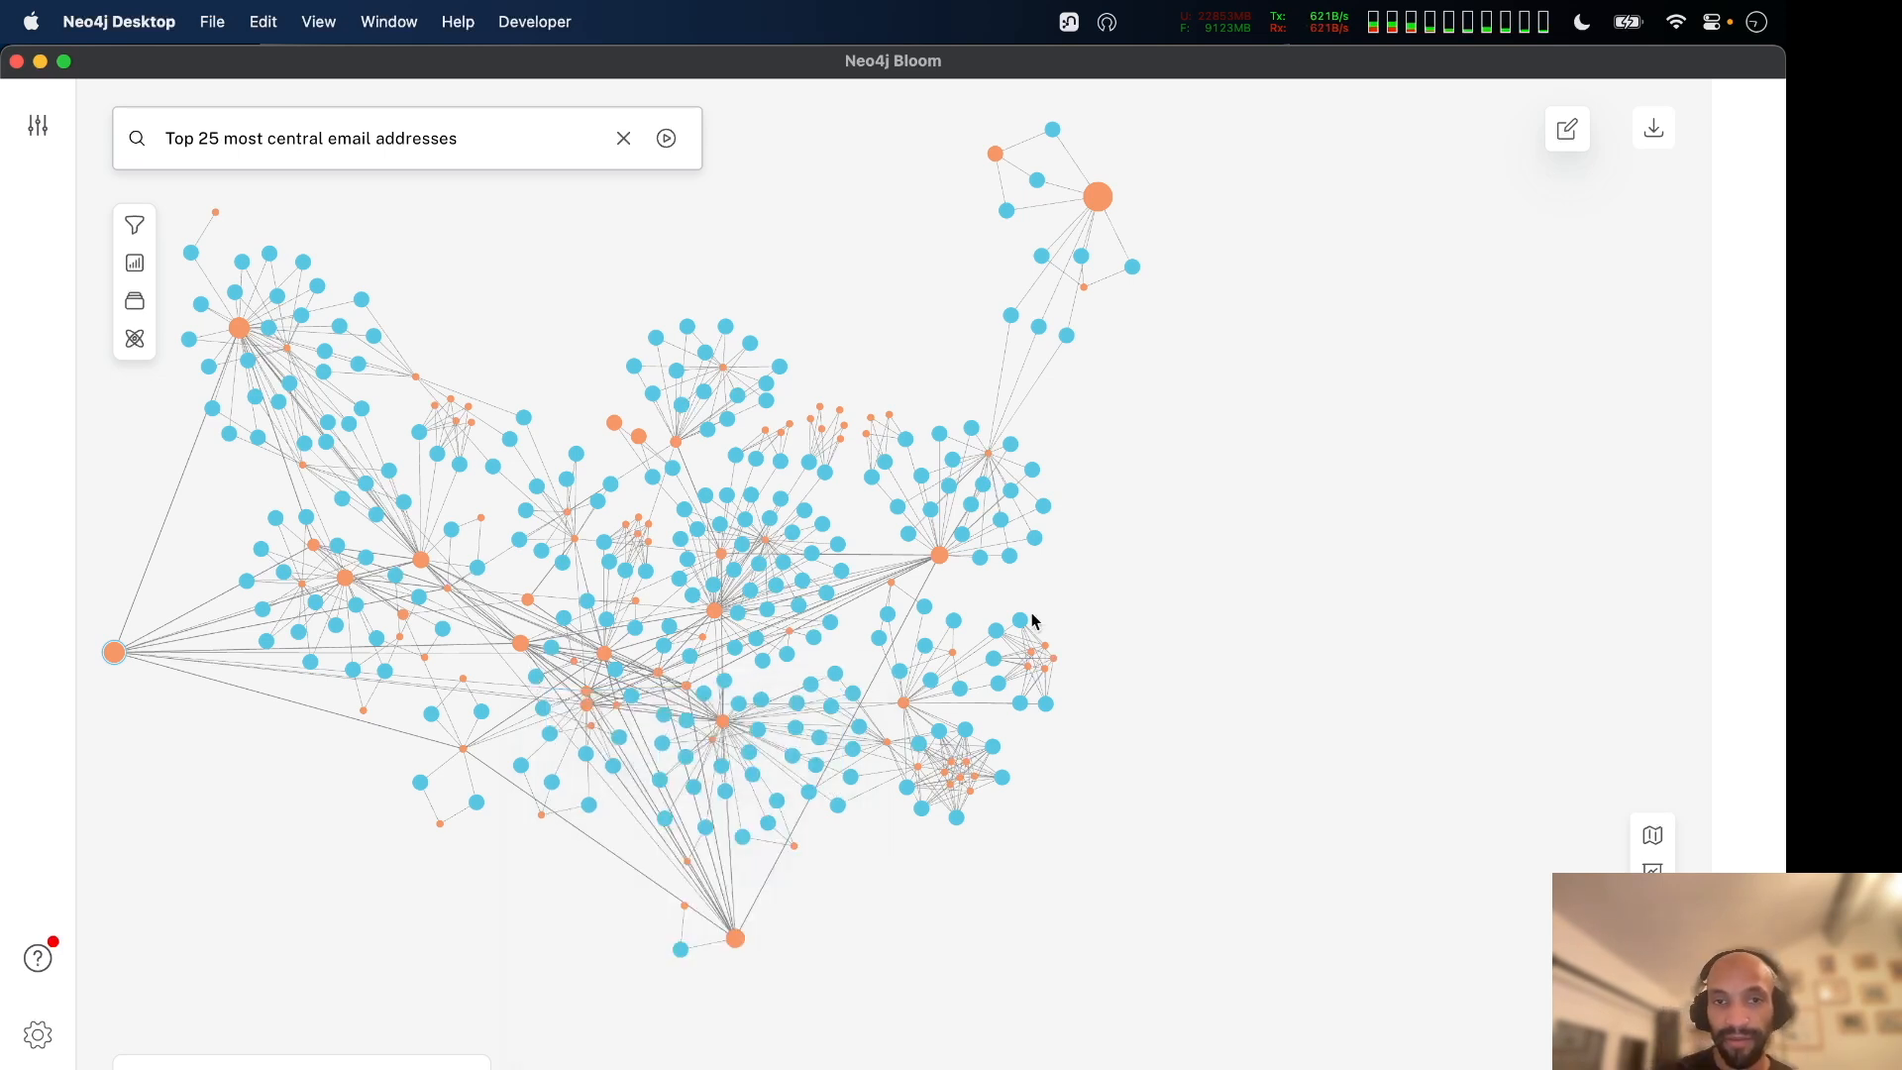
{"action": "scroll", "coordinate": [1211, 578], "scroll_direction": "down", "scroll_amount": 3}
{"action": "scroll", "coordinate": [1188, 622], "scroll_direction": "up", "scroll_amount": 5}
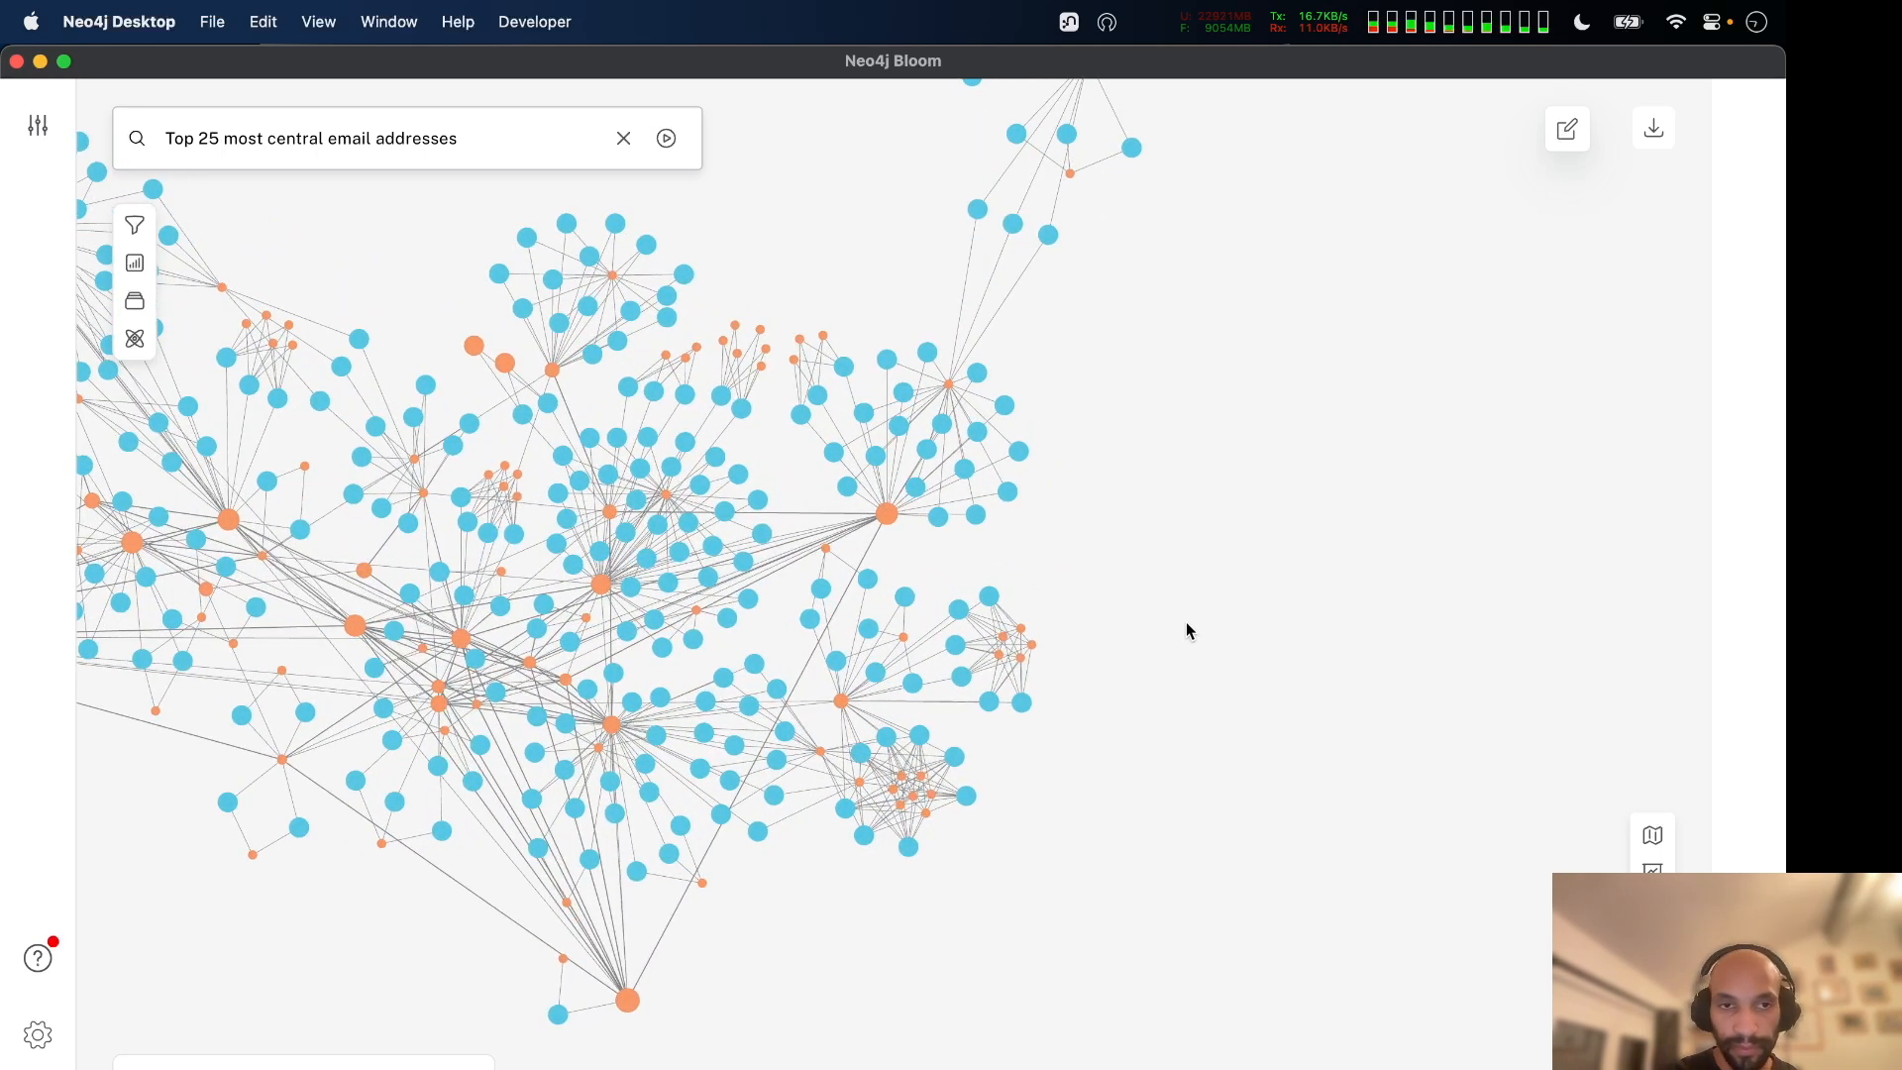
{"action": "key", "text": "super+Tab"}
{"action": "key", "text": "super+shift+Tab"}
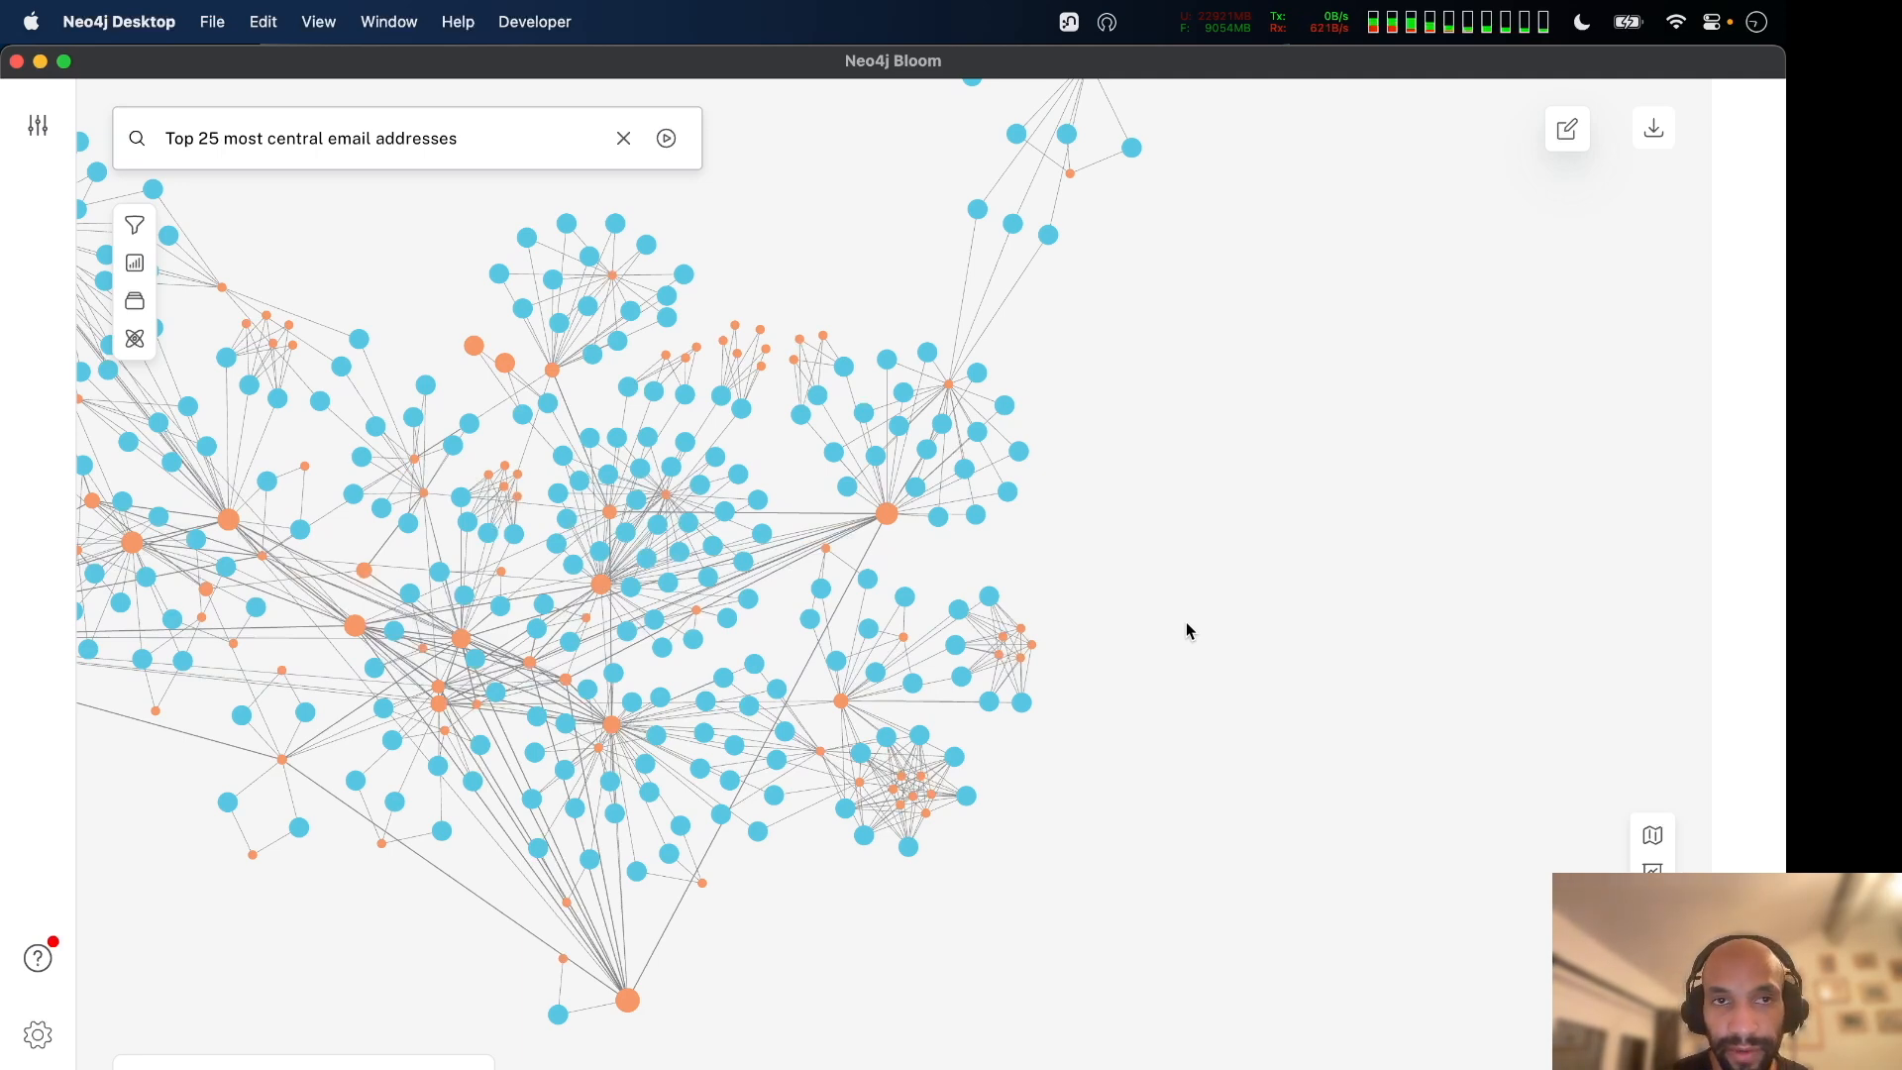
Switch to Neo4j Browser and open the saved query 5: Community Detection: Louvain in the full-size editor.
{"action": "key", "text": "super+Tab"}
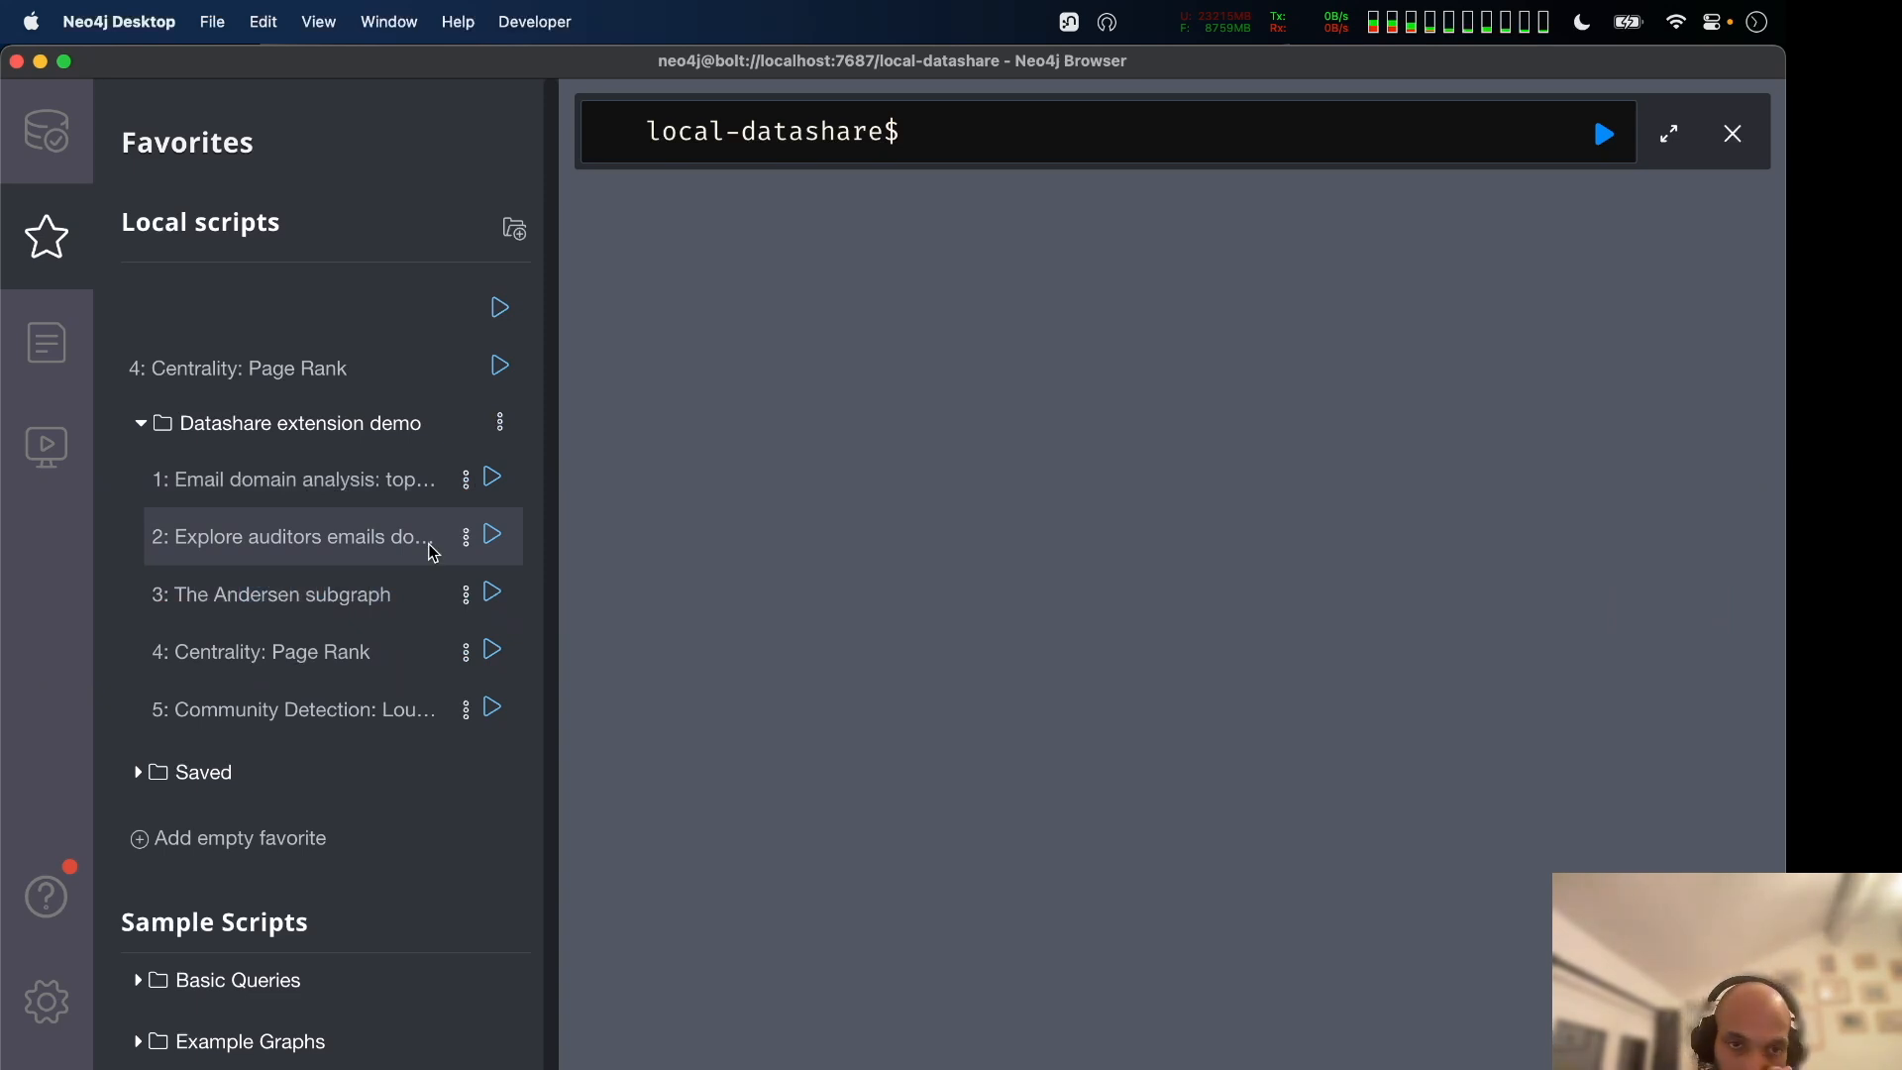
{"action": "left_click", "coordinate": [340, 720]}
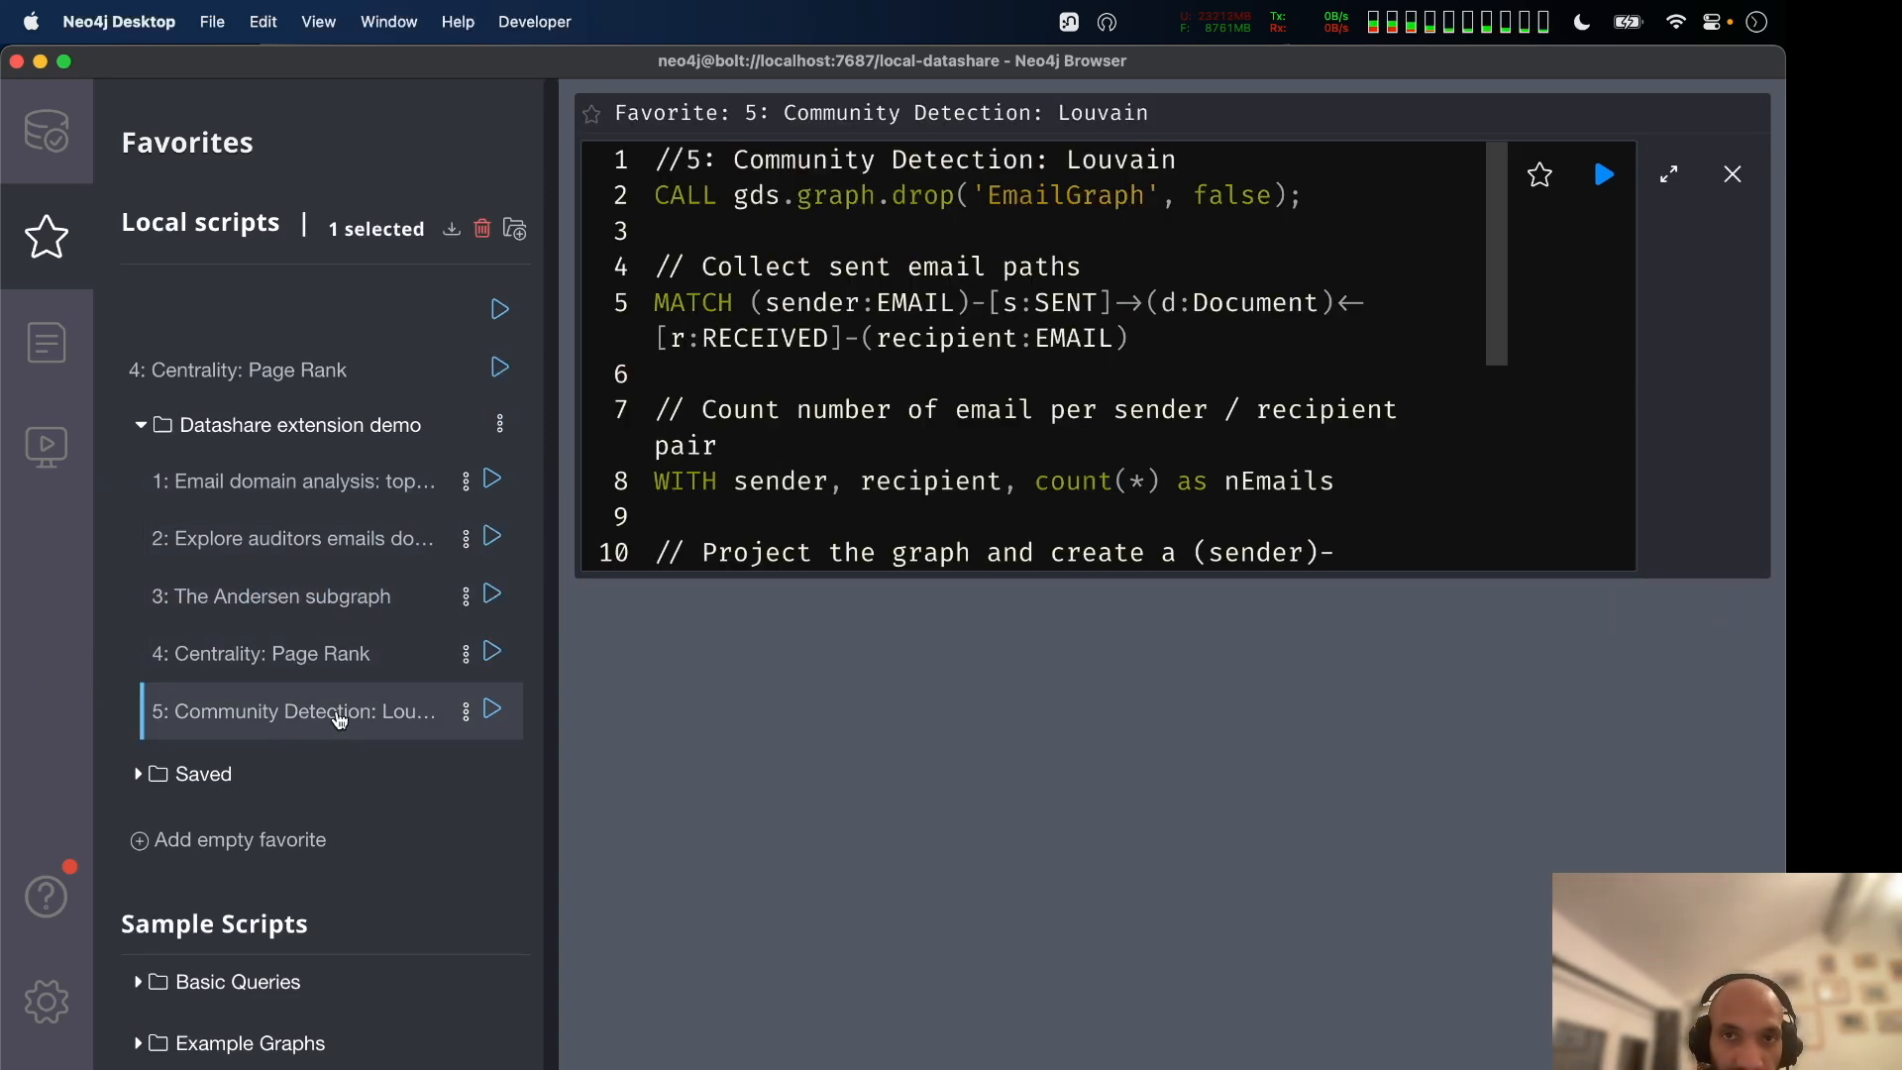
{"action": "left_click", "coordinate": [1672, 176]}
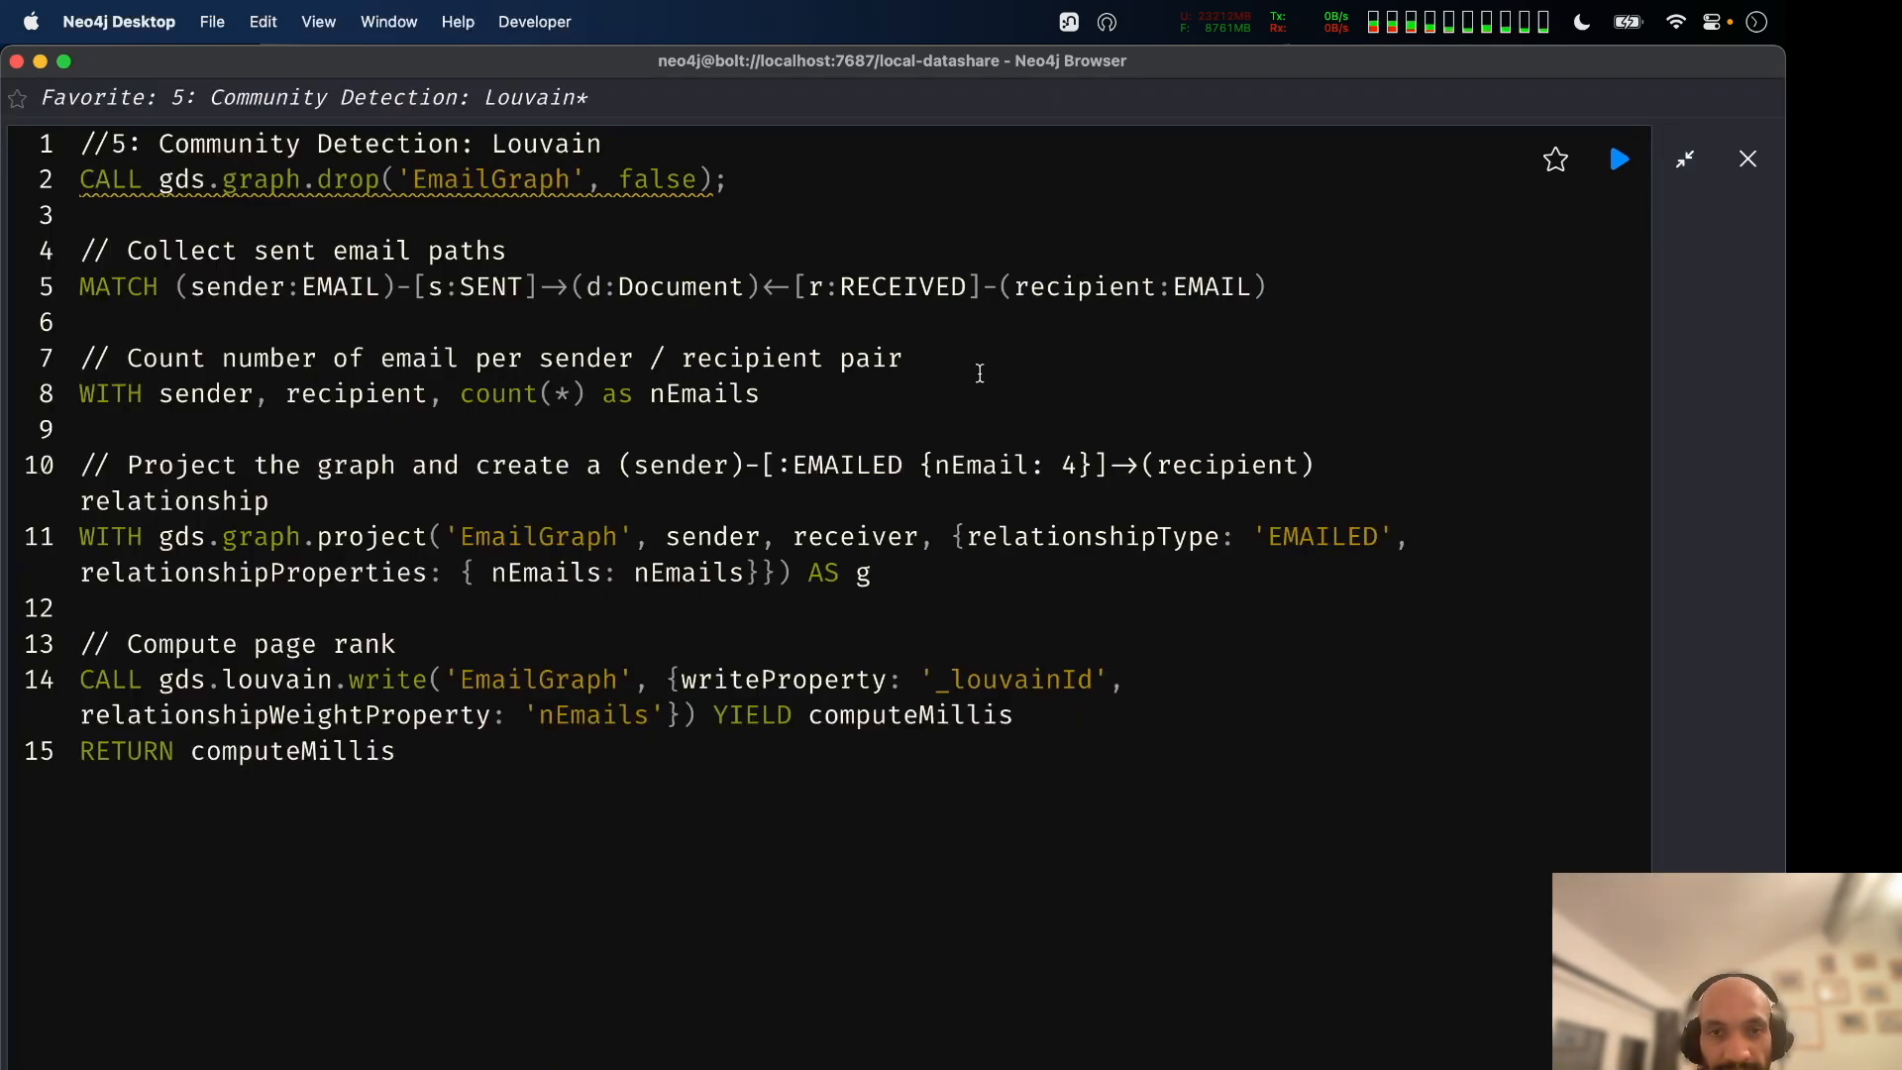
Replace receiver with recipient in the gds.graph.project call on line 11 and save the updated favorite.
{"action": "double_click", "coordinate": [1229, 458]}
{"action": "key", "text": "cmd+c"}
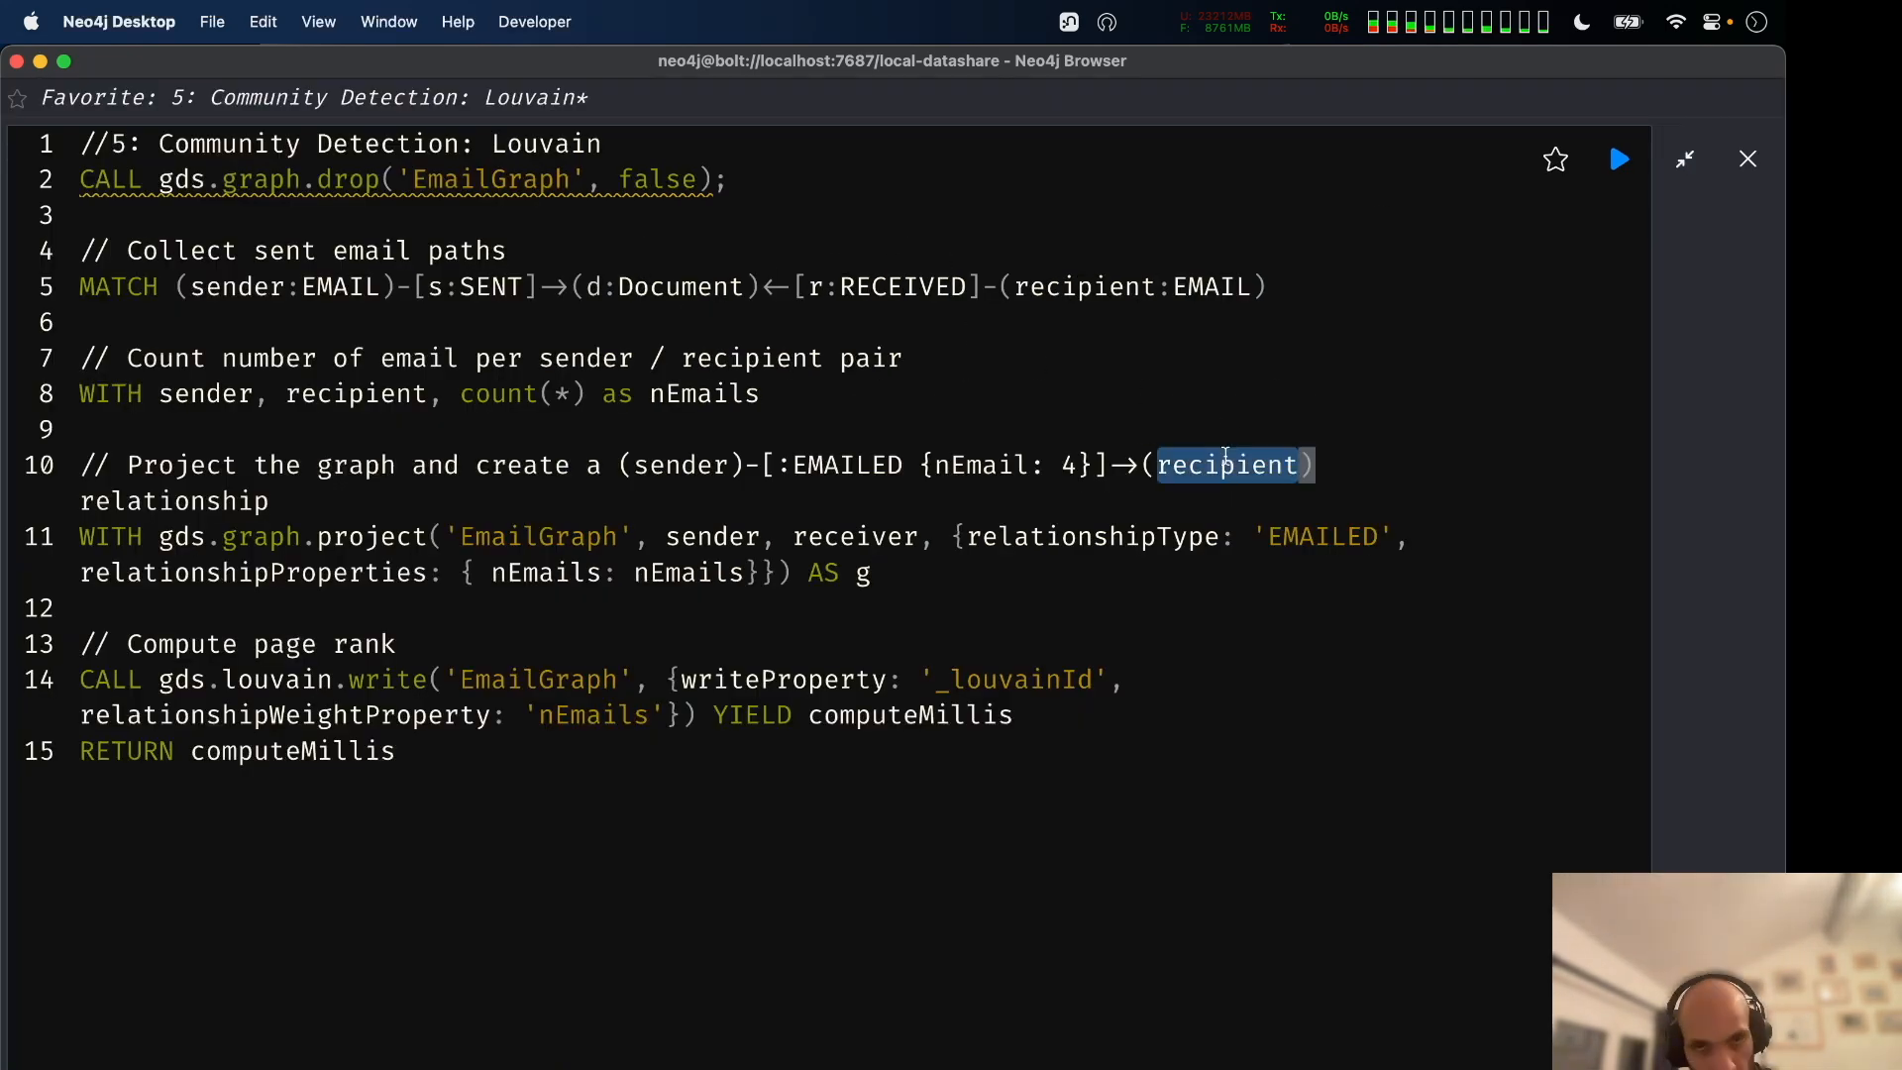
{"action": "double_click", "coordinate": [842, 537]}
{"action": "key", "text": "cmd+v"}
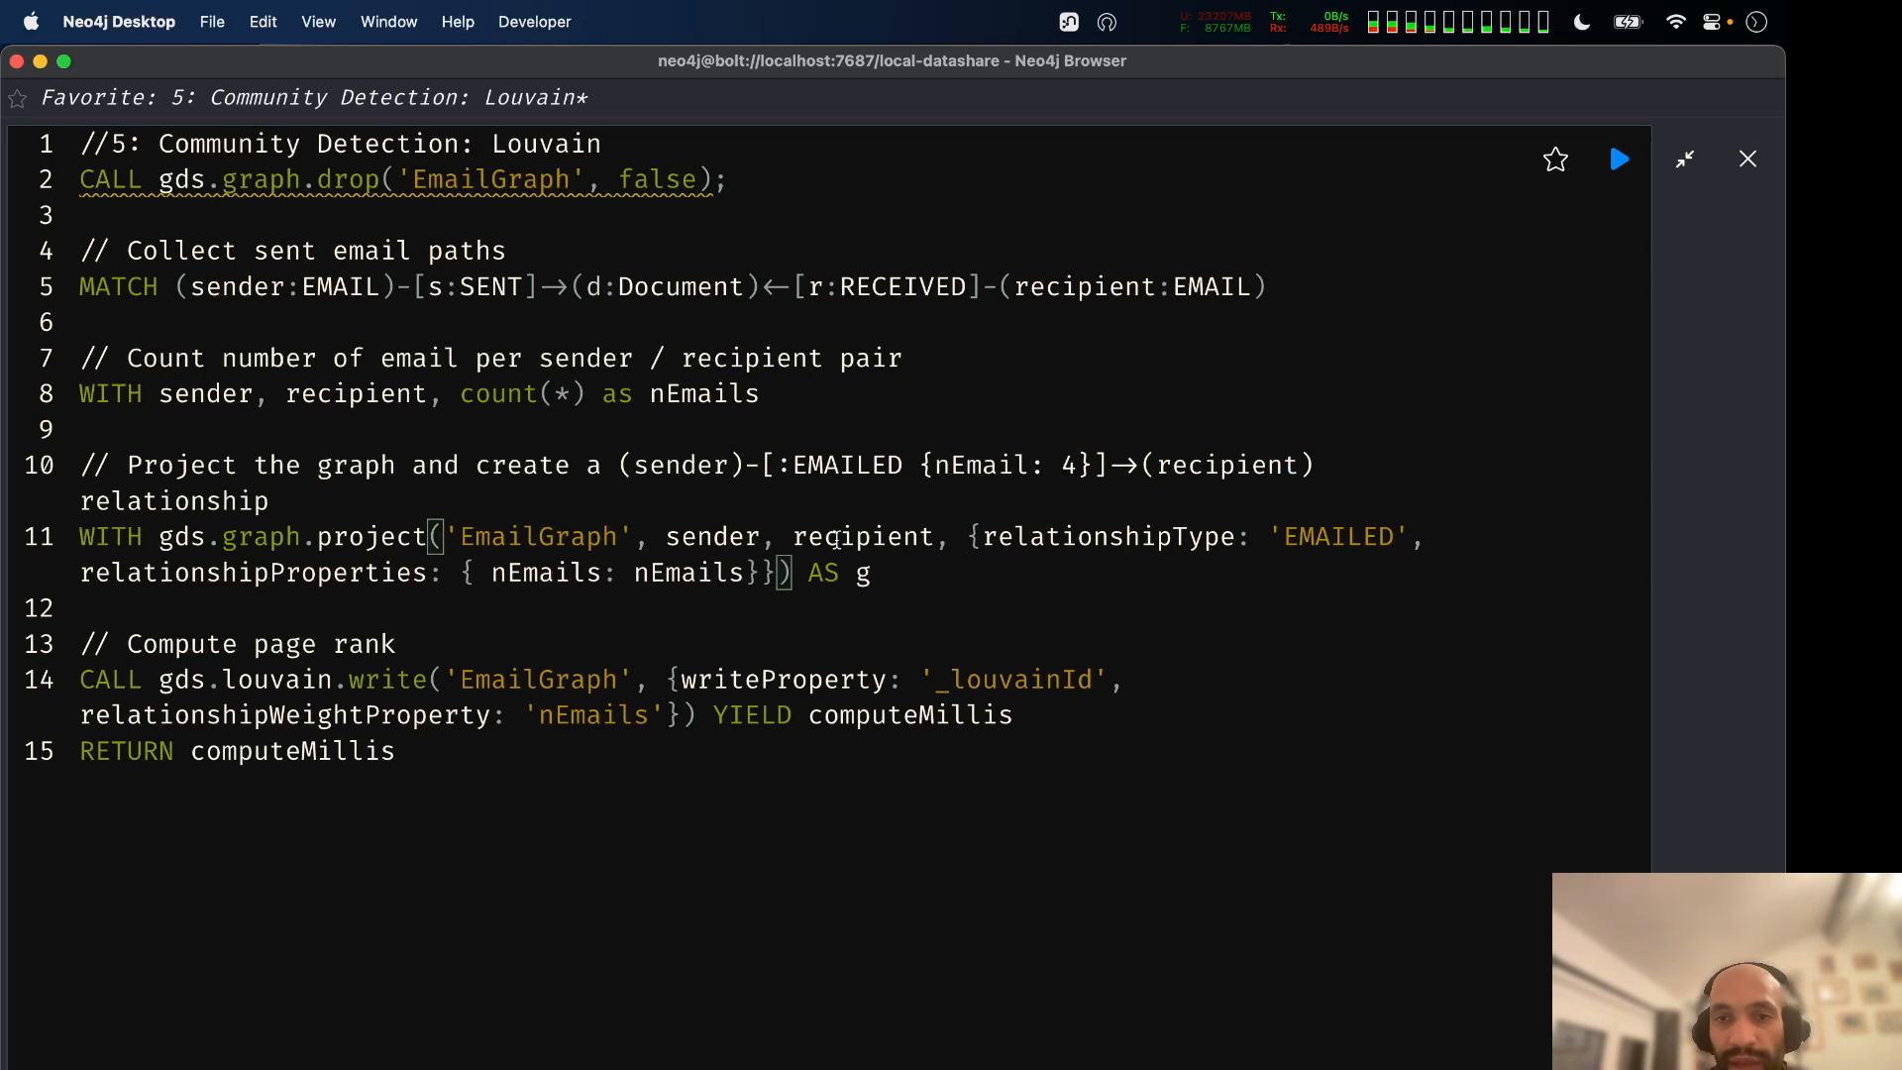
{"action": "left_click", "coordinate": [1555, 166]}
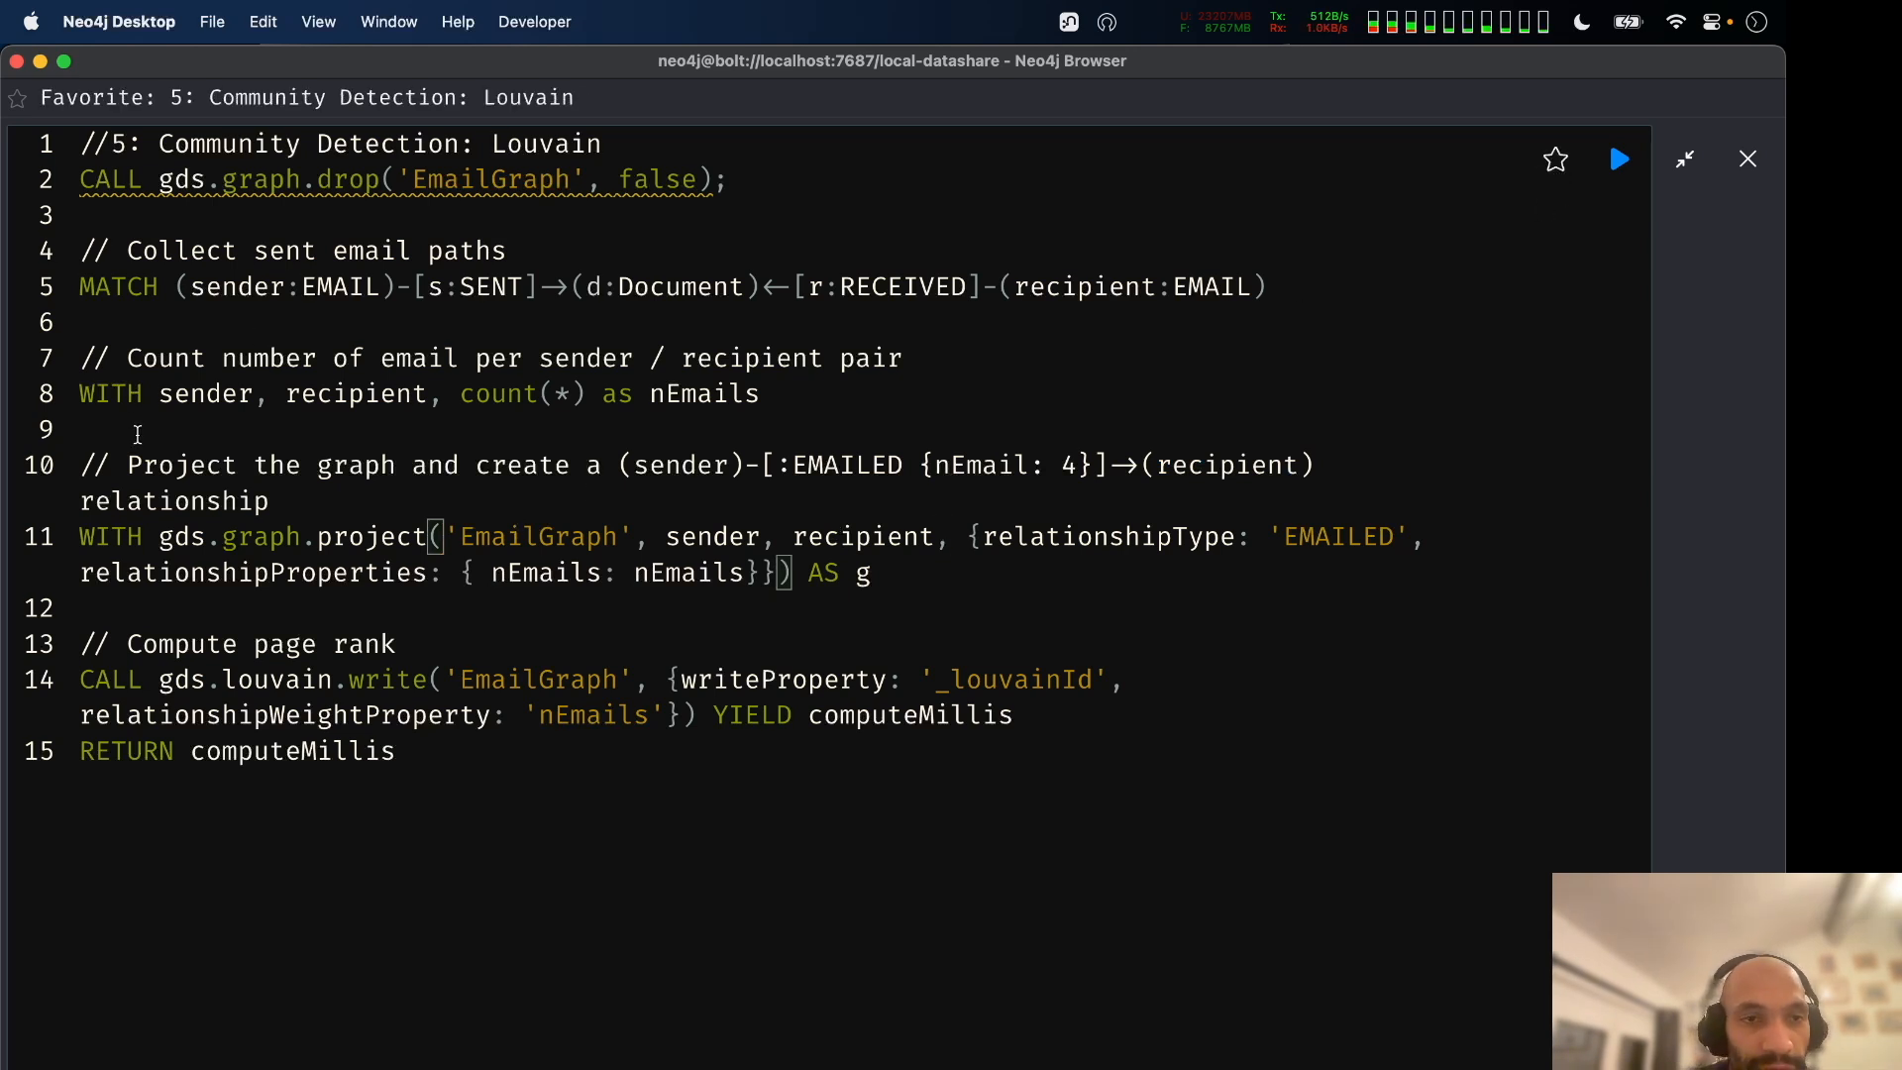
Highlight the graph projection block and the sender-to-recipient path pattern in the MATCH clause to review them.
{"action": "left_click_drag", "start_coordinate": [872, 575], "coordinate": [89, 463]}
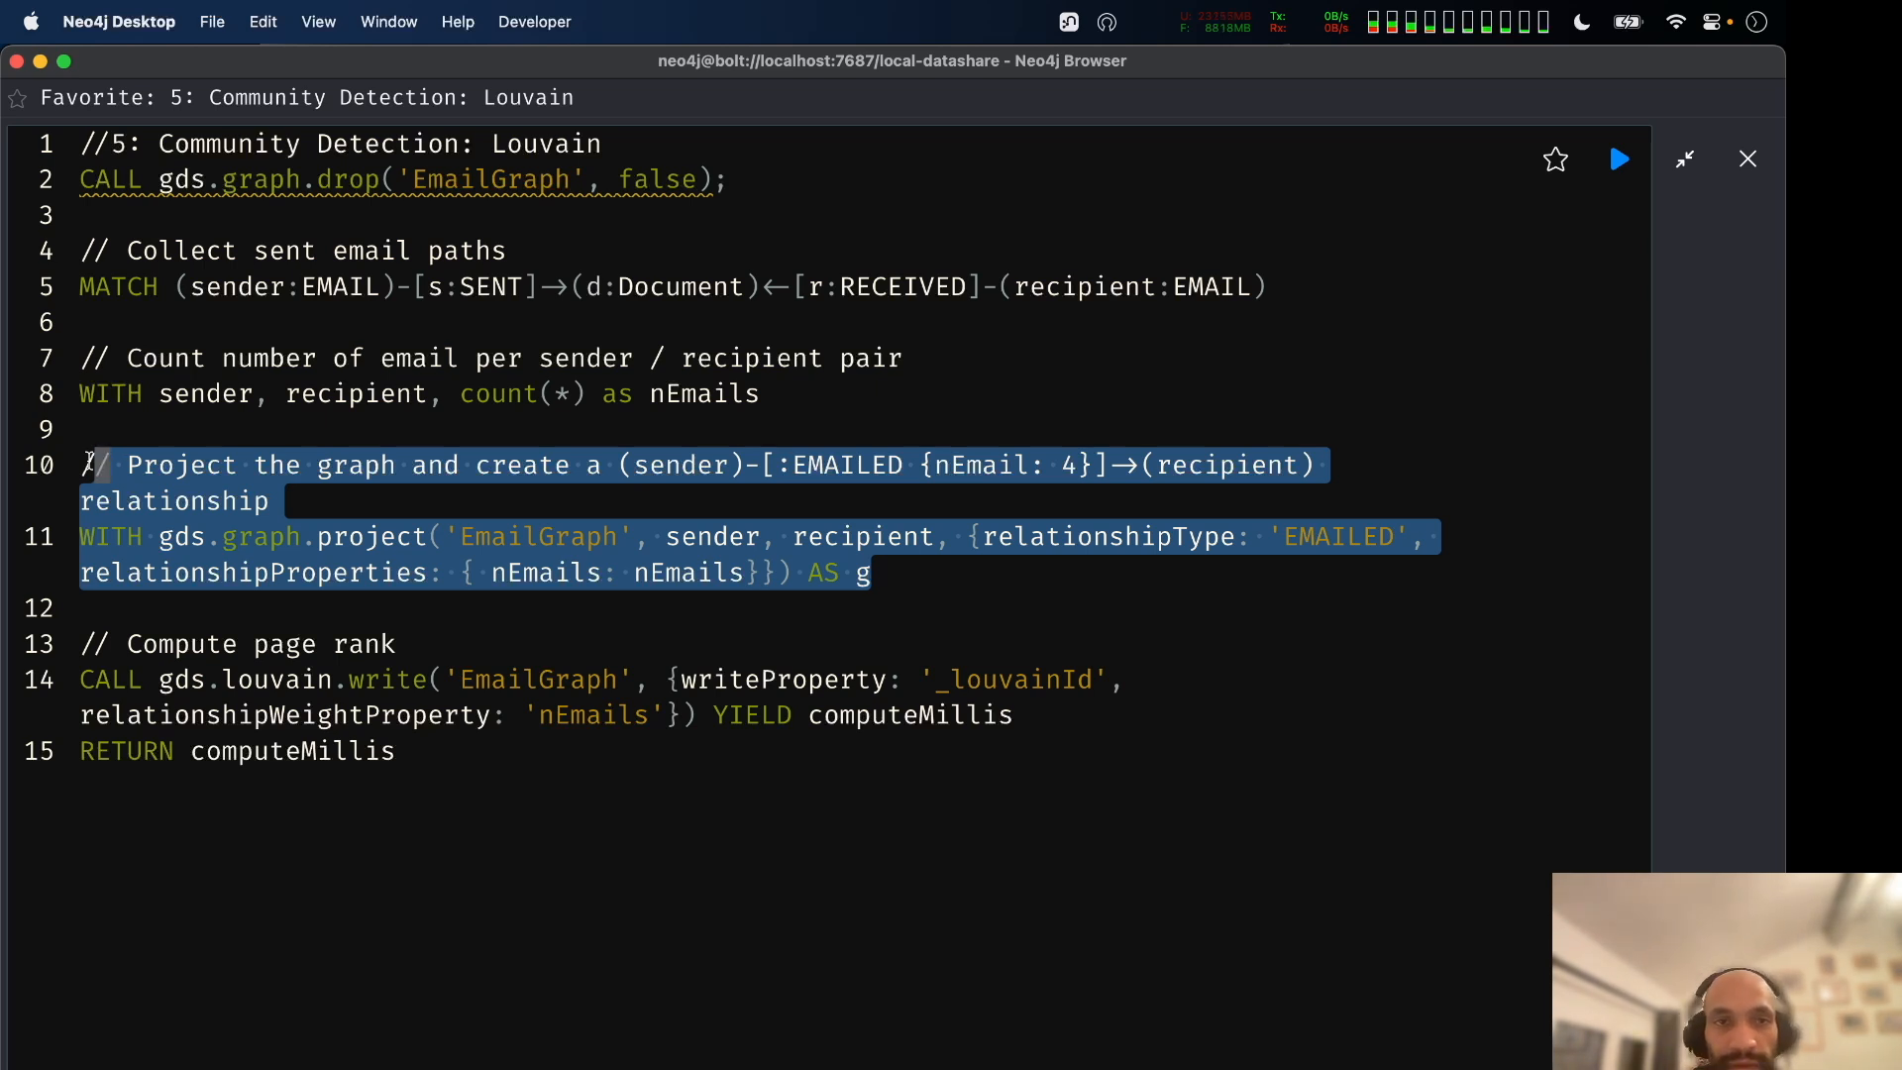
{"action": "left_click_drag", "start_coordinate": [176, 286], "coordinate": [1368, 314]}
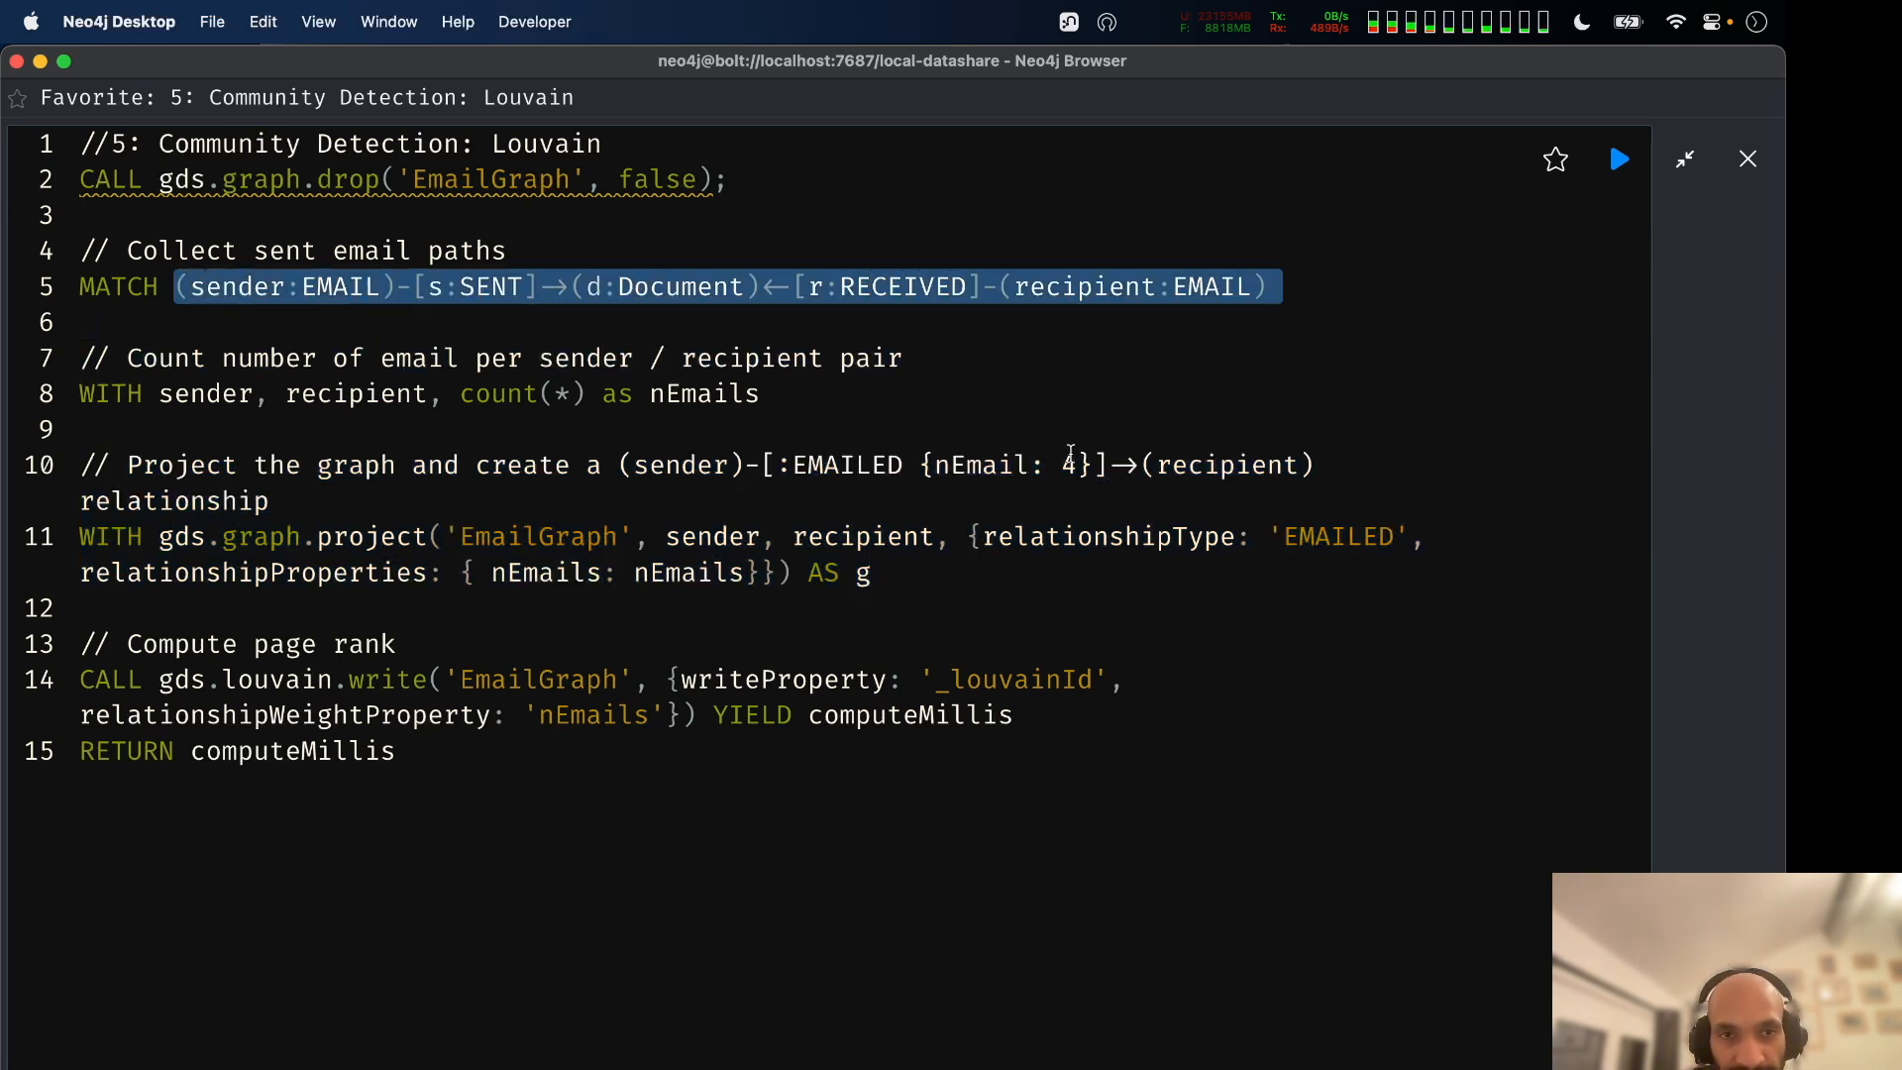
Highlight the EMAILED relationship pattern in the comment, the gds.louvain.write block and its _louvainId write property to review them.
{"action": "left_click_drag", "start_coordinate": [622, 464], "coordinate": [1498, 451]}
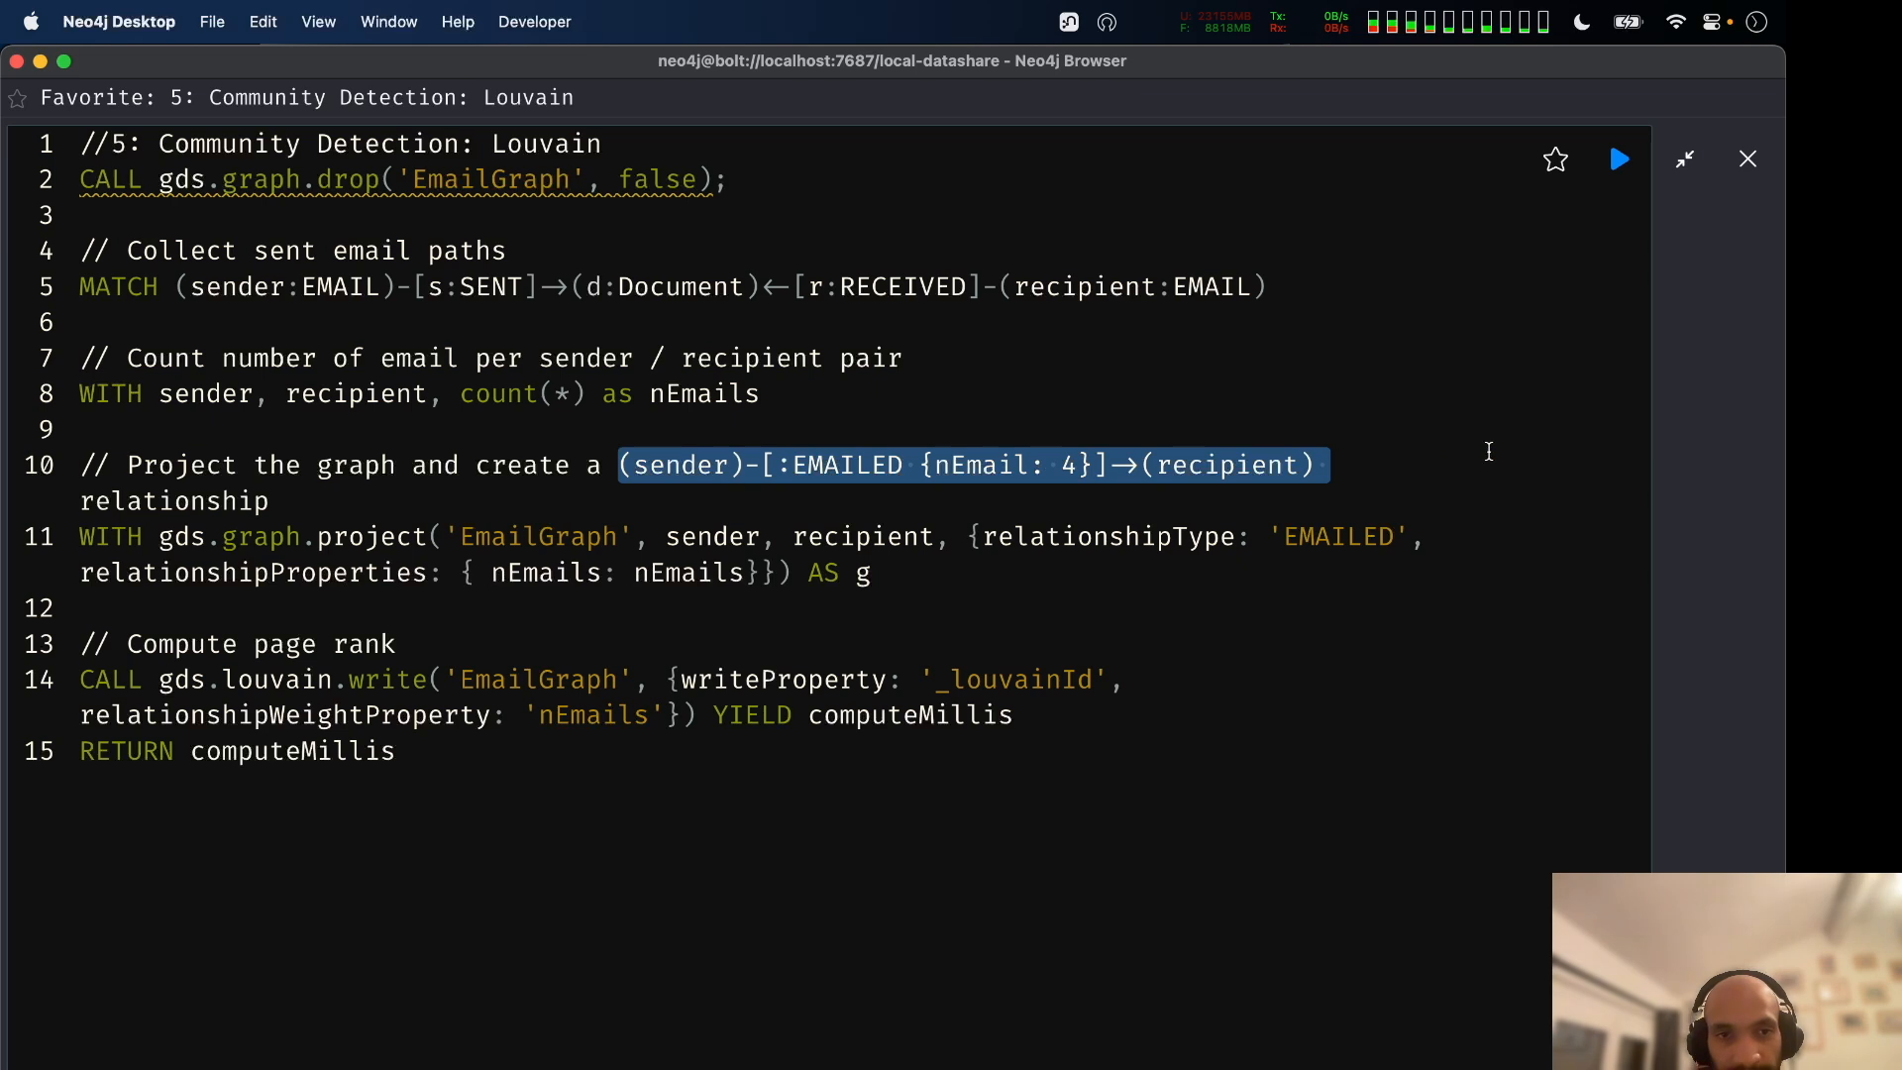
{"action": "left_click", "coordinate": [270, 612]}
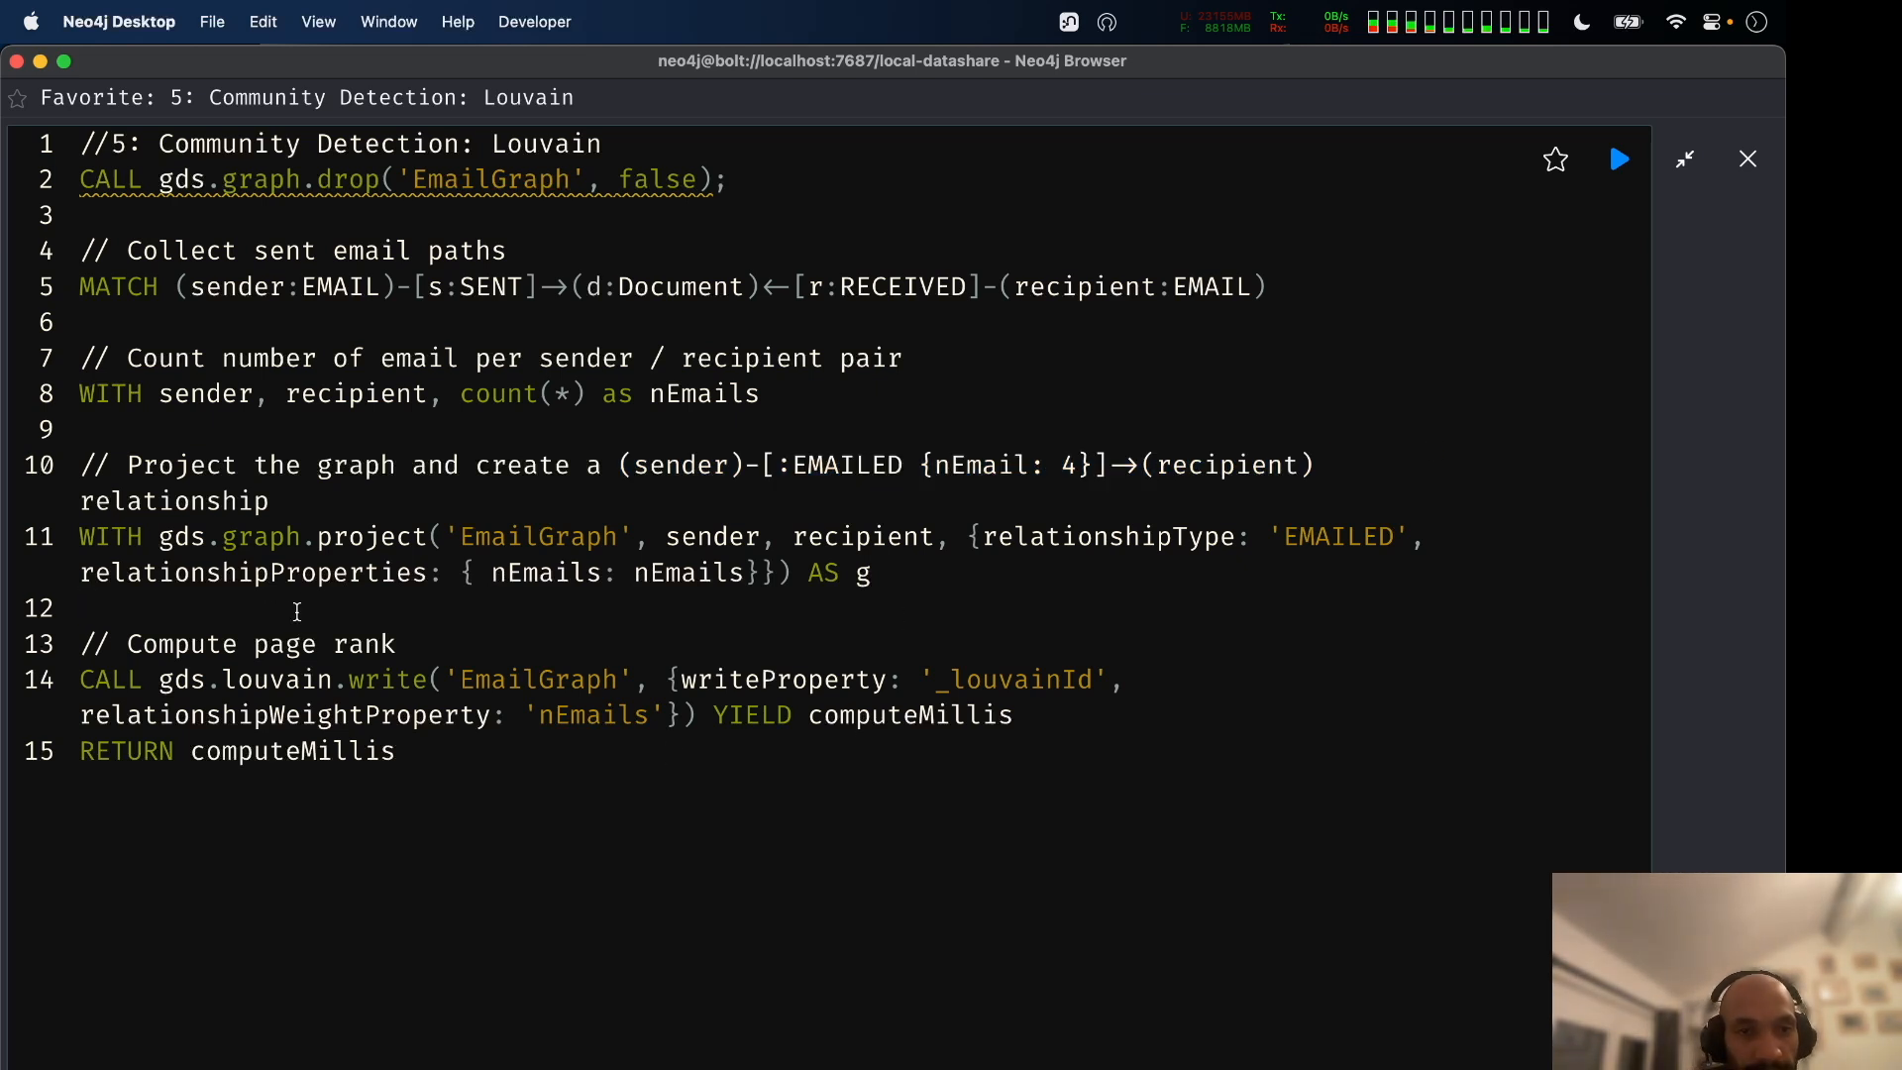
{"action": "left_click_drag", "start_coordinate": [297, 611], "coordinate": [1121, 835]}
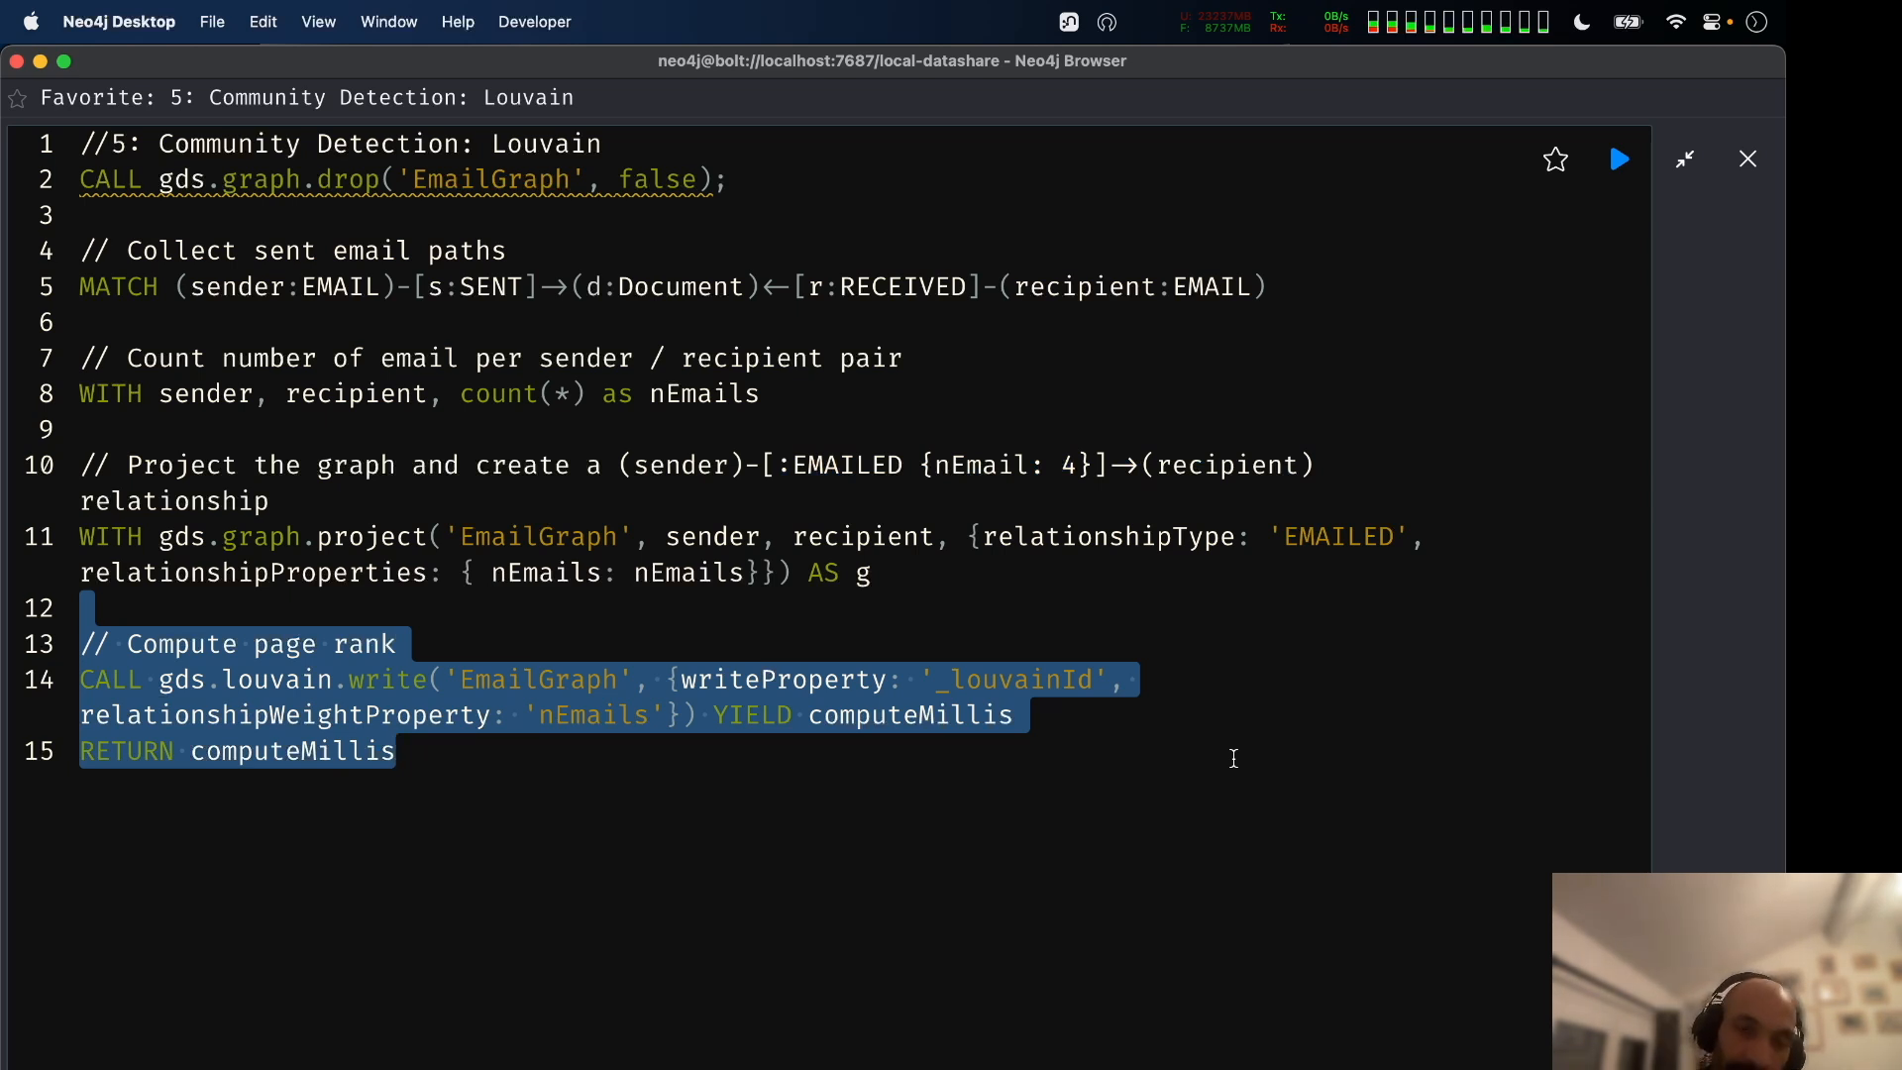
{"action": "left_click", "coordinate": [1133, 731]}
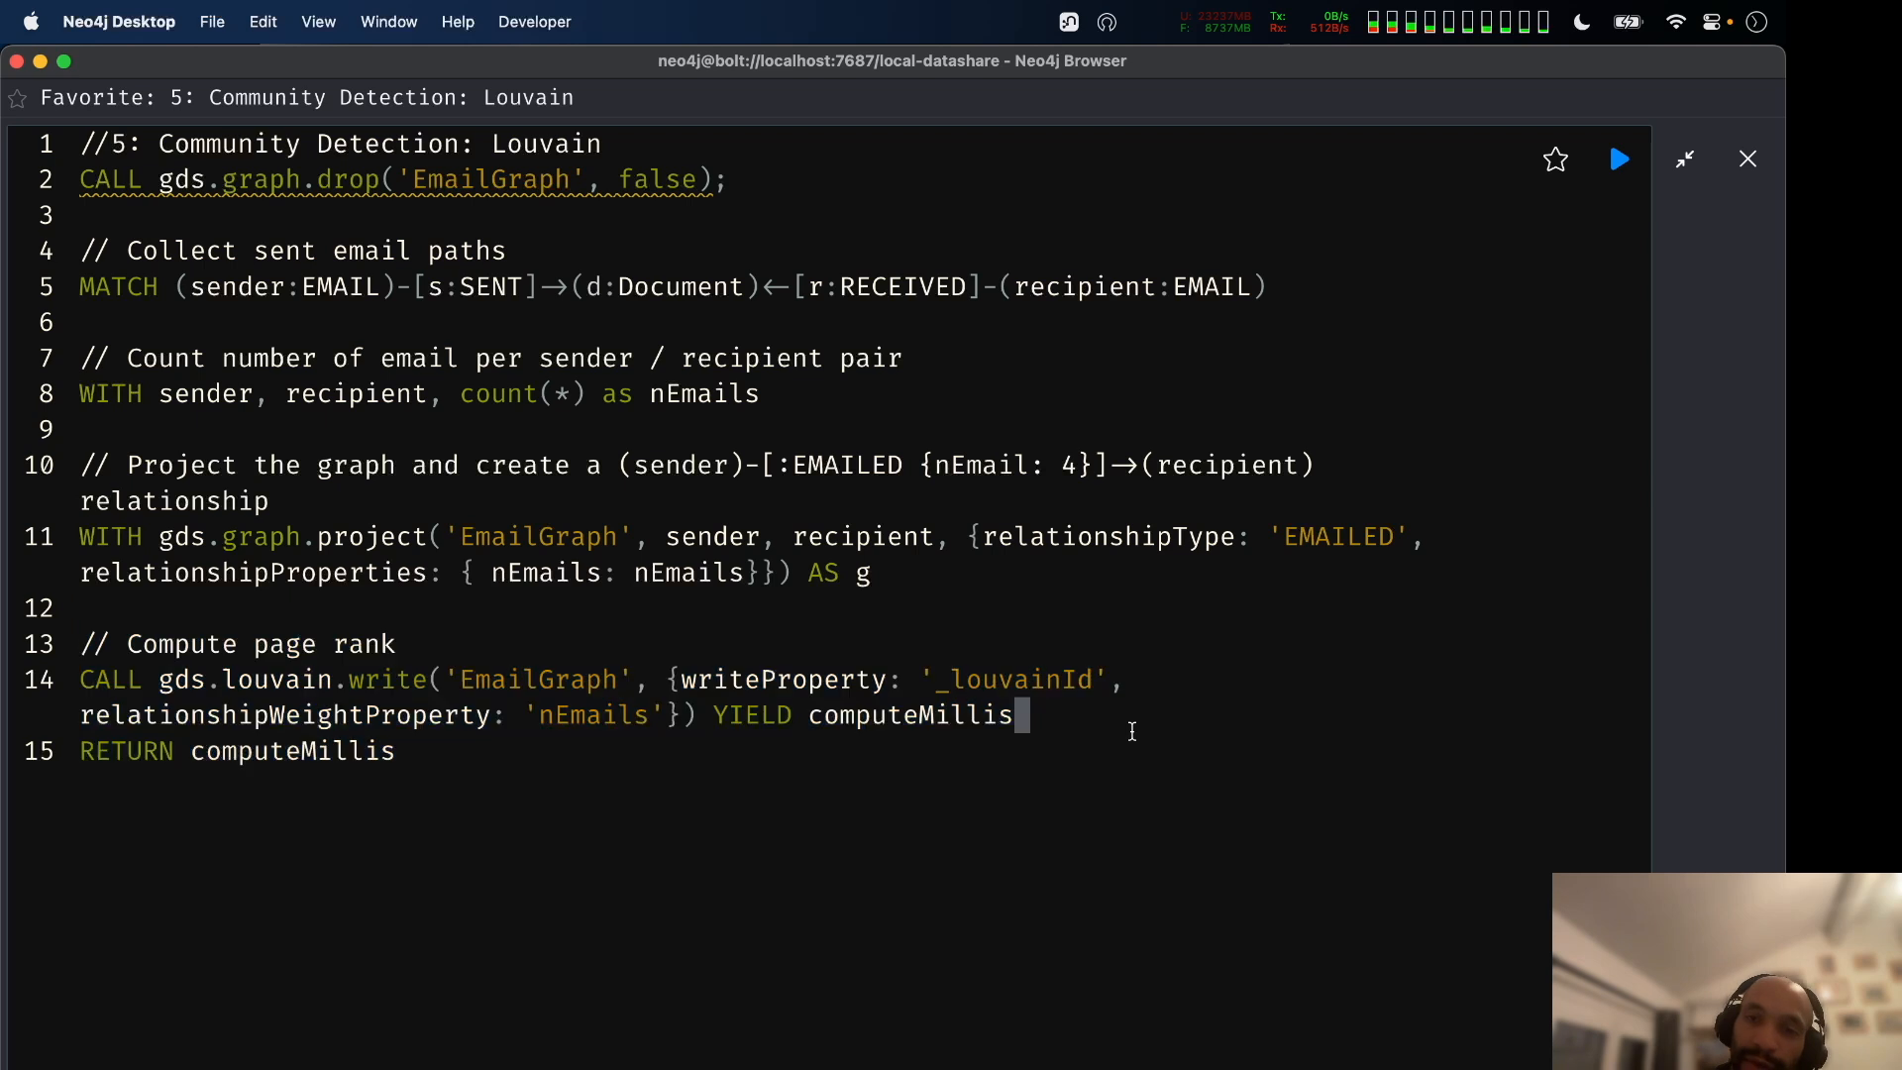
{"action": "double_click", "coordinate": [1023, 680]}
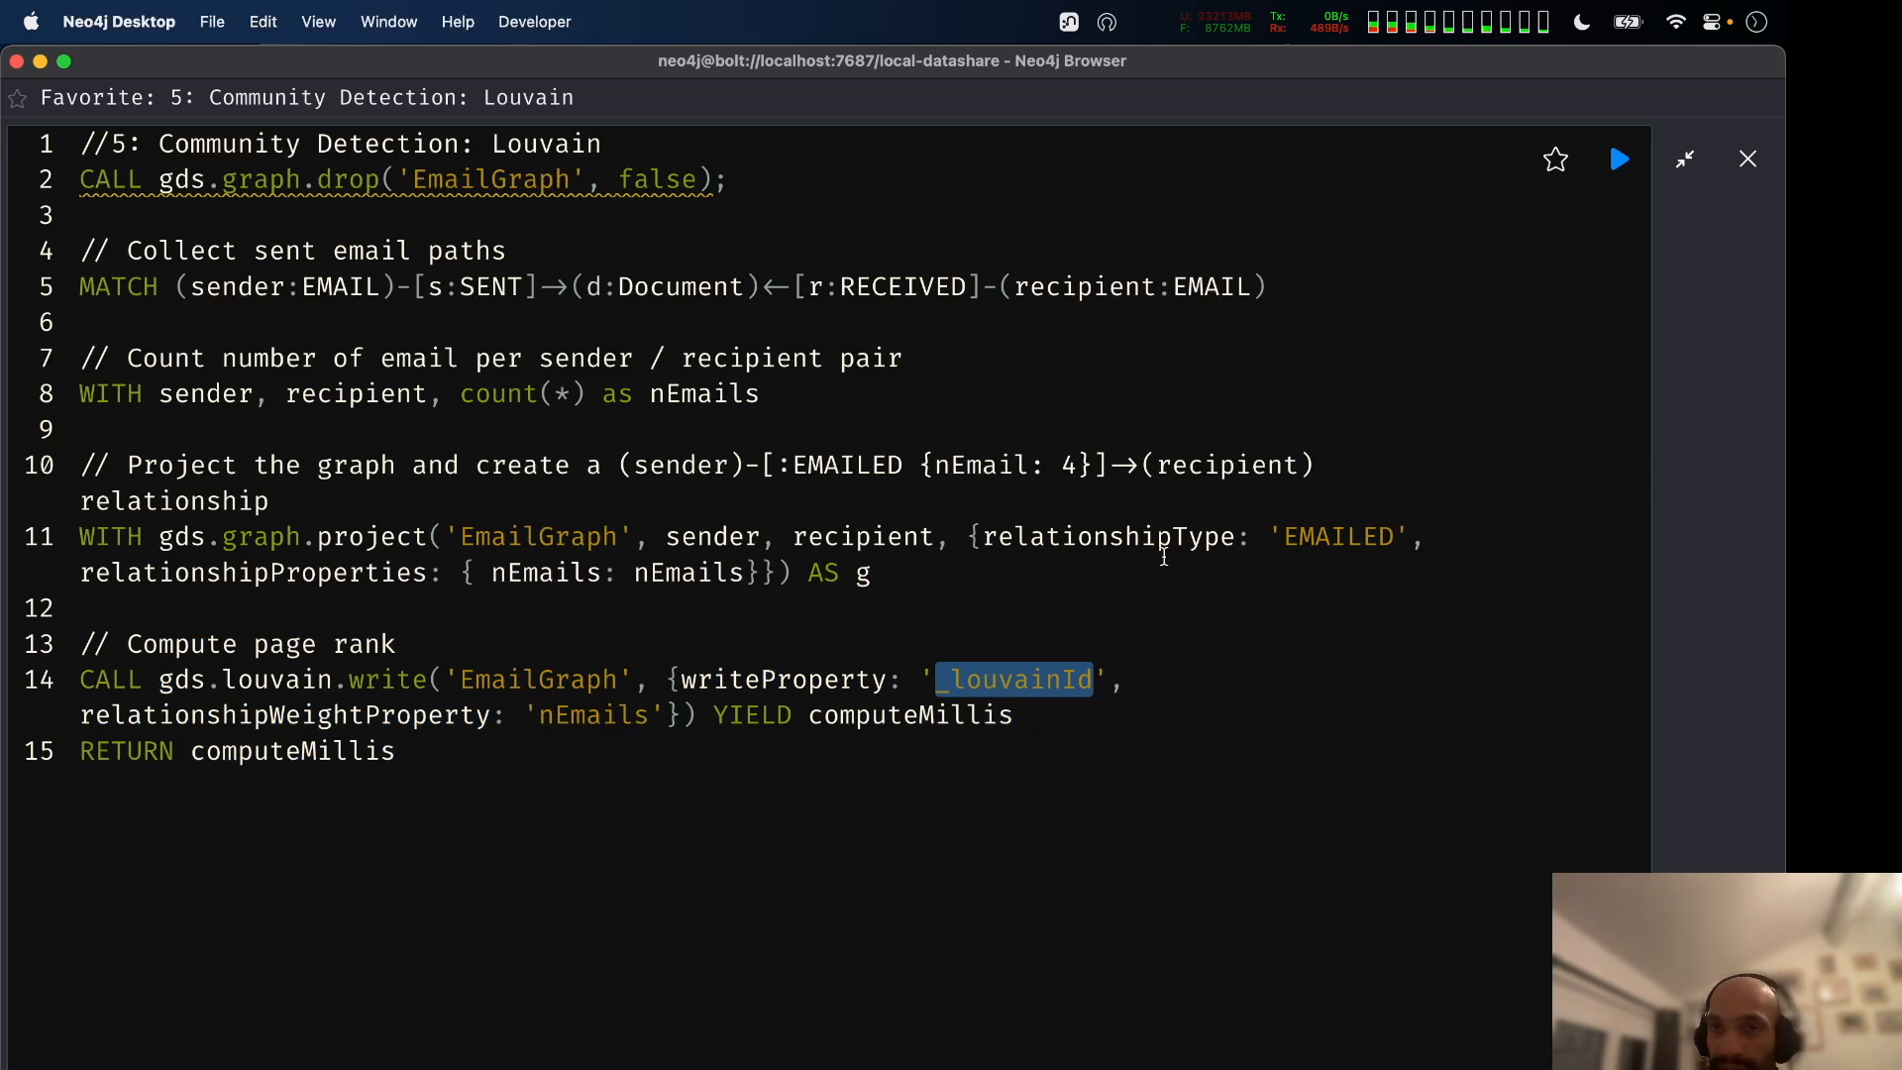
Run the Louvain community detection query and enlarge its result frame with the full query text expanded.
{"action": "left_click", "coordinate": [1618, 164]}
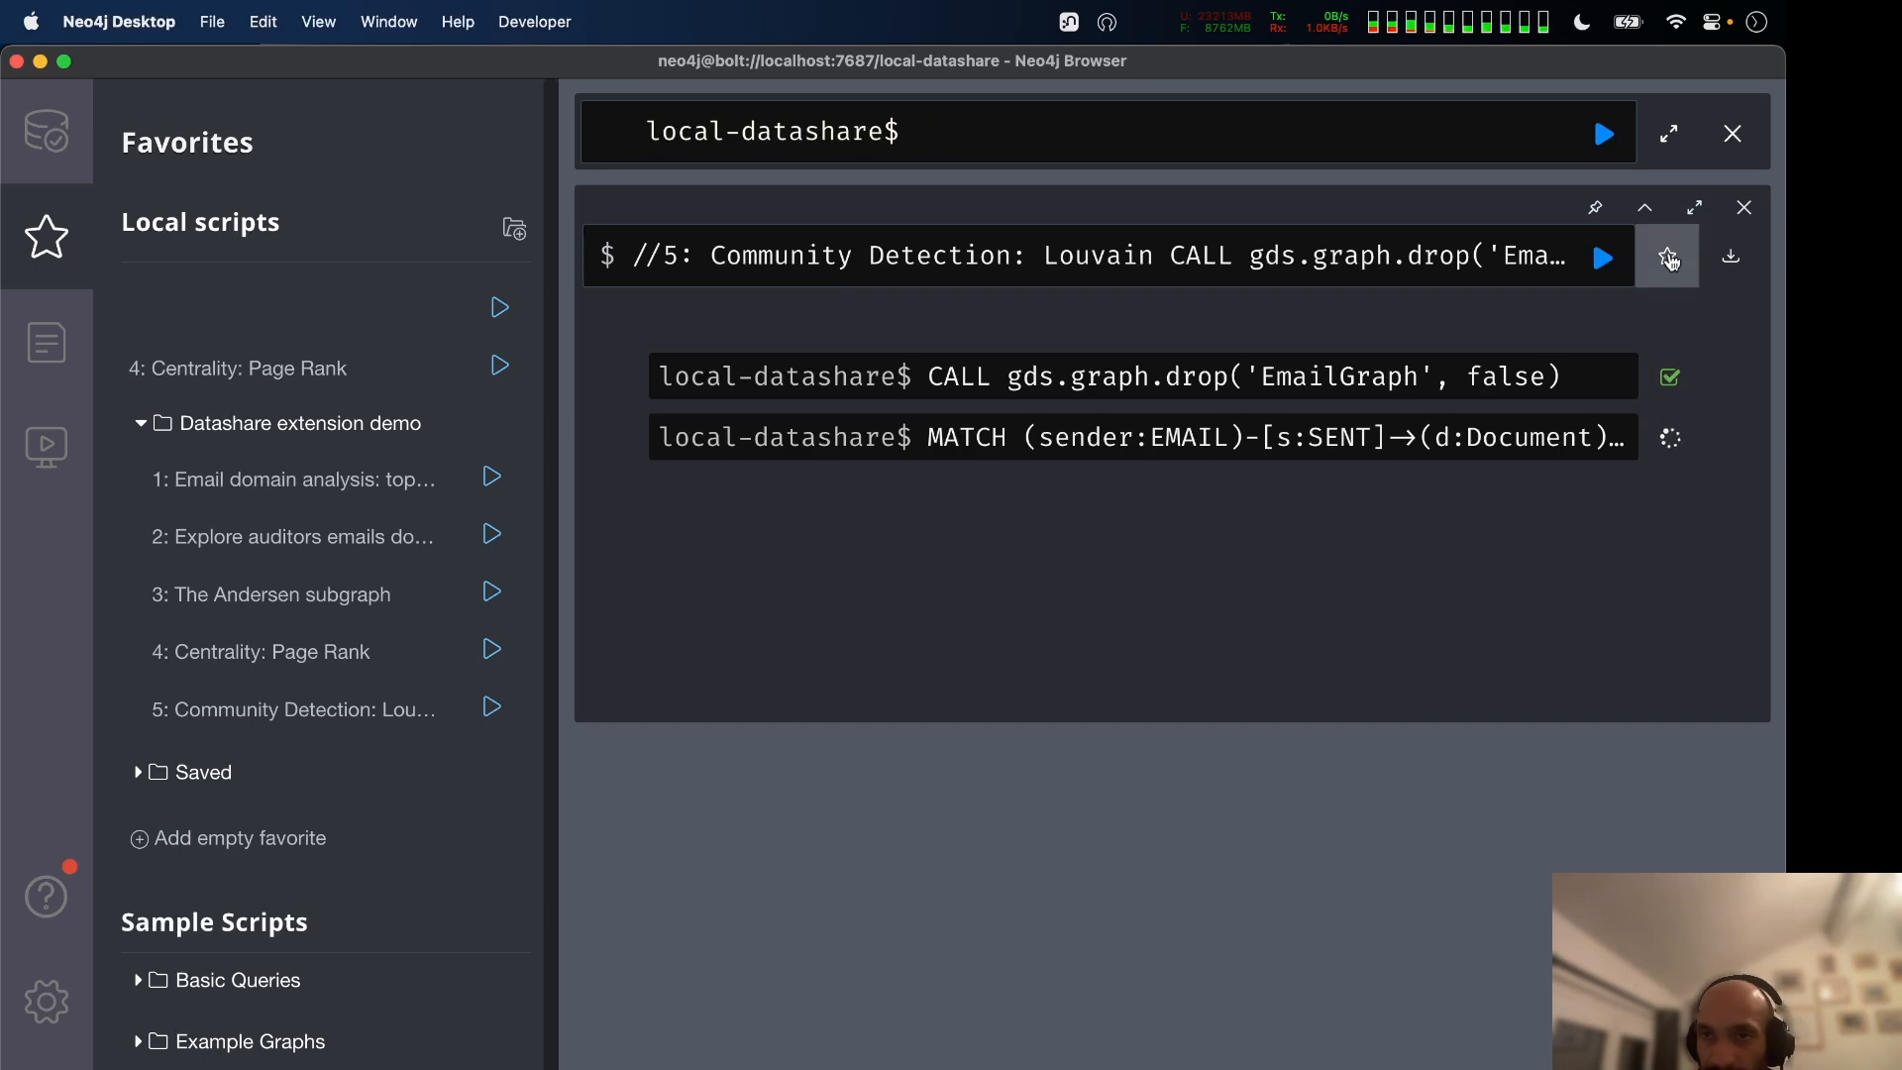
{"action": "left_click", "coordinate": [1694, 207]}
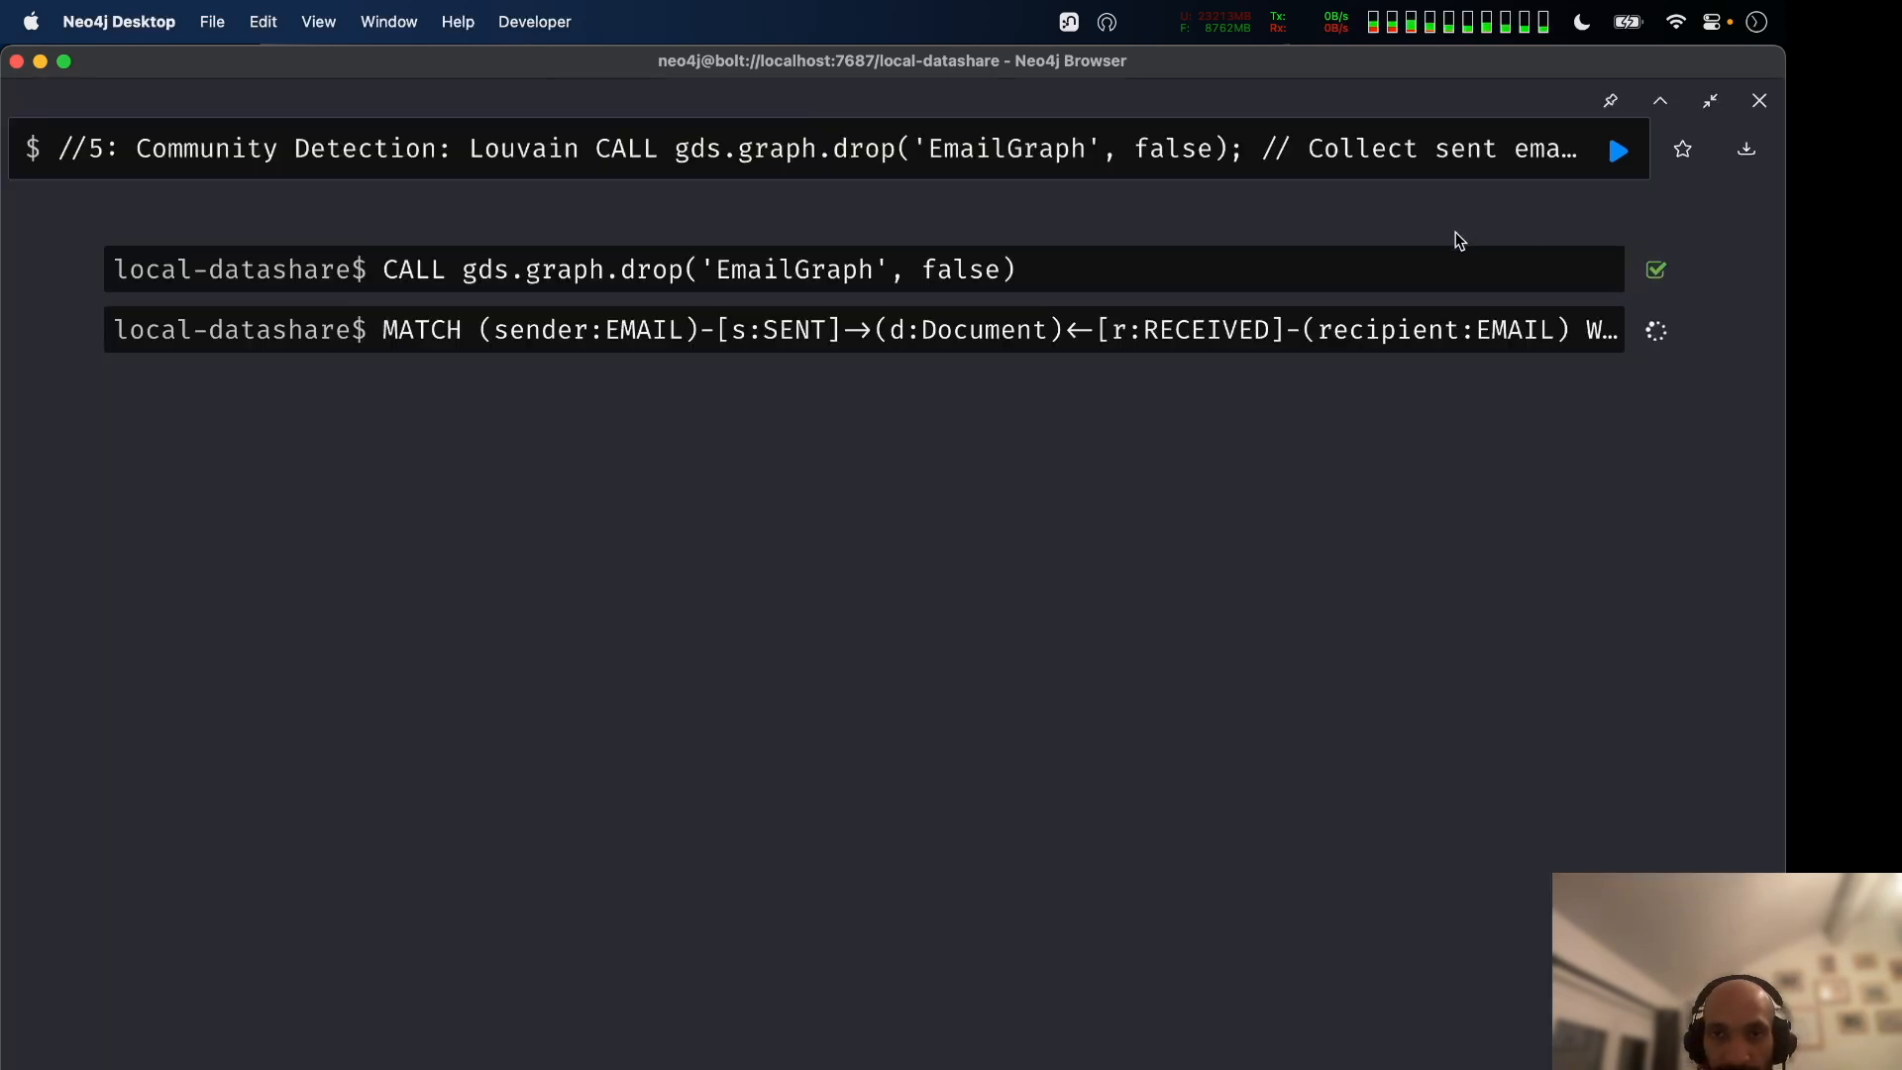
{"action": "left_click", "coordinate": [1293, 154]}
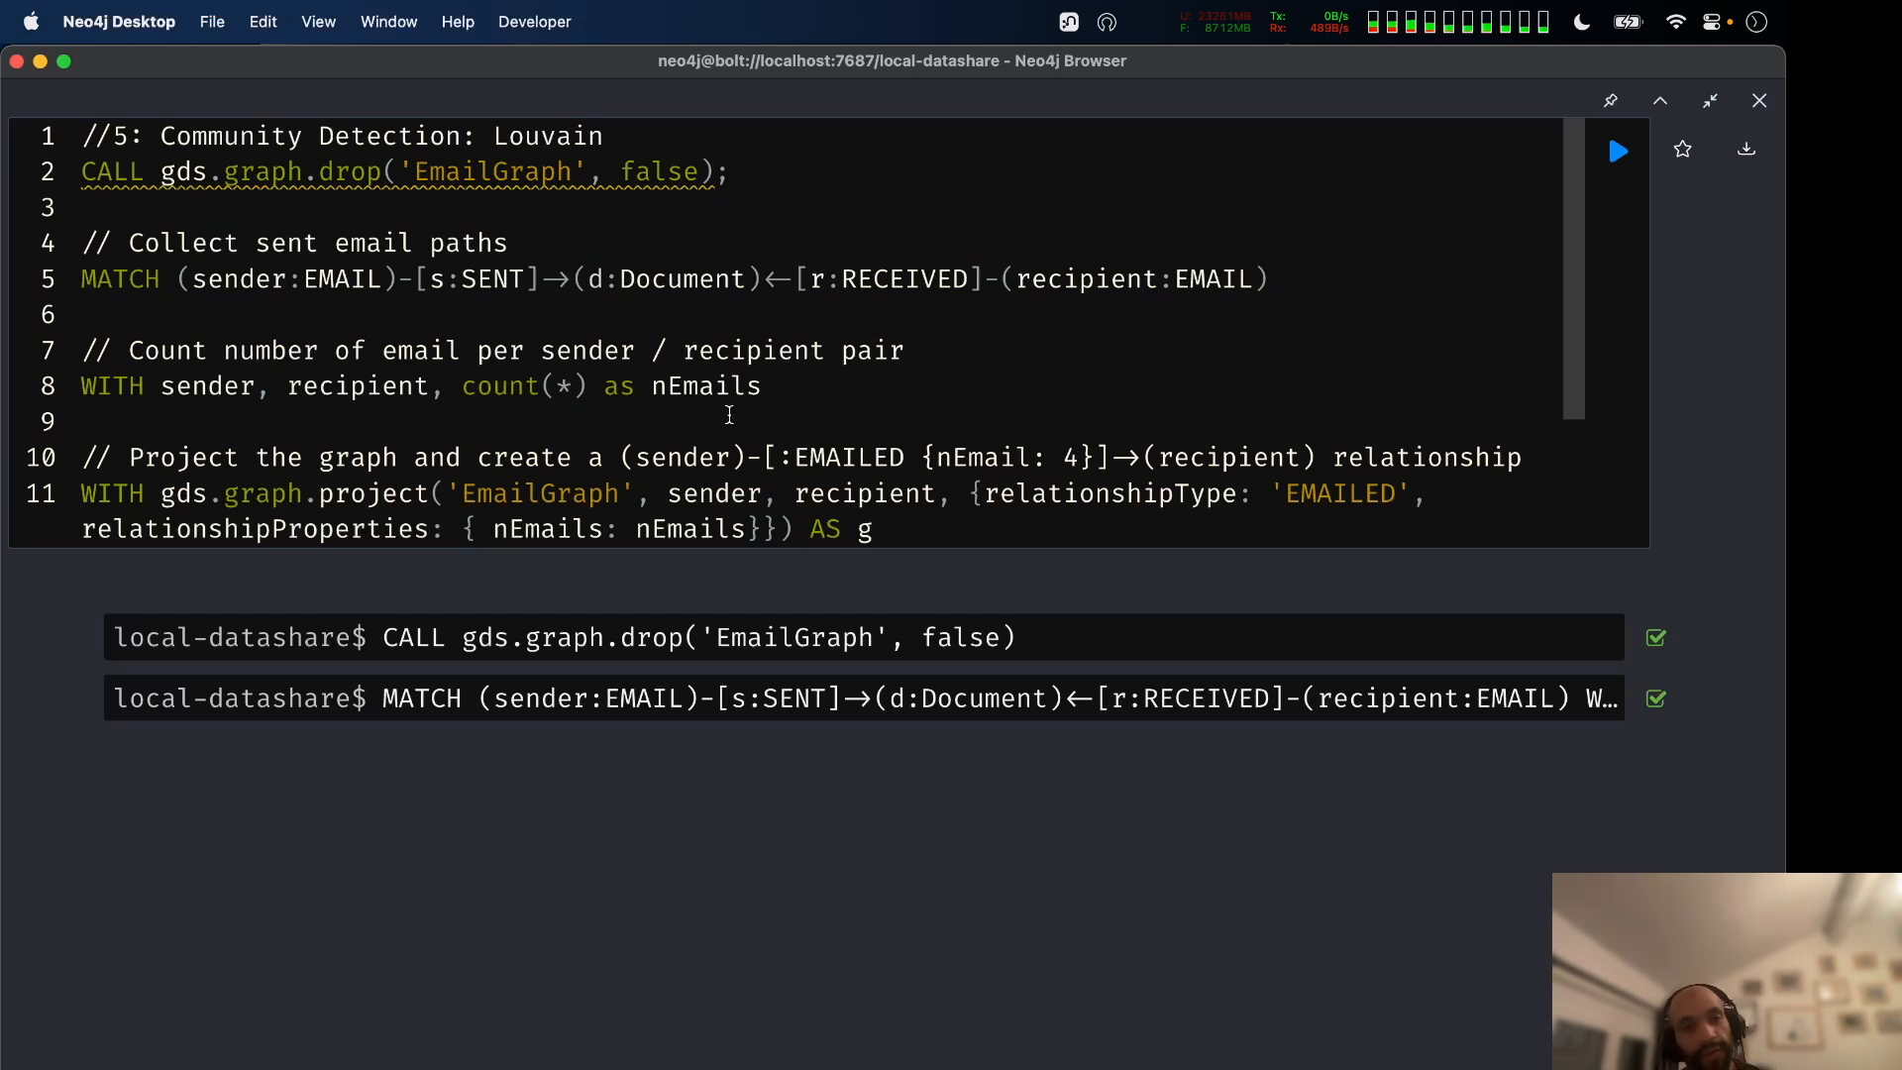
{"action": "scroll", "coordinate": [731, 416], "scroll_direction": "down", "scroll_amount": 3}
Switch to Neo4j Bloom and inspect the properties of the large email address node at the centre of a dense cluster.
{"action": "key", "text": "super+Tab"}
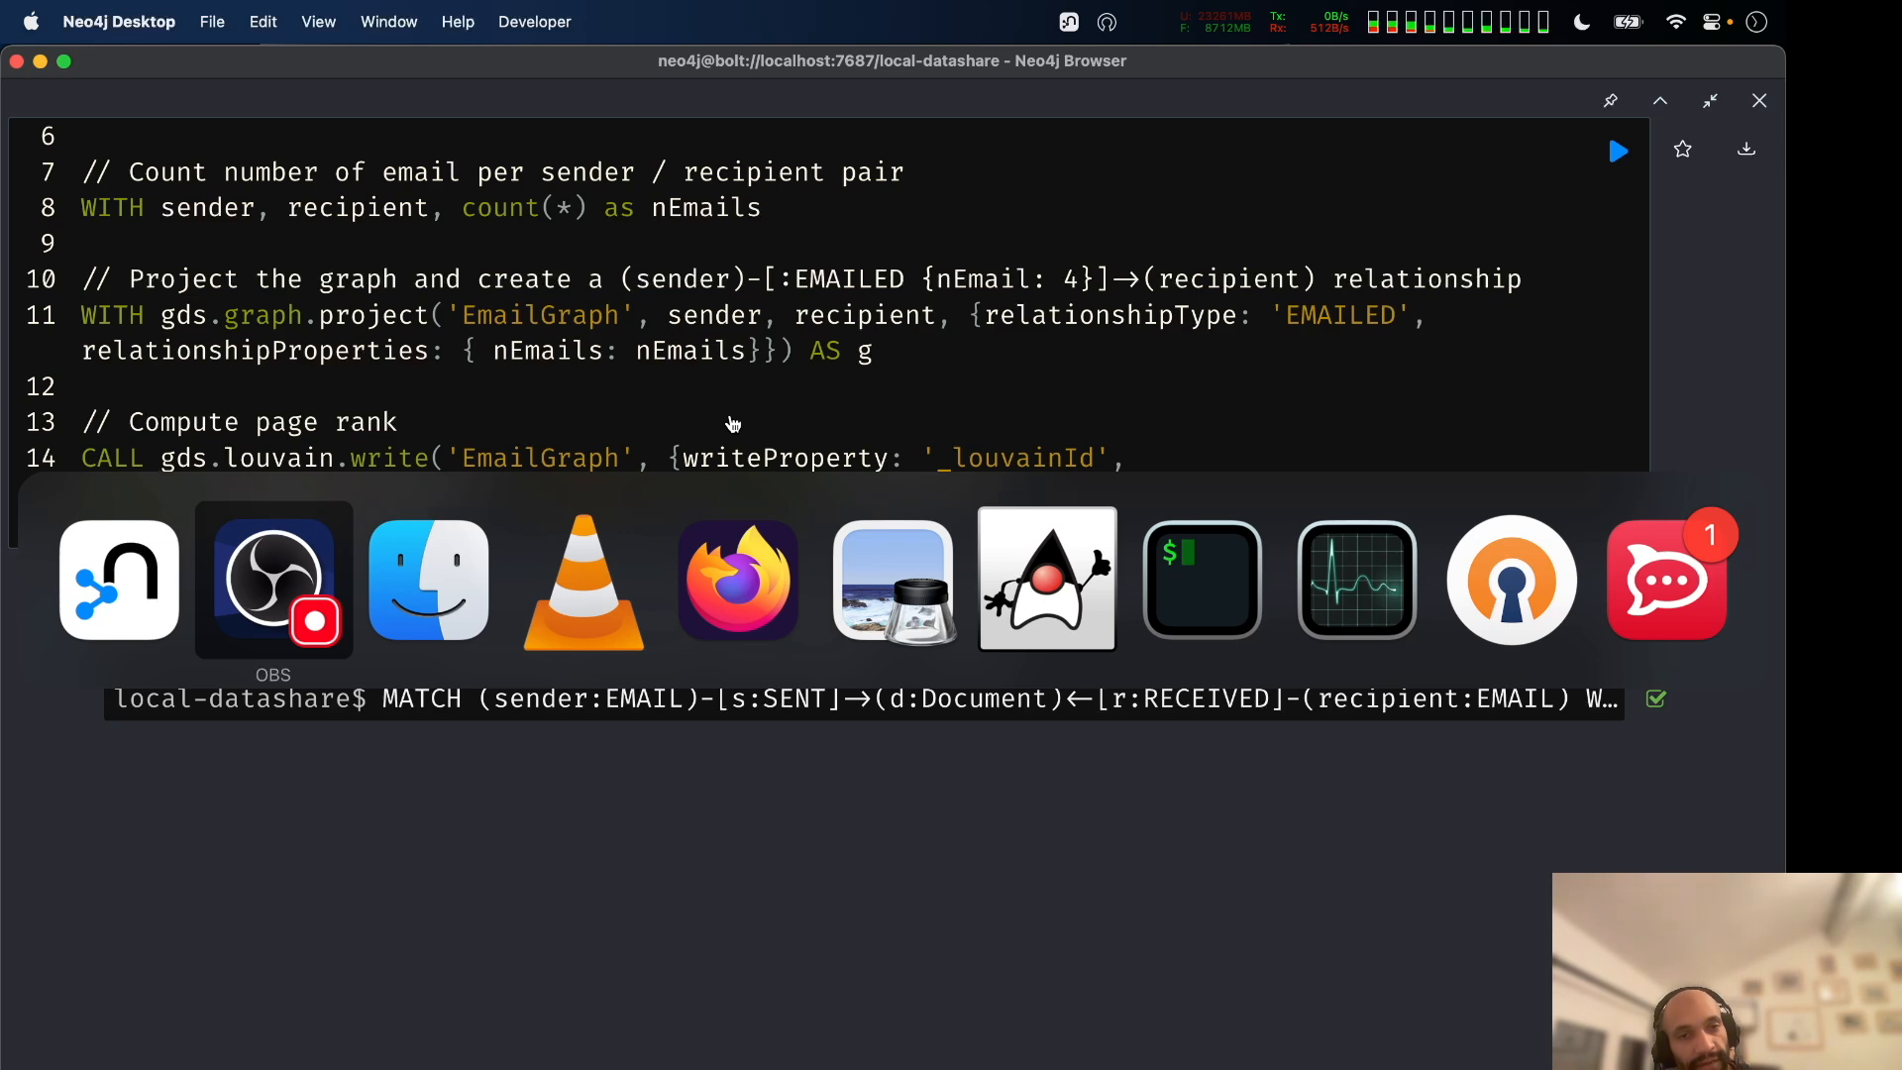
{"action": "key", "text": "super+Tab"}
{"action": "key", "text": "super+grave"}
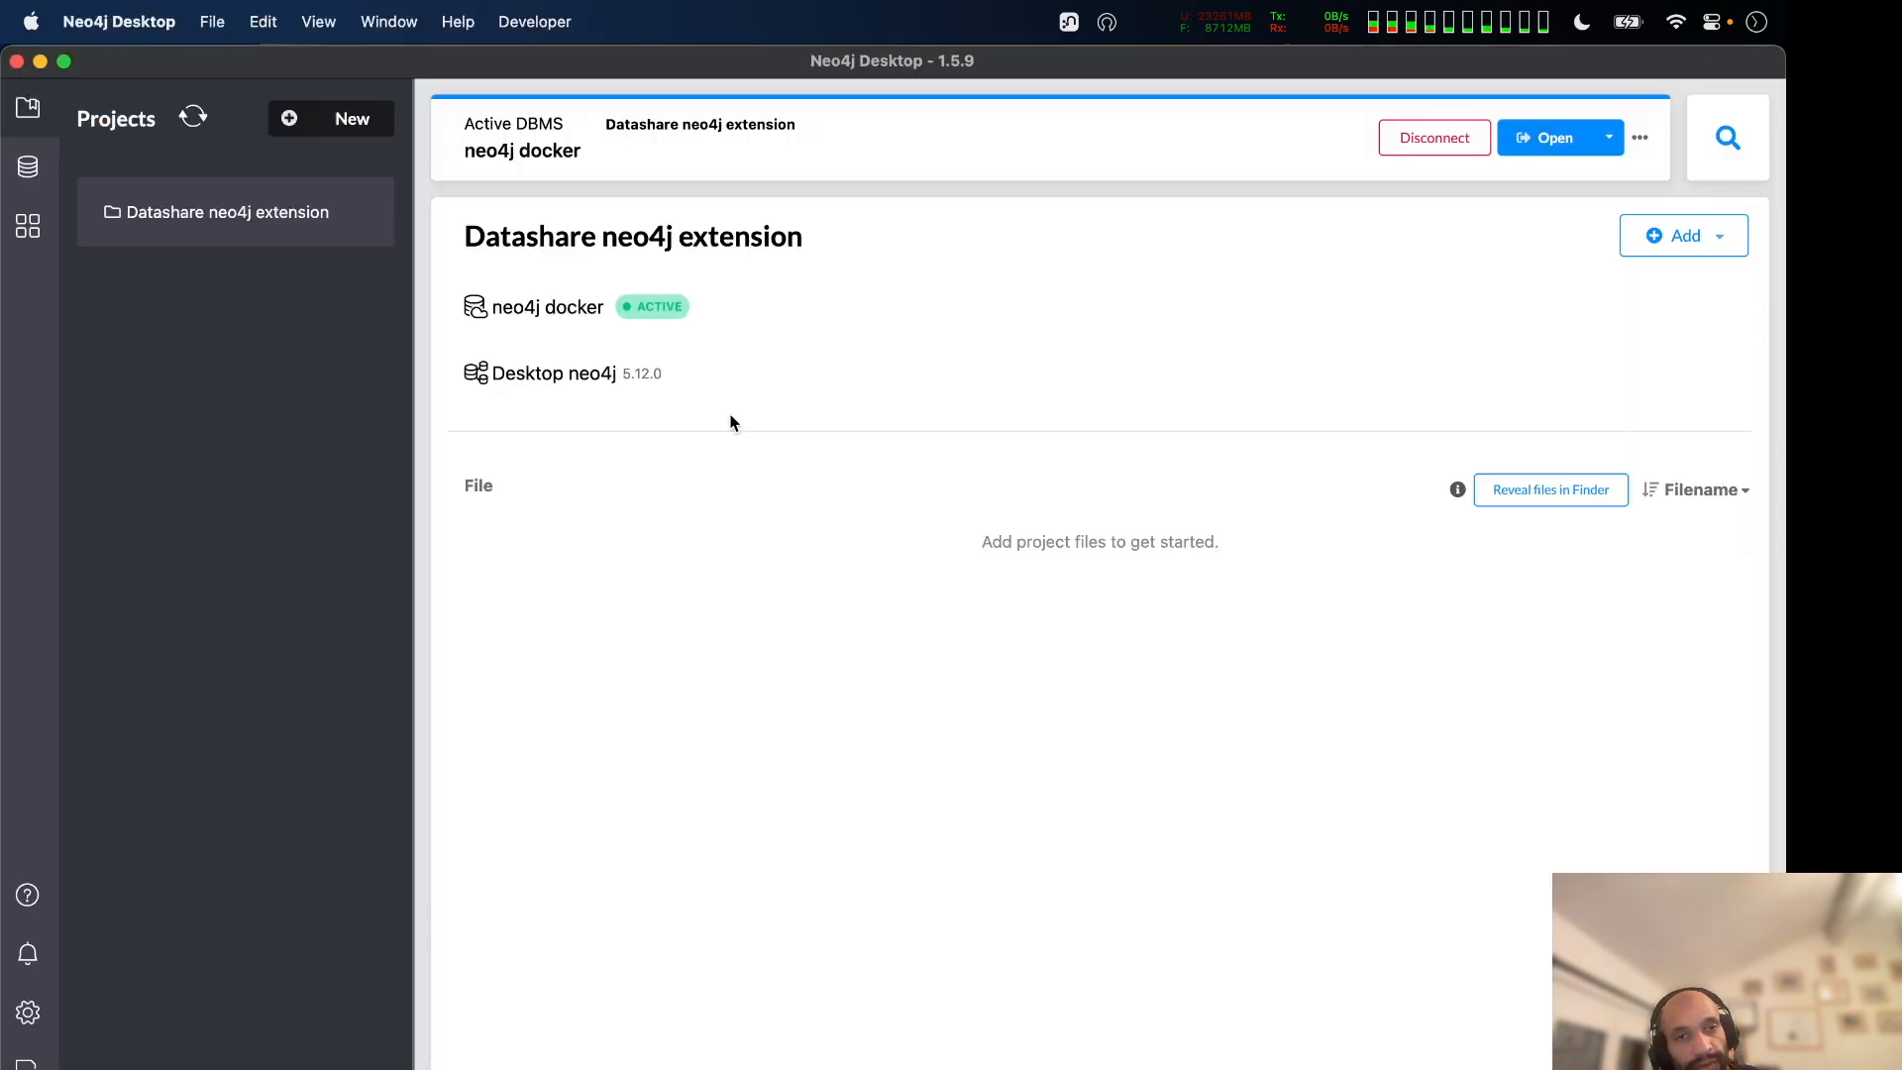
{"action": "key", "text": "super+grave"}
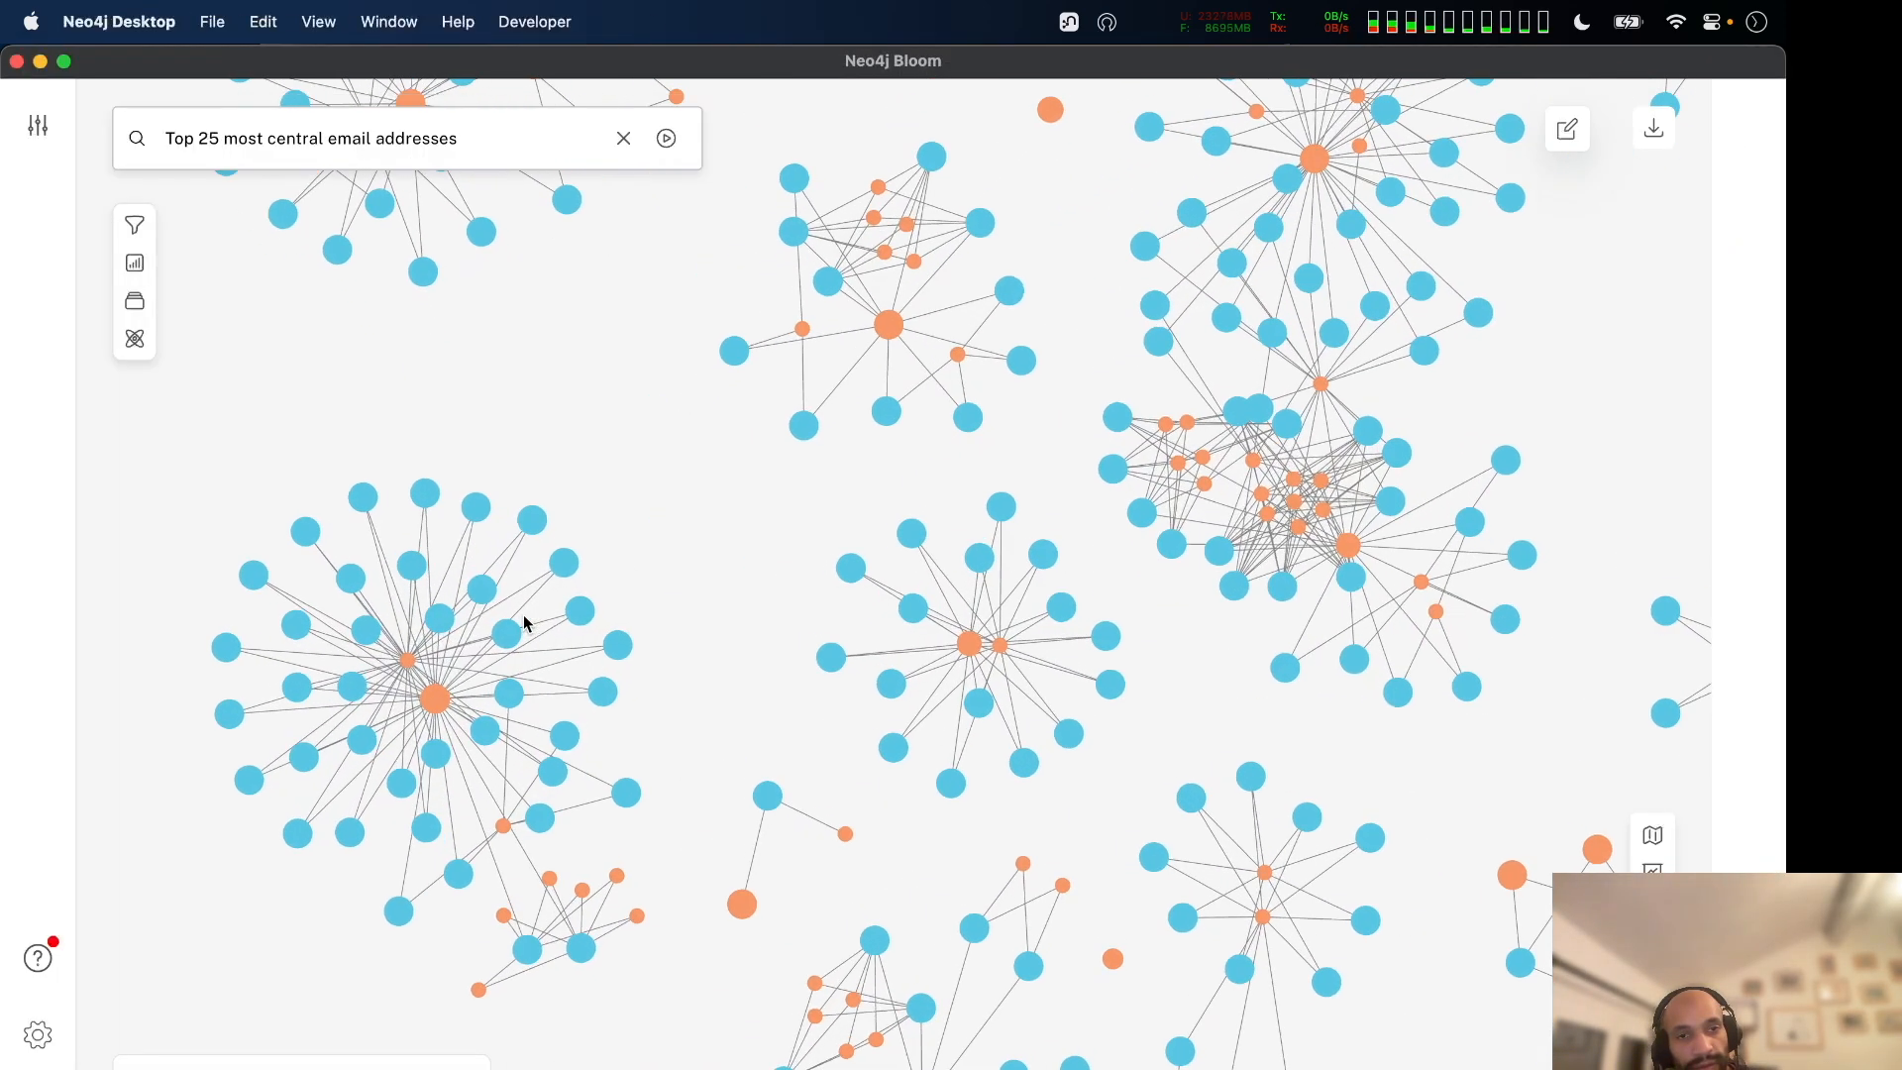
{"action": "double_click", "coordinate": [436, 699]}
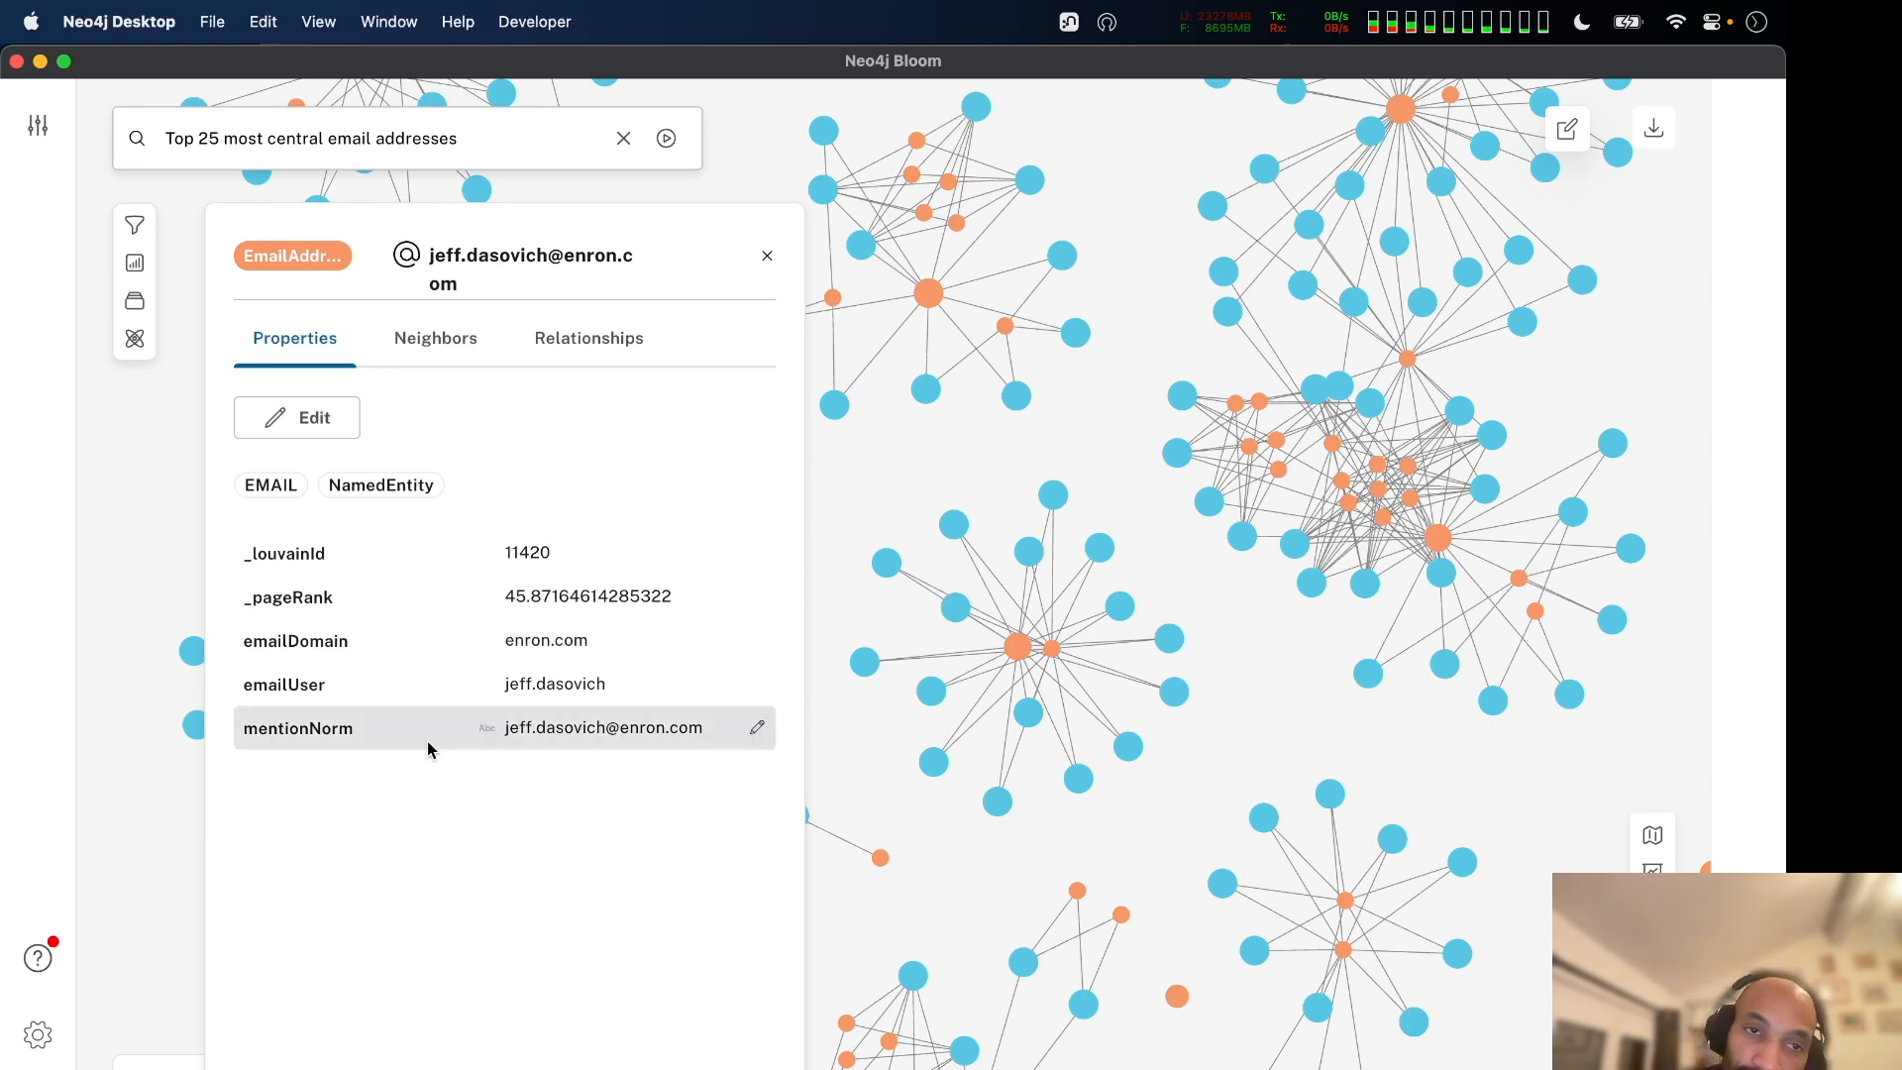
{"action": "scroll", "coordinate": [986, 486], "scroll_direction": "down", "scroll_amount": 5}
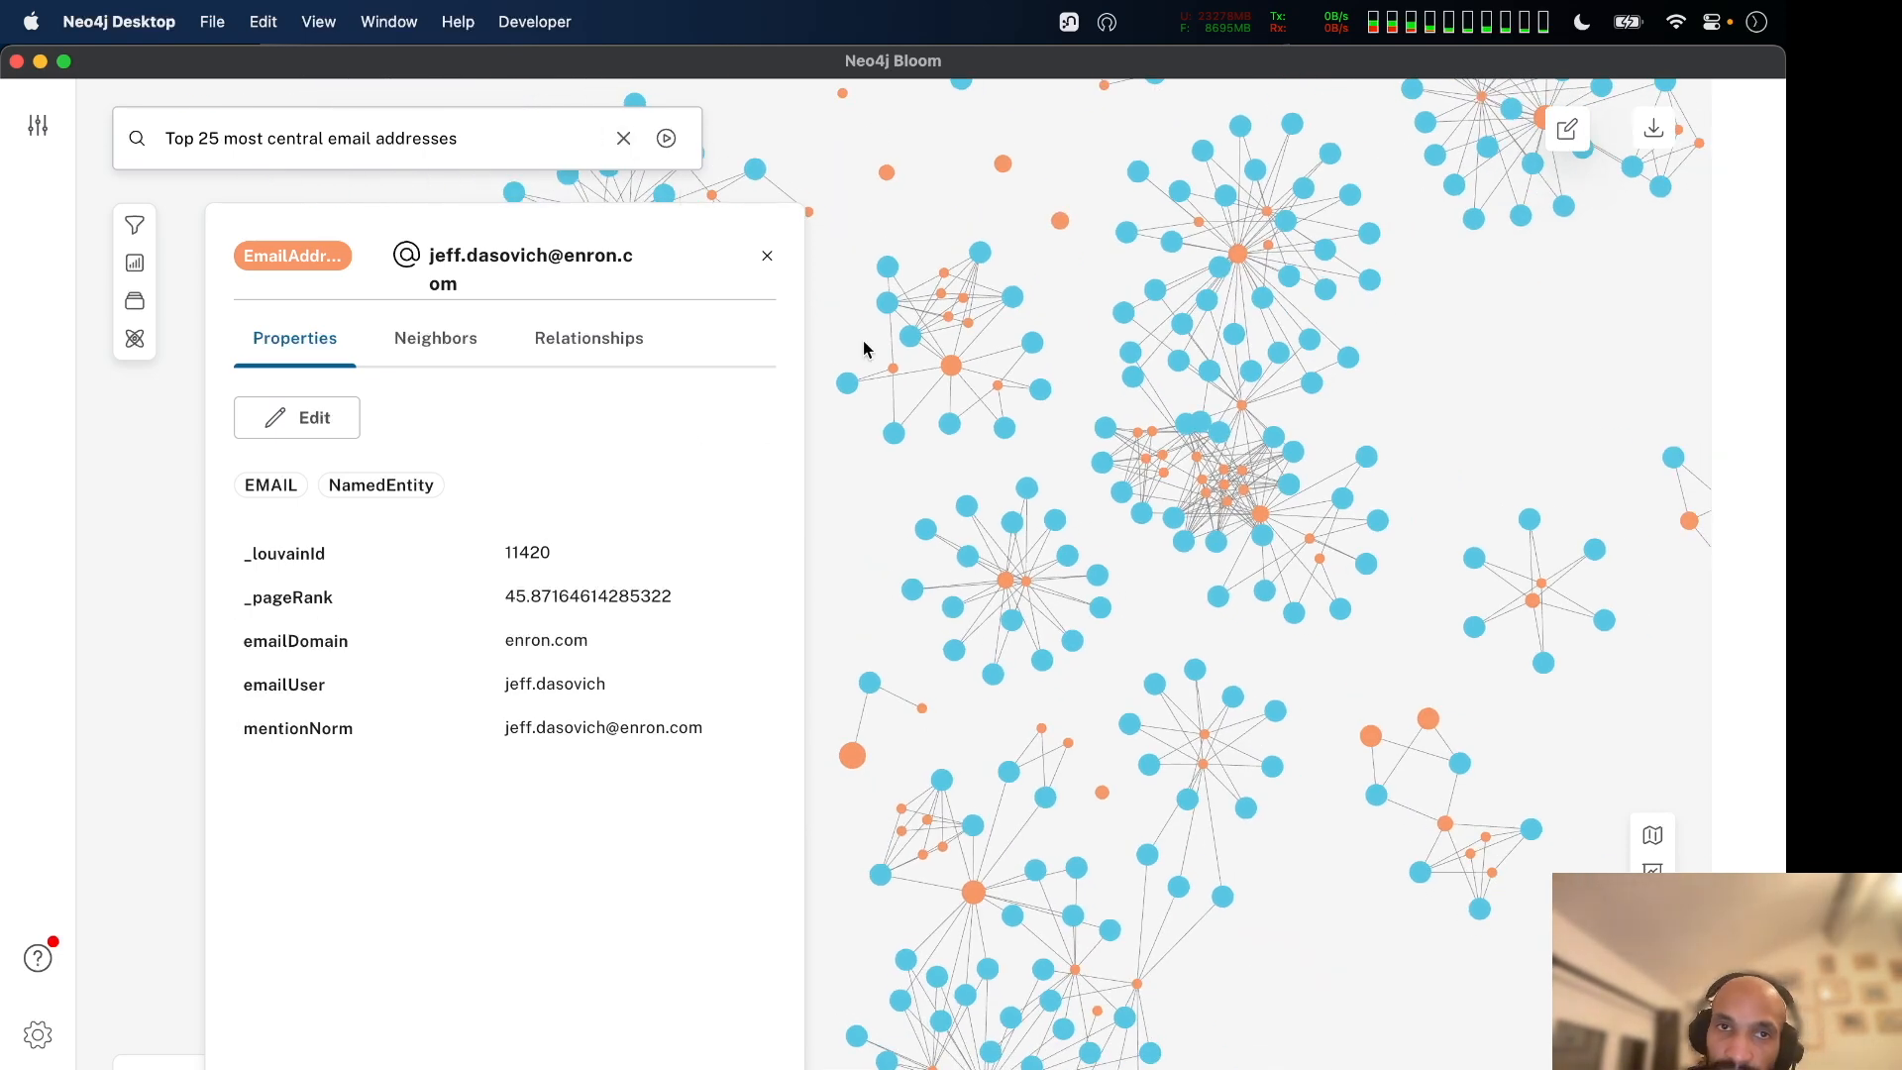
Clear all nodes from the scene and rerun the search phrase Top 25 most central email addresses.
{"action": "right_click", "coordinate": [909, 436]}
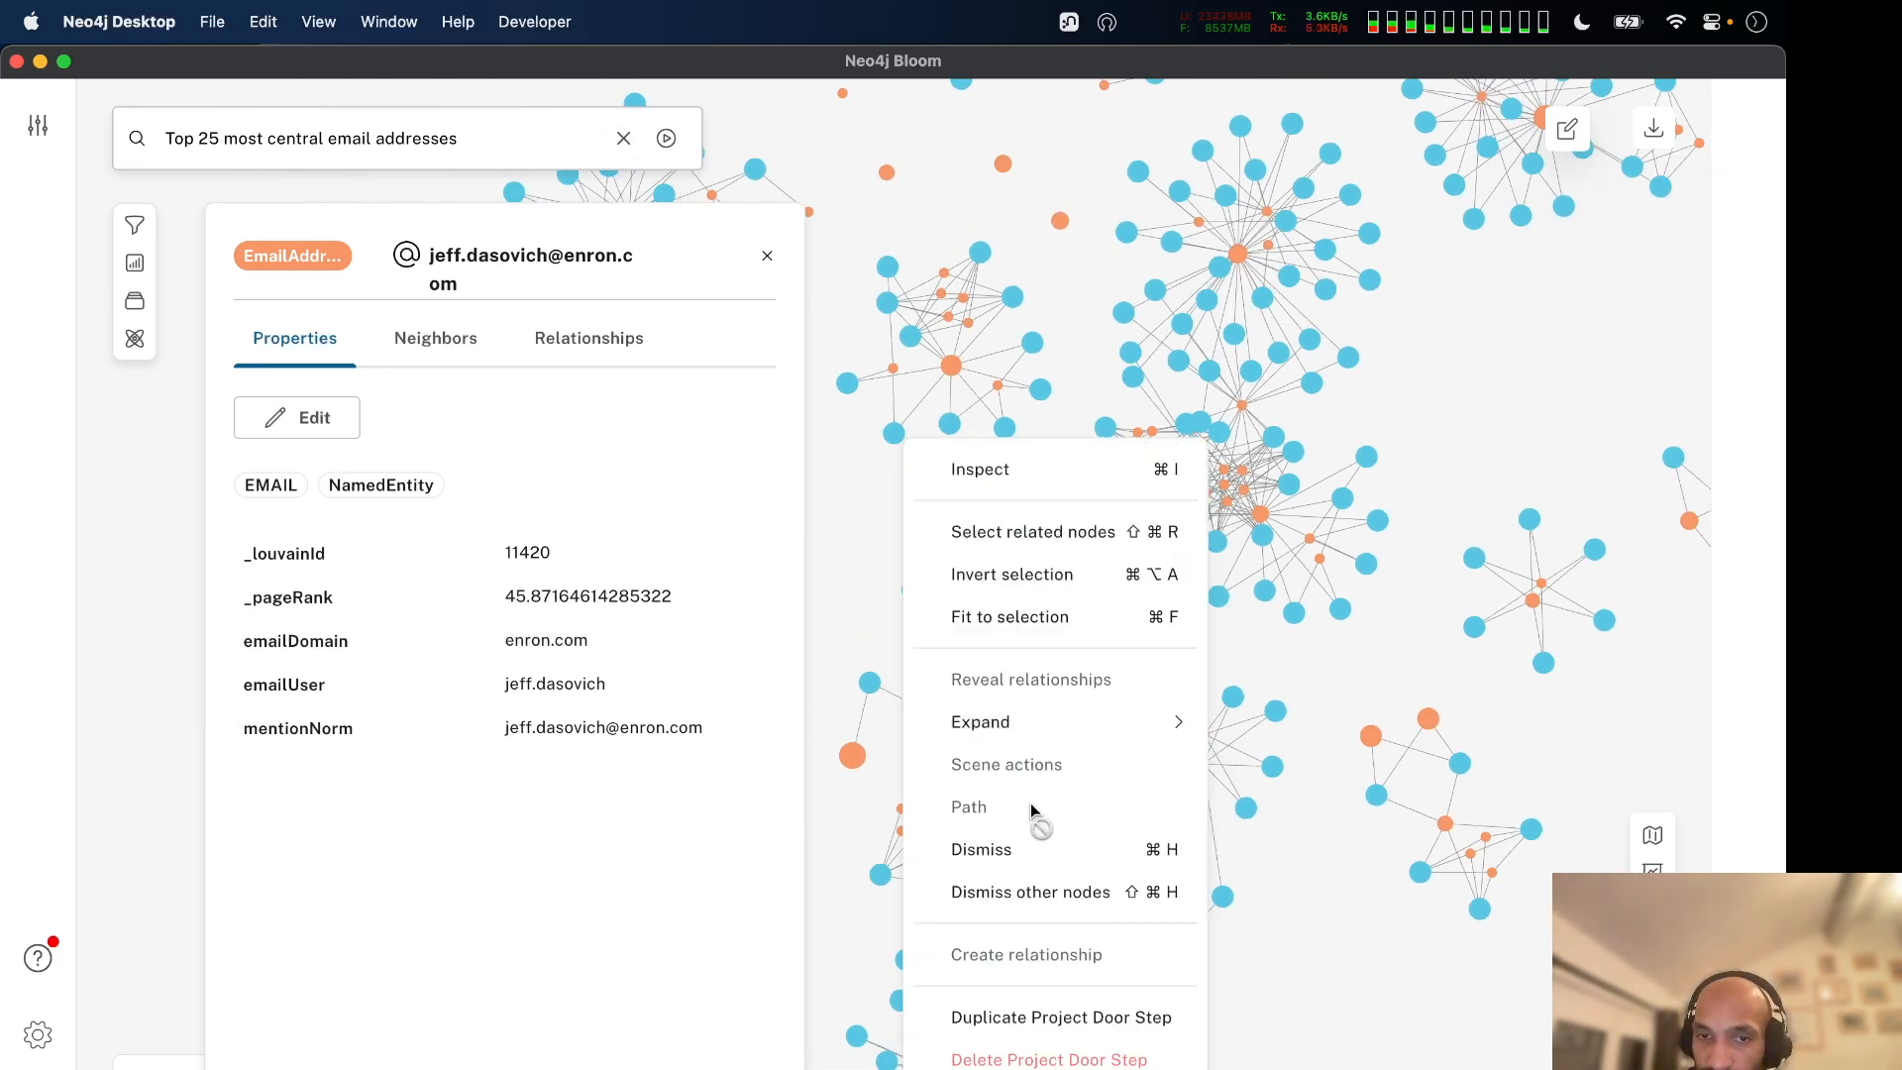
{"action": "left_click", "coordinate": [912, 391]}
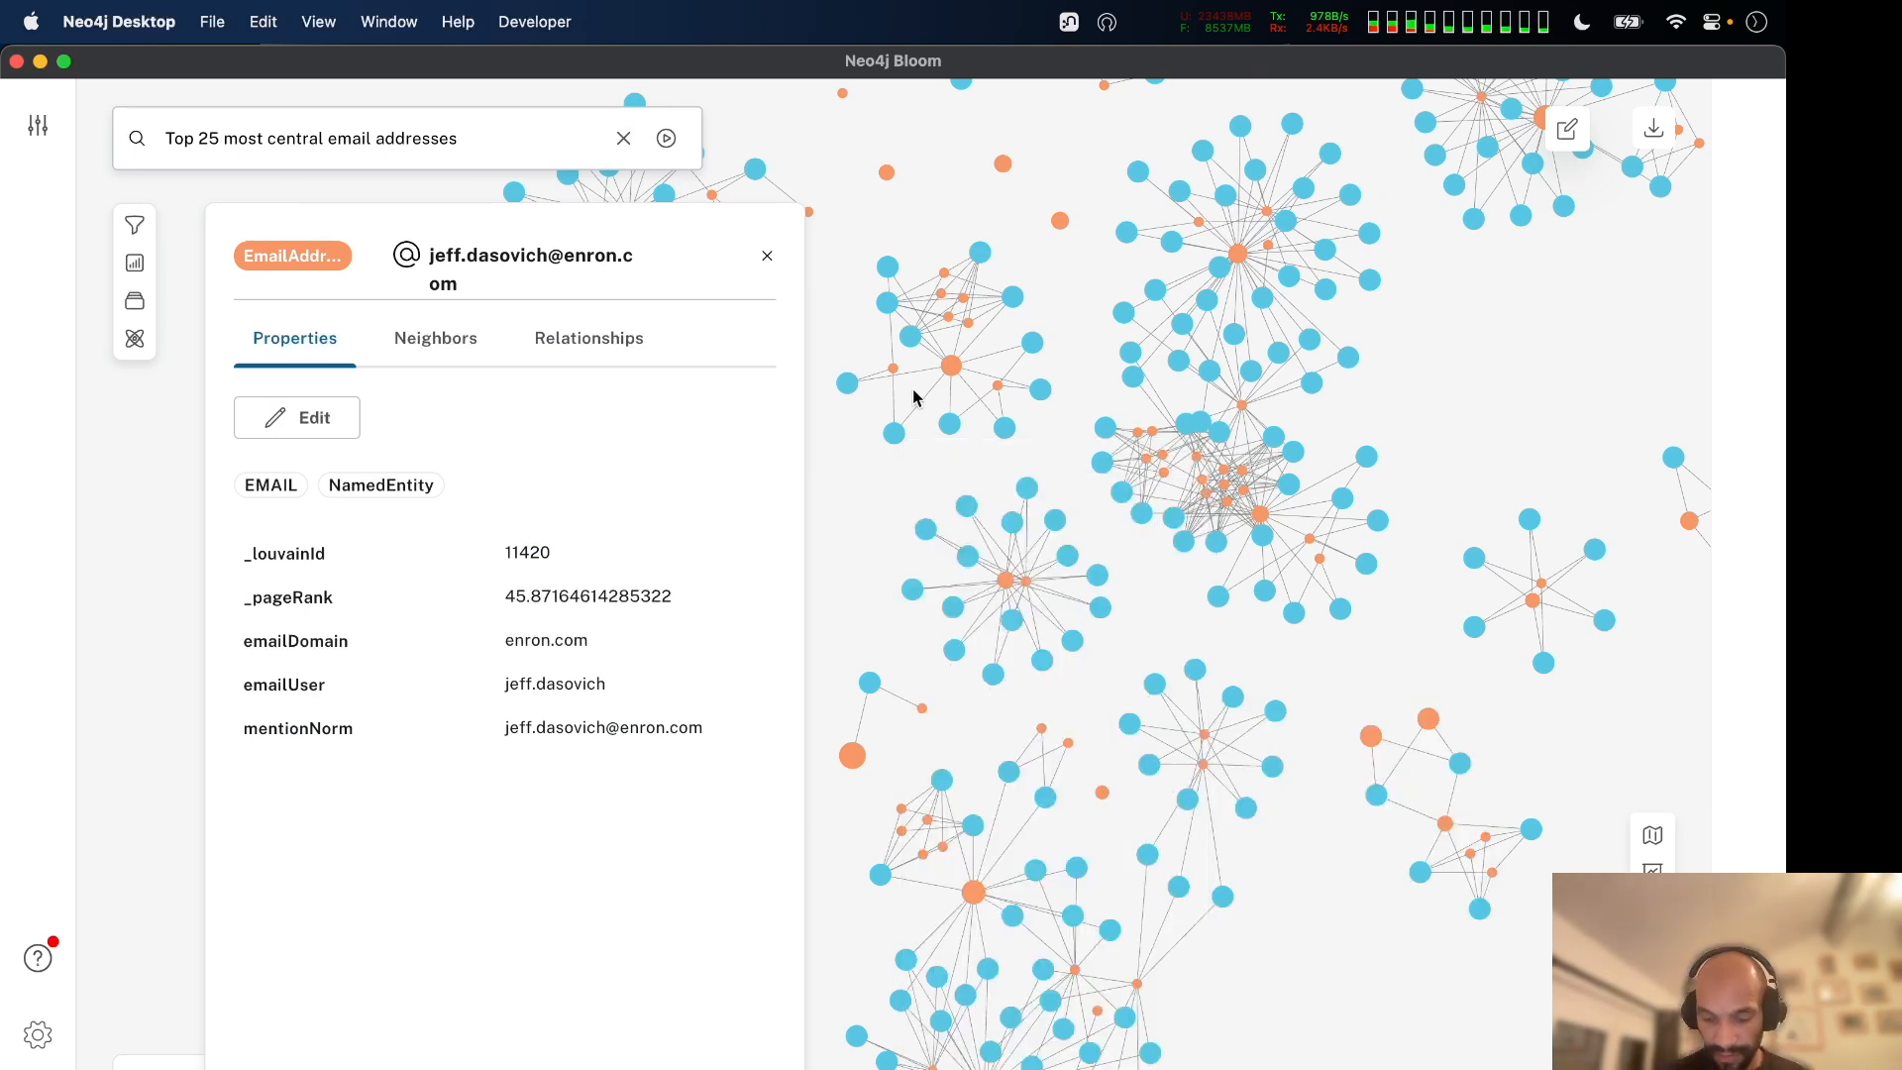
{"action": "key", "text": "super+a"}
{"action": "key", "text": "BackSpace"}
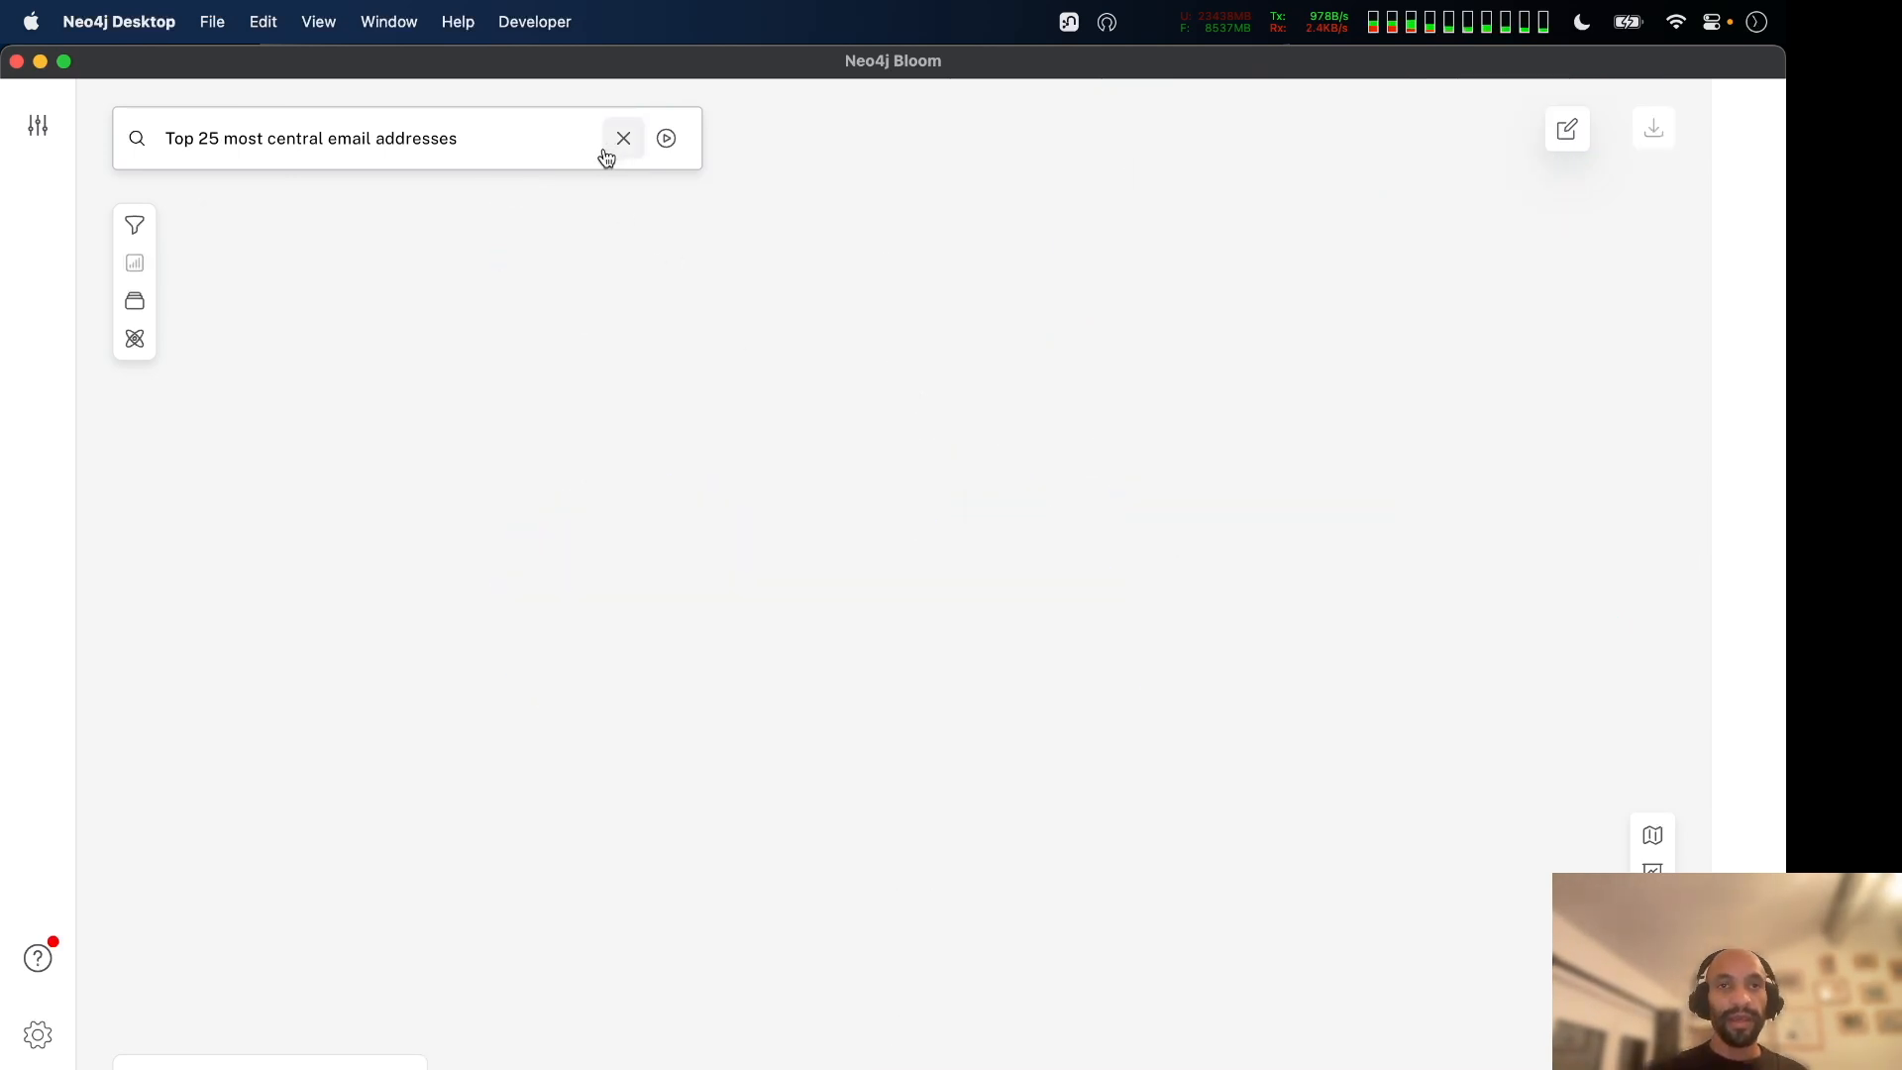
{"action": "left_click", "coordinate": [541, 141]}
{"action": "key", "text": "Return"}
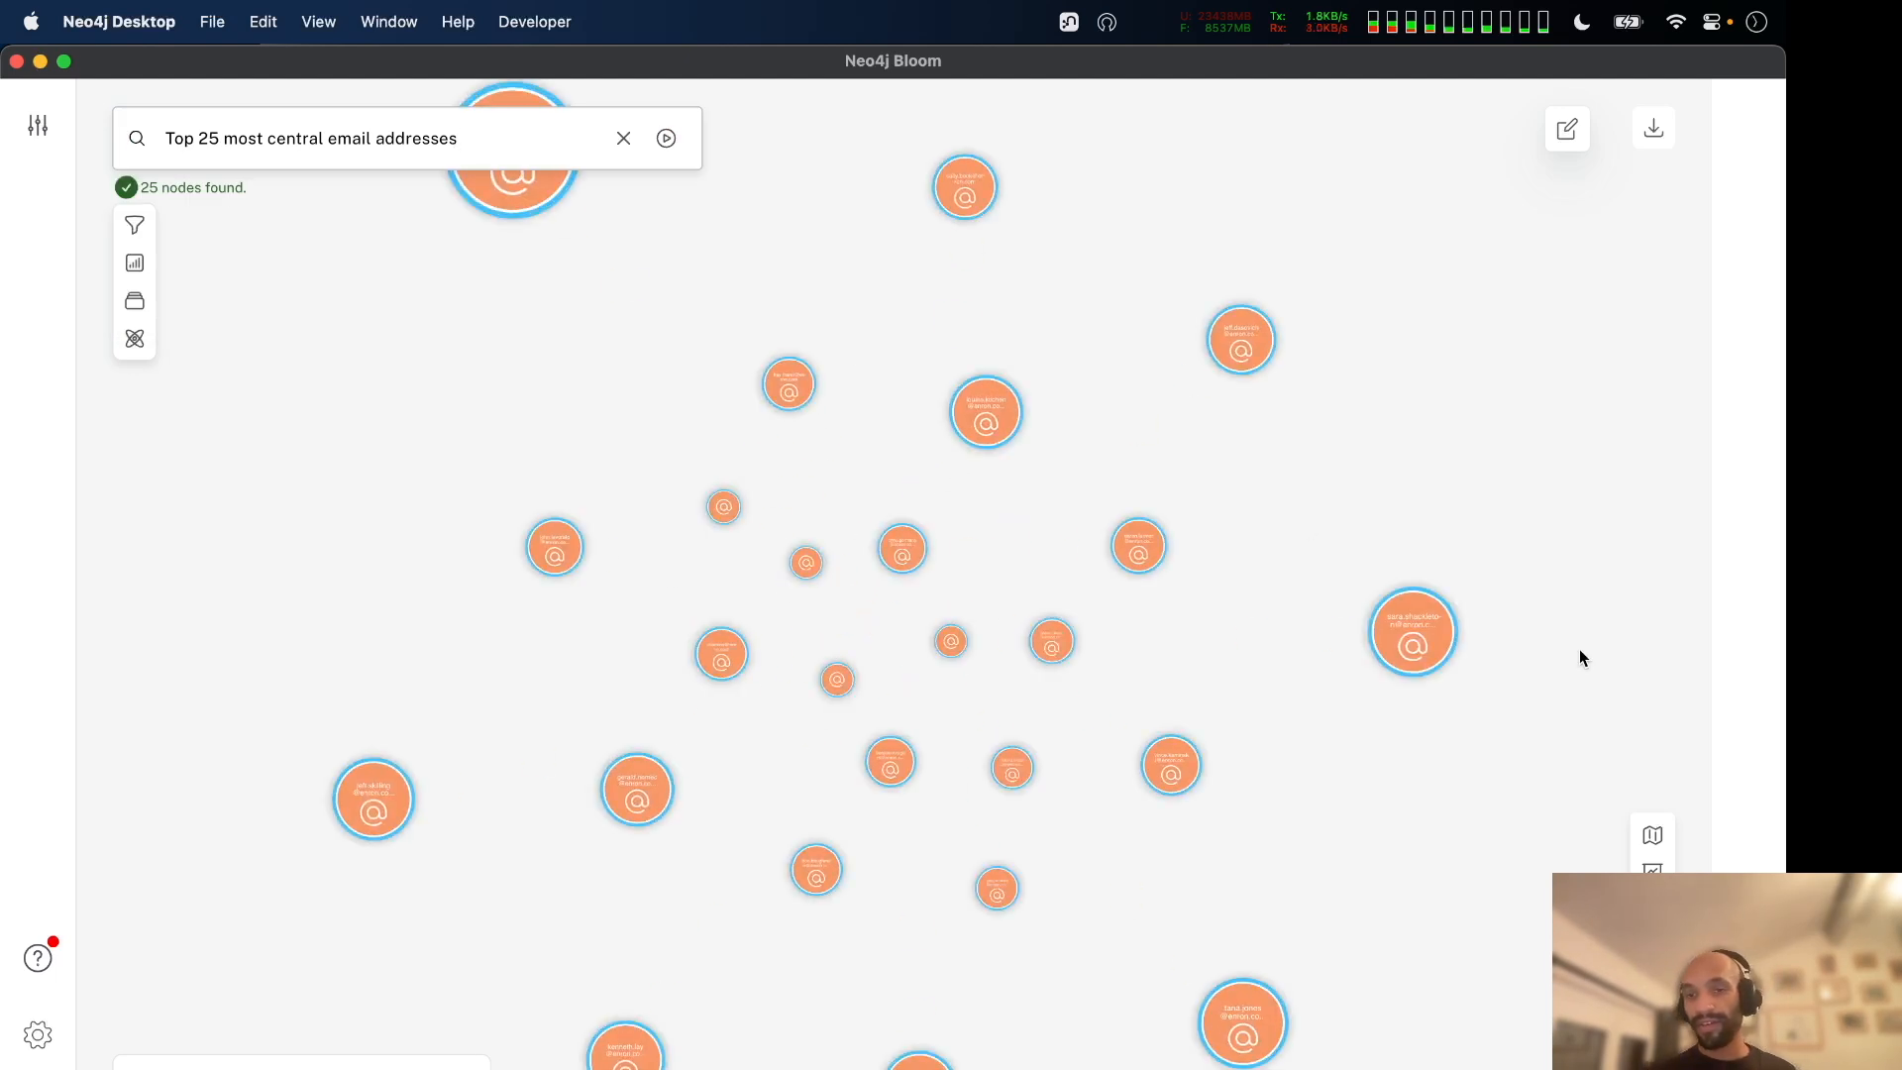
Add a rule-based style to the EmailAddress category using the _louvainId property key.
{"action": "left_click", "coordinate": [1749, 1035]}
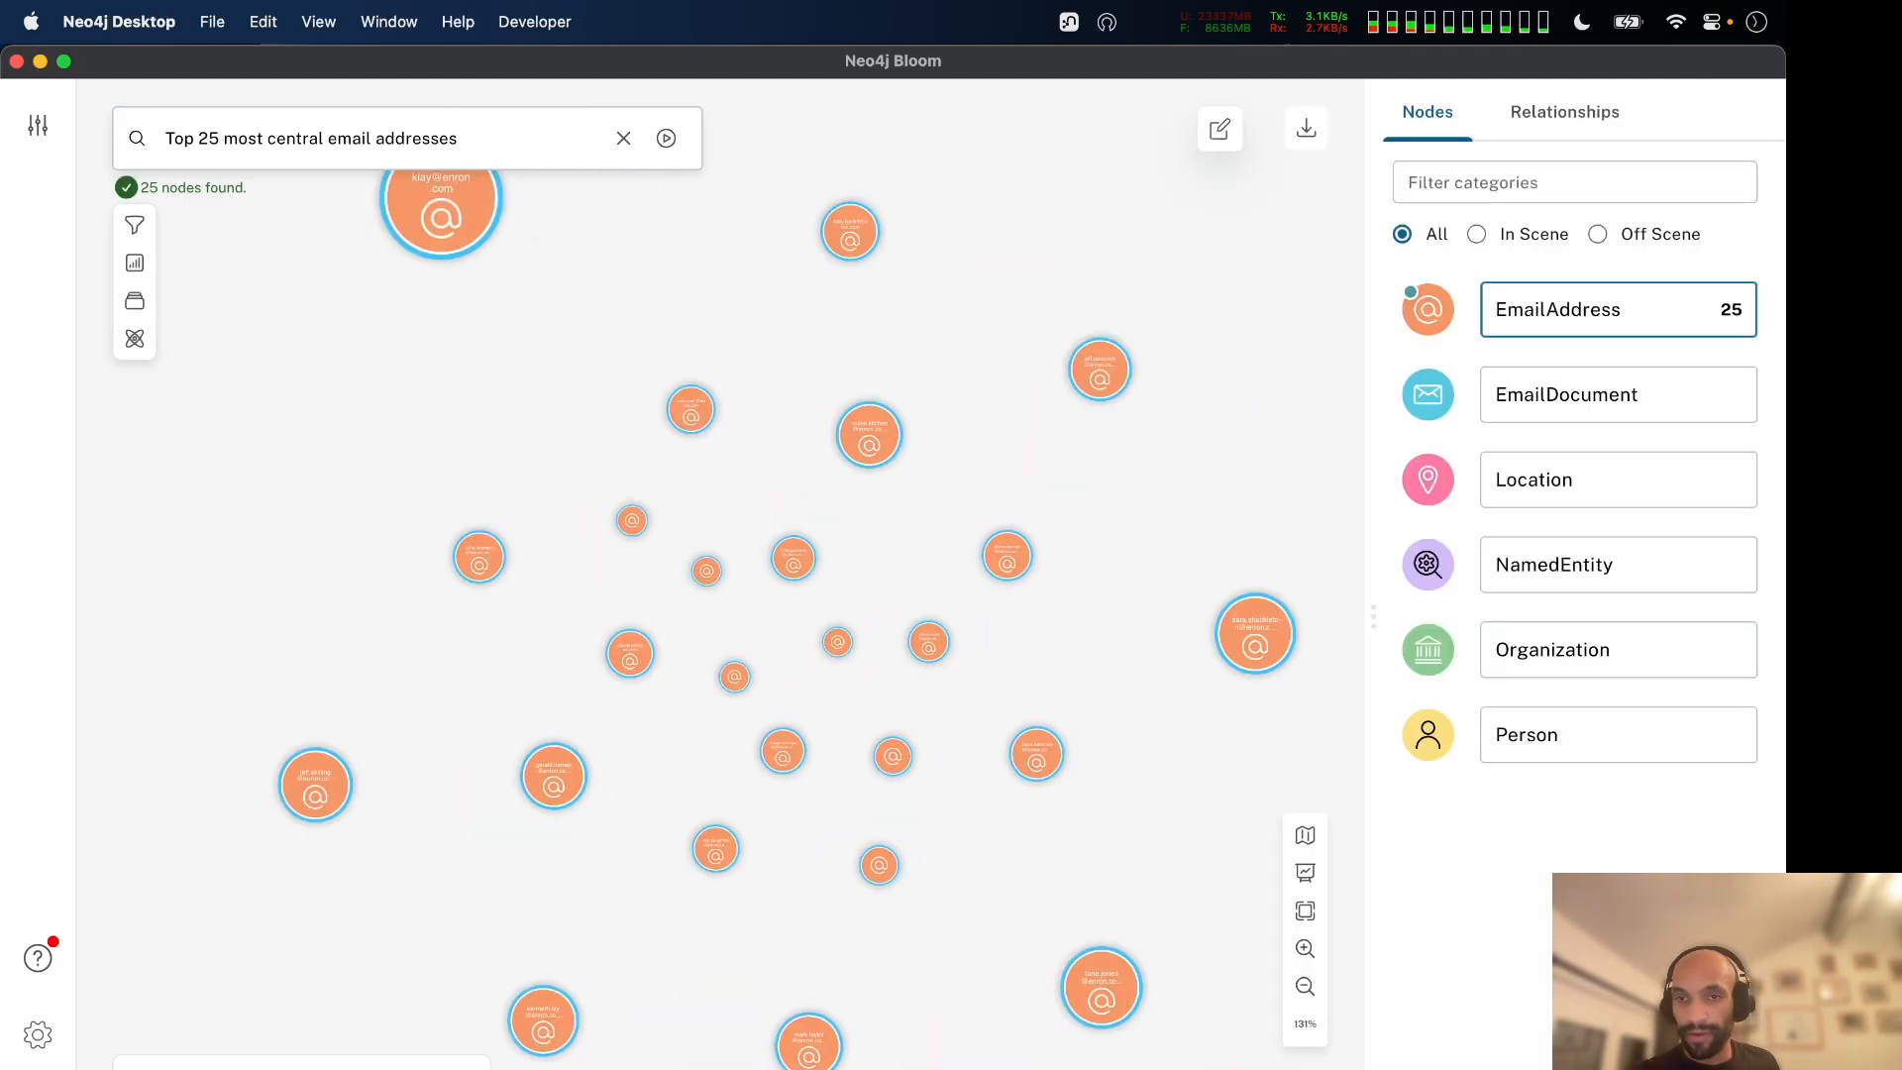
{"action": "left_click", "coordinate": [1430, 314]}
{"action": "left_click", "coordinate": [1167, 289]}
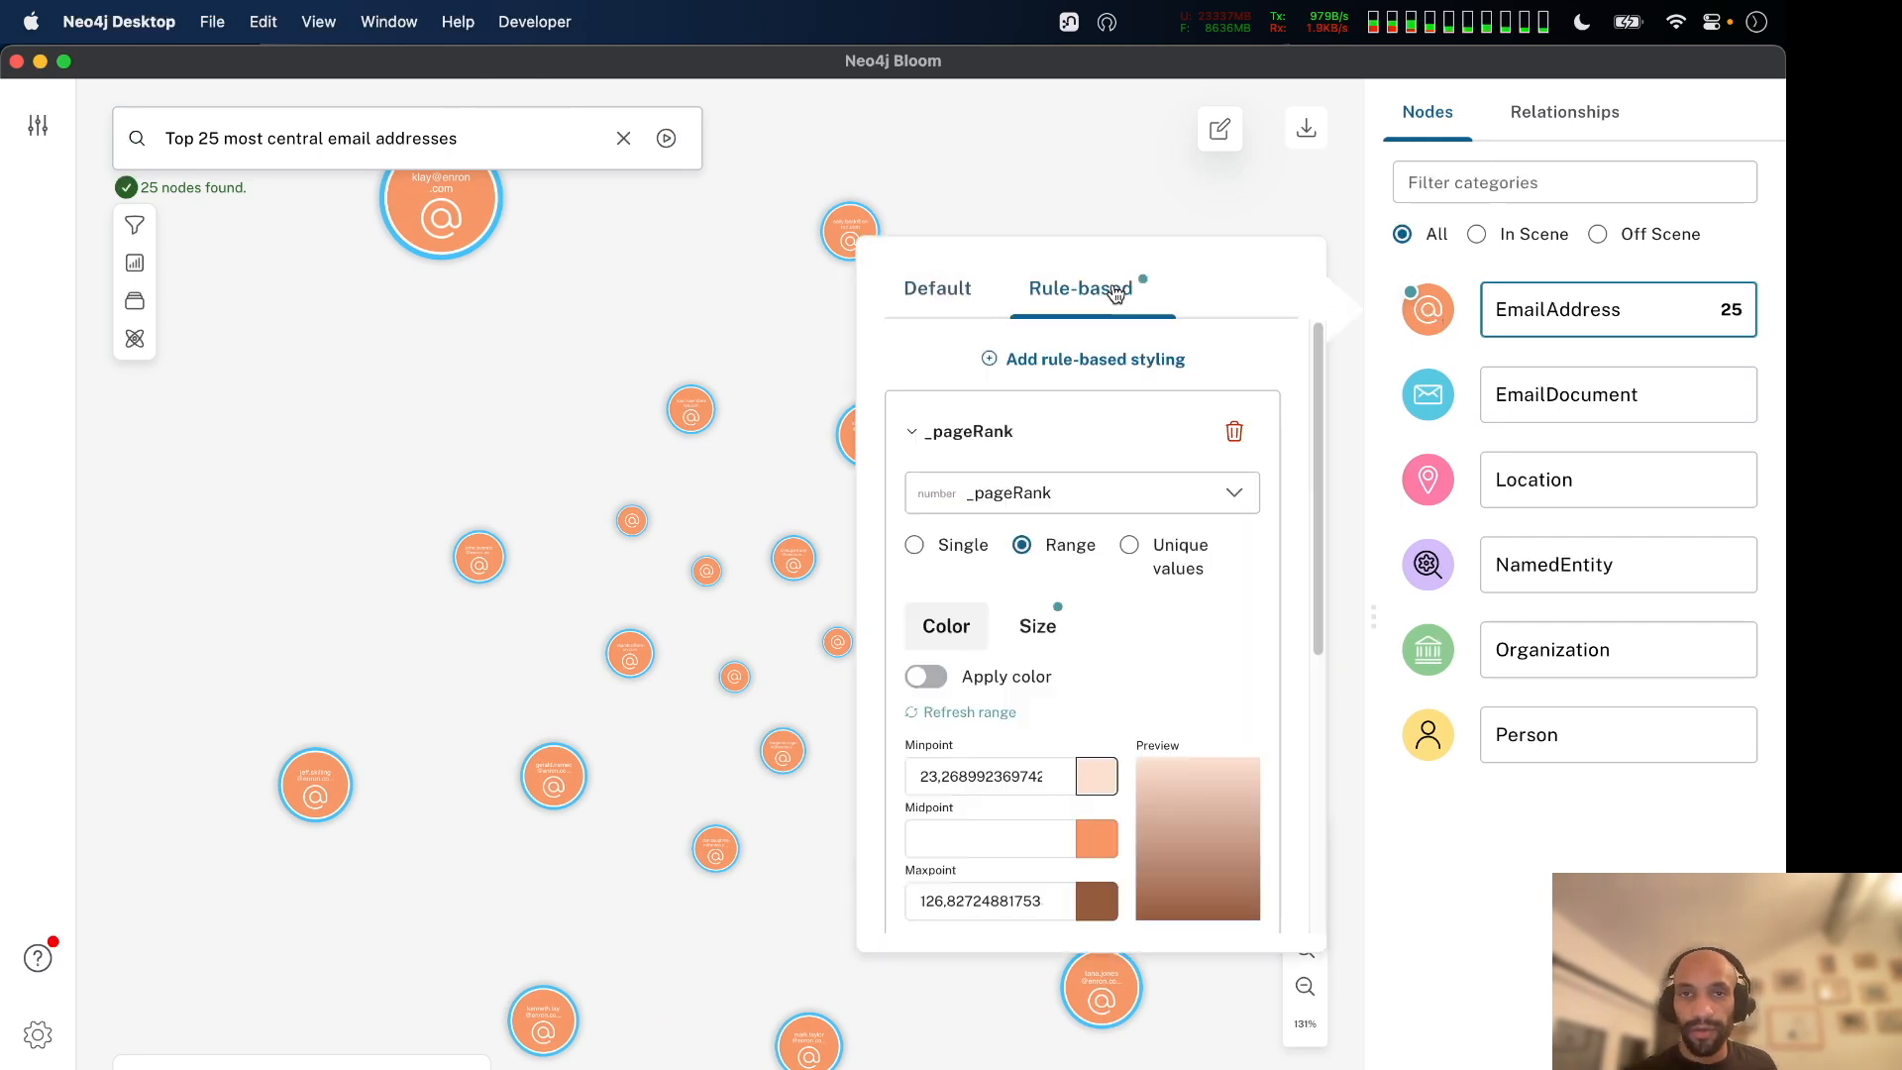
{"action": "left_click", "coordinate": [911, 436]}
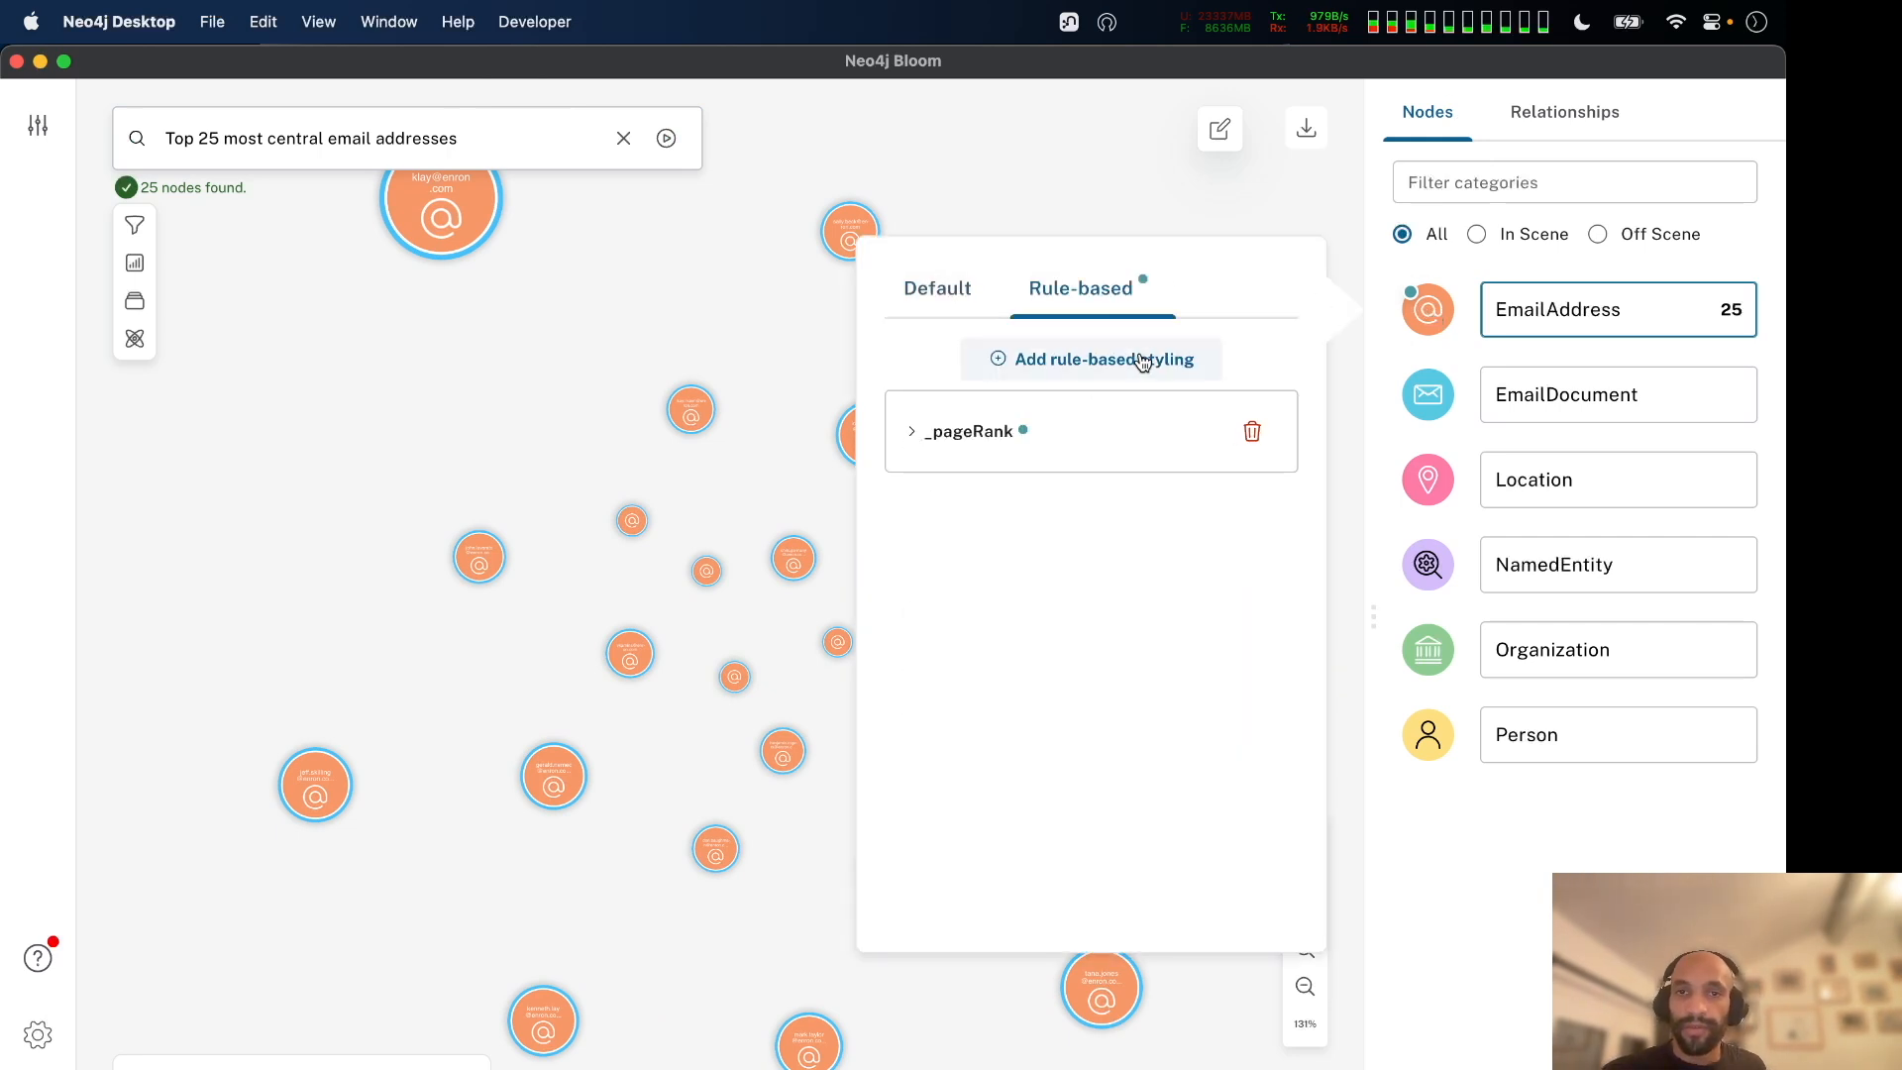
{"action": "left_click", "coordinate": [1147, 359]}
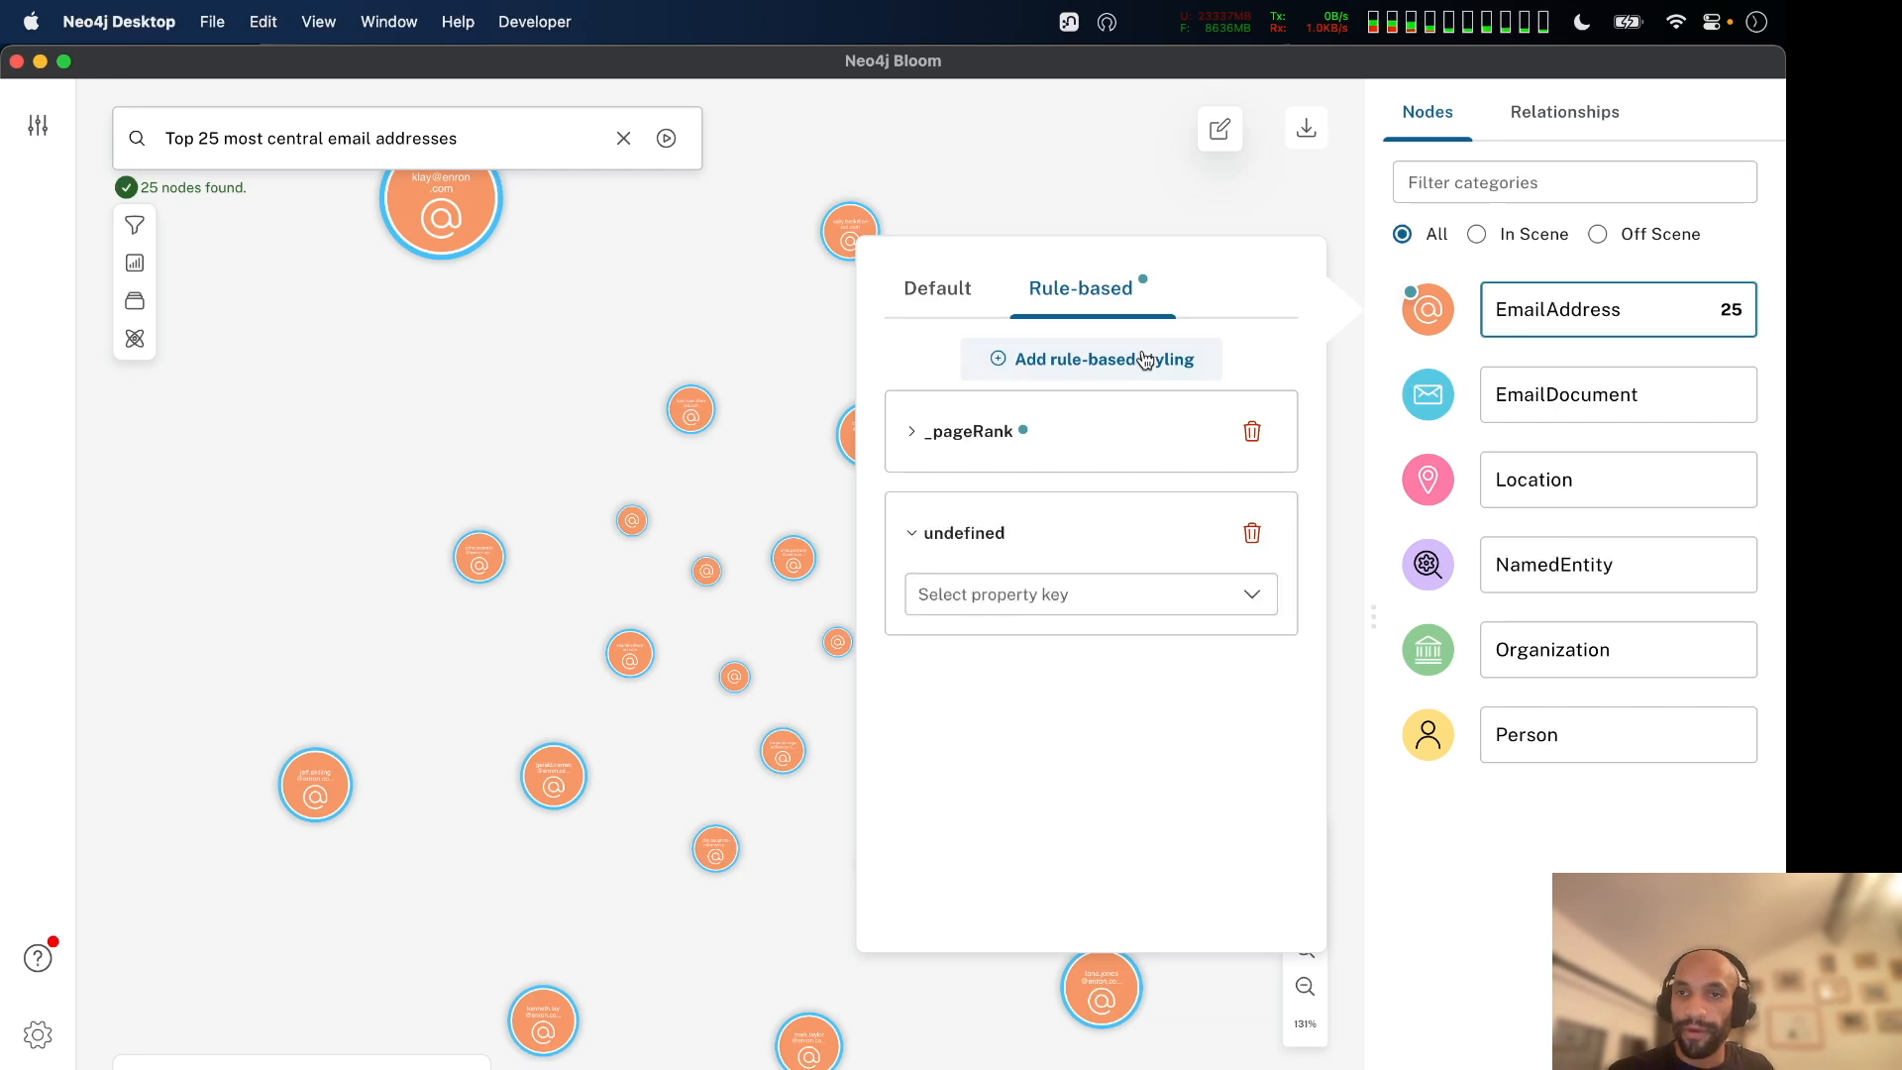
{"action": "left_click", "coordinate": [984, 540]}
{"action": "left_click", "coordinate": [983, 540]}
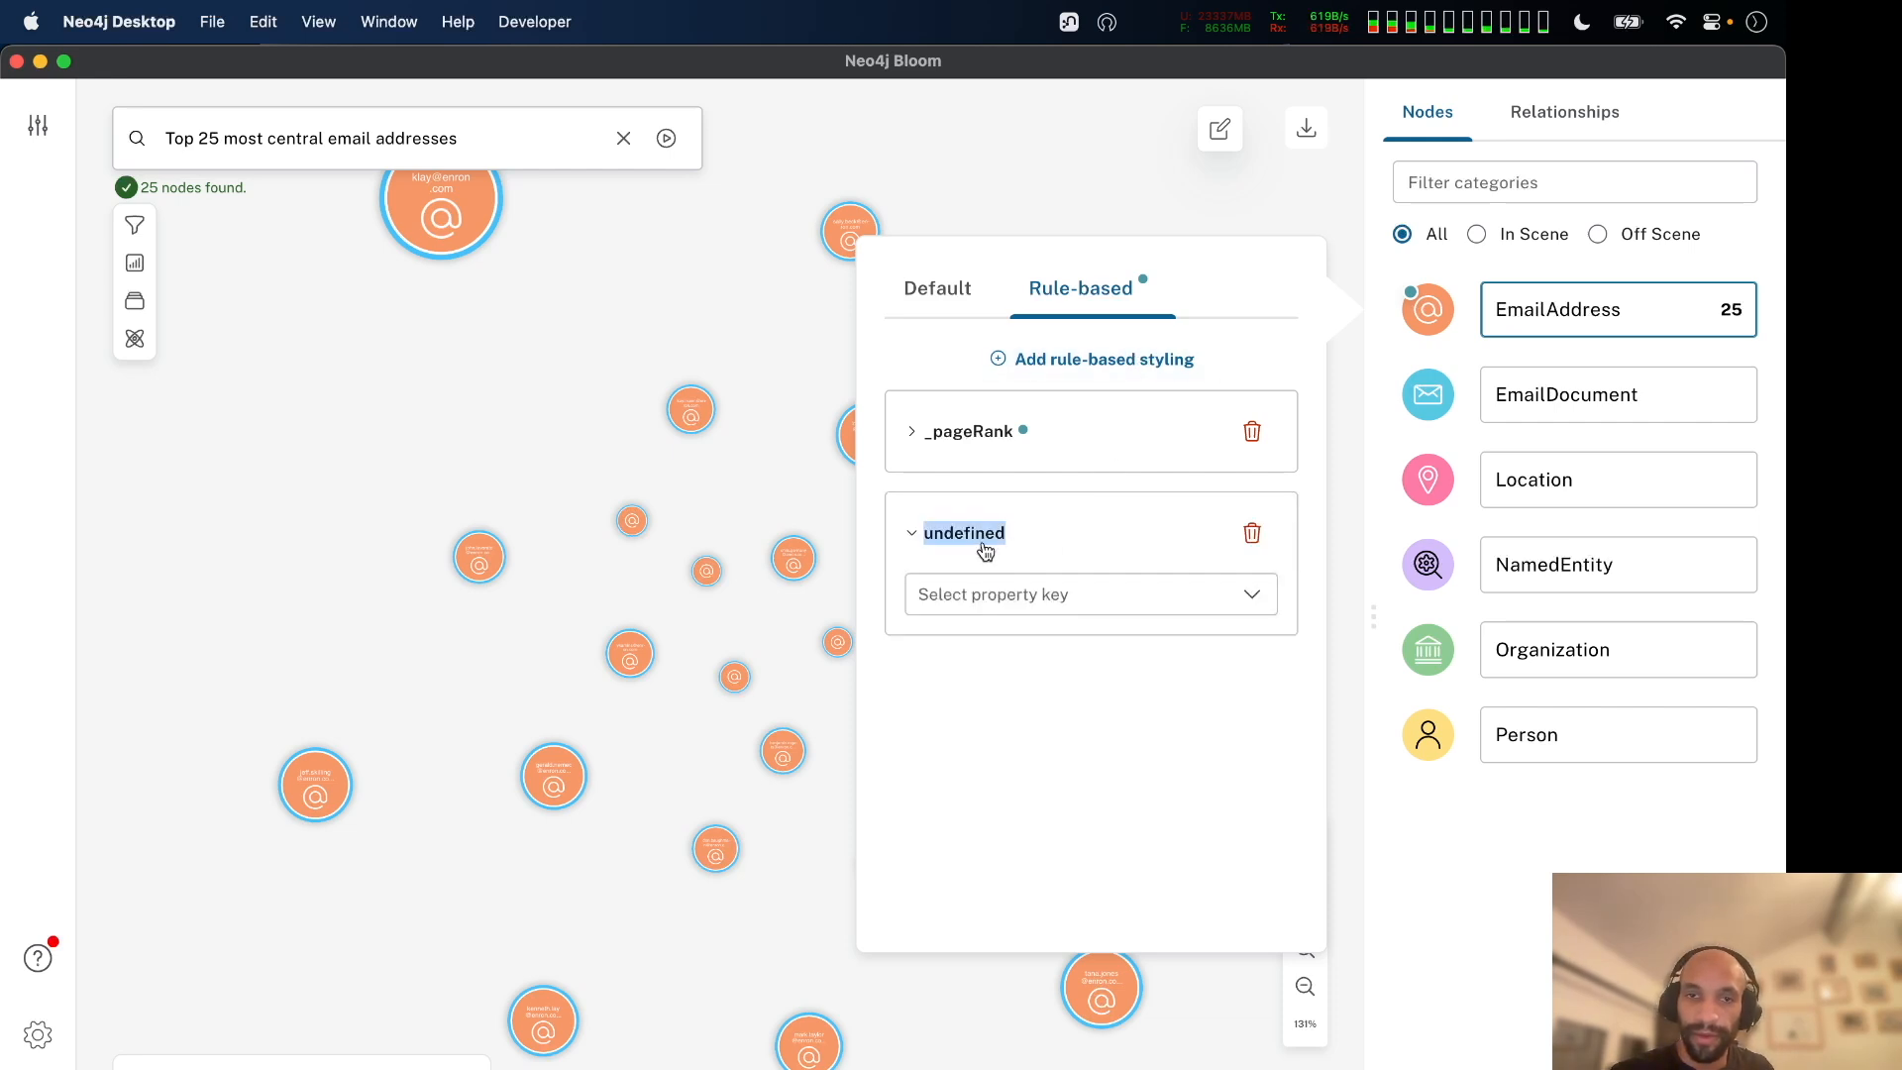
{"action": "left_click", "coordinate": [984, 594]}
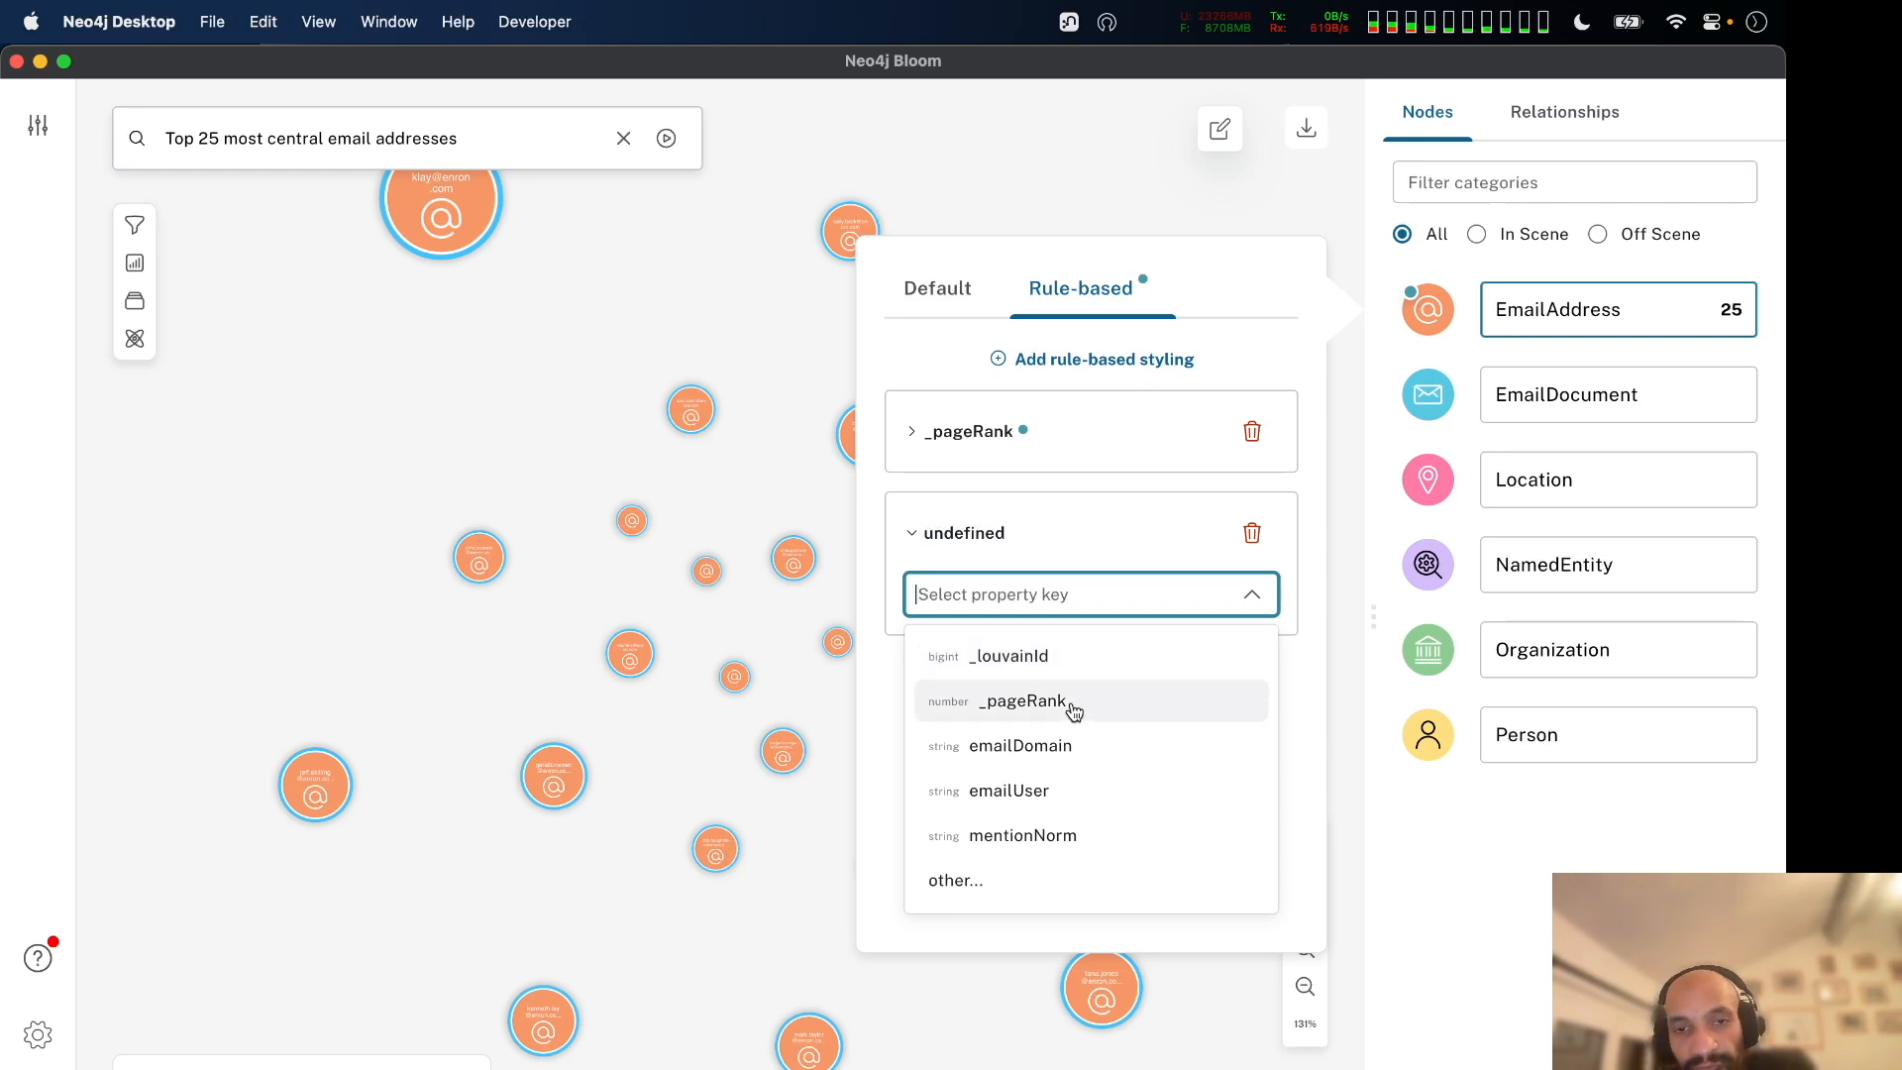
{"action": "left_click", "coordinate": [1050, 660]}
Set the _louvainId rule to Unique values, apply its colors to the EmailAddress nodes and close the style settings.
{"action": "scroll", "coordinate": [1137, 615], "scroll_direction": "down", "scroll_amount": 3}
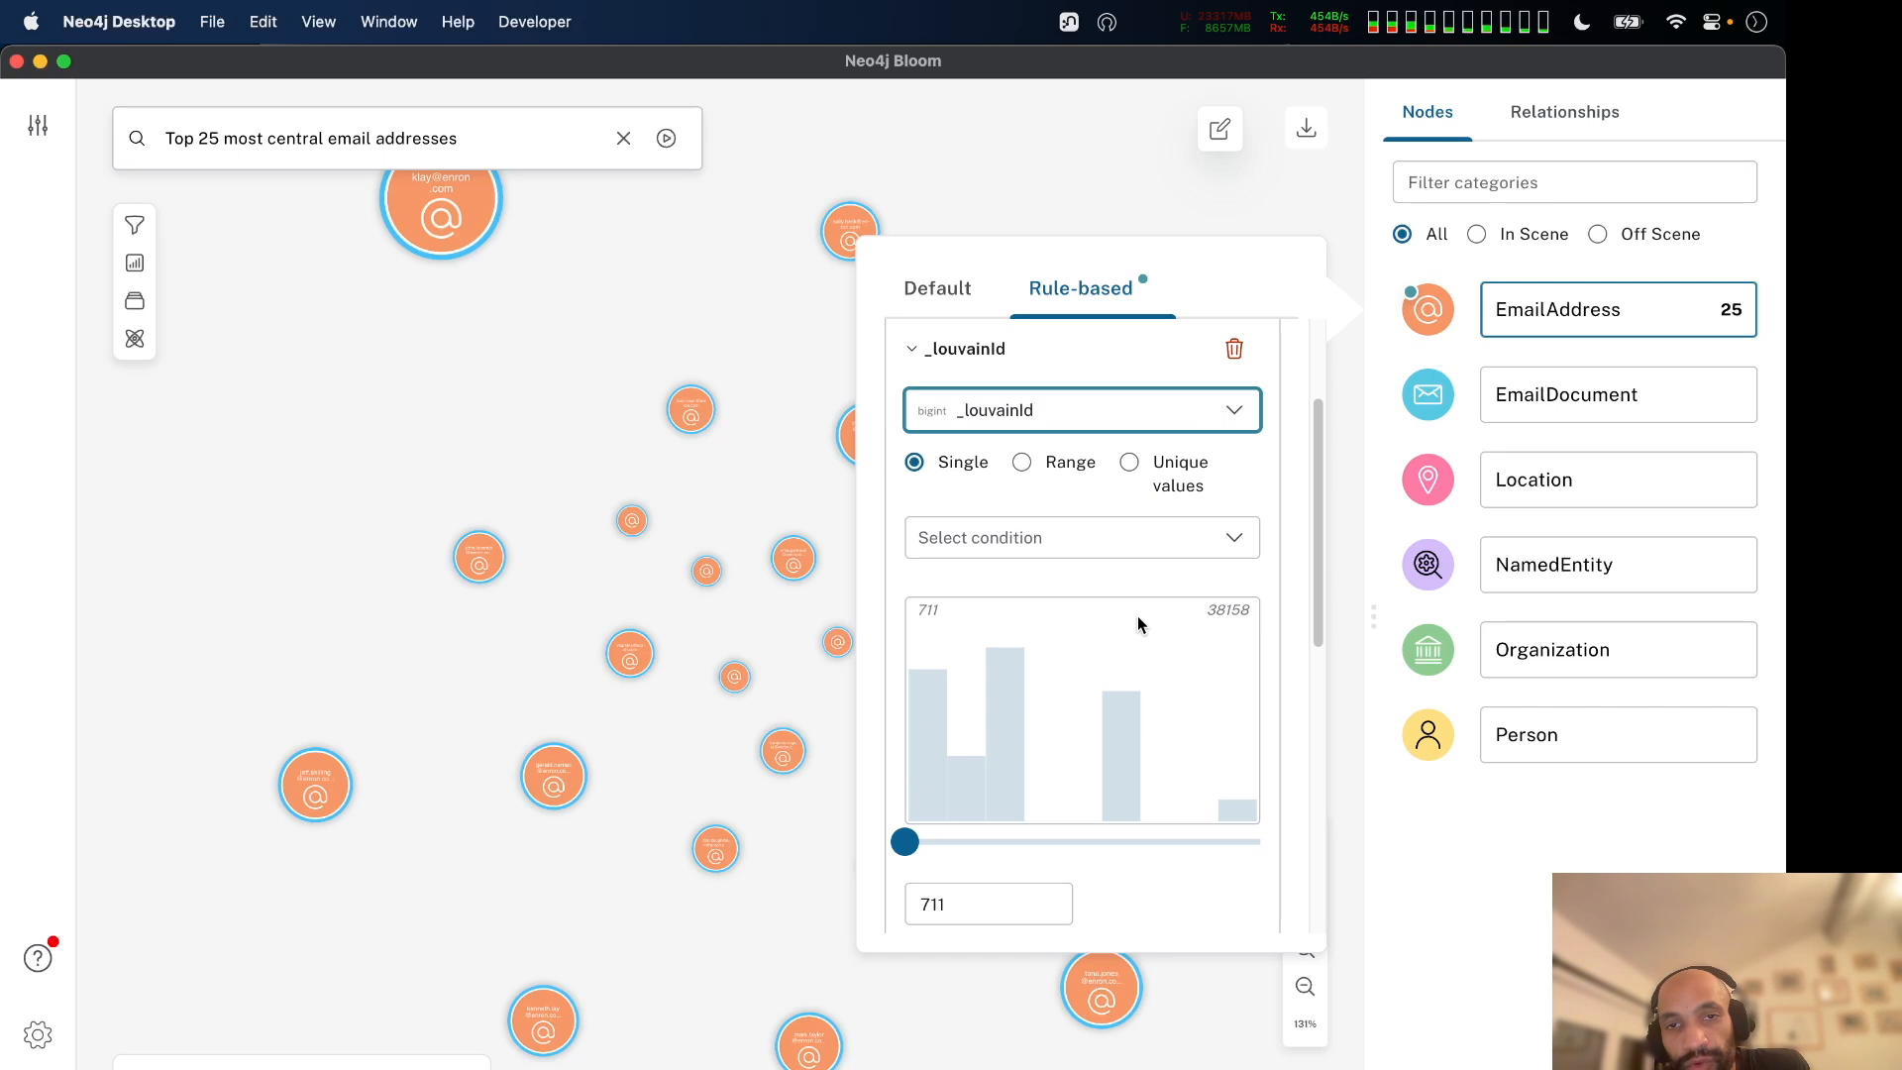
{"action": "scroll", "coordinate": [1137, 615], "scroll_direction": "up", "scroll_amount": 1}
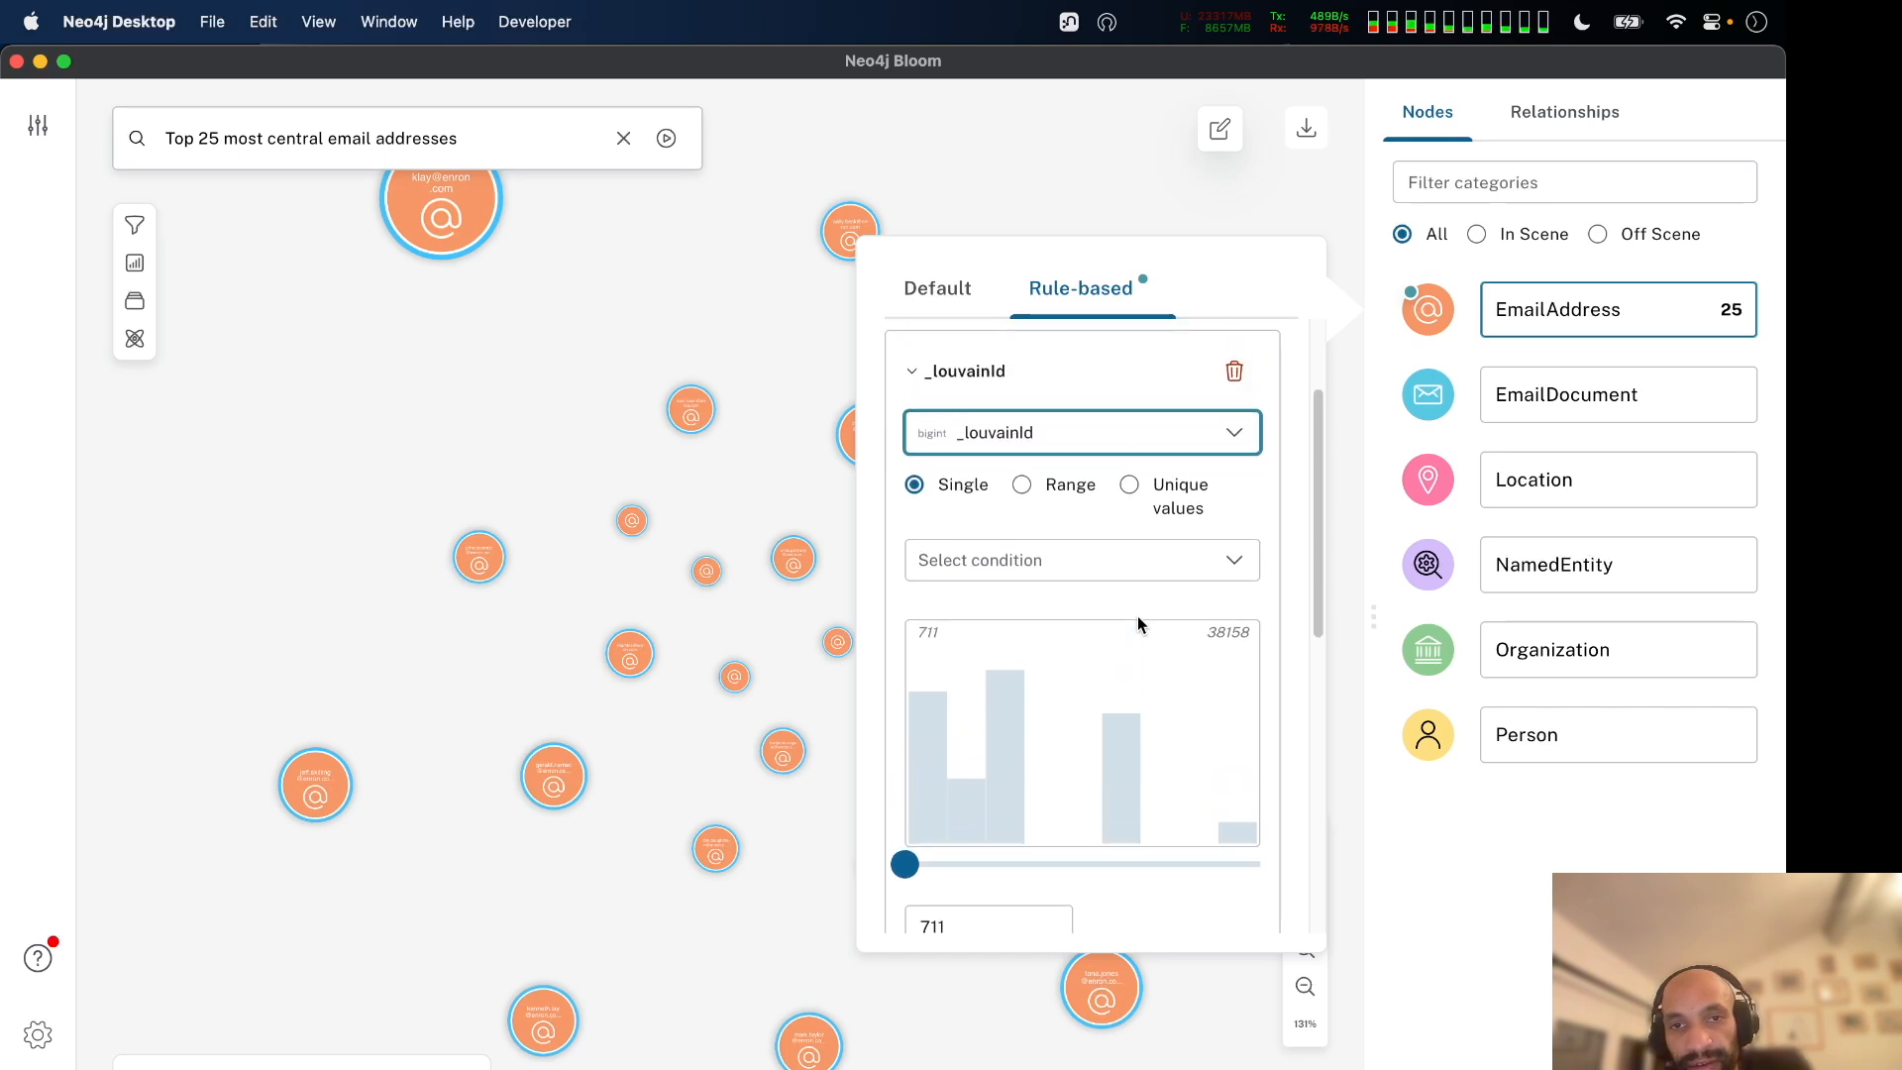
{"action": "left_click", "coordinate": [1149, 489]}
{"action": "scroll", "coordinate": [1154, 501], "scroll_direction": "down", "scroll_amount": 2}
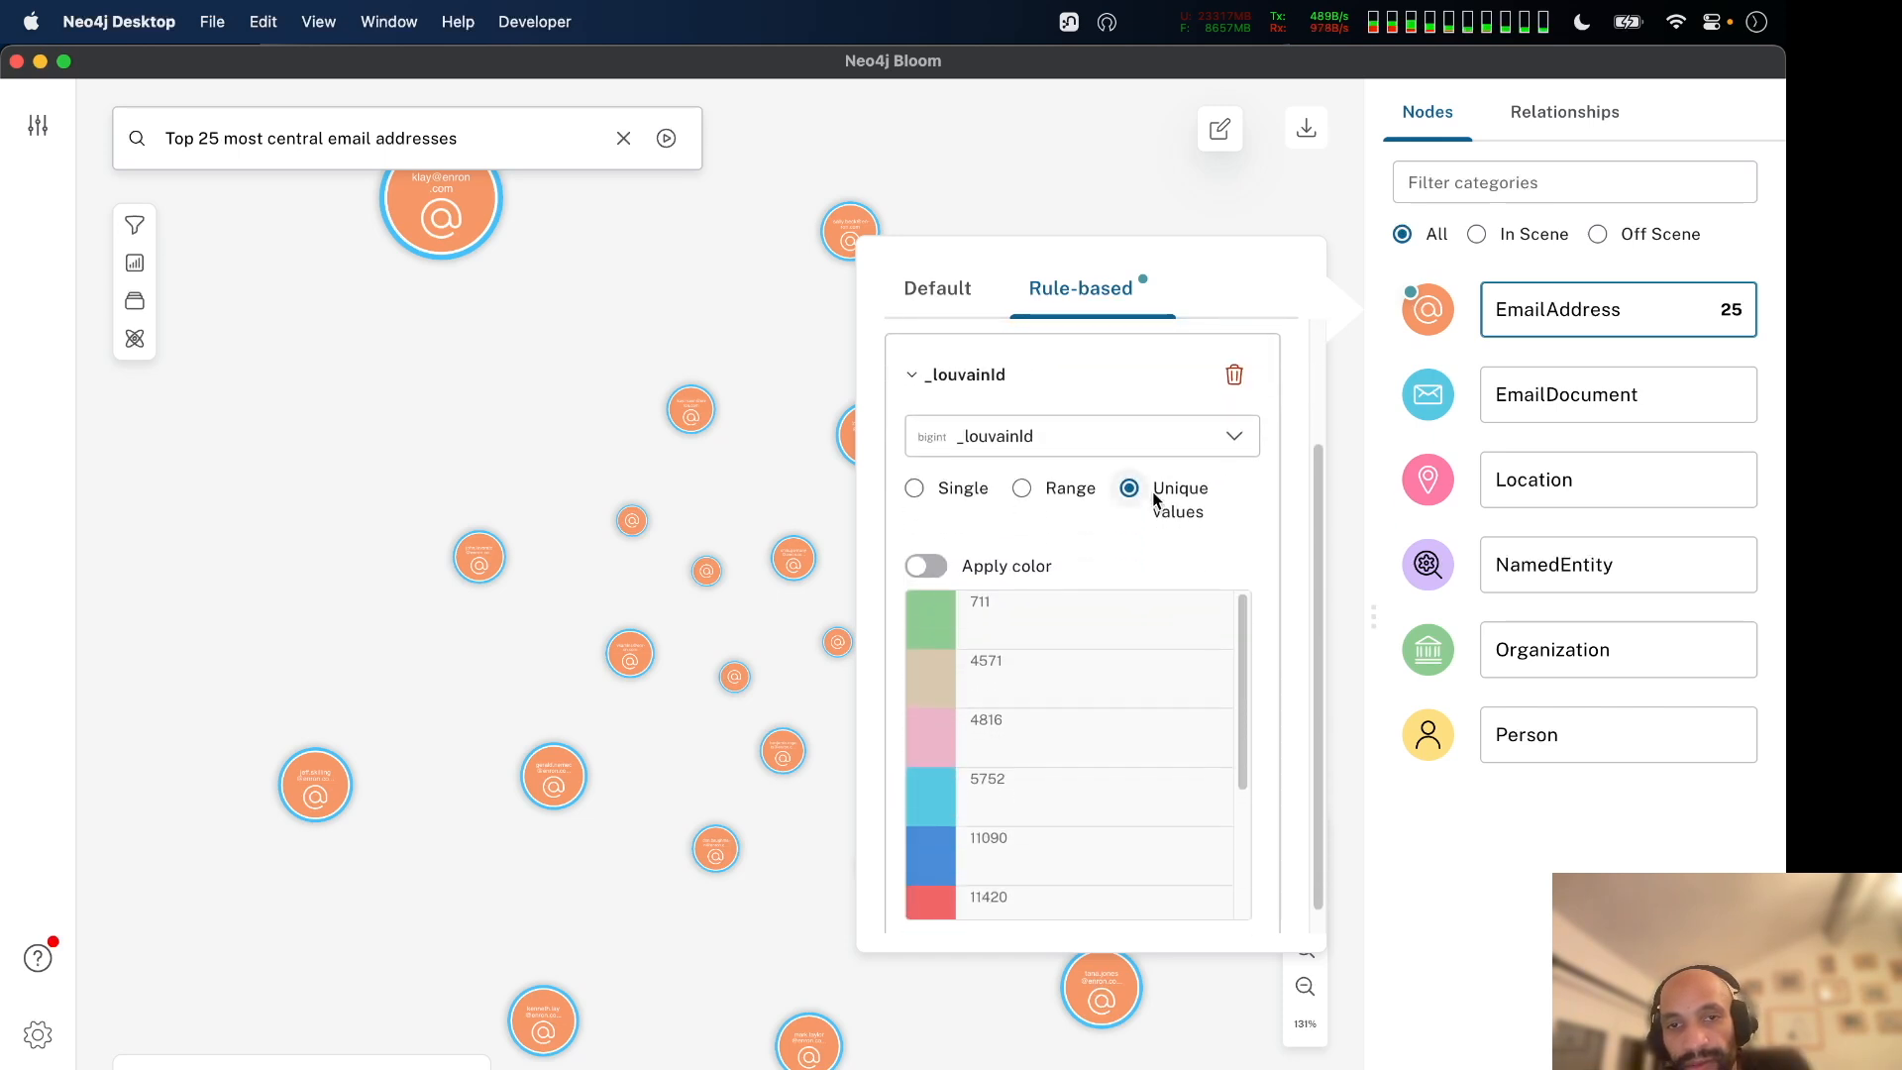
{"action": "scroll", "coordinate": [1154, 500], "scroll_direction": "down", "scroll_amount": 1}
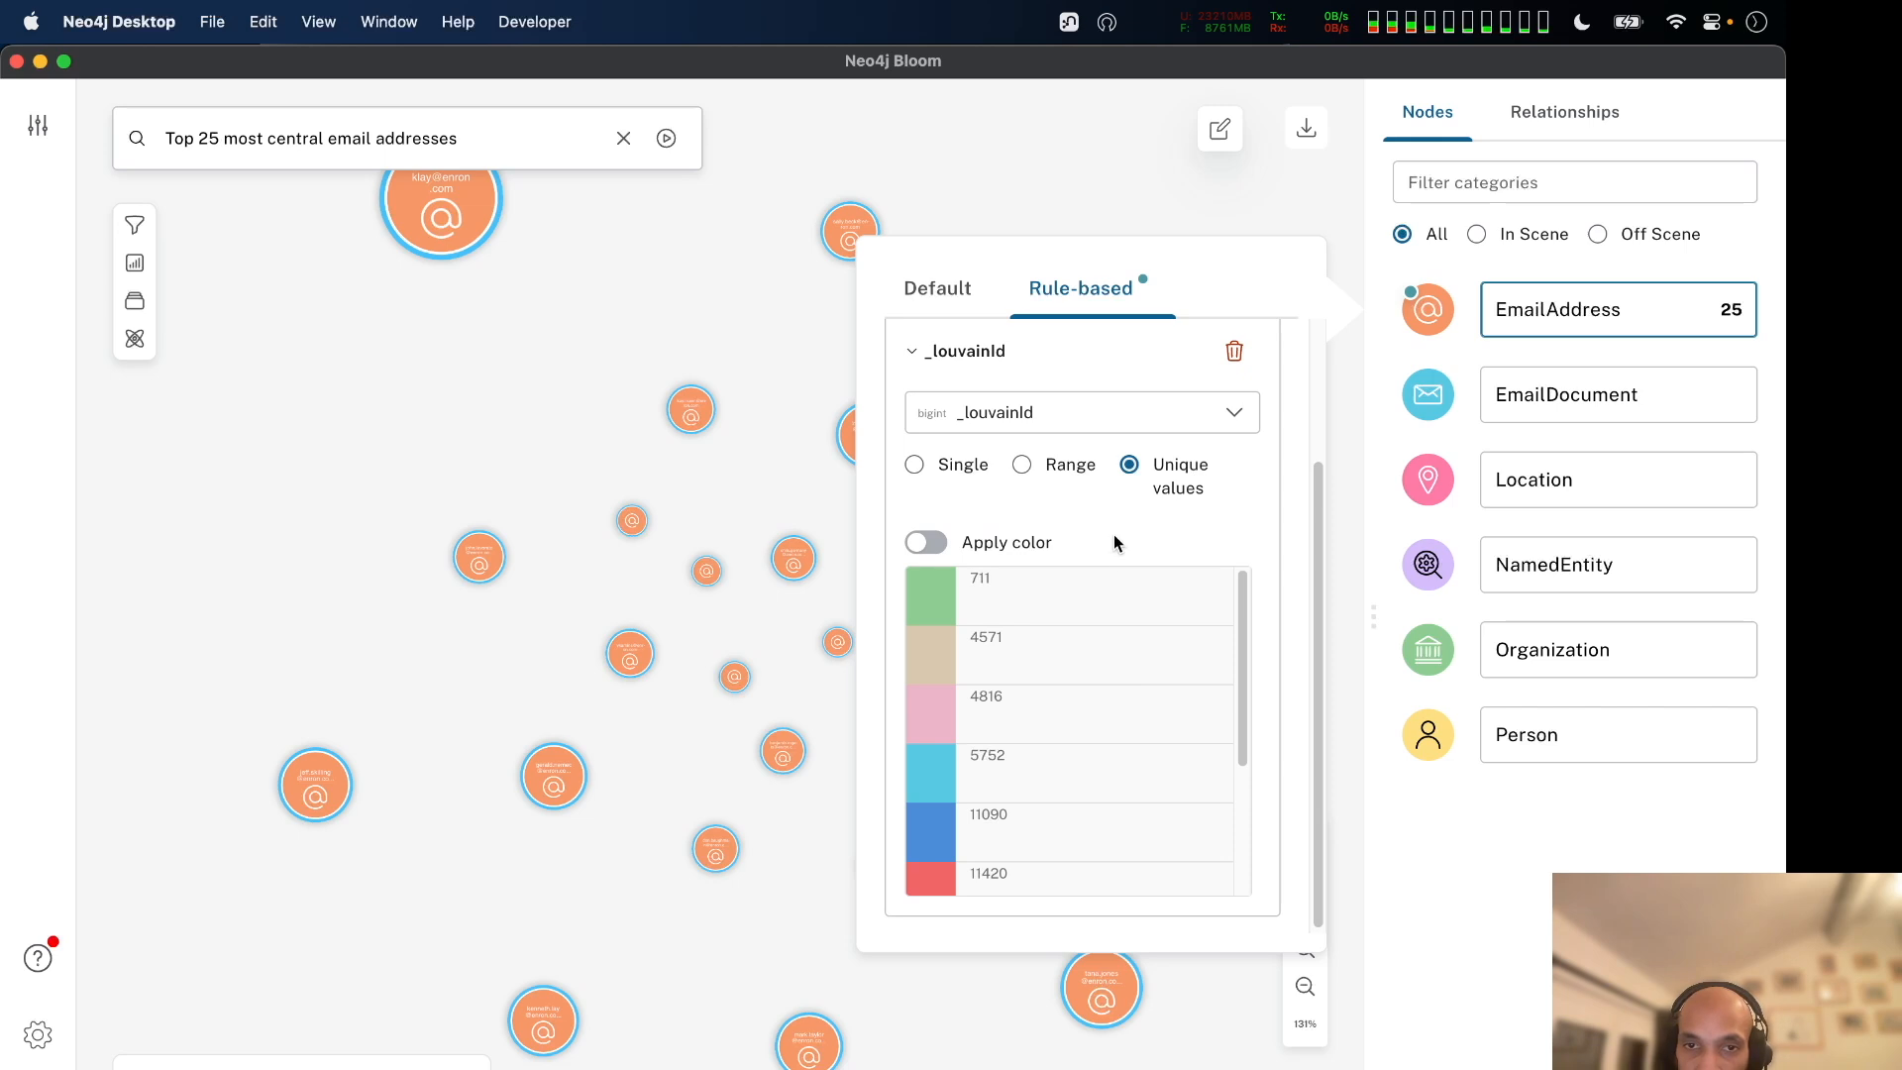
{"action": "scroll", "coordinate": [1125, 739], "scroll_direction": "up", "scroll_amount": 5}
{"action": "scroll", "coordinate": [1125, 739], "scroll_direction": "down", "scroll_amount": 5}
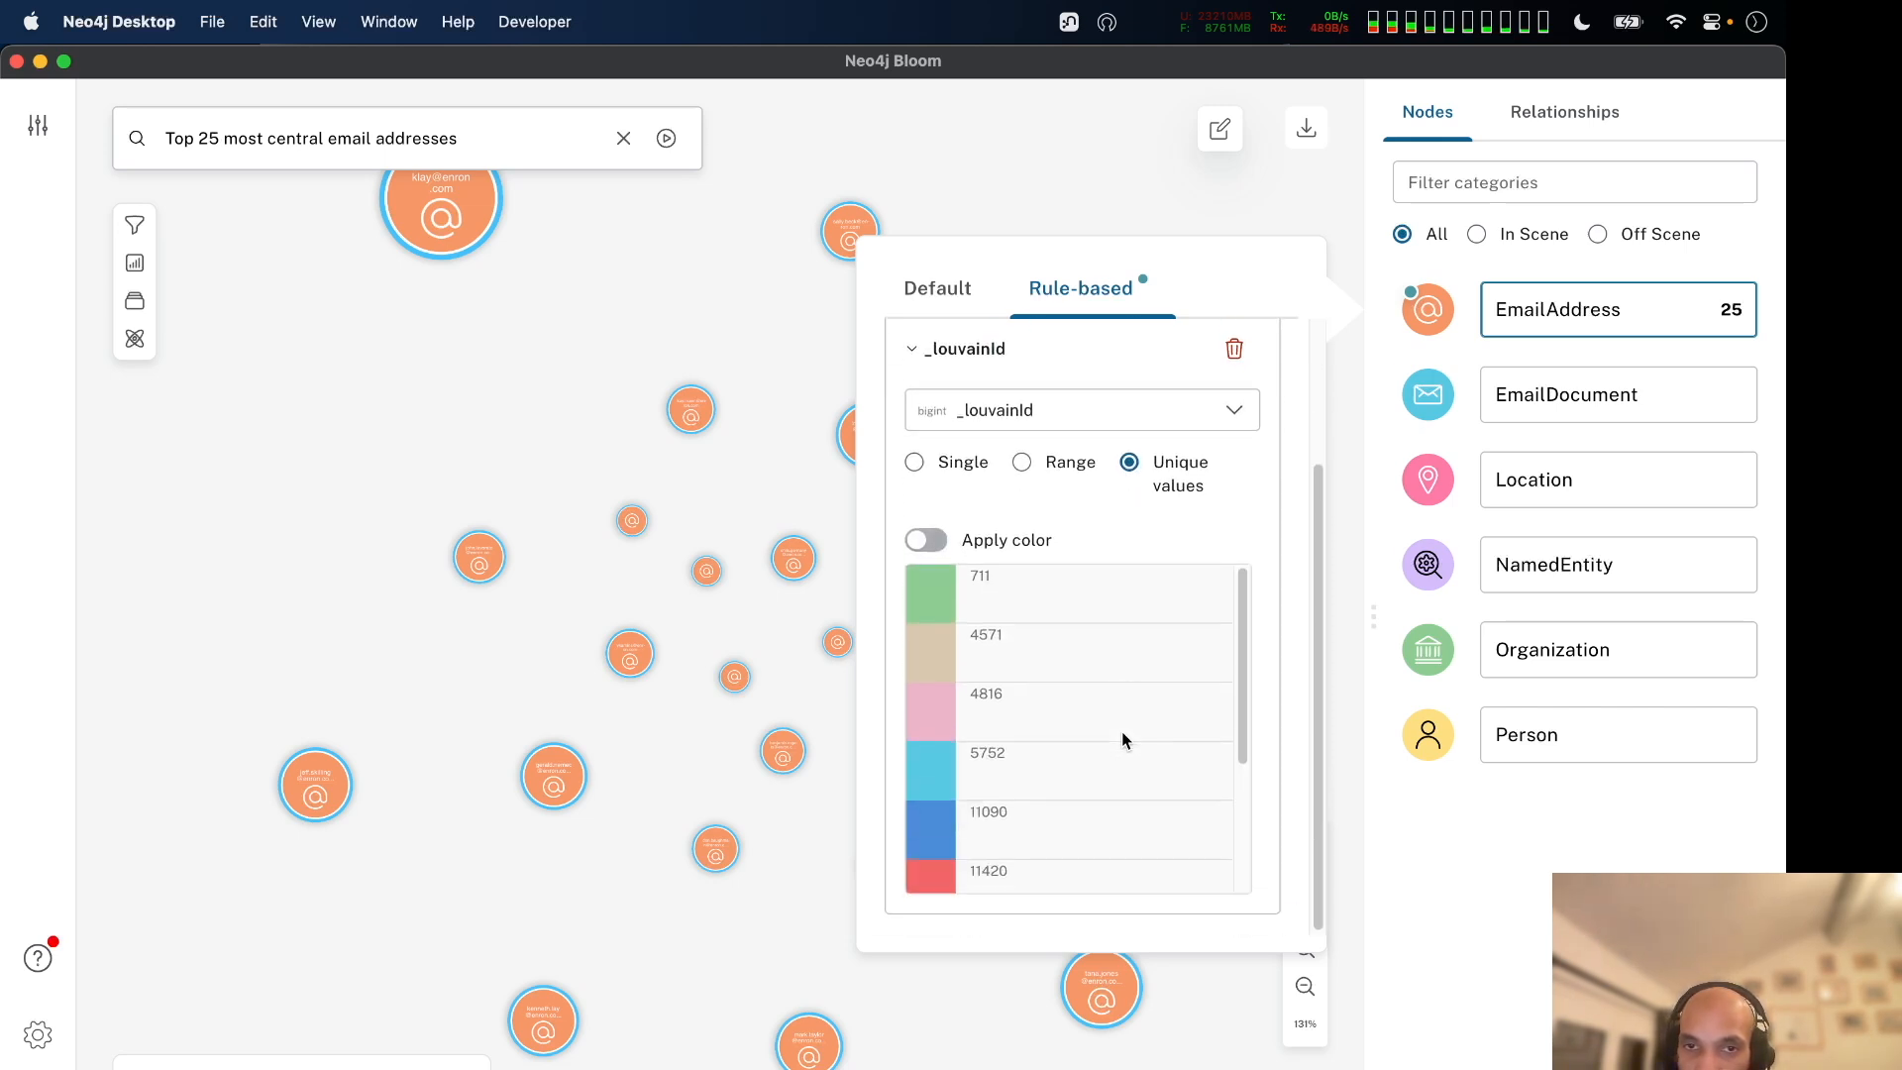
{"action": "left_click", "coordinate": [933, 352]}
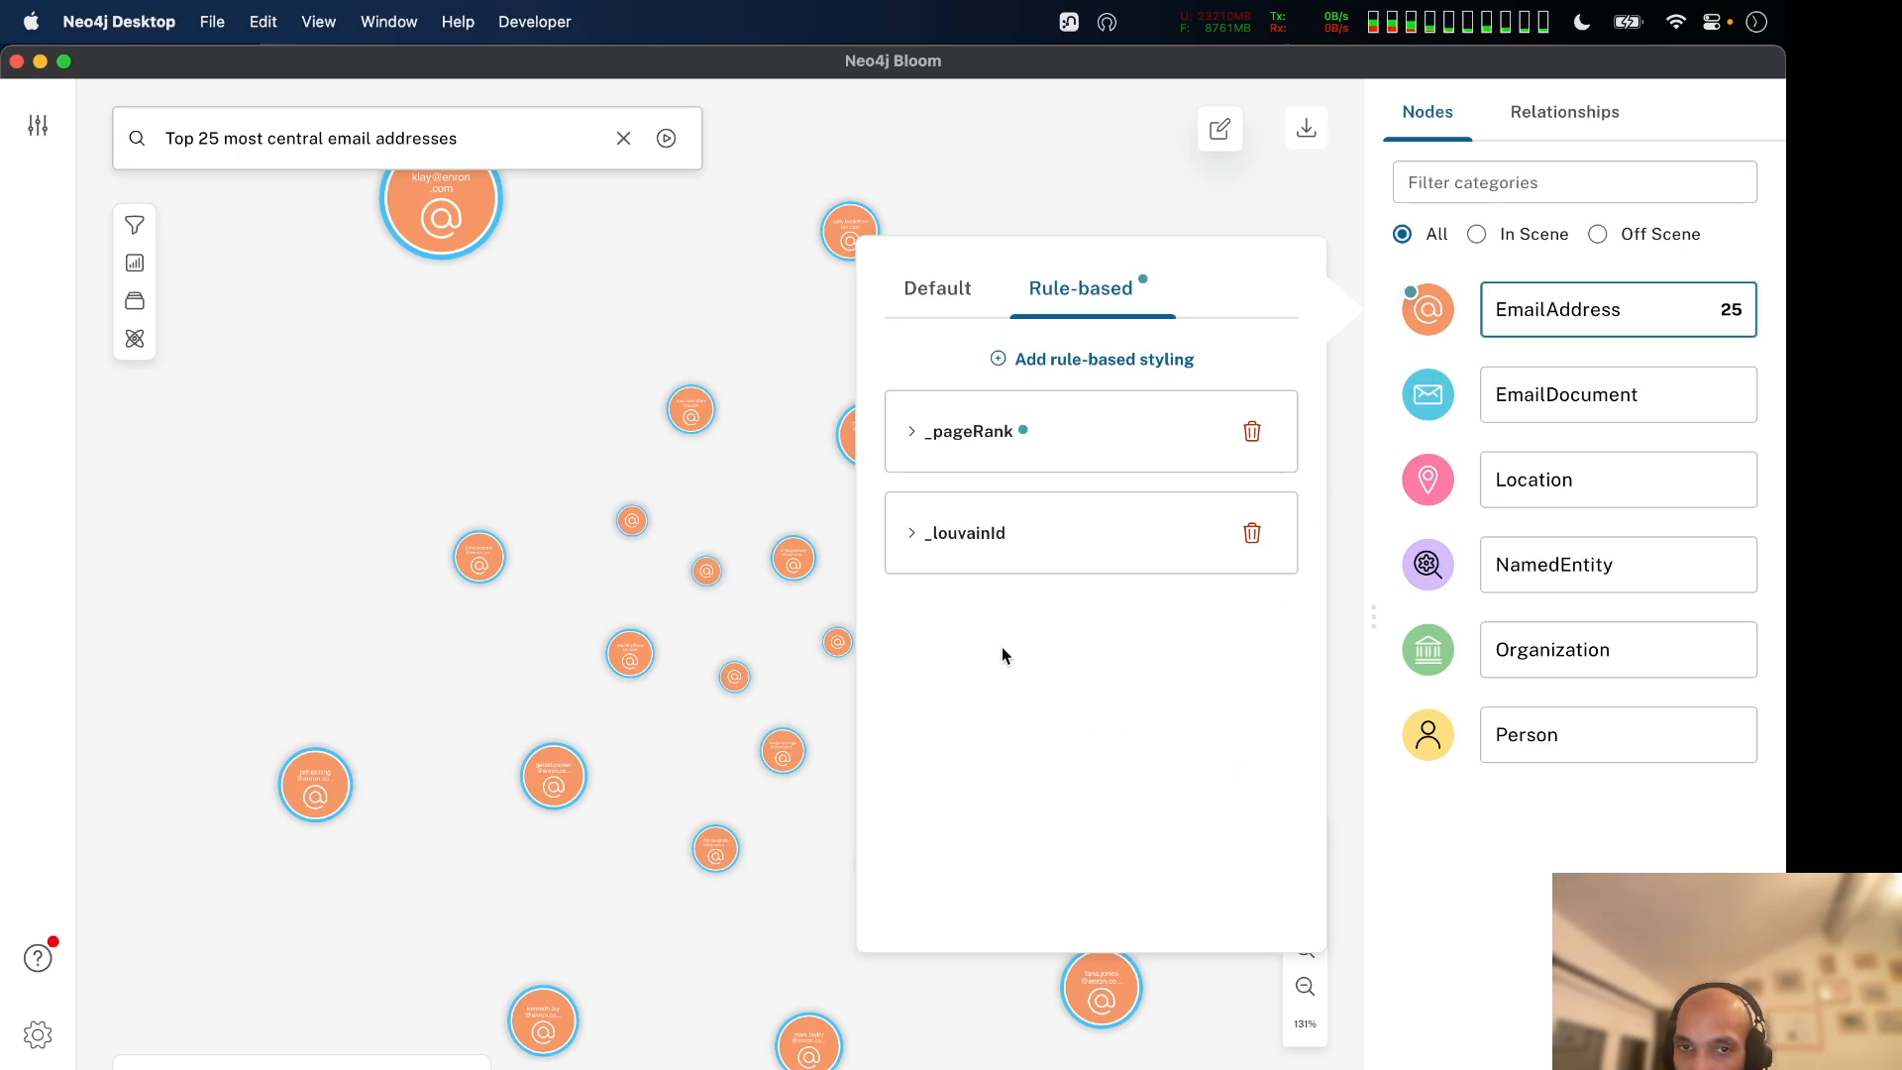
{"action": "left_click", "coordinate": [1025, 535]}
{"action": "left_click", "coordinate": [1009, 731]}
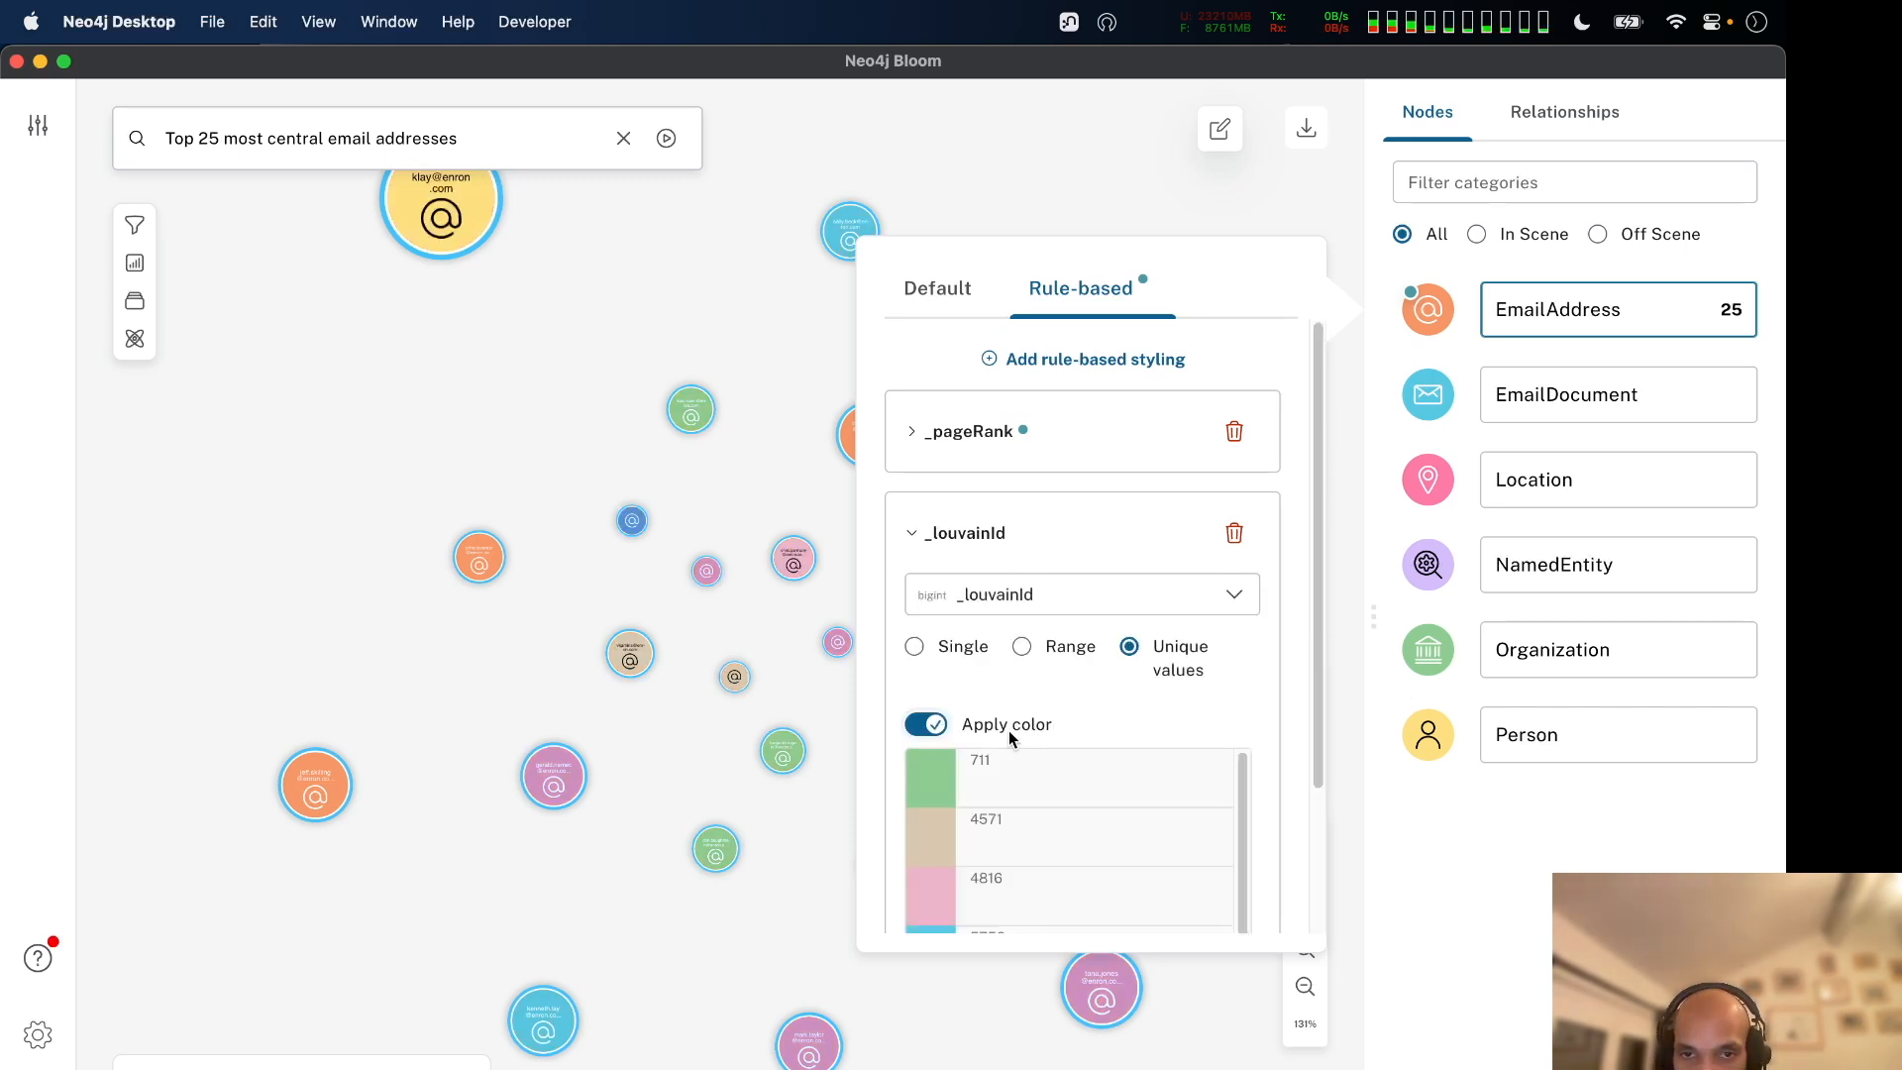
{"action": "left_click", "coordinate": [1226, 1031]}
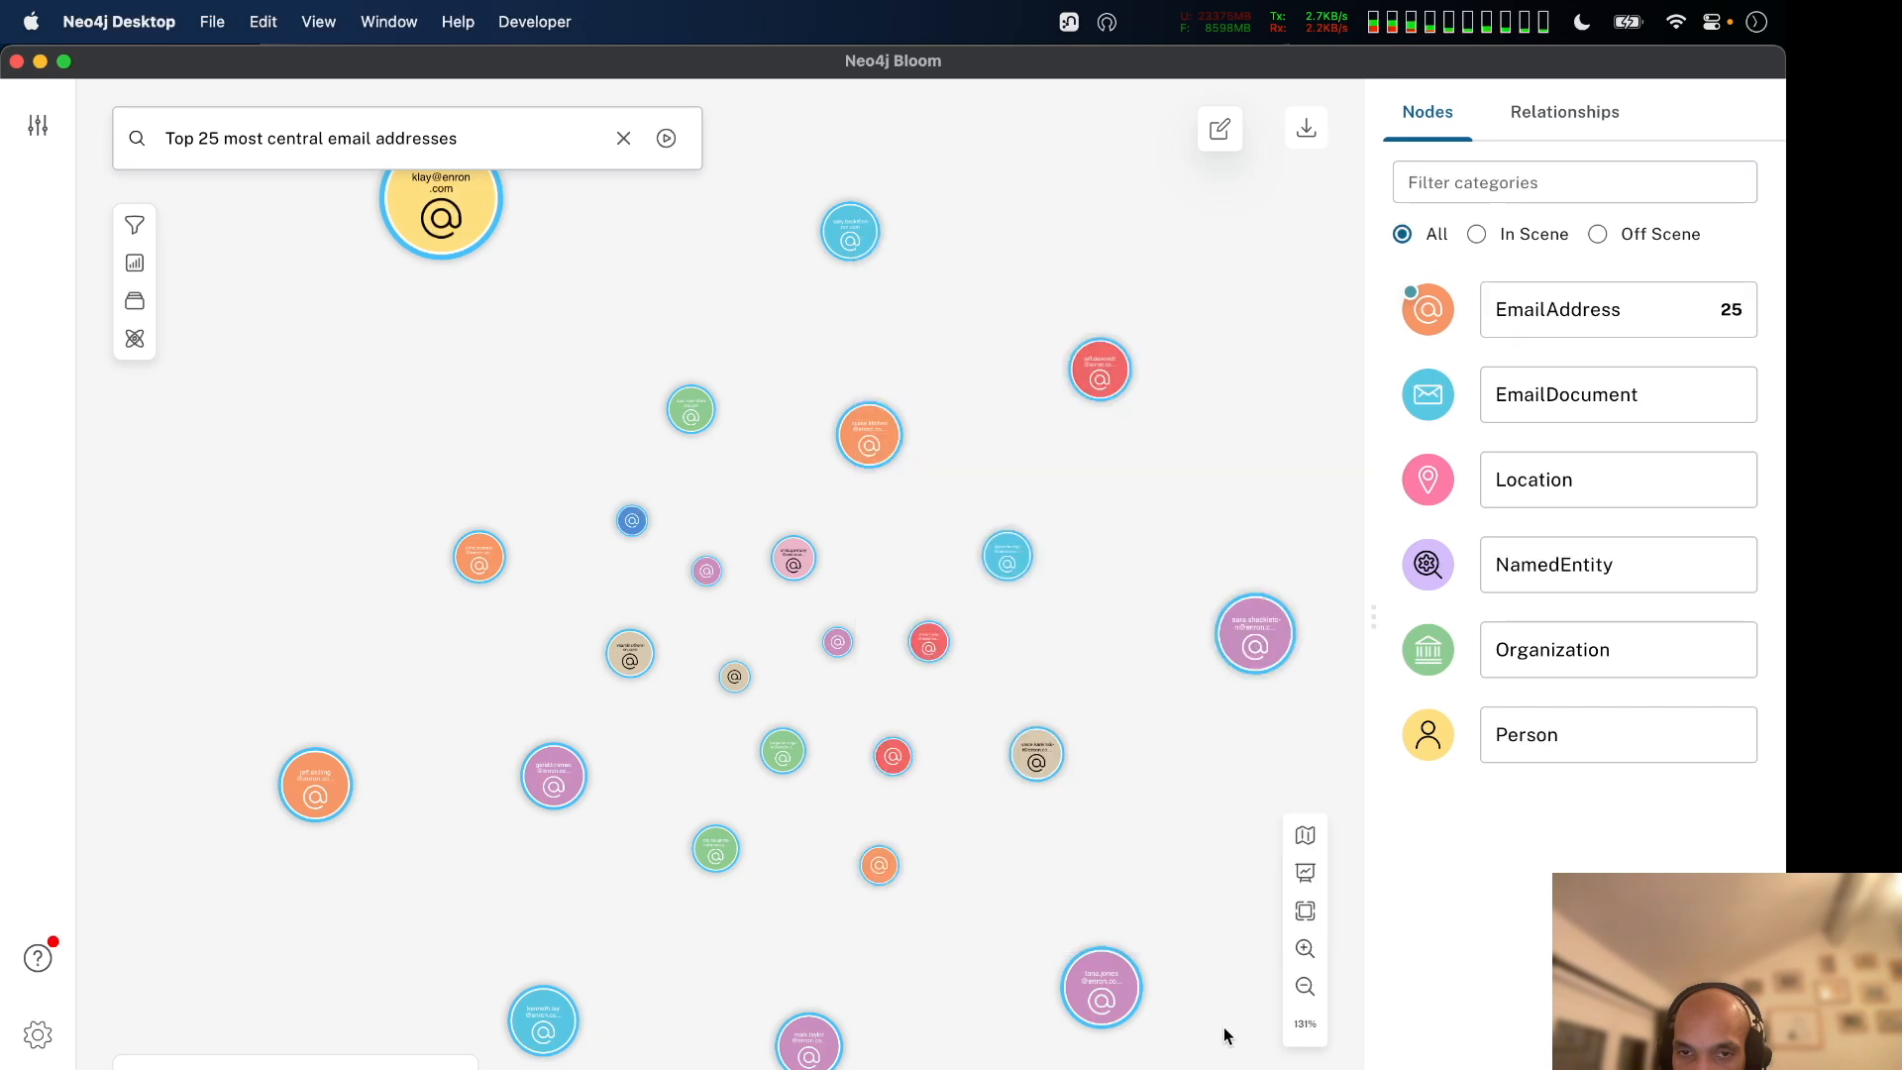
Select all the colored email address nodes and run the scene action Display exchanges in selection.
{"action": "scroll", "coordinate": [1224, 951], "scroll_direction": "down", "scroll_amount": 3}
{"action": "left_click_drag", "start_coordinate": [1227, 916], "coordinate": [1018, 753]}
{"action": "mouse_move", "coordinate": [1042, 578]}
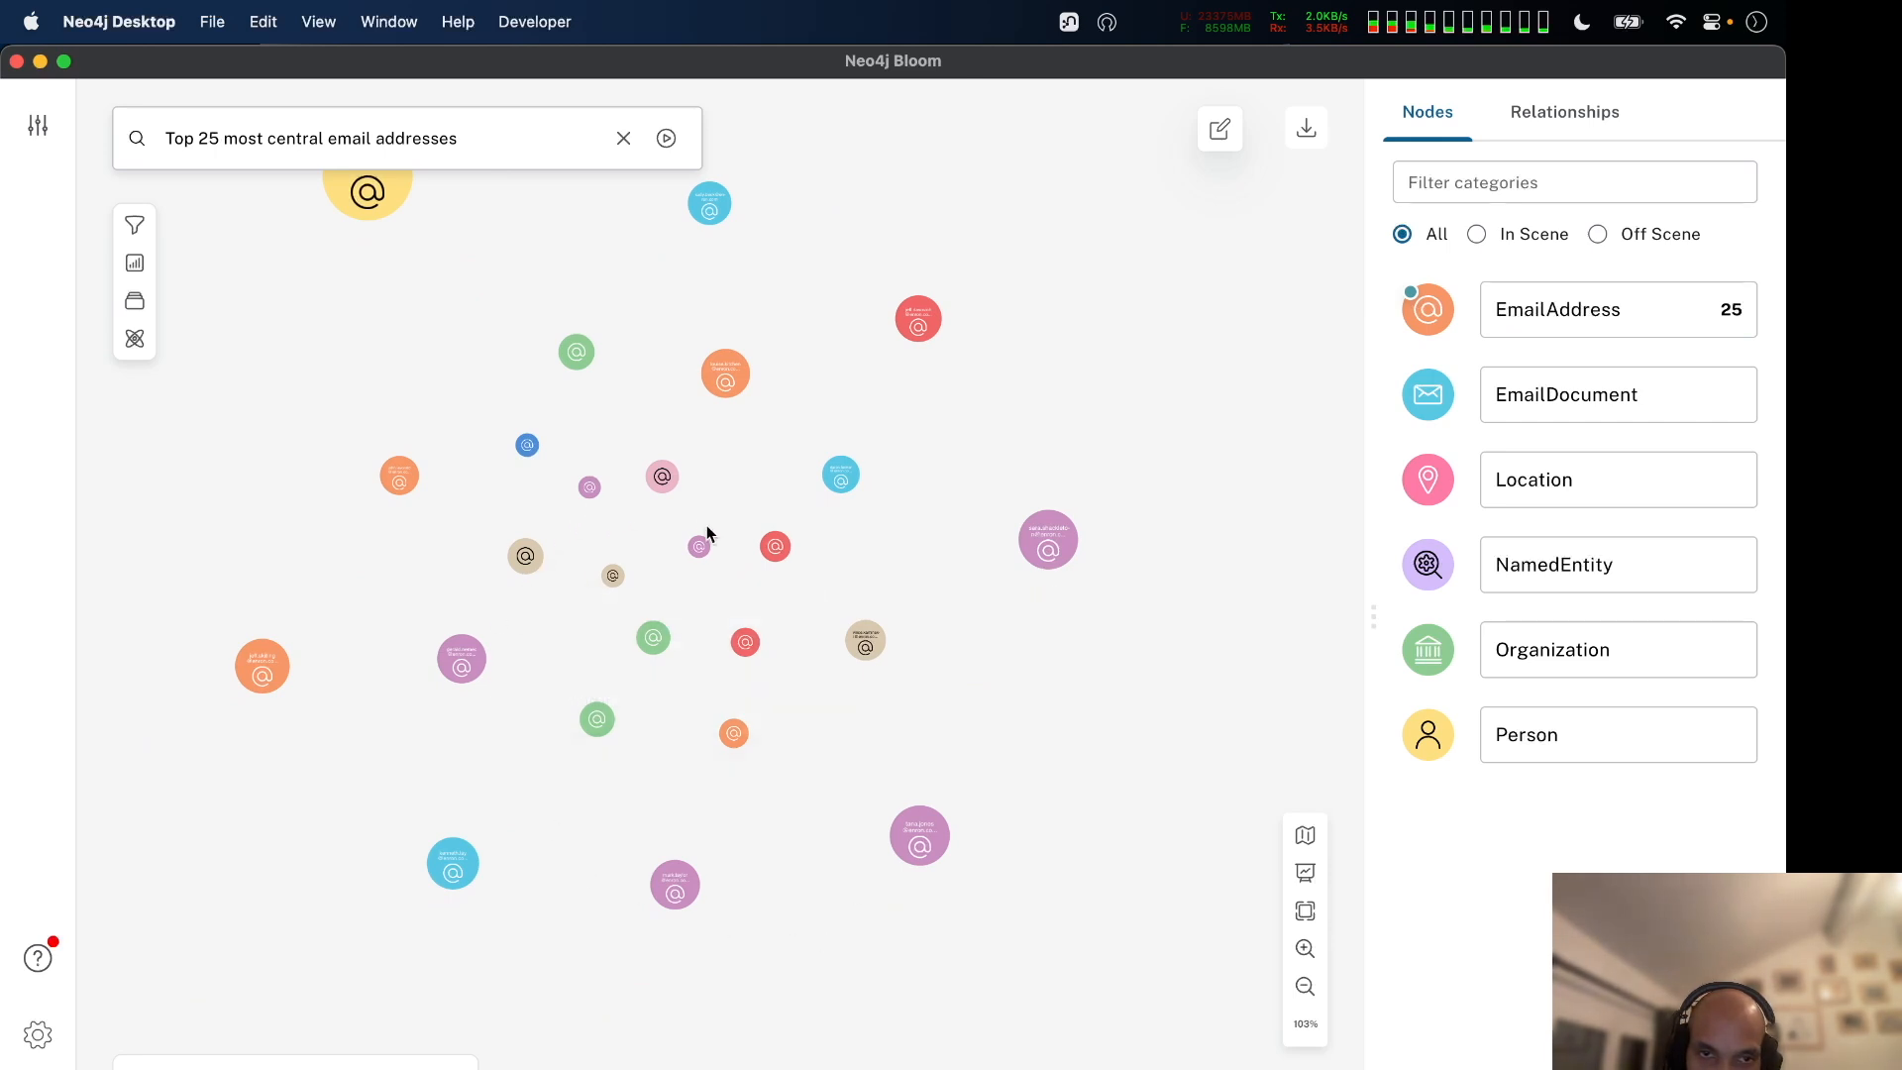
{"action": "left_click_drag", "start_coordinate": [1056, 275], "coordinate": [1108, 287]}
{"action": "key", "text": "super+a"}
{"action": "left_click", "coordinate": [1747, 1034]}
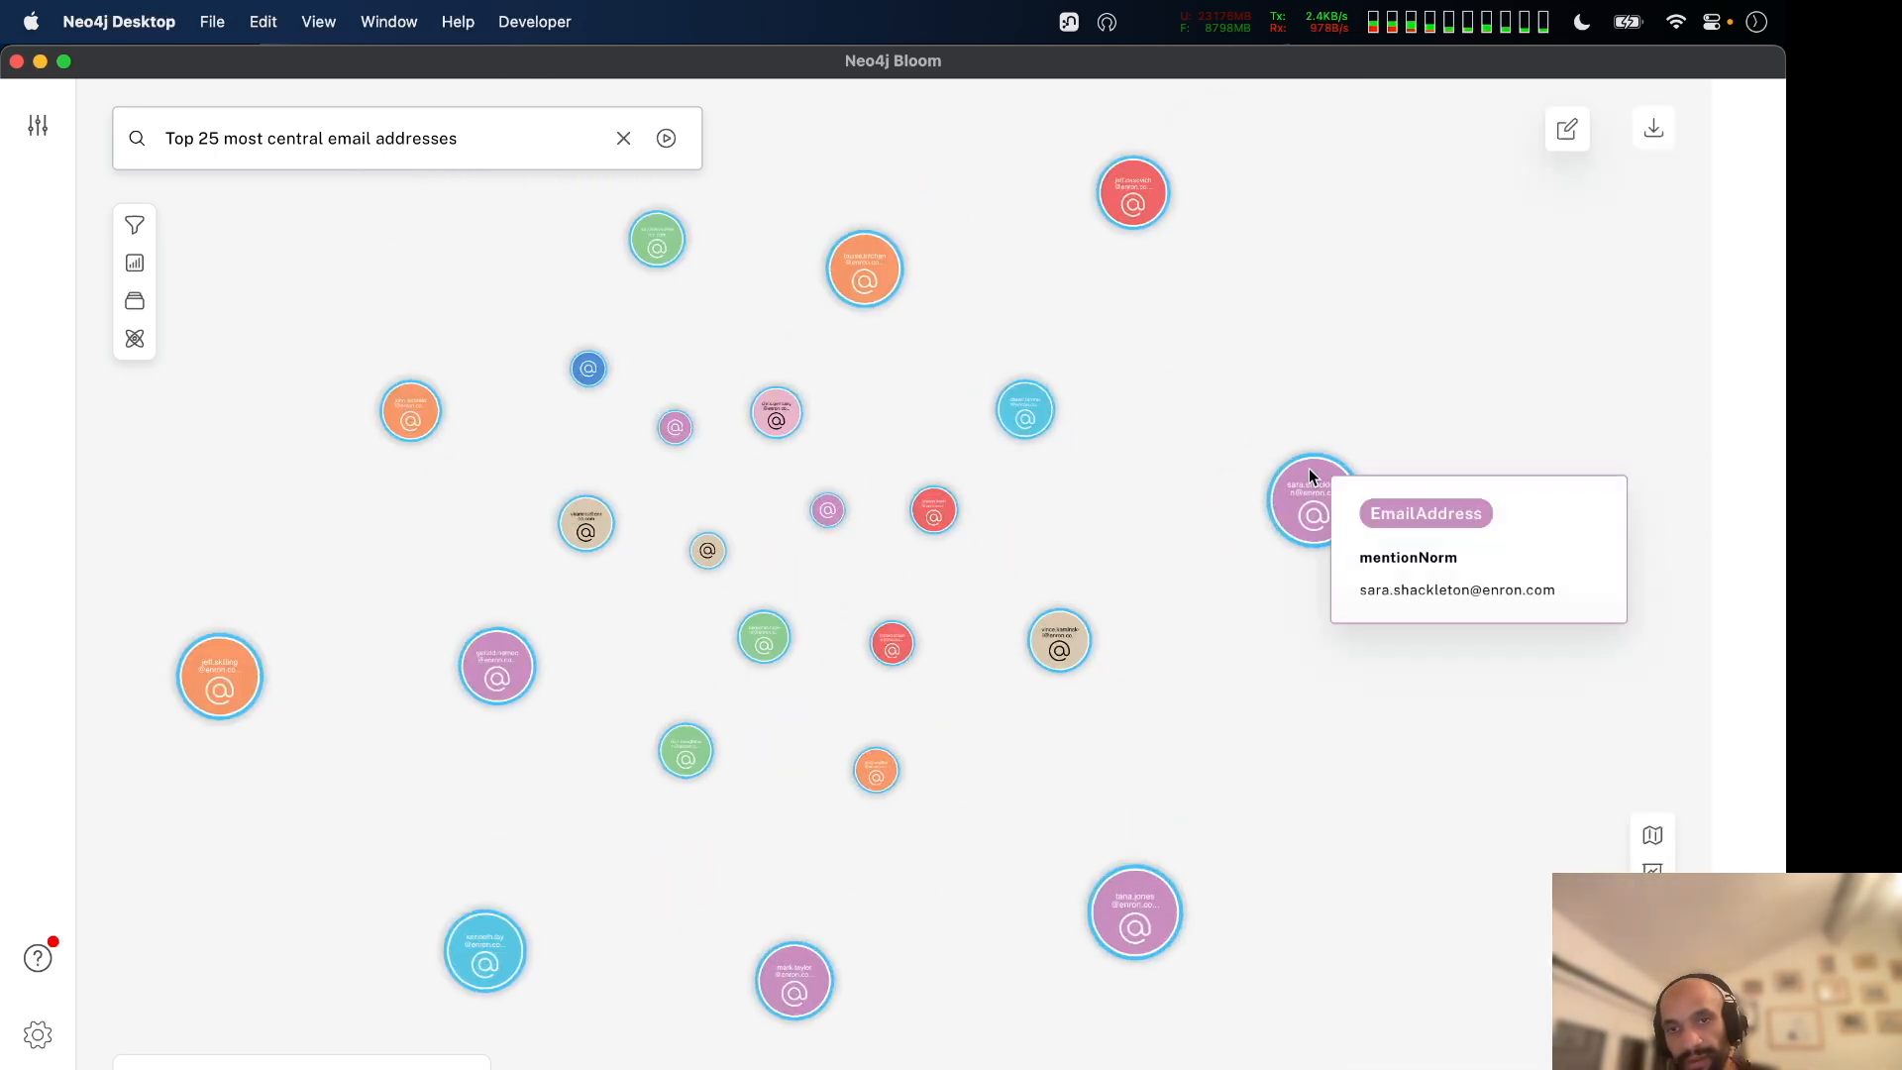
{"action": "right_click", "coordinate": [1310, 476]}
{"action": "mouse_move", "coordinate": [1444, 812]}
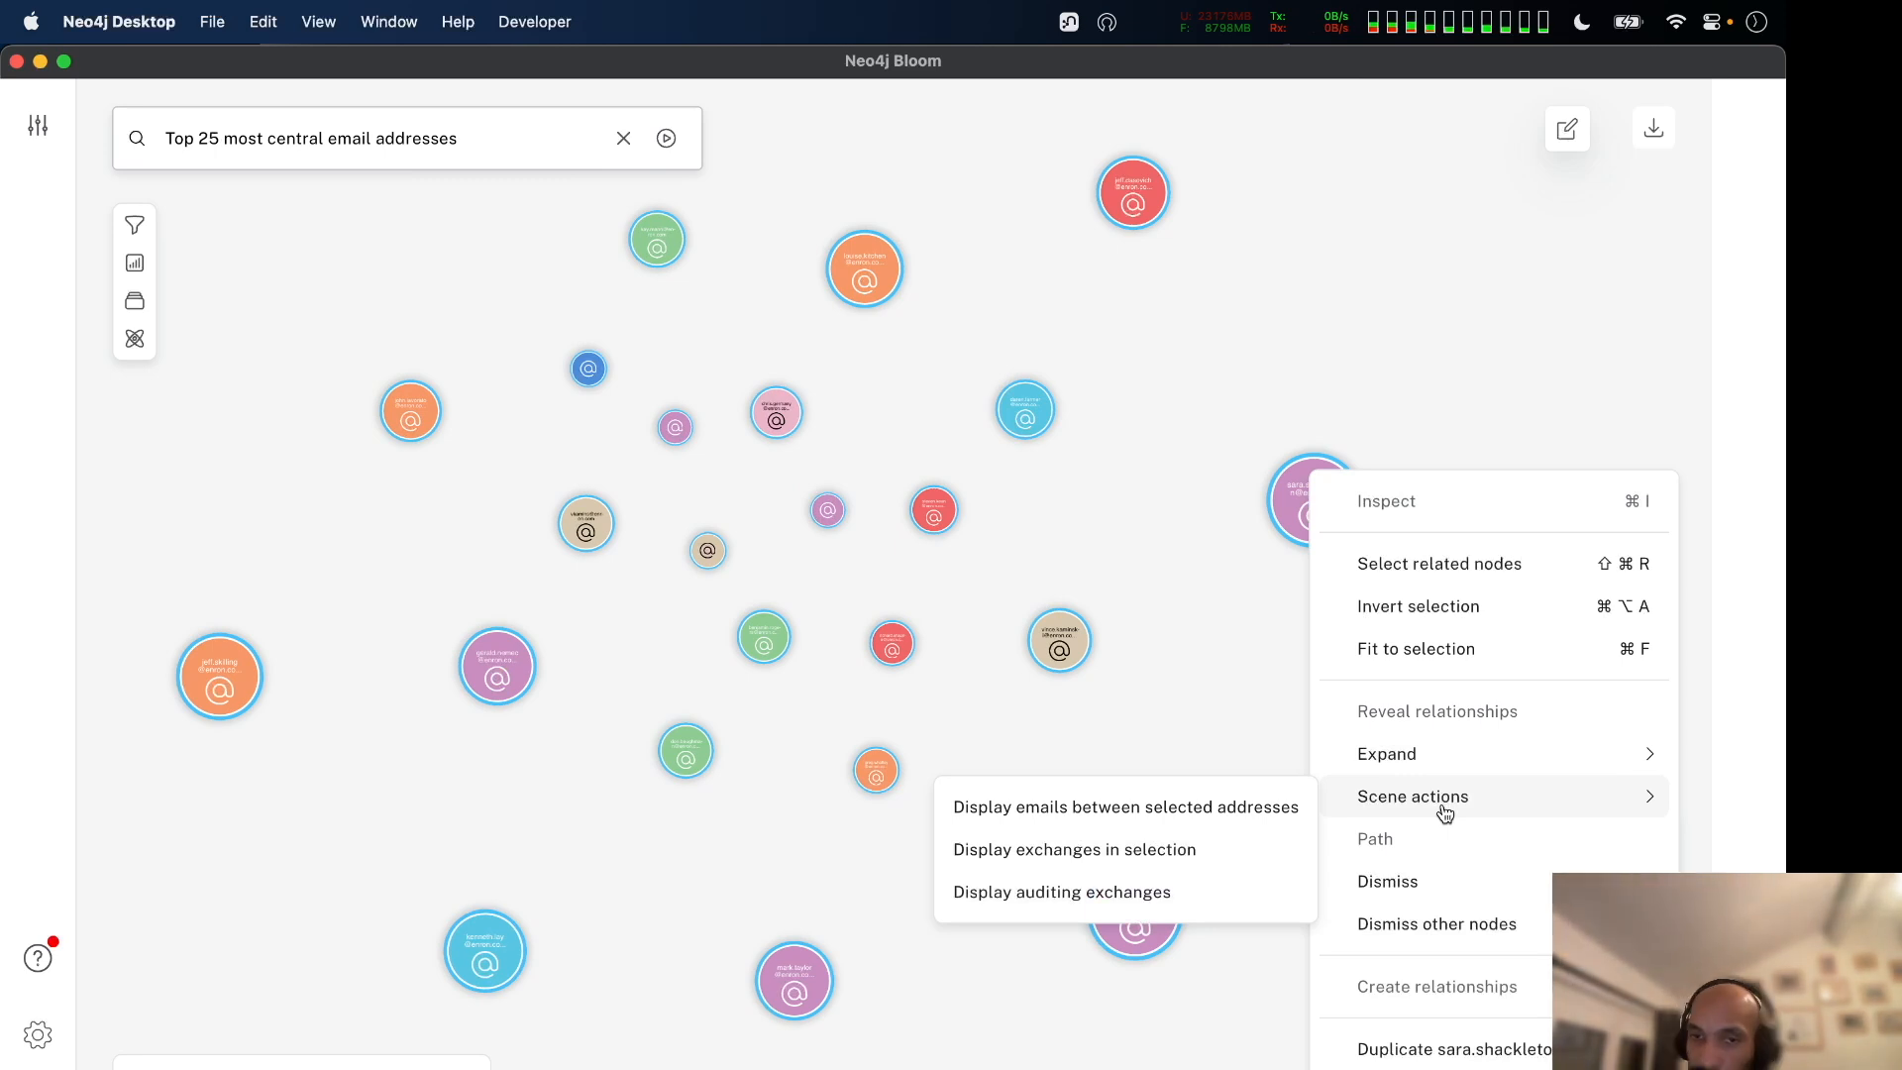
{"action": "left_click", "coordinate": [1172, 849]}
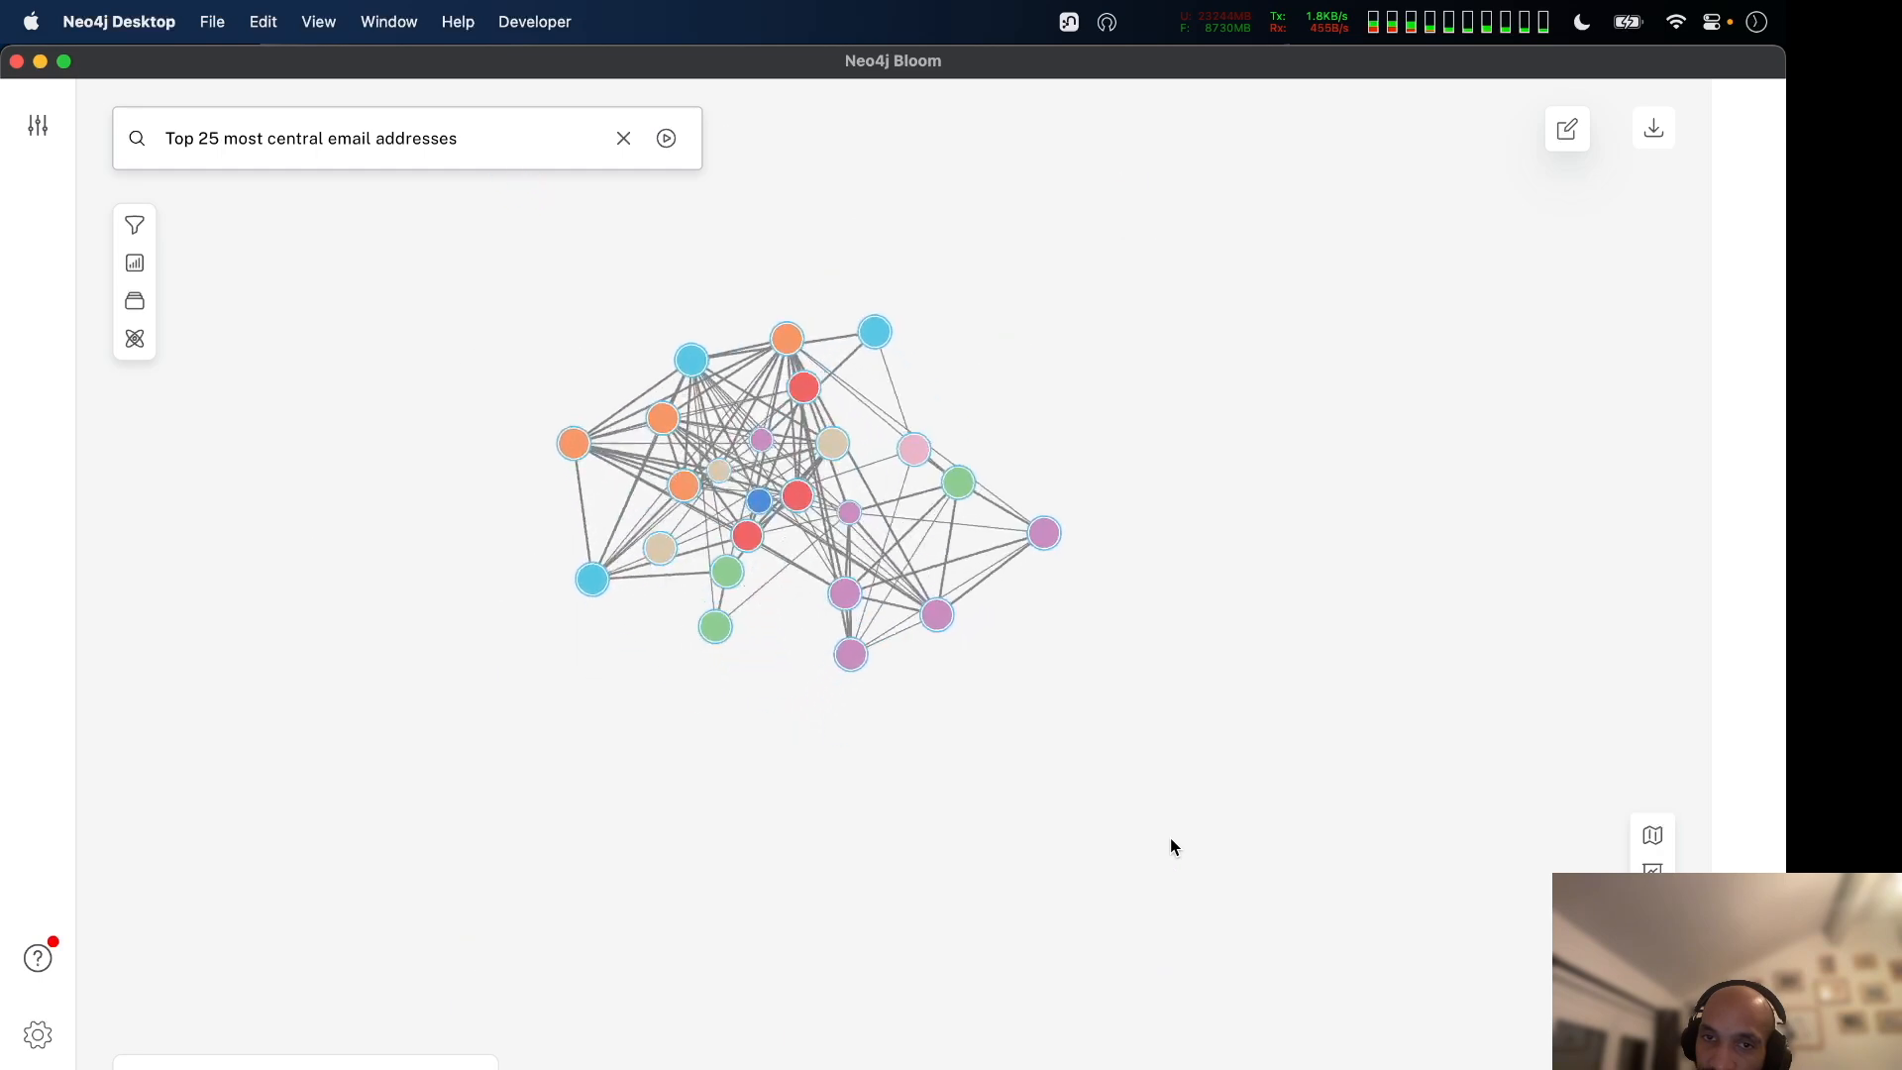
Spread out the crowded email address graph by repositioning a small purple, an orange, a red and a large purple node.
{"action": "scroll", "coordinate": [913, 485], "scroll_direction": "up", "scroll_amount": 5}
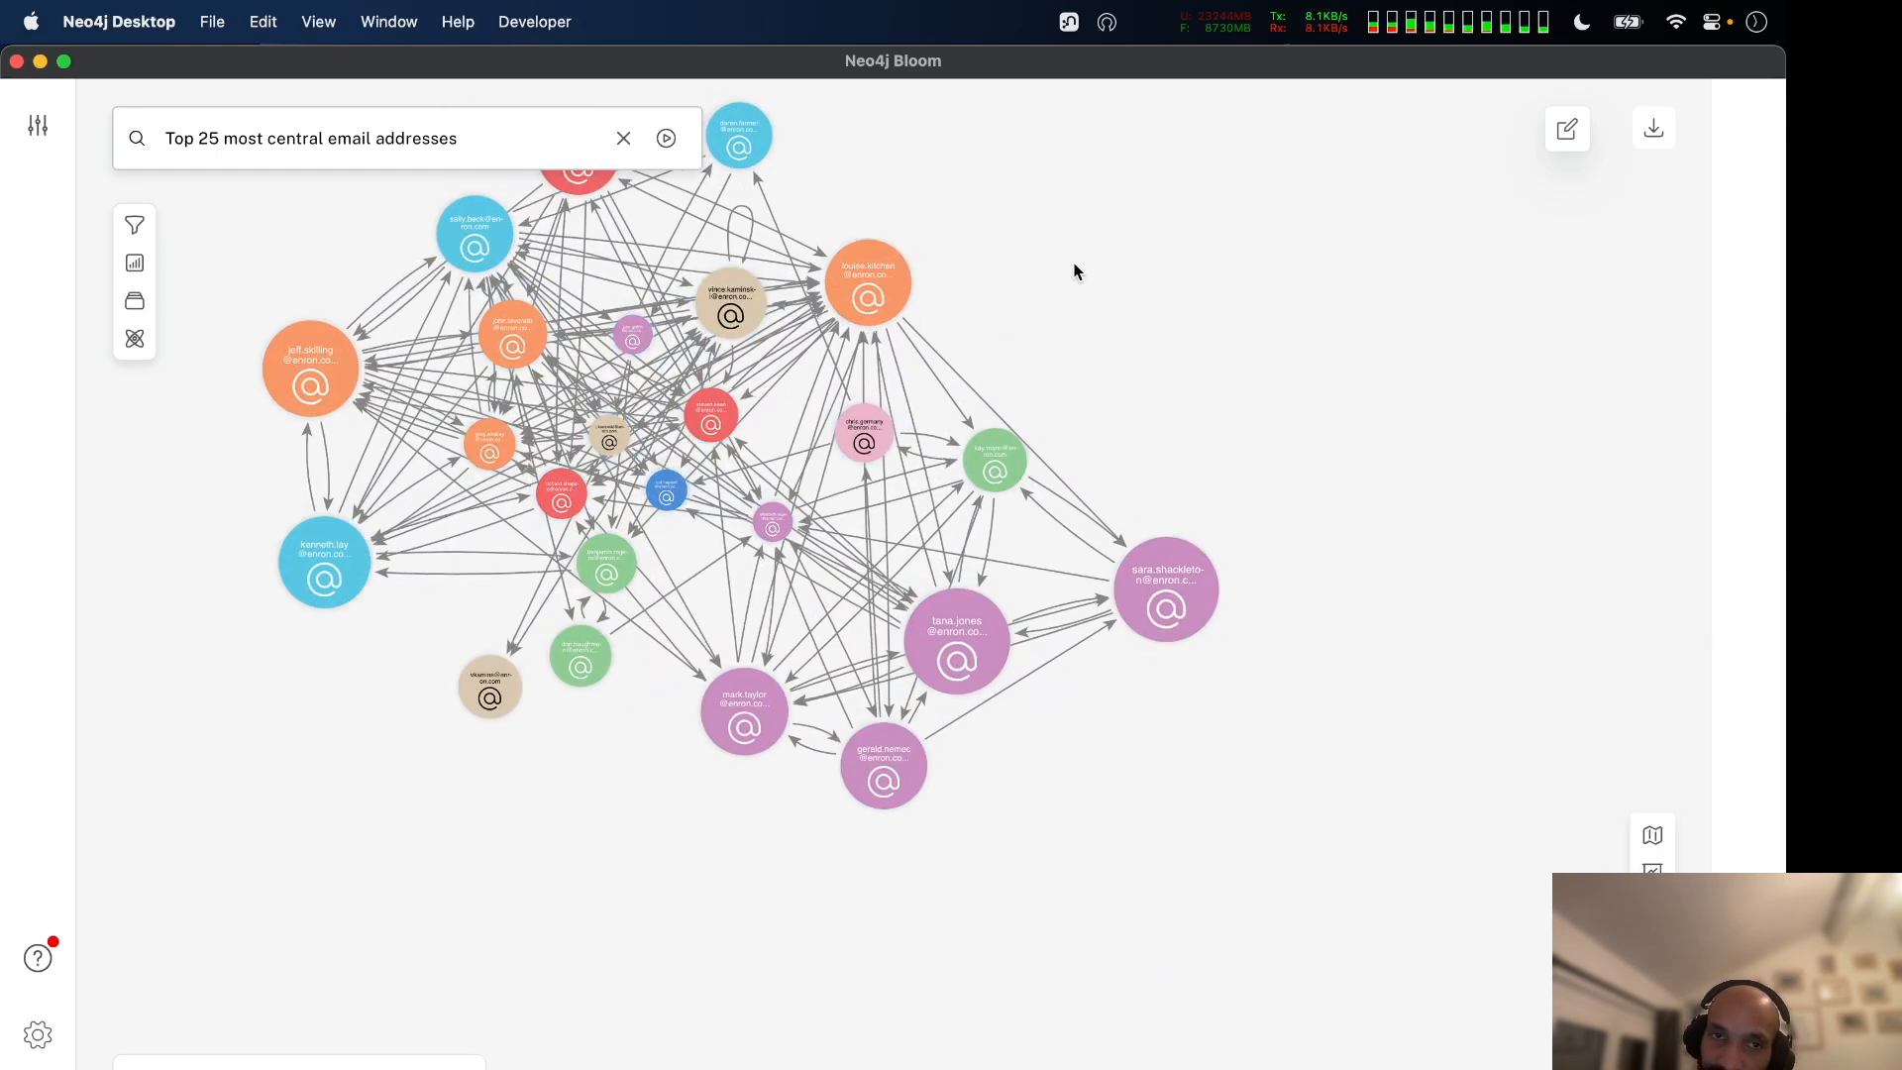
{"action": "scroll", "coordinate": [1076, 569], "scroll_direction": "up", "scroll_amount": 3}
{"action": "scroll", "coordinate": [1074, 568], "scroll_direction": "down", "scroll_amount": 5}
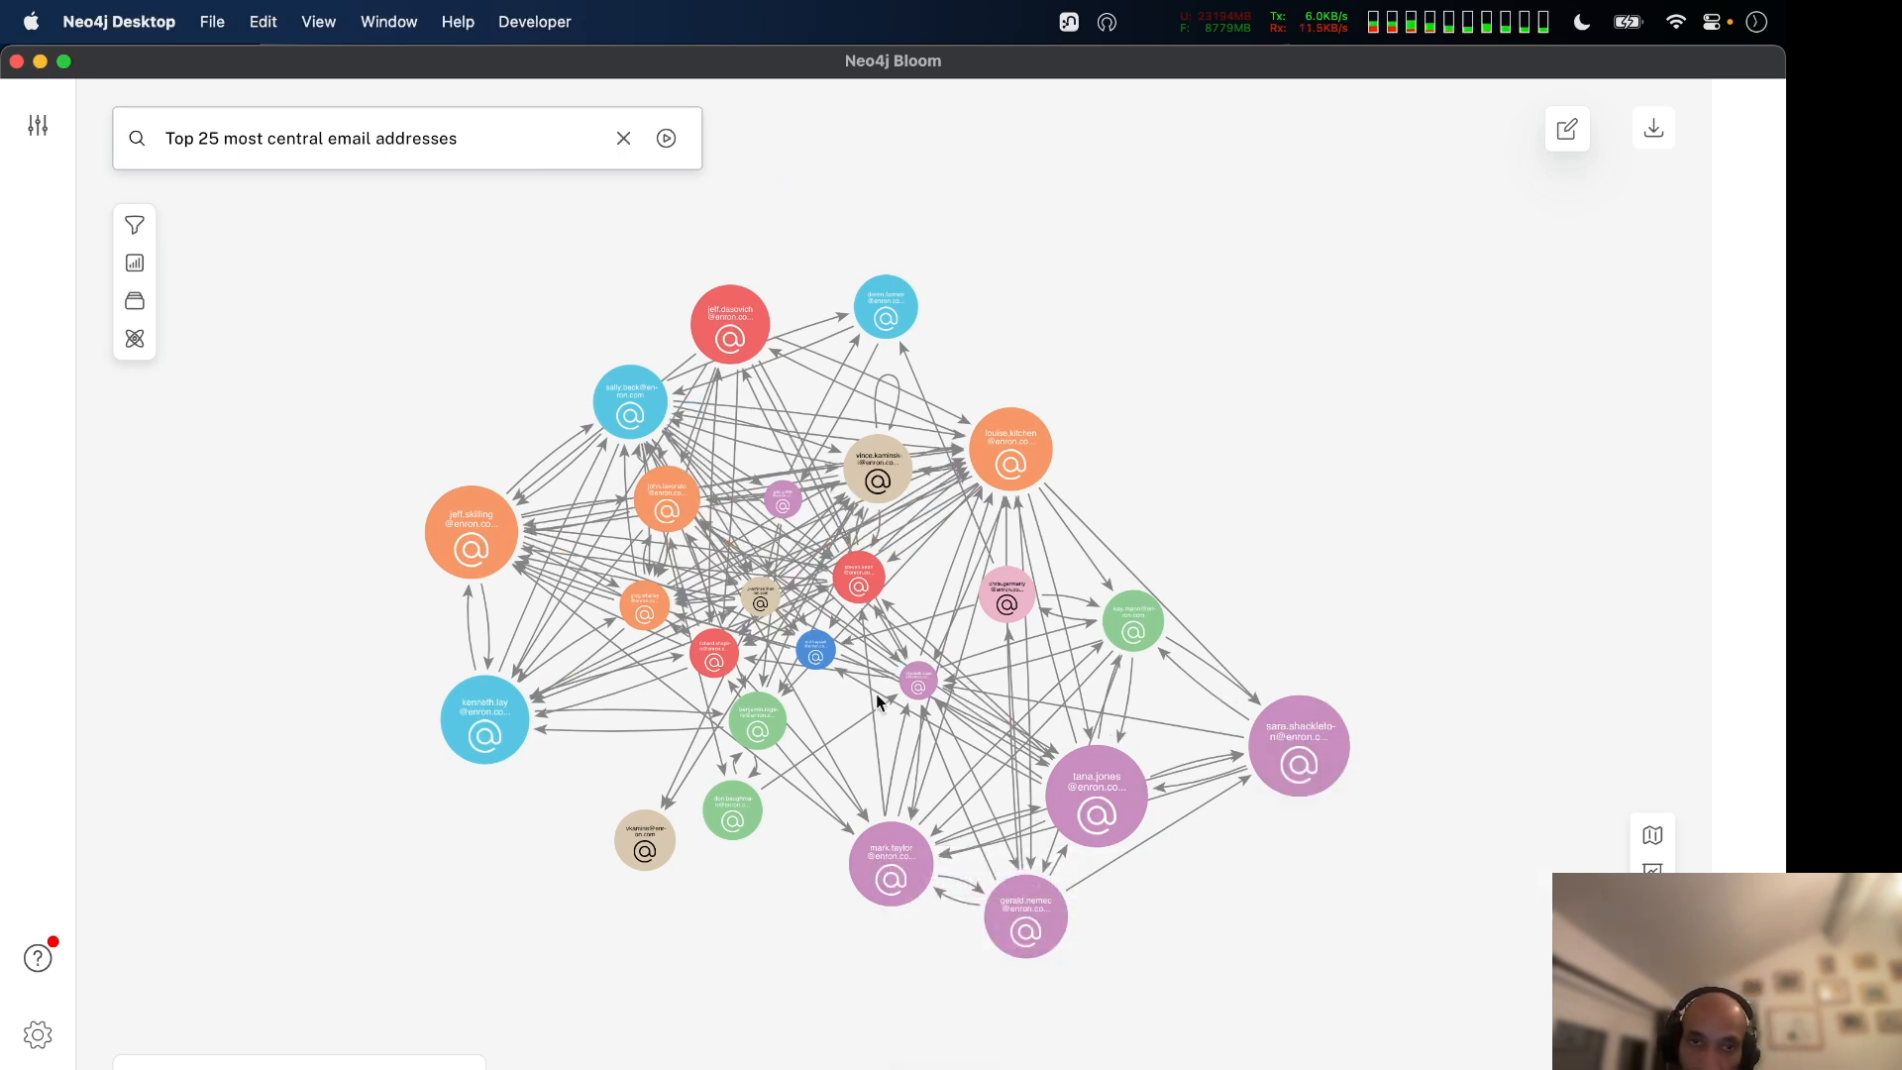
{"action": "left_click_drag", "start_coordinate": [782, 508], "coordinate": [788, 701]}
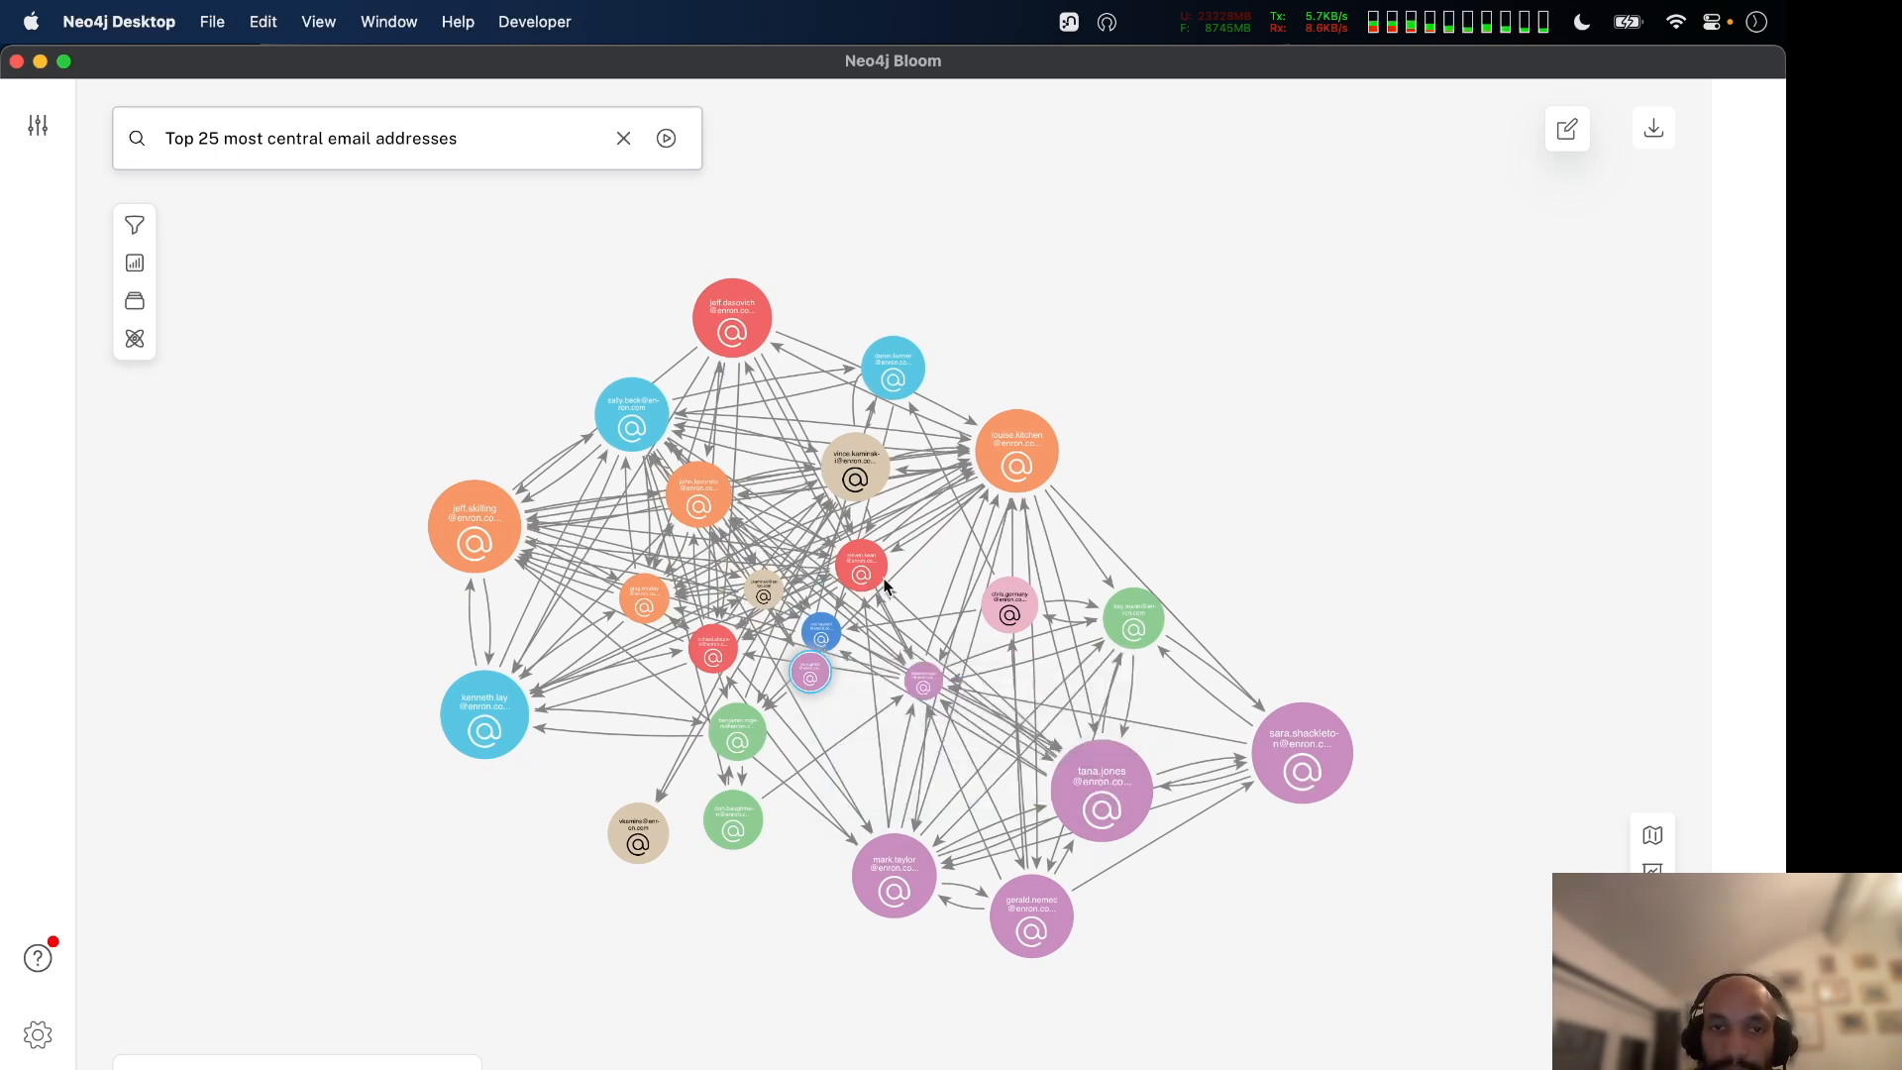
{"action": "mouse_move", "coordinate": [501, 527]}
{"action": "mouse_move", "coordinate": [501, 530]}
{"action": "left_mouse_down"}
{"action": "mouse_move", "coordinate": [455, 526]}
{"action": "mouse_move", "coordinate": [504, 525]}
{"action": "left_mouse_up"}
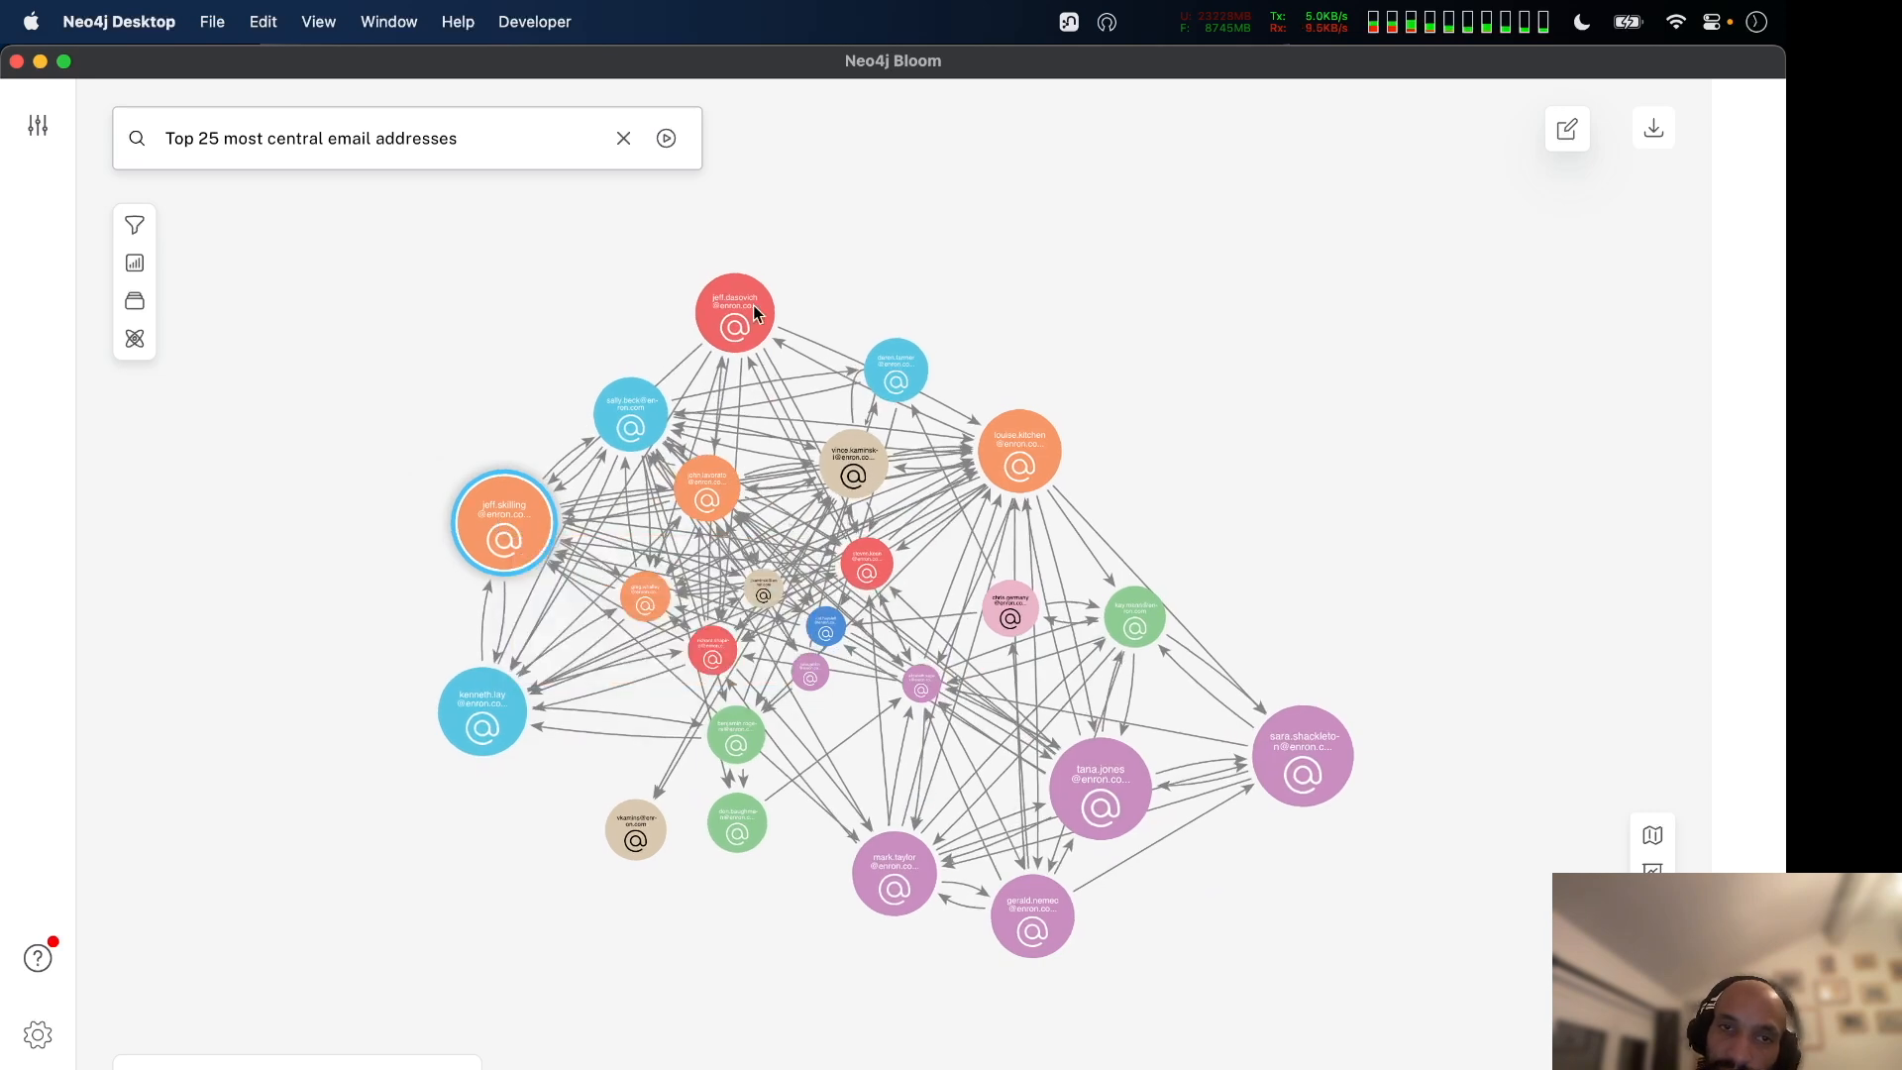
{"action": "left_click_drag", "start_coordinate": [755, 313], "coordinate": [745, 509]}
{"action": "scroll", "coordinate": [745, 509], "scroll_direction": "down", "scroll_amount": 5}
{"action": "scroll", "coordinate": [745, 509], "scroll_direction": "up", "scroll_amount": 4}
{"action": "scroll", "coordinate": [769, 608], "scroll_direction": "up", "scroll_amount": 4}
{"action": "left_click_drag", "start_coordinate": [1254, 812], "coordinate": [1329, 871]}
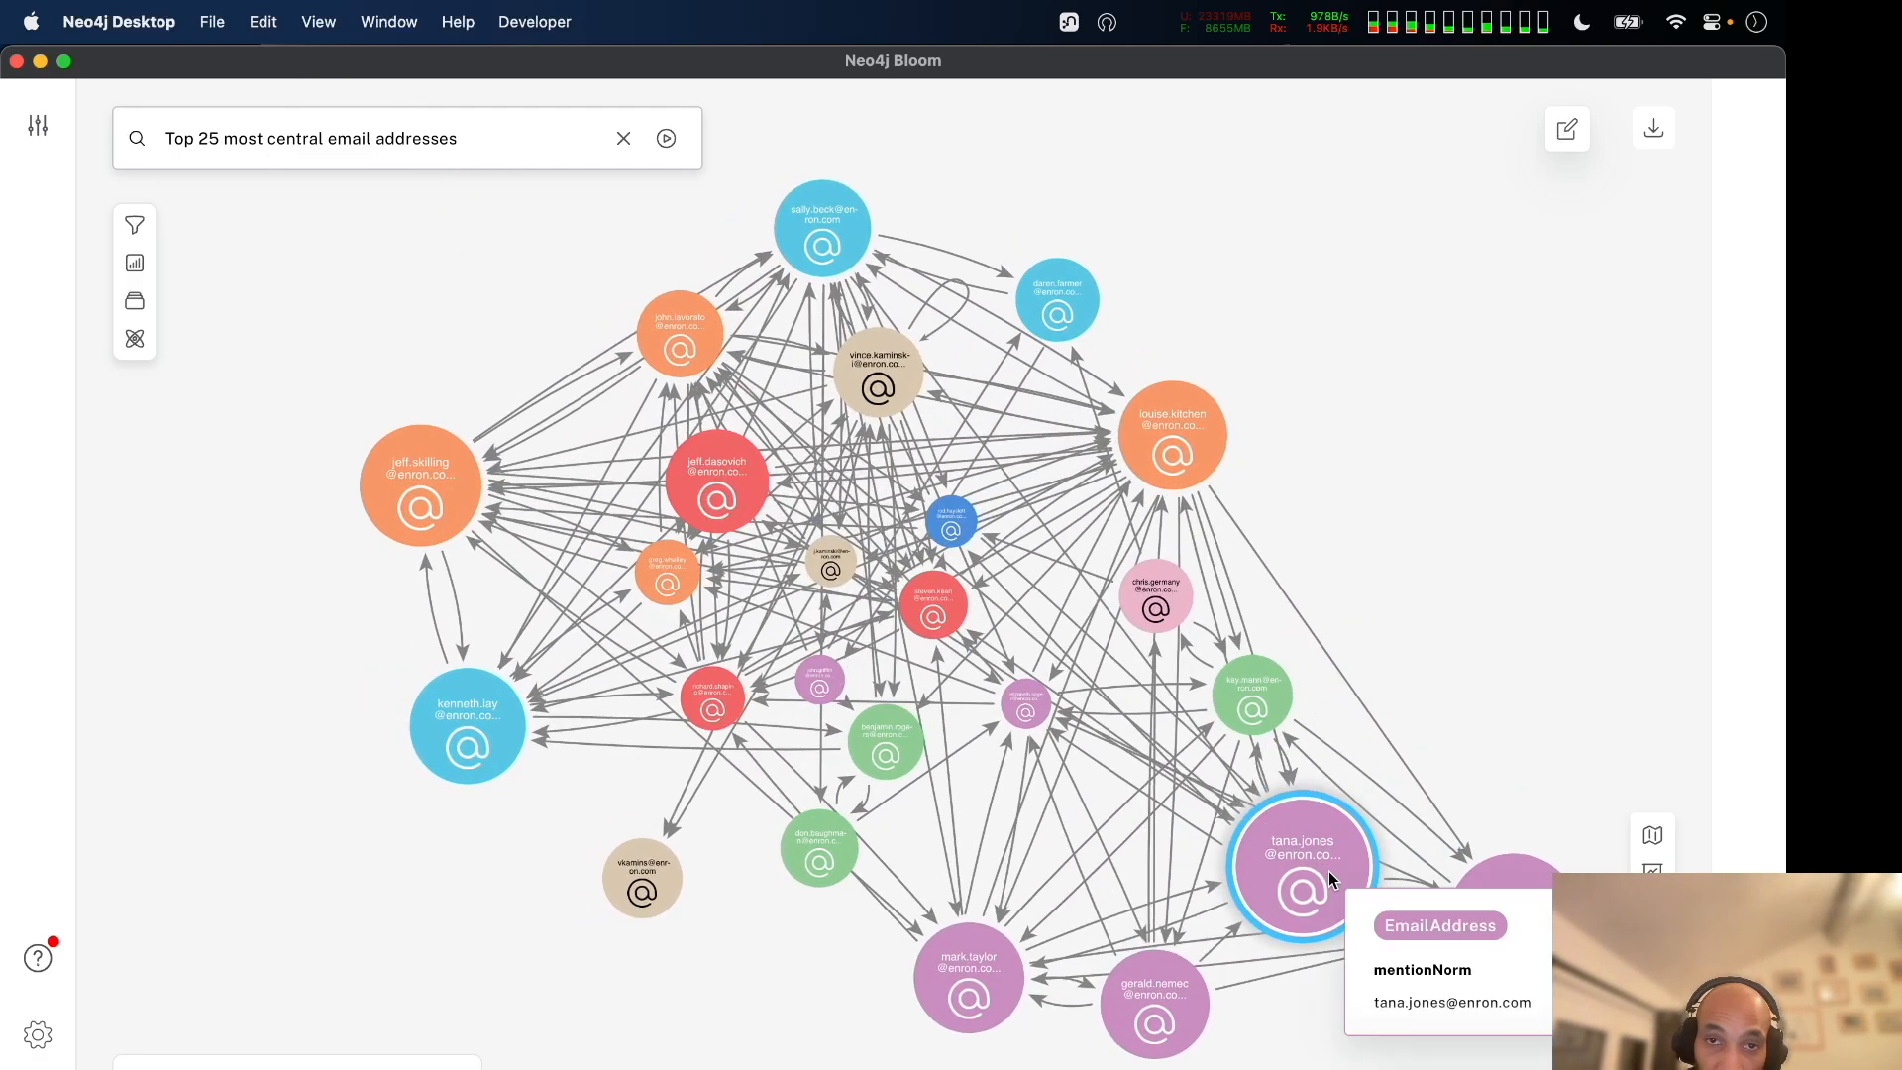
Rearrange three large purple community nodes and the nearby green node so the relationships between them are easier to distinguish.
{"action": "scroll", "coordinate": [1292, 733], "scroll_direction": "up", "scroll_amount": 5}
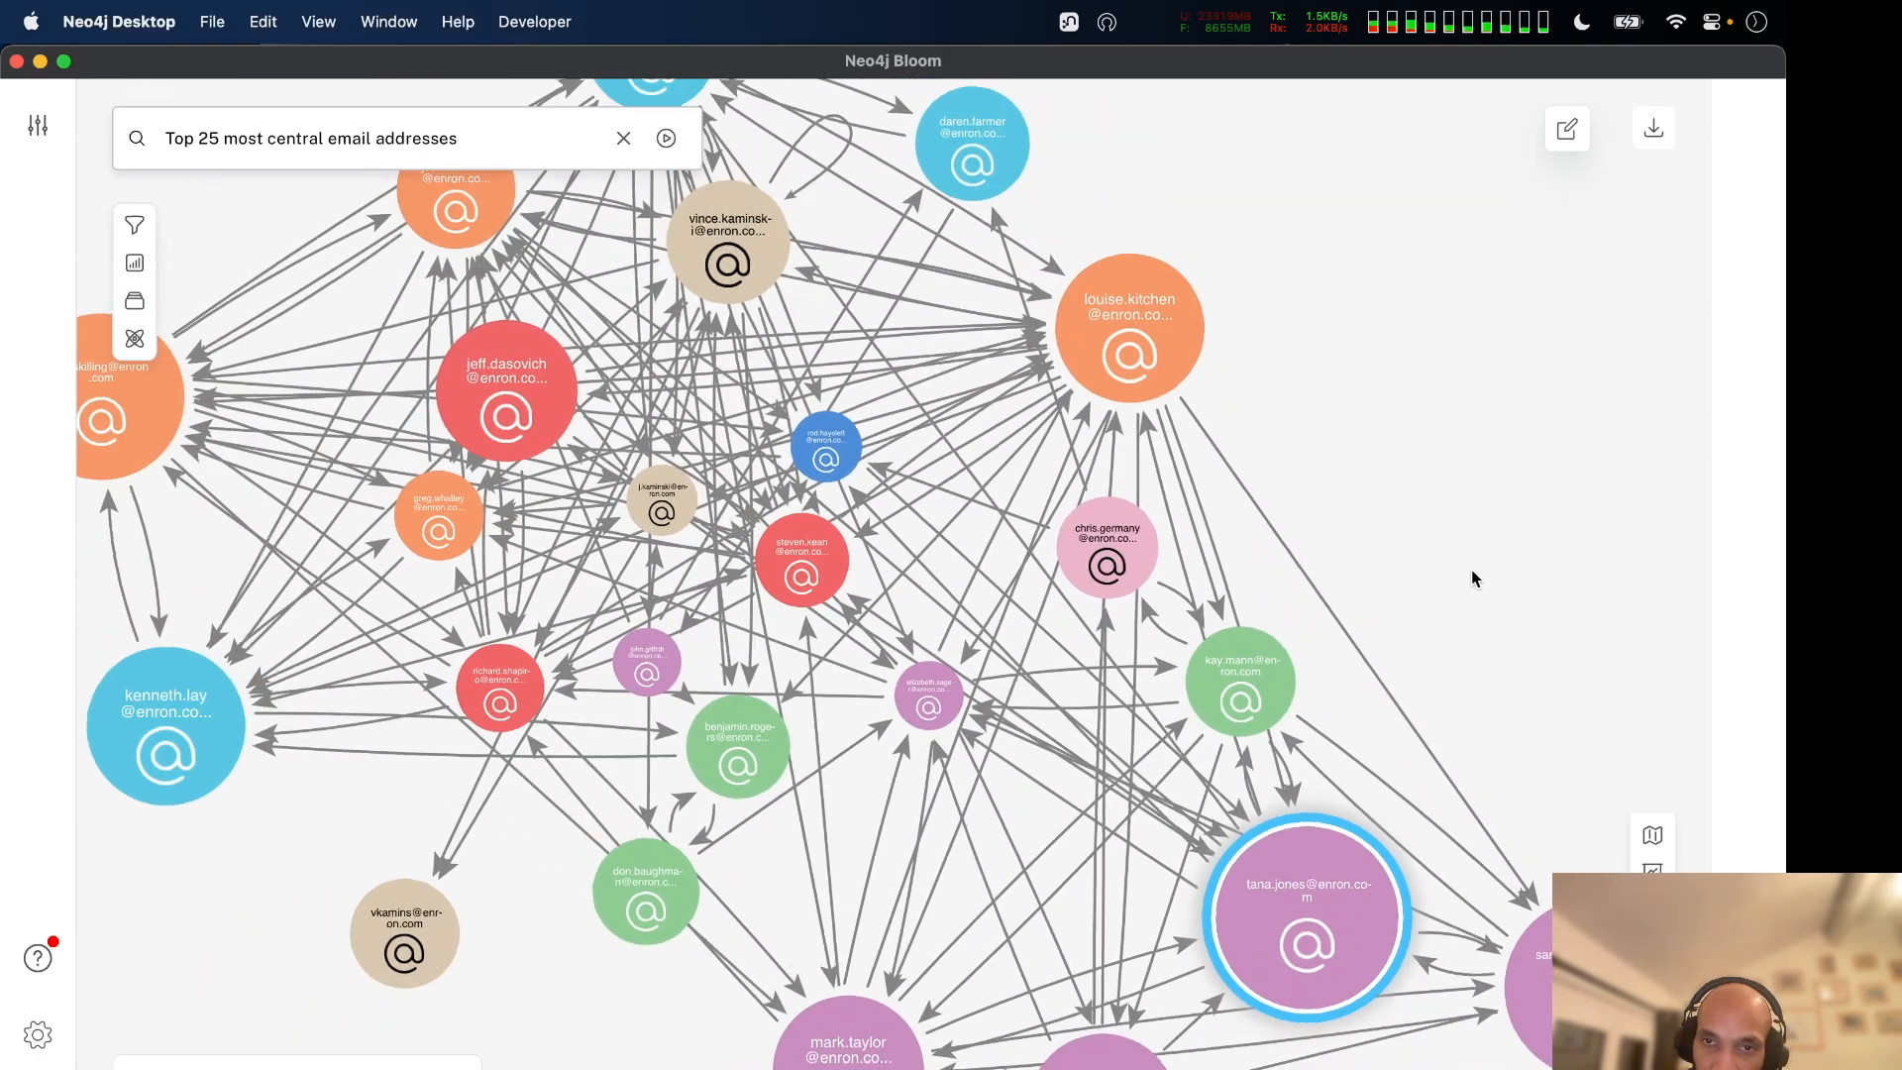
{"action": "scroll", "coordinate": [1473, 573], "scroll_direction": "down", "scroll_amount": 5}
{"action": "left_click", "coordinate": [1498, 561]}
{"action": "scroll", "coordinate": [1507, 612], "scroll_direction": "up", "scroll_amount": 4}
{"action": "left_click_drag", "start_coordinate": [1506, 608], "coordinate": [1384, 395]}
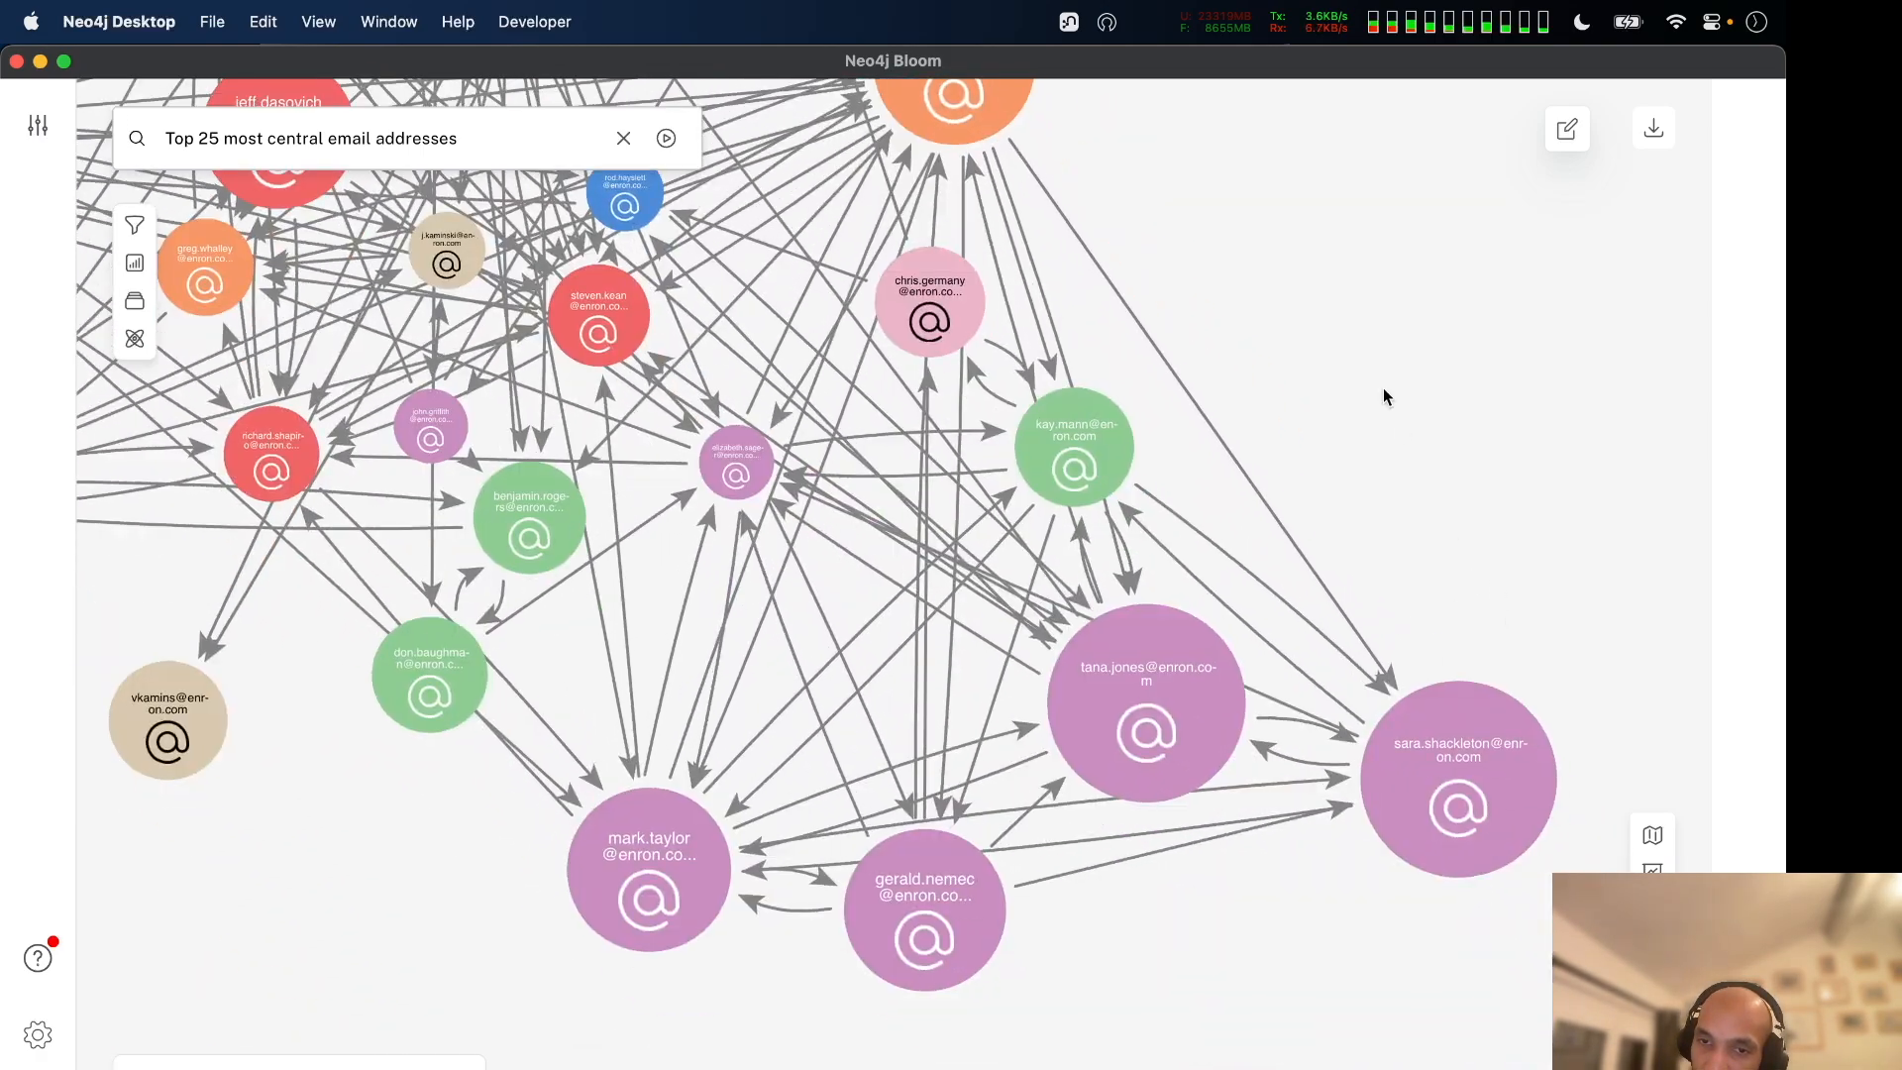
{"action": "left_click_drag", "start_coordinate": [1144, 966], "coordinate": [1161, 575]}
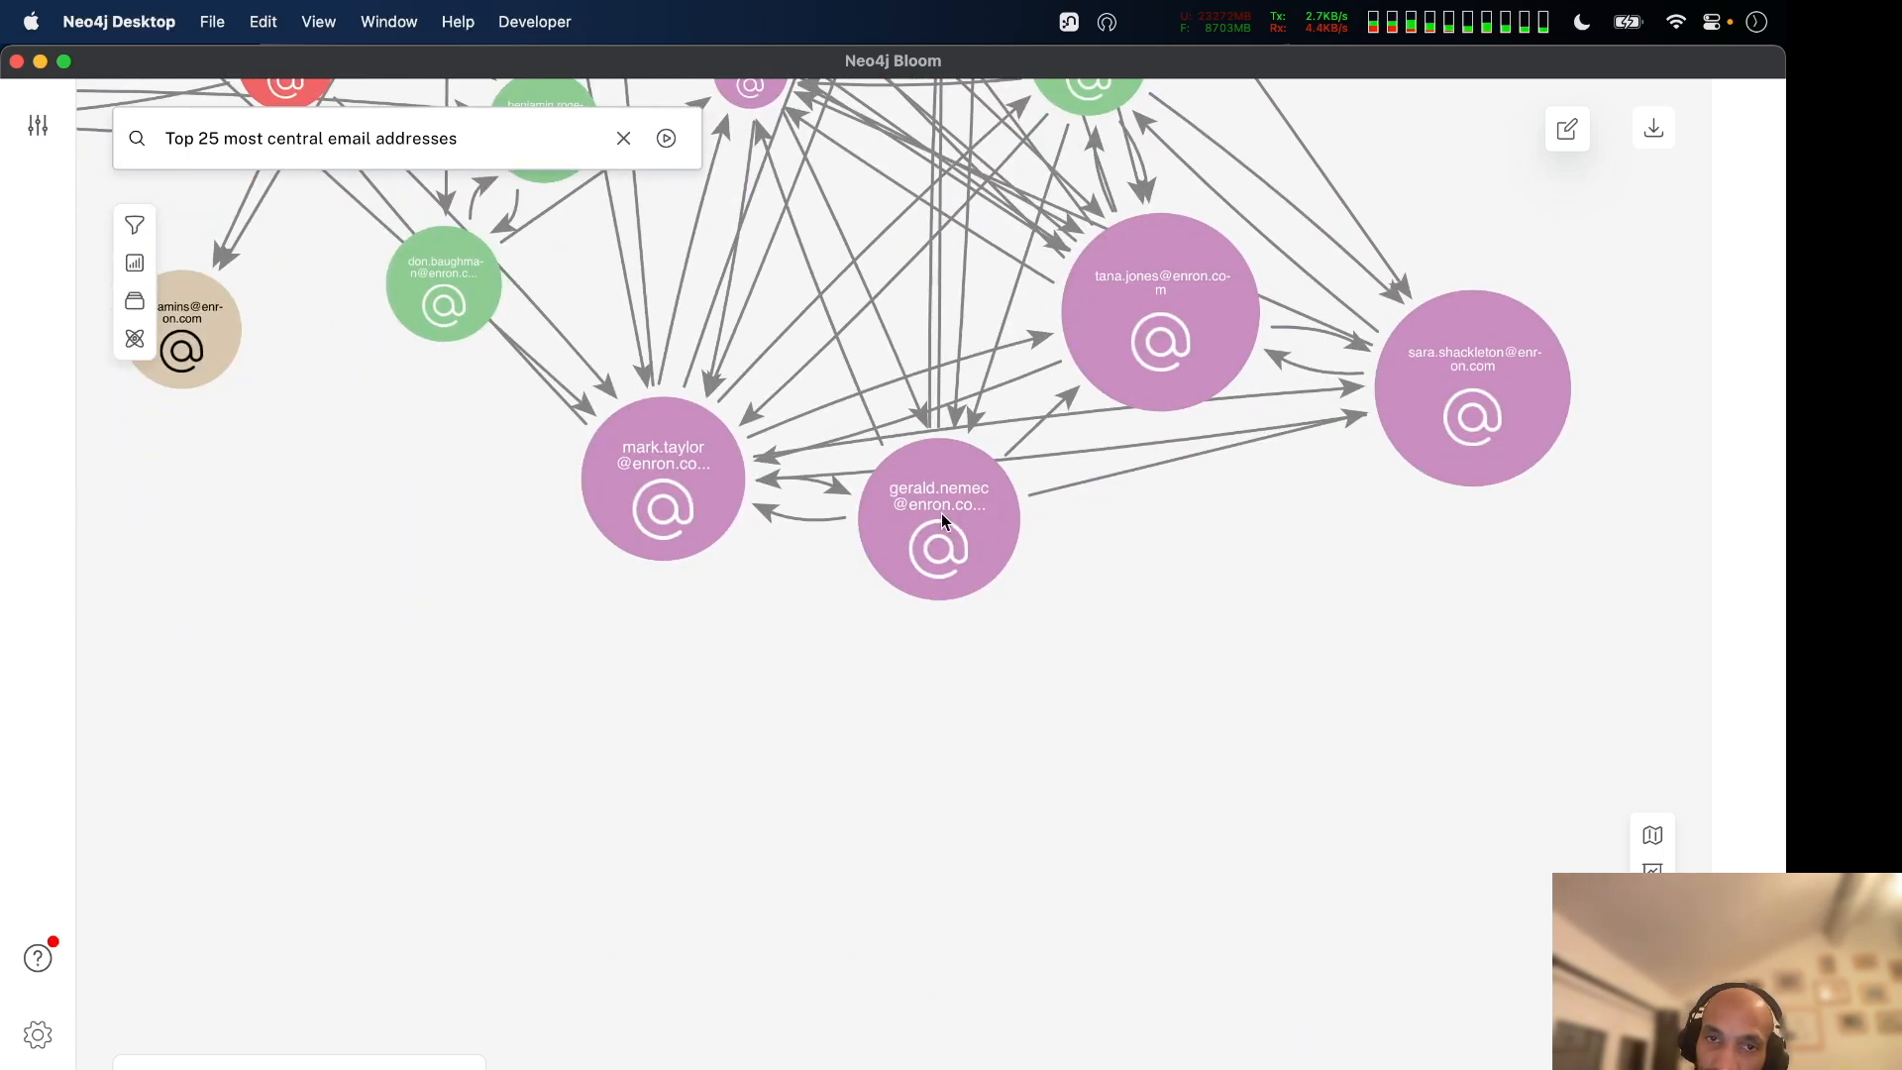
{"action": "left_click_drag", "start_coordinate": [939, 515], "coordinate": [1114, 888]}
{"action": "mouse_move", "coordinate": [758, 582]}
{"action": "left_click_drag", "start_coordinate": [758, 583], "coordinate": [697, 805]}
{"action": "left_click_drag", "start_coordinate": [1168, 305], "coordinate": [1035, 521]}
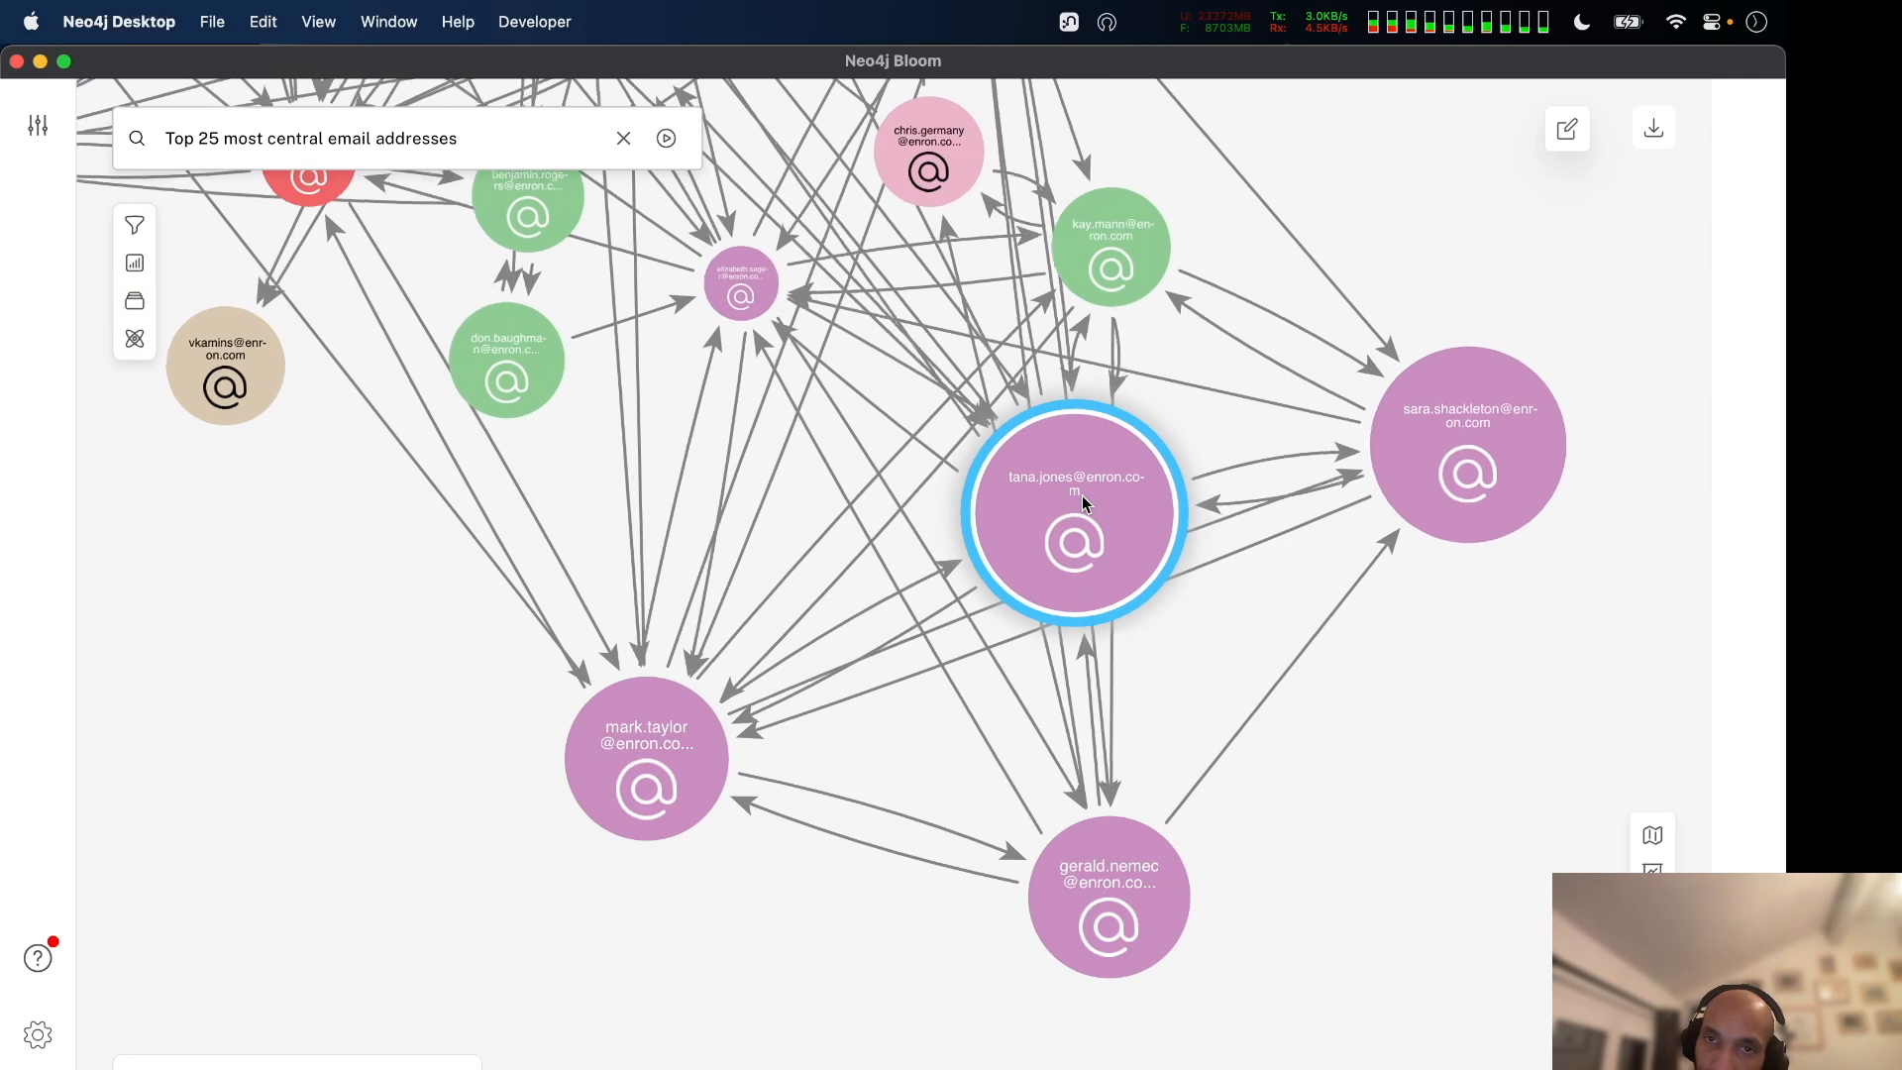
{"action": "left_click_drag", "start_coordinate": [1114, 244], "coordinate": [1161, 140]}
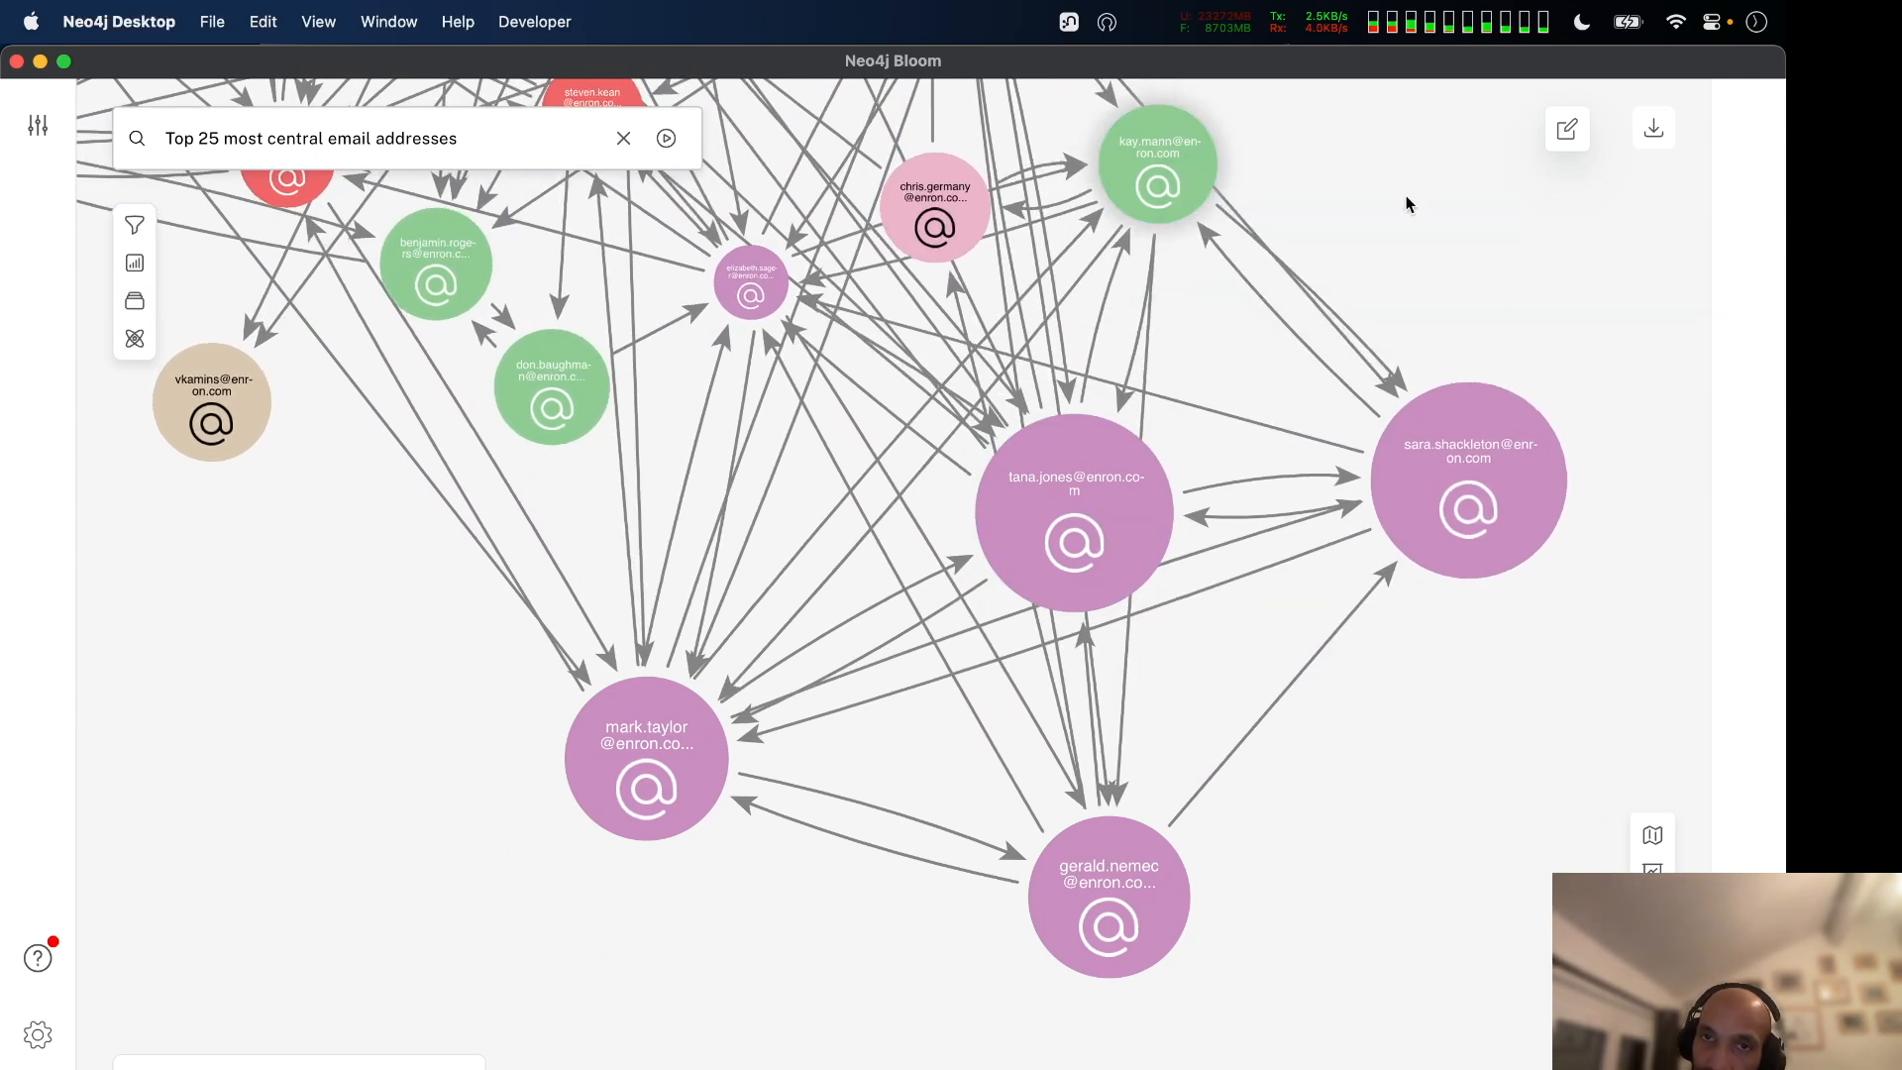
Inspect the MESSAGED relationships in both directions between the central large purple node and the green node above it.
{"action": "left_click", "coordinate": [1112, 288]}
{"action": "double_click", "coordinate": [1109, 283]}
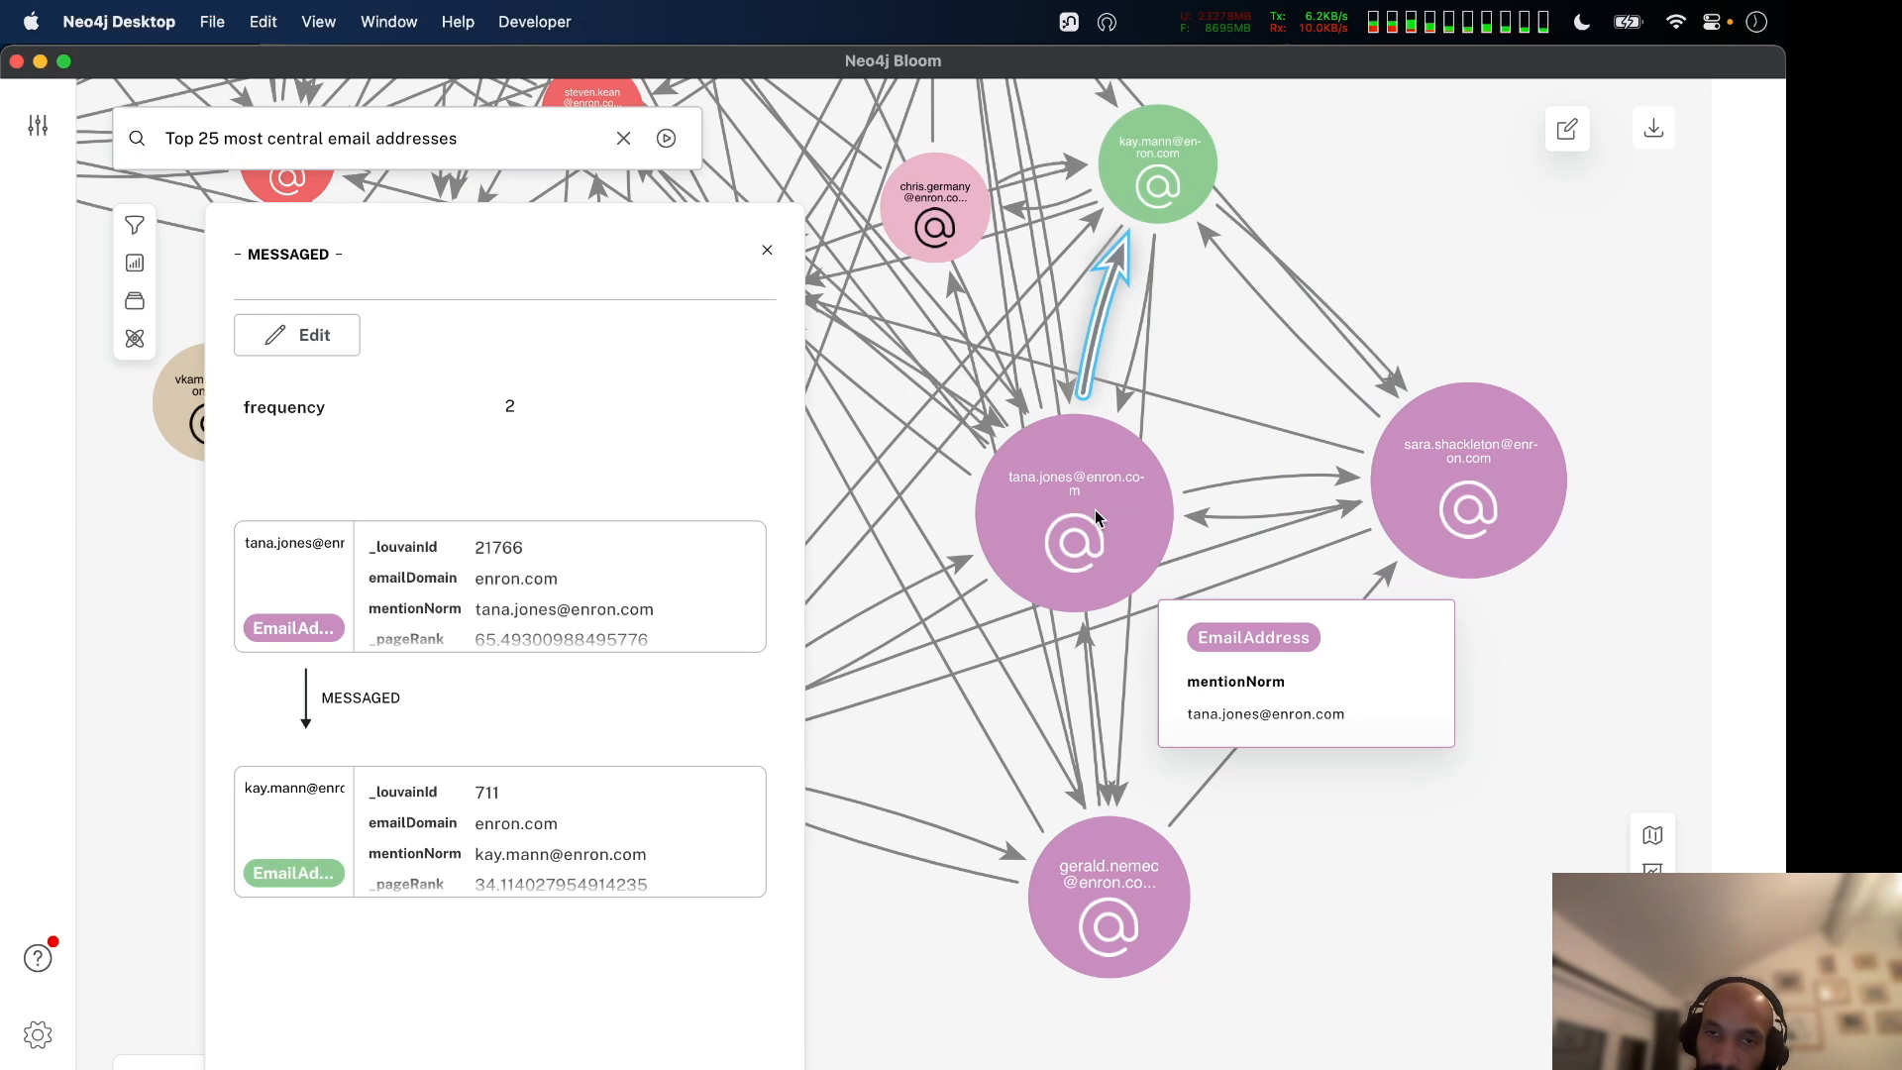
{"action": "left_click", "coordinate": [1143, 301]}
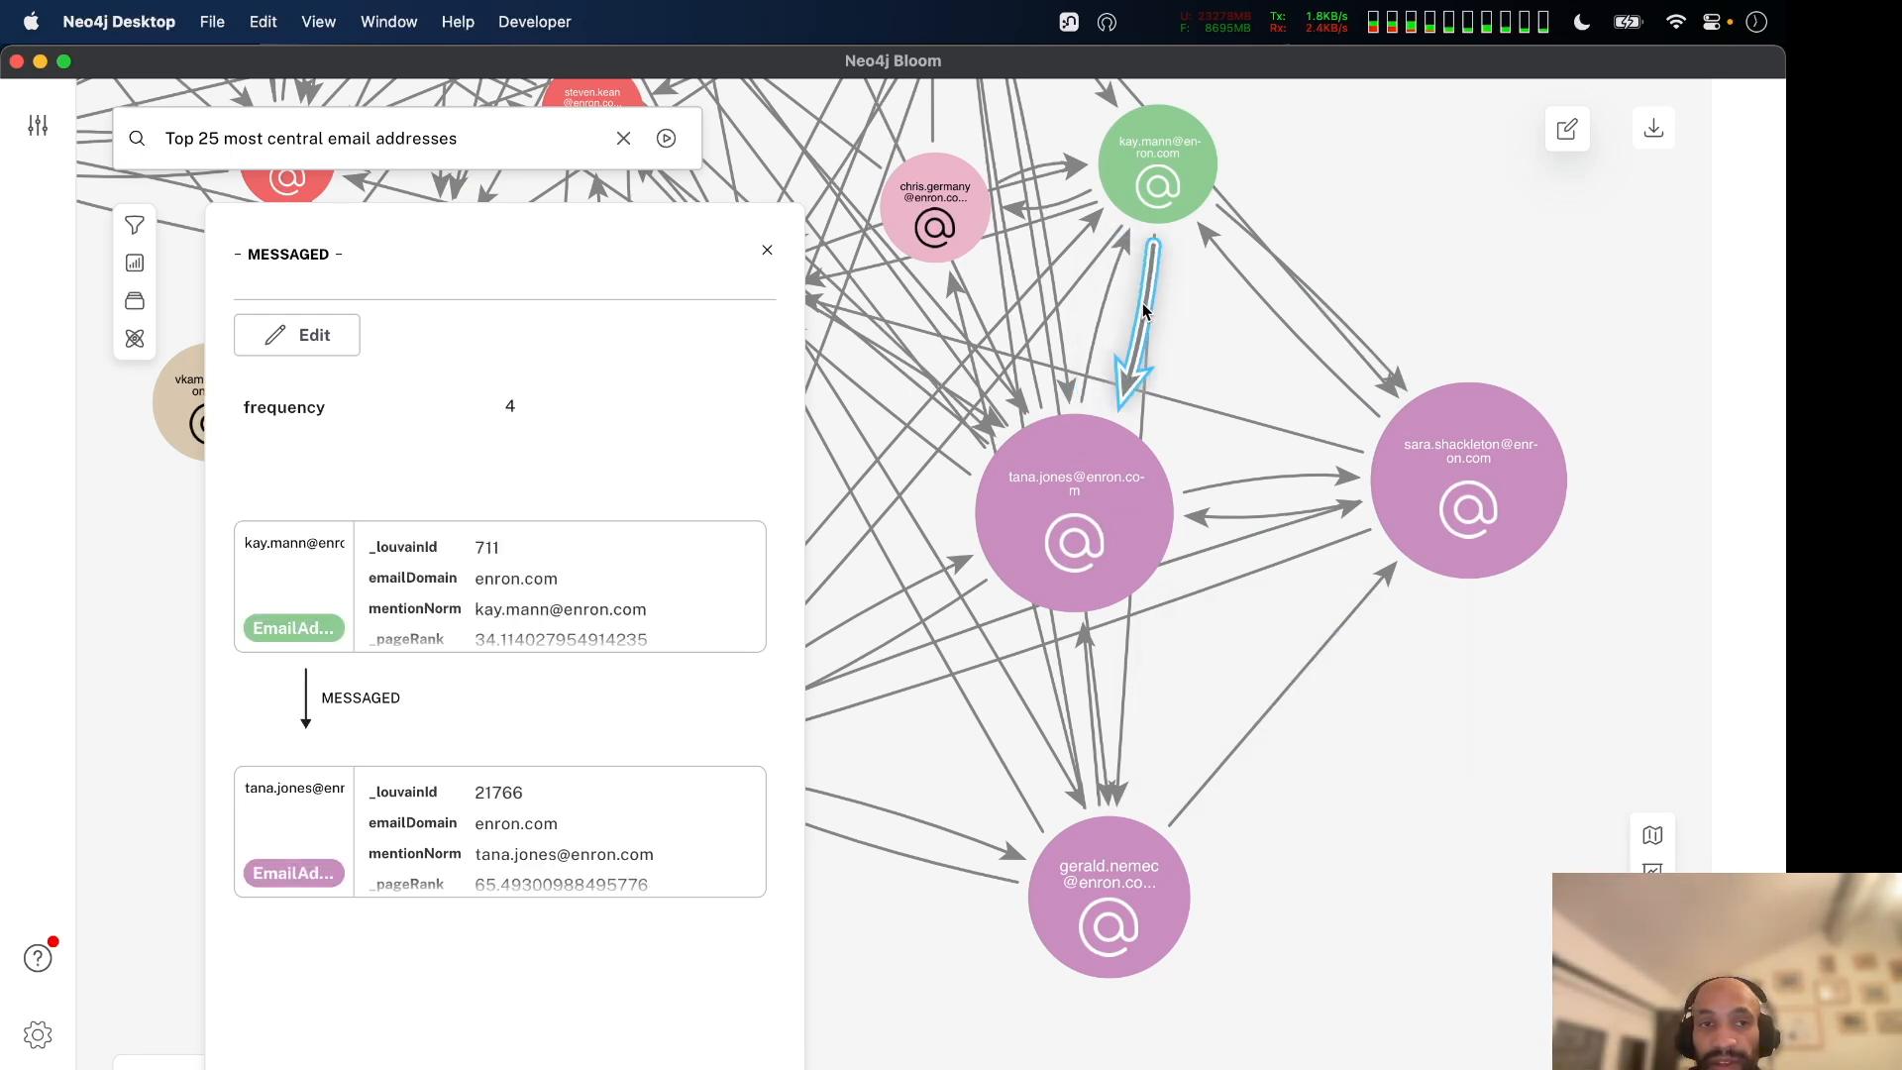
{"action": "left_click", "coordinate": [767, 249]}
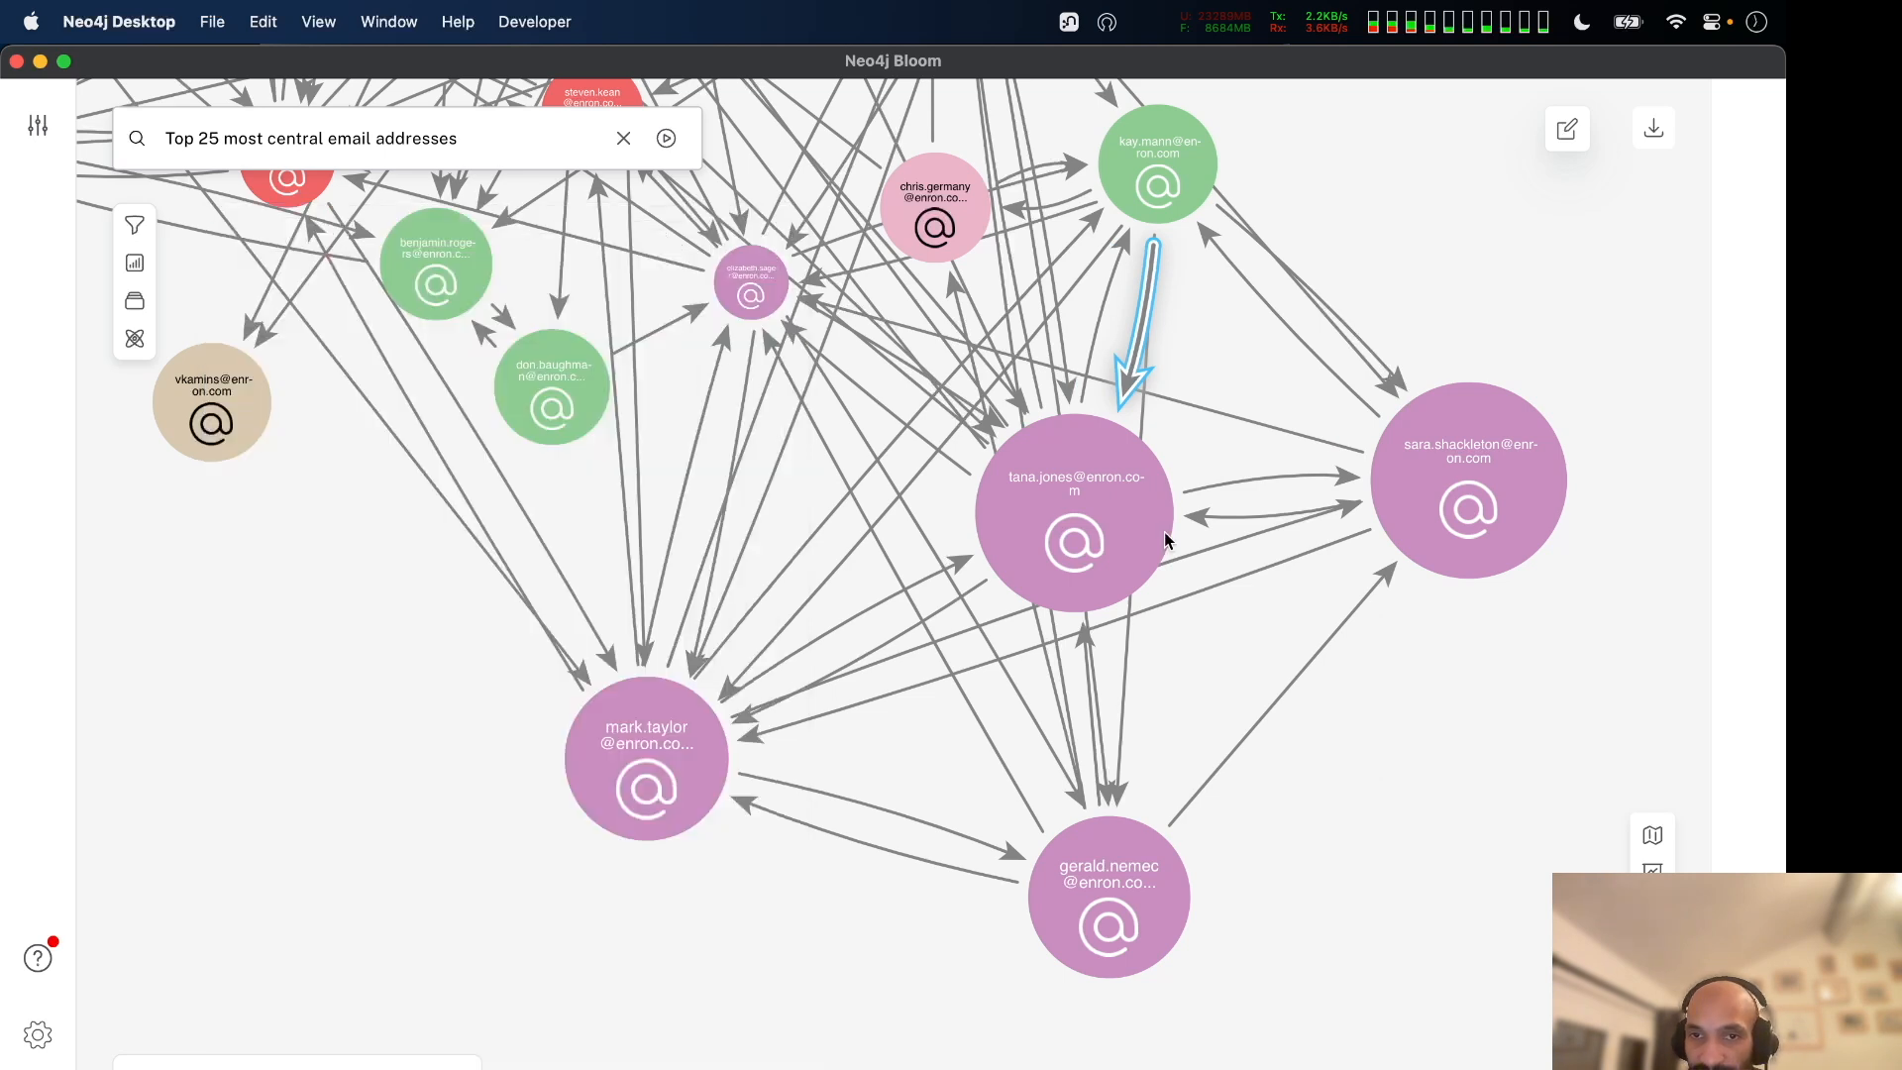
Inspect the MESSAGED relationships in both directions between the two largest purple nodes, then return to the whole graph.
{"action": "left_click", "coordinate": [1226, 484]}
{"action": "left_click", "coordinate": [1225, 485]}
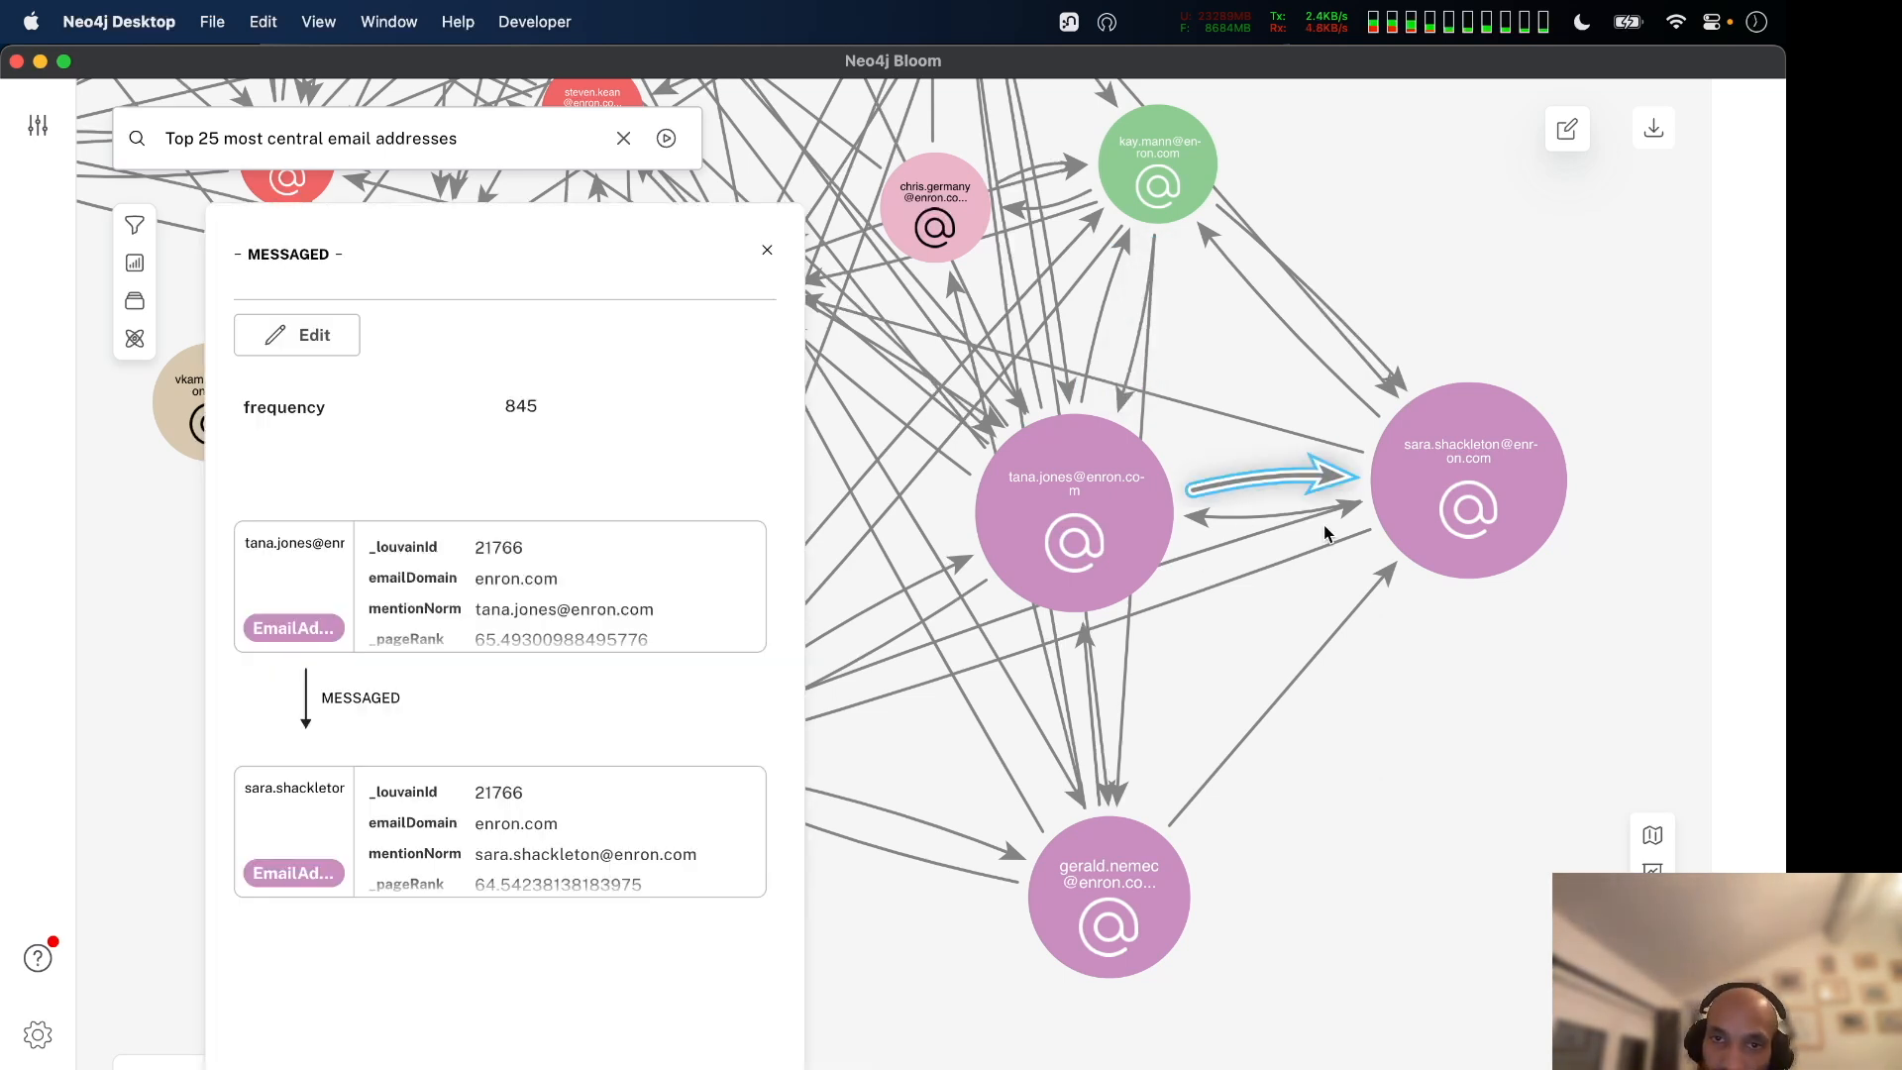
{"action": "left_click", "coordinate": [1278, 523]}
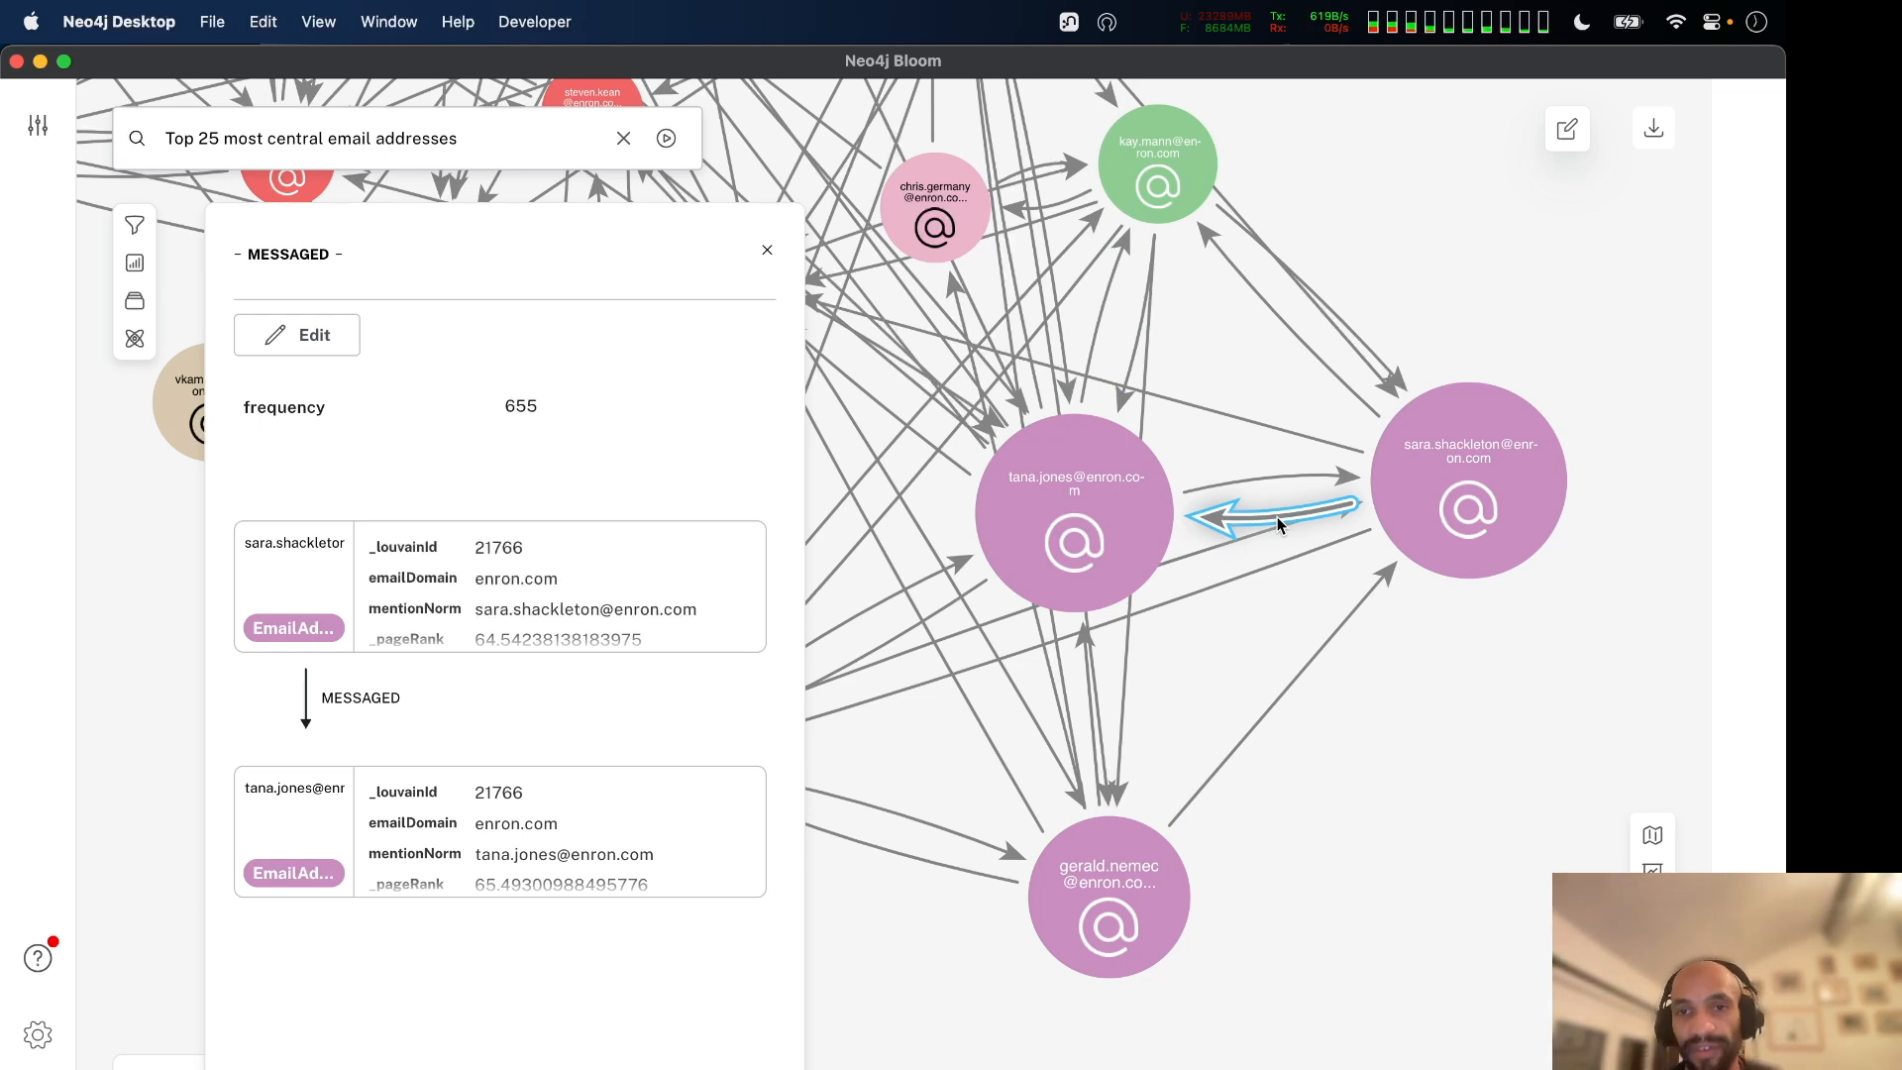
{"action": "left_click", "coordinate": [767, 253]}
{"action": "scroll", "coordinate": [792, 411], "scroll_direction": "down", "scroll_amount": 3}
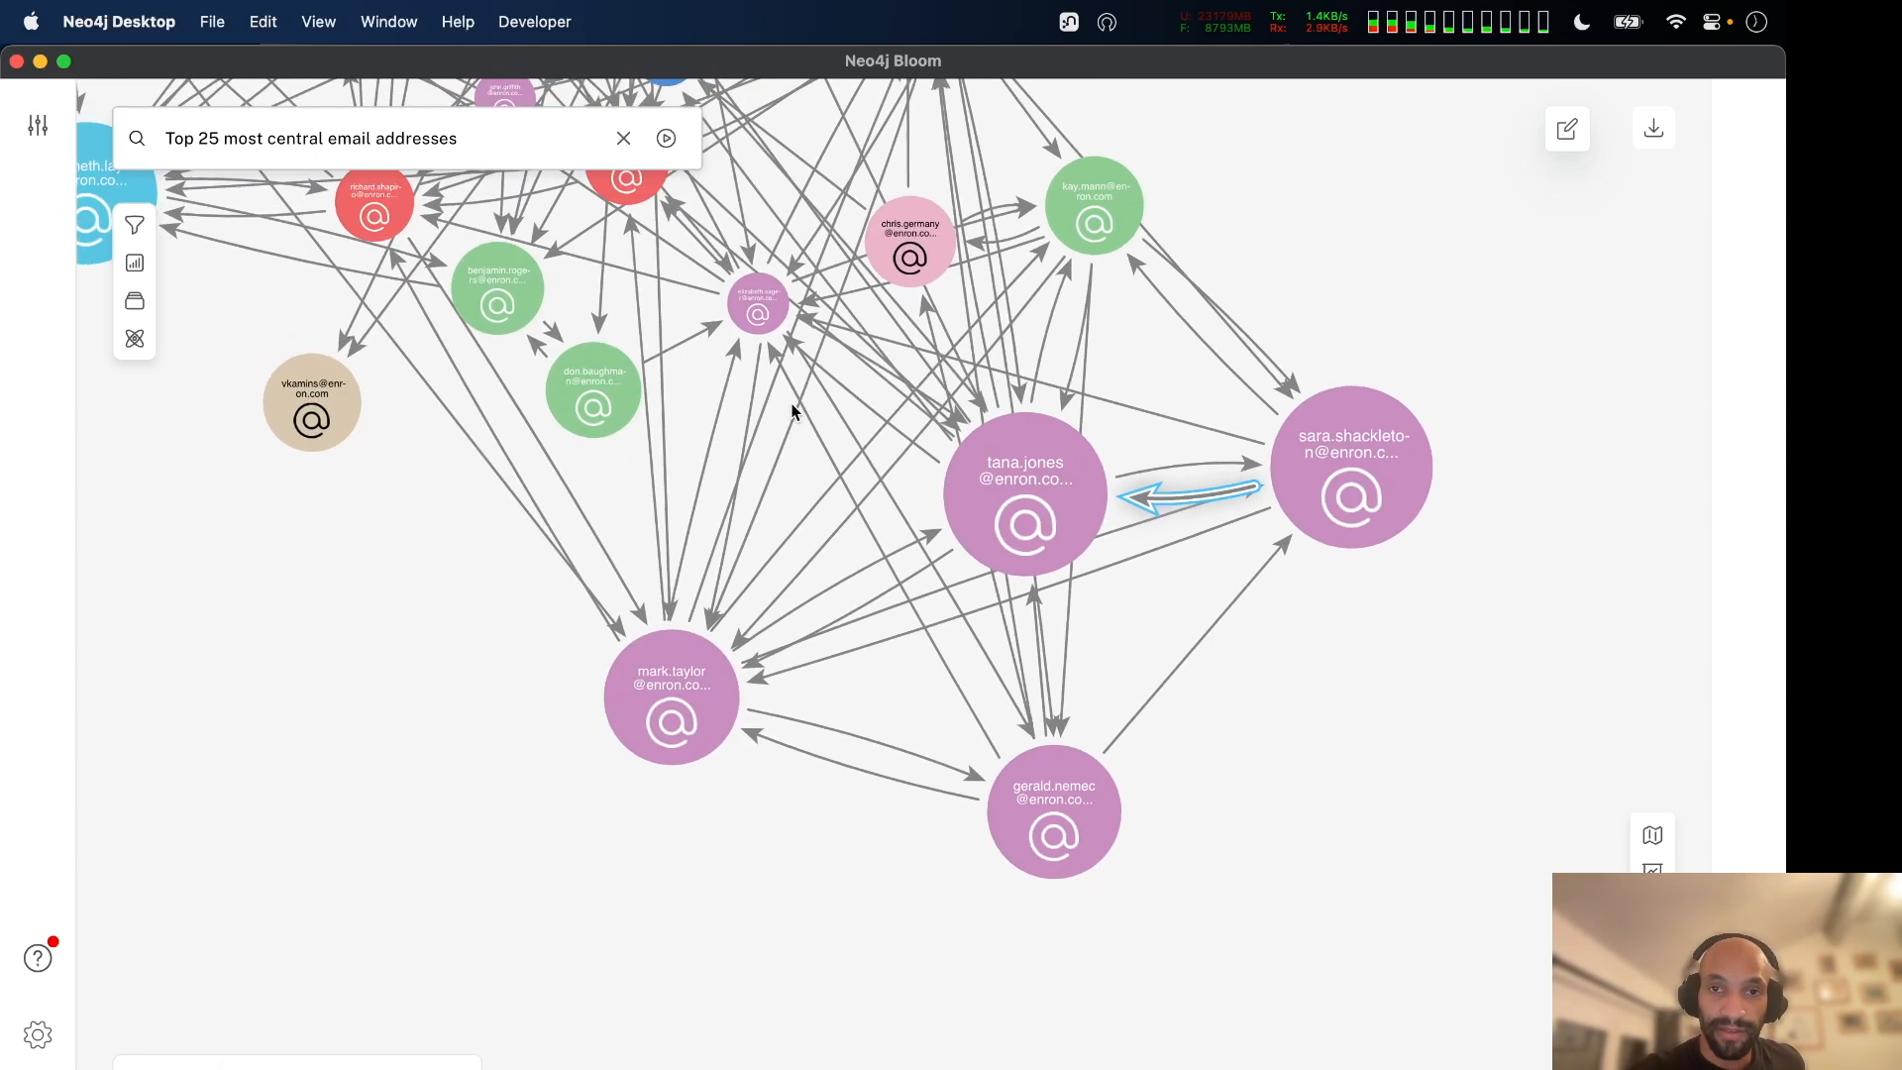
{"action": "scroll", "coordinate": [793, 411], "scroll_direction": "down", "scroll_amount": 2}
{"action": "left_click_drag", "start_coordinate": [1198, 233], "coordinate": [1266, 478]}
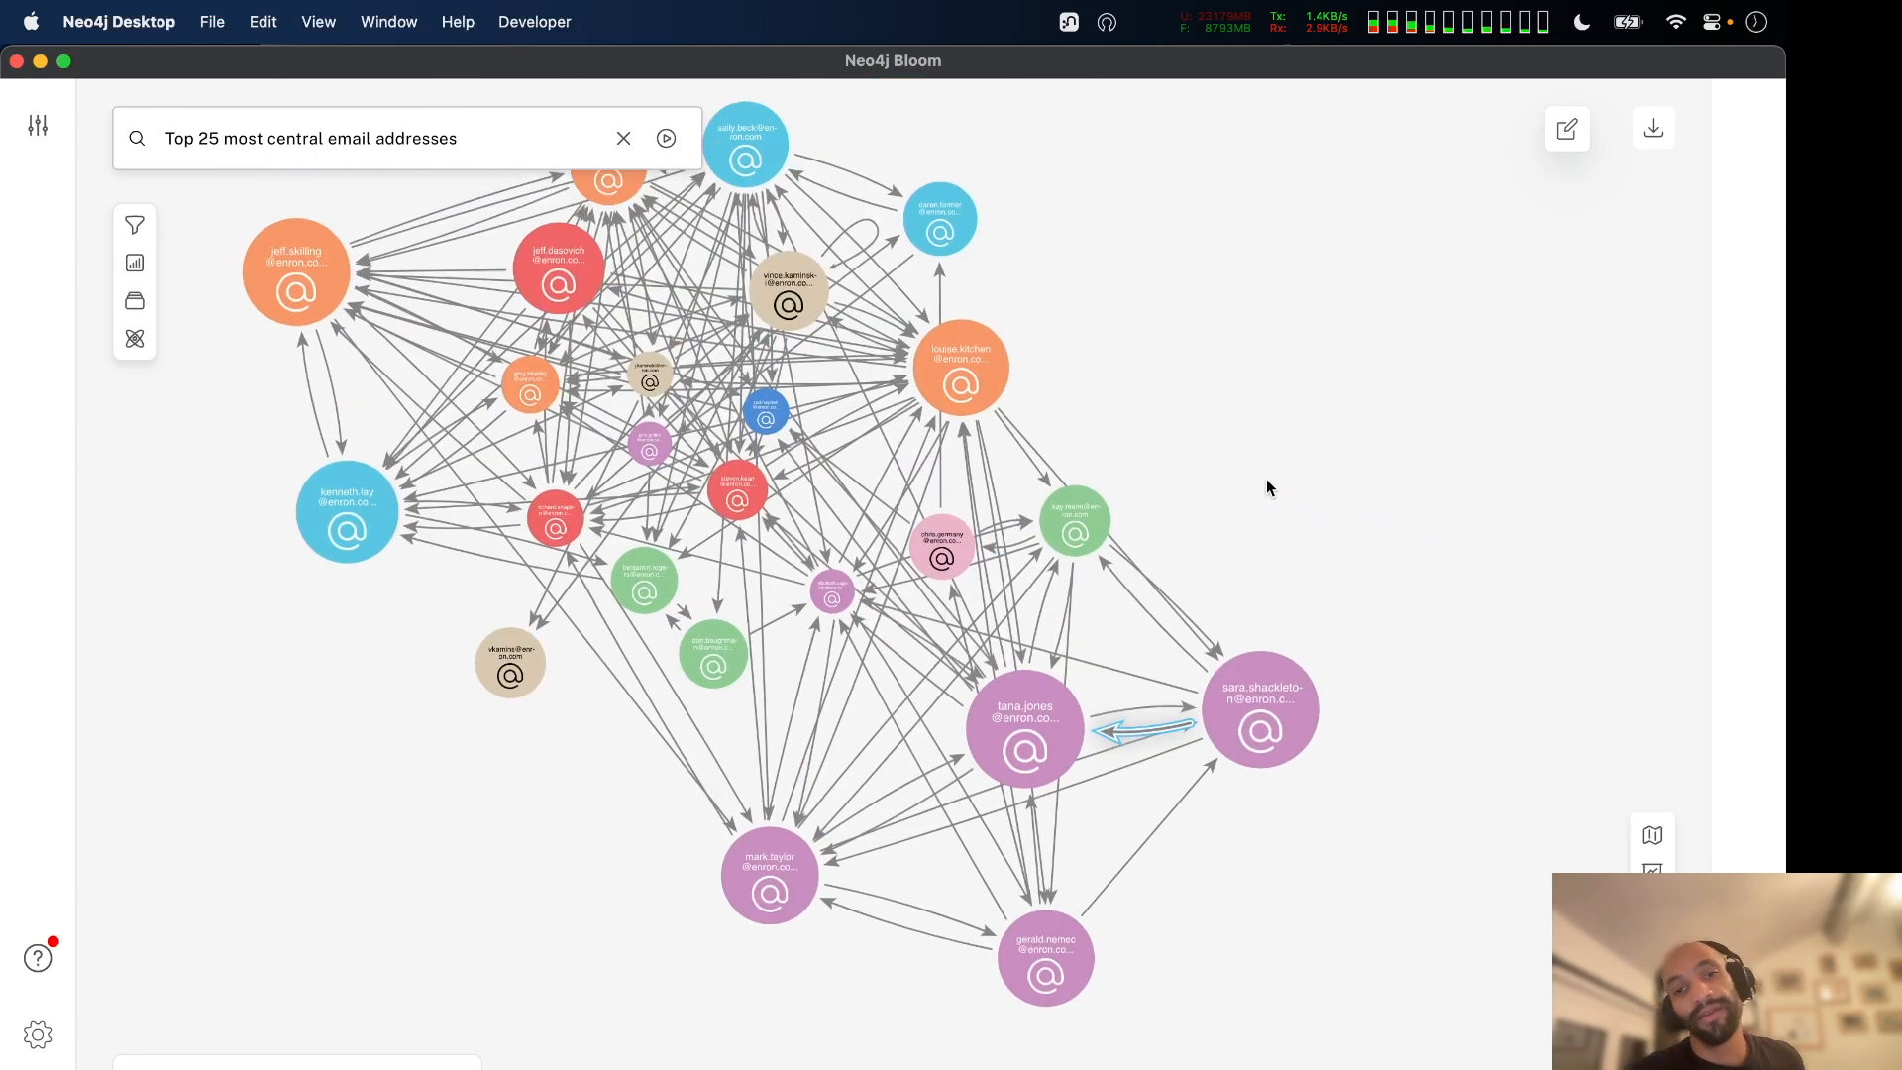
{"action": "scroll", "coordinate": [1266, 478], "scroll_direction": "down", "scroll_amount": 3}
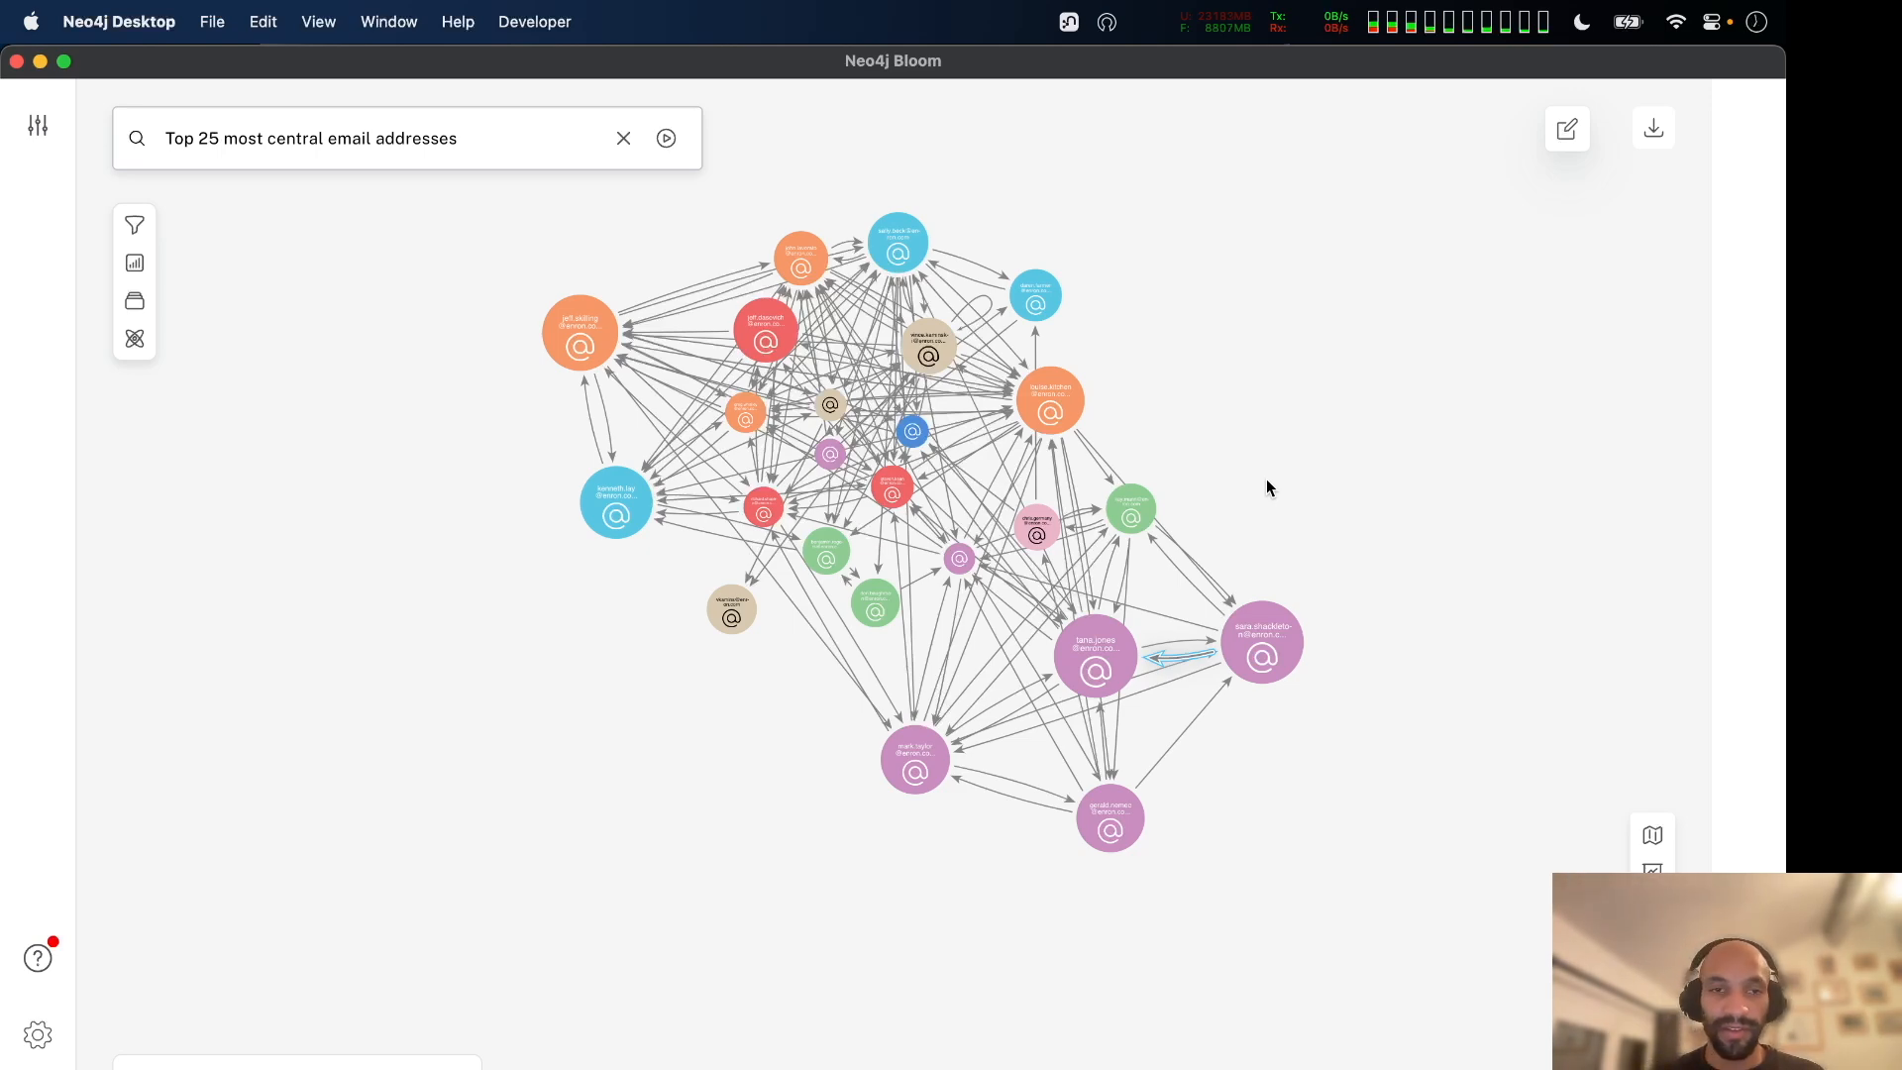
Browse the Bloom search suggestions for the available search phrases, node categories and relationship patterns.
{"action": "key", "text": "super+Tab"}
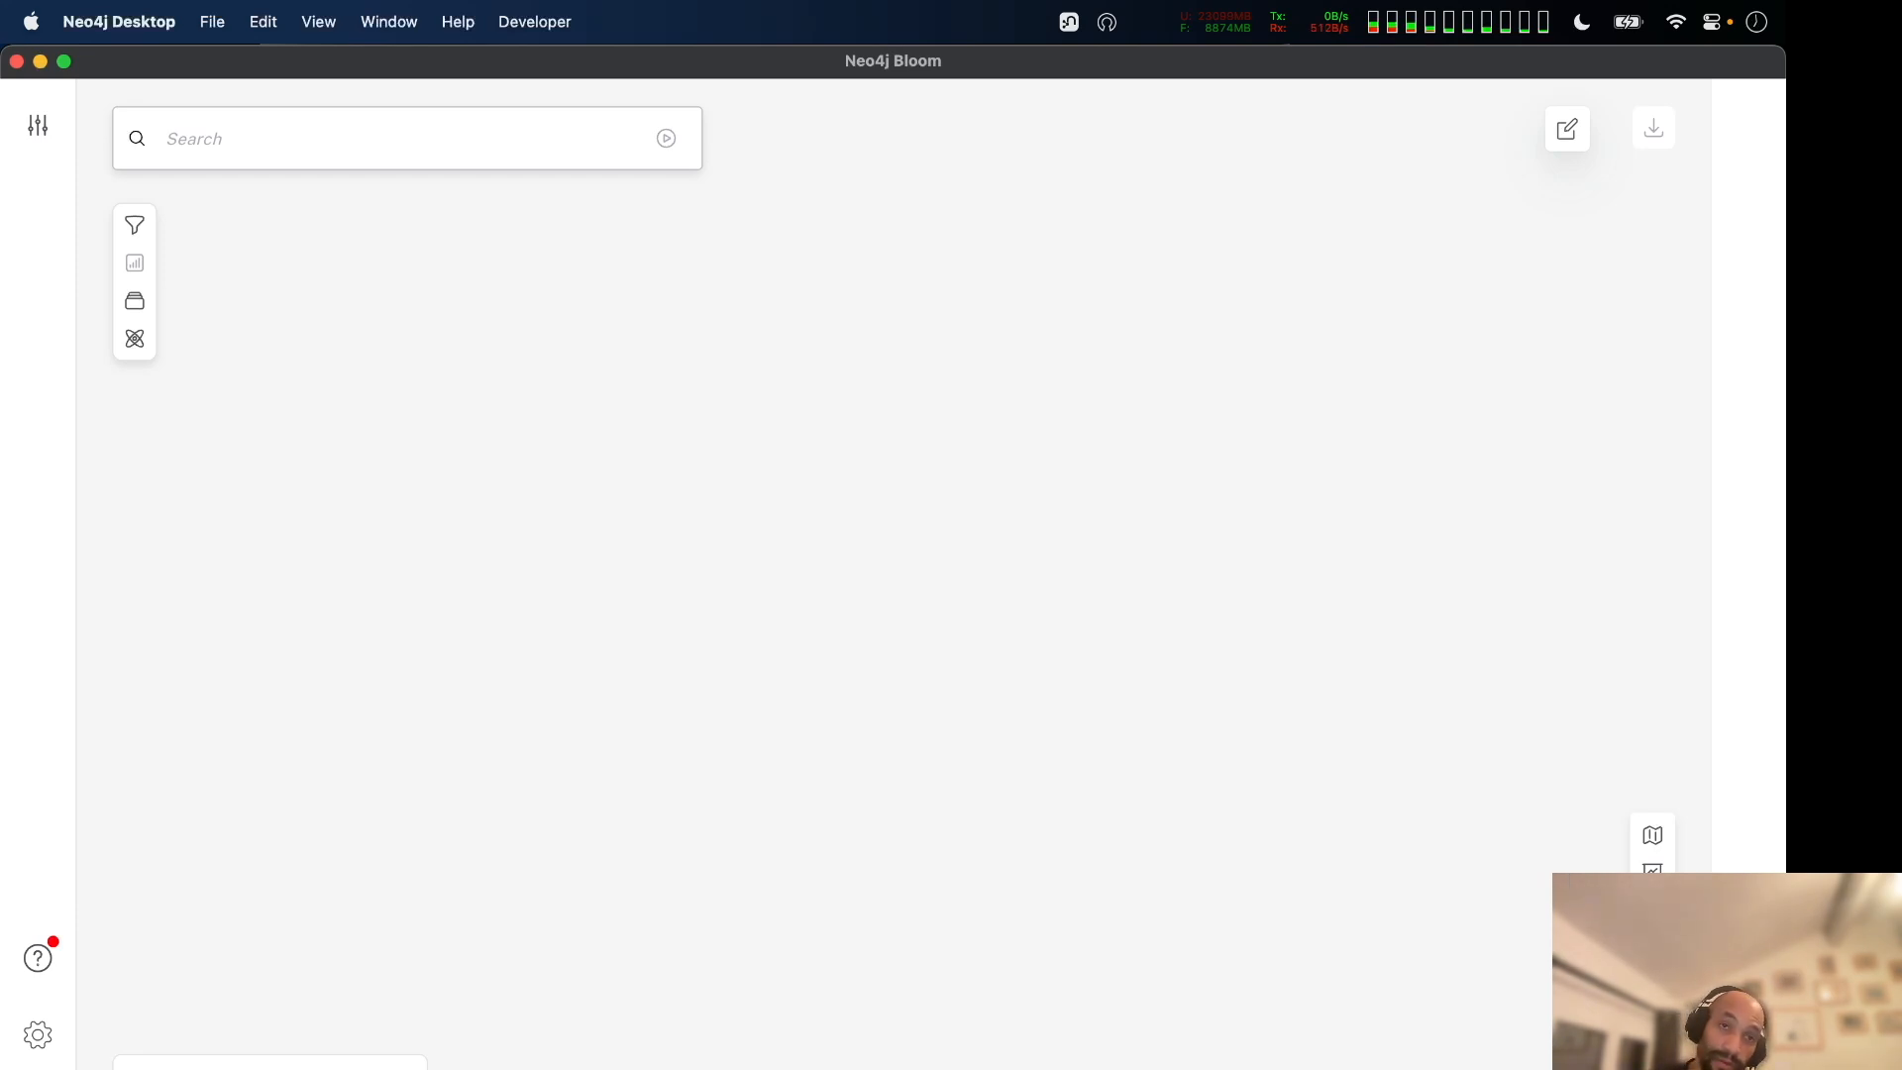
{"action": "left_click", "coordinate": [234, 126]}
{"action": "scroll", "coordinate": [412, 455], "scroll_direction": "down", "scroll_amount": 5}
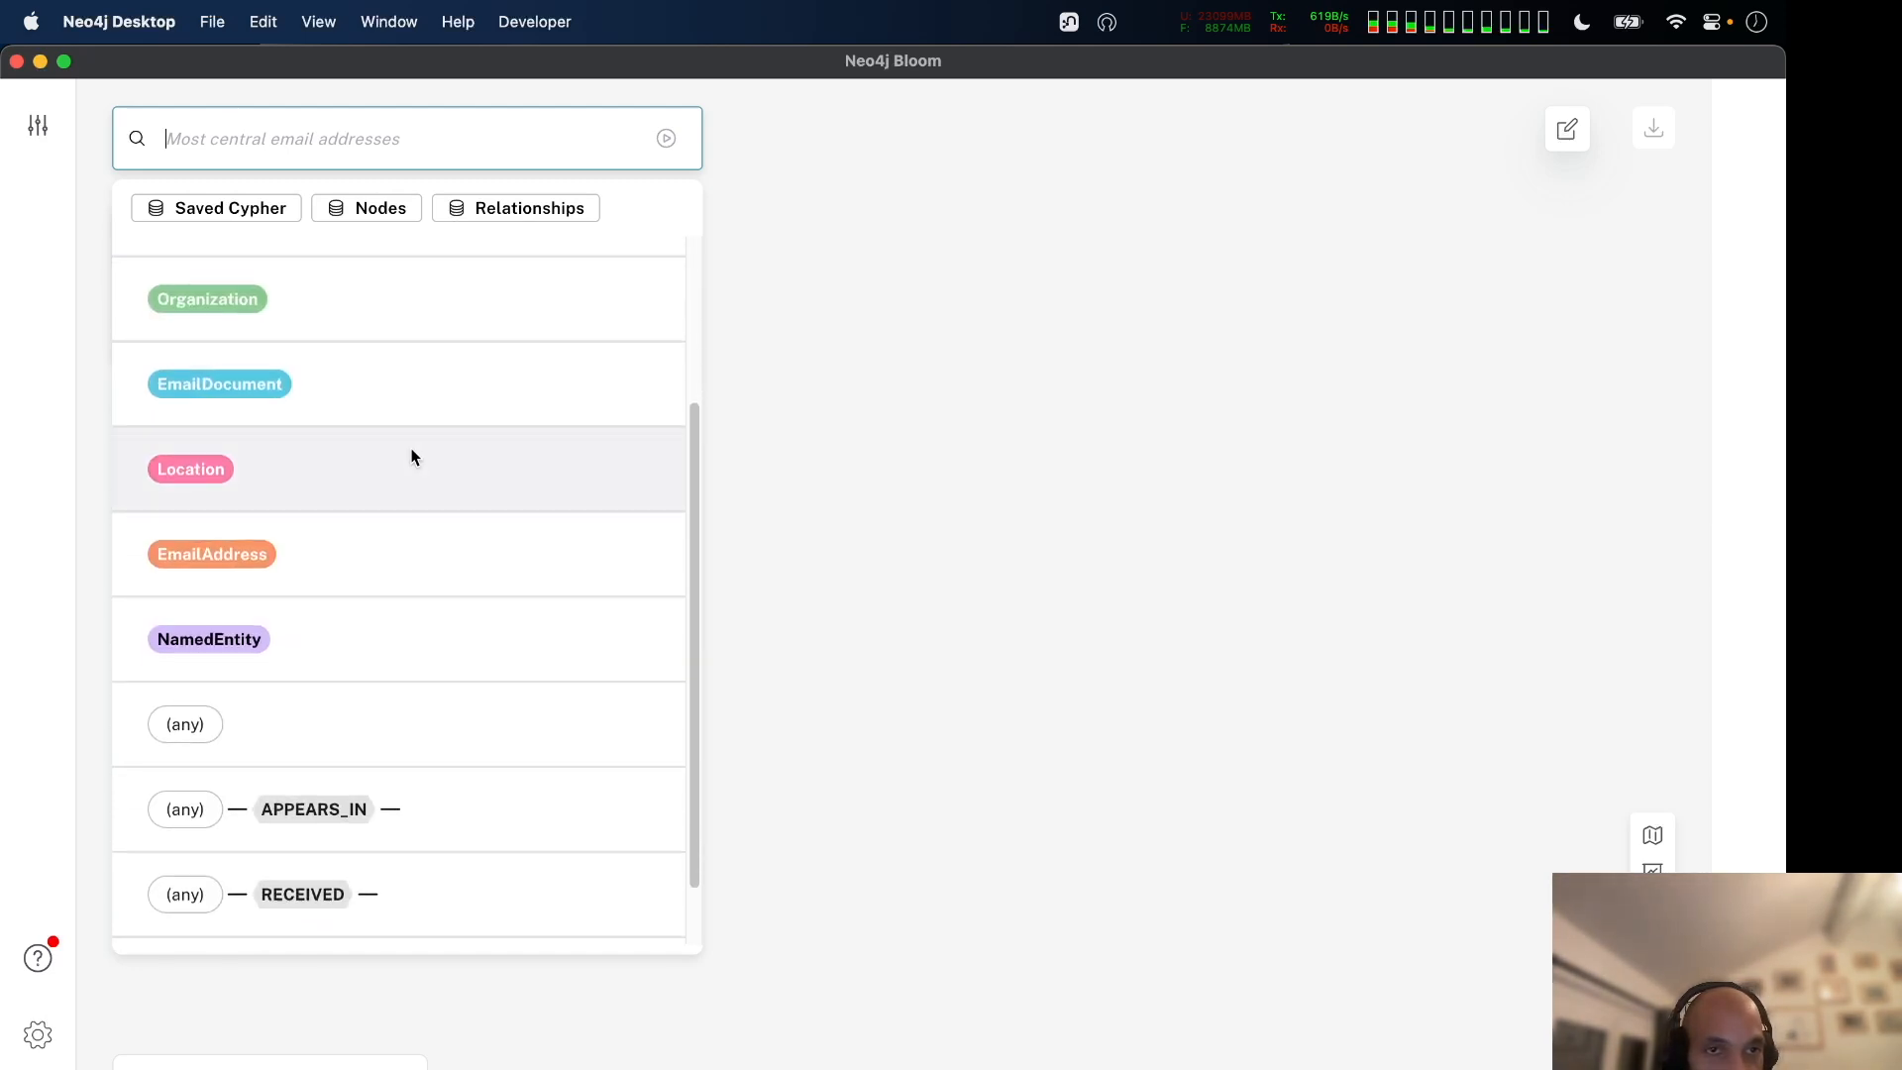
{"action": "scroll", "coordinate": [412, 455], "scroll_direction": "up", "scroll_amount": 3}
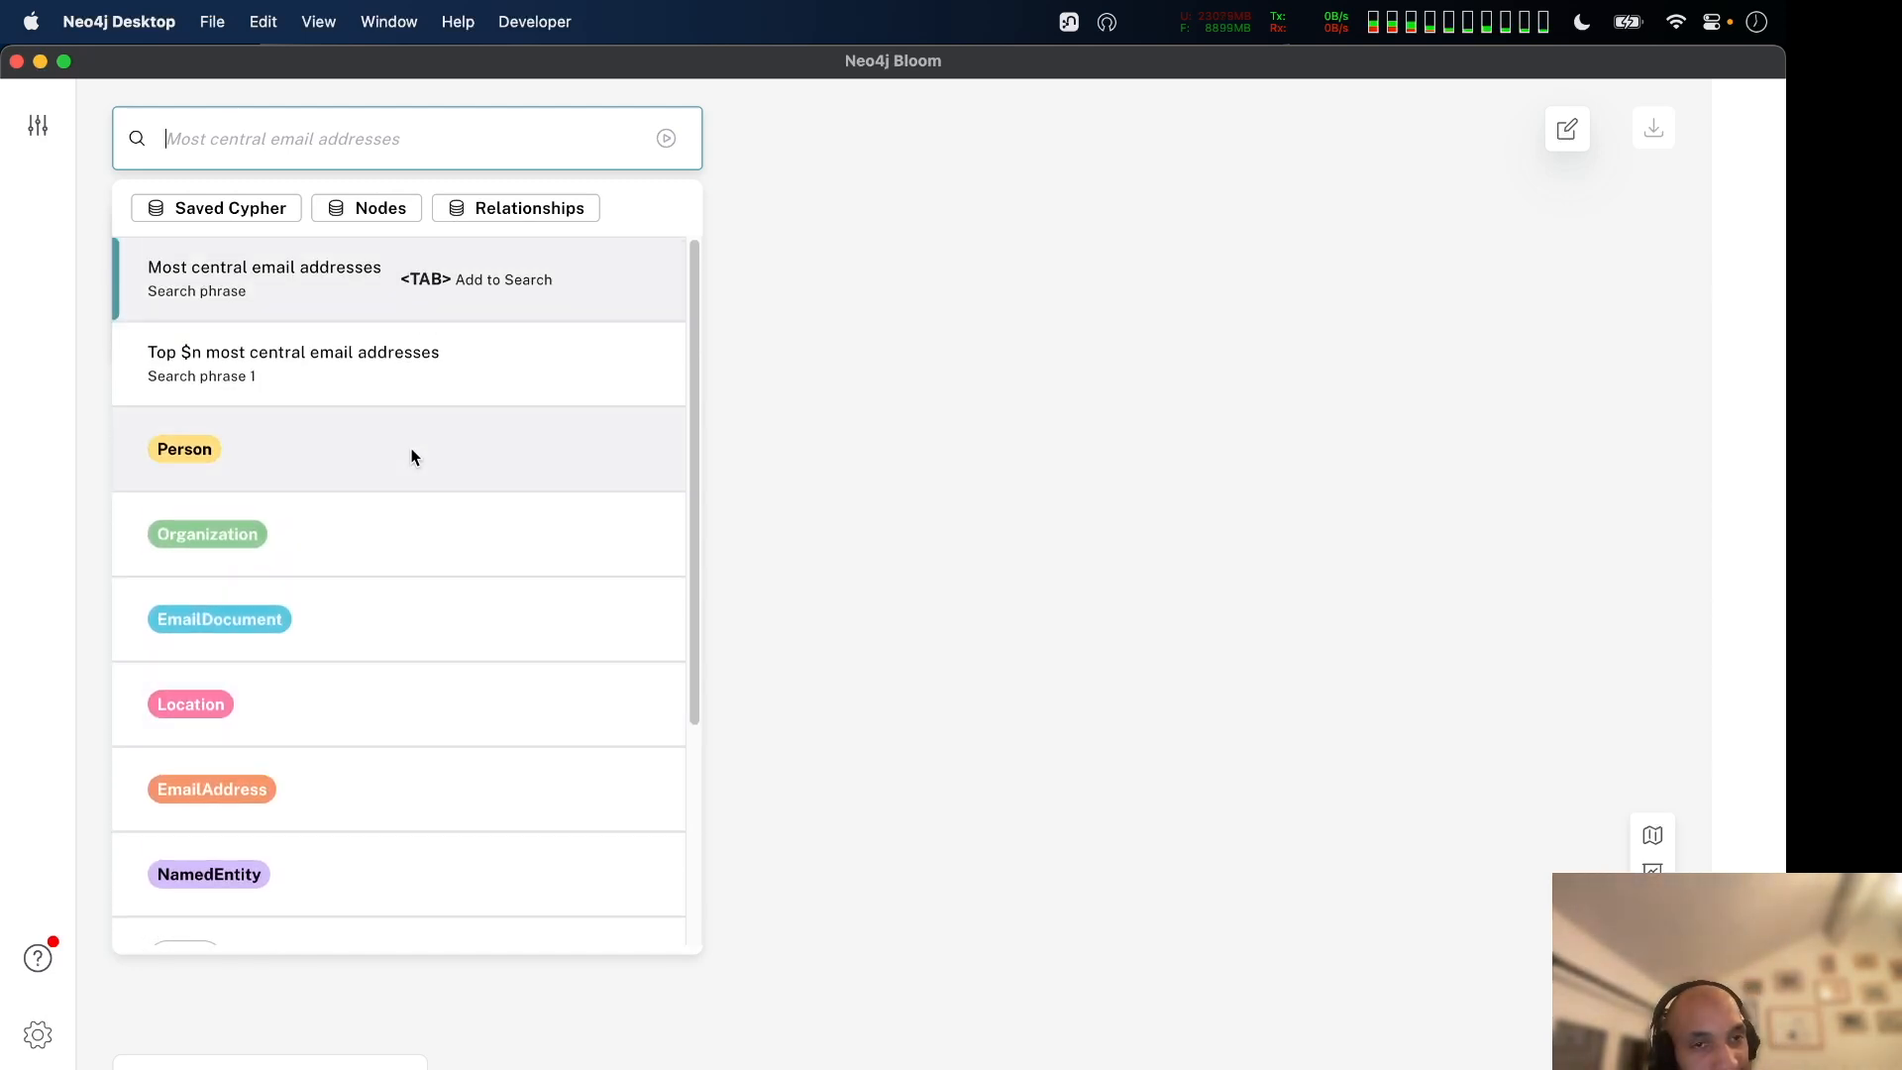
{"action": "scroll", "coordinate": [412, 455], "scroll_direction": "down", "scroll_amount": 5}
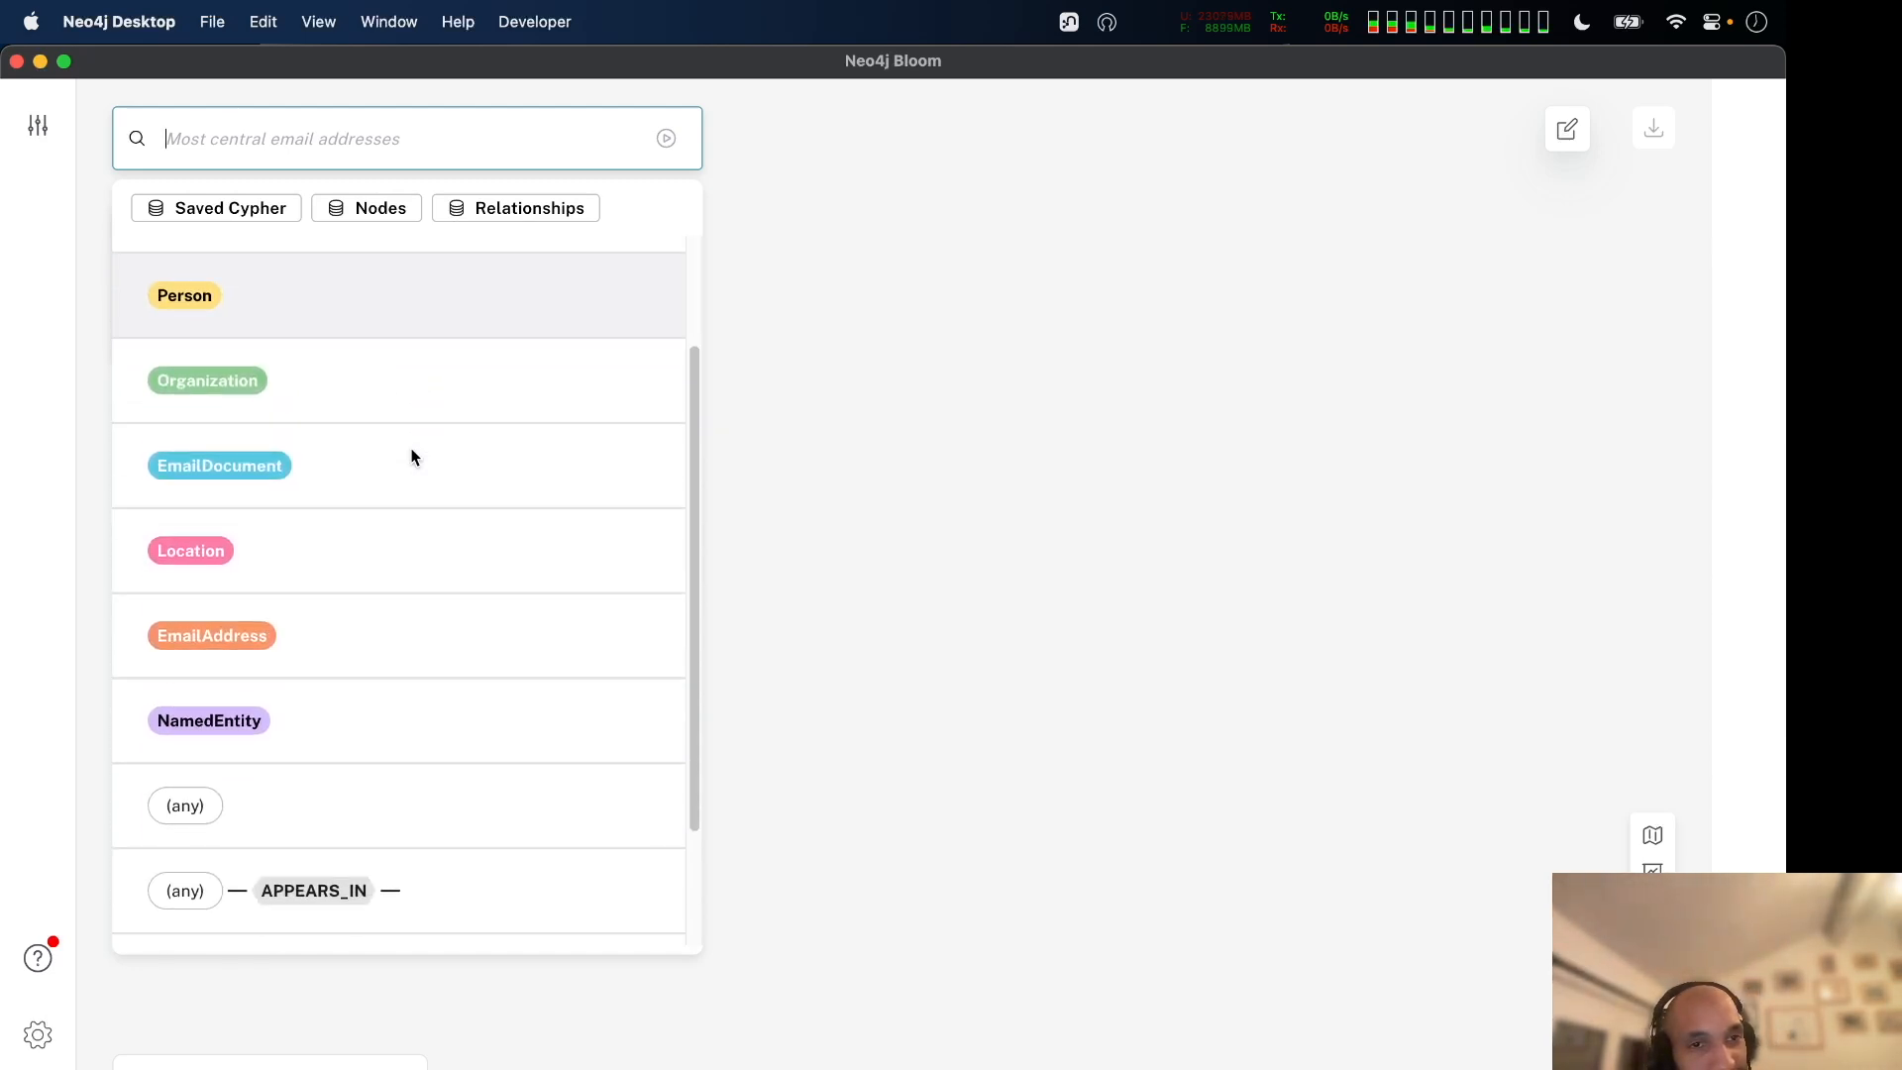
{"action": "left_click", "coordinate": [981, 433]}
Switch to Neo4j Browser and close the open result frame.
{"action": "key", "text": "super+Tab"}
{"action": "key", "text": "super+Tab"}
{"action": "key", "text": "super+shift+Tab"}
{"action": "key", "text": "super+shift+Tab"}
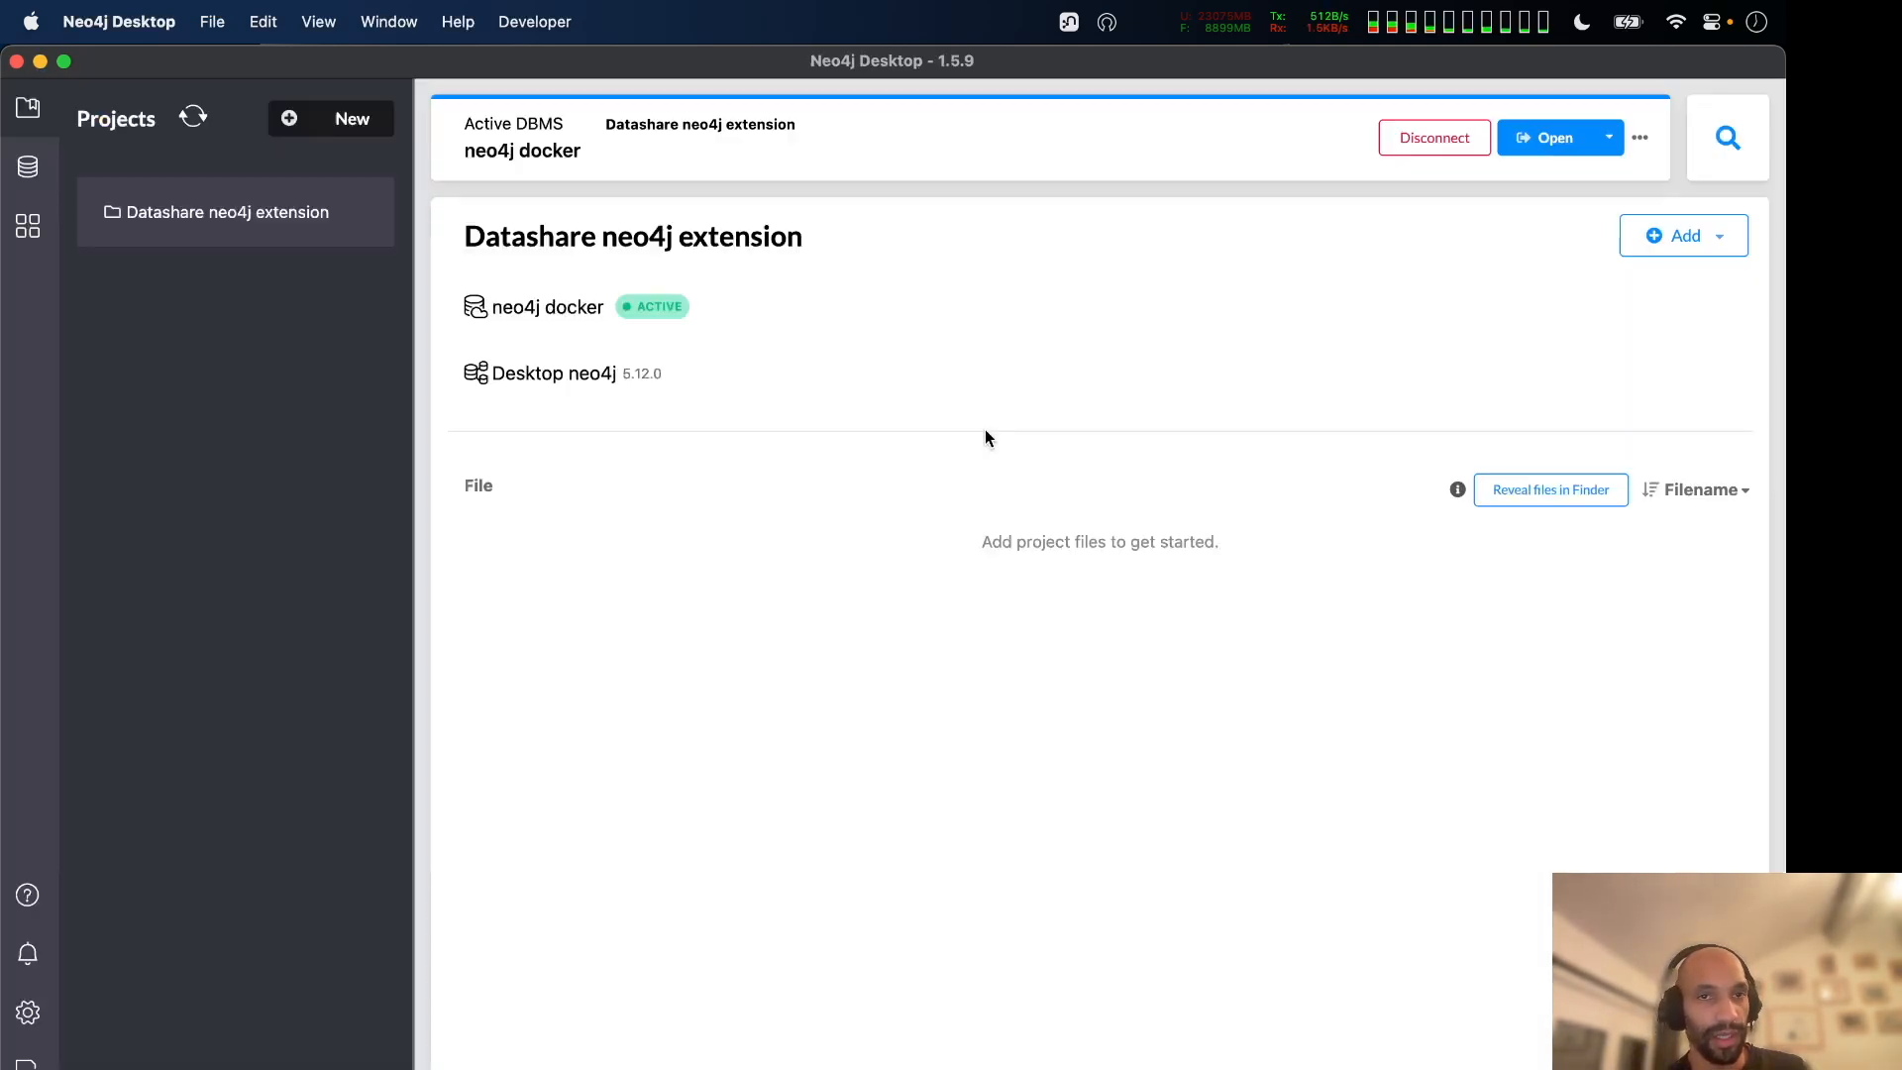
{"action": "key", "text": "super+grave"}
{"action": "left_click", "coordinate": [1751, 96]}
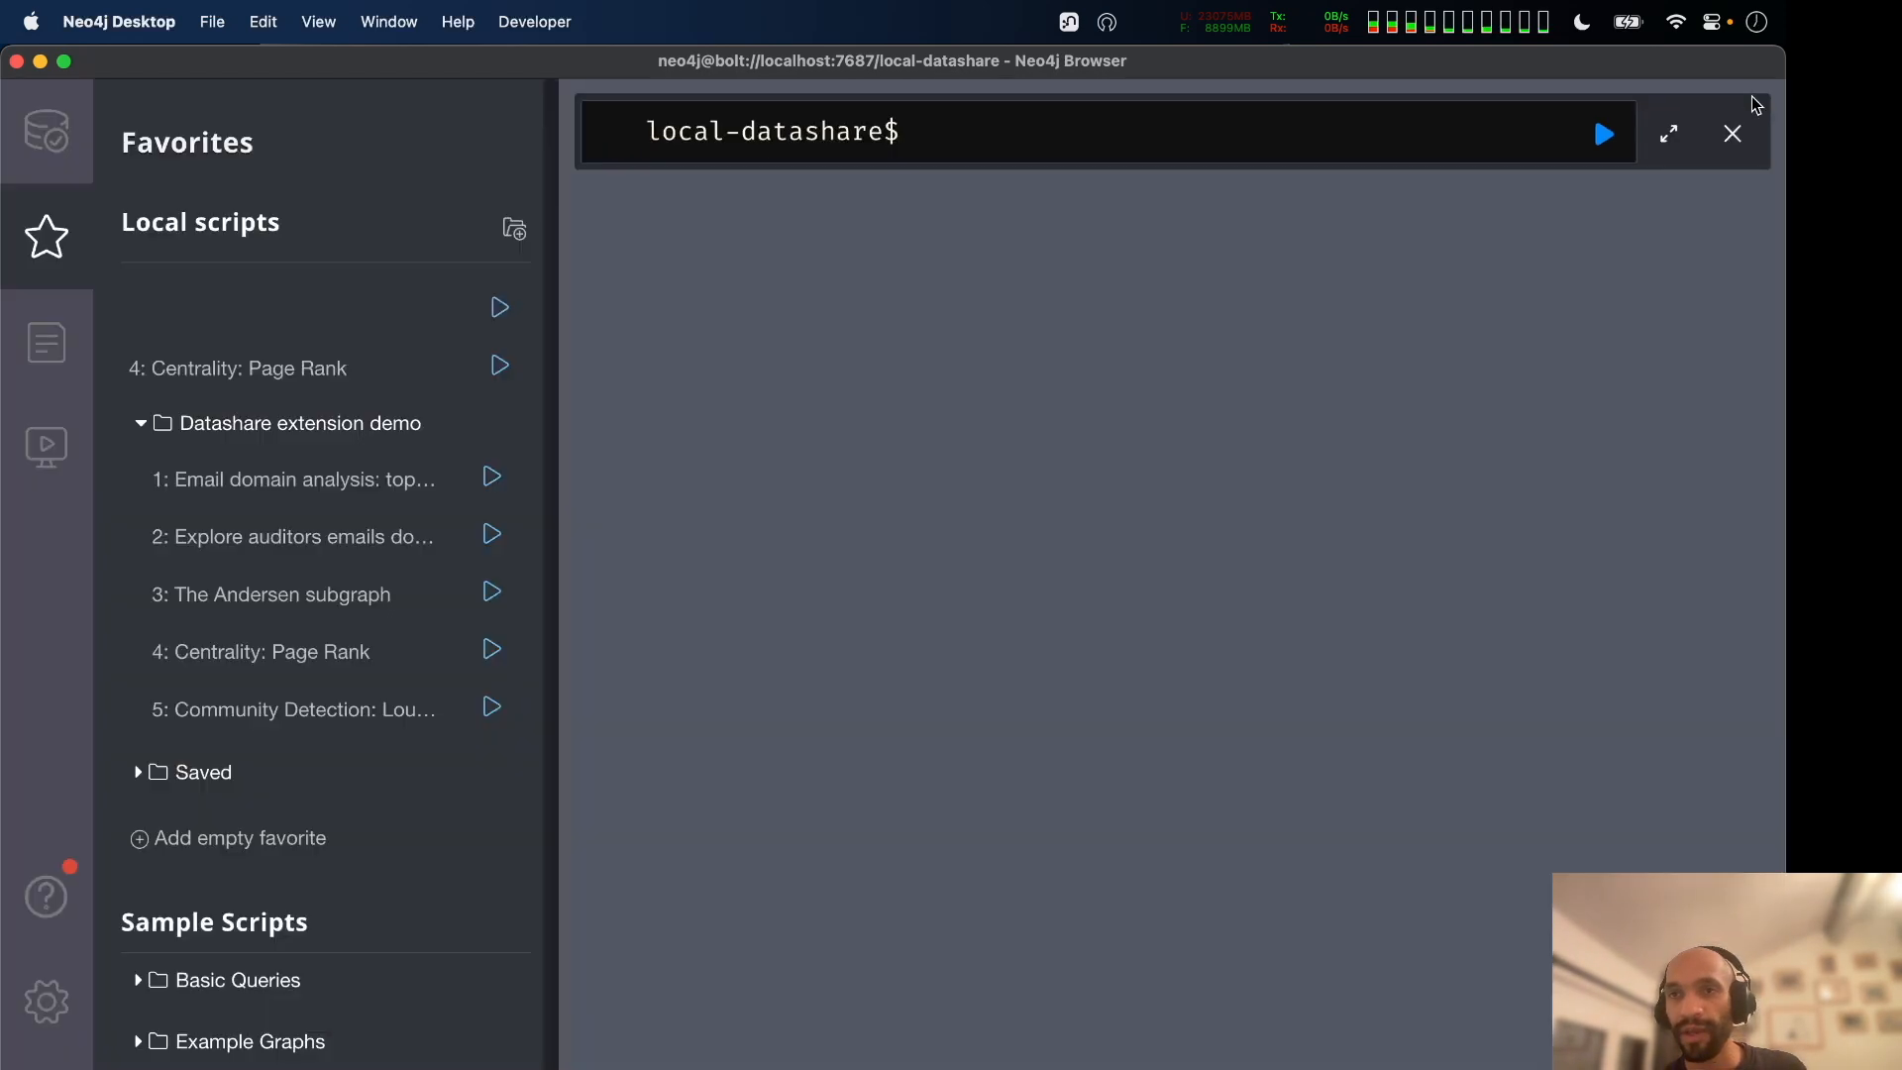
Run the favorite 3: The Andersen subgraph and examine its full query and resulting graph in full screen.
{"action": "scroll", "coordinate": [317, 446], "scroll_direction": "down", "scroll_amount": 1}
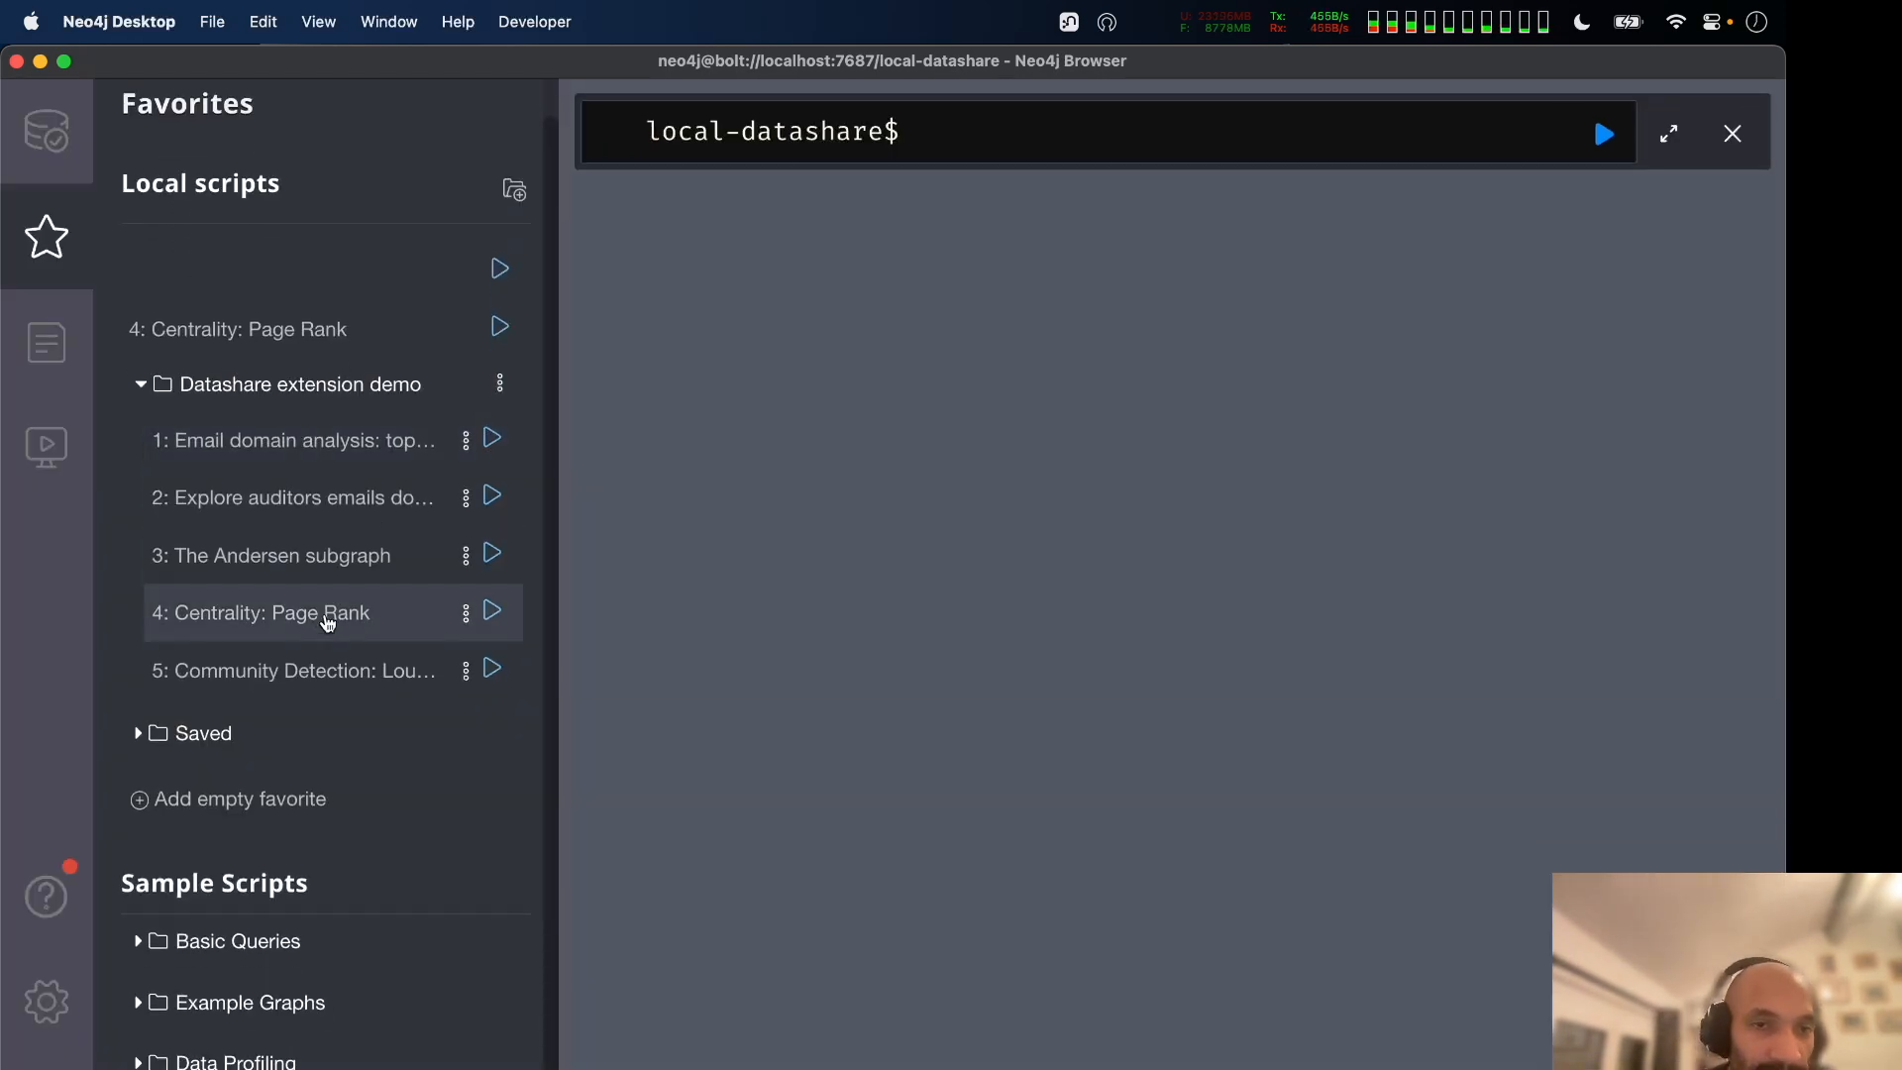
{"action": "left_click", "coordinate": [297, 555]}
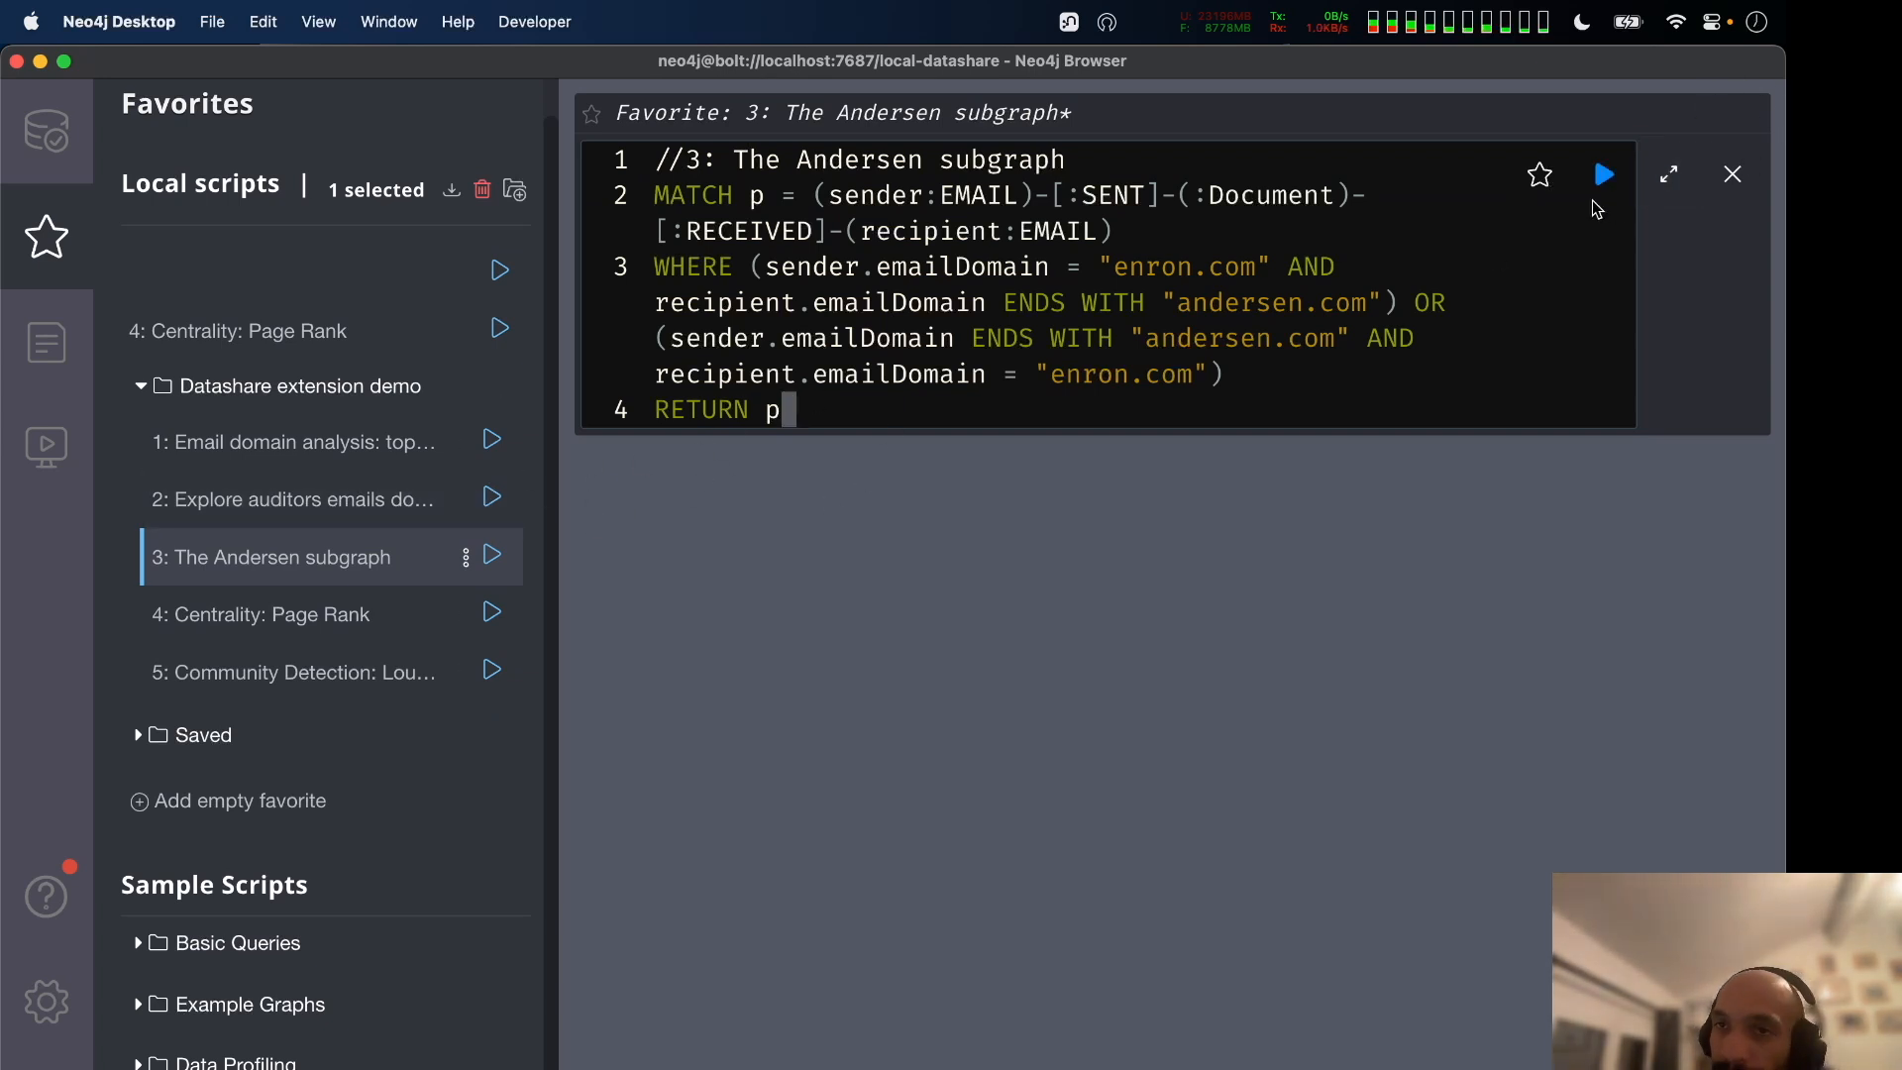
{"action": "left_click", "coordinate": [1604, 175]}
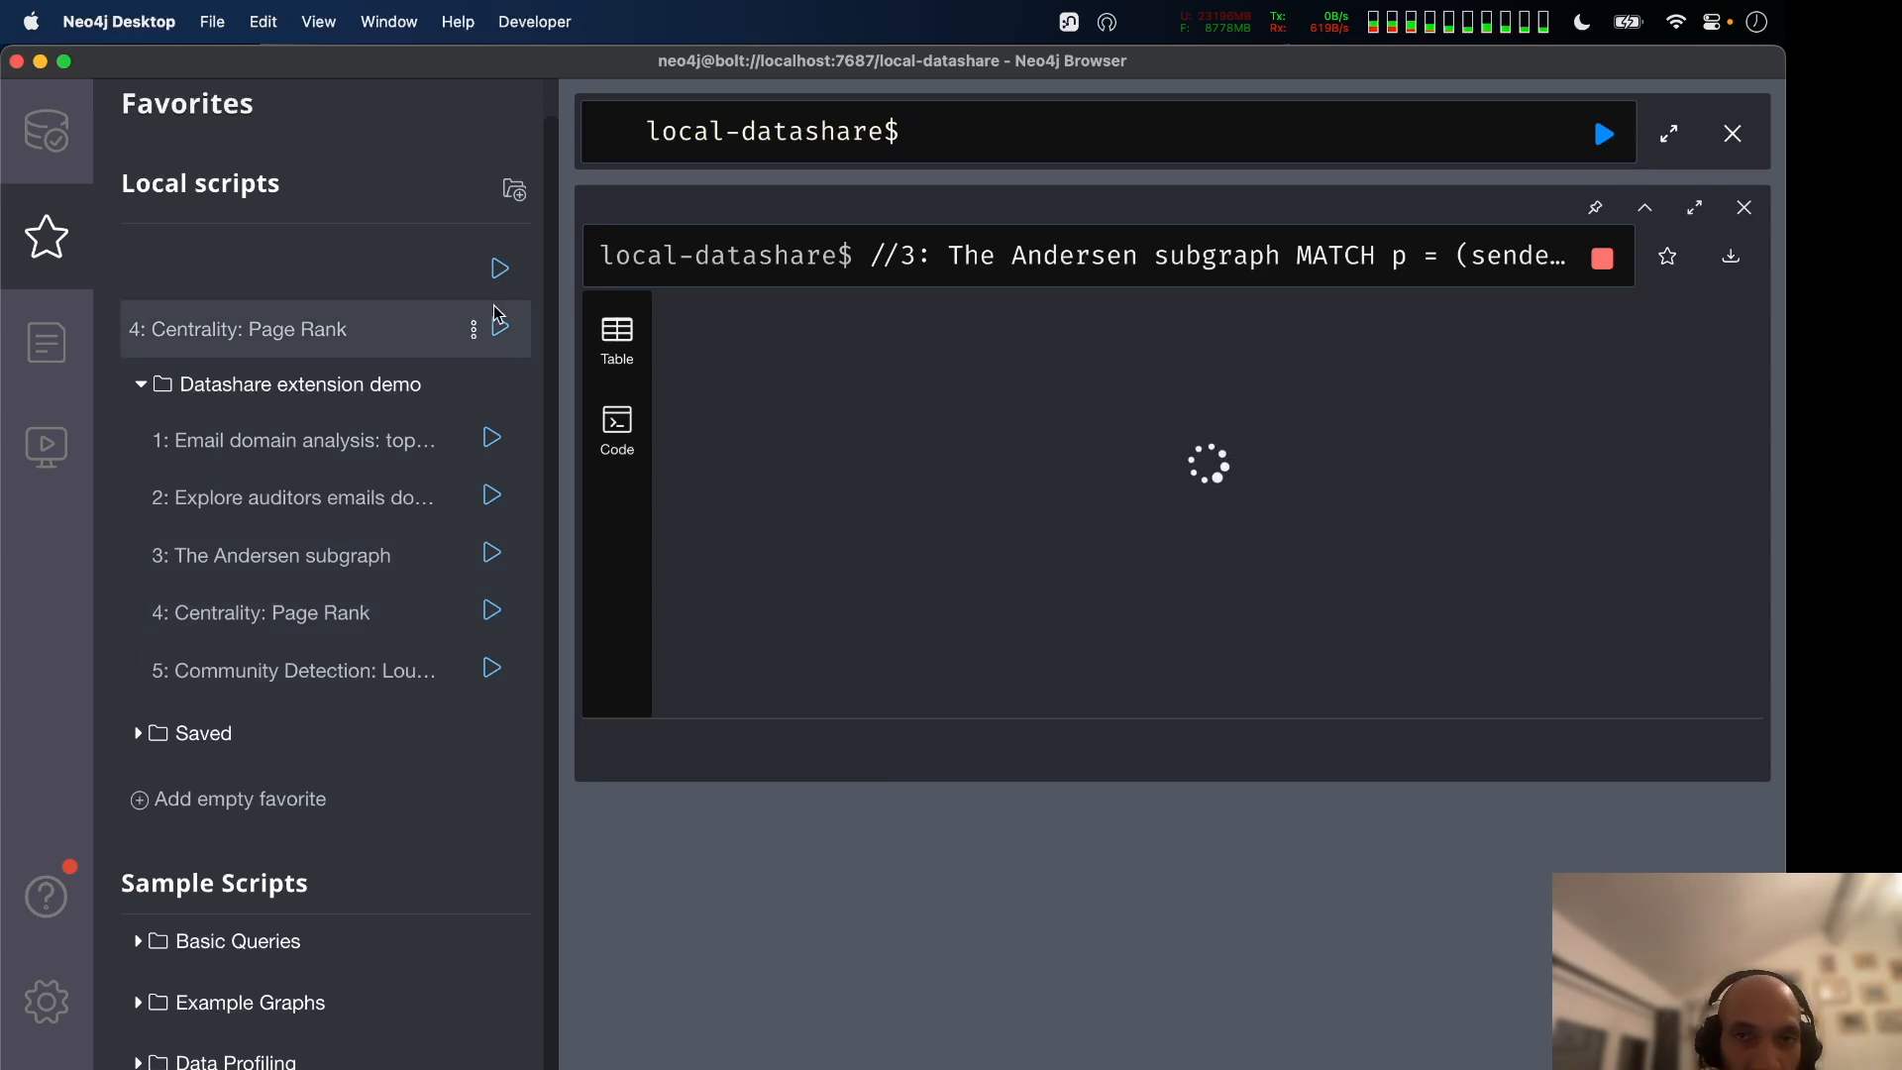
{"action": "left_click", "coordinate": [1675, 209]}
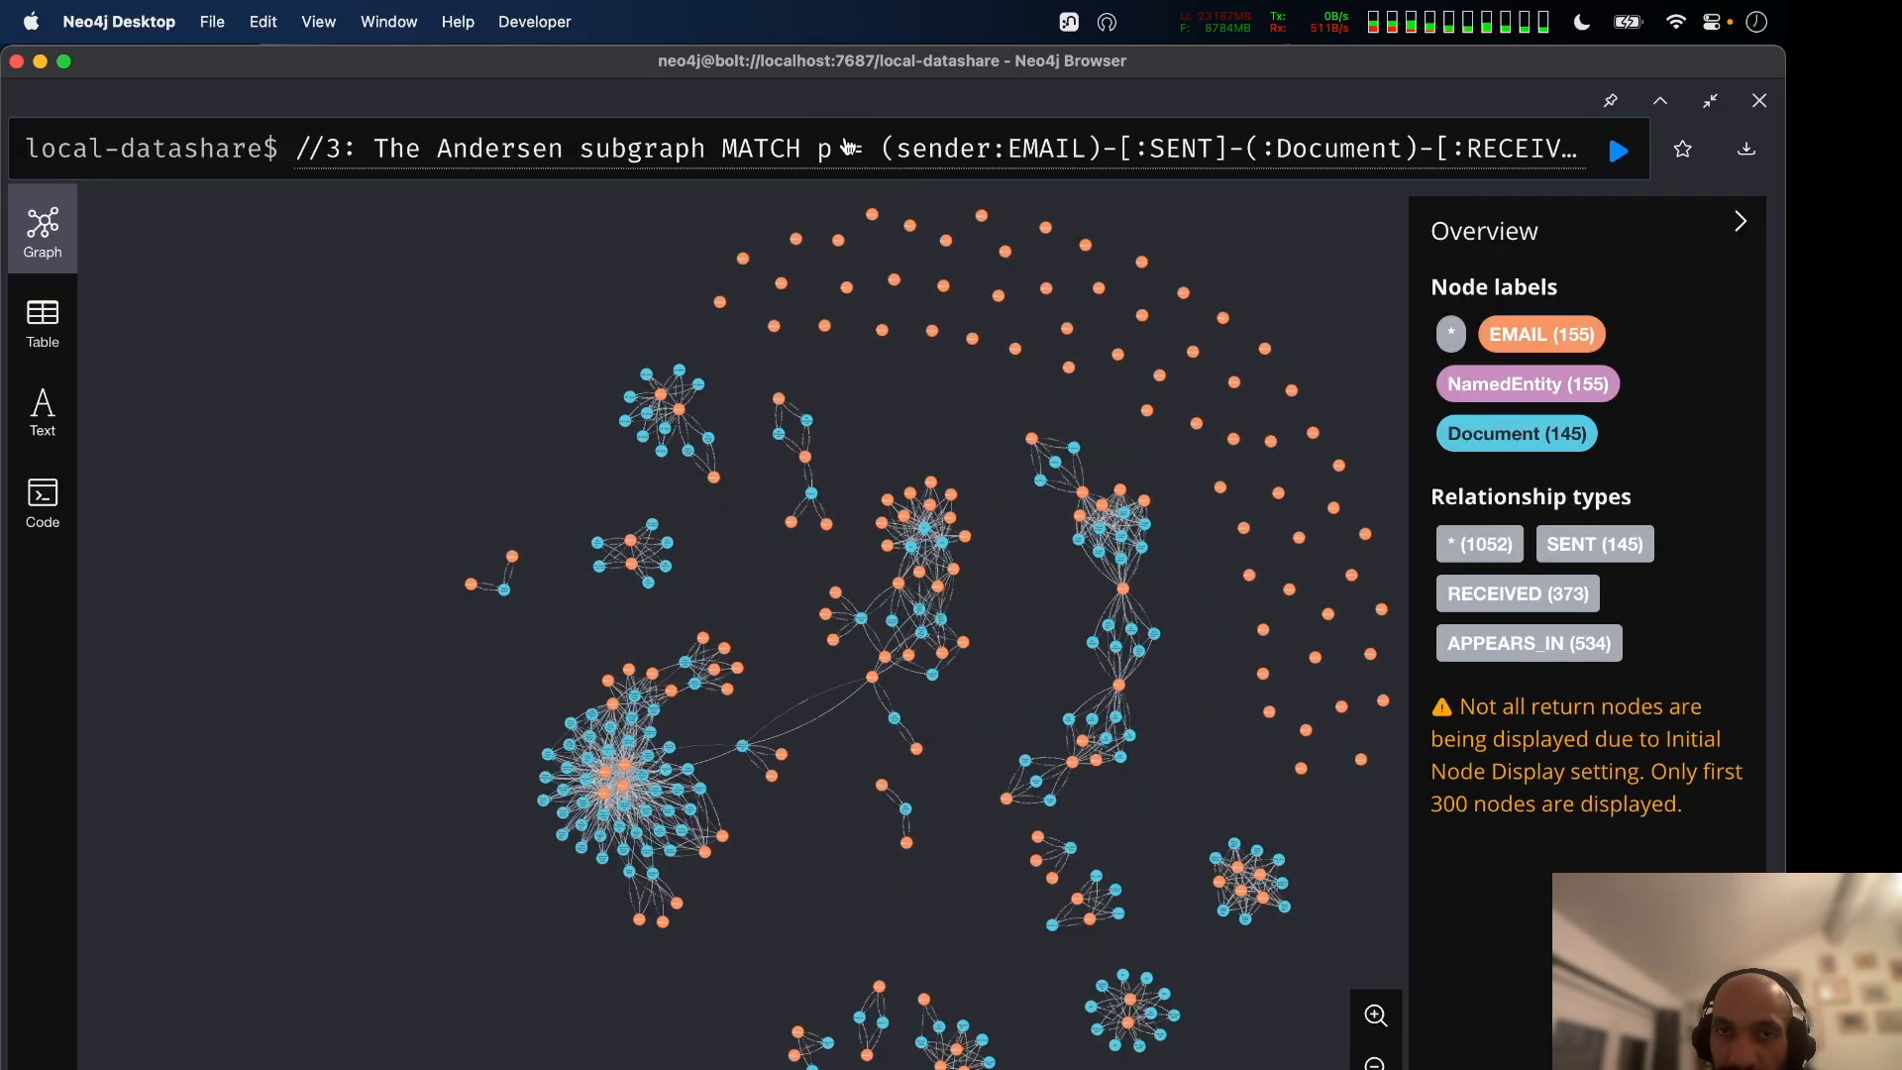
{"action": "left_click", "coordinate": [809, 148]}
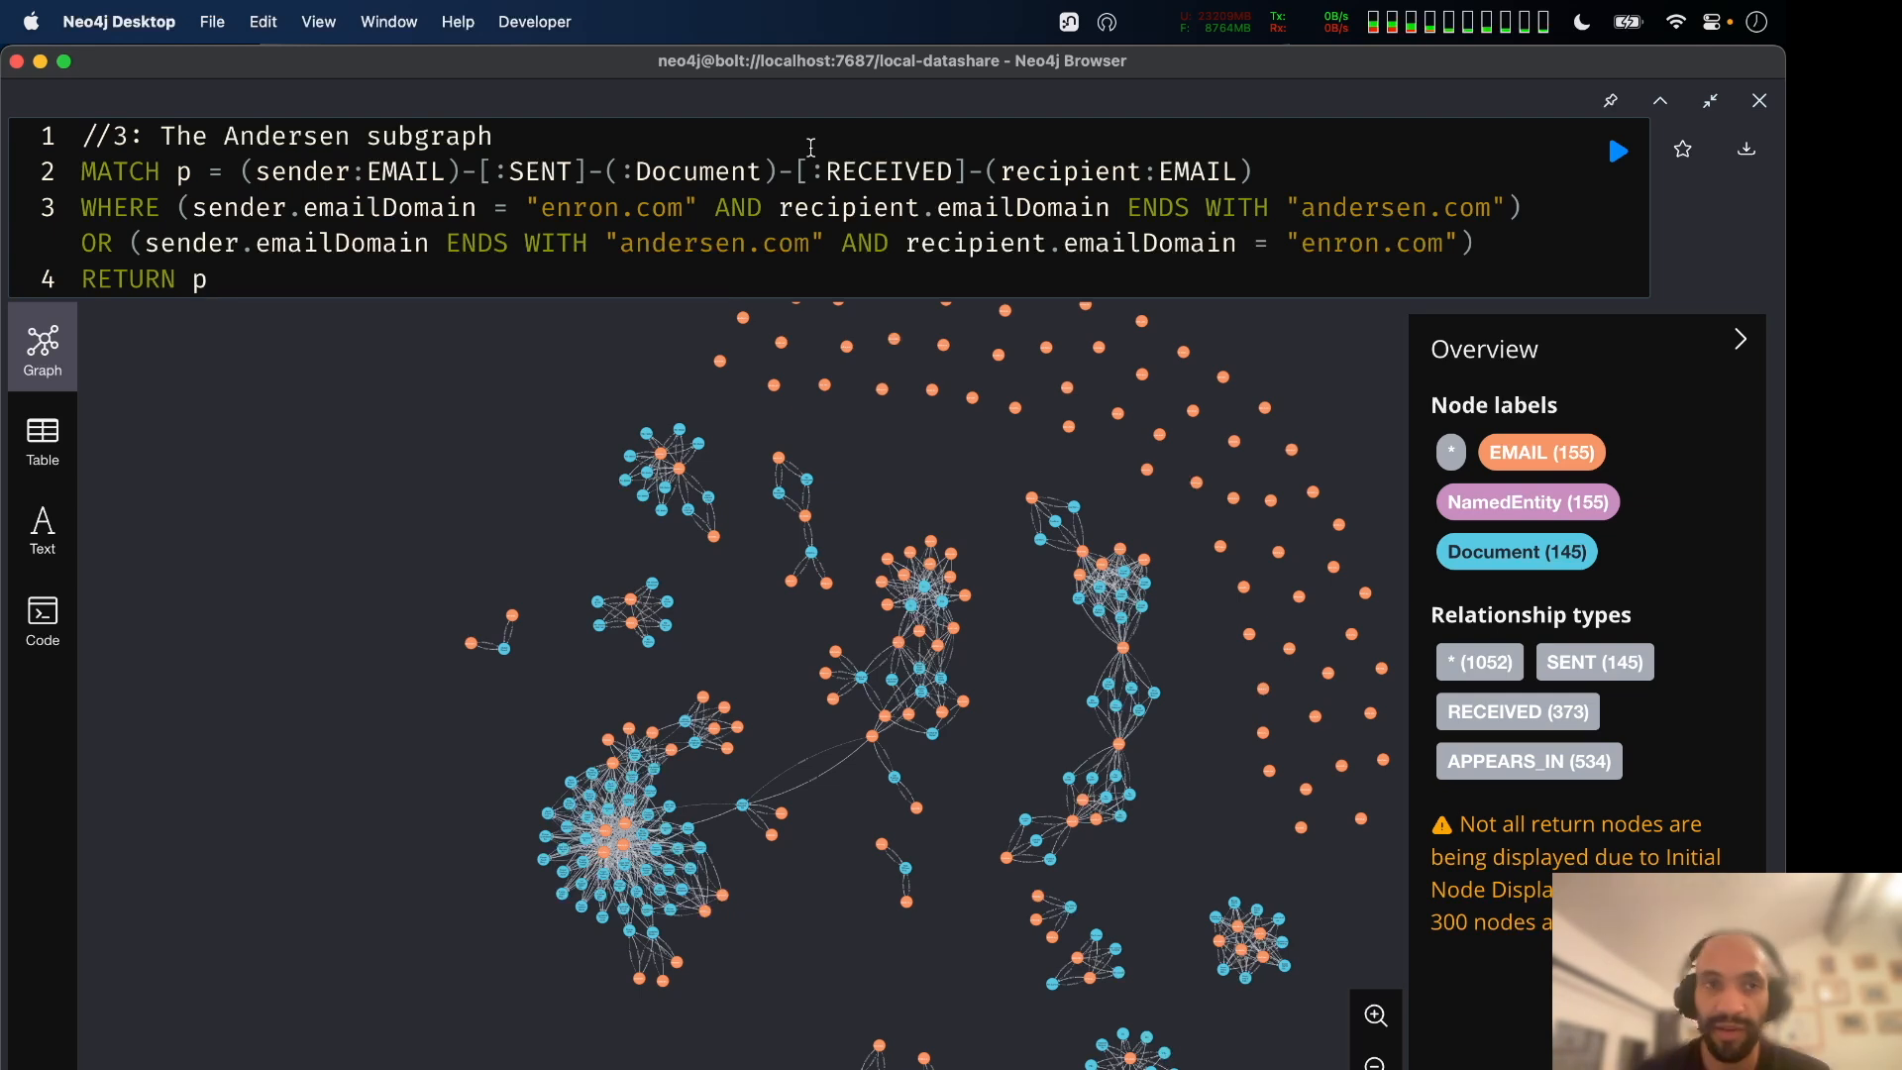
{"action": "left_click_drag", "start_coordinate": [176, 171], "coordinate": [1141, 274]}
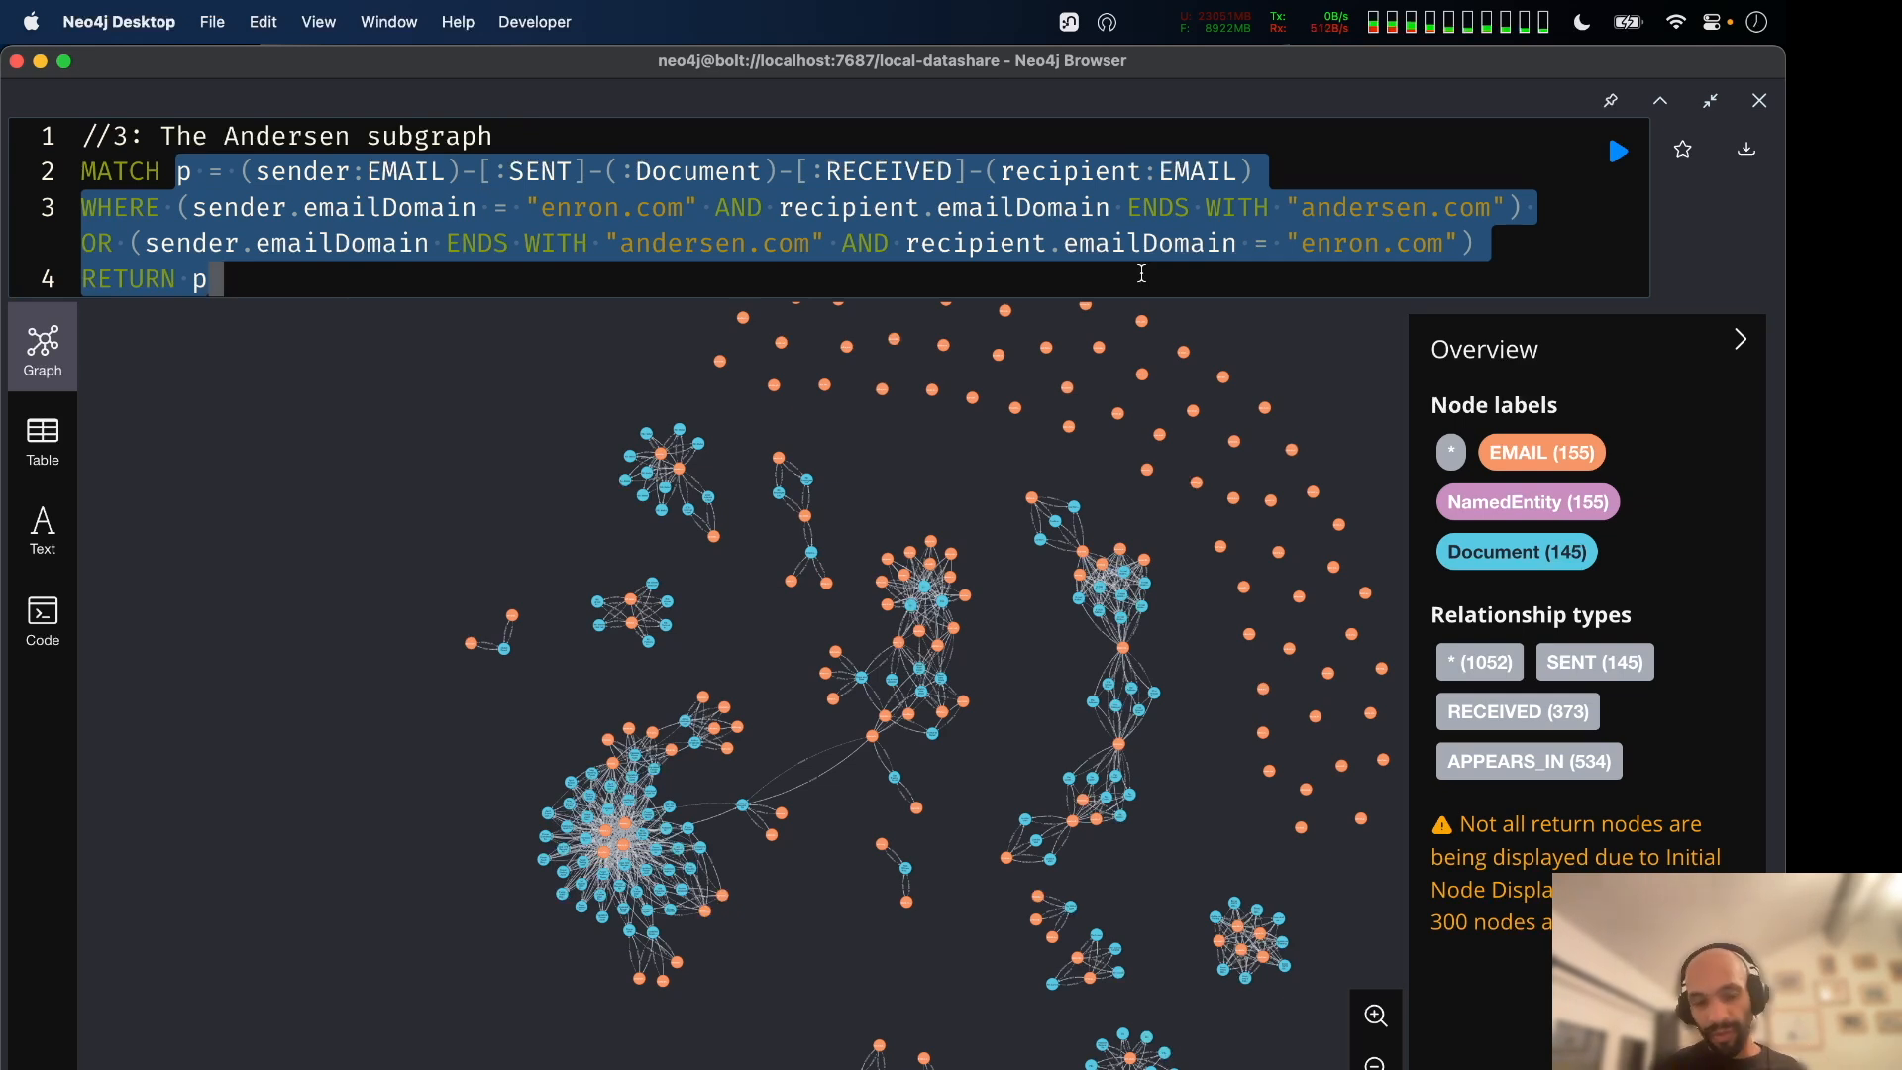
Switch back to Neo4j Bloom and open the search suggestions above the empty scene.
{"action": "key", "text": "super+Tab"}
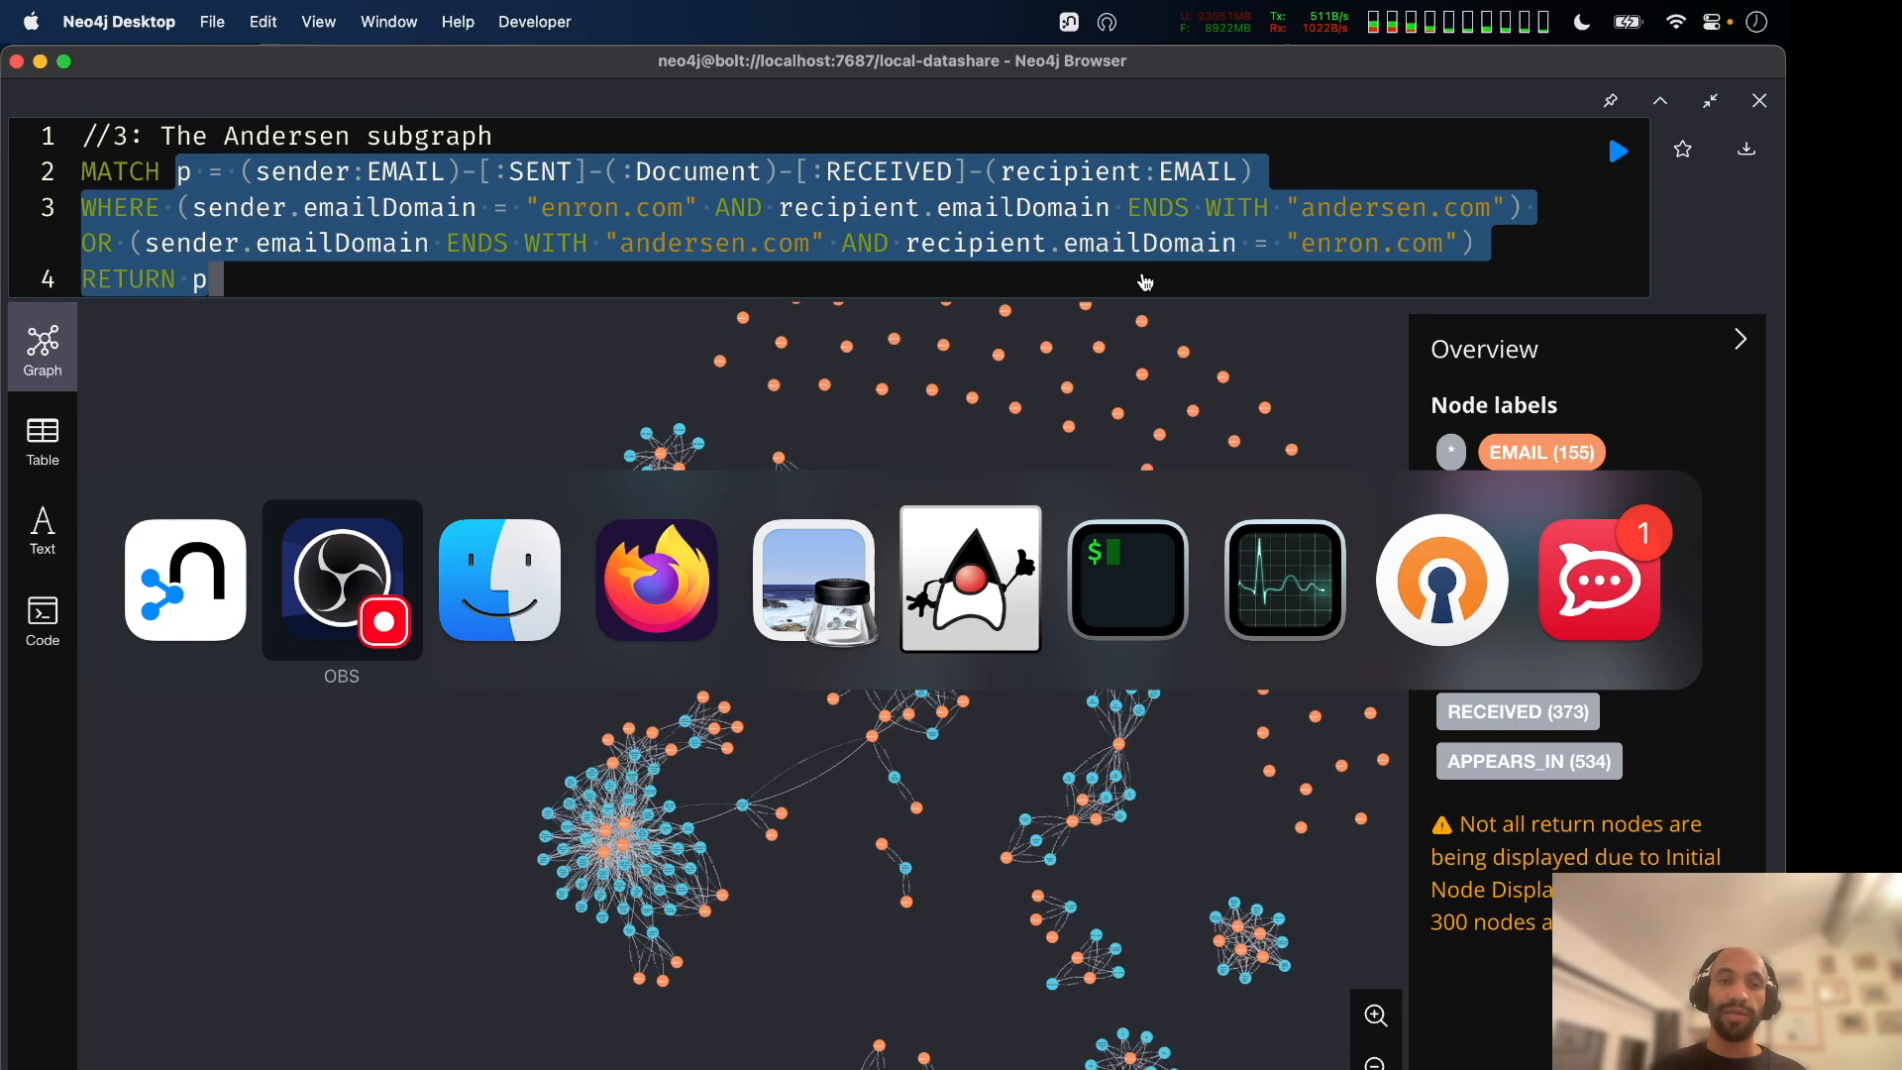
{"action": "key", "text": "super+shift+Tab"}
{"action": "key", "text": "super+grave"}
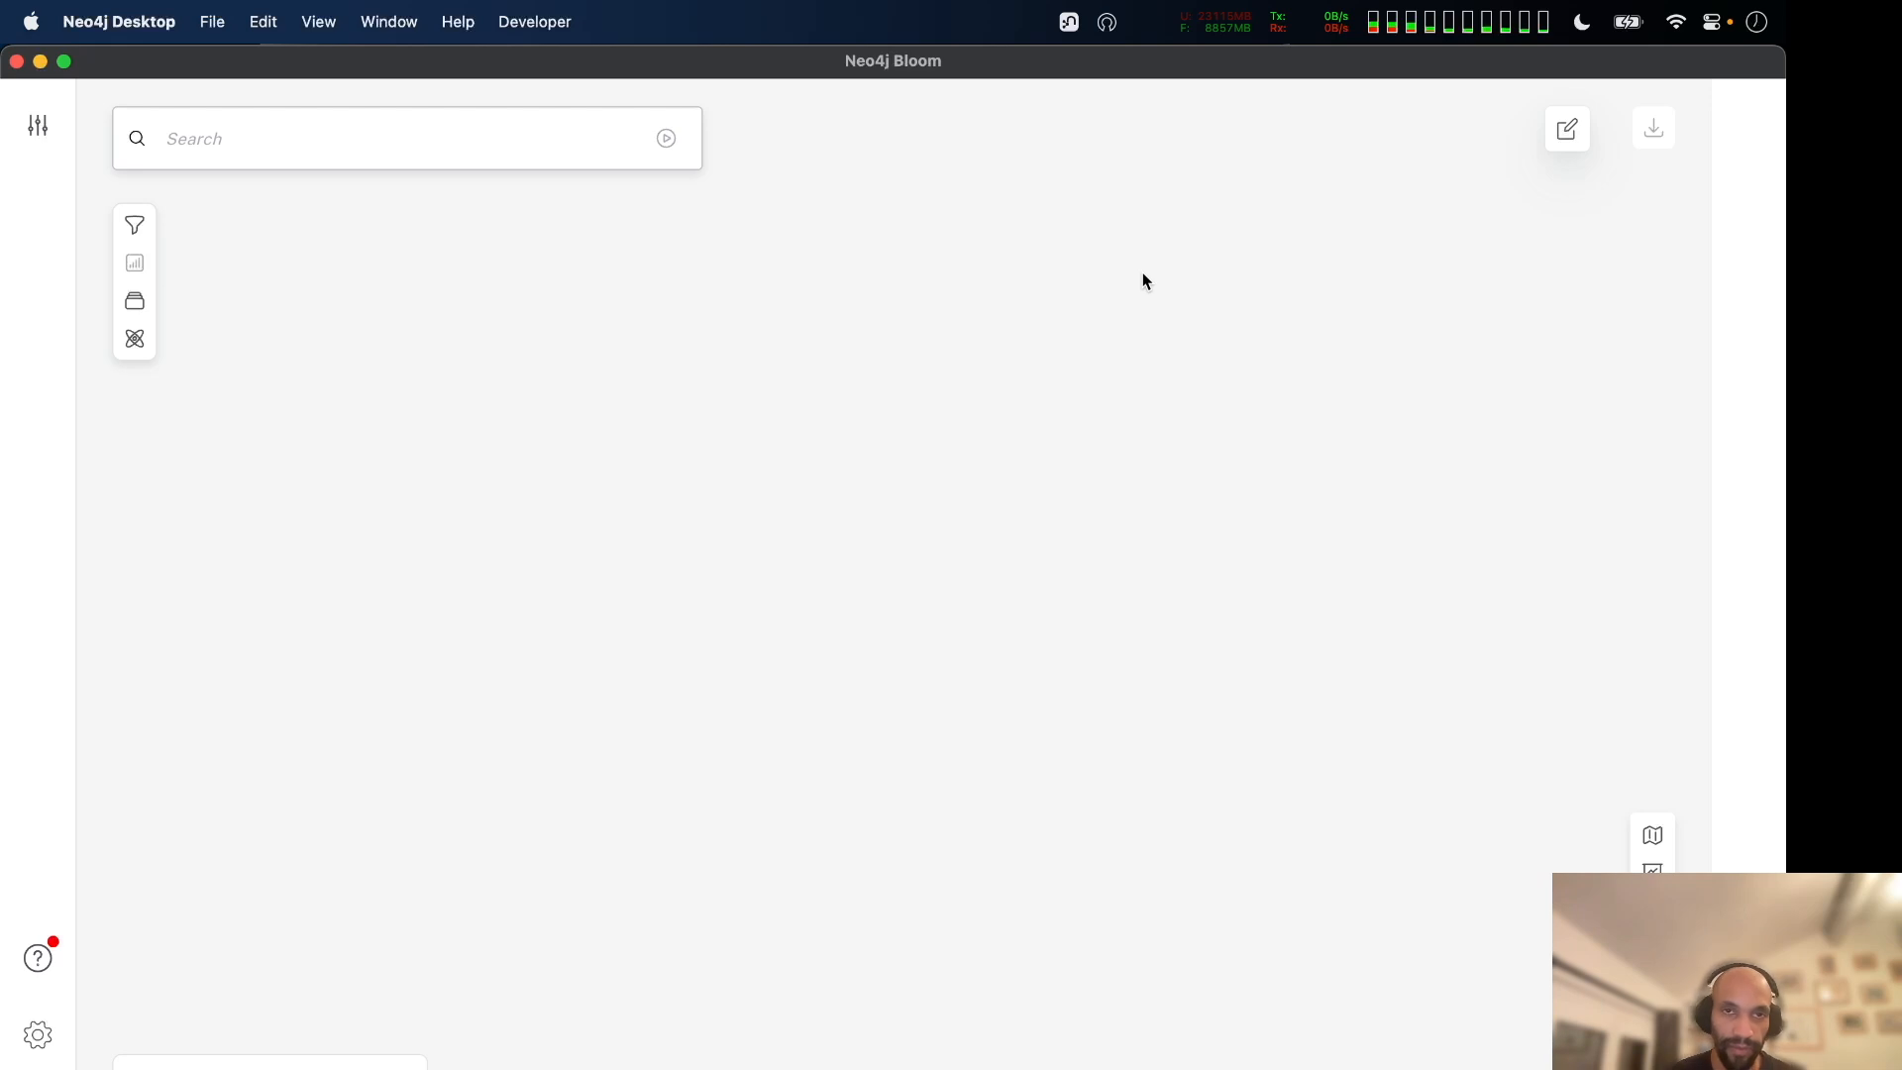
{"action": "key", "text": "super+Tab"}
{"action": "key", "text": "super+Tab"}
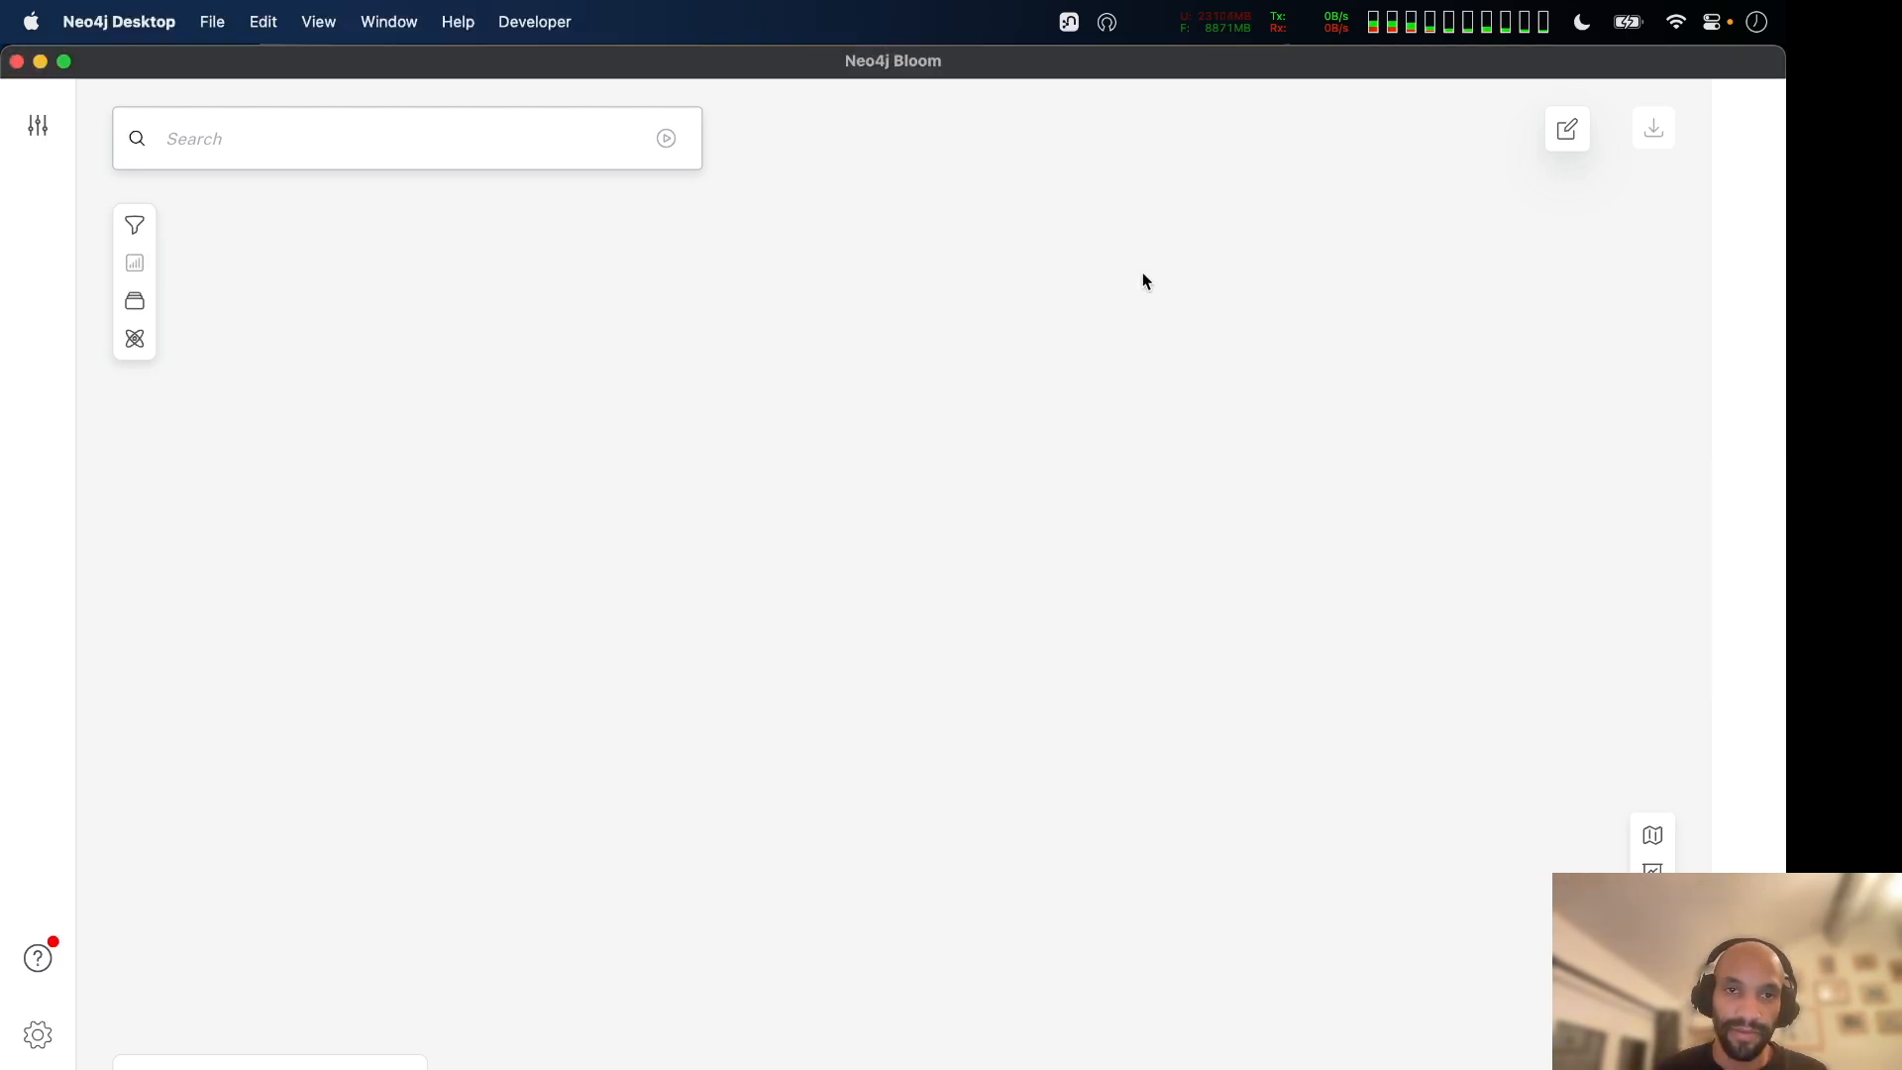
{"action": "key", "text": "super+grave"}
{"action": "key", "text": "super+Tab"}
{"action": "key", "text": "super+grave"}
{"action": "key", "text": "super+grave"}
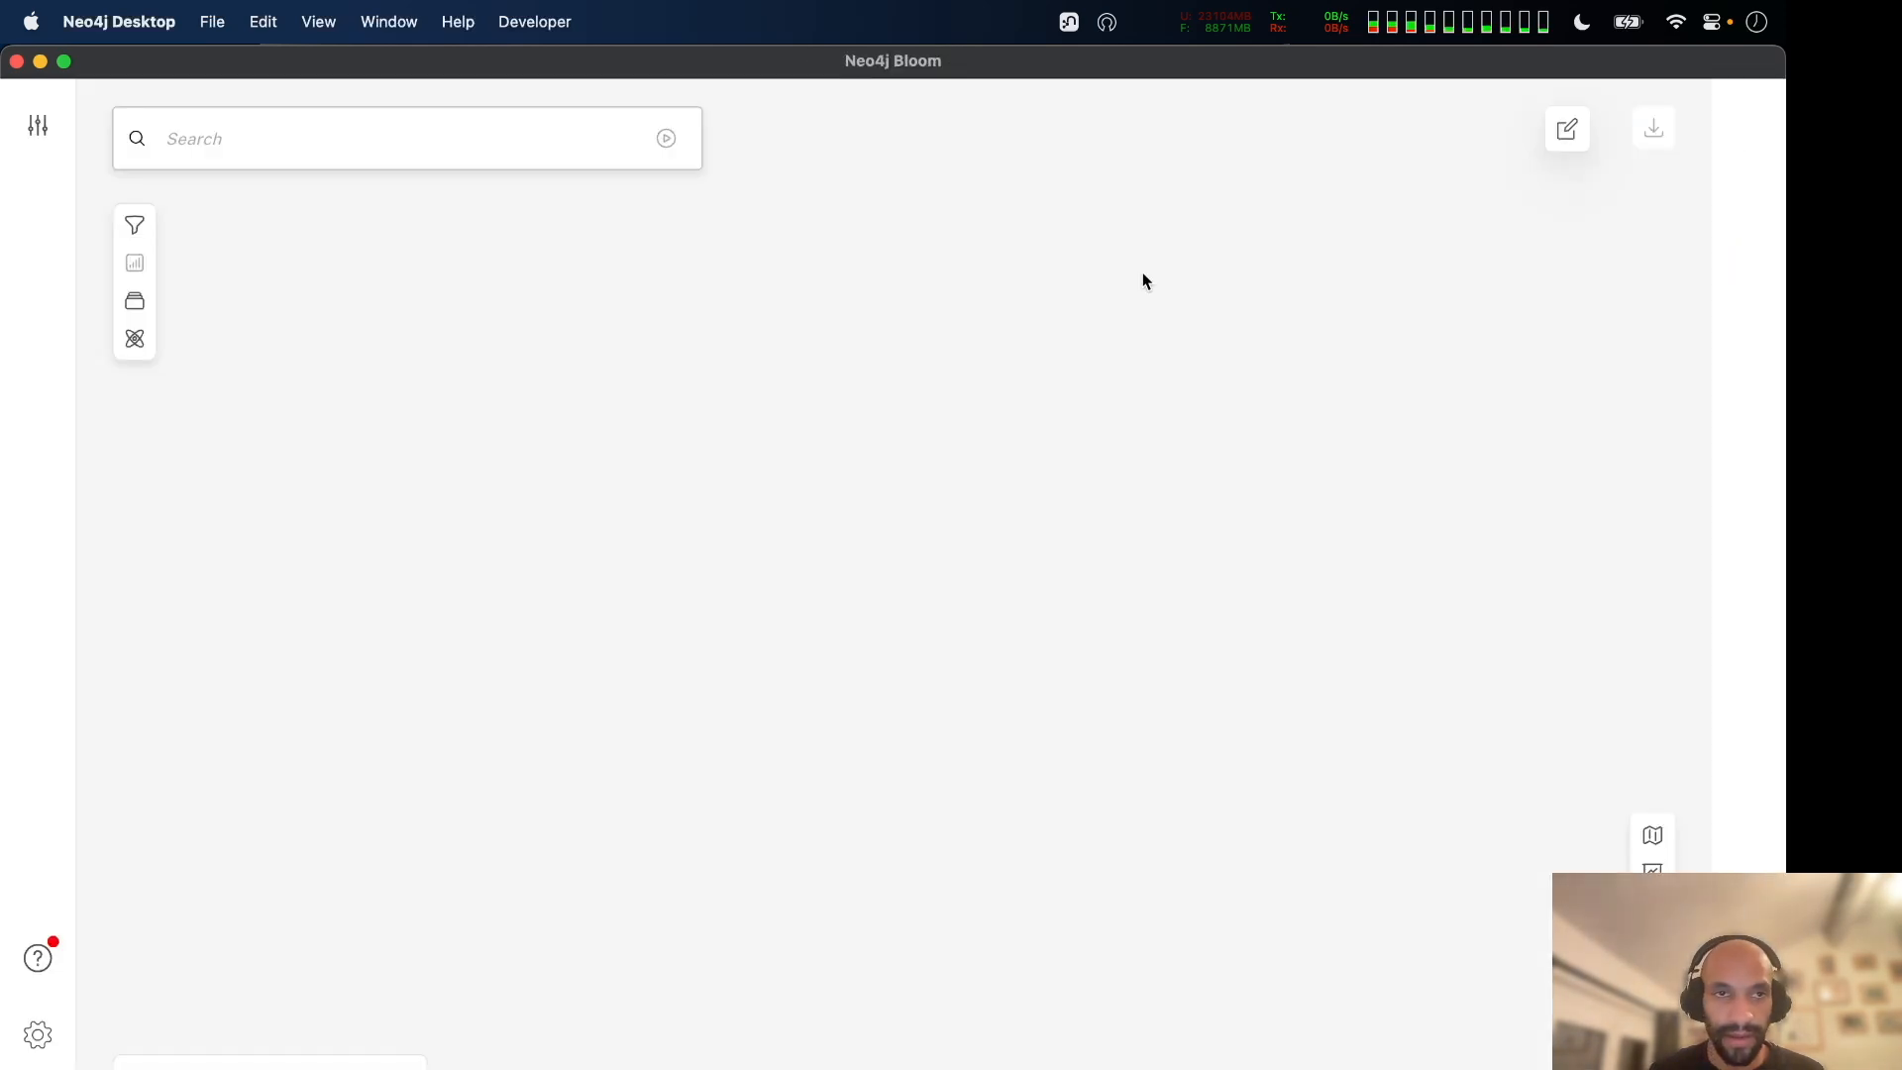
{"action": "left_click", "coordinate": [582, 155]}
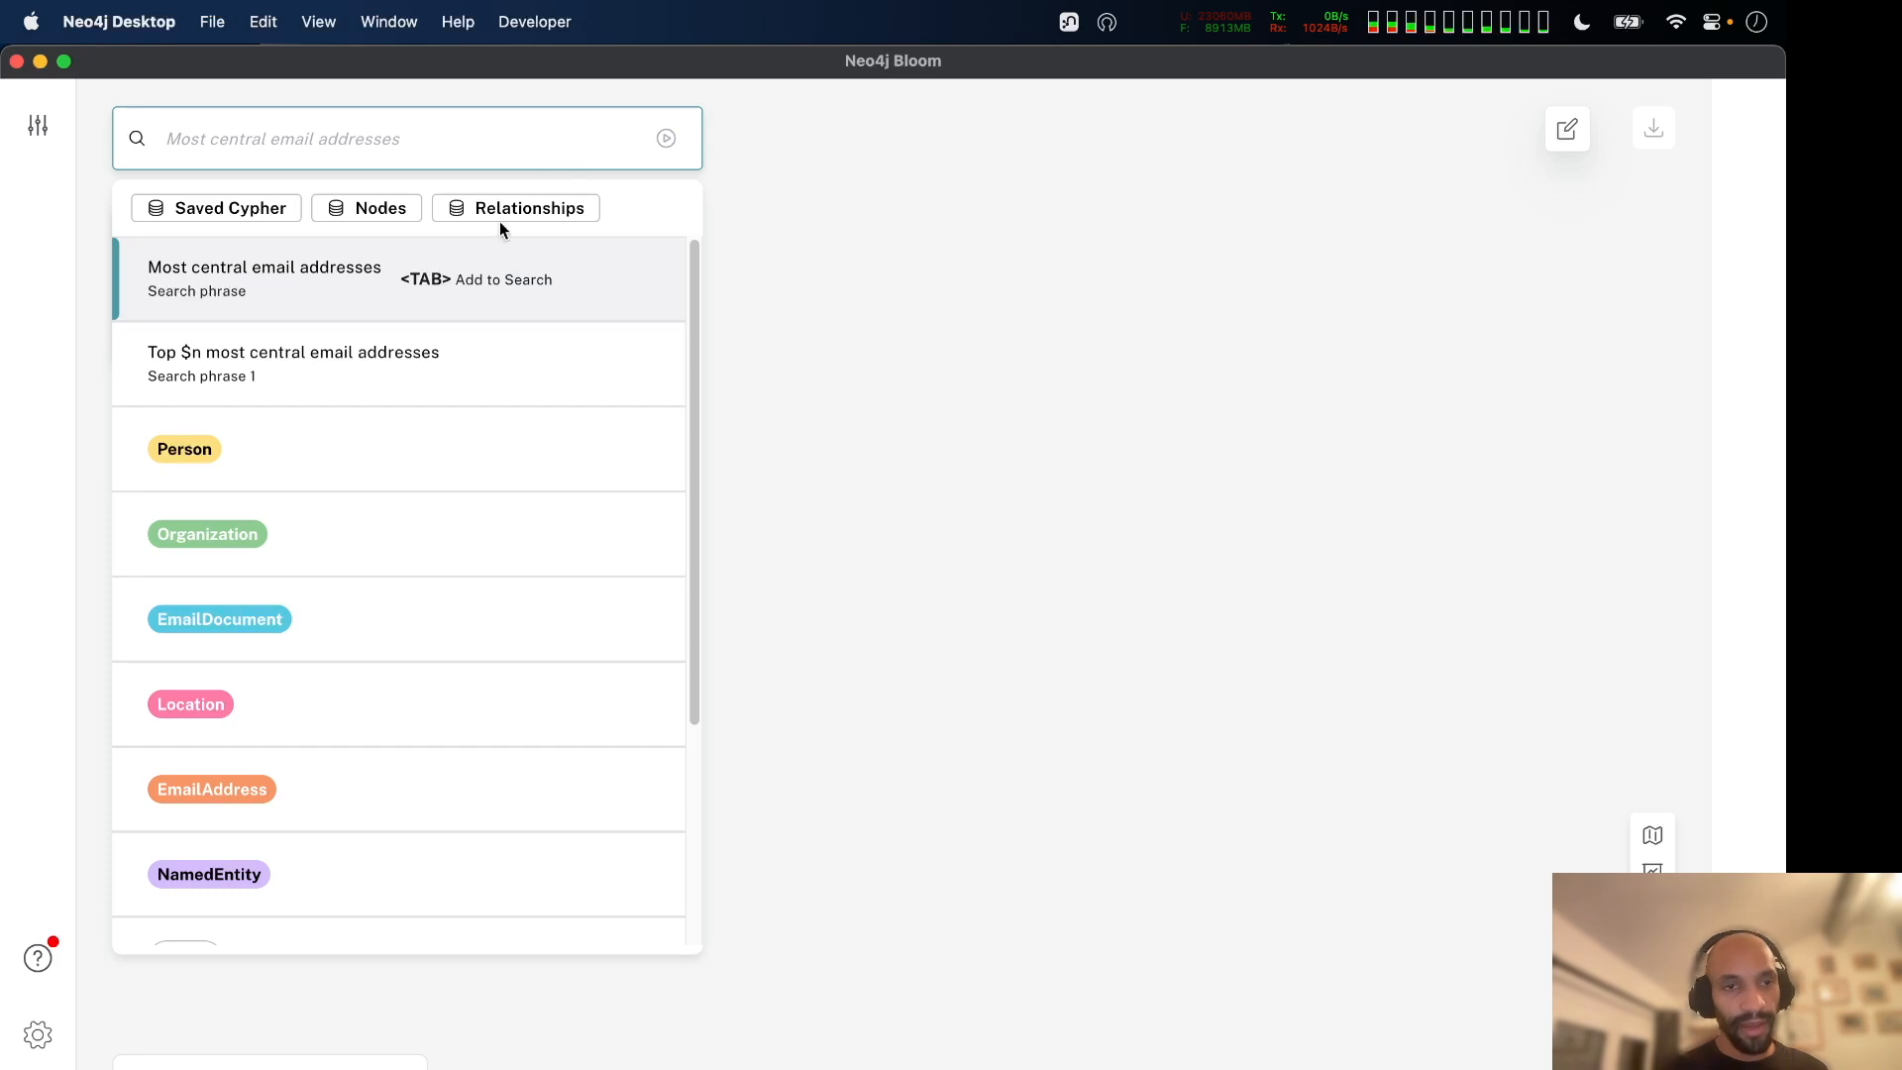
{"action": "left_click", "coordinate": [348, 615]}
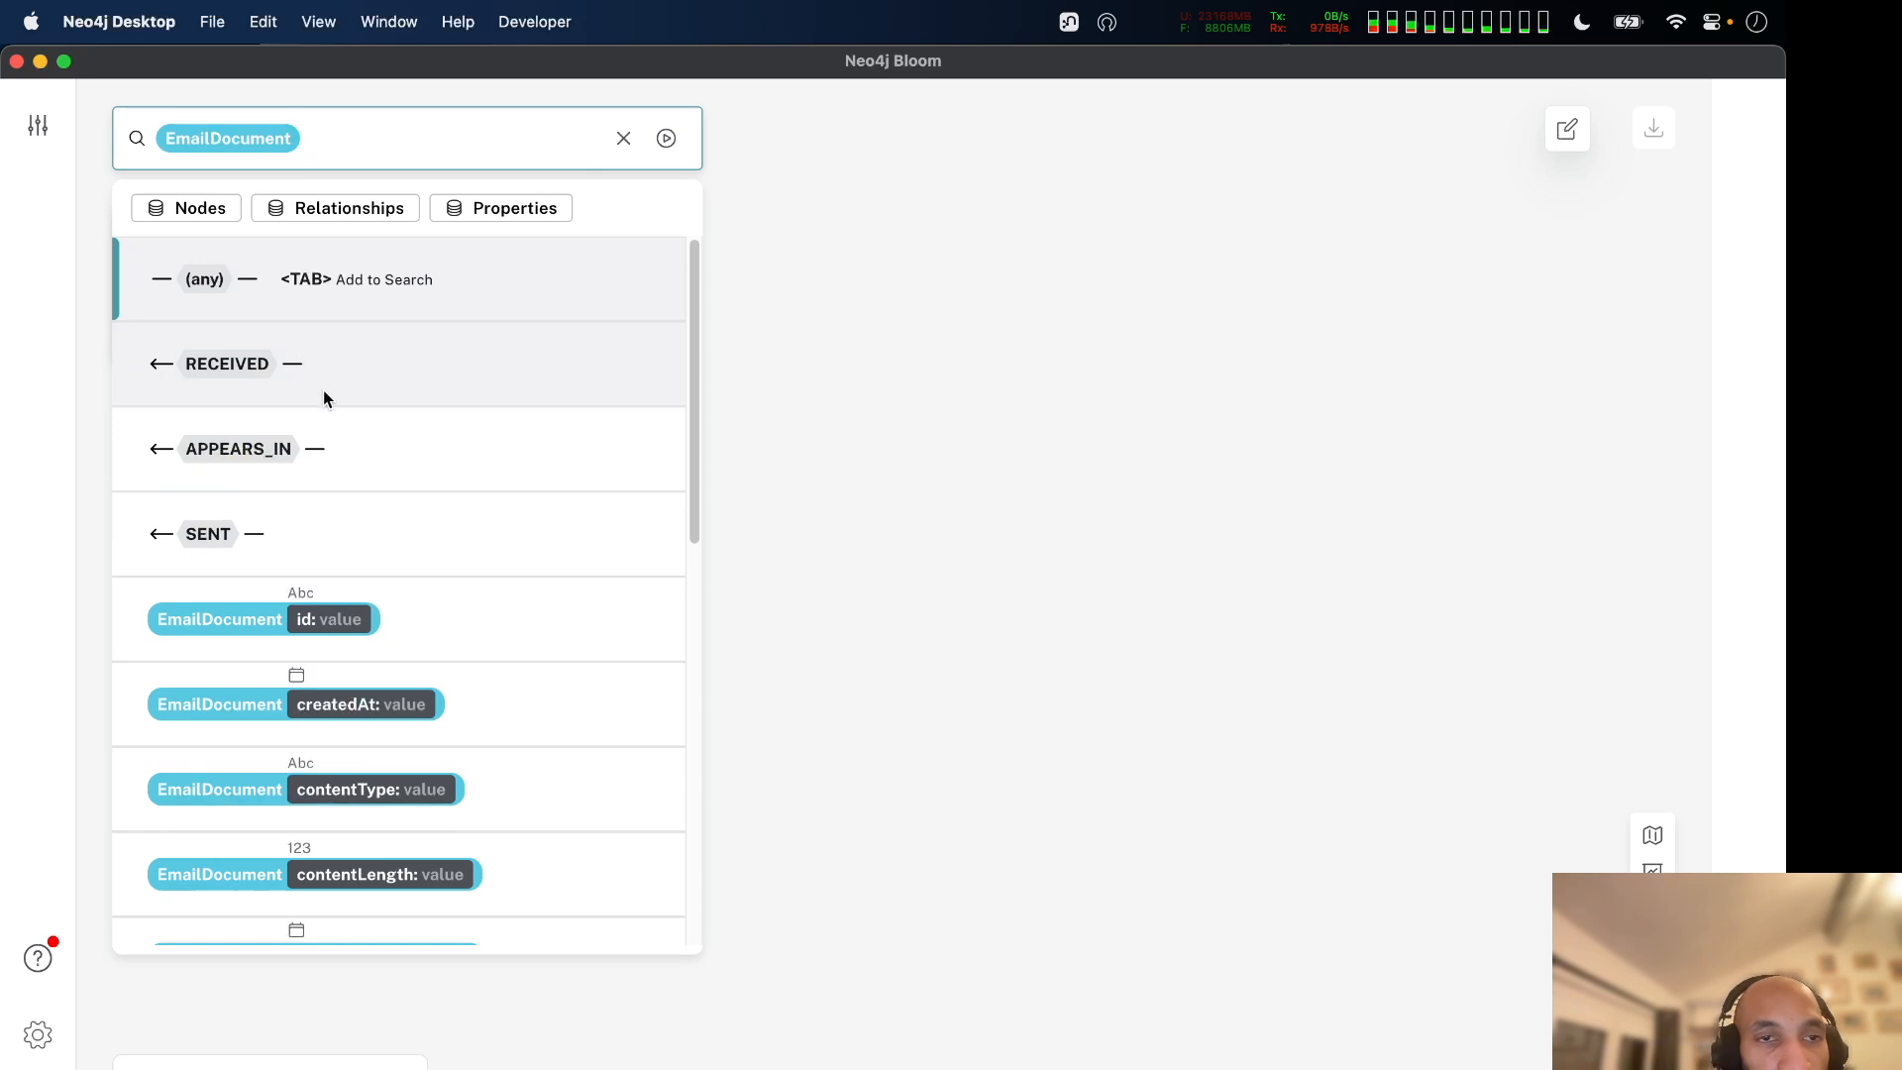
{"action": "left_click", "coordinate": [278, 368]}
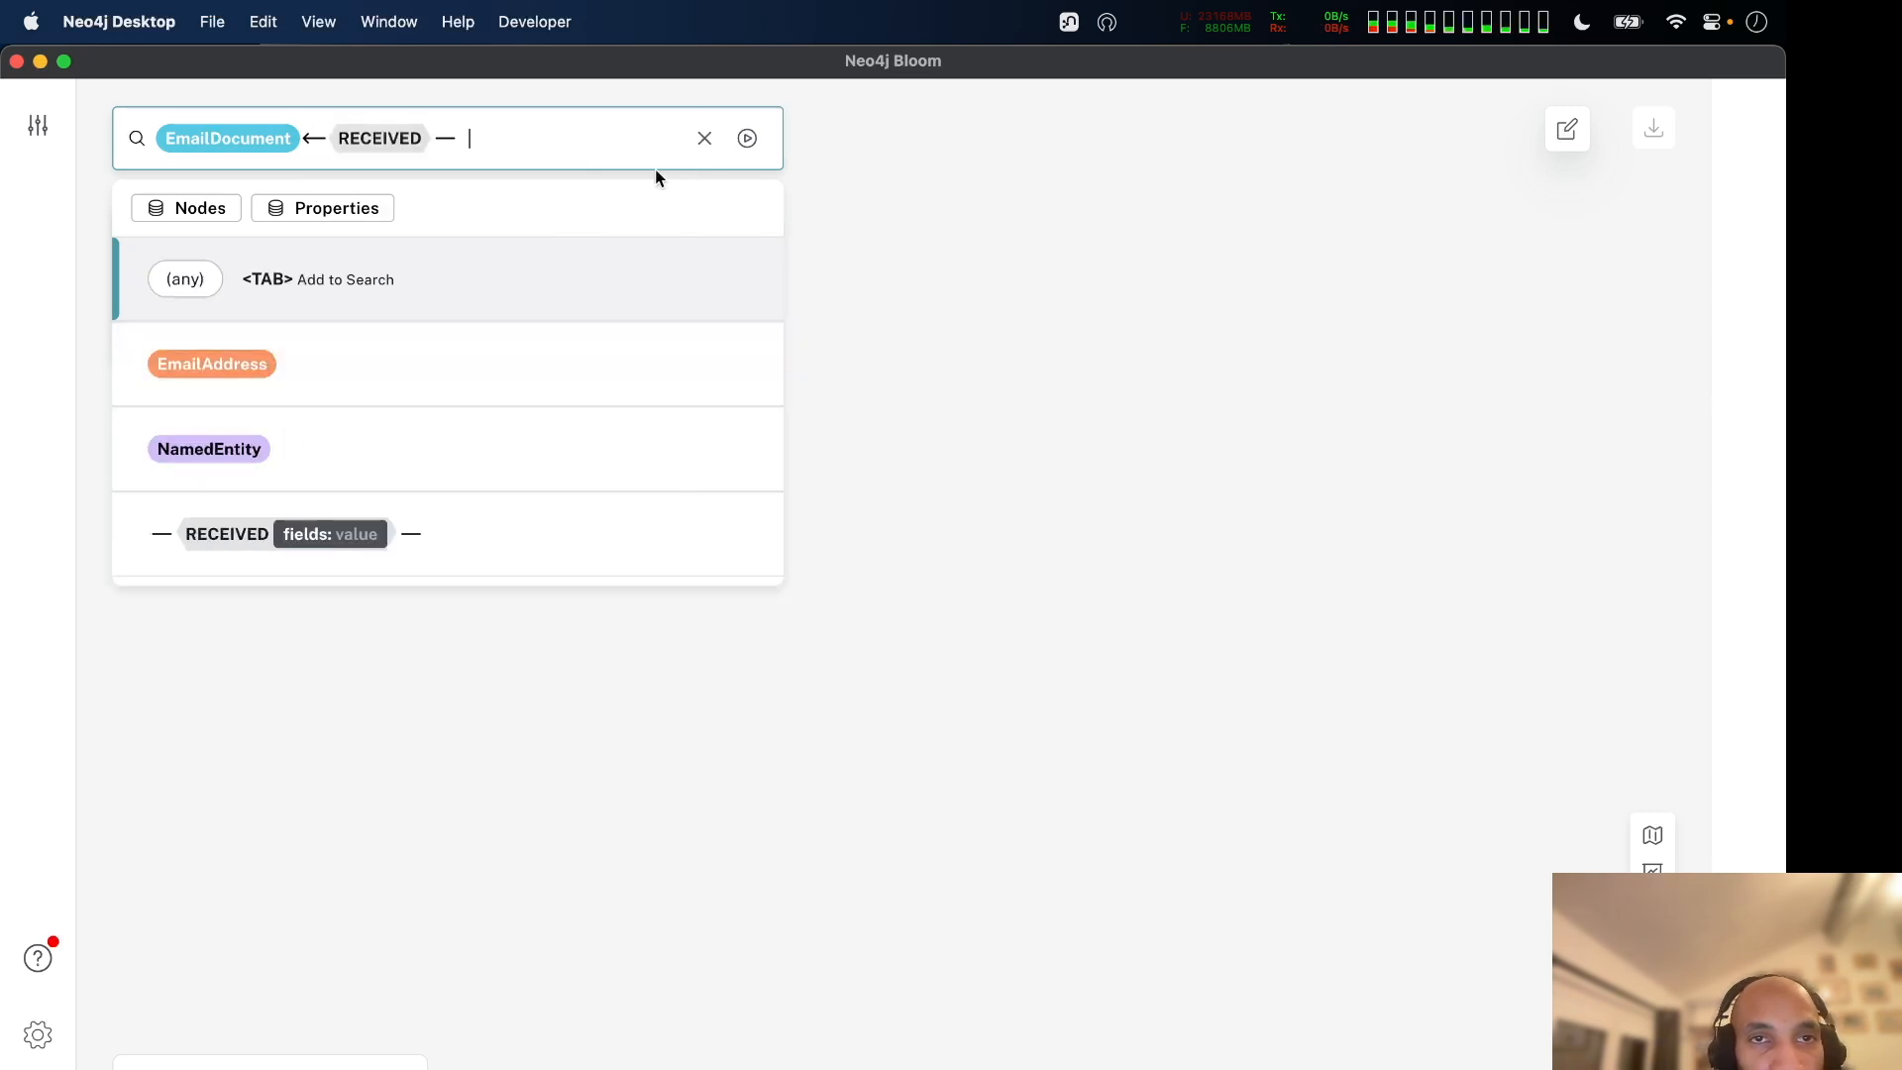
{"action": "left_click", "coordinate": [704, 139]}
Build a search pattern from EmailAddress through RECEIVED to EmailDocument and back through SENT to a second EmailAddress.
{"action": "left_click", "coordinate": [297, 136]}
{"action": "left_click", "coordinate": [261, 793]}
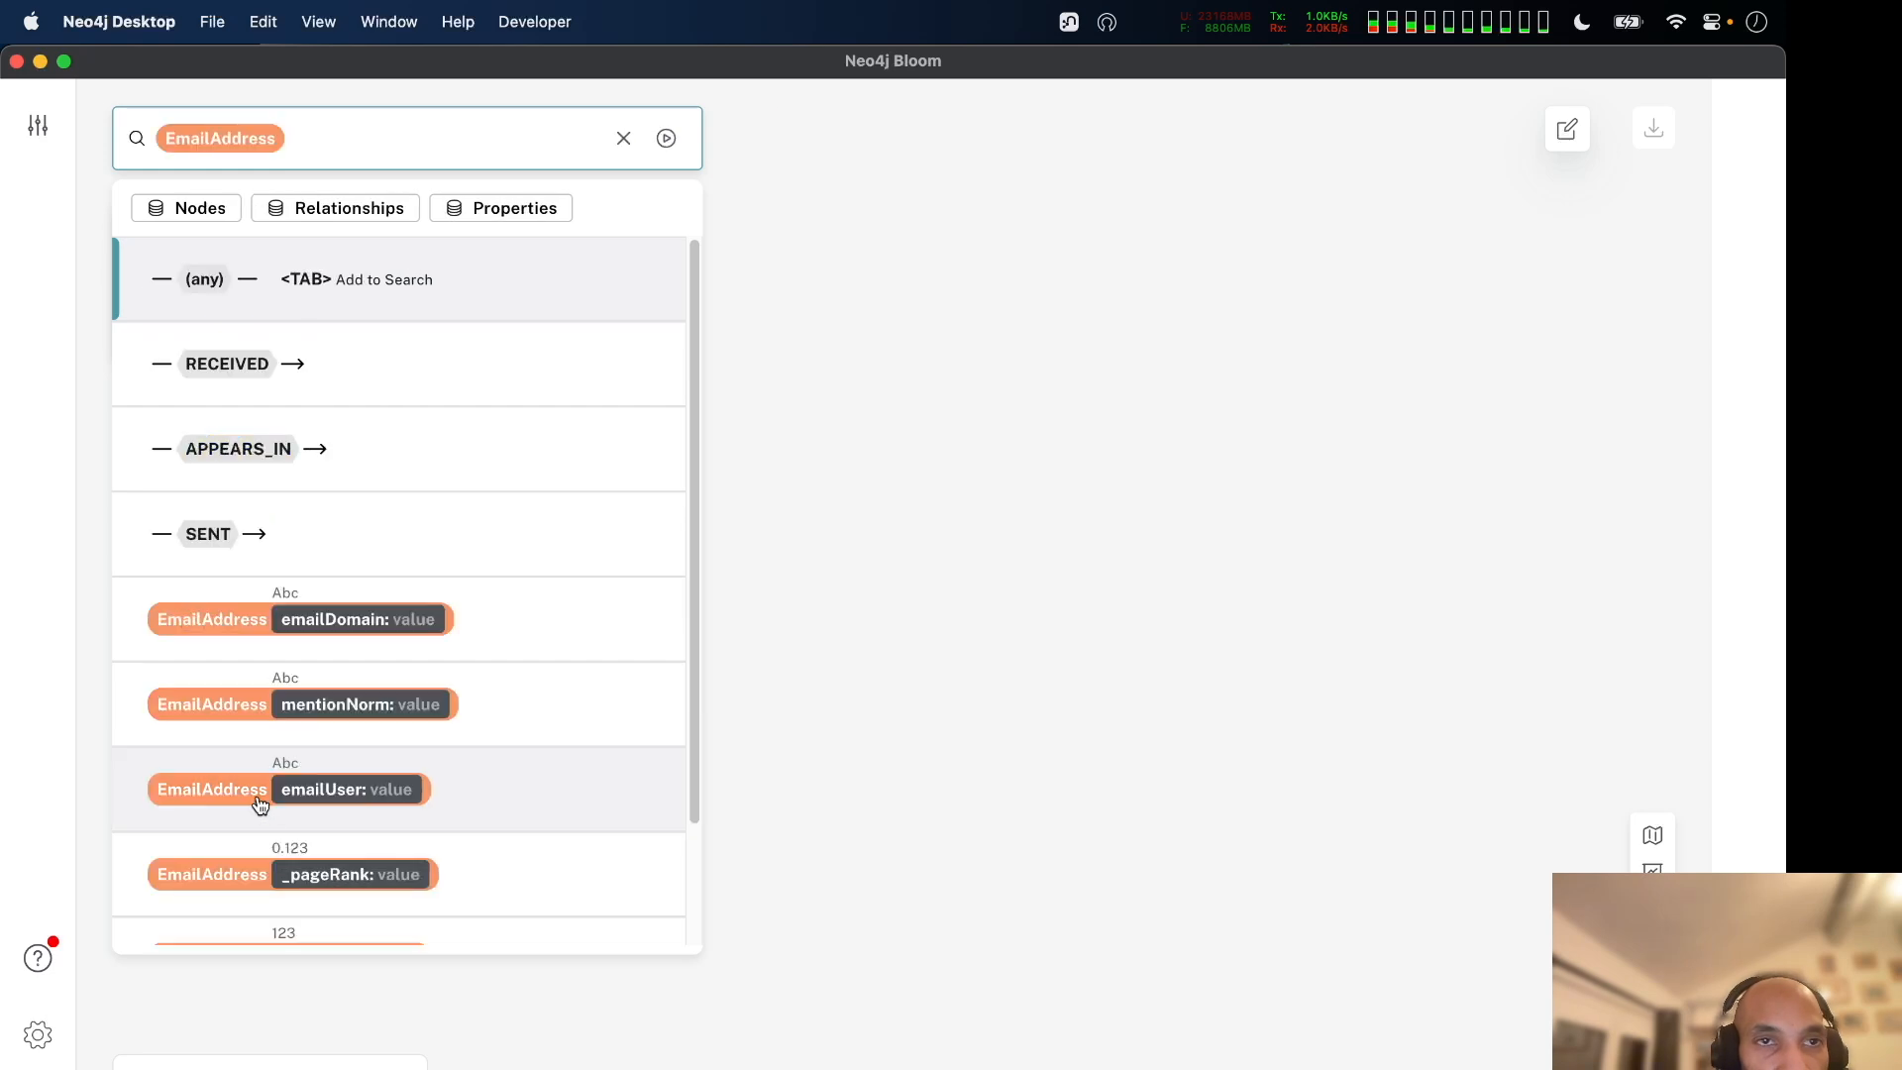
{"action": "left_click", "coordinate": [329, 366]}
{"action": "left_click", "coordinate": [330, 369]}
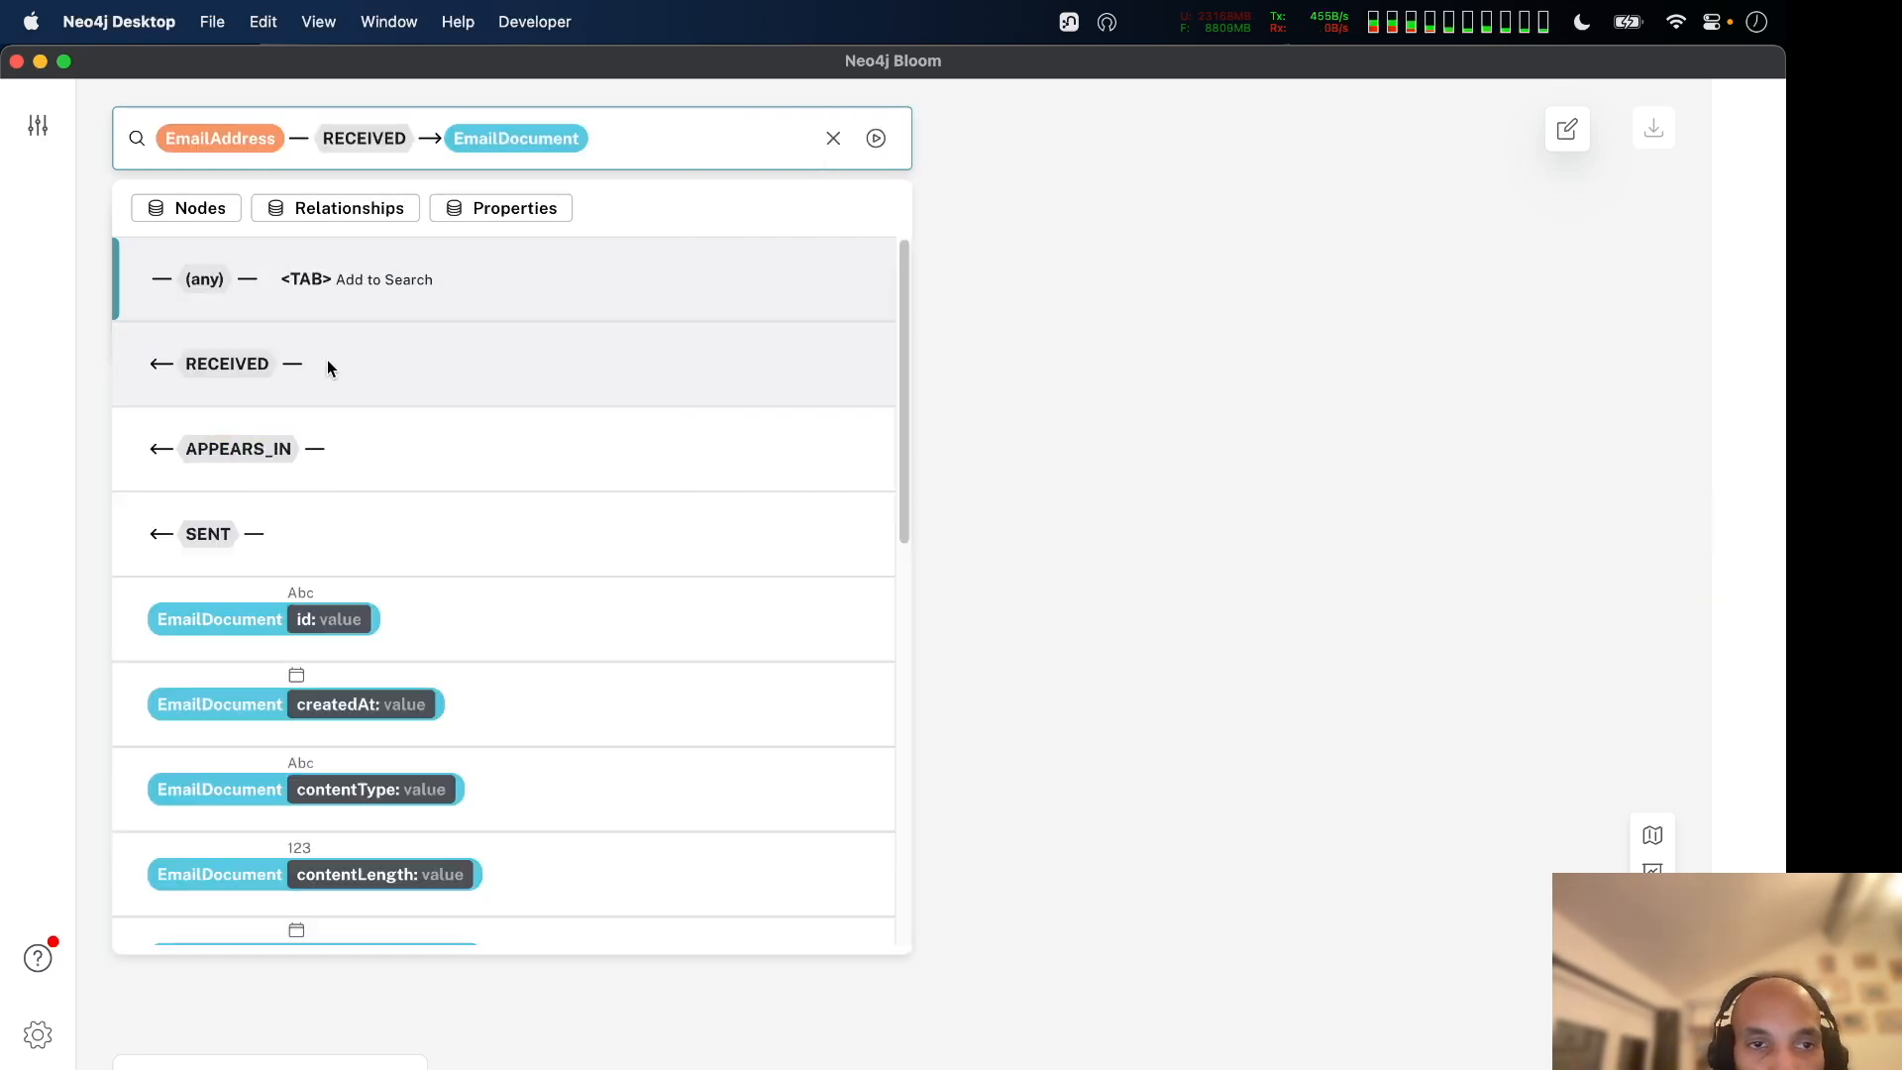
{"action": "left_click", "coordinate": [313, 535]}
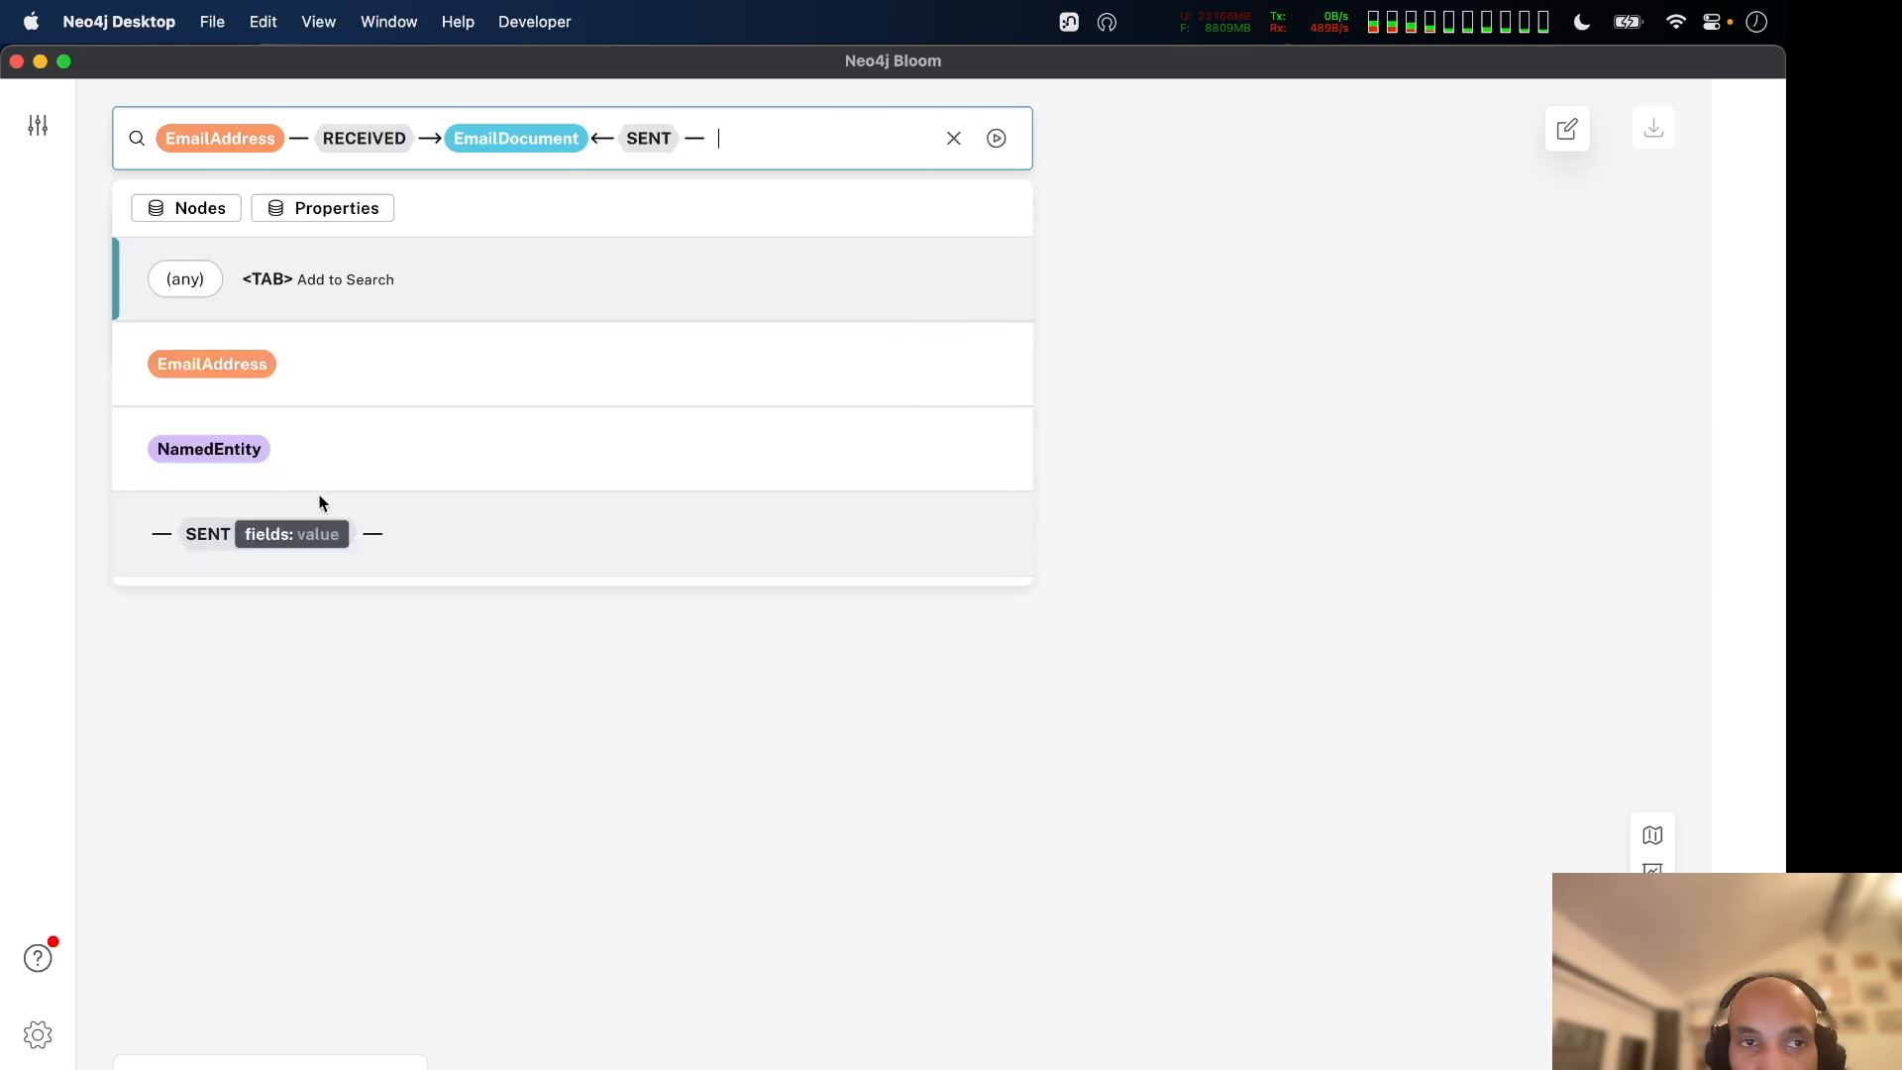
{"action": "left_click", "coordinate": [338, 362]}
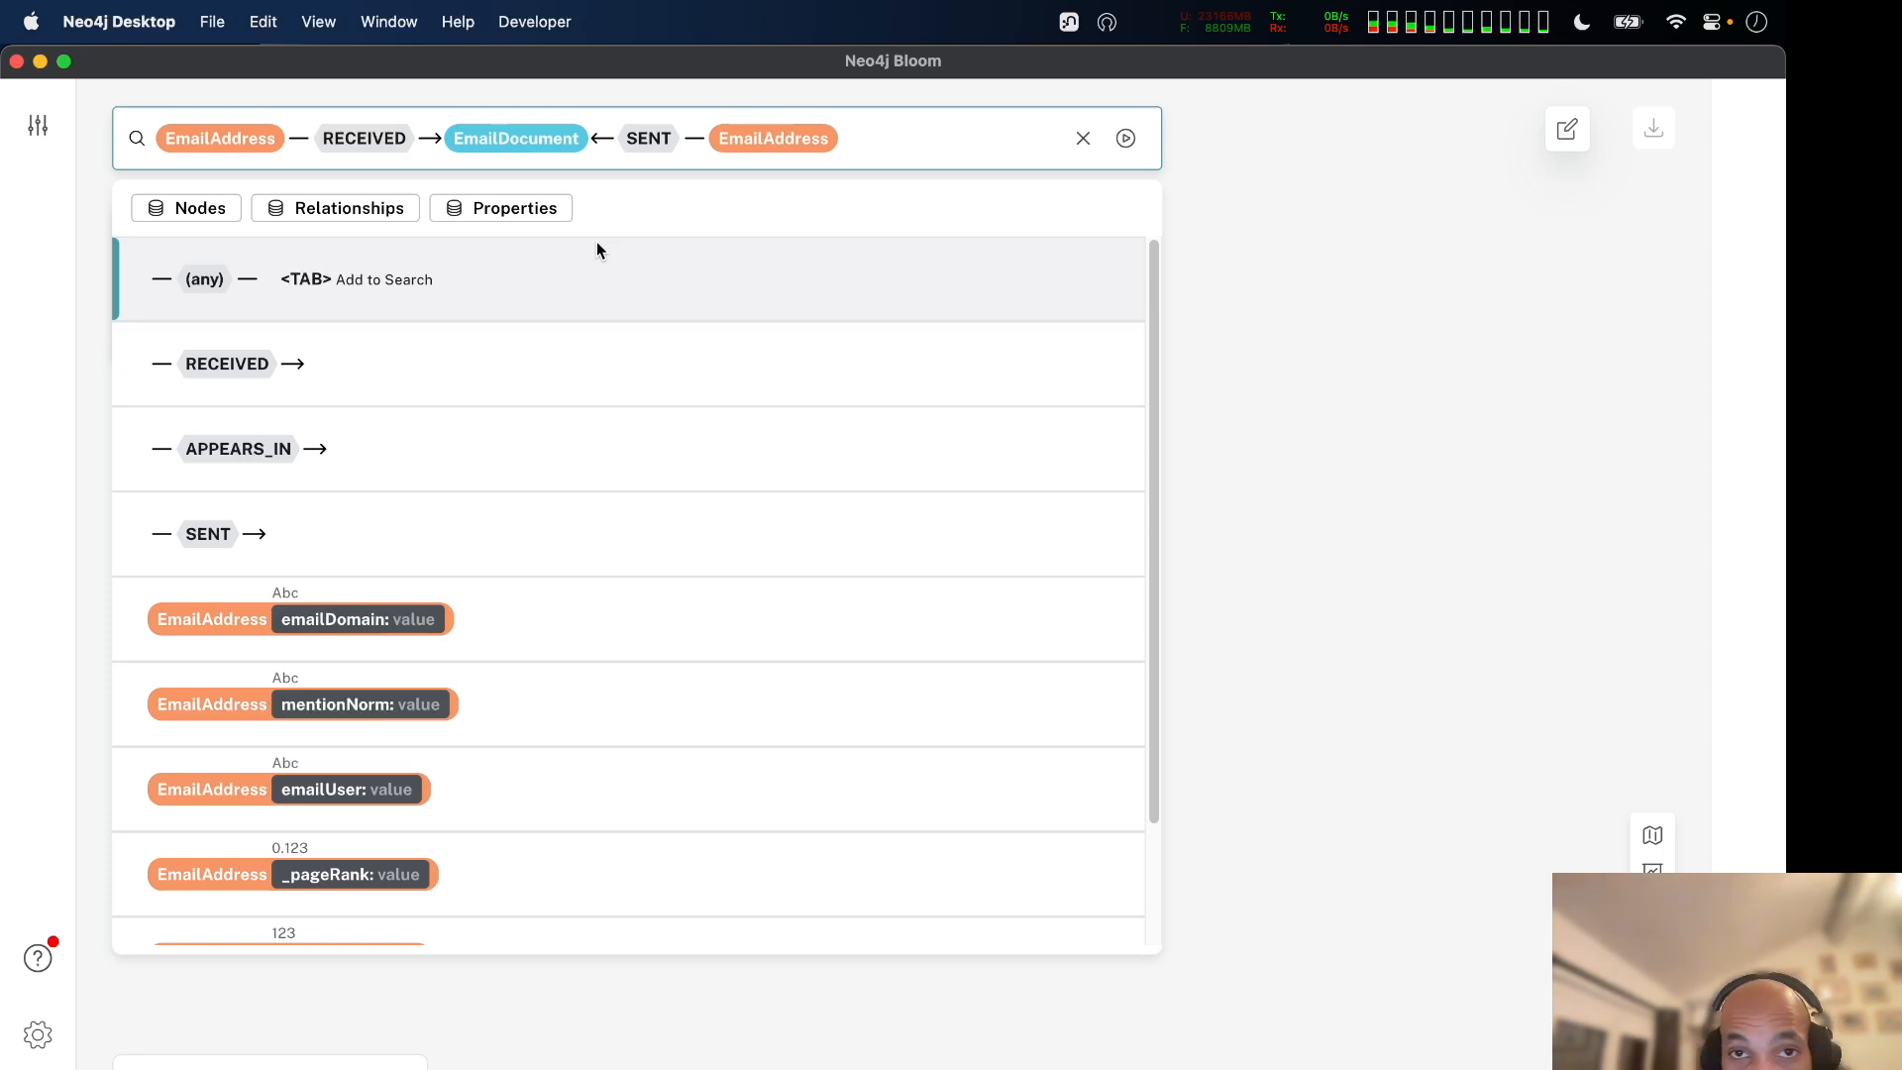
Try restricting the sending EmailAddress to an emailDomain that starts with andersen.com, and remove that node from the pattern.
{"action": "left_click", "coordinate": [536, 210]}
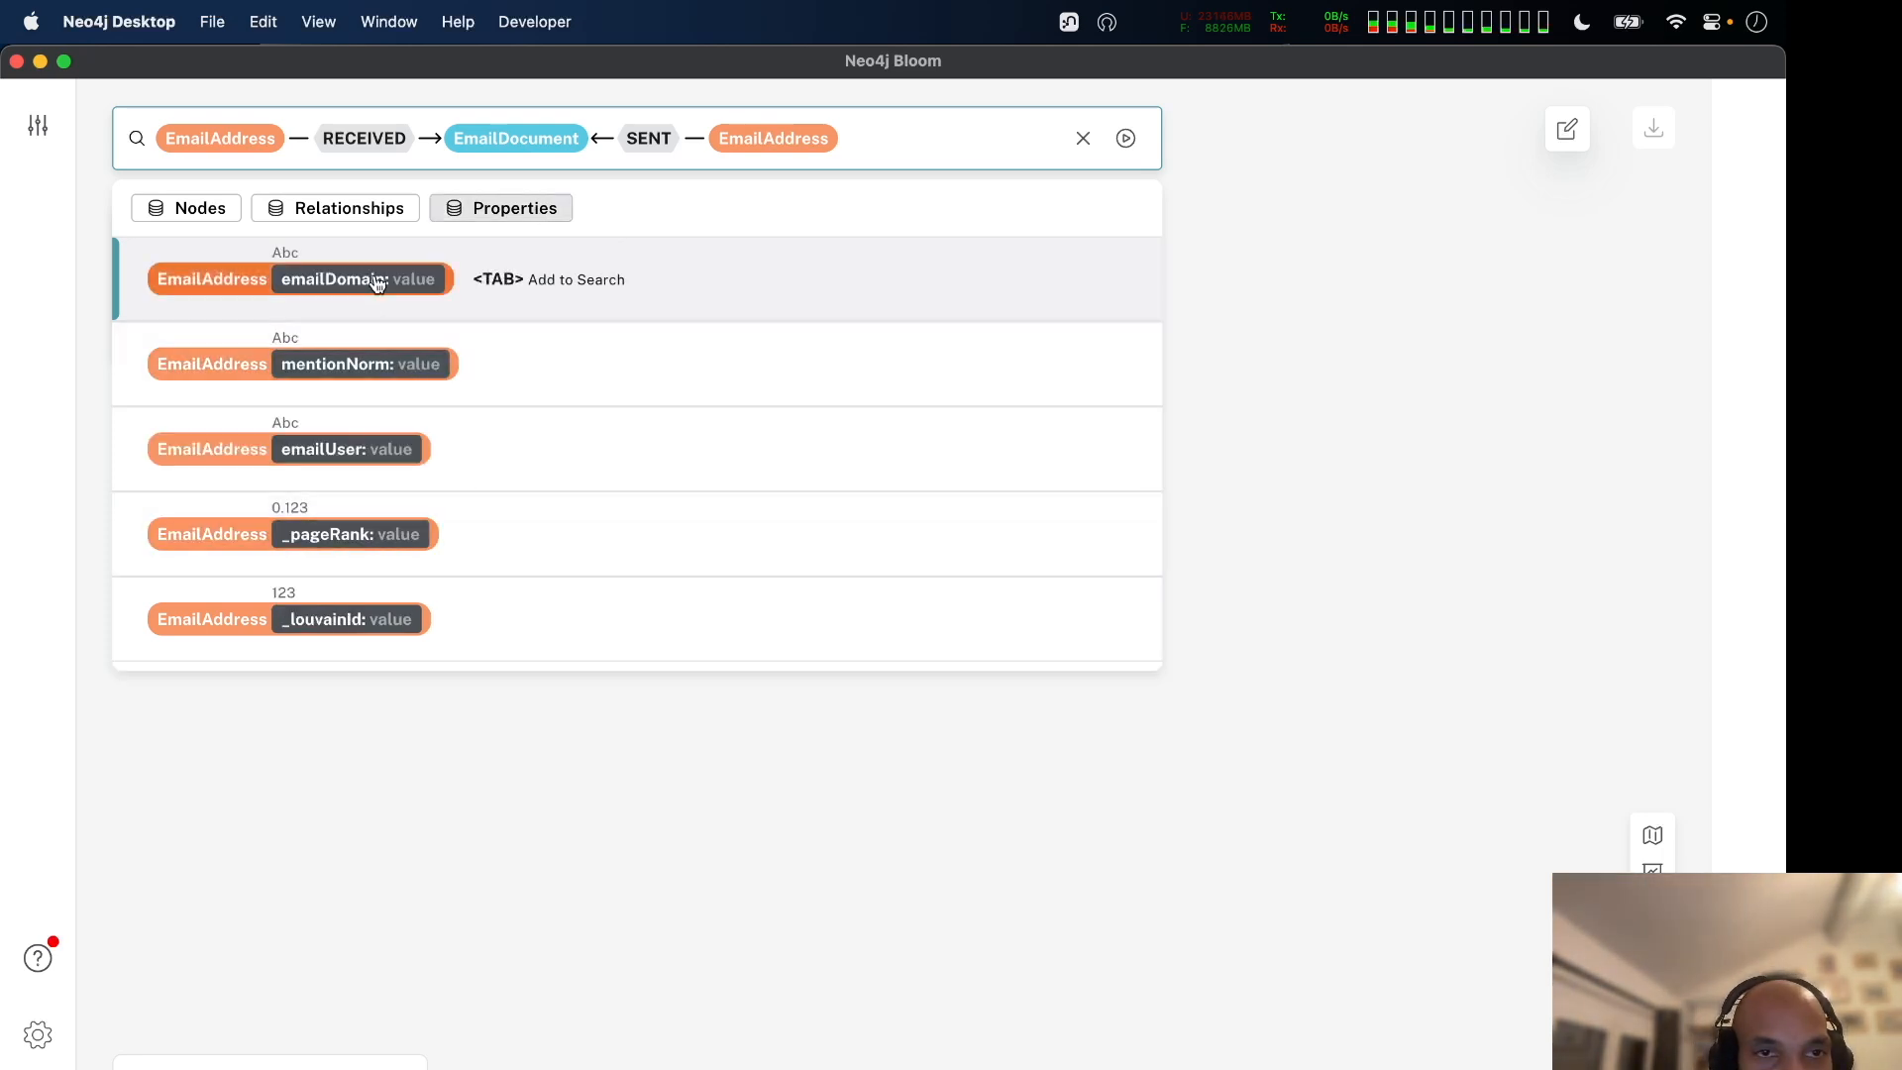
{"action": "left_click", "coordinate": [368, 284]}
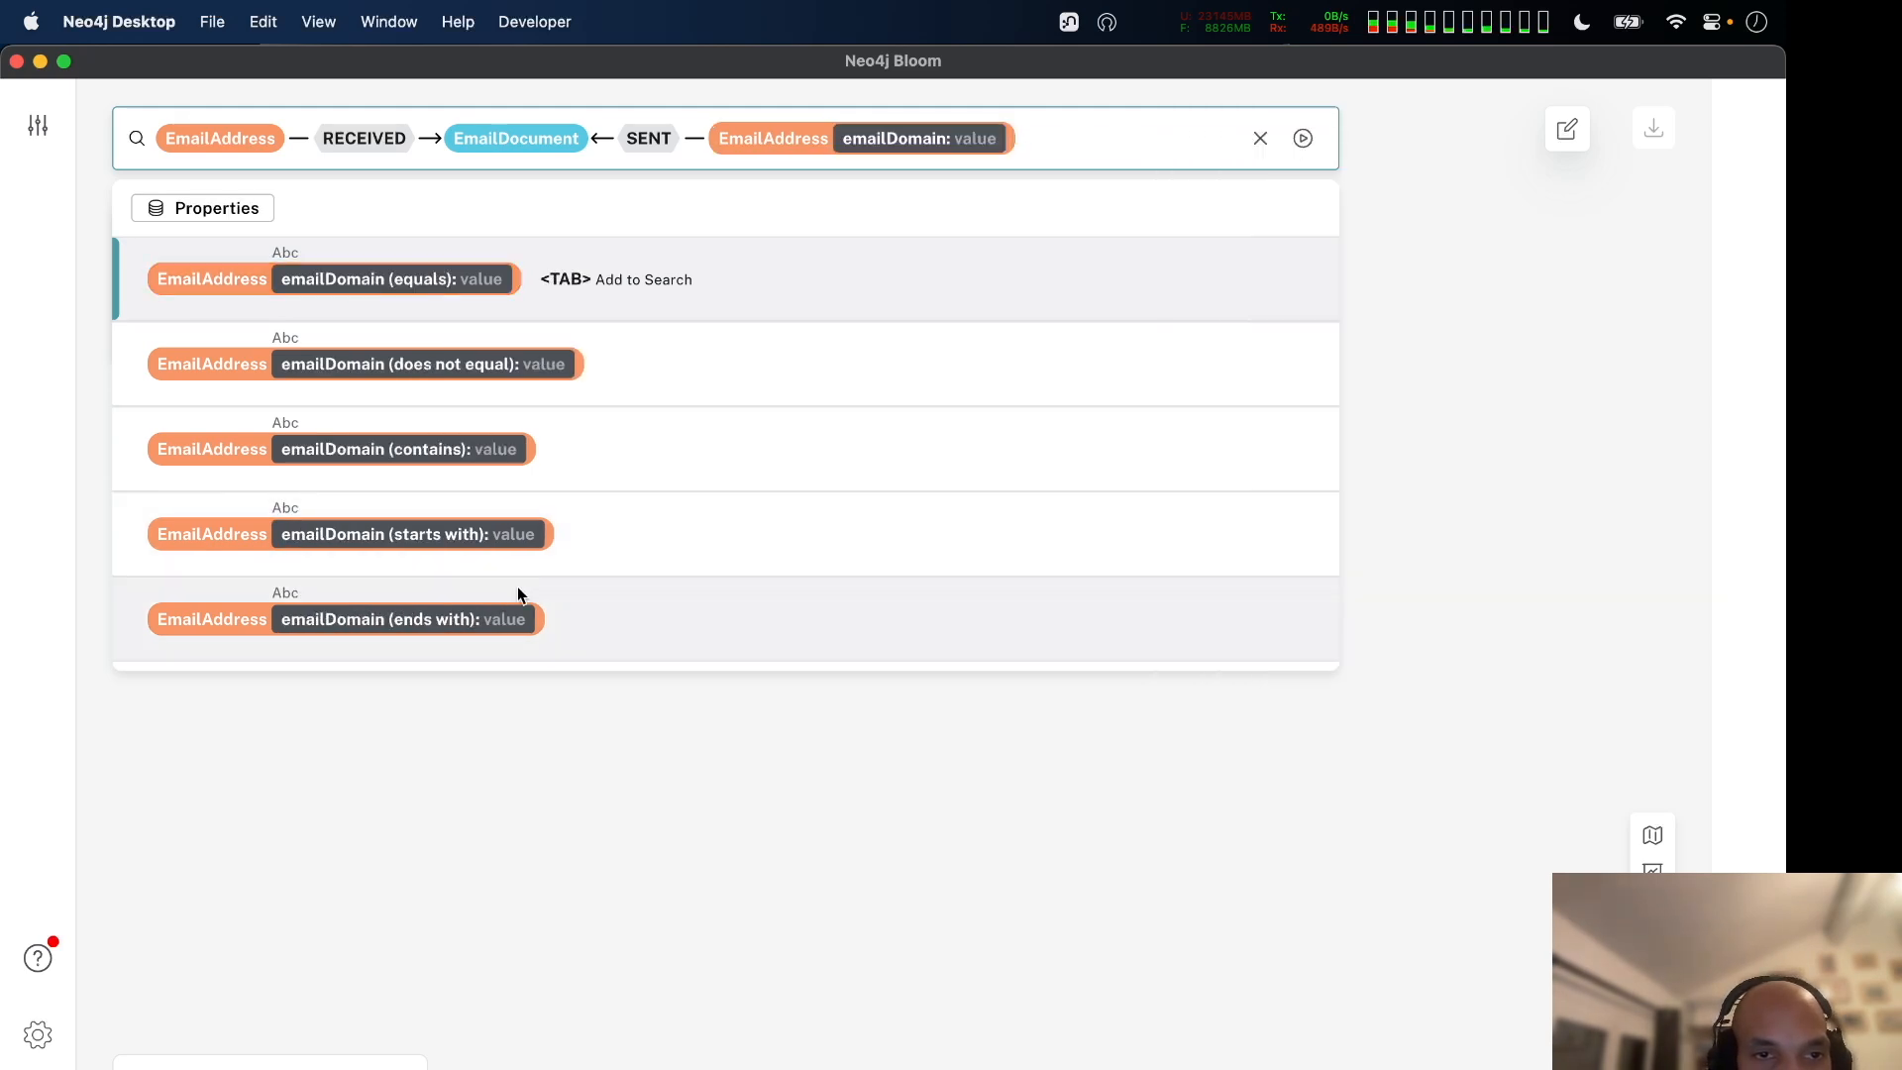
{"action": "left_click", "coordinate": [622, 532]}
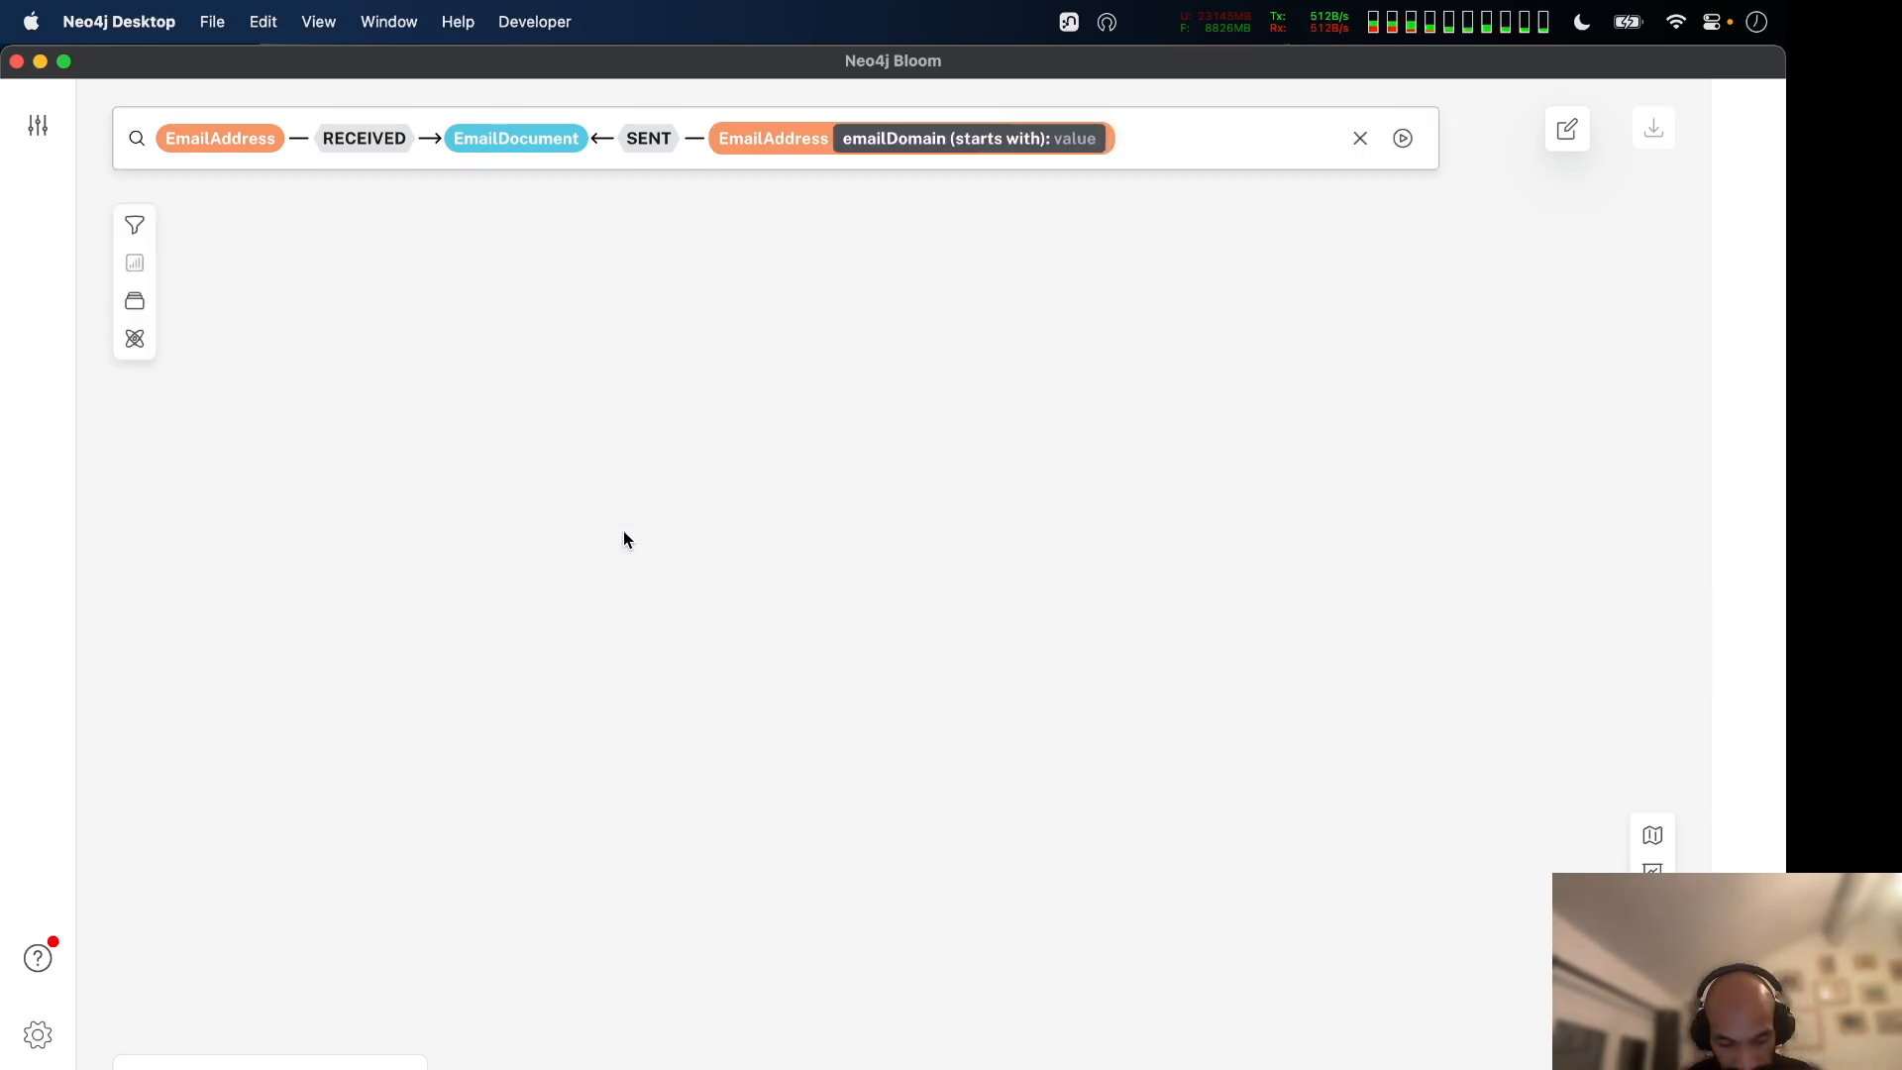
{"action": "type", "text": "ander"}
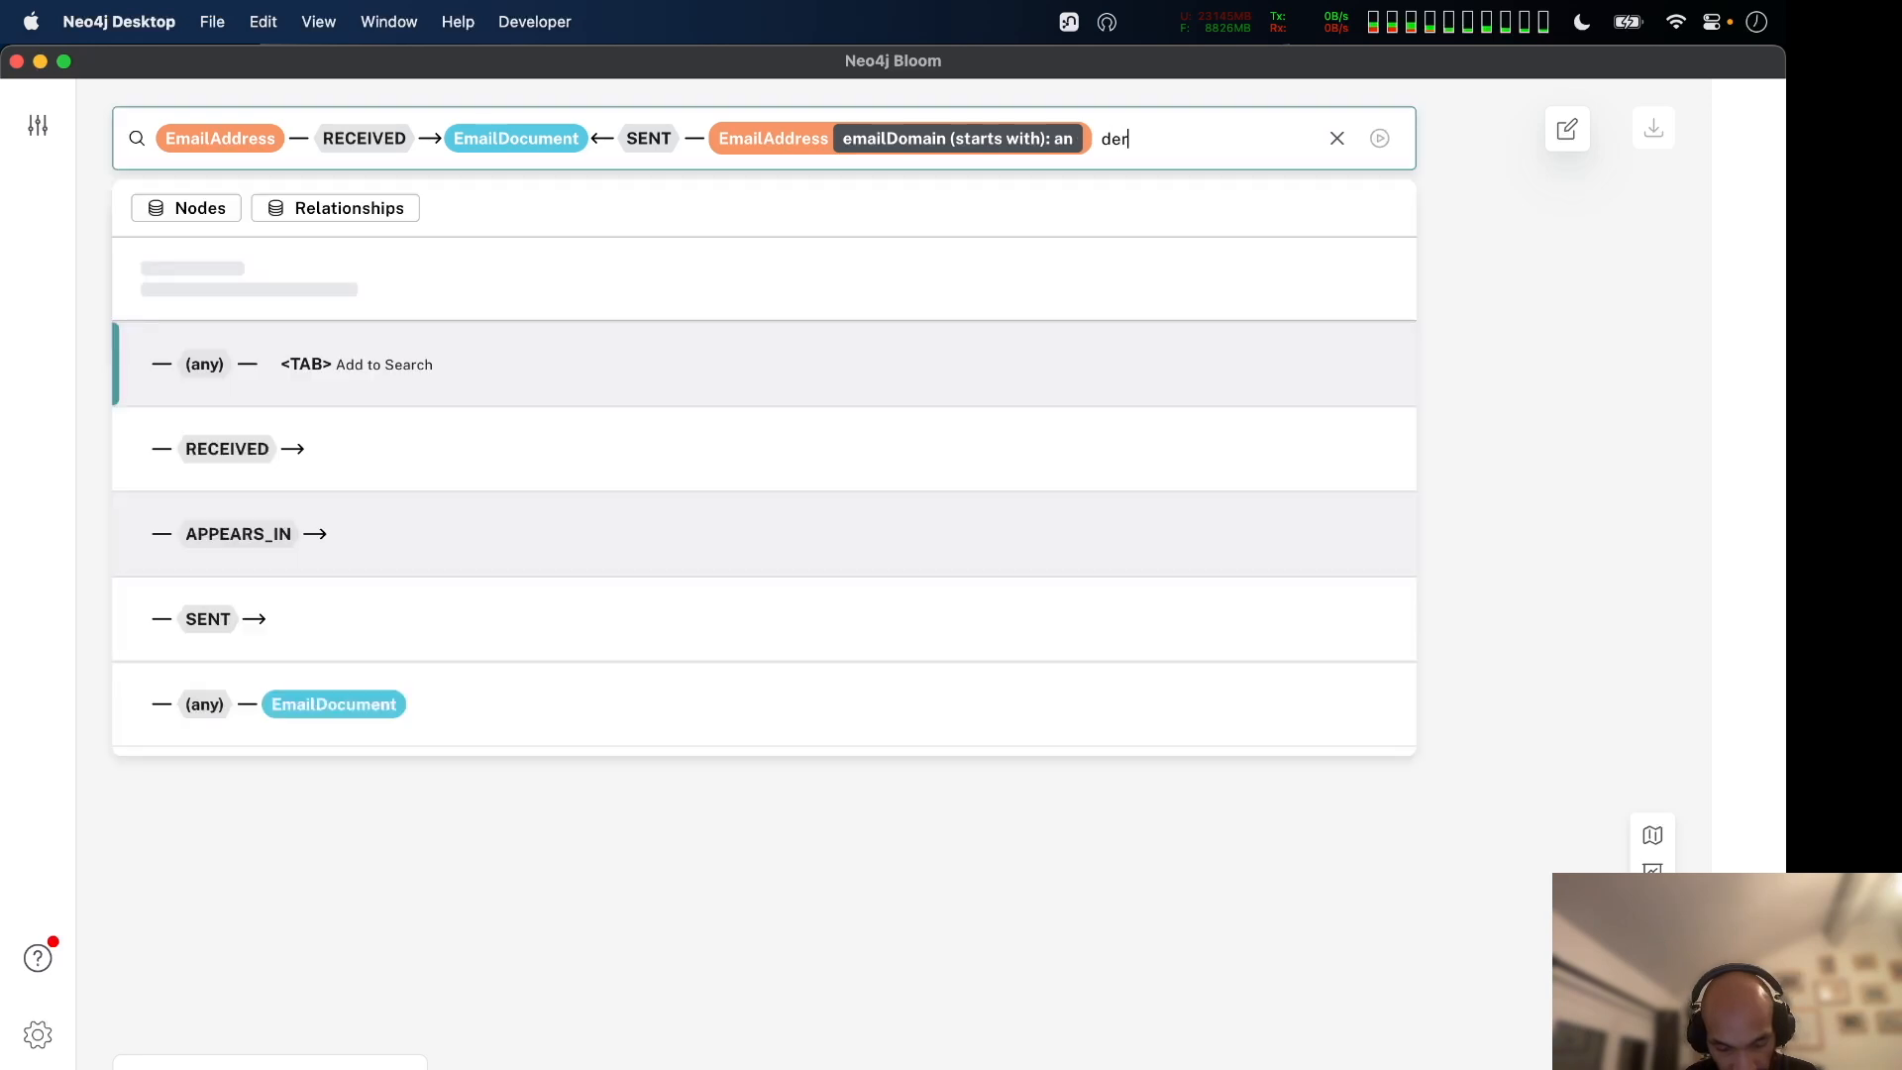
{"action": "type", "text": "sen.com"}
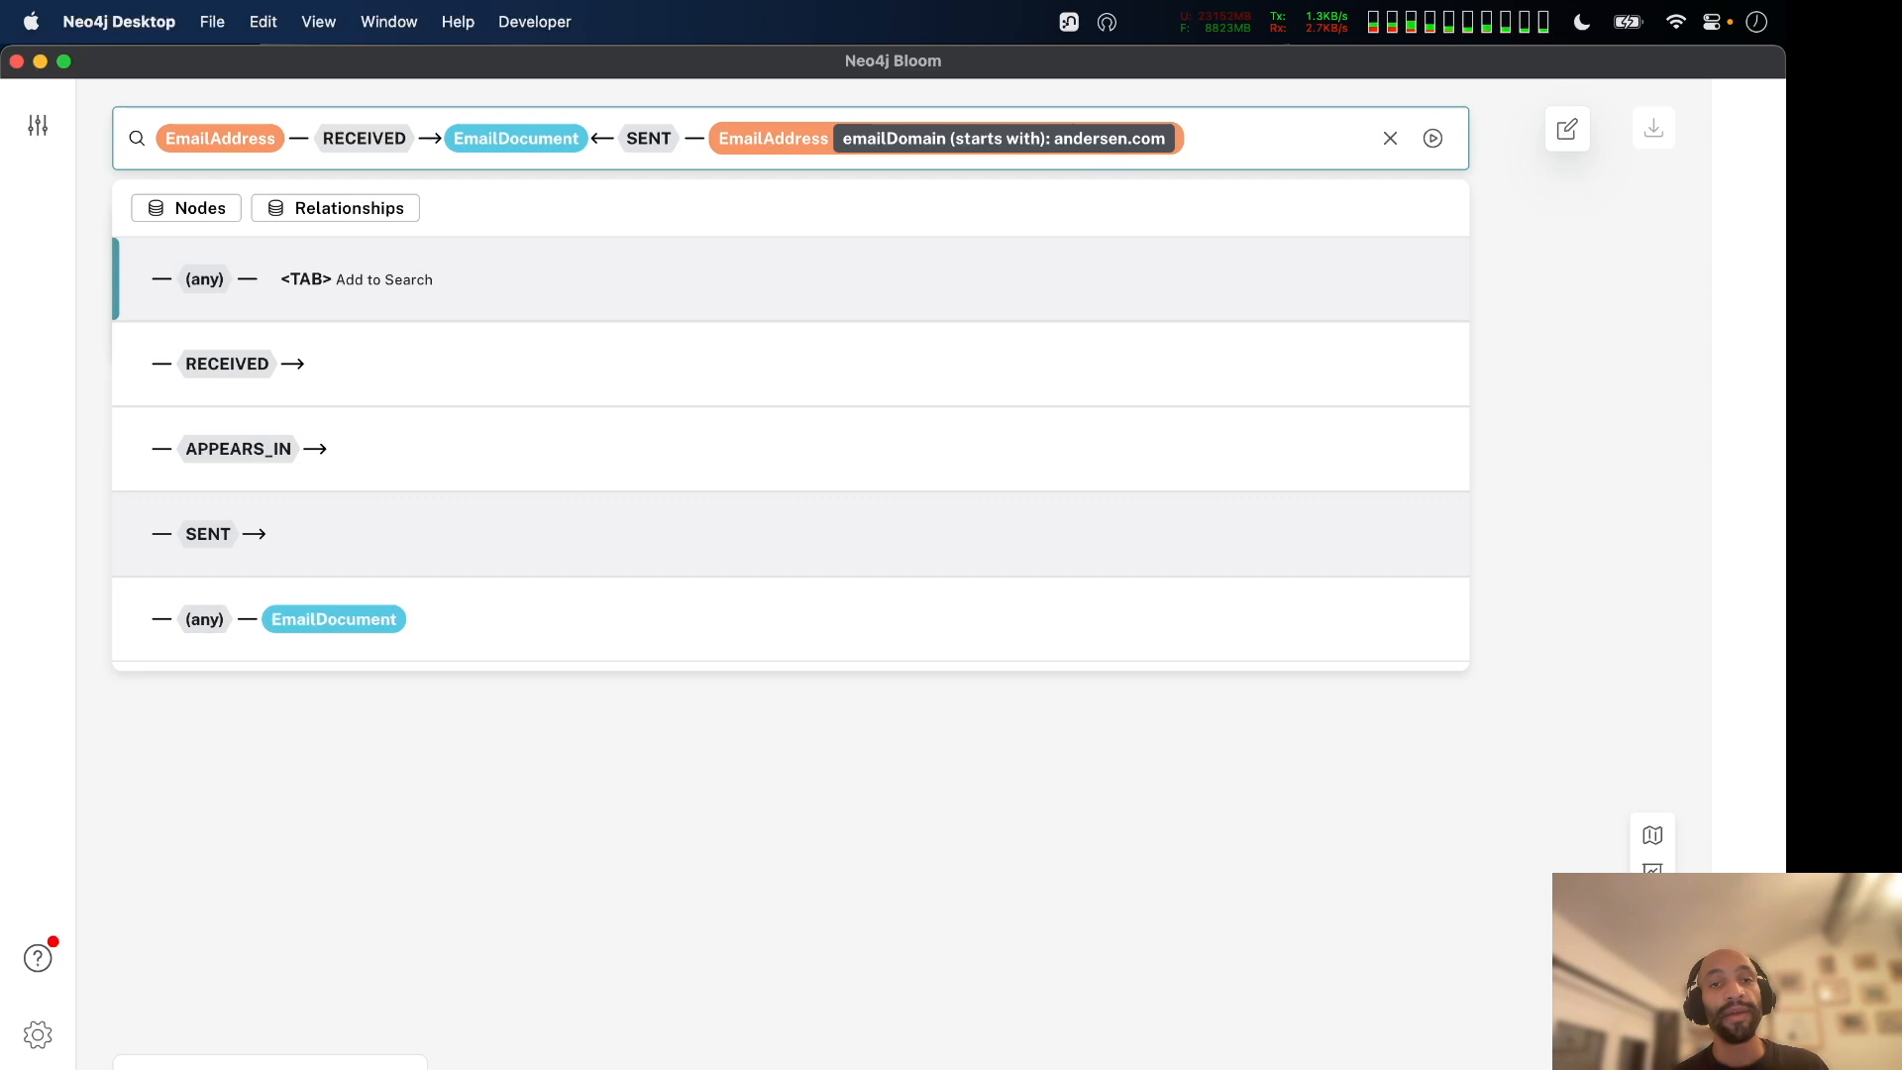
{"action": "key", "text": "Return"}
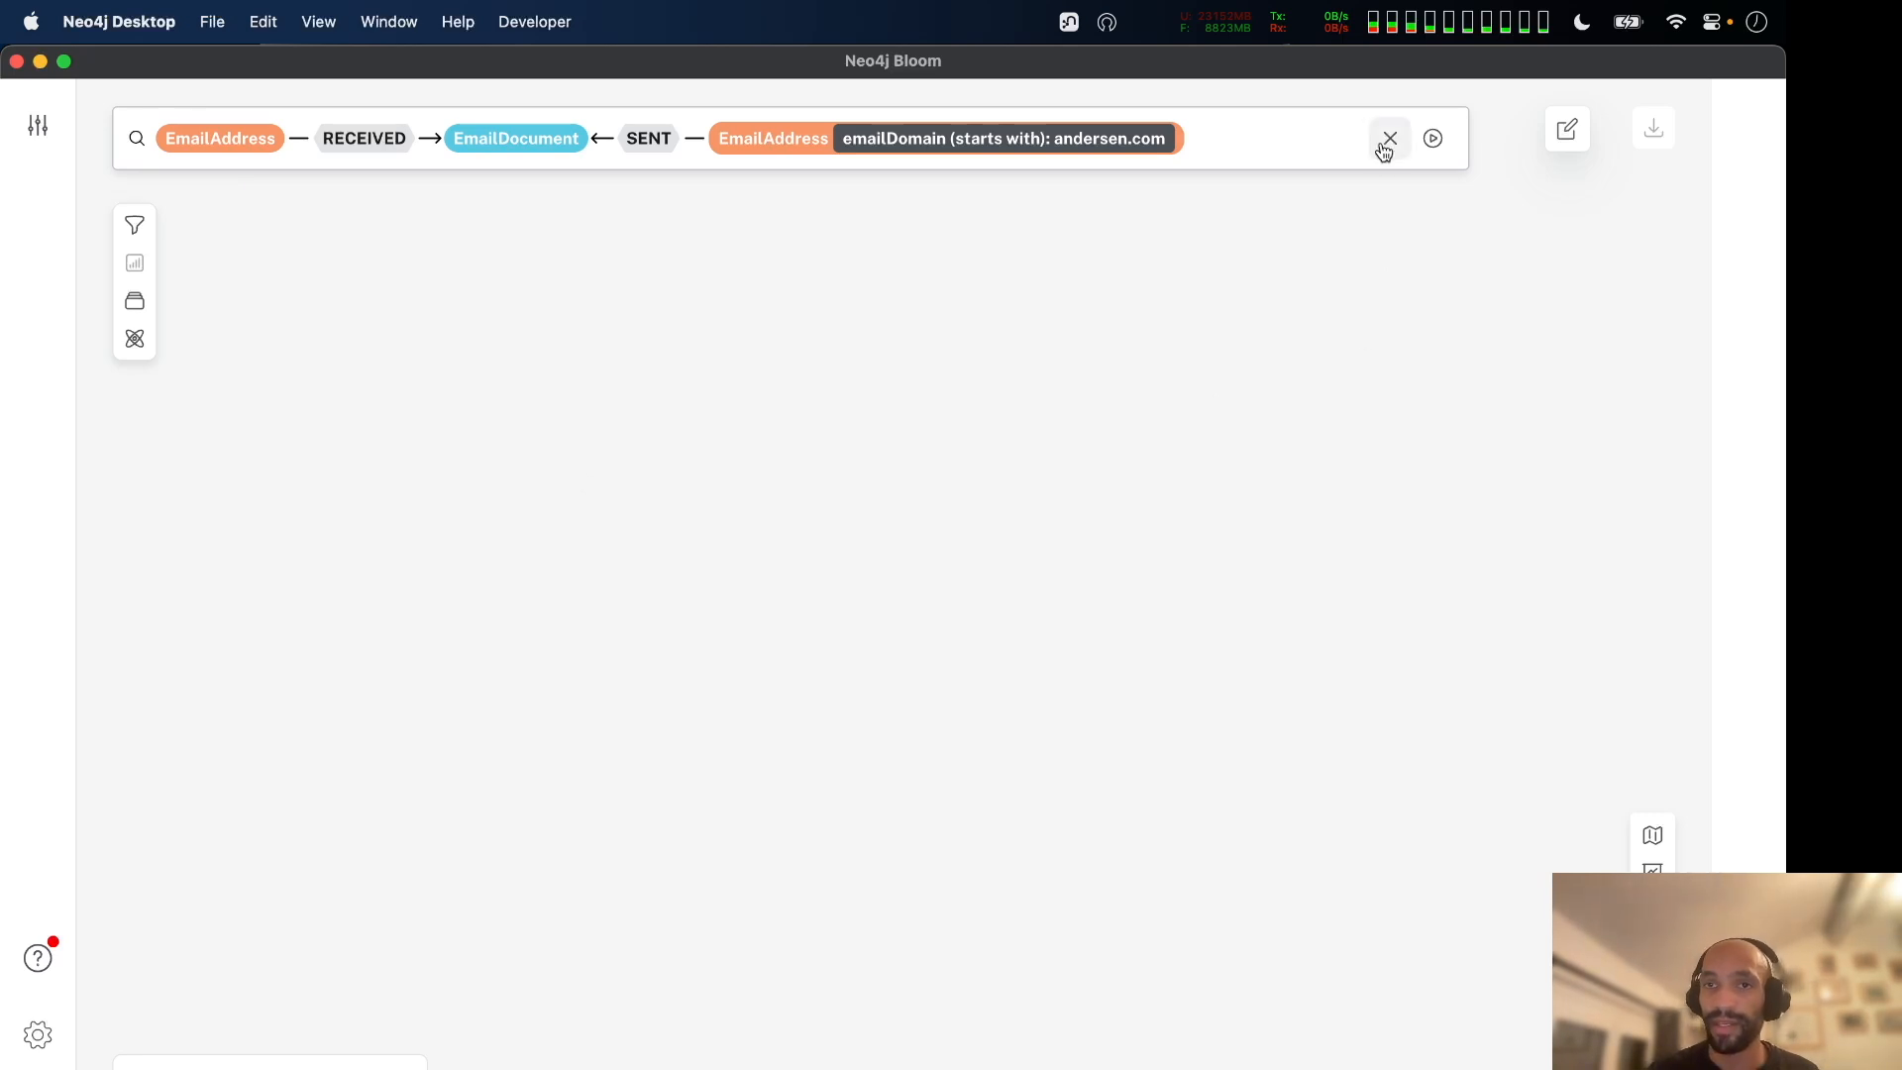
{"action": "left_click", "coordinate": [1259, 145]}
{"action": "key", "text": "BackSpace"}
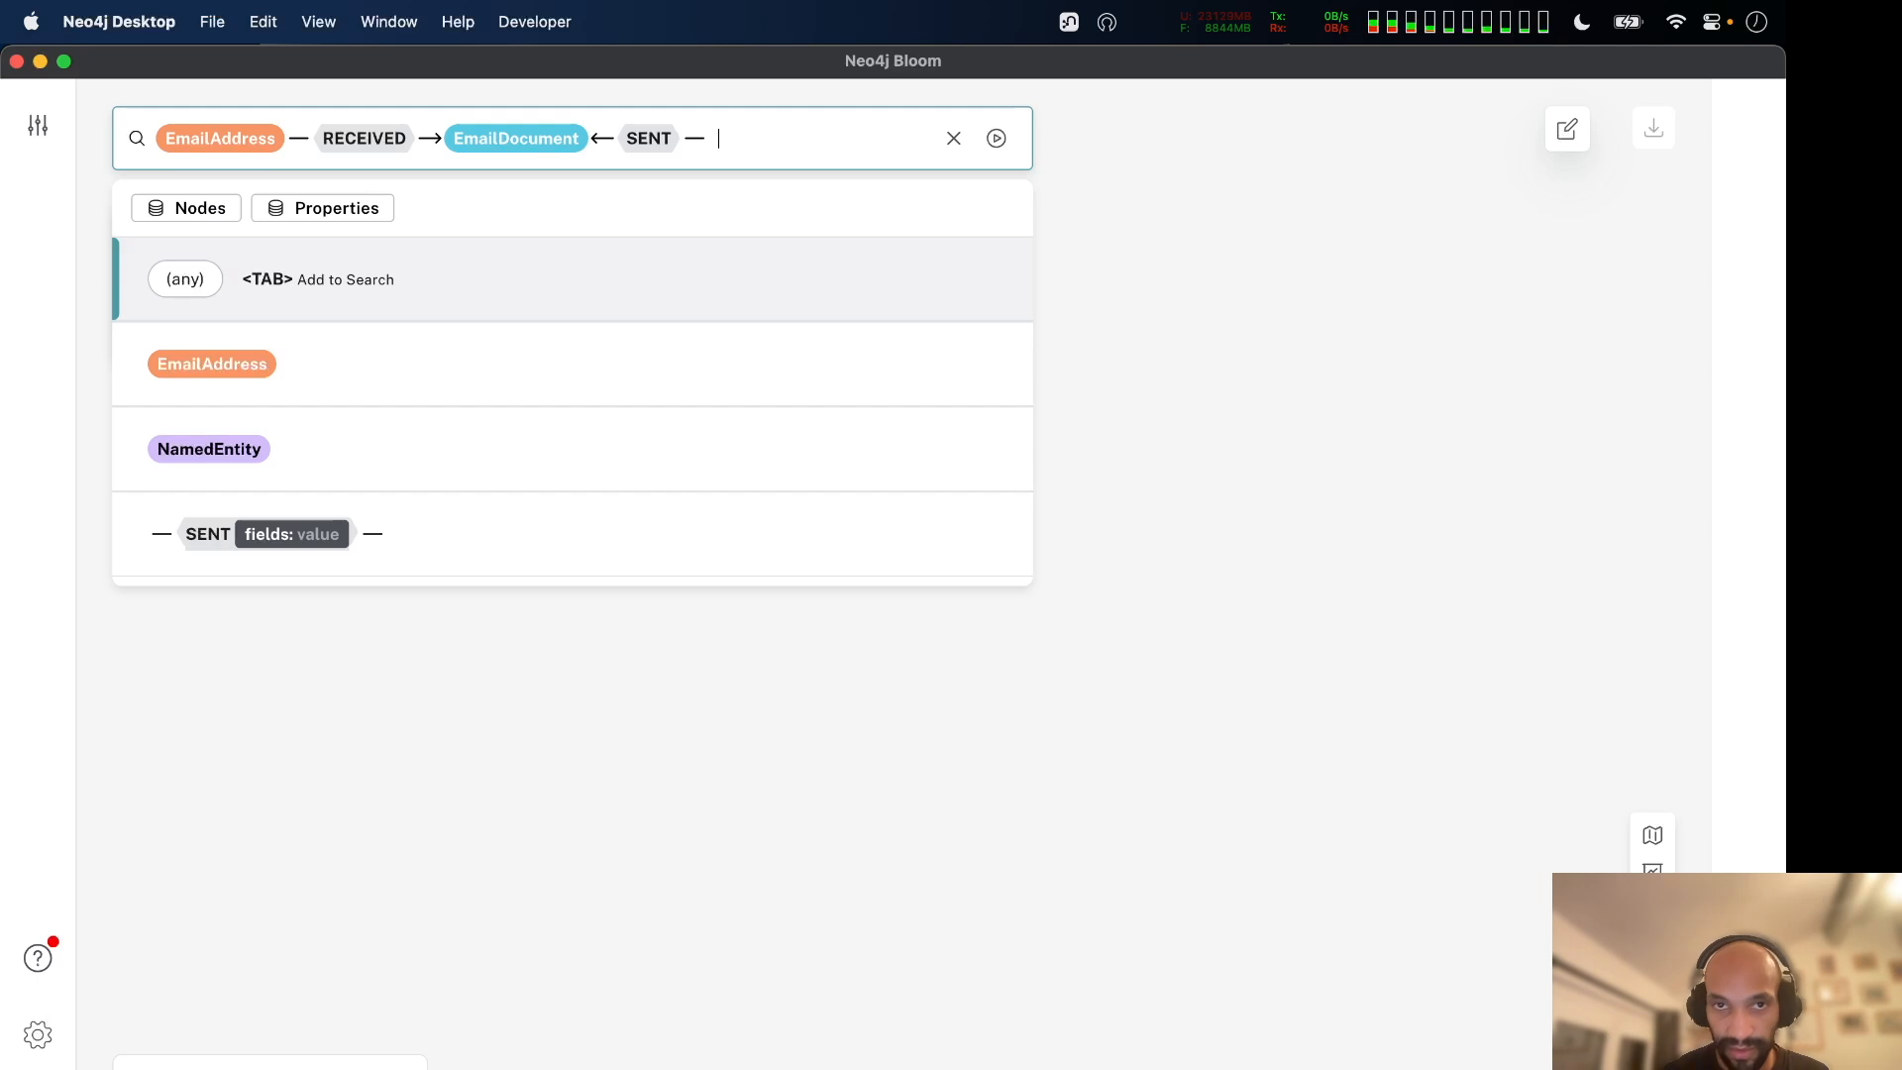
Complete the pattern with a sending EmailAddress whose emailDomain ends with andersen.com, and run the search.
{"action": "left_click", "coordinate": [173, 368]}
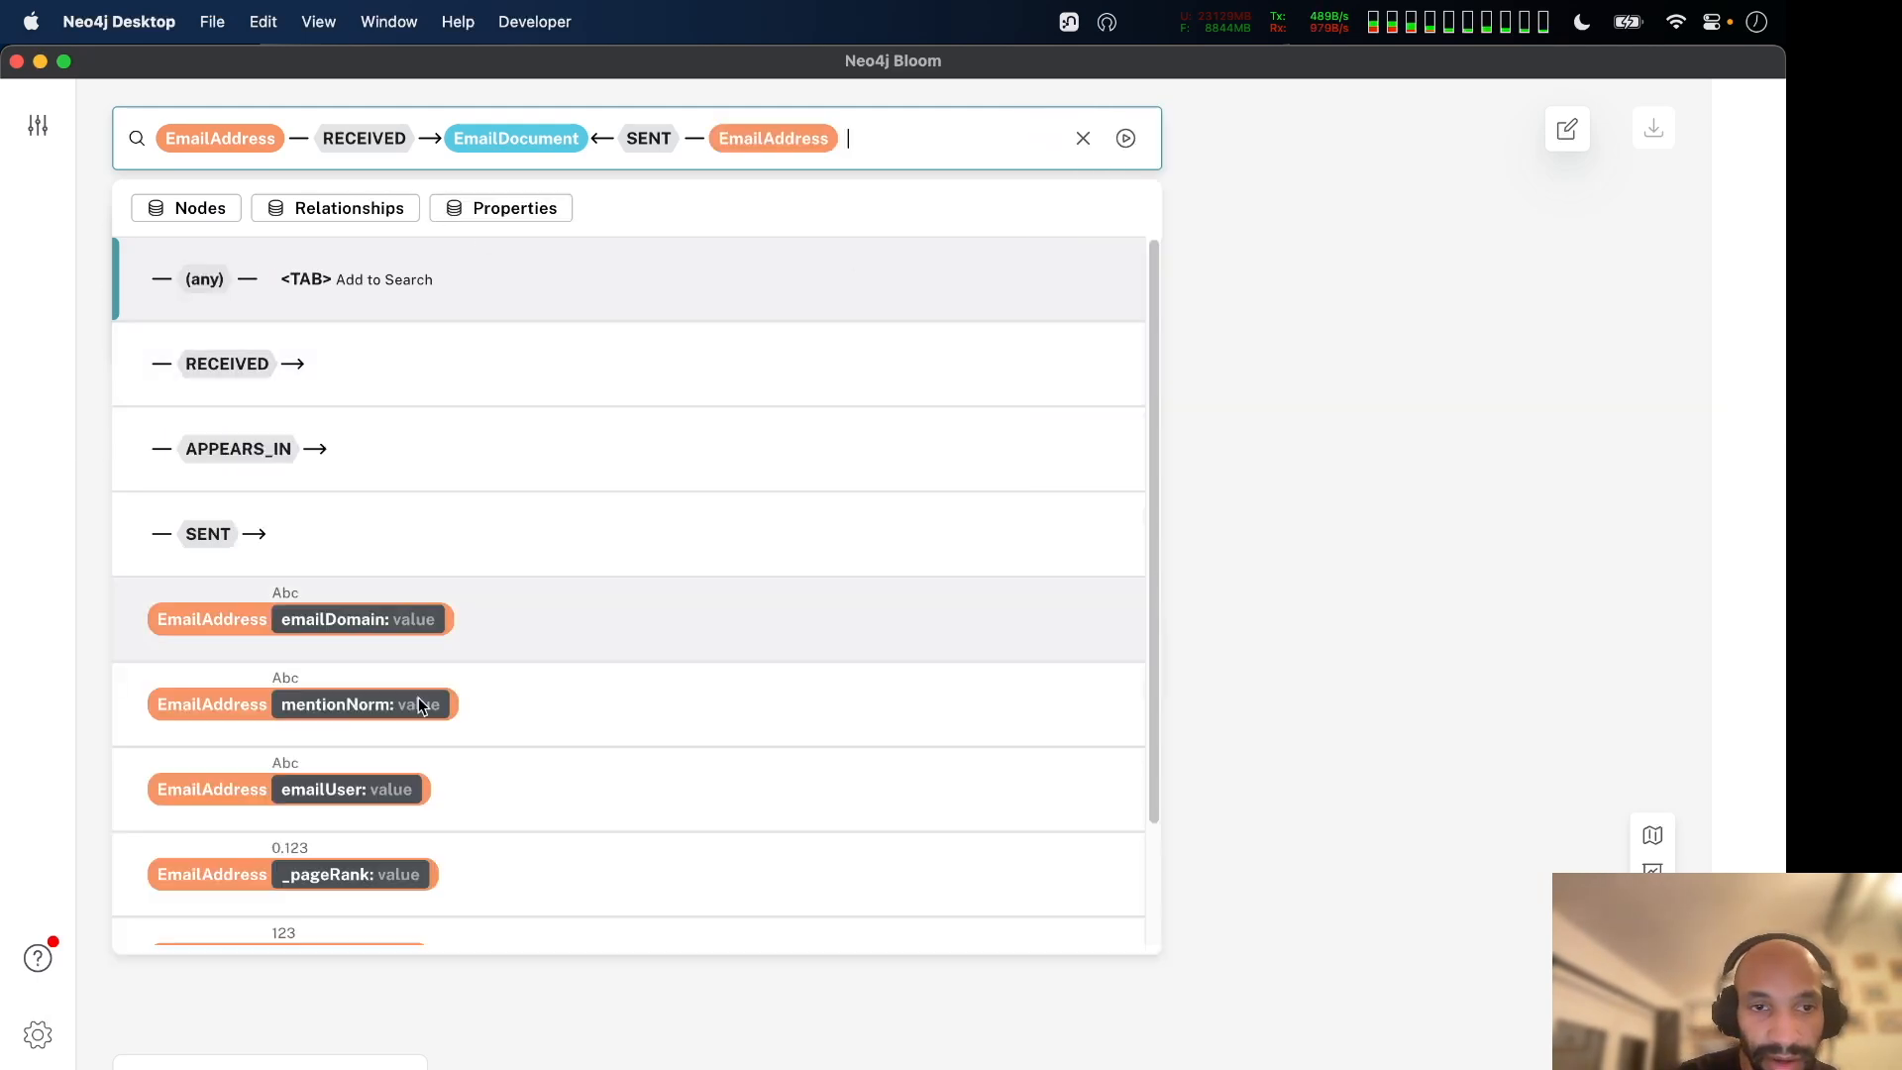
{"action": "scroll", "coordinate": [436, 764], "scroll_direction": "down", "scroll_amount": 2}
{"action": "left_click", "coordinate": [486, 580]}
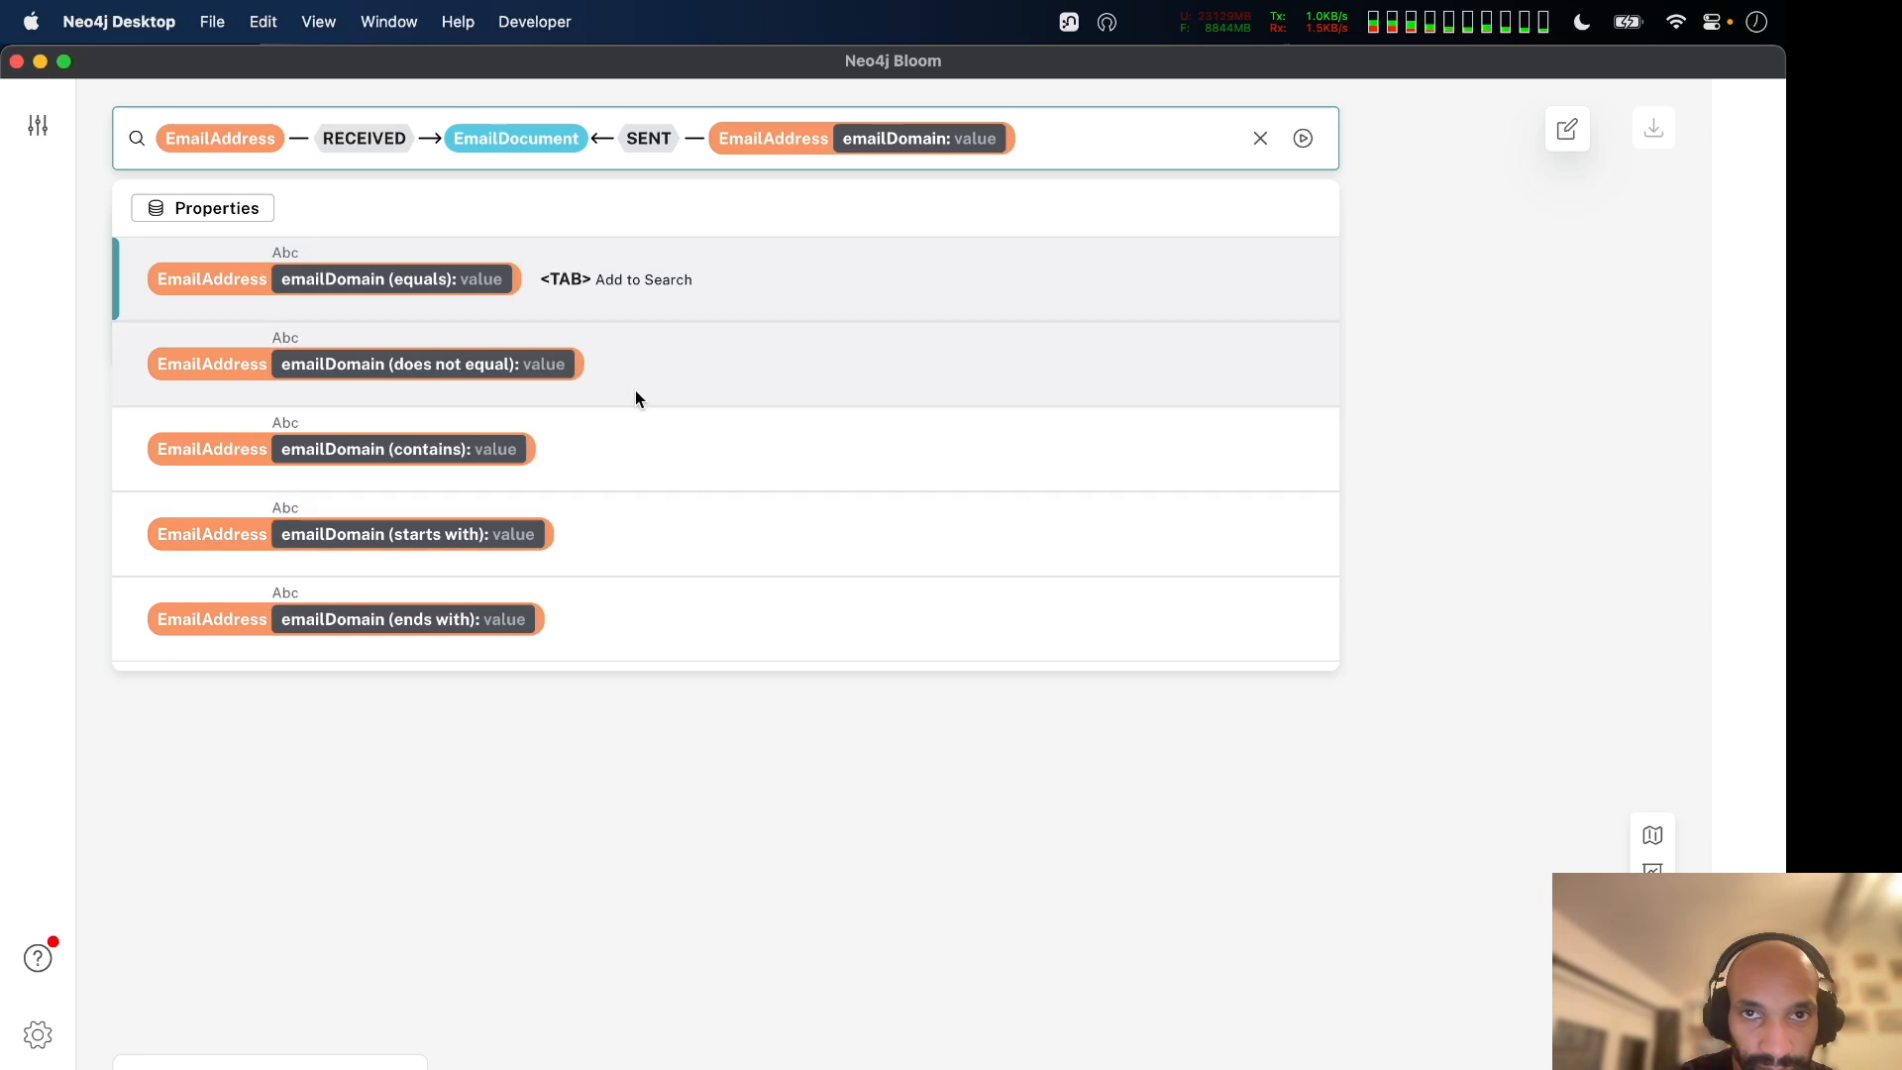
{"action": "left_click", "coordinate": [586, 616]}
{"action": "type", "text": "andersen.com"}
{"action": "key", "text": "Return"}
{"action": "key", "text": "Escape"}
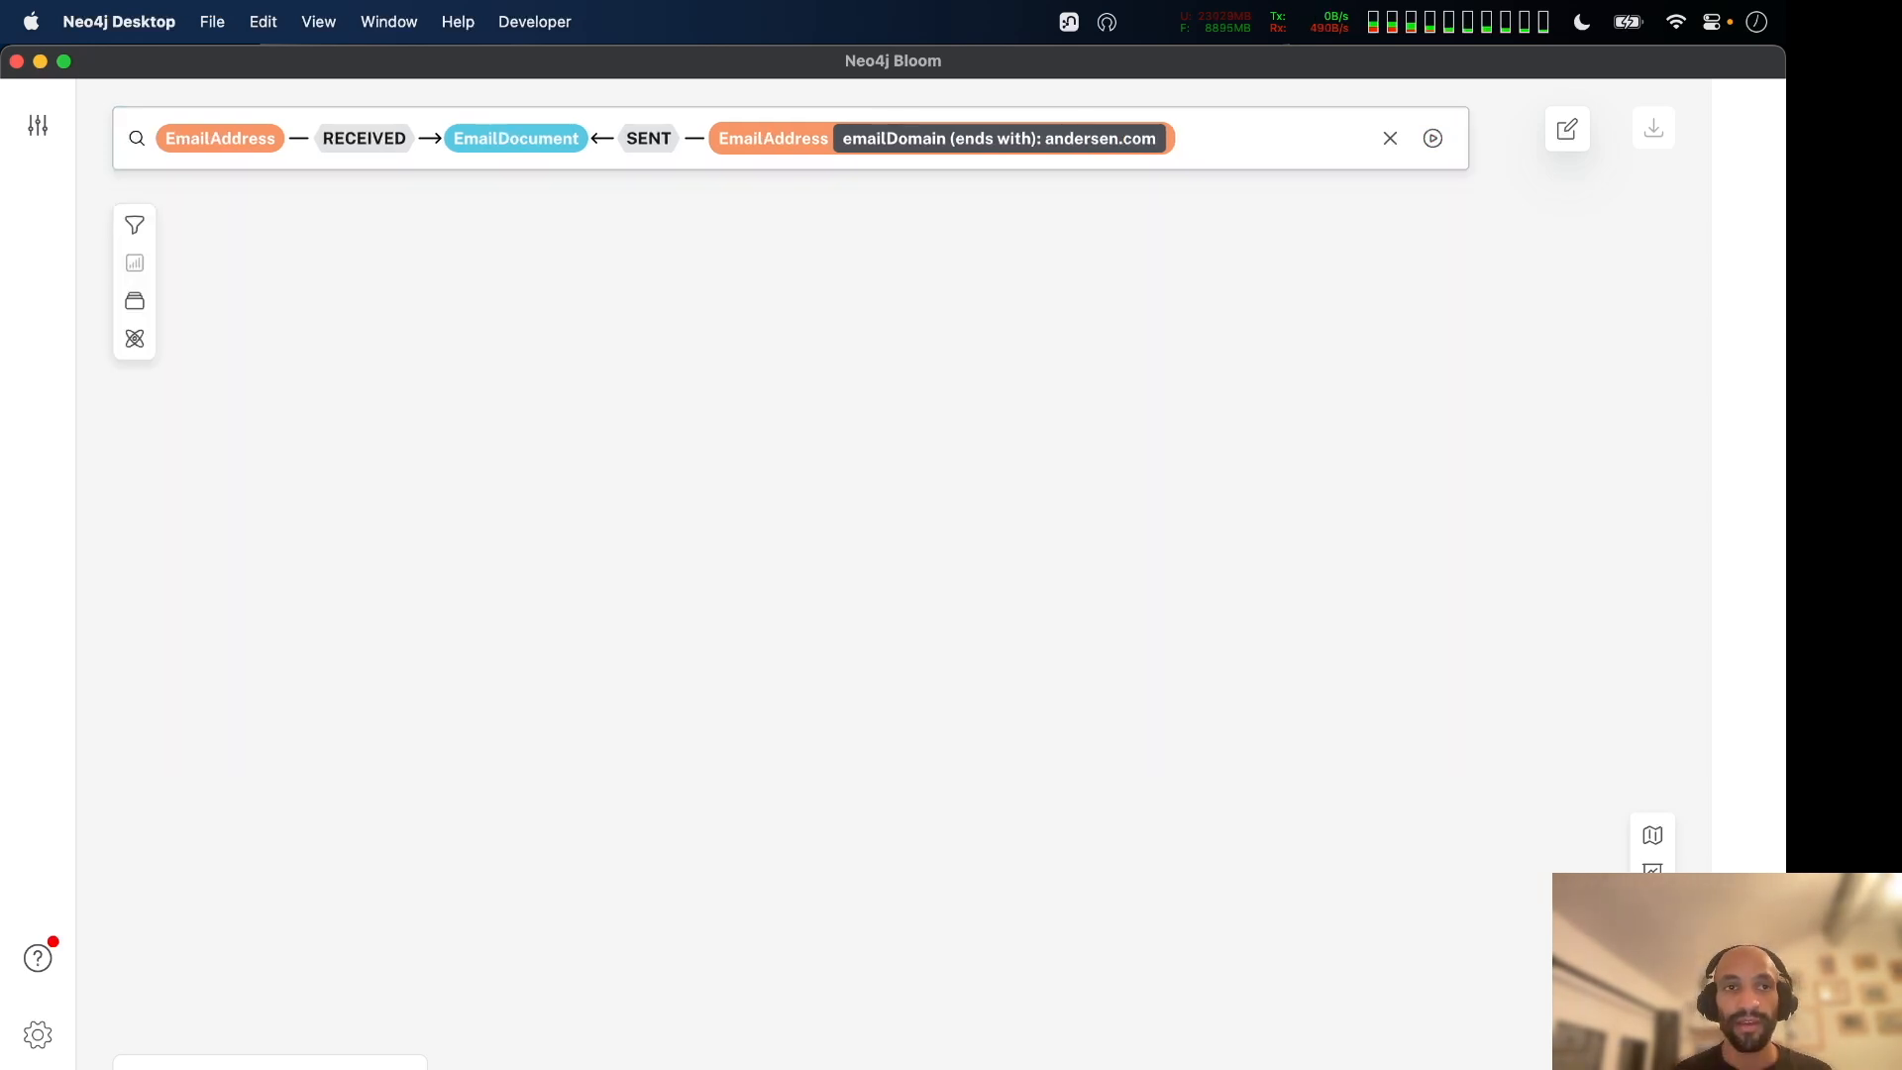
{"action": "key", "text": "Return"}
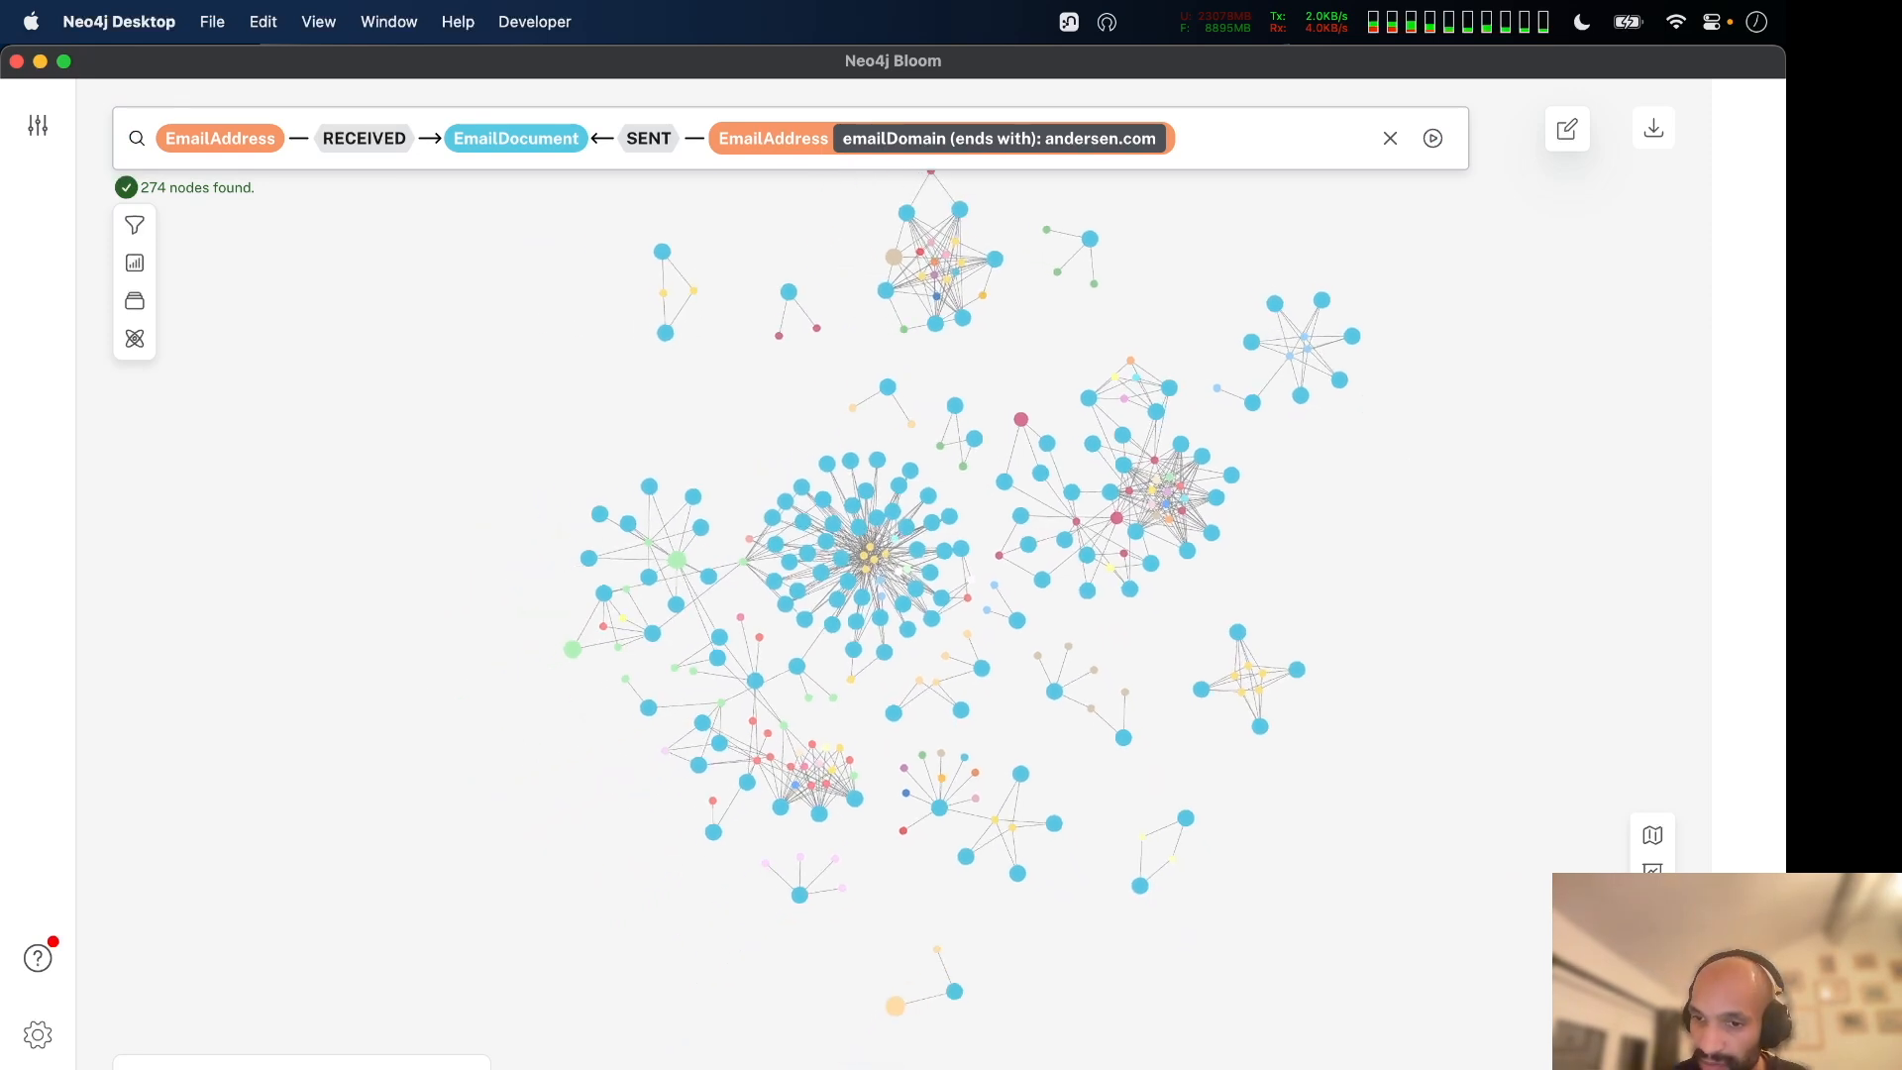
Delete the _louvainId rule-based styling from the EmailAddress category and look over the restyled graph.
{"action": "left_click", "coordinate": [1424, 307]}
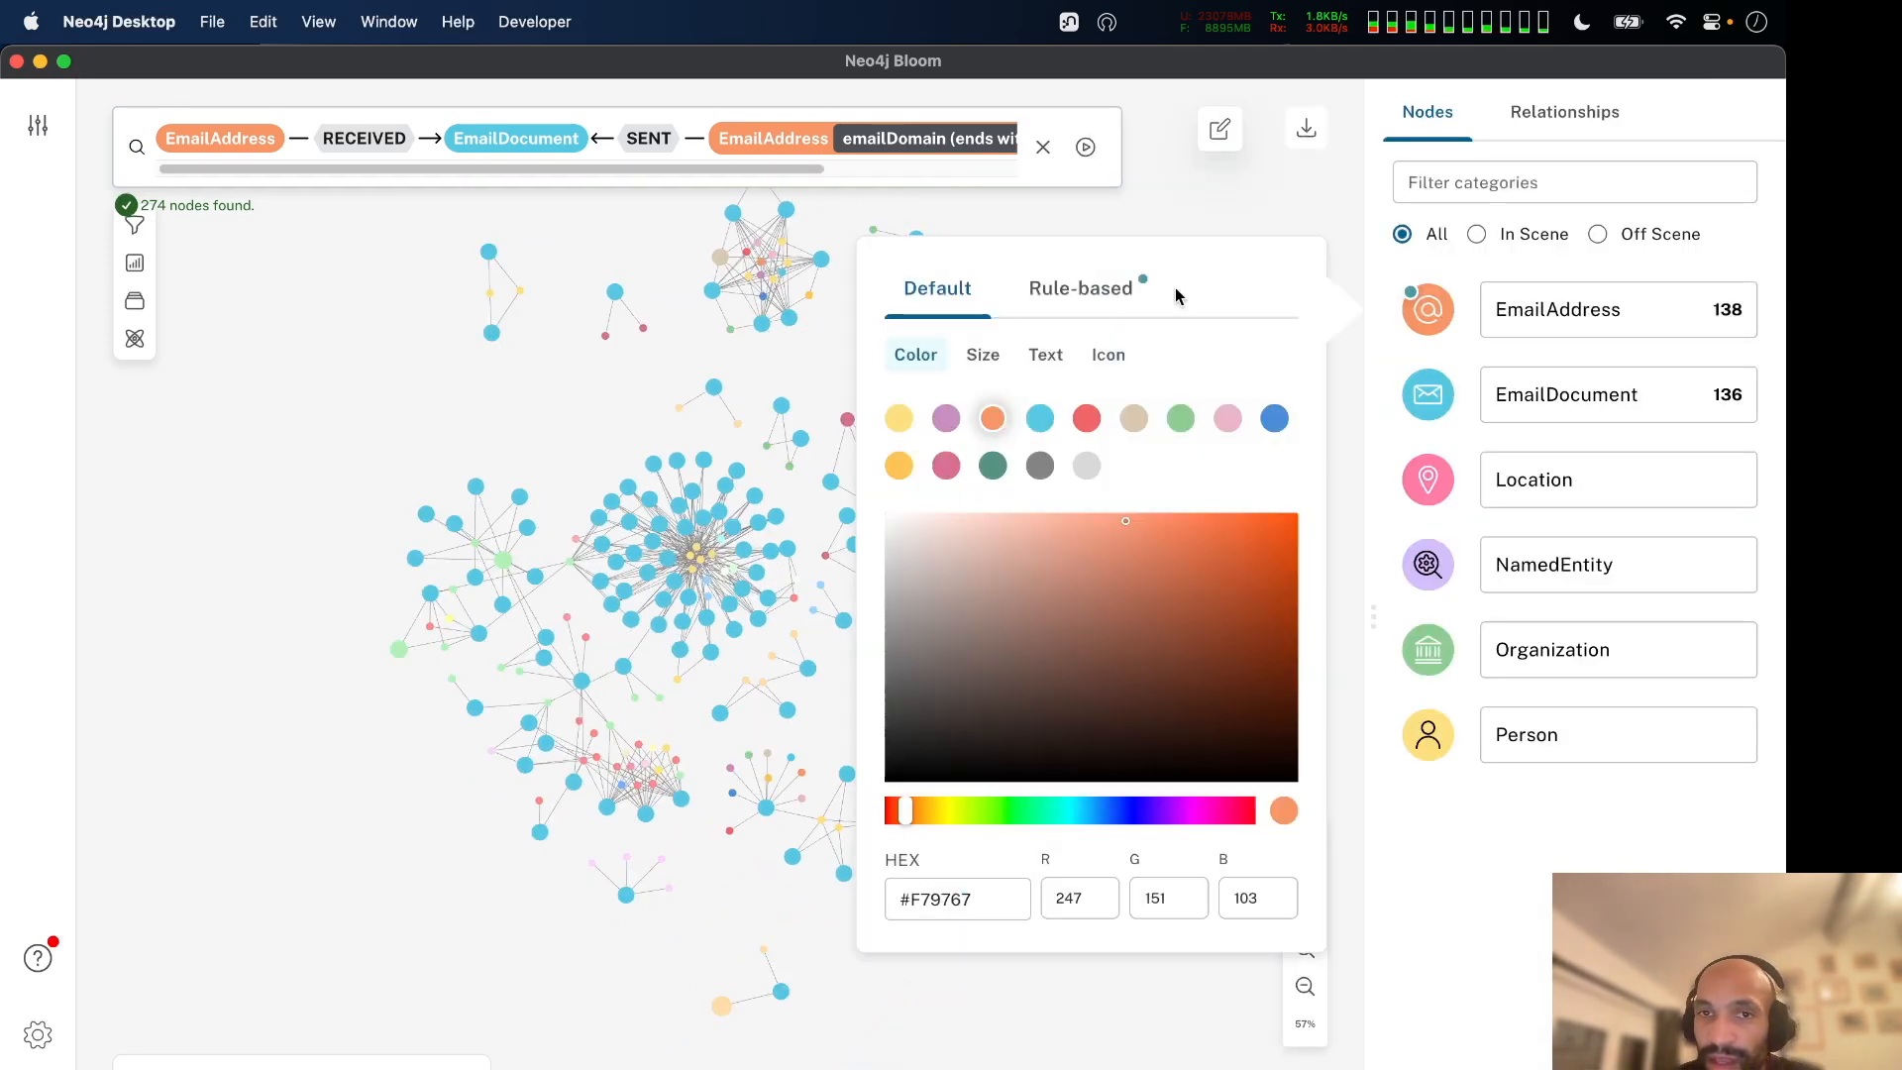
{"action": "left_click", "coordinate": [1095, 283]}
{"action": "left_click", "coordinate": [931, 431]}
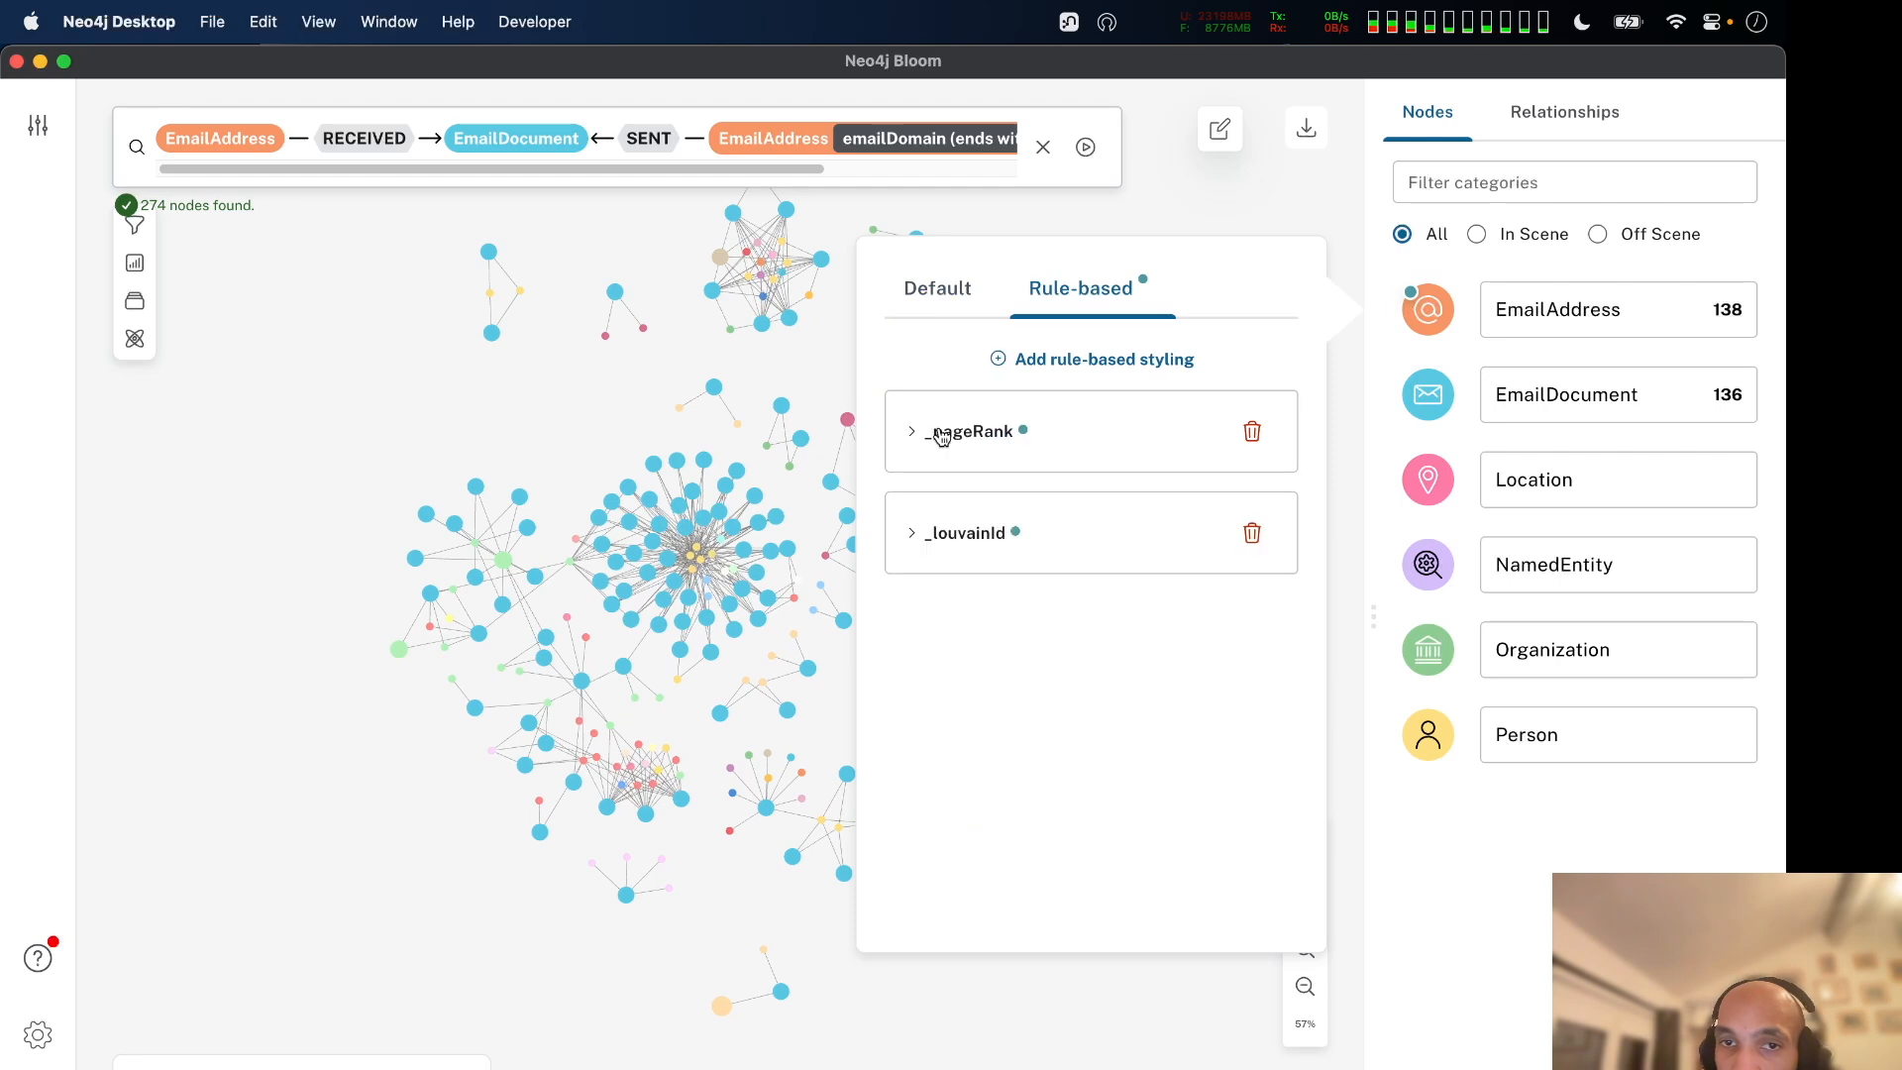
{"action": "left_click", "coordinate": [1250, 531]}
{"action": "left_click", "coordinate": [1155, 212]}
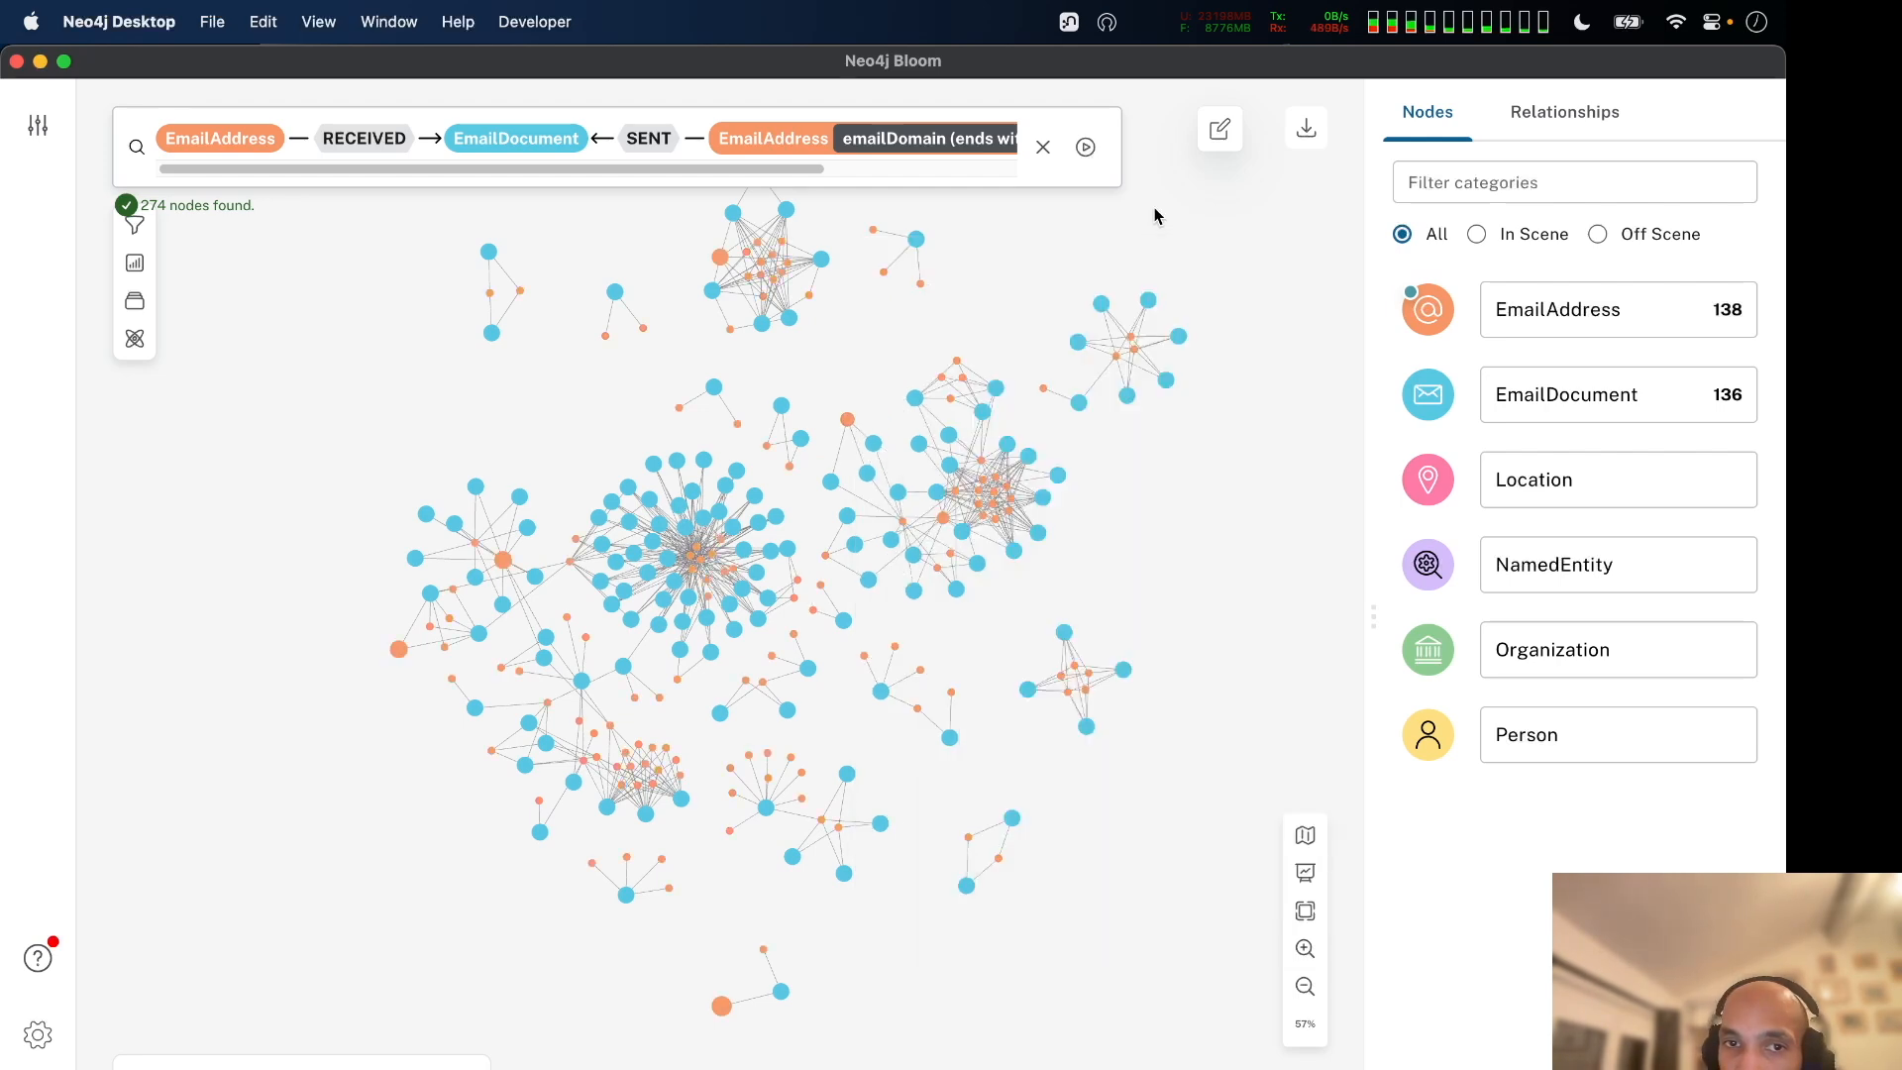
{"action": "scroll", "coordinate": [1193, 671], "scroll_direction": "up", "scroll_amount": 3}
{"action": "scroll", "coordinate": [1193, 672], "scroll_direction": "down", "scroll_amount": 3}
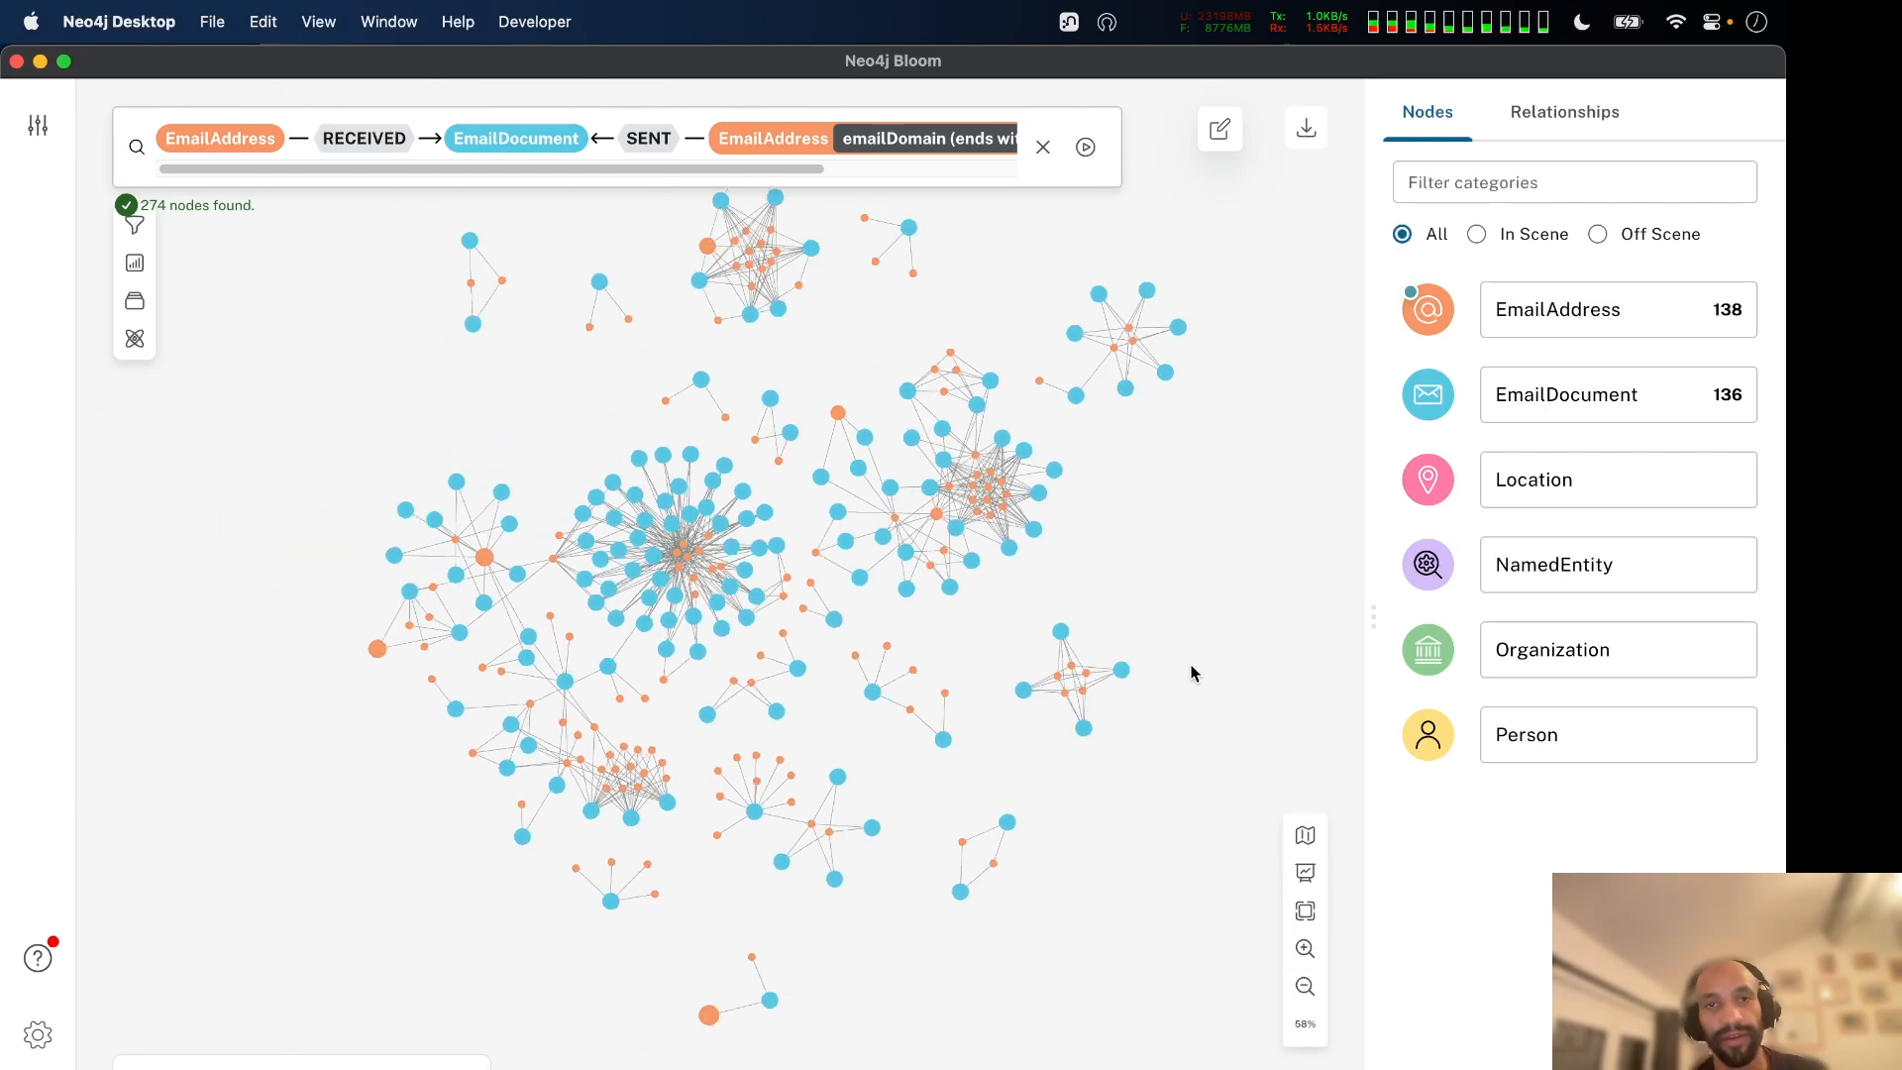
Switch to Neo4j Browser and highlight the Andersen query's MATCH pattern and its first WHERE condition.
{"action": "key", "text": "super+Tab"}
{"action": "key", "text": "super+shift+Tab"}
{"action": "key", "text": "super+grave"}
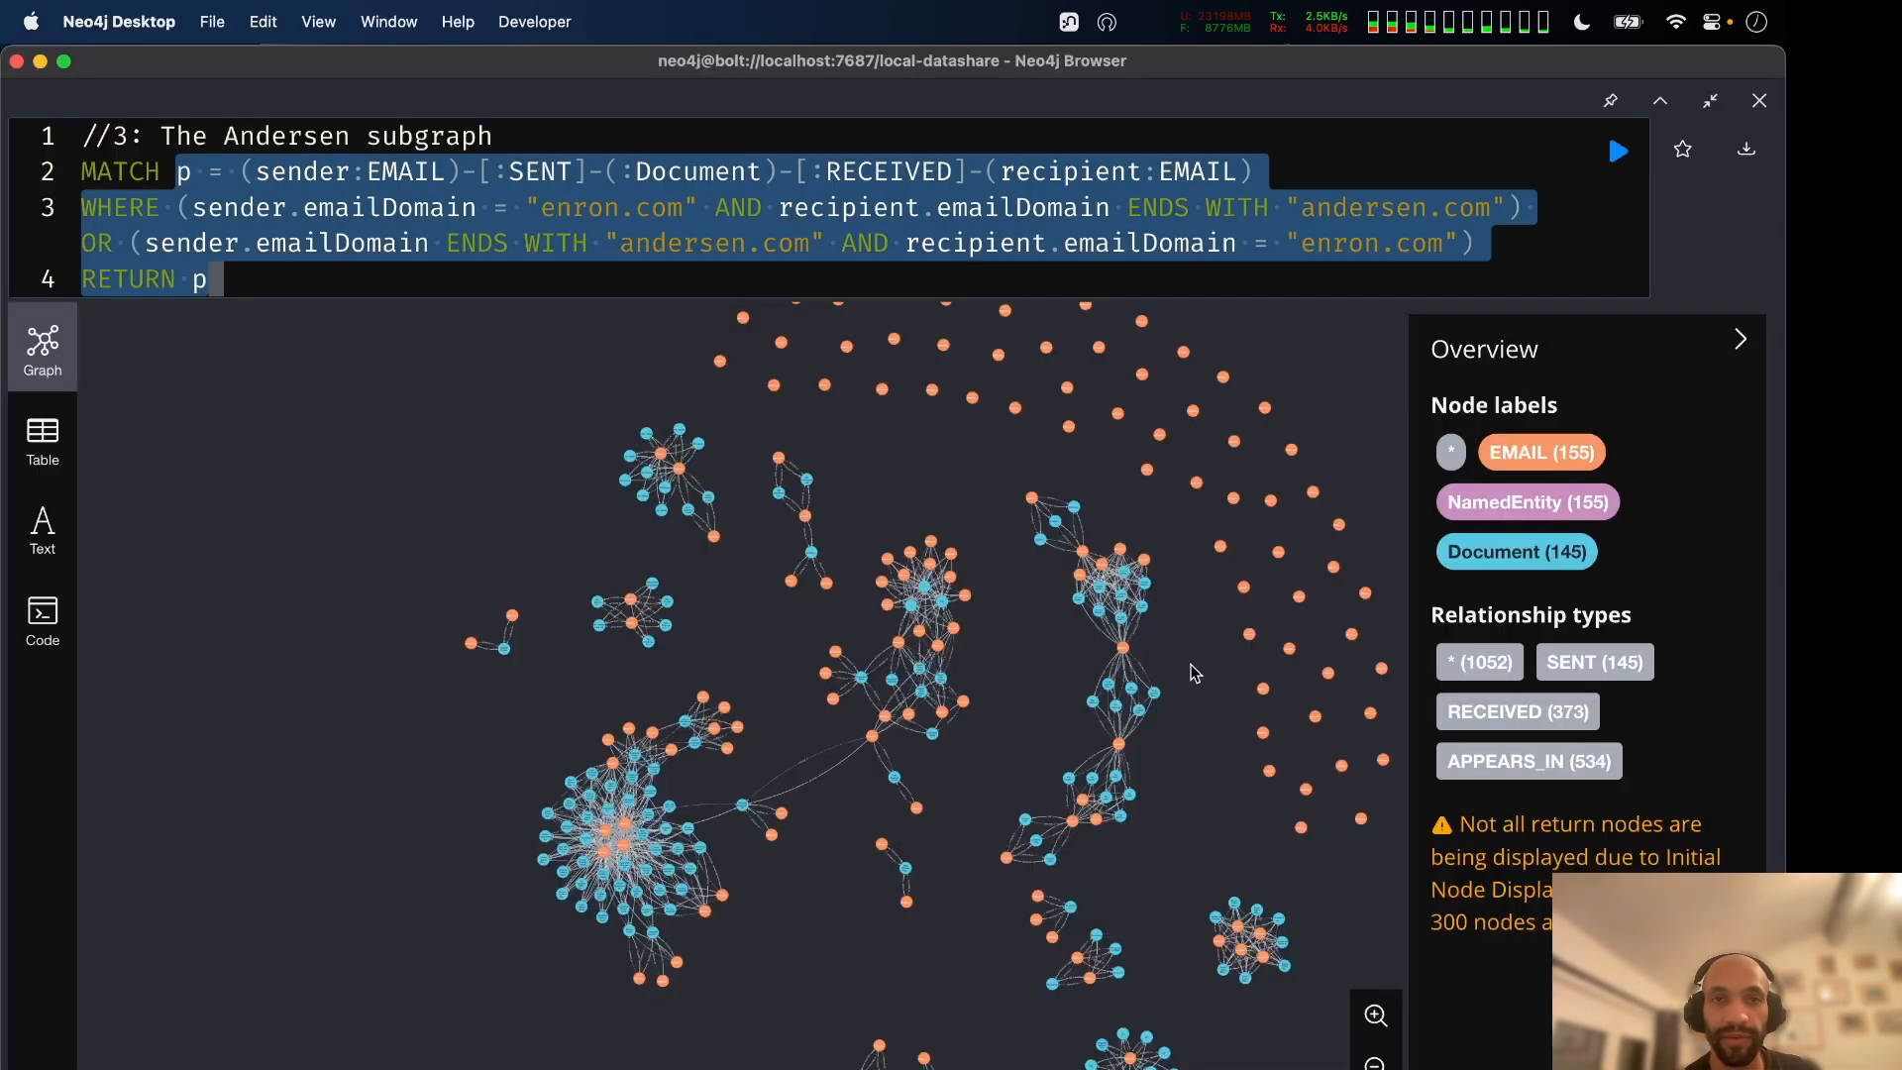
{"action": "left_click", "coordinate": [761, 208]}
{"action": "left_click_drag", "start_coordinate": [159, 207], "coordinate": [175, 175]}
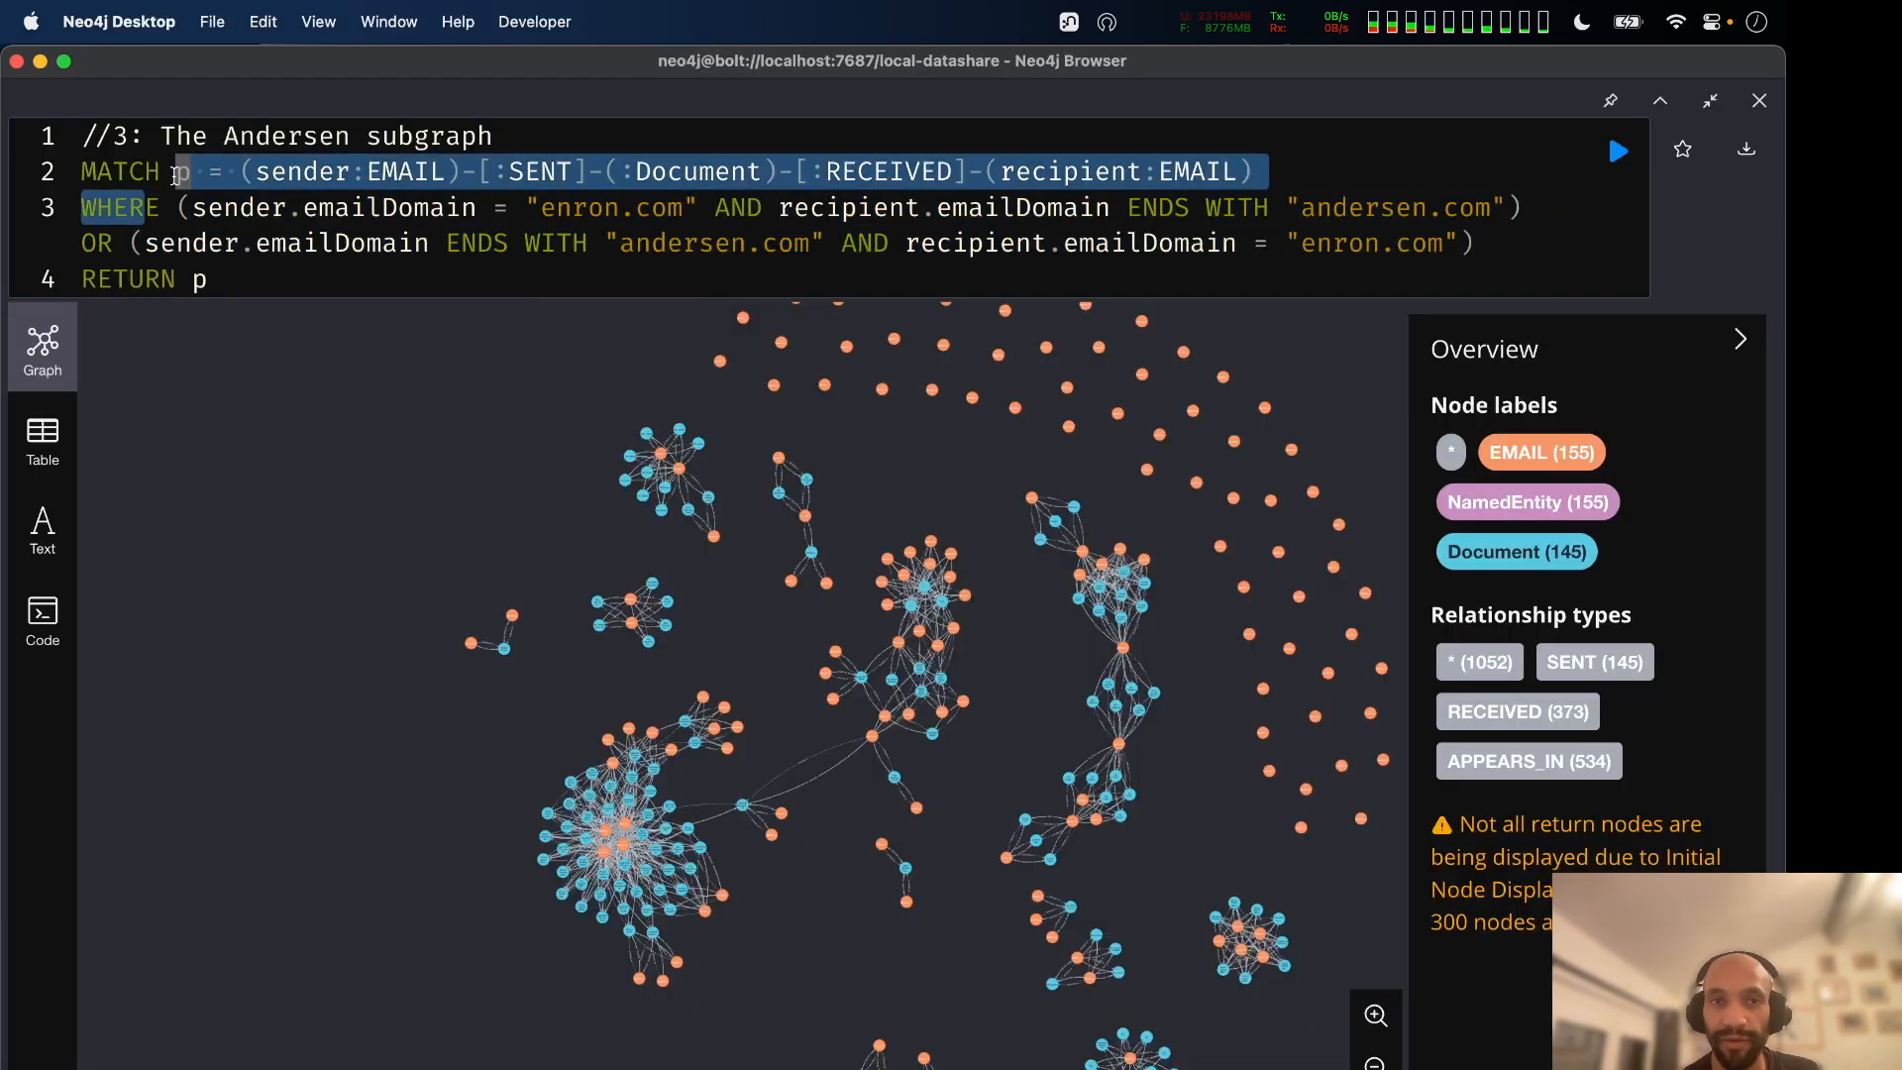
{"action": "left_click", "coordinate": [657, 208]}
{"action": "left_click_drag", "start_coordinate": [180, 207], "coordinate": [1302, 218]}
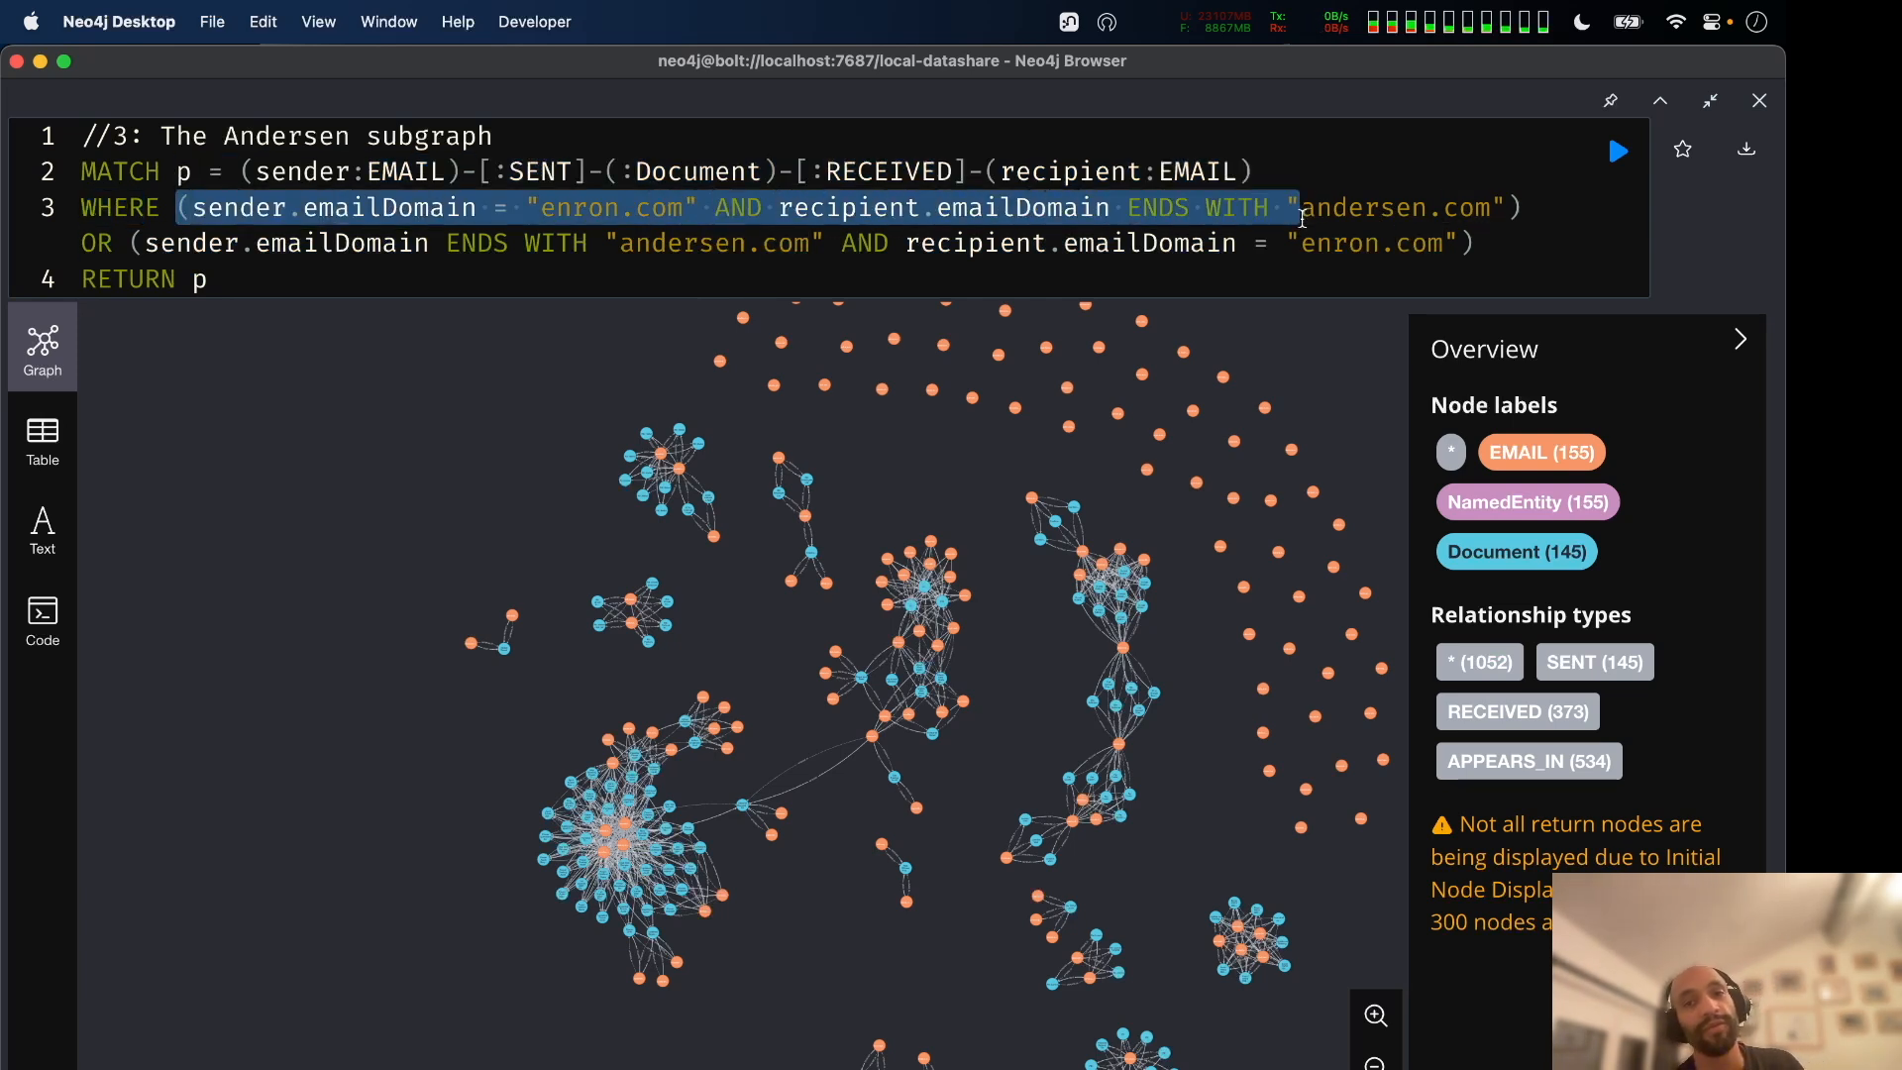
Switch back to Neo4j Bloom and clear the current search pattern.
{"action": "key", "text": "super+Tab"}
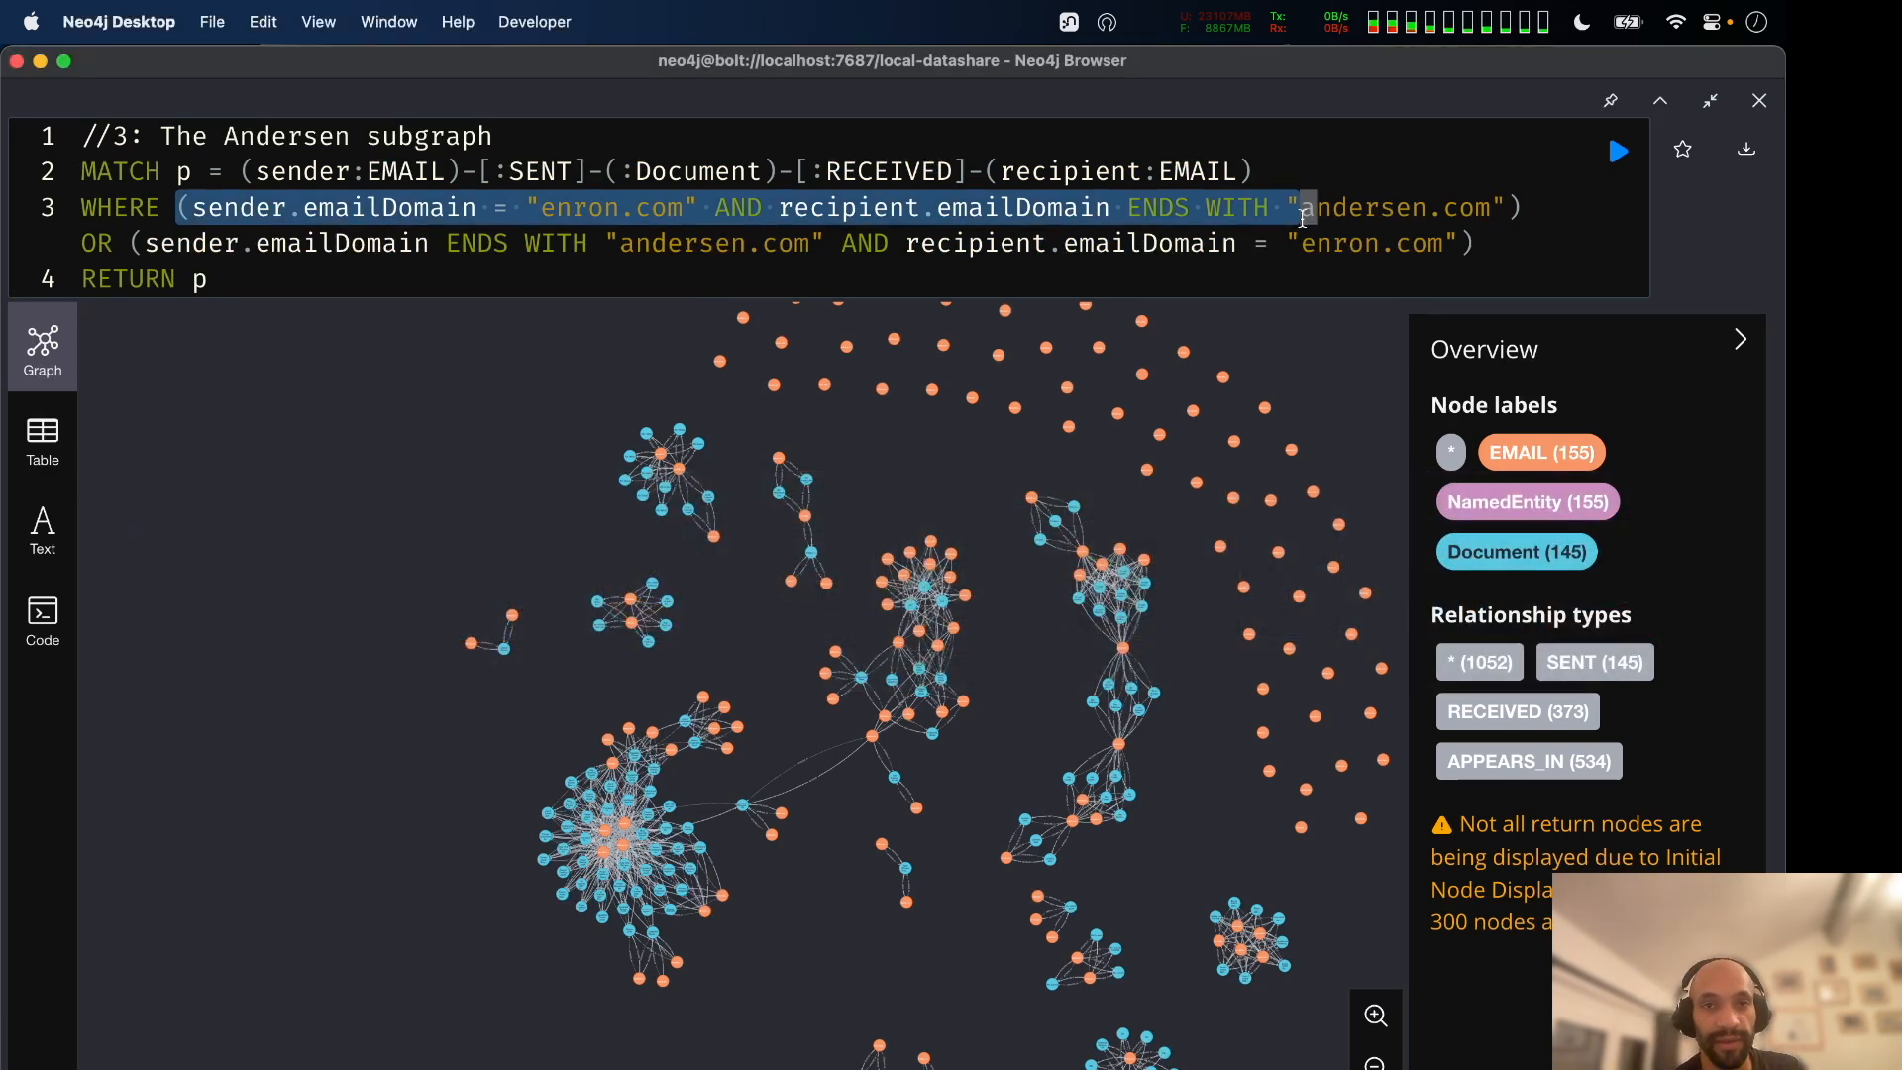
{"action": "key", "text": "super+Tab"}
{"action": "key", "text": "super+shift+Tab"}
{"action": "key", "text": "super+grave"}
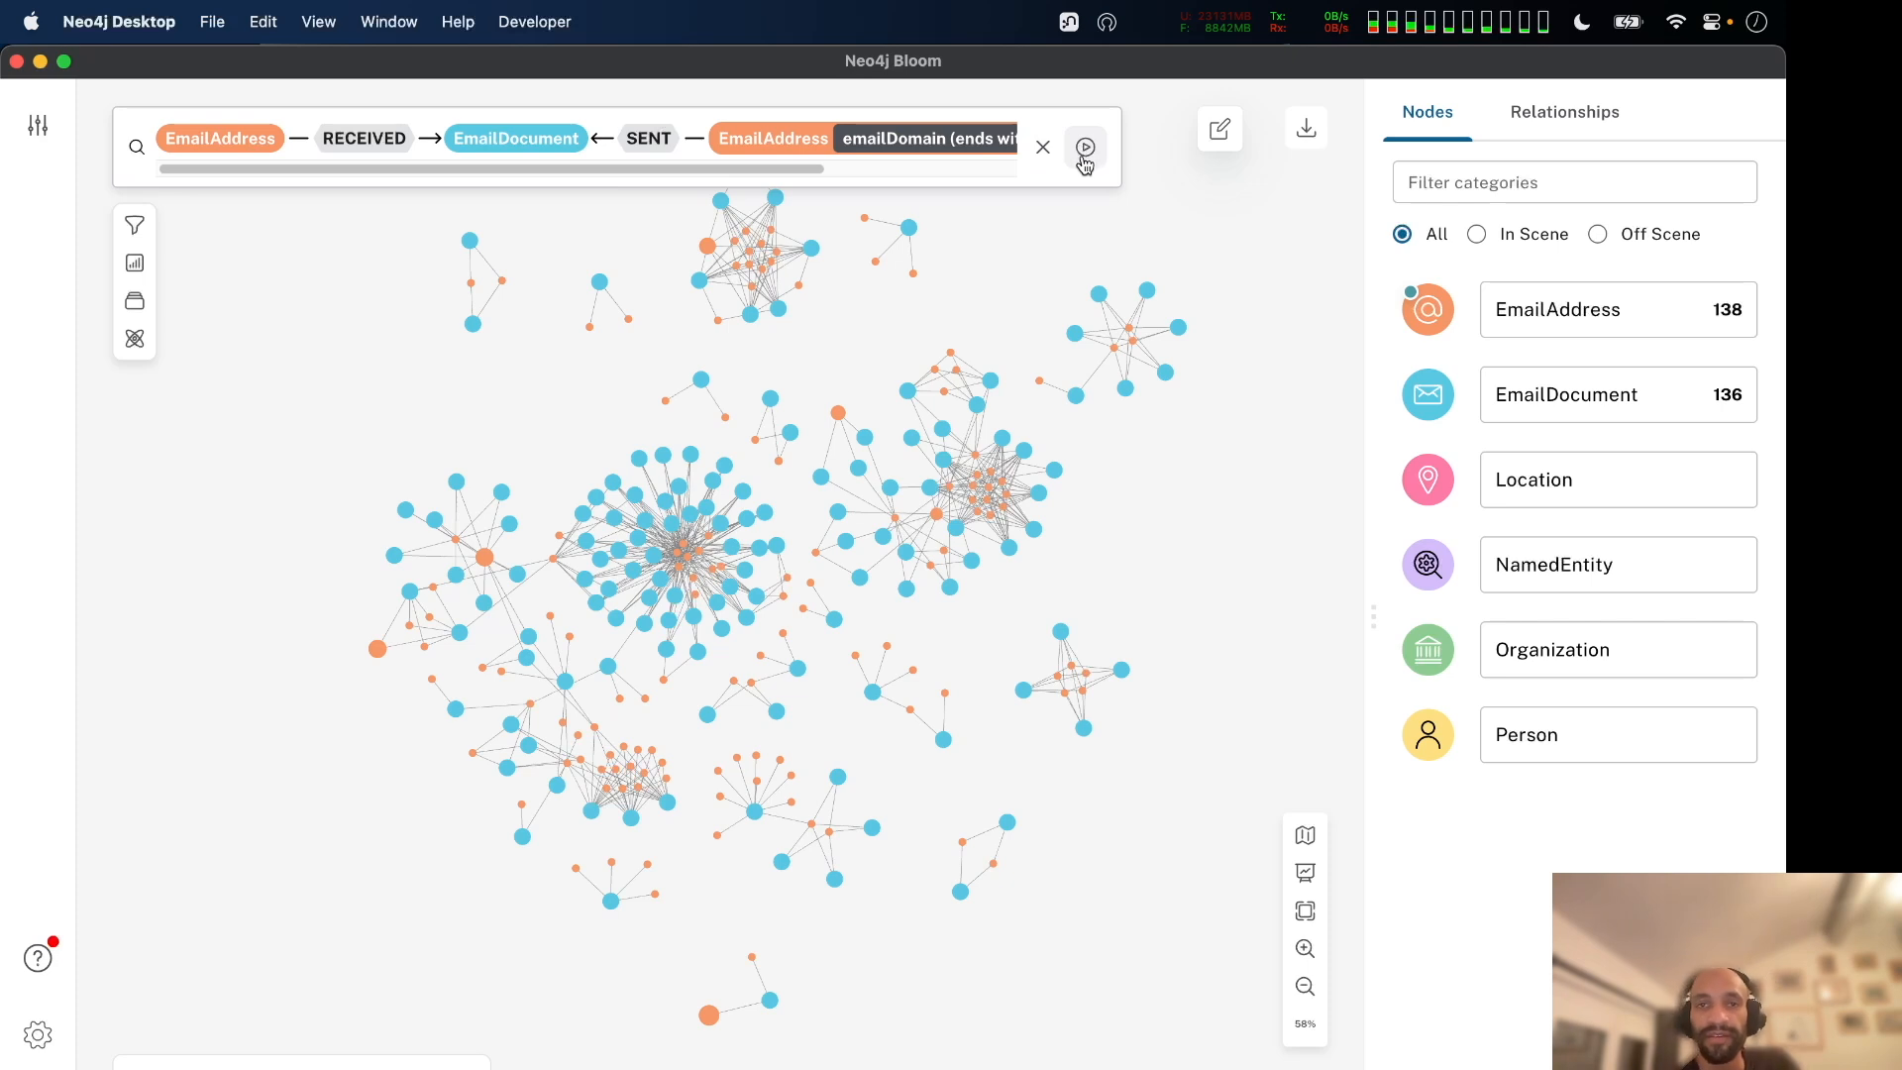
{"action": "left_click", "coordinate": [1041, 151]}
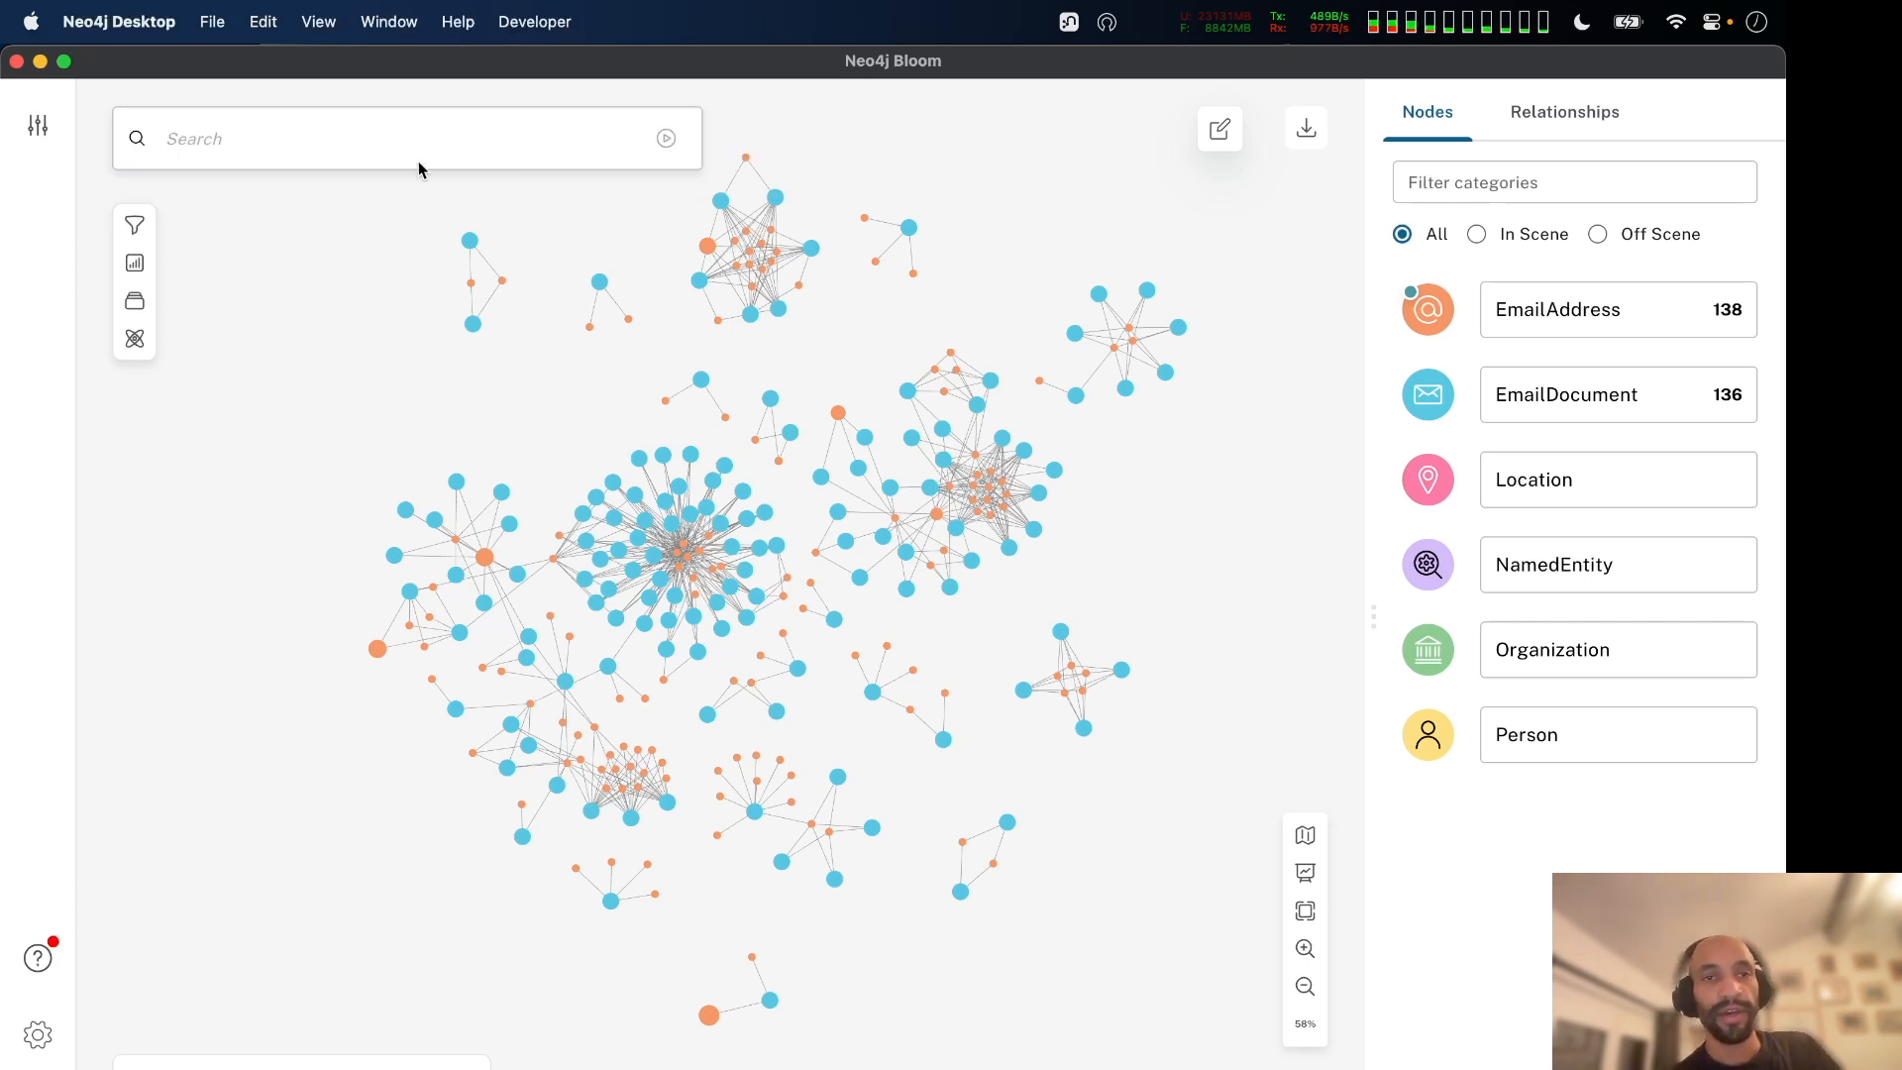
Build a search pattern from EmailAddress through SENT to EmailDocument and back through RECEIVED to a second EmailAddress.
{"action": "left_click", "coordinate": [426, 169]}
{"action": "left_click", "coordinate": [359, 791]}
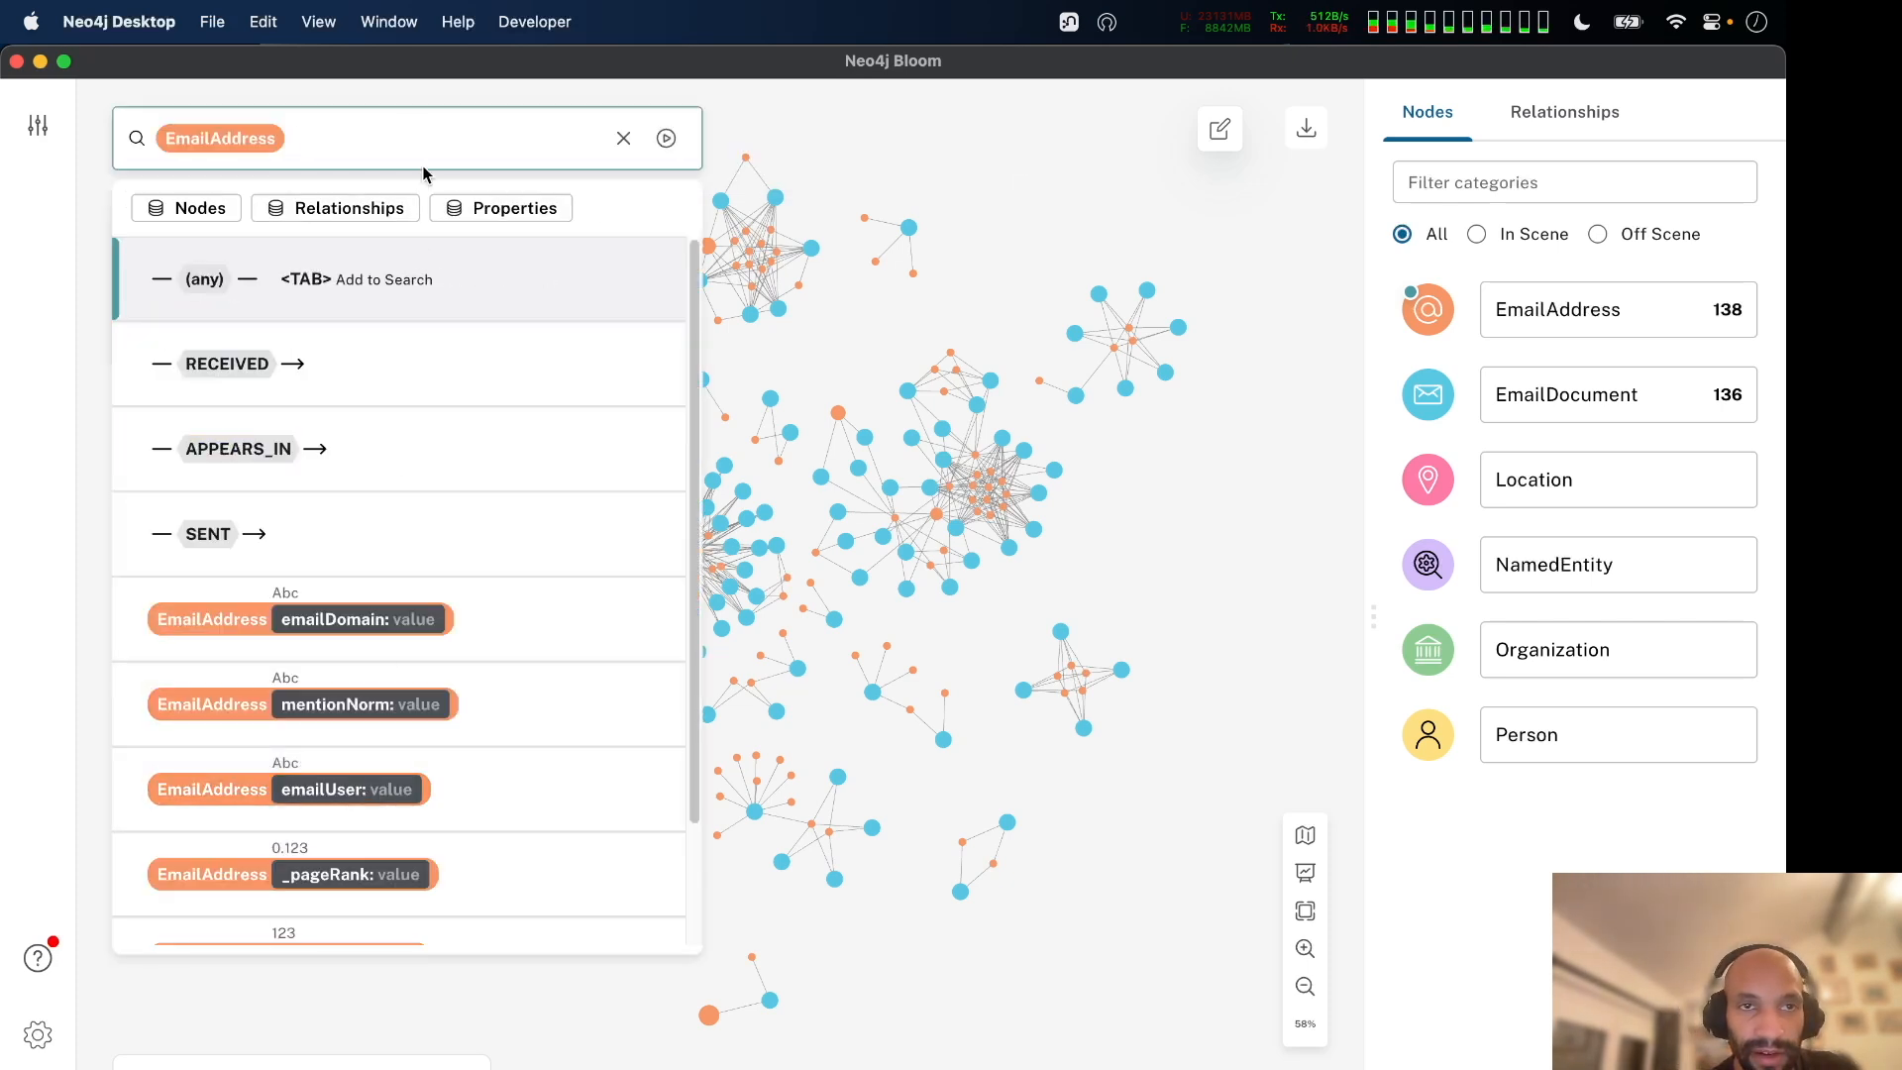
{"action": "left_click", "coordinate": [297, 535]}
{"action": "left_click", "coordinate": [335, 378]}
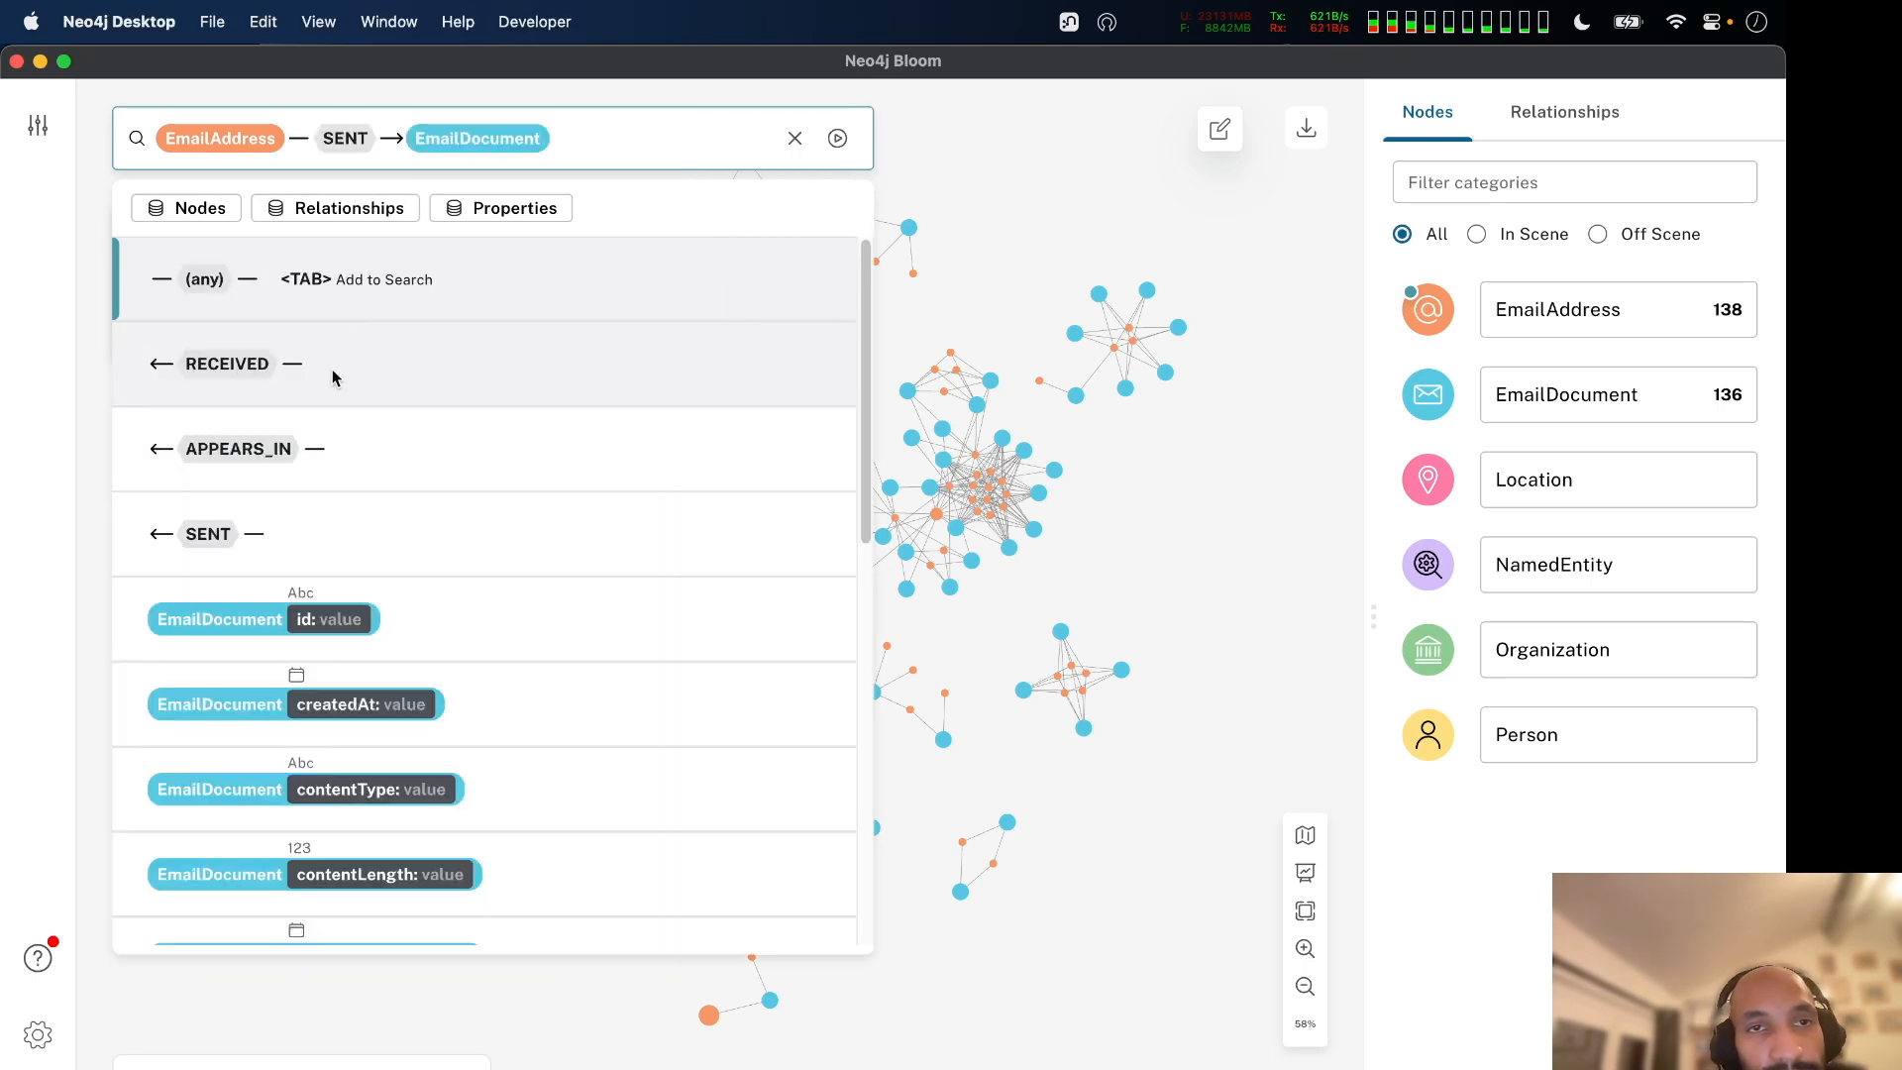
{"action": "left_click", "coordinate": [377, 383]}
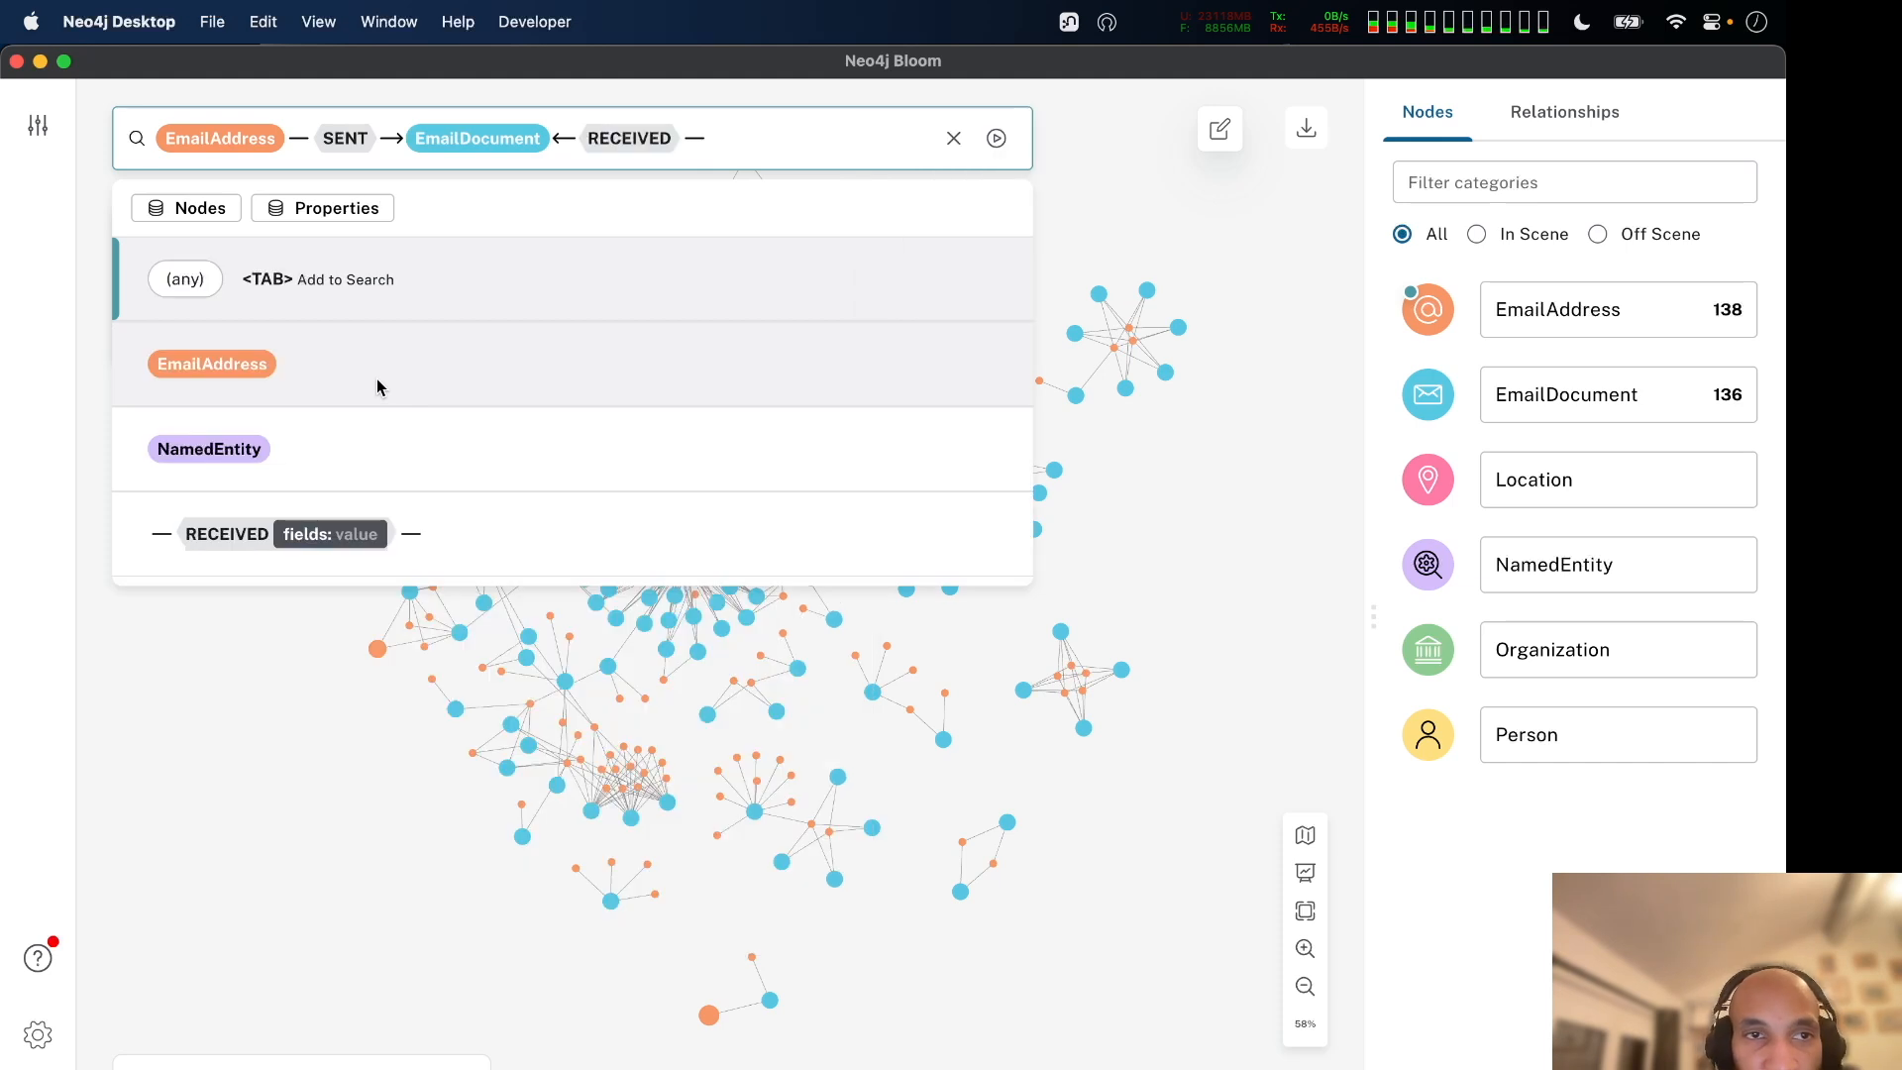
{"action": "left_click", "coordinate": [376, 379]}
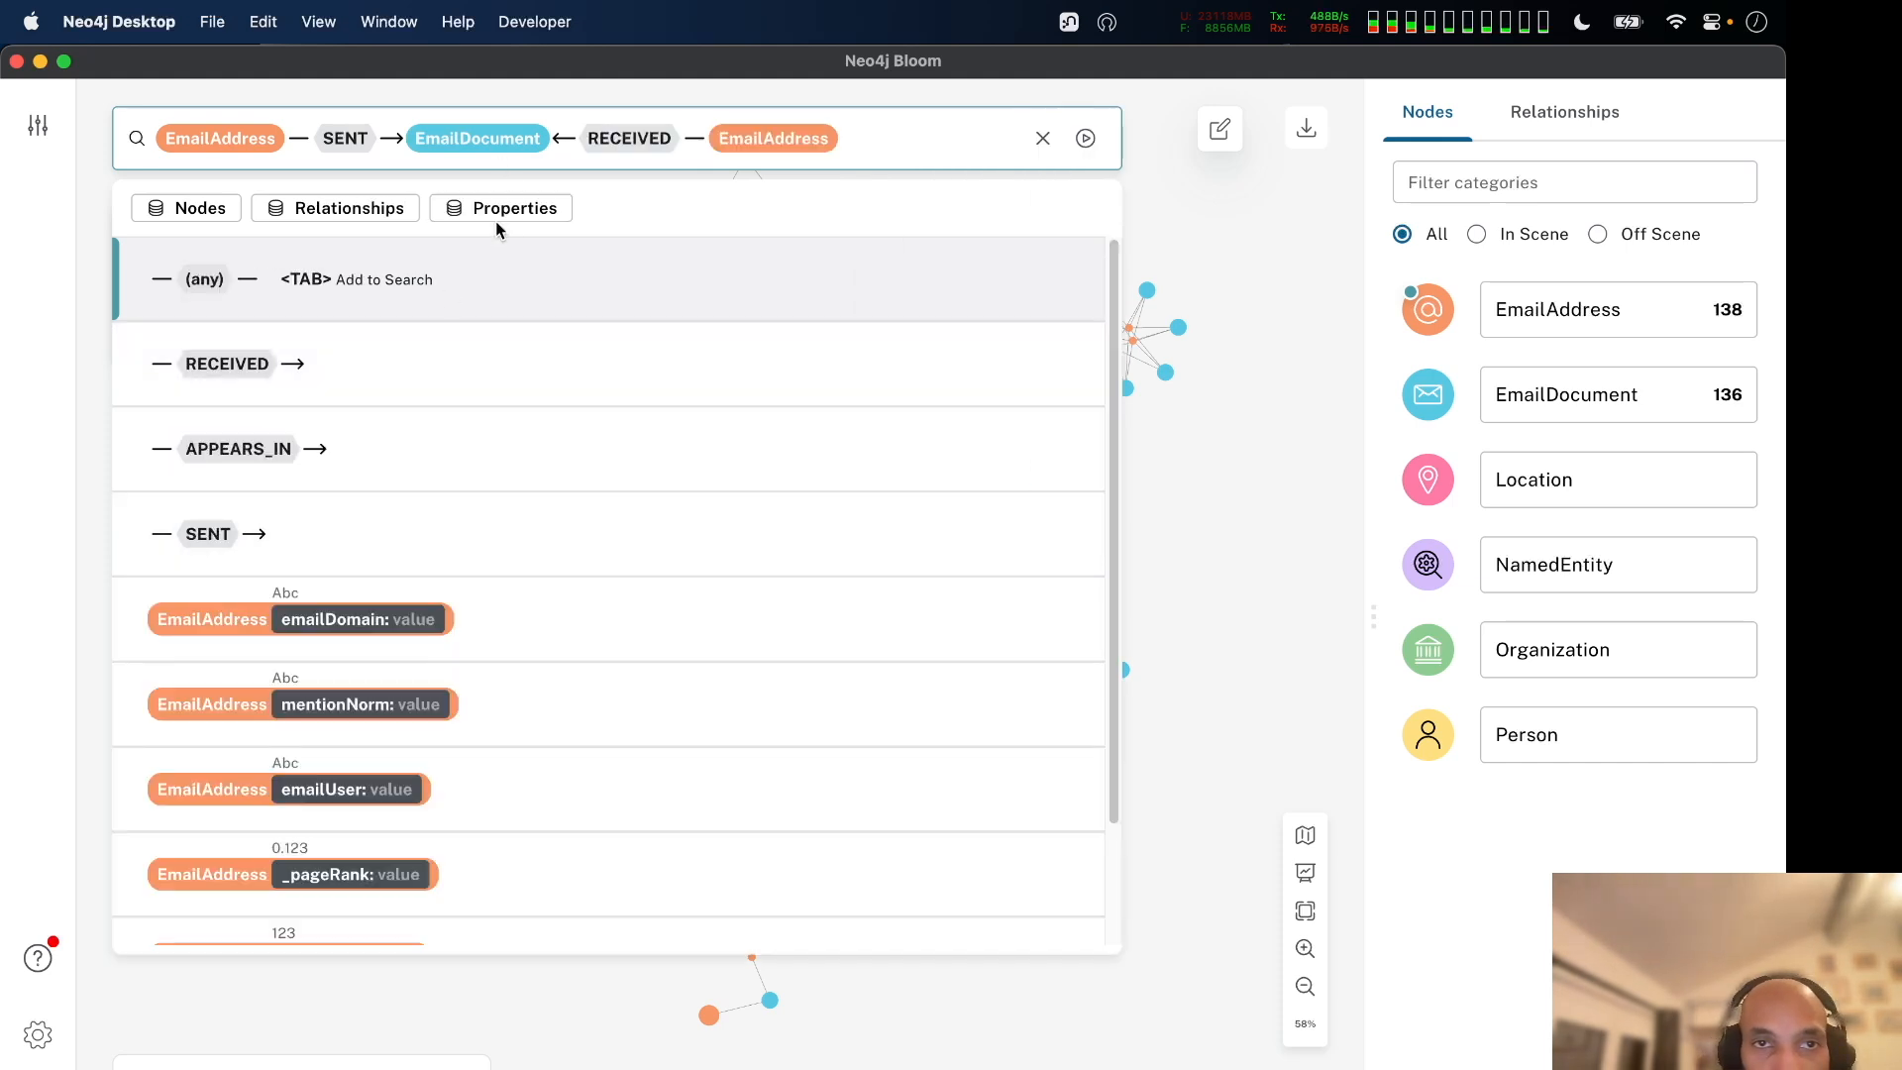
Restrict the receiving EmailAddress to an emailDomain ending with andersen.com and run the search to add the matches to the scene.
{"action": "left_click", "coordinate": [467, 220]}
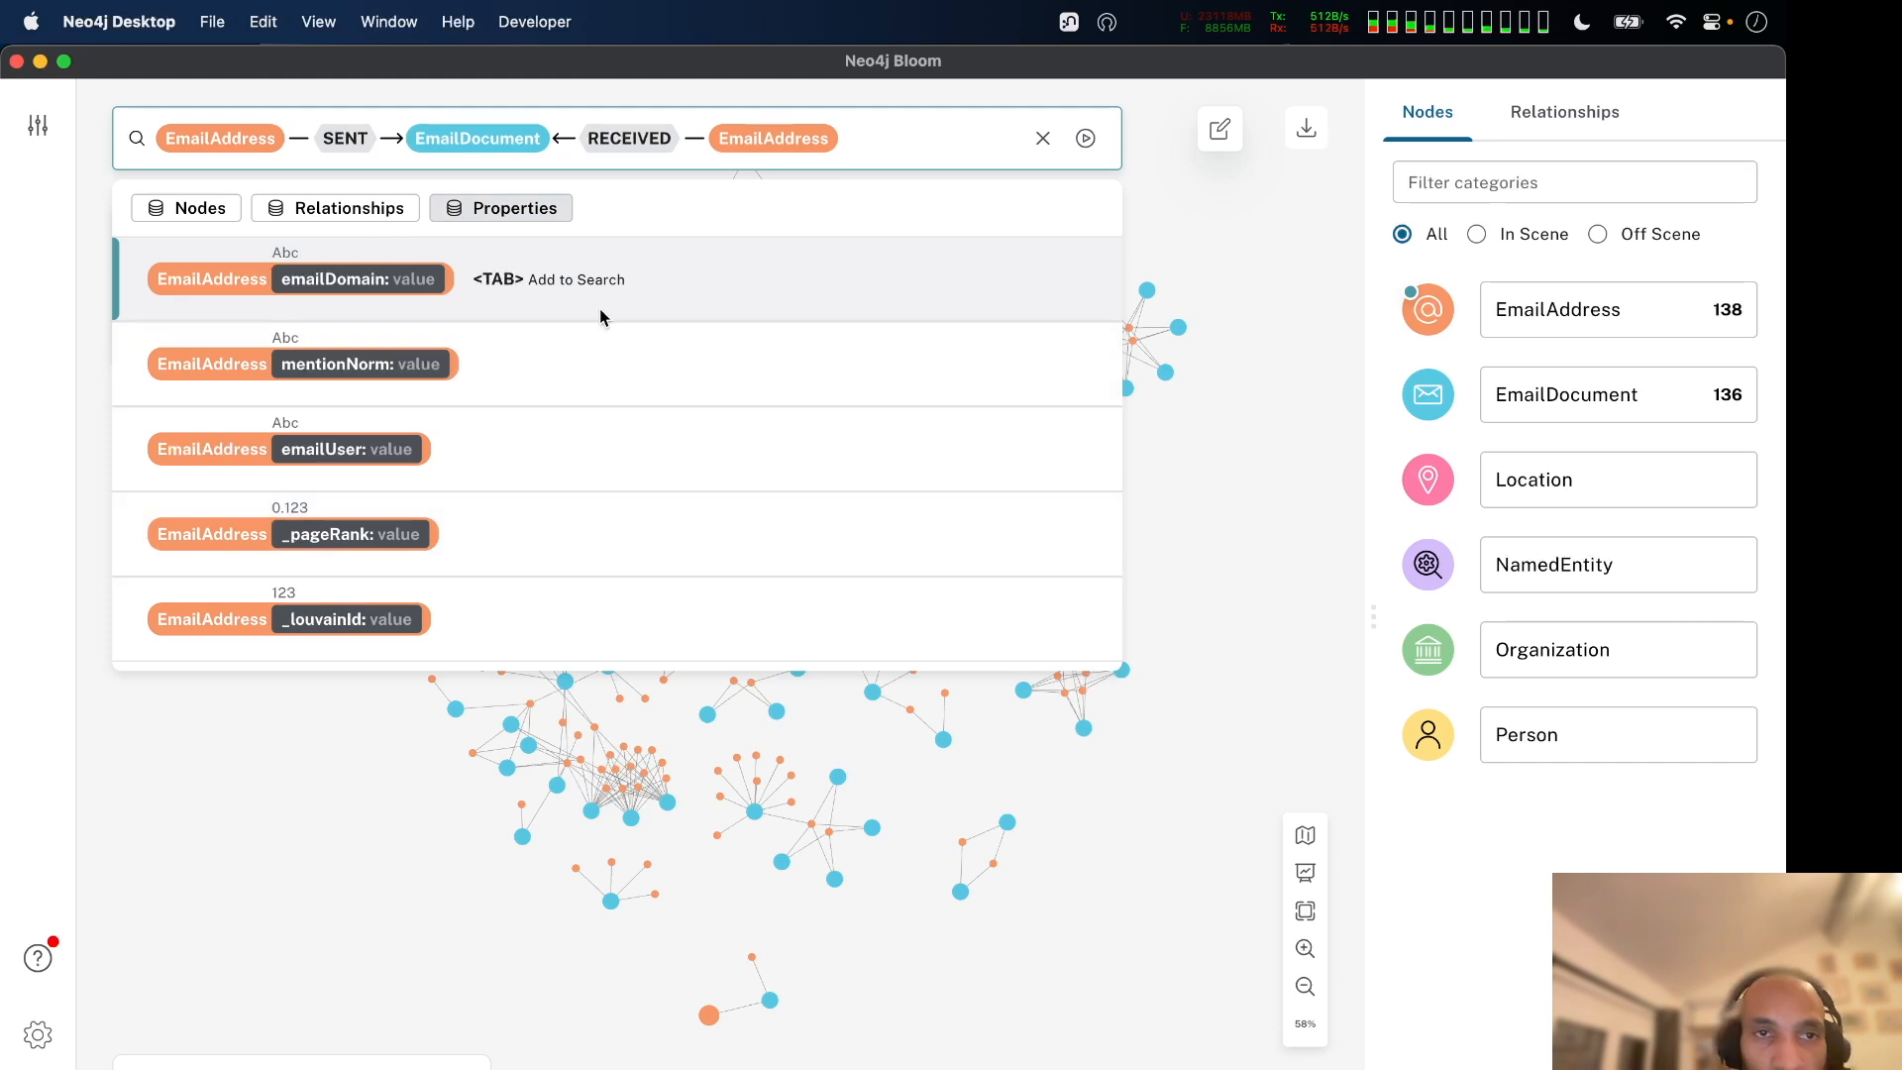
{"action": "left_click", "coordinate": [634, 279]}
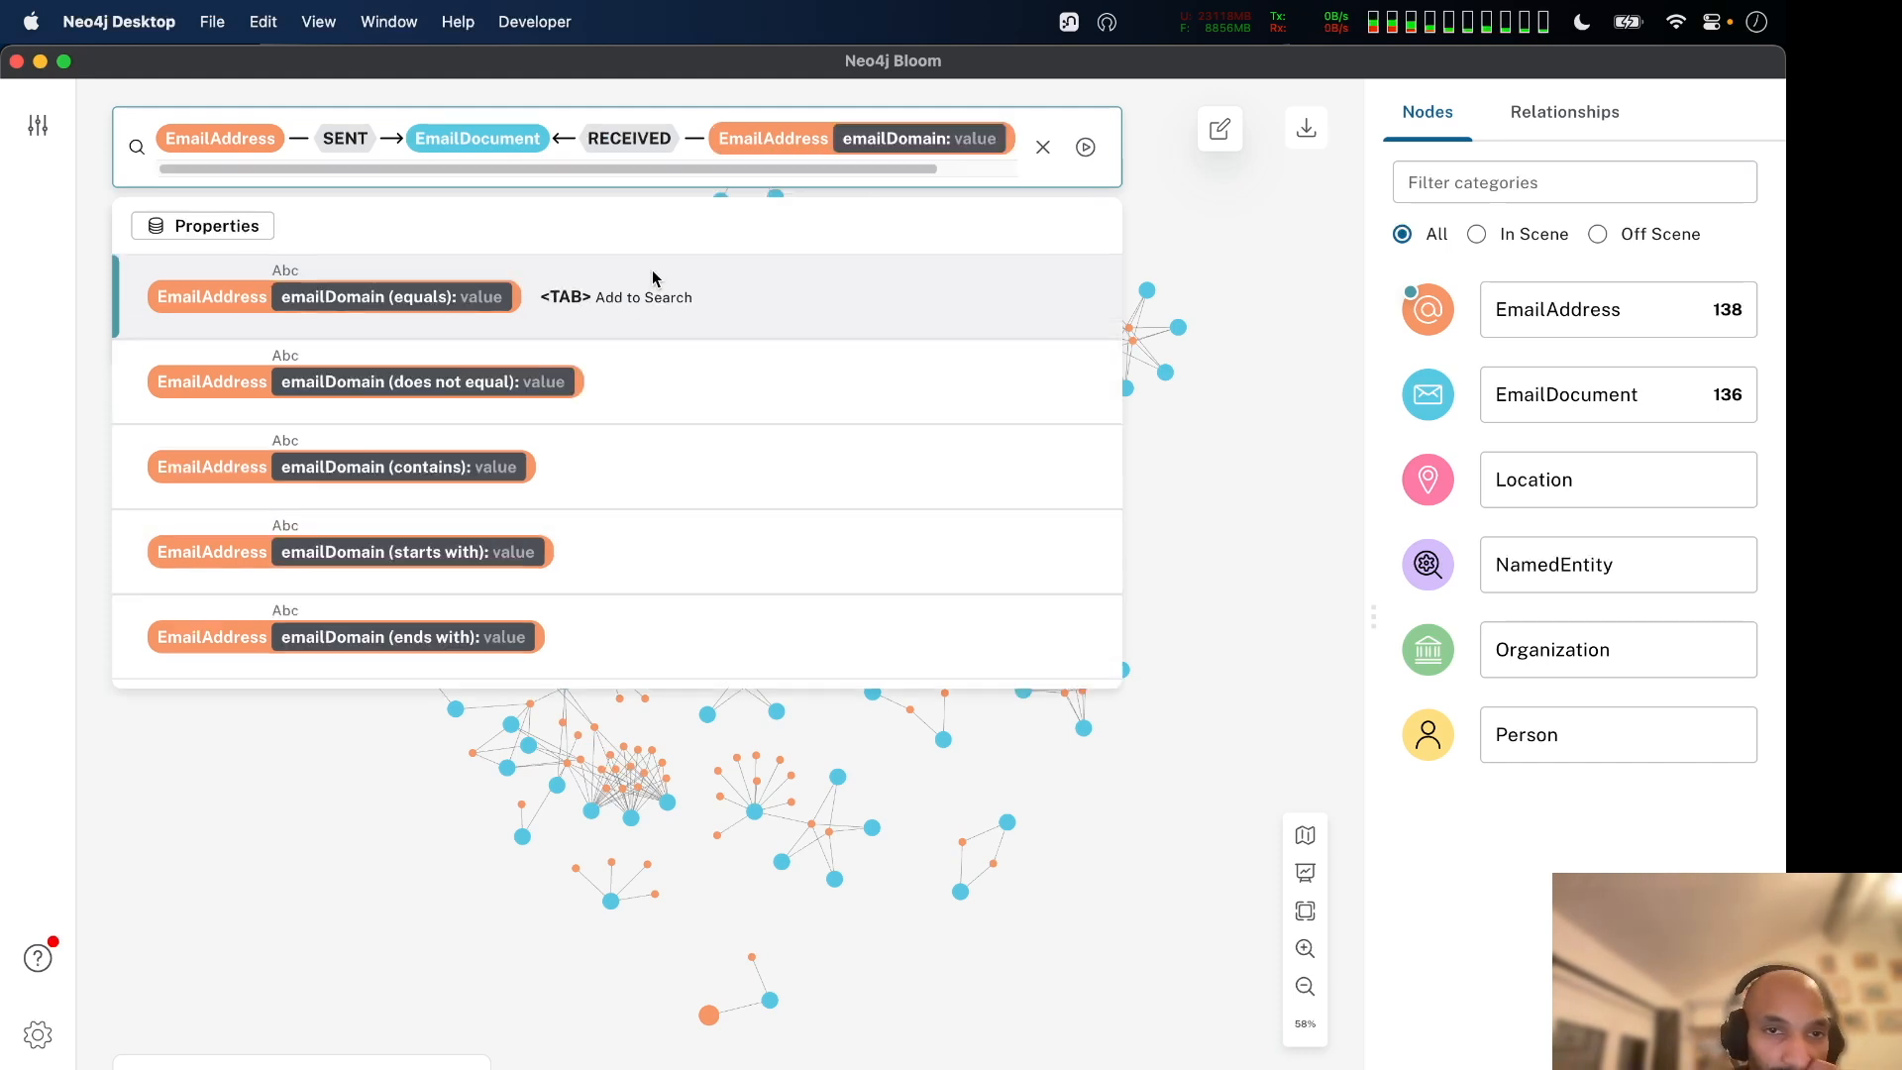
{"action": "left_click", "coordinate": [584, 626]}
{"action": "type", "text": "andersen.com"}
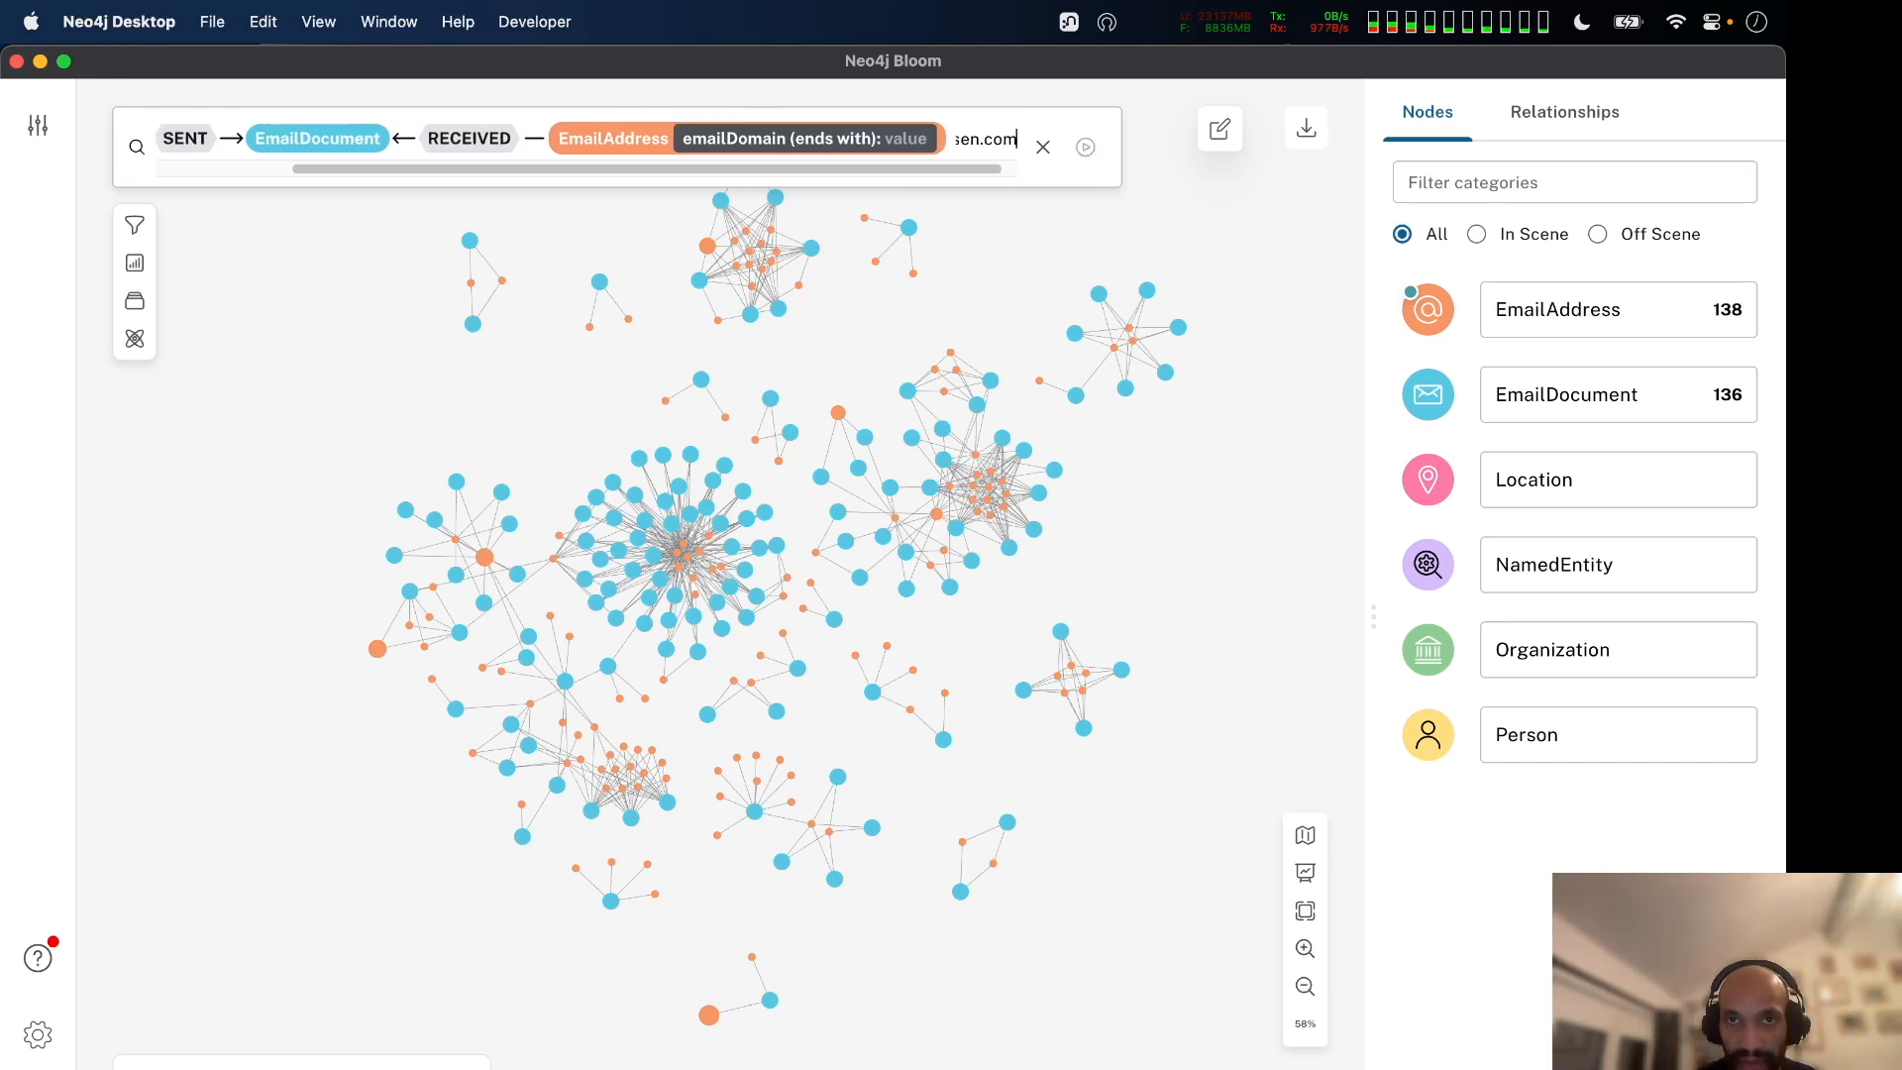
{"action": "key", "text": "Return"}
{"action": "key", "text": "Return"}
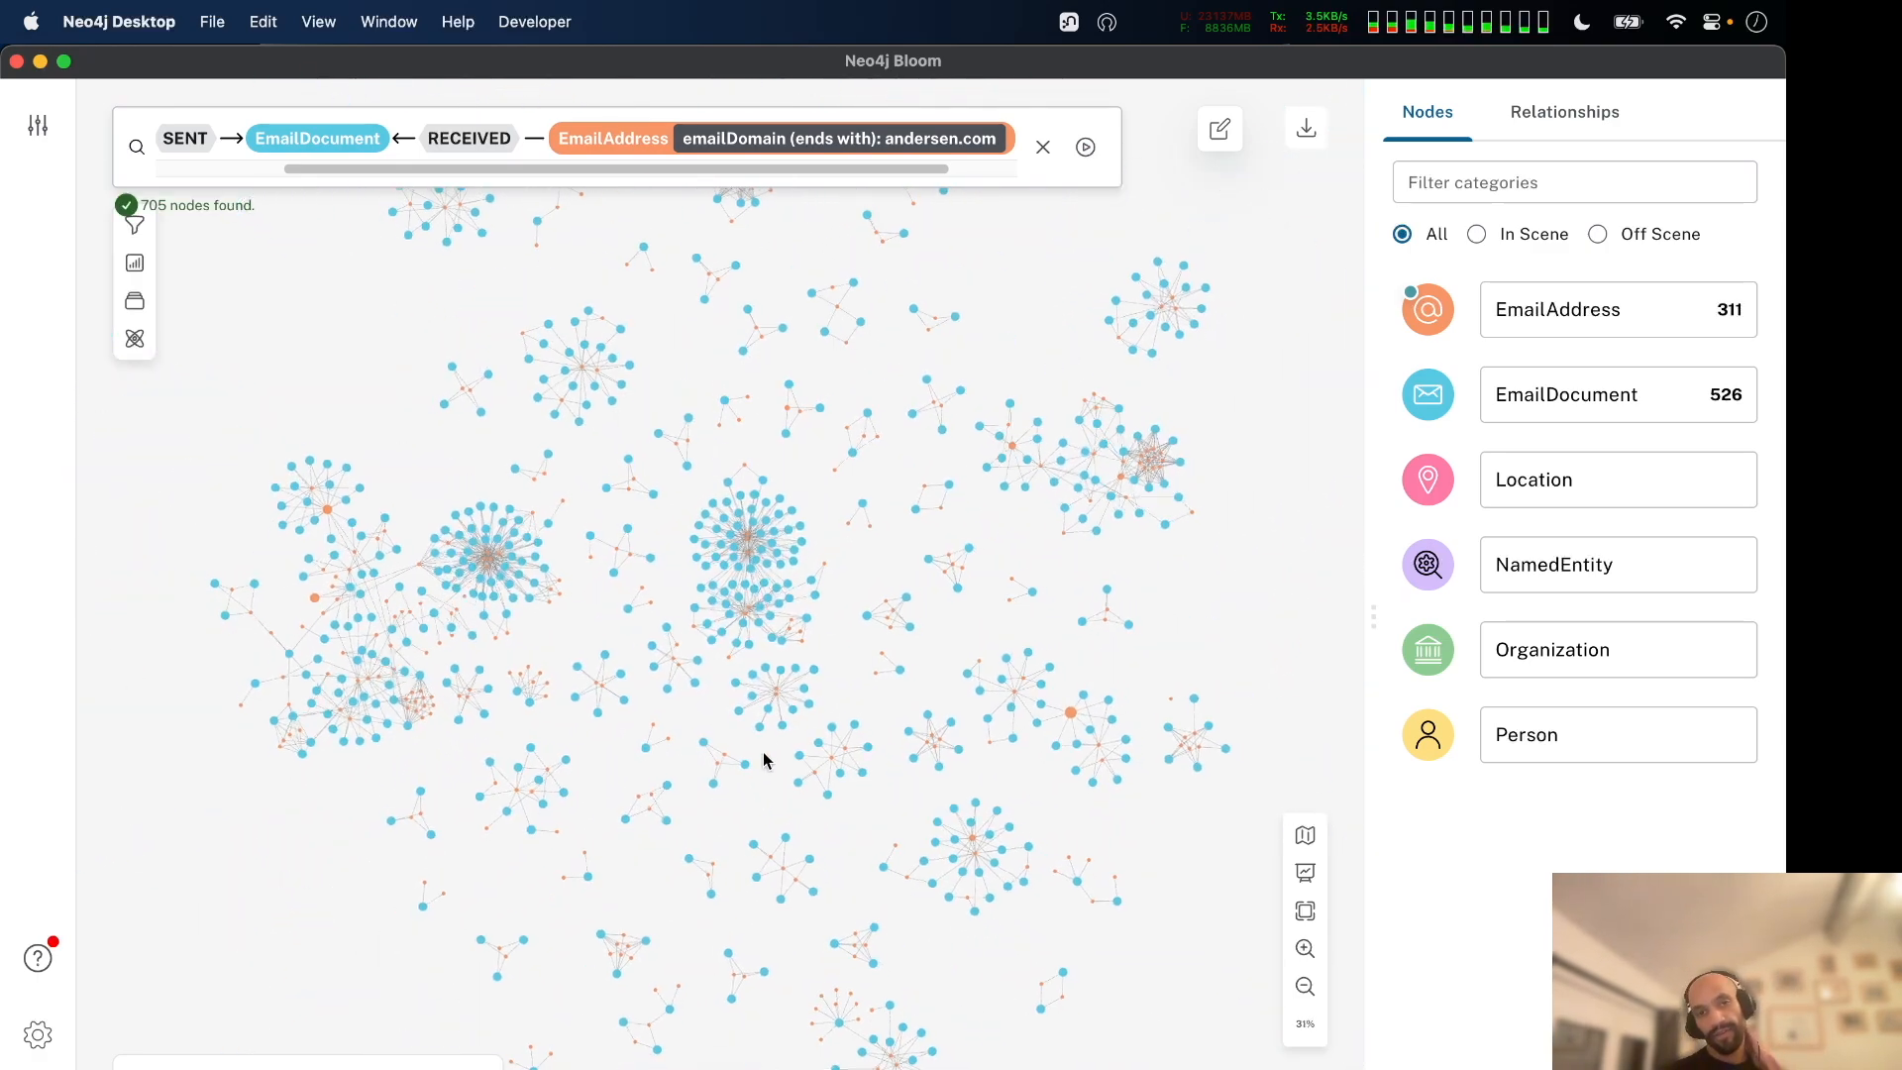
Switch to Neo4j Browser and highlight the recipient emailDomain = "enron.com" part of the Andersen query's OR condition.
{"action": "scroll", "coordinate": [931, 786], "scroll_direction": "up", "scroll_amount": 3}
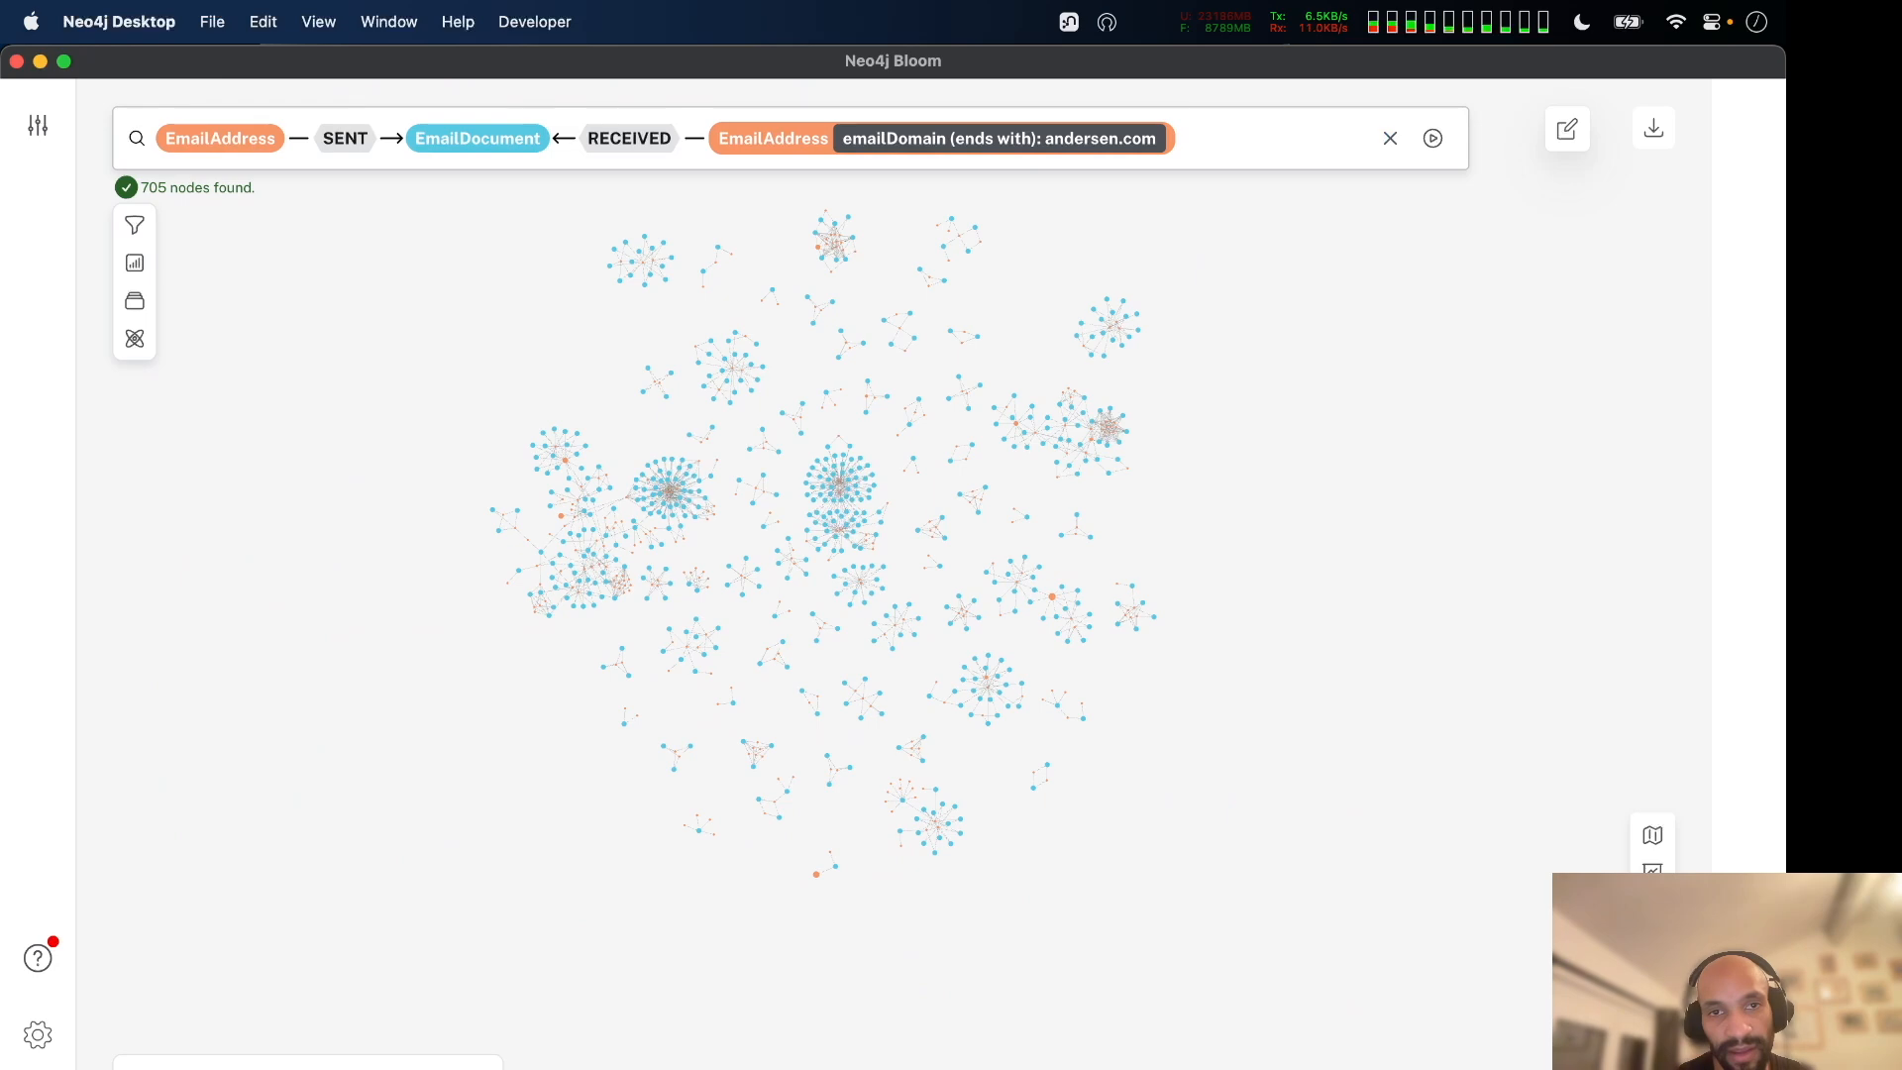
{"action": "key", "text": "super+Tab"}
{"action": "key", "text": "super+shift+Tab"}
{"action": "key", "text": "super+grave"}
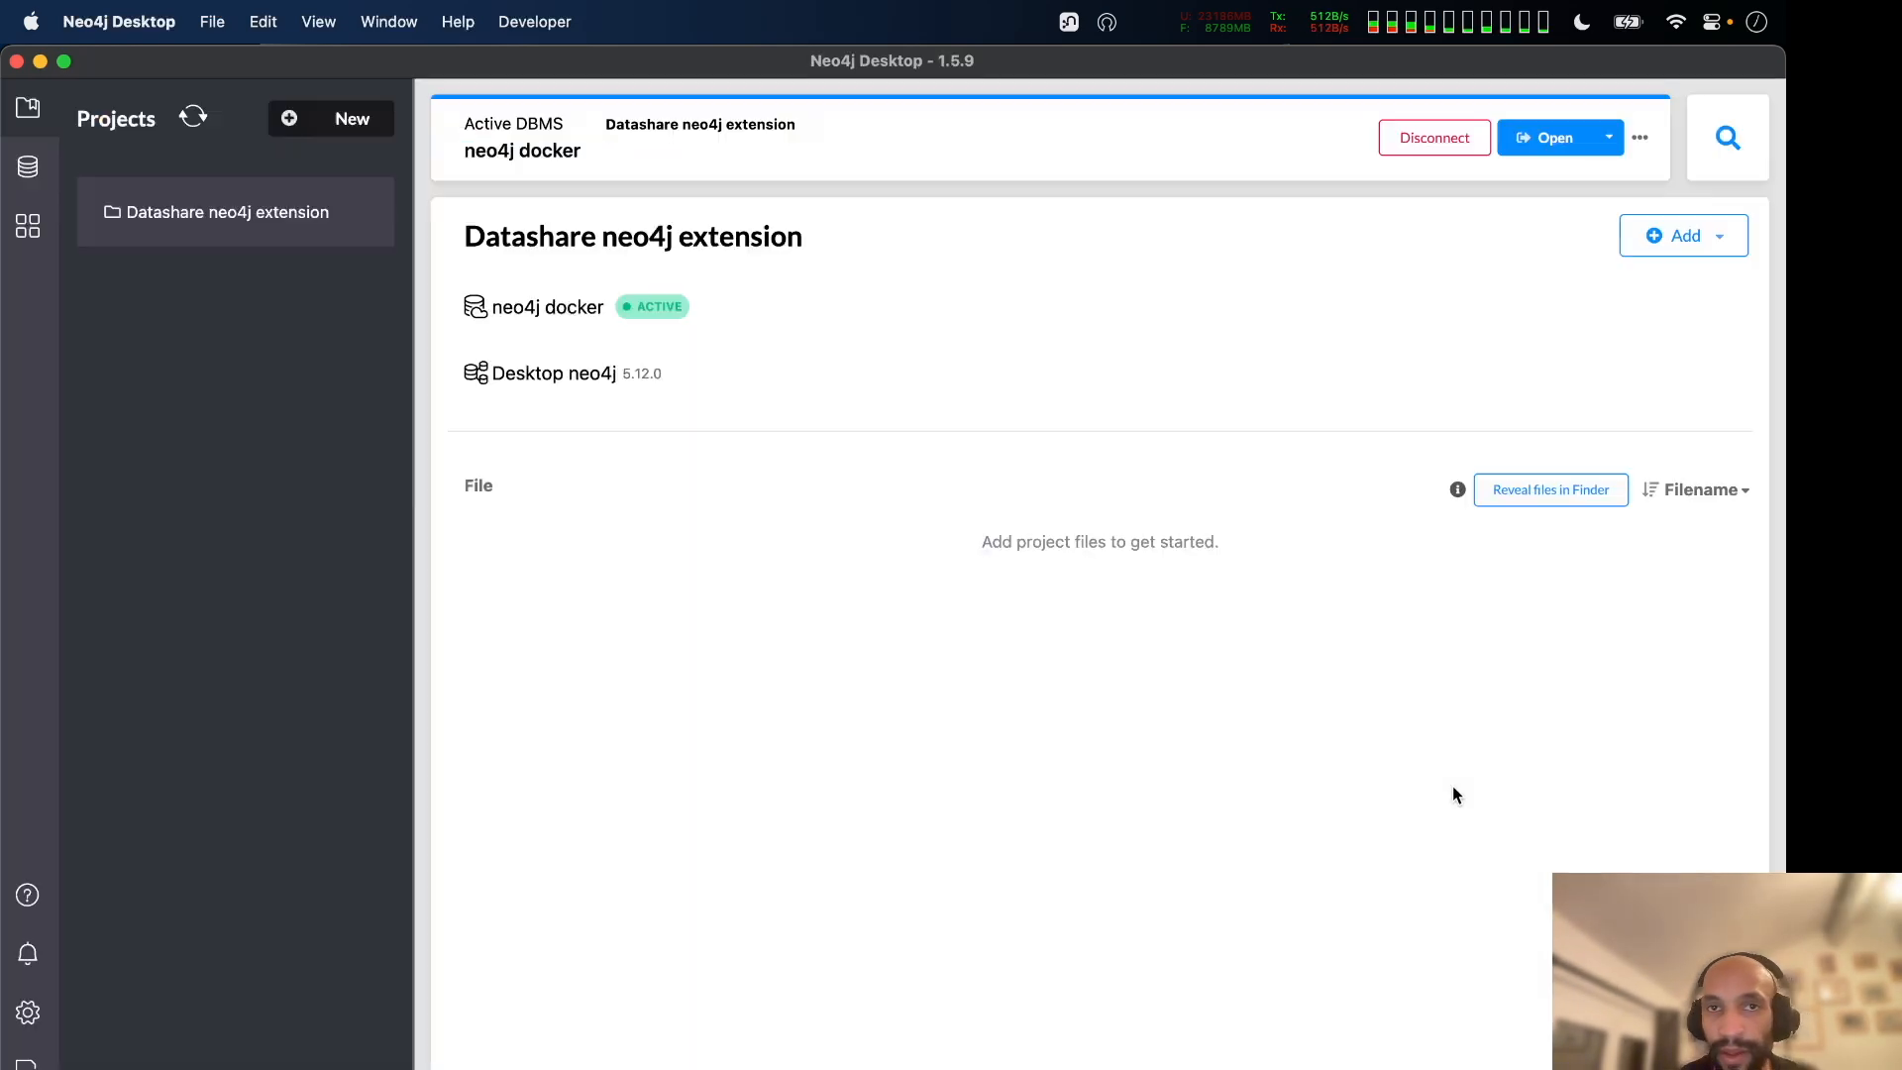
{"action": "key", "text": "super+grave"}
{"action": "left_click", "coordinate": [954, 671]}
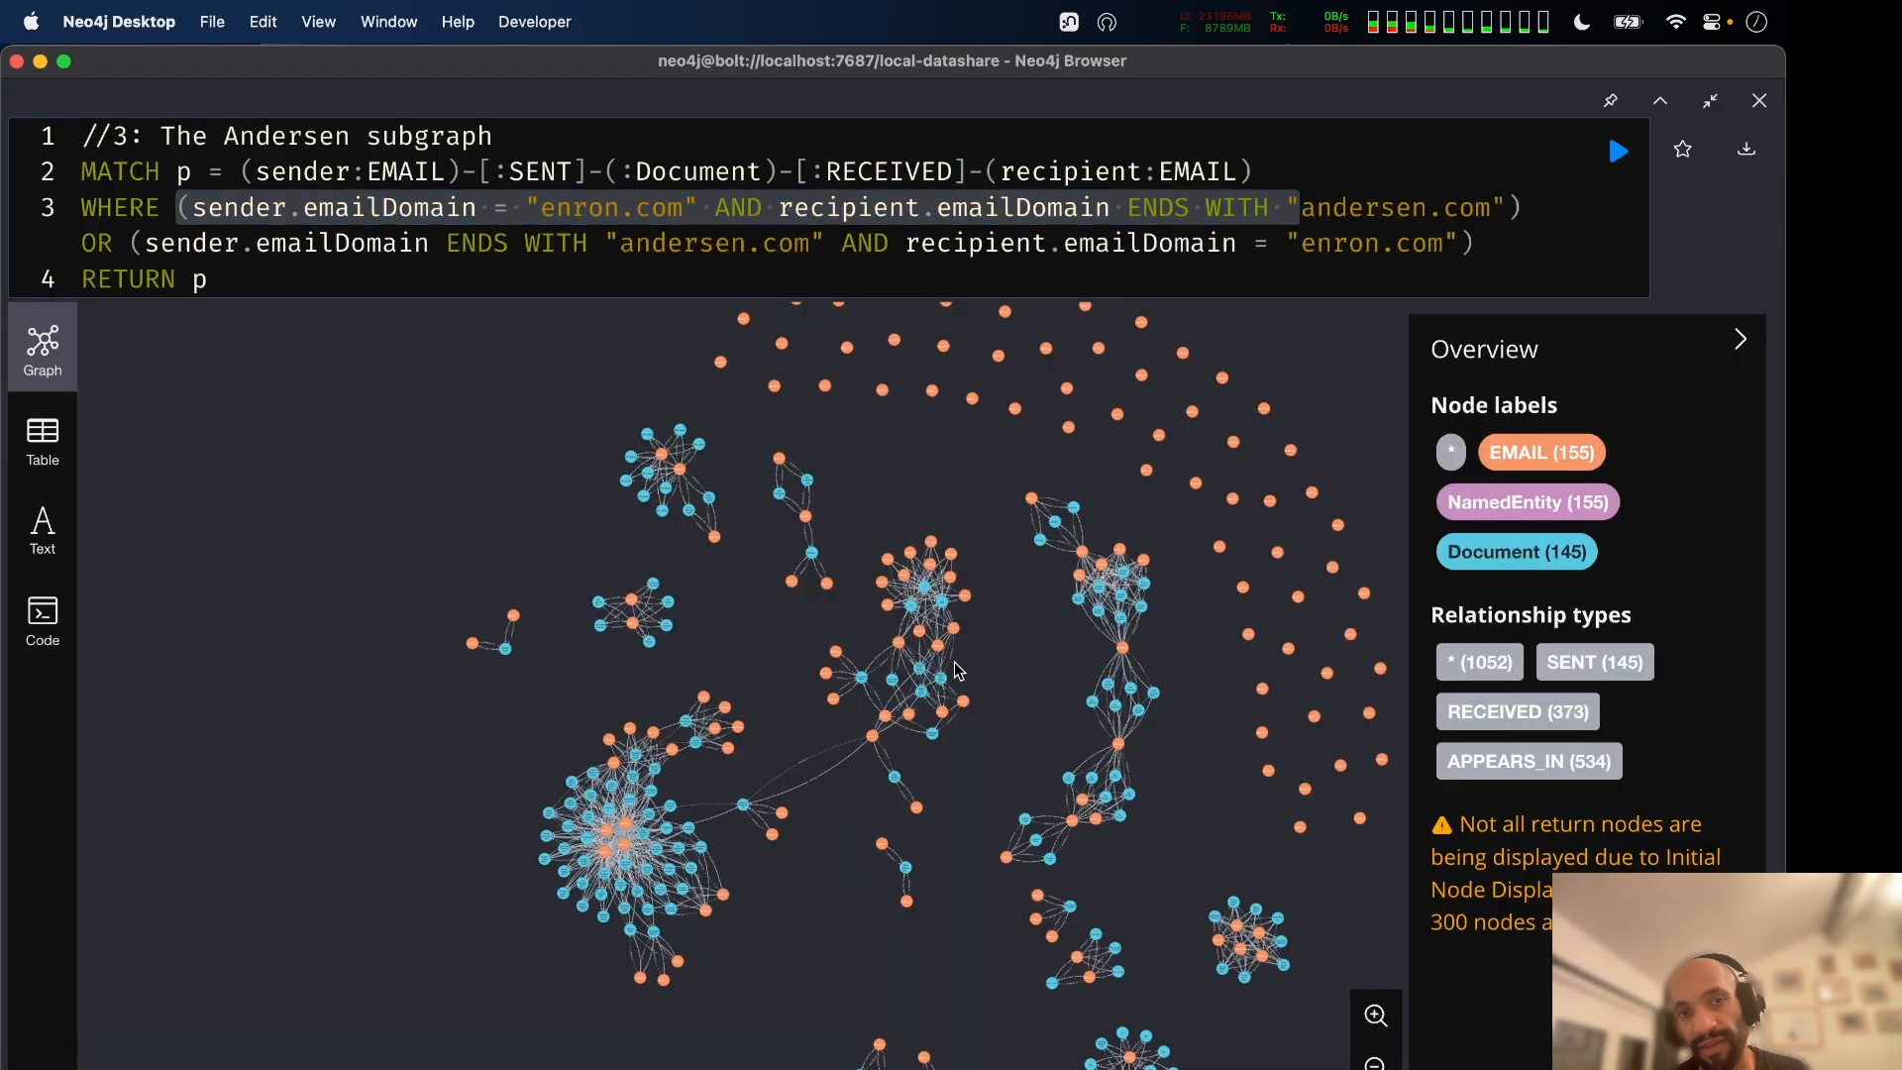
{"action": "left_click_drag", "start_coordinate": [1047, 243], "coordinate": [116, 280]}
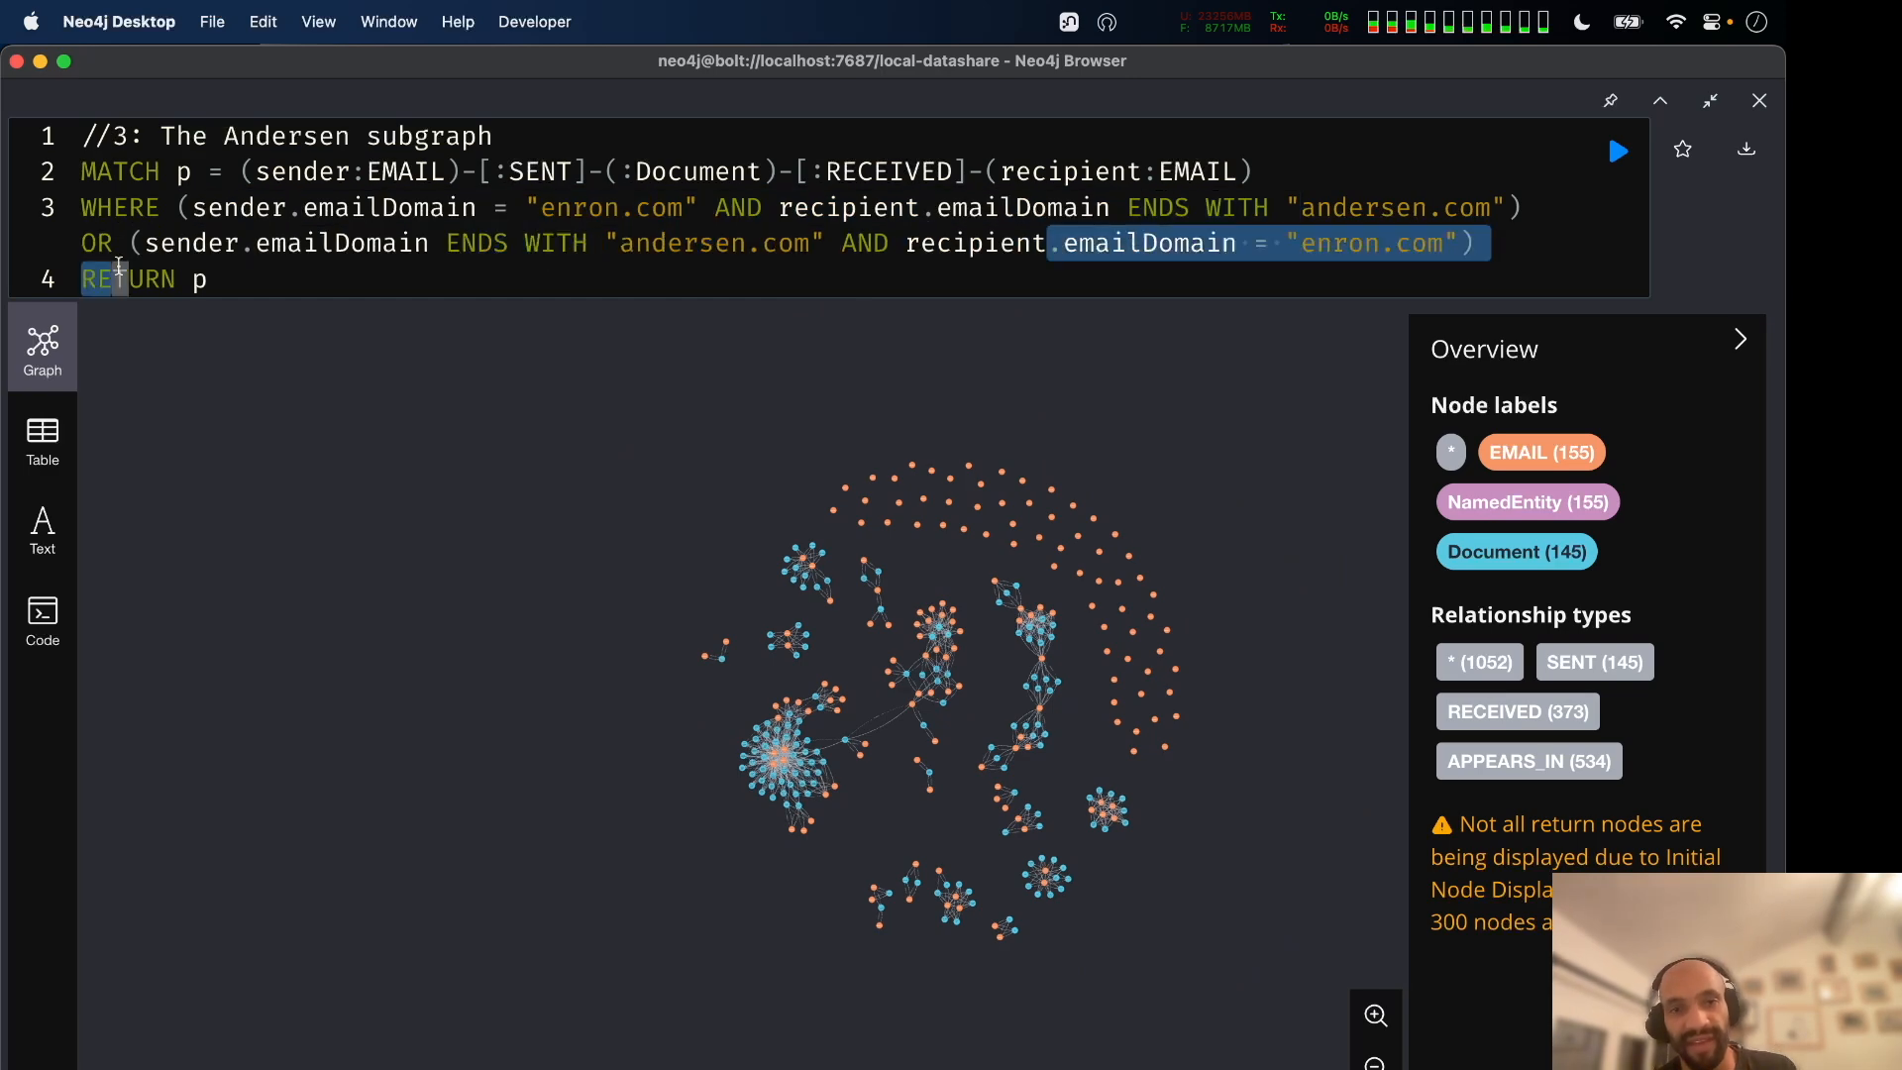
Return to Neo4j Bloom and examine the clusters of the andersen.com search results up close in the scene.
{"action": "key", "text": "super+Tab"}
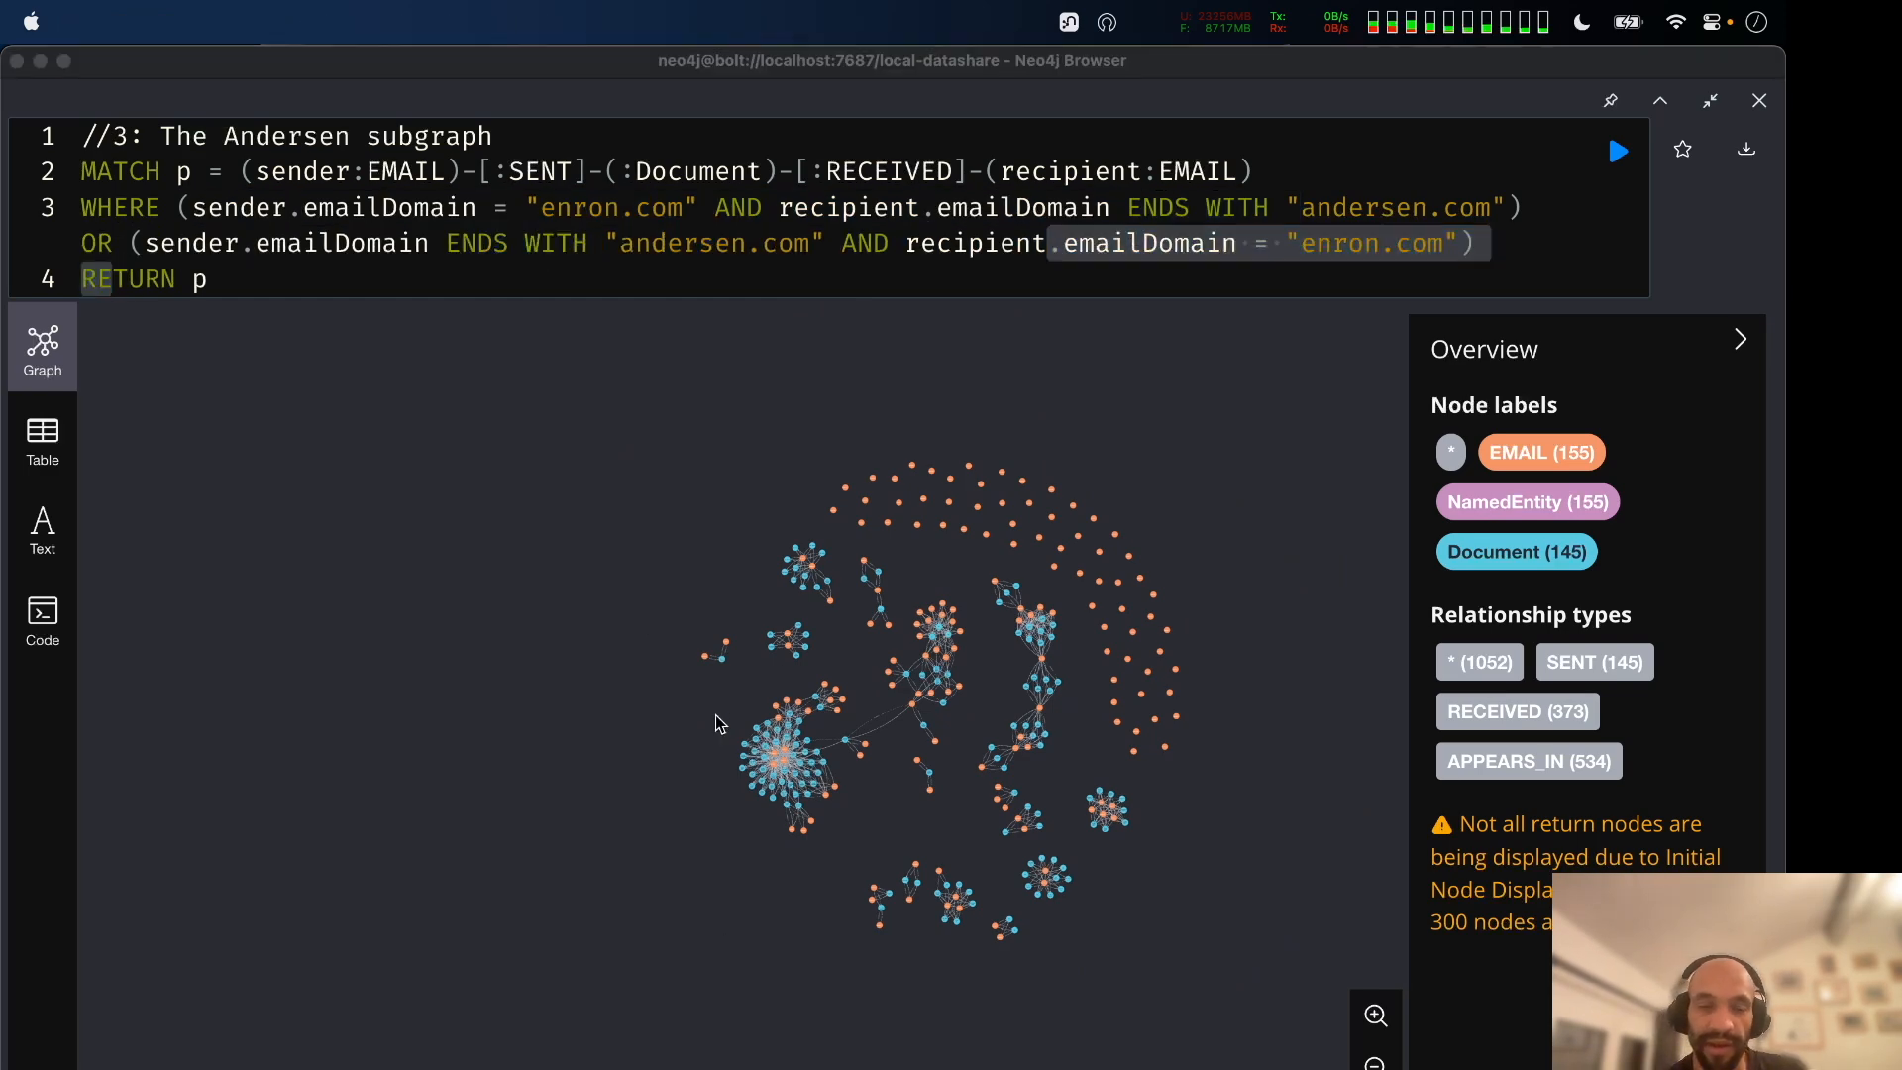
{"action": "key", "text": "super+Tab"}
{"action": "key", "text": "super+shift+Tab"}
{"action": "key", "text": "super+Tab"}
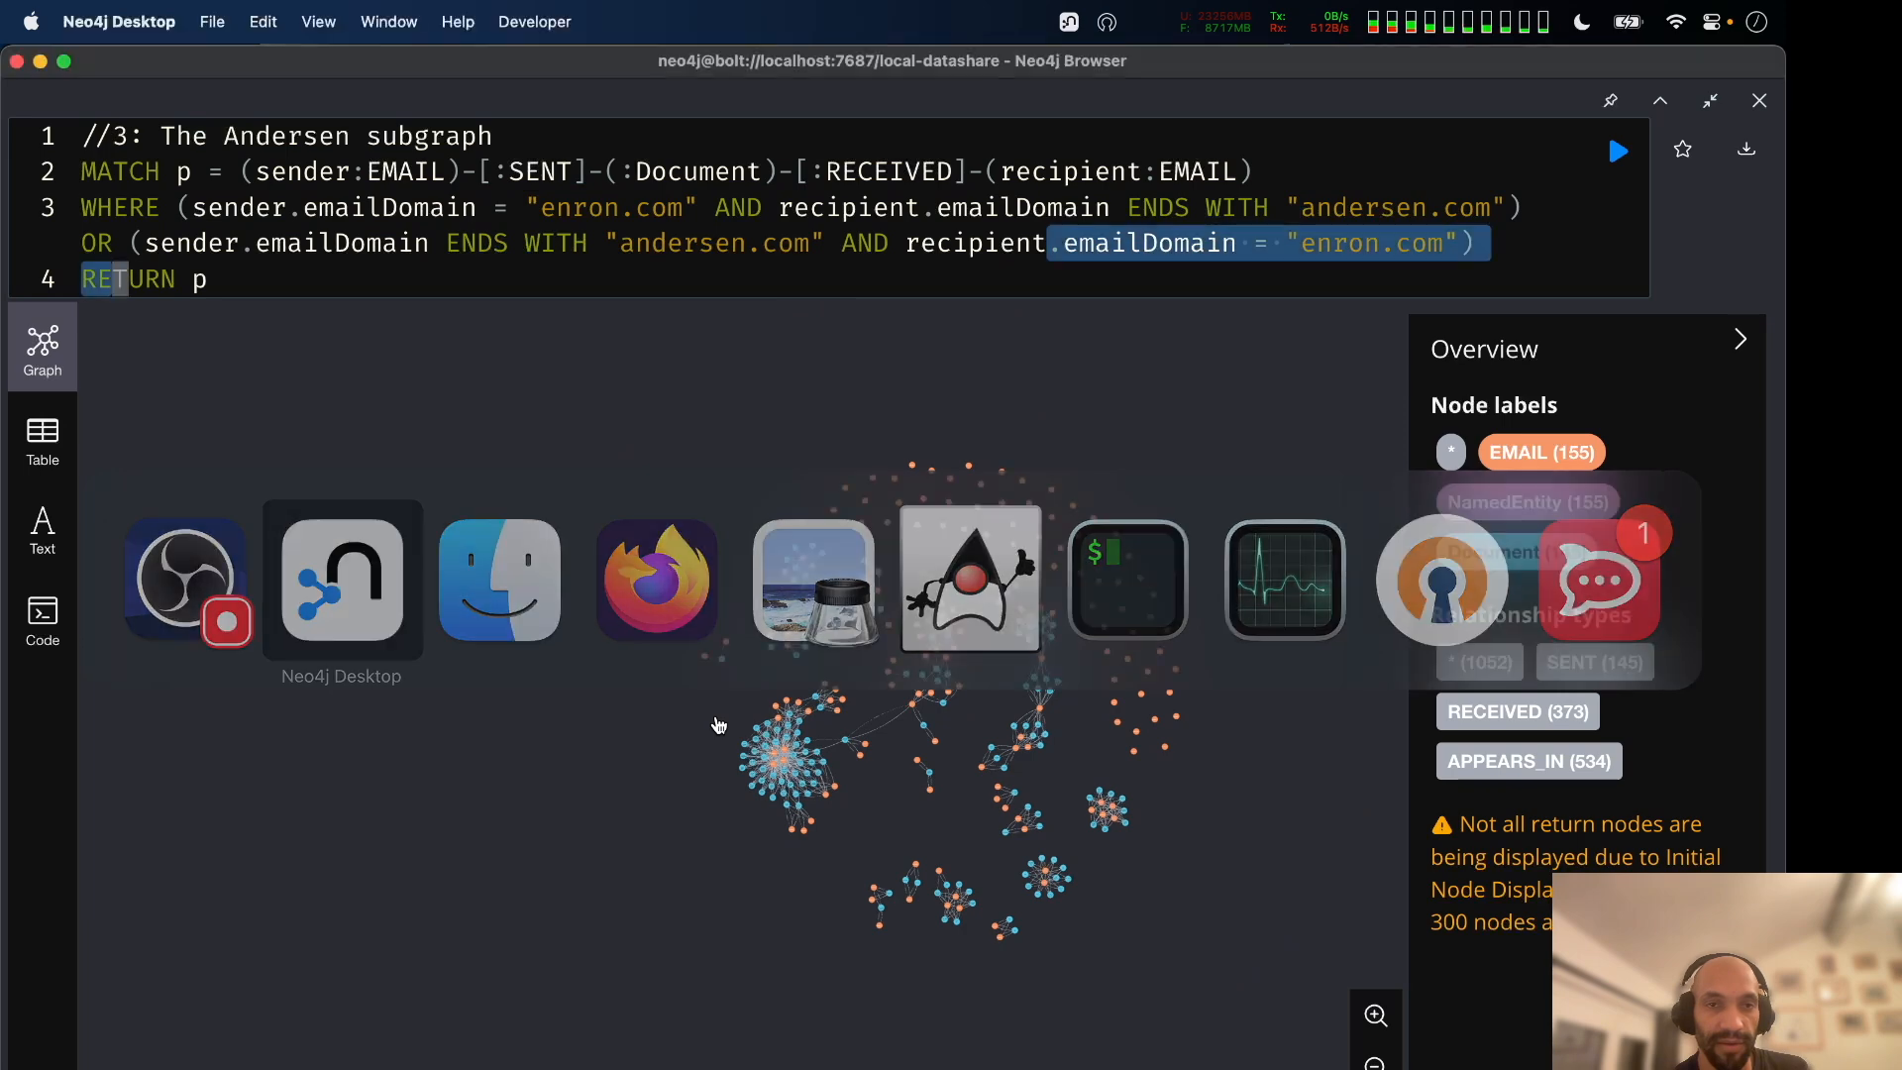
{"action": "key", "text": "super+grave"}
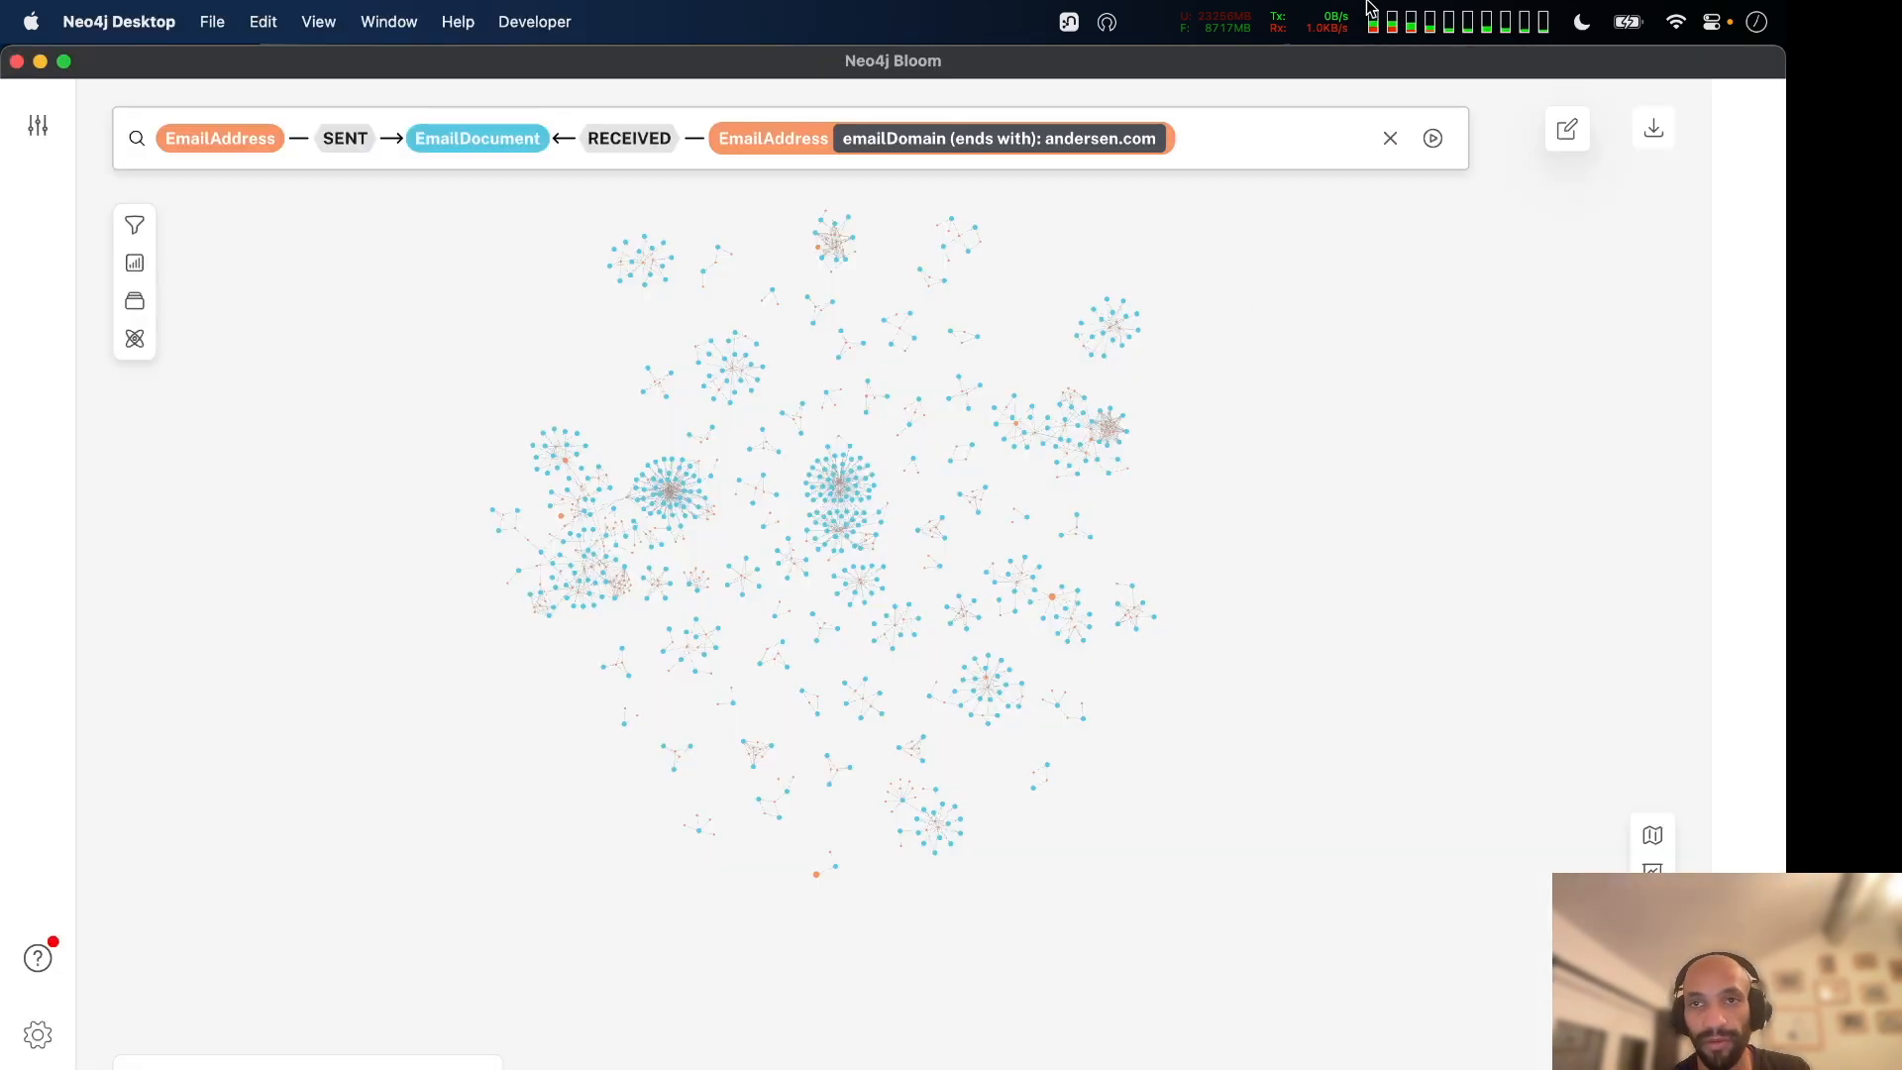
{"action": "scroll", "coordinate": [1292, 401], "scroll_direction": "up", "scroll_amount": 5}
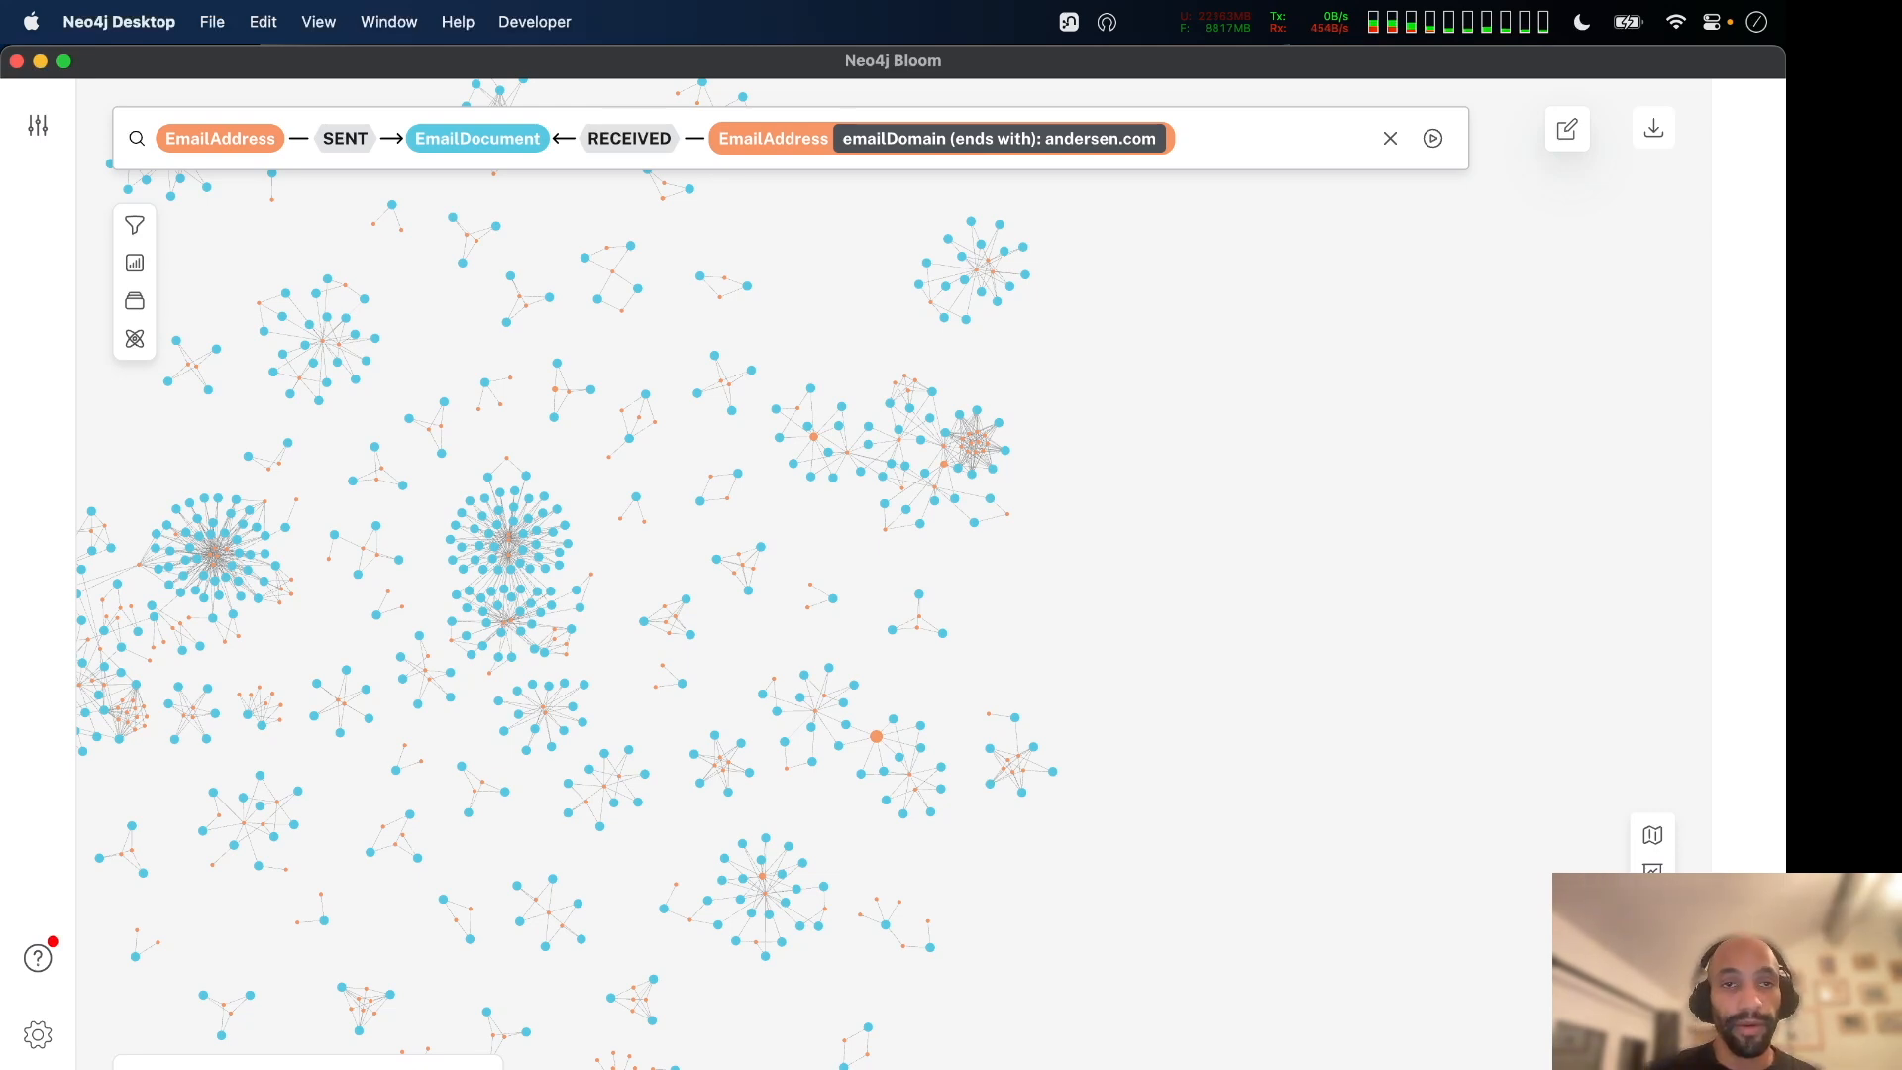
Switch from Neo4j Bloom to the presentation's closing THANK YOU slide.
{"action": "key", "text": "super+Tab"}
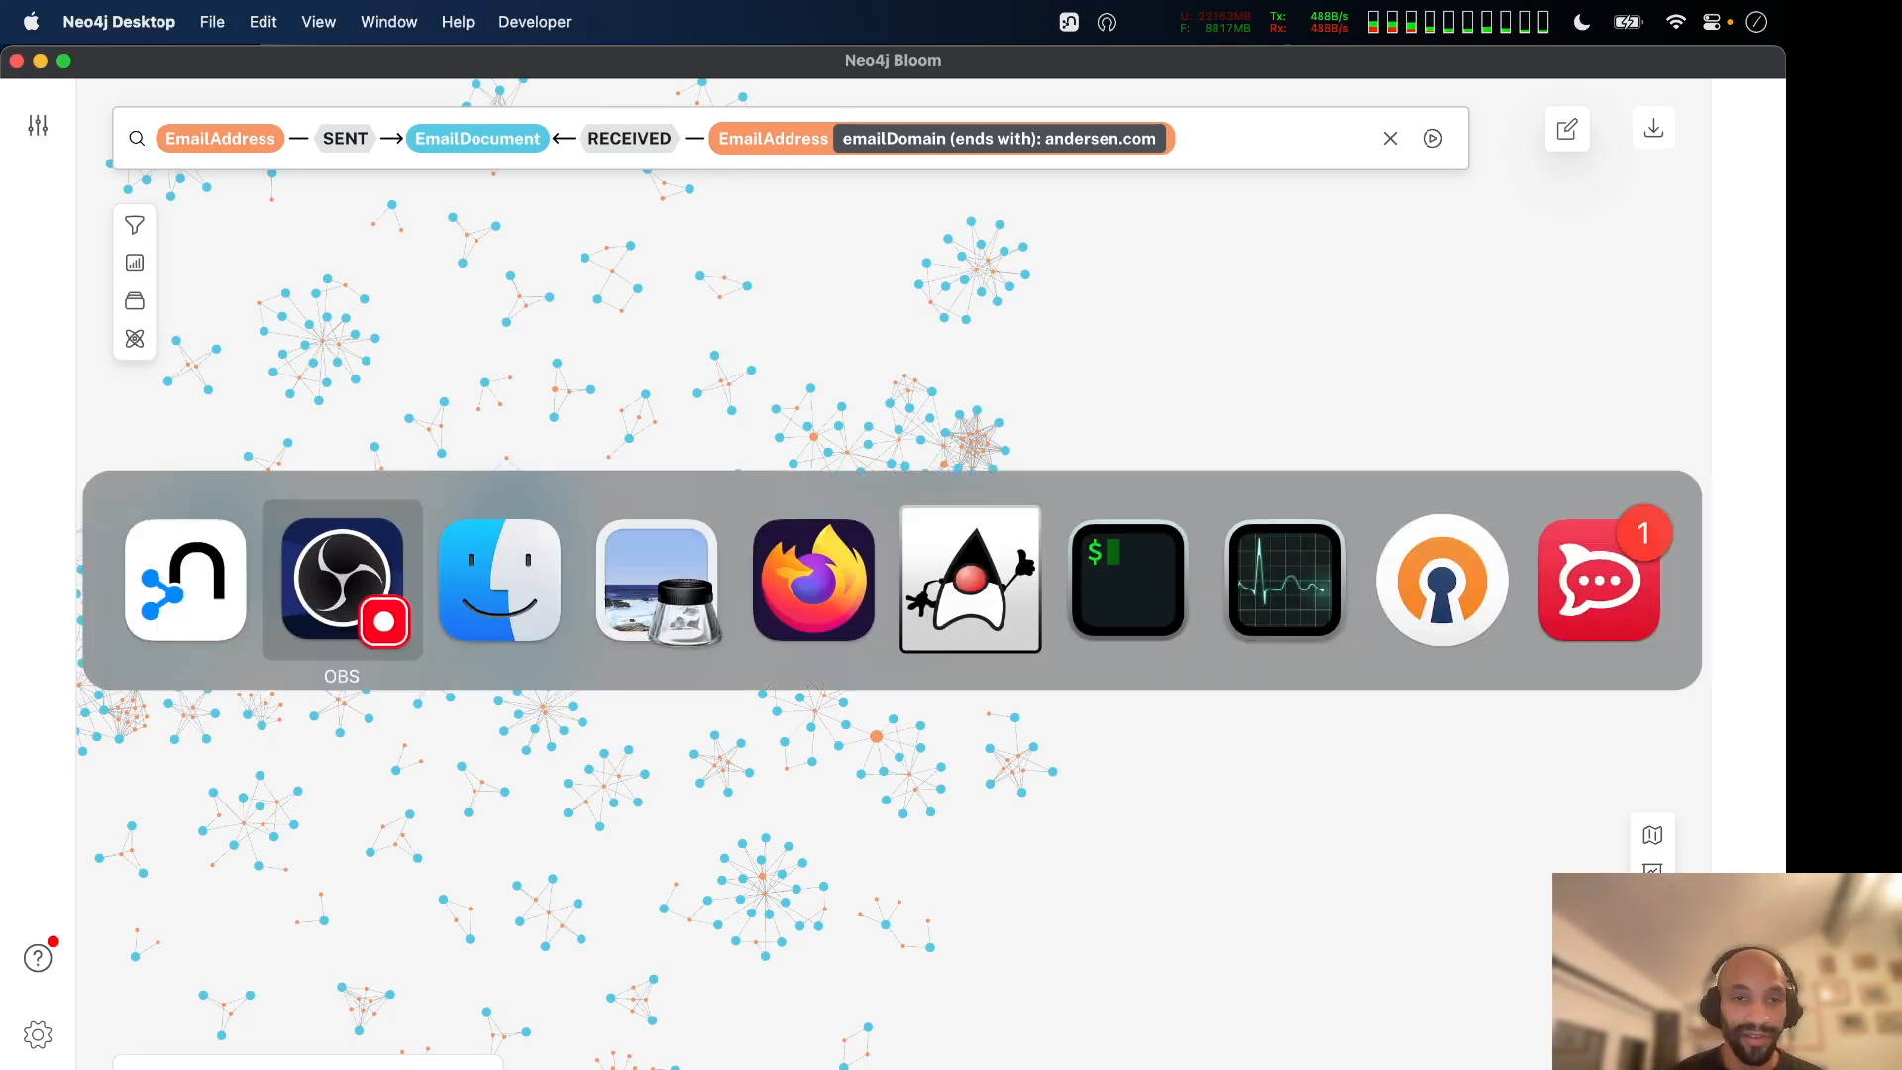
{"action": "key", "text": "super+Tab"}
{"action": "key", "text": "super+Tab"}
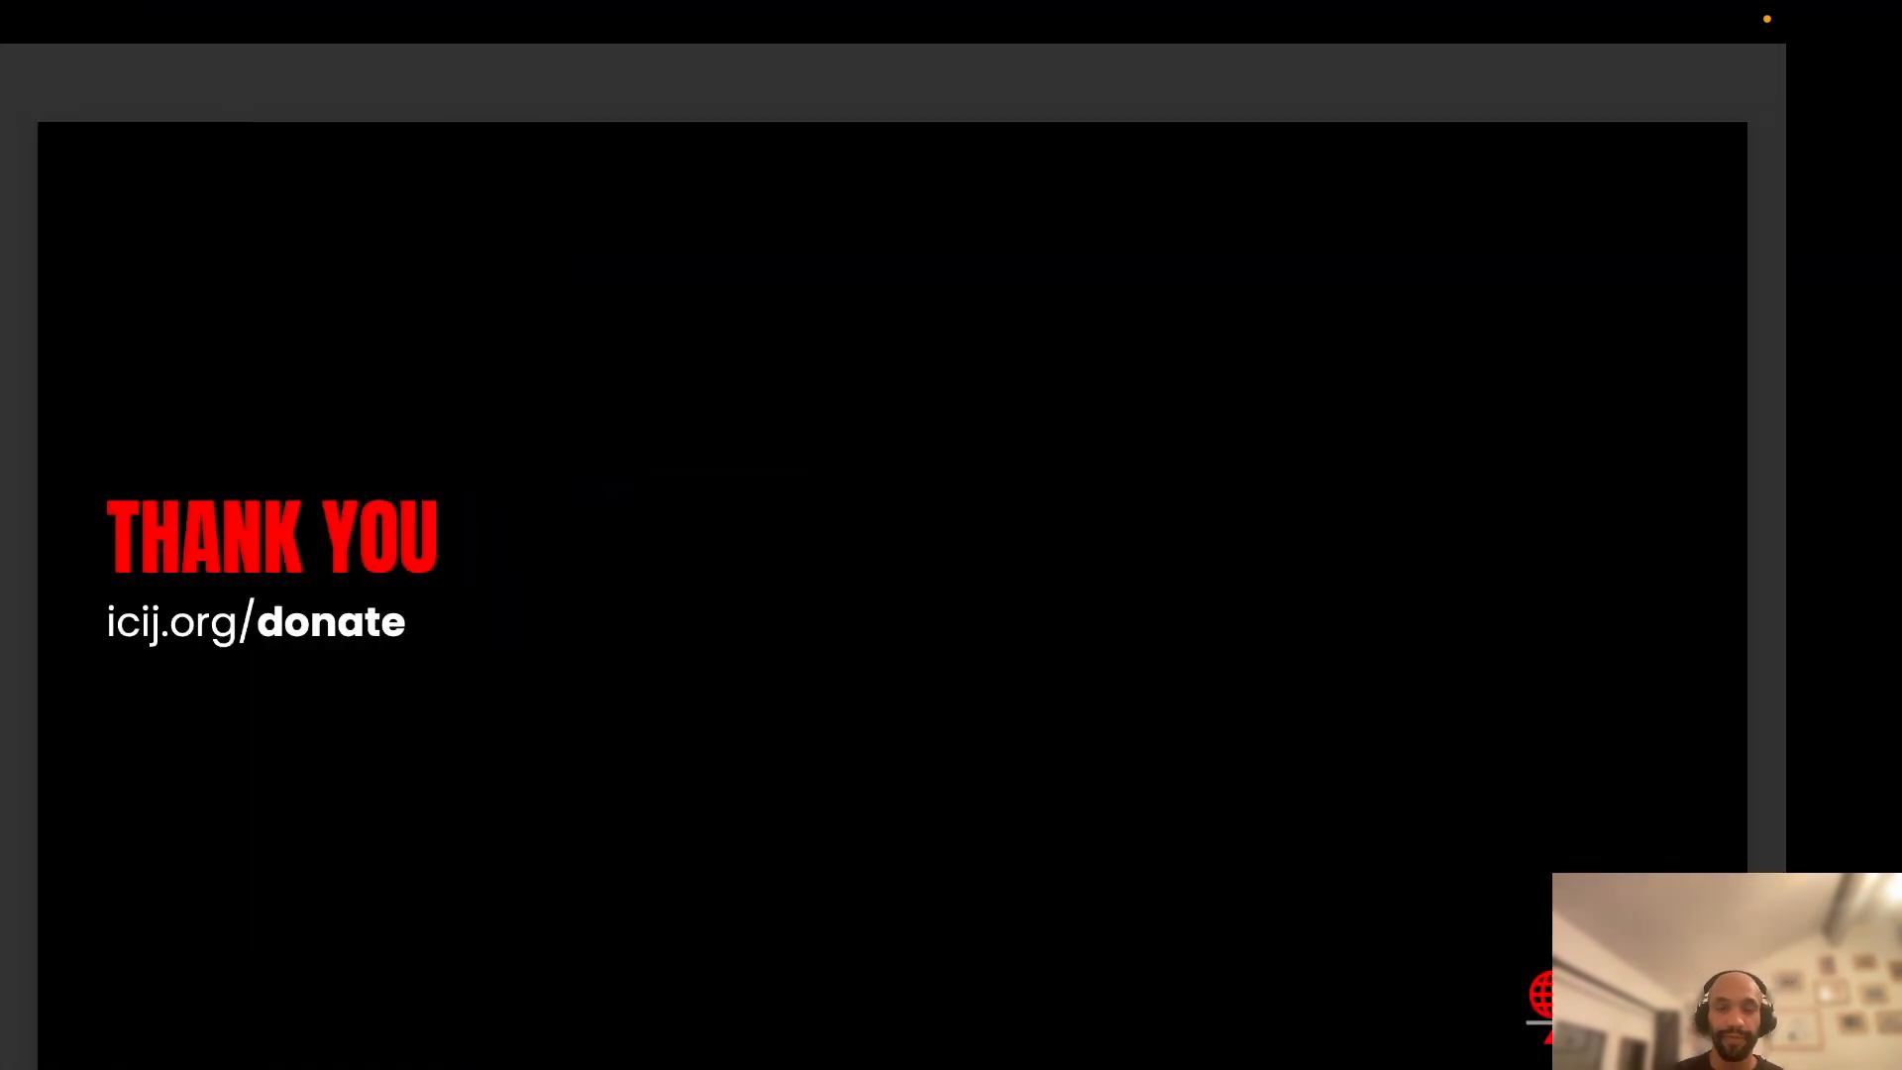